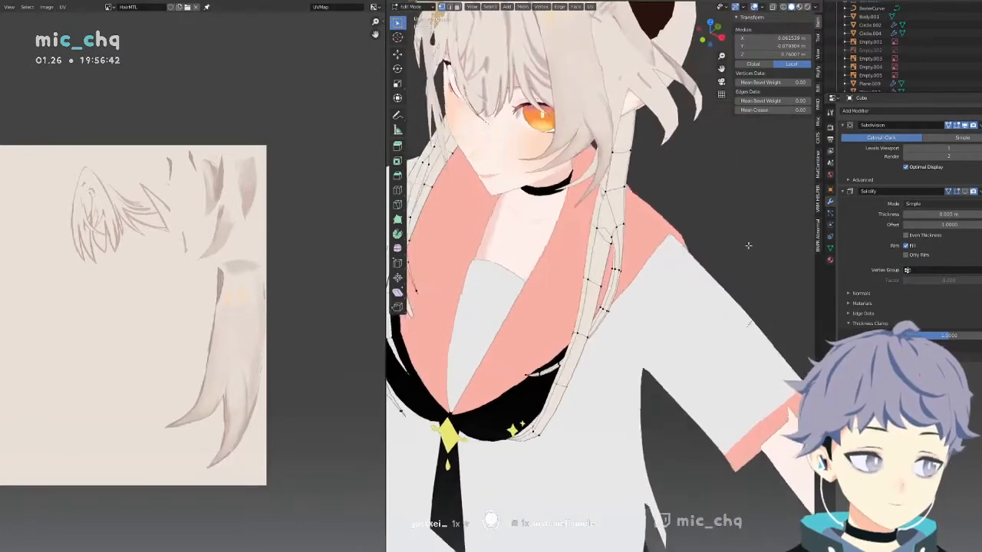
Select the outer-side faces on the lower part of the side hair strand, where the small tip should branch off.
key(KP_1)
scroll(752, 243, up, 5)
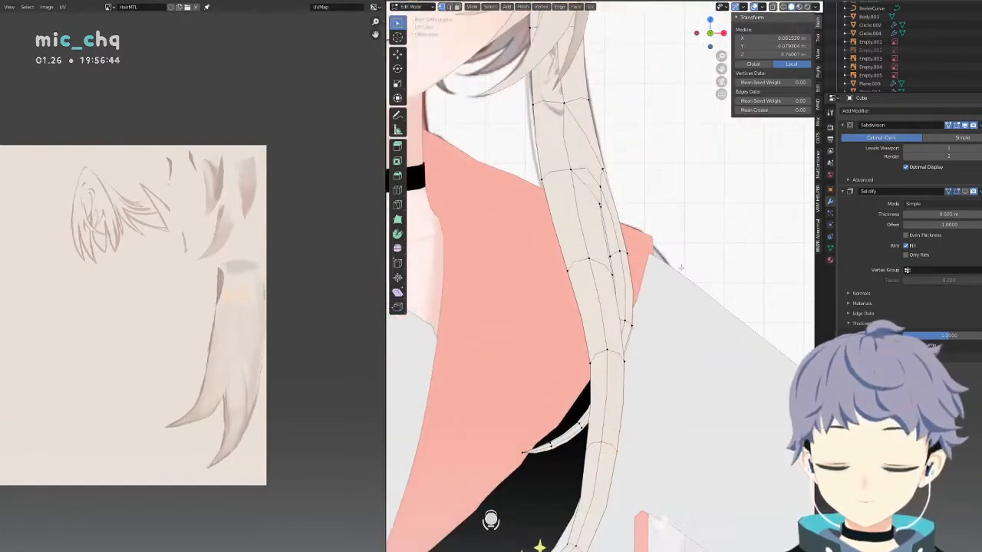
scroll(702, 250, down, 3)
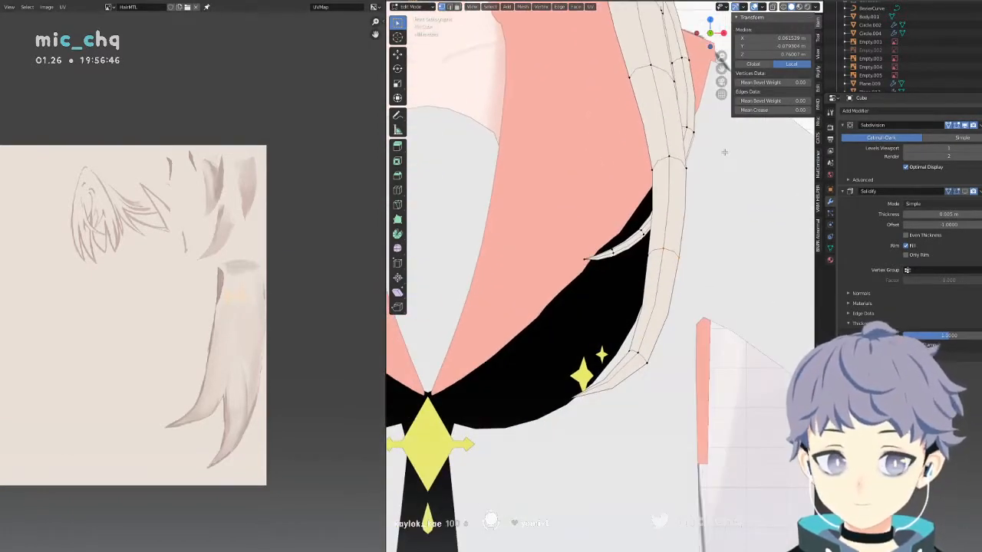
key(alt+z)
key(alt+z)
click(668, 250)
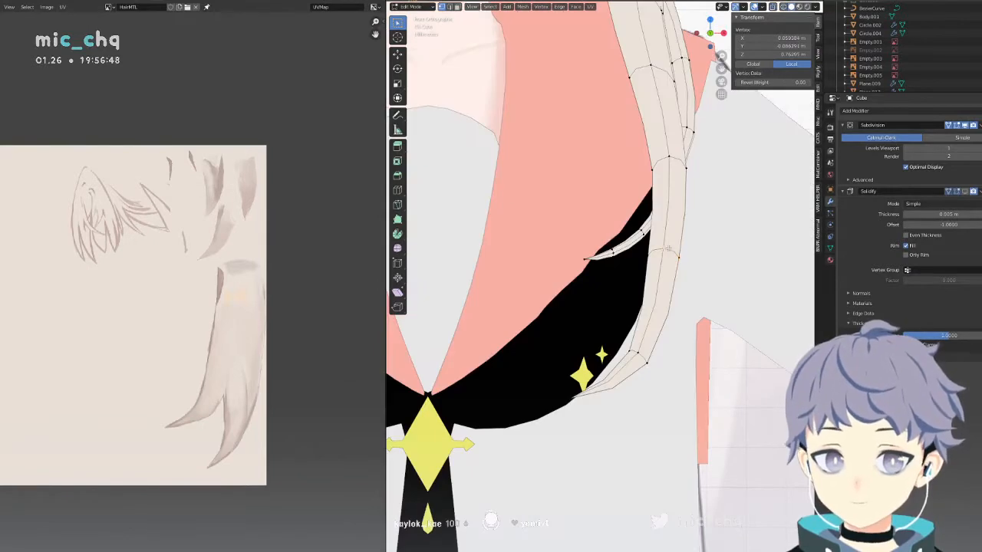
key(alt+z)
middle_drag(690, 252, 631, 269)
shift+click(552, 286)
middle_drag(574, 289, 483, 285)
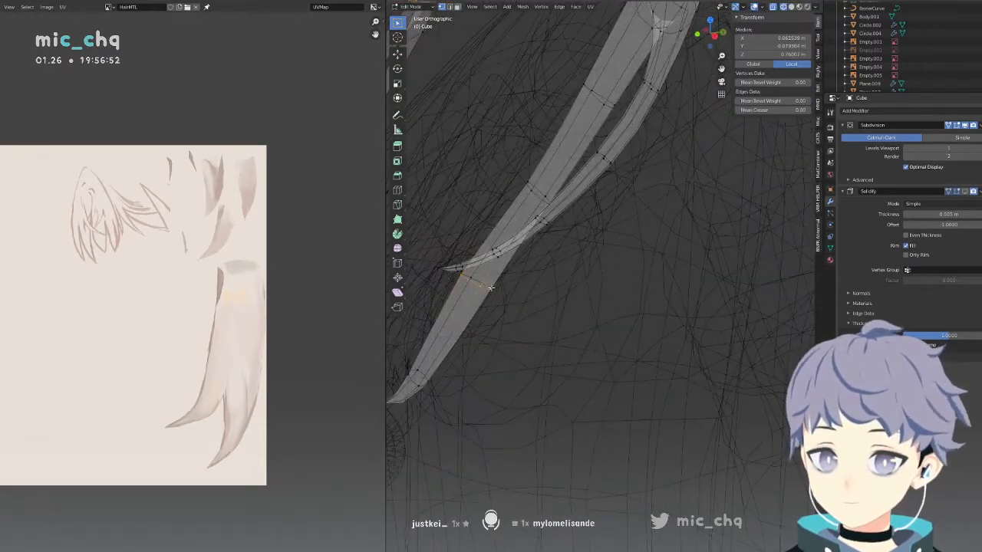
middle_drag(550, 202, 494, 192)
shift+click(504, 197)
key(KP_1)
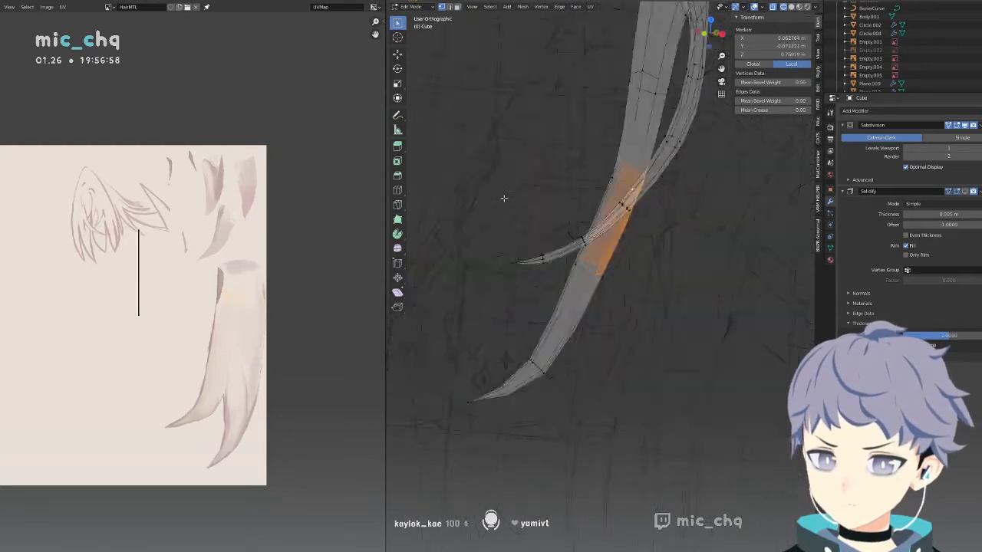
Try to move the selected strand faces outward, away from the hair lock.
key(g)
click(761, 259)
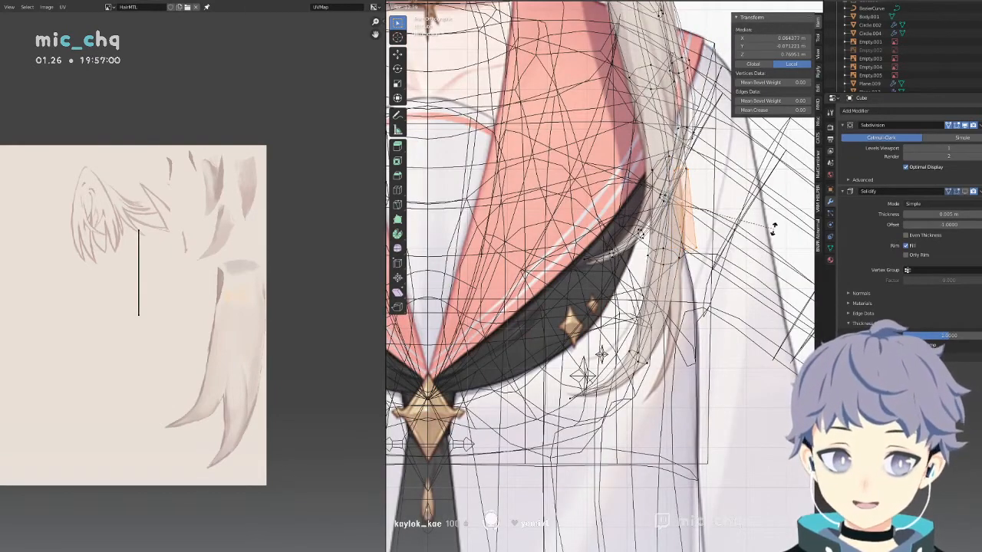
key(alt+z)
middle_drag(681, 255, 534, 243)
key(alt+z)
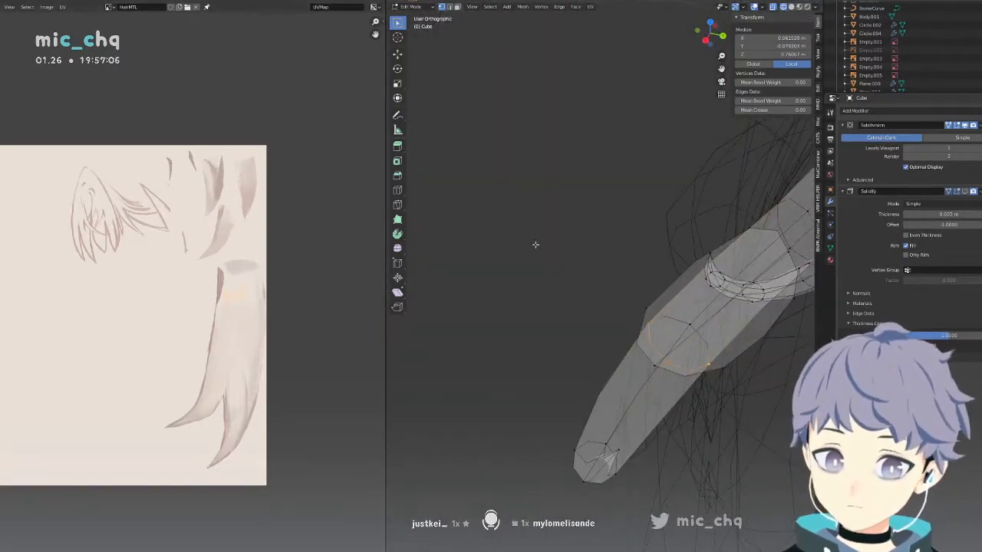
Delete the selected faces on the outer side of the strand to open a gap.
scroll(534, 243, up, 2)
middle_drag(679, 246, 727, 243)
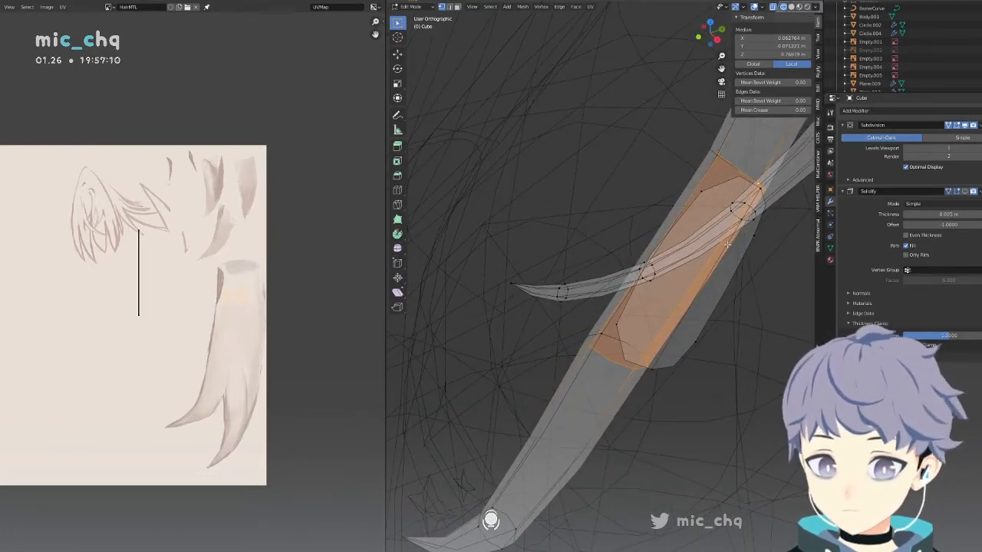
key(x)
click(723, 263)
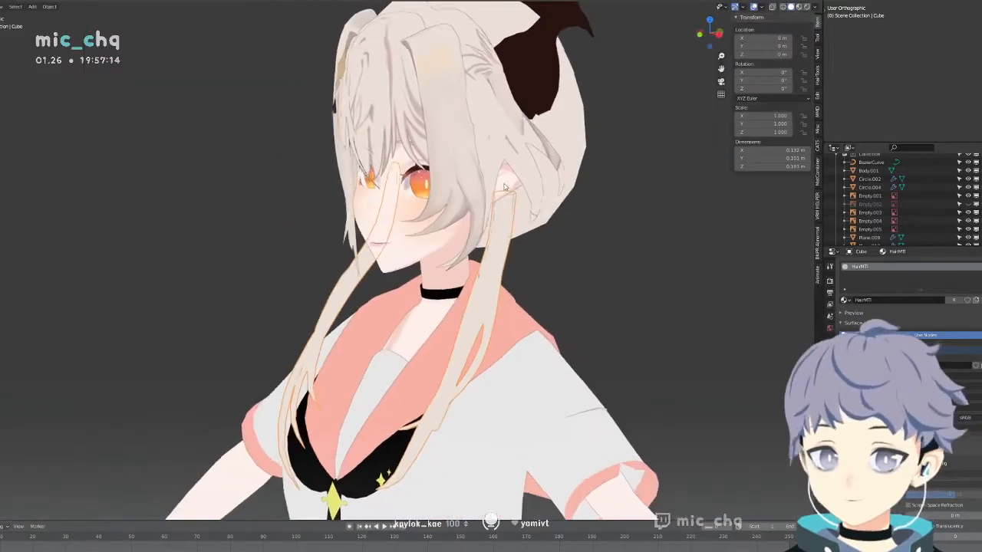
Merge the doubled vertices at the inner corner of the opening's upper rim, using At First.
middle_drag(475, 184, 503, 181)
scroll(443, 275, up, 5)
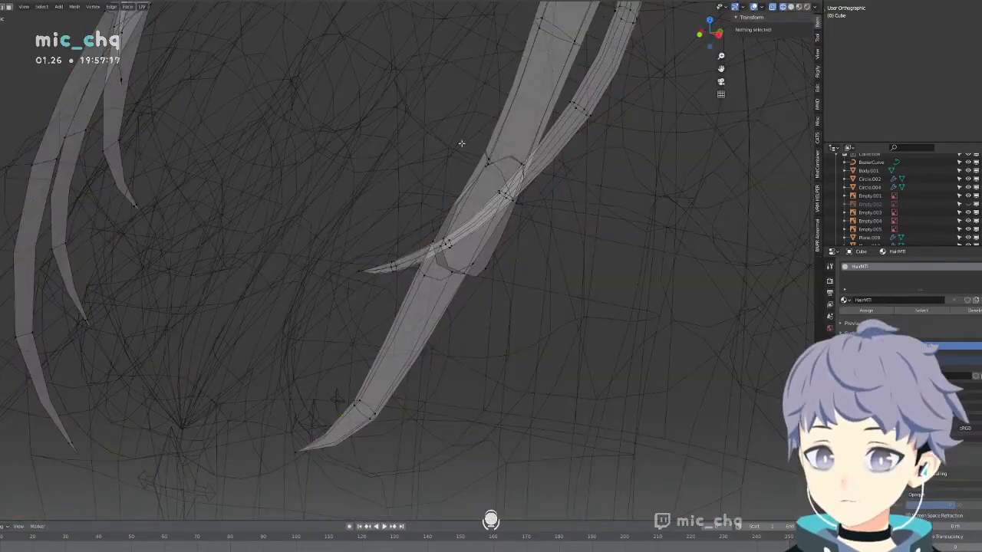
scroll(470, 185, up, 4)
middle_drag(471, 184, 481, 203)
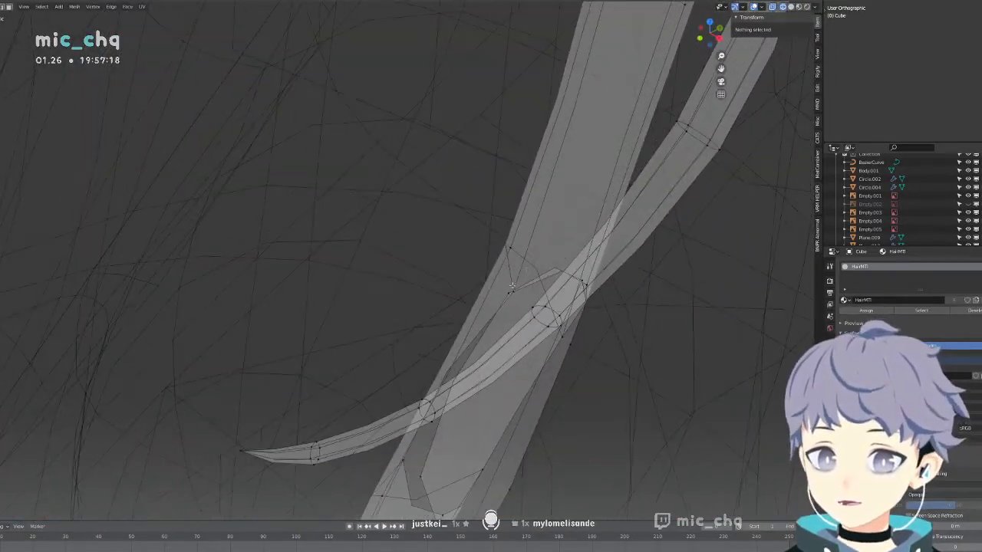
click(516, 290)
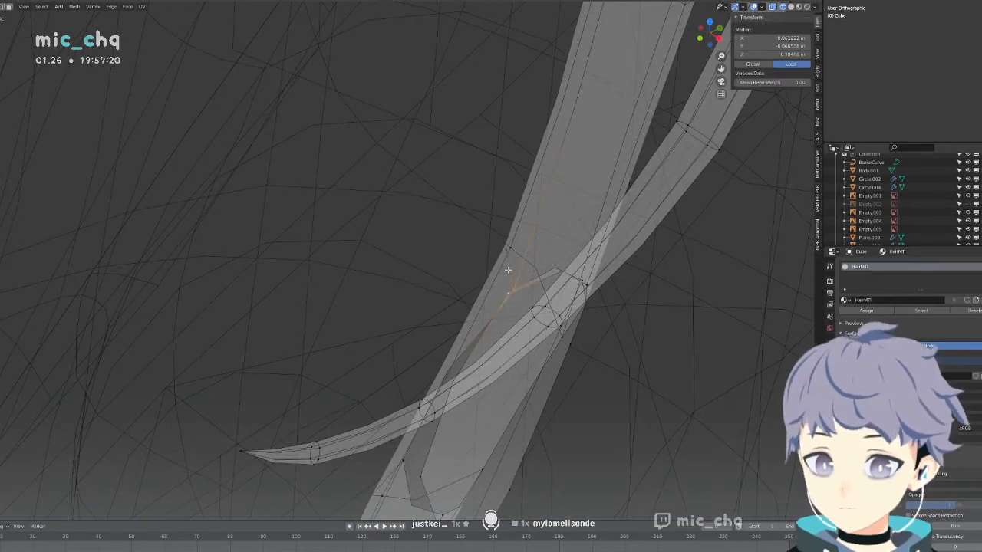
key(m)
click(508, 268)
middle_drag(507, 268, 549, 281)
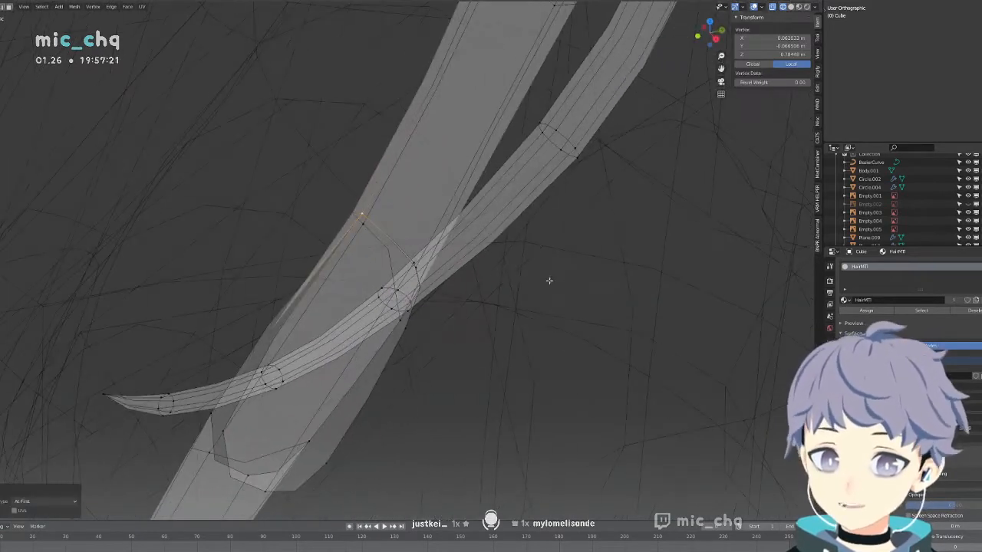
Merge the vertex pairs at the other corners of the opening, one pair At Last and another At First.
shift+click(414, 264)
key(m)
click(406, 277)
middle_drag(407, 276, 361, 262)
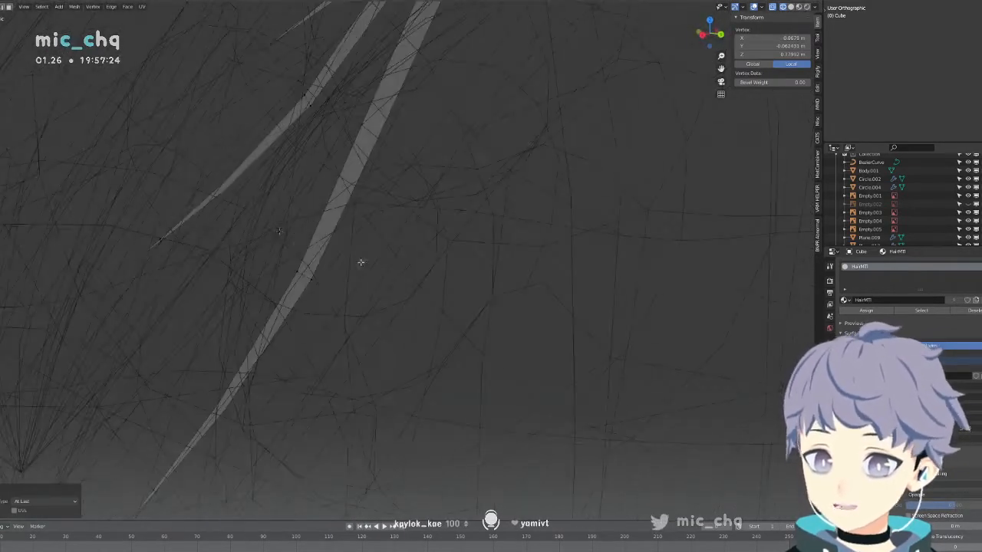
shift+middle_drag(276, 230, 685, 411)
click(304, 249)
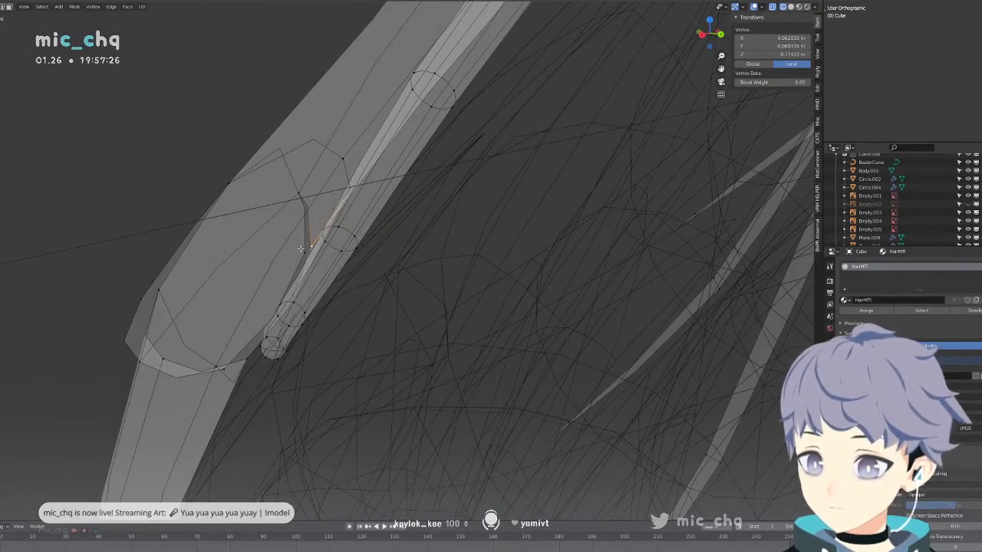
key(m)
click(303, 253)
middle_drag(303, 253, 368, 272)
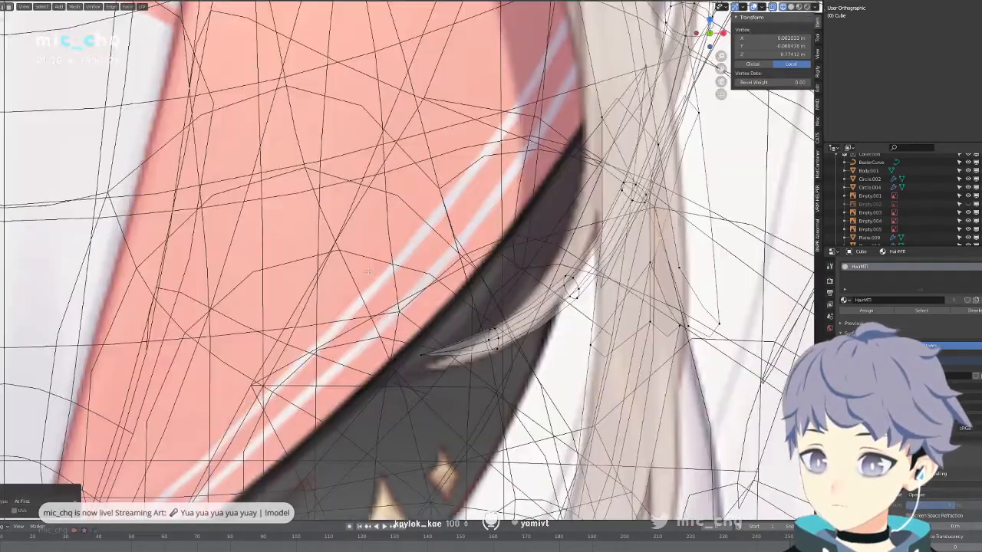
Move the protruding outer vertices of the opening upward in front view, following the reference drawing.
scroll(368, 272, down, 4)
key(shift+z)
shift+middle_drag(632, 316, 583, 282)
click(495, 260)
key(shift+z)
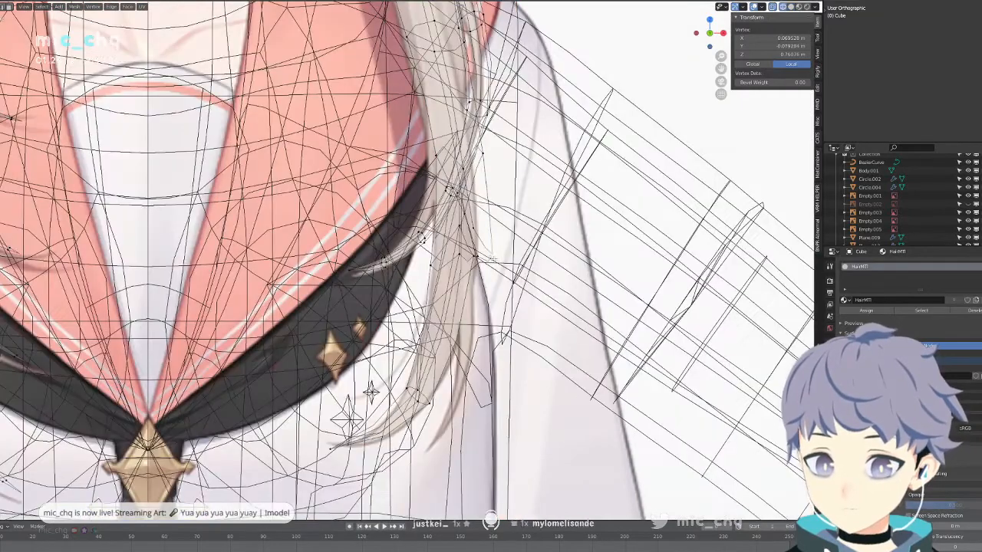
shift+click(481, 254)
key(g)
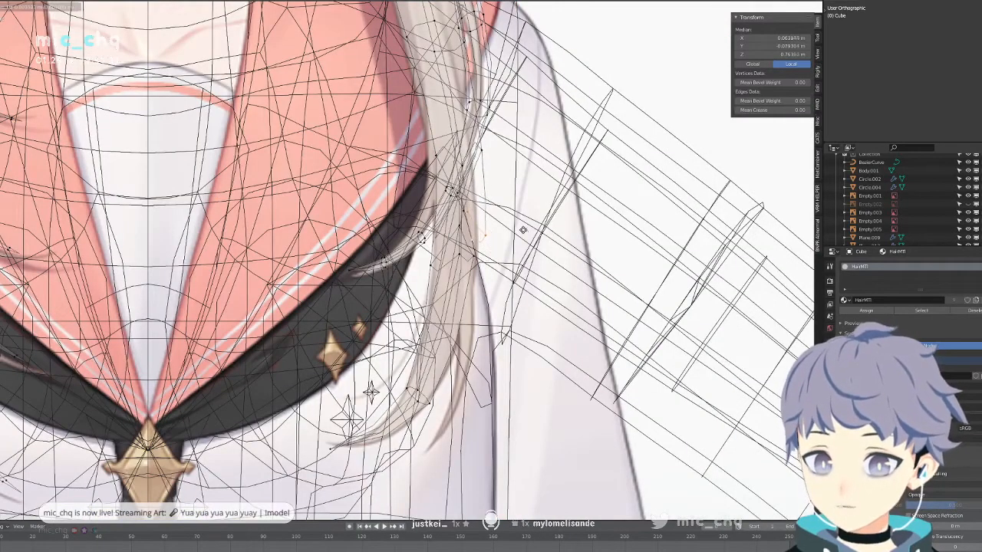
click(536, 230)
key(shift+z)
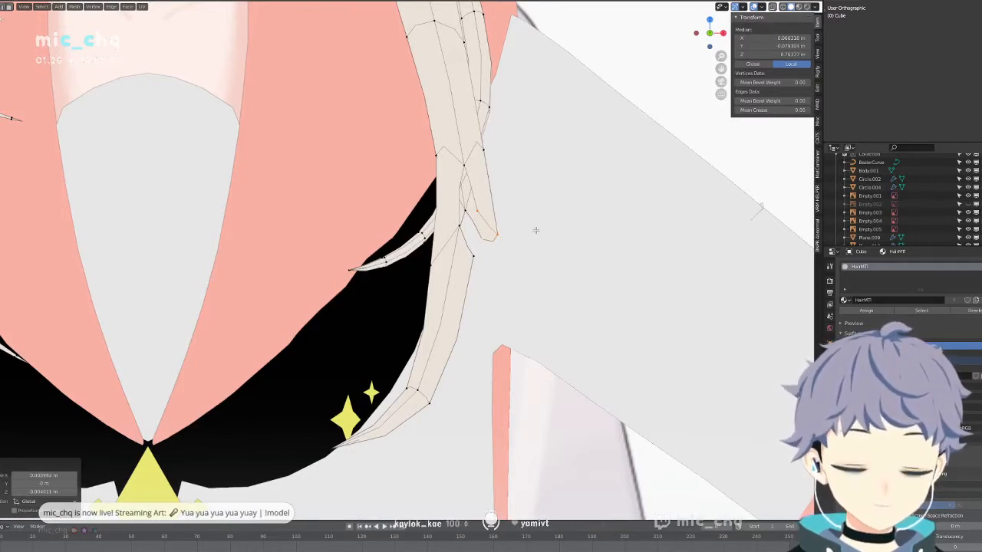
Extrude the outer edge of the strand loop below the opening about 0.018 m downward.
click(459, 233)
shift+click(472, 252)
key(shift+z)
mouse_move(488, 269)
middle_down()
mouse_move(418, 284)
mouse_move(461, 275)
middle_up()
shift+click(431, 266)
key(e)
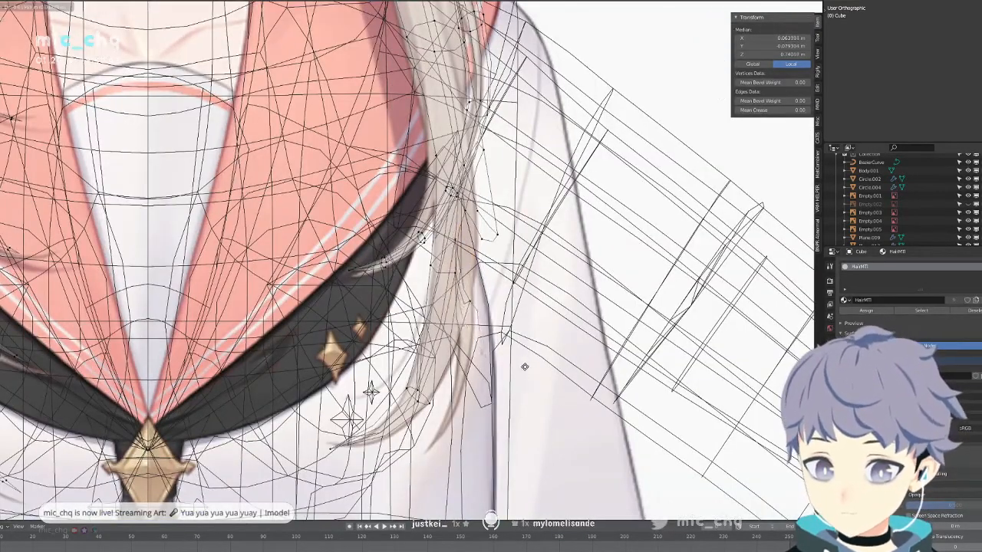
click(523, 361)
key(shift+z)
key(shift+z)
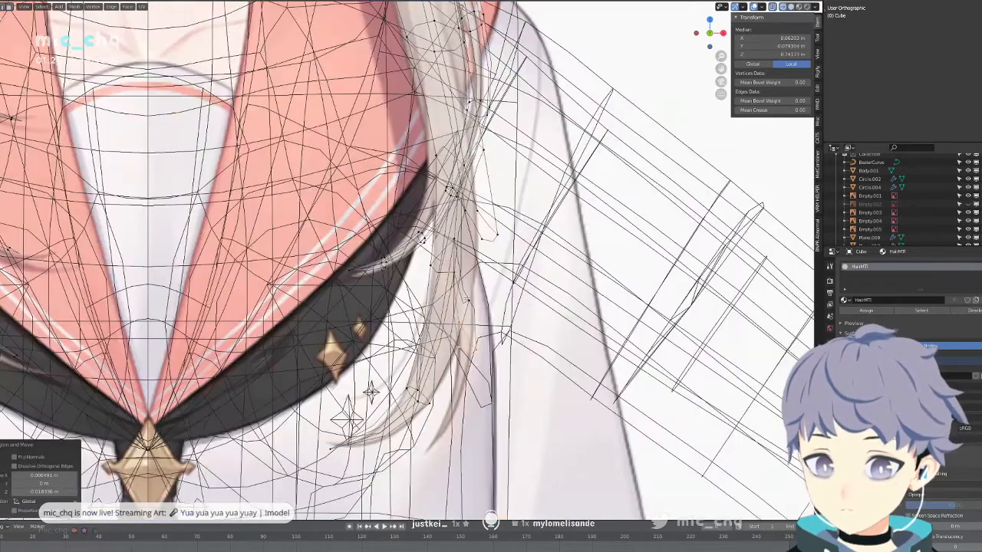
Move the strand's loop vertices below the opening inward and slightly down to match the reference hair.
click(468, 298)
key(g)
click(475, 331)
key(shift+z)
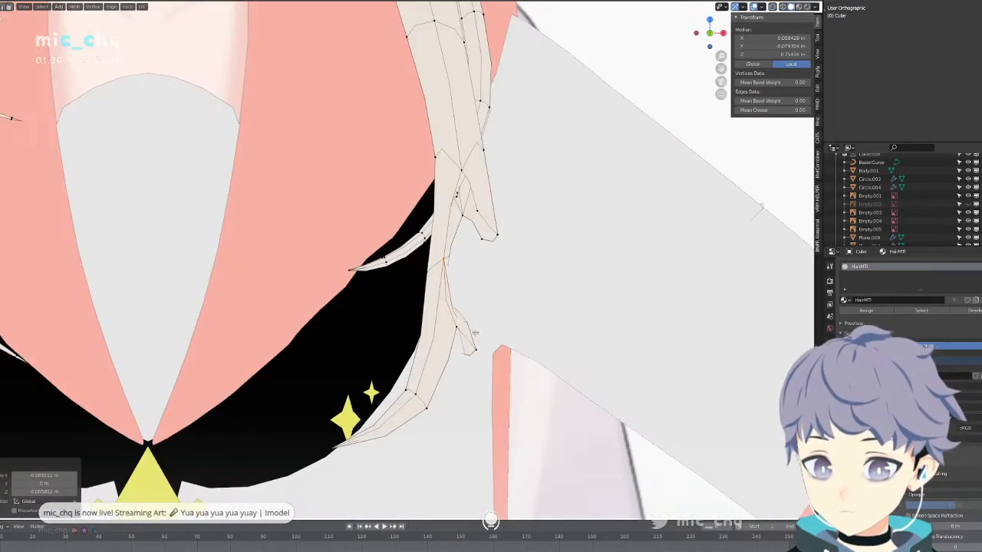
Select the rim vertices around the gap between the upper flare and the extruded lower piece.
click(461, 330)
middle_drag(462, 330, 491, 316)
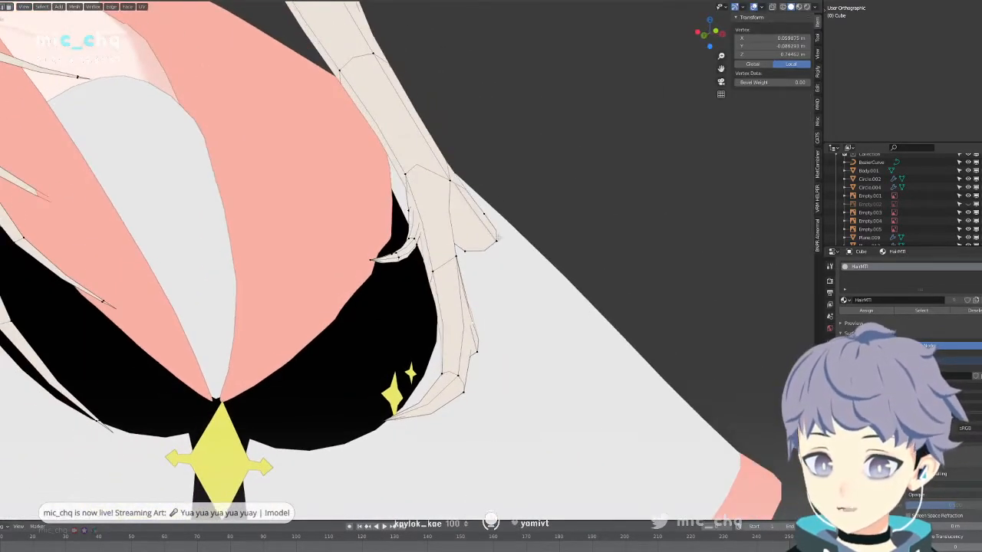
shift+click(498, 238)
middle_drag(498, 238, 468, 278)
shift+click(465, 175)
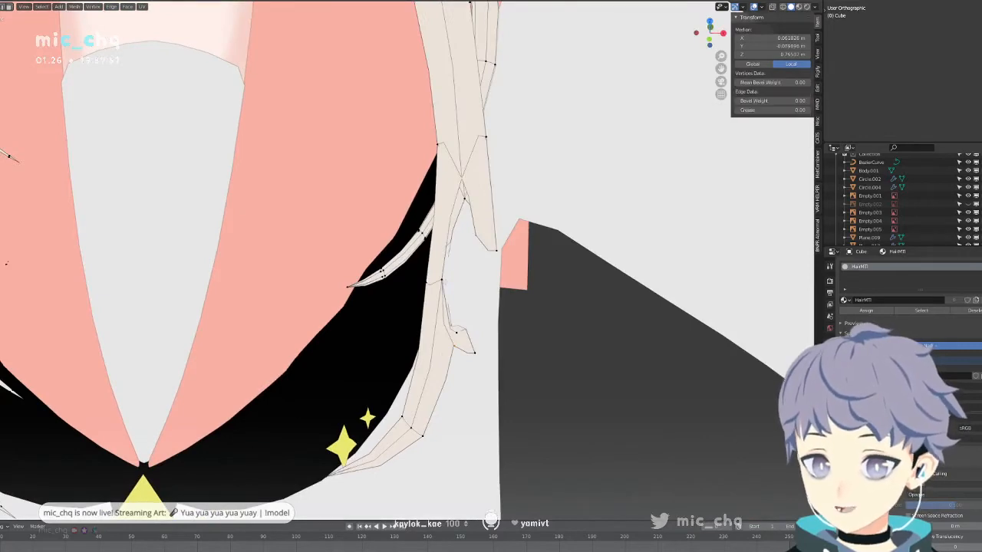
shift+click(459, 135)
mouse_move(459, 135)
middle_down()
mouse_move(362, 245)
mouse_move(342, 359)
middle_up()
key(shift+z)
click(362, 246)
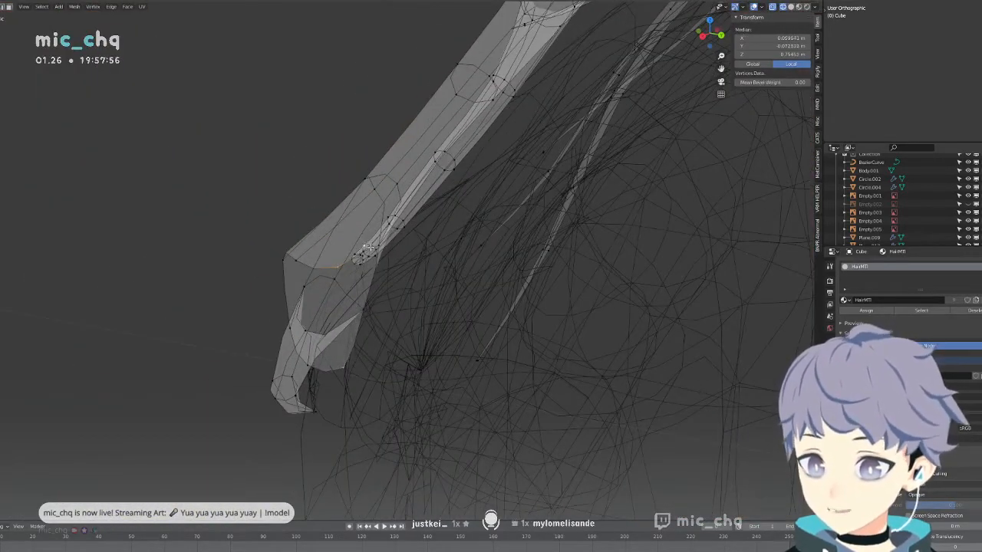
middle_drag(369, 247, 324, 266)
click(324, 267)
Undo the last vertex selections around the gap.
click(325, 311)
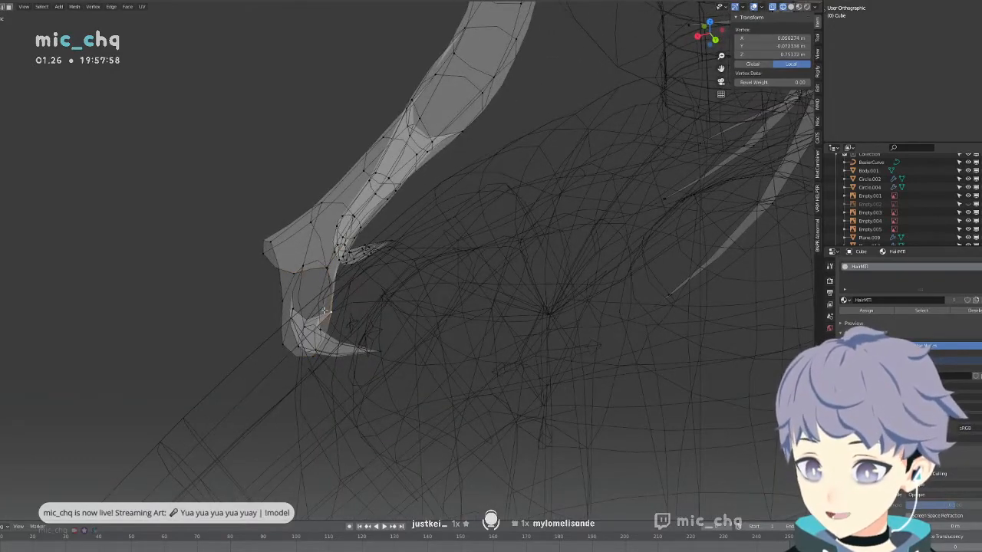
key(ctrl+z)
key(ctrl+z)
key(ctrl+z)
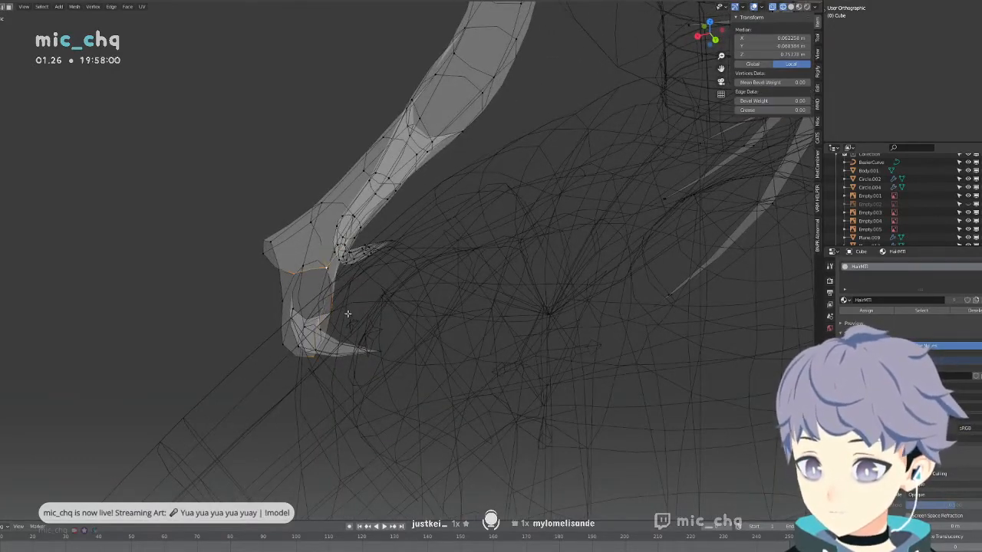
middle_drag(347, 313, 486, 283)
key(ctrl+z)
Shape the open branch loop into a circle with LoopTools and rotate it about 45.5°.
key(alt+z)
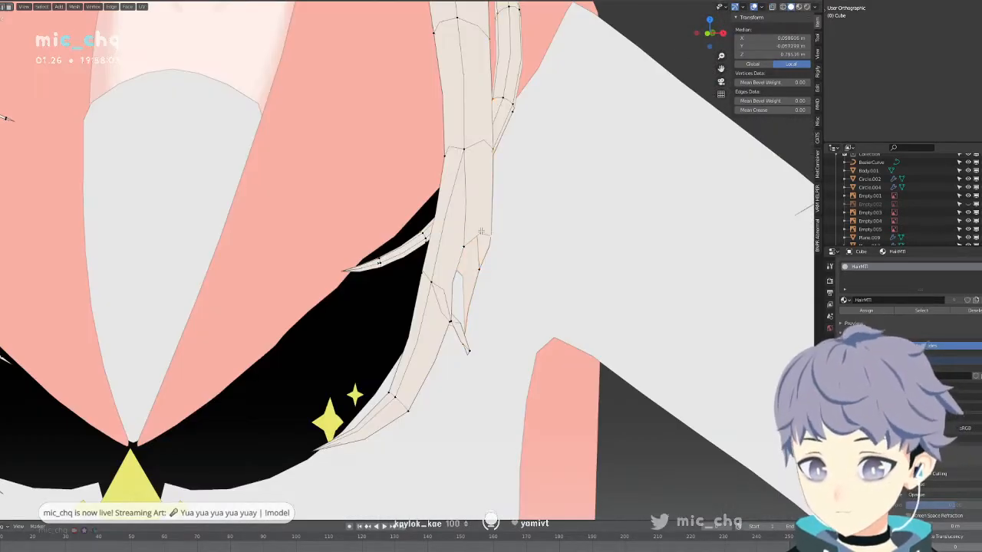
right_click(481, 231)
mouse_move(491, 231)
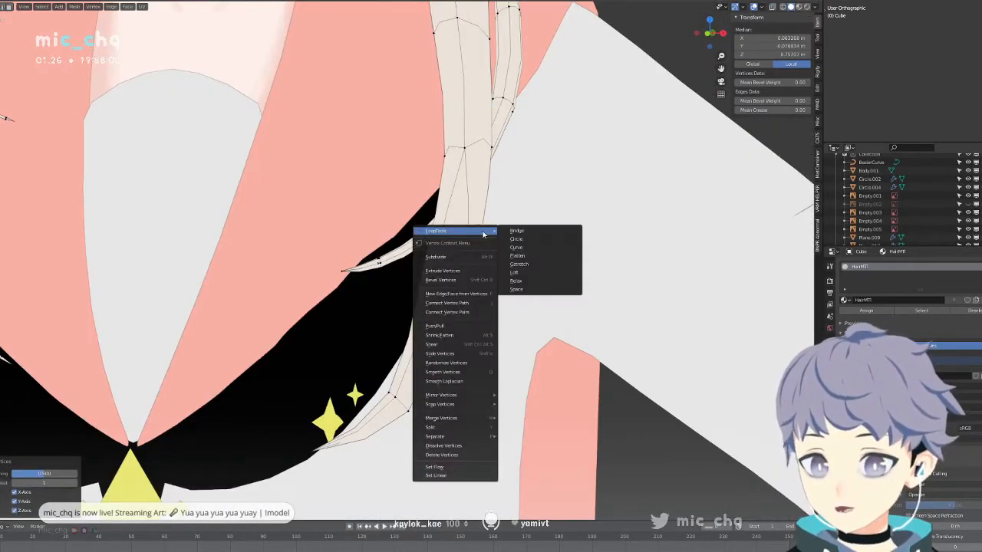
click(518, 240)
middle_drag(561, 249, 488, 250)
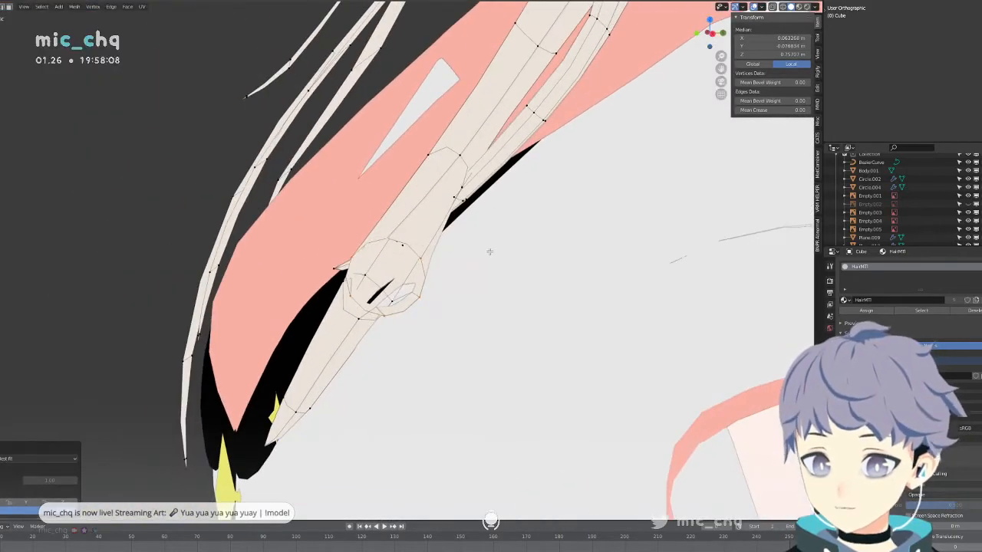
key(r)
click(560, 380)
middle_drag(560, 379, 605, 307)
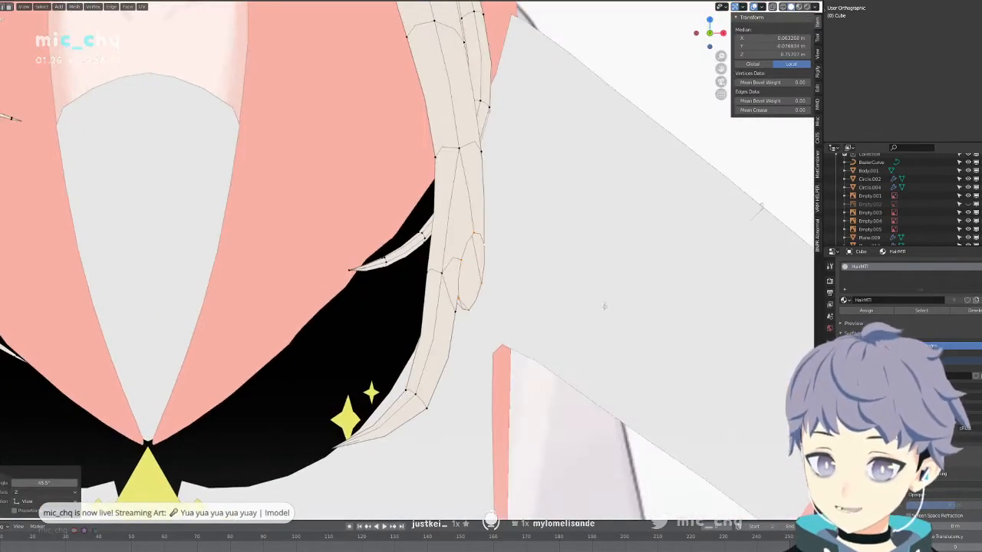
Shrink the branch loop to about 0.83 of its size, then fine-tune its rotation and scale against the reference.
key(s)
click(582, 296)
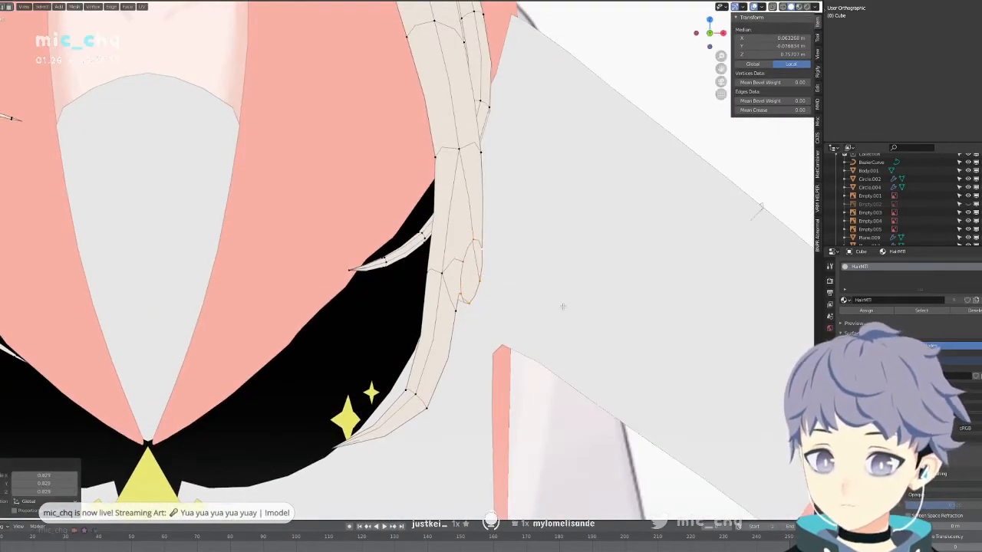
key(shift+z)
shift+middle_drag(563, 308, 563, 277)
key(r)
click(578, 282)
key(s)
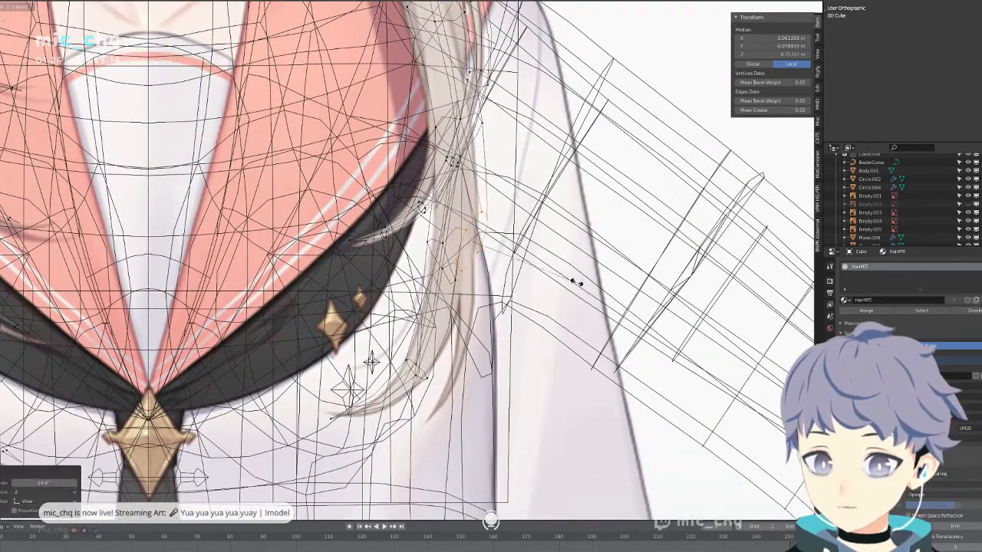
click(569, 281)
Extrude the branch loop about 0.015 m downward, and rotate, scale and reposition the new end along the reference tip.
key(e)
click(573, 356)
key(r)
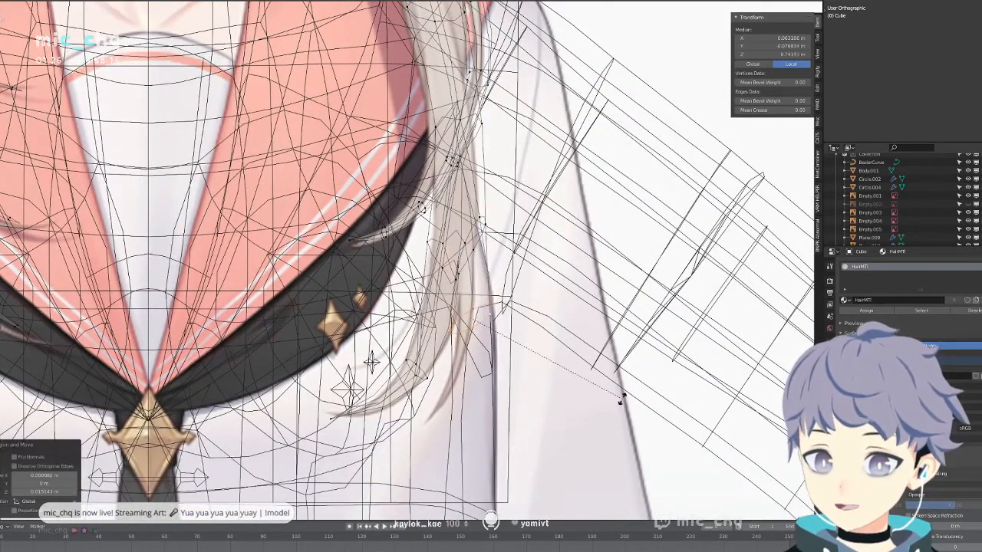
click(622, 400)
key(s)
click(538, 340)
key(g)
click(537, 339)
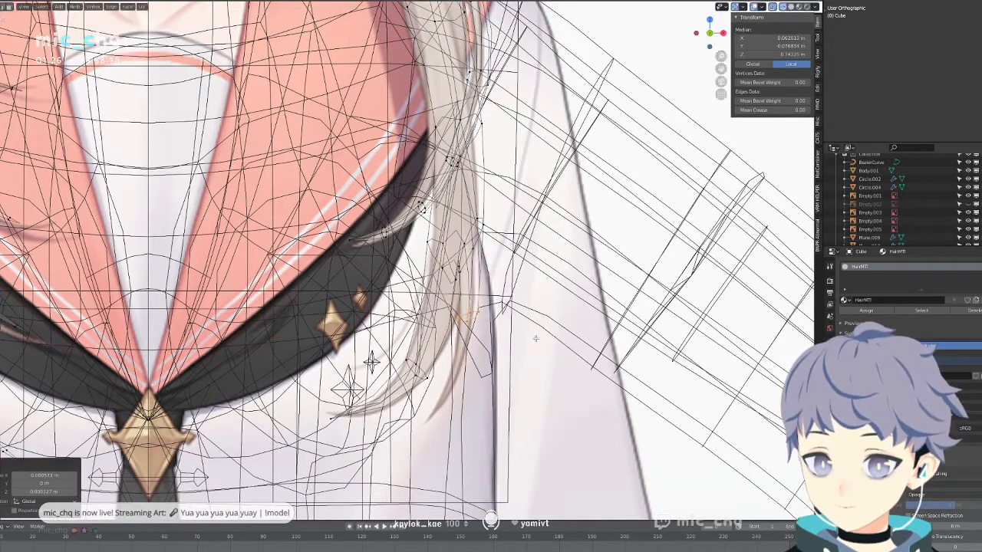
Rotate the end loop of the branching tip and move it slightly to follow the reference drawing.
key(r)
click(585, 342)
key(g)
click(581, 328)
Extrude the branch loop further down the reference tip, rotate the new end and scale it to 0.5.
key(e)
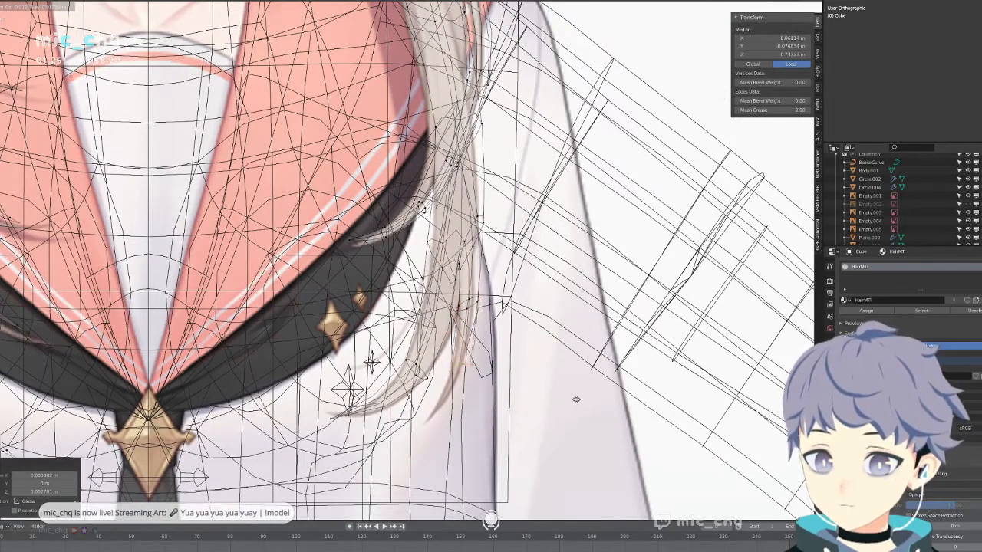
click(576, 402)
key(r)
click(604, 422)
key(s)
click(533, 380)
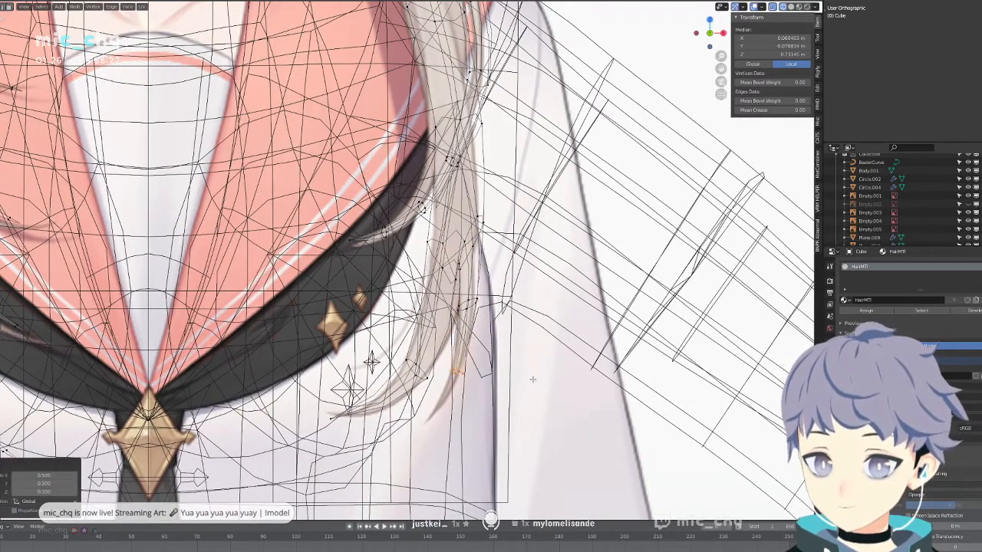
Extrude the branch to the end of the drawn tip, scale the end to 0 and position the point on the reference.
key(e)
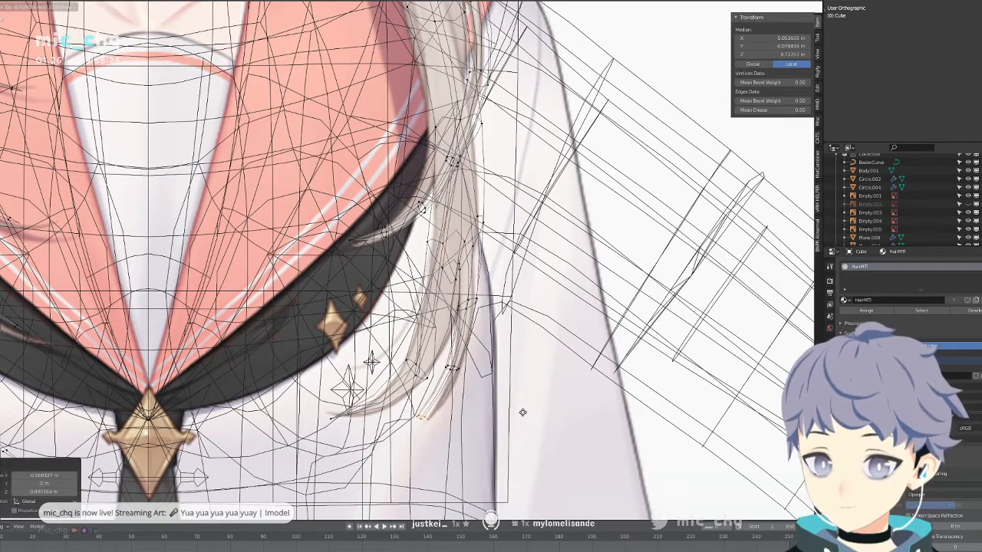
click(526, 412)
key(s)
key(0)
click(527, 411)
key(g)
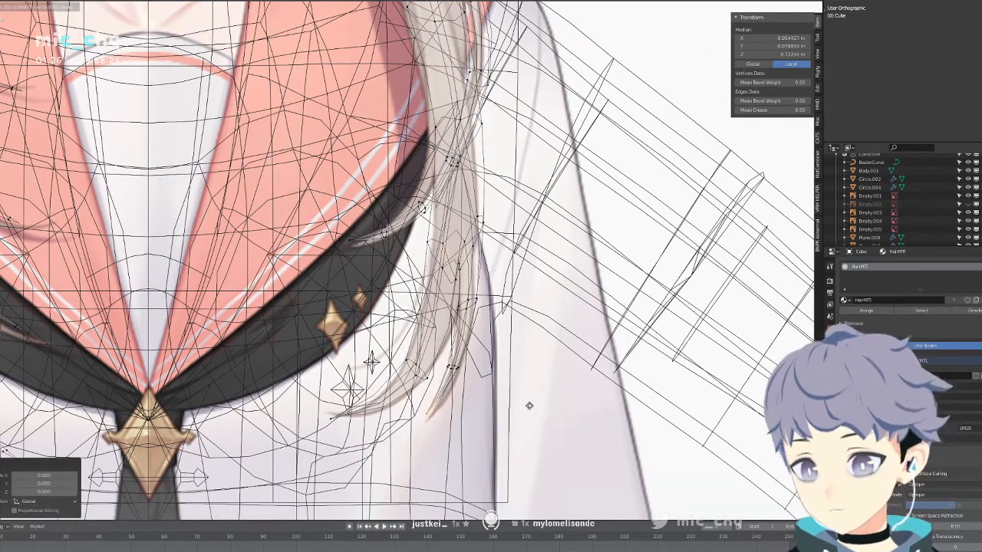
click(526, 415)
Rotate the edge loop just above the point and move it about 0.003 m downward to match the drawn curve.
alt+click(453, 368)
key(r)
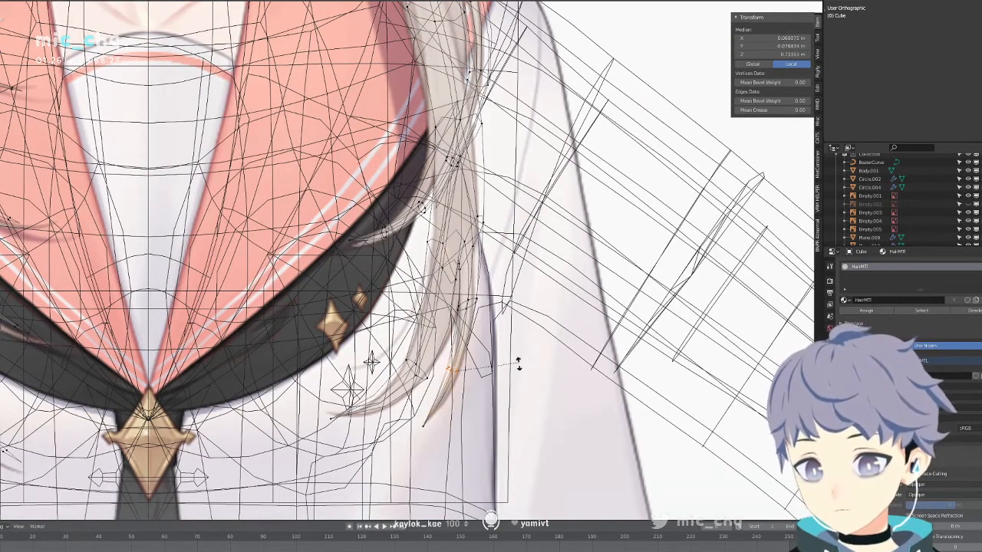
click(516, 373)
key(g)
click(520, 387)
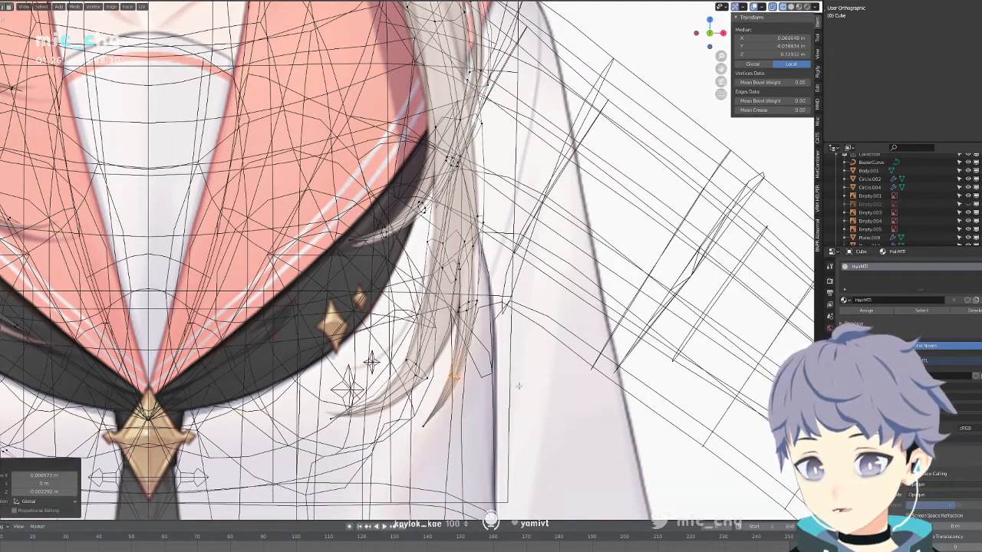
In the side view, move that loop about 0.02 m forward along Y and rotate it to follow the strand.
key(KP_3)
key(g)
key(y)
click(458, 369)
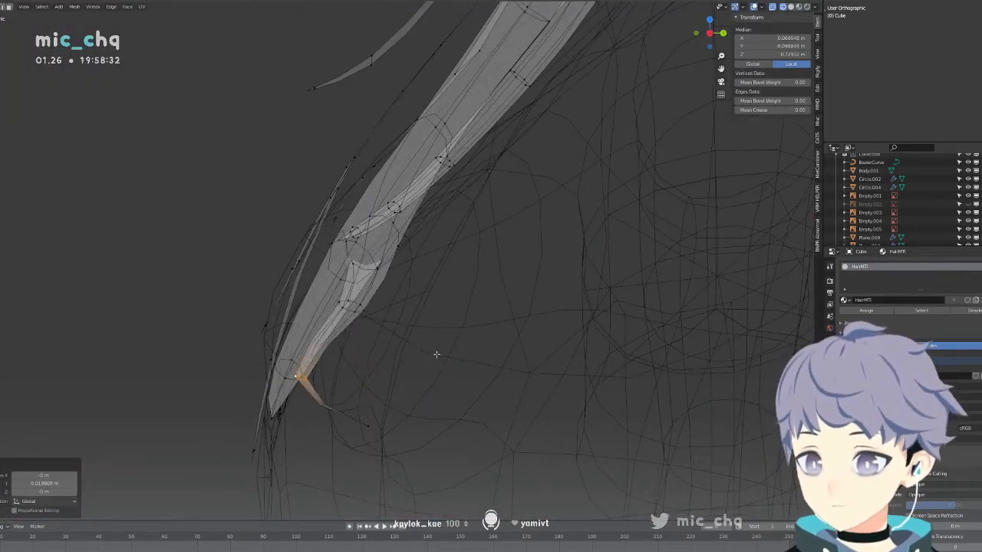
key(r)
click(441, 357)
Move the branch's point about 0.019 m forward along Y, and the loop above it about 0.004 m along Y.
click(369, 429)
key(g)
key(y)
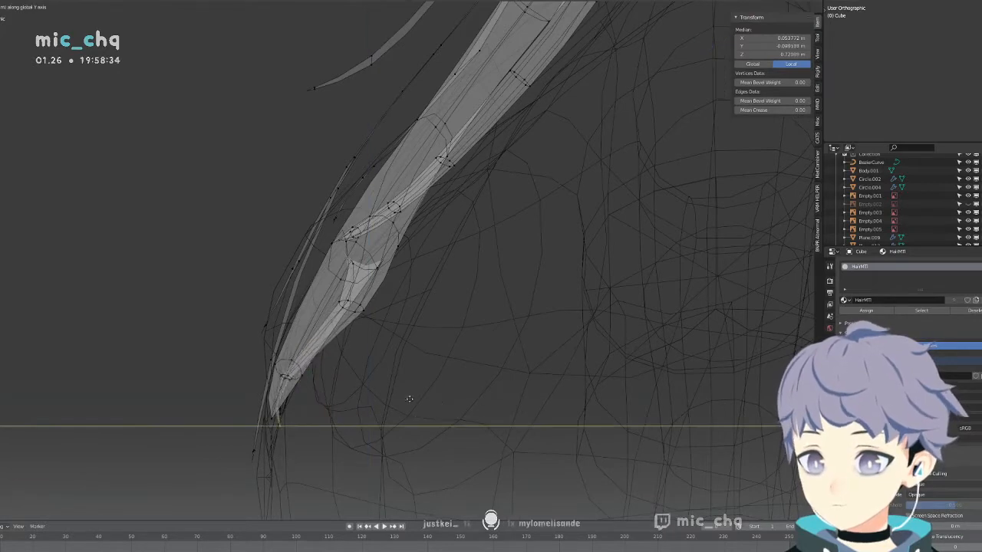
click(310, 387)
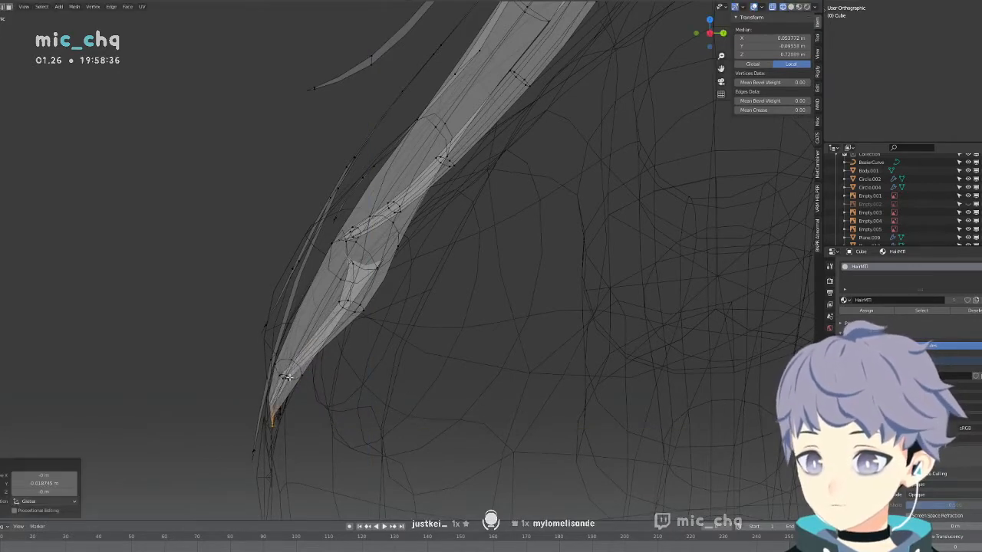
alt+click(288, 377)
key(g)
key(y)
click(349, 370)
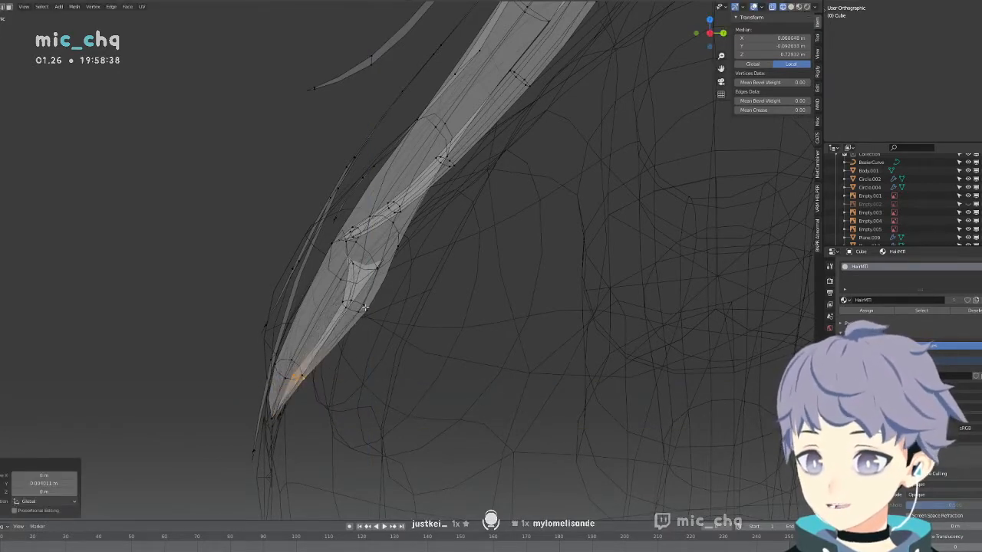
Move the branch's next loop up about 0.007 m forward along Y and rotate it about 26° in the side view.
alt+click(365, 308)
key(g)
key(y)
click(403, 318)
key(r)
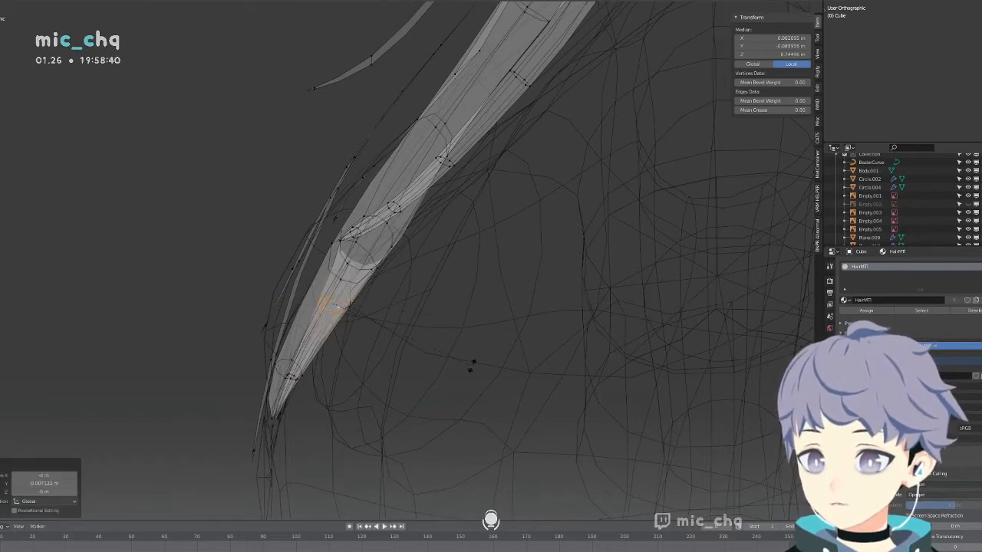
click(472, 369)
Shift a single vertex near the lower branch's root along X in the front view, and leave Edit Mode to check the strand's shape.
key(shift+z)
key(KP_1)
key(shift+z)
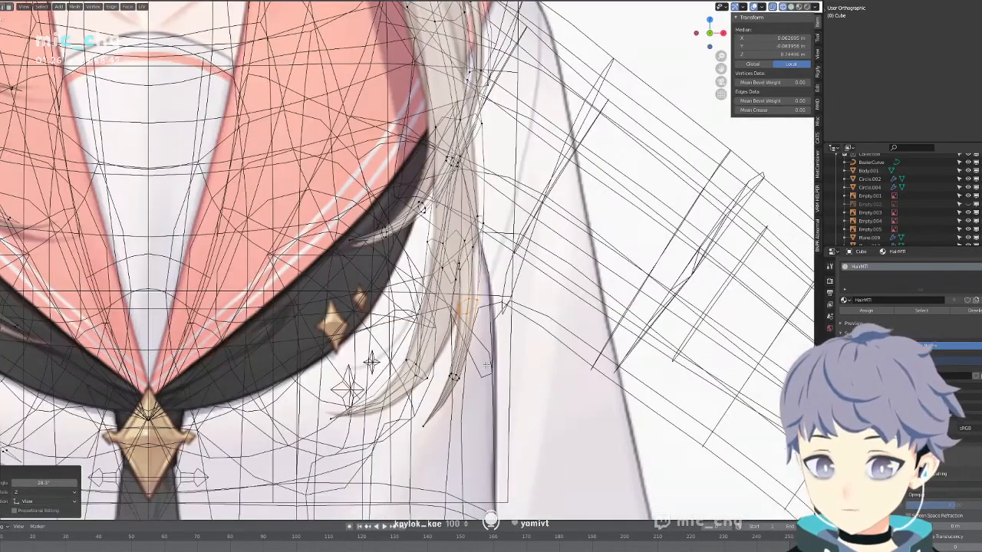
key(shift+z)
key(Tab)
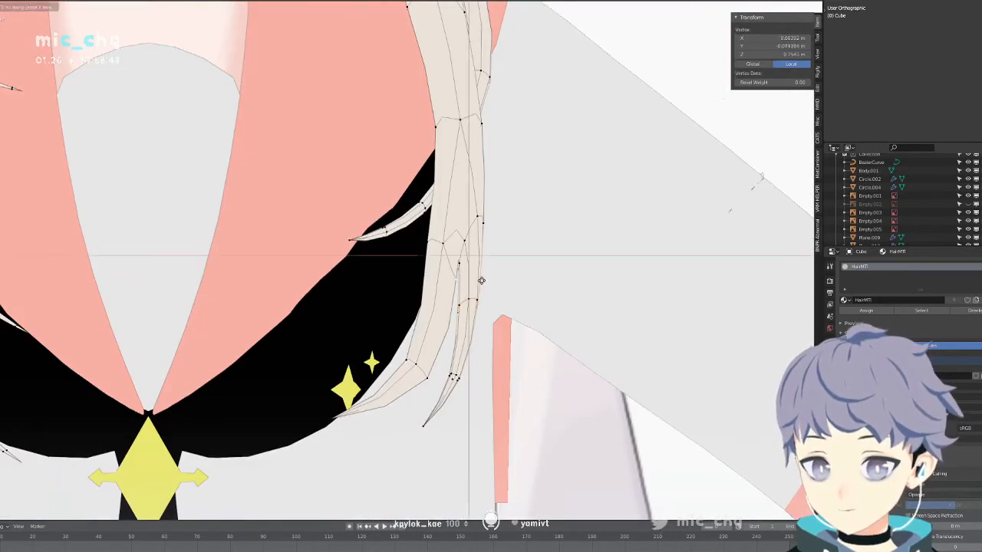
key(shift+z)
key(shift+z)
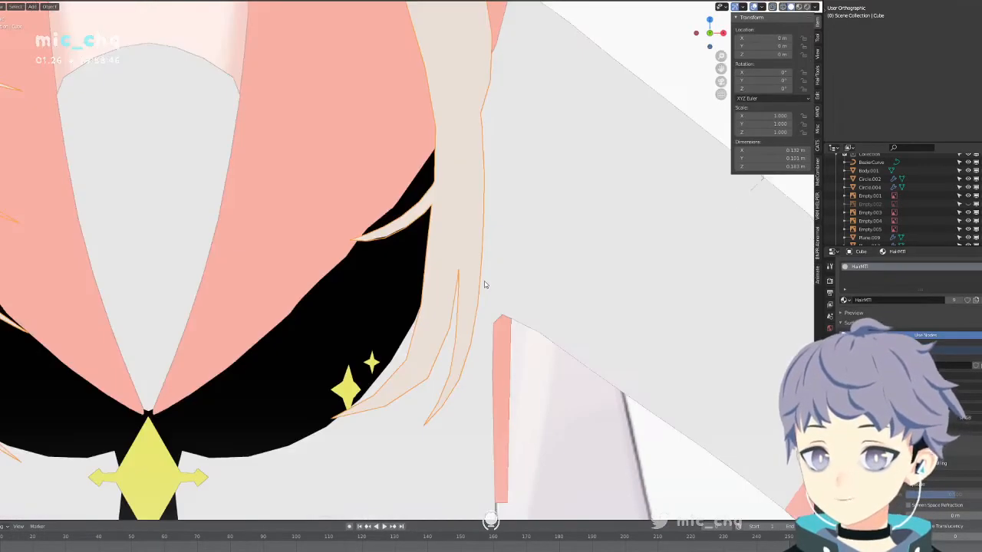
scroll(487, 283, down, 4)
mouse_move(498, 268)
middle_down()
mouse_move(459, 250)
mouse_move(417, 277)
mouse_move(410, 326)
middle_up()
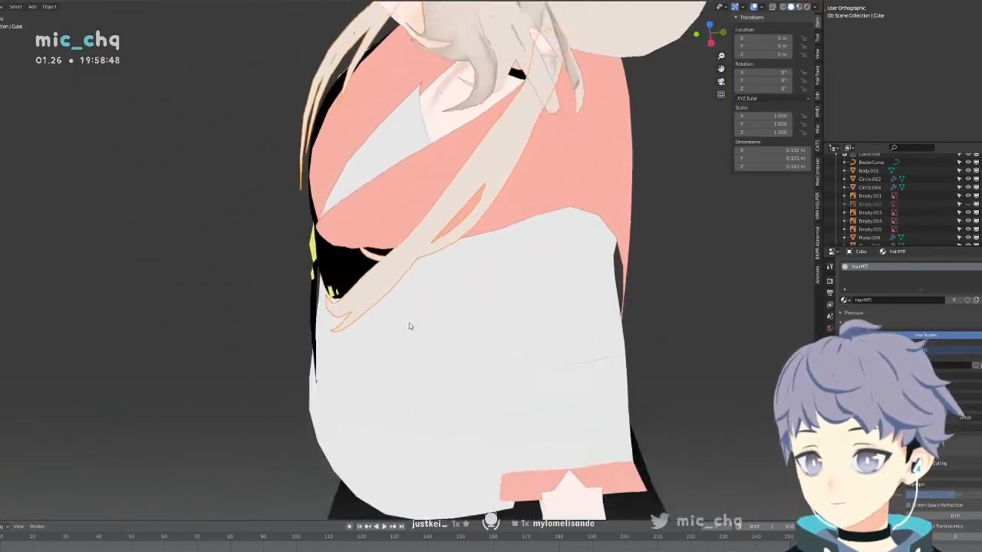
In side-view wireframe, rotate the edge loops where the upper branch splits off and move them back about 0.004 m along Y.
key(KP_1)
key(Tab)
shift+middle_drag(443, 134, 355, 329)
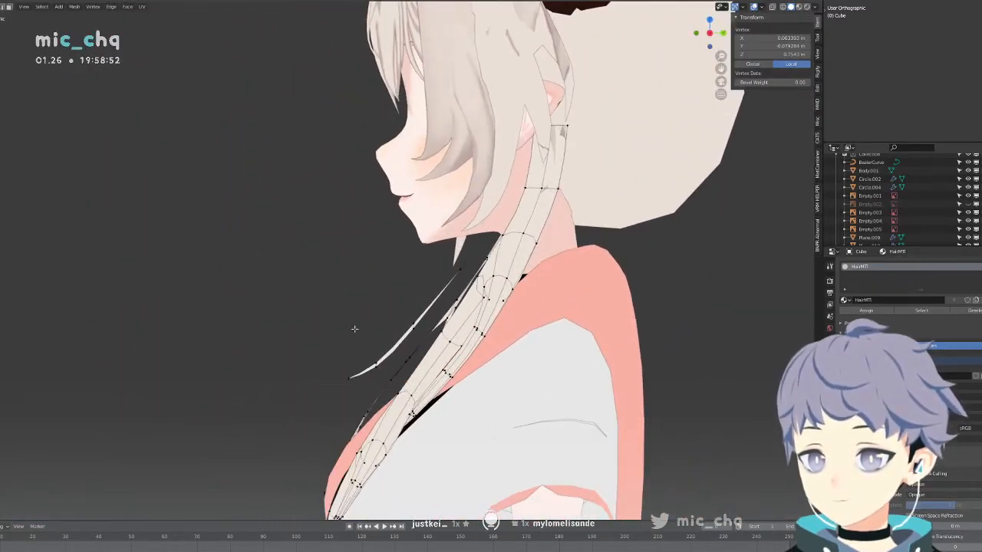
key(l)
key(shift+z)
click(483, 277)
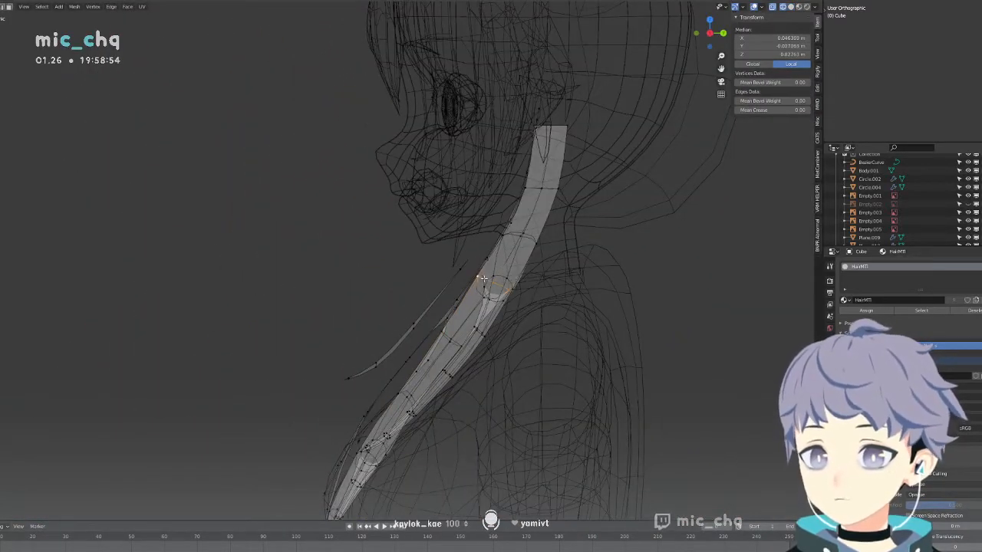
middle_drag(500, 282, 510, 316)
click(489, 283)
middle_drag(489, 283, 550, 323)
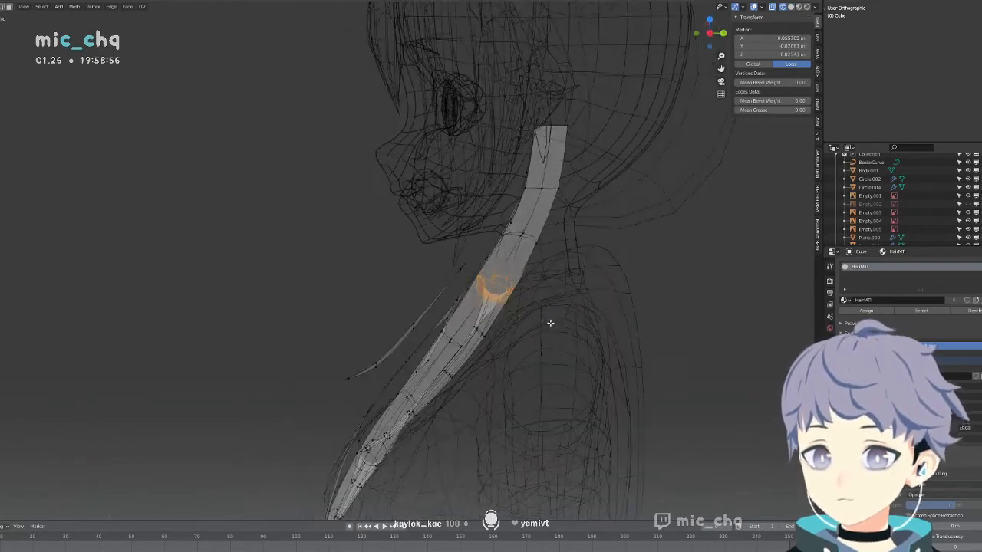
key(r)
click(575, 295)
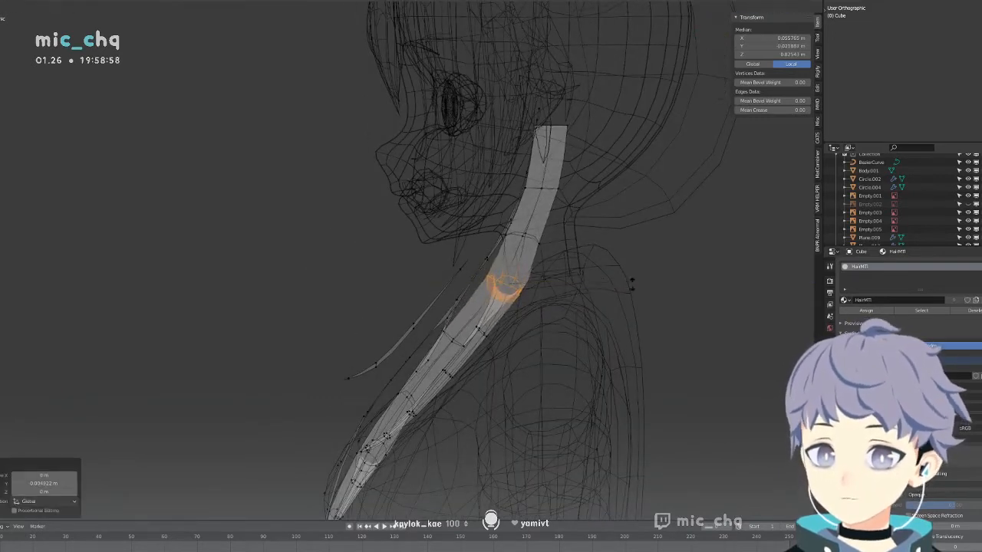
key(g)
click(416, 336)
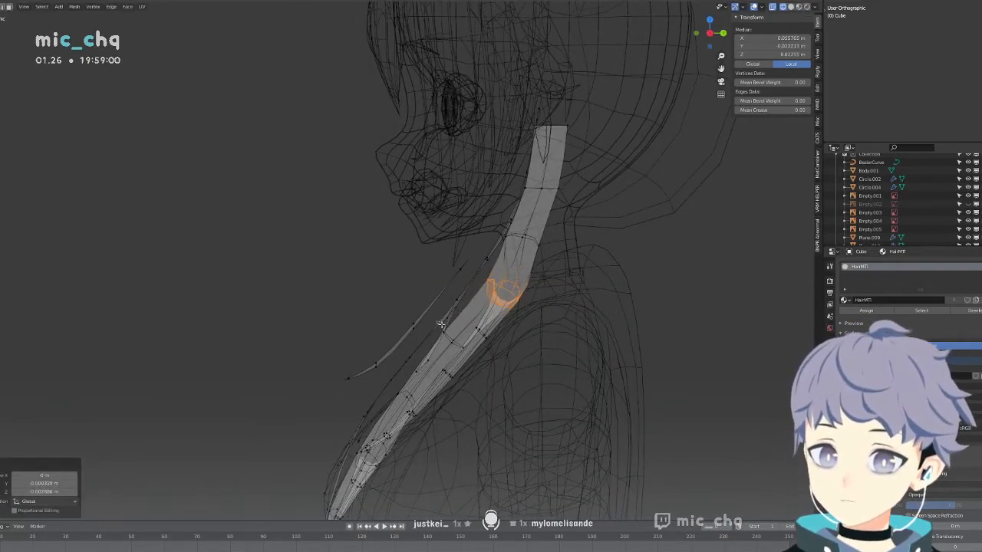
Move the loops below the upper branch junction, then nudge the main strand's loop there to smooth the side profile.
drag(441, 324, 522, 353)
mouse_move(523, 353)
middle_down()
mouse_move(537, 360)
mouse_move(527, 355)
middle_up()
key(g)
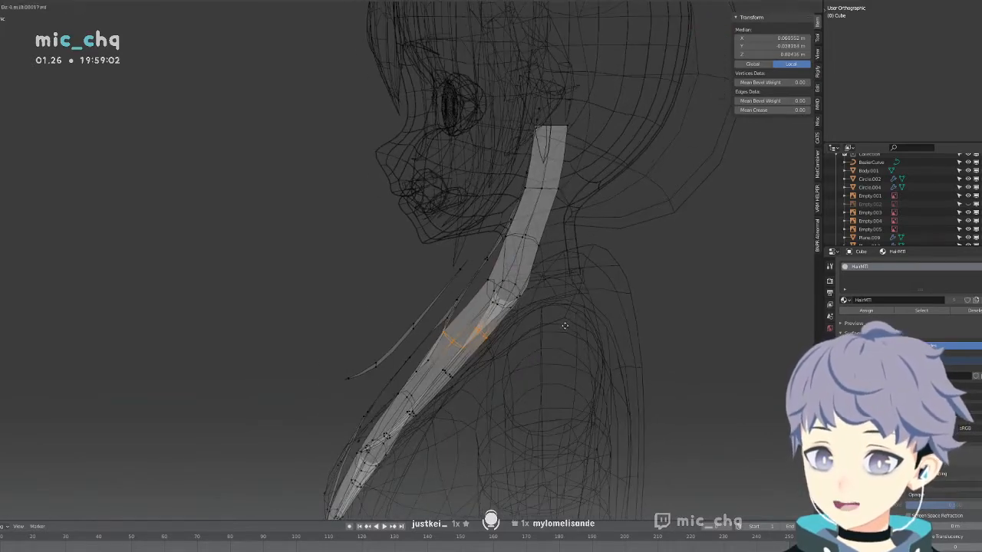
click(566, 330)
alt+click(453, 342)
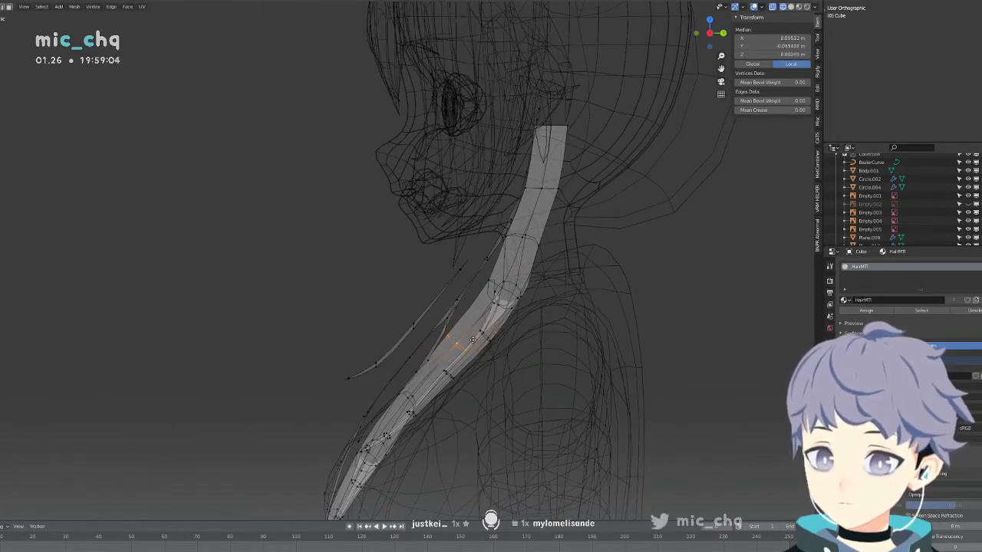
key(g)
click(478, 343)
Move the strand's edge loop at neck height back about 0.004 m along Y and slightly along Z in the side view.
key(shift+z)
key(KP_1)
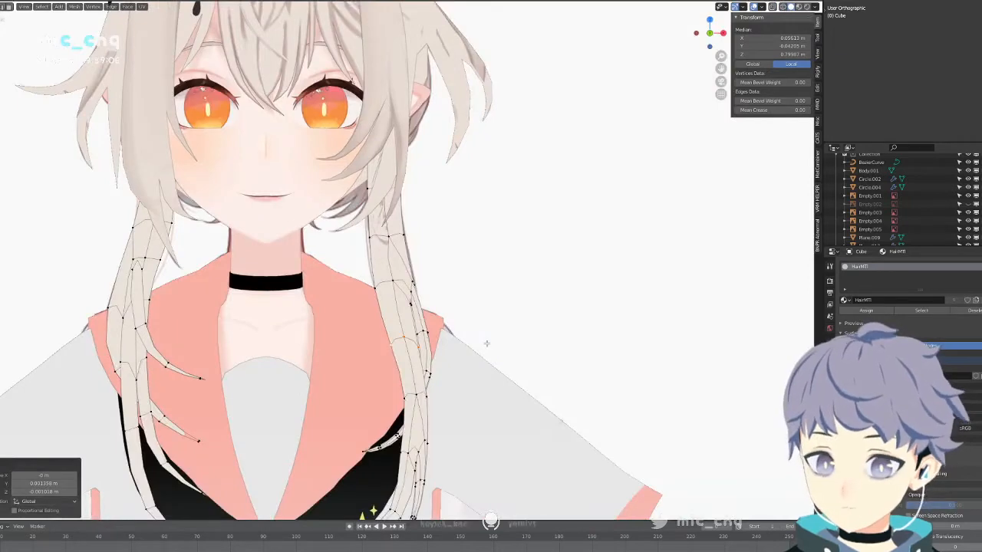
middle_drag(487, 342, 486, 285)
alt+click(531, 238)
key(shift+z)
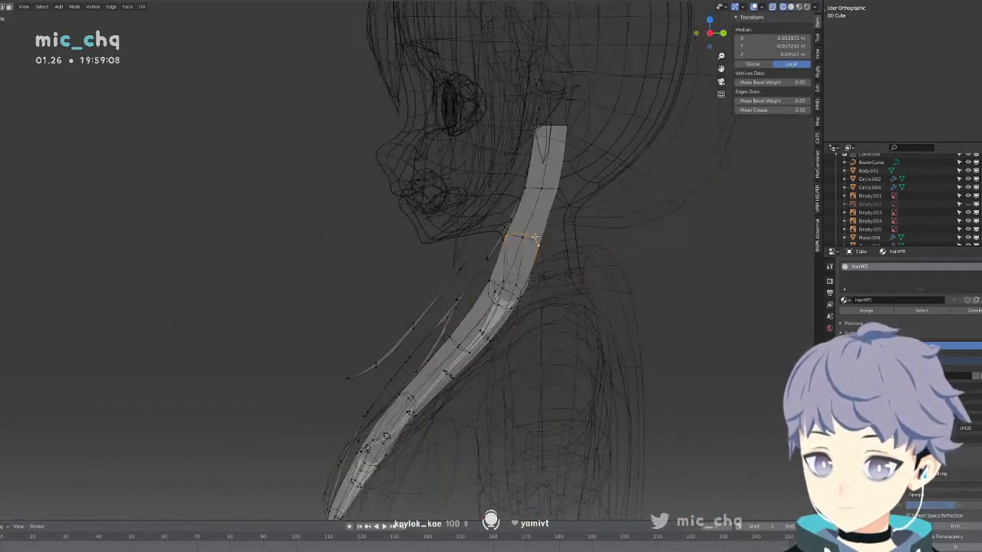
key(alt+a)
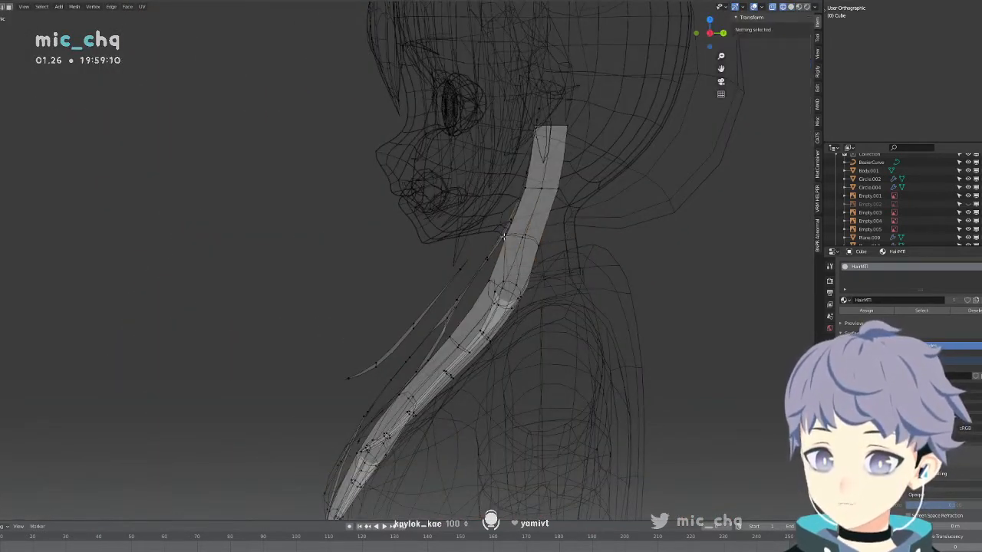
middle_drag(504, 237, 517, 244)
drag(561, 256, 560, 255)
middle_drag(561, 256, 591, 260)
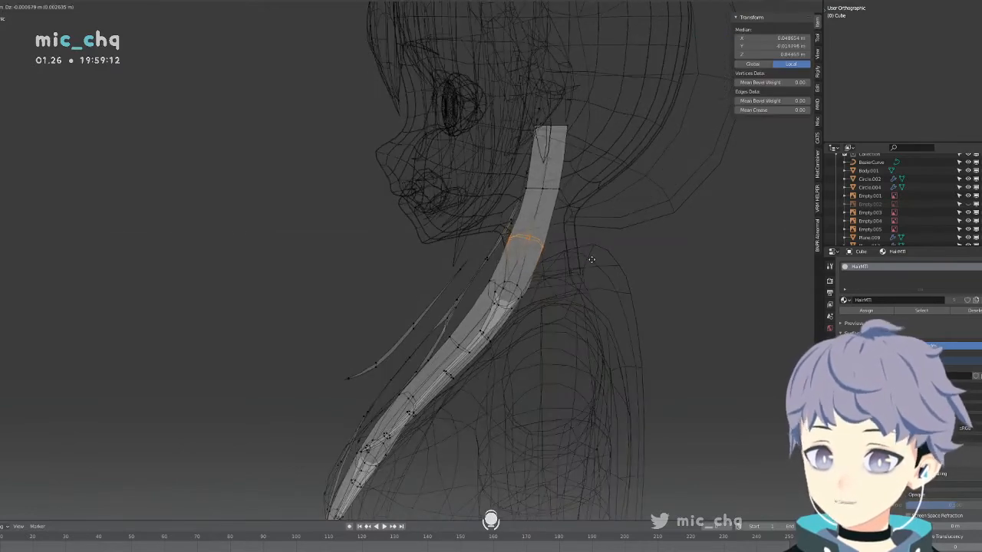
click(595, 261)
key(shift+z)
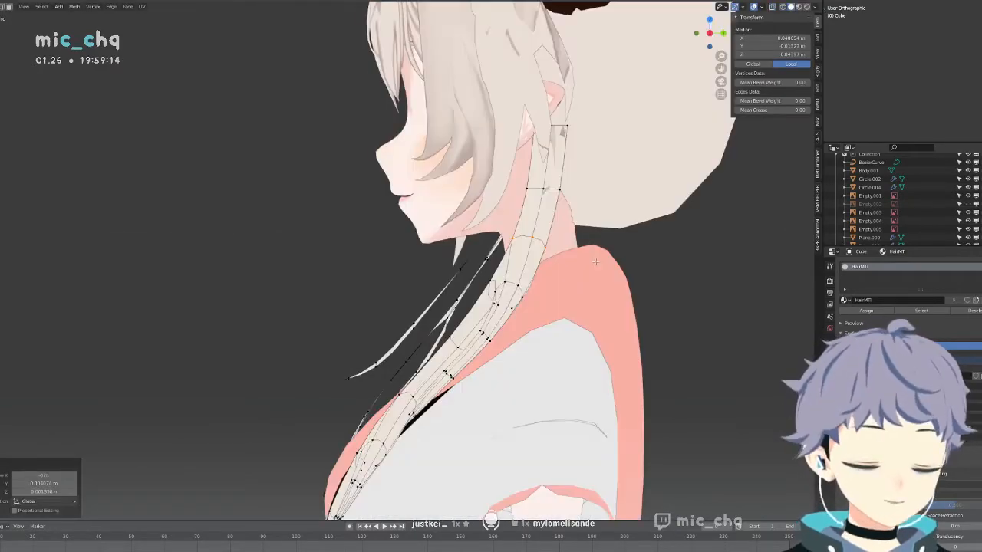
Move the strand's uppermost loop up along Z behind the head hair and check it against the front reference.
mouse_move(581, 227)
middle_down()
mouse_move(521, 230)
mouse_move(590, 226)
mouse_move(556, 222)
mouse_move(569, 218)
middle_up()
key(Tab)
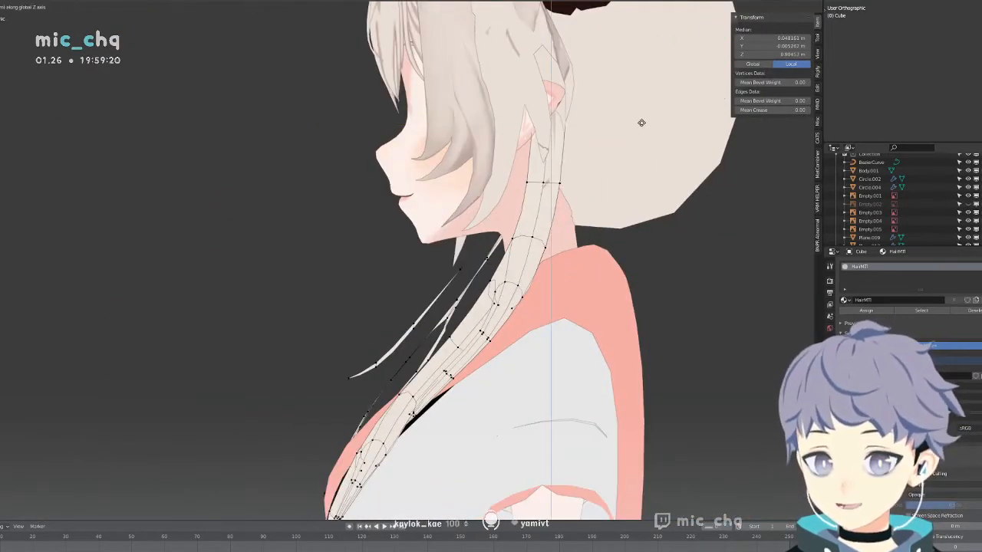
key(shift+z)
middle_drag(622, 158, 539, 228)
key(Tab)
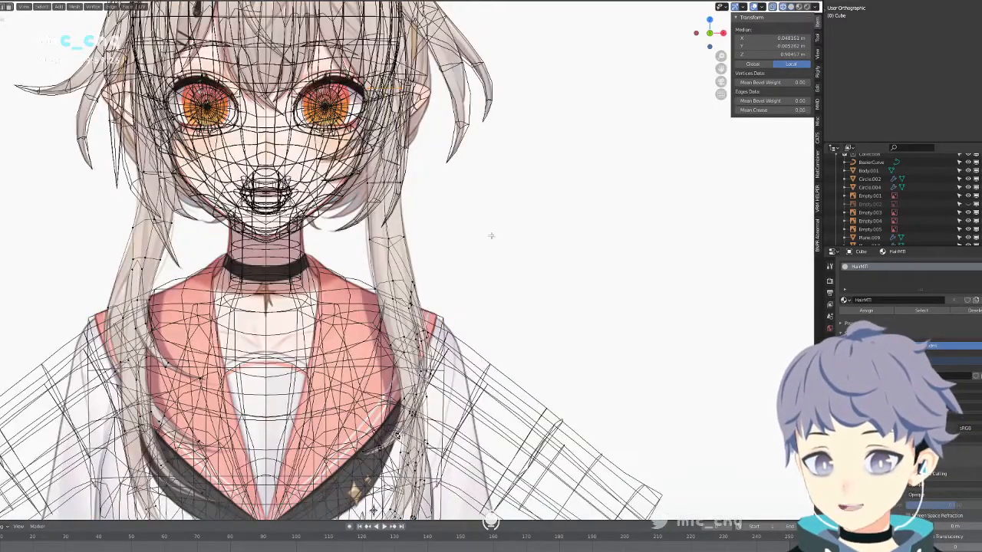
Shift the outer and inner vertices of the neck-height loop along X to match the strand's drawn outline.
click(406, 235)
key(g)
key(x)
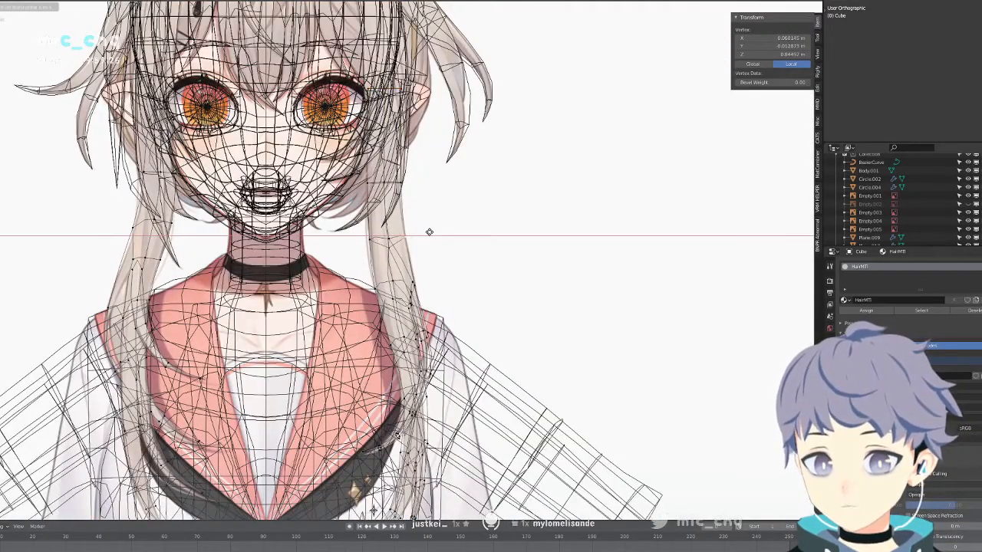
click(431, 233)
click(370, 240)
key(g)
key(x)
click(467, 233)
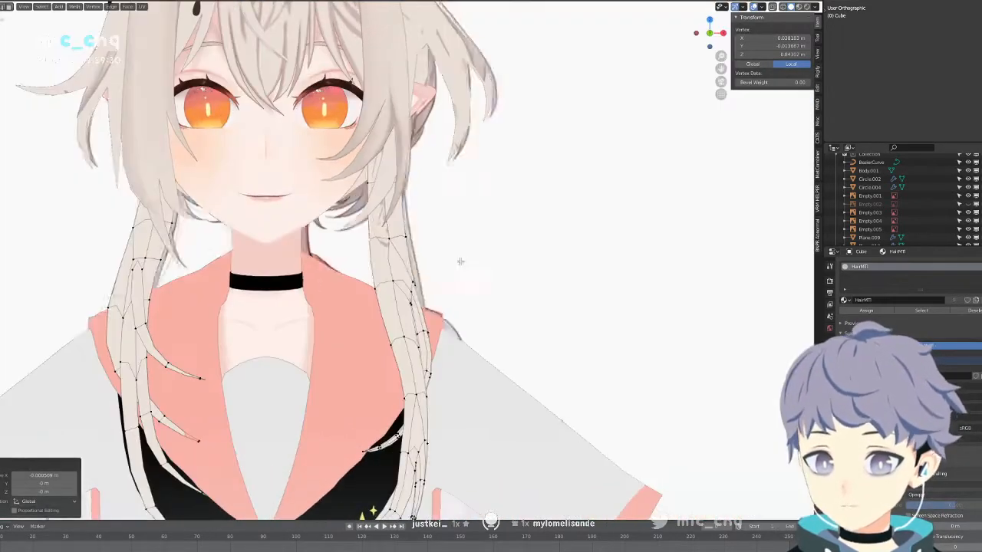
Mark the edge loop around the upper branch's base as a seam.
scroll(461, 263, up, 5)
shift+click(453, 284)
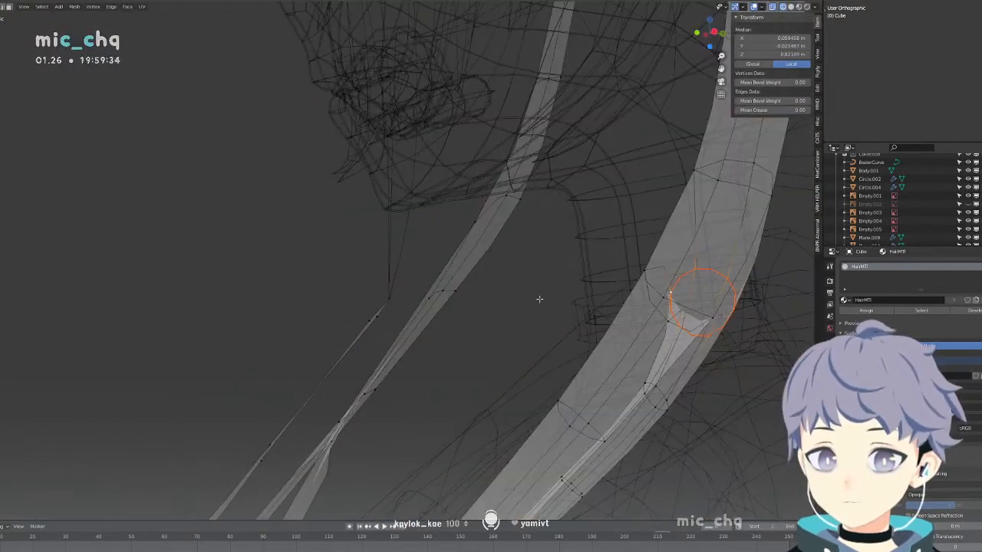
shift+middle_drag(539, 299, 617, 249)
Mark the lengthwise edge loop running along the strand's upper branch to its tip as a seam.
alt+click(472, 129)
alt+click(478, 132)
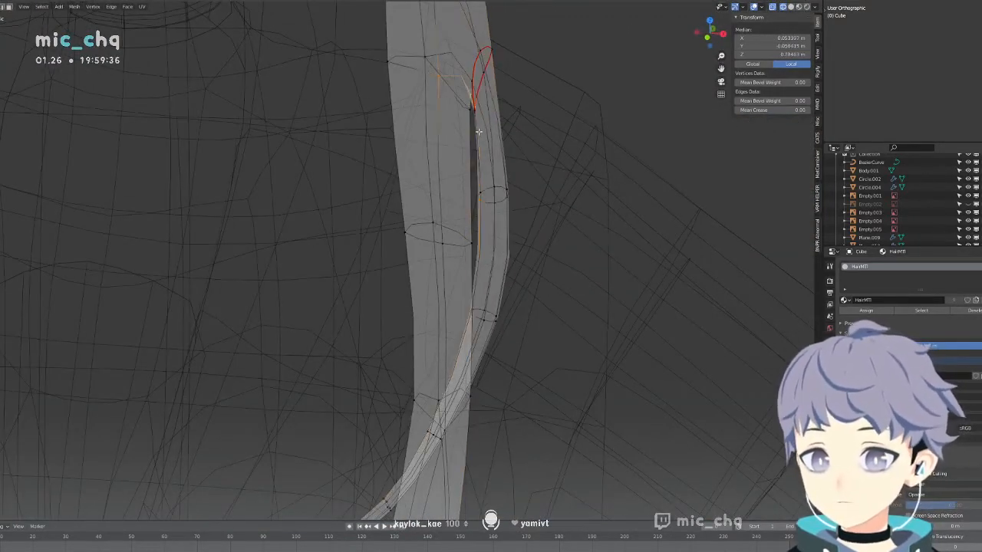
alt+shift+click(473, 135)
mouse_move(528, 168)
middle_down()
mouse_move(415, 170)
mouse_move(447, 232)
mouse_move(554, 208)
mouse_move(530, 159)
middle_up()
scroll(415, 171, down, 3)
Mark the inner edge of the lower branch and the inner side edge of the main strand as seams.
alt+shift+click(457, 329)
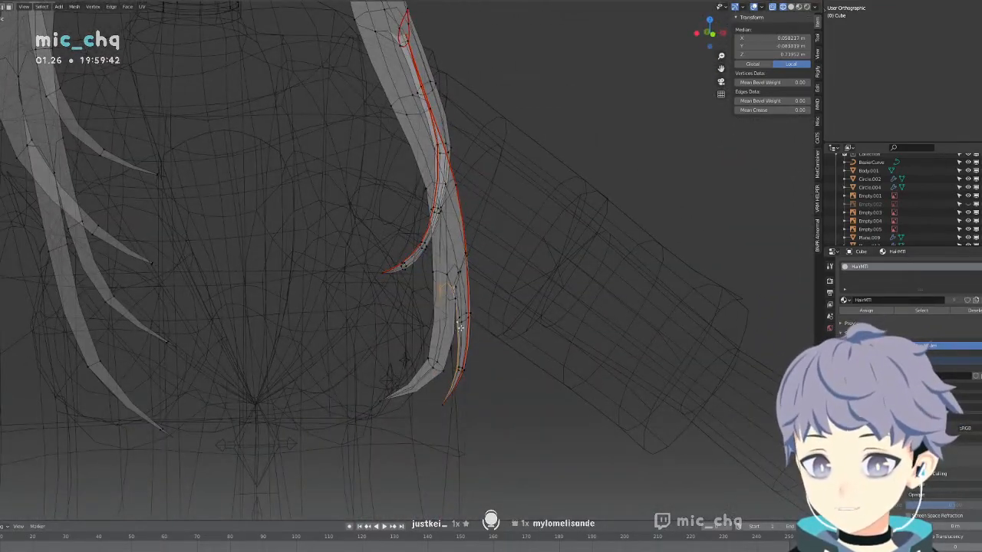
middle_drag(461, 326, 442, 287)
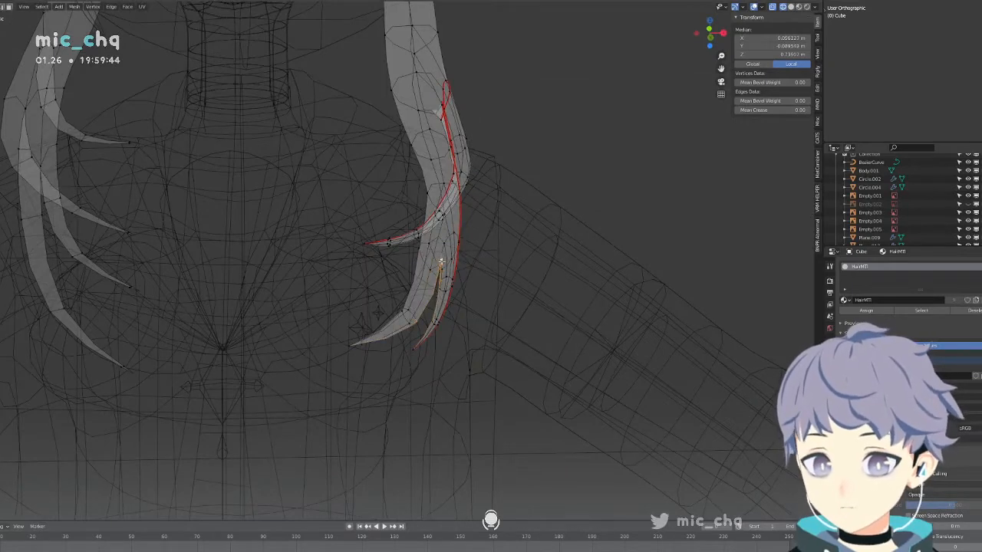
alt+shift+click(418, 249)
middle_drag(417, 249, 438, 303)
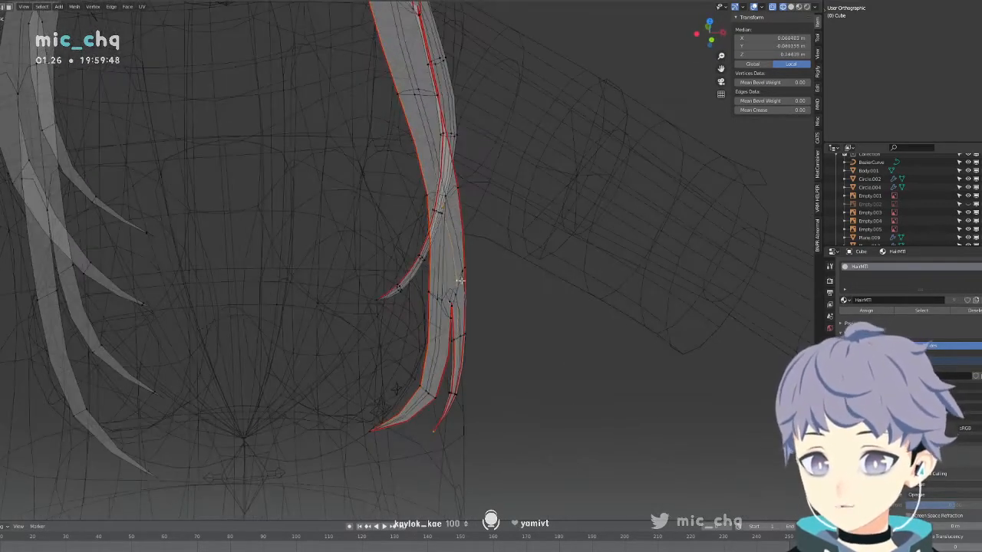
Select the whole strand mesh and compare its shape with the front reference in wireframe and shaded display.
mouse_move(536, 262)
middle_down()
mouse_move(486, 252)
mouse_move(494, 221)
middle_up()
key(shift+z)
scroll(493, 221, down, 3)
shift+middle_drag(489, 136, 461, 255)
mouse_move(462, 255)
middle_down()
mouse_move(540, 217)
mouse_move(435, 270)
mouse_move(455, 289)
middle_up()
key(shift+z)
key(a)
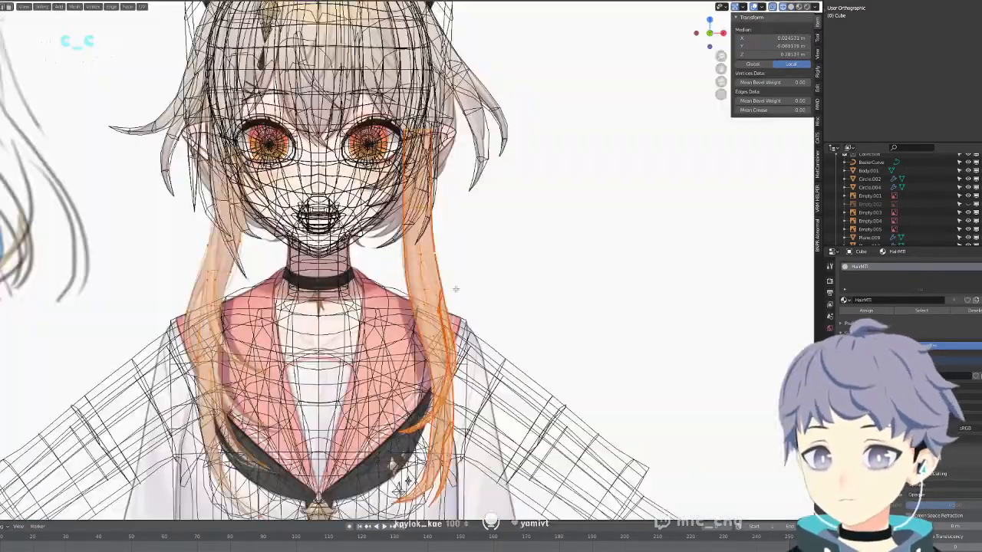
key(shift+z)
middle_drag(528, 286, 554, 296)
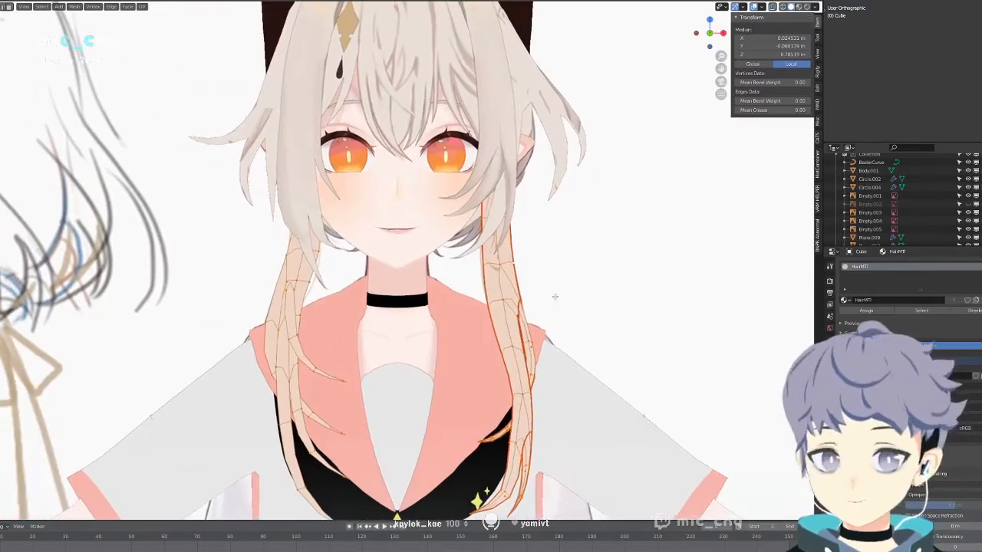
scroll(406, 261, down, 3)
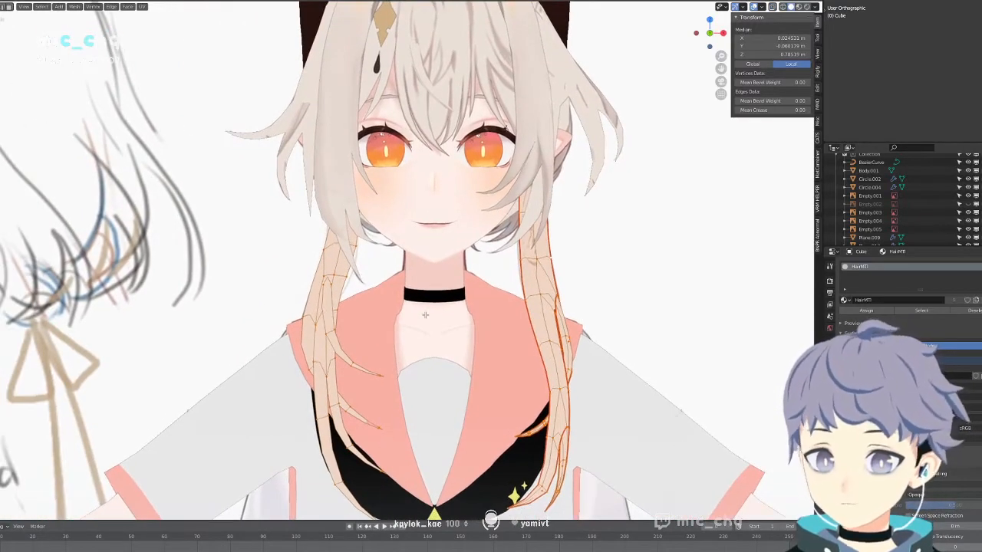
key(shift+z)
key(shift+z)
key(shift+z)
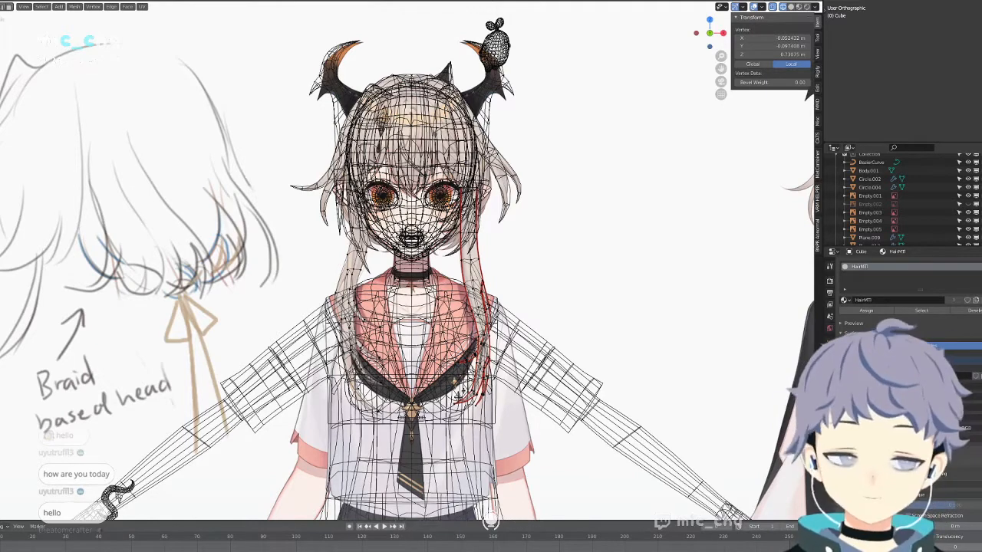
Delete all vertices of the separate hair strand on the side opposite the seamed one.
key(l)
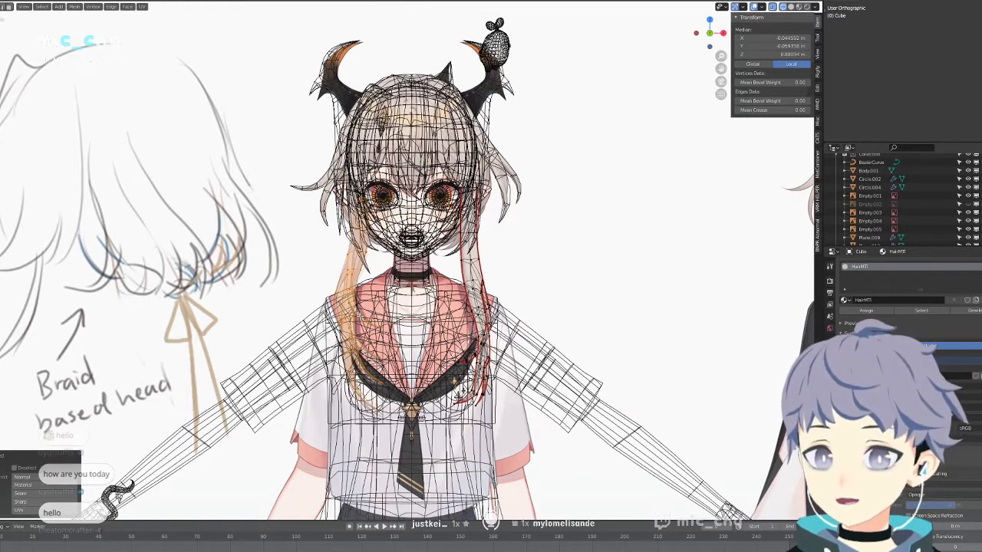
key(x)
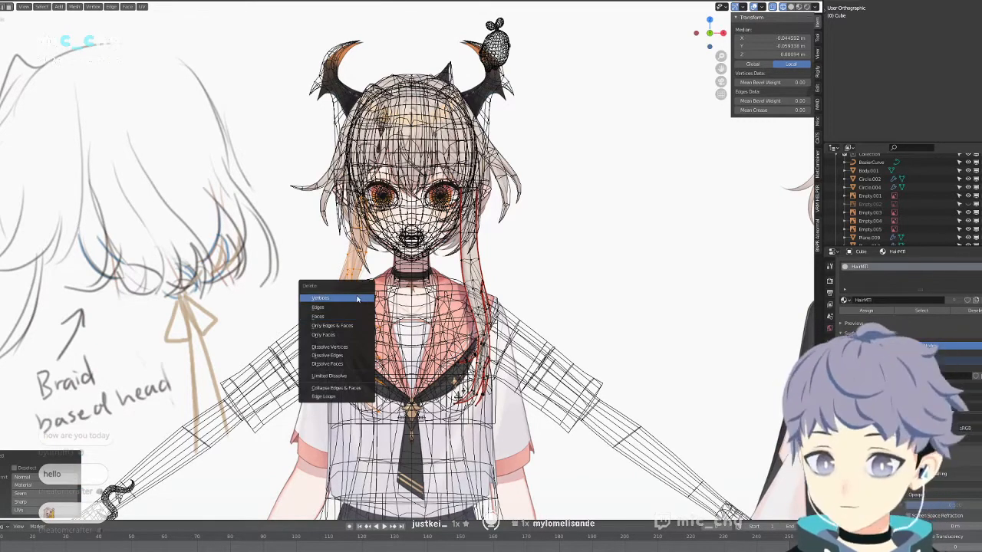
click(359, 298)
key(shift+z)
key(shift+z)
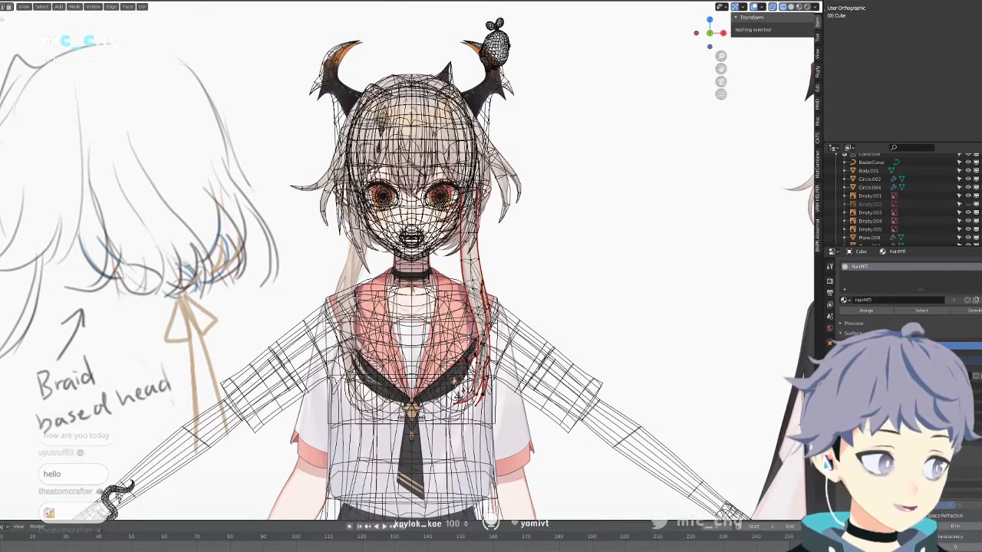
Examine the face, neck and collar area against the front reference around the deleted strand.
scroll(413, 288, up, 6)
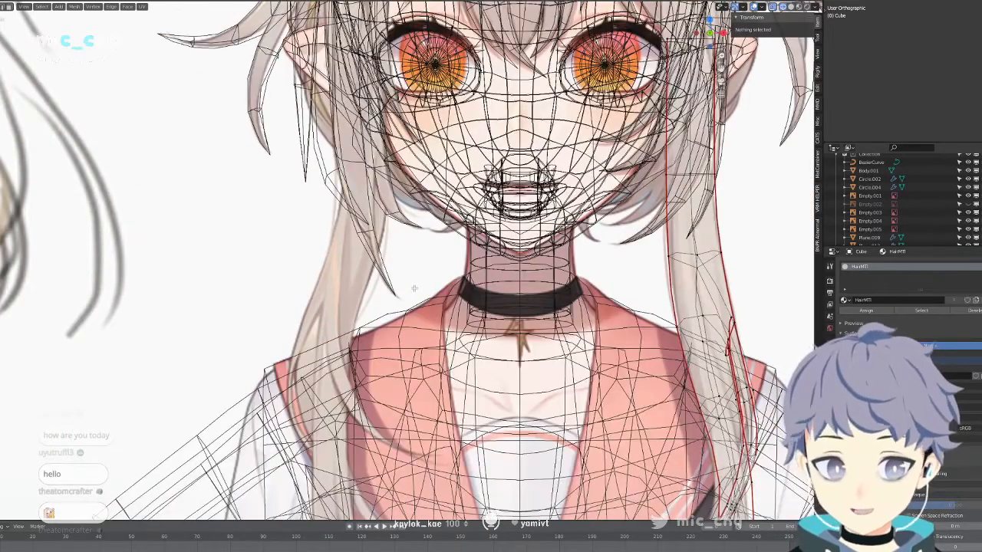
shift+middle_drag(414, 288, 446, 311)
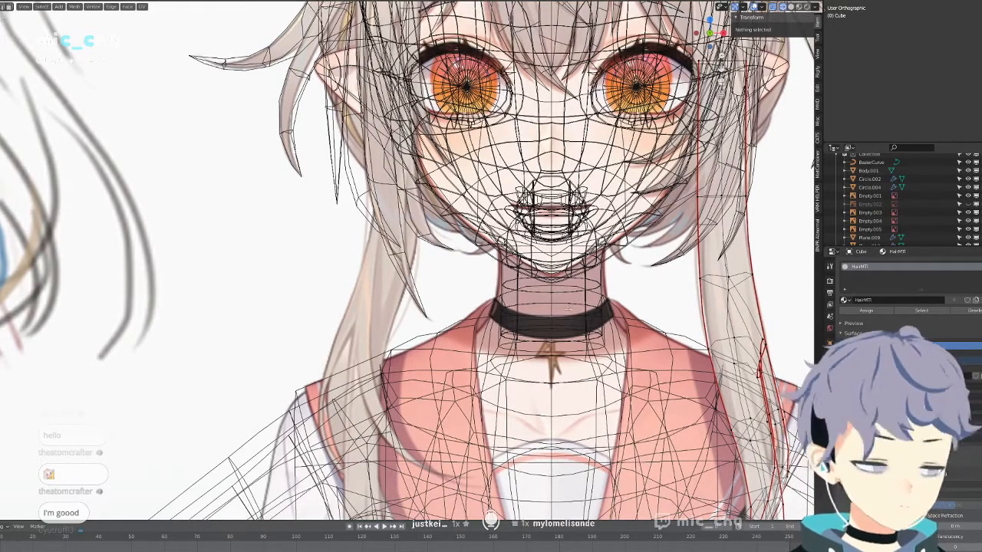
mouse_move(560, 297)
middle_down()
mouse_move(549, 290)
mouse_move(566, 283)
mouse_move(544, 228)
mouse_move(596, 289)
middle_up()
key(KP_1)
key(shift+z)
key(KP_1)
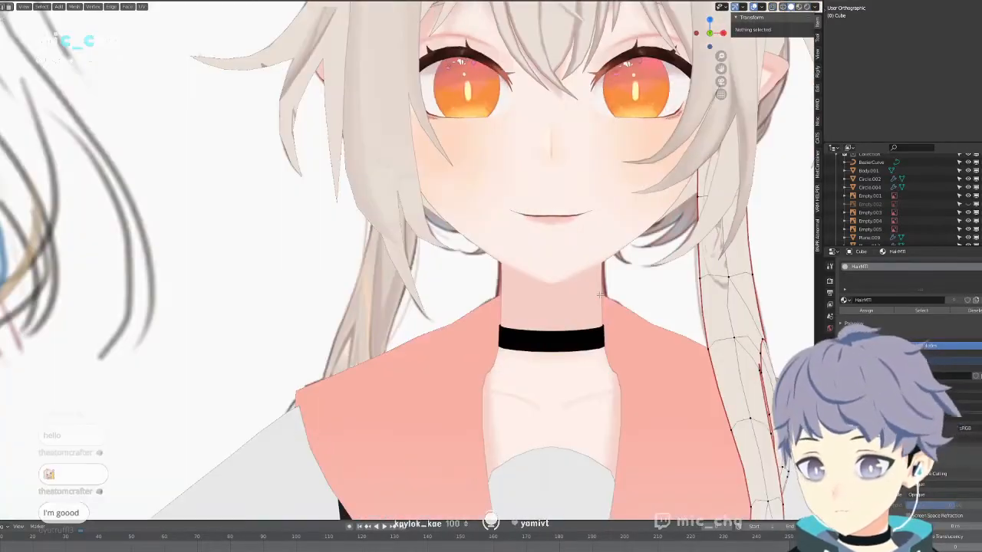
key(shift+z)
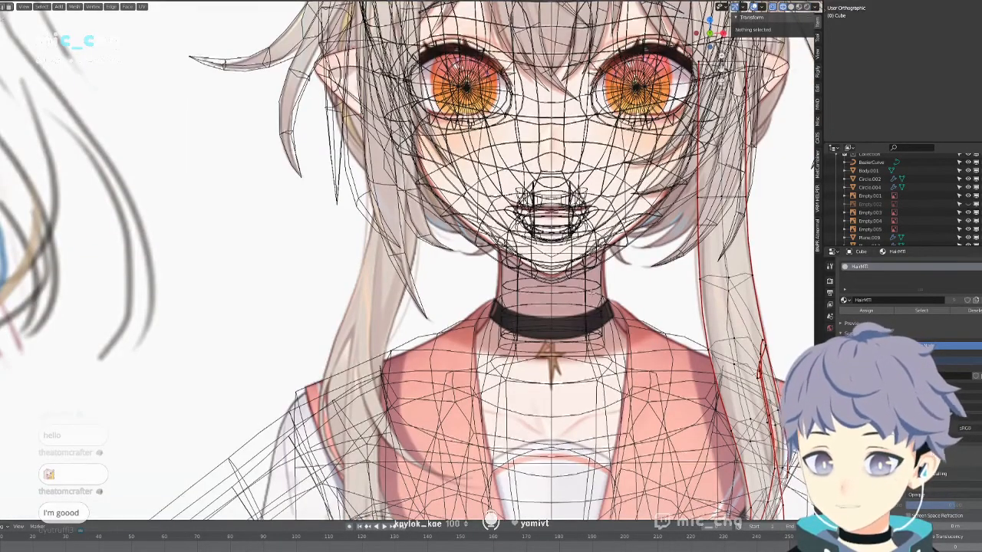
shift+middle_drag(552, 306, 571, 333)
scroll(477, 366, down, 1)
shift+middle_drag(477, 366, 531, 186)
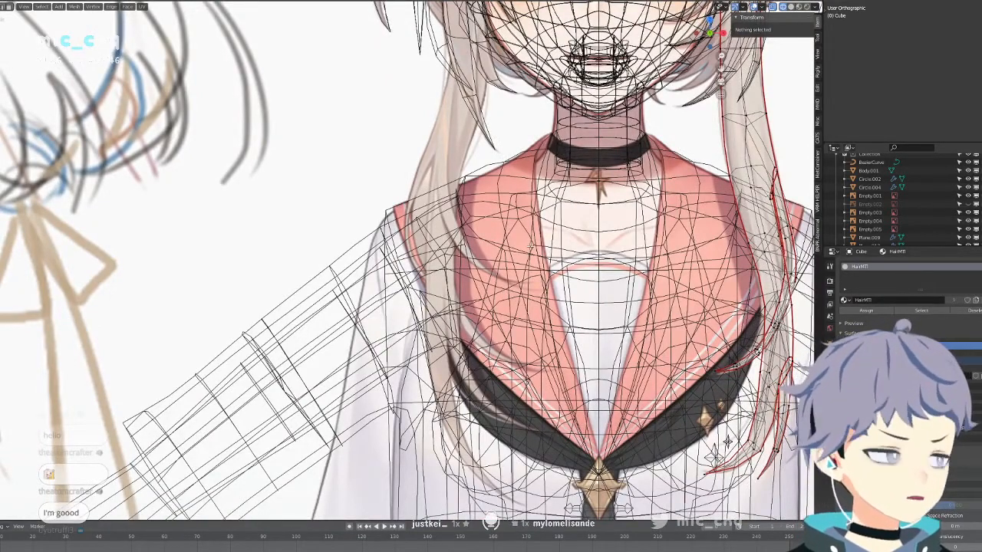
shift+middle_drag(531, 243, 547, 326)
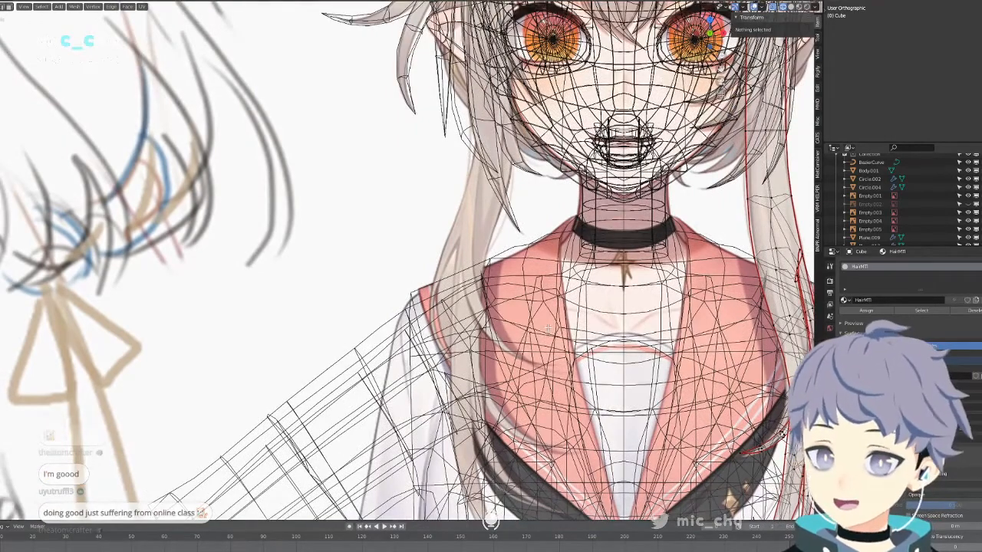
shift+scroll(534, 308, up, 3)
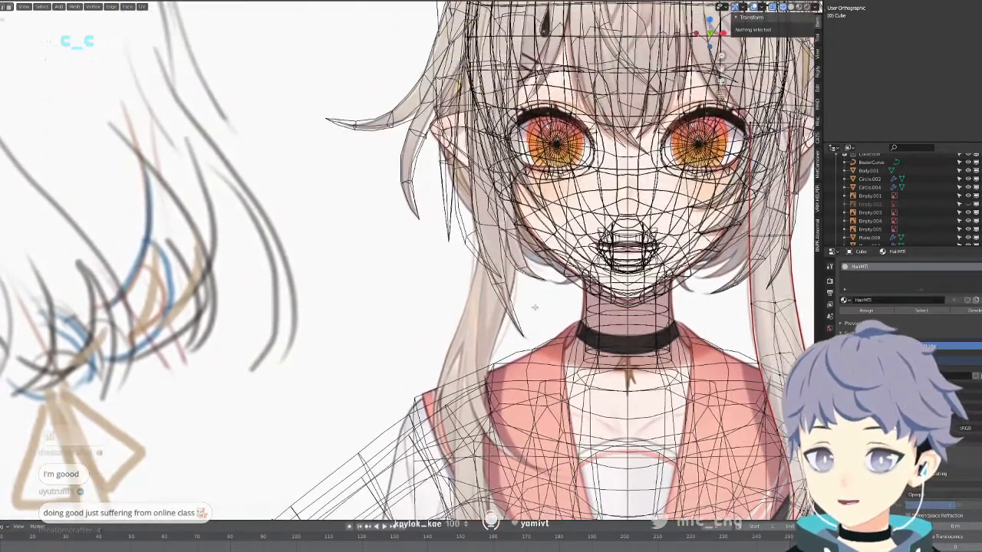
key(shift+alt+z)
key(shift+alt+z)
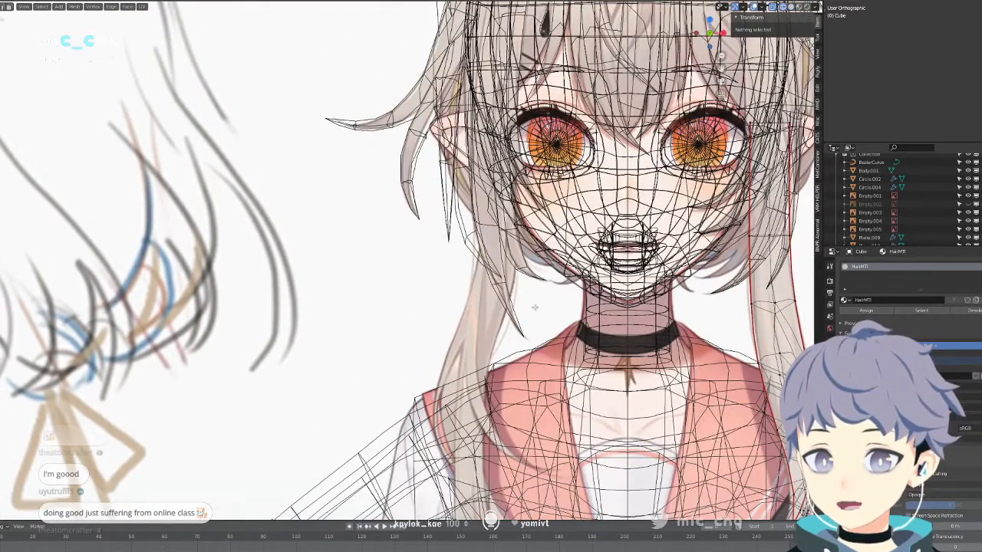
Compare the remaining strand's silhouette with the reference in shaded and wireframe display, including the full figure at an angle.
key(shift+z)
scroll(534, 308, down, 4)
mouse_move(549, 296)
shift+middle_down()
mouse_move(525, 315)
mouse_move(459, 247)
shift+middle_up()
scroll(524, 314, up, 3)
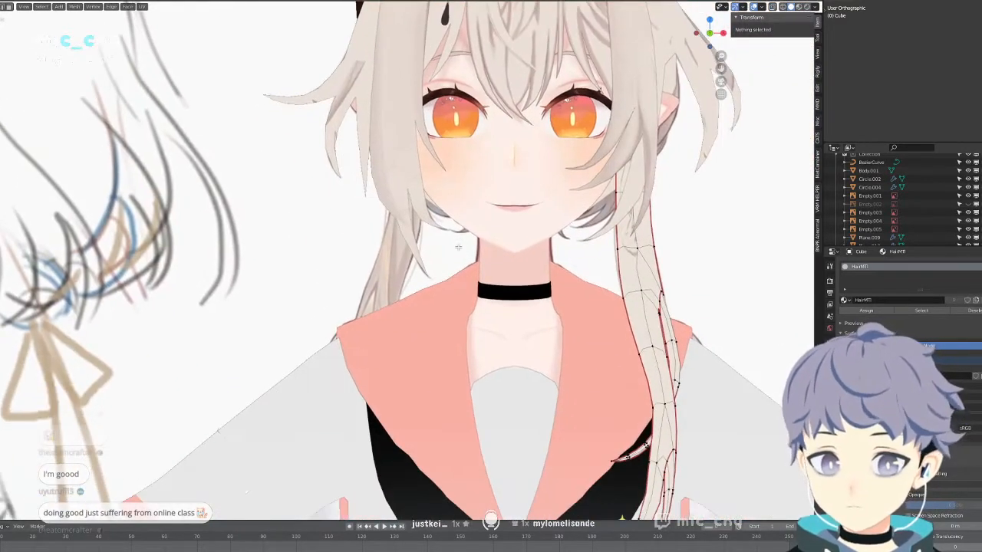
scroll(590, 277, down, 1)
mouse_move(606, 268)
middle_down()
mouse_move(622, 261)
mouse_move(578, 265)
middle_up()
key(KP_1)
key(shift+z)
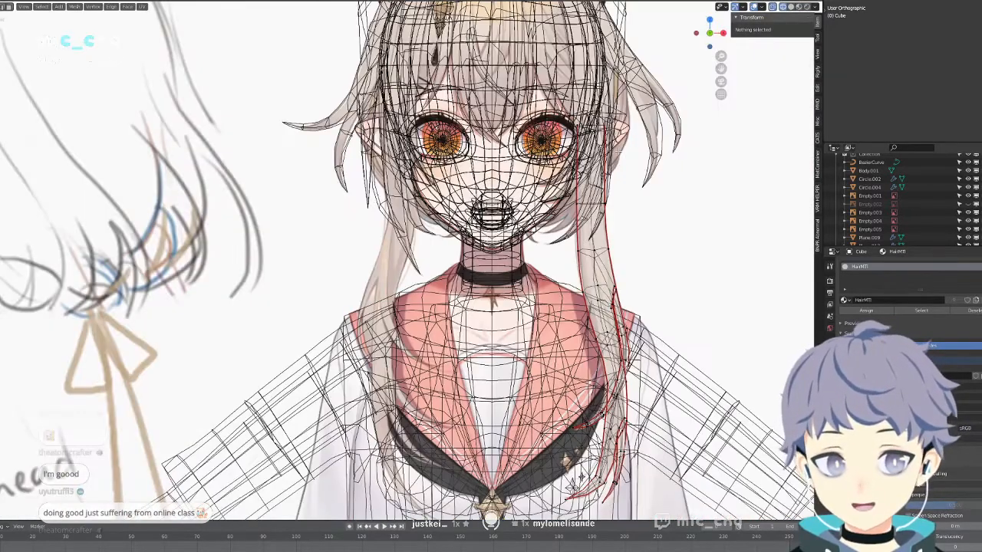
key(shift+z)
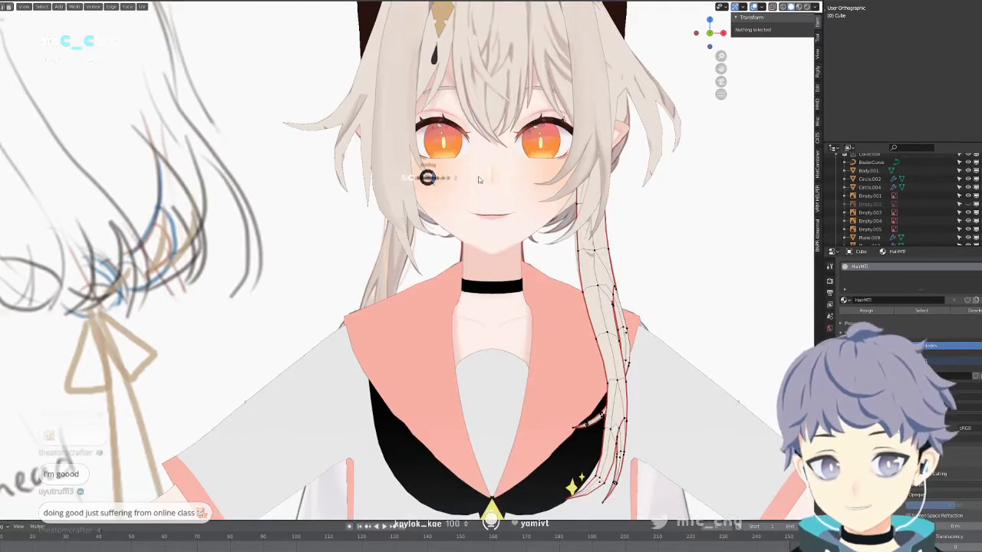
key(shift+z)
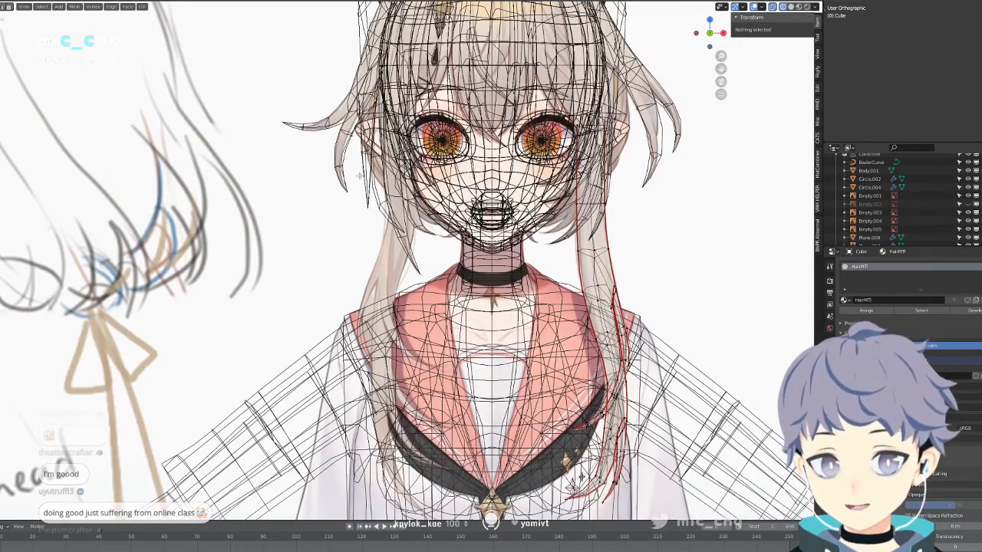
scroll(358, 175, down, 3)
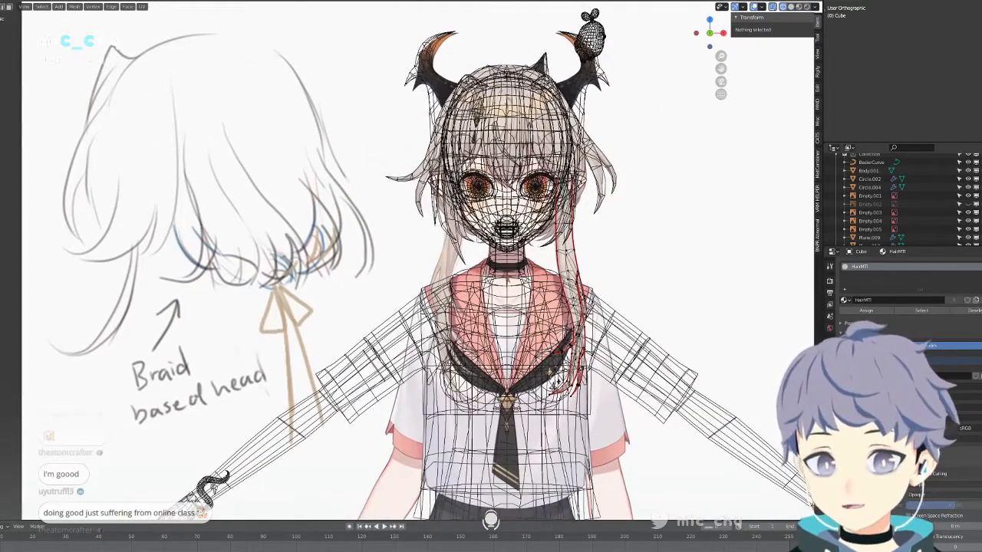
key(shift+z)
scroll(418, 265, up, 1)
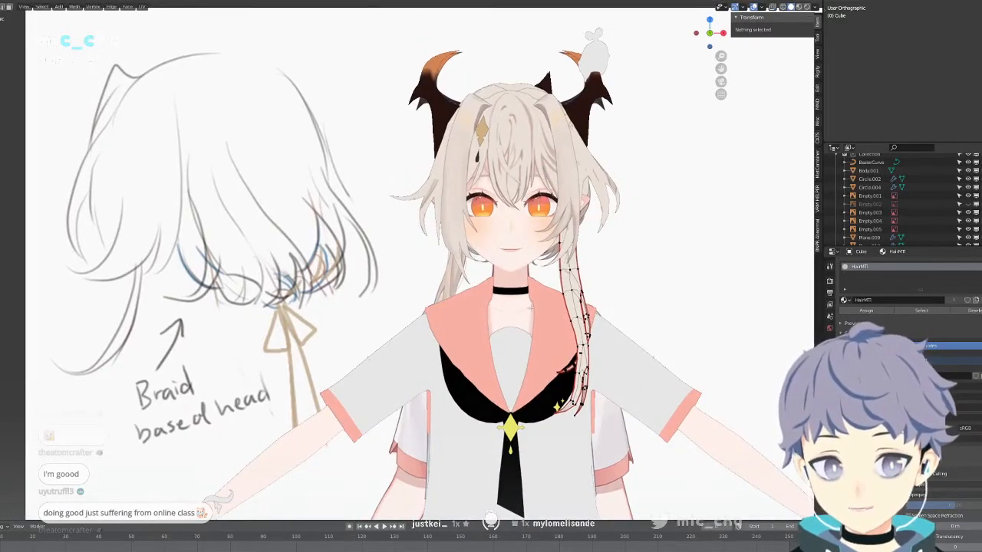
mouse_move(477, 304)
shift+middle_down()
mouse_move(500, 175)
mouse_move(476, 292)
shift+middle_up()
scroll(468, 150, down, 3)
scroll(468, 149, up, 1)
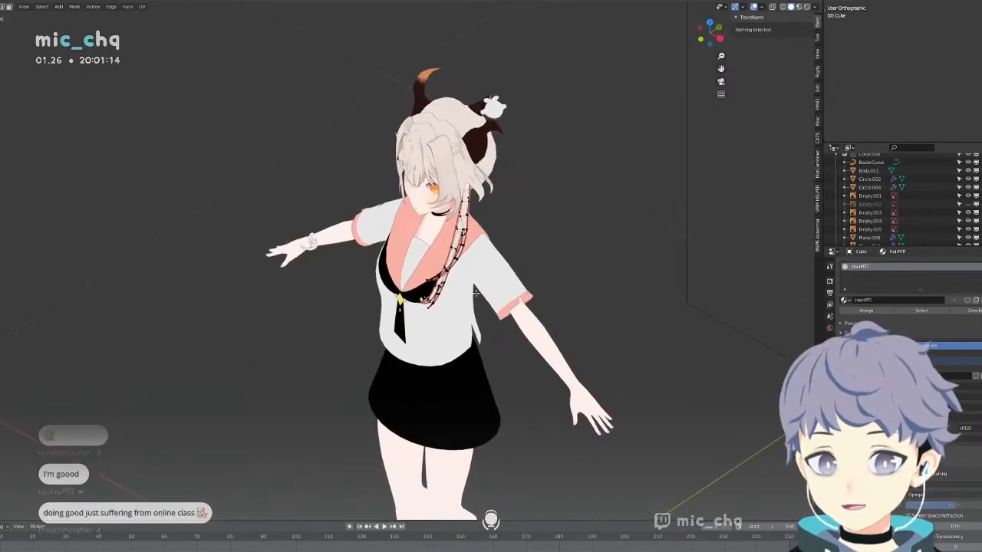
Inspect the collar, tie and strand tips at chest height against the front reference.
key(shift+z)
key(KP_1)
scroll(508, 301, up, 5)
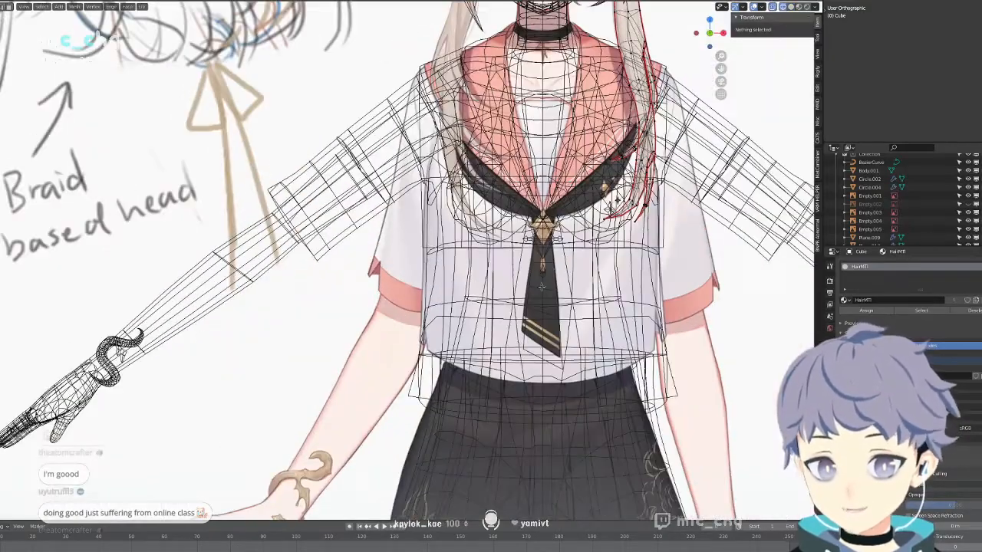
scroll(427, 240, up, 5)
scroll(427, 240, down, 5)
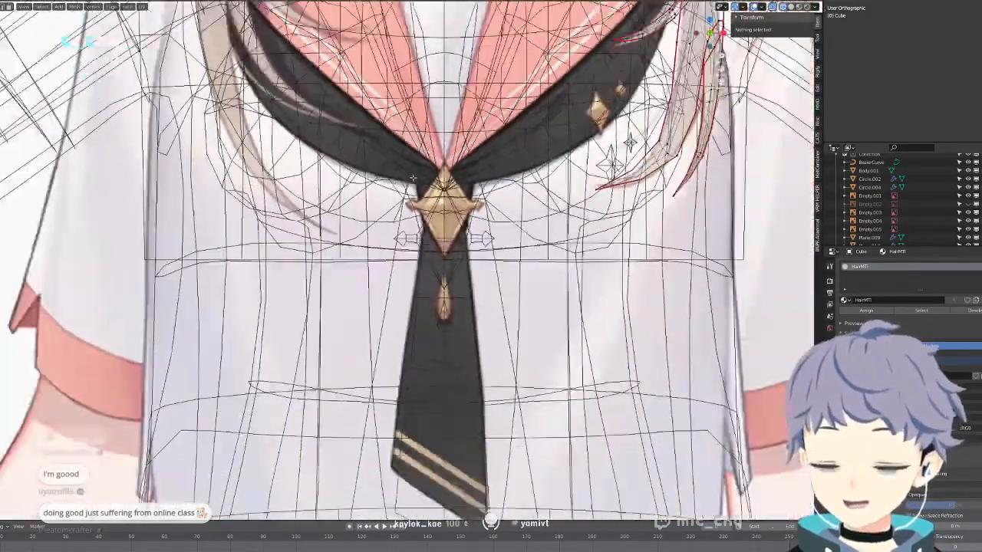
scroll(478, 173, up, 3)
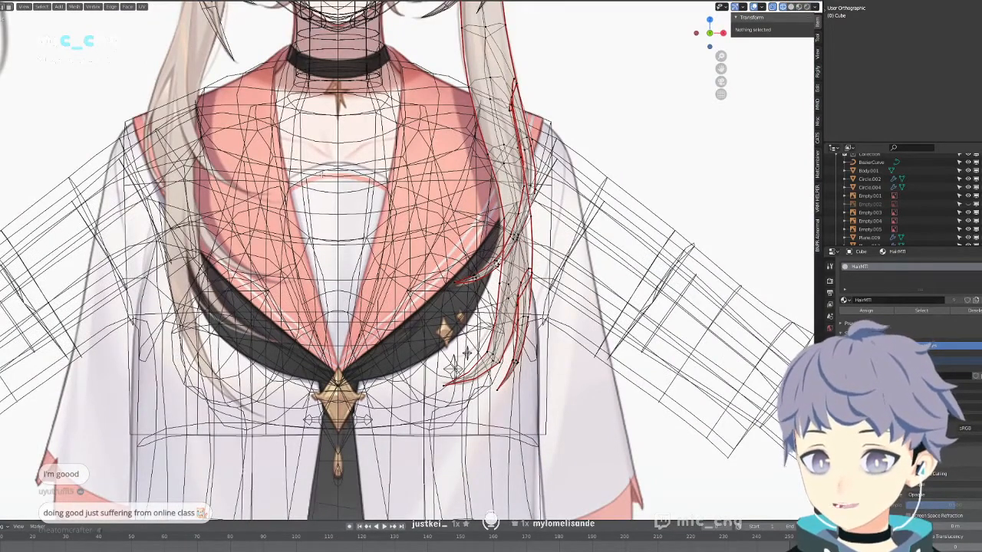
key(shift+z)
key(shift+z)
Edit the white inner shirt panel below the neck, raising its top-centre vertex and moving the adjacent upper-edge vertex outward and up.
key(Tab)
click(352, 182)
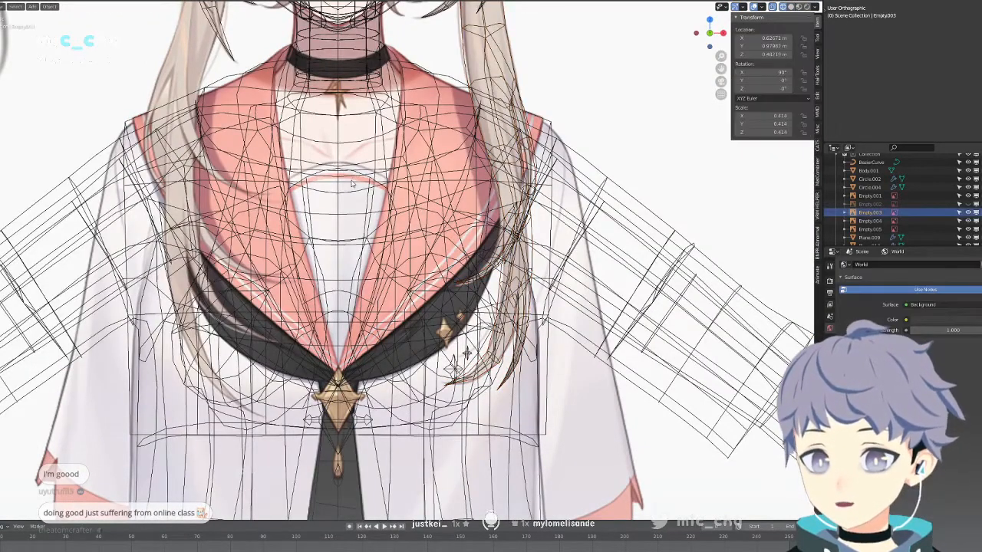
click(356, 180)
key(shift+z)
click(362, 179)
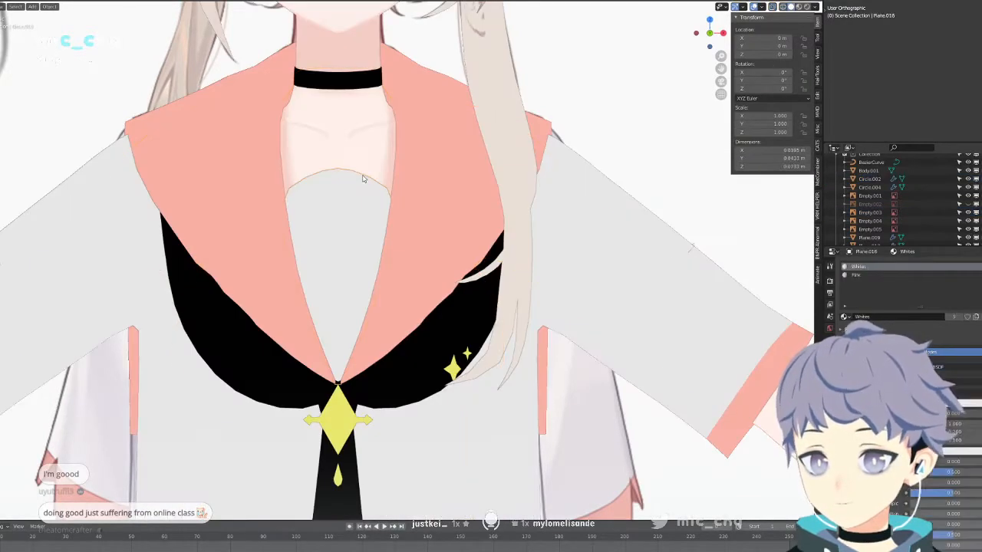
key(Tab)
key(shift+z)
click(346, 163)
key(g)
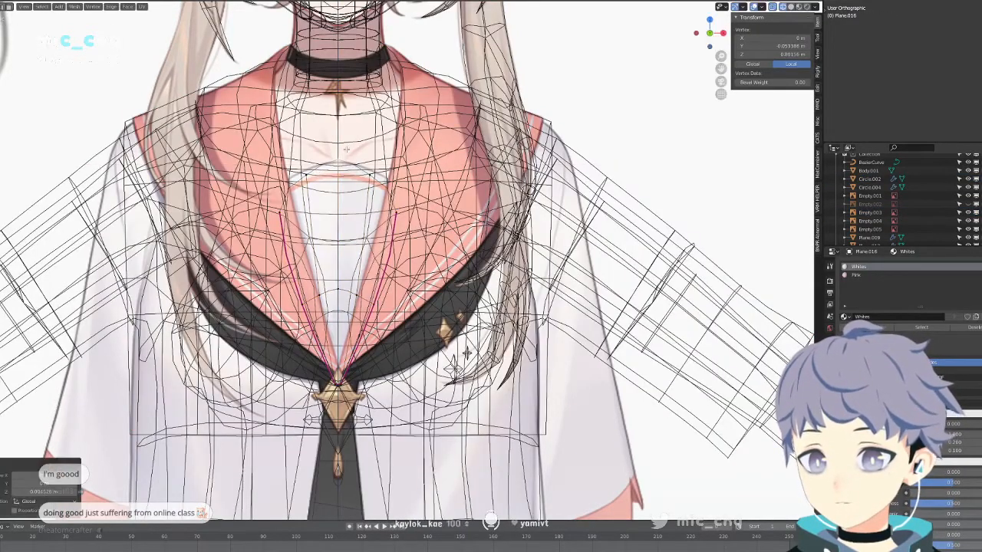
click(466, 353)
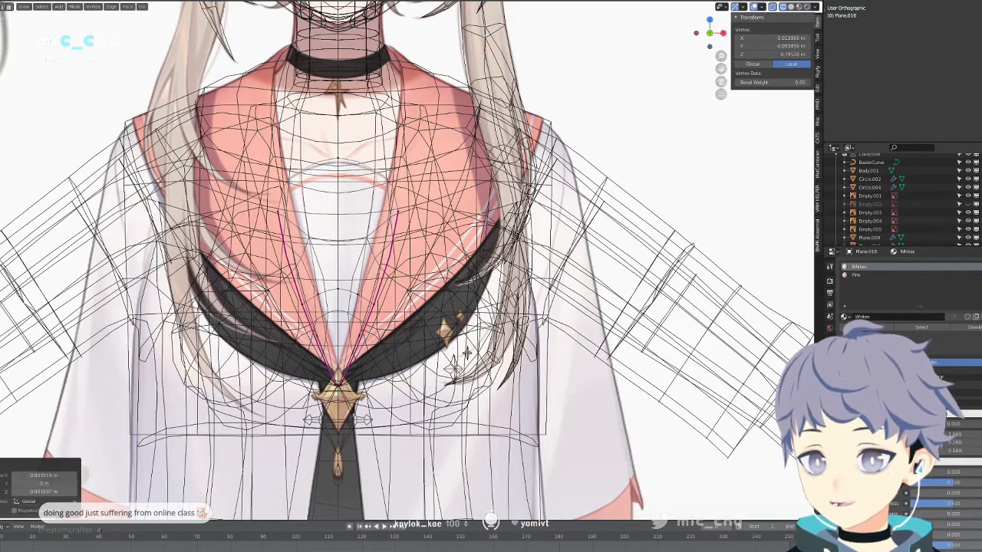
Move the inner shirt panel's outer side vertices outward and adjust their depth beneath the collar, then finish editing the panel.
click(418, 206)
key(g)
click(422, 202)
key(shift+z)
mouse_move(421, 204)
middle_down()
mouse_move(506, 204)
mouse_move(484, 258)
mouse_move(470, 267)
middle_up()
key(g)
middle_drag(470, 267, 566, 197)
click(506, 253)
key(Tab)
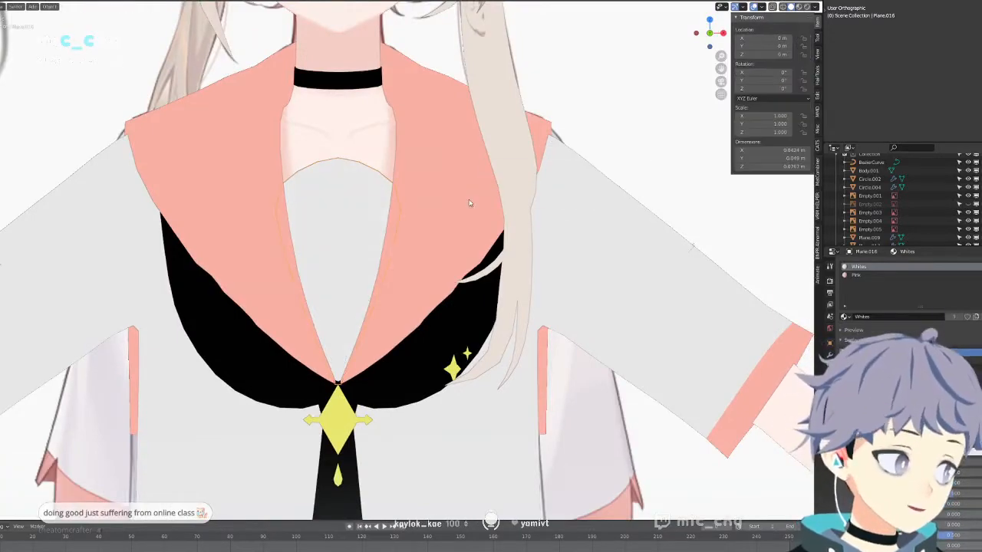
key(shift+z)
shift+middle_drag(474, 206, 520, 251)
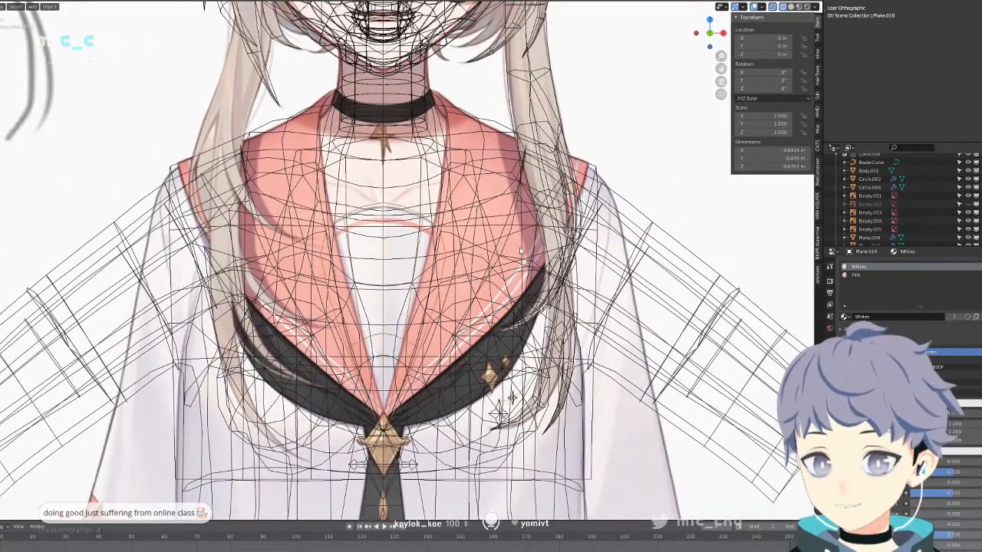
Edit the pink sailor collar and scale the lower edge of its back flap outward by about 1.04.
key(shift+z)
click(520, 247)
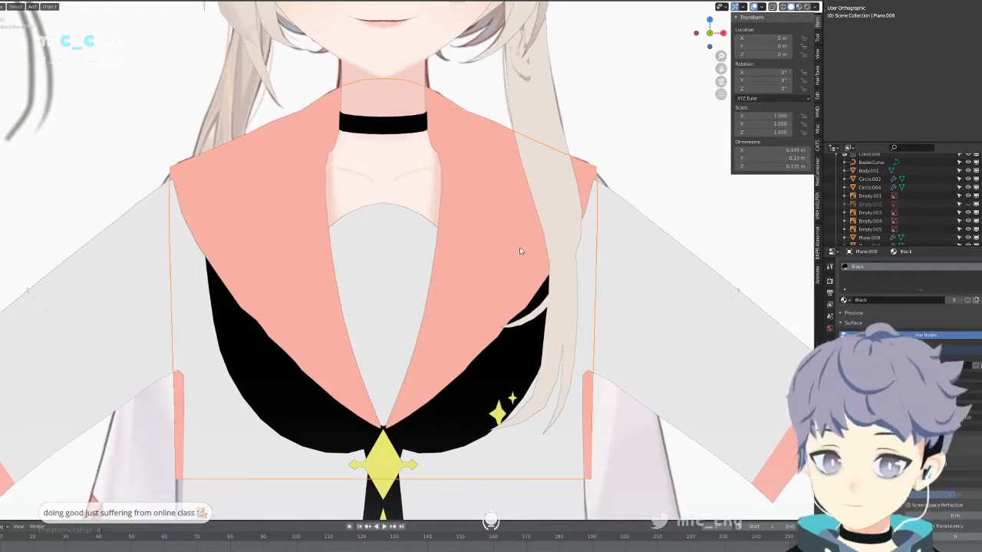
shift+middle_drag(621, 329, 618, 159)
key(shift+z)
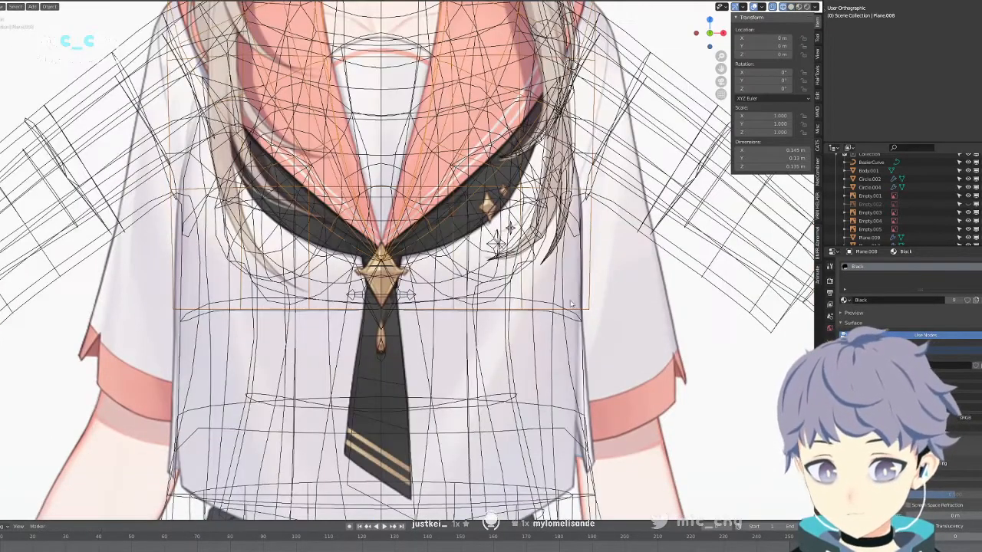
key(Tab)
alt+click(569, 307)
key(s)
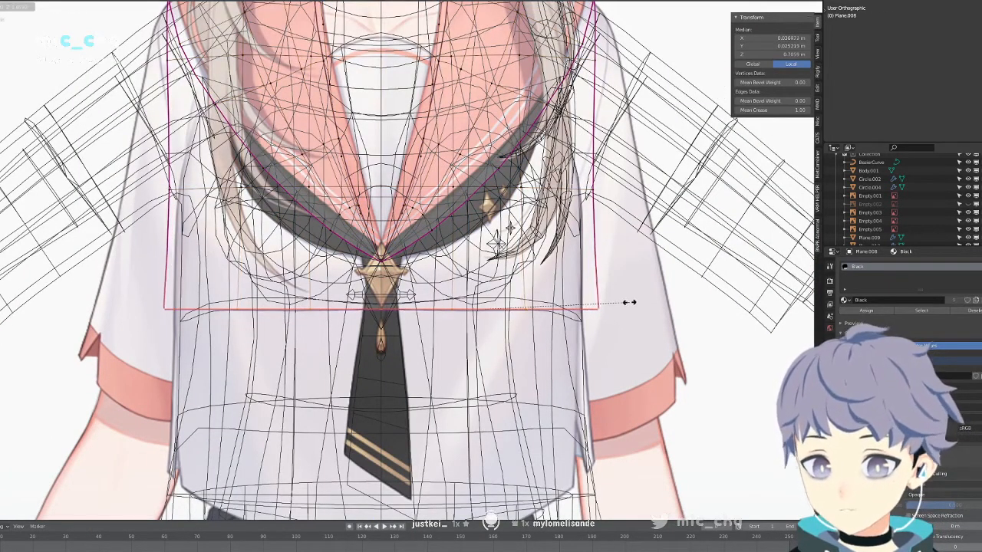
click(628, 300)
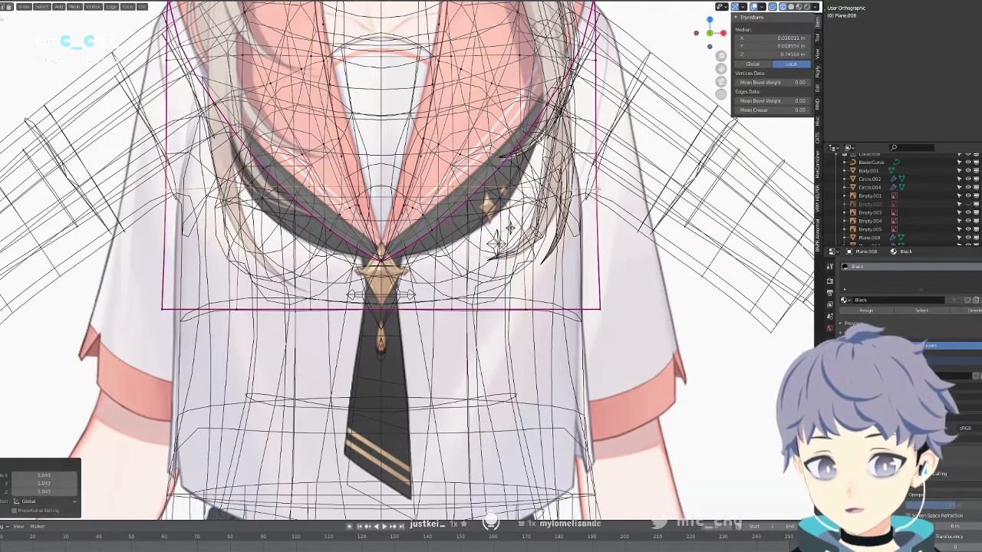
Scale the back flap's upper side section outward by about 1.01 and finish editing the collar.
key(s)
click(596, 67)
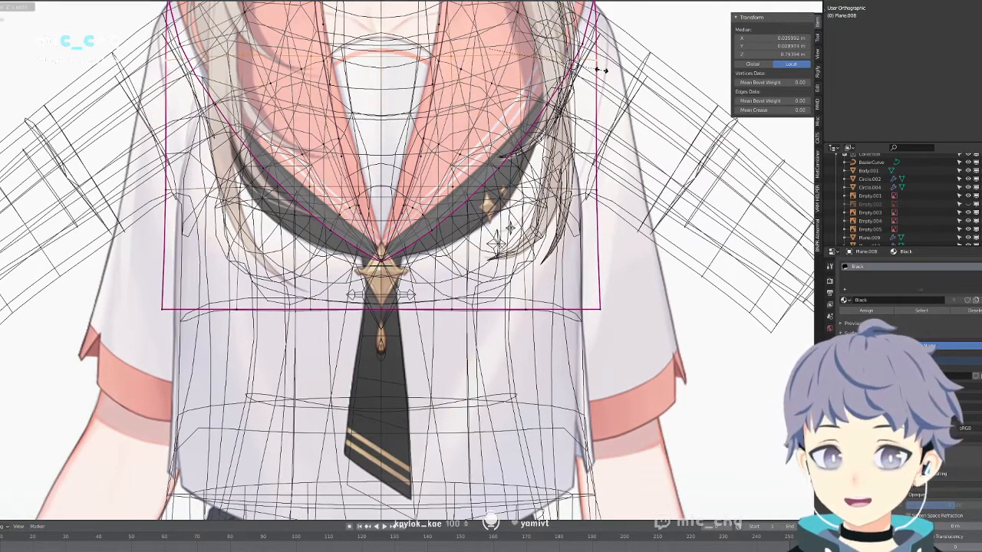
key(shift+z)
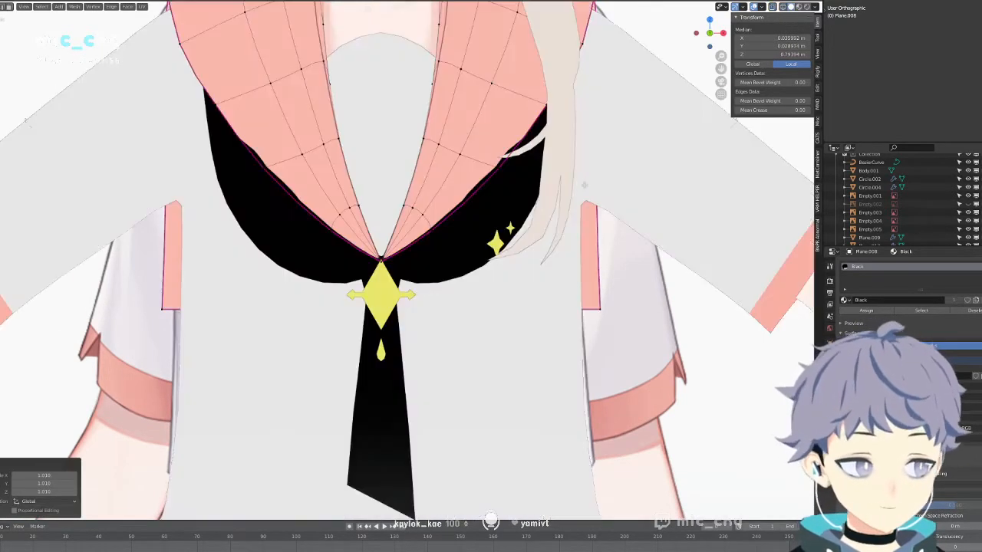
shift+middle_drag(585, 201, 590, 271)
key(Tab)
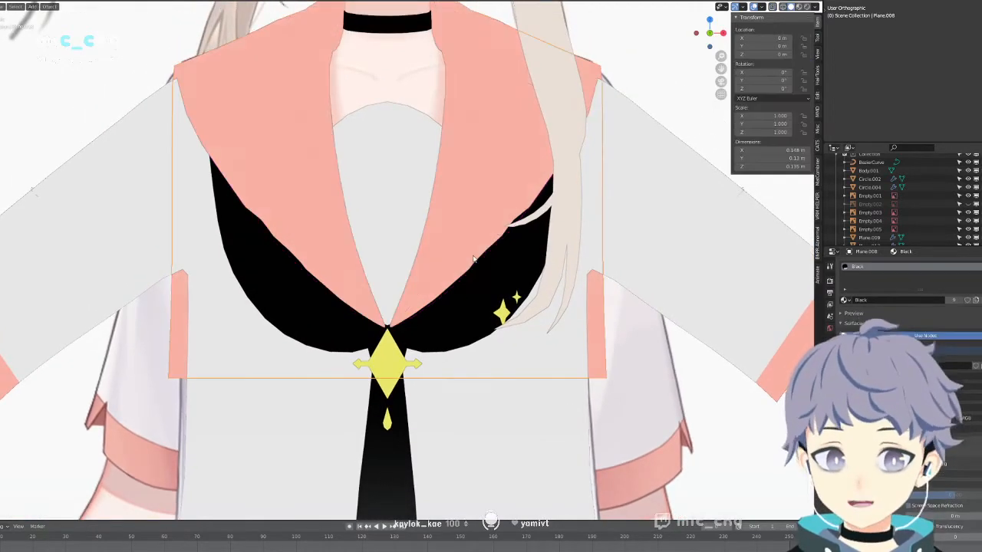
Inspect the widened collar flap and the front neckline against the reference in shaded and wireframe display, including an angled view.
shift+middle_drag(497, 269, 510, 217)
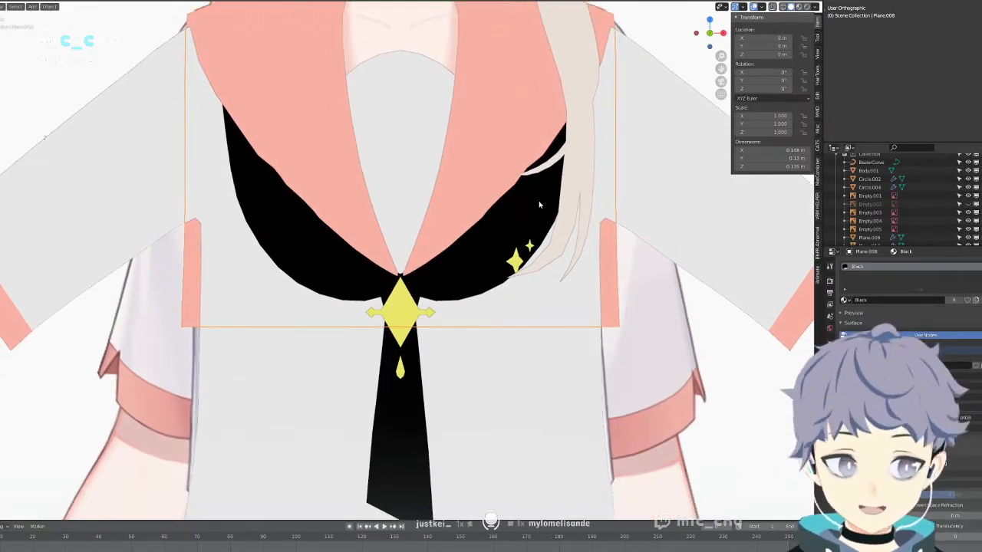
shift+middle_drag(487, 149, 516, 192)
scroll(532, 176, down, 3)
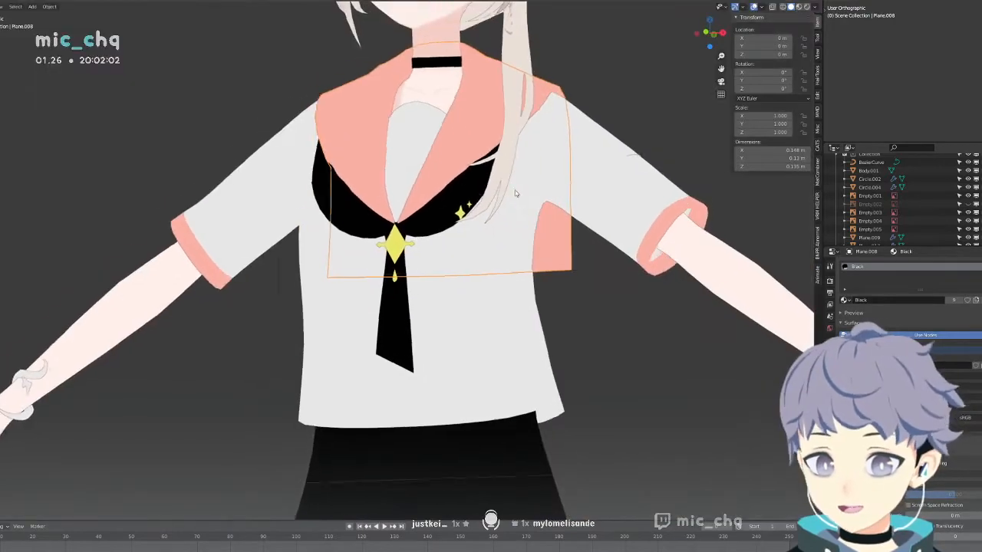
key(shift+z)
key(KP_3)
key(KP_1)
key(shift+z)
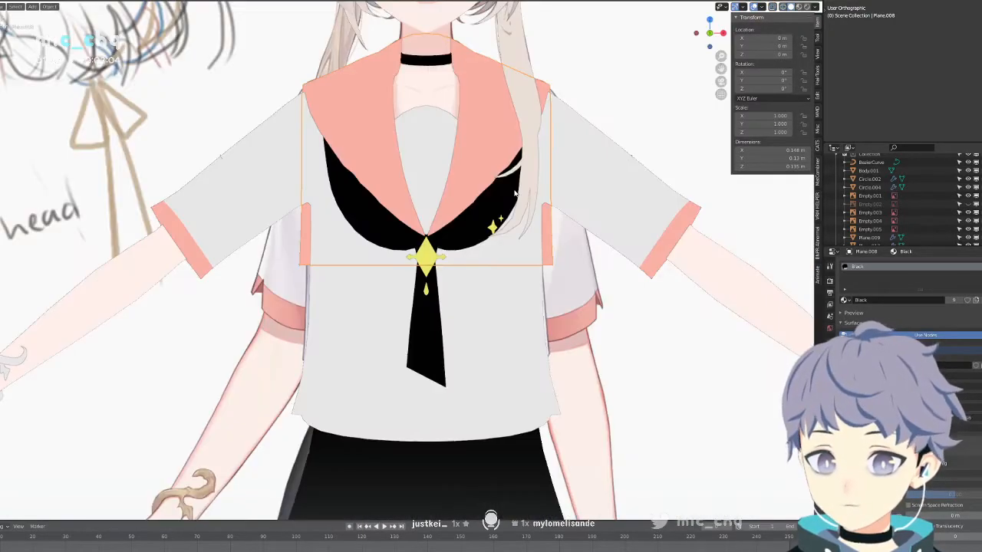
key(shift+z)
scroll(511, 213, up, 6)
shift+middle_drag(548, 247, 527, 263)
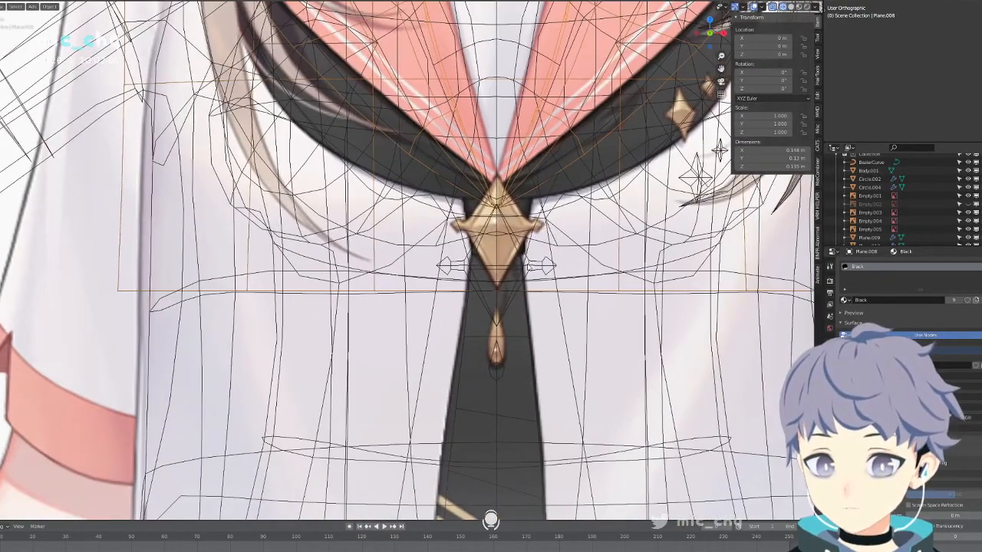
click(521, 189)
click(520, 189)
key(Tab)
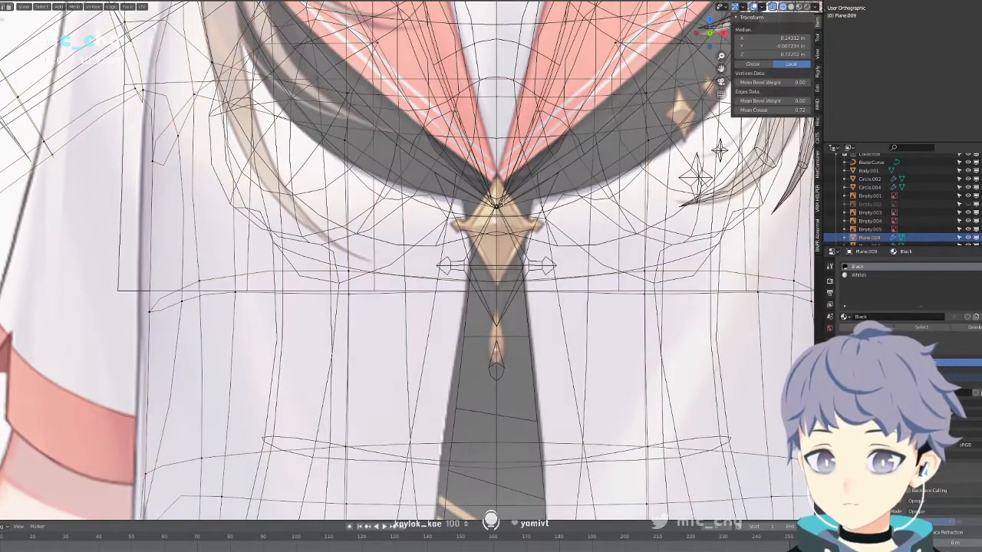
key(Tab)
Open the pink sailor collar for editing and select the vertex at its front V-point.
shift+middle_drag(549, 185, 542, 216)
key(shift+z)
click(522, 211)
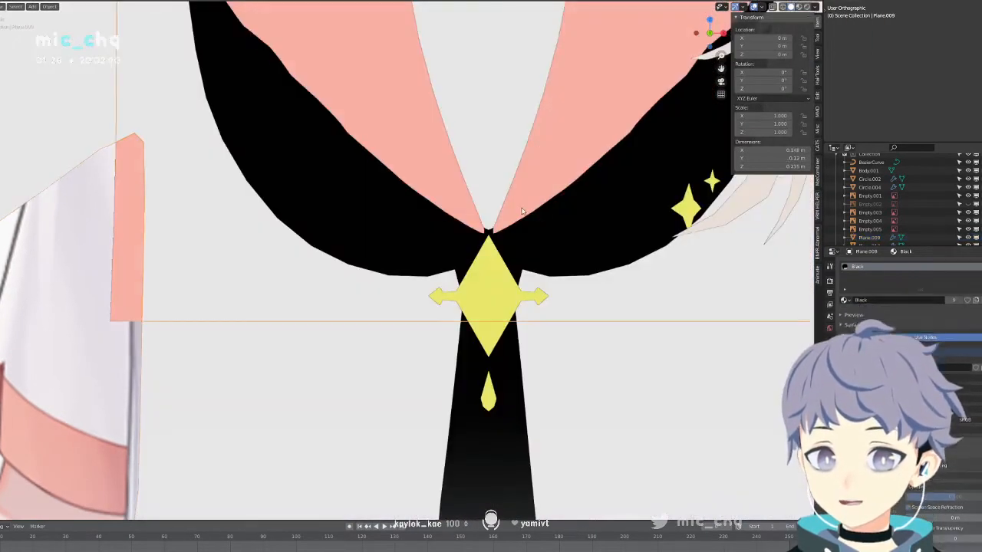
key(Tab)
key(shift+z)
click(489, 230)
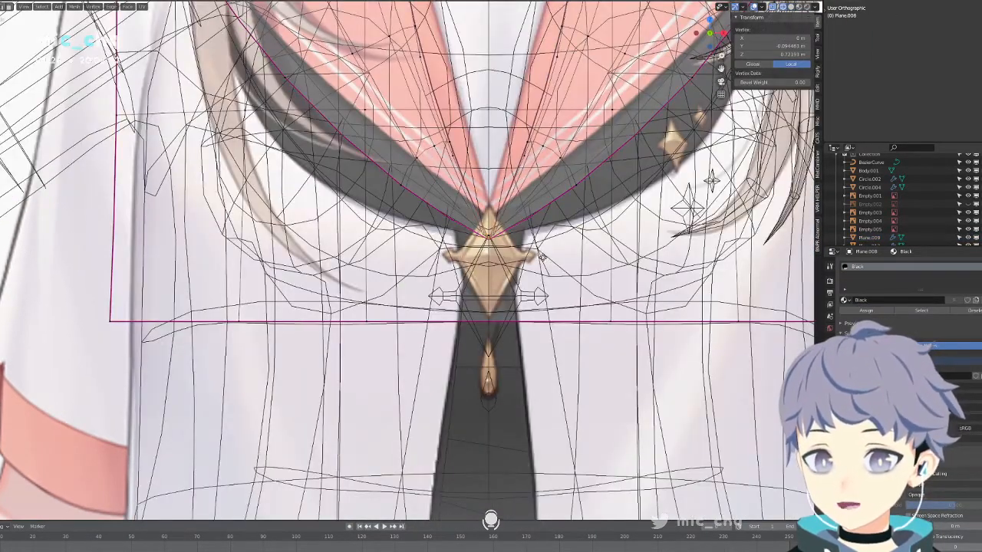
key(g)
key(z)
click(545, 228)
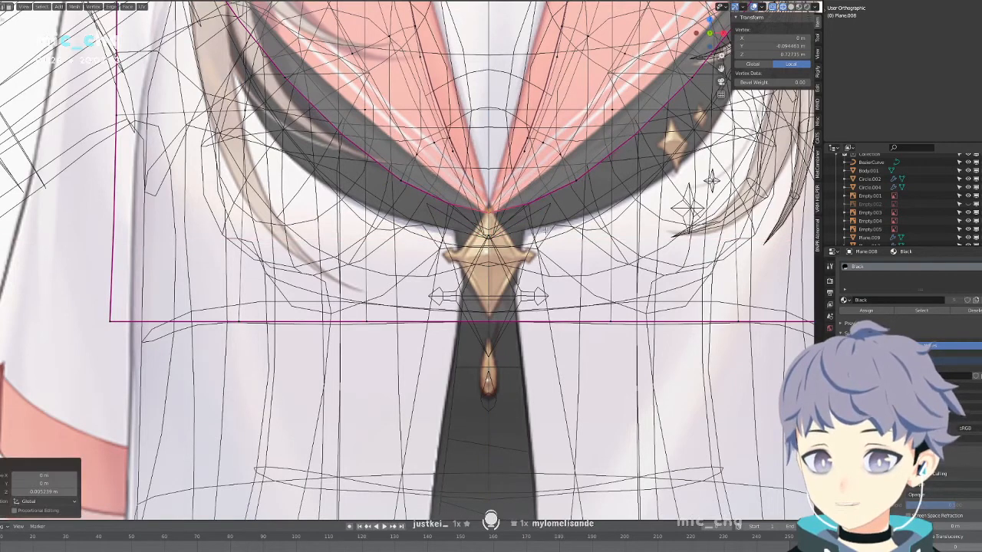
click(576, 178)
key(g)
click(638, 126)
key(ctrl+z)
key(ctrl+z)
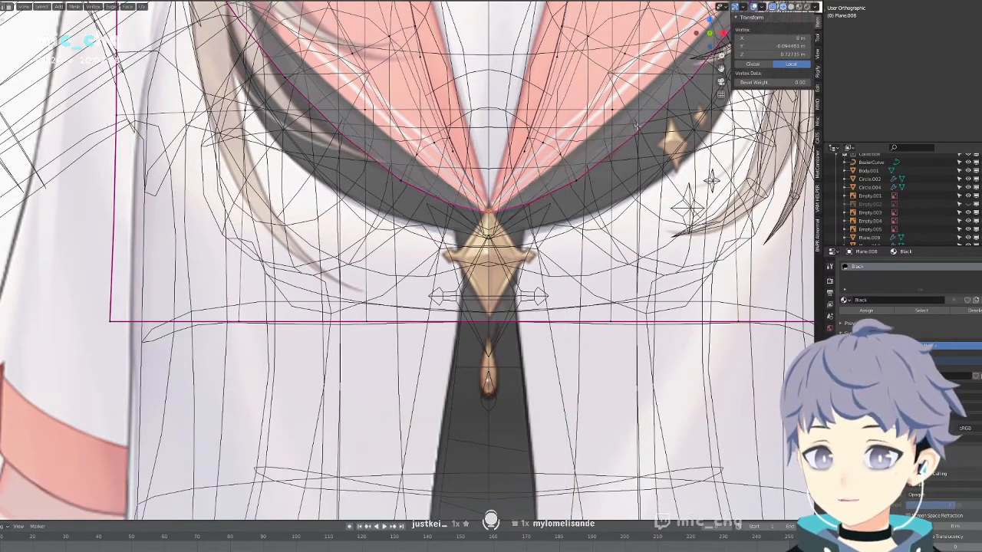
key(ctrl+z)
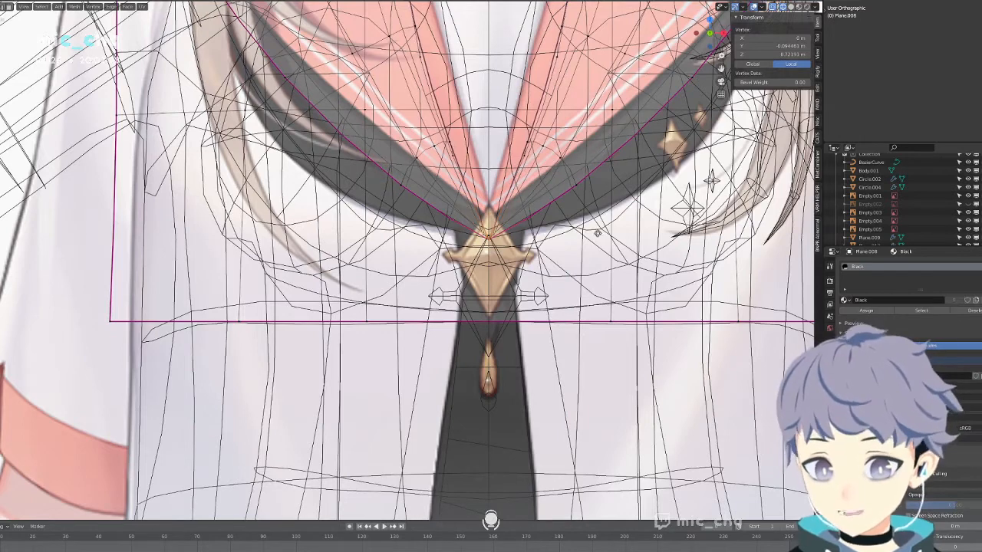
Raise the collar's V-point with proportional editing and move an outer-edge vertex higher up onto the reference's collar edge.
key(g)
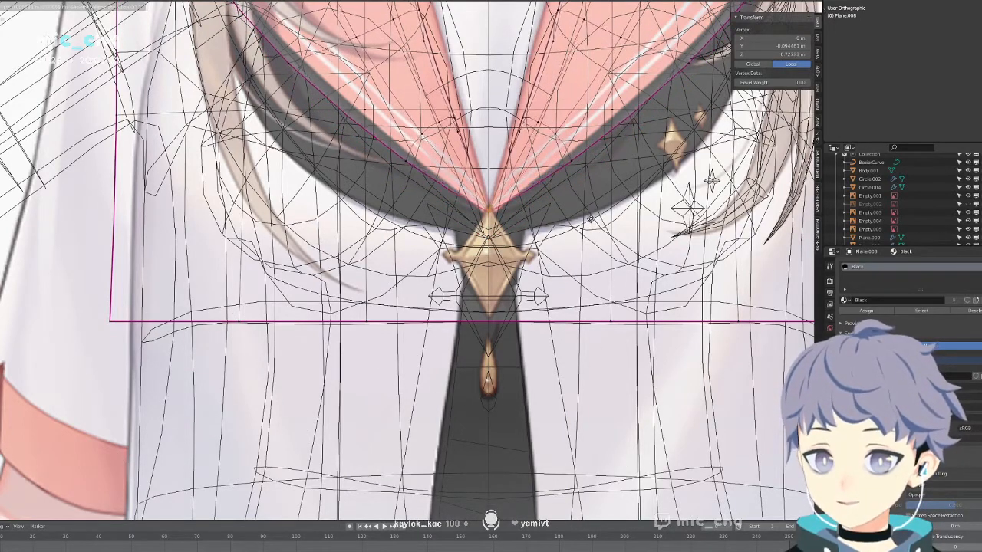
click(590, 218)
shift+middle_drag(587, 189, 578, 243)
click(644, 153)
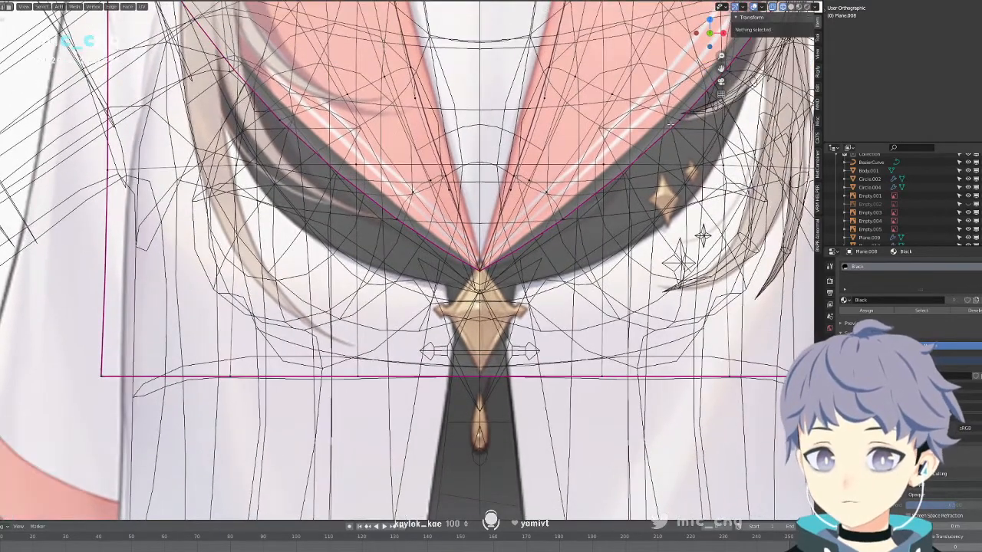
key(g)
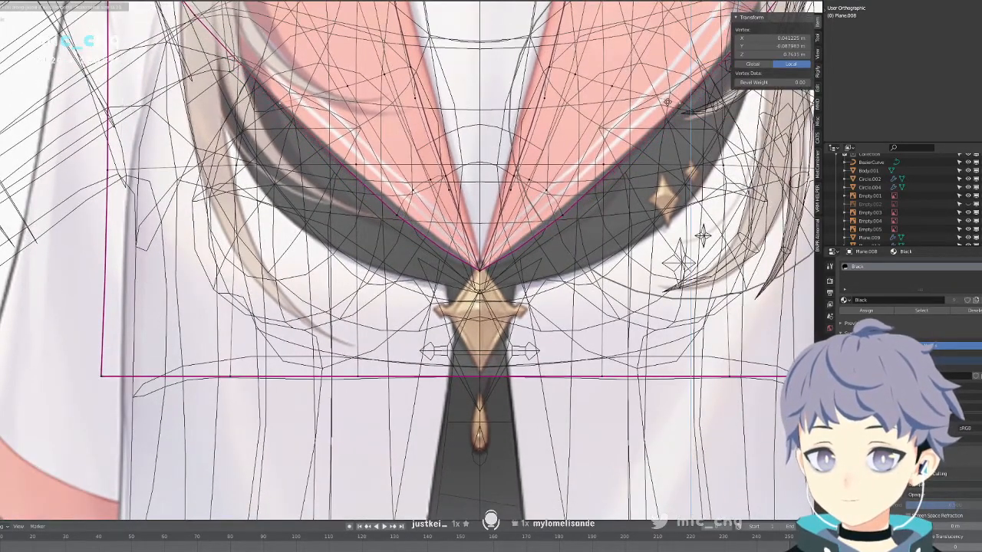
click(666, 101)
Align the edge vertex beside the V-point with the reference collar and lower the V-point vertically by about 2.5 mm.
click(558, 214)
key(g)
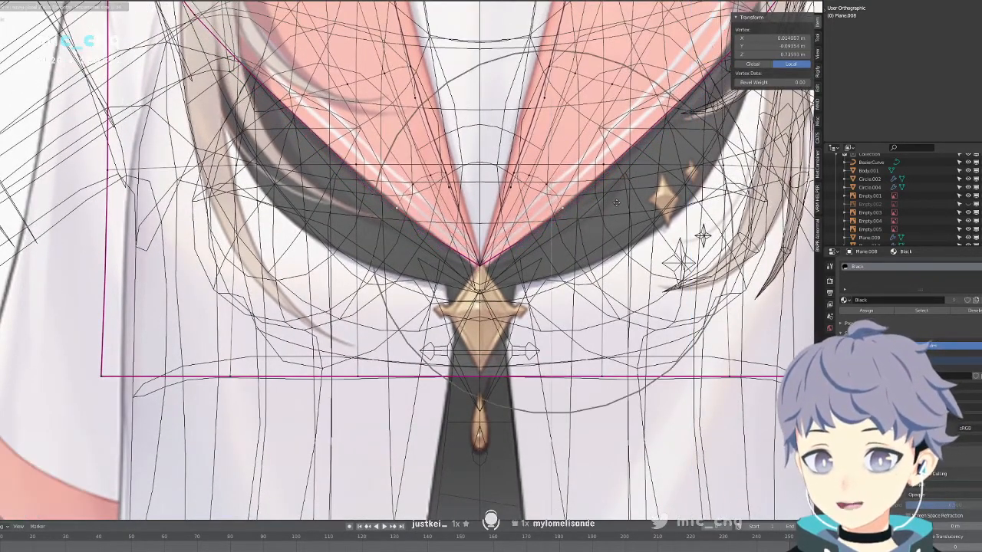
click(564, 219)
click(480, 262)
key(g)
key(z)
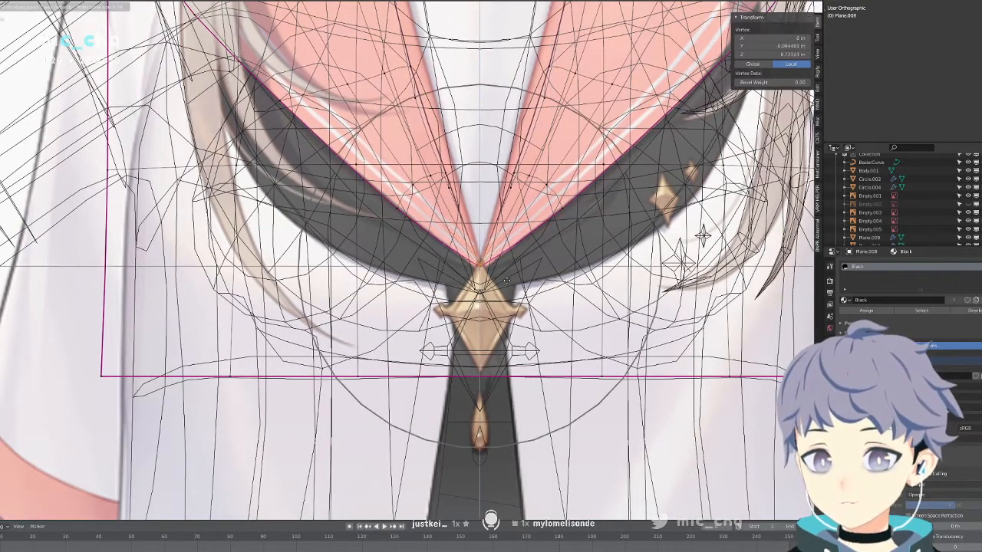
click(506, 287)
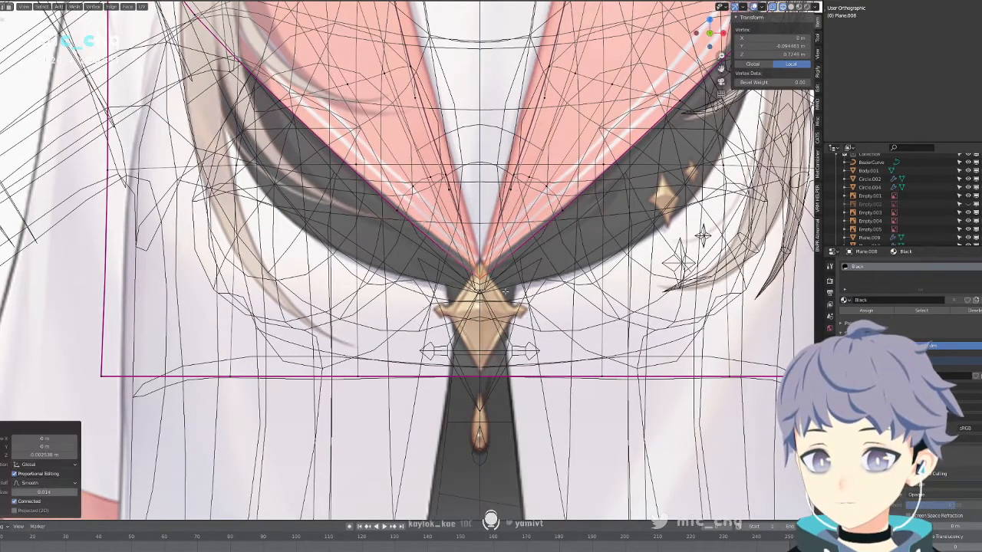
Shift the V-point and its neighbouring edge vertex together vertically by about 1.3 mm, then check the collar in shaded front view.
shift+click(554, 223)
key(g)
key(z)
click(564, 245)
scroll(563, 241, down, 3)
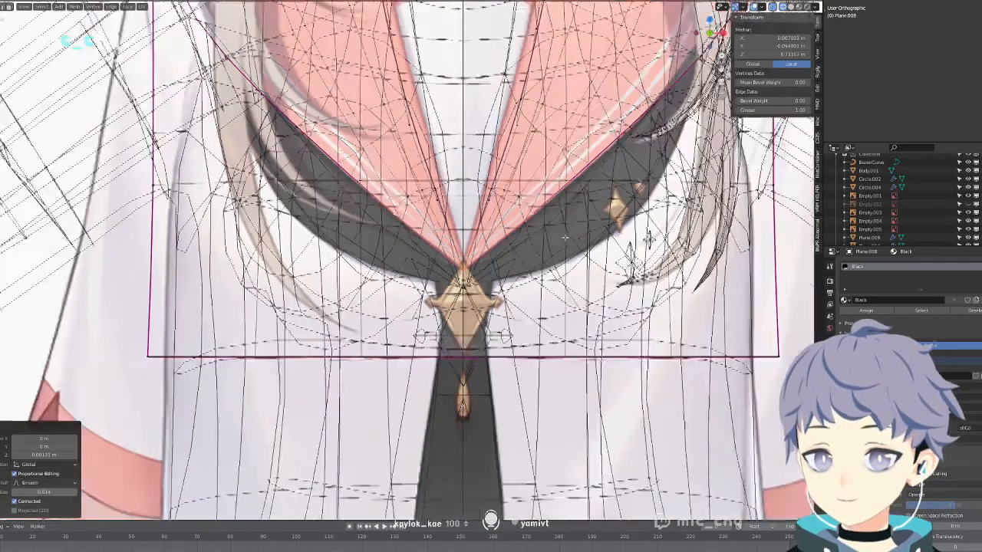
key(shift+z)
mouse_move(562, 200)
shift+middle_down()
mouse_move(557, 237)
mouse_move(514, 242)
mouse_move(465, 270)
mouse_move(404, 256)
mouse_move(534, 251)
shift+middle_up()
key(KP_1)
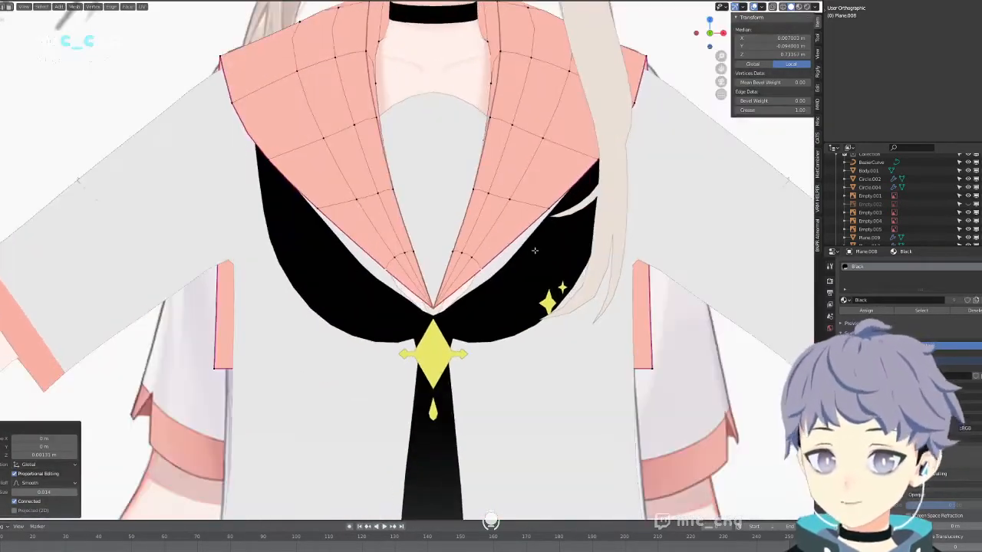
Move the collar's shoulder corner and the outer-edge vertex below it inward and up to match the reference.
key(shift+z)
click(643, 109)
key(g)
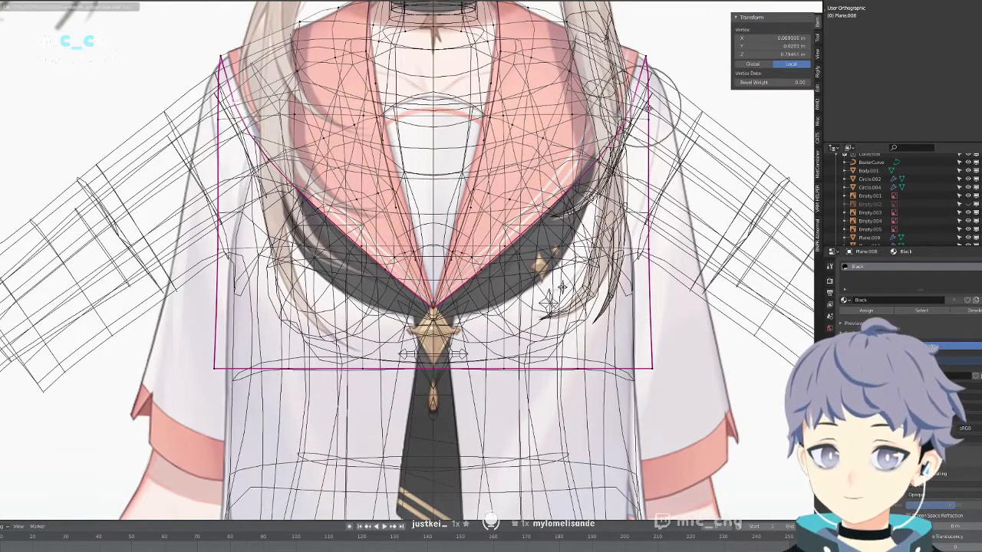
click(641, 97)
click(653, 54)
key(g)
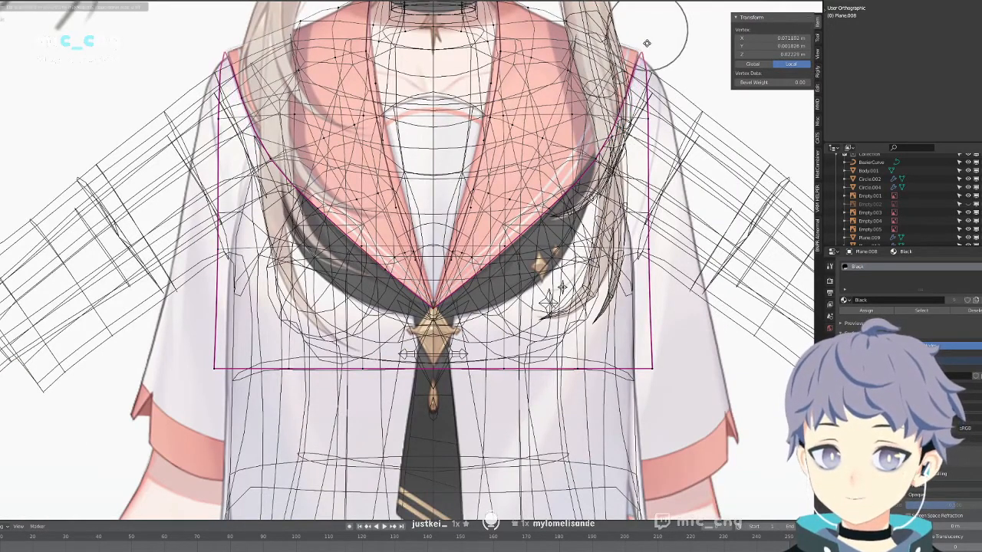
click(651, 46)
Move the outer-edge vertex at chest height inward by about 1.3 mm and finish editing the collar.
click(610, 140)
click(597, 161)
key(g)
click(595, 160)
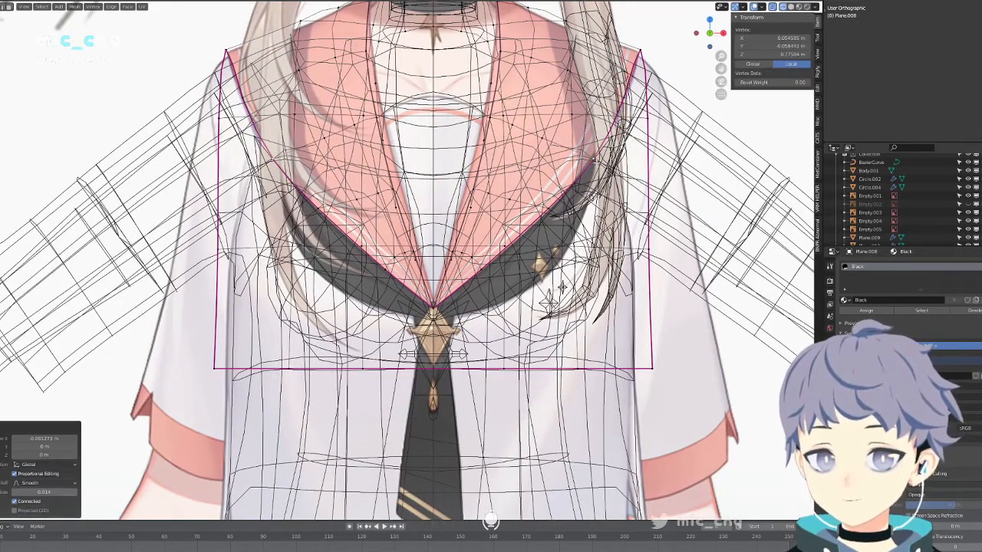
key(shift+z)
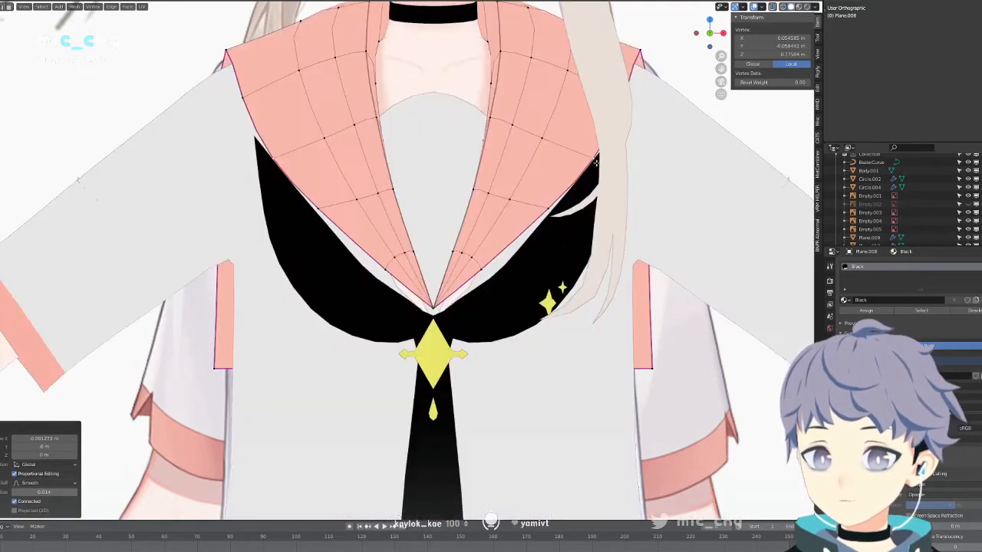
key(shift+z)
key(Tab)
key(shift+z)
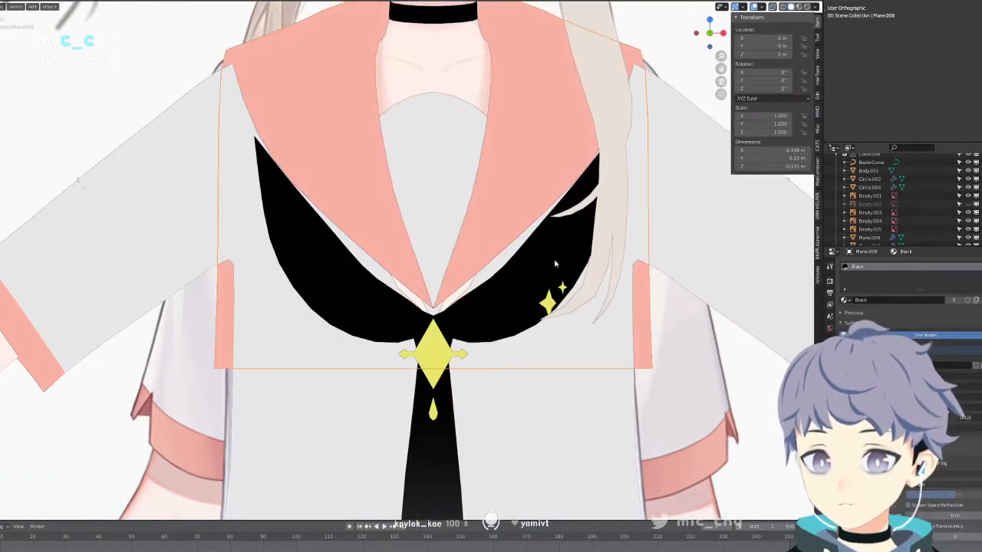
Edit the white shirt and move its chest vertex under the collar edge forward along Y by about 2.8 mm.
click(514, 275)
click(504, 269)
key(Tab)
middle_drag(496, 277, 451, 280)
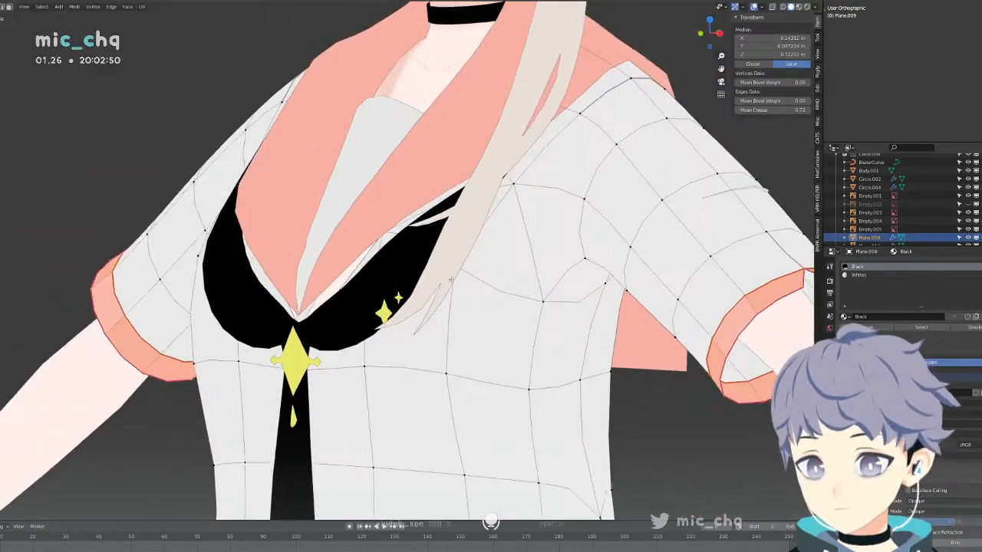
key(shift+z)
click(388, 238)
middle_drag(388, 238, 368, 272)
key(shift+z)
key(g)
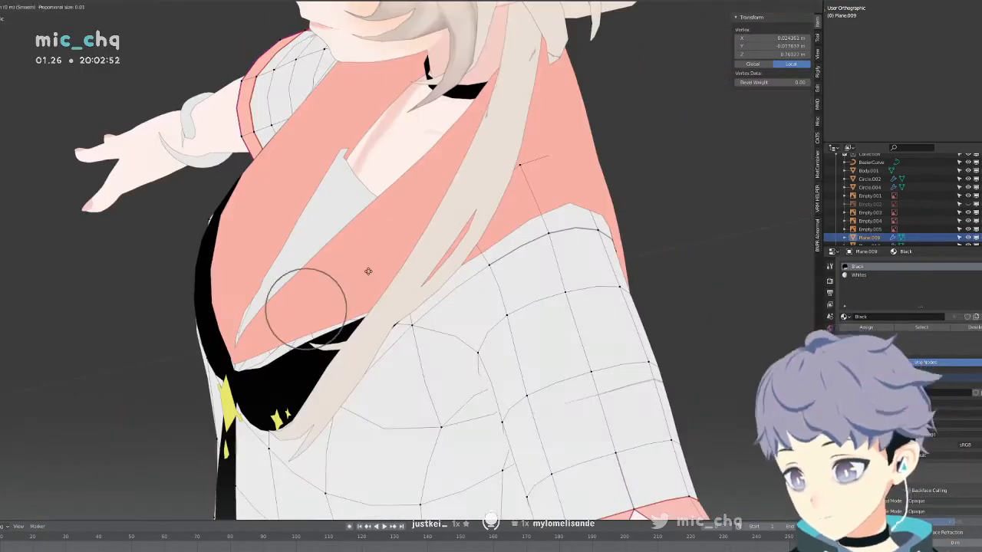
key(y)
click(361, 272)
Shift the shirt's centre vertex at the collar's V-point vertically by about 7.5 mm in front view, then finish editing the shirt.
key(shift+z)
key(KP_1)
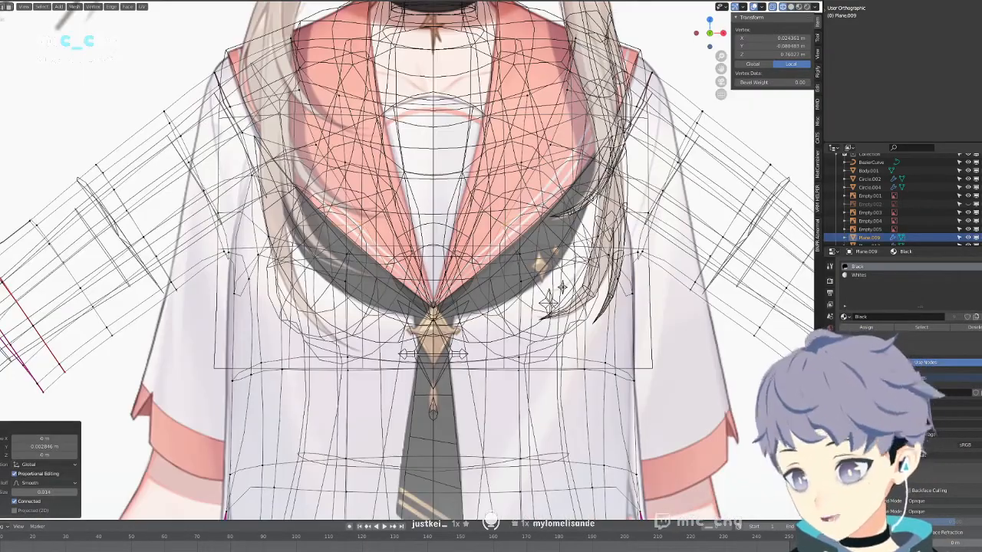
click(433, 315)
key(g)
key(z)
click(481, 309)
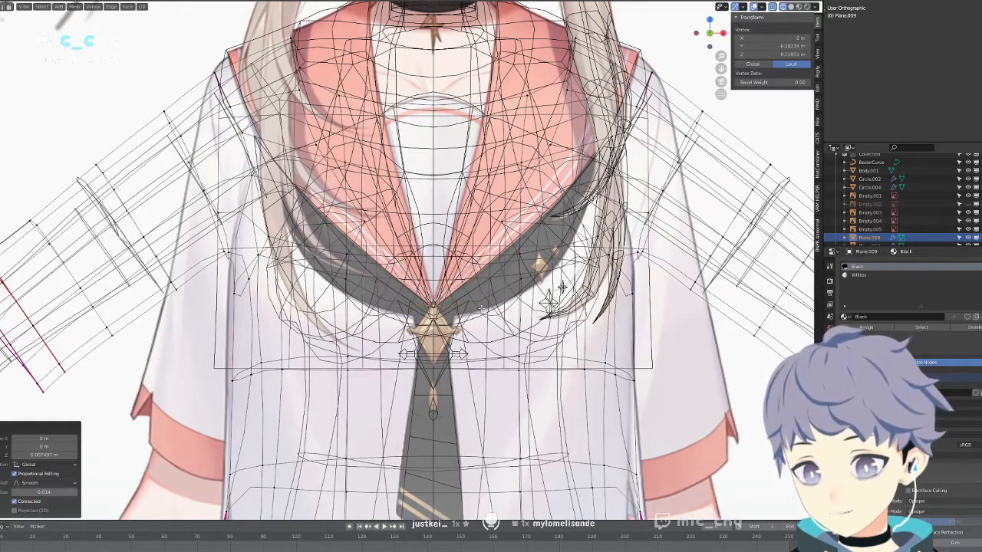
key(shift+z)
middle_drag(481, 308, 458, 313)
key(Tab)
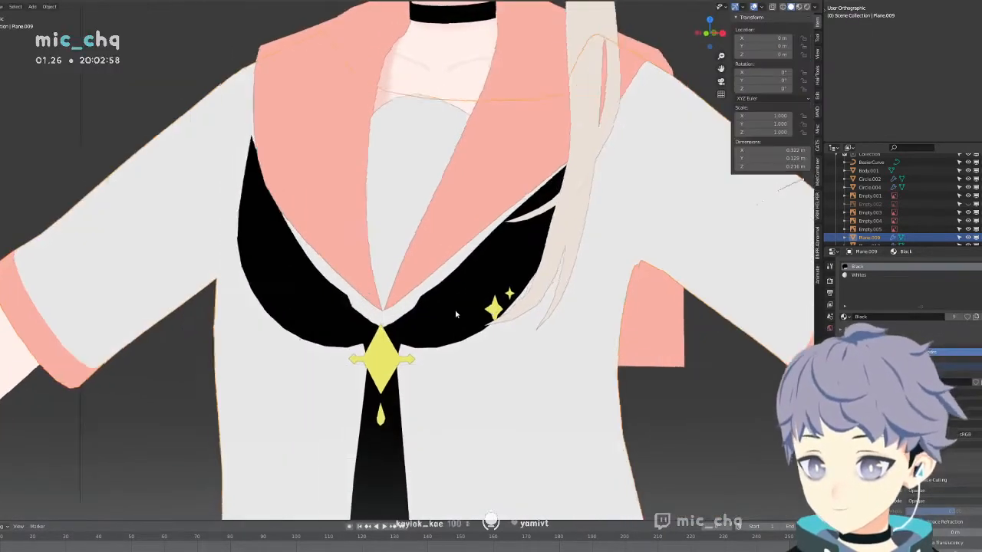
Edit the black scarf in front view and move its centre vertices up about 4.4 mm and along Y about 1.9 mm.
key(KP_1)
click(458, 315)
key(Tab)
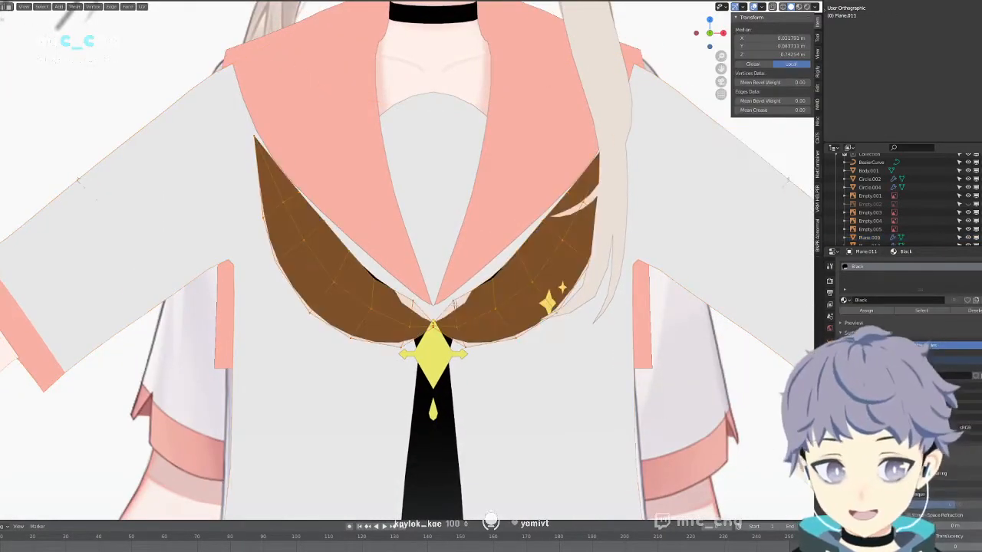
scroll(467, 350, up, 3)
key(shift+z)
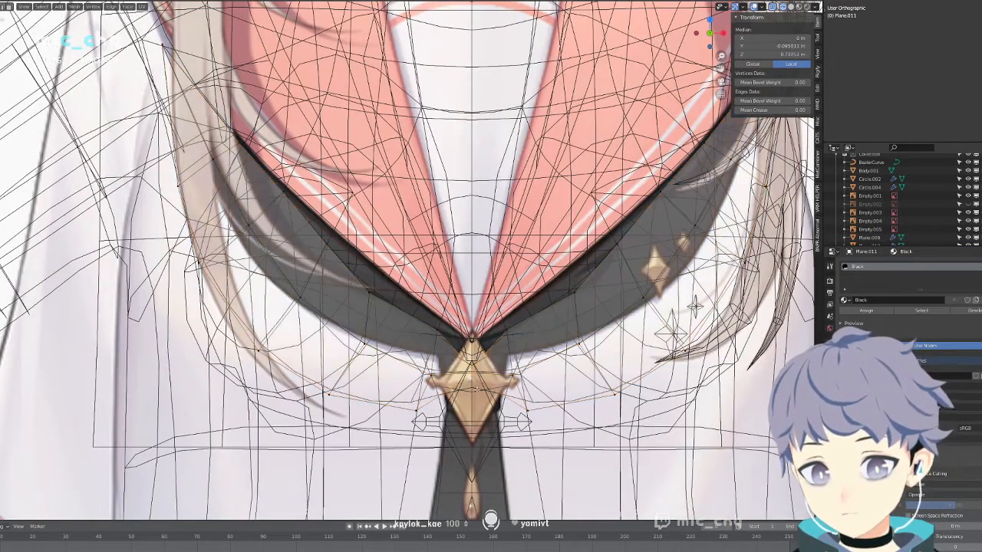
middle_drag(476, 359, 436, 394)
key(KP_1)
key(g)
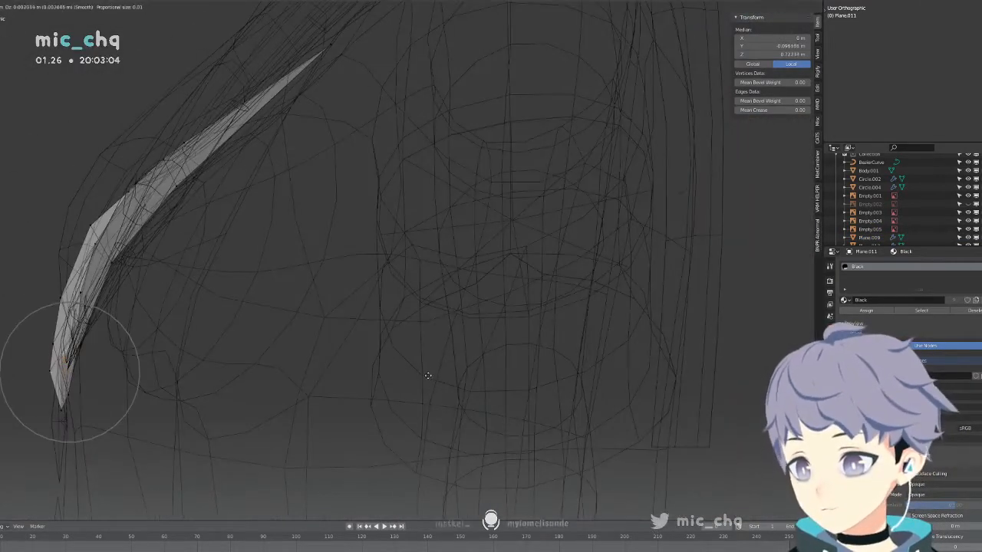
click(427, 366)
Raise the scarf's centre vertices slightly along Z and display the subdivision result on the edit cage.
key(shift+z)
key(KP_1)
key(g)
key(z)
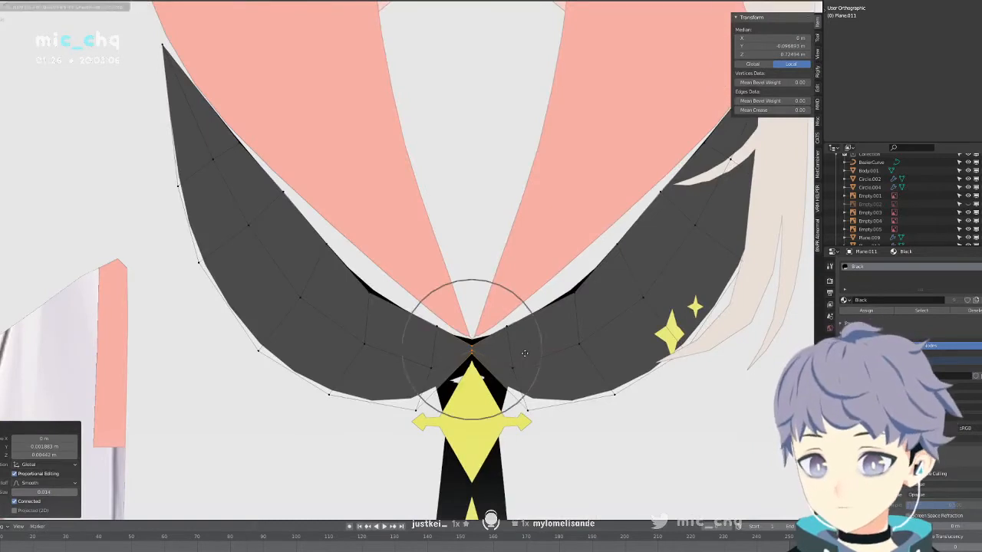
click(525, 351)
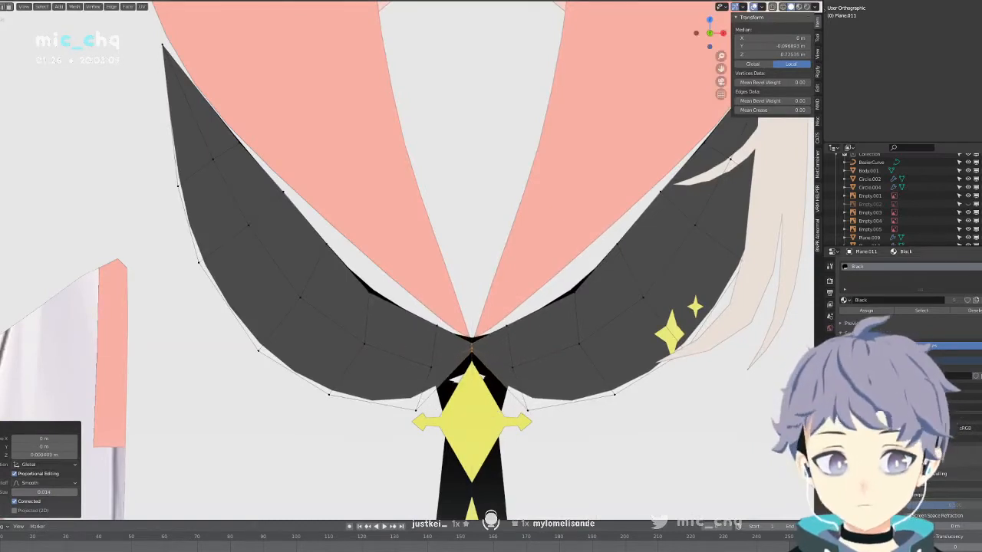
click(829, 352)
click(948, 365)
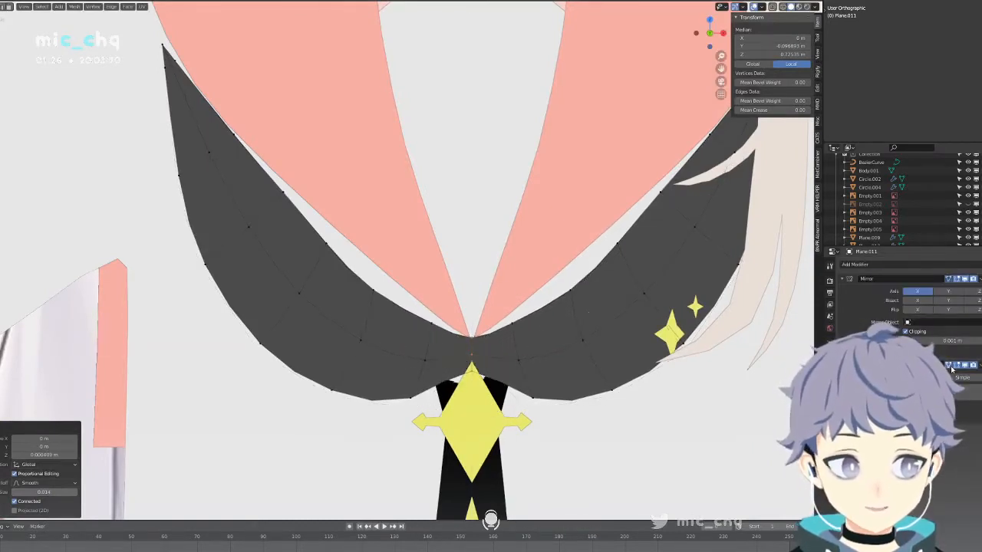
Raise the scarf's top-edge vertices at the centre along Z to meet the collar's V-point, using a smaller proportional editing radius.
click(471, 335)
key(g)
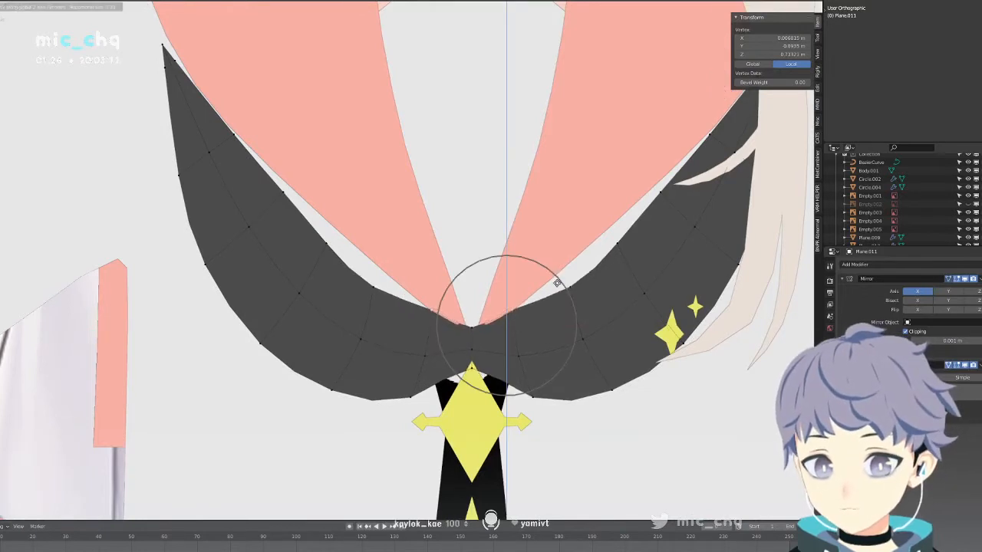
click(463, 326)
click(471, 327)
key(g)
middle_click(495, 315)
scroll(494, 322, up, 10)
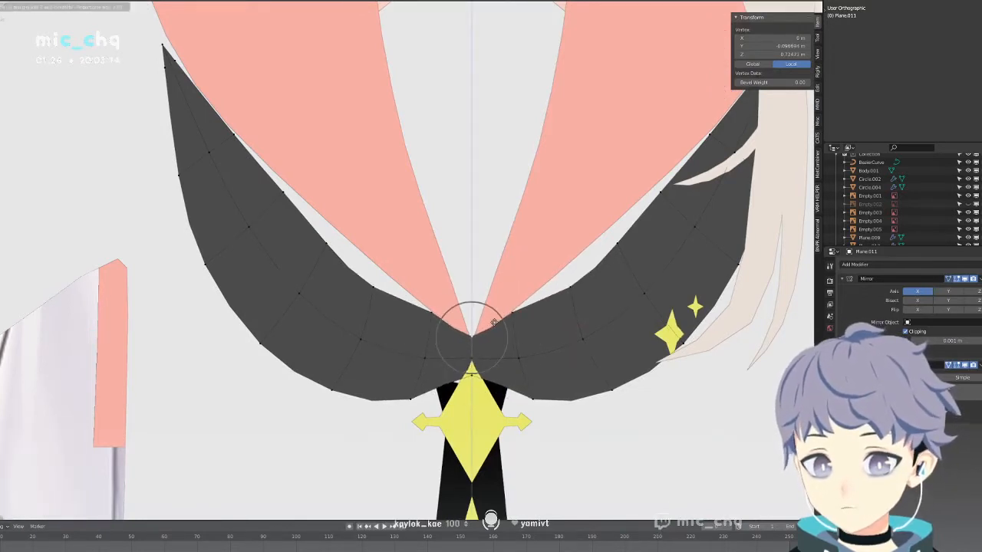
click(493, 323)
Raise the next two upper-edge scarf vertices outward from the centre along Z until they tuck under the collar edge.
click(597, 289)
key(g)
middle_click(612, 265)
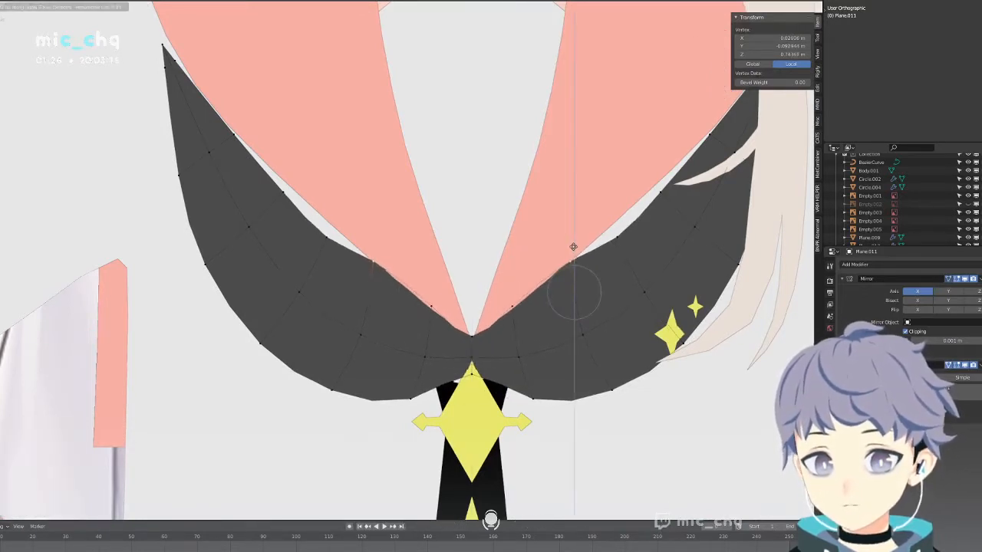
click(636, 234)
click(636, 234)
key(g)
middle_click(638, 227)
click(649, 206)
Raise the two outer upper-edge scarf vertices along Z to close the gap beneath the collar.
click(658, 184)
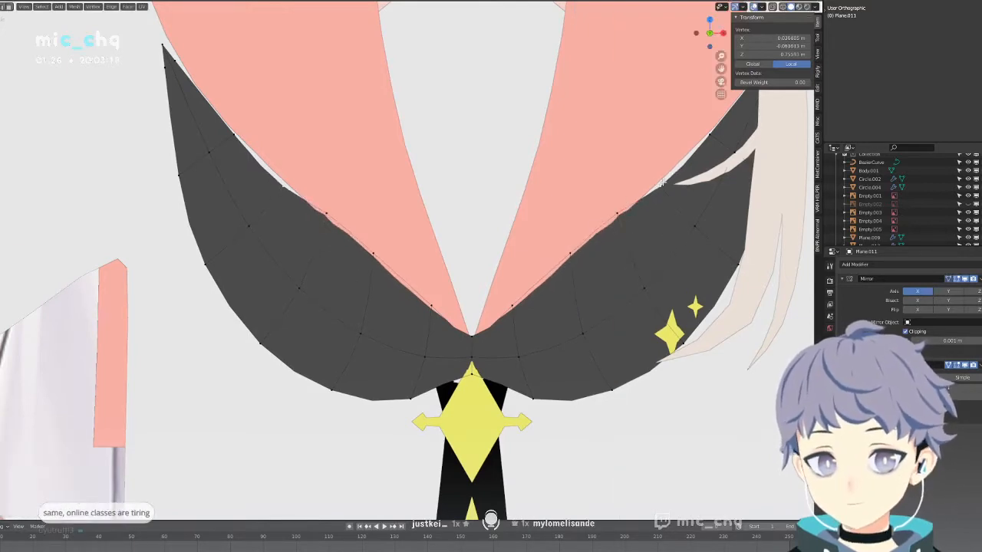
key(g)
middle_click(663, 174)
click(667, 162)
click(703, 136)
key(g)
middle_click(703, 130)
click(705, 123)
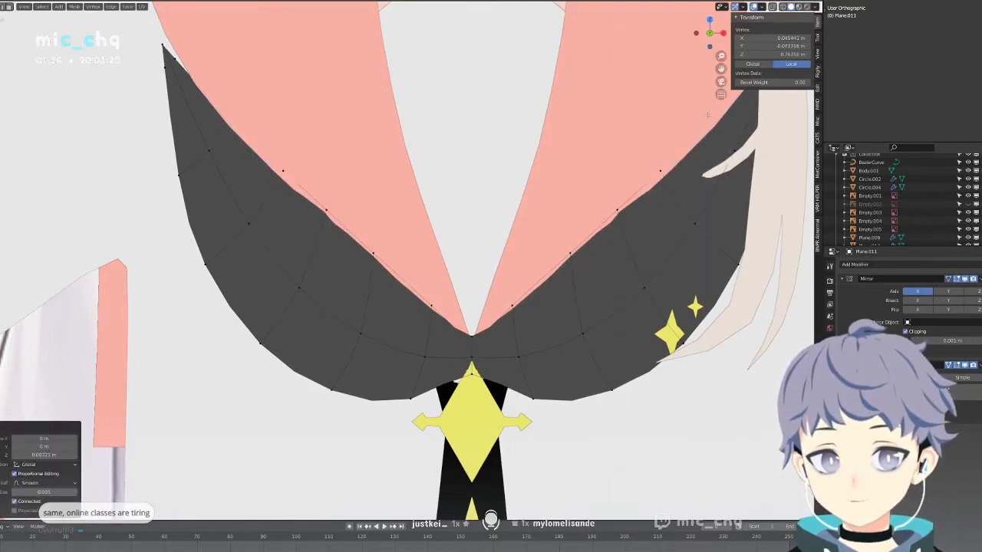
Show the reference through the mesh and raise the scarf's middle-row vertex beside the centre about 11.5 mm along Z.
shift+middle_drag(705, 122, 683, 159)
key(alt+z)
key(alt+z)
click(507, 400)
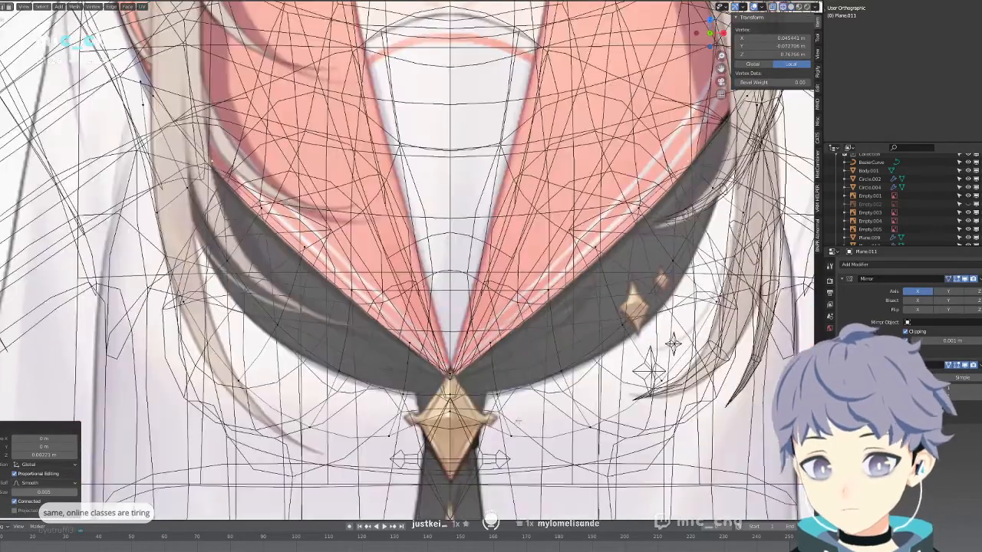
key(g)
key(z)
click(530, 333)
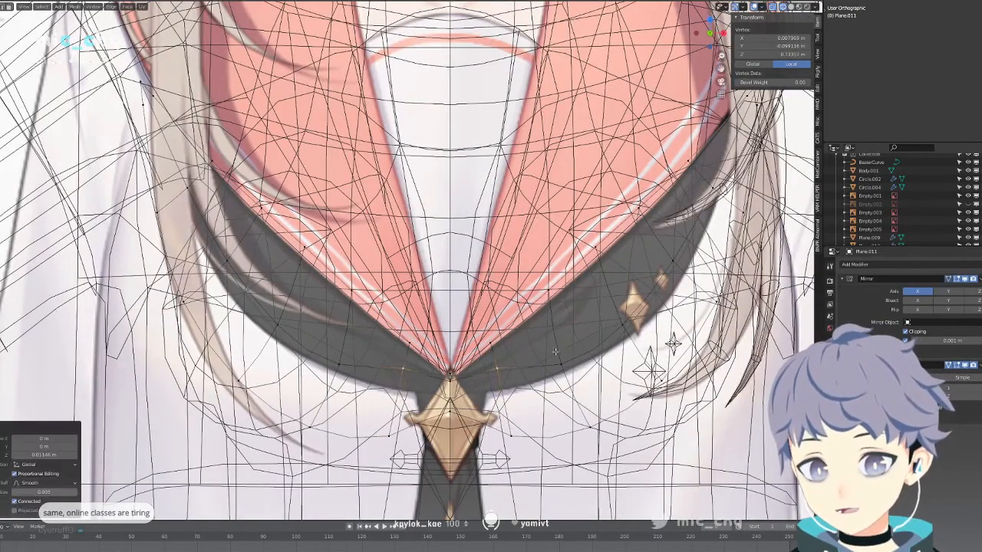
Move the next three middle-row scarf vertices upward so they follow the middle of the reference scarf.
click(571, 356)
key(g)
key(z)
click(573, 291)
click(622, 293)
key(g)
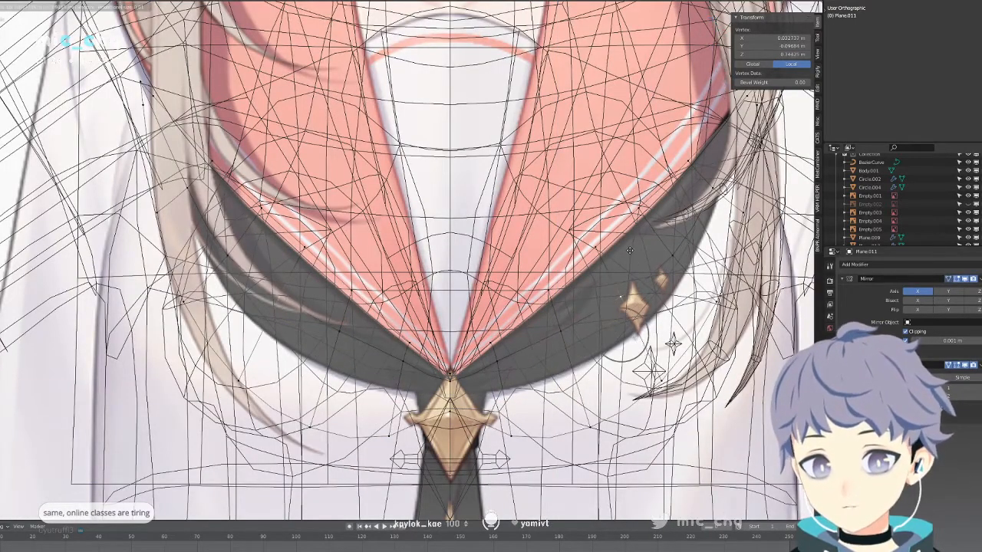
click(629, 247)
click(679, 245)
key(g)
click(664, 214)
Raise the scarf's lower-edge vertices nearest the centre to the reference outline, keeping their Y depth locked for the innermost one.
click(591, 445)
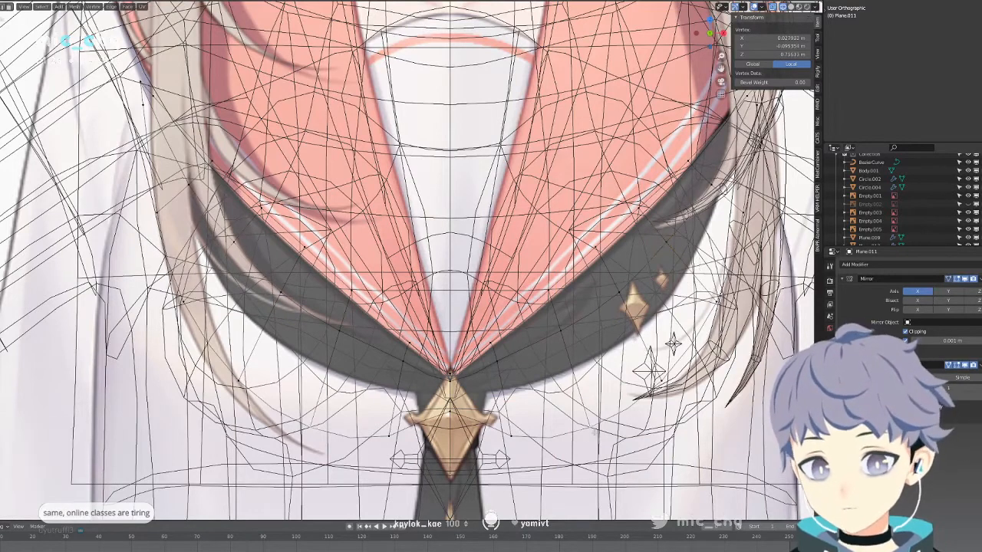
key(g)
click(567, 360)
click(514, 427)
key(g)
key(shift+y)
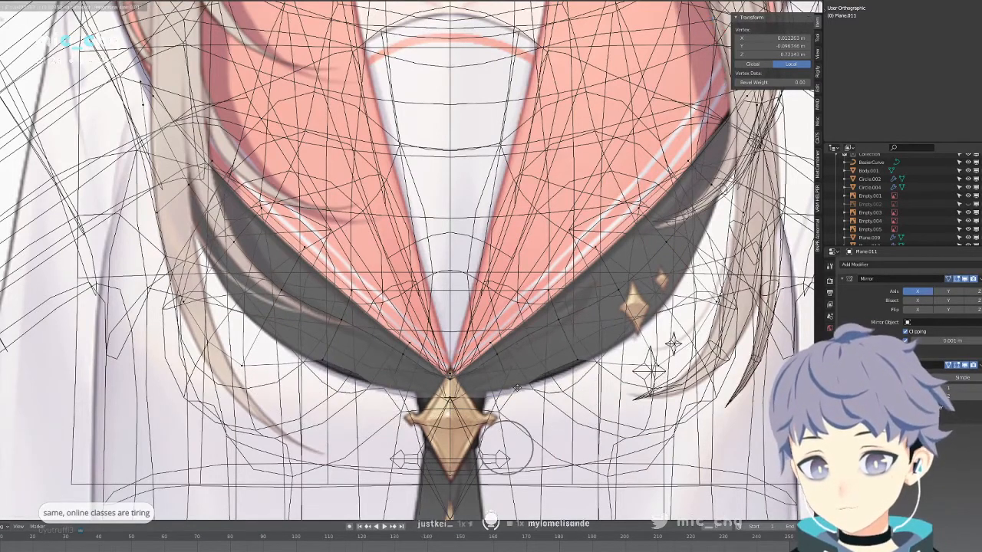
click(518, 400)
click(473, 387)
key(g)
key(shift+y)
click(475, 388)
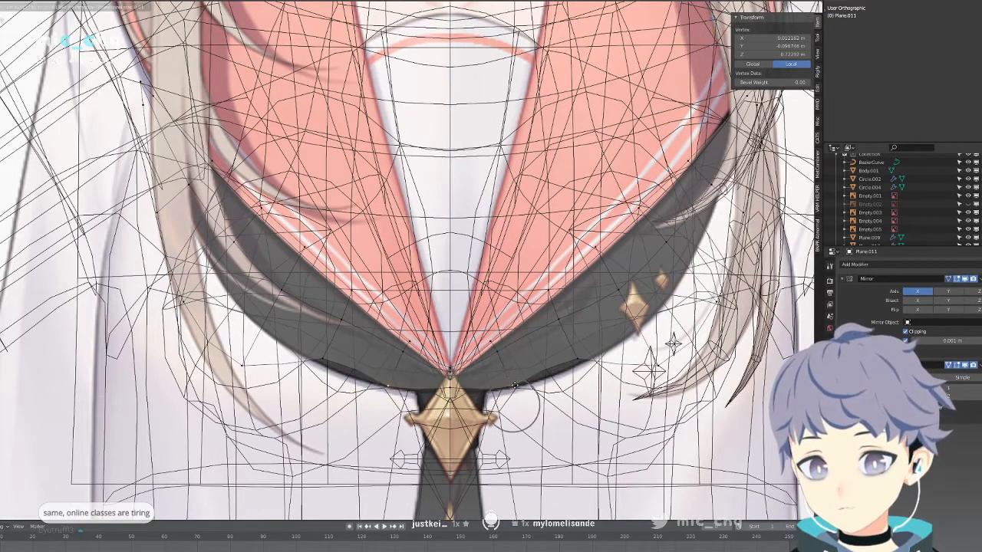
Fit the scarf's lower-edge vertices midway between the centre and outer end to the reference curve.
click(561, 378)
key(g)
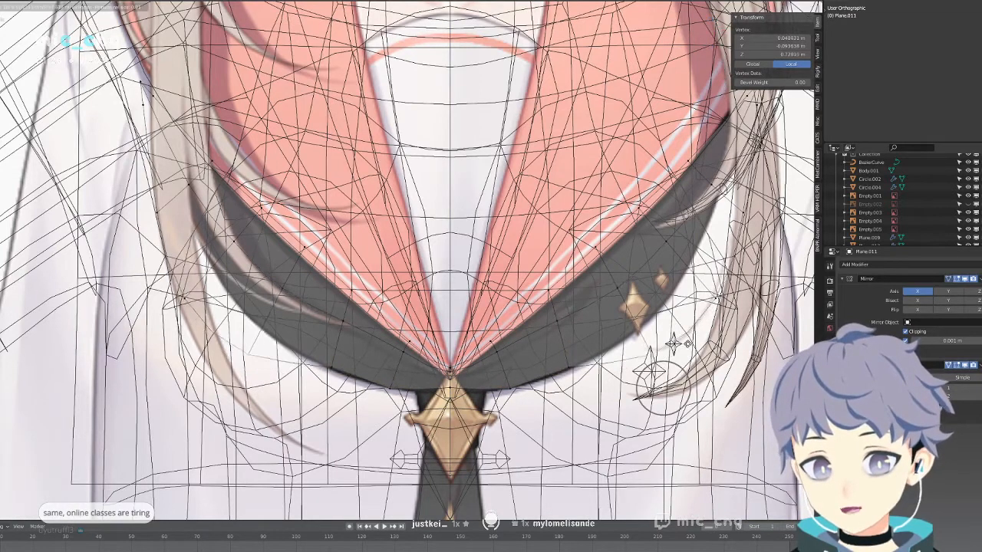
click(586, 356)
key(g)
click(600, 359)
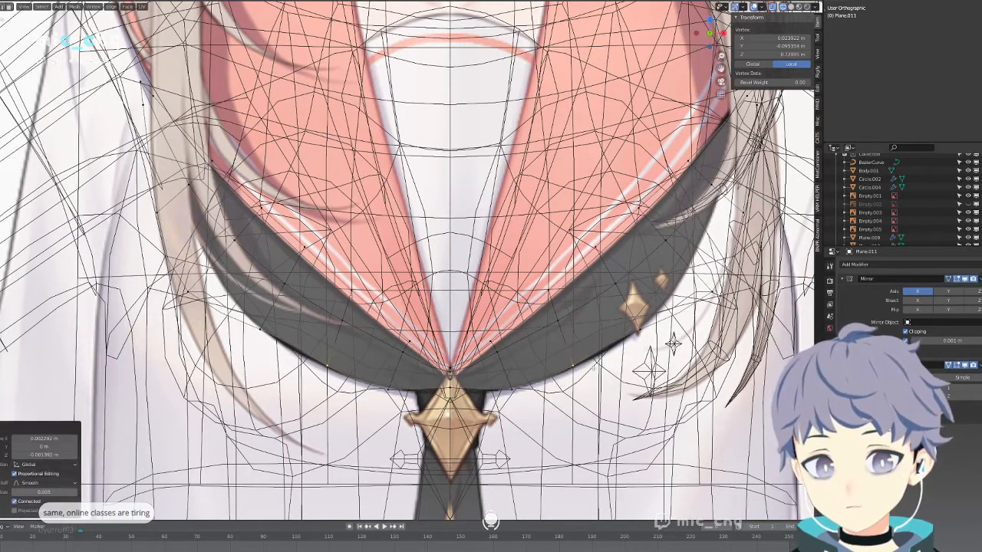
key(g)
click(599, 361)
Adjust the scarf's outer lower-edge vertices up to its outer end so the outline follows the reference.
click(629, 335)
key(g)
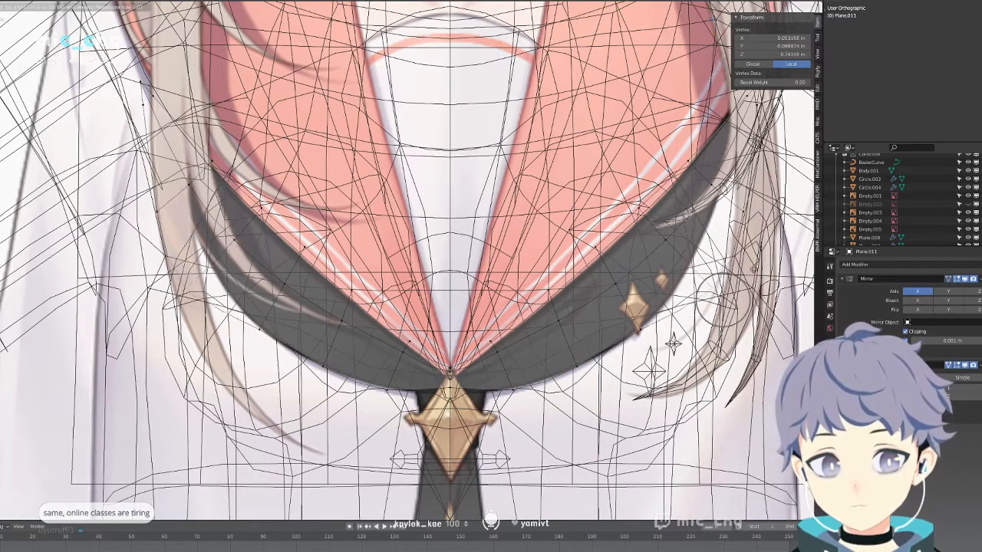
click(647, 326)
key(g)
click(648, 326)
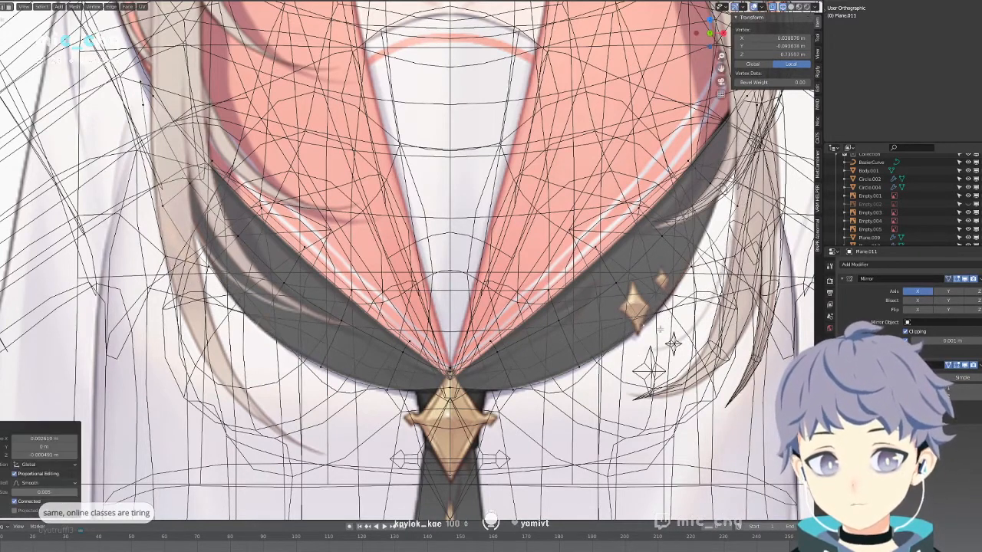
key(g)
click(729, 186)
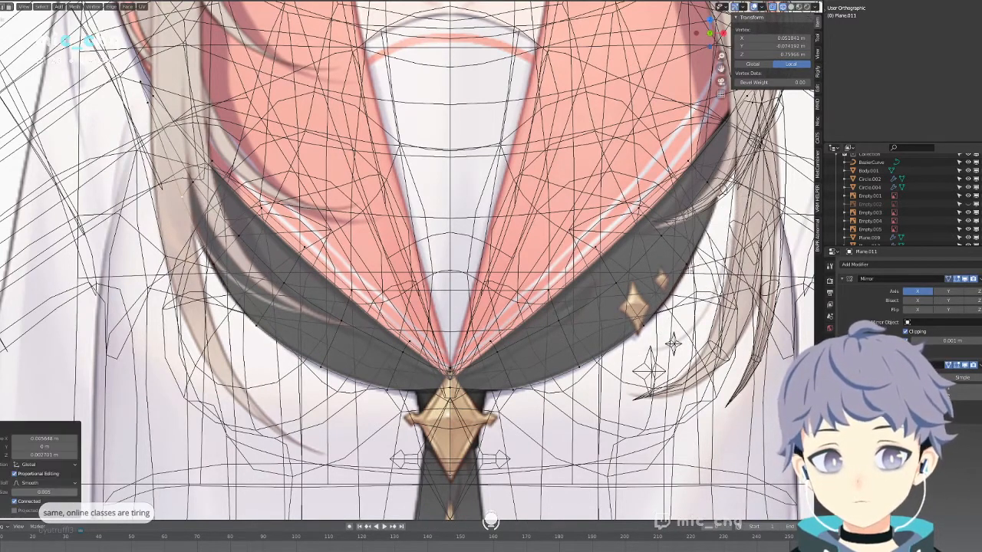
click(689, 266)
key(g)
click(692, 268)
Try to move the scarf's bottom centre vertex vertically in solid shading.
key(shift+z)
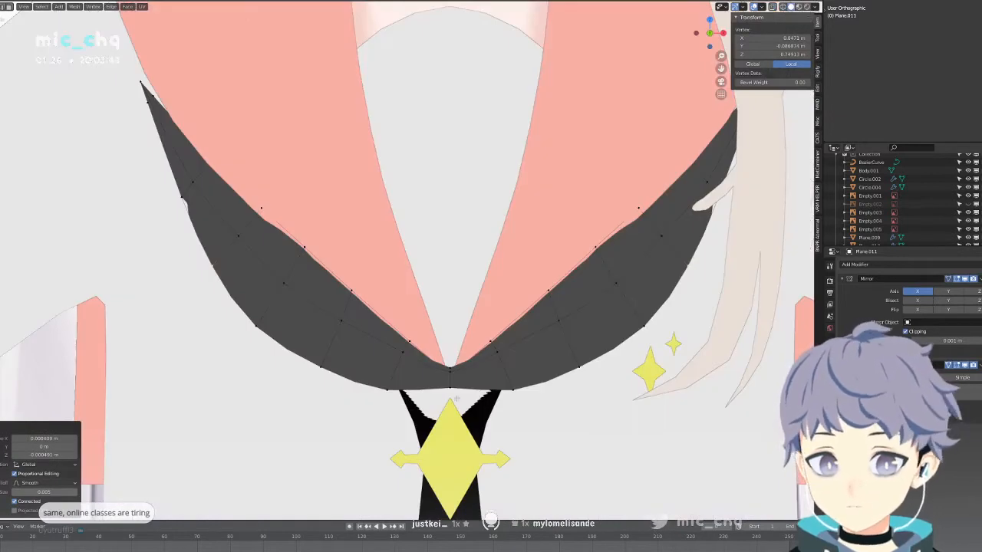
click(458, 388)
key(g)
key(z)
click(484, 368)
key(ctrl+z)
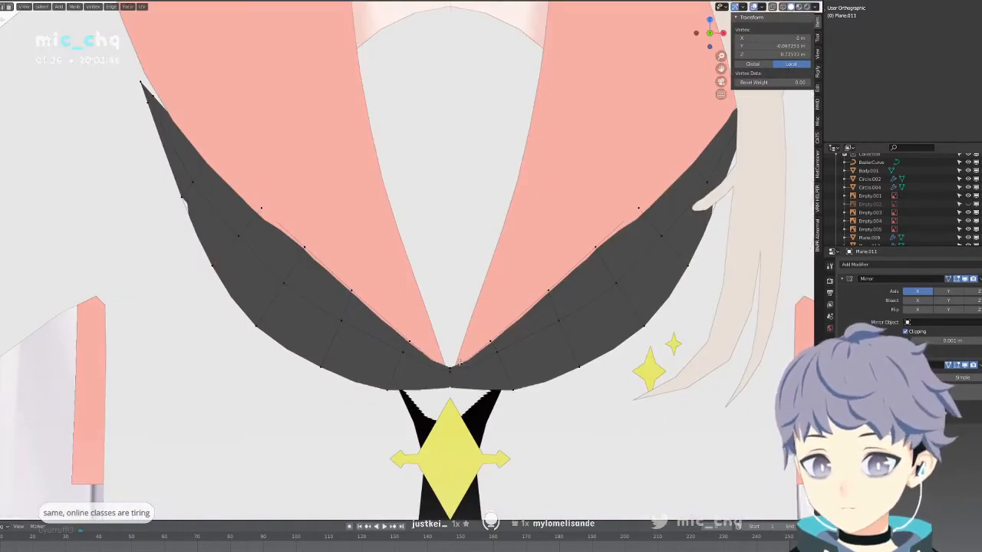
Scale the scarf's centre vertices together below the collar's V-point, compare with the reference and finish editing the scarf.
drag(459, 356, 442, 397)
key(g)
click(442, 397)
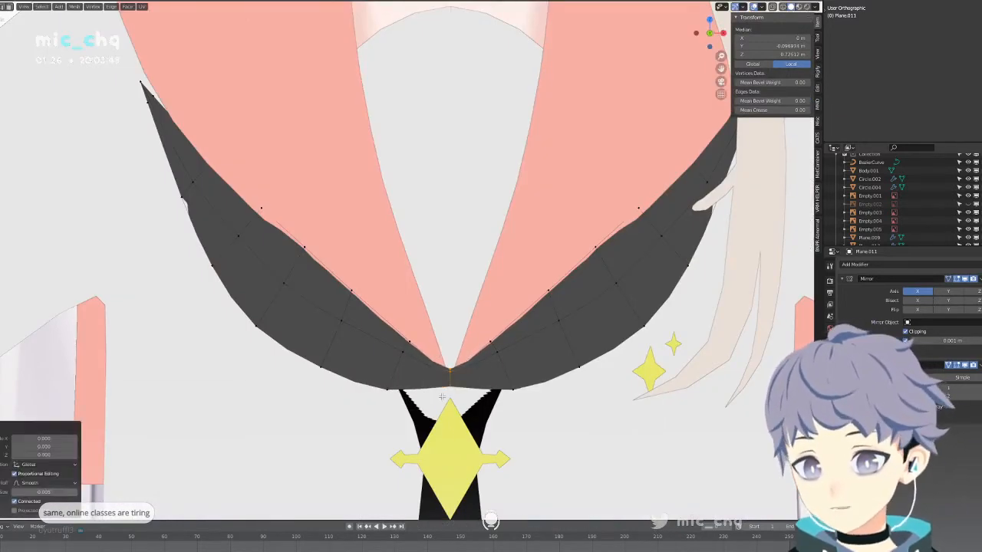
click(439, 386)
key(shift+z)
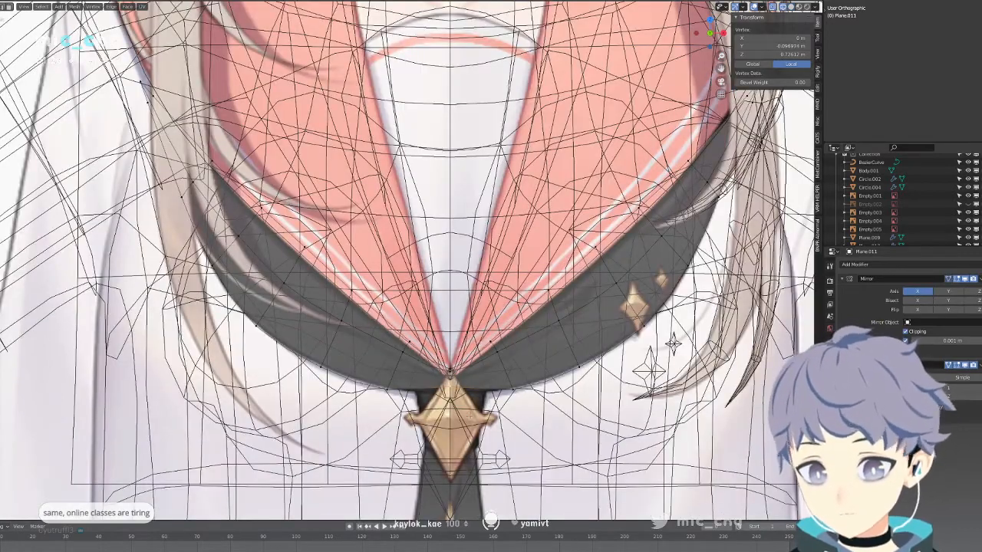
key(shift+z)
key(ctrl+Tab)
Edit the hanging black tie and raise its top centre vertex about 5.5 mm along Z.
click(420, 410)
shift+click(491, 417)
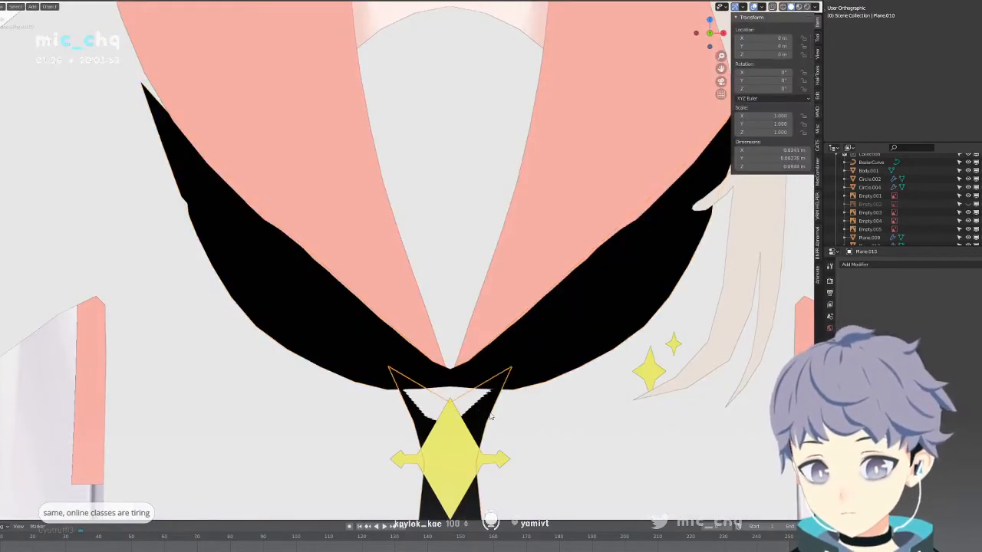
key(Tab)
key(shift+z)
click(454, 399)
key(g)
key(z)
click(475, 370)
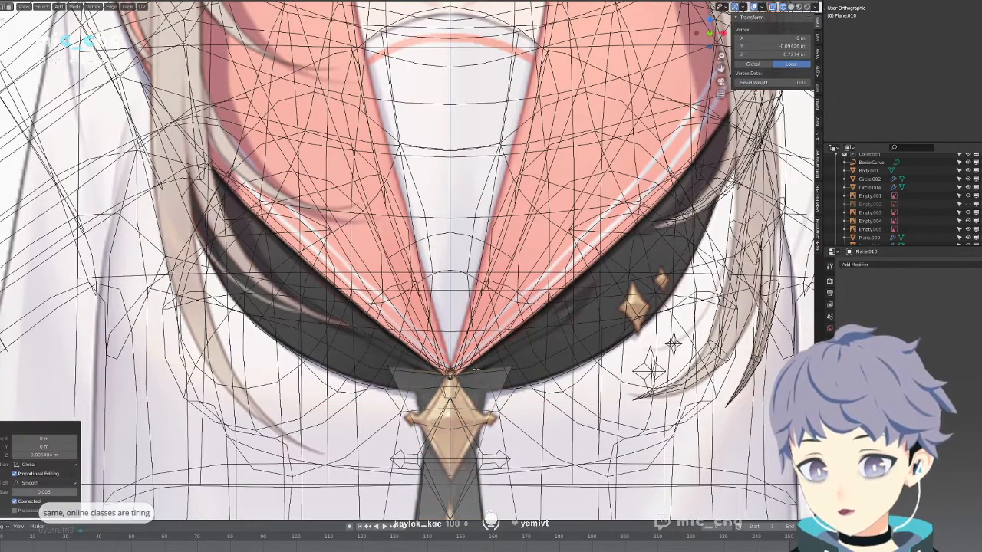
Try to narrow the hanging tie by scaling it along X and shifting one upper corner inward.
key(l)
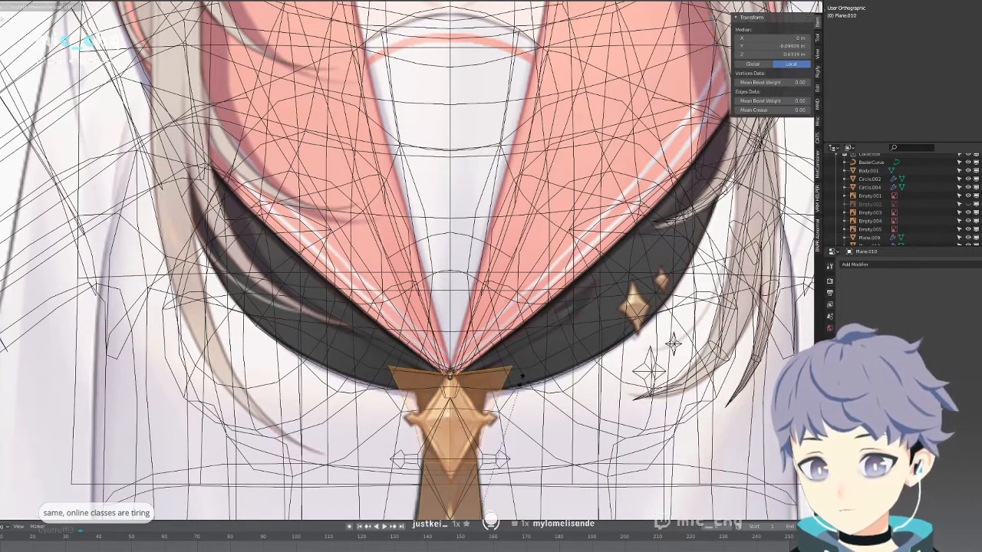
key(s)
key(x)
click(507, 373)
click(507, 372)
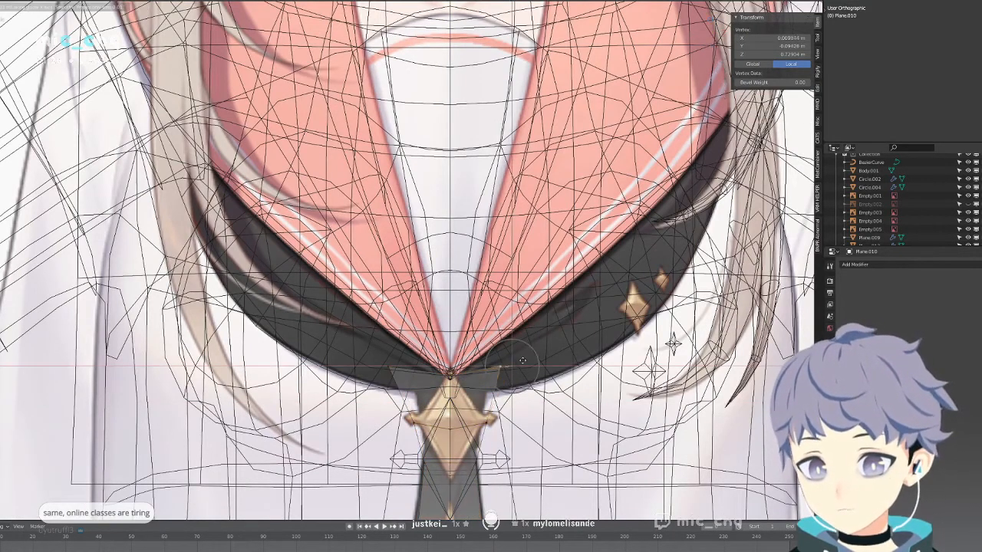
Move the tie's upper corner and the vertex below it on the +X side inward along X to match the reference.
drag(532, 352, 484, 393)
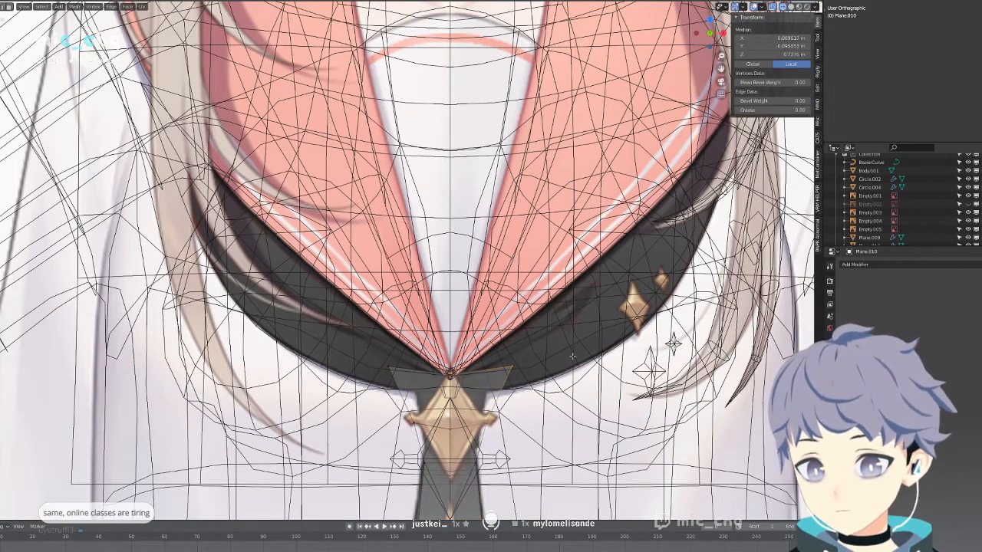
key(g)
key(x)
click(501, 368)
click(501, 368)
key(g)
key(x)
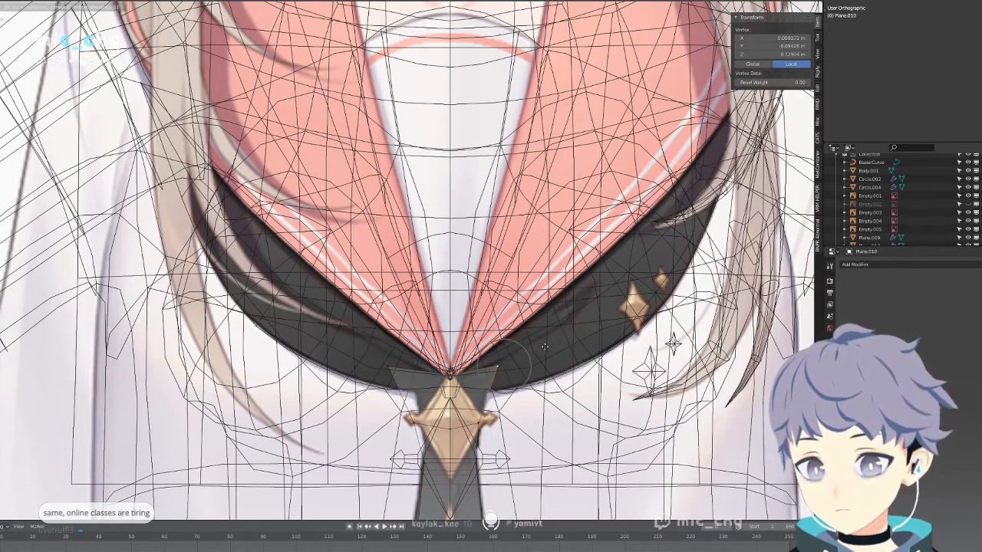
click(538, 348)
click(480, 423)
key(g)
key(x)
click(483, 424)
Try to move the tie's opposite upper corner on the -X side inward to match.
shift+middle_drag(451, 473, 468, 357)
scroll(468, 356, down, 4)
drag(379, 353, 404, 484)
scroll(387, 279, up, 9)
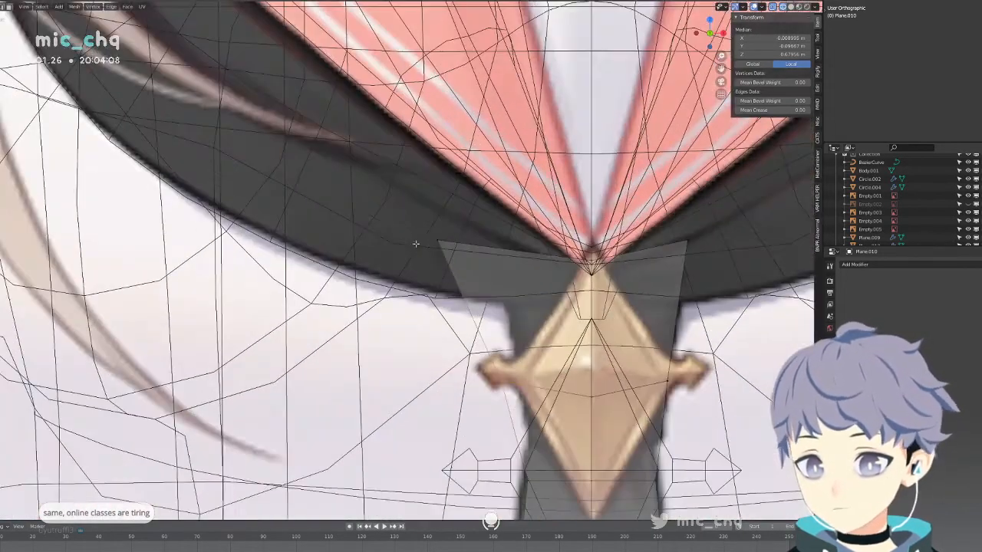
click(504, 241)
key(g)
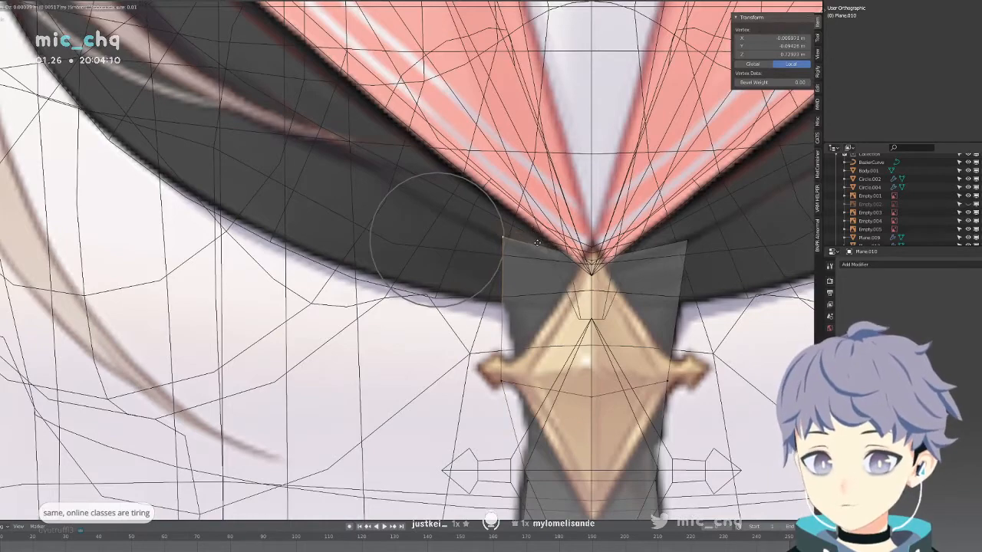
click(538, 259)
key(ctrl+z)
scroll(380, 256, down, 6)
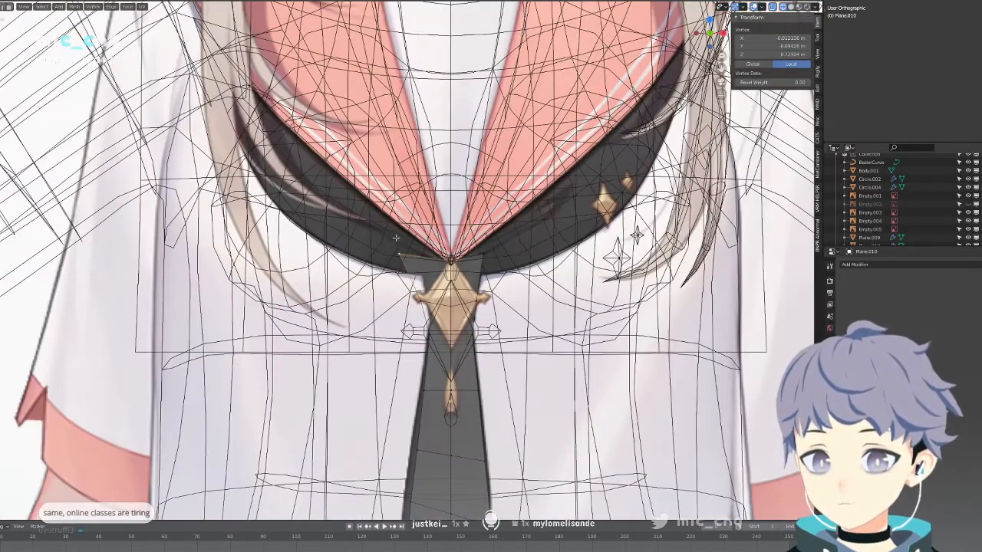
Delete the vertices on the hanging tie's -X side, keeping only its +X half.
drag(379, 237, 431, 464)
shift+middle_drag(380, 468, 381, 241)
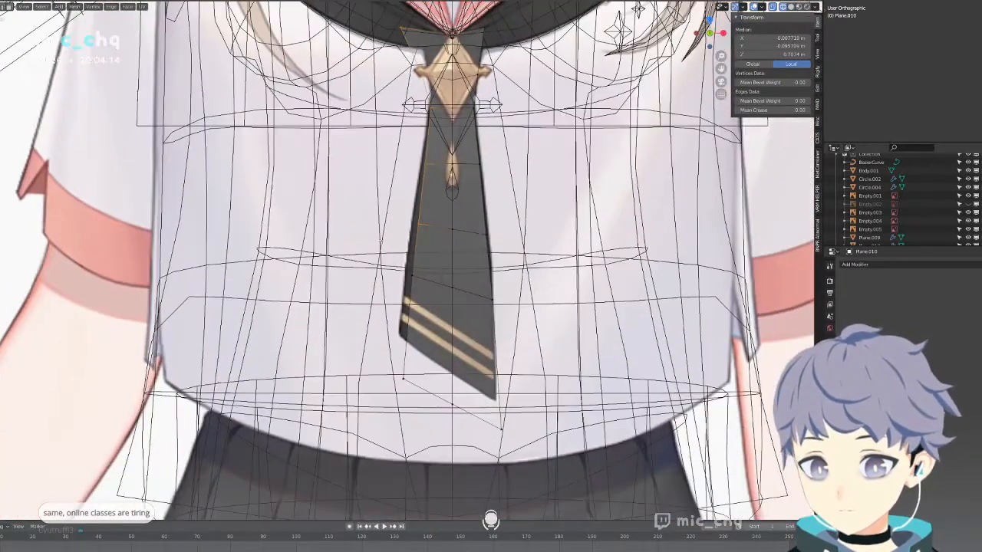
drag(425, 429, 425, 431)
shift+middle_drag(443, 272, 448, 337)
key(x)
click(448, 338)
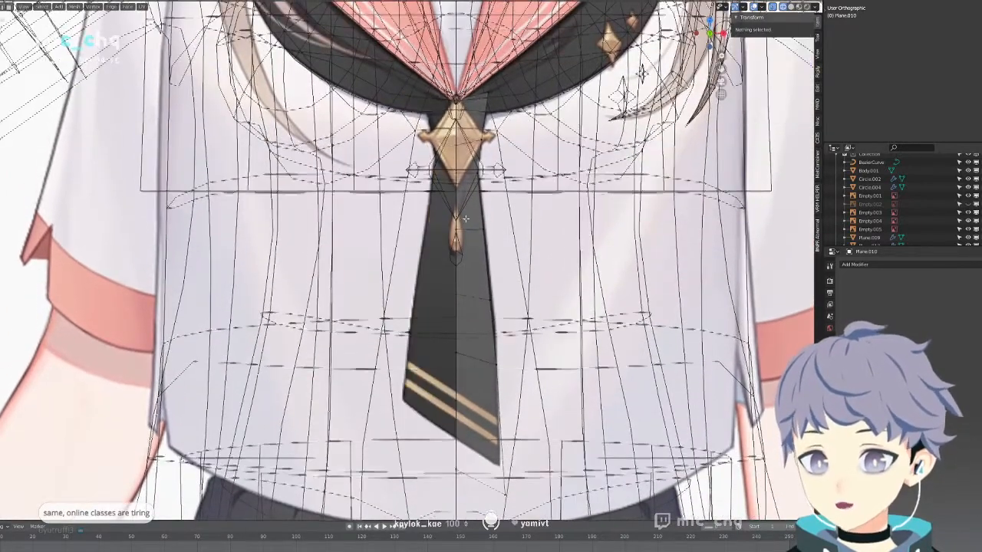
Symmetrize the whole tie mesh with the direction set to +X to -X.
shift+middle_drag(415, 126, 418, 203)
key(a)
click(75, 6)
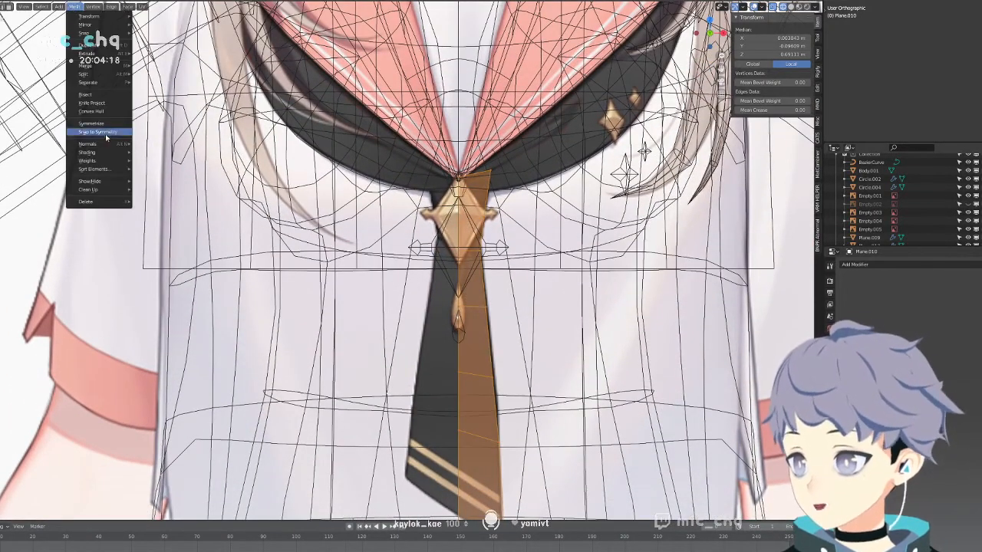
mouse_move(107, 145)
click(91, 123)
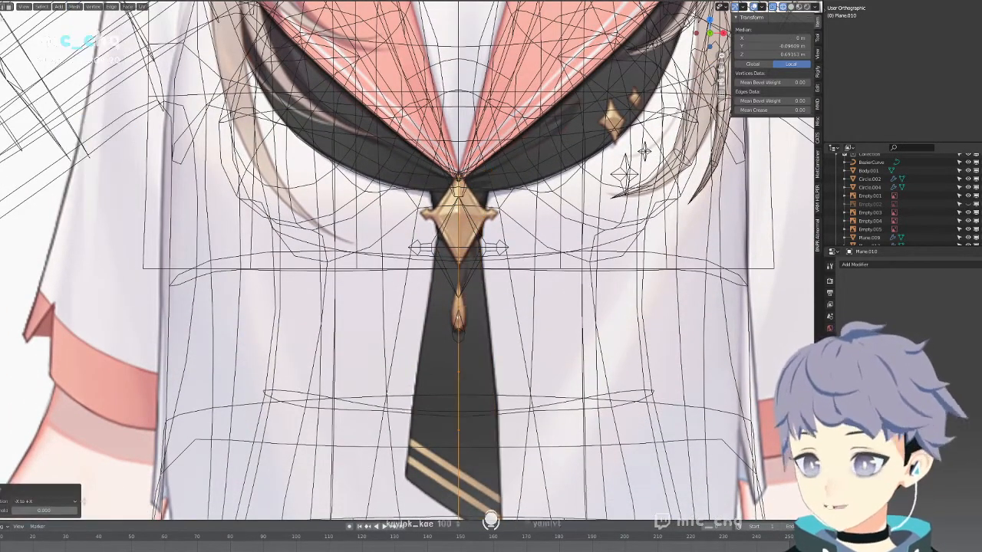
click(64, 501)
click(61, 495)
click(60, 499)
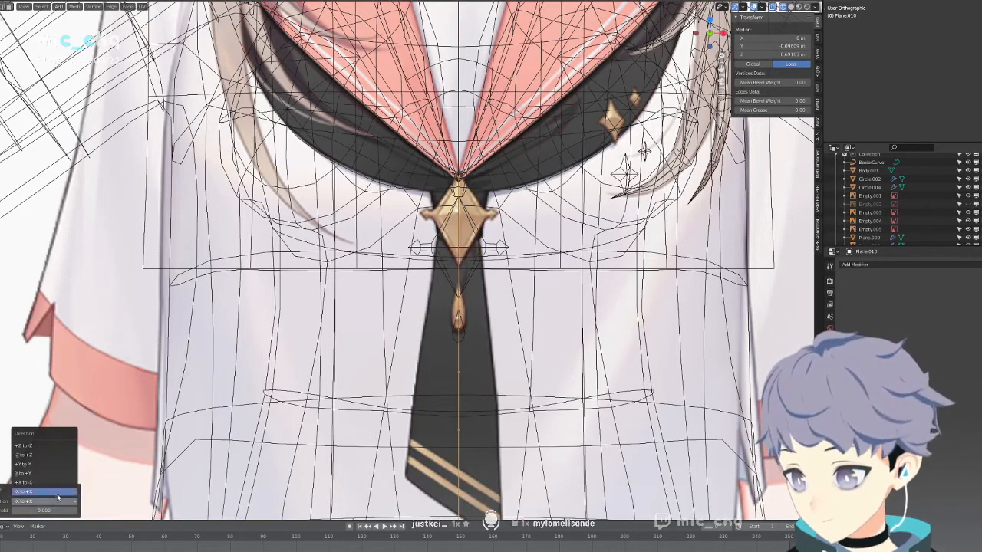
click(55, 483)
Move the tie's horizontal edge loop behind the gold diamond ornament upward along Z.
scroll(414, 161, up, 4)
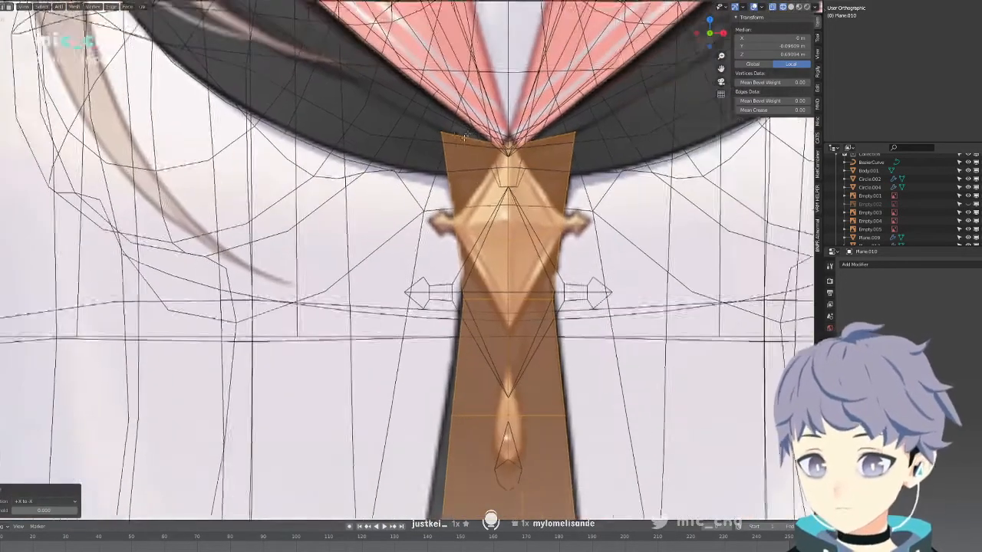
click(412, 153)
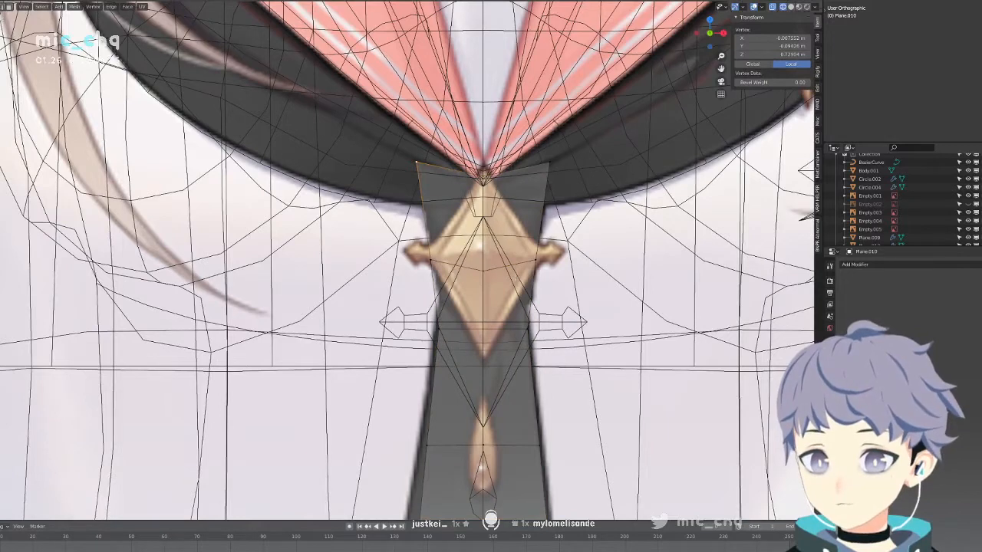
alt+click(504, 329)
key(g)
key(z)
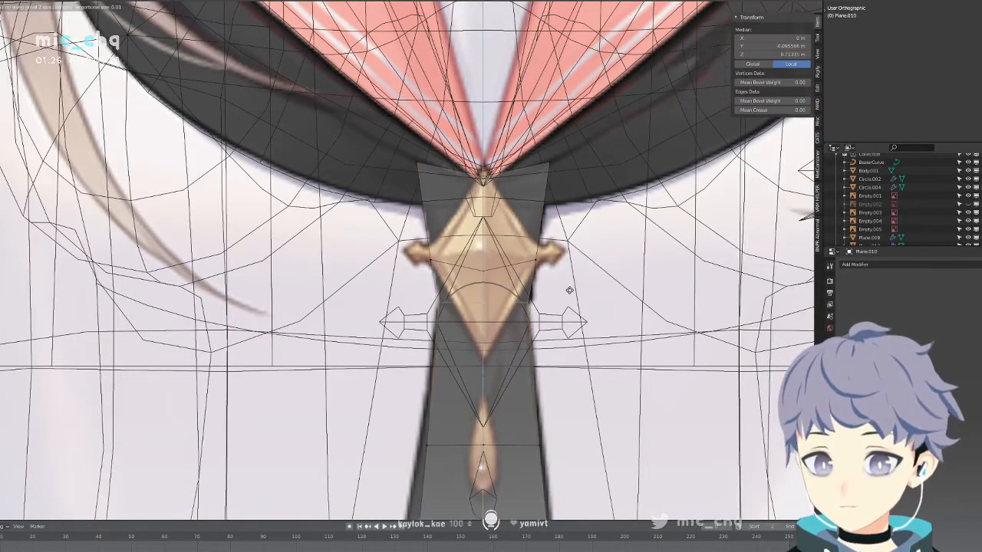
click(570, 290)
key(shift+z)
scroll(570, 293, down, 1)
key(shift+z)
key(a)
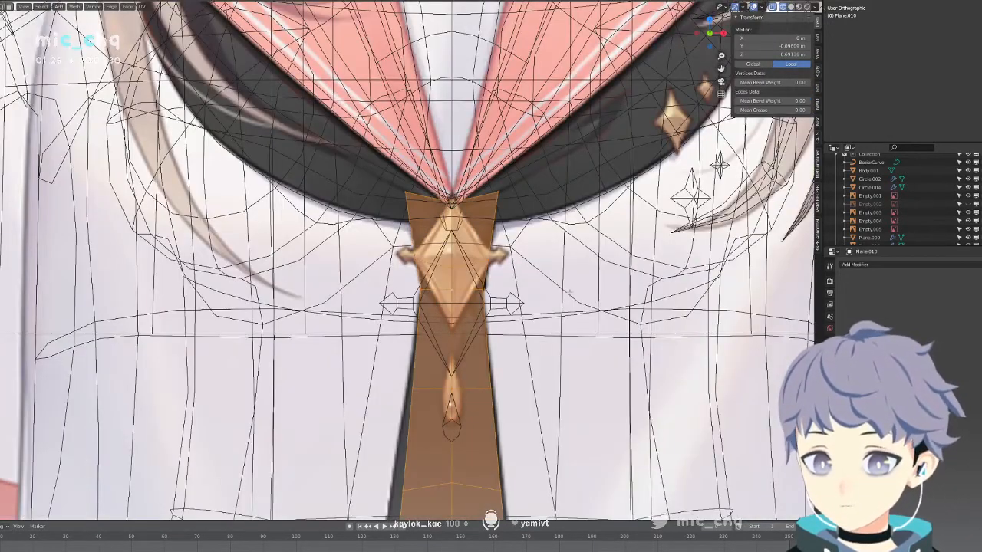
scroll(564, 306, down, 4)
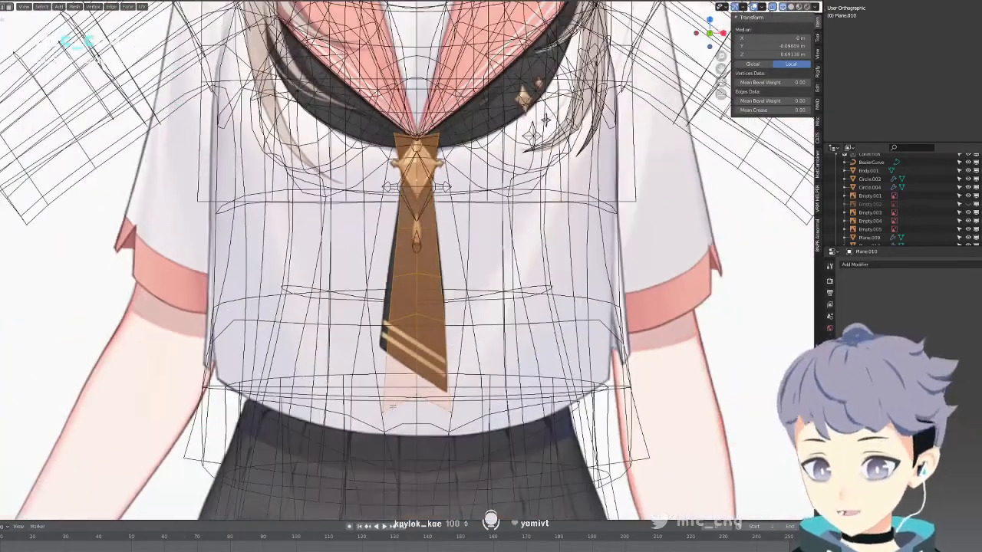
Raise the tie's three bottom-edge vertices to follow the slanted hem in the reference, moving the -X corner up about 22 mm.
click(398, 412)
key(c)
click(381, 344)
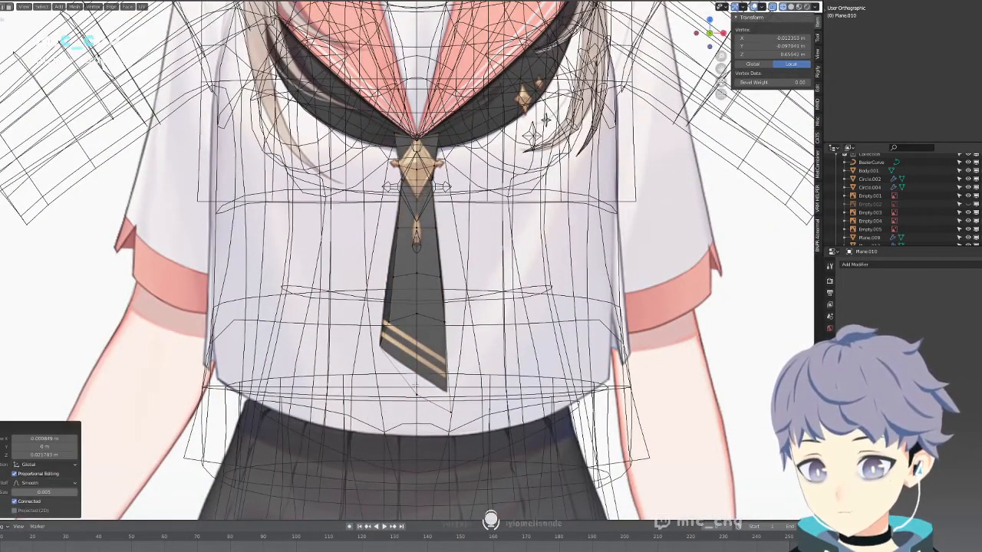
click(416, 393)
key(g)
click(412, 367)
click(383, 349)
key(g)
click(377, 345)
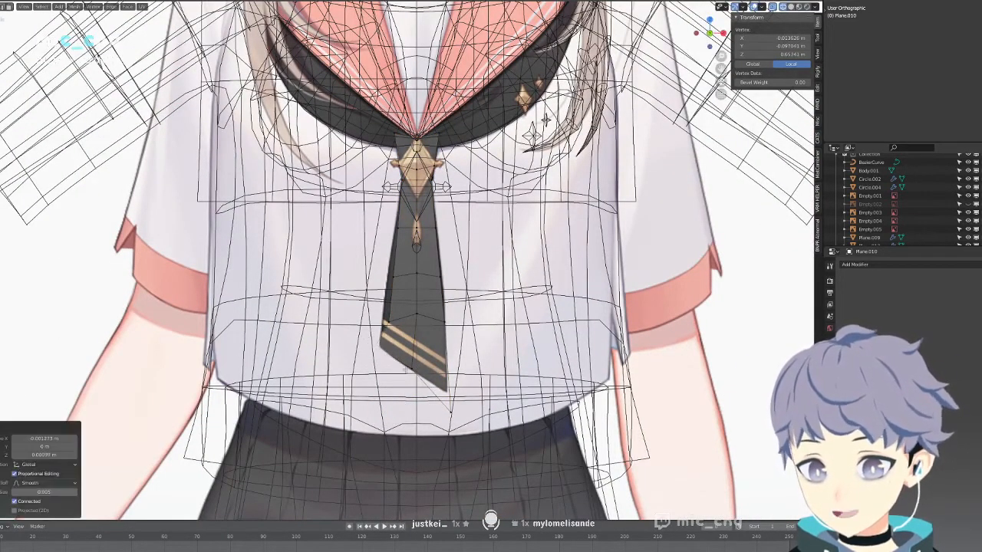
click(457, 409)
key(g)
click(451, 389)
Align the tie's -X side vertex above the gold stripes with the reference outline and refine the -X bottom corner.
click(389, 319)
key(g)
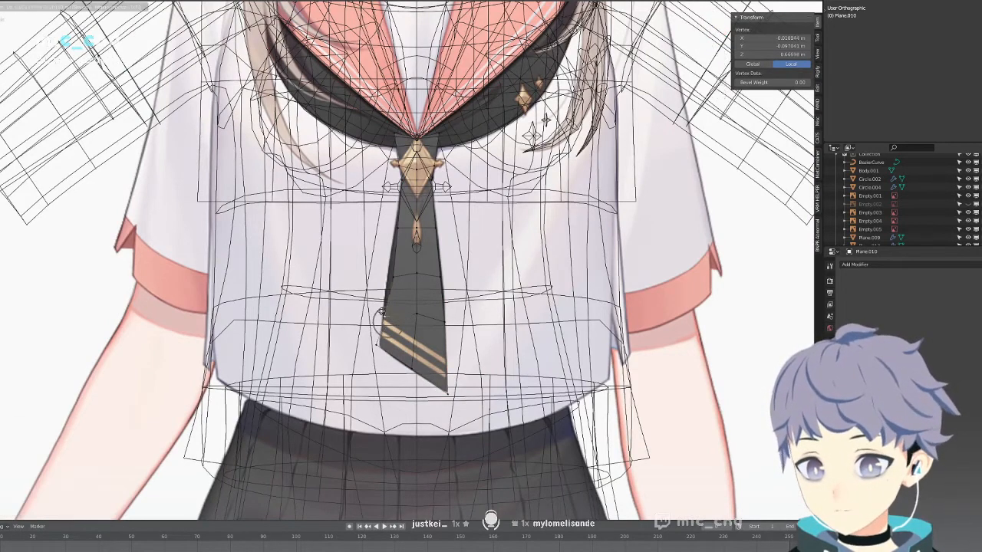
click(383, 315)
click(378, 346)
key(g)
click(382, 347)
key(g)
click(382, 347)
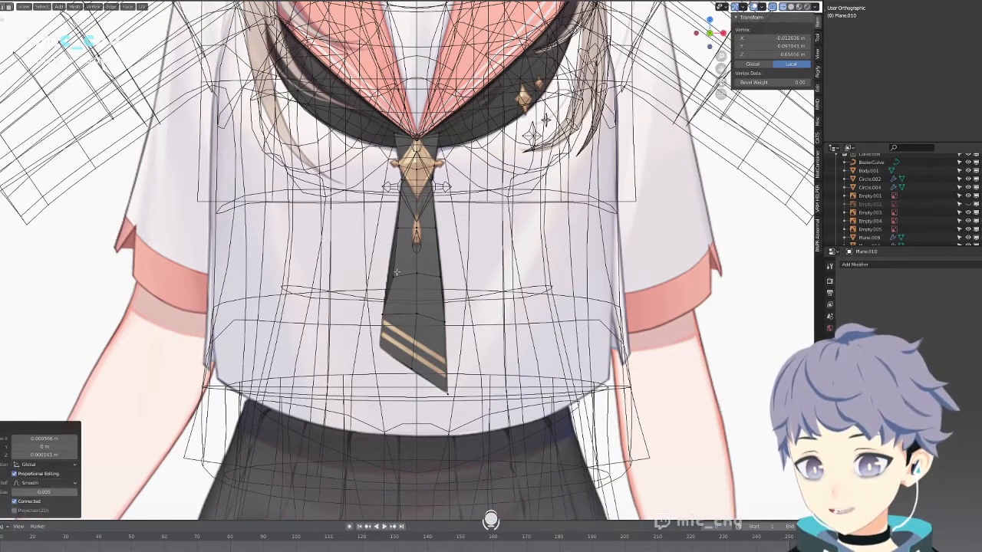
Nudge the side vertices on the tie's middle and upper rows to fit the reference outline.
key(g)
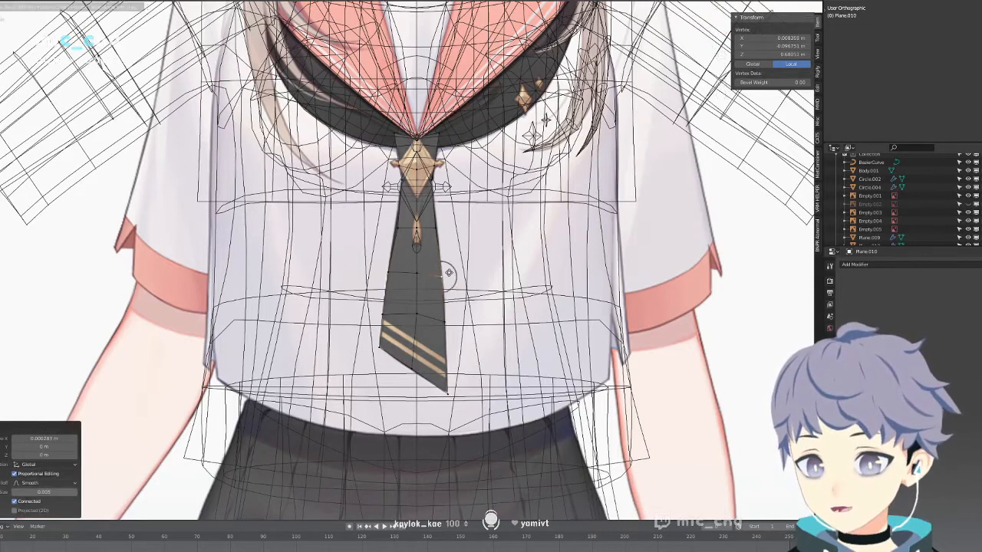
click(449, 274)
click(408, 232)
key(g)
click(406, 231)
click(434, 226)
key(g)
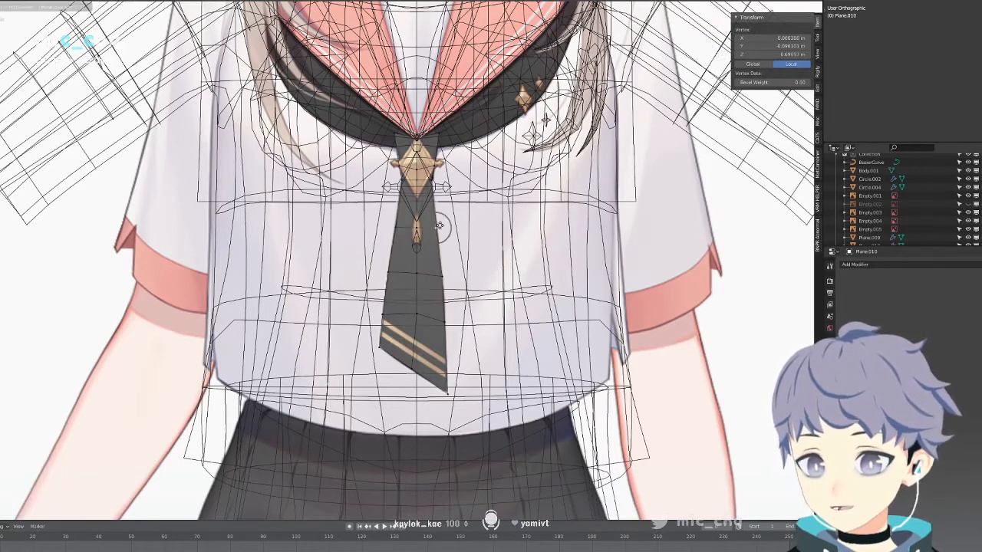
click(438, 228)
Leave the tie's mesh editing and compare the shaded outfit, neckline and choker area with the front reference.
key(shift+z)
mouse_move(502, 234)
middle_down()
mouse_move(397, 270)
mouse_move(440, 215)
mouse_move(438, 383)
middle_up()
key(KP_1)
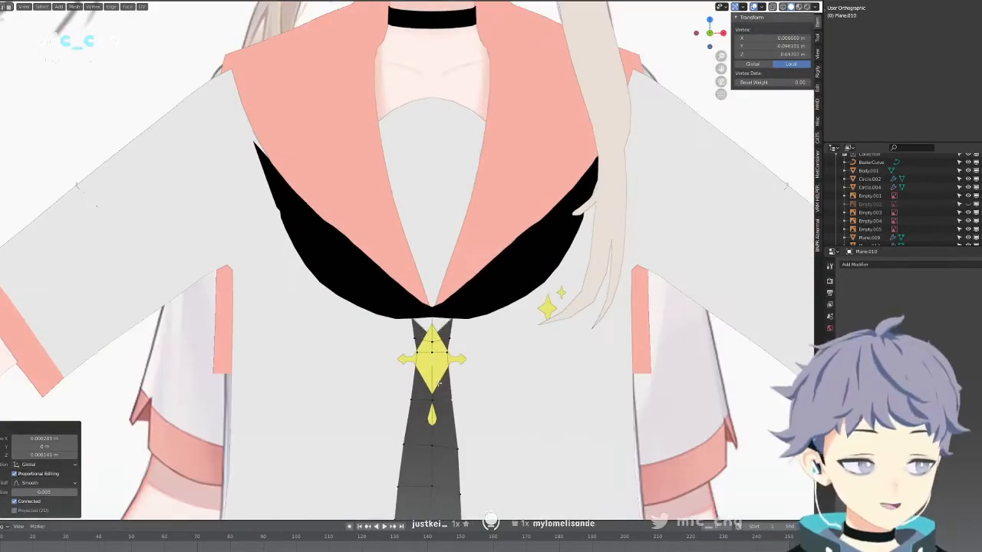
shift+middle_drag(440, 338, 458, 419)
scroll(502, 184, up, 6)
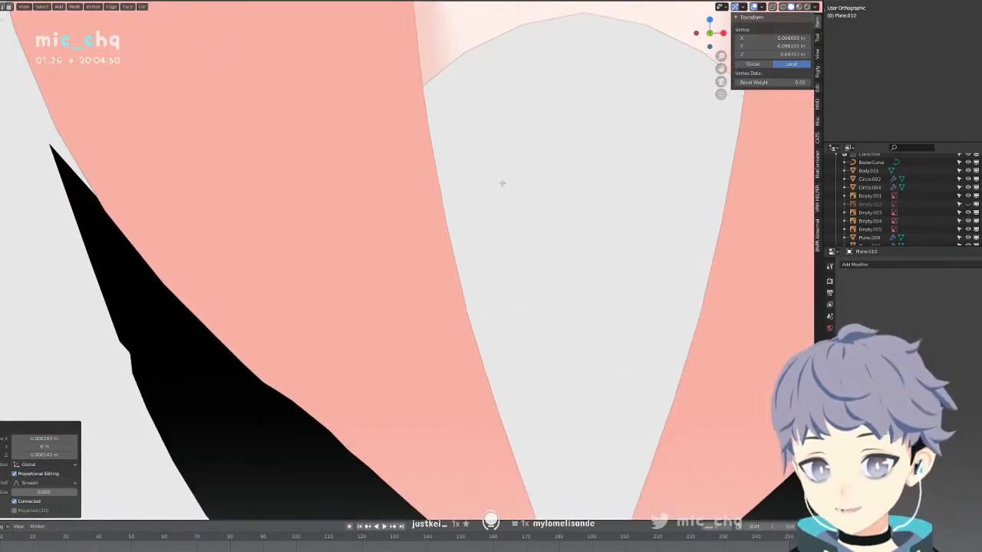
shift+middle_drag(502, 184, 371, 456)
key(alt+z)
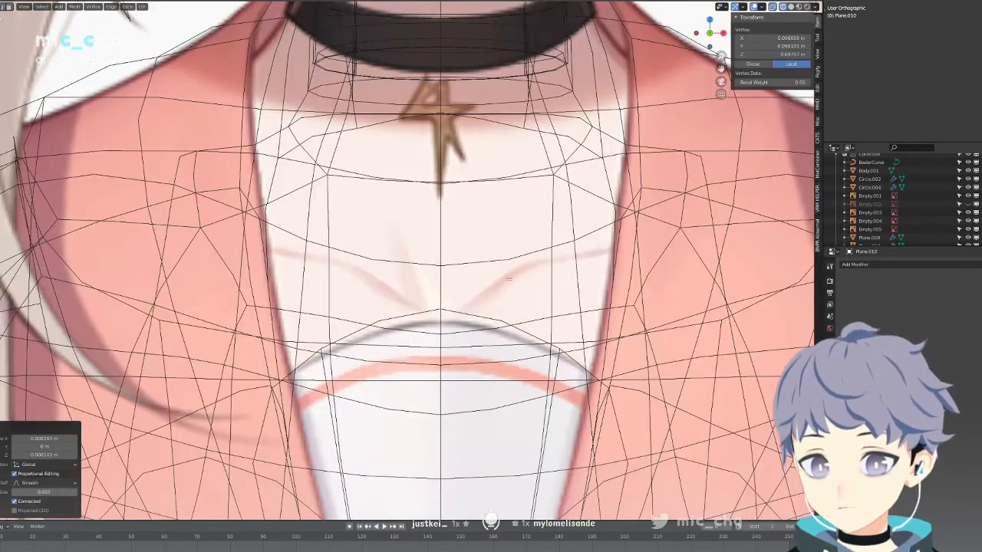
key(alt+z)
key(Tab)
key(alt+z)
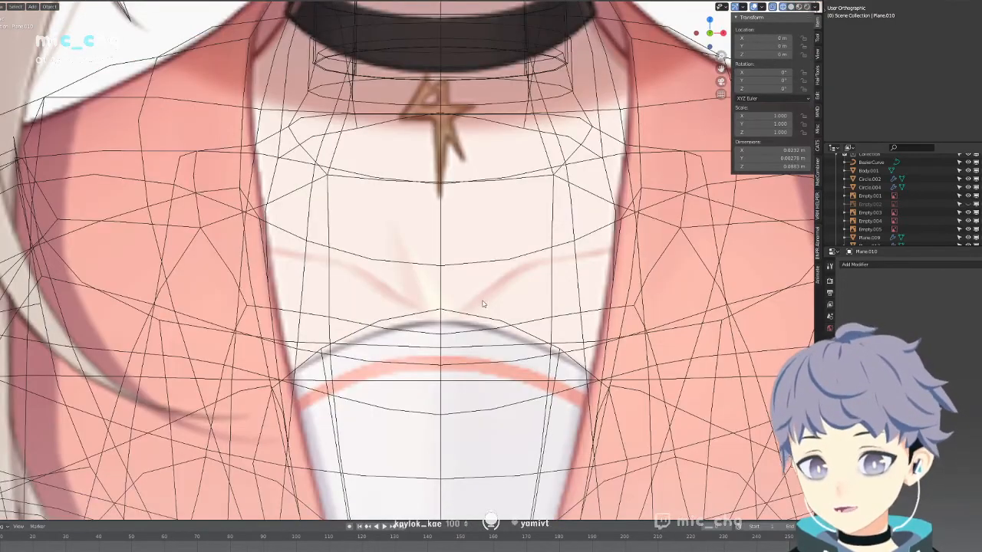
key(alt+z)
key(alt+z)
scroll(504, 291, down, 8)
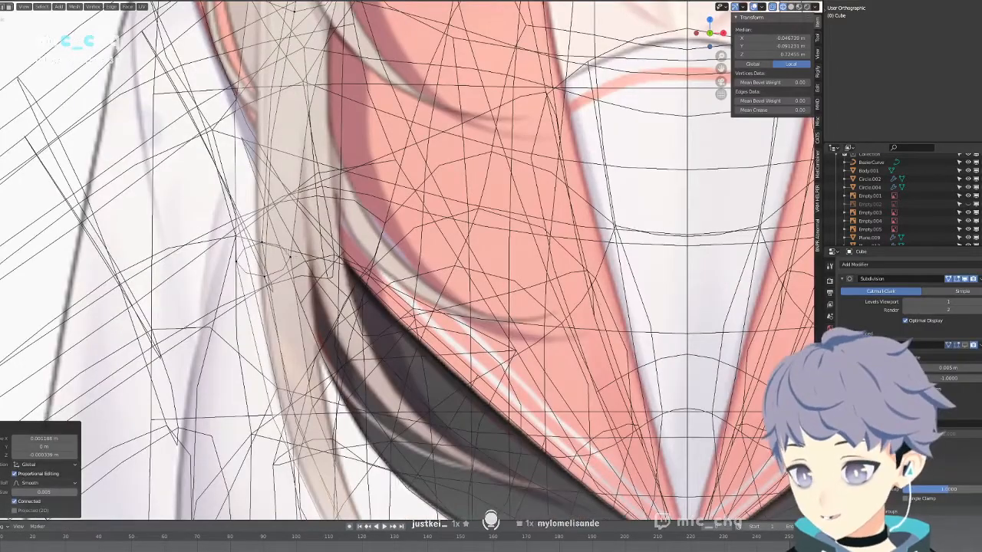
Reposition a cross-section loop of the long -X side hair lock beside the collar and rotate it about 4.5°.
click(313, 253)
key(r)
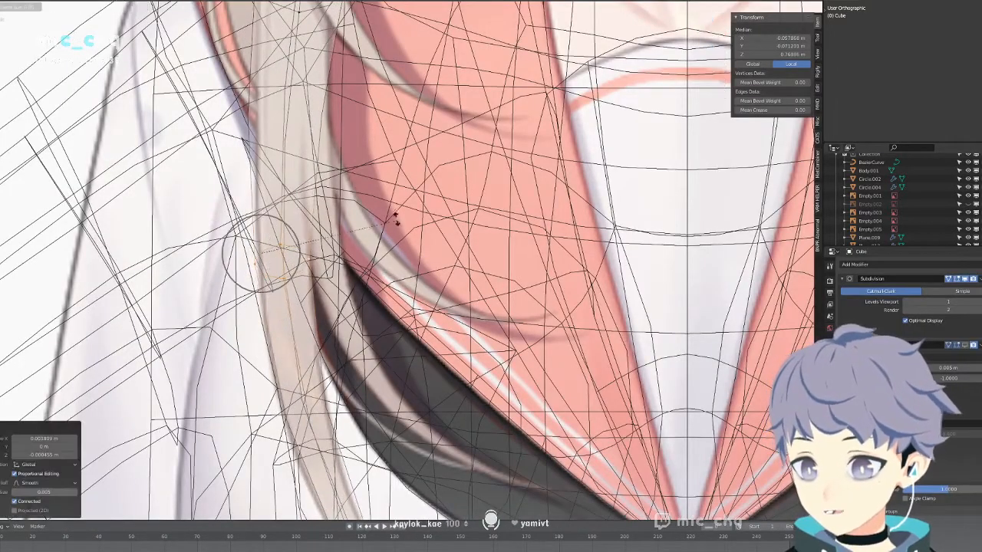
click(394, 204)
key(shift+z)
key(shift+z)
scroll(394, 203, down, 6)
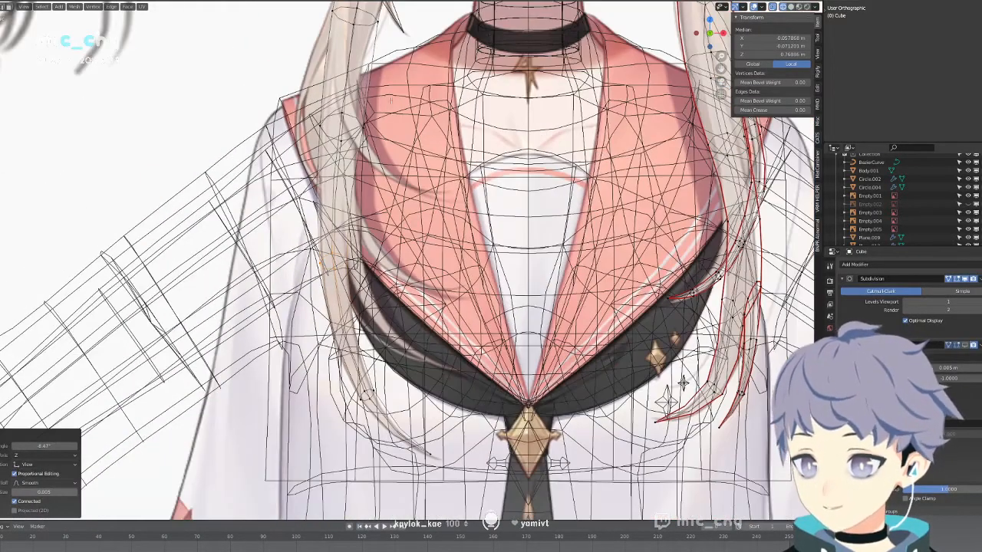
Try to add an edge loop to the -X side hair lock near the collar and shift it and the loop below along X.
key(ctrl+r)
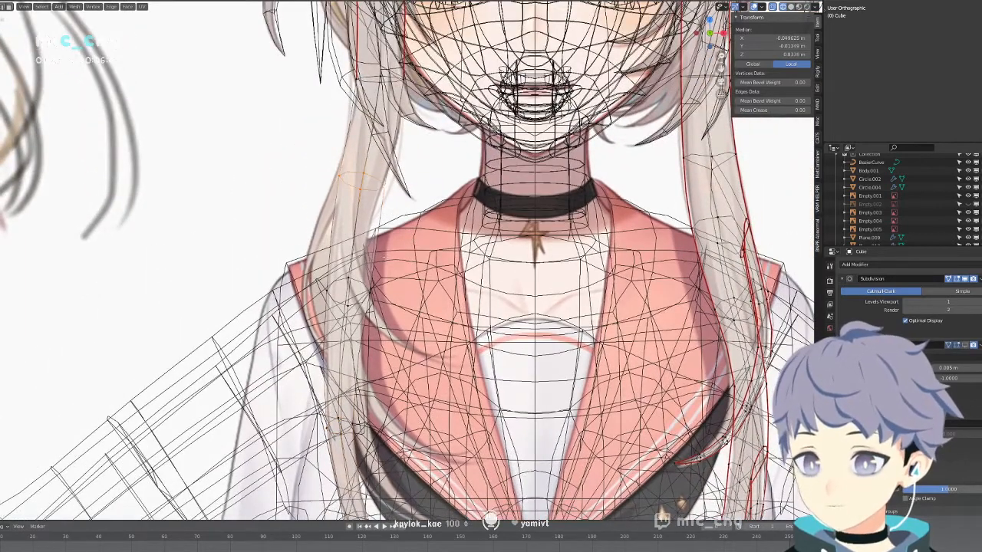
click(369, 258)
right_click(369, 258)
key(g)
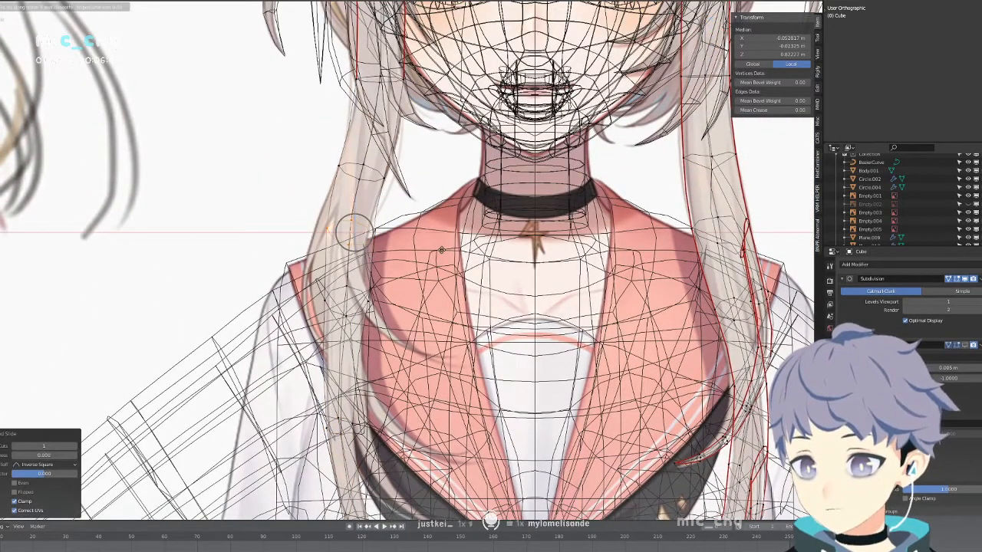
click(332, 228)
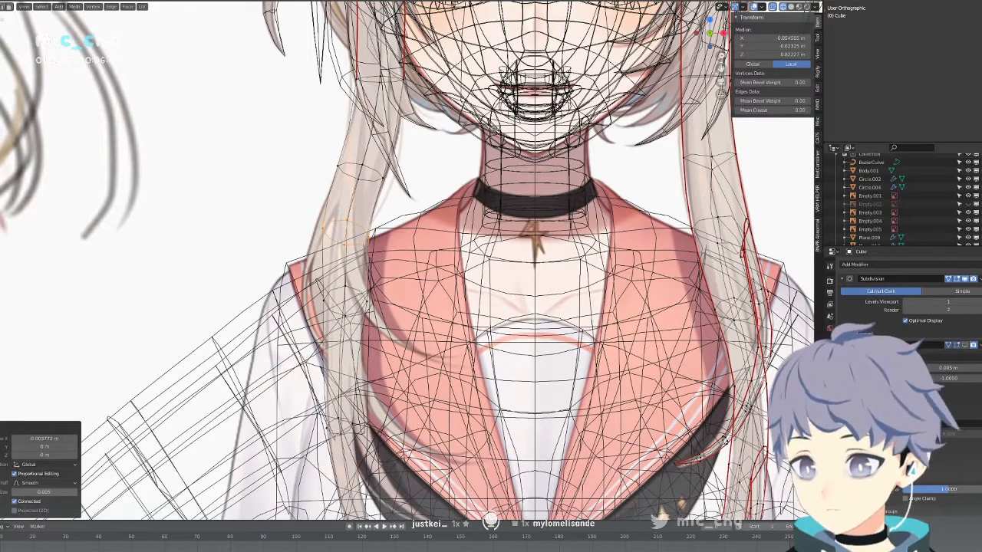
alt+click(360, 294)
key(g)
key(x)
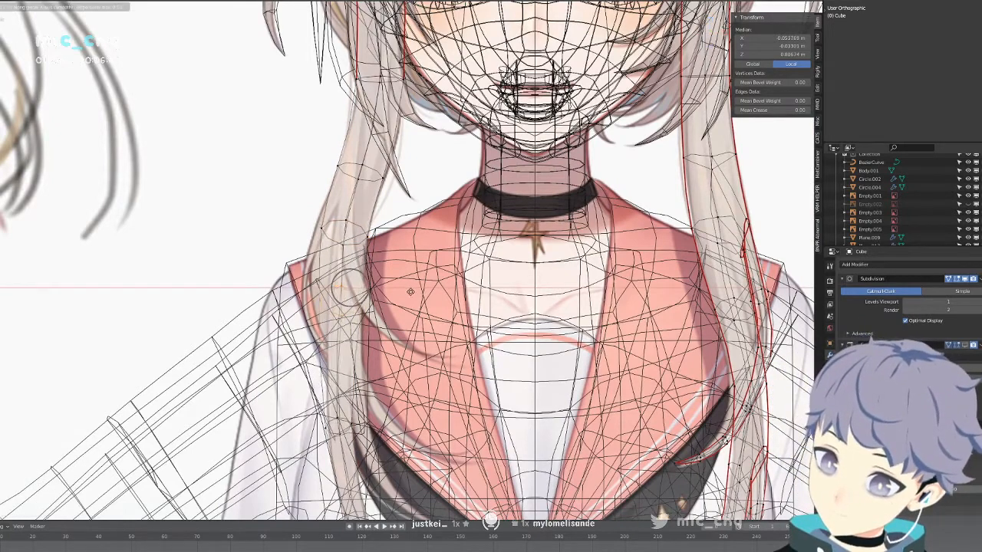
click(412, 293)
key(ctrl+z)
key(ctrl+z)
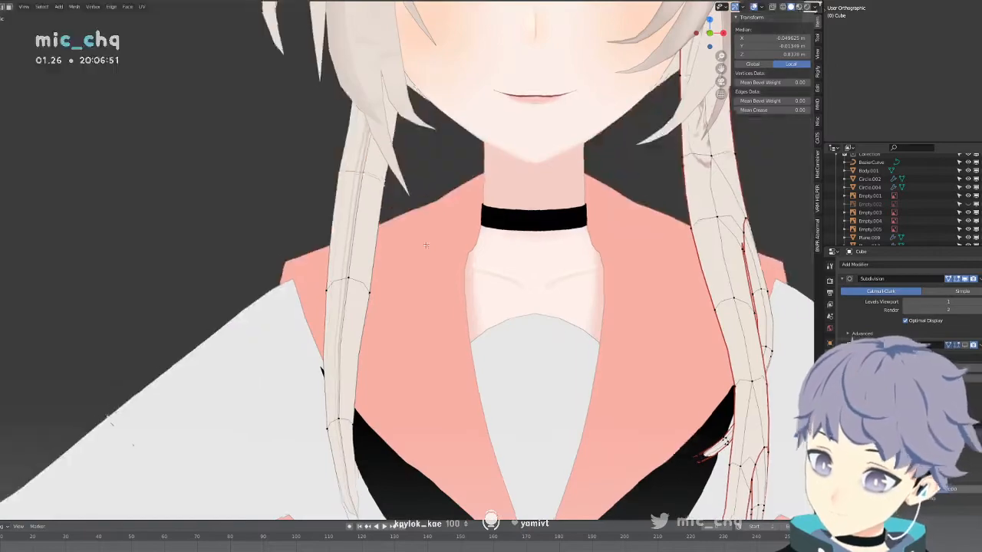
Extrude an outer edge of the -X side hair lock upward and extrude a side edge outward and down, about 10.7 mm along X.
mouse_move(426, 244)
middle_down()
mouse_move(735, 401)
mouse_move(364, 273)
middle_up()
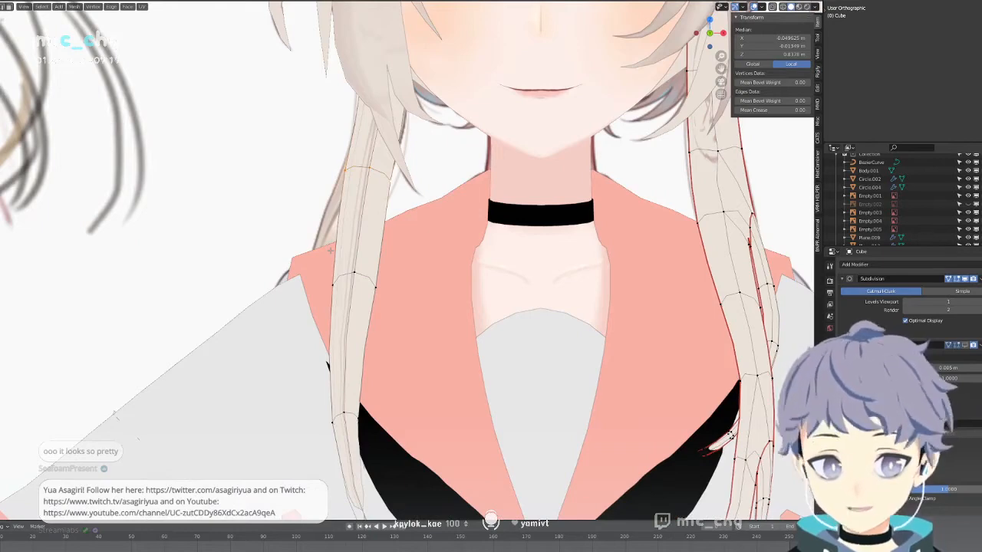
shift+middle_drag(380, 217, 438, 263)
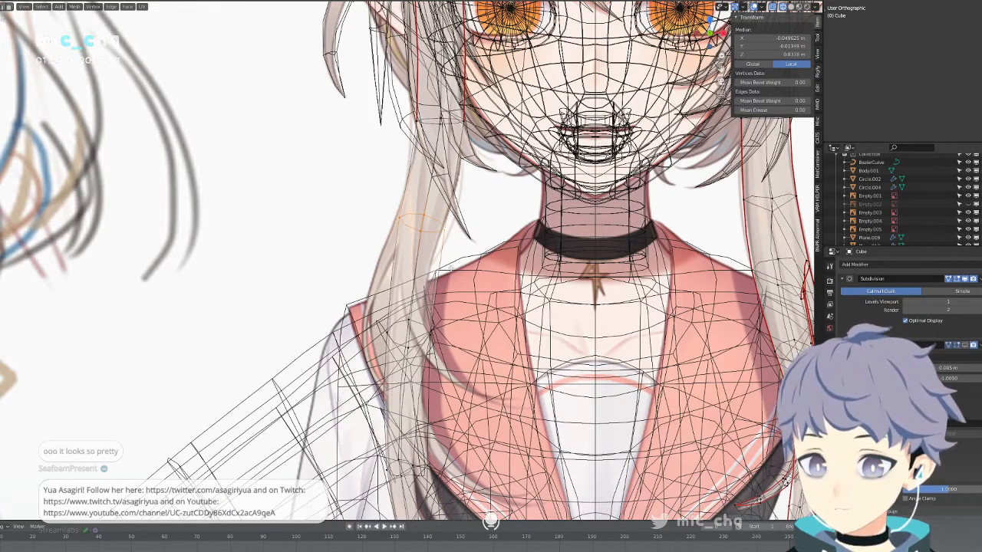
click(405, 224)
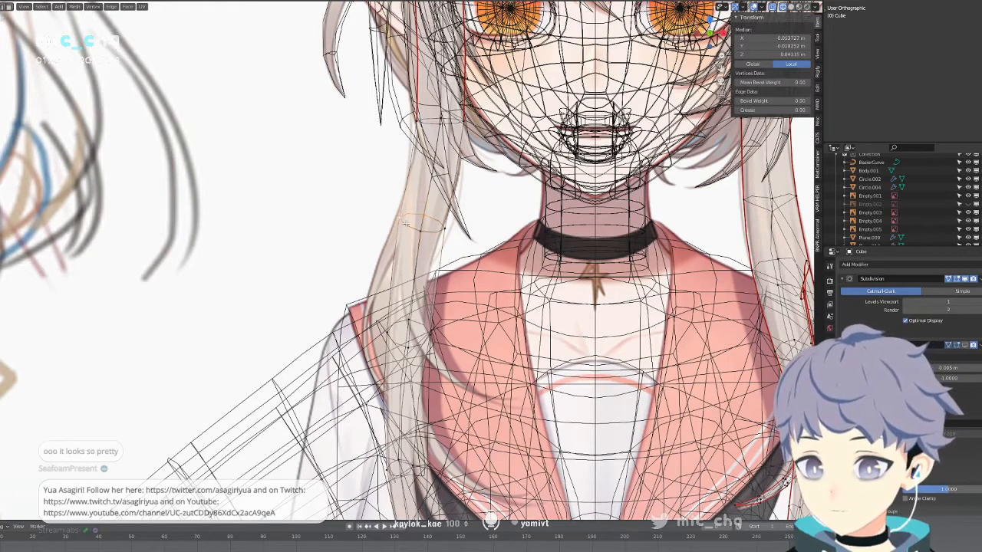
key(g)
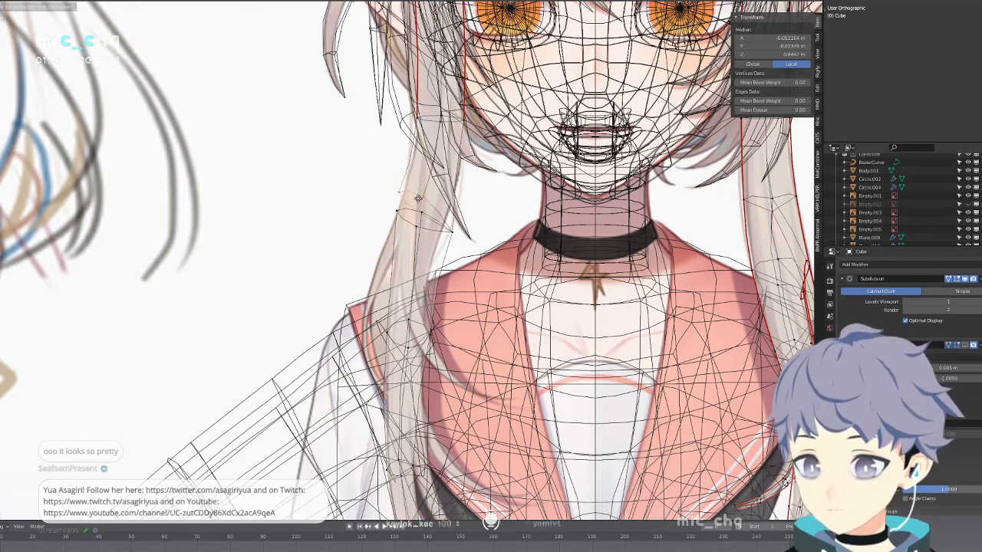
click(419, 198)
click(405, 189)
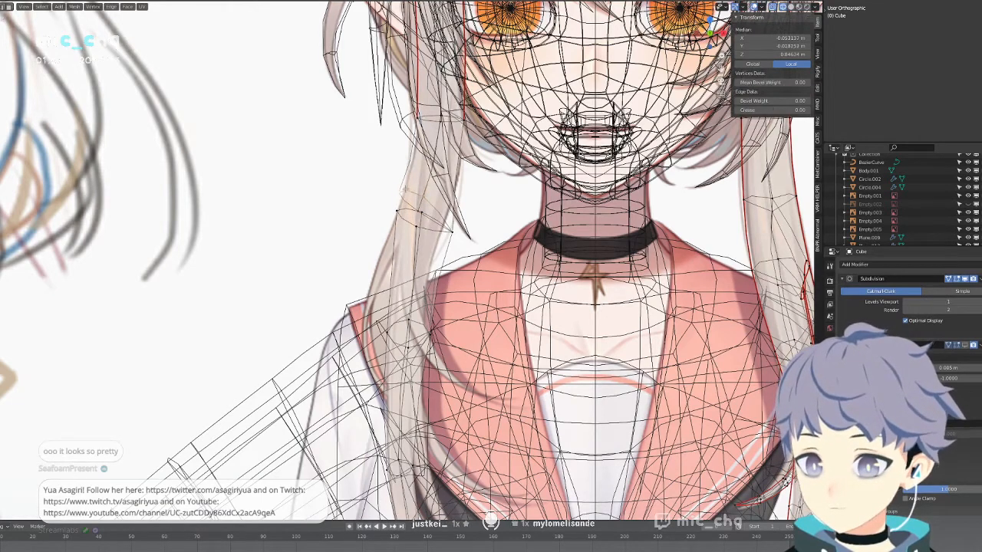
key(g)
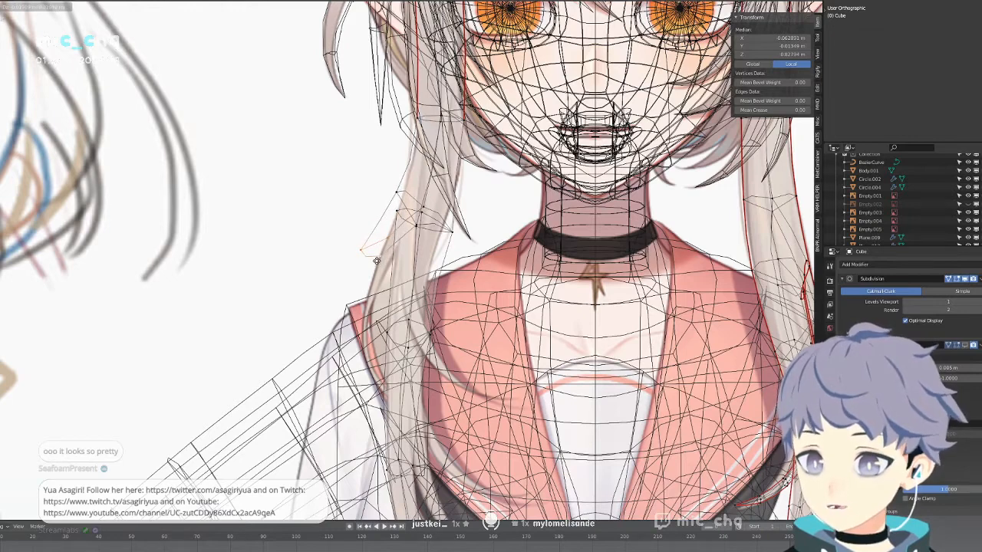
click(376, 260)
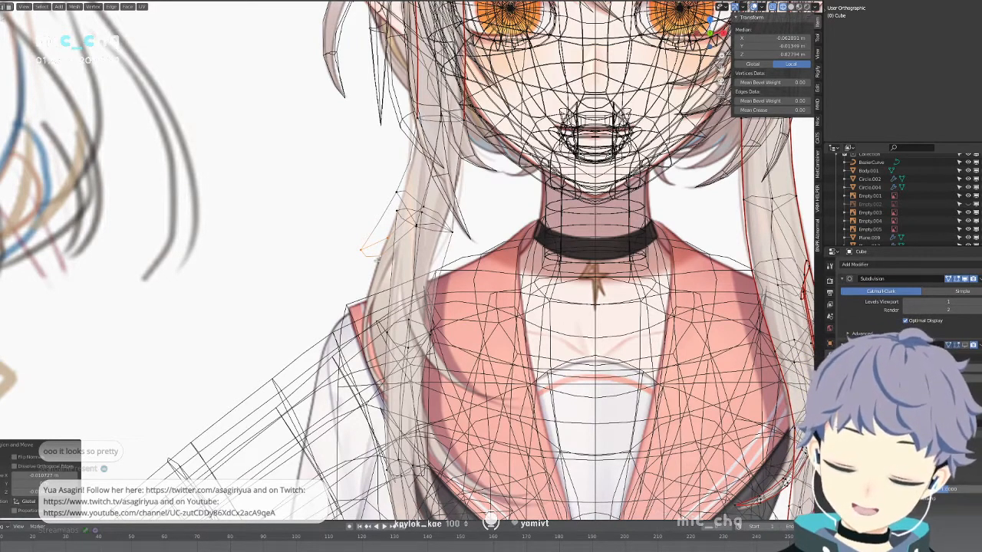
Undo the outward edge extrusions on the -X side hair lock.
key(ctrl+z)
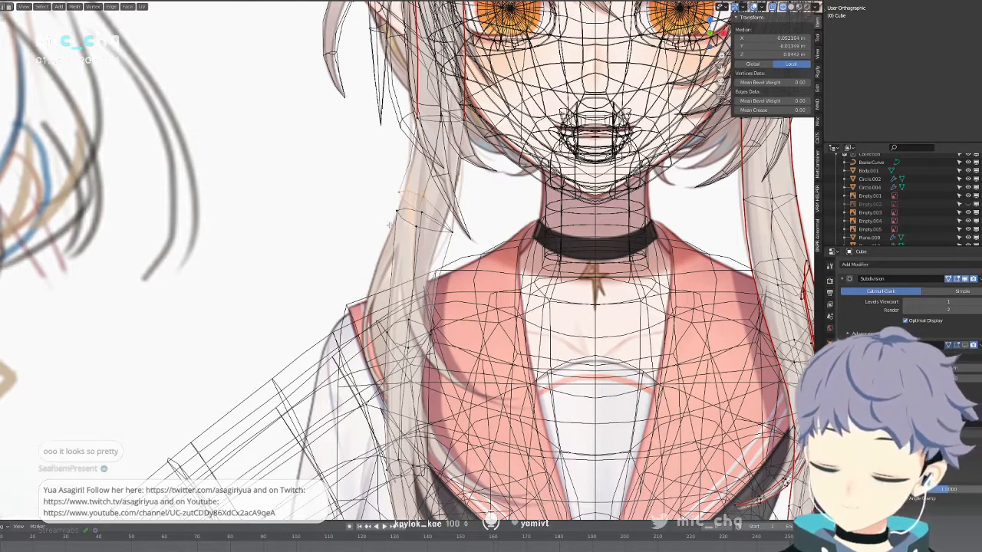
key(ctrl+z)
key(ctrl+z)
key(ctrl+z)
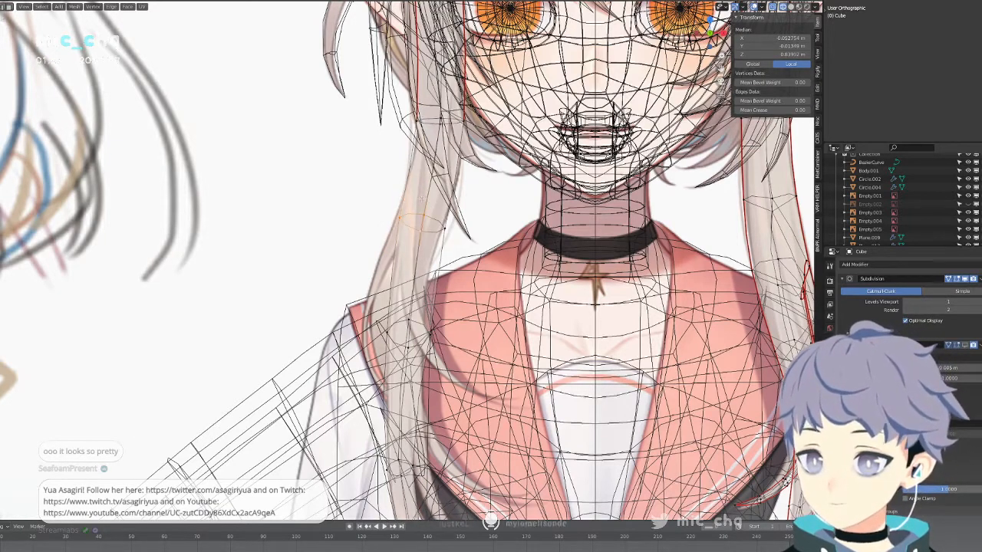
click(401, 215)
key(g)
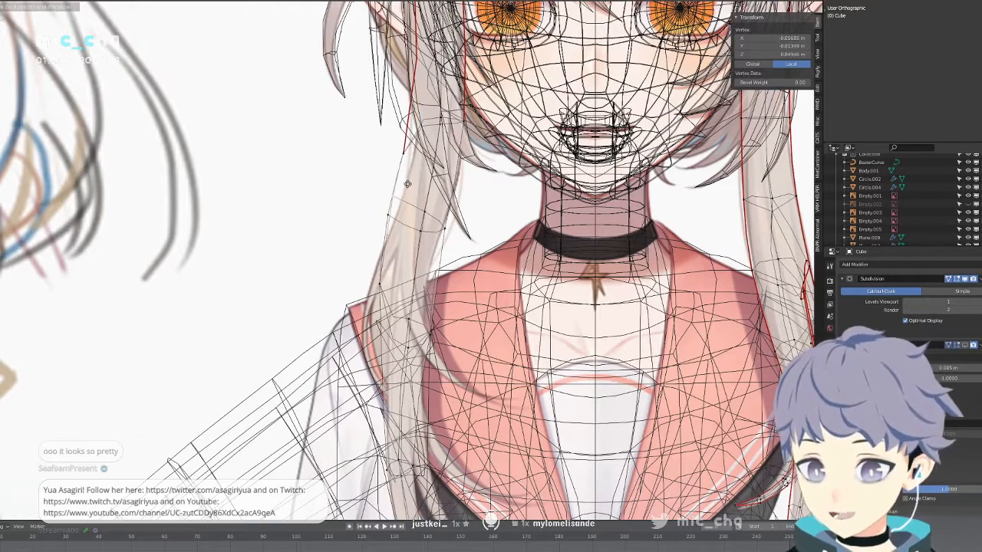
click(420, 207)
middle_drag(420, 206, 431, 229)
key(ctrl+z)
key(ctrl+z)
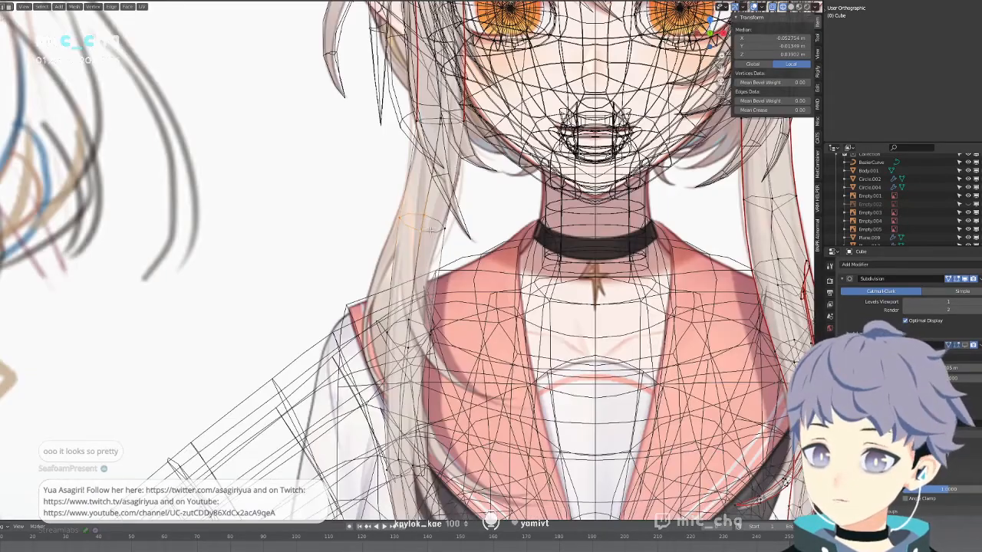
Delete the outer side faces of the -X side hair lock just above the collar and return to solid shading.
click(420, 222)
shift+click(399, 219)
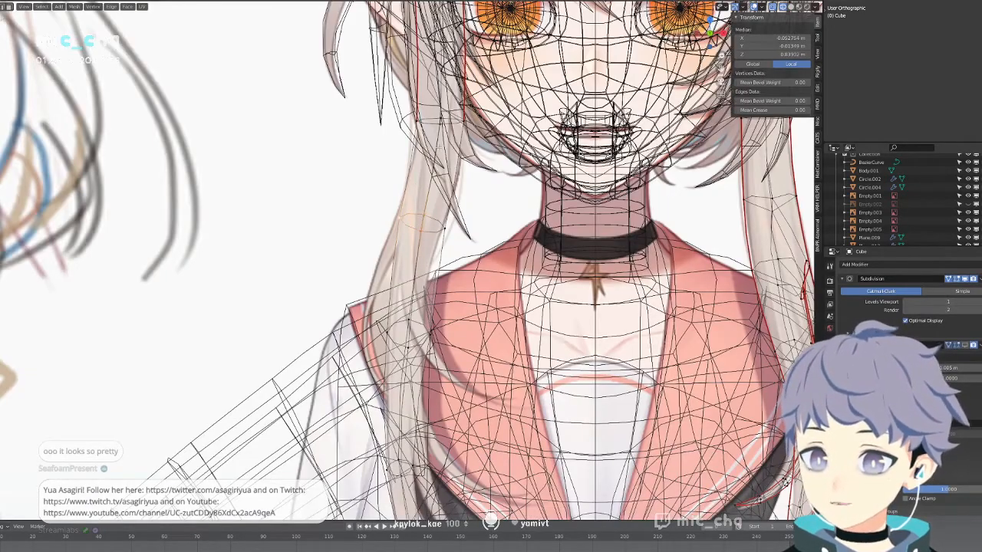
key(x)
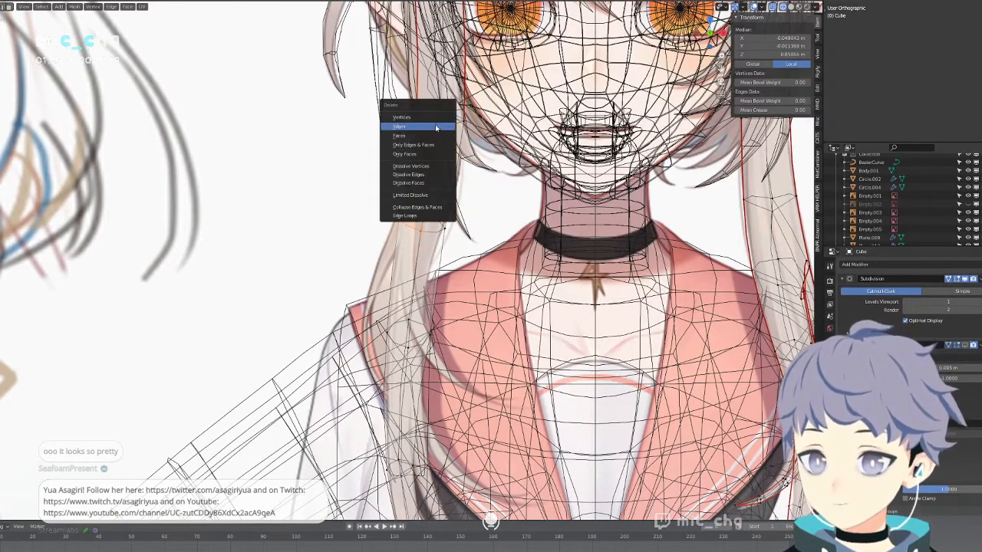
click(435, 136)
click(434, 135)
key(shift+z)
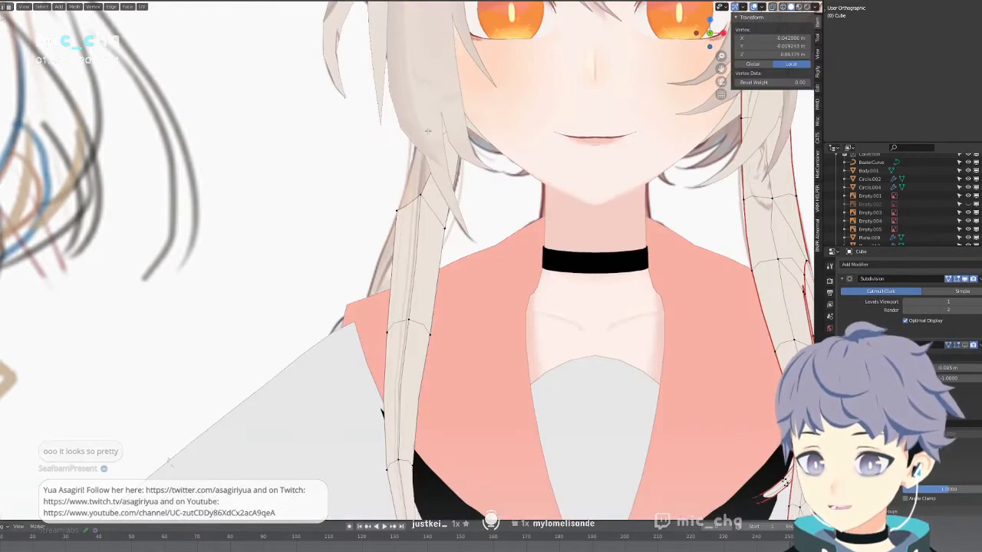
Extrude the upper edge of the opening in the -X side hair lock outward and down in front view.
middle_drag(428, 130, 489, 133)
shift+click(299, 141)
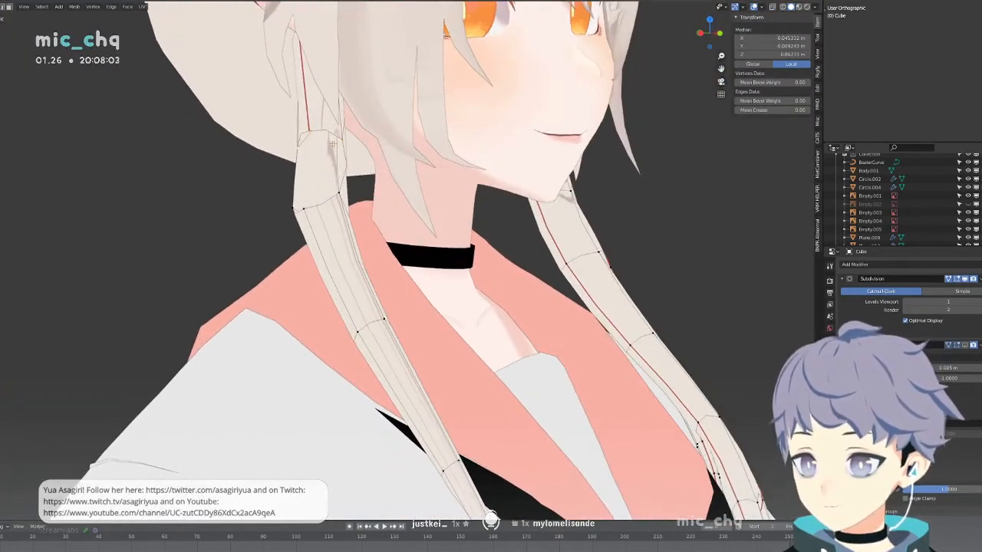
key(KP_1)
key(shift+z)
key(e)
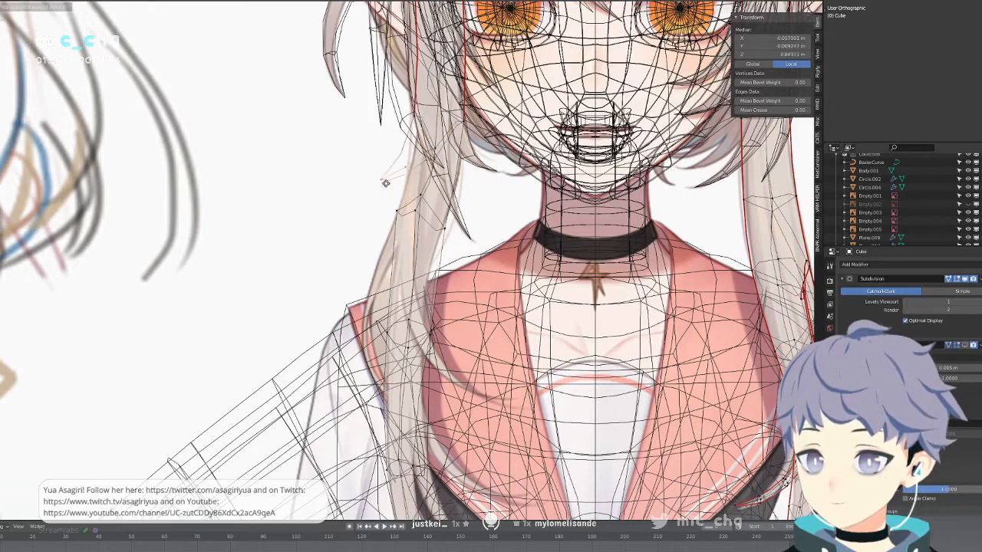
click(388, 175)
Extrude the lower edge of the hair lock's opening outward, about 9.7 mm along X.
click(415, 209)
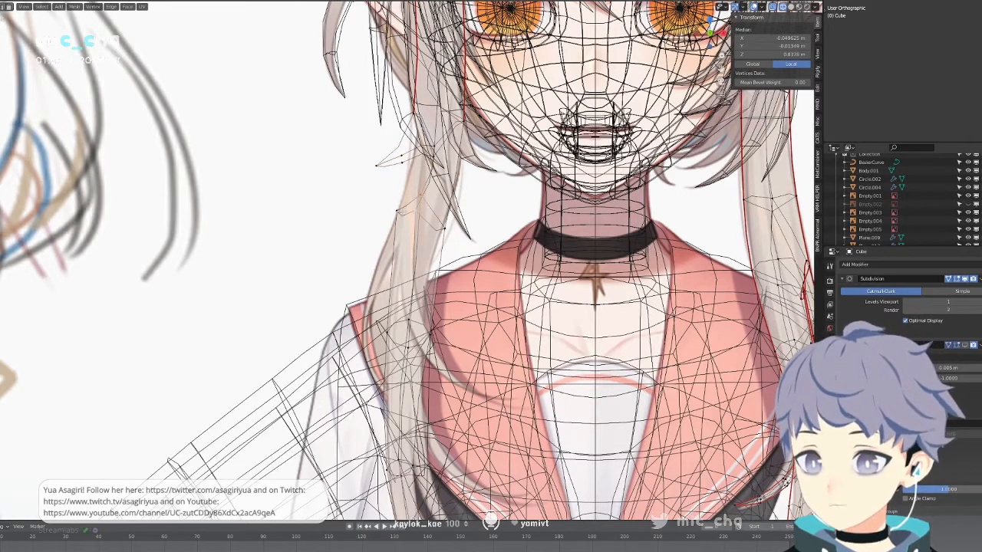
shift+click(397, 211)
key(e)
click(362, 227)
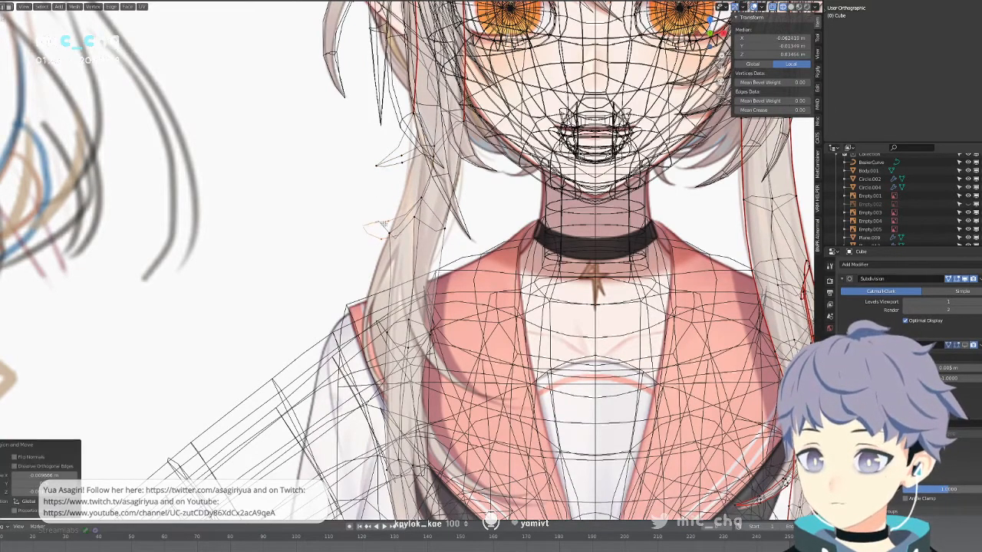
middle_drag(390, 222, 418, 235)
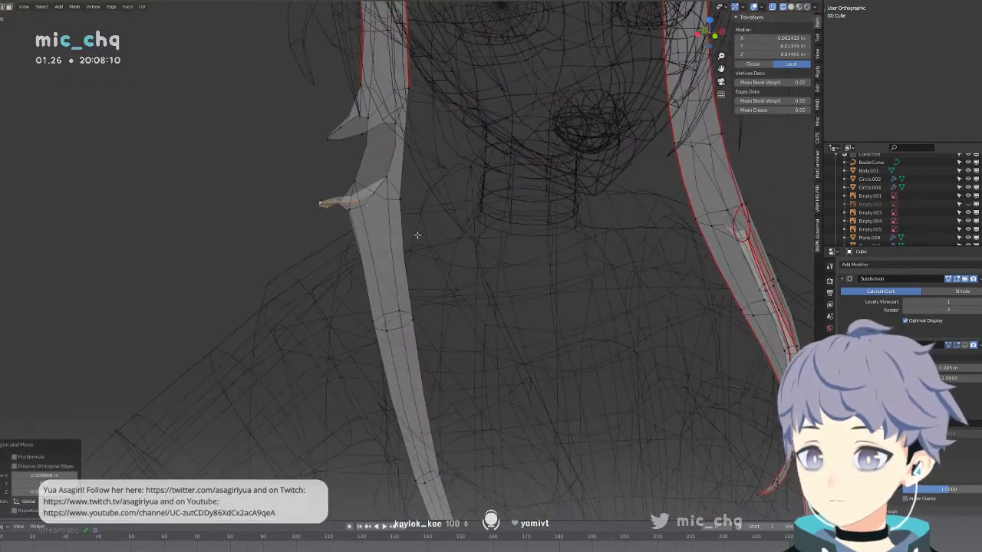
click(366, 203)
key(ctrl+z)
Fill the gaps between the upper and lower extruded flaps to join them into one branching opening.
middle_drag(389, 114, 530, 146)
shift+click(417, 158)
shift+click(397, 114)
key(f)
click(356, 267)
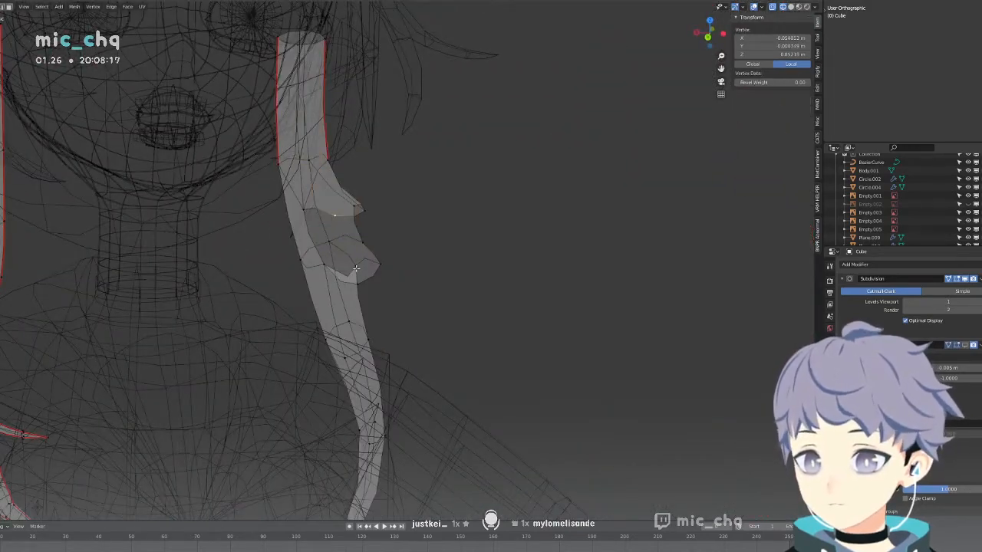
middle_drag(357, 276, 282, 266)
shift+click(365, 301)
key(KP_1)
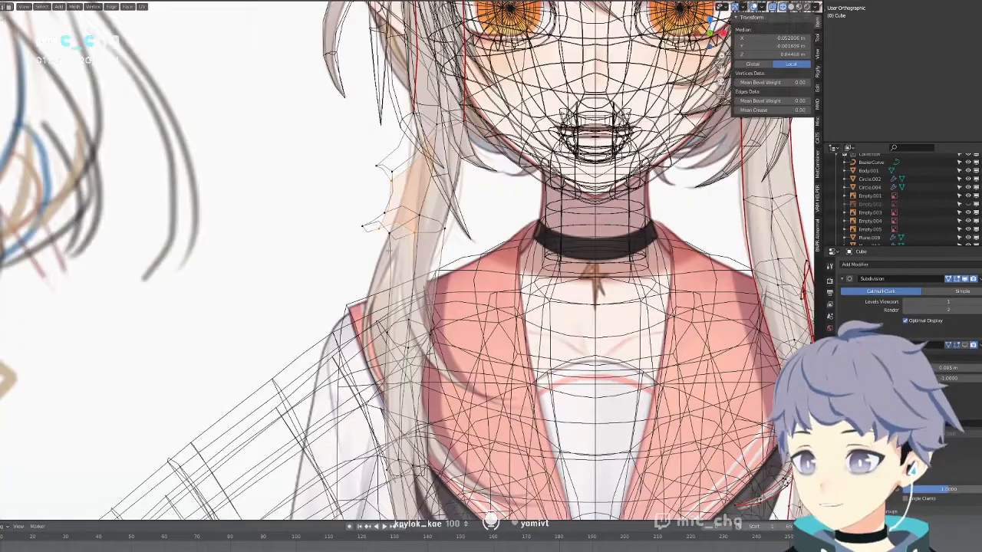
Select the outer boundary loop of the branch, smooth it and round it with the LoopTools Circle operation.
alt+click(382, 213)
right_click(382, 213)
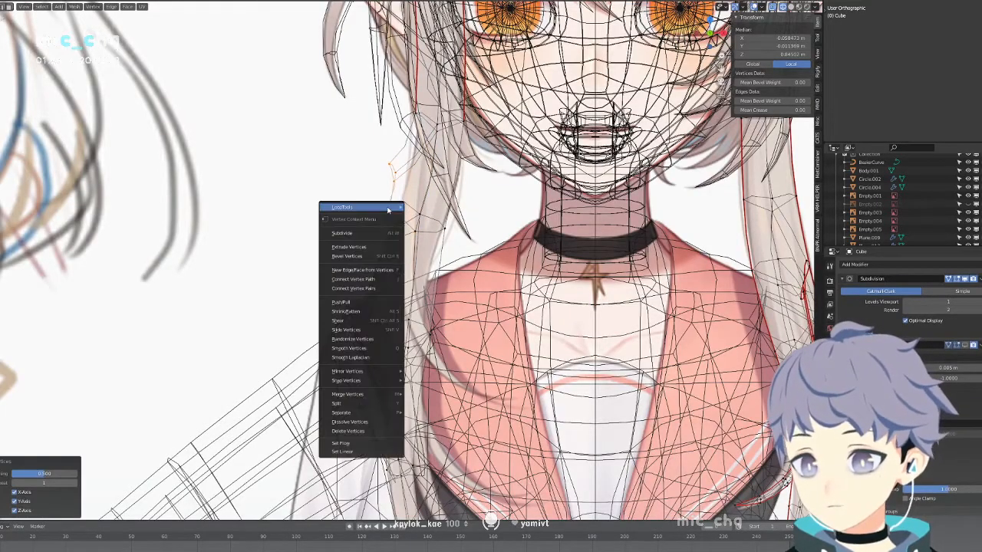
mouse_move(387, 204)
click(409, 220)
Move the rounded branch loop about 1.5 mm along Y and scale it to 0.631.
middle_drag(409, 220, 502, 225)
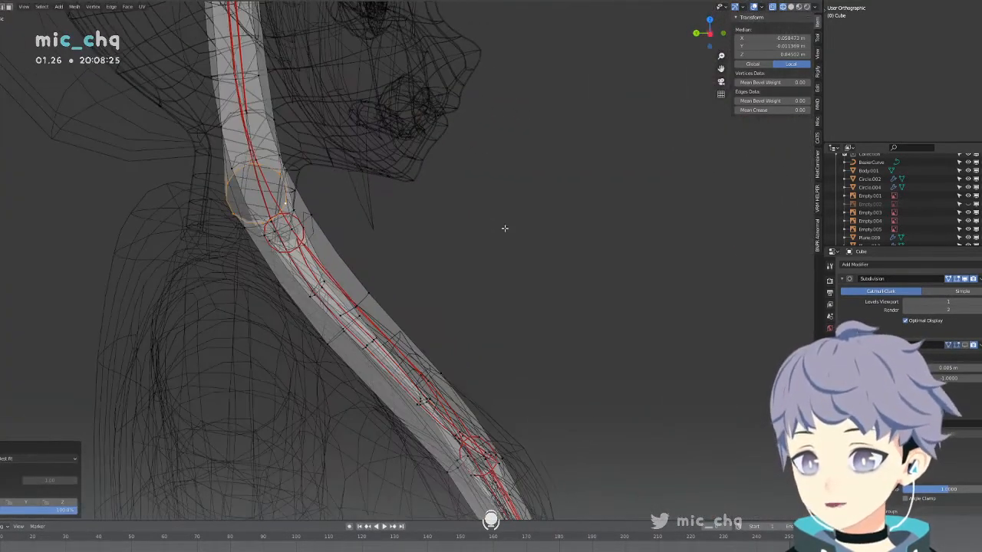
key(g)
key(y)
click(503, 224)
key(KP_3)
key(s)
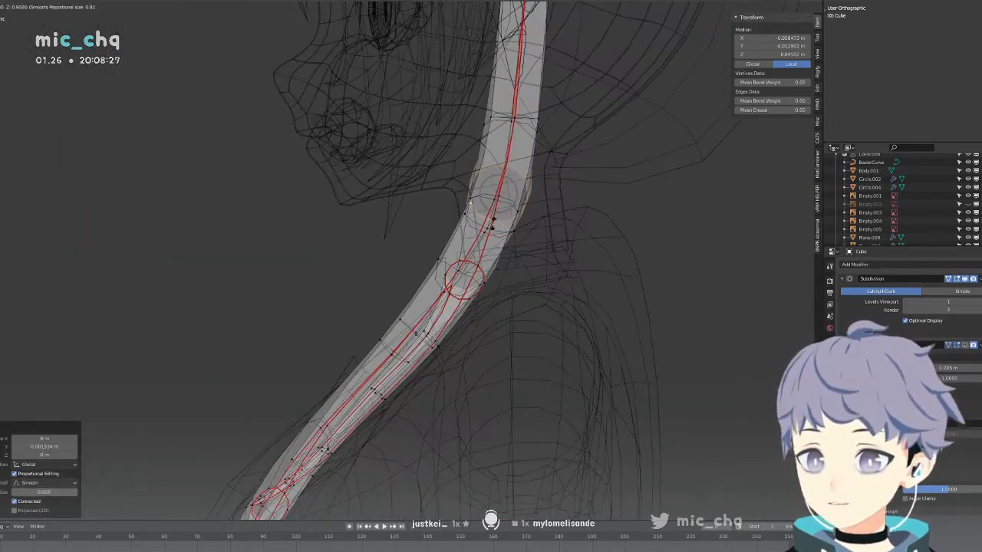
click(493, 213)
Rotate the branch loop in front view to follow the reference strand and nudge one of its outer vertices.
key(KP_1)
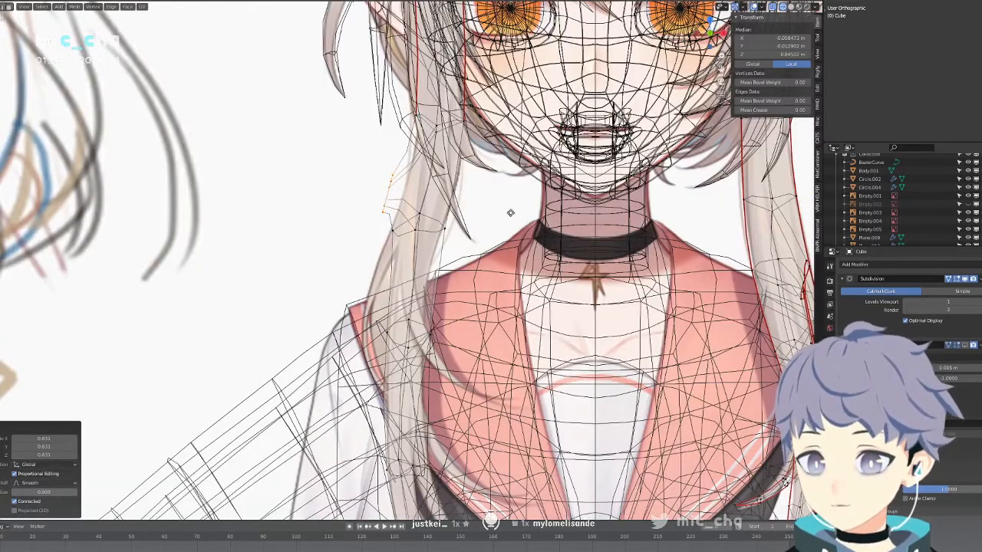
key(r)
click(506, 196)
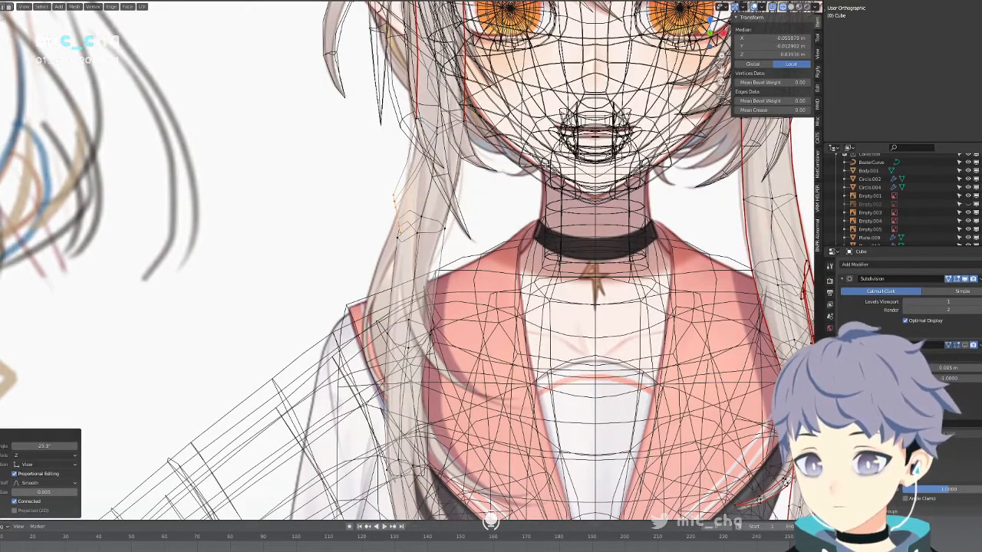
key(r)
click(464, 201)
click(392, 213)
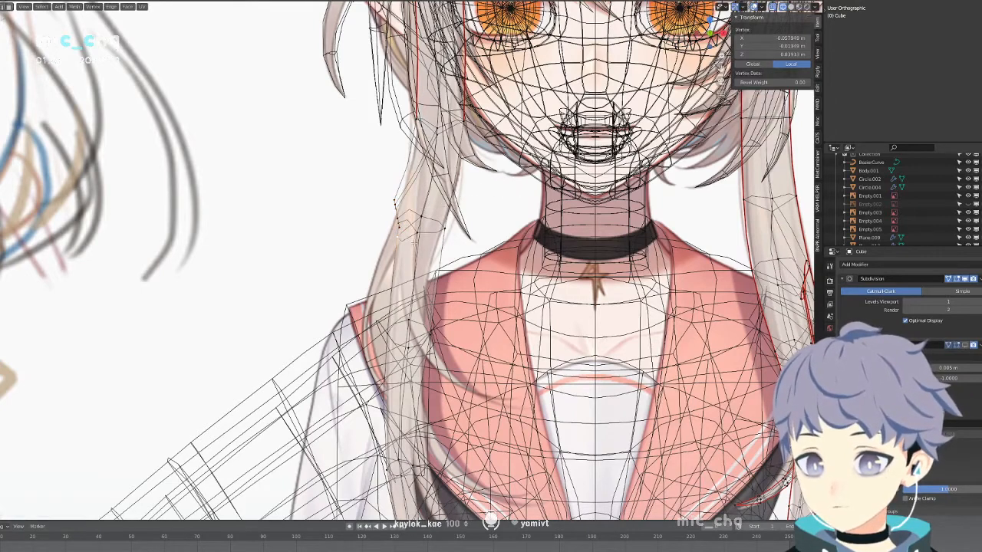
key(g)
click(401, 222)
Extrude the branch loop about 5.2 mm outward along X and 15.6 mm down, and rotate the new end loop.
shift+click(400, 217)
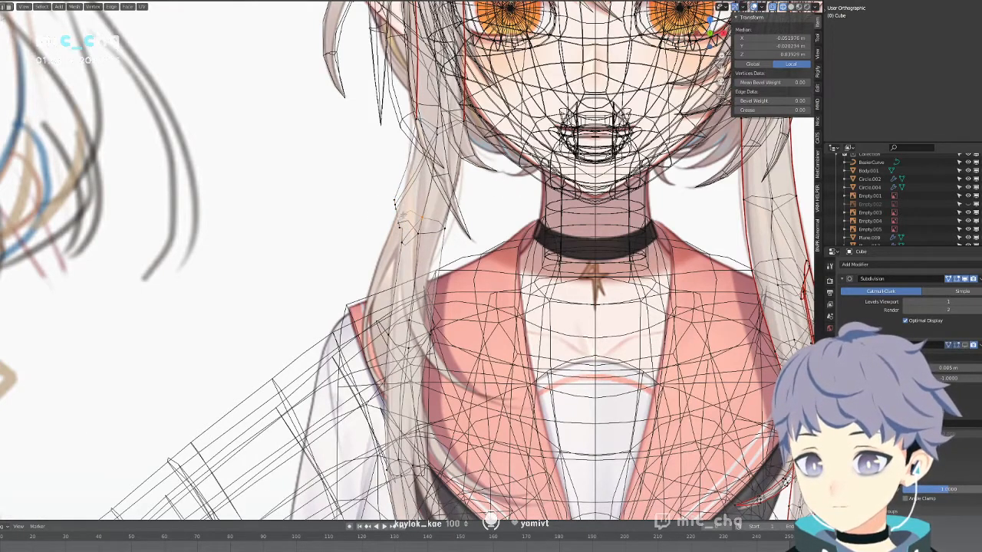
key(g)
click(379, 267)
key(r)
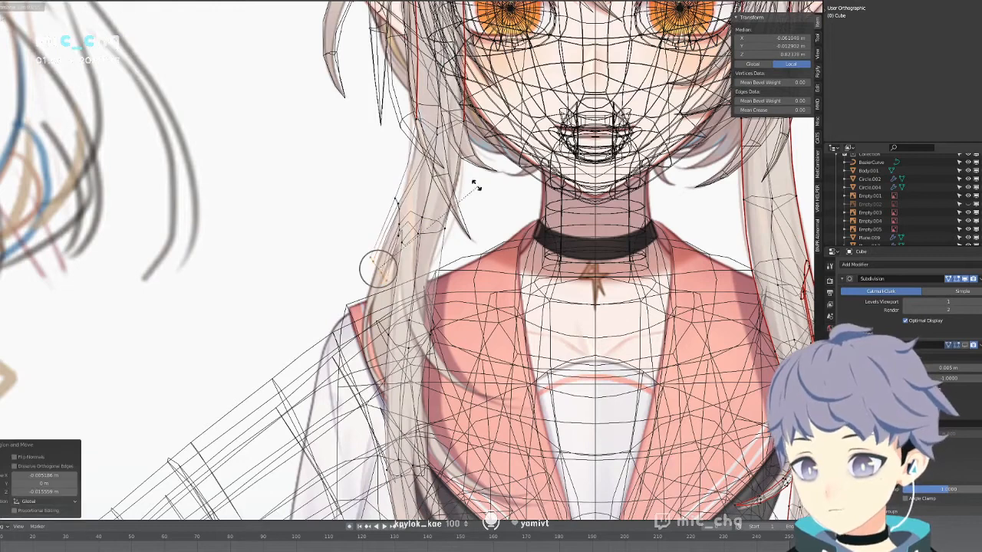
click(441, 178)
Scale, lower and rotate the new end loop by about 18.8°, and shift the loop above it about 1.5 mm down.
key(s)
click(384, 247)
key(g)
click(377, 275)
key(g)
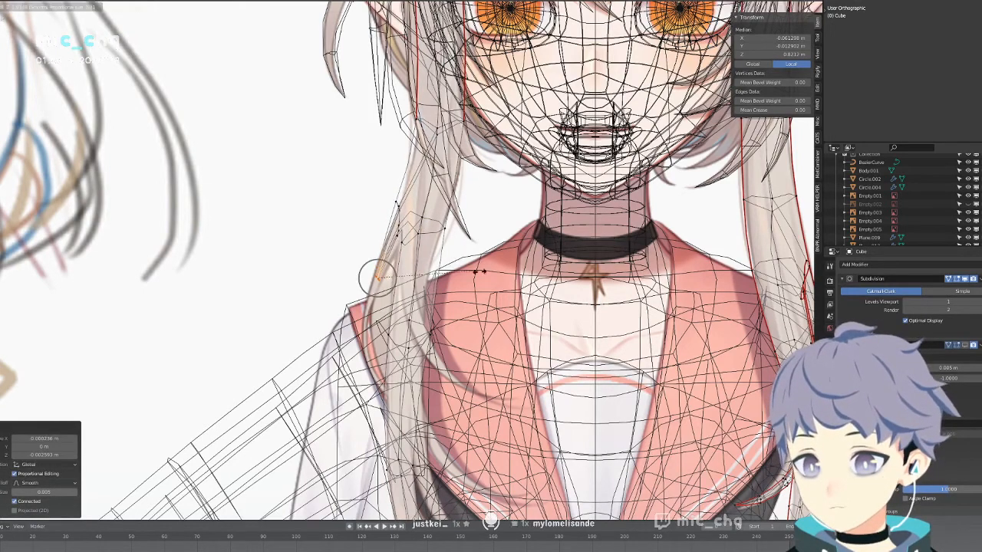
key(r)
click(476, 218)
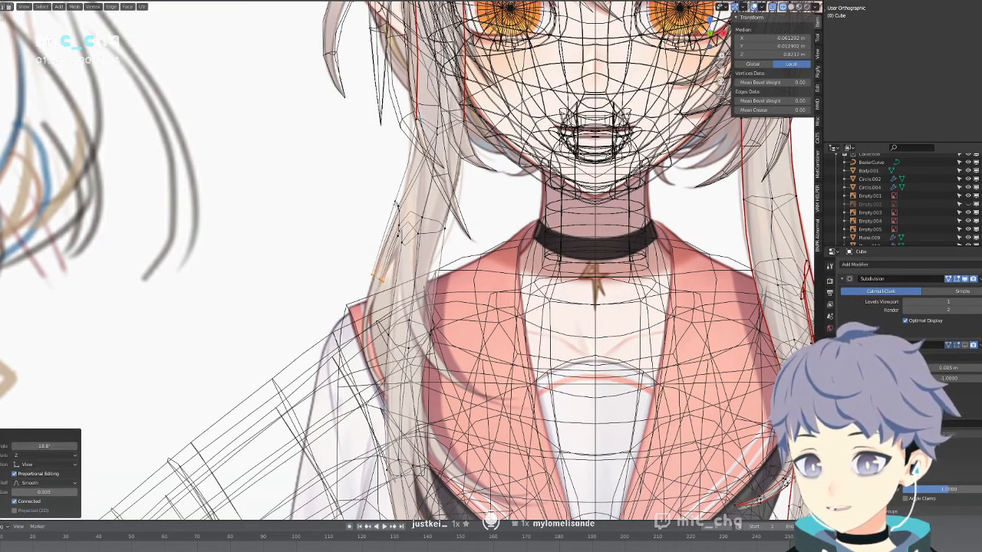
key(g)
click(407, 213)
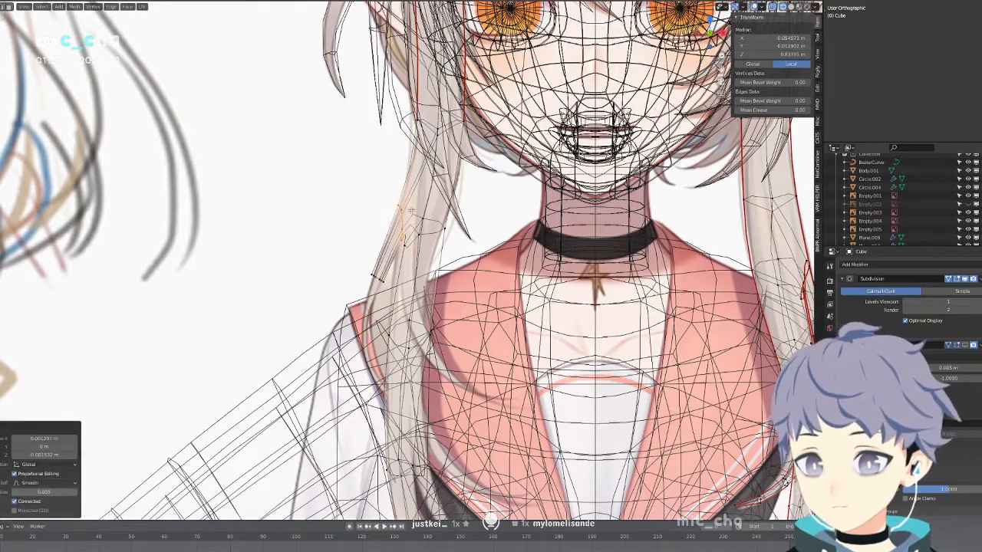
Rotate the branch's end loop about 19.2°, scale it by 1.507 and reposition it over the reference strand.
shift+scroll(412, 204, down, 5)
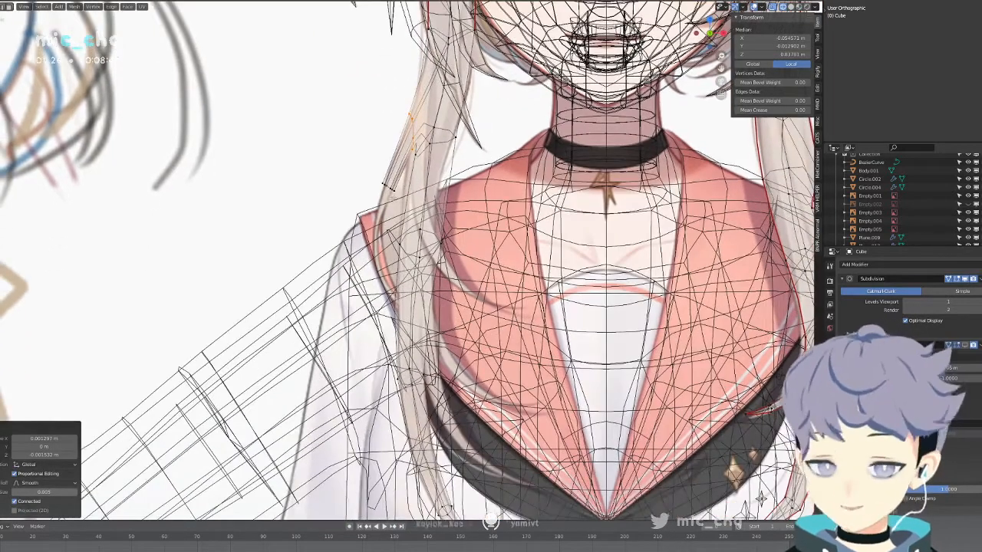
key(g)
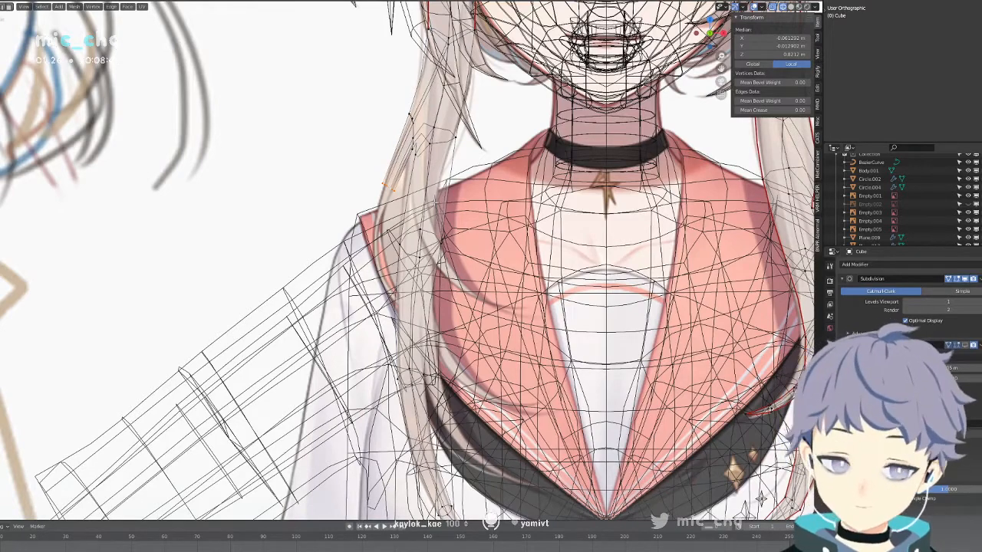
key(r)
click(484, 195)
key(g)
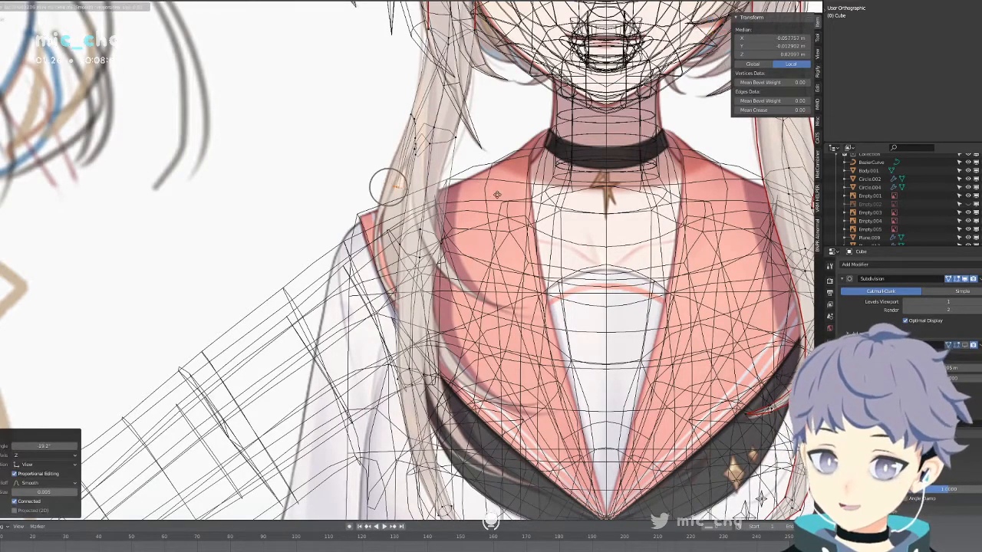
click(499, 195)
key(s)
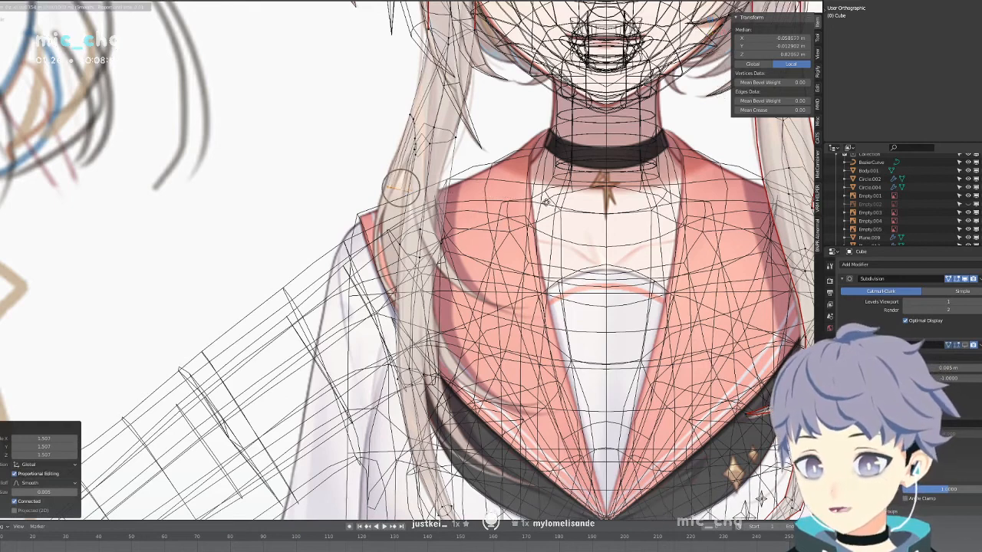
click(545, 202)
Rotate the branch's upper loop and move it about 1.9 mm along Z.
alt+click(415, 132)
key(r)
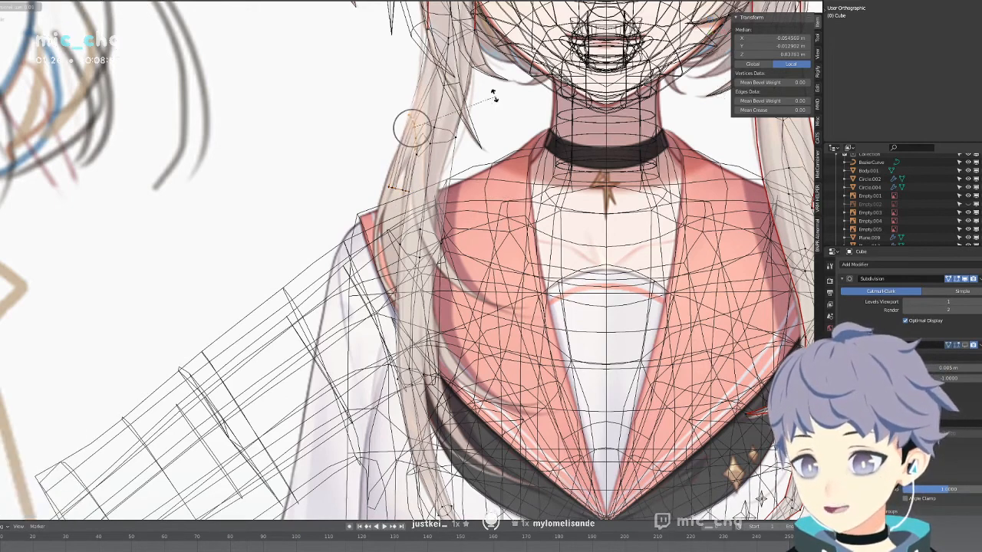
click(487, 77)
key(g)
click(520, 81)
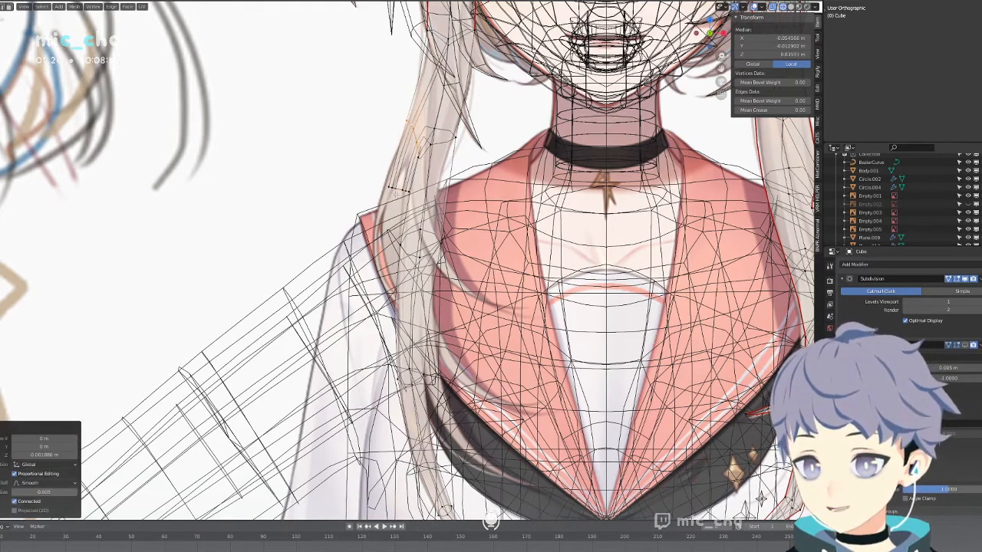
Extrude the branch's end loop down to the collar edge and rotate the new loop about 7.2°.
alt+click(403, 191)
key(g)
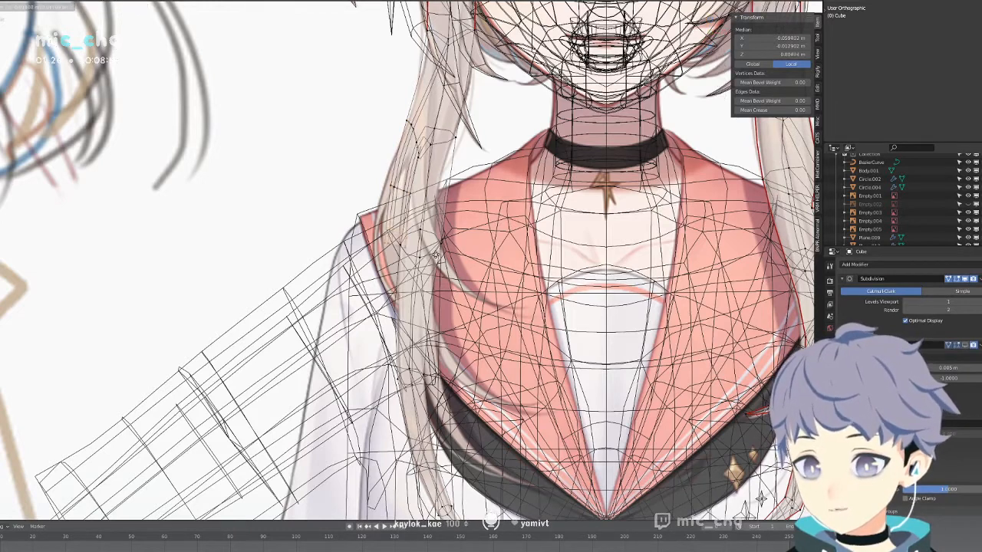
click(434, 256)
key(r)
click(526, 244)
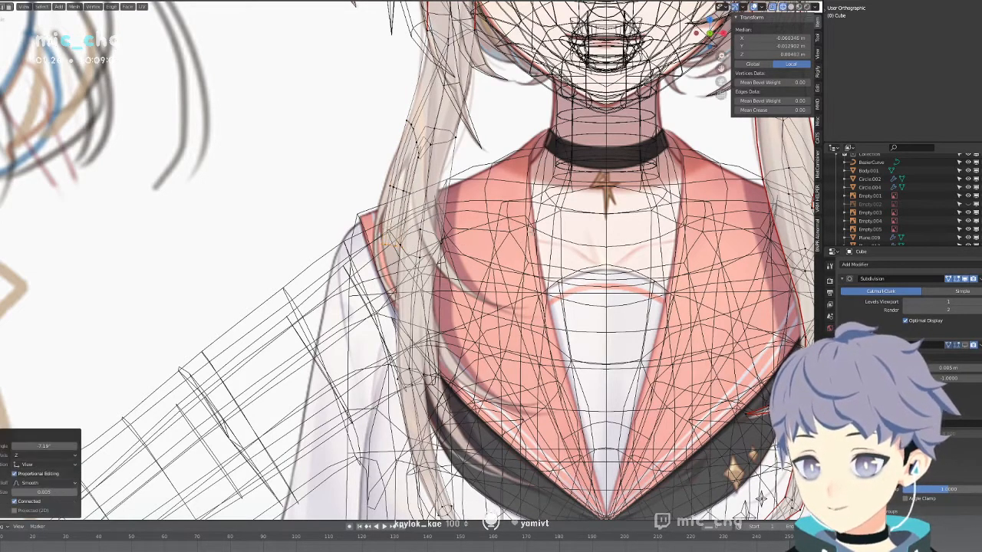
Extend the branch with another loop down along the collar, rotate it about 43° and nudge it about 0.7 mm along X.
key(g)
click(543, 290)
key(r)
click(568, 245)
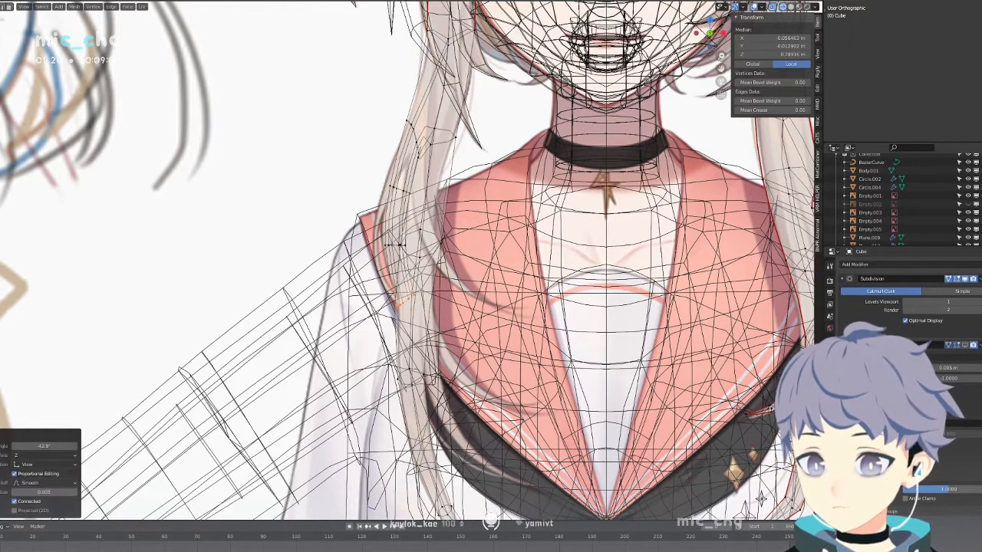
key(g)
click(570, 248)
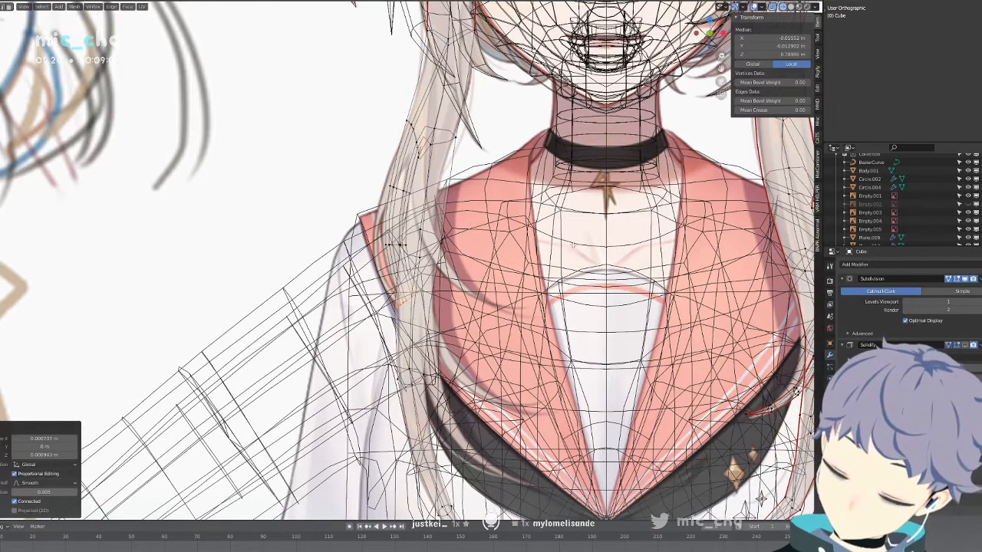
Extrude the branch's end loop further down along the collar and adjust the new loop's size and angle.
key(e)
click(618, 313)
key(s)
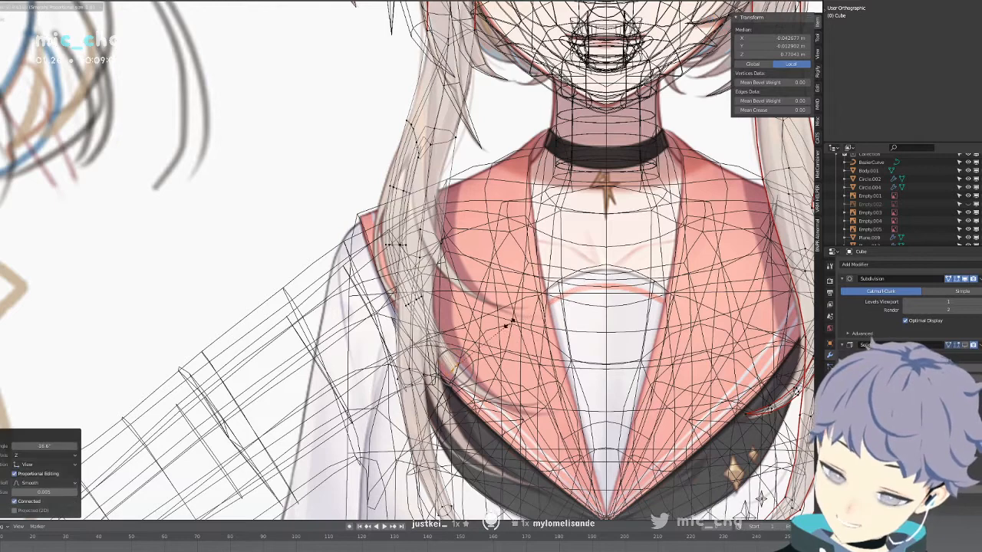
click(569, 305)
Extrude another loop along the branch's curve, adjust its angle, and undo the last scaling.
key(e)
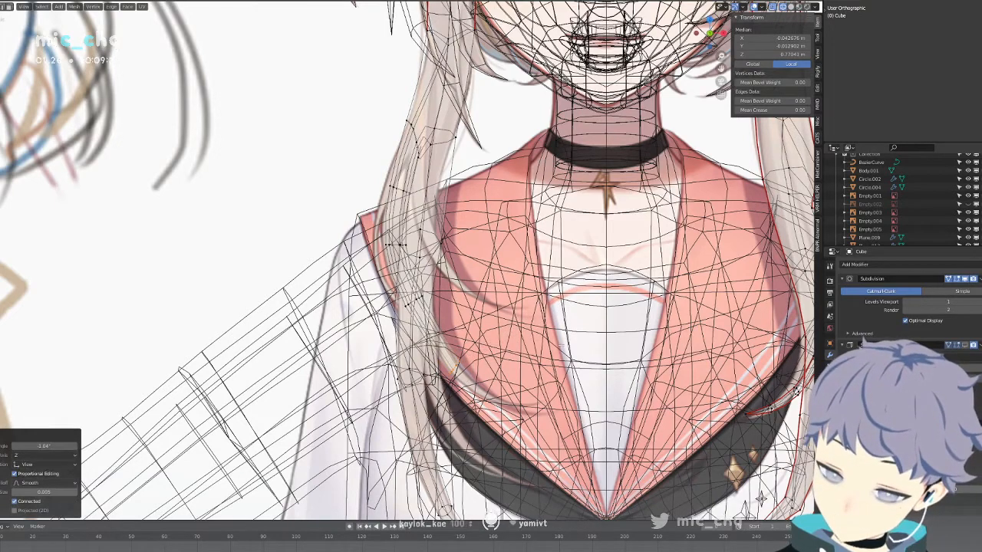
click(603, 381)
key(s)
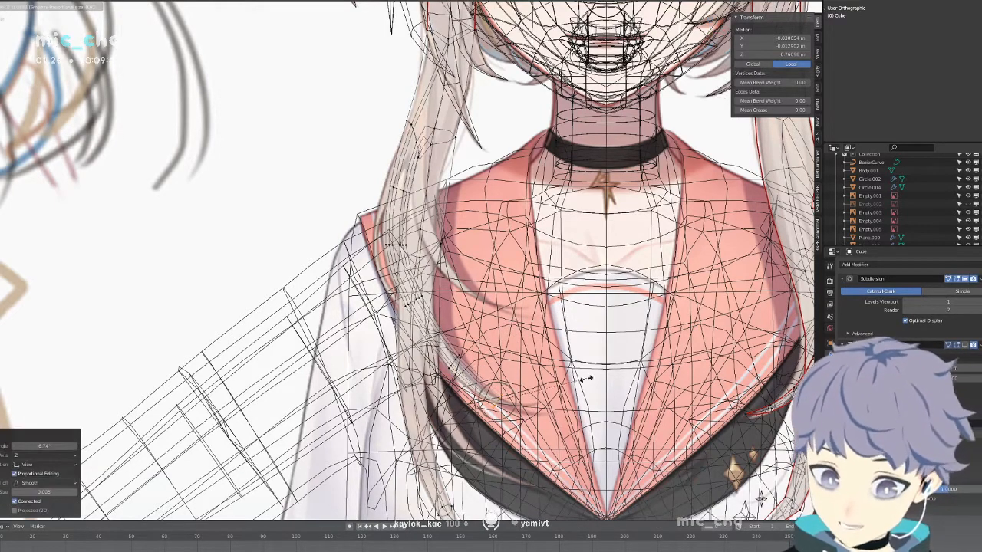
click(559, 387)
key(s)
click(567, 388)
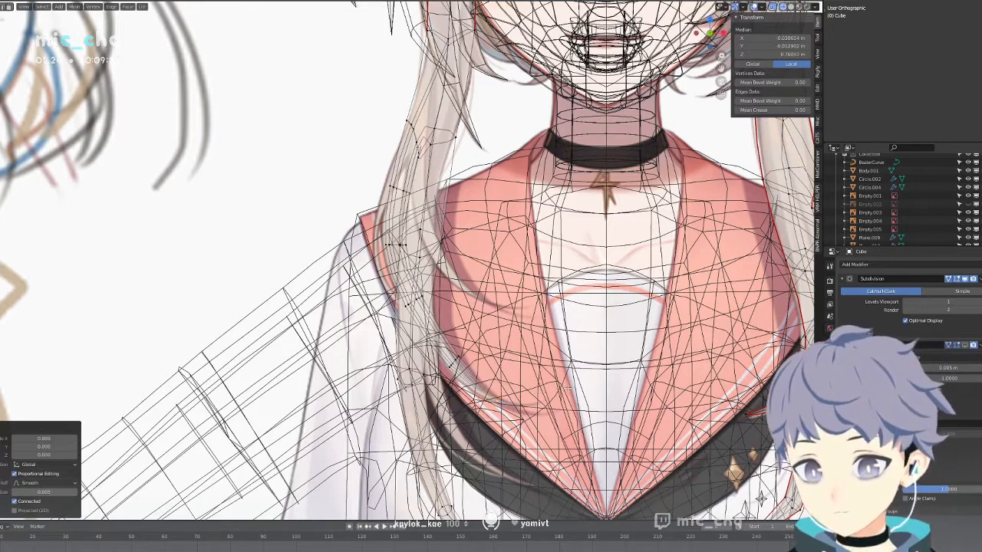
key(ctrl+z)
Extrude the branch's tip about 13 mm along X and nudge it onto the reference strand's end.
key(e)
click(614, 401)
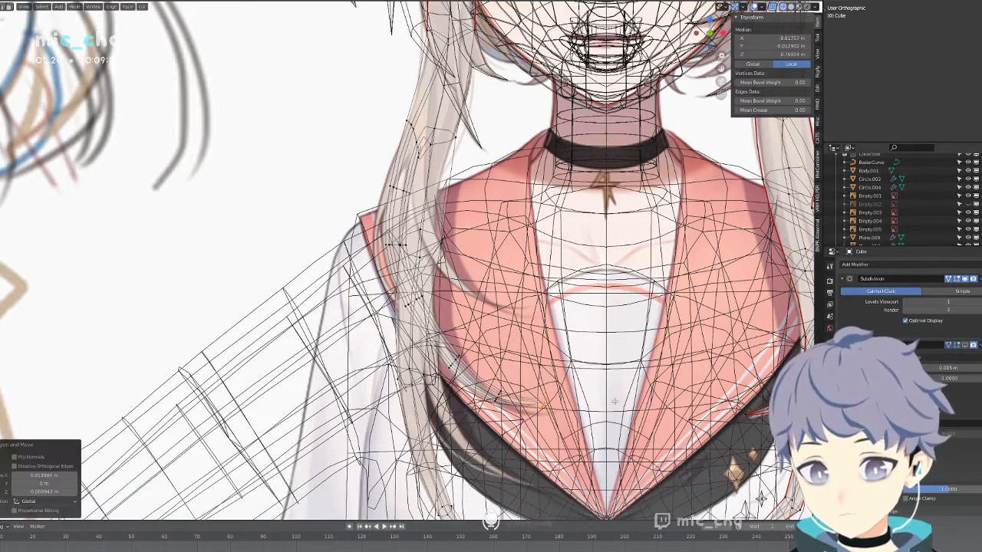
key(g)
click(614, 402)
key(g)
key(x)
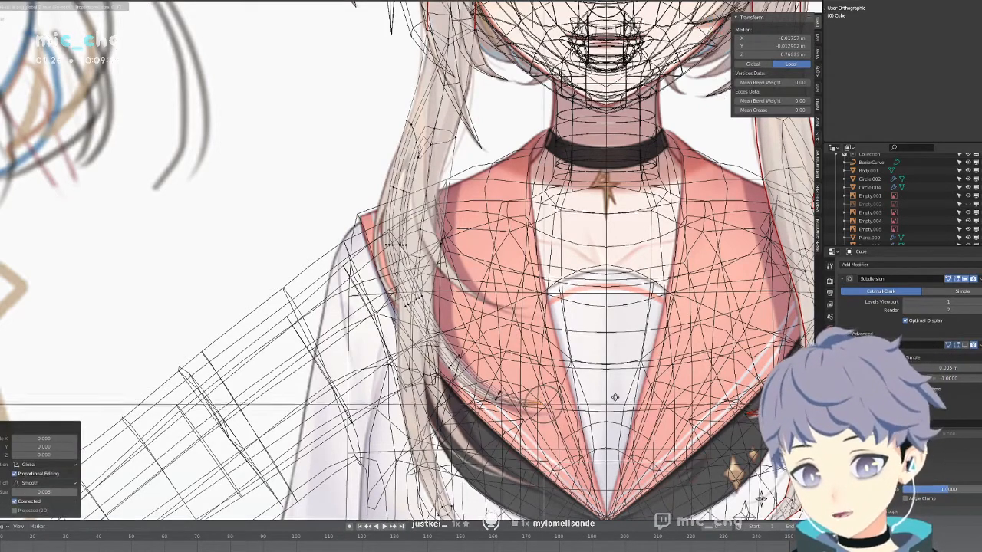
key(z)
click(616, 396)
Rotate and reposition the loop just before the branch's tip to follow the reference strand.
alt+click(499, 394)
key(r)
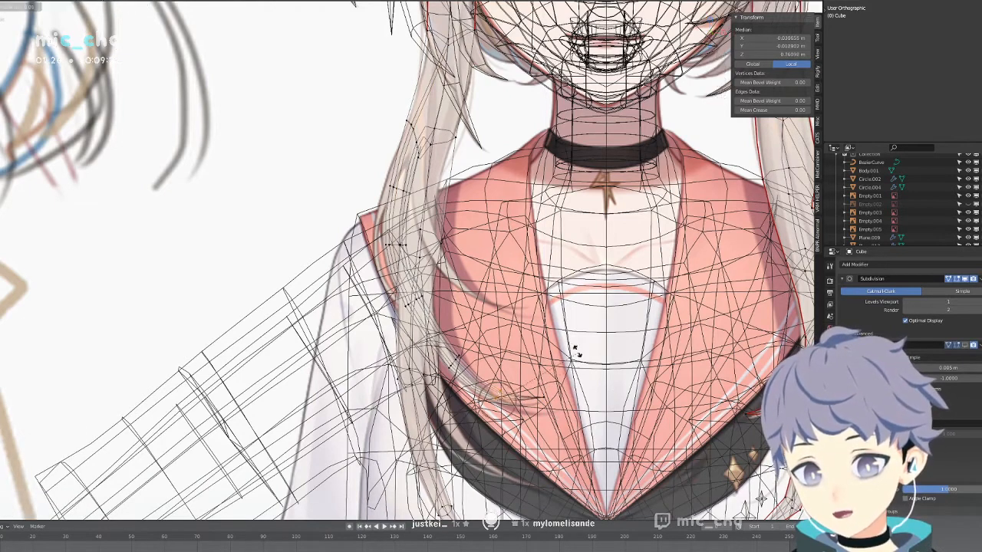
click(558, 333)
key(g)
click(560, 338)
Rotate the branch's loop at the collar edge and nudge it about 0.5 mm along −X.
alt+click(455, 359)
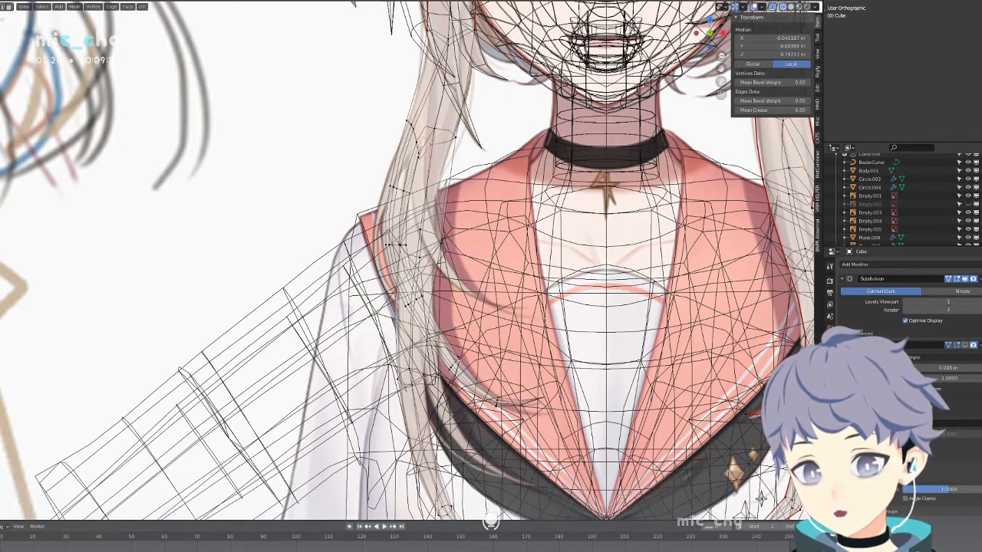
key(r)
click(437, 313)
key(g)
click(434, 315)
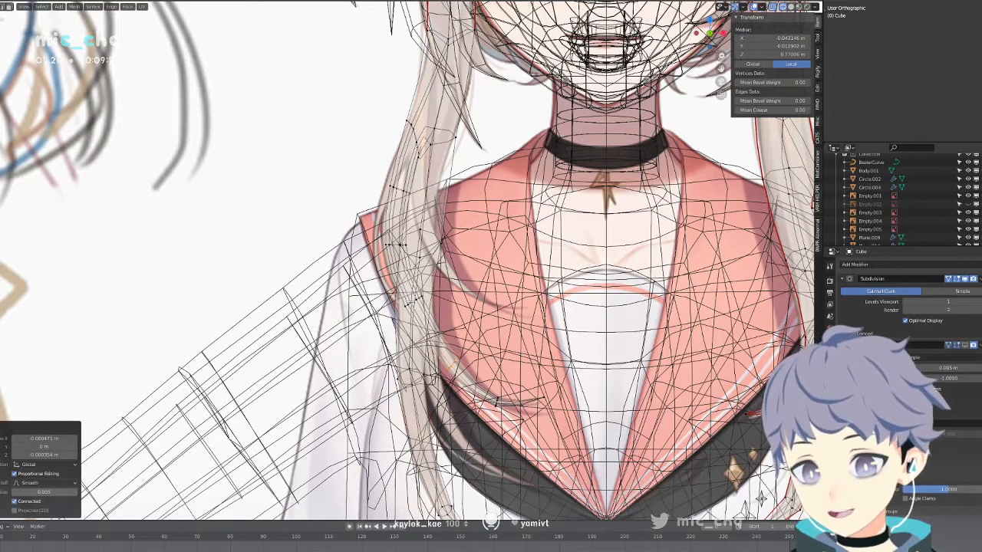
Reposition the branch's middle loop above the collar edge over the reference strand.
alt+click(418, 298)
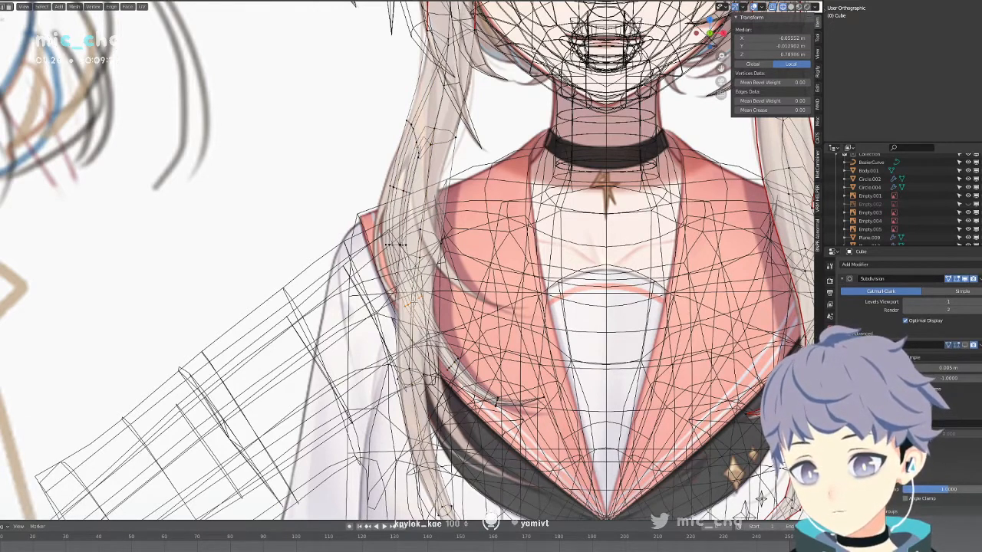
key(g)
key(g)
click(422, 308)
key(g)
click(419, 311)
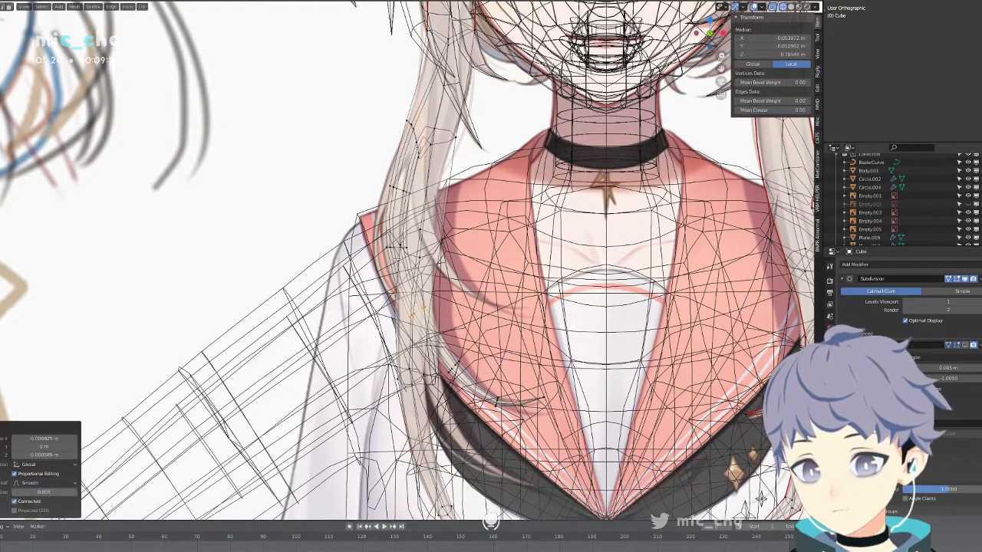
Lower the branch's next loop up slightly and rotate it about 16.3°.
alt+click(402, 245)
key(g)
click(400, 249)
key(r)
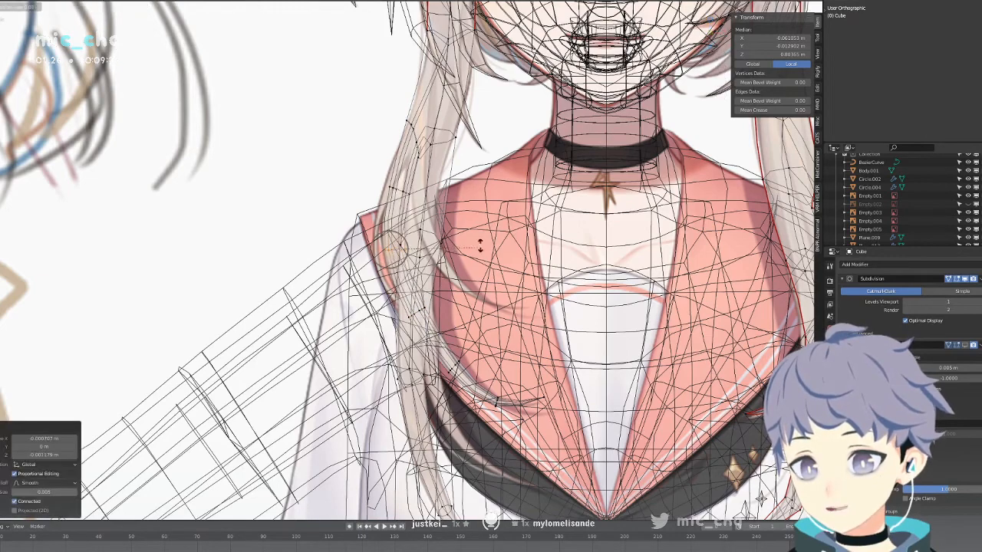
click(489, 220)
From the side, move that branch loop about 29 mm along −Y to the main lock and rotate it.
key(shift+z)
middle_drag(489, 220, 583, 229)
key(shift+z)
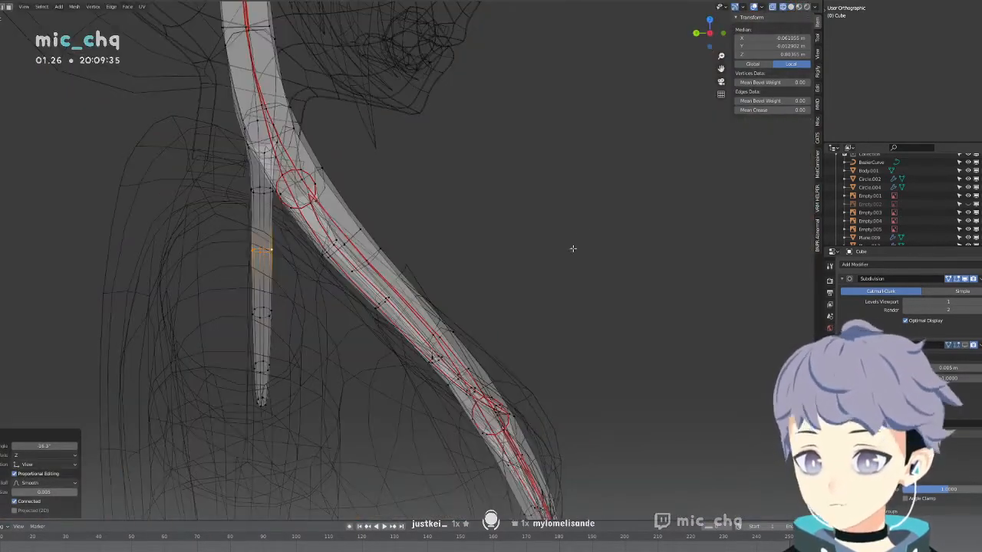
key(g)
key(y)
click(645, 287)
key(r)
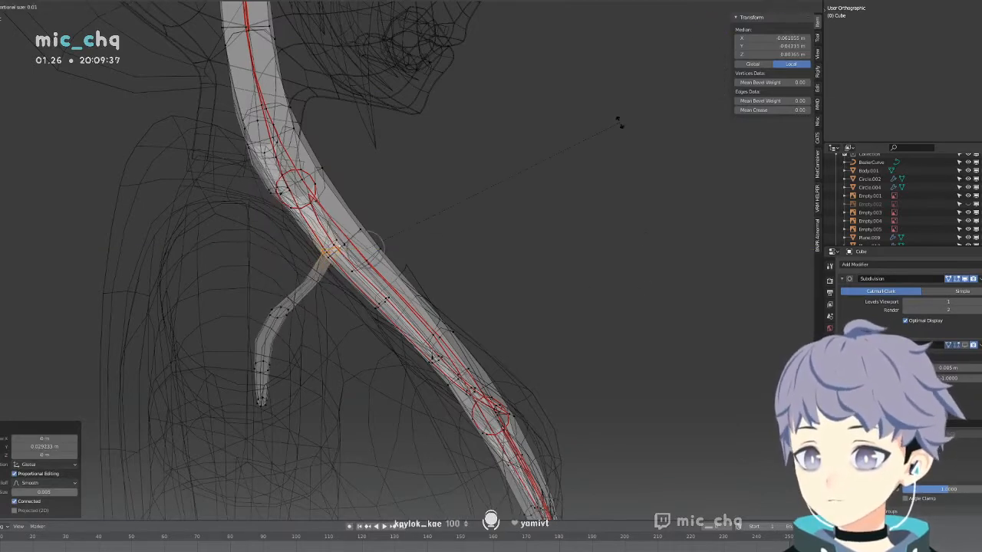
click(614, 107)
Rotate the branch's upper loop in side view and shift it about 1.3 mm along −Y into the main lock.
key(g)
key(r)
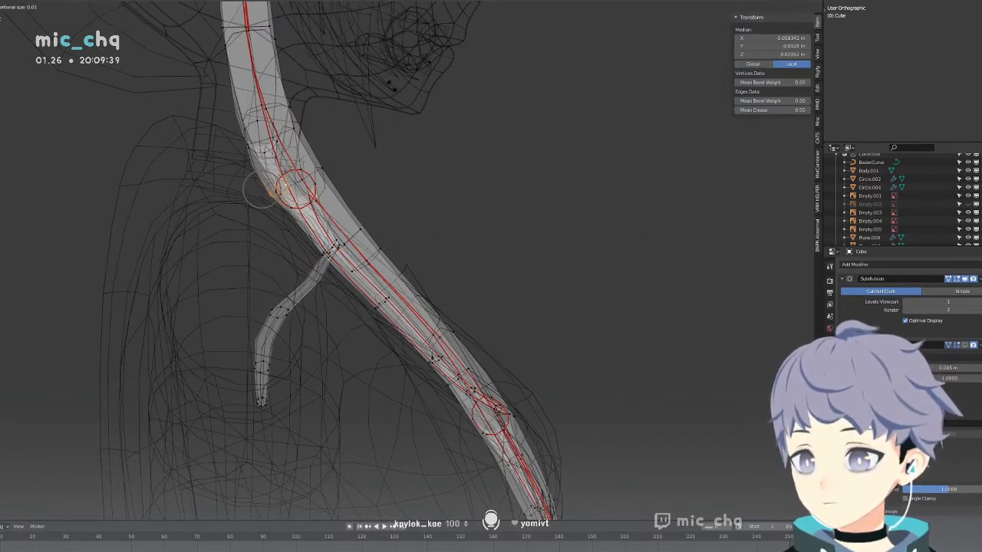
click(385, 86)
key(g)
key(y)
click(407, 75)
key(shift+z)
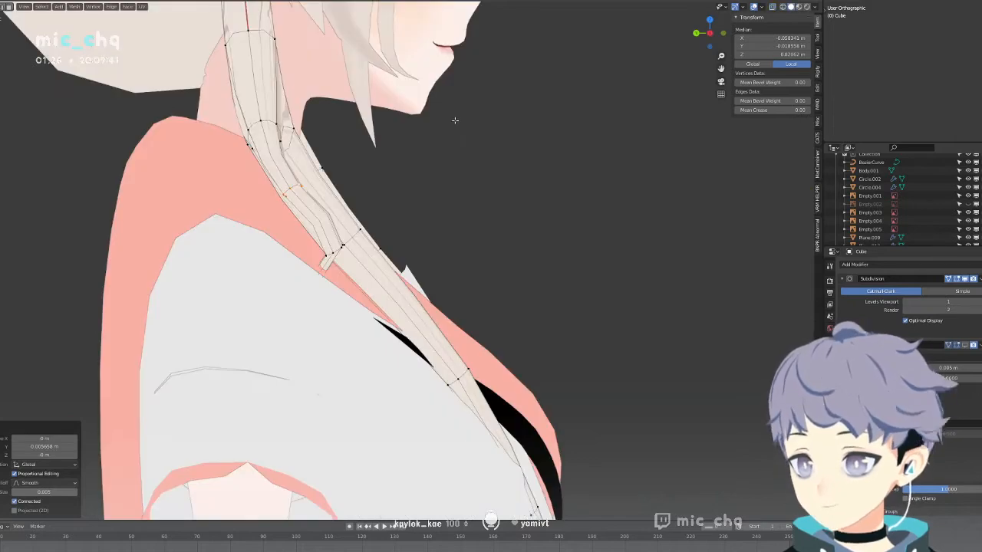
key(g)
key(y)
click(440, 121)
Rotate the branch's lower loops together and move them about 46 mm along −Y to align with the main lock.
key(shift+z)
shift+middle_drag(404, 279, 416, 209)
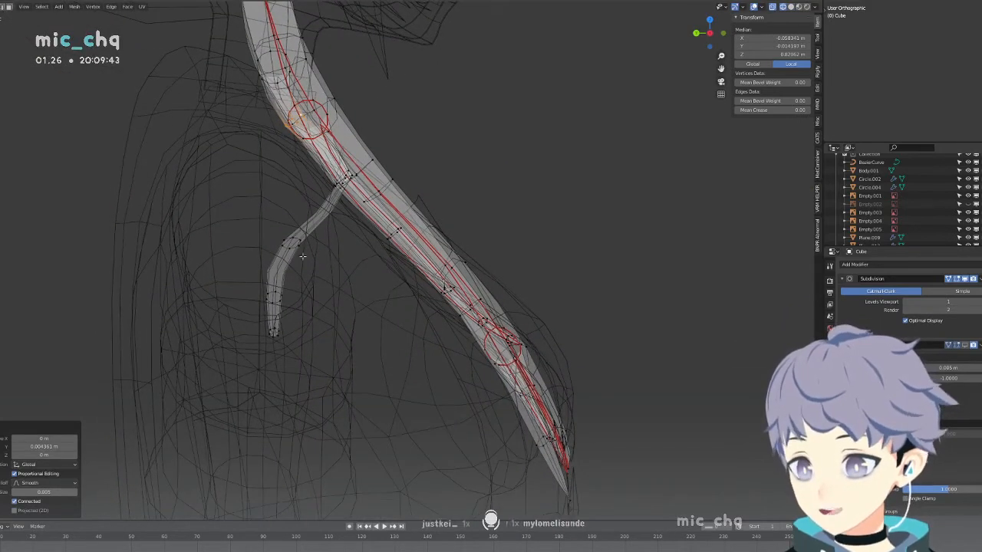
drag(223, 225, 319, 371)
key(r)
click(463, 267)
key(g)
key(y)
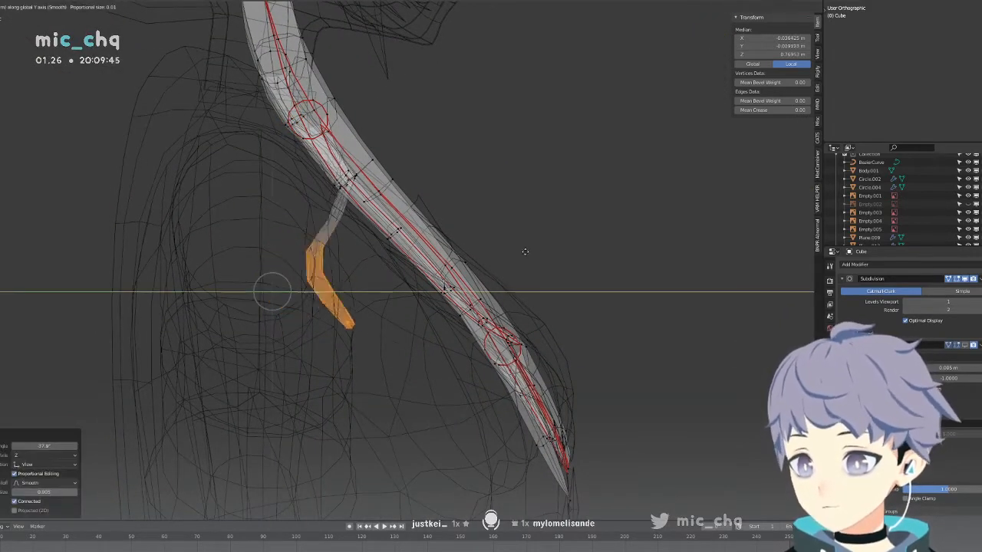
click(623, 263)
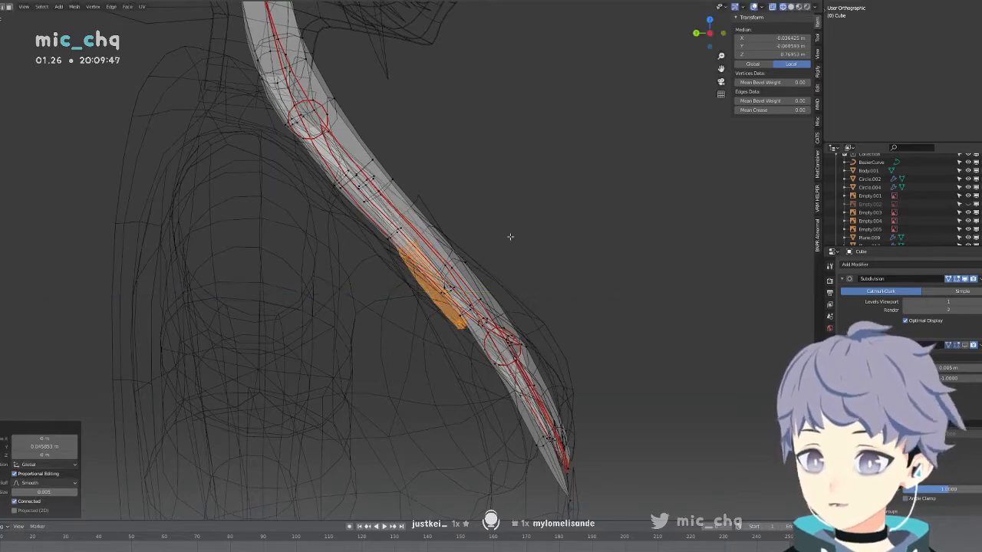
Move the branch loop near the shoulder back about 15 mm along Y.
key(shift+z)
click(372, 182)
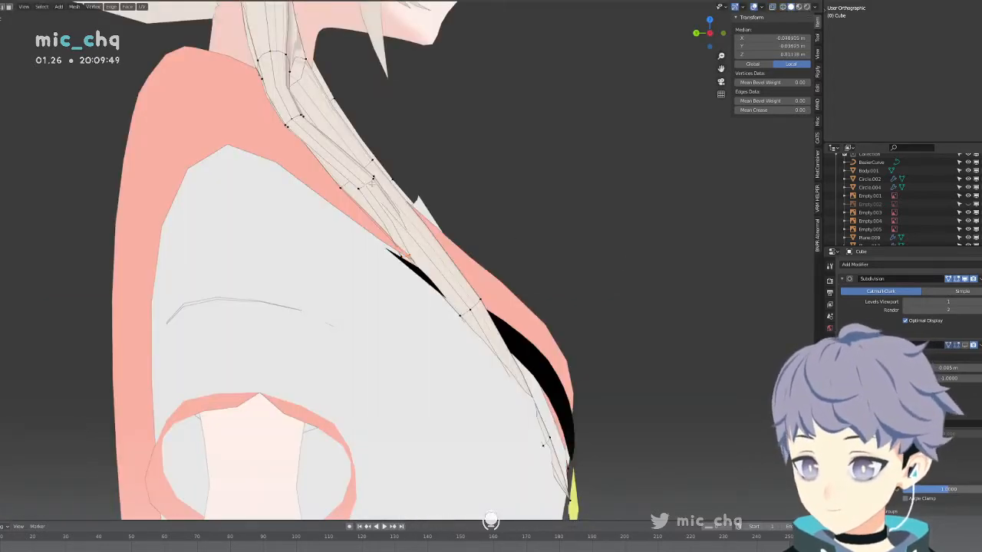
key(g)
key(y)
click(379, 179)
key(shift+z)
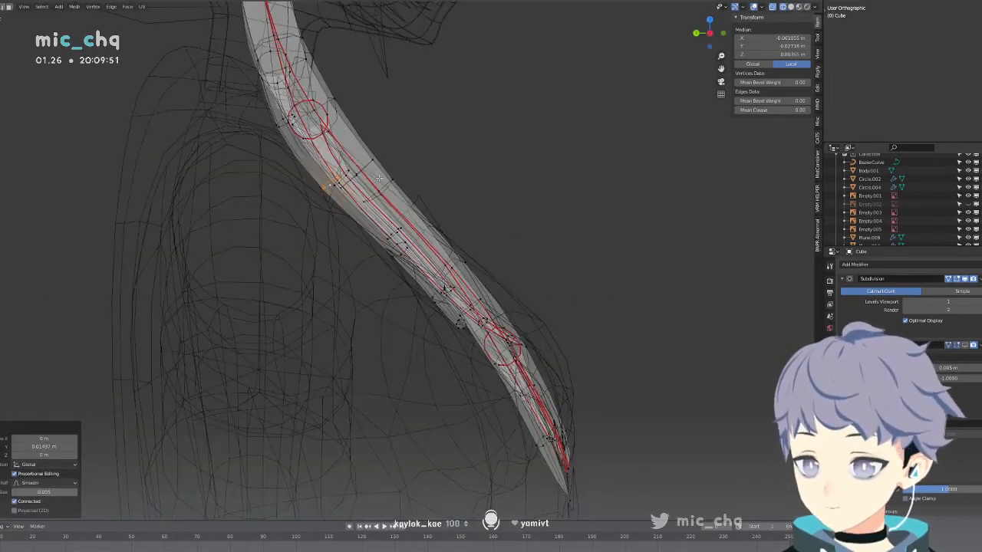
Move the main lock's loop above the bust about 6.6 mm along −Y and 3.5 mm along Z.
middle_drag(474, 214, 400, 216)
key(shift+z)
mouse_move(518, 240)
middle_down()
mouse_move(454, 276)
mouse_move(426, 278)
middle_up()
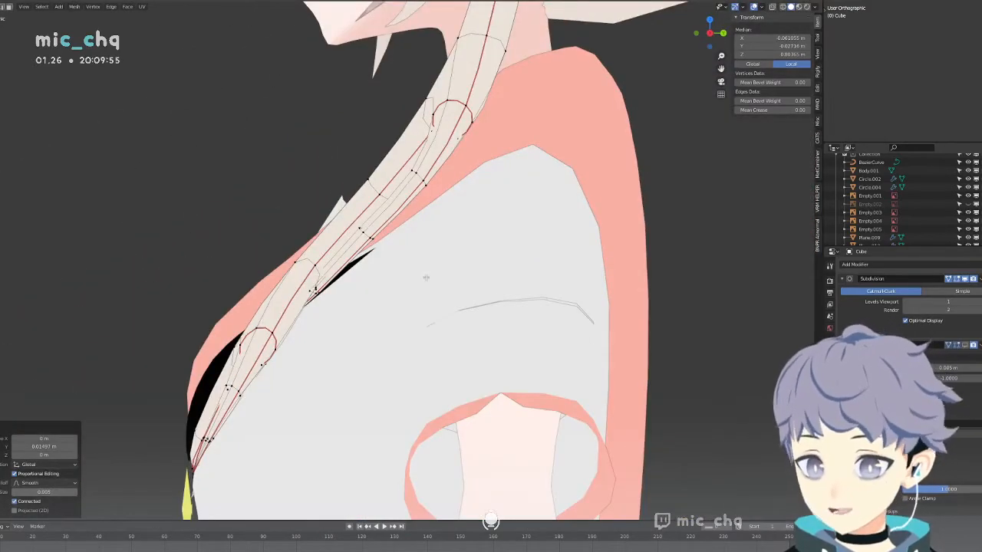
key(shift+z)
middle_drag(489, 281, 632, 283)
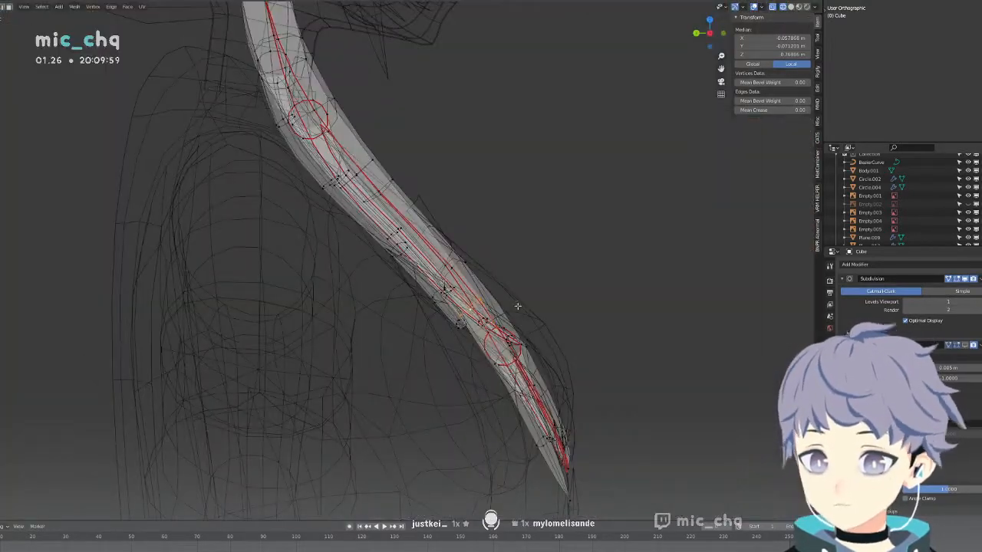
key(g)
click(570, 302)
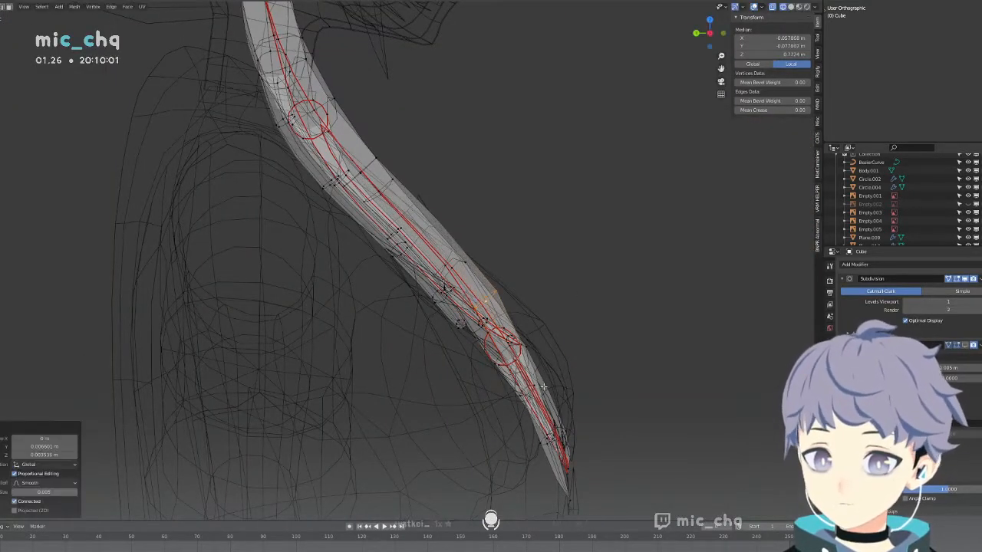
Move the main lock's loop near its tip about 9.1 mm along −Y, clear of the chest.
key(shift+z)
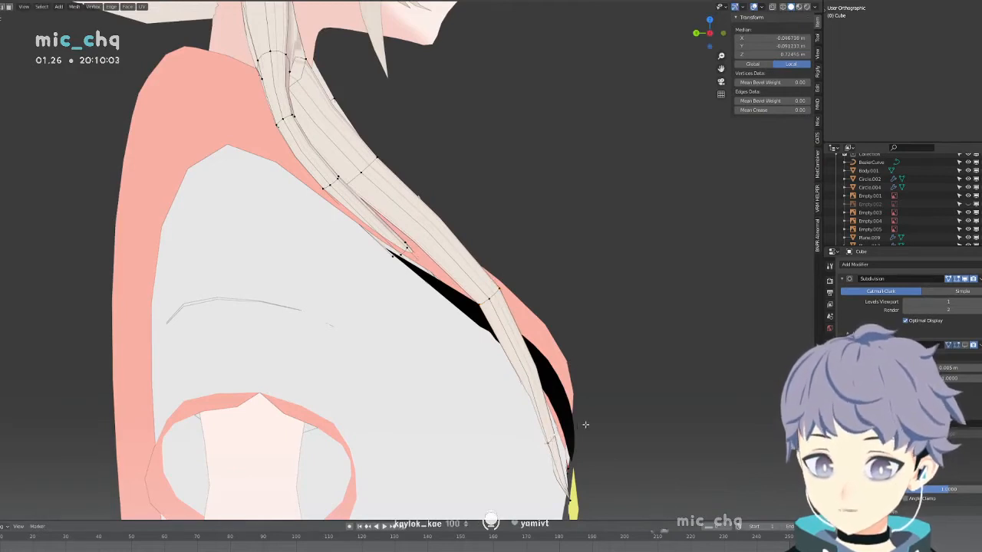
key(g)
click(638, 436)
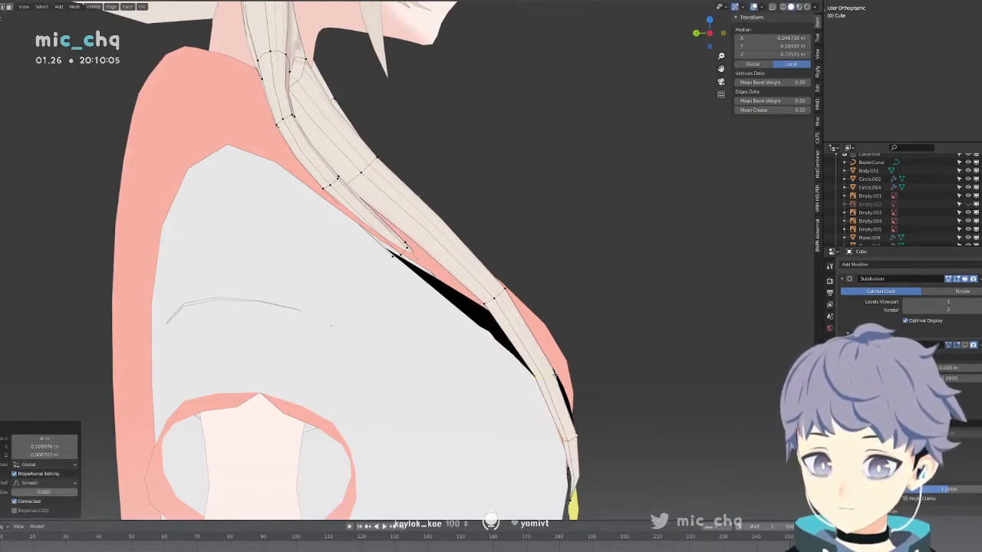
Reposition the main lock's lower loops and rotate one so the lock follows the chest's curve.
key(g)
key(g)
click(554, 374)
key(r)
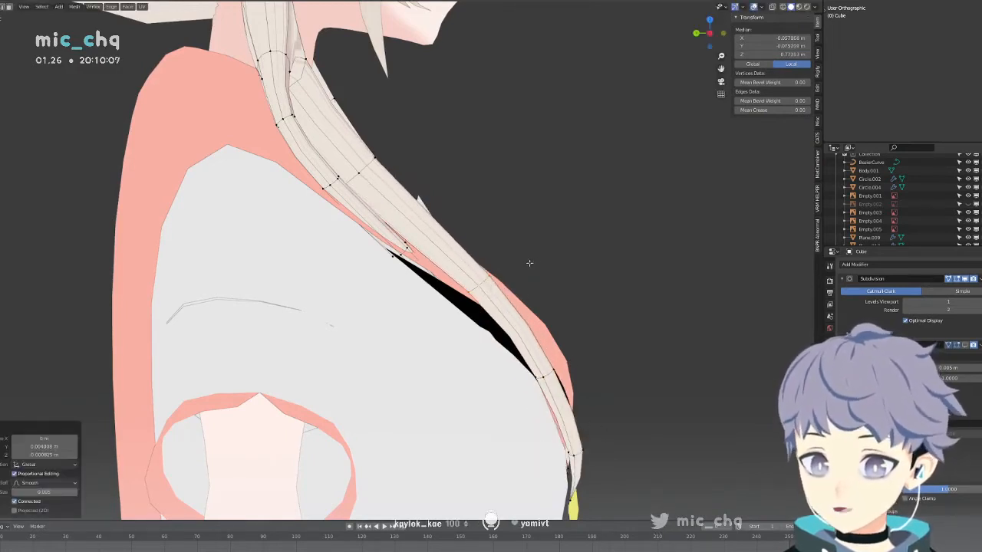
click(614, 234)
Move the branch's middle loop about 4.6 mm along −Y and 1.9 mm along Z toward the main lock.
middle_drag(614, 233, 414, 274)
key(shift+z)
click(373, 272)
key(ctrl+KP_3)
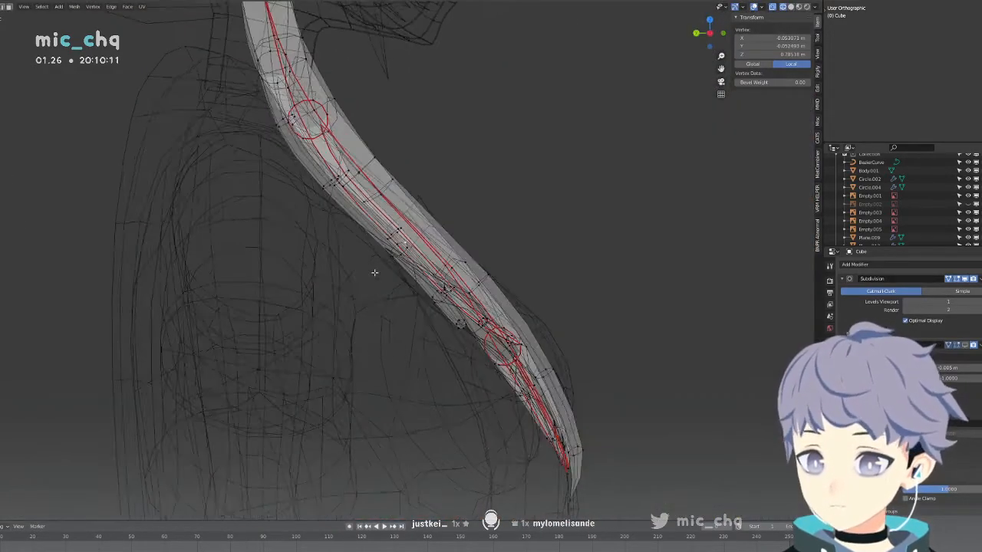
key(ctrl+l)
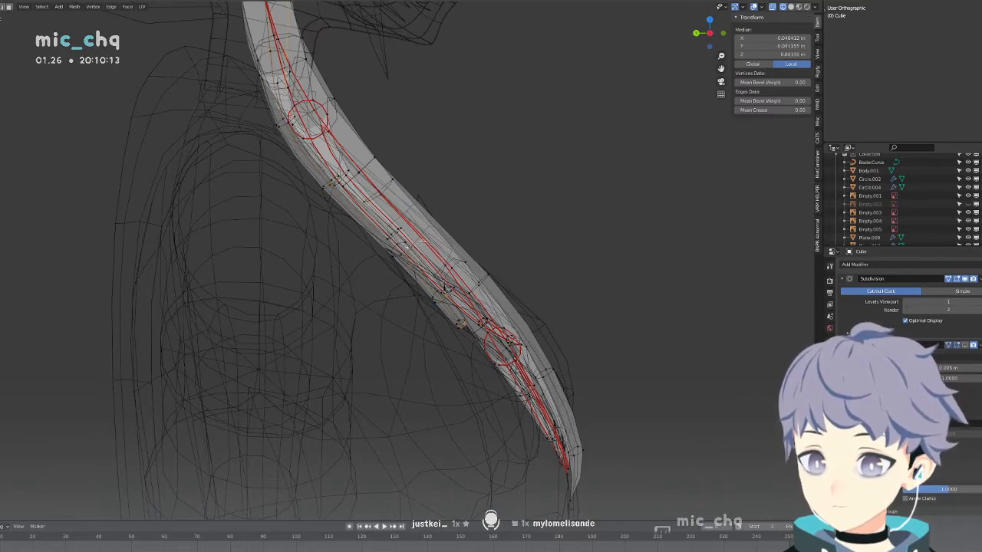
key(g)
click(461, 236)
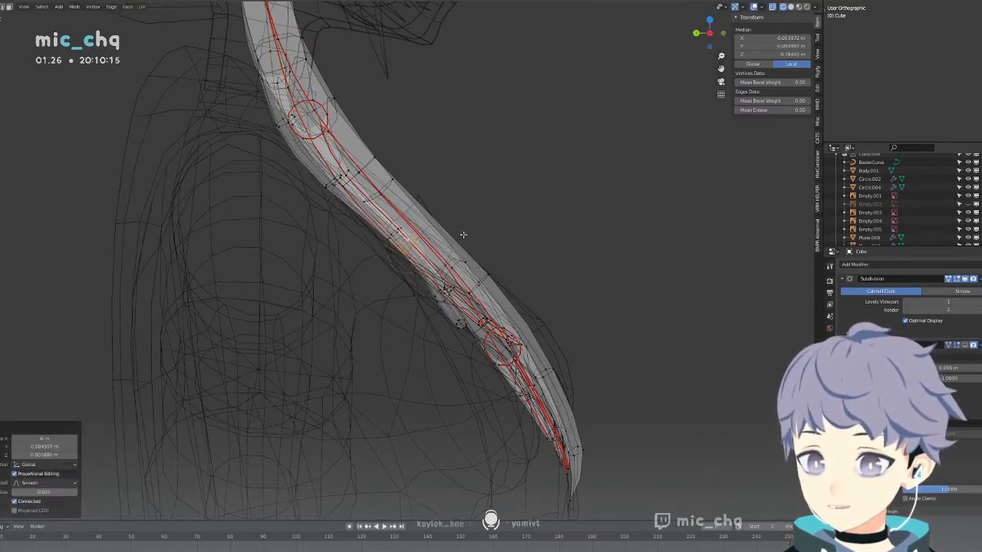
key(shift+z)
key(shift+z)
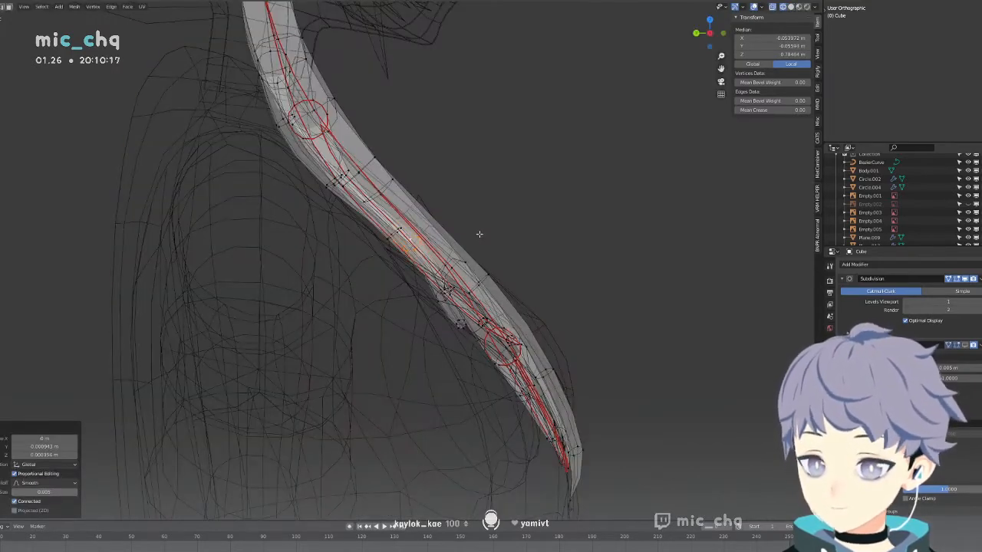
Move the branch's next two loops toward the main lock, the lower one about 7.4 mm along −Y and 2.9 mm along Z.
click(448, 298)
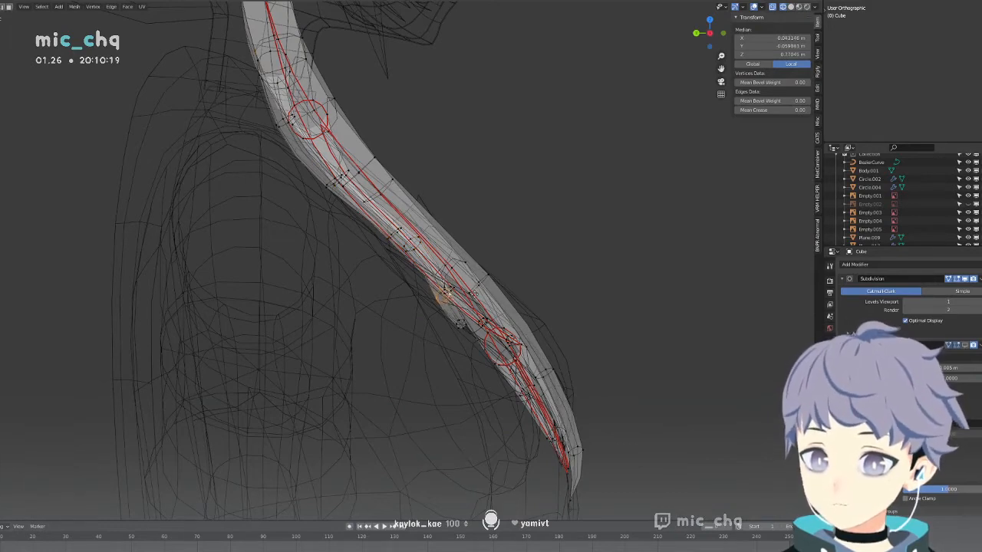
key(g)
click(472, 299)
click(464, 325)
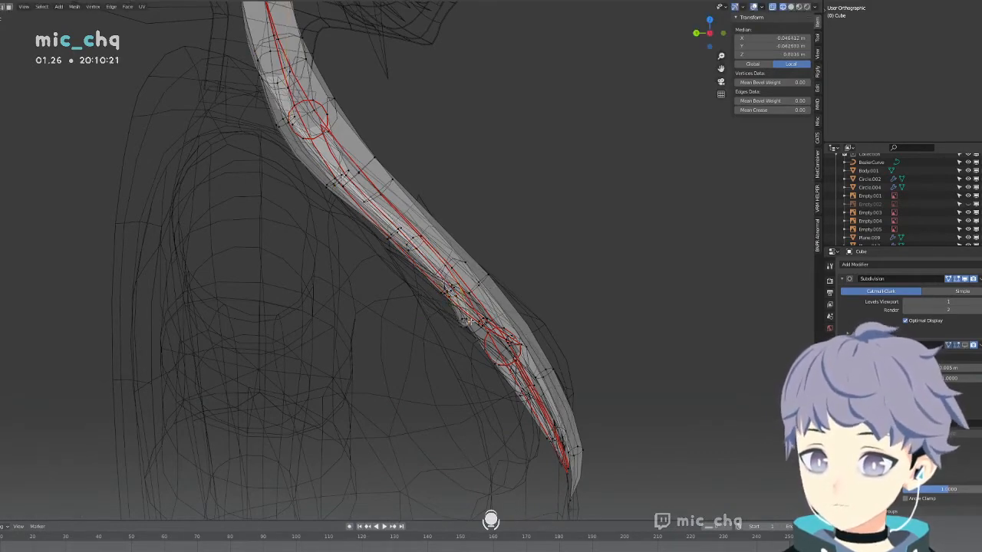
key(g)
click(515, 304)
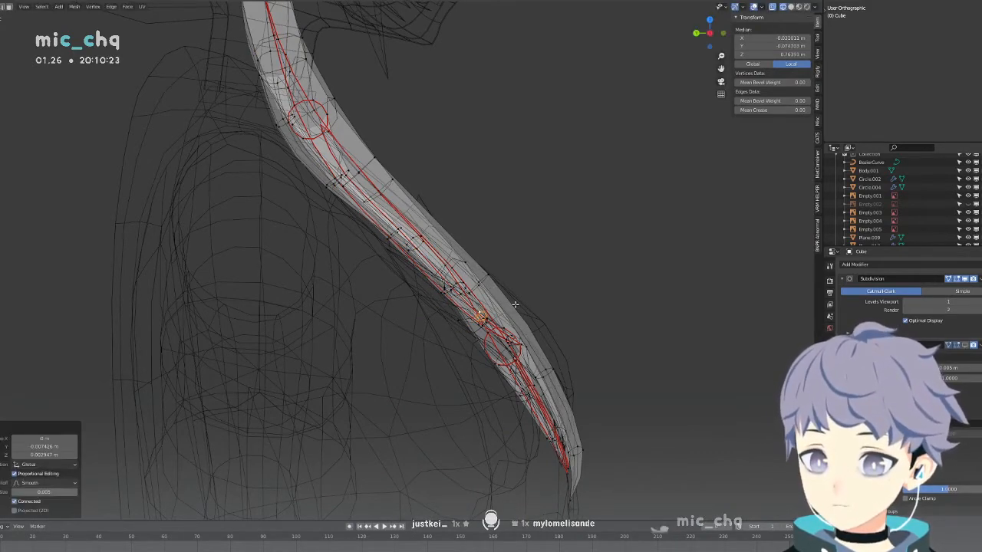
Move the branch's tip about 8.6 mm along −Y and 1.5 mm along Z toward the main lock.
drag(461, 327, 465, 330)
key(g)
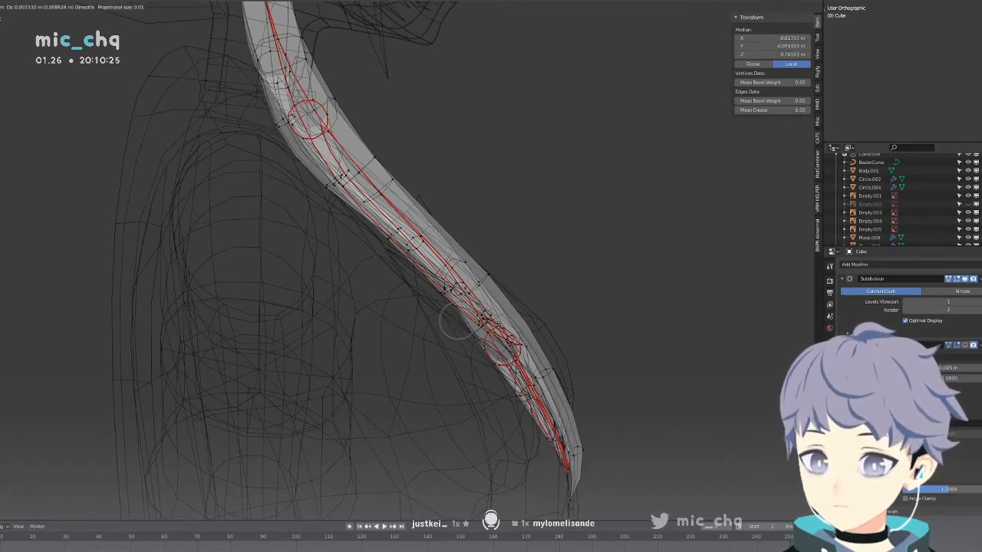
click(488, 326)
In front view, lower the branch's tip about 4.8 mm and its last loop about 4.2 mm to follow the reference strand.
key(KP_3)
middle_drag(498, 325, 519, 321)
key(KP_1)
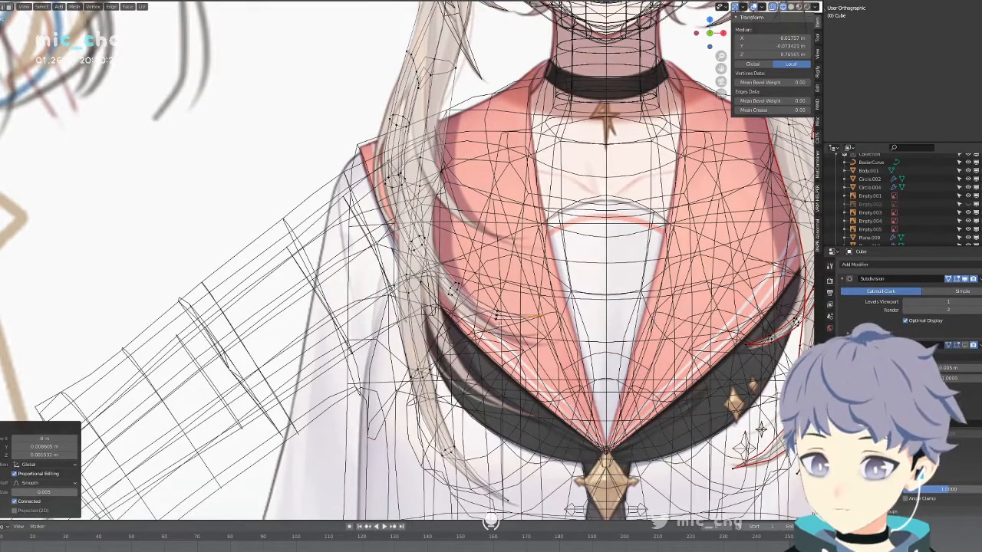
key(shift+z)
key(shift+z)
key(g)
key(z)
click(554, 332)
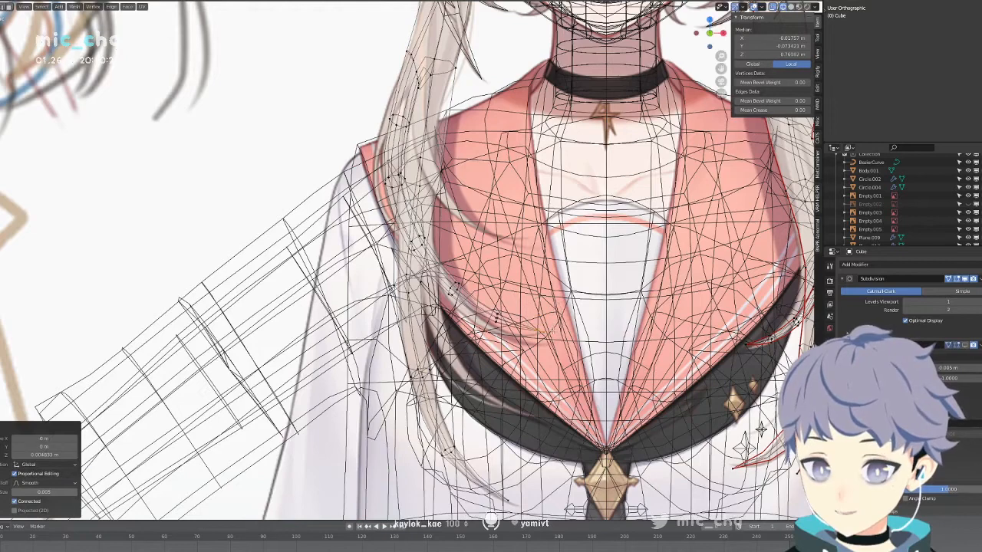
key(g)
click(499, 331)
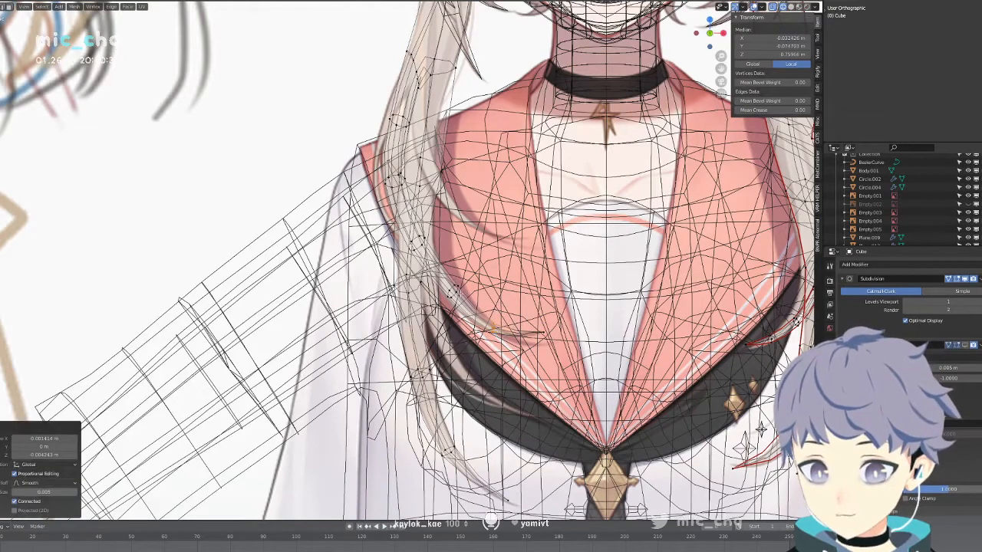
Reposition the branch's middle loop in front view and adjust its height to match the reference.
key(g)
click(451, 287)
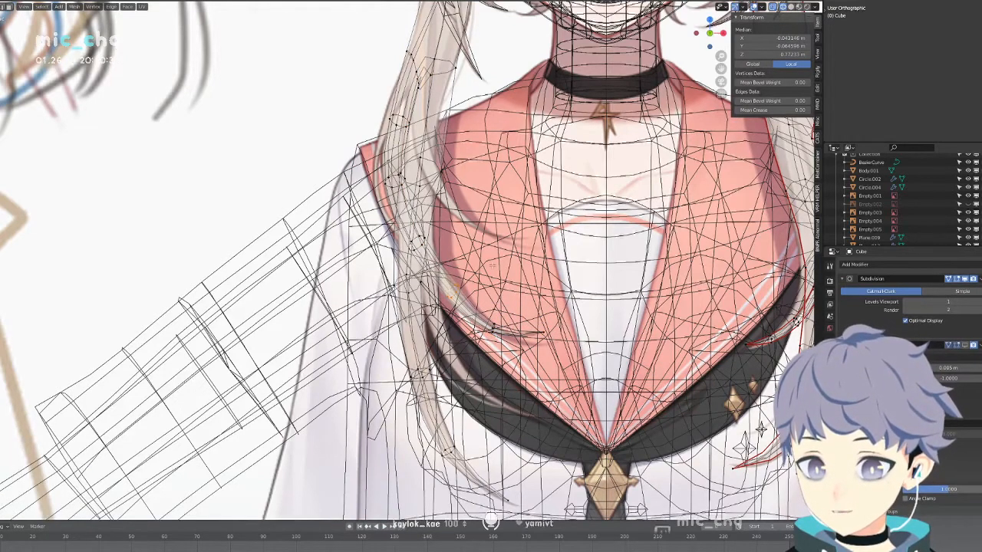
key(g)
click(521, 282)
key(g)
key(z)
click(522, 280)
Adjust the branch's depth along Y near its middle loop so it sits over the chest.
key(shift+z)
middle_drag(522, 280, 430, 330)
key(shift+z)
key(g)
key(y)
click(452, 304)
key(shift+z)
key(g)
key(y)
click(428, 331)
key(shift+z)
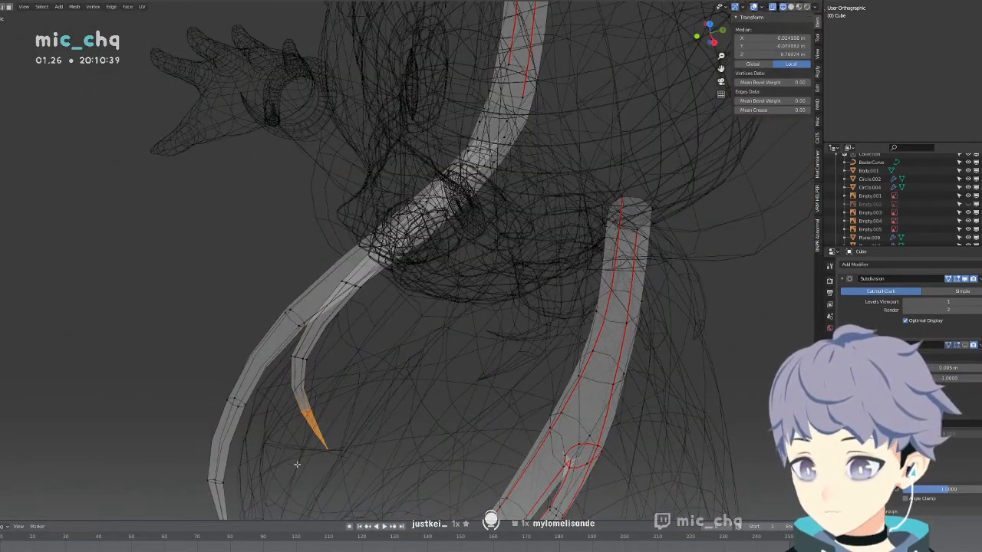
Move the branch's last loop and tip about 15.1 mm along −Y, plus a further 2.7 mm, clear of the chest.
key(g)
key(y)
click(378, 397)
key(shift+z)
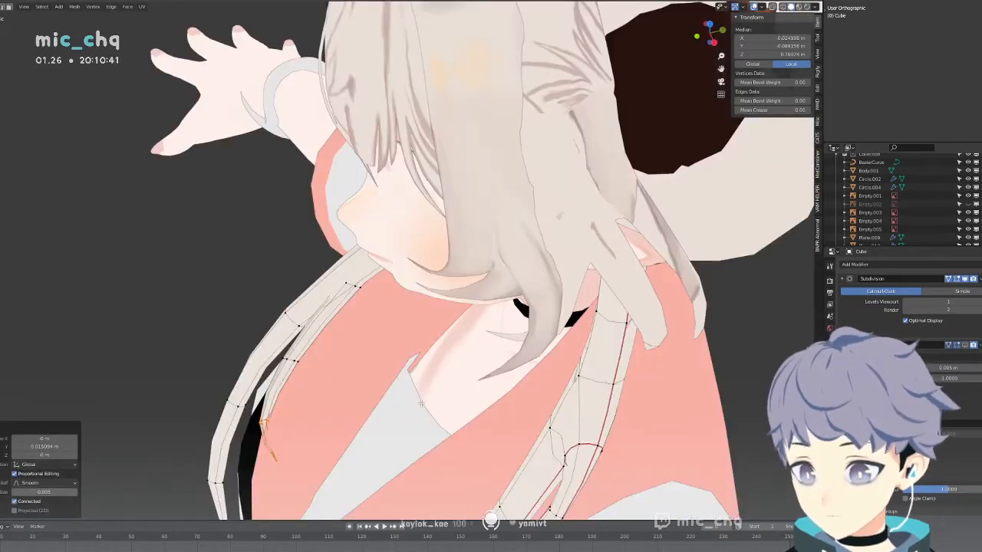
key(g)
key(y)
click(410, 404)
In side view, move the main lock's bust-level loop and the loop below it outward along the chest's curve.
middle_drag(410, 404, 479, 337)
key(shift+z)
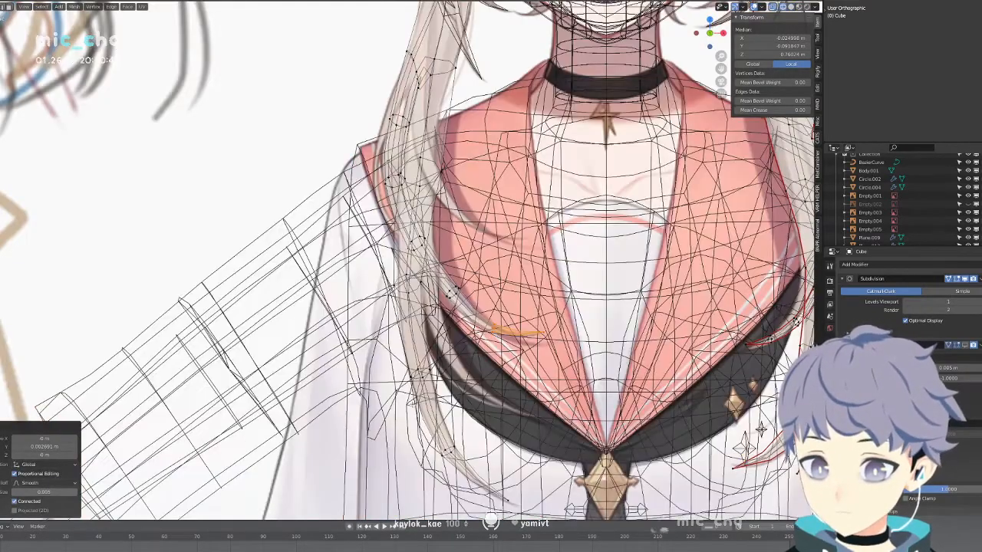
key(shift+z)
middle_drag(474, 293, 499, 277)
key(g)
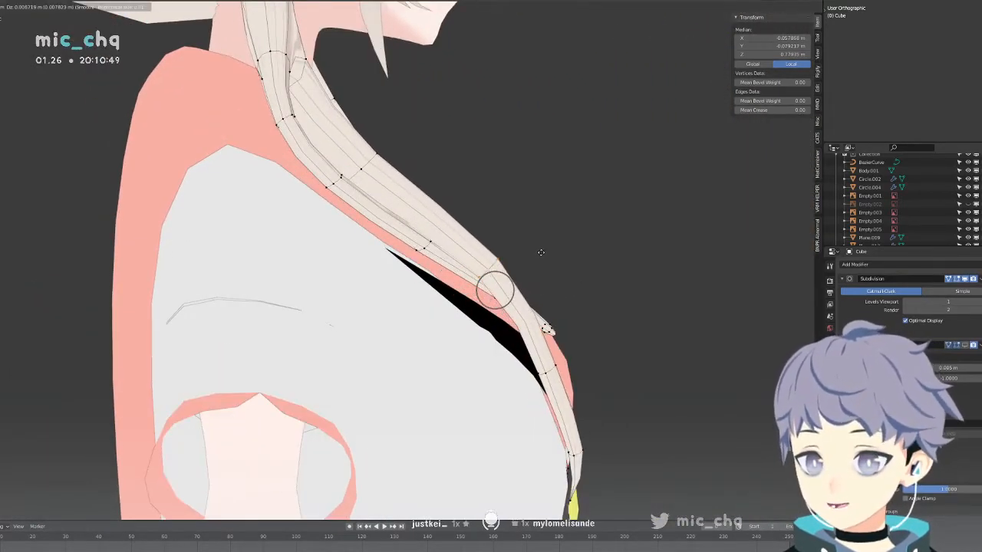
click(541, 252)
alt+click(550, 372)
key(g)
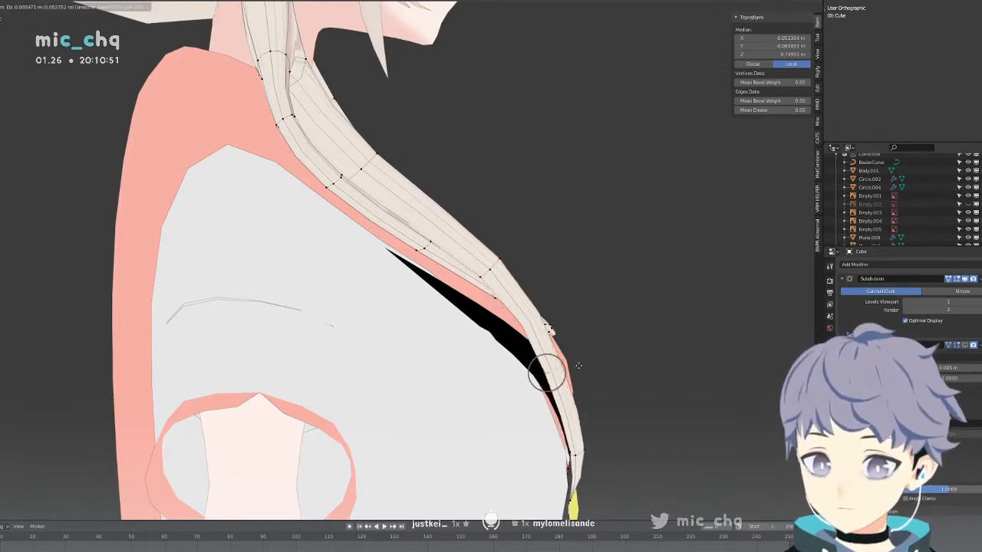
click(571, 366)
Fine-tune the main lock's bust-level loop and the wider loop above it in side view.
alt+click(497, 265)
key(g)
click(496, 267)
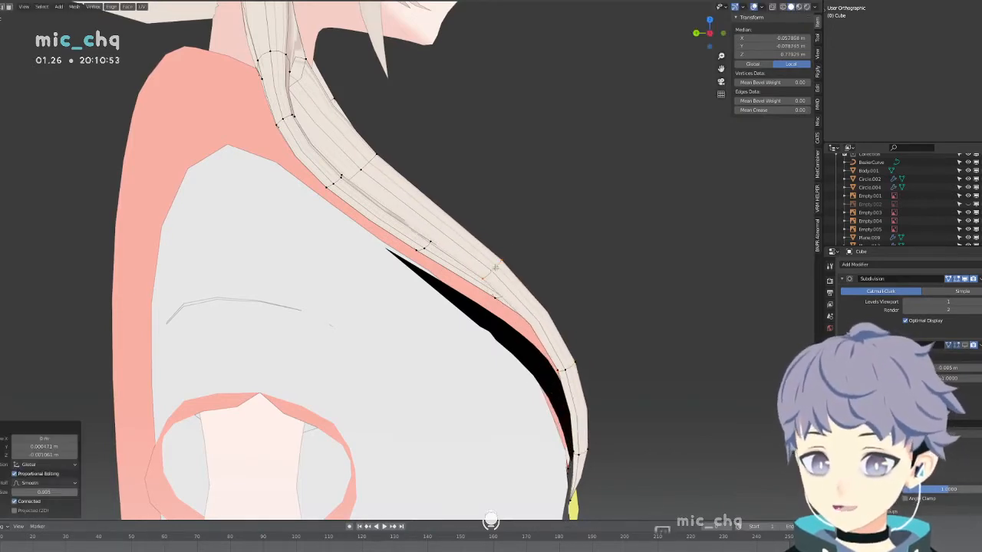
alt+click(412, 164)
key(g)
click(399, 165)
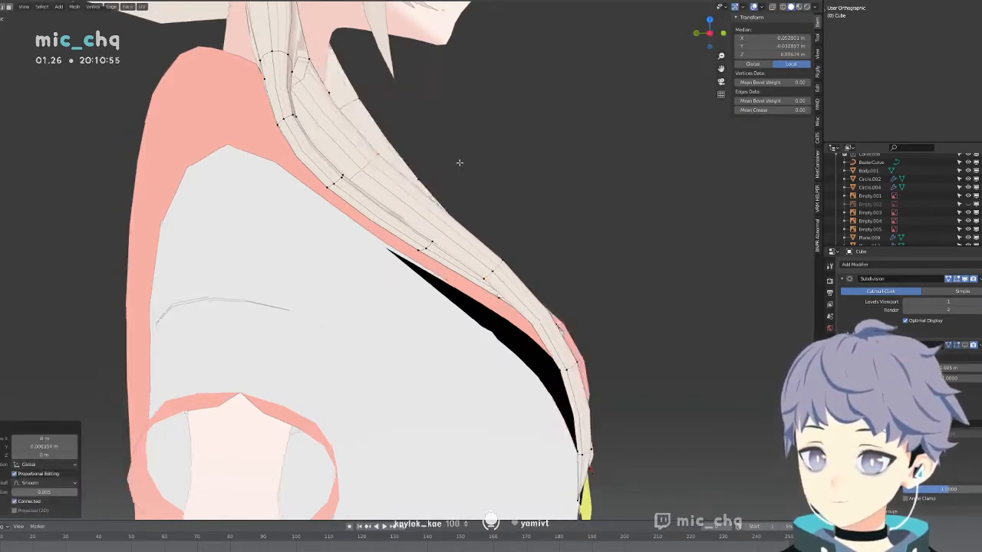
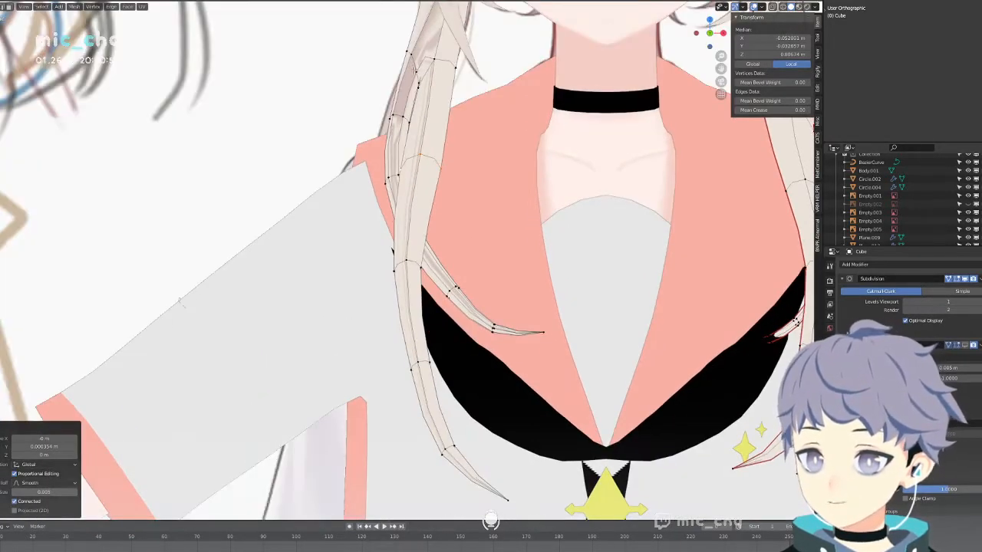
Scale the rear strand's loop just above the shoulder by about 1.4 and reposition it.
alt+click(415, 71)
key(s)
click(429, 86)
key(g)
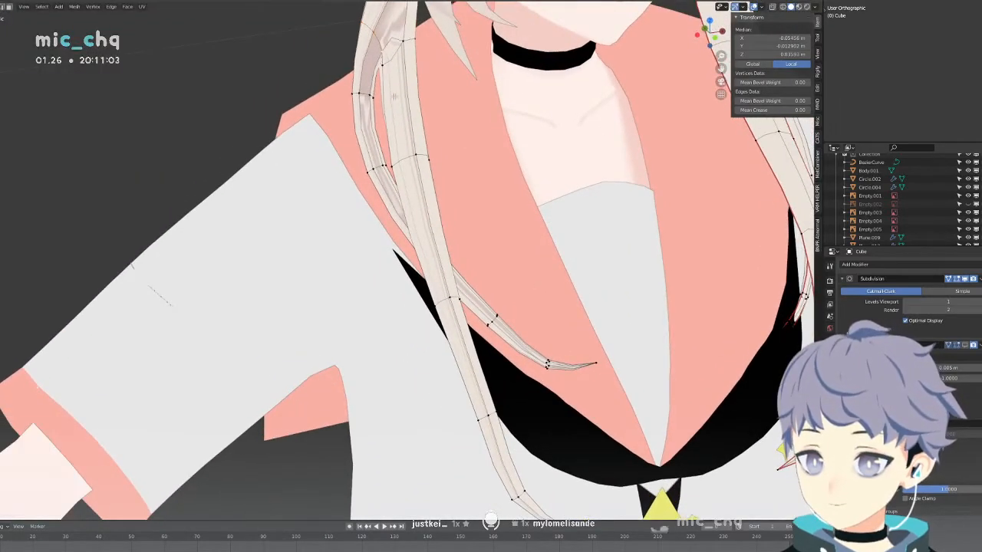
key(g)
click(433, 108)
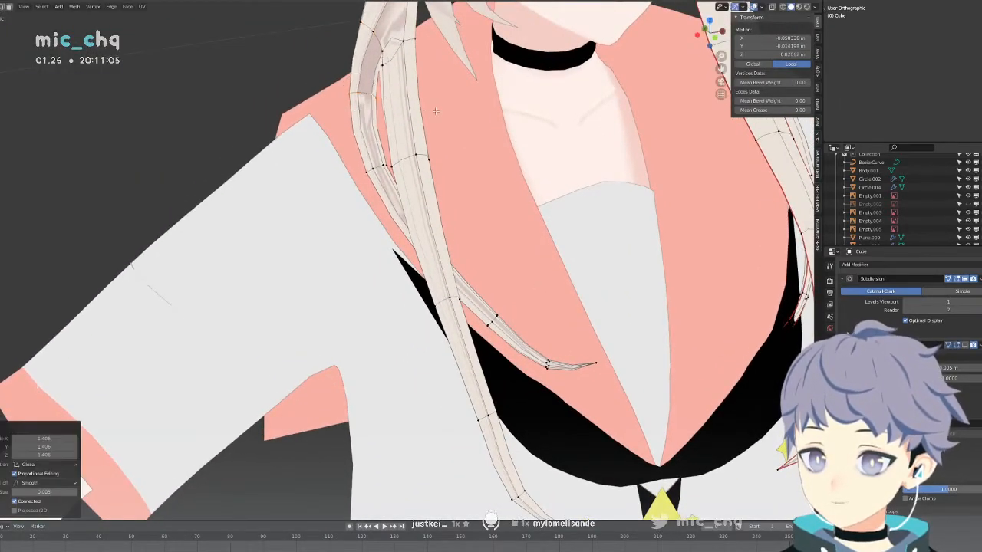
key(g)
click(438, 113)
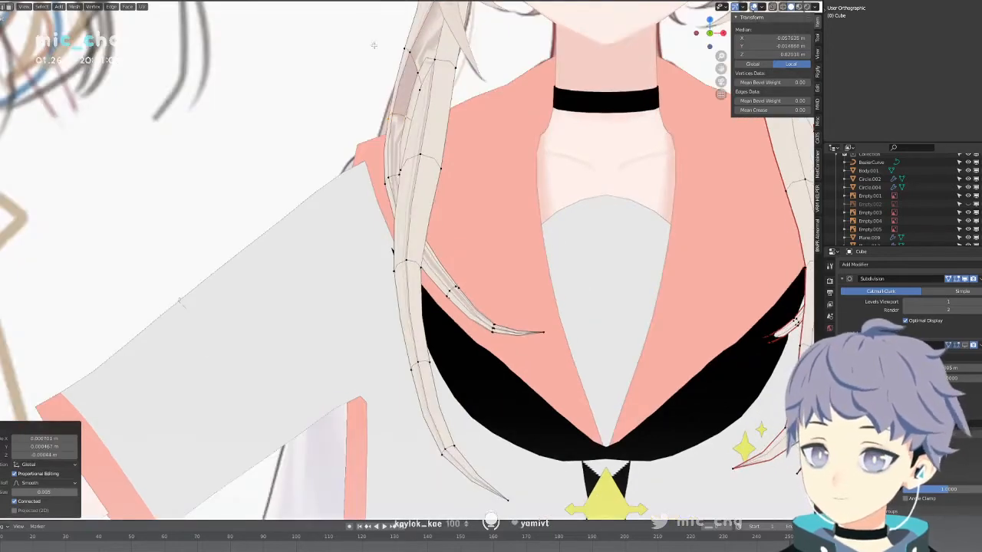
Move the rear strand's outer vertex above the shoulder about 1.1 mm along −X and 0.4 mm along −Z.
key(shift+z)
click(387, 115)
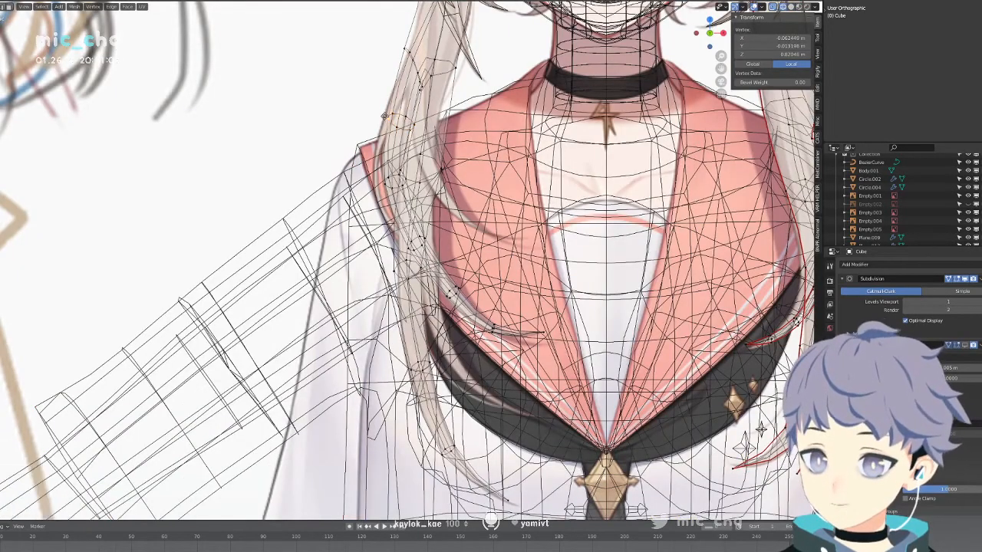
key(g)
click(382, 118)
key(shift+z)
key(shift+z)
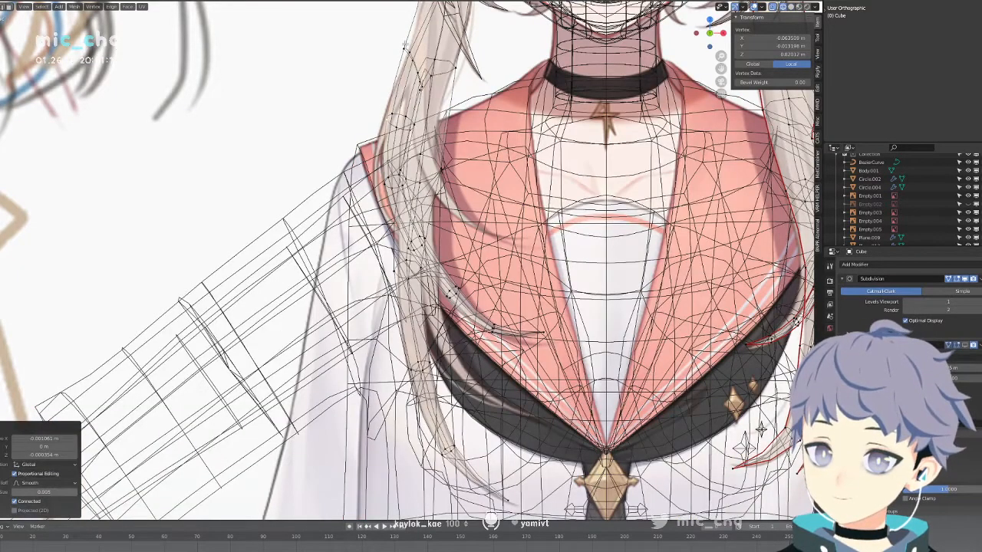
Nudge the rear strand's upper outer vertex and move its neighbour about 2.2 mm along X and 2.7 mm along −Z.
click(404, 47)
key(g)
click(401, 47)
click(409, 50)
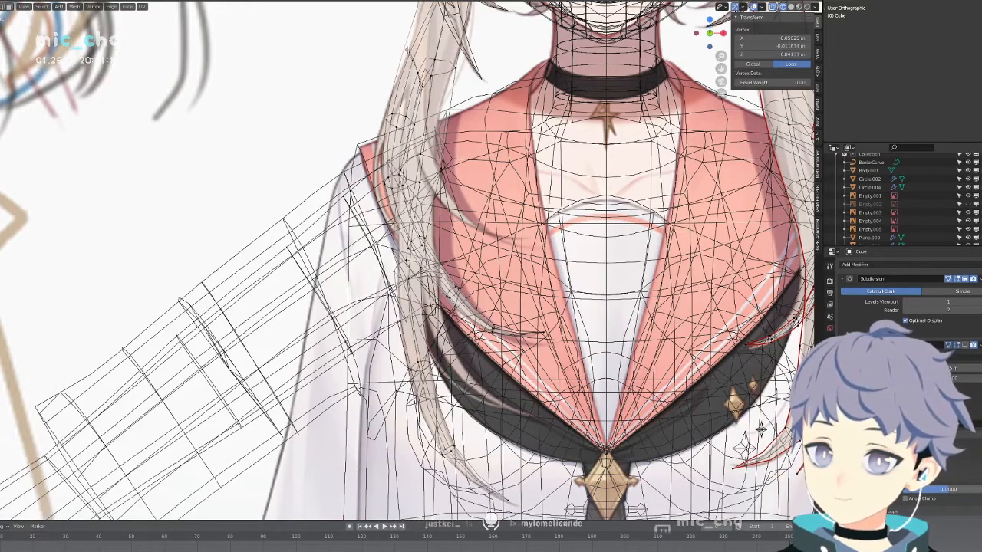
key(g)
scroll(400, 49, down, 6)
click(408, 58)
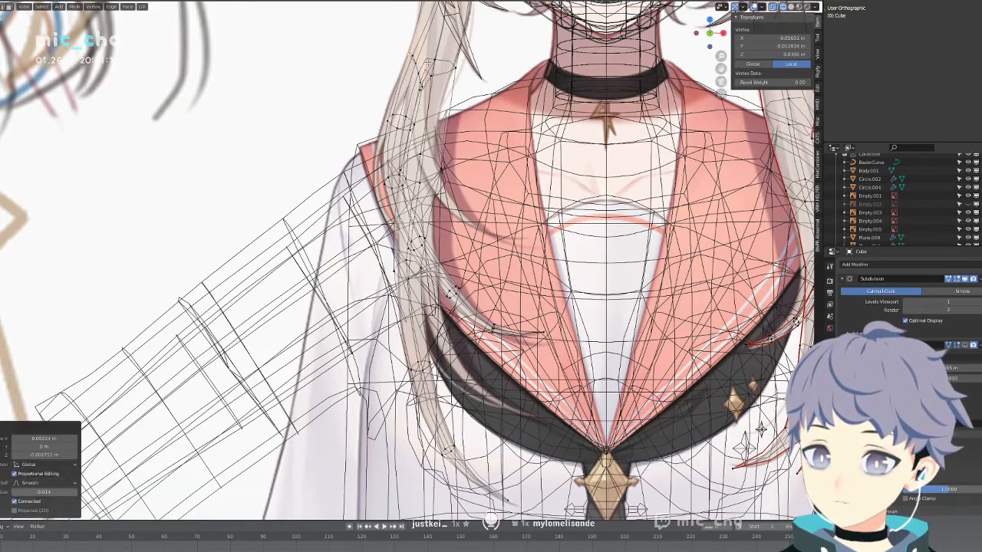
shift+middle_drag(407, 59, 409, 218)
key(shift+z)
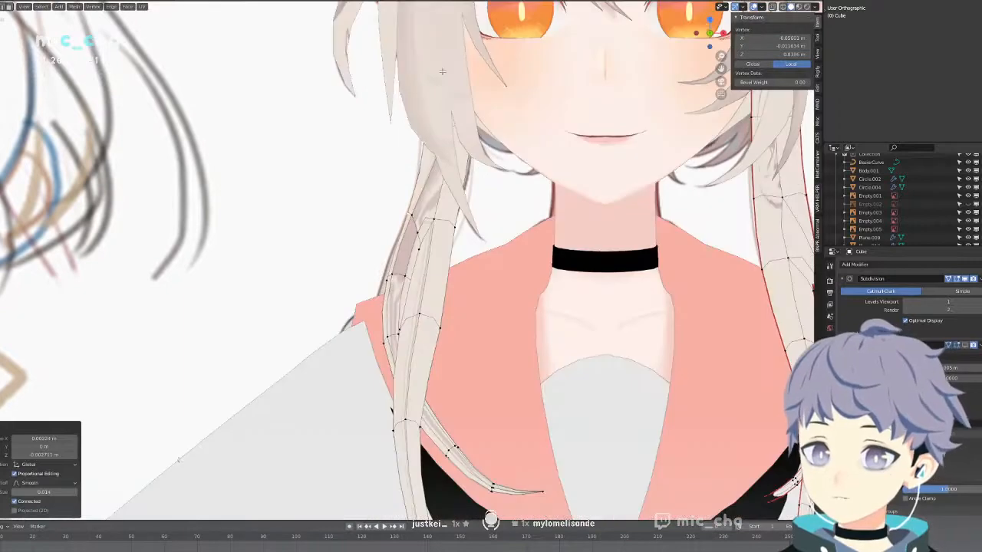
middle_drag(438, 72, 528, 90)
key(KP_1)
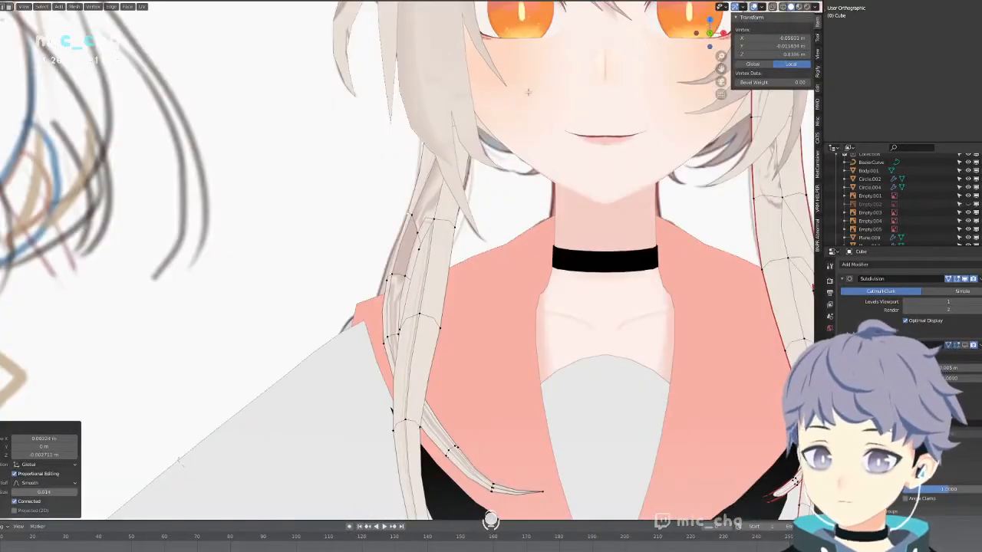
shift+middle_drag(481, 209, 470, 180)
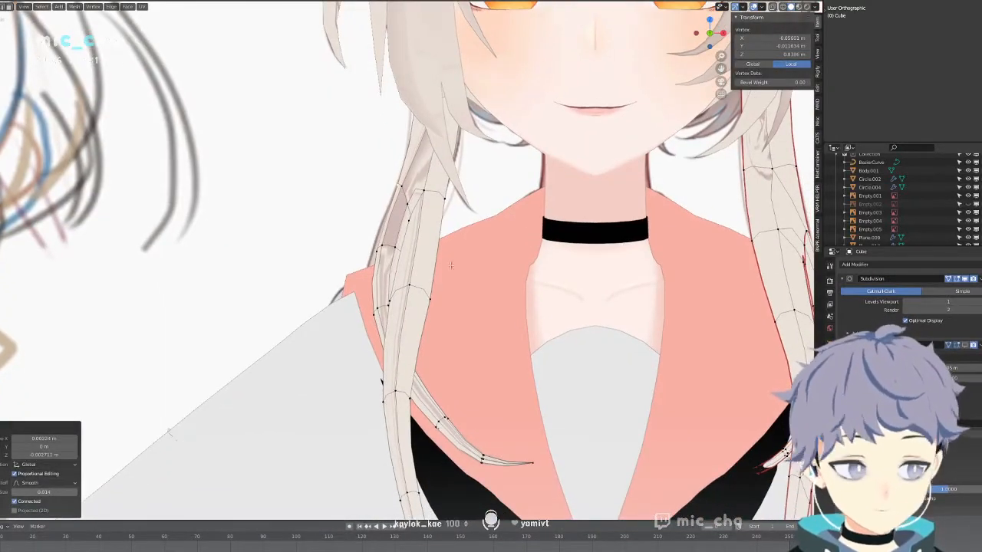
click(408, 490)
key(g)
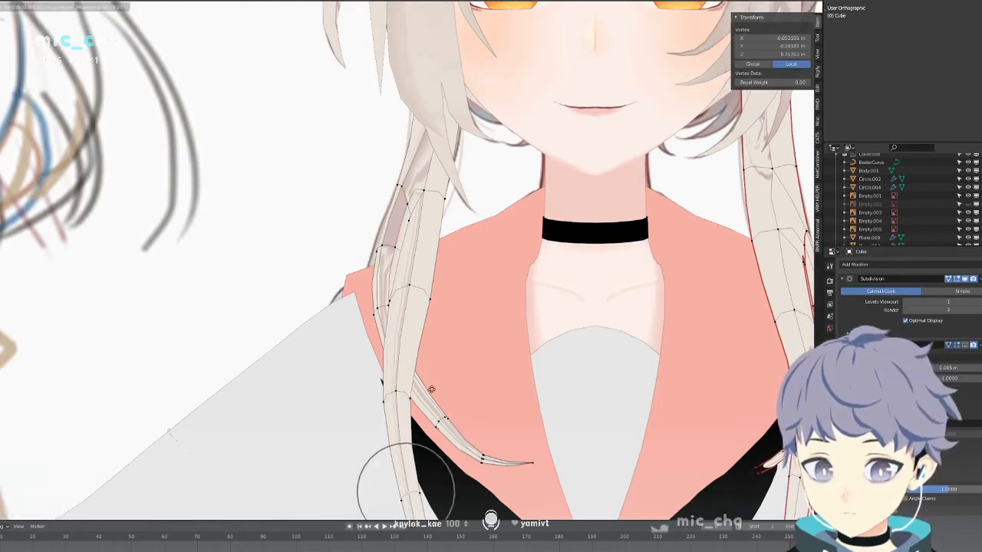
right_click(421, 396)
Reposition the main lock's inner vertex at bust level and both edge vertices of the loop below to smooth its outline.
key(g)
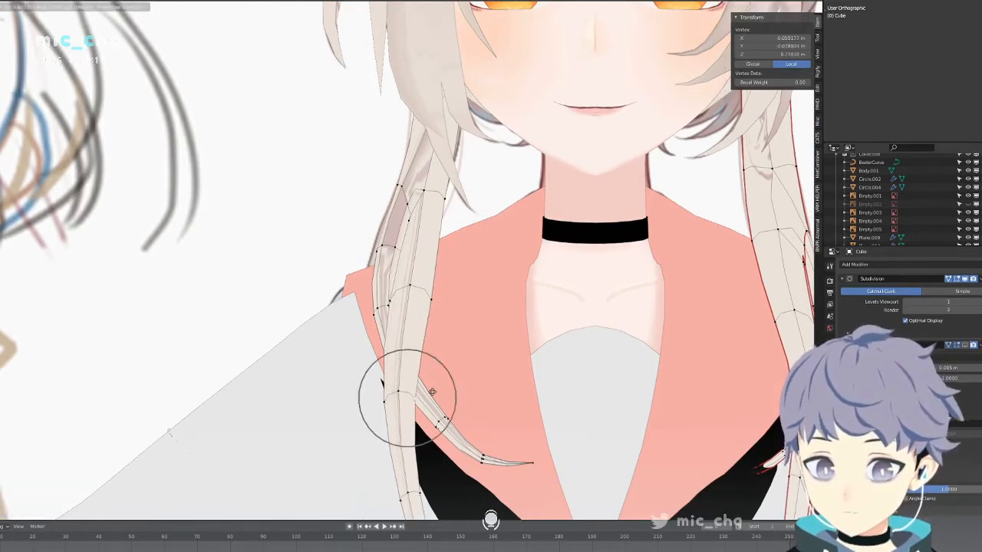
click(427, 390)
shift+middle_drag(430, 497, 423, 357)
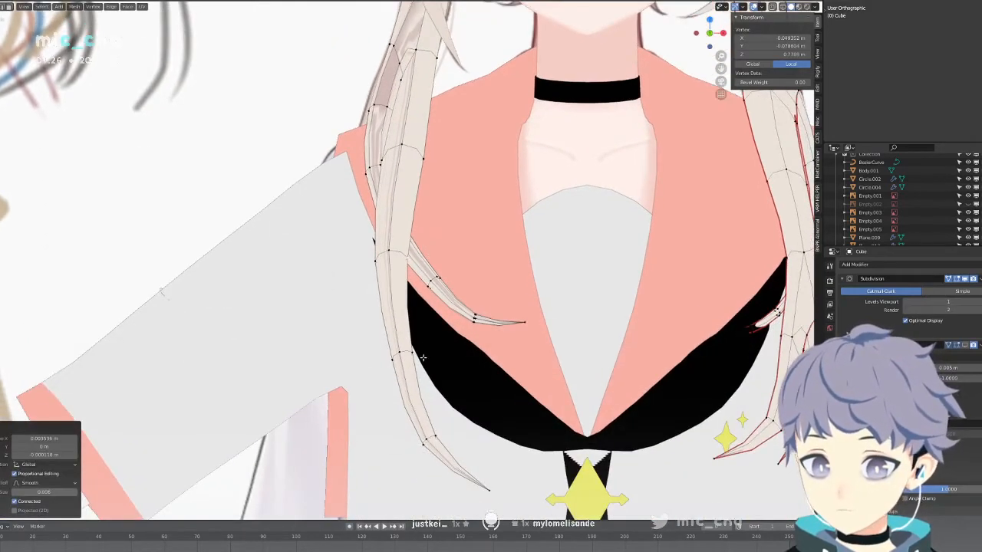
key(g)
click(417, 347)
key(g)
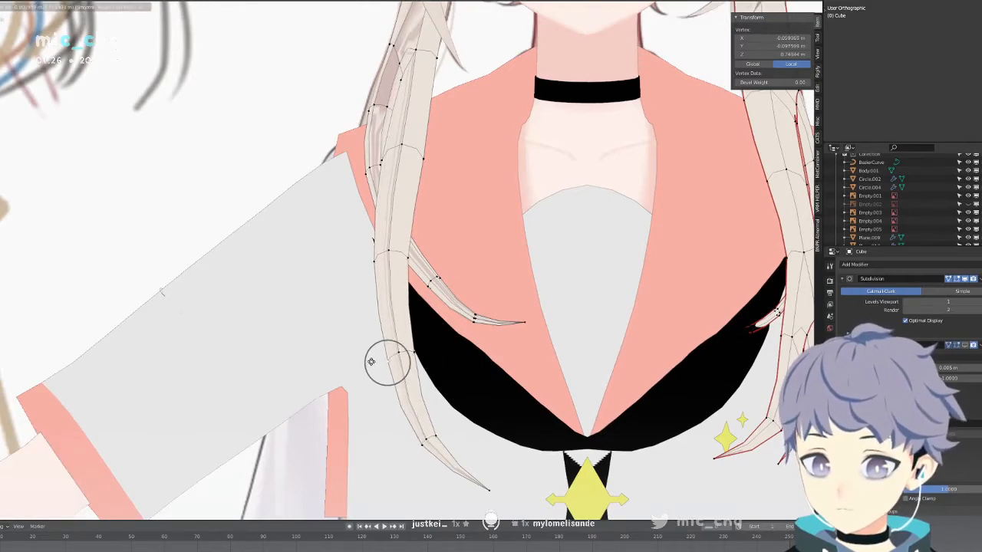
click(370, 361)
Adjust the main lock's bust-level edge vertices, ending with the outer one about 1.1 mm along X and 0.5 mm along Z.
key(g)
click(380, 255)
key(g)
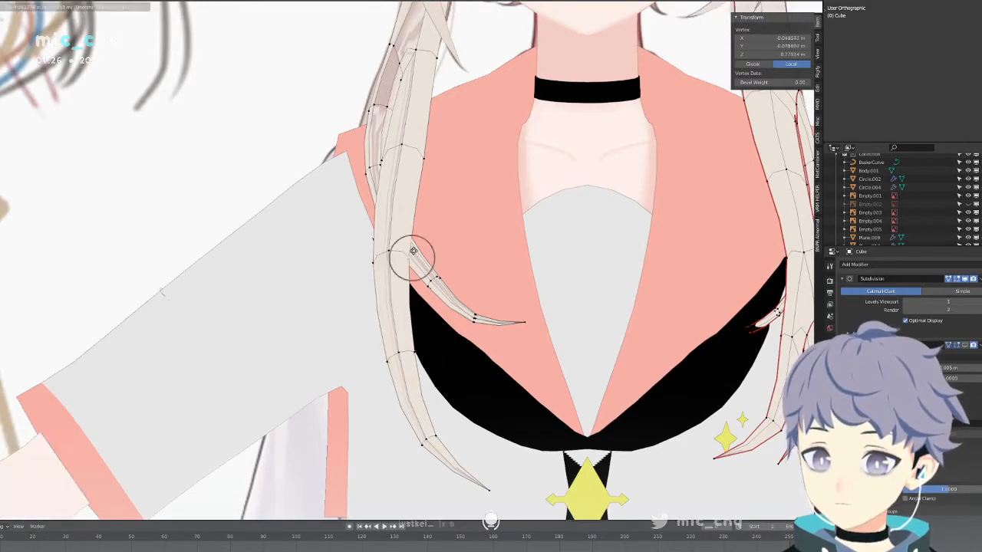
click(413, 251)
key(alt+z)
key(g)
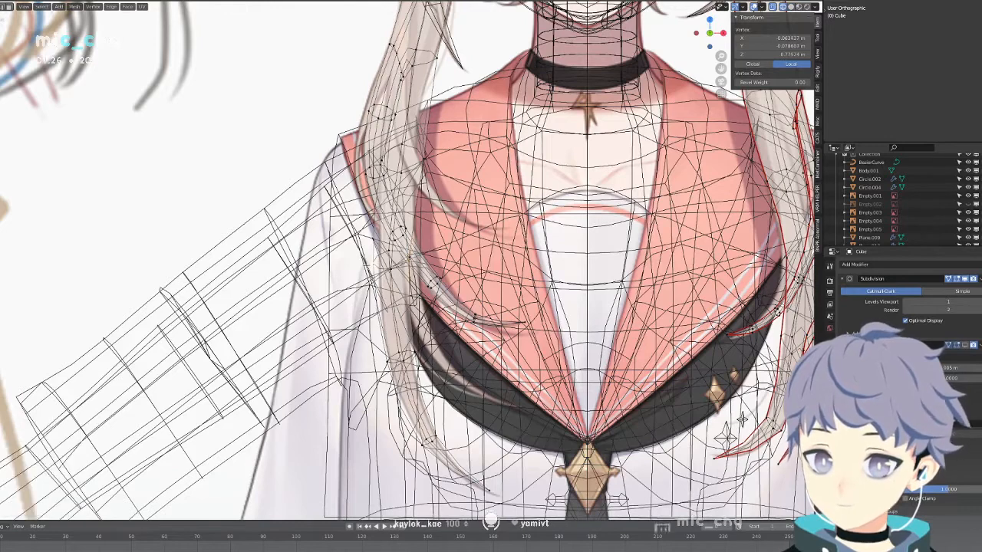
click(371, 263)
key(alt+z)
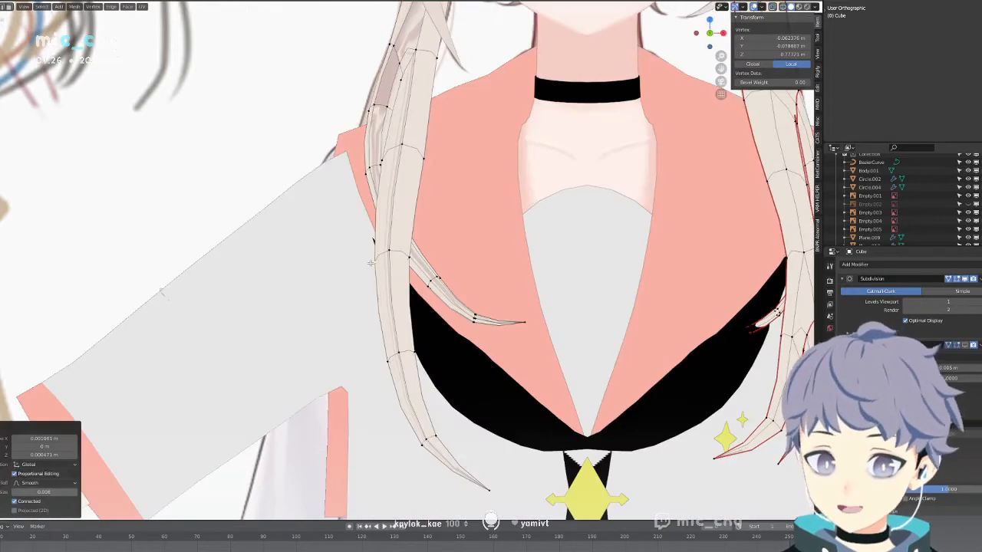
Move the upper edge loop of the small chest branch about 2.7 mm along −X and 2 mm along −Z.
key(alt+z)
key(alt+z)
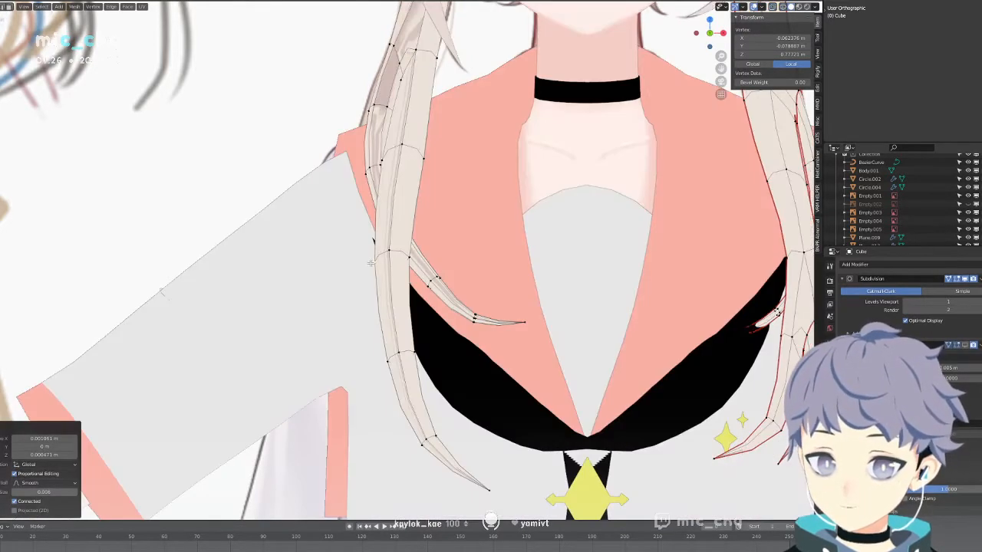
alt+click(434, 282)
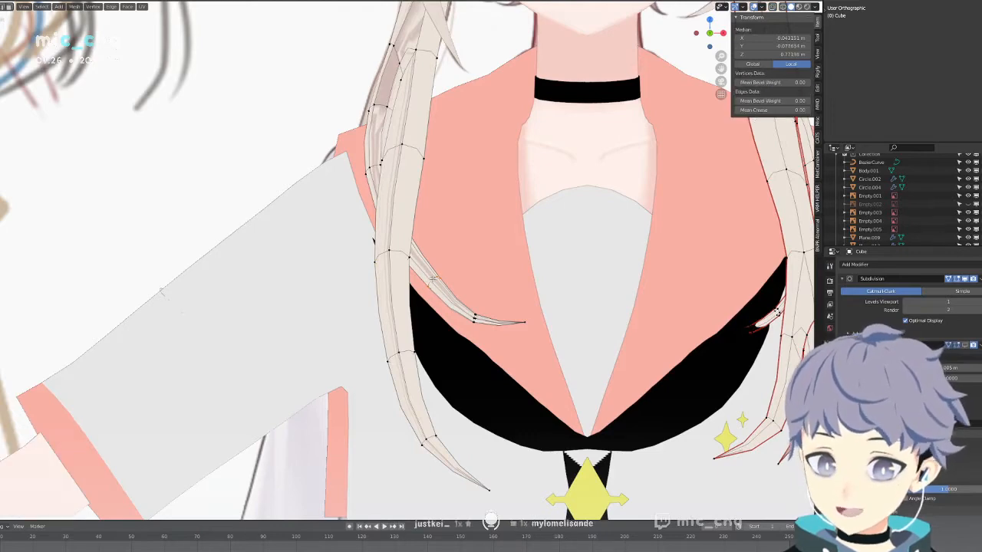
key(g)
click(424, 286)
key(shift+z)
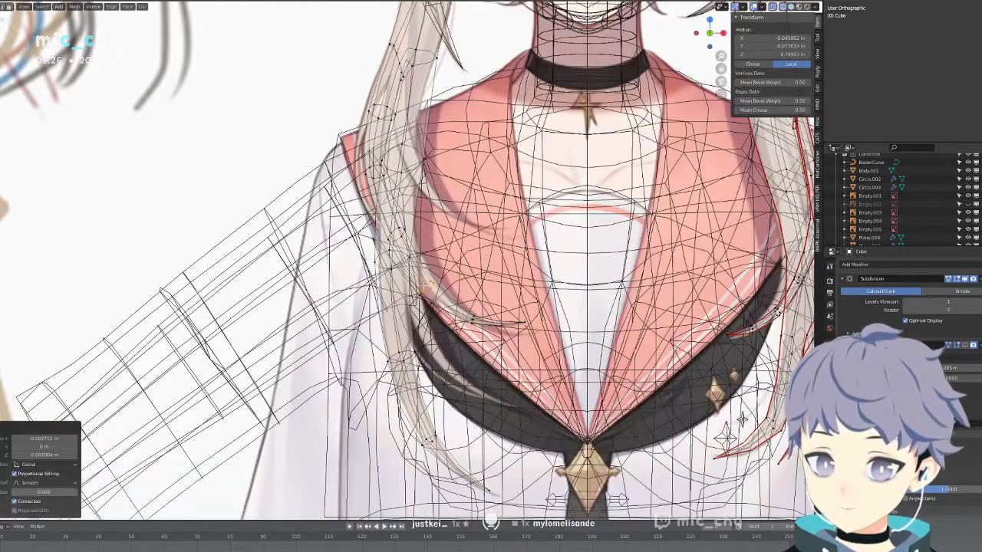
Nudge the edge loop nearest the small branch's tip to follow the reference strand.
key(g)
click(473, 321)
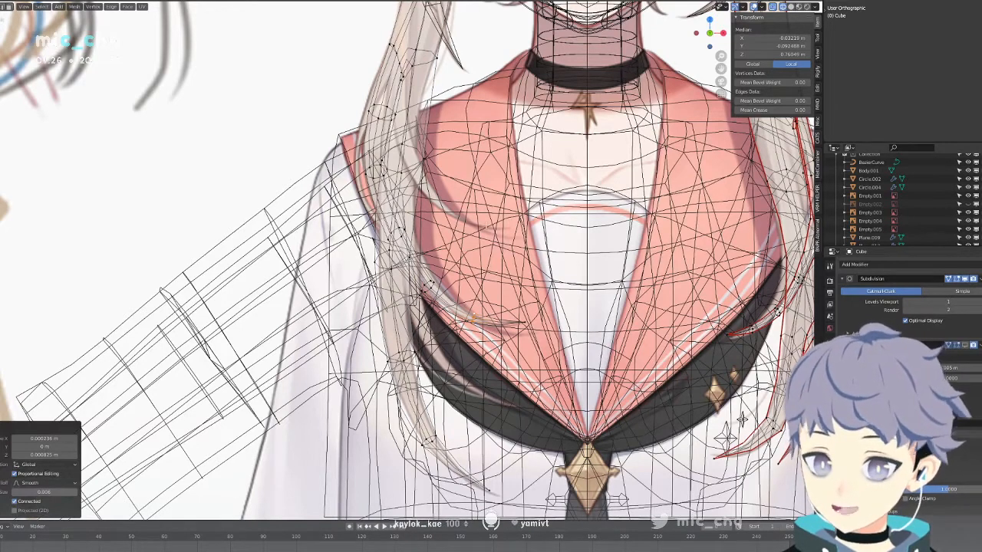
key(shift+z)
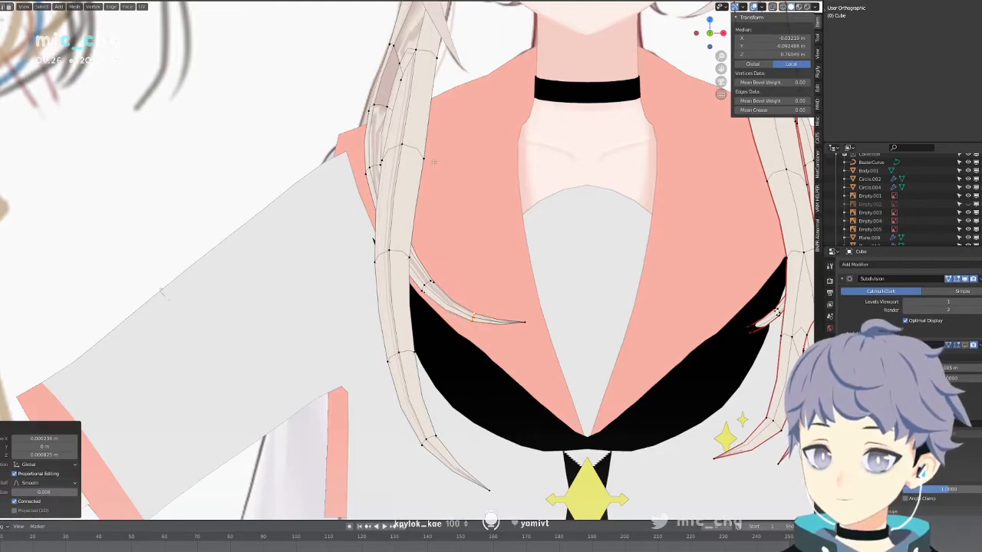
key(shift+z)
key(shift+z)
key(shift+z)
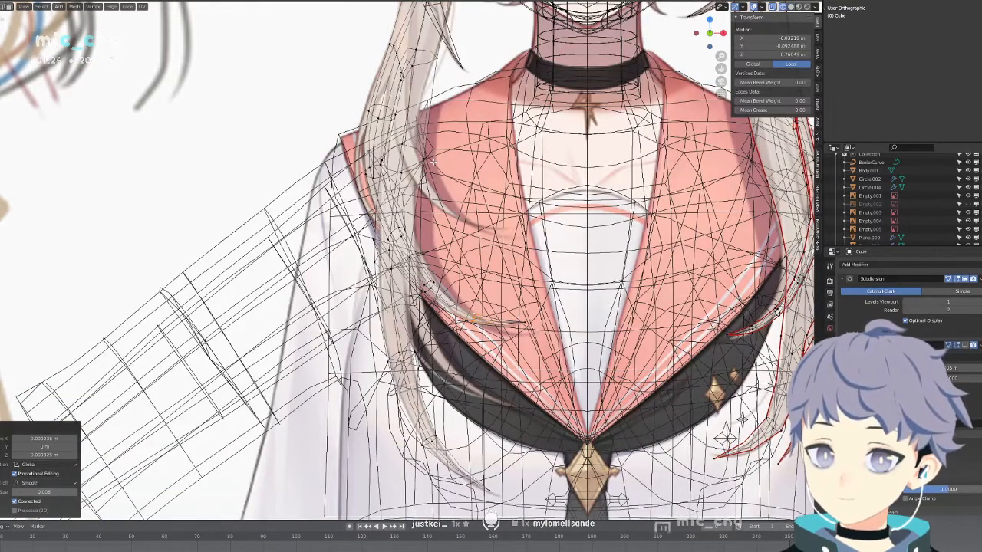
key(shift+z)
Add one centred edge loop across the main lock just above its upper-chest loop.
click(433, 162)
mouse_move(433, 162)
middle_down()
mouse_move(387, 166)
mouse_move(484, 189)
middle_up()
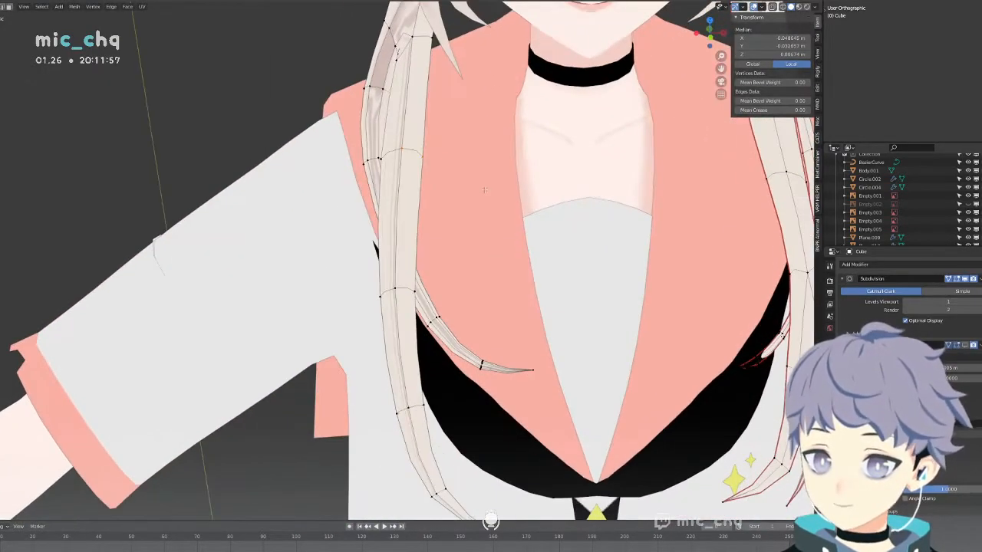
key(ctrl+r)
click(420, 110)
right_click(420, 111)
key(shift+z)
key(KP_1)
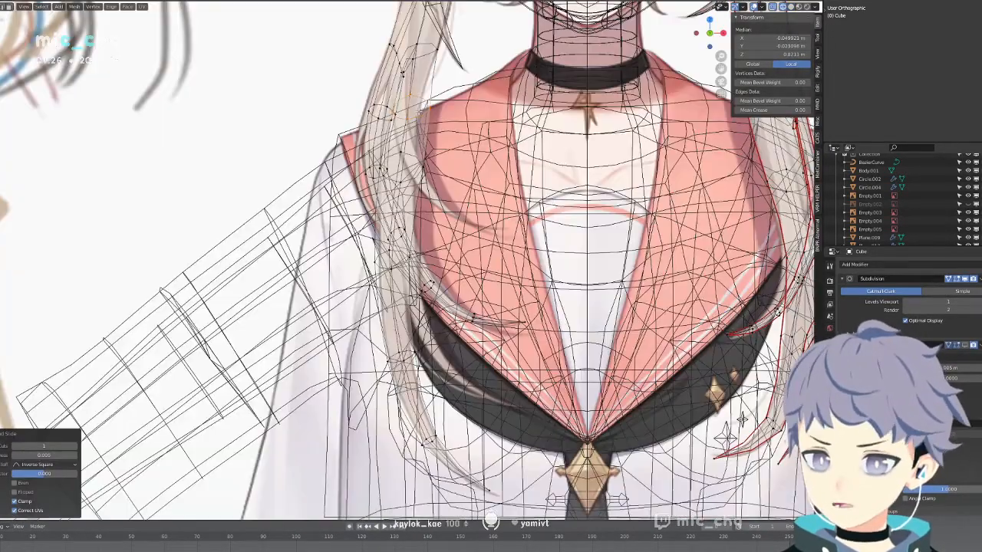
Pull the inner vertex of the added loop along −X and the one on the loop below about 3.5 mm along −X.
click(429, 109)
key(g)
key(x)
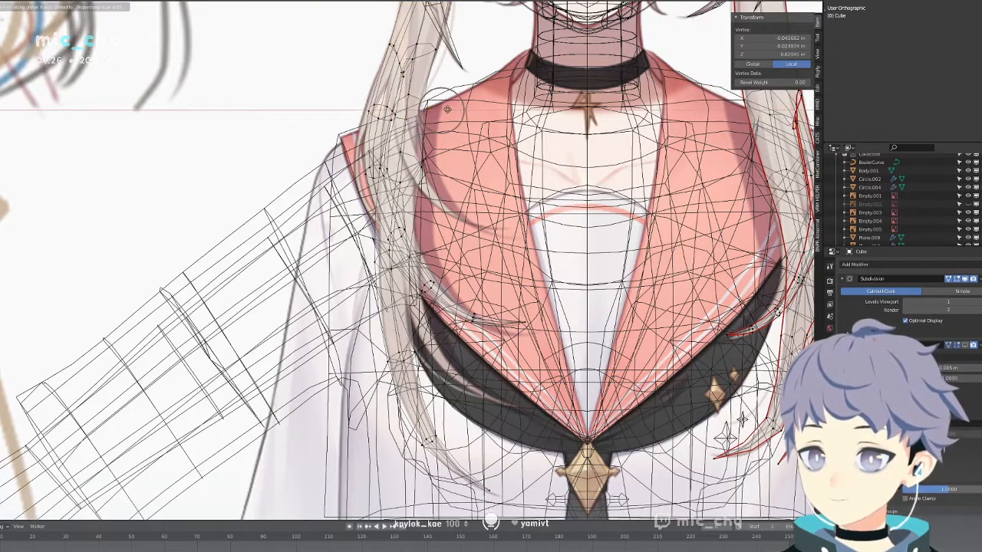
click(425, 111)
click(450, 159)
key(g)
key(x)
click(440, 159)
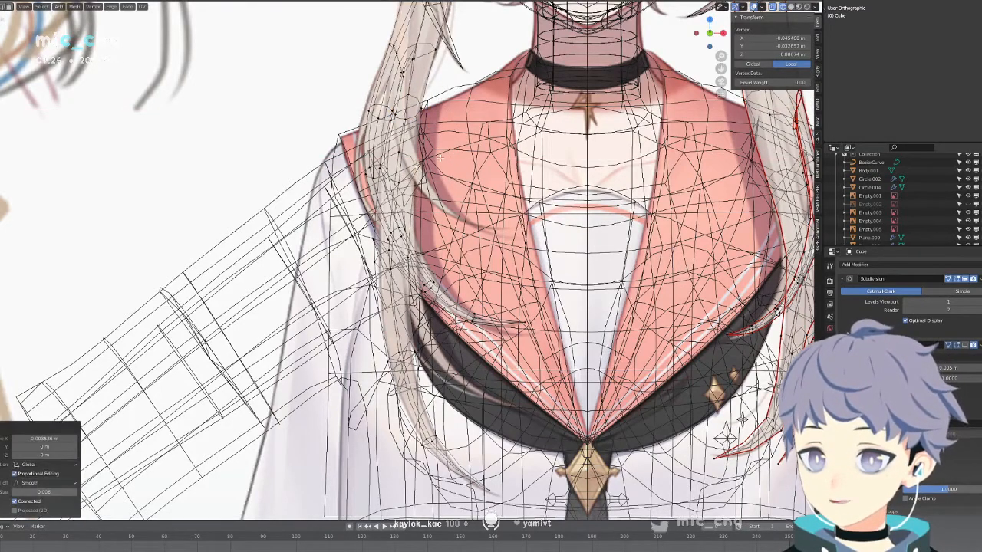
key(shift+z)
click(415, 115)
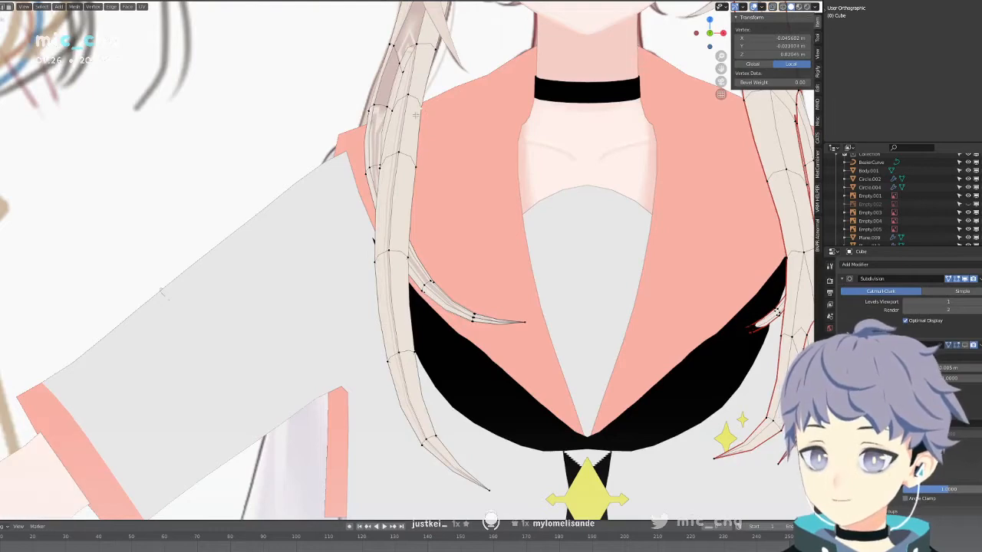
shift+click(407, 154)
mouse_move(457, 170)
middle_down()
mouse_move(392, 191)
mouse_move(489, 184)
mouse_move(388, 142)
middle_up()
key(g)
click(480, 200)
key(ctrl+z)
key(ctrl+z)
key(shift+z)
scroll(417, 185, up, 8)
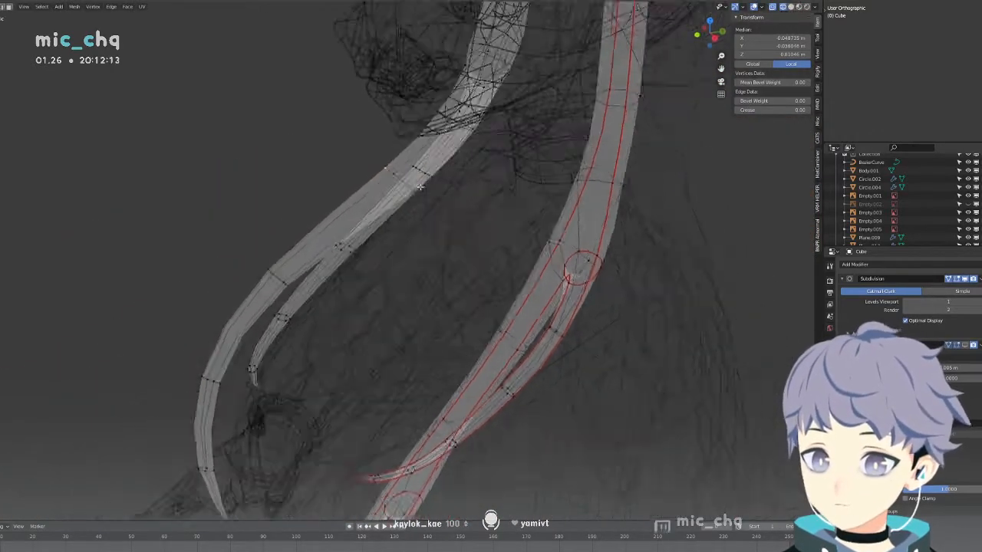
middle_drag(431, 167, 63, 2)
middle_drag(1, 8, 530, 192)
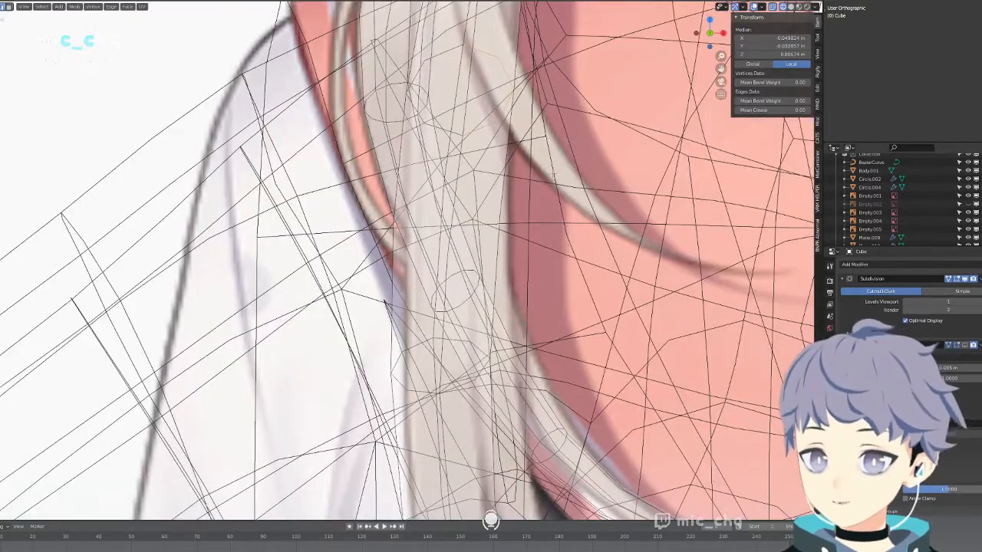
key(g)
click(574, 212)
key(ctrl+z)
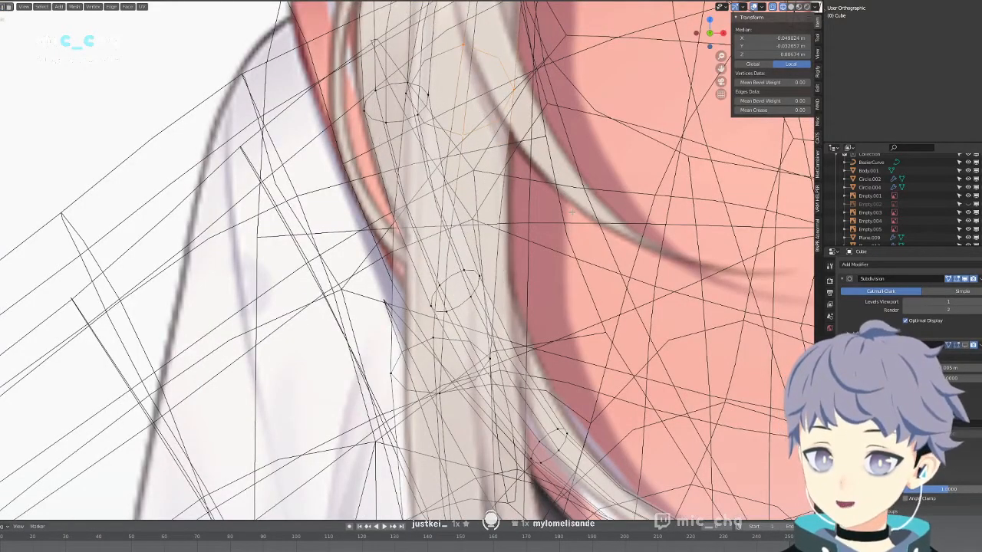
Select the main lock's inner faces between the two upper-chest loops.
key(1)
shift+middle_drag(560, 110, 545, 163)
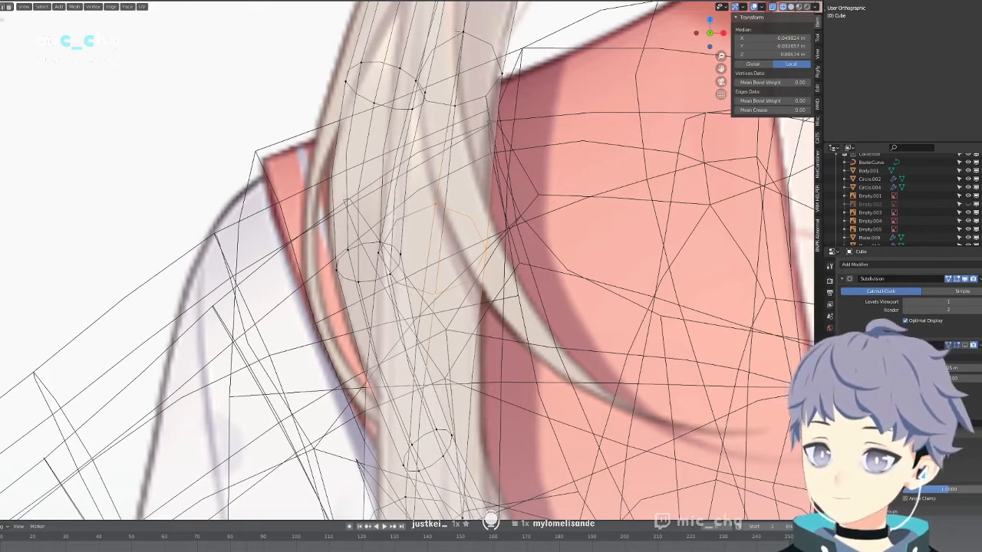
shift+click(468, 105)
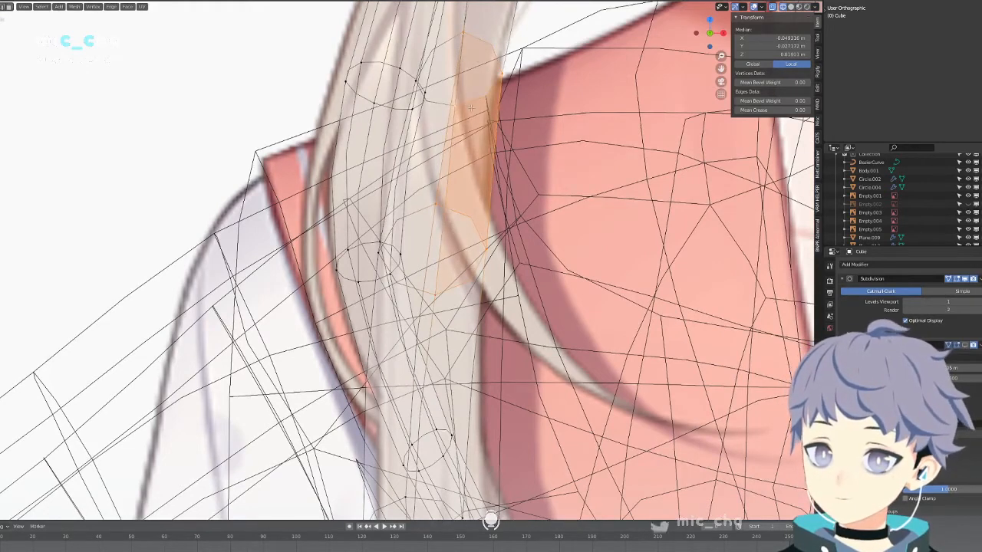
scroll(502, 180, down, 3)
key(g)
key(x)
click(521, 190)
key(ctrl+z)
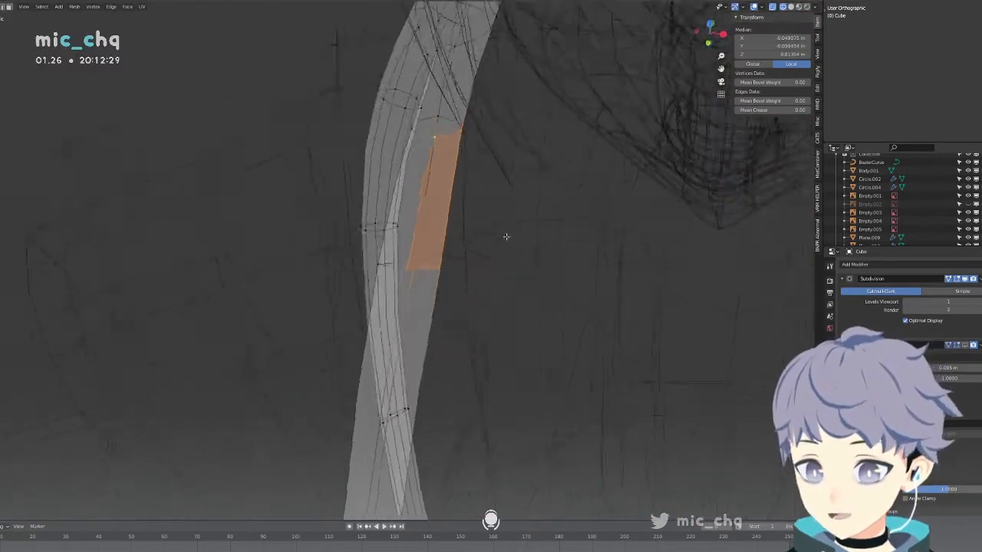
mouse_move(507, 236)
middle_down()
mouse_move(541, 207)
mouse_move(475, 237)
mouse_move(521, 234)
middle_up()
key(shift+d)
key(x)
click(550, 197)
key(ctrl+z)
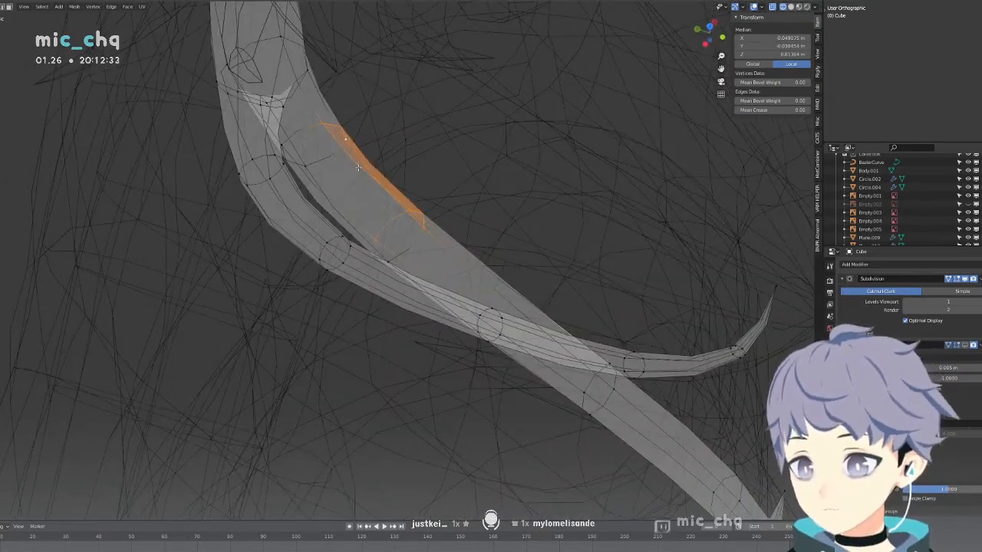
Duplicate the selected faces about 3.2 mm along X and raise the copy about 0.2 mm along Z with proportional editing.
middle_drag(358, 167, 317, 136)
key(g)
key(x)
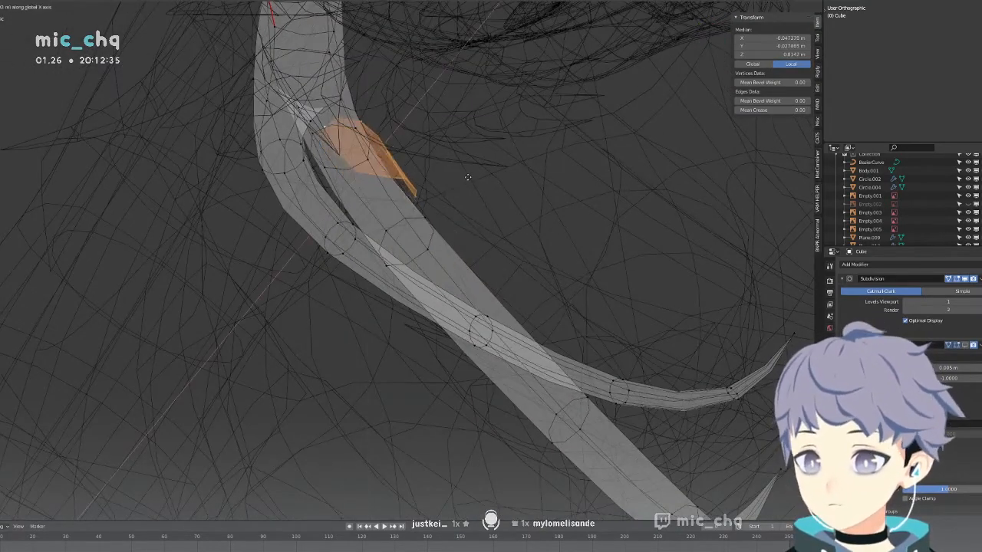
click(468, 171)
key(KP_Decimal)
key(o)
key(g)
key(z)
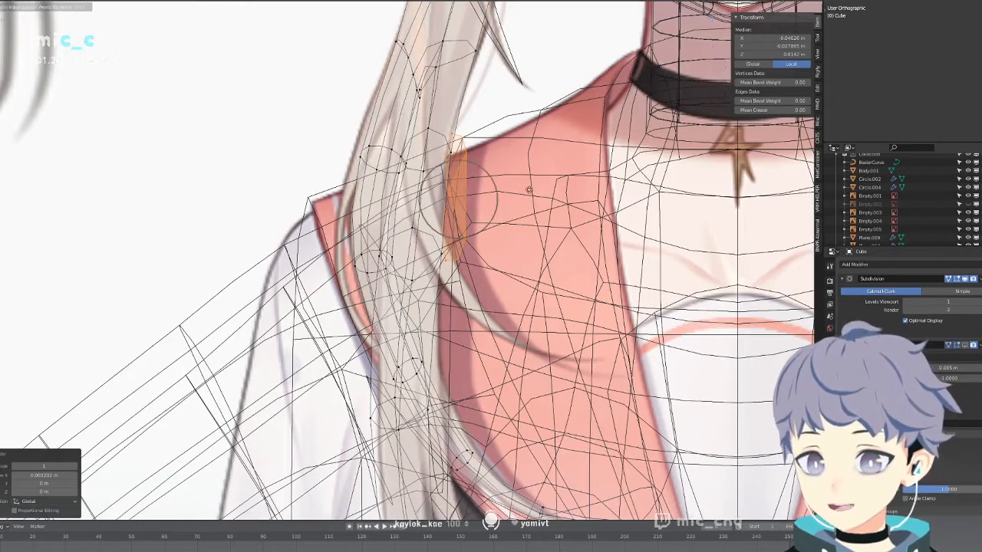
click(527, 188)
key(shift+z)
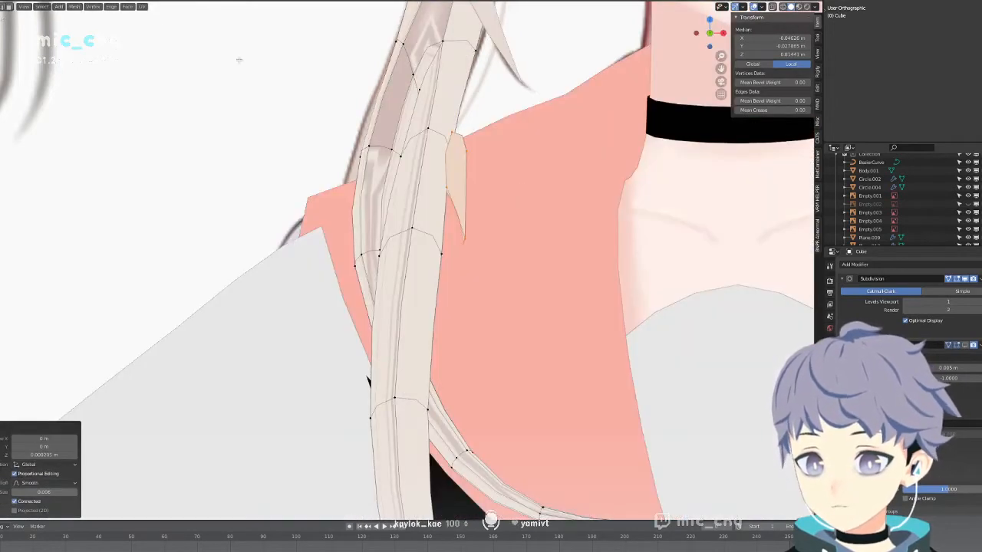
Delete the main lock's inner face beside the duplicated segment.
click(10, 9)
middle_drag(388, 184, 491, 273)
click(435, 210)
key(x)
click(446, 241)
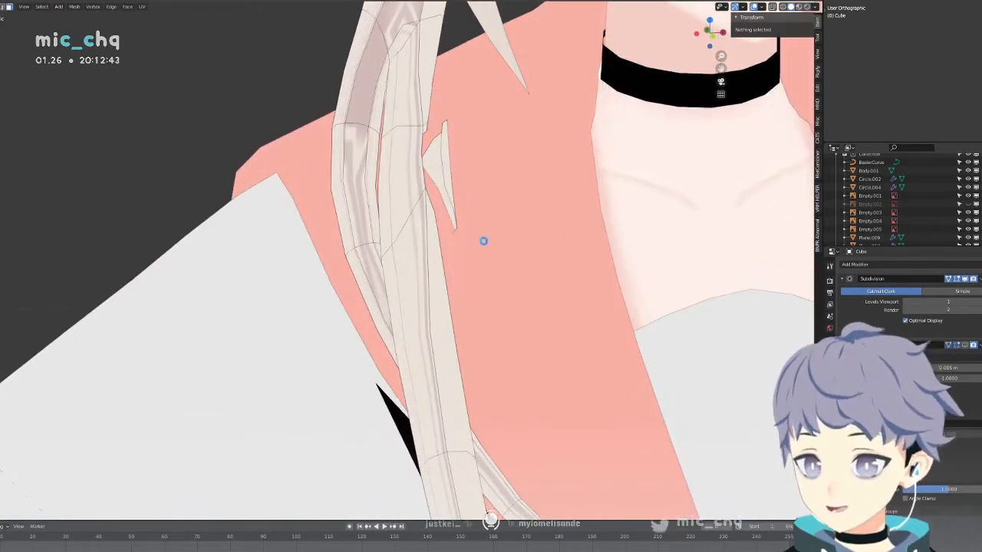
Merge the duplicated segment's upper vertices with the main lock's matching loop vertices using At Last.
key(shift+z)
click(451, 121)
middle_drag(451, 121, 439, 160)
key(m)
click(433, 149)
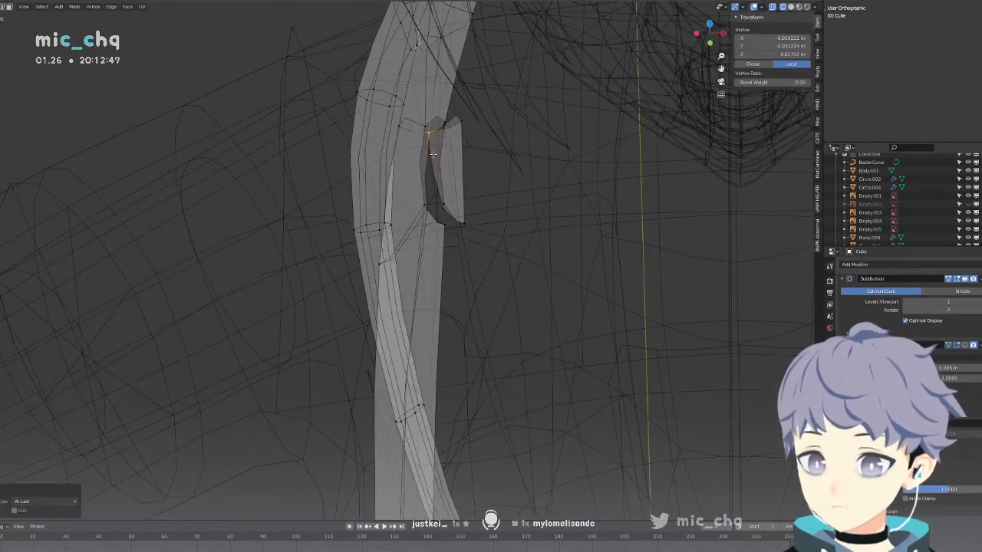
mouse_move(438, 120)
middle_down()
mouse_move(450, 104)
mouse_move(427, 117)
middle_up()
key(shift+r)
middle_drag(505, 175, 585, 214)
shift+click(512, 199)
key(shift+r)
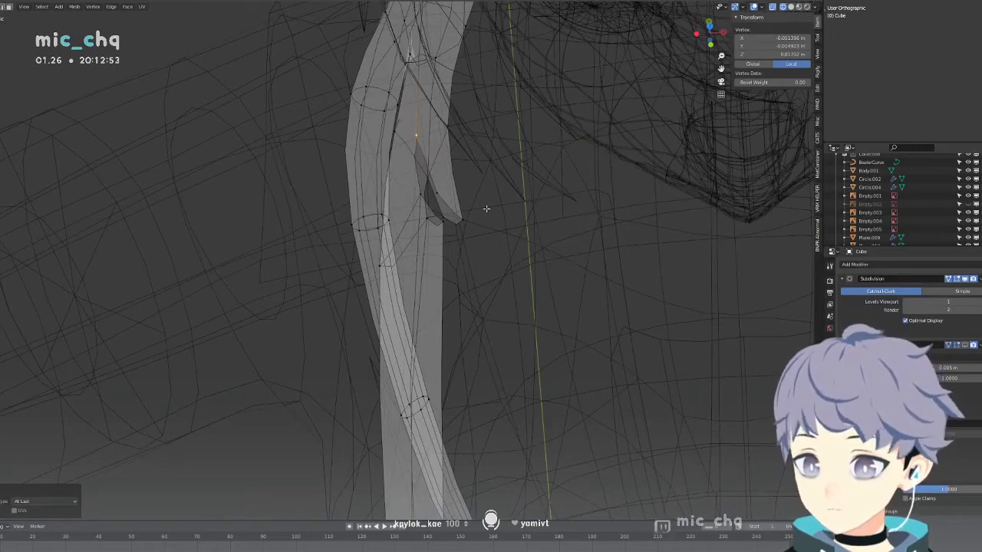
key(shift+z)
key(shift+z)
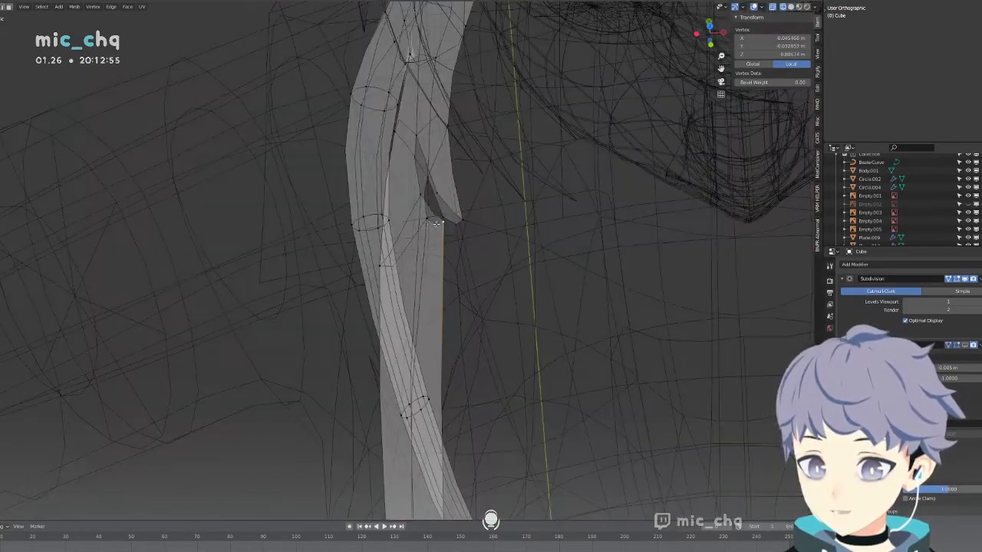
Extend the lower edge of the main lock's opening outward along Y and adjust it to shape the new branch's root.
shift+click(430, 224)
shift+click(426, 225)
key(g)
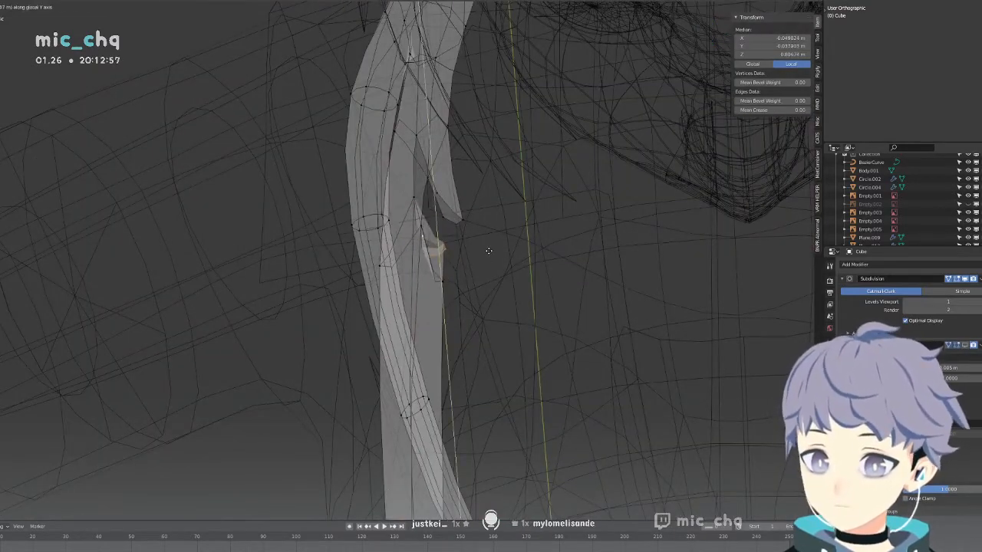
click(459, 244)
mouse_move(462, 236)
middle_down()
mouse_move(476, 223)
mouse_move(453, 192)
mouse_move(511, 217)
mouse_move(476, 245)
mouse_move(460, 227)
middle_up()
key(g)
click(533, 236)
Join the upper and lower edges beside the branch opening and smooth its rim vertices with a factor of 0.5.
click(448, 237)
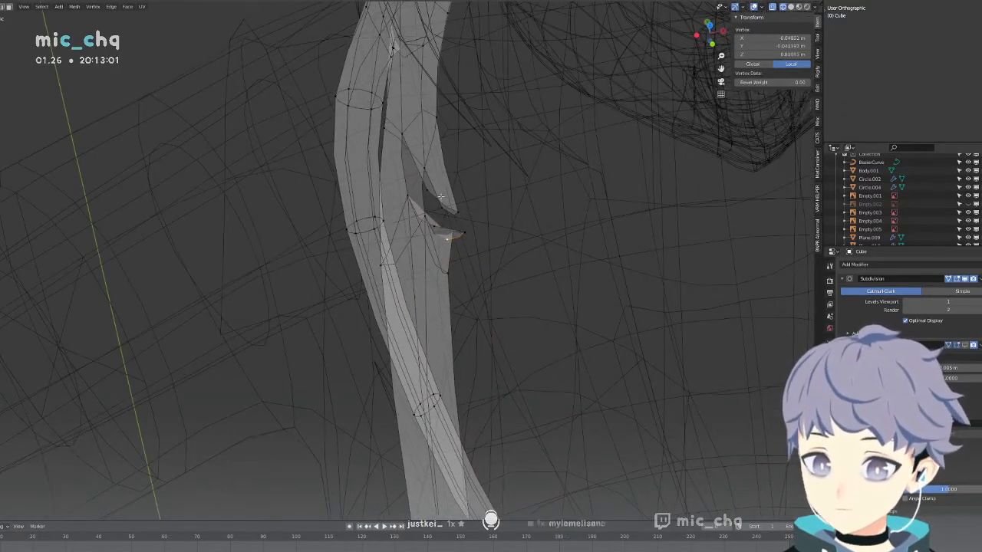
shift+click(424, 161)
key(ctrl+z)
key(ctrl+z)
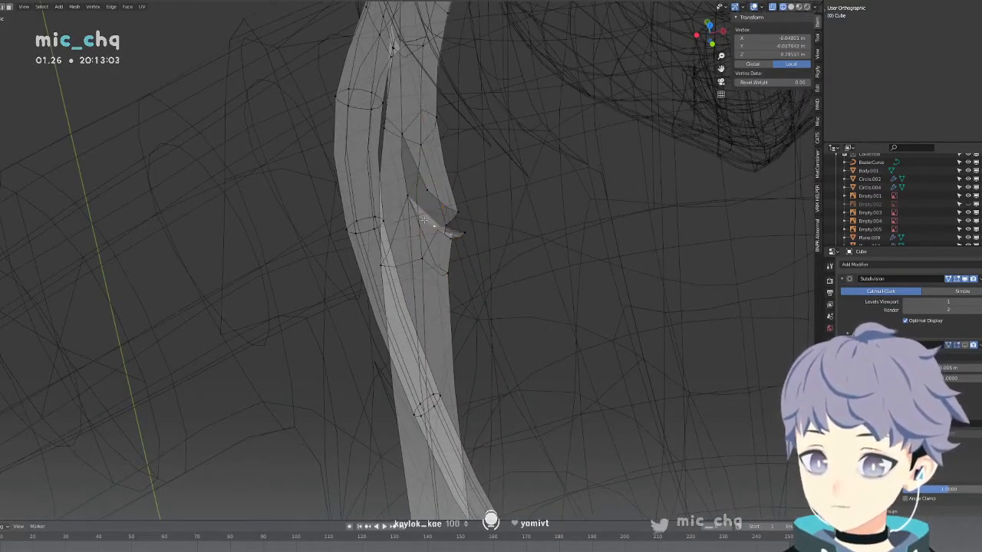
shift+click(405, 181)
mouse_move(431, 195)
middle_down()
mouse_move(460, 237)
mouse_move(557, 206)
middle_up()
key(shift+z)
key(shift+r)
key(shift+r)
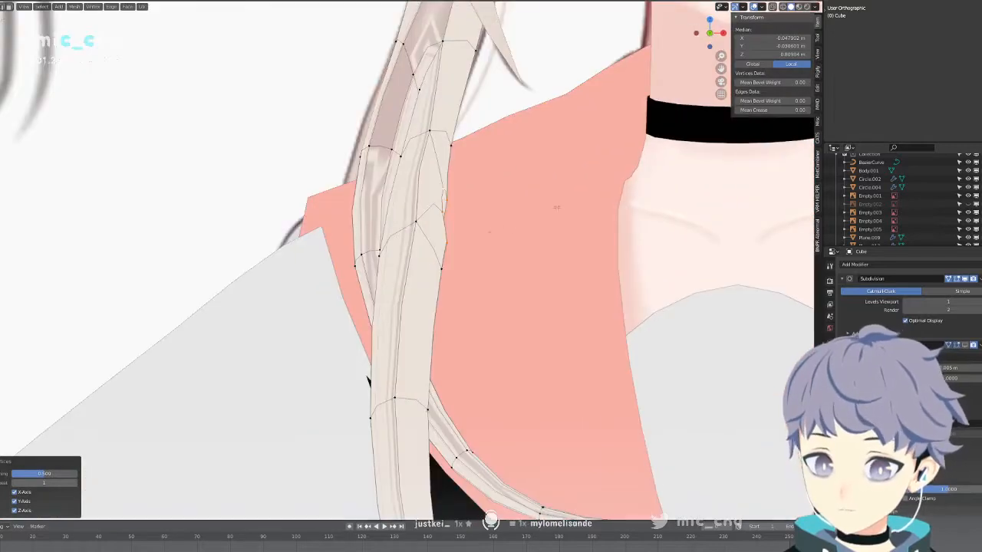
Rotate the branch opening's rim 25.8°, scale it to about 0.6 and position it over the reference strand.
key(r)
click(561, 250)
key(shift+z)
key(g)
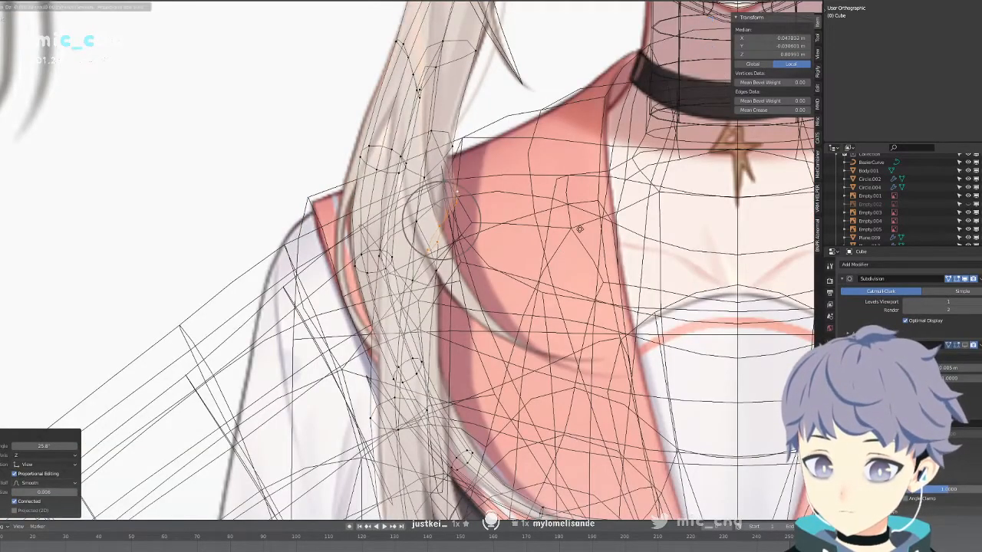
click(559, 224)
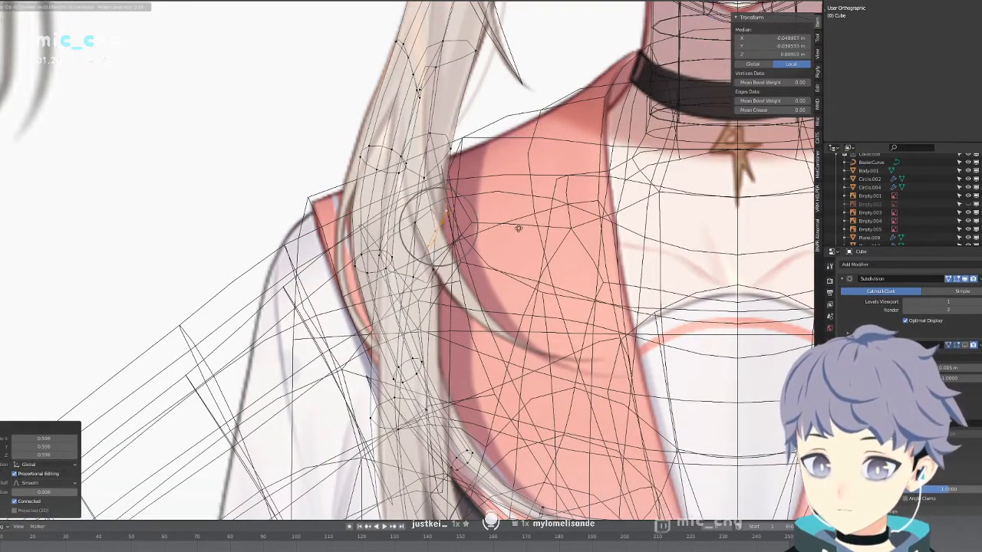
key(g)
click(500, 205)
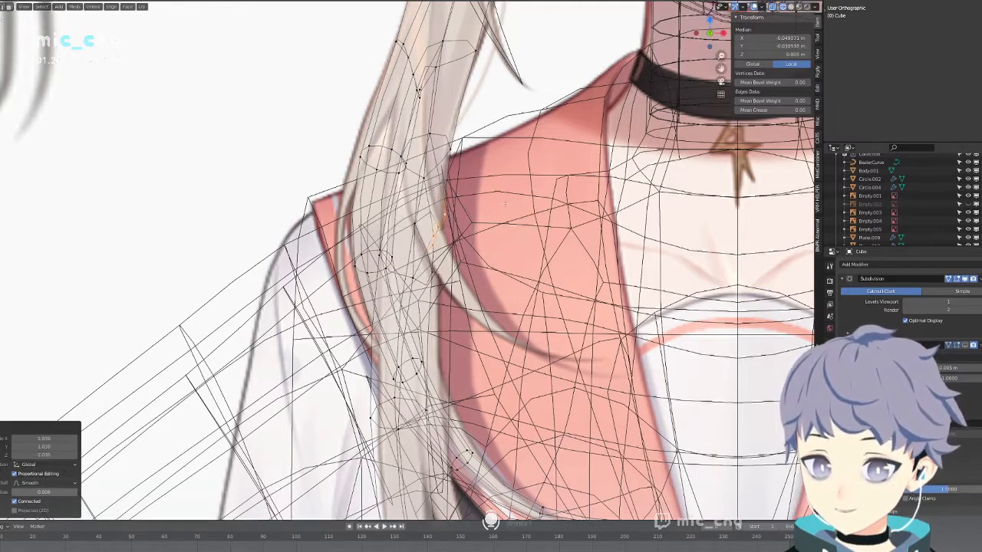
Move the main lock's inner vertex below the opening about 0.4 mm along −X and 1.2 mm along −Z, and select the opening's rim.
click(444, 282)
key(g)
click(442, 291)
key(shift+z)
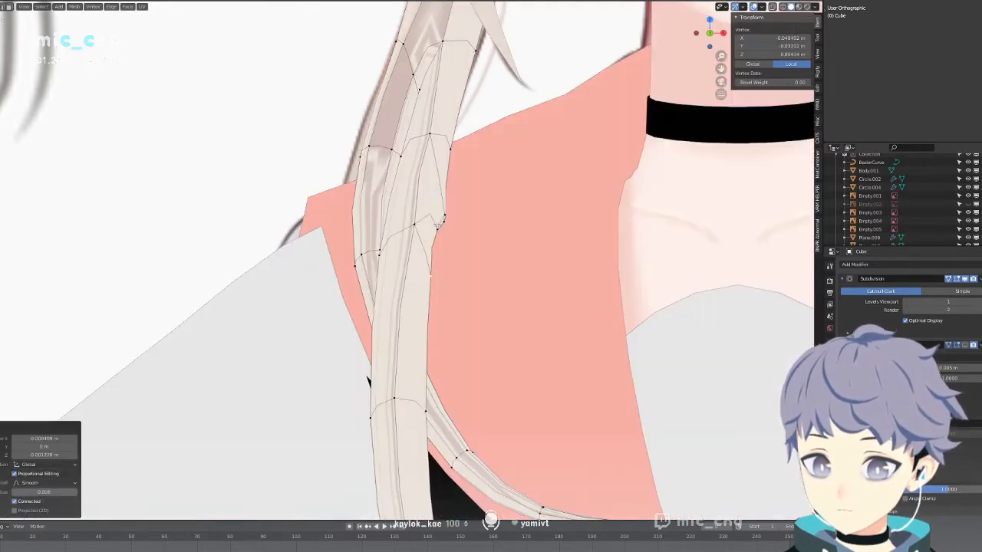
alt+click(439, 225)
key(g)
click(504, 287)
key(ctrl+z)
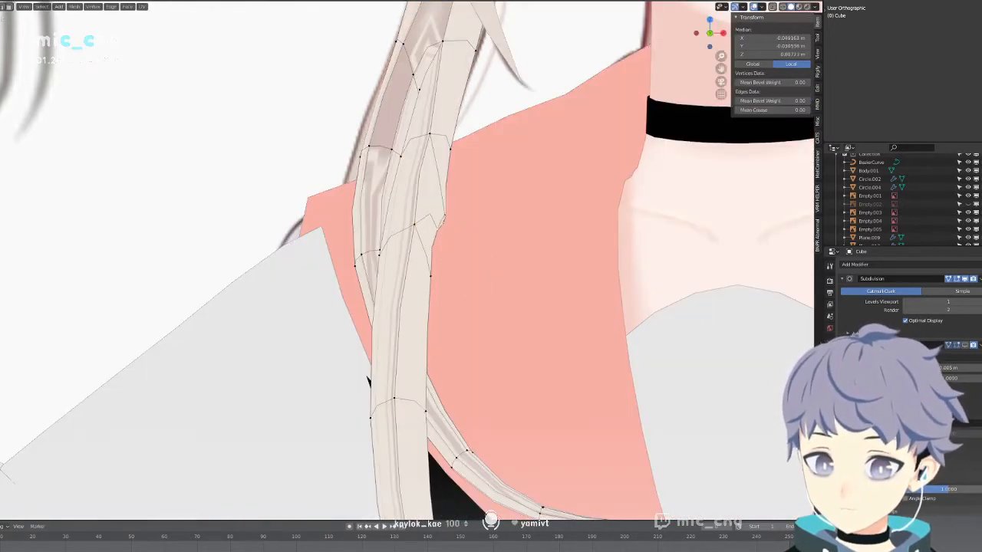
Extrude the opening's rim about 5.4 mm along X and 10.9 mm along −Z as the new branch's first segment.
key(shift+z)
key(e)
click(522, 309)
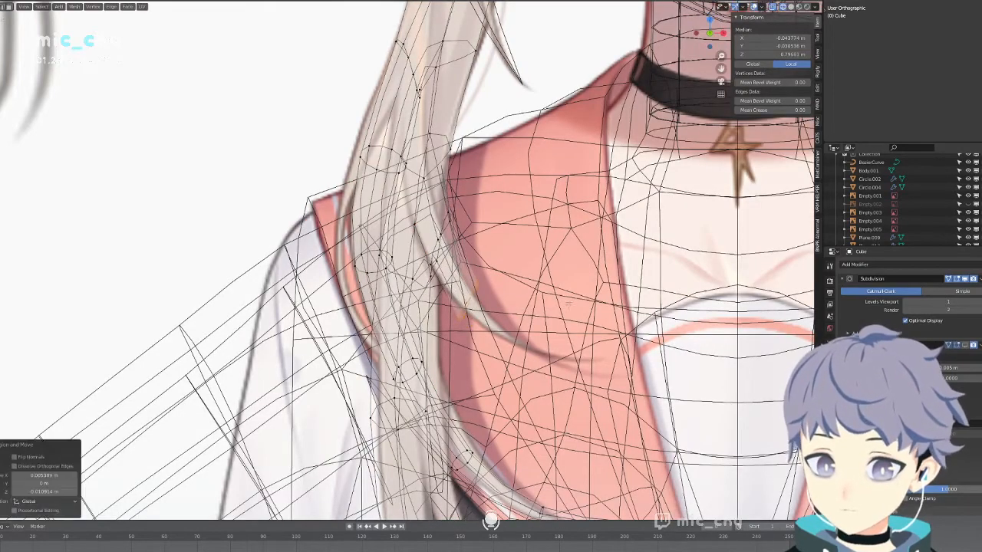
Scale the end ring of the new branch's first segment to 0.648.
key(s)
click(537, 306)
key(e)
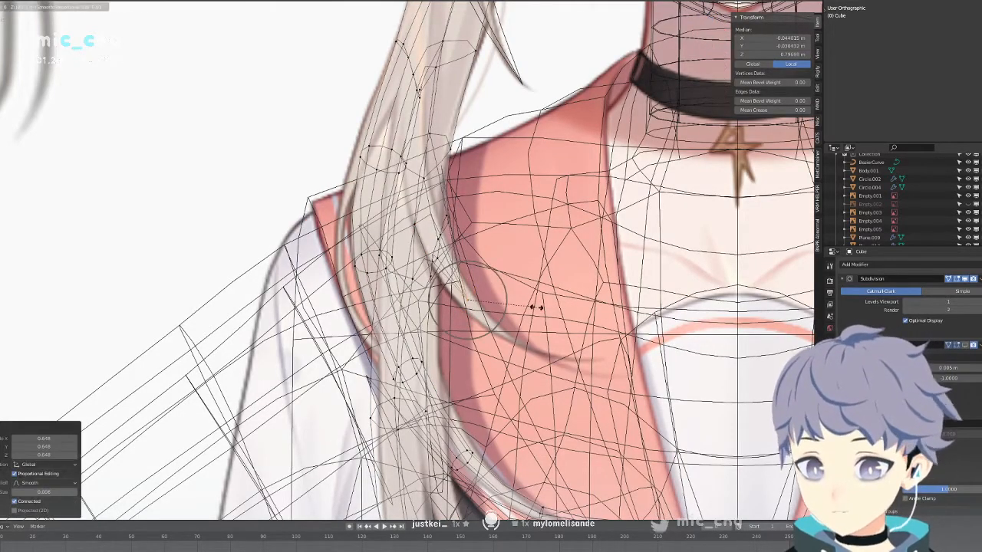
right_click(537, 307)
key(ctrl+z)
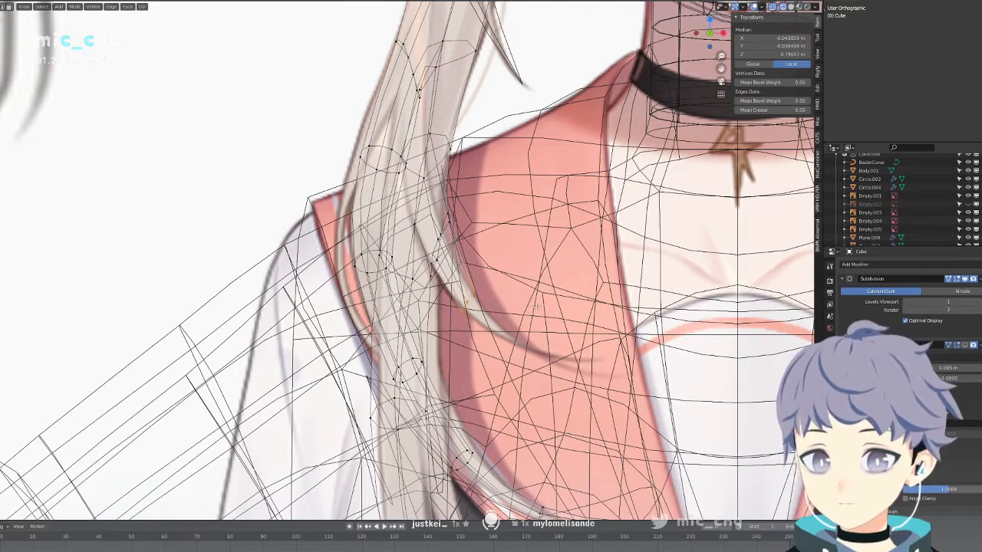
Fine-tune the first segment's end ring by rotating, shrinking and nudging it to fit the reference strand's width.
right_click(536, 307)
mouse_move(537, 307)
click(570, 316)
key(s)
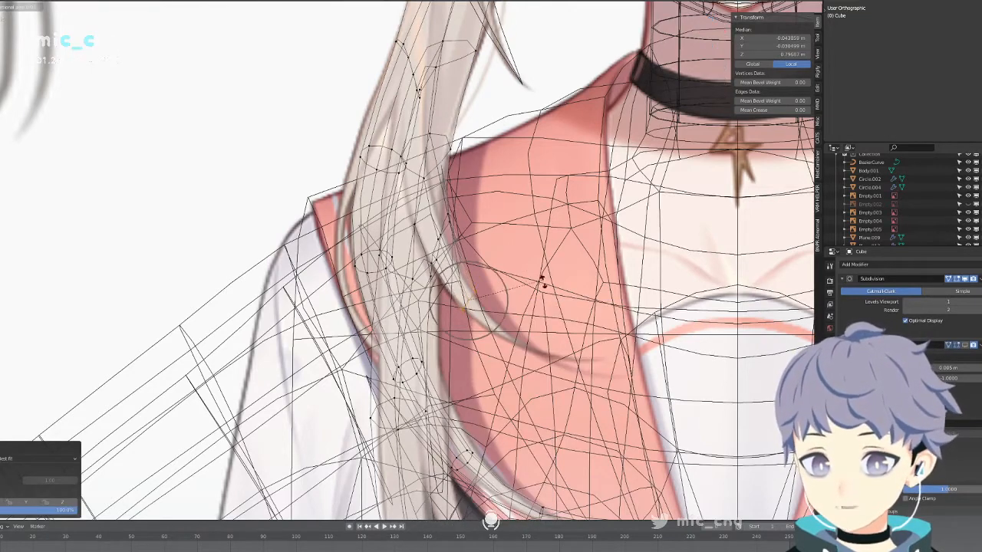
click(548, 285)
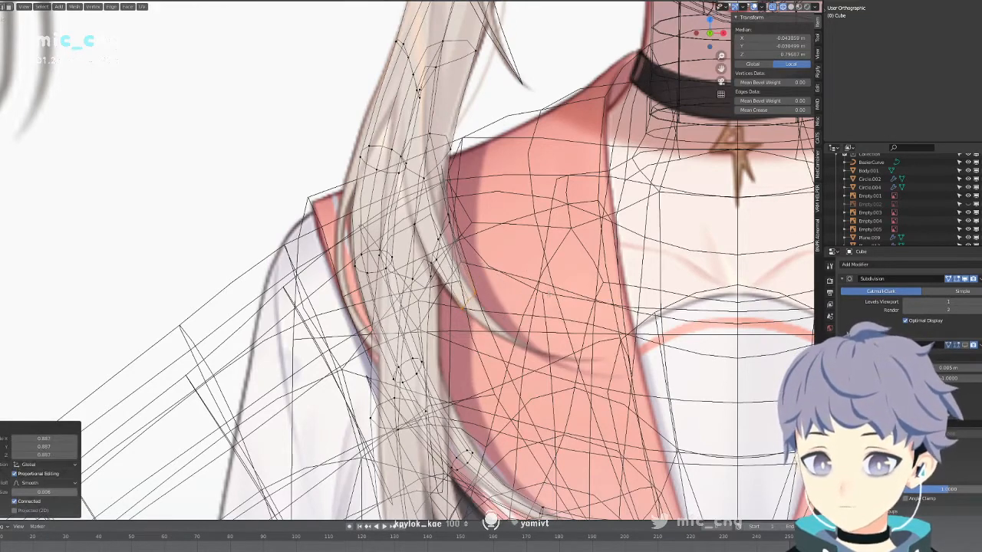
key(g)
click(550, 288)
Extrude the end ring along the reference strand as the branch's second segment and rotate it to follow the curve.
key(e)
click(599, 336)
key(r)
click(621, 294)
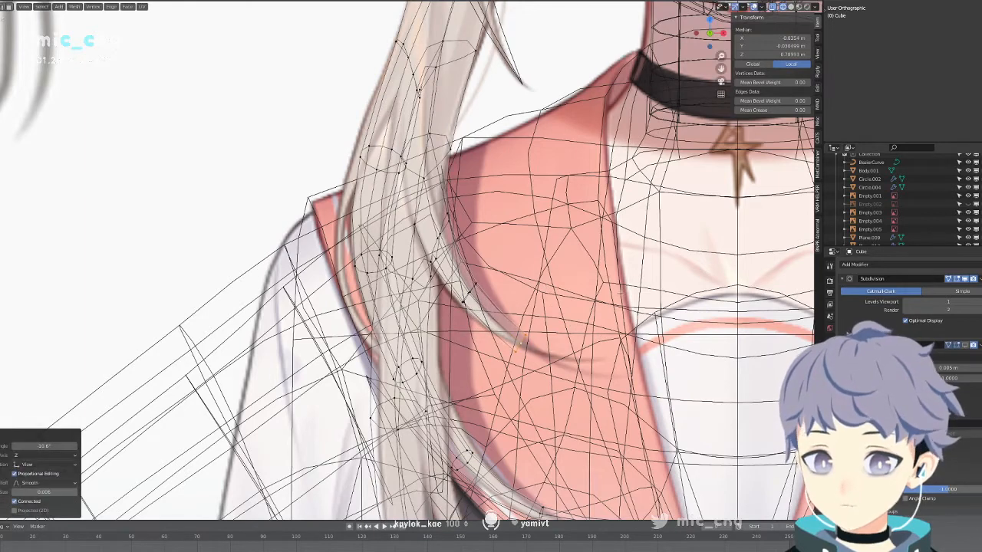
Extrude the branch's final segment, scale its end to 0 as a pointed tip and position it on the reference strand's end.
key(e)
click(707, 304)
key(s)
key(0)
click(466, 270)
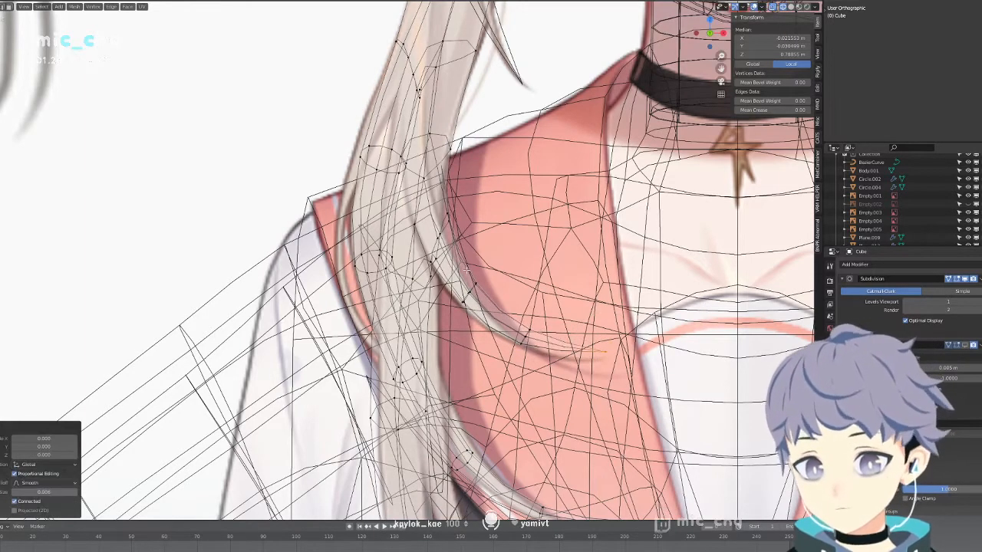
key(g)
click(662, 318)
Rotate the ring just before the branch tip and move it about 0.1 mm along X and 0.75 mm along −Z.
alt+click(527, 337)
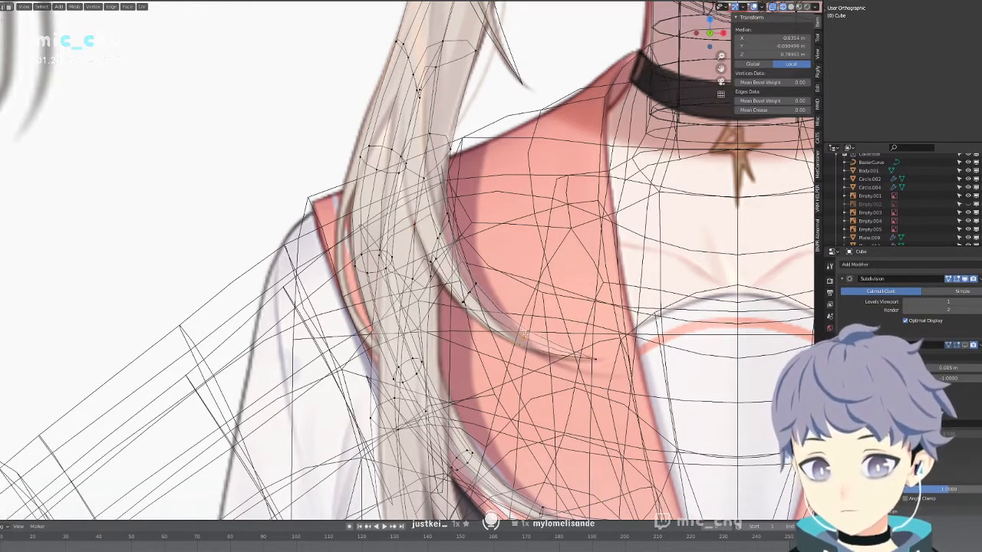
key(r)
click(572, 260)
key(g)
click(571, 265)
In side view, move the ring before the tip about 25.2 mm along −Y so it clears the chest.
key(KP_3)
key(alt+z)
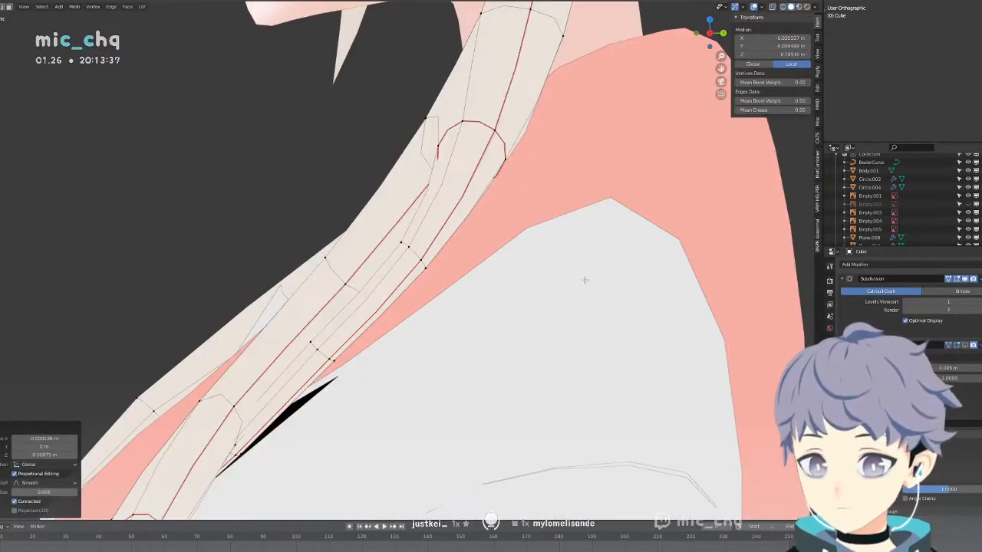
key(g)
key(y)
click(501, 277)
key(alt+z)
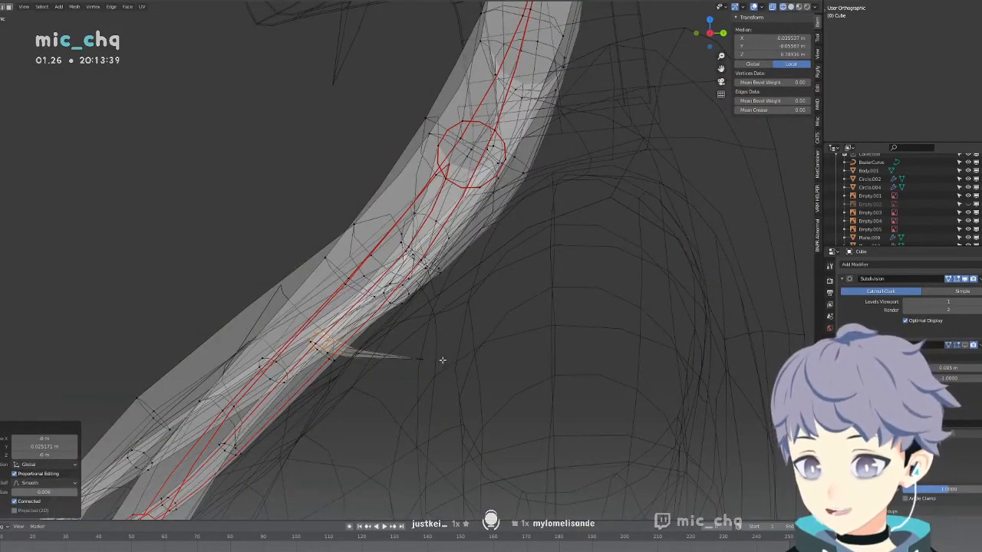
Move the branch tip about 30.8 mm along −Y and the ring before it another 7.4 mm along −Y.
key(g)
key(y)
click(442, 393)
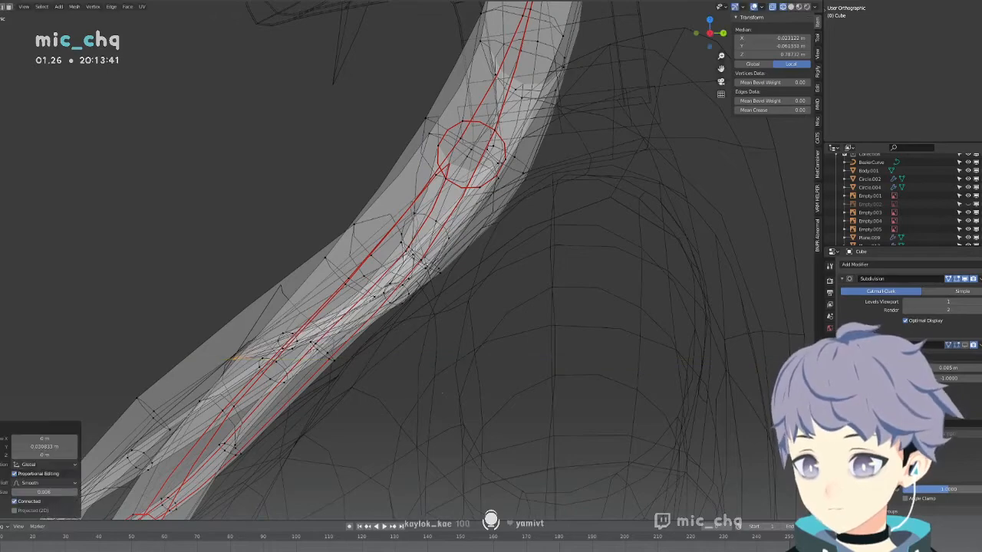
key(g)
key(y)
click(376, 338)
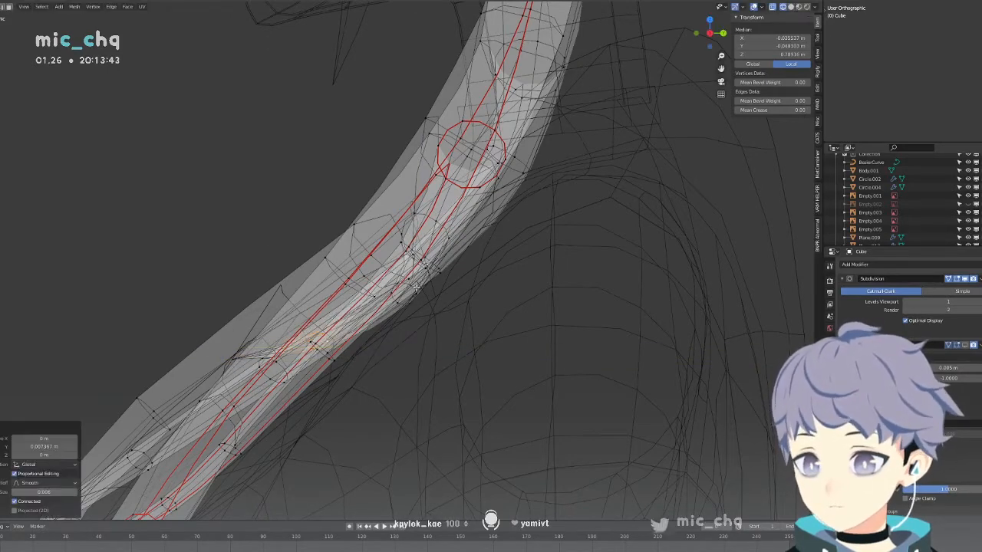
Move the first segment's end ring about 8.6 mm along −Y, plus another 5.6 mm in the same direction.
key(g)
key(y)
click(450, 293)
key(alt+z)
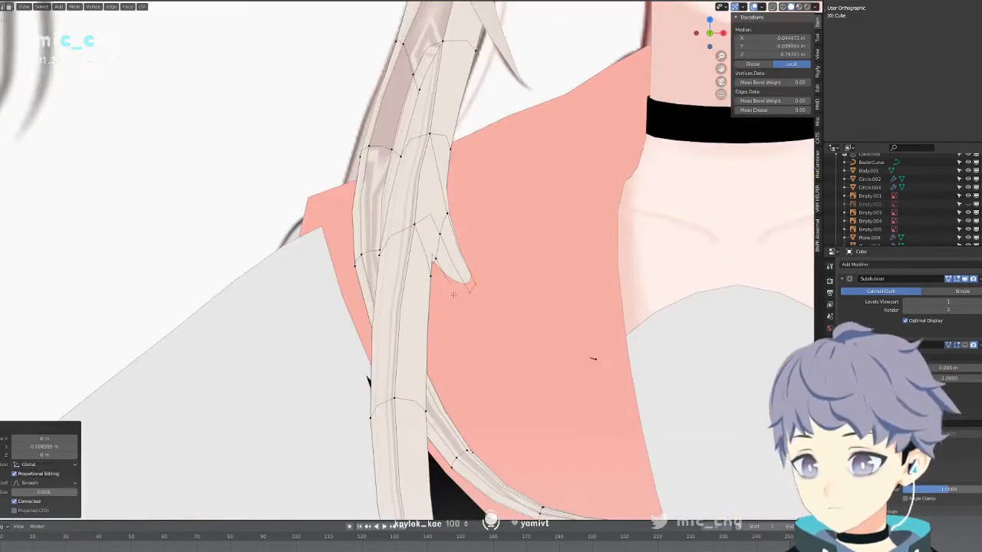
middle_drag(545, 286, 488, 332)
key(g)
key(y)
click(463, 331)
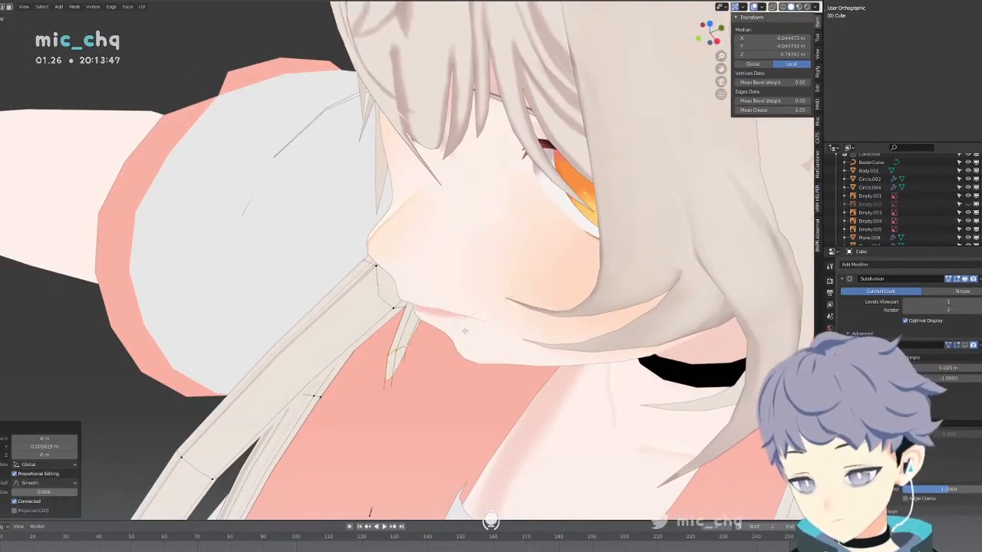
Try rotating the first segment's end ring in an angled view, and undo the rotation.
key(r)
click(481, 378)
alt+middle_drag(481, 379, 541, 244)
key(ctrl+z)
Rotate the first segment's end ring in the angled view, about the Z axis and freely, to align it with the branch's direction.
key(r)
click(577, 299)
key(alt+z)
key(alt+z)
key(r)
key(z)
click(492, 325)
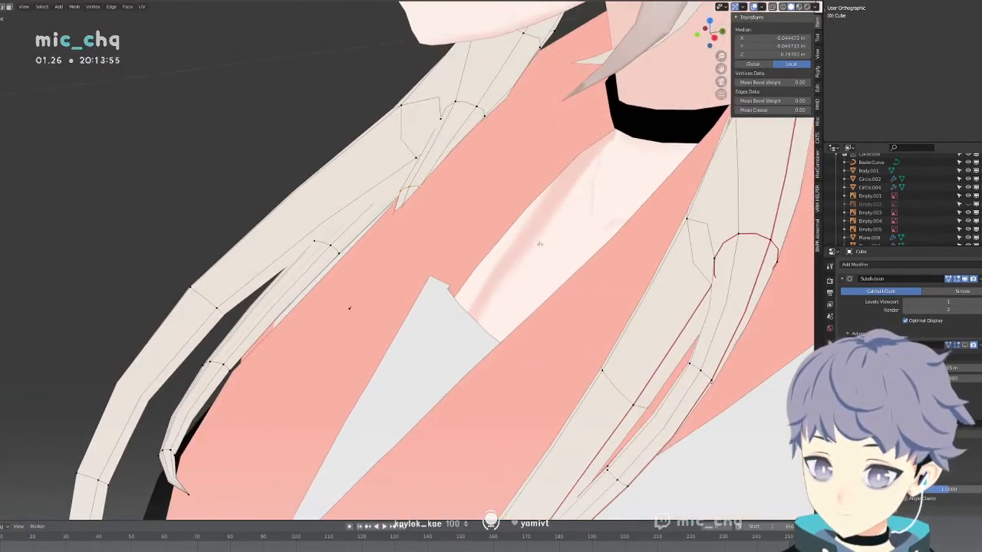
key(alt+z)
key(r)
key(r)
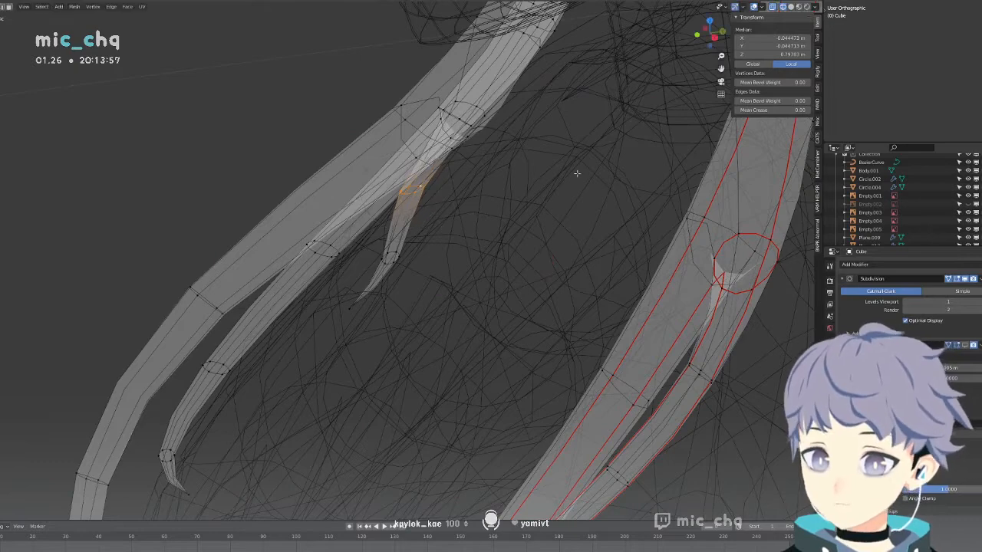
Rotate the middle edge loop of the small side strand about the Z axis.
click(554, 187)
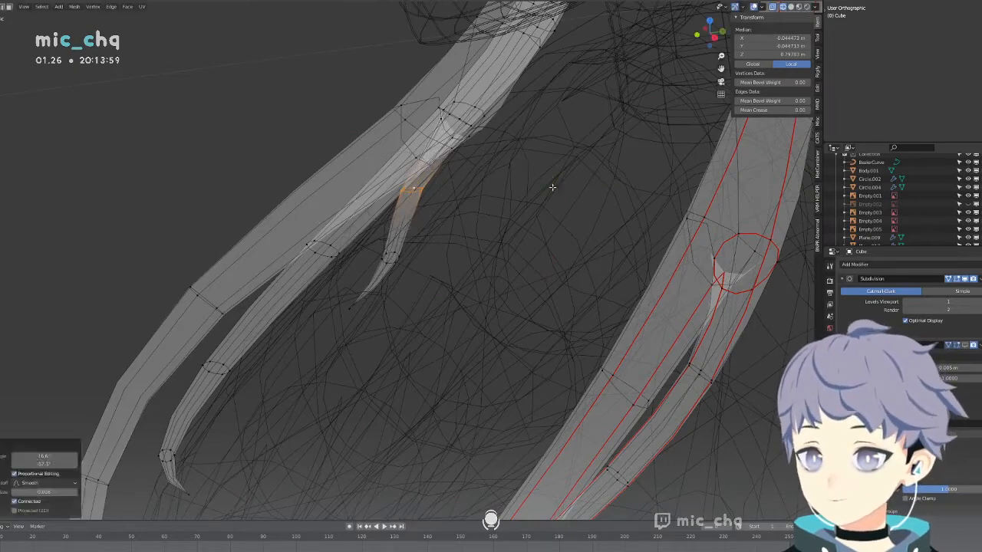
key(ctrl+z)
key(r)
key(z)
click(535, 215)
middle_drag(432, 213, 413, 240)
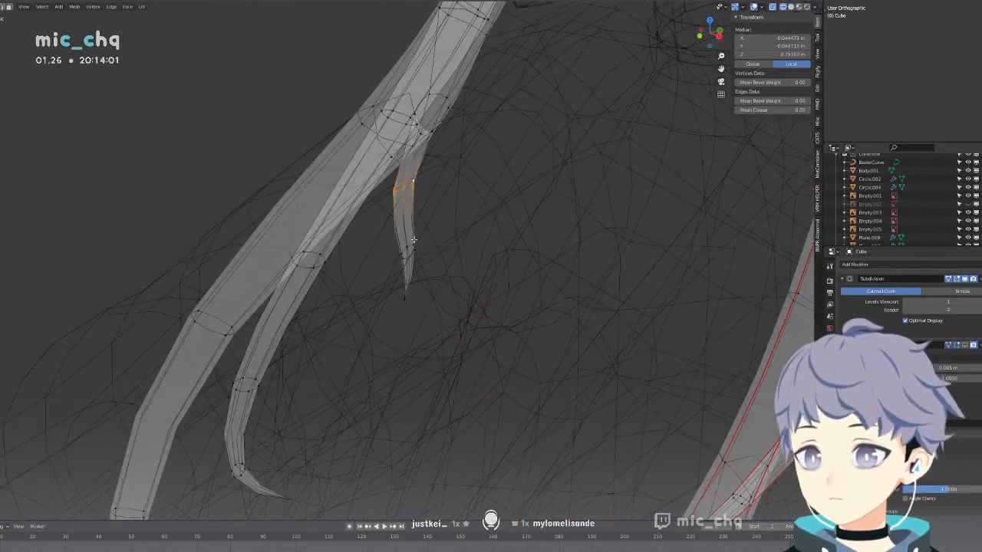
Select the edge loop near the small strand's tip and move it along the Y axis.
alt+click(417, 242)
key(g)
key(y)
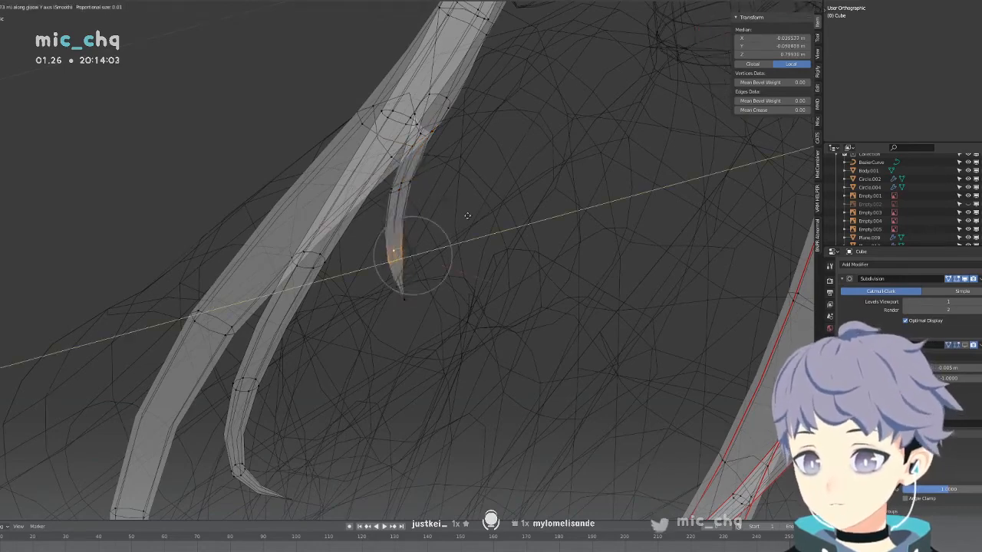
click(465, 216)
Move the small side strand's tip along the Y axis with proportional editing to refine its depth.
key(shift+z)
key(KP_3)
key(shift+z)
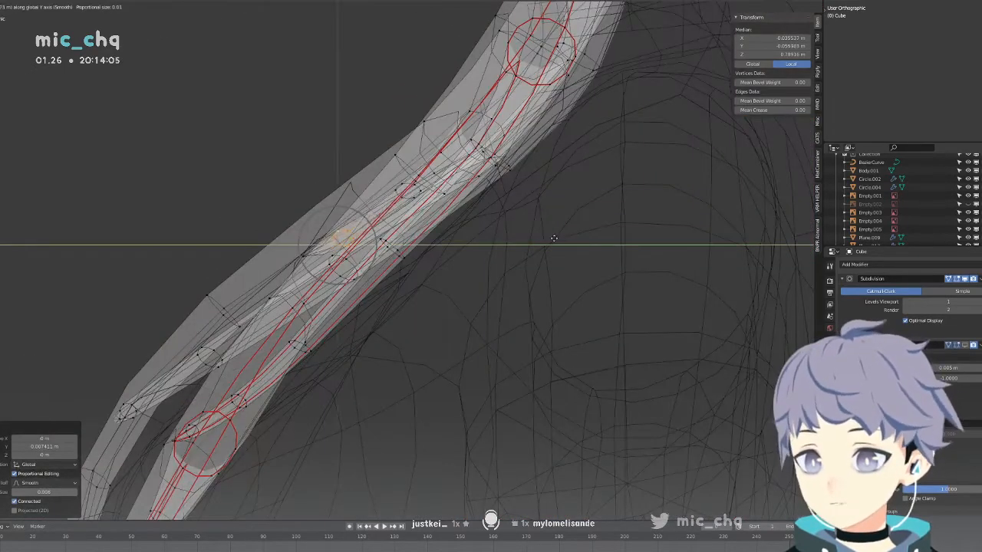
middle_drag(286, 272, 383, 308)
drag(434, 329, 415, 355)
middle_drag(513, 302, 456, 327)
key(g)
key(y)
click(424, 331)
key(shift+z)
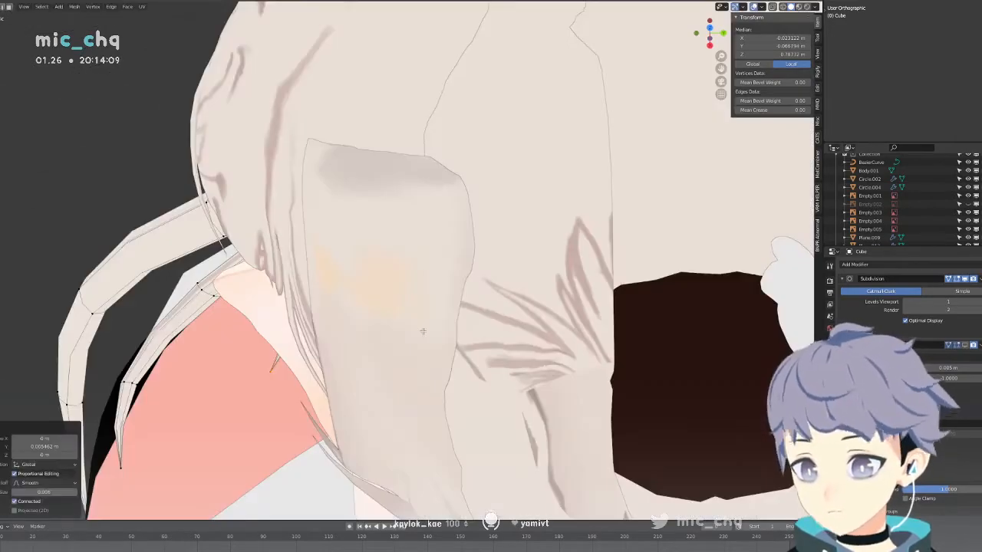
Examine the side strands from the front, comparing the solid and wireframe views with the reference drawing.
key(KP_1)
scroll(477, 237, down, 3)
key(Tab)
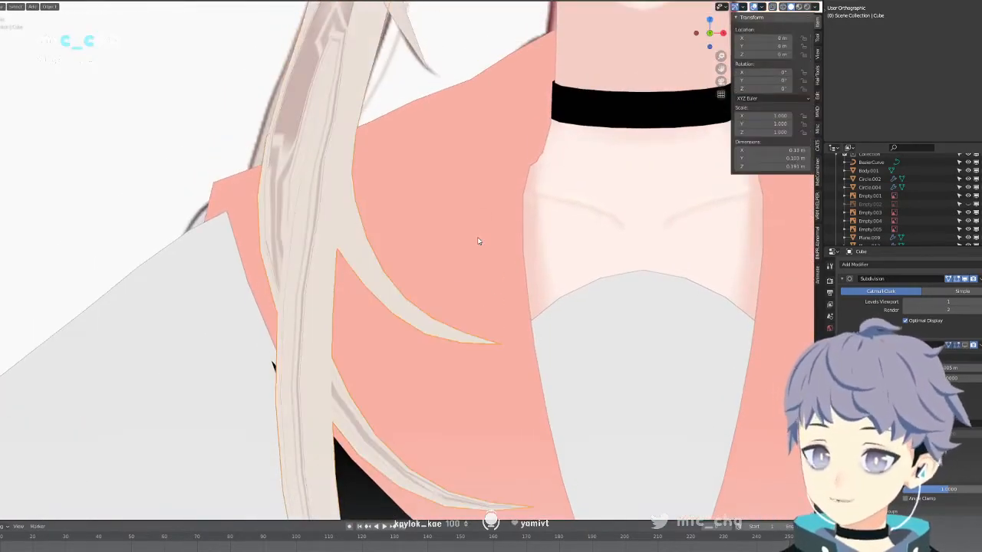
key(shift+z)
scroll(471, 230, up, 2)
key(shift+z)
scroll(463, 239, down, 1)
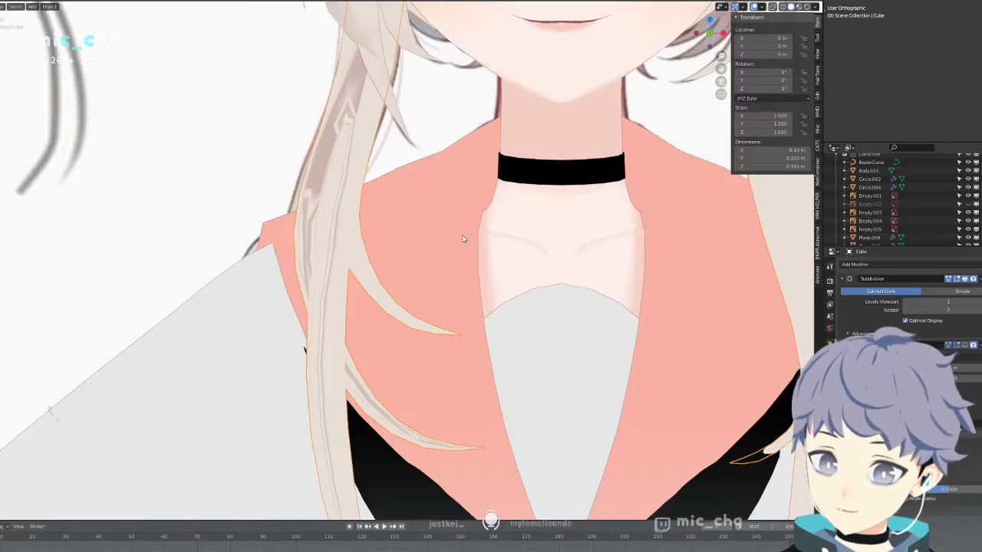
middle_drag(463, 239, 426, 229)
key(Tab)
key(KP_1)
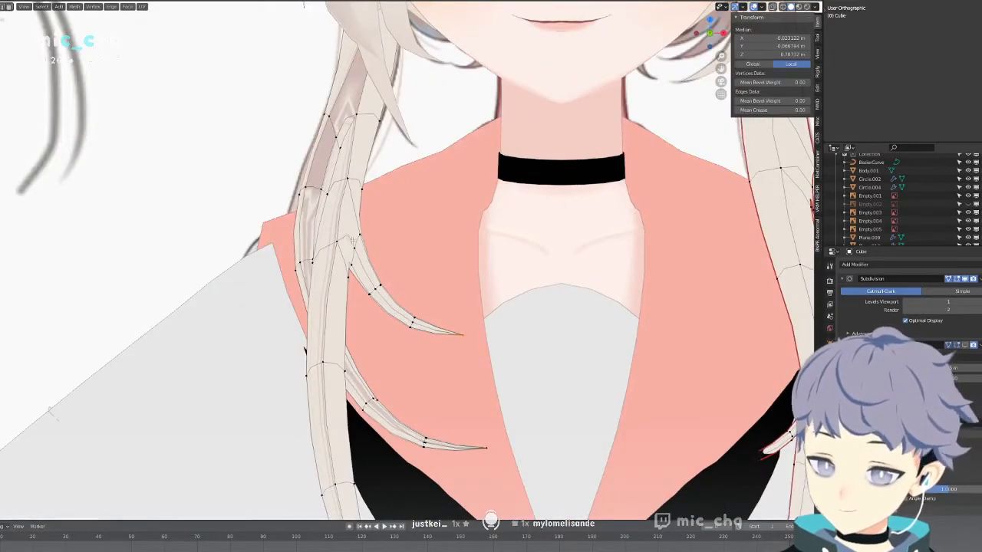
Mark seams around the upper branch's base loop and lengthwise along the hair strands.
middle_drag(353, 242, 279, 114)
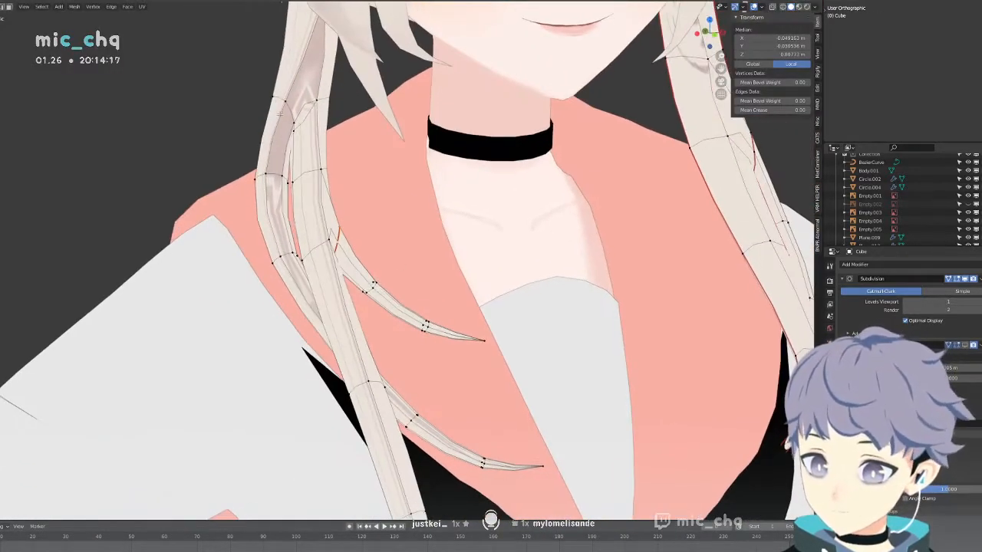
key(shift+z)
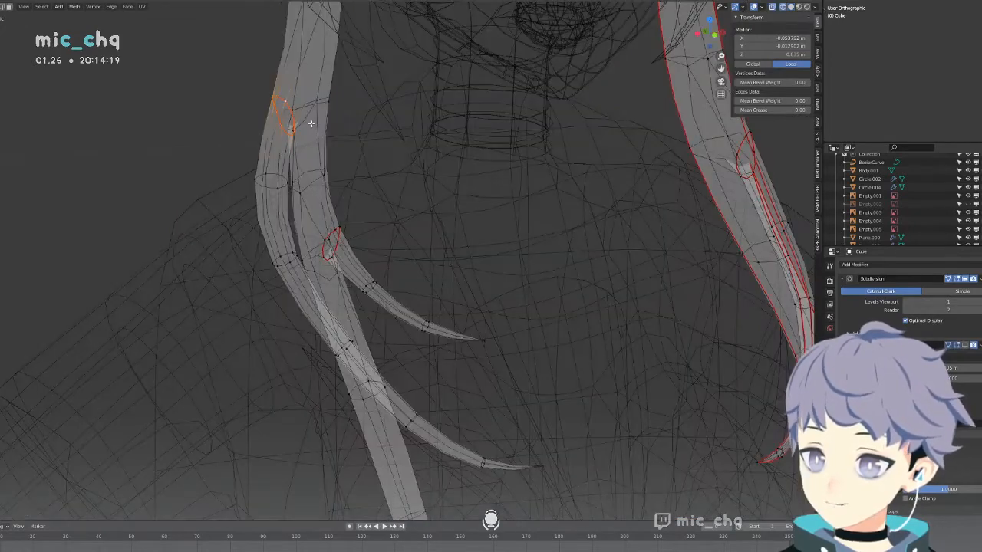
key(shift+z)
alt+shift+click(257, 144)
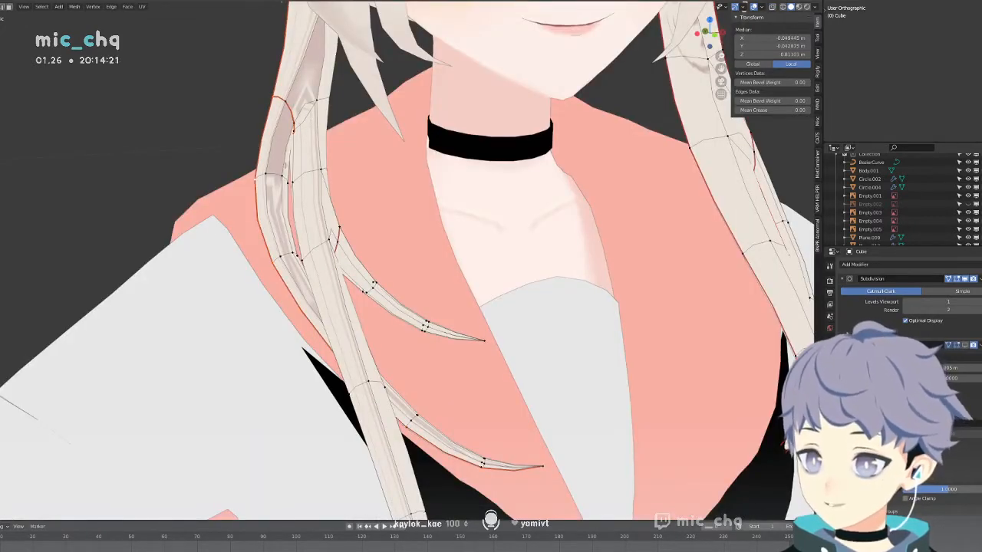
alt+shift+click(289, 199)
middle_drag(375, 211, 421, 205)
alt+shift+click(370, 266)
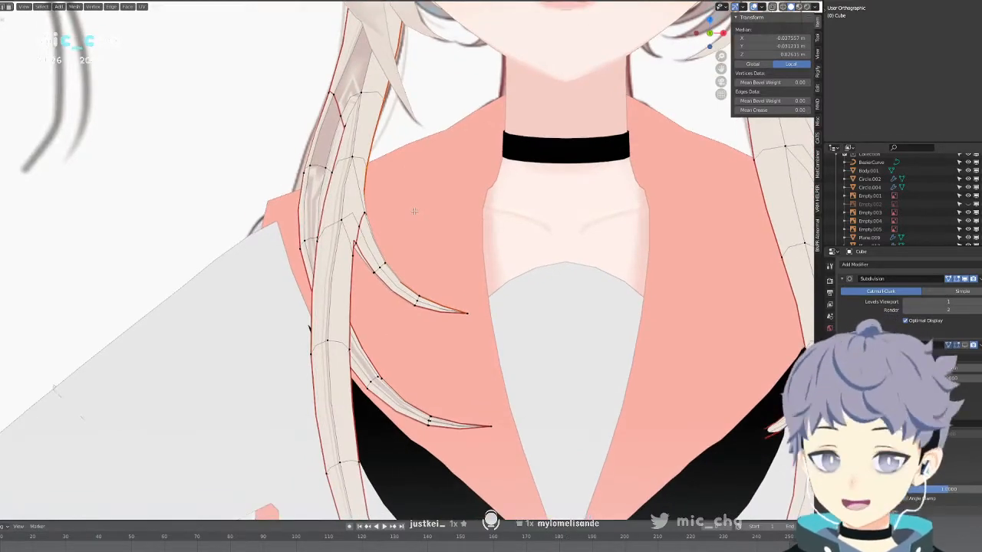
Add one centred edge loop across the main strand just above the lower side branch.
shift+middle_drag(306, 393, 278, 206)
key(shift+z)
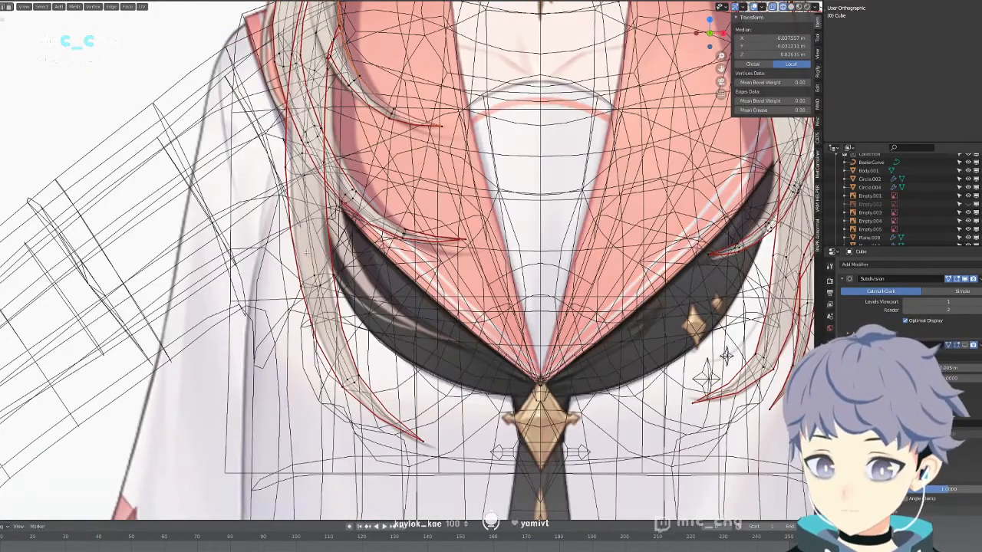
key(shift+z)
click(324, 160)
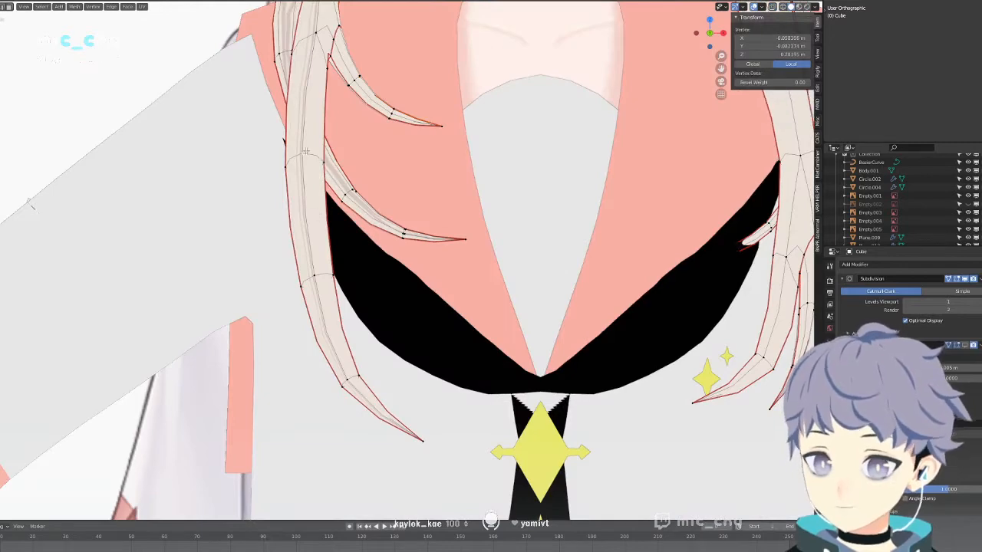
middle_drag(324, 160, 266, 177)
key(ctrl+r)
click(303, 94)
right_click(303, 94)
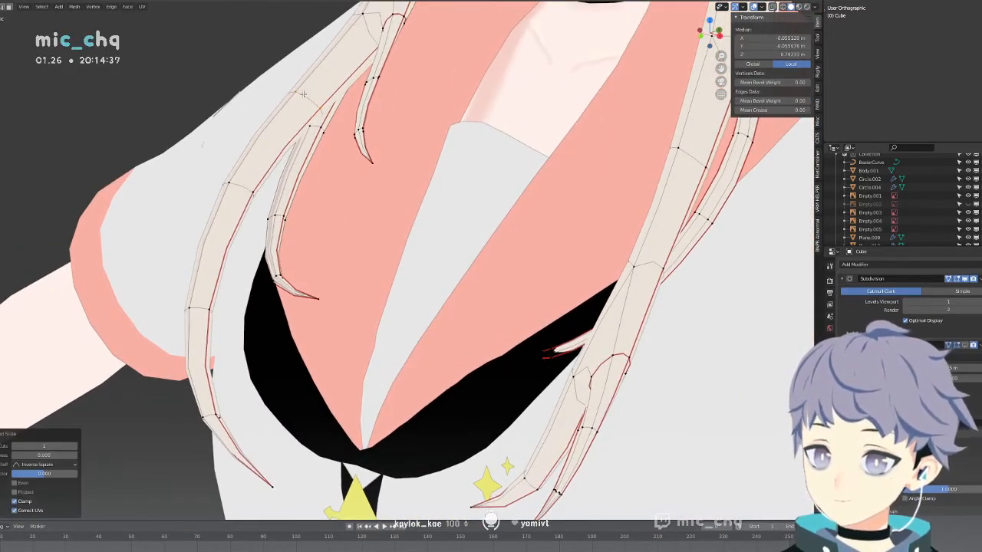
middle_drag(303, 93, 313, 197)
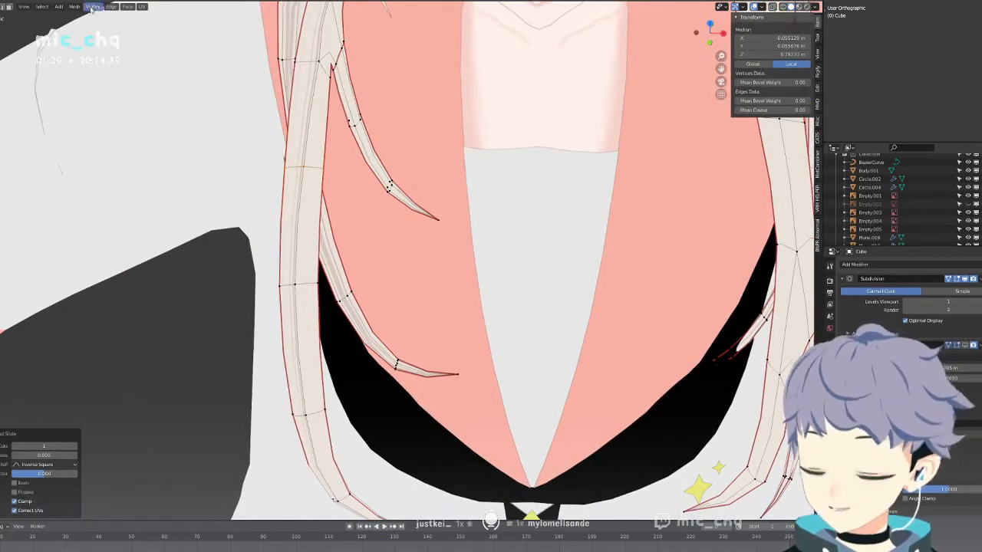
Select two adjacent faces on the main strand beside the new edge loop in face mode.
click(9, 6)
click(302, 210)
middle_drag(302, 209, 387, 423)
shift+click(291, 133)
Try duplicating the selected strand faces and moving the copy along the X axis.
key(shift+d)
right_click(293, 133)
key(g)
key(x)
click(411, 158)
key(ctrl+z)
key(ctrl+z)
key(ctrl+z)
Delete the selected strand faces and merge a pair of upper gap vertices at the last selected one.
key(x)
click(274, 156)
scroll(325, 179, up, 5)
click(324, 220)
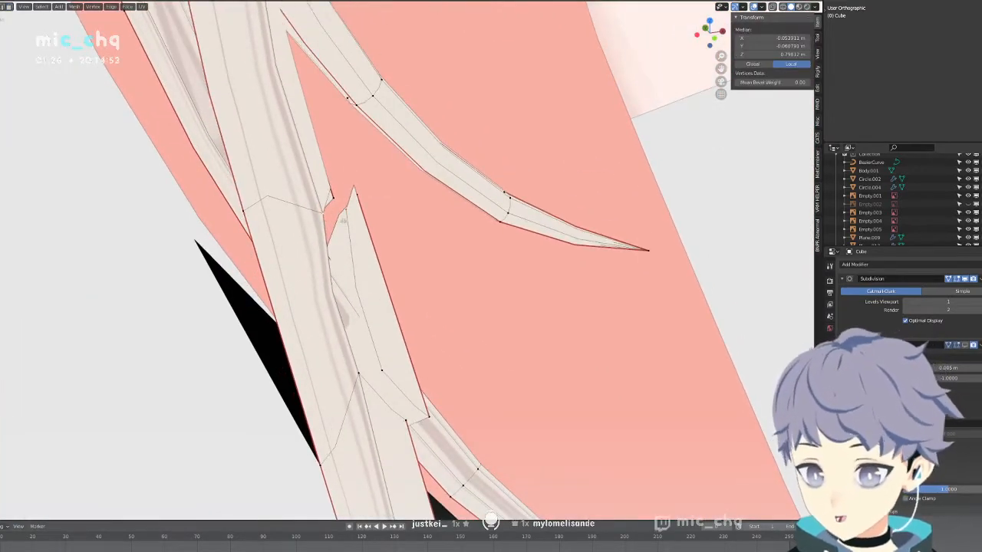
key(m)
click(344, 224)
Merge two more pairs of vertices along the gap's edge, each at the last selected vertex.
middle_drag(357, 221, 292, 213)
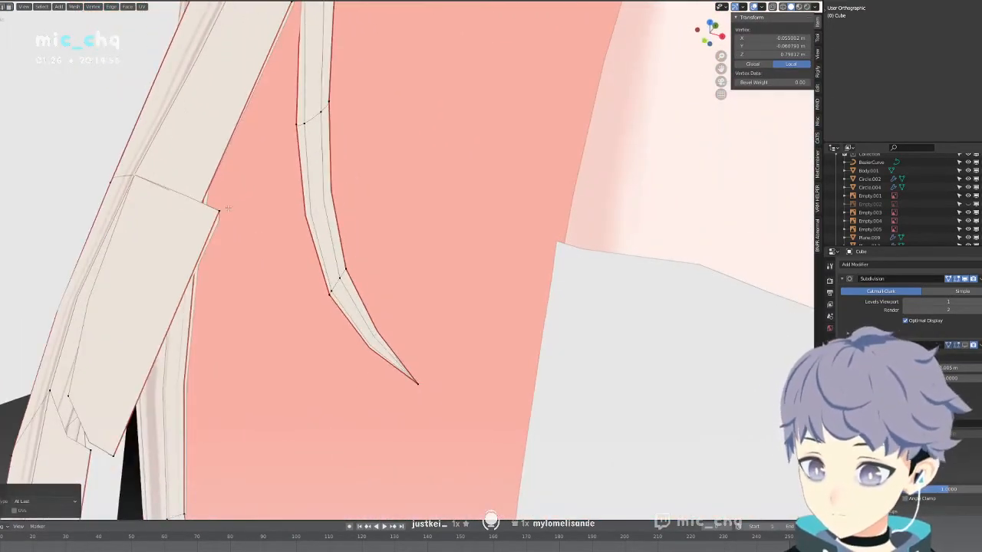
click(208, 206)
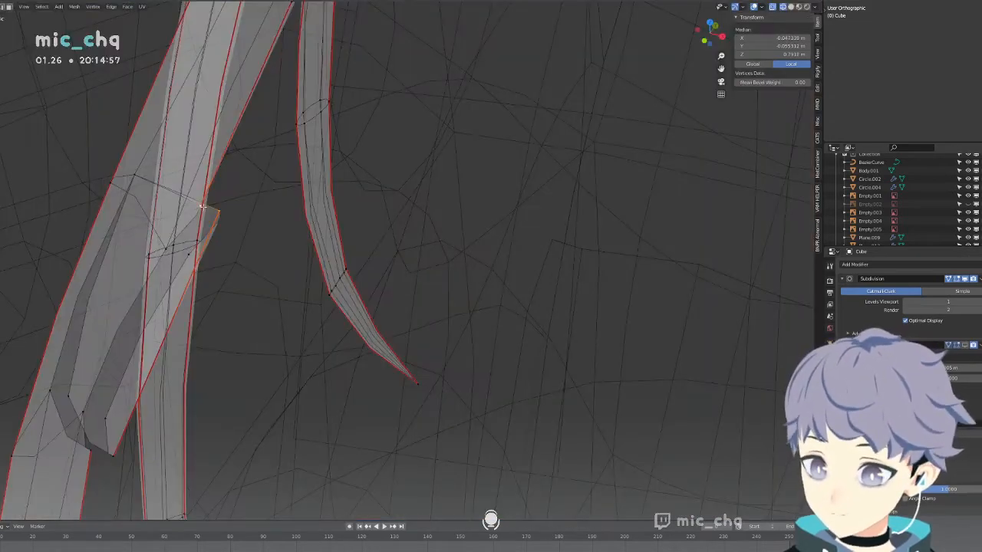
key(m)
click(204, 207)
middle_drag(224, 215, 201, 213)
click(247, 304)
shift+click(224, 306)
key(m)
click(227, 303)
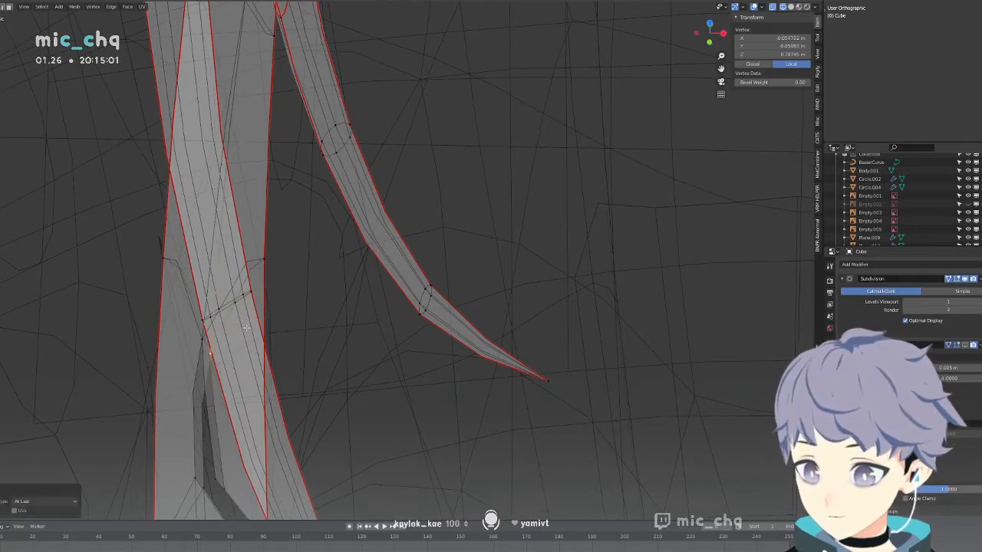
Try extruding the lower edge of the main strand's gap outward toward the neighbouring strand.
shift+middle_drag(245, 327, 254, 251)
middle_drag(247, 388, 214, 382)
click(219, 326)
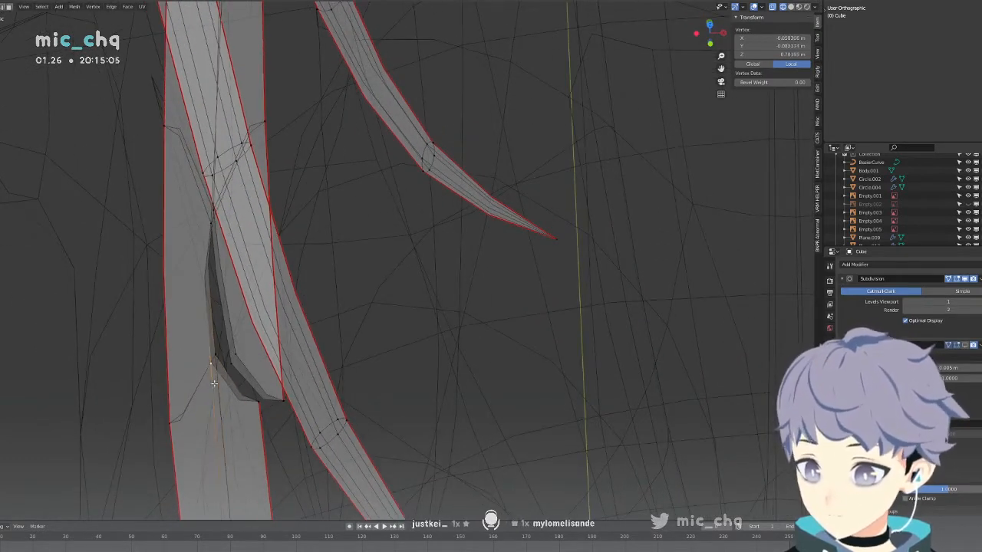
key(e)
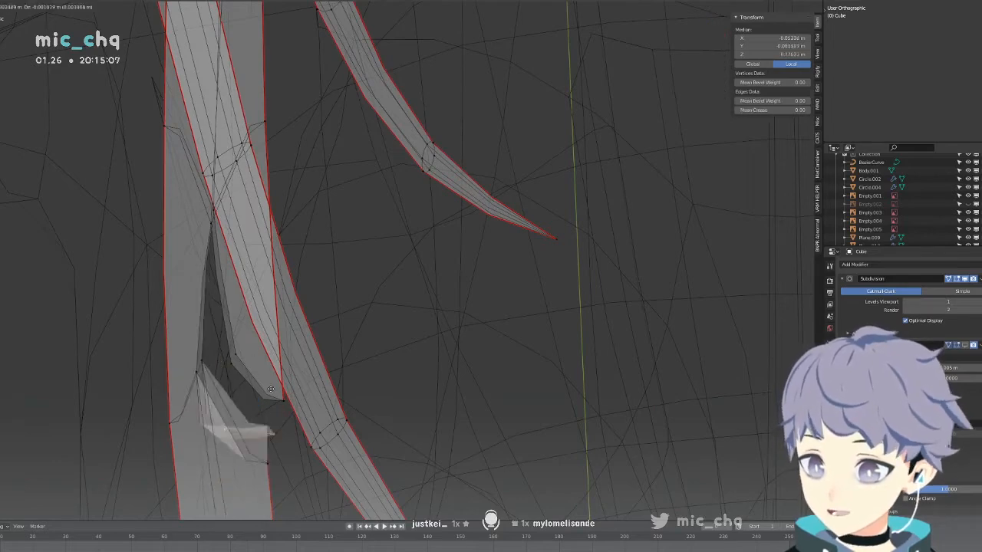
click(318, 410)
key(alt+z)
middle_drag(316, 406, 319, 362)
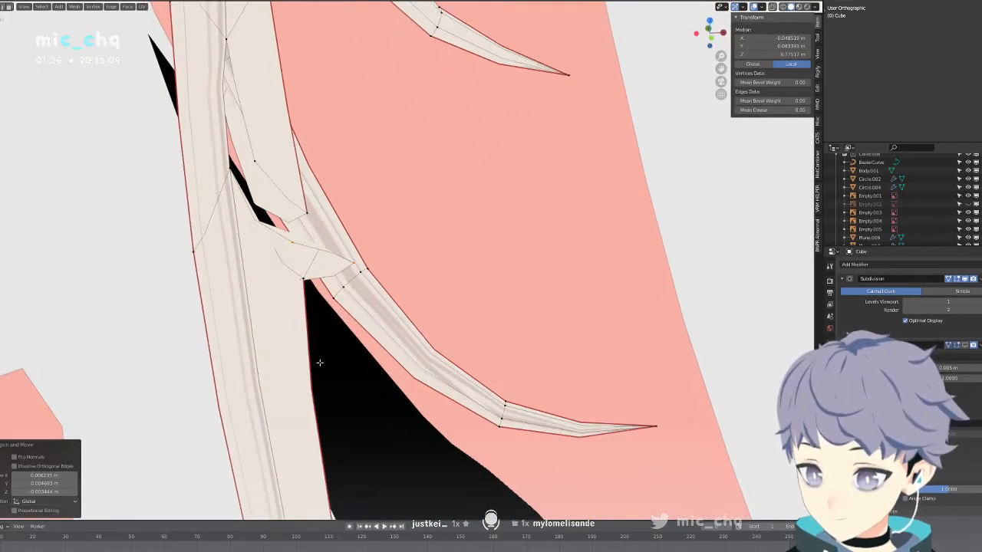
Try moving the gap's lower edge freely with proportional editing.
middle_drag(324, 310, 311, 284)
key(alt+z)
key(g)
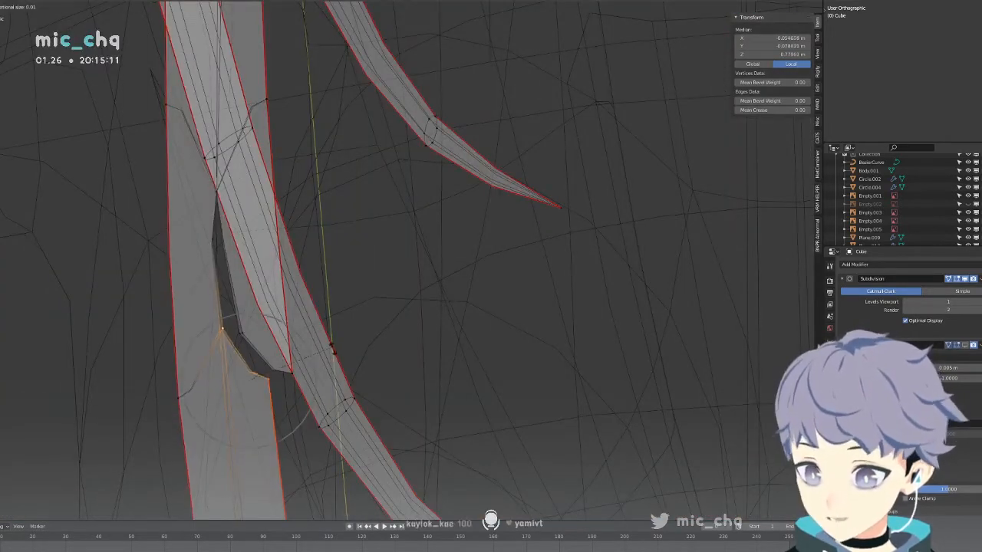
click(328, 340)
Extrude the gap's lower edge outward to begin a new branch from the main strand.
key(e)
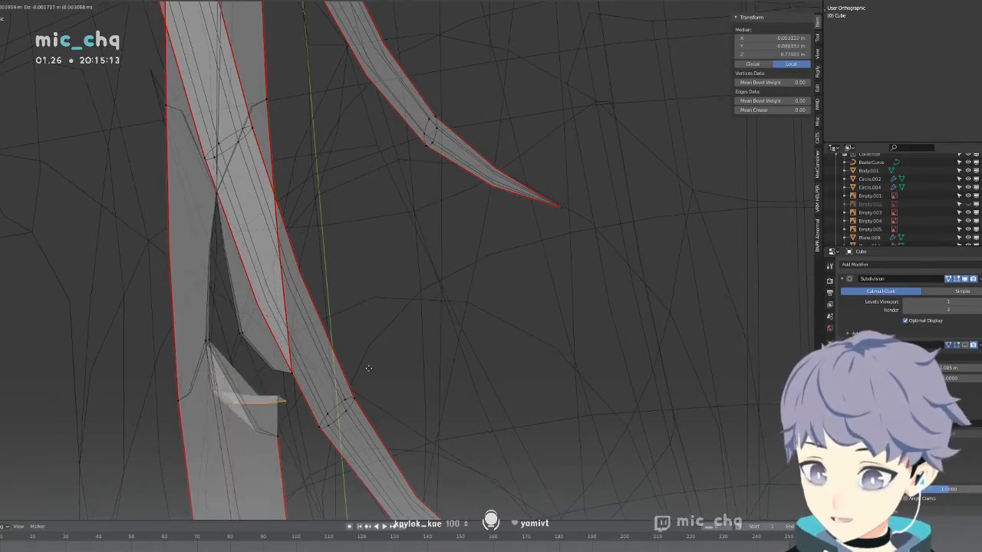
click(395, 364)
key(alt+z)
middle_drag(255, 371, 298, 445)
click(298, 445)
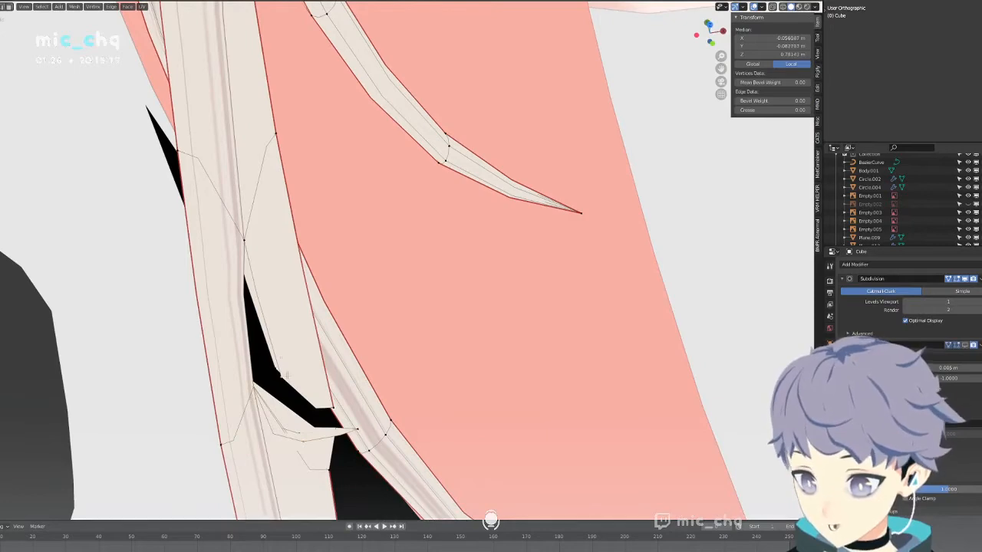
Select the path of edges along the gap between the main strand and the extruded branch.
click(243, 242)
key(alt+z)
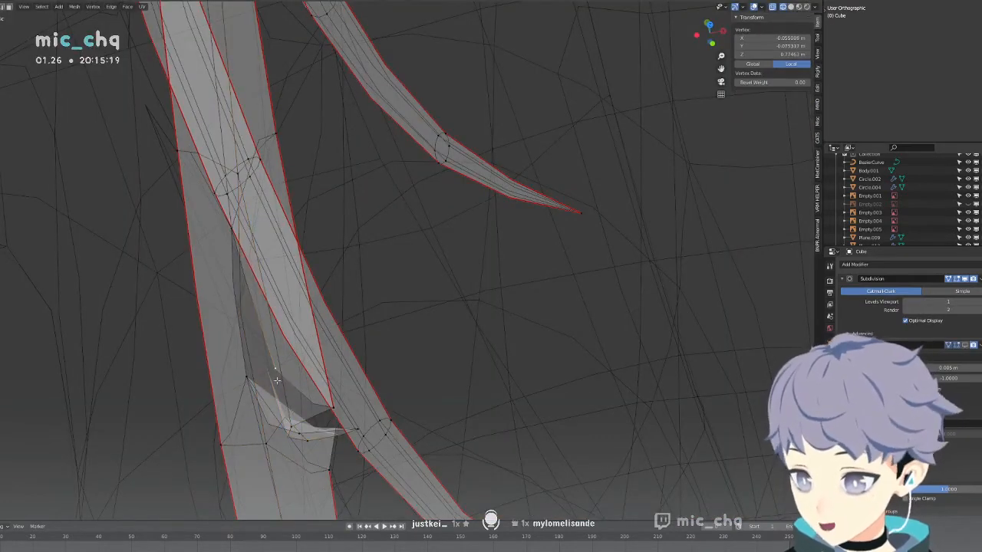
middle_drag(277, 379, 446, 373)
middle_drag(352, 315, 312, 349)
ctrl+click(308, 344)
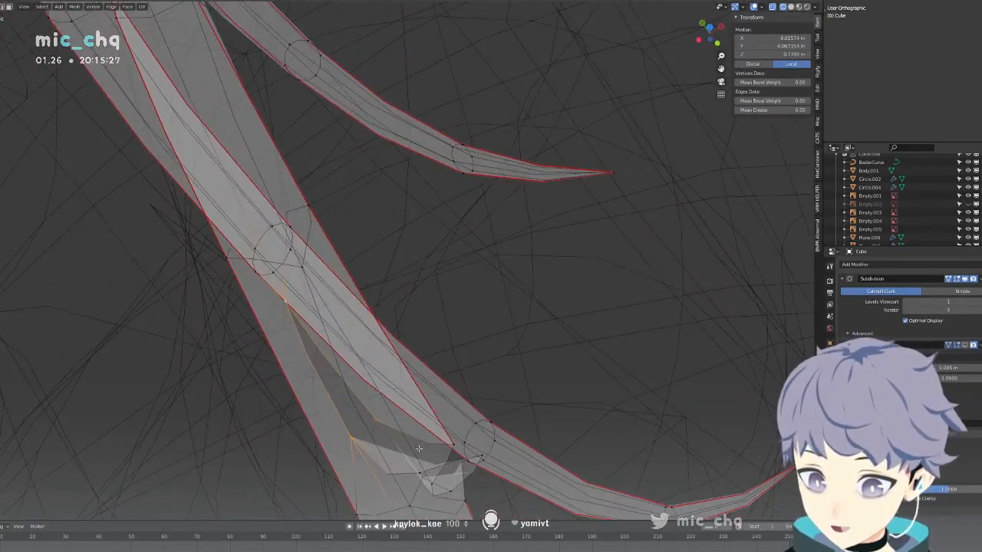
middle_drag(419, 449, 262, 310)
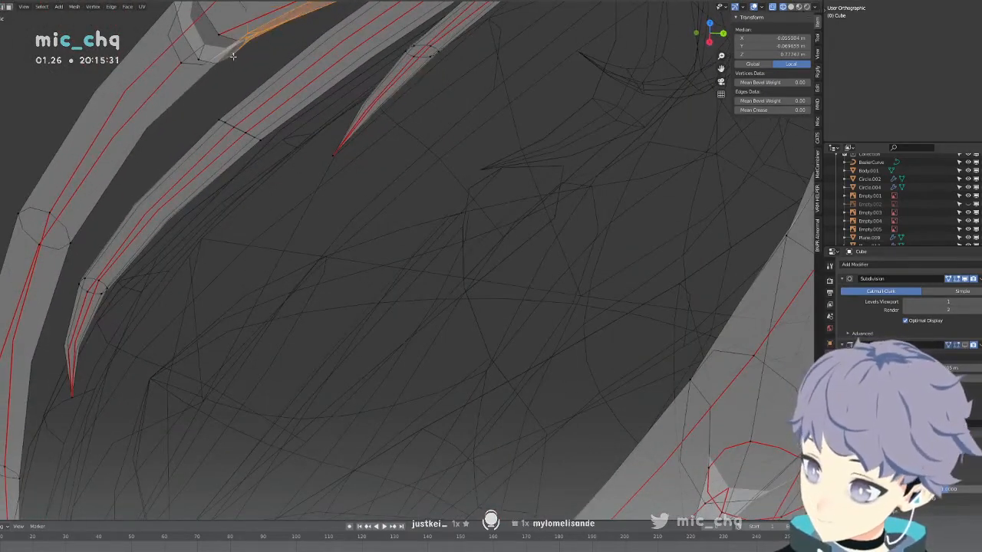
Select the new branch's opening loop and smooth its vertices with a smoothing factor of 0.500.
mouse_move(233, 56)
middle_down()
mouse_move(220, 193)
mouse_move(242, 243)
mouse_move(287, 250)
mouse_move(395, 224)
middle_up()
alt+click(237, 248)
key(shift+r)
key(shift+r)
key(shift+z)
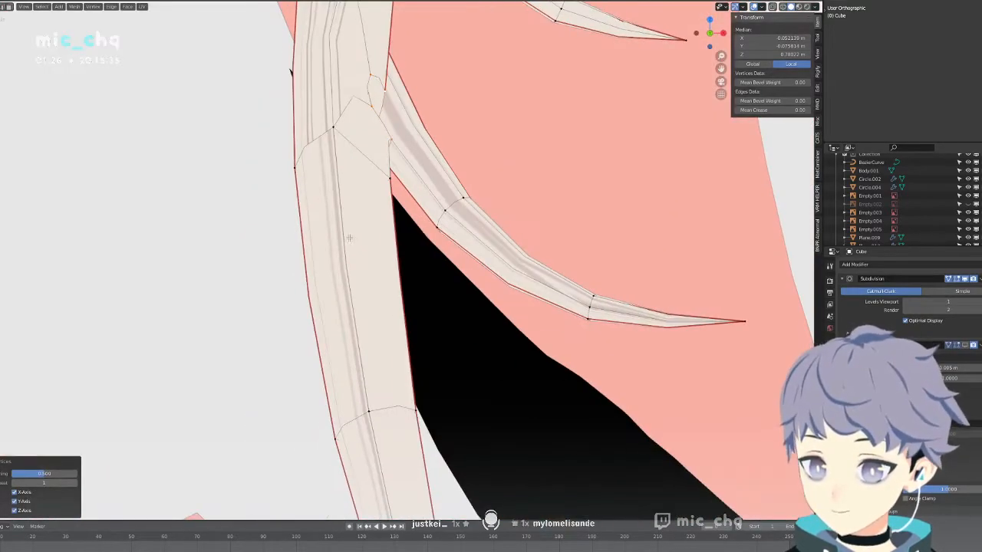
right_click(395, 224)
mouse_move(414, 223)
click(476, 240)
mouse_move(474, 215)
middle_down()
mouse_move(449, 160)
mouse_move(422, 204)
mouse_move(477, 208)
middle_up()
key(ctrl+z)
key(KP_1)
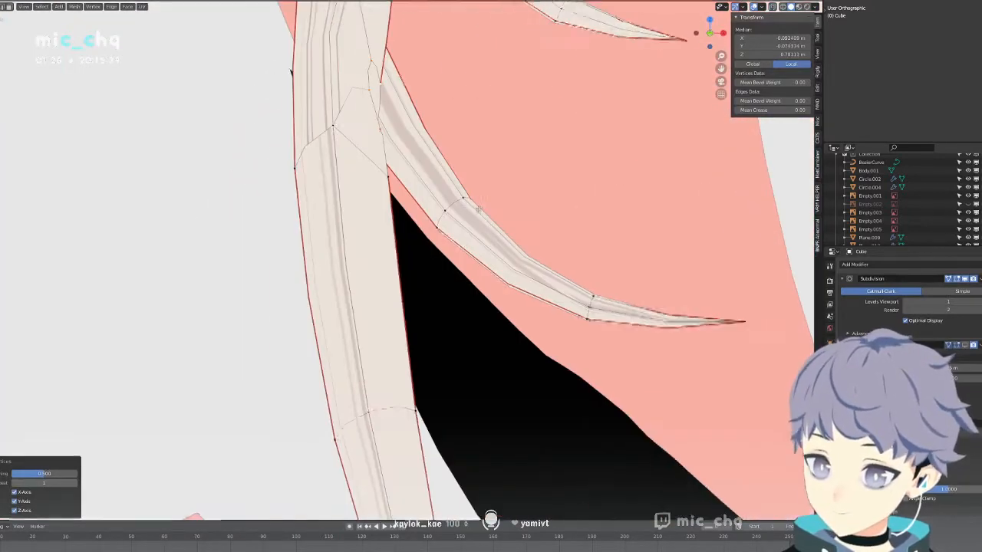
Rotate the branch's opening loop and shift it about 0.003 m along X with proportional editing to follow the reference.
key(KP_3)
key(KP_1)
key(shift+z)
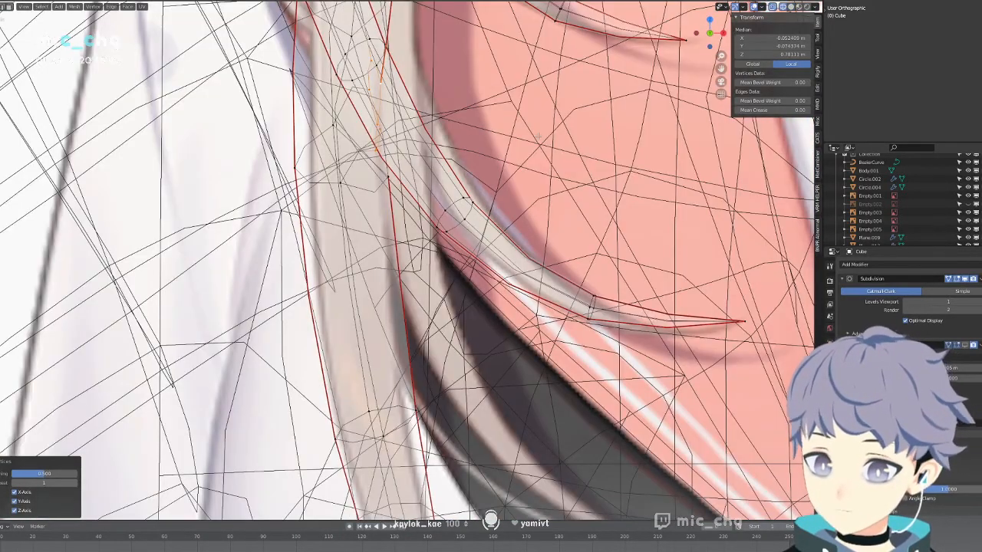
key(r)
click(556, 184)
key(g)
key(x)
click(587, 188)
key(r)
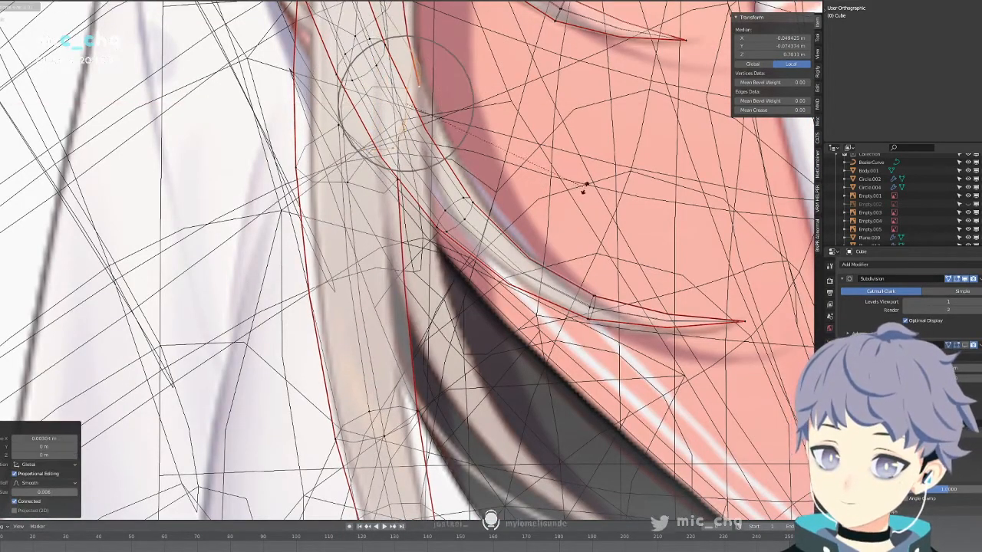
click(529, 220)
key(shift+z)
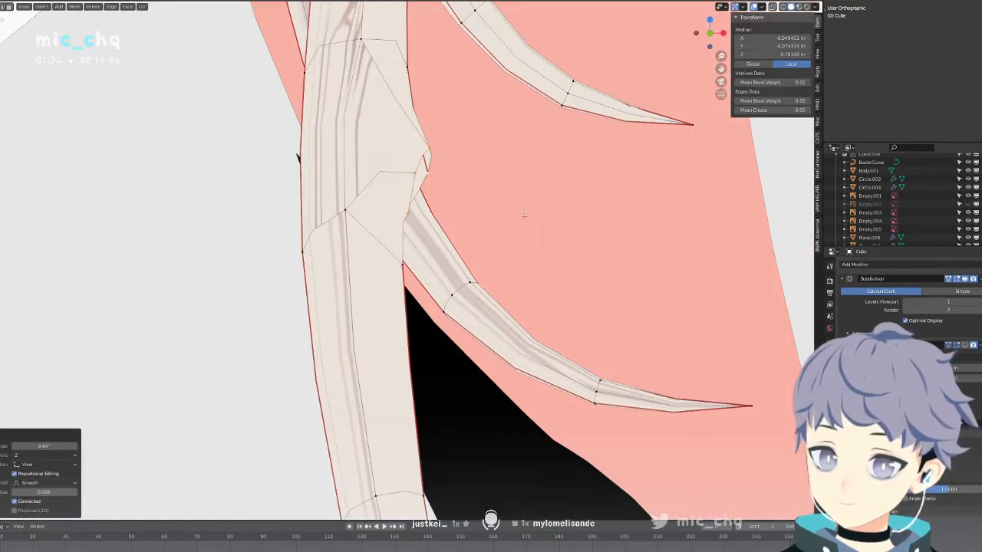
Move the branch's opening loop back about 0.002 m along the X axis.
key(g)
click(510, 219)
key(shift+z)
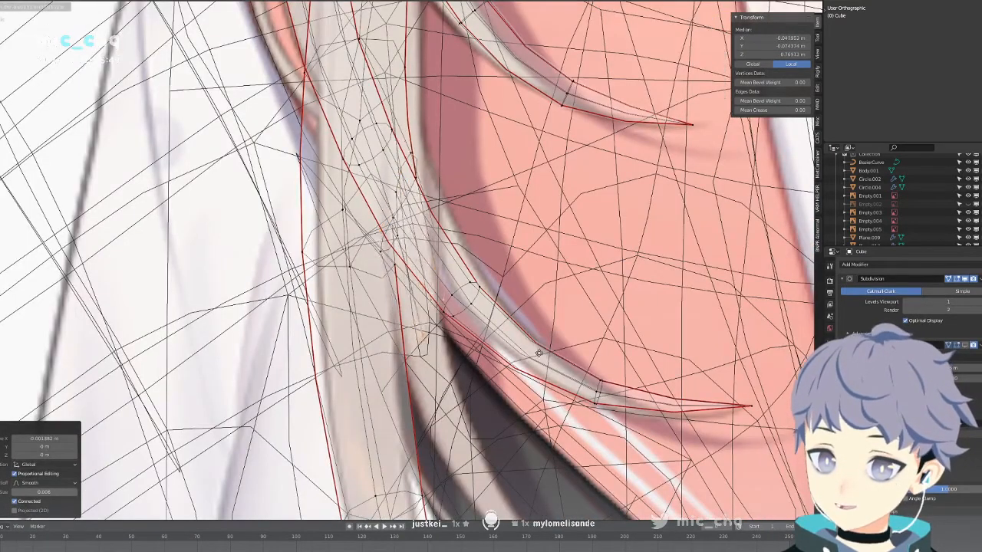
Extrude the branch's opening loop about 0.003 m along X and downward along the reference, and smooth its vertices by 0.500.
key(e)
click(535, 352)
right_click(535, 295)
mouse_move(537, 301)
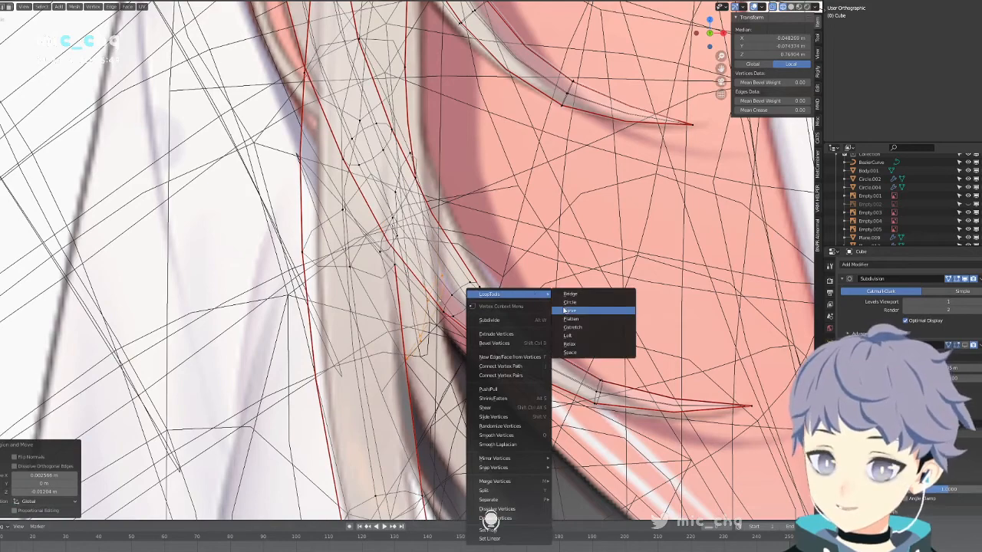
click(565, 311)
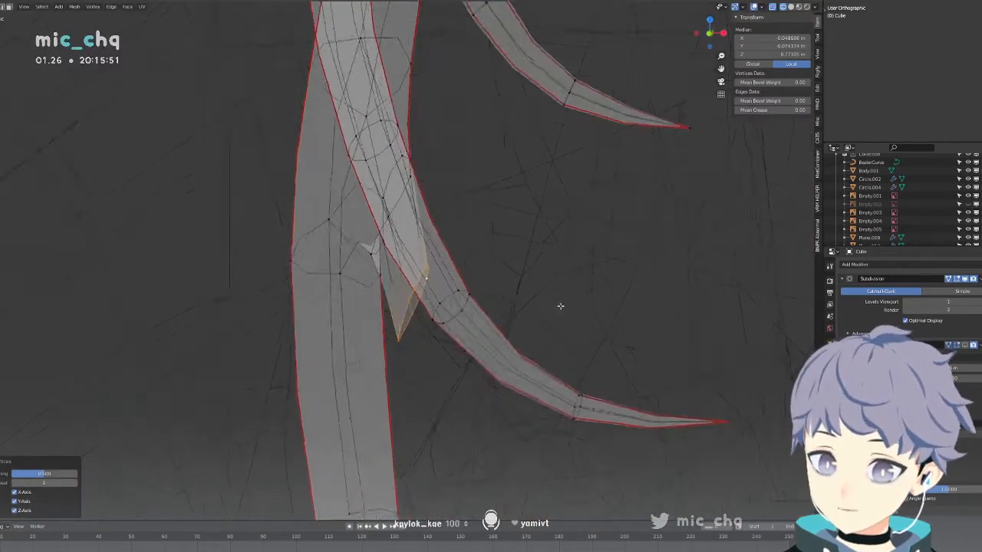
Move the extruded end loop about 0.005 m forward along the Y axis and rotate it to follow the reference.
middle_drag(322, 306, 494, 306)
key(g)
key(y)
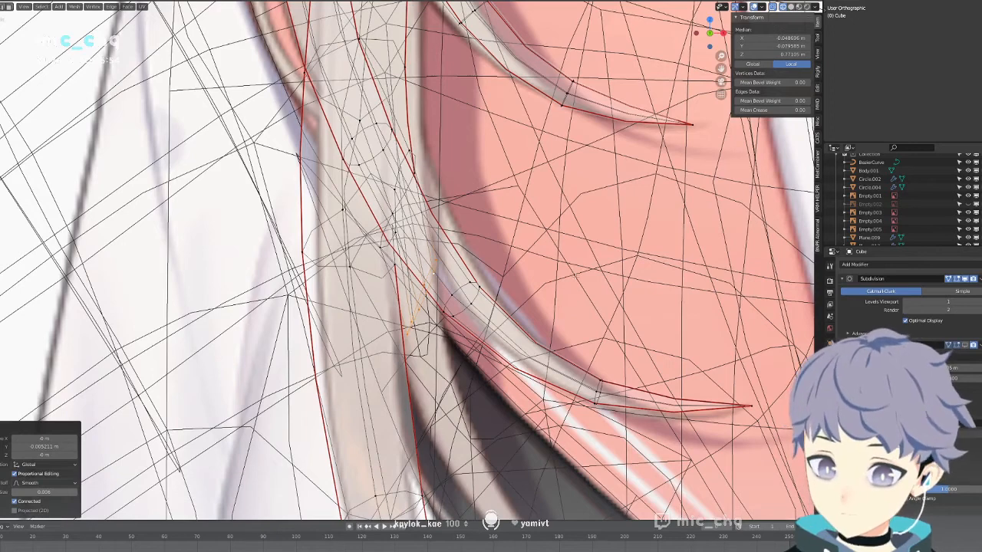
key(r)
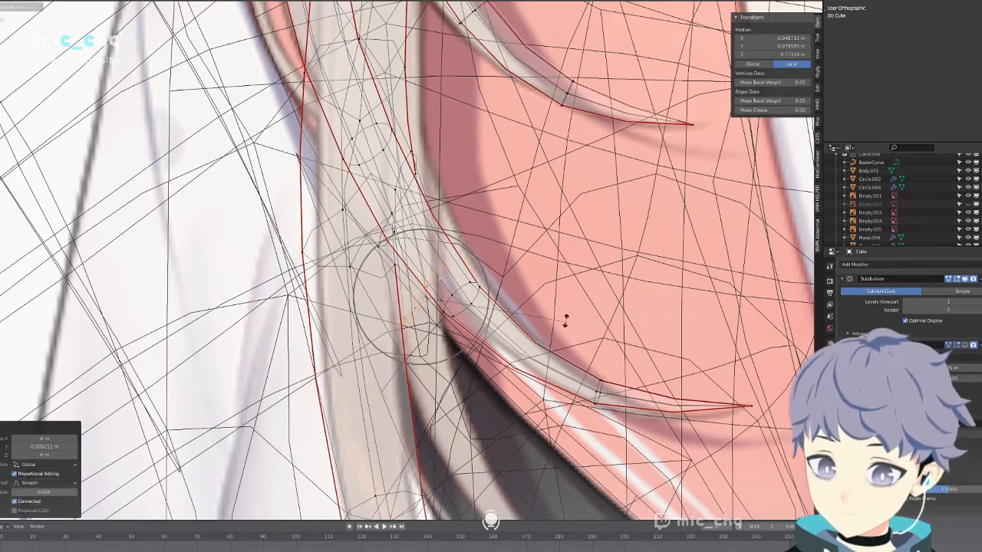
click(565, 310)
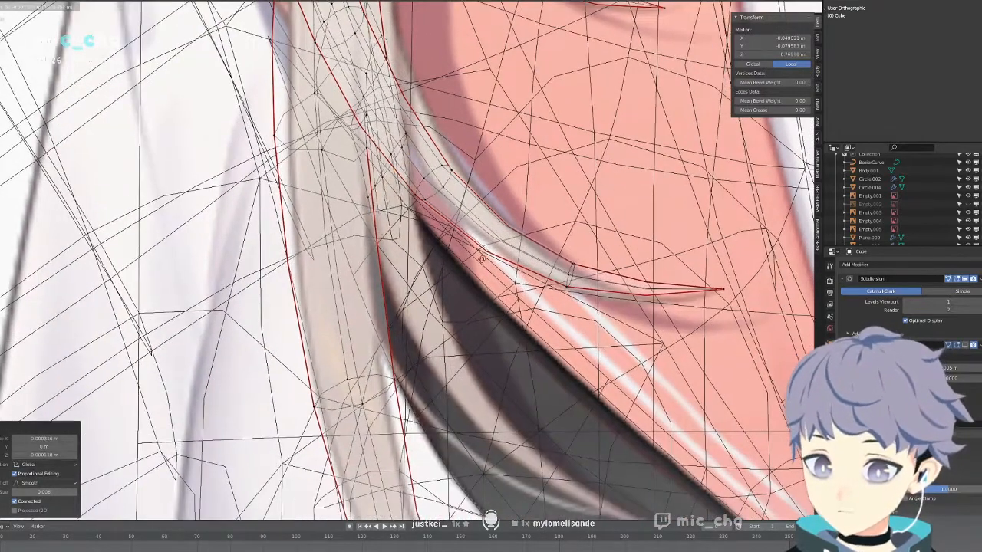
Extrude another branch segment down along the reference, rotate its end loop and scale it to 0.573.
click(516, 368)
key(r)
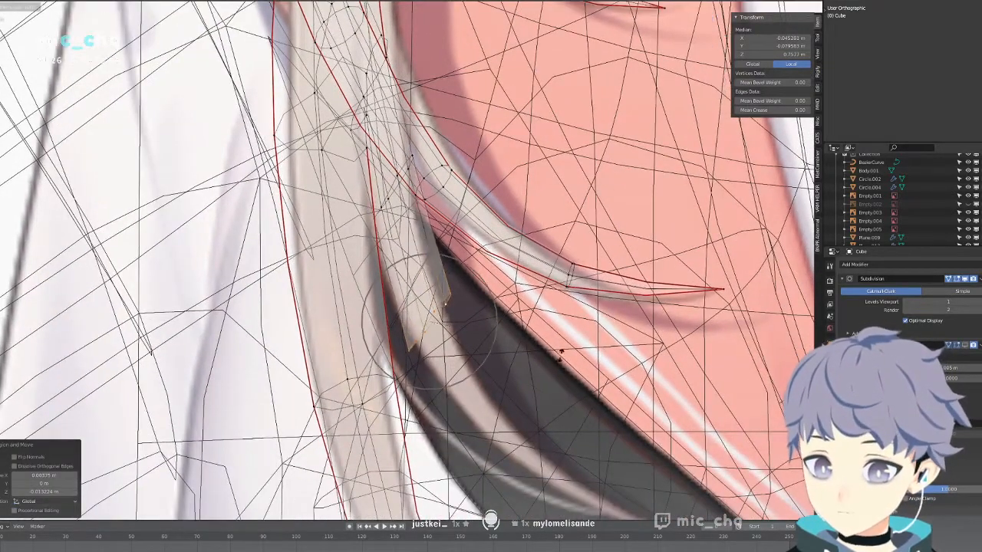
click(572, 415)
key(s)
click(505, 381)
shift+middle_drag(508, 383, 439, 229)
Extrude the next segment over the dark area along the drawn strand, rotate its end loop and scale it to 0.725.
key(e)
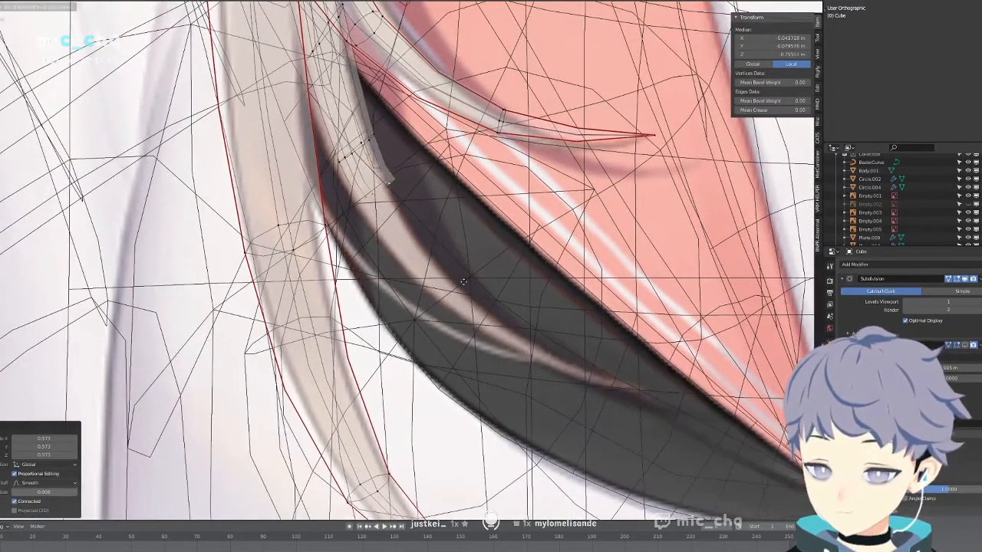
click(518, 344)
key(r)
click(575, 287)
key(r)
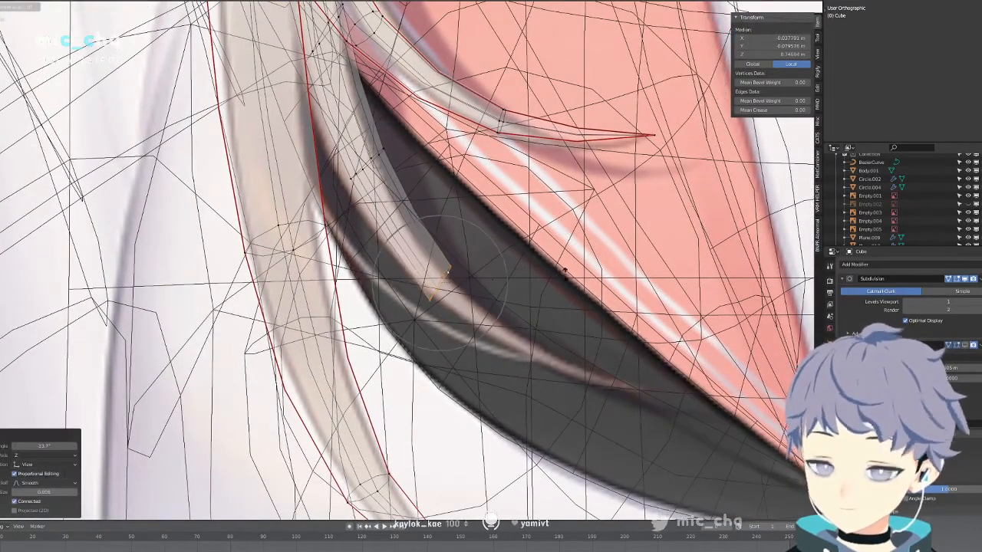
click(565, 273)
key(s)
click(531, 283)
Extrude the last segment to the drawn strand's tip, scale its end to 0 and place the point on the reference.
key(e)
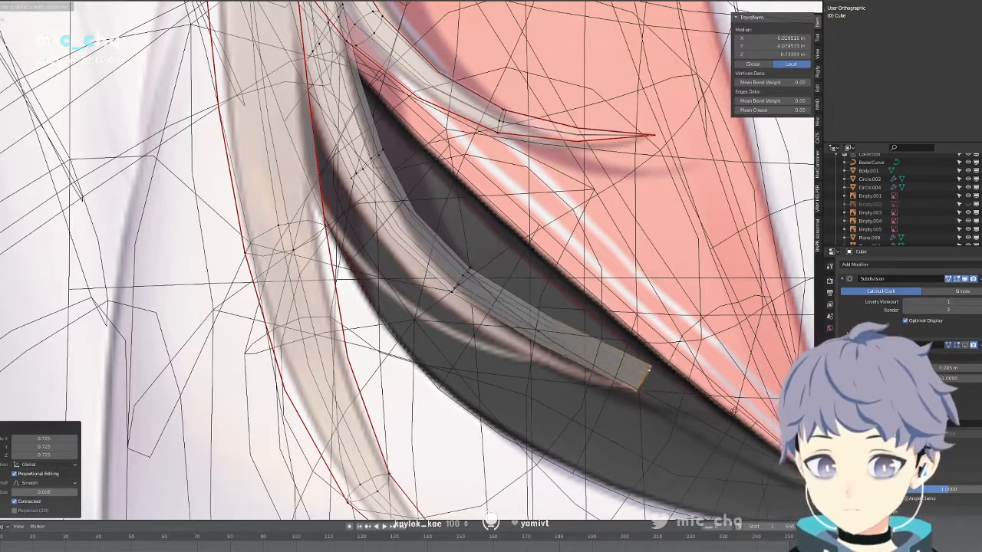
click(736, 421)
key(s)
key(0)
key(Return)
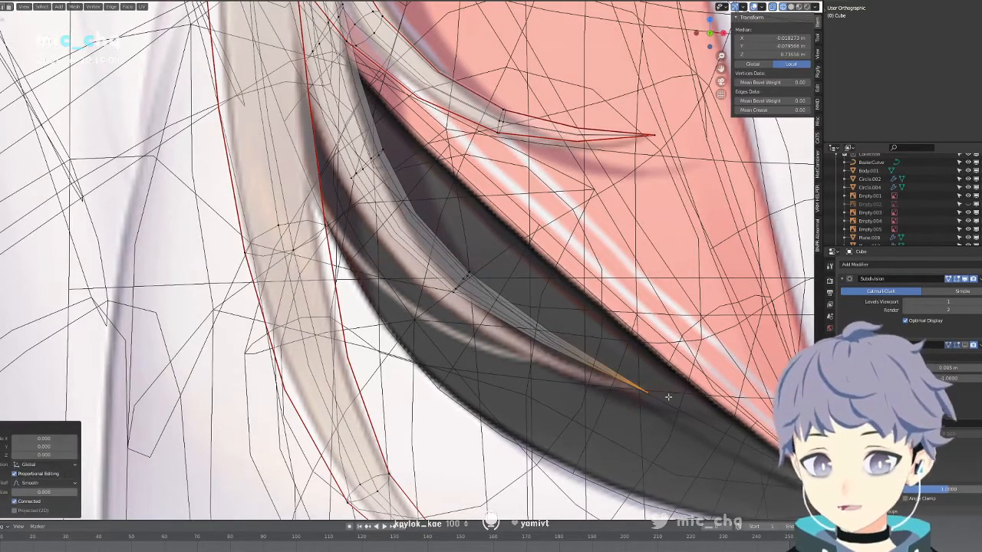
key(g)
click(663, 392)
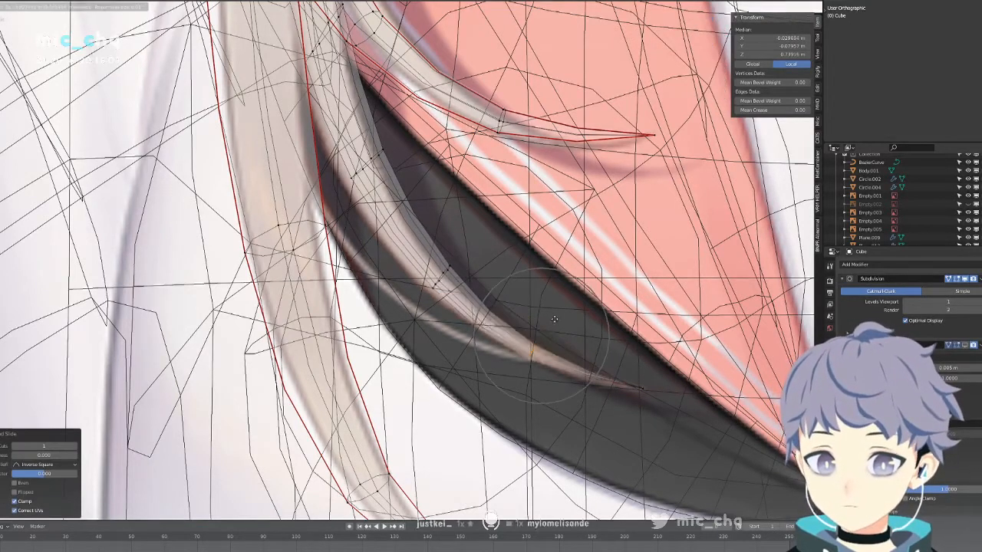
Add a loop cut to the tapered tip segment and shift it and the loop before it onto the reference curve.
click(443, 273)
key(g)
click(474, 270)
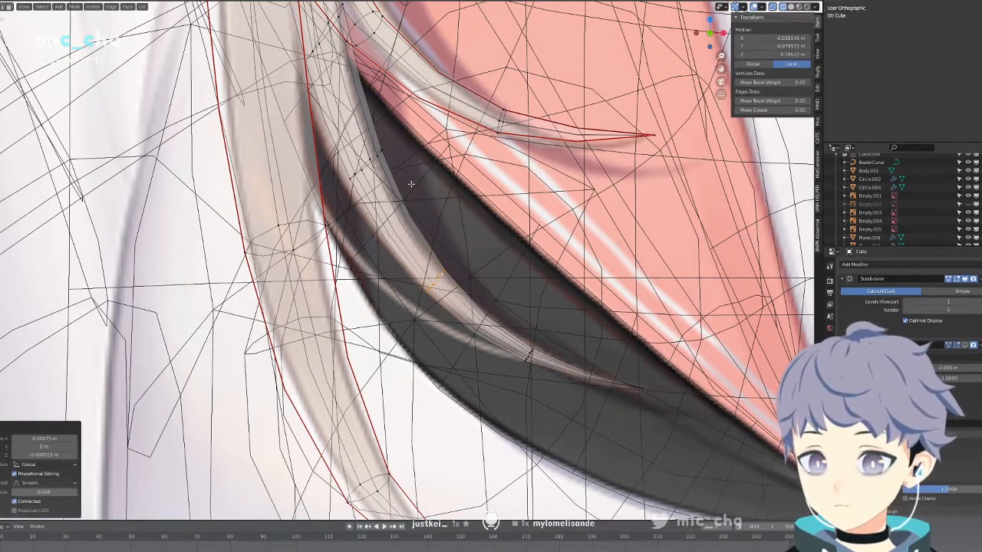
Shift the branch loop further up the strand about 0.001 m along negative X to match the reference outline.
shift+middle_drag(412, 185, 429, 235)
alt+click(398, 205)
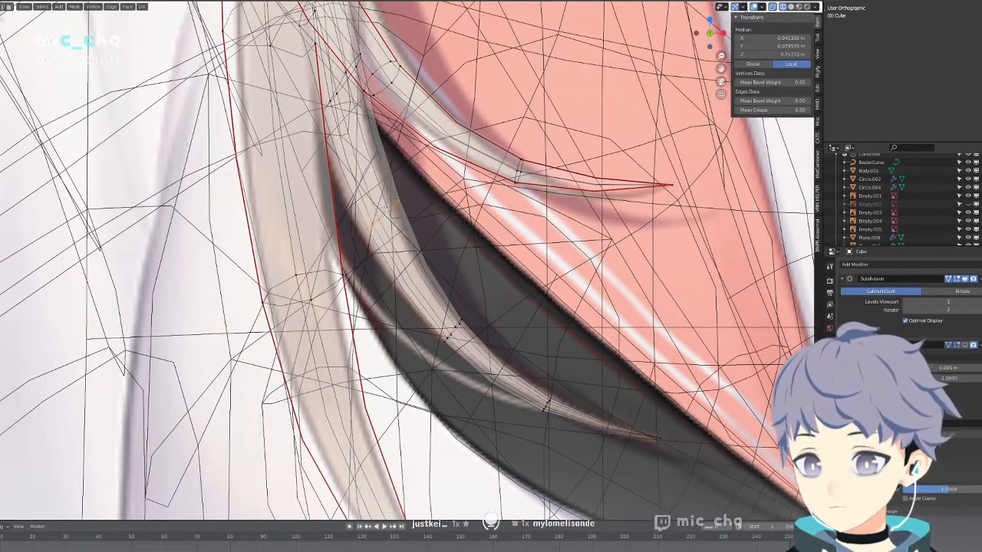
key(g)
click(440, 202)
key(g)
click(435, 211)
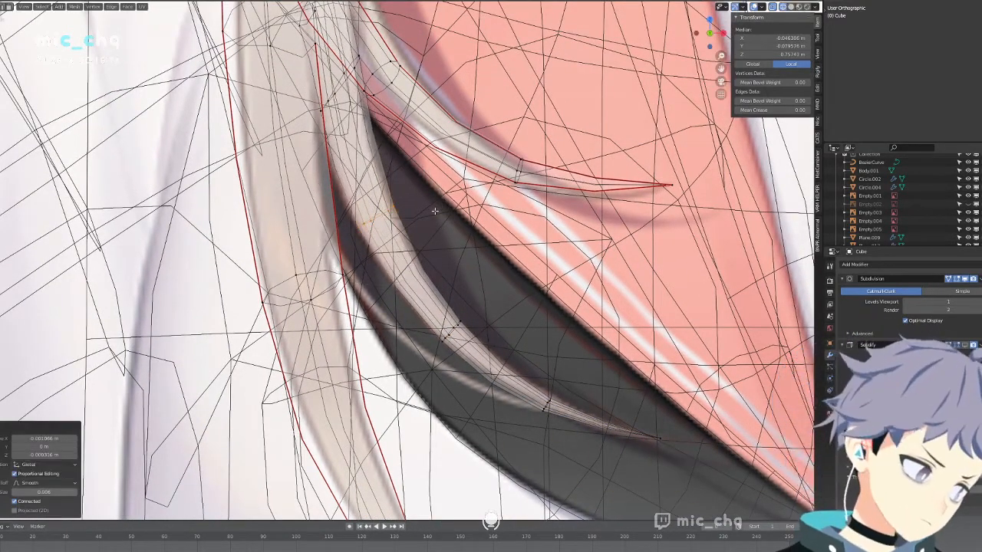
In the side view with wireframe shading, move that branch loop about 0.010 m forward along the Y axis.
key(alt+z)
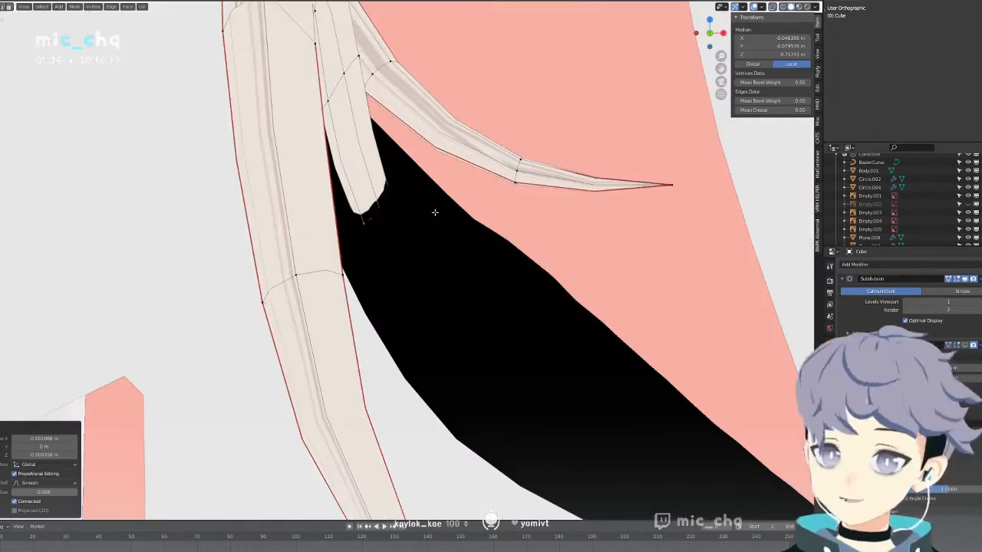
scroll(435, 212, down, 5)
key(shift+z)
key(KP_3)
key(shift+z)
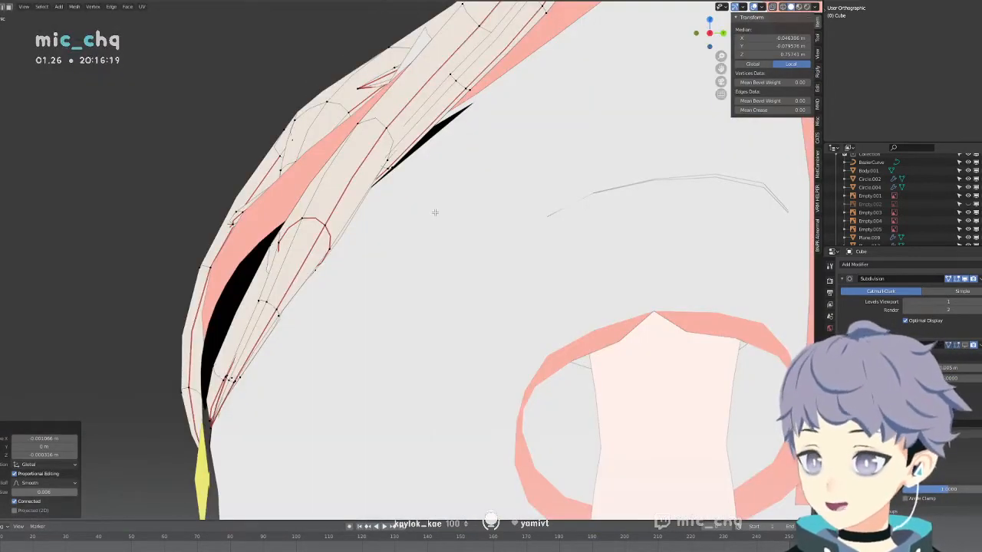
key(shift+z)
key(g)
key(y)
click(391, 231)
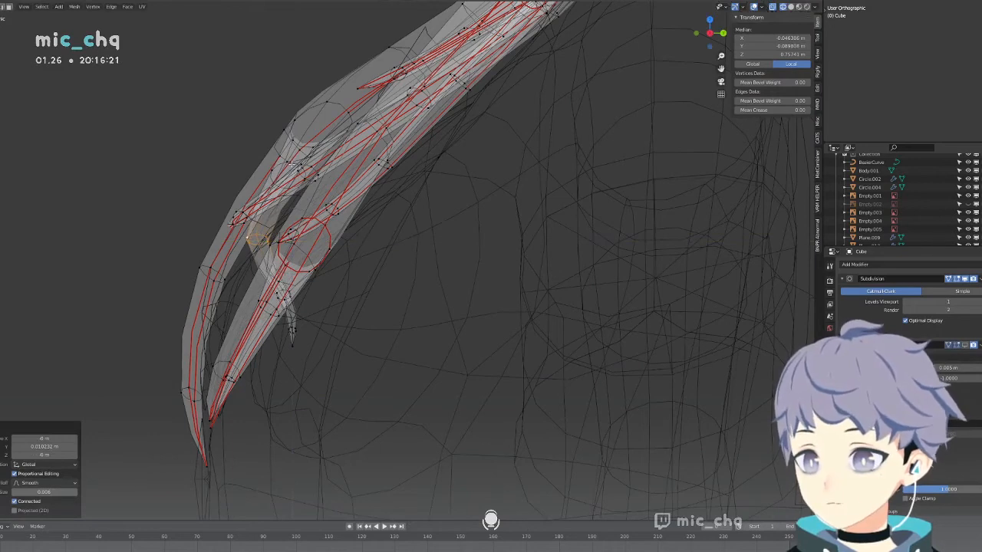
Select the next branch loop up, rotate it about 19 degrees and reposition it in the side view.
alt+click(292, 165)
click(415, 239)
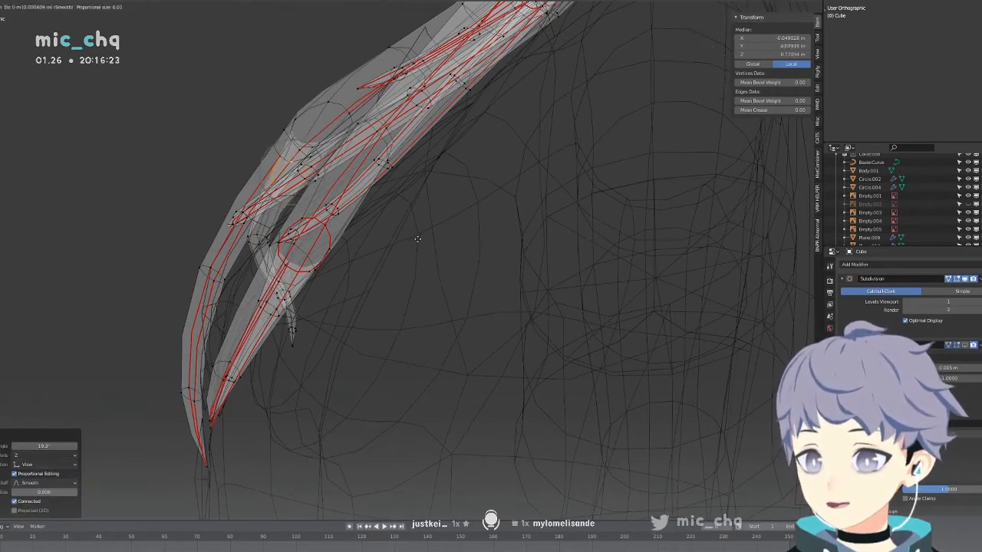
click(430, 235)
Move the loop near the branch's root about 0.002 m along Y and about 0.001 m along Z.
alt+click(349, 105)
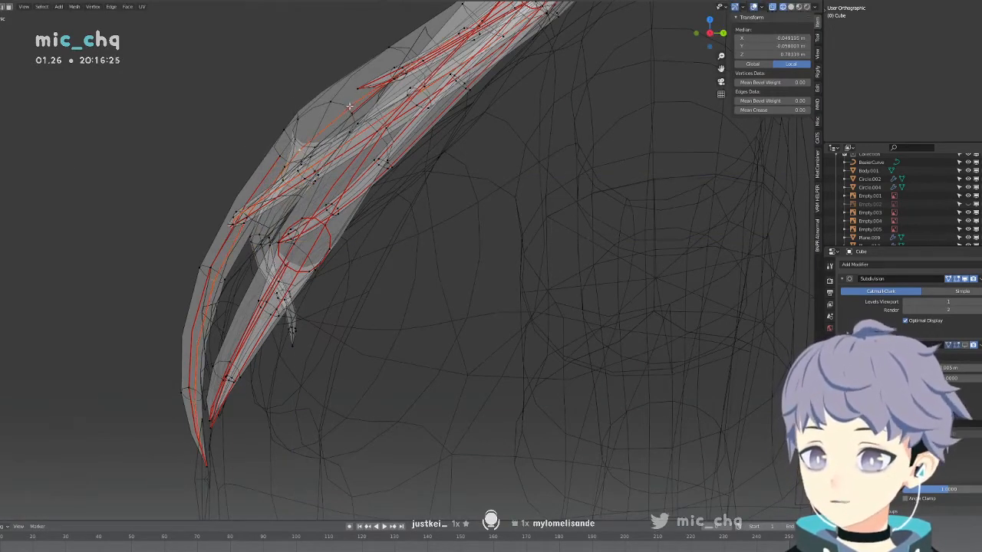
key(g)
key(y)
click(367, 114)
key(g)
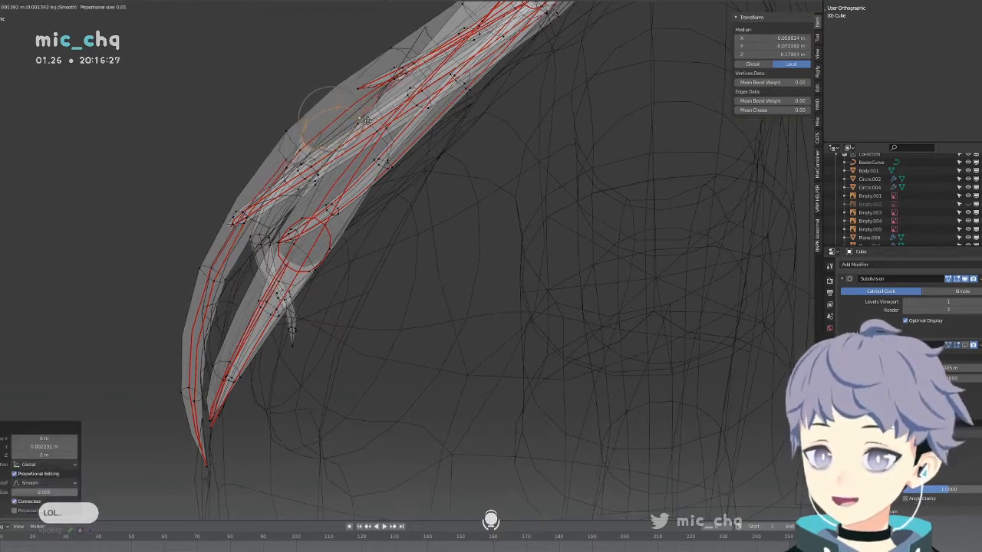
shift+middle_drag(359, 247, 387, 230)
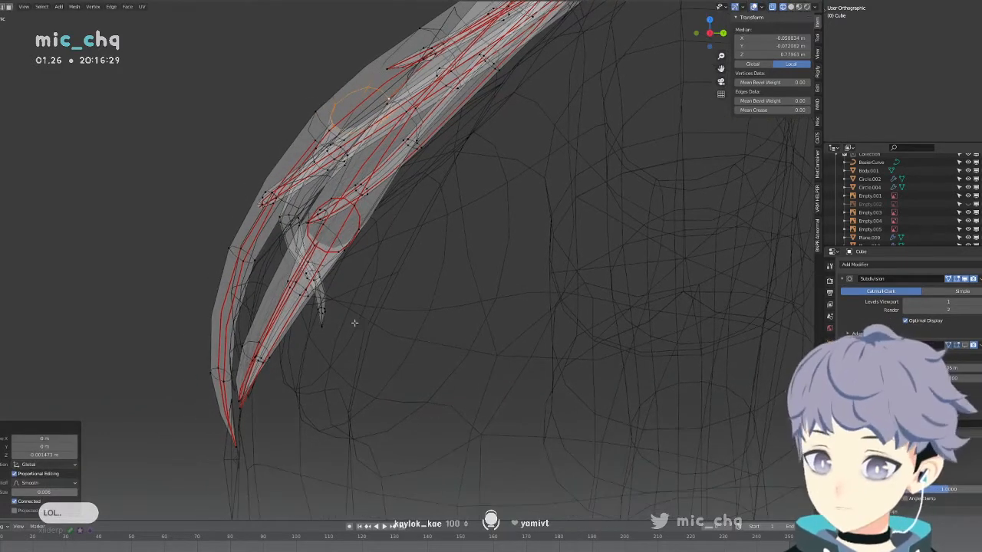
Select the branch's tip vertices and move them about 0.019 m forward along the Y axis.
drag(350, 315, 320, 345)
key(g)
key(y)
click(341, 309)
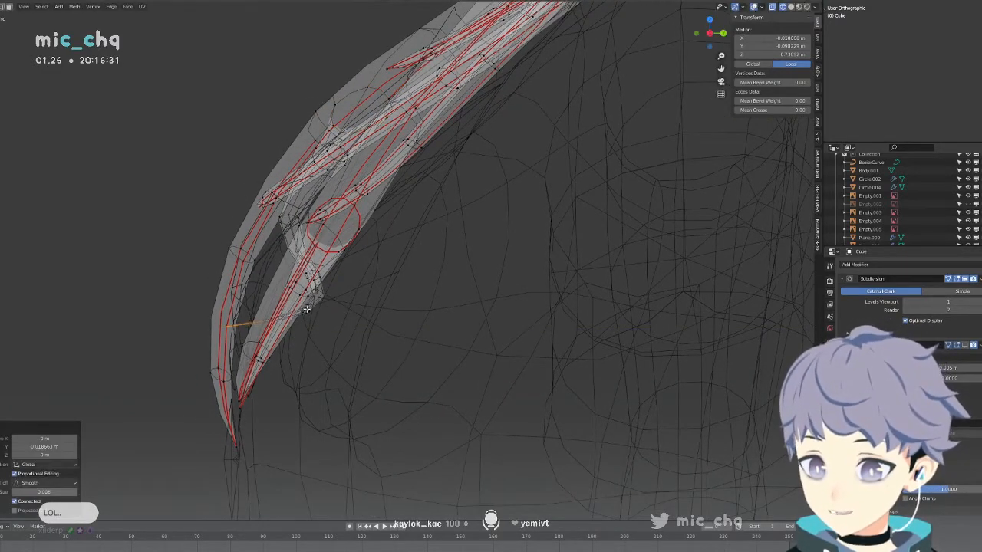
Select the loop just before the branch's tip and move it forward along the Y axis to meet the tip.
click(307, 311)
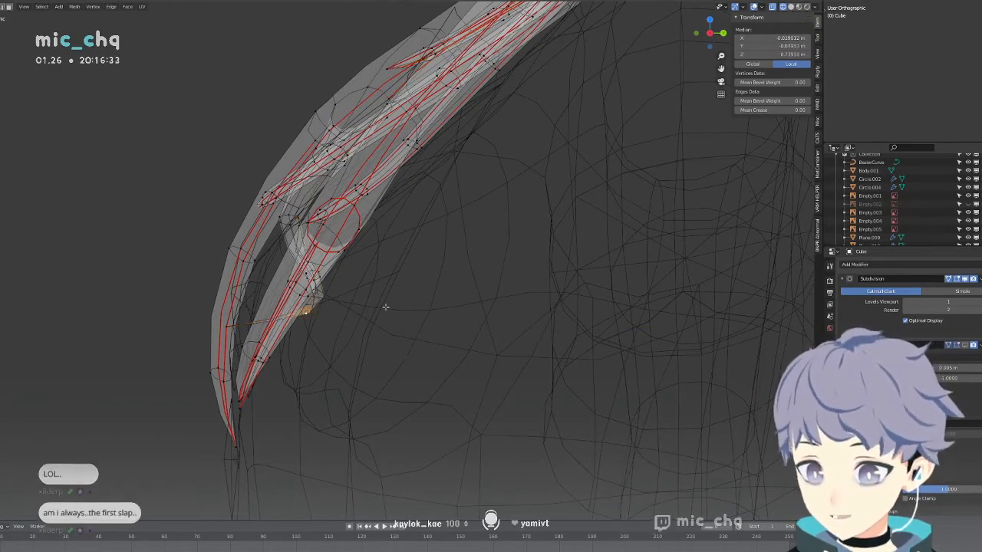
key(g)
key(y)
click(326, 308)
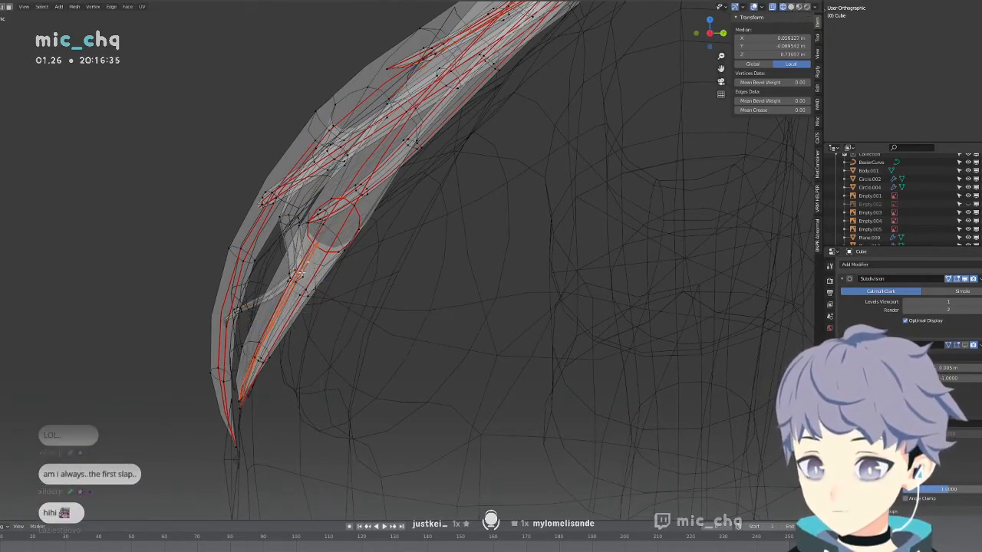
Move the branch's middle loop about 0.013 m forward along the Y axis.
key(g)
key(y)
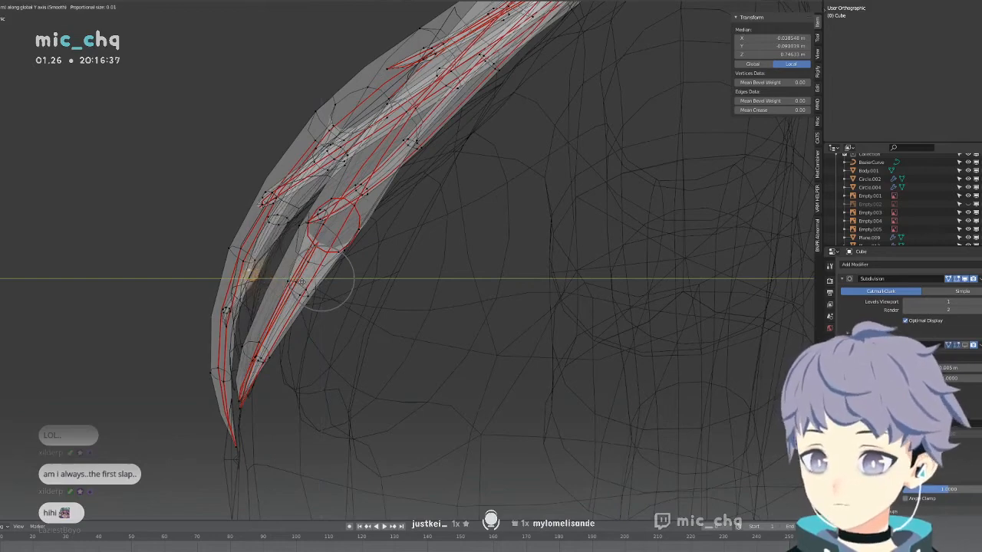
click(305, 283)
shift+middle_drag(305, 282, 491, 346)
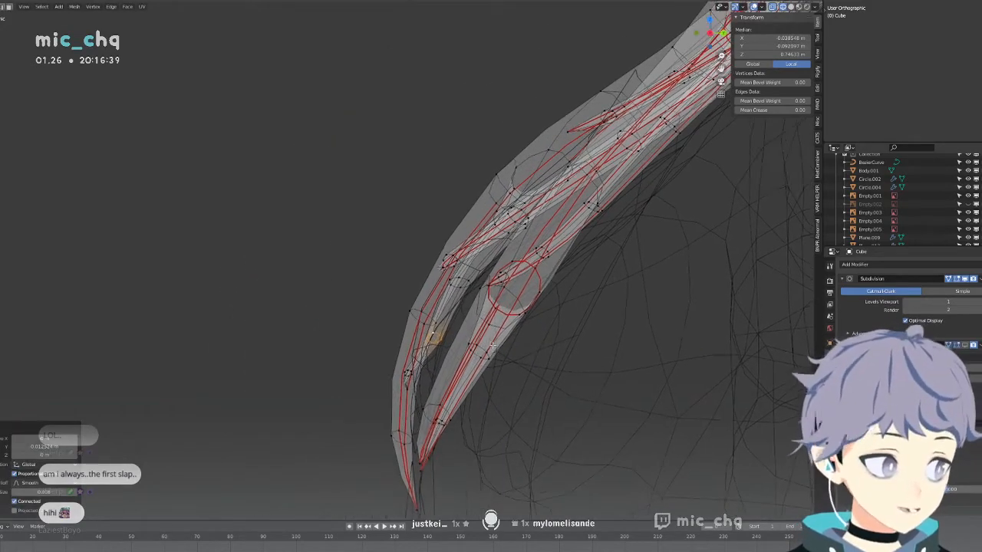
With solid shading, move the branch loop above the middle one back about 0.003 m along the Y axis.
key(shift+z)
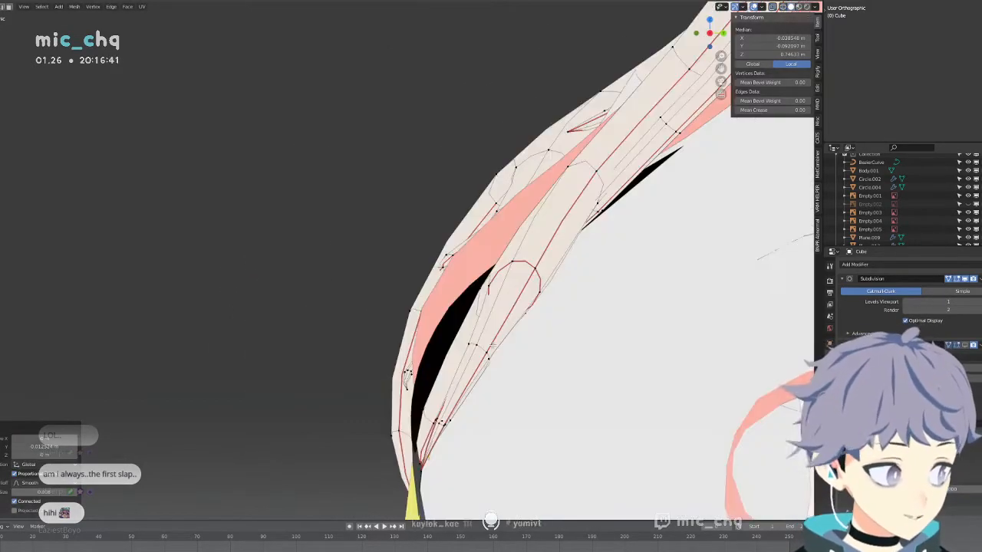
scroll(493, 346, up, 4)
shift+middle_drag(568, 361, 513, 285)
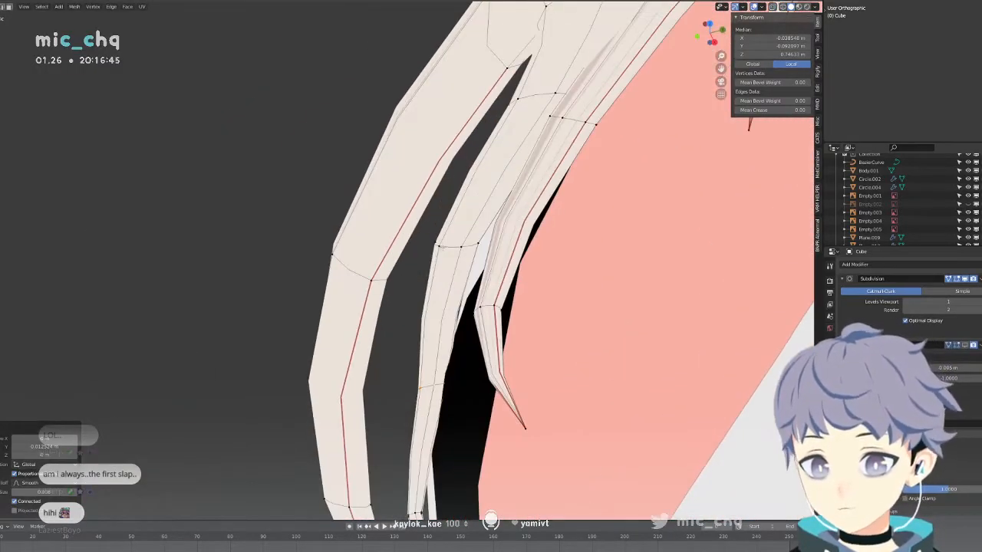
click(436, 245)
key(g)
middle_drag(439, 245, 490, 237)
click(490, 237)
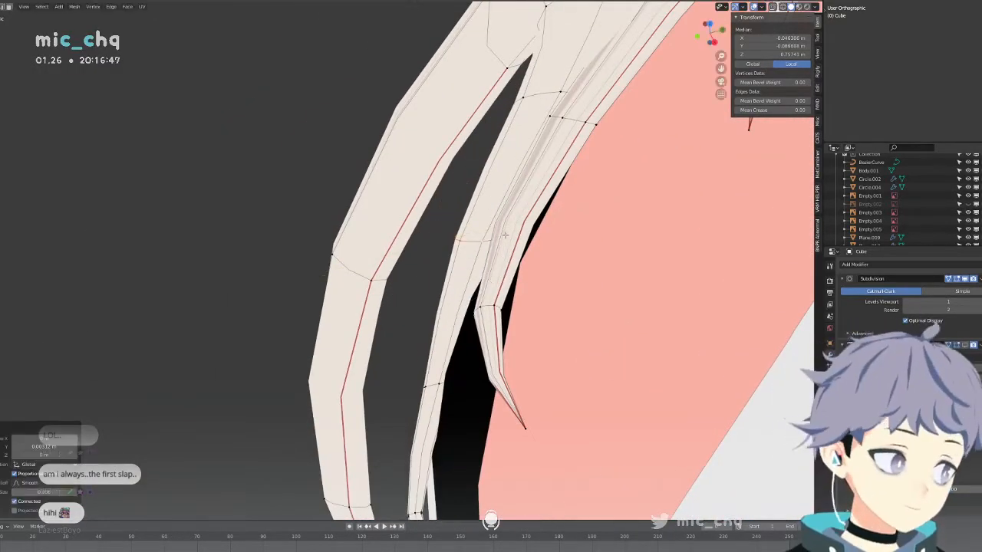
Rotate the branch's middle loop, move it about 0.004 m forward along Y, and check the curve from the front and at an angle.
key(KP_1)
scroll(635, 397, down, 3)
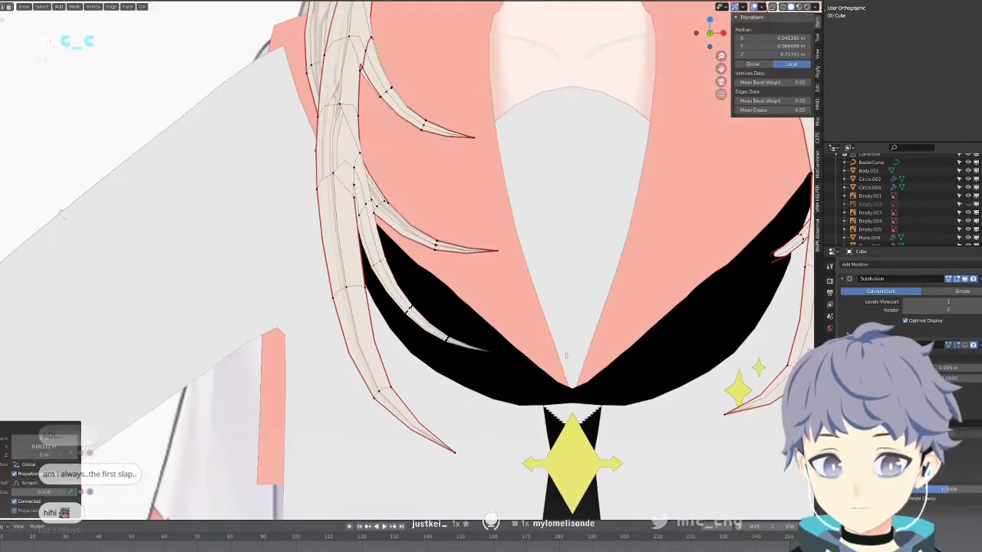
middle_drag(567, 355, 400, 312)
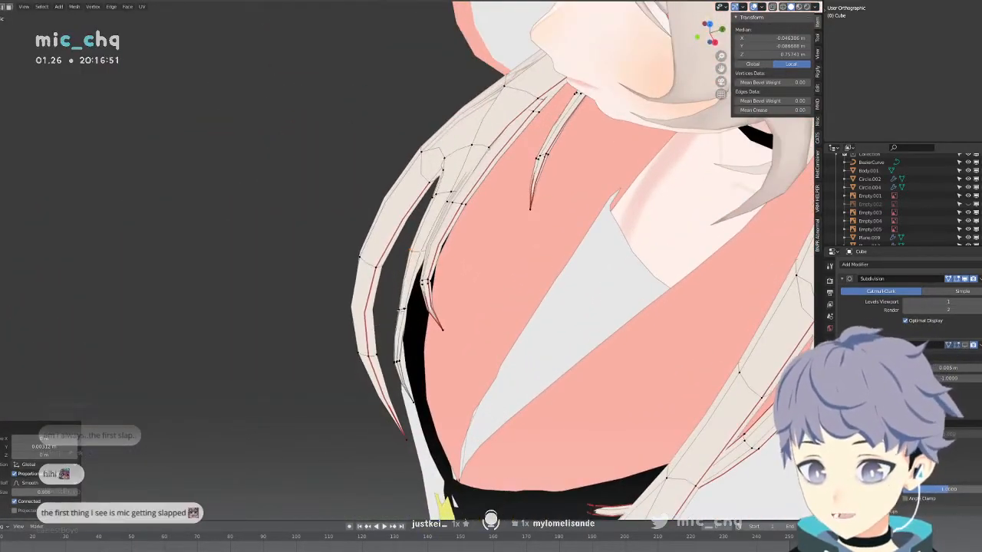
alt+click(401, 310)
key(r)
click(491, 349)
key(g)
key(y)
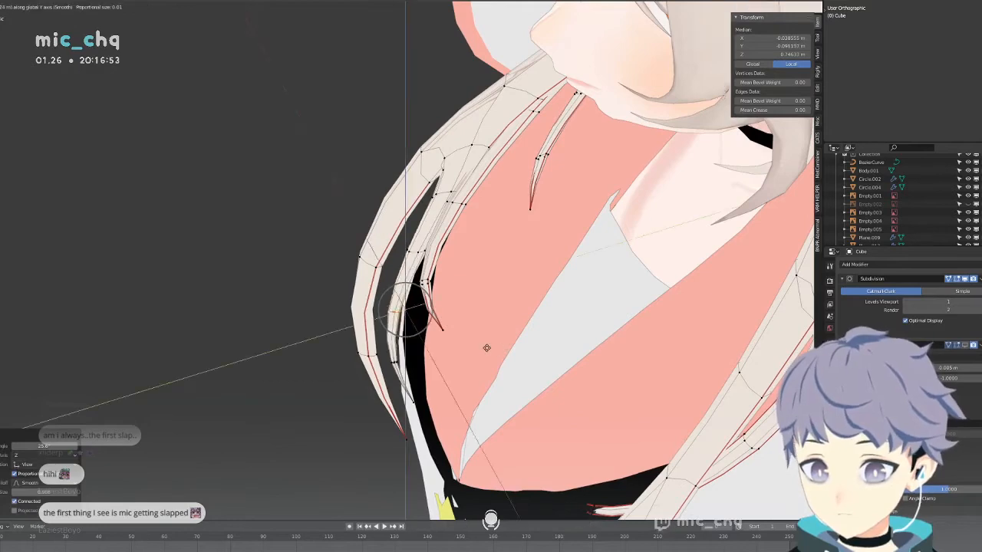
click(487, 346)
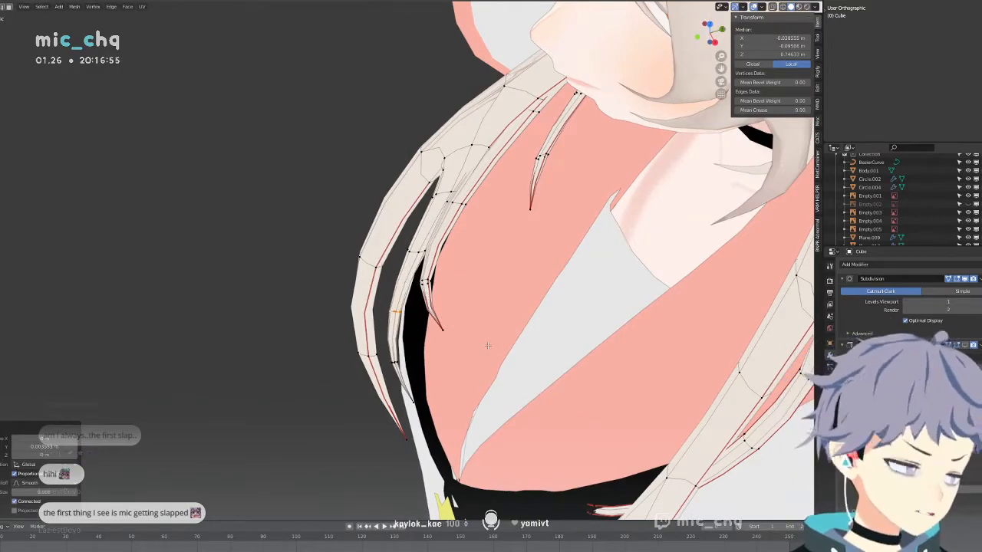
key(KP_1)
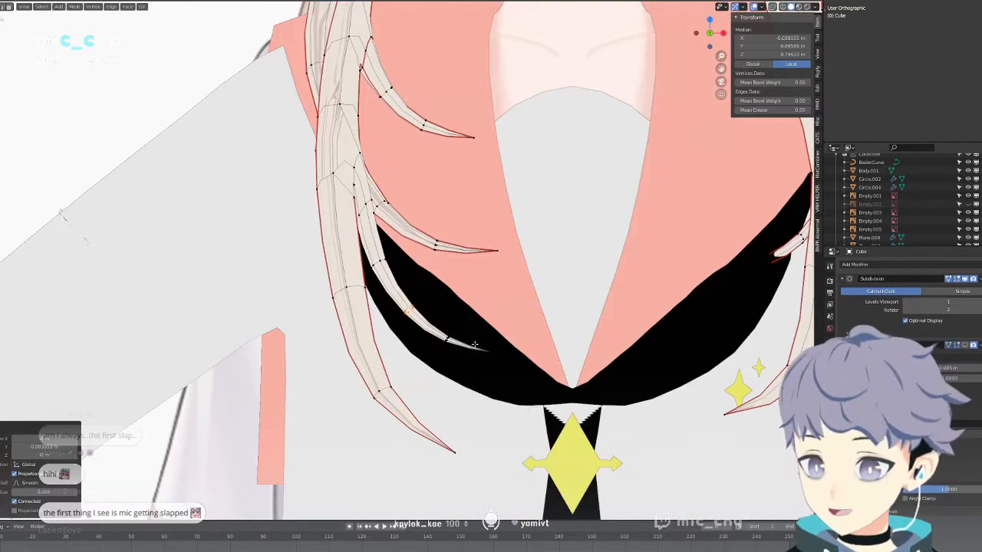
middle_drag(470, 320, 421, 301)
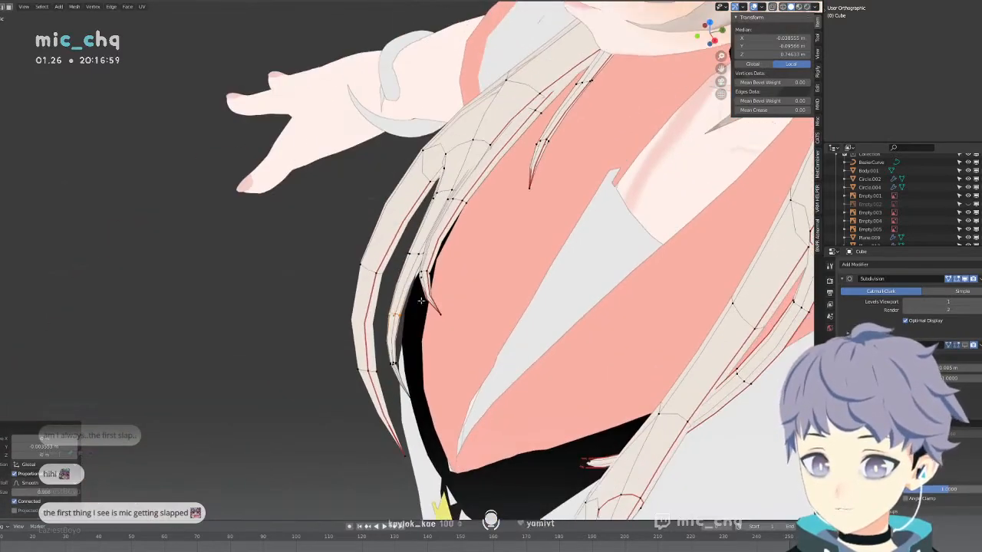
Rotate and reposition the branch's upper loop near where it leaves the strand, and move the loop below it to smooth the curve.
alt+click(444, 194)
key(r)
click(569, 257)
key(g)
middle_drag(568, 257, 543, 204)
click(541, 257)
alt+click(410, 255)
key(g)
click(503, 251)
From the side, move the branch's upper loop about 0.009 m along the Y axis and nudge the loop above it about 0.002 m along Y.
alt+click(302, 186)
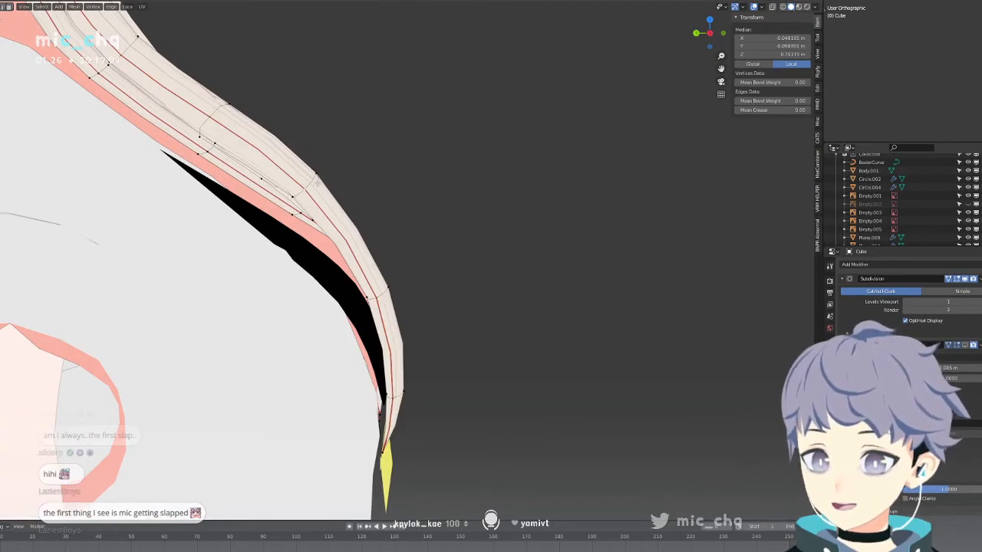
key(g)
key(y)
click(350, 185)
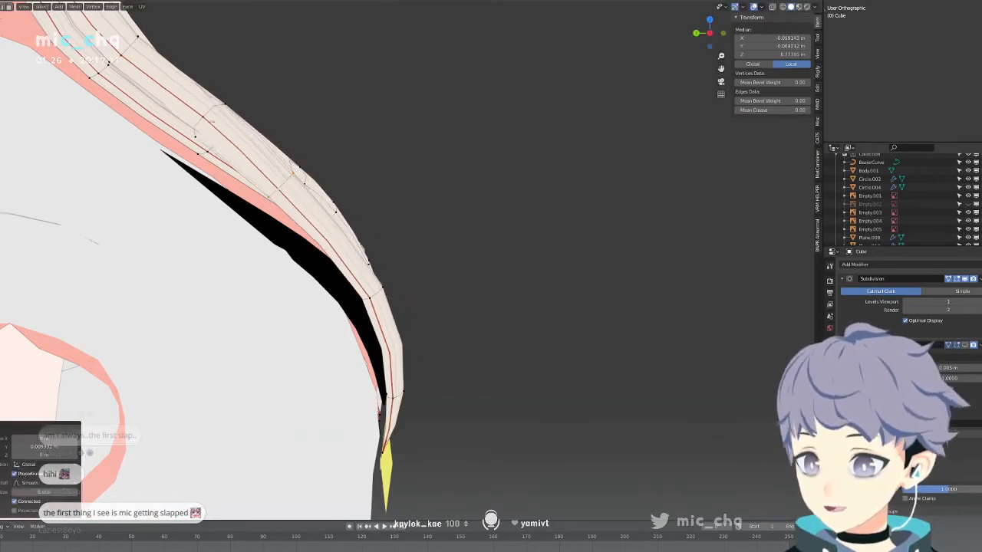
alt+click(211, 121)
key(g)
click(241, 112)
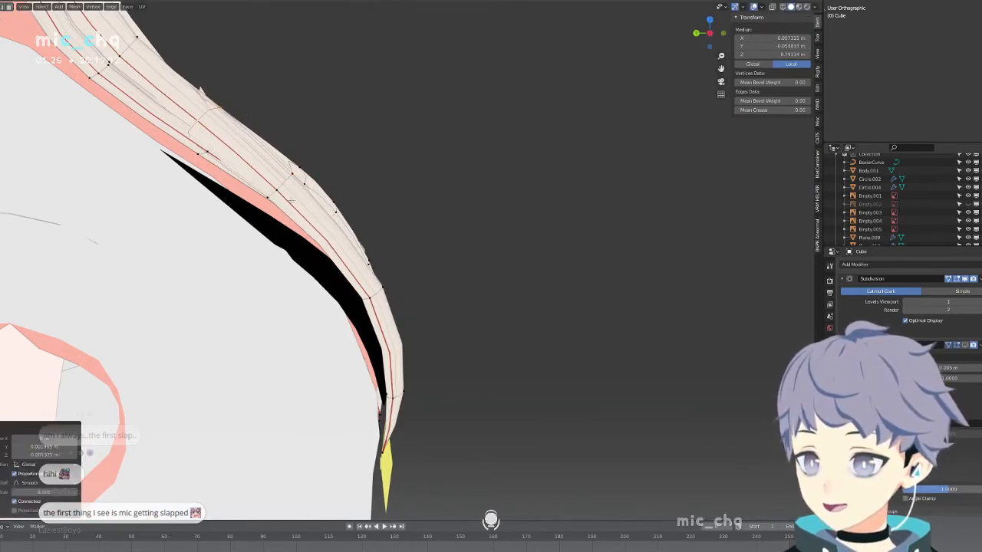
Move the lower branch loop about 0.003 m along the Y axis and check the curve at an angle.
alt+click(374, 298)
key(g)
key(y)
click(427, 281)
middle_drag(427, 282, 372, 267)
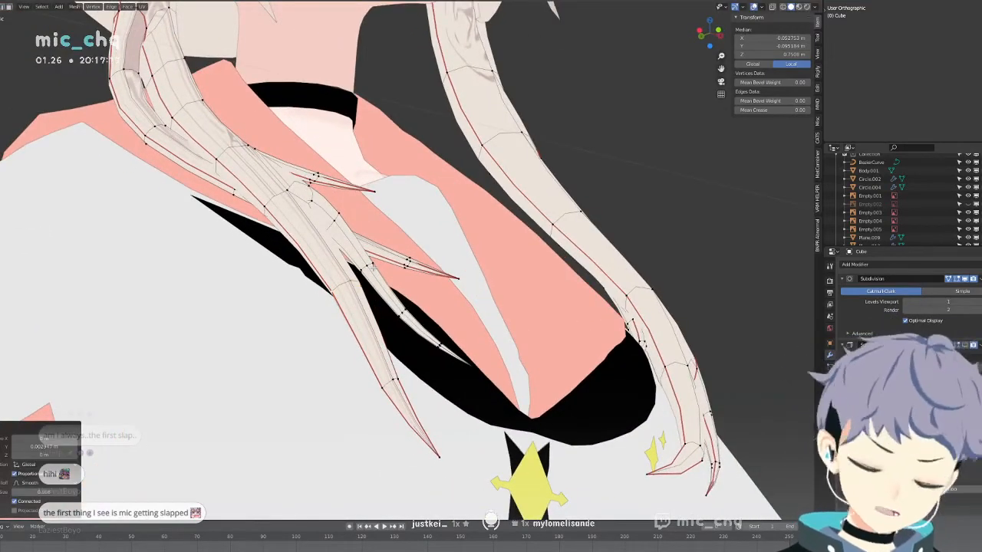
Smooth the seam vertices at the base of the new branch by repeating the vertex smoothing.
key(KP_3)
mouse_move(372, 267)
middle_down()
mouse_move(418, 265)
mouse_move(470, 227)
mouse_move(498, 247)
mouse_move(522, 305)
mouse_move(387, 146)
mouse_move(453, 127)
mouse_move(491, 131)
middle_up()
key(shift+z)
scroll(333, 157, up, 6)
shift+middle_drag(333, 157, 374, 290)
key(shift+z)
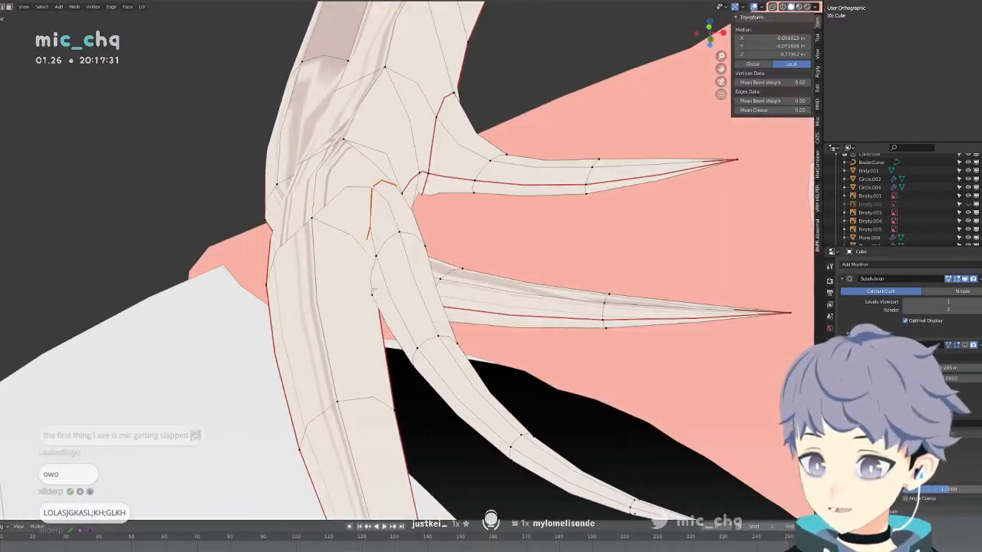
key(shift+r)
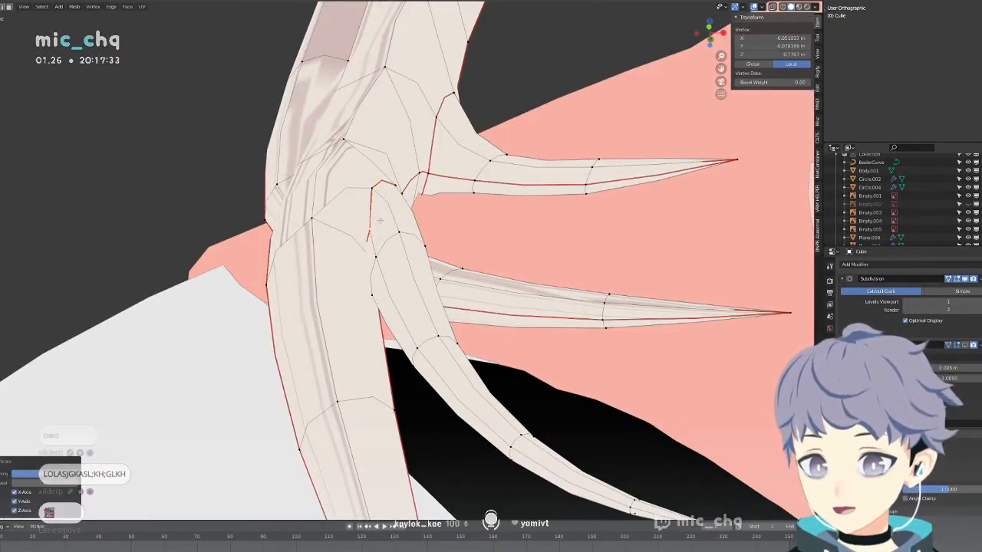
key(shift+r)
key(shift+z)
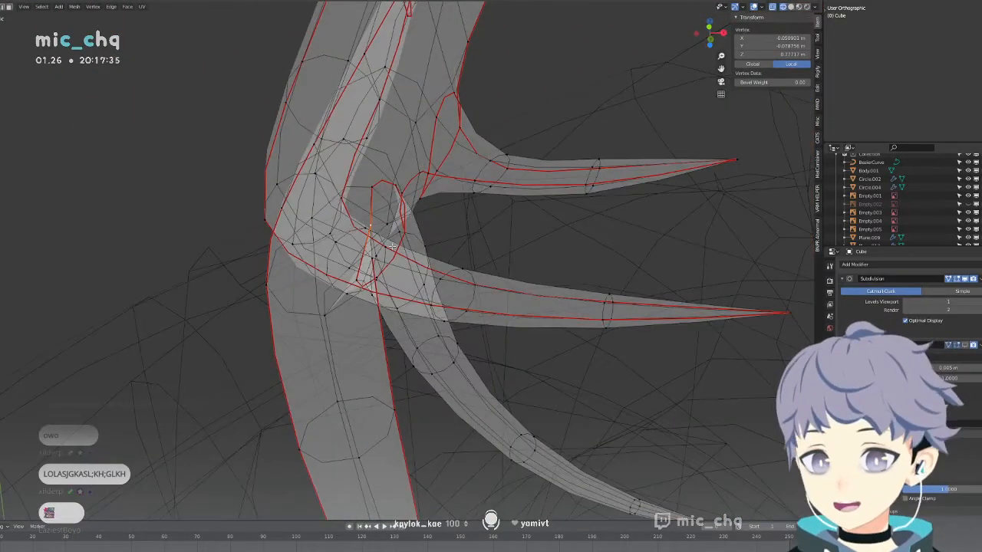
Nudge the seam vertex at the lower end of the branch's base to even out the joint with the main strand.
middle_drag(386, 221, 420, 154)
key(shift+z)
key(g)
click(423, 259)
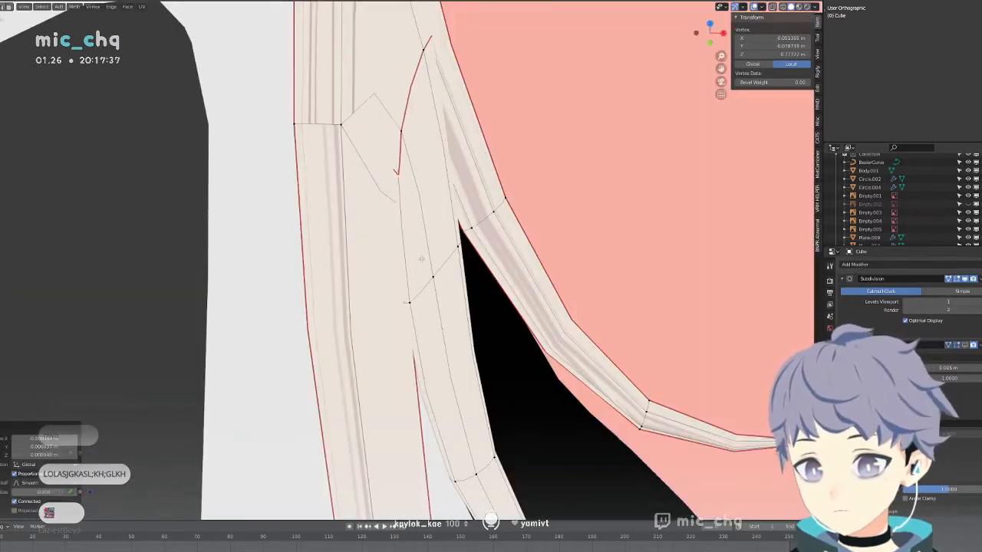
key(g)
click(419, 259)
shift+middle_drag(420, 266, 433, 195)
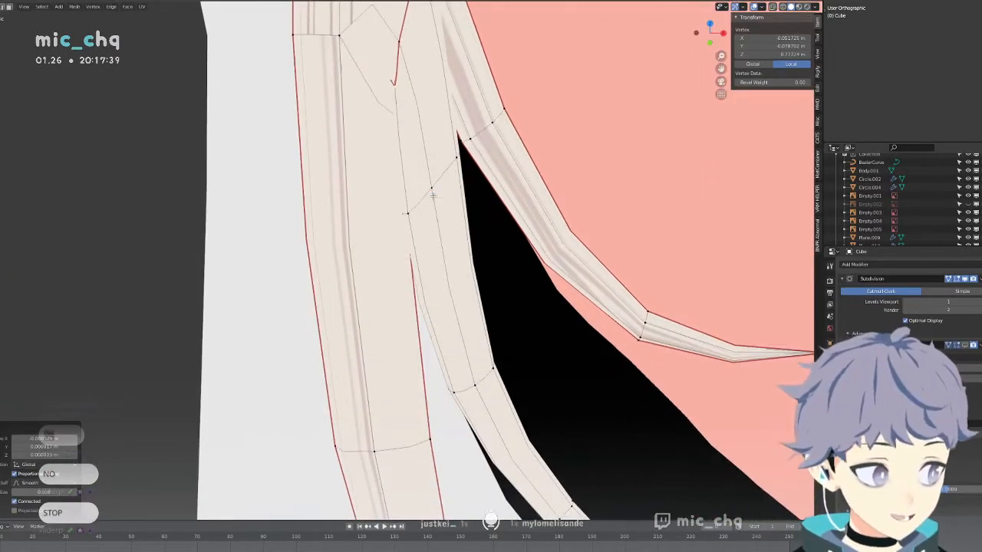
Mark seams along the long edges of the new branch and compare the strands with the reference drawing from the front.
middle_drag(456, 260, 461, 172)
shift+click(460, 243)
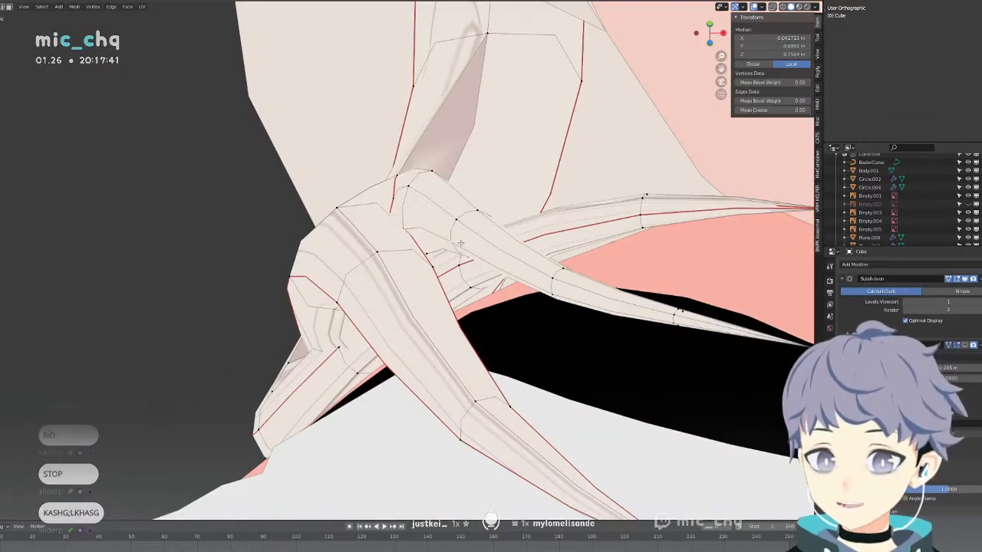
middle_drag(526, 266, 479, 330)
middle_drag(453, 284, 406, 288)
key(shift+z)
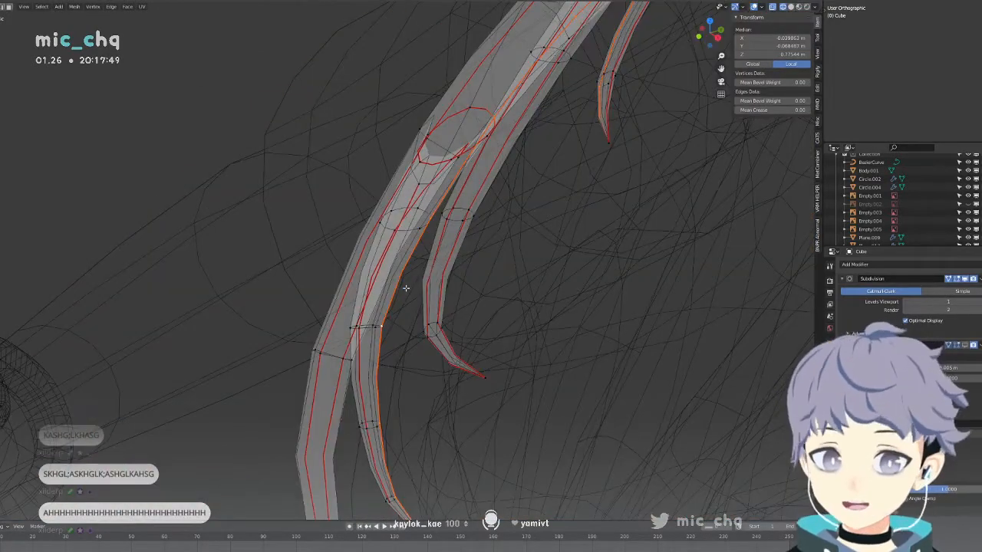
key(a)
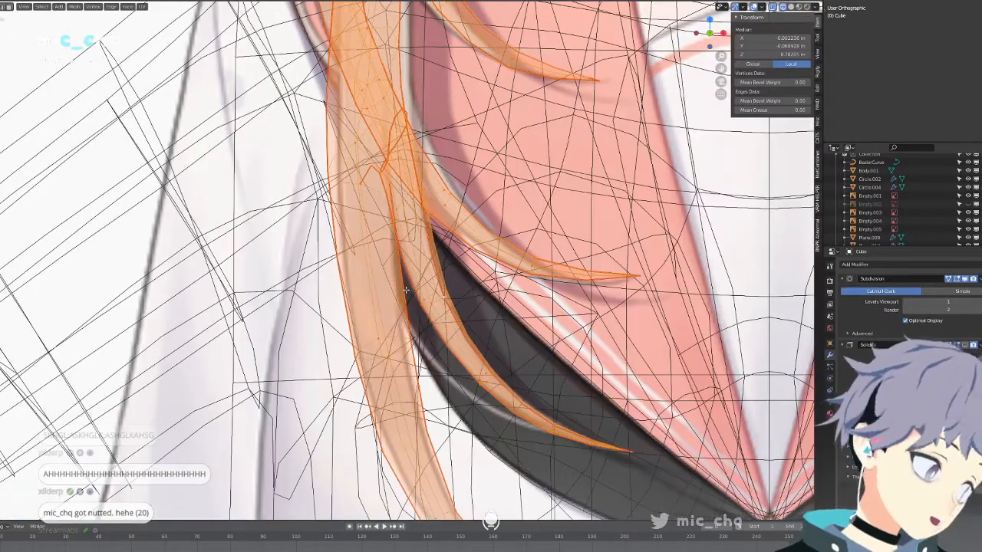
shift+middle_drag(415, 264, 414, 304)
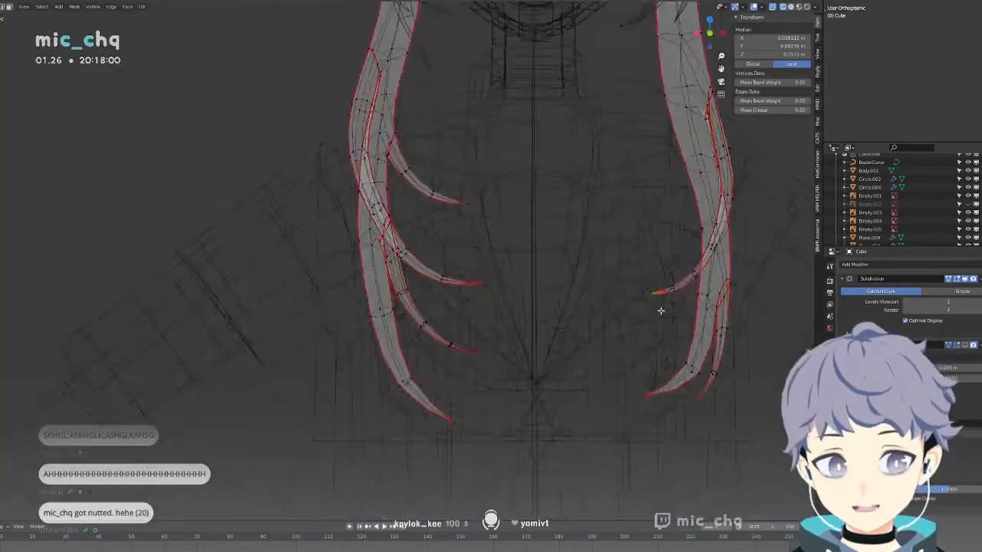
Move the tip of the inner branch on the opposite side strand about 0.005 m forward along the Y axis.
middle_drag(660, 311, 734, 346)
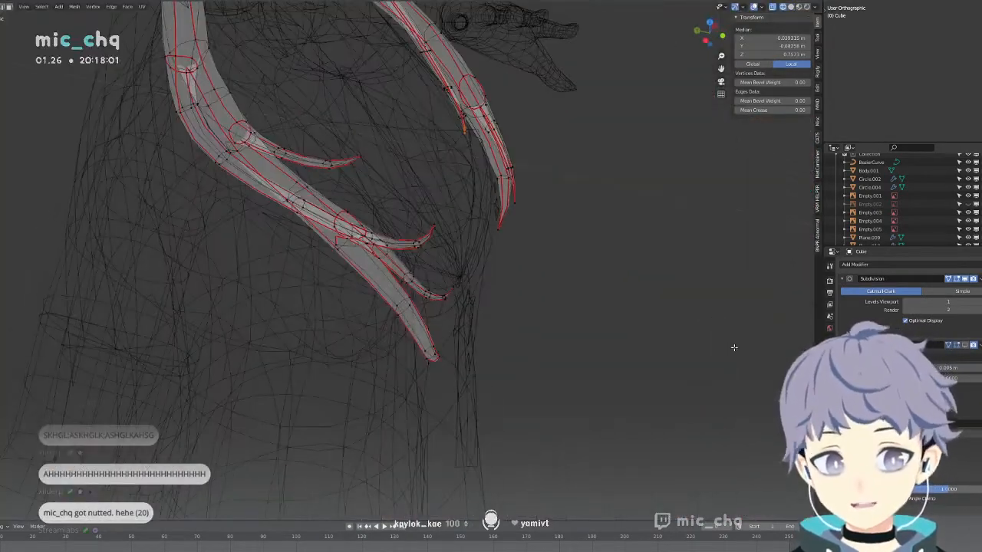
key(shift+z)
key(g)
key(y)
click(751, 346)
scroll(642, 176, up, 5)
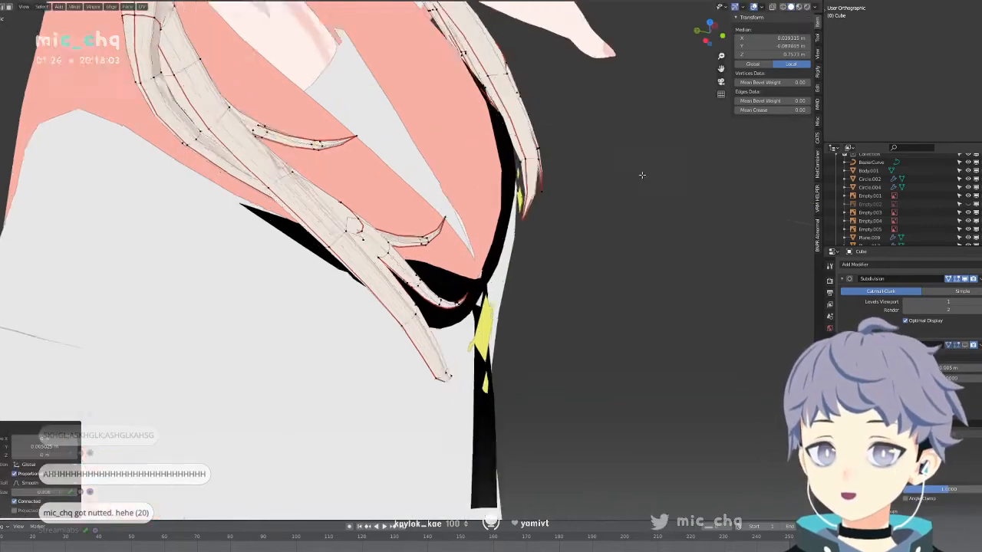
Move the loop behind the opposite inner branch's tip forward along the Y axis.
shift+middle_drag(614, 163, 480, 445)
key(shift+z)
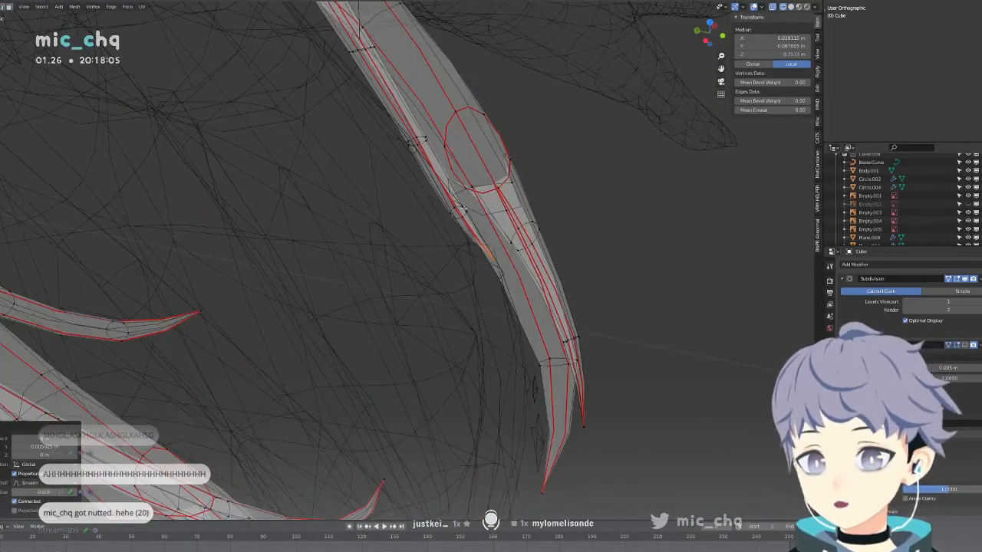
key(g)
key(y)
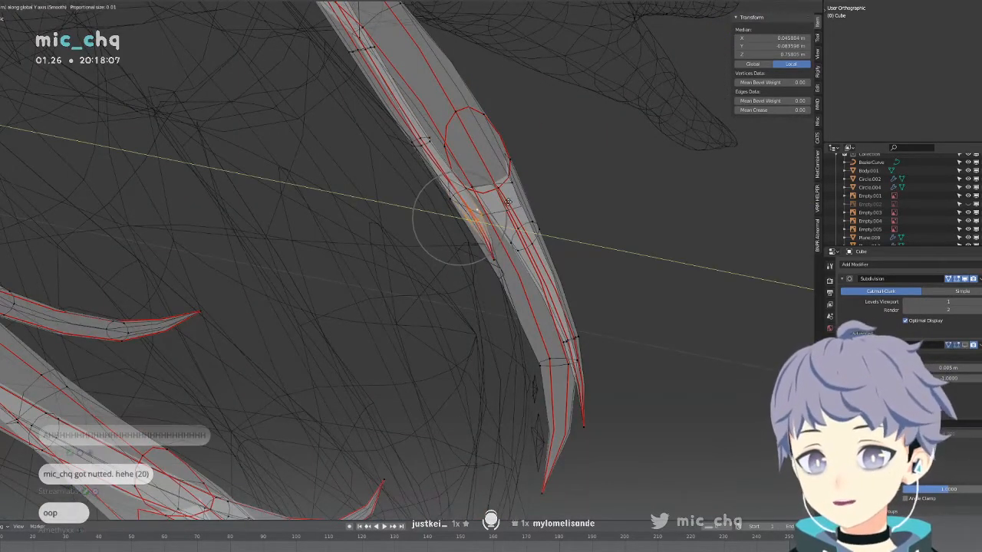
click(507, 201)
With solid shading, move the loop nearer the base of the opposite inner branch about 0.002 m along the Y axis.
key(shift+z)
click(428, 138)
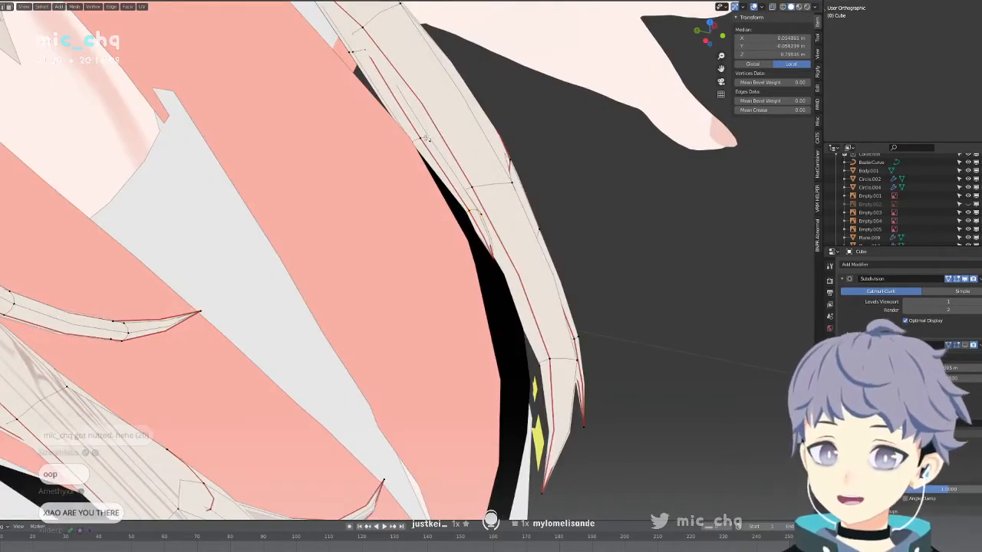
alt+click(425, 138)
key(g)
middle_drag(430, 138, 472, 142)
click(476, 143)
key(shift+z)
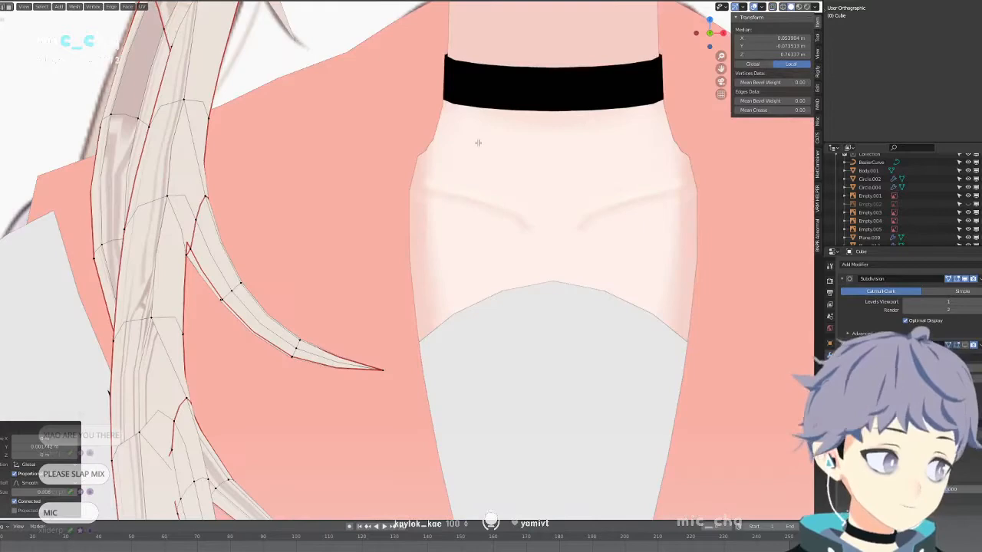
Unwrap the whole side hair mesh along its marked seams and check the islands in the UV layout.
scroll(478, 142, down, 4)
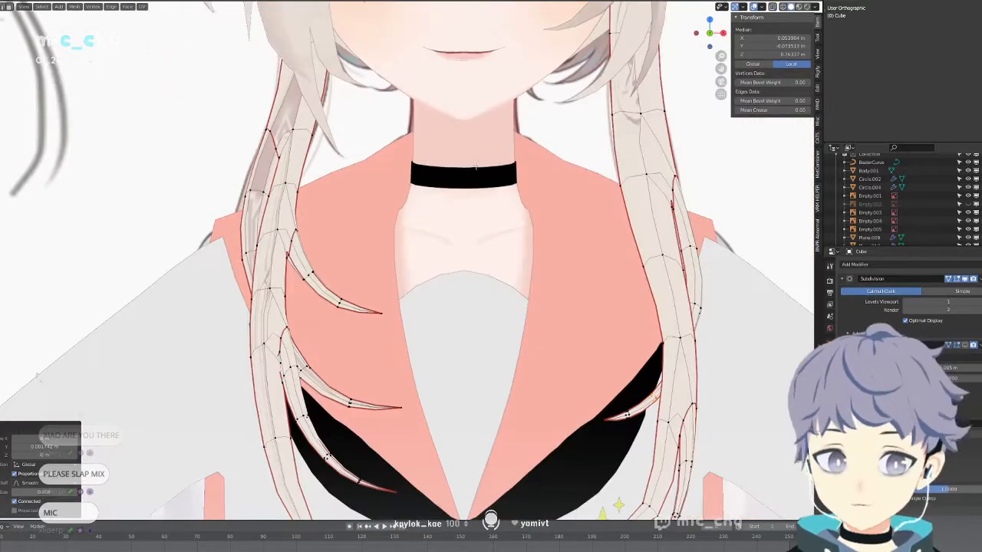
scroll(453, 251, up, 2)
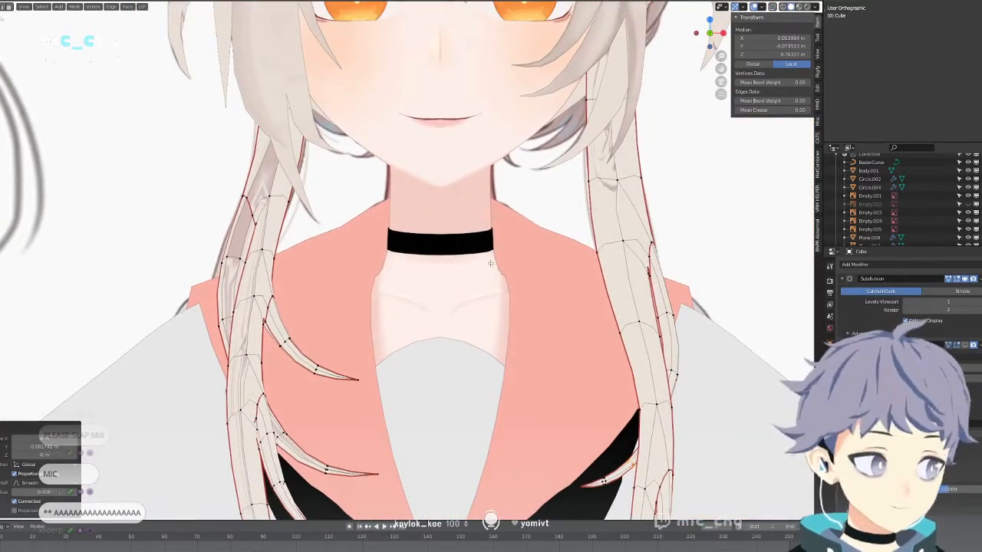
shift+middle_drag(490, 264, 481, 284)
key(a)
click(141, 6)
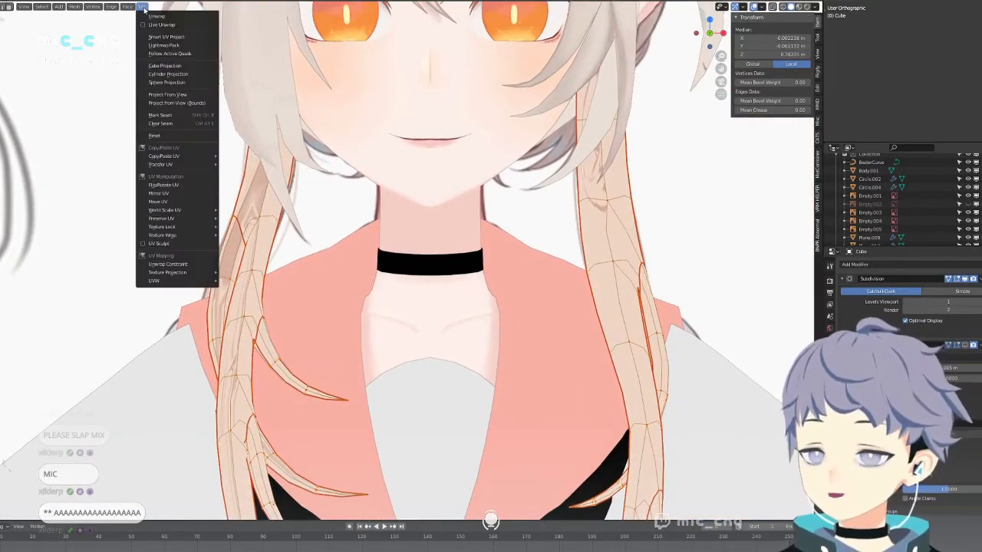
click(169, 16)
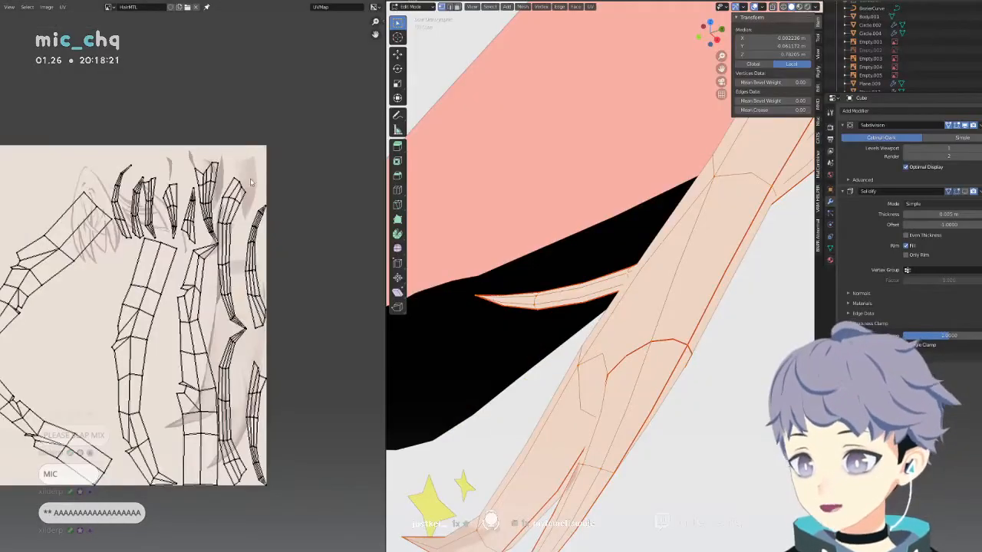
scroll(250, 182, down, 2)
middle_drag(250, 182, 302, 170)
scroll(191, 316, up, 5)
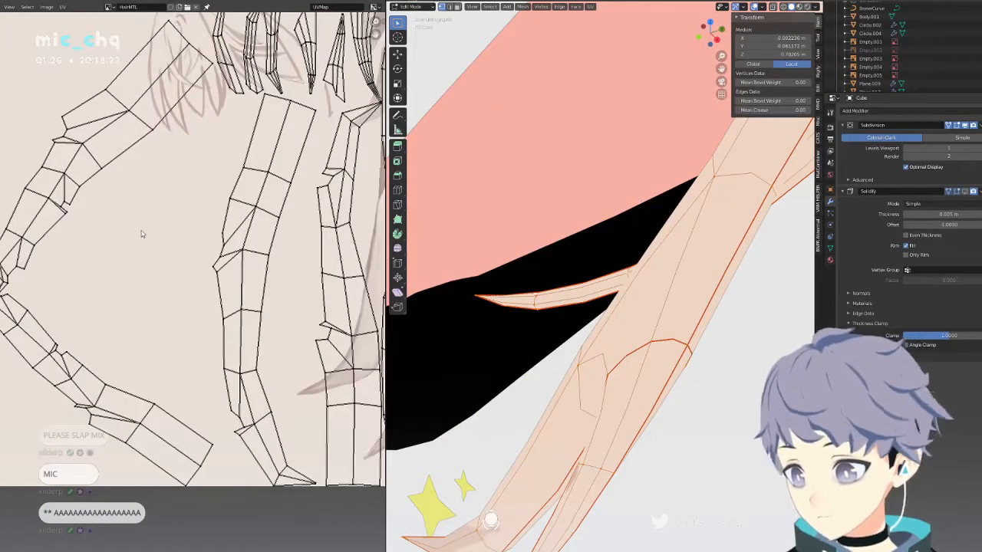
Leave edit mode and compare the finished side hair with the reference drawing in wireframe and solid shading, from the front and side.
scroll(178, 251, down, 5)
middle_drag(581, 271, 676, 292)
scroll(669, 267, down, 3)
scroll(713, 306, down, 3)
key(ctrl+Tab)
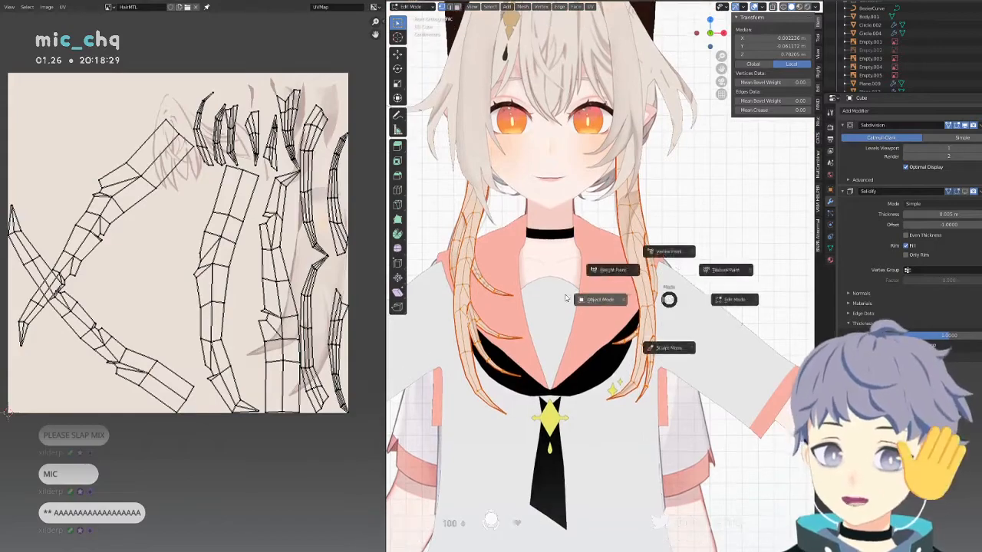
click(565, 296)
key(shift+z)
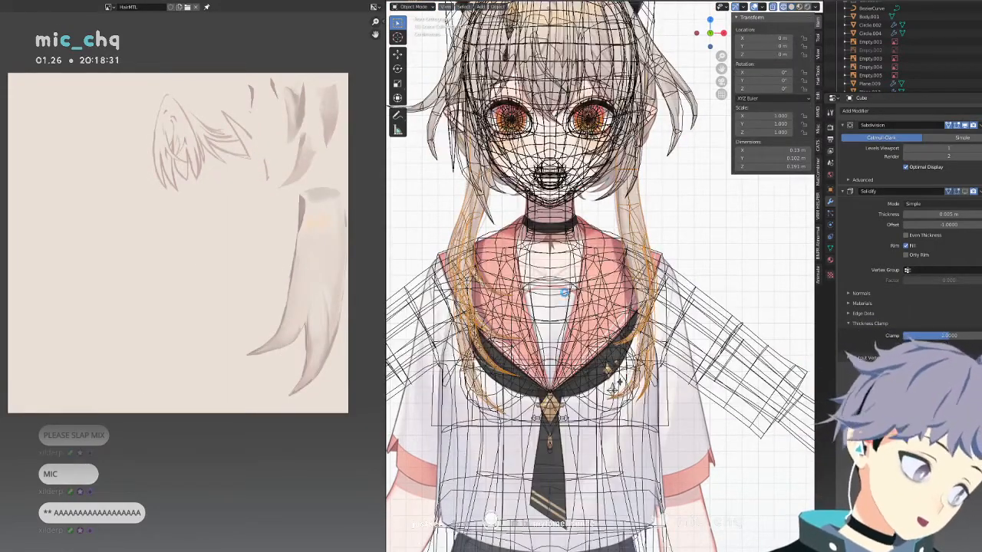
shift+middle_drag(612, 387, 629, 506)
key(shift+z)
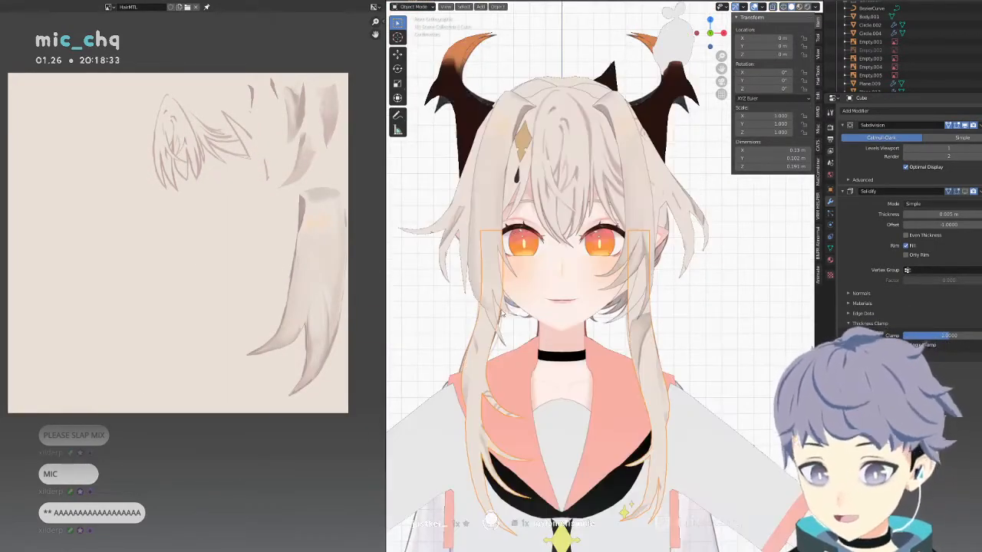
scroll(502, 312, up, 4)
shift+middle_drag(503, 312, 606, 306)
key(shift+z)
key(shift+z)
scroll(695, 311, down, 4)
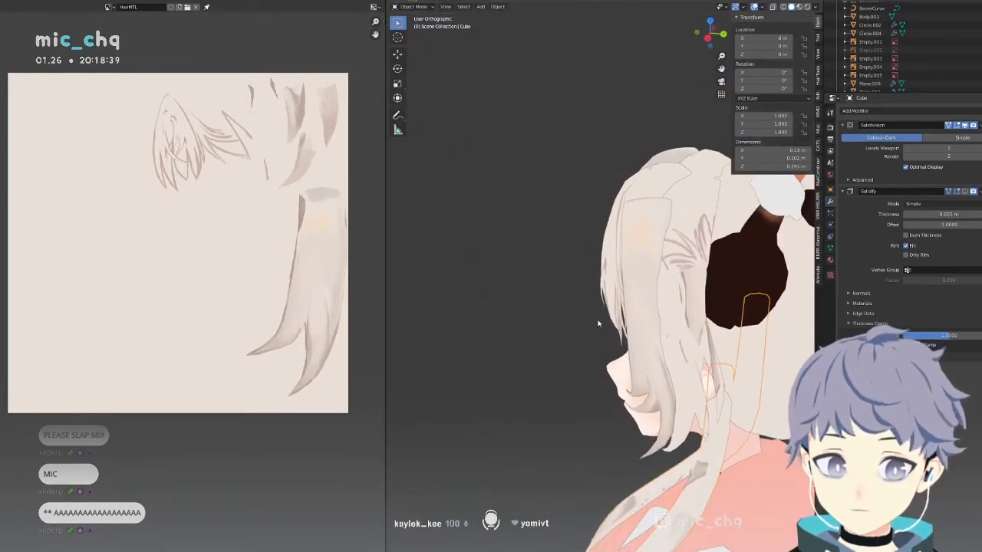
Examine the UV layouts of the back hair mesh Plane.003 and the head hair mesh Cube.001 in edit mode.
click(692, 301)
key(KP_1)
key(Tab)
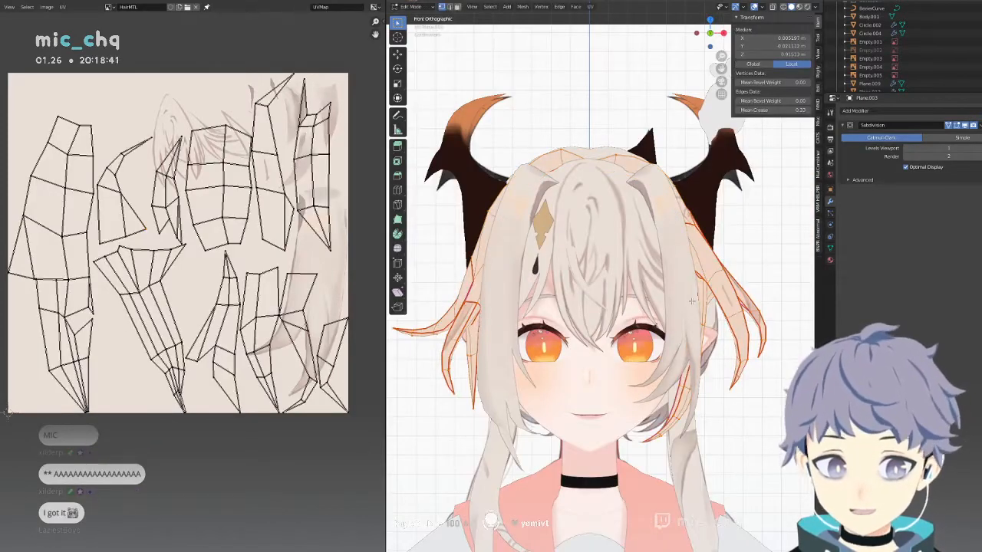
key(Tab)
click(691, 301)
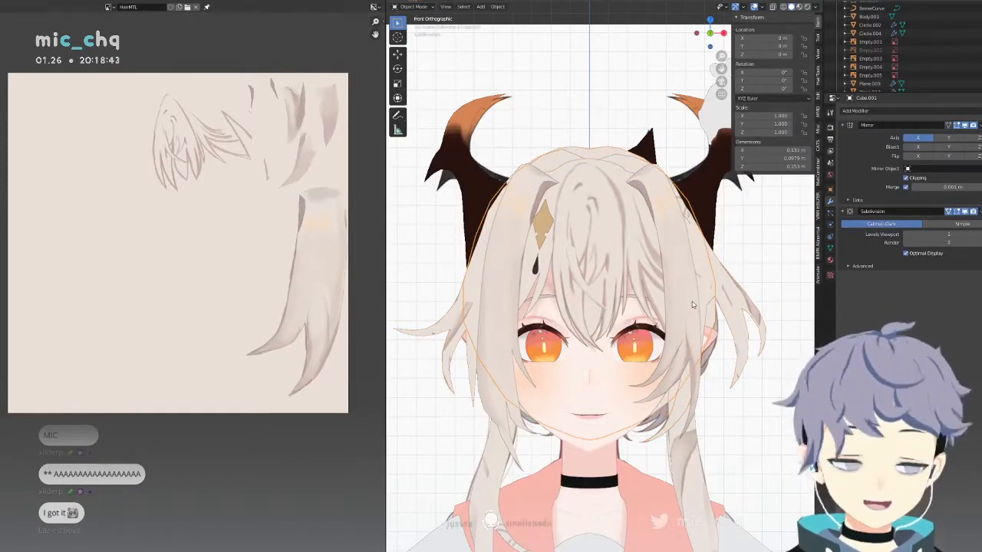
key(Tab)
key(Tab)
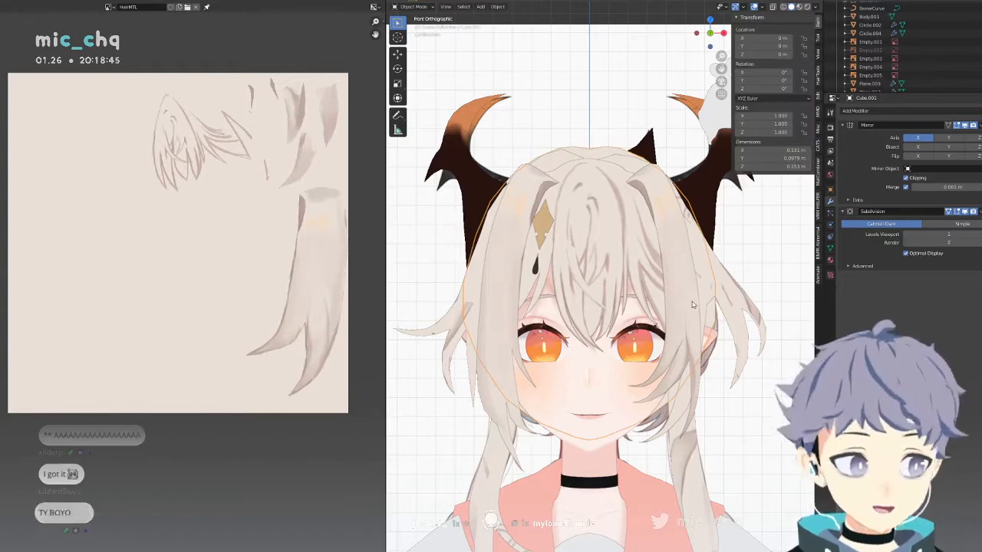
key(Tab)
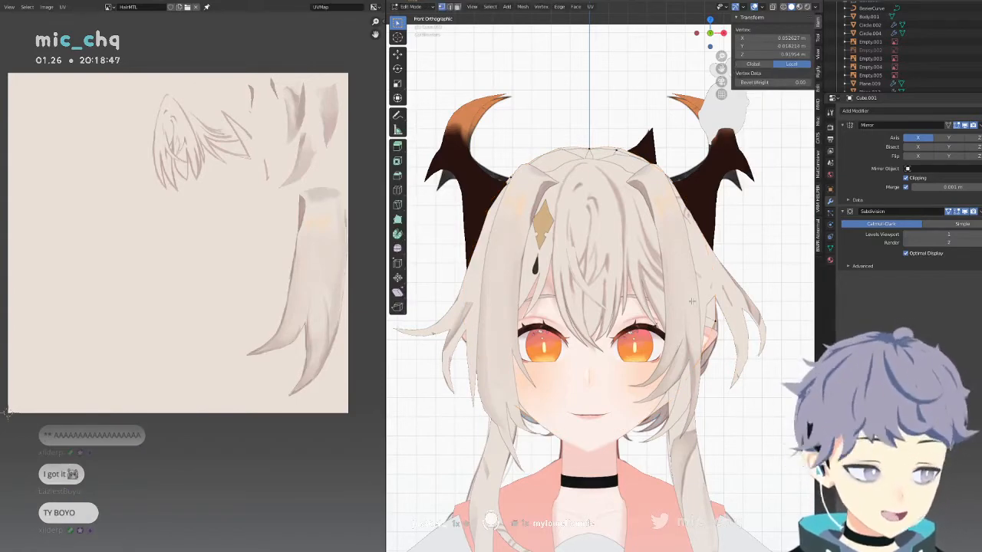
Examine the UV layout of the front fringe mesh HairFront in edit mode.
key(Tab)
click(606, 249)
key(Tab)
key(a)
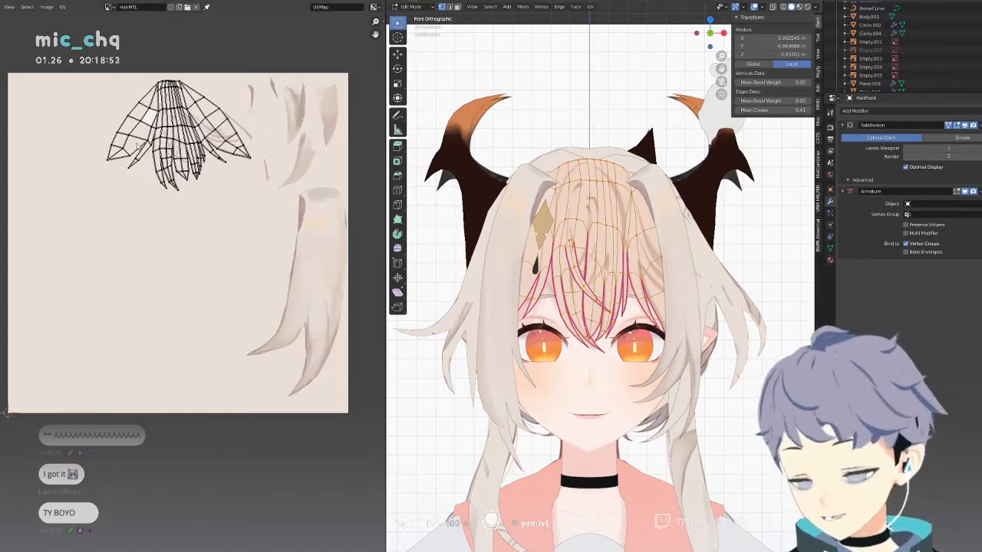
key(a)
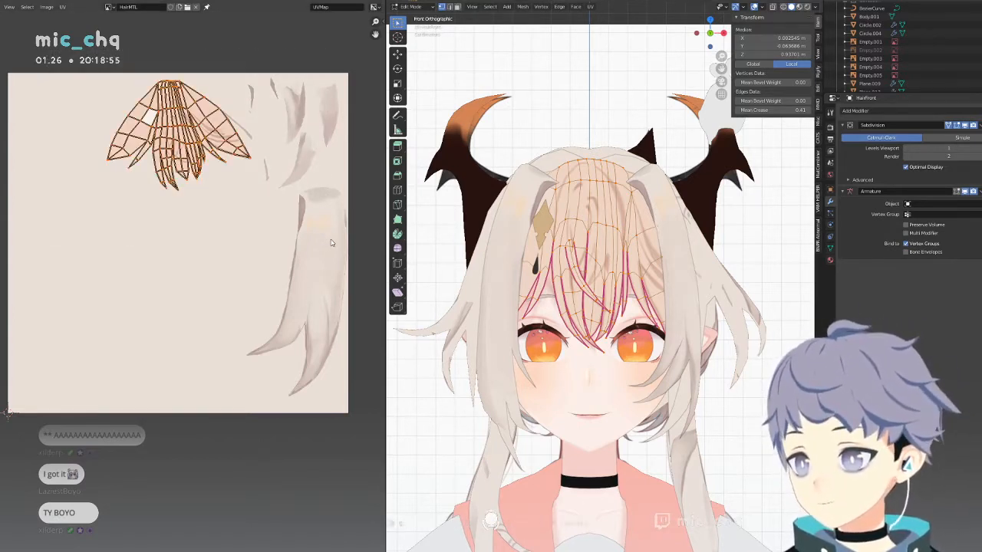
key(ctrl+Tab)
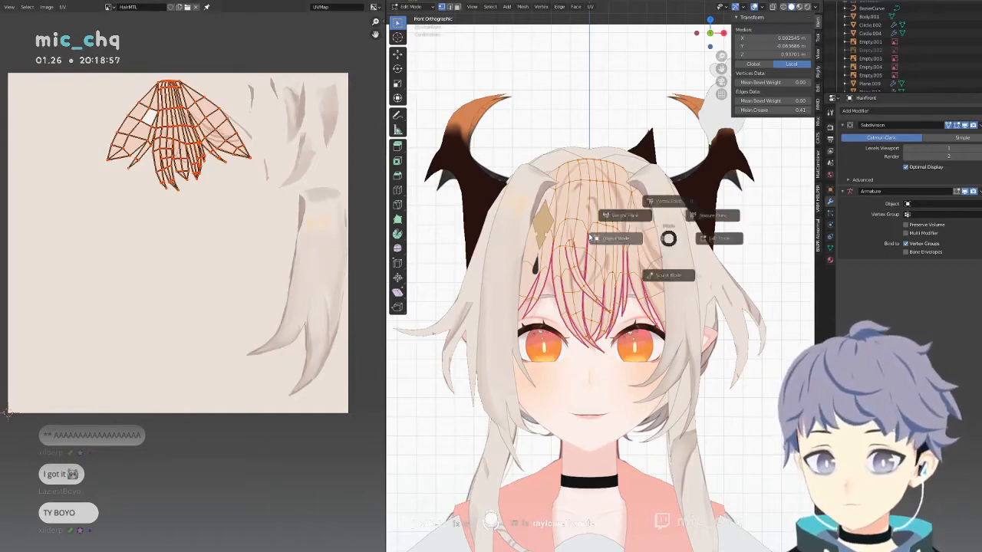
click(598, 228)
Examine the UV islands of the long front strand HairFront.001 in edit mode and compare them with the strand's shape.
click(671, 224)
key(Tab)
mouse_move(670, 225)
middle_down()
mouse_move(595, 228)
mouse_move(677, 223)
middle_up()
key(a)
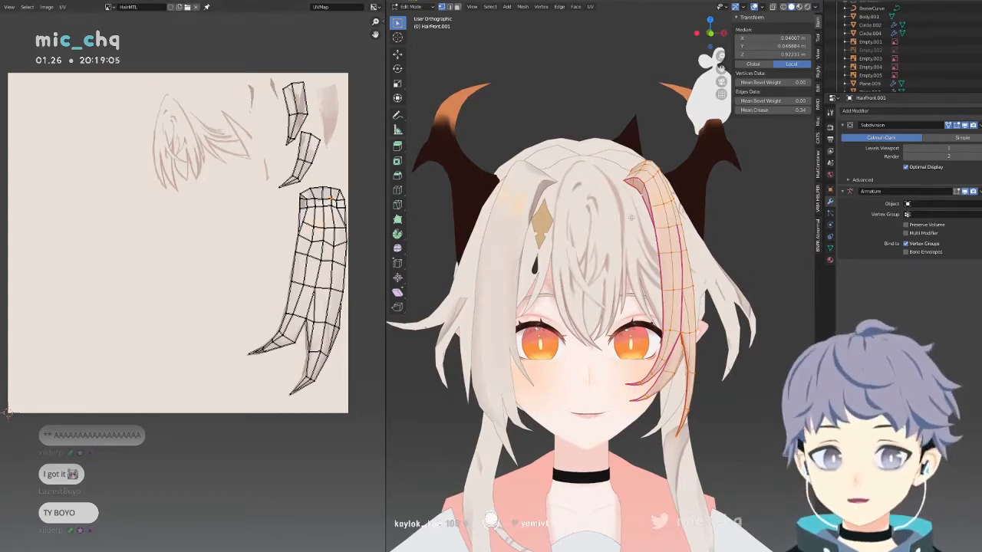
key(Tab)
key(Tab)
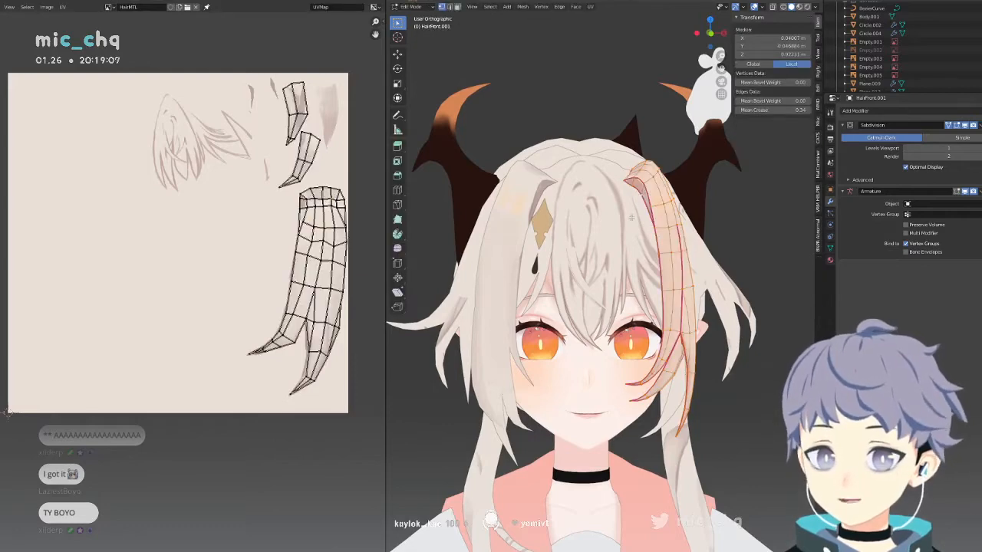
middle_drag(631, 218, 537, 234)
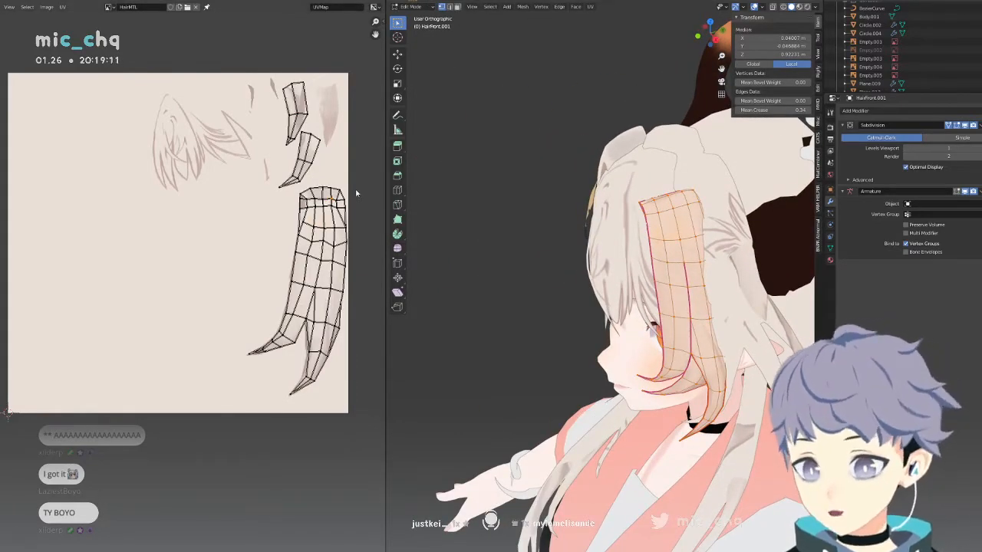
scroll(356, 193, down, 2)
drag(335, 138, 205, 363)
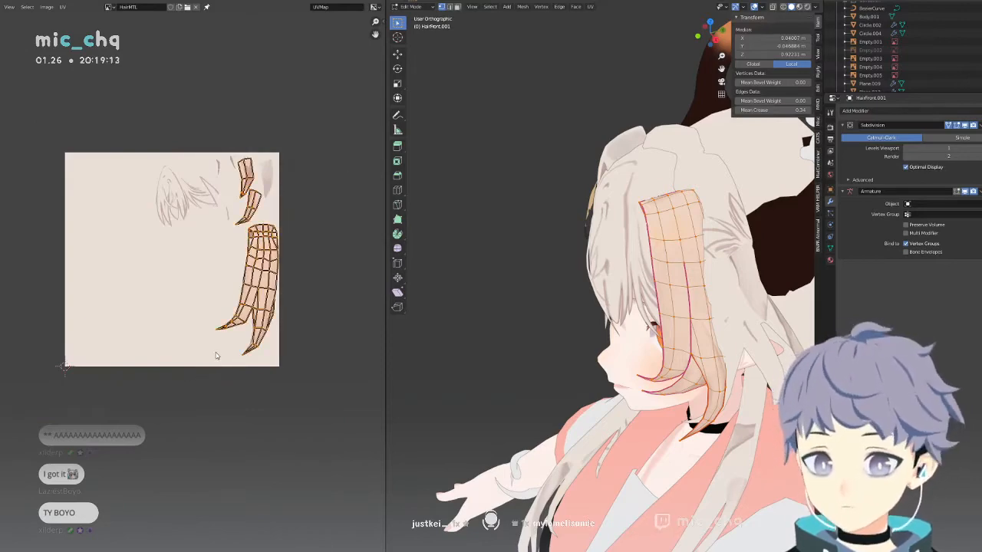
middle_drag(568, 326, 606, 287)
middle_drag(677, 303, 688, 307)
Examine the UV layout of the opposite front strand HairFront.002 in edit mode.
key(ctrl+Tab)
click(622, 307)
click(494, 290)
key(Tab)
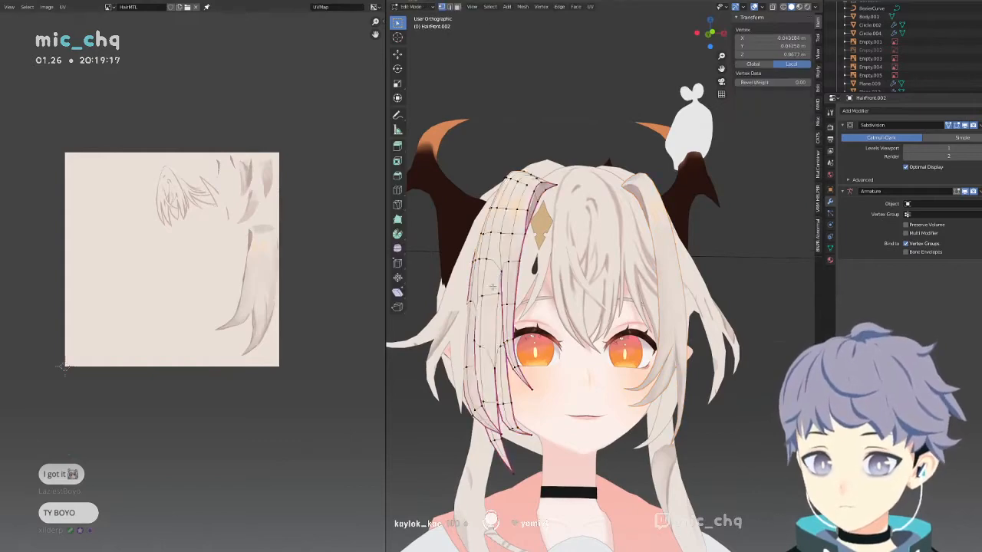
key(a)
middle_drag(490, 307, 526, 307)
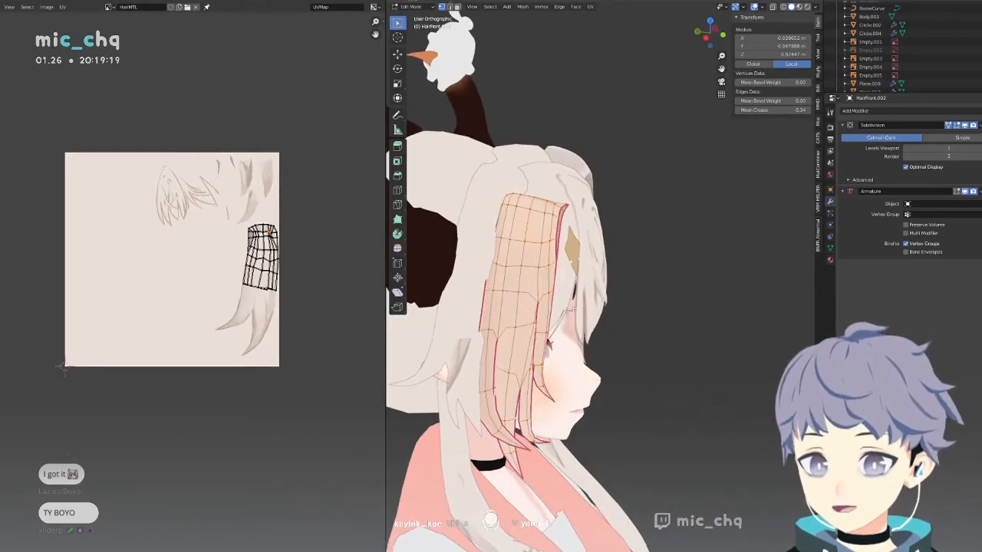
Add the back hair Plane.003 and the long side hair Cube to HairFront.002 for simultaneous mesh editing.
key(ctrl+Tab)
click(484, 312)
click(479, 309)
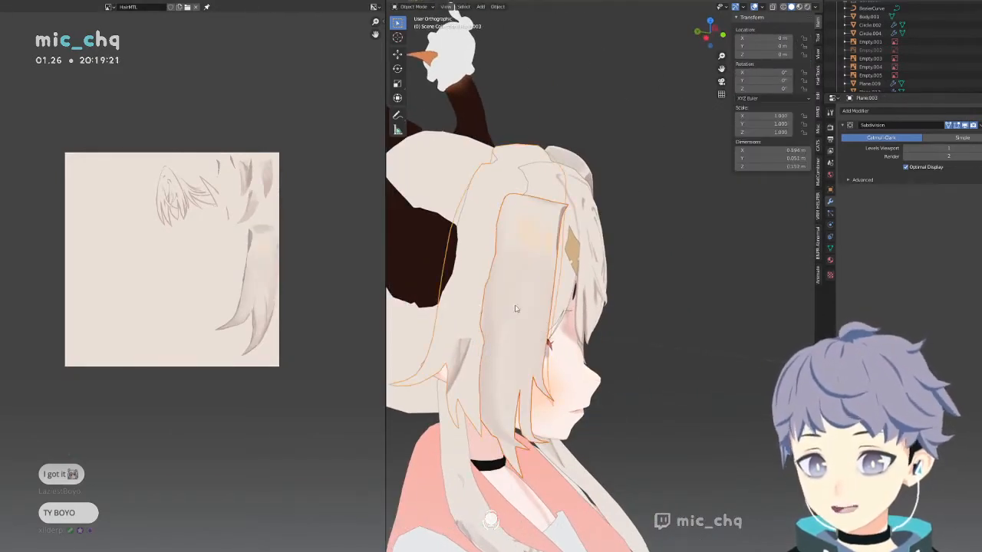
key(Tab)
middle_drag(649, 309, 541, 318)
shift+middle_drag(652, 357, 601, 317)
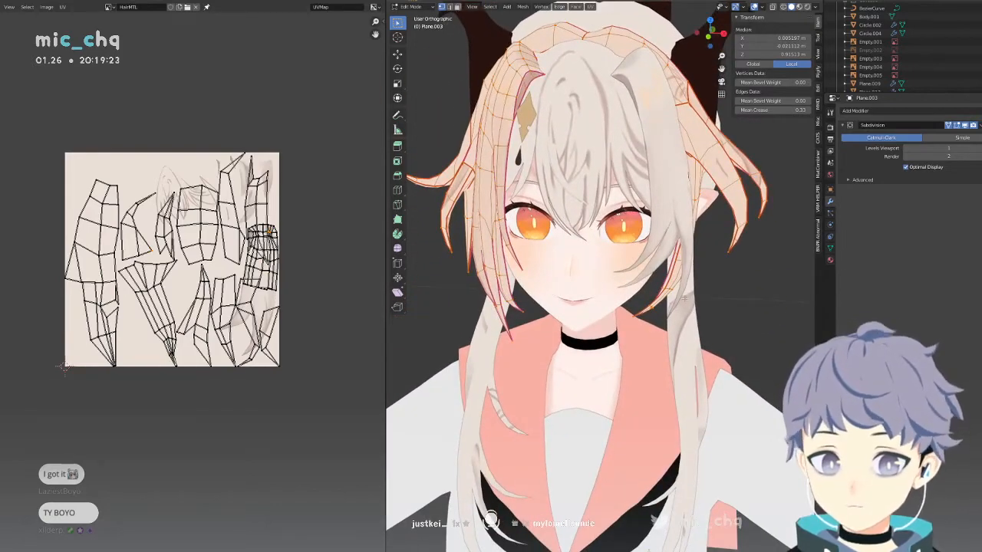
key(Tab)
click(689, 334)
key(Tab)
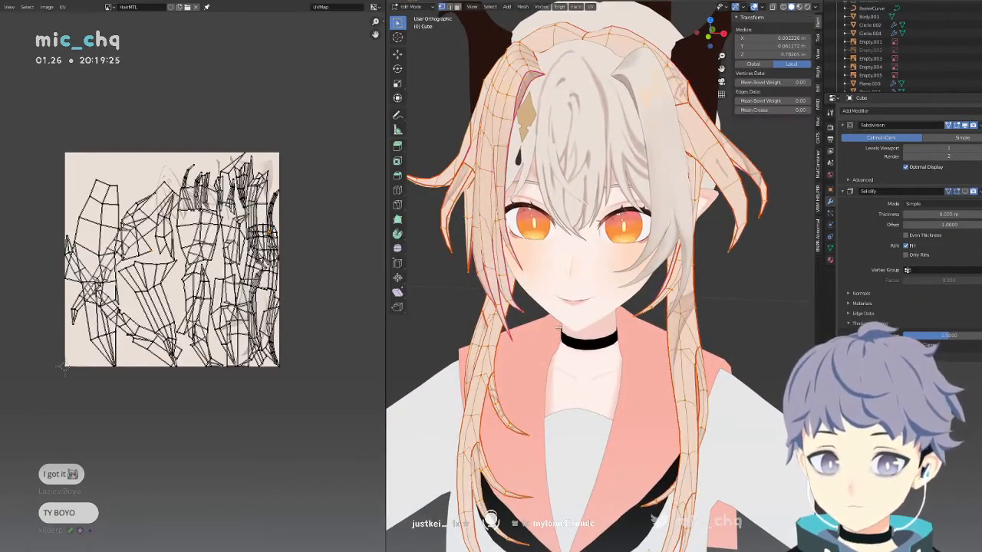
Unwrap the three selected hair meshes together along their seams into one UV layout.
middle_drag(589, 77, 651, 172)
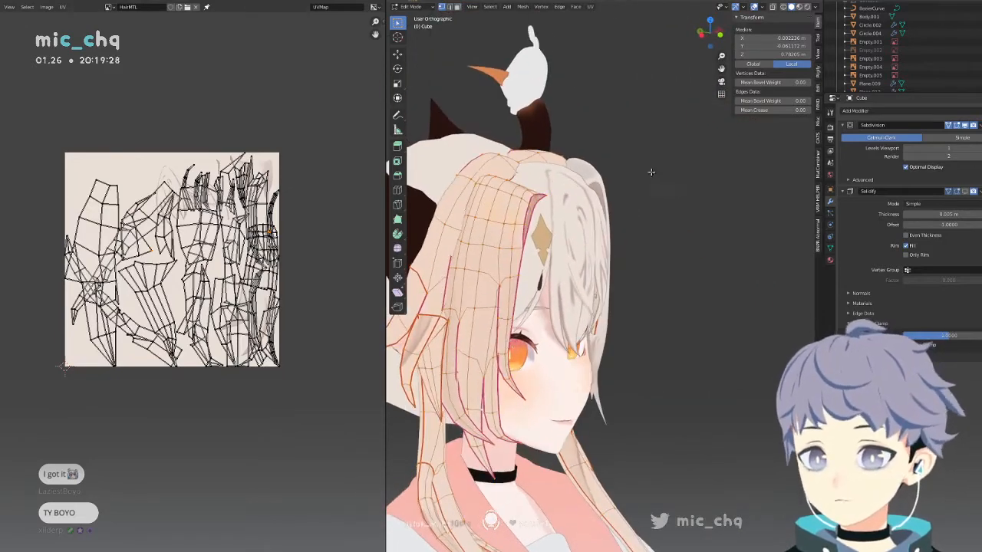
click(590, 7)
click(602, 31)
scroll(235, 285, up, 1)
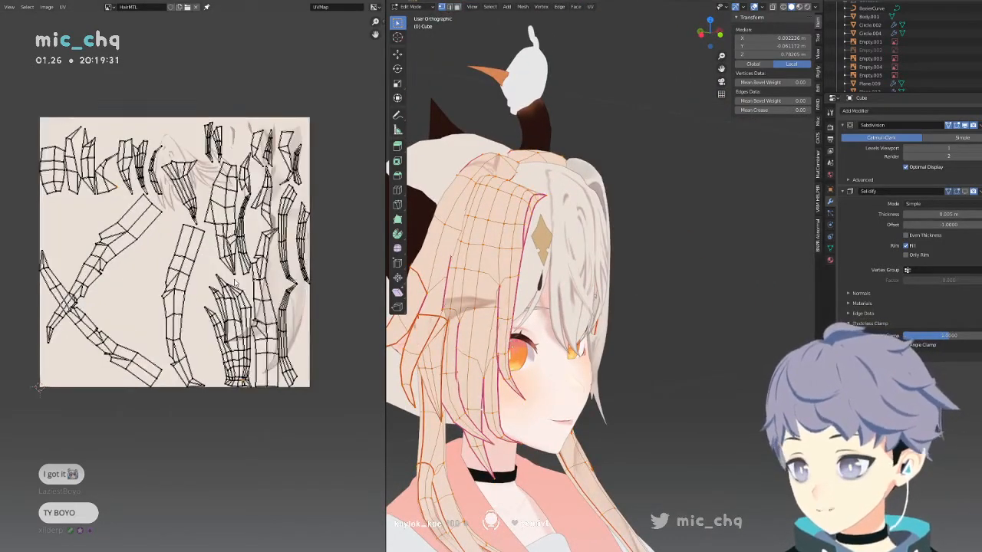
scroll(163, 288, up, 1)
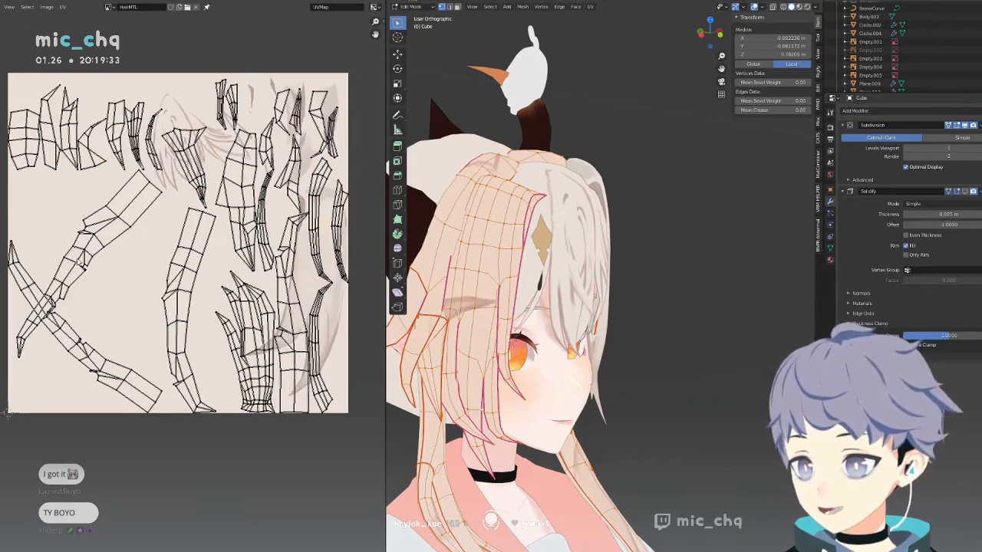
Select the two crossing long-strand islands in the UV layout and compare them with the long side hair.
key(ctrl+l)
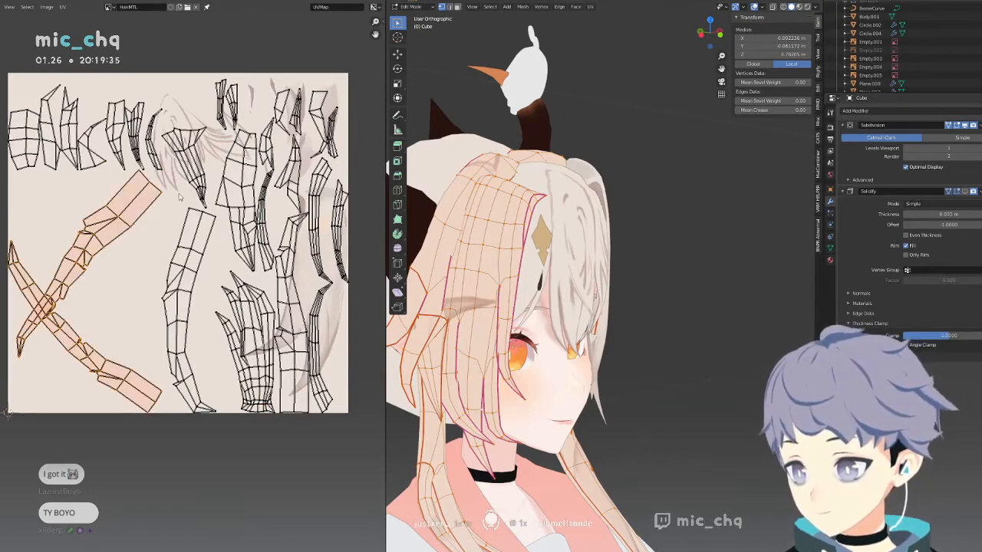
click(19, 338)
key(ctrl+l)
scroll(614, 338, down, 4)
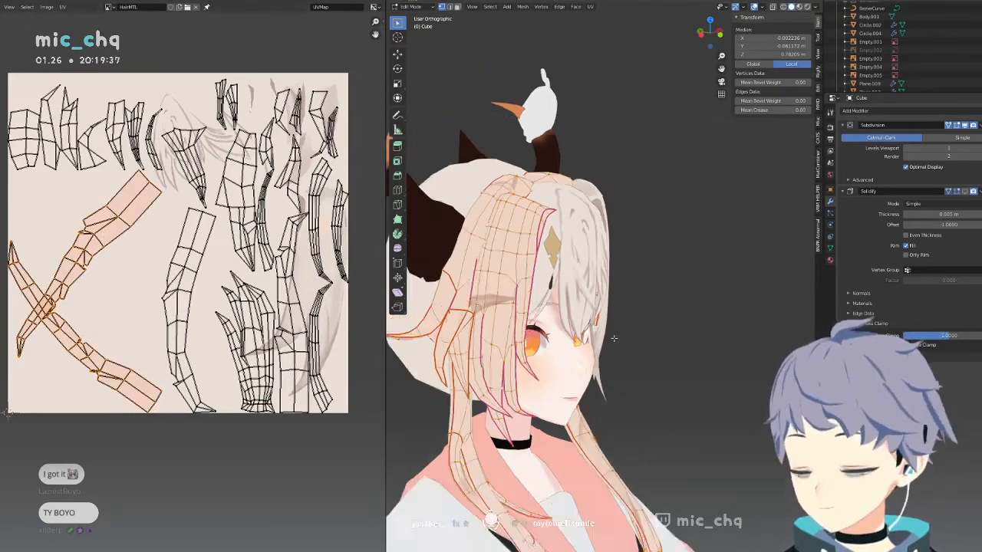
middle_drag(613, 338, 564, 124)
scroll(712, 358, up, 5)
scroll(712, 358, up, 1)
middle_drag(677, 208, 468, 230)
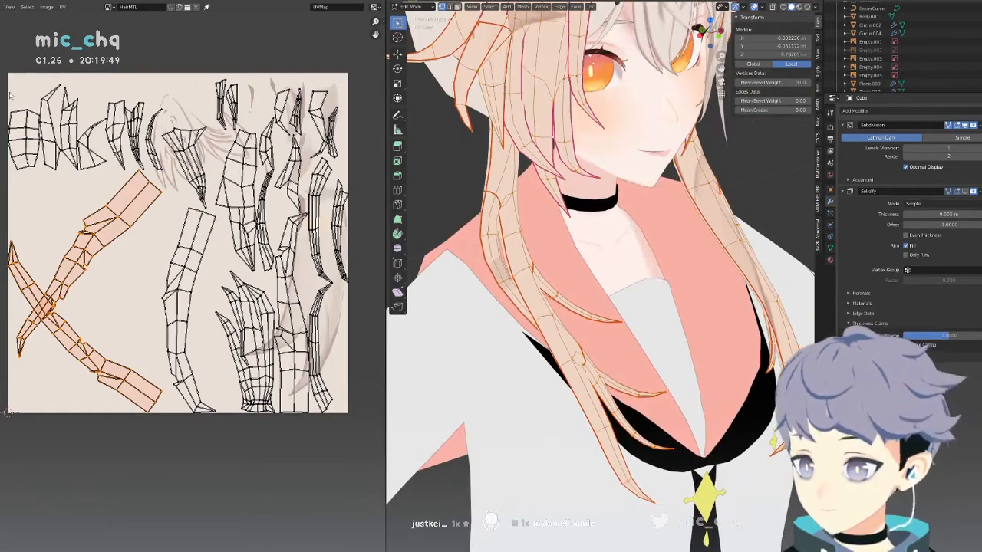
Clear the selection and inspect the seams around the side strand's branch bases in wireframe and solid shading.
key(a)
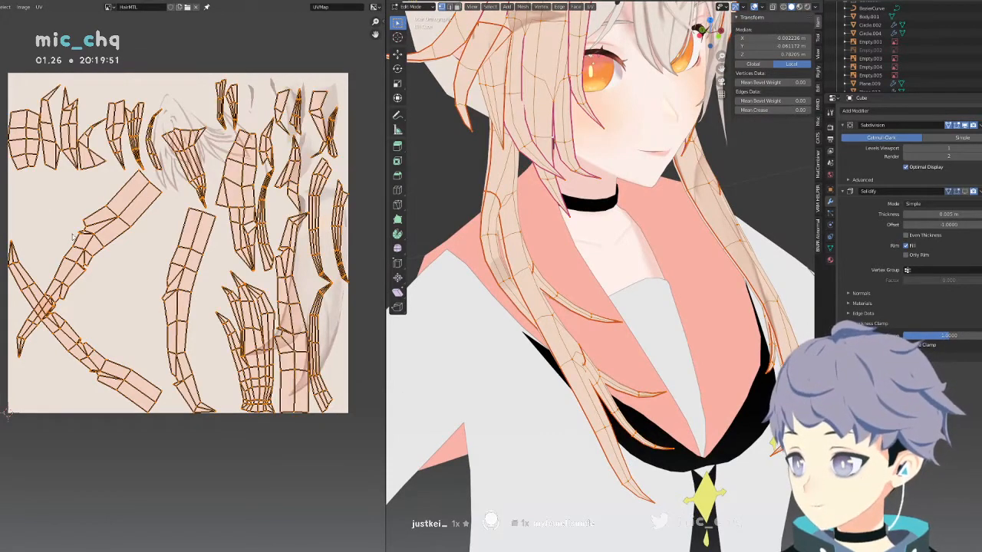
key(alt+a)
key(shift+z)
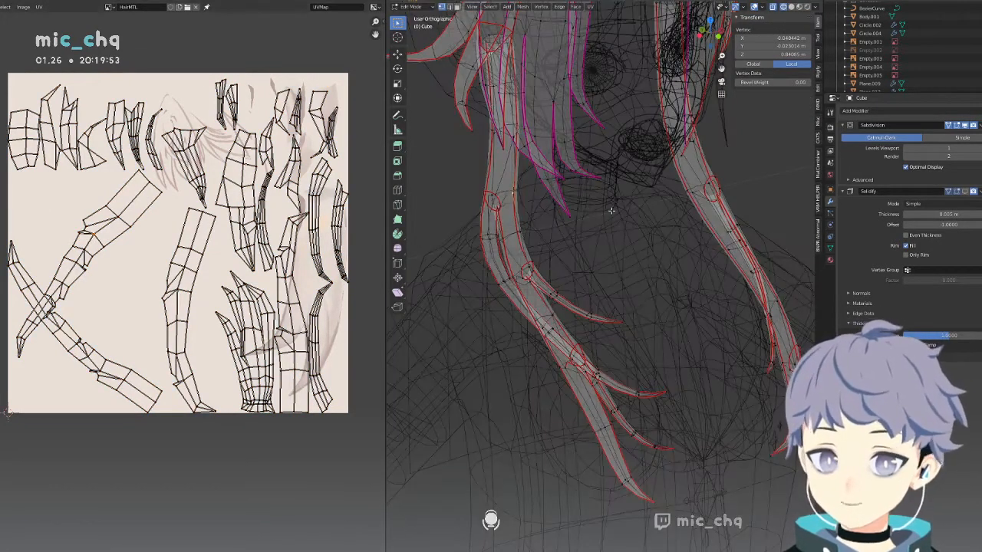
middle_drag(609, 208, 663, 239)
scroll(663, 239, up, 6)
key(shift+z)
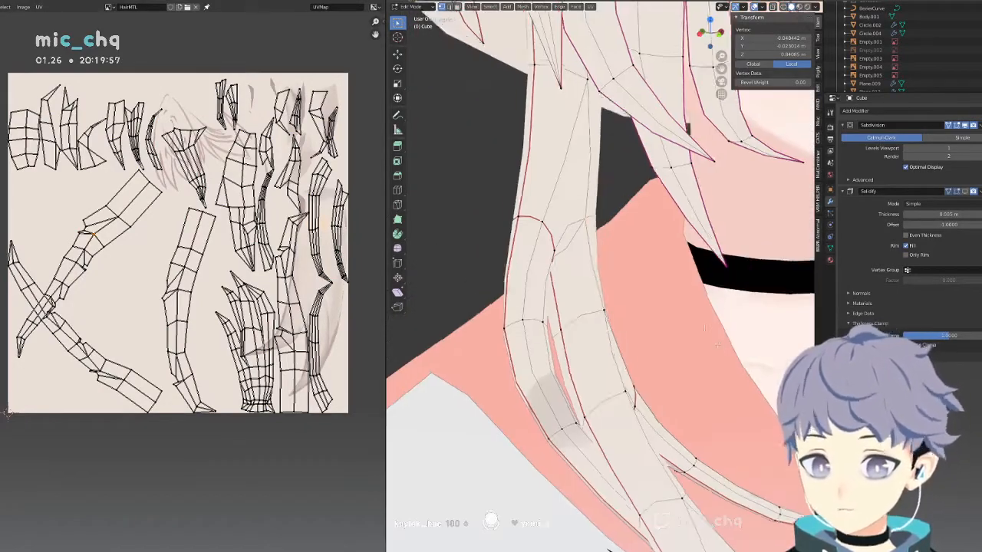
middle_drag(665, 314, 633, 322)
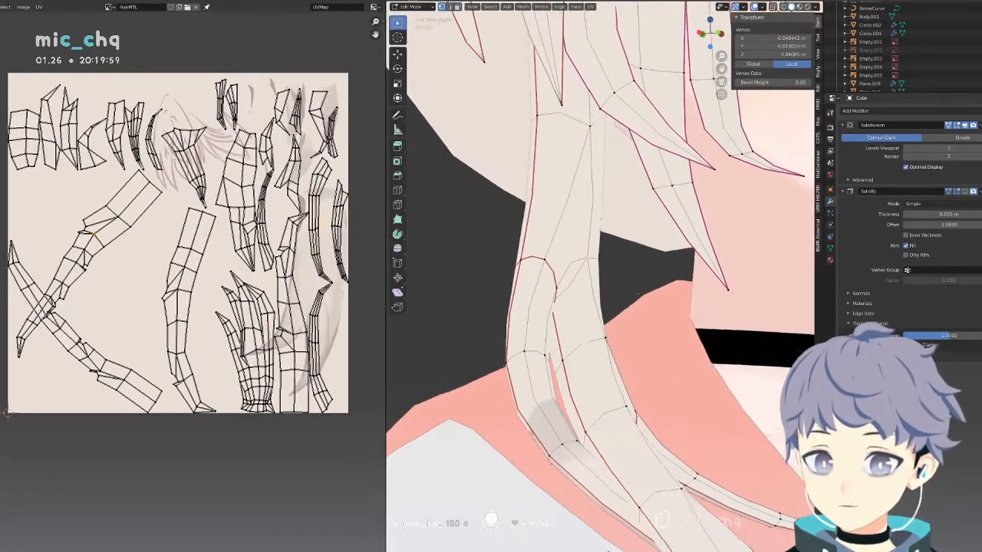
key(shift+z)
middle_drag(578, 338, 594, 374)
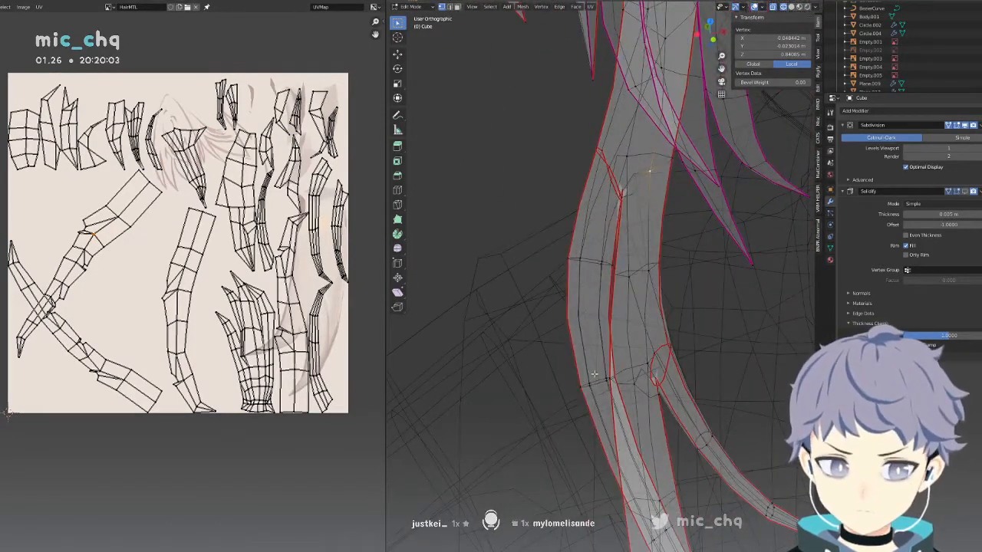
key(shift+z)
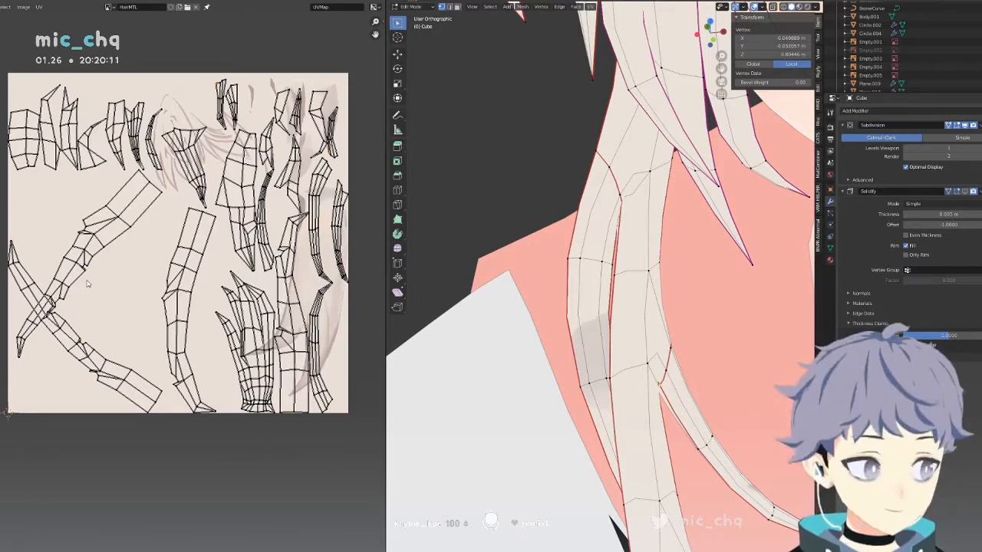
Examine the edges and jagged notches of the crossing long-strand islands up close in the UV layout.
scroll(94, 309, up, 3)
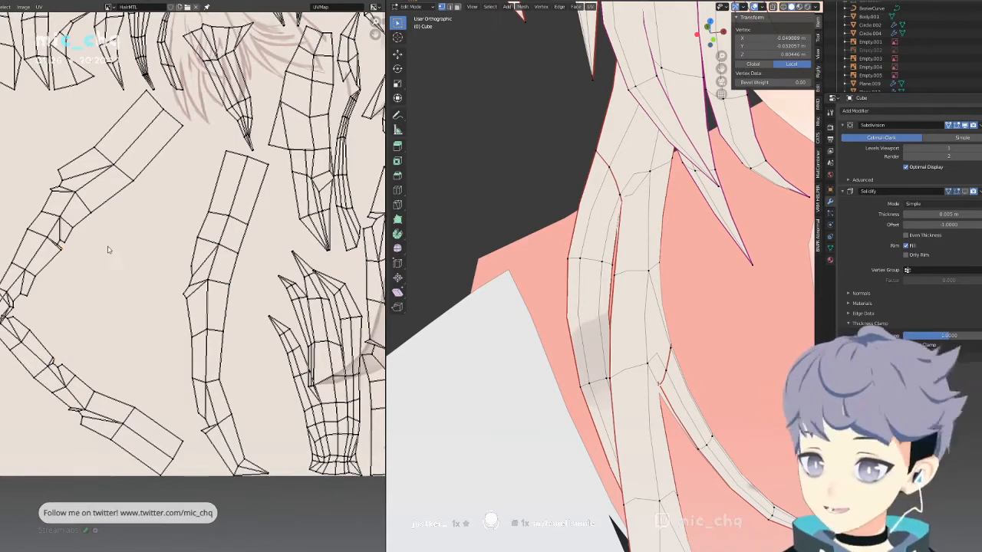
scroll(108, 175, down, 2)
scroll(158, 296, up, 5)
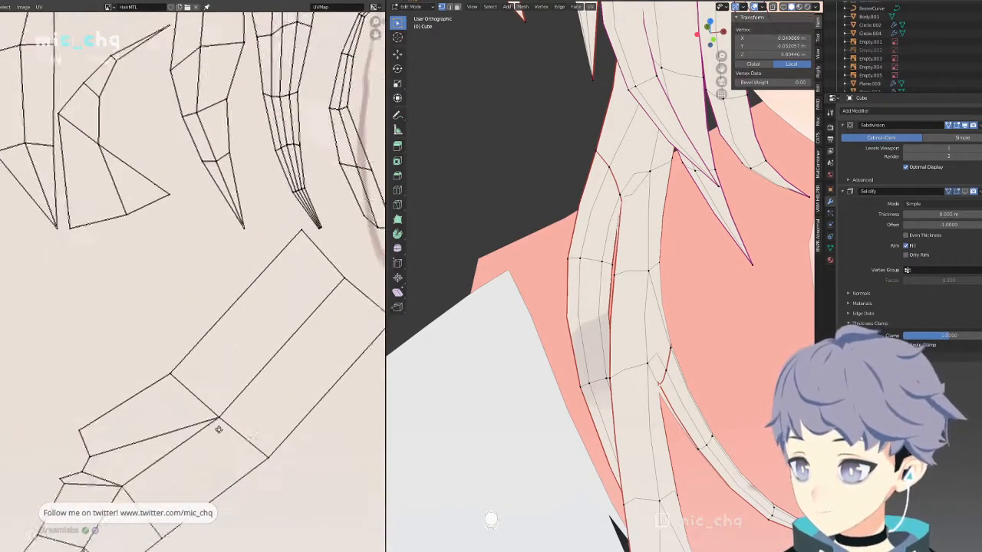
click(133, 175)
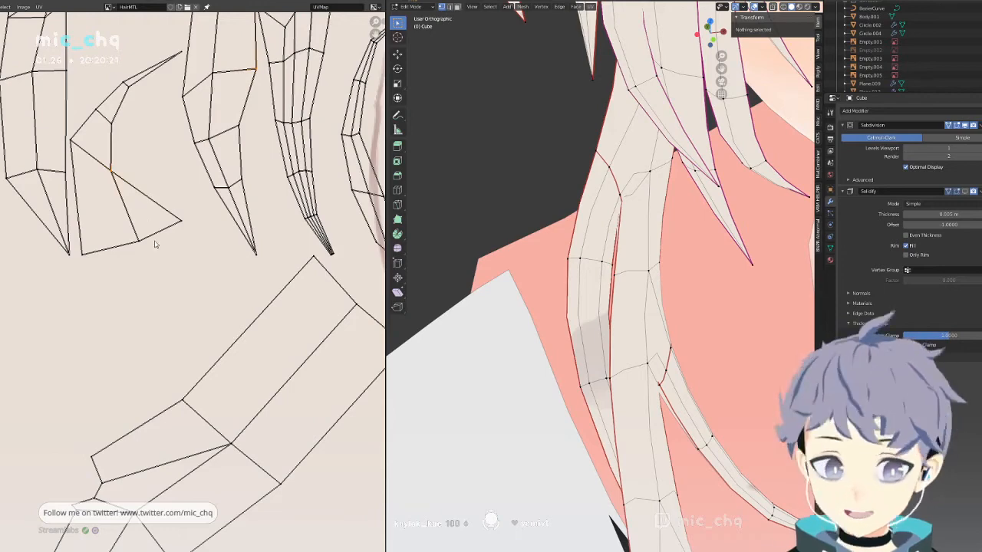
scroll(154, 276, down, 3)
middle_drag(133, 335, 141, 185)
middle_drag(148, 352, 160, 272)
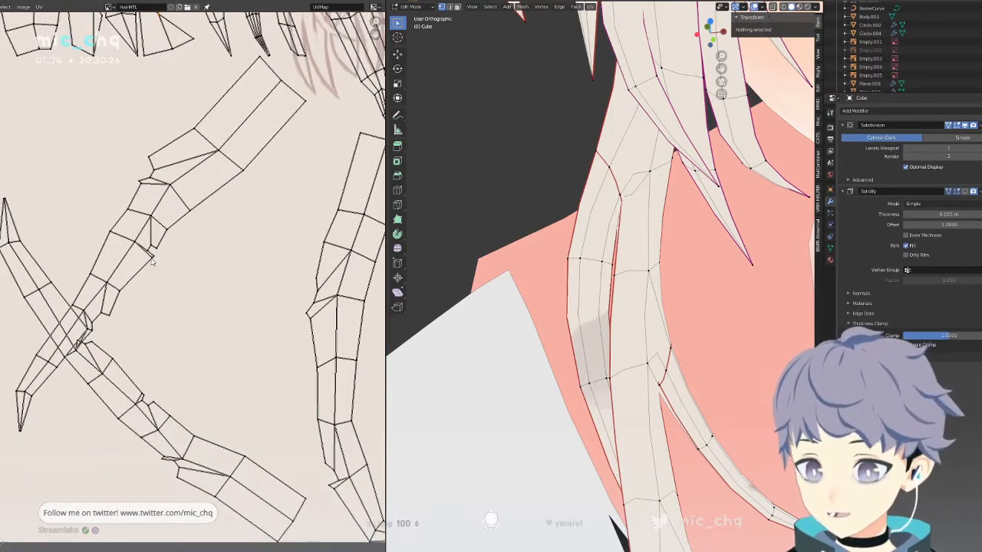
click(125, 309)
scroll(68, 339, up, 4)
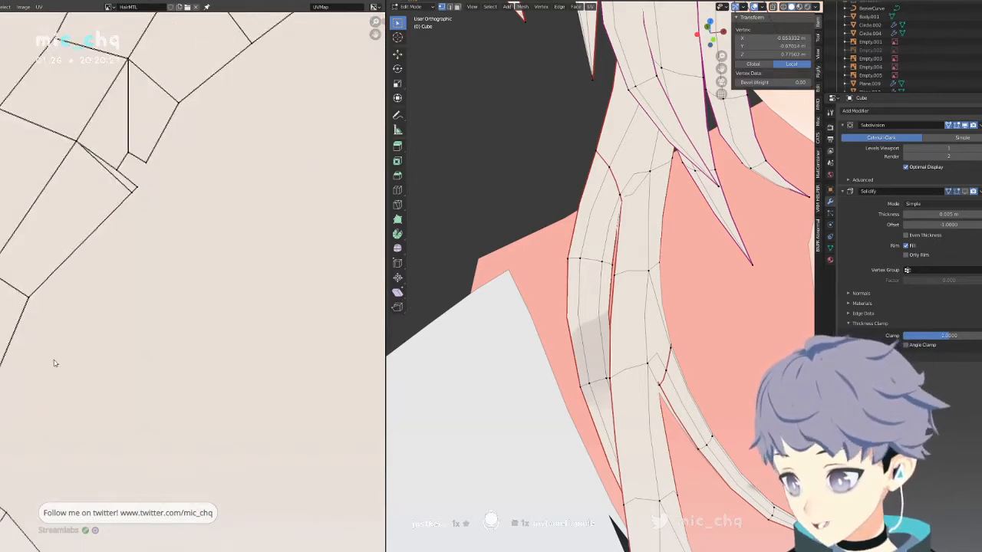
click(122, 383)
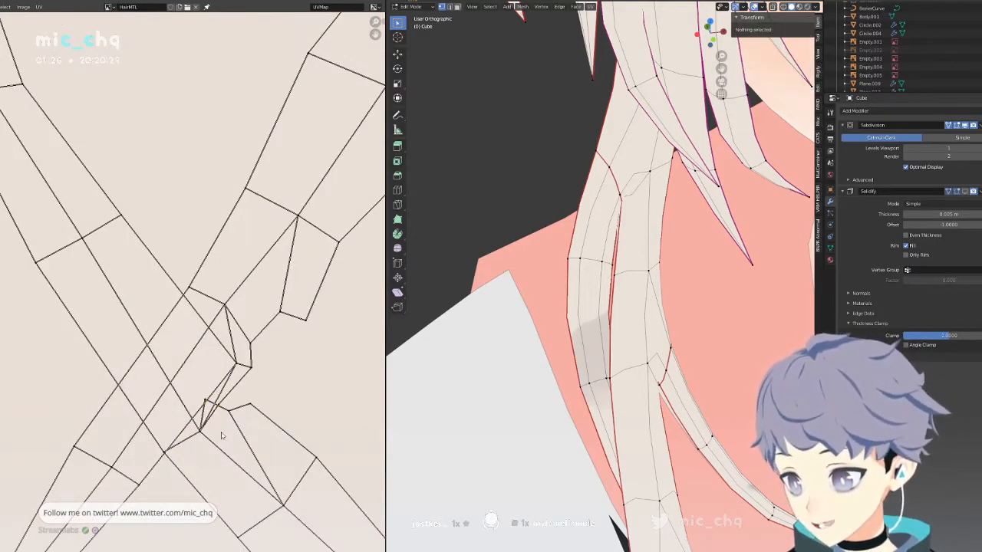
scroll(221, 435, down, 4)
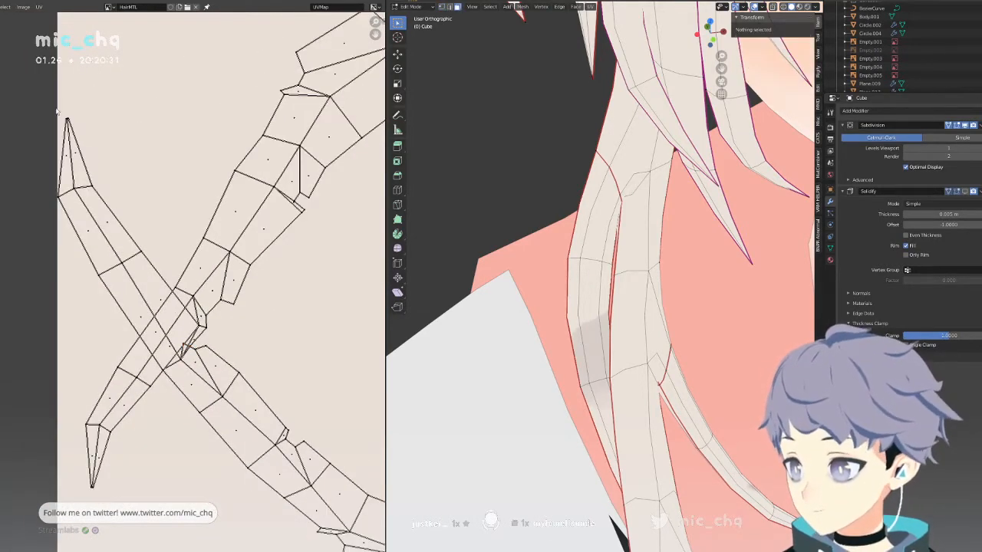
Select the whole crossing long-strand island by its linked faces and inspect the matching main strand on the model.
click(99, 222)
key(l)
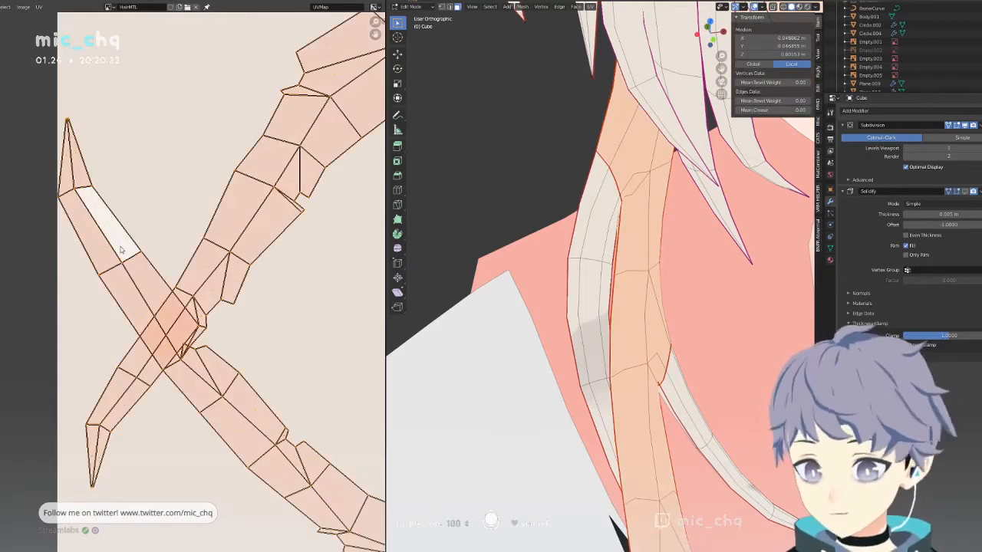
scroll(652, 269, down, 7)
middle_drag(675, 267, 641, 264)
scroll(643, 274, up, 8)
mouse_move(648, 384)
shift+middle_down()
mouse_move(610, 226)
mouse_move(559, 197)
mouse_move(642, 293)
mouse_move(629, 347)
mouse_move(603, 316)
shift+middle_up()
scroll(610, 225, down, 3)
key(shift+z)
key(shift+z)
mouse_move(573, 281)
middle_down()
mouse_move(539, 282)
mouse_move(565, 131)
middle_up()
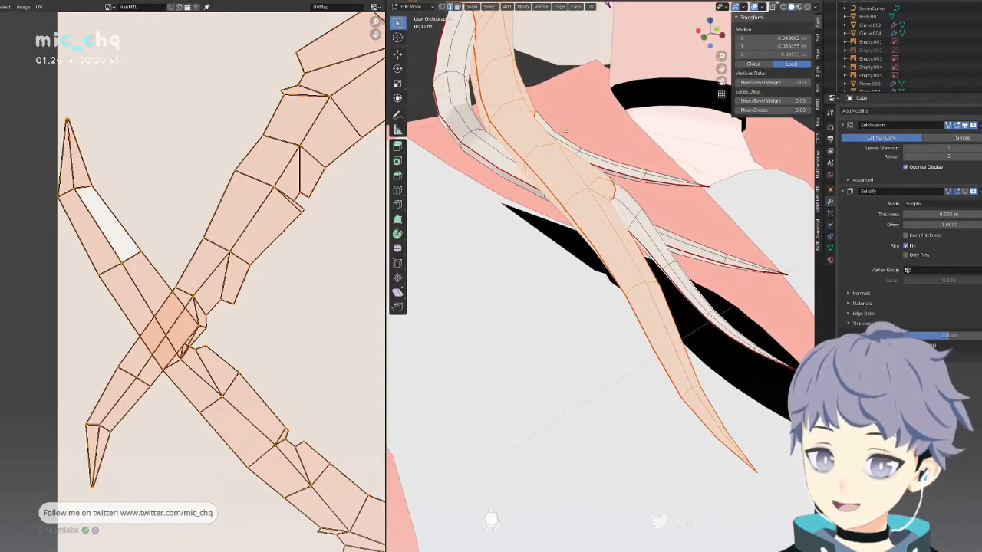
Select the tip vertex of the main side strand in wireframe and try to slide it along its edge.
key(shift+z)
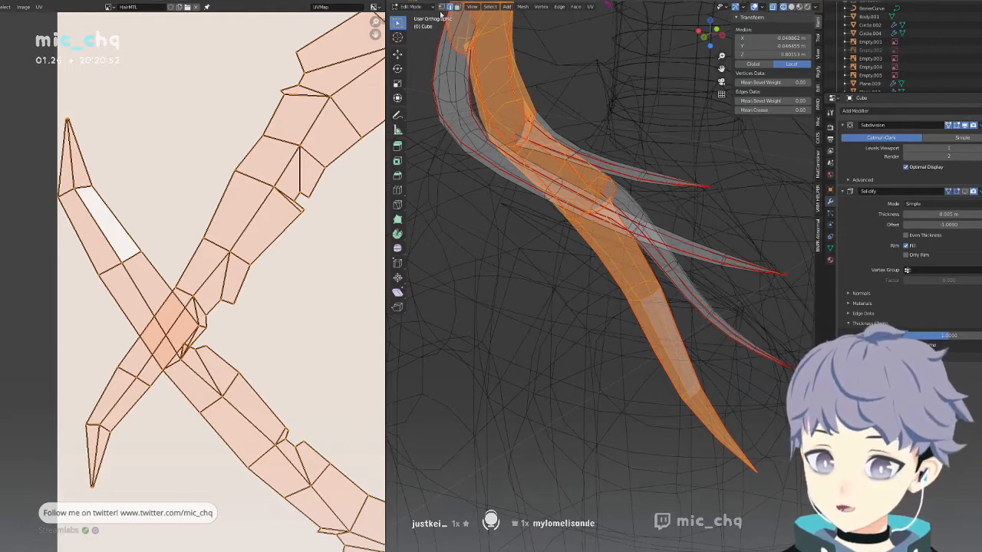
click(755, 471)
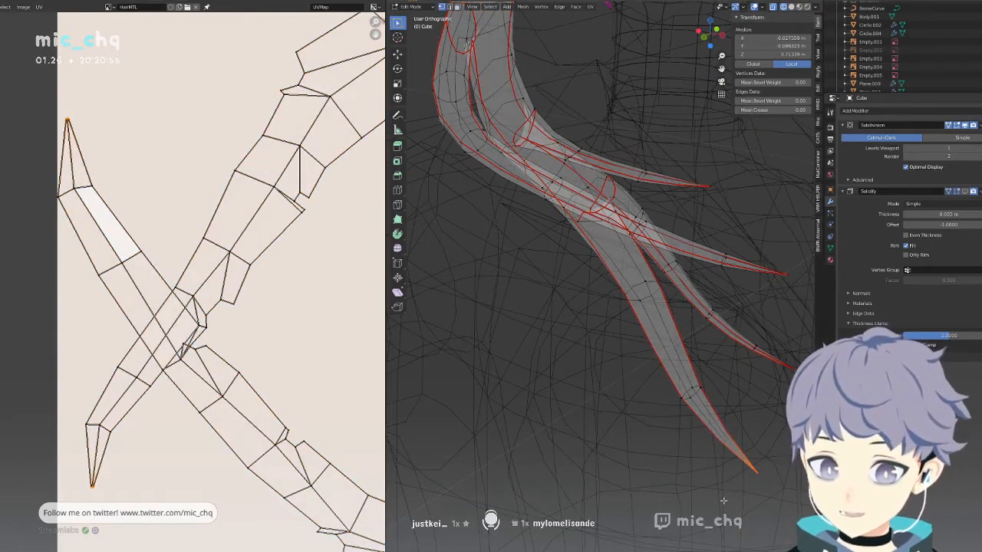
key(g)
key(g)
right_click(683, 464)
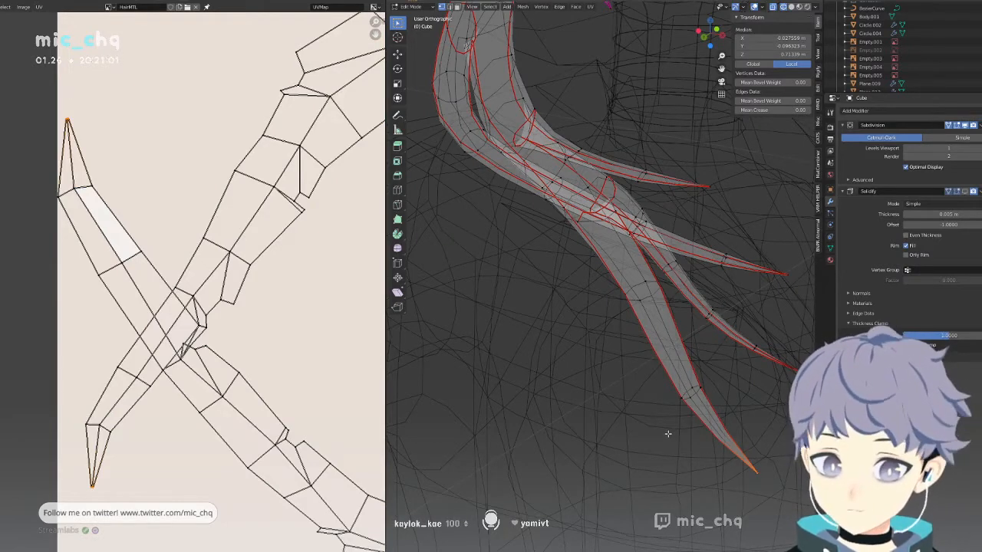
Select the edge loop along the main side strand and try unwrapping all the hair again.
middle_drag(668, 434, 633, 434)
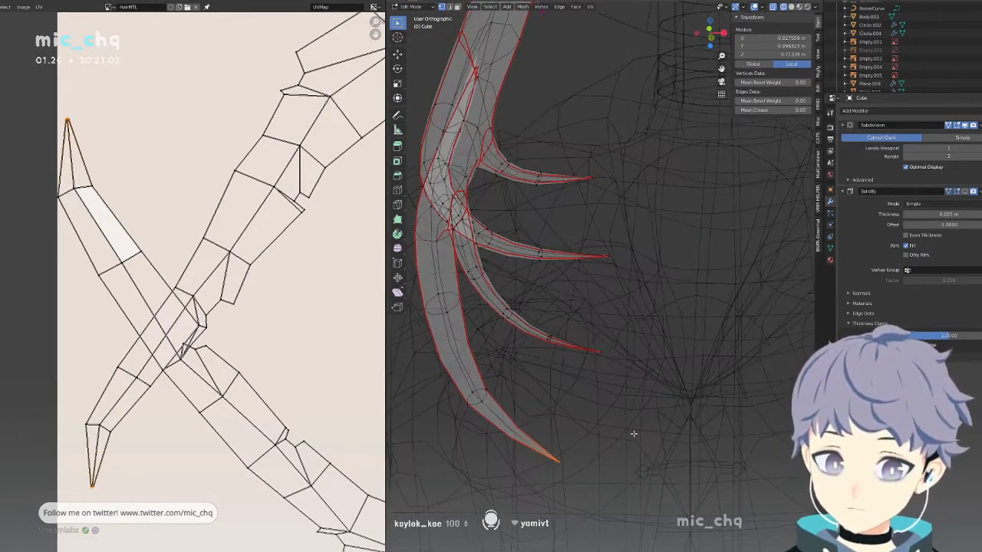
alt+click(486, 409)
key(a)
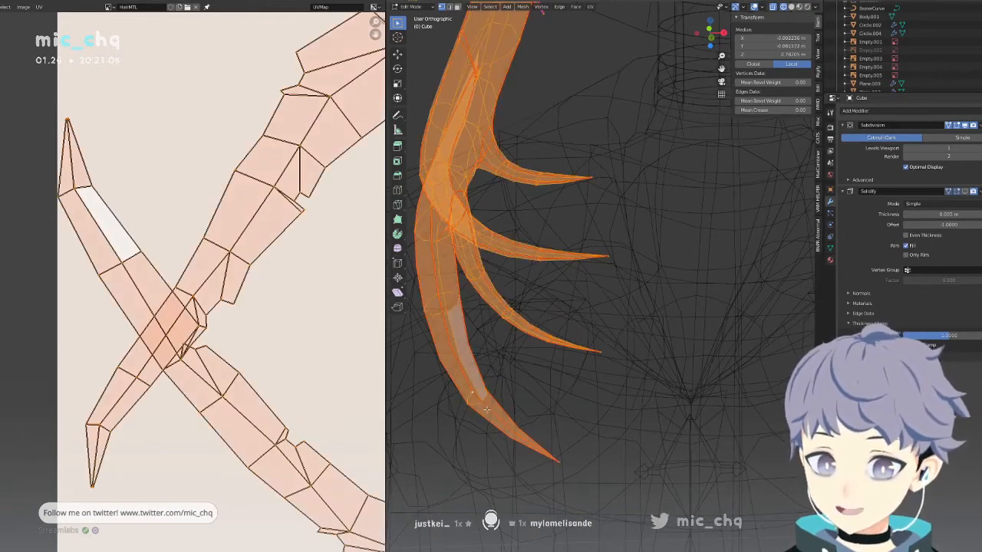
click(589, 6)
click(597, 13)
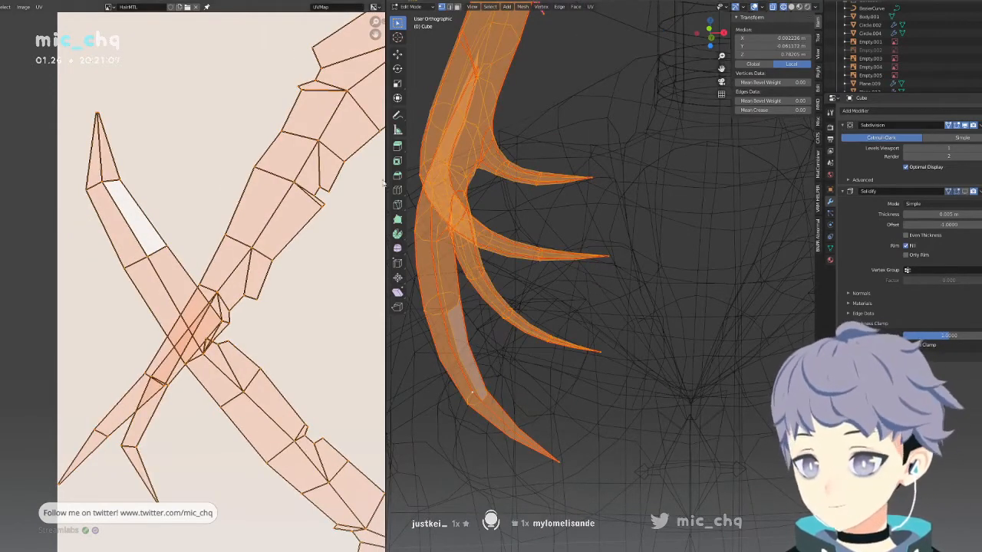
key(alt+a)
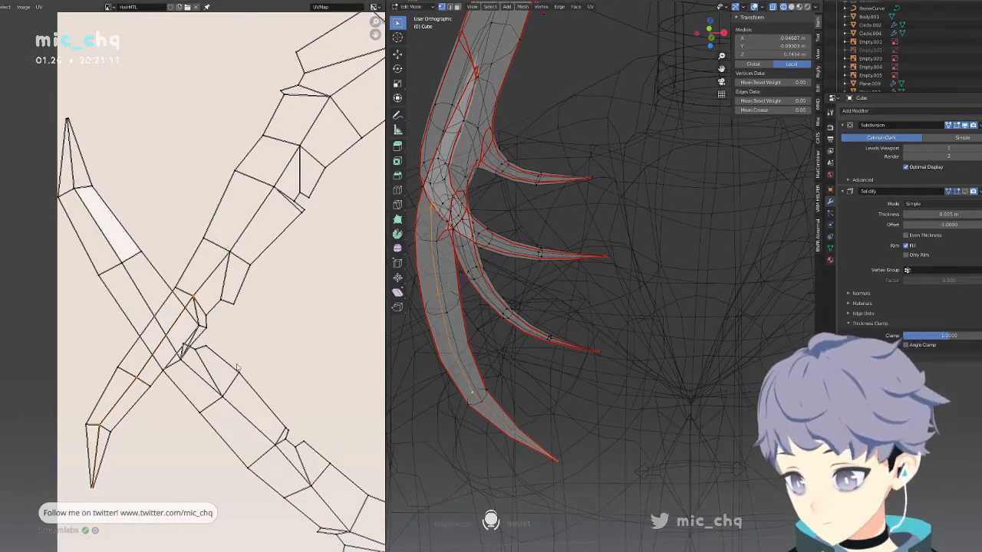
Try hiding the faces around the jagged vertex on the crossing strand island, and undo it.
click(198, 326)
scroll(183, 323, up, 2)
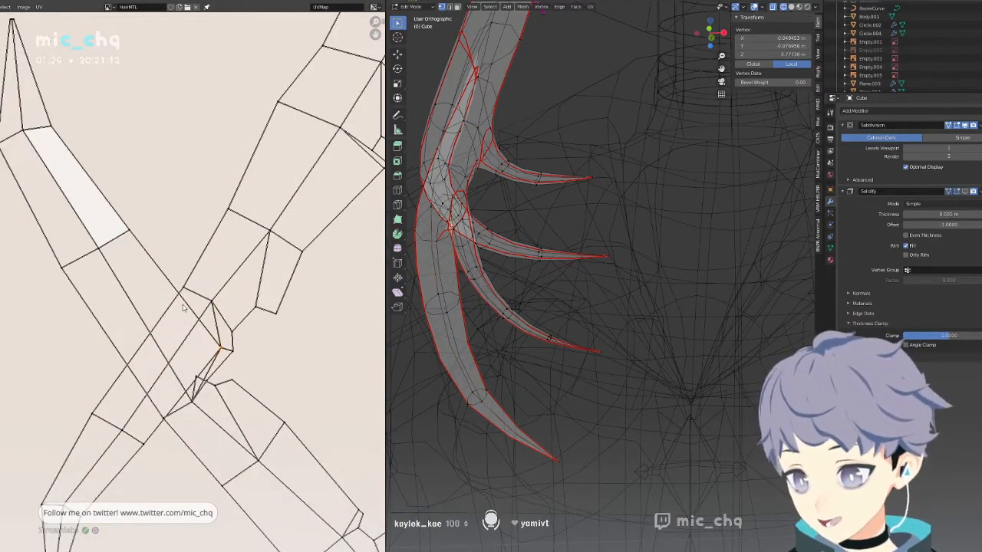
key(h)
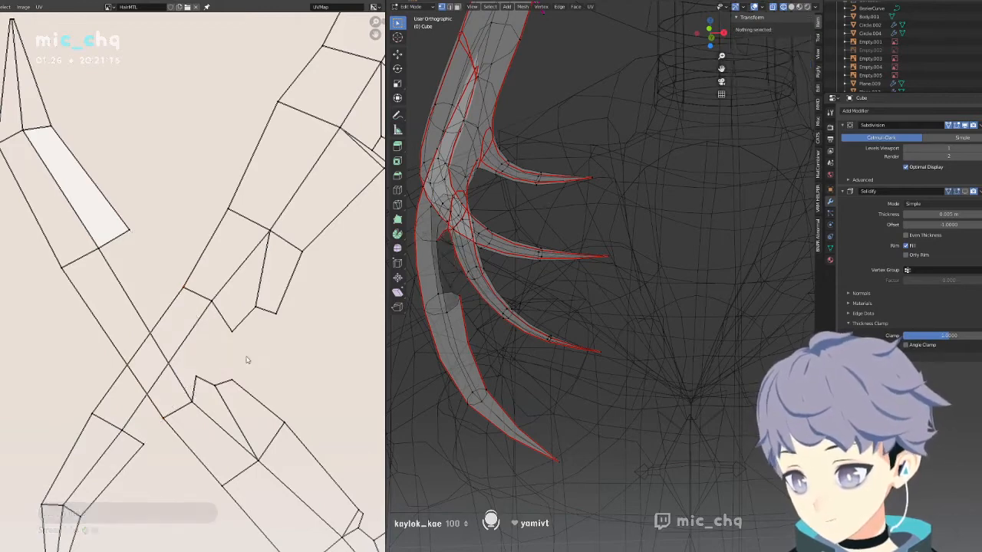
key(ctrl+z)
Try moving the crossing long-strand islands around in the UV layout with proportional editing.
key(g)
scroll(220, 348, down, 6)
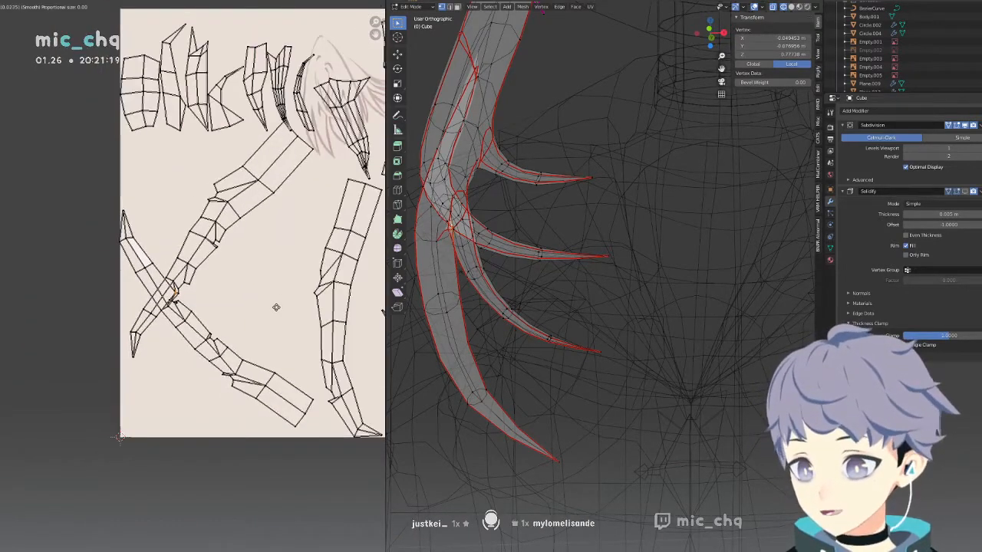
click(281, 304)
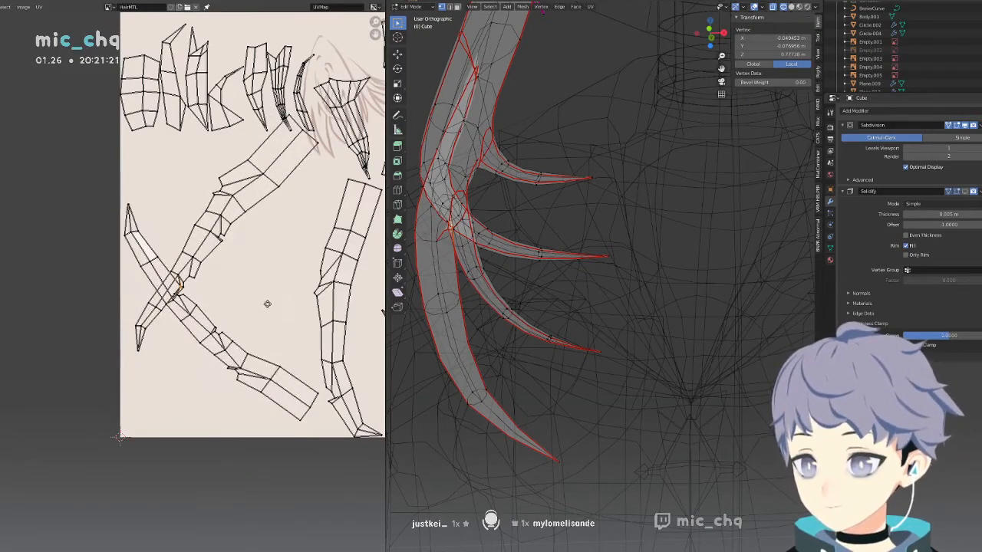
key(g)
click(266, 314)
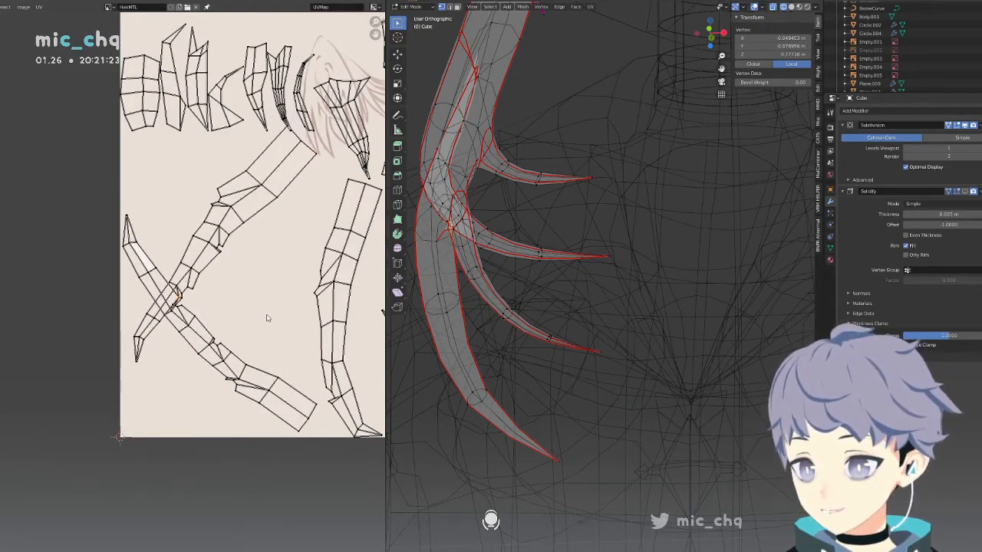
Try moving the selected vertex at the lower branch's base on the model, and undo the move.
scroll(522, 270, up, 3)
scroll(522, 270, up, 6)
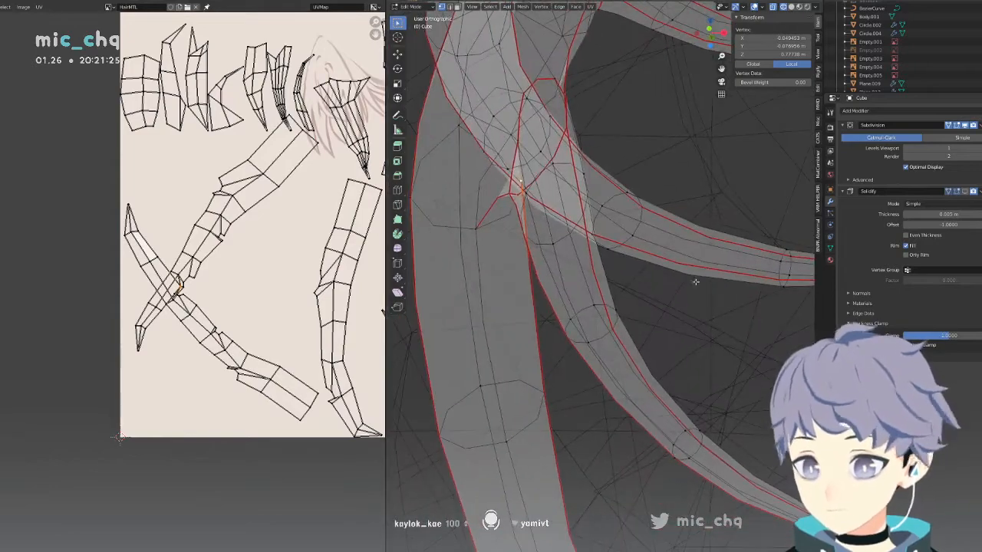
key(alt+z)
middle_drag(593, 273, 525, 264)
key(alt+z)
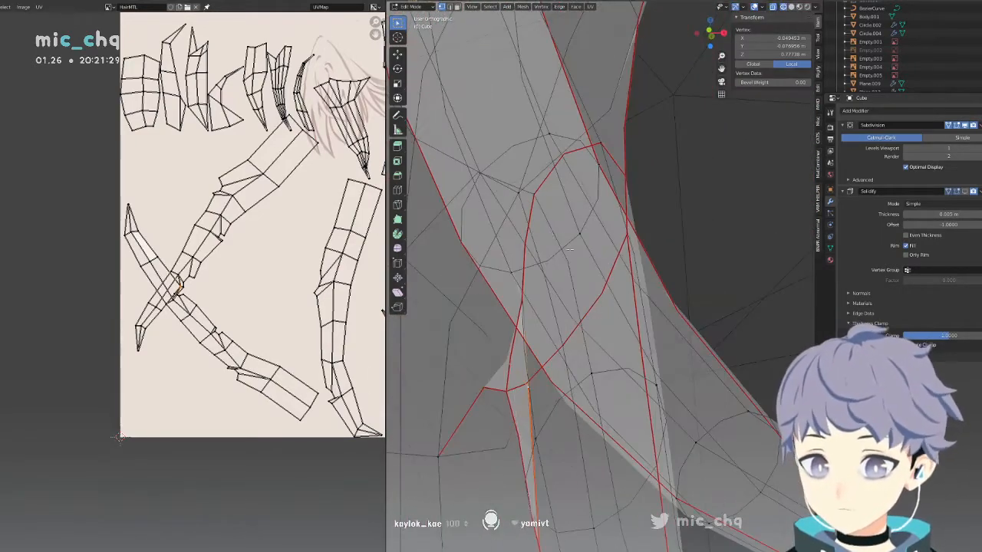
key(g)
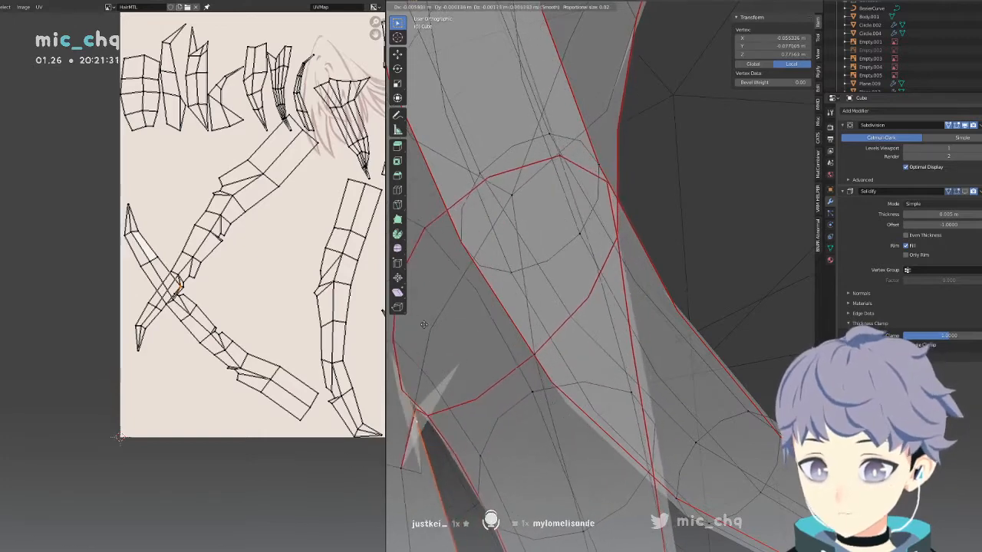
click(426, 336)
key(ctrl+z)
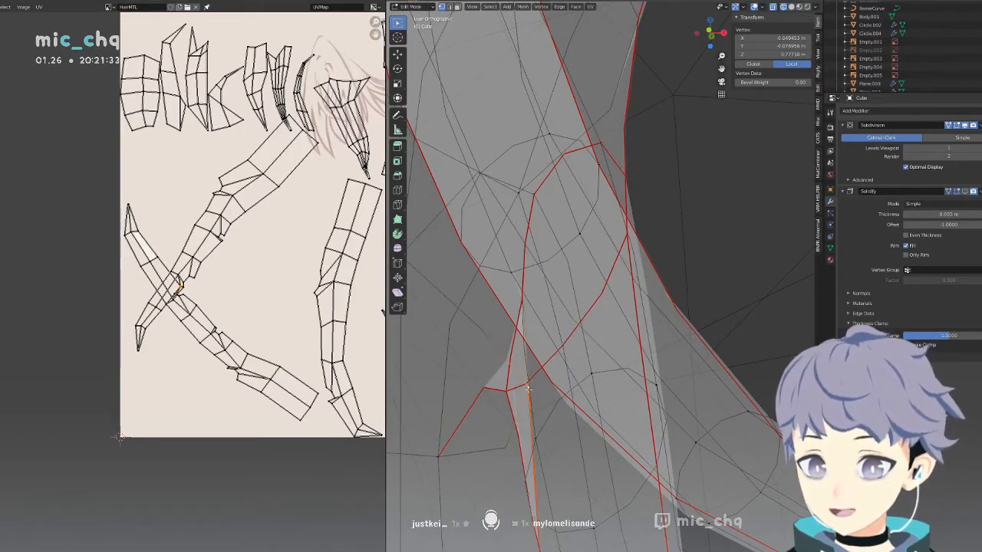
Select the edge loop between the main strand and its lower branch, try sliding it, and undo the slide.
alt+click(528, 387)
key(g)
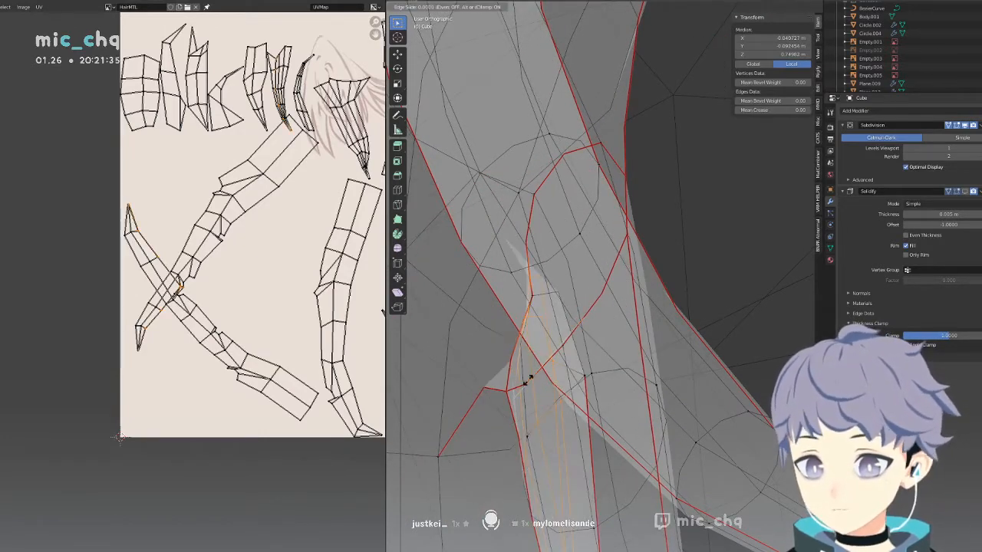
click(593, 358)
key(ctrl+z)
Try sliding the selected loop between main strand and lower branch again in solid shading, and cancel it.
key(shift+z)
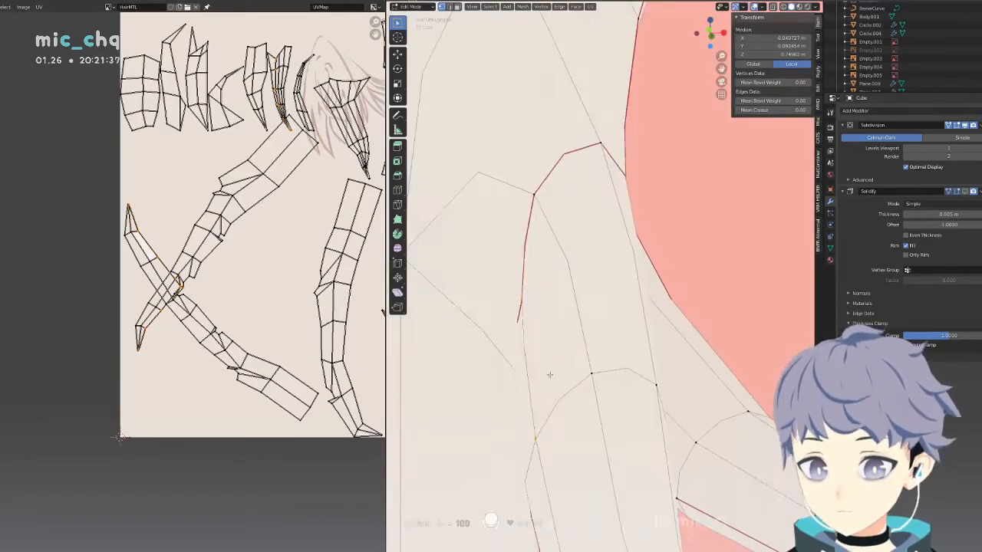
middle_drag(551, 373, 638, 260)
scroll(638, 259, down, 4)
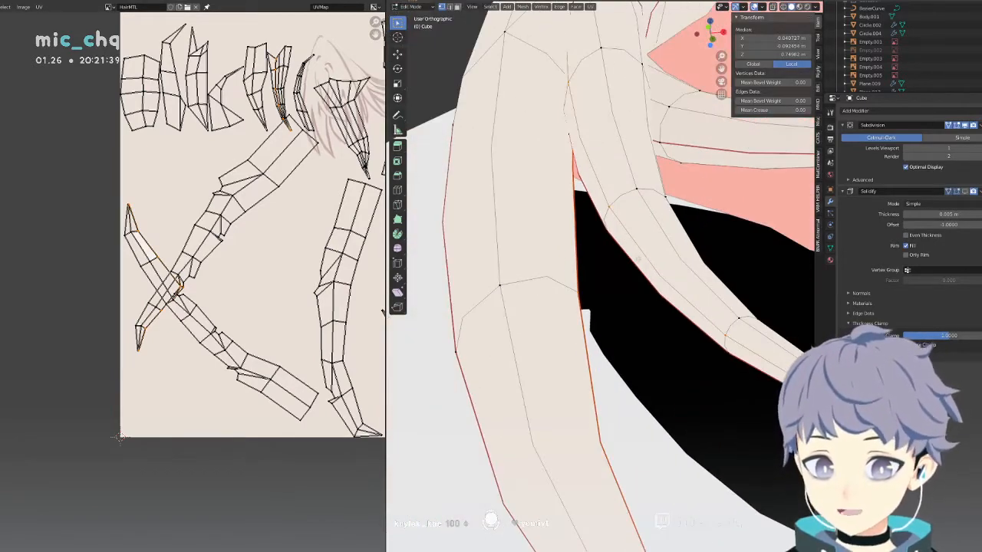
key(g)
key(g)
click(638, 259)
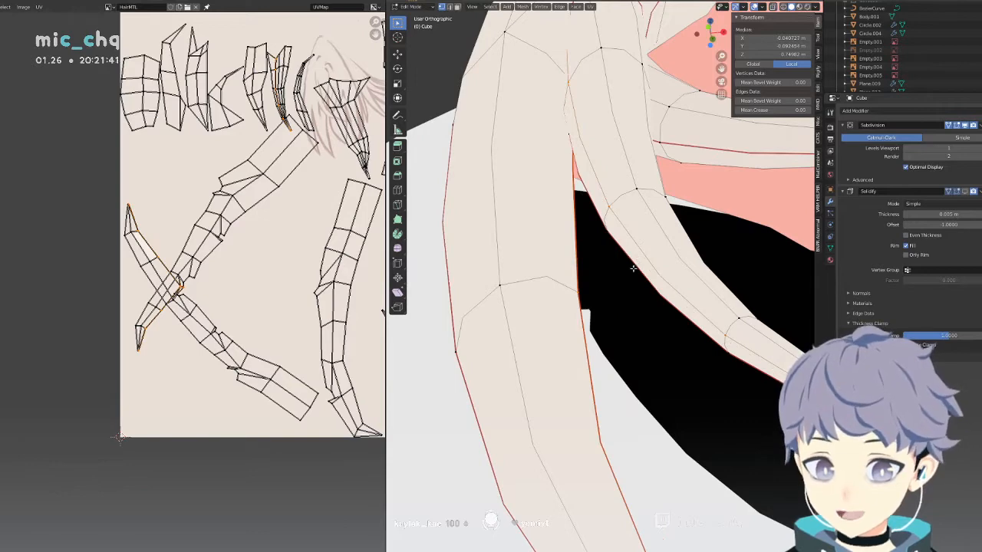
key(ctrl+e)
middle_drag(632, 270, 629, 263)
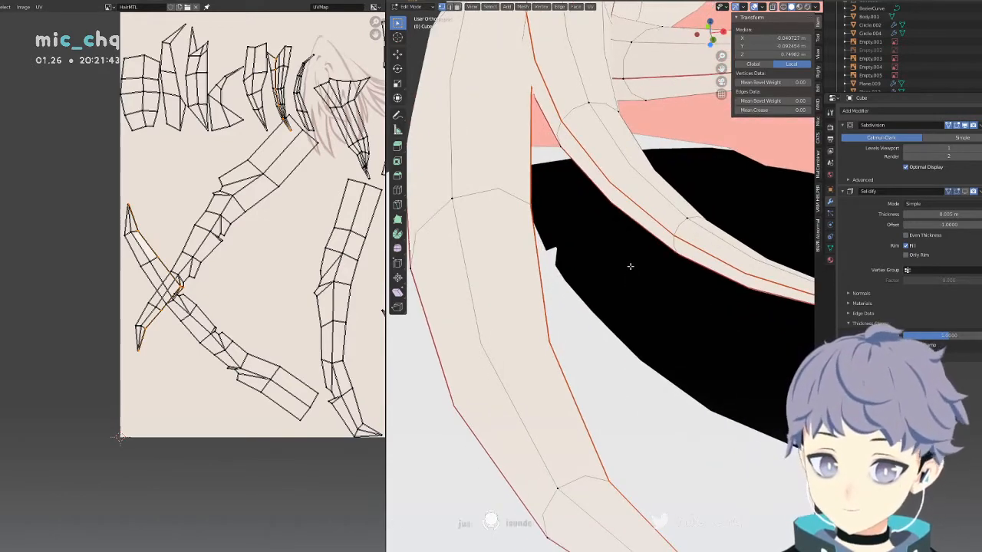
key(alt+a)
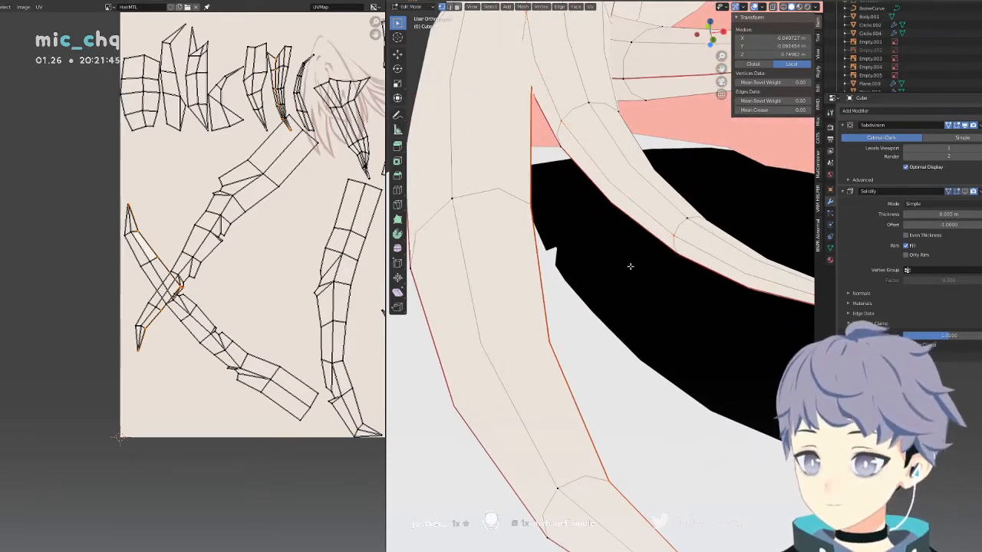
Select vertices and the edge loop where the lower branch leaves the main strand, and inspect the seam in wireframe.
click(628, 221)
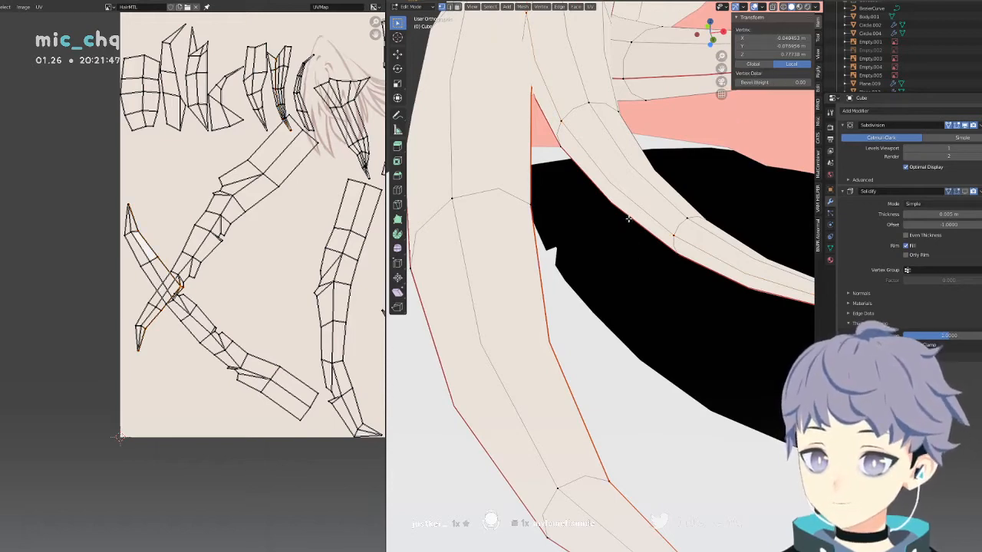
key(alt+z)
click(558, 146)
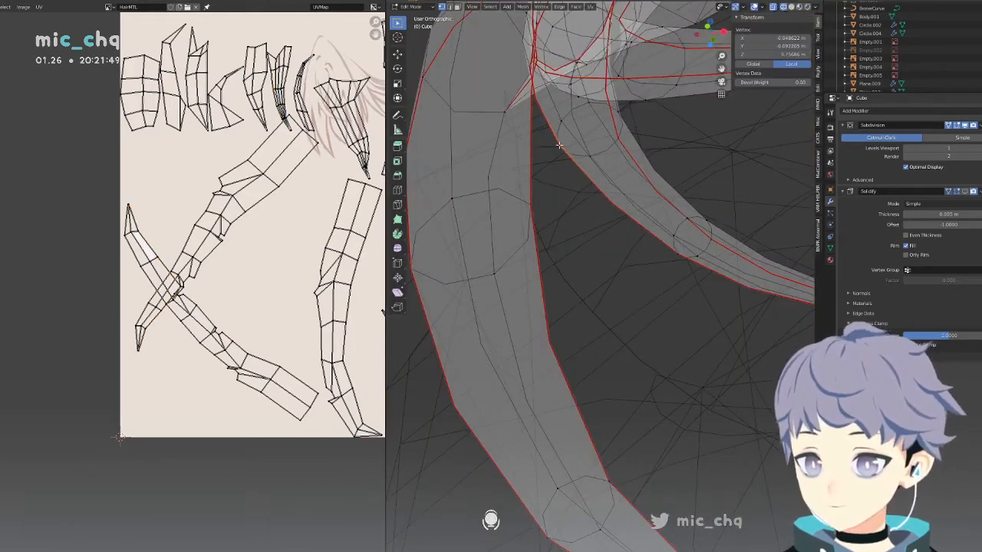
alt+click(559, 146)
middle_drag(558, 145, 571, 182)
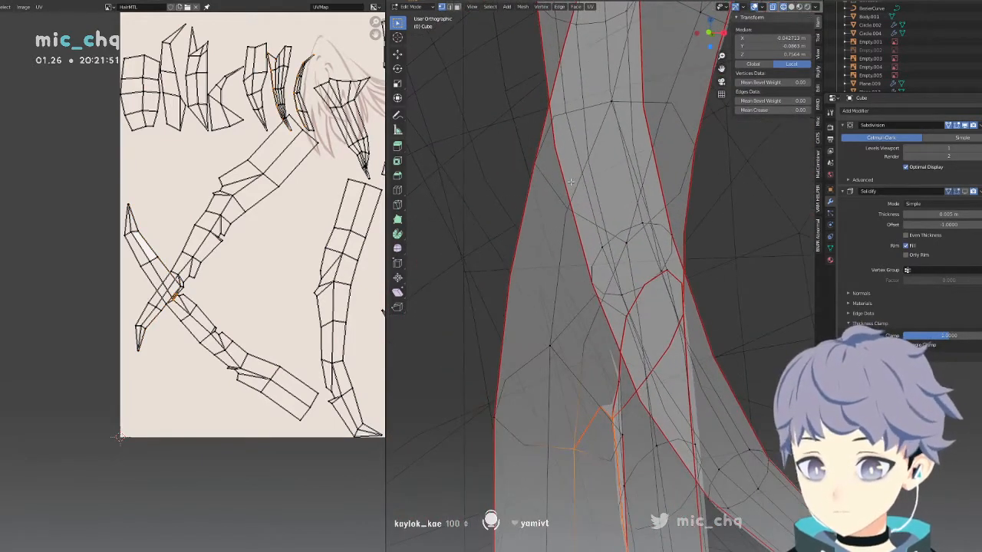
middle_drag(610, 359, 603, 345)
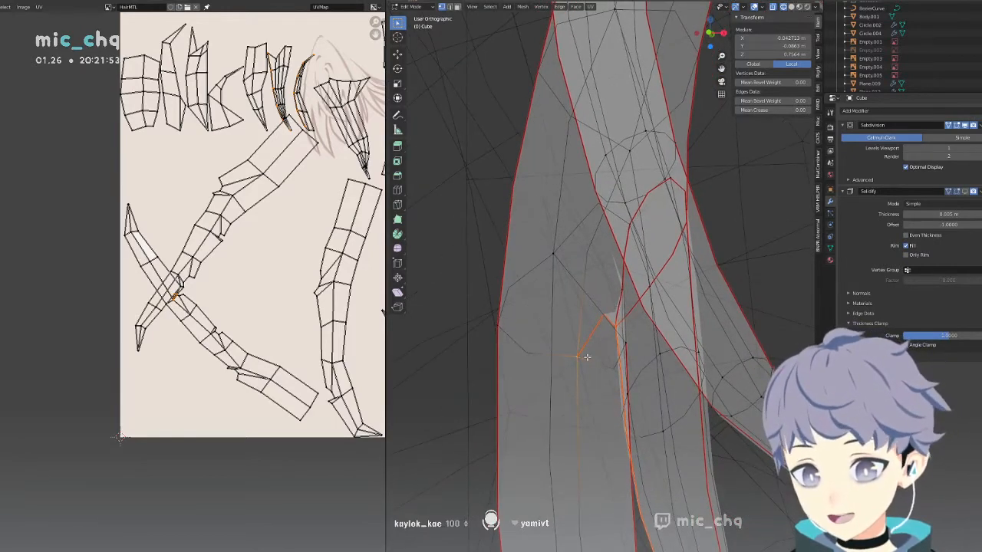
Select the short seam edge at the lower branch's base and unwrap all the hair.
click(605, 325)
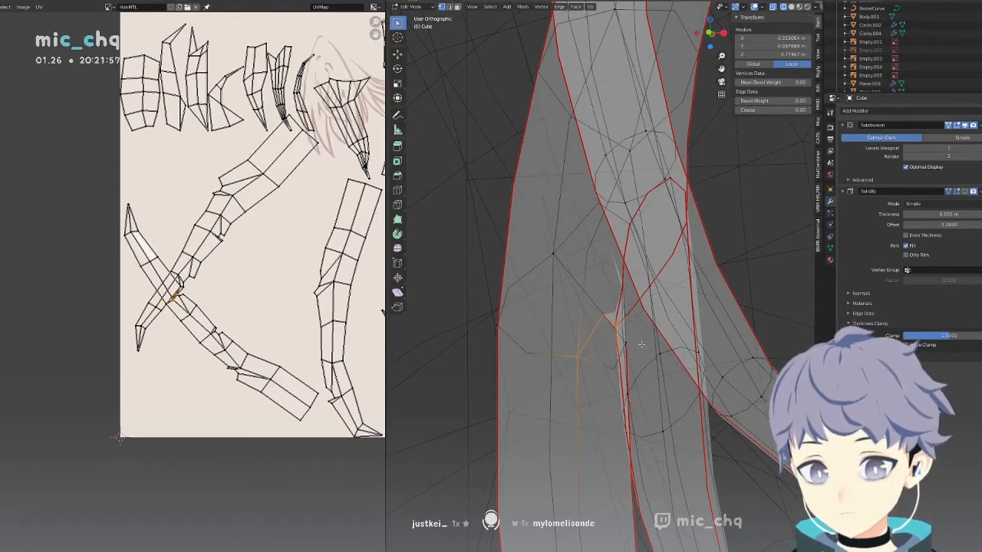
key(a)
click(591, 7)
click(597, 13)
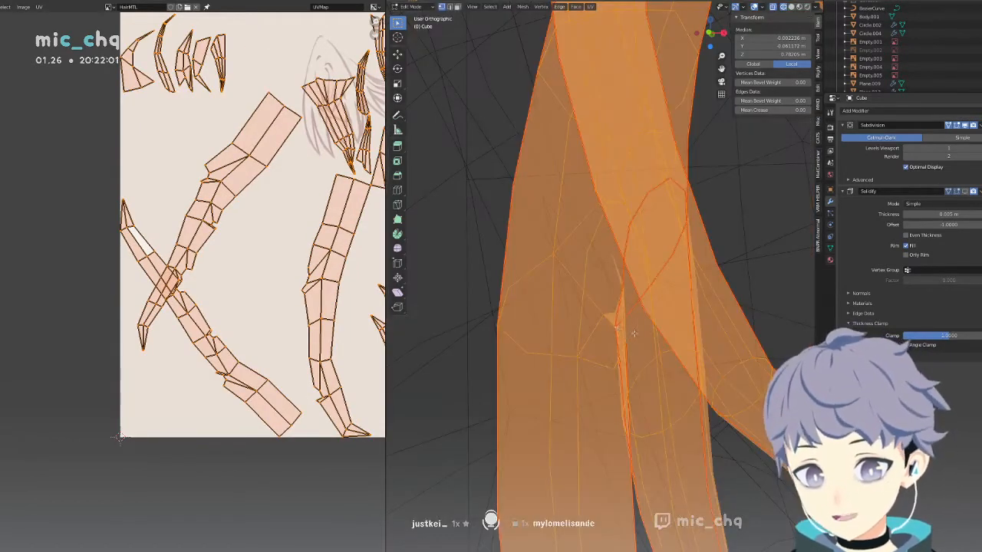
Select the edge loop that runs down the main strand's inner side and along its lowest branch.
click(617, 330)
middle_drag(618, 330, 636, 261)
shift+click(518, 319)
scroll(653, 267, down, 4)
key(alt+z)
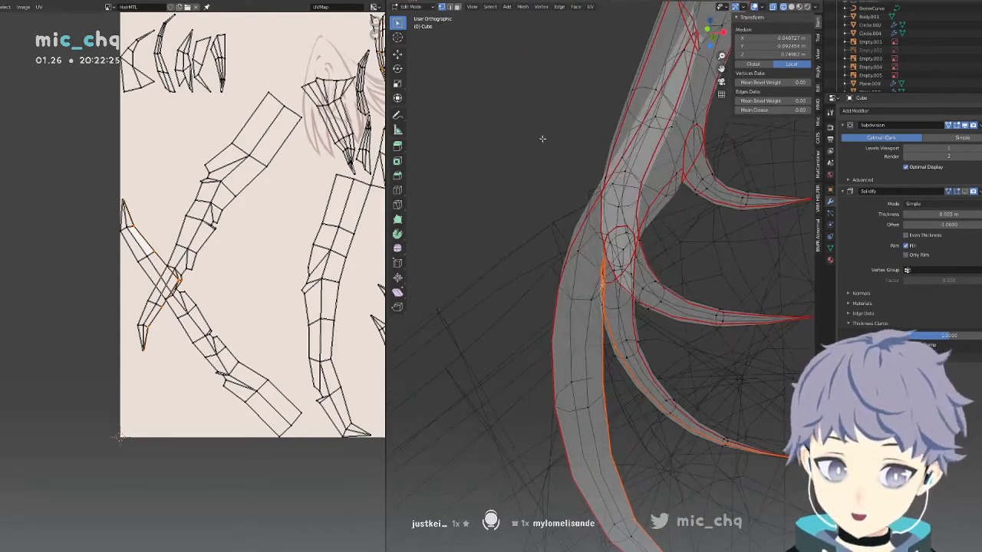
Select the entire hair mesh and unwrap it again with the current seams.
key(a)
key(alt+z)
middle_drag(579, 153, 532, 185)
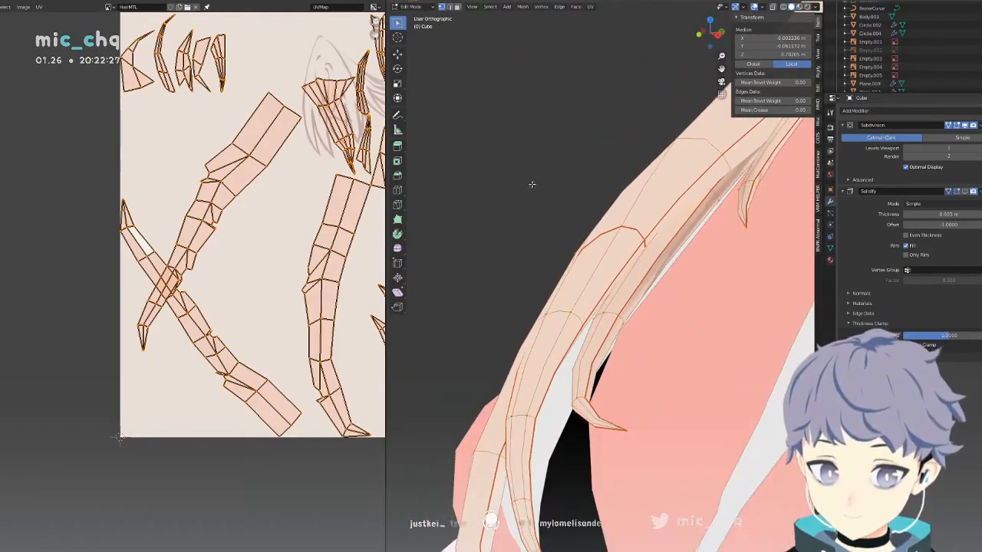
click(589, 7)
click(595, 23)
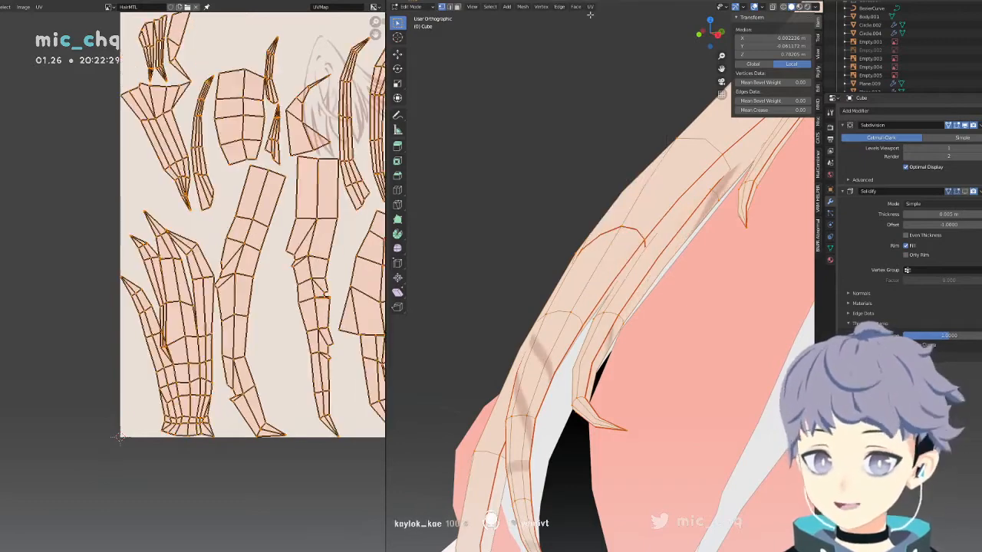
Check the textured hair on the model from the front and examine the newly unwrapped islands in the UV layout.
scroll(250, 221, down, 5)
scroll(600, 263, down, 5)
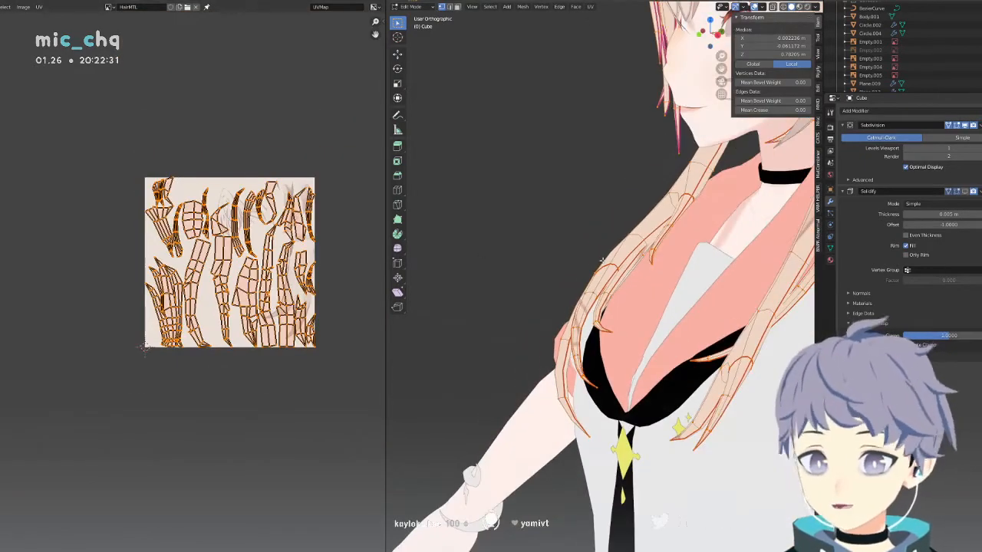
key(ctrl+Tab)
click(517, 262)
key(KP_1)
key(Tab)
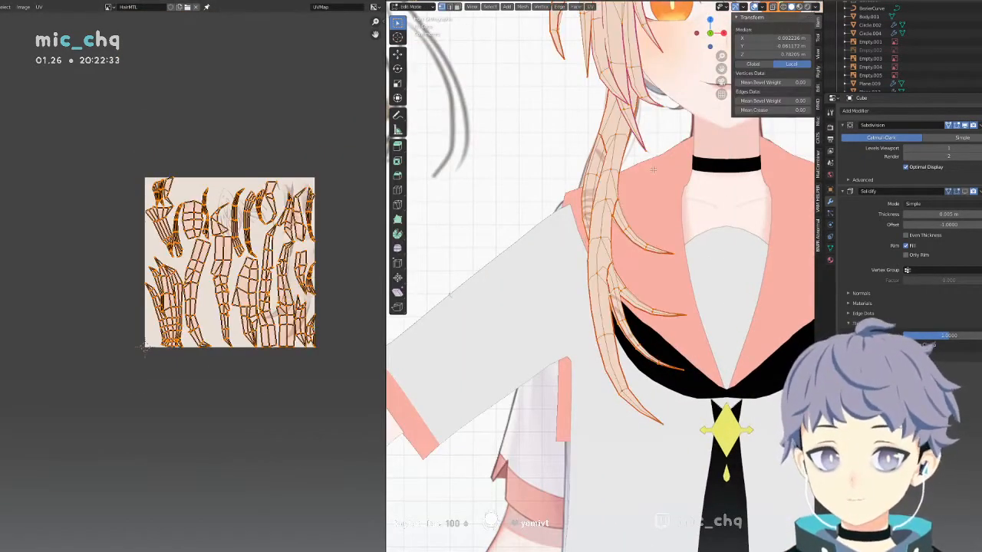
shift+middle_drag(652, 170, 533, 294)
click(592, 7)
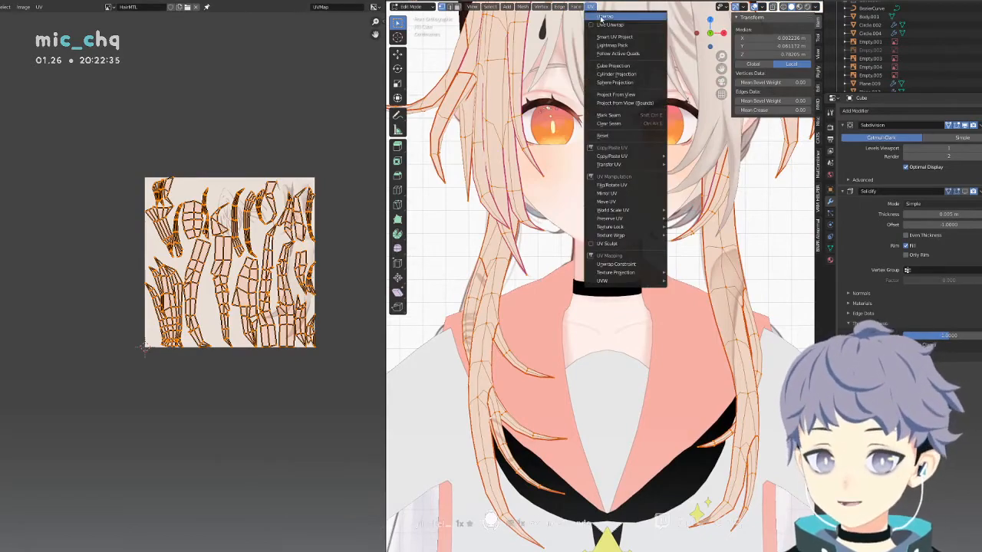
scroll(220, 225, up, 7)
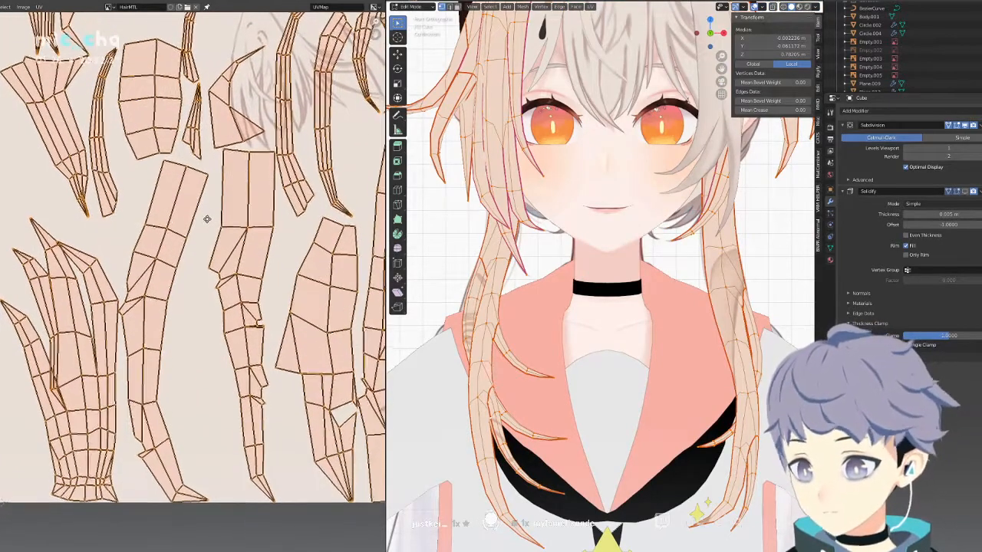
Select the whole linked front hair piece beside the face to identify its island in the UV layout.
scroll(207, 224, down, 6)
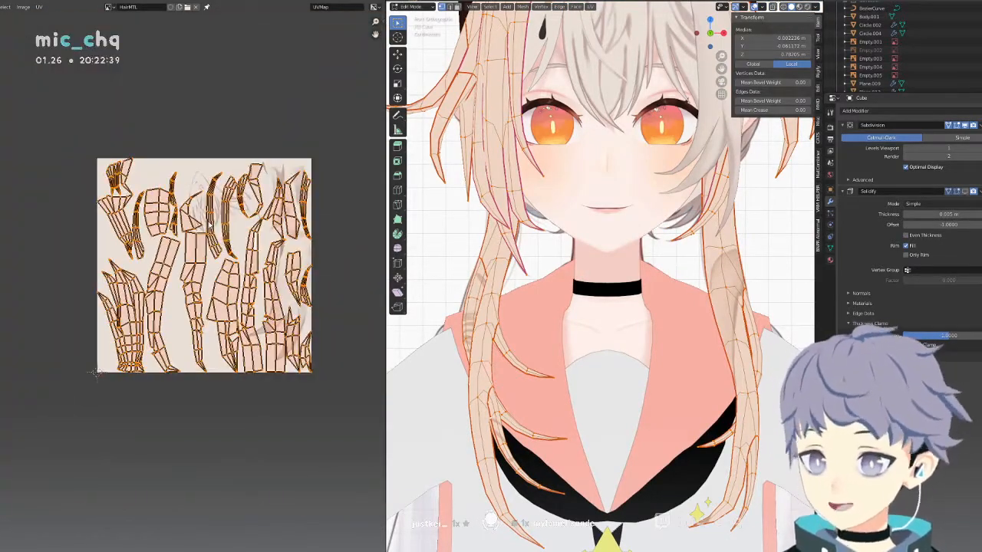
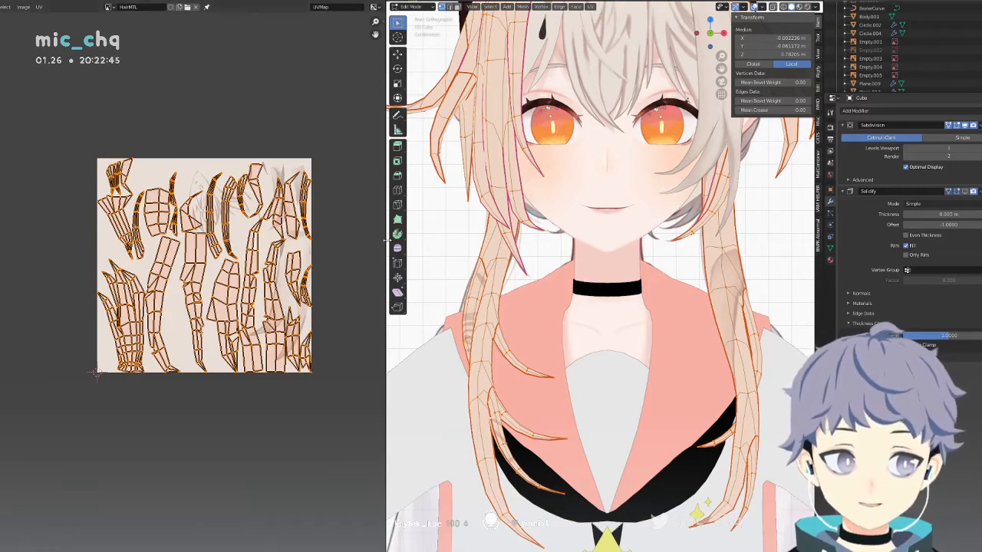
middle_drag(493, 221, 538, 287)
click(519, 238)
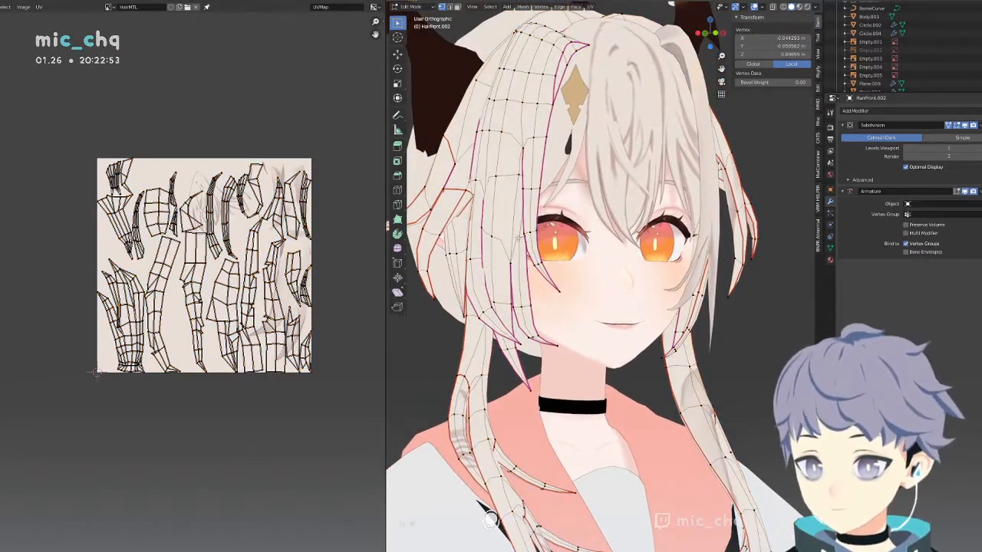
key(ctrl+l)
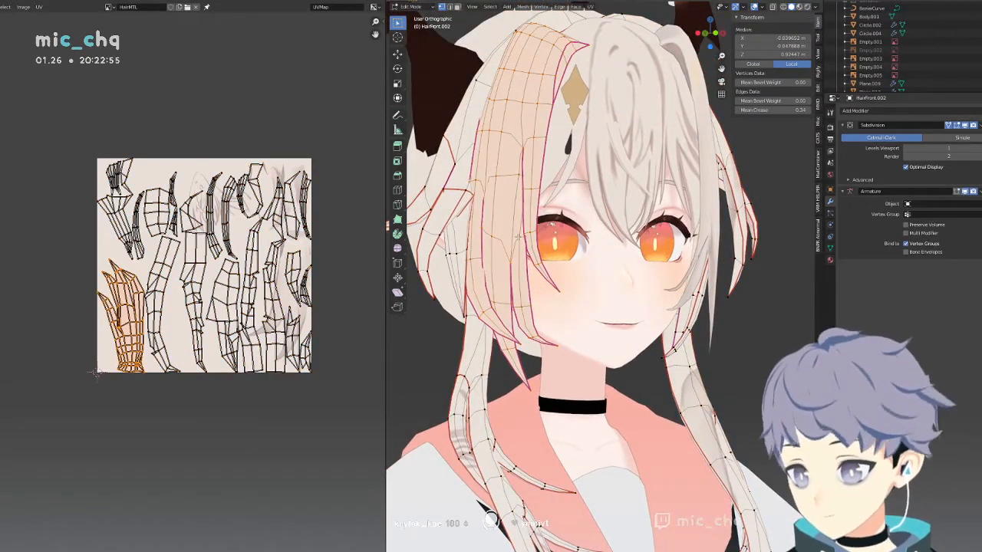
middle_drag(595, 231, 527, 241)
scroll(526, 240, down, 4)
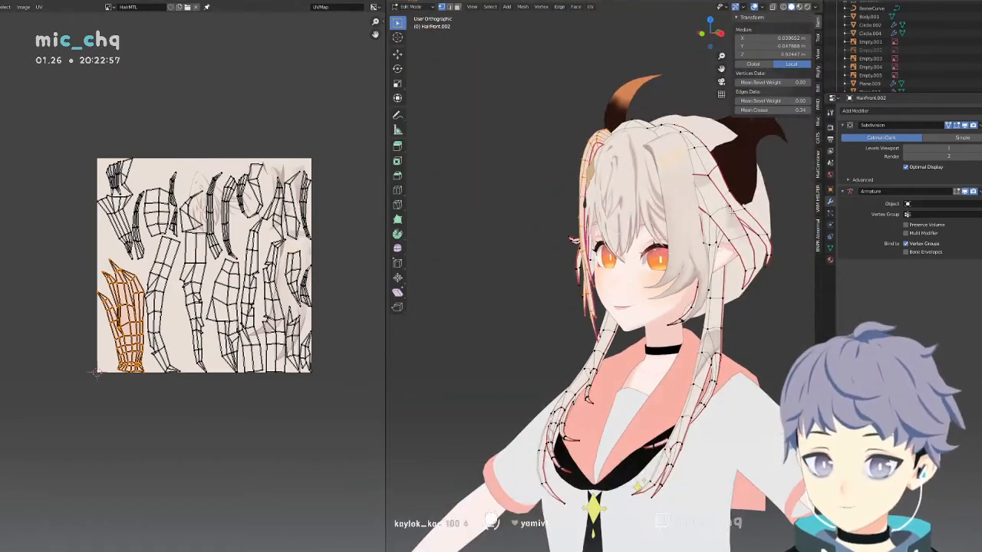
Select the whole linked side hair piece behind the bangs to identify its islands in the UV layout.
click(733, 209)
key(ctrl+l)
middle_drag(727, 212, 681, 247)
scroll(681, 247, up, 3)
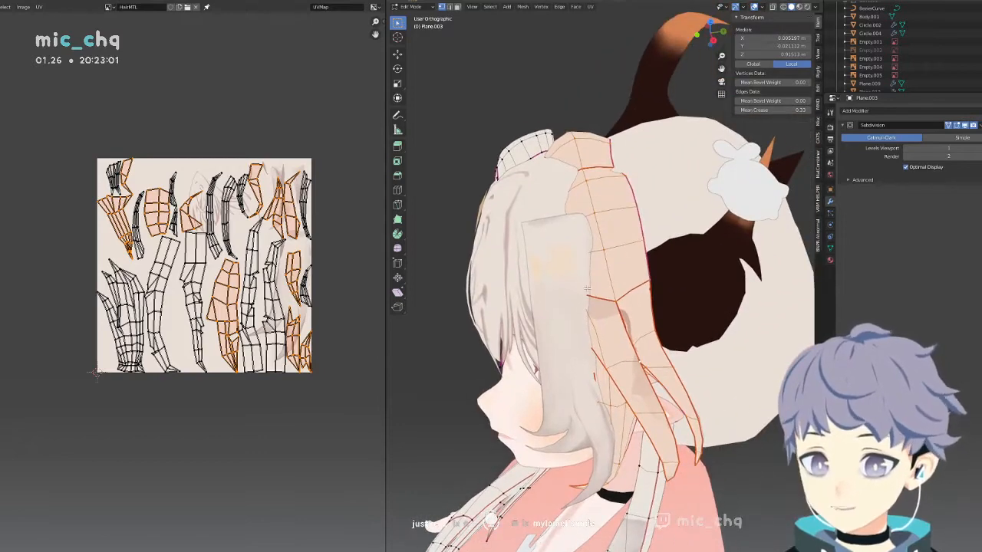
Clear the seam across the base of the side hair's branch and unwrap the entire hair mesh.
click(603, 304)
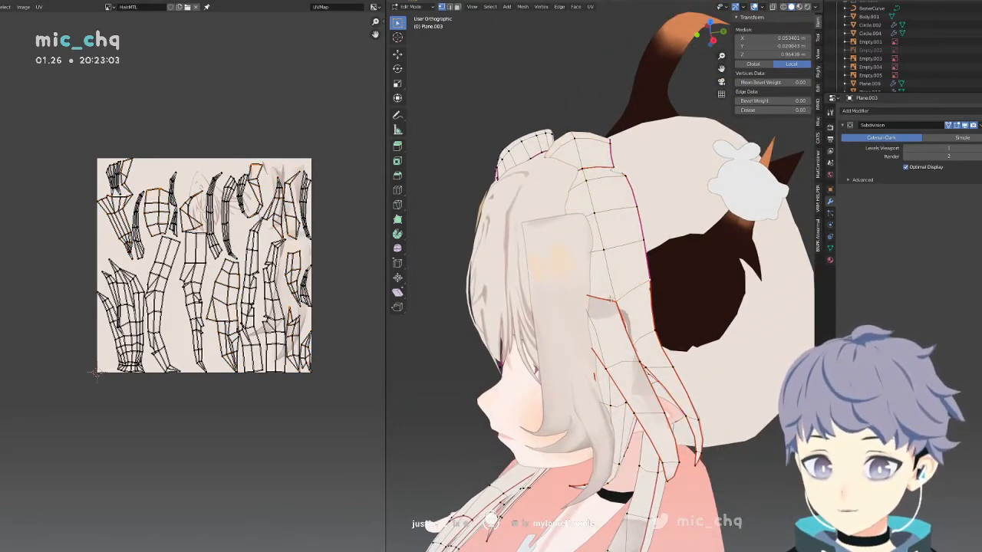
click(586, 300)
key(shift+z)
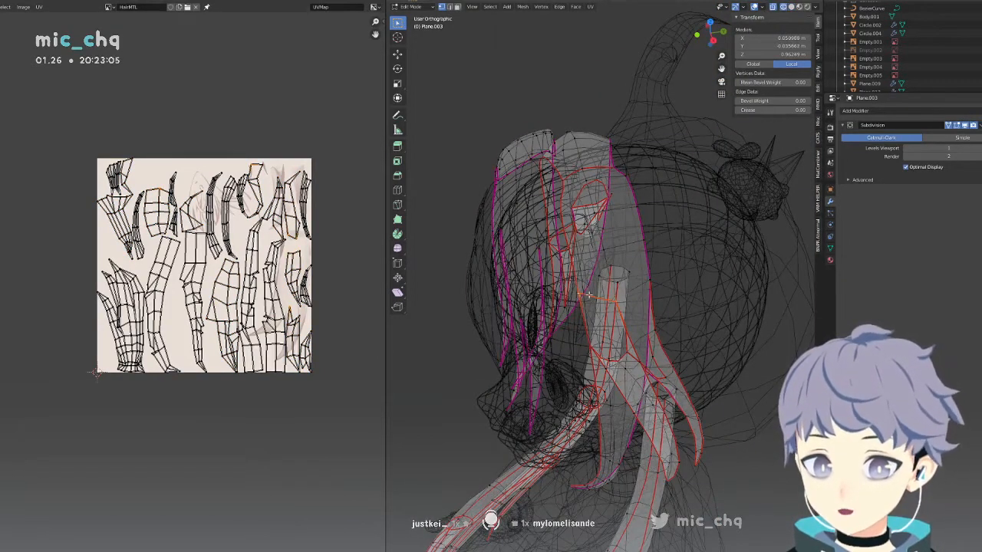
key(a)
click(590, 6)
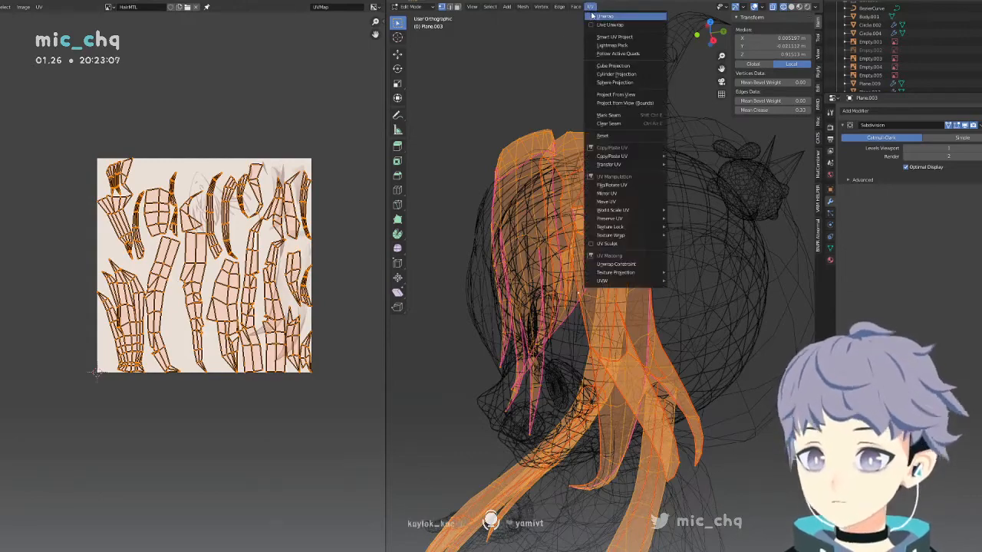
click(595, 17)
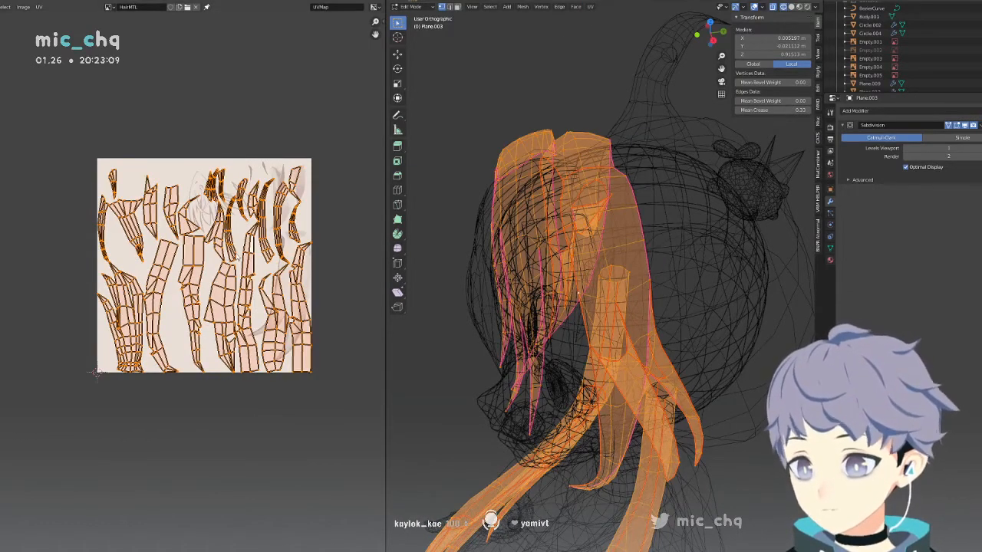
Try clearing the seam across the base of the matching branch on the other side of the head.
scroll(96, 374, up, 6)
mouse_move(485, 263)
middle_down()
mouse_move(608, 294)
mouse_move(592, 303)
middle_up()
key(shift+z)
key(alt+a)
shift+click(591, 271)
key(shift+z)
click(598, 306)
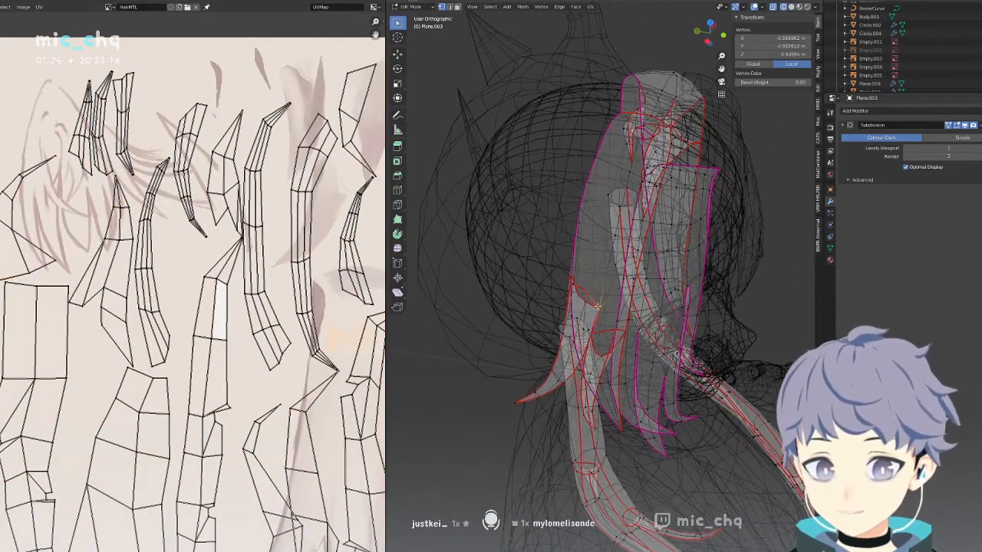
shift+click(591, 296)
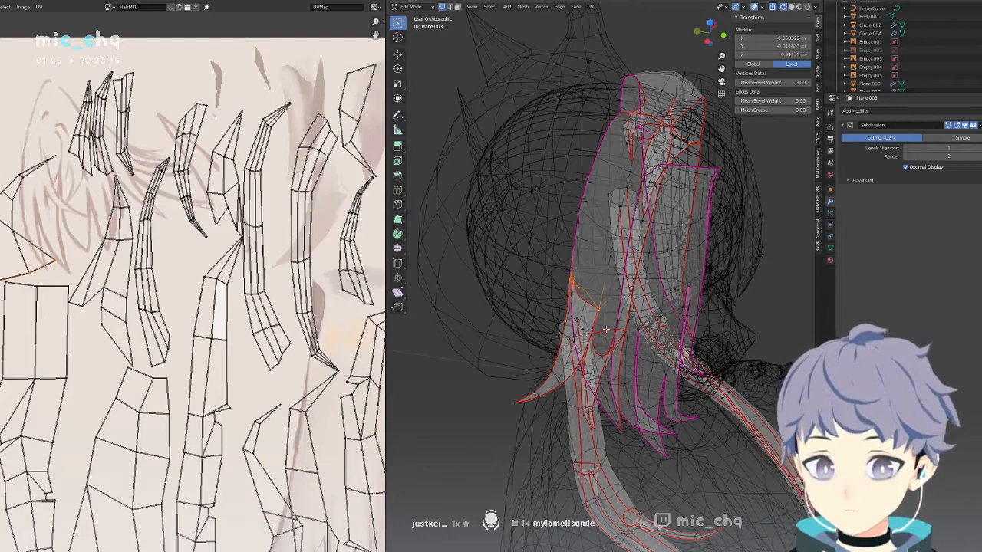
click(605, 329)
Unwrap all the hair with the changed seam and examine the side branch islands in the UV layout.
key(a)
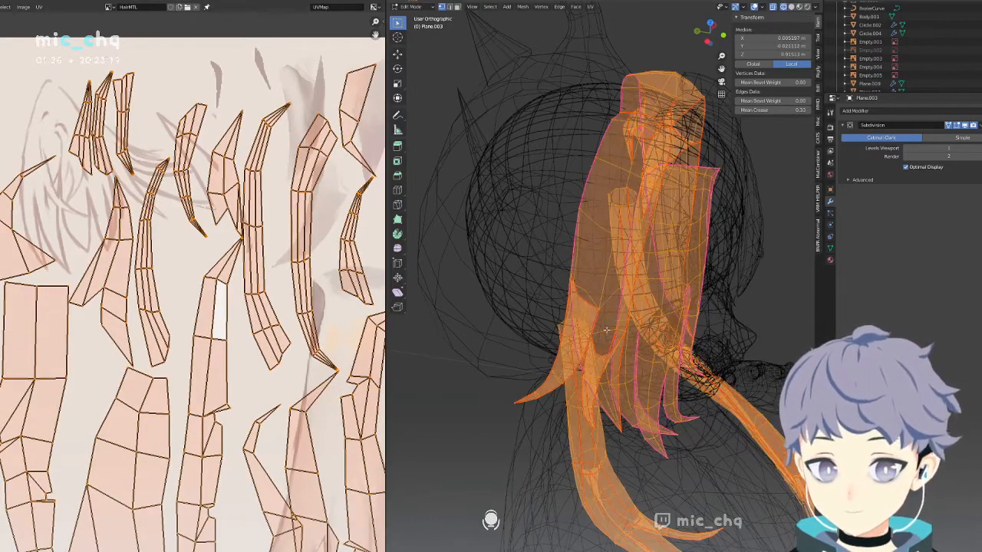
key(shift+z)
middle_drag(606, 330, 574, 263)
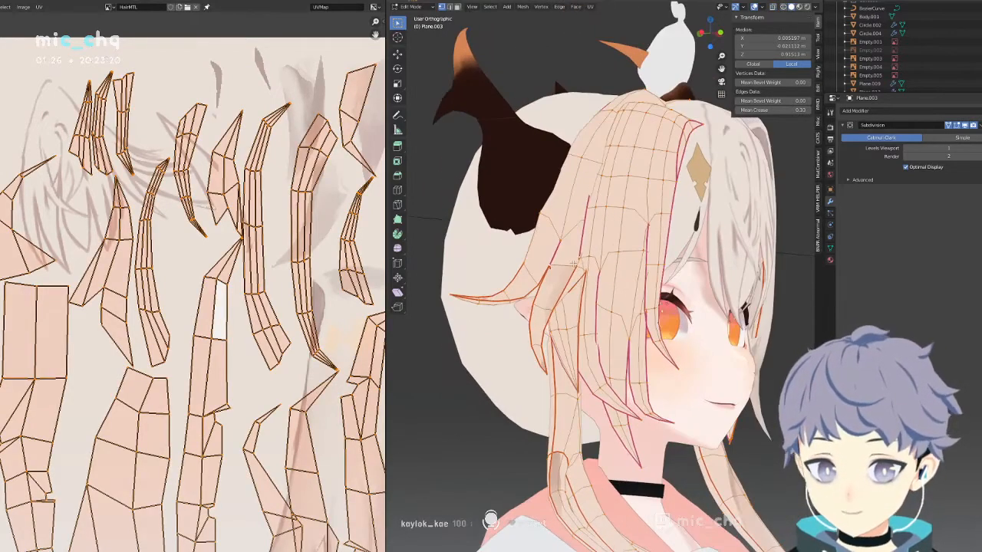
click(590, 7)
click(594, 17)
scroll(248, 268, down, 3)
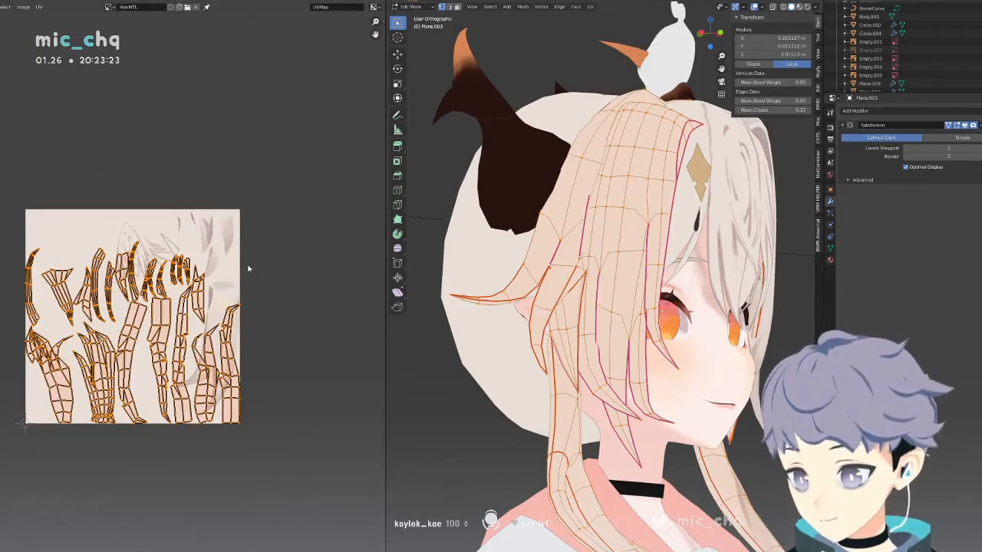
scroll(25, 423, up, 8)
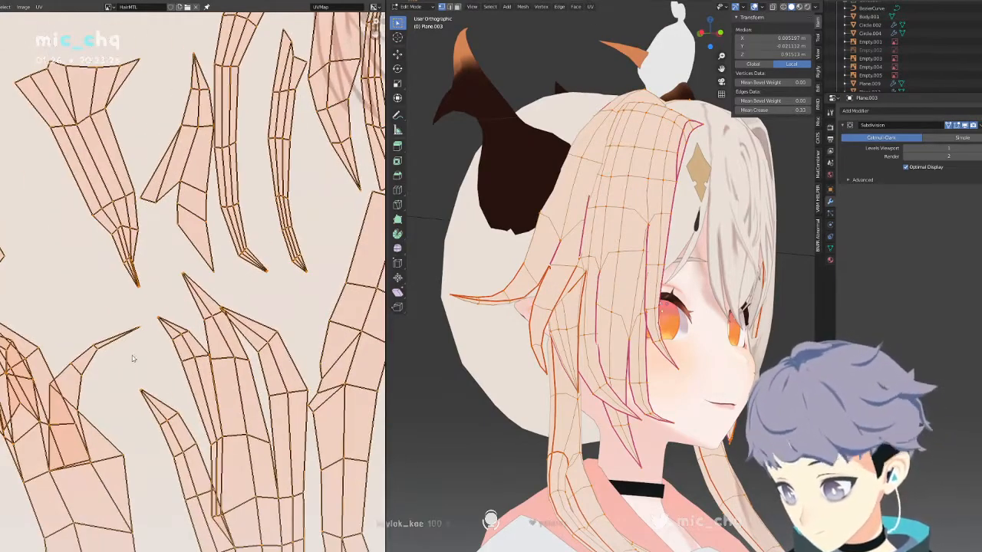
scroll(201, 340, up, 4)
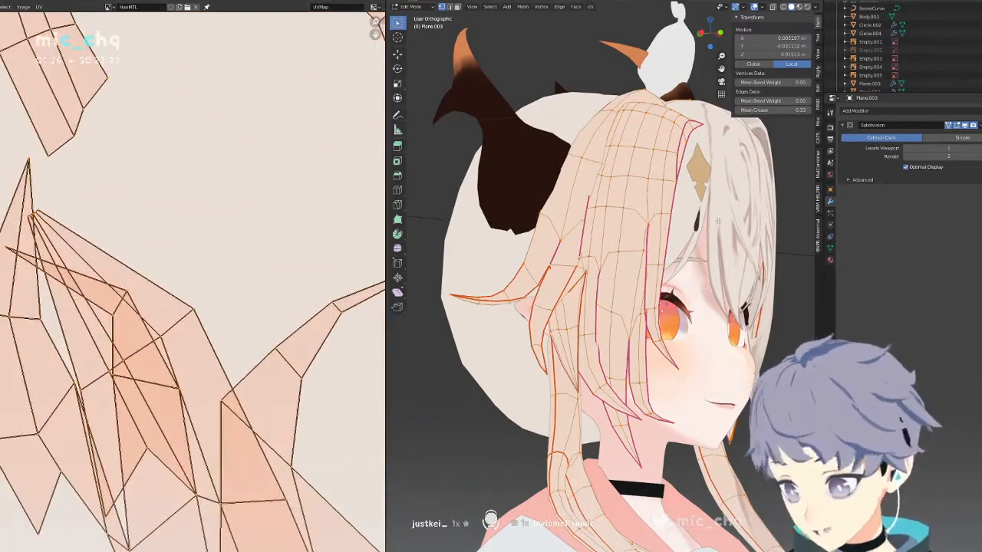
Undo the last unwrap, select all the hair and unwrap it again to inspect the front hair island.
middle_drag(705, 222, 739, 205)
key(ctrl+z)
key(ctrl+z)
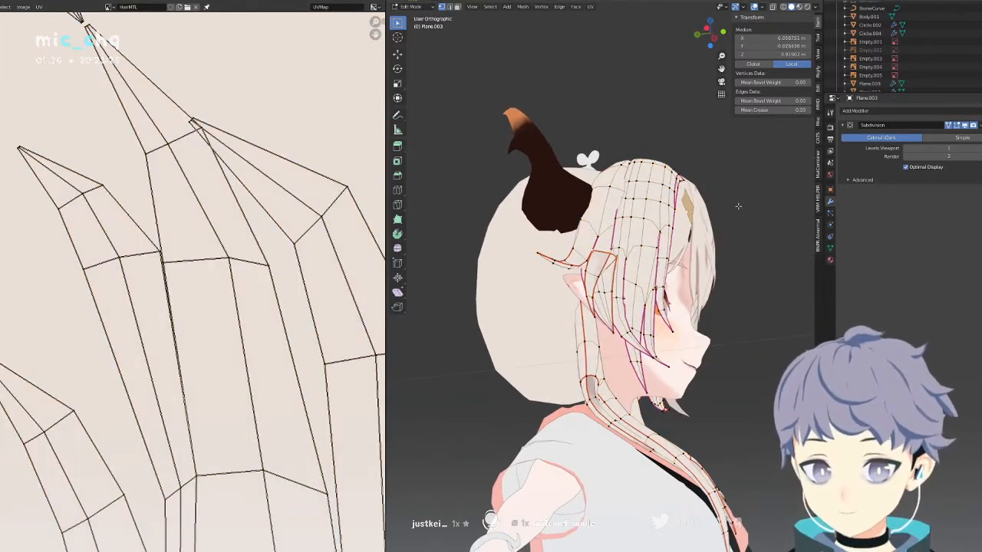
key(a)
click(590, 6)
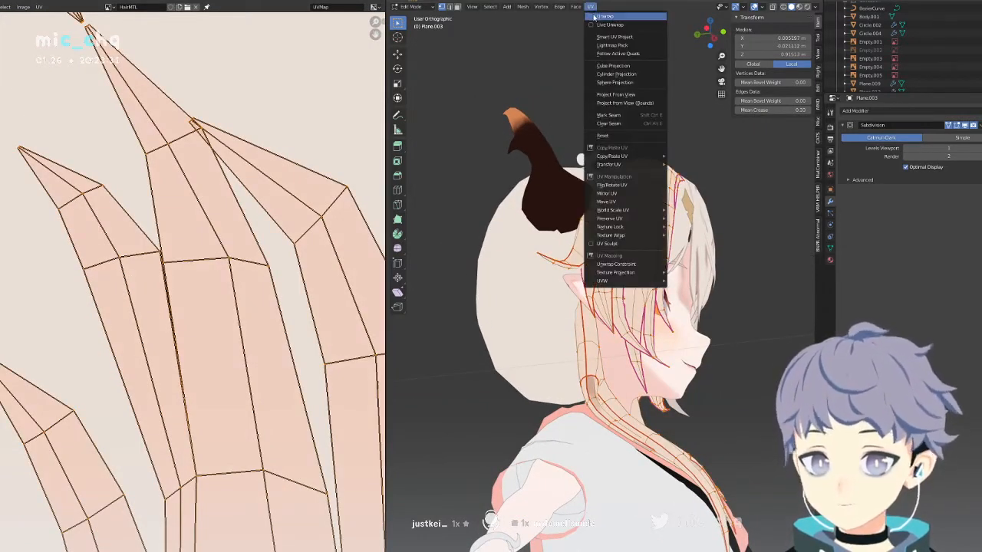
click(606, 17)
scroll(204, 251, down, 6)
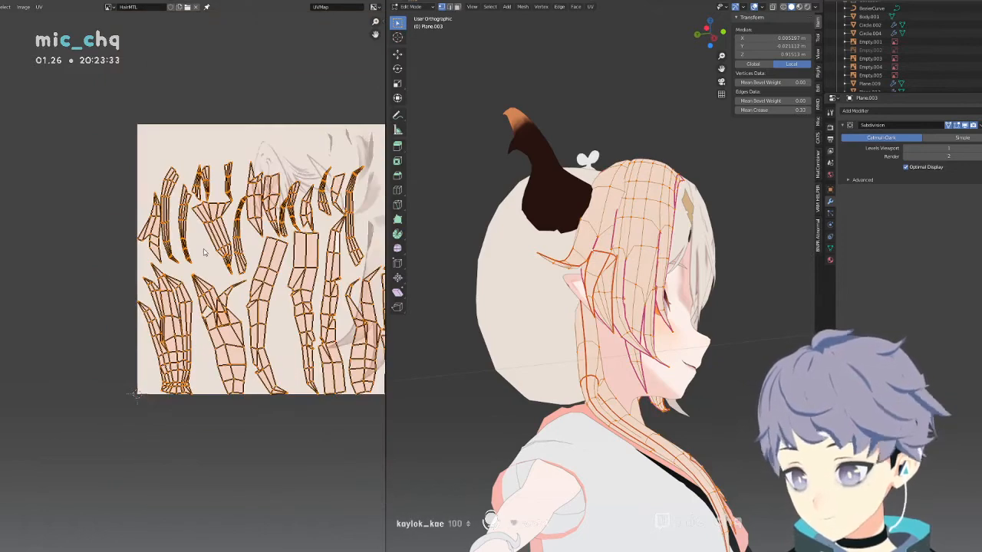
scroll(204, 251, up, 8)
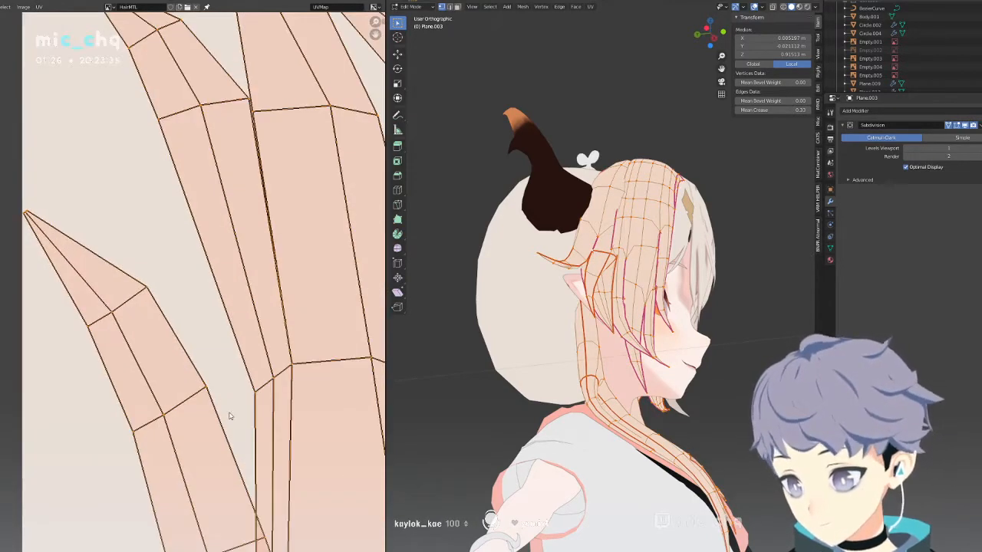
Move the overlapping UV vertices at the base of the front hair island's narrow strip away from the neighbouring branch.
key(alt+a)
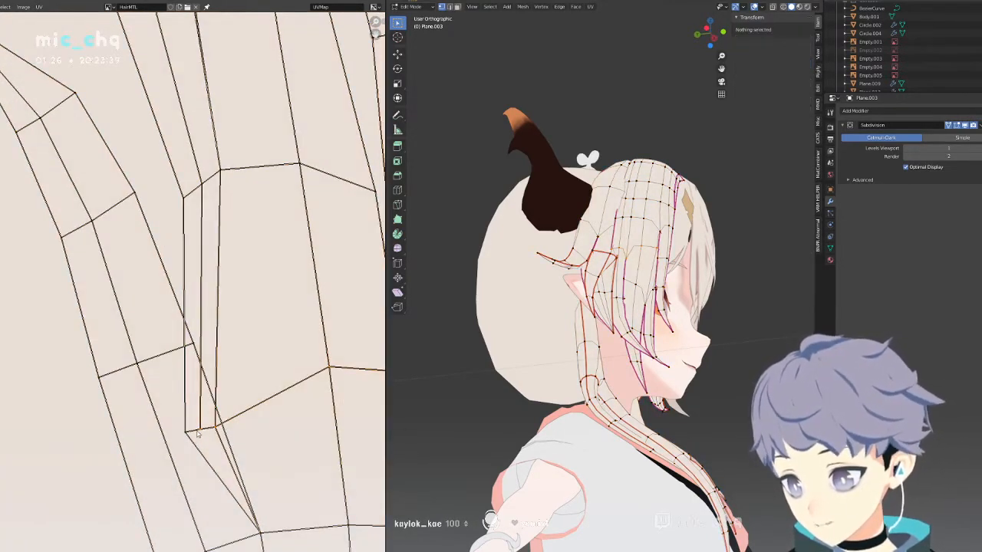
key(g)
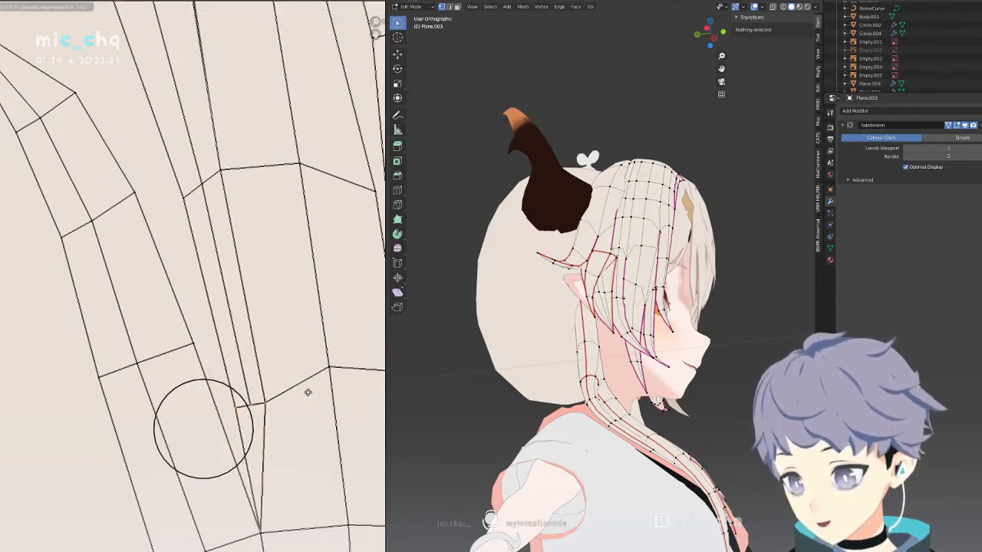
click(300, 399)
scroll(300, 399, down, 6)
middle_drag(290, 281, 244, 436)
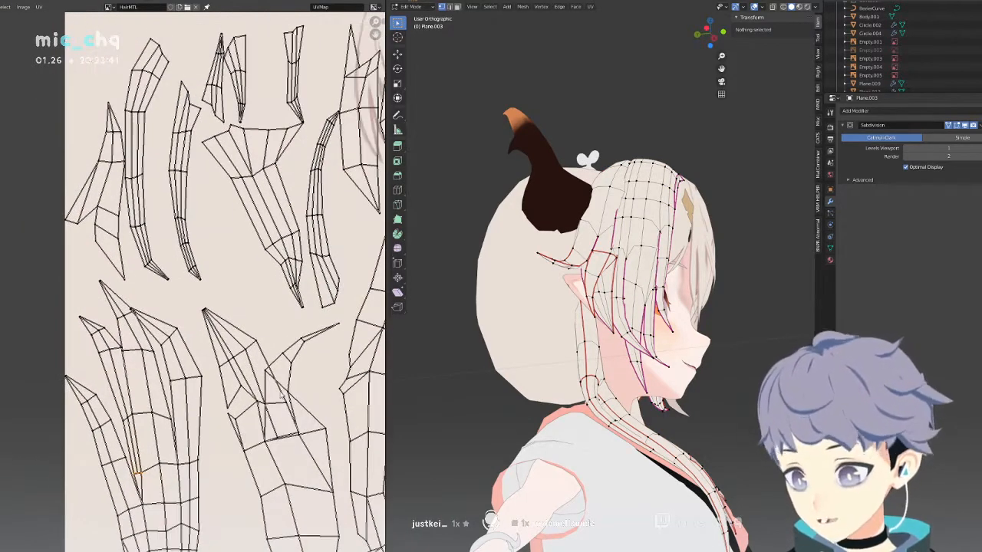
Discard the layout with the overlapping side branch and unwrap the entire hair mesh again.
click(285, 390)
middle_drag(609, 295, 592, 332)
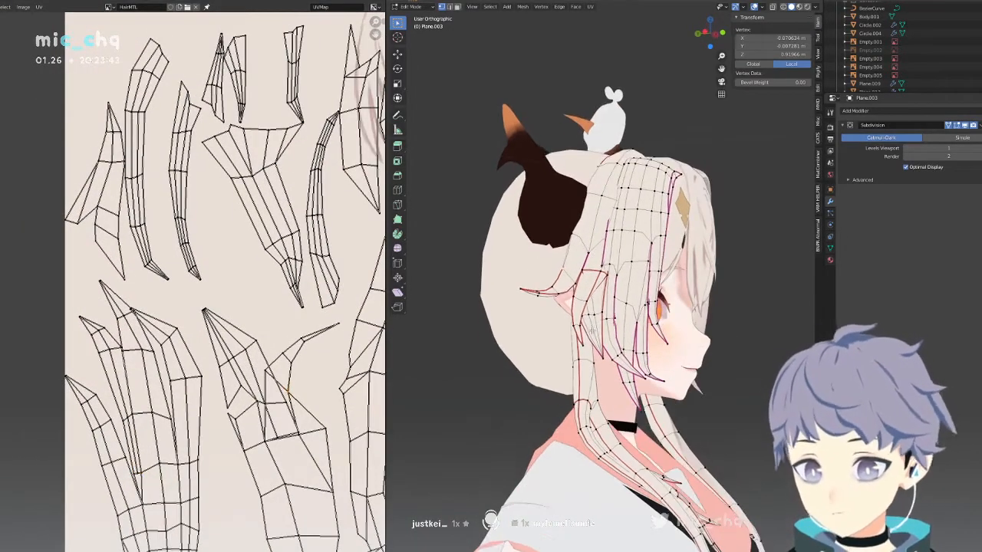
key(alt+a)
key(a)
key(u)
key(u)
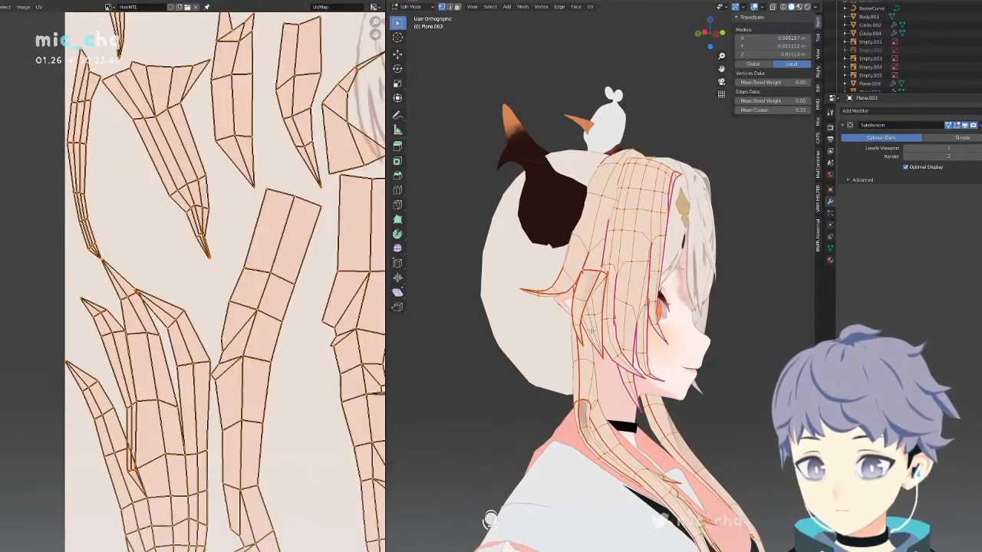
Reselect and unwrap all the hair, and examine the long strand islands in the UV layout.
key(alt+a)
key(a)
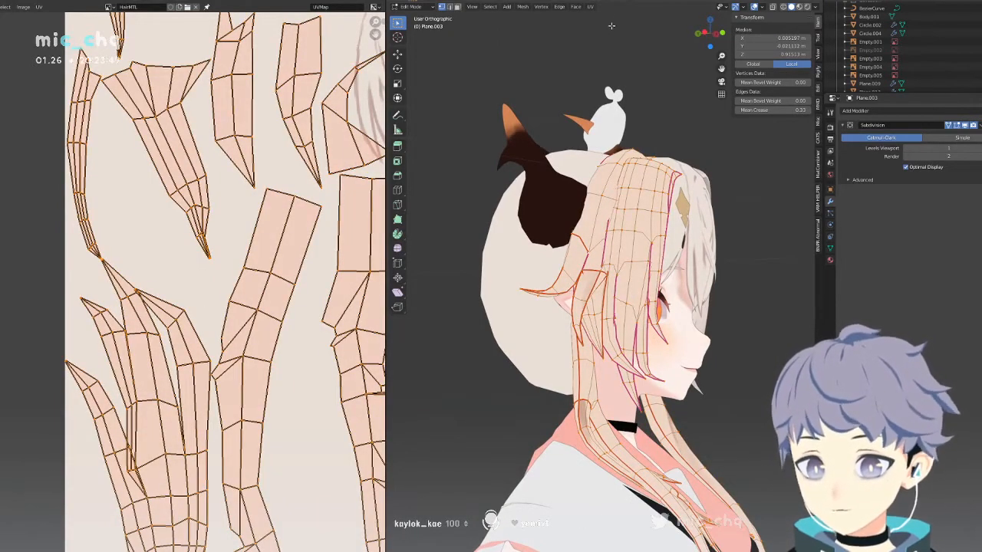
key(u)
key(u)
scroll(304, 275, down, 2)
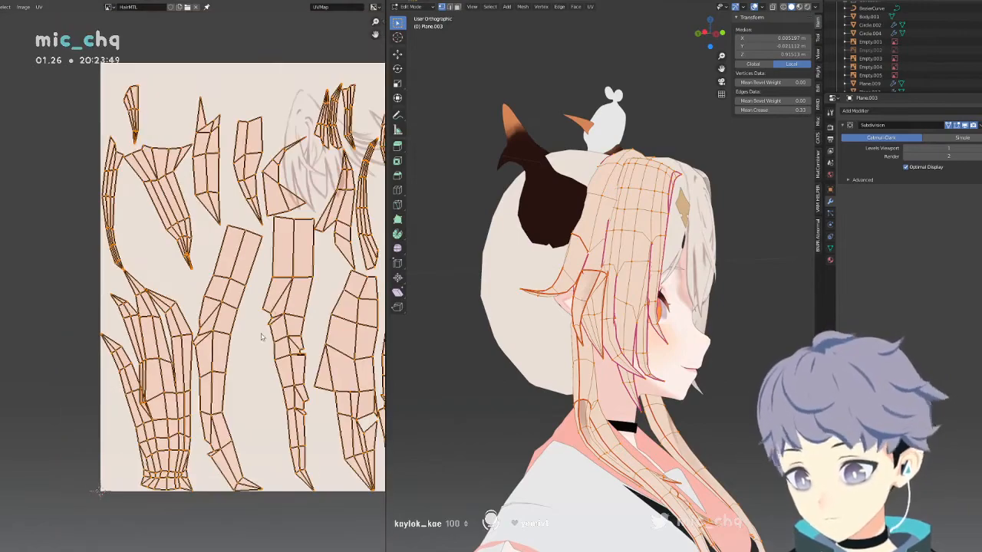
scroll(263, 337, up, 6)
scroll(142, 276, down, 4)
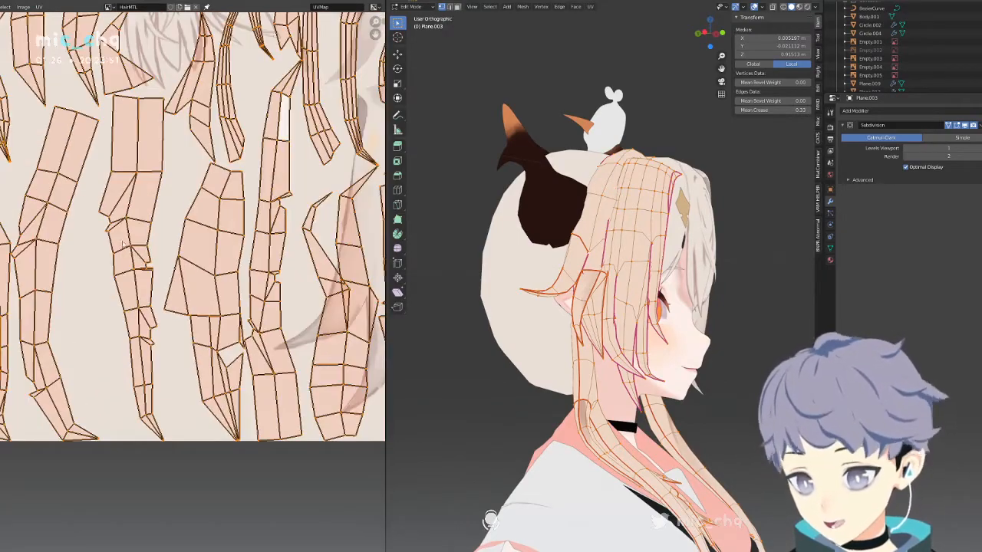
middle_drag(262, 287, 185, 266)
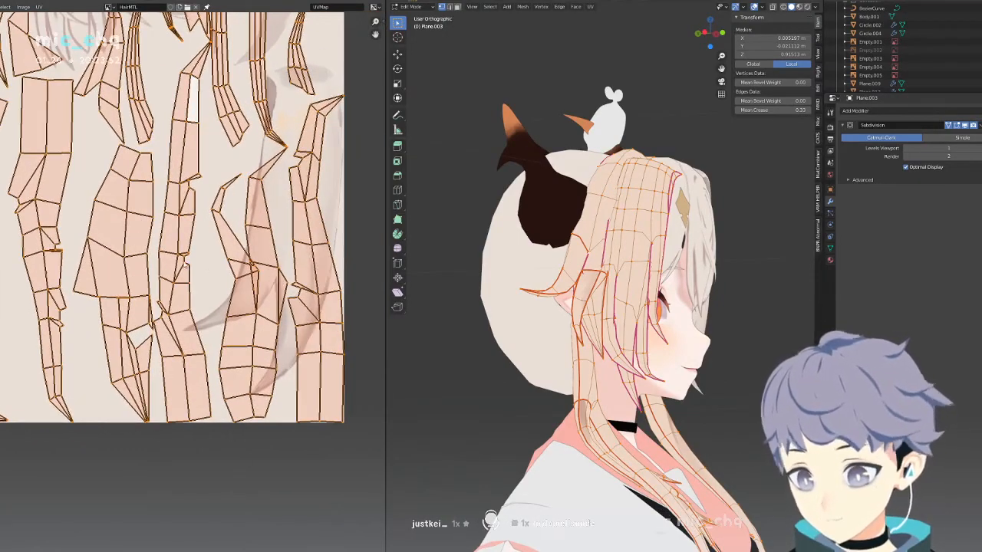
Try to move the overlapping UV vertices where the thin curved branch joins its wide side hair island.
click(247, 278)
key(g)
click(240, 271)
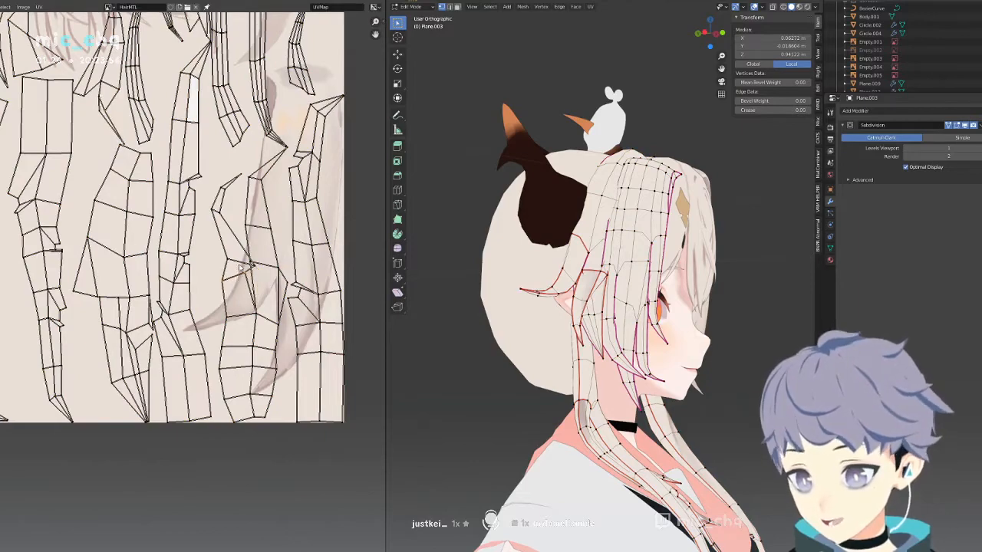
click(238, 267)
key(g)
click(227, 264)
key(a)
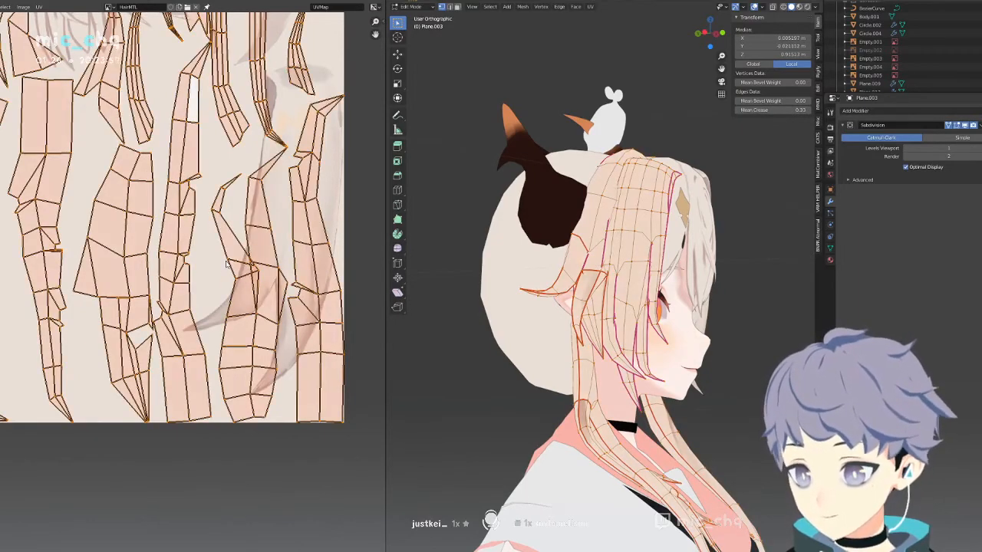
Try to move the narrow curved strand island away from the tip of the front hair island.
middle_drag(227, 265, 427, 390)
middle_drag(57, 275, 63, 267)
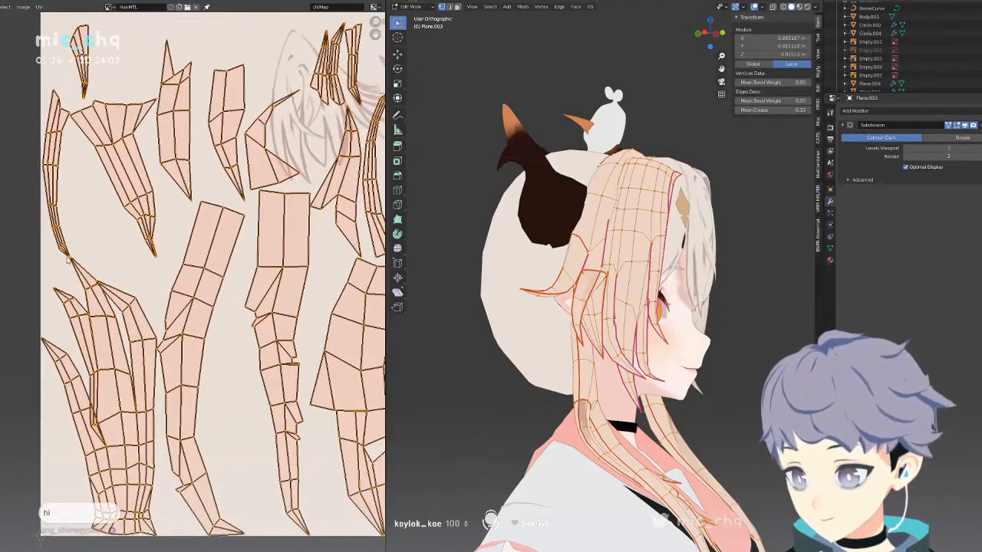
key(alt+a)
click(64, 246)
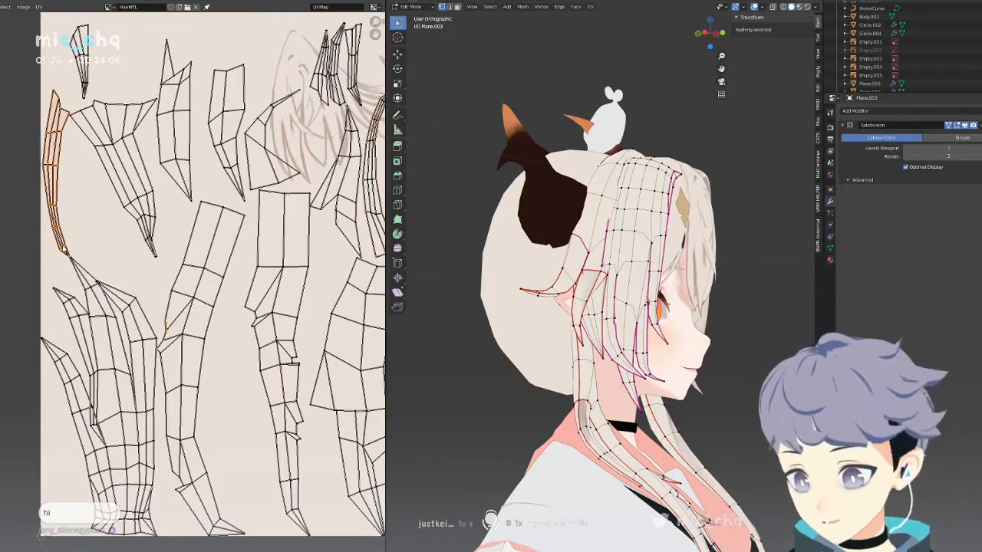
key(g)
click(69, 231)
key(ctrl+z)
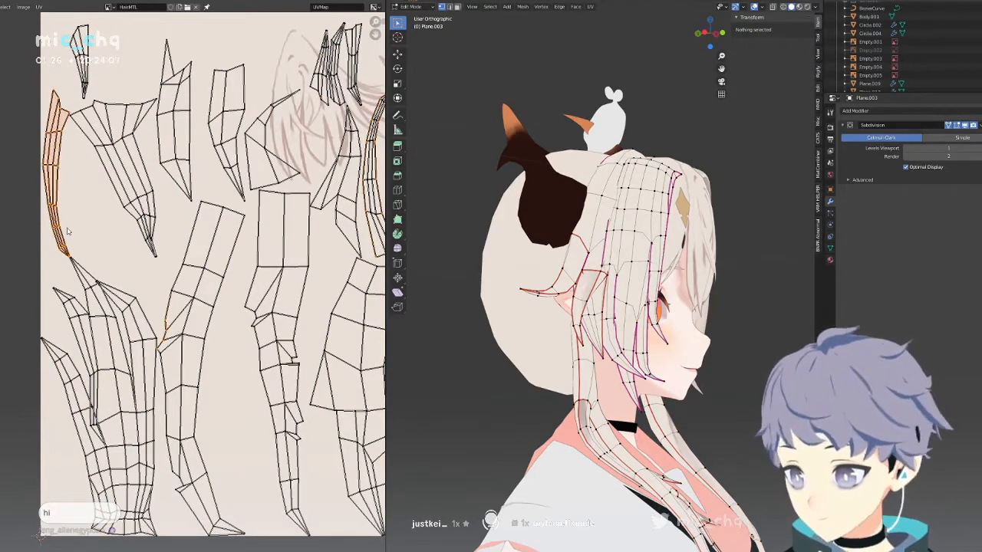
Examine the hair from the front and side, and check a vertex of the side strand against its island in the UV layout.
key(KP_1)
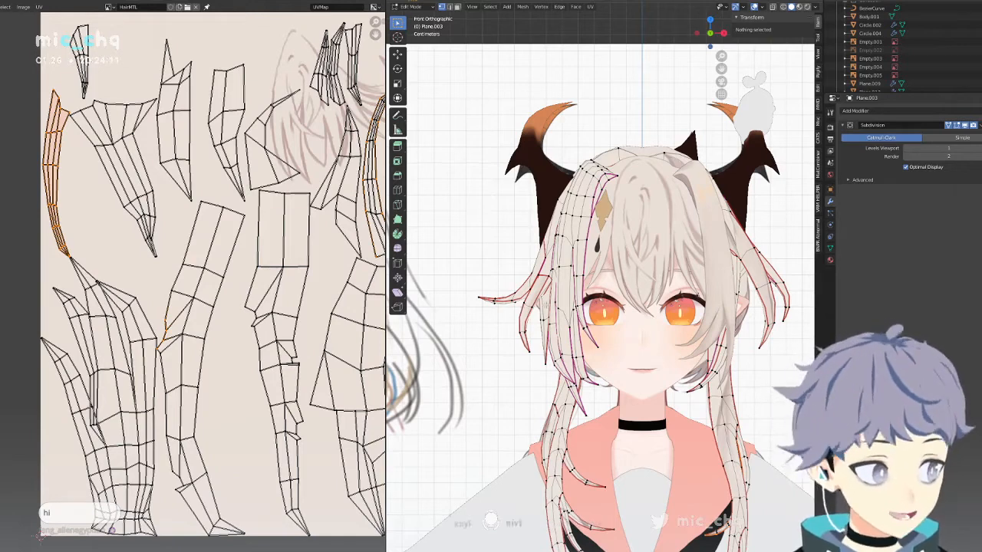
scroll(497, 201, down, 3)
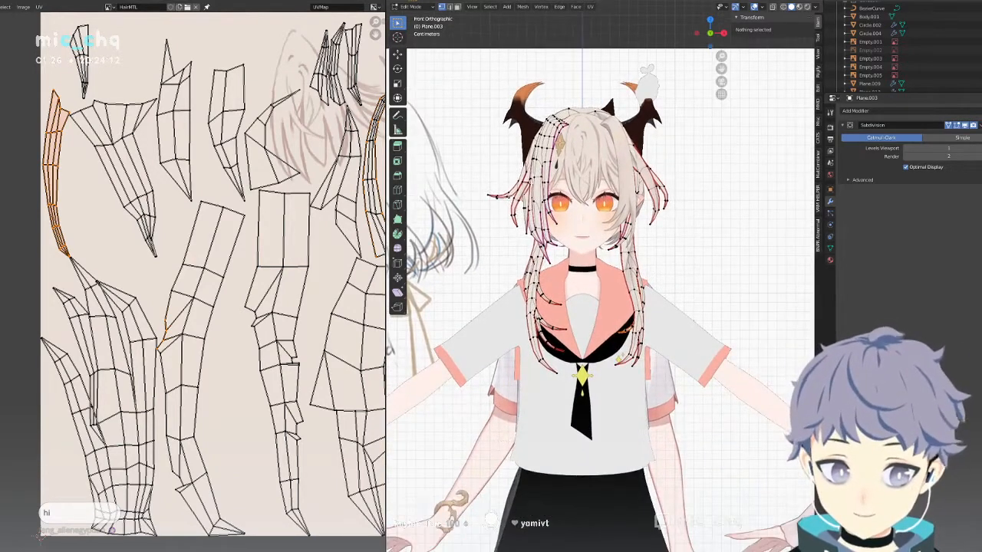
middle_drag(560, 144, 482, 185)
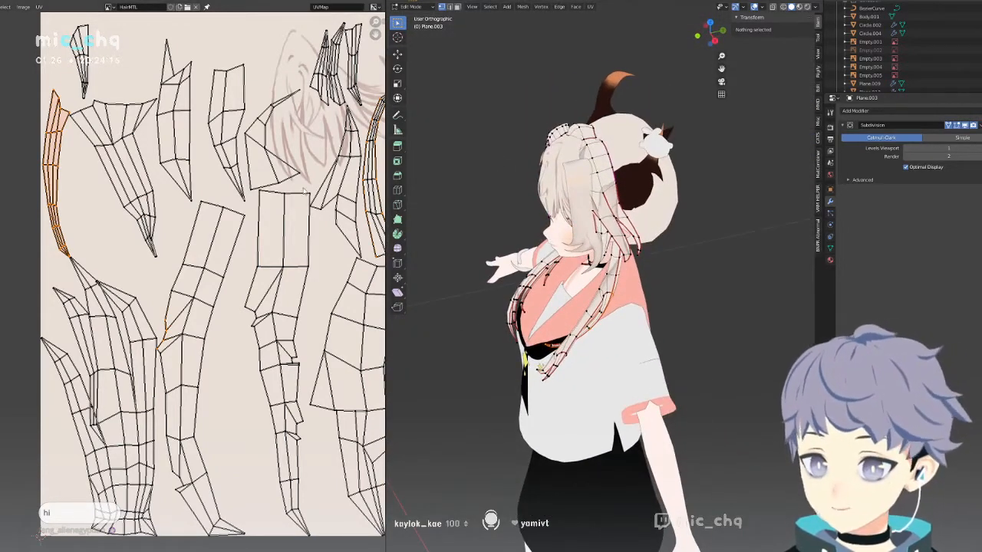
click(612, 234)
click(614, 238)
shift+middle_drag(610, 238, 535, 308)
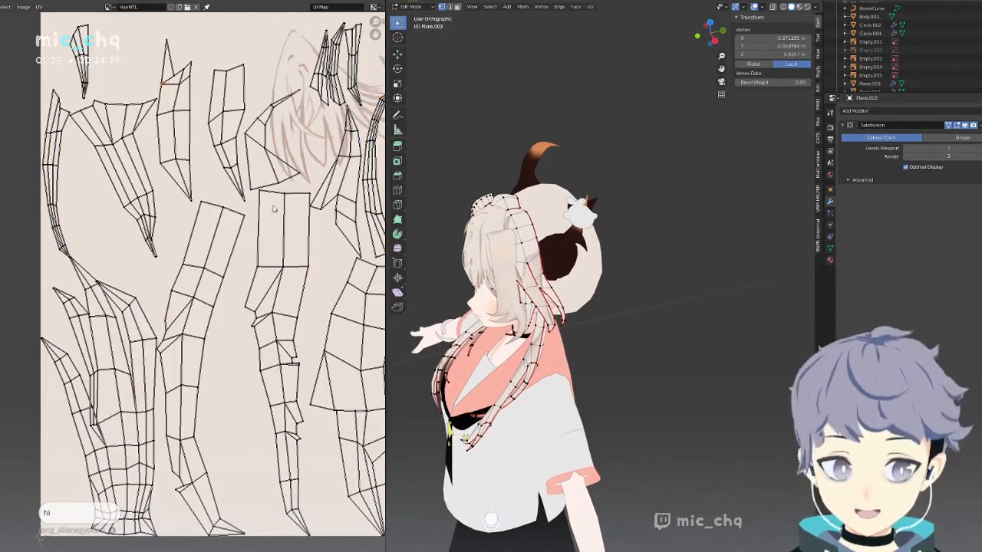
middle_drag(272, 176, 154, 206)
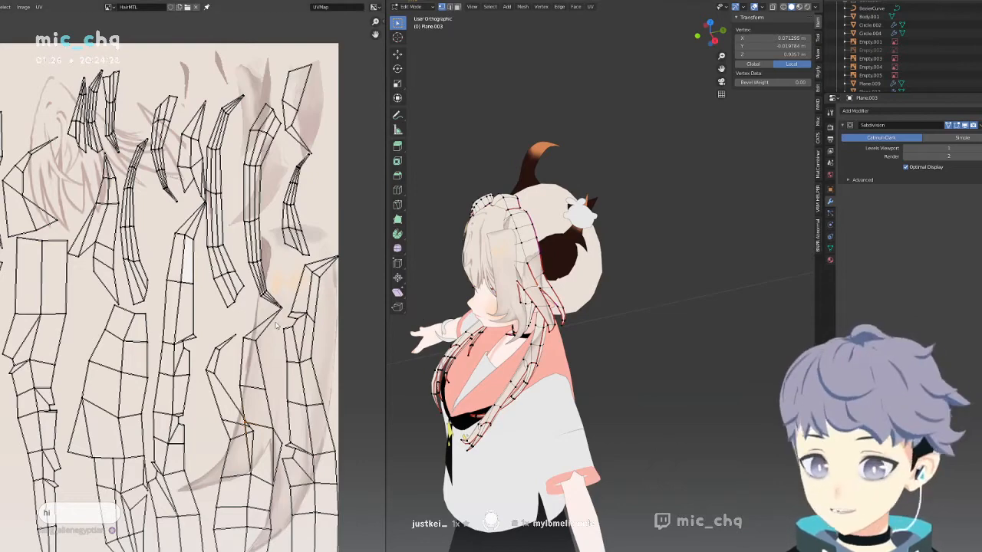
Inspect the character's front hair and side locks from the front, in both wireframe and solid display.
middle_drag(568, 268, 626, 260)
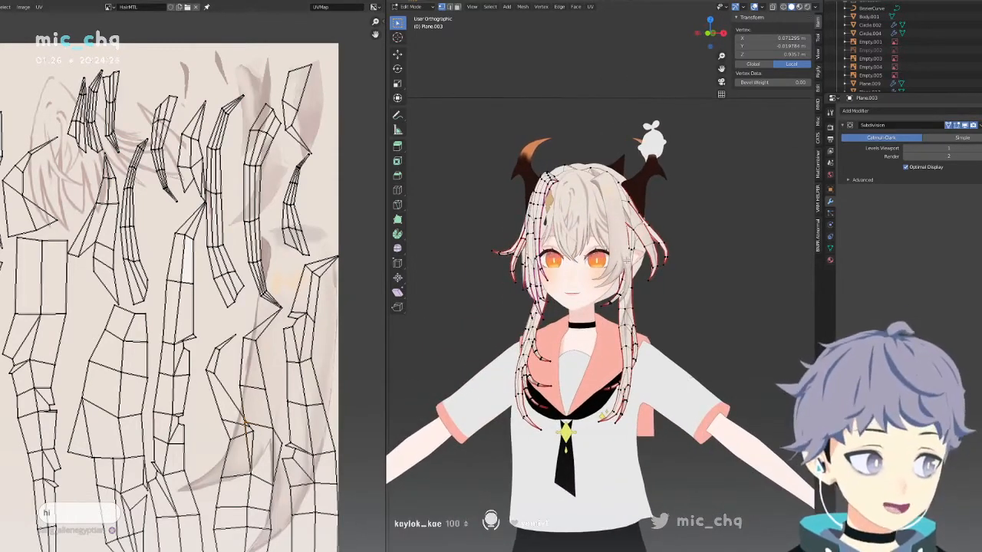
key(KP_1)
scroll(627, 259, up, 3)
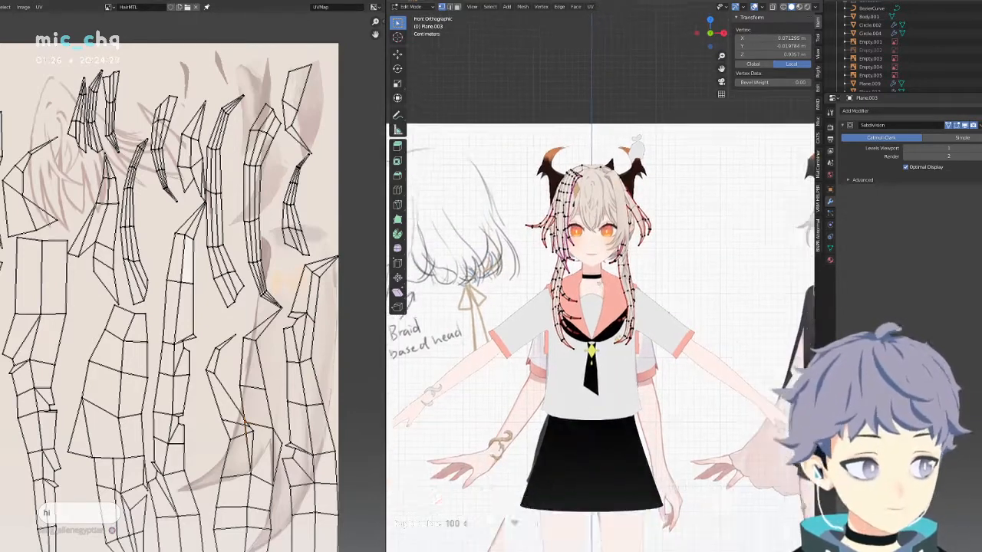
middle_drag(593, 208, 561, 346)
scroll(569, 198, up, 6)
scroll(636, 307, down, 2)
key(KP_1)
key(shift+z)
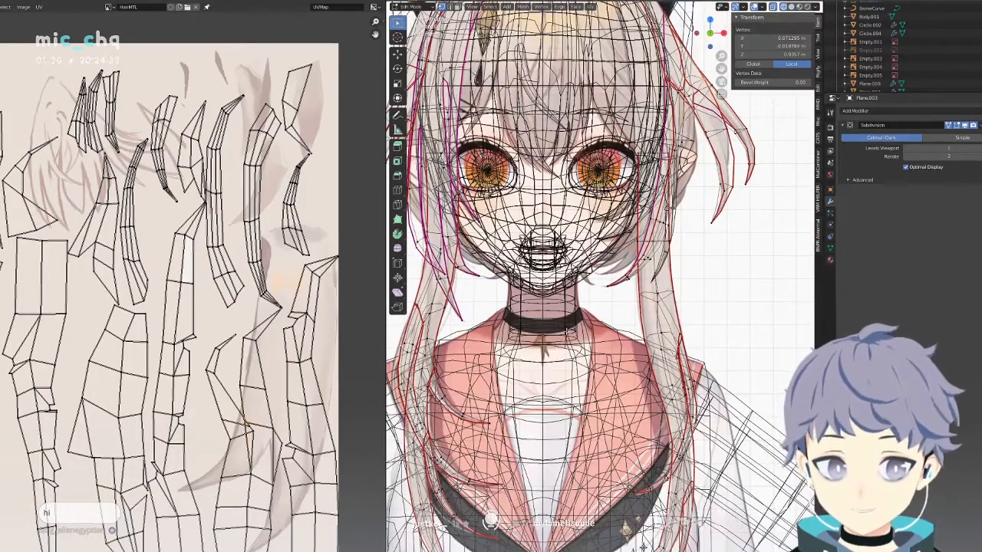
key(shift+z)
shift+middle_drag(593, 167, 576, 366)
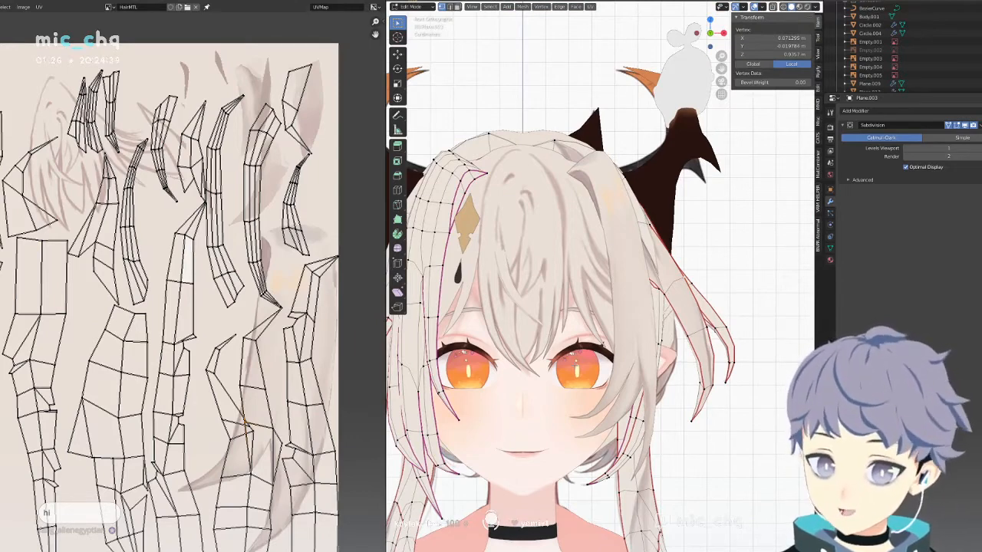
Turn off UV sync selection and select all the hair so its UV islands can be picked individually.
key(a)
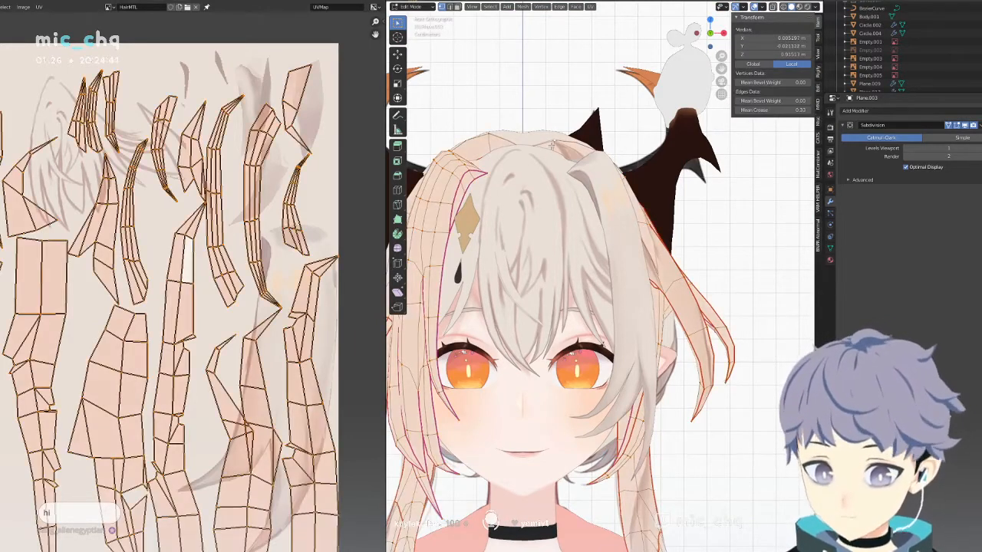
scroll(162, 291, down, 5)
middle_drag(162, 290, 266, 311)
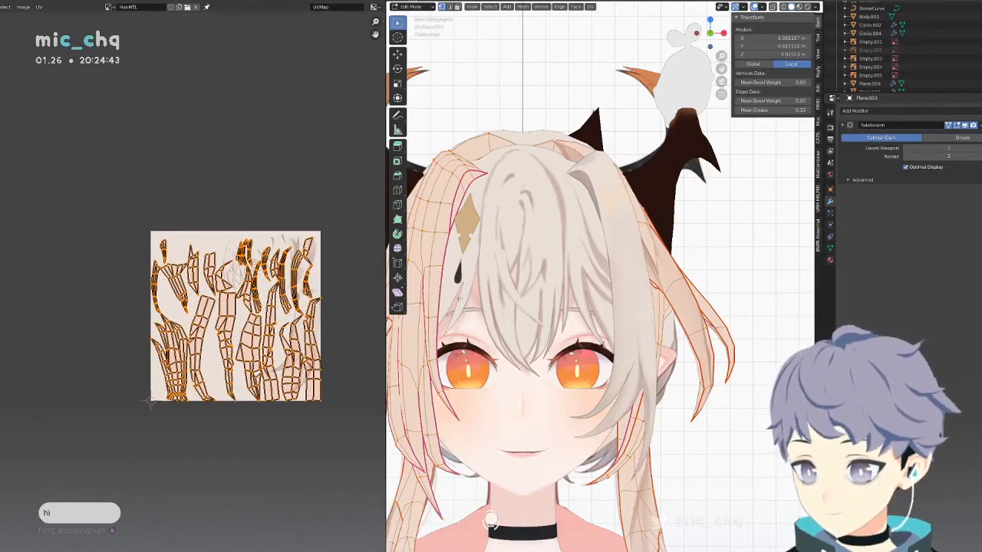
scroll(543, 310, down, 3)
scroll(150, 404, up, 6)
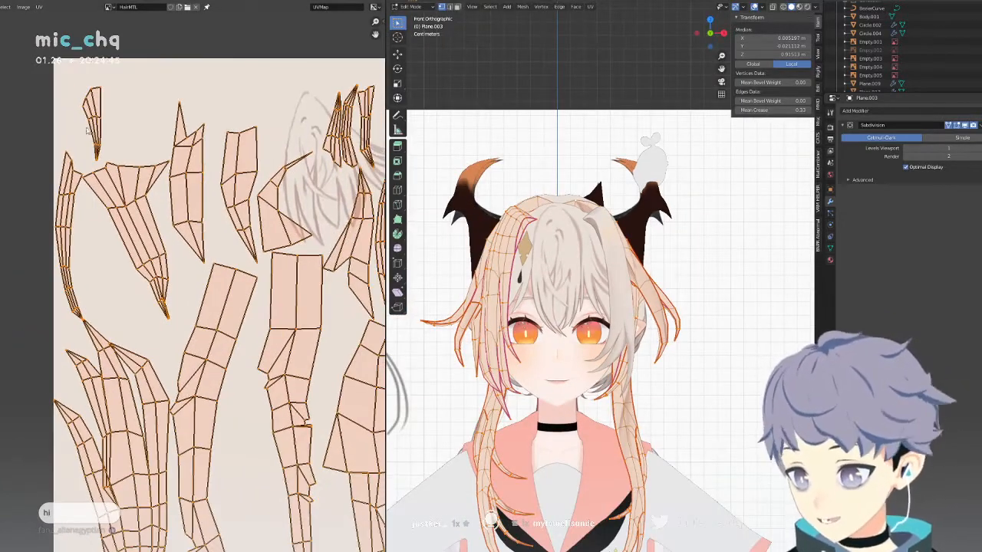
key(alt+a)
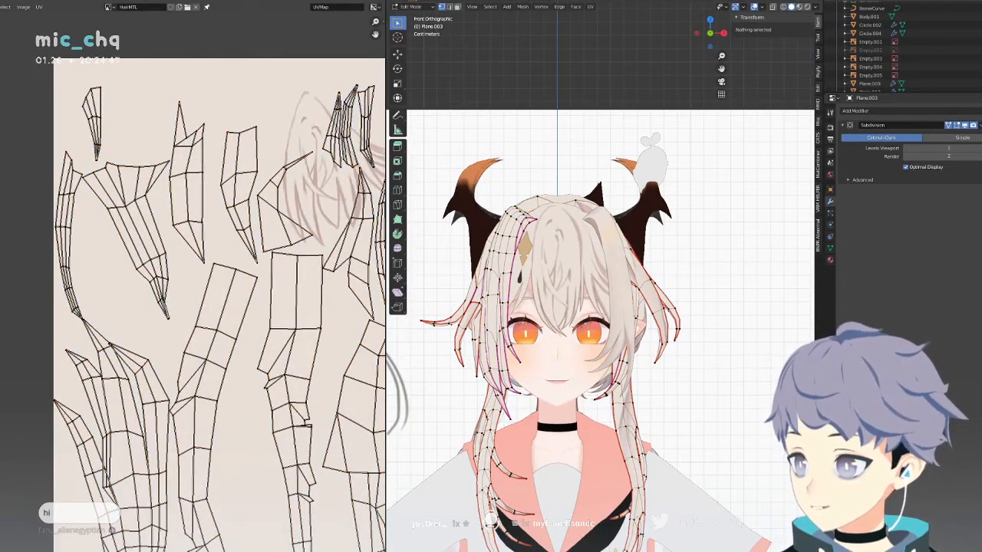
click(1, 7)
key(a)
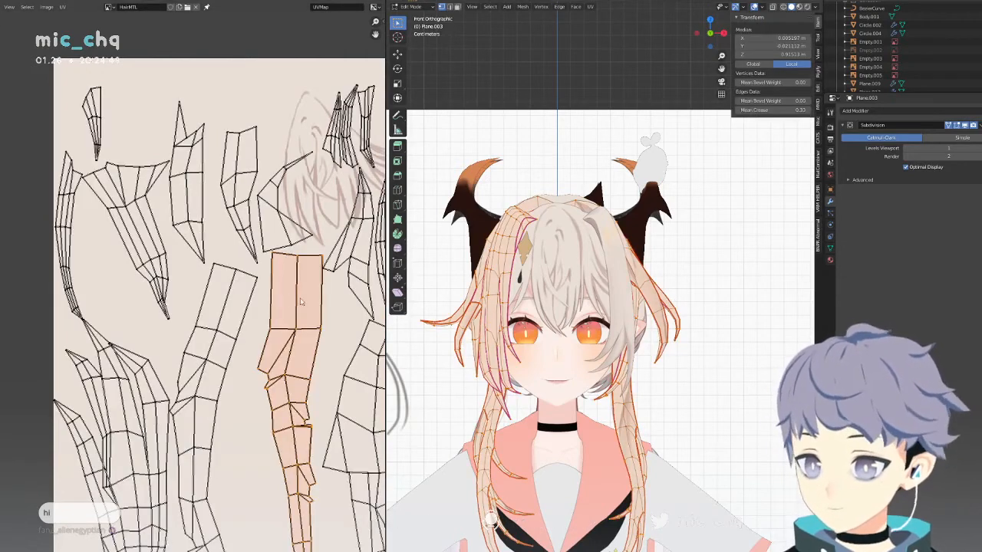
Try to scale the long strand island with the straight rectangular root.
scroll(301, 301, down, 5)
click(271, 348)
click(219, 349)
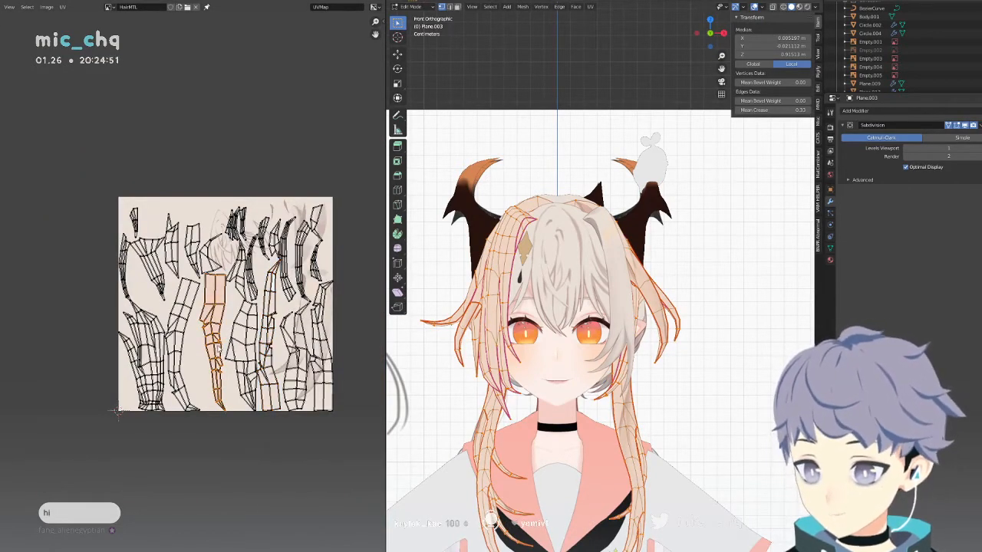
key(s)
key(ctrl+z)
Turn the wide branching hair island over so its tips point down, and move it to the texture's upper-left area.
click(165, 357)
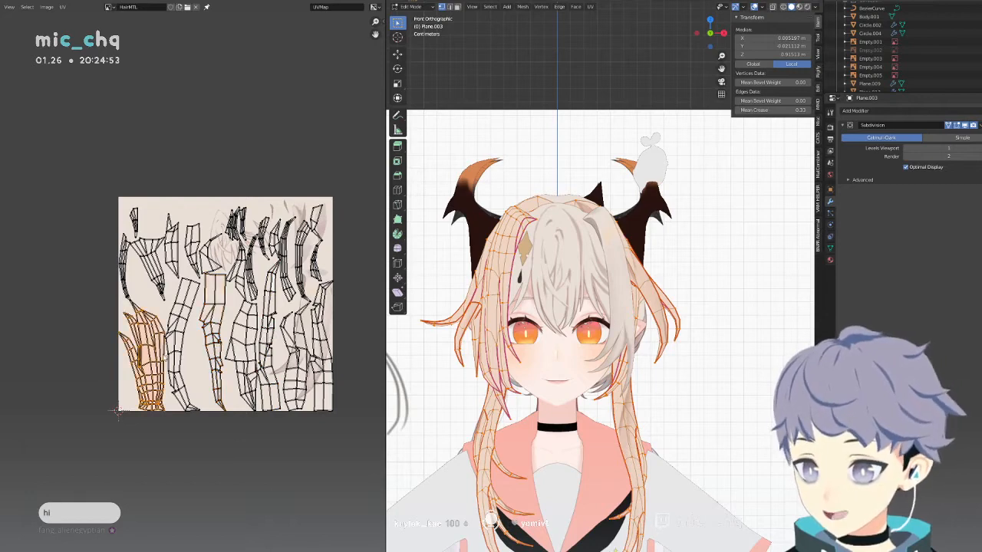
key(r)
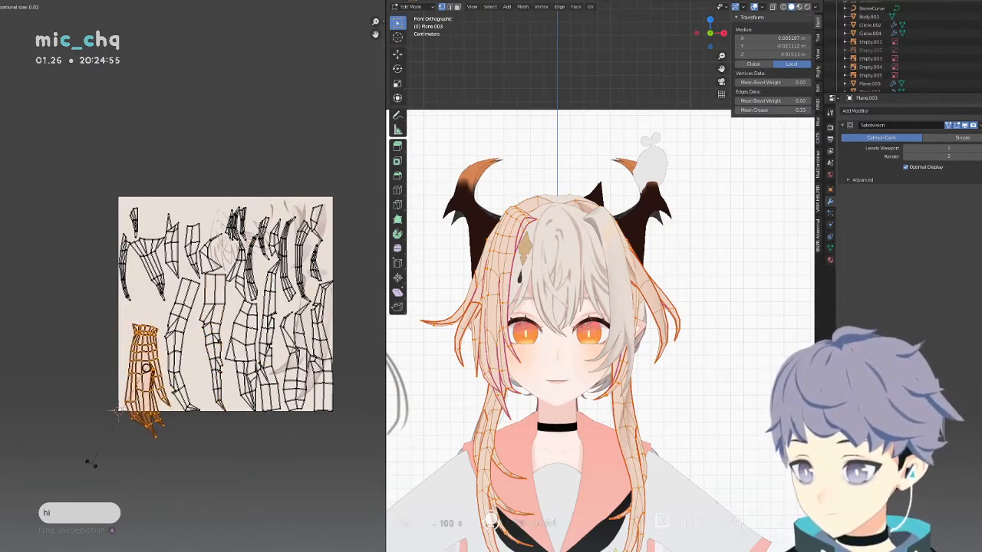
click(88, 462)
key(g)
scroll(161, 336, up, 4)
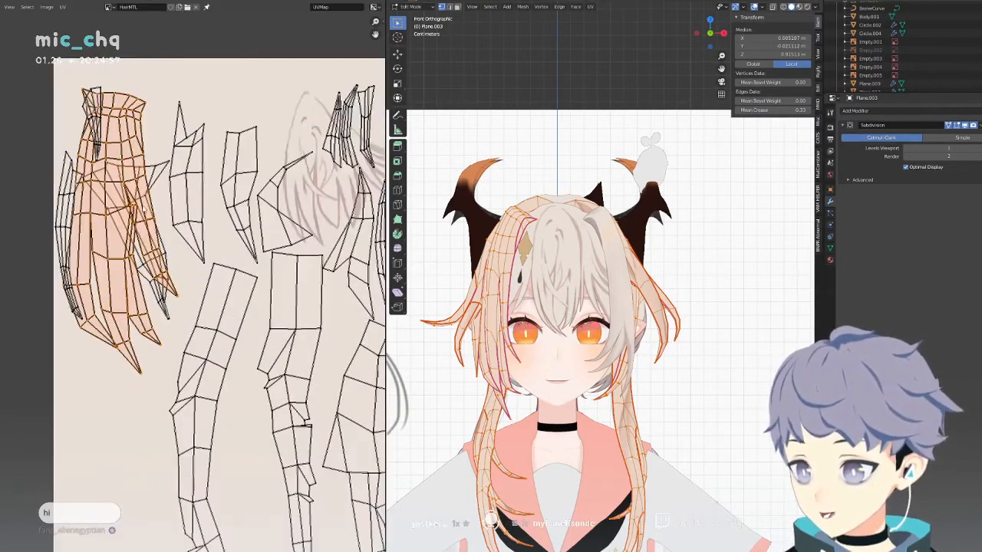
key(g)
click(116, 188)
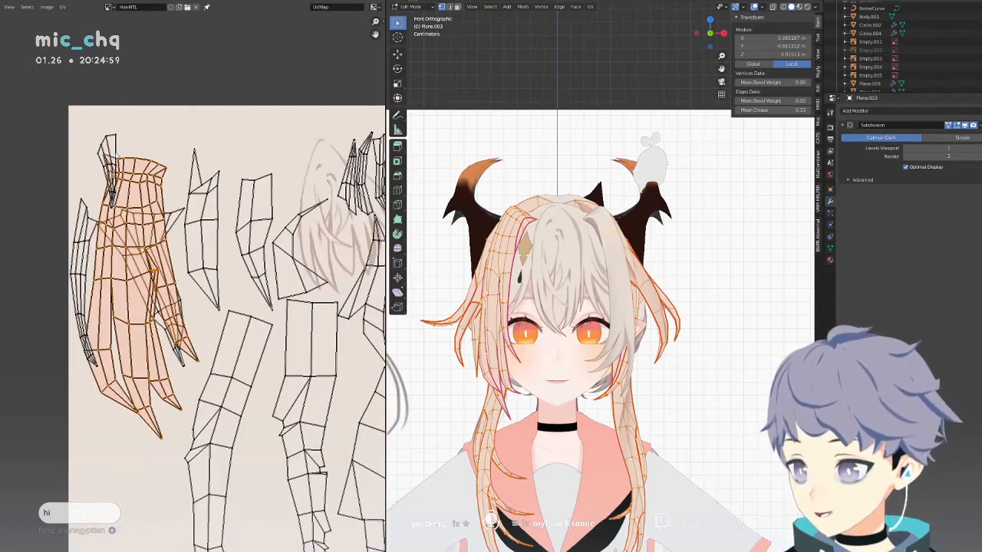
Move the small tapered, fan-shaped and narrow curved strand islands away from the texture's upper-left corner.
click(115, 155)
key(g)
click(307, 133)
click(191, 337)
key(g)
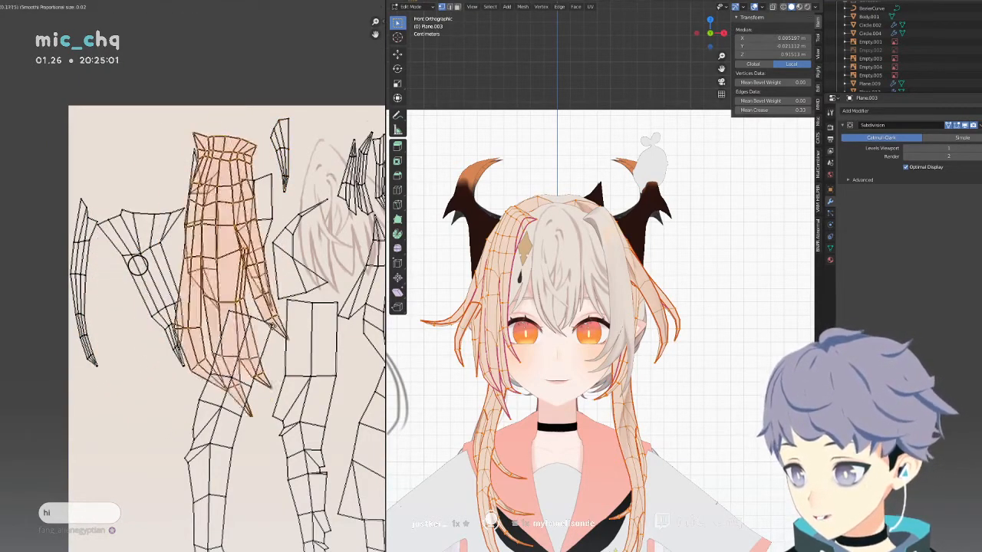
click(198, 432)
click(182, 241)
key(g)
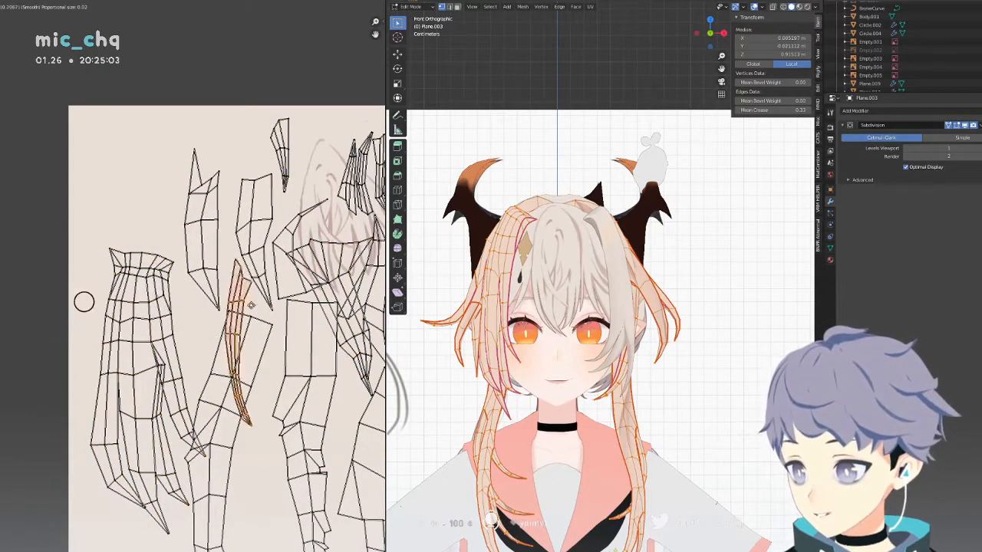
click(117, 346)
Move the wide branching hair island into the space freed at the texture's upper-left corner.
click(175, 493)
key(g)
click(145, 361)
Select all the hair UV islands and move them outside the texture, into the empty area above it.
scroll(146, 360, down, 5)
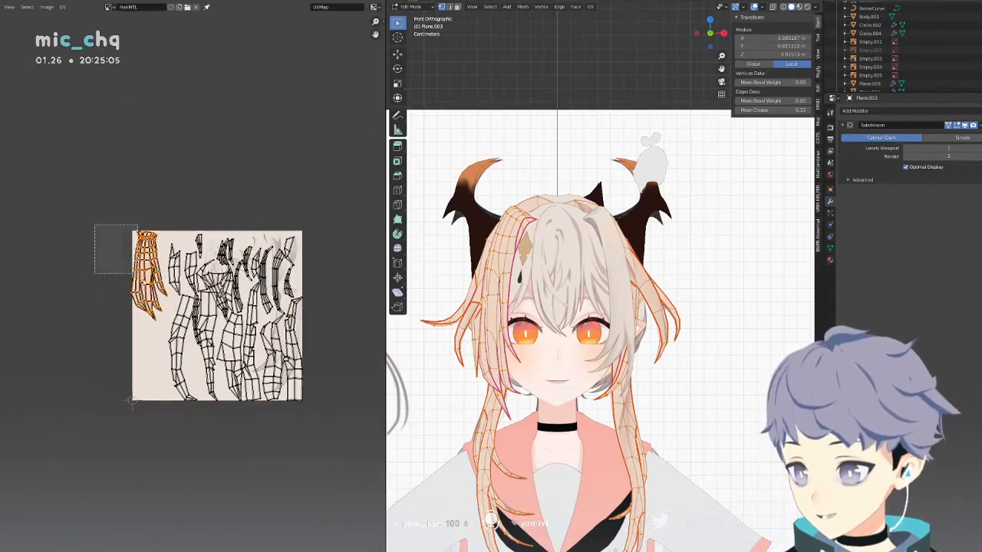
key(a)
key(g)
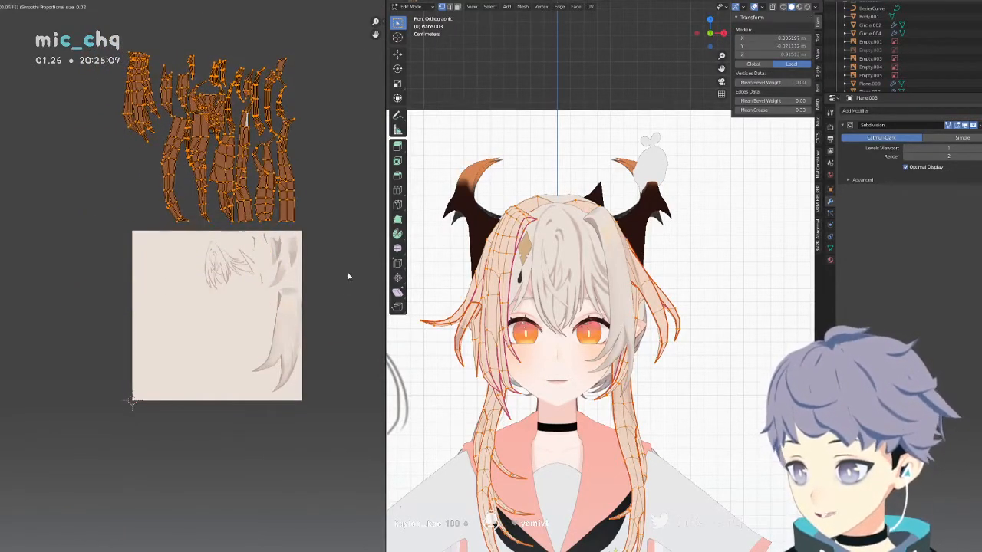
click(348, 276)
Bring only the wide branching hair island back onto the texture and position it near the upper-left corner.
click(141, 92)
key(g)
click(211, 267)
scroll(211, 267, up, 5)
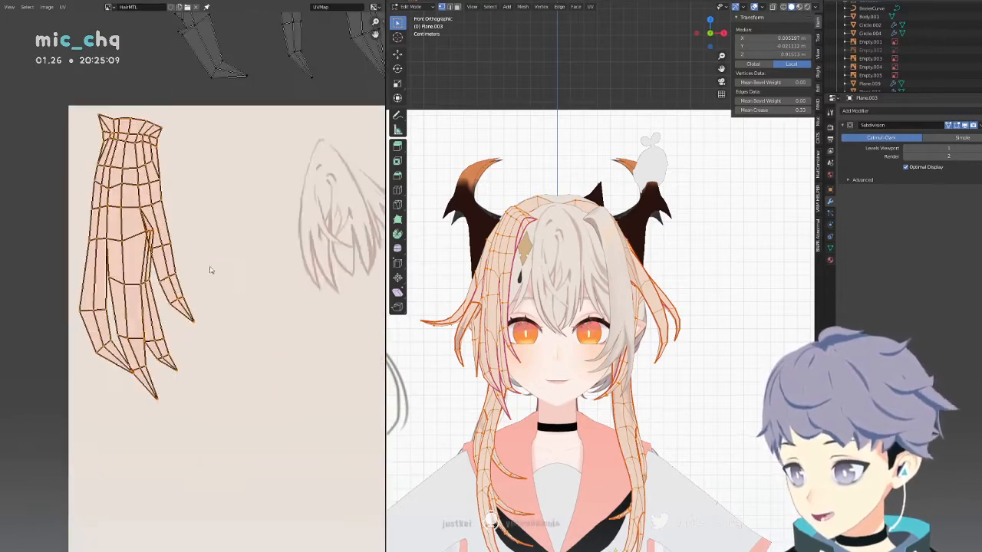
middle_drag(213, 268, 192, 276)
scroll(192, 276, down, 1)
key(g)
click(190, 275)
Scale the wide branching hair island down slightly and fit it close to the texture's upper-left corner.
key(s)
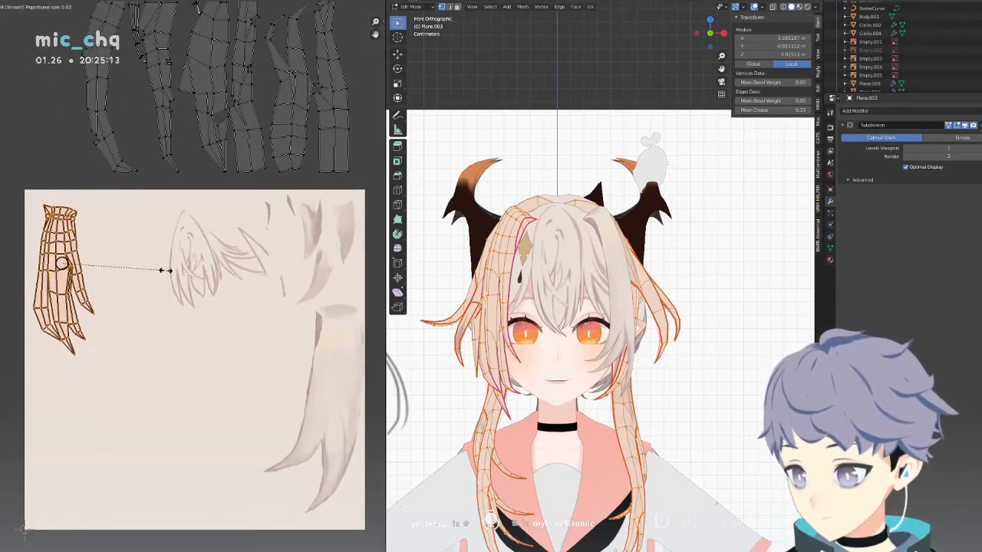
click(166, 270)
key(g)
click(164, 264)
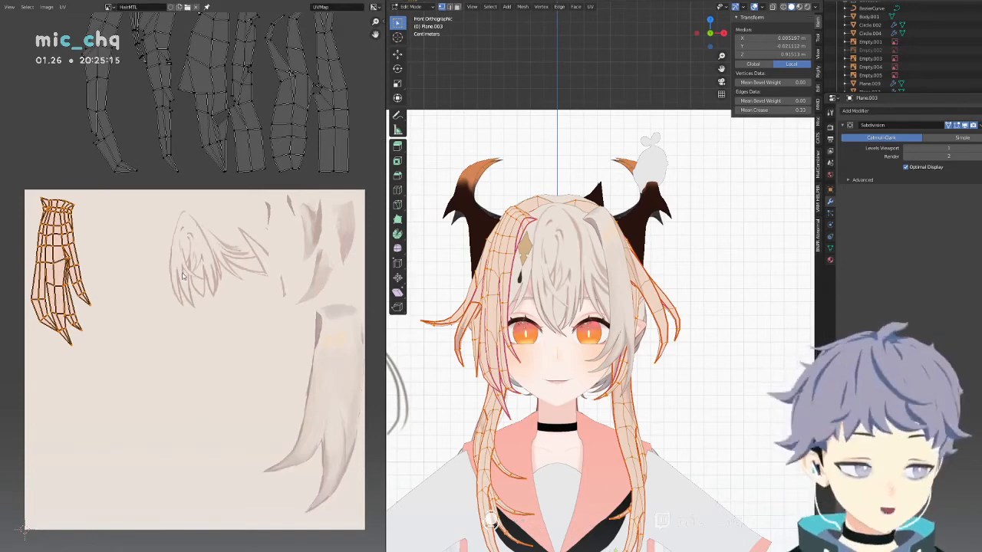
Move the long bent strand island onto the texture beside the wide branching island and scale it to about half size.
middle_drag(195, 257, 209, 304)
click(114, 176)
key(g)
click(193, 373)
key(s)
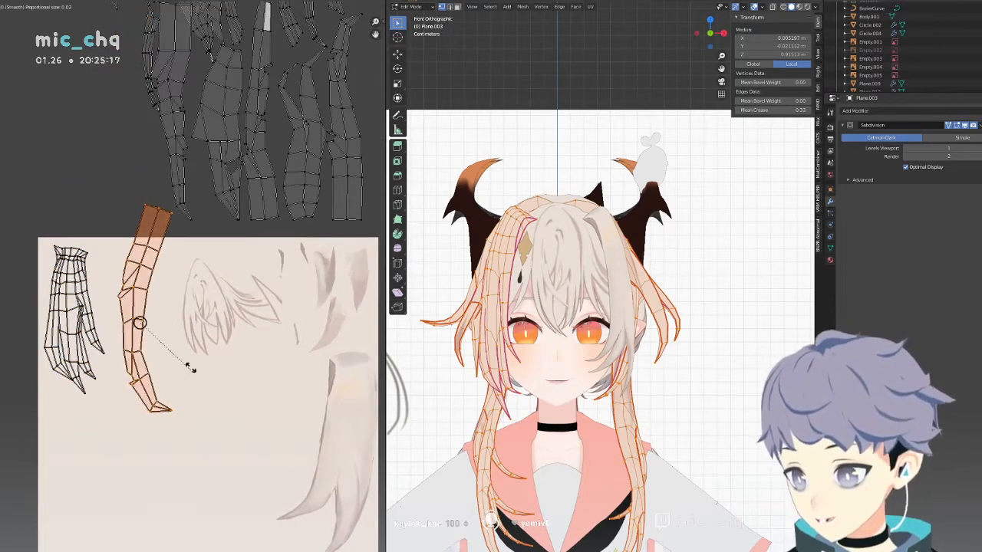
click(165, 338)
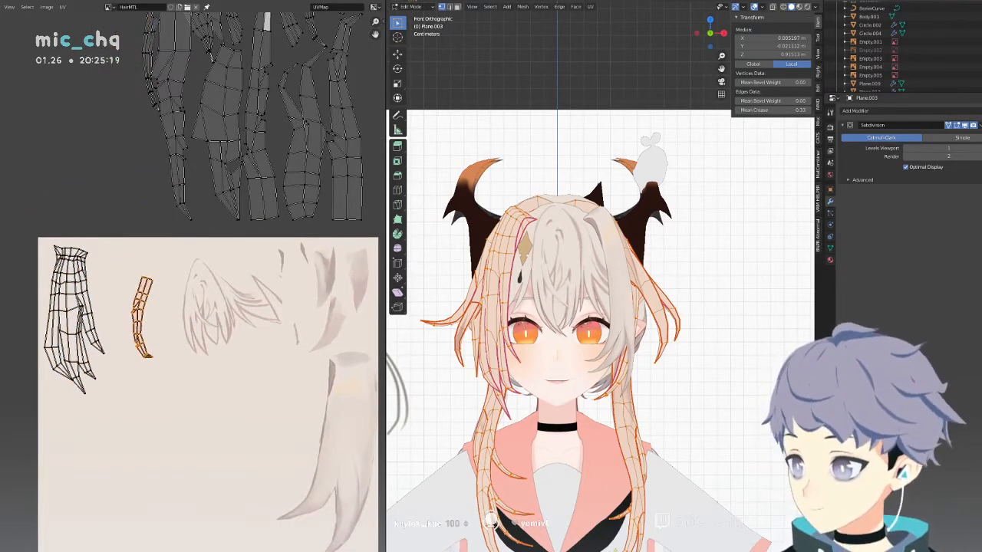
Show the model in wireframe, deselect all the hair geometry and turn UV sync selection back on.
click(151, 347)
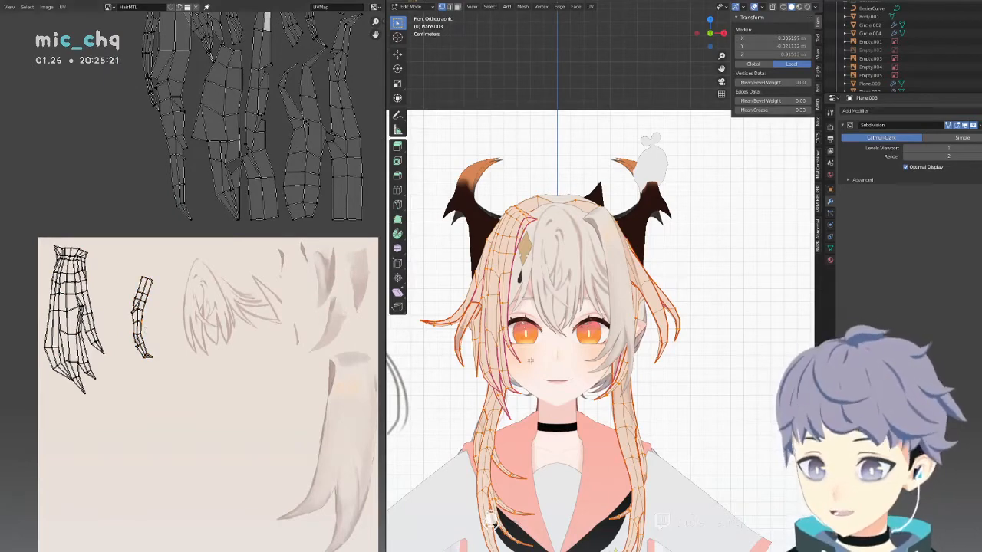
key(shift+z)
click(702, 375)
key(a)
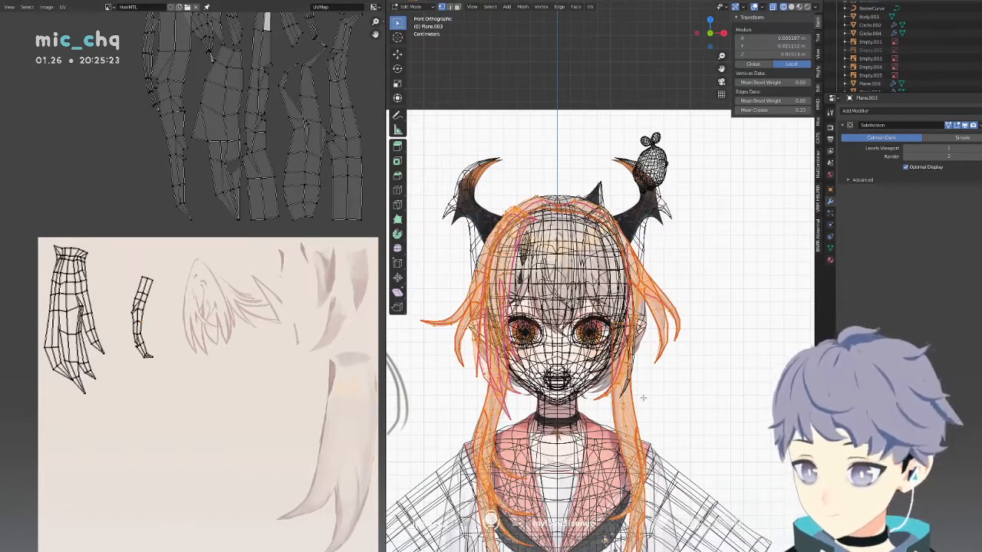
click(626, 411)
key(a)
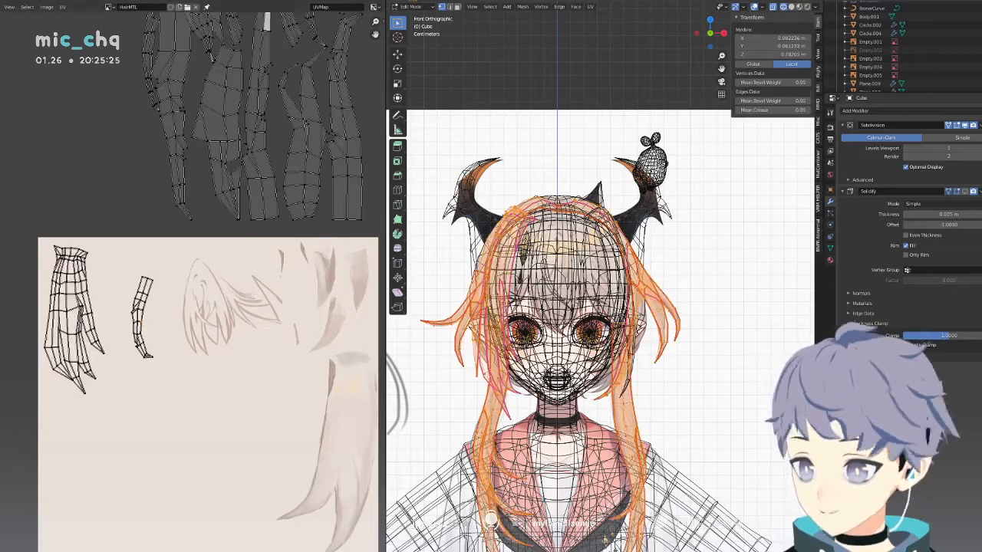
key(a)
click(67, 164)
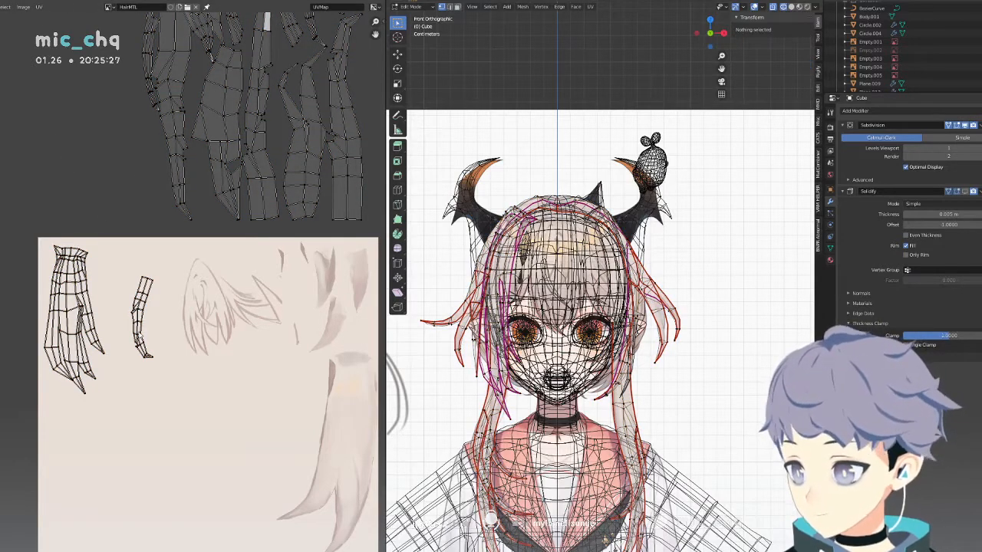
Select the scaled-down bent strand island with its matching side lock on the model, and move it to the texture's lower-left area.
click(141, 336)
scroll(144, 341, up, 1)
scroll(645, 390, down, 2)
mouse_move(645, 389)
middle_down()
mouse_move(633, 389)
mouse_move(633, 429)
middle_up()
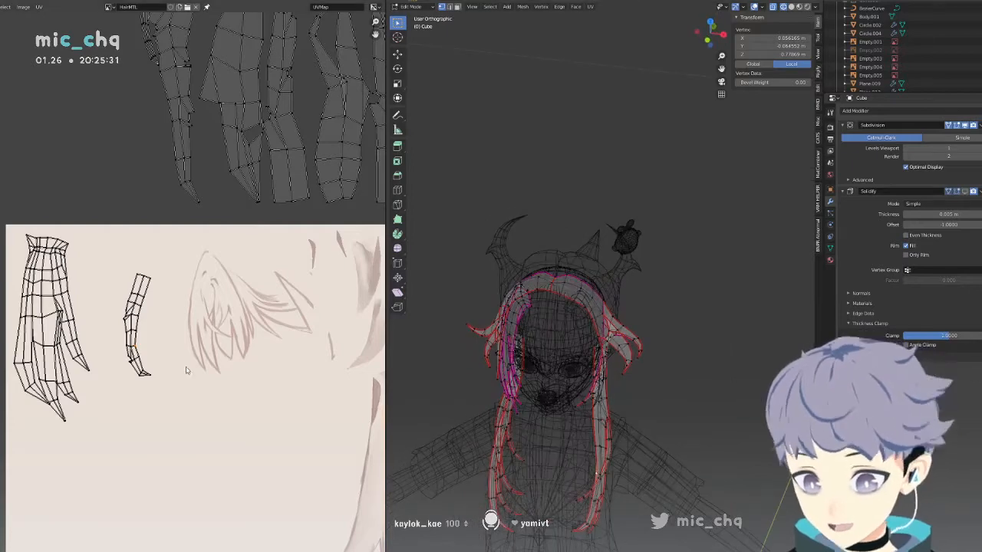
drag(151, 328, 154, 329)
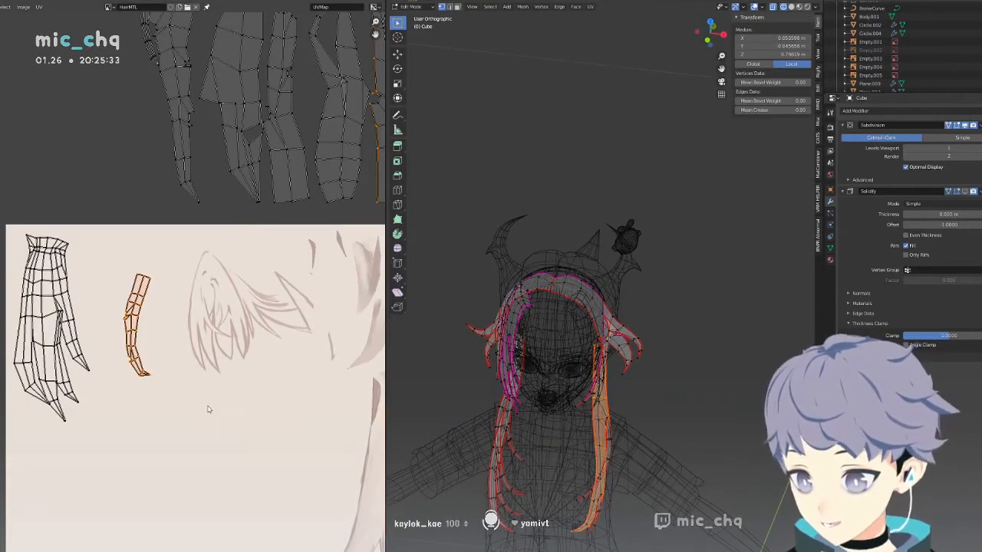
middle_drag(207, 407, 241, 263)
key(g)
click(168, 453)
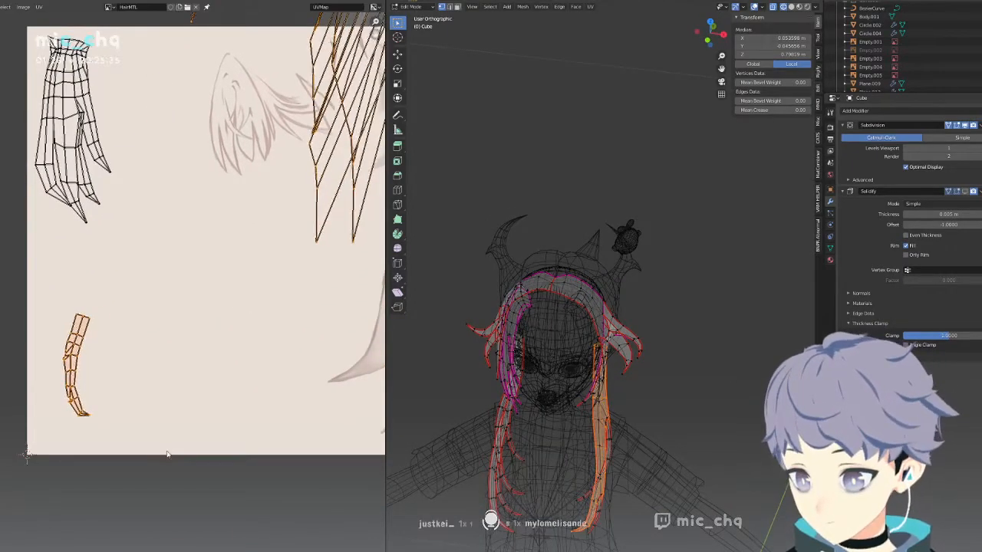
Undo the last bent strand move, place the island inside the texture's lower-left corner and rotate it slightly.
scroll(160, 288, down, 5)
key(ctrl+z)
middle_drag(227, 177, 213, 219)
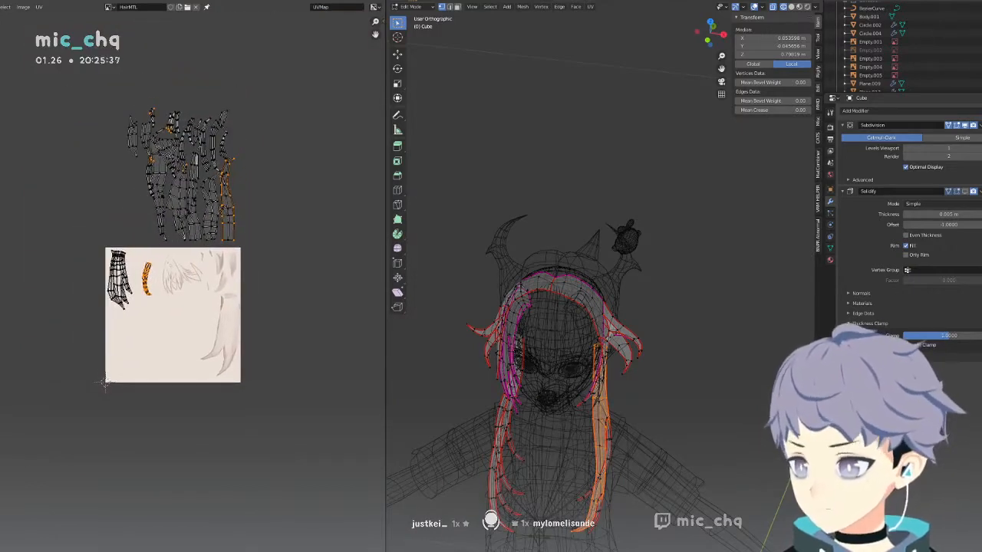
key(g)
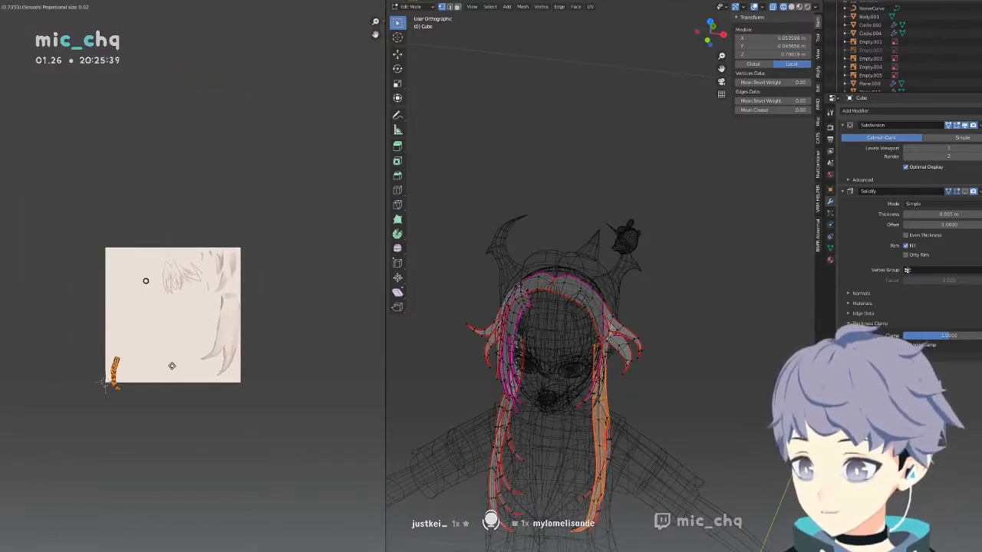
click(178, 350)
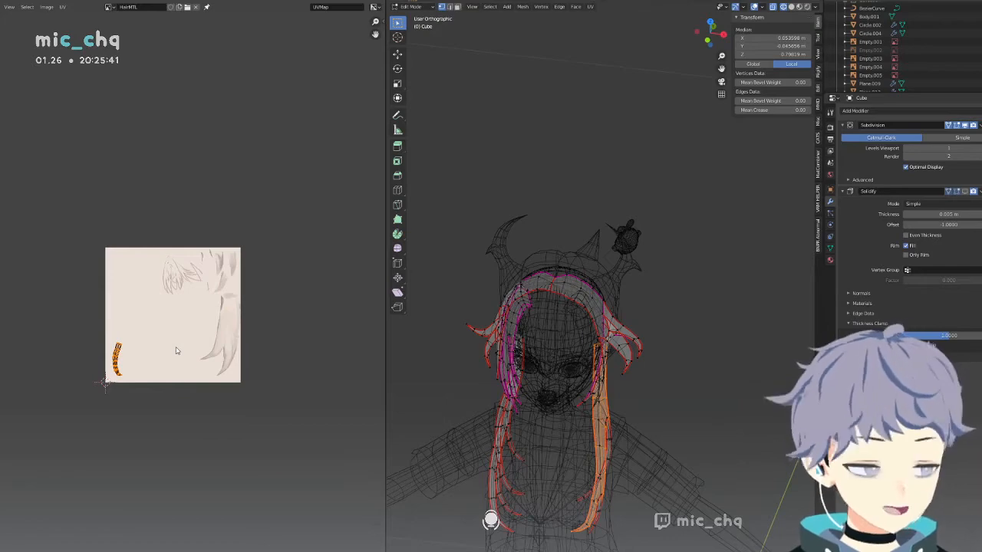
key(r)
click(239, 279)
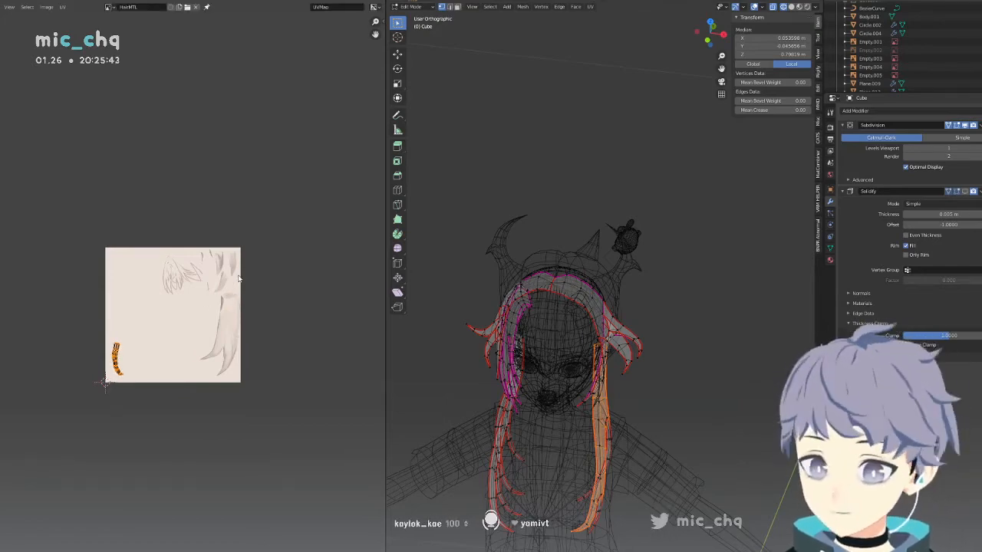
Show the model with its textures, switch to face selection and select the linked side strand hanging below the ear.
mouse_move(634, 434)
shift+middle_down()
mouse_move(655, 348)
mouse_move(562, 293)
mouse_move(499, 349)
mouse_move(475, 329)
shift+middle_up()
scroll(655, 349, up, 5)
key(shift+z)
key(shift+z)
key(shift+z)
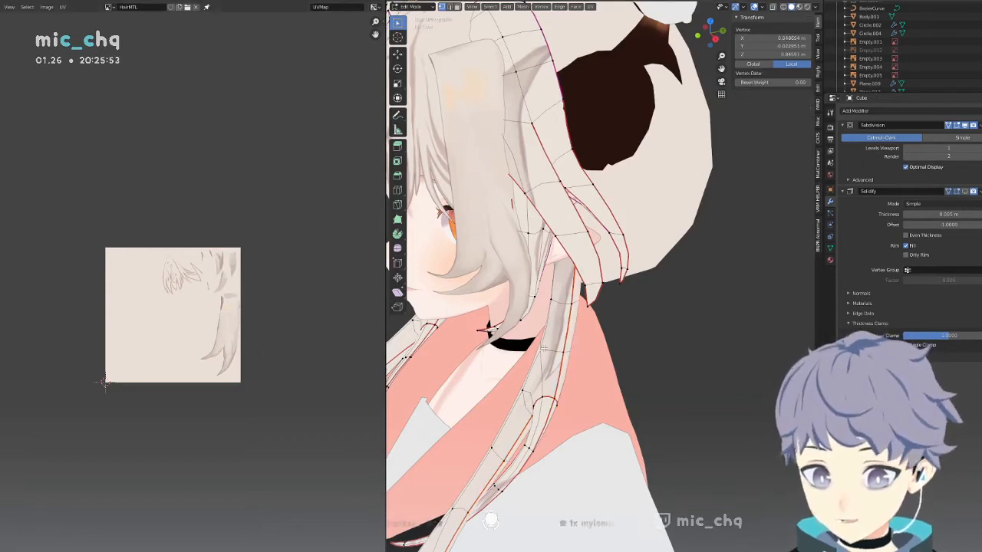
key(l)
click(537, 290)
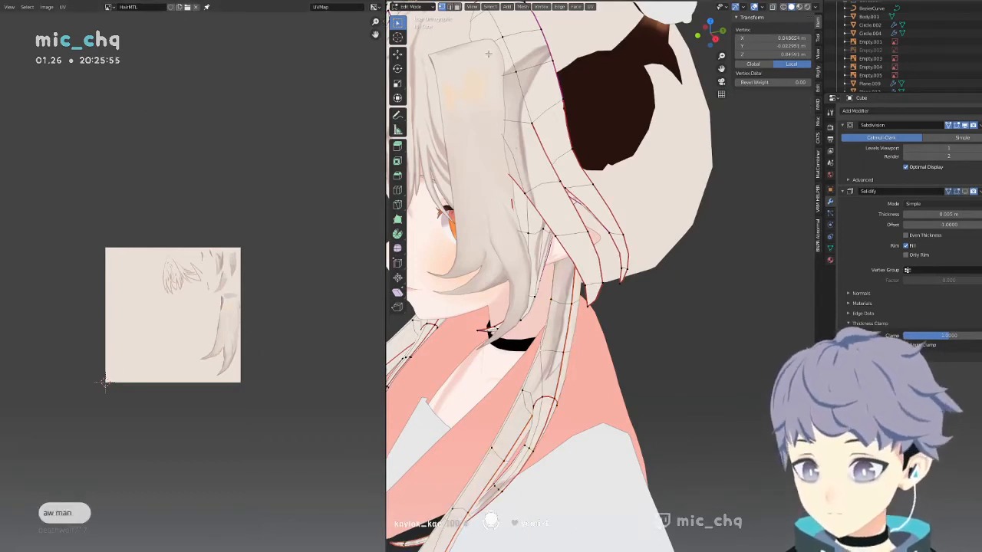
click(455, 7)
key(l)
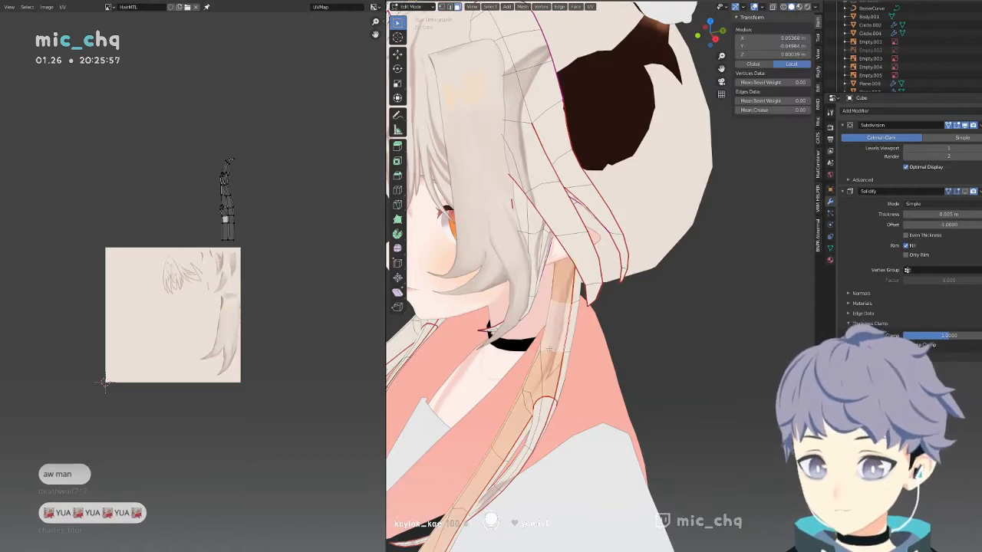
Turn the side strand's UV island upside down, scale it down and move it onto the texture's lower-left half.
drag(281, 122, 158, 278)
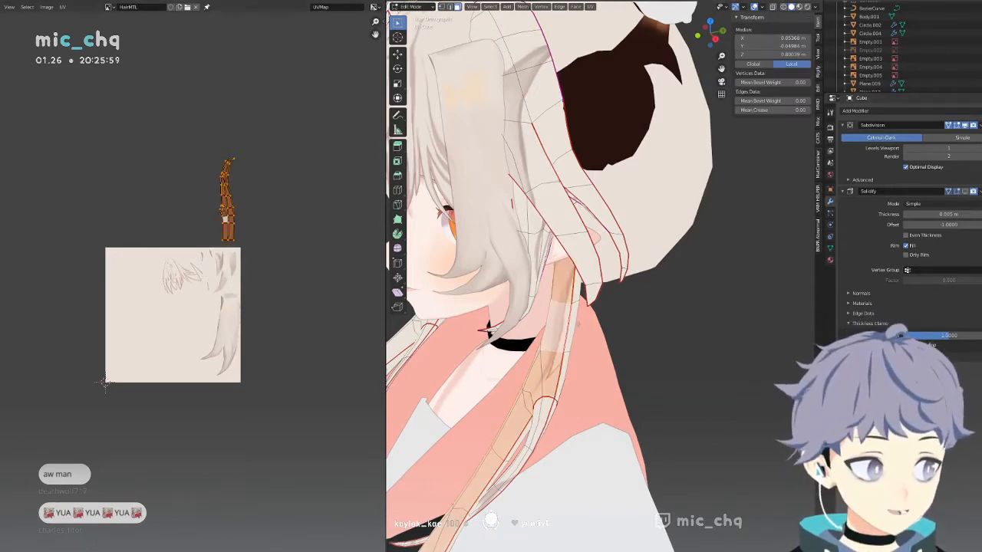
key(r)
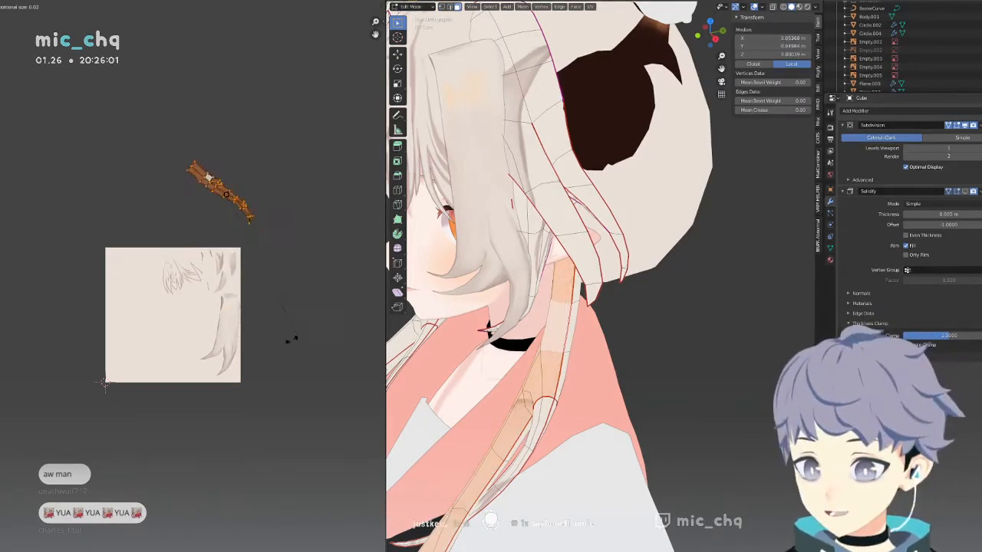
click(162, 333)
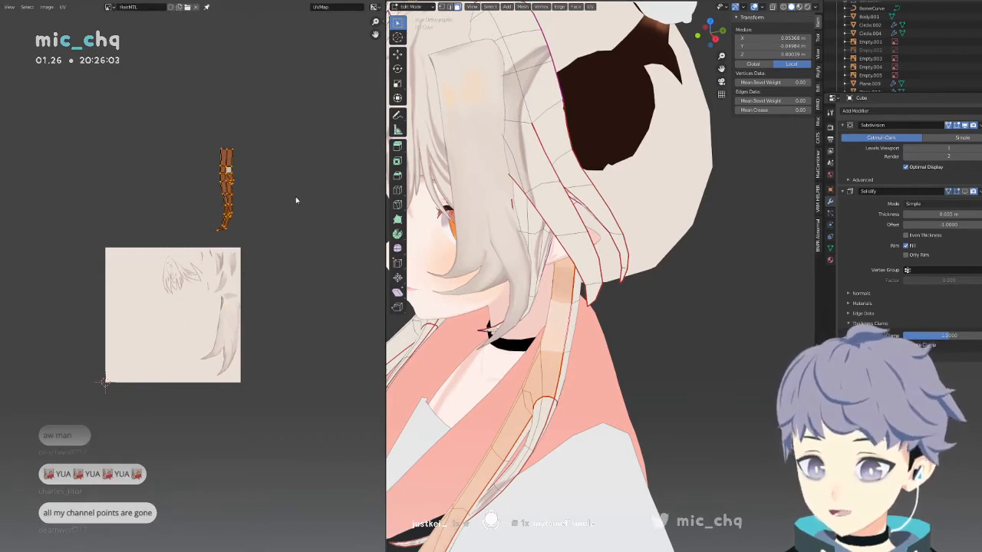
key(g)
click(242, 313)
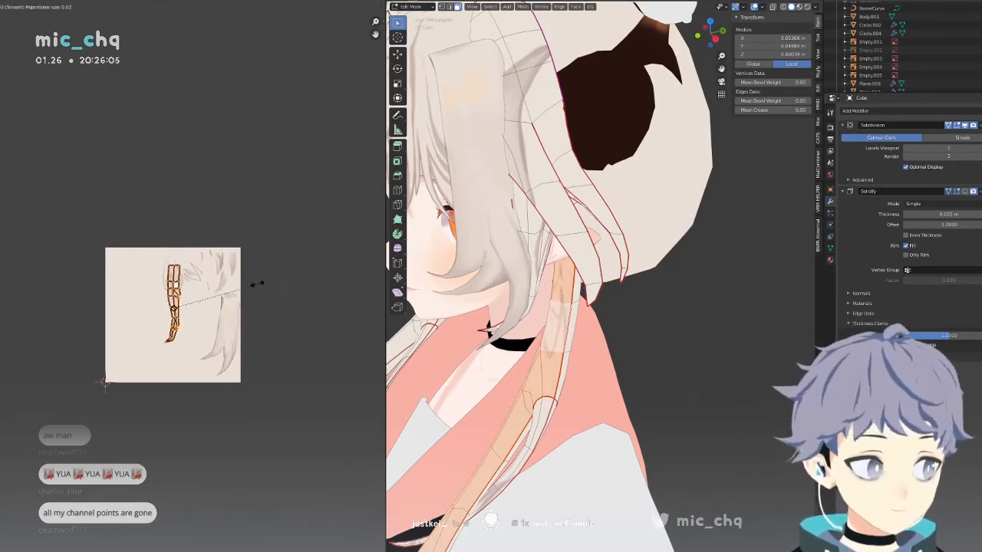
middle_drag(242, 282, 285, 234)
key(g)
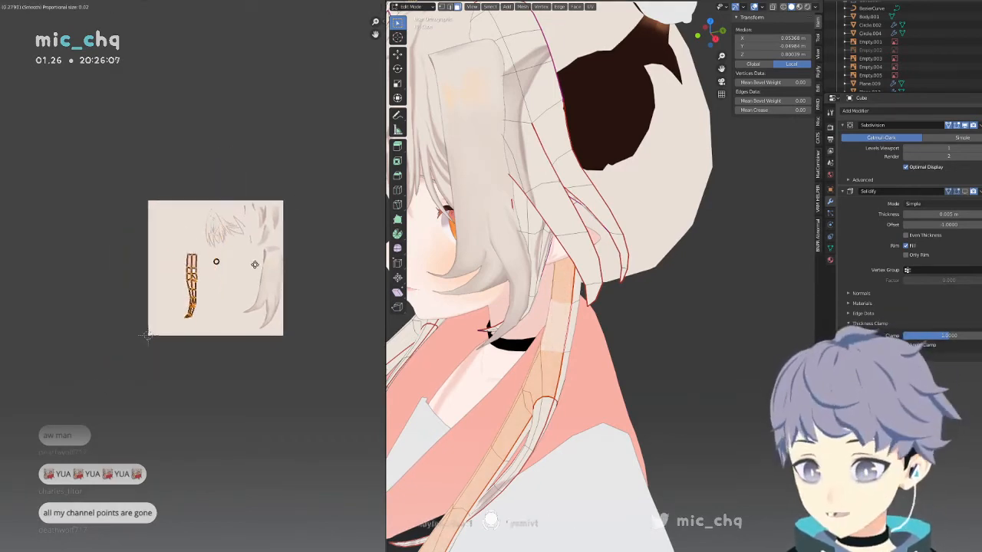
click(253, 272)
Show all the hair's UV islands and place the side strand island directly beside the bent strand.
key(a)
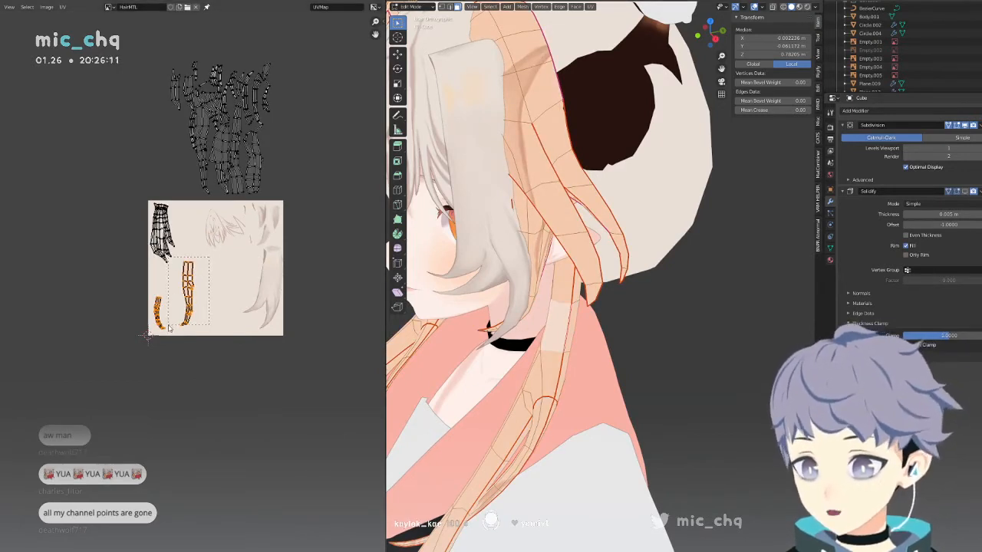
key(g)
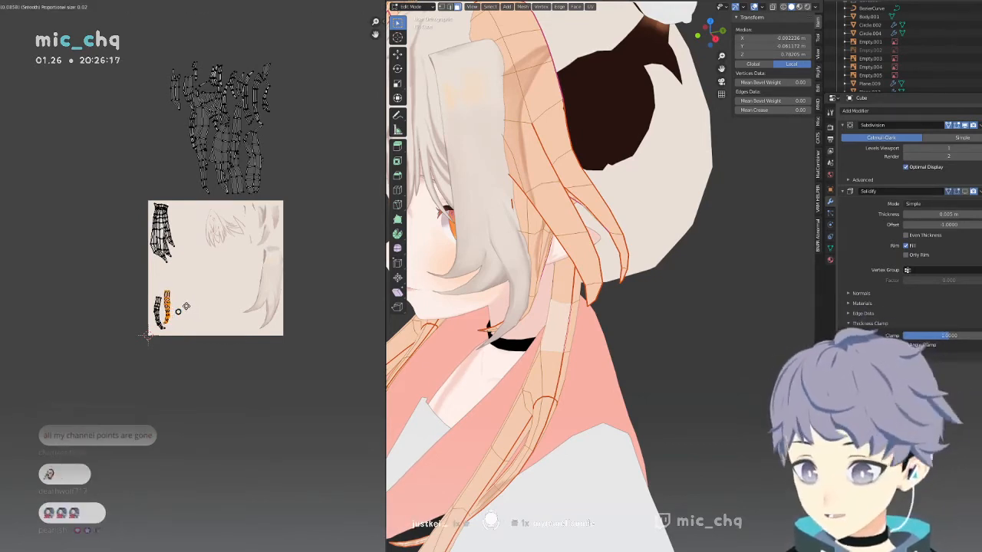
click(185, 307)
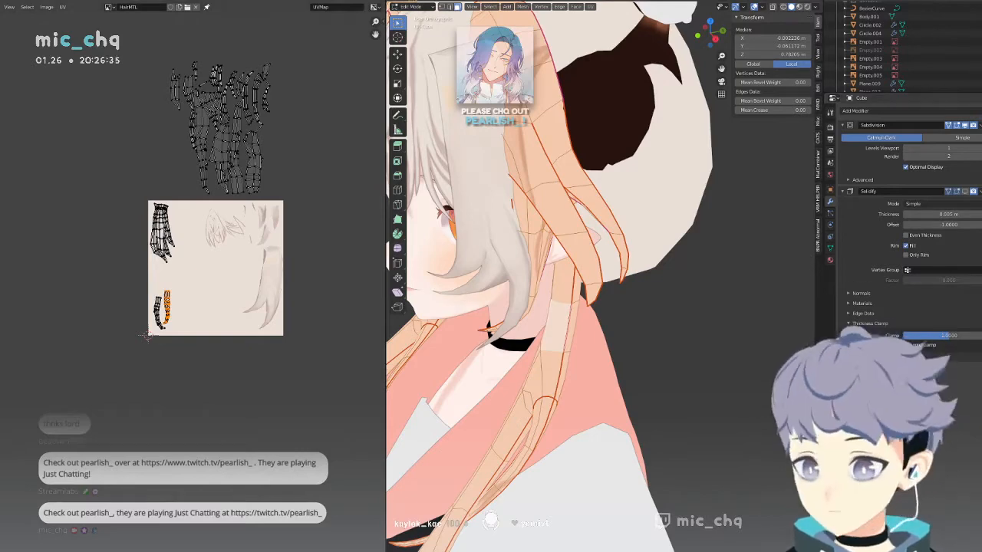
scroll(265, 258, up, 4)
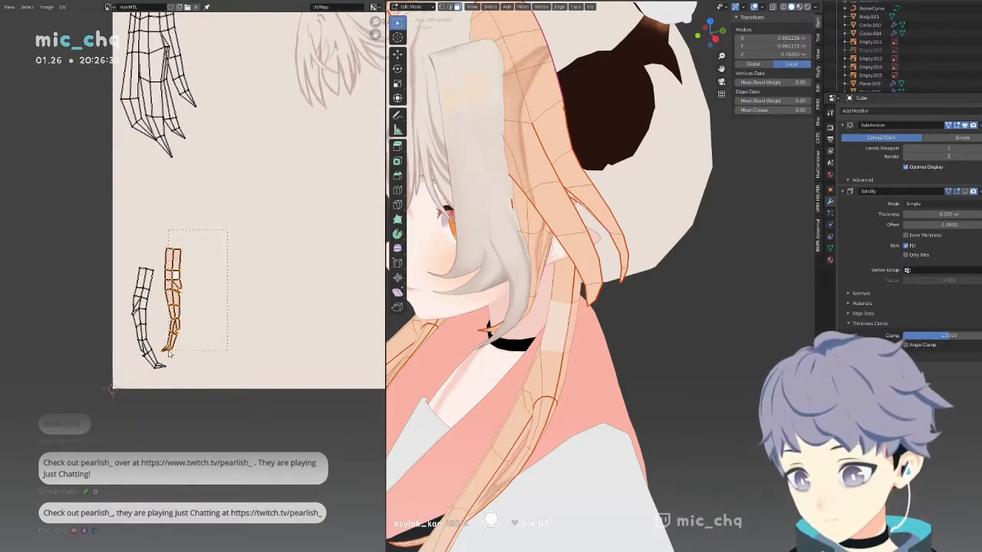
drag(161, 359, 161, 360)
key(g)
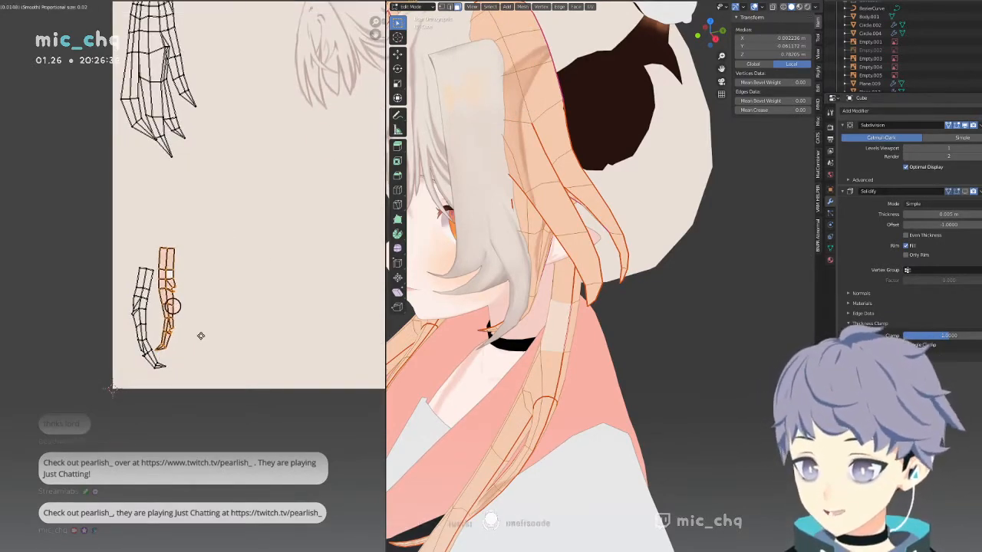
click(201, 337)
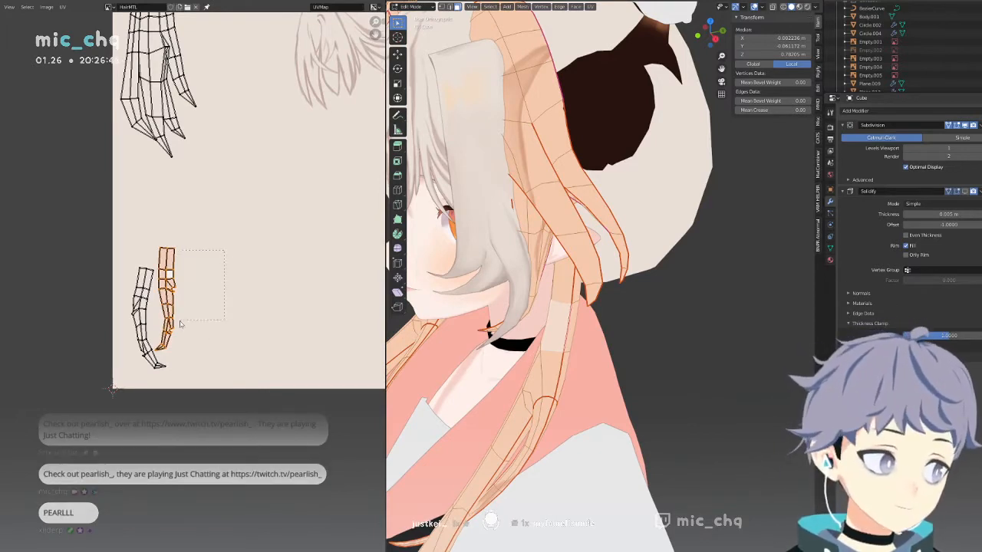
Select both small strand islands and shift them together closer to the texture's lower-left corner.
drag(132, 354, 99, 394)
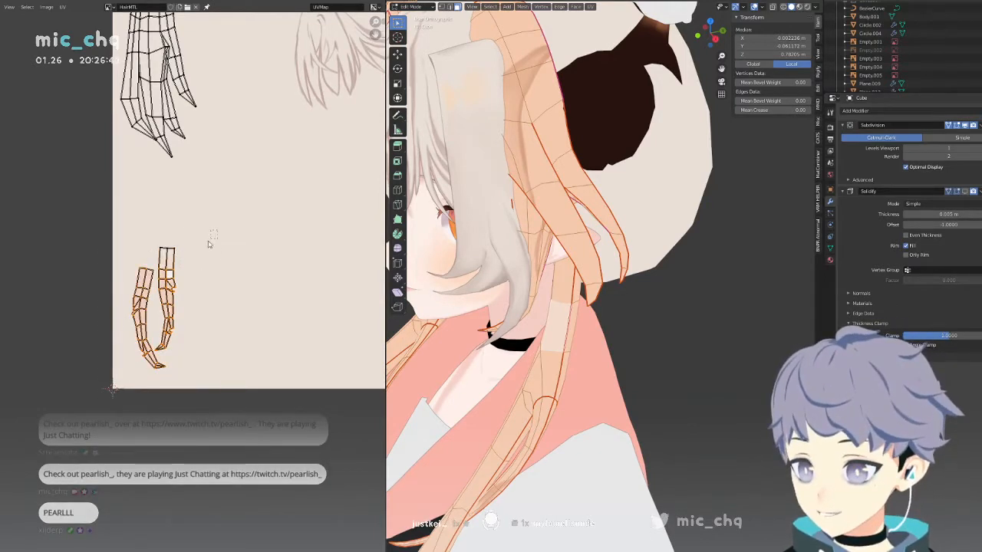
key(g)
click(71, 410)
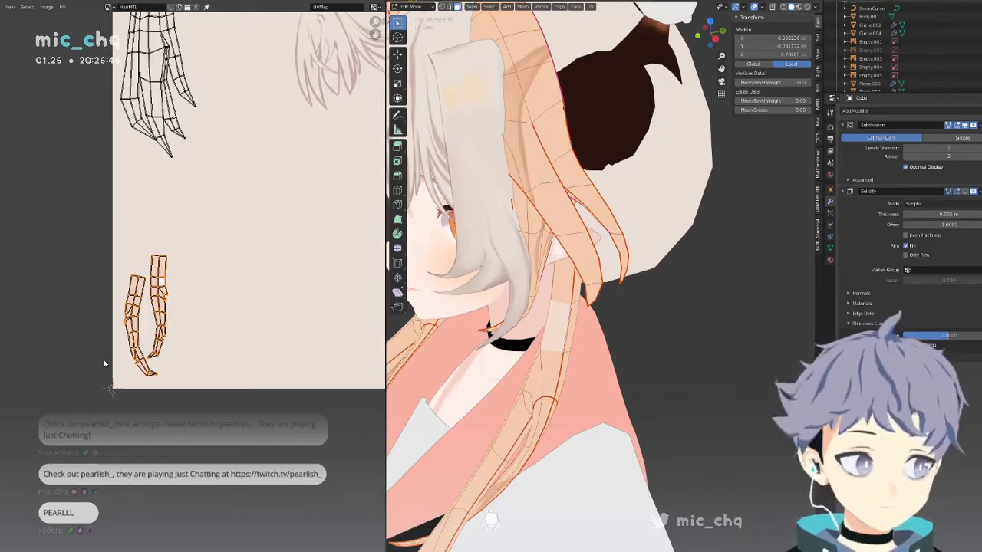
middle_drag(171, 246, 154, 304)
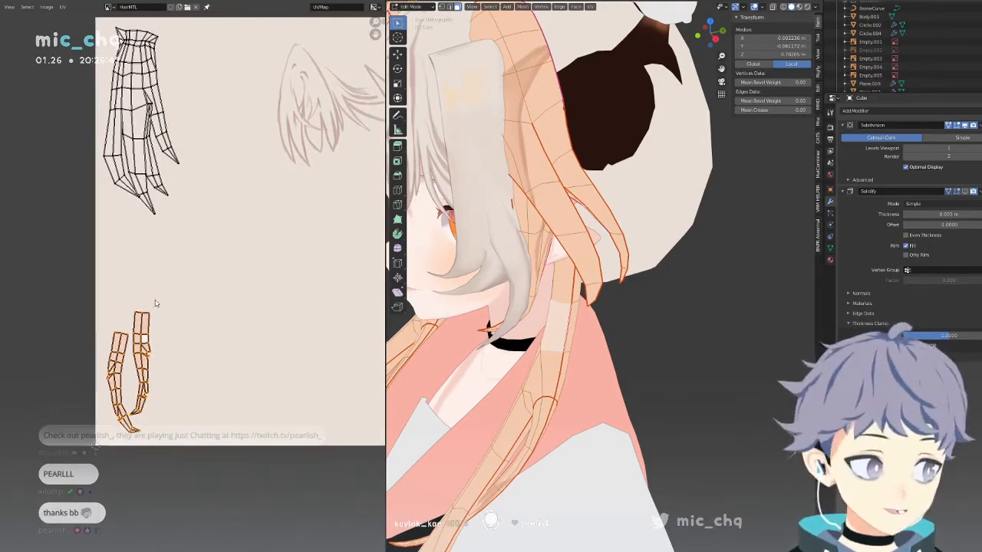
scroll(154, 304, down, 3)
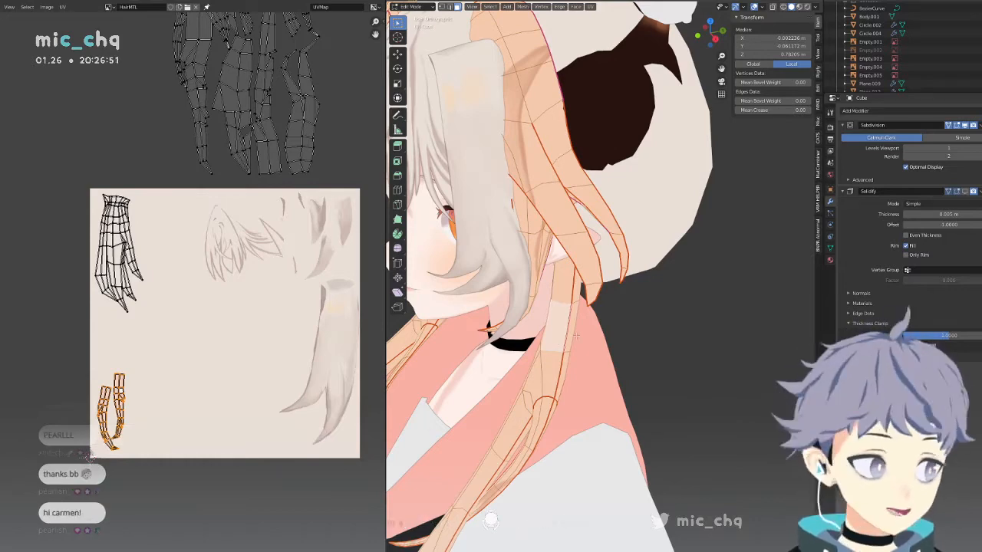
Select the small strand splitting off the long side lock and rotate its UV island by 90 degrees twice.
scroll(578, 335, down, 2)
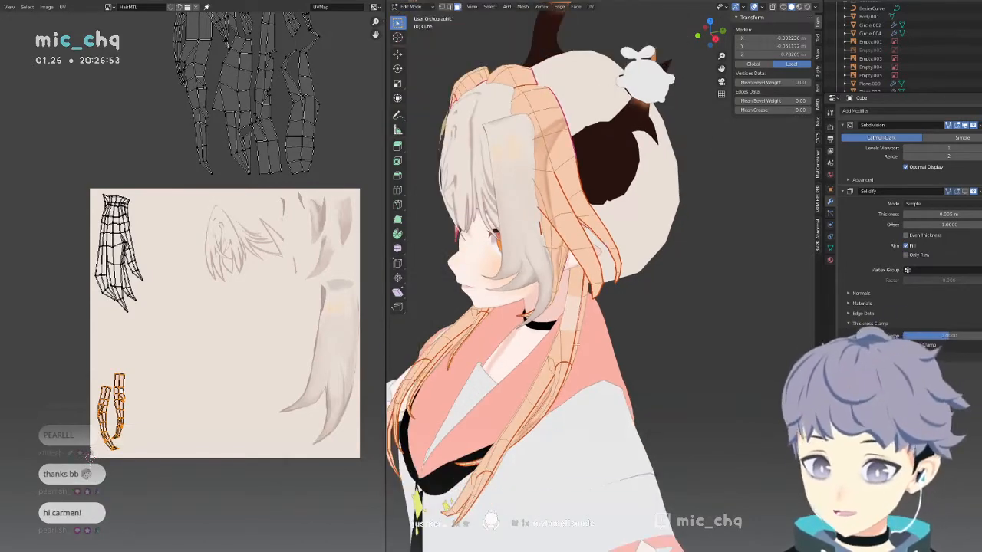
click(552, 386)
key(l)
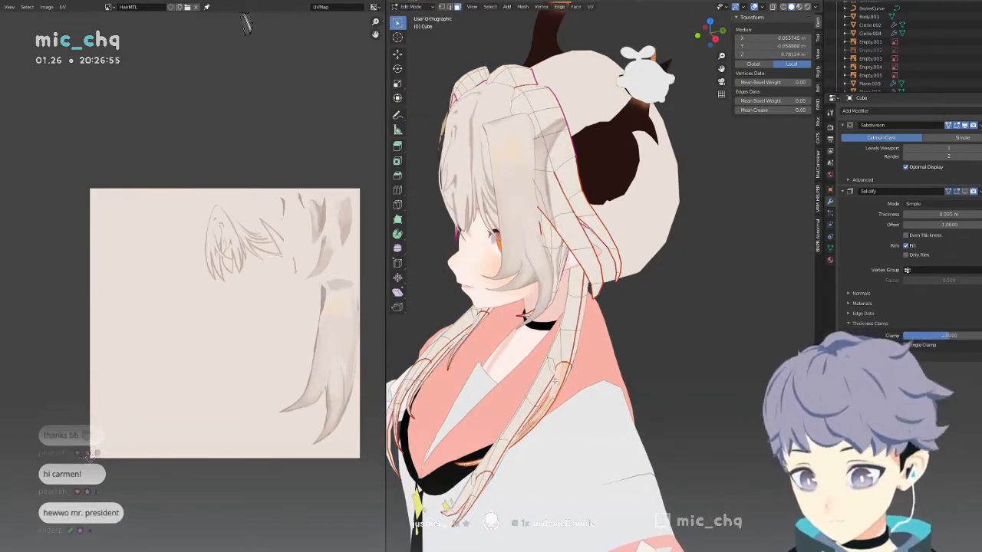
scroll(326, 202, down, 3)
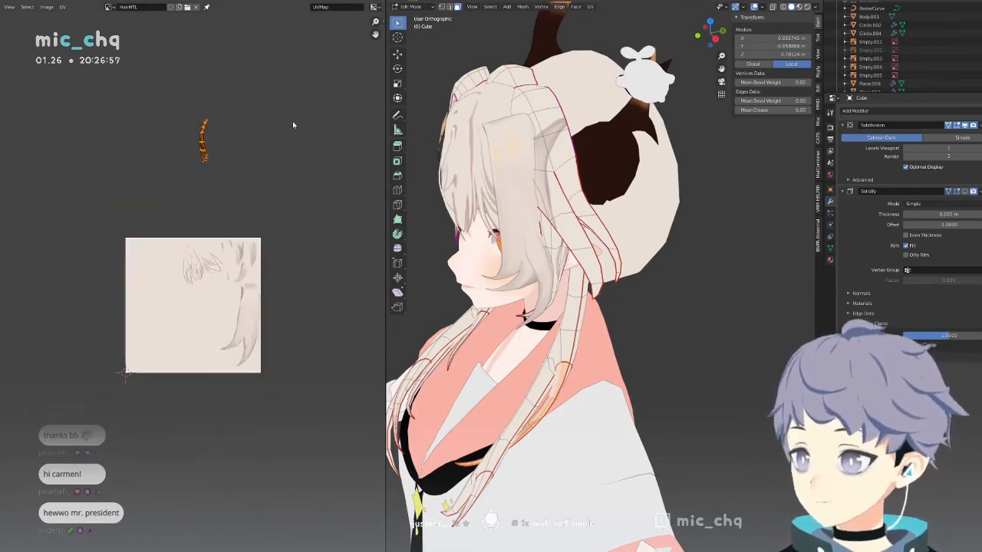
text(r90)
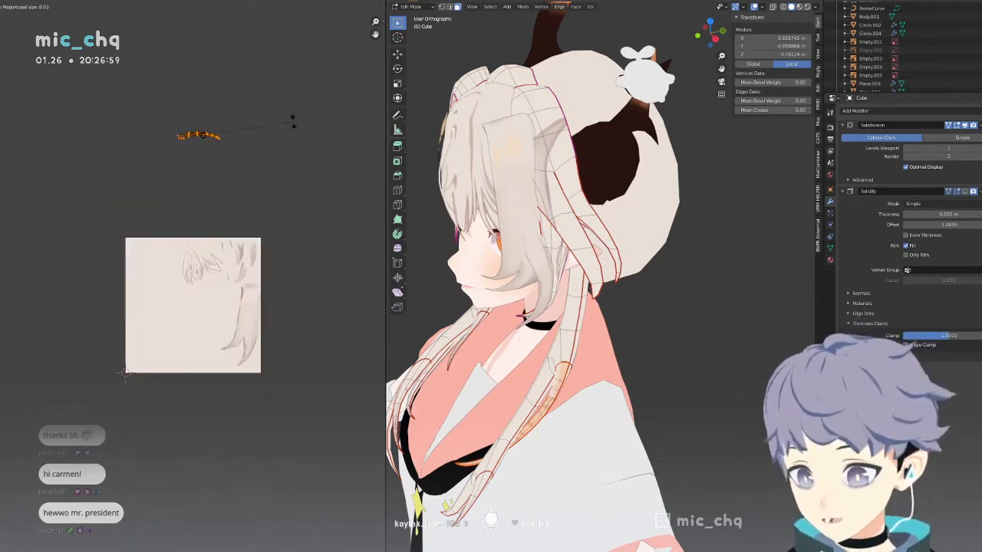
key(Return)
text(90)
key(Return)
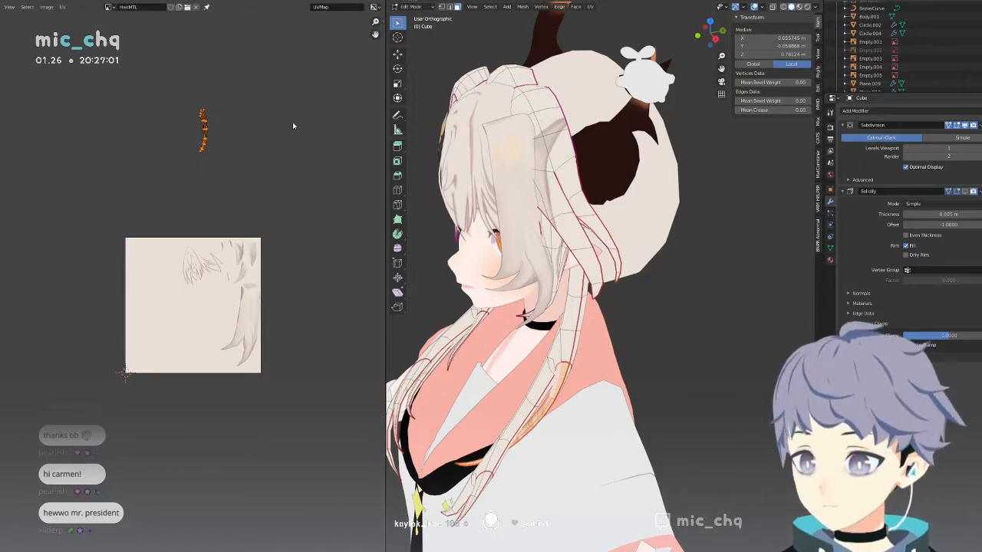
Move the rotated small strand island onto the texture, scale it down and place it near the bottom edge.
key(g)
click(258, 343)
key(s)
click(228, 334)
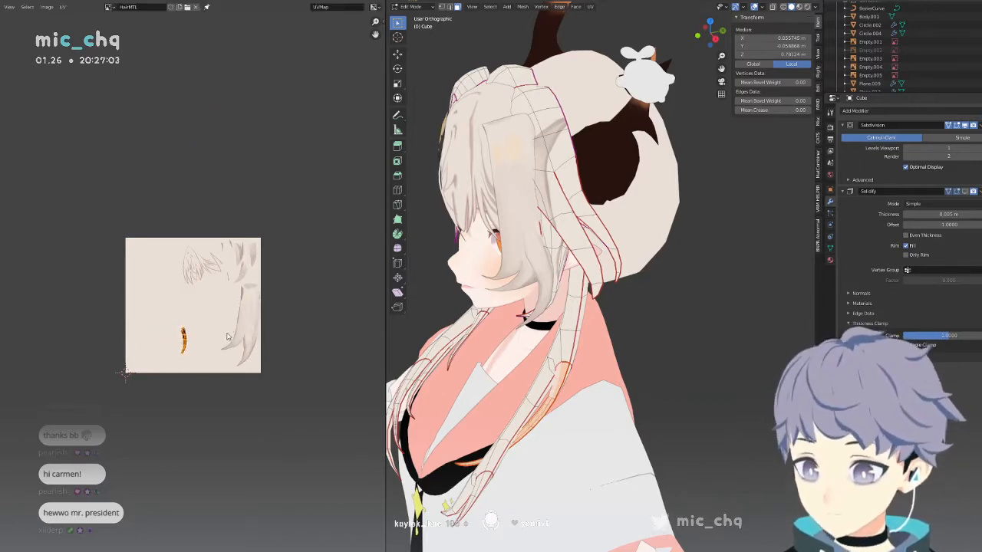
key(g)
click(221, 347)
Select the narrow neighbouring strand of the side lock and move its UV island beside the small strand on the texture.
middle_drag(524, 385, 480, 361)
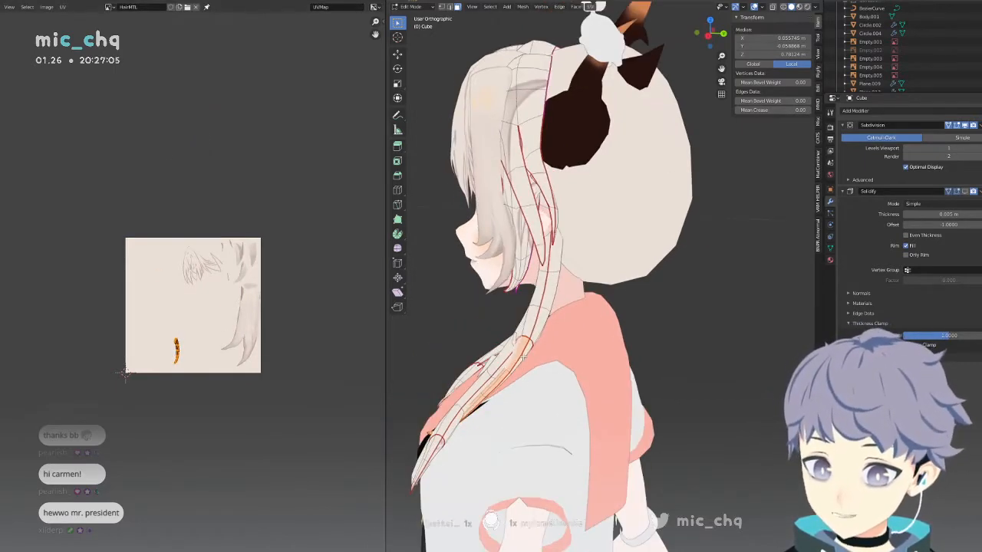
click(524, 357)
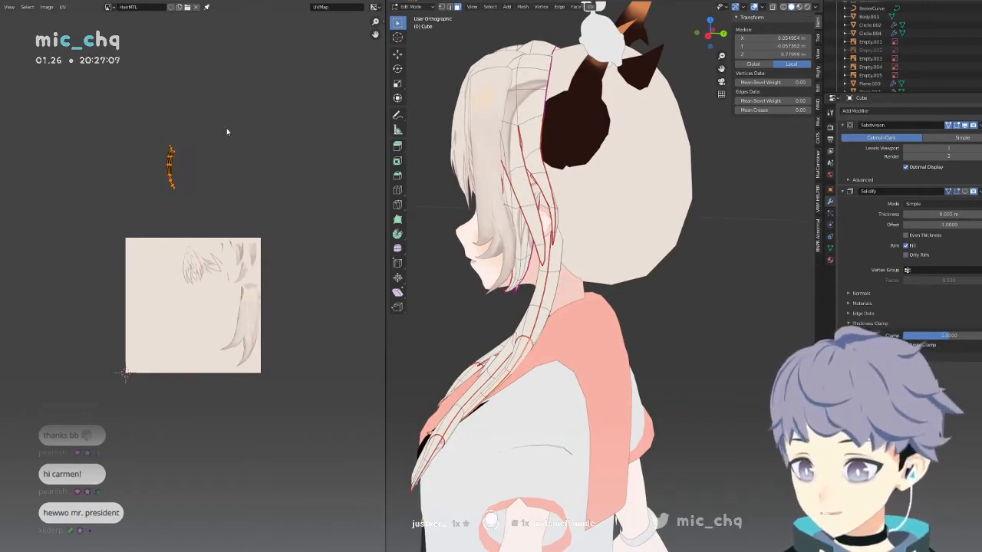
key(g)
click(223, 316)
Show all the hair islands and move the two newly placed strands together beside the bent pair at the lower left.
key(a)
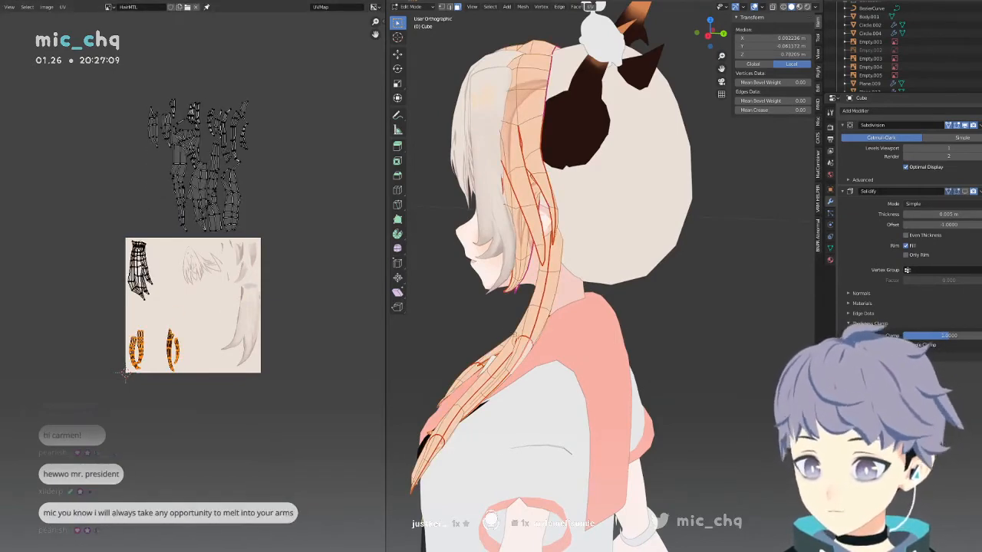
scroll(213, 333, up, 4)
middle_drag(200, 349, 214, 238)
drag(269, 266, 148, 432)
key(g)
click(198, 381)
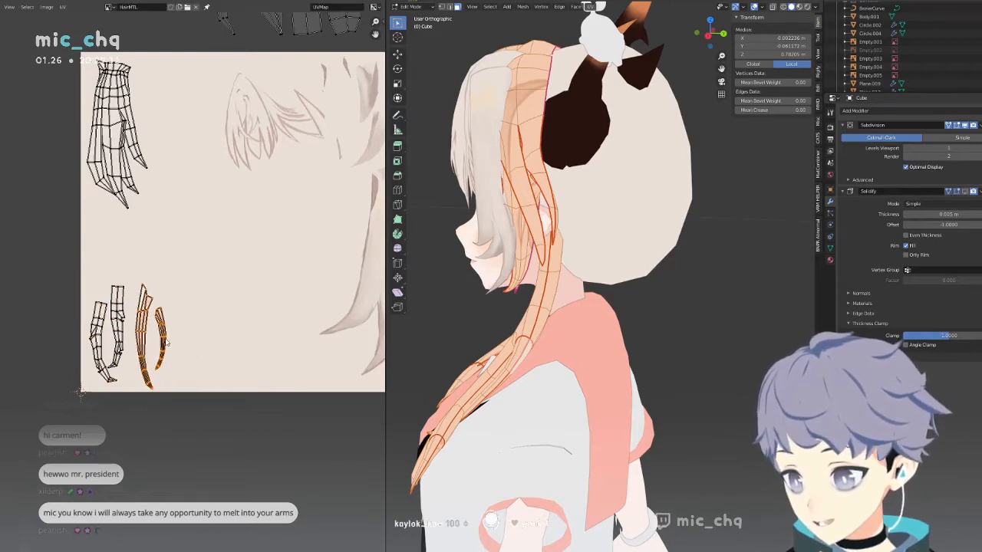
Select only the shorter curved strand island and scale it down further.
key(alt+a)
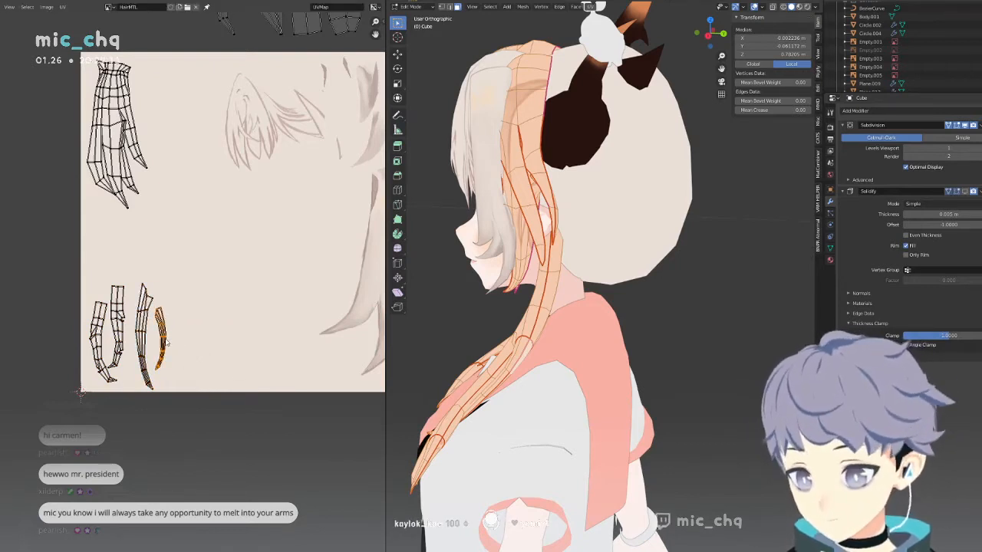
key(s)
click(165, 347)
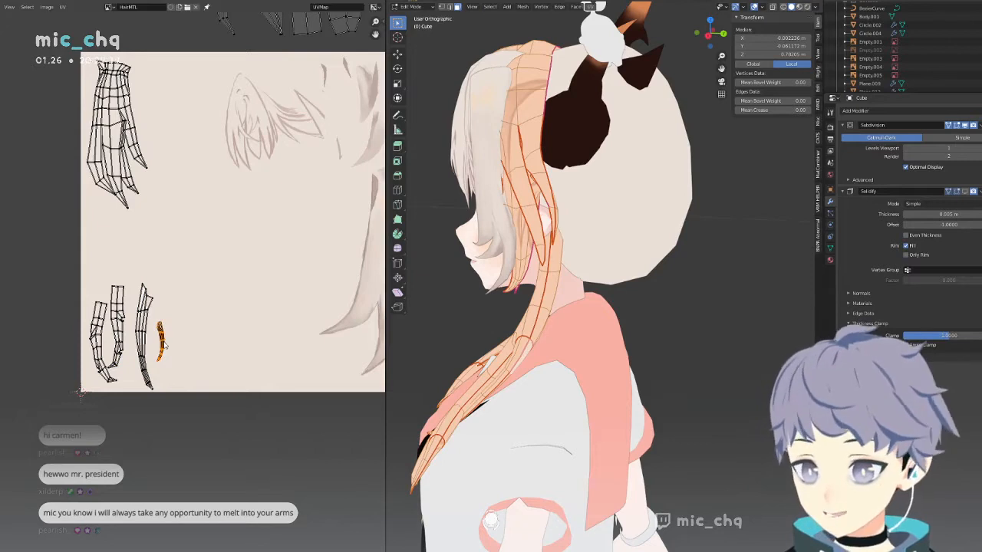
Isolate the longer curved strand's UV island, scale it down and move it toward the bent pair at the lower left.
click(525, 354)
key(ctrl+l)
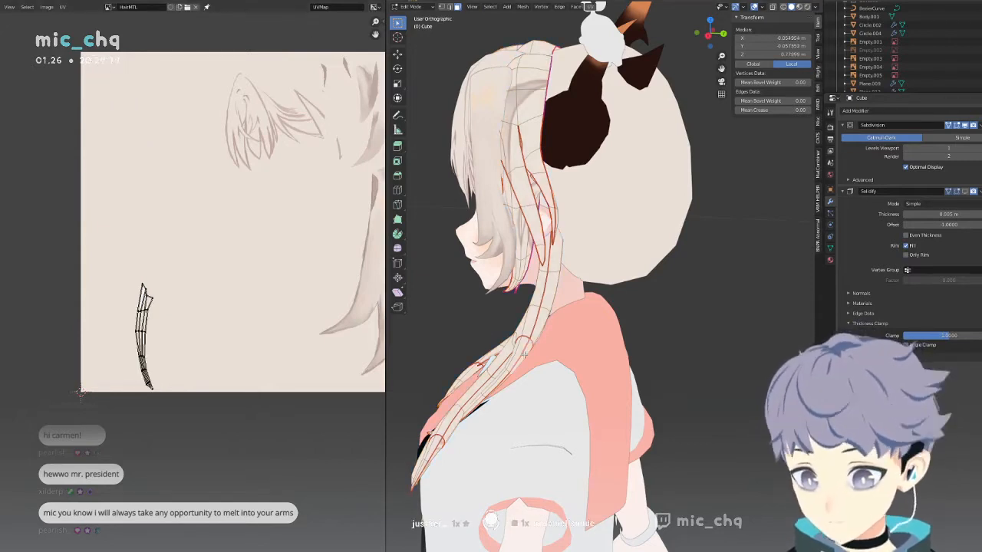
drag(138, 371, 121, 407)
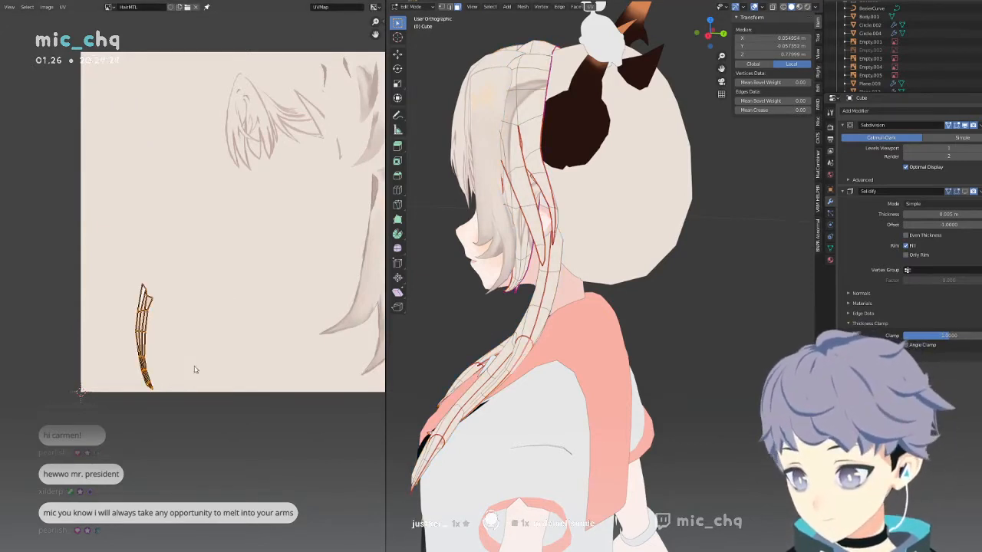
key(s)
click(173, 333)
key(g)
click(161, 346)
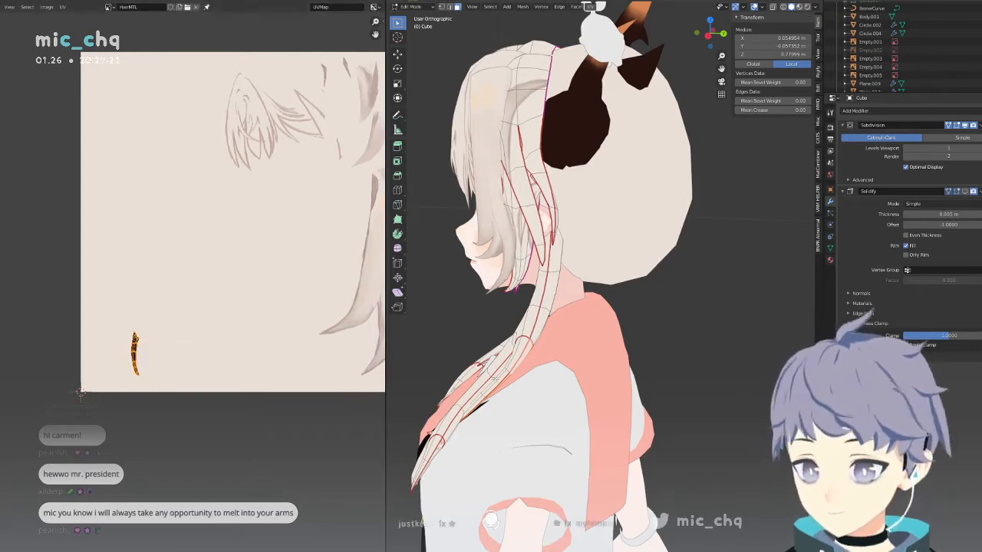
Select the shorter curved strand of the side lock, scale its UV island up slightly and shift it sideways.
click(515, 361)
key(ctrl+l)
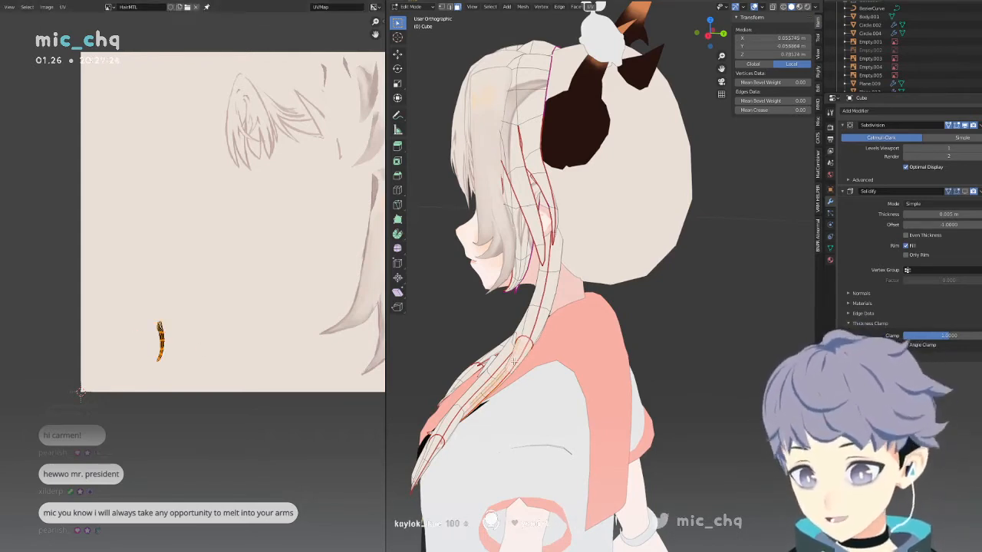
key(s)
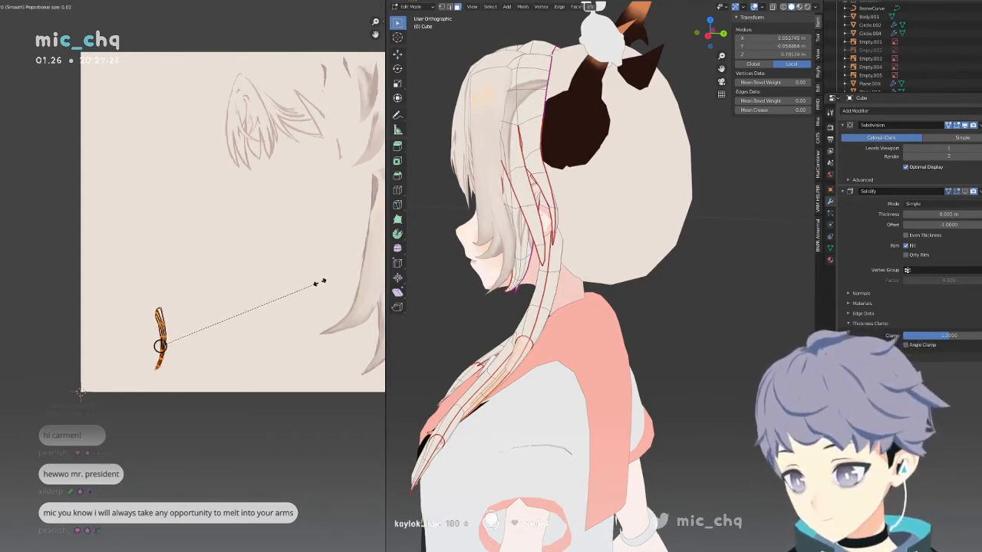
click(322, 280)
key(g)
click(330, 279)
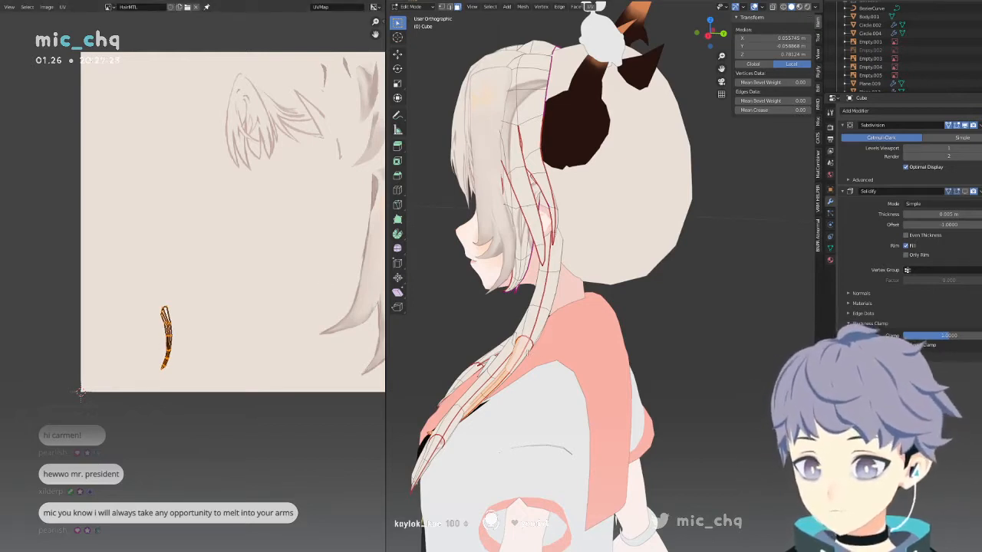
Show both curved strand islands and move the enlarged one close beside the smaller one.
key(l)
drag(223, 281, 155, 394)
key(g)
click(167, 344)
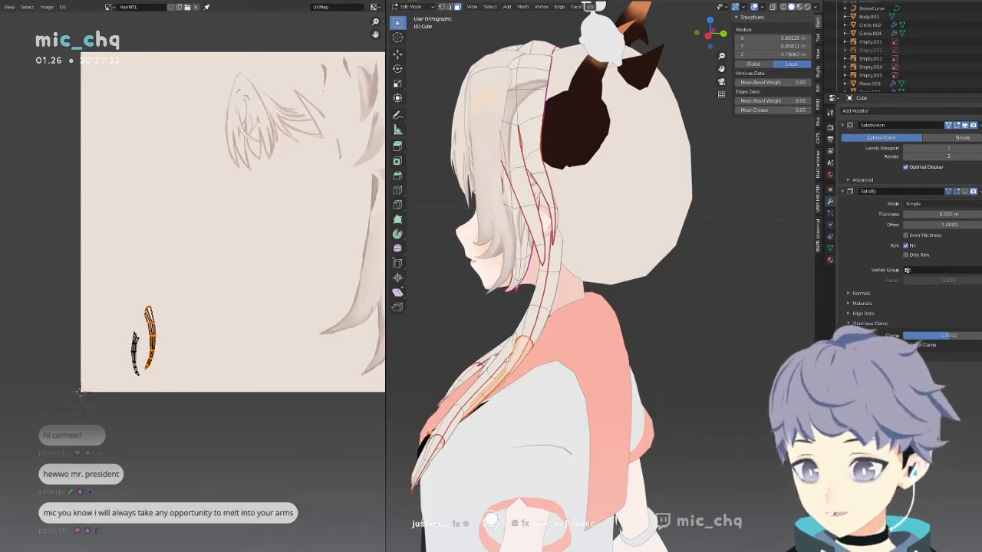
middle_drag(507, 360, 599, 368)
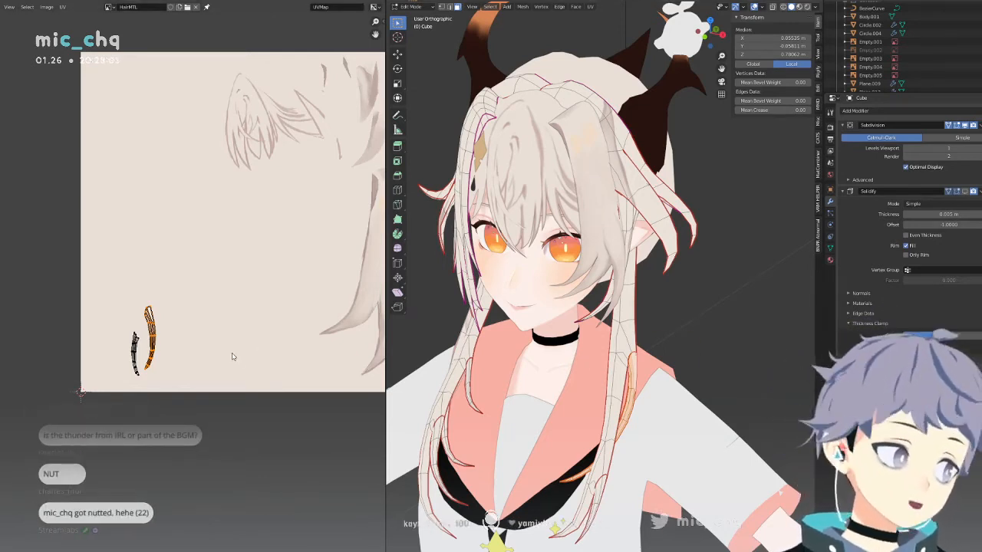
key(g)
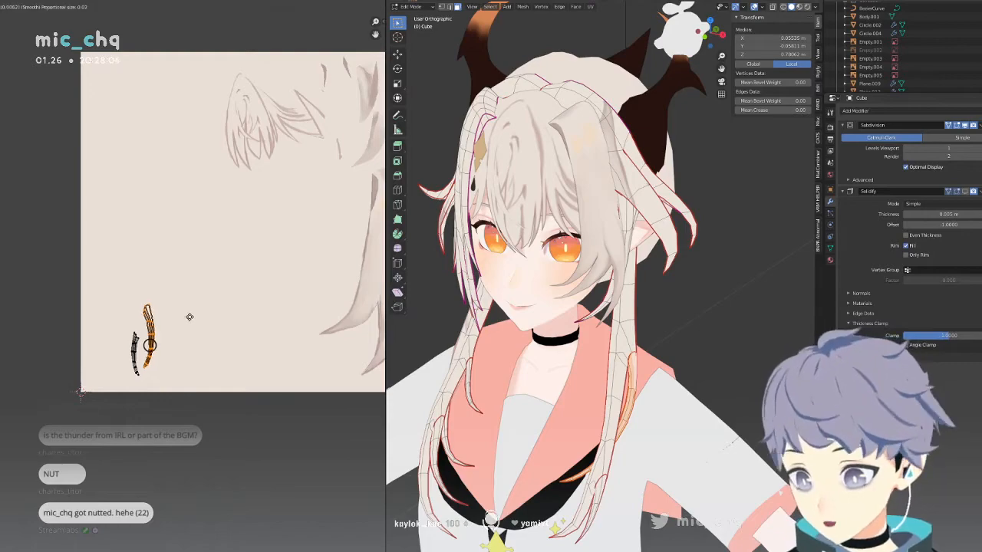
click(188, 317)
Select the linked strands of the long side lock so all their UV islands show together.
mouse_move(553, 338)
middle_down()
mouse_move(575, 332)
mouse_move(526, 343)
middle_up()
key(KP_1)
key(shift+z)
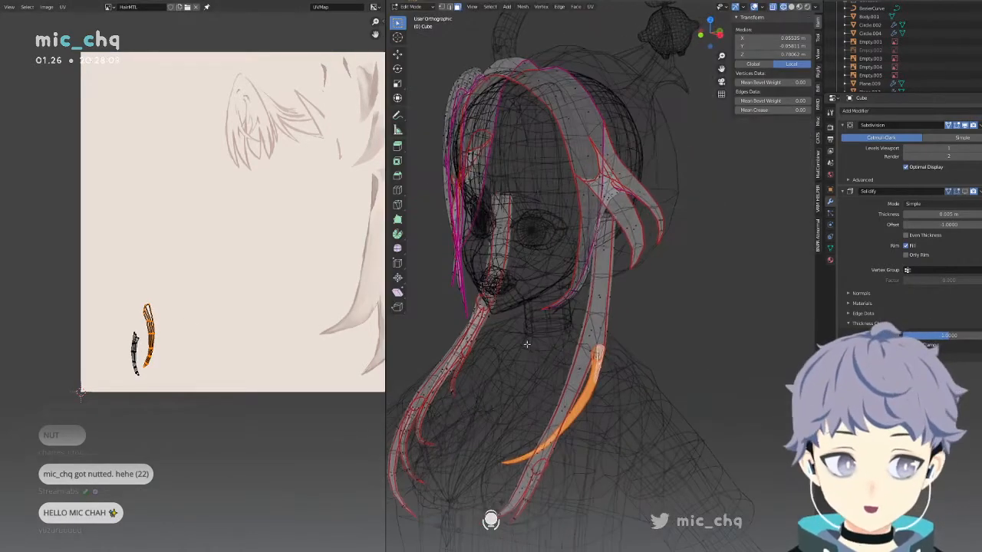
click(575, 363)
key(shift+z)
key(l)
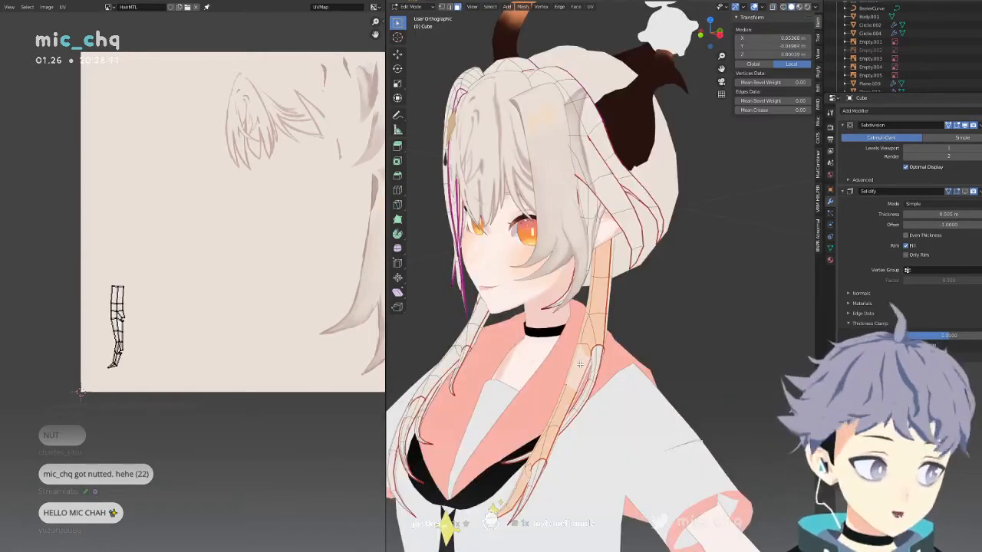
middle_drag(579, 366, 591, 349)
middle_drag(634, 305, 598, 307)
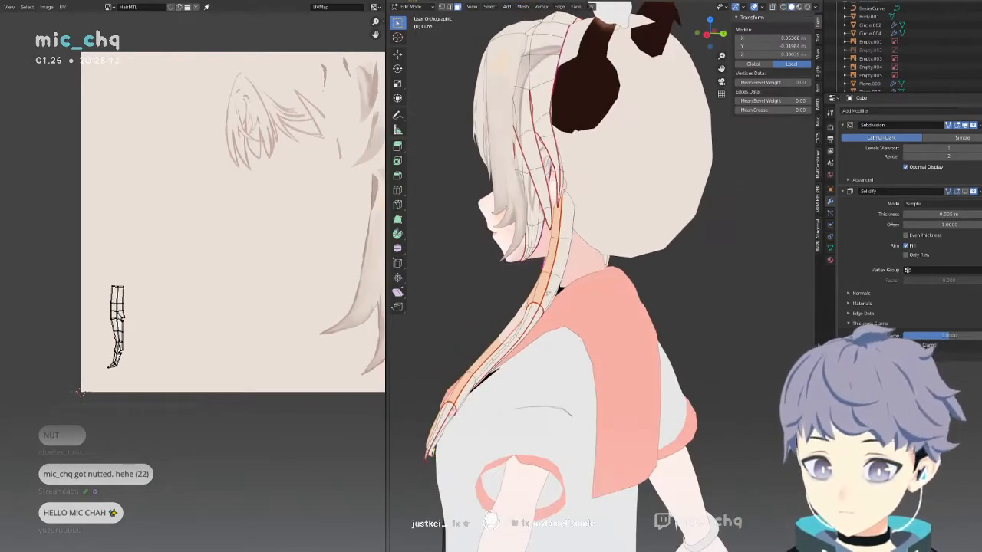
key(l)
key(l)
key(l)
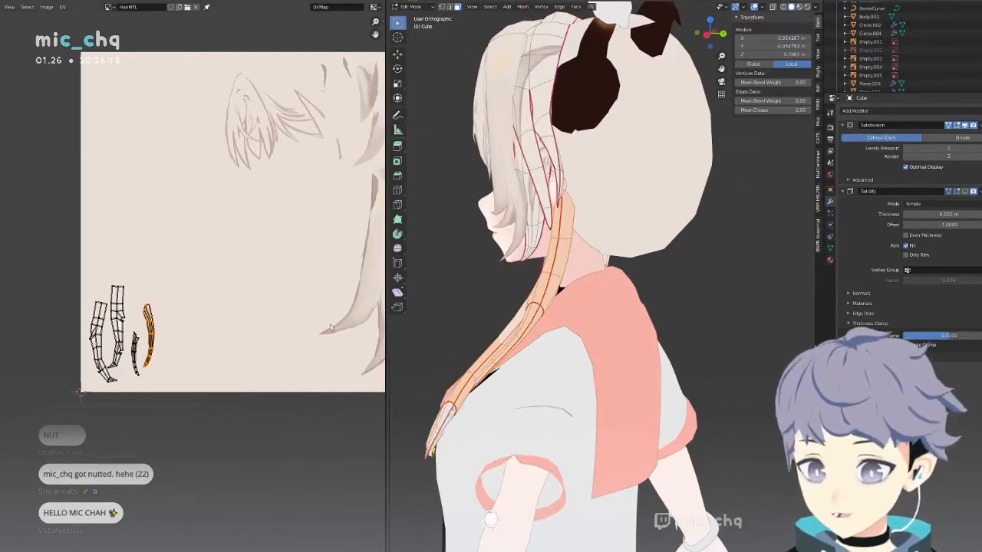
Select the outermost bent strand island and move it slightly away from its neighbour toward the texture's edge.
click(98, 347)
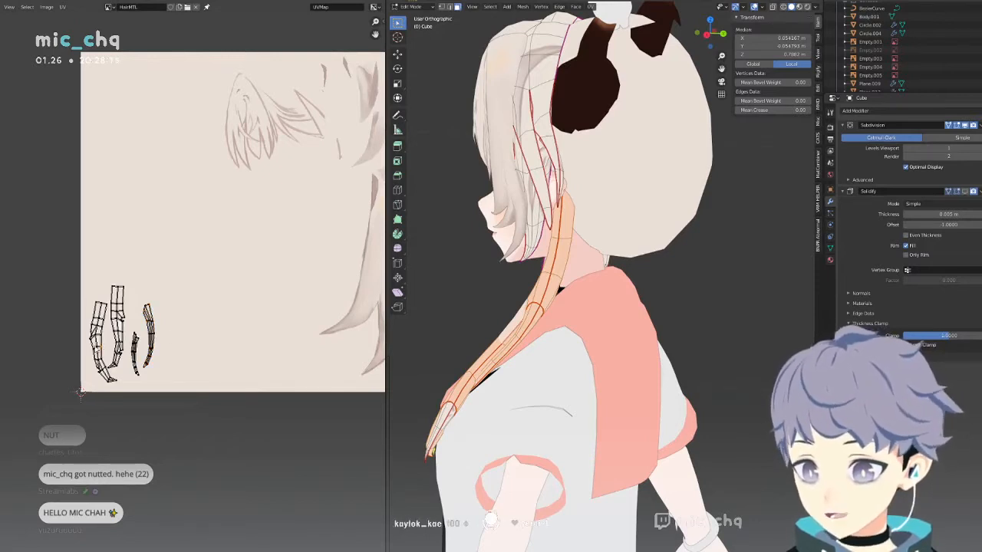
key(l)
key(g)
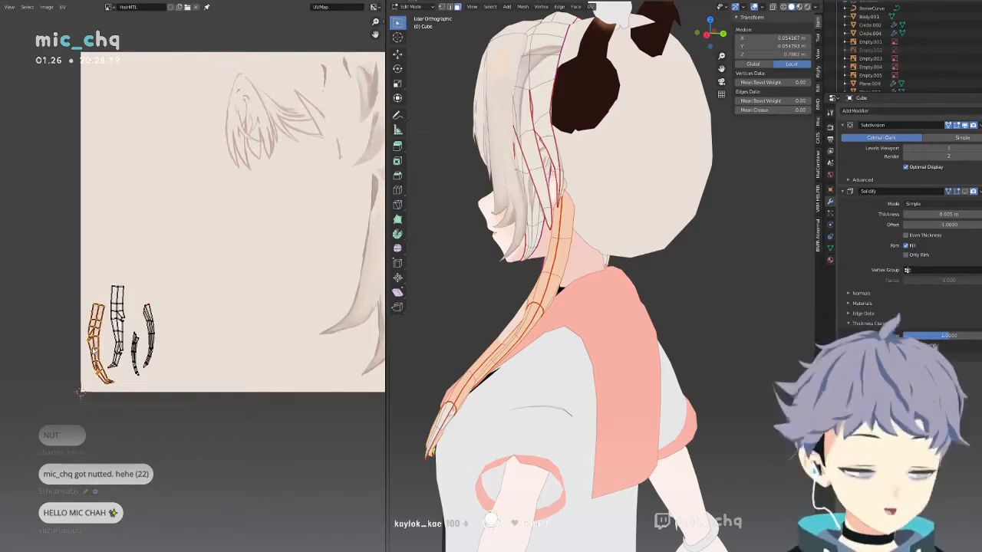
Clear the selection, select the small strand at the tip of the side lock and move its UV islands onto the texture.
middle_drag(607, 363, 721, 366)
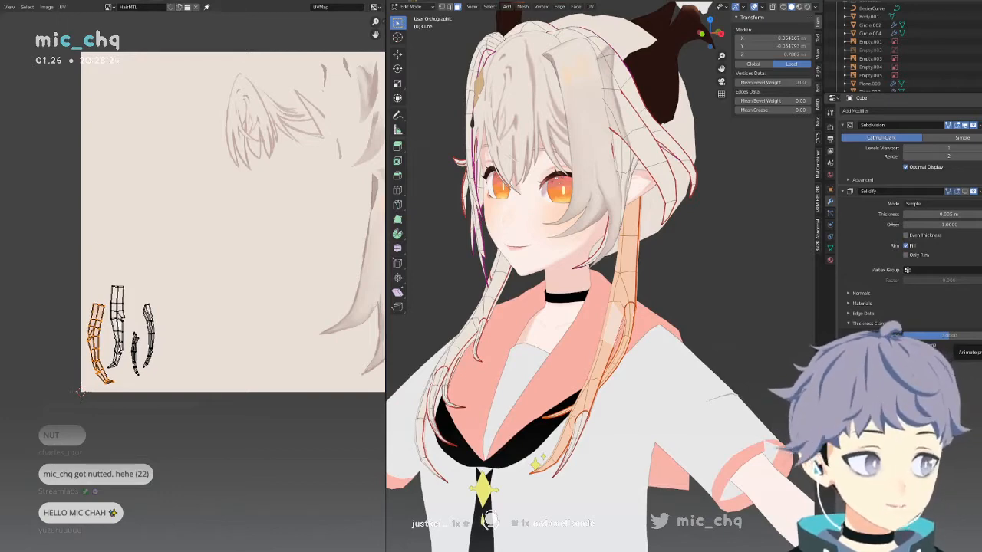
middle_drag(598, 292, 652, 292)
scroll(598, 276, up, 2)
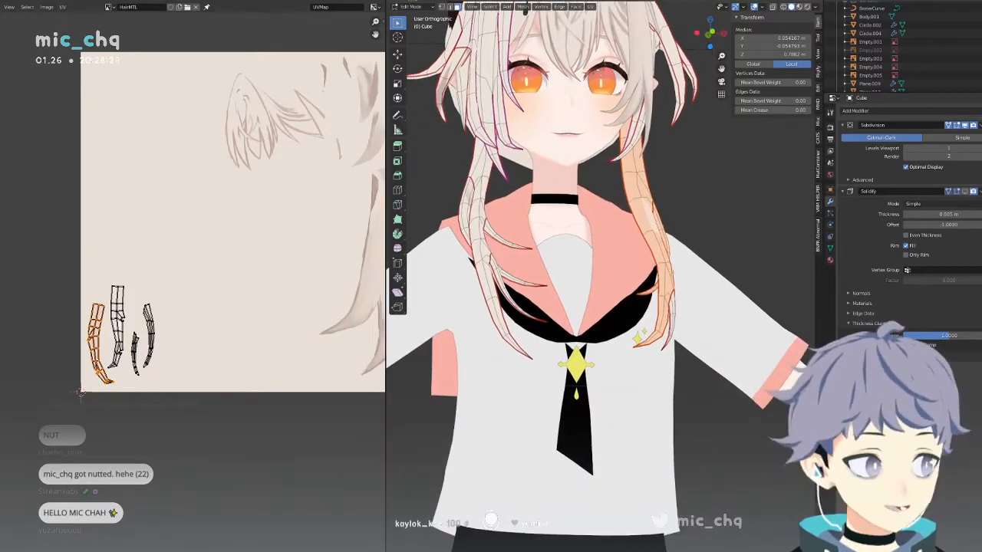
scroll(668, 368, up, 3)
shift+middle_drag(667, 368, 671, 311)
key(alt+a)
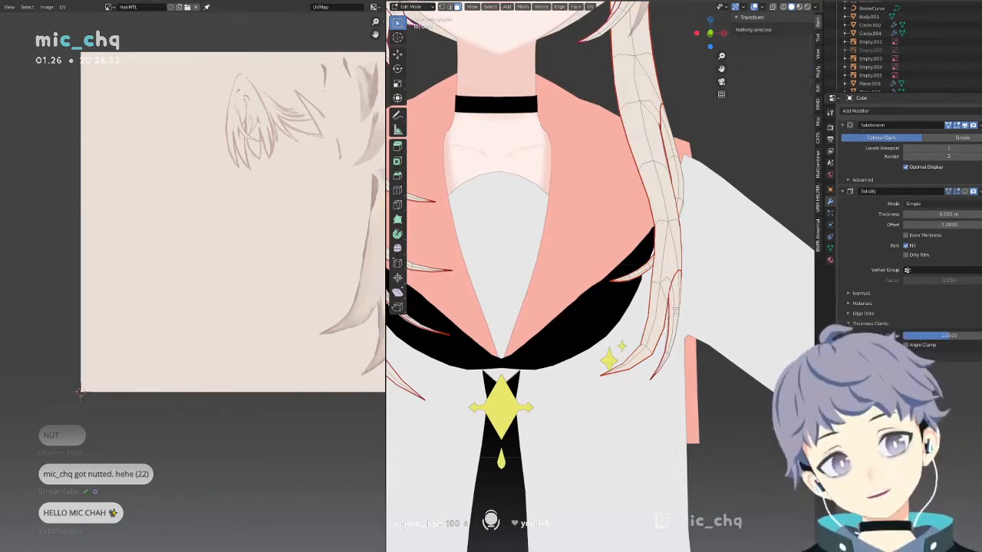
middle_drag(677, 311, 509, 296)
scroll(510, 296, down, 2)
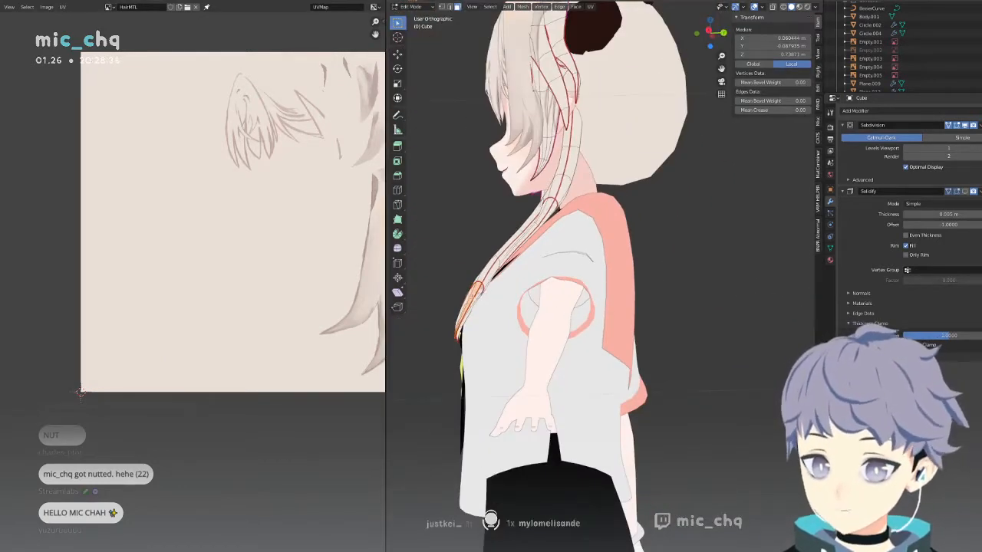
scroll(210, 140, down, 4)
drag(213, 132, 105, 83)
key(g)
click(201, 332)
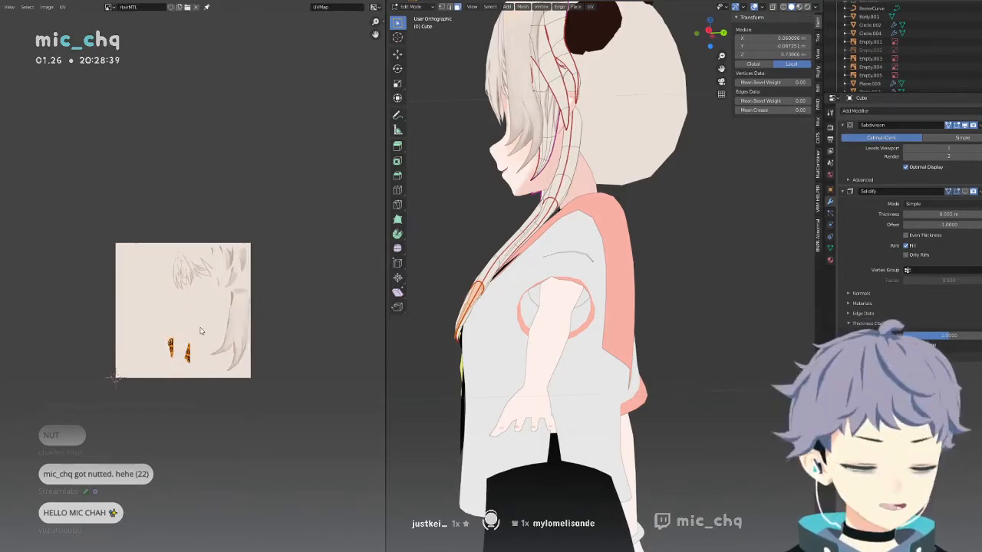
Rotate one of the two tip strand islands to point downward and align it closely beside the other.
scroll(201, 332, up, 5)
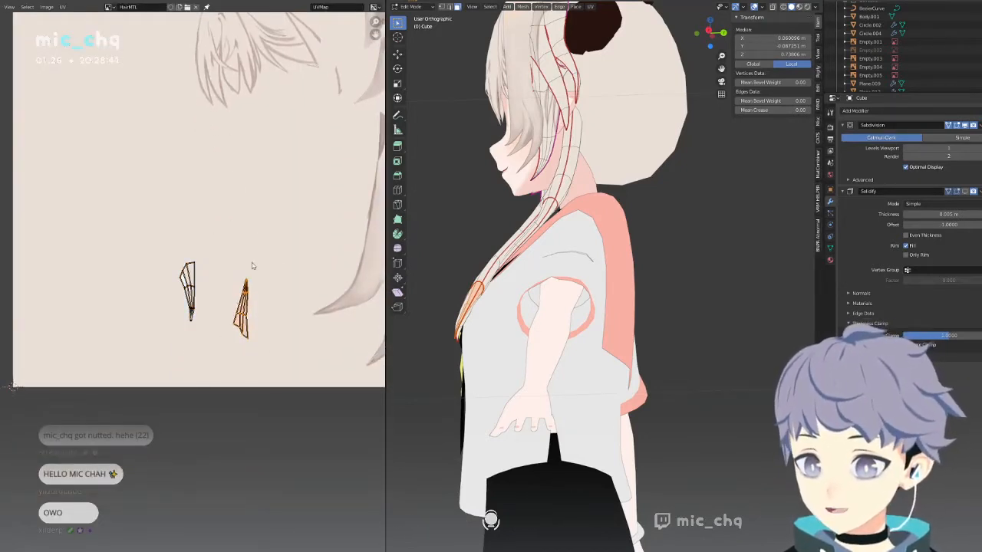
key(r)
click(236, 375)
key(g)
click(227, 313)
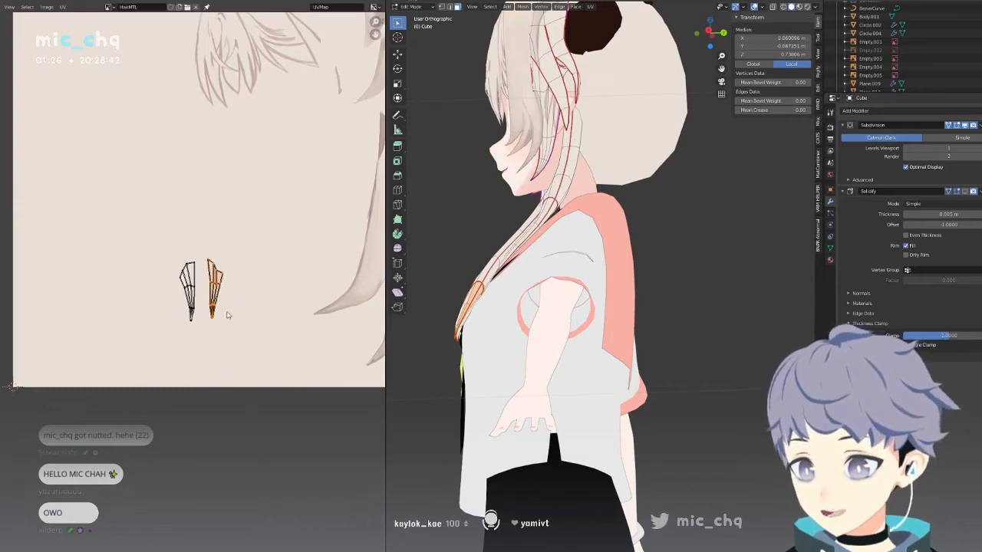
key(g)
click(243, 300)
key(r)
click(249, 299)
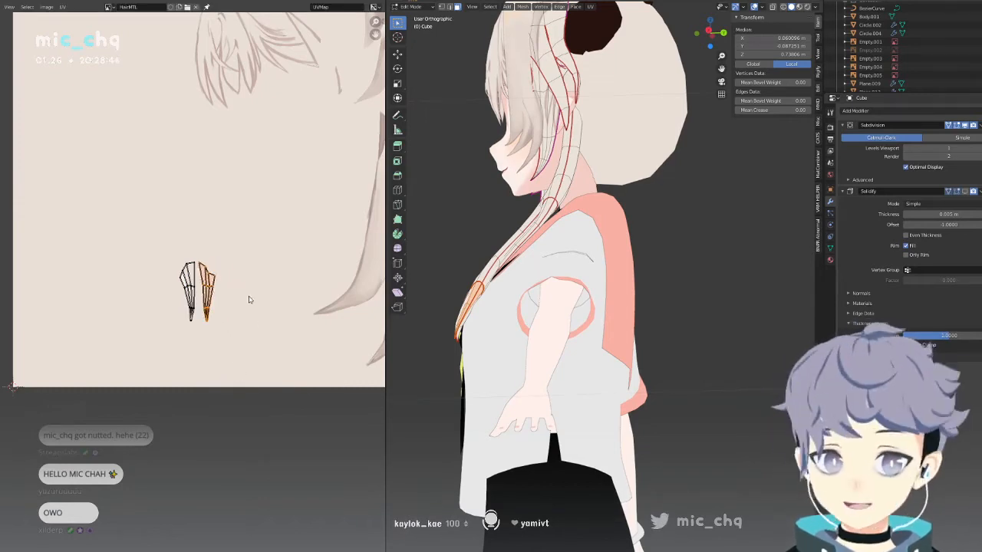
key(r)
click(247, 300)
Show the whole side lock's islands and move the tip strand pair to the bottom edge beside the curved strands.
key(a)
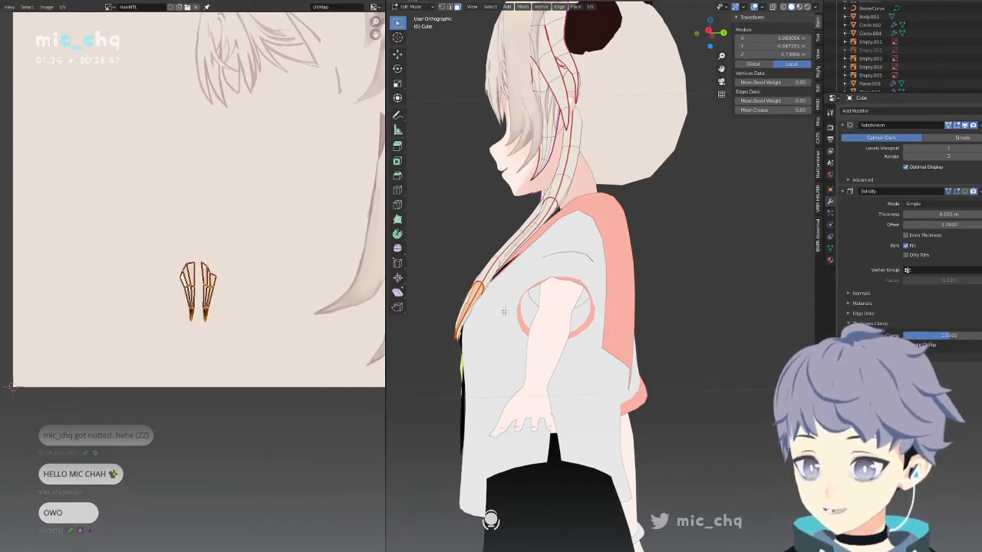
middle_drag(504, 312, 658, 328)
key(shift+z)
key(KP_1)
scroll(662, 329, up, 4)
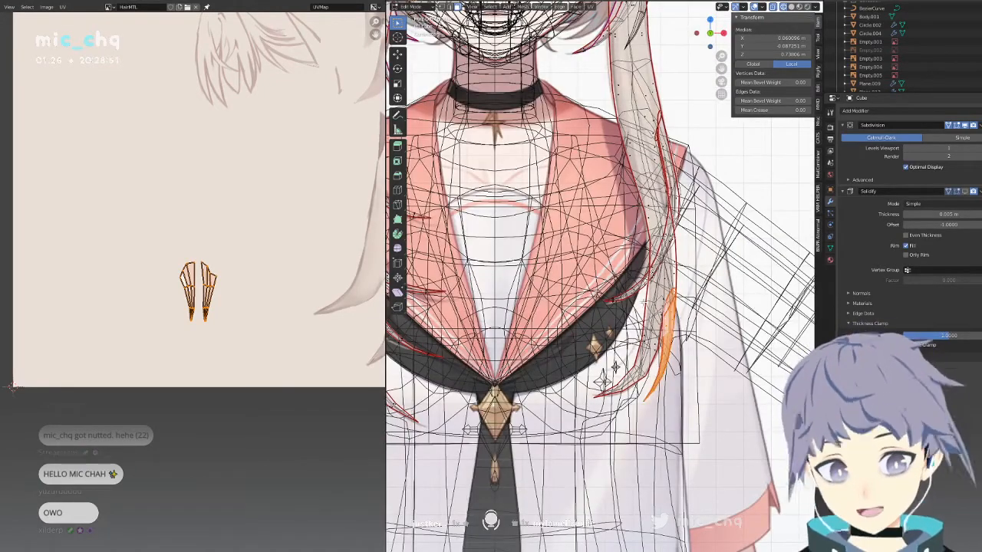
key(l)
key(l)
key(l)
key(l)
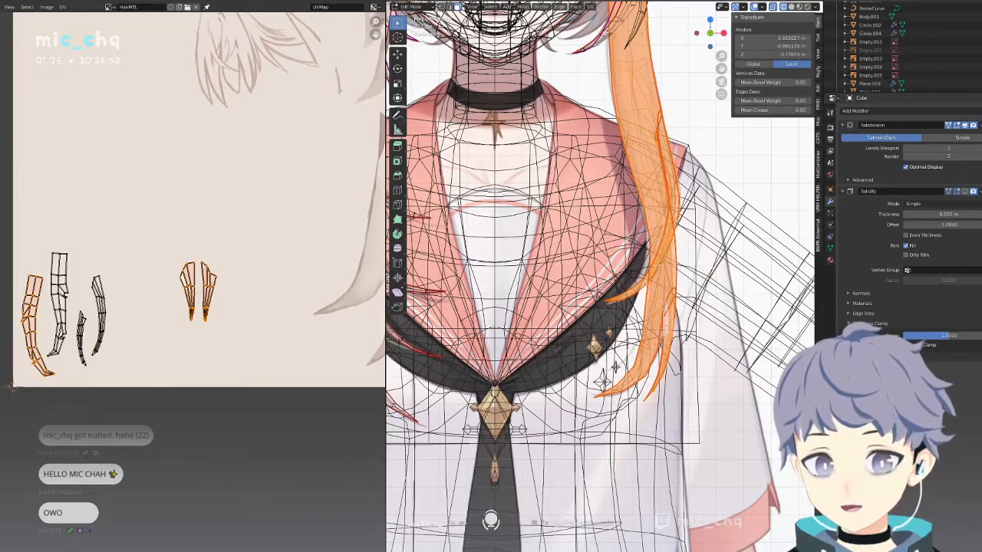
drag(279, 254, 169, 337)
key(g)
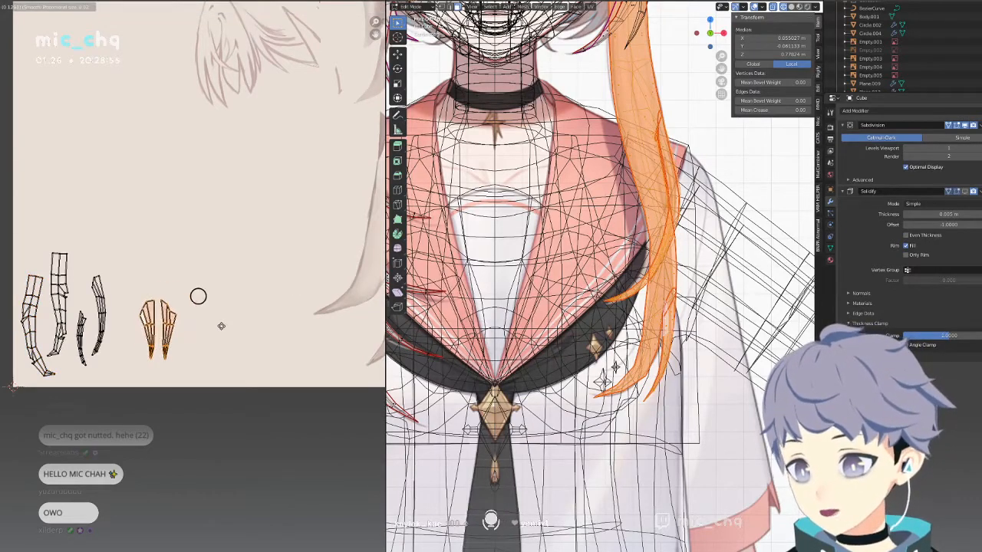
click(194, 346)
Move the outer tip strand island slightly closer to its partner.
click(141, 349)
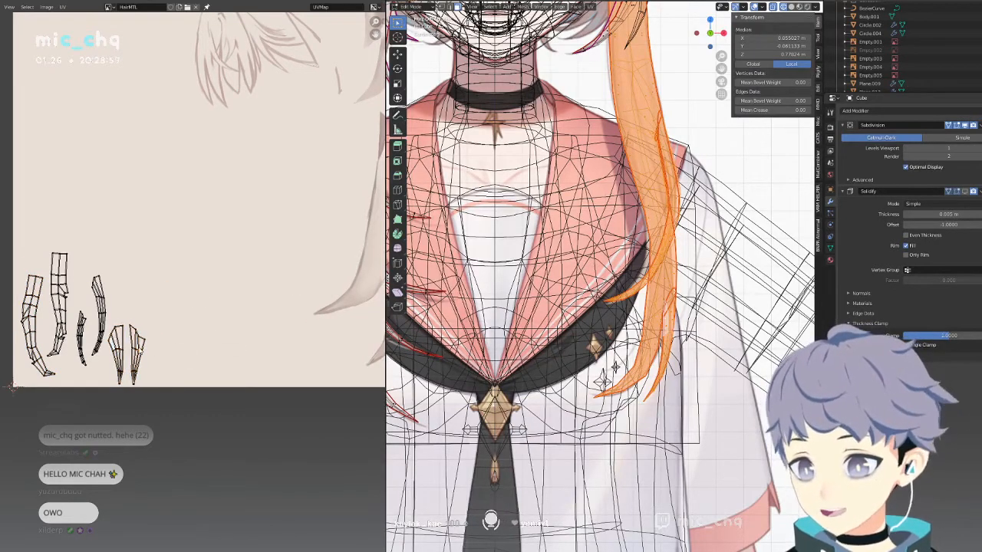
key(g)
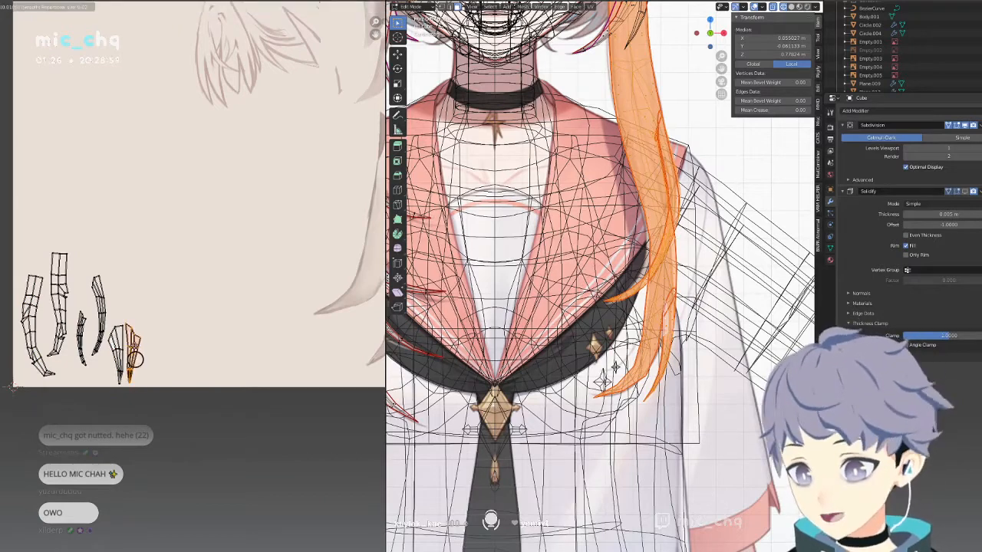
click(136, 349)
Isolate the linked faces of the outer tip strand island and scale that island down.
key(alt+a)
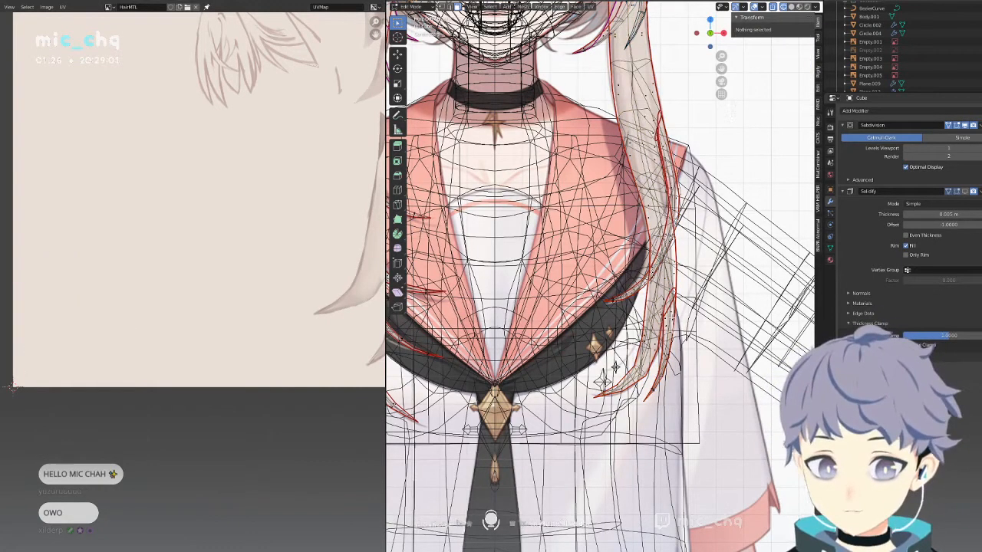
key(shift+z)
click(672, 318)
key(ctrl+l)
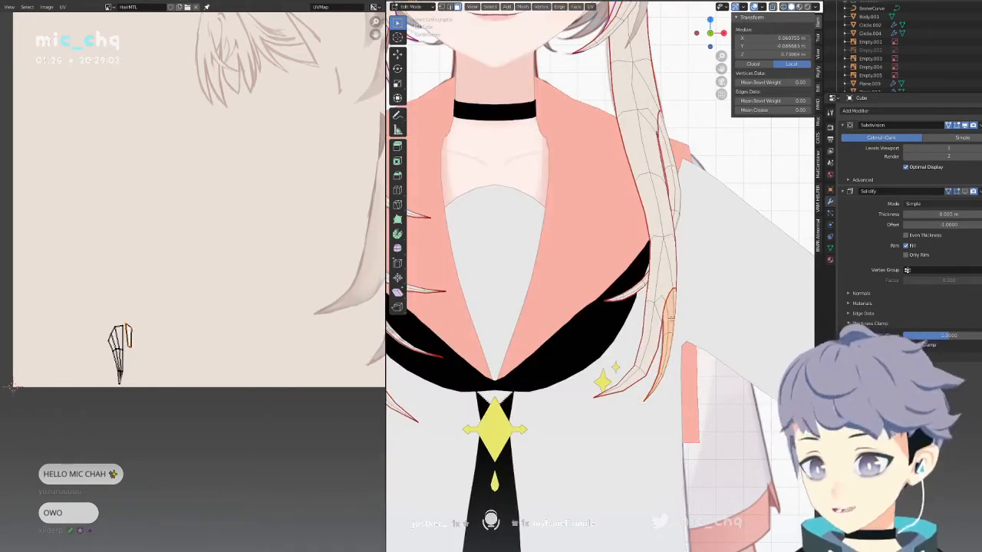
middle_drag(671, 317, 625, 331)
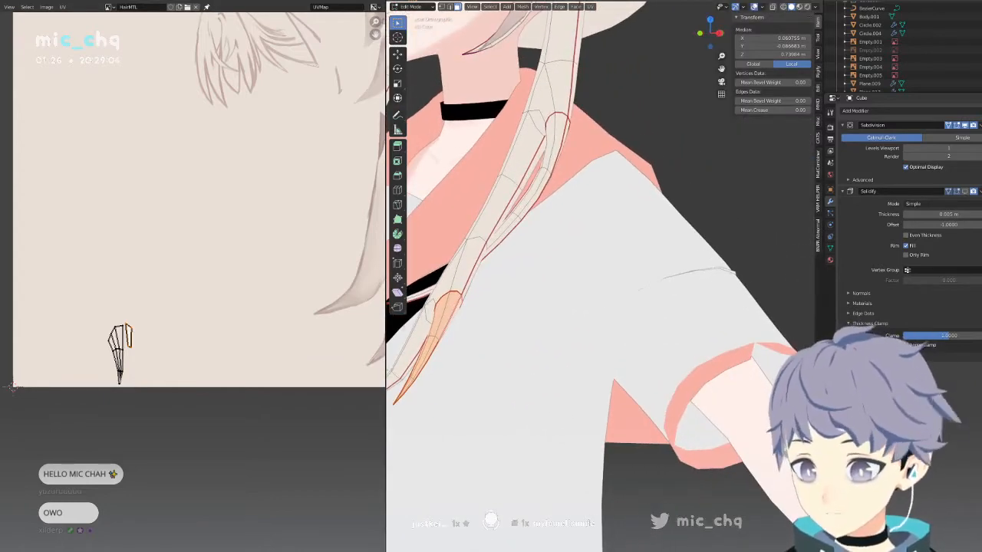
click(461, 310)
key(ctrl+l)
click(448, 310)
key(ctrl+l)
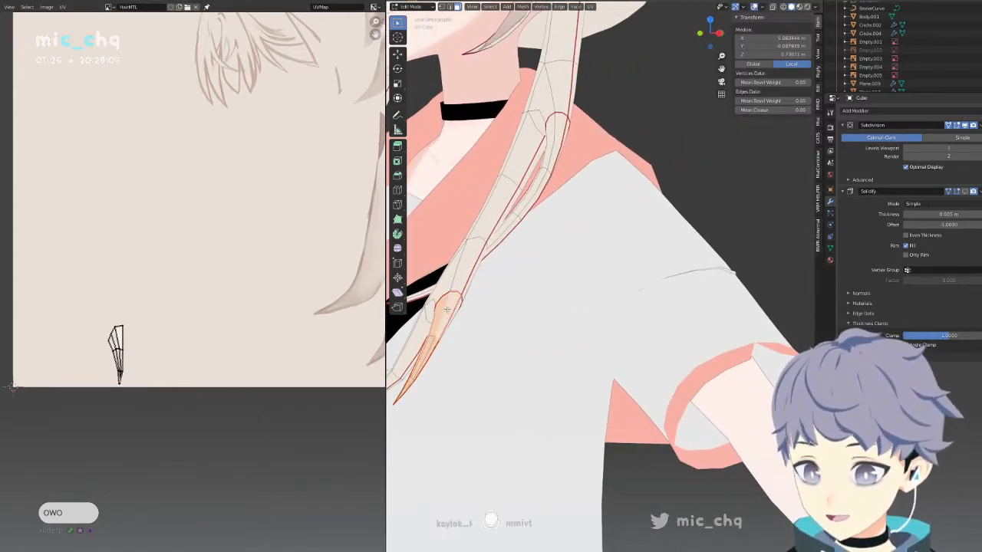
click(457, 310)
key(ctrl+l)
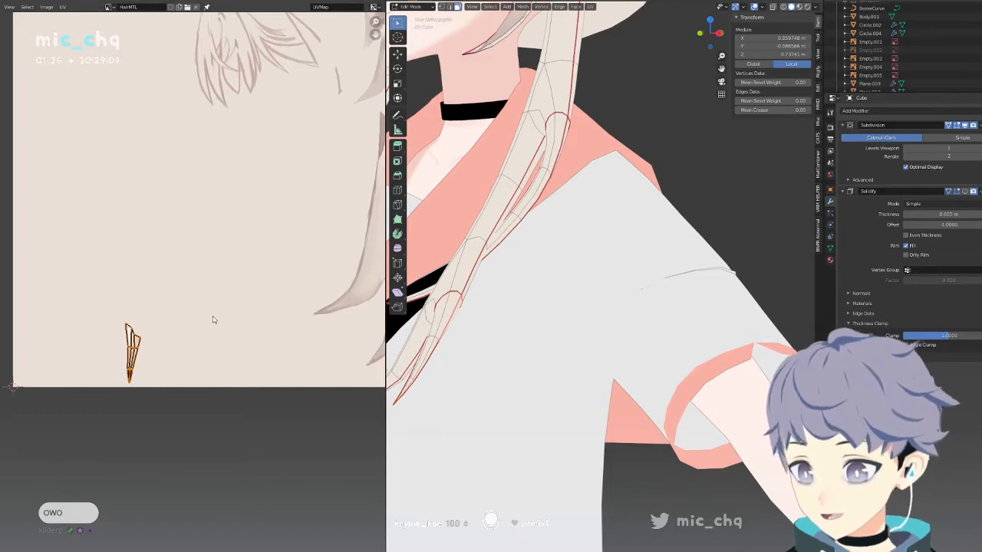
key(s)
click(182, 330)
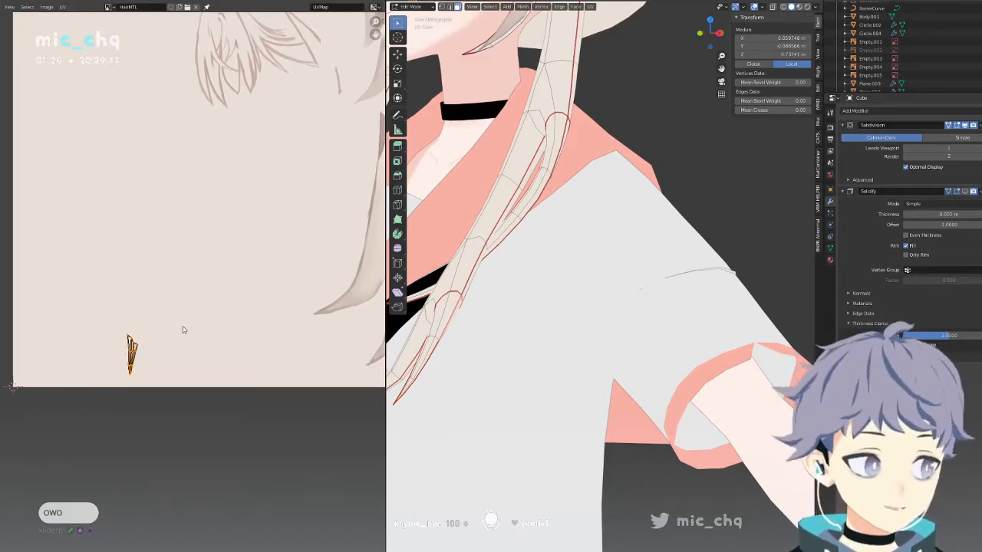
Isolate the linked front and back faces of the long front side strand to show their UV islands above the texture.
key(a)
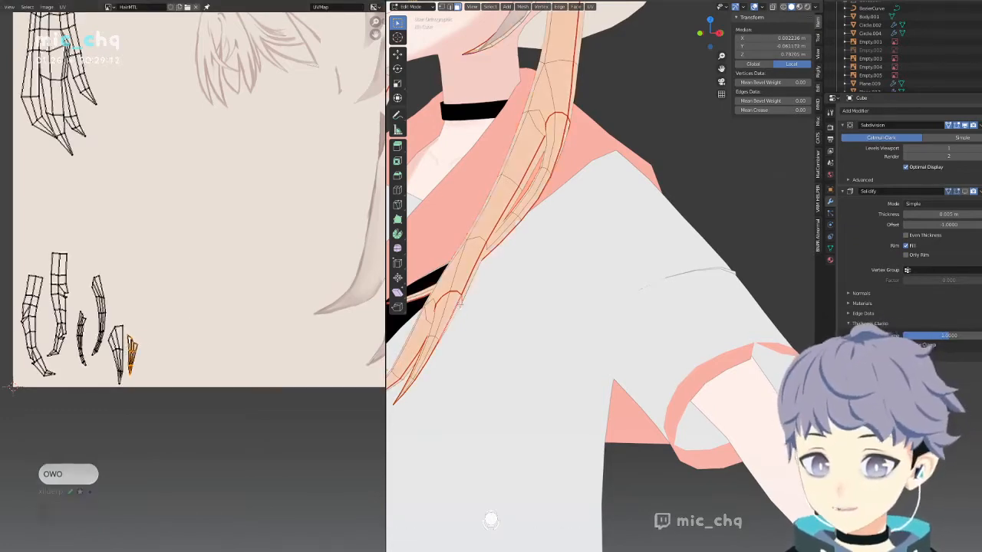
middle_drag(448, 308, 566, 322)
scroll(533, 306, down, 3)
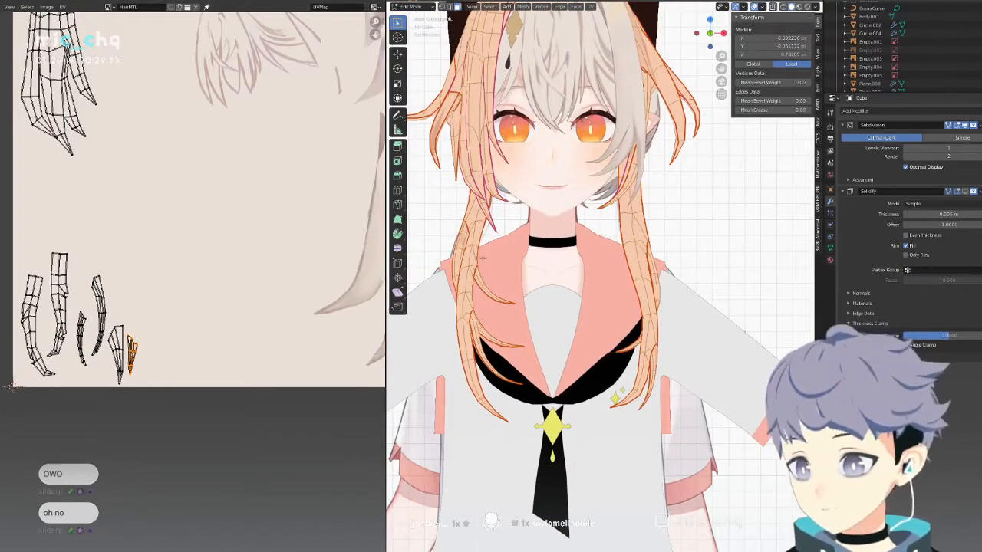
key(alt+a)
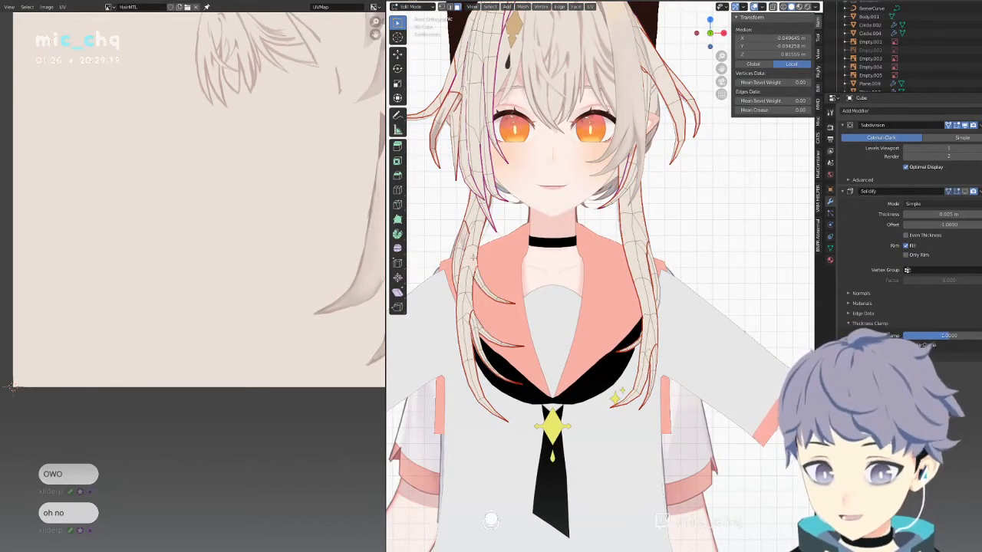
key(alt+a)
key(l)
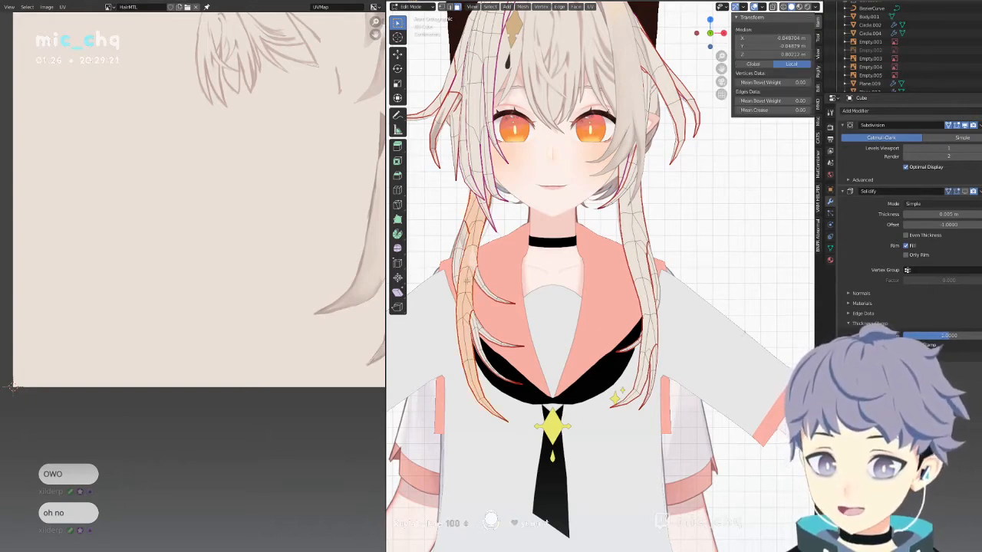
scroll(277, 169, down, 6)
middle_drag(276, 160, 269, 245)
middle_drag(509, 239, 714, 215)
key(l)
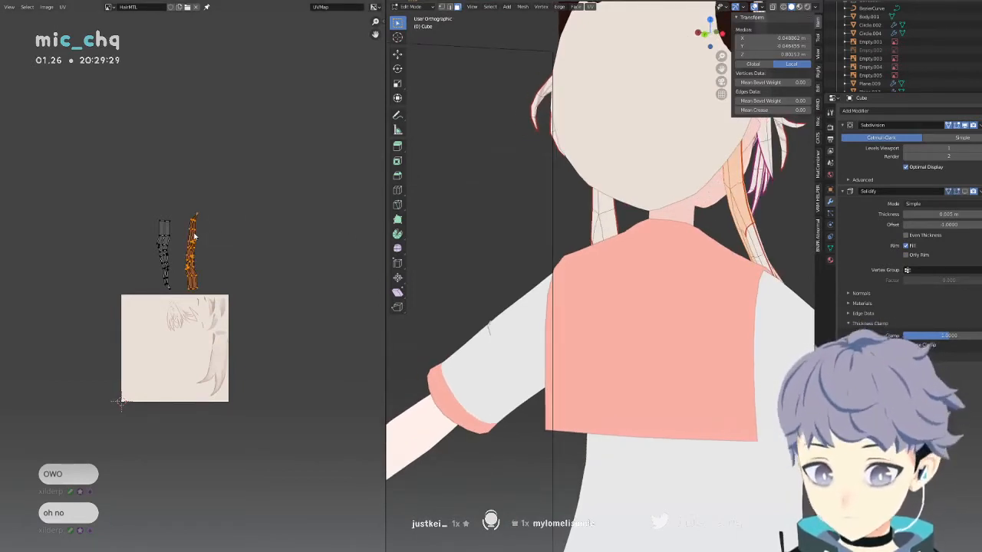
Isolate the linked back faces of the long strand, then scale down and rotate their UV island to point downward.
key(alt+a)
click(724, 208)
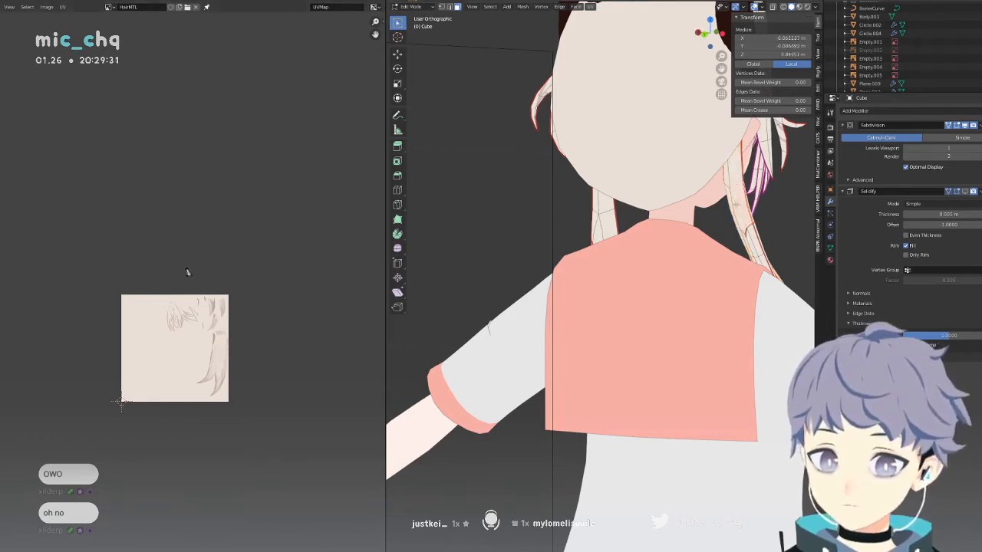
key(l)
drag(269, 178, 160, 309)
key(s)
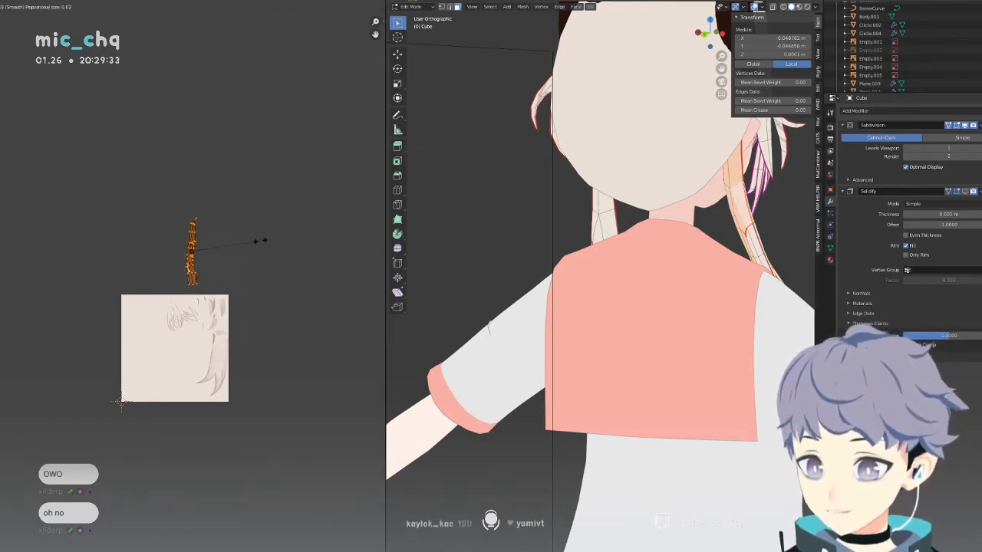
key(r)
click(242, 298)
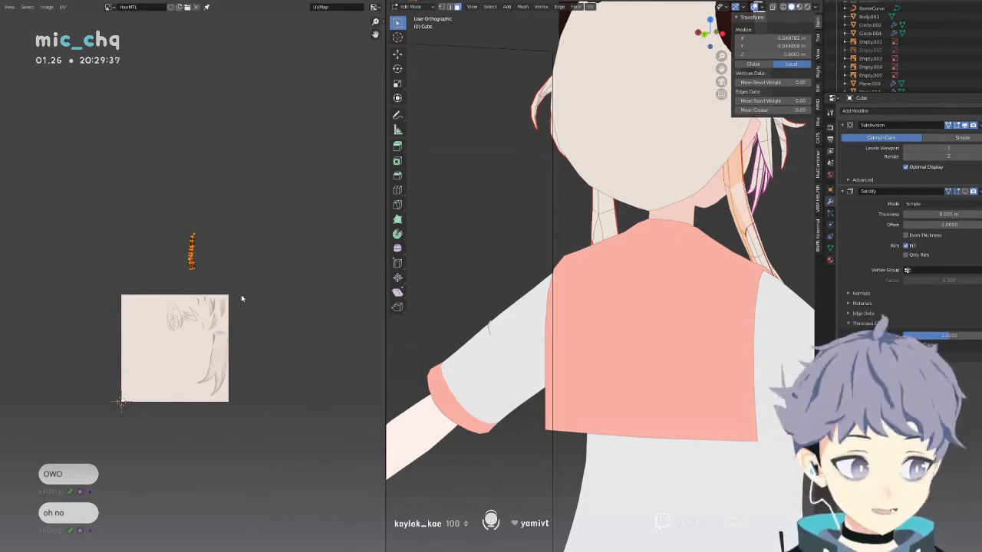
key(r)
click(241, 297)
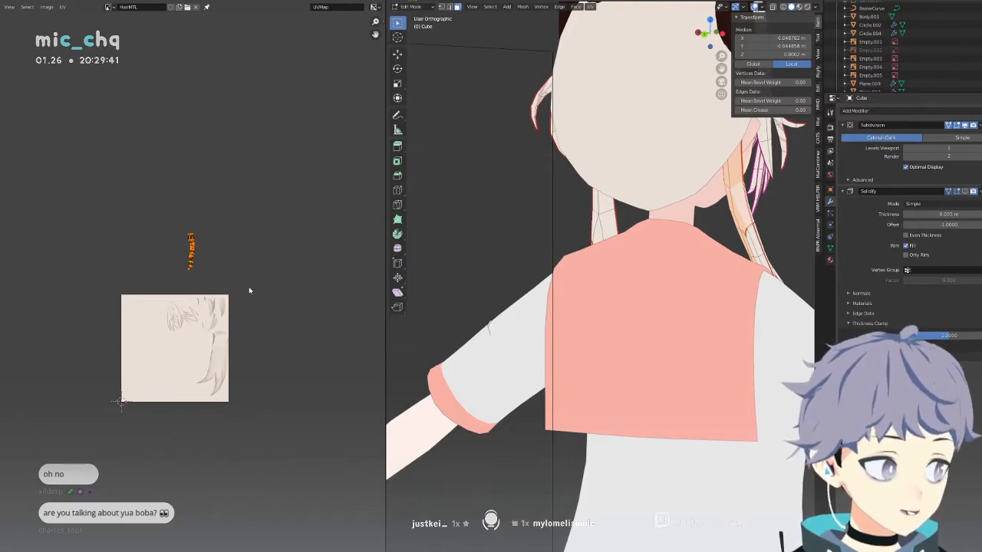
Add the long strand's front faces to the selection and move the smaller back island close beside the front island.
middle_drag(552, 280, 556, 254)
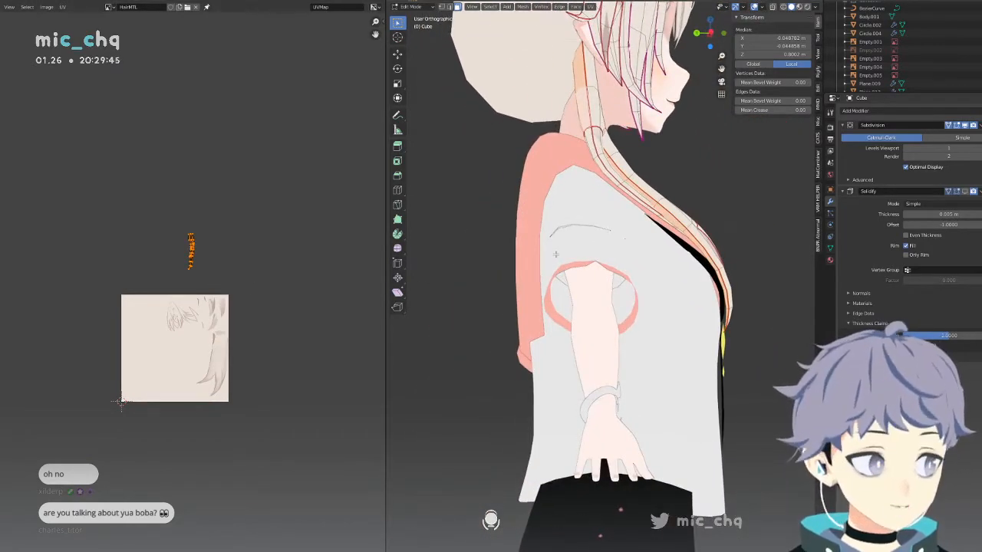
scroll(638, 344, up, 3)
shift+middle_drag(664, 345, 550, 272)
key(shift+z)
mouse_move(614, 263)
middle_down()
mouse_move(532, 293)
mouse_move(575, 315)
middle_up()
key(shift+z)
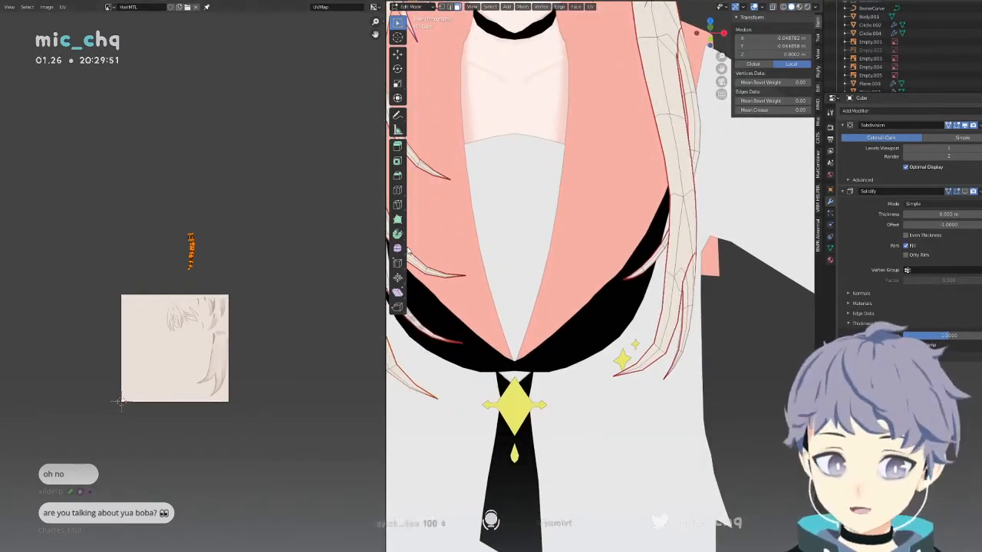
scroll(633, 240, down, 2)
shift+middle_drag(449, 193, 696, 235)
key(l)
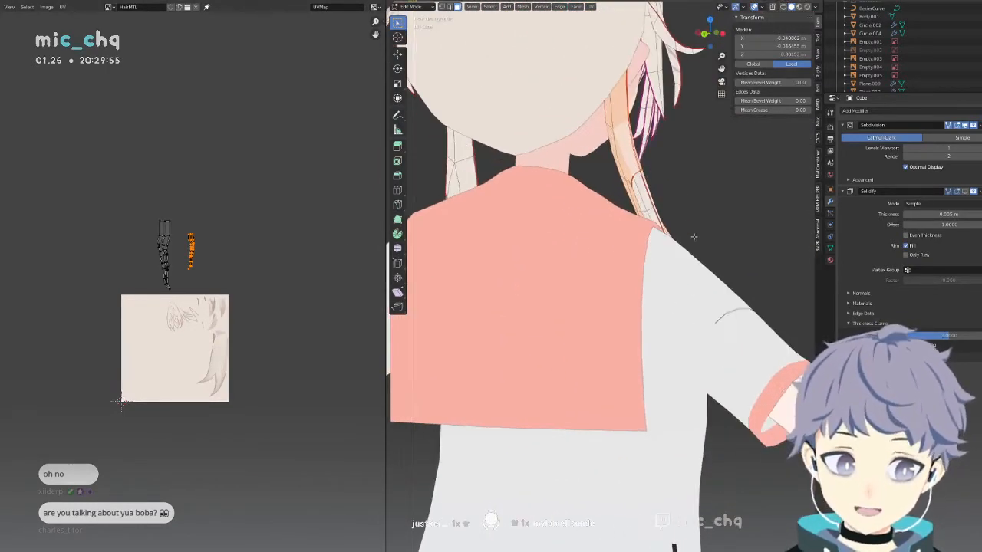
key(g)
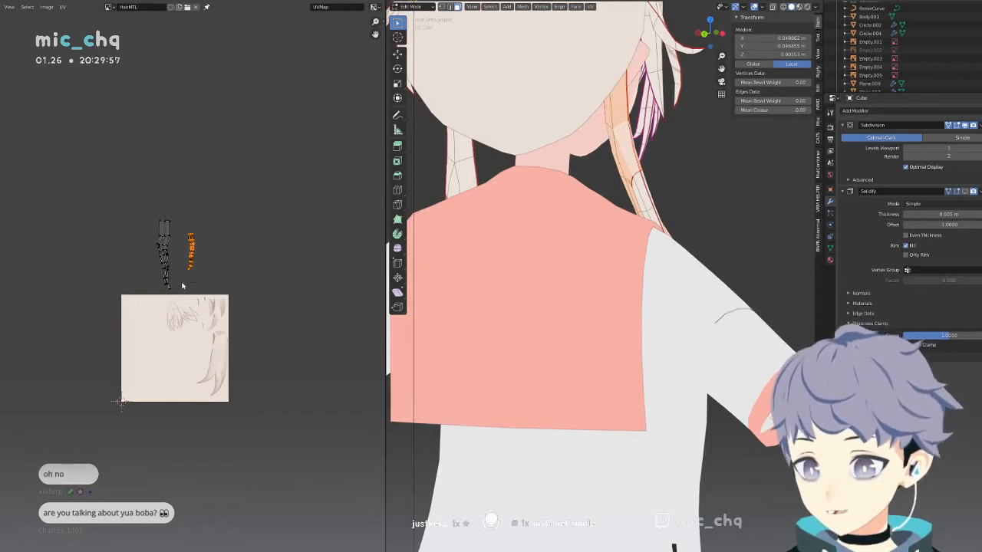
click(184, 273)
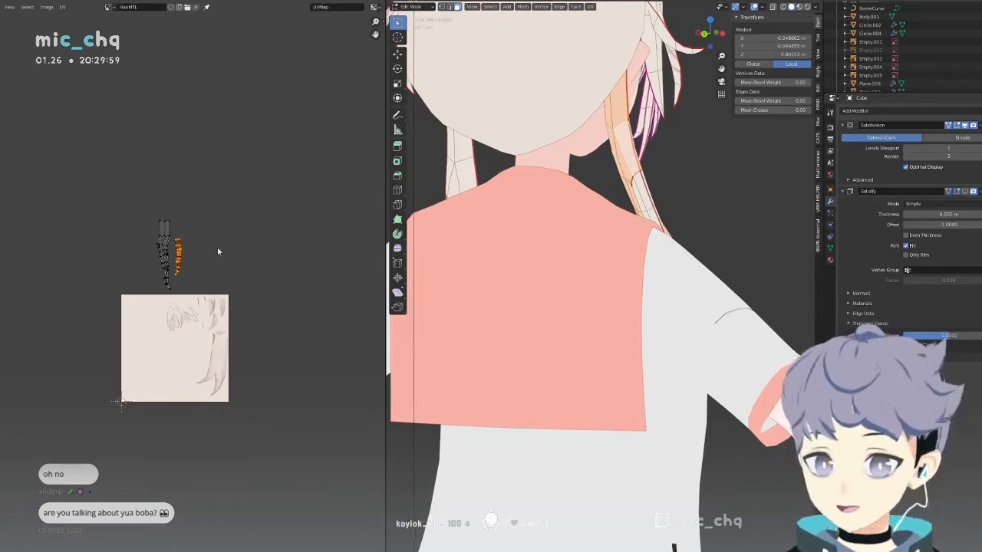
Scale both of the long strand's islands down together and close the gap between them.
key(s)
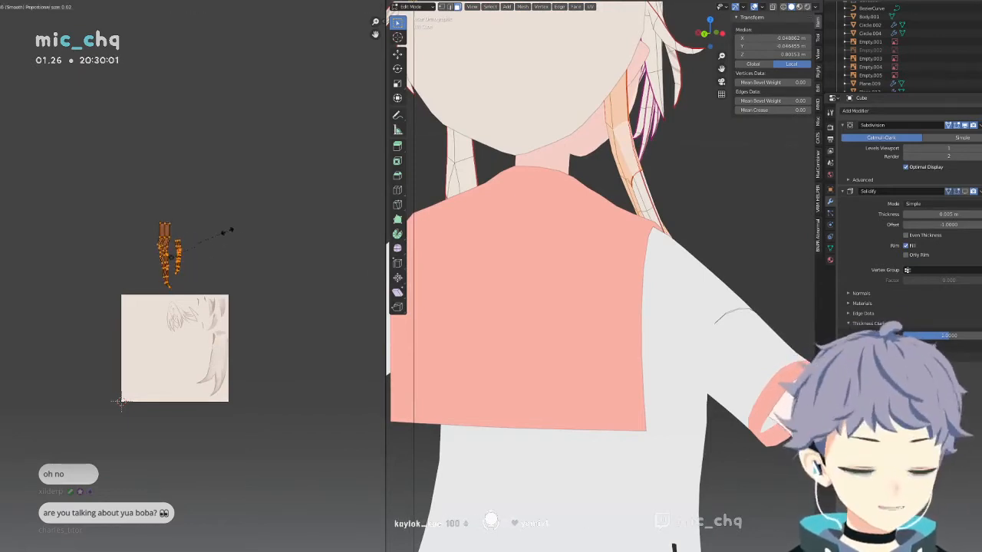
click(202, 250)
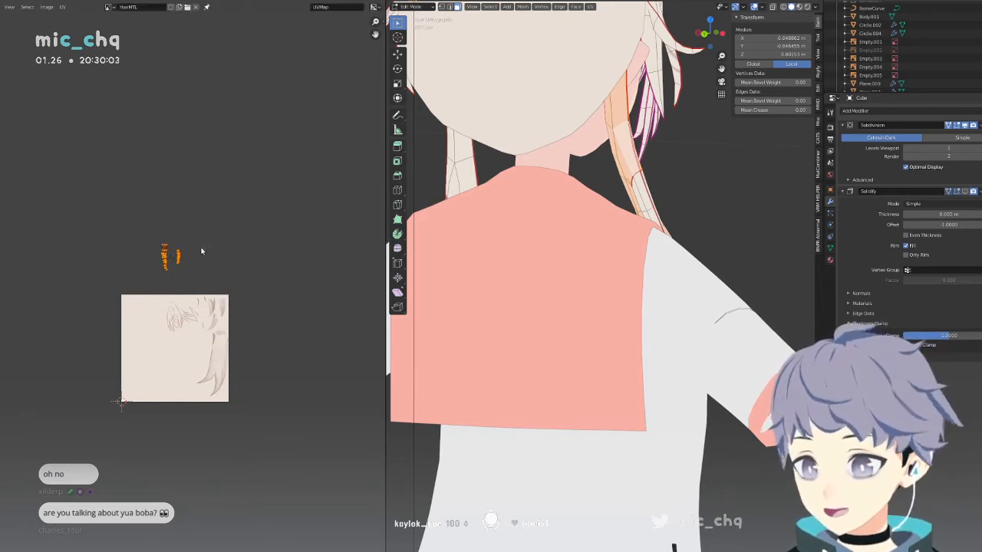
drag(179, 271, 173, 272)
key(g)
click(191, 270)
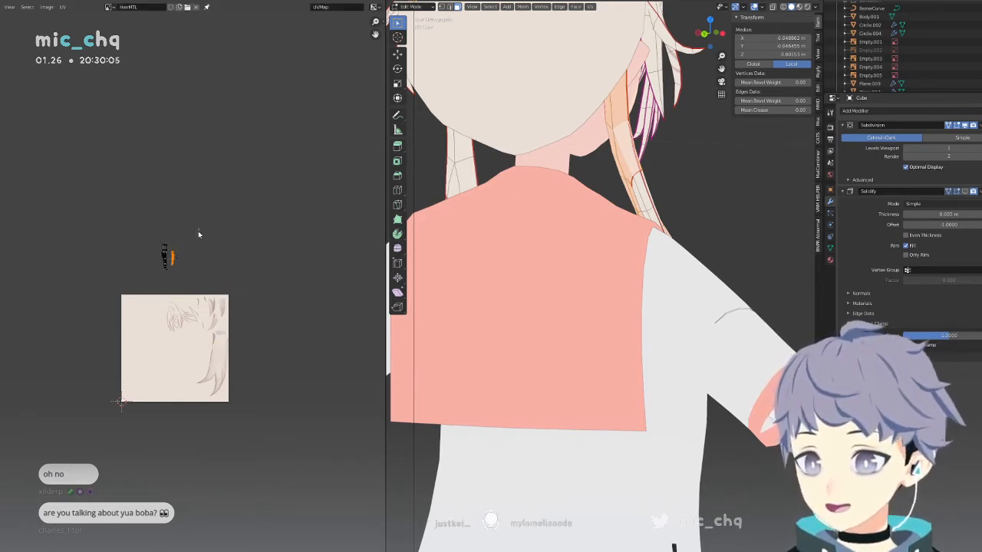
Move the scaled pair of long strand islands onto the hair texture near its bottom edge.
drag(197, 231, 162, 272)
key(g)
click(182, 389)
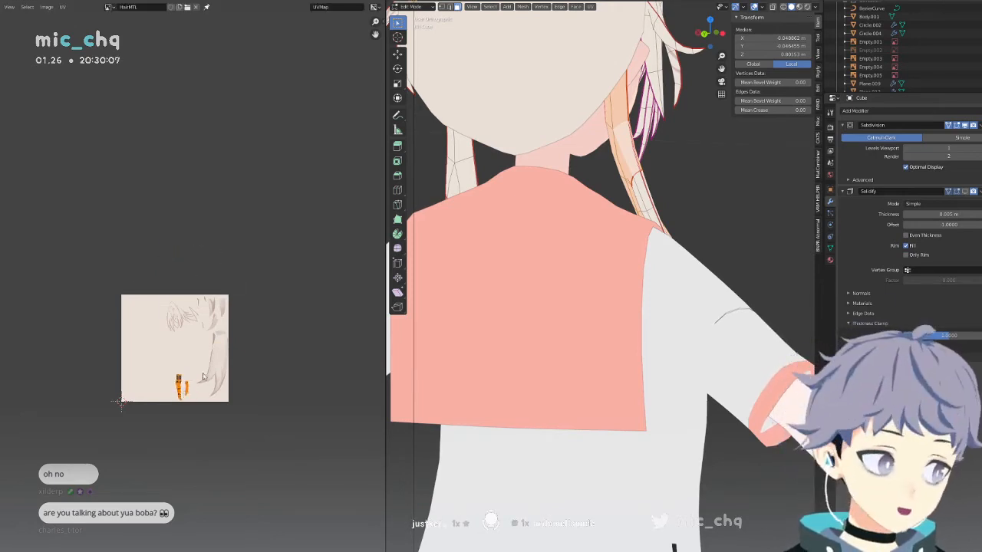
Isolate the inner faces of the strand behind it, then rotate their UV island 180 degrees and scale it down.
middle_drag(609, 303, 410, 298)
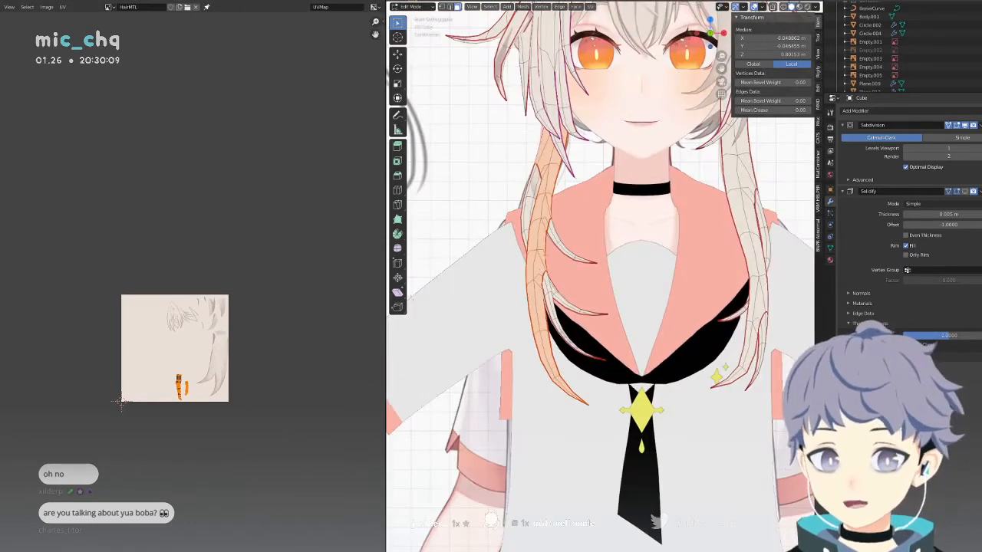
click(532, 198)
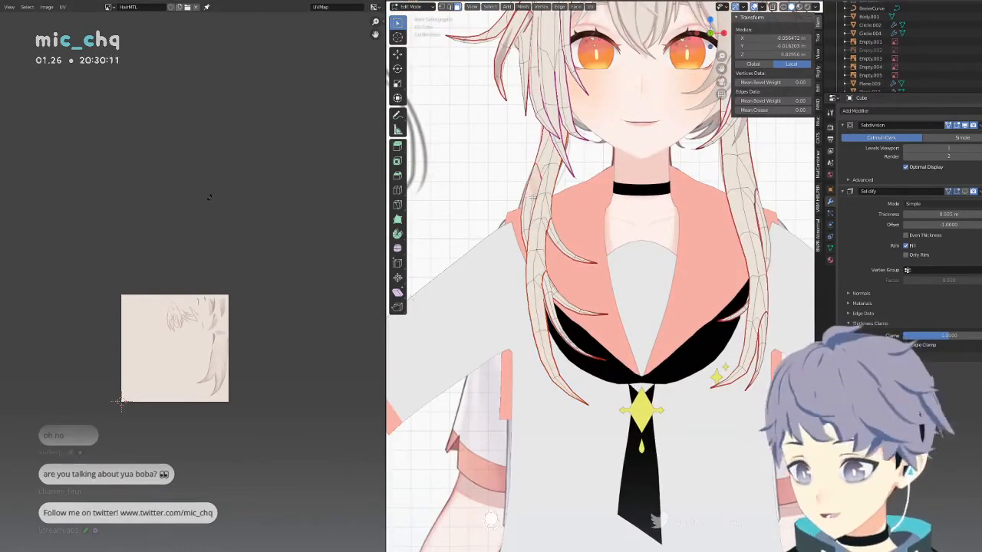
middle_drag(533, 196, 629, 190)
click(629, 189)
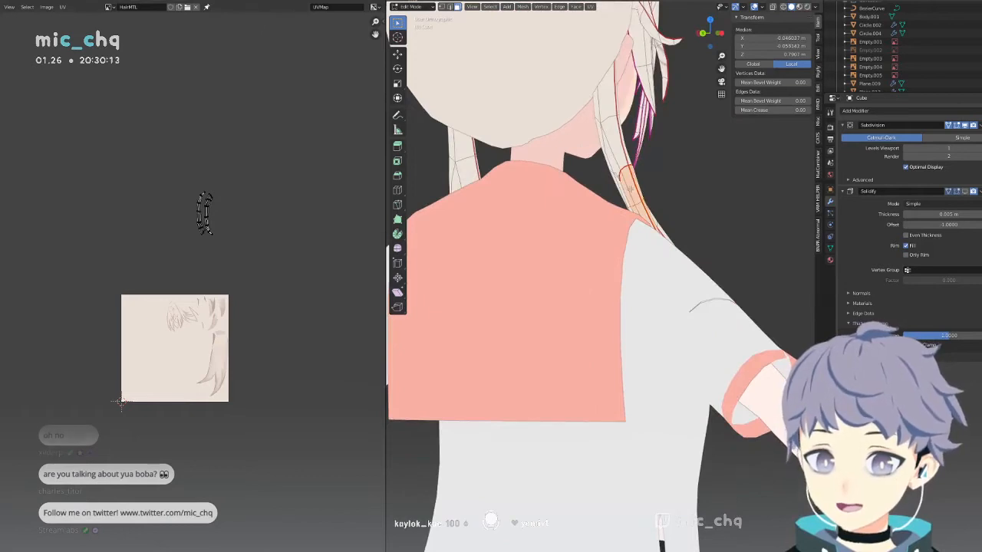
click(633, 185)
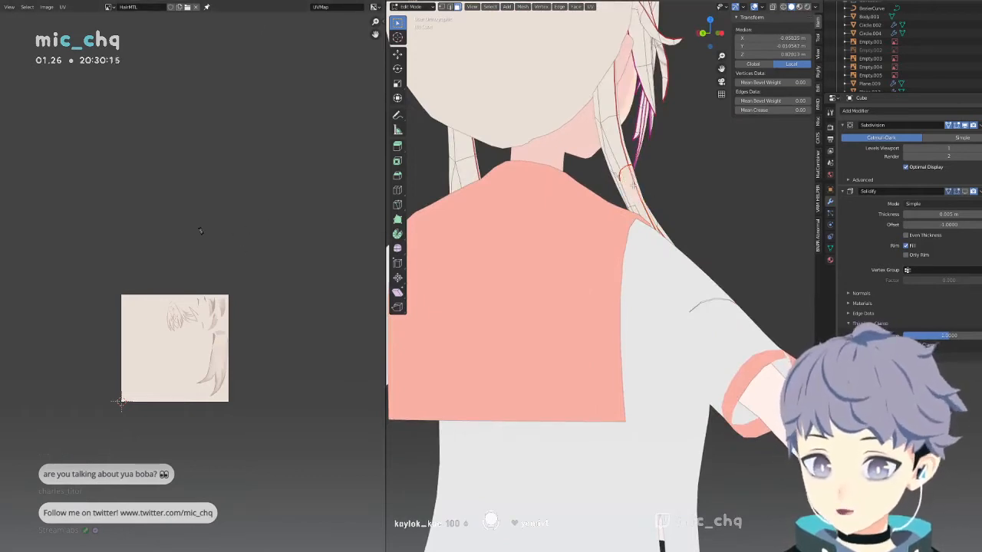
drag(236, 163, 173, 235)
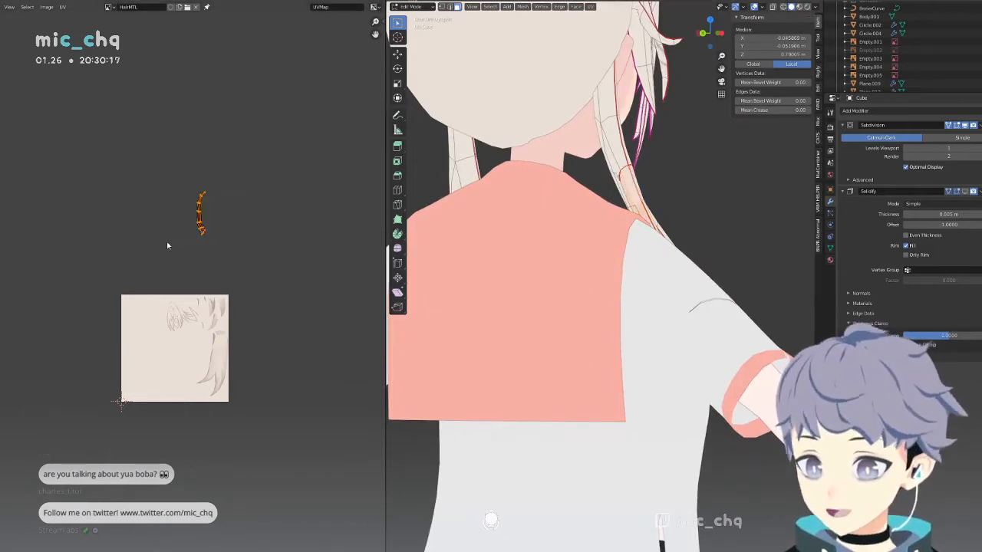
text(r180)
key(Return)
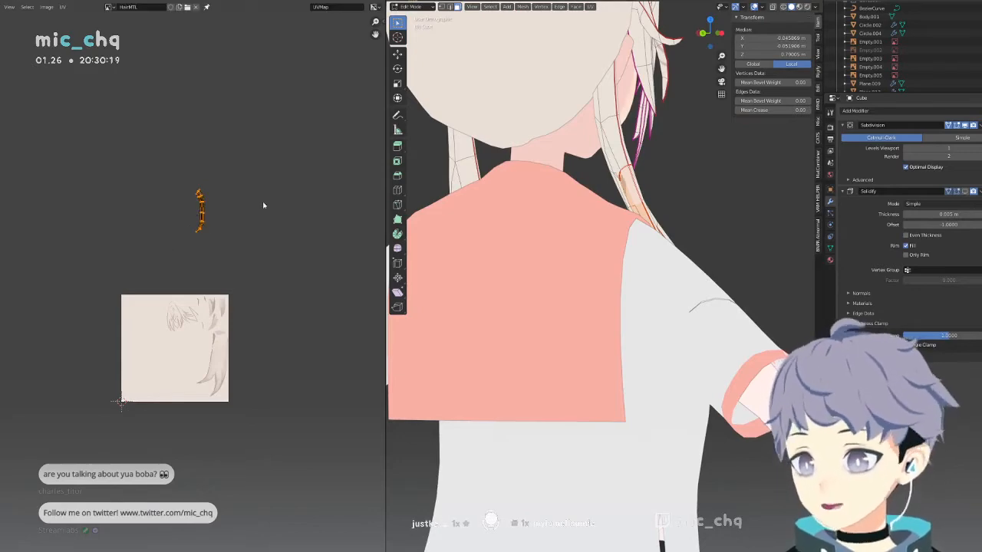
key(s)
click(232, 205)
Select the rear strand's outer faces as well and move the smaller inner island to the right side of the outer island.
middle_drag(701, 235, 530, 217)
key(l)
scroll(163, 286, up, 4)
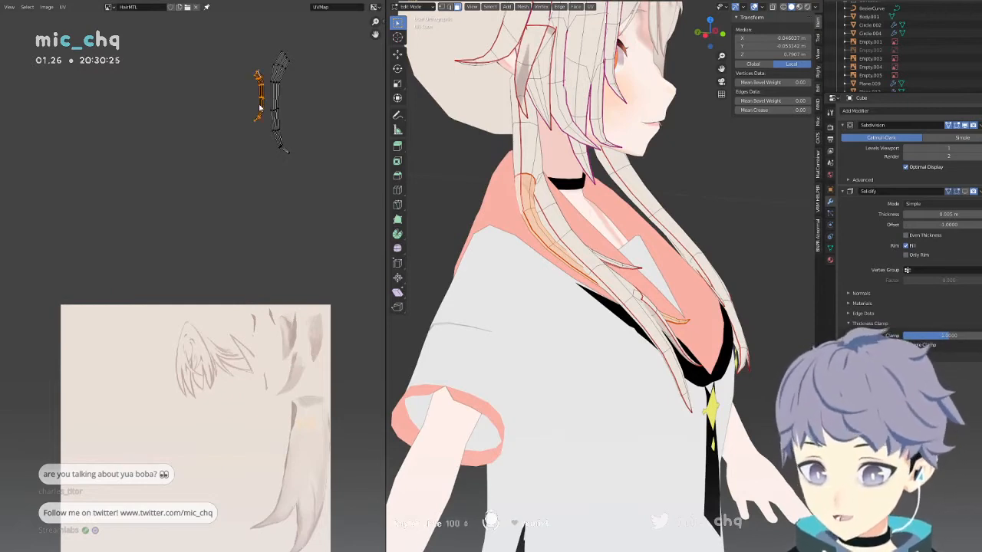
key(g)
click(292, 113)
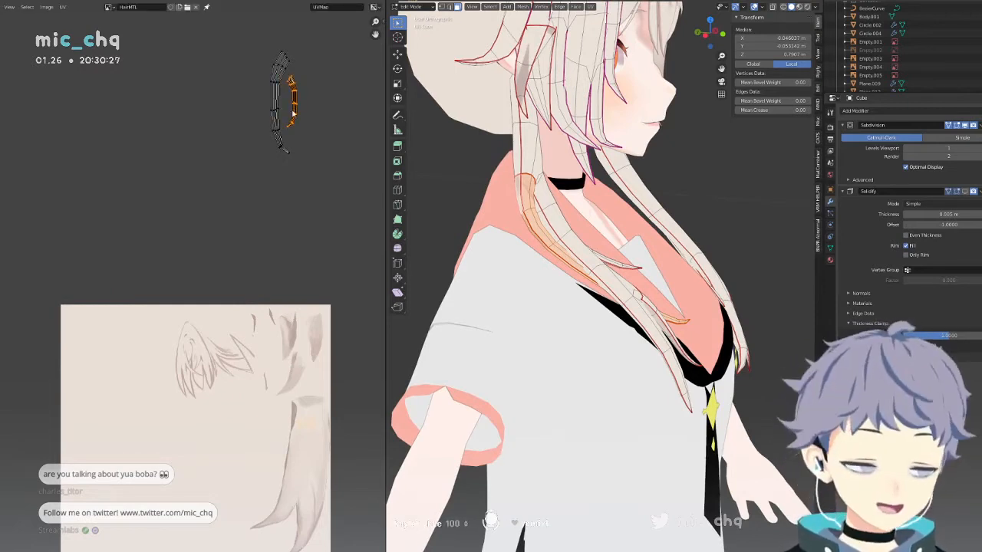
Move the rear strand's pair of islands onto the texture, just left of the large painted lock.
drag(320, 45, 238, 194)
key(g)
click(162, 537)
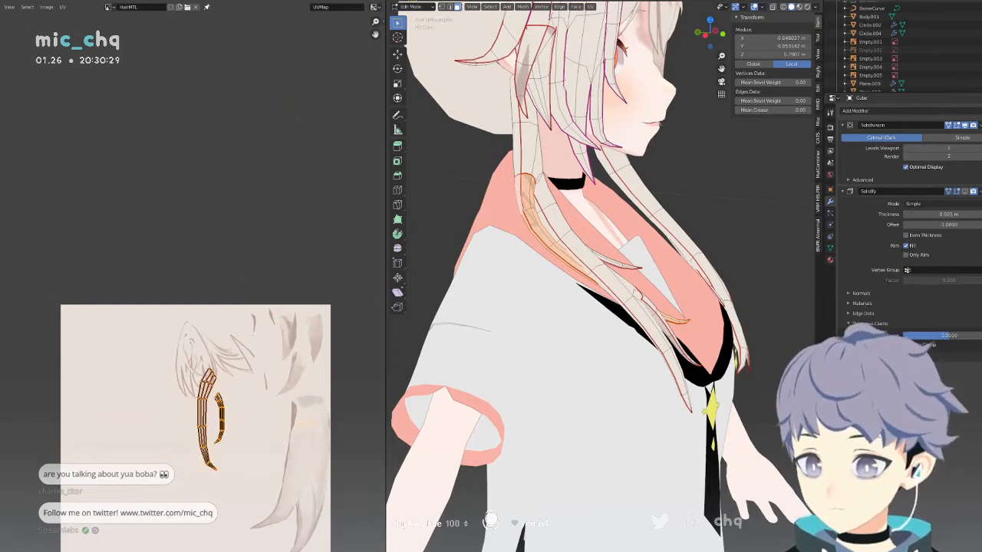
middle_drag(238, 391, 222, 226)
key(g)
click(281, 257)
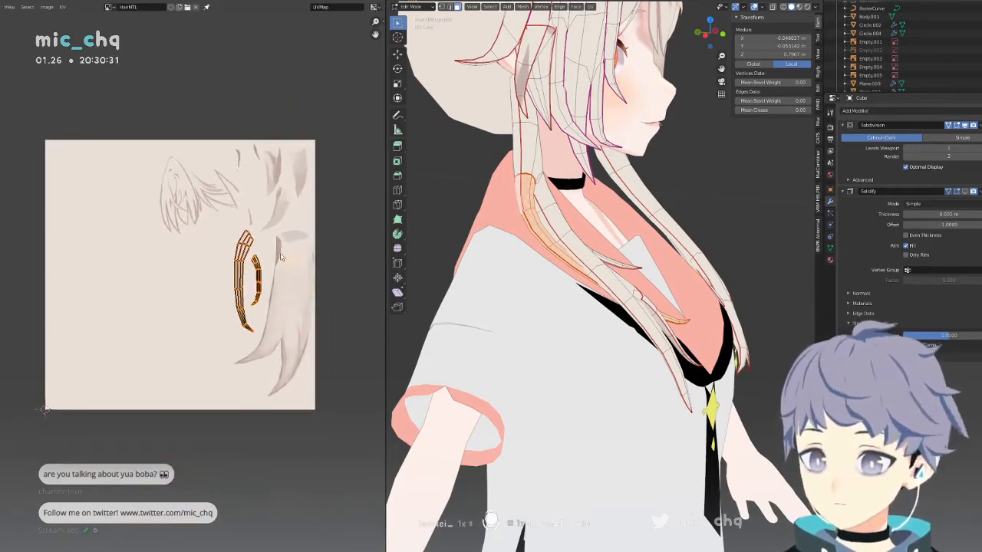
Show all the hair's UV islands and move the wide strand island above the texture to the right of its neighbour.
middle_drag(662, 226, 586, 214)
key(a)
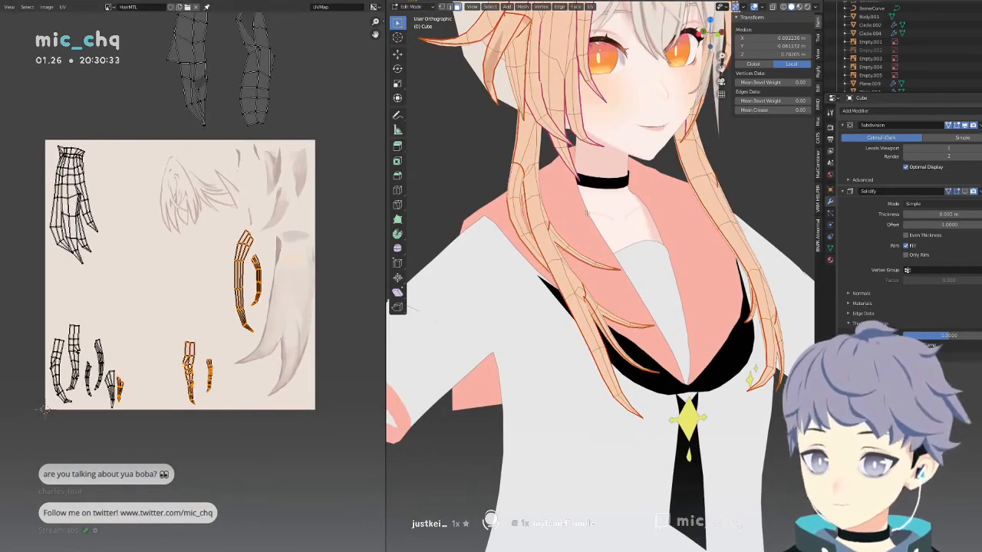
scroll(178, 182, down, 3)
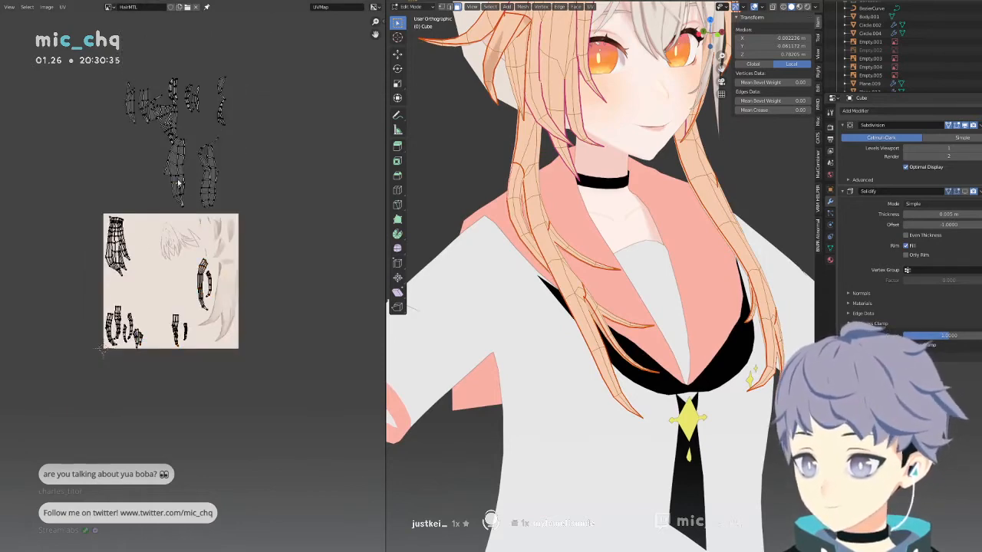
click(181, 178)
key(g)
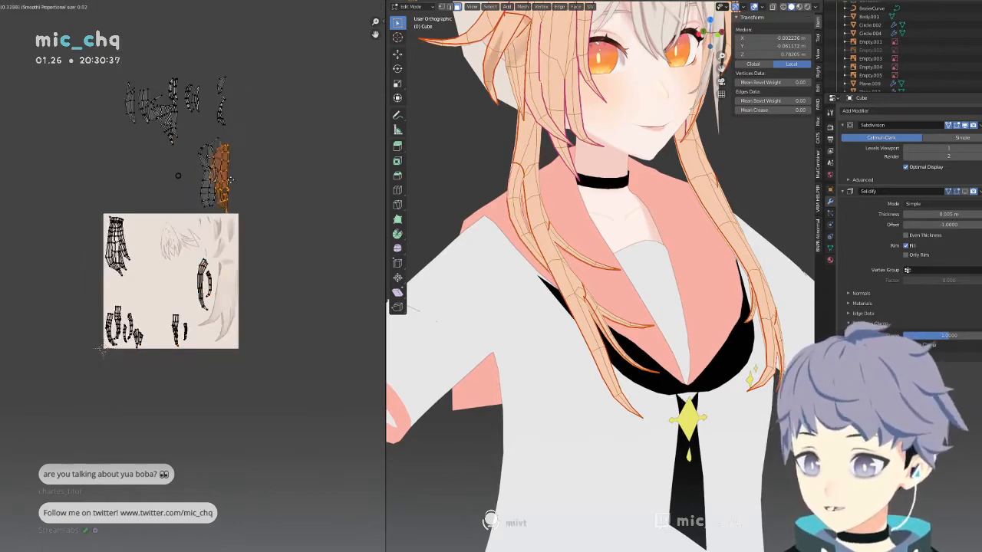
key(g)
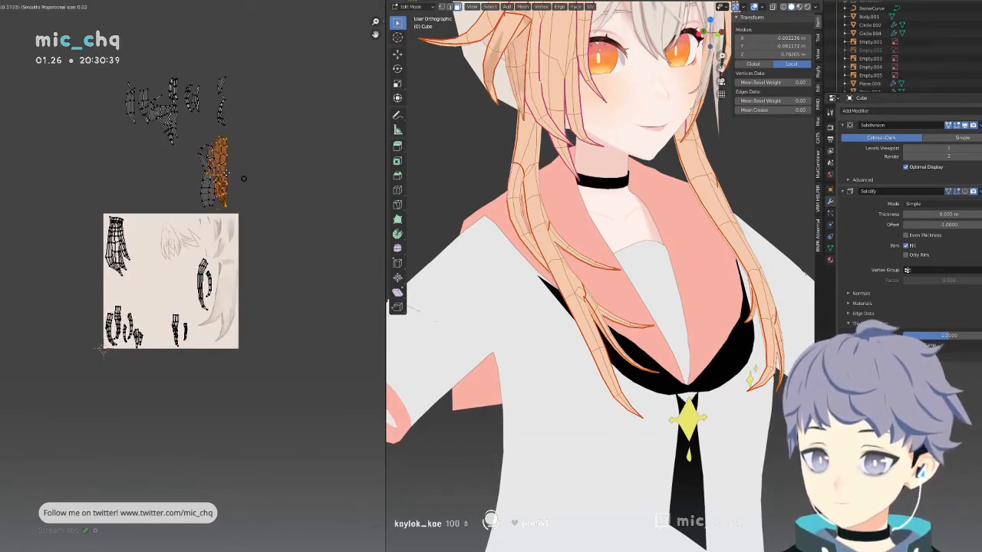
click(246, 178)
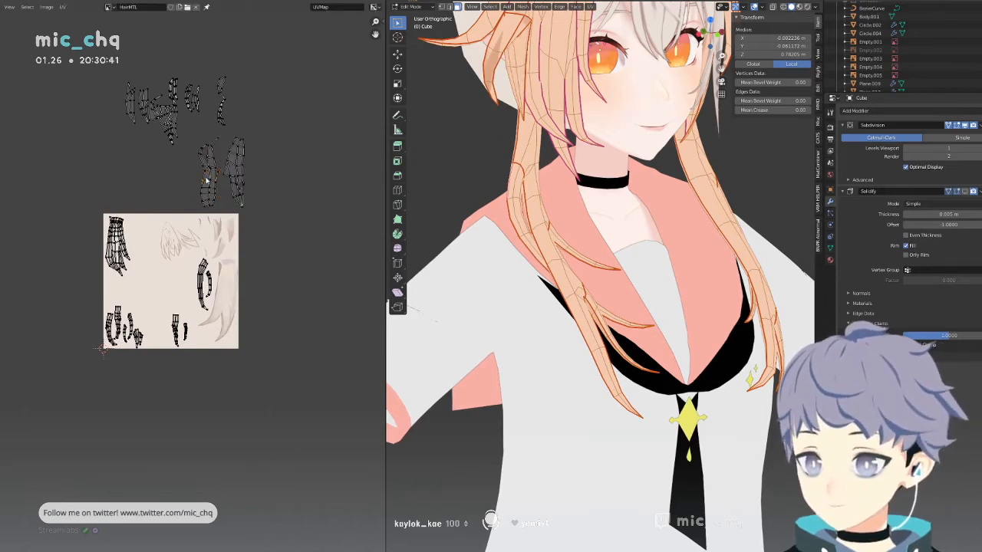
Move the neighbouring large strand island down beside the texture's right edge.
click(205, 178)
key(g)
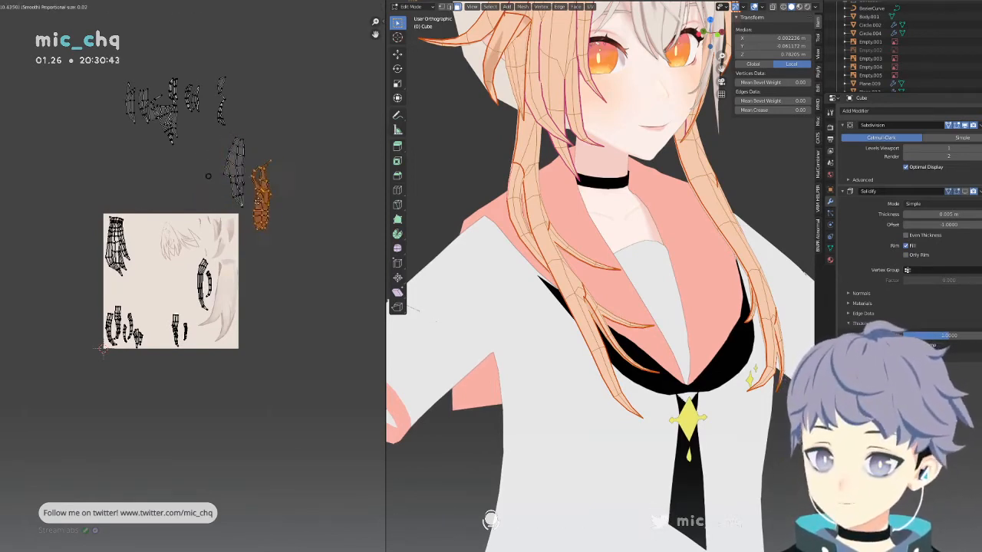
click(264, 211)
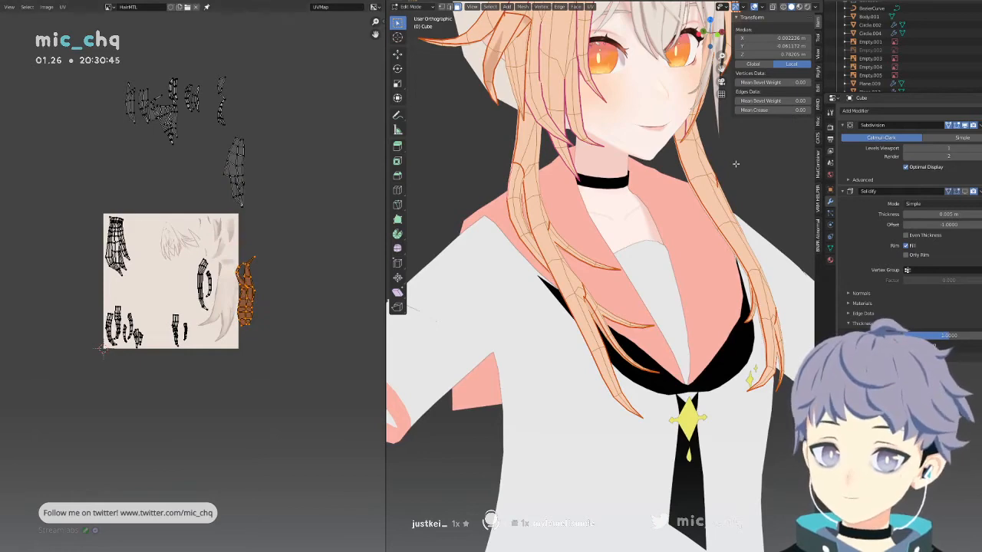
Move the selected long side-strand islands onto the texture's right edge and try a free rotation.
shift+middle_drag(735, 164, 570, 295)
key(g)
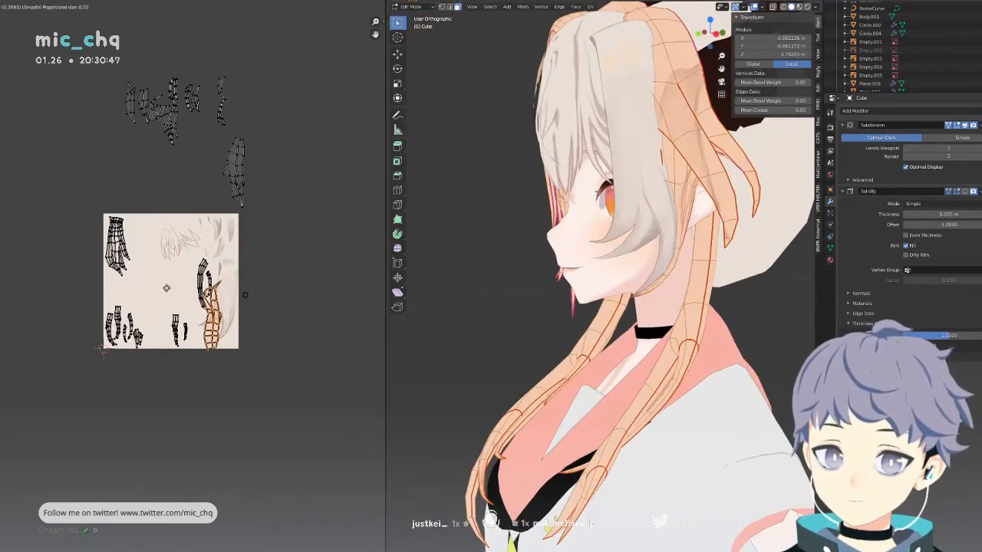
click(187, 270)
key(r)
click(201, 382)
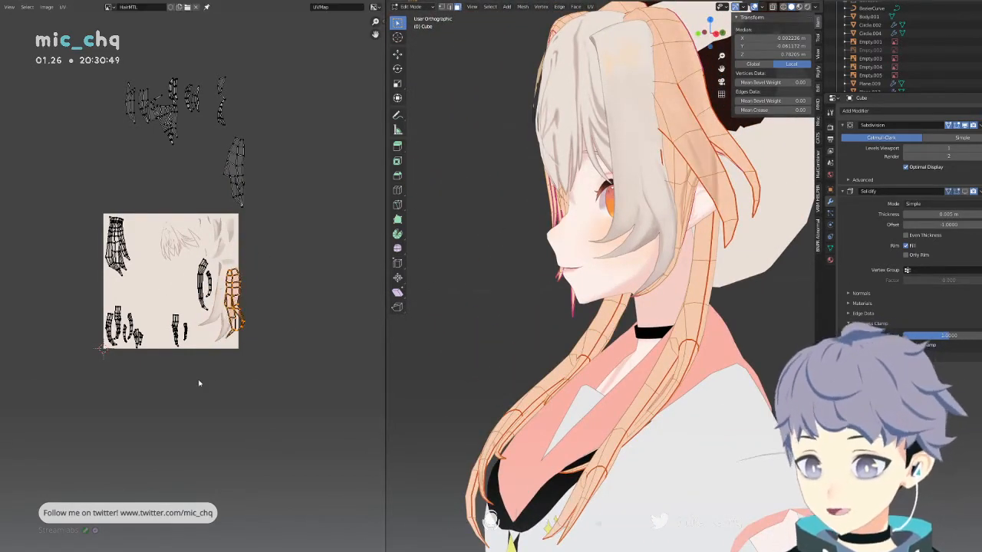
key(ctrl+z)
Rotate the long side-strand islands by 180° and move them above the texture, just right of the wide strand island.
text(r)
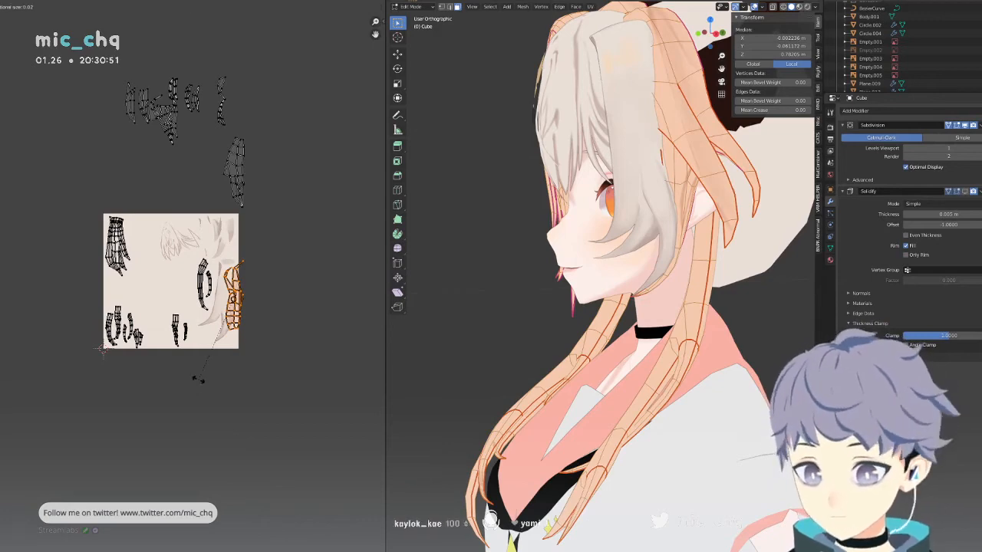
text(180)
key(Return)
key(g)
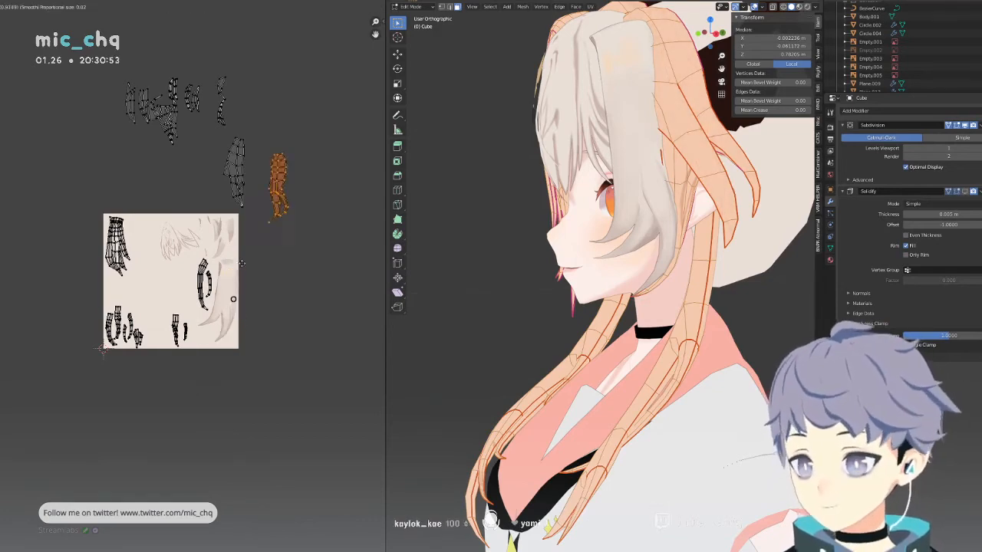
click(226, 251)
Select the small curved strand island beneath the narrow strand above the wide island and move it down, clear of that strand.
middle_drag(229, 214, 225, 296)
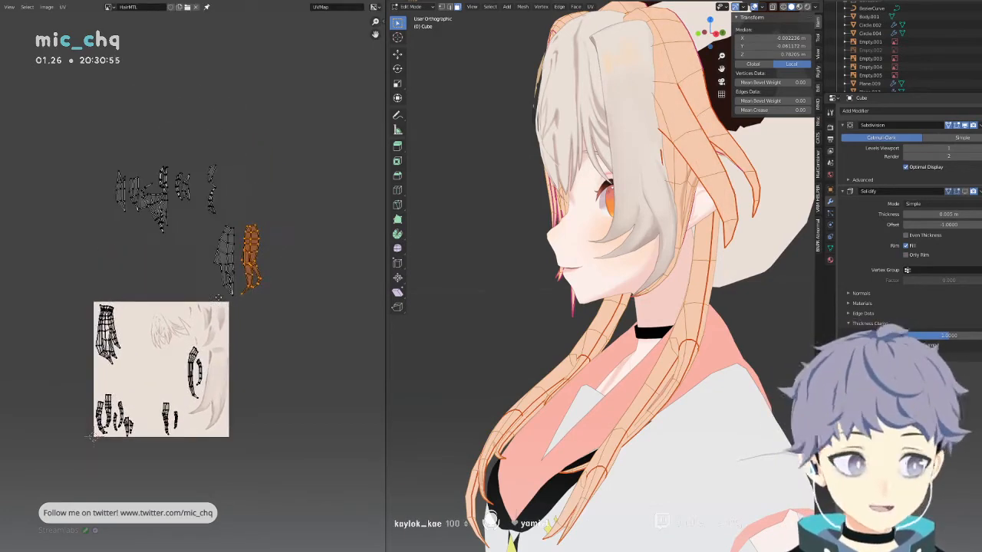
scroll(226, 296, up, 5)
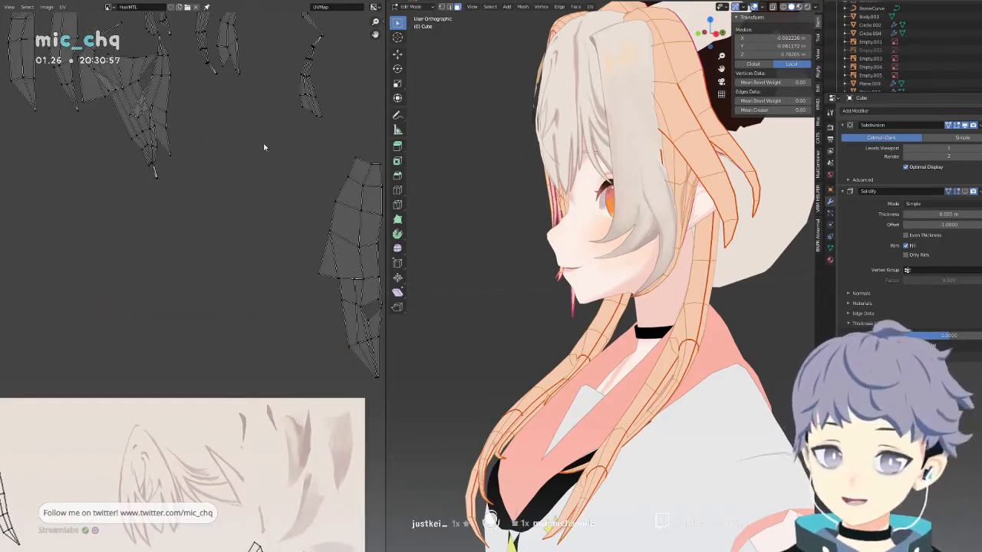
middle_drag(274, 149, 257, 277)
key(l)
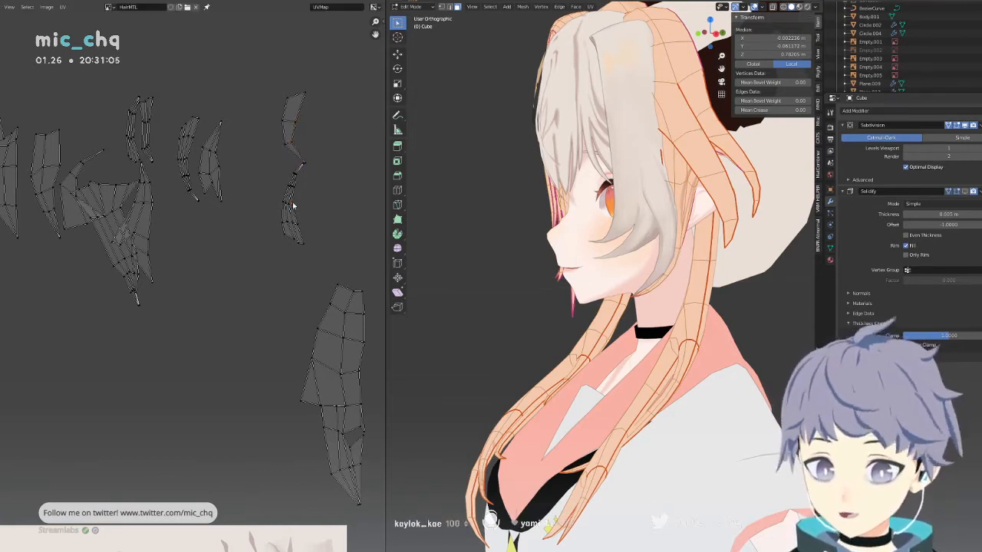
key(l)
key(g)
click(287, 223)
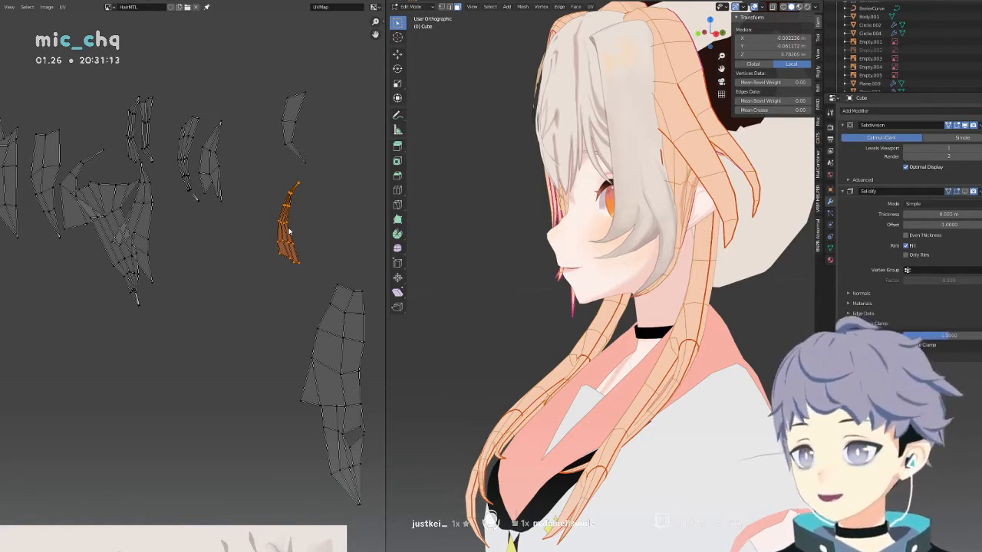
Rotate the small curved strand island by 90° twice and shift it slightly right, below the narrow strand.
text(r90)
key(Return)
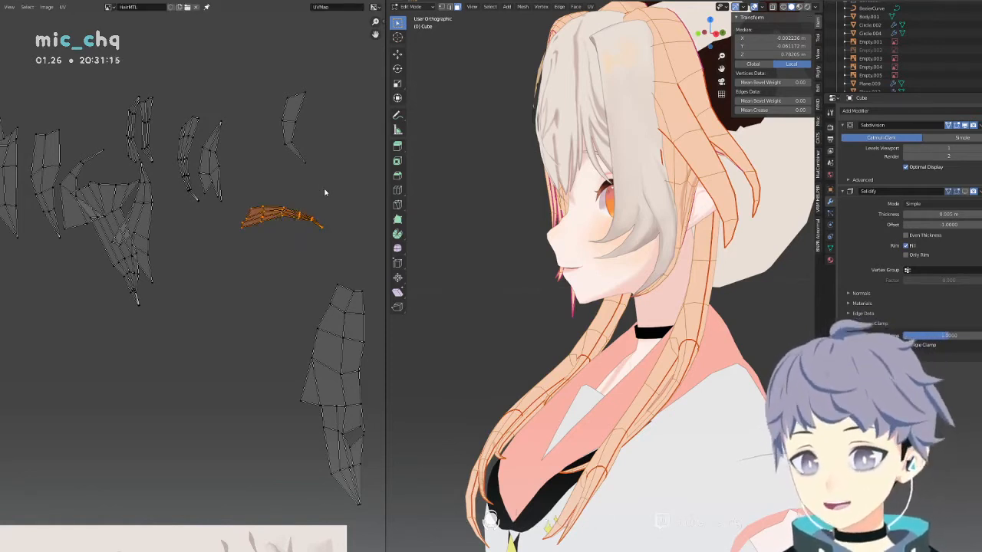
text(r90)
key(Return)
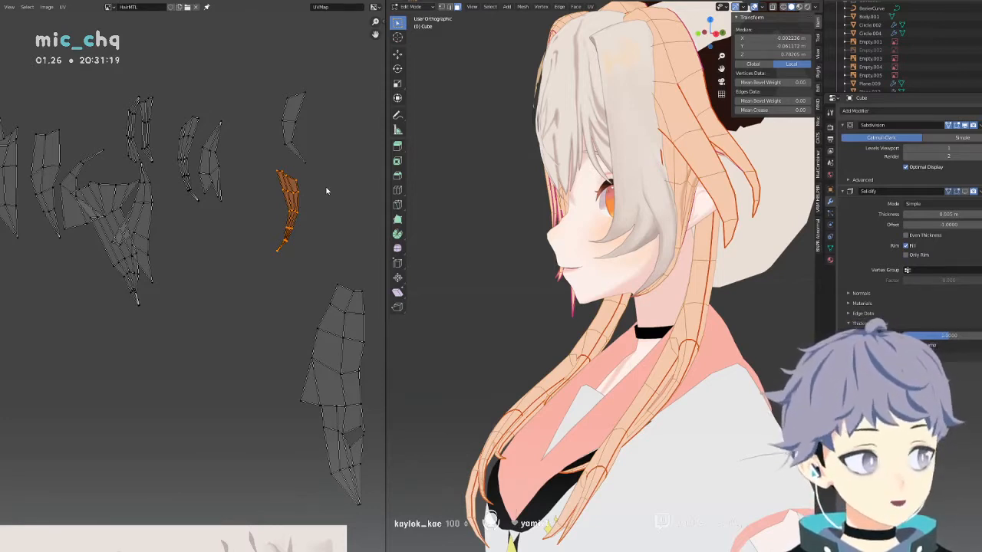
key(g)
click(329, 203)
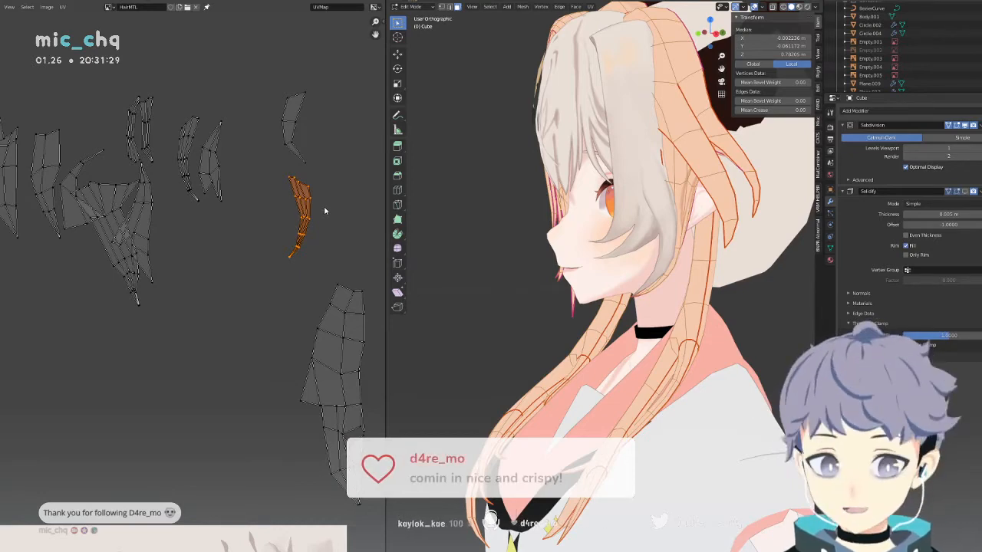
key(Home)
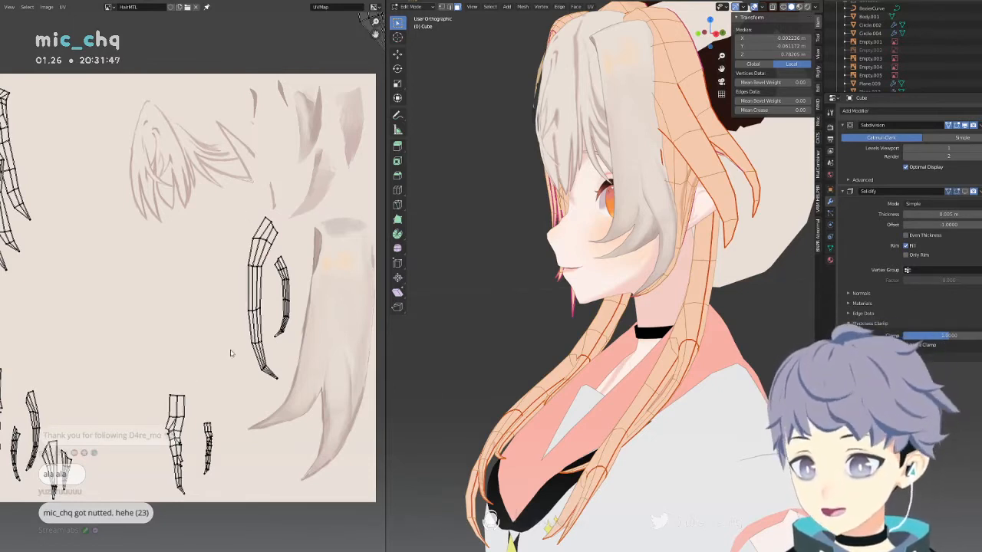
Move the two pairs of narrow strand islands into the row of small strands along the texture's lower-left edge.
drag(232, 390, 152, 475)
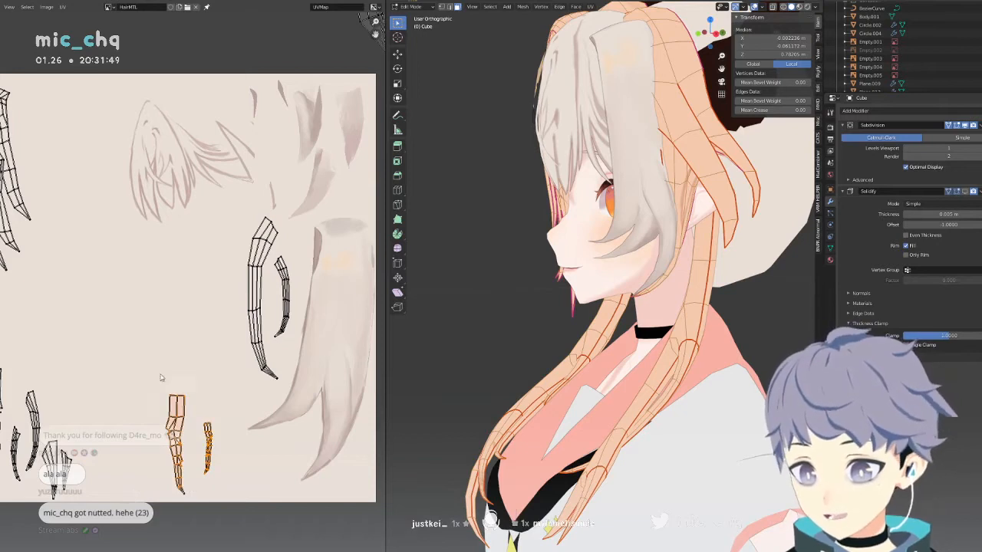
key(g)
click(194, 452)
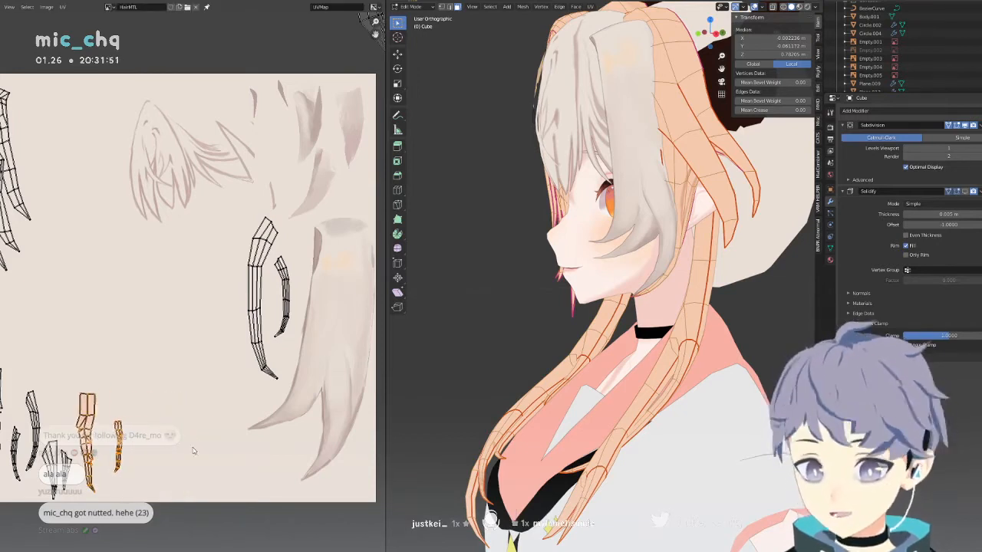
drag(304, 398, 238, 211)
key(g)
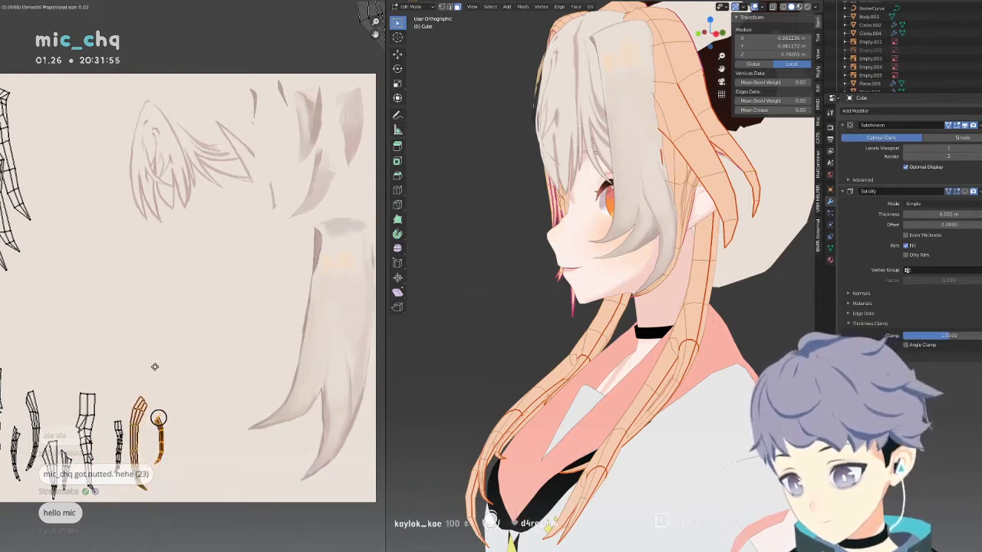
click(156, 378)
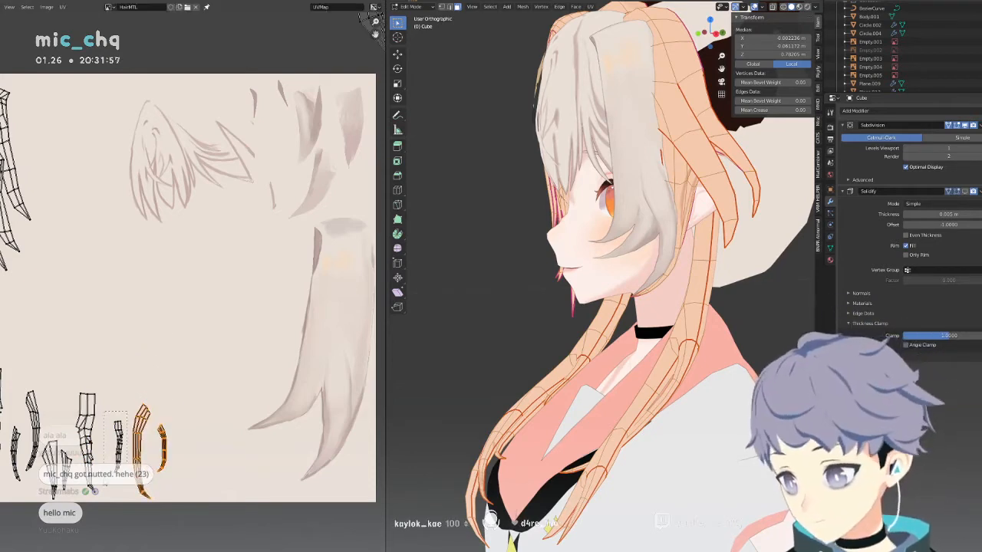
Tighten the gaps between the newly placed strand islands in the bottom row so they sit closer together.
click(117, 441)
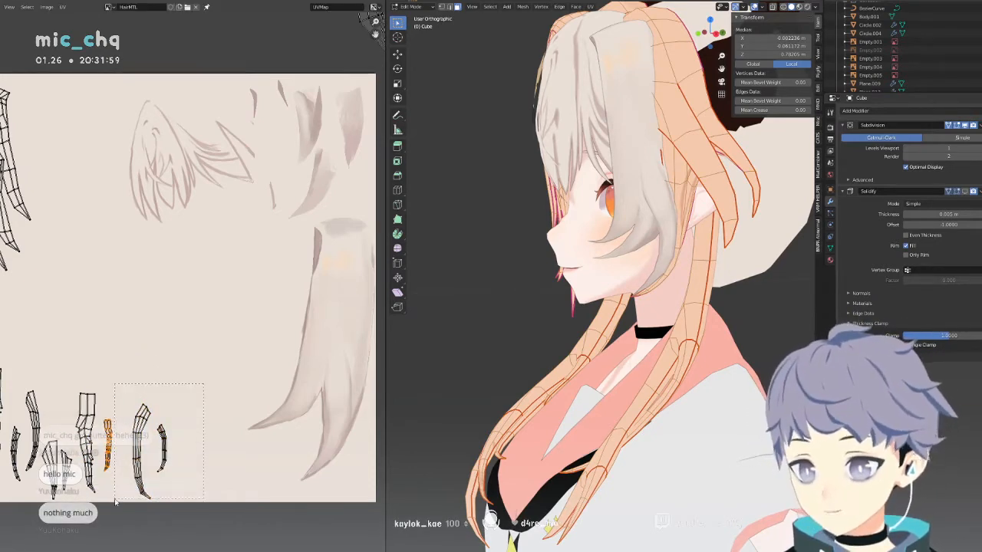
drag(115, 503, 117, 501)
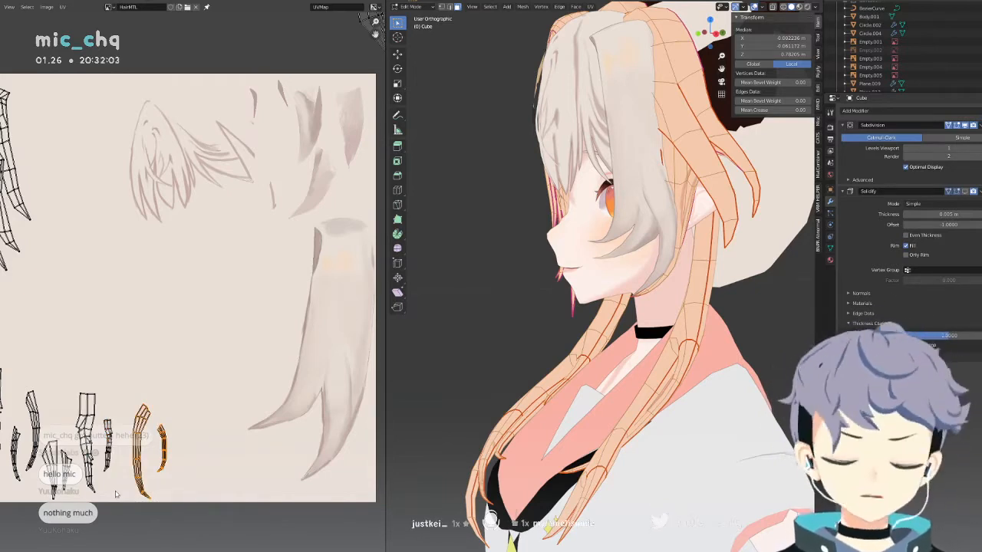
key(g)
click(103, 489)
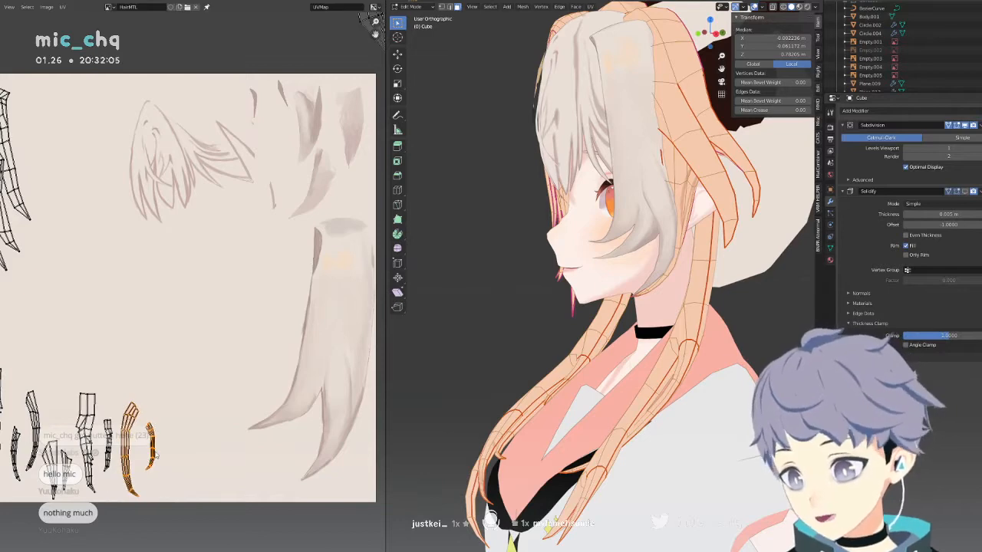
drag(178, 420, 135, 481)
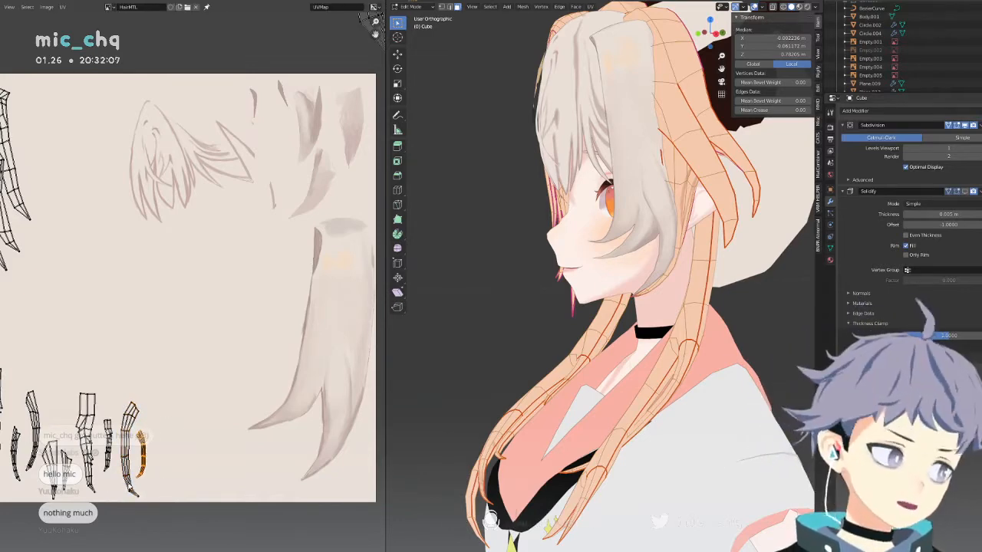
Move the two large strand islands above the texture beside its upper-left island, one below the other, and shrink the lower one.
scroll(159, 418, down, 6)
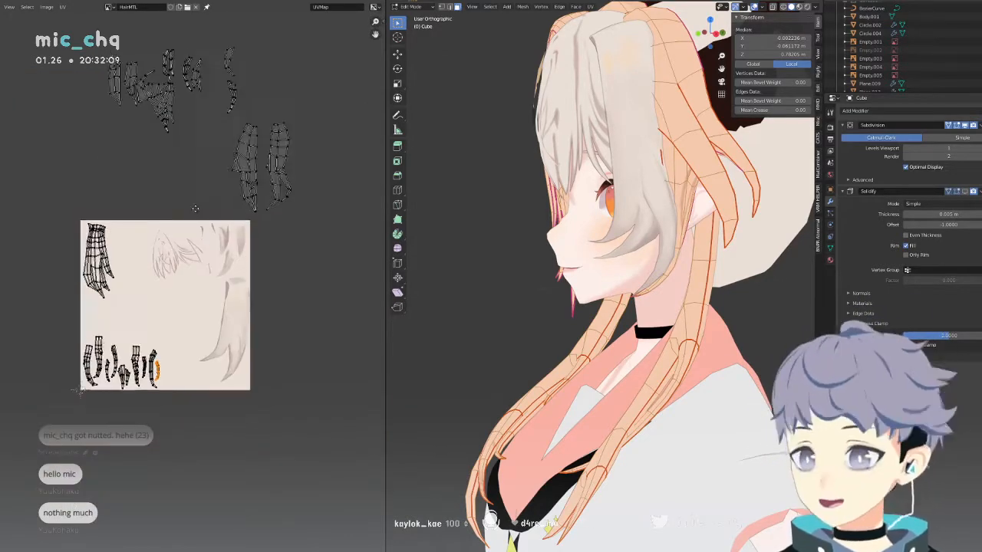
drag(322, 194, 140, 358)
key(s)
key(Escape)
key(g)
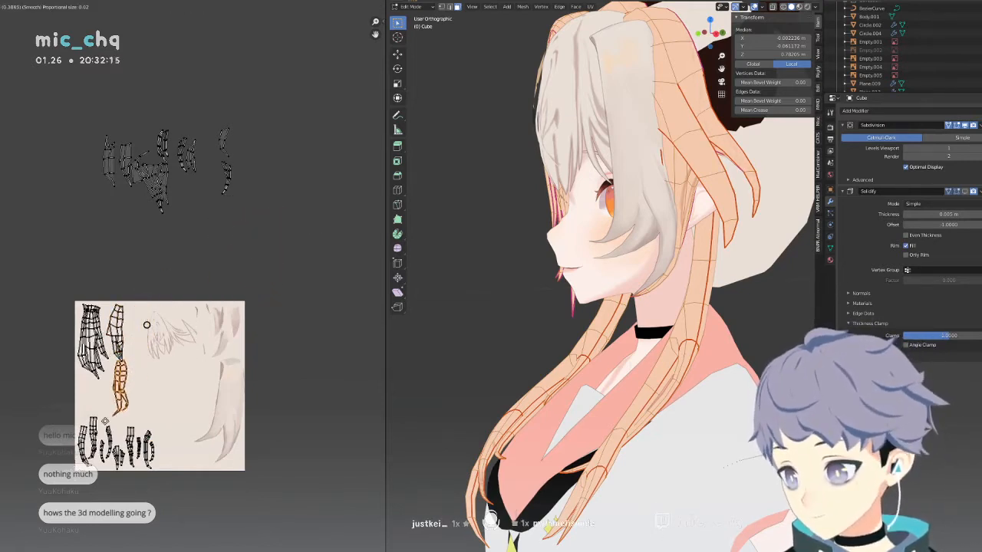
click(146, 325)
key(s)
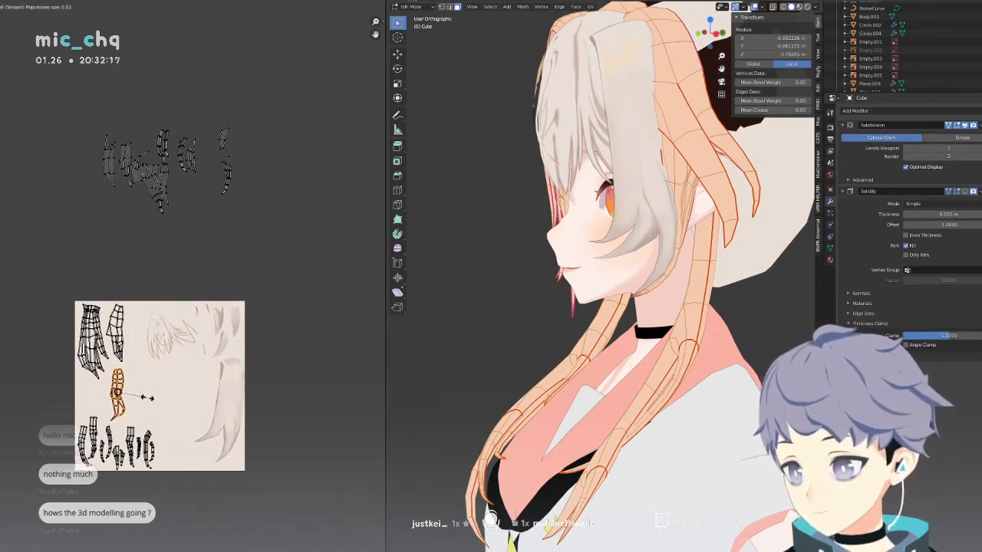
click(149, 400)
Pull the fan-shaped island out of the overlapping cluster above the texture and turn it upright.
key(alt+a)
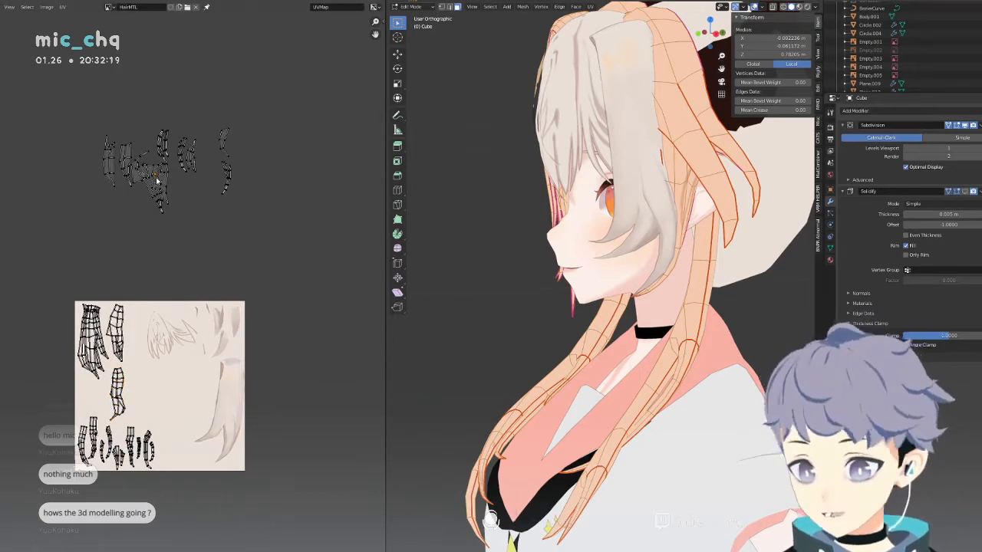
key(g)
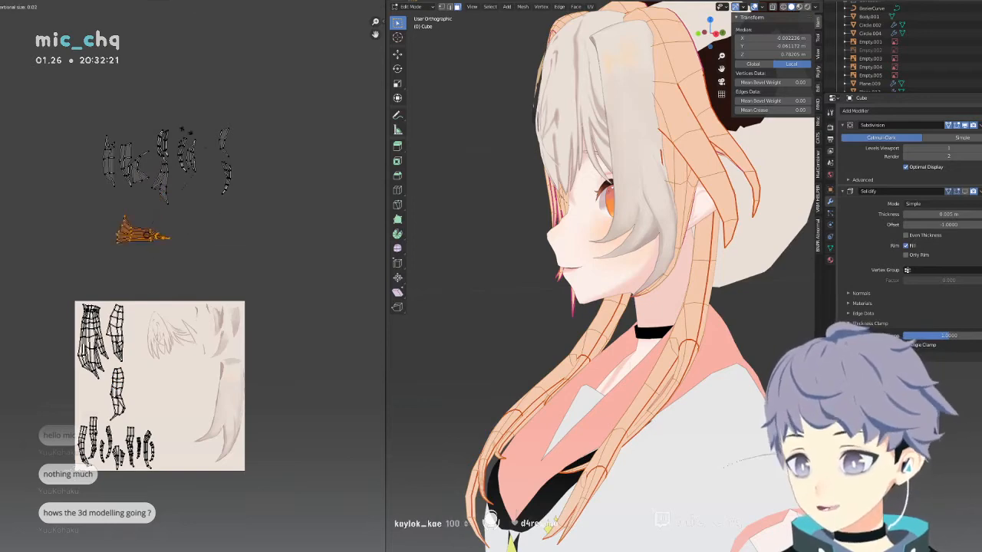
click(55, 202)
scroll(127, 229, up, 4)
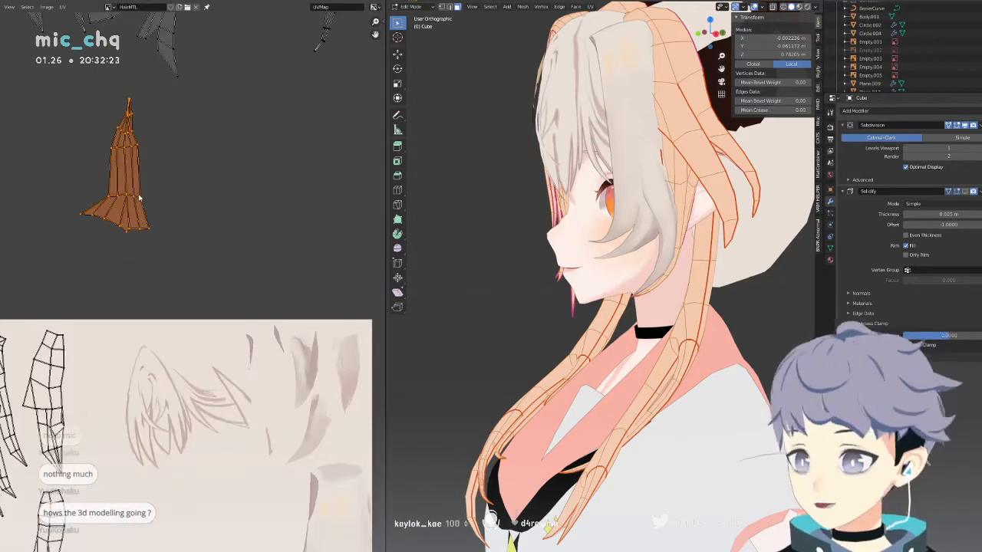
Turn the fan-shaped island tip-down and place it on the texture directly below the large upper-left island.
click(135, 231)
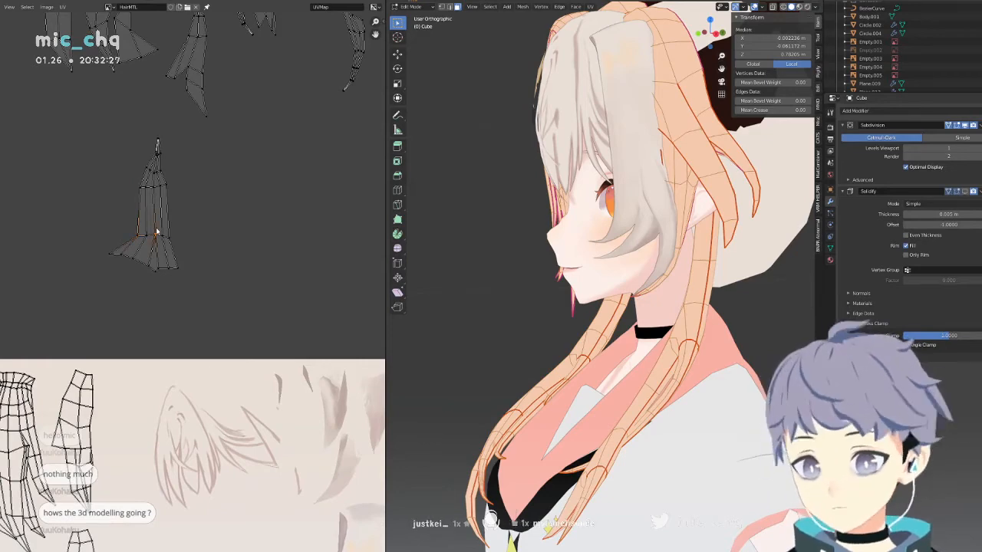
key(l)
scroll(156, 231, down, 5)
key(g)
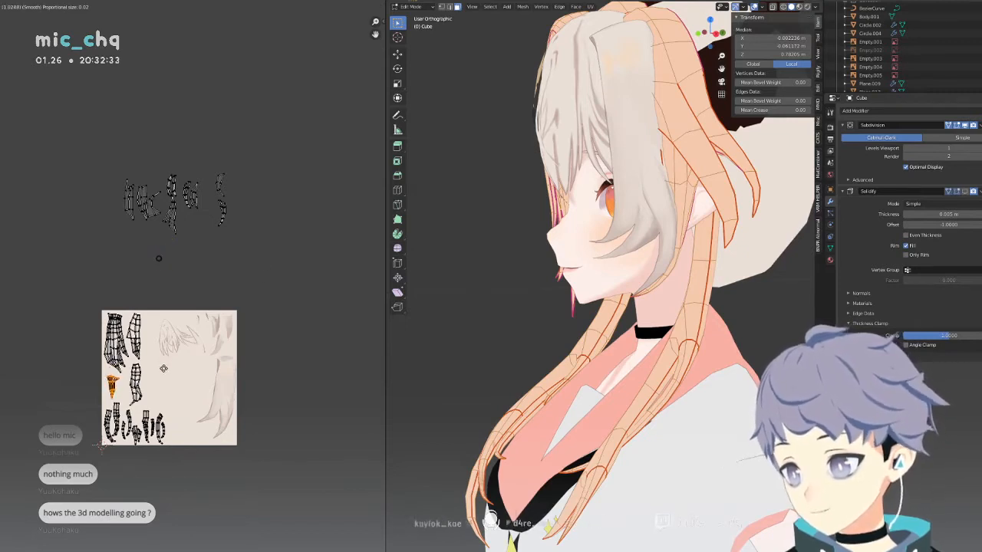
click(163, 369)
key(g)
click(165, 363)
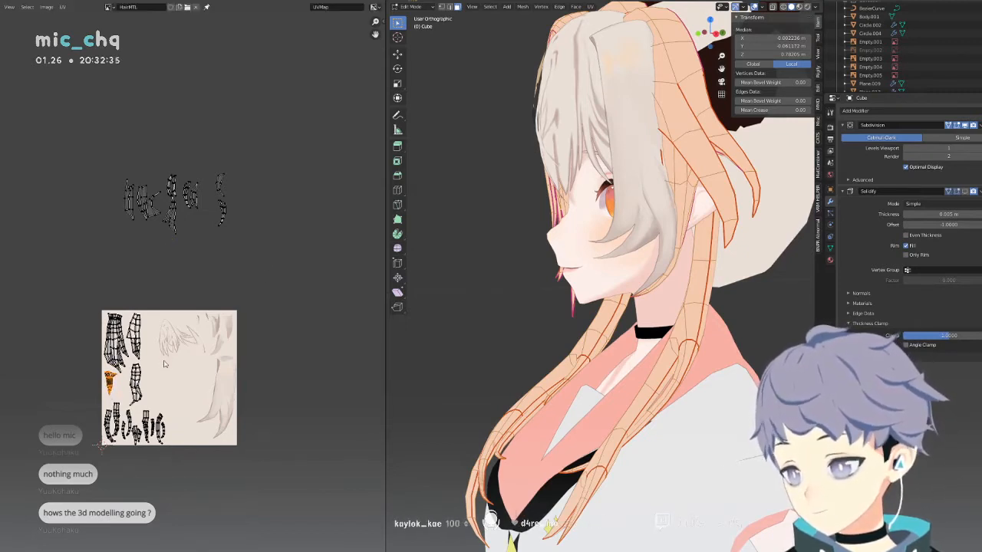
key(g)
click(148, 378)
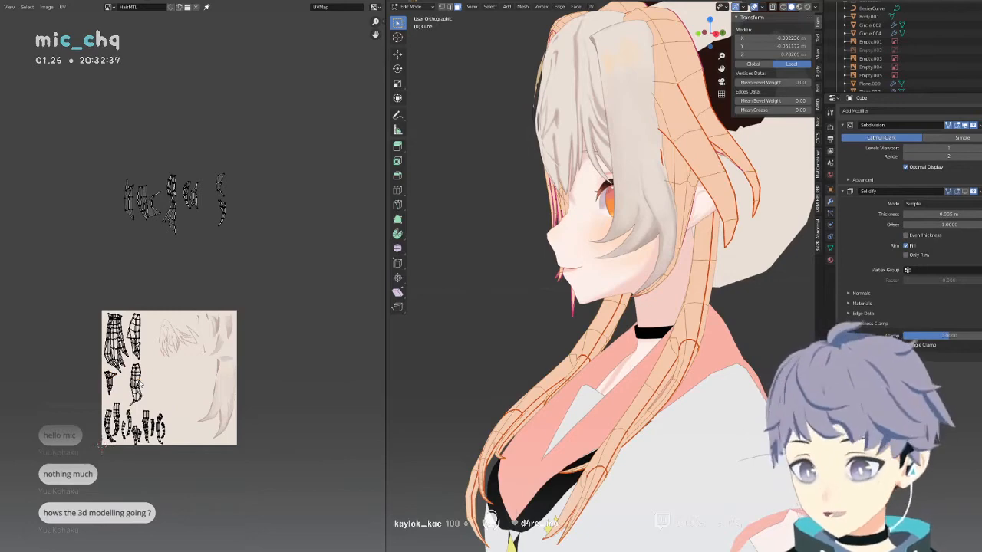
scroll(713, 230, down, 4)
middle_drag(713, 231, 587, 231)
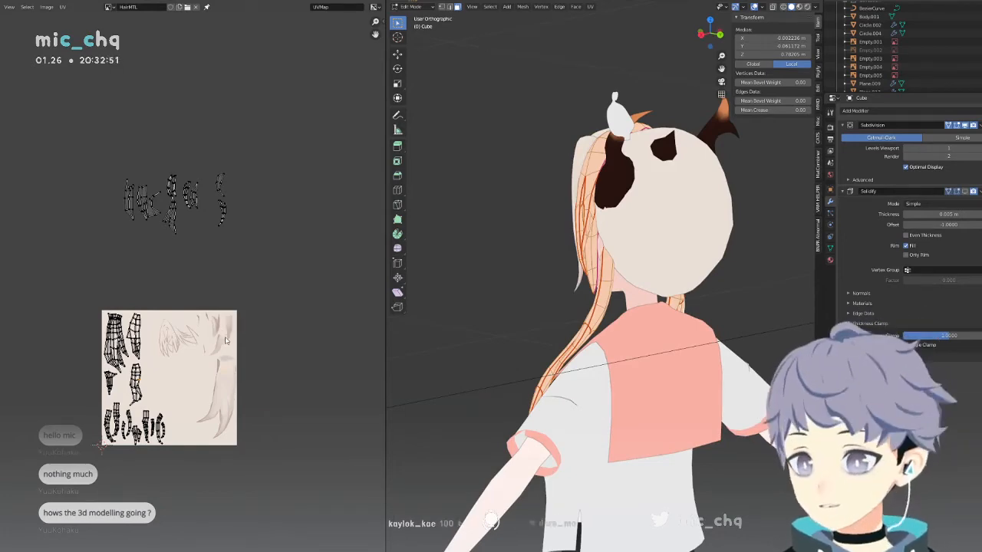
middle_drag(540, 312, 688, 303)
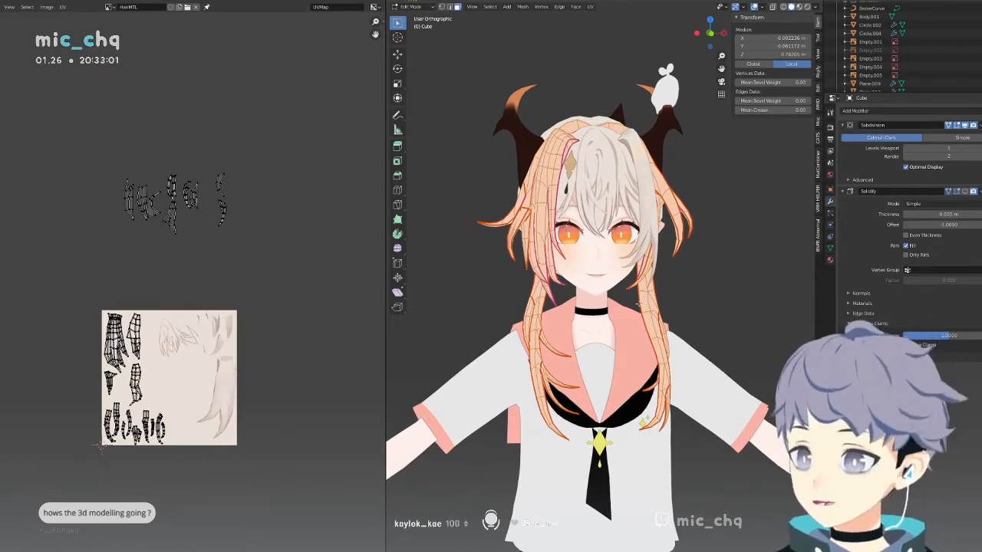
Shift the UV vertices just below the inner split of the large upper-left island to even out the overlapping strand edges.
scroll(111, 265, up, 8)
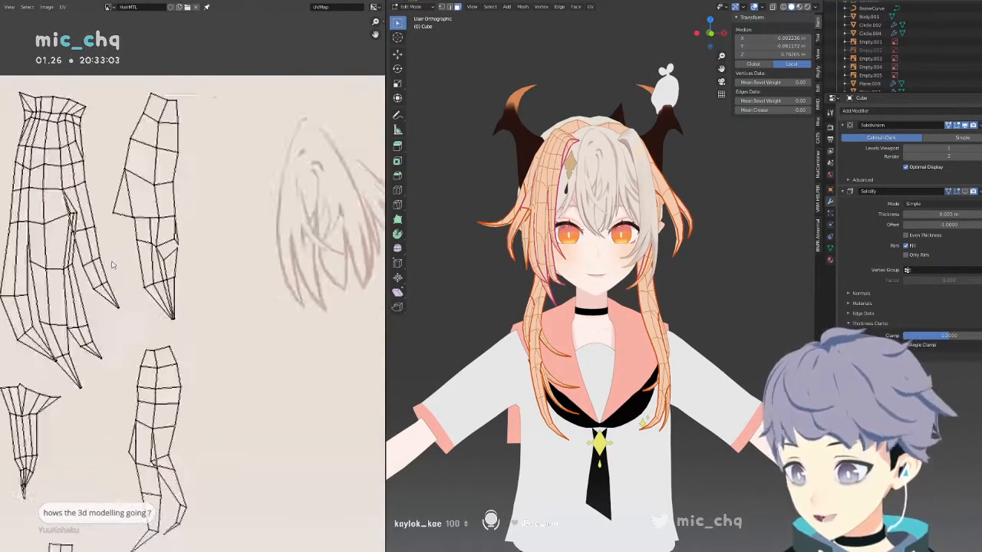
scroll(111, 265, up, 4)
key(g)
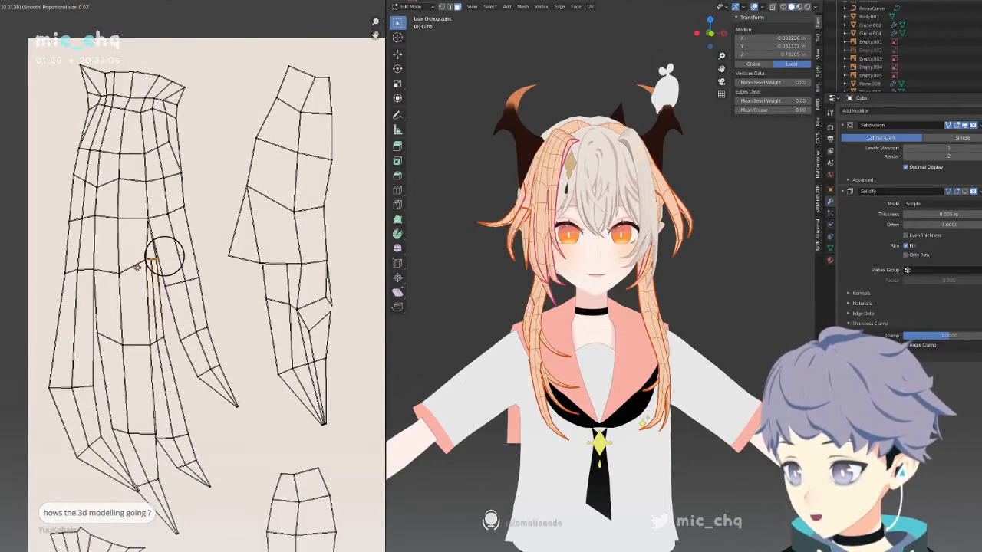
click(136, 274)
key(g)
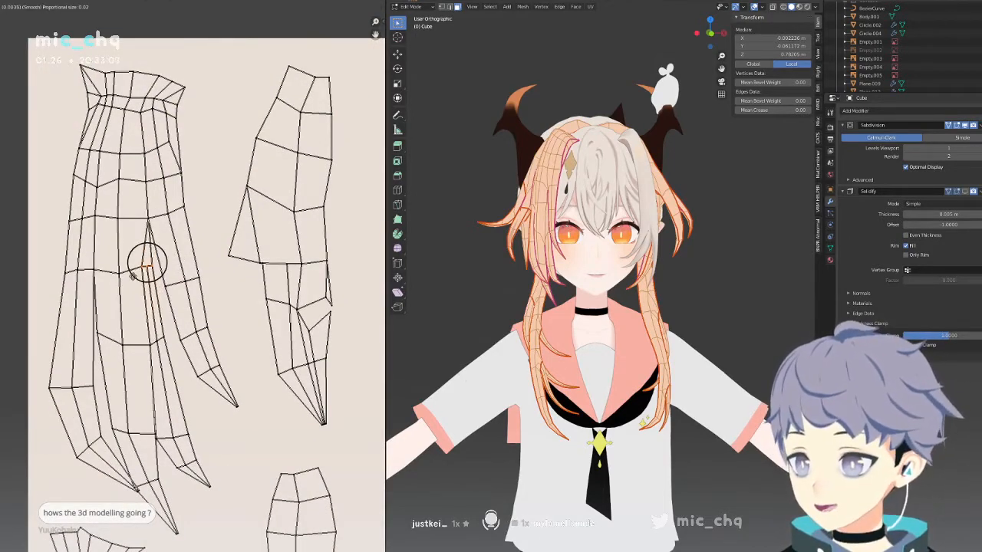
click(132, 281)
middle_drag(166, 342, 176, 310)
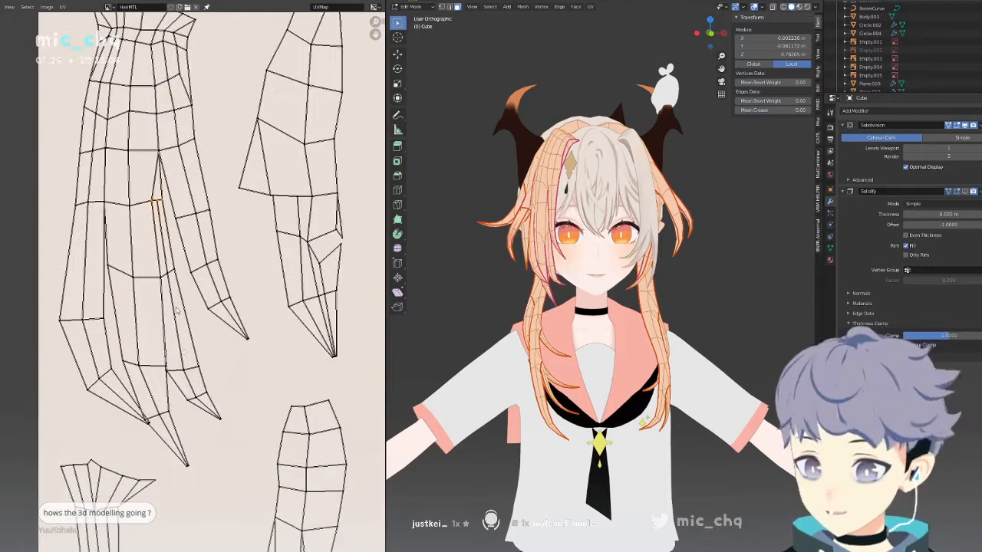
Adjust the vertices along the lower gap between the middle strand and its neighbour on the large island.
key(g)
click(162, 378)
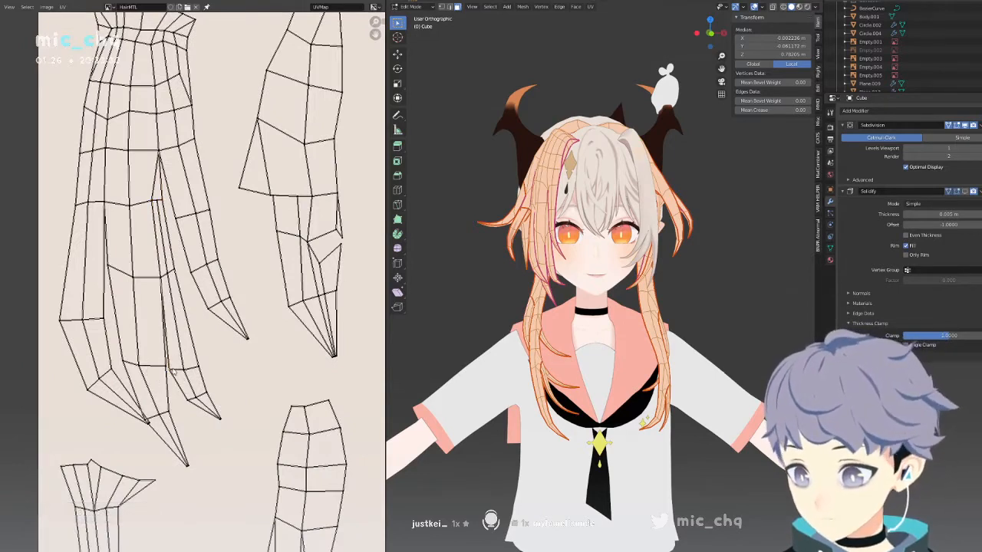
key(g)
click(142, 431)
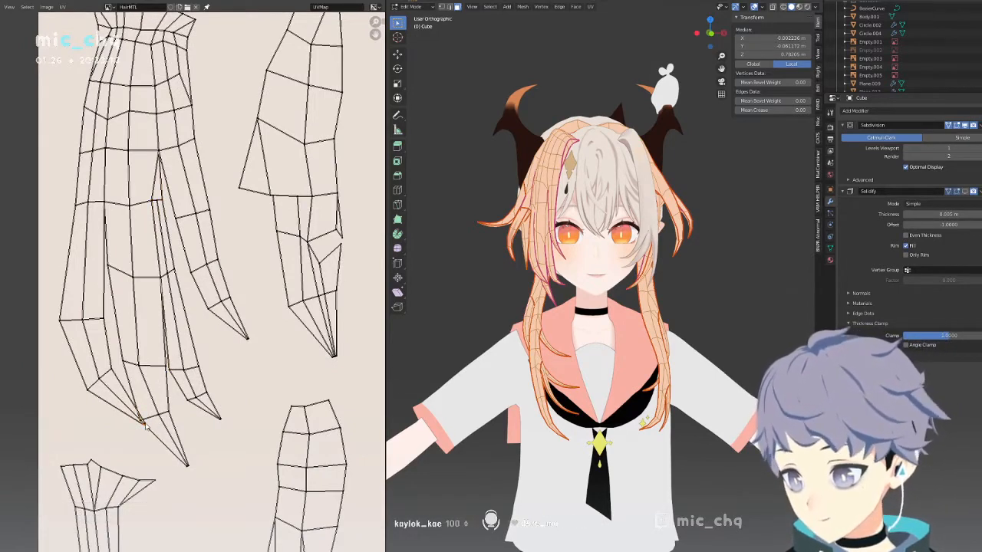
Move the tip vertices of the large island's leftmost strand down and outward, clear of the middle strand.
key(g)
click(115, 436)
key(g)
click(120, 440)
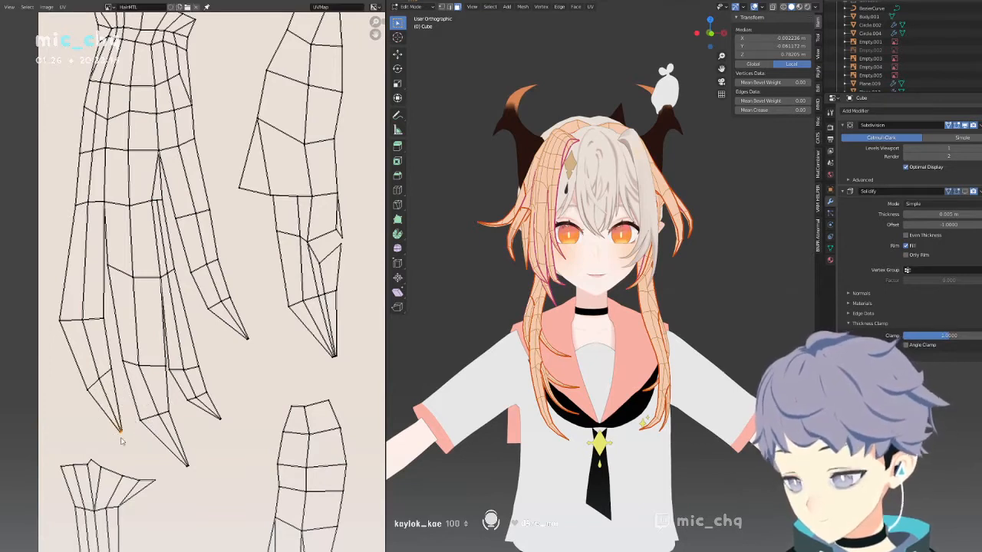
Collapse the tip vertices of each strand on the large island into a single point.
key(g)
click(129, 415)
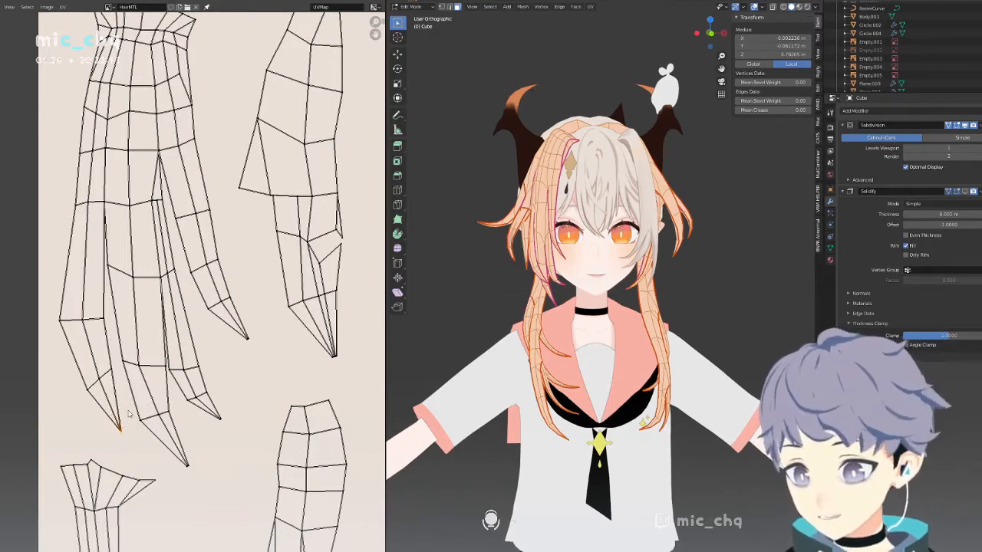
key(g)
click(174, 469)
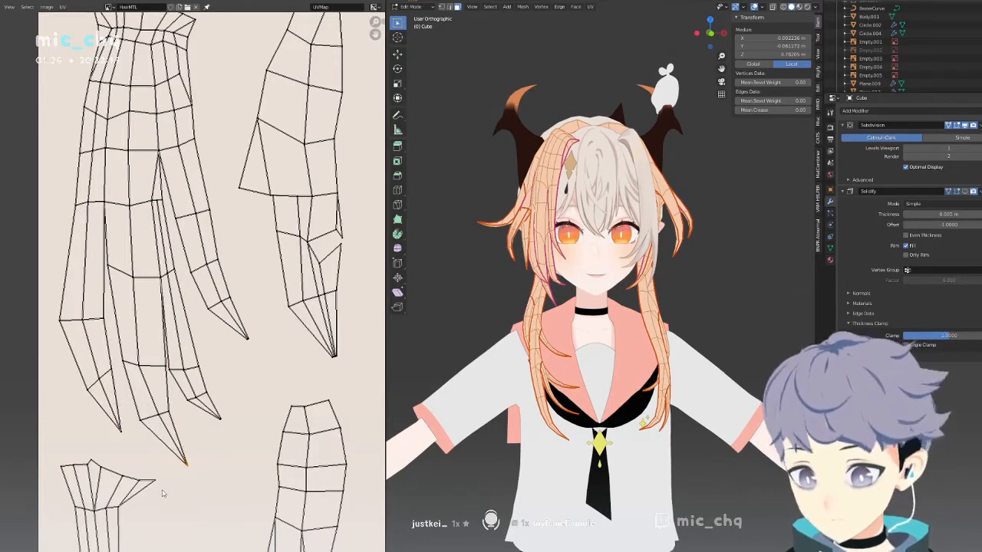
key(g)
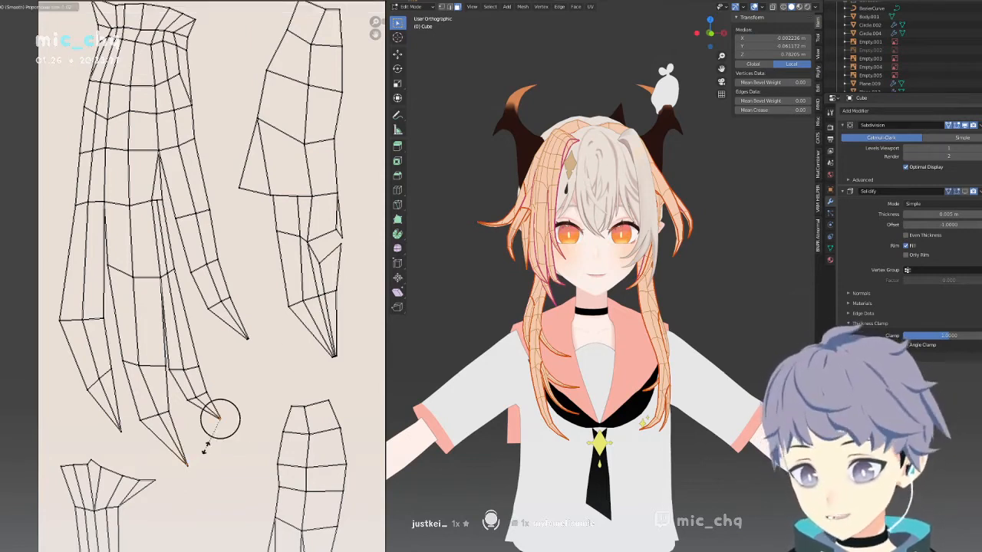
click(206, 452)
key(g)
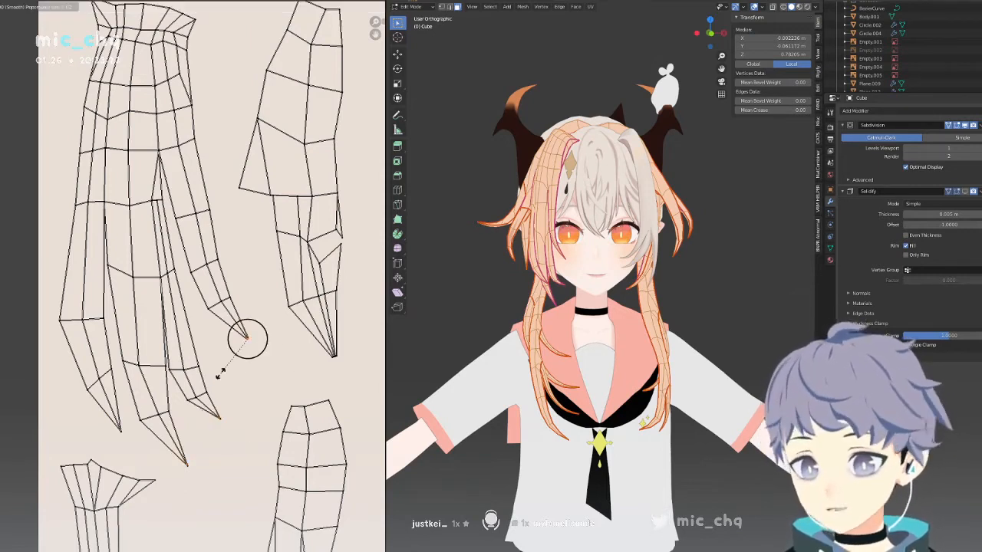
click(220, 376)
Reposition the vertices around the notch on the lower right edge of the second large island to straighten its outline.
middle_drag(238, 357, 160, 366)
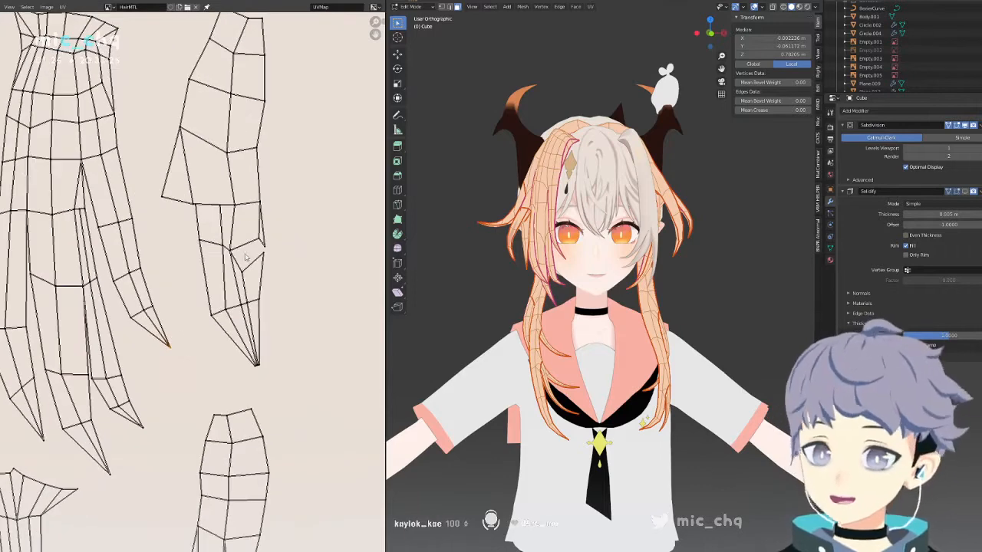
click(244, 268)
key(g)
click(253, 262)
key(g)
click(258, 247)
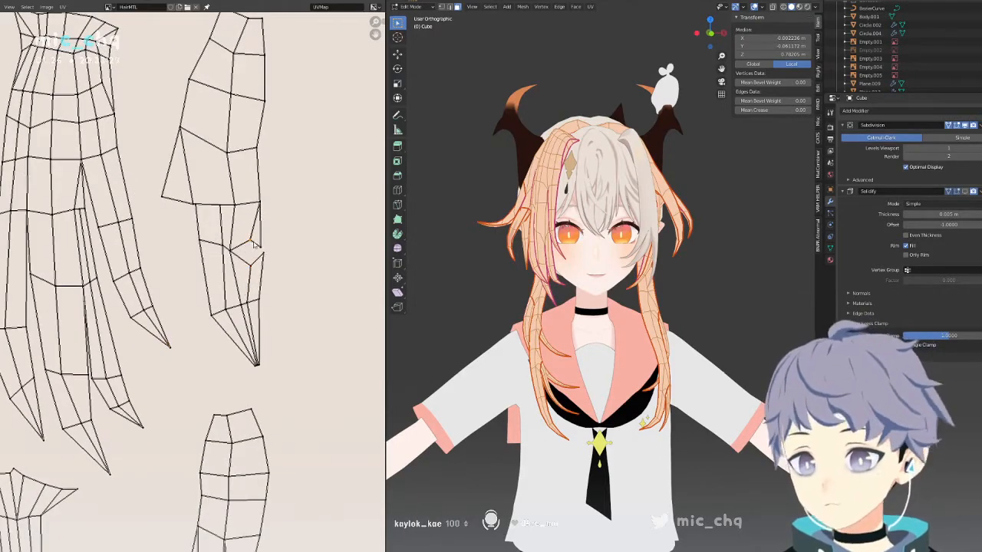
key(g)
click(270, 245)
scroll(253, 249, down, 3)
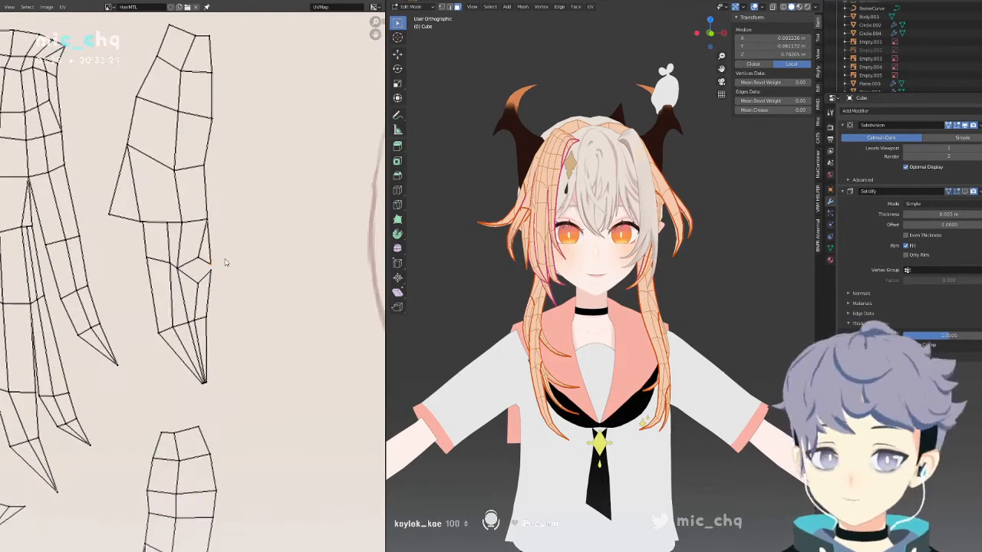
scroll(98, 388, up, 4)
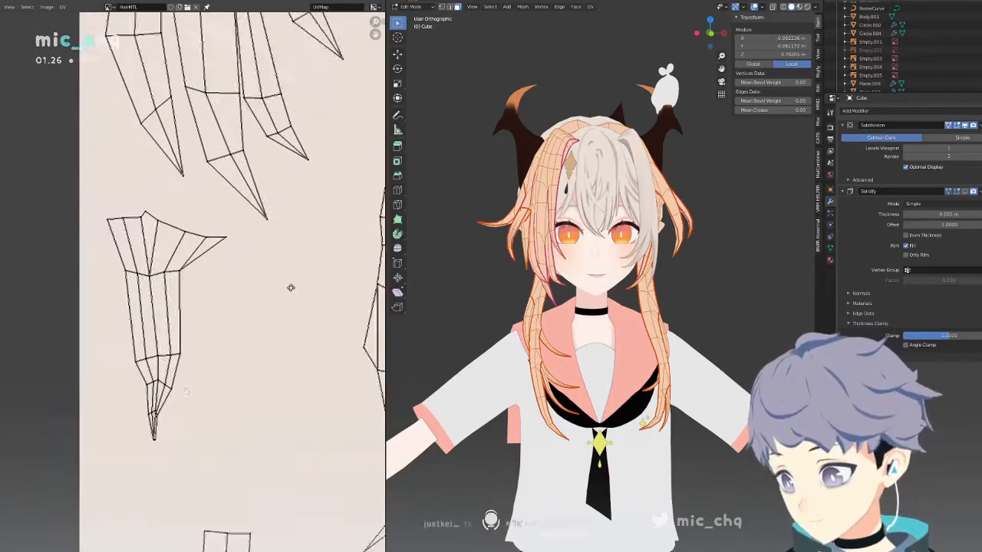
Widen the two vertex rows above the tip of the small flared island so its lower end tapers more evenly.
key(s)
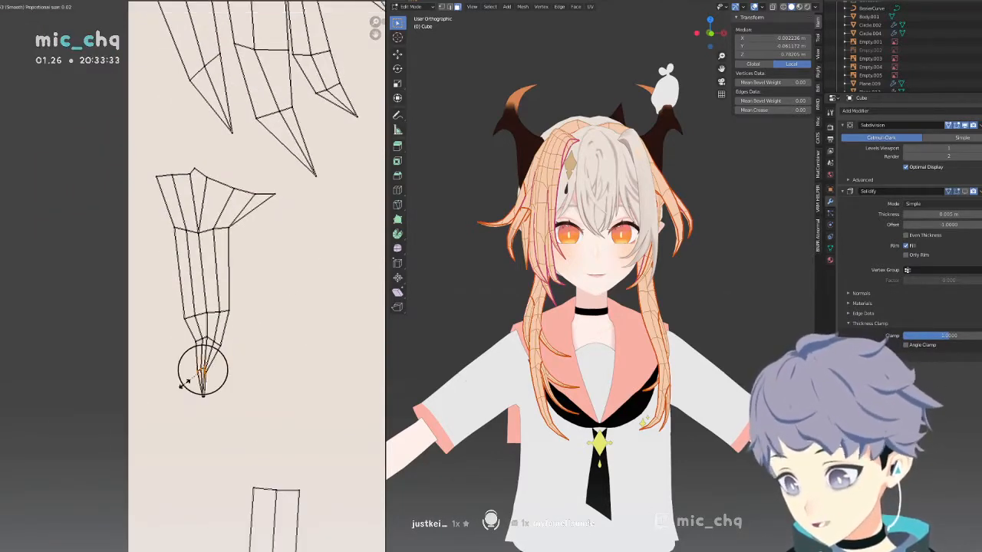
click(166, 392)
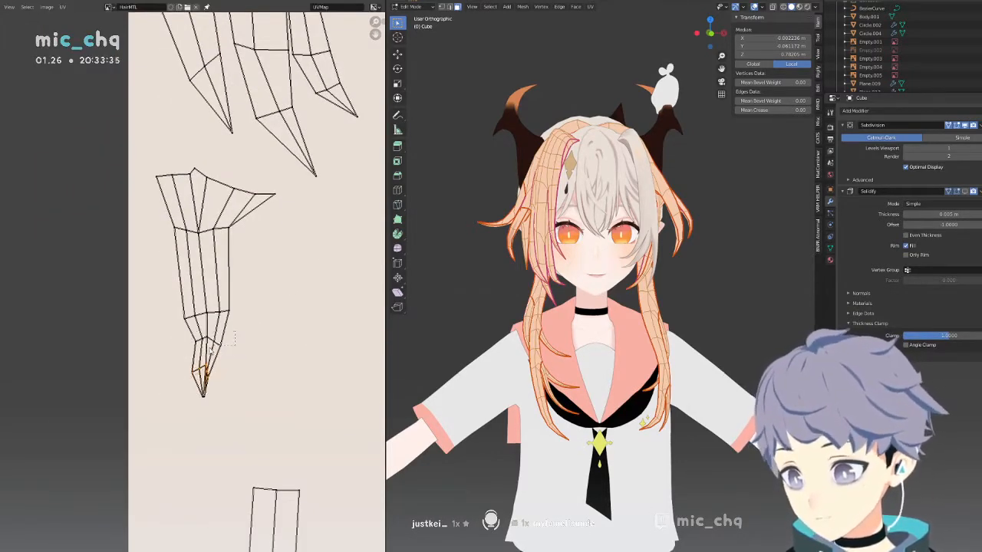
key(s)
click(292, 338)
key(g)
click(228, 363)
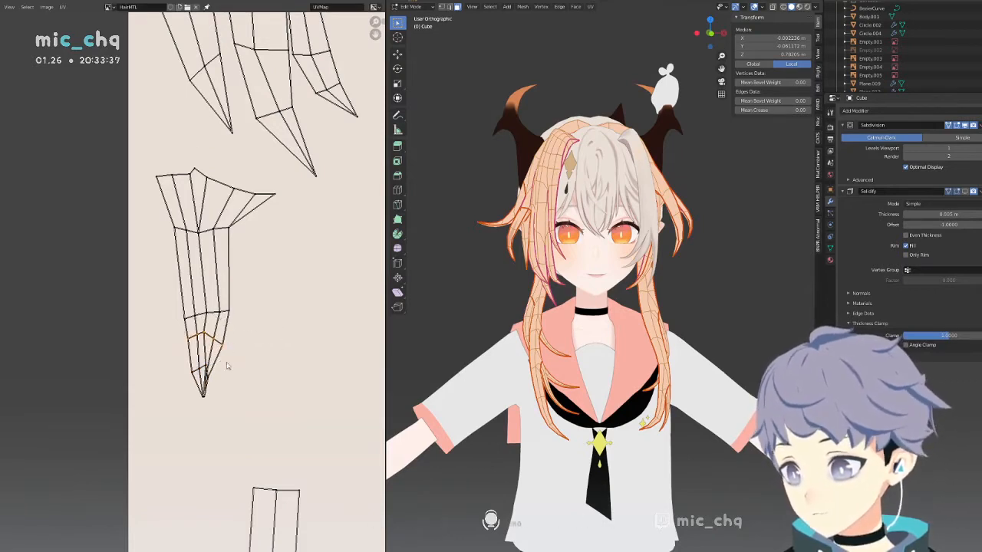
Move the inner vertex just above the small flared island's tip outward to even the spacing of its lowest row.
click(203, 367)
click(210, 378)
key(g)
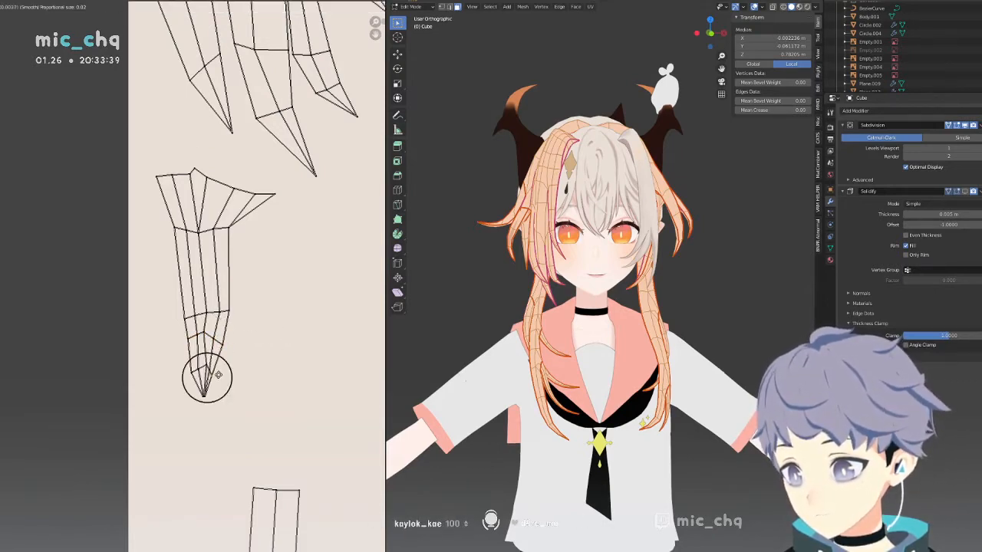
scroll(219, 377, up, 6)
click(220, 376)
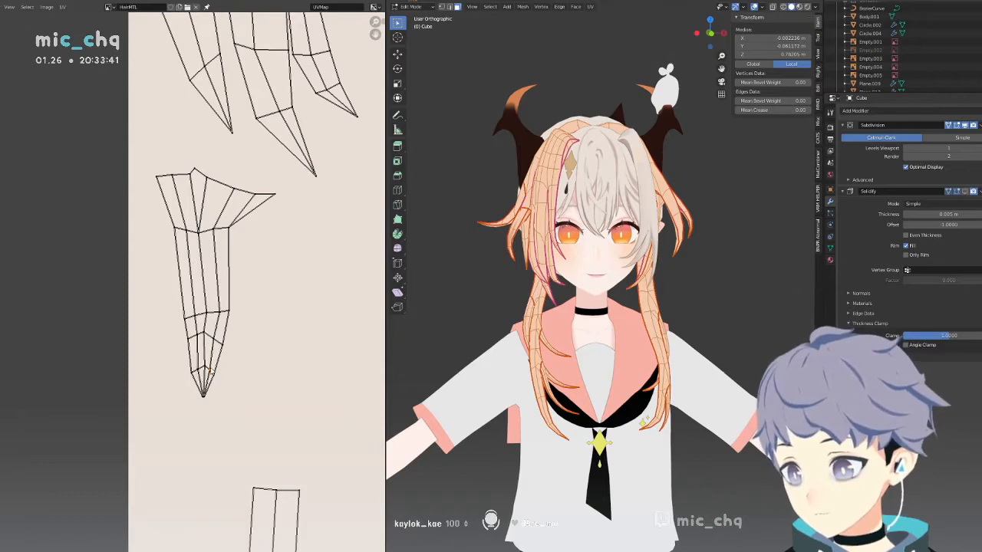
Move the rightmost two islands from outside the texture onto it, below the hair sketch and beside the second column.
scroll(225, 176, down, 10)
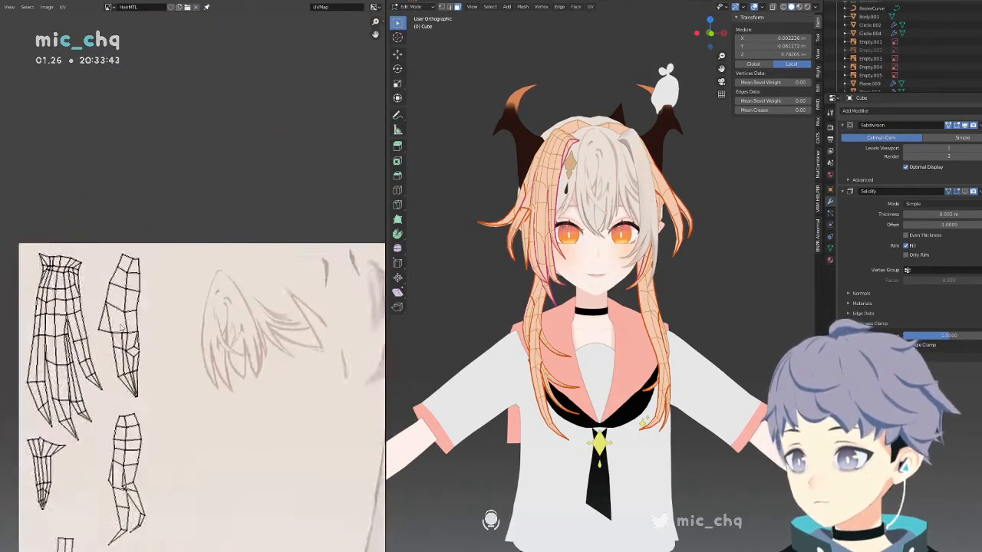
drag(319, 165, 254, 26)
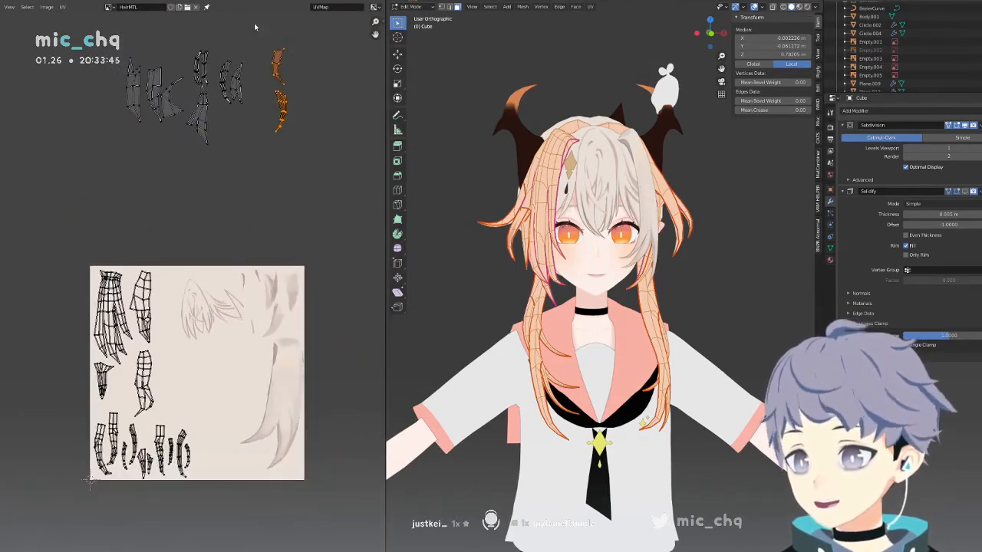
key(g)
click(187, 358)
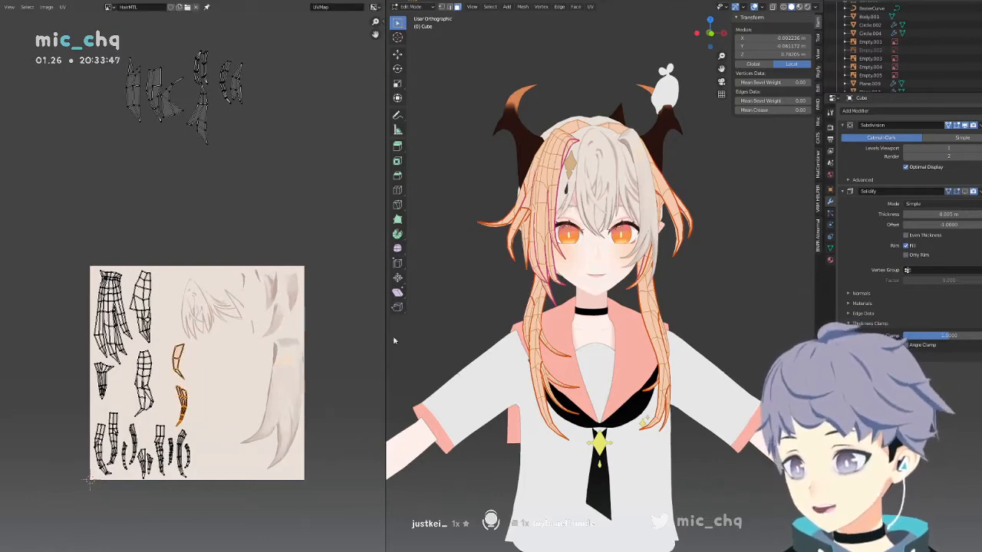
Select only the outward-flicking strands on both sides of the head as linked geometry, undoing any wrongly picked strands.
middle_drag(622, 265, 599, 263)
scroll(599, 264, up, 5)
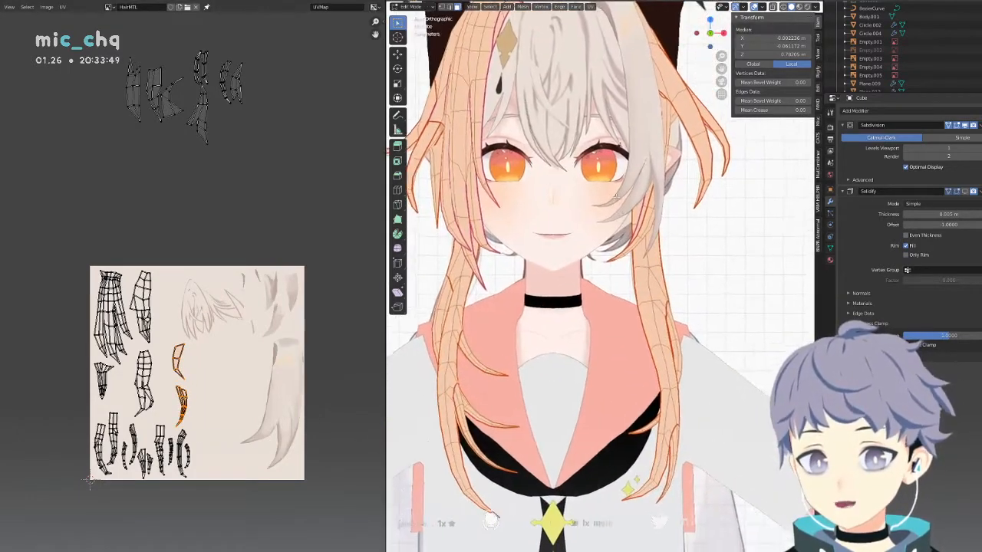
middle_drag(587, 208, 740, 163)
scroll(594, 233, down, 5)
scroll(649, 237, up, 3)
click(579, 163)
key(l)
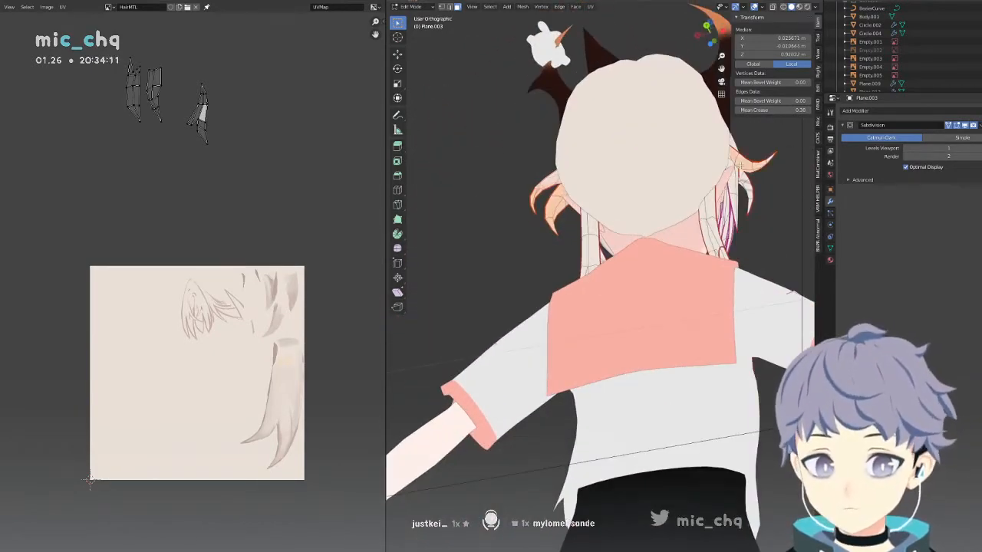
key(l)
key(ctrl+z)
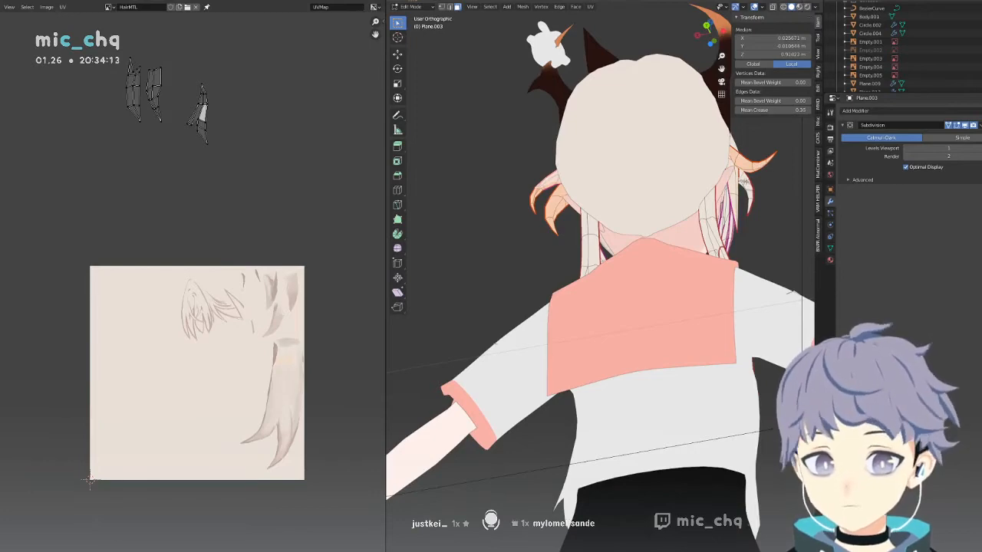
key(l)
middle_drag(744, 182, 780, 192)
key(l)
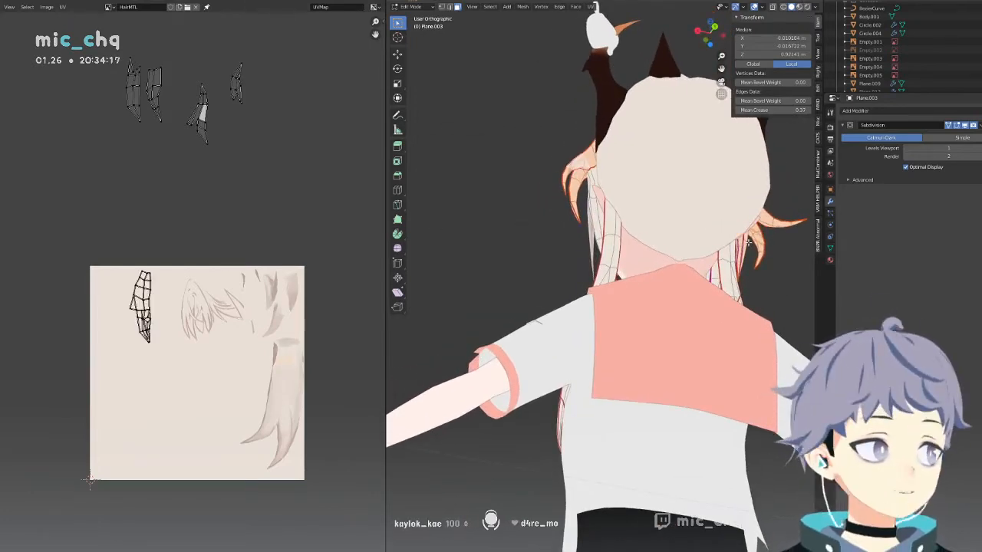
key(ctrl+z)
middle_drag(748, 242, 532, 274)
key(KP_1)
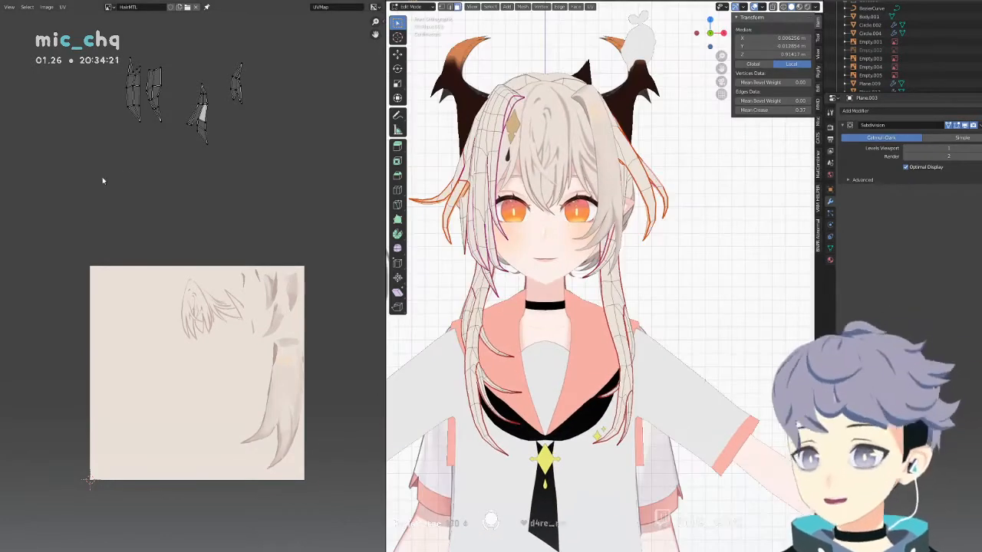
Rotate the third of the four strand islands above the texture by roughly half a turn.
drag(226, 166, 181, 71)
key(r)
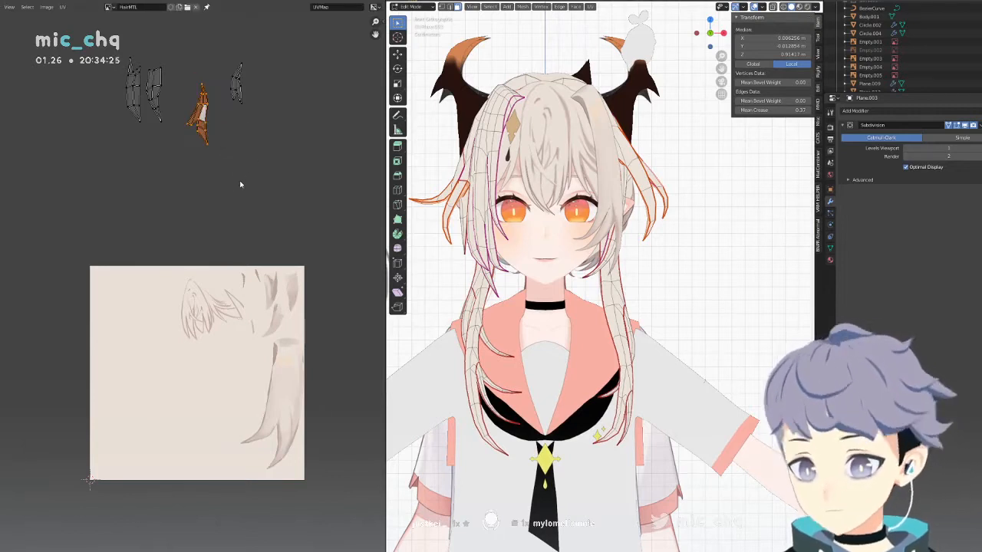
click(239, 181)
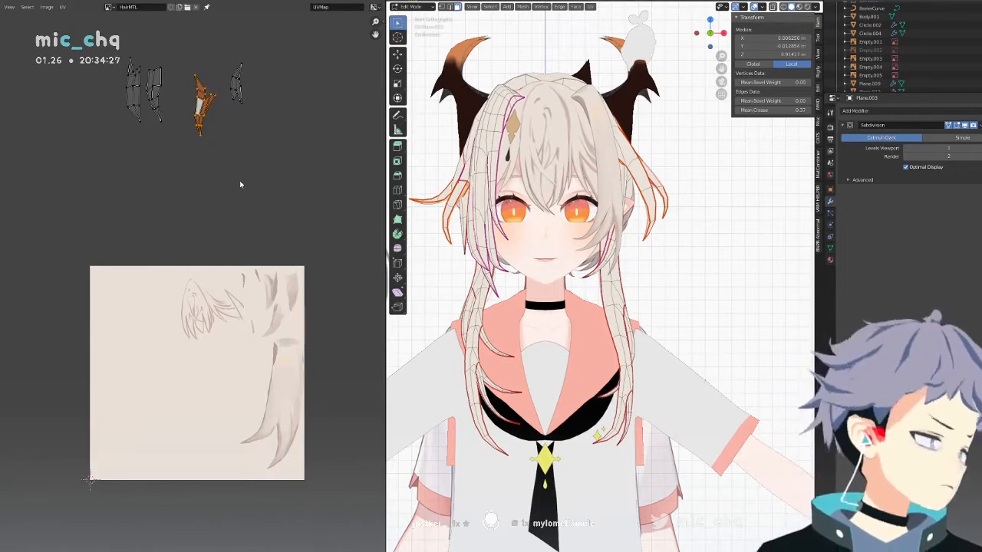
Rotate the rightmost strand island upright and move it close beside the third island.
drag(260, 110, 227, 53)
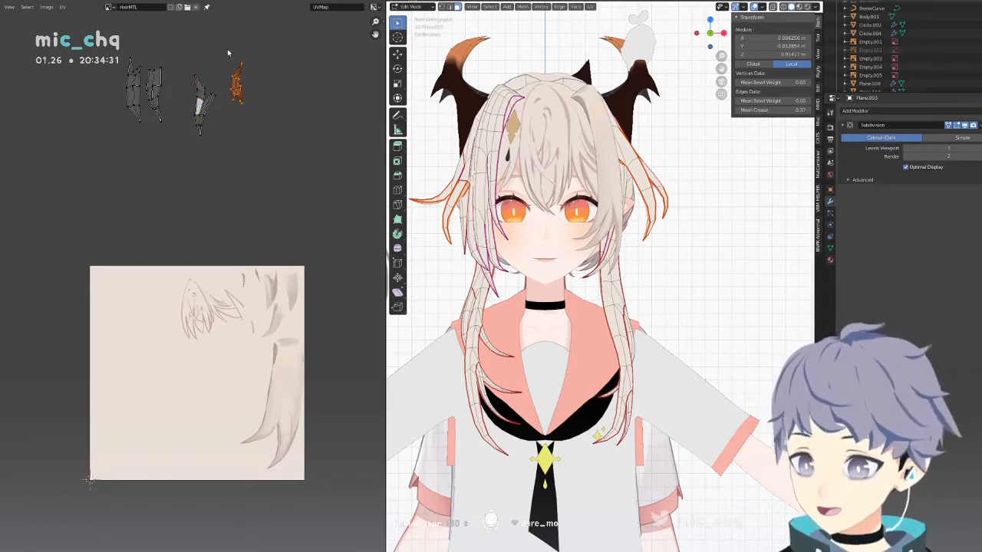
key(r)
click(226, 49)
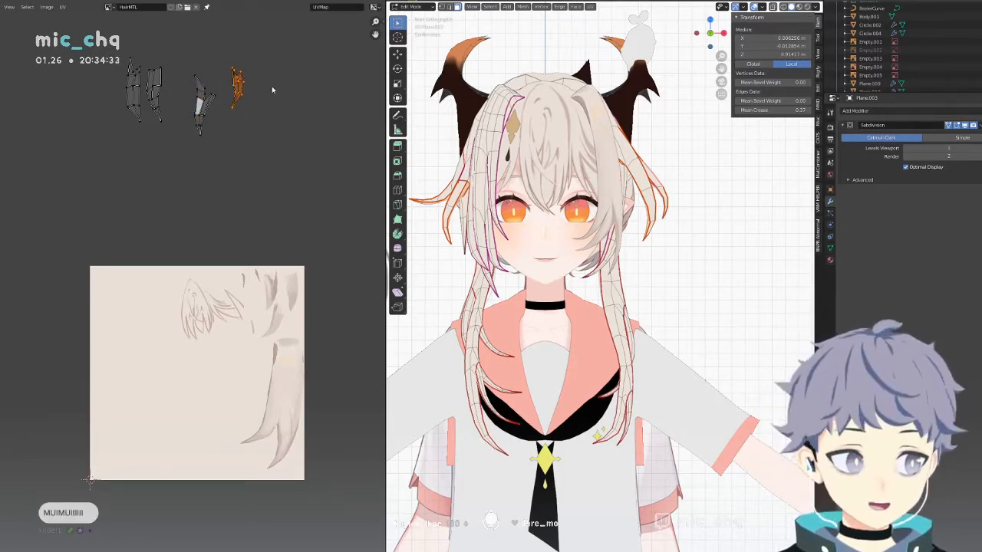
key(g)
click(258, 103)
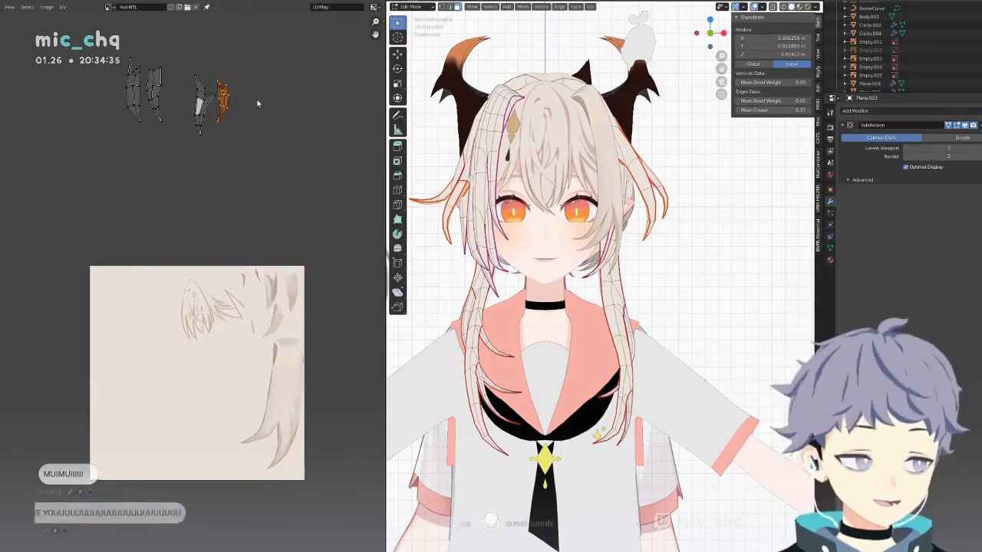
Move the third and fourth strand islands together, close beside the first two.
drag(273, 148, 187, 60)
key(g)
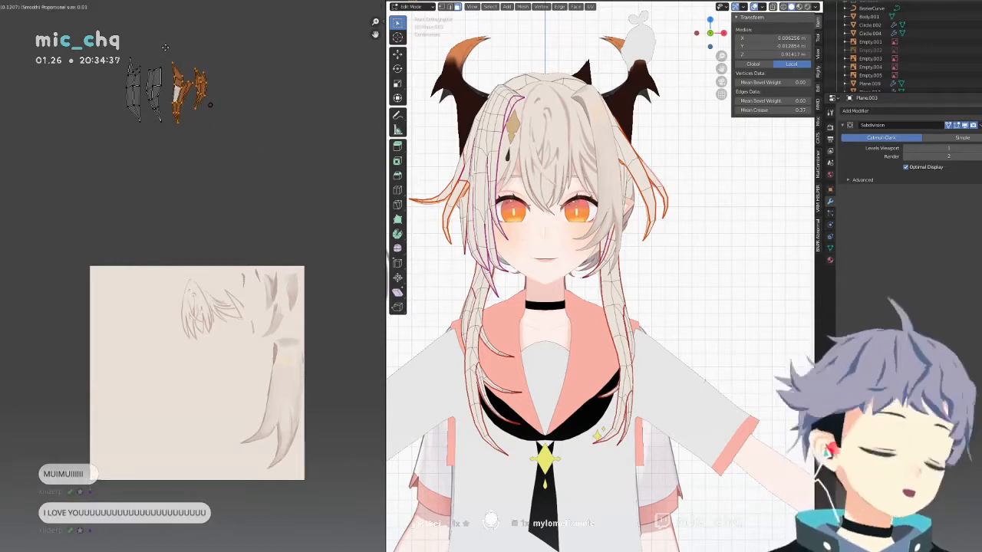
click(165, 47)
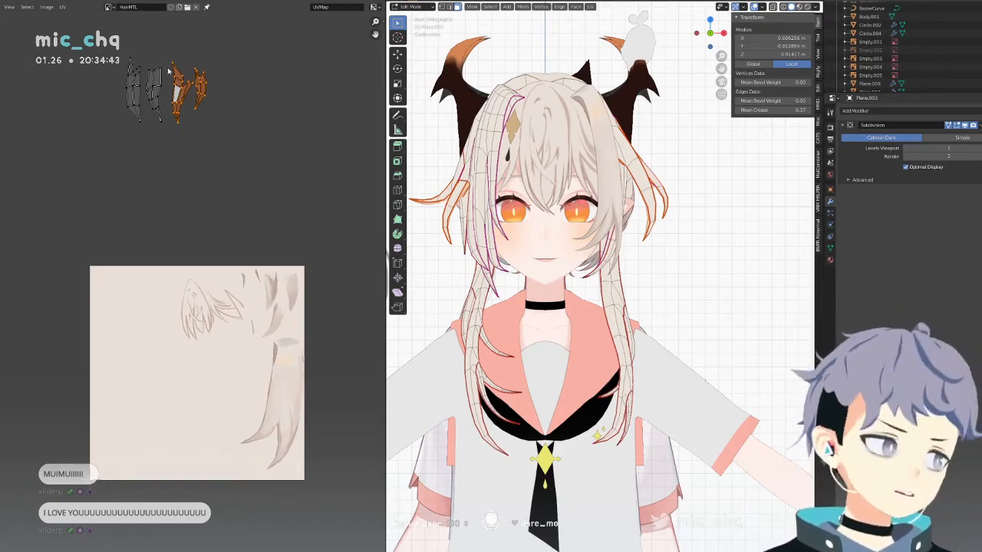
drag(236, 153, 94, 41)
key(s)
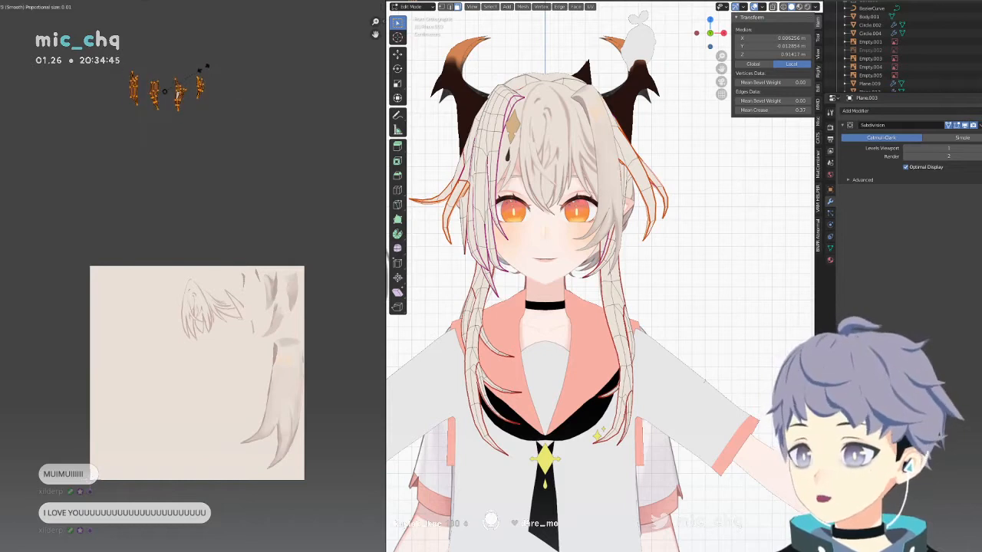
right_click(204, 74)
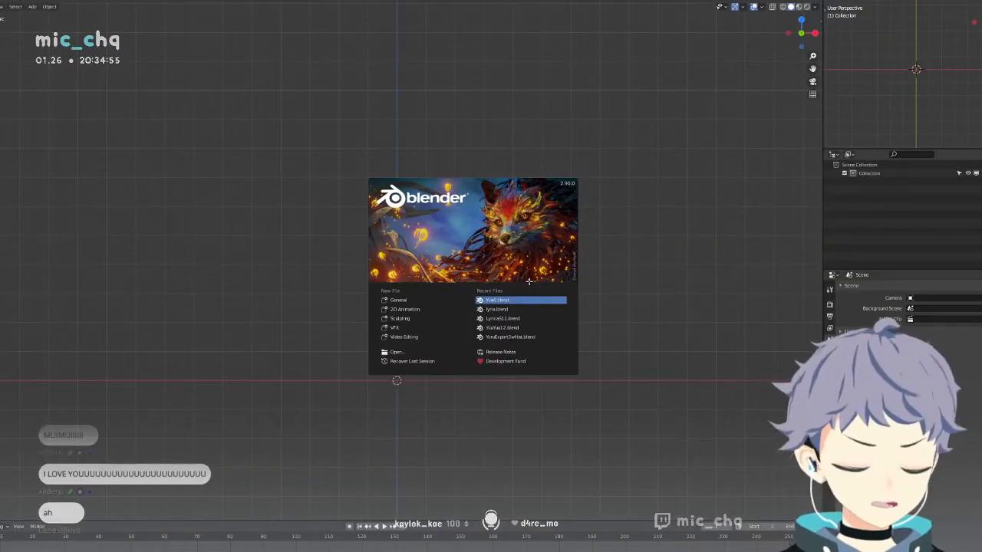
Reopen the most recent blend file and set the UV editor's pivot point to Bounding Box Center.
click(521, 300)
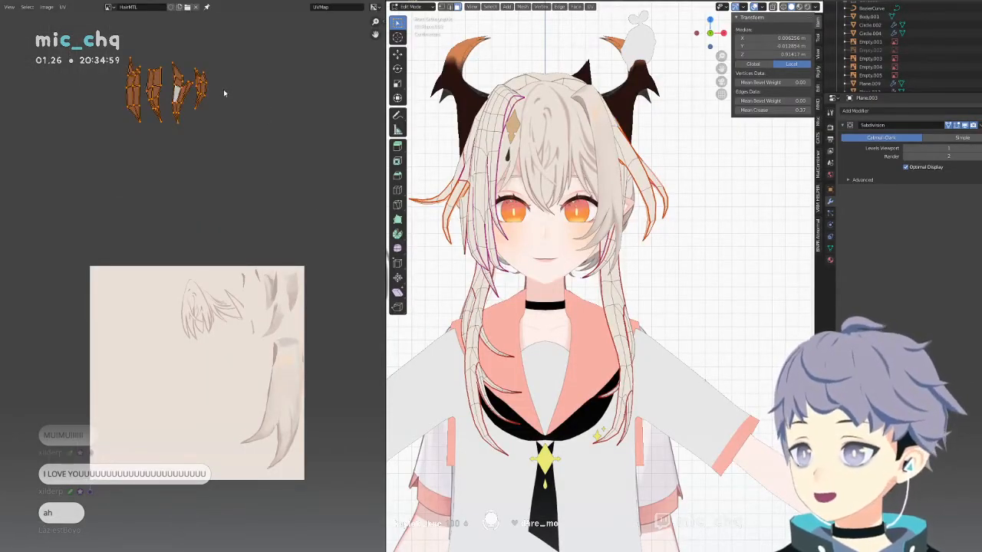
click(136, 1)
click(163, 3)
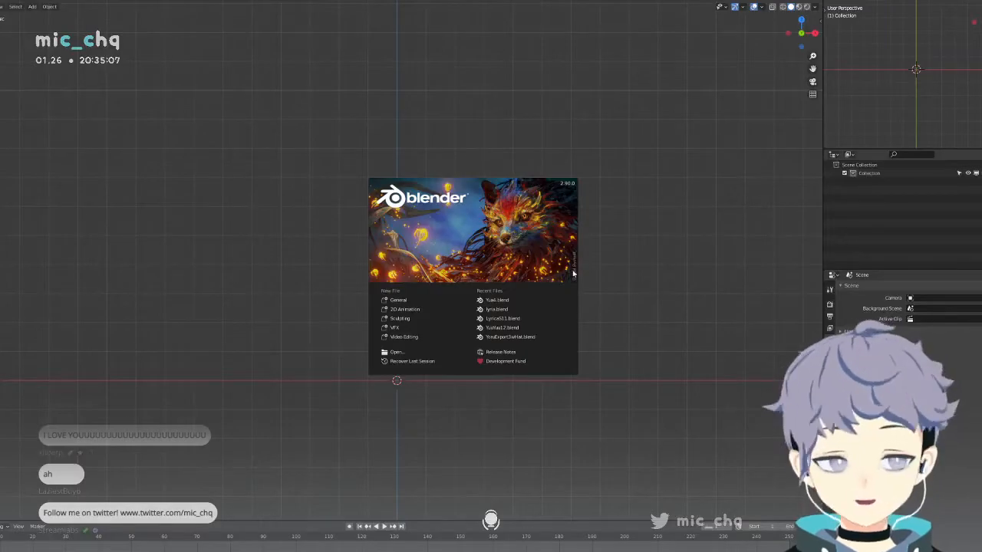
click(537, 299)
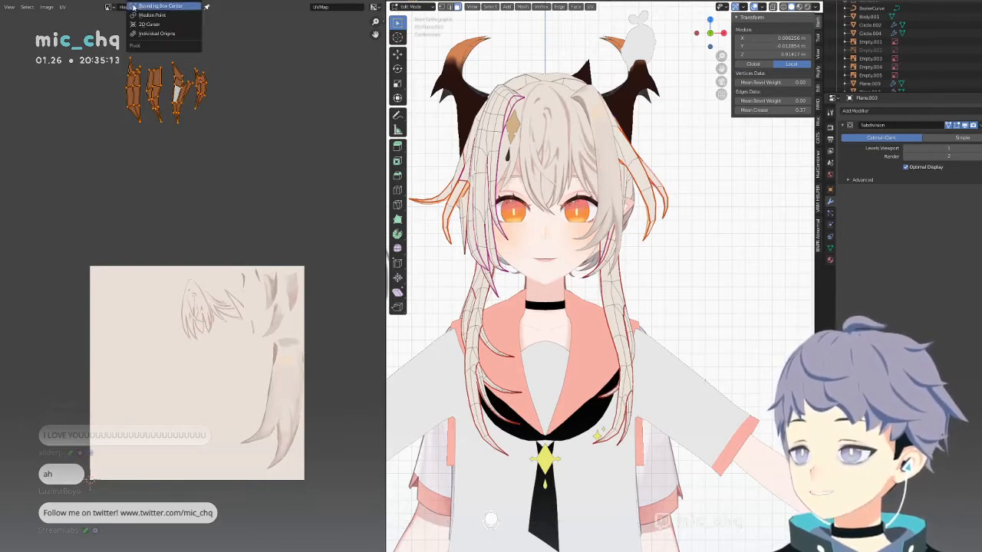
click(270, 72)
Scale the four strand islands down together to about half size and move them onto the texture beside the hair sketch.
drag(265, 58, 72, 153)
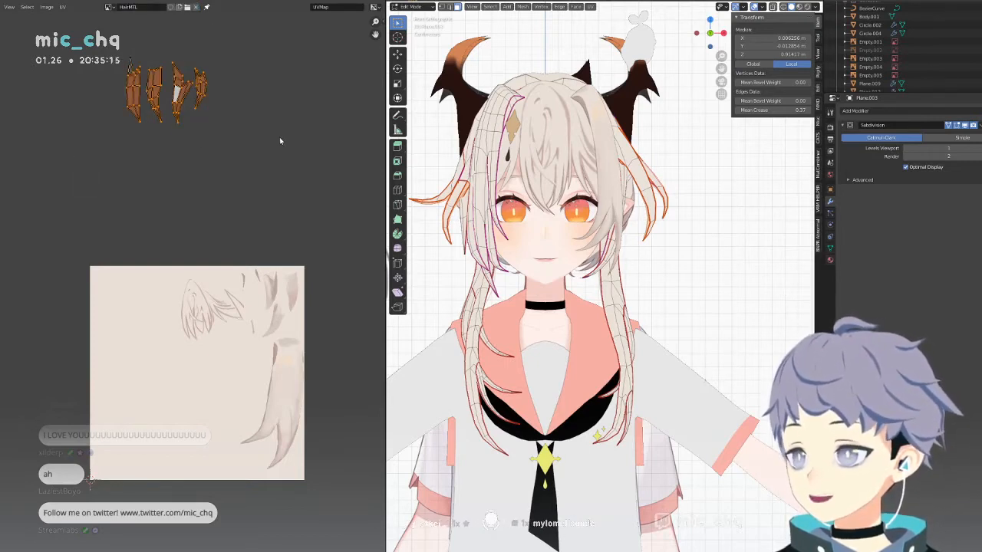
drag(281, 138, 68, 26)
key(s)
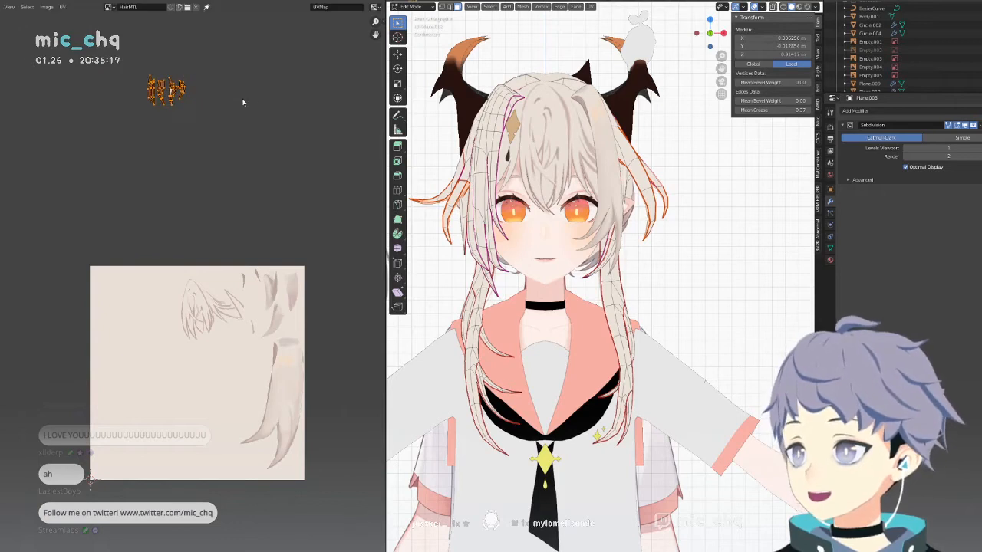
click(229, 317)
scroll(165, 291, up, 4)
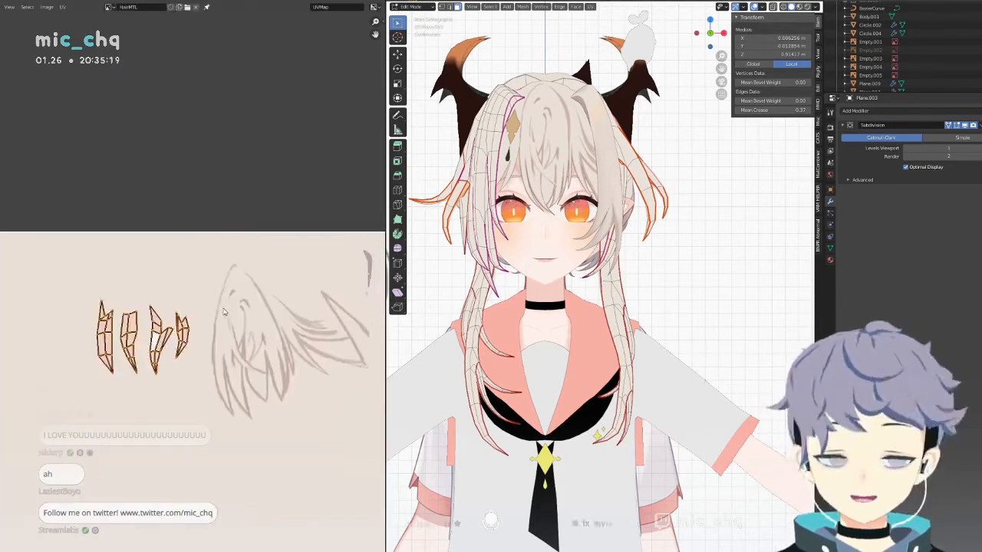
middle_drag(232, 292, 276, 194)
key(g)
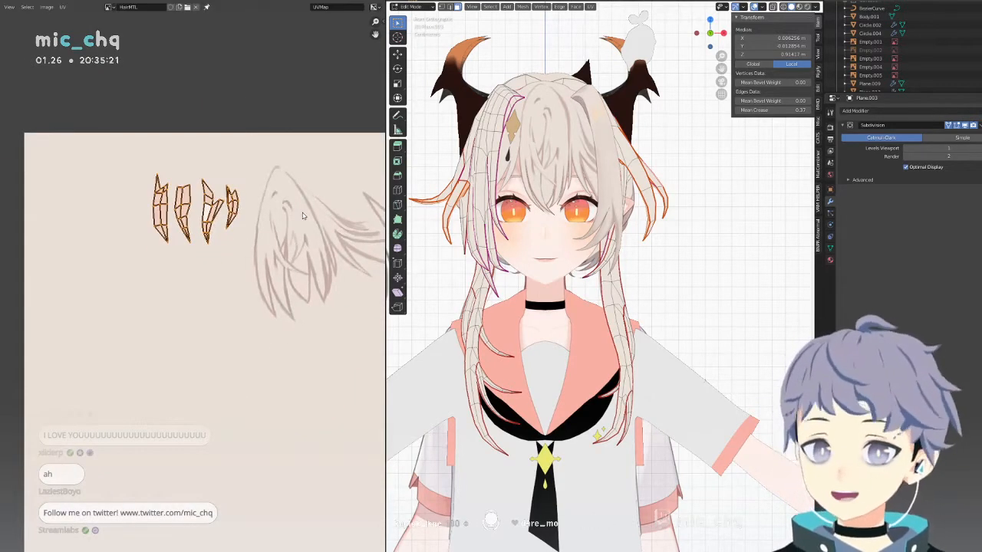
click(301, 341)
Compare the four strand islands with the full hair layout, and move them to the empty area along the texture's lower edge.
key(a)
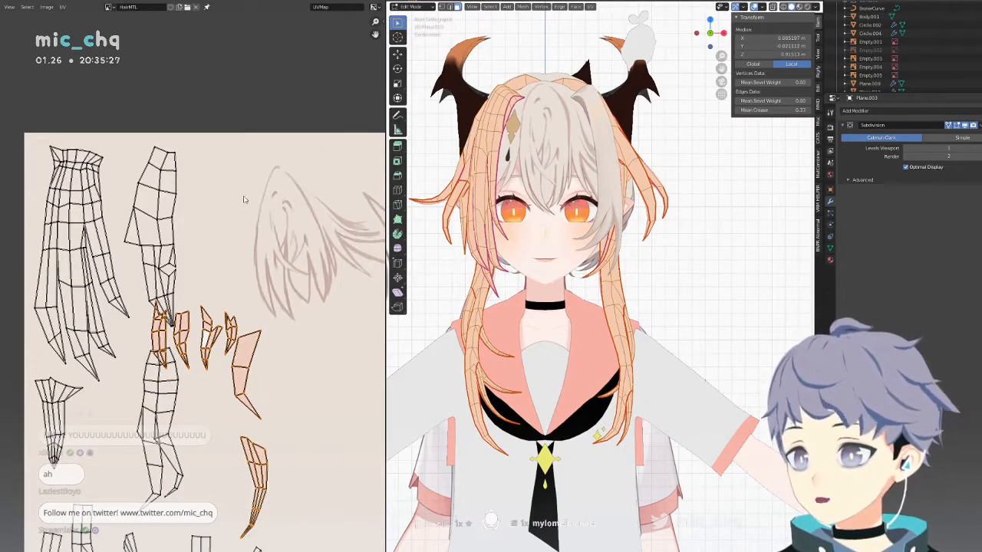
scroll(233, 287, down, 4)
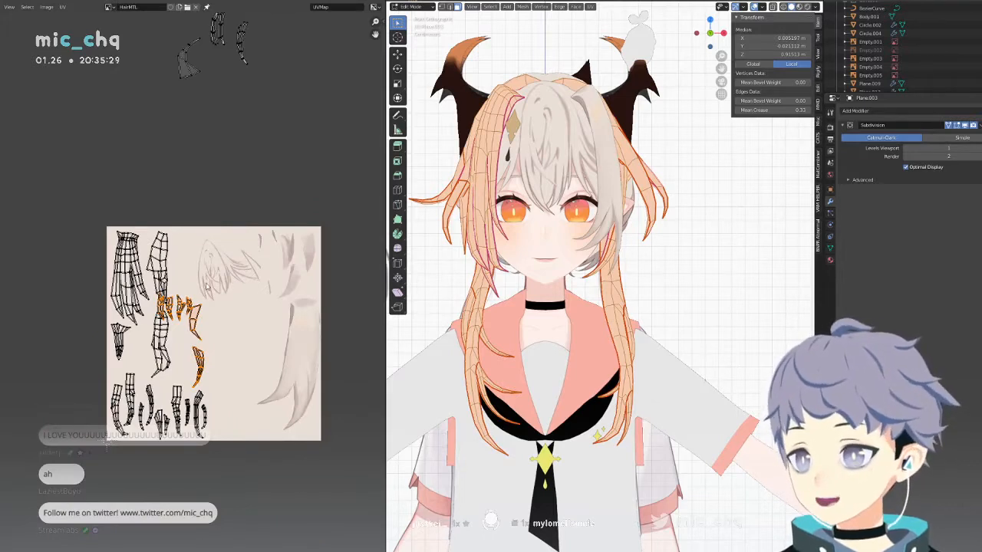
key(shift+h)
key(g)
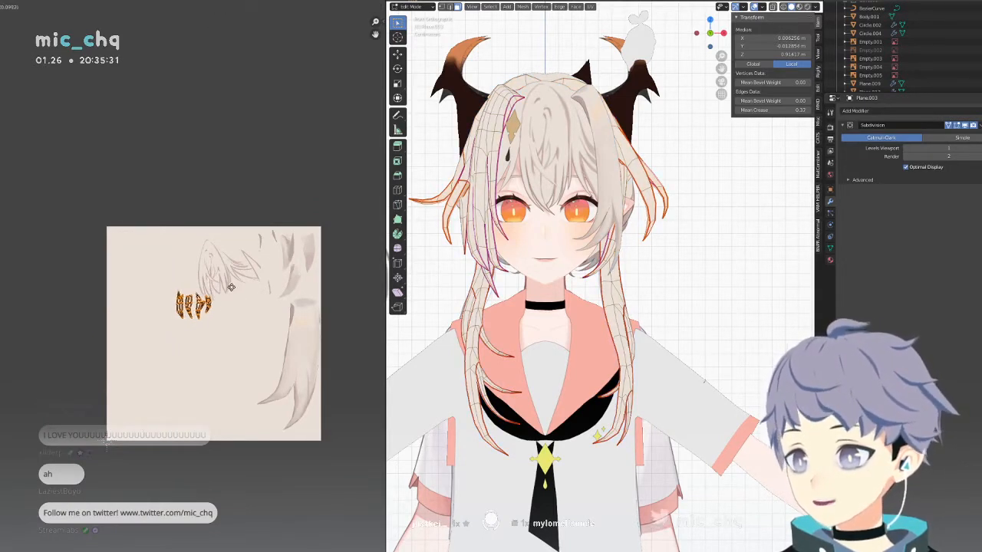
click(280, 406)
key(alt+h)
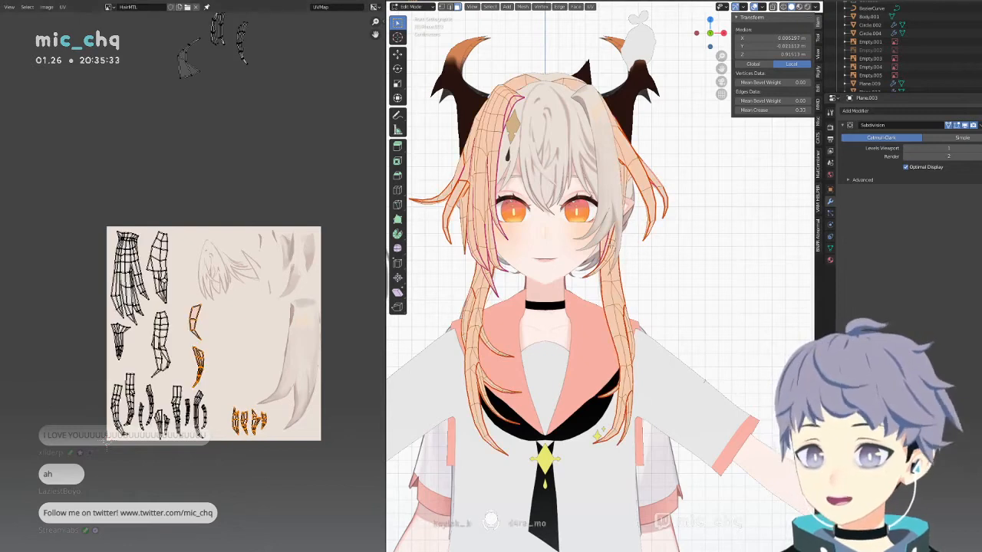
Shift the four strand islands closer to the end of the existing bottom row of islands.
drag(217, 444, 210, 444)
key(g)
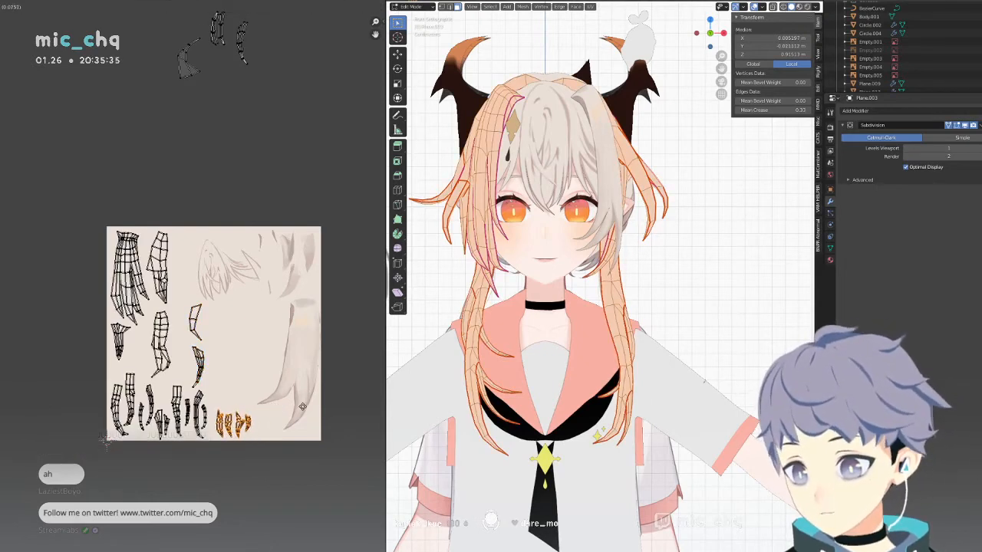
click(303, 411)
Scale down the upper small curved strand island in the texture's middle and place it at the end of the bottom row.
drag(189, 343, 188, 346)
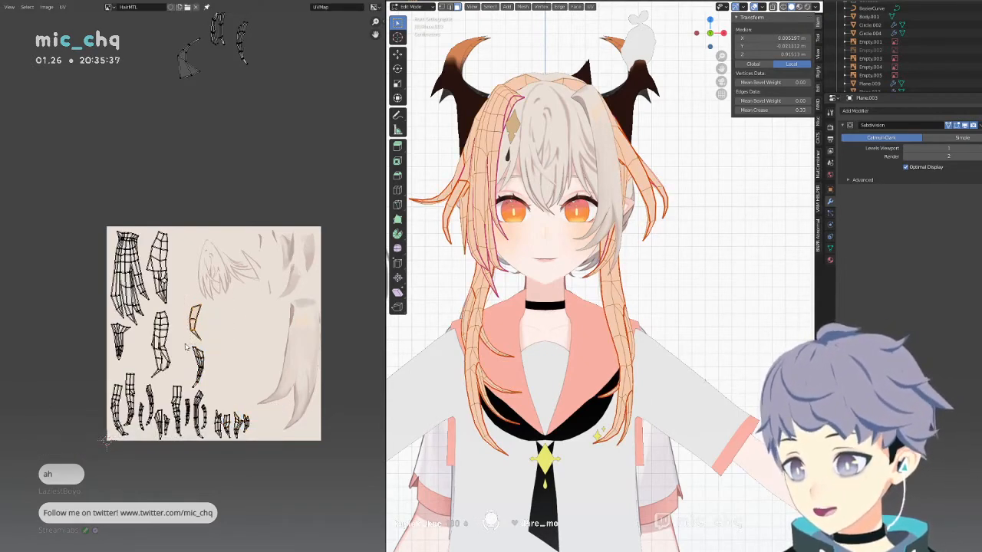
key(g)
click(275, 449)
key(s)
click(284, 406)
key(g)
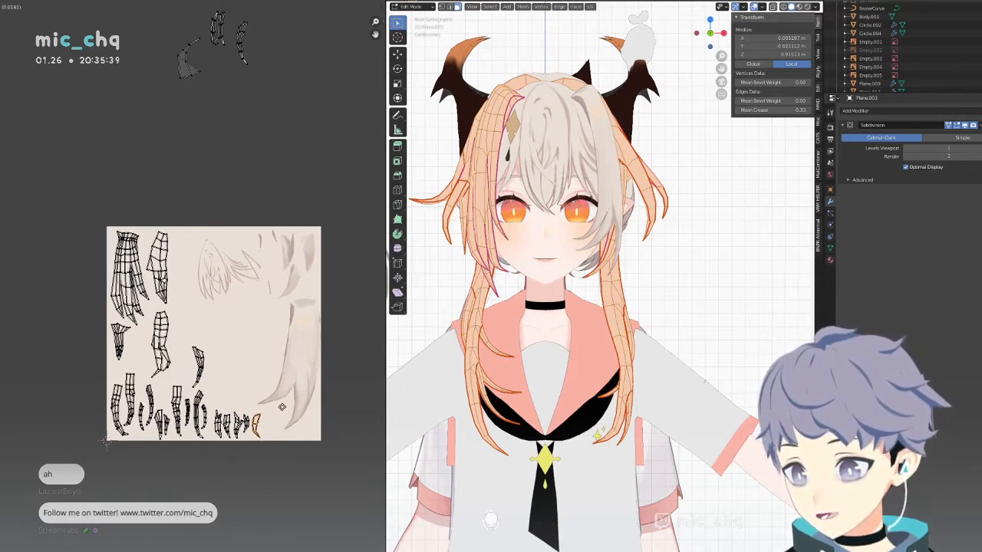
click(280, 407)
Scale down the remaining small curved island in the texture's middle and set it beside the last island of the bottom row.
drag(231, 334, 196, 379)
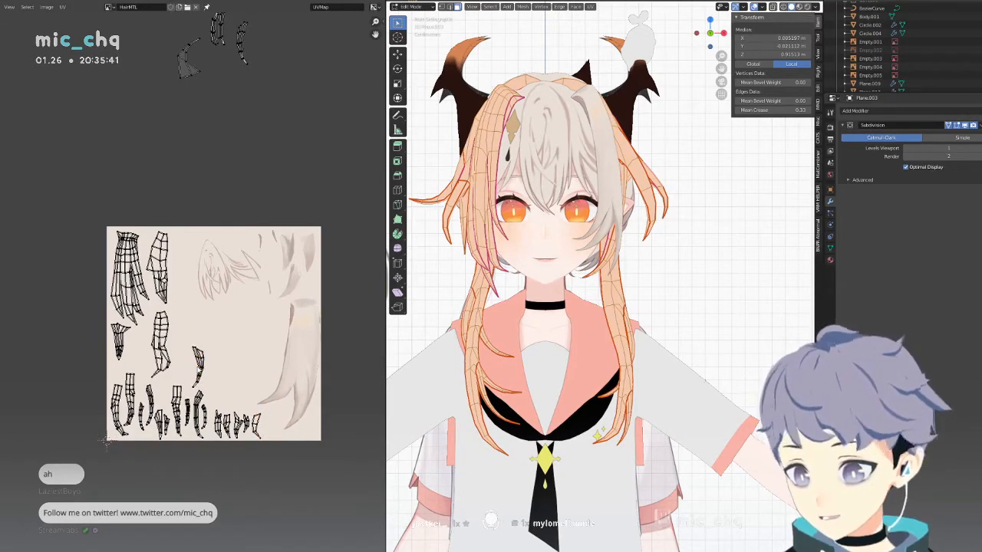
key(g)
click(281, 411)
key(s)
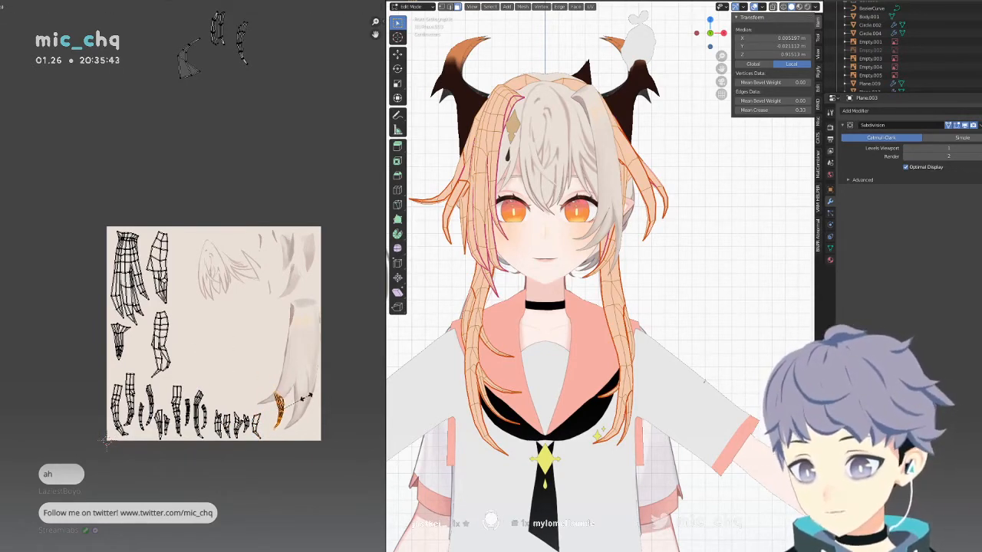
click(301, 397)
key(g)
click(297, 411)
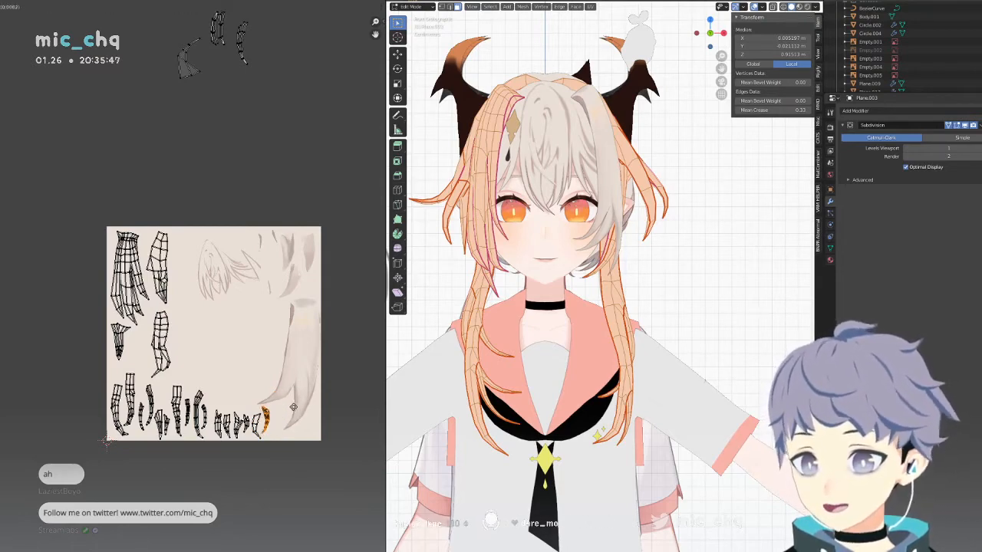
Scale down the split strand island in the second column and move it up, closer beneath the island above.
scroll(239, 229, up, 2)
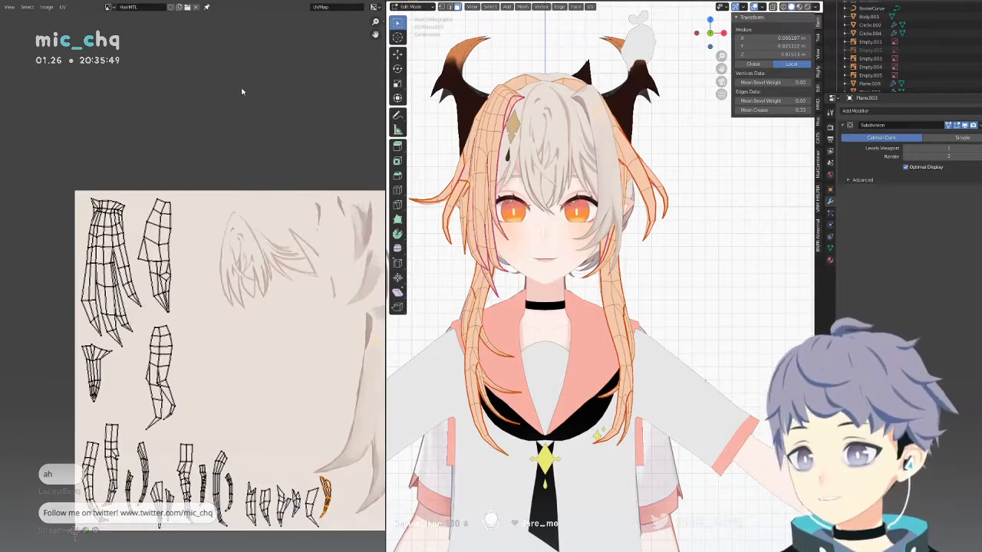
scroll(242, 90, down, 2)
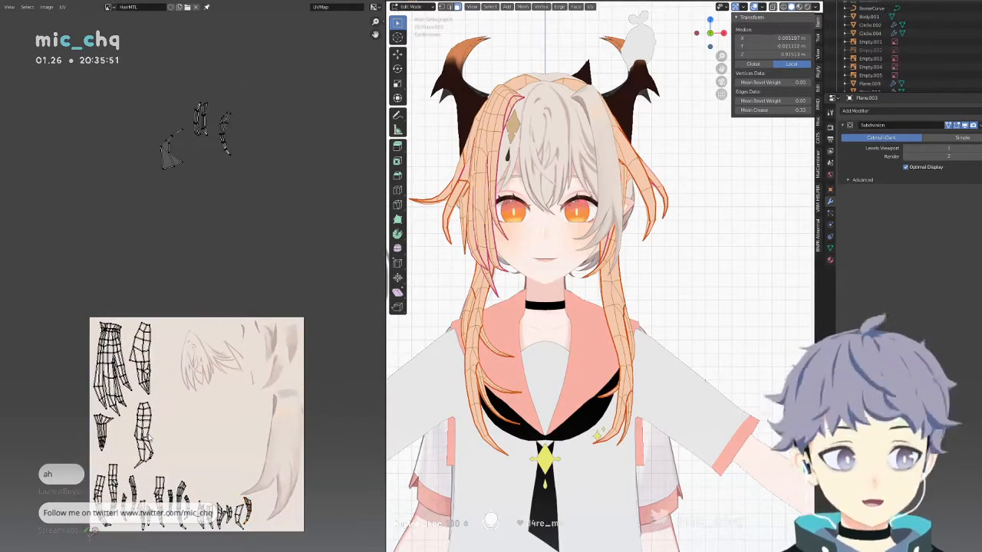
click(146, 433)
key(s)
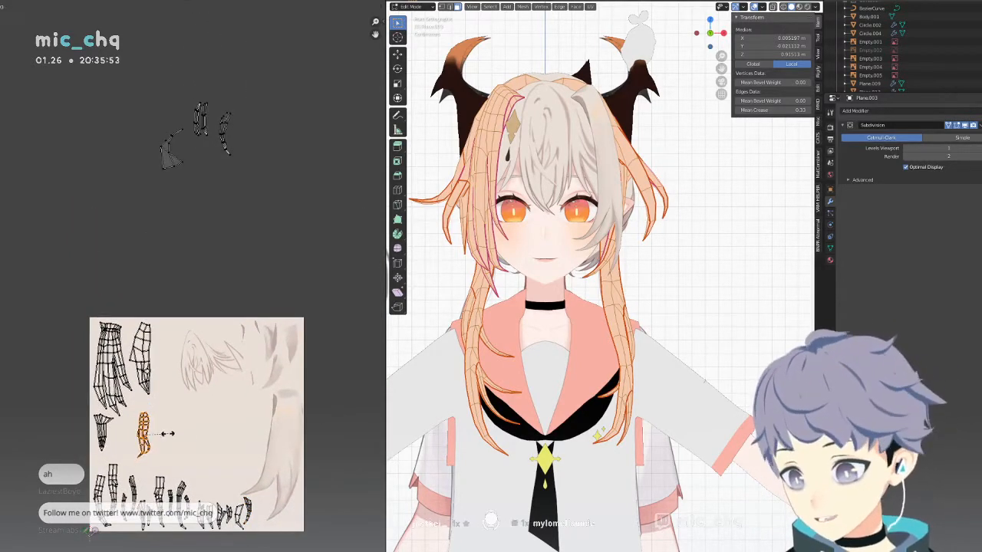
click(167, 435)
key(g)
click(164, 419)
Rotate the fan-shaped island outside the texture by 180 degrees, scale it down, and place it beneath the second column's strands.
click(184, 172)
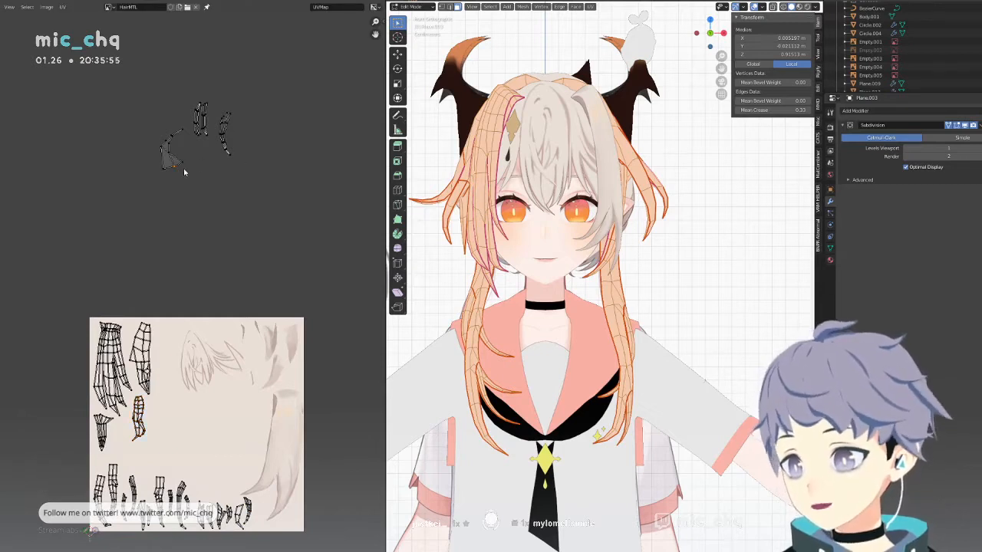
drag(199, 203, 151, 130)
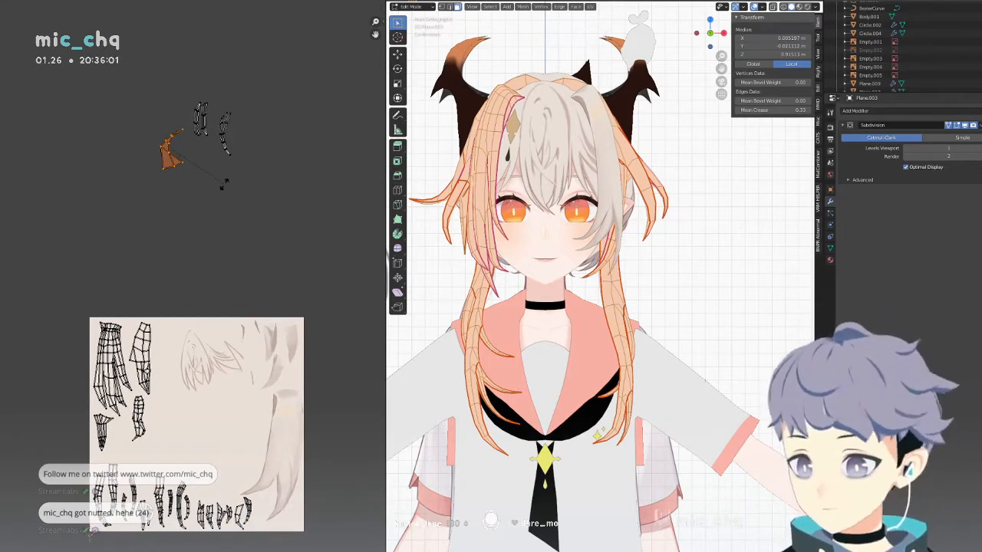
key(1)
key(8)
key(0)
key(Return)
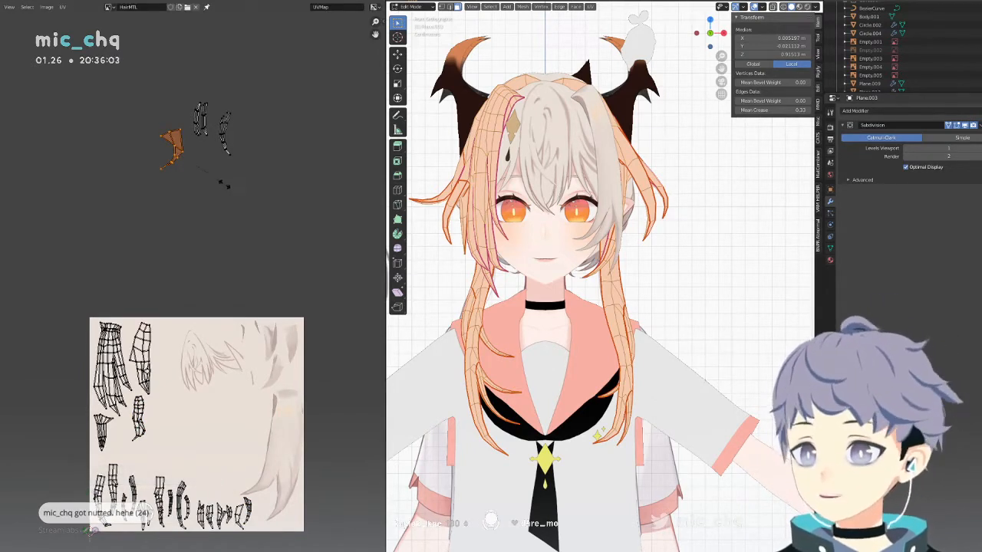
key(s)
click(203, 165)
key(g)
click(211, 469)
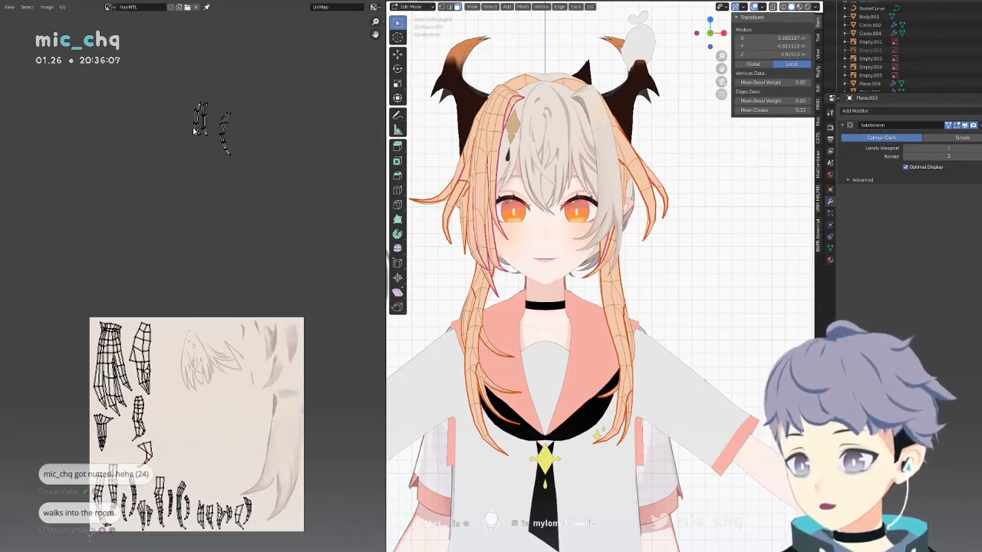
Rotate the two narrow strand islands above the texture so that they stand upright side by side.
key(r)
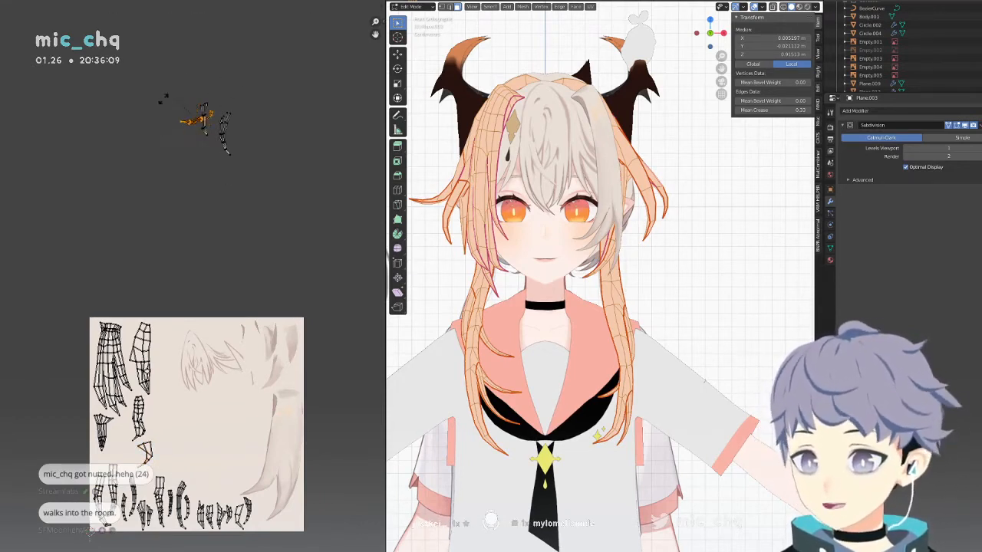
click(182, 136)
key(g)
click(184, 137)
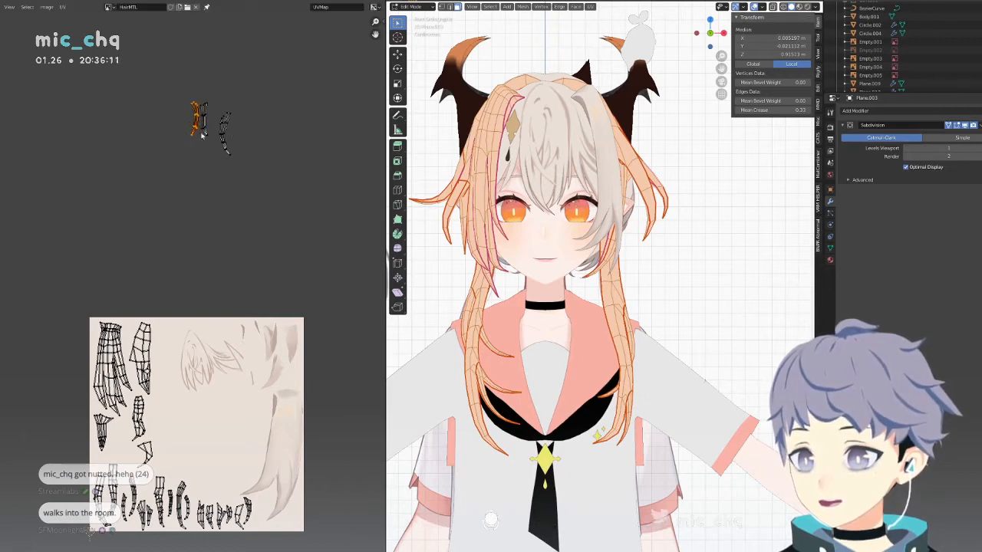
key(r)
click(201, 135)
Move the pair of narrow strand islands onto the texture and fit them between the small first-column island and the second column.
key(g)
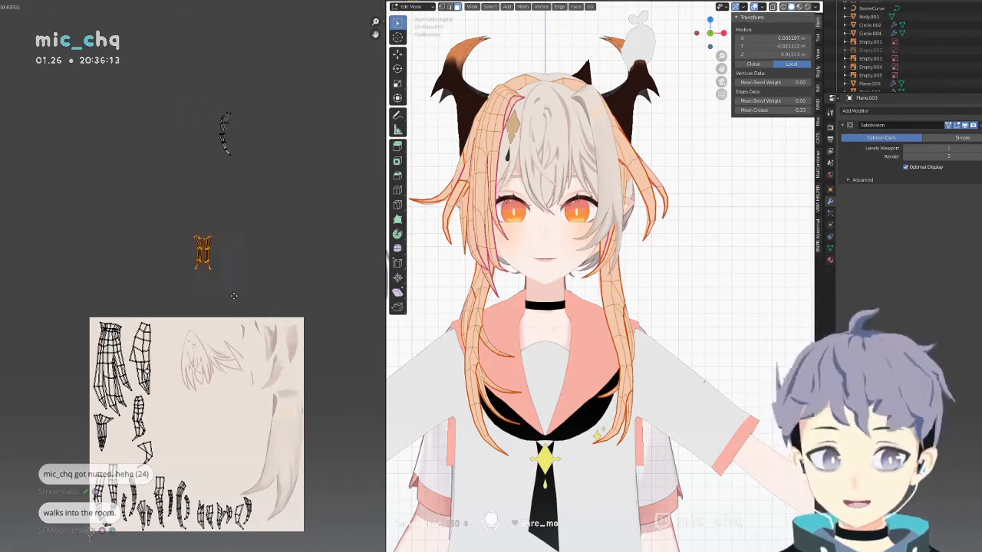
click(184, 326)
key(r)
click(271, 332)
key(g)
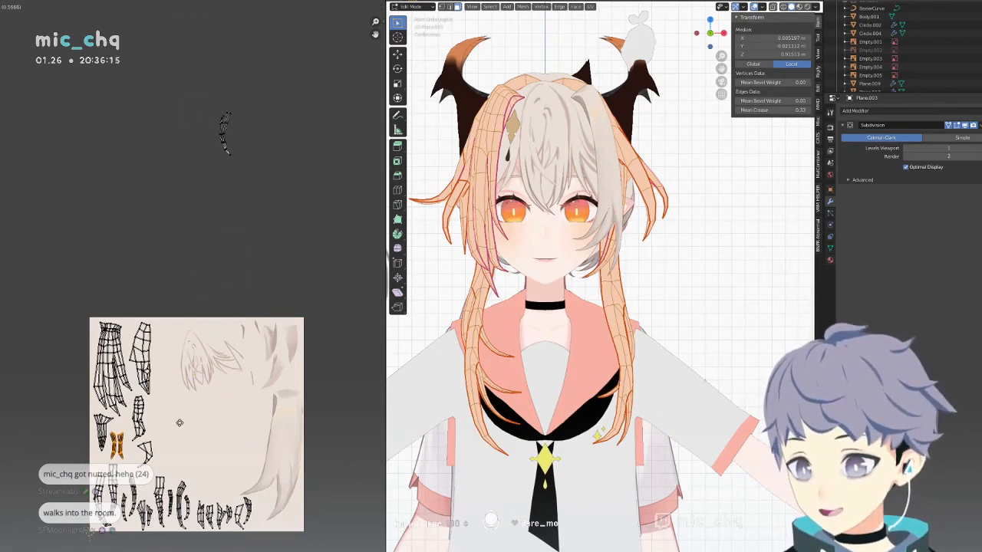
click(183, 424)
key(r)
click(182, 418)
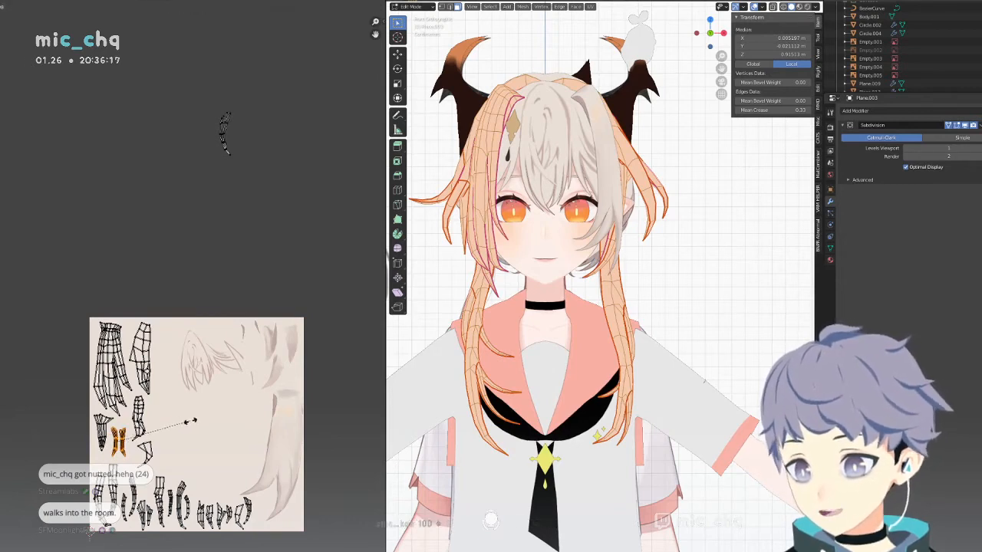
Bring the last curved strand island outside the texture onto it, just beside the second column of islands.
drag(260, 67, 224, 142)
key(g)
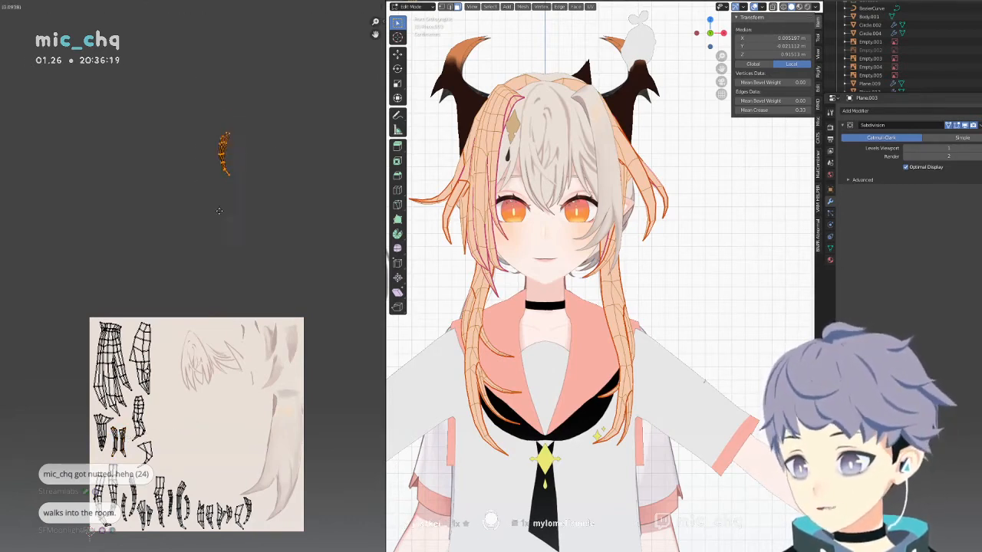
click(181, 456)
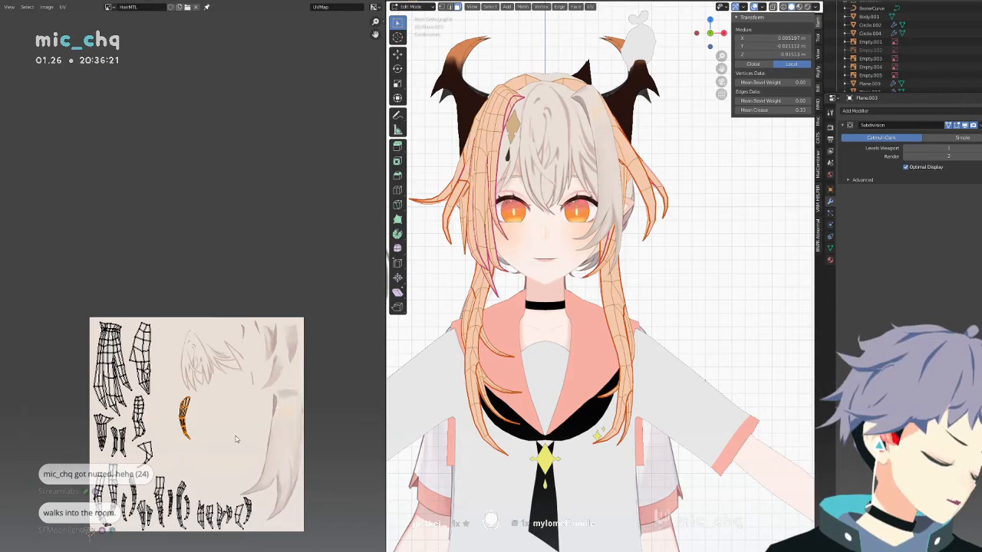
key(g)
click(182, 453)
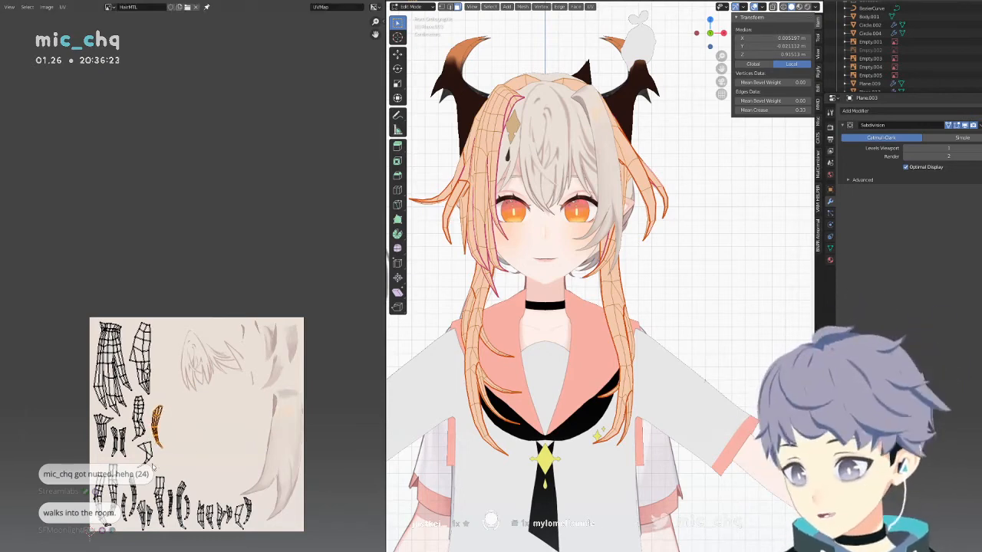
Move the small fan-shaped island beneath the first column, and place the curved strand island in the spot it vacates.
click(152, 461)
click(151, 460)
key(g)
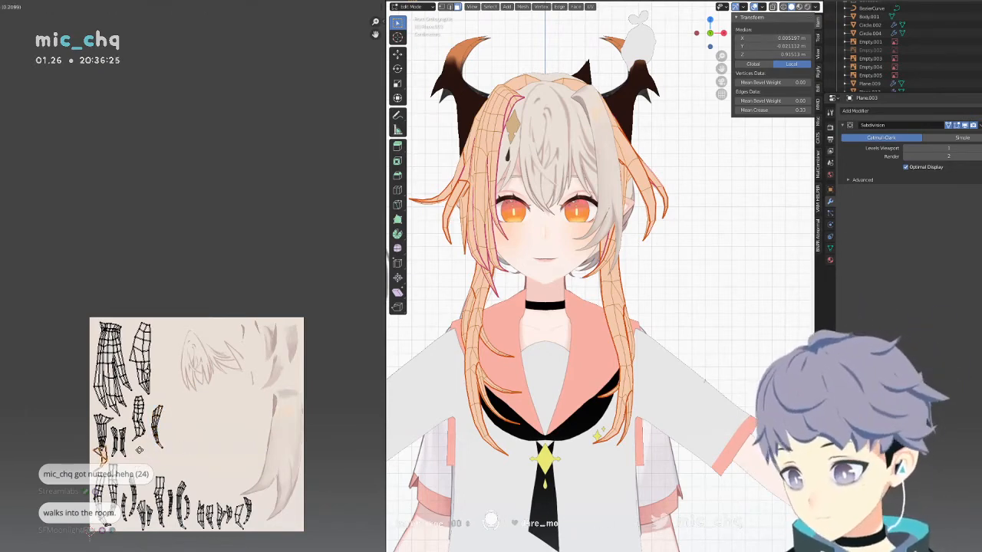
click(148, 451)
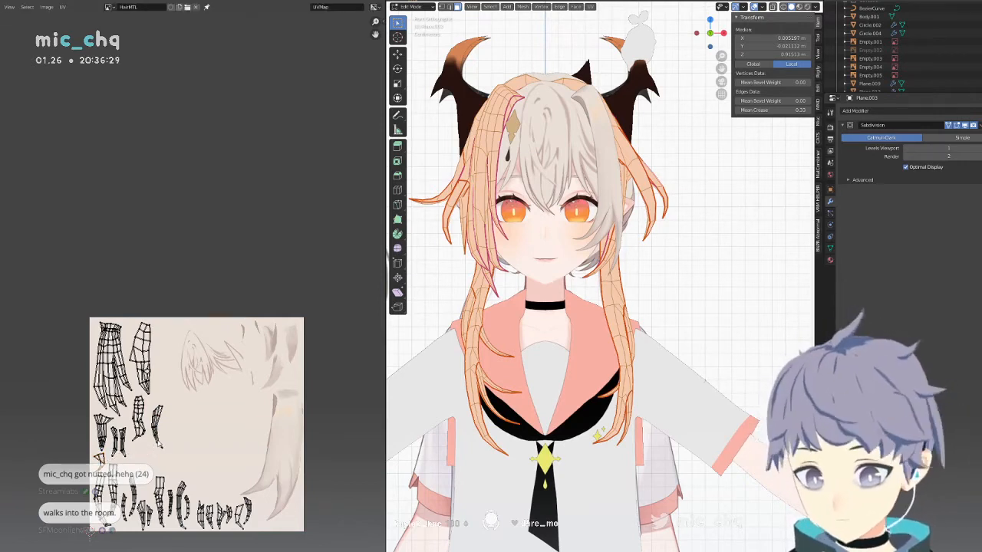
key(g)
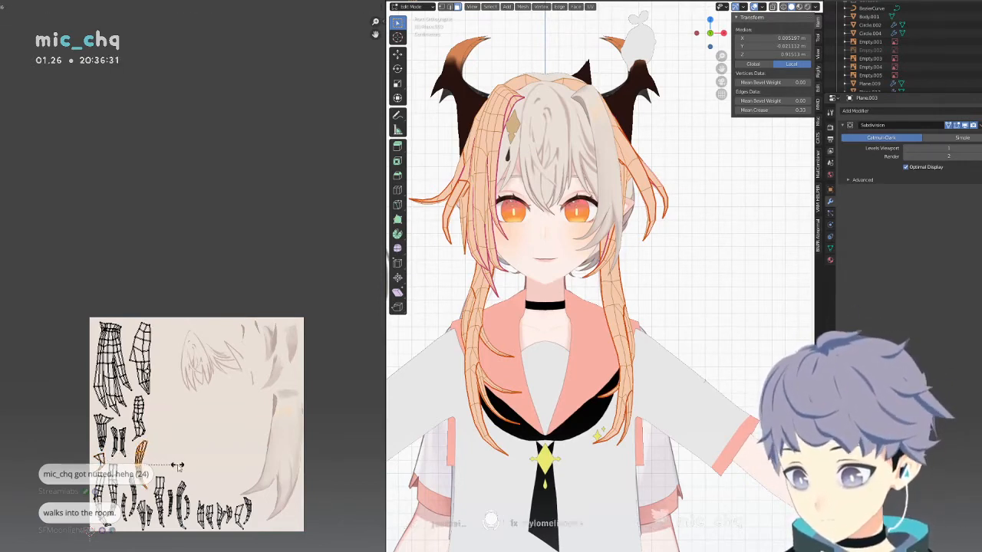
click(179, 468)
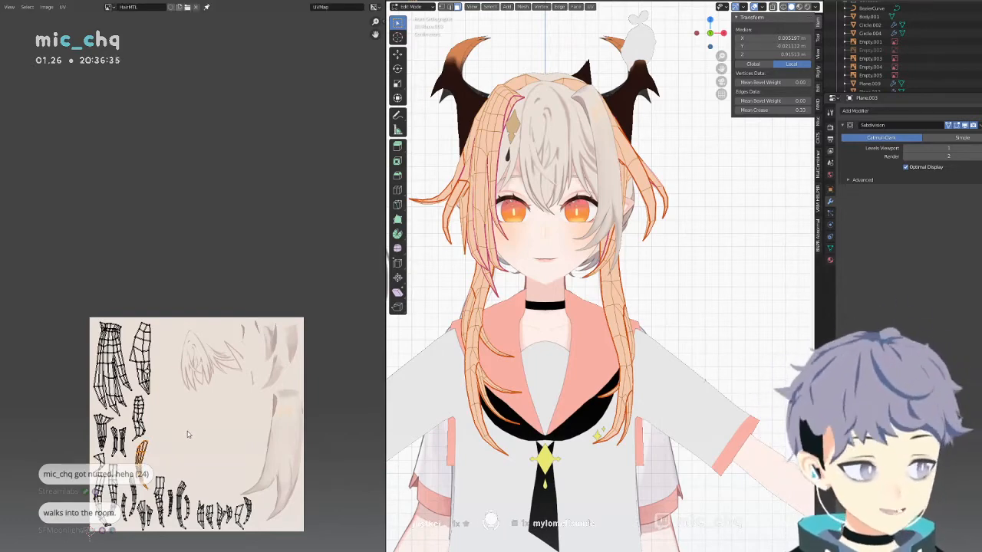
Narrow the notch in the side of the second large strand island by moving its two inner vertices toward each other.
scroll(187, 433, up, 3)
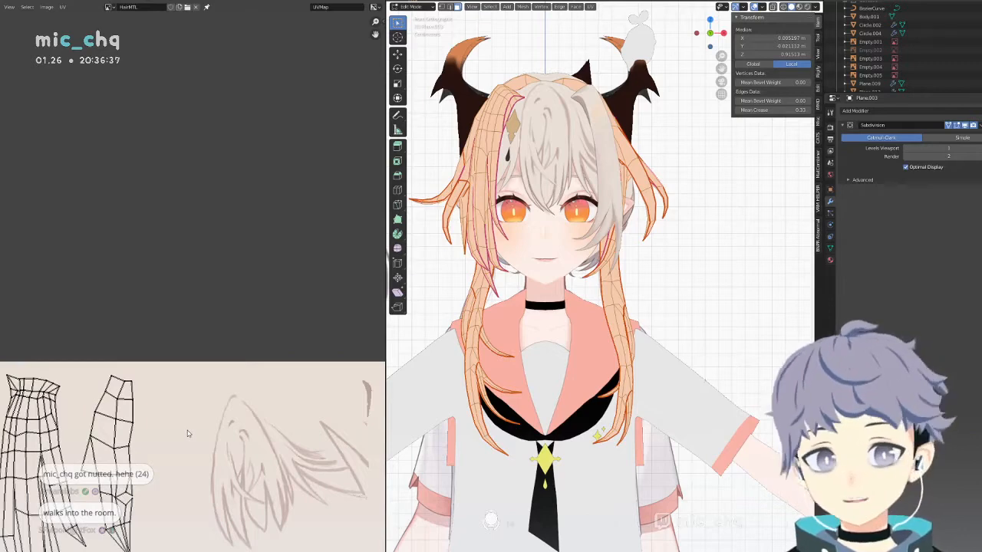
scroll(187, 432, up, 5)
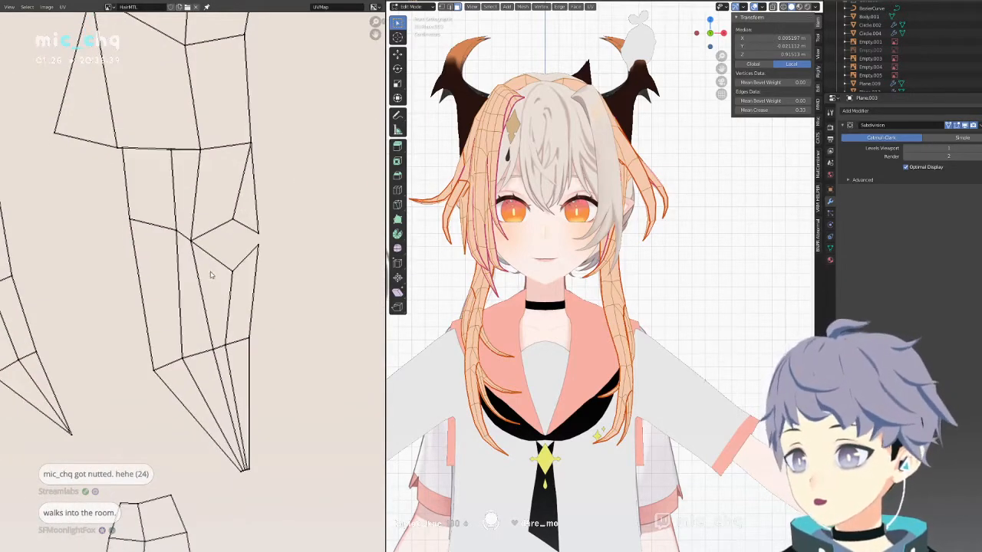
drag(232, 280, 229, 269)
drag(235, 218, 232, 224)
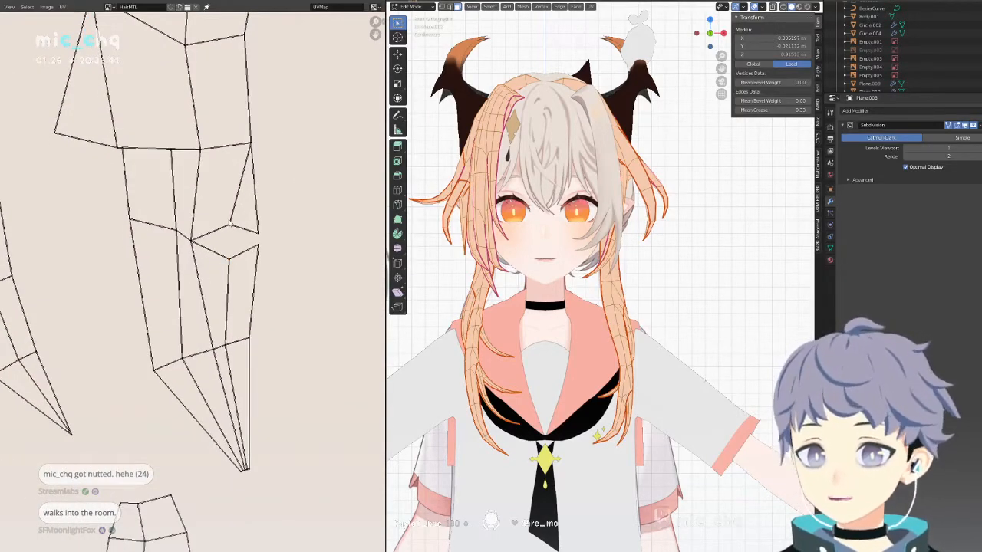
middle_drag(239, 202, 267, 237)
scroll(267, 238, down, 3)
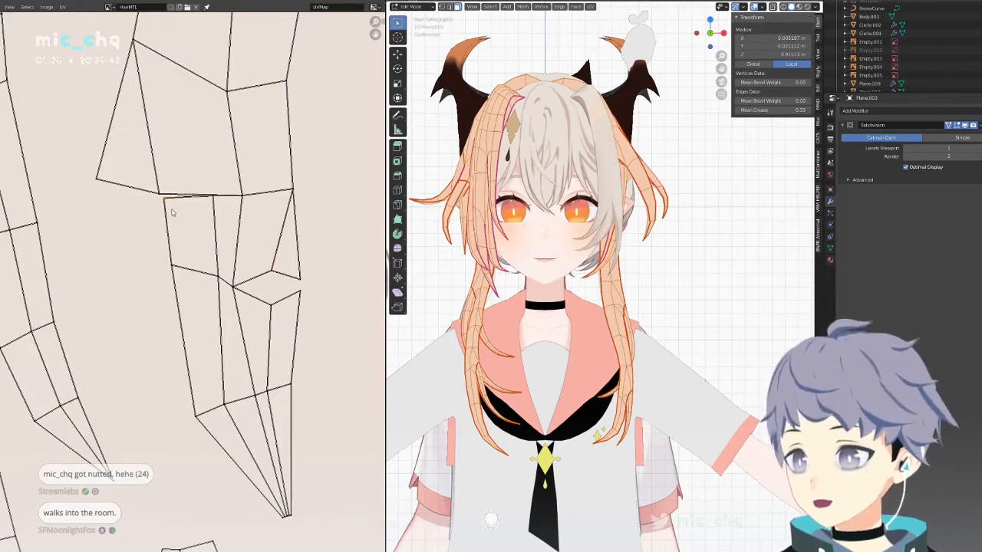
middle_drag(170, 225, 270, 258)
middle_drag(176, 360, 184, 268)
middle_drag(251, 258, 239, 317)
Shift the whole notched strand island slightly closer to the large multi-strand island beside it.
click(245, 261)
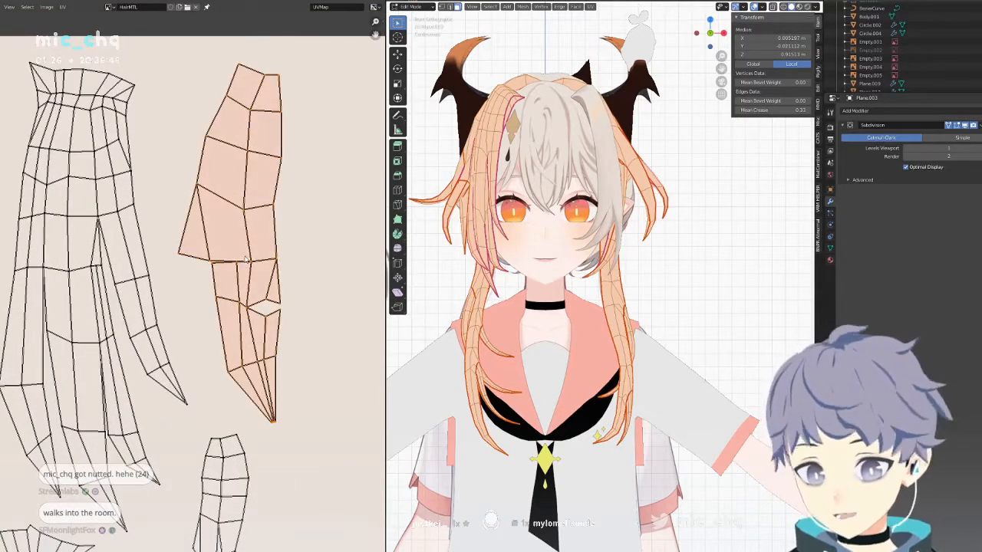
key(g)
click(289, 255)
Pull the notched strand's tip vertices together and slightly downward, and nudge the outer edge vertex above the tip inward.
middle_drag(278, 375, 272, 290)
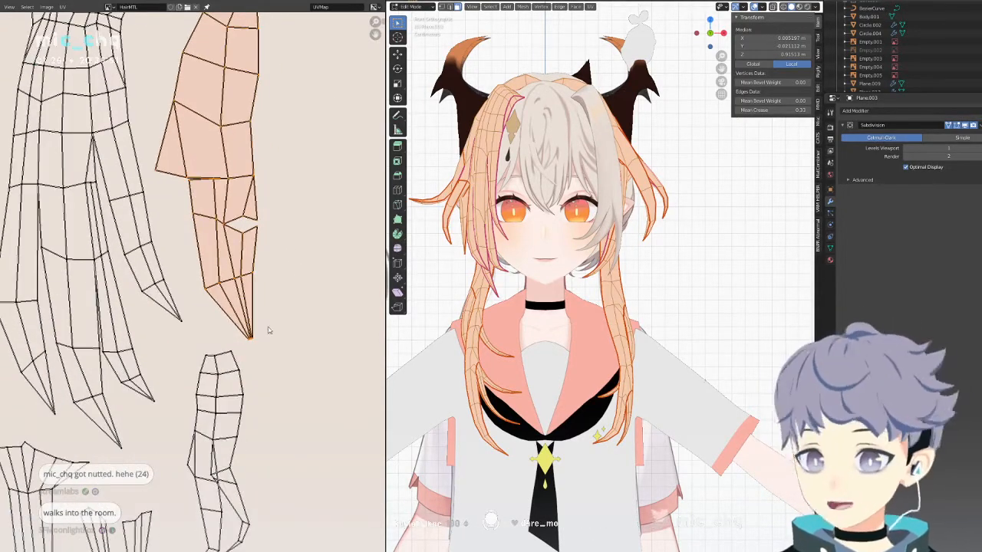
drag(269, 331, 207, 359)
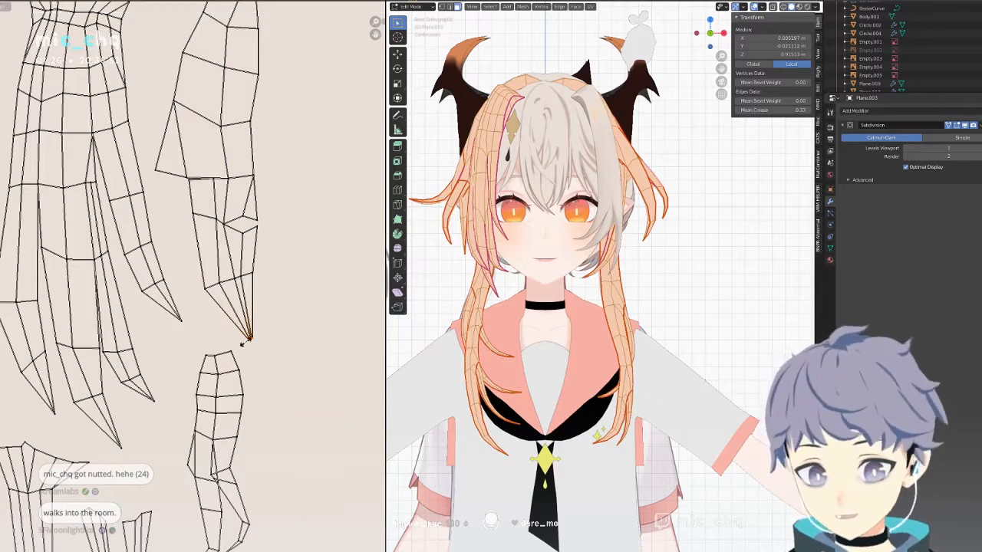
key(g)
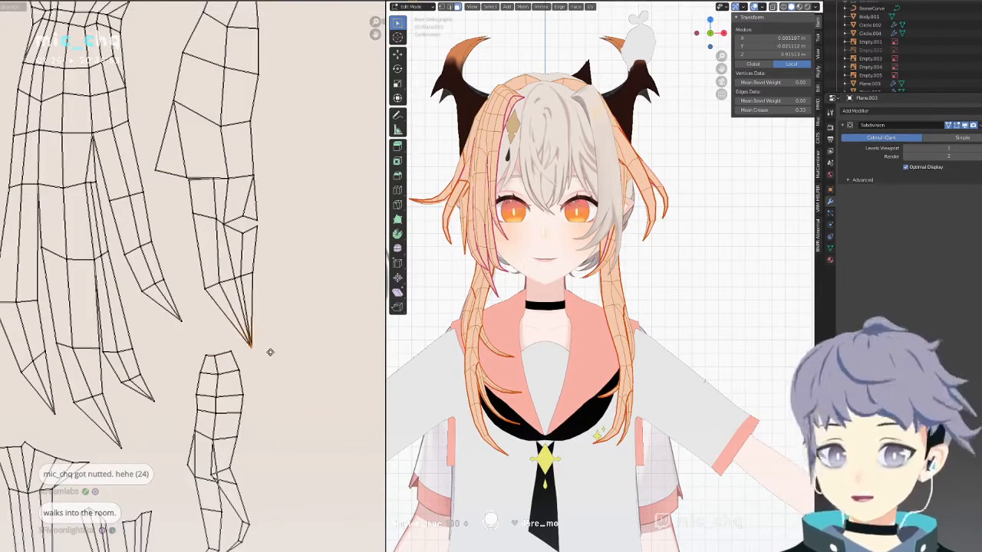
click(272, 358)
click(204, 285)
key(g)
click(206, 284)
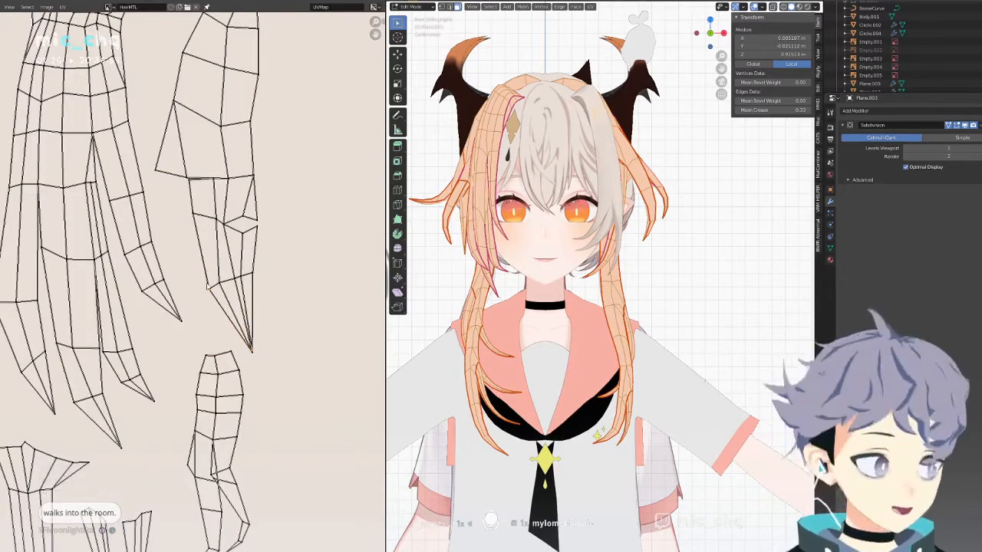
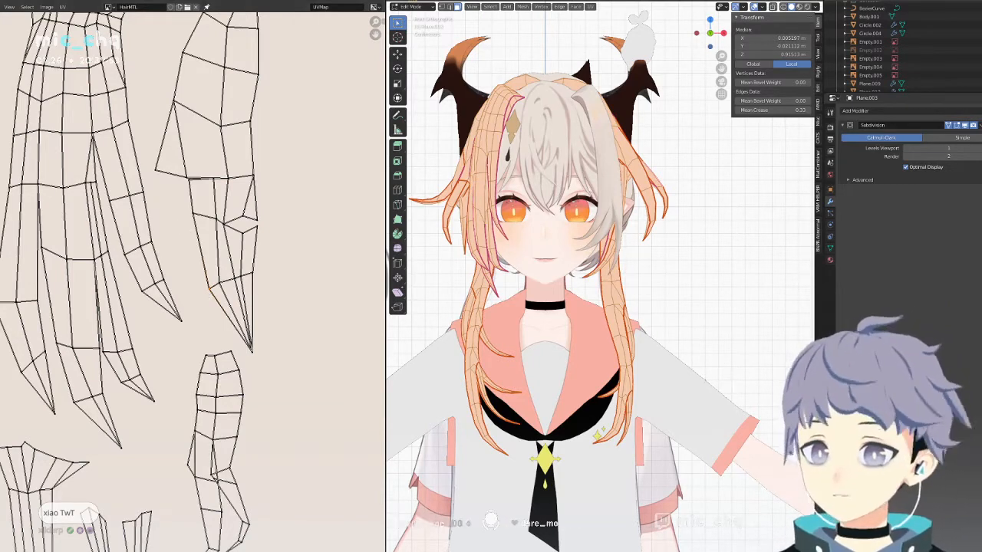
scroll(245, 421, down, 2)
scroll(245, 421, up, 4)
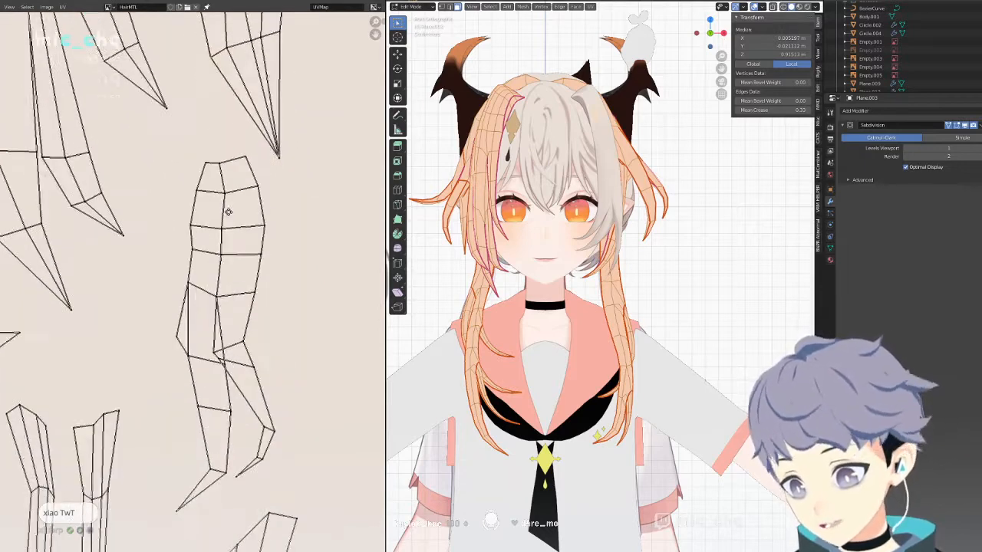
Untangle the shorter prong of the forked strand island by moving its inner vertices clear of the longer prong and straightening its upper cross rows.
key(g)
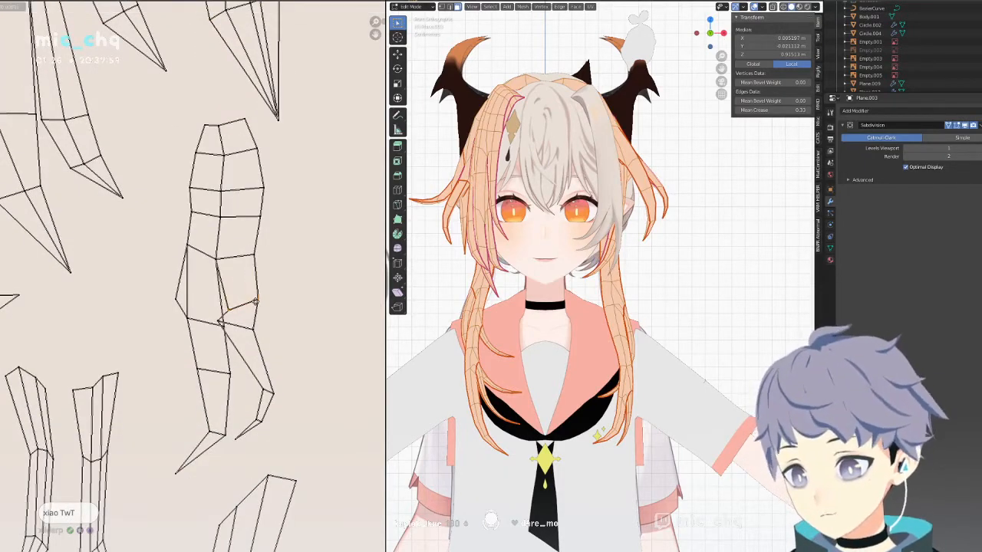
click(252, 305)
click(223, 326)
key(g)
click(235, 336)
click(254, 331)
key(g)
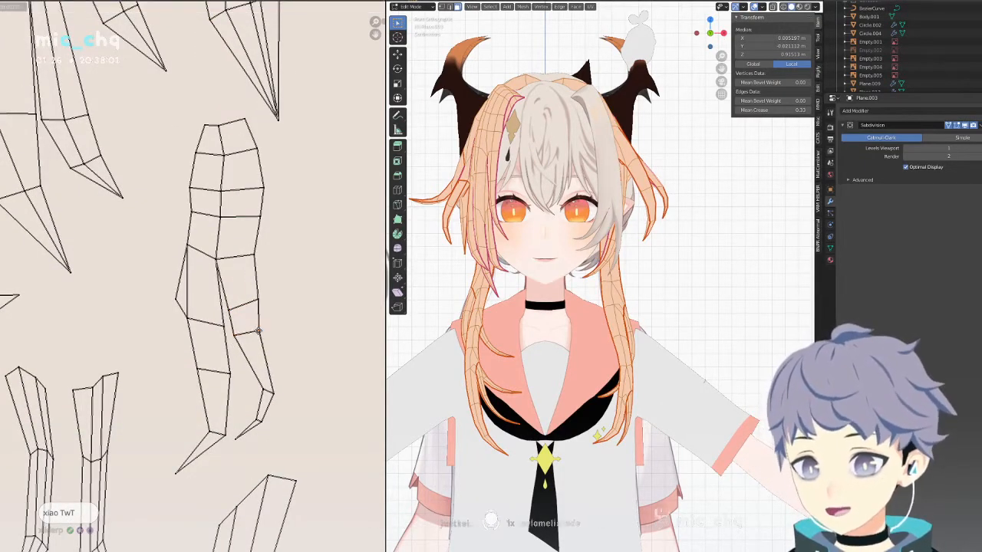
click(265, 334)
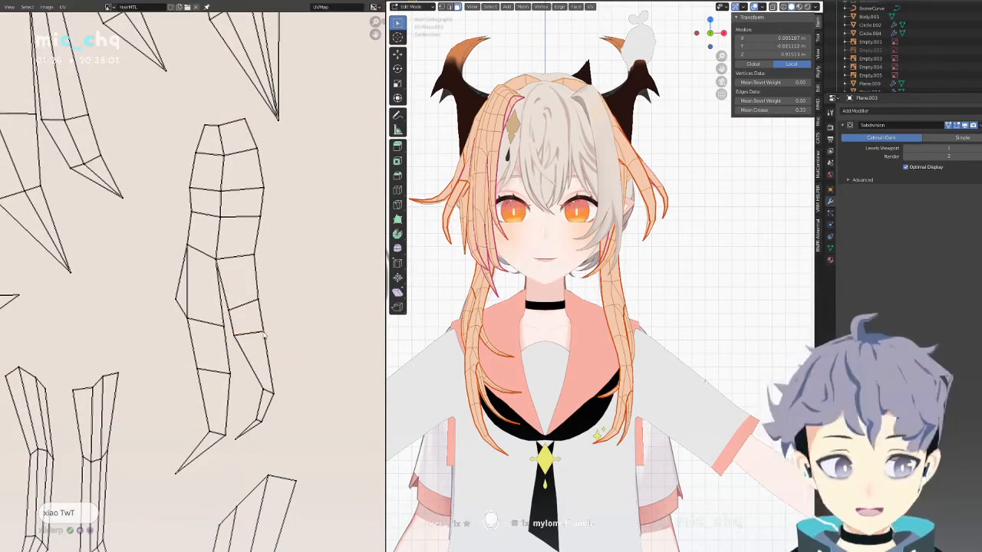
Raise the next cross row down the shorter prong and spread its two vertices to an even prong width.
click(261, 396)
key(g)
click(243, 376)
click(272, 394)
key(g)
click(272, 381)
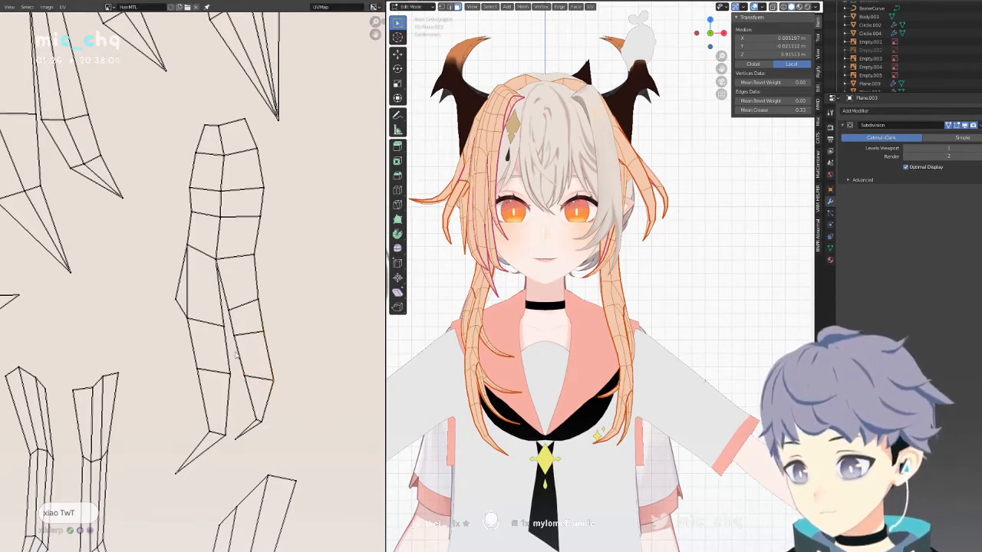
Nudge the bulging vertex on the longer prong's outer edge outward, and shift the two vertices above that prong's tip up and to the left.
click(173, 303)
click(189, 320)
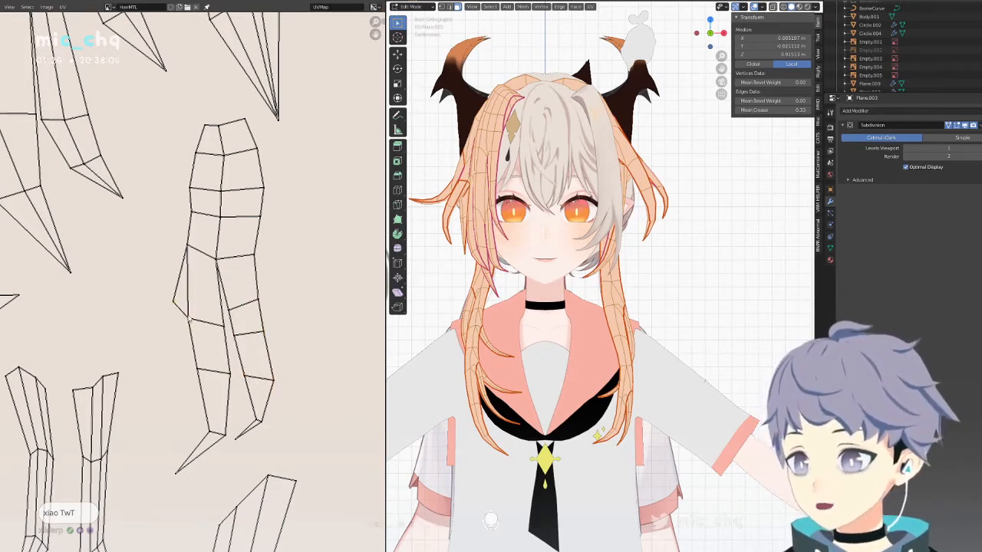
click(207, 431)
key(g)
click(198, 425)
click(224, 436)
key(g)
click(218, 430)
Widen the row above the shorter prong's tip, and shift the cross row above it slightly toward the longer prong.
click(245, 422)
key(g)
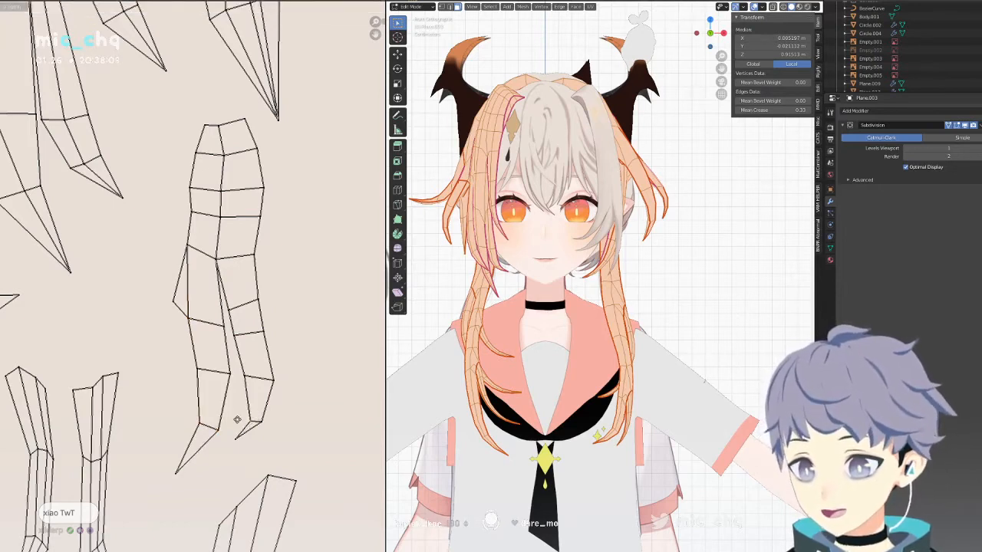
click(237, 423)
click(260, 422)
key(g)
click(259, 422)
click(243, 419)
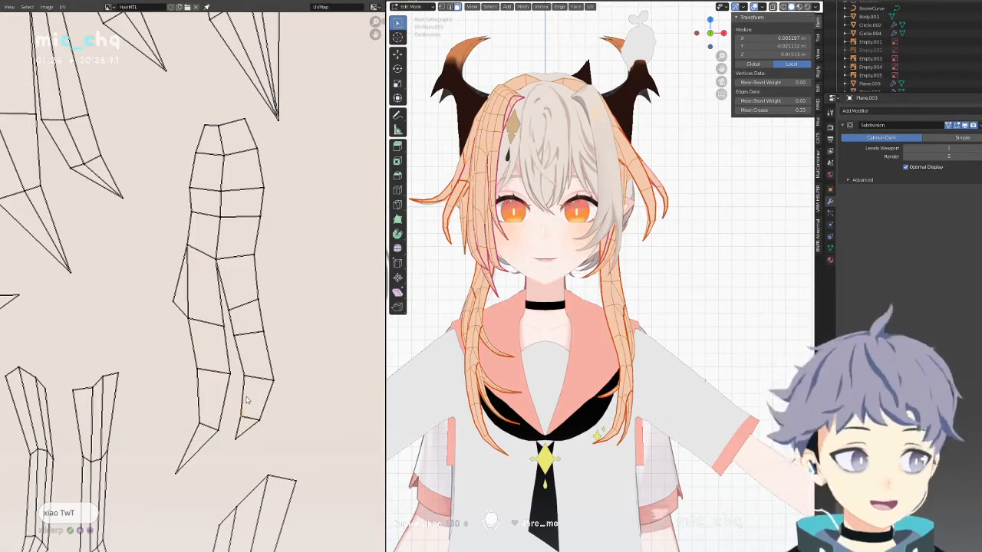
click(246, 379)
key(g)
click(243, 381)
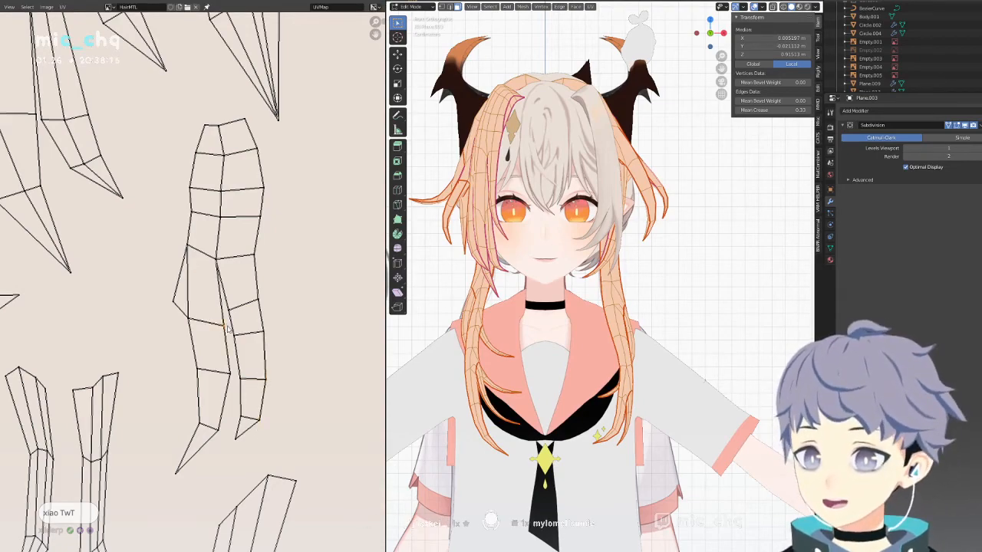
Even out the spacing of the inner vertices along the cross rows of the wide fan-topped strand island.
middle_drag(255, 343, 280, 347)
scroll(281, 347, down, 4)
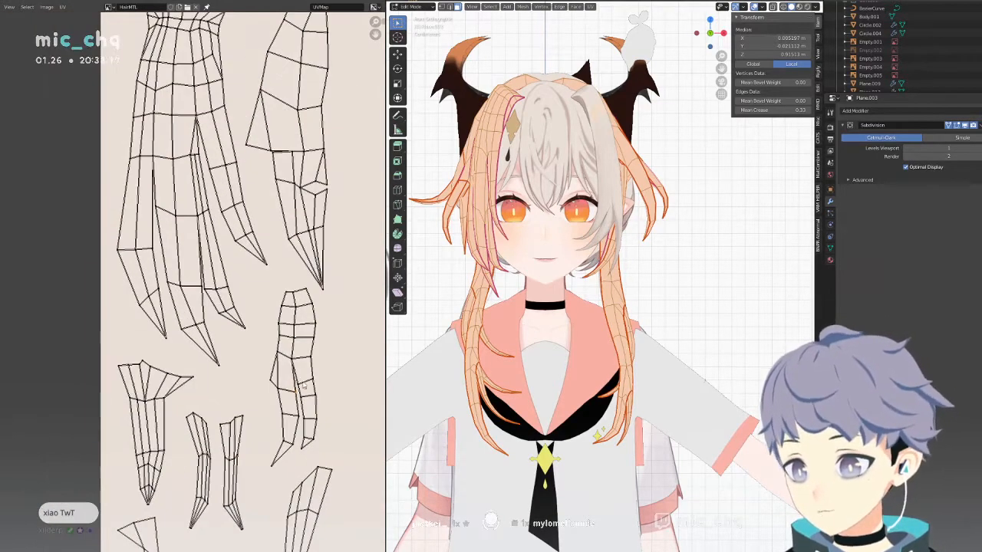
scroll(204, 402, up, 3)
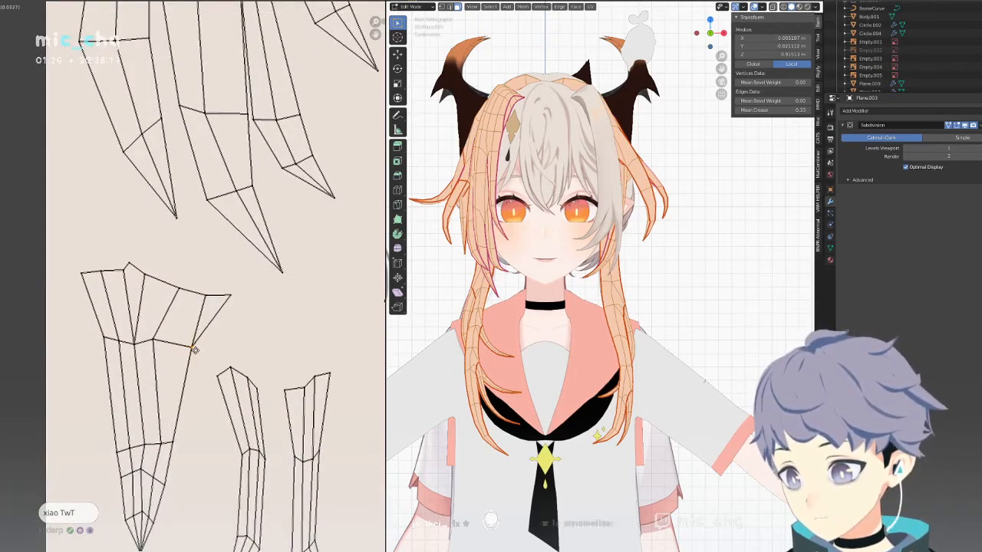
mouse_move(154, 341)
mouse_down()
mouse_move(166, 344)
mouse_move(142, 344)
mouse_up()
middle_drag(160, 385, 169, 321)
click(152, 411)
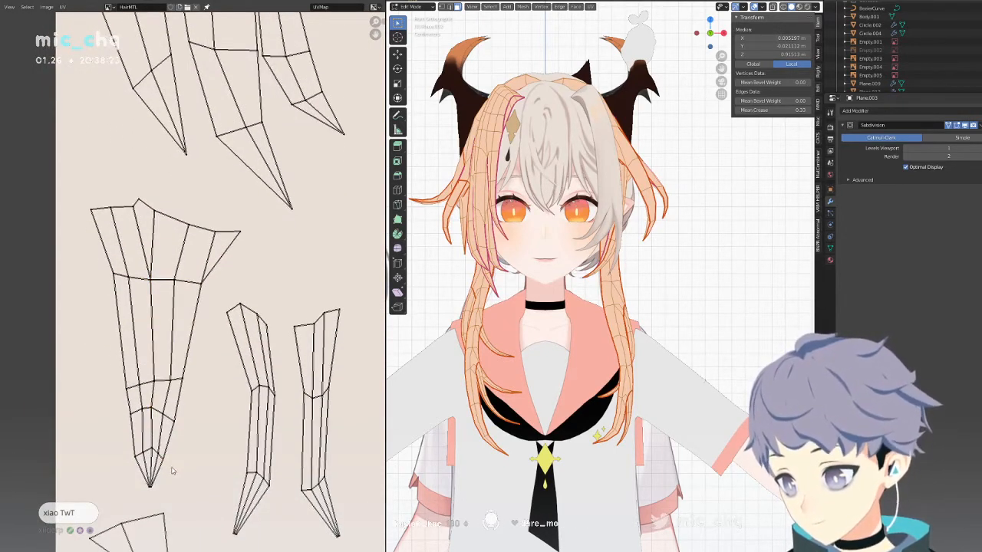
Scale the fan-topped island's tip vertices closer together and move them down to lengthen the point.
click(151, 481)
key(s)
click(133, 495)
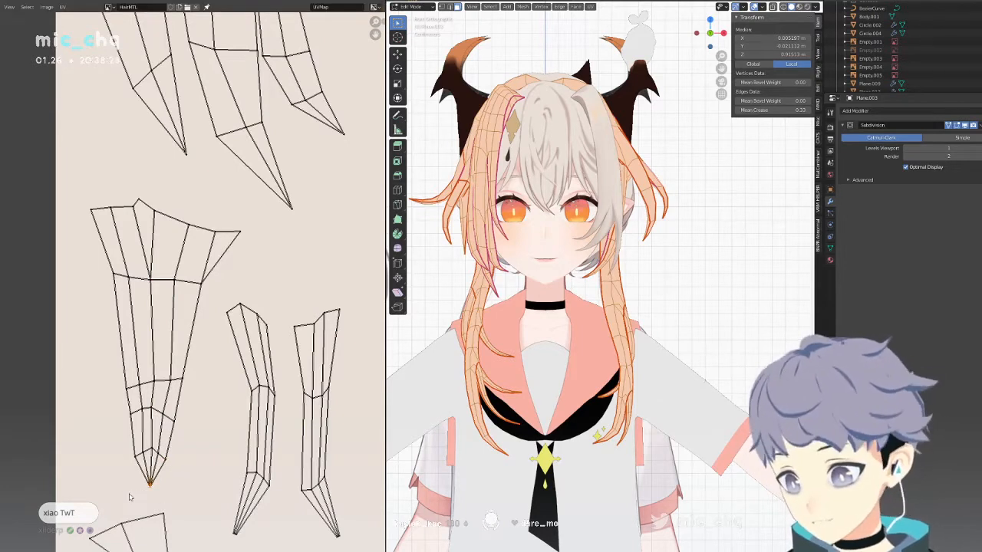
key(g)
click(150, 492)
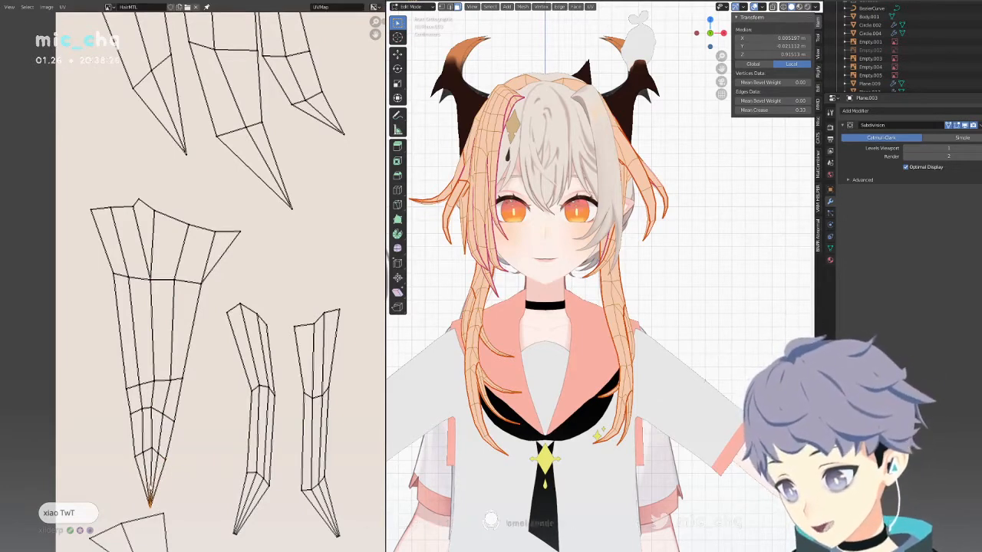
Smooth the cross row just above the fan-topped island's tip by repositioning its vertices.
click(142, 456)
key(g)
click(143, 451)
click(158, 456)
key(g)
click(168, 458)
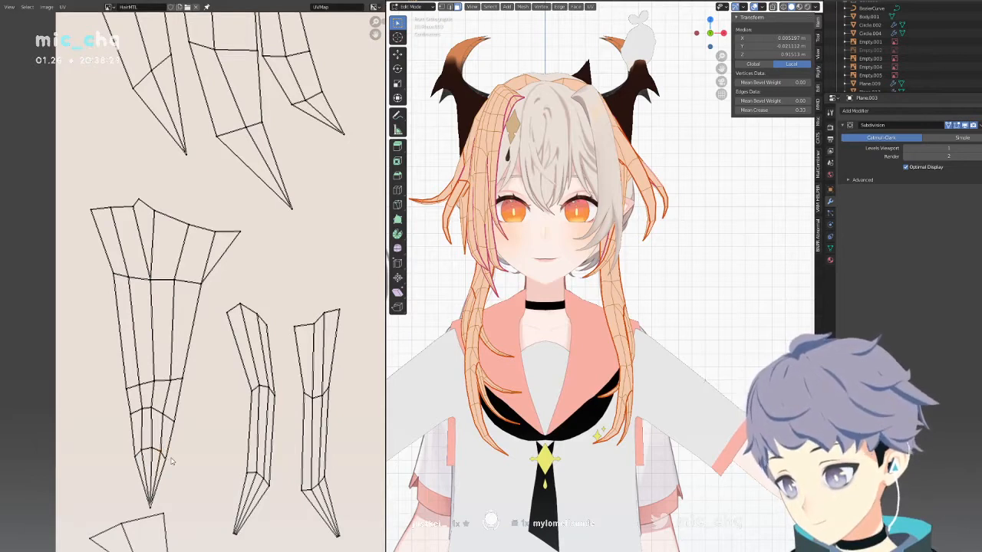
Reshape the second cross row above the fan-topped island's tip into an even curve, adjusting its inner and outer edge vertices.
key(g)
click(170, 413)
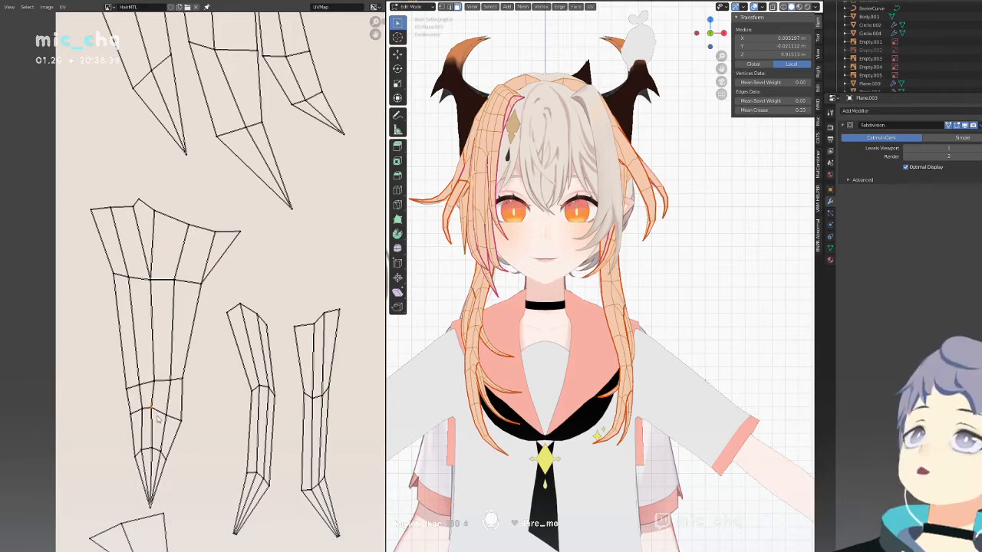
key(g)
click(161, 421)
click(186, 425)
key(g)
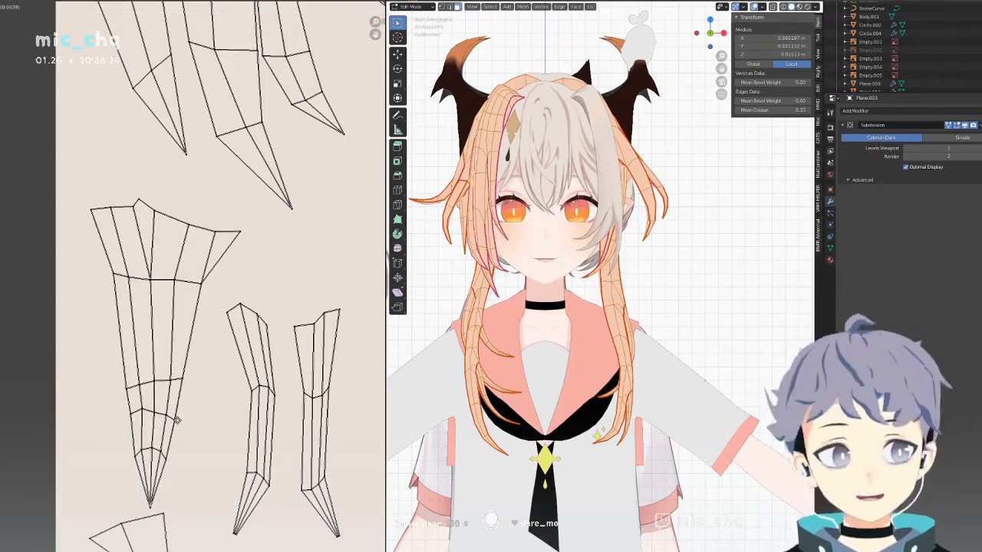
click(173, 424)
click(128, 411)
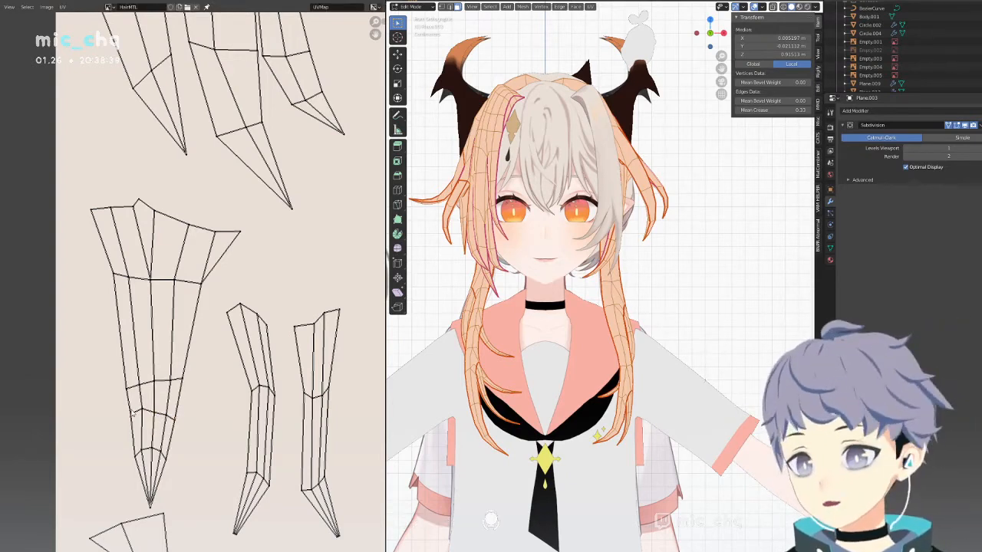
key(g)
click(140, 419)
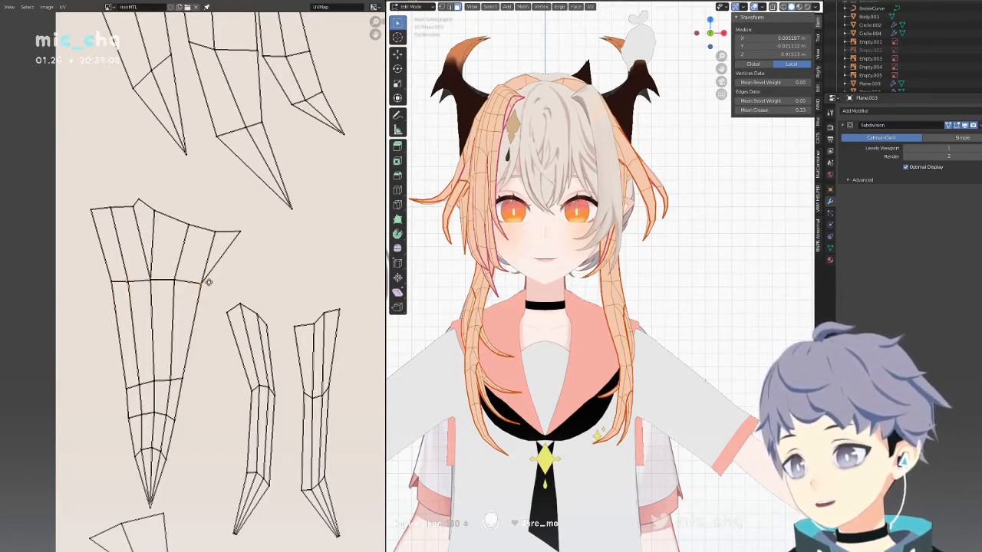
Adjust the inner vertices of the small curved island below so its bend narrows smoothly toward the tip.
scroll(234, 276, down, 4)
scroll(222, 317, up, 2)
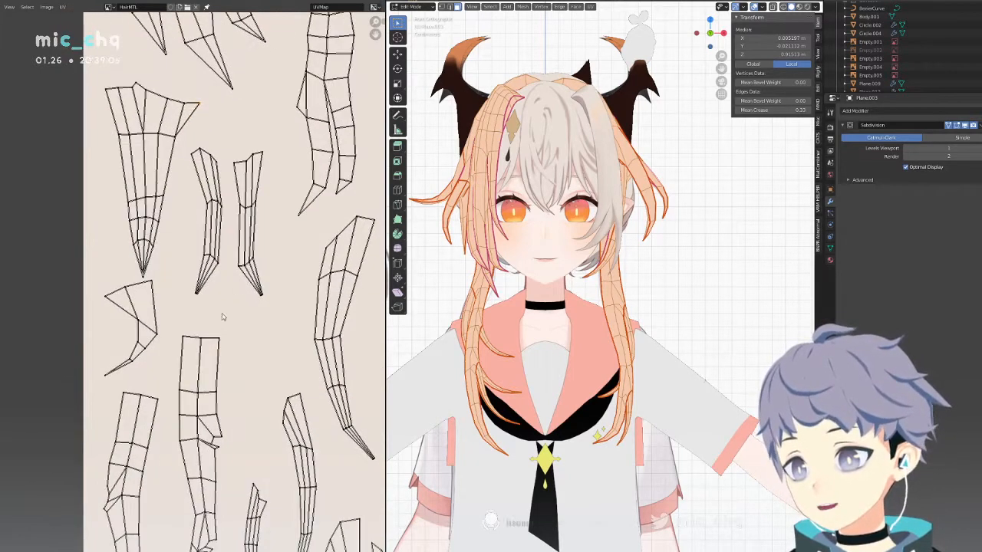
drag(138, 320, 147, 355)
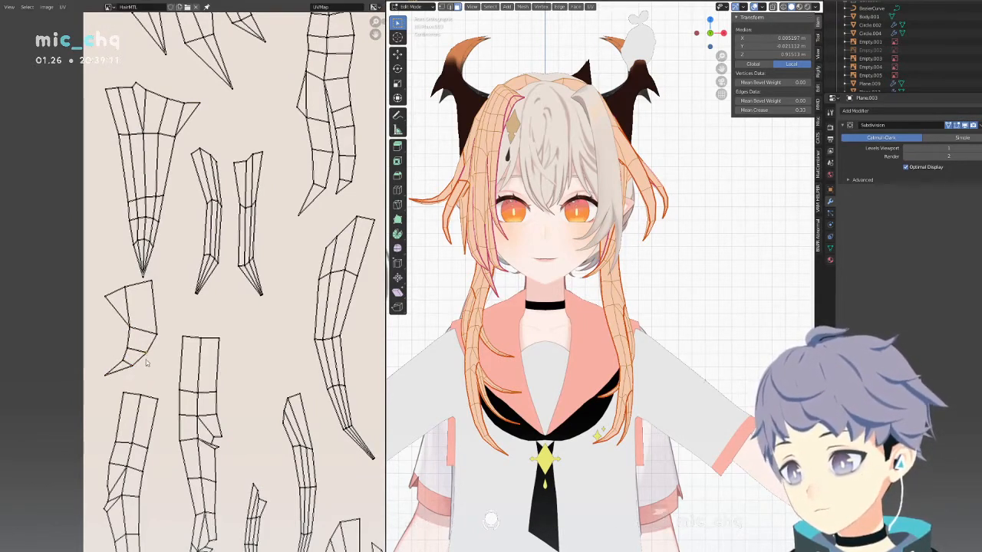
drag(182, 287, 281, 326)
key(s)
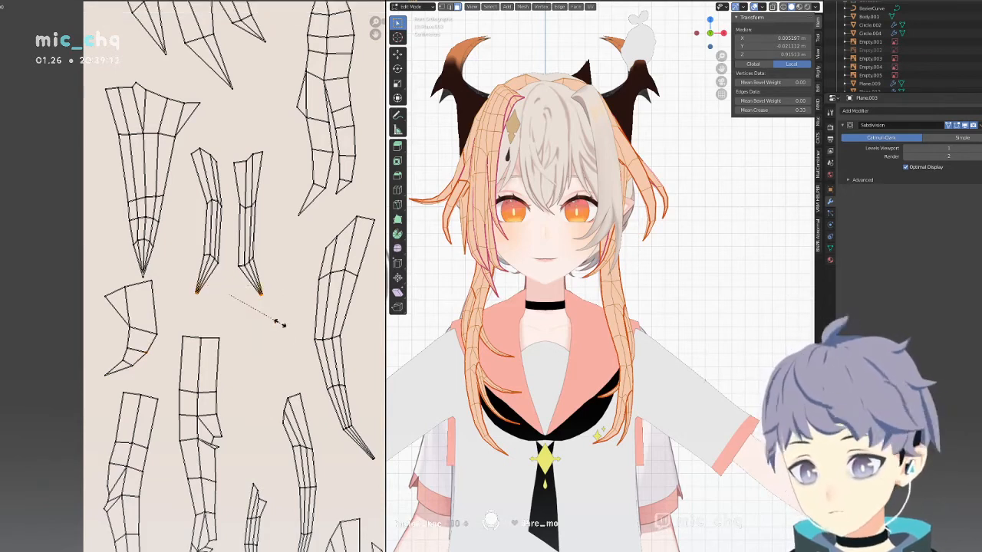
key(0)
click(280, 323)
key(ctrl+z)
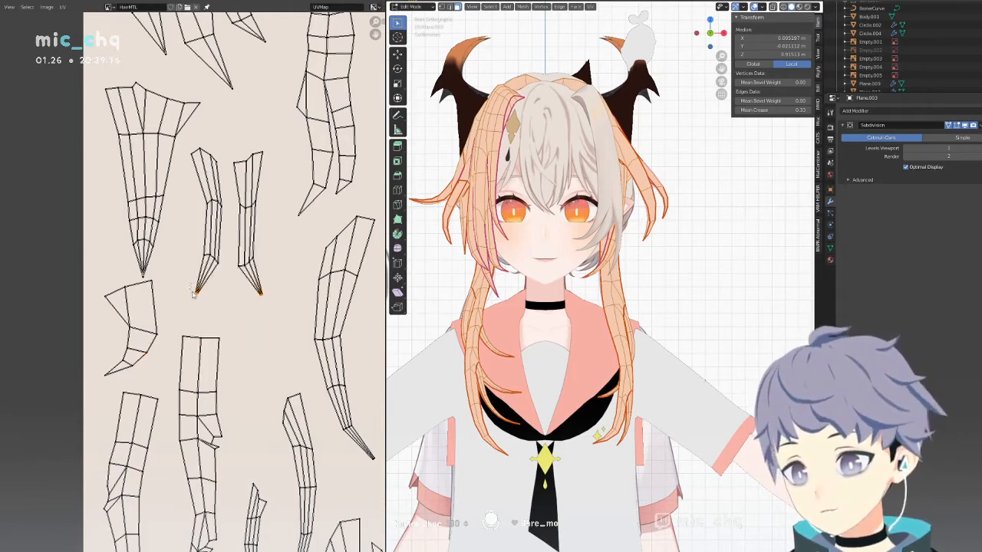
Collapse the tip vertices of the left thin strand island into a single point by scaling them to 0.
drag(193, 293, 208, 307)
key(s)
key(0)
click(207, 307)
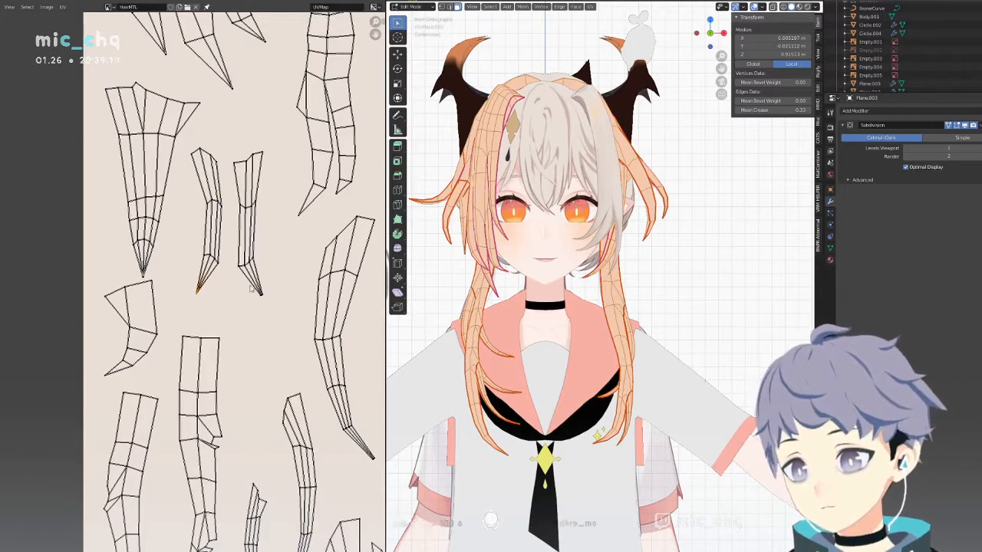
Straighten the row above the right thin strand's tip, widen its middle row and smooth its upper edge.
scroll(283, 289, up, 4)
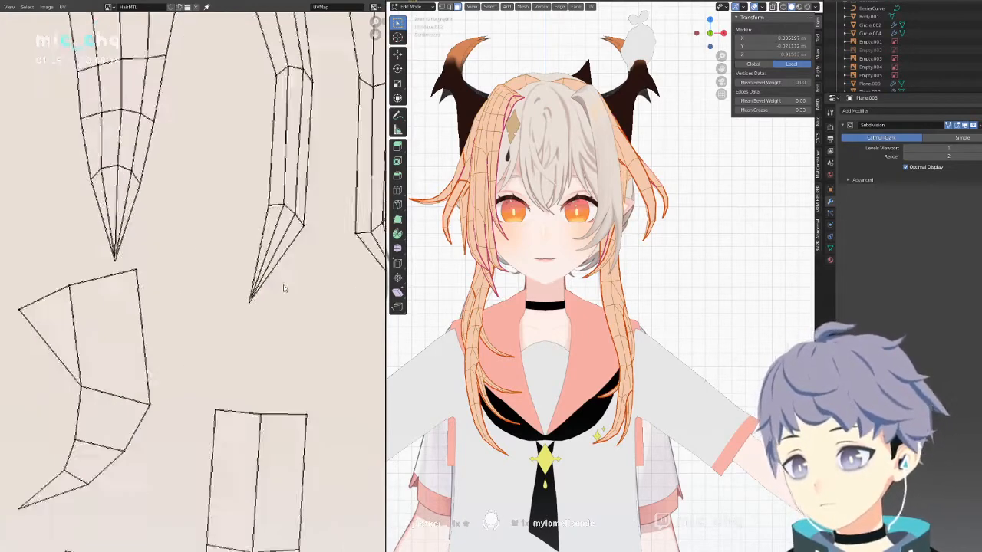
scroll(283, 288, up, 1)
middle_drag(254, 209, 146, 330)
drag(274, 334, 335, 326)
middle_drag(281, 155, 273, 270)
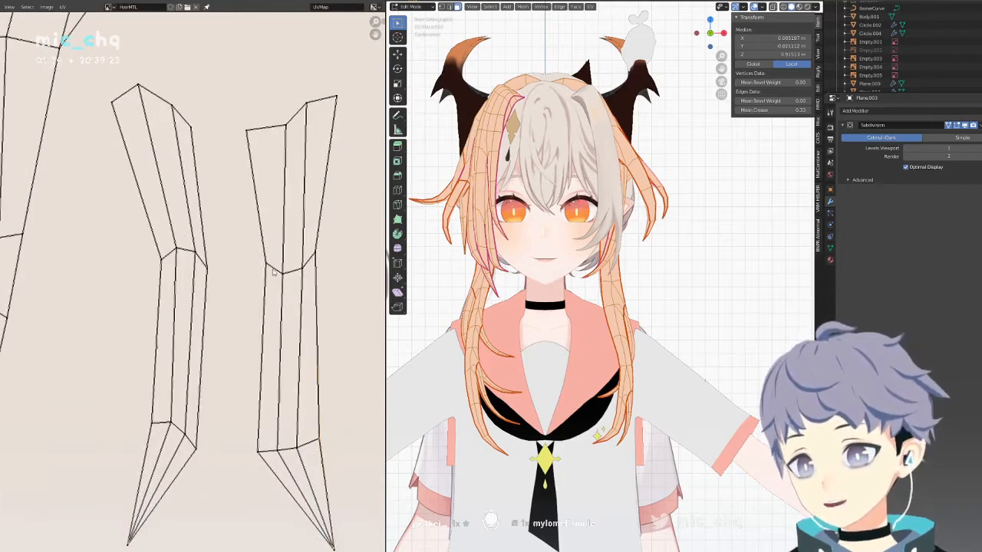
drag(266, 265, 319, 267)
drag(277, 133, 271, 130)
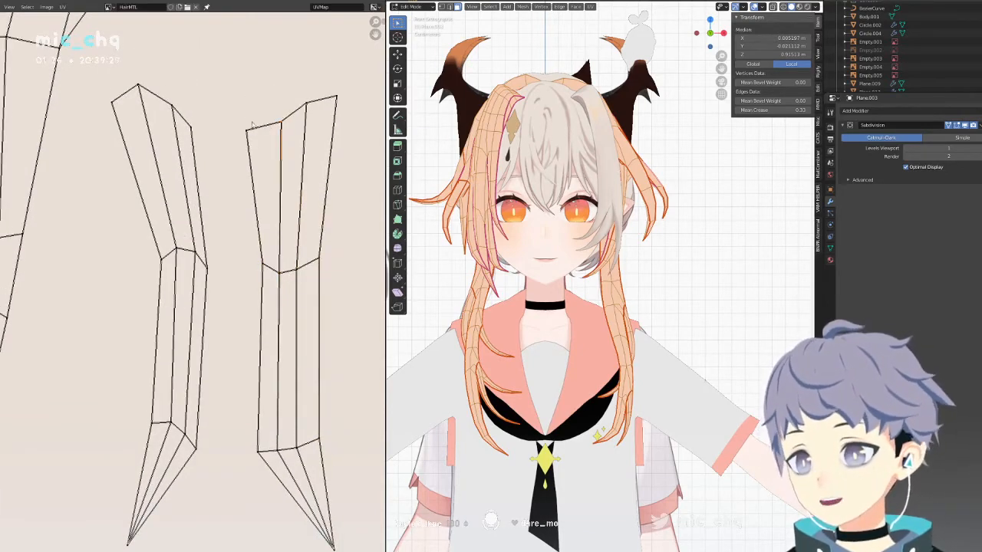
Flatten the upper edge of the left thin strand island and move its middle row's outer vertices outward.
drag(201, 127, 128, 85)
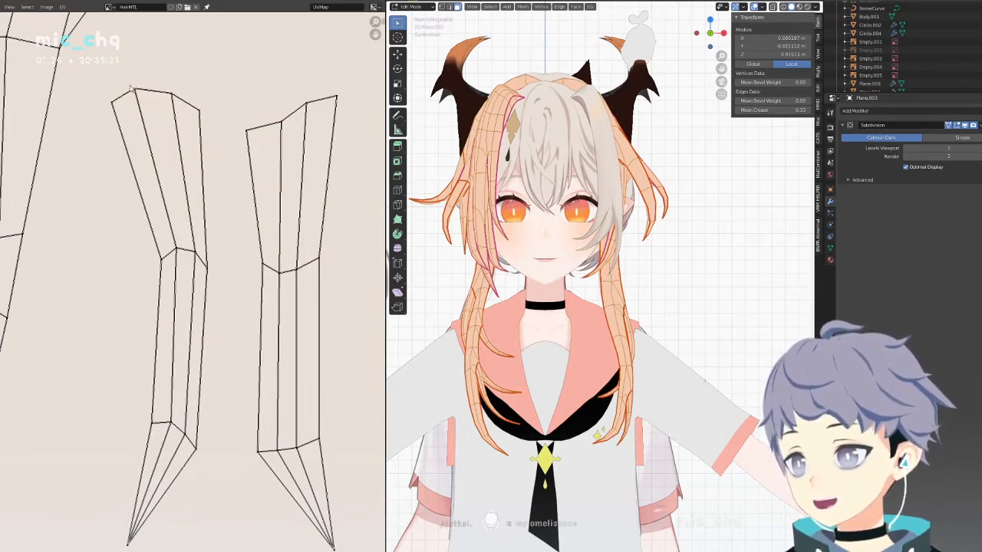
drag(155, 259, 149, 257)
drag(217, 264, 221, 260)
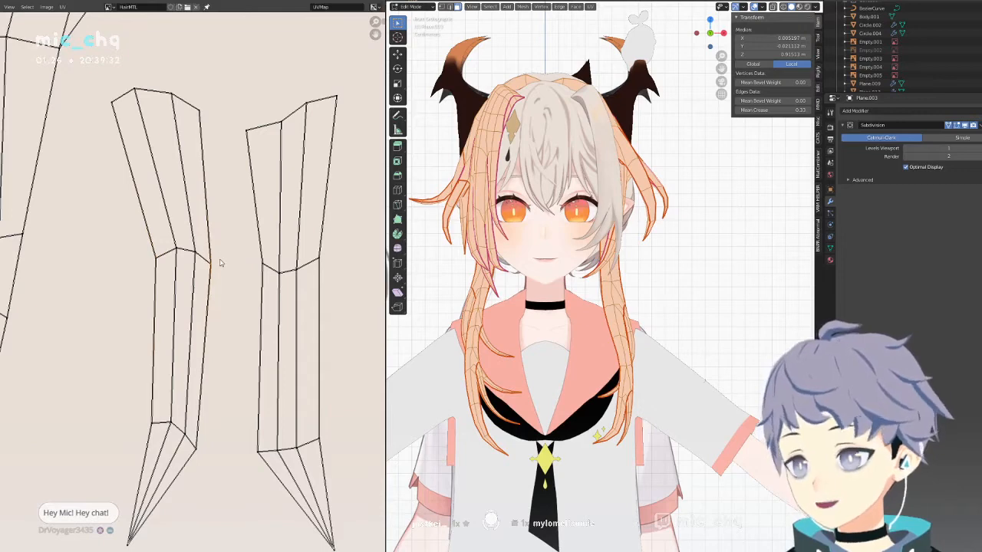
Widen the left thin strand's row above the tip, spacing its vertices evenly, and fine-tune the right vertex of its middle row.
middle_drag(184, 325, 176, 273)
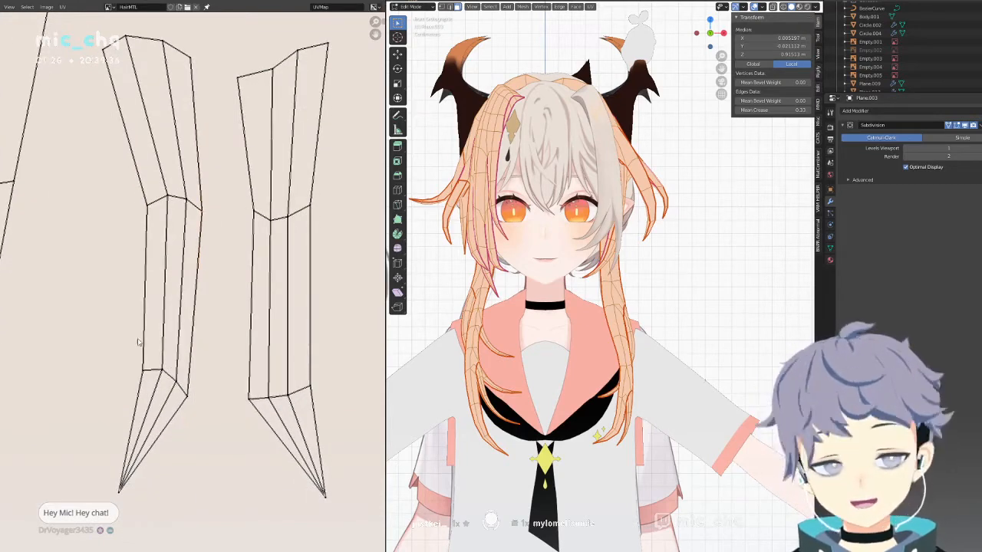
drag(133, 366, 151, 369)
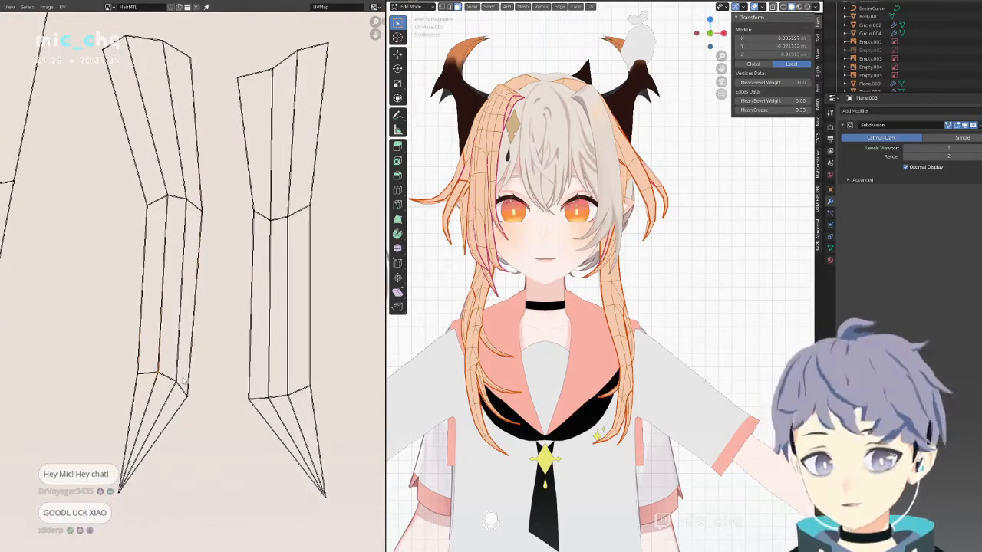
drag(214, 395, 218, 391)
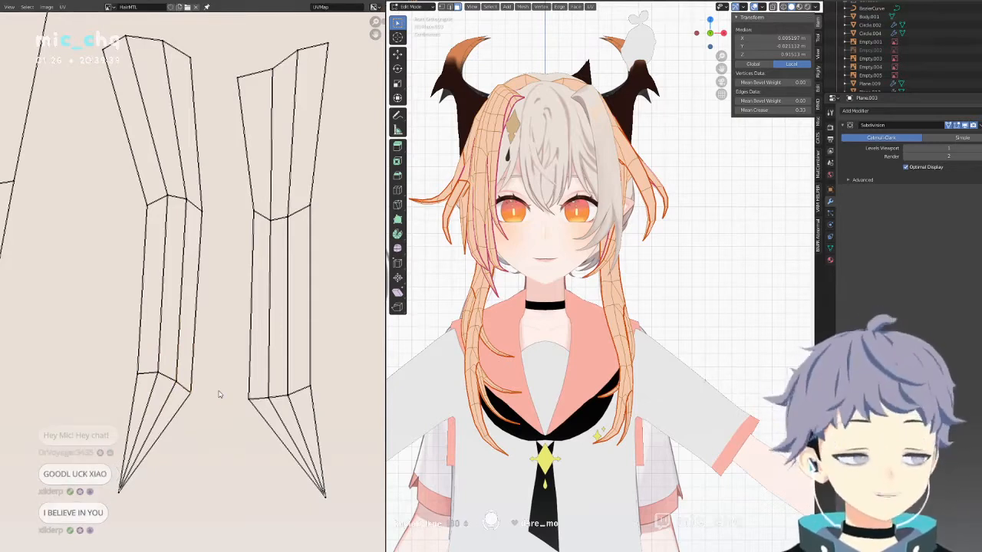
key(g)
click(221, 386)
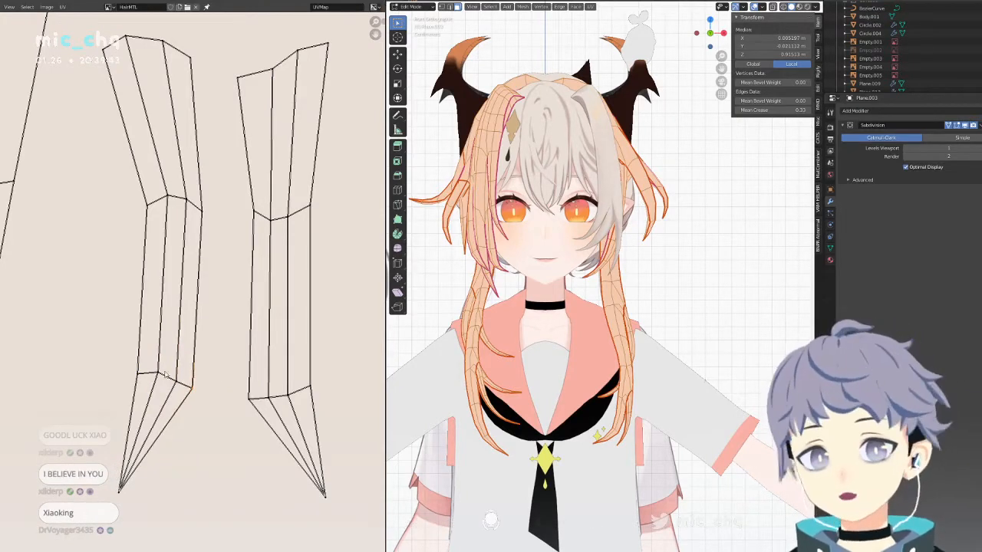
drag(177, 380, 179, 376)
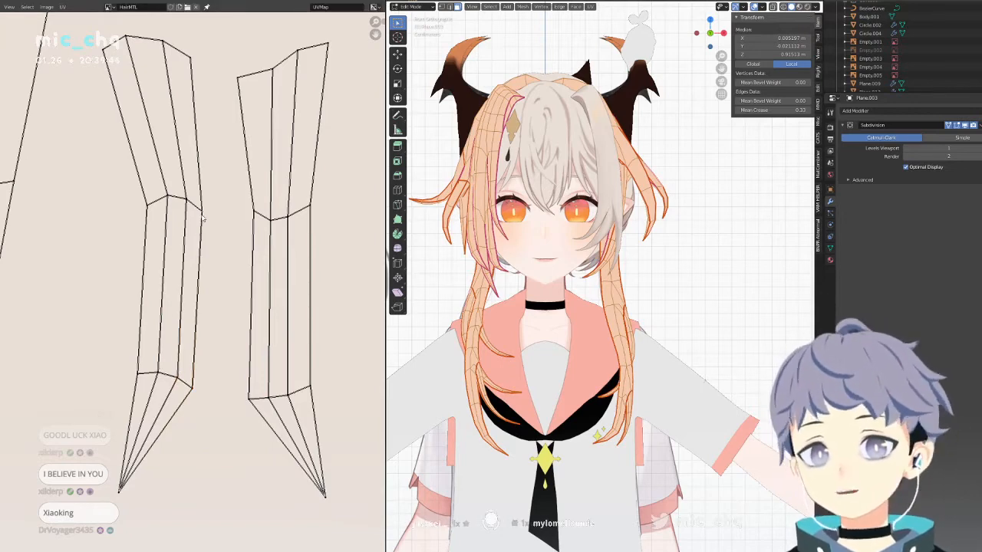
drag(203, 219, 204, 218)
scroll(204, 218, down, 3)
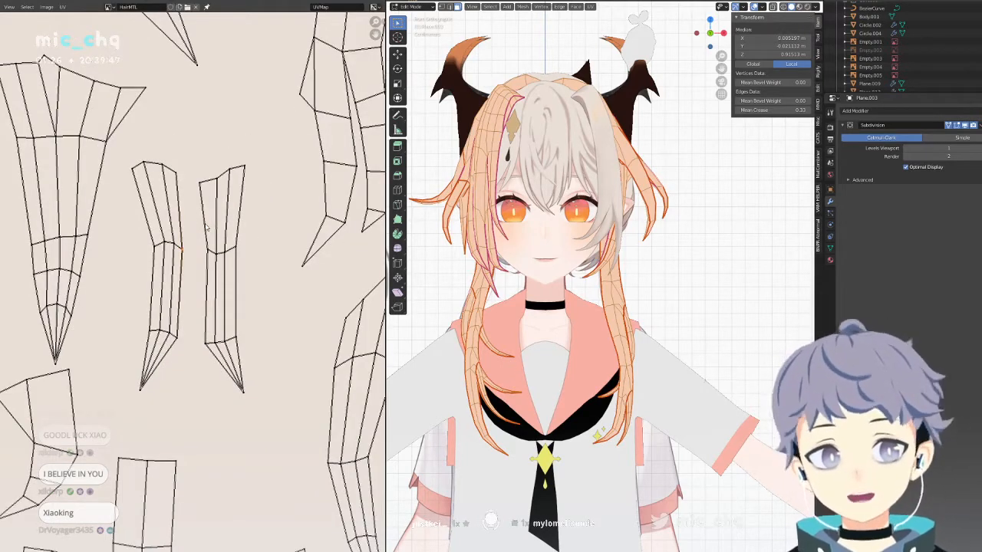
scroll(205, 228, down, 2)
scroll(207, 249, down, 1)
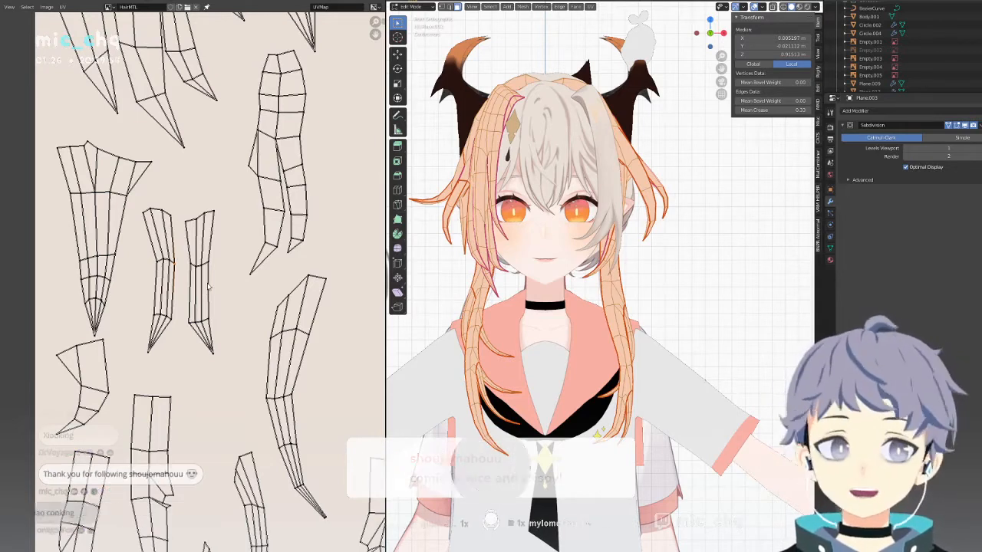
Extend the right thin strand island's tip slightly downward and nudge the left vertex of the row above it inward.
scroll(208, 287, down, 4)
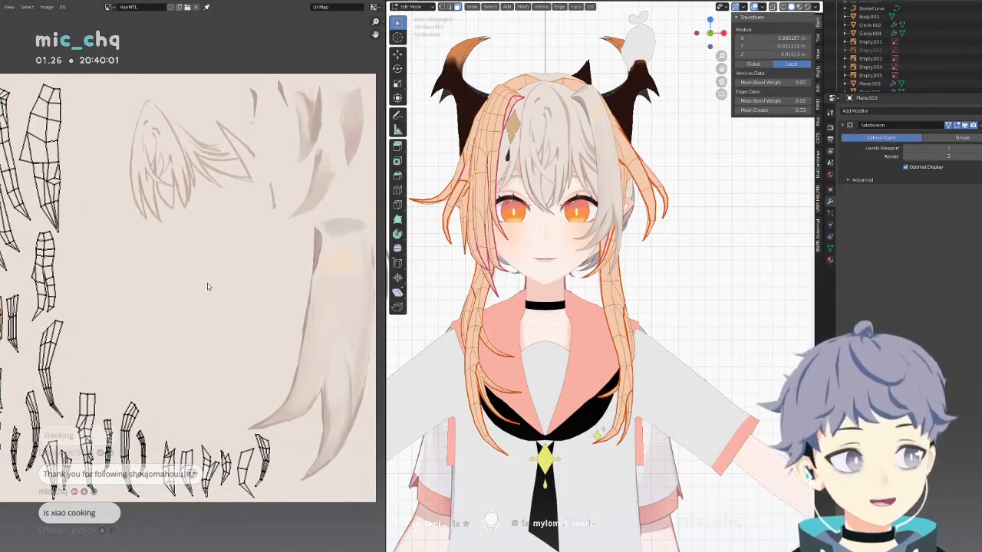
scroll(206, 287, up, 3)
middle_drag(77, 313, 391, 237)
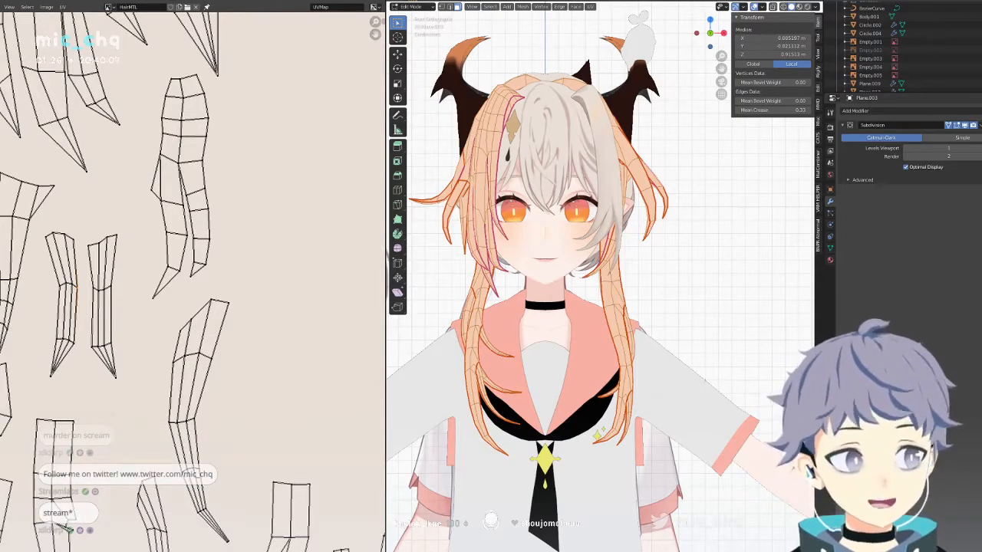
scroll(103, 302, down, 3)
scroll(103, 302, up, 4)
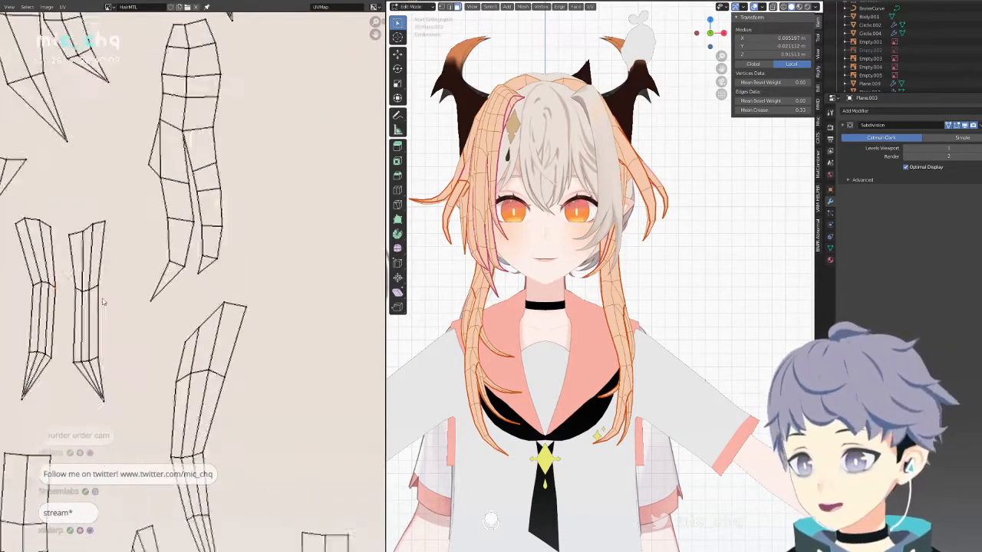
scroll(103, 302, up, 1)
middle_drag(113, 335, 158, 180)
middle_drag(160, 285, 157, 254)
click(145, 249)
key(g)
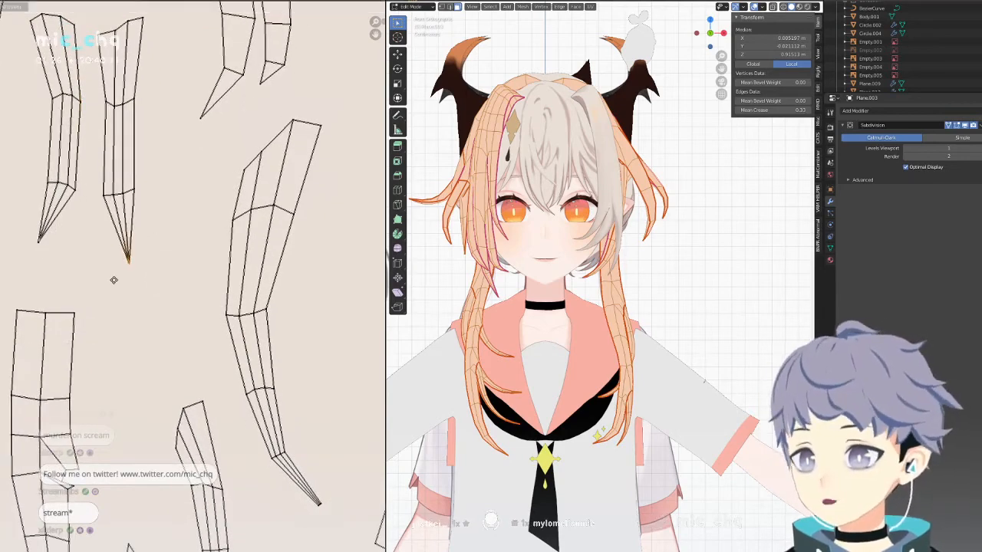
click(114, 284)
click(104, 196)
key(g)
click(106, 197)
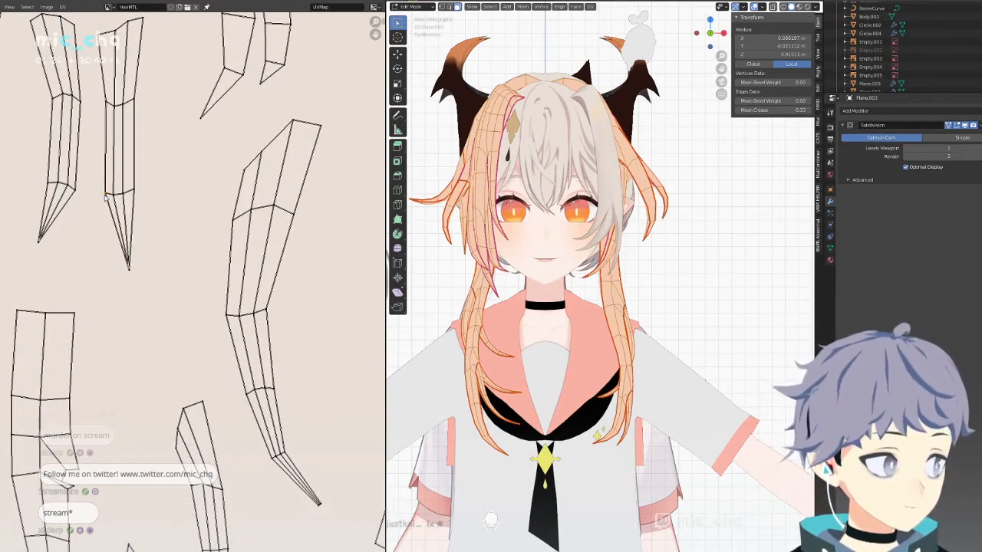
Reposition the vertices around the lower notch of the long right forked strand island to even out its outline.
scroll(126, 298, down, 1)
middle_drag(126, 298, 180, 203)
scroll(136, 316, up, 4)
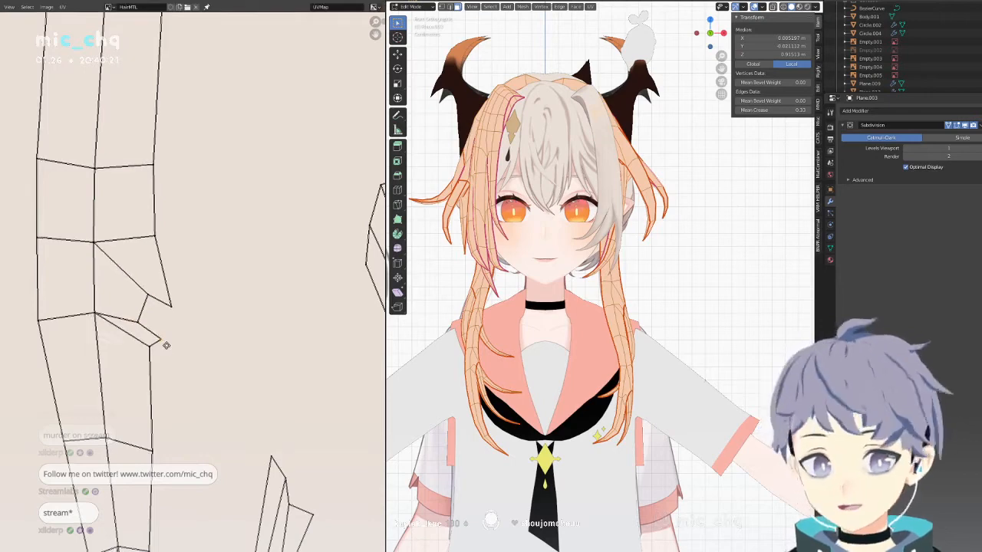
middle_drag(164, 345, 190, 252)
middle_drag(168, 367, 169, 214)
mouse_move(154, 390)
mouse_down()
mouse_move(150, 376)
mouse_move(162, 381)
mouse_up()
drag(162, 419, 161, 416)
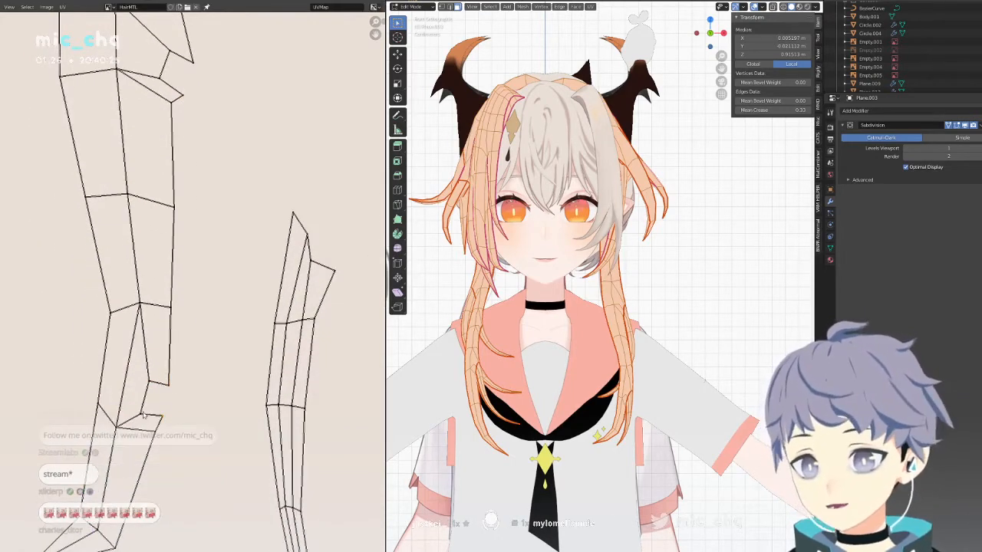
click(143, 411)
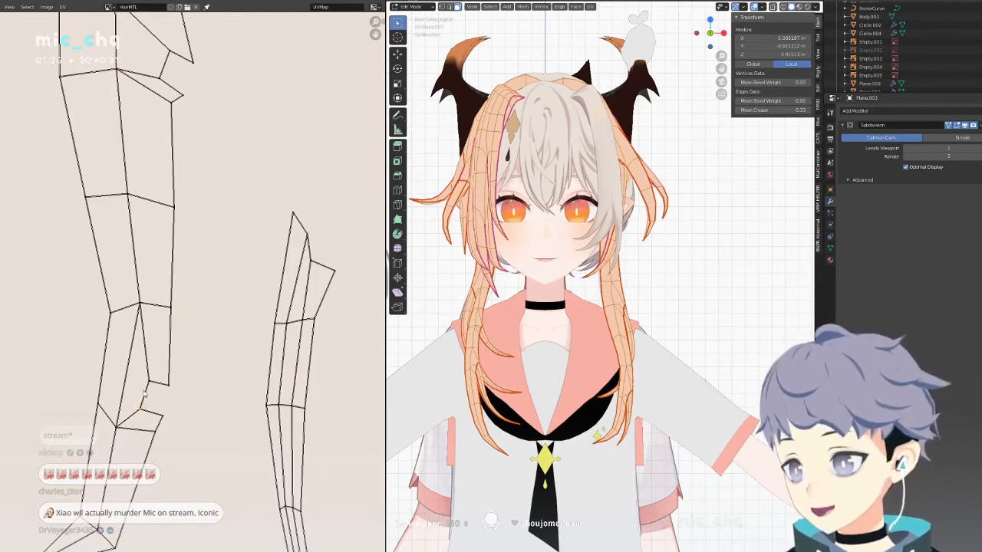
Adjust the row above the right forked strand's tip and pull the tip down and to the left to lengthen it.
middle_drag(144, 393, 187, 302)
mouse_move(130, 402)
mouse_down()
mouse_move(127, 388)
mouse_move(135, 407)
mouse_up()
drag(160, 439, 155, 426)
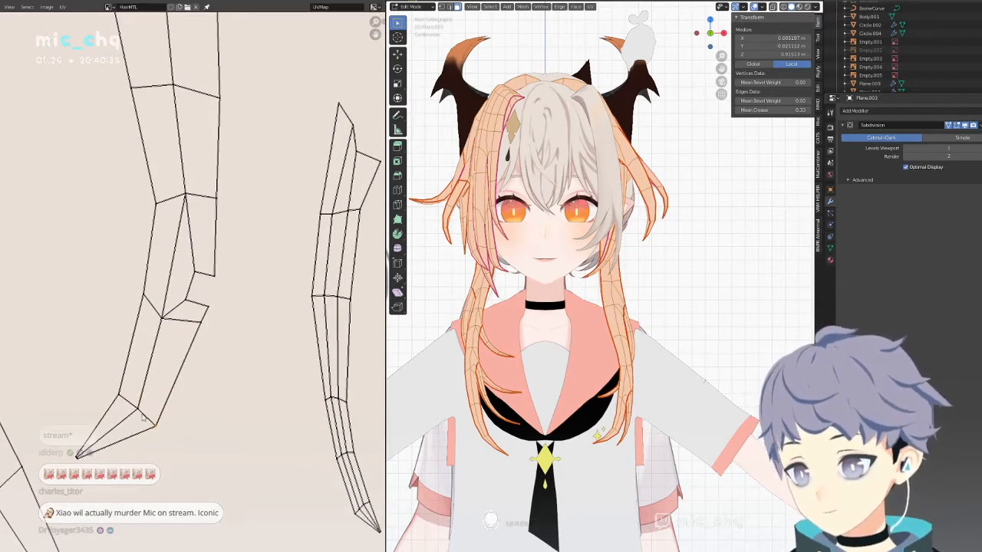
click(78, 459)
drag(87, 495, 75, 537)
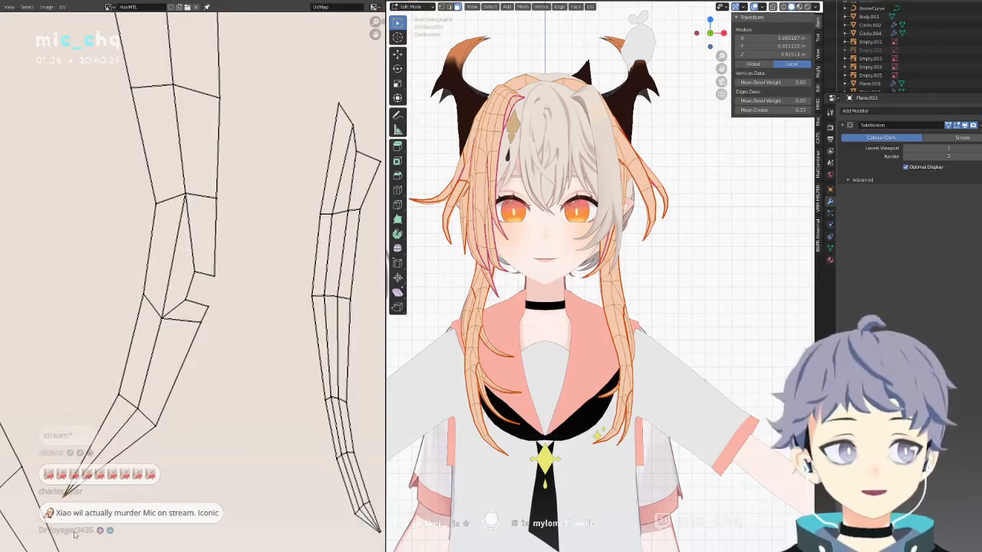
Move the right forked strand's left-edge vertex beside the upper notch slightly outward.
scroll(107, 362, up, 2)
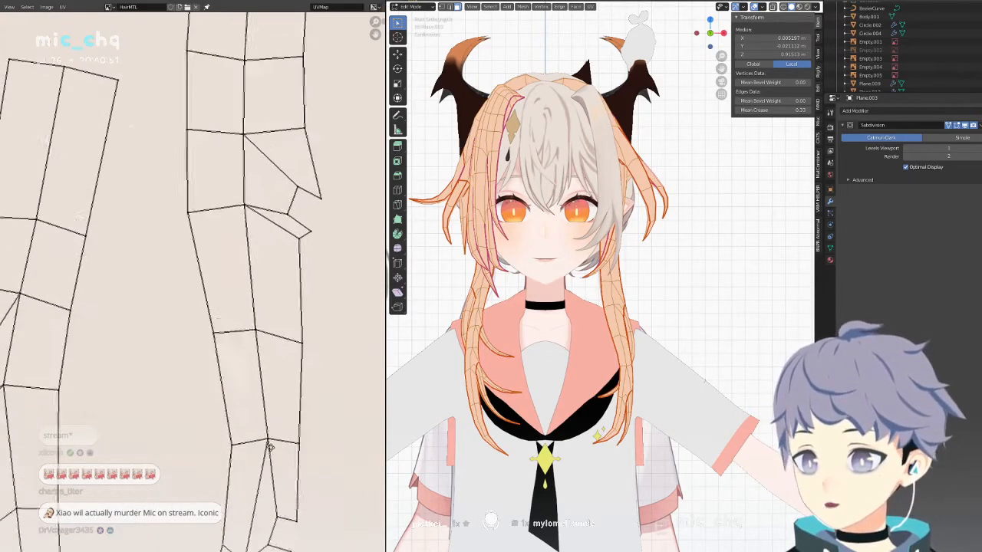
middle_drag(271, 446, 273, 462)
middle_drag(267, 229, 269, 427)
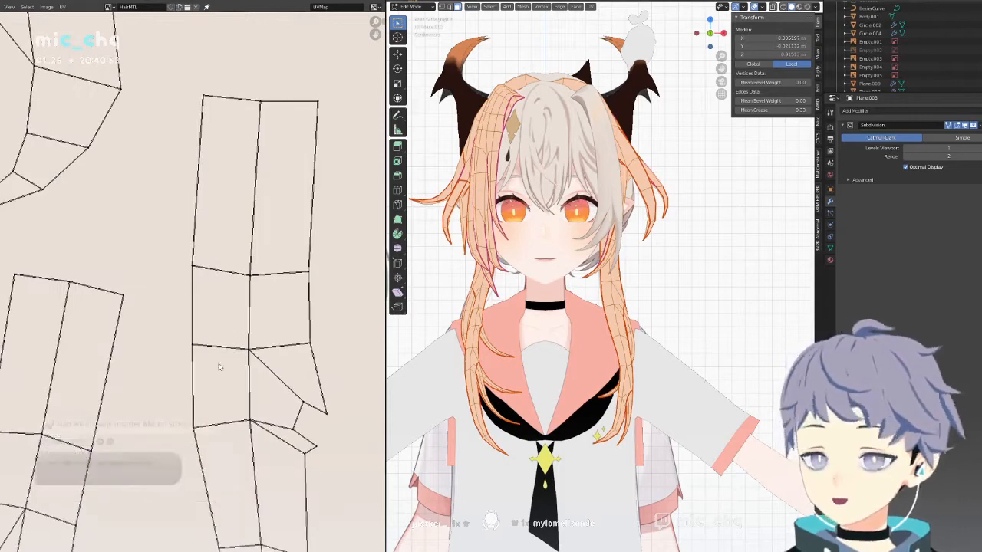
middle_drag(205, 391, 197, 317)
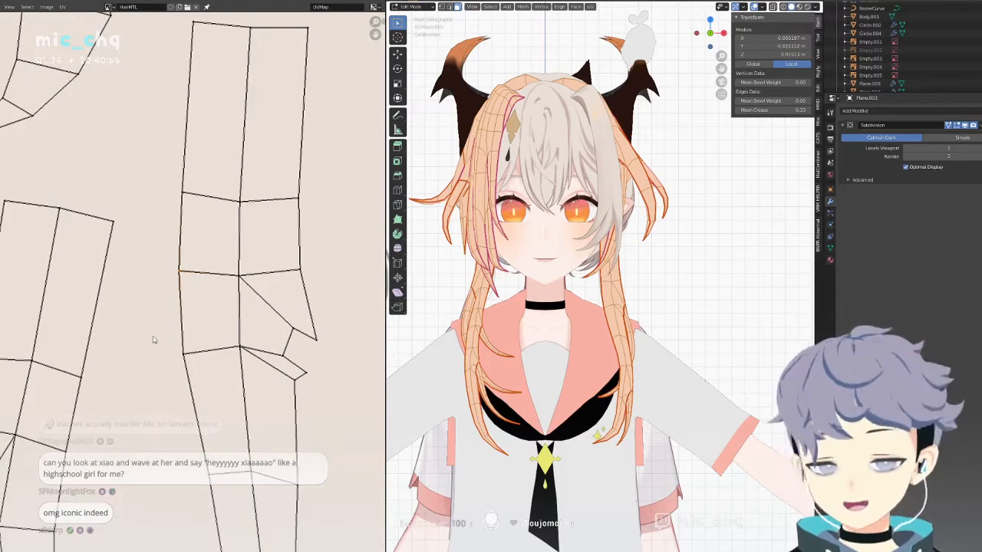
Reshape the upper notch of the neighbouring left forked strand island by repositioning its notch vertices.
middle_drag(151, 348, 278, 274)
middle_drag(95, 411, 121, 340)
drag(109, 347, 114, 359)
drag(111, 395, 129, 381)
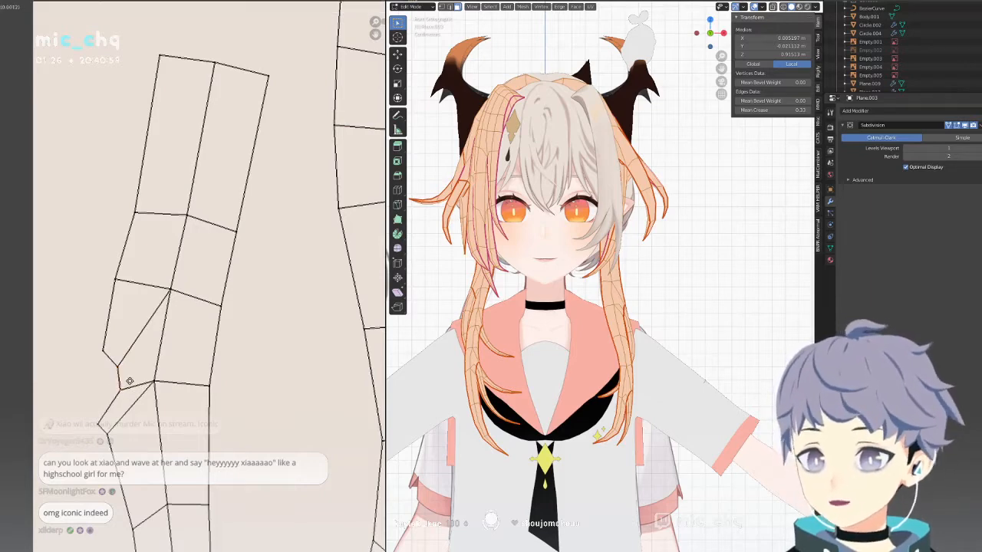
drag(94, 415, 103, 435)
Smooth the left forked strand's lower left edge and middle row, and reposition the vertices around its lower notch.
middle_drag(117, 522, 110, 391)
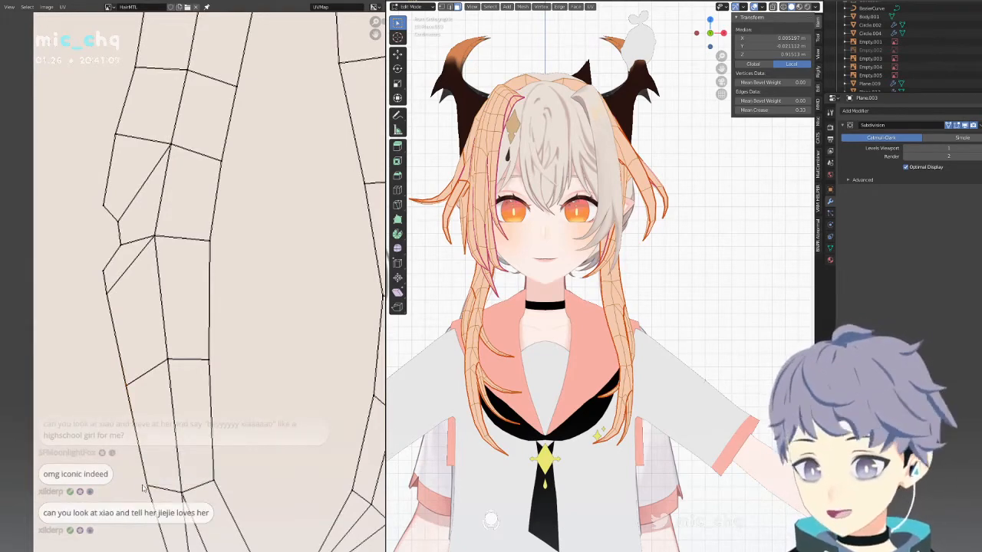
middle_drag(141, 488, 176, 438)
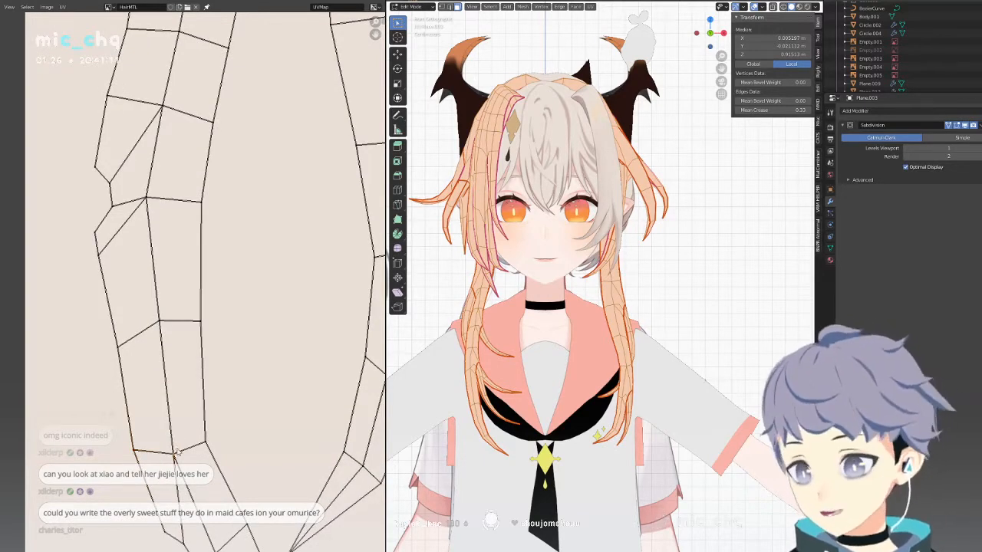
drag(178, 453, 179, 449)
middle_drag(181, 491, 191, 372)
drag(198, 423, 194, 401)
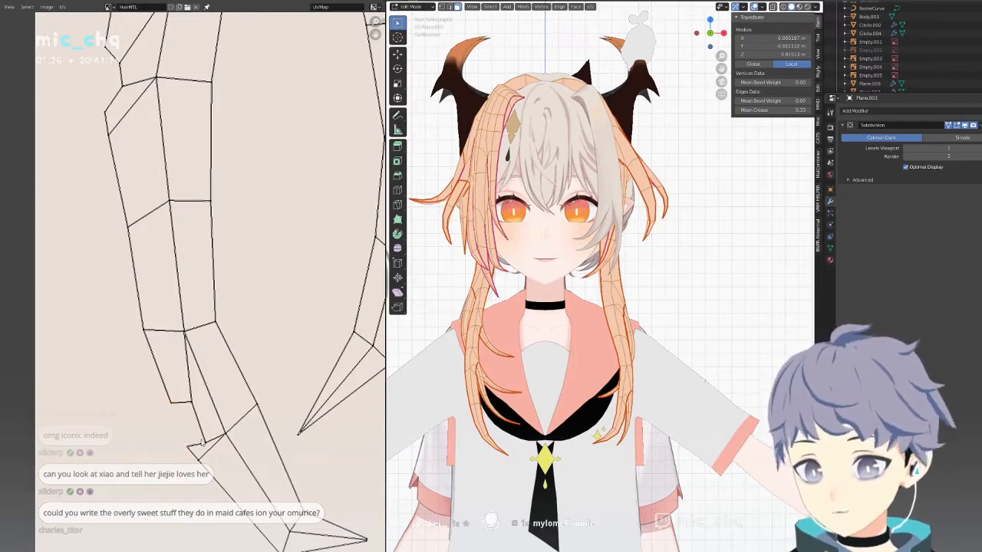
drag(203, 443, 199, 431)
middle_drag(198, 431, 178, 371)
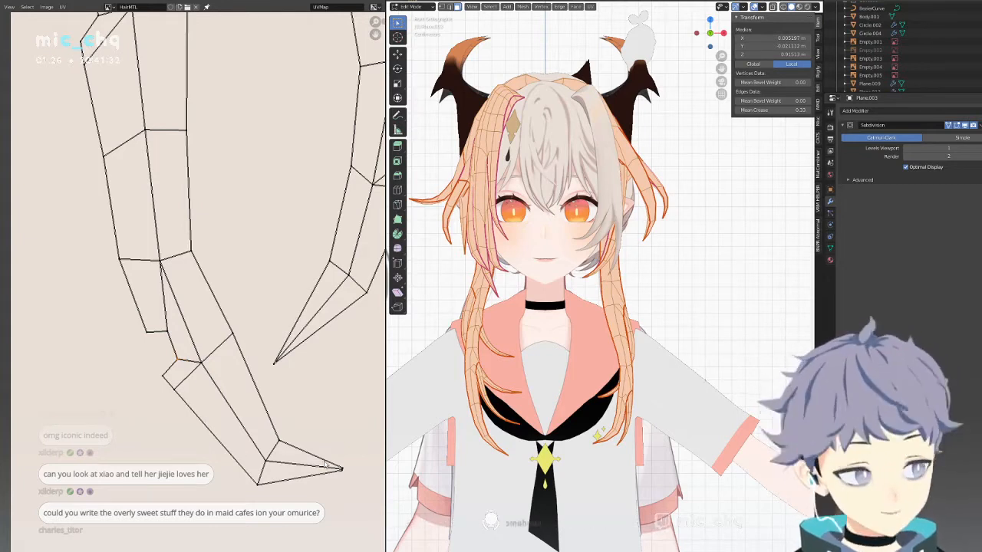
Collapse the left forked strand's tip vertices into one point by scaling to 0, and move it down and right.
drag(325, 462, 360, 497)
key(s)
key(0)
key(Return)
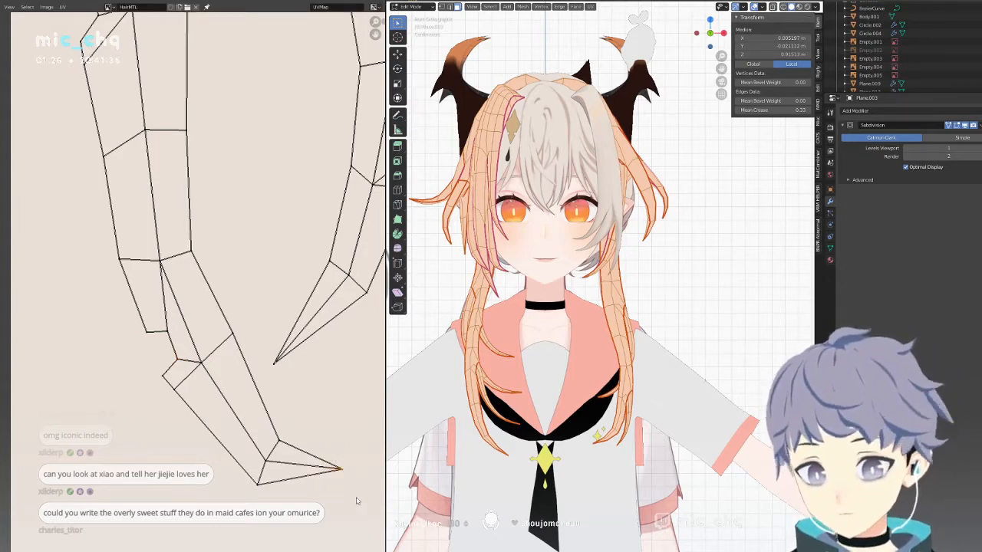
key(g)
click(379, 528)
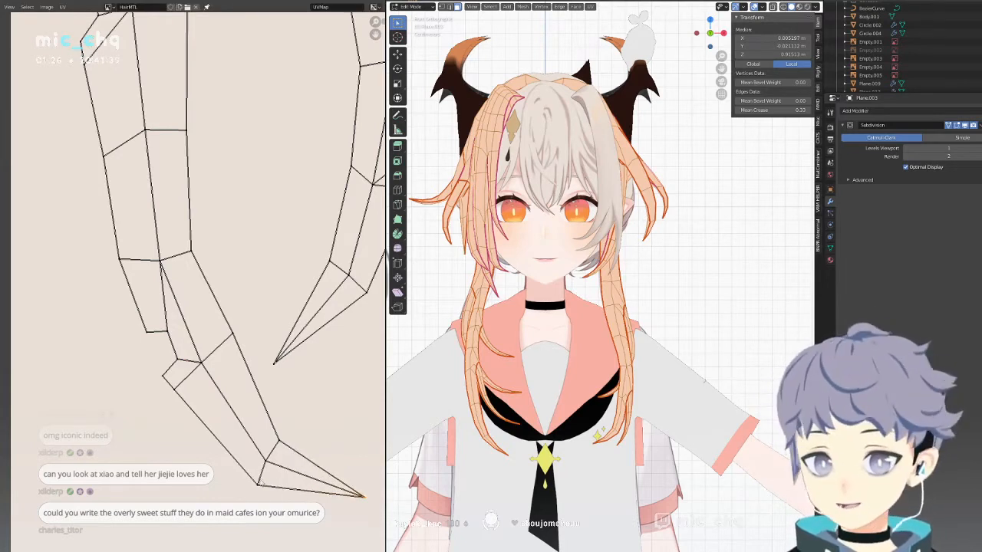
Widen the row above the left forked strand's tip by moving its three vertices into a broader slanted line.
click(261, 483)
key(g)
click(242, 478)
click(263, 464)
key(g)
click(255, 460)
click(283, 443)
key(g)
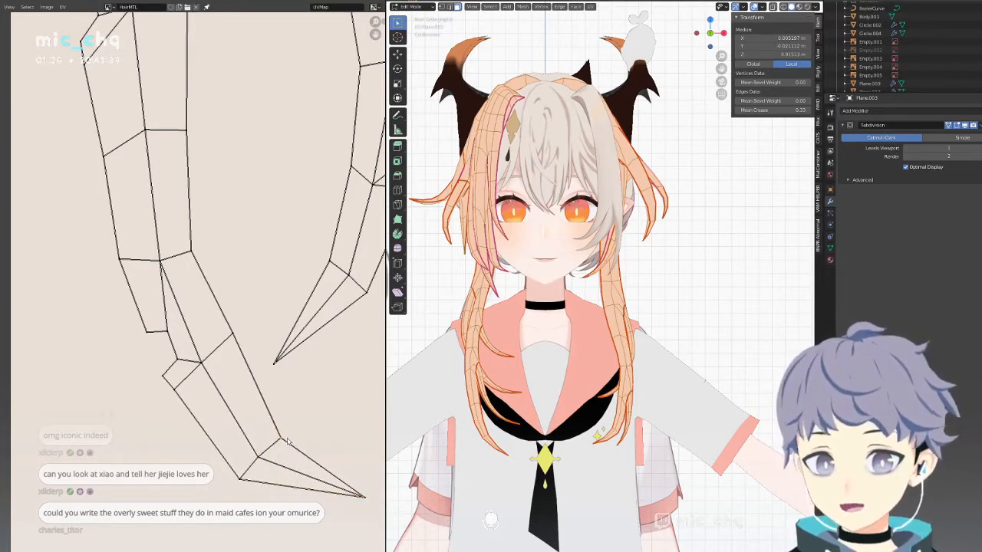
key(g)
click(290, 438)
Fine-tune the left and middle vertices of the row above the left forked strand's tip, and pull the tip further down.
click(242, 477)
key(g)
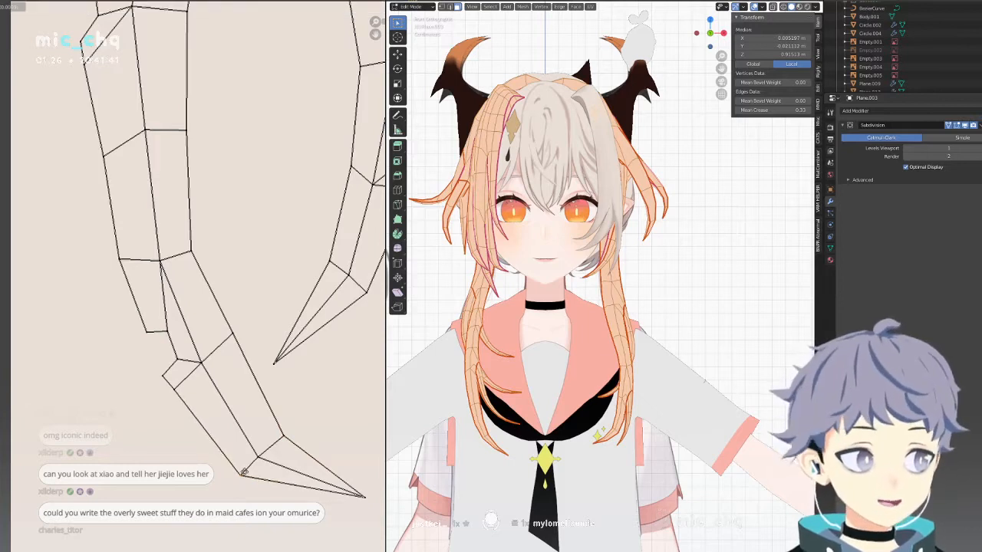
click(247, 472)
click(254, 464)
key(g)
click(259, 461)
click(252, 471)
key(g)
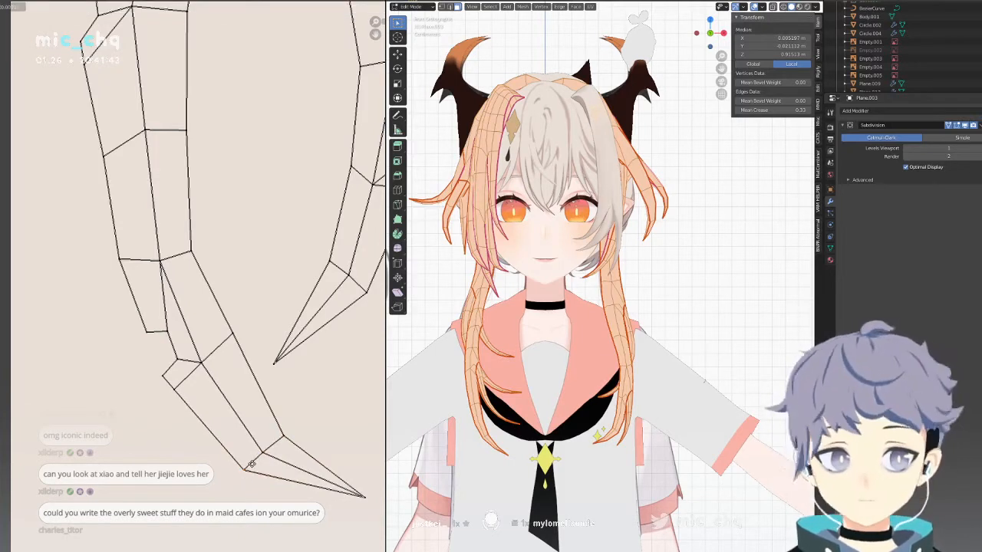
click(252, 464)
key(g)
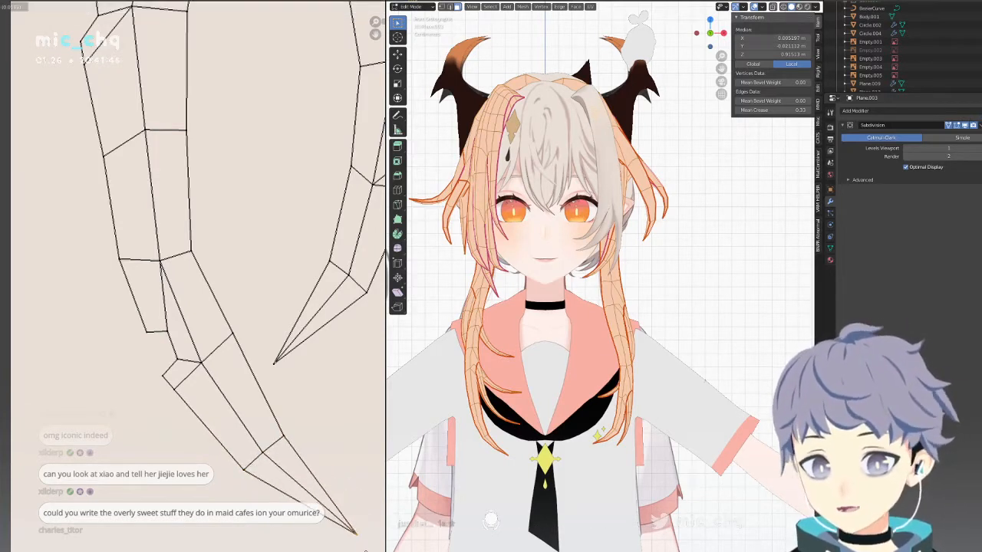
click(368, 549)
Examine the character's hair, face and eyes up close from the front, and frame the whole scene with its reference sheets.
middle_drag(317, 432, 292, 470)
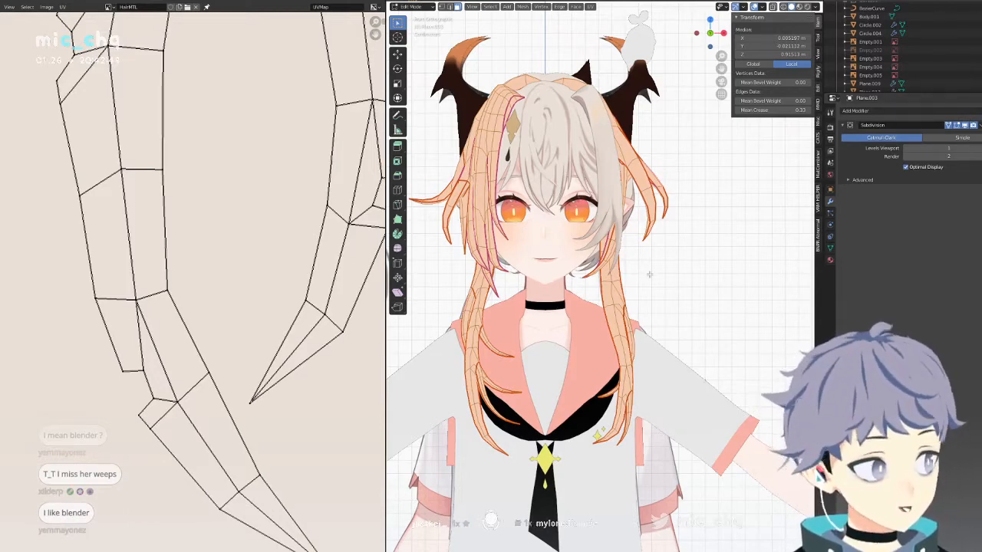
middle_drag(648, 274, 644, 277)
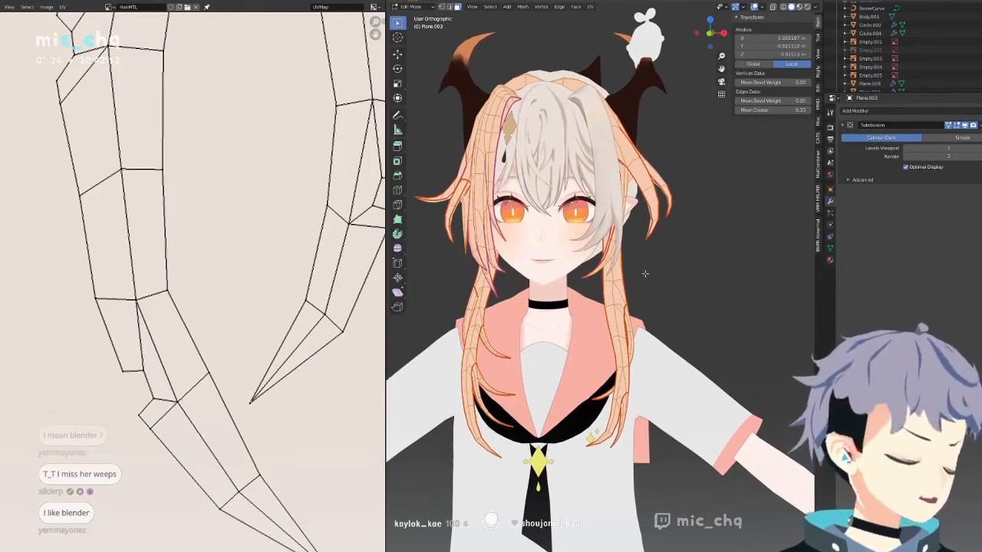
key(KP_1)
shift+middle_drag(652, 289, 695, 261)
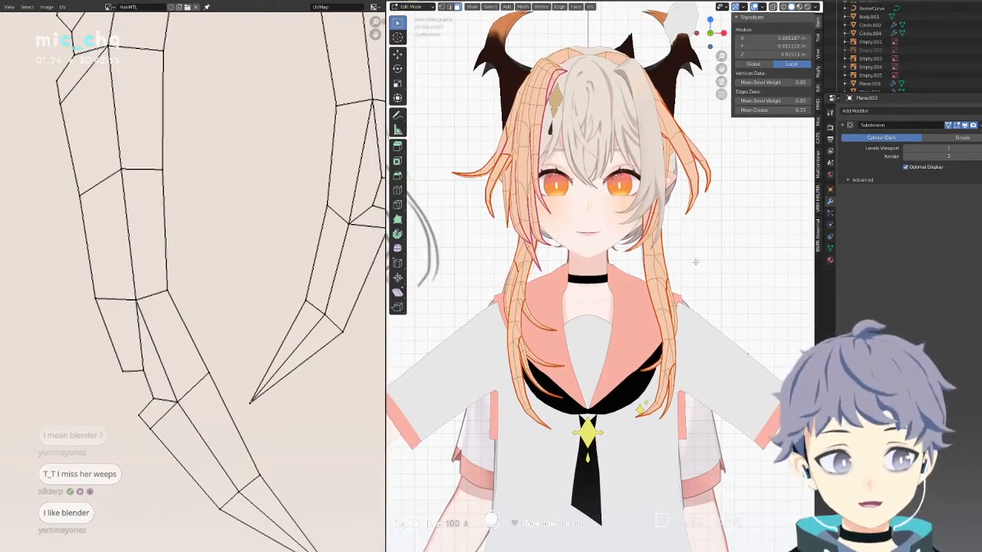
scroll(664, 275, up, 3)
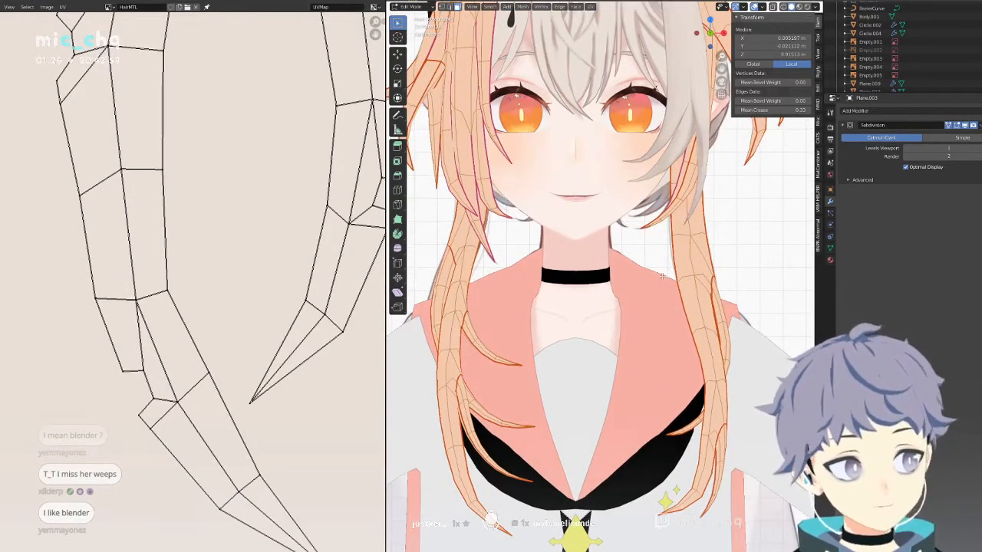
shift+middle_drag(662, 277, 709, 291)
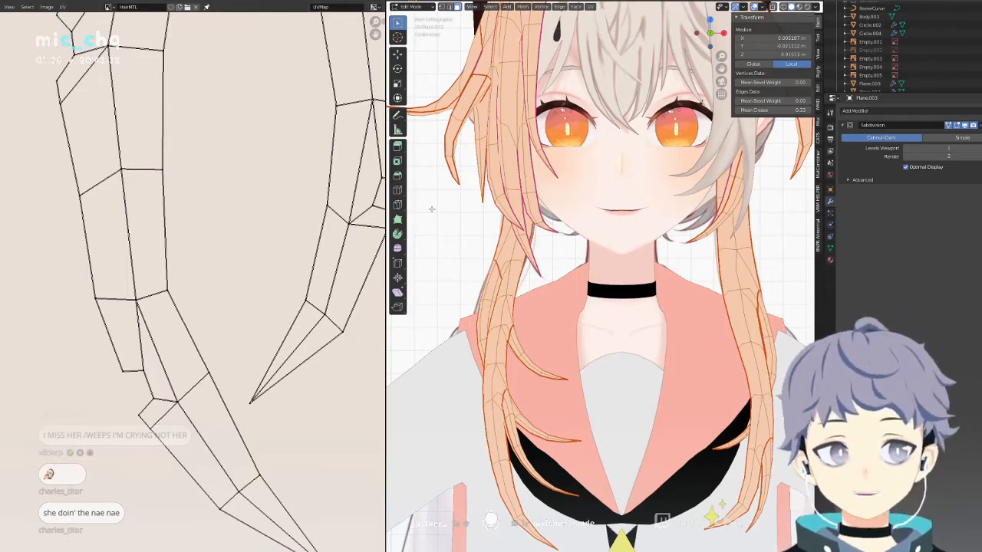
middle_drag(547, 252, 509, 320)
key(KP_1)
scroll(639, 214, up, 8)
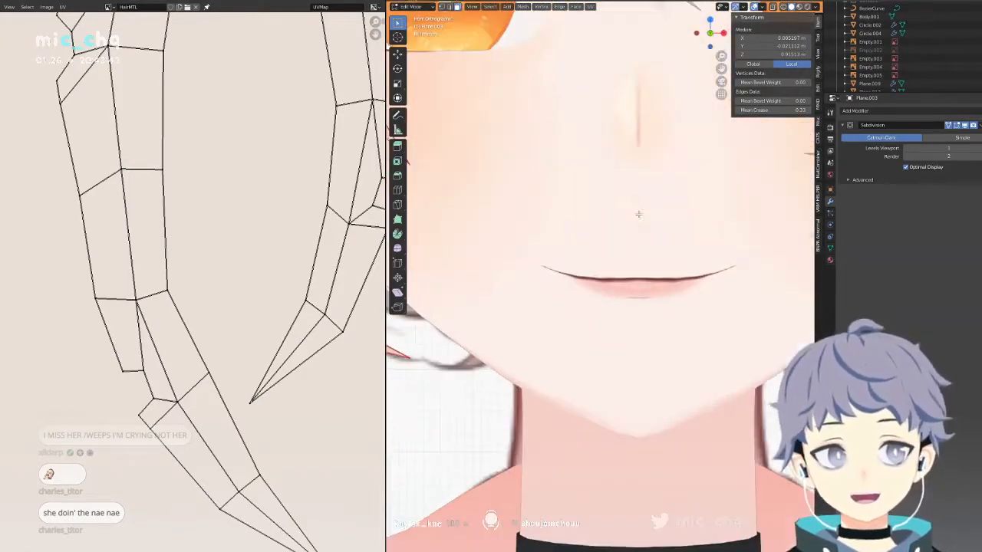
shift+middle_drag(639, 173, 484, 403)
scroll(727, 276, up, 5)
shift+middle_drag(727, 276, 550, 403)
scroll(671, 307, up, 6)
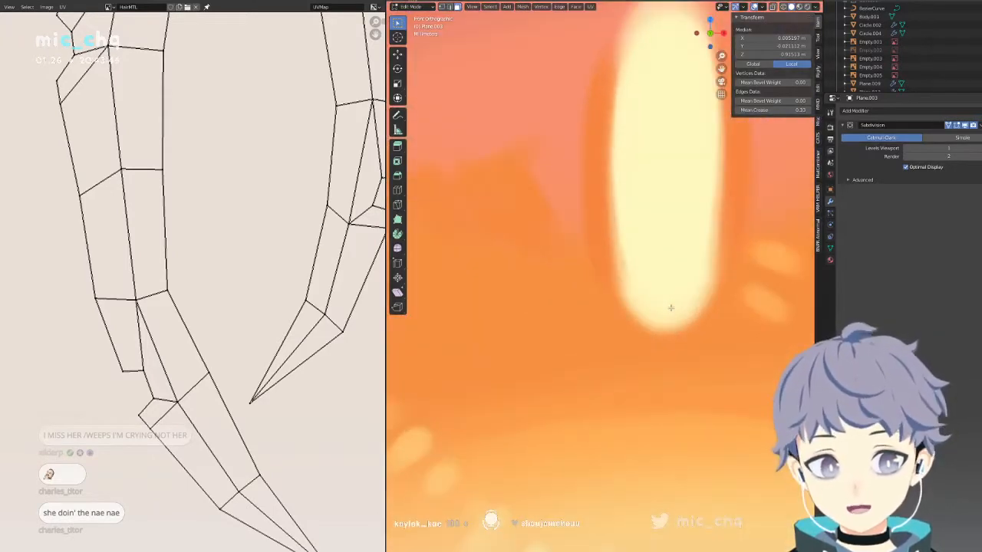
scroll(671, 308, down, 7)
scroll(670, 307, down, 10)
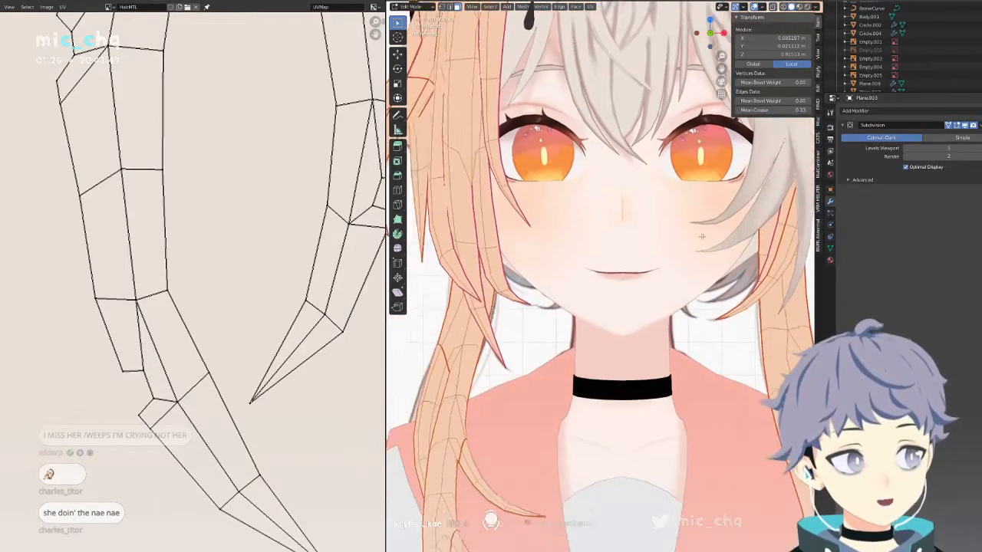
shift+middle_drag(637, 313, 665, 274)
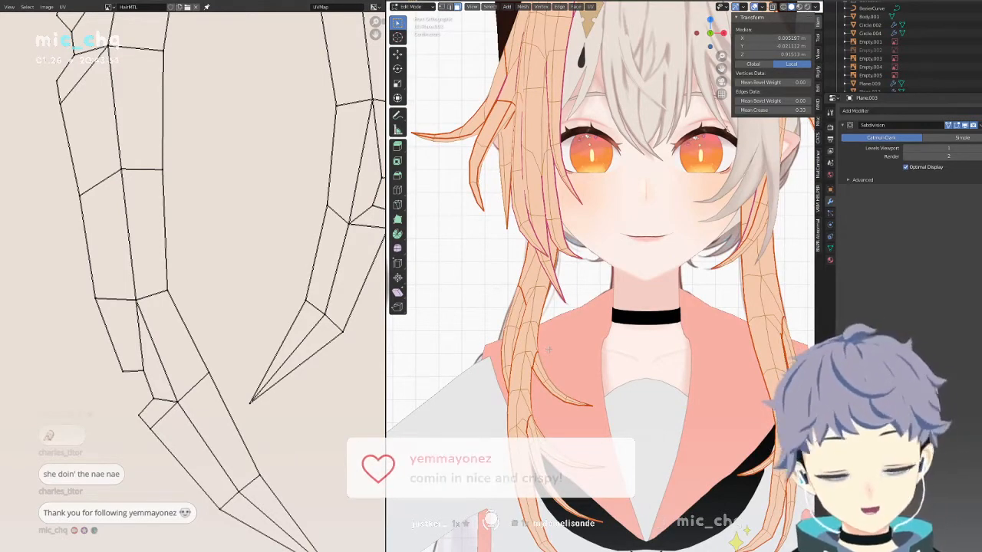
key(Home)
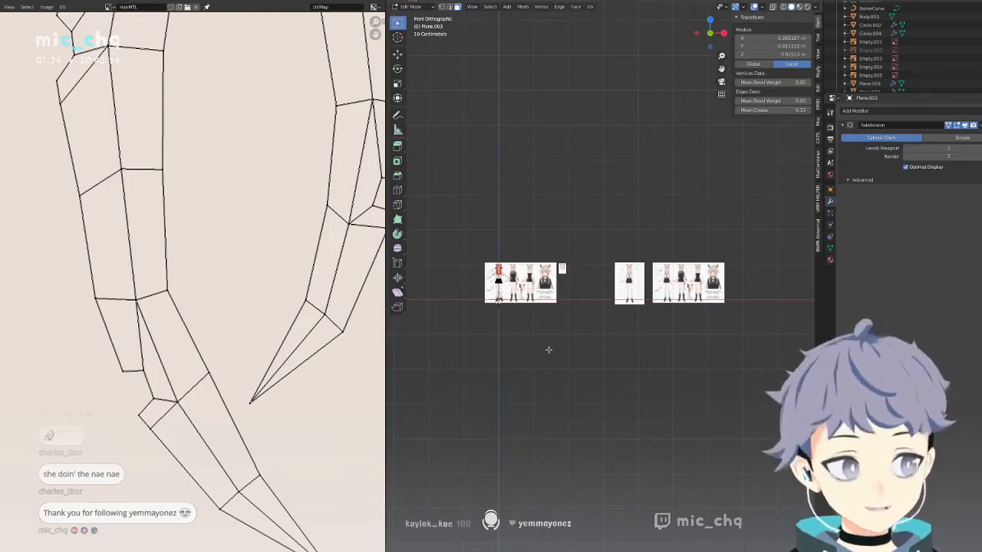
key(x)
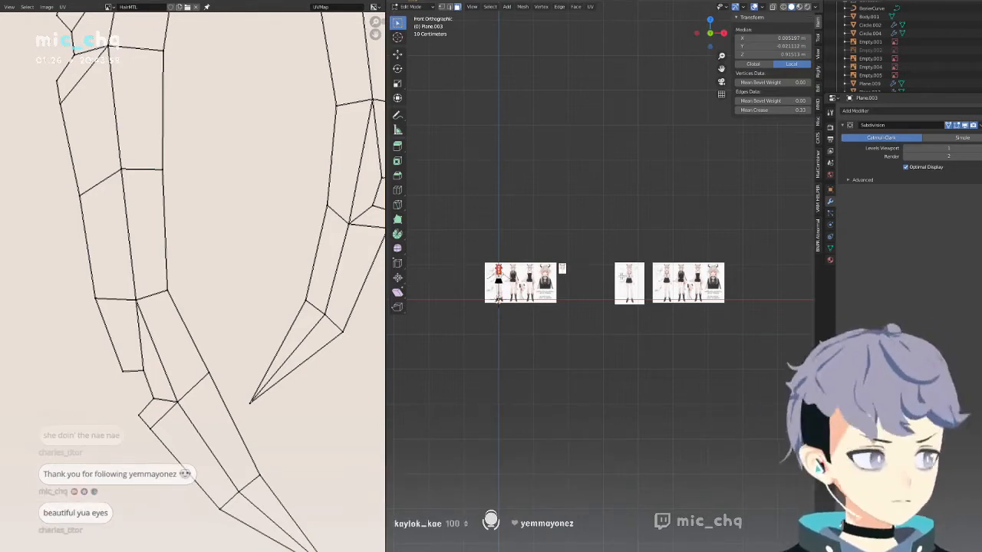
Compare the character with its reference sheets and examine the eyes, mouth and front hair up close.
scroll(554, 291, up, 8)
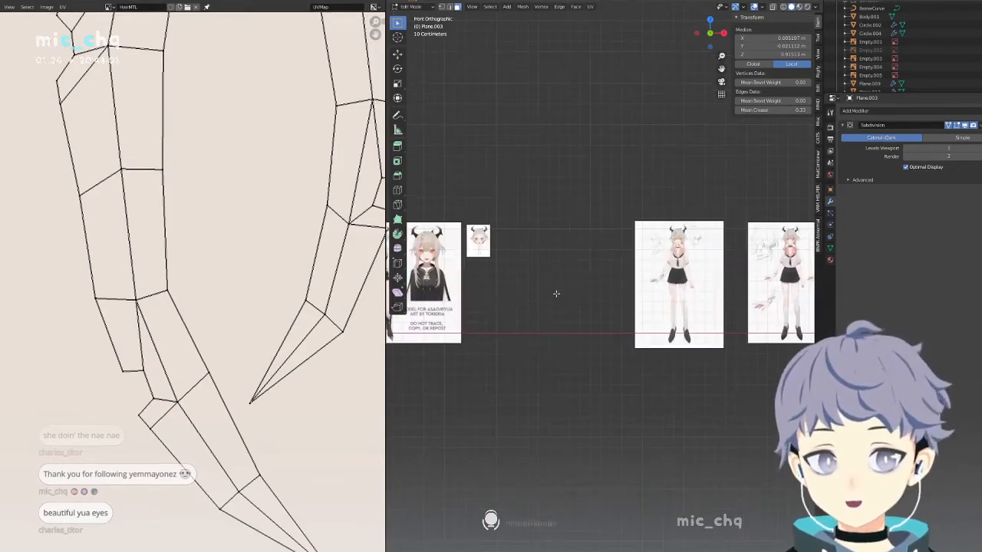
scroll(525, 283, up, 10)
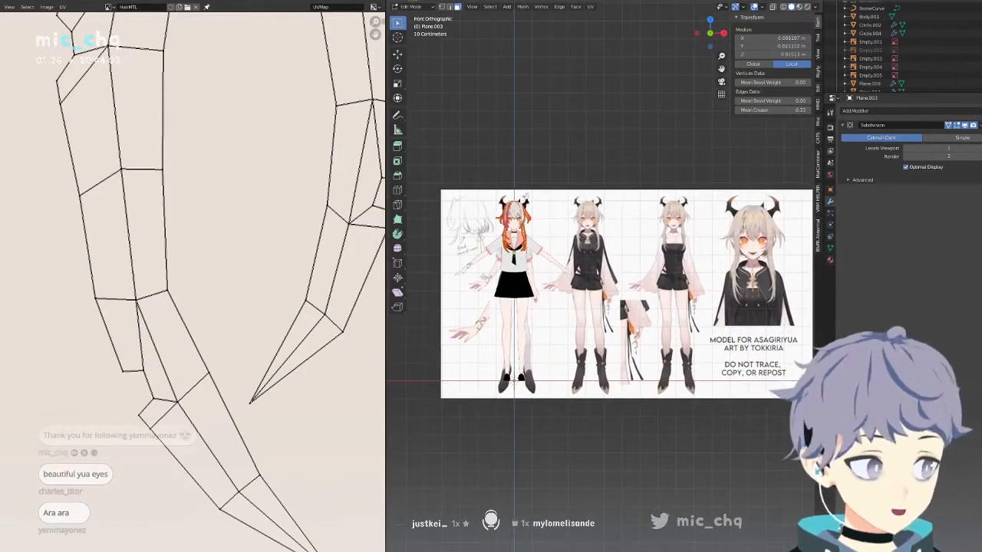
scroll(483, 219, down, 5)
scroll(514, 246, up, 9)
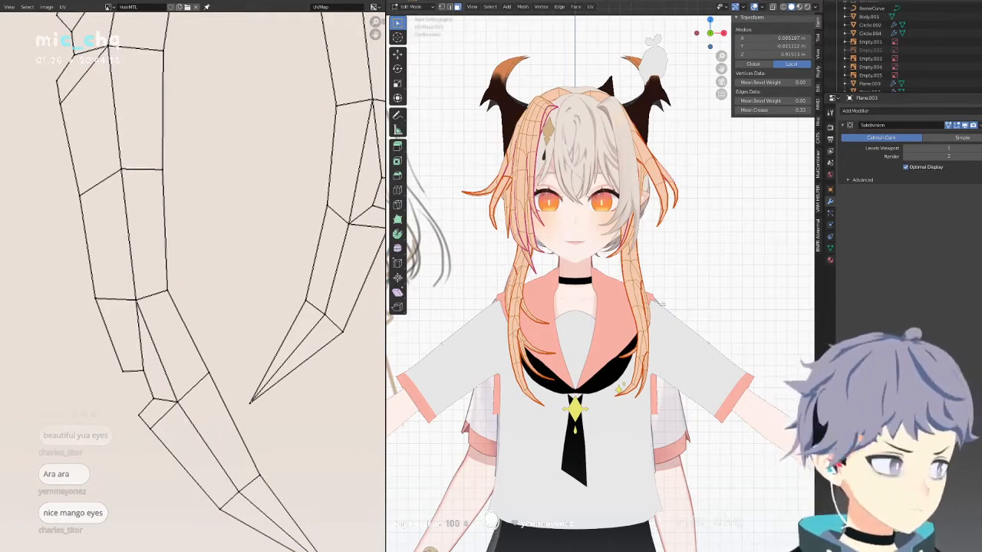
scroll(663, 304, up, 10)
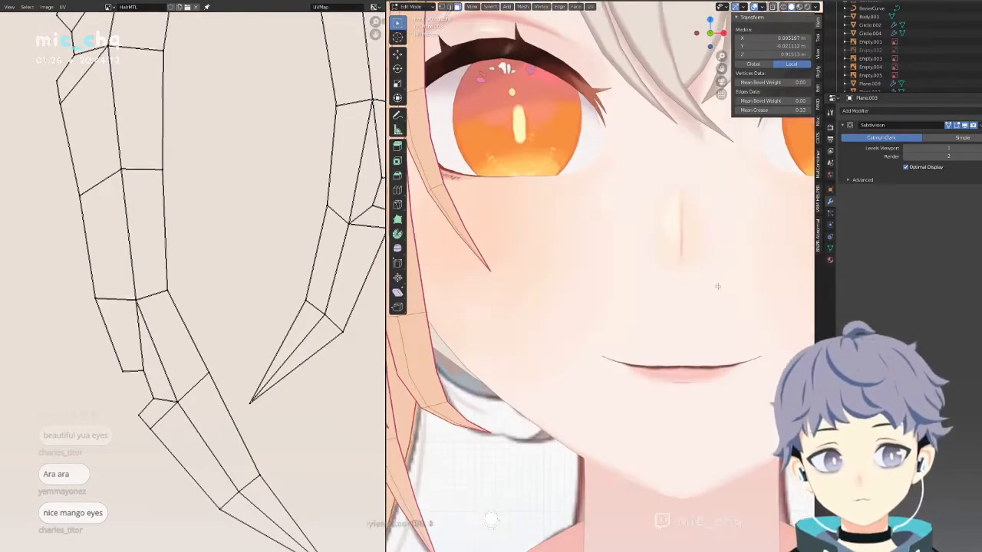
scroll(718, 286, down, 2)
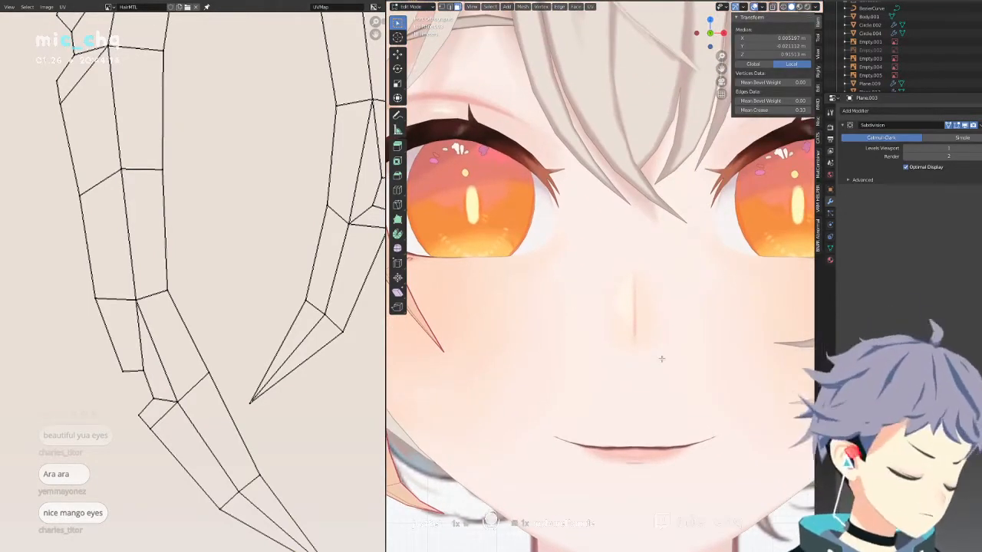
scroll(662, 358, down, 4)
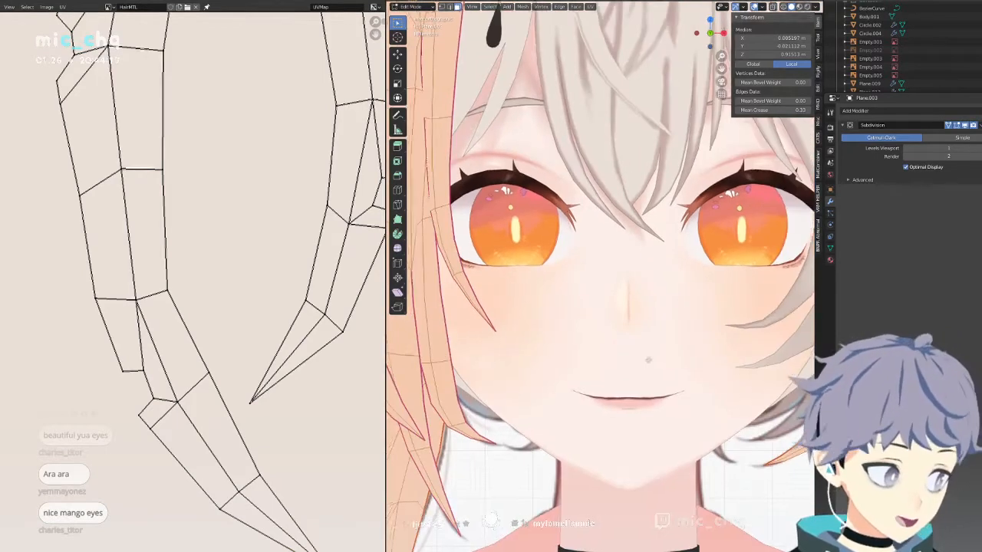
scroll(683, 381, up, 3)
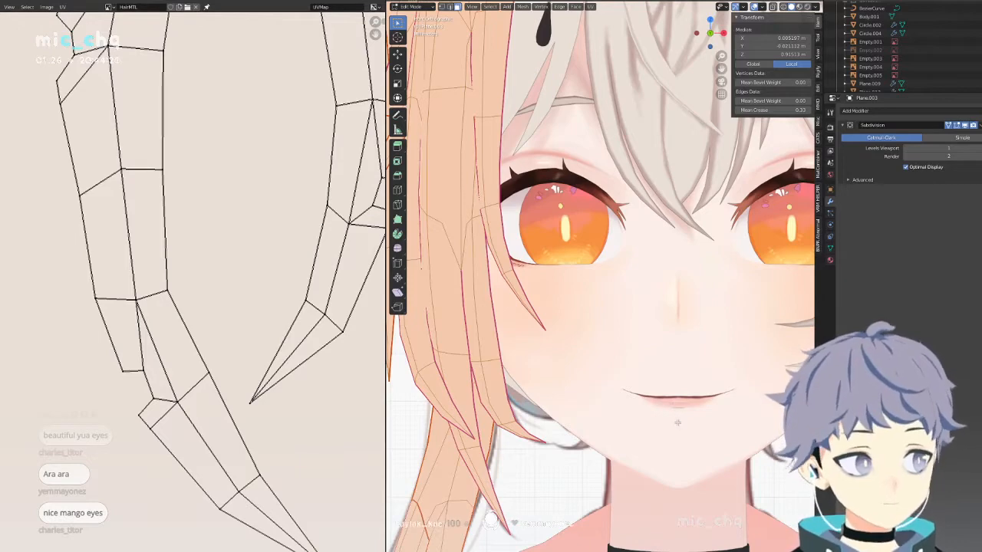
scroll(669, 340, down, 1)
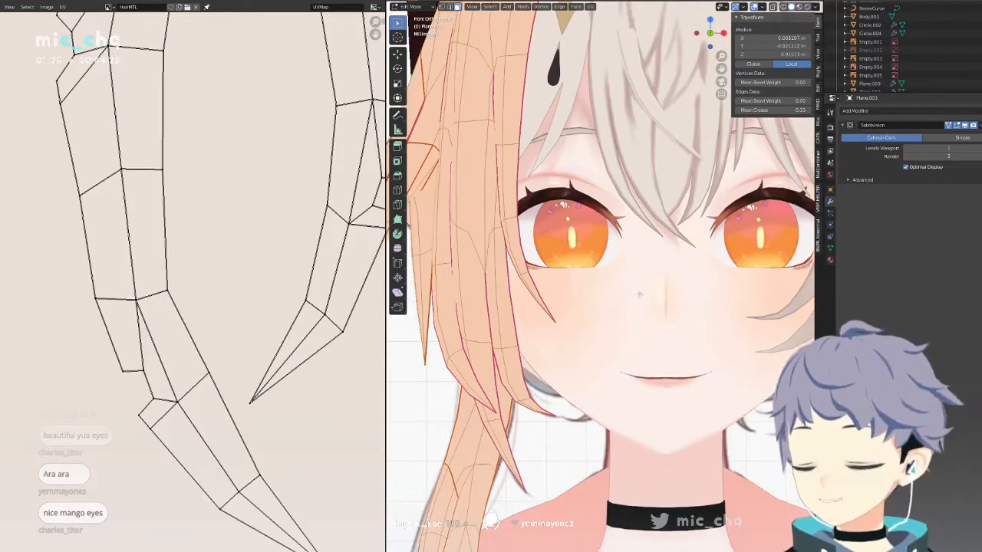
scroll(625, 272, up, 5)
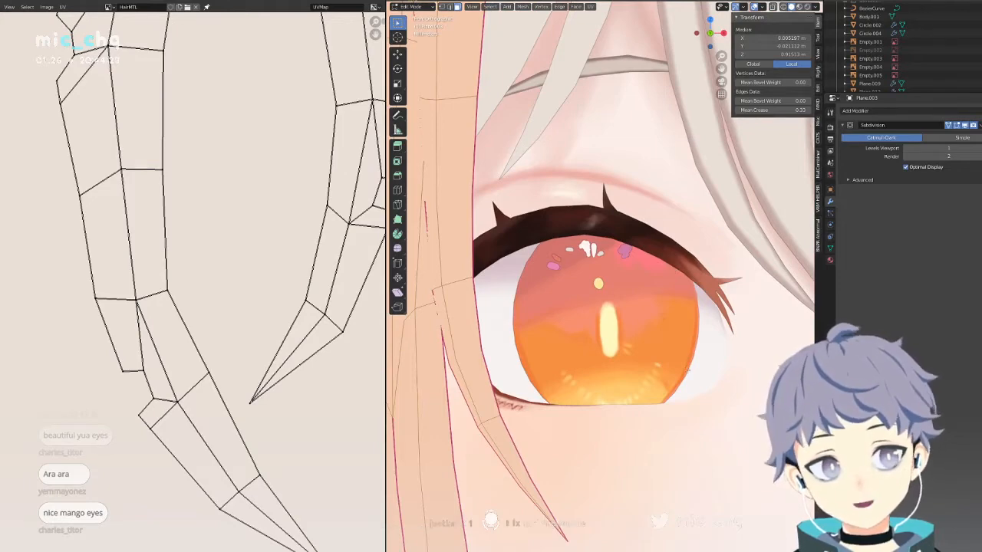
scroll(564, 386, down, 5)
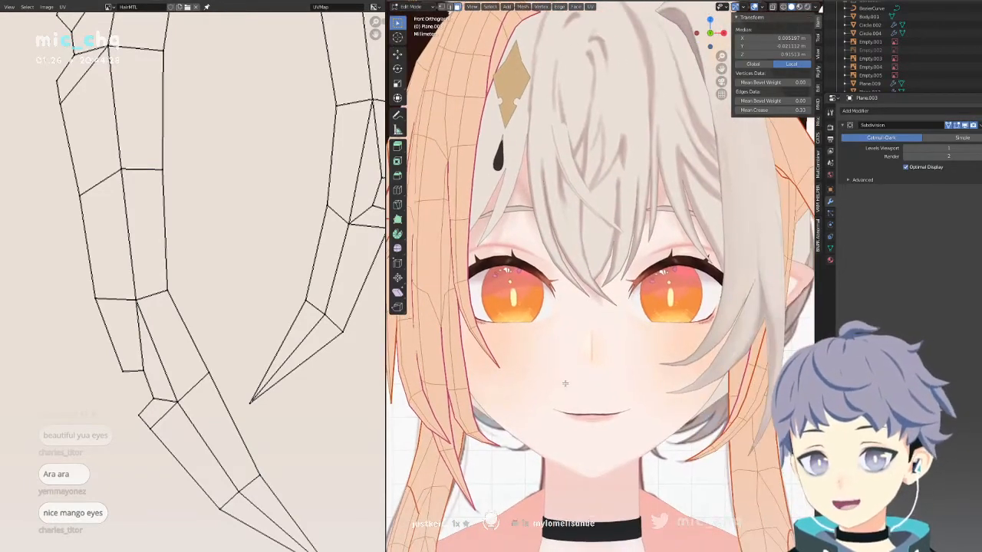
scroll(565, 383, down, 2)
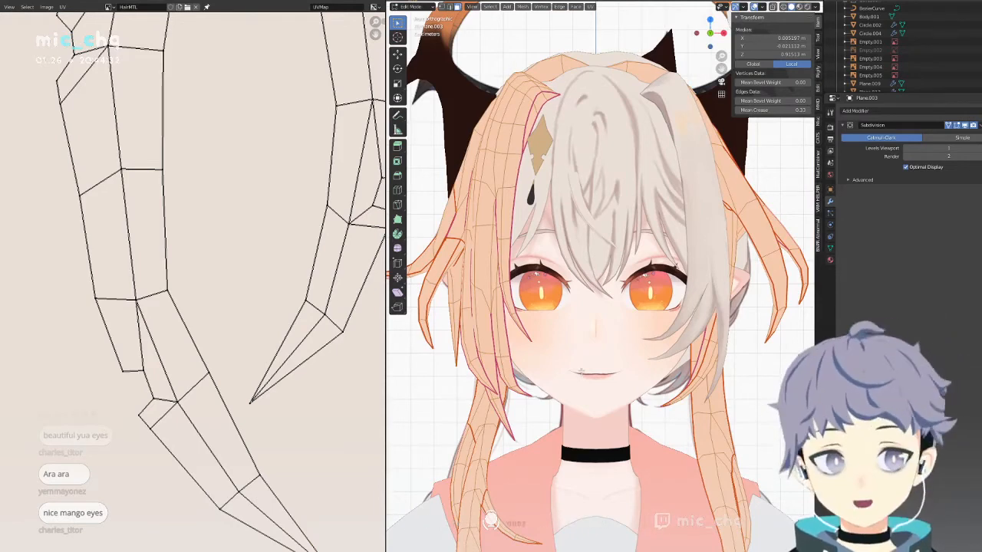
scroll(581, 371, up, 4)
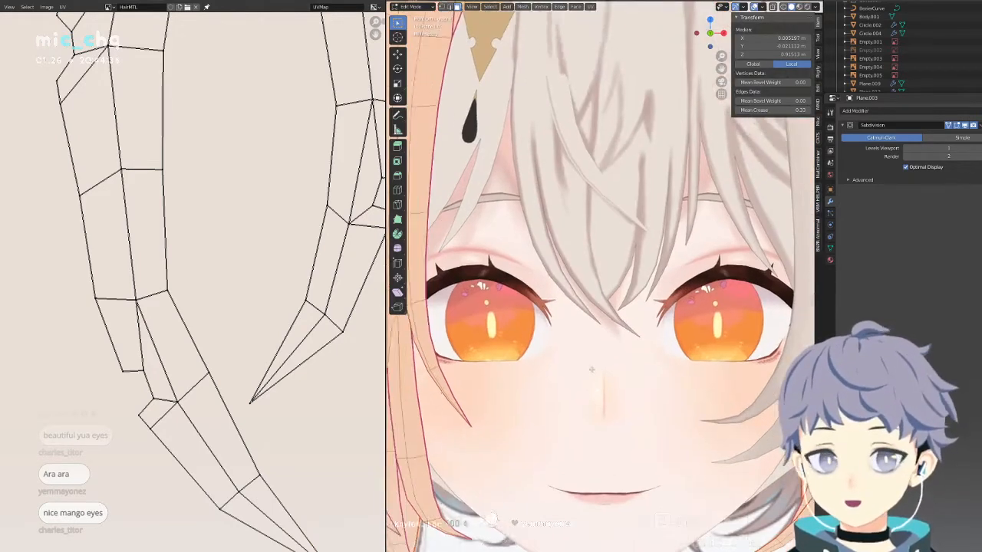
scroll(591, 369, down, 5)
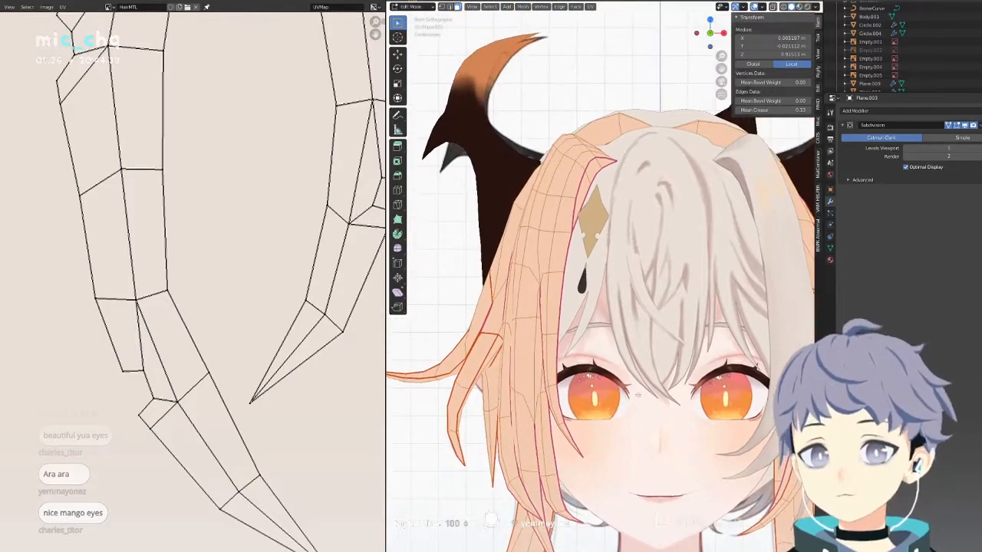
mouse_move(643, 264)
middle_down()
mouse_move(637, 271)
mouse_move(638, 259)
middle_up()
key(KP_1)
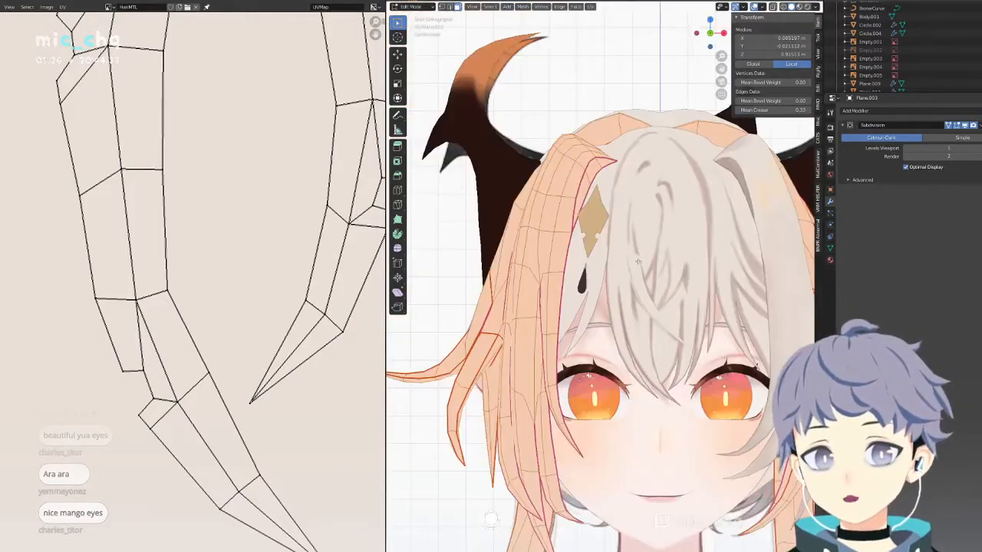
scroll(652, 341, down, 2)
scroll(280, 372, down, 5)
scroll(280, 371, up, 6)
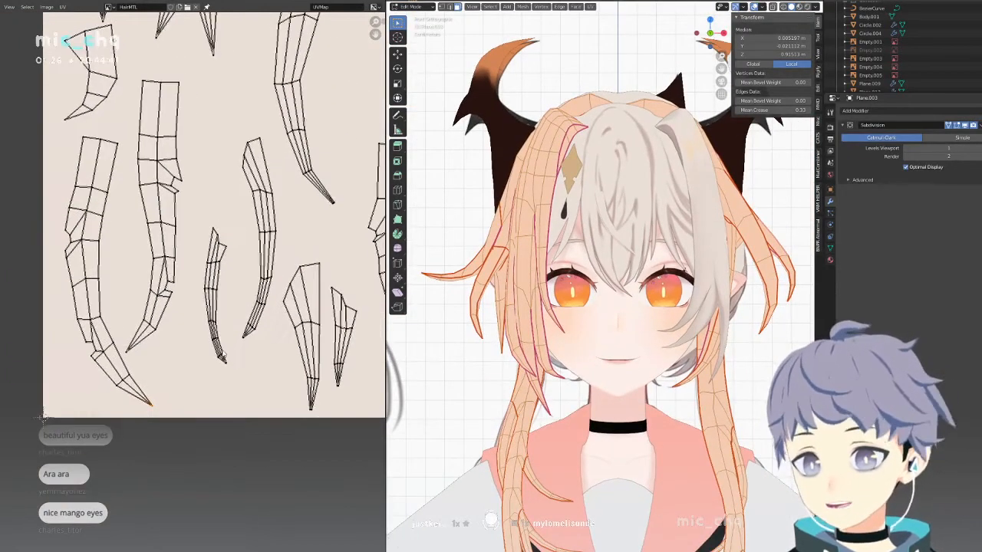
Widen the small narrow curved strand by moving its side outline vertices outward, and straighten its notched top edge.
drag(307, 399, 289, 401)
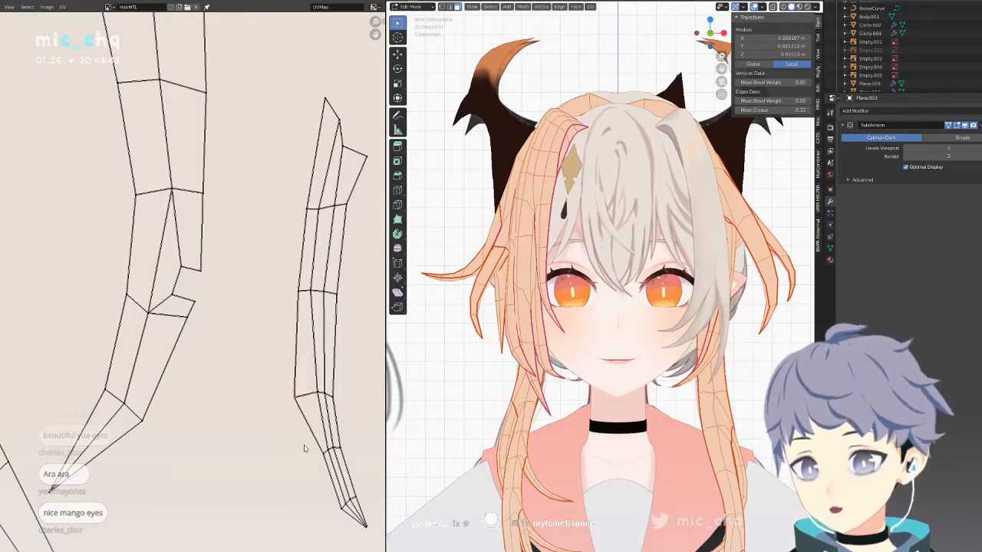
drag(304, 446, 297, 454)
middle_drag(331, 469, 313, 429)
drag(335, 401, 345, 399)
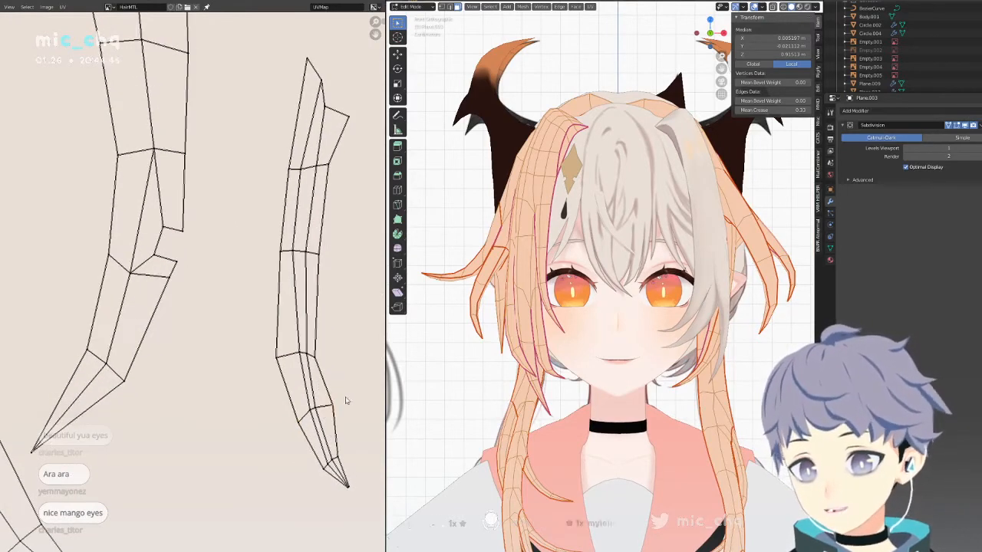
drag(325, 359, 336, 356)
drag(321, 258, 273, 251)
drag(287, 168, 283, 169)
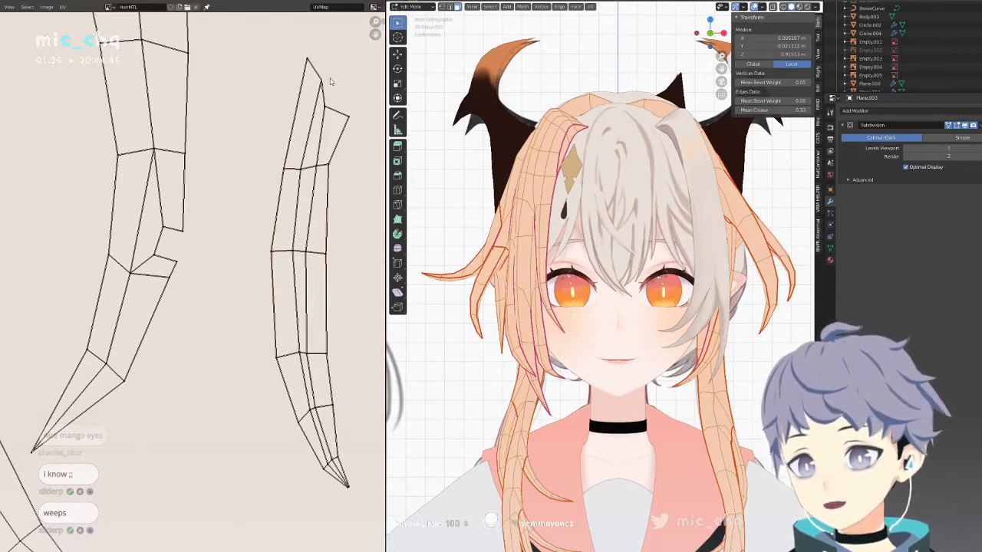
drag(330, 80, 355, 109)
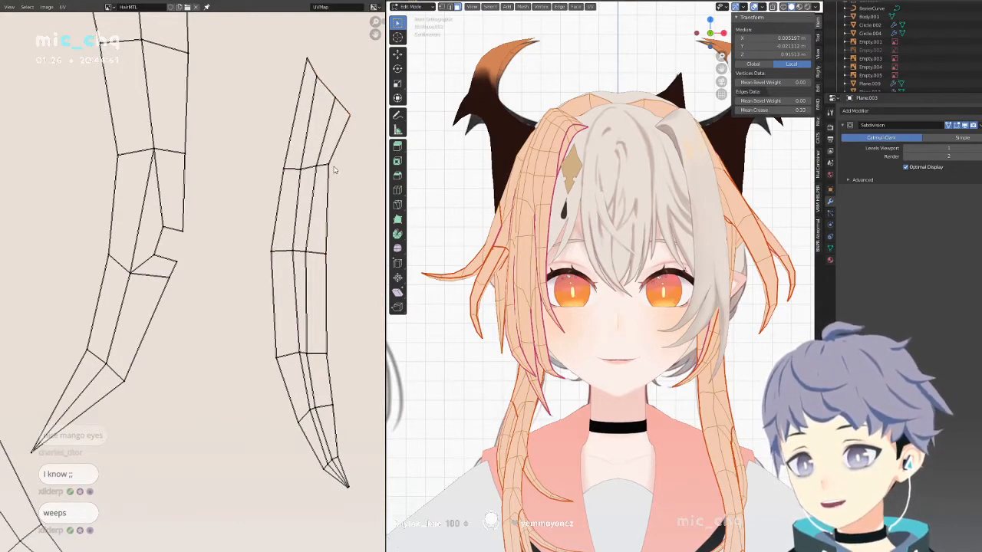
drag(334, 169, 340, 170)
Space the narrow curved strand's inner vertices evenly across its rows, and extend its tip down and to the right.
key(s)
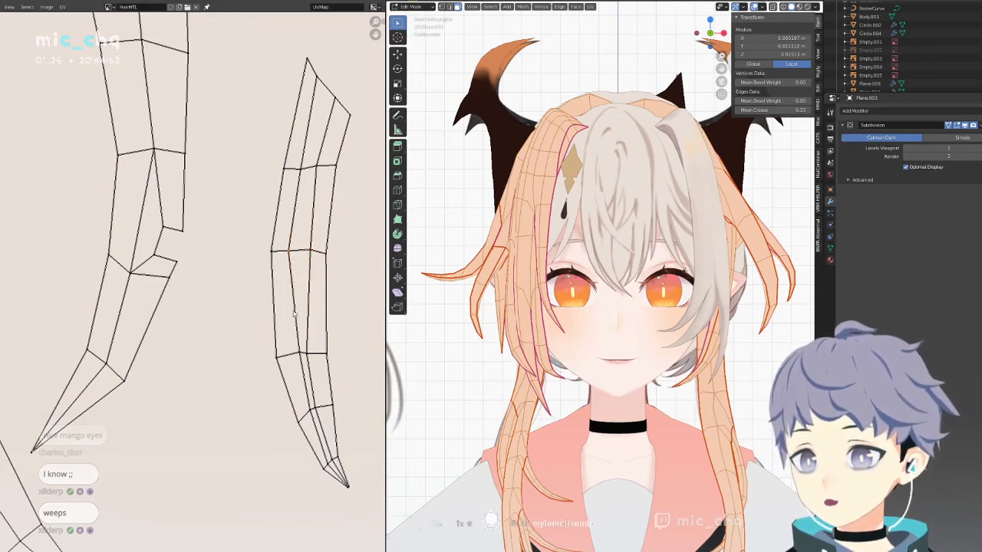
drag(309, 356, 310, 358)
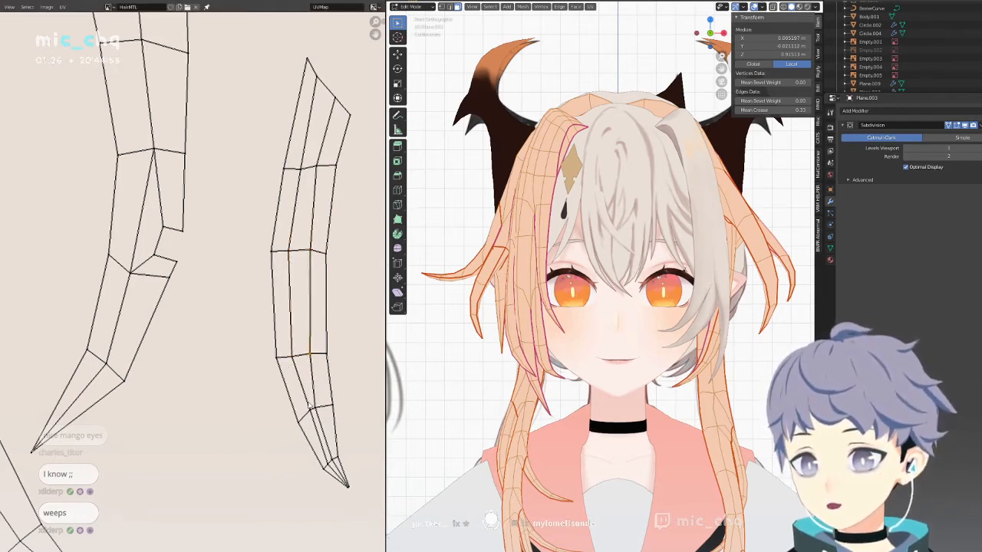
drag(310, 408, 323, 408)
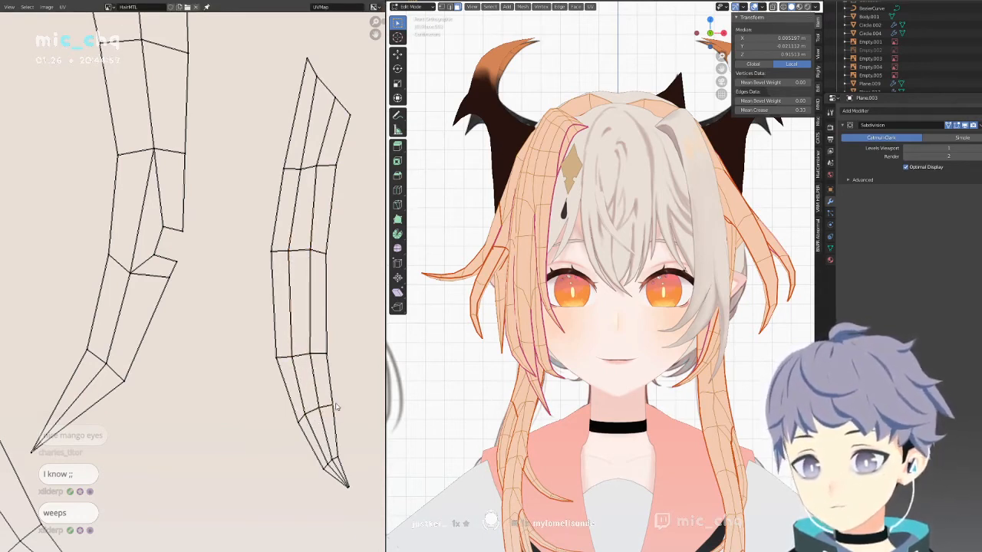
click(338, 519)
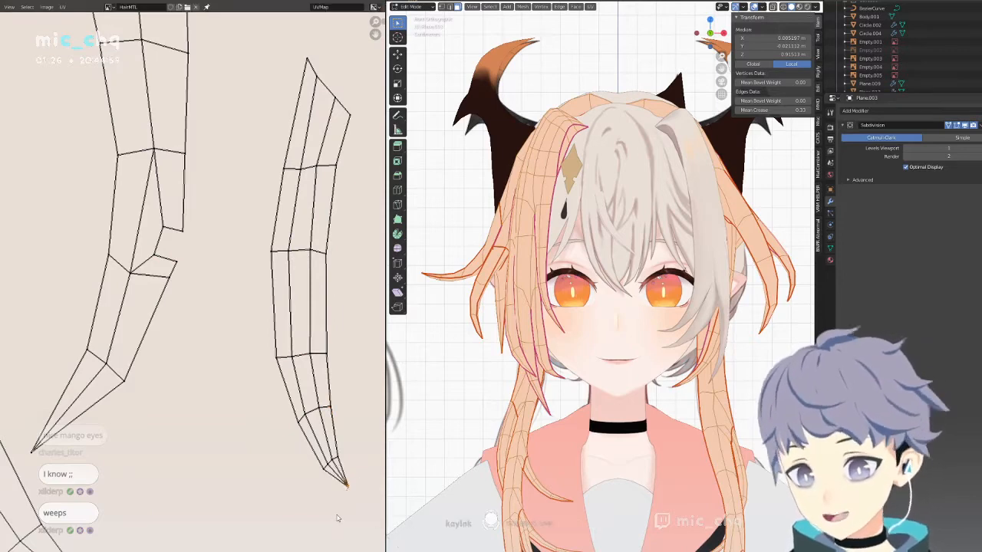
middle_drag(337, 518, 292, 458)
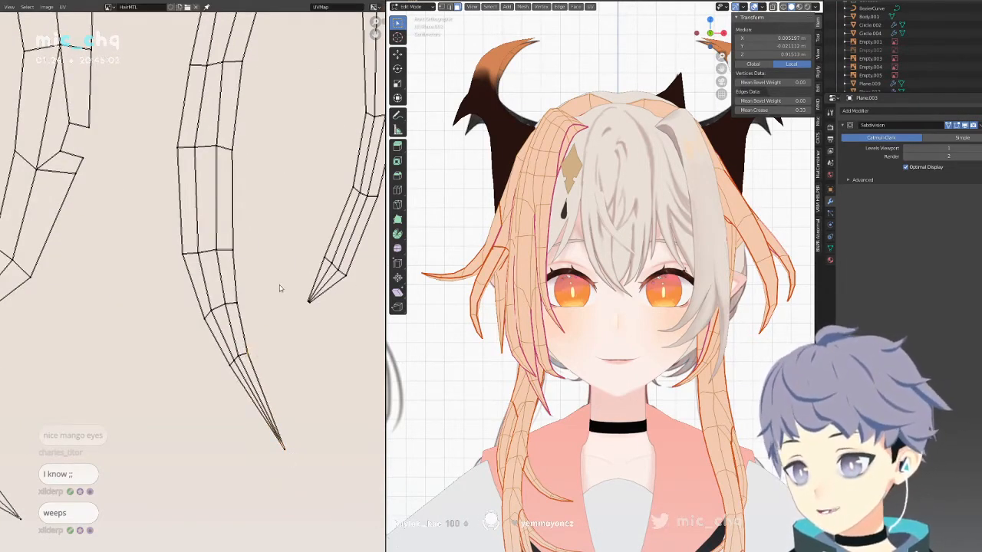
Extend the neighbouring long strand's tip down and left, and move its lower outline vertices outward to widen it.
key(g)
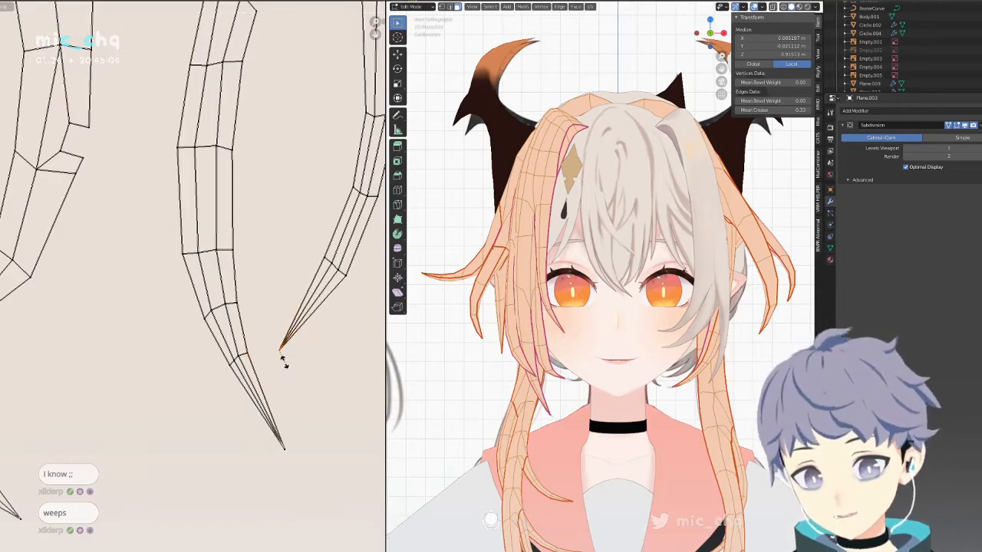
click(285, 366)
middle_drag(363, 291, 301, 349)
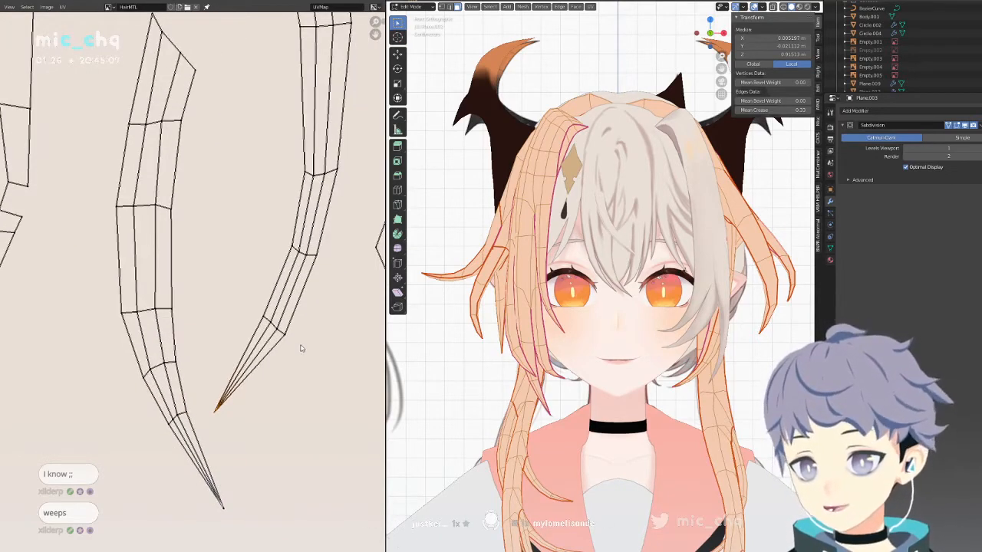
drag(302, 348, 310, 344)
scroll(311, 162, up, 2)
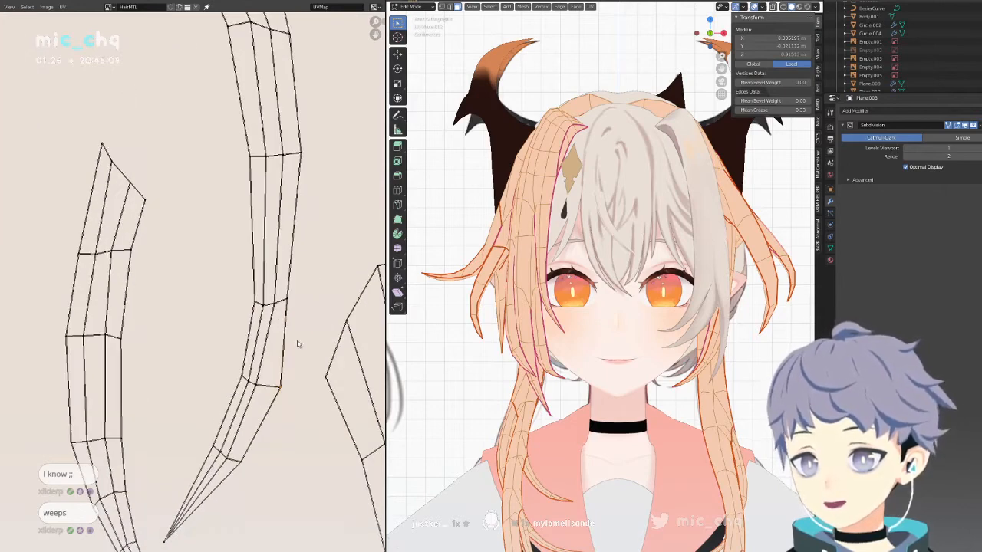
click(300, 295)
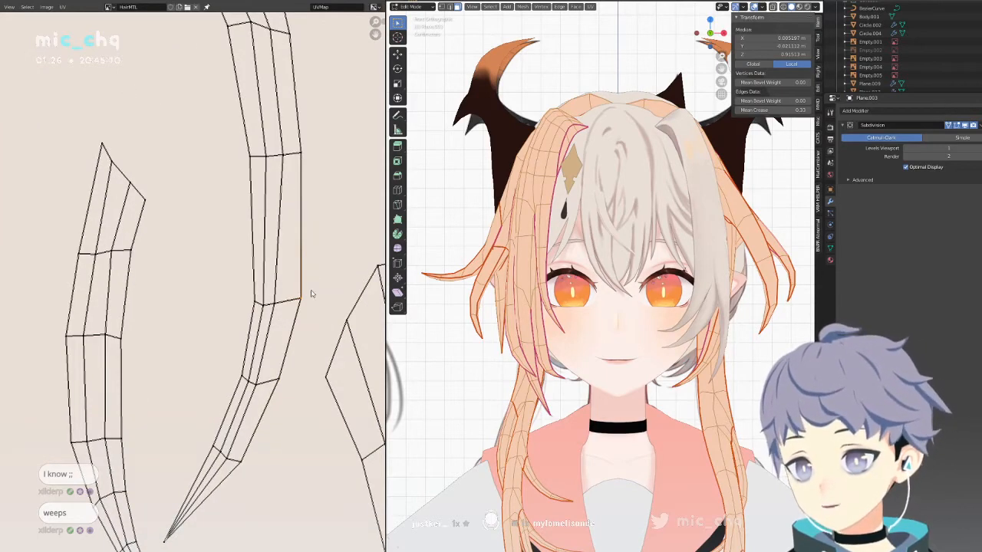
shift+click(304, 154)
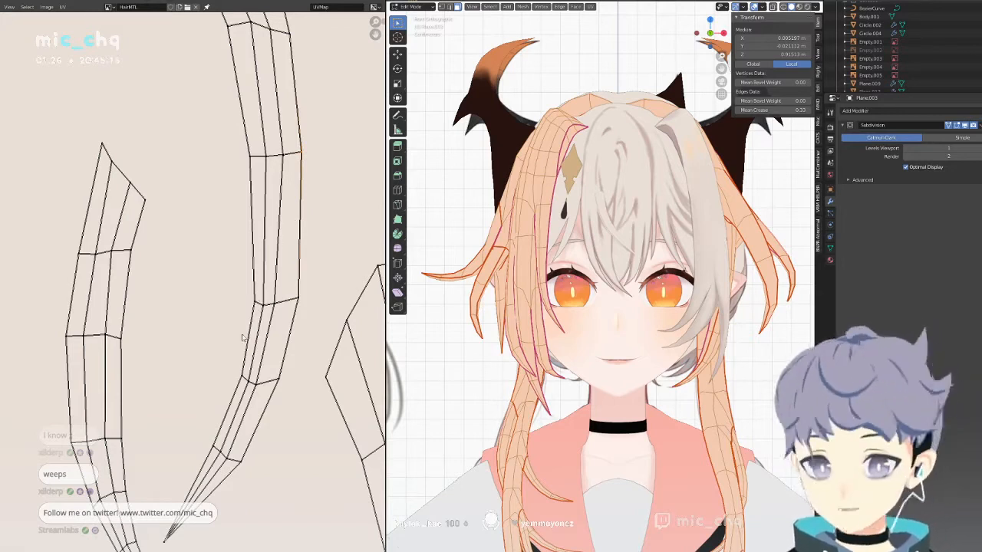
click(213, 455)
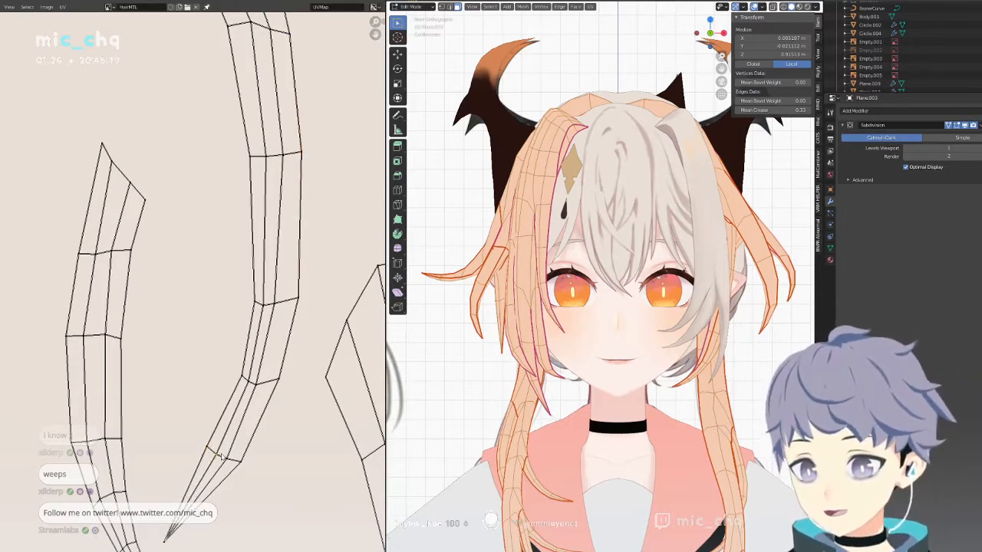
Space the long strand's inner vertices evenly from the lower rows upward, and align its top edge vertices in a straight slanted line.
drag(234, 361, 261, 389)
middle_drag(261, 386, 264, 431)
drag(278, 347, 290, 346)
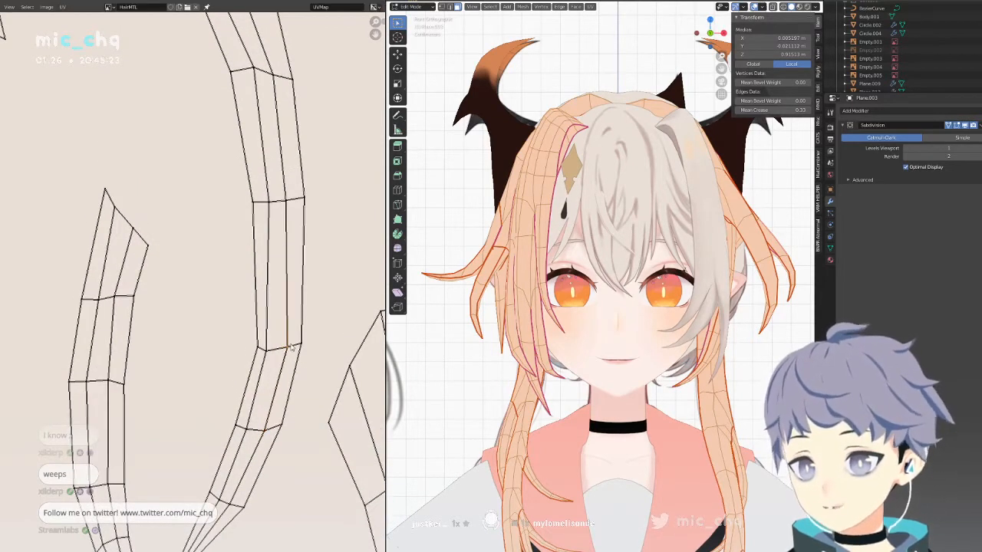
middle_drag(290, 198, 278, 317)
drag(277, 316, 279, 316)
middle_drag(253, 195, 248, 250)
drag(239, 247, 241, 254)
drag(185, 138, 191, 135)
drag(199, 96, 212, 99)
drag(164, 164, 211, 109)
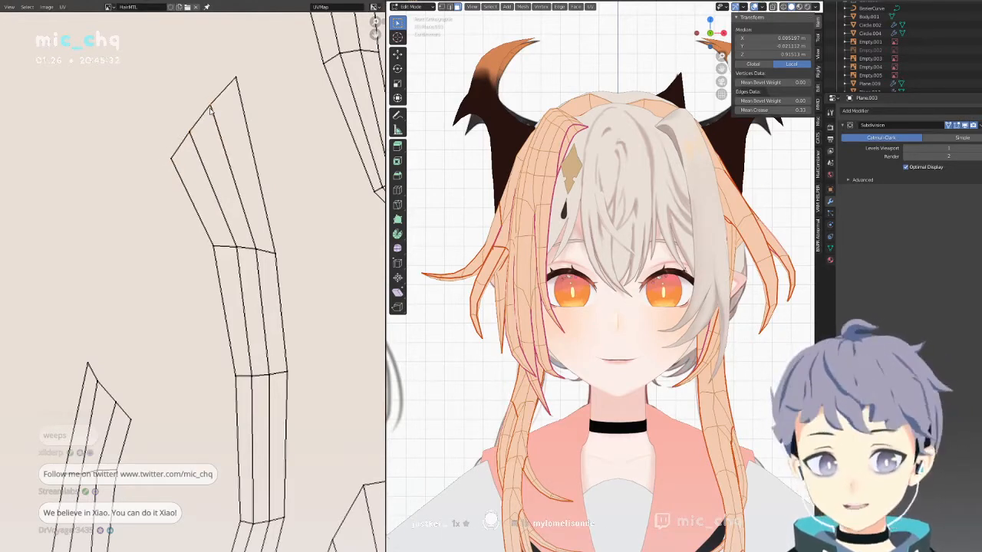
Move the wide short strand's tip down and to the left so the strand ends in a curve.
middle_drag(224, 156, 212, 212)
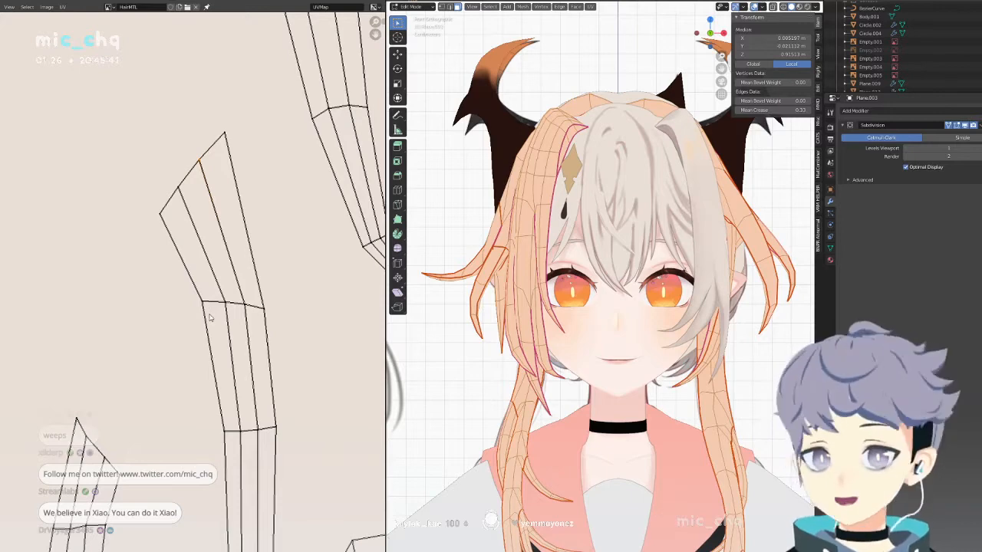
scroll(209, 317, down, 3)
middle_drag(209, 316, 214, 276)
scroll(215, 283, up, 2)
shift+scroll(218, 287, down, 3)
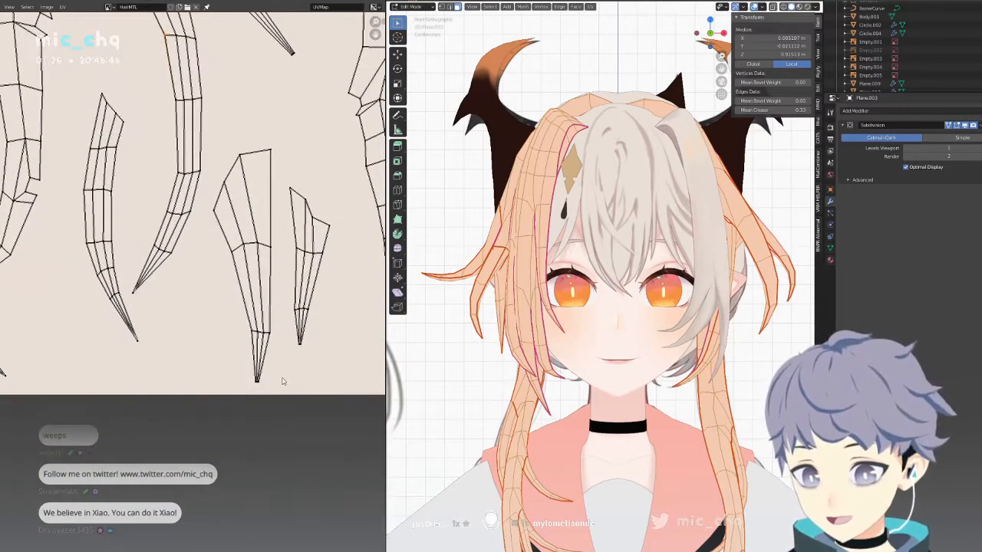
click(219, 402)
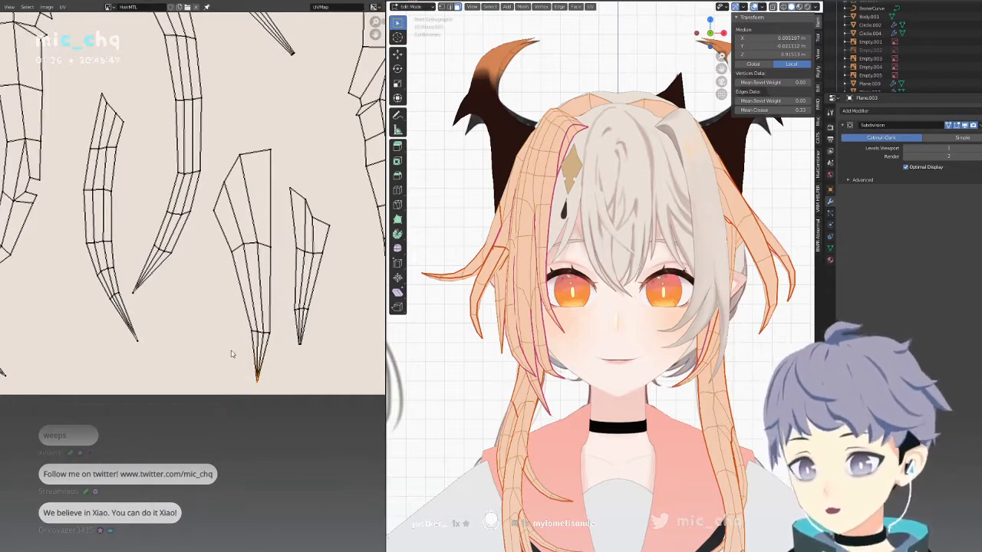
key(g)
click(208, 358)
Space the vertices of the row above the wide strand's tip evenly, and lower that row's right outline vertex.
click(250, 332)
key(g)
click(243, 332)
click(253, 331)
key(g)
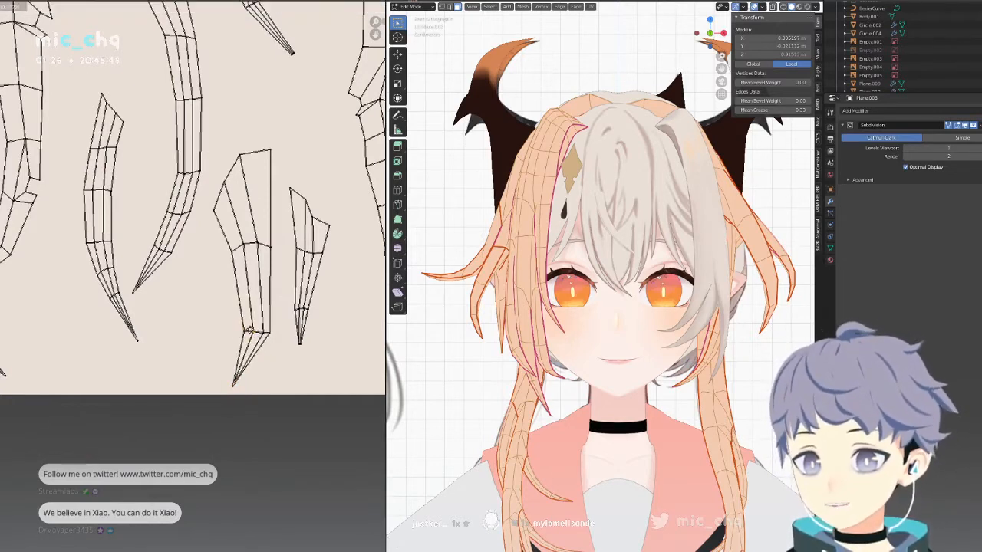
click(250, 330)
click(257, 332)
key(g)
click(256, 331)
click(263, 333)
key(g)
click(262, 332)
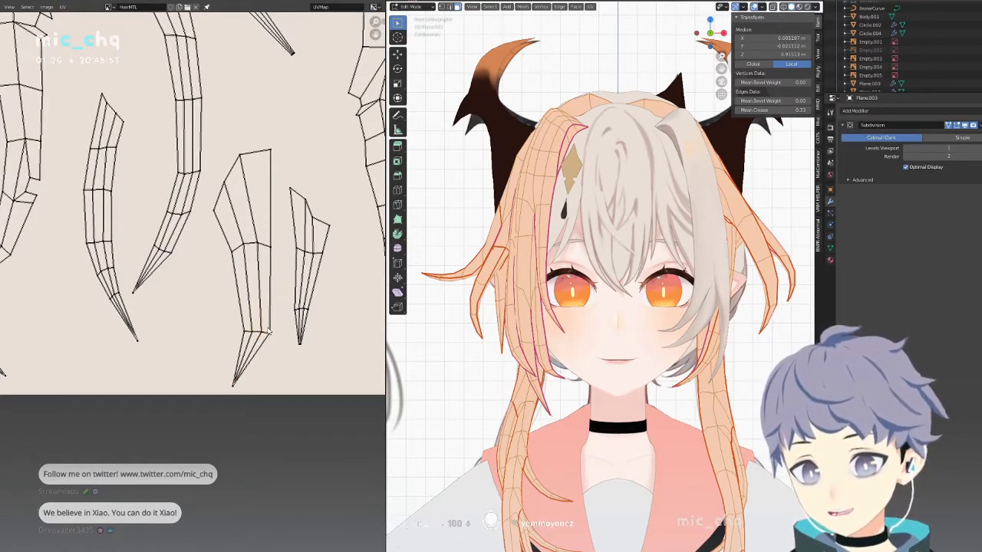
click(268, 332)
key(g)
click(270, 337)
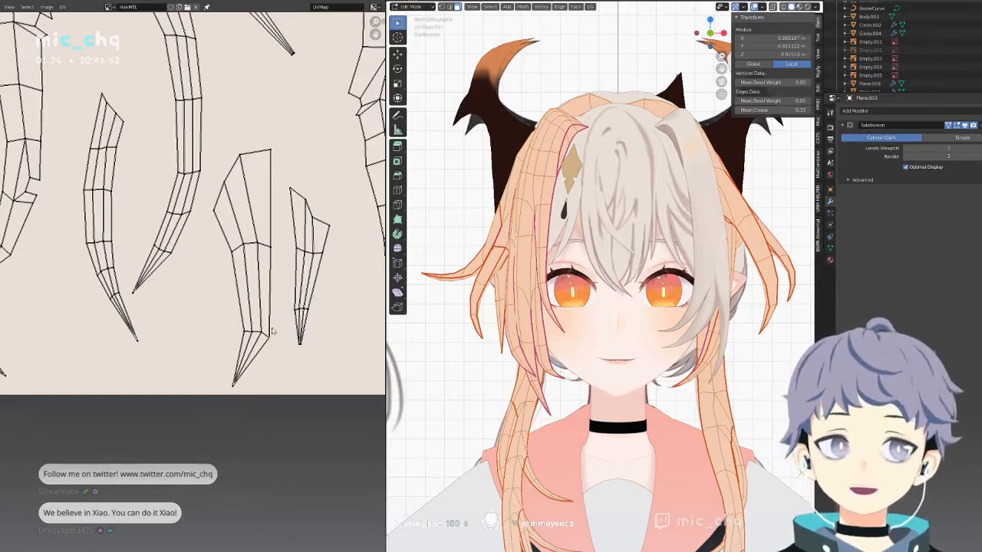
Level the flat part of the wide strand's top edge, raise its upper left corner, and adjust the right outline vertex.
click(279, 249)
key(g)
click(279, 245)
click(248, 154)
key(g)
click(252, 158)
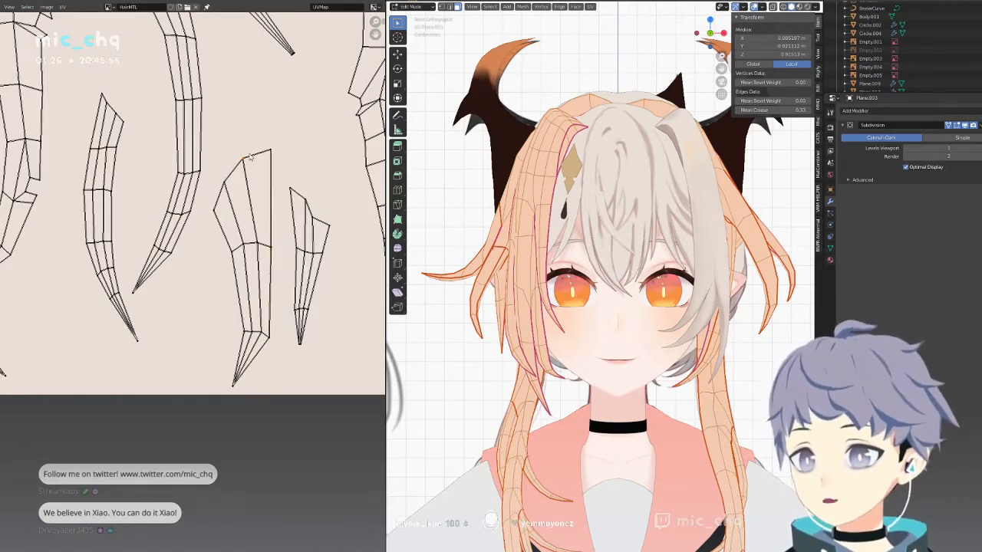
click(267, 151)
key(g)
click(273, 159)
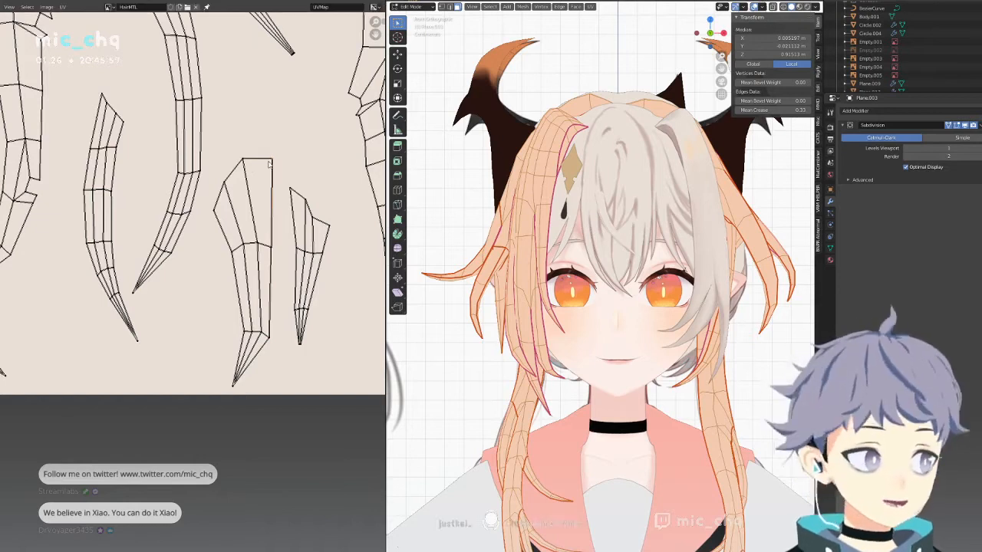
key(g)
click(232, 170)
click(214, 209)
key(g)
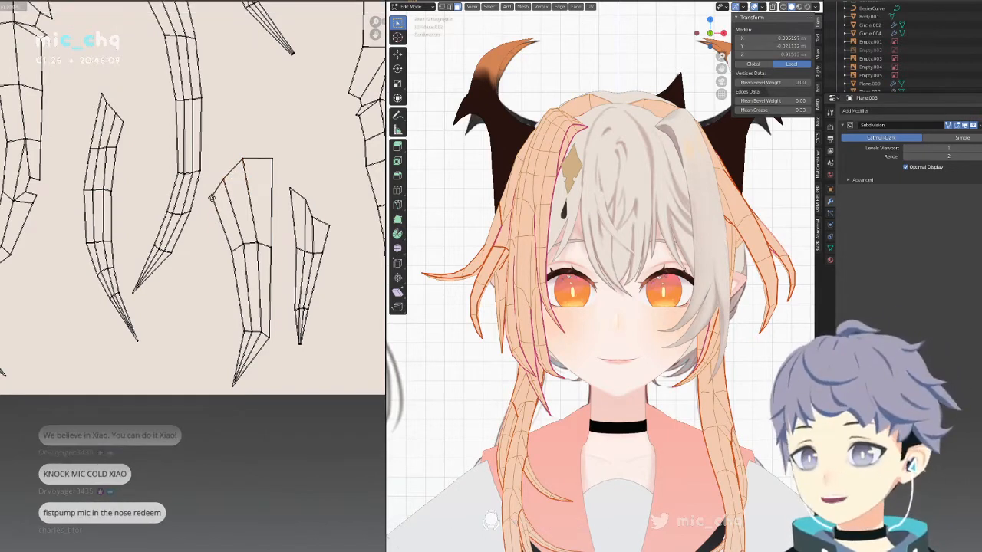
click(210, 200)
Adjust the two inner vertices of the wide strand's middle row to space them evenly.
click(244, 247)
key(g)
click(245, 248)
click(258, 247)
key(g)
click(256, 249)
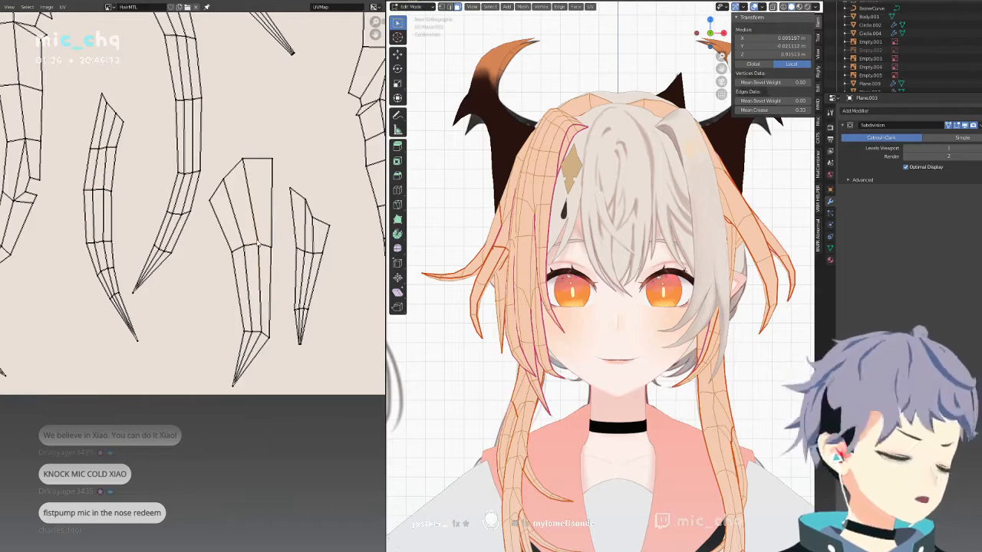
Smooth the notched top edge of the small strand beside the wide one by moving its vertices up and outward.
middle_drag(256, 240, 255, 302)
click(291, 252)
key(g)
click(289, 247)
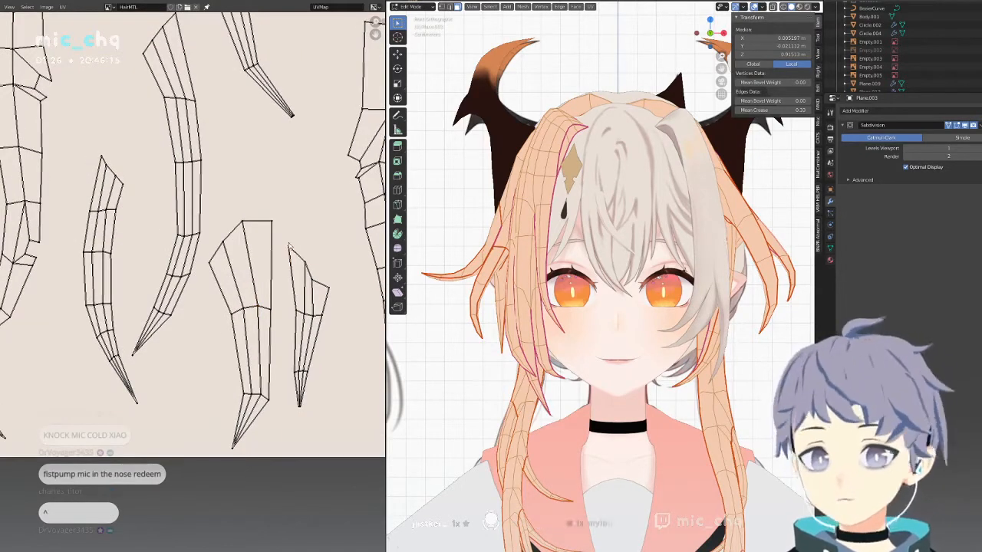
click(309, 258)
key(g)
click(308, 251)
click(314, 272)
key(g)
click(320, 261)
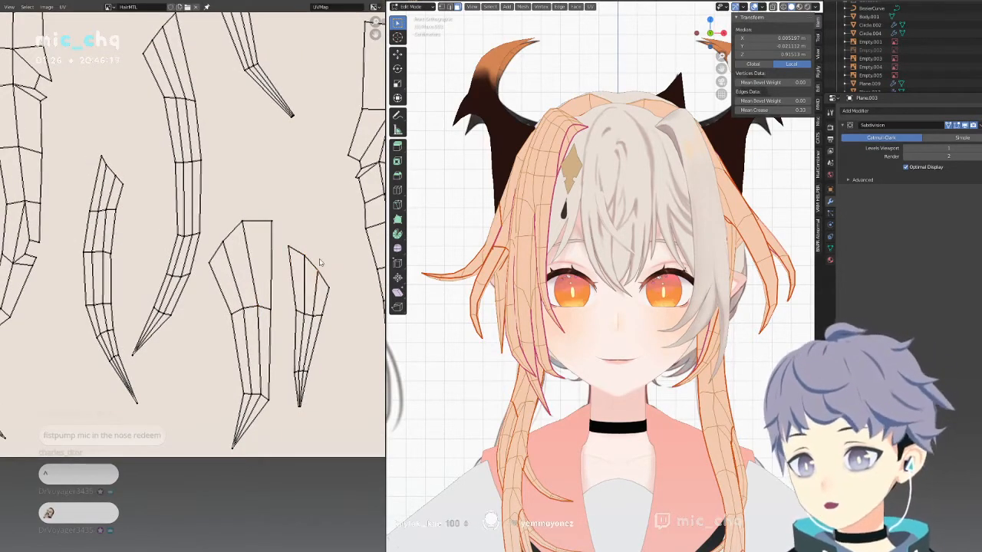
click(333, 283)
key(g)
click(335, 282)
Space the small strand's inner vertices evenly across the middle and lower rows, and nudge its side outline vertices outward.
click(300, 313)
key(g)
click(298, 313)
click(306, 317)
key(g)
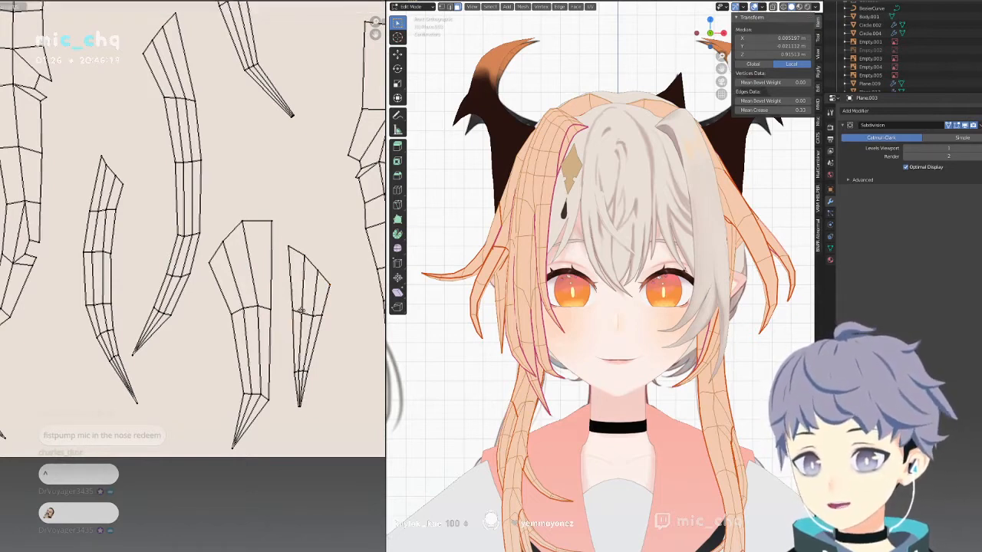
click(303, 314)
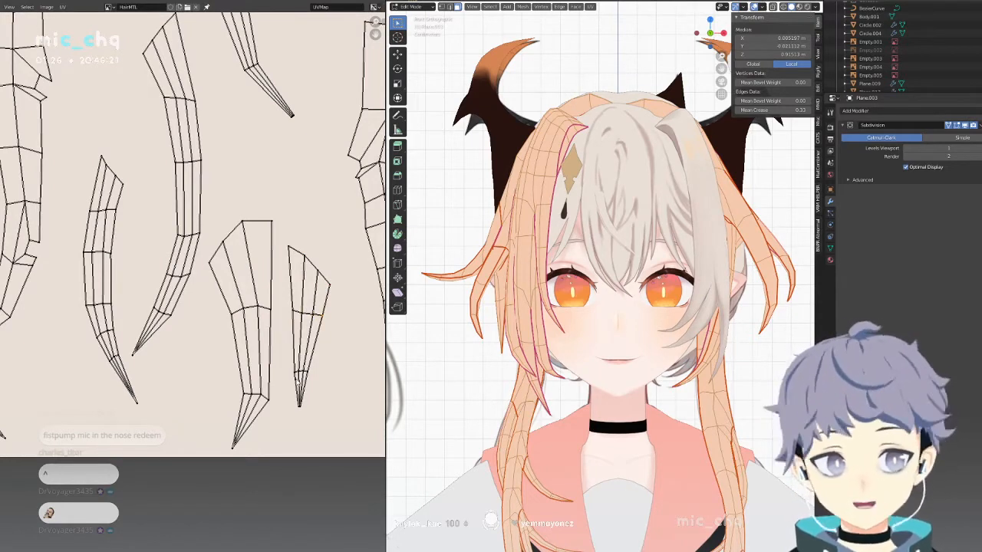
click(297, 378)
key(g)
click(294, 377)
click(297, 375)
key(g)
click(298, 371)
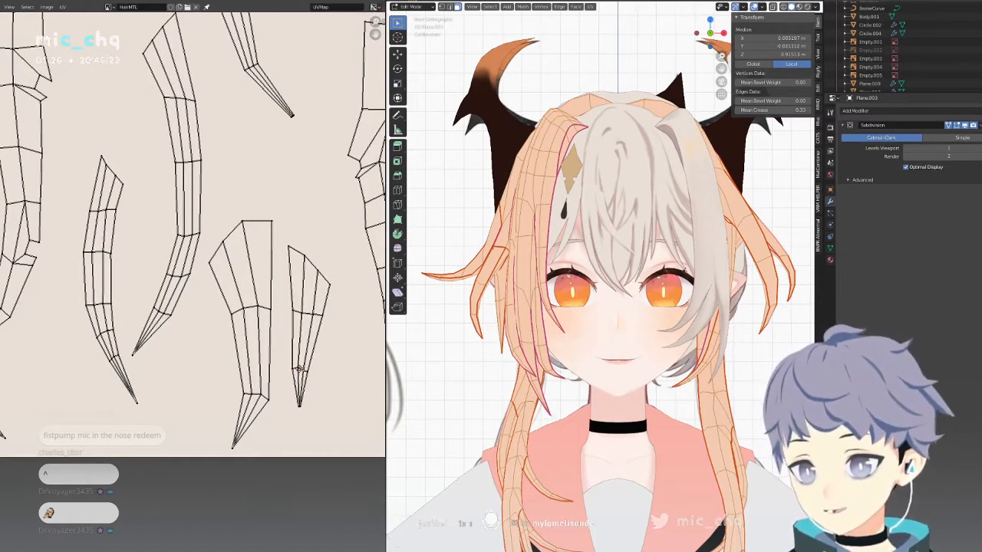
click(310, 371)
key(g)
click(313, 369)
click(288, 316)
key(g)
click(287, 317)
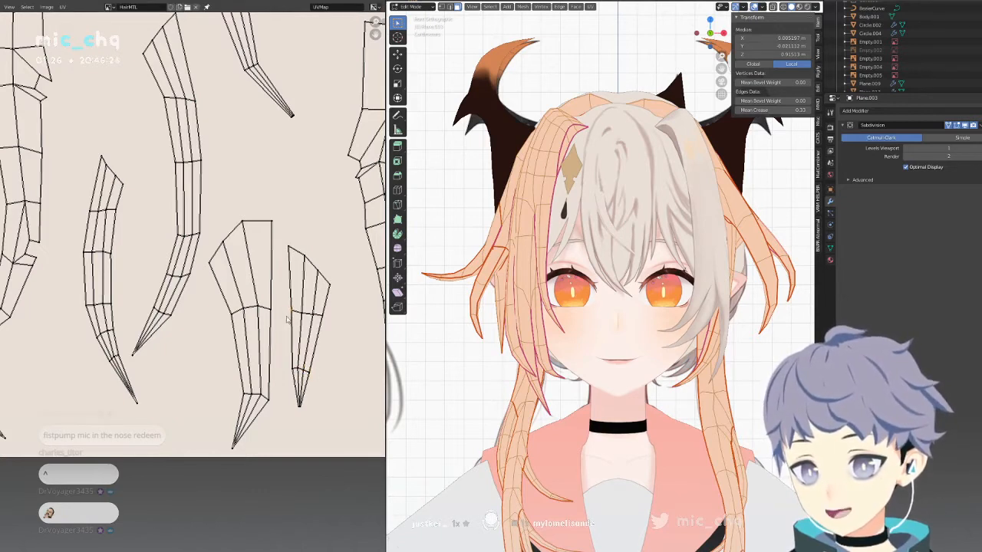
Extend the small strand's tip straight down and adjust the inner vertices of the row above it.
click(319, 405)
key(g)
click(322, 448)
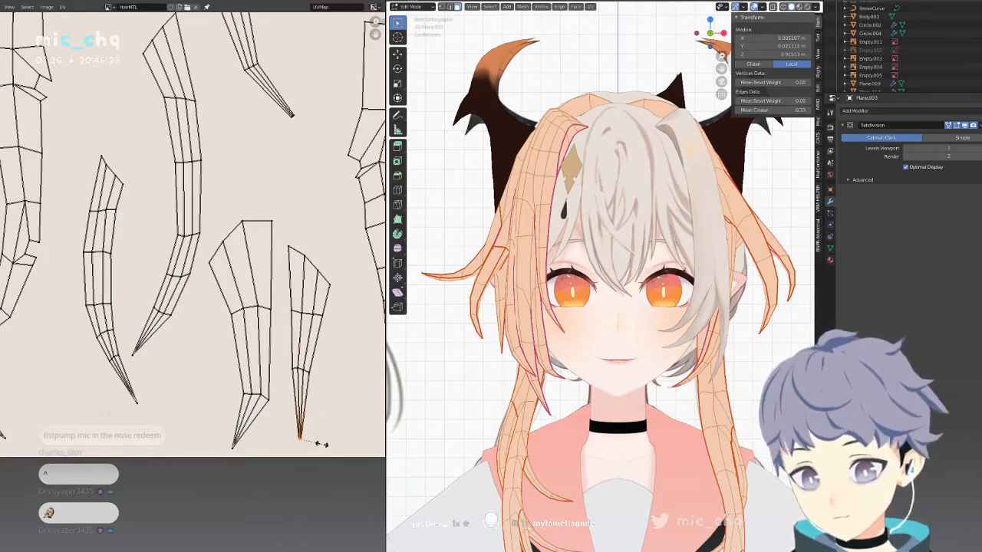
click(322, 445)
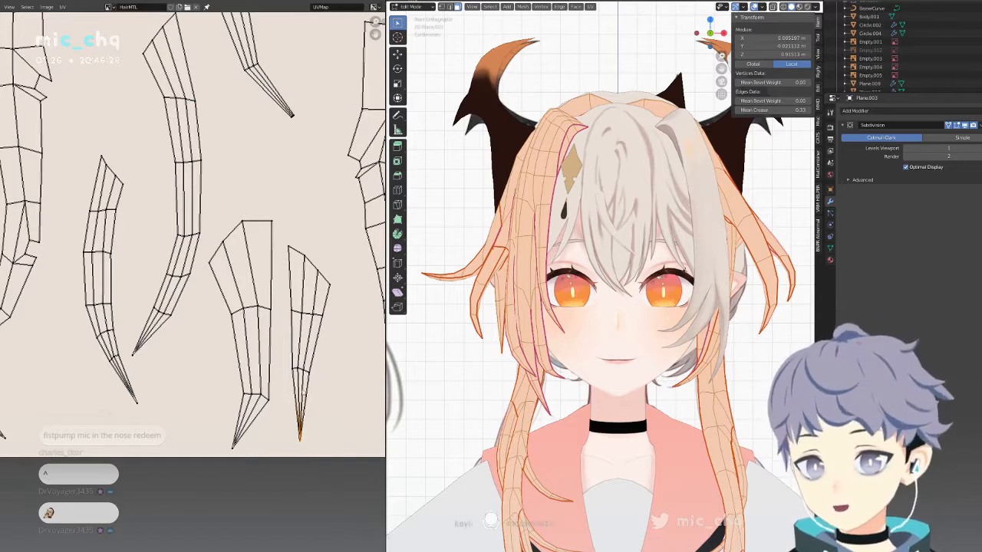
click(296, 374)
key(g)
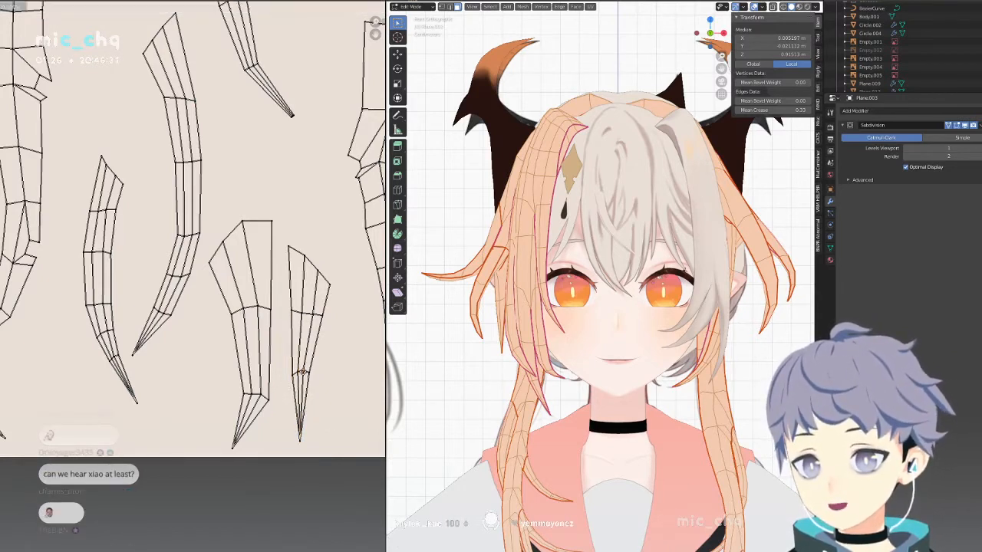
click(298, 372)
click(313, 376)
Refine the wide strand's lowest row by shifting its right vertices, and move the middle right outline vertex slightly outward.
click(260, 399)
key(g)
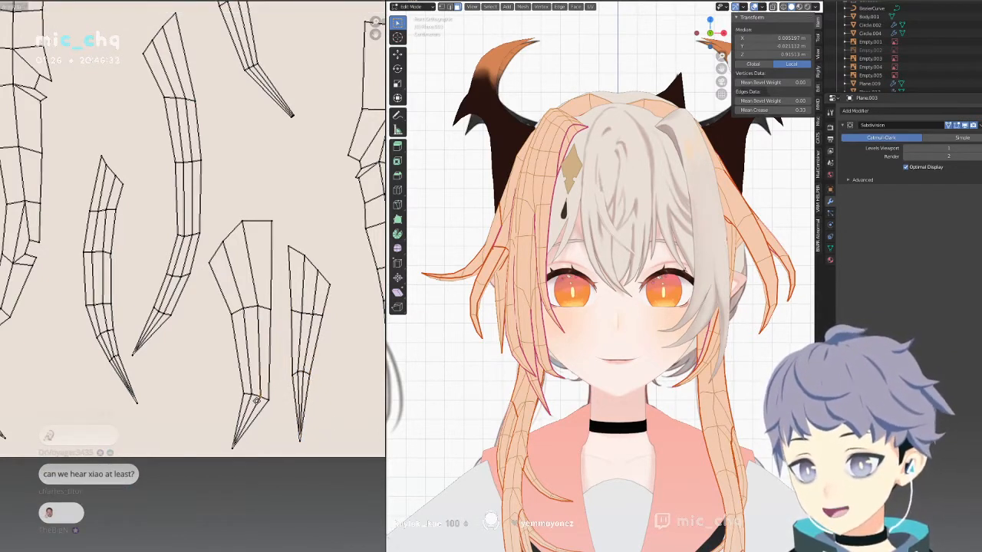
click(256, 400)
click(269, 401)
key(g)
click(267, 403)
click(272, 312)
key(g)
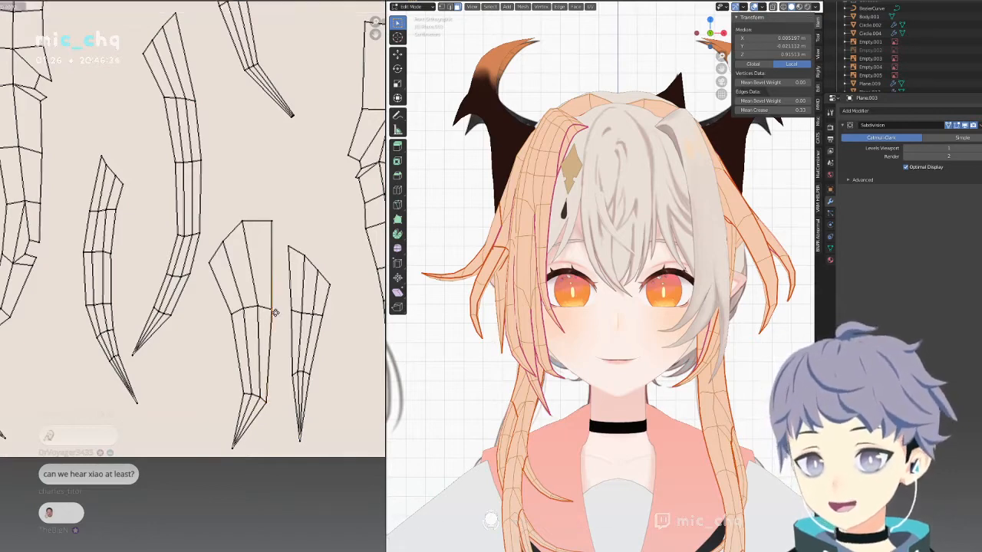
click(274, 312)
Collapse the tip vertices of the long curved strand above by scaling them to 0, and move the tip down.
middle_drag(276, 226, 263, 292)
middle_drag(243, 158, 223, 277)
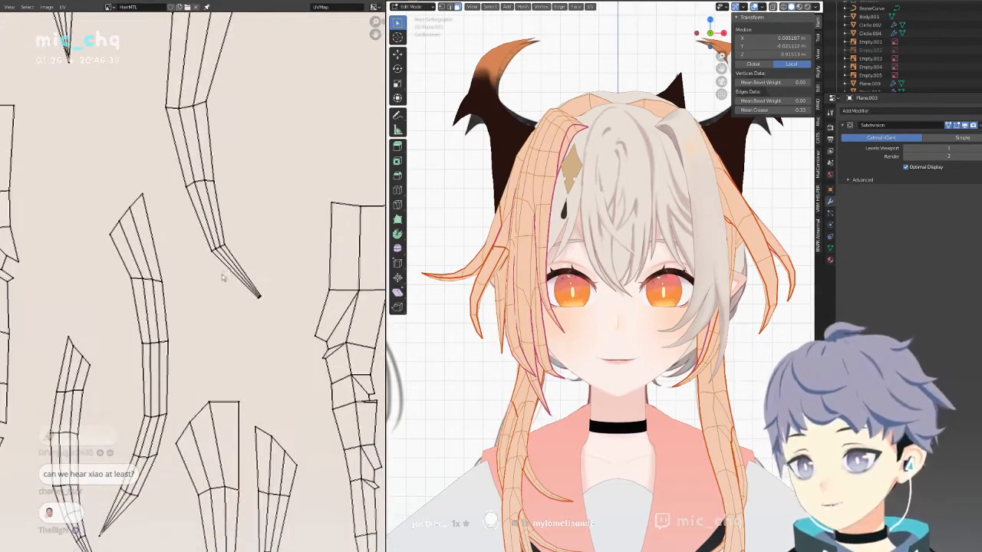
key(s)
key(0)
key(Return)
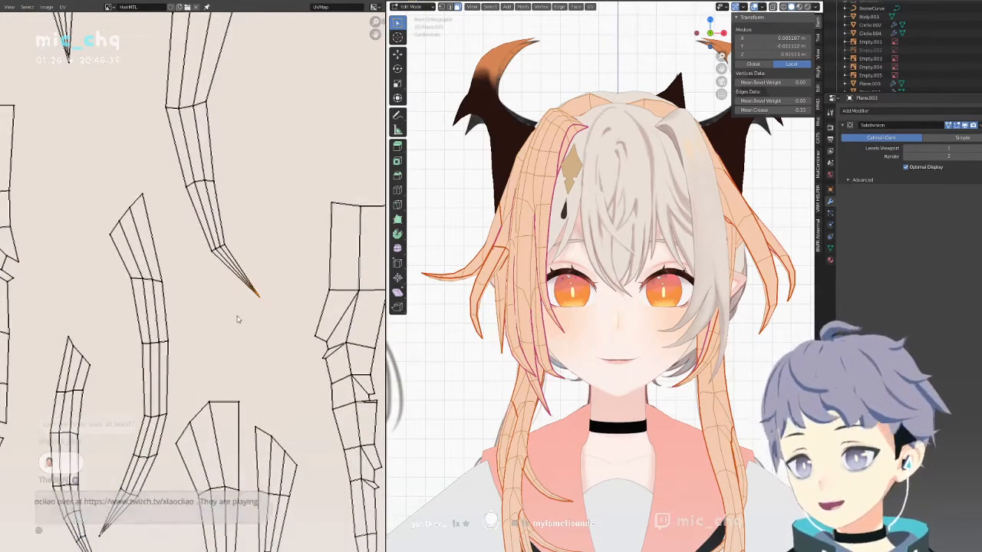
key(g)
click(258, 339)
Widen the long curved strand's lower rows and space their inner vertices evenly up to the middle row.
mouse_move(225, 247)
mouse_down()
mouse_move(205, 264)
mouse_move(221, 239)
mouse_up()
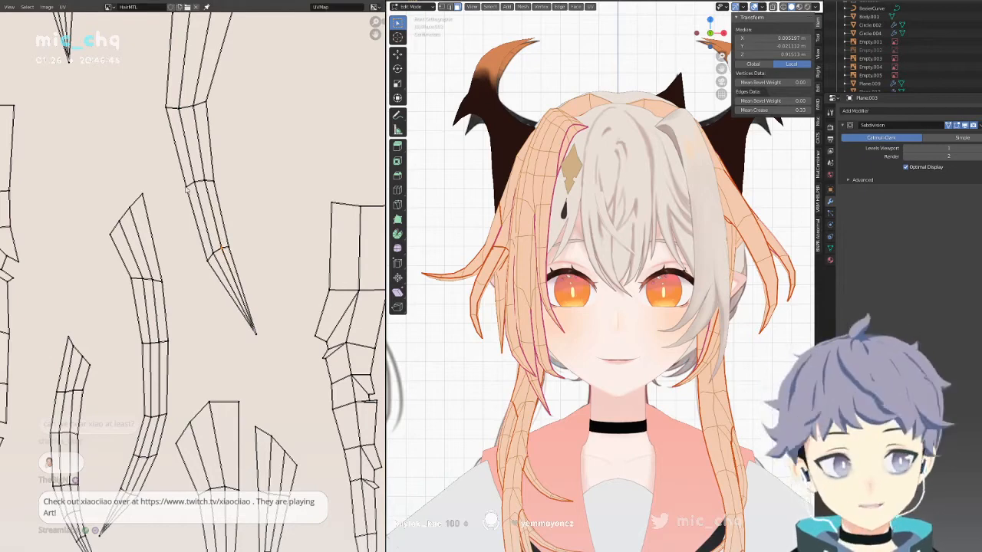
drag(183, 178, 211, 182)
click(199, 179)
middle_drag(224, 116, 235, 267)
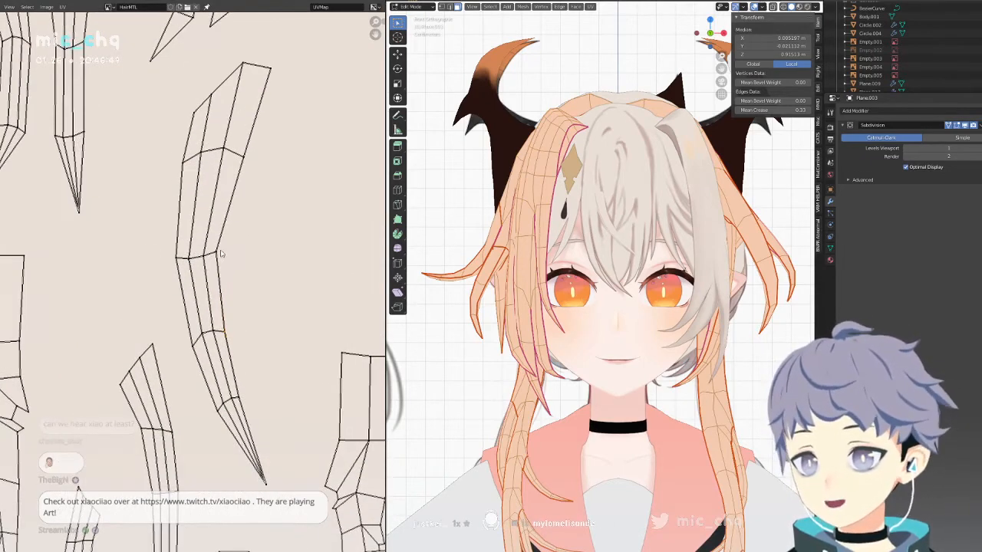
drag(221, 253, 190, 256)
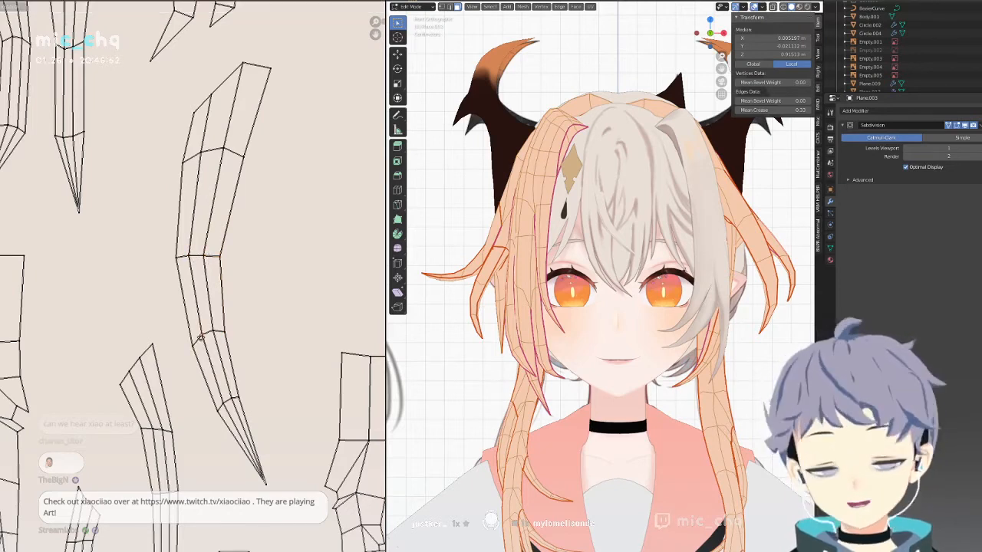
Move the whole long curved strand island down, and lower its top corner vertices to round off the top edge.
key(l)
key(g)
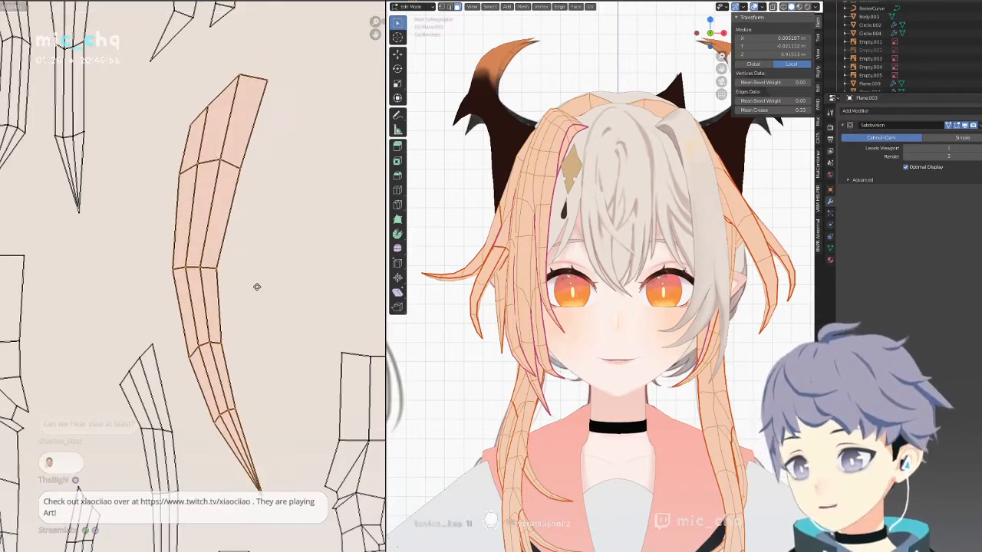
click(261, 324)
click(214, 153)
drag(214, 154, 213, 156)
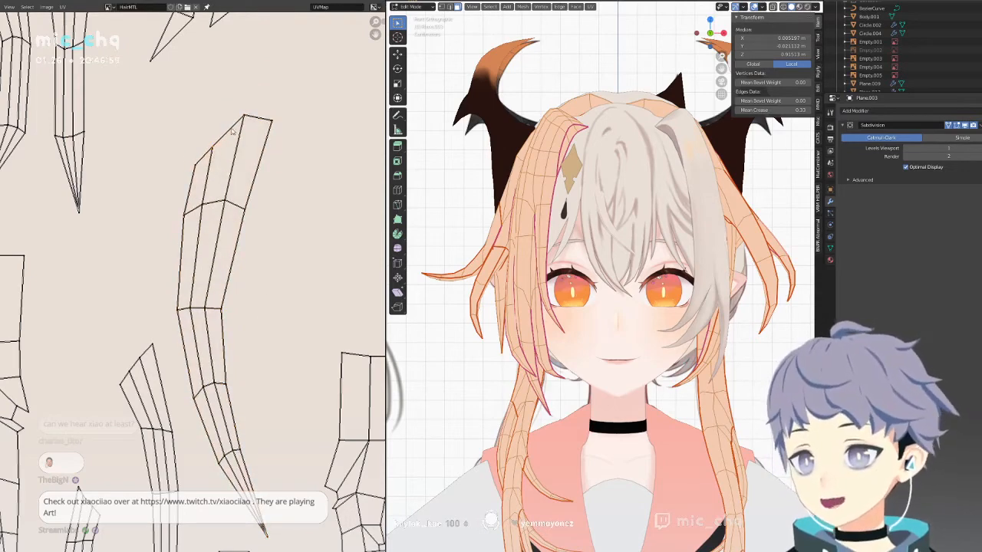
drag(244, 124, 266, 161)
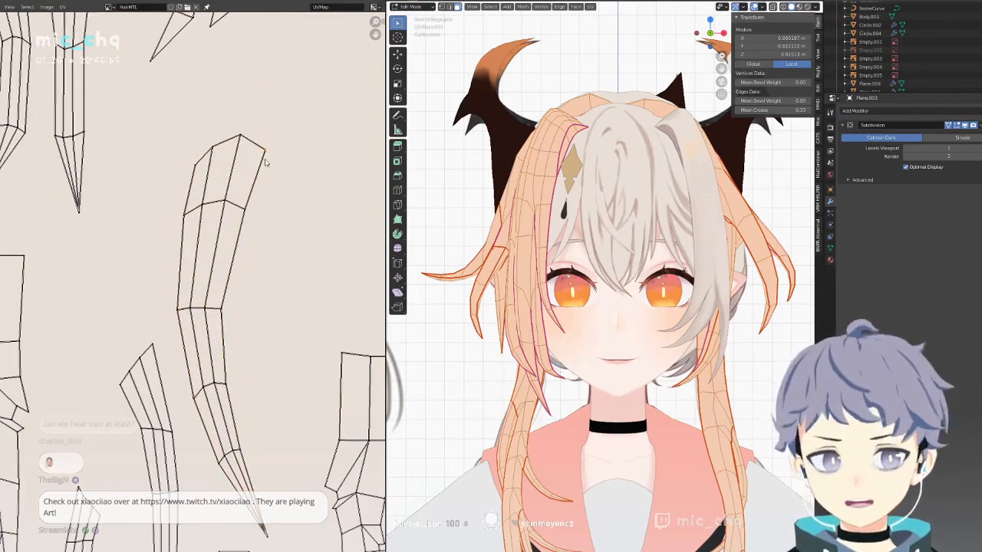
Separate the crowded vertices around the left-side notch of the jagged rectangular-topped strand to open the gap.
middle_drag(279, 252, 223, 155)
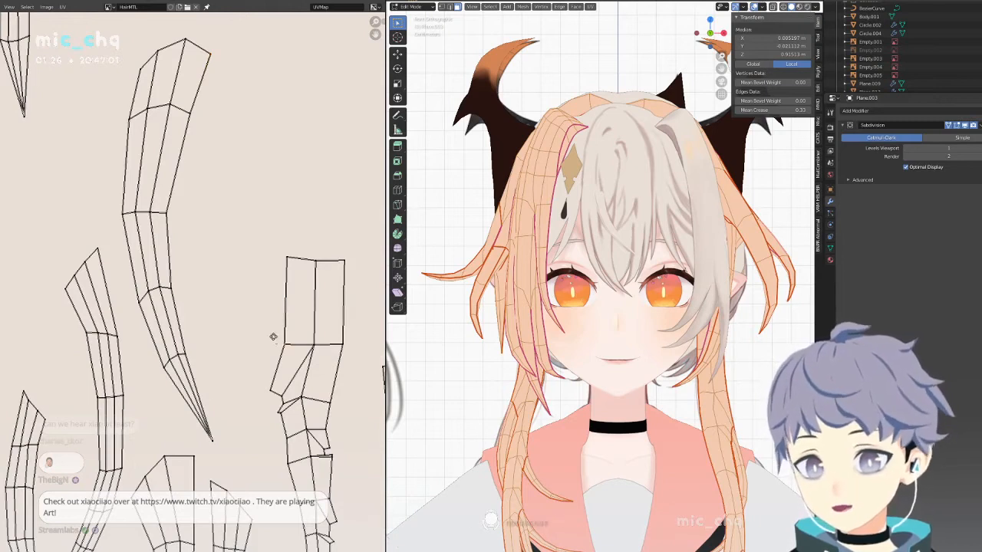
drag(284, 344, 283, 340)
drag(273, 390, 281, 420)
middle_drag(300, 408, 280, 342)
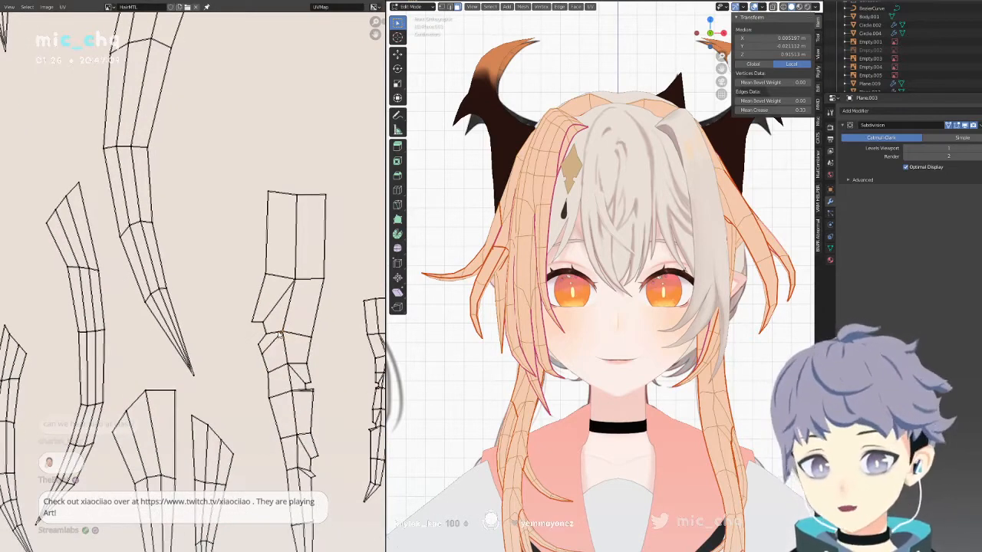
drag(282, 340, 311, 375)
Open the right-side notch of the jagged strand by moving its overlapping lower edge vertices up and inner vertices left.
scroll(314, 408, up, 5)
middle_drag(314, 410, 102, 302)
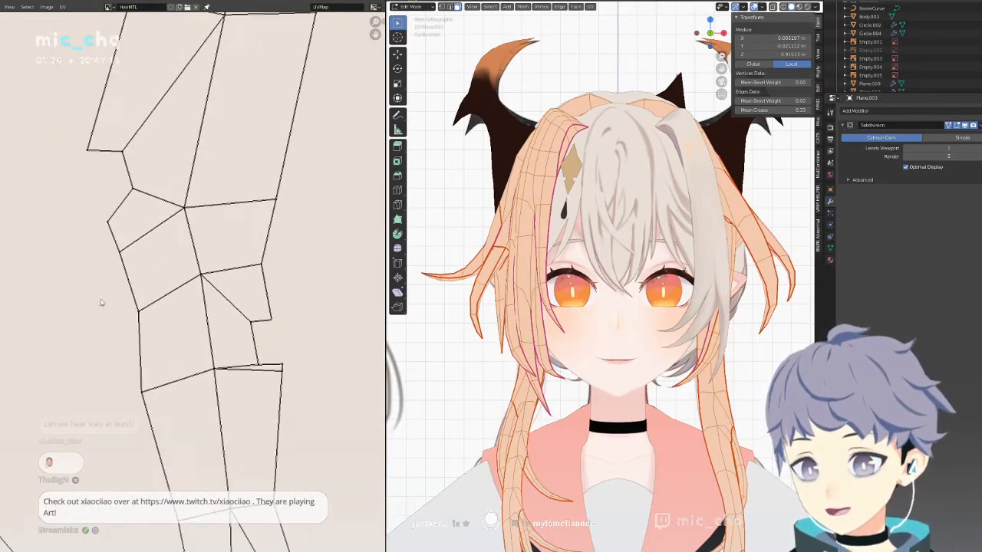
drag(258, 348, 240, 330)
drag(281, 363, 271, 342)
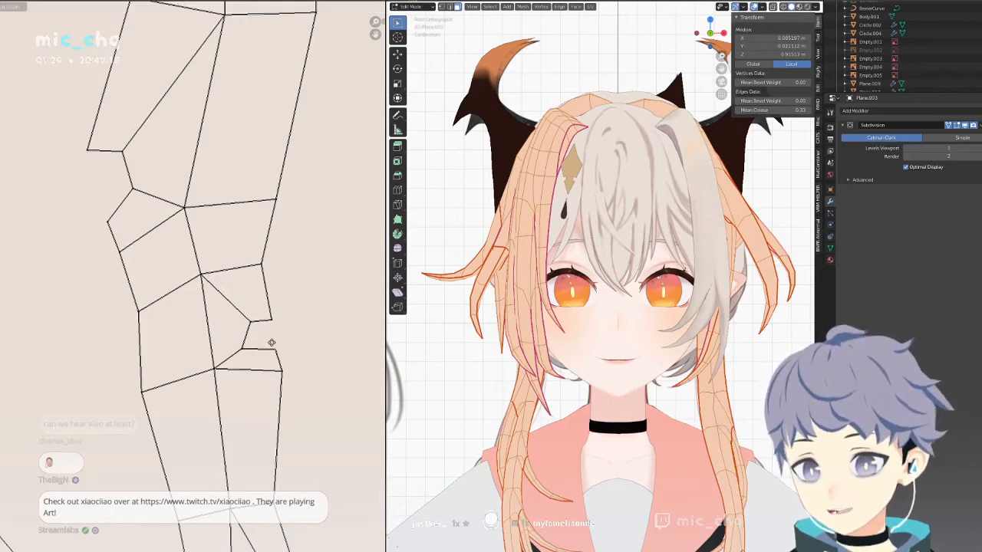
drag(263, 270, 269, 267)
middle_drag(272, 304, 265, 271)
drag(248, 289, 242, 282)
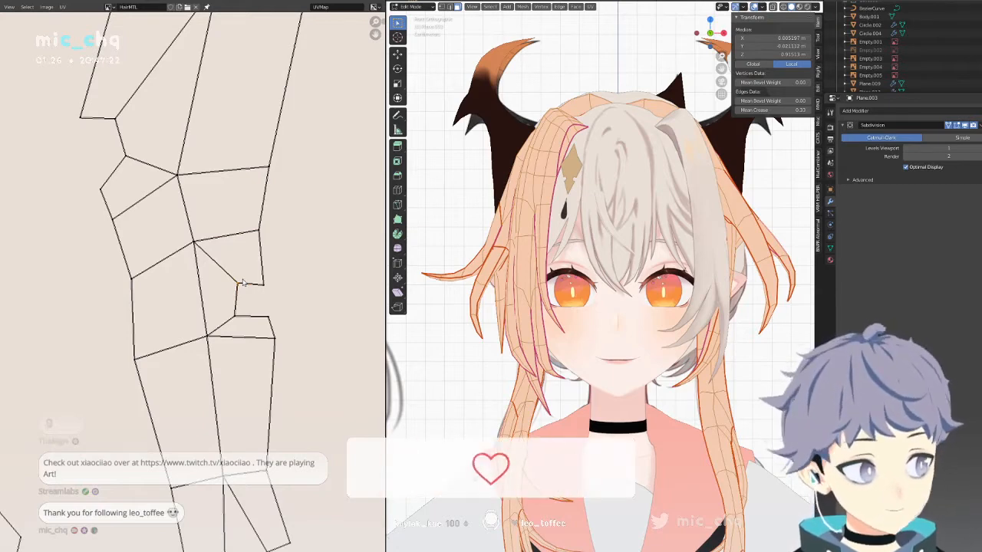
scroll(243, 282, down, 5)
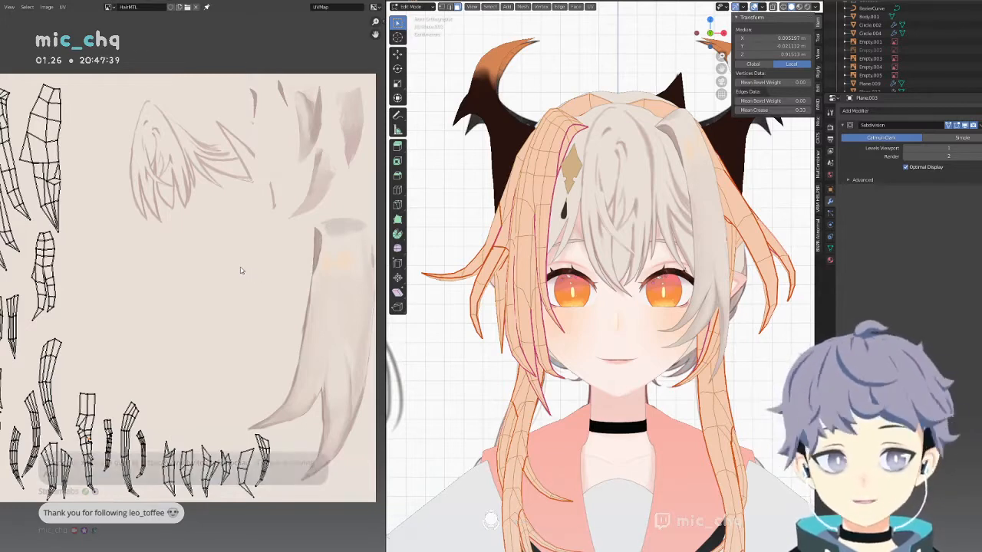
Widen the lower rows of the small forked strand beside the wide plain strand, and move its tip down.
scroll(296, 418, up, 3)
middle_drag(255, 451, 188, 183)
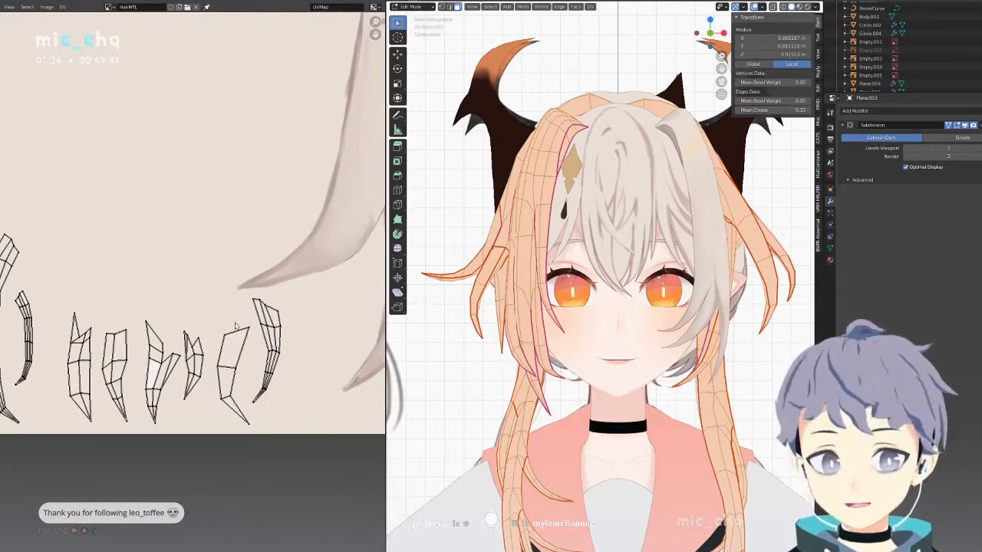
middle_drag(230, 329, 237, 245)
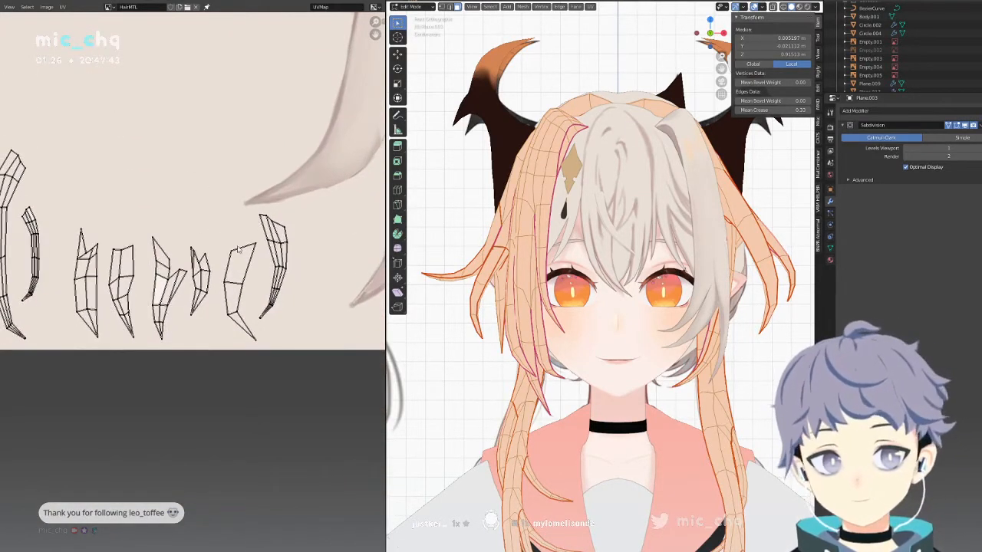
drag(230, 315, 228, 311)
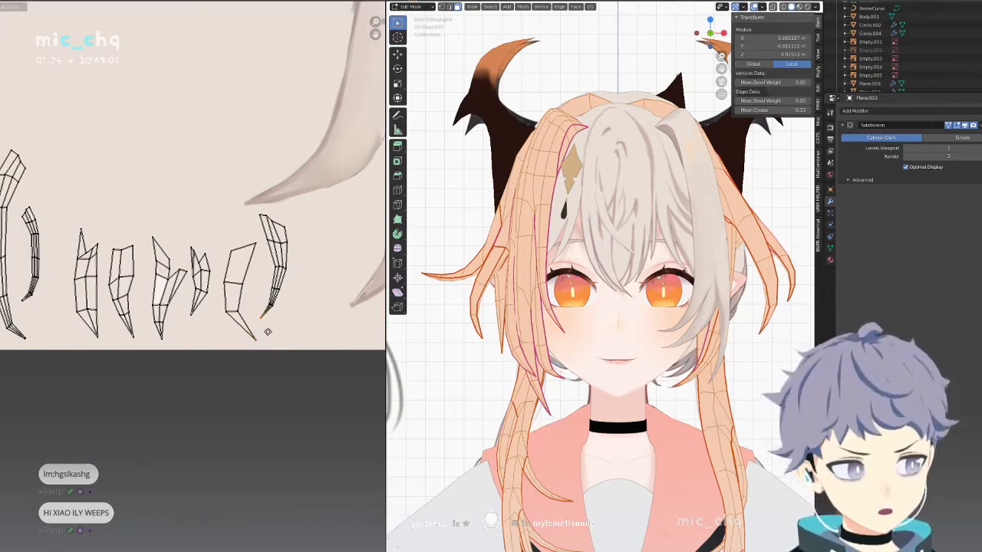
scroll(296, 346, up, 2)
scroll(296, 347, down, 3)
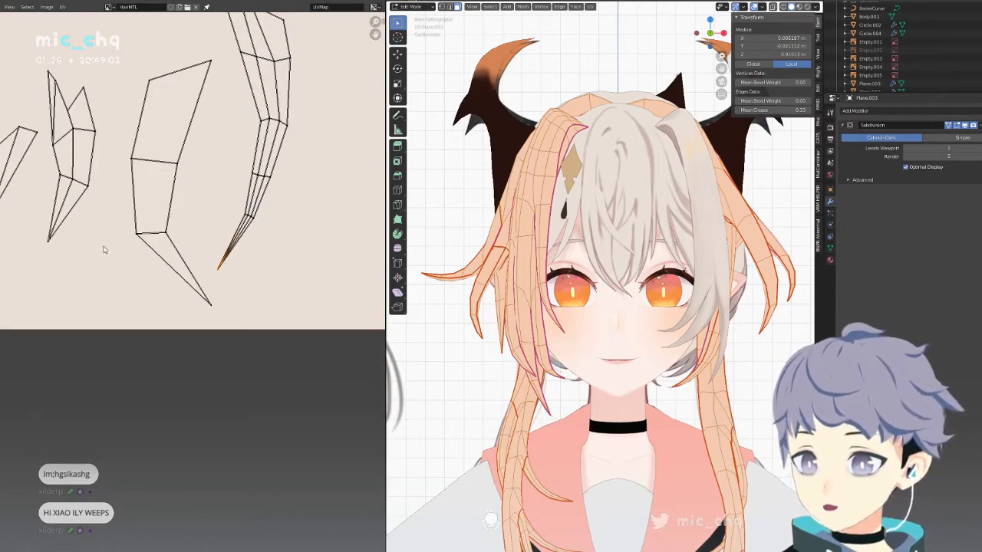
drag(58, 189, 63, 216)
drag(88, 189, 51, 215)
drag(65, 208, 70, 216)
drag(71, 156, 98, 158)
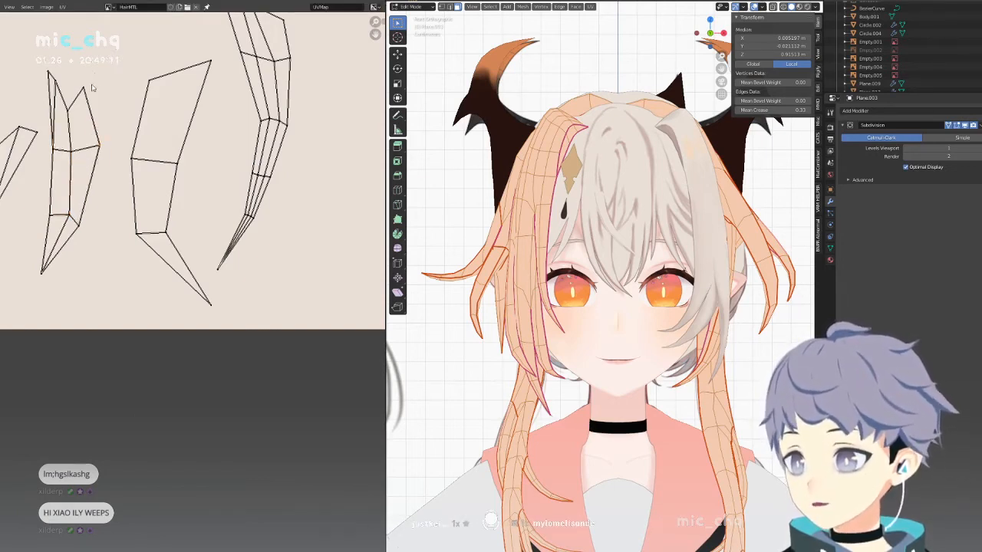
Move the small forked strand's top corner outward and its inner top vertices up to widen the top and flatten the notch.
drag(90, 84, 108, 77)
drag(73, 109, 41, 58)
middle_drag(56, 69, 67, 120)
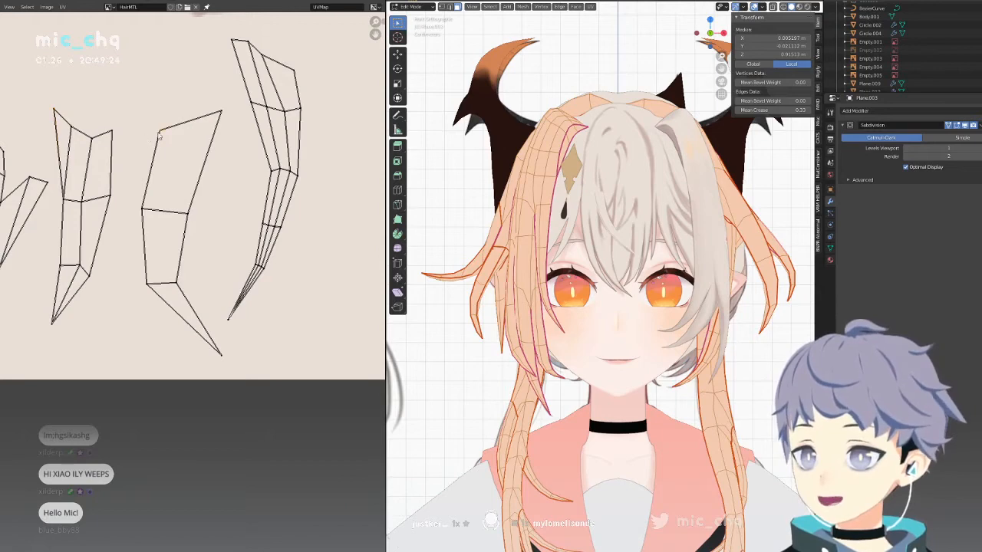
Square off the top of the wide plain strand by moving its two upper corners inward, and nudge its middle row.
drag(159, 136, 154, 136)
drag(217, 115, 204, 132)
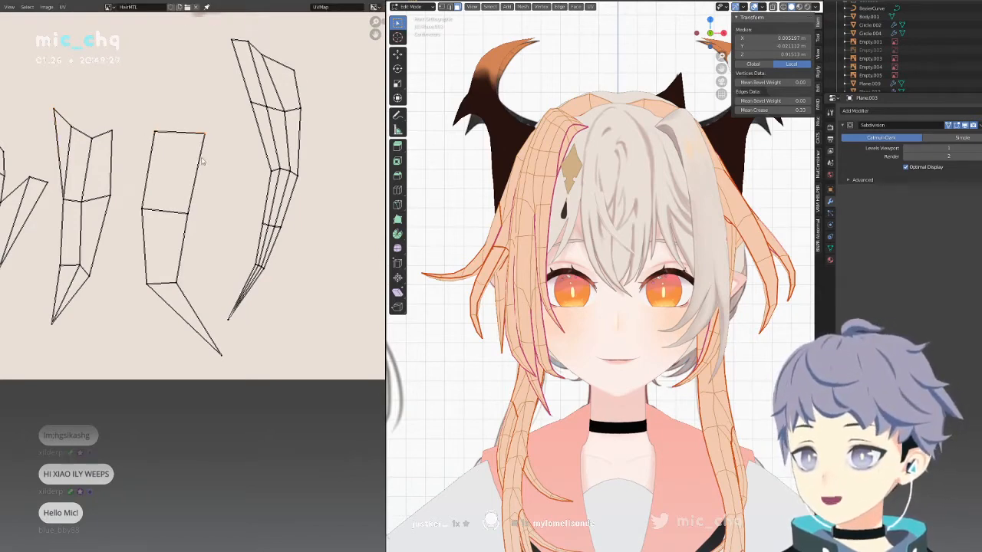
middle_drag(198, 218, 212, 238)
drag(219, 153, 213, 166)
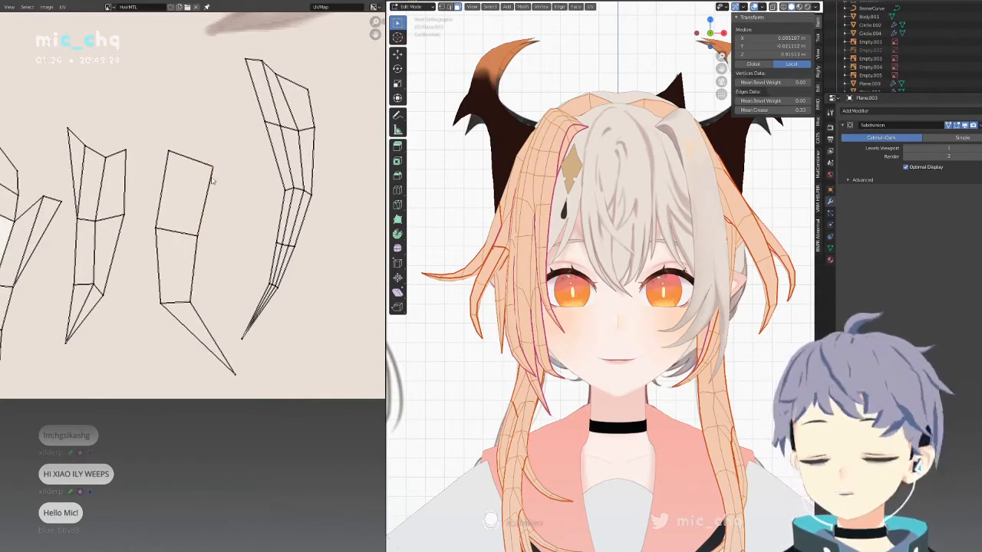
middle_drag(181, 236, 193, 257)
drag(170, 251, 171, 252)
Adjust the right-edge and middle-row vertices of the small strand with the tall spike on top.
middle_drag(107, 254, 206, 249)
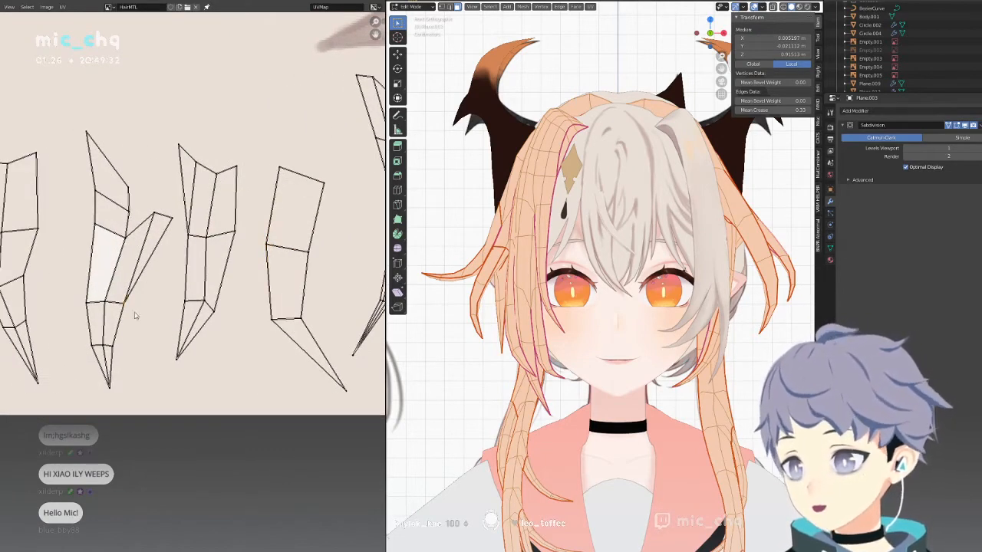
middle_drag(153, 207, 243, 267)
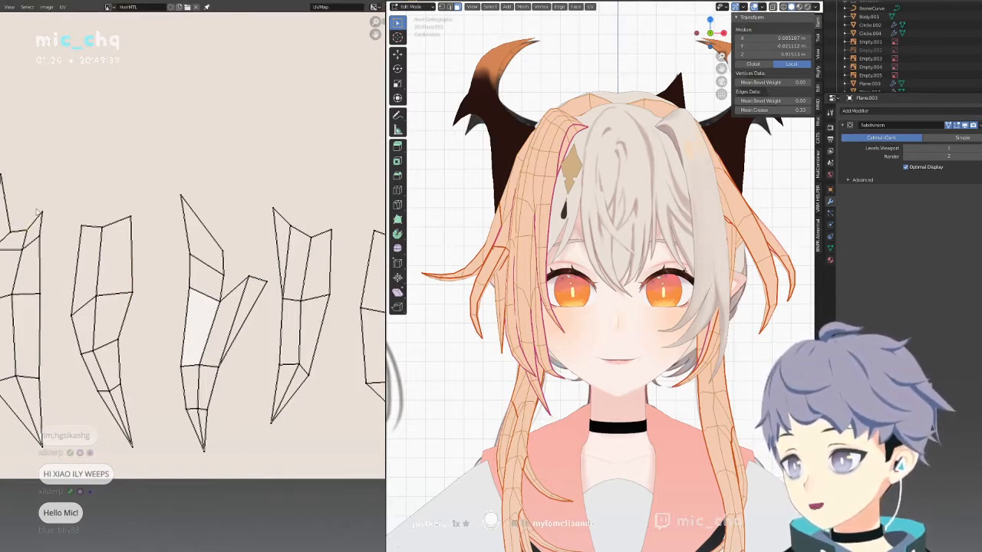
drag(38, 212, 42, 255)
mouse_move(19, 293)
mouse_down()
mouse_move(16, 313)
mouse_move(28, 303)
mouse_up()
Move the row of six small strand islands left, closer to the thin curved strand.
middle_drag(51, 354, 94, 259)
scroll(88, 292, down, 3)
scroll(82, 177, down, 3)
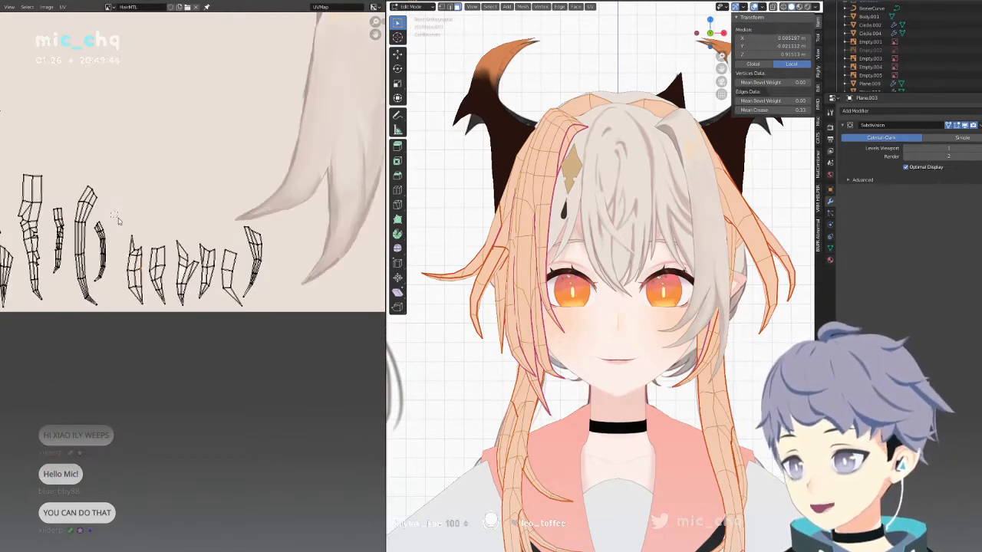
drag(118, 217, 297, 334)
key(g)
click(282, 335)
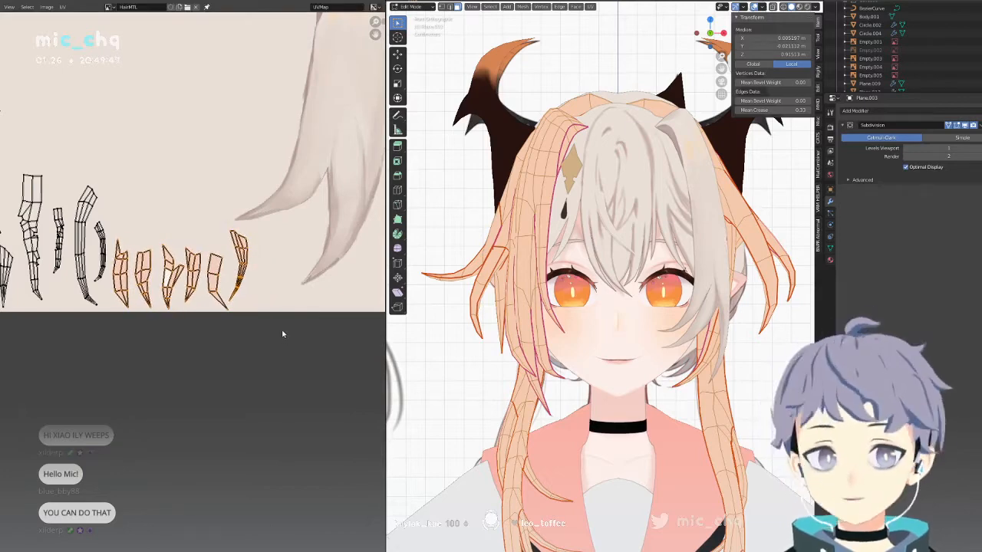
scroll(285, 313, up, 2)
drag(320, 188, 267, 313)
scroll(284, 313, up, 2)
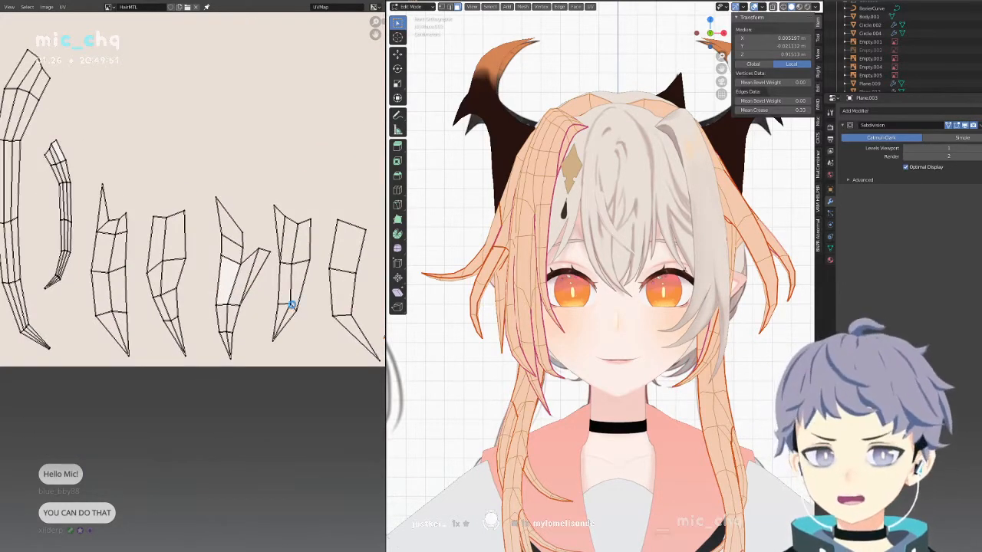
Lower the tip of the long curved strand and widen the row just above it.
middle_drag(76, 336, 169, 334)
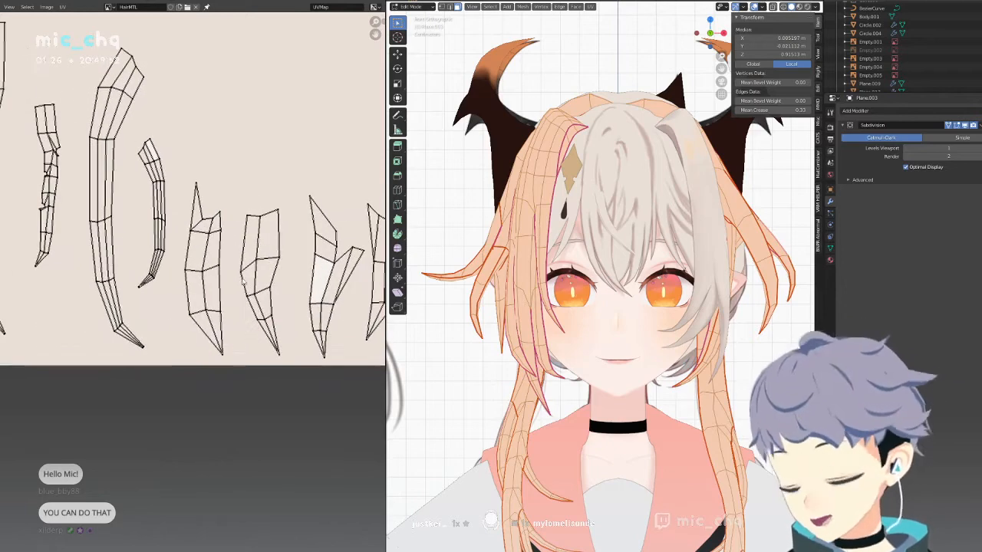
key(g)
click(138, 381)
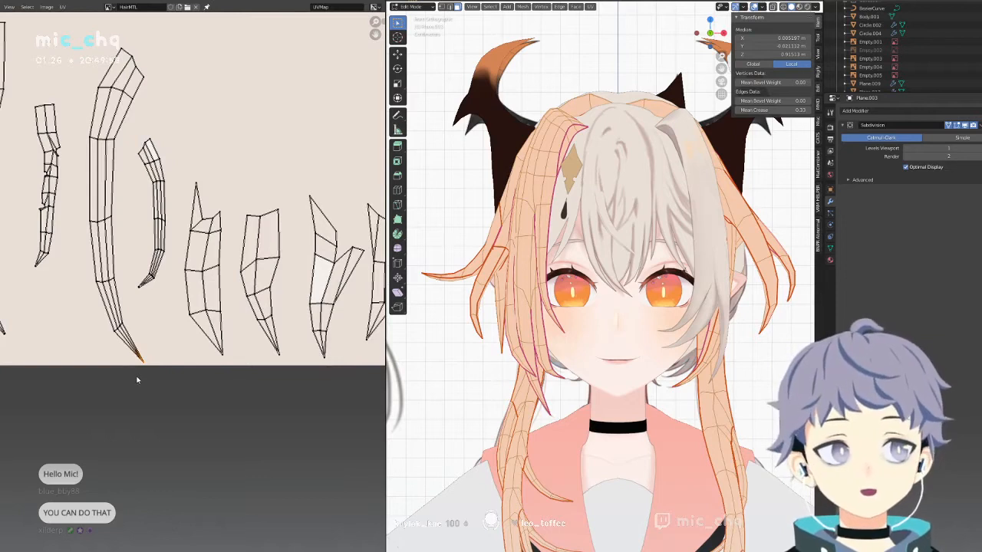
mouse_move(128, 327)
mouse_down()
mouse_move(141, 327)
mouse_move(98, 337)
mouse_move(126, 326)
mouse_up()
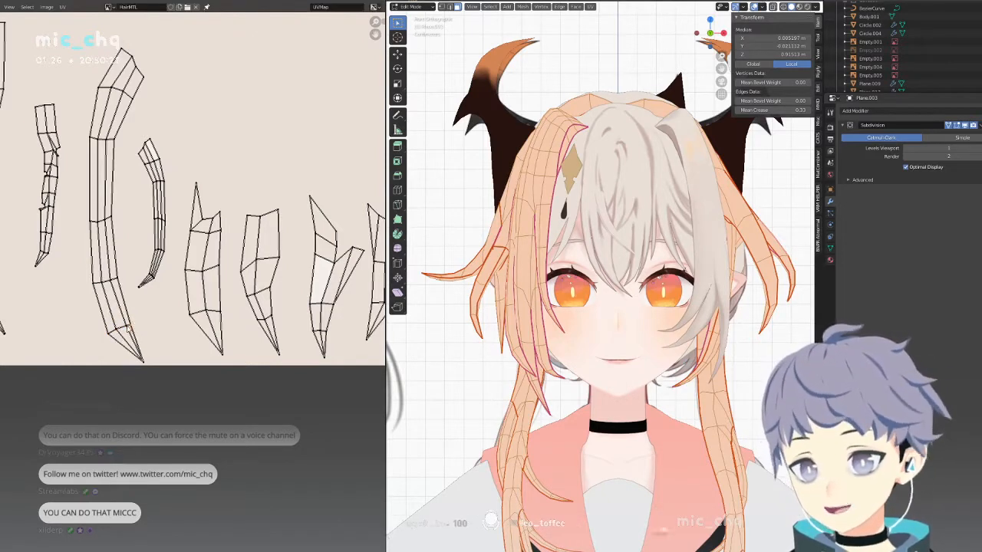
click(113, 329)
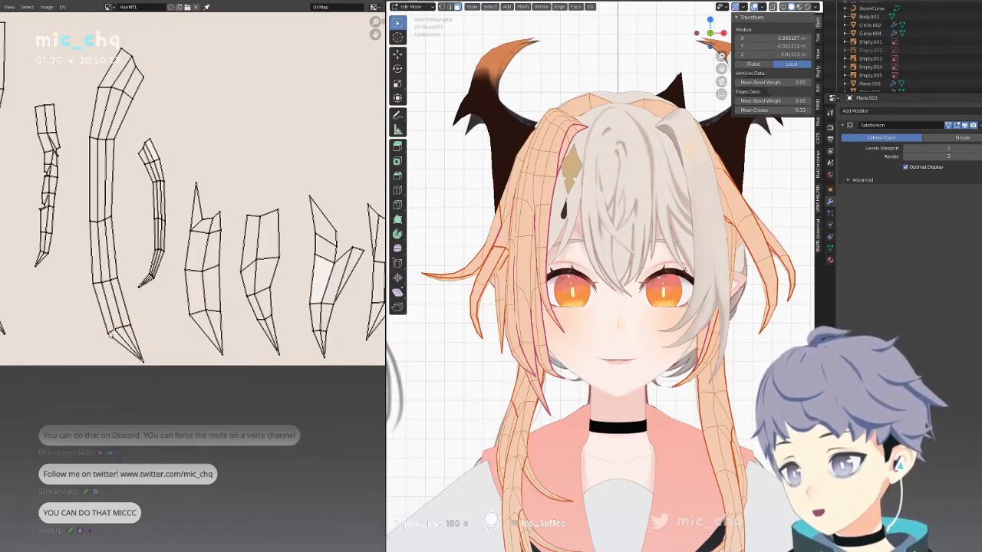
Widen the long curved strand's two middle rows outward and space their inner vertices evenly.
click(85, 232)
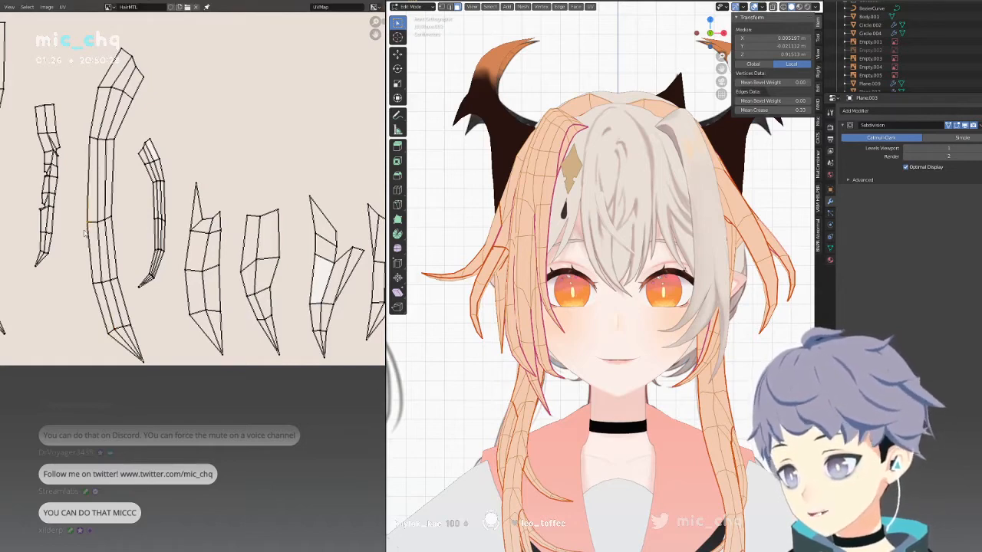
drag(96, 224, 111, 220)
scroll(153, 253, up, 4)
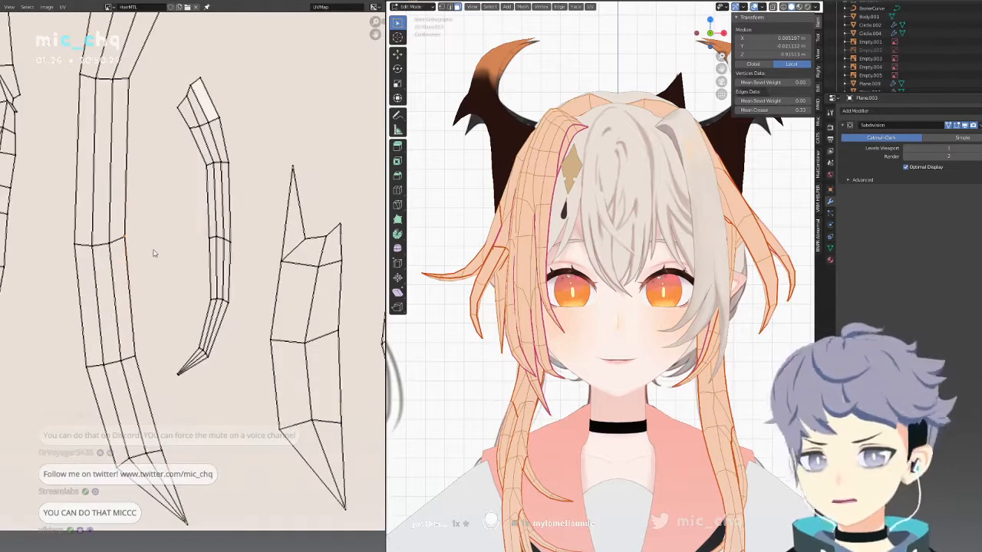
drag(126, 75, 138, 76)
middle_drag(138, 76, 174, 151)
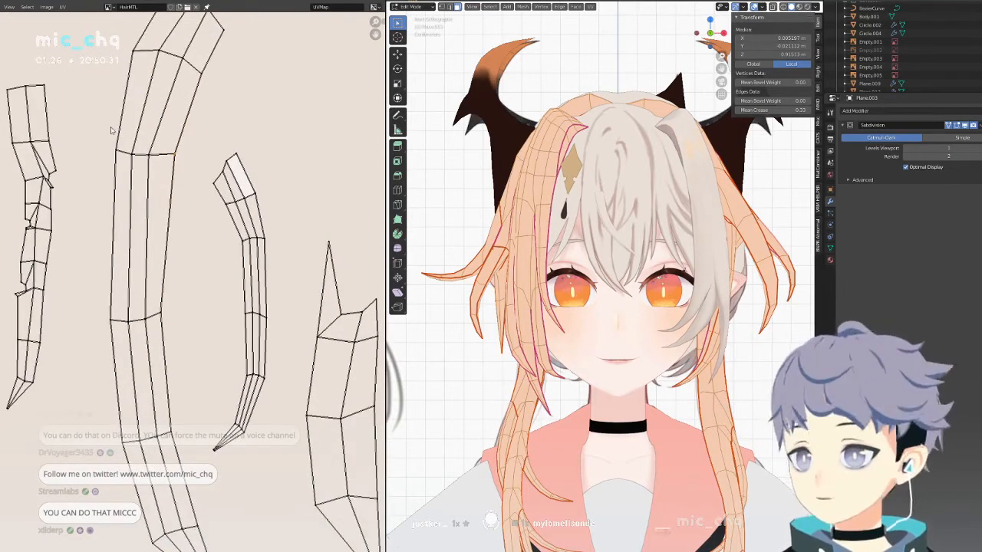
click(113, 141)
drag(127, 146, 173, 152)
Space the inner vertices of the long curved strand's two topmost rows evenly.
middle_drag(179, 146, 203, 216)
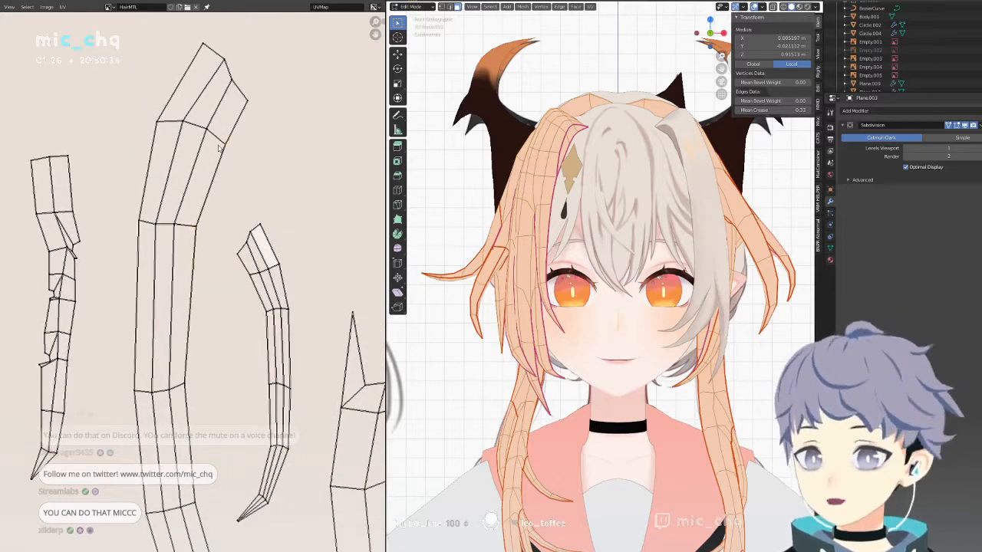
drag(234, 74, 209, 37)
drag(188, 125, 201, 138)
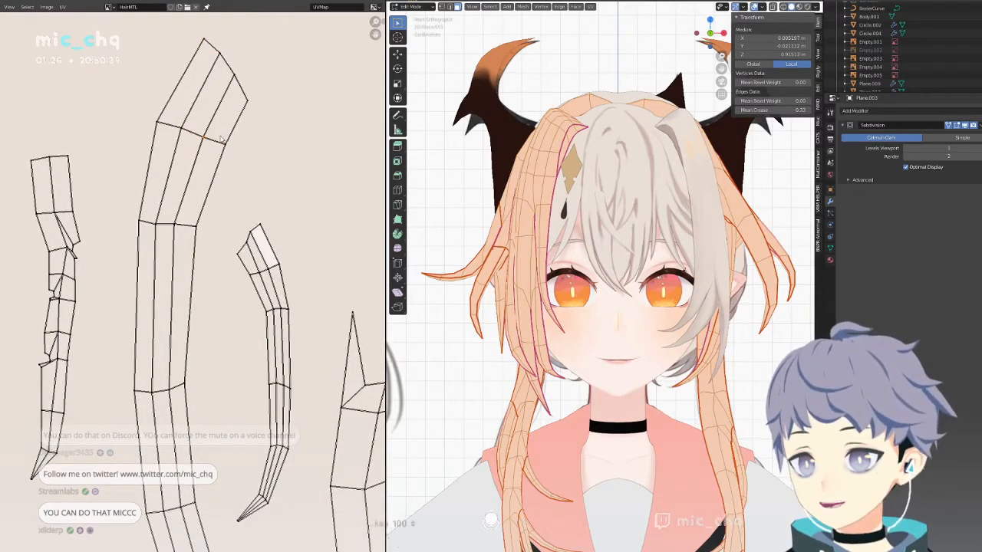
Spread the top two rows of the neighbouring thin curved strand to make its upper end wider.
mouse_move(259, 226)
mouse_down()
mouse_move(266, 210)
mouse_move(255, 221)
mouse_up()
drag(244, 245, 221, 248)
drag(244, 281, 283, 263)
Widen the thin curved strand's third and fourth rows and space their inner vertices.
middle_drag(273, 316, 280, 255)
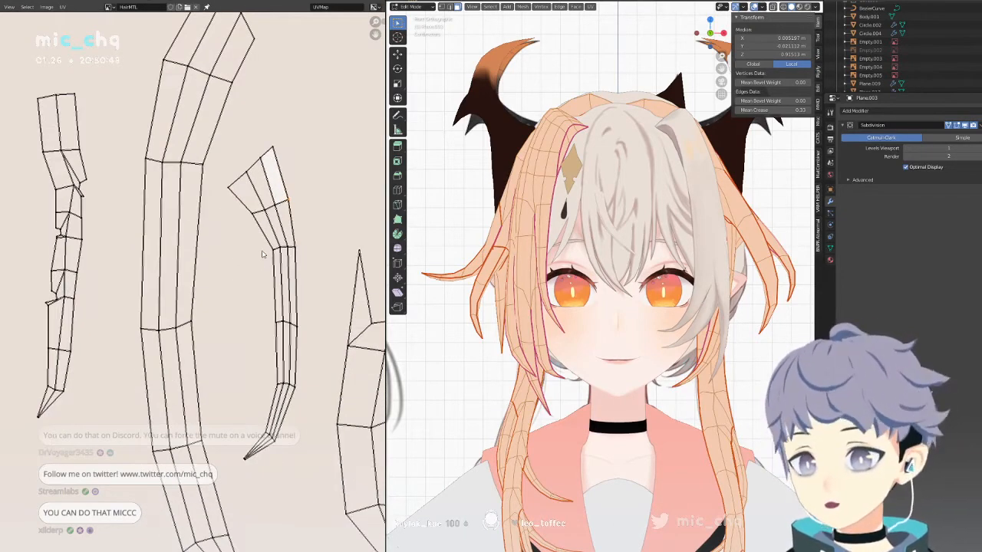
drag(262, 252, 277, 252)
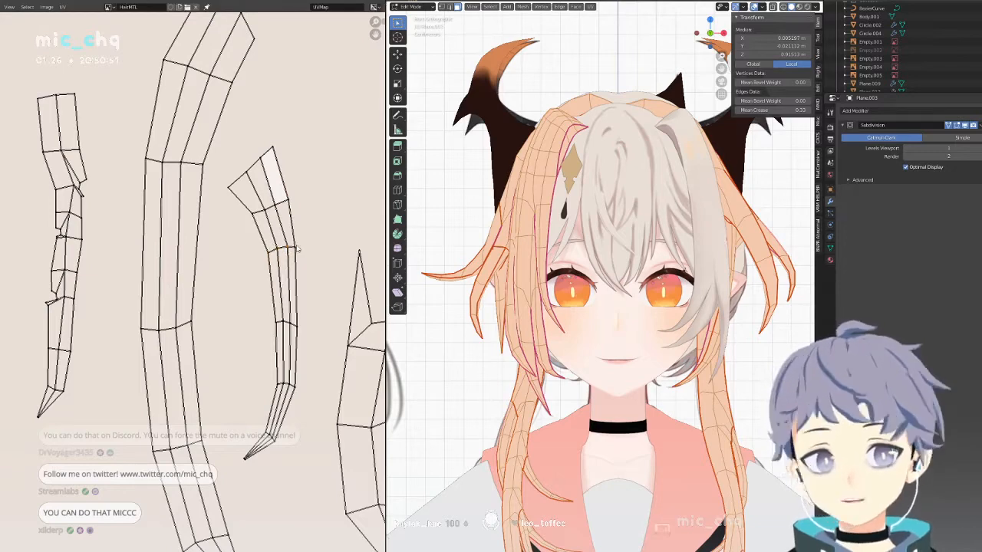
middle_drag(288, 256, 296, 207)
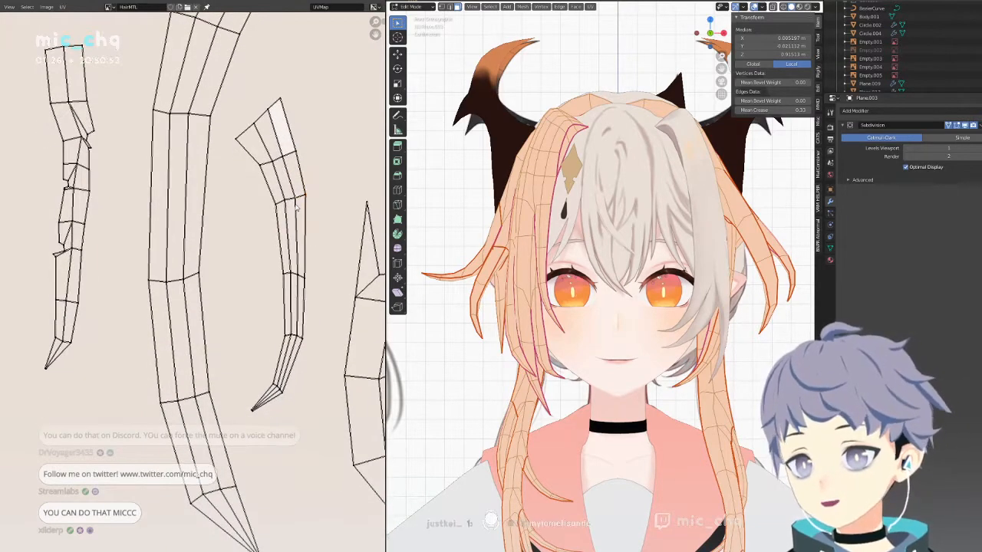
drag(296, 205, 299, 204)
drag(309, 281, 292, 278)
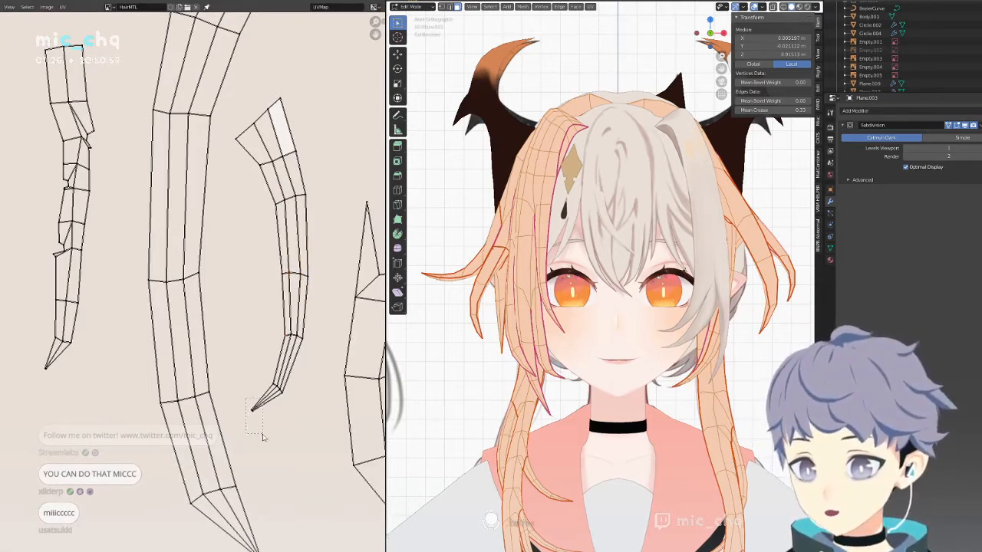
Move the thin curved strand's tip vertices down and scale them to 0 so they meet at one point.
drag(262, 437, 263, 432)
key(g)
click(266, 495)
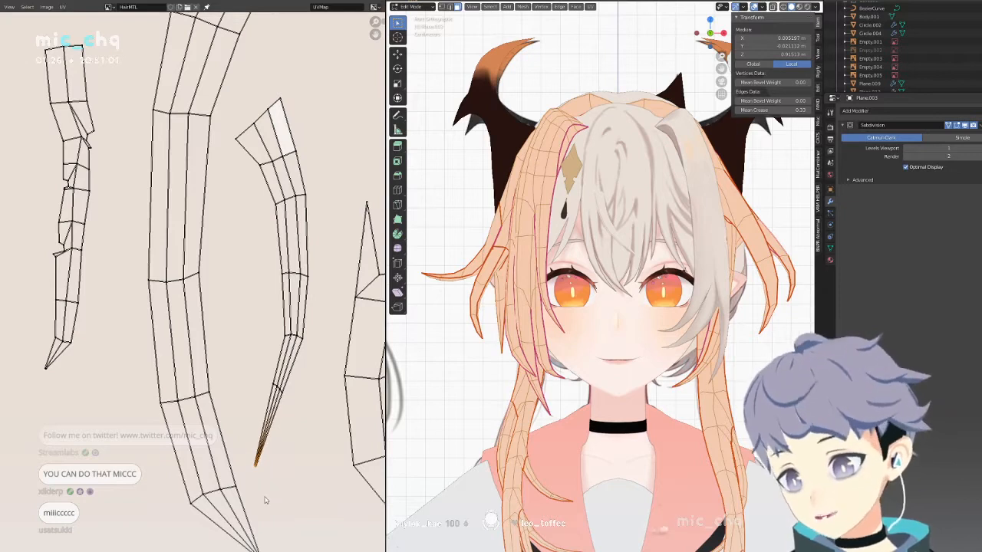
key(s)
key(0)
click(265, 498)
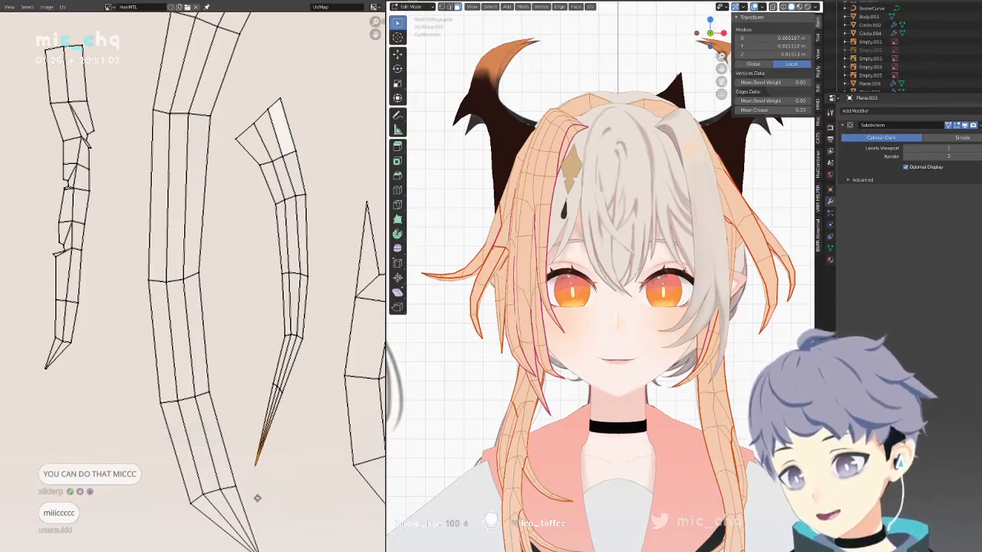
Spread apart the crowded vertices in the row just above the thin curved strand's tip, pushing the right edge outward.
click(284, 393)
key(g)
click(291, 395)
click(282, 391)
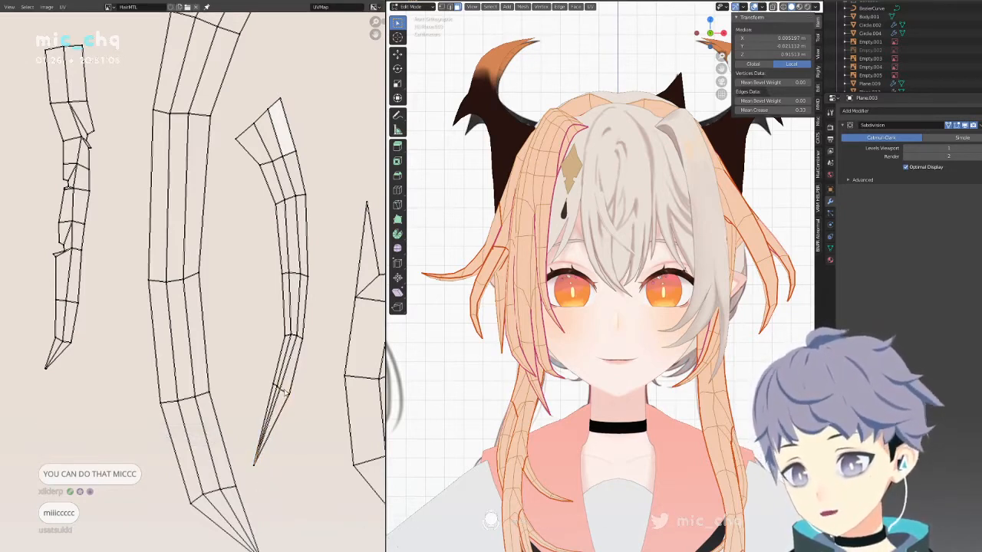
key(g)
click(286, 392)
key(g)
click(279, 392)
click(274, 386)
key(g)
click(274, 391)
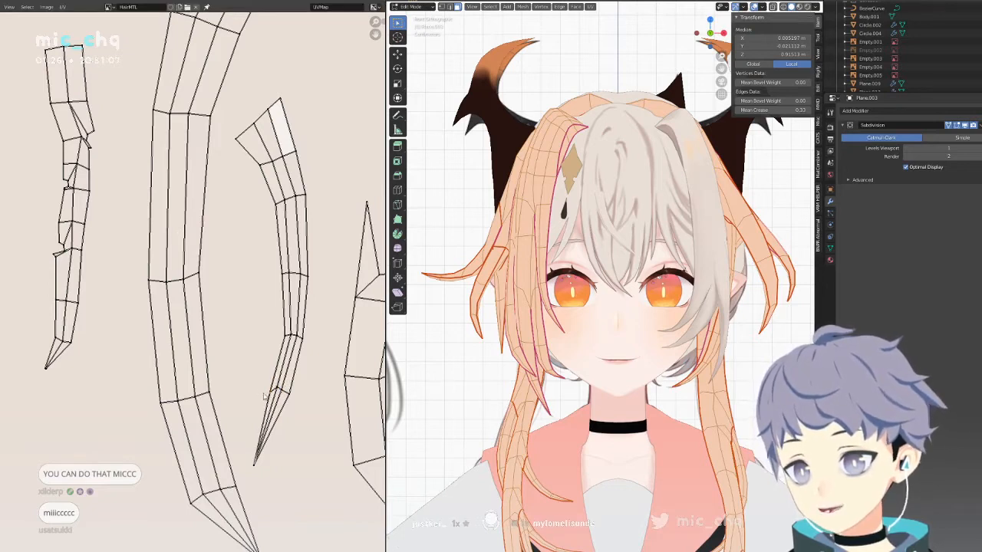
click(281, 393)
click(295, 395)
key(g)
click(304, 395)
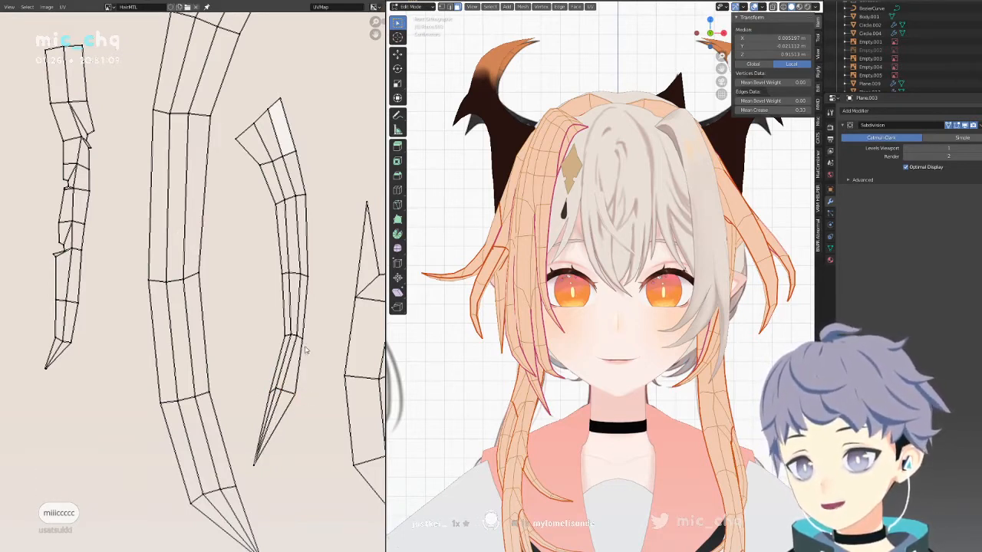
Move the right-edge and adjacent inner vertices of the thin strand's second row from the tip outward to widen it.
click(305, 346)
key(g)
click(312, 345)
click(296, 340)
key(g)
click(299, 340)
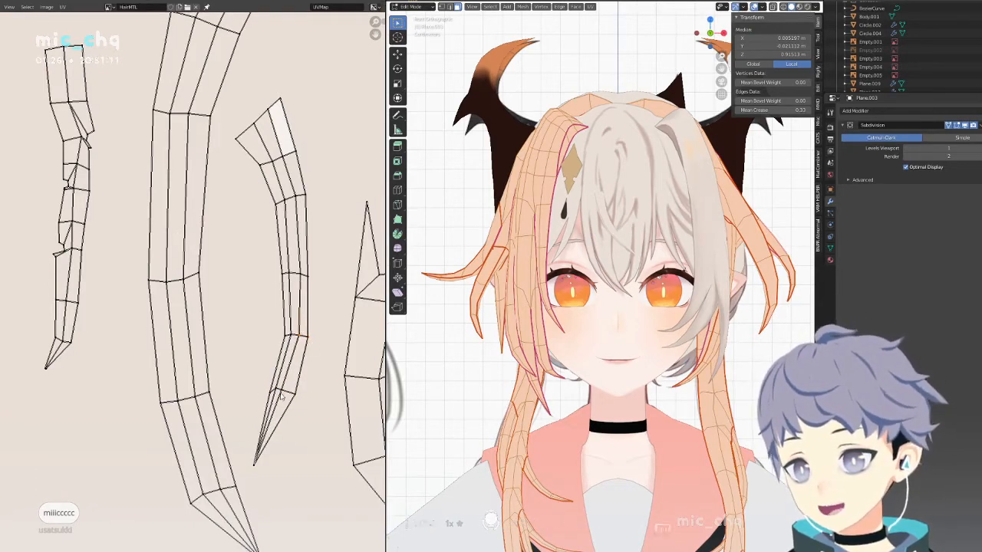
Space the inner and left-edge vertices of the thin strand's lowest row evenly across its new width.
click(283, 399)
key(g)
click(286, 401)
click(277, 394)
key(g)
click(280, 396)
click(272, 394)
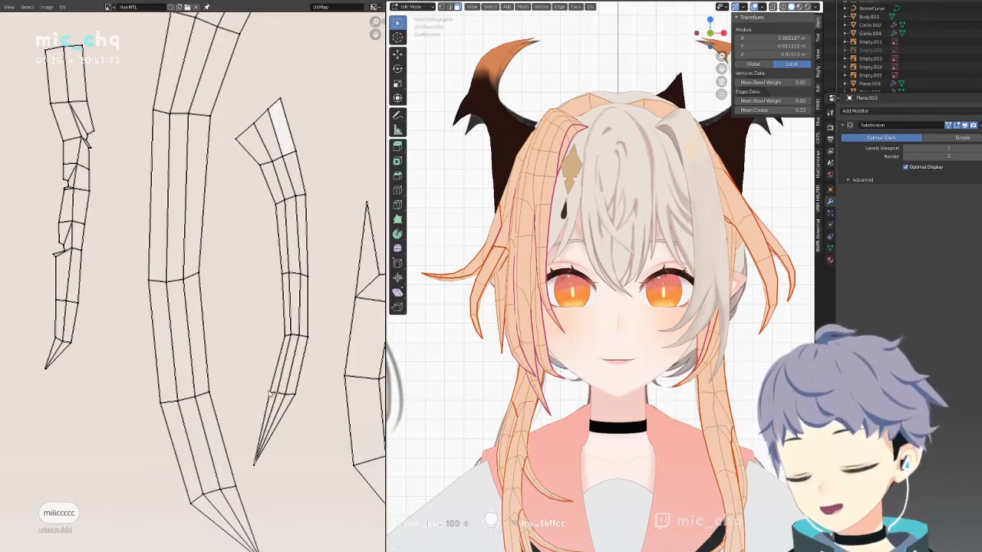
key(g)
click(275, 395)
Shift the left side of the thin strand's second-lowest row outward, and widen and even out the middle row above it.
drag(279, 336, 276, 336)
mouse_move(309, 275)
mouse_down()
mouse_move(317, 269)
mouse_move(295, 274)
mouse_up()
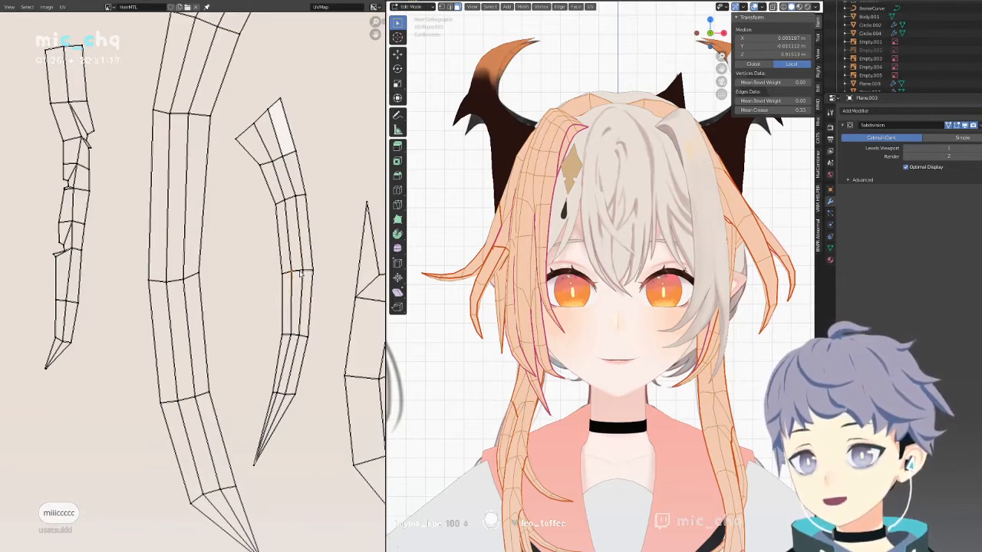
scroll(297, 284, down, 3)
middle_drag(299, 296, 296, 385)
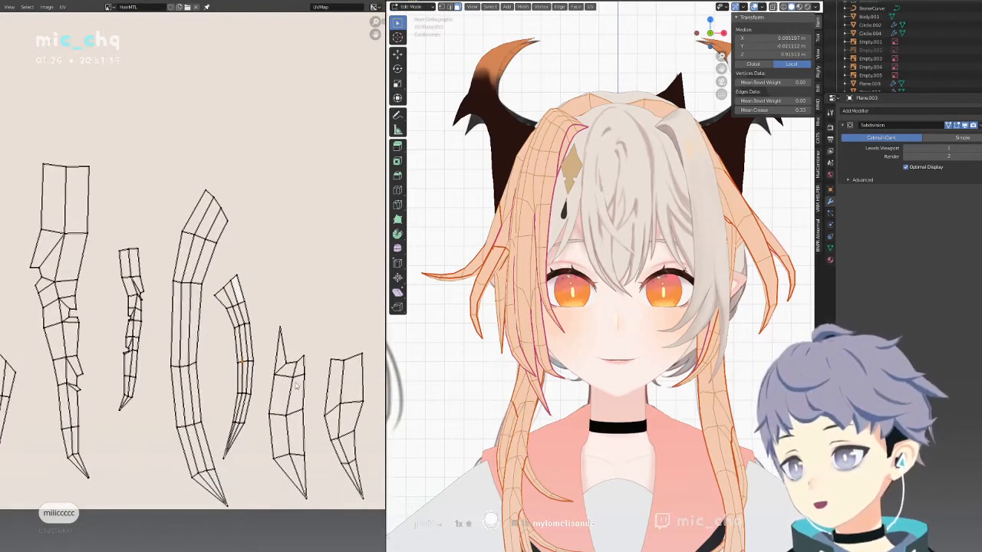
Pull the corner vertex of the upper right-edge notch outward on the narrow jagged strand.
scroll(146, 283, up, 5)
middle_drag(145, 303, 189, 330)
scroll(188, 330, up, 3)
drag(184, 343, 207, 330)
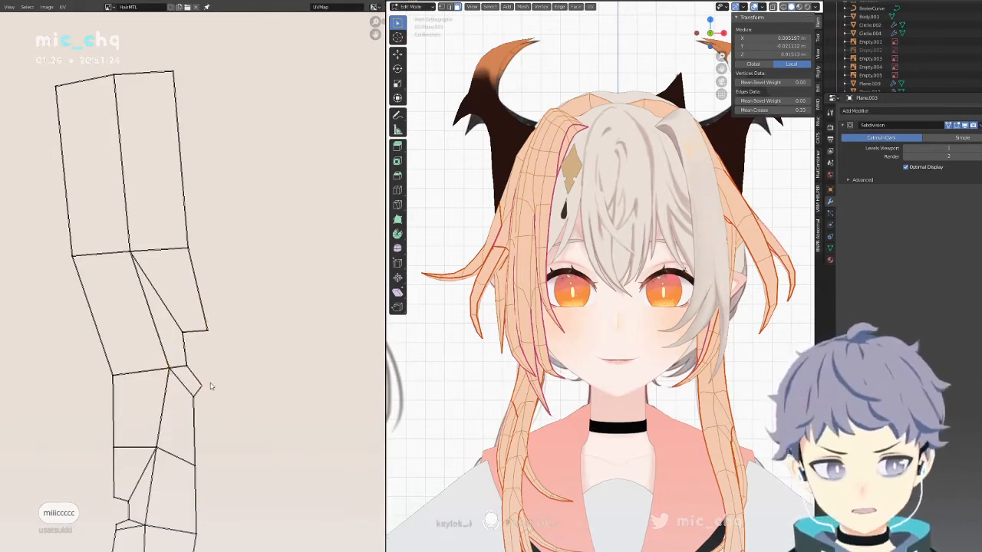
Reposition the vertices around the middle and lower left-edge notches of the narrow jagged strand to tidy their outline.
middle_drag(209, 388, 219, 286)
drag(157, 381, 137, 367)
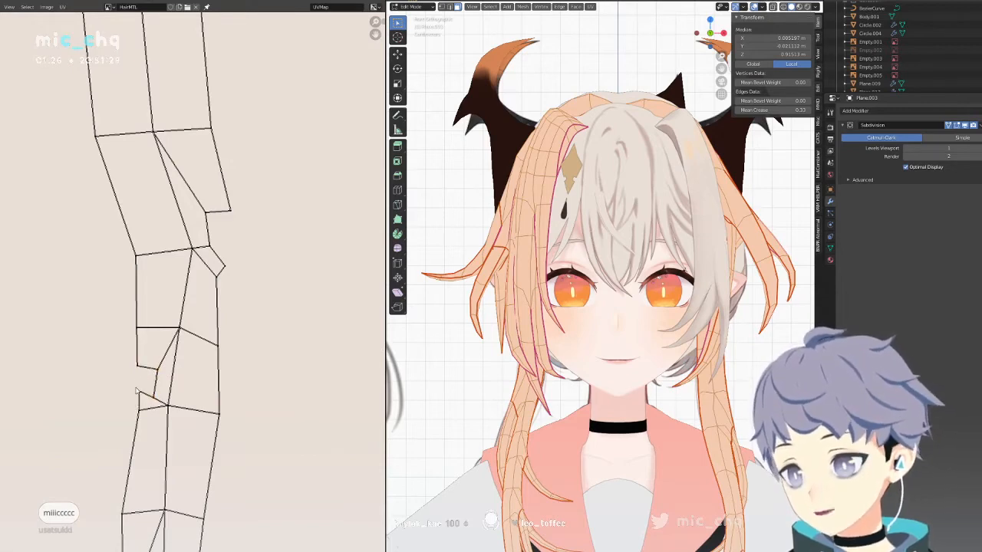
drag(162, 403, 161, 364)
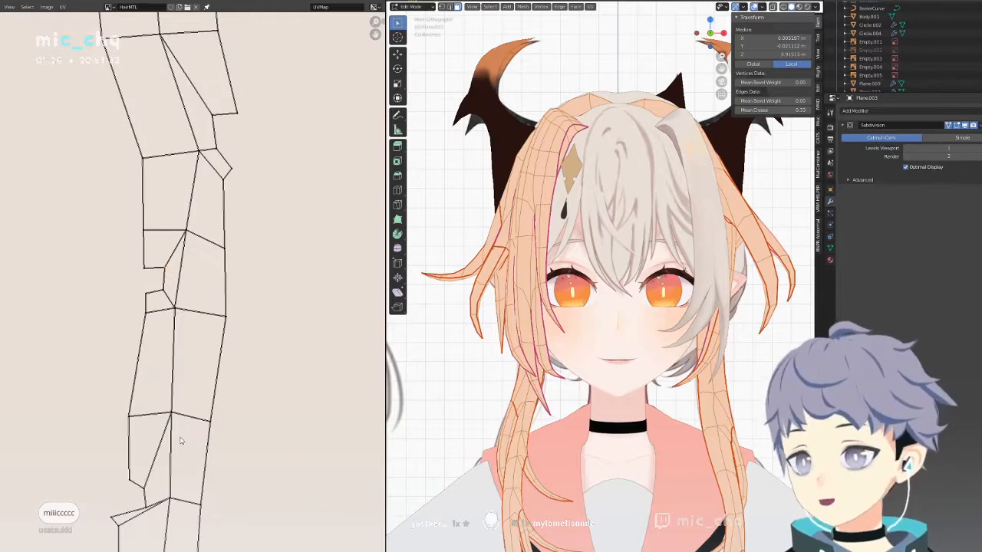
middle_drag(182, 440, 180, 358)
drag(146, 404, 127, 382)
drag(111, 437, 118, 442)
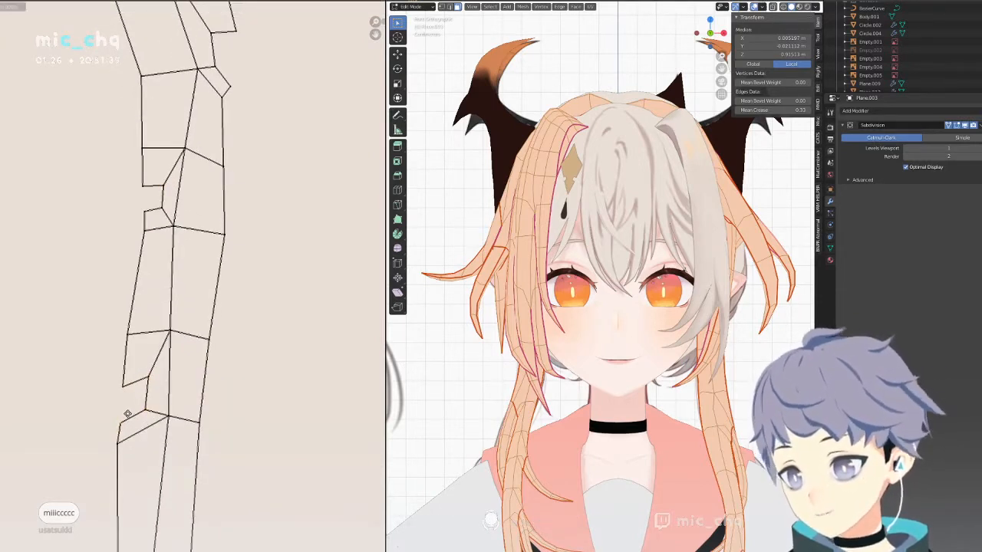
Lengthen the narrow jagged strand's tip downward and even out the width of the two rows above it.
scroll(191, 319, down, 3)
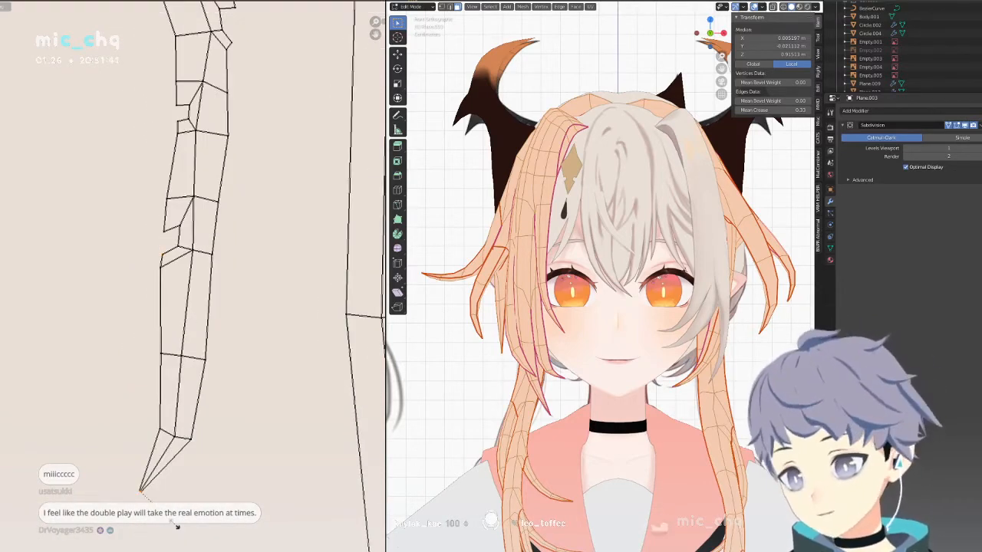
scroll(184, 384, down, 3)
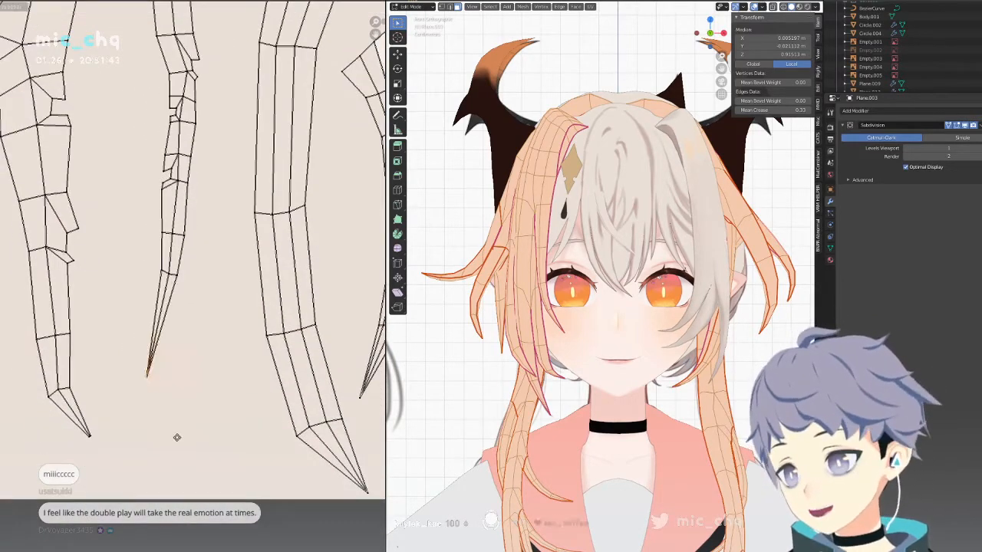
scroll(198, 264, up, 4)
key(g)
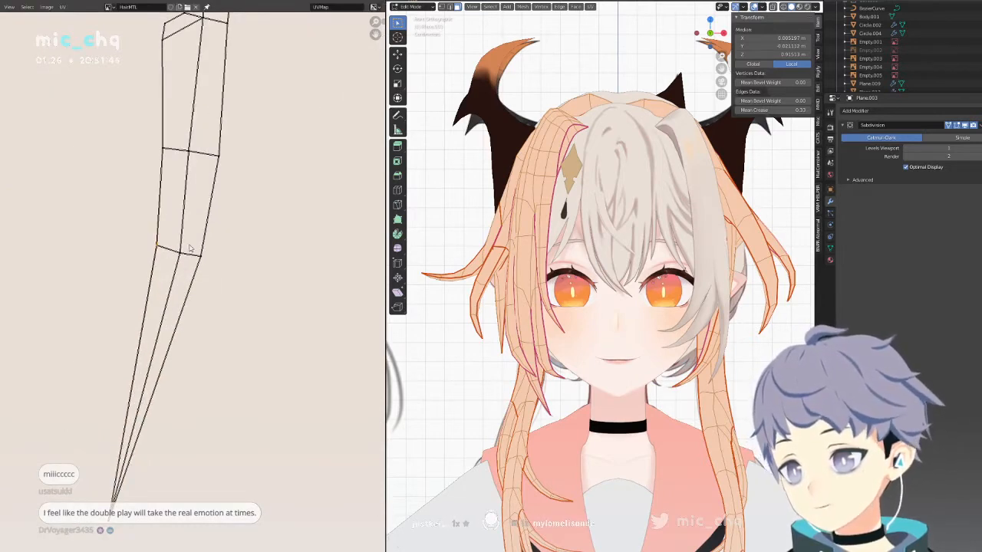
drag(201, 253, 204, 255)
middle_drag(236, 181, 233, 287)
drag(222, 248, 225, 244)
click(198, 255)
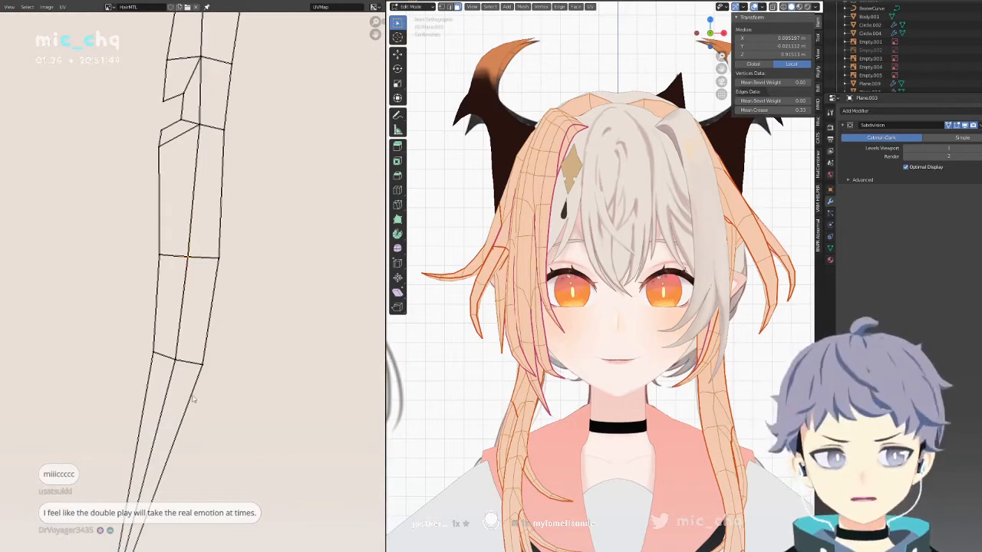
Adjust the vertices around the gap on the narrow jagged strand's upper right edge to smooth its contour.
scroll(211, 398, down, 3)
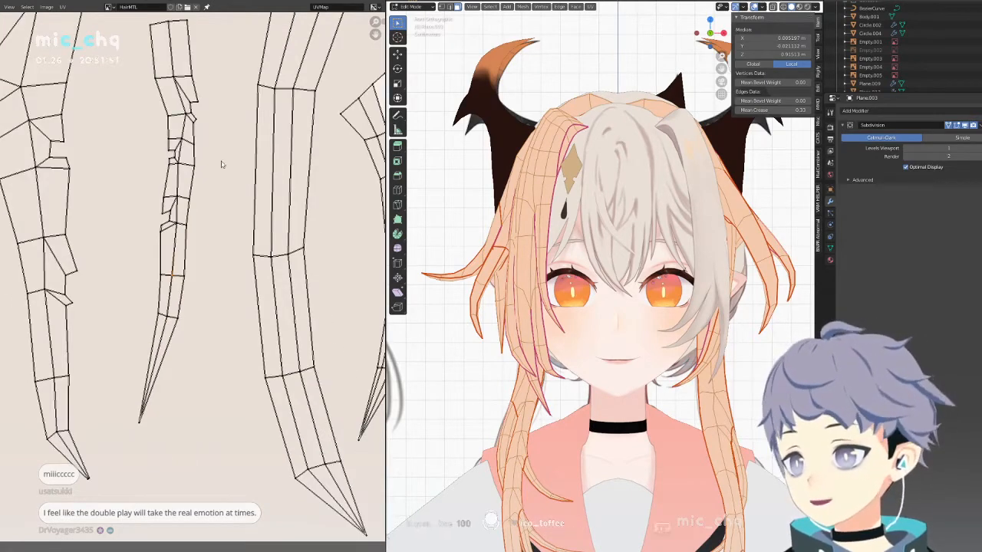
scroll(222, 307, up, 5)
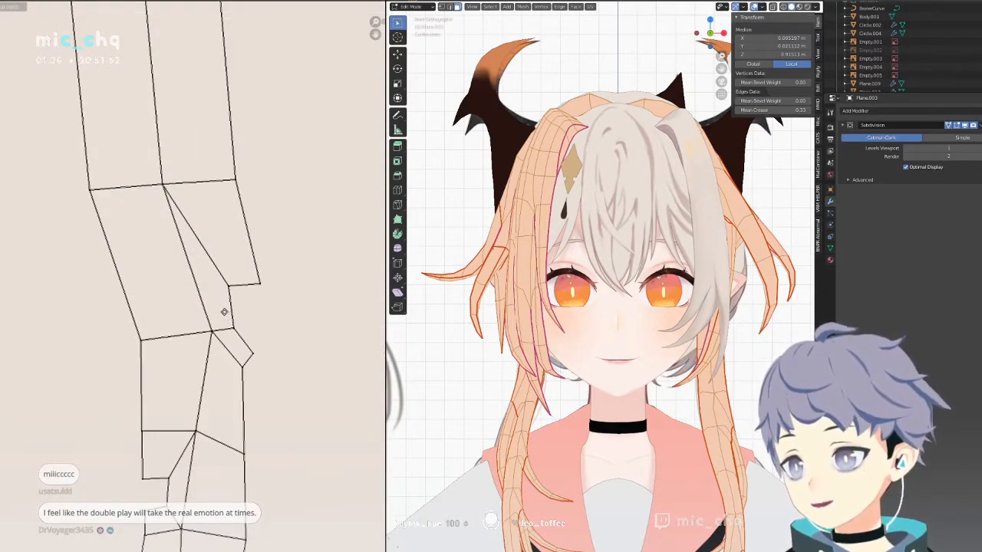
drag(238, 332, 234, 319)
drag(232, 277, 241, 257)
drag(254, 353, 251, 336)
scroll(253, 338, down, 5)
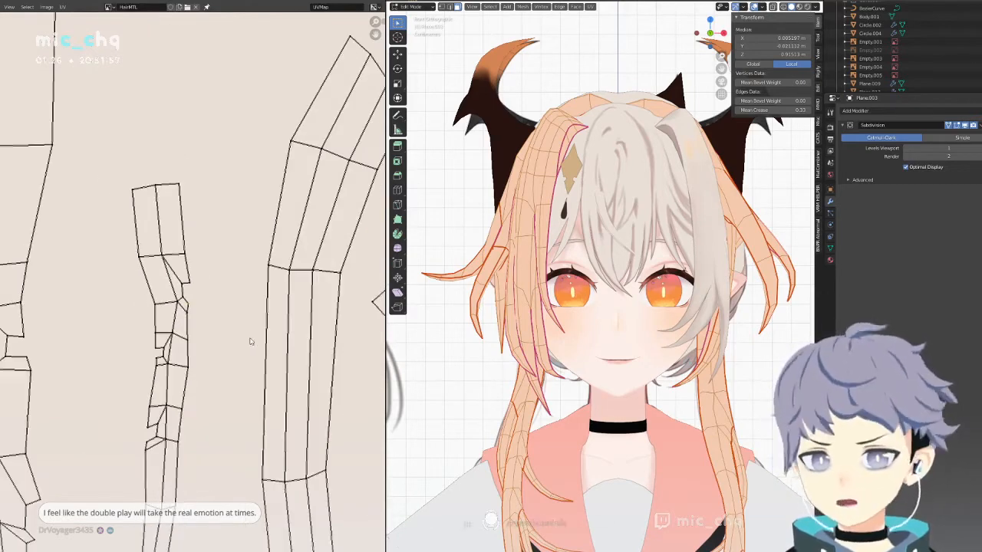
Scale up the whole narrow jagged strand, place it between its neighbouring strands, and fine-tune one of its edge vertices.
drag(183, 226, 136, 480)
key(s)
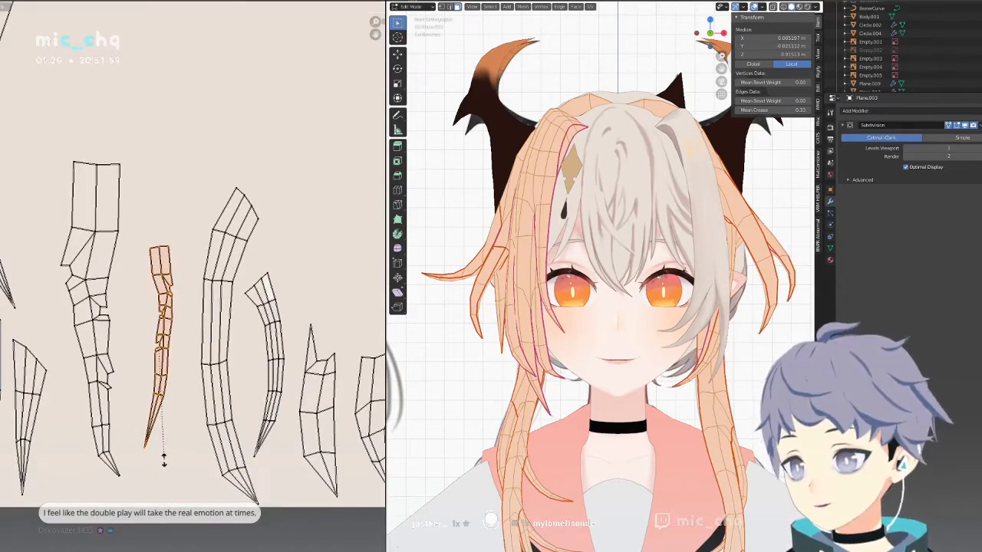
click(180, 503)
key(g)
click(186, 504)
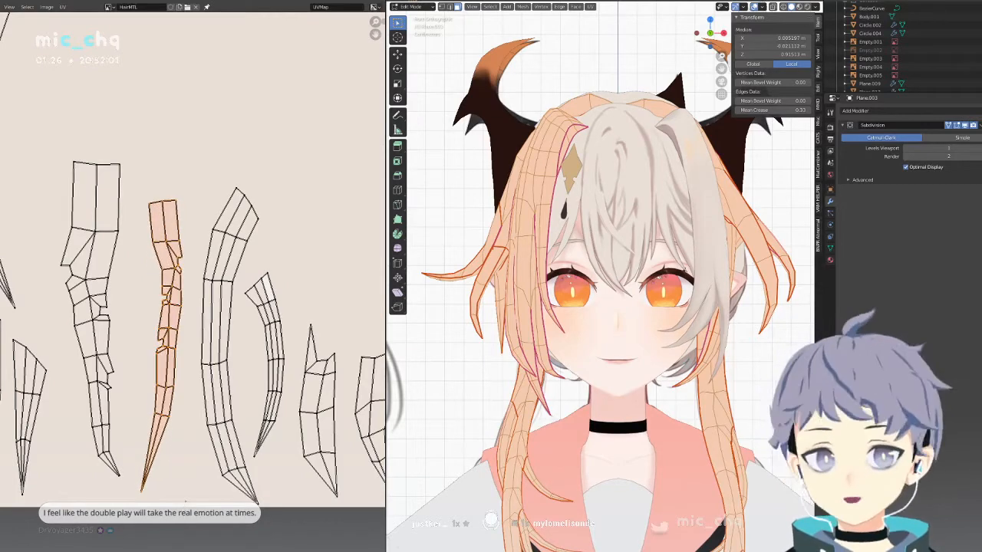
click(179, 353)
scroll(163, 287, up, 5)
key(g)
click(220, 409)
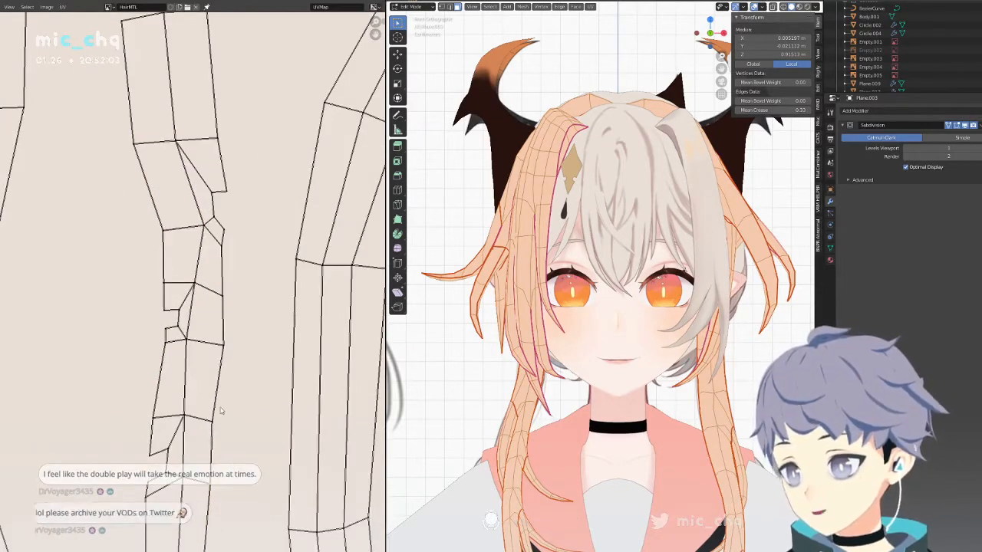
Move the protruding outer corner of the lower right-edge notch inward on the wide jagged strand.
middle_drag(220, 410, 272, 334)
scroll(180, 350, down, 3)
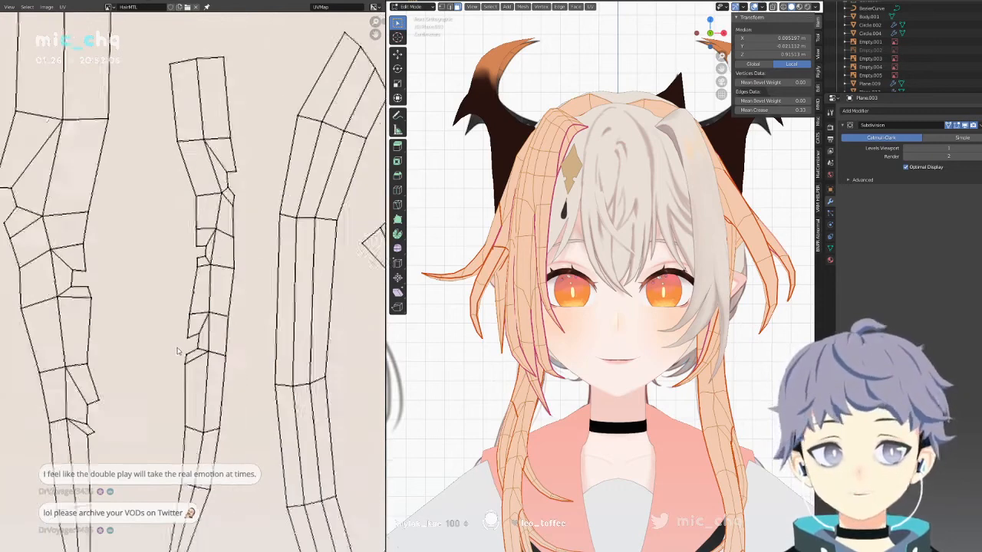
middle_drag(161, 364, 234, 369)
click(180, 399)
key(g)
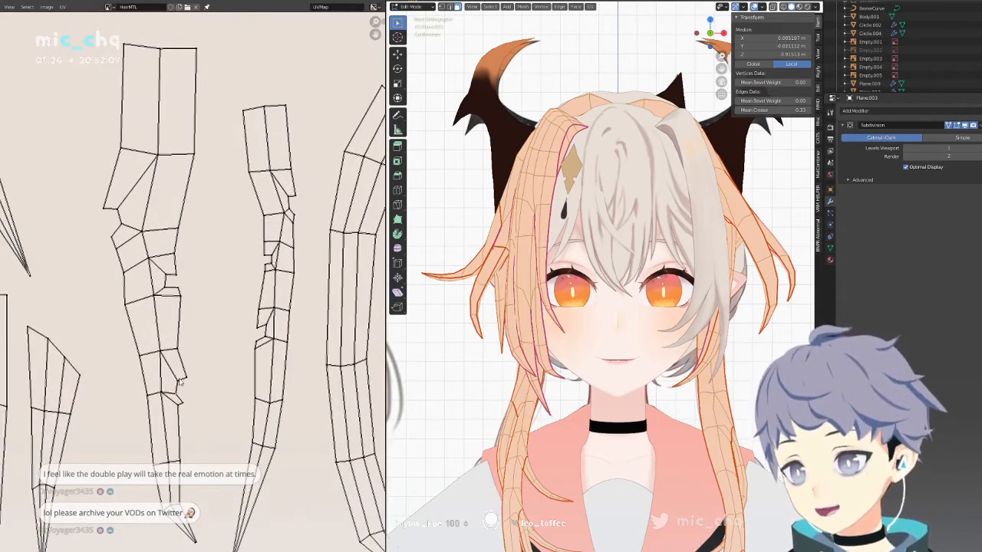
click(183, 372)
Reposition the inner vertices of the wide jagged strand's lower right-edge notch to tidy the gap.
click(171, 373)
key(g)
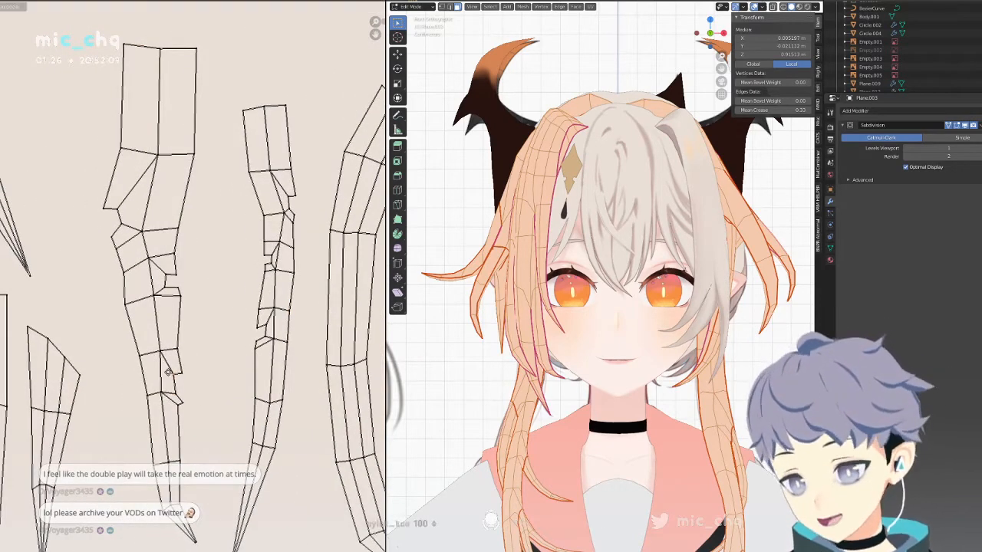
click(172, 375)
click(175, 390)
key(g)
click(174, 390)
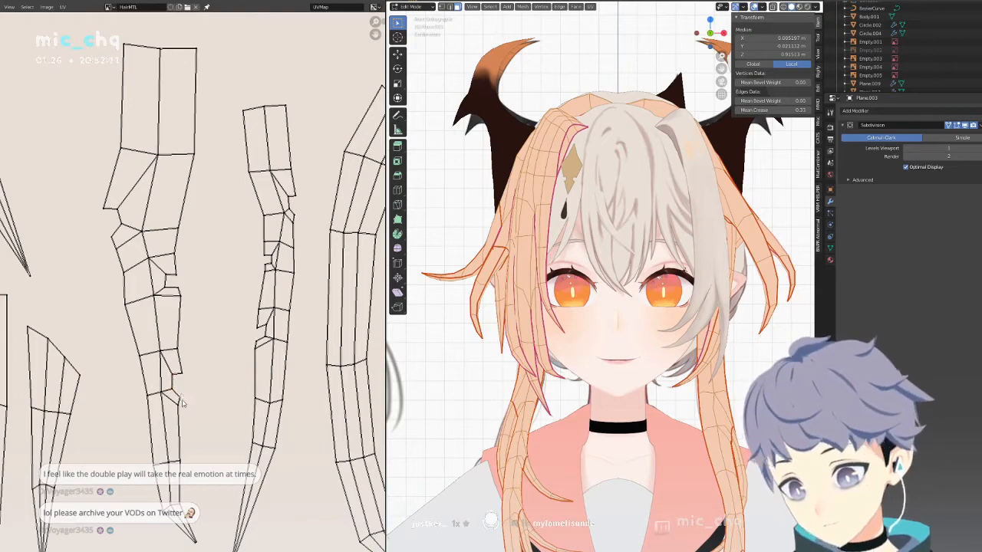
Extend the wide jagged strand's tip downward to the level of the adjacent narrow strand's tip.
middle_drag(183, 403, 182, 291)
drag(184, 386, 176, 392)
key(g)
click(175, 414)
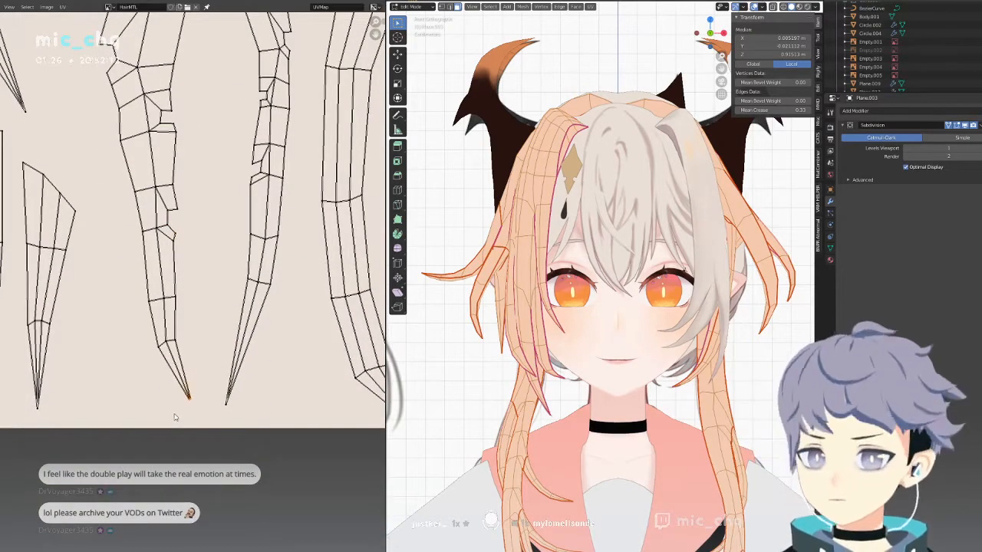
key(g)
click(172, 422)
key(g)
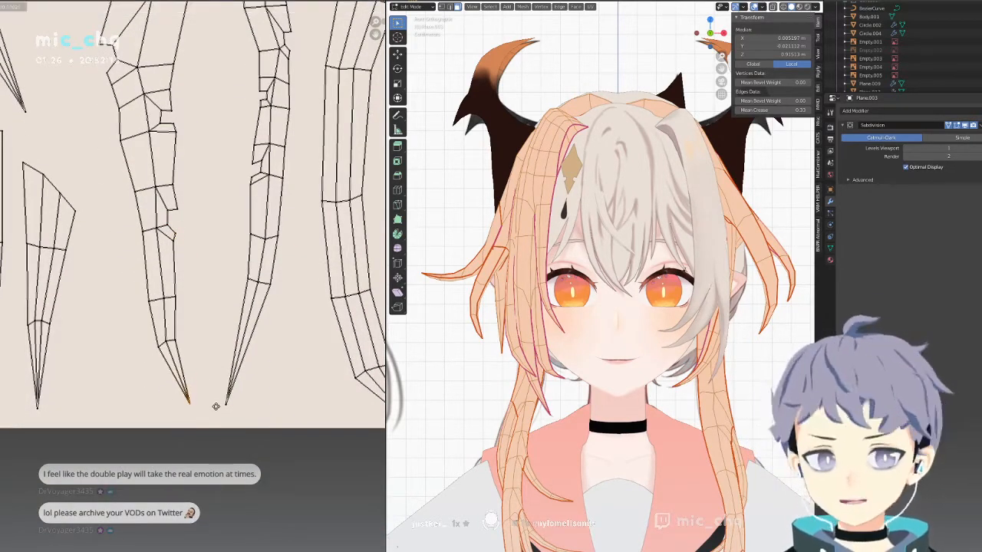
click(217, 409)
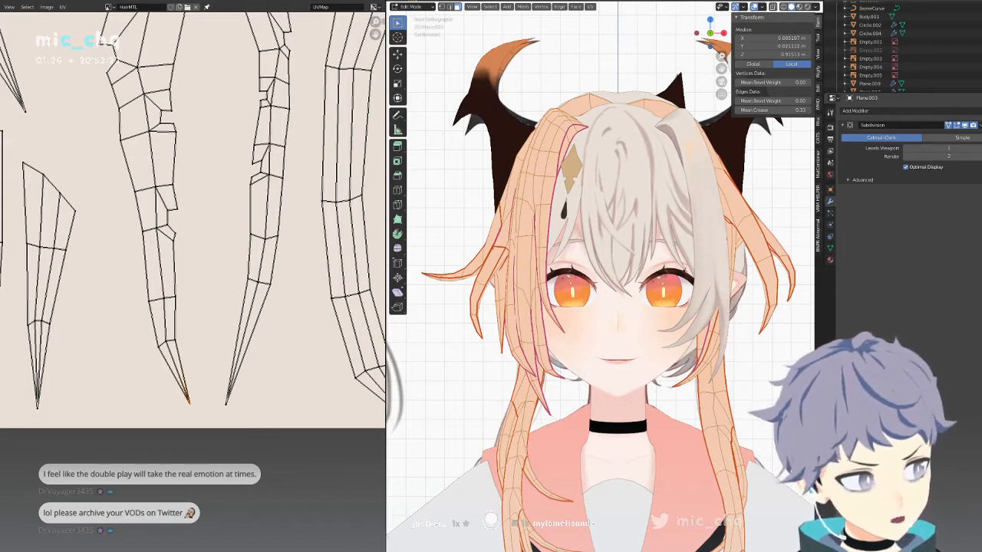
Adjust the vertices in the rows above the wide jagged strand's tip to smooth its lower left edge.
drag(179, 338, 167, 345)
drag(146, 300, 148, 302)
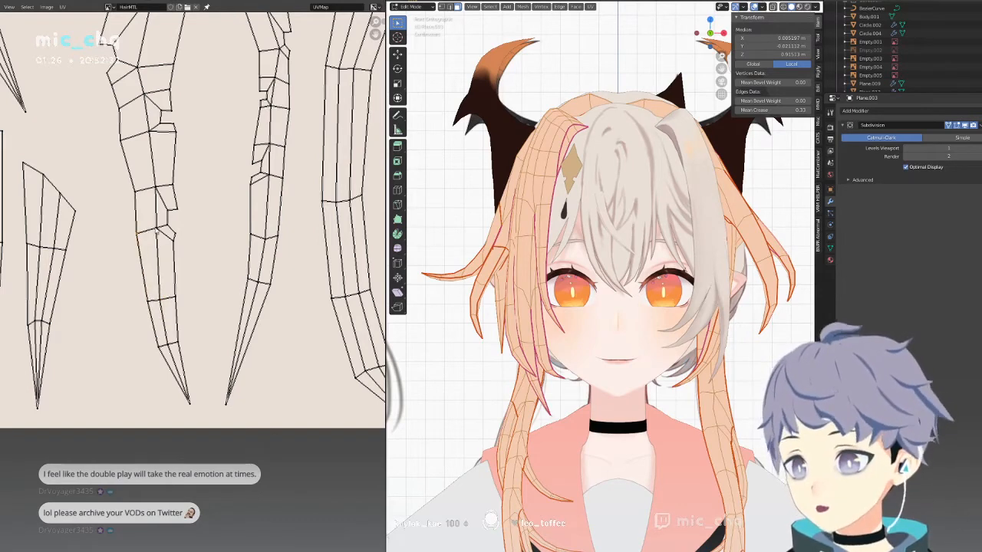
click(134, 188)
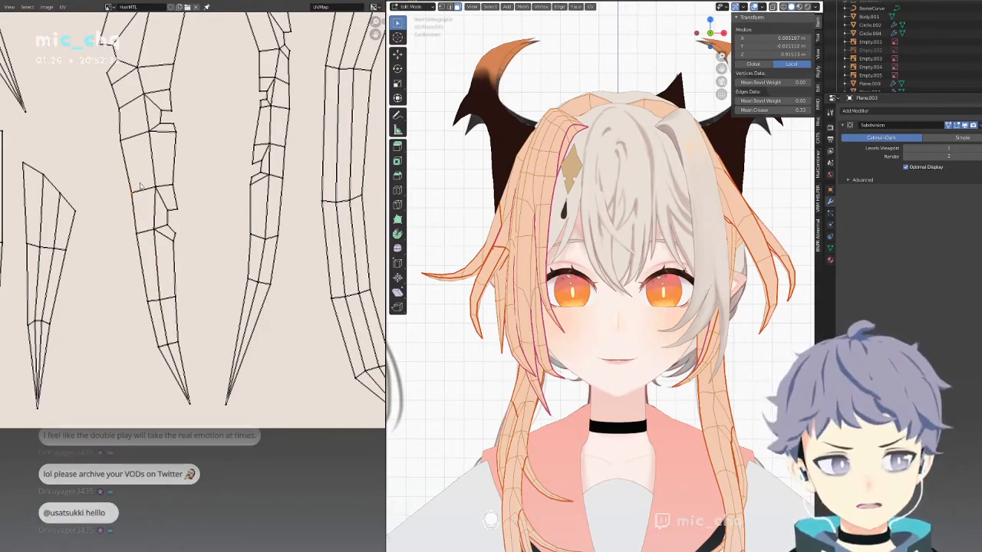
Move the vertex below the right-hand split of the large multi-strand island to reshape the small notch there.
middle_drag(166, 187, 170, 260)
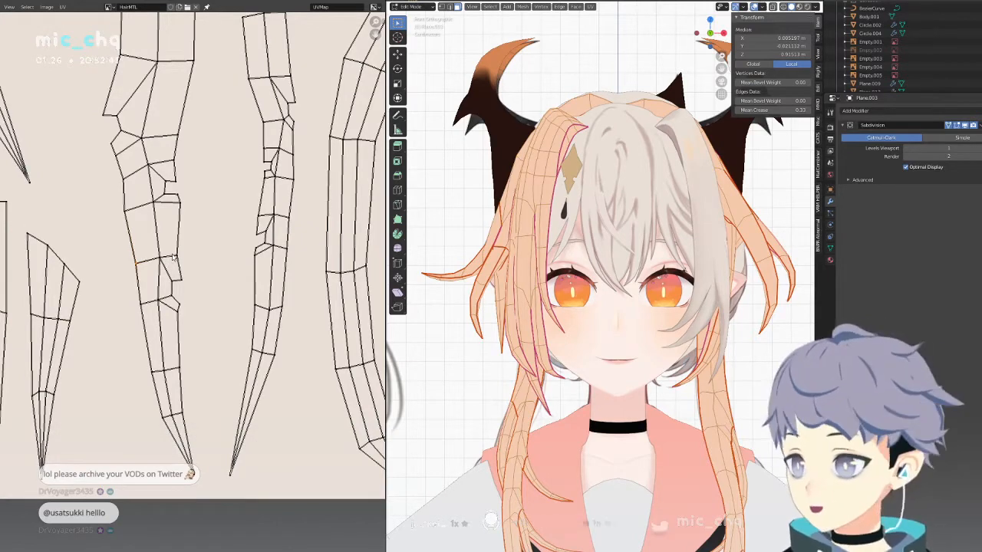
scroll(173, 258, down, 3)
scroll(229, 310, up, 2)
middle_drag(152, 297, 245, 314)
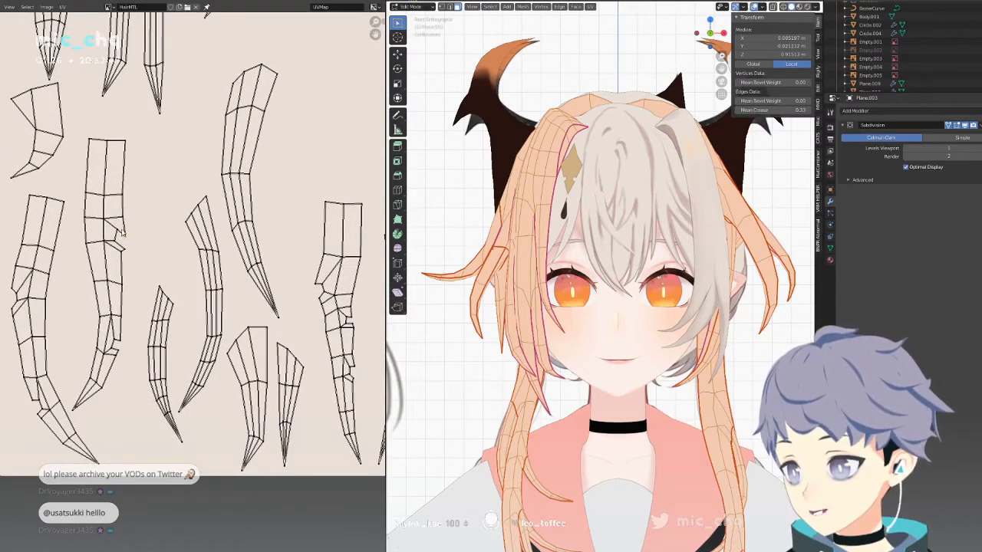
middle_drag(138, 294, 176, 382)
scroll(263, 269, down, 4)
middle_drag(270, 262, 219, 342)
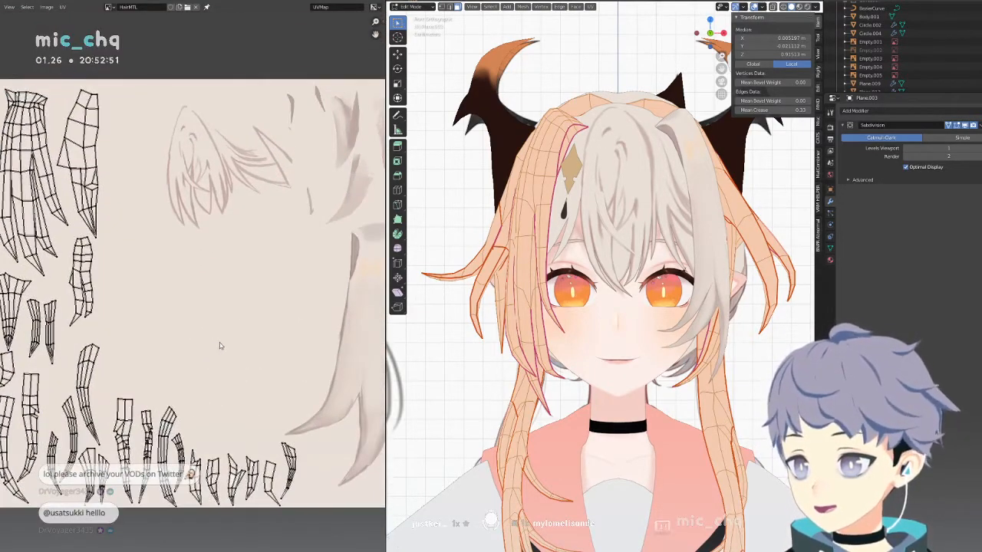
scroll(217, 287, up, 4)
scroll(241, 335, up, 1)
scroll(300, 373, up, 2)
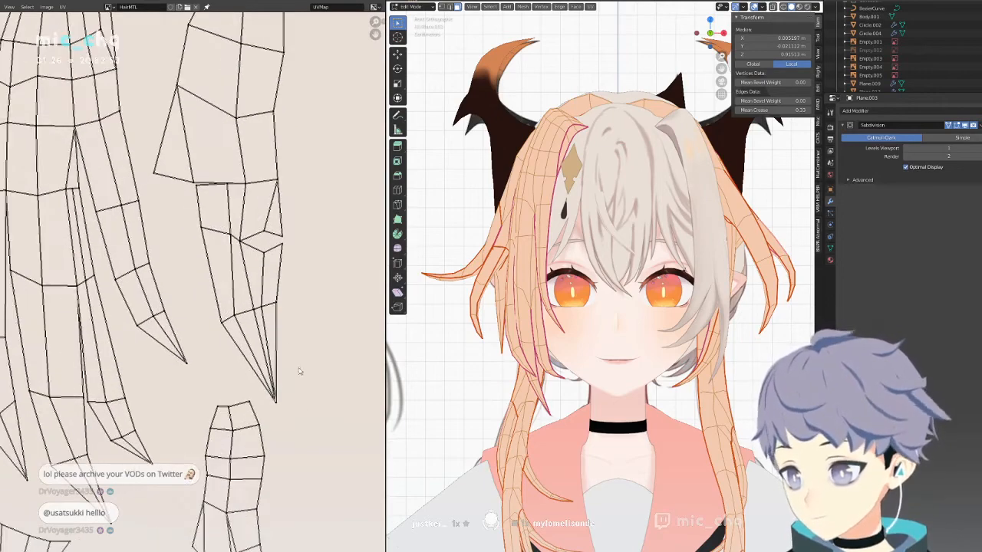
scroll(276, 317, up, 2)
middle_drag(277, 317, 311, 359)
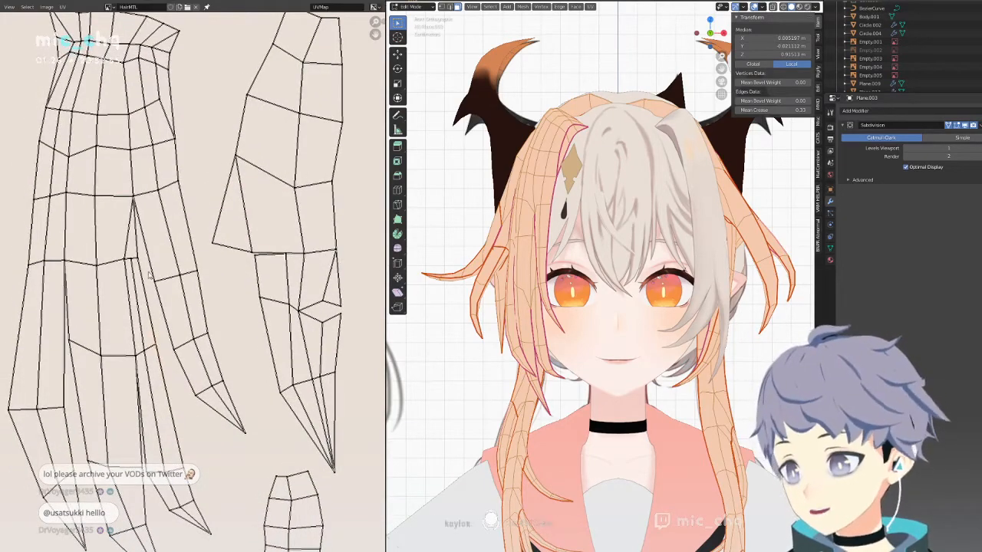
drag(144, 261, 138, 272)
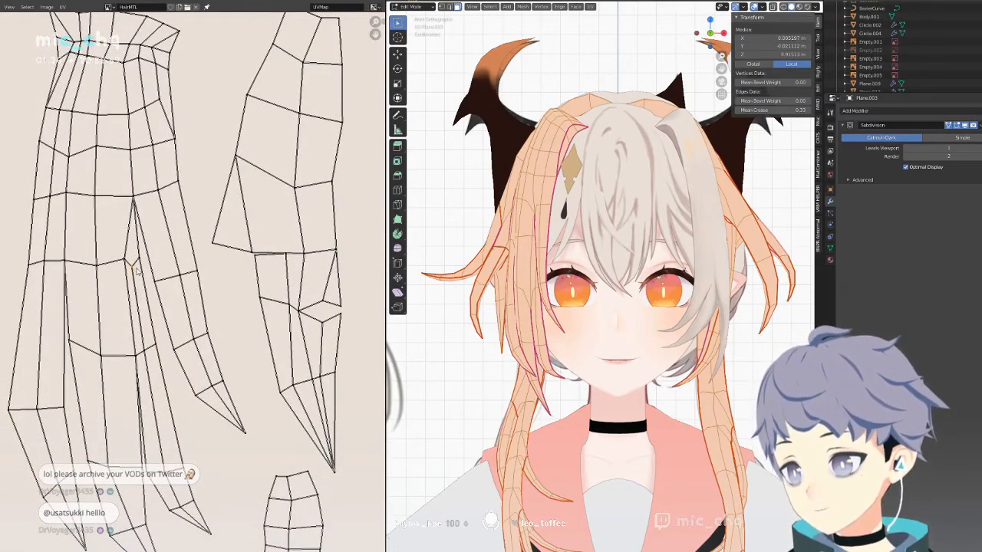
Even out the upper rows of the large multi-strand island and shift the vertex at its left slit's top.
middle_drag(166, 255, 217, 330)
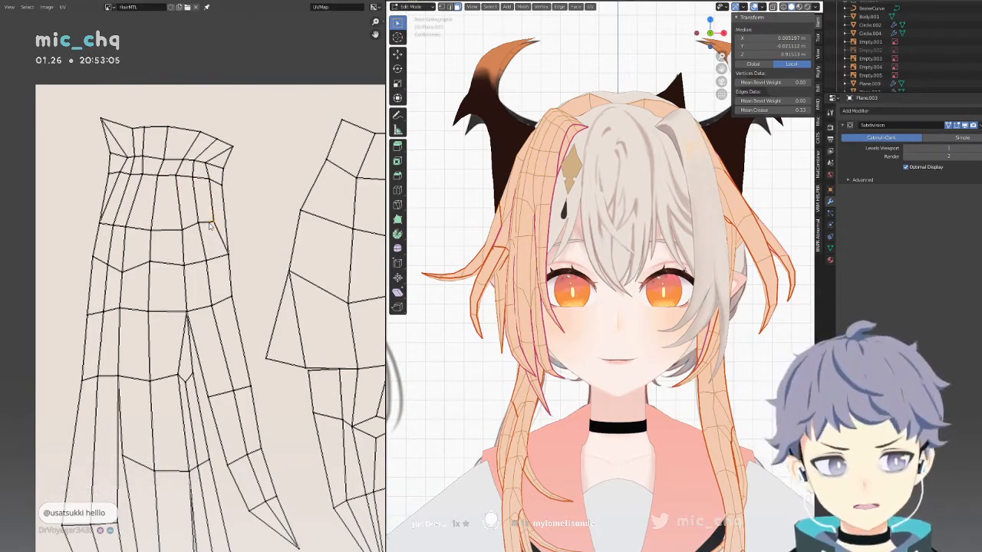
scroll(220, 261, down, 2)
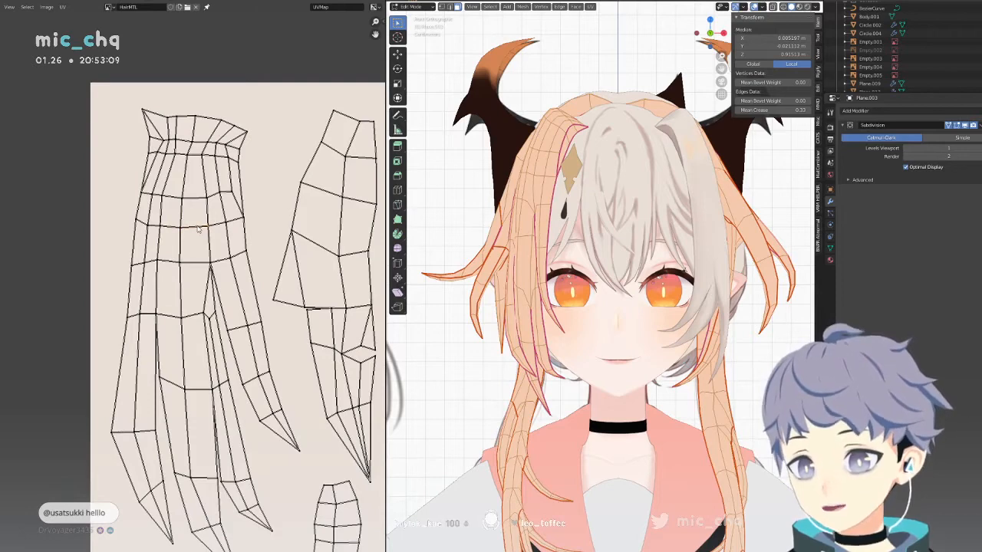
click(155, 315)
key(g)
click(160, 321)
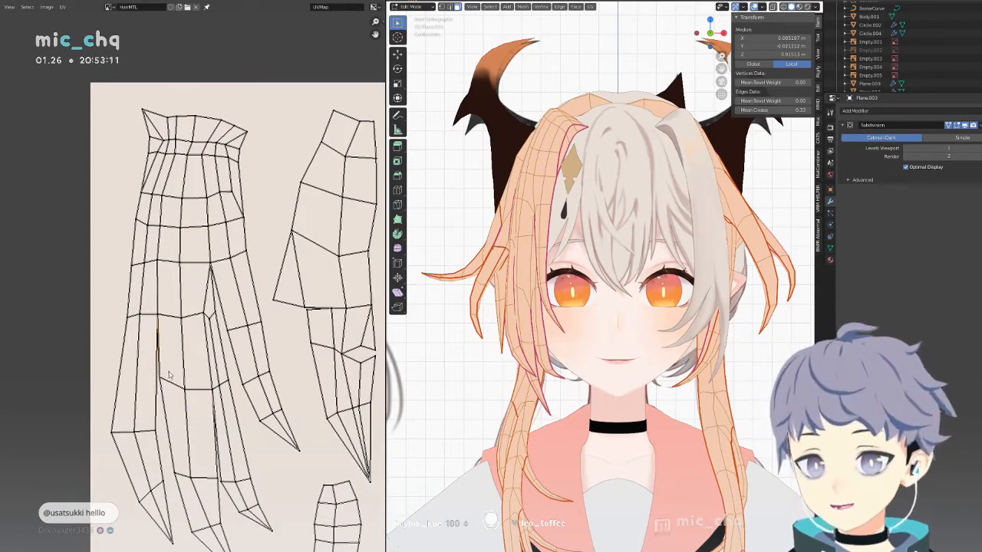
middle_drag(159, 402, 149, 319)
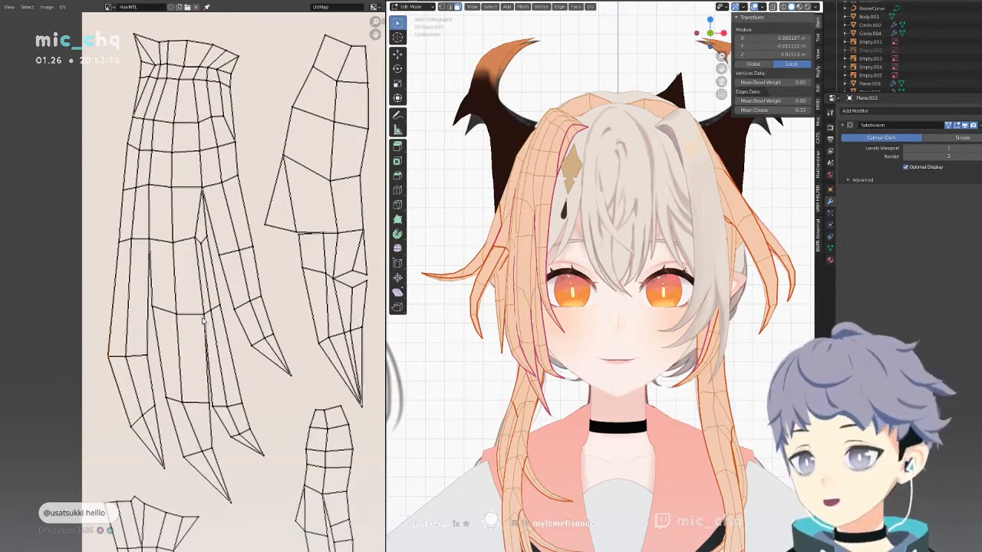
scroll(160, 262, down, 2)
scroll(164, 267, down, 3)
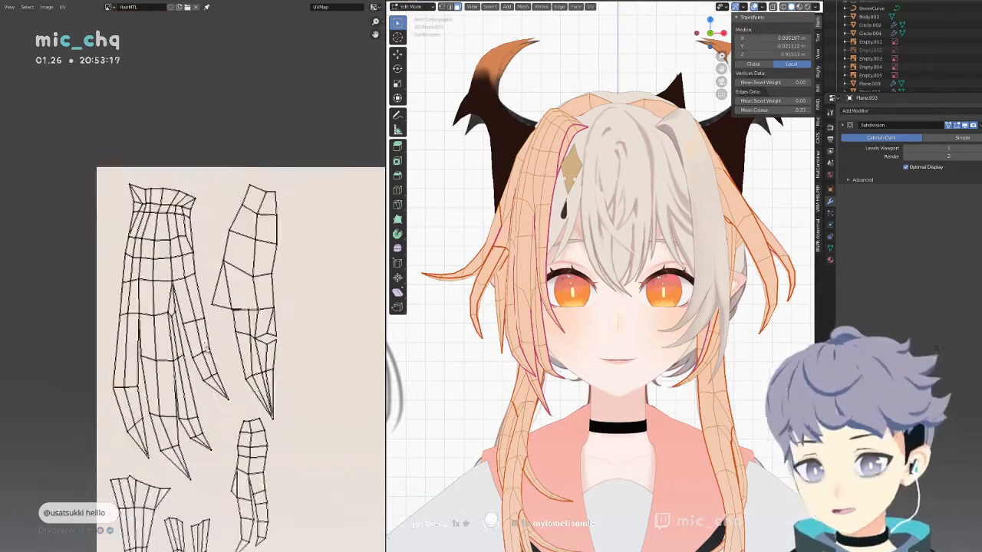
scroll(262, 187, up, 5)
middle_drag(261, 187, 144, 335)
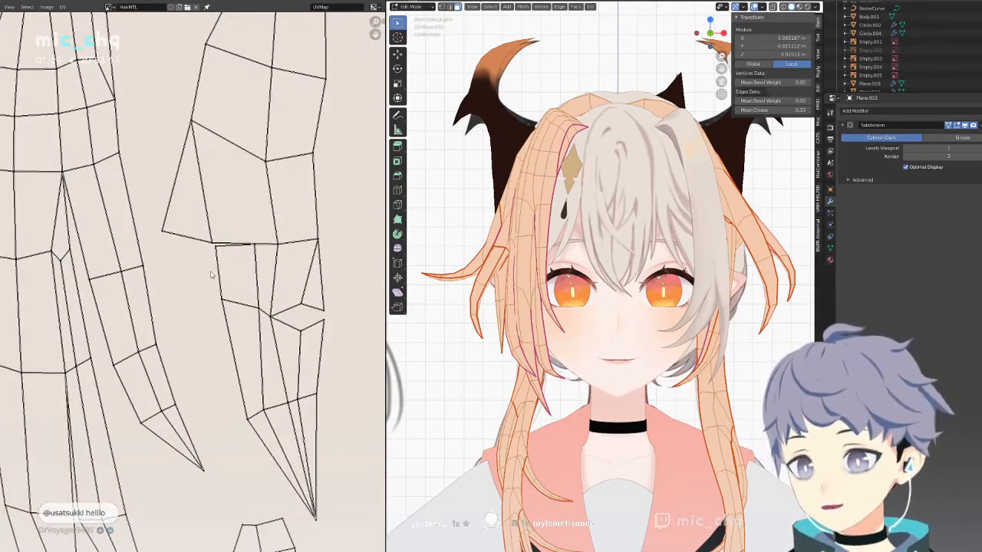
Move the lower pointed island's top-left edge clear of the island above, and adjust the vertices around its side notch.
key(g)
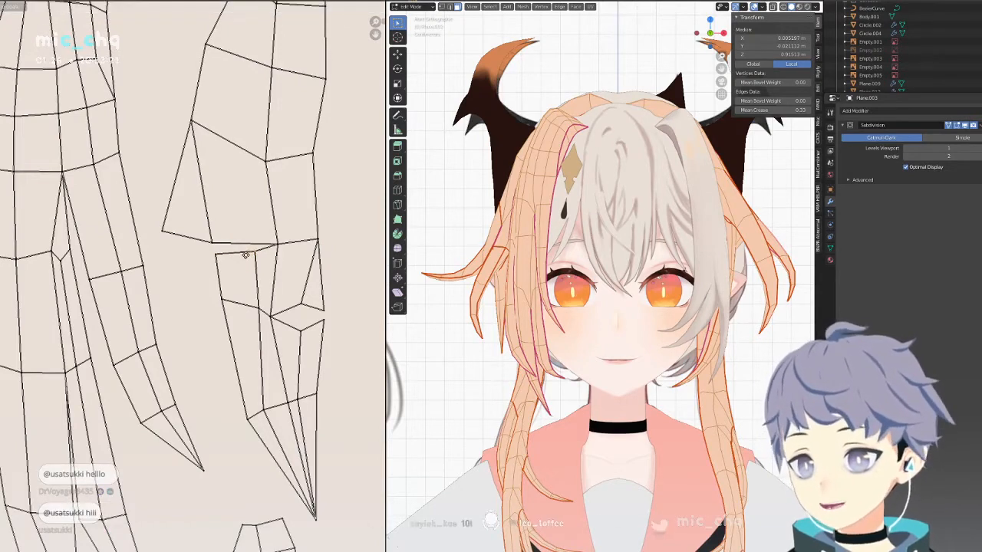
click(246, 257)
click(300, 330)
key(g)
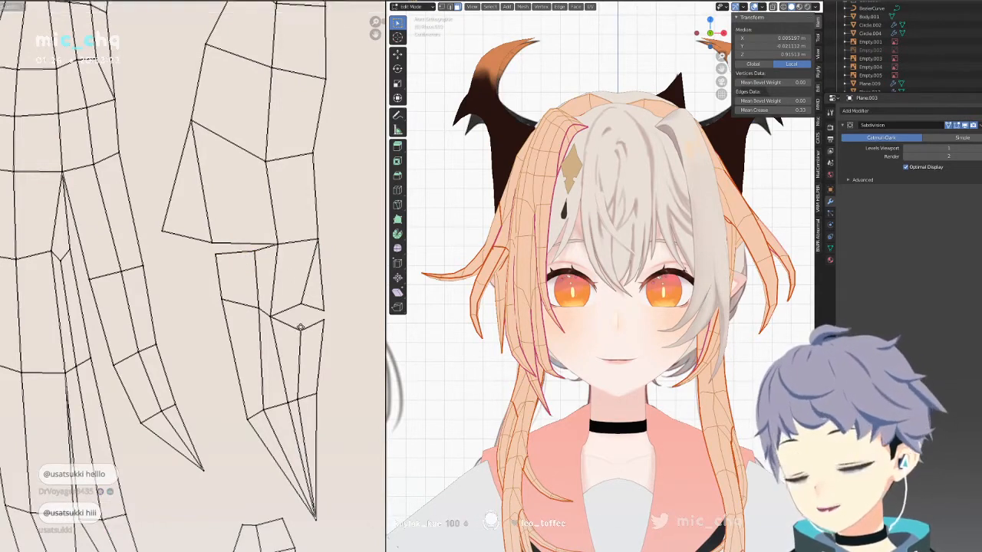
click(301, 327)
click(253, 308)
key(g)
click(246, 309)
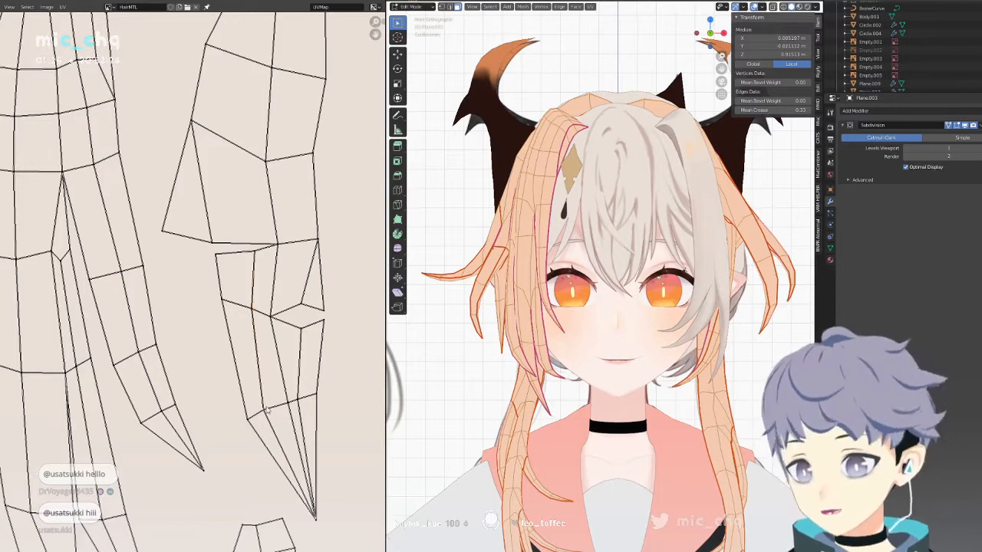
Reposition the three inner vertices of the row above the lower pointed island's tip to space out its edges.
click(266, 410)
key(g)
click(268, 409)
click(288, 403)
key(g)
click(290, 401)
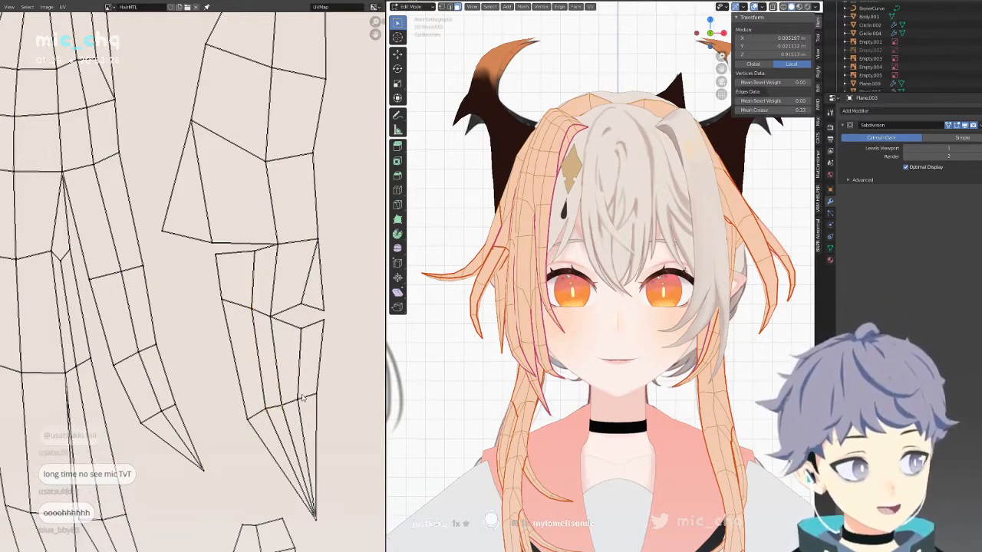
click(303, 398)
key(g)
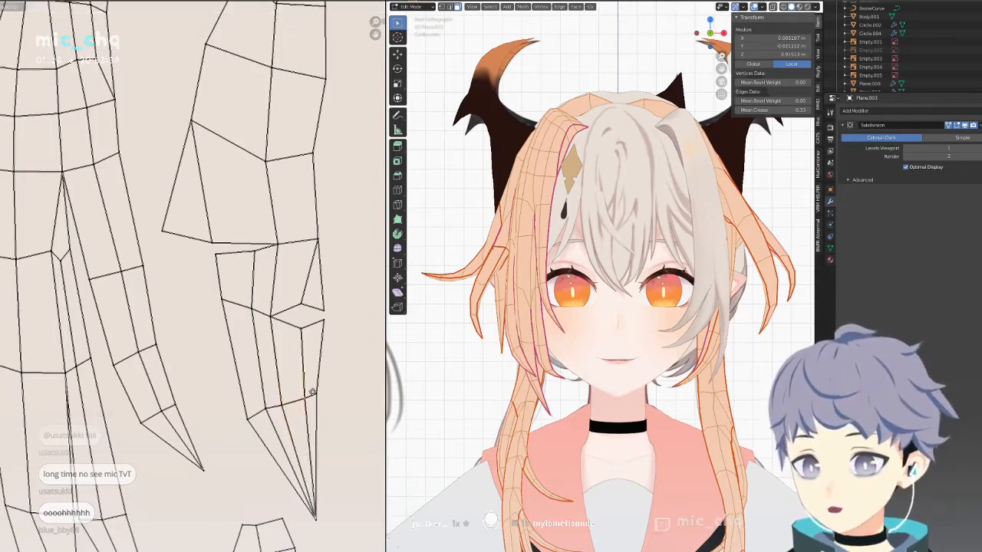
click(292, 403)
Fine-tune the middle and left inner vertices of the row above the pointed tip to even out that row.
click(290, 402)
key(g)
click(289, 399)
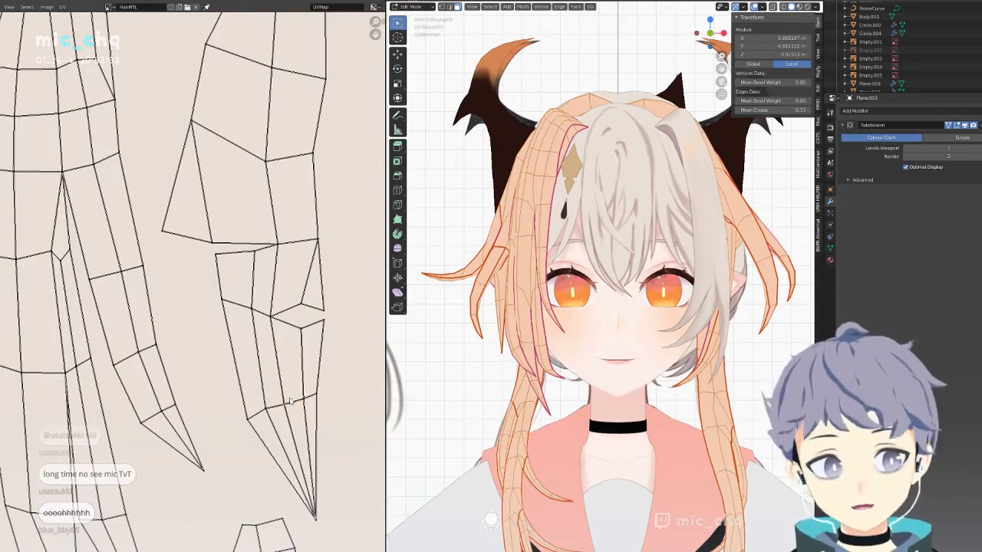
click(264, 409)
key(g)
click(263, 412)
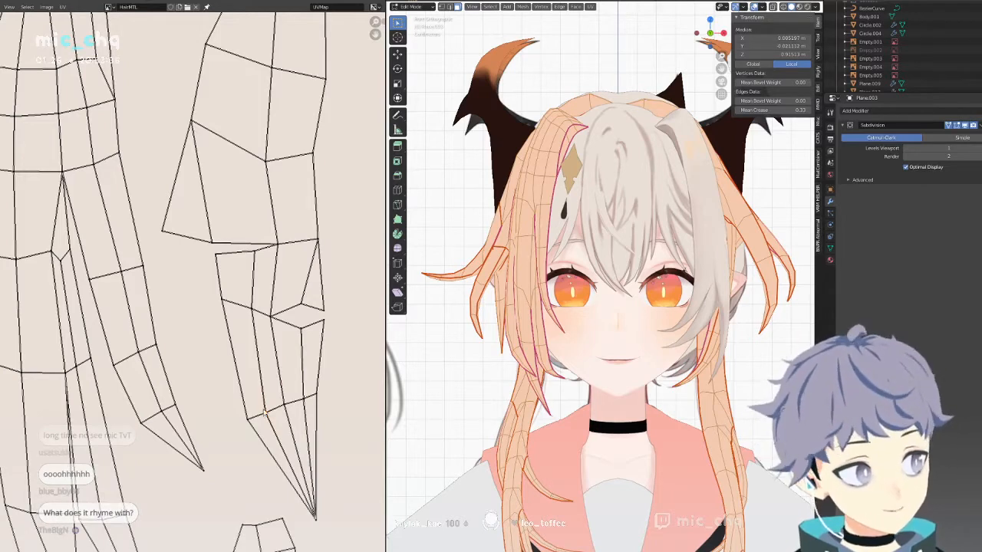
Reshape the top of the wide island beside the multi-strand one by shifting its upper-left vertices and top corner outward.
scroll(307, 261, down, 4)
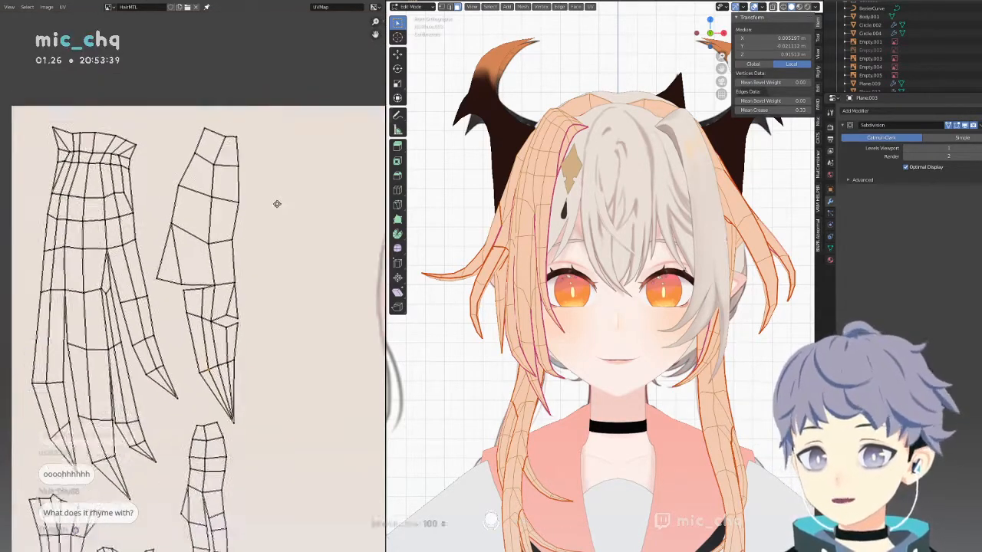
click(191, 177)
key(g)
click(185, 180)
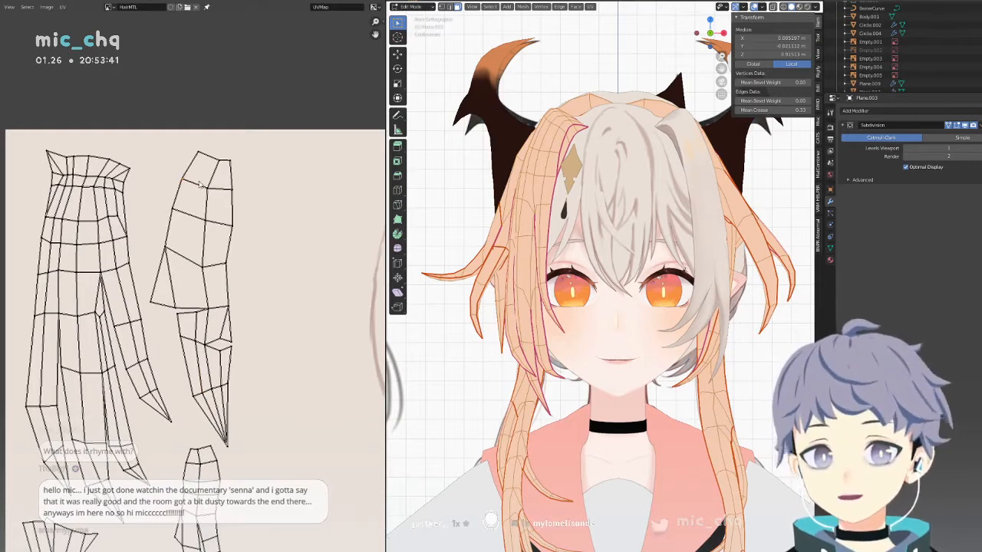
click(203, 185)
key(g)
click(200, 184)
click(191, 157)
click(218, 161)
key(g)
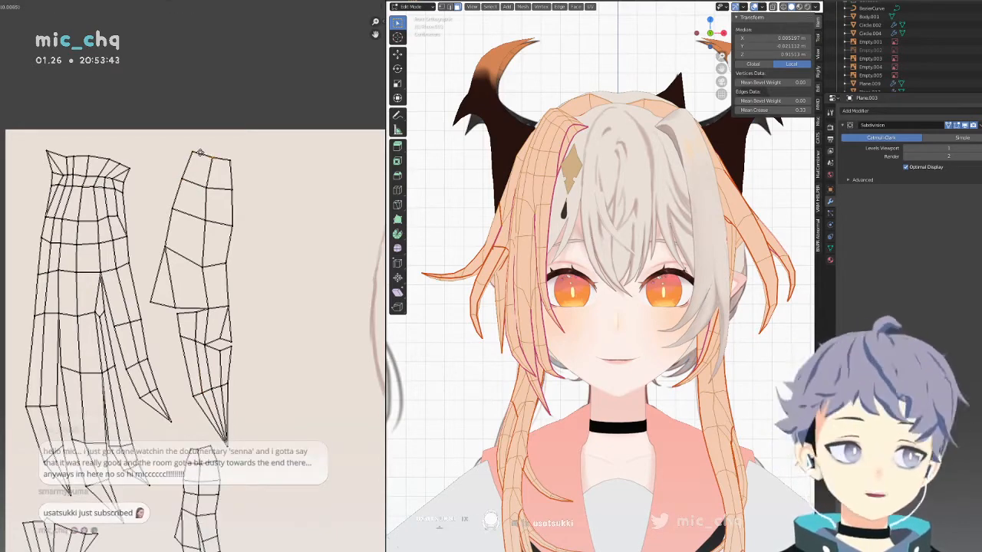
click(208, 160)
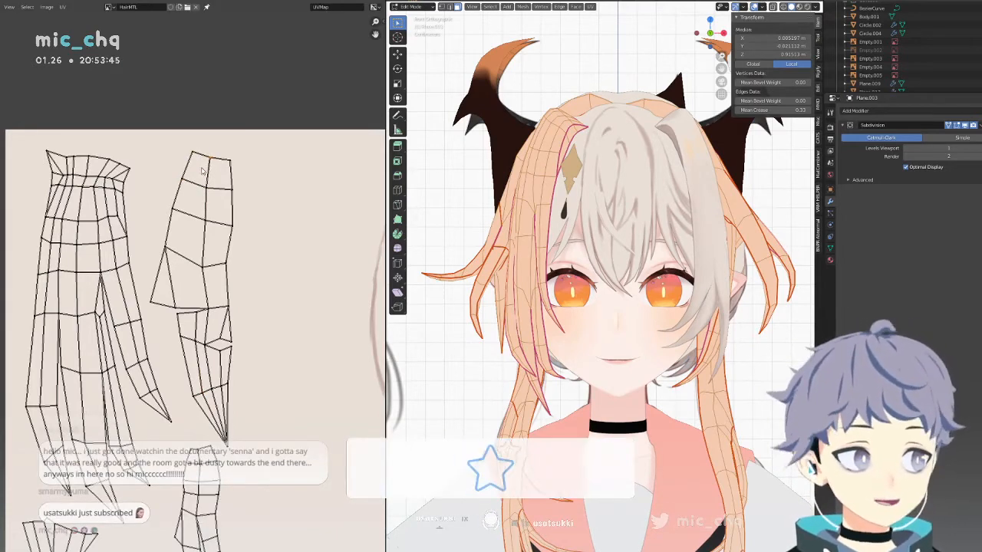
Adjust the height of two crown vertices of the hair mesh beside the centre parting, working in front view.
scroll(201, 168, down, 2)
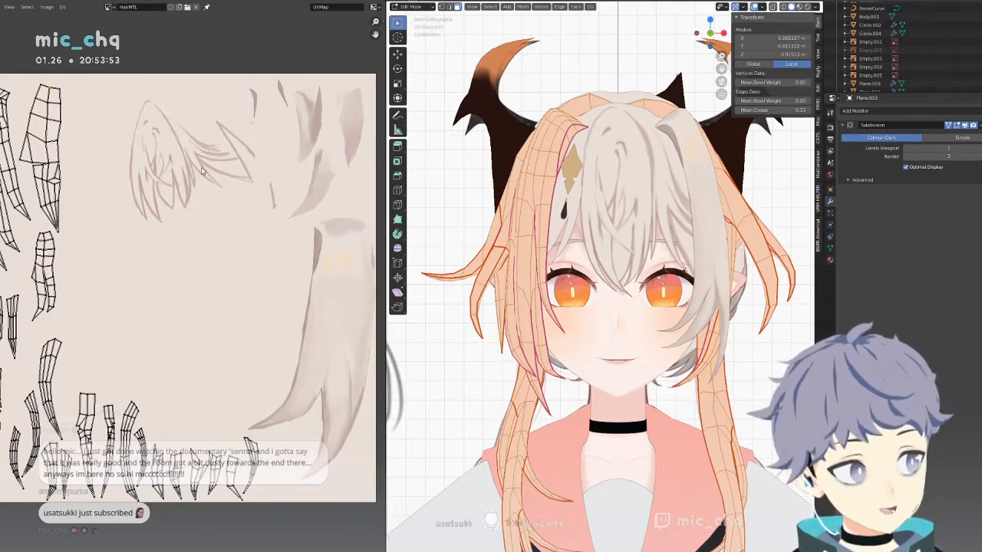
scroll(202, 167, down, 3)
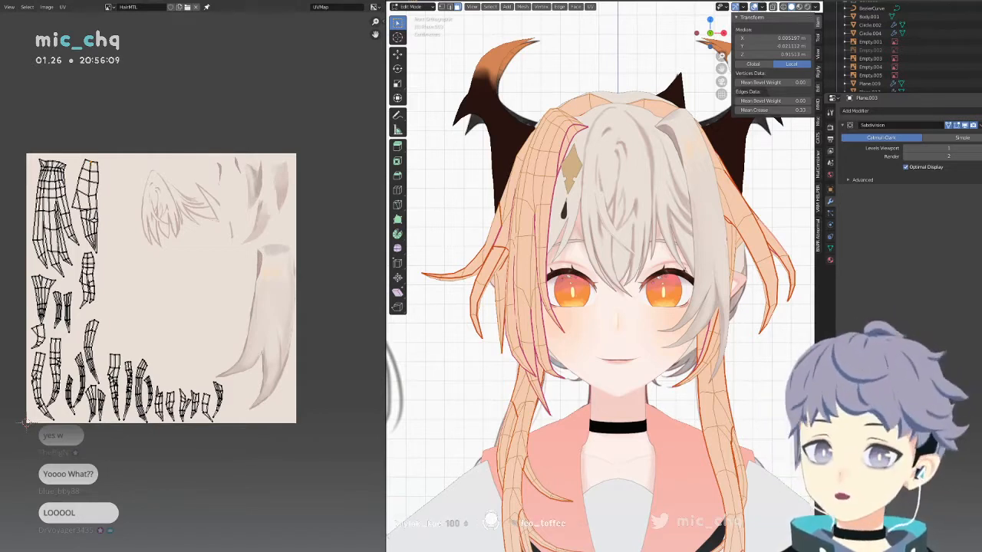
middle_drag(567, 206, 608, 203)
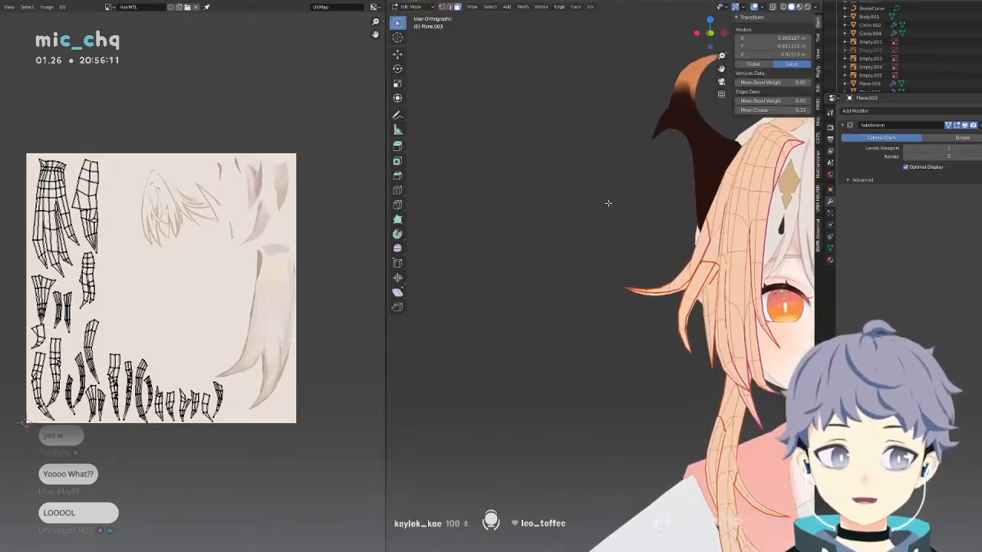
key(KP_1)
scroll(612, 108, up, 5)
shift+middle_drag(578, 126, 594, 193)
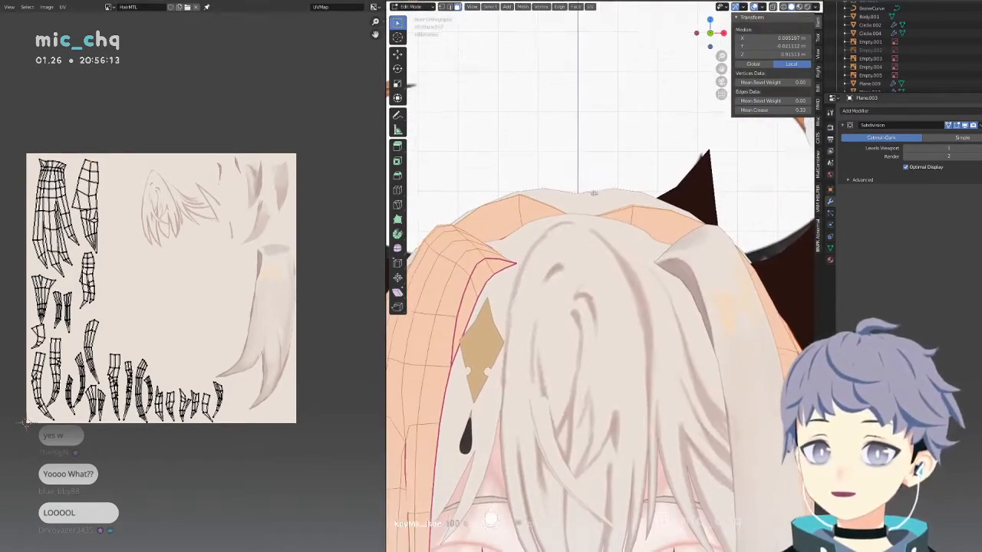
key(shift+z)
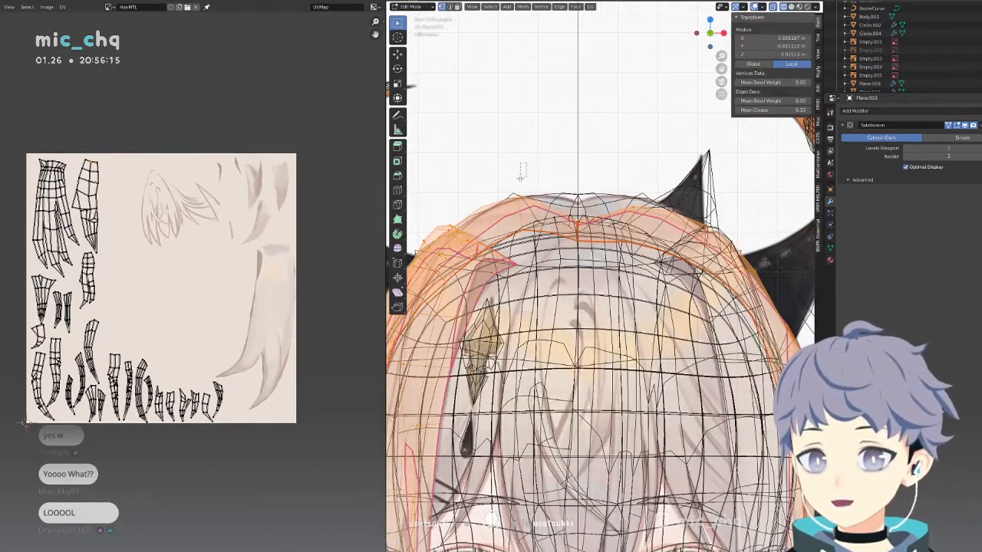
click(521, 177)
key(shift+z)
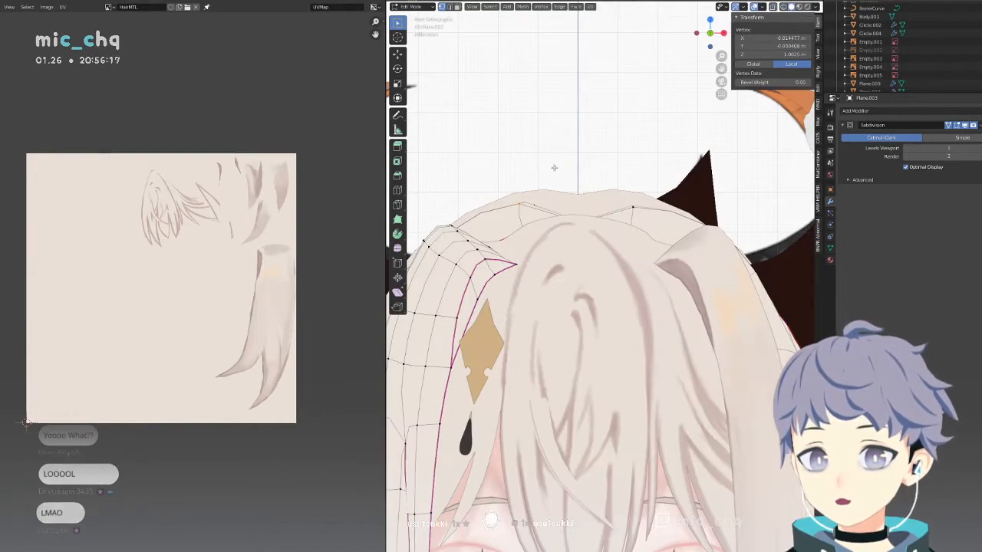
key(g)
middle_click(557, 184)
click(545, 193)
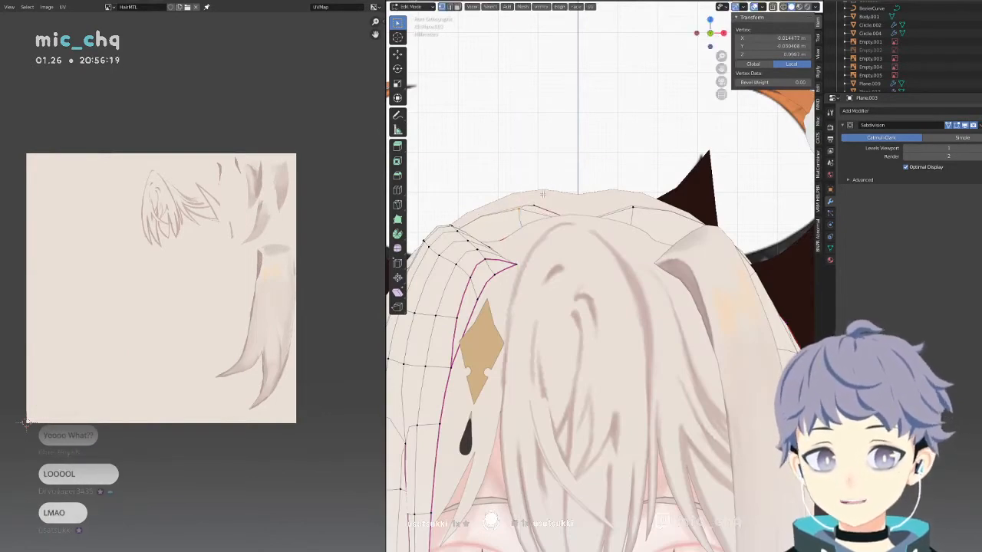
click(542, 195)
key(g)
middle_click(540, 199)
click(539, 202)
Lower two vertices on the rear edge of the crown hair near the parting along the Z axis.
middle_drag(540, 204, 650, 277)
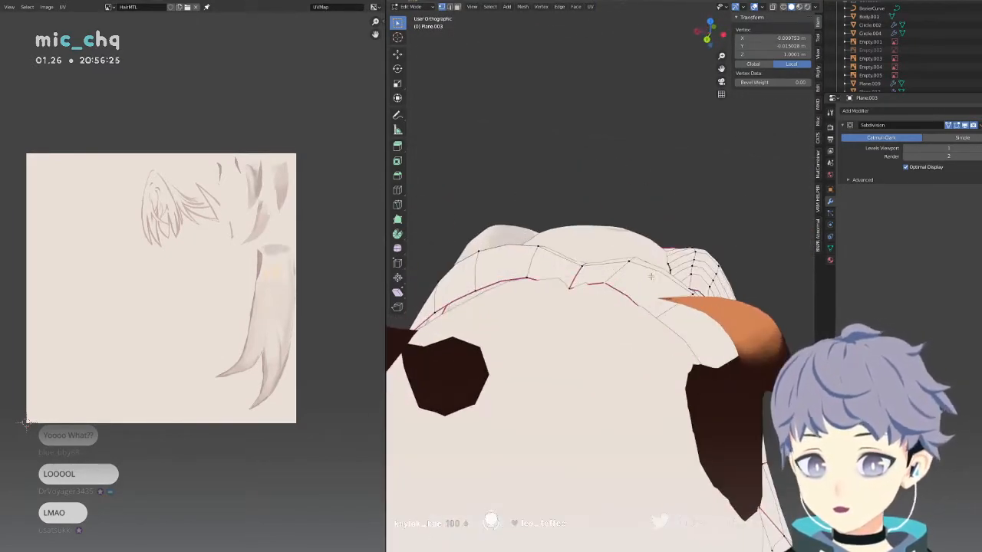
key(g)
key(z)
click(648, 287)
click(525, 277)
key(g)
key(z)
click(521, 285)
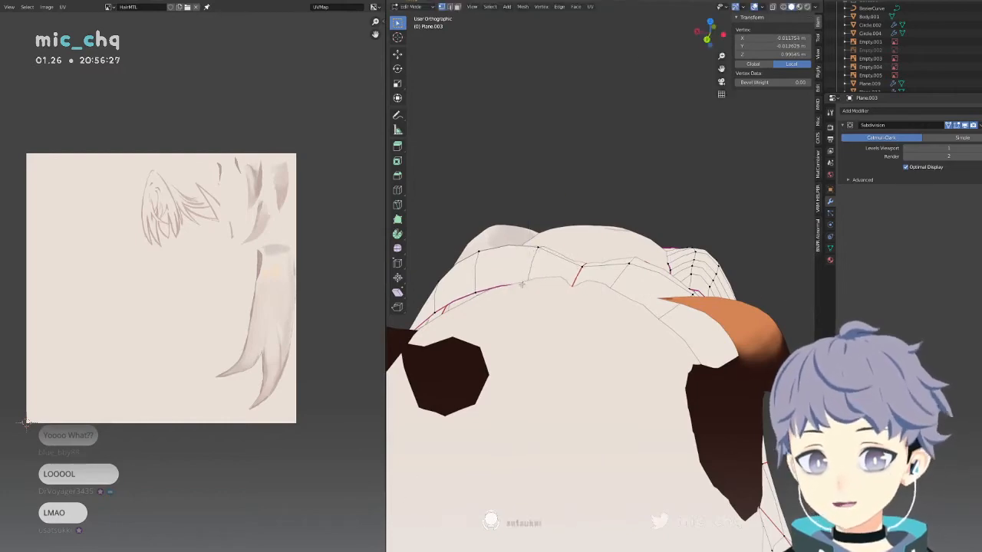
Lower the next rear-edge crown vertex along Z and shift it outward along the X axis.
click(483, 285)
key(g)
key(z)
click(484, 296)
key(g)
key(x)
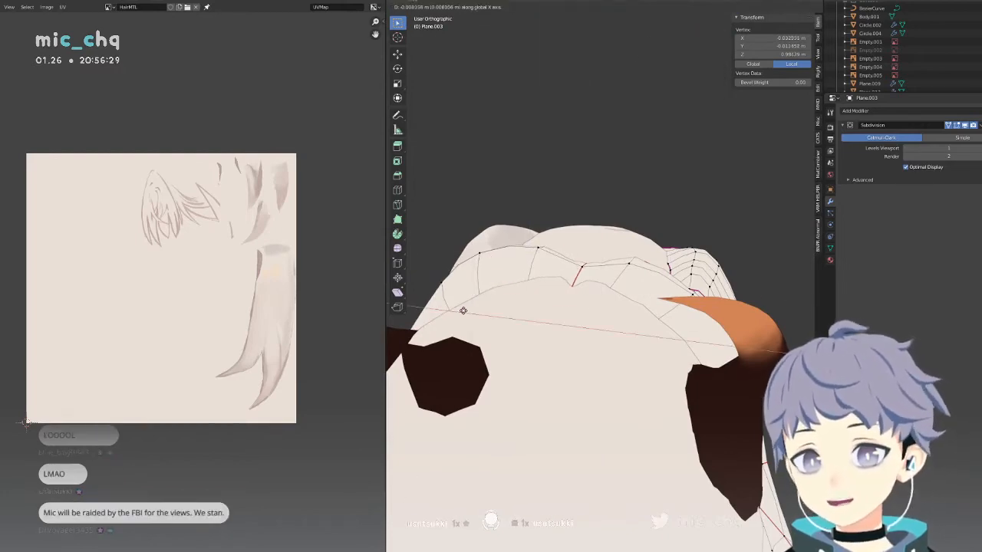
click(470, 312)
Shift the hair vertex beside the horn's base along the Y axis and refine its position in right side view.
middle_drag(471, 311, 691, 237)
click(545, 310)
key(g)
key(y)
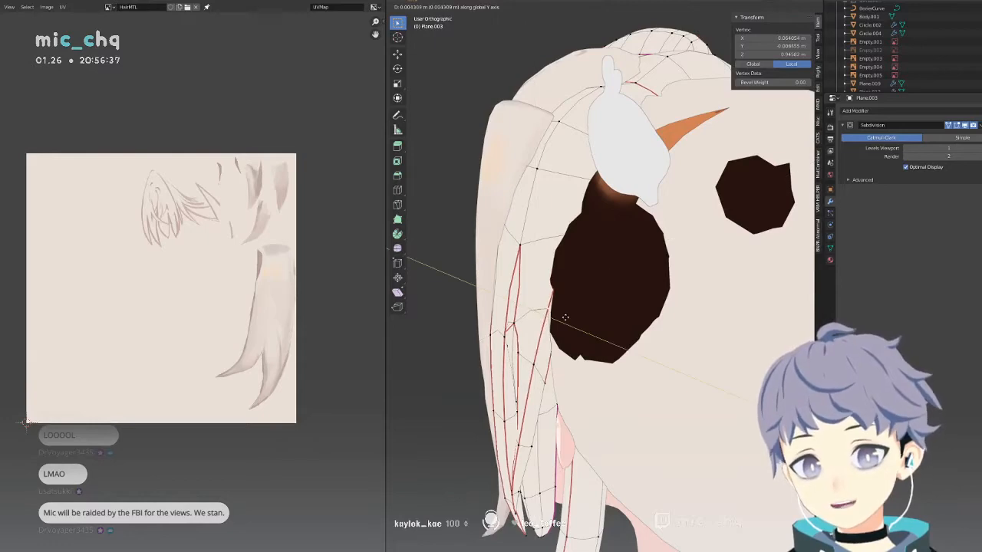
click(565, 317)
middle_drag(565, 316, 600, 305)
key(shift+z)
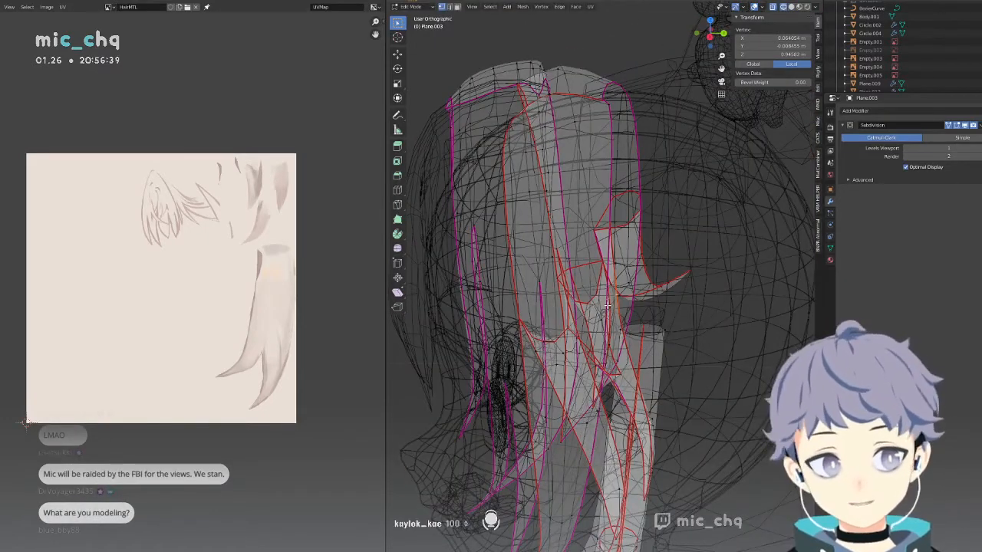
key(KP_3)
key(shift+z)
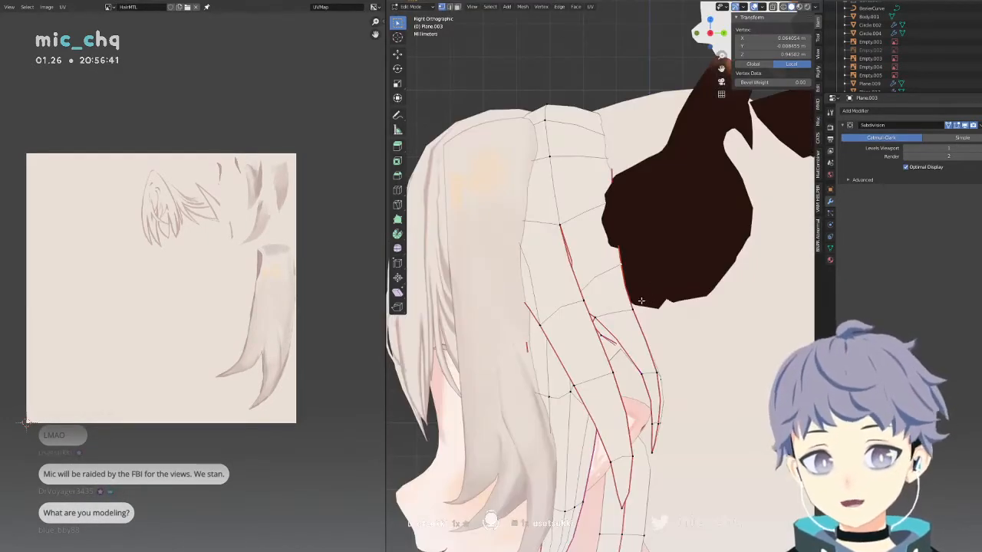
key(g)
click(648, 294)
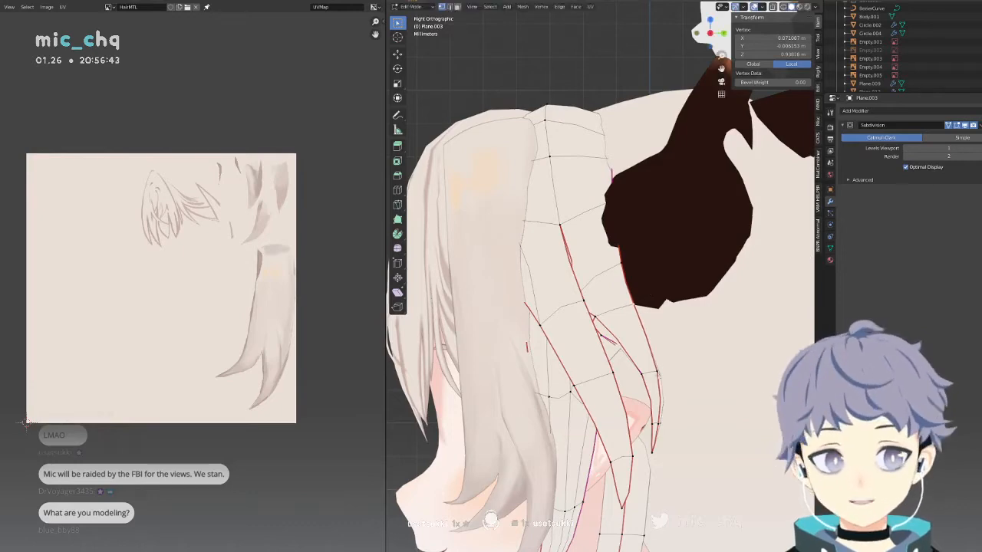
Adjust the vertex on the side strand's back edge and the one at the top of the small split.
key(g)
click(668, 367)
key(g)
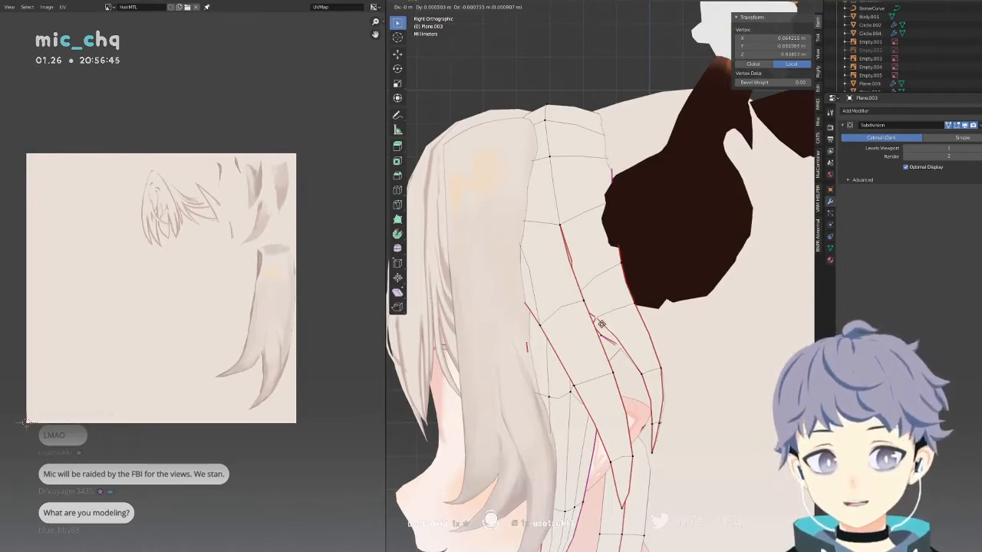
click(601, 325)
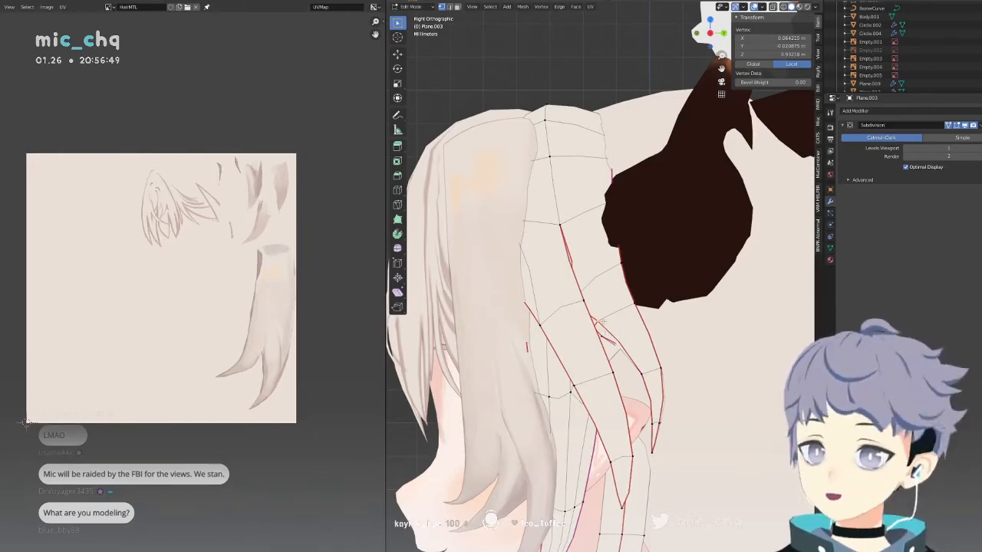
Return to Object Mode and examine the reshaped hair from the front, above and the side.
middle_drag(602, 322, 708, 304)
key(KP_1)
key(KP_1)
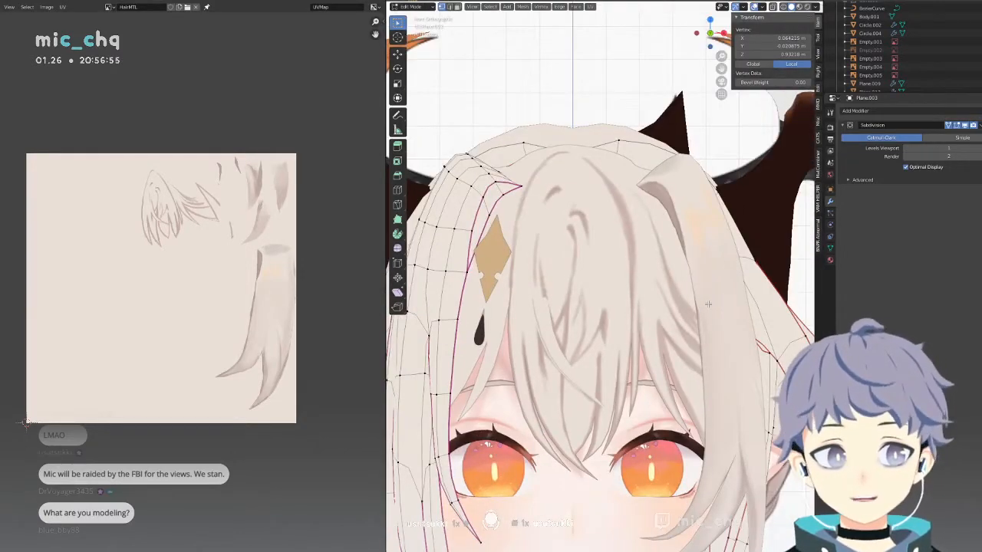
key(Tab)
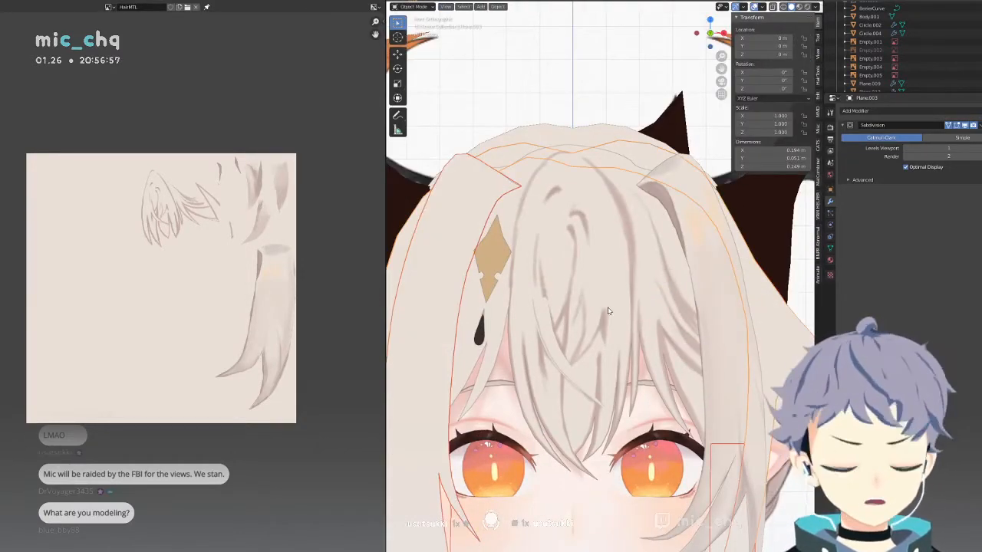
middle_drag(608, 251, 606, 301)
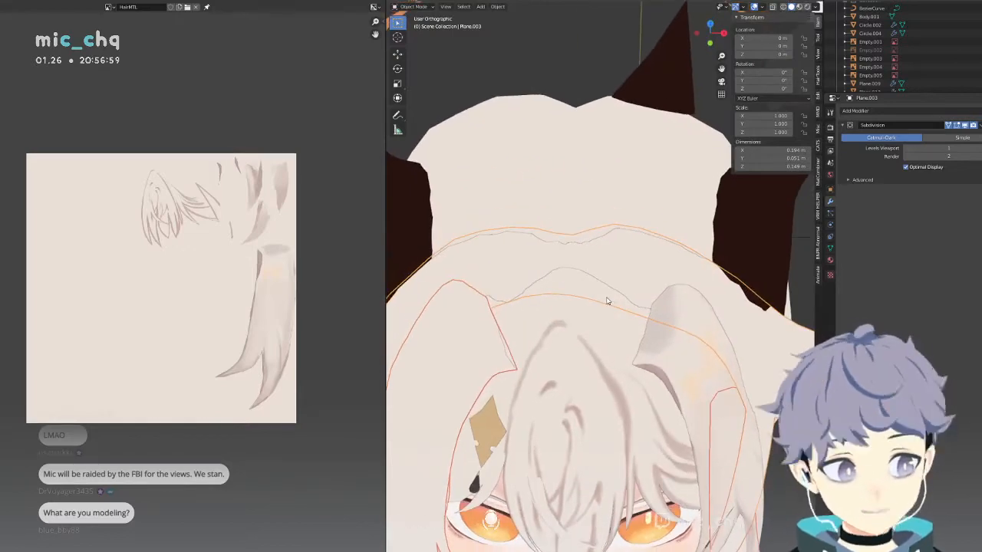
key(KP_1)
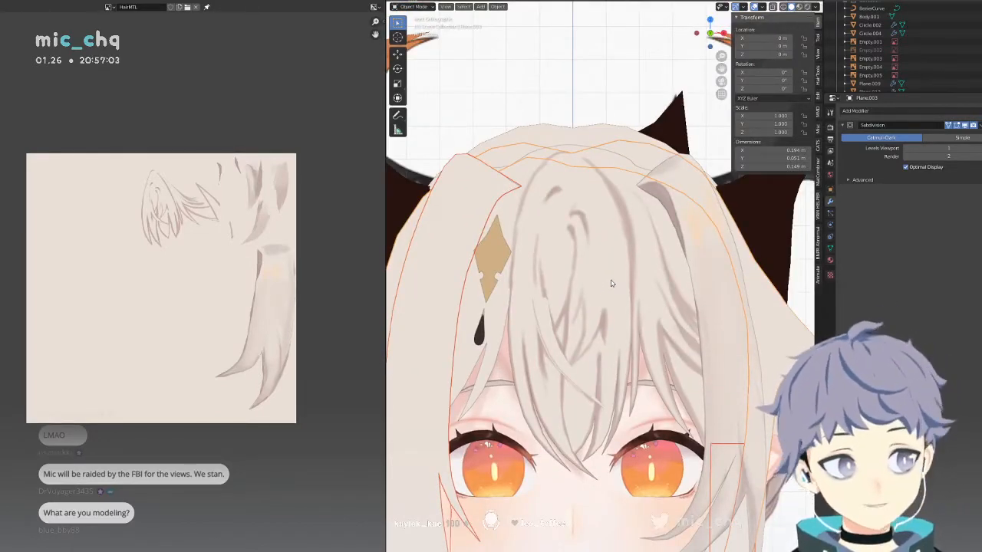
scroll(611, 283, down, 3)
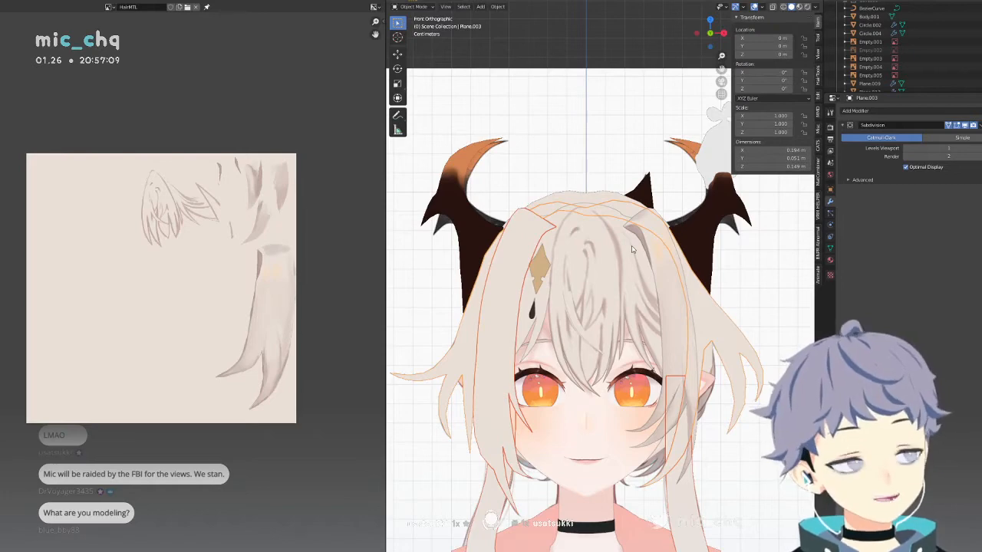
scroll(632, 249, down, 2)
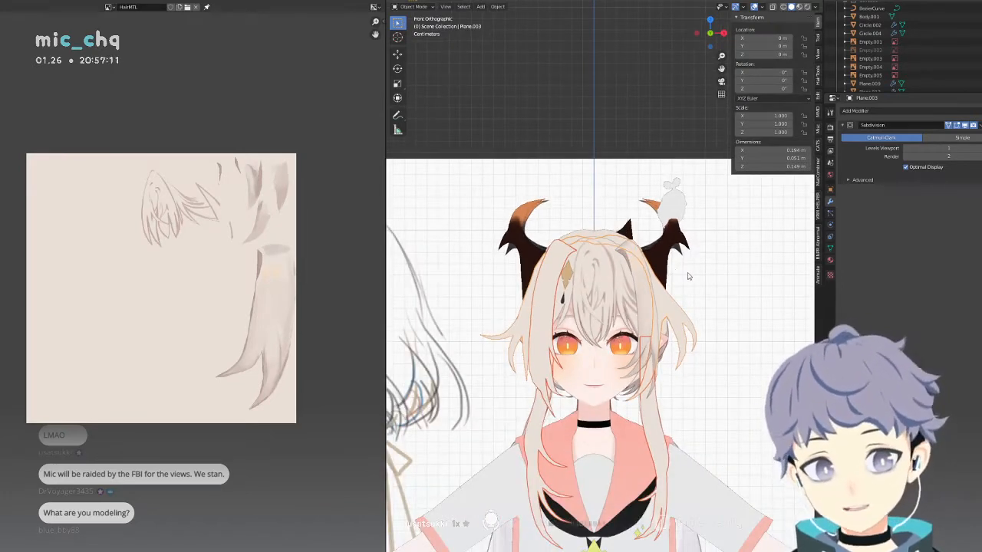
middle_drag(679, 279, 624, 301)
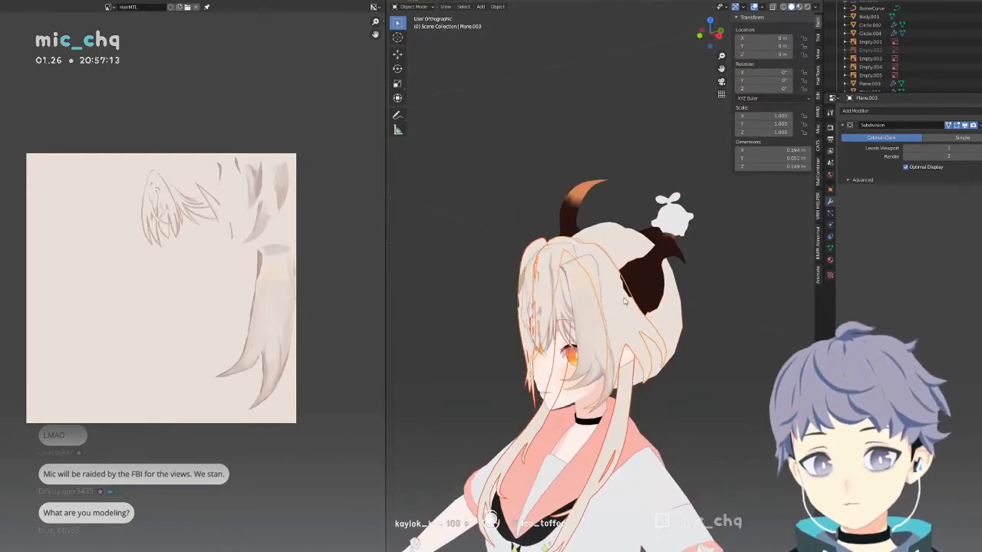
Select all objects in the scene and return to a front view of the head.
key(a)
key(KP_1)
scroll(624, 300, up, 3)
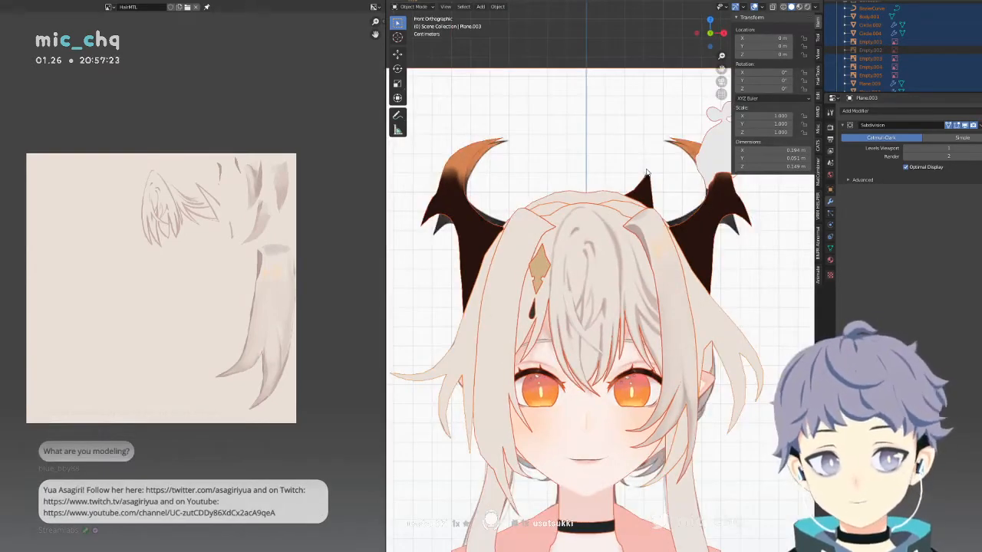
Select the long side hair strand framing the face and switch to the Texture Paint workspace.
scroll(653, 173, up, 2)
scroll(653, 172, down, 3)
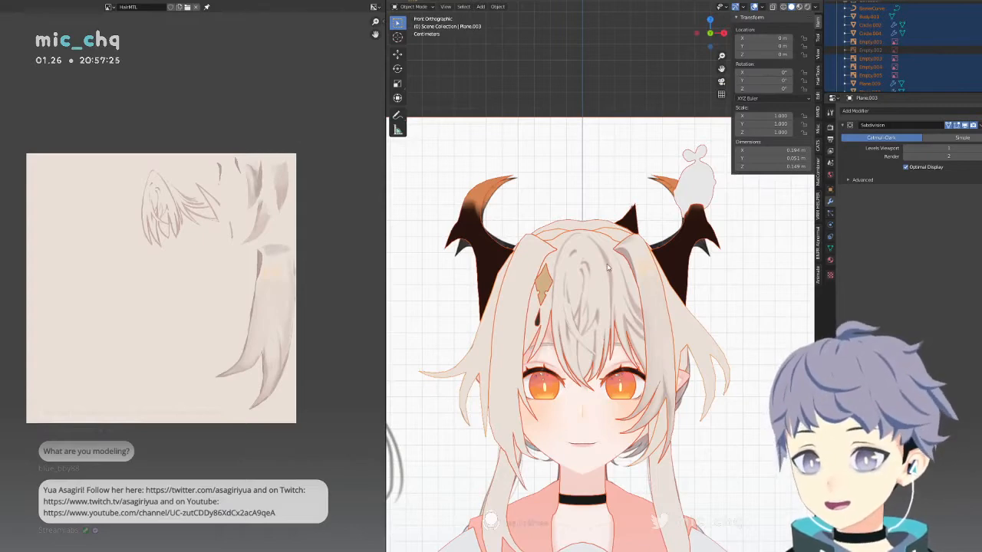
key(Tab)
key(Tab)
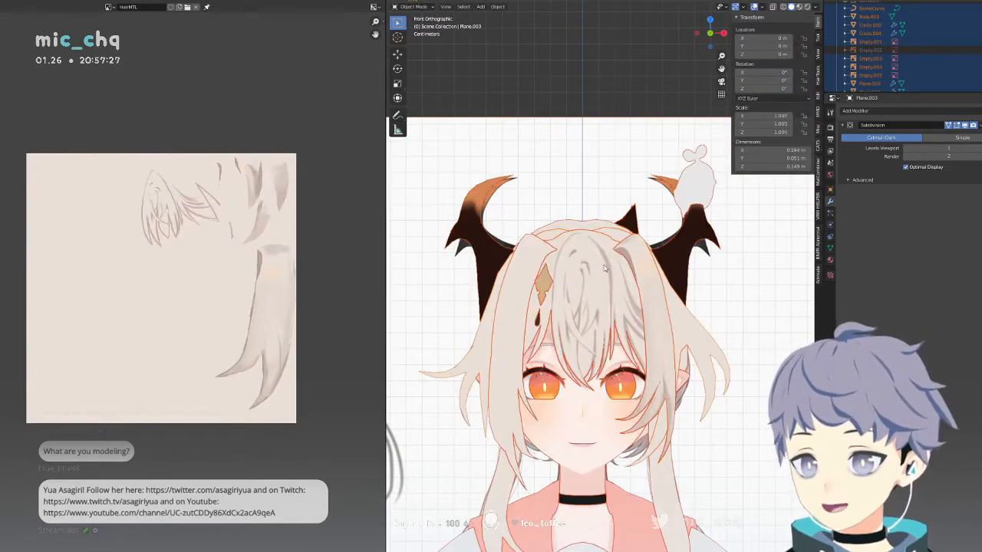
click(508, 364)
shift+middle_drag(508, 363, 566, 296)
key(Tab)
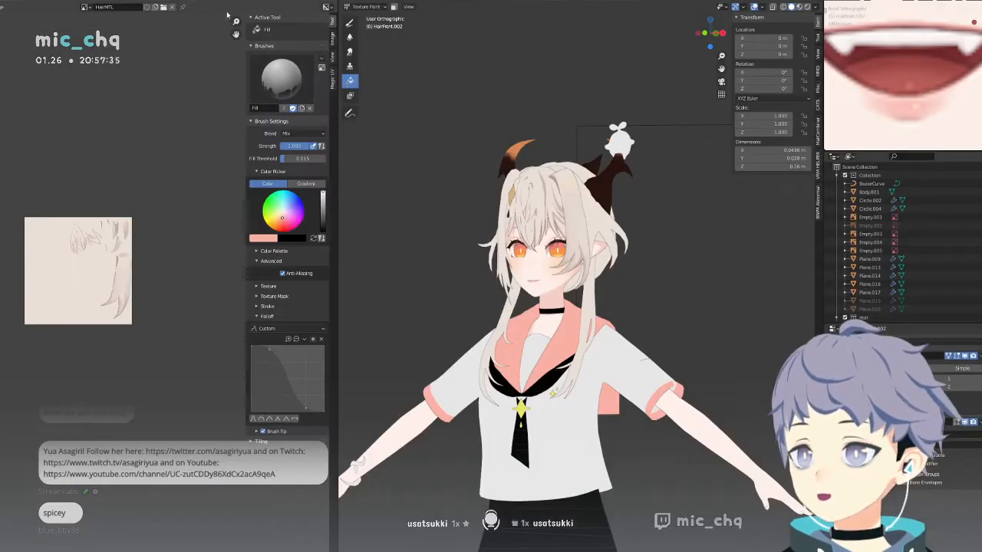
Examine the painted hair strands around the face up close in front view.
scroll(583, 294, up, 3)
mouse_move(583, 293)
middle_down()
mouse_move(568, 291)
mouse_move(583, 294)
middle_up()
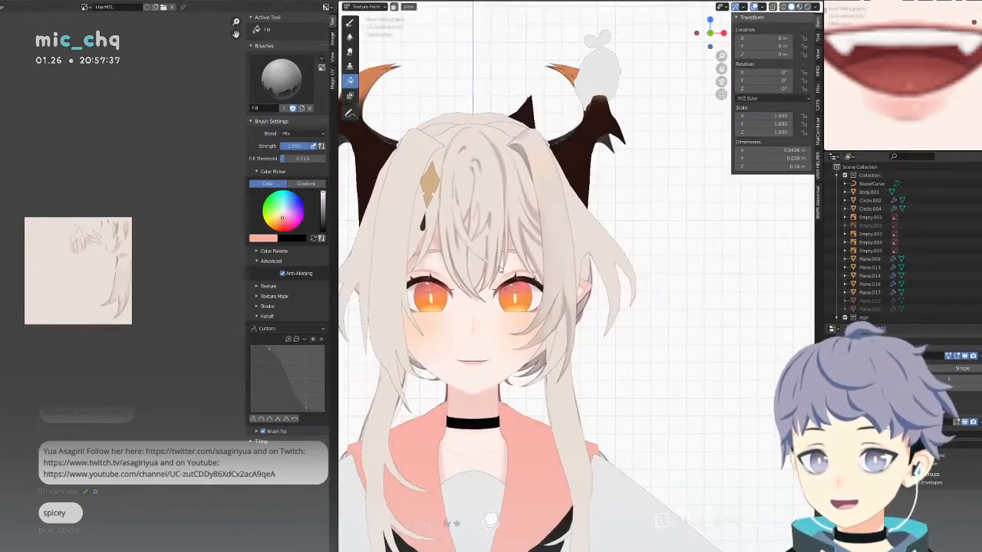
scroll(583, 293, up, 2)
scroll(611, 286, up, 2)
scroll(612, 286, up, 1)
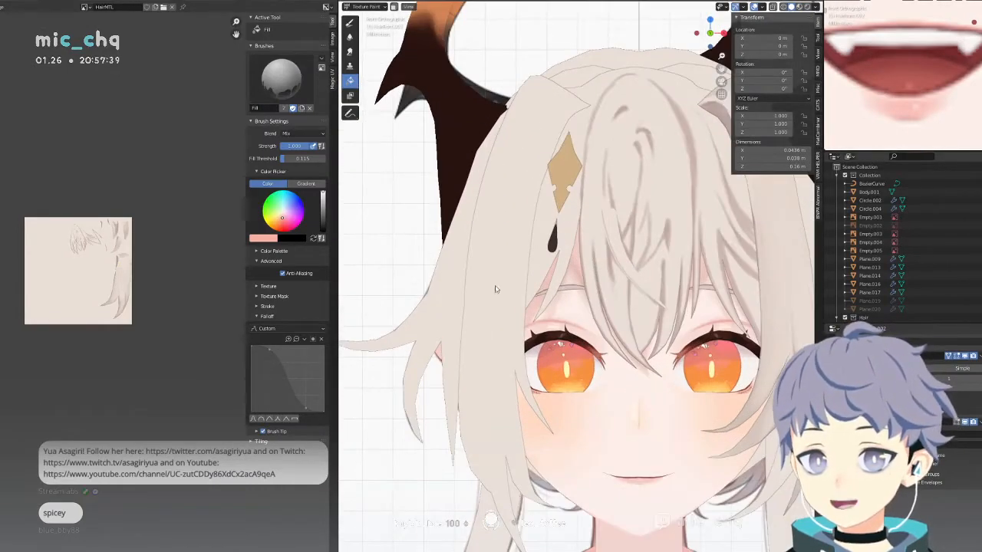
key(Tab)
key(Tab)
scroll(537, 303, down, 3)
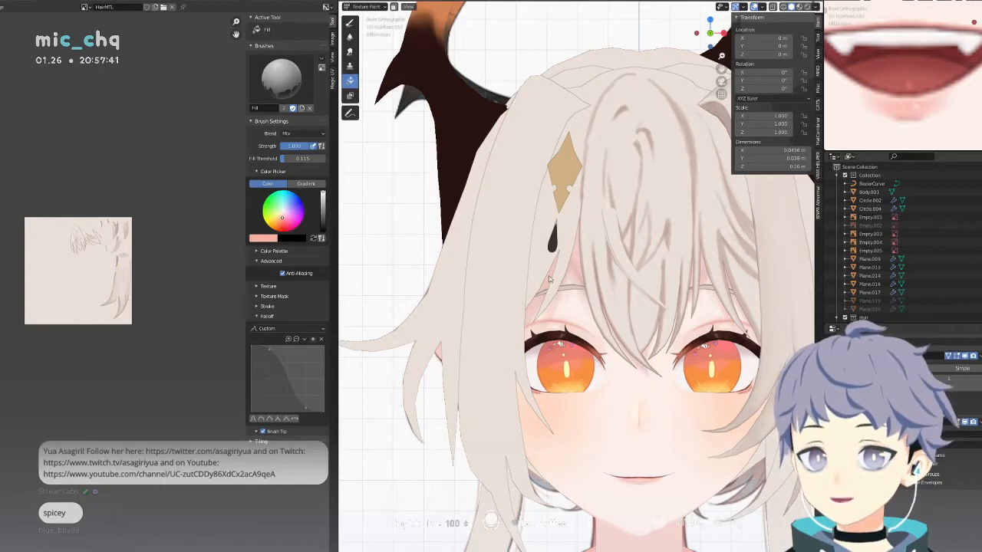
scroll(537, 303, up, 3)
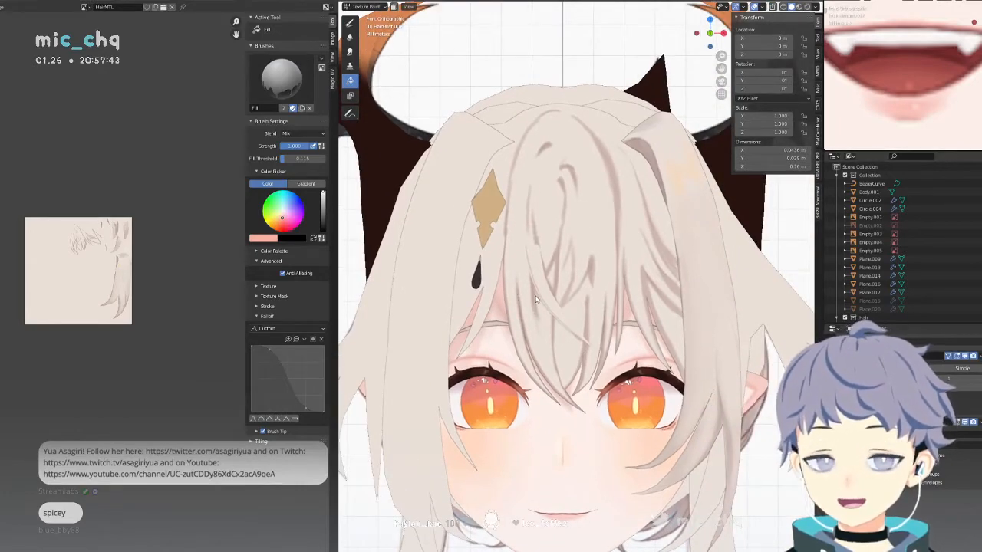
Make the front bangs the active object, show their UV layout through Edit Mode, and put them in Texture Paint mode.
key(ctrl+Tab)
click(496, 247)
key(Tab)
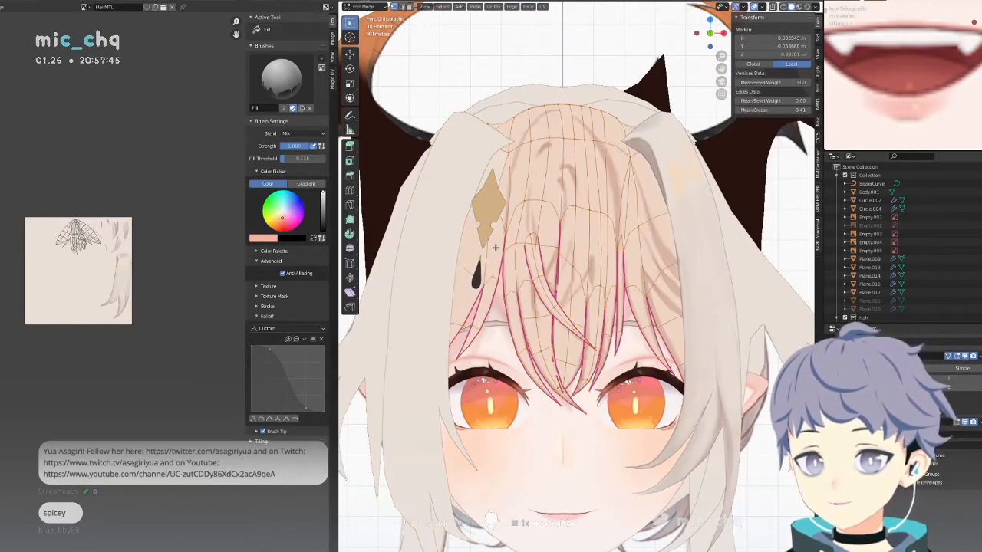
key(ctrl+Tab)
click(546, 220)
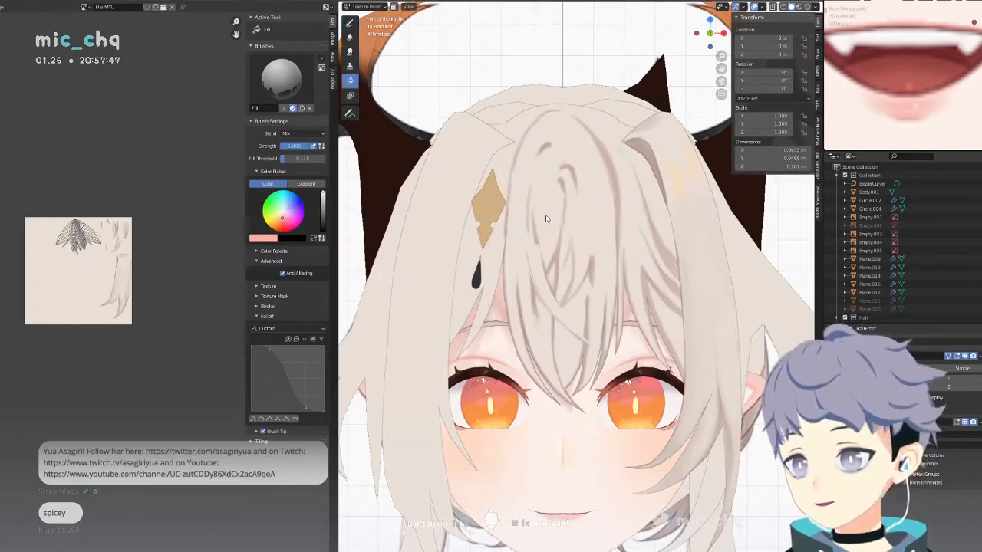
scroll(668, 198, down, 1)
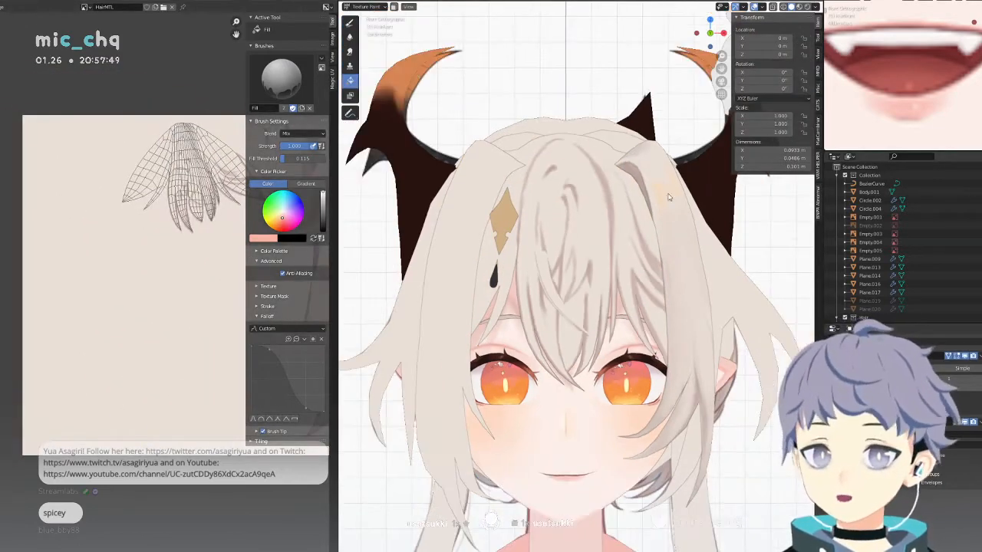
Examine how the main hair mesh's UV islands are laid out on the hair texture in Edit Mode.
key(Tab)
key(ctrl+Tab)
click(473, 209)
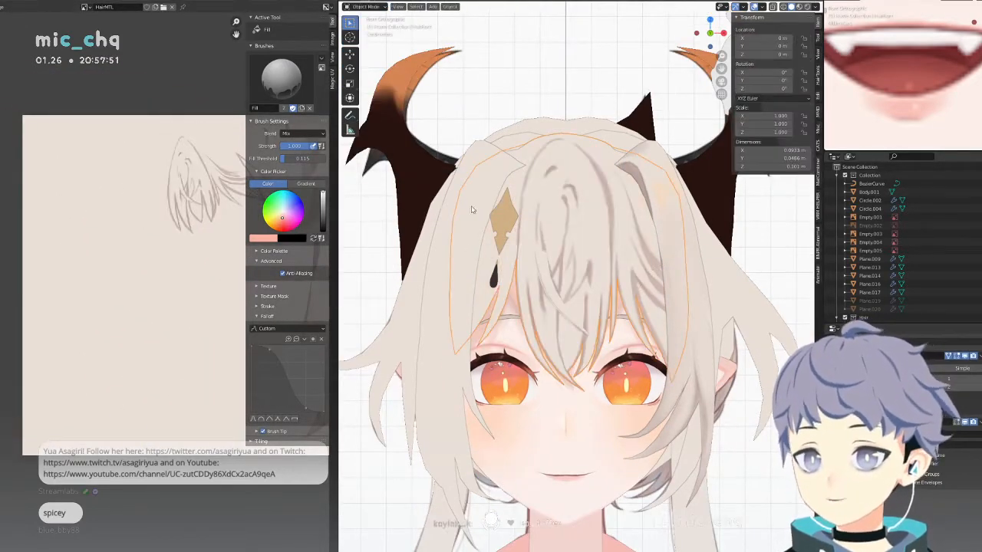
key(KP_1)
scroll(451, 469, down, 2)
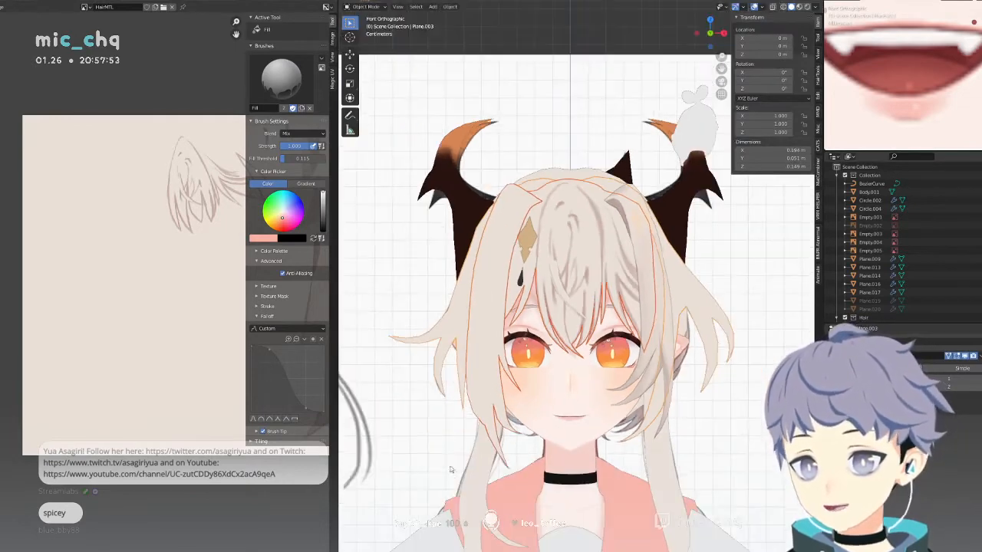
click(481, 501)
key(Tab)
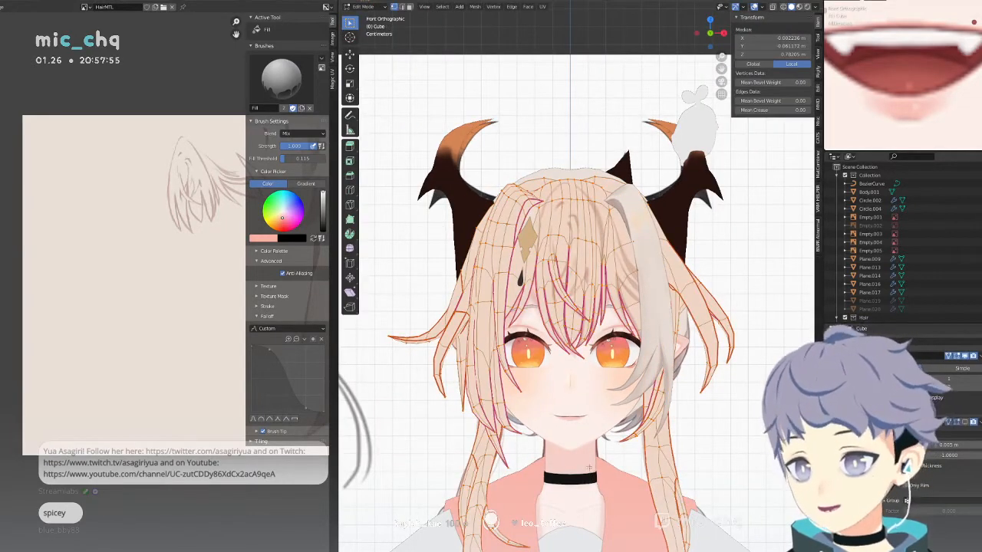
click(193, 0)
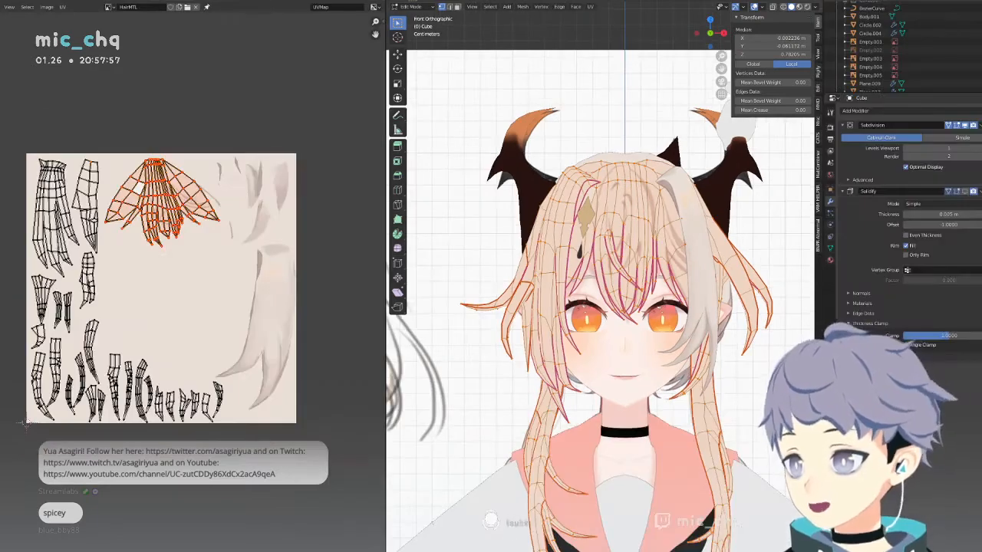
key(ctrl+Tab)
click(609, 235)
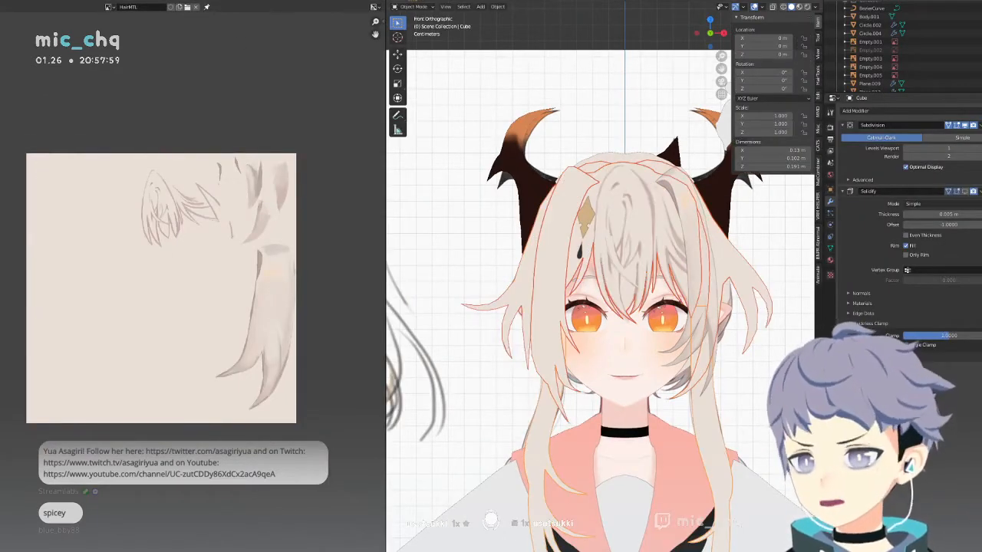
click(236, 1)
scroll(423, 178, up, 3)
key(Tab)
key(ctrl+Tab)
click(435, 218)
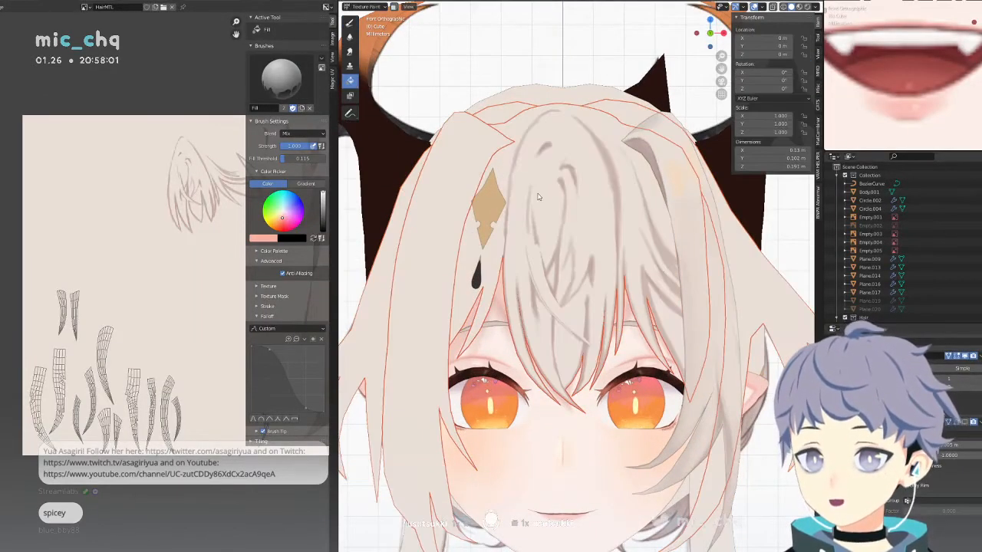
Make the front bangs mesh the active object and put it in Texture Paint mode.
key(ctrl+Tab)
click(387, 198)
key(ctrl+Tab)
click(527, 178)
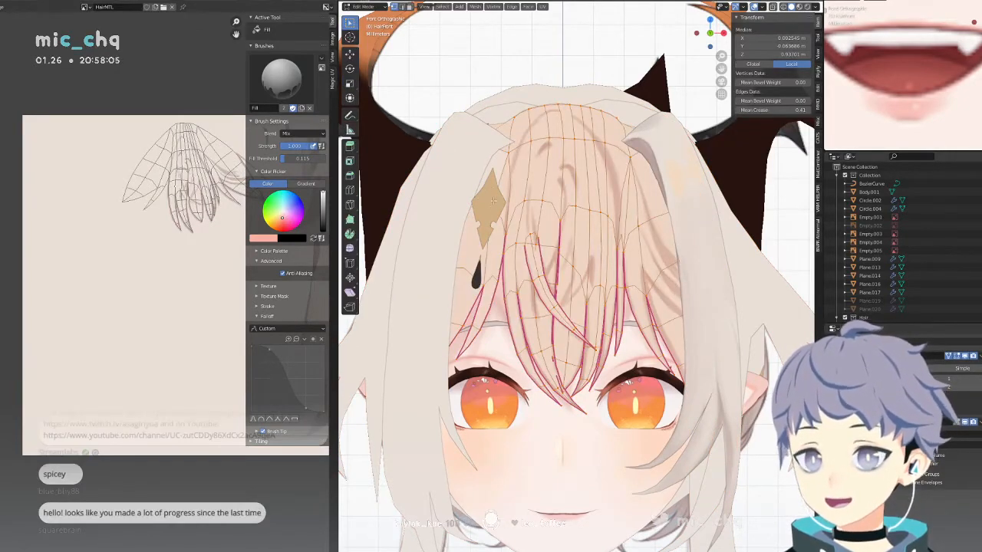
shift+middle_drag(493, 200, 502, 218)
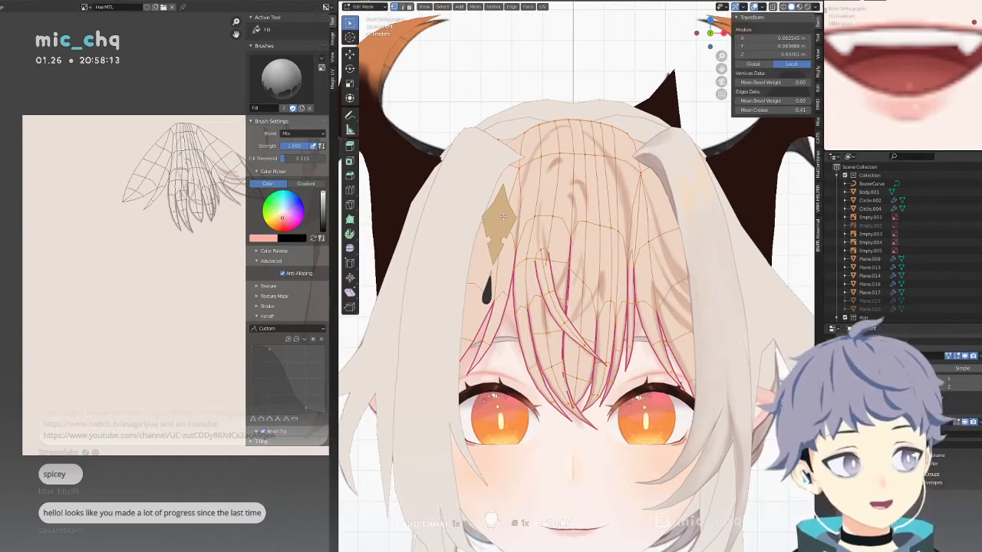
key(ctrl+Tab)
click(543, 189)
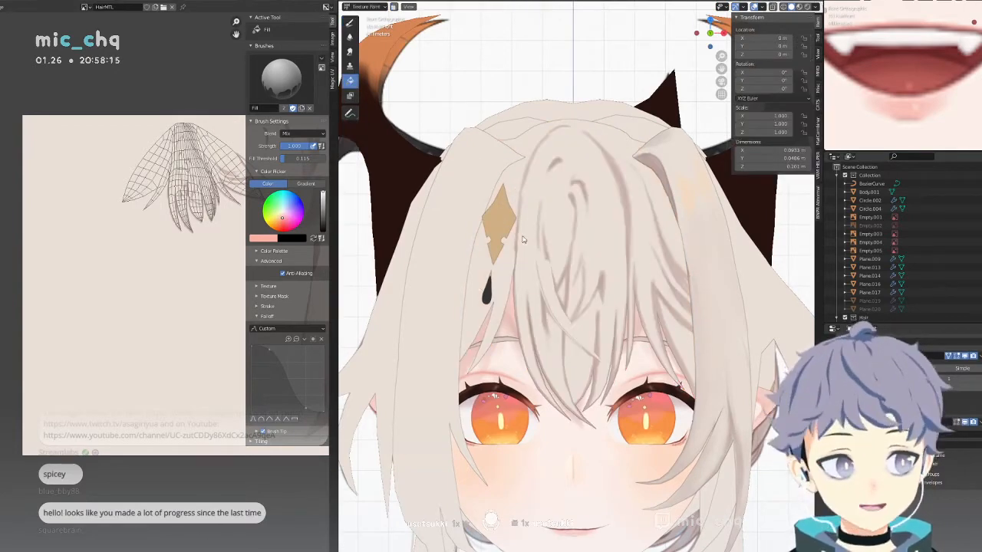
ctrl+middle_drag(523, 239, 536, 264)
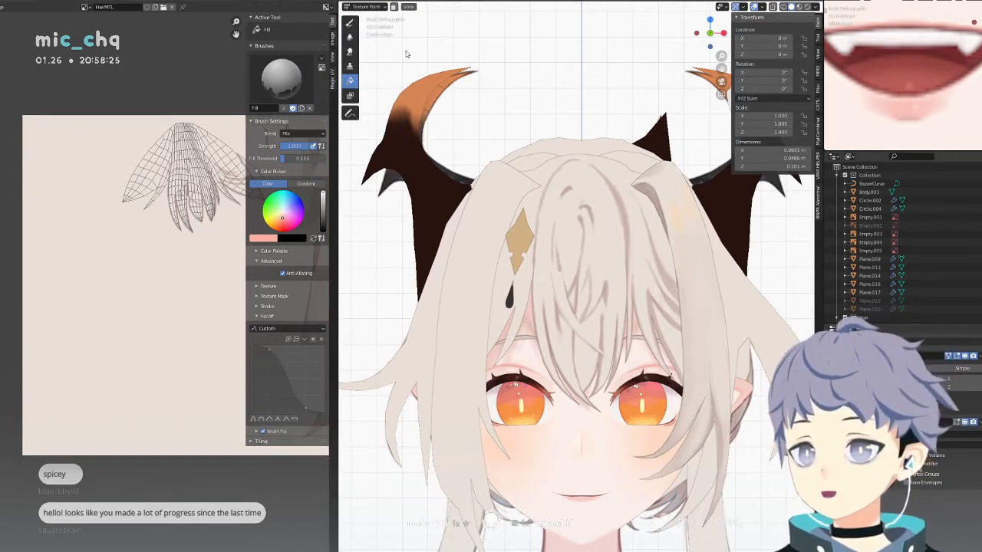
Fill the whole front bangs mesh with the cream colour sampled from the bangs highlight in the reference artwork.
scroll(893, 35, down, 3)
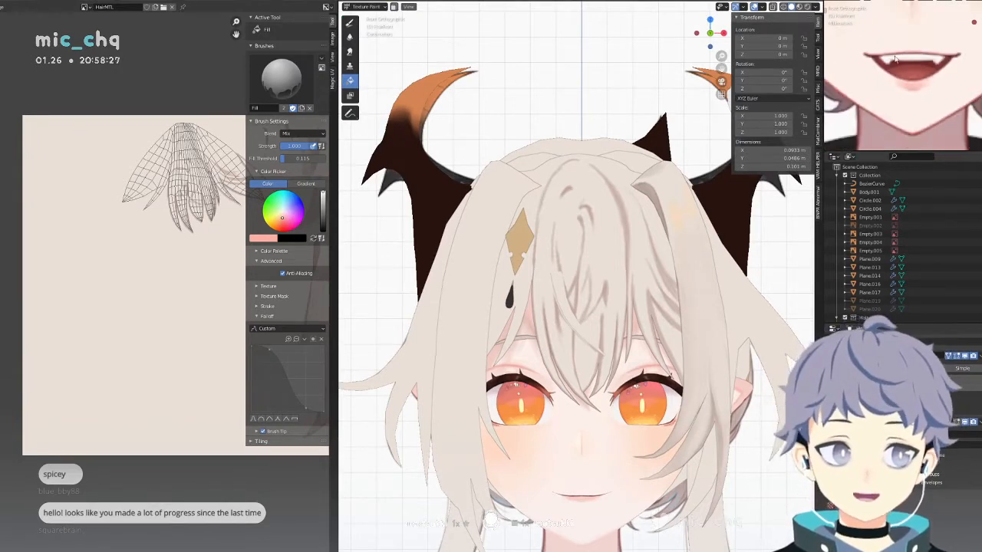
shift+middle_drag(895, 58, 930, 78)
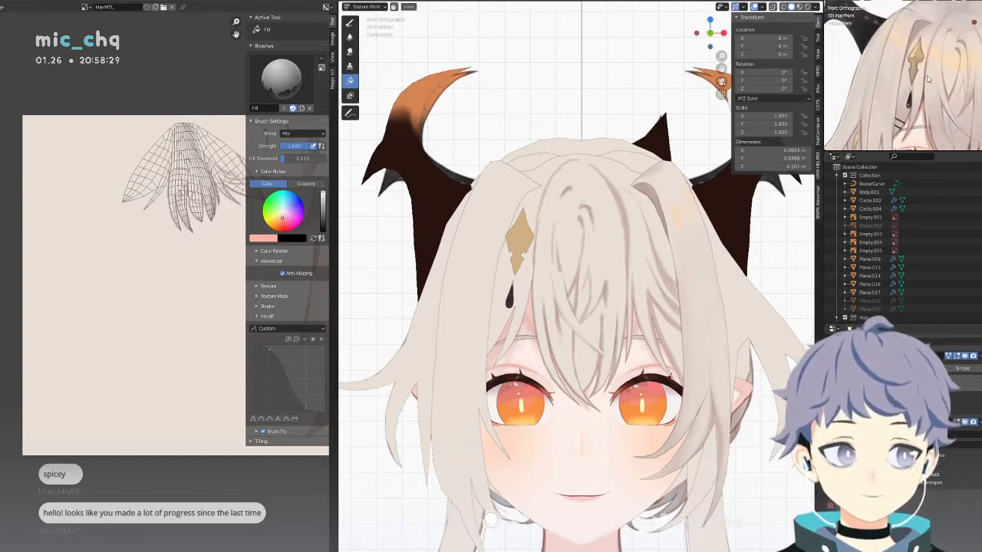
scroll(935, 62, down, 3)
scroll(925, 67, up, 2)
scroll(926, 67, down, 4)
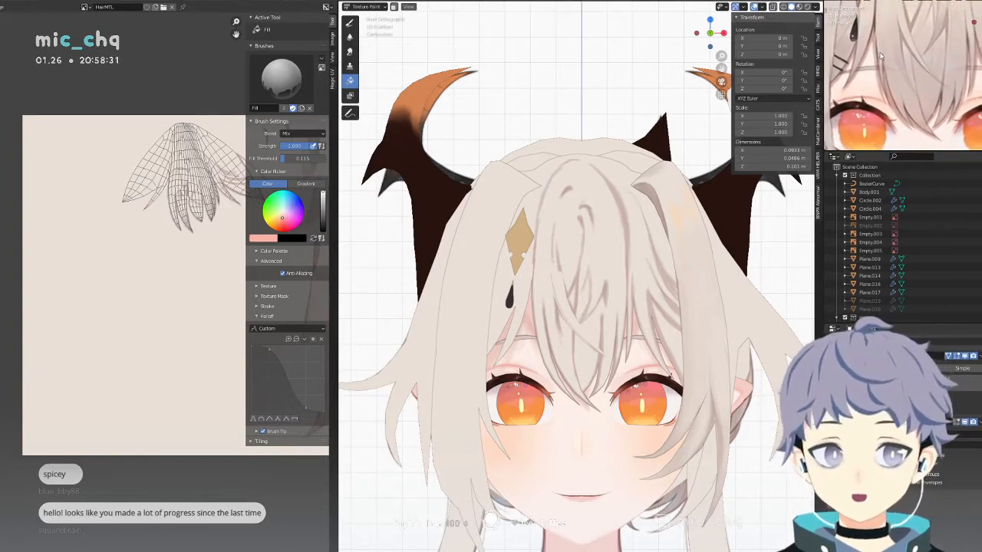
shift+middle_drag(879, 56, 884, 80)
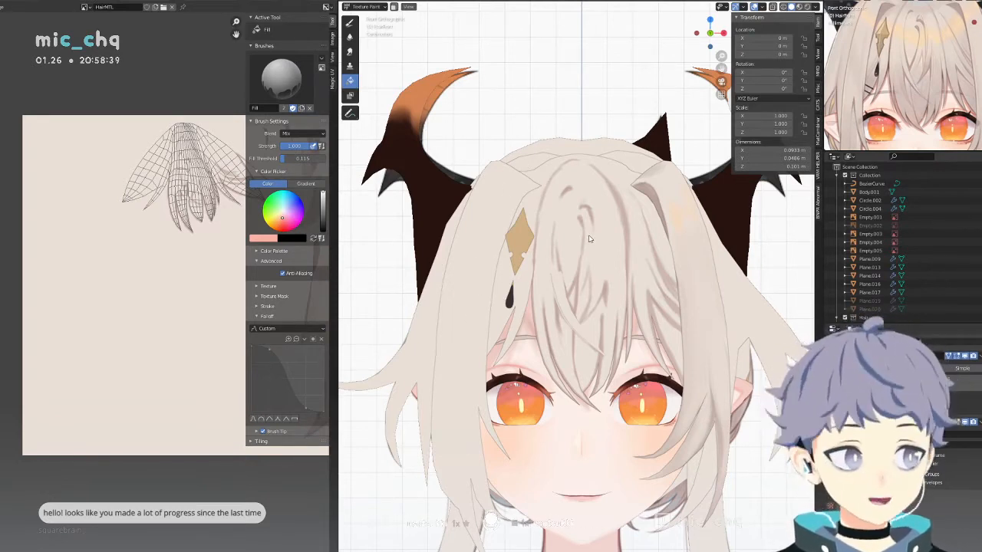
key(Tab)
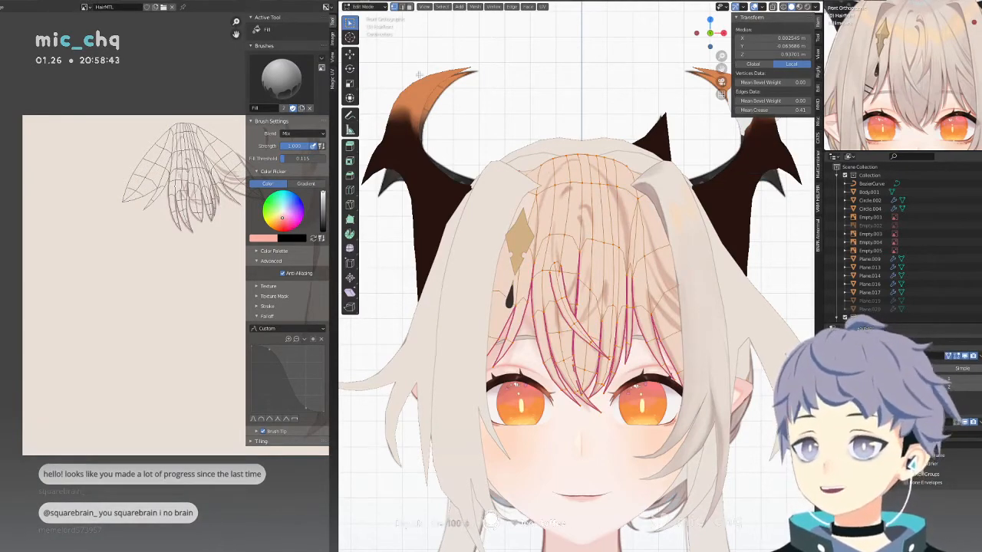
key(Tab)
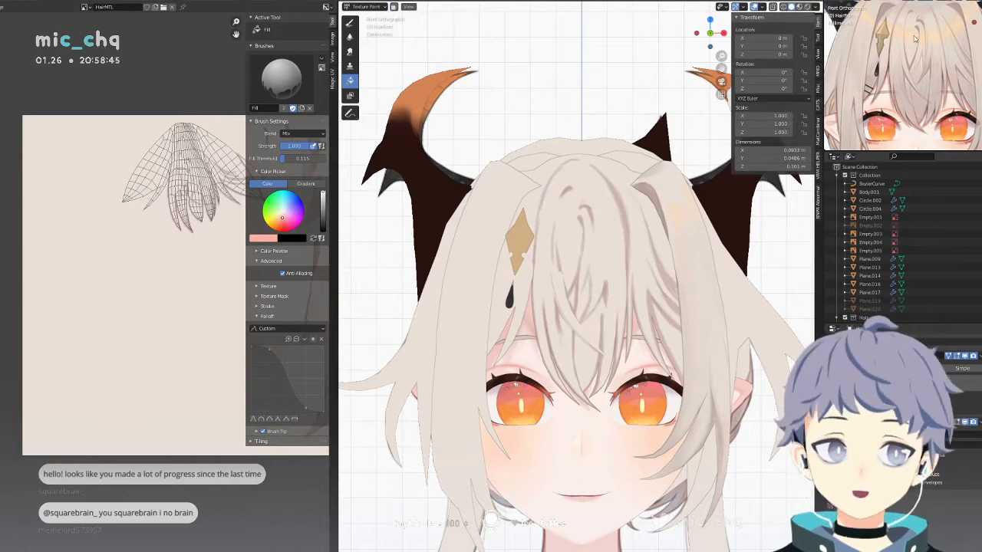
key(s)
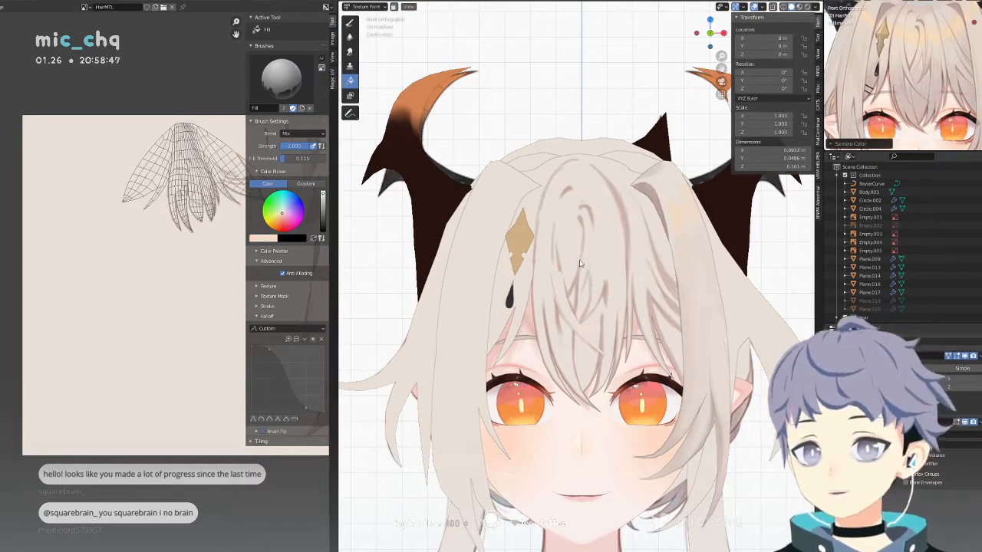
click(590, 289)
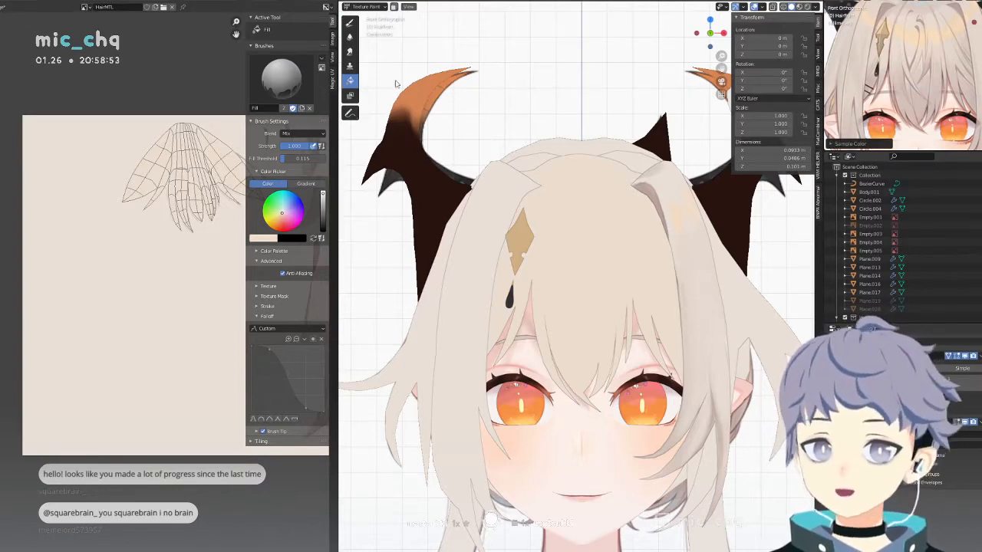
Shade the lower half of the bangs using the Draw brush at 124 px radius and the darker beige sampled from the reference bangs.
click(350, 23)
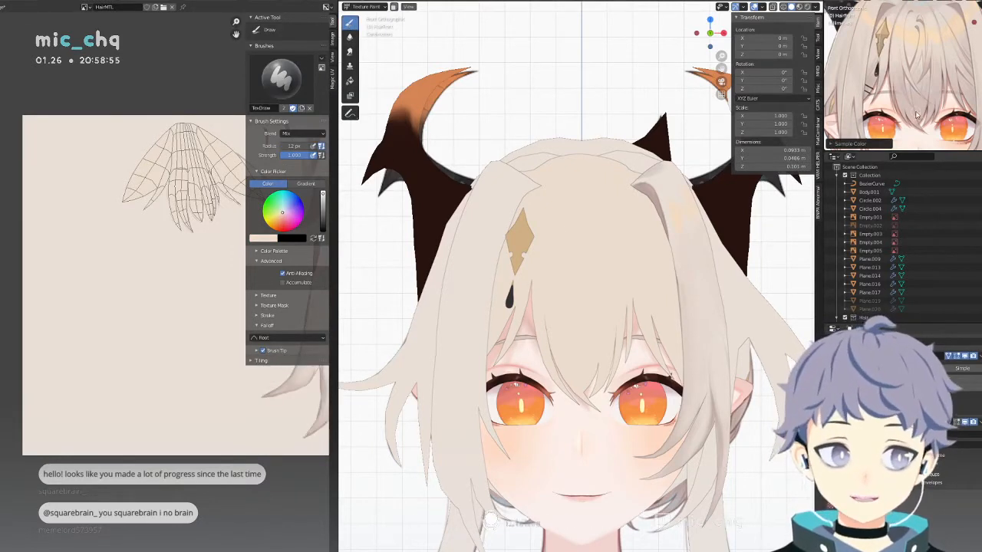
key(s)
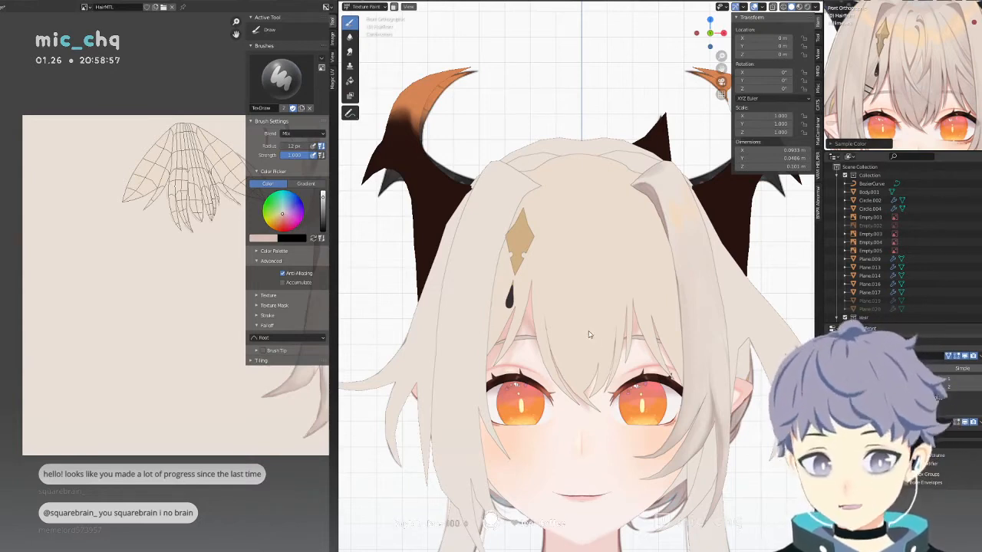
key(f)
click(584, 389)
mouse_move(584, 388)
mouse_down()
mouse_move(580, 360)
mouse_move(664, 349)
mouse_move(537, 318)
mouse_move(460, 345)
mouse_up()
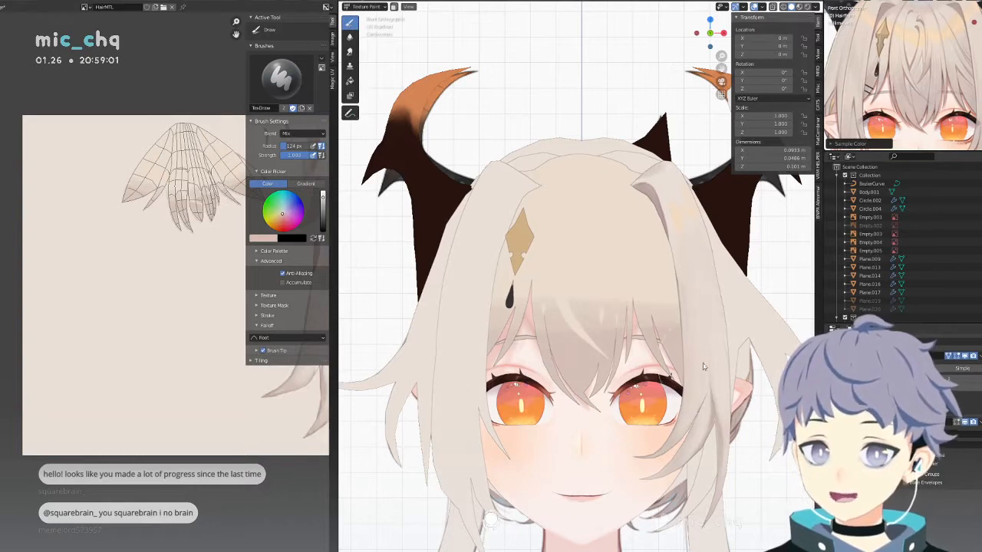
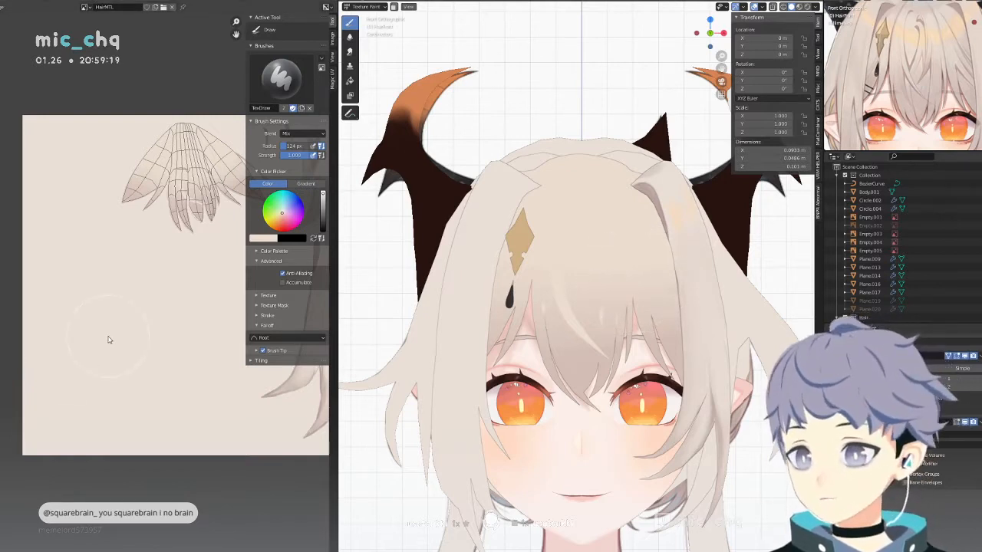
Paint beige over the light edges of the central bang tips on the texture with the brush radius set to 5 px.
middle_drag(116, 274, 22, 324)
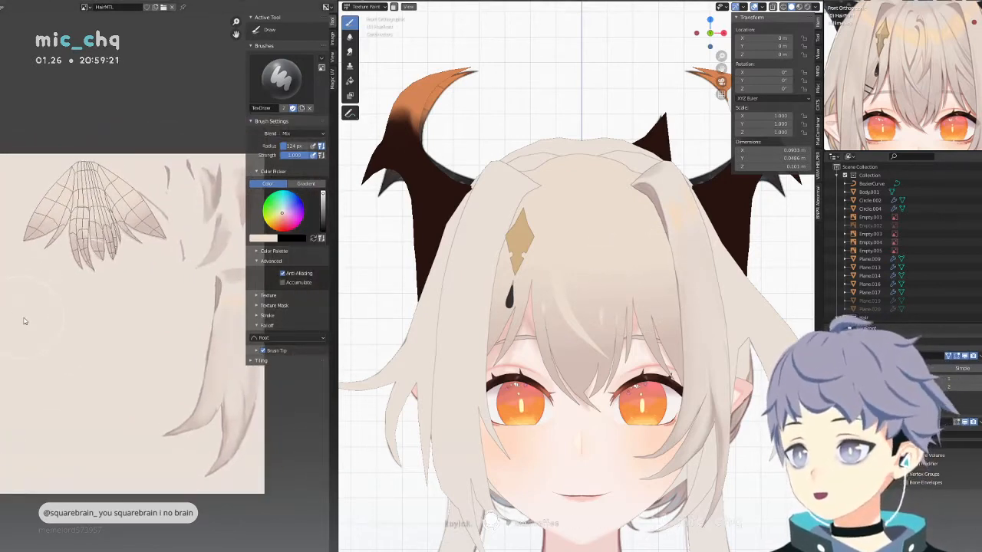
scroll(123, 299, up, 5)
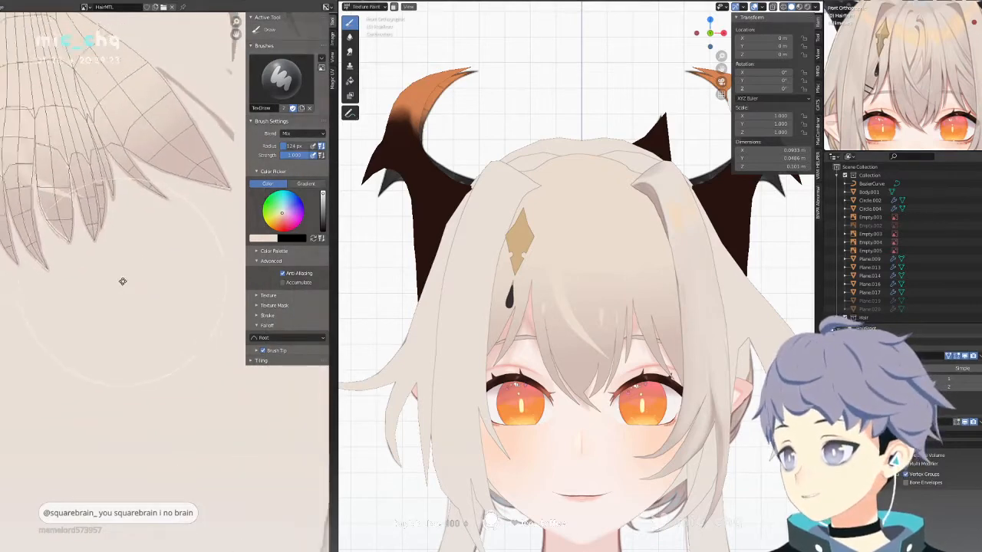
scroll(124, 295, up, 2)
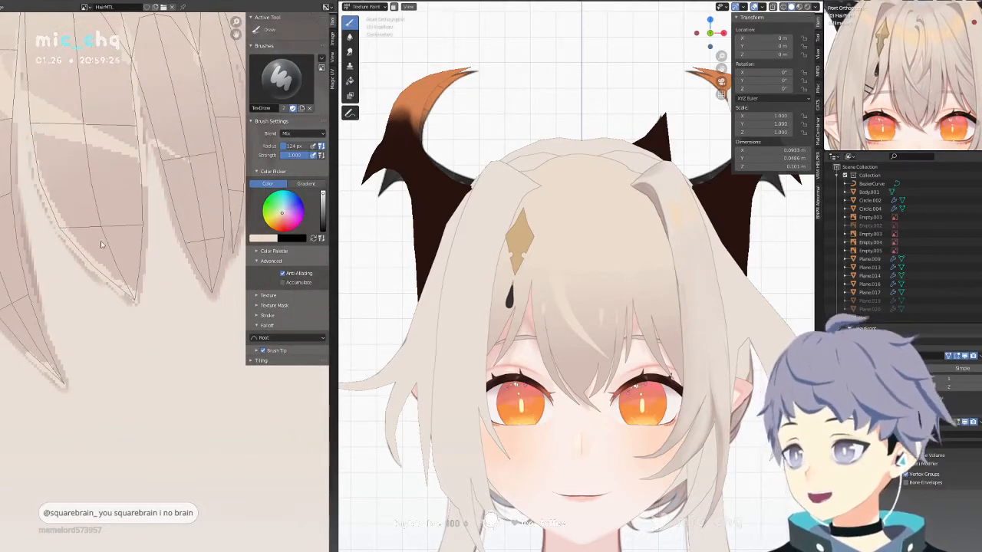
key(f)
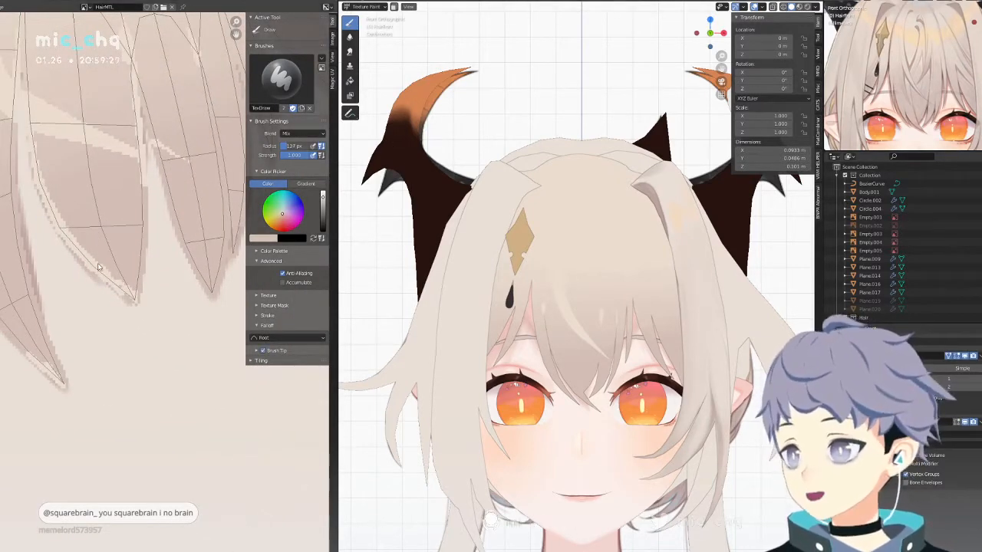
click(98, 266)
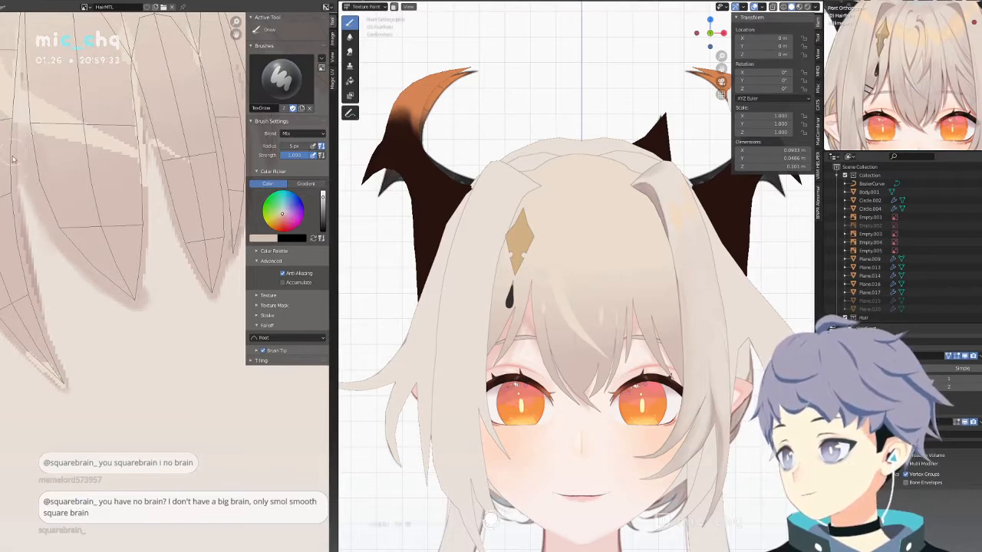
mouse_move(21, 181)
mouse_down()
mouse_move(62, 361)
mouse_move(26, 335)
mouse_up()
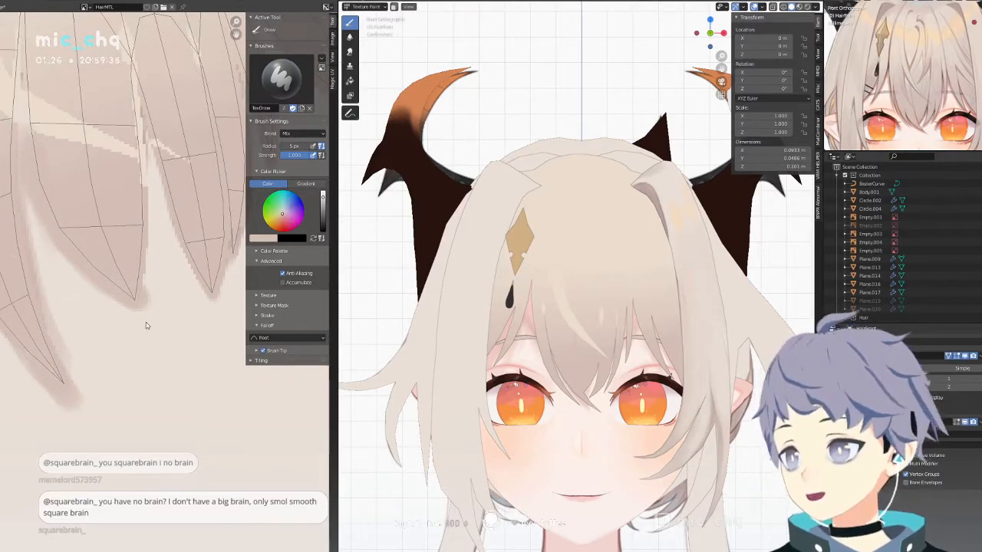
Extend the beige shading past the UV edges of the neighbouring bang strands to cover the remaining light gaps.
middle_drag(186, 254, 97, 348)
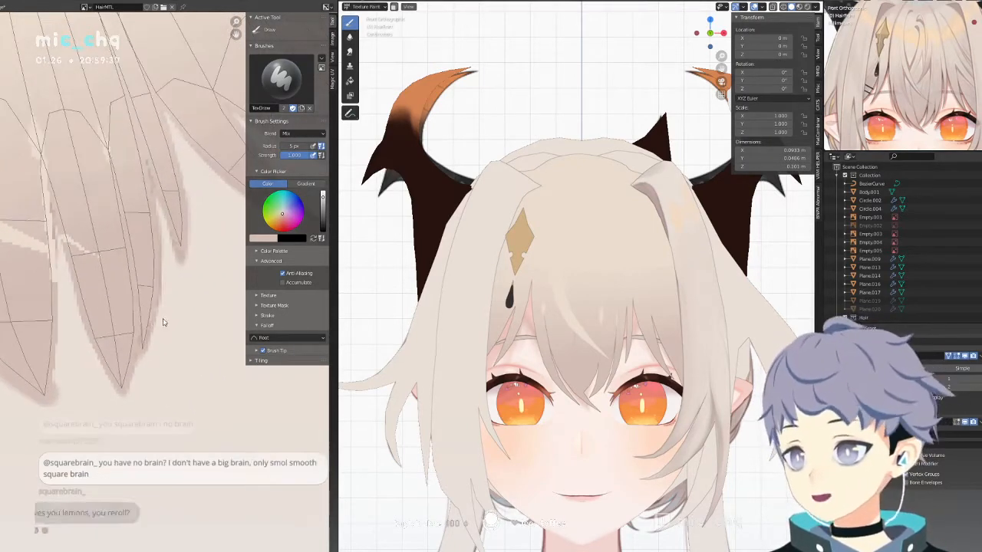
mouse_move(164, 295)
mouse_down()
mouse_move(132, 381)
mouse_move(164, 215)
mouse_move(184, 273)
mouse_up()
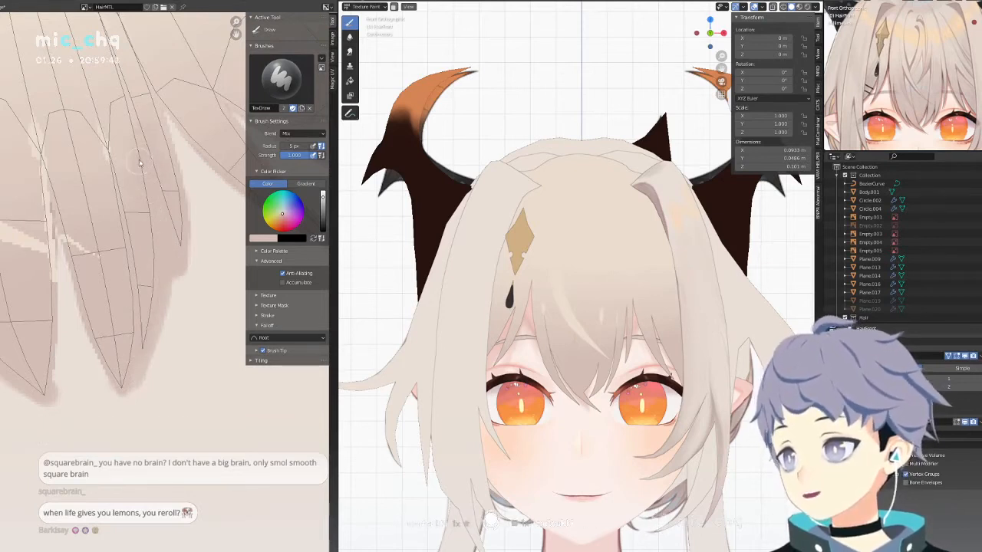
middle_drag(189, 177, 140, 224)
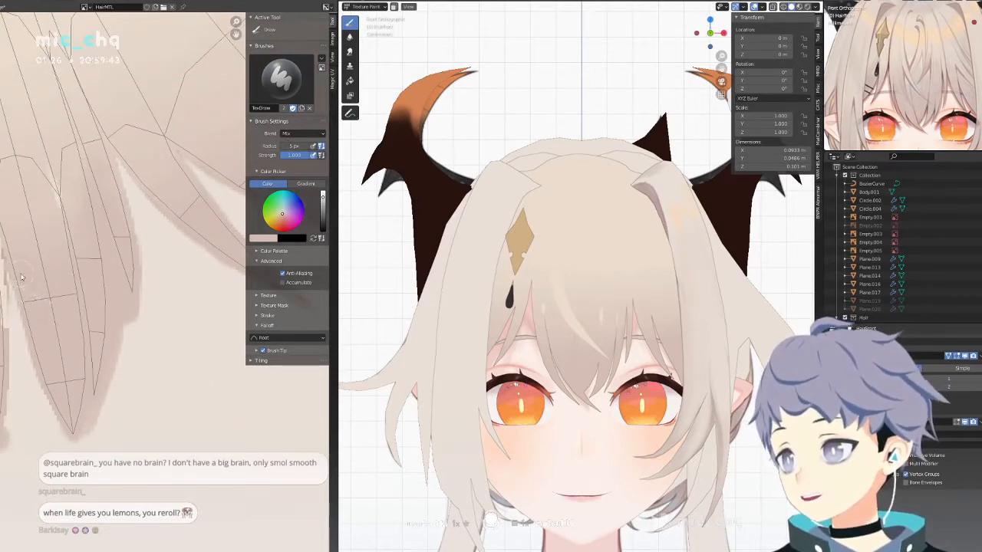
mouse_move(87, 261)
middle_down()
mouse_move(101, 243)
mouse_move(158, 228)
mouse_move(175, 237)
middle_up()
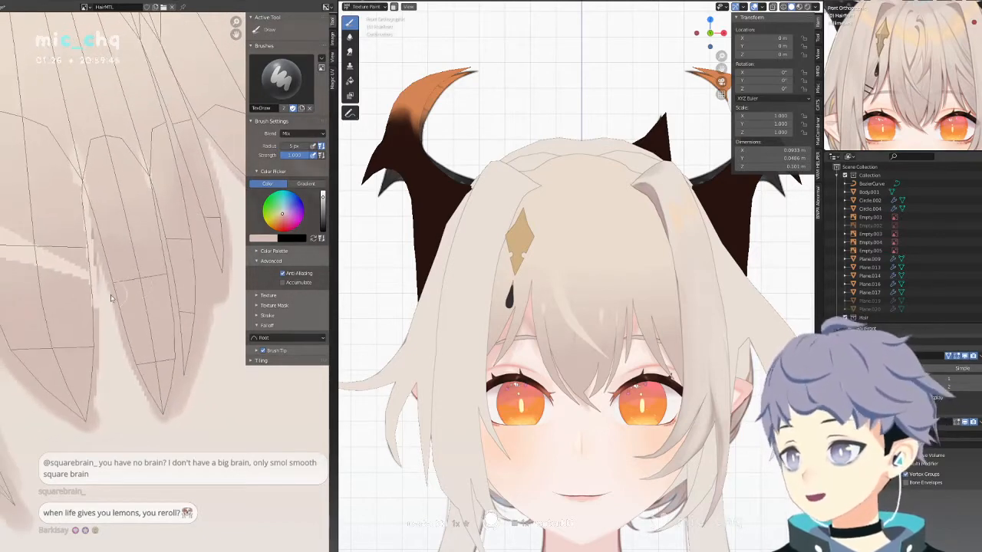
middle_drag(121, 304, 191, 296)
mouse_move(43, 230)
mouse_down()
mouse_move(70, 244)
mouse_move(90, 234)
mouse_move(124, 264)
mouse_move(151, 313)
mouse_up()
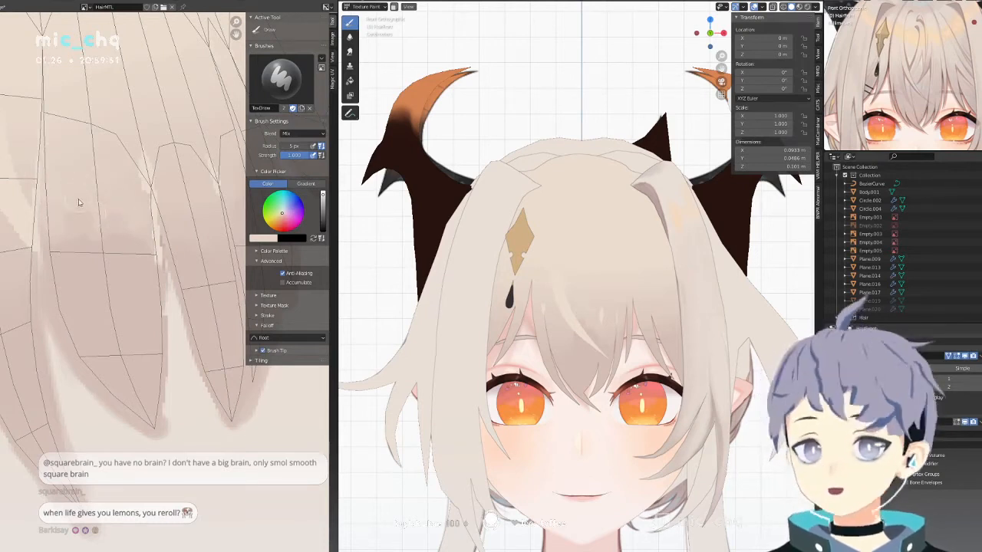
Set the brush radius to 16 px and paint over the pale streaks on the central bang strand with sampled beige.
key(f)
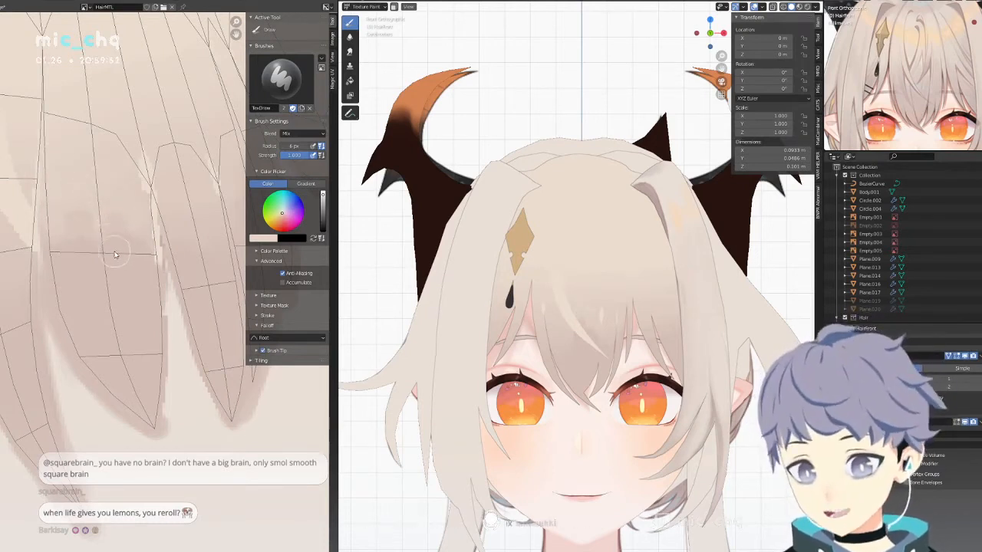
click(116, 253)
key(bracketright)
key(bracketright)
key(bracketright)
key(bracketright)
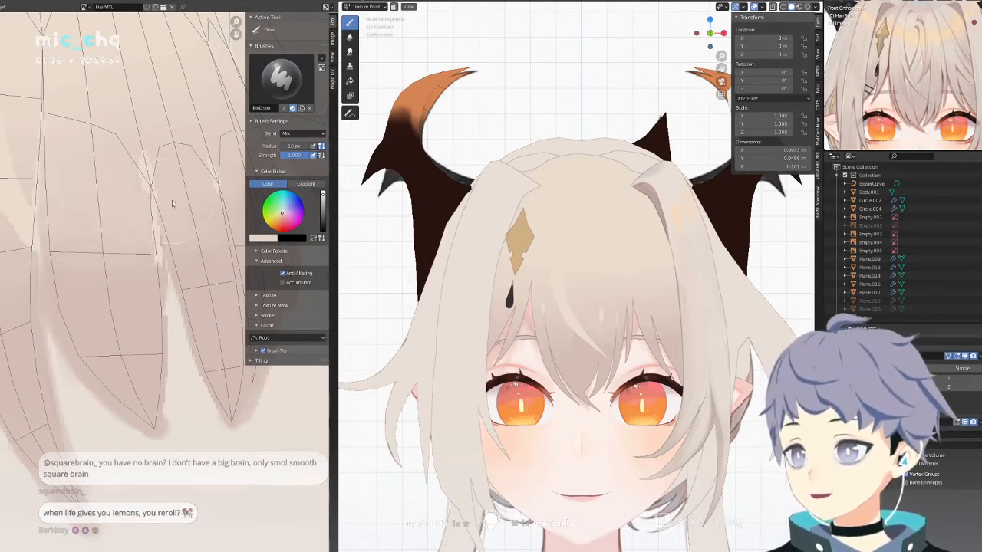
mouse_move(64, 271)
middle_down()
mouse_move(131, 234)
mouse_move(192, 247)
middle_up()
middle_drag(101, 213, 105, 283)
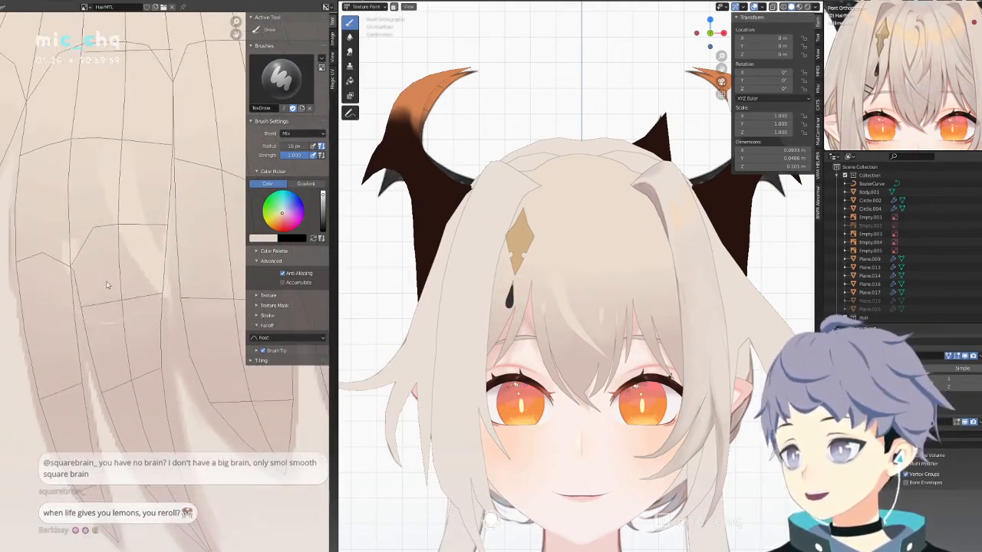
key(s)
drag(129, 171, 128, 330)
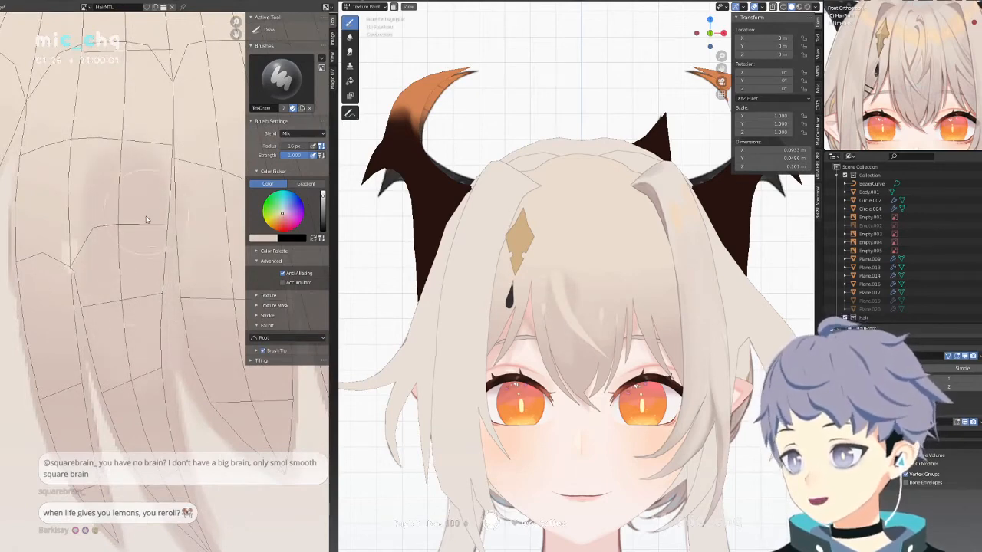
middle_drag(71, 299, 100, 123)
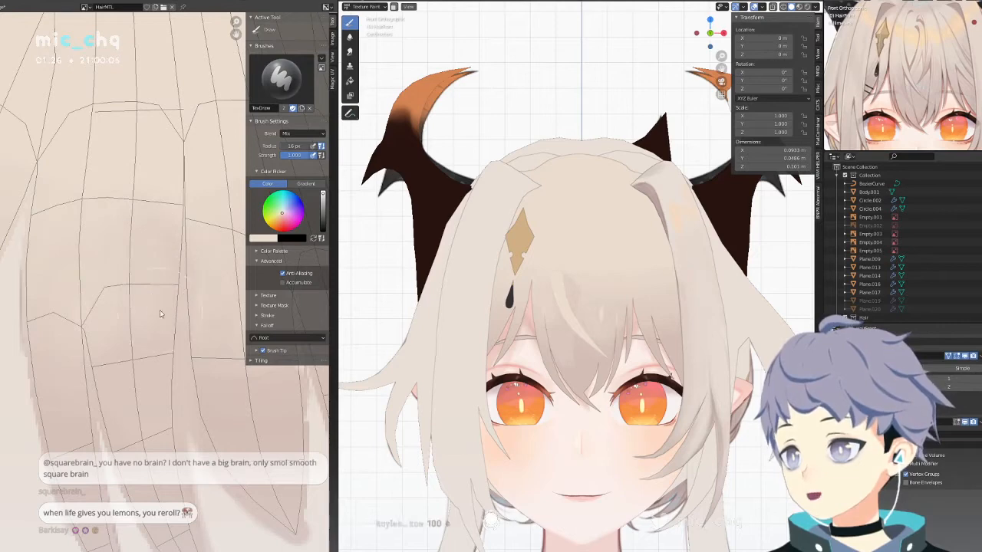
Blend the cream-to-beige transition across the neighbouring central bang strands using colours sampled from the texture.
middle_drag(129, 291, 44, 225)
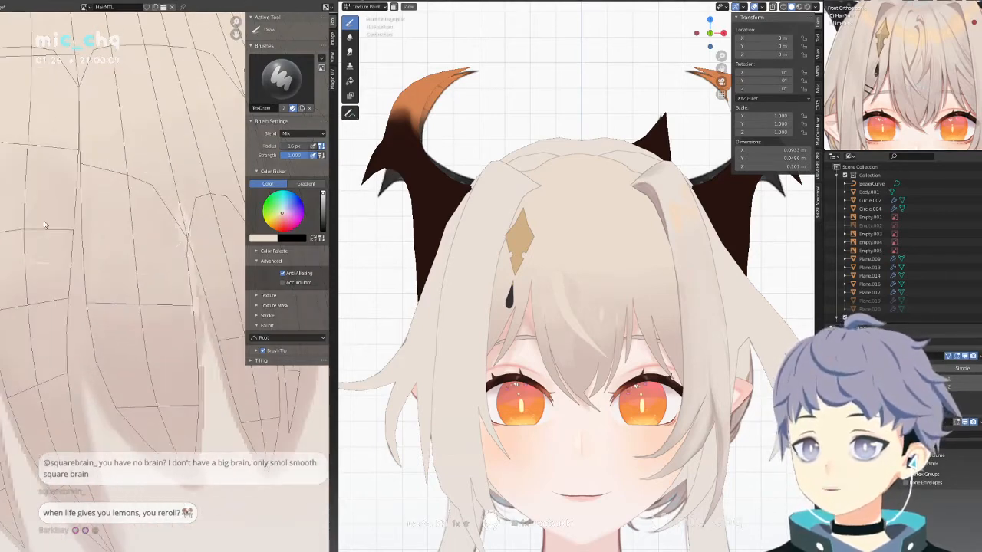
middle_drag(151, 290, 141, 325)
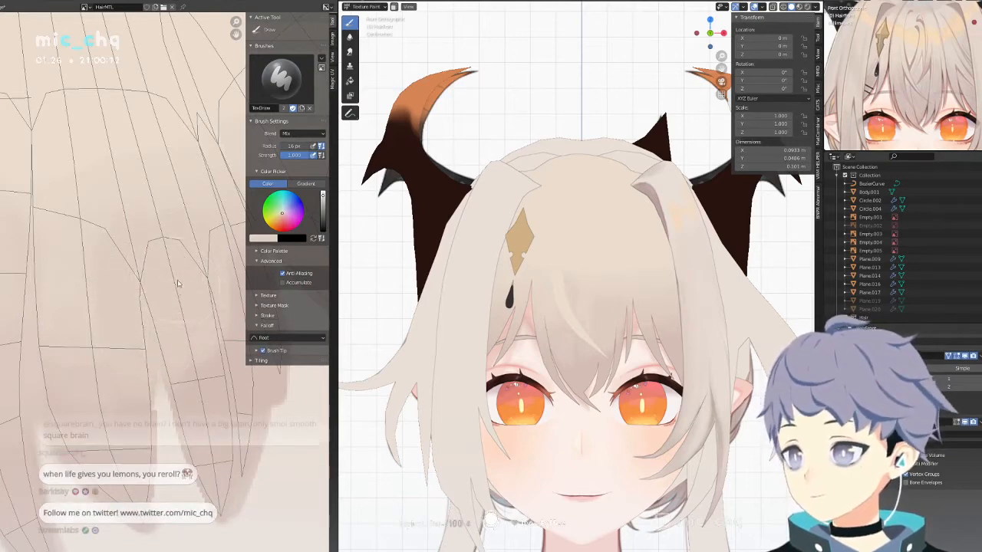
middle_drag(160, 214, 133, 242)
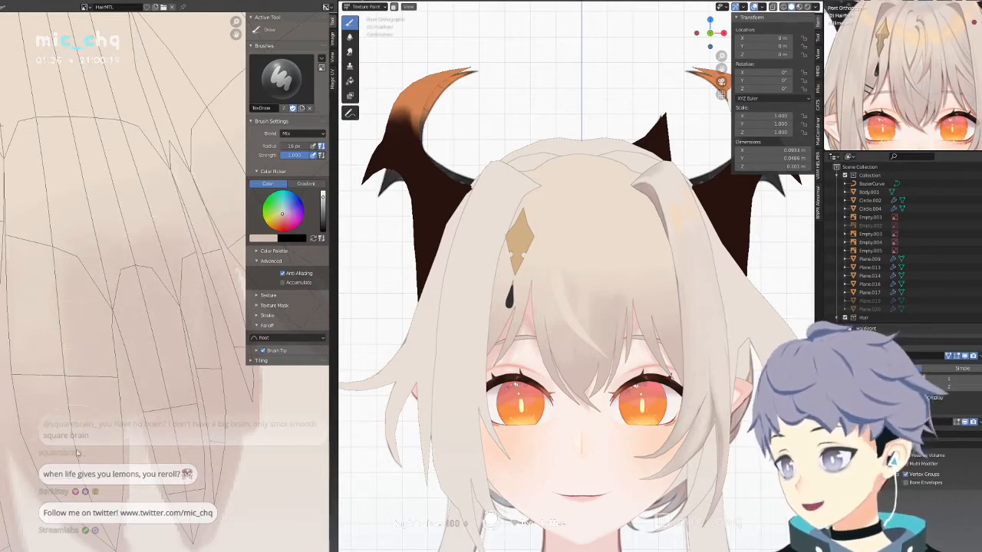
drag(77, 452, 28, 239)
middle_drag(56, 223, 115, 230)
key(s)
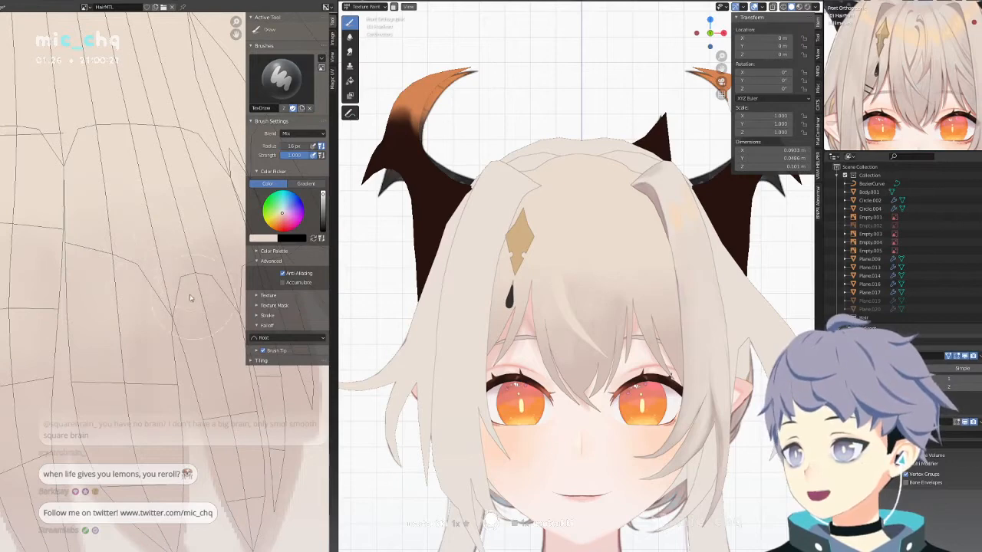
mouse_move(190, 298)
middle_down()
mouse_move(90, 276)
mouse_move(180, 315)
middle_up()
mouse_move(110, 379)
middle_down()
mouse_move(168, 428)
mouse_move(88, 388)
mouse_move(149, 296)
mouse_move(170, 216)
middle_up()
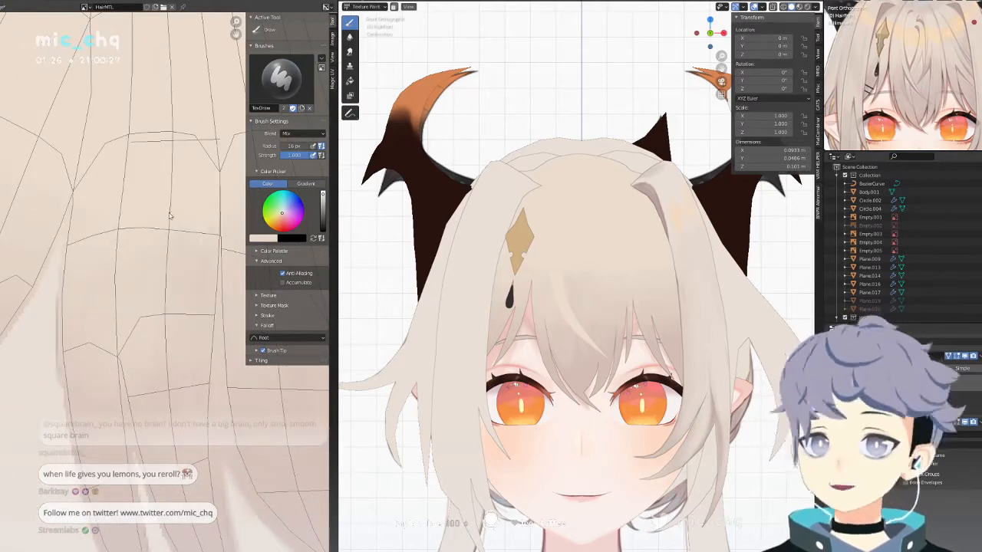
Extend the beige shading past the UV edges around the thin strand and the wide side strand's tip.
middle_drag(81, 351, 210, 287)
middle_drag(31, 197, 72, 256)
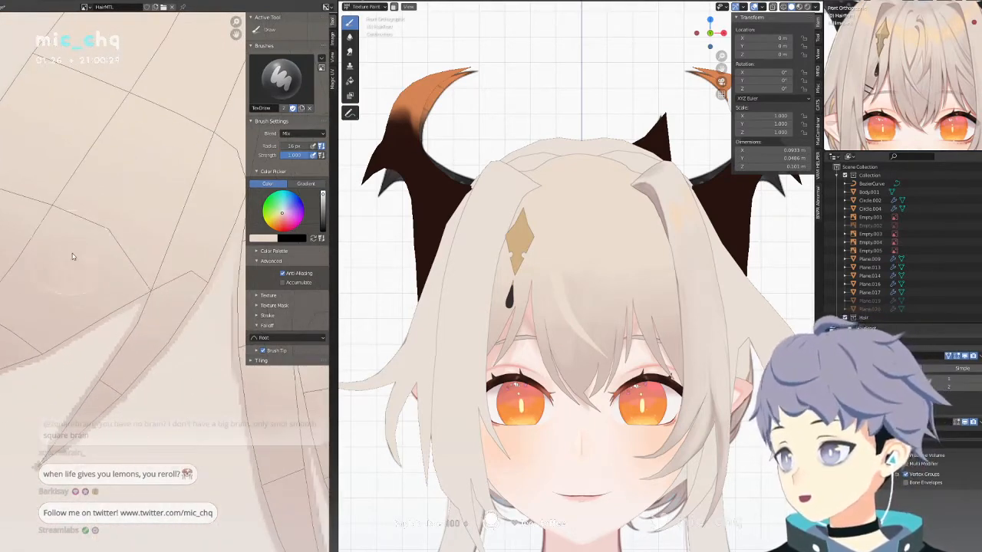
middle_drag(161, 337, 176, 244)
drag(120, 298, 34, 387)
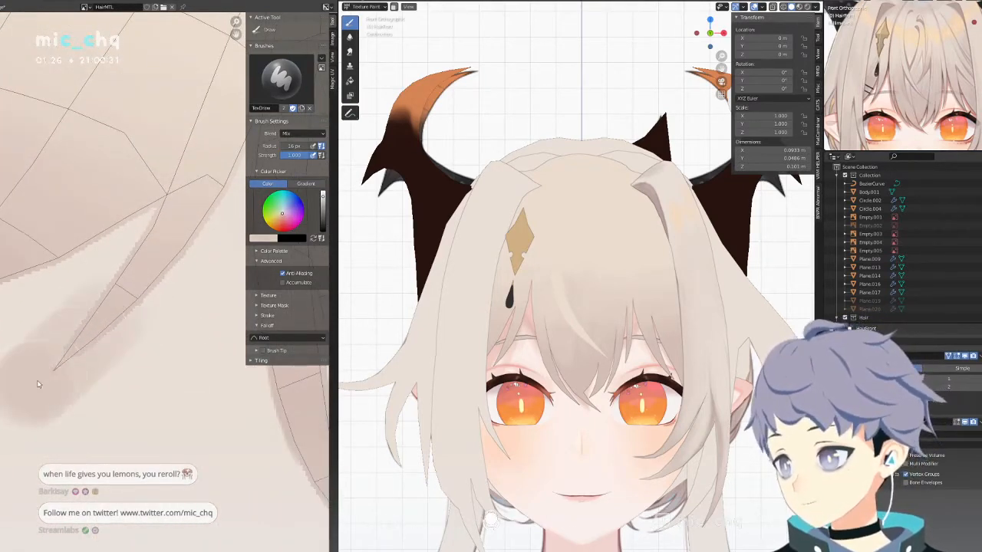
drag(121, 314, 145, 269)
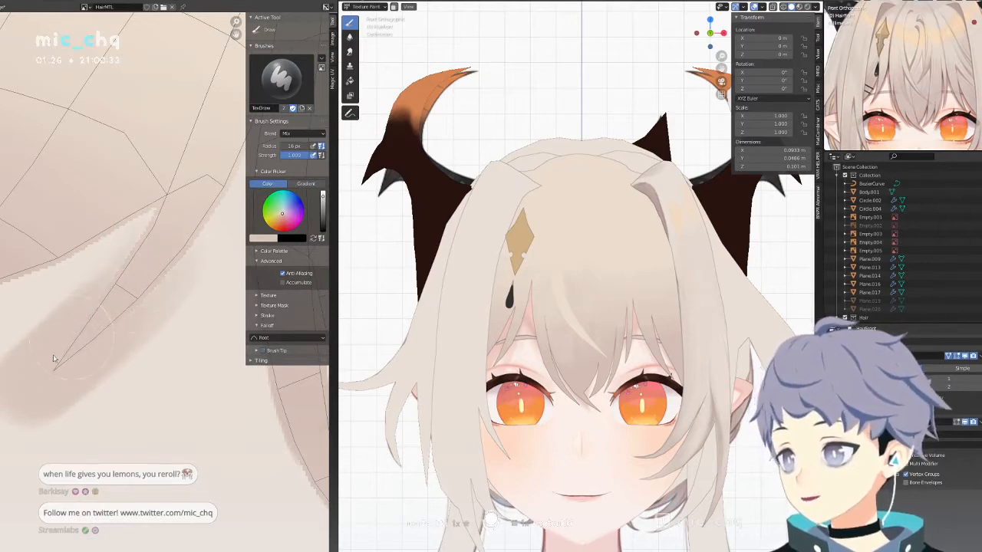
drag(54, 358, 138, 253)
middle_drag(79, 300, 204, 293)
mouse_move(6, 316)
mouse_down()
mouse_move(23, 278)
mouse_move(4, 323)
mouse_up()
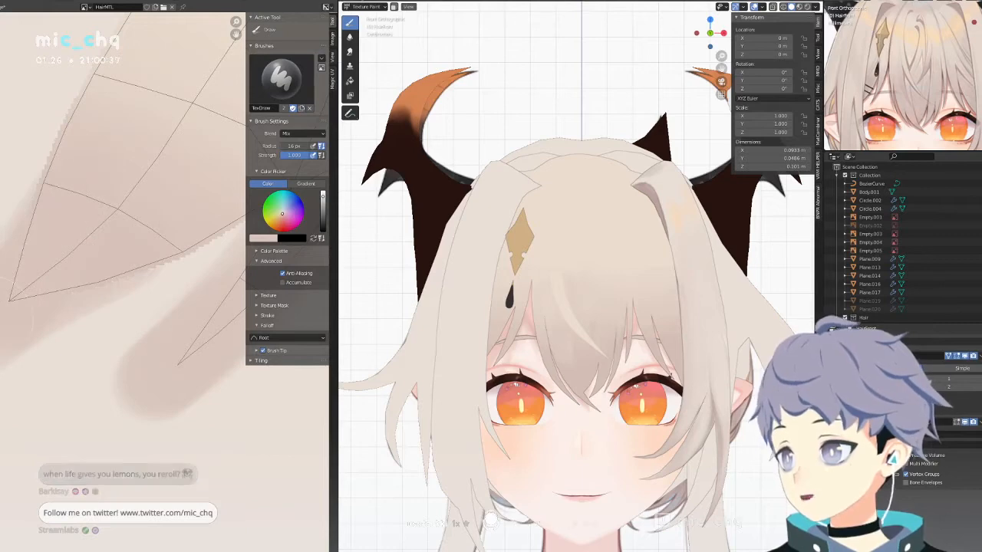
Set the brush radius to 6 px and paint out the light spot where the central bang strands meet.
scroll(125, 294, up, 3)
scroll(82, 332, down, 3)
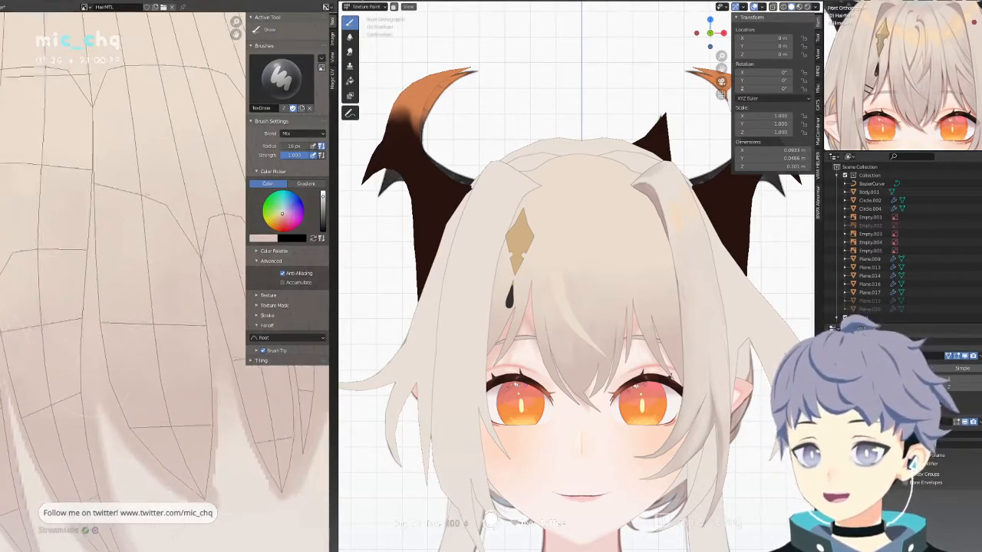
middle_drag(121, 342, 42, 347)
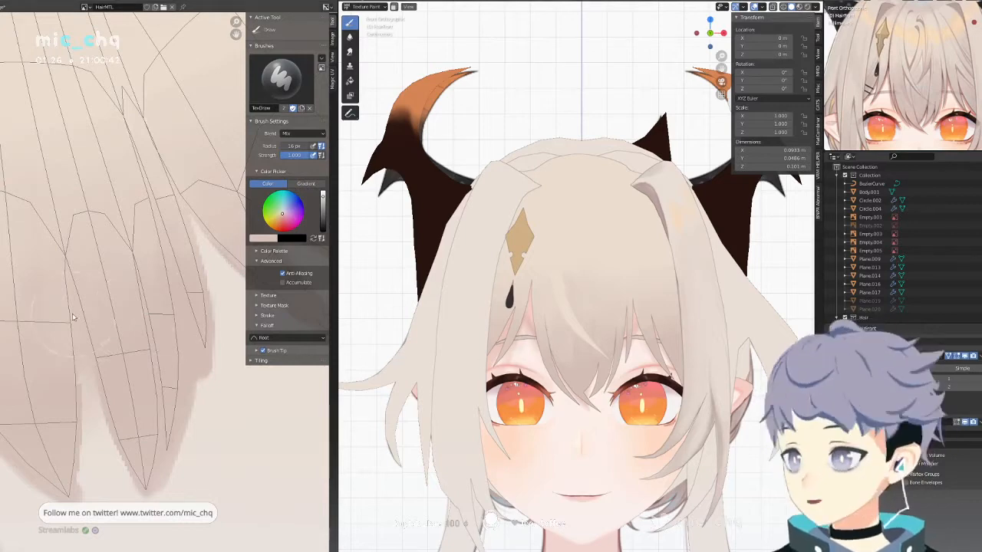
scroll(200, 341, up, 5)
scroll(143, 314, down, 2)
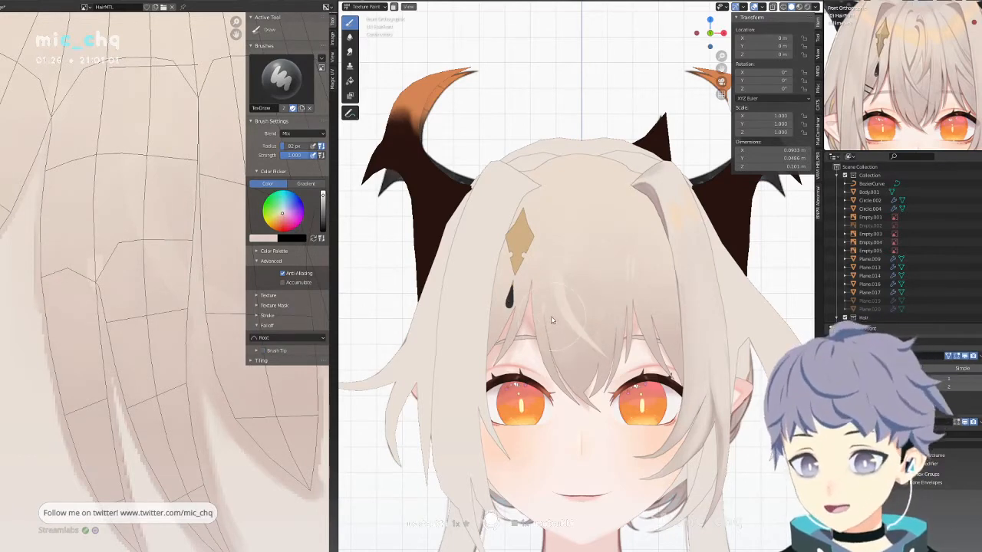
scroll(134, 317, down, 2)
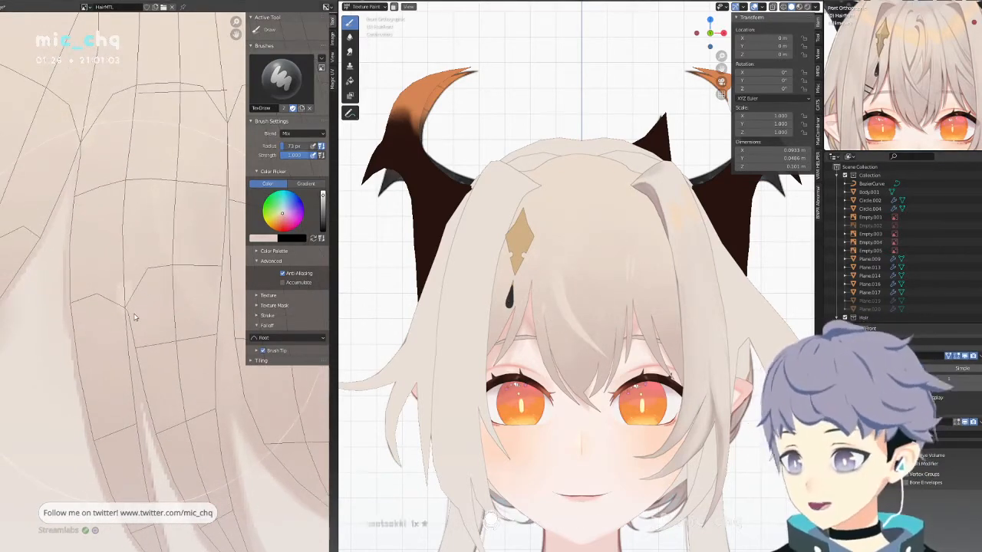
key(bracketleft)
key(bracketleft)
key(bracketleft)
key(bracketleft)
key(bracketleft)
key(bracketleft)
key(bracketleft)
key(bracketleft)
key(bracketleft)
key(bracketleft)
key(bracketleft)
key(bracketleft)
key(bracketleft)
key(bracketleft)
key(bracketleft)
key(bracketleft)
key(bracketleft)
key(bracketleft)
key(bracketleft)
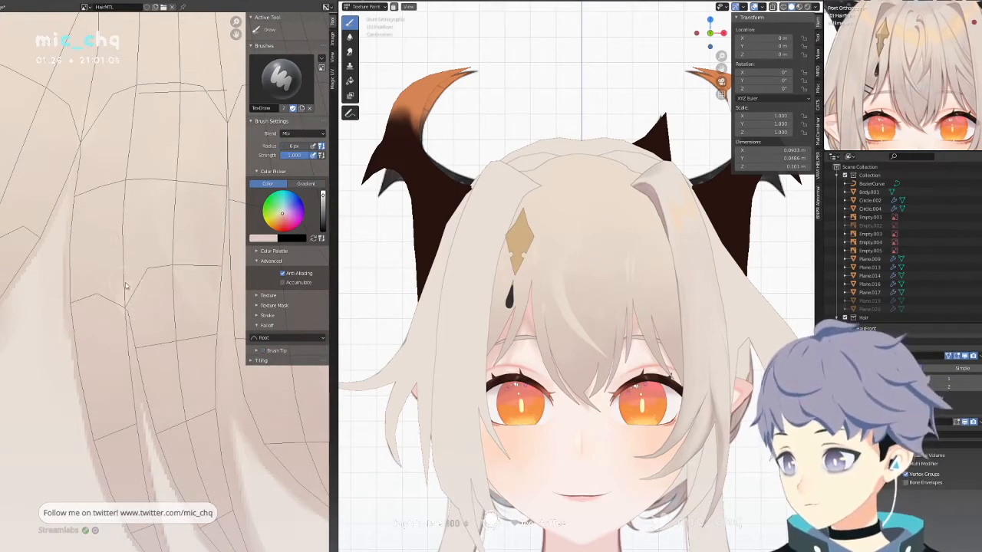
middle_drag(138, 289, 49, 225)
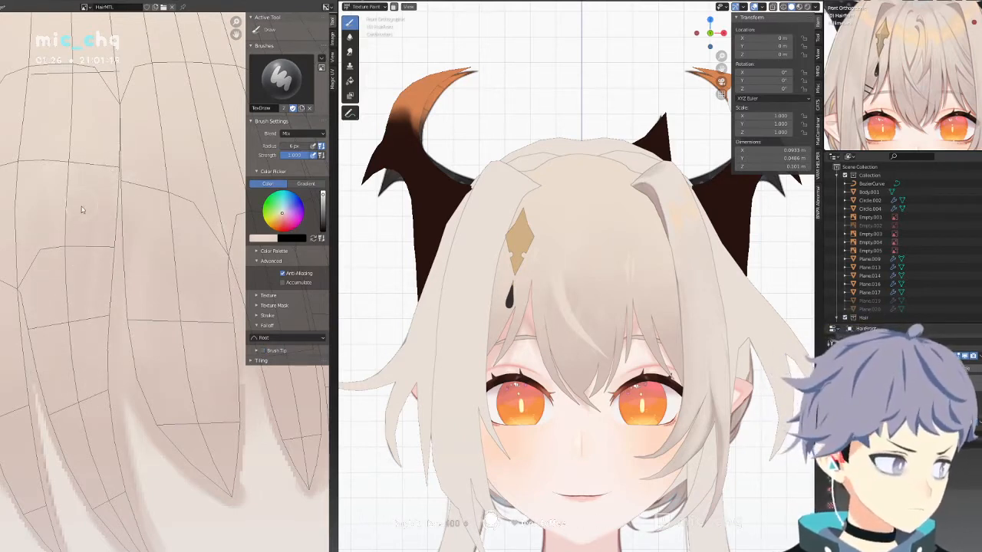
middle_drag(107, 287, 137, 340)
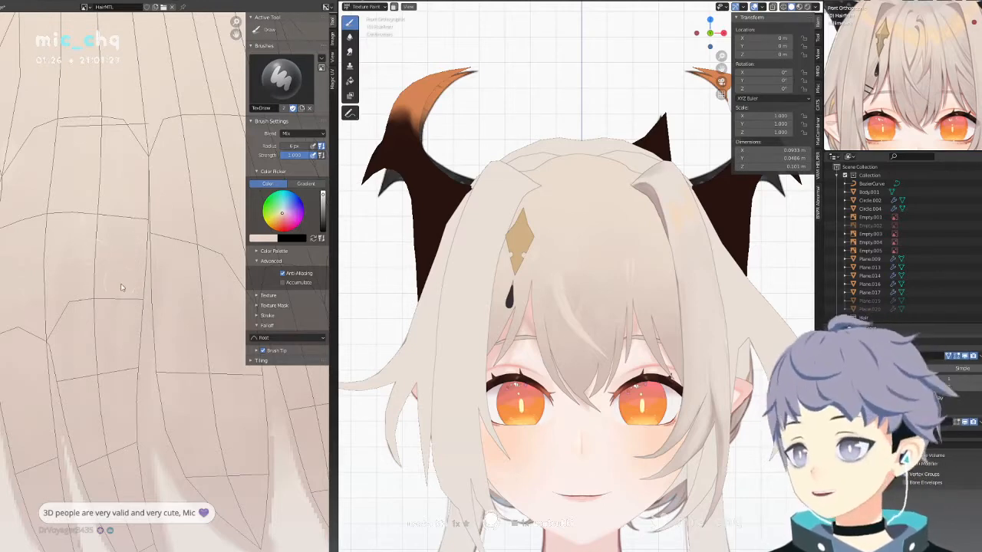
middle_drag(121, 287, 110, 327)
middle_drag(191, 313, 104, 268)
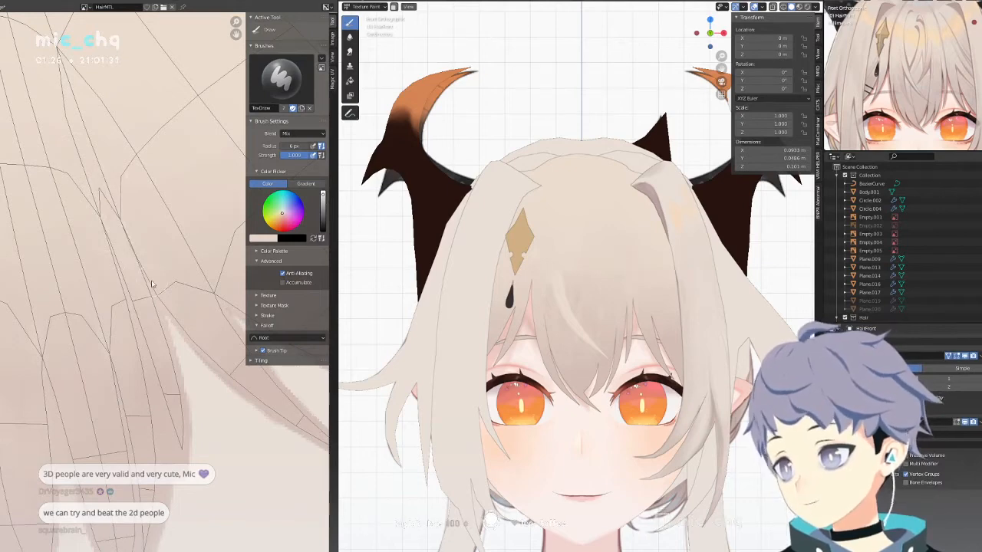
Examine the gradient across the side strands and upper part of the bangs texture for remaining uneven patches.
middle_drag(133, 177, 128, 350)
middle_drag(86, 398, 149, 355)
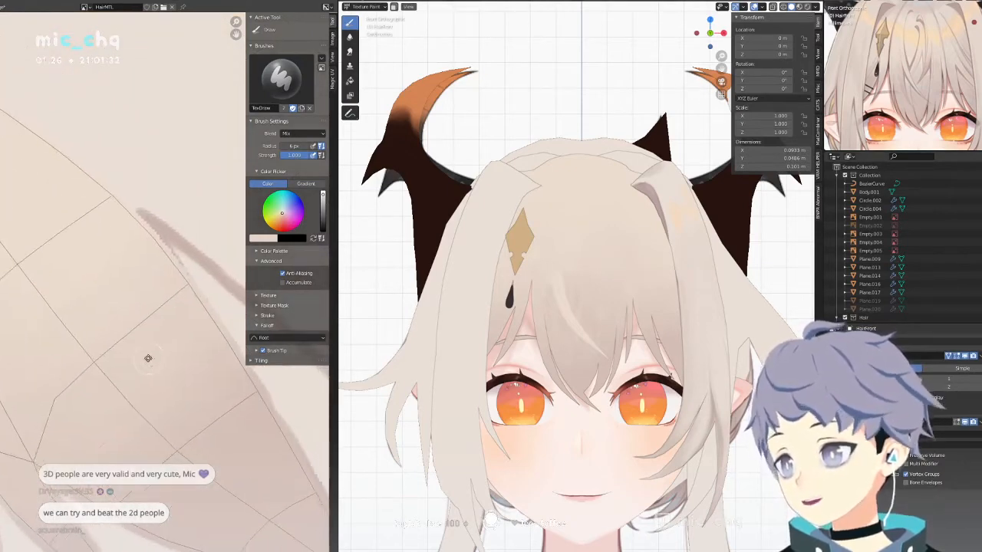
scroll(149, 355, down, 2)
scroll(161, 330, down, 5)
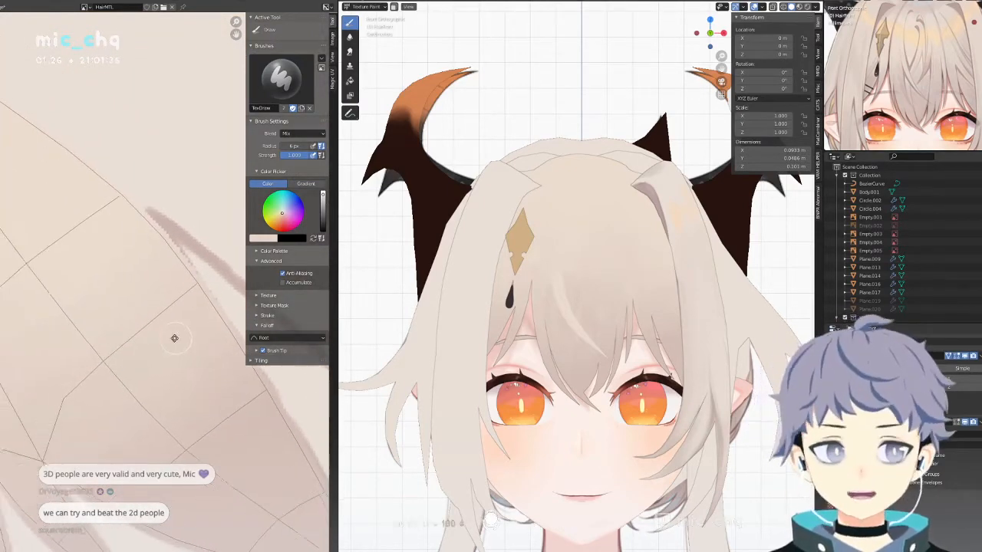
middle_drag(131, 326, 175, 364)
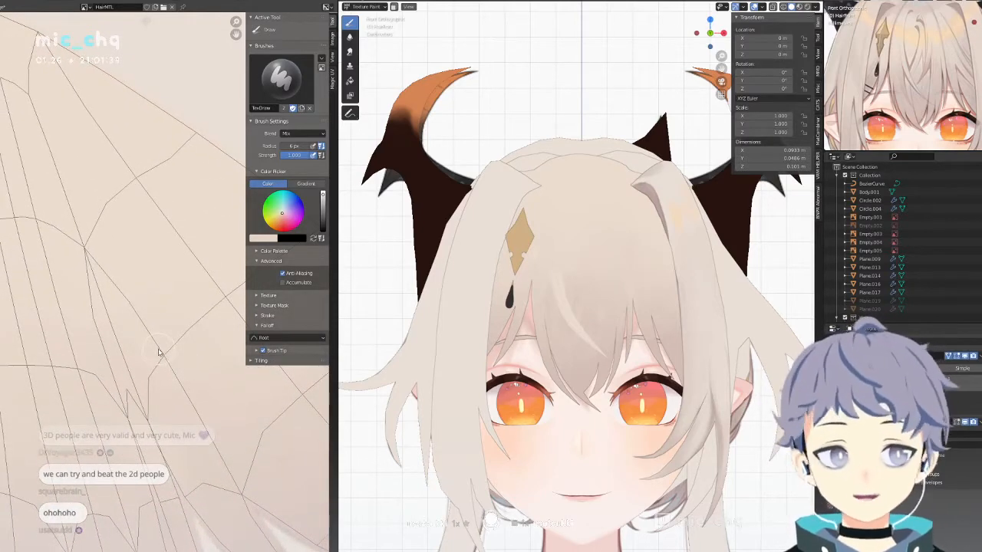
scroll(222, 294, down, 3)
scroll(181, 335, up, 5)
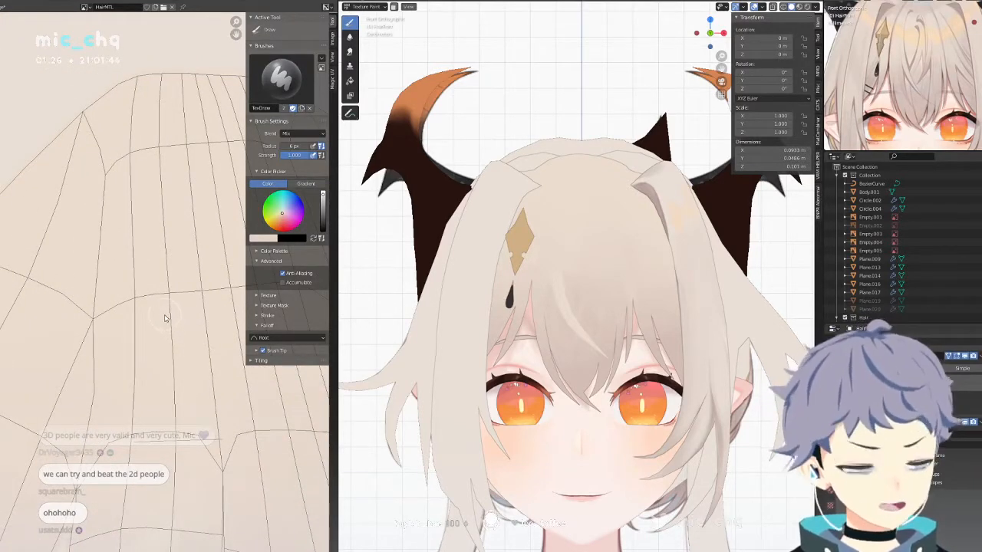
scroll(182, 156, up, 5)
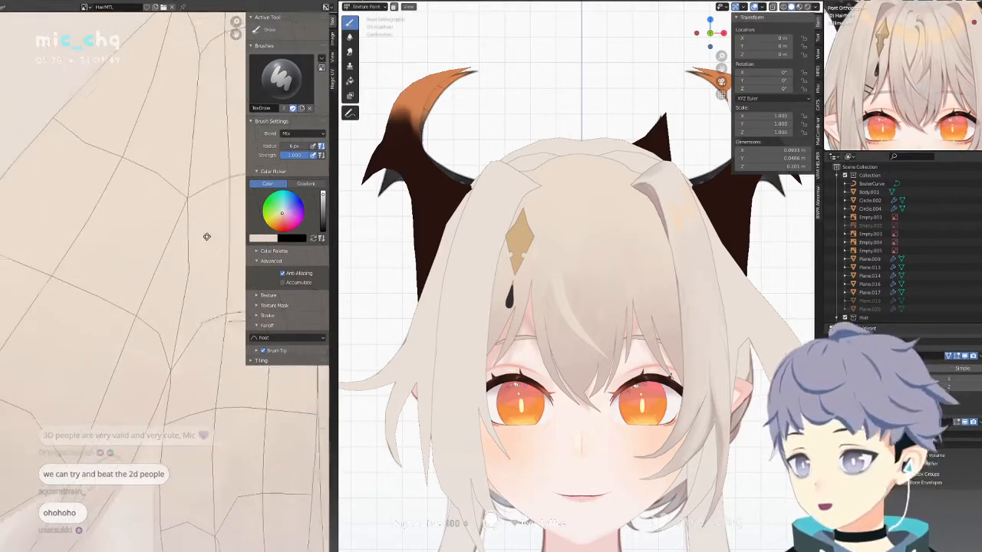
scroll(207, 257, up, 4)
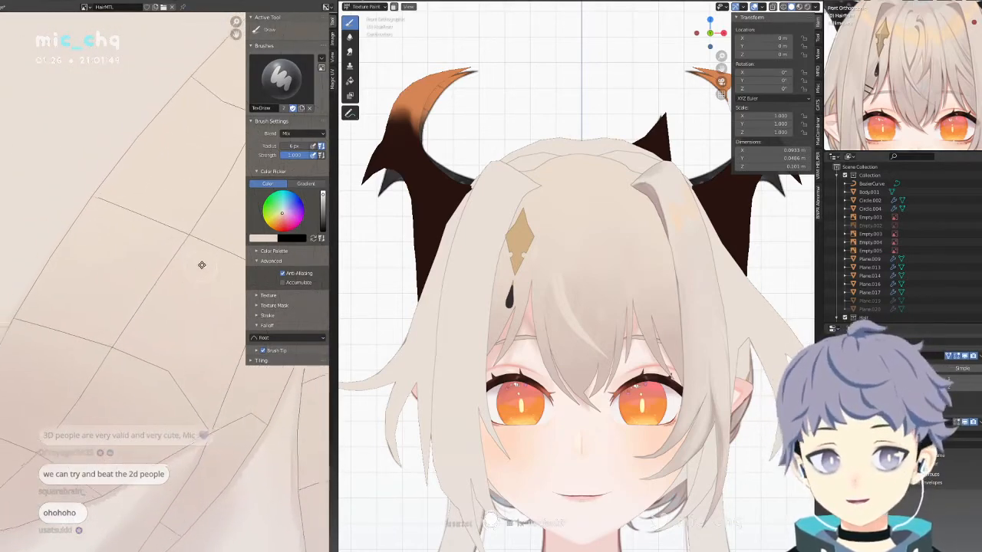
scroll(207, 237, up, 4)
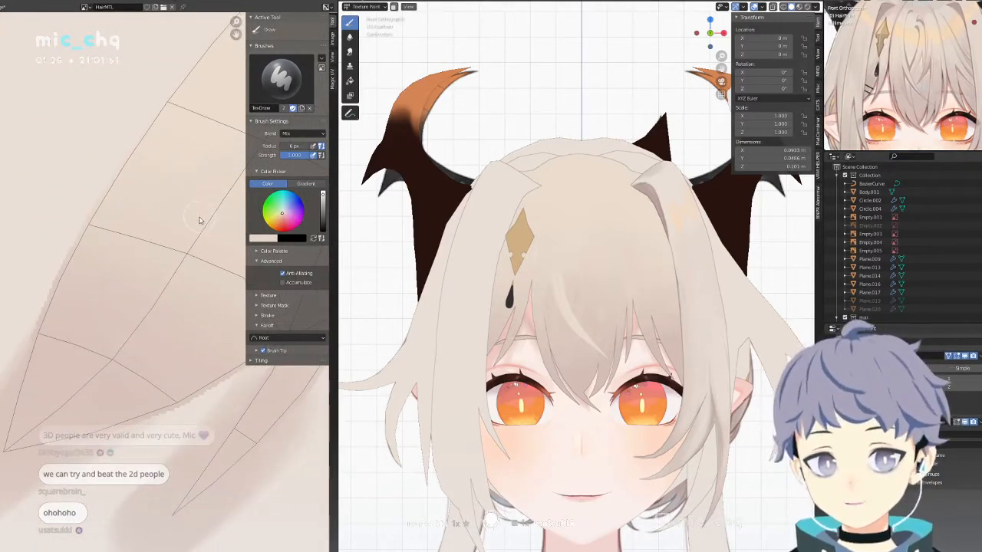
scroll(66, 283, down, 2)
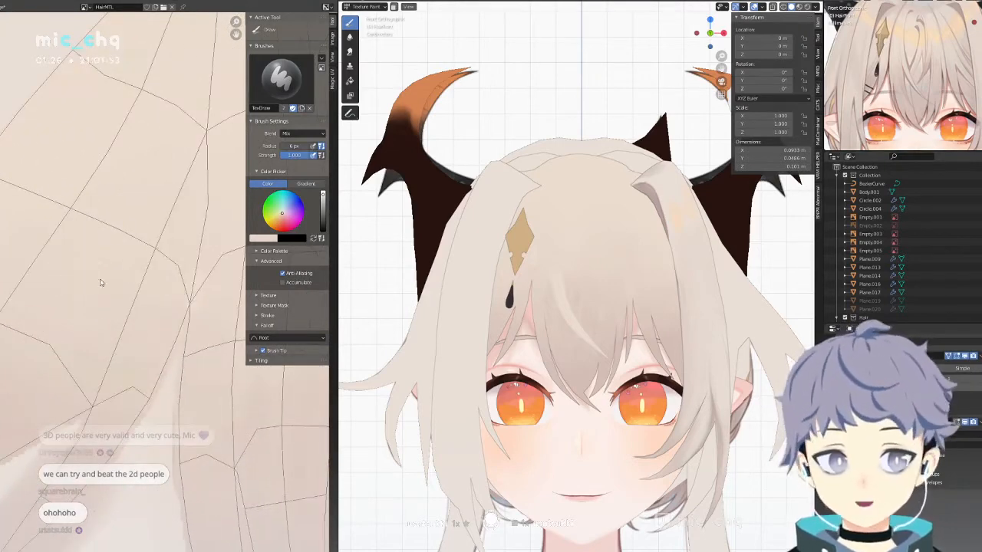
scroll(70, 355, down, 3)
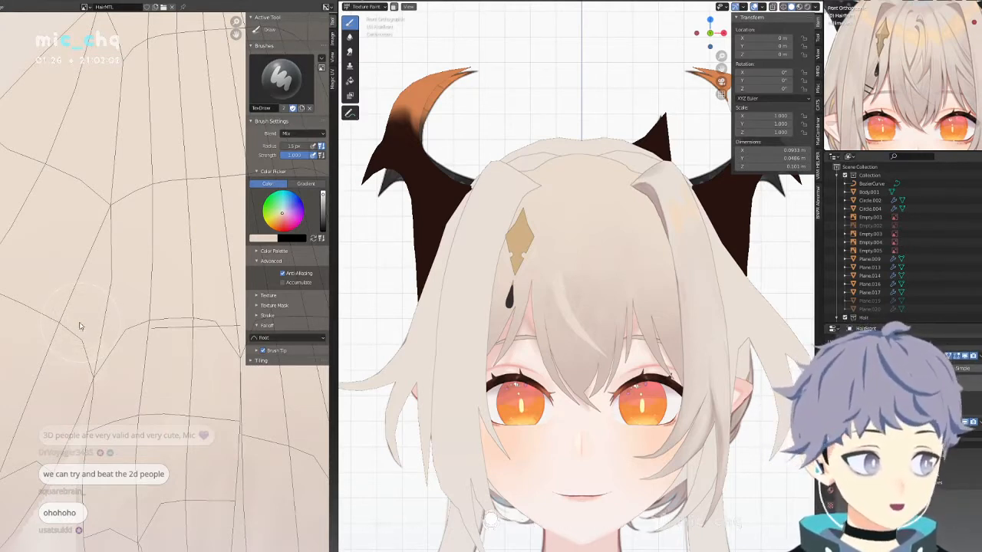
scroll(58, 328, down, 4)
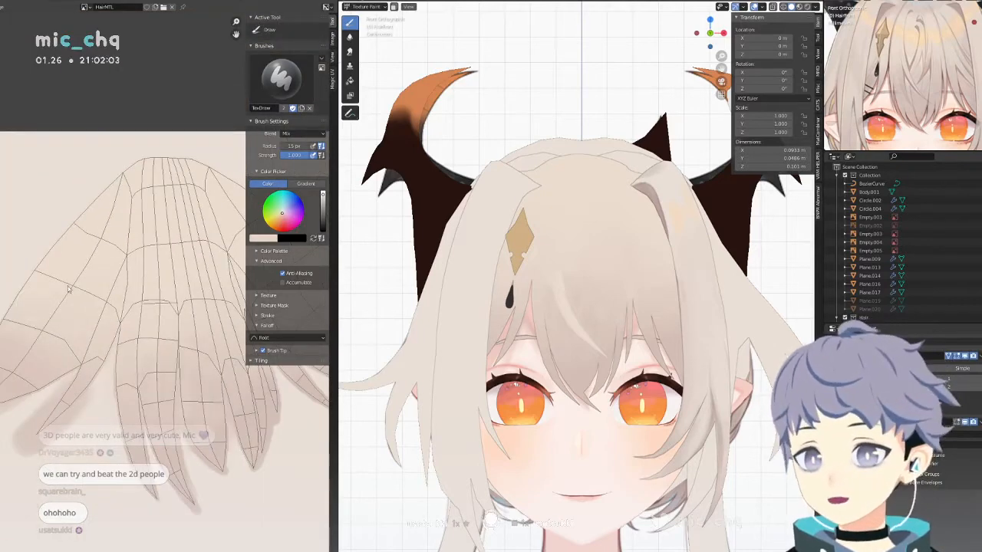
scroll(160, 254, up, 3)
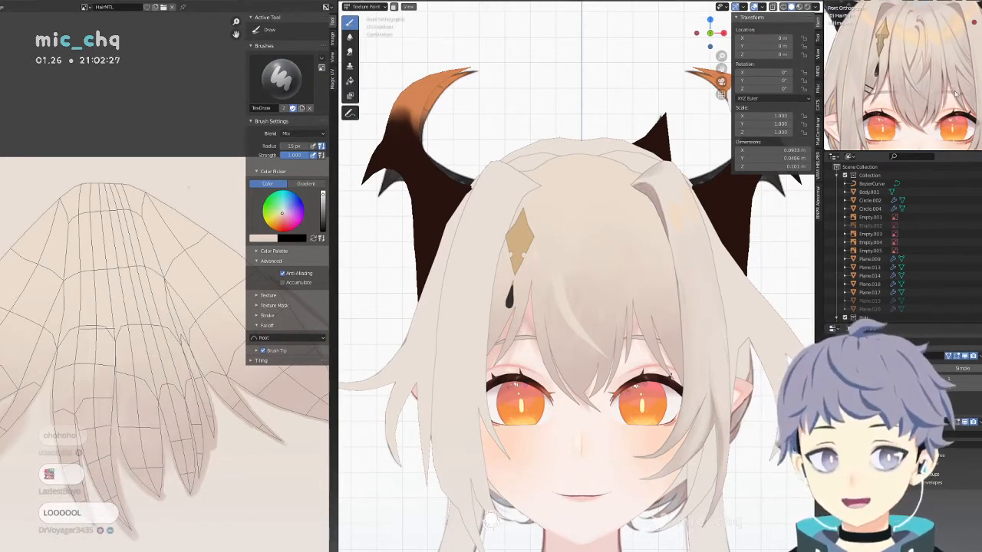
Frame the top of the hair in the reference artwork to study its highlights.
scroll(924, 46, down, 3)
scroll(919, 69, up, 4)
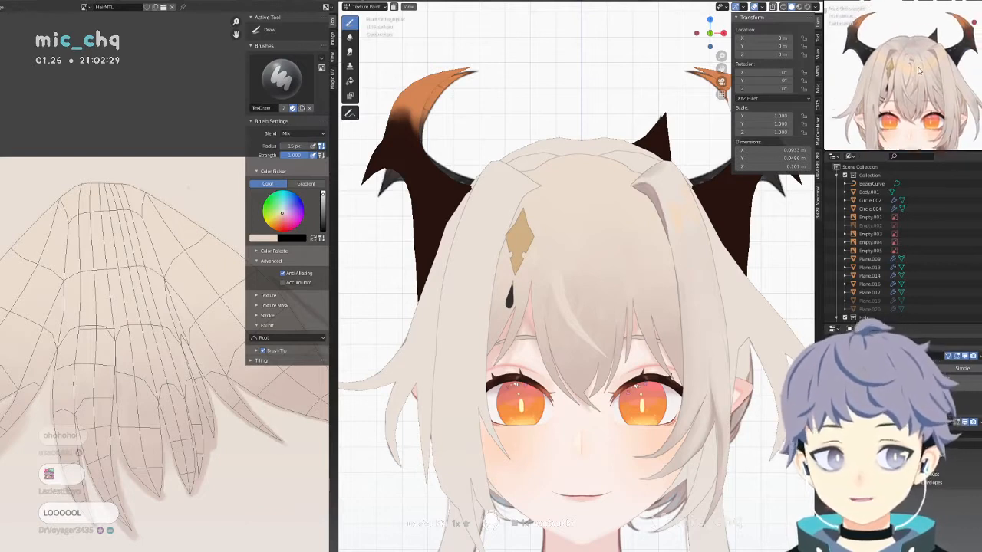
shift+middle_drag(895, 96, 901, 85)
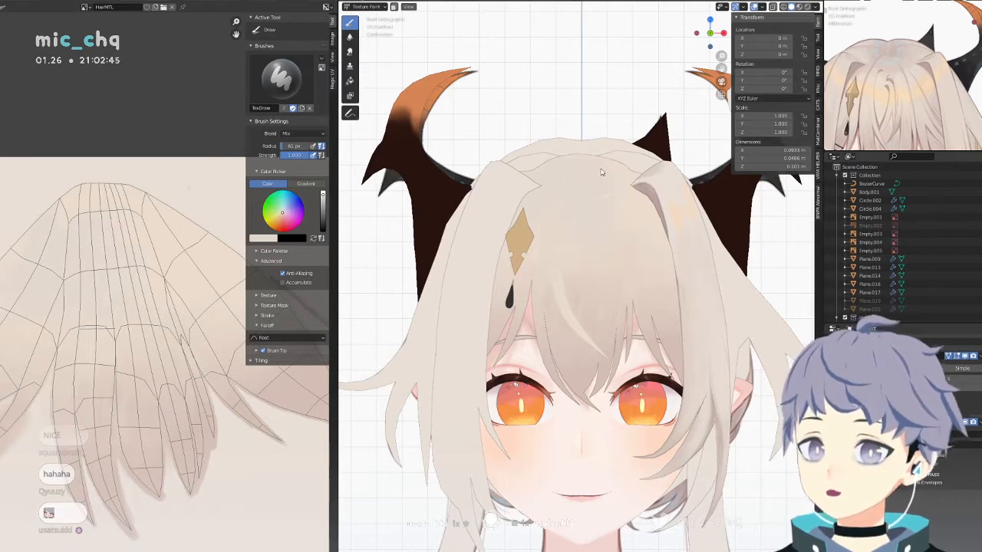
Sample a muted grey-mauve hair tone and paint soft shading across the crown of the bangs, matching the reference.
key(s)
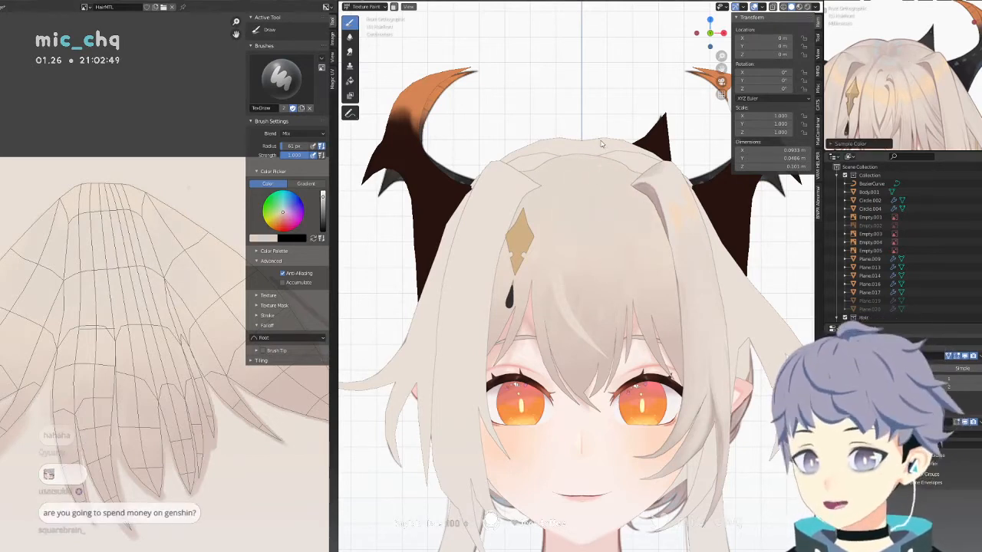
drag(575, 164, 582, 159)
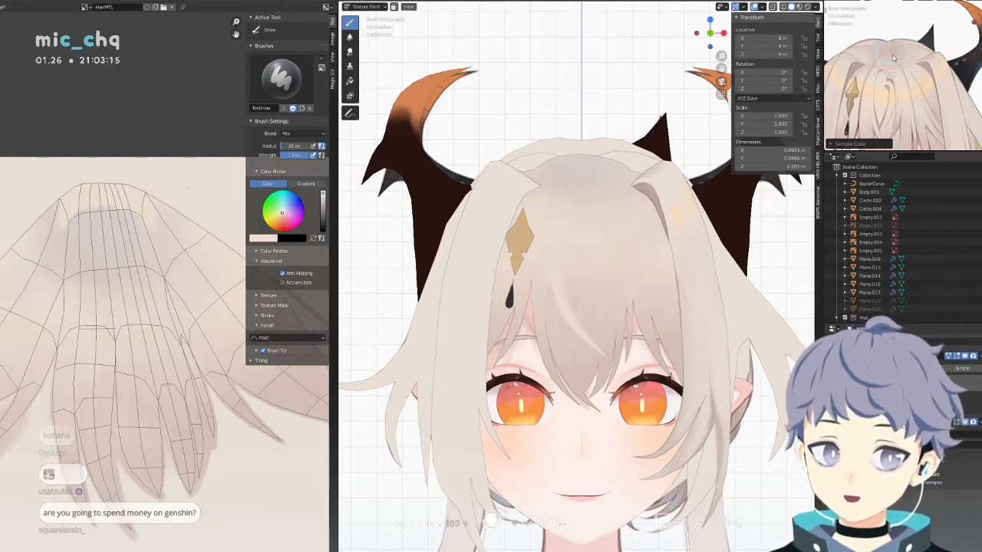
key(s)
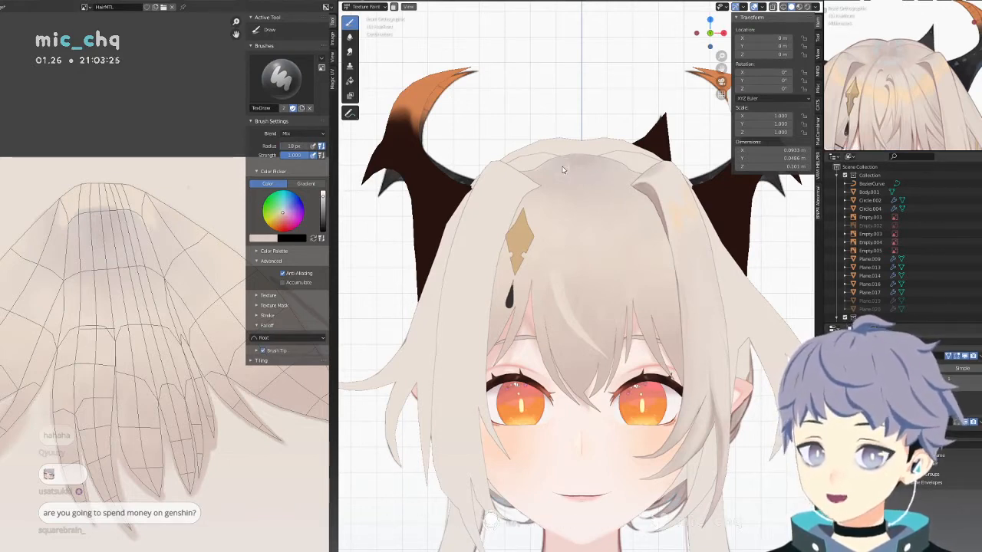
Turn off the dark model outlines in the viewport shading options.
click(815, 7)
click(767, 174)
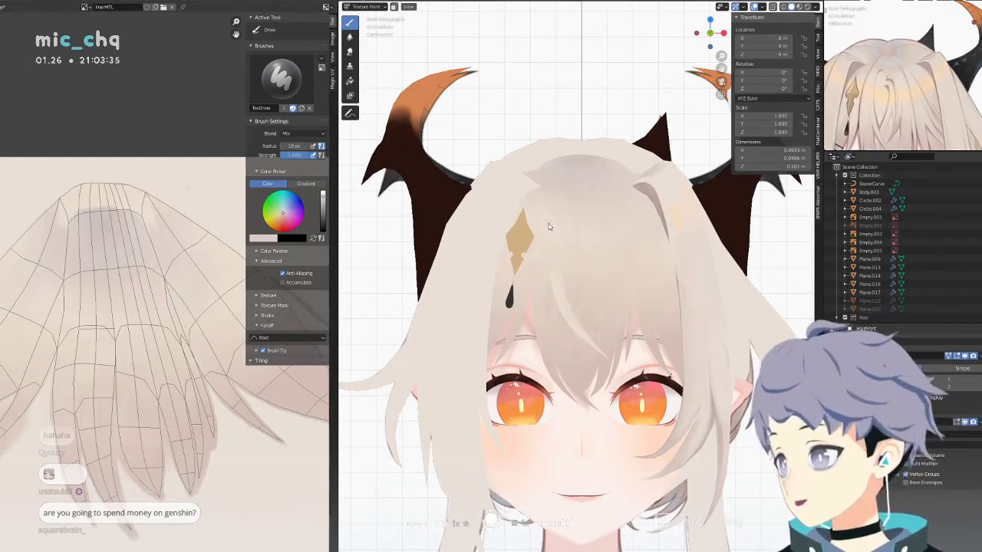
middle_drag(548, 226, 560, 259)
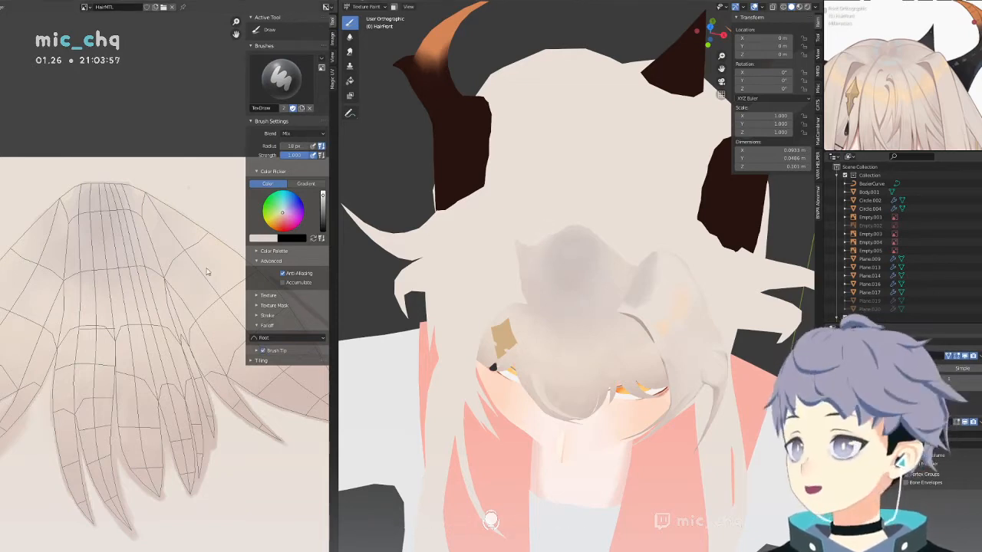
Switch texture painting from the bangs to the adjoining hair piece Plane.003.
key(ctrl+Tab)
click(553, 256)
click(613, 229)
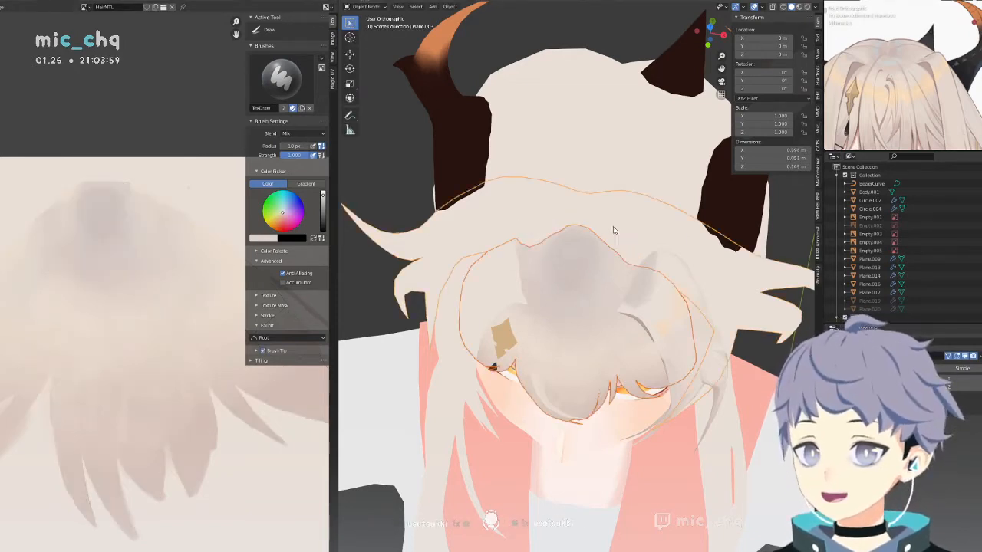
key(ctrl+Tab)
click(565, 182)
key(ctrl+Tab)
click(673, 176)
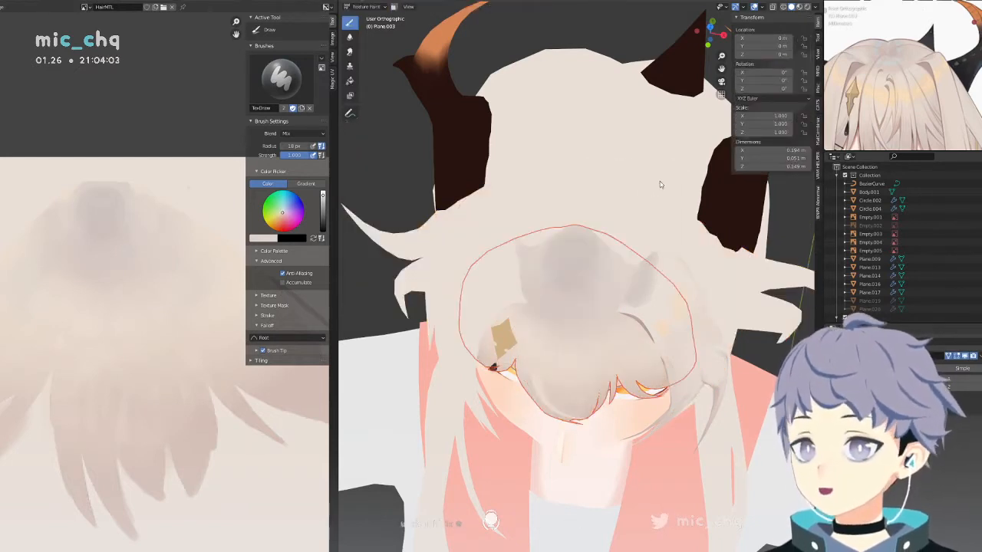
key(ctrl+Tab)
click(699, 168)
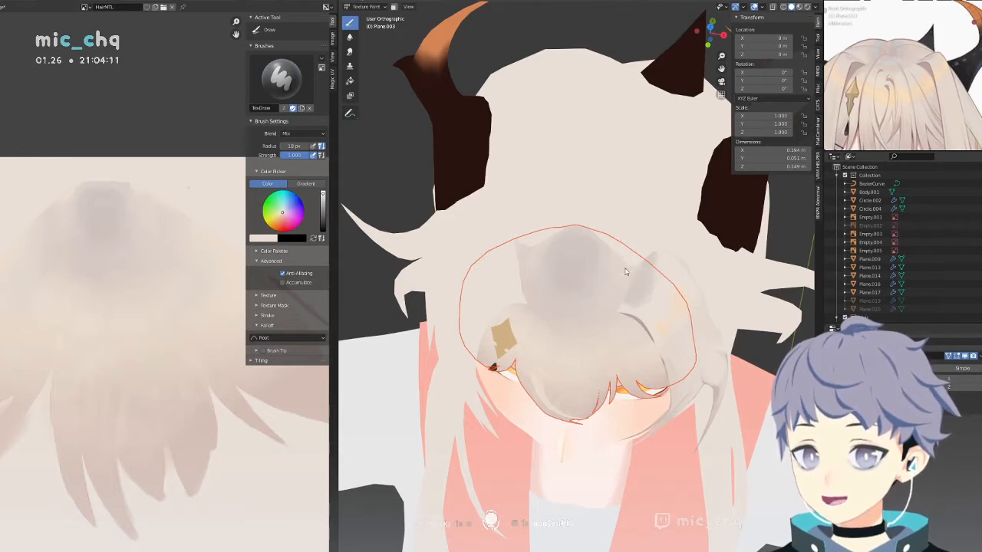
Sample the surrounding hair tone and extend the crown's grey-beige shading past the bangs' edge onto the hair behind.
key(s)
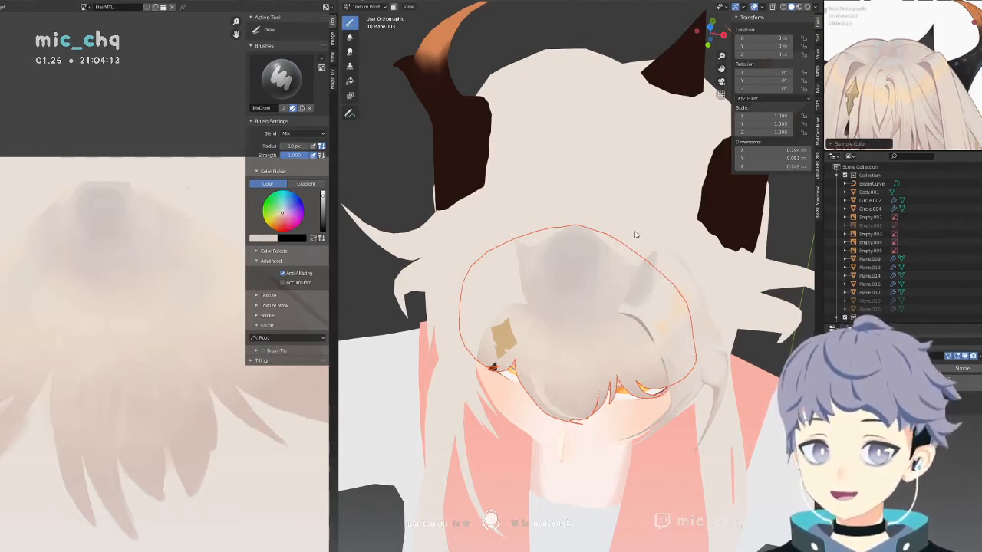
drag(612, 235, 636, 265)
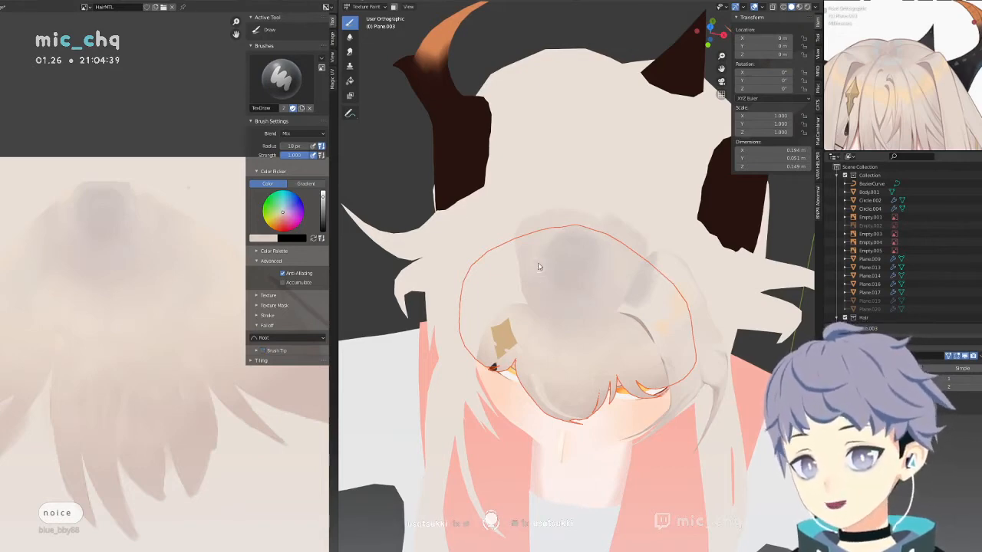
mouse_move(543, 266)
middle_down()
mouse_move(569, 257)
mouse_move(558, 279)
middle_up()
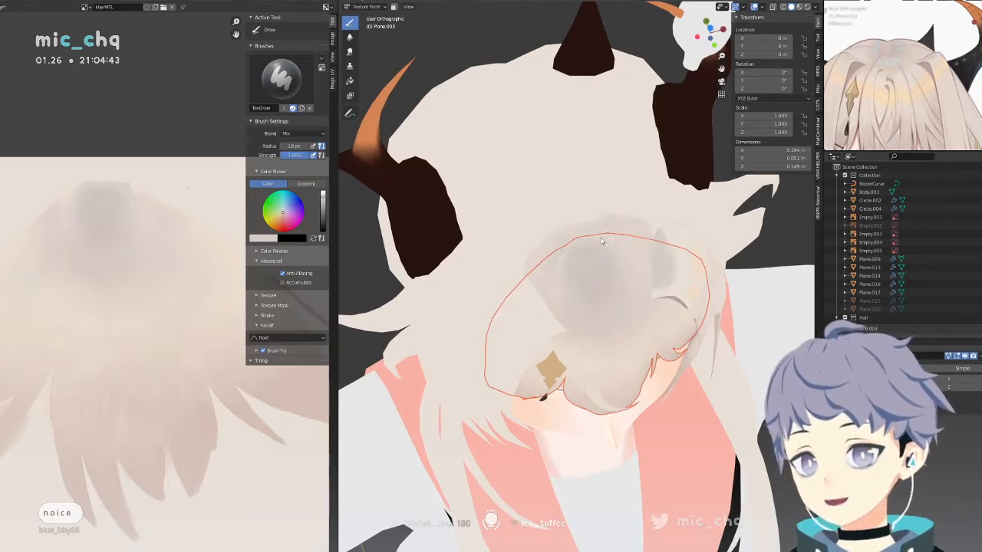
middle_drag(598, 207, 579, 248)
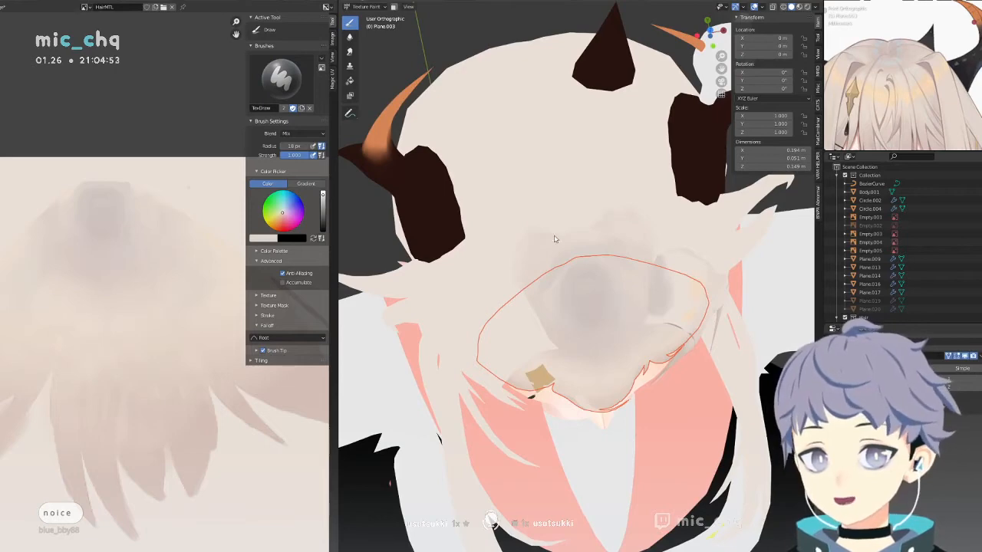
middle_drag(556, 239, 694, 193)
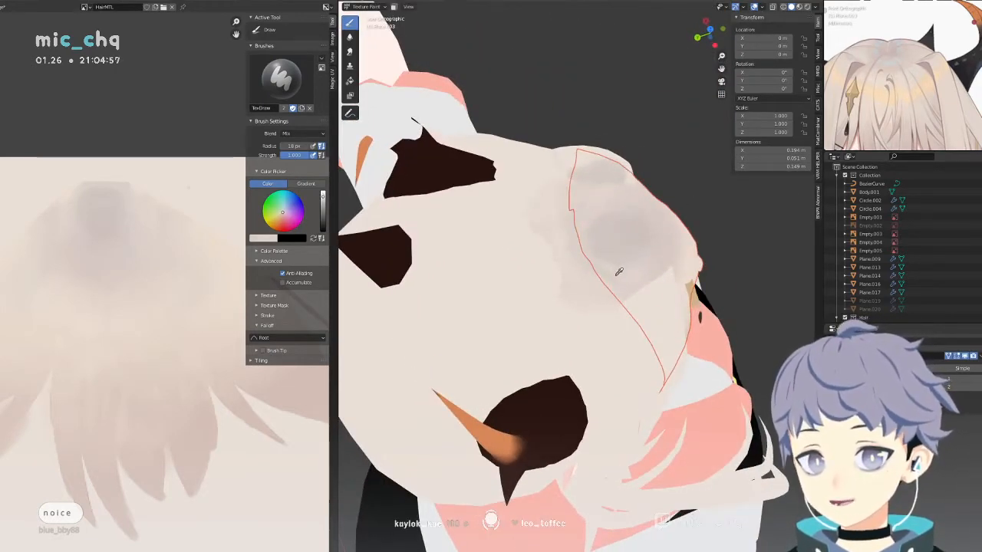
middle_drag(614, 278, 579, 212)
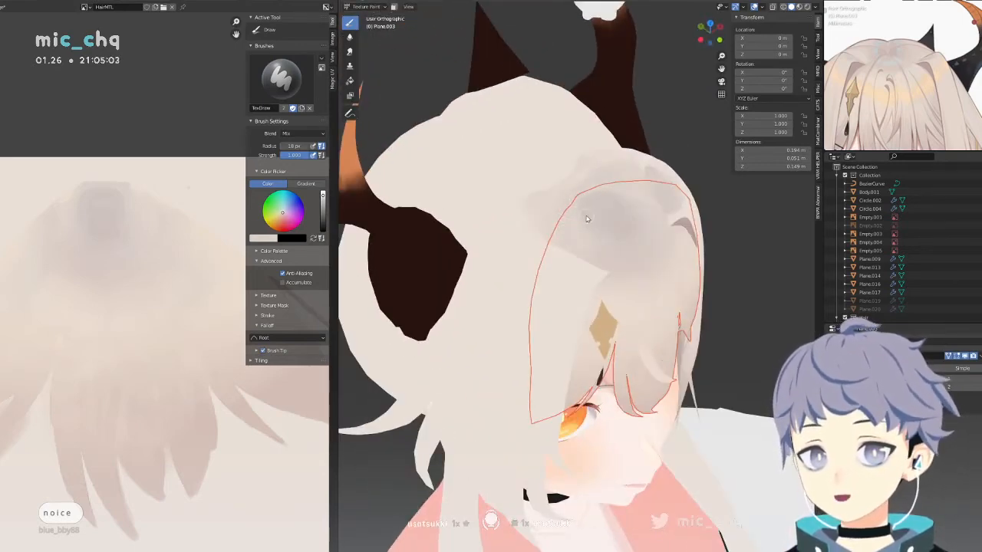
middle_drag(568, 201, 614, 191)
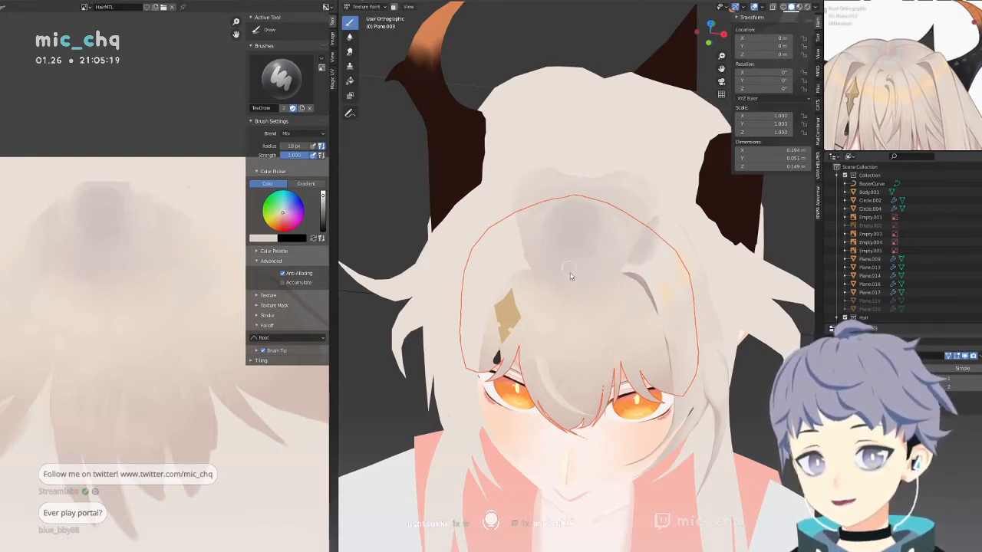
middle_drag(570, 276, 616, 256)
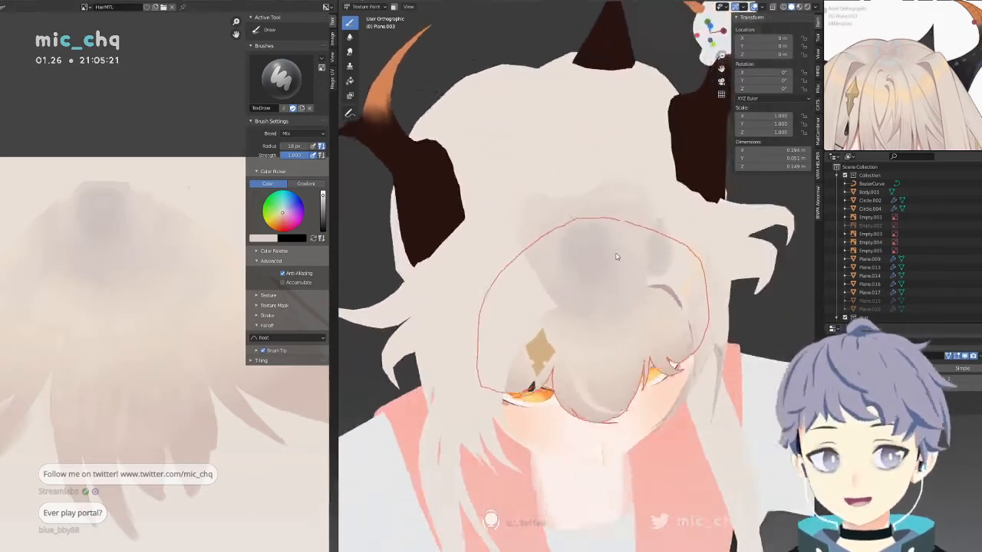
middle_drag(595, 210, 580, 237)
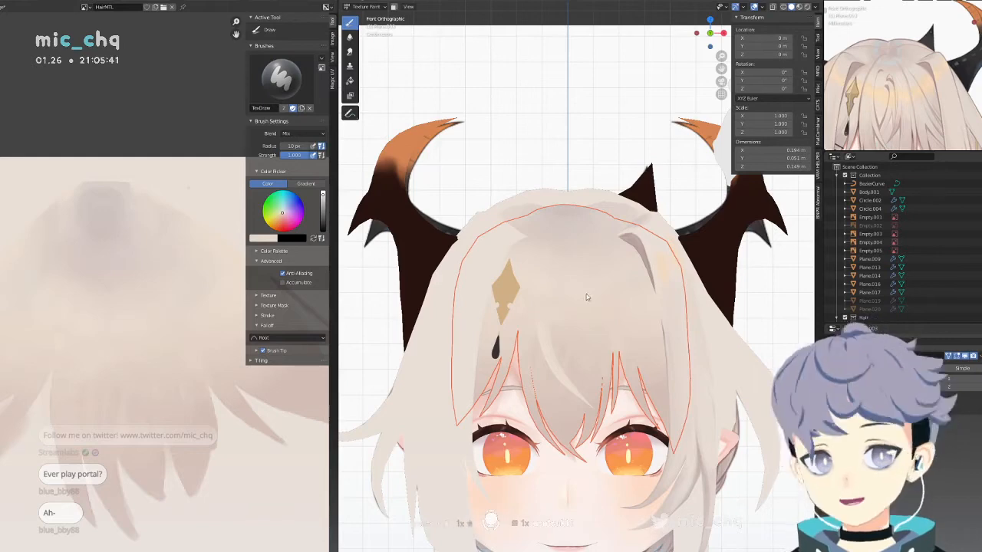
Sample a warm peach-cream highlight colour for the hair and set the brush radius to 27 px.
scroll(547, 271, up, 5)
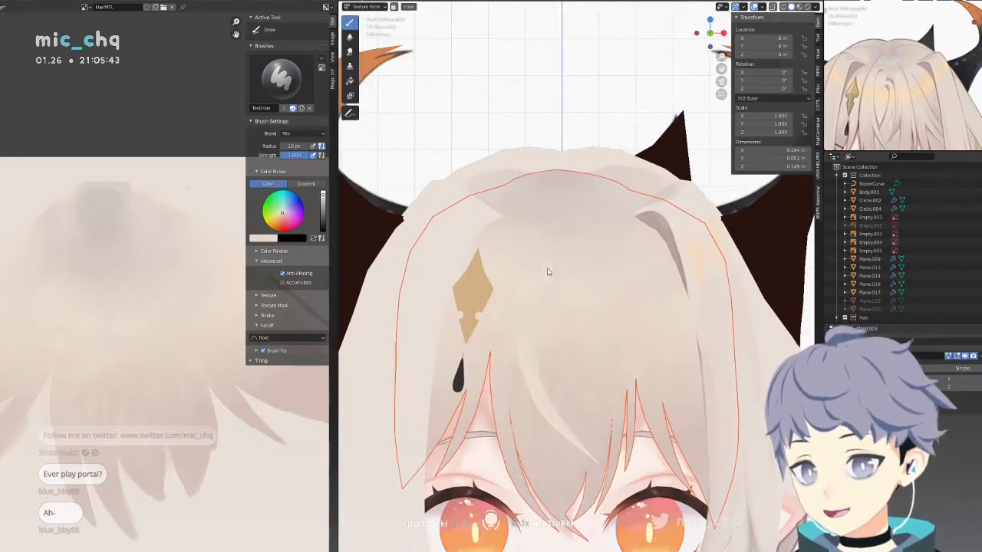
scroll(579, 283, down, 2)
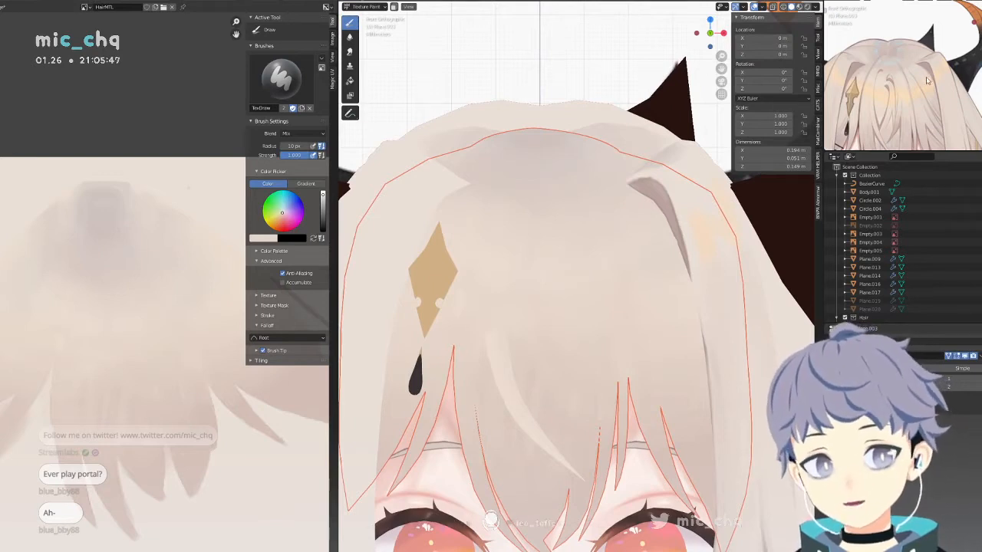
key(s)
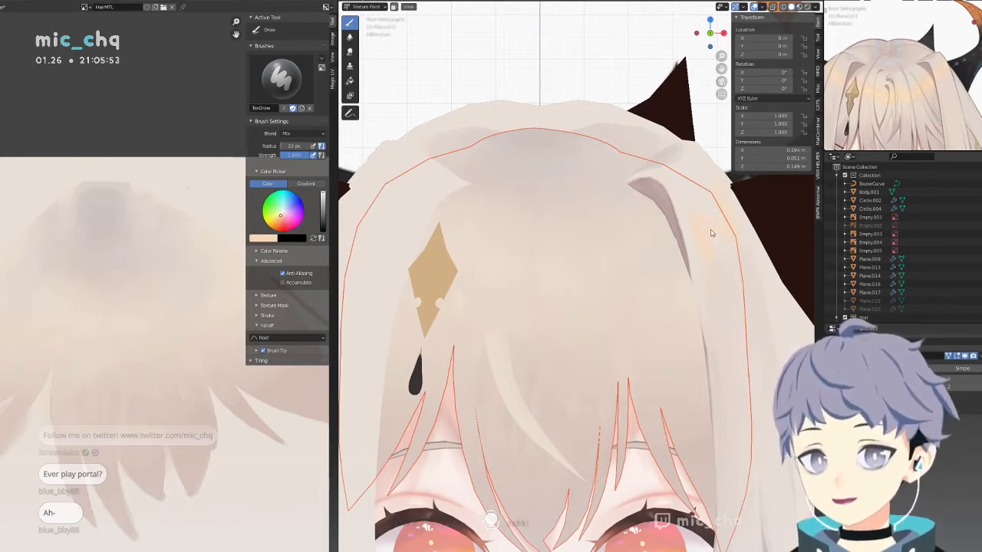
key(s)
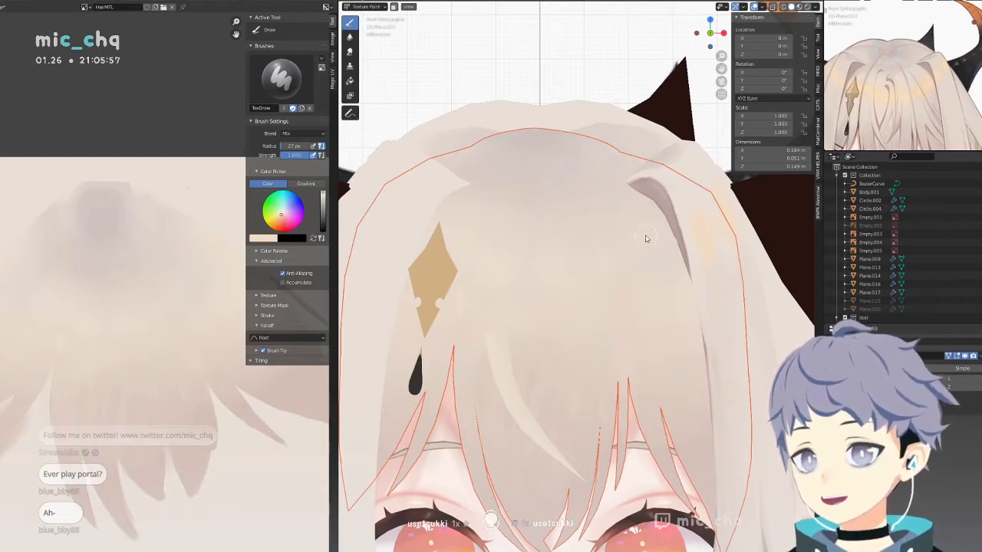
Switch texture painting from Plane.003 back to the HairFront bangs mesh in front view.
middle_drag(635, 153, 635, 215)
key(ctrl+Tab)
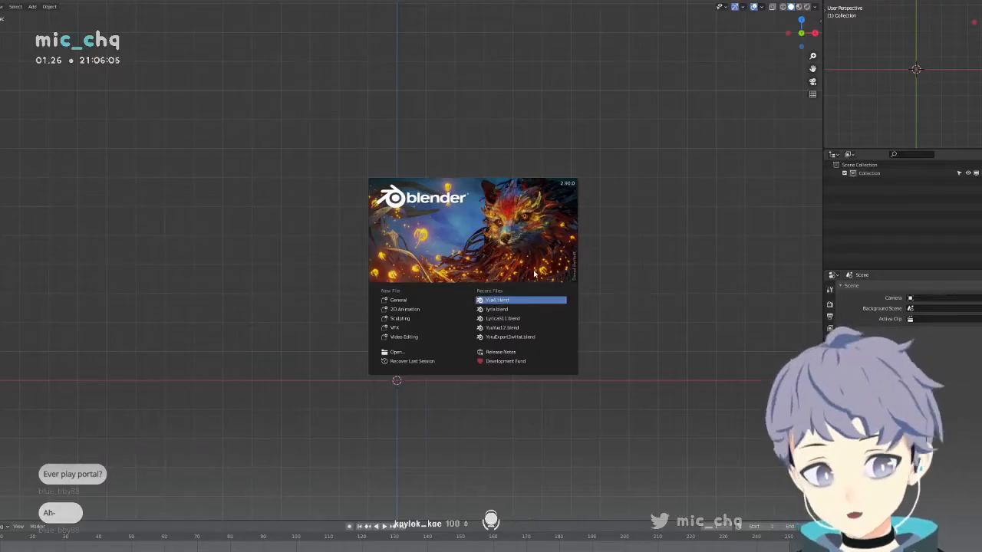
key(ctrl+Tab)
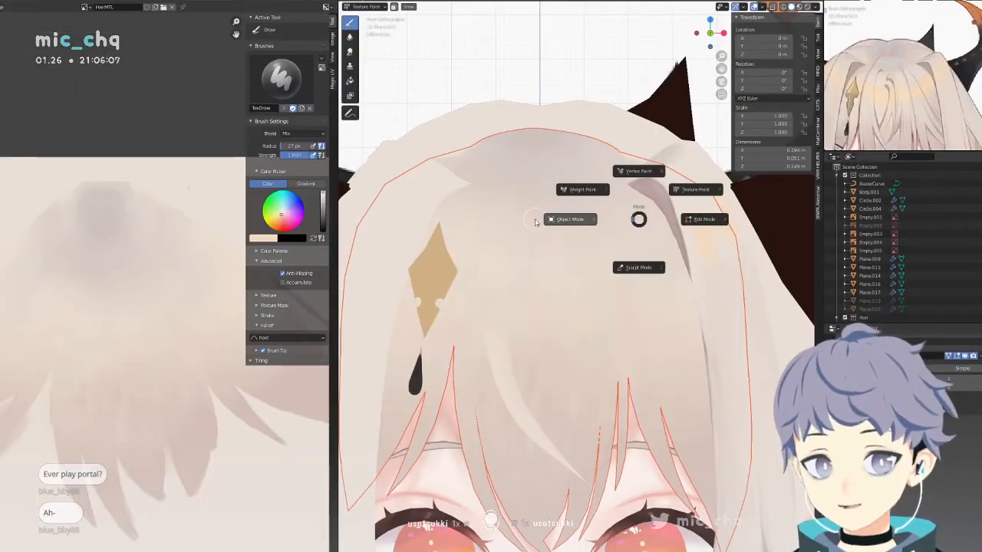
click(554, 222)
middle_drag(598, 215, 571, 210)
key(ctrl+Tab)
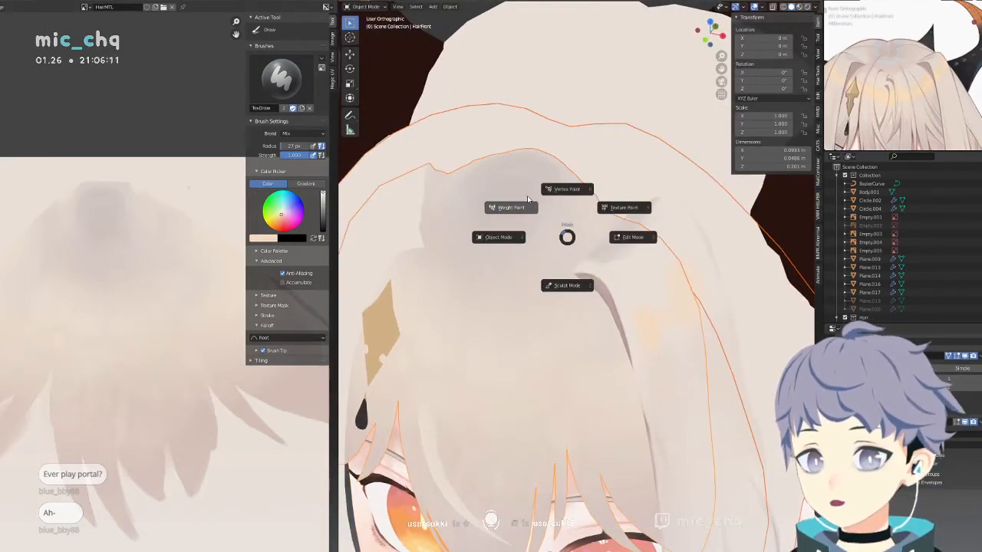
click(624, 206)
key(KP_1)
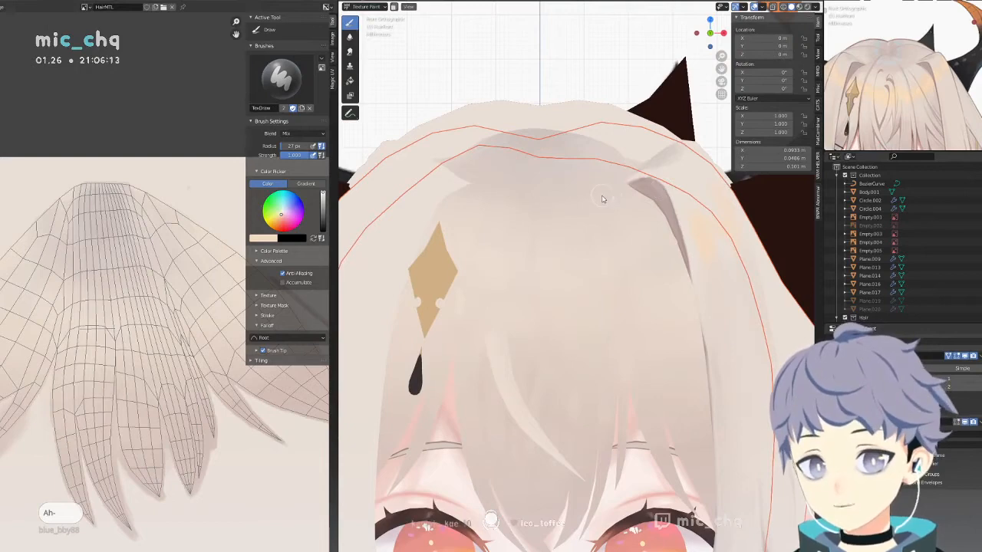
Inspect the bangs' crown shading and mesh topology around the parting, returning to Texture Paint mode.
shift+middle_drag(605, 199, 585, 250)
scroll(586, 231, up, 4)
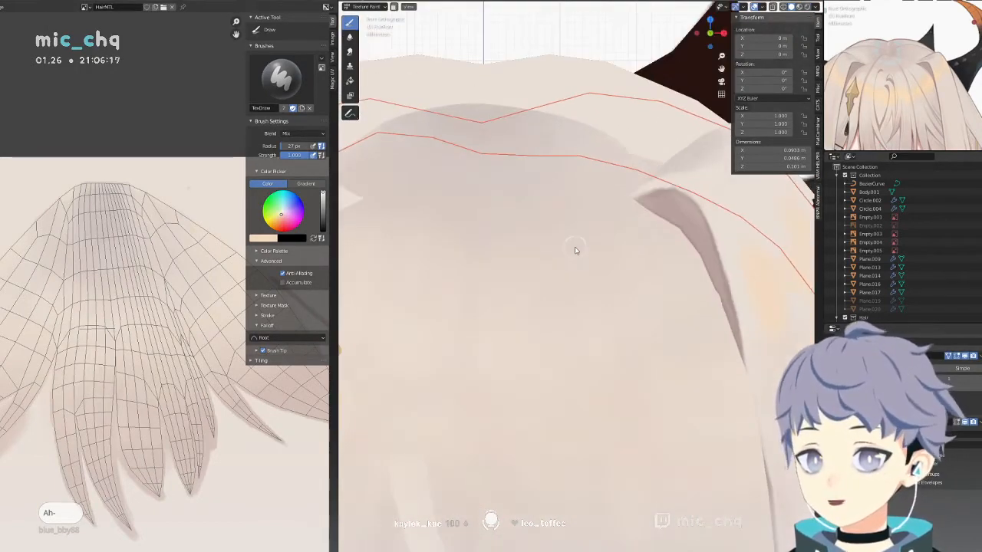
middle_drag(586, 224, 574, 252)
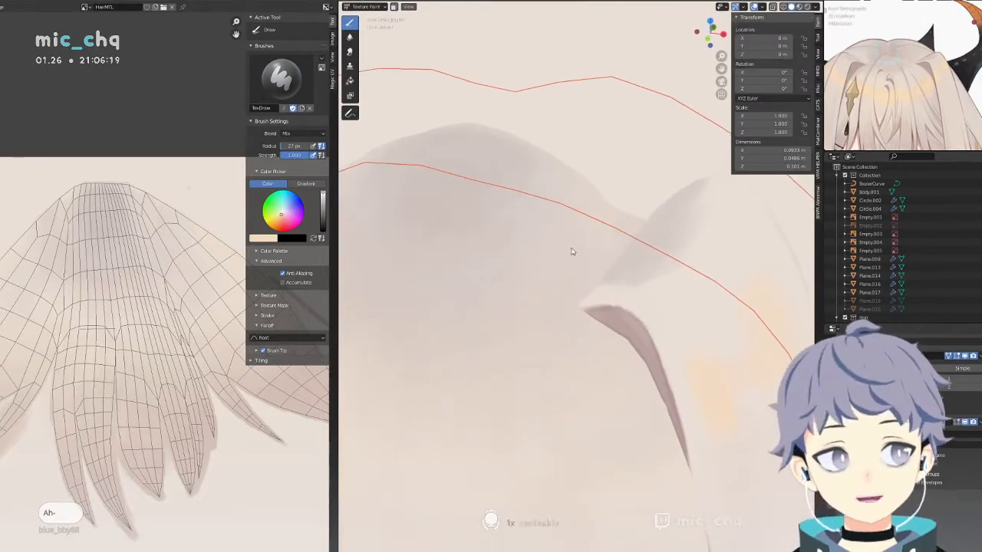
key(KP_1)
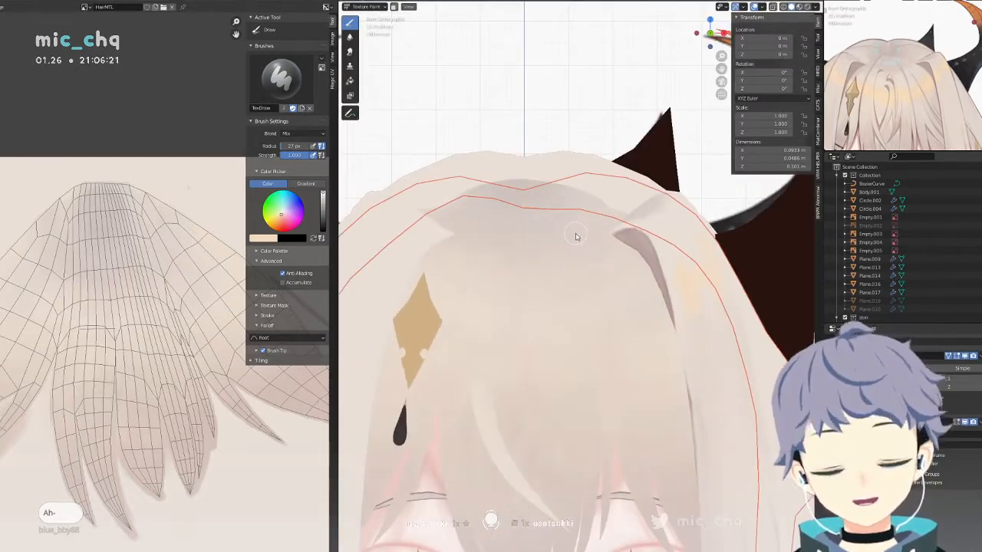
shift+middle_drag(586, 228, 578, 250)
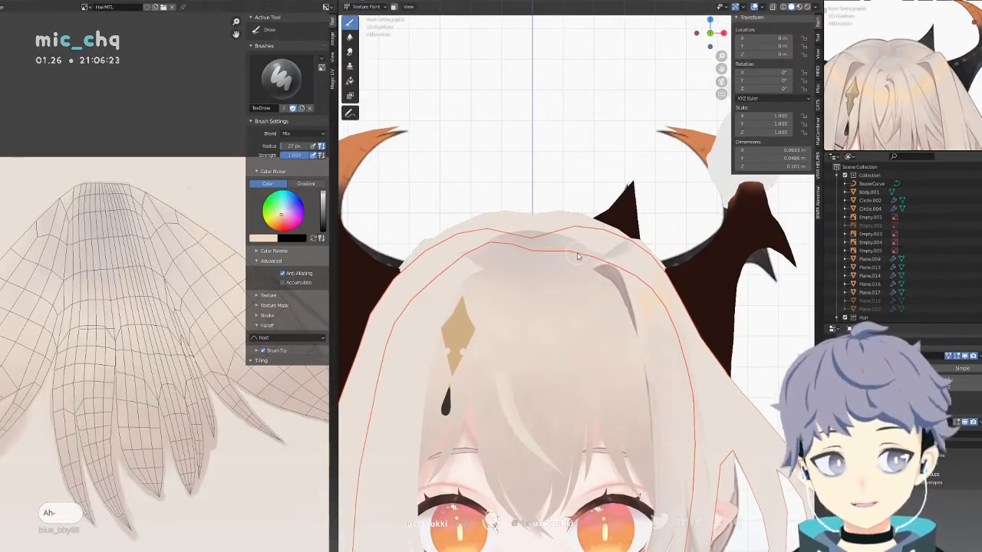
key(Tab)
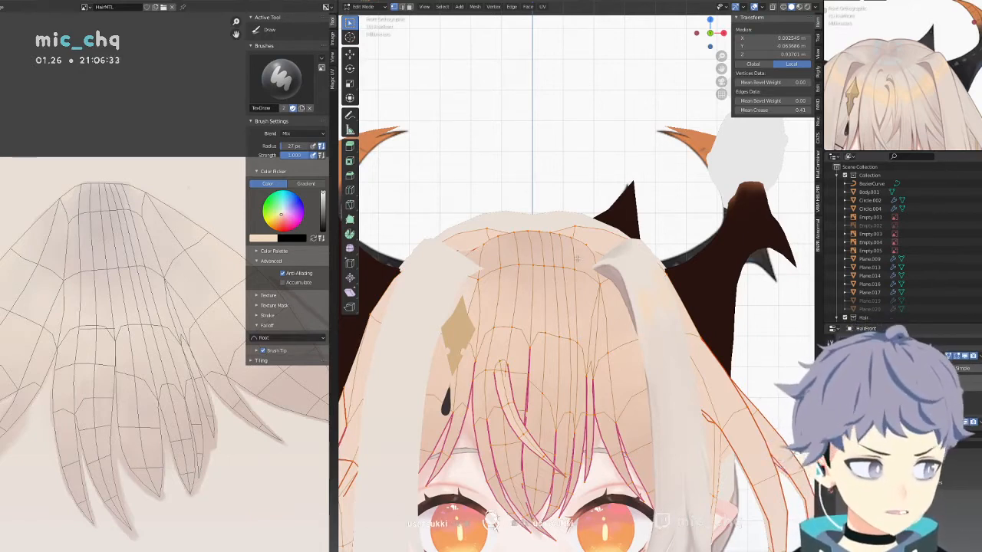
key(Tab)
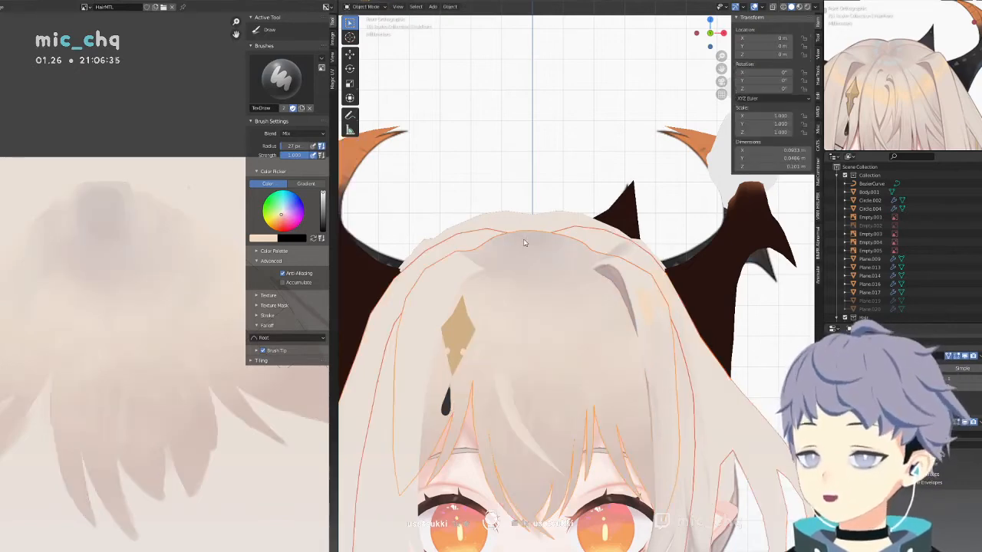
key(ctrl+Tab)
click(612, 222)
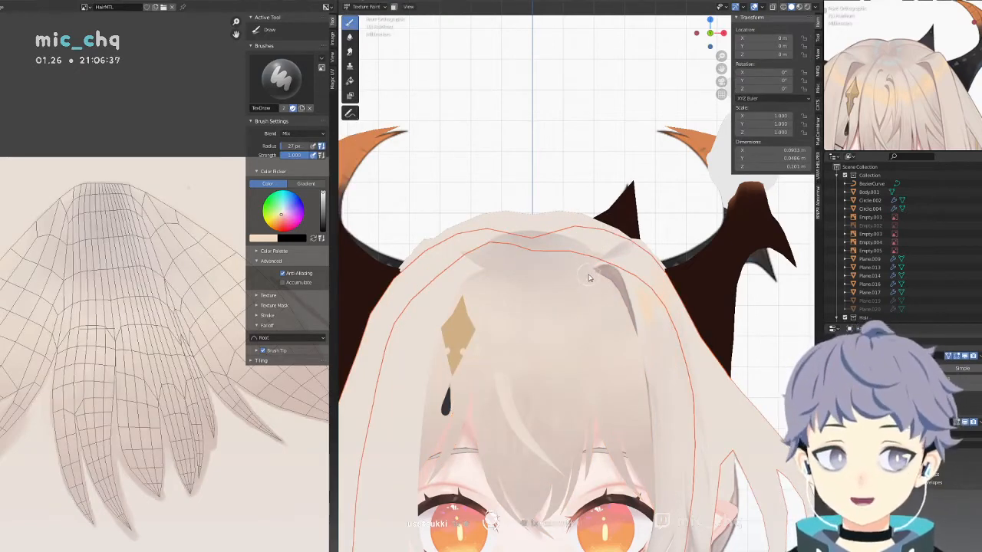
Sample a light cream hair tone and blend the warm highlight patch on the side lock beside the parting, checking it from several angles.
scroll(588, 281, up, 3)
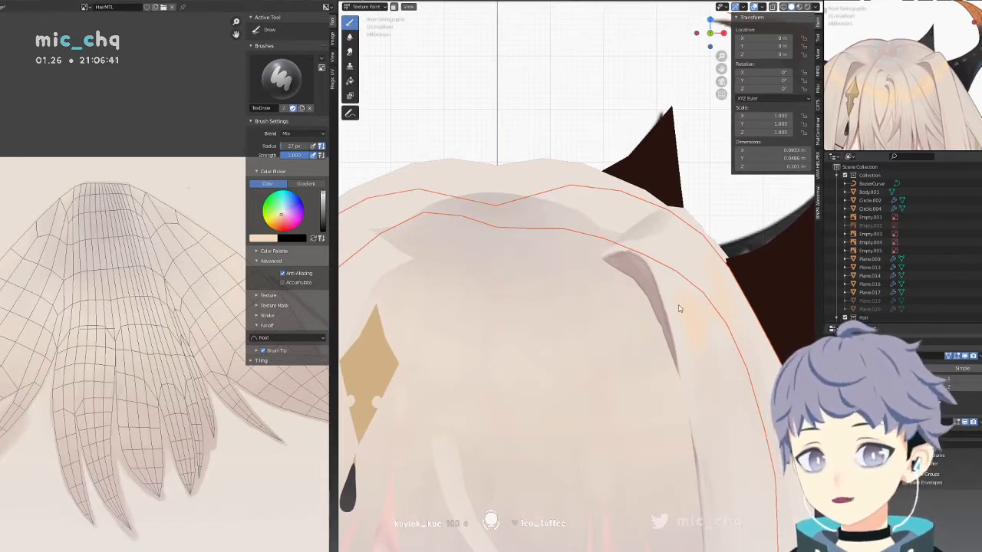
key(s)
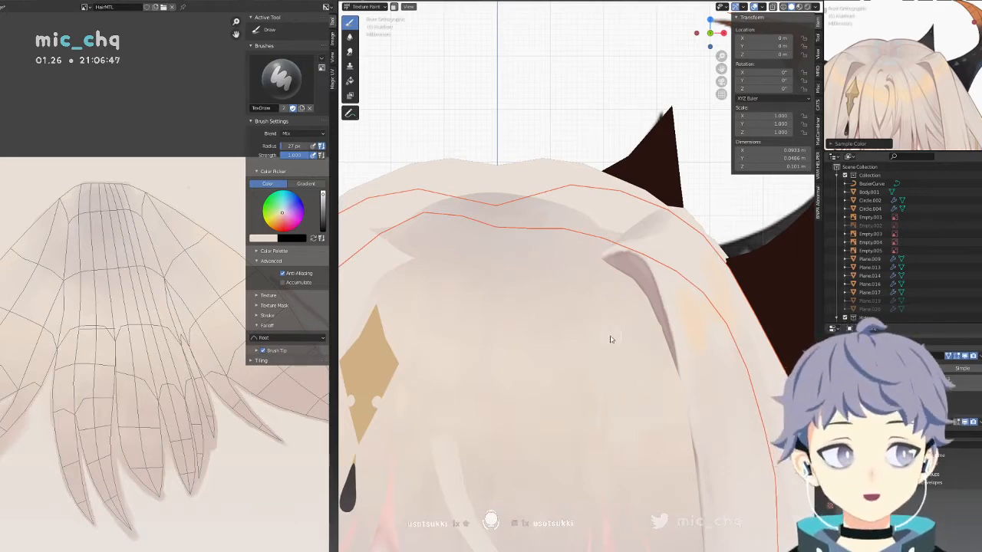
middle_drag(670, 395, 595, 386)
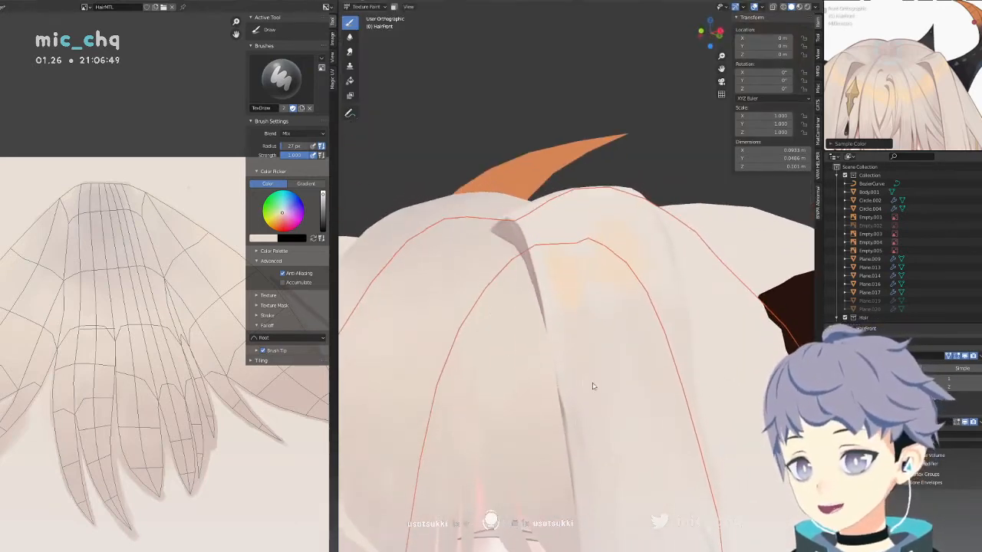
middle_drag(511, 394, 657, 377)
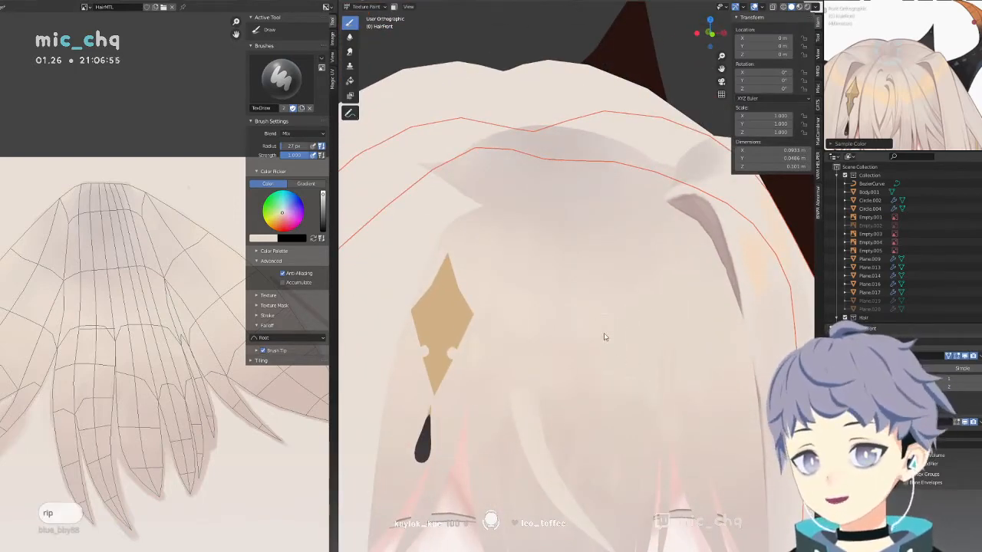
shift+middle_drag(570, 367, 600, 288)
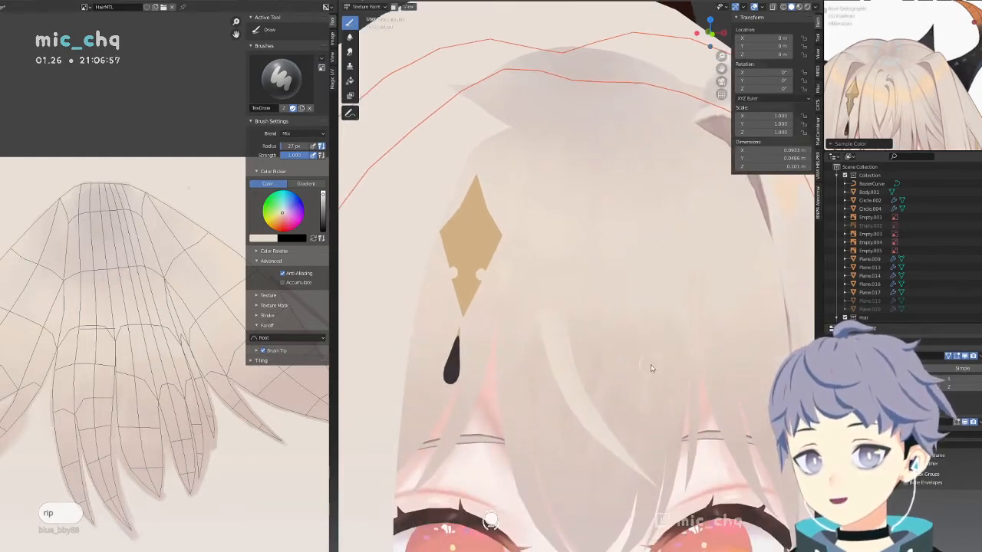
middle_drag(668, 252, 581, 280)
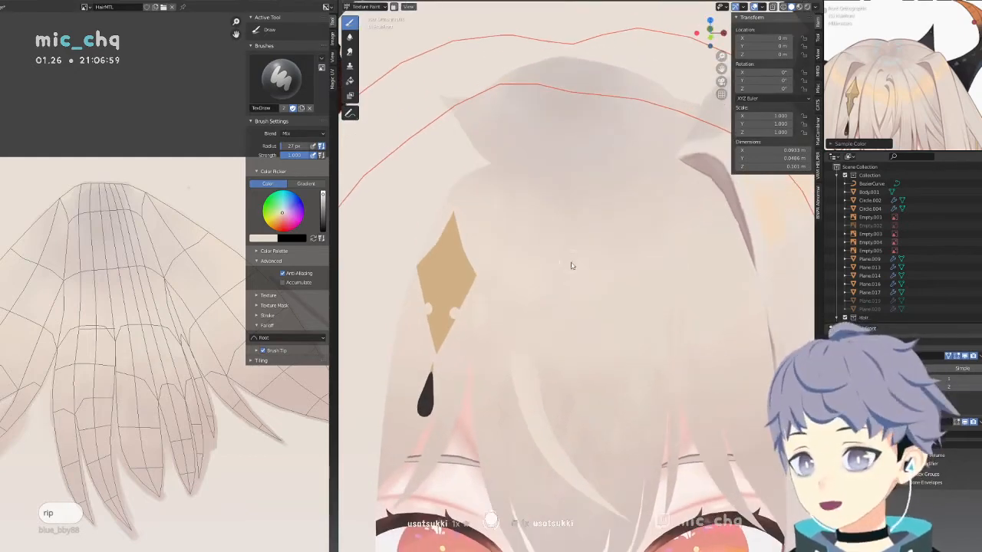
shift+middle_drag(531, 326, 601, 337)
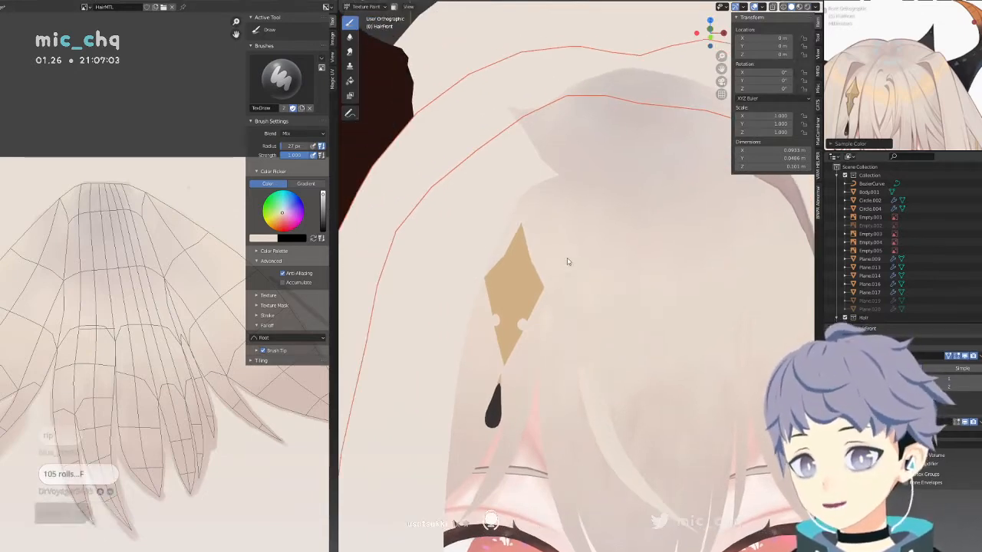
middle_drag(555, 311, 588, 270)
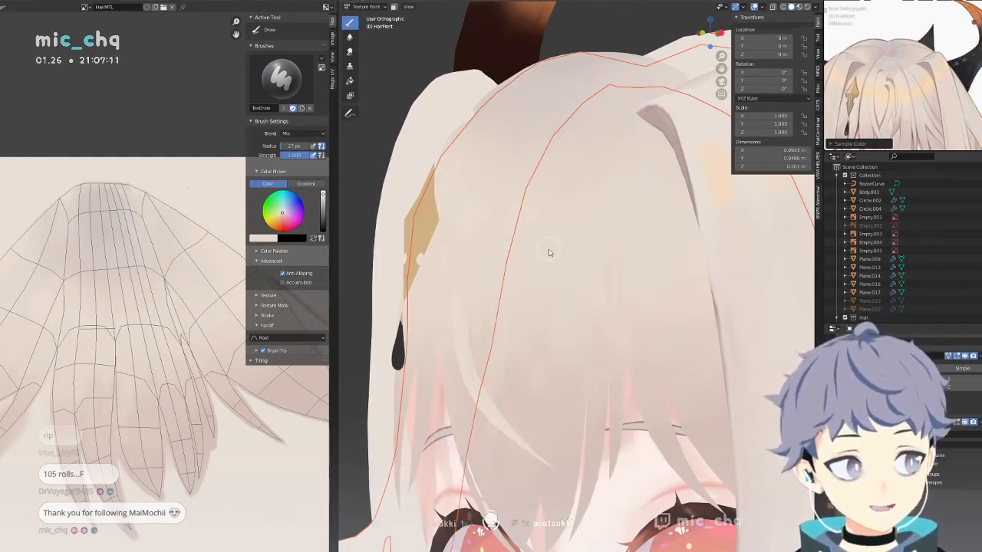
Examine the painted hair on the whole character, then inspect the bangs' shading up close from the front.
key(Home)
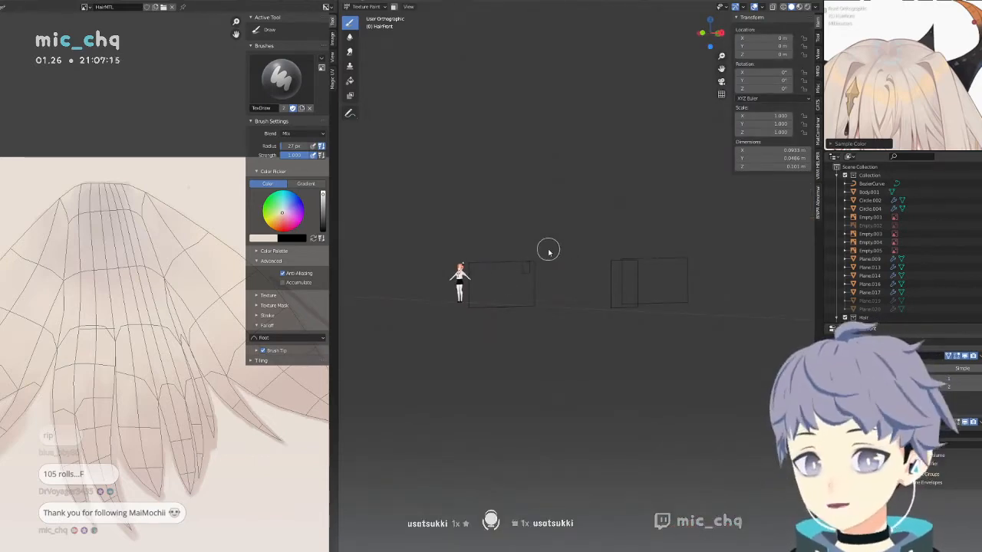
scroll(396, 263, up, 5)
scroll(489, 289, down, 1)
key(KP_Decimal)
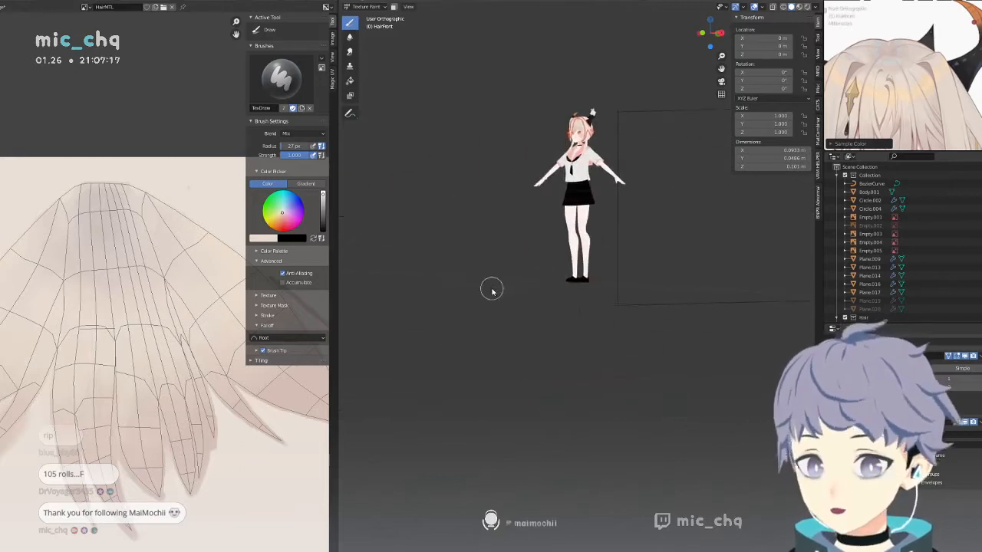
scroll(568, 122, up, 5)
shift+middle_drag(565, 113, 562, 366)
scroll(565, 256, up, 5)
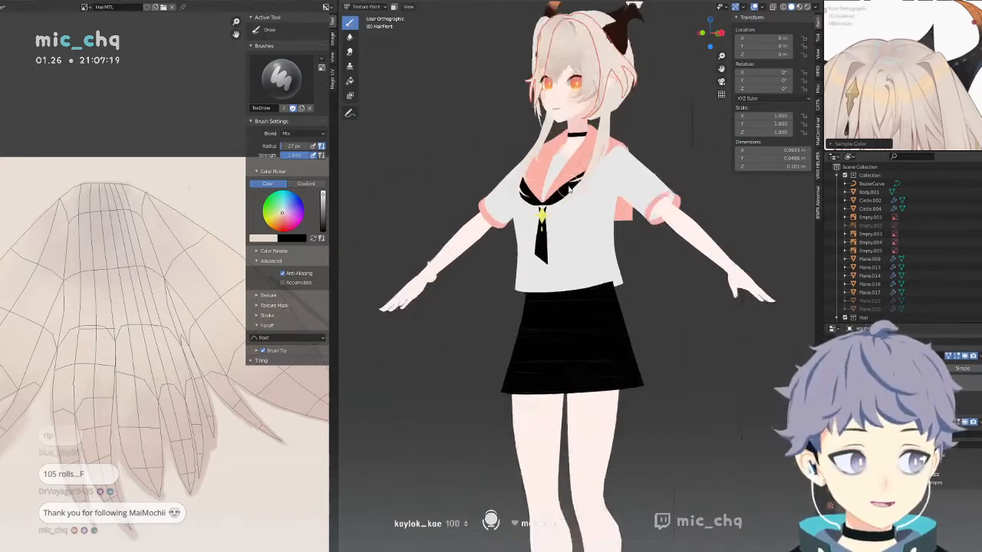
shift+middle_drag(566, 115, 565, 303)
middle_drag(562, 218, 592, 332)
scroll(582, 239, up, 4)
scroll(591, 238, down, 1)
scroll(625, 229, up, 4)
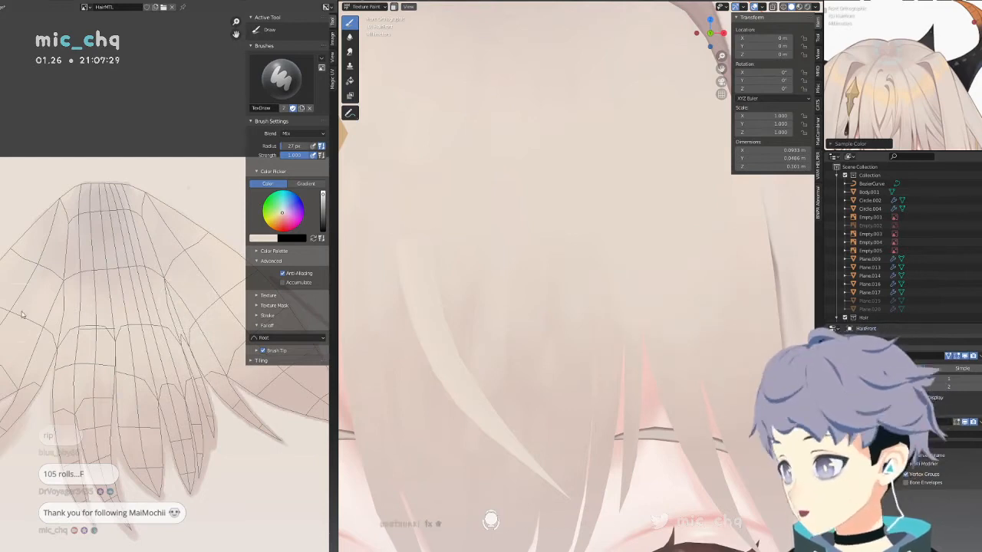
shift+middle_drag(607, 158, 597, 209)
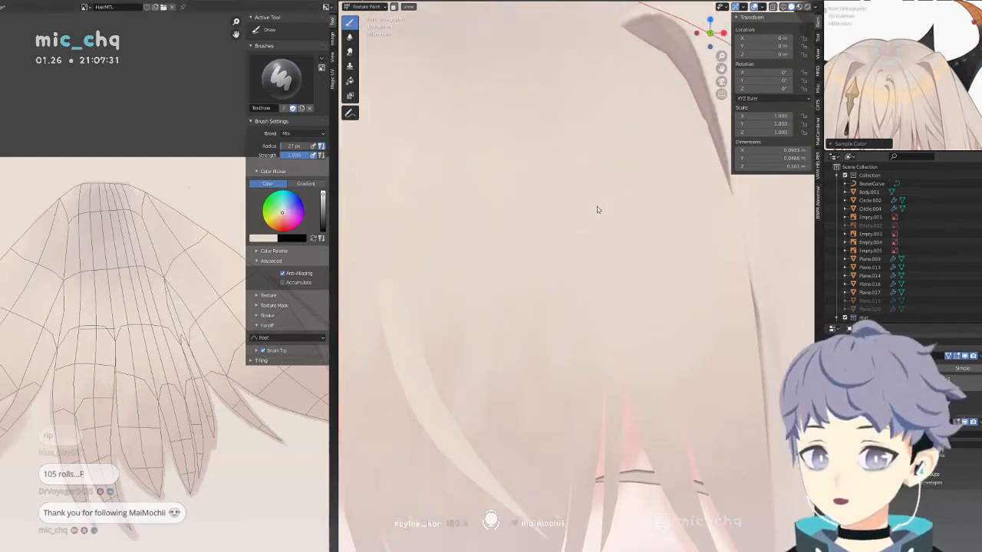
shift+middle_drag(588, 264, 587, 245)
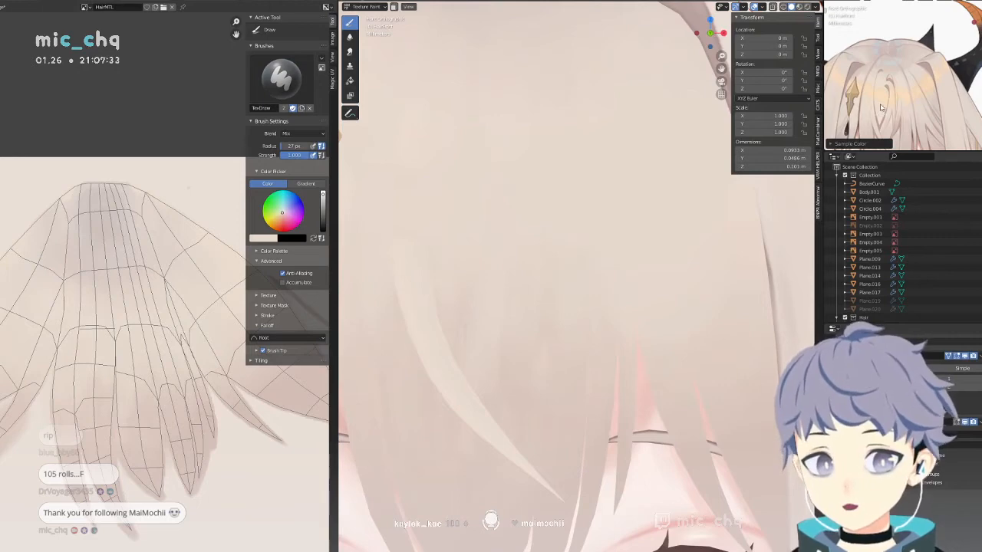
Sample the reference hair's peach highlight, reduce the brush radius to 15 px and paint a warm highlight band across the bangs.
key(s)
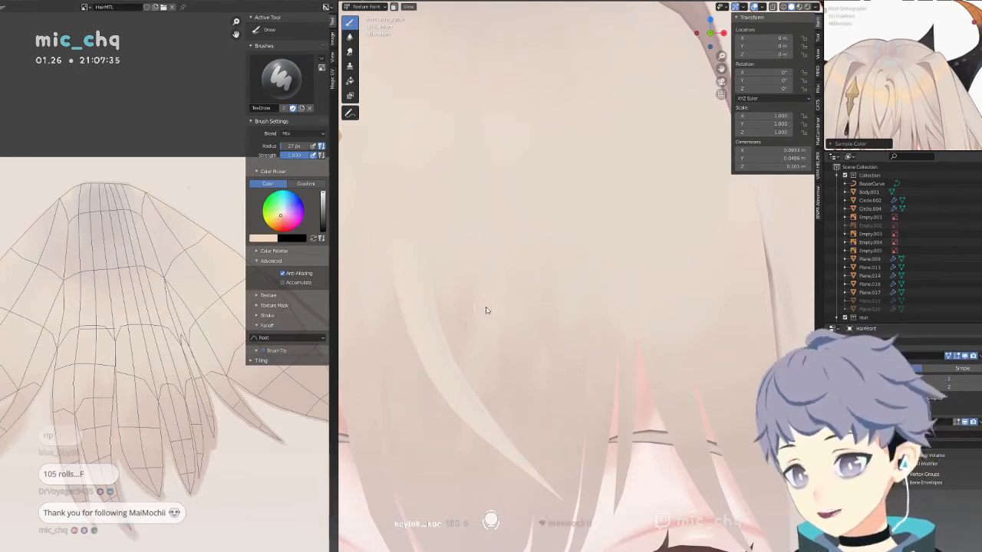
scroll(530, 292, down, 5)
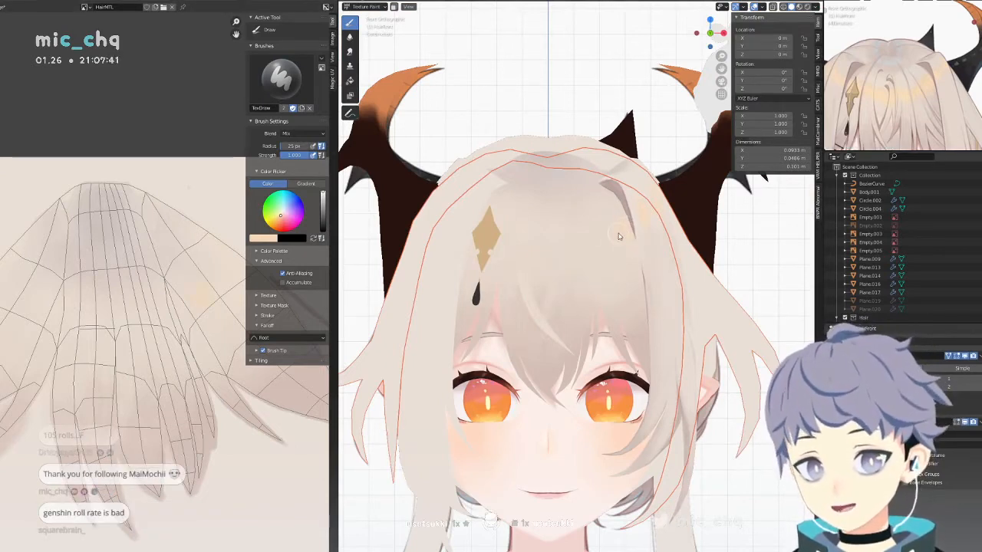
key(bracketleft)
key(bracketleft)
key(bracketleft)
key(bracketleft)
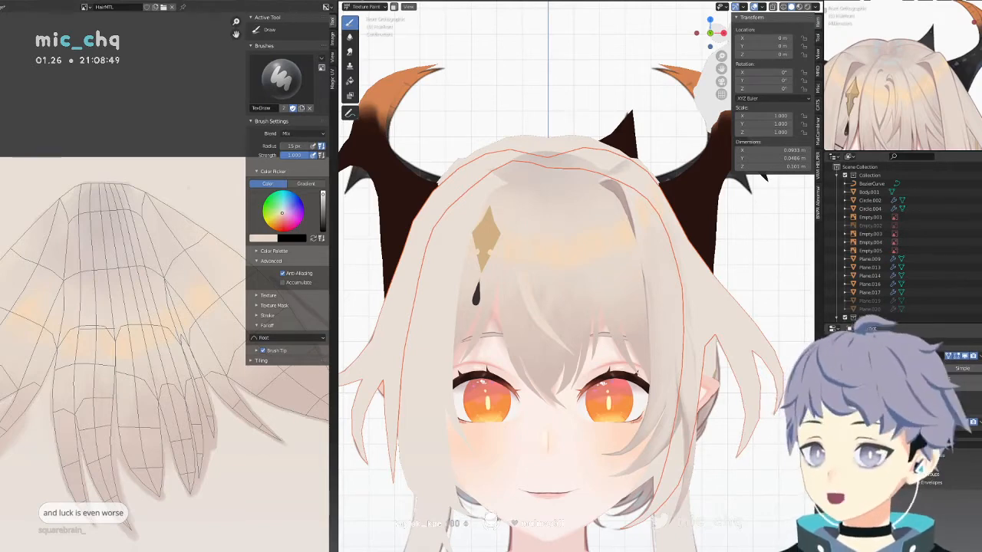
Blend the edges of the warm highlight band near the hairpin and parting using sampled cream and pinkish-beige hair tones.
scroll(622, 348, up, 3)
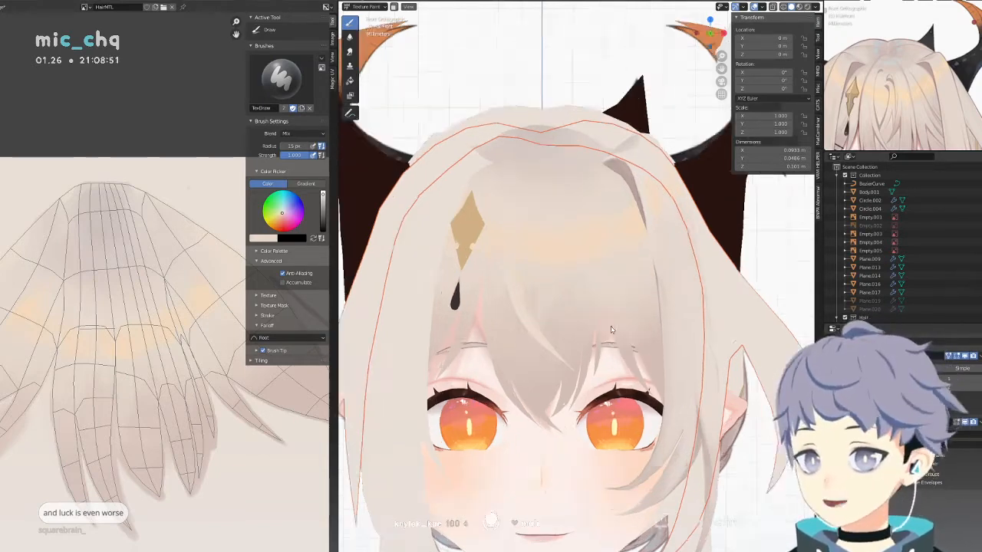
scroll(647, 320, up, 2)
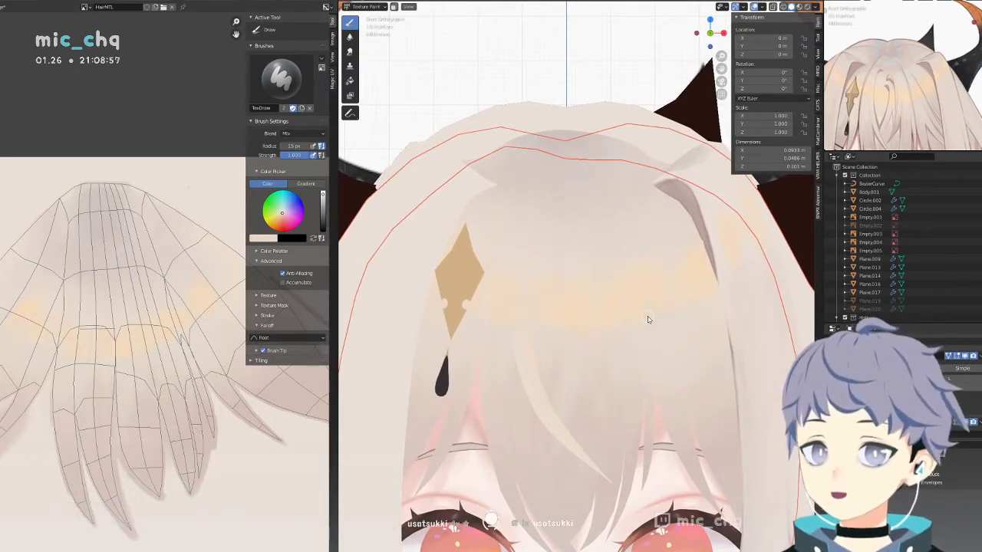
shift+middle_drag(654, 278, 608, 232)
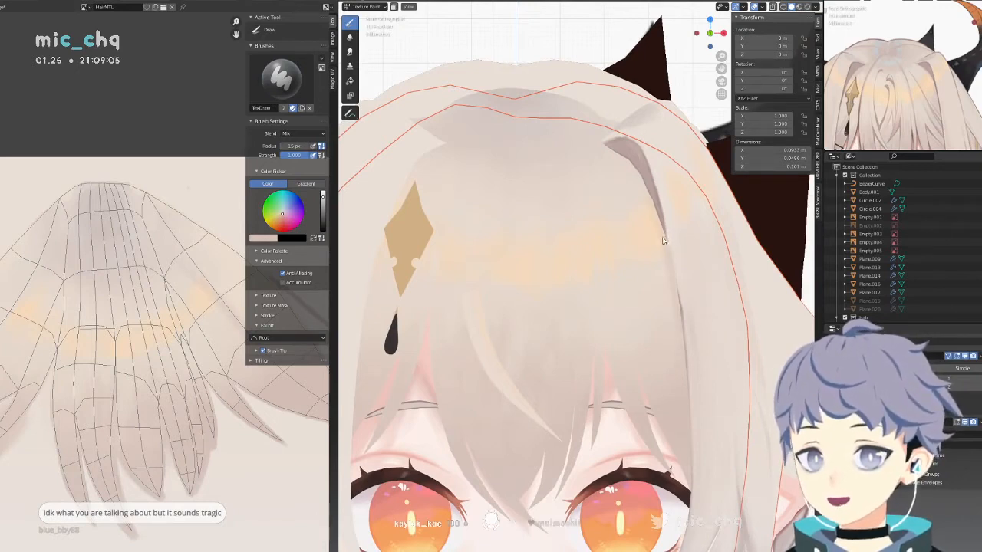
shift+middle_drag(554, 288, 657, 279)
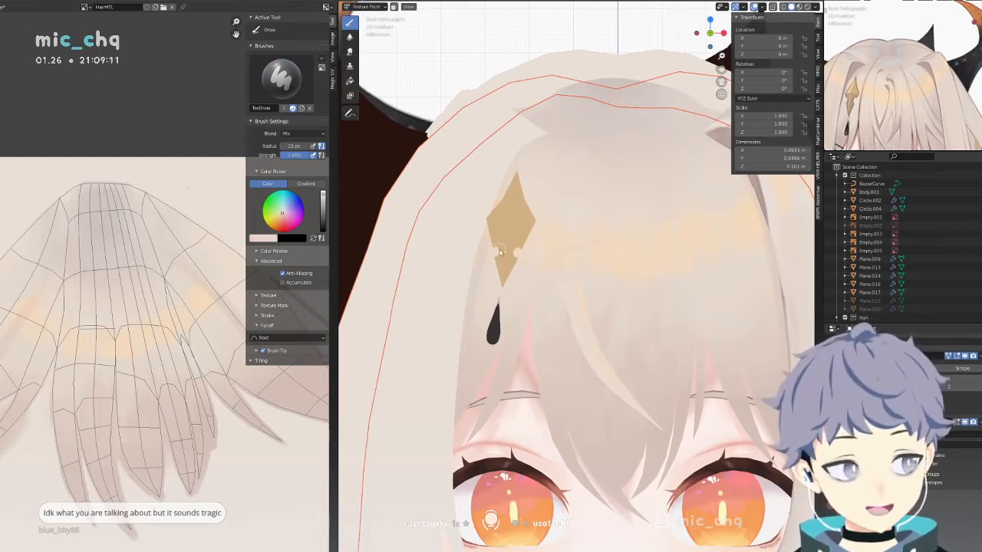
shift+middle_drag(492, 258, 481, 300)
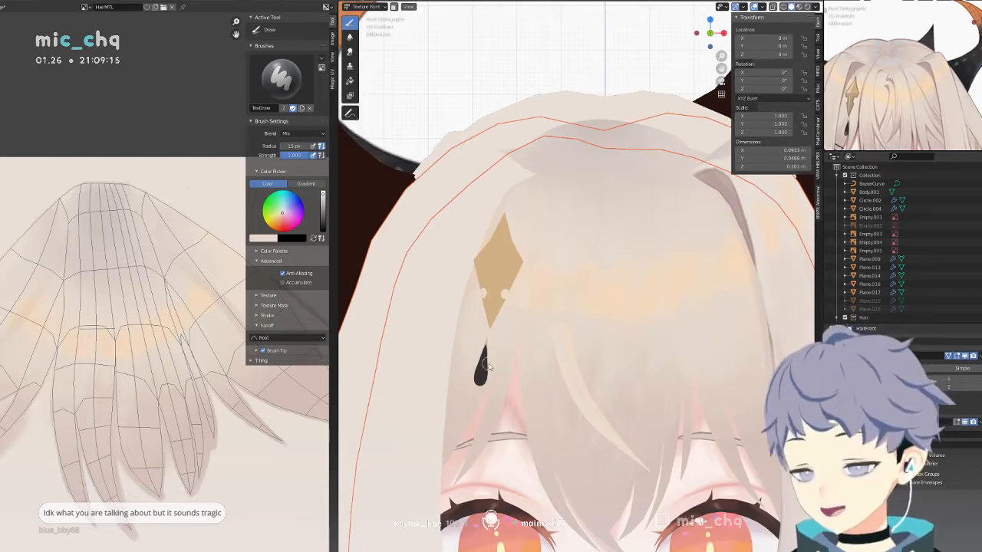
shift+middle_drag(521, 285, 455, 328)
Sample peach and pale cream tones and refine the highlight band across the bangs and side lock into soft, uneven streaks.
key(s)
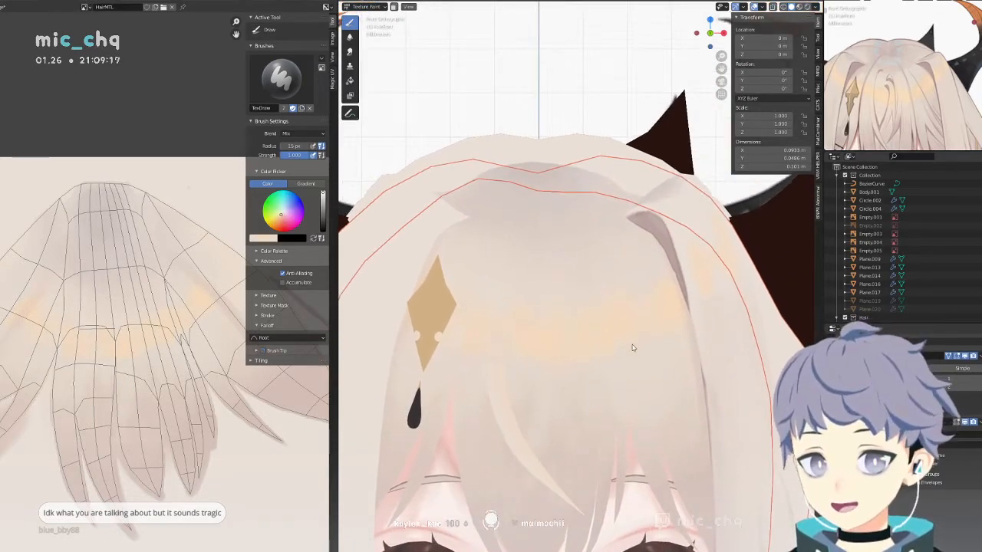
shift+middle_drag(629, 335, 600, 296)
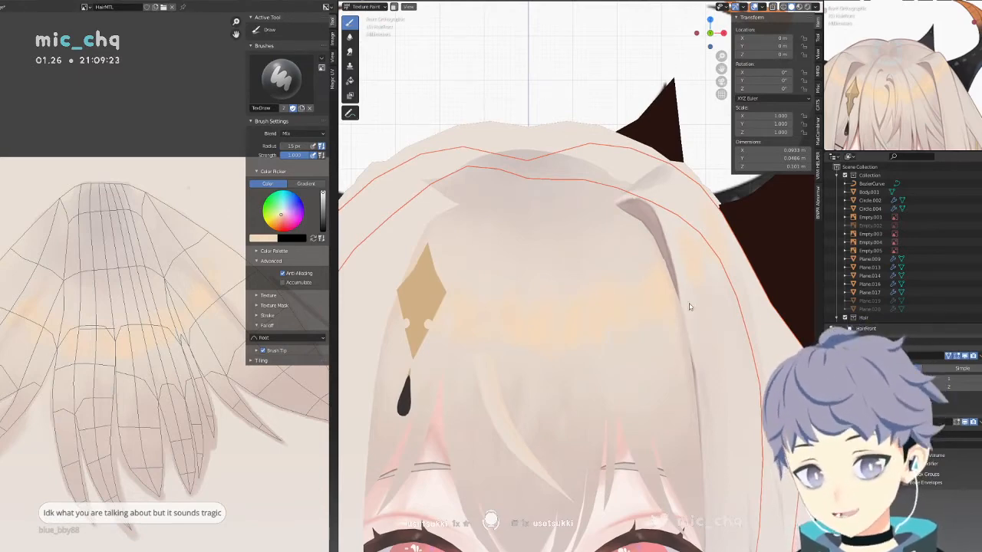
shift+middle_drag(419, 298, 557, 301)
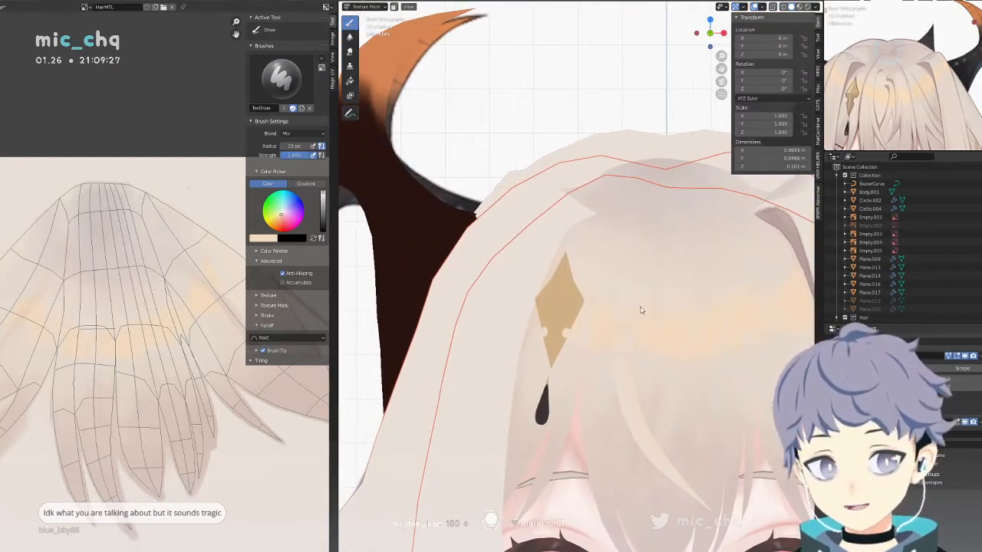
shift+middle_drag(641, 310, 579, 331)
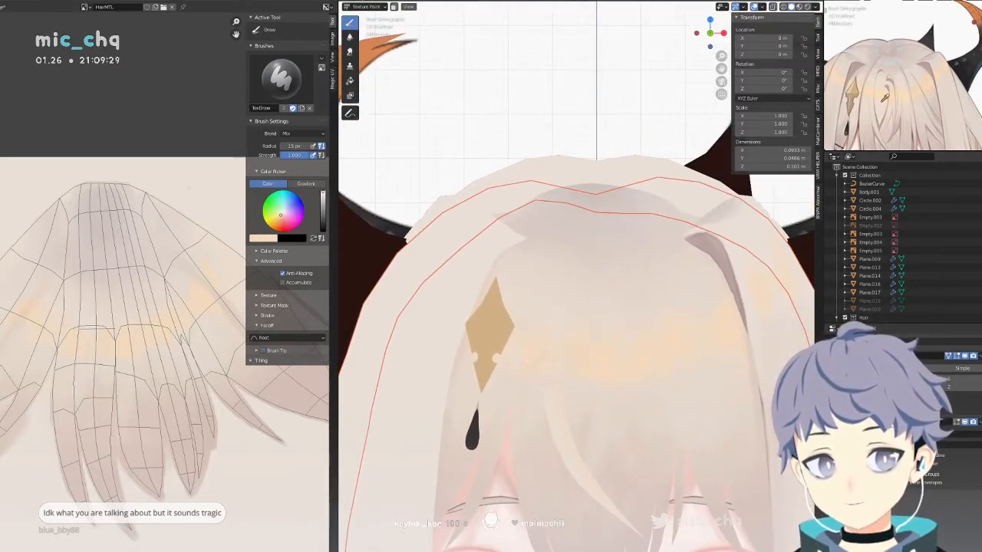
key(s)
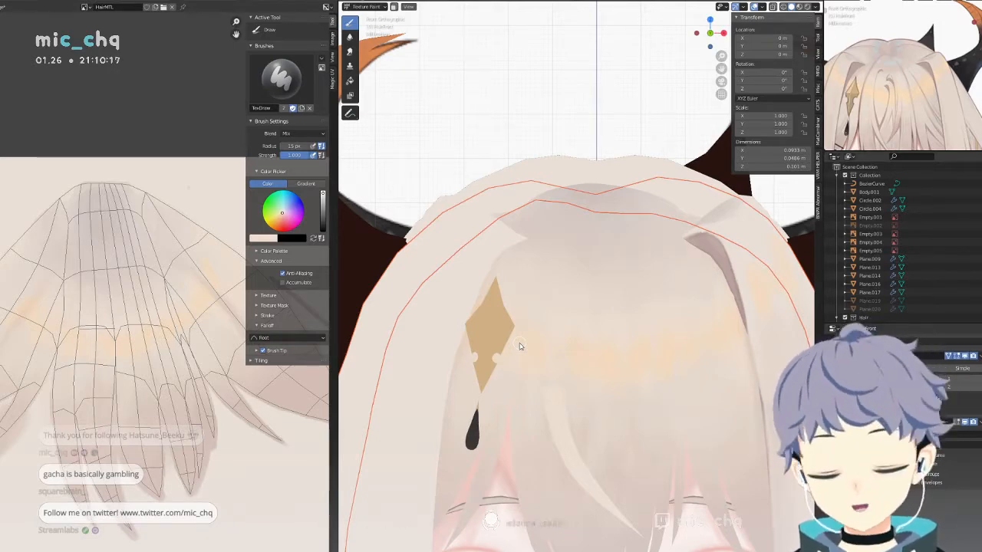
Compare the reference artwork sheets with the whole character, then examine the highlight band on the bangs from the front.
key(Home)
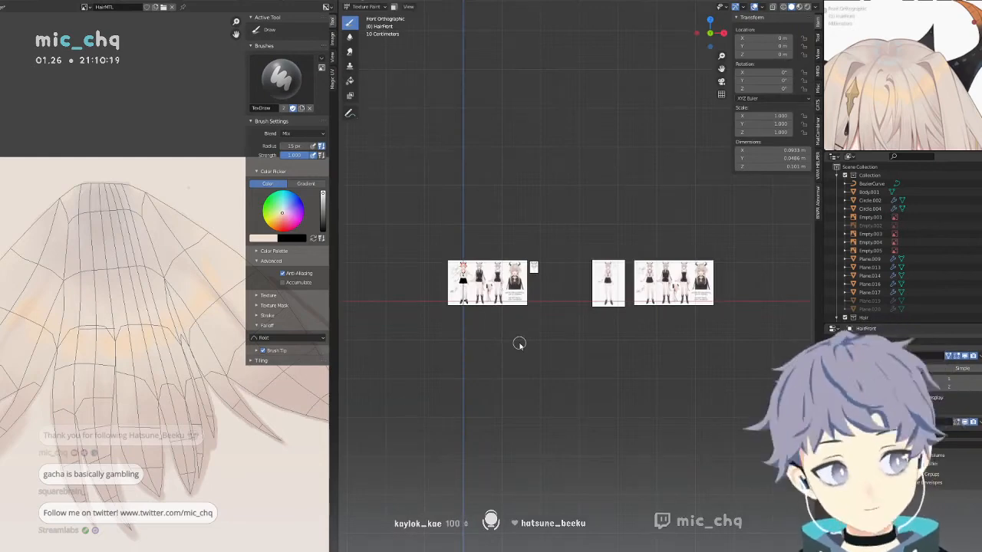
scroll(510, 299, up, 8)
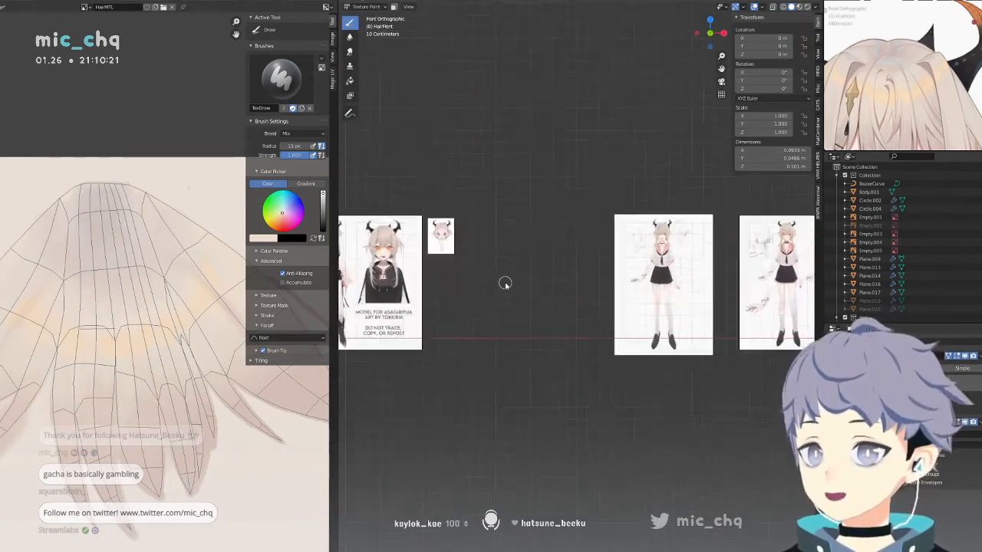
shift+middle_drag(484, 269, 659, 329)
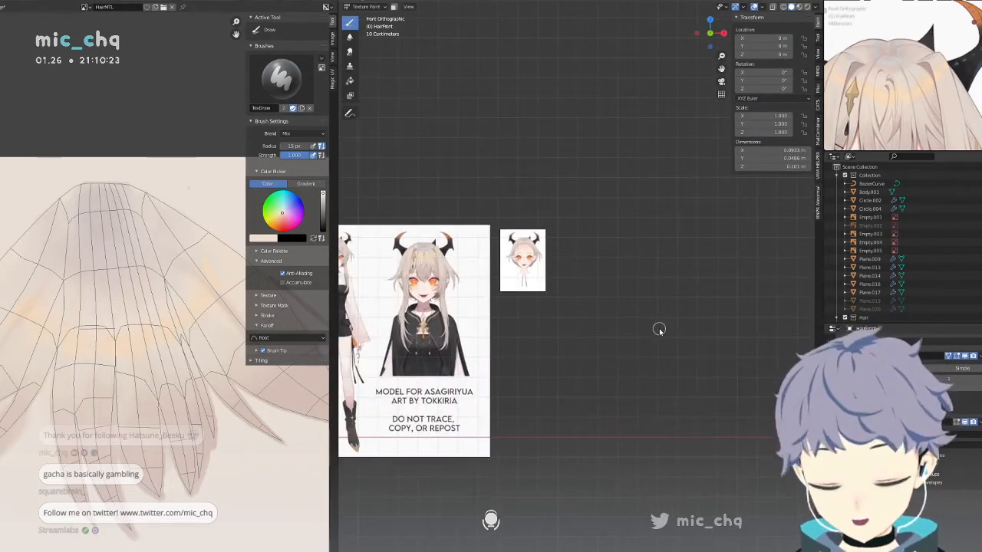
key(KP_Decimal)
scroll(591, 104, up, 5)
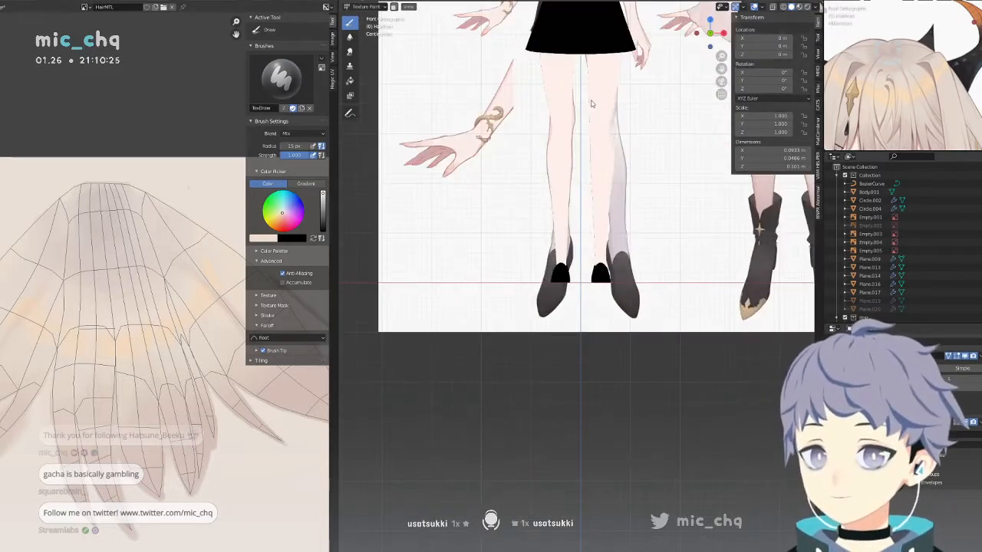
shift+middle_drag(589, 103, 618, 504)
scroll(633, 303, up, 5)
shift+middle_drag(652, 120, 579, 282)
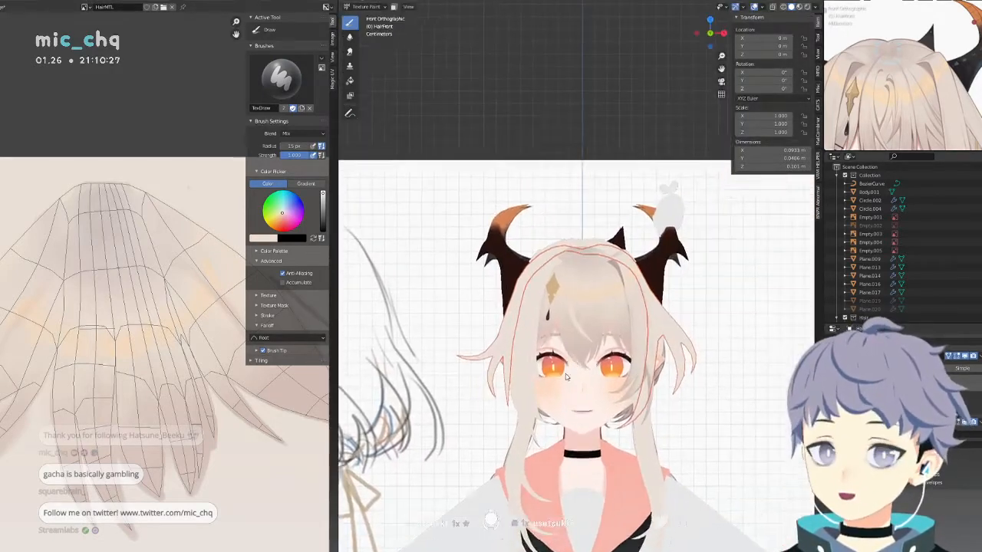
scroll(578, 281, up, 5)
shift+middle_drag(591, 379, 590, 346)
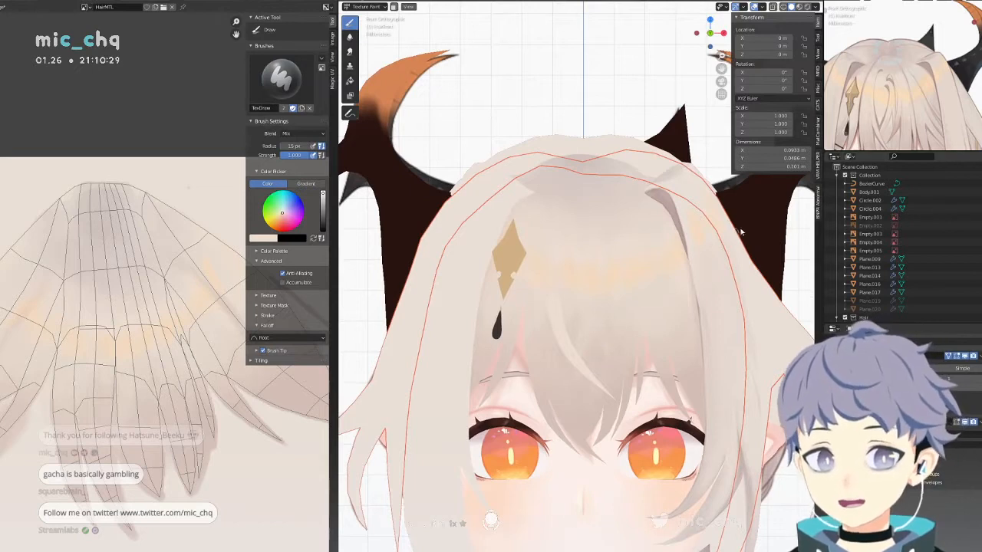
Sample the light grey of the reference's crown, reduce the brush radius to 7 px and paint fine pale streaks in the crown shading.
key(s)
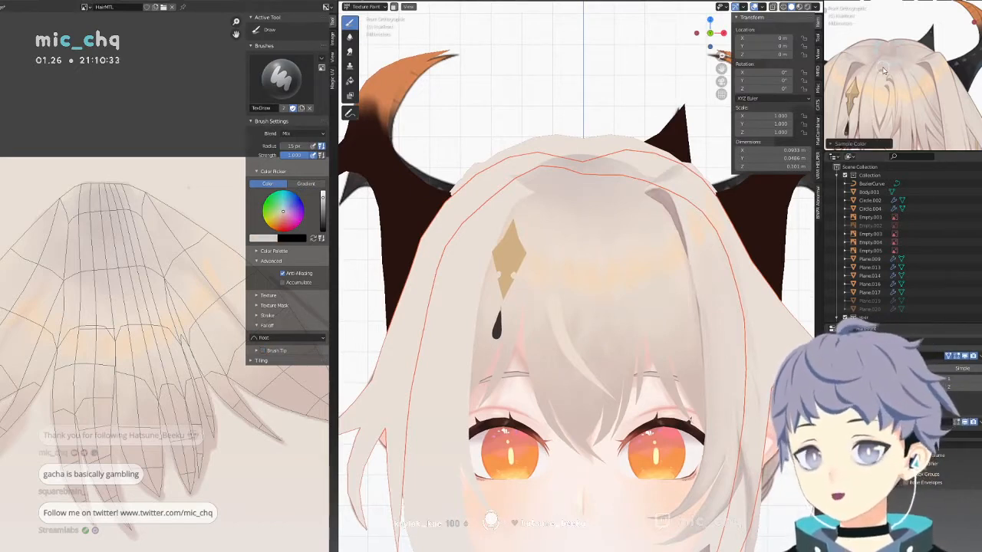
middle_drag(457, 177, 527, 363)
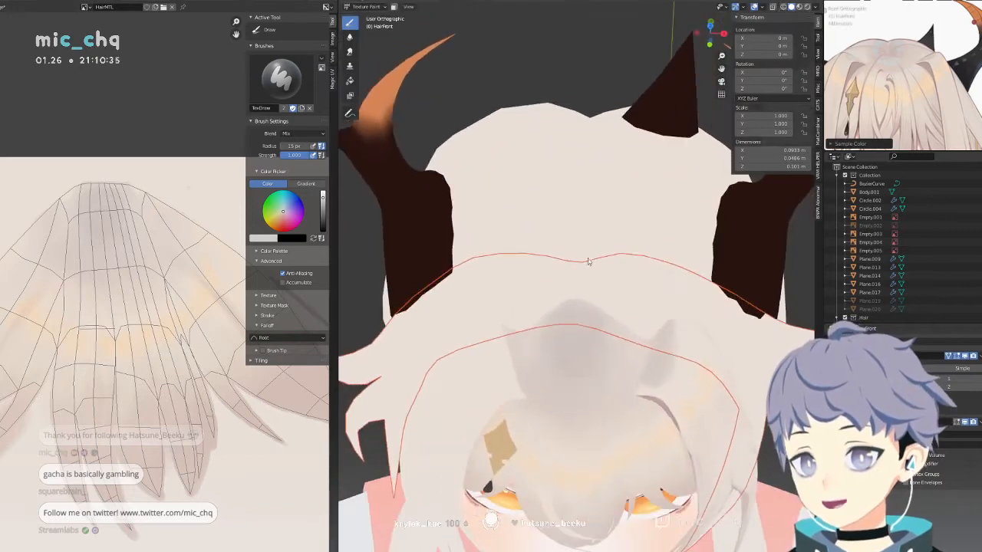
key(f)
click(553, 355)
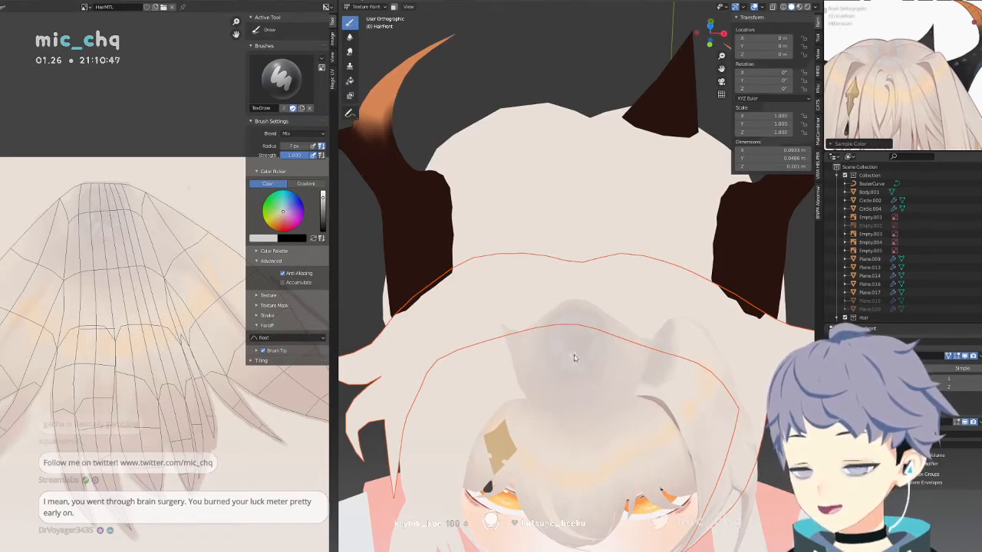
key(KP_1)
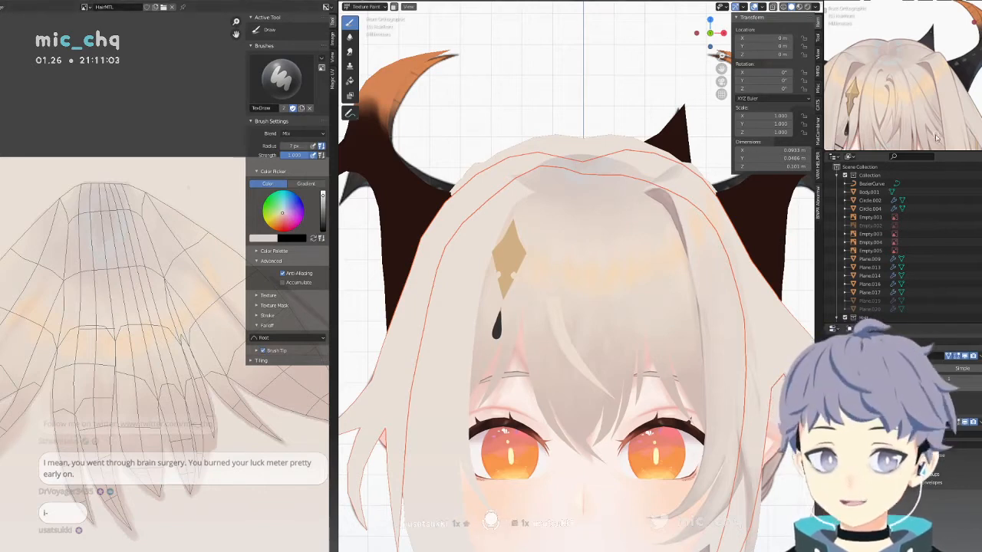
Sample the reference hair's pinkish-brown shadow tone and paint a shadow line along the side lock's inner edge below the parting.
key(s)
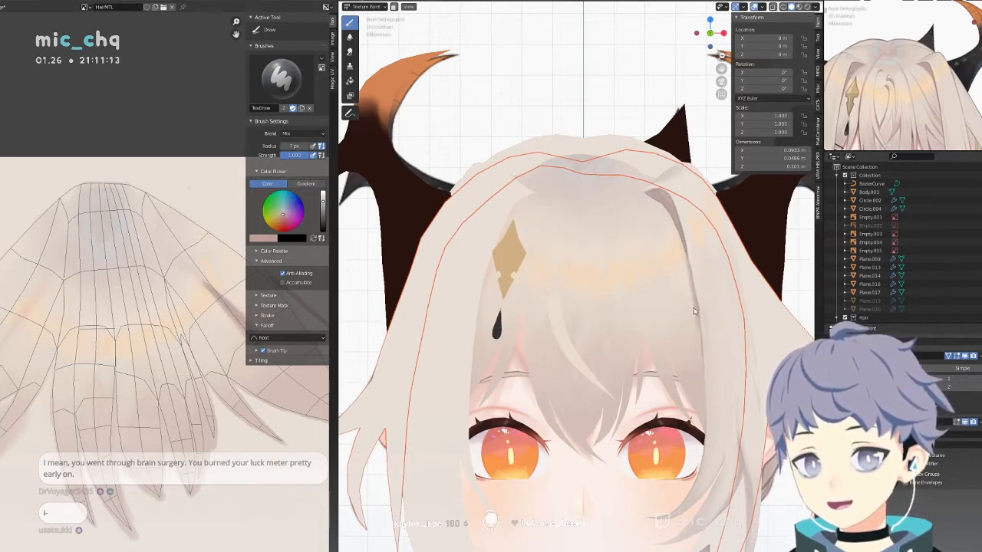
middle_drag(687, 304, 593, 340)
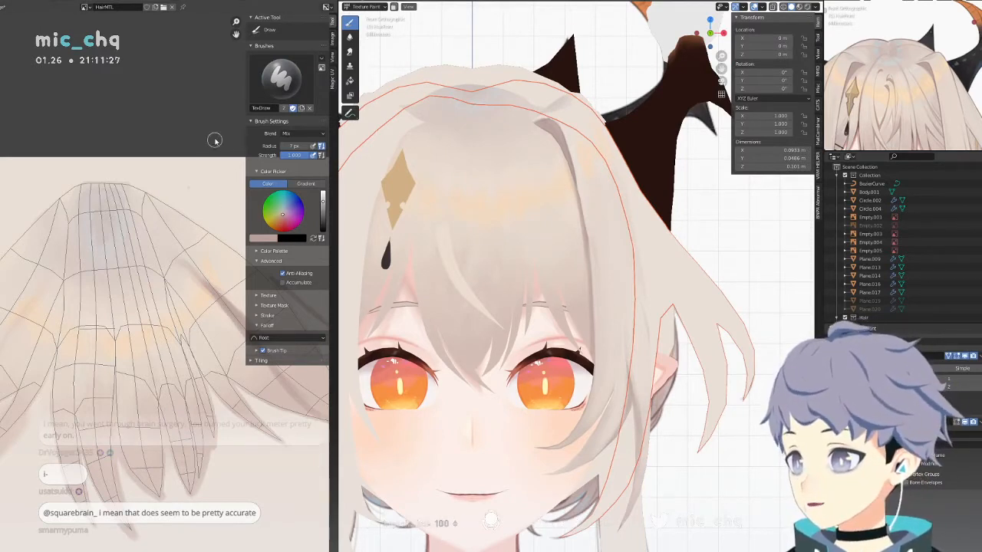
middle_drag(216, 129, 194, 107)
middle_drag(491, 201, 585, 197)
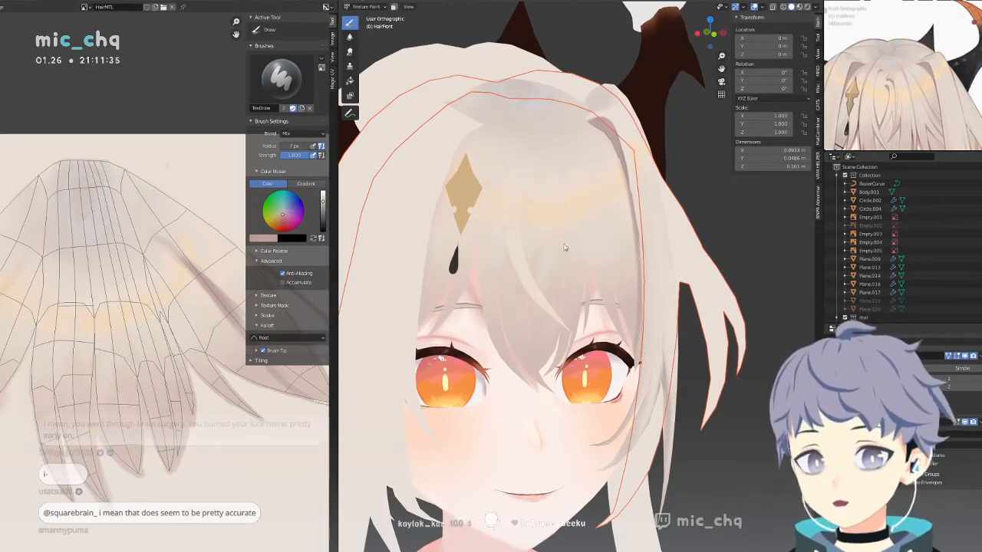
key(KP_1)
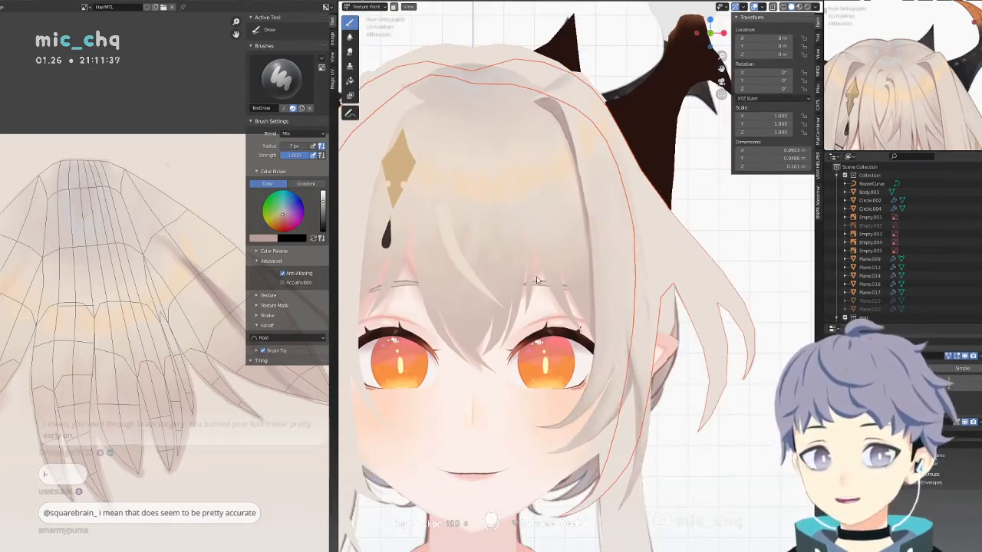
Bring the reference's lower bangs into view and paint thin tapering strand shadows in the model's bangs above the eye beside the side lock.
shift+middle_drag(857, 90, 881, 83)
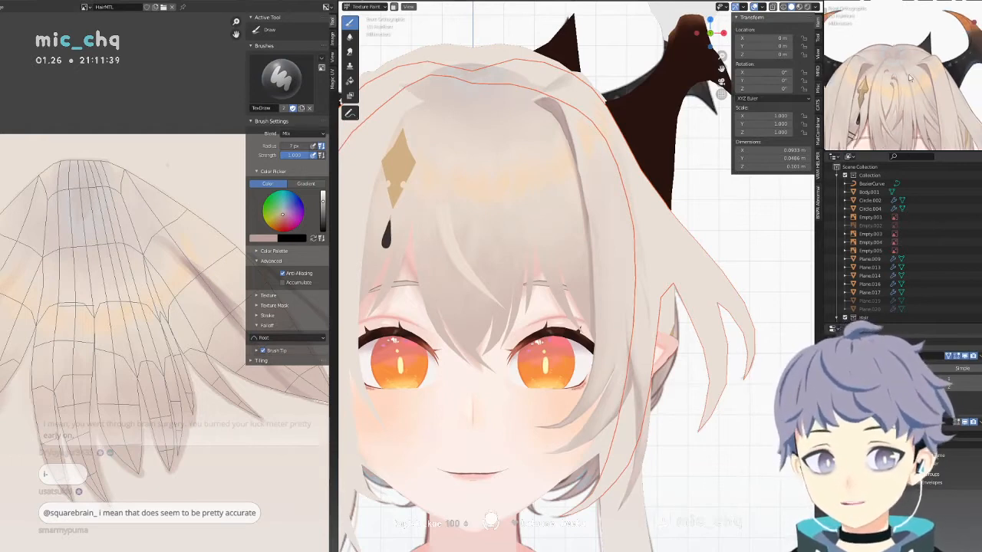
shift+middle_drag(959, 100, 952, 17)
scroll(951, 48, up, 2)
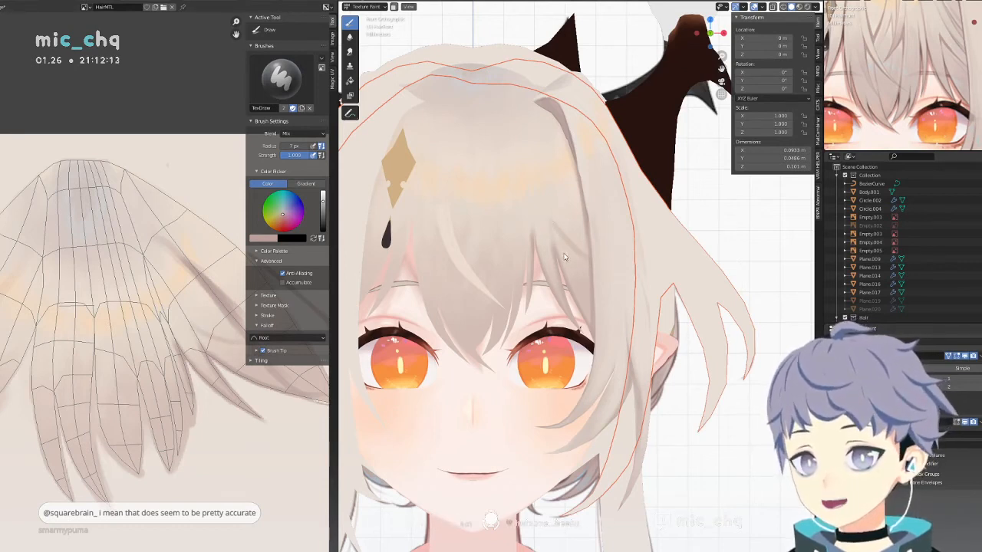
key(s)
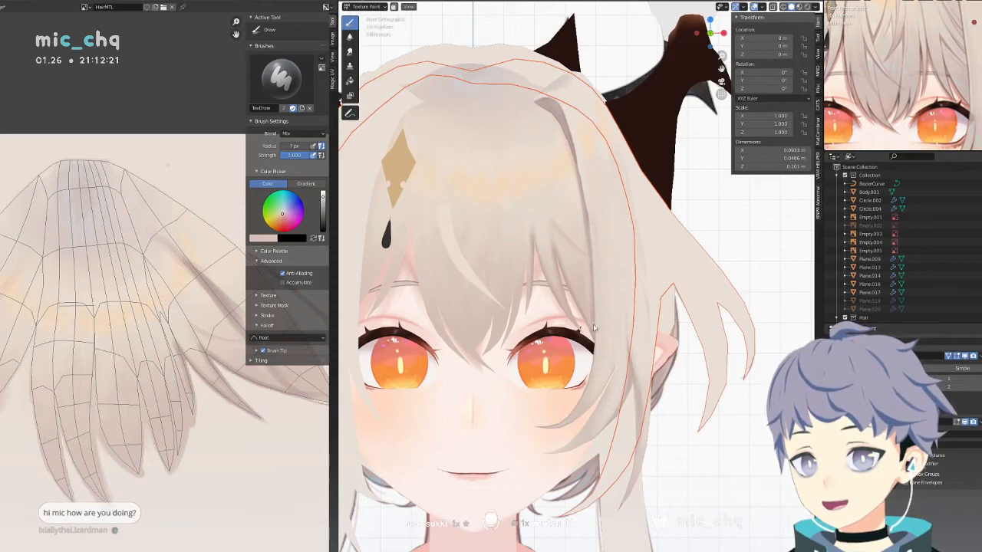
middle_drag(577, 223, 484, 256)
middle_drag(481, 290, 519, 311)
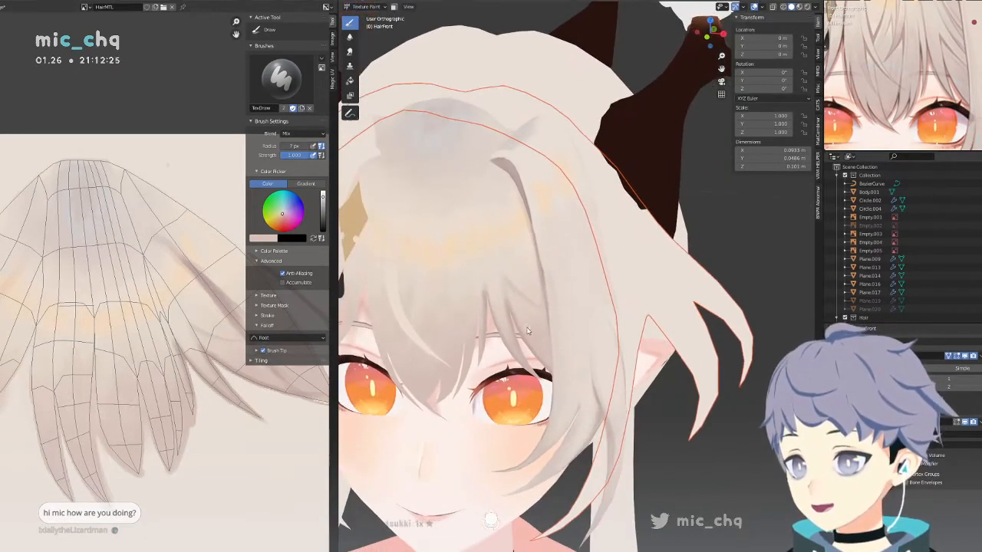
key(KP_1)
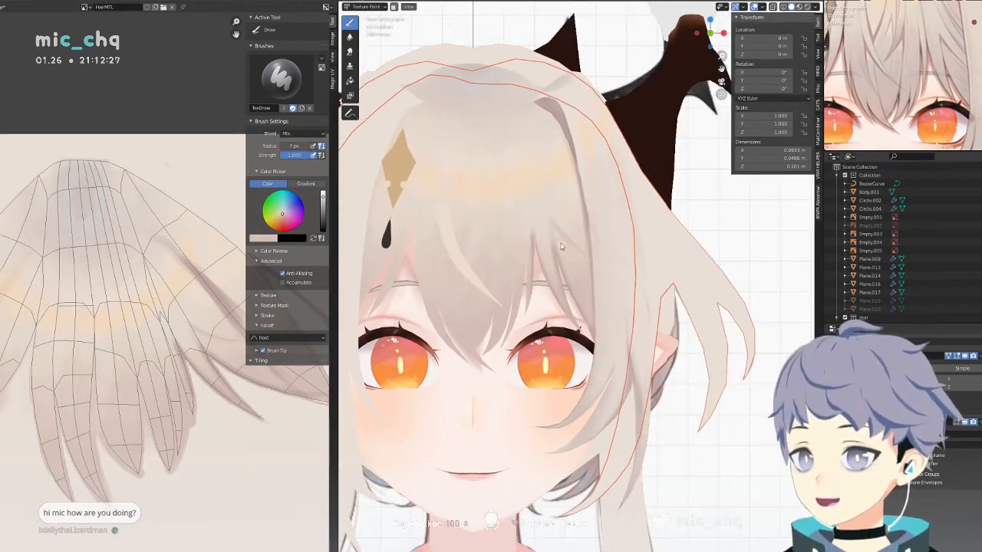
Reduce the brush radius to 5 px and sharpen the strand shadows above the eye with a pinkish-brown tone, adding a diagonal branch.
scroll(519, 201, up, 5)
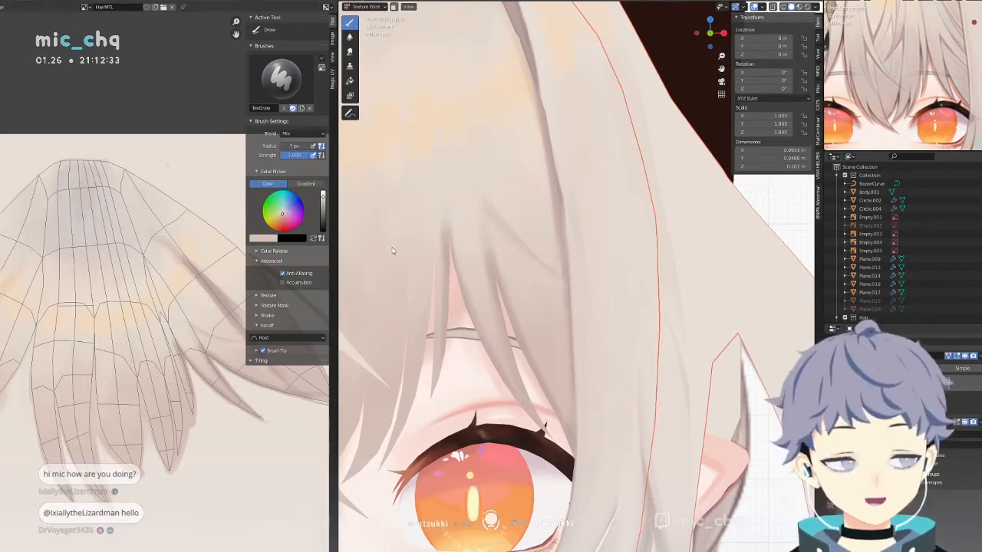
scroll(568, 227, up, 1)
scroll(568, 227, up, 1)
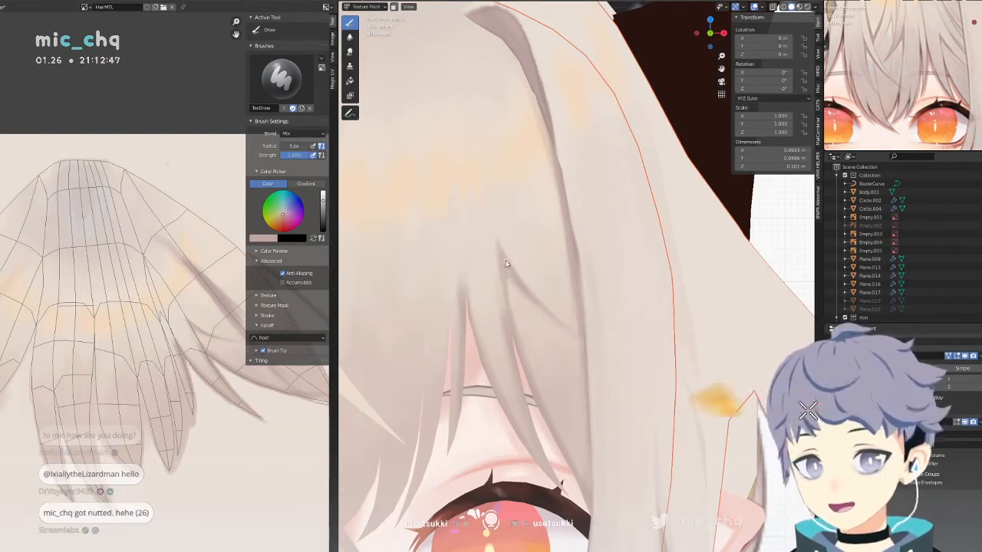
shift+middle_drag(450, 240, 463, 307)
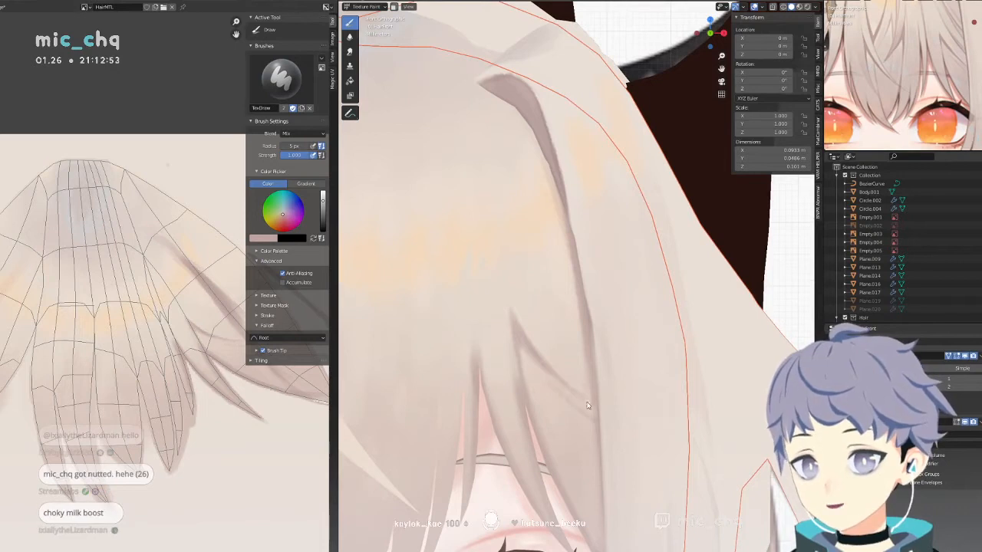
shift+middle_drag(526, 296, 506, 305)
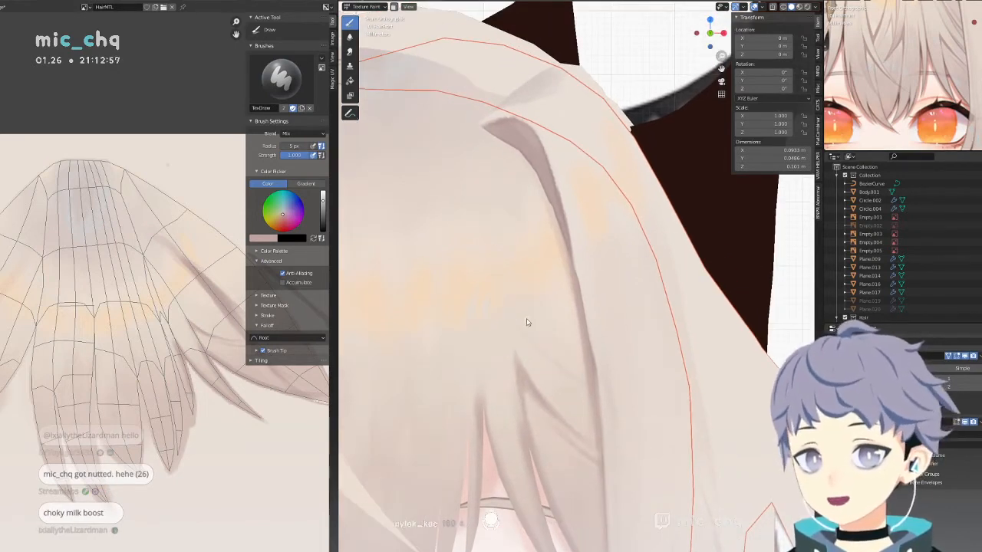
Compare the bangs with the reference in wireframe and rendered shading, add a second diagonal strand line, and return to solid shading.
key(z)
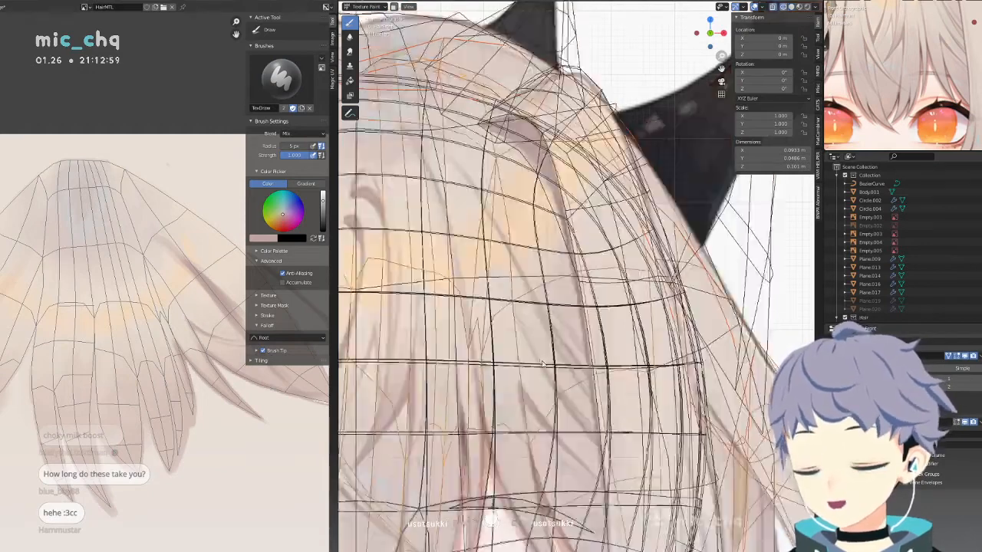
key(z)
click(534, 341)
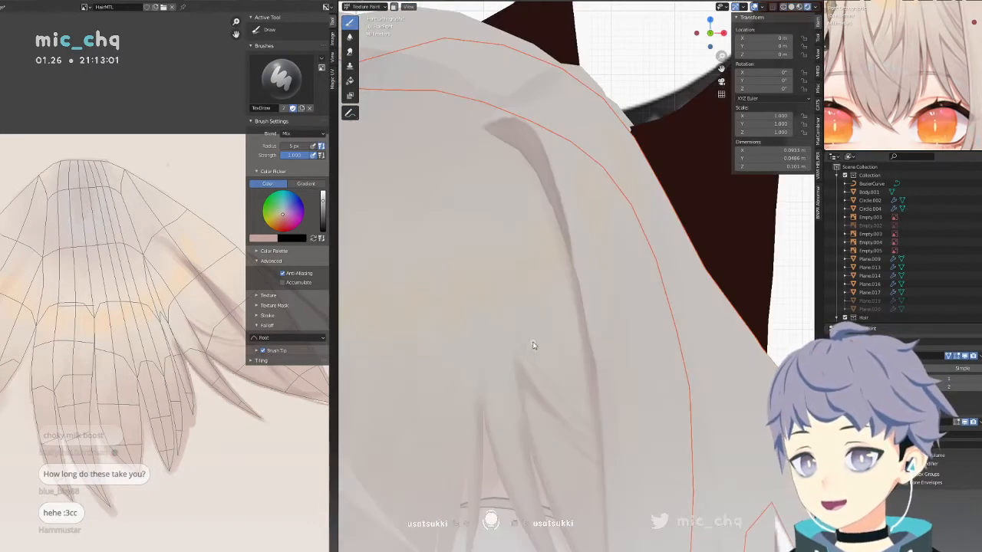
key(shift+z)
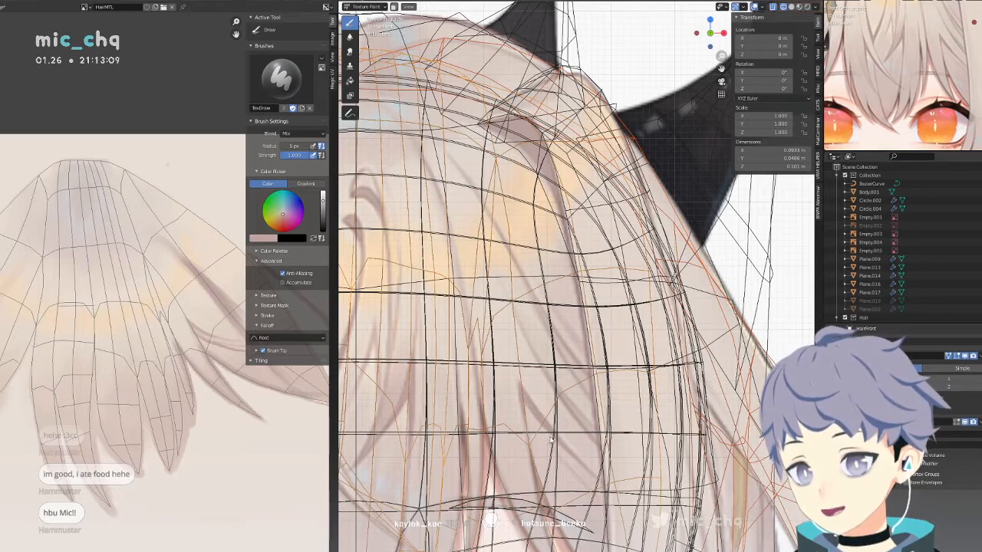
key(shift+z)
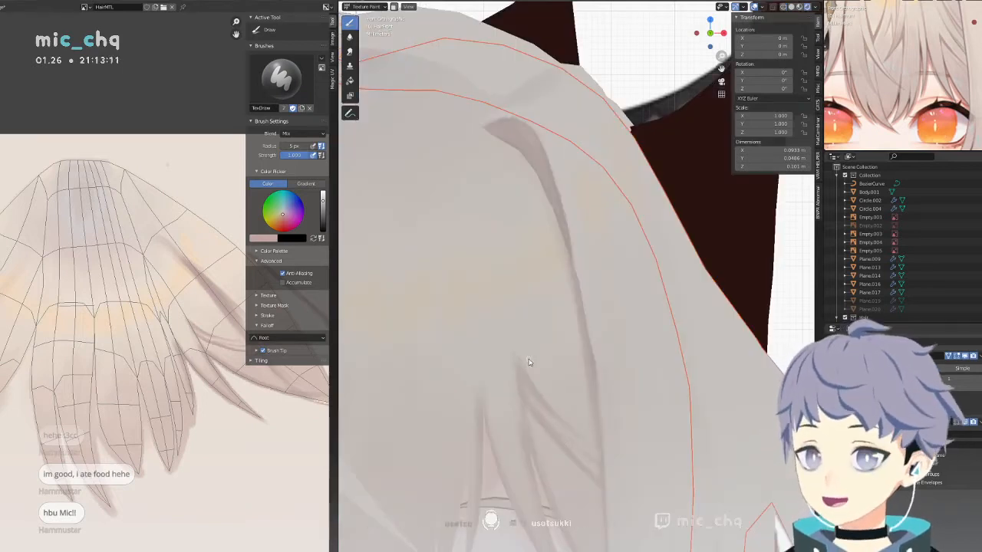
key(z)
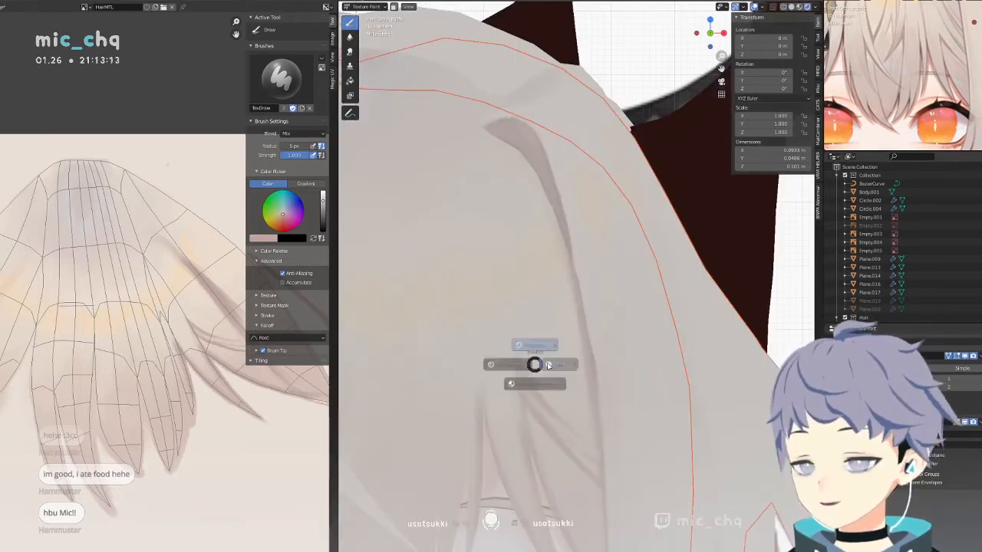
click(580, 364)
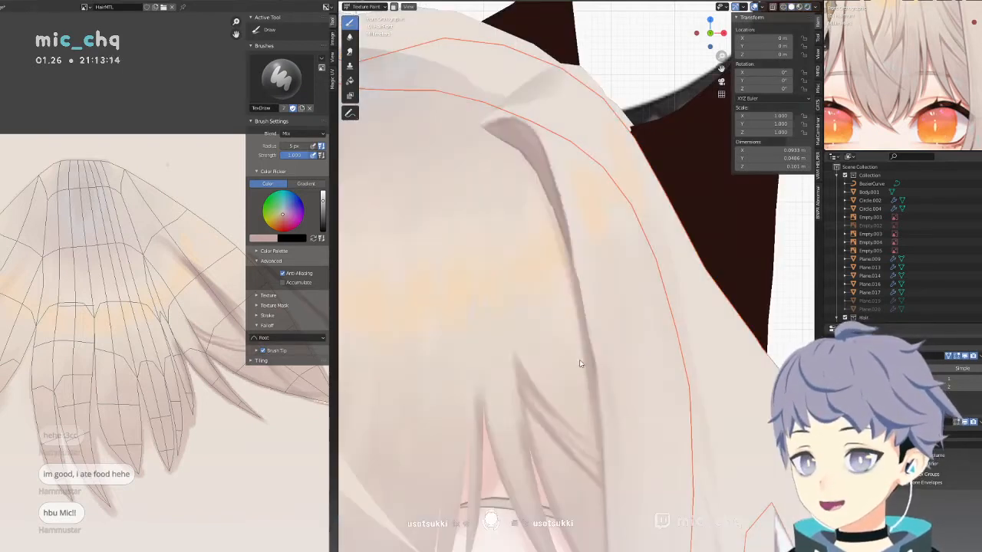
Enlarge the brush radius to 28 px and paint sampled cream over the upper diagonal strand line to soften the strand roots.
key(f)
click(535, 373)
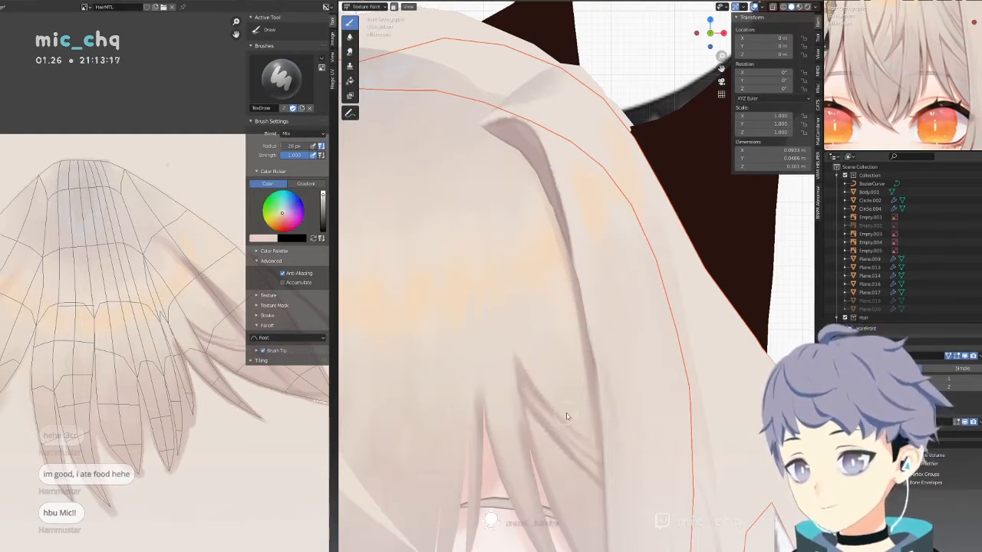
drag(535, 373, 556, 394)
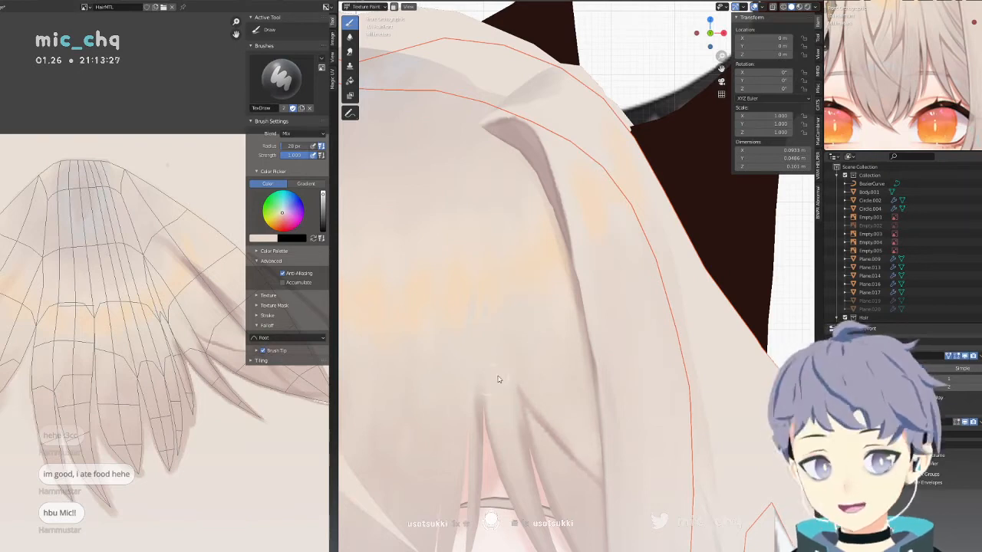
shift+middle_drag(498, 379, 487, 334)
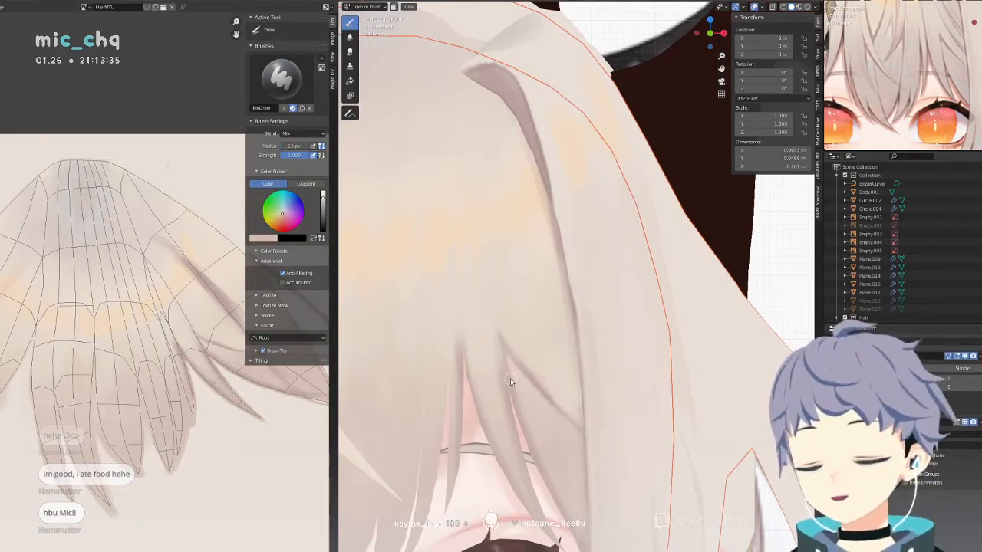
Reduce the brush radius to 9 px and refine the strand shadows and the side lock's inner edge with sampled beige and pinkish-brown tones.
key(bracketleft)
key(bracketleft)
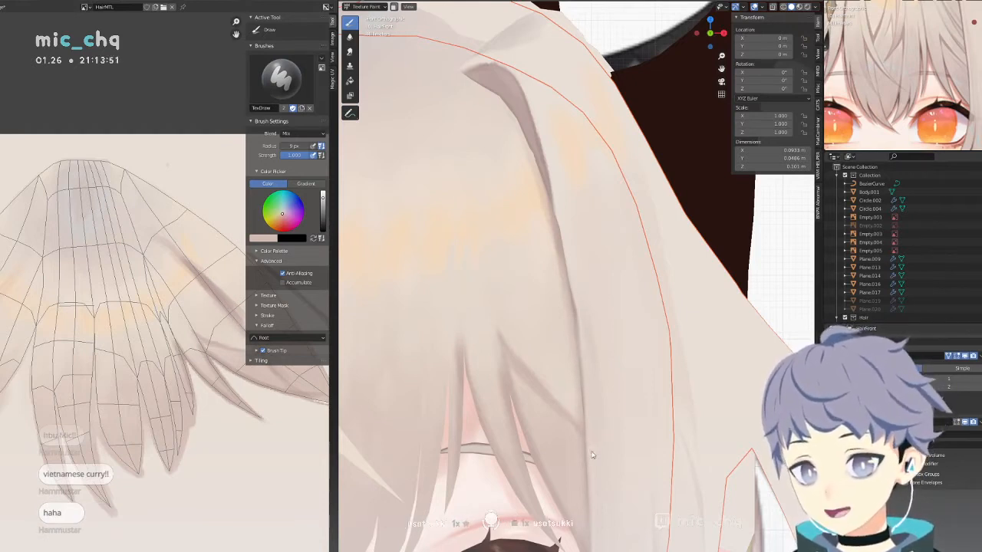
shift+middle_drag(592, 455, 590, 402)
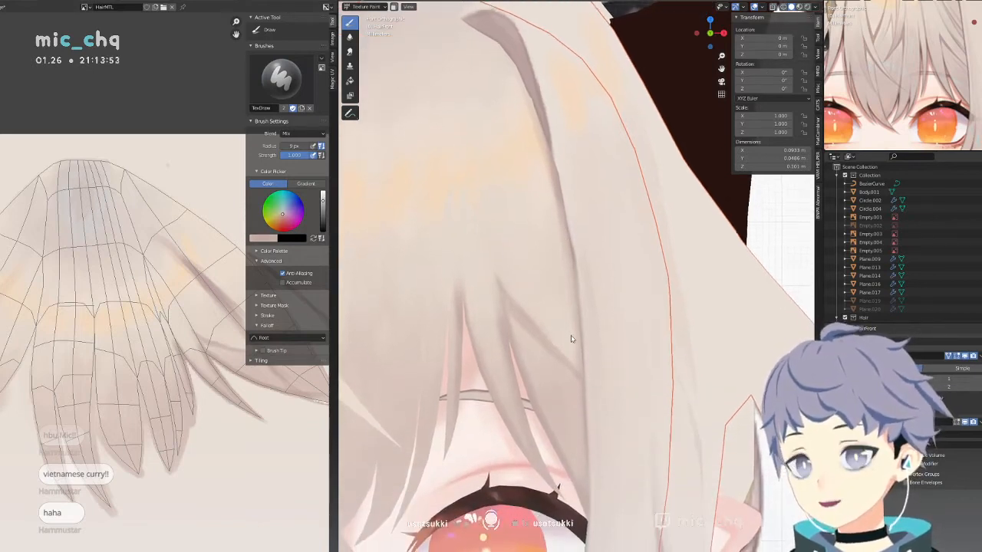
shift+middle_drag(563, 244, 575, 193)
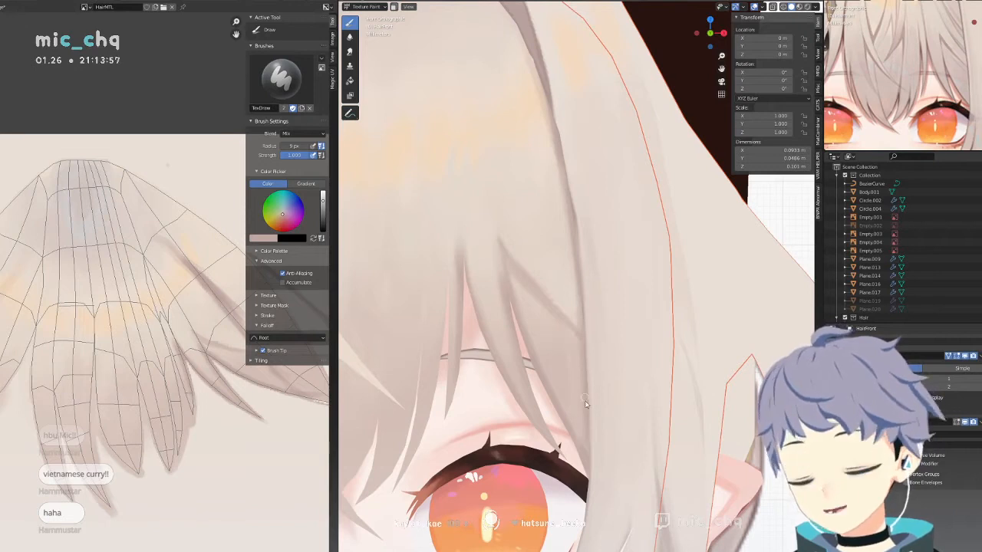
shift+middle_drag(554, 333, 556, 292)
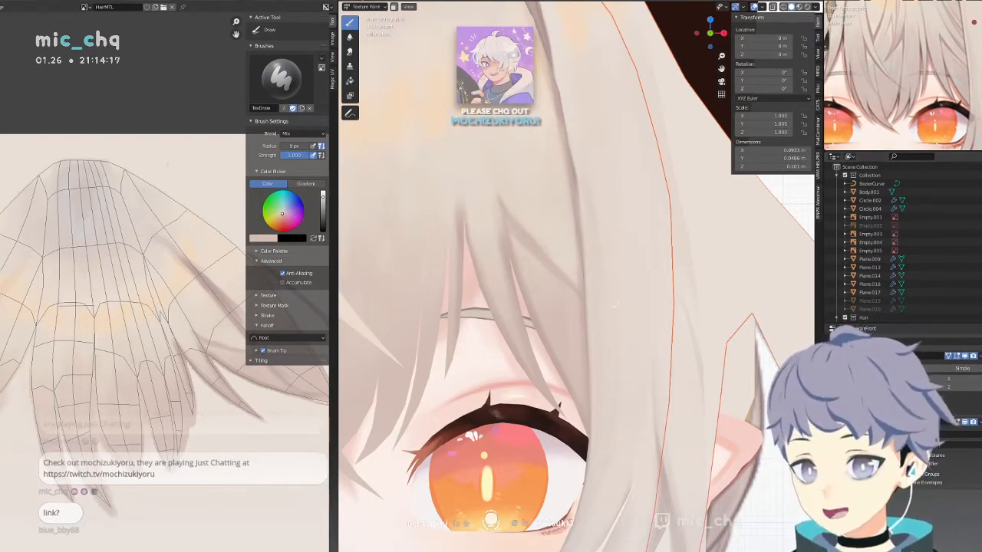
Reduce the brush radius to 5 px and refine the diagonal strand shadow above the eye with sampled tones.
scroll(616, 304, down, 3)
middle_drag(618, 292, 642, 279)
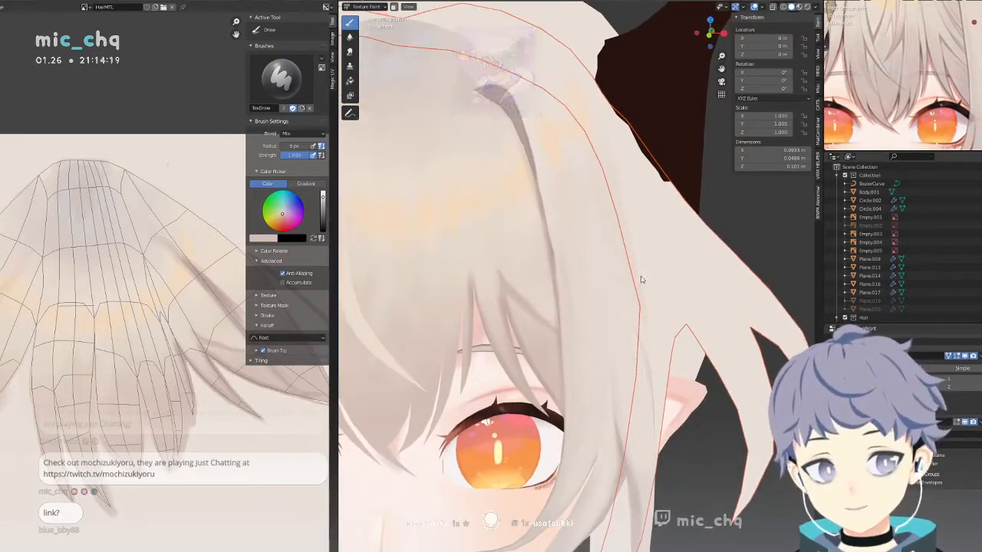
key(KP_1)
scroll(644, 287, up, 2)
shift+middle_drag(626, 345, 685, 390)
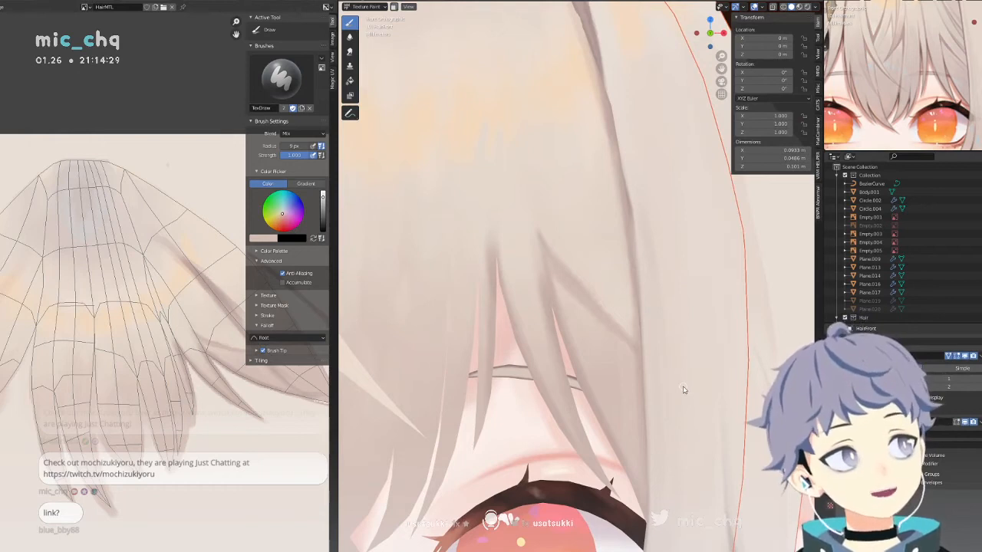
scroll(654, 368, up, 2)
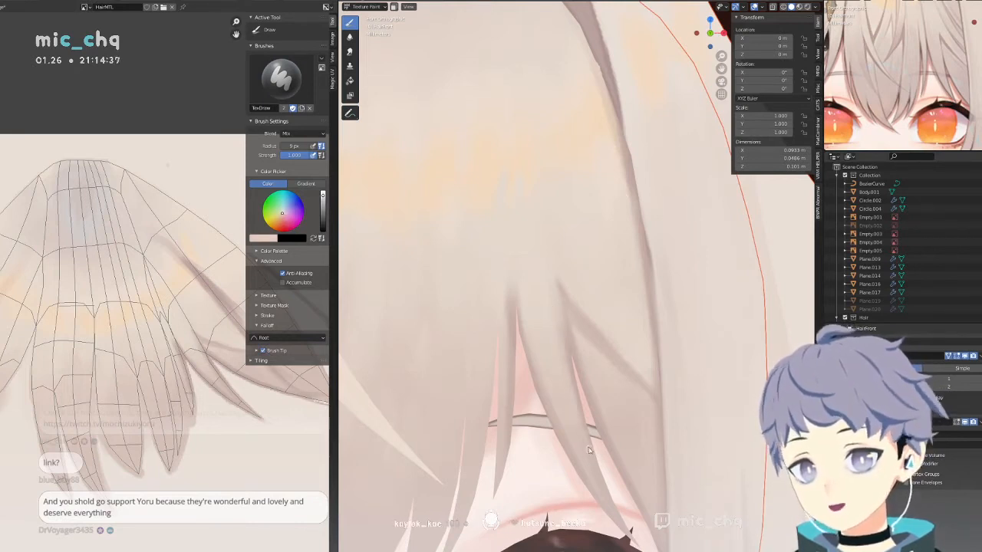
shift+middle_drag(520, 284, 523, 341)
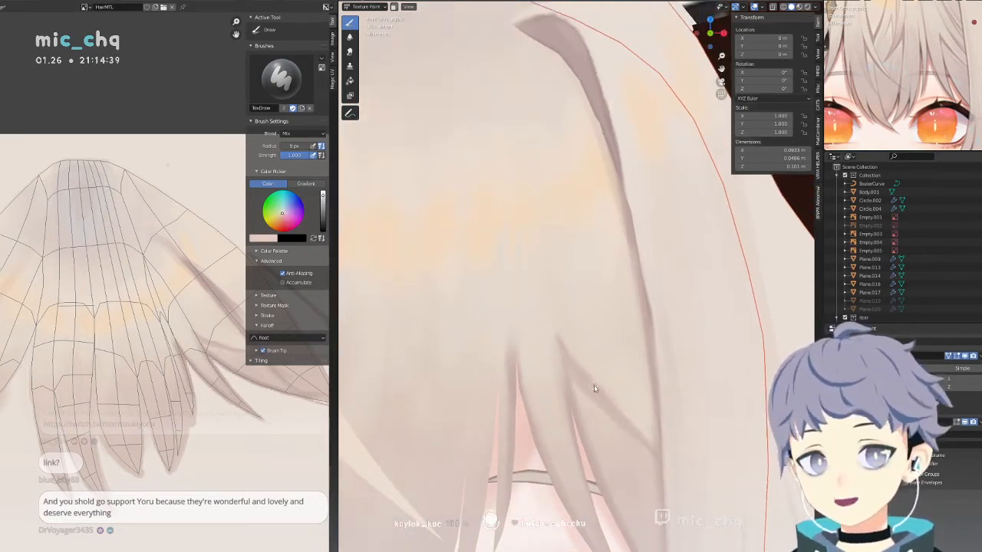
key(s)
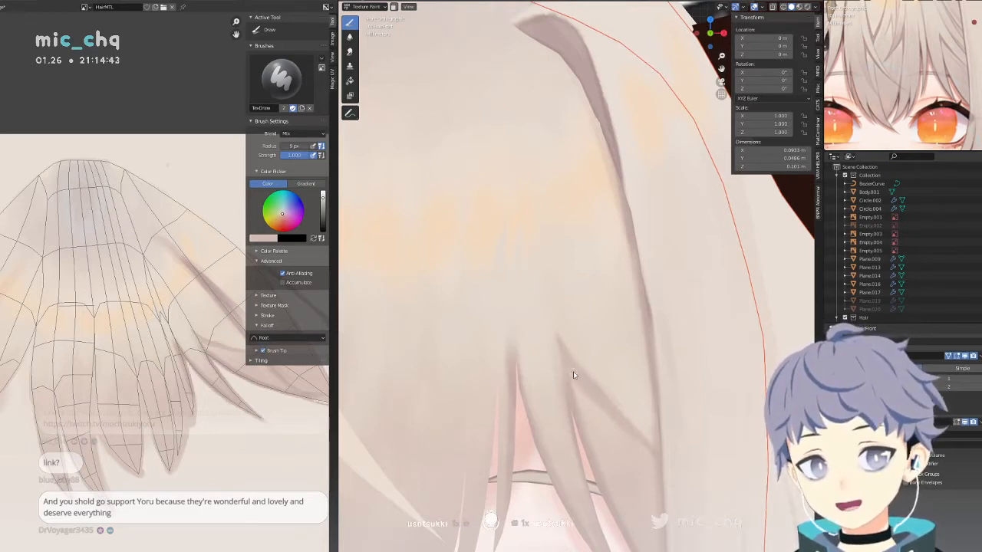
mouse_move(580, 333)
shift+middle_down()
mouse_move(565, 310)
mouse_move(566, 333)
shift+middle_up()
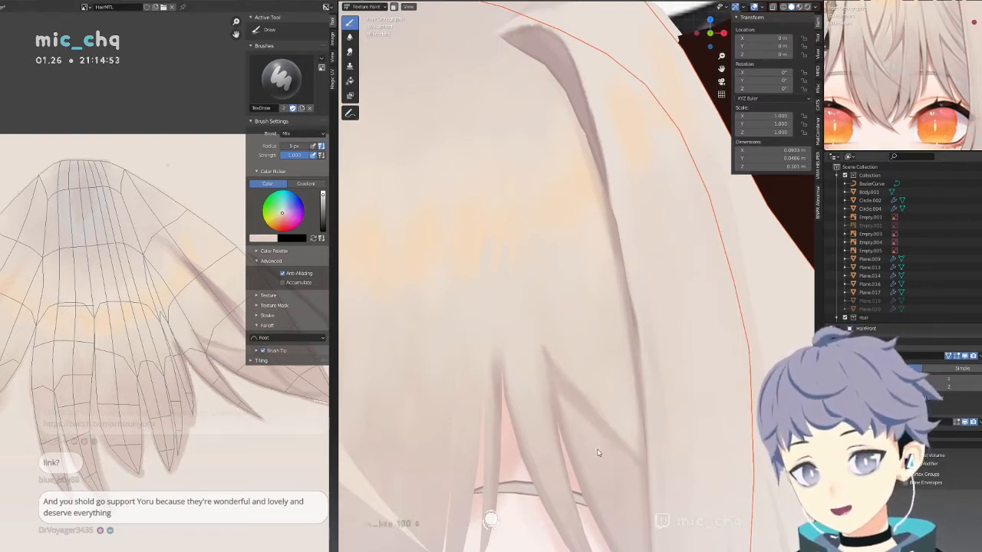
Compare the bangs with the reference through wireframe and paint a pinkish-brown strand line parallel to and just below the diagonal shadow.
key(s)
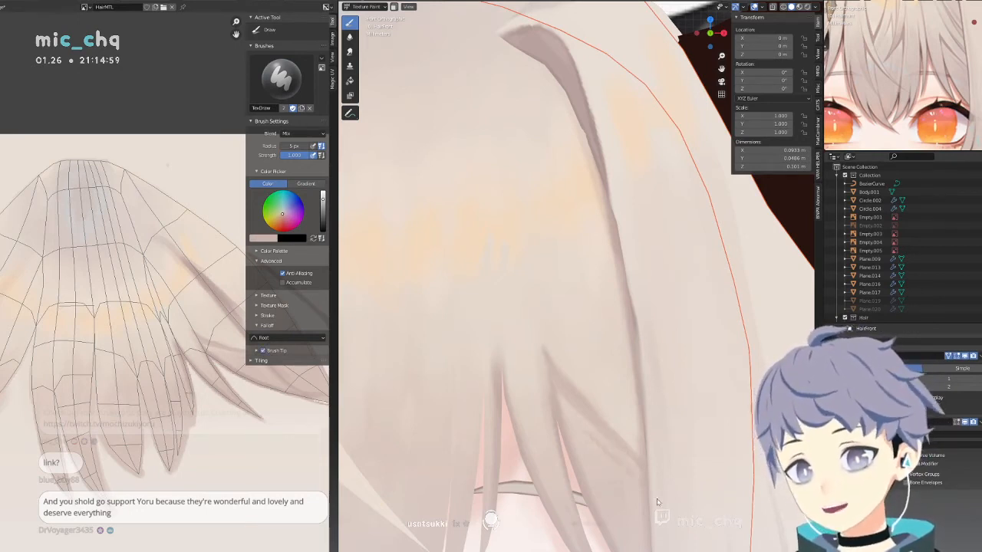
key(shift+z)
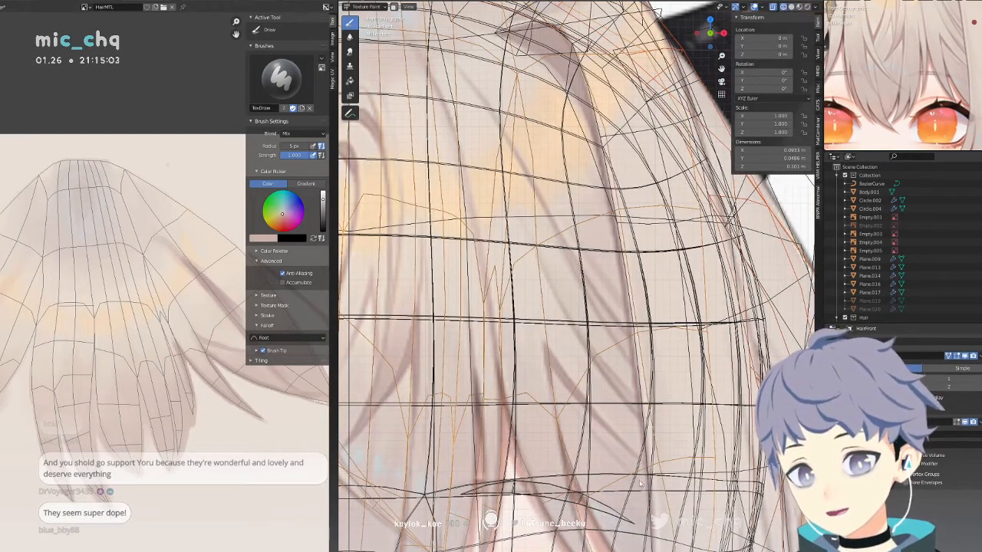
key(shift+z)
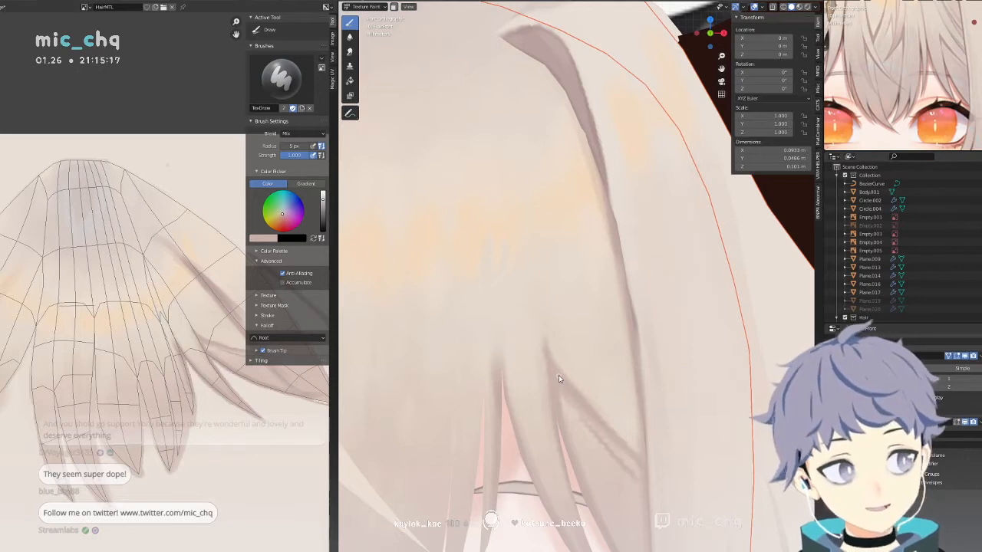
shift+middle_drag(558, 377, 569, 413)
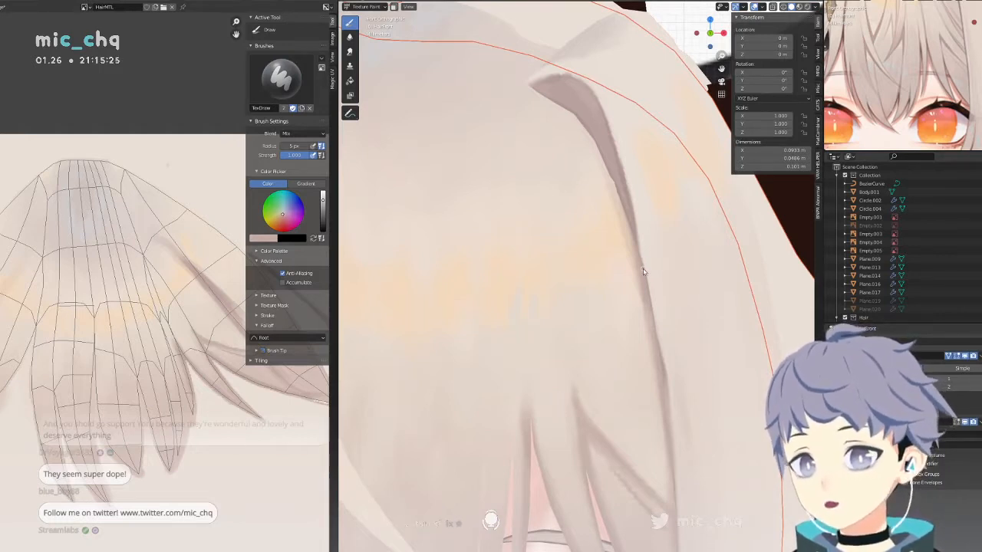
Enlarge the brush radius to 11 px and thin the dark parting line's inner edge with sampled cream and highlight tones.
click(263, 351)
key(f)
click(630, 224)
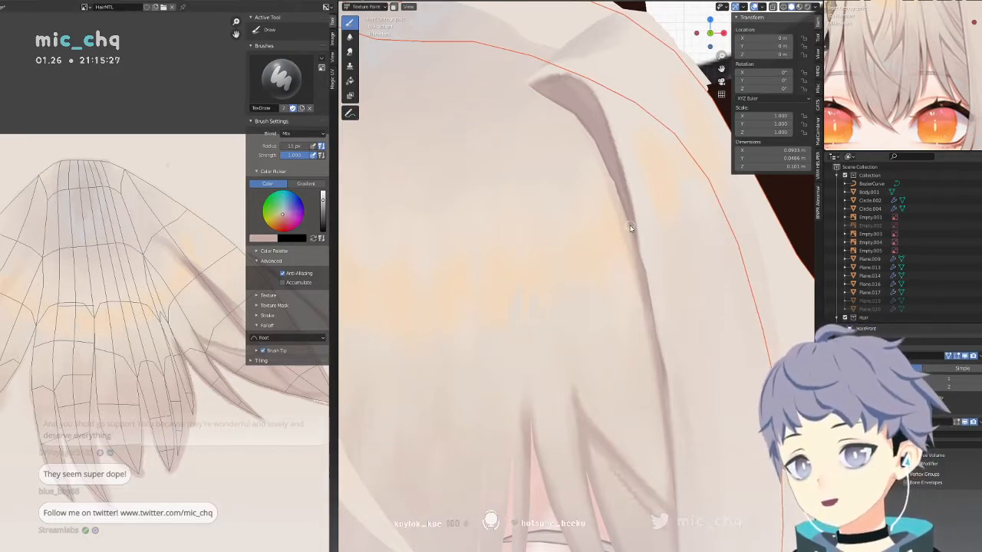
drag(638, 253, 642, 271)
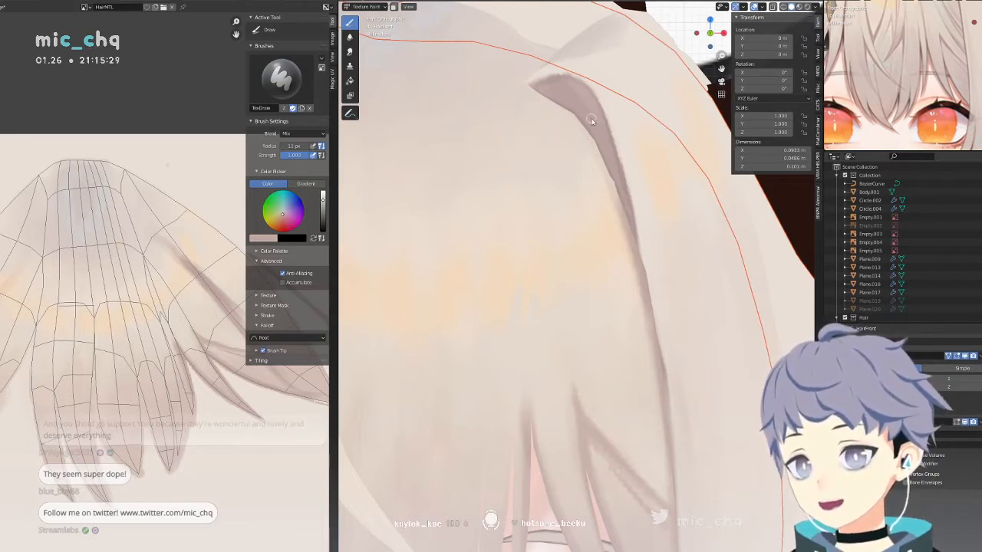
key(s)
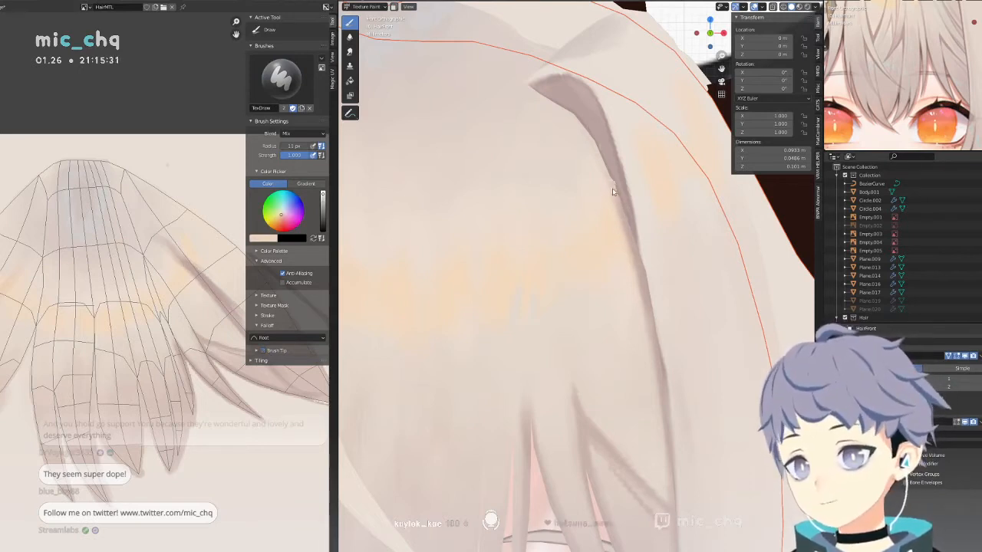
drag(623, 217, 634, 259)
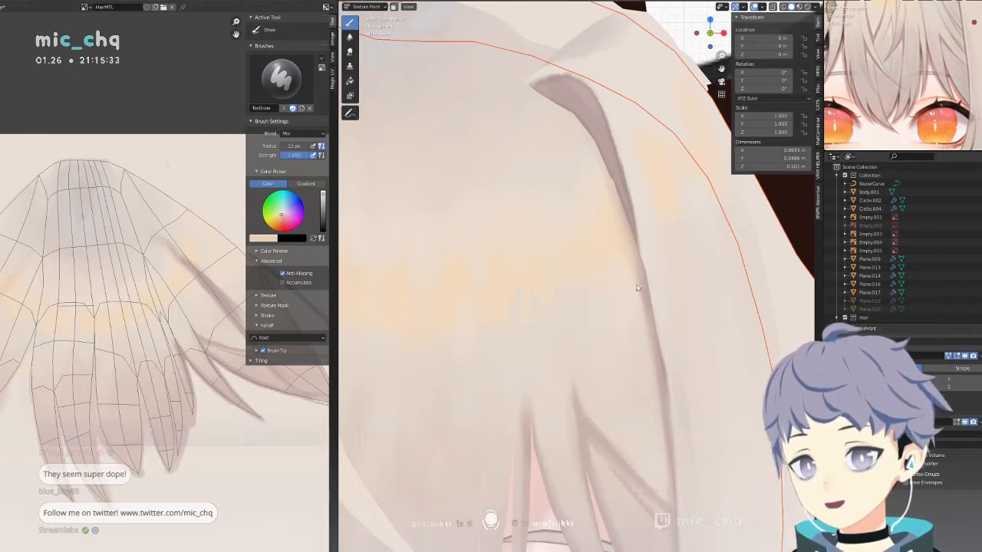
drag(636, 274, 659, 395)
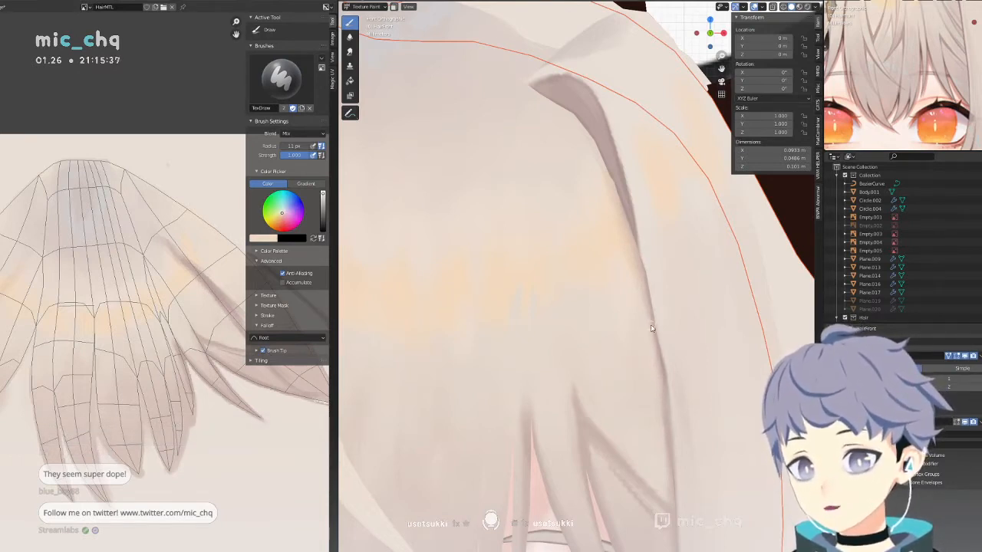
Reduce the brush radius to 7 px and, using wireframe to follow the reference, add a long diagonal strand line with several shorter lines beneath it.
shift+middle_drag(607, 371, 567, 331)
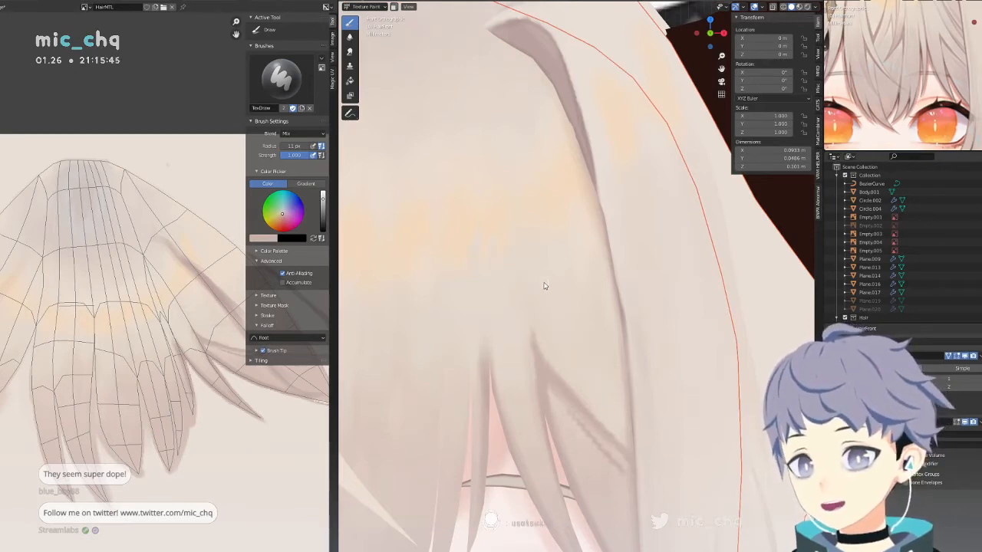
key(shift+z)
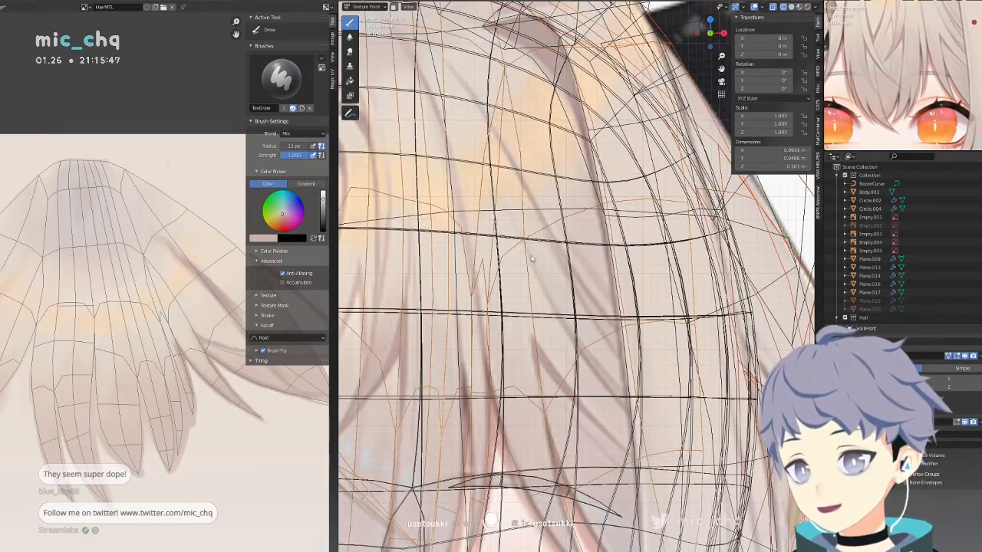
key(bracketleft)
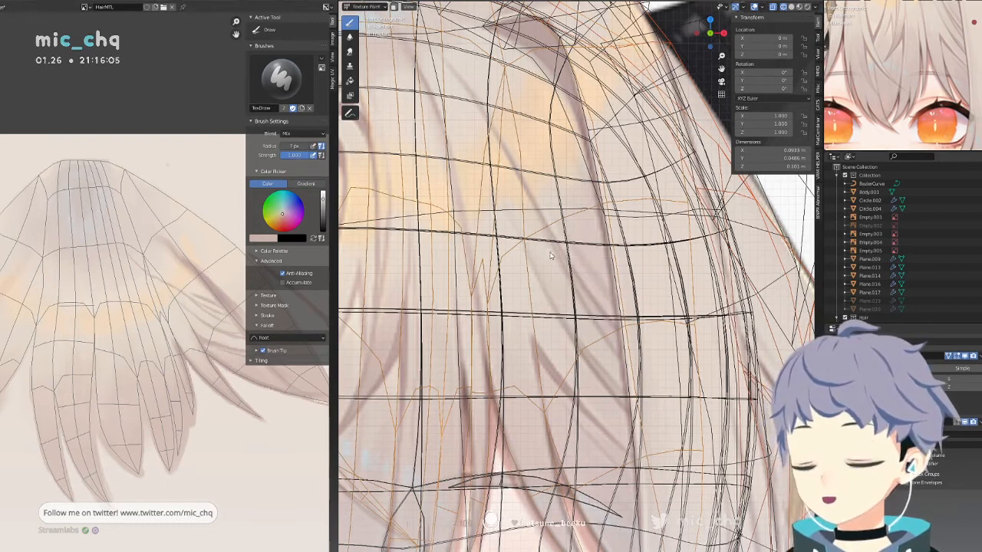
key(shift+z)
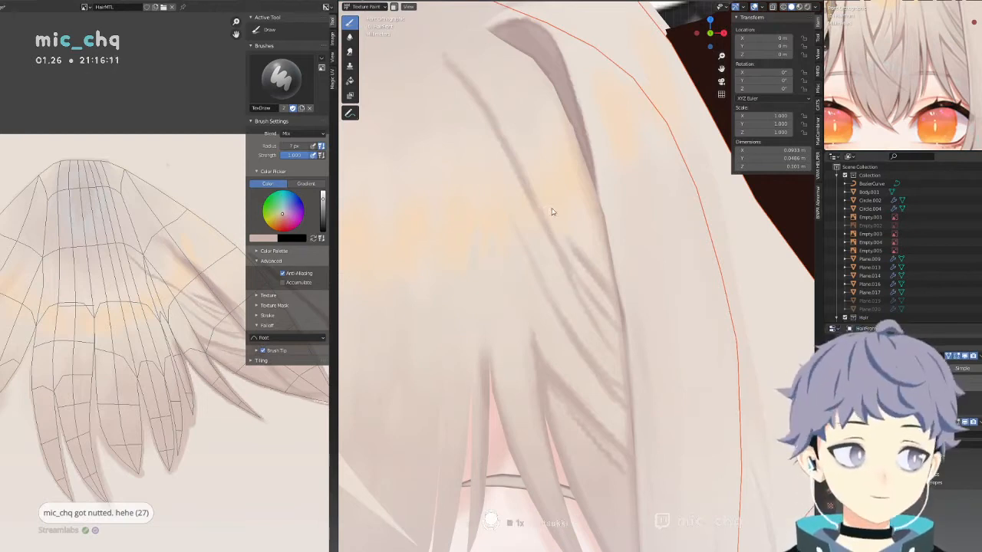
Taper and soften the new diagonal strand lines beside the parting with sampled cream tones at a 7 px radius.
mouse_move(570, 197)
middle_down()
mouse_move(575, 221)
mouse_move(509, 213)
middle_up()
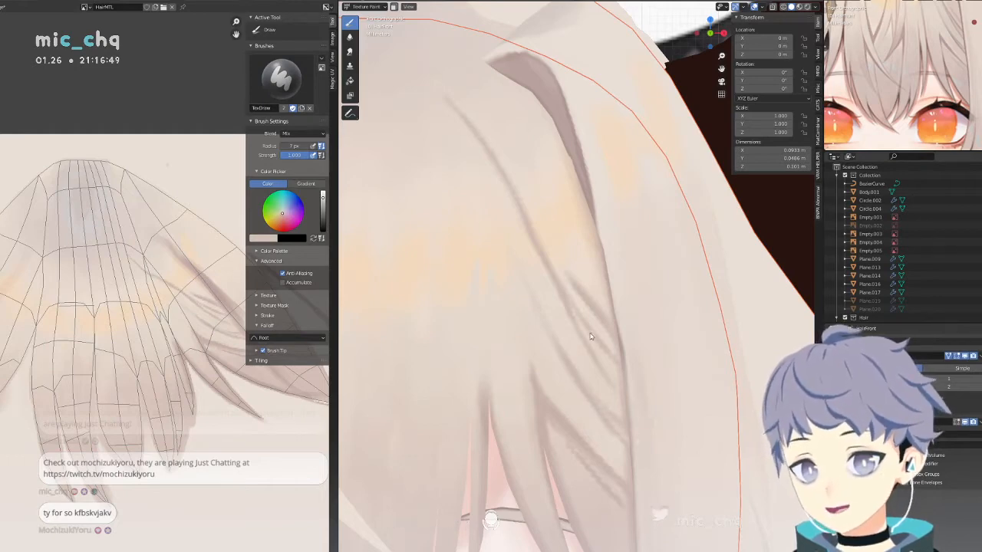
mouse_move(516, 306)
middle_down()
mouse_move(534, 345)
mouse_move(557, 300)
mouse_move(522, 329)
middle_up()
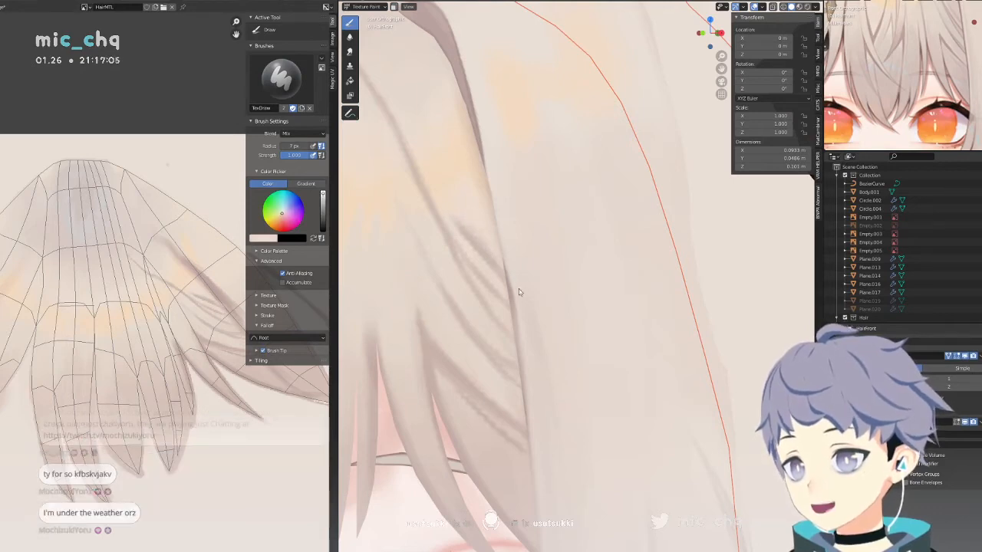
key(KP_1)
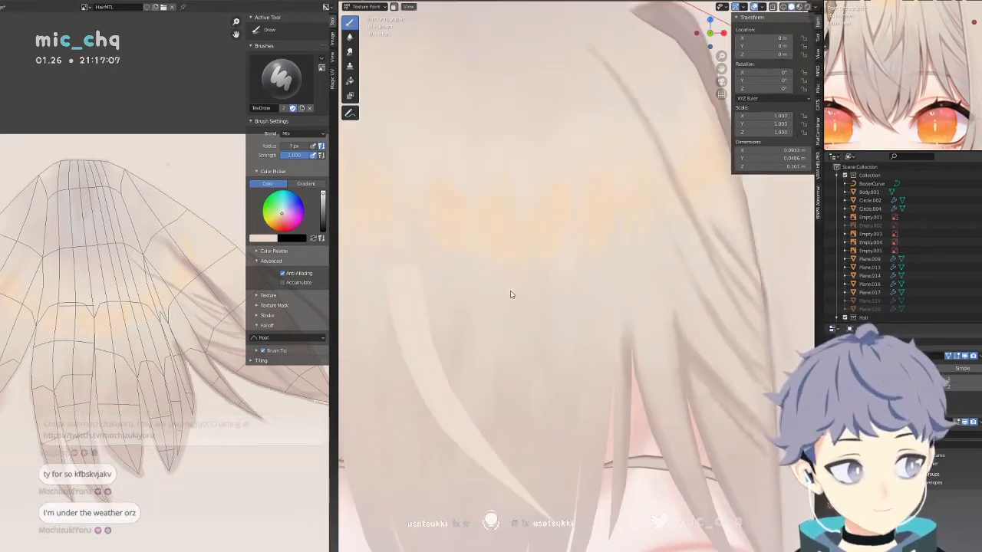
shift+middle_drag(553, 299, 509, 298)
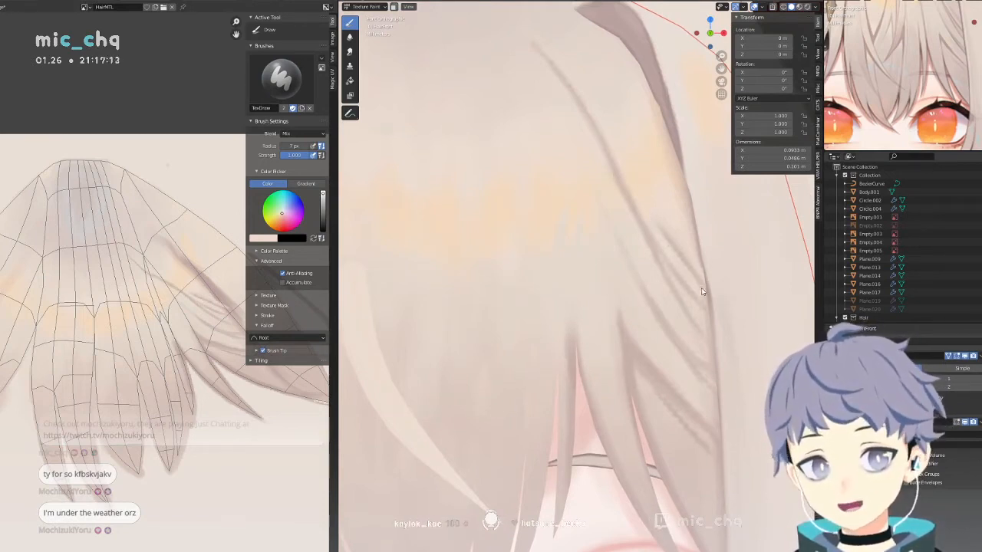
mouse_move(677, 292)
shift+middle_down()
mouse_move(688, 294)
mouse_move(682, 321)
shift+middle_up()
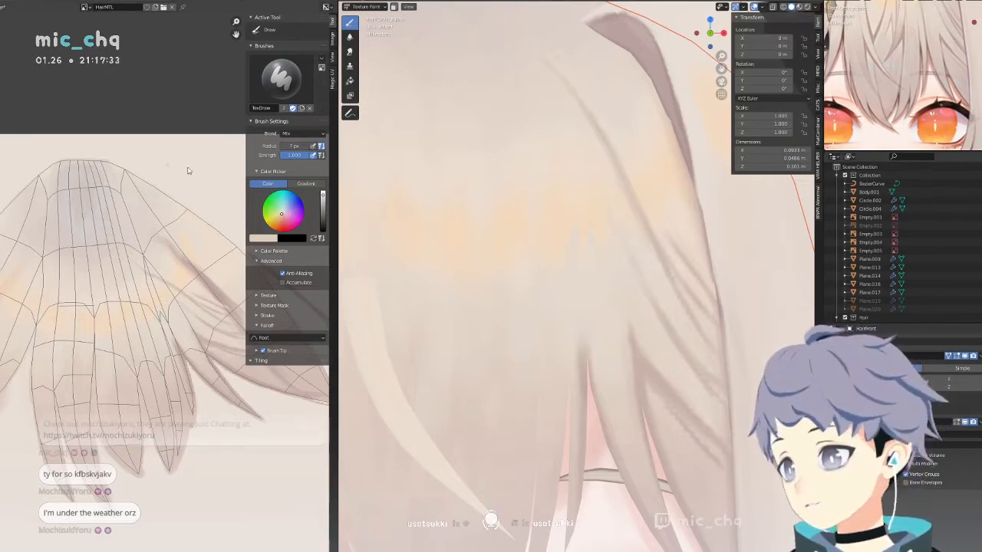
middle_drag(190, 170, 156, 192)
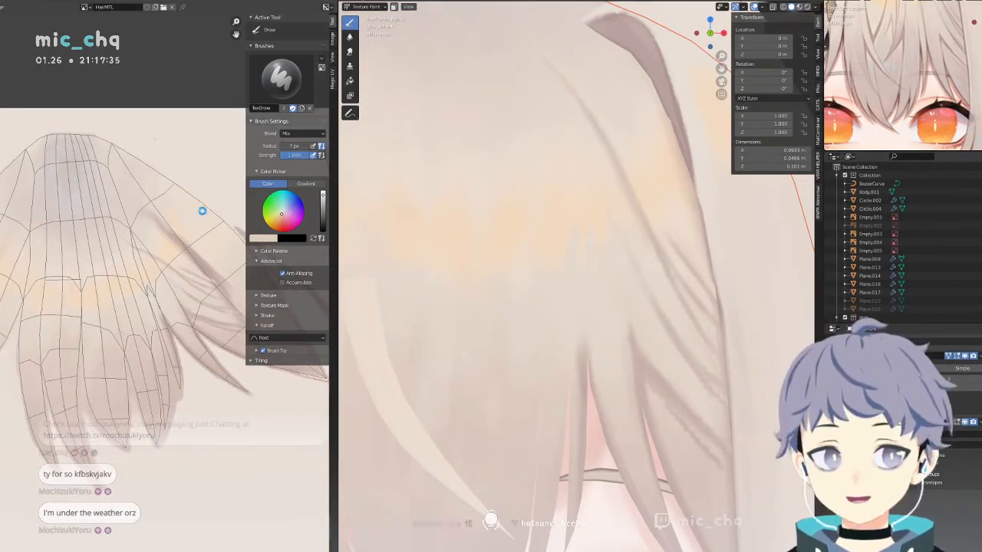
Sample a pinkish-beige tone and touch up the strand shadows above the eye against the central bangs.
mouse_move(449, 261)
shift+middle_down()
mouse_move(574, 213)
mouse_move(571, 170)
shift+middle_up()
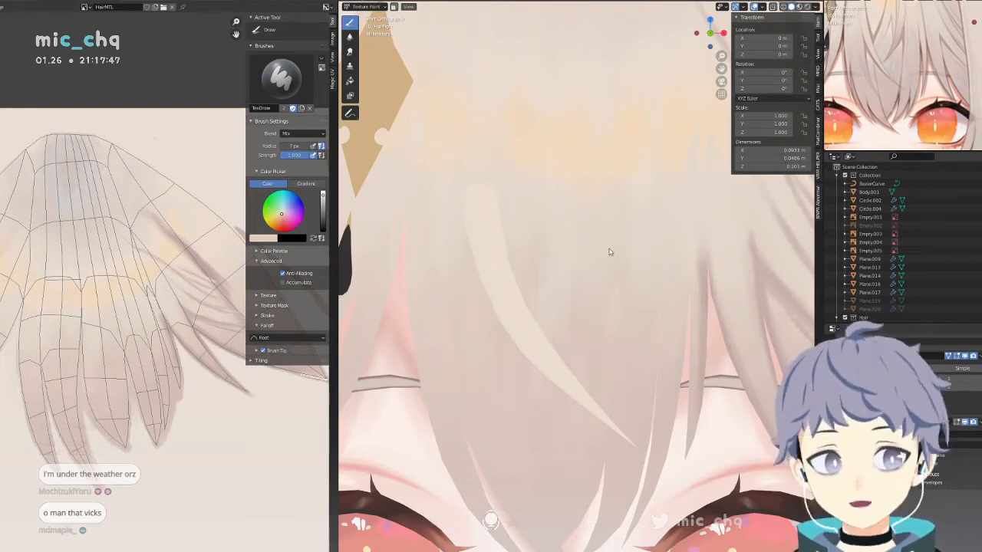
shift+middle_drag(609, 252, 558, 275)
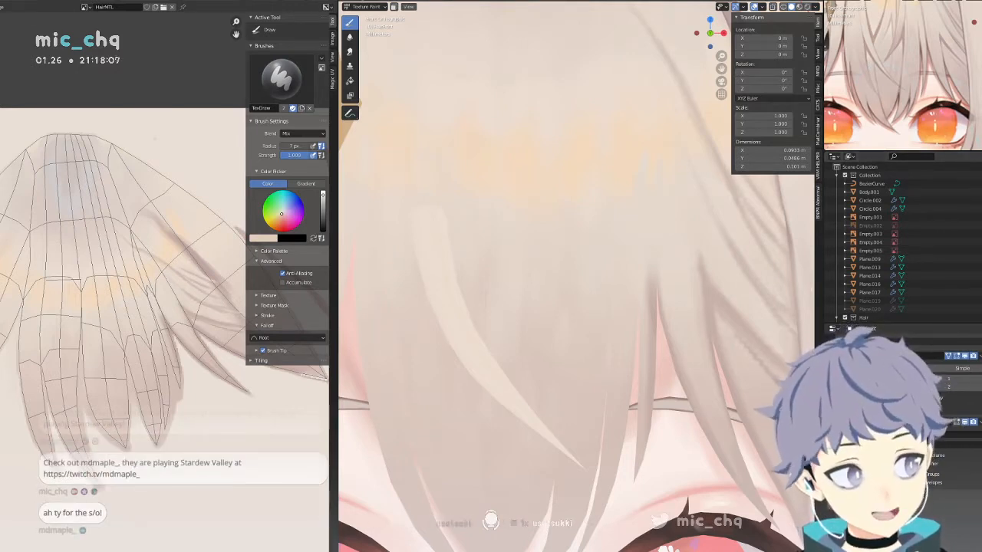
scroll(575, 276, down, 3)
scroll(705, 300, up, 2)
middle_drag(705, 300, 665, 303)
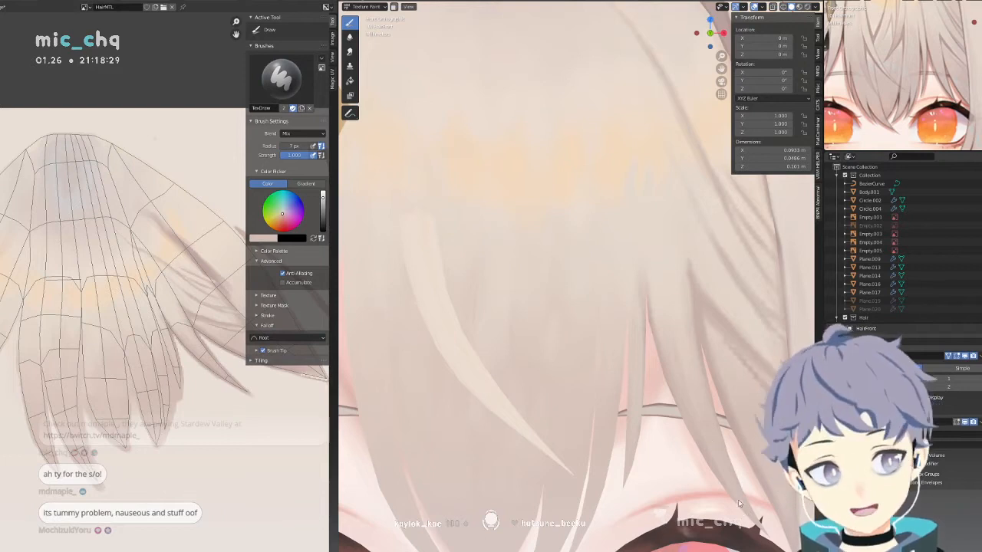
mouse_move(593, 369)
shift+middle_down()
mouse_move(619, 351)
mouse_move(619, 364)
shift+middle_up()
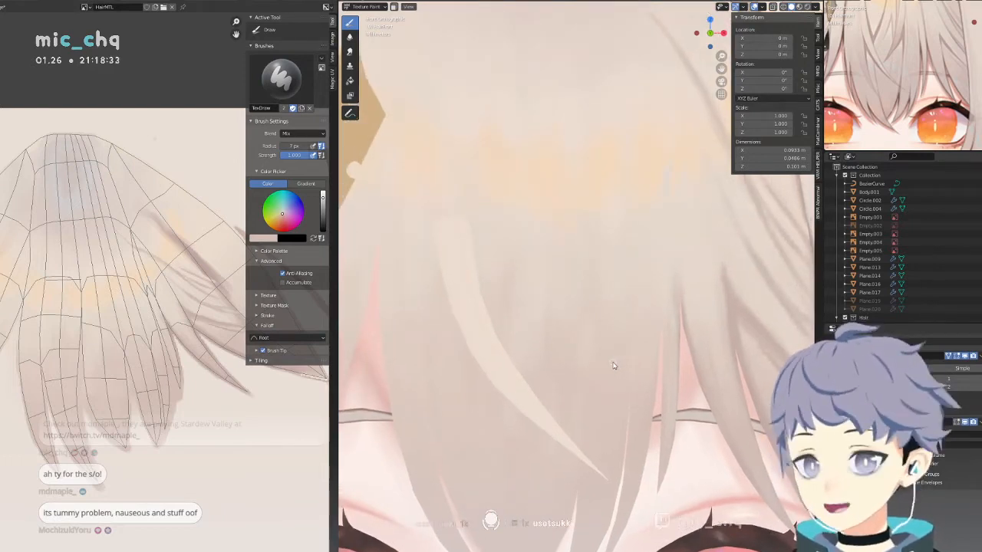
mouse_move(611, 363)
shift+middle_down()
mouse_move(583, 384)
mouse_move(591, 357)
mouse_move(580, 350)
shift+middle_up()
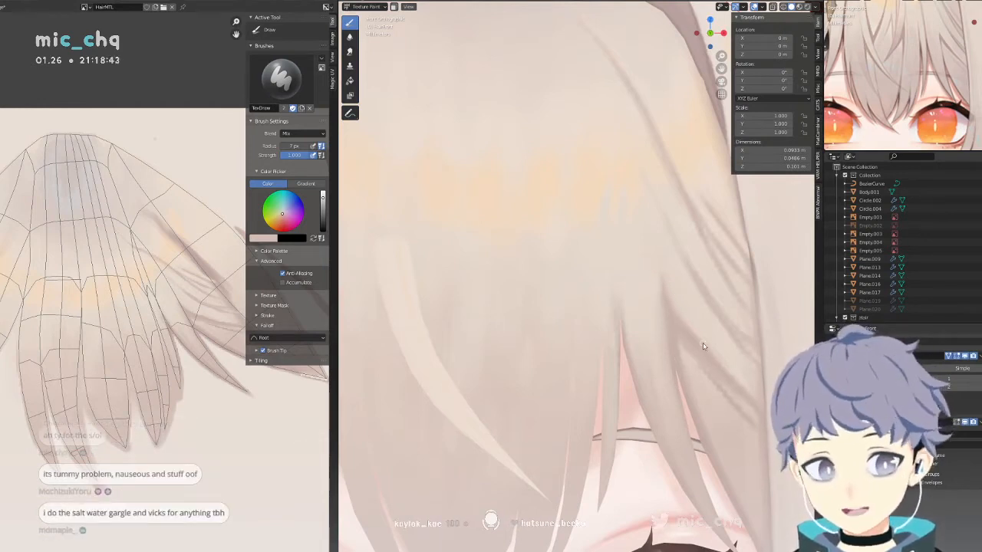
mouse_move(650, 309)
shift+middle_down()
mouse_move(647, 343)
mouse_move(660, 353)
mouse_move(653, 360)
mouse_move(673, 377)
shift+middle_up()
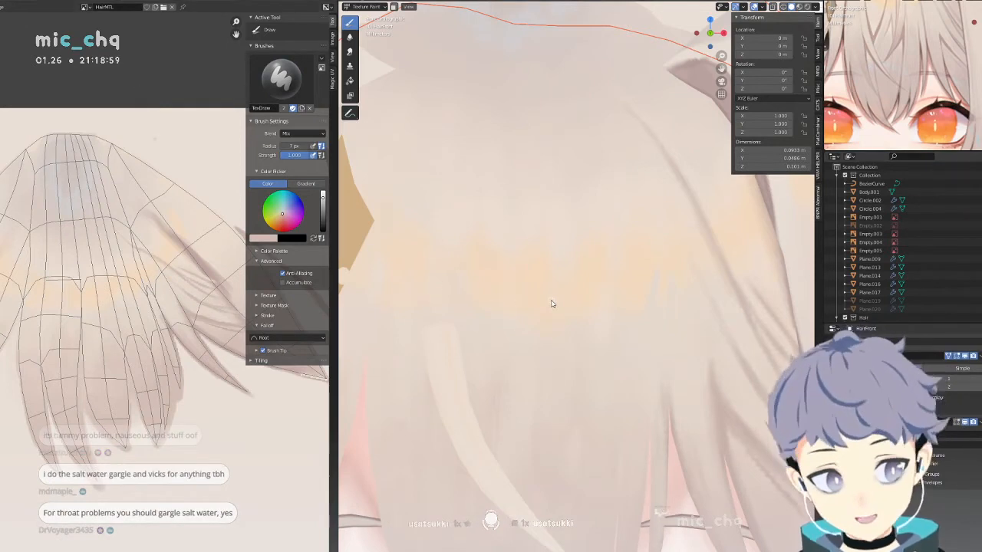
Compare the highlight band and strand shadows across the whole bangs with the wider reference artwork.
scroll(547, 308, down, 3)
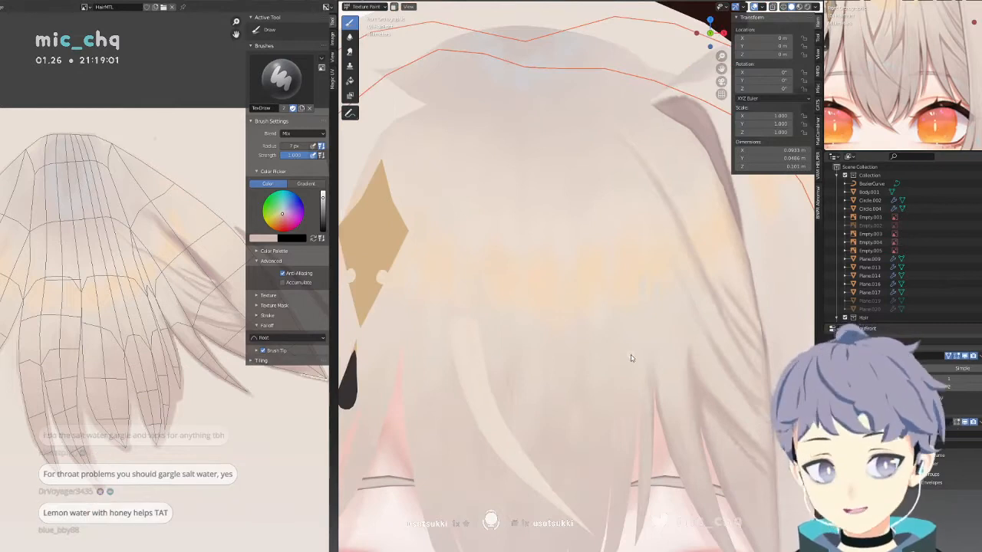
scroll(640, 304, up, 1)
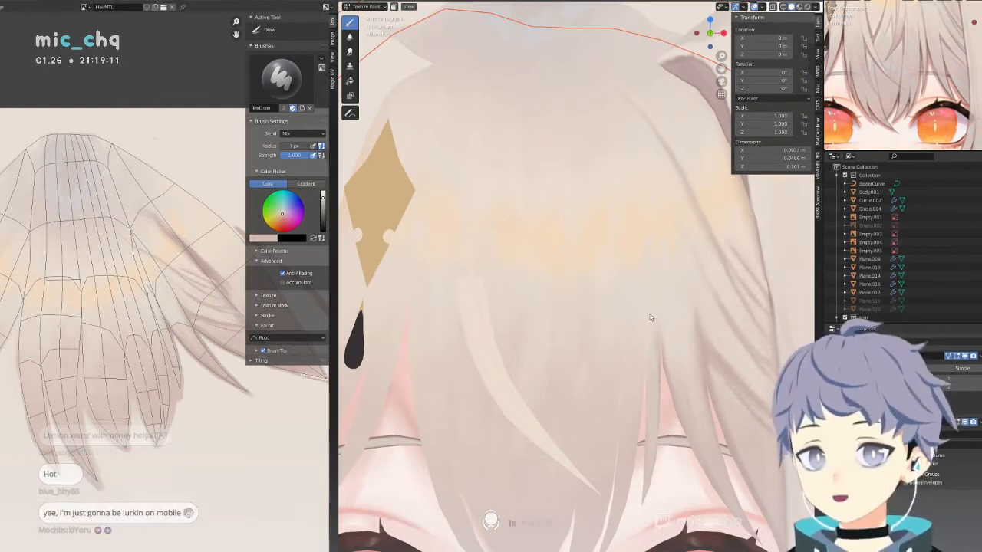
mouse_move(649, 313)
shift+middle_down()
mouse_move(627, 304)
mouse_move(634, 332)
mouse_move(638, 293)
mouse_move(632, 313)
shift+middle_up()
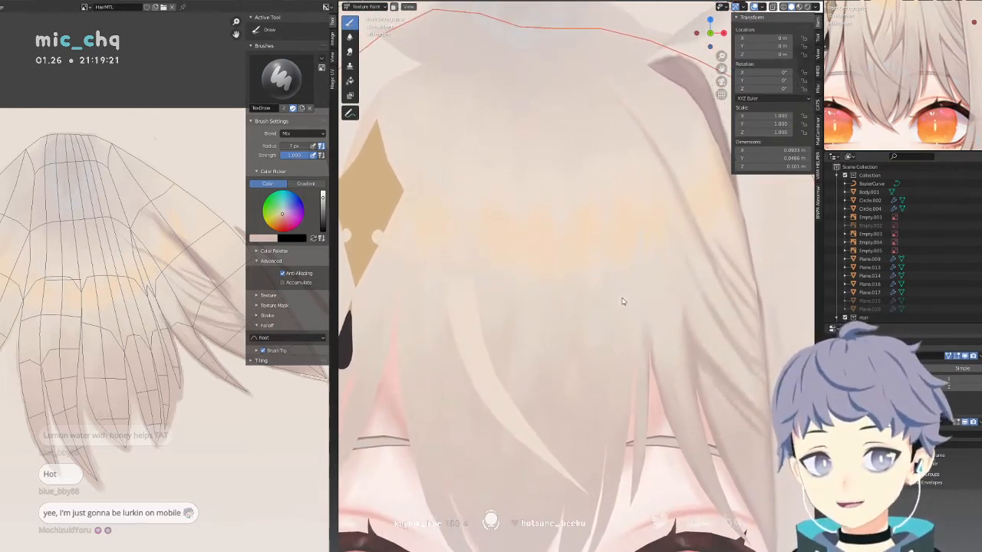
scroll(936, 56, down, 1)
scroll(937, 53, up, 3)
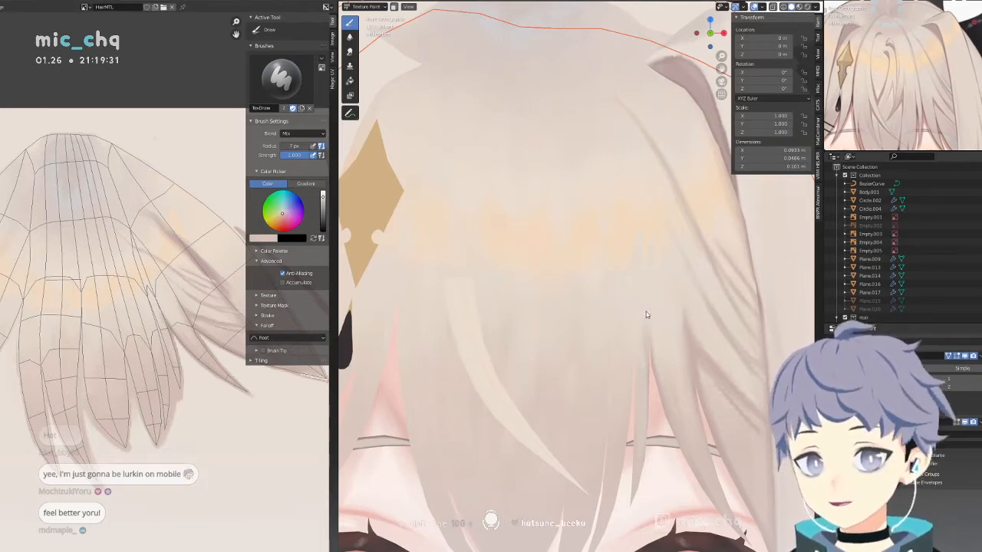
Following the reference in wireframe, paint a second long diagonal strand line through the highlight band to the gap above the eye.
key(shift+z)
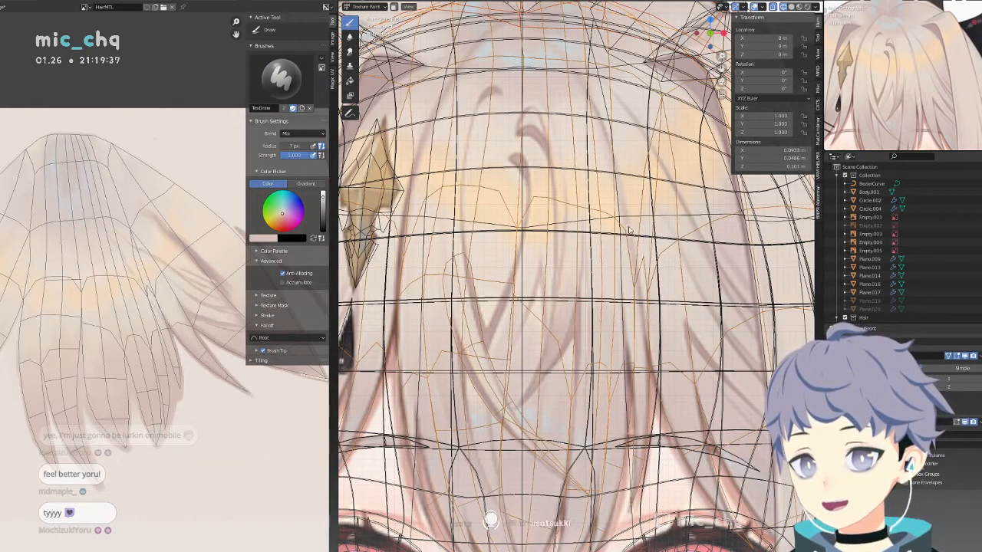
key(shift+alt+z)
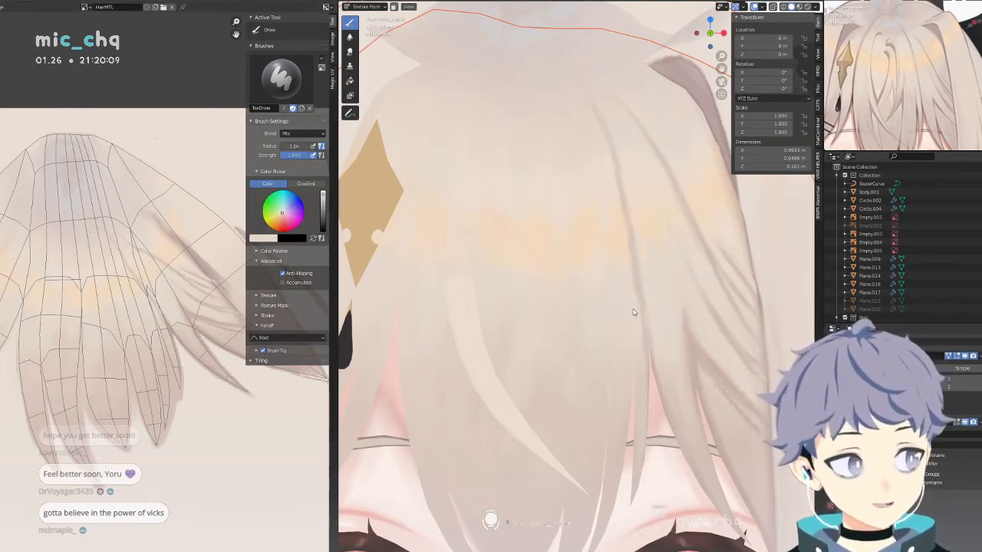
shift+middle_drag(627, 296, 621, 309)
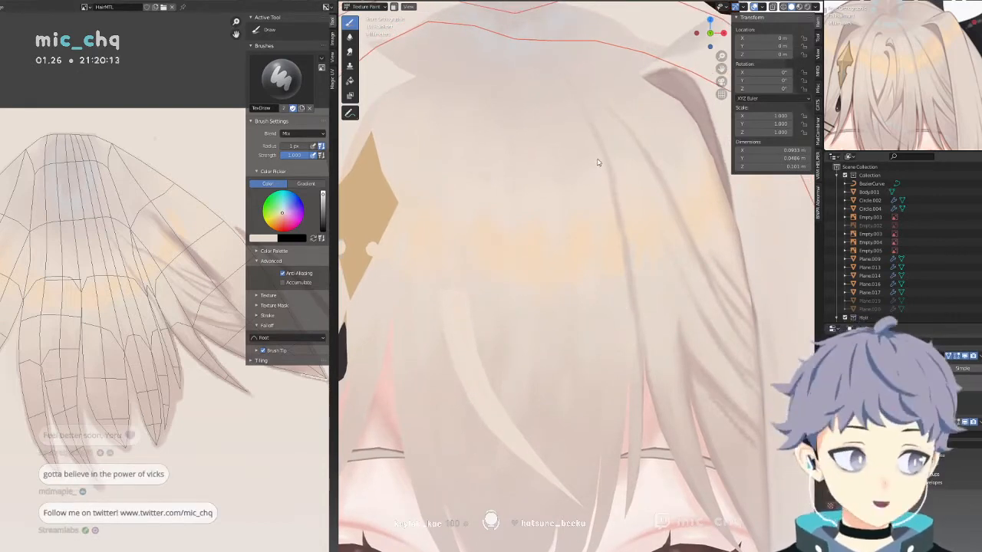
mouse_move(598, 164)
shift+middle_down()
mouse_move(594, 192)
mouse_move(574, 186)
shift+middle_up()
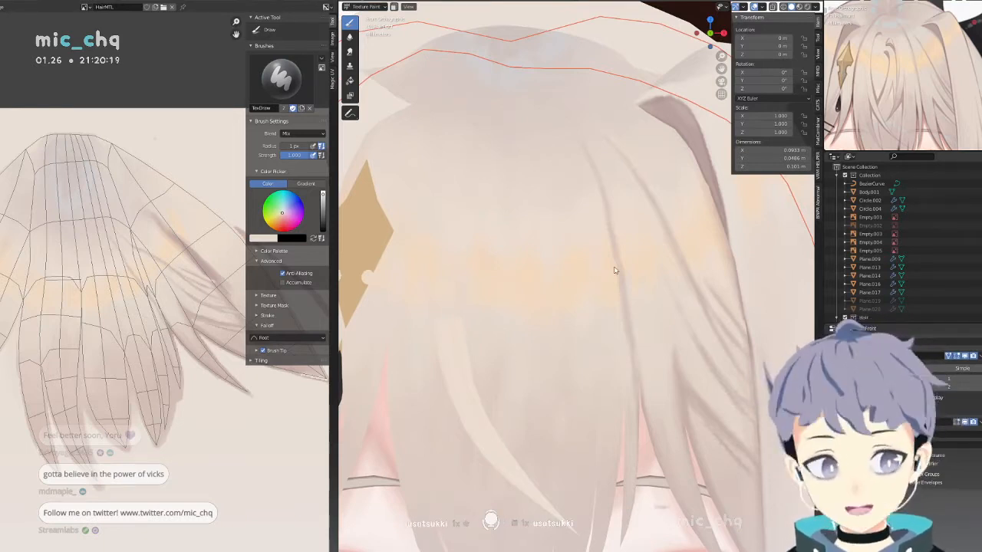
mouse_move(614, 270)
shift+middle_down()
mouse_move(602, 207)
mouse_move(597, 236)
shift+middle_up()
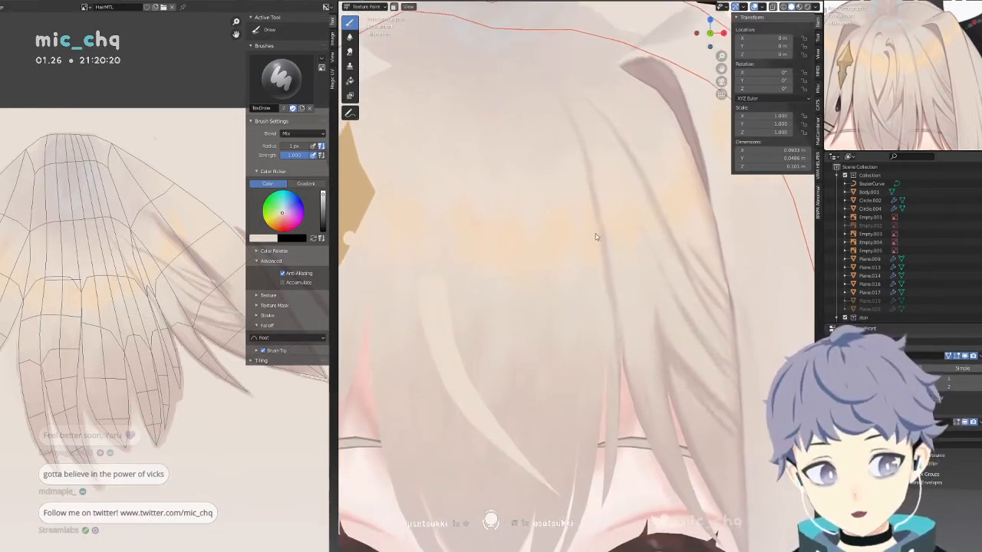
Set the brush radius to 9 px and soften the second diagonal strand line and nearby highlight band with sampled cream and peach tones.
key(f)
click(650, 342)
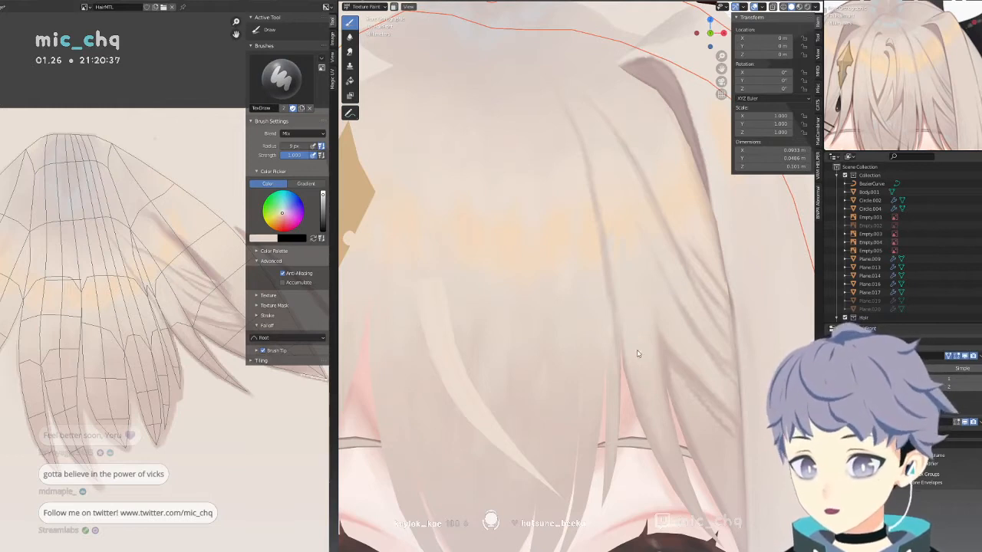
key(s)
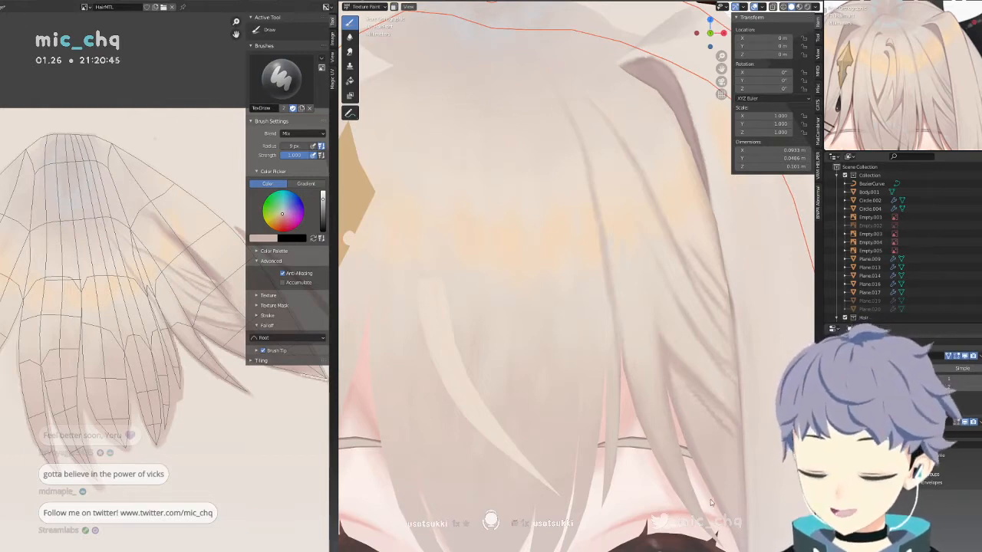
shift+middle_drag(605, 364, 622, 289)
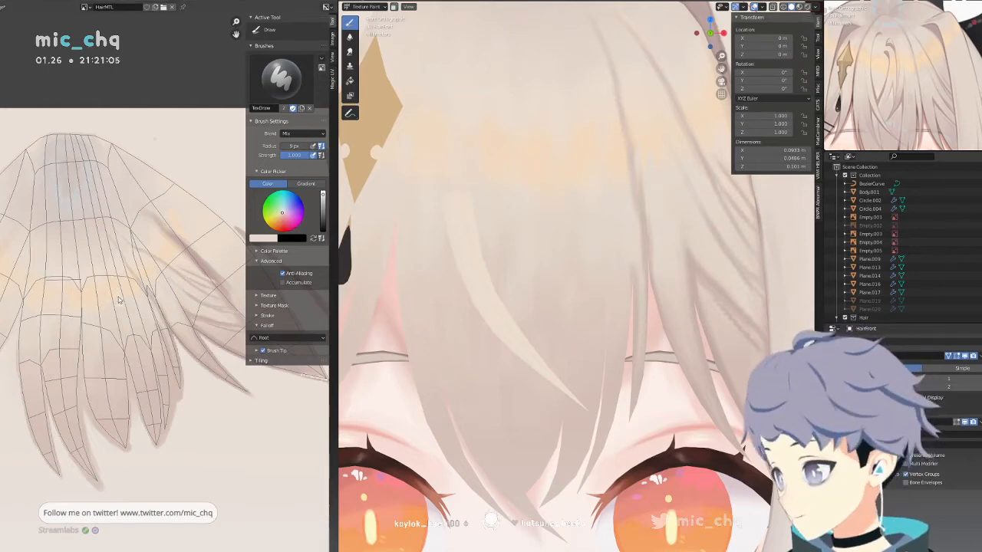
middle_drag(581, 146, 556, 265)
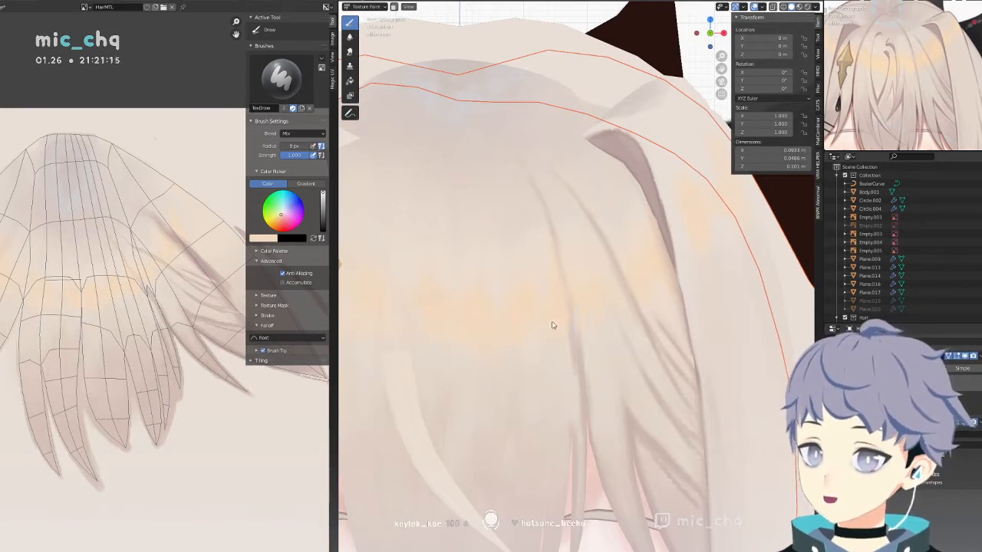
middle_drag(551, 325, 594, 204)
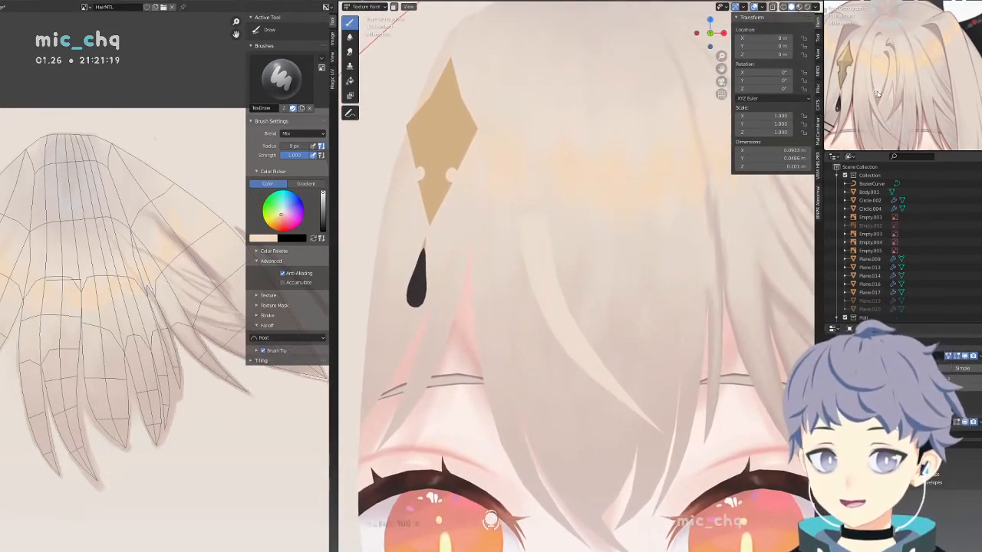
Sample a pinkish-brown shadow tone from the reference and paint the curved and forked strand lines in the central bangs, following the wireframe view.
key(s)
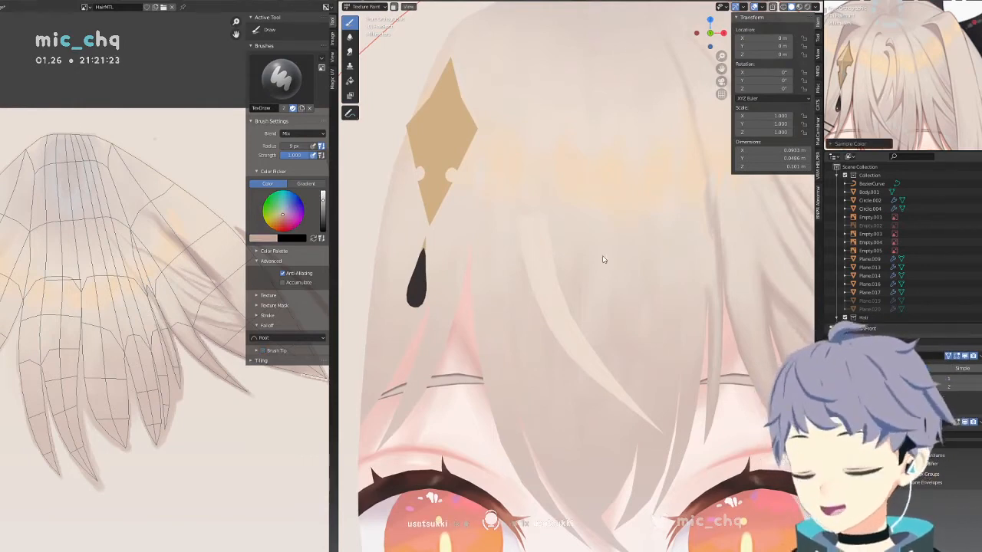
middle_drag(603, 259, 550, 249)
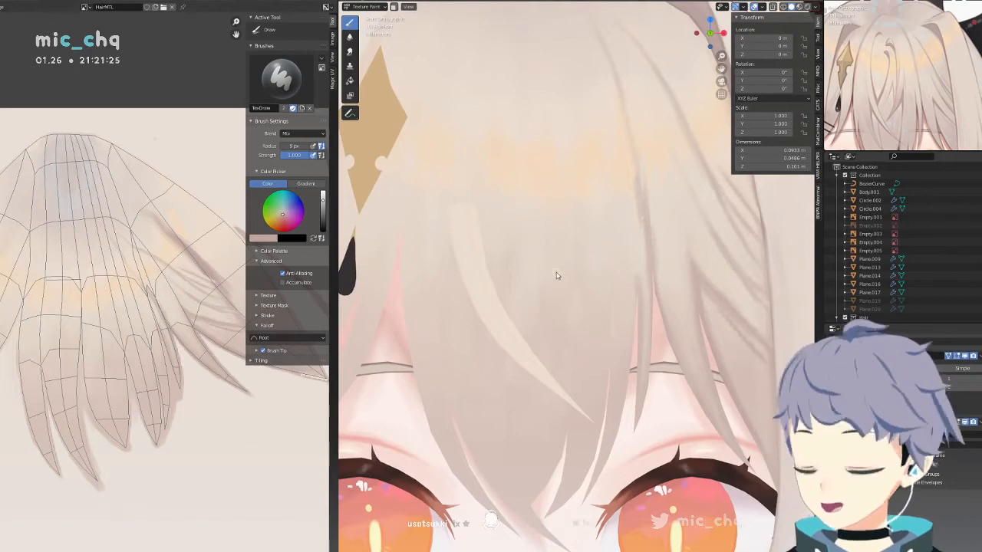
key(shift+z)
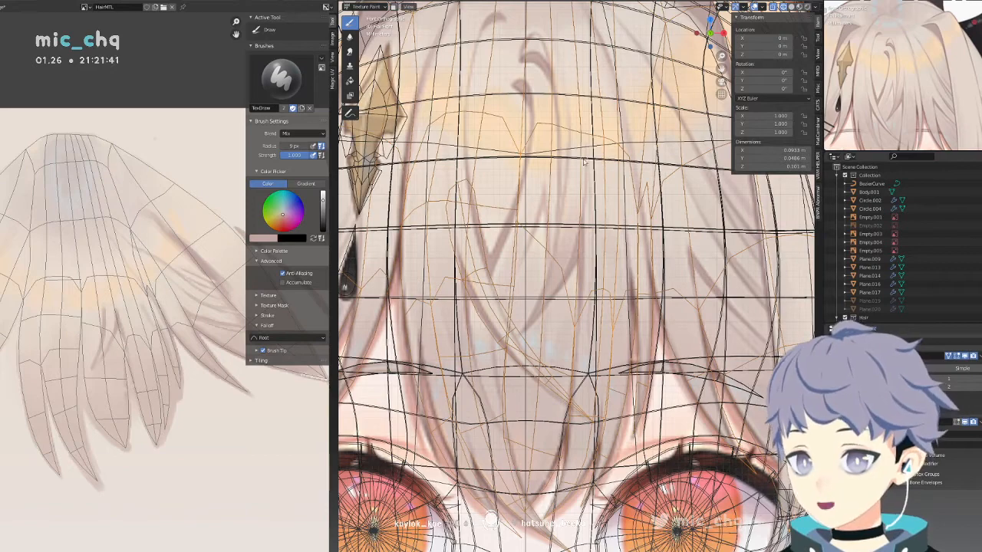
shift+scroll(546, 93, up, 2)
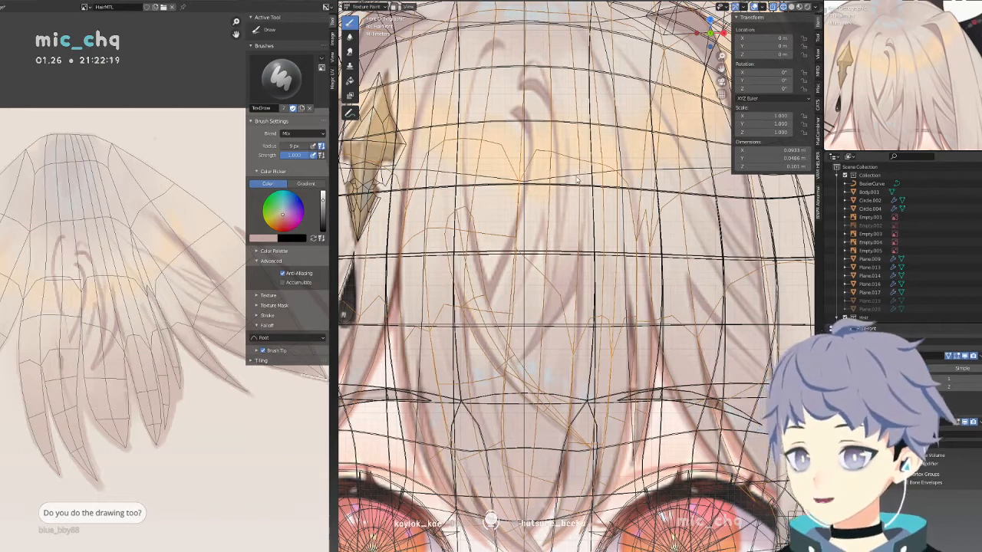
key(shift+alt+z)
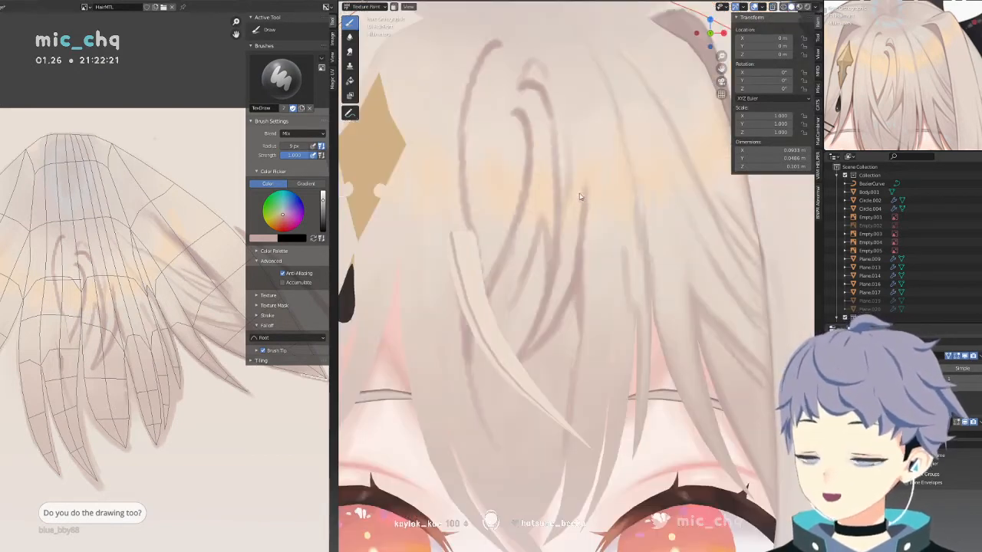
scroll(530, 184, up, 2)
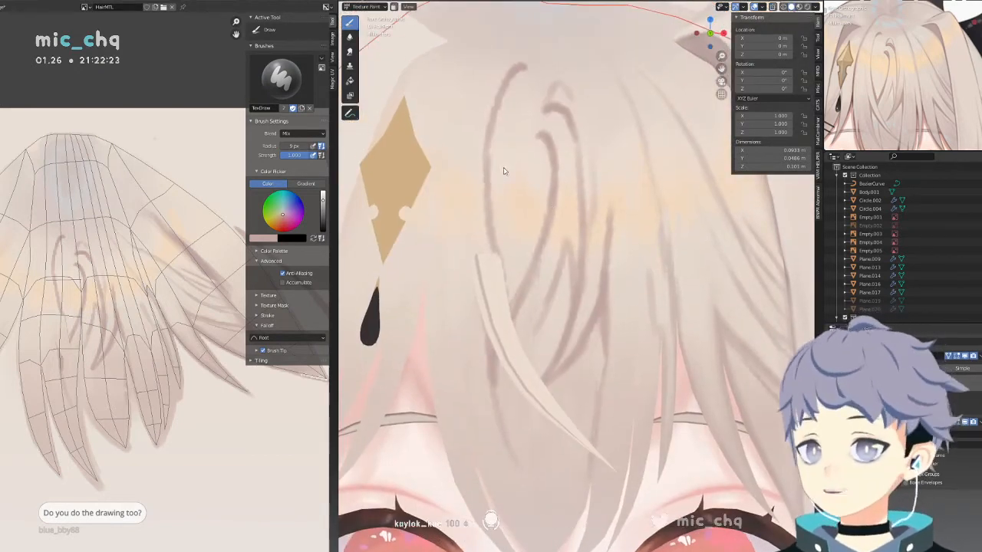
Thin the long curved strand line nearest the gold hair clip with sampled cream tones, checking it against the shaded view.
key(s)
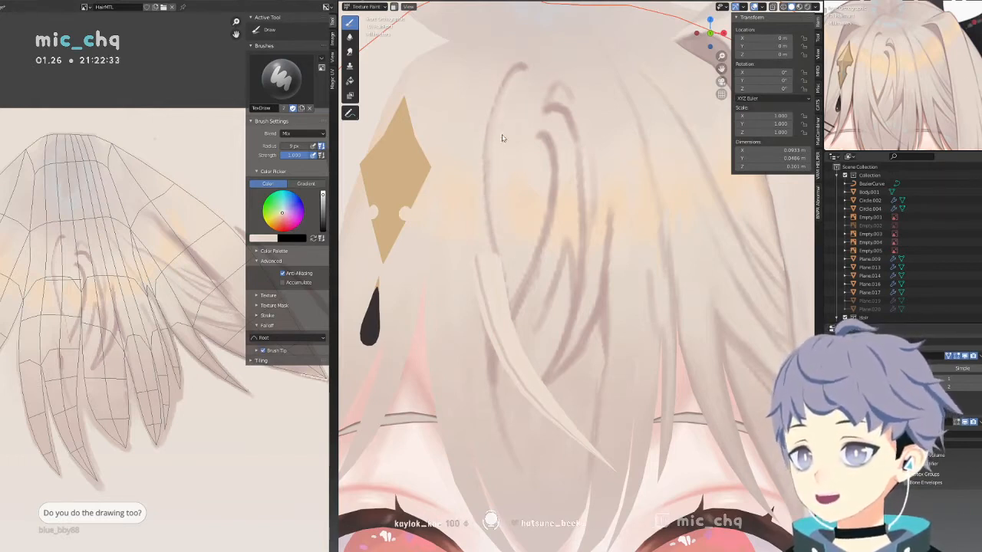
key(s)
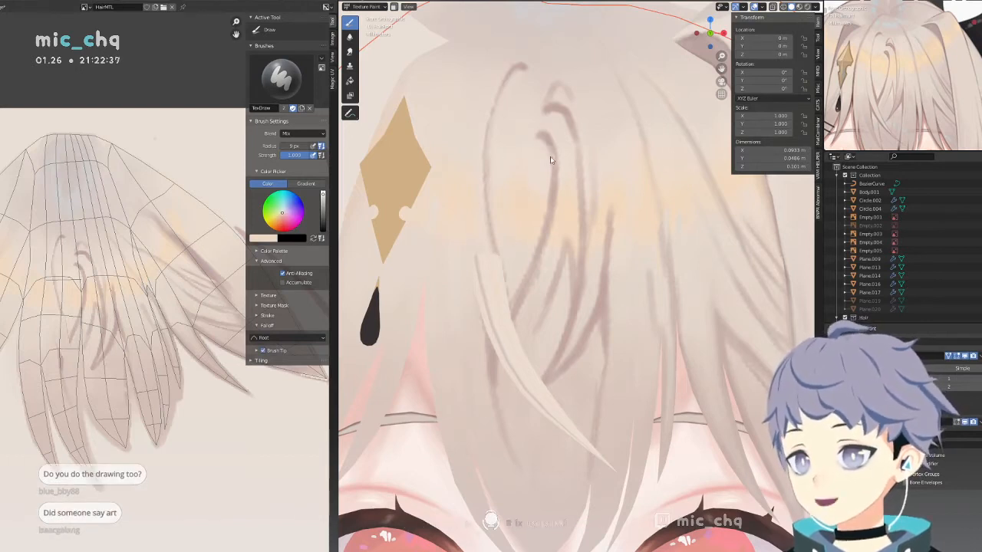
key(z)
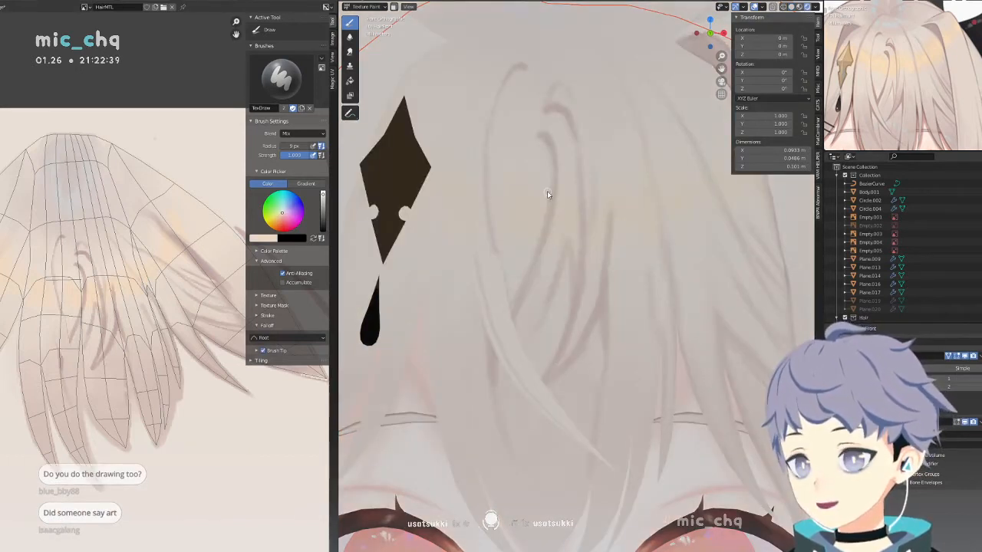
key(shift+z)
key(shift+z)
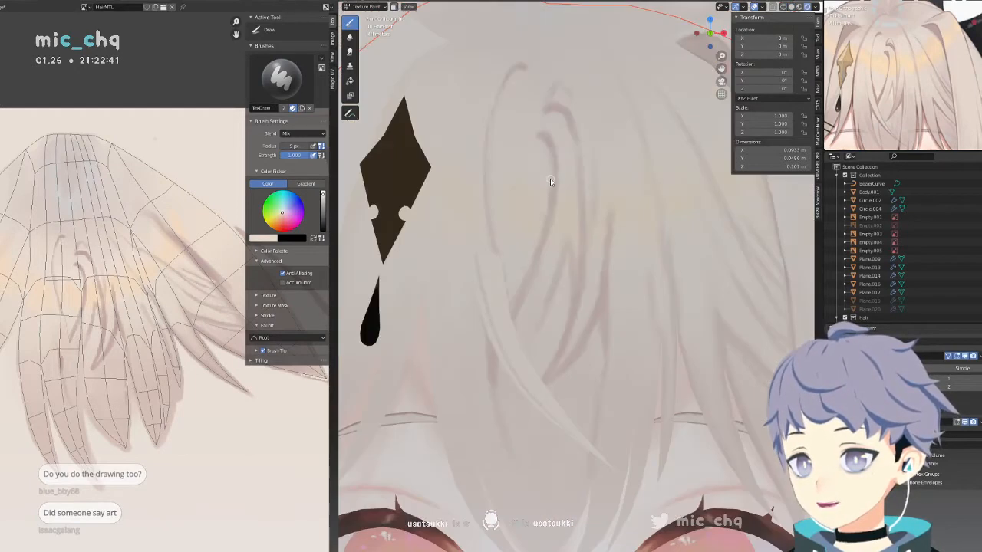
key(shift+z)
key(z)
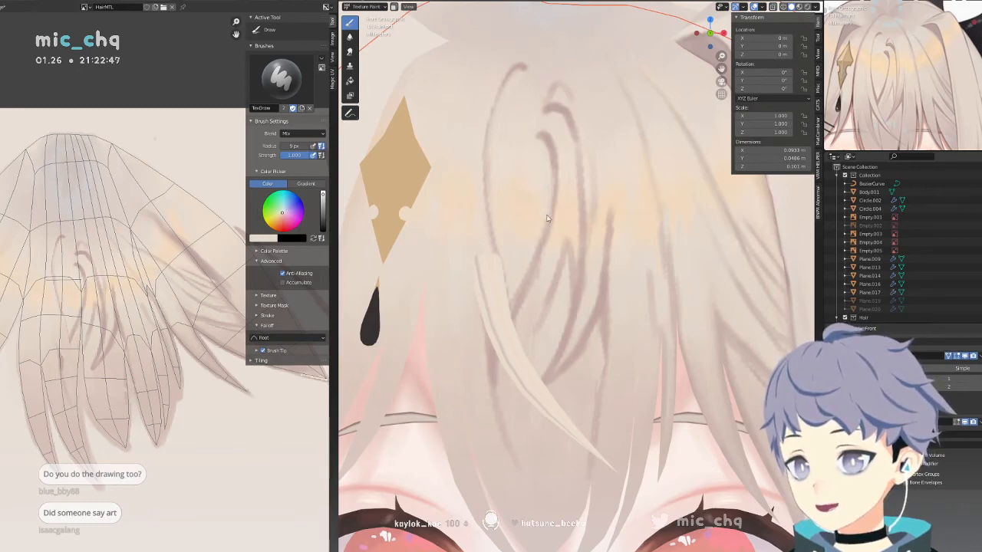
Slim the inner curved strand line and paint a shadow along the edge of the pale diagonal lock where the two meet.
key(z)
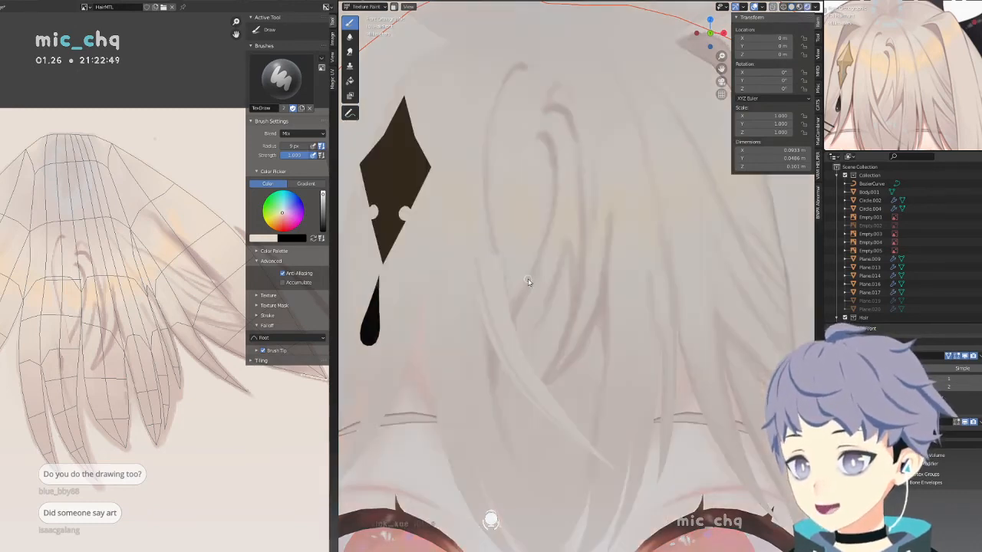
key(shift+z)
key(z)
click(578, 271)
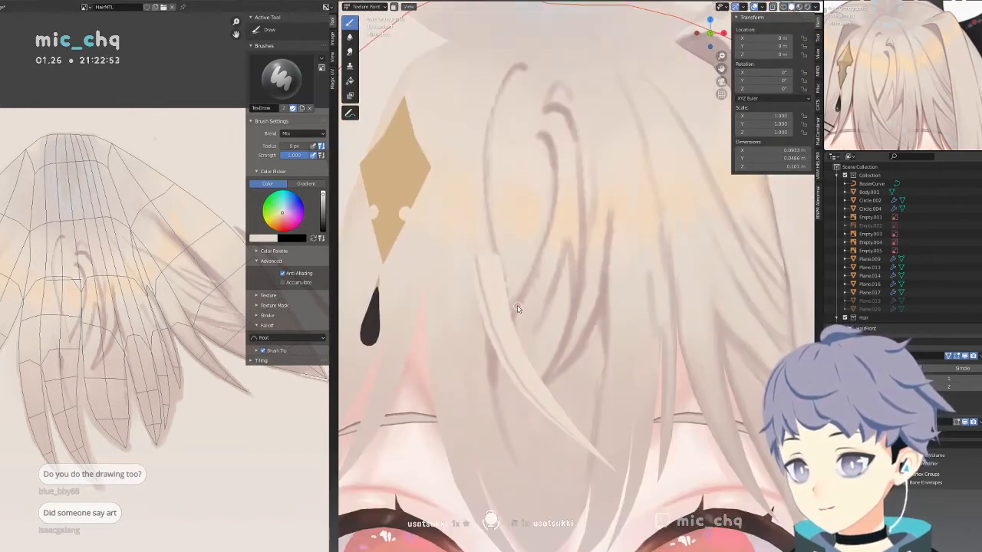
key(s)
drag(500, 261, 514, 306)
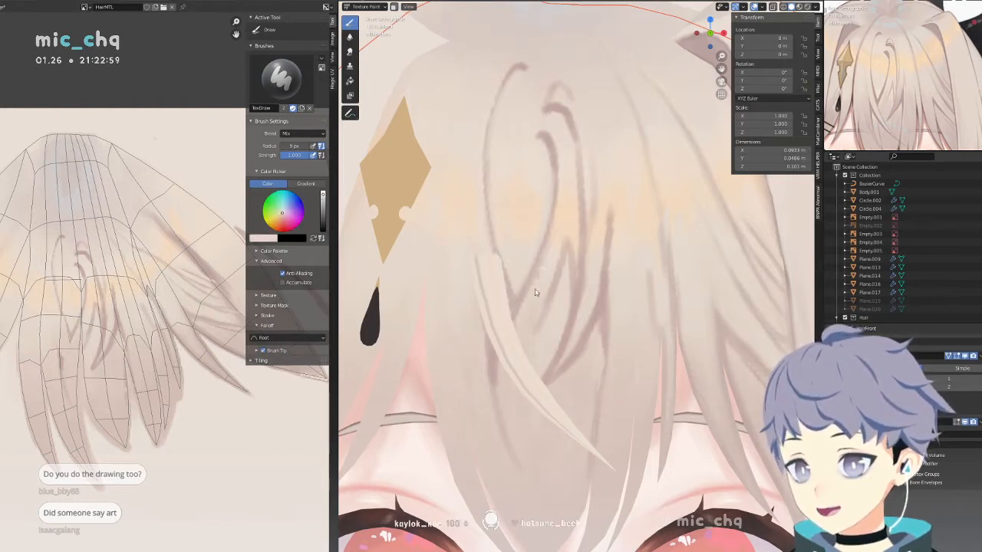
Taper the forked strand lines in the middle of the bangs with sampled cream and peach tones, comparing them with the wireframe reference.
key(shift+z)
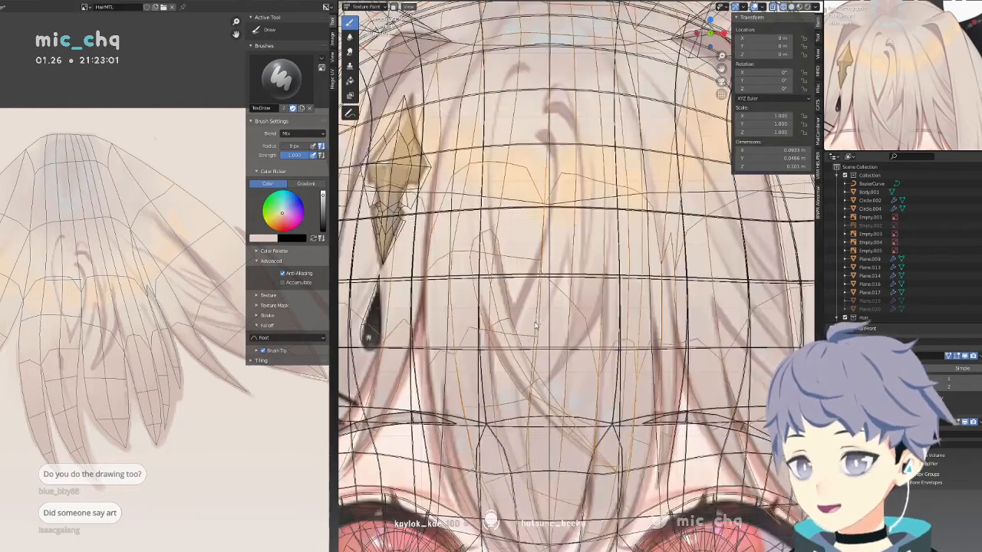
key(shift+z)
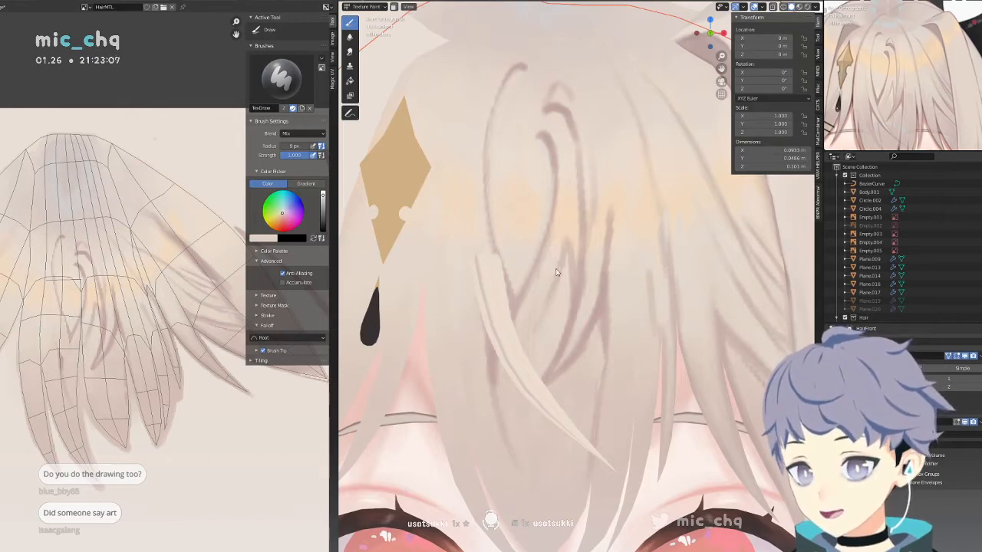
key(shift+z)
key(shift+z)
key(shift+z)
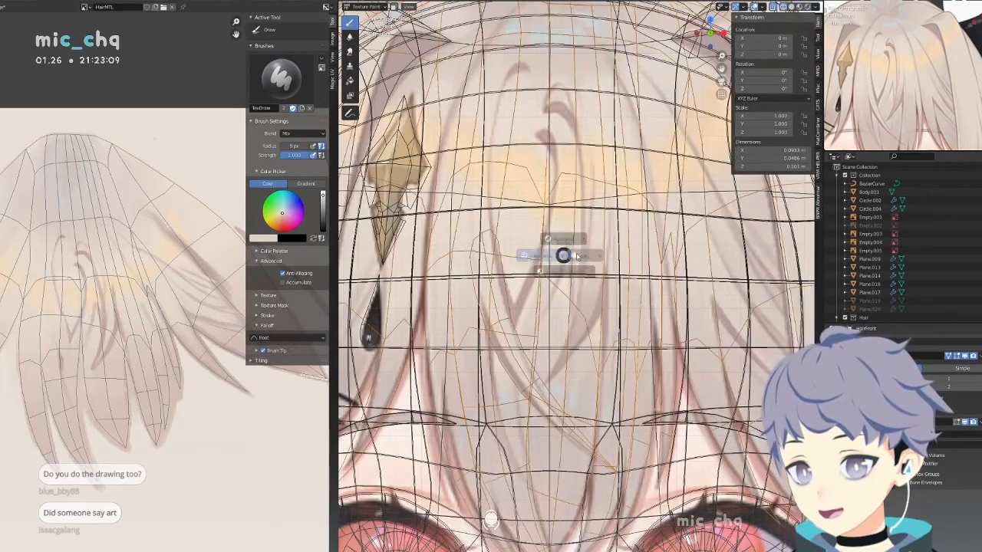
key(shift+z)
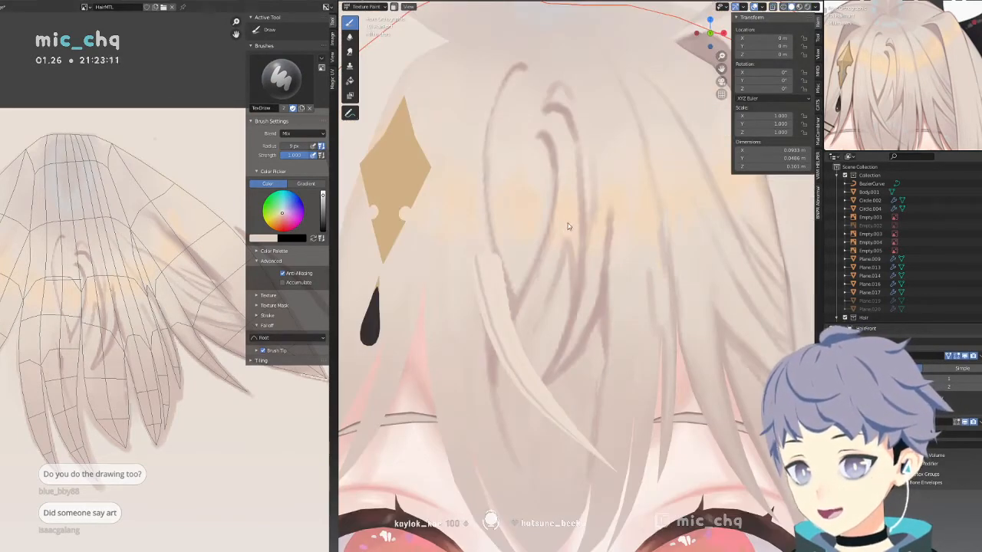
key(s)
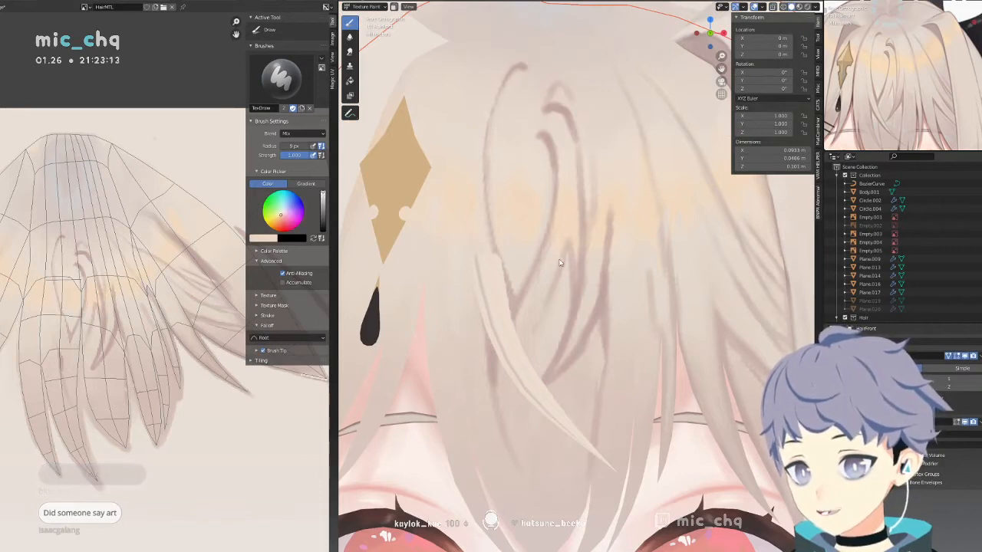
key(s)
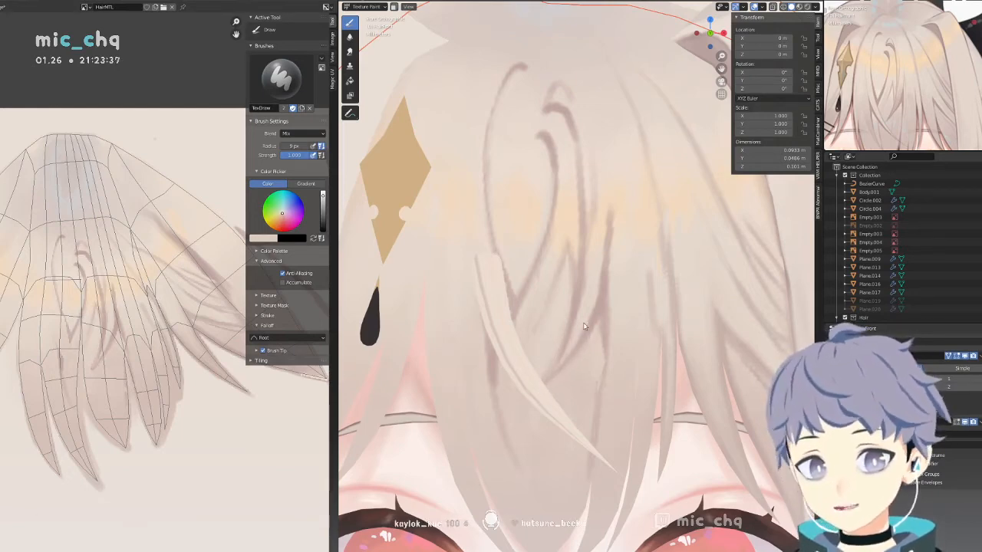
Check the wireframe reference, refine the long strand shadow beside the central fork, and sample a pinkish-beige tone.
key(shift+z)
key(z)
click(566, 359)
key(shift+z)
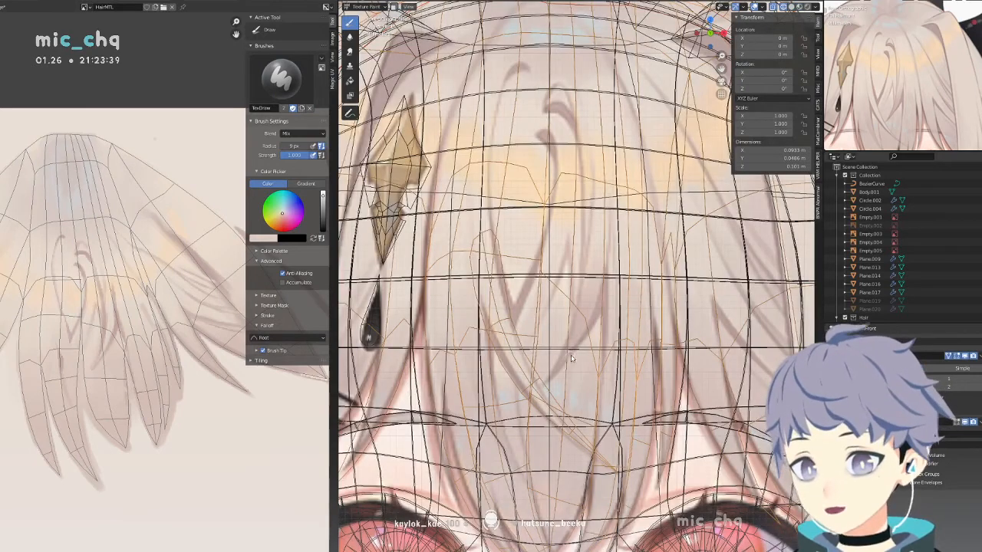
key(shift+z)
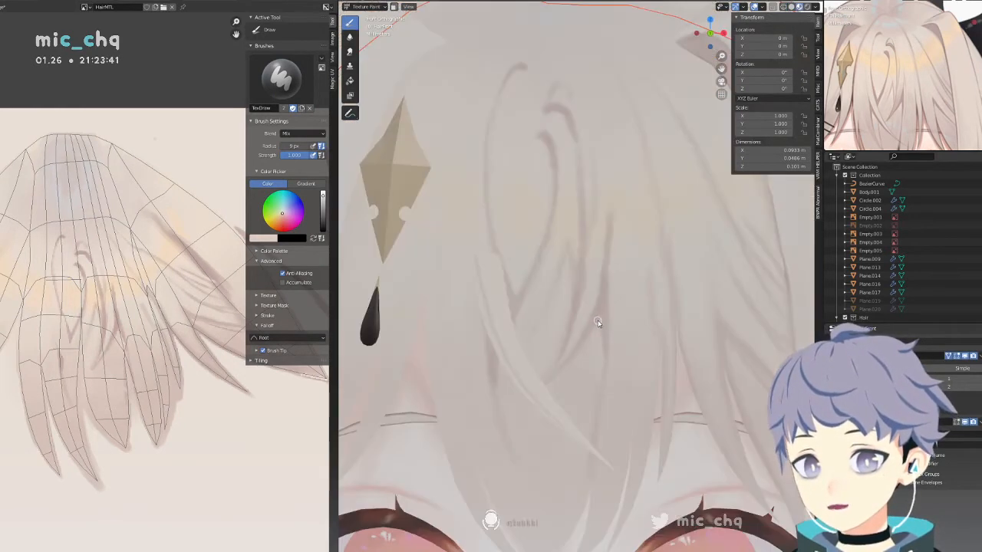
key(shift+z)
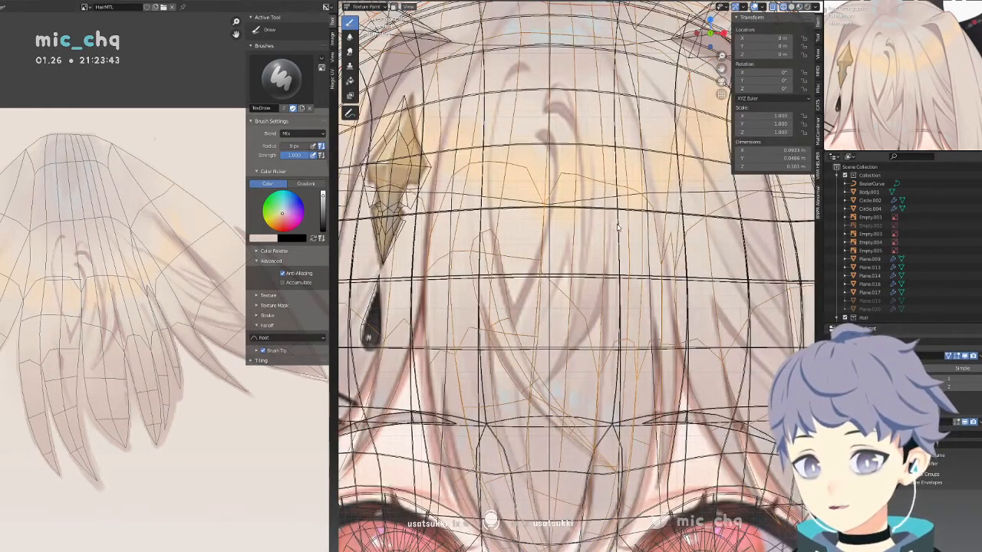
key(shift+z)
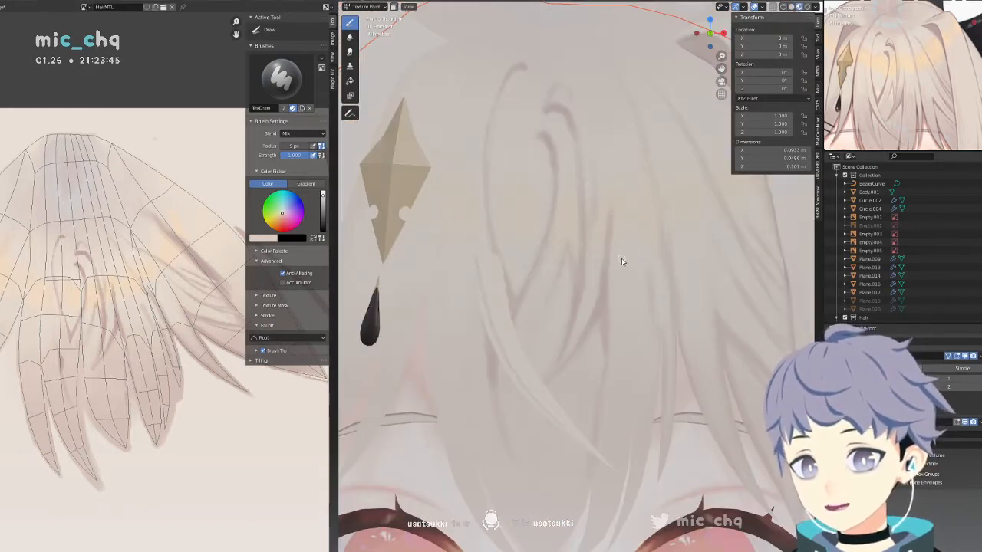
key(z)
key(s)
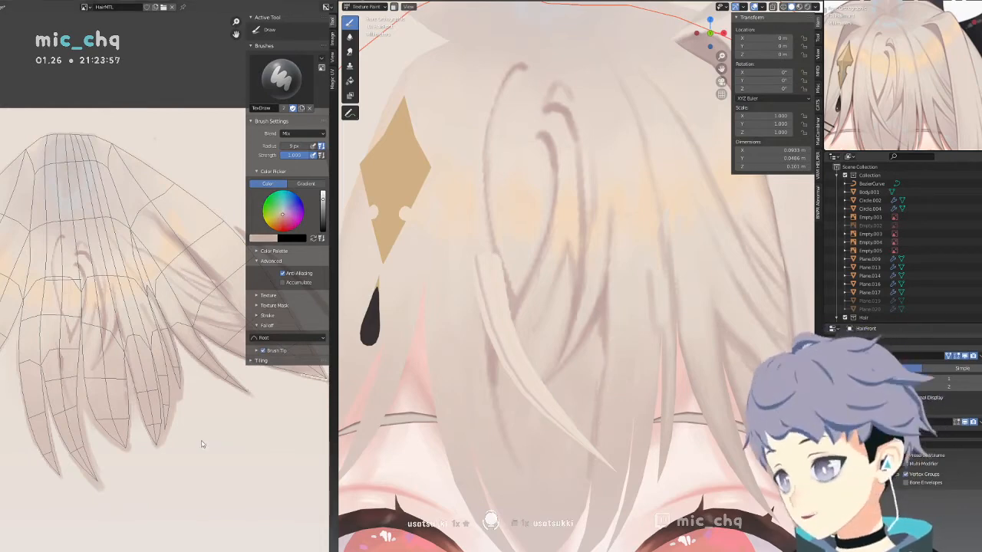
Refine the thin strand shadow beside the central fork with a 1 px brush and soften it with a sampled pale tone at 7 px.
middle_drag(92, 430, 98, 400)
scroll(102, 381, up, 5)
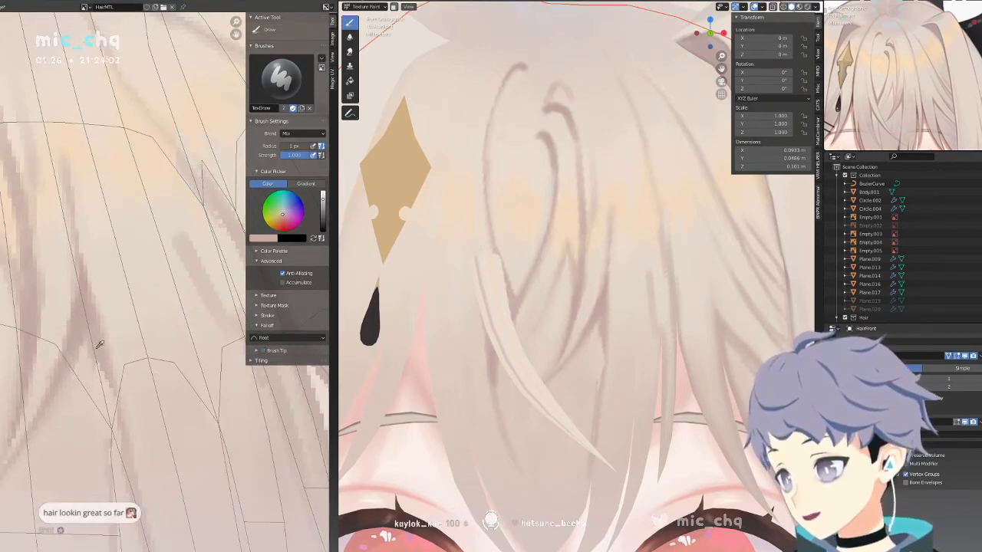
drag(95, 359, 114, 436)
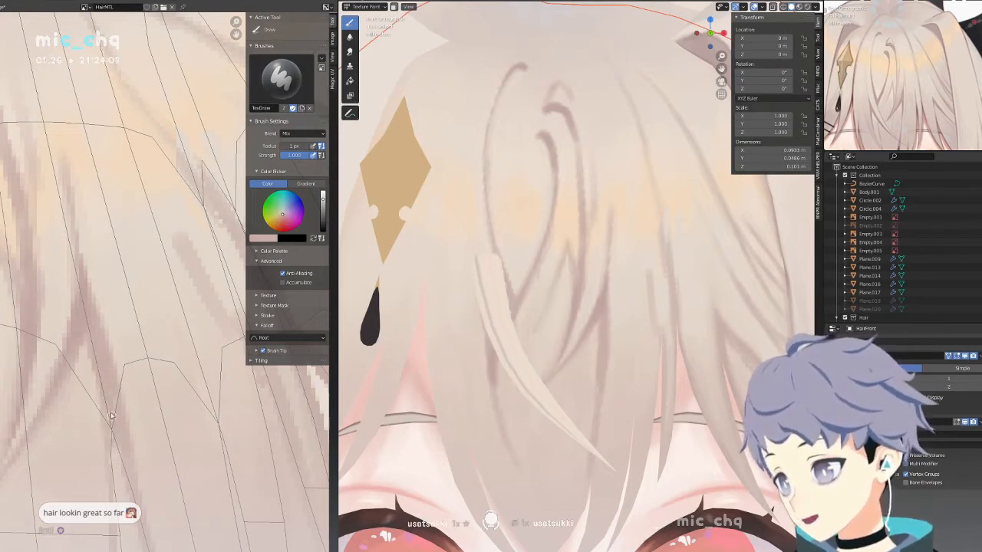
key(s)
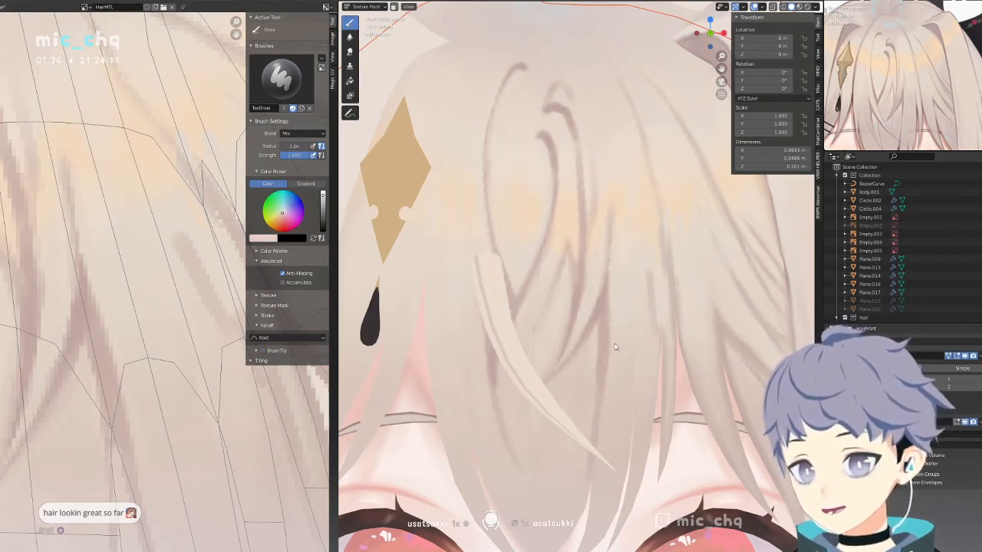
key(f)
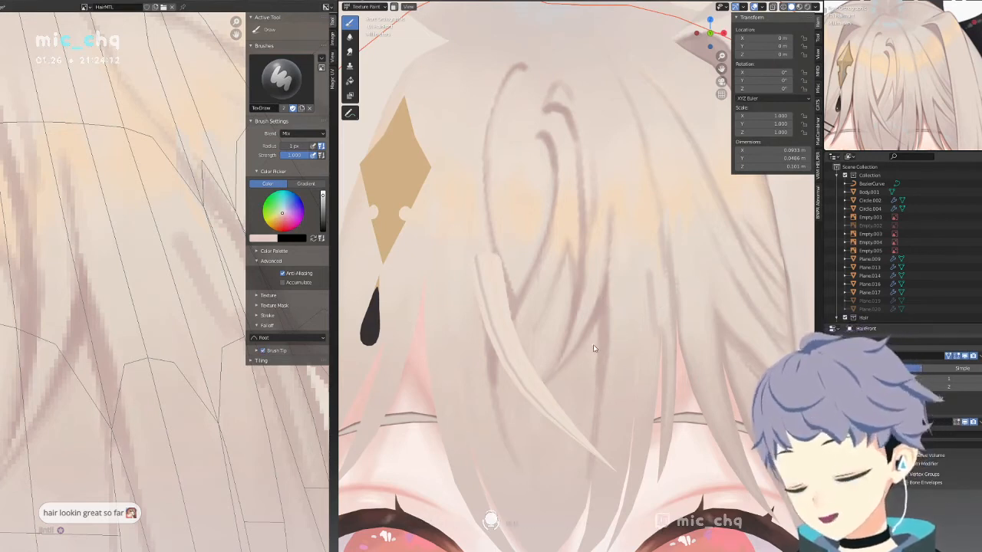
click(598, 350)
key(f)
click(614, 339)
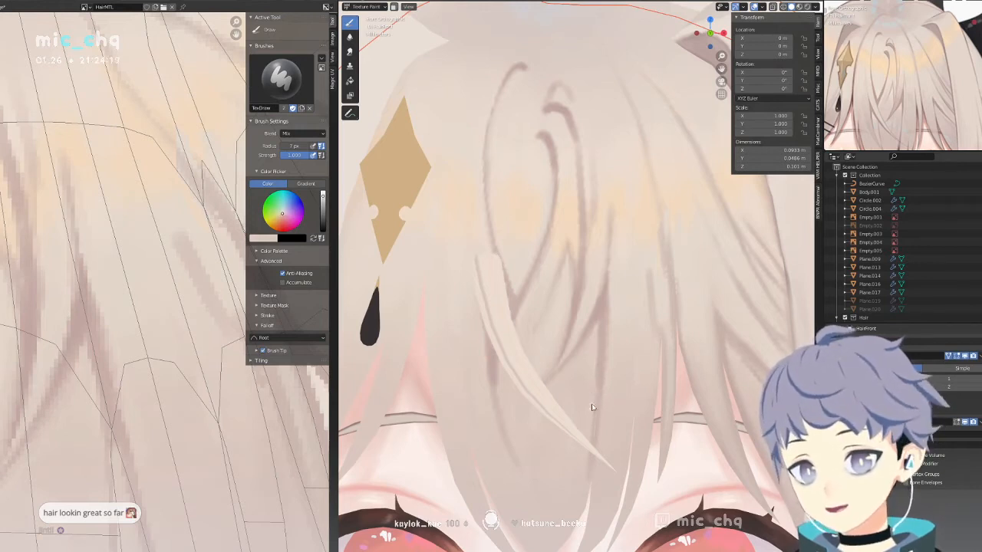
Set the brush radius to 2 px and taper the strand shadow running toward the gap between the central lock tips.
key(f)
click(97, 420)
key(f)
click(99, 454)
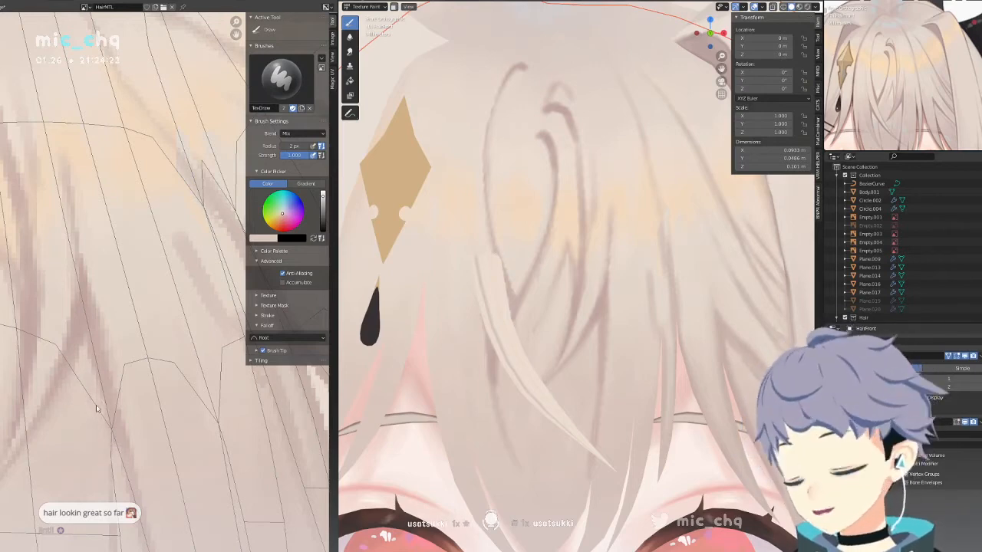
middle_drag(105, 451, 124, 299)
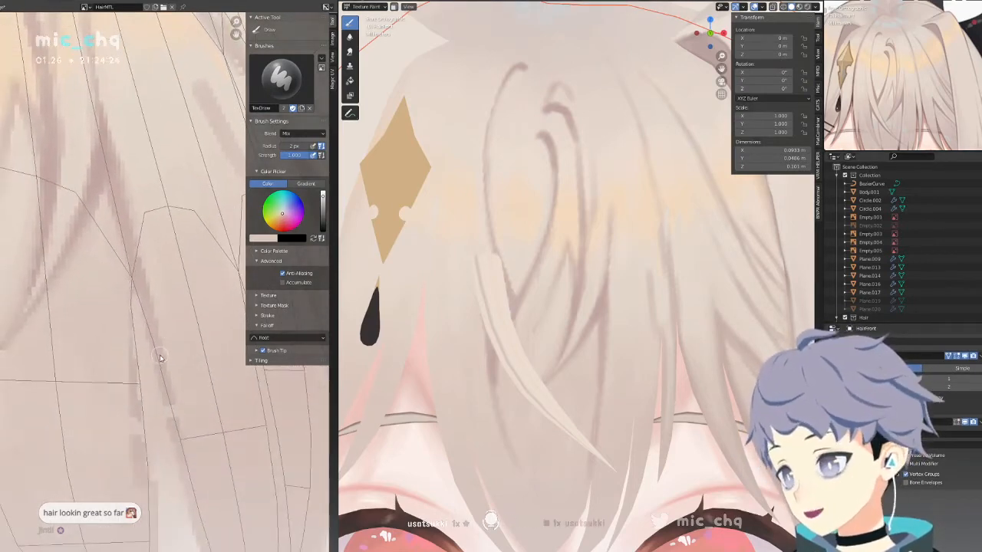
drag(129, 284, 144, 408)
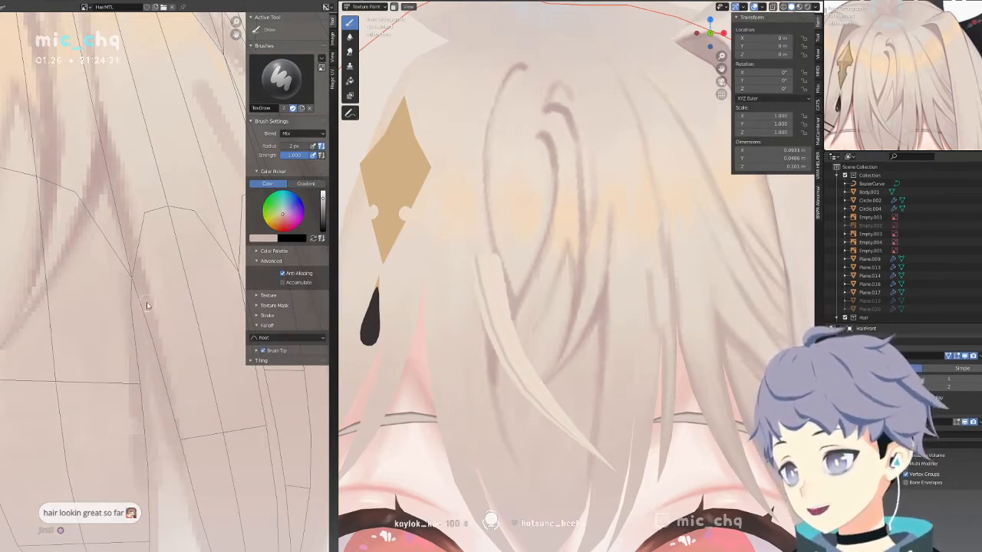
Follow the strand shadow between the fork and the lock tips on the texture, refining its edges with the 2 px brush.
middle_drag(139, 307, 154, 222)
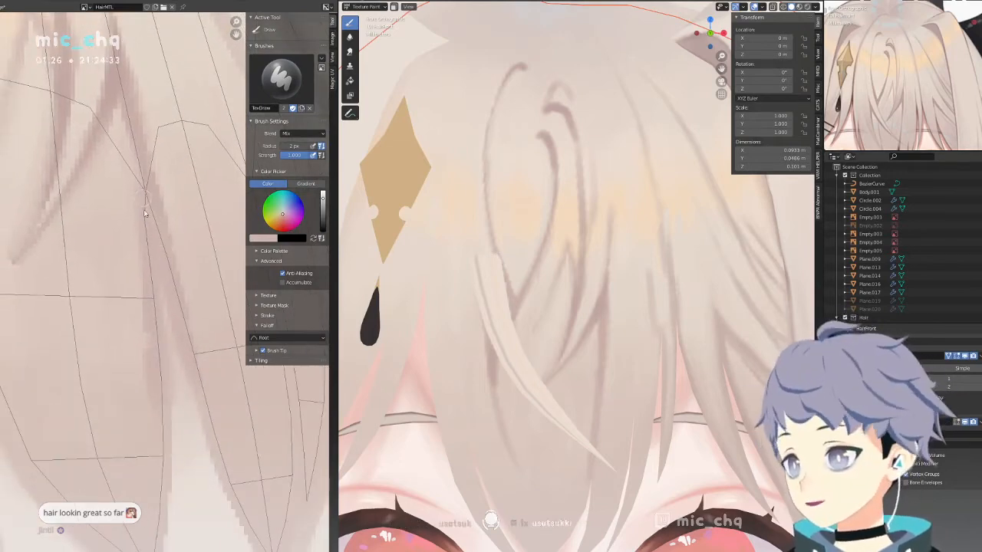
middle_drag(157, 275, 153, 224)
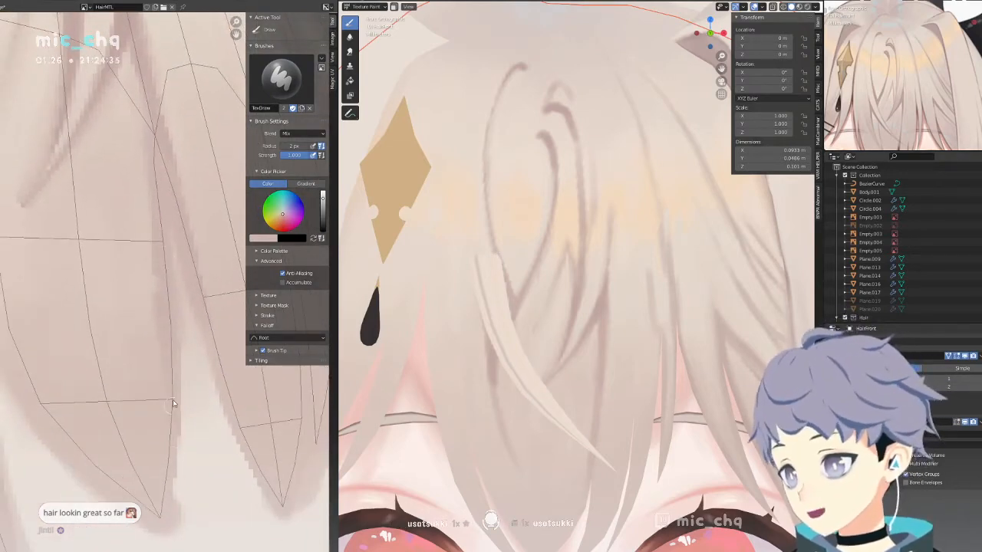
middle_drag(177, 346, 150, 371)
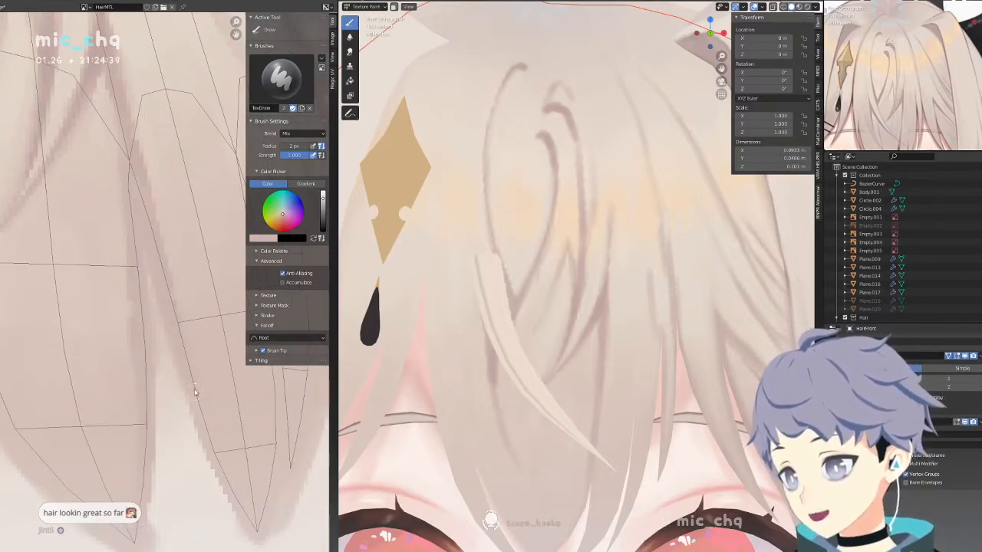
middle_drag(191, 310, 206, 417)
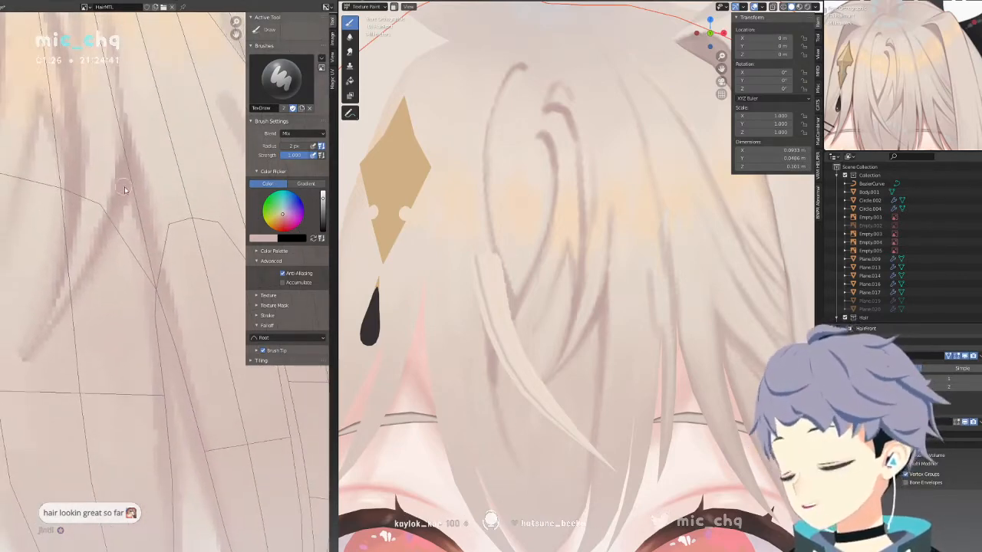
middle_drag(125, 188, 197, 315)
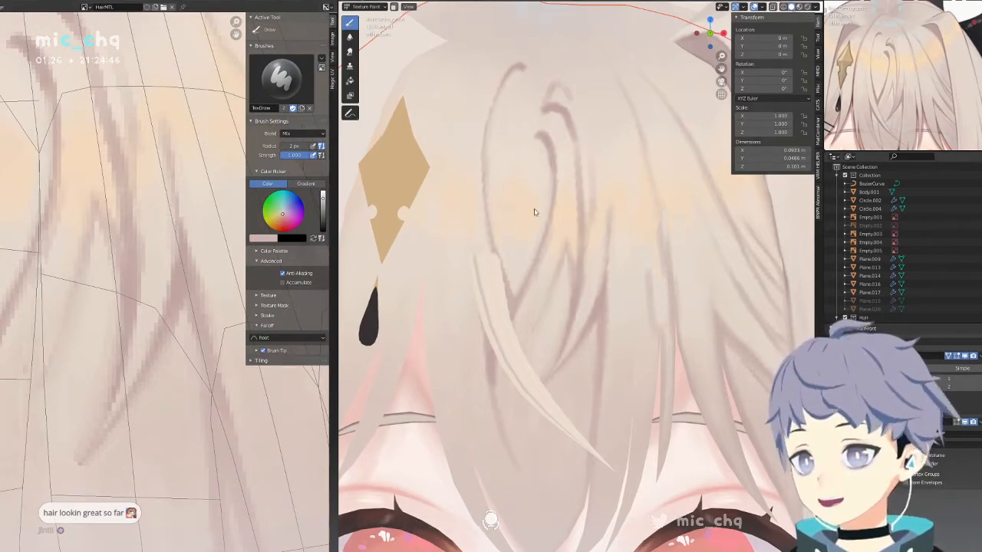
Sample a pale cream tone and soften the strand lines beside the central curved loop with a 7 px brush.
middle_drag(532, 210, 502, 256)
middle_drag(497, 219, 495, 258)
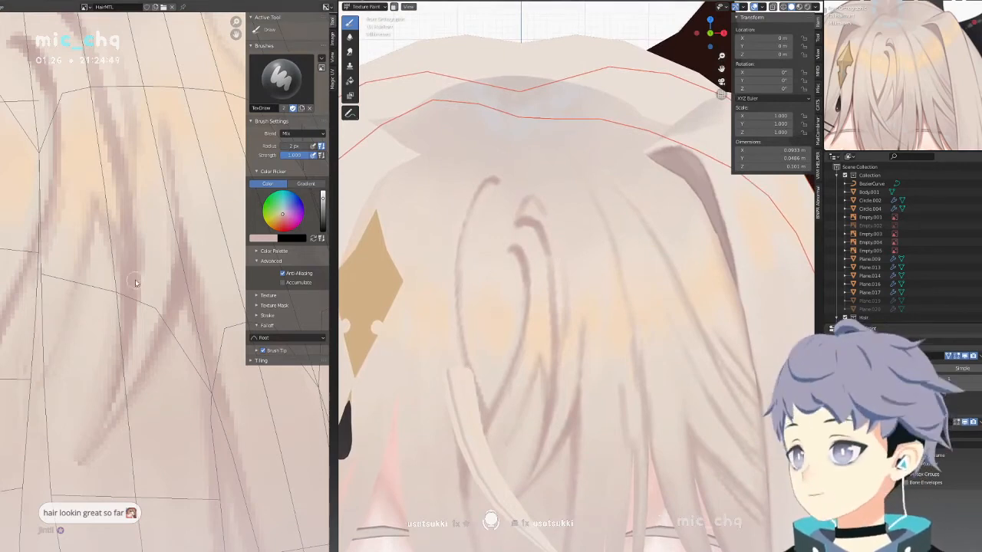
scroll(176, 227, down, 3)
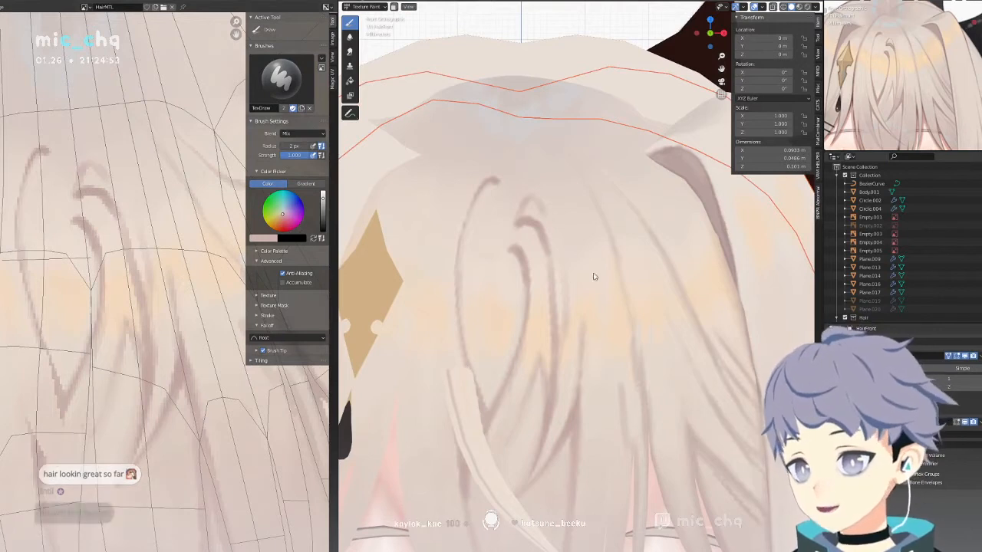
key(s)
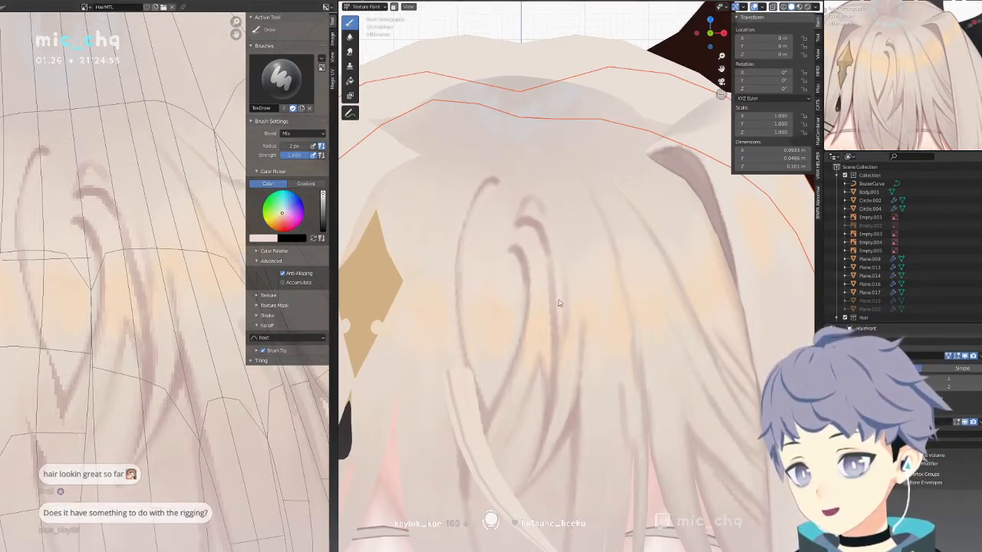
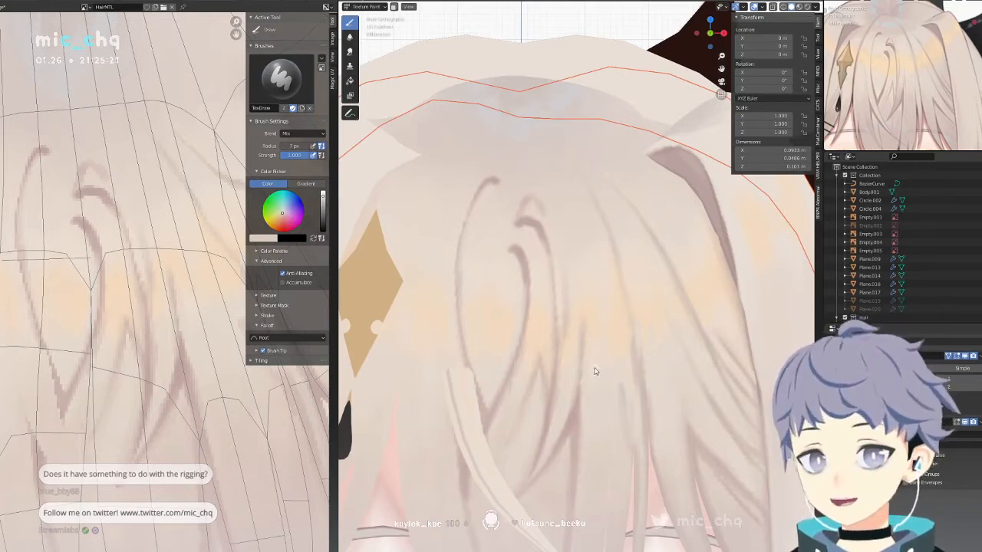
Refine the narrow strand shadows and lock edges where the bangs meet the side locks, using sampled beige tones and a 2 px brush.
scroll(107, 326, down, 2)
middle_drag(154, 312, 148, 340)
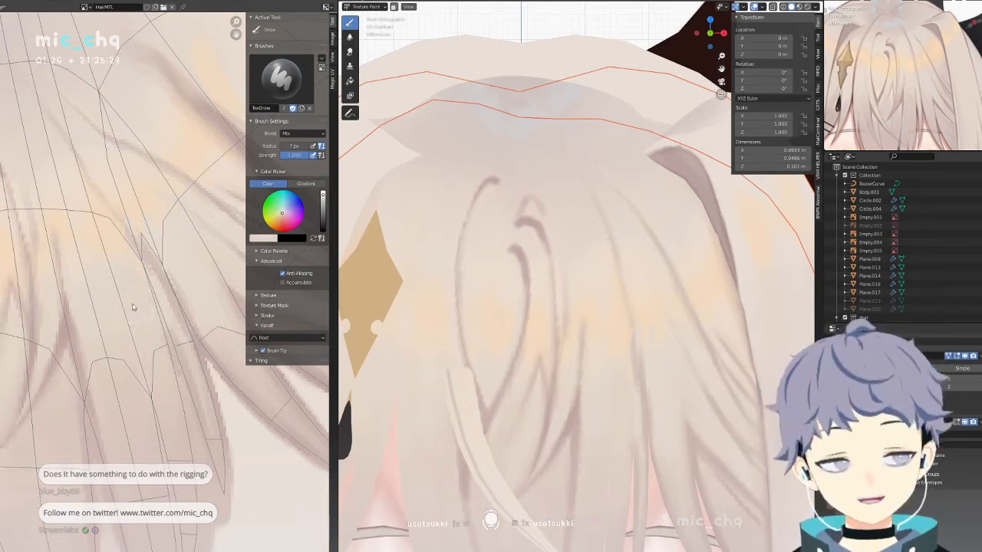
mouse_move(132, 306)
middle_down()
mouse_move(149, 268)
mouse_move(153, 284)
middle_up()
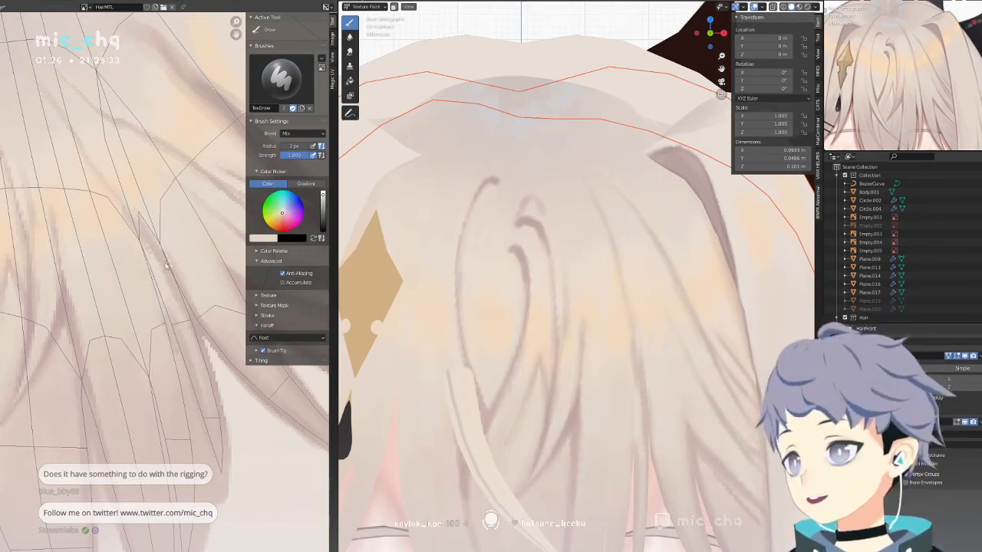
middle_drag(165, 266, 154, 289)
key(s)
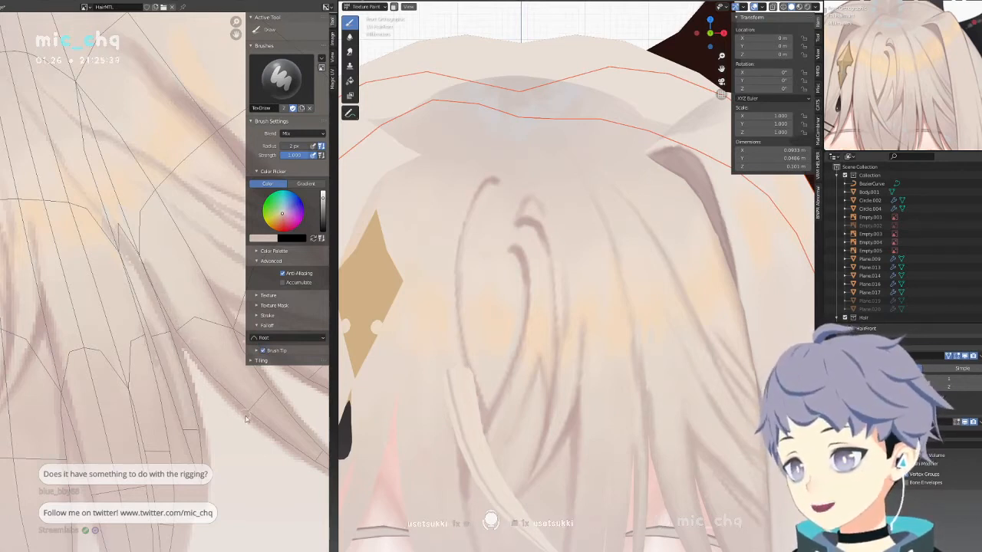
key(s)
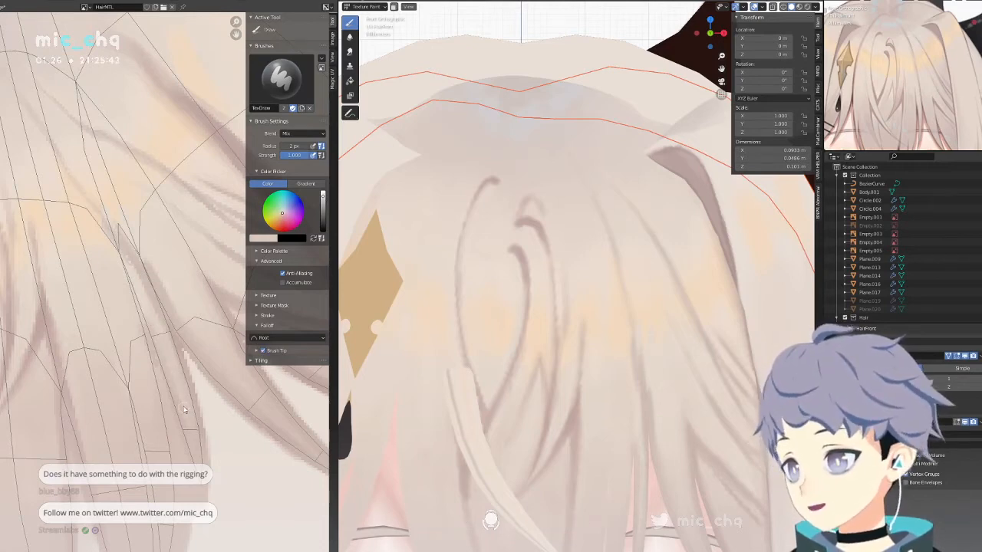
middle_drag(172, 373, 161, 222)
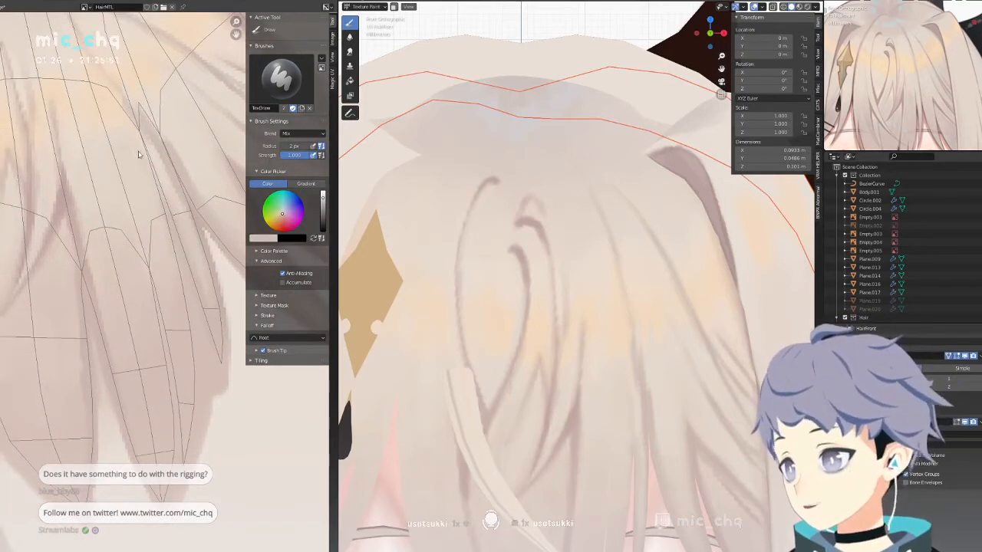
Enlarge the brush and soften the long vertical strand shadow between the central bangs and side lock with sampled cream tones.
scroll(575, 182, up, 5)
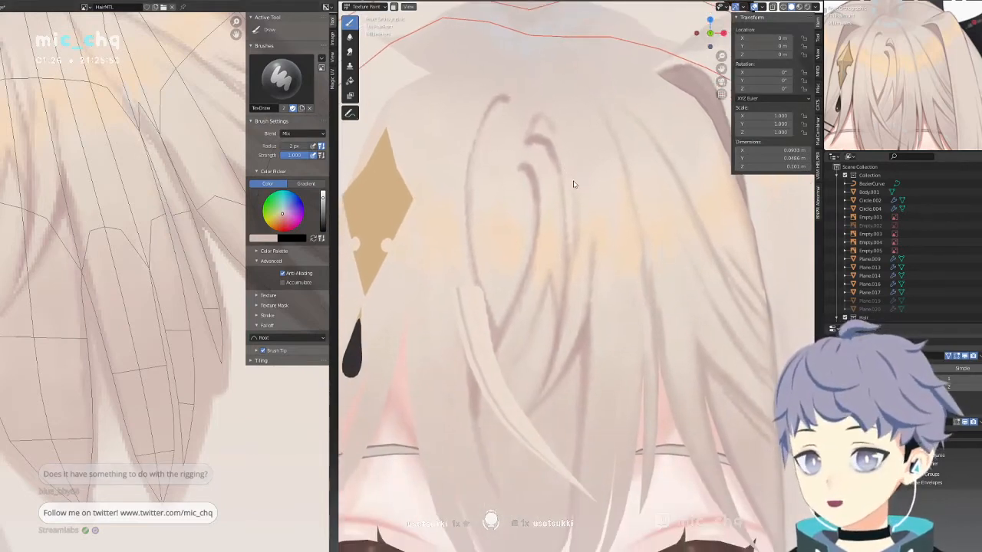
scroll(660, 230, up, 2)
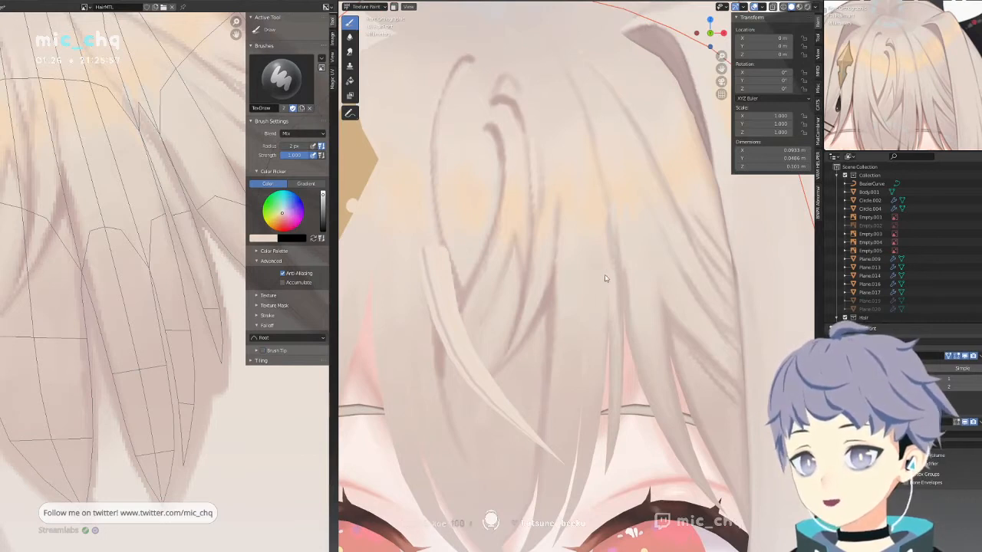
key(f)
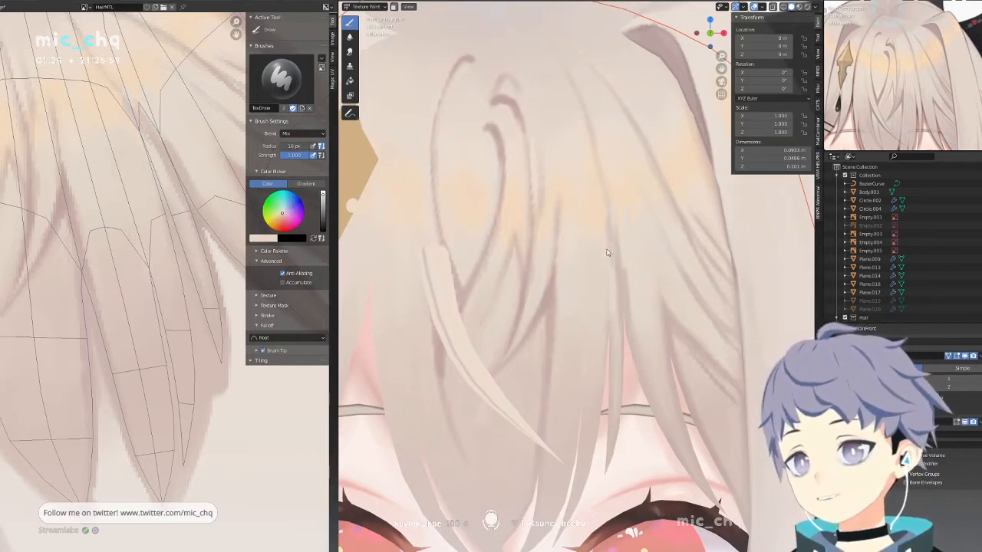
click(606, 227)
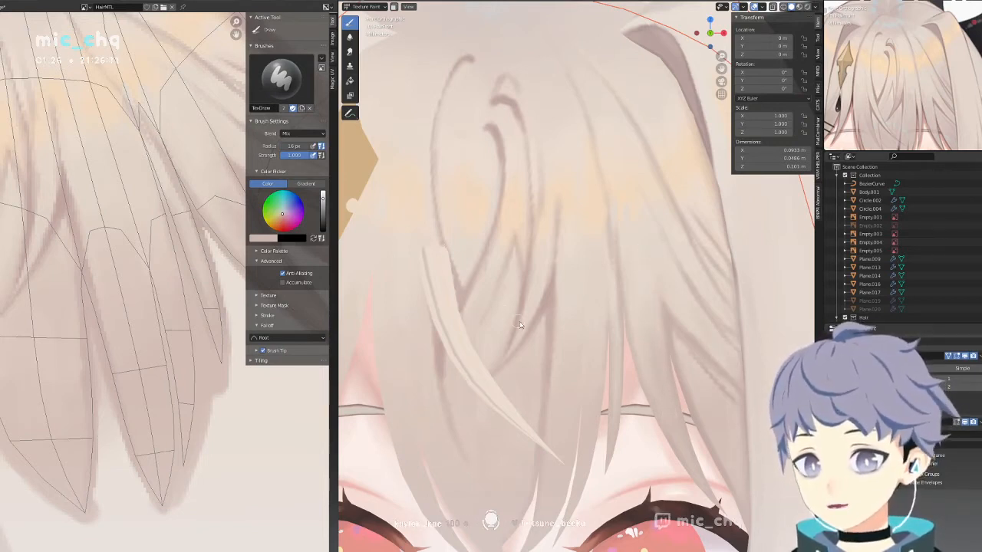
Reshape the forked strand shadow in the middle of the bangs with a 9 px brush, comparing it with the wireframe reference.
key(bracketleft)
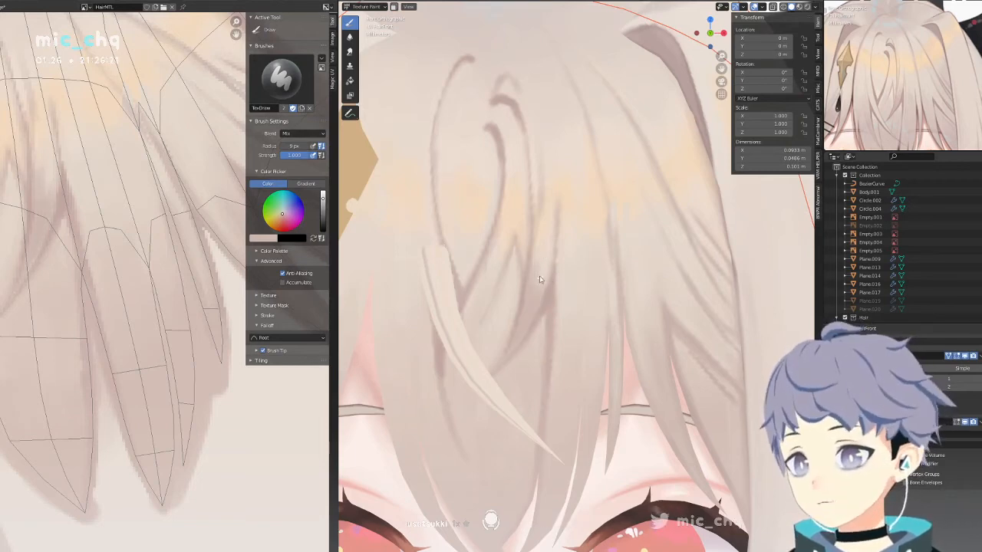
key(shift+z)
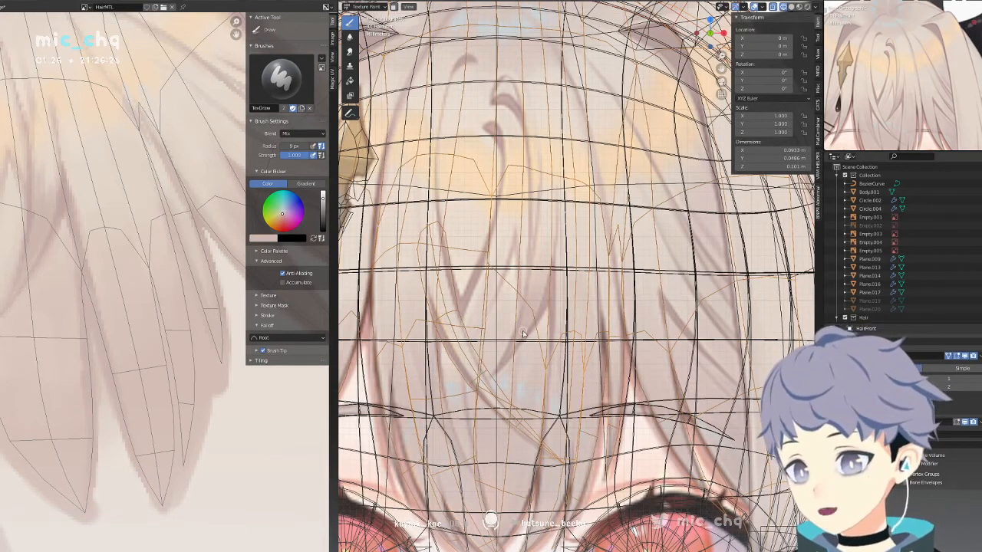
key(shift+z)
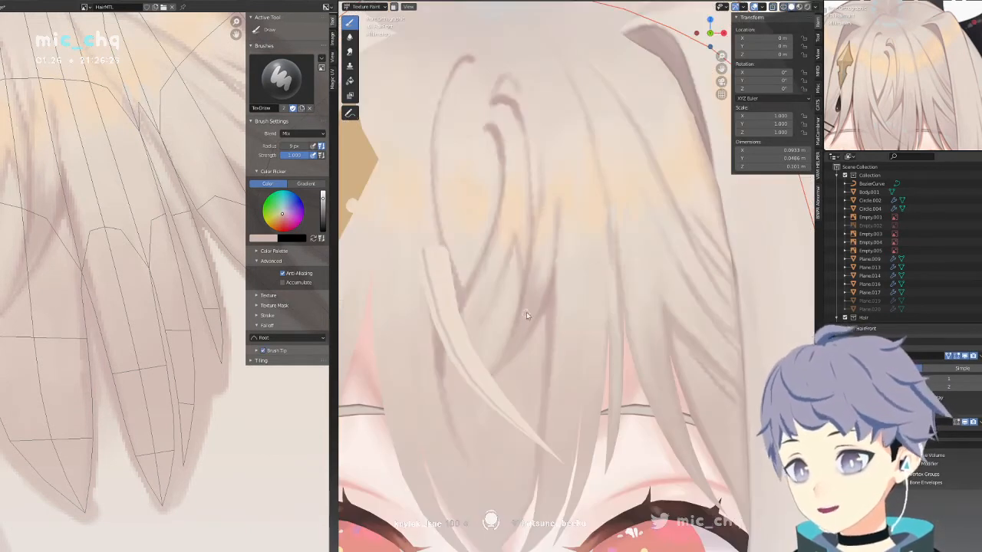
key(shift+z)
key(shift+z)
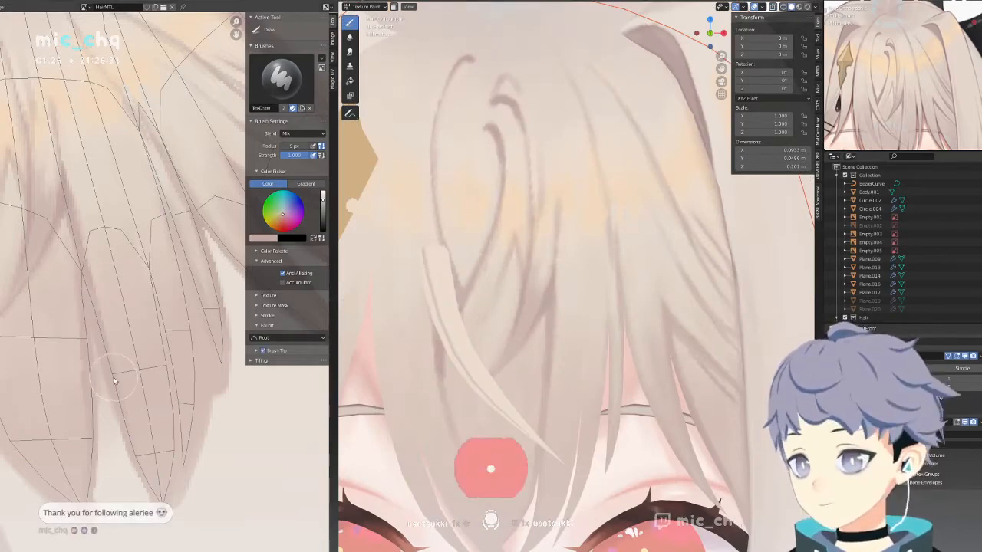
shift+middle_drag(547, 281, 583, 247)
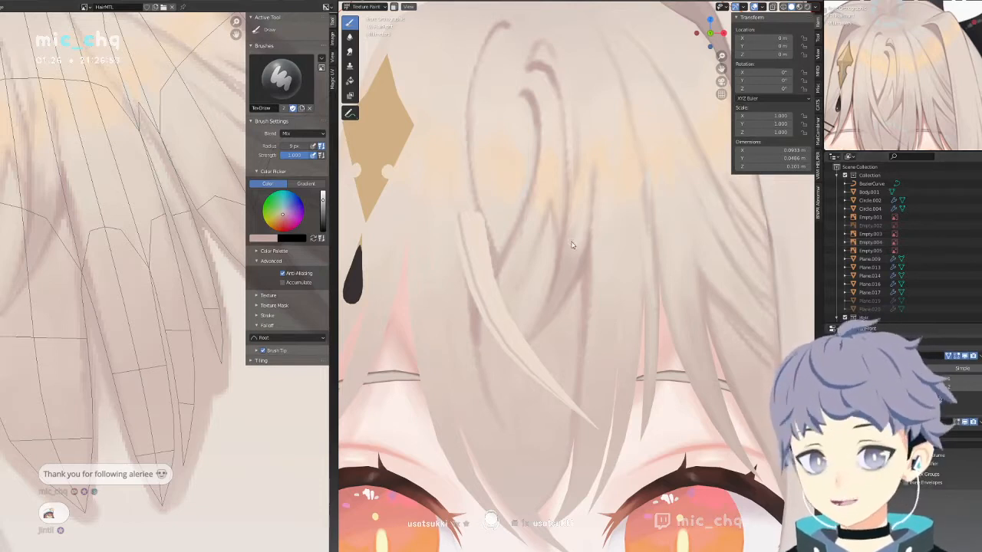
Rework the diagonal strand shadows on the side bangs above the eye with sampled cream and beige tones, checking the reference up close.
middle_drag(572, 246, 675, 278)
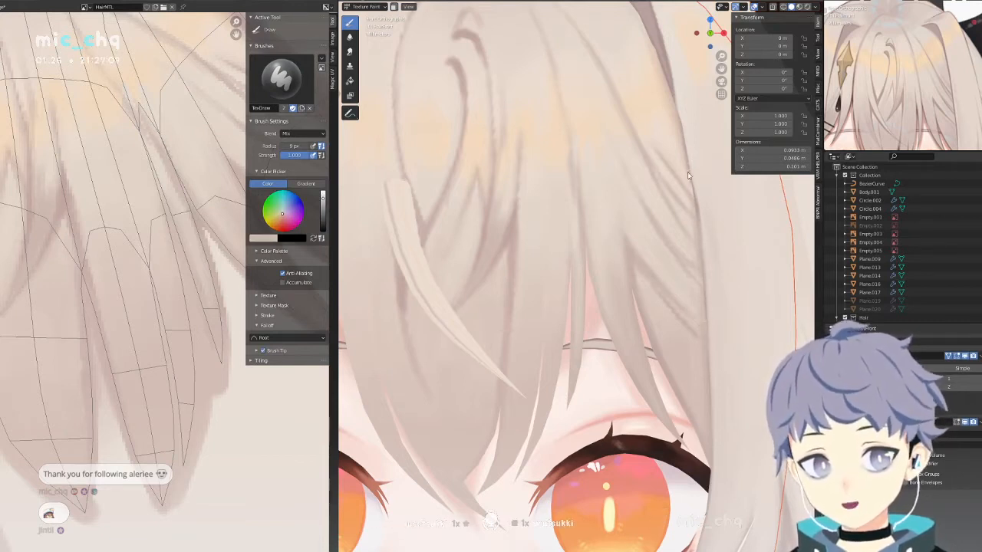
shift+middle_drag(674, 105, 672, 134)
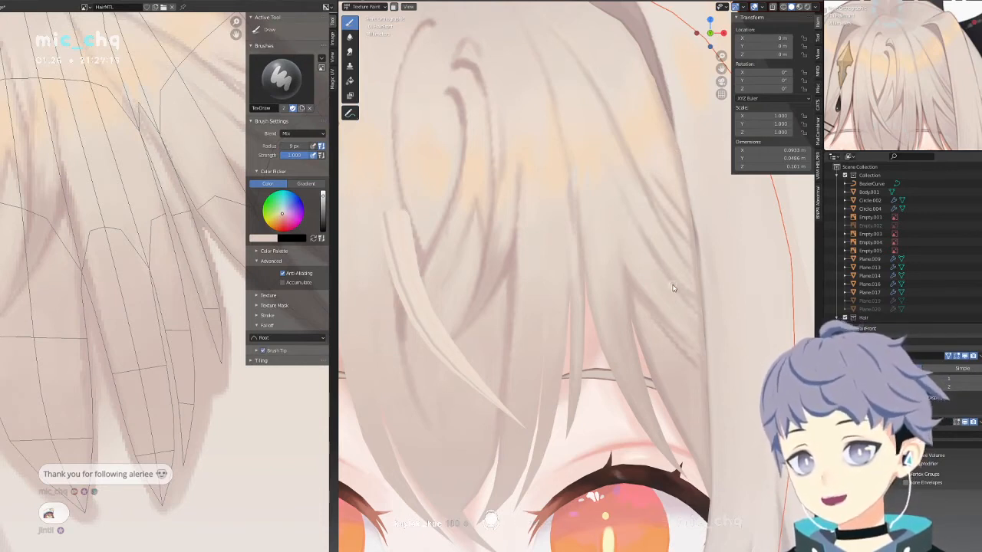
key(s)
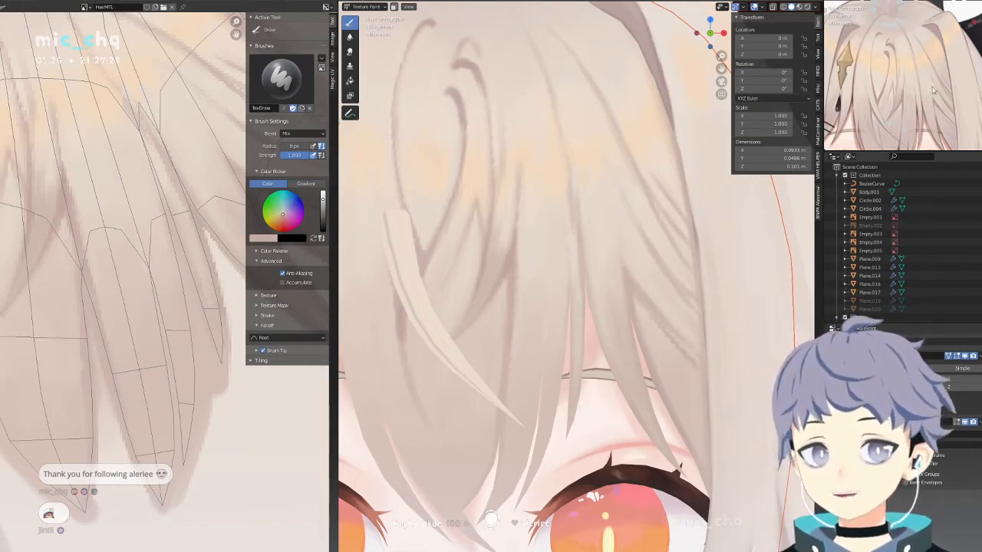
scroll(926, 115, up, 3)
middle_drag(926, 101, 901, 25)
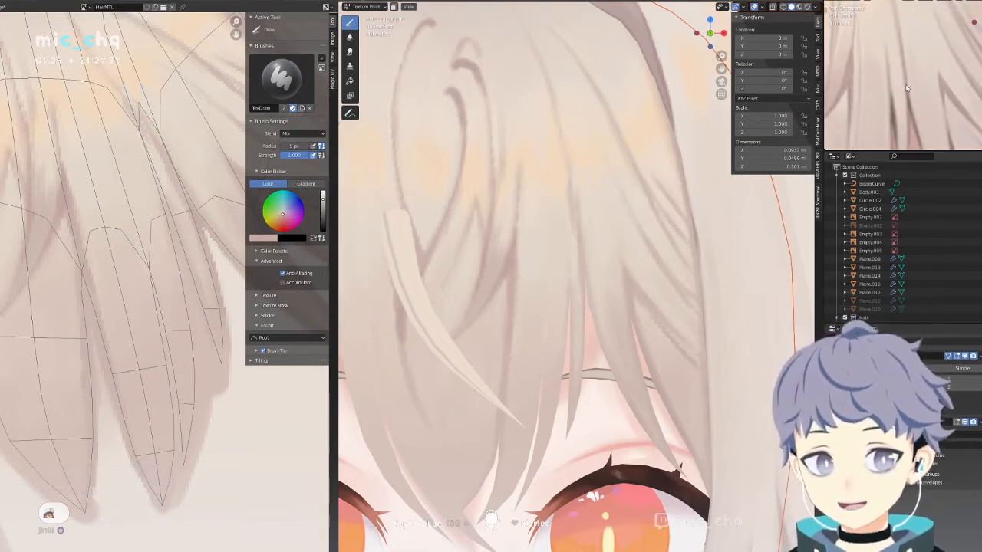
Darken the outer edge of the side bangs with a sampled mauve-beige and a 9 px brush, undoing the last stroke.
key(s)
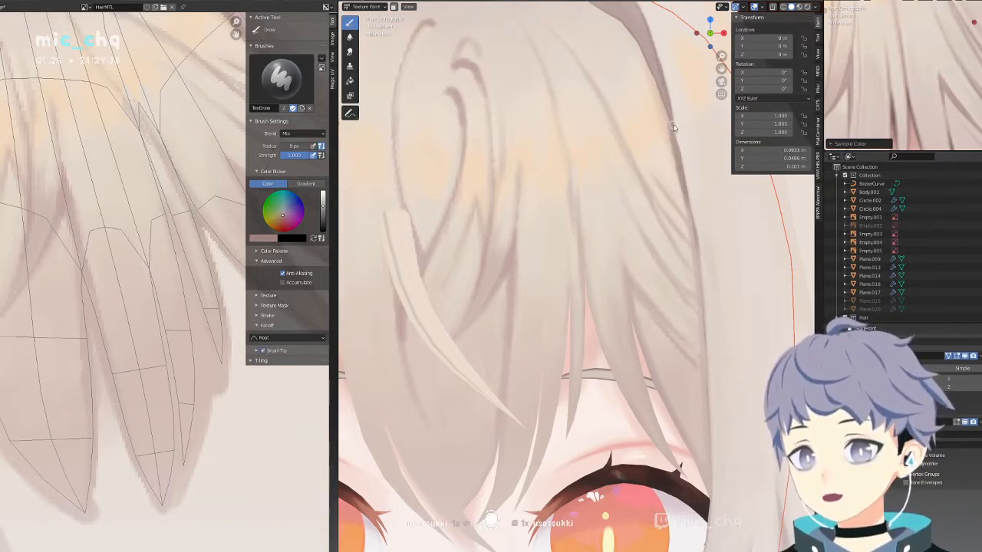
drag(673, 125, 701, 306)
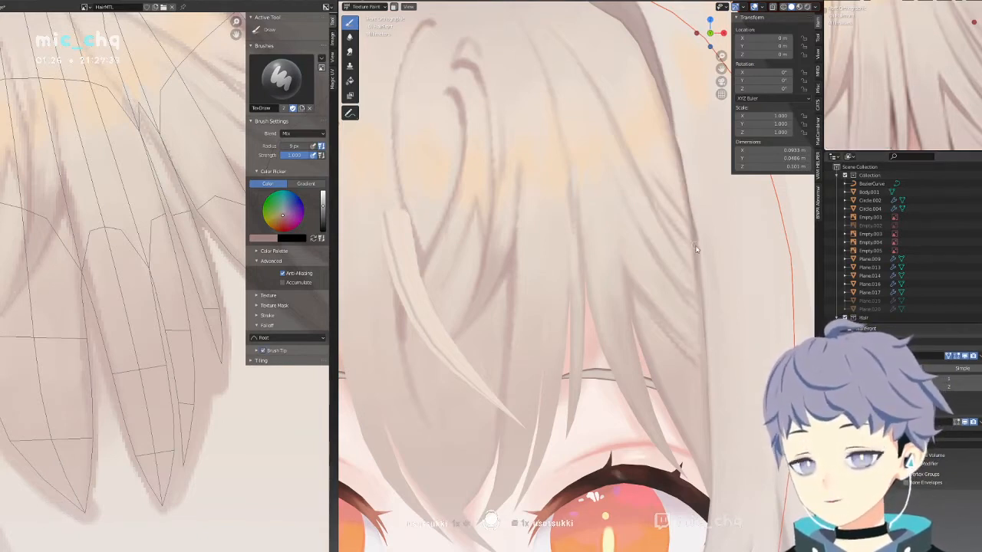
drag(697, 249, 707, 381)
key(ctrl+z)
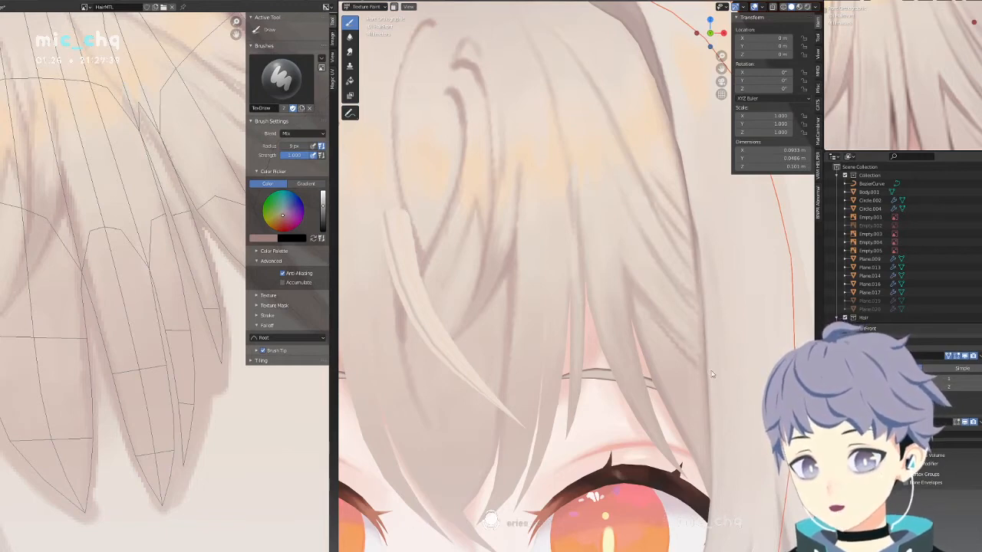
Refine the vertical strand shadow beneath the loose light lock on the central bangs with an 8 px brush and sampled beige tones.
shift+middle_drag(674, 366, 680, 247)
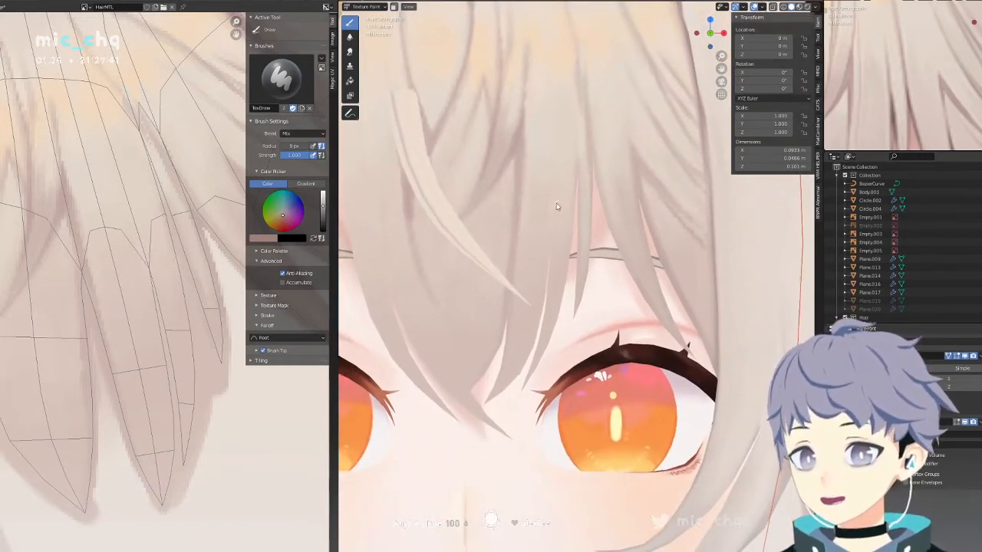
shift+middle_drag(557, 207, 577, 275)
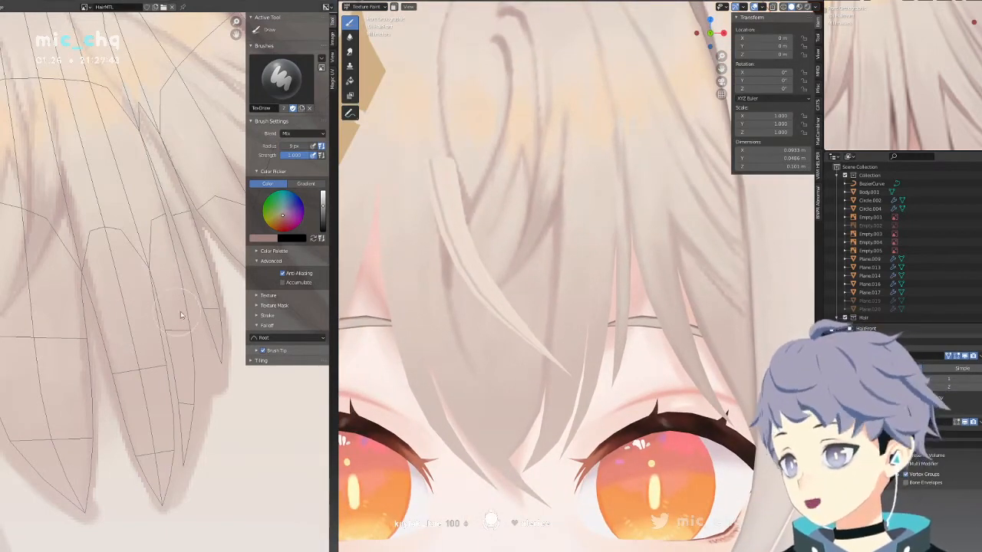
shift+middle_drag(581, 185, 605, 255)
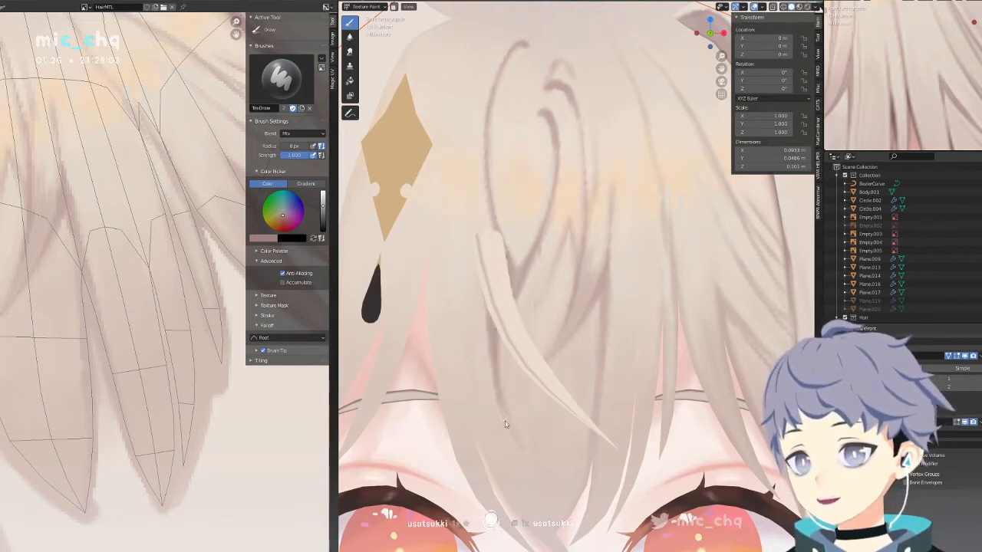
key(s)
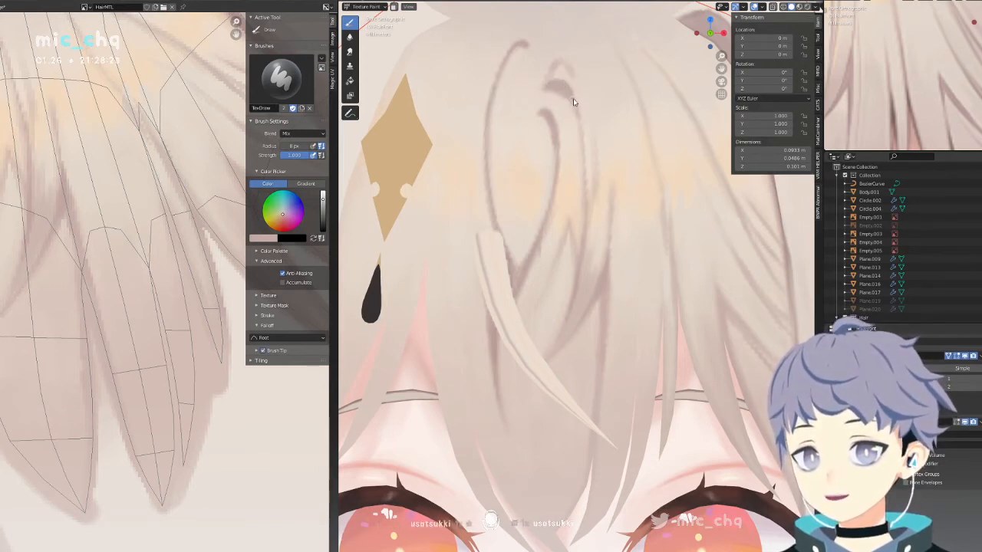
Touch up the shadow line where the side bangs meet the long side lock, alternating sampled dark and light beige tones.
scroll(577, 115, up, 2)
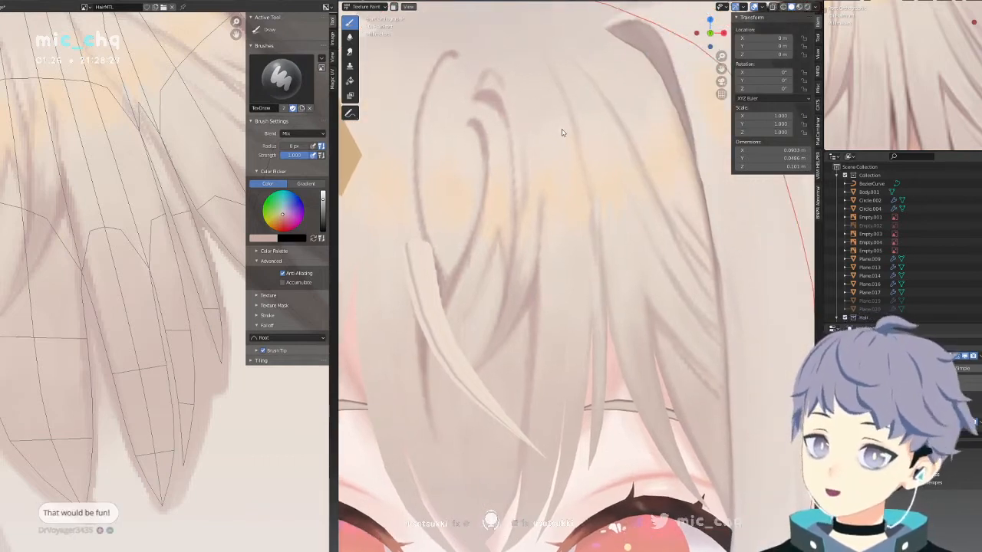
shift+middle_drag(574, 157, 589, 153)
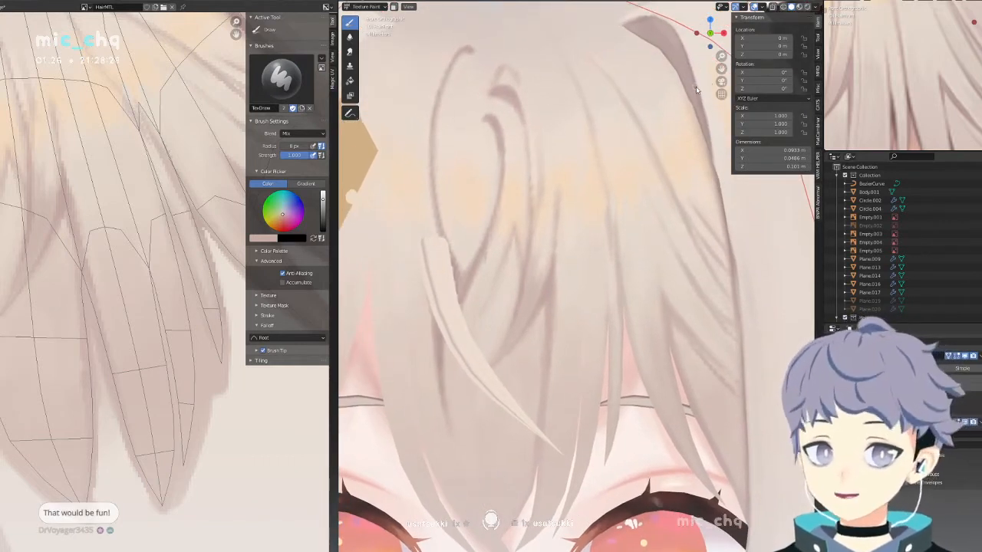
key(s)
key(s)
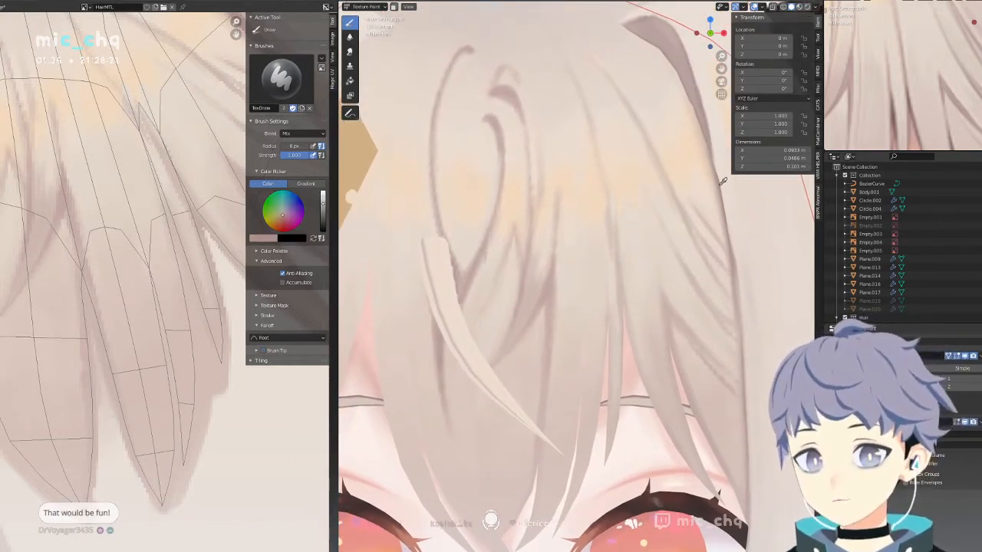
key(s)
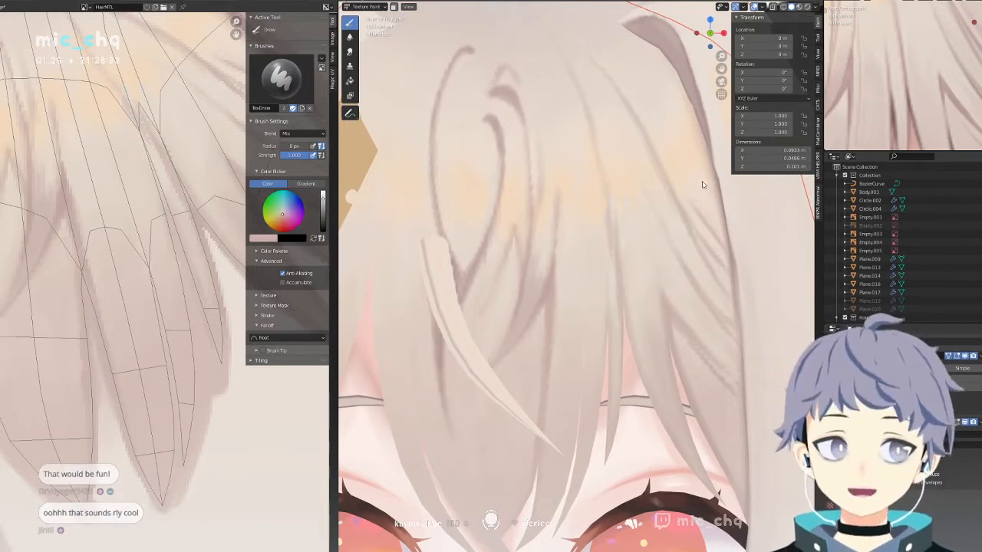
scroll(618, 179, up, 2)
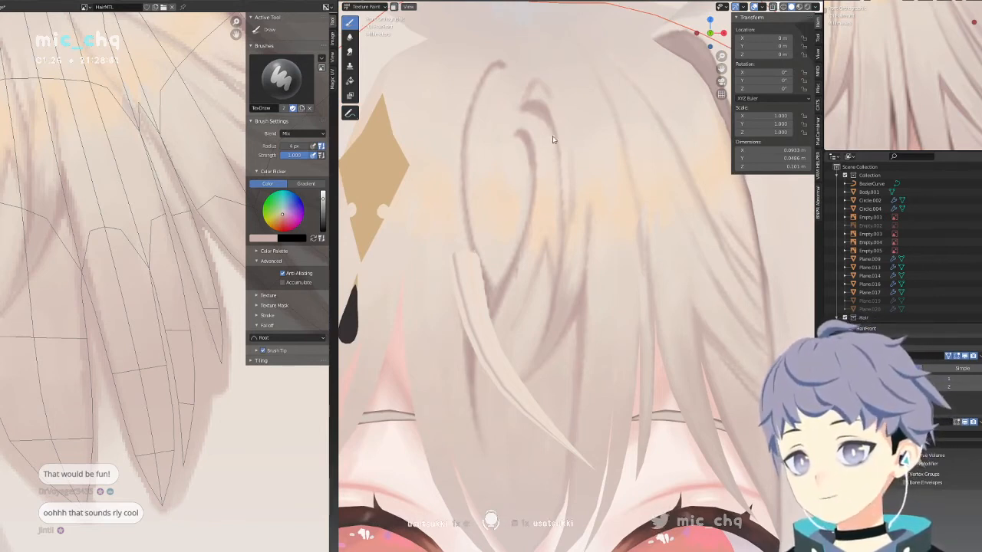
Clean up the curved loop strand shadows above the loose lock with a 4 px brush, checking them against the UV layout.
middle_drag(31, 248, 148, 325)
middle_drag(99, 281, 145, 344)
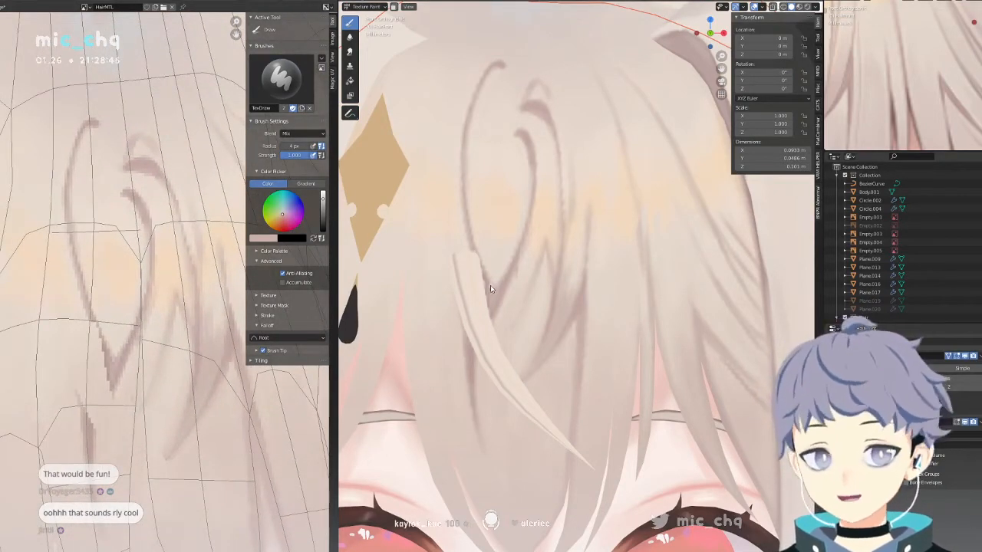
shift+middle_drag(490, 284, 497, 329)
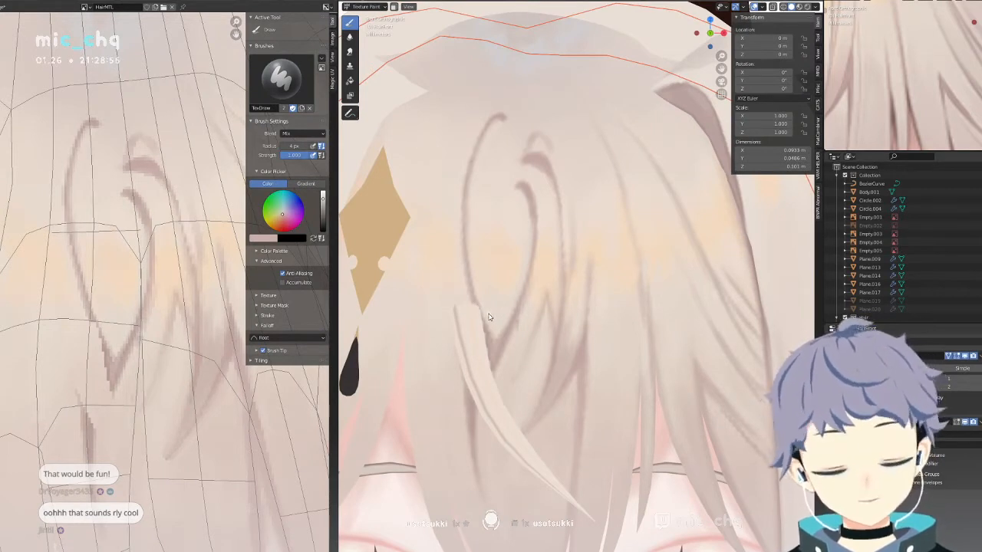
shift+middle_drag(490, 315, 525, 349)
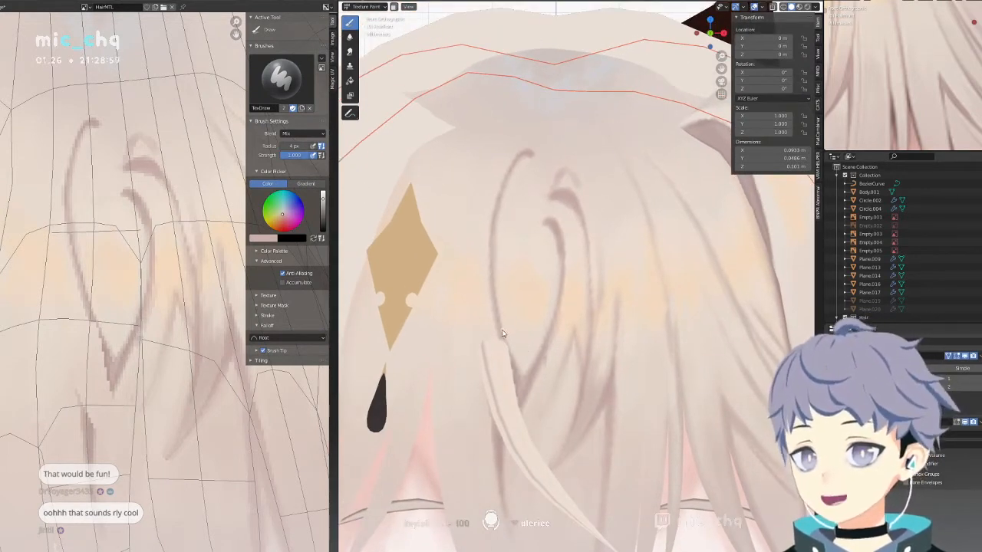
Blend the warm highlight band across the central bangs using a sampled cream tone and a 12 px brush.
key(s)
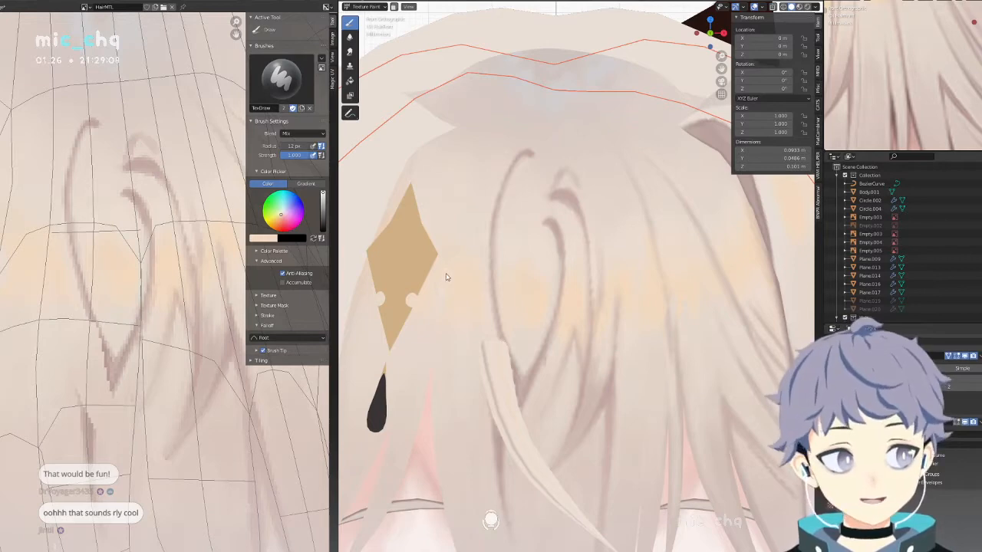
mouse_move(447, 237)
shift+middle_down()
mouse_move(456, 213)
mouse_move(443, 218)
shift+middle_up()
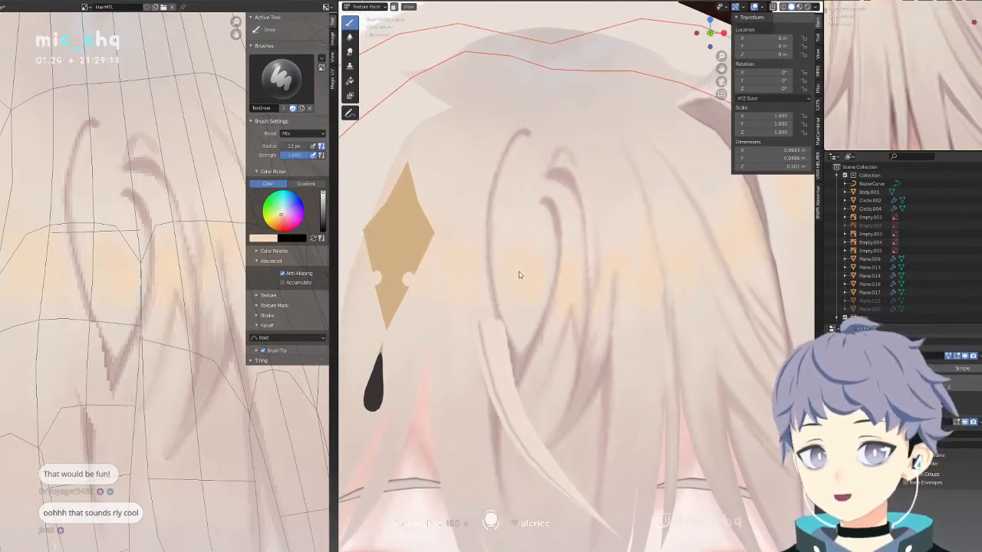
middle_drag(527, 280, 494, 248)
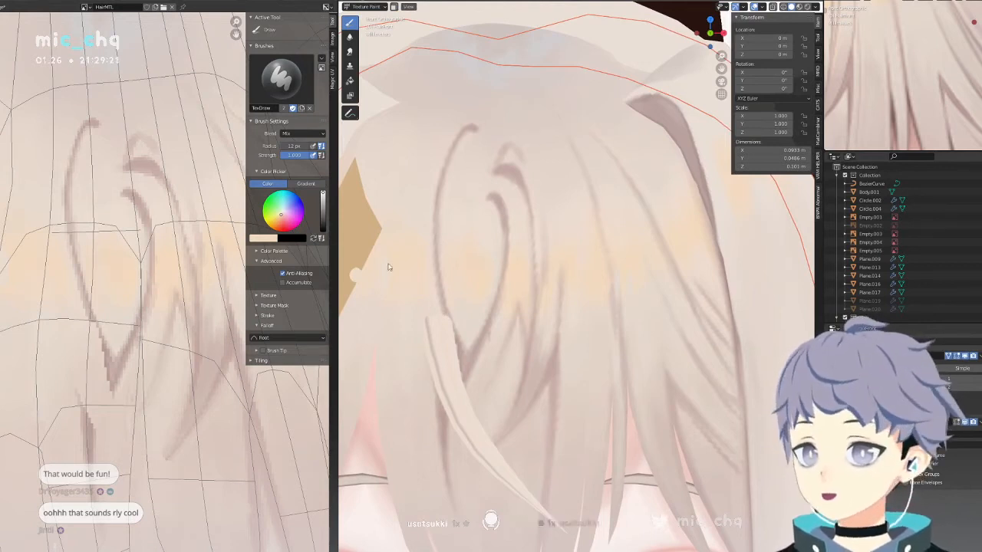
middle_drag(488, 256, 572, 262)
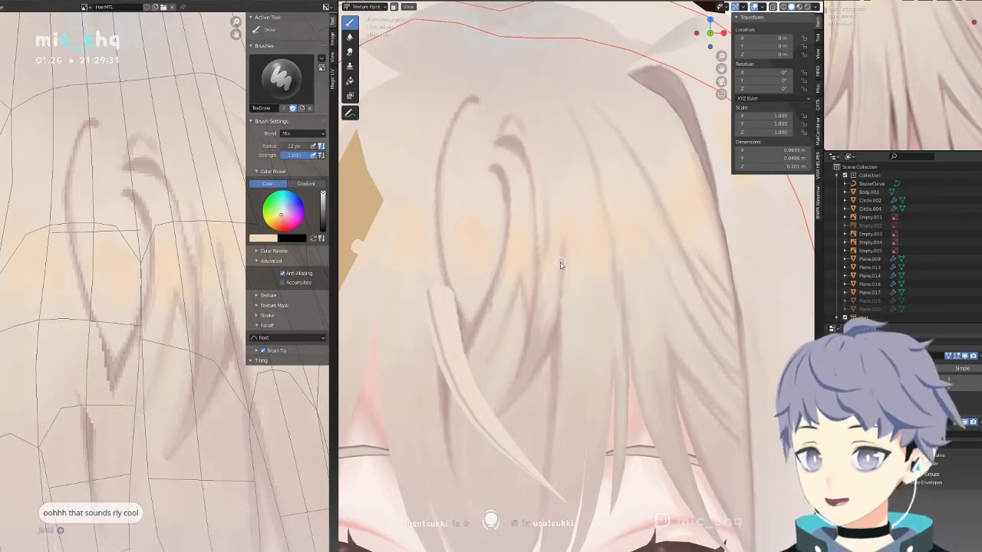
middle_drag(560, 263, 566, 234)
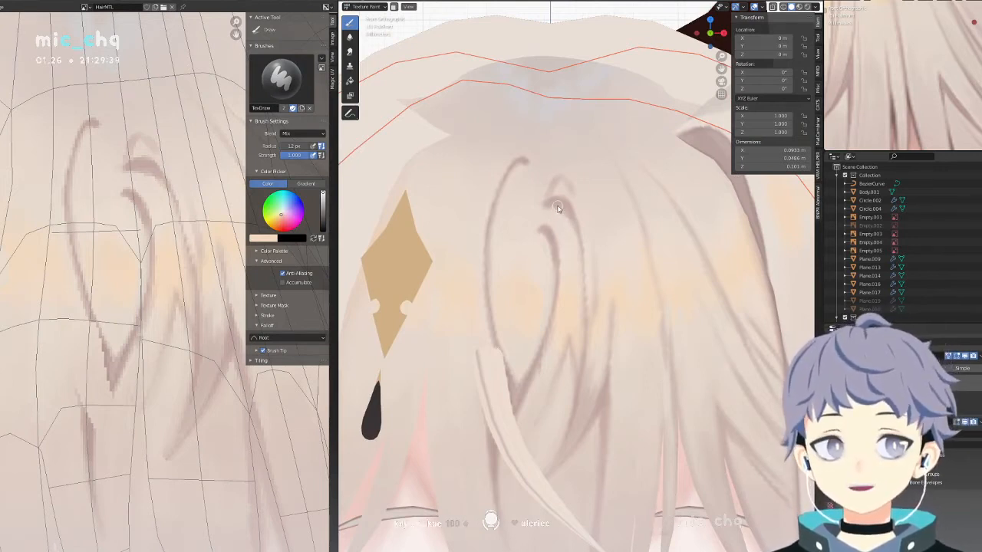
mouse_move(552, 209)
middle_down()
mouse_move(561, 202)
mouse_move(557, 210)
middle_up()
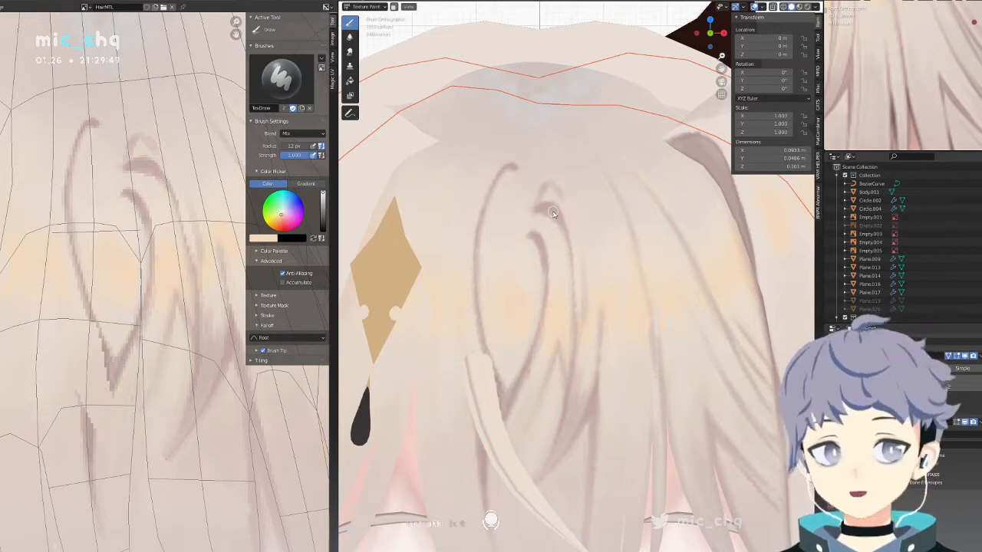
middle_drag(553, 215, 550, 235)
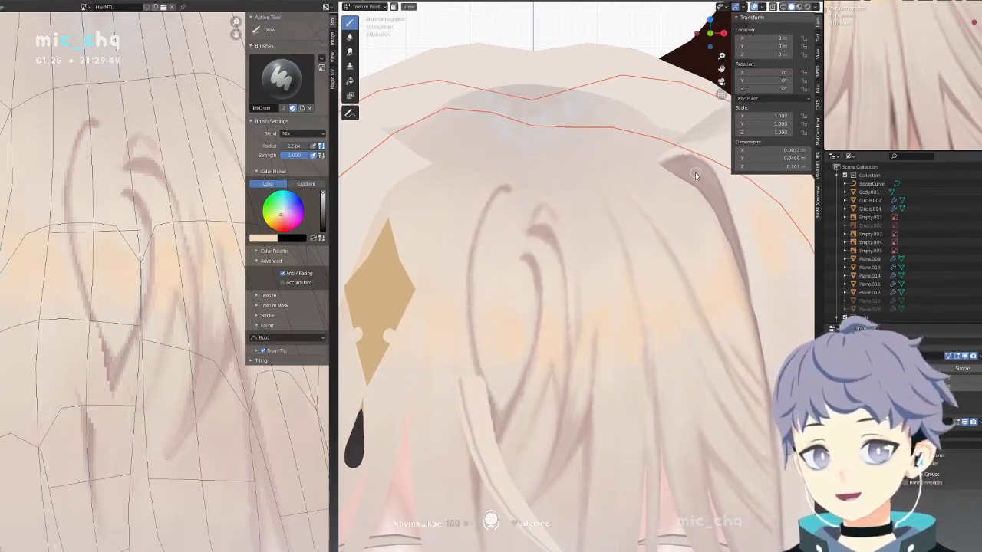
Examine the painted crown and bangs close up and from the front with the whole head in view.
shift+middle_drag(686, 178, 623, 201)
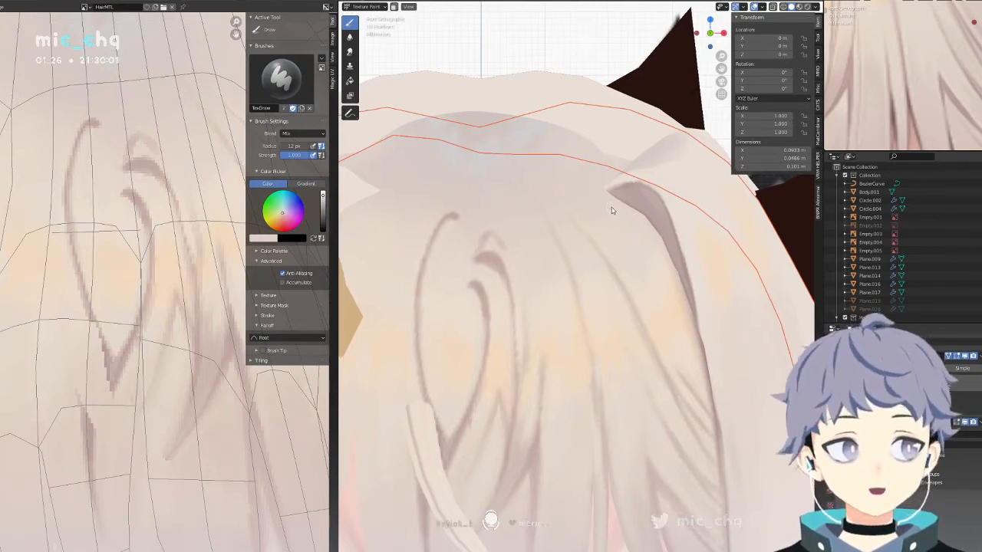
middle_drag(611, 210, 636, 220)
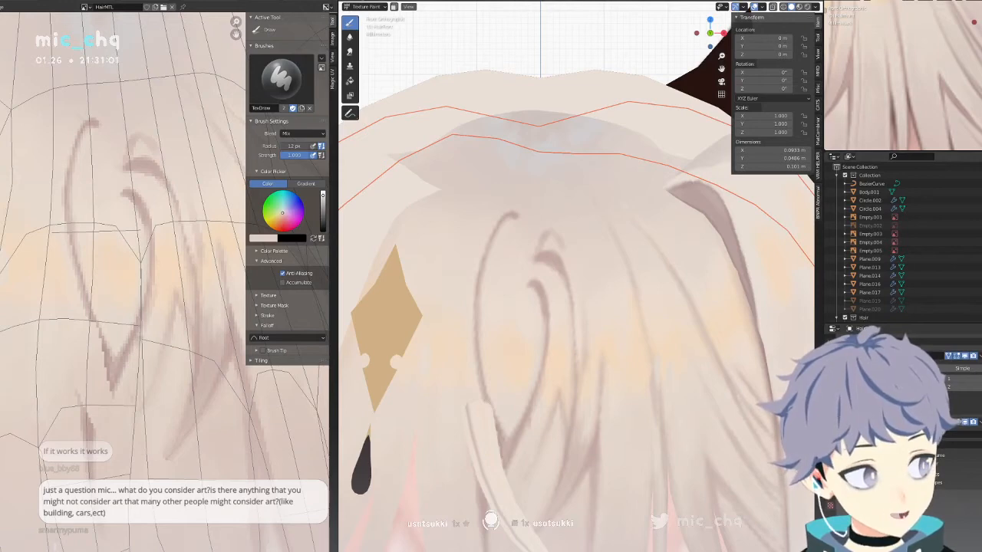
scroll(649, 285, down, 2)
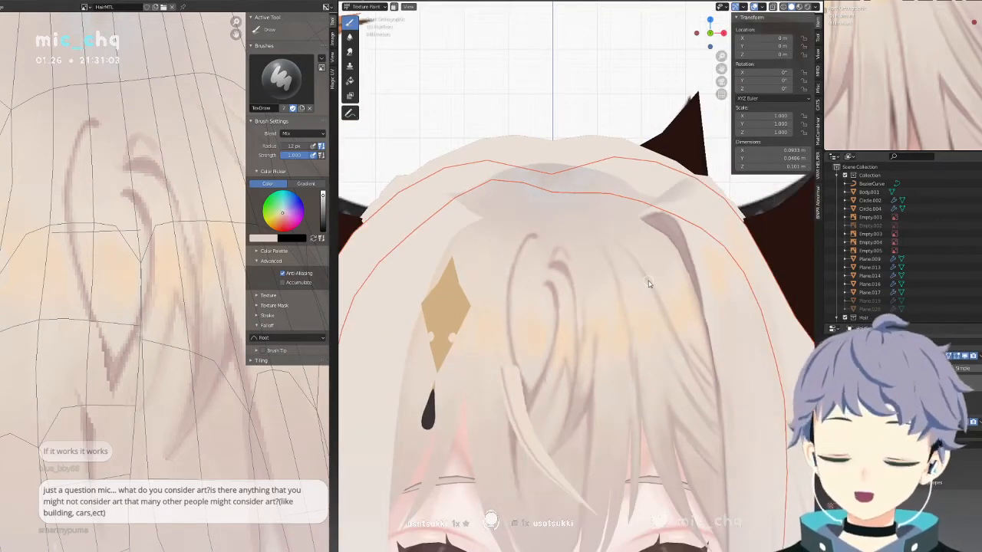
scroll(651, 272, down, 2)
mouse_move(655, 273)
middle_down()
mouse_move(645, 274)
mouse_move(656, 276)
middle_up()
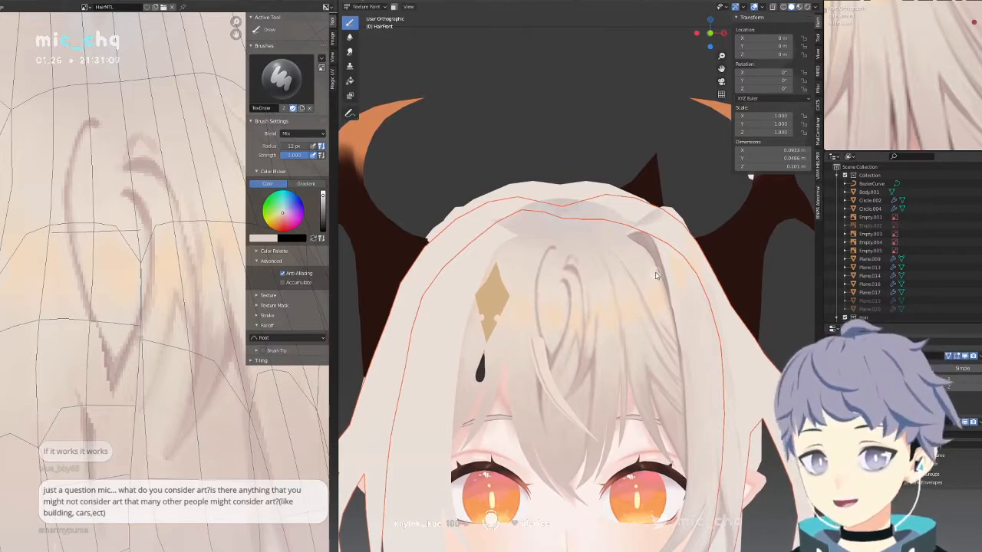
key(KP_1)
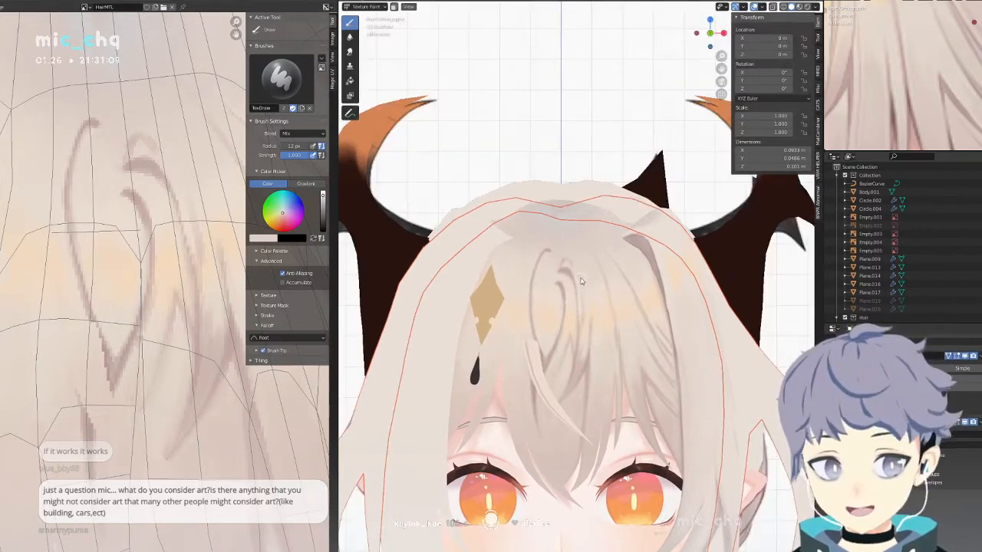
shift+middle_drag(590, 306, 623, 305)
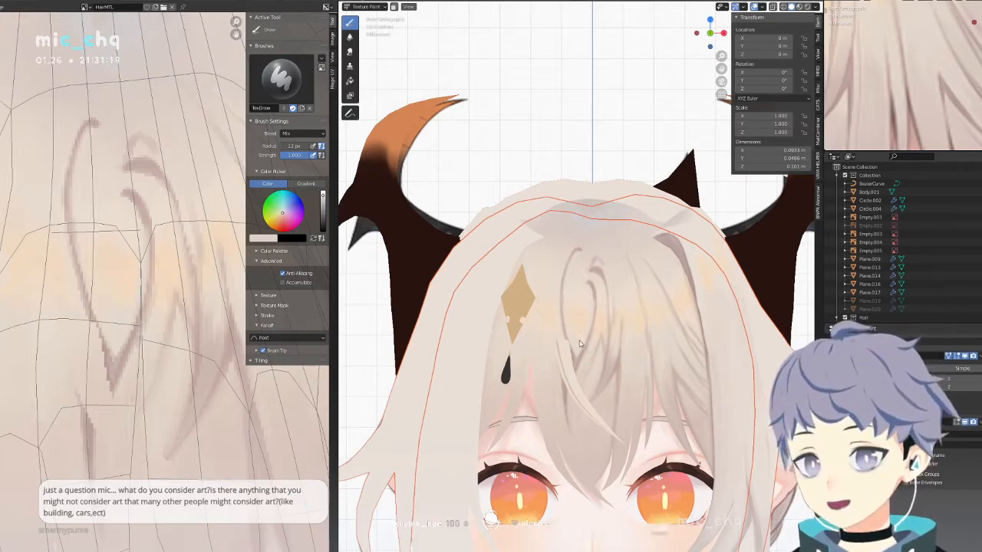
Compare the painted curved strands and highlight band with the full hair texture layout and the reference artwork around the hair ornament.
scroll(585, 352, up, 3)
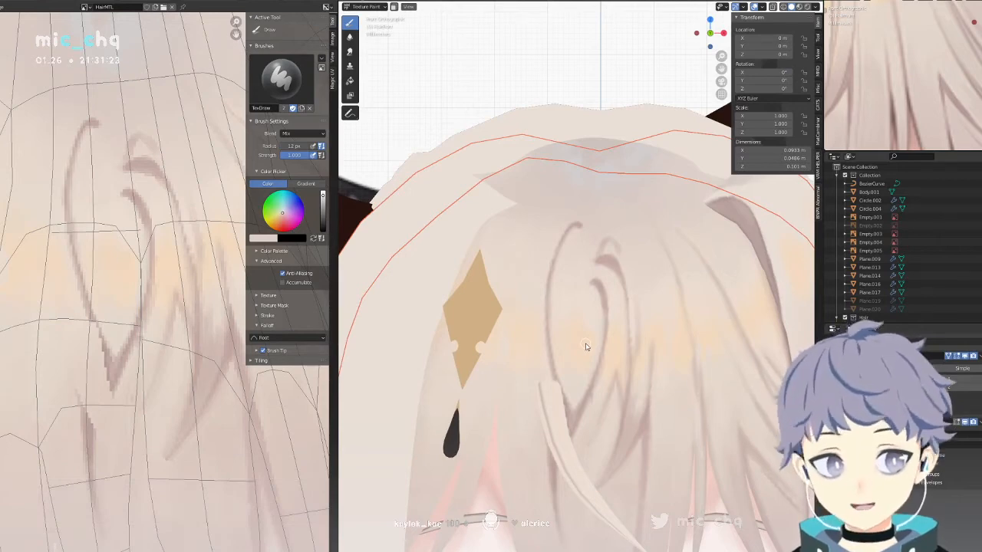
scroll(79, 232, down, 1)
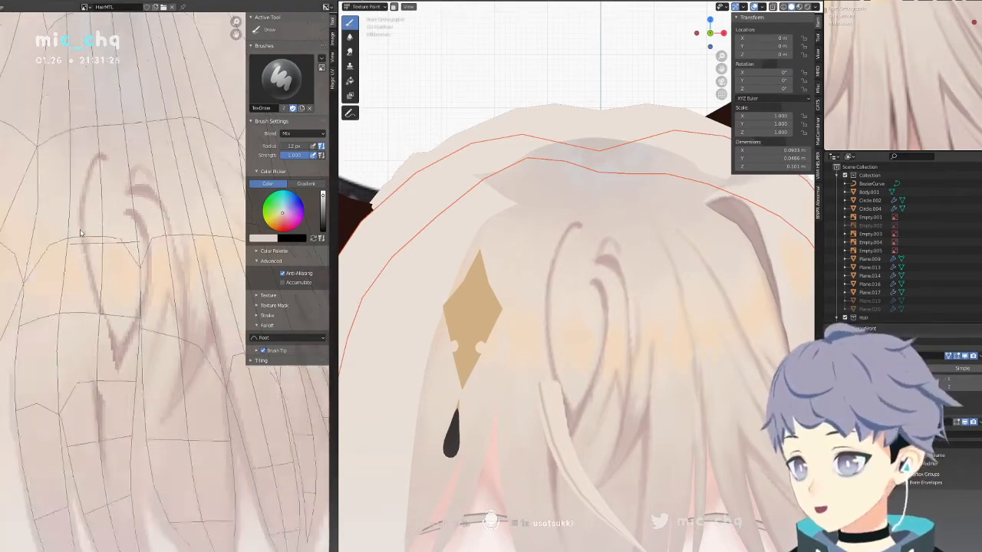
scroll(80, 232, down, 2)
scroll(109, 231, down, 2)
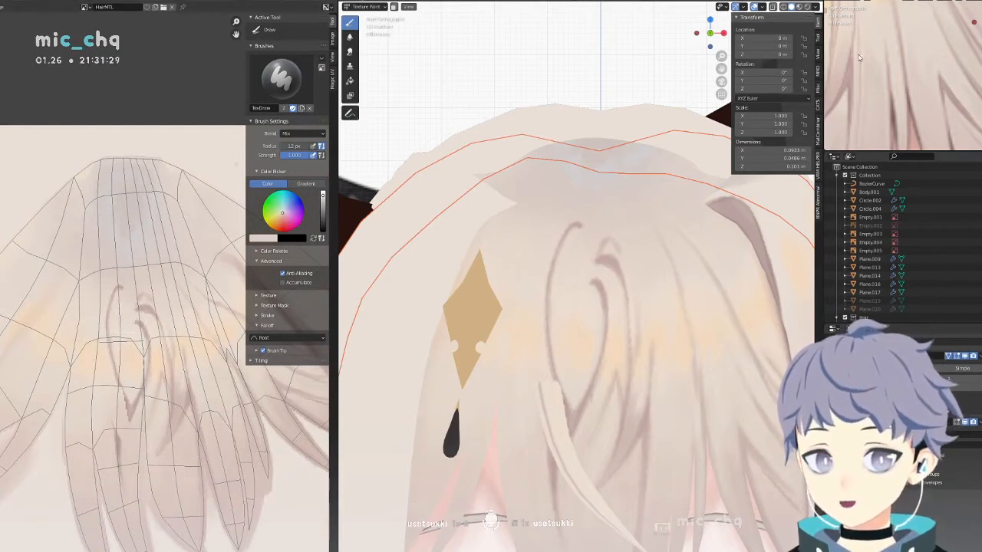
scroll(860, 58, down, 1)
shift+middle_drag(859, 57, 946, 111)
middle_drag(939, 148, 889, 116)
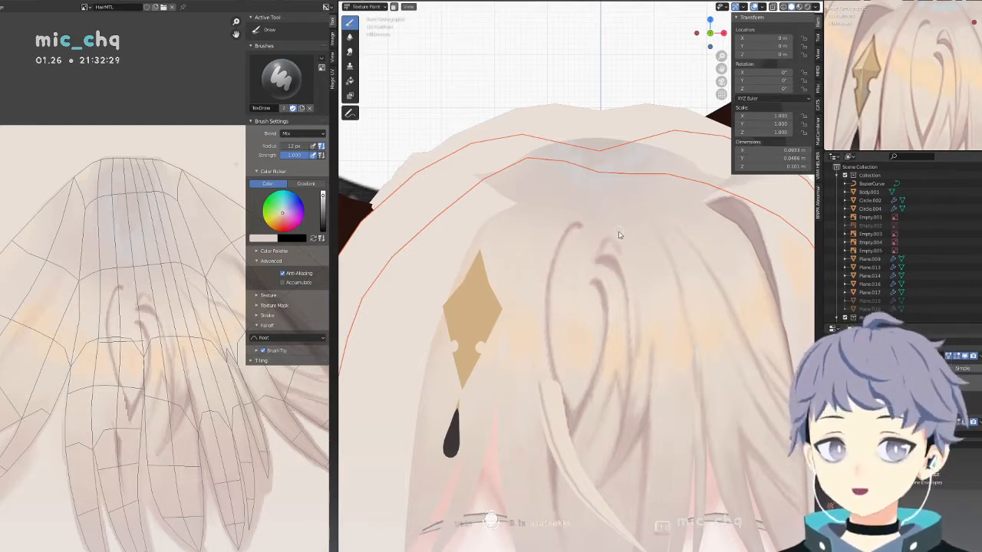
scroll(622, 283, up, 1)
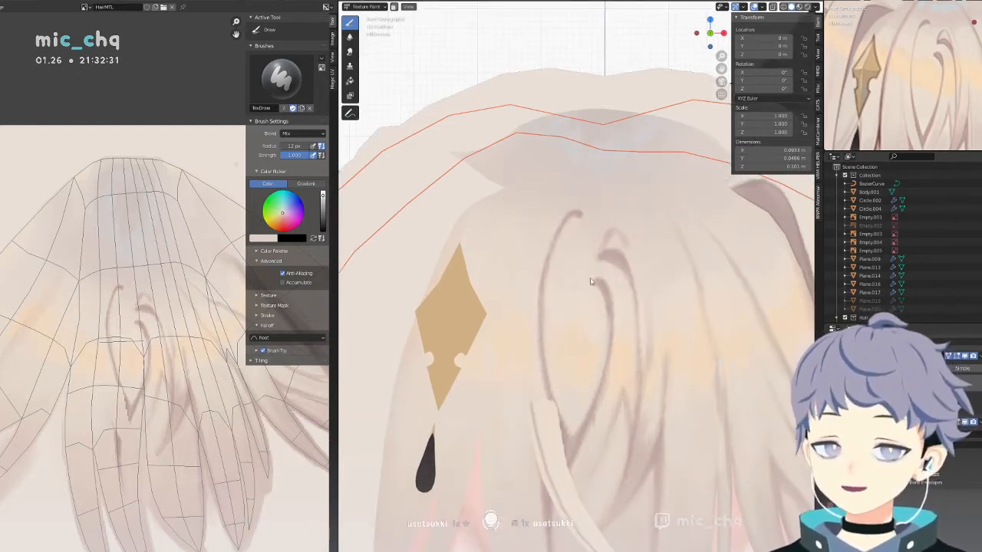
scroll(561, 288, down, 2)
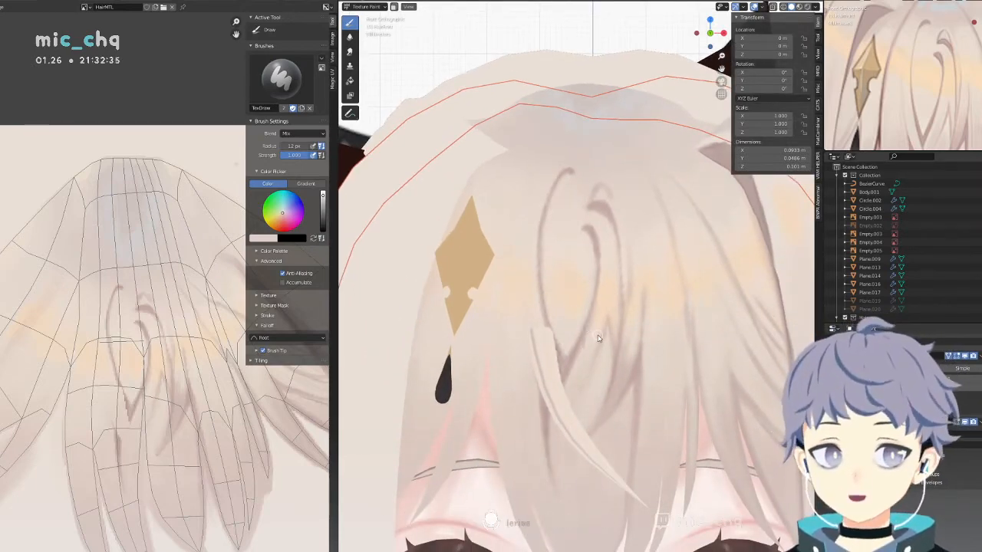
shift+middle_drag(603, 342, 596, 300)
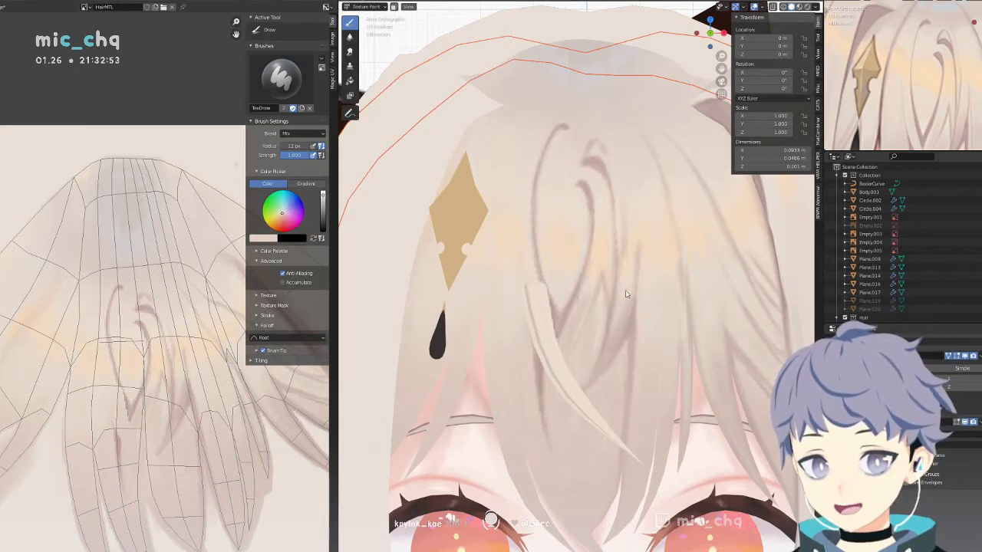
Refine the strand shadow beside the loose lock and the upper tip of the long curved strand with a 6 px brush in sampled hair tones.
shift+middle_drag(600, 294, 590, 254)
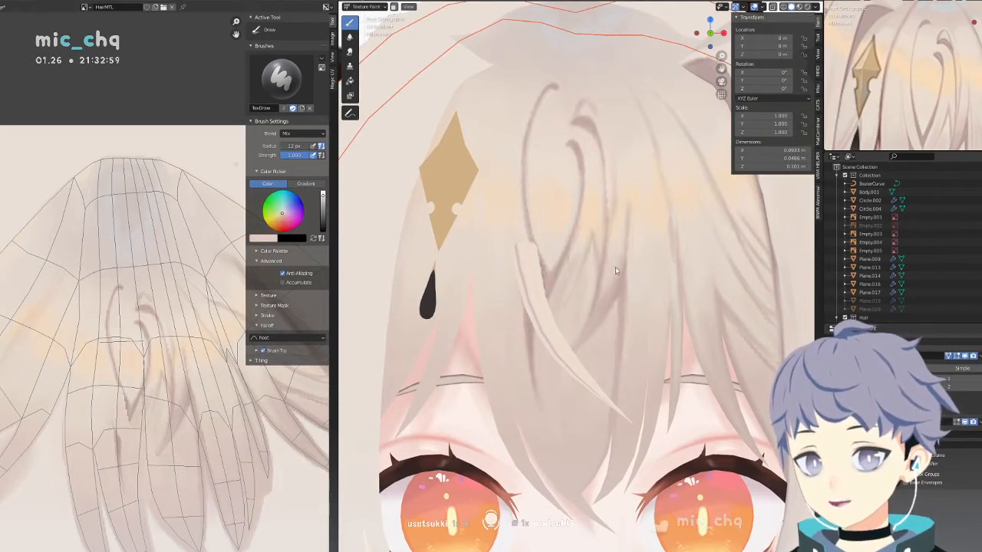
key(s)
key(f)
click(619, 291)
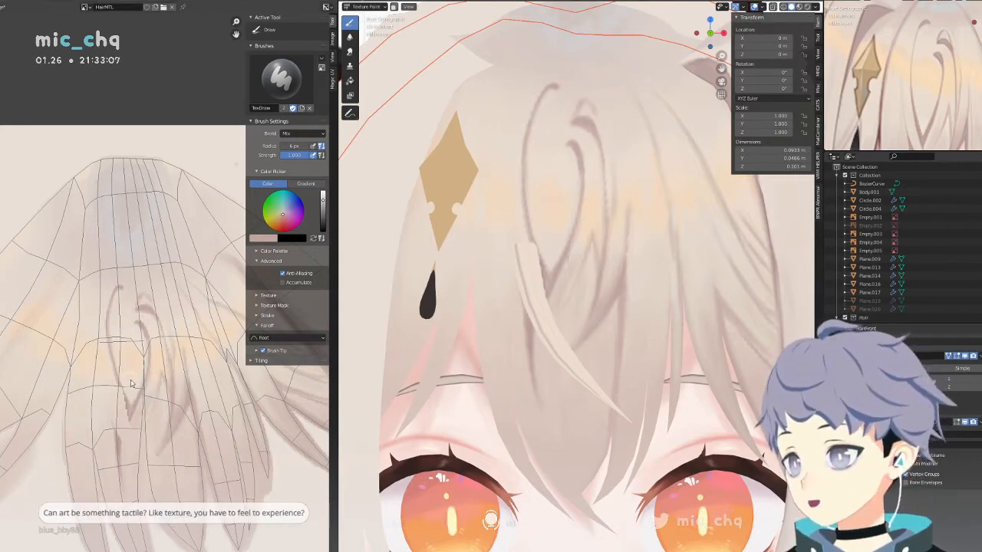
mouse_move(590, 238)
middle_down()
mouse_move(616, 256)
mouse_move(565, 222)
middle_up()
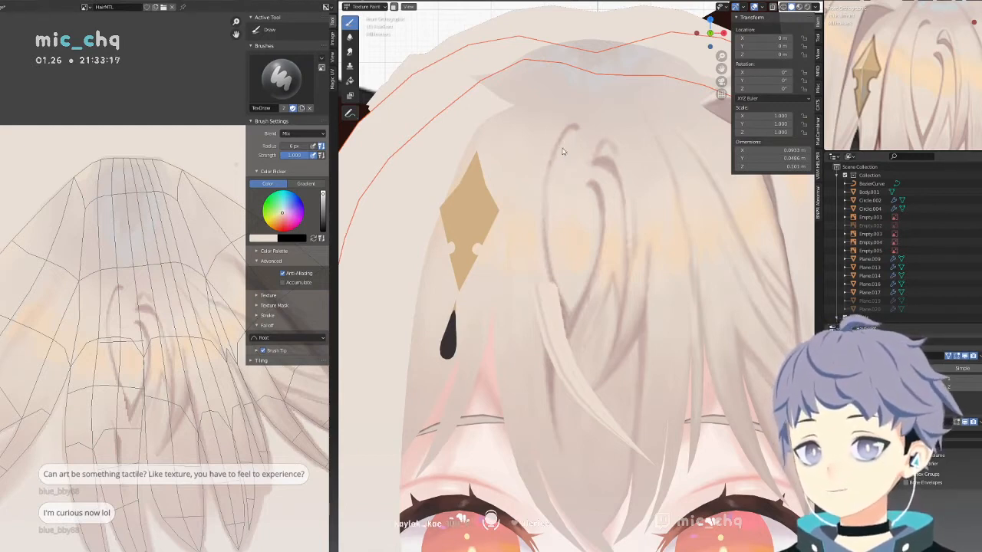
key(s)
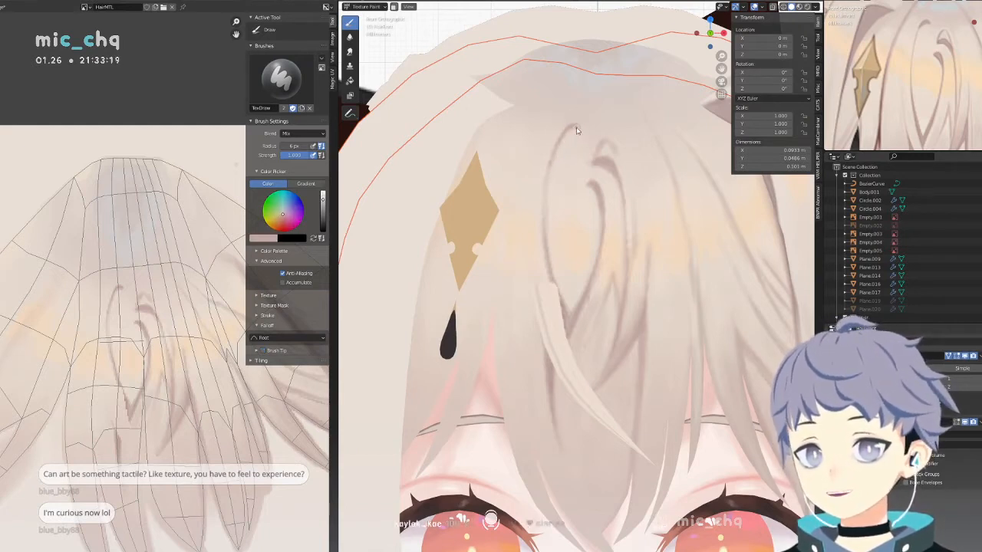
drag(576, 132, 567, 136)
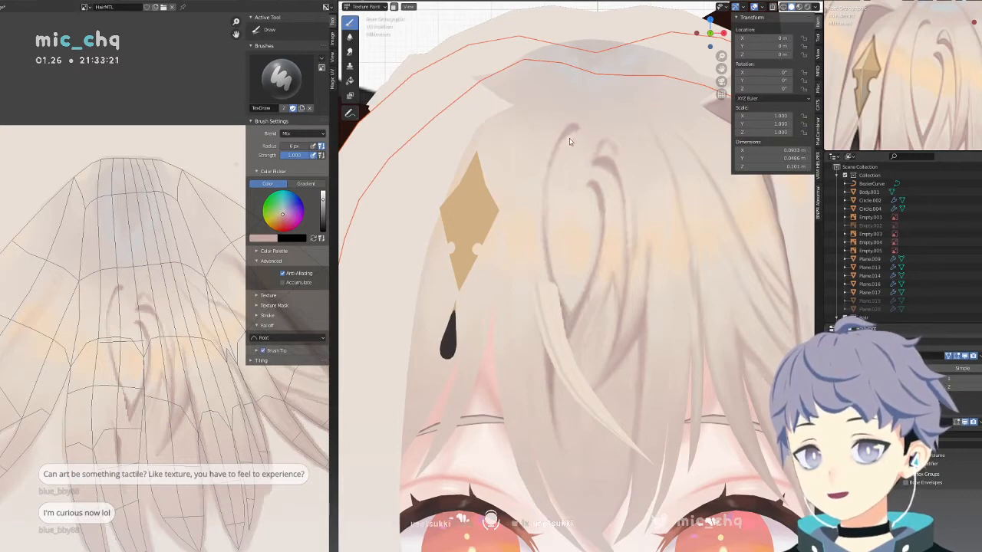
Touch up the small inner curl shadows at the crown with the 6 px brush, alternating sampled mauve shadow and light hair tones.
shift+middle_drag(622, 172, 558, 184)
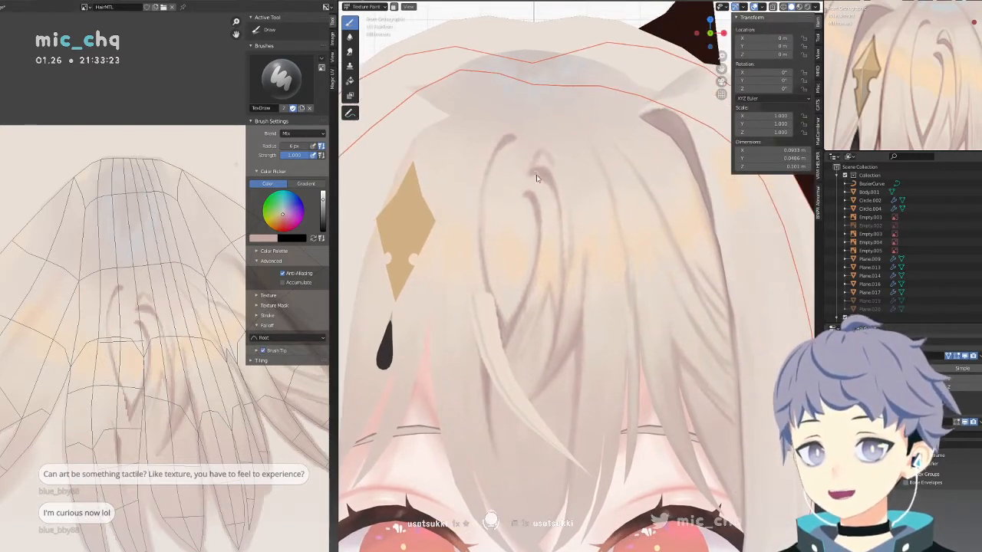
key(s)
key(s)
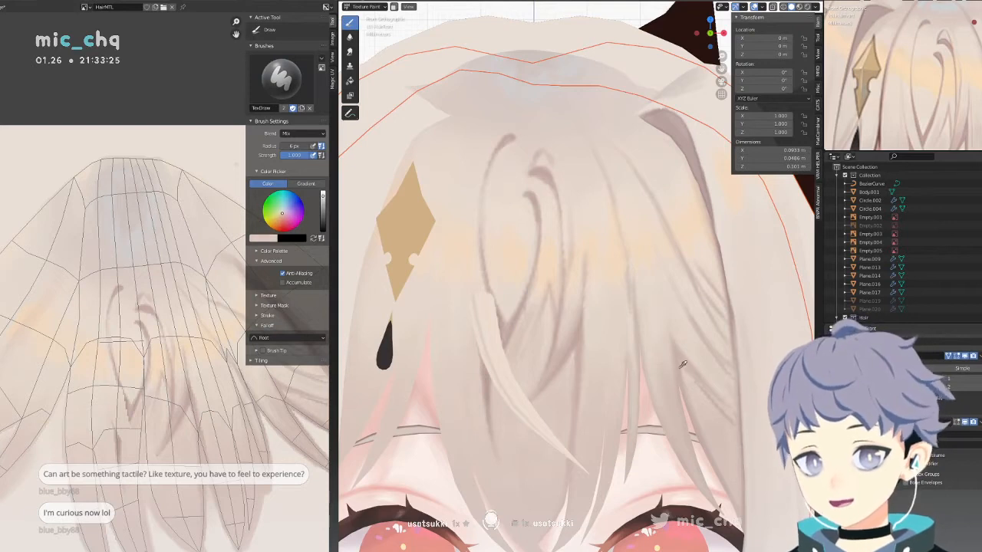
key(s)
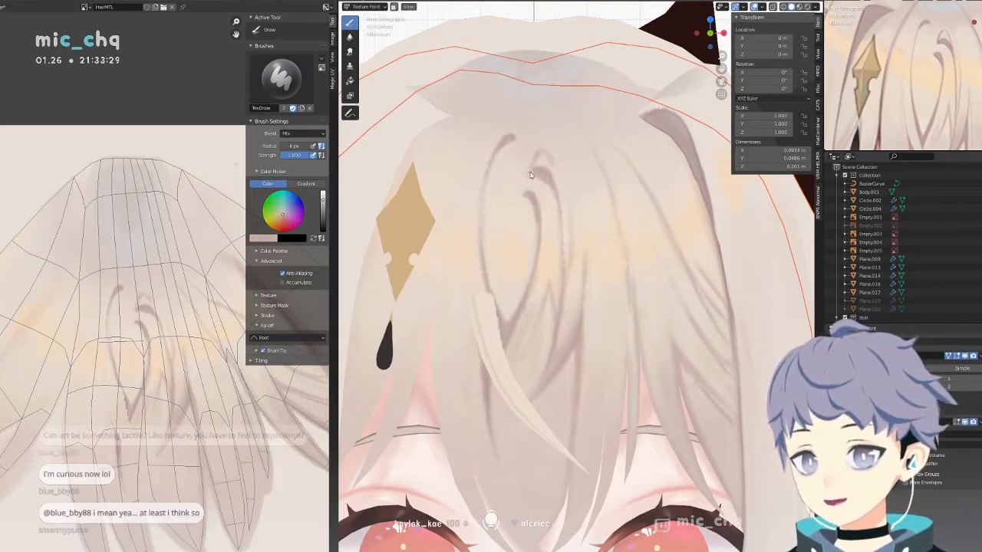
key(s)
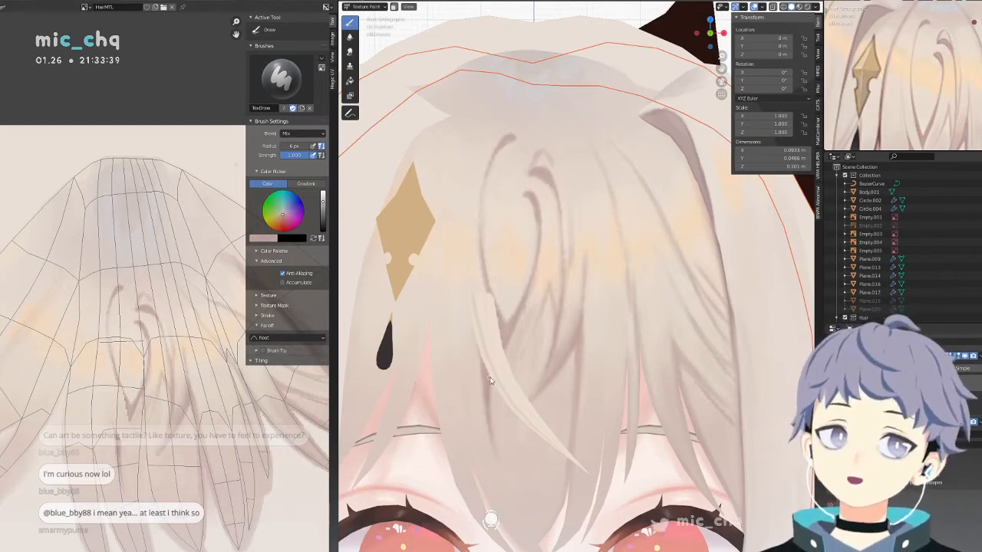
key(s)
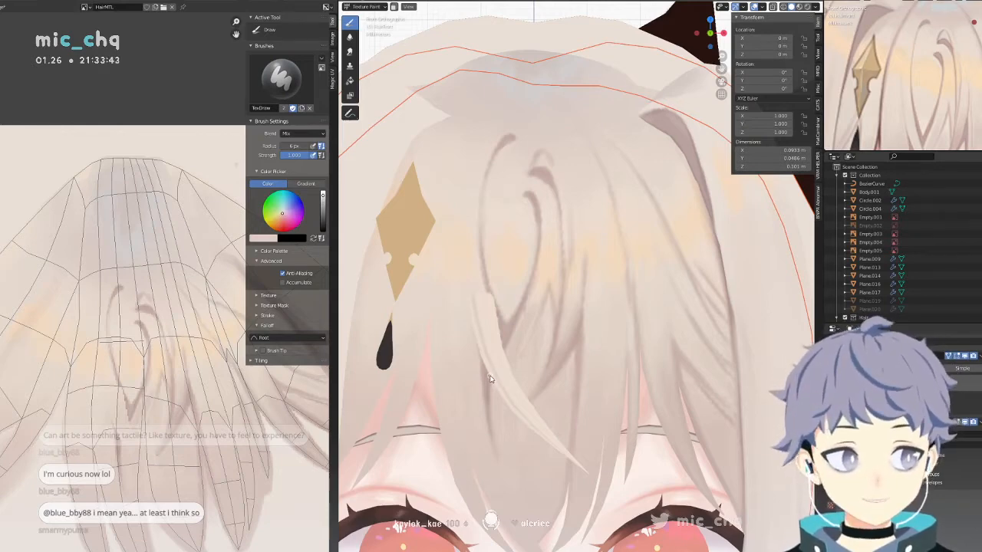
Sharpen the curl and long curved strand shadows above the loose lock with a 4 px brush, using sampled shadow and cream tones.
mouse_move(491, 378)
middle_down()
mouse_move(454, 235)
mouse_move(465, 285)
middle_up()
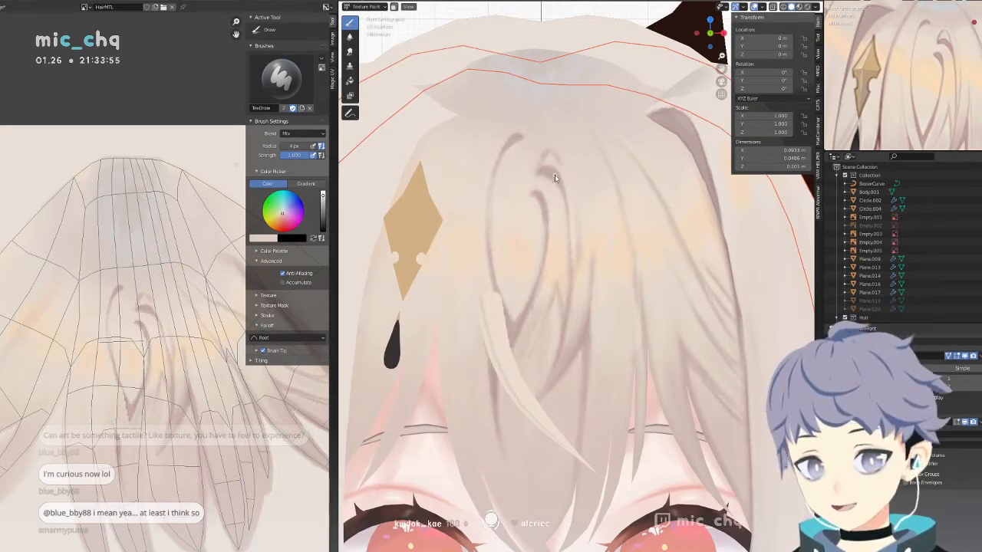
key(s)
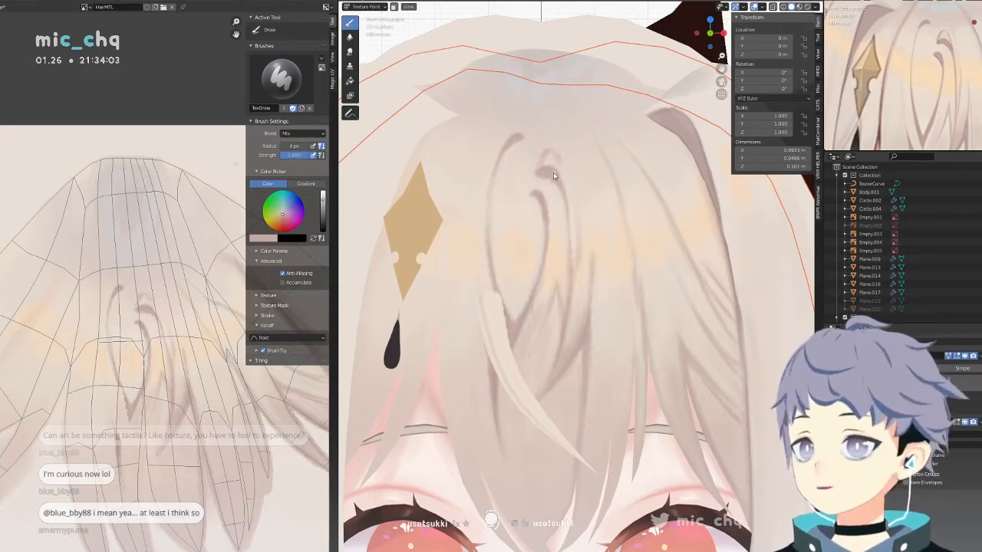
key(s)
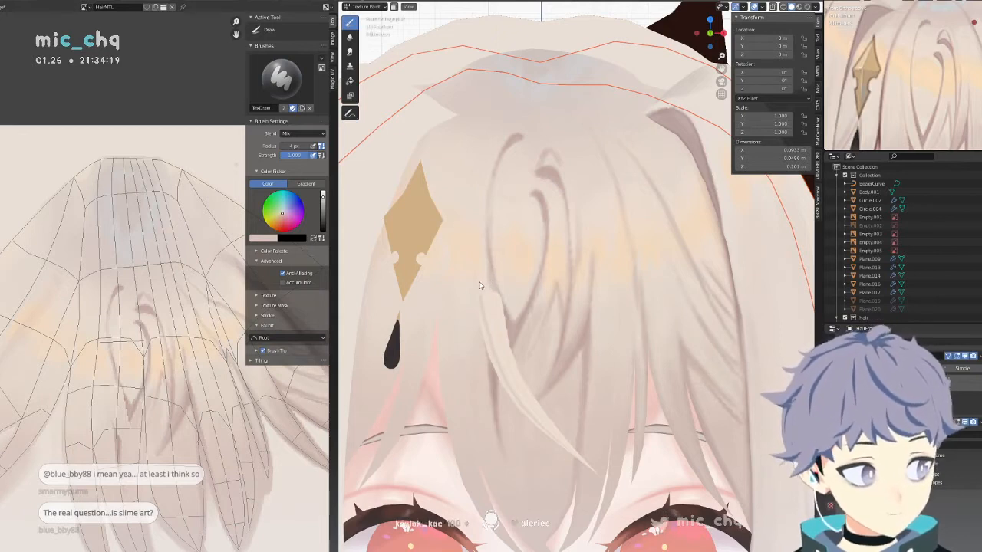
mouse_move(495, 262)
shift+middle_down()
mouse_move(503, 248)
mouse_move(494, 235)
mouse_move(504, 245)
mouse_move(496, 271)
shift+middle_up()
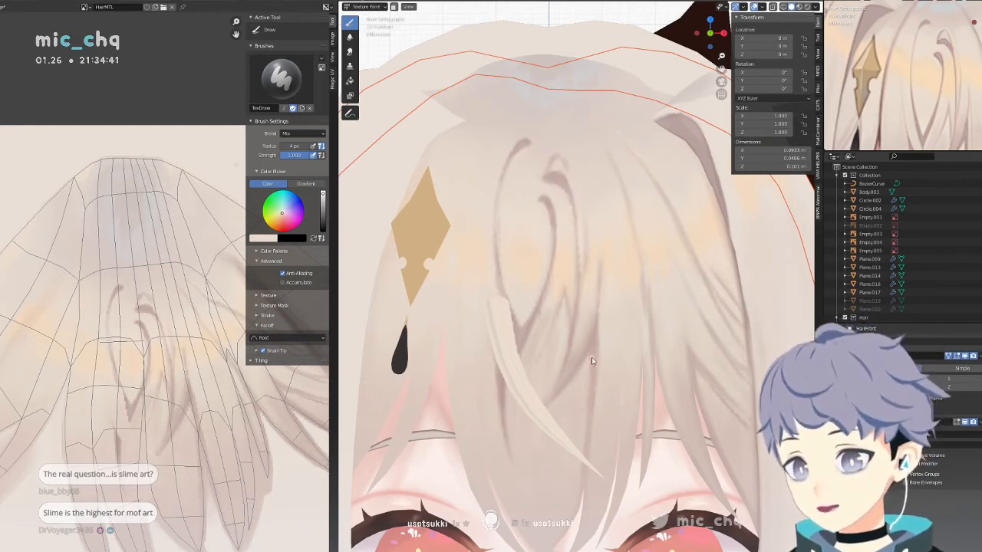
Darken the tip of the small upper curl with a deep reddish-brown tone and the 4 px brush.
key(s)
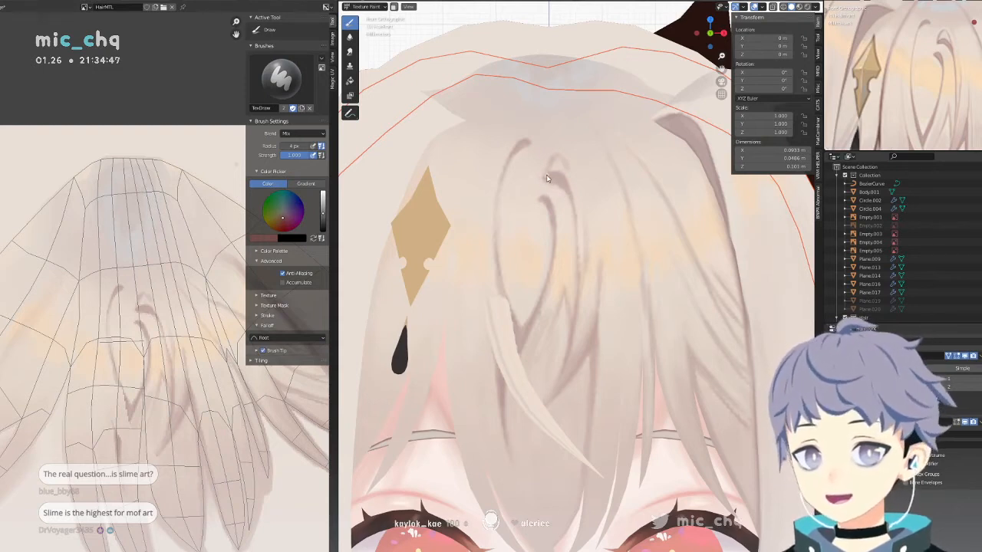
drag(556, 181, 566, 186)
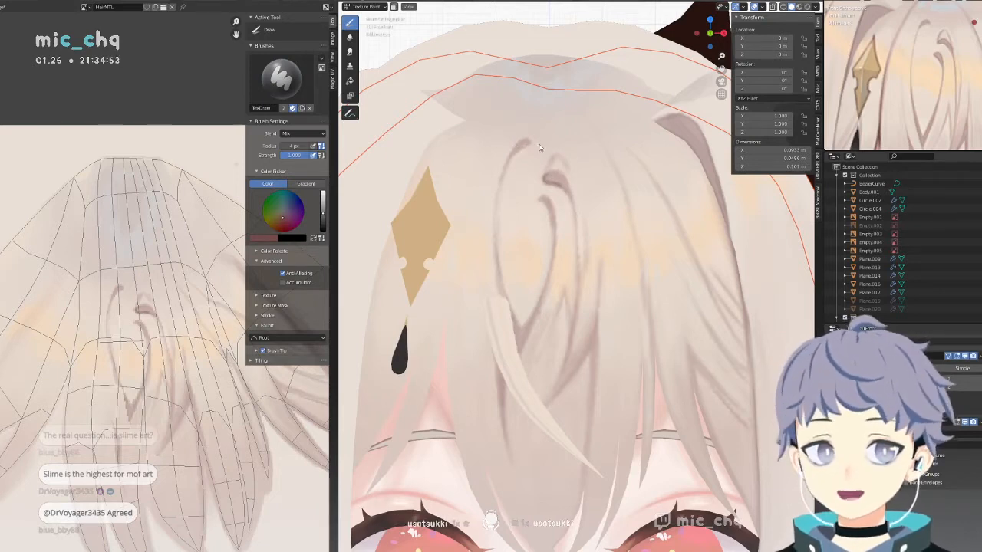
shift+scroll(540, 184, down, 5)
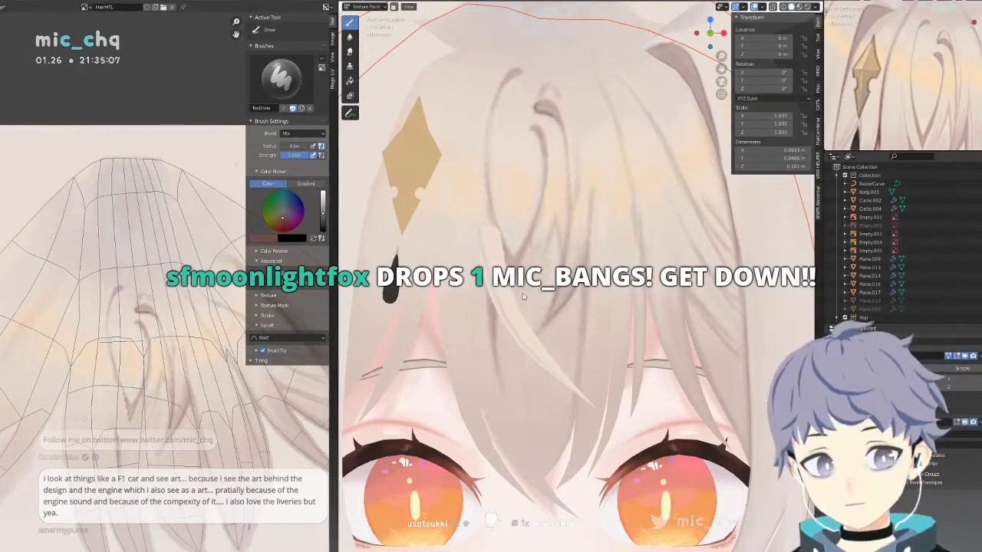
scroll(577, 316, up, 2)
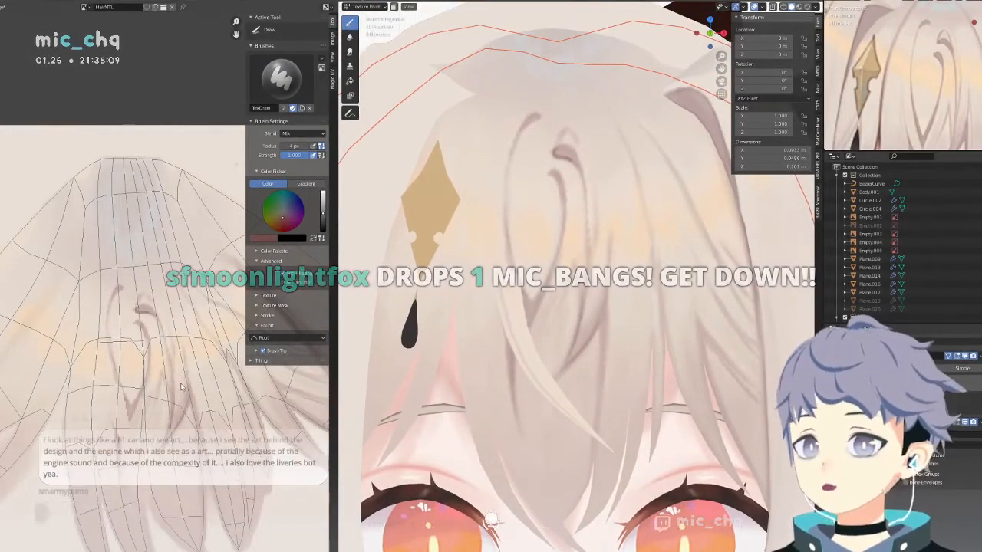
mouse_move(598, 251)
shift+middle_down()
mouse_move(631, 209)
mouse_move(623, 230)
shift+middle_up()
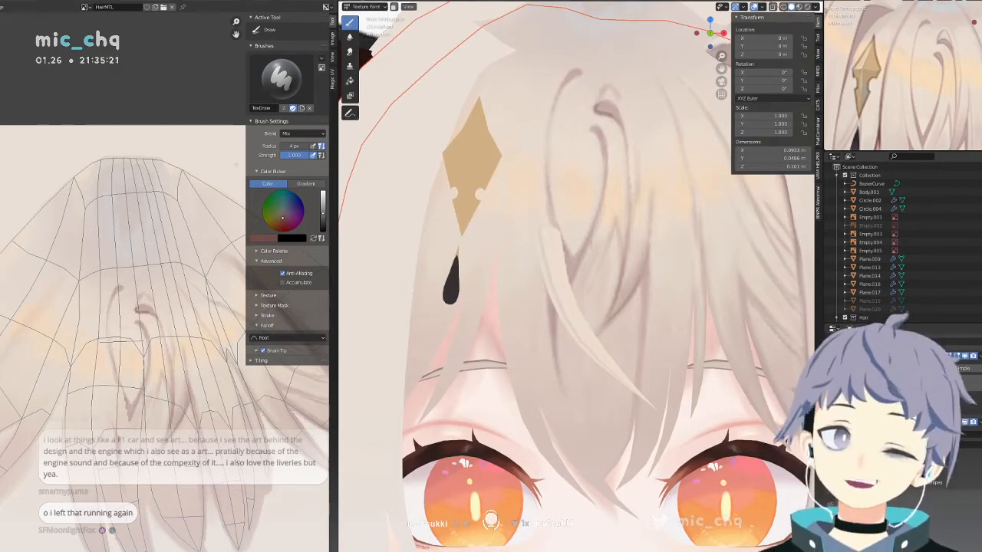
Reframe the reference artwork around the gold hair ornament and sample a muted brownish-pink shadow tone from its hair.
key(Home)
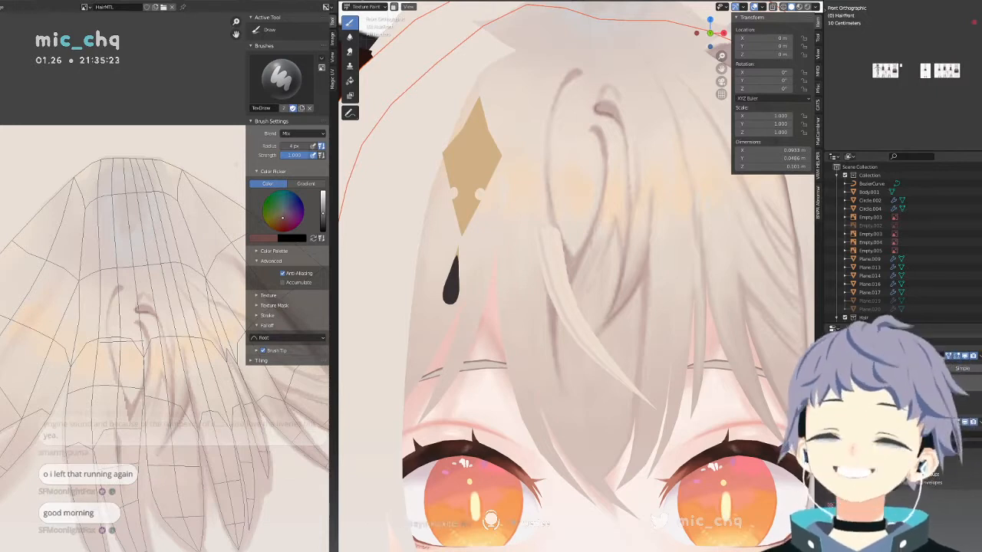
scroll(889, 68, up, 5)
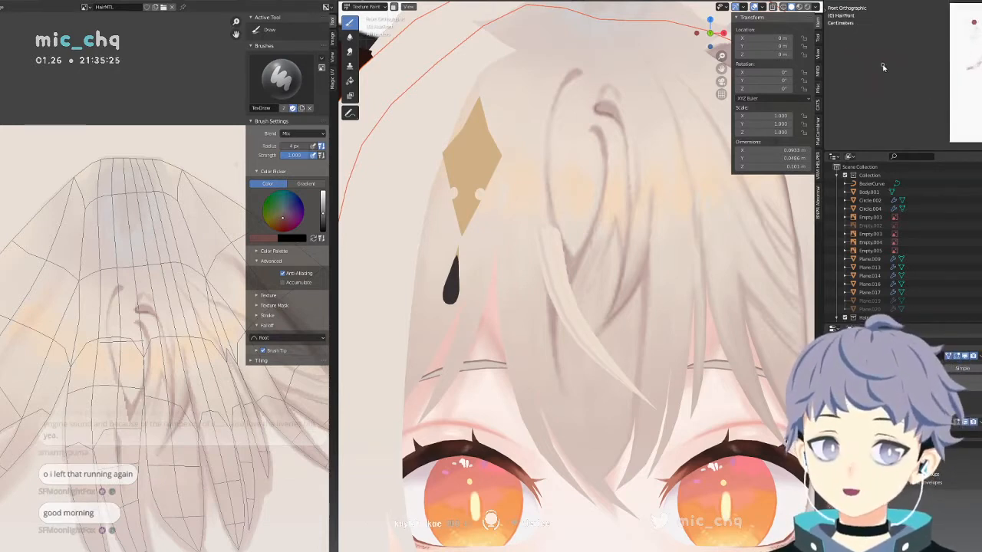
scroll(902, 91, up, 2)
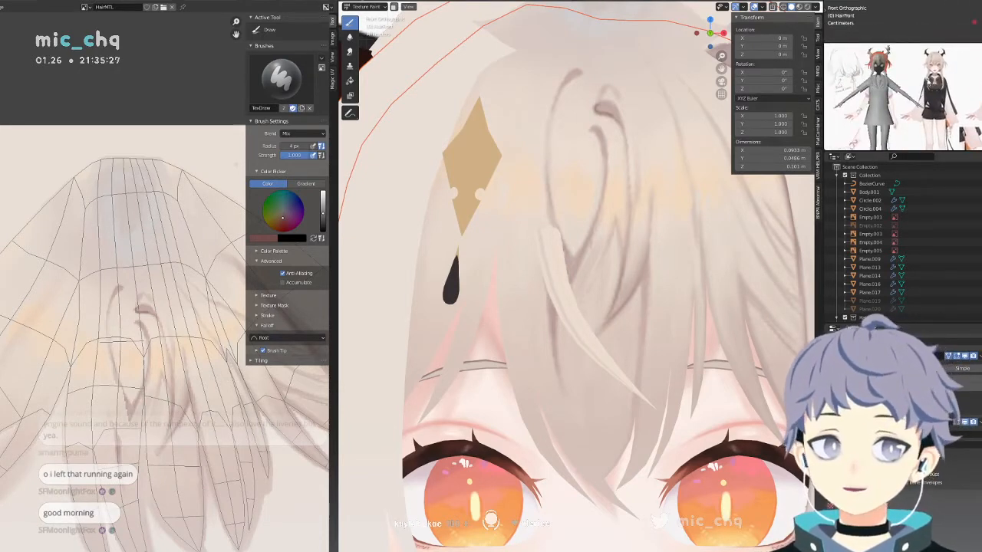
scroll(903, 90, up, 3)
scroll(913, 91, up, 5)
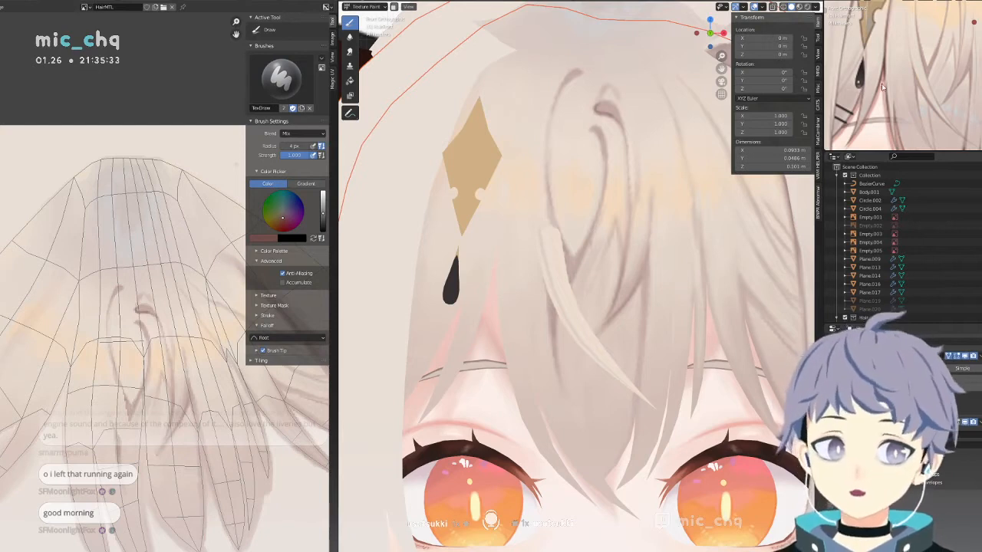
shift+middle_drag(882, 87, 890, 109)
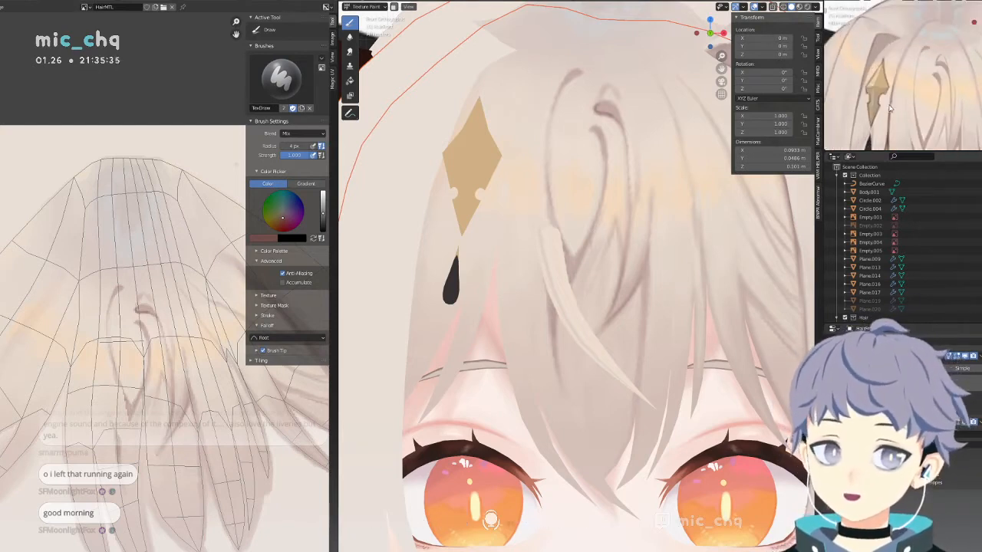
key(s)
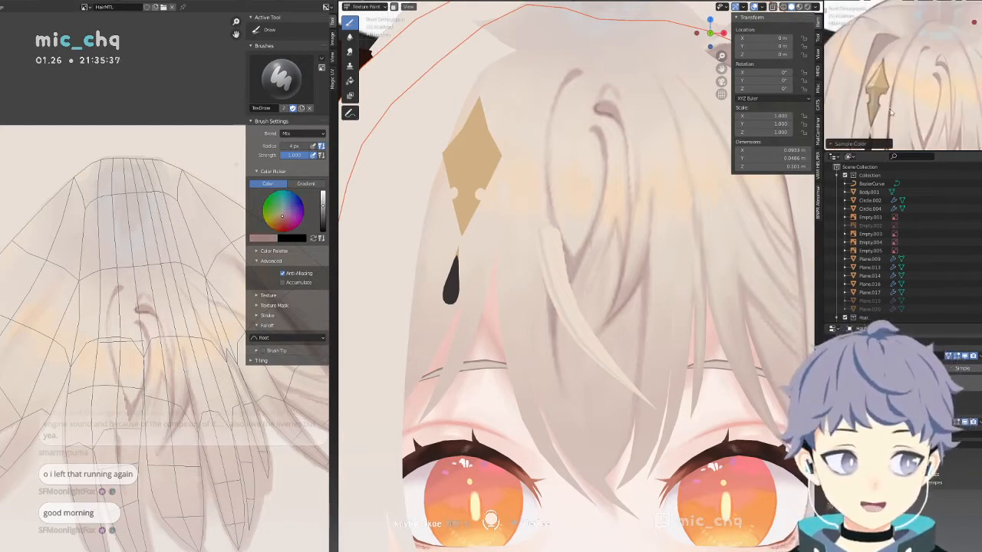
Compare the painted bangs around the ornament, loose lock and forehead gap with the lower fringe of the reference artwork.
shift+middle_drag(595, 181, 593, 221)
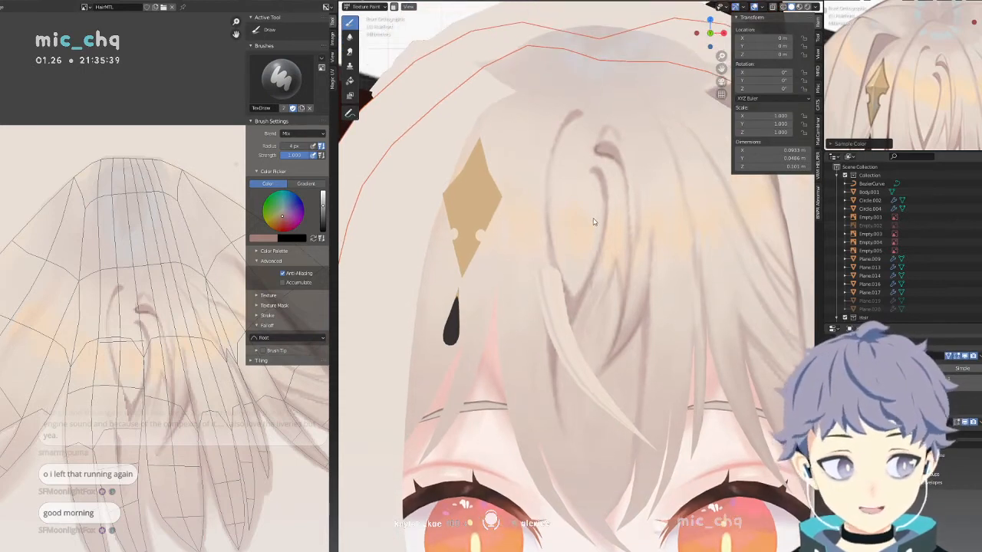
scroll(945, 100, down, 1)
shift+middle_drag(945, 100, 945, 58)
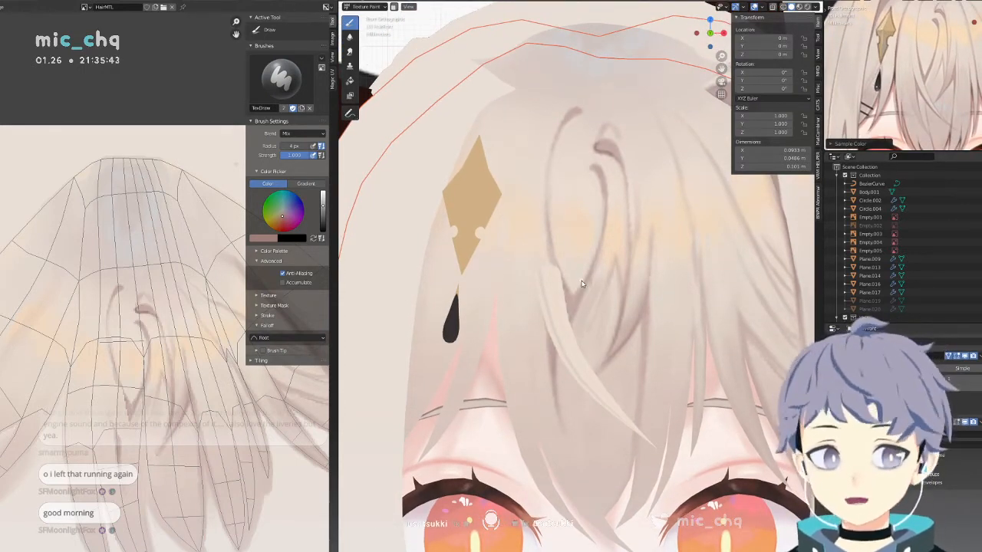
shift+middle_drag(589, 251, 612, 261)
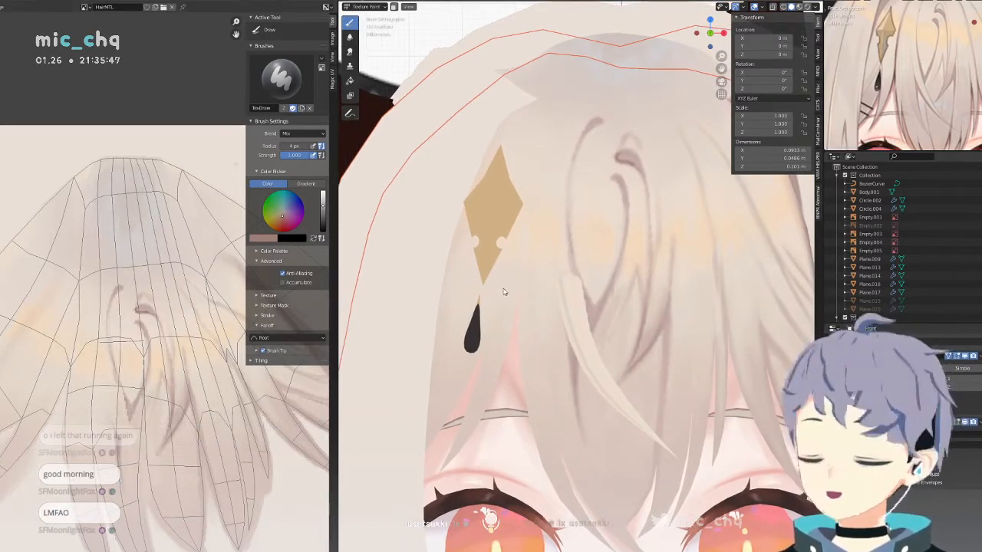
shift+middle_drag(521, 289, 530, 273)
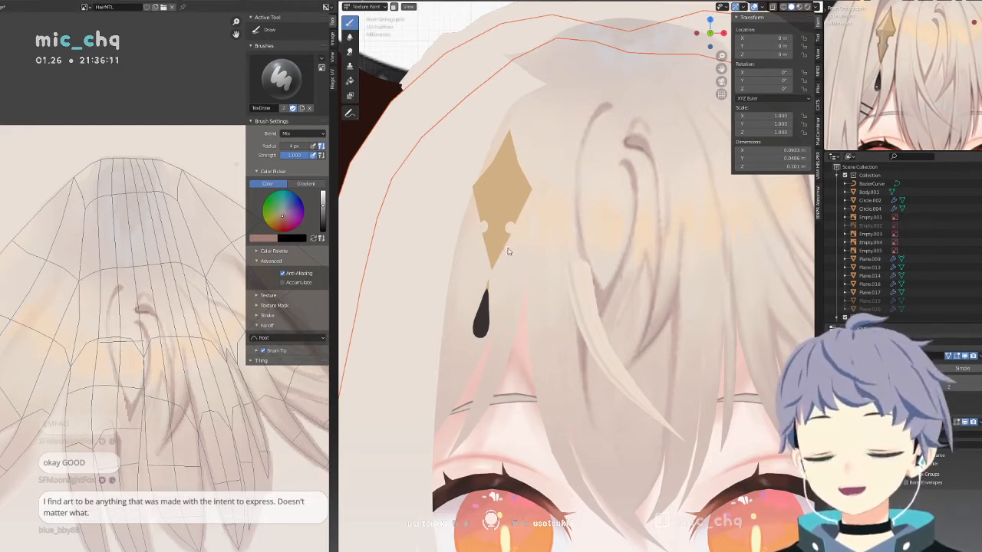
shift+middle_drag(546, 267, 532, 269)
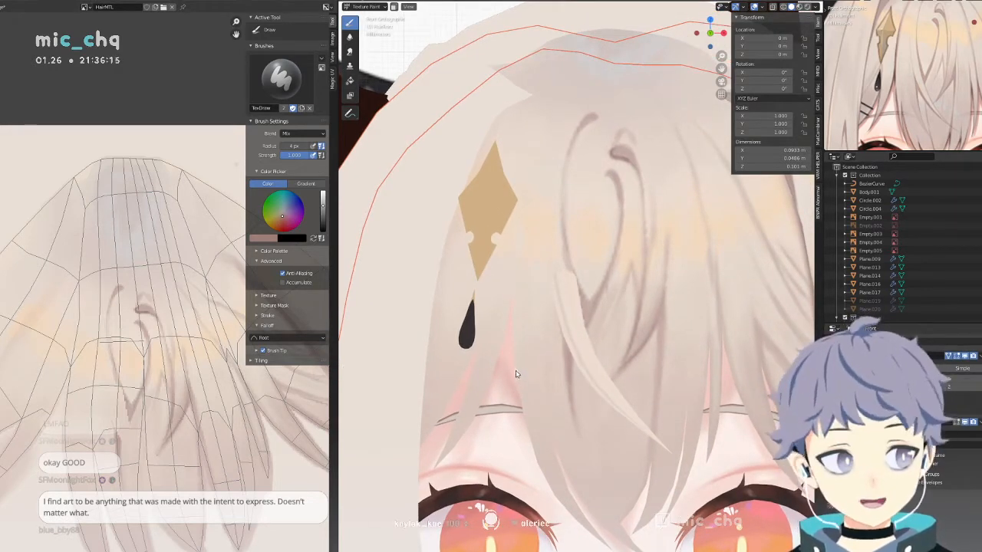
scroll(527, 356, down, 3)
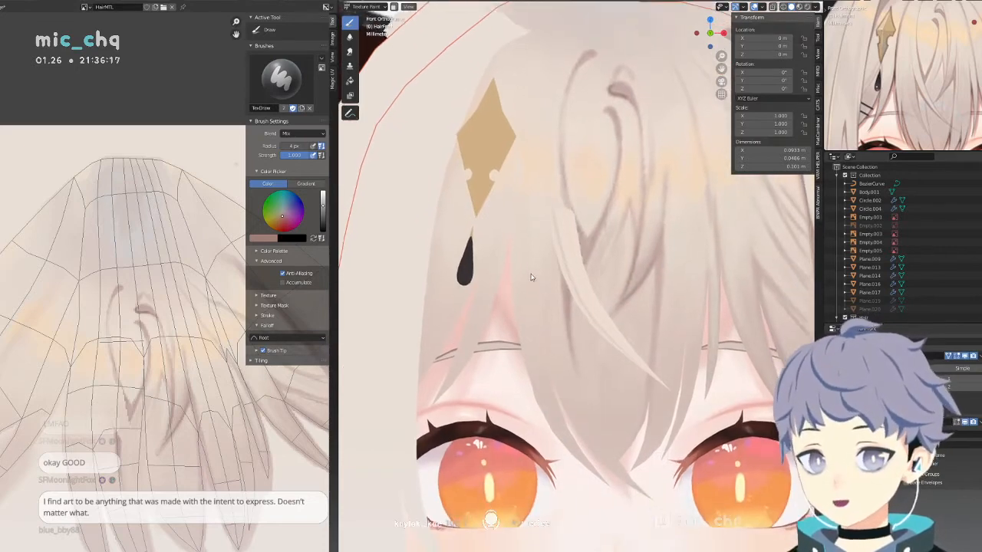
scroll(519, 326, up, 3)
shift+middle_drag(516, 331, 517, 321)
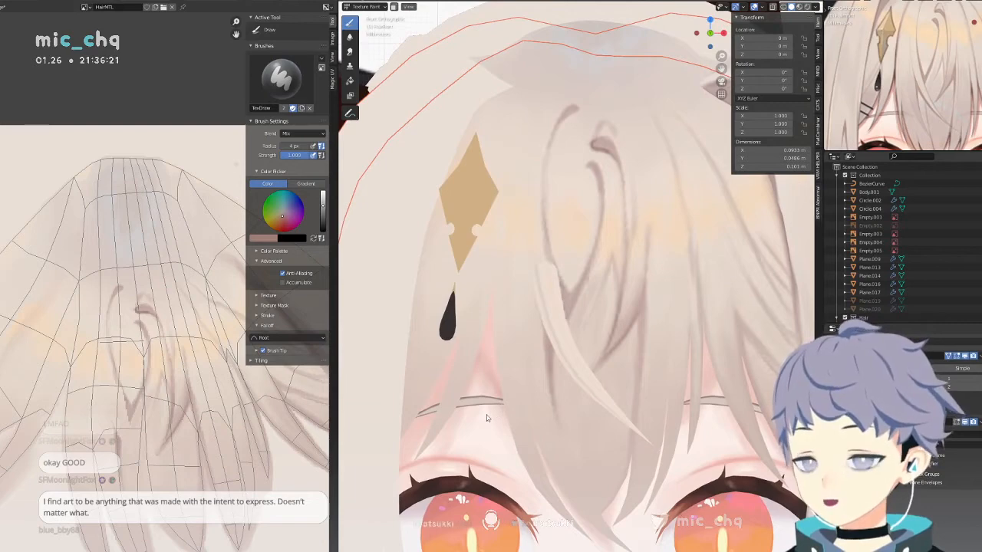
Switch texture painting to the face mesh and sample a near-white skin tone for an 18 px brush.
key(ctrl+Tab)
key(Tab)
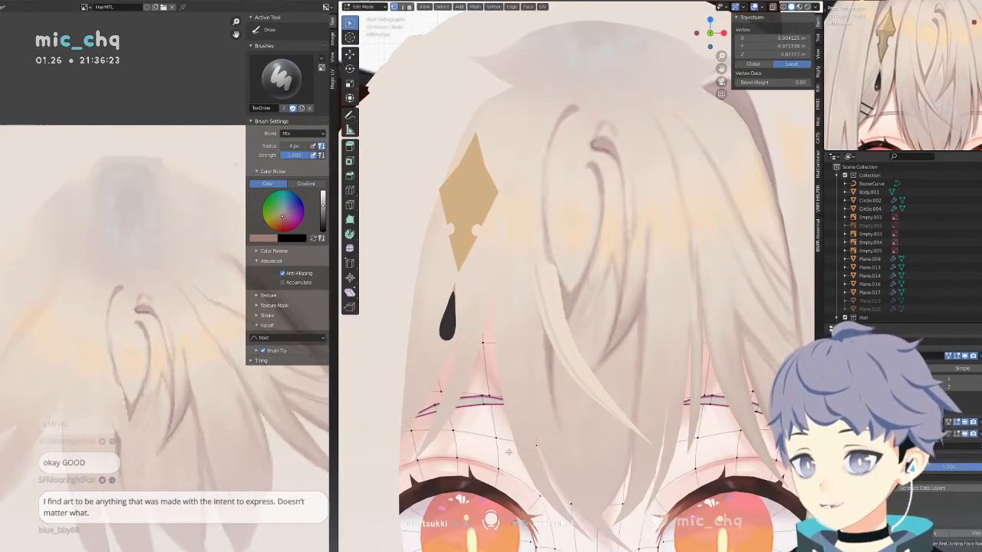
key(ctrl+Tab)
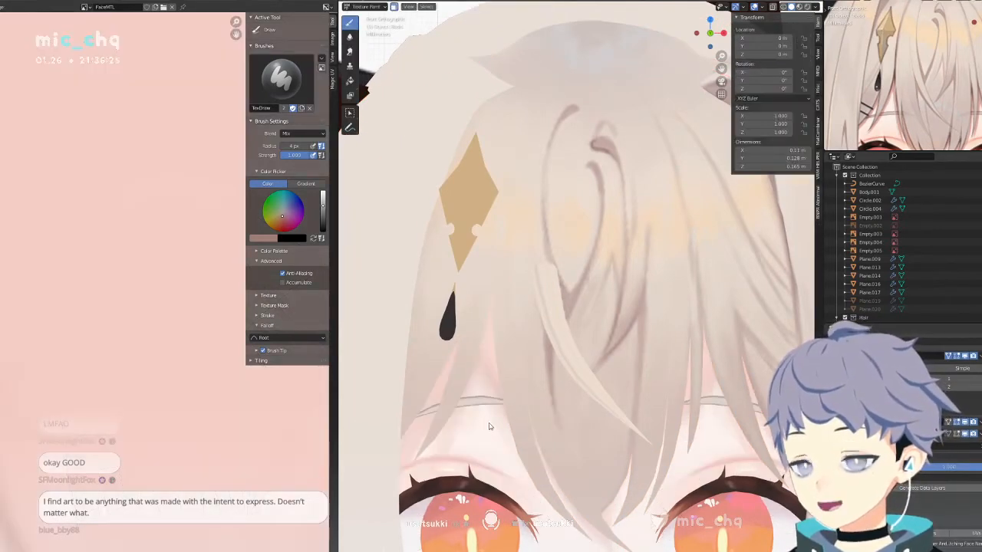
key(s)
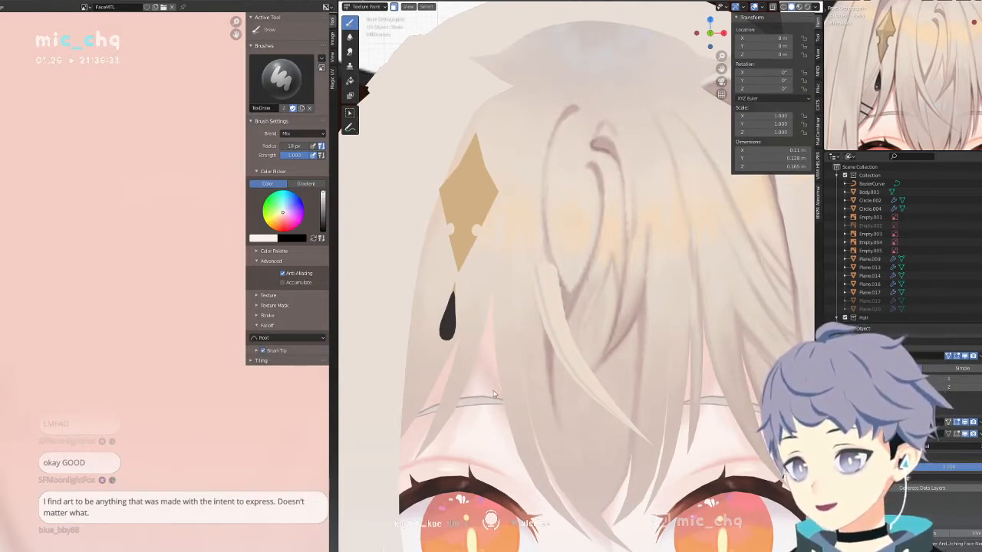
Select the whole face mesh to show its UV layout in the image editor and resume texture painting.
key(Tab)
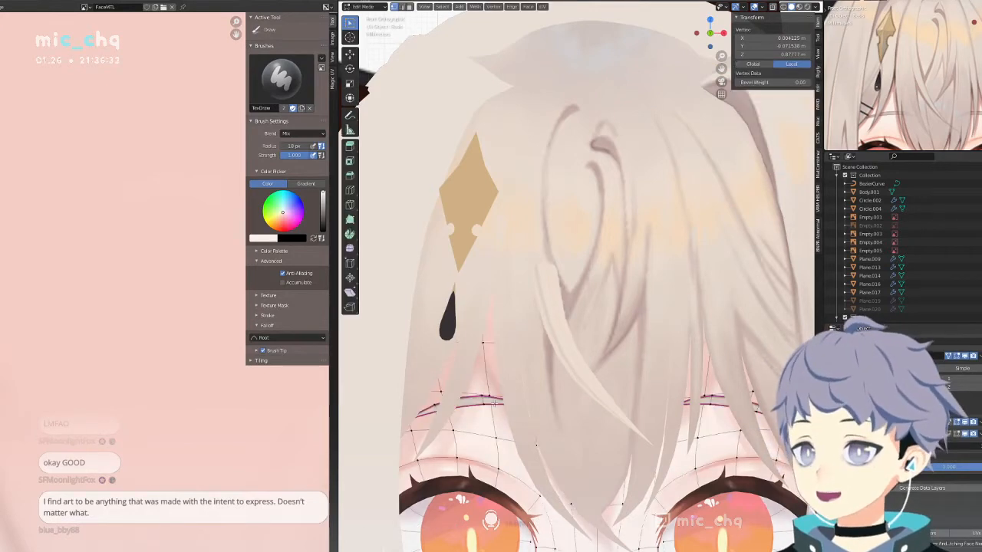
key(ctrl+Tab)
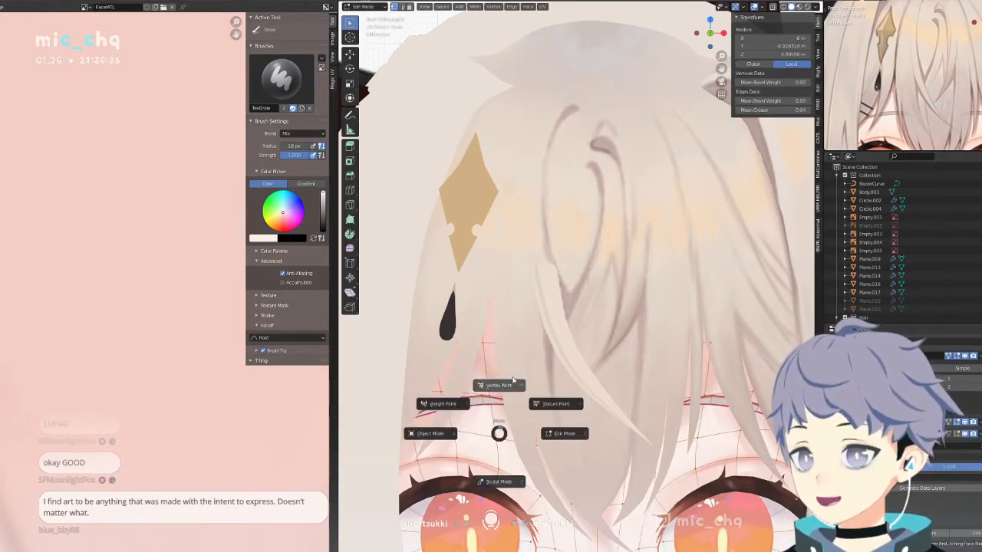
click(558, 404)
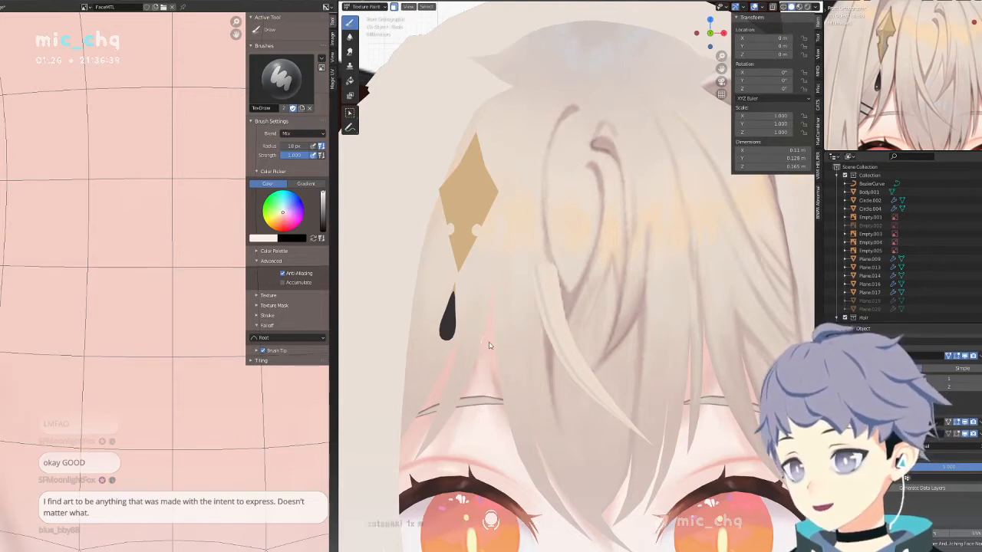
Adjust the face mesh's face selection, then soften the forehead gap beneath the ornament with near-white and pale pink tones at 18 px.
key(Tab)
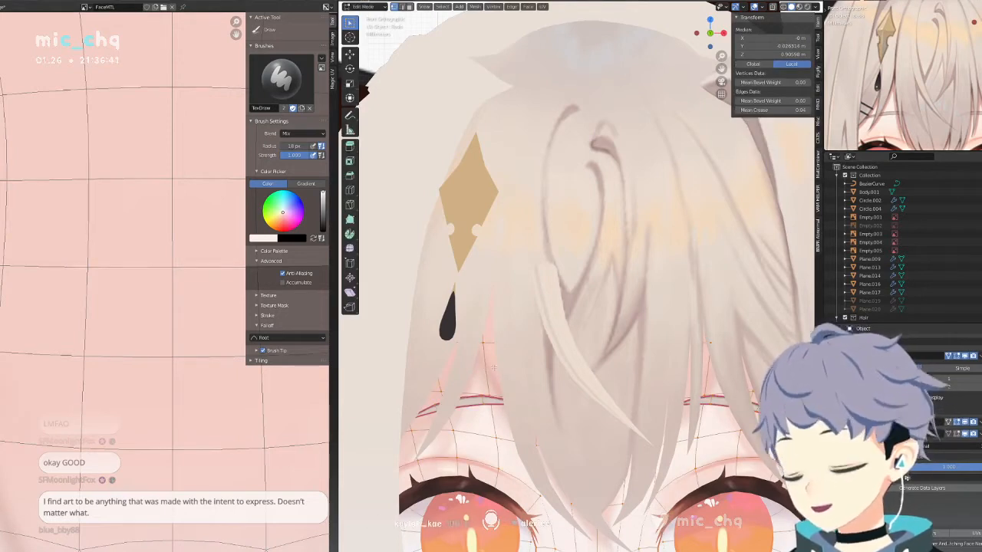
click(483, 419)
key(ctrl+Tab)
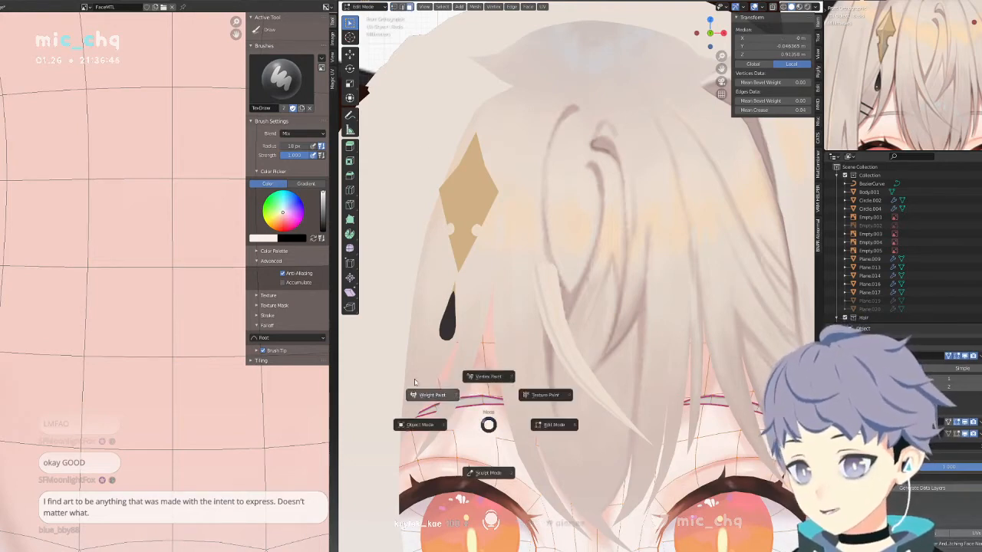
click(592, 378)
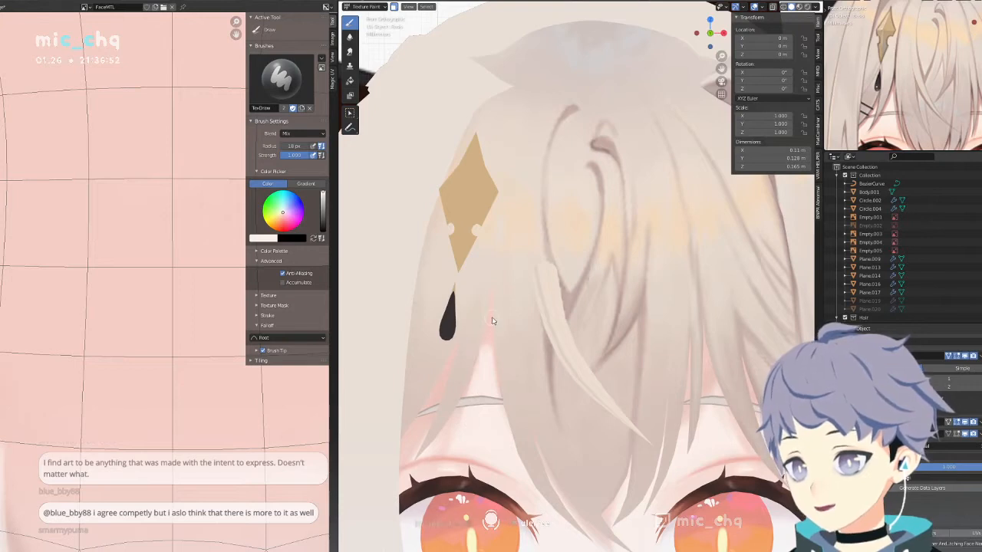
key(s)
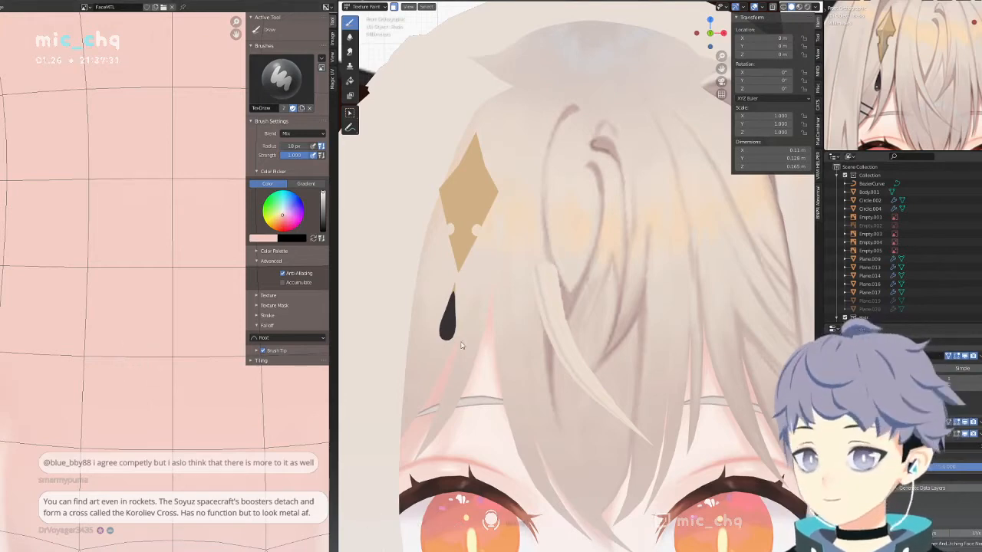
Examine the bangs and the face beneath them from the front and side, and through the mesh in X-ray display.
scroll(461, 345, down, 3)
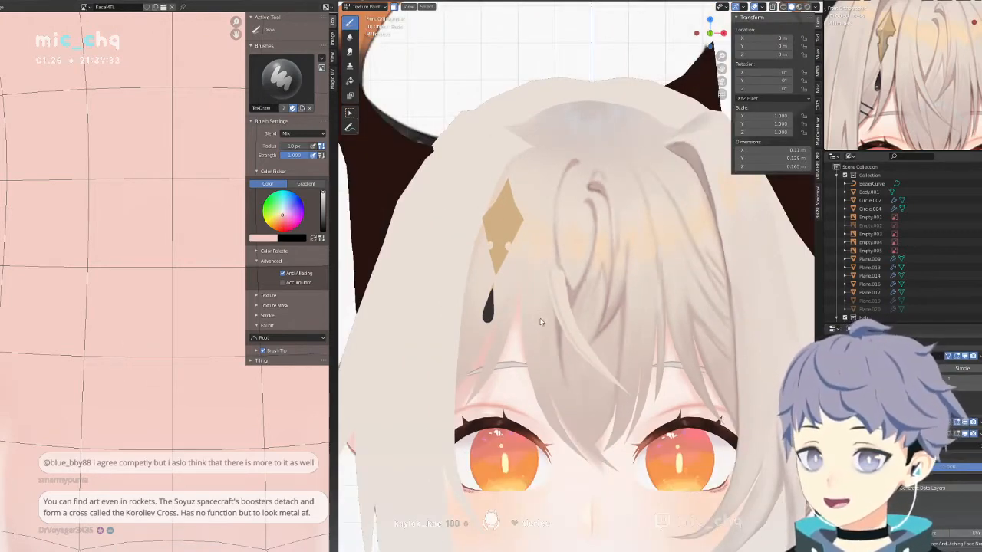
scroll(562, 305, down, 4)
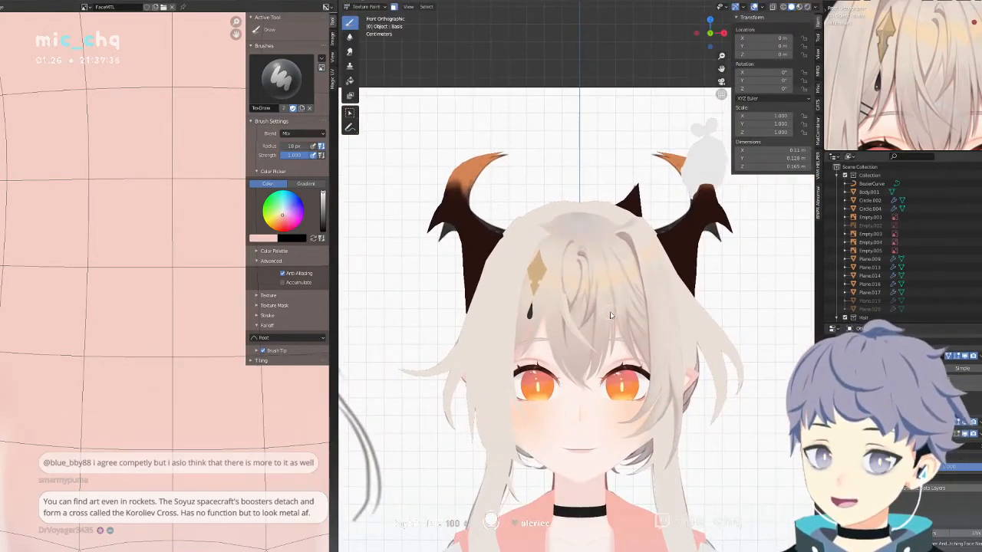
key(ctrl+Tab)
click(541, 316)
key(Tab)
middle_drag(548, 321, 503, 322)
scroll(504, 321, up, 3)
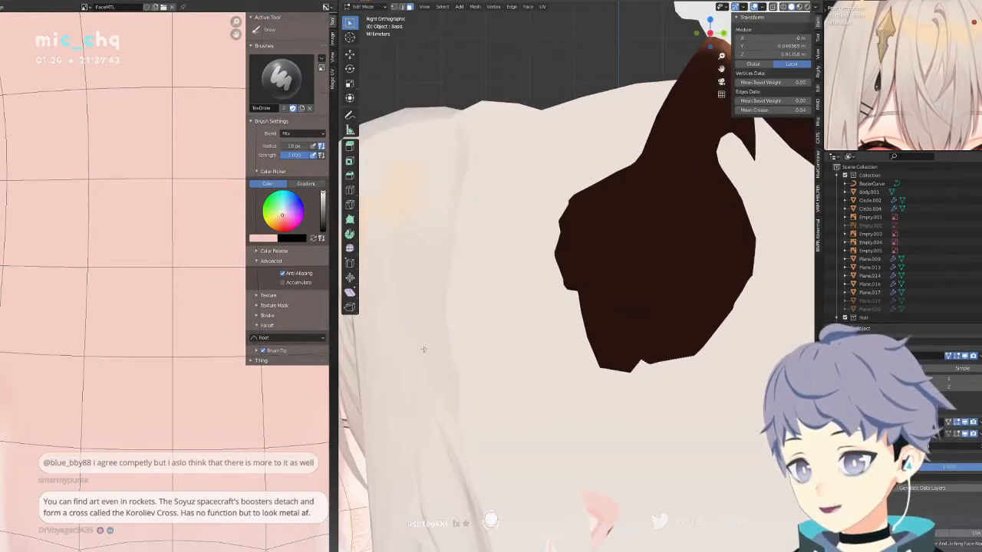
shift+middle_drag(376, 365, 549, 160)
middle_drag(546, 313, 620, 326)
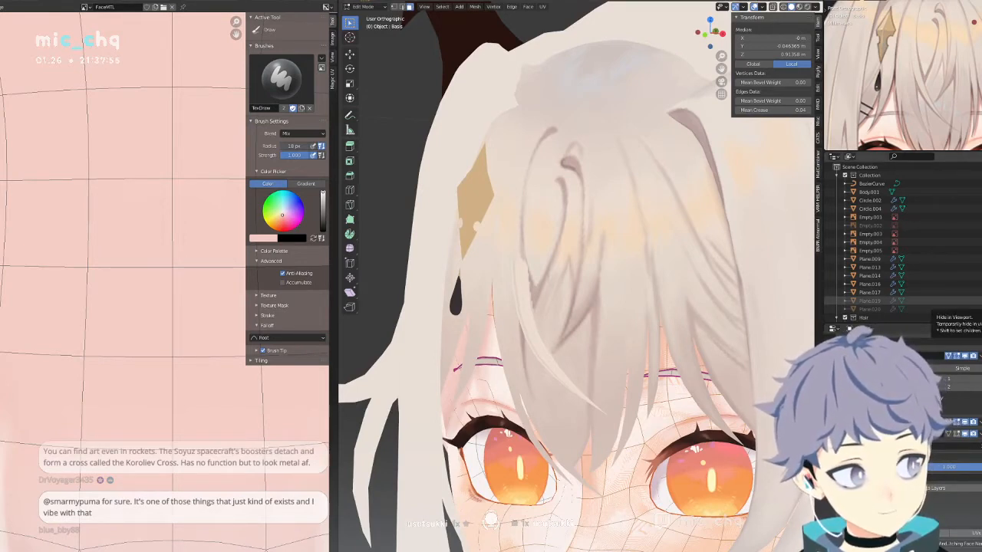
middle_drag(748, 326, 744, 291)
scroll(743, 317, up, 4)
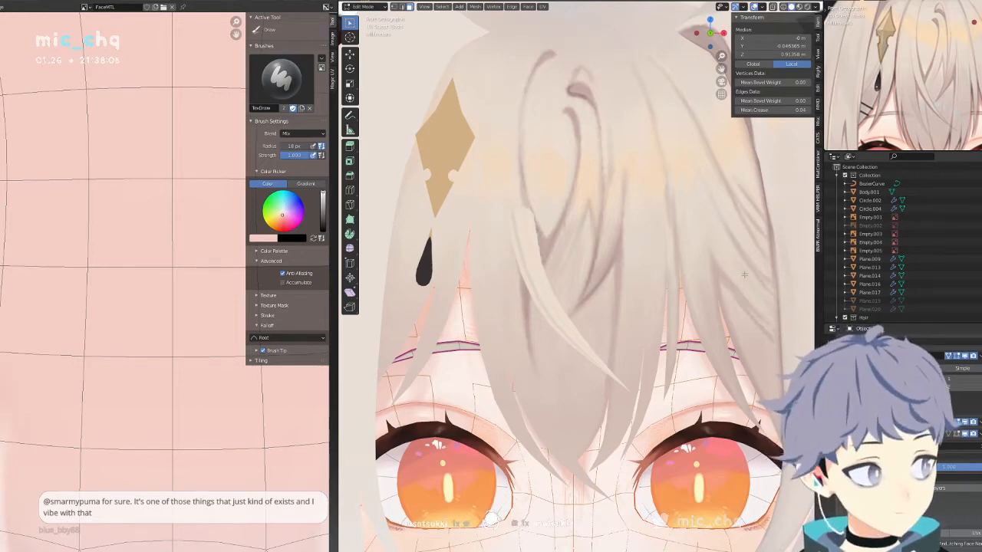
key(alt+z)
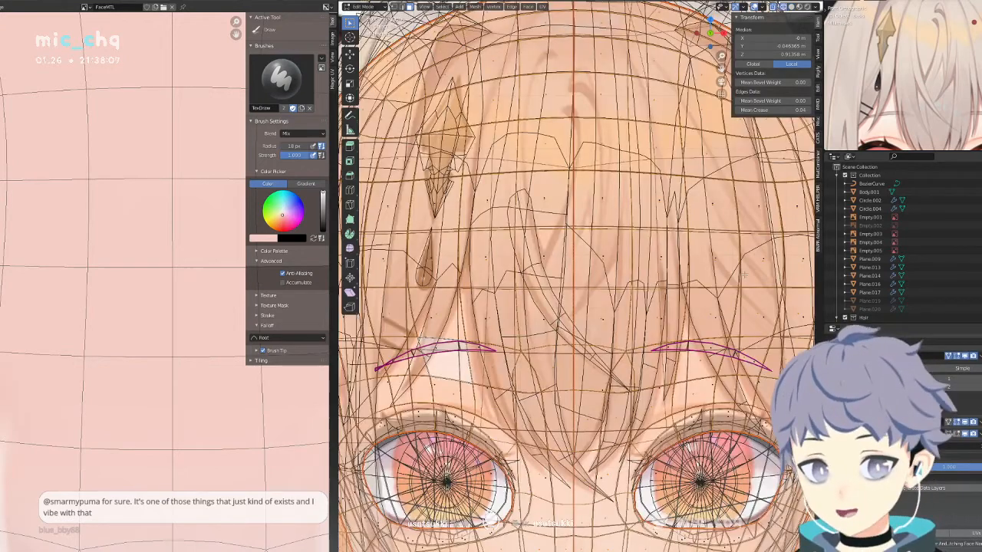
key(alt+z)
shift+middle_drag(596, 325, 599, 359)
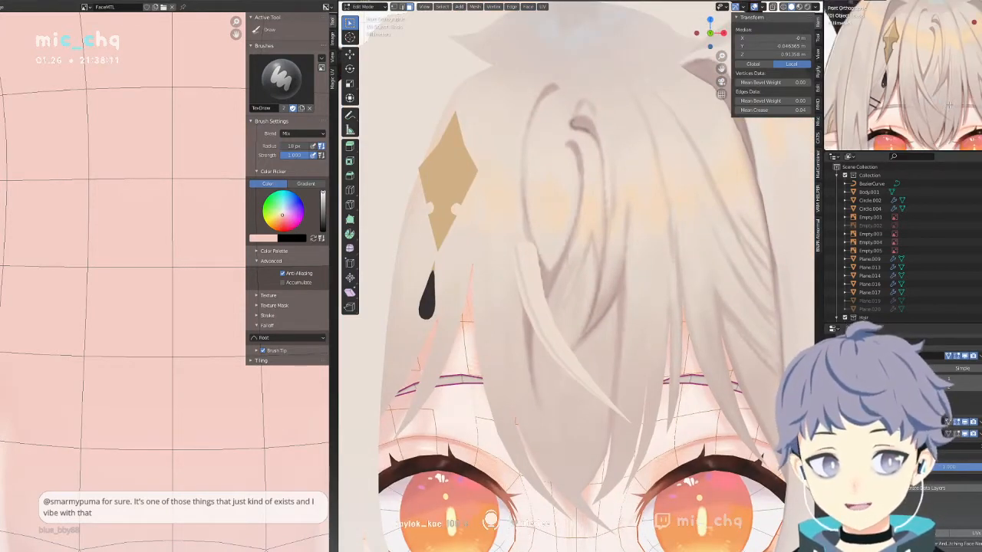
shift+middle_drag(647, 295, 651, 269)
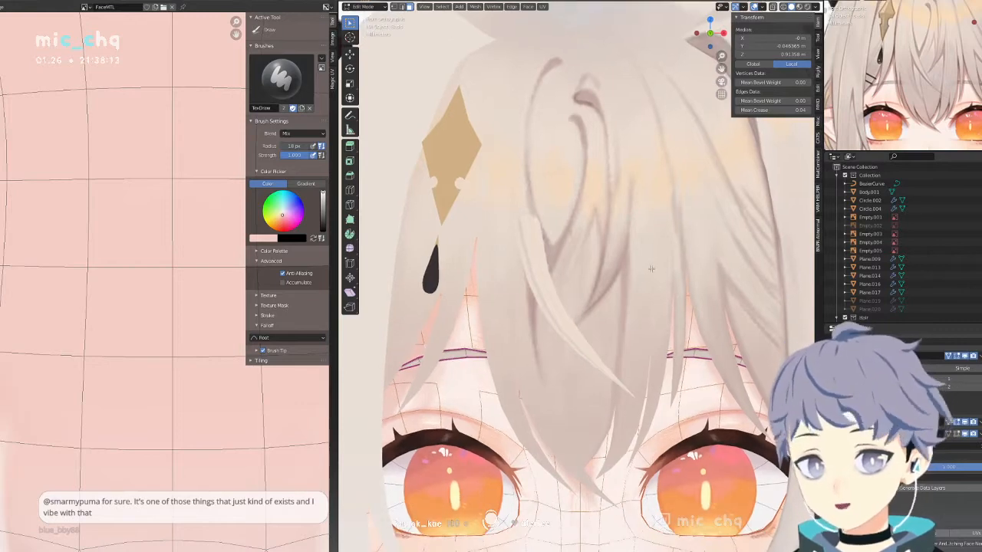
Switch texture painting back to the front hair and frame the strand shadows in its texture image.
key(ctrl+Tab)
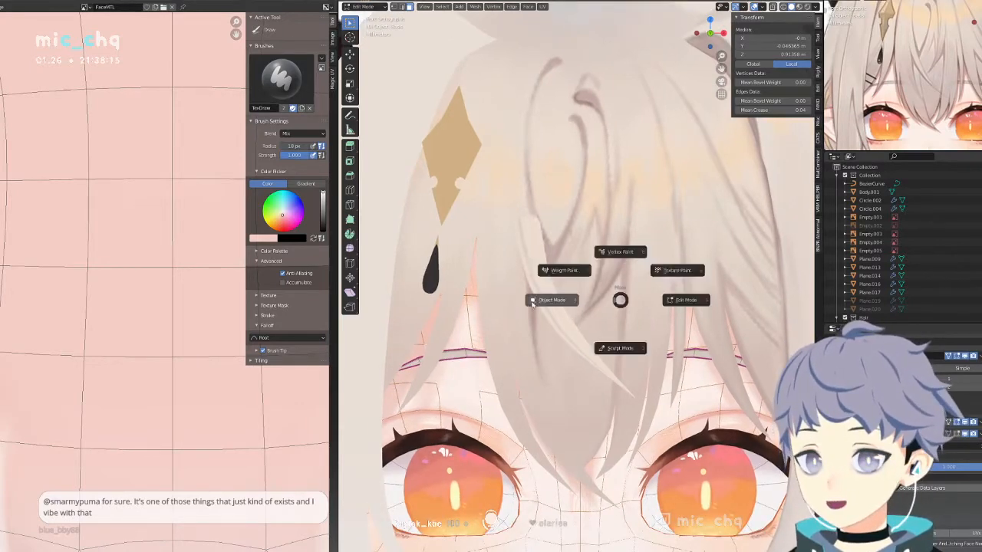
click(583, 297)
key(ctrl+Tab)
click(679, 250)
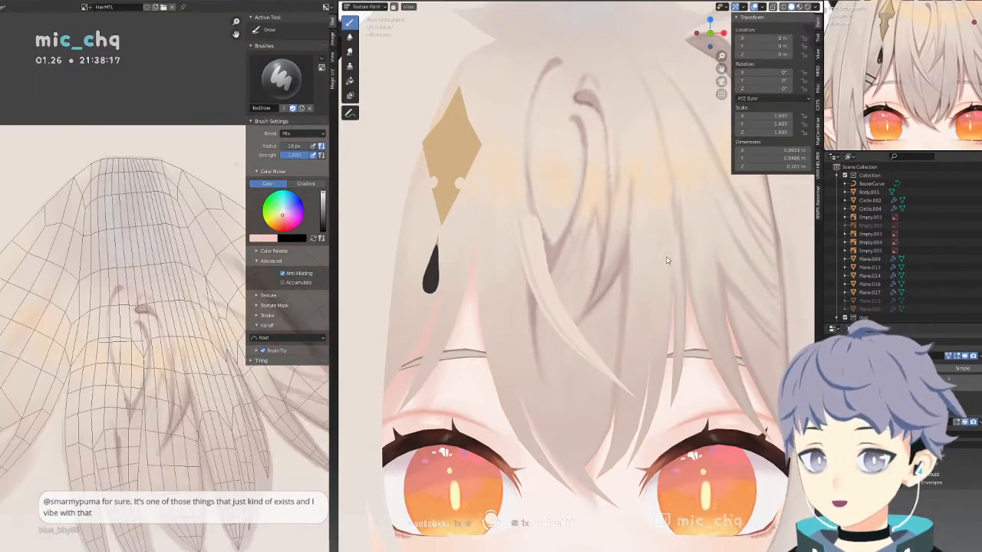
scroll(117, 343, up, 5)
scroll(117, 343, up, 4)
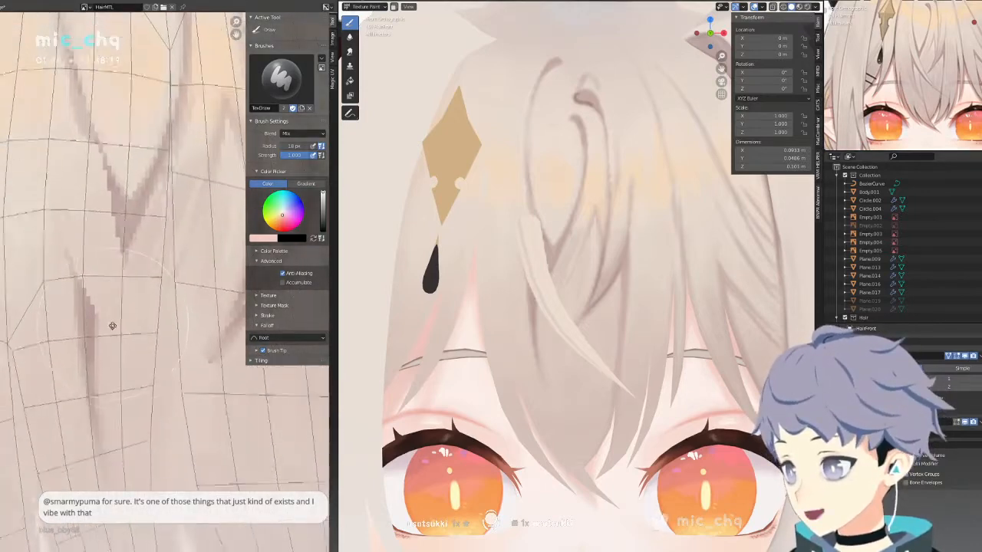
Paint a thin dark shadow line down the lower middle of the front bangs with sampled hair colours.
key(s)
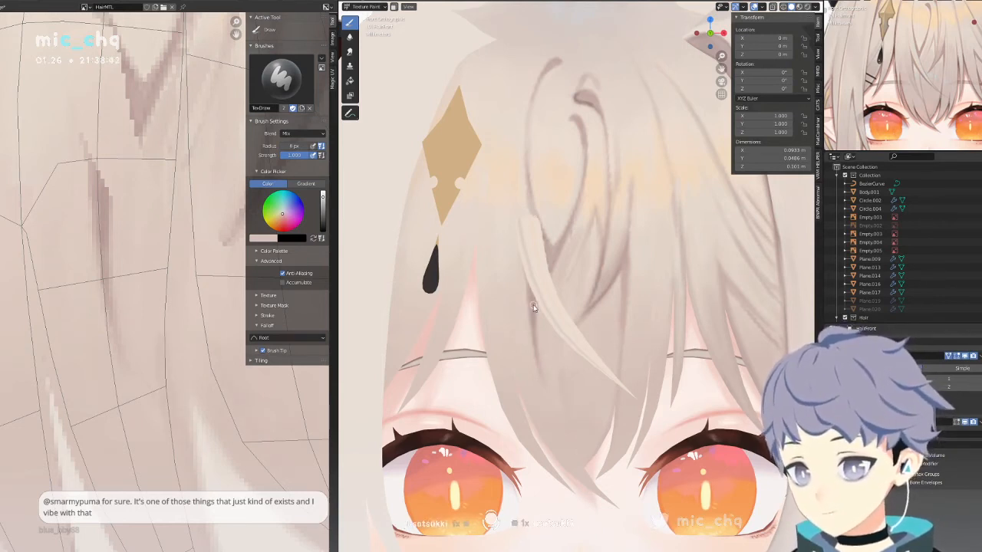
key(s)
drag(558, 361, 579, 456)
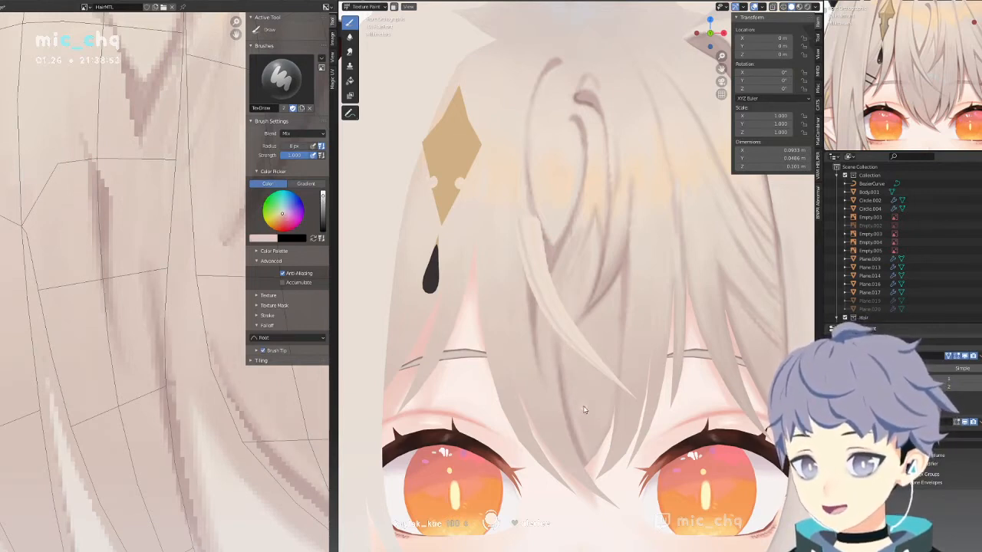
Soften the lower end of the shadow line in the central bang with lighter sampled hair colours, undoing a stray stroke.
key(s)
drag(592, 454, 575, 394)
key(ctrl+z)
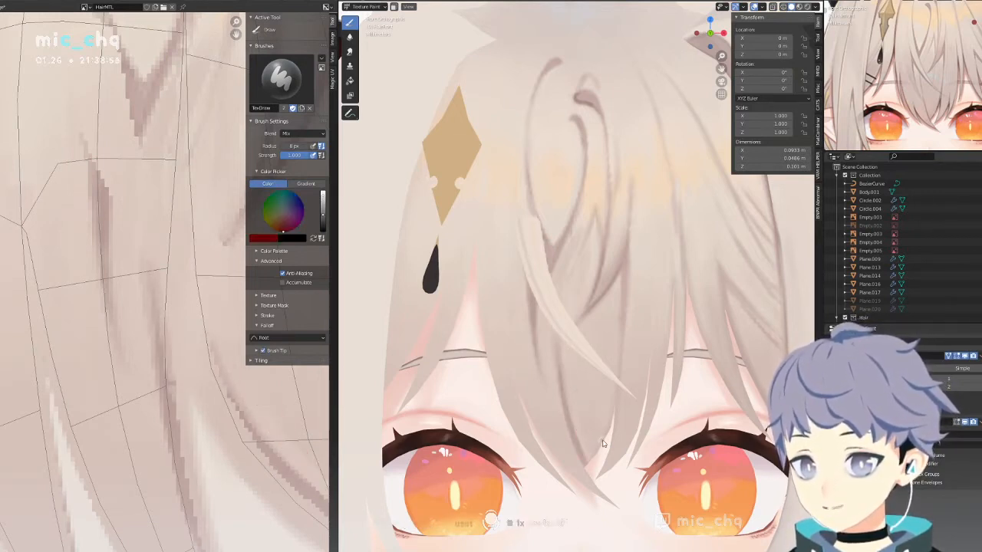
key(s)
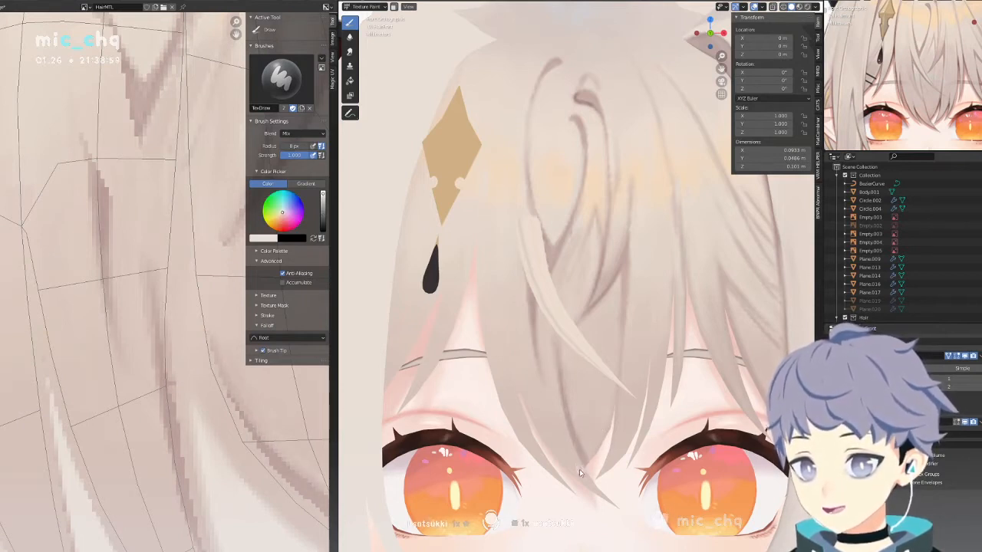
key(s)
drag(585, 453, 574, 413)
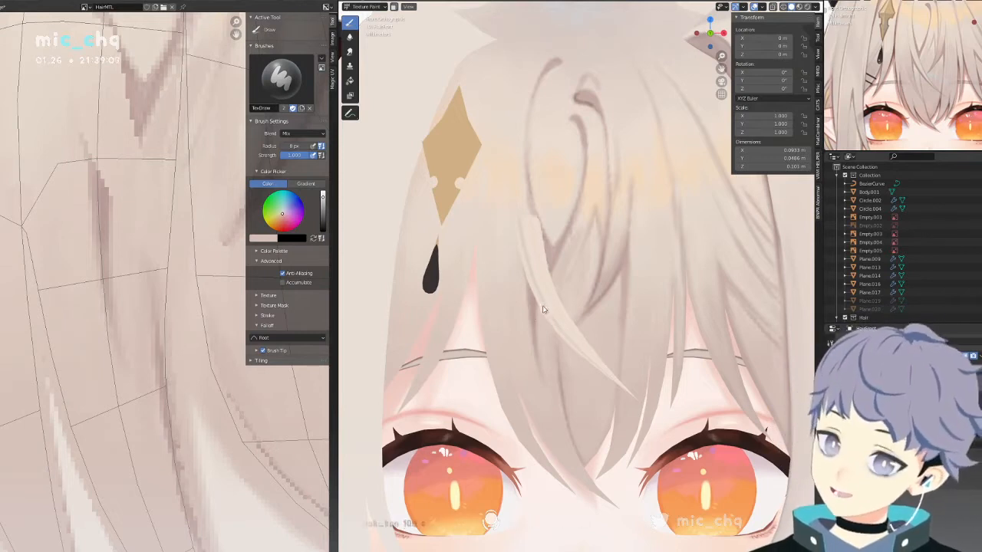
Paint a curved shadow strand beside the central bang's dark line, checking its placement against the reference drawing.
key(s)
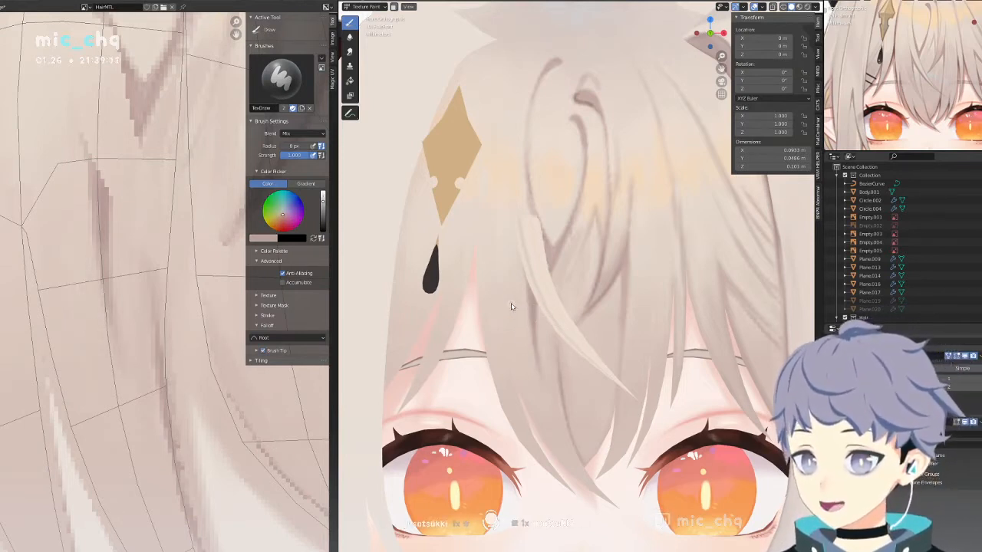
key(shift+z)
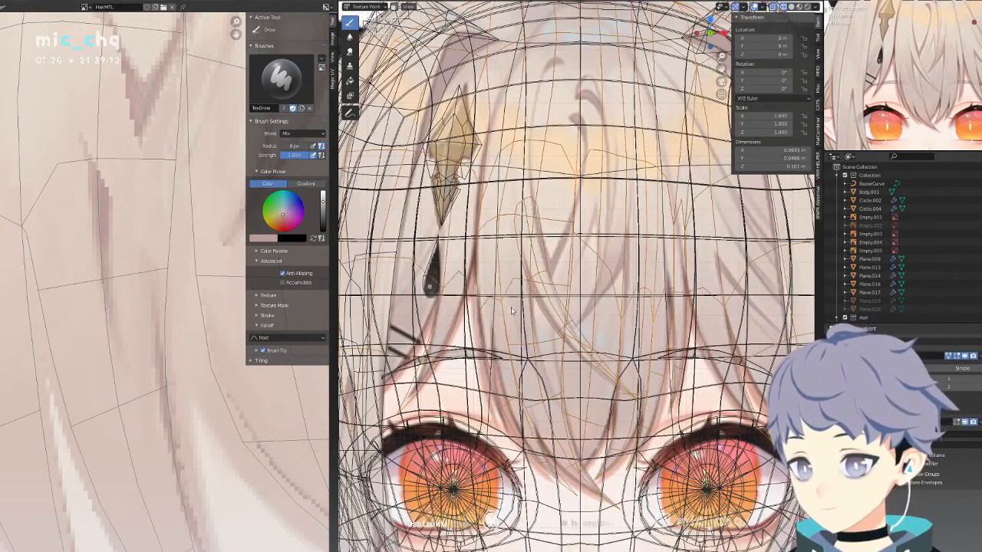
key(shift+z)
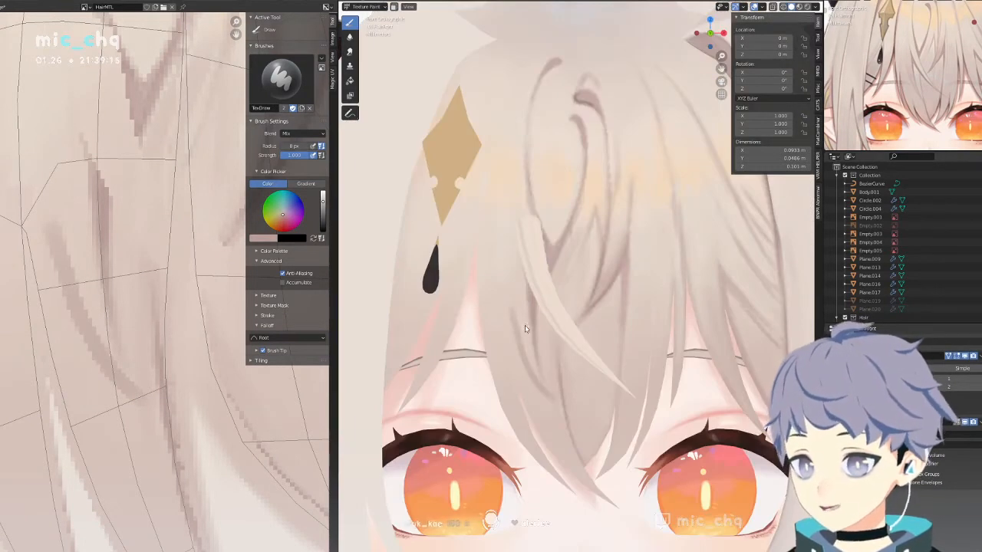
key(s)
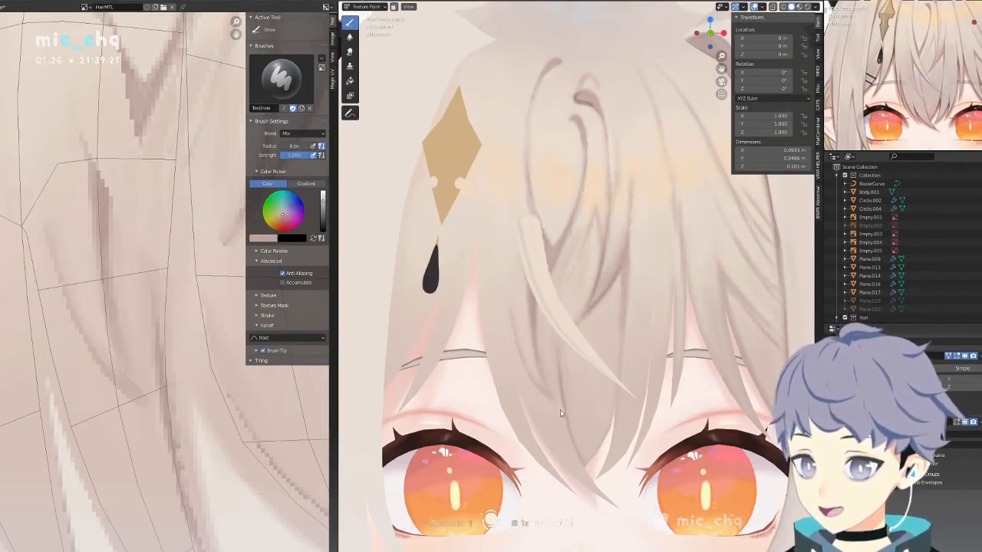
Refine the curved shadow strand with sampled hair colours and compare its lower end with the see-through reference drawing.
key(s)
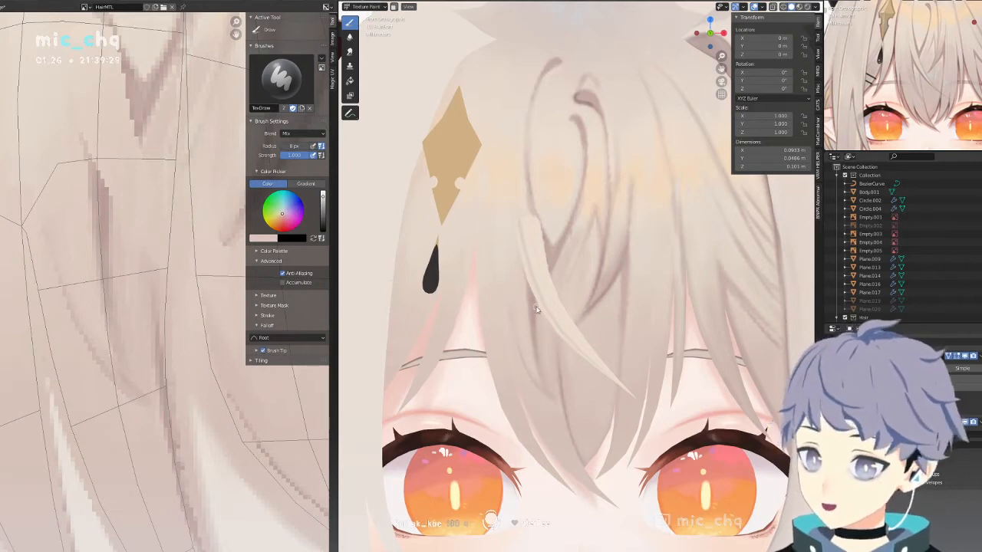
key(s)
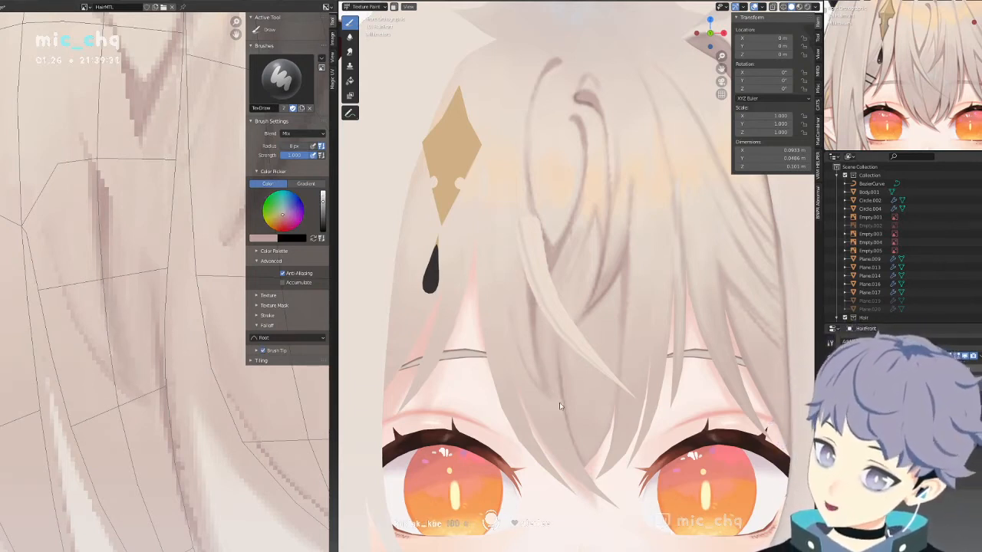
key(alt+z)
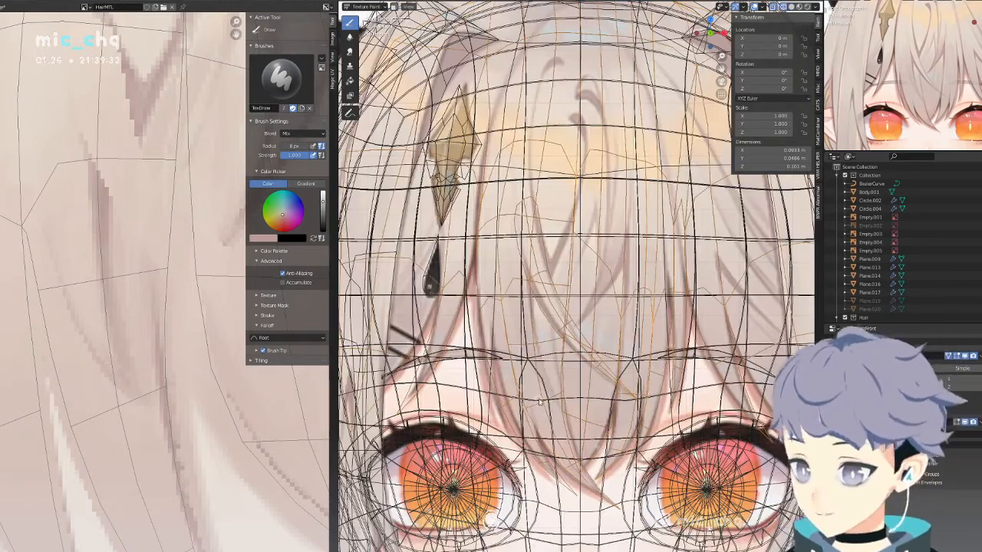
key(alt+z)
key(alt+z)
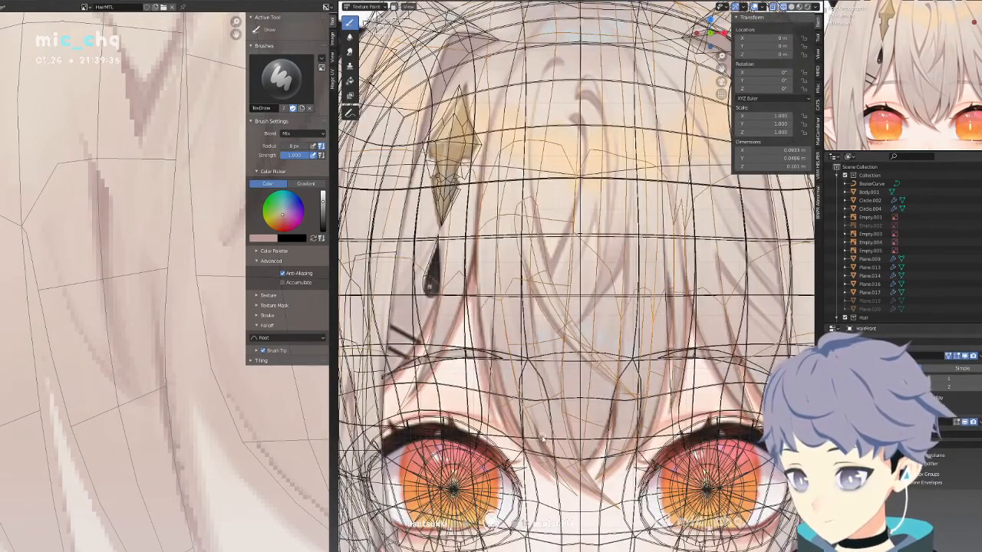
key(alt+z)
Reopen the character's project from the most recent file.
key(ctrl+Tab)
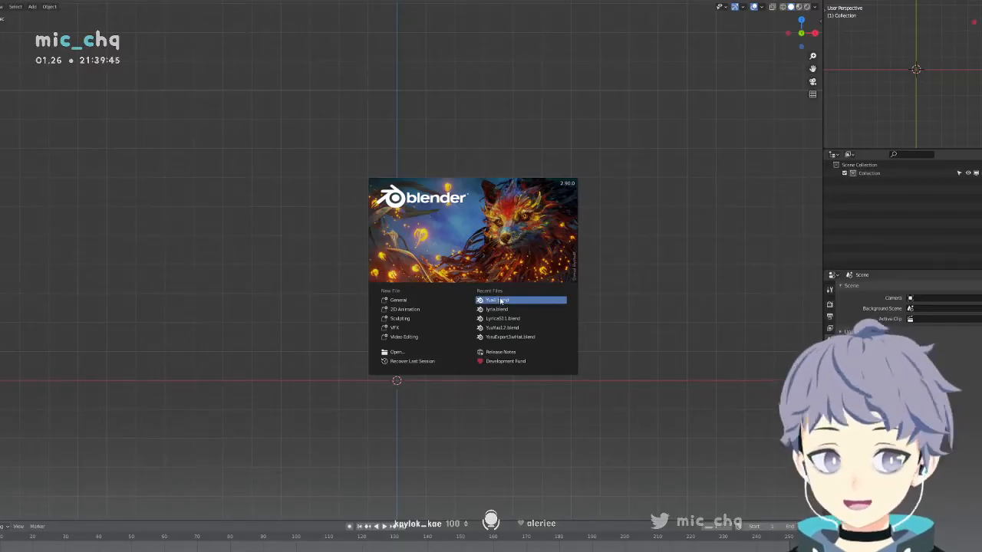
click(503, 307)
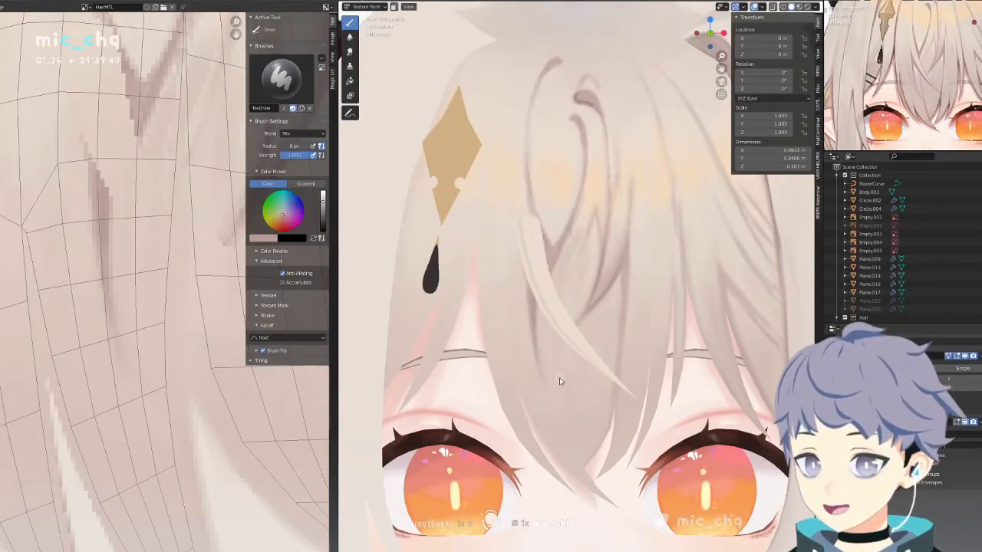
Repaint the thin shadow line down the lower middle of the central bang, checking it against the reference drawing.
shift+middle_drag(578, 427, 567, 361)
scroll(567, 361, up, 2)
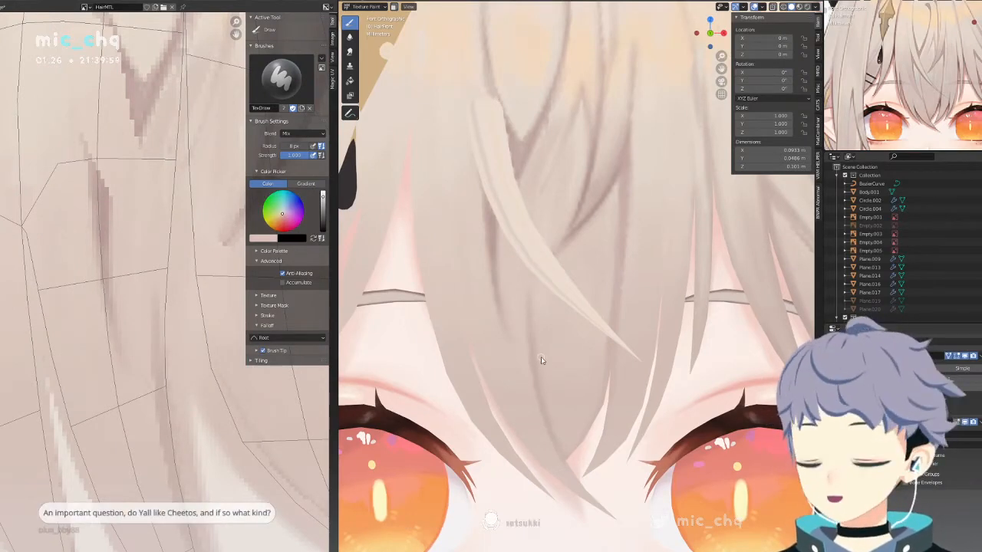
key(shift+z)
key(shift+z)
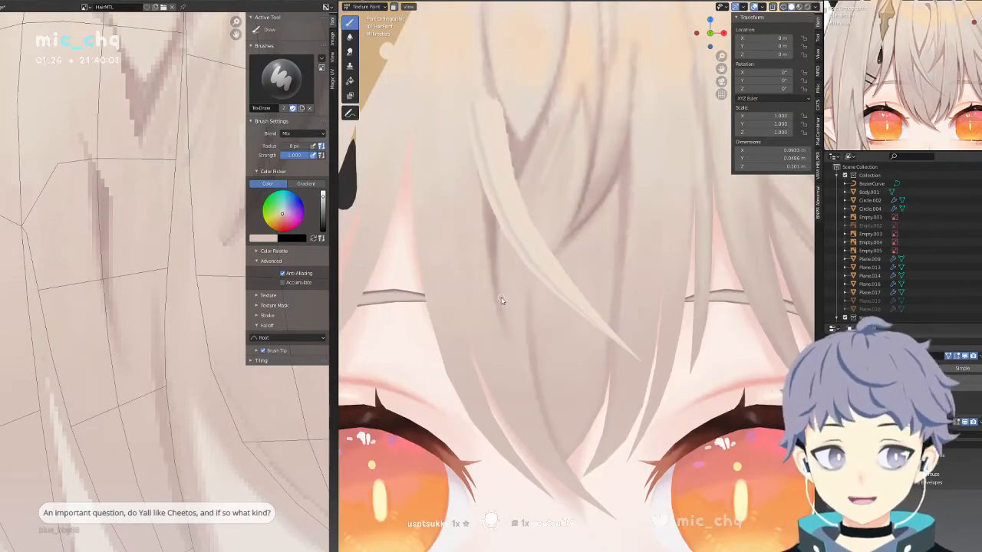
Paint a faint shadow strand beneath the dark crease on the central bang, following the reference drawing.
key(s)
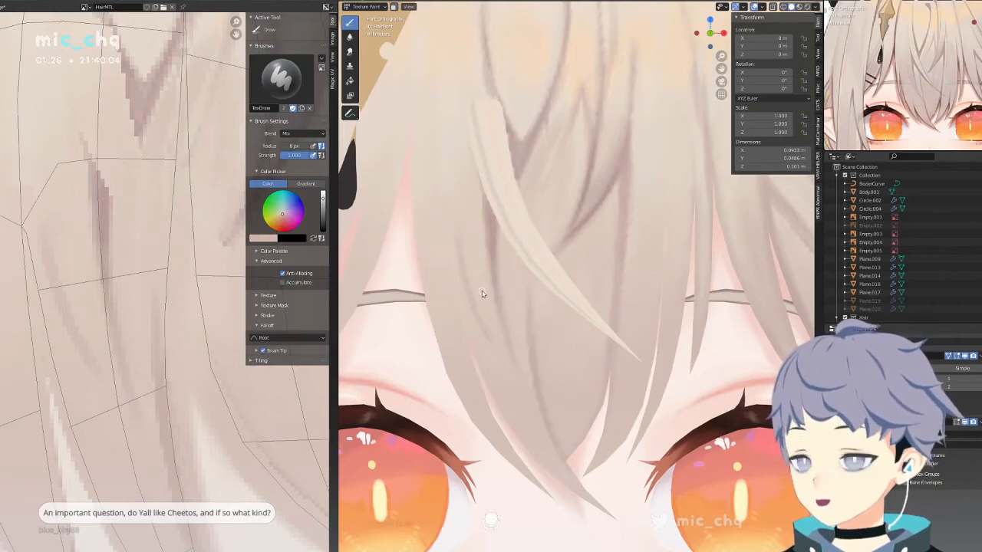
key(shift+z)
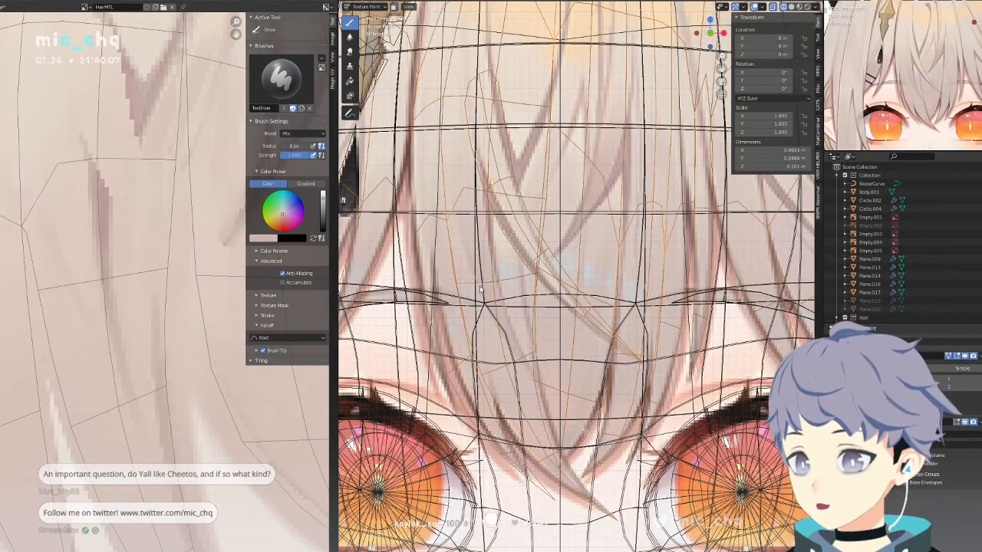
key(shift+z)
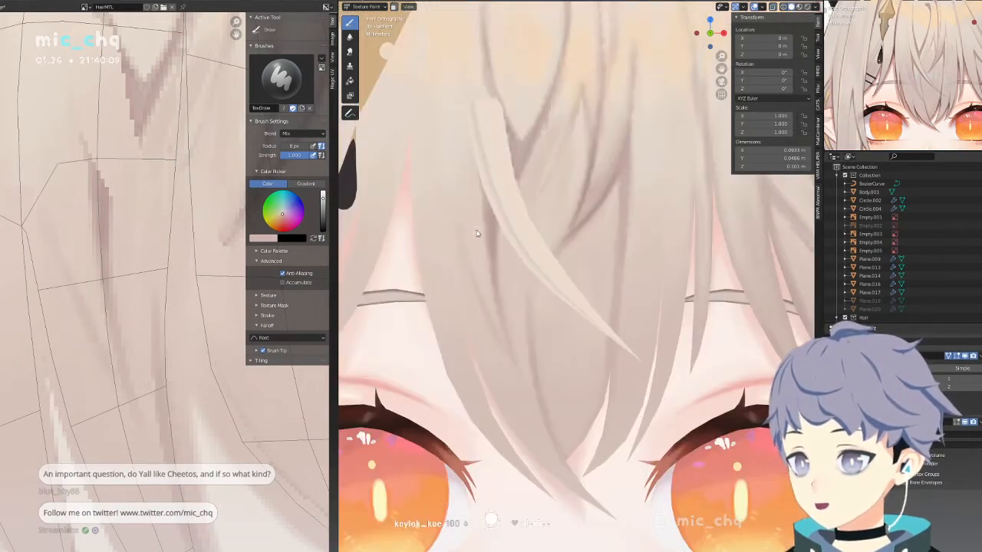
key(s)
key(s)
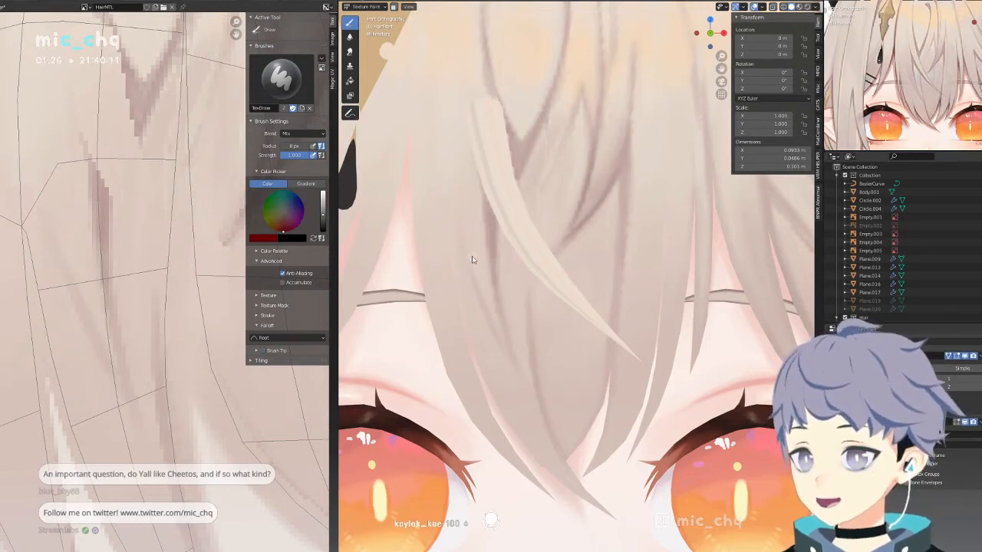
drag(471, 252, 479, 290)
drag(472, 252, 475, 267)
key(ctrl+z)
key(ctrl+z)
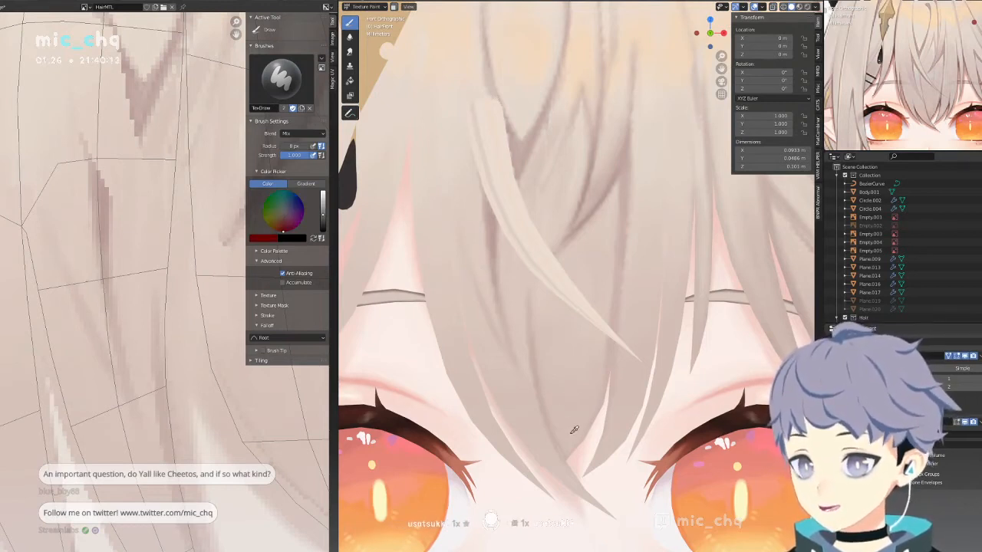
drag(474, 274, 477, 271)
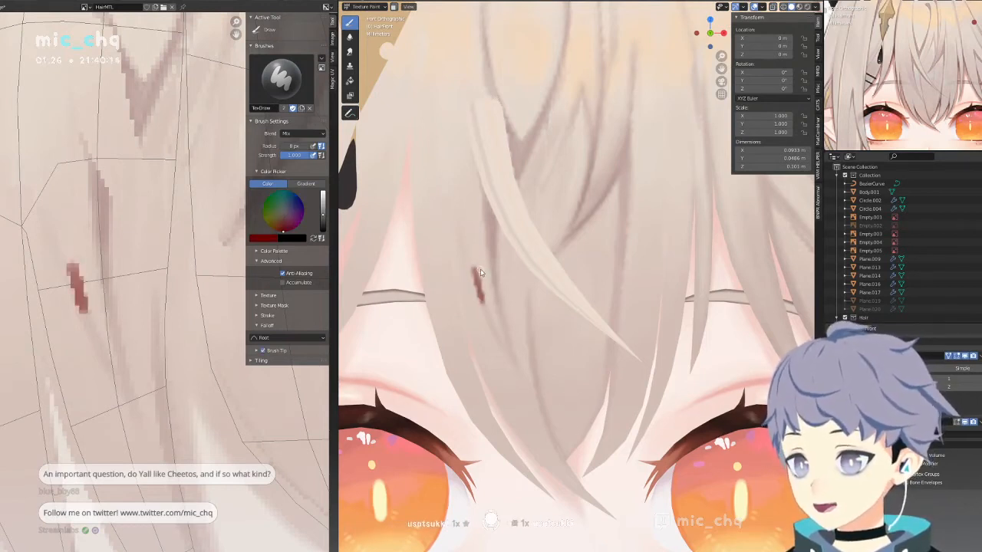
key(ctrl+z)
Build up the soft shadow beside the central bang's dark crease using sampled hair colours.
key(s)
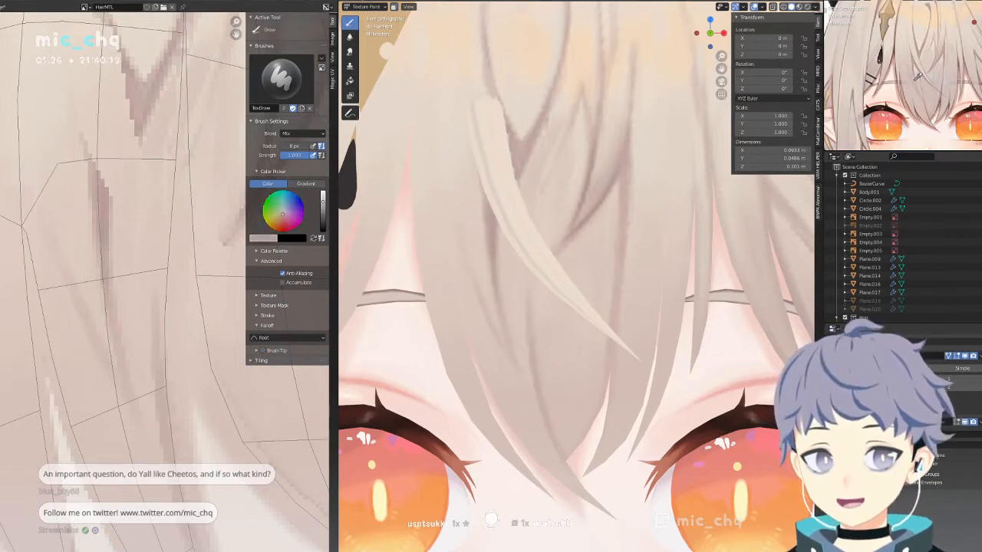
drag(481, 264, 481, 274)
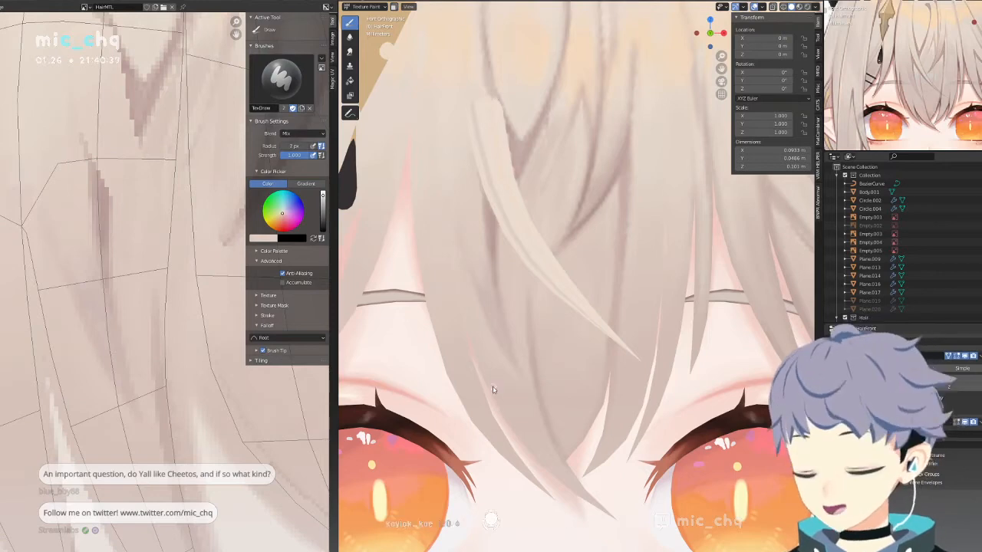
scroll(490, 391, down, 4)
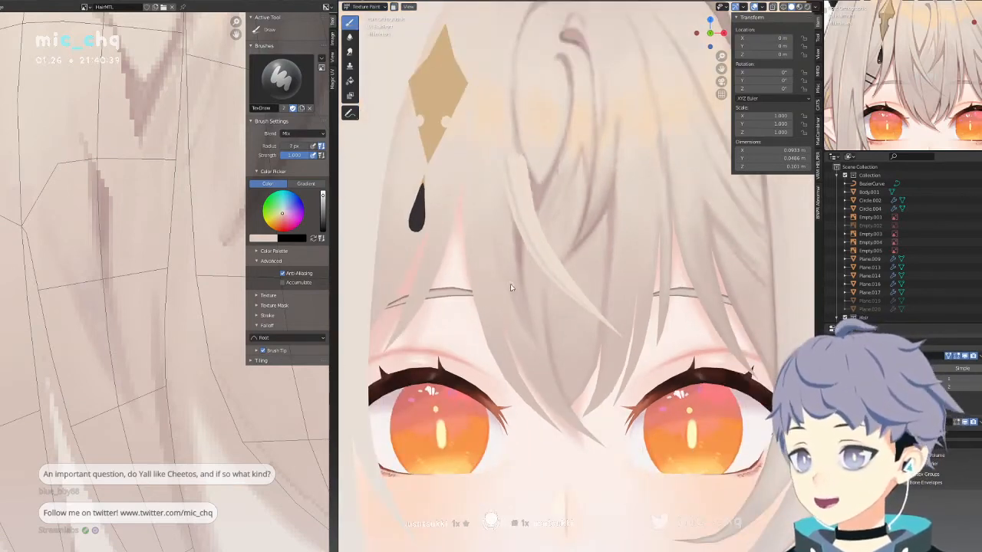
Reopen the character's most recent project file to continue on the hair.
key(z)
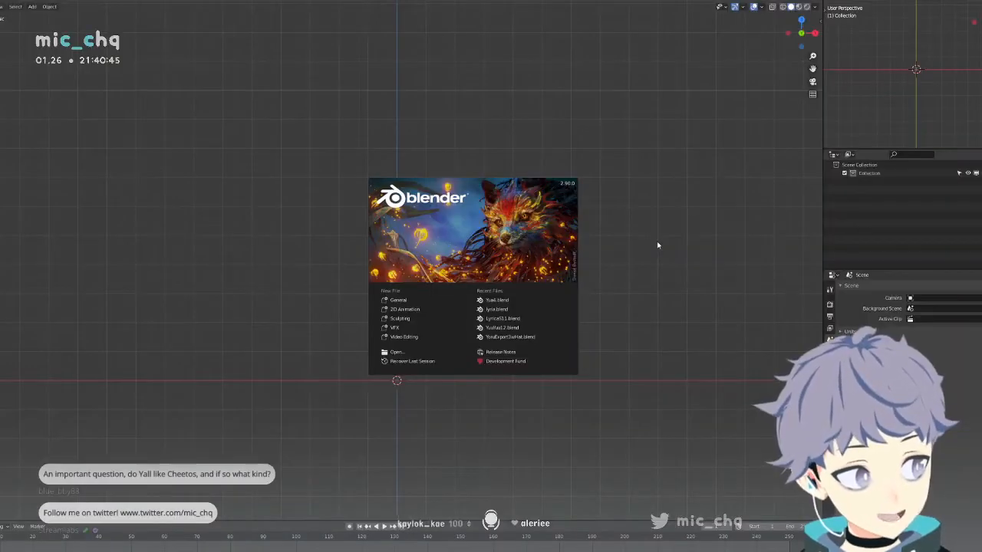
click(518, 303)
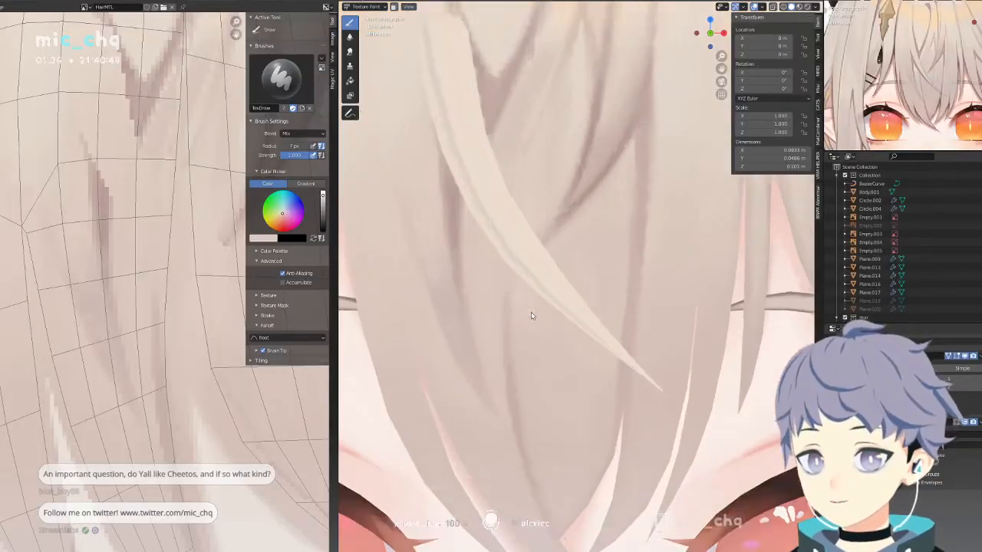
Switch the front hair mesh from Texture Paint to Edit Mode with vertex selection.
shift+middle_drag(555, 277, 564, 254)
key(ctrl+Tab)
click(469, 269)
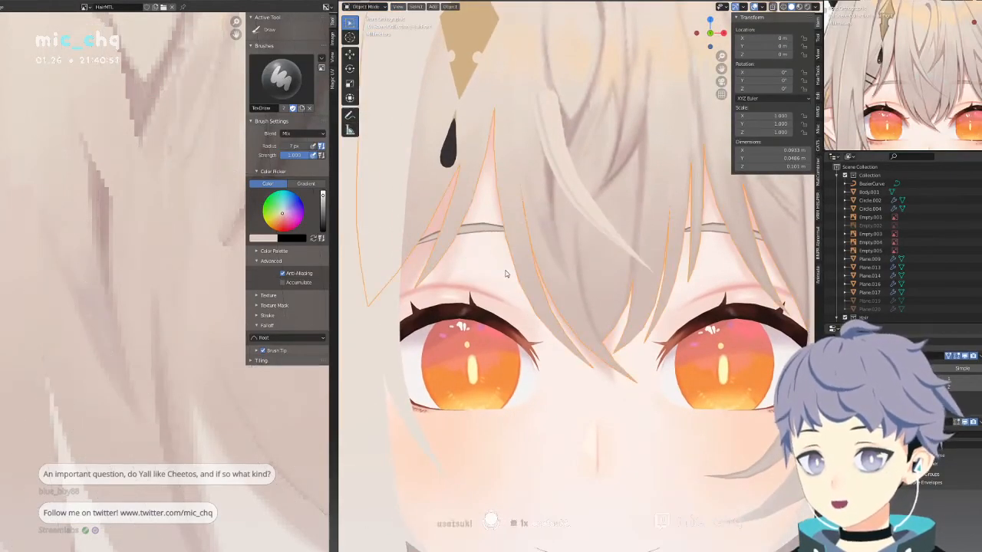
key(Tab)
scroll(560, 281, up, 3)
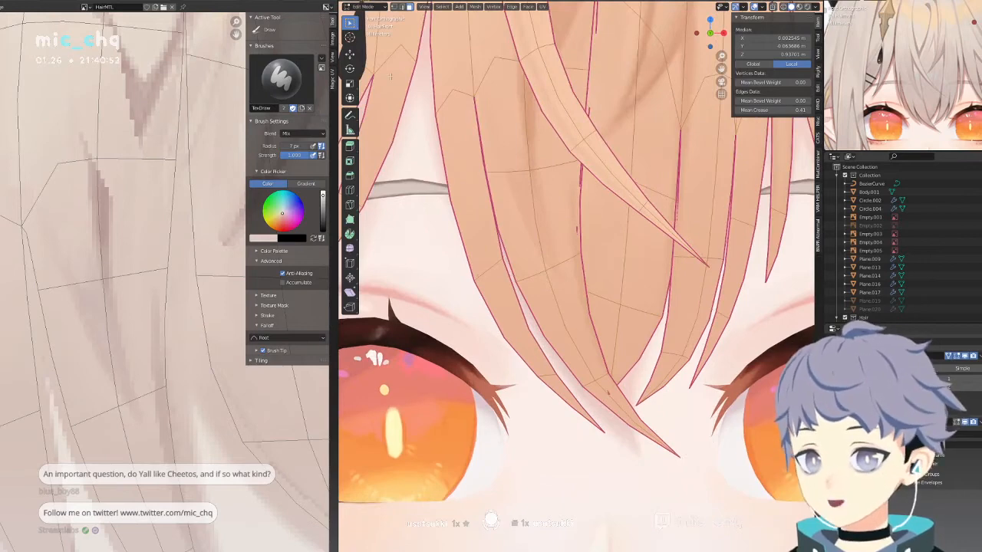
click(396, 7)
Move the inner vertex where the thin side strand meets the central bang upward and outward, and adjust its depth from the side.
click(519, 281)
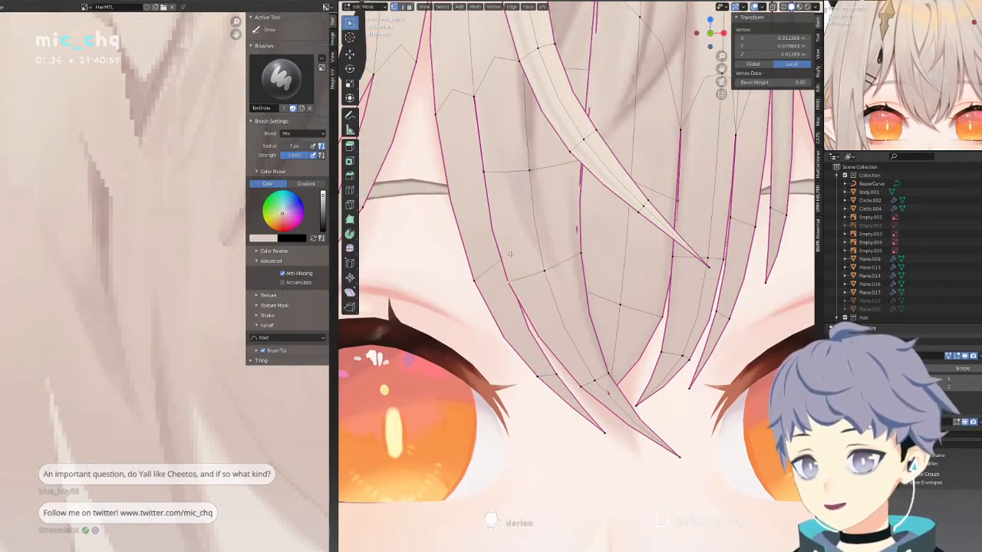
key(g)
click(511, 255)
middle_drag(510, 254, 652, 274)
click(656, 274)
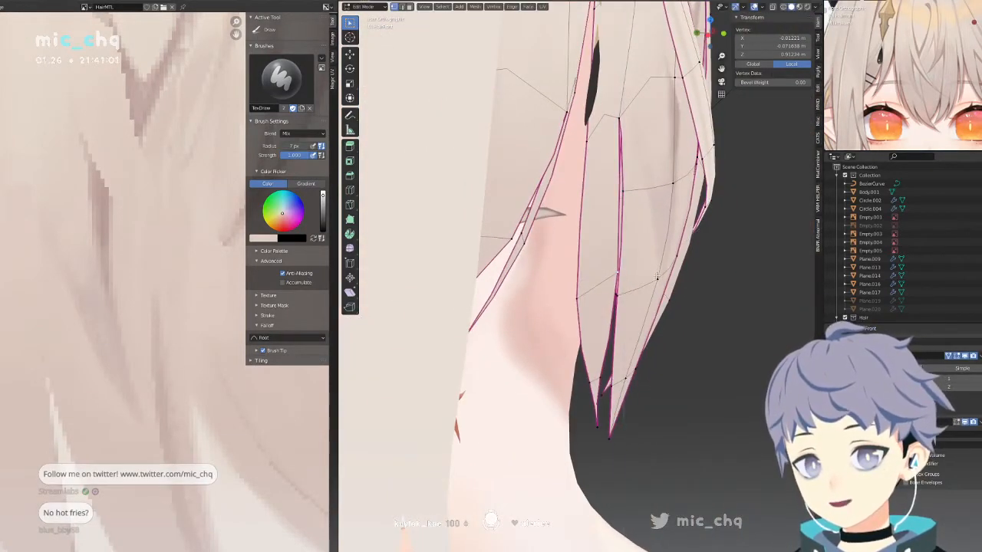
key(g)
click(677, 281)
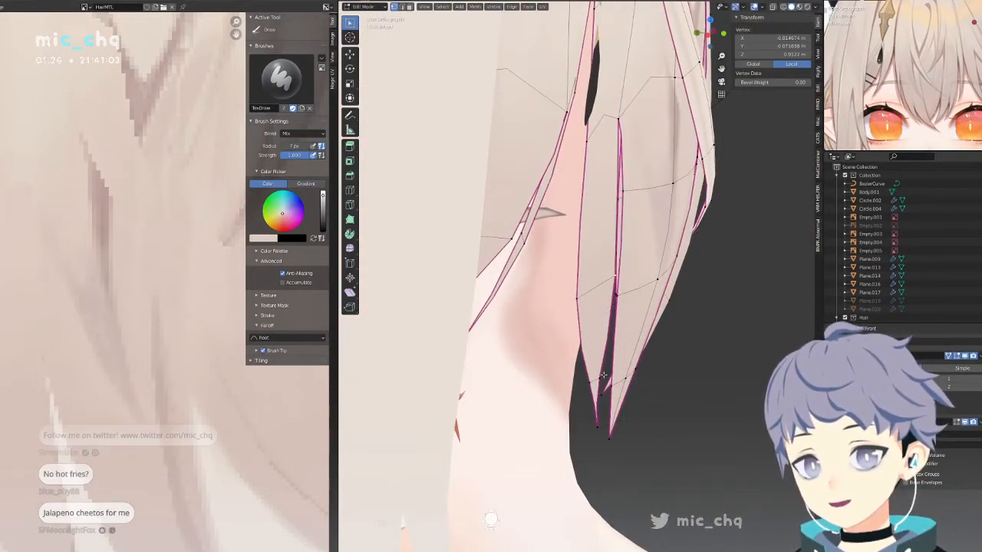
Reposition the thin strand's lower inner vertex and its middle outer vertex in depth from the side view.
click(605, 376)
key(g)
middle_drag(606, 376, 617, 375)
click(617, 376)
click(580, 301)
key(g)
middle_drag(582, 303, 591, 307)
click(588, 307)
Move the thin strand's lower outer vertex along the Y axis and check the strand from the front.
click(592, 382)
key(g)
key(y)
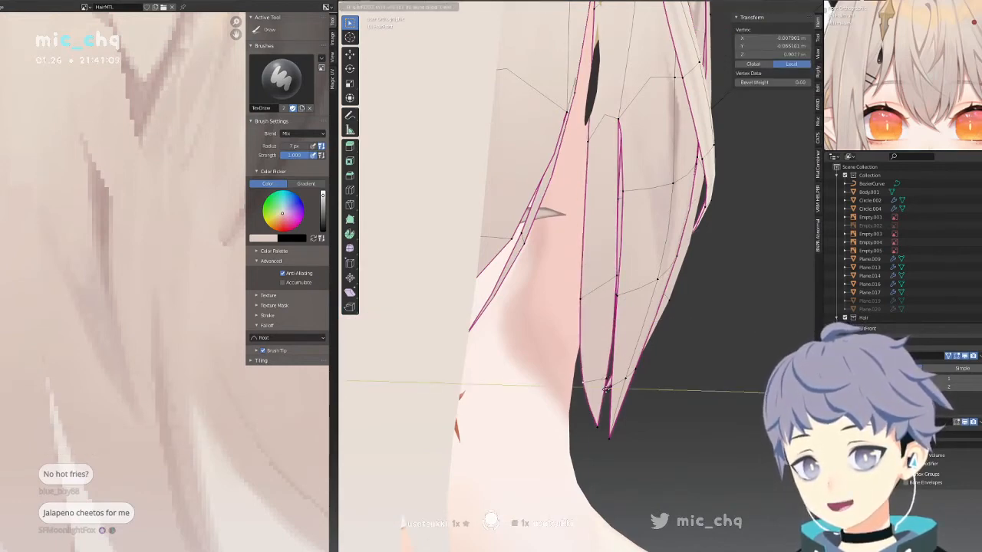
click(613, 381)
middle_drag(615, 380, 575, 372)
alt+drag(574, 372, 614, 372)
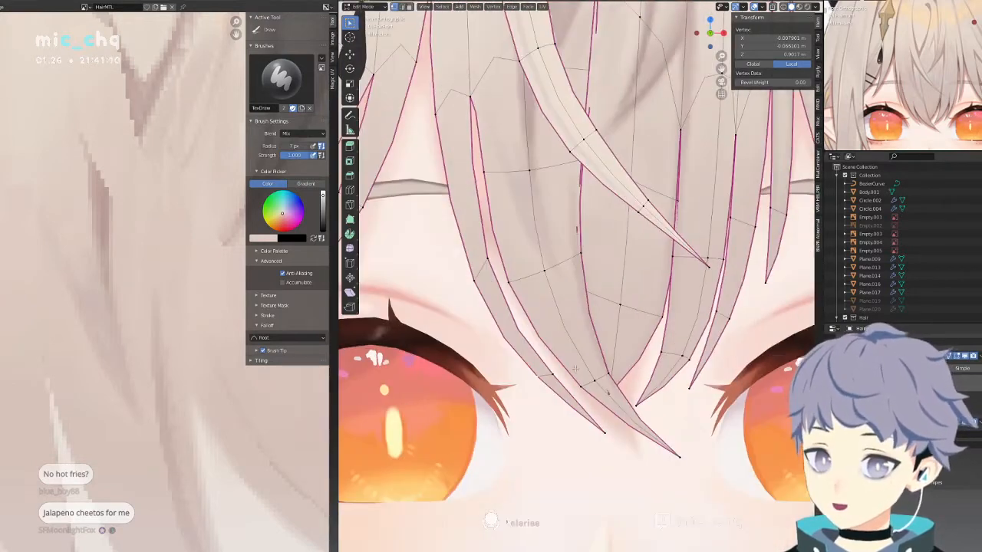
Move the thin side strand's middle inner vertex toward the central bang to close the gap between them.
click(504, 259)
key(g)
key(x)
key(z)
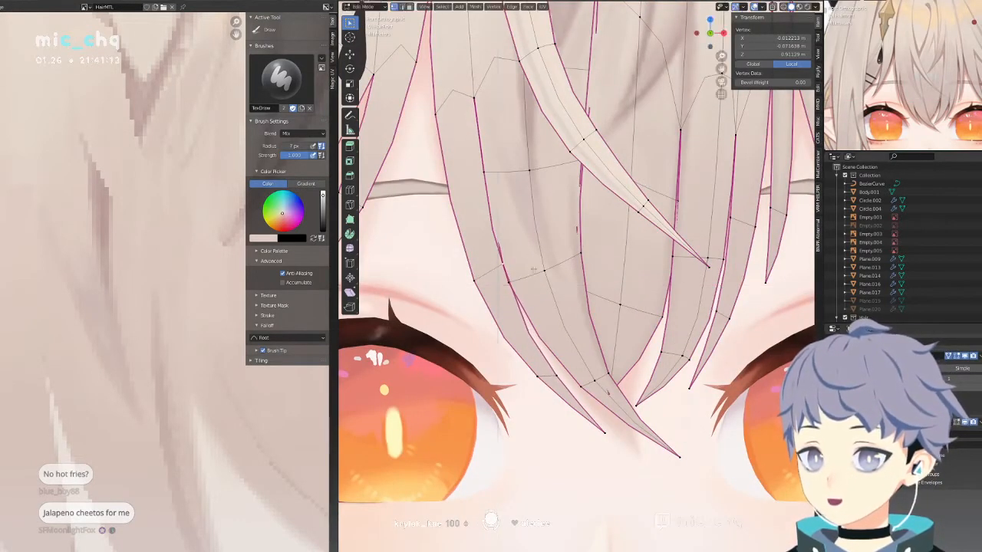
click(541, 270)
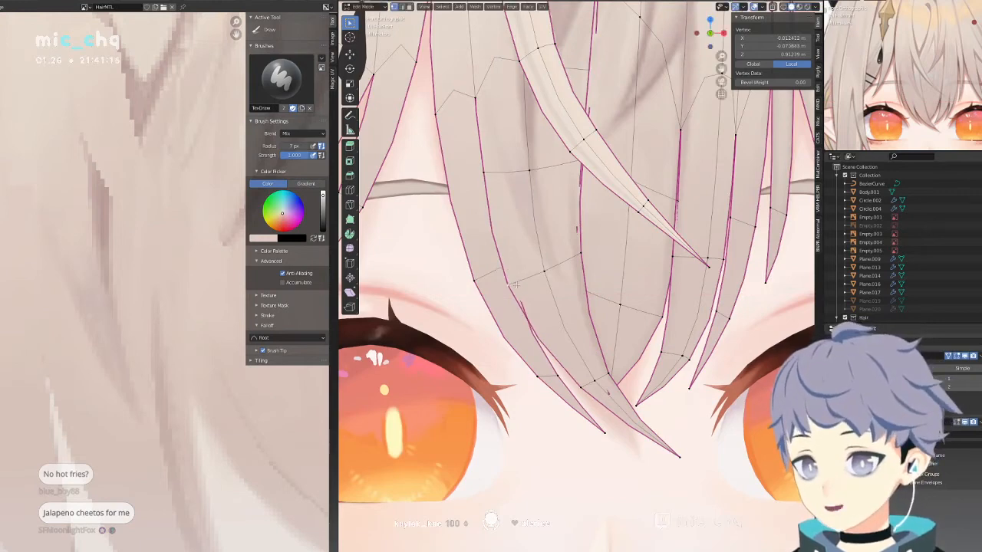
Compare the strand split with the reference drawing in wireframe and fine-tune the position of the vertex where the strands join.
key(Tab)
key(shift+z)
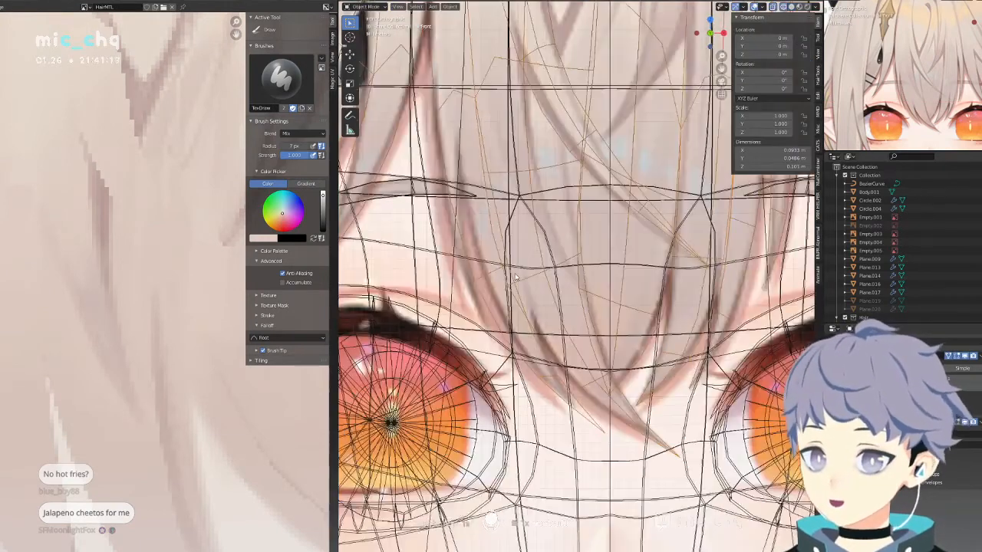
key(shift+z)
key(shift+z)
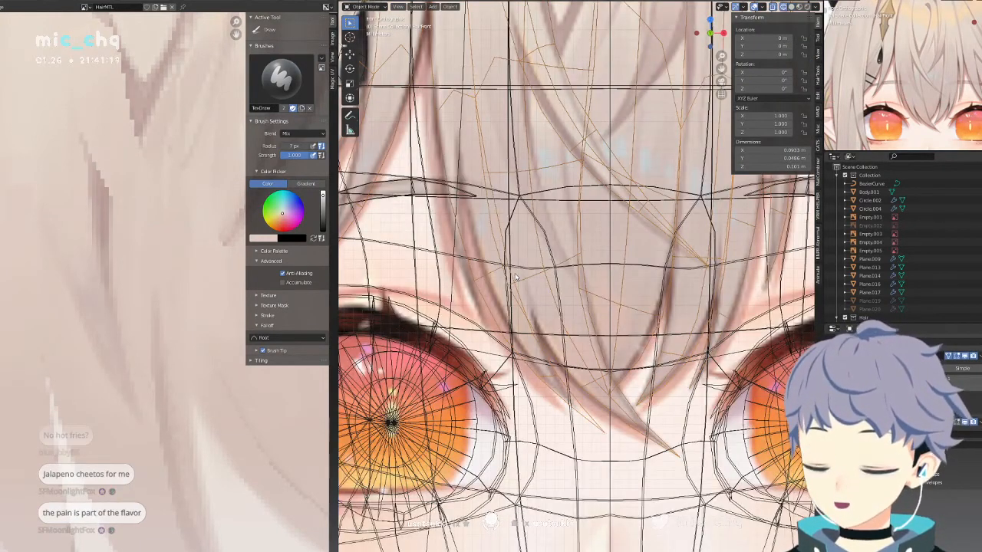
key(Tab)
key(Tab)
key(Tab)
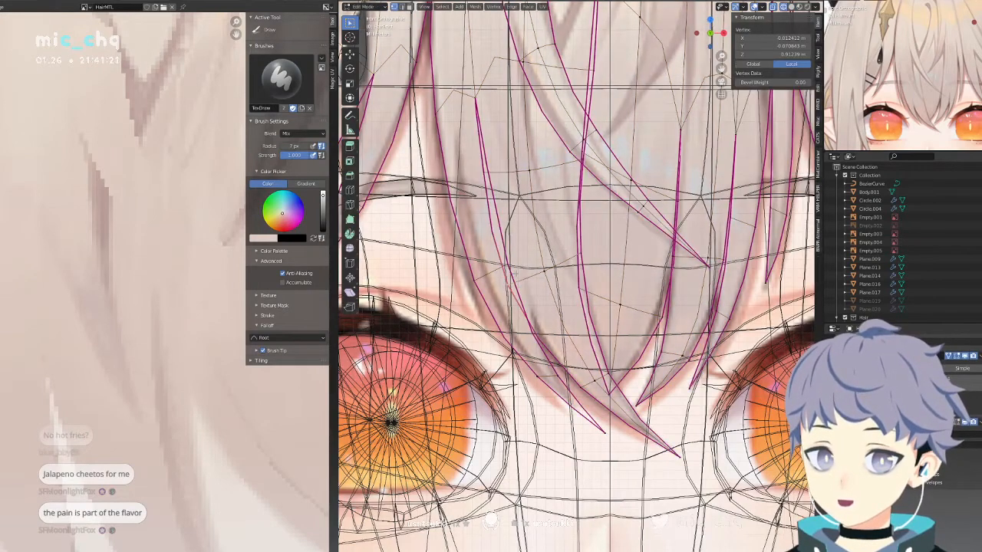
key(g)
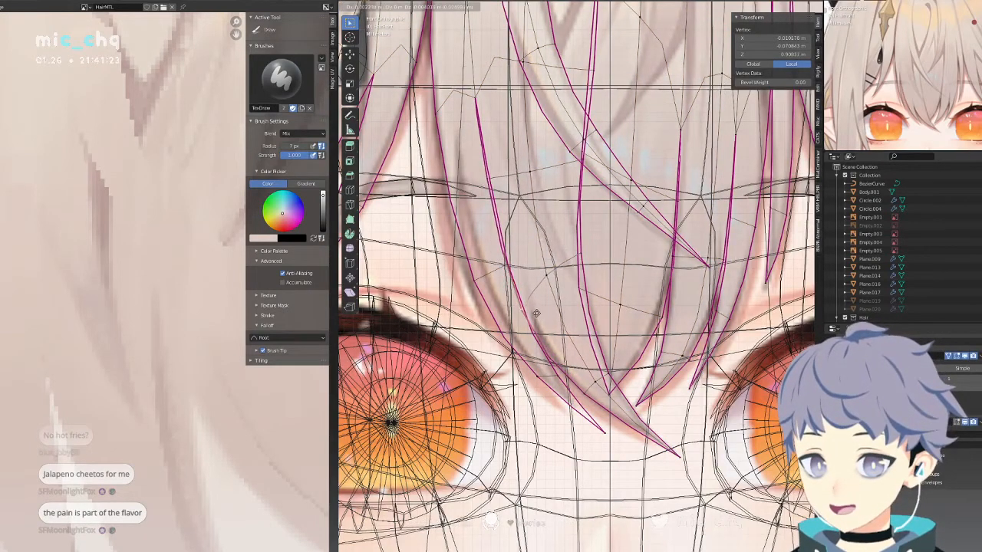
click(534, 311)
key(shift+z)
key(g)
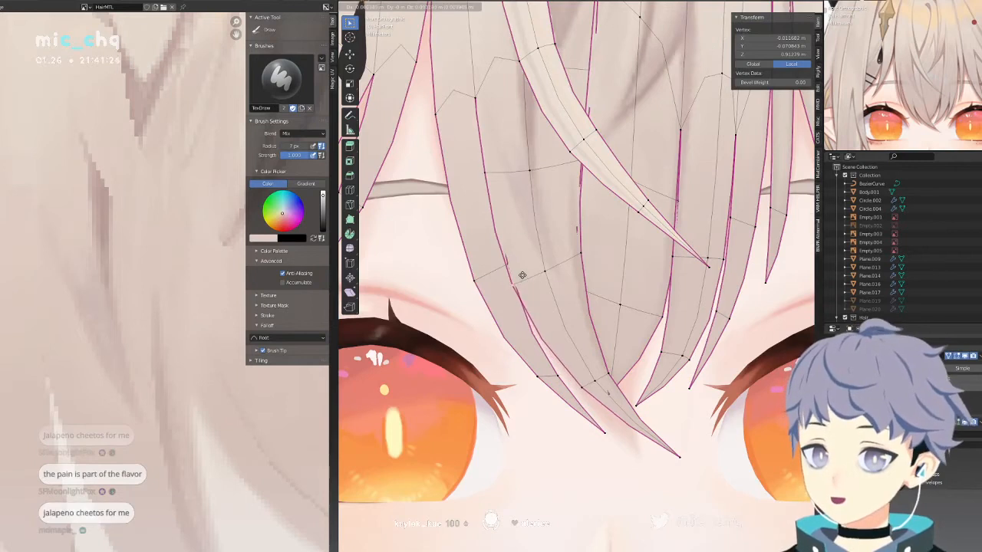
click(520, 275)
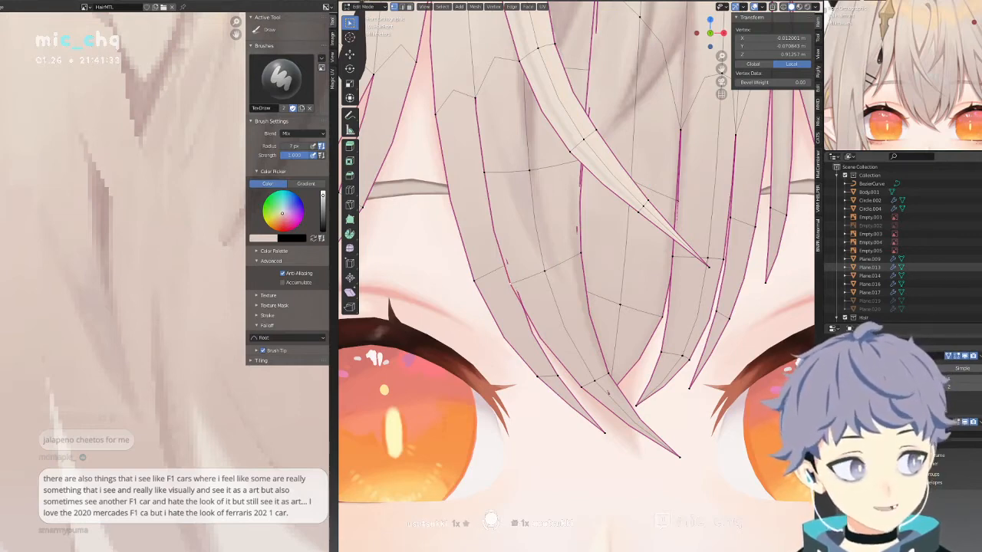
Leave Edit Mode for Object Mode and examine the outline and gaps of the reshaped bangs.
scroll(575, 246, down, 2)
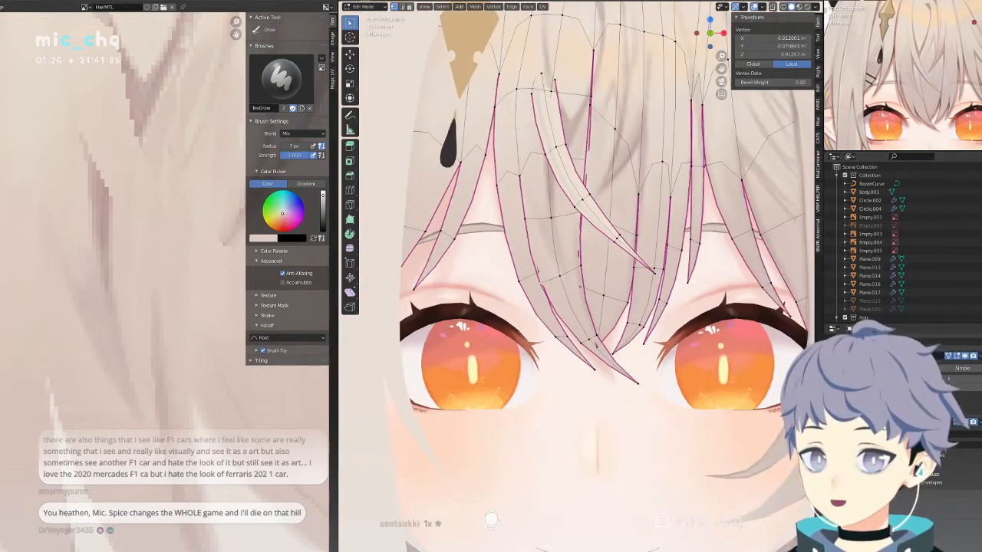
scroll(616, 255, up, 2)
scroll(616, 256, down, 2)
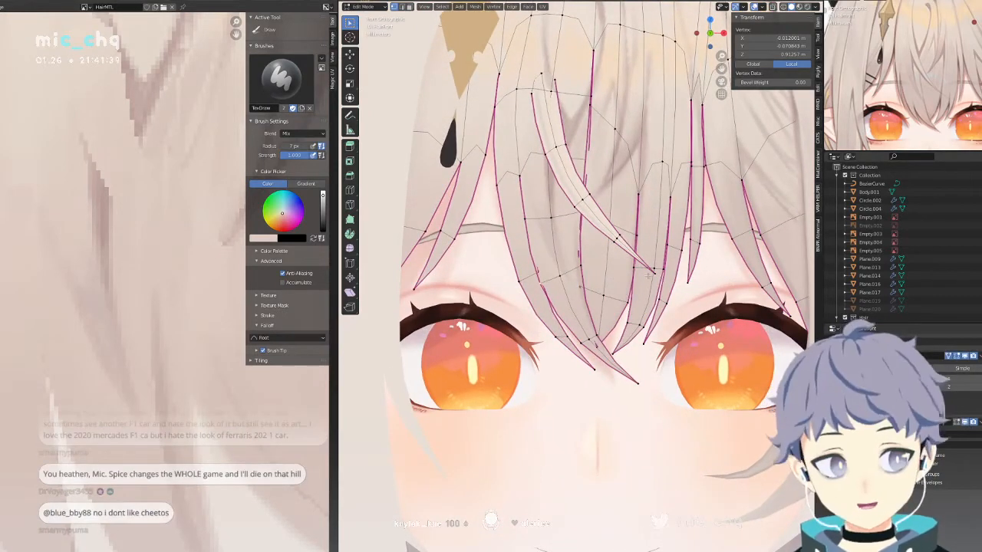
scroll(607, 285, up, 5)
key(ctrl+Tab)
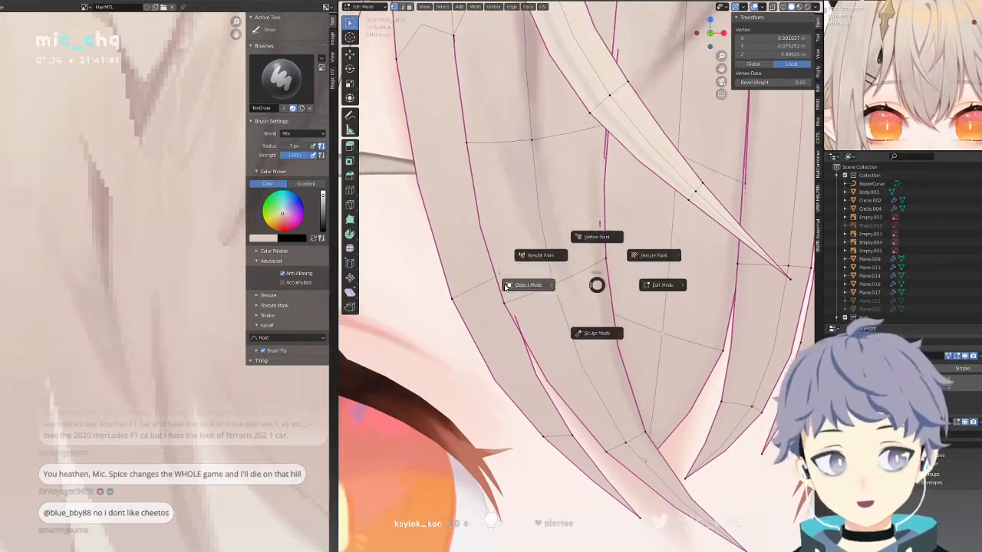
click(504, 288)
shift+middle_drag(509, 289, 535, 335)
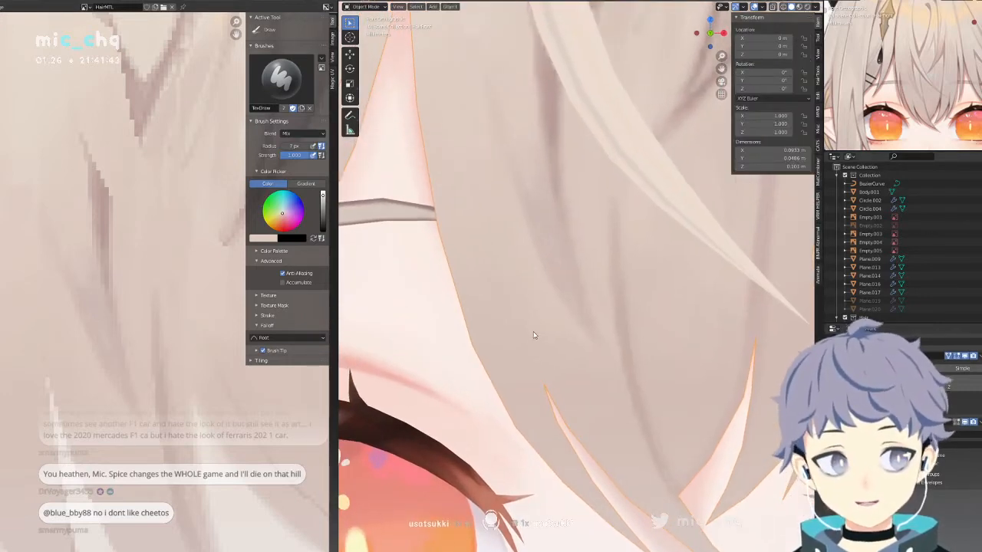
click(535, 335)
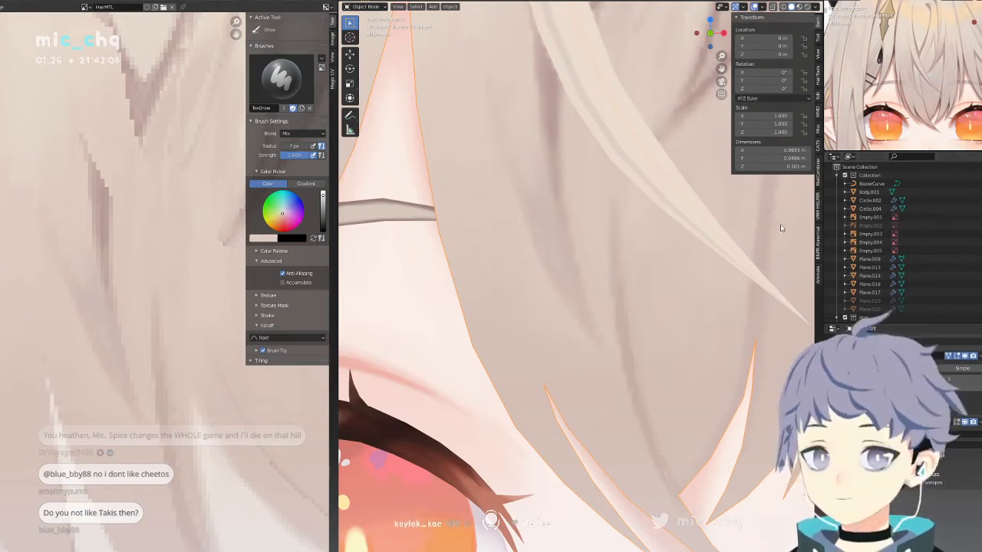
scroll(728, 241, down, 3)
scroll(679, 248, down, 1)
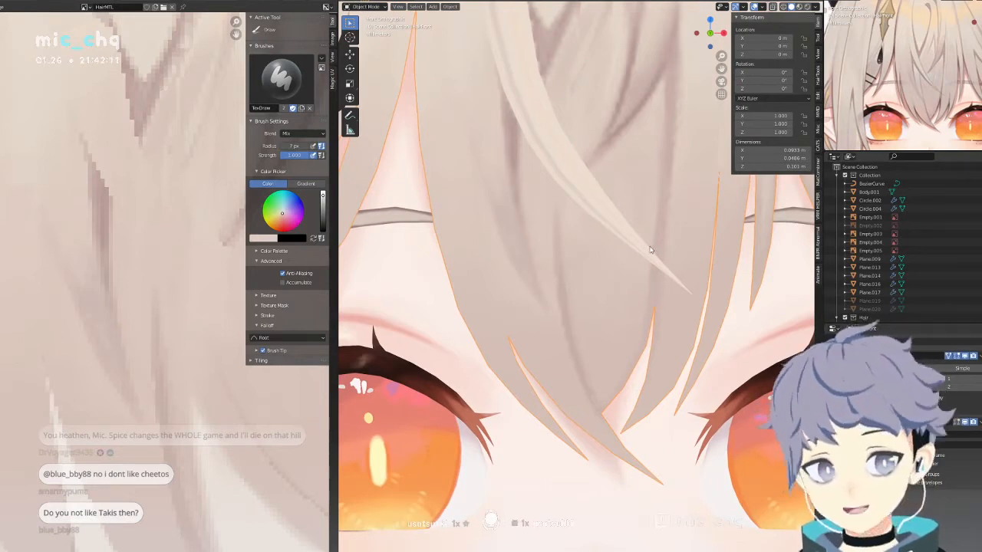
scroll(650, 250, up, 2)
Switch the front hair mesh to Texture Paint mode.
key(ctrl+Tab)
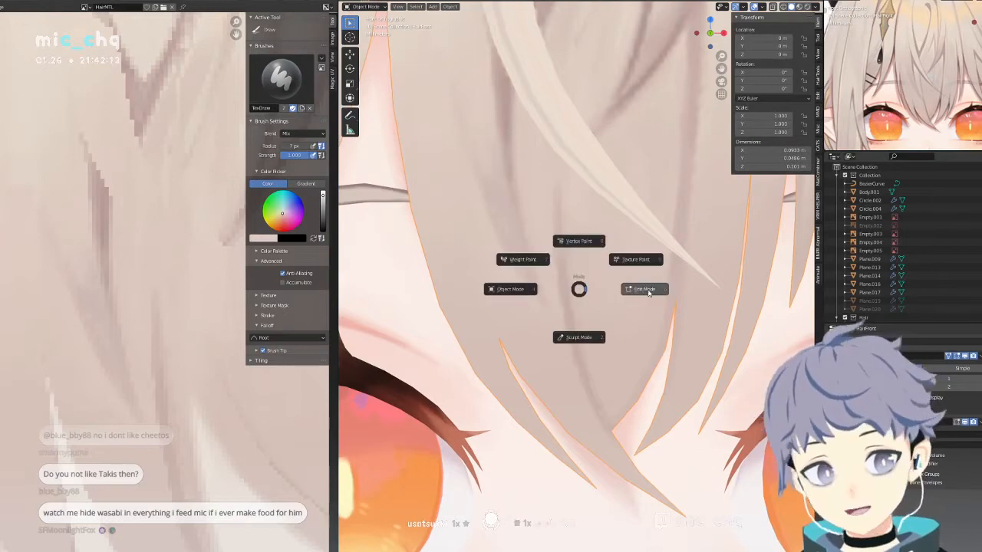
click(647, 289)
key(ctrl+Tab)
click(699, 258)
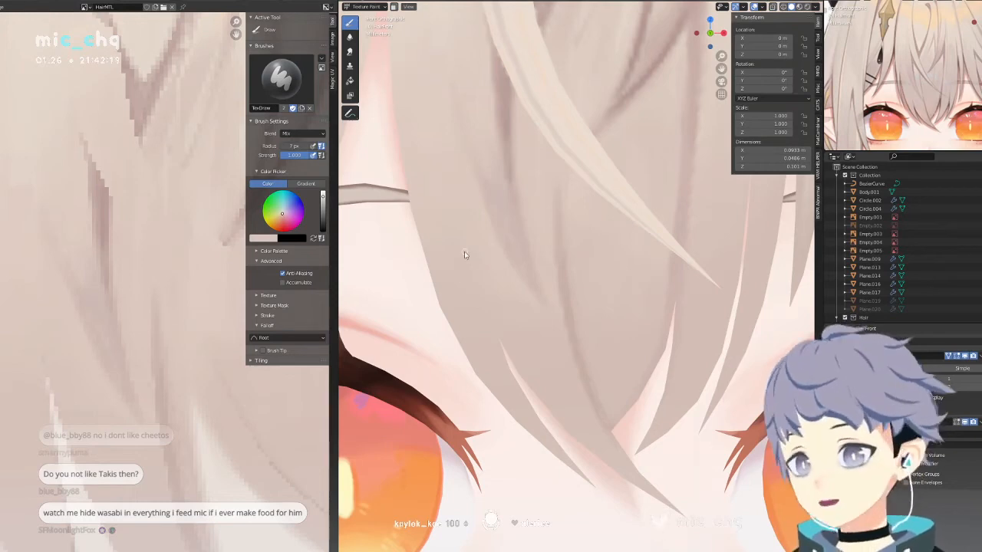
Check the strand lines against the reference in wireframe, and paint darker shadow lines above the side strand's gap and along the neighbouring strand.
scroll(130, 290, down, 4)
shift+middle_drag(566, 283, 534, 318)
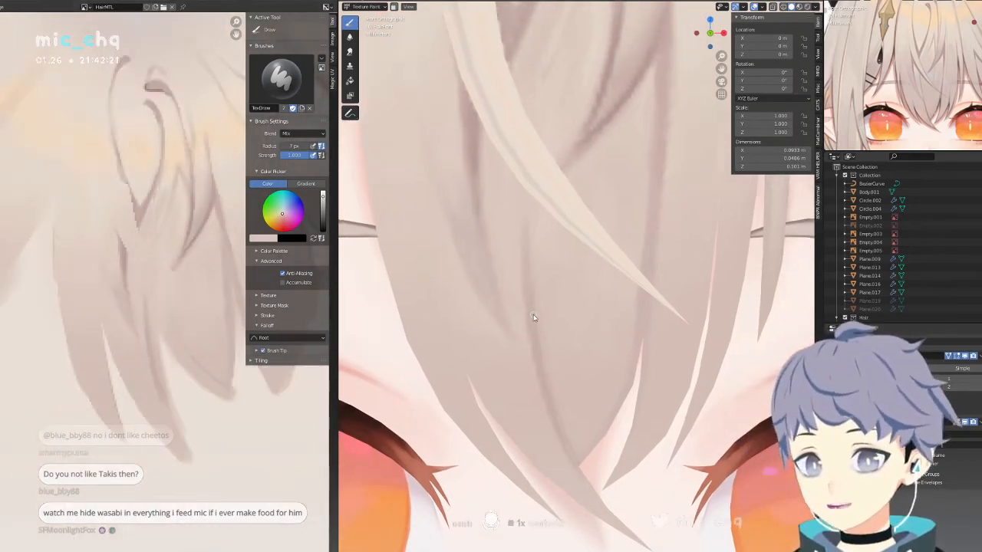
key(shift+z)
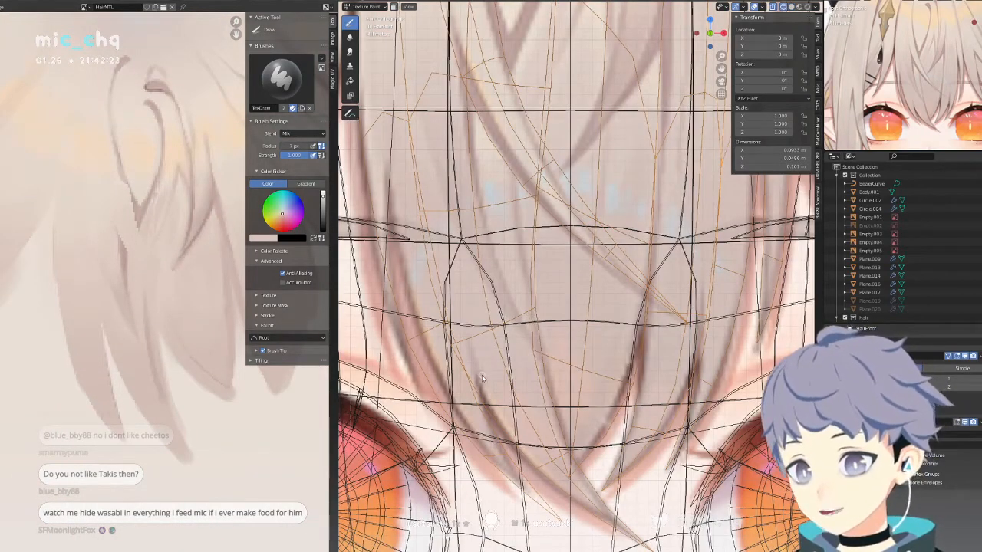
key(shift+z)
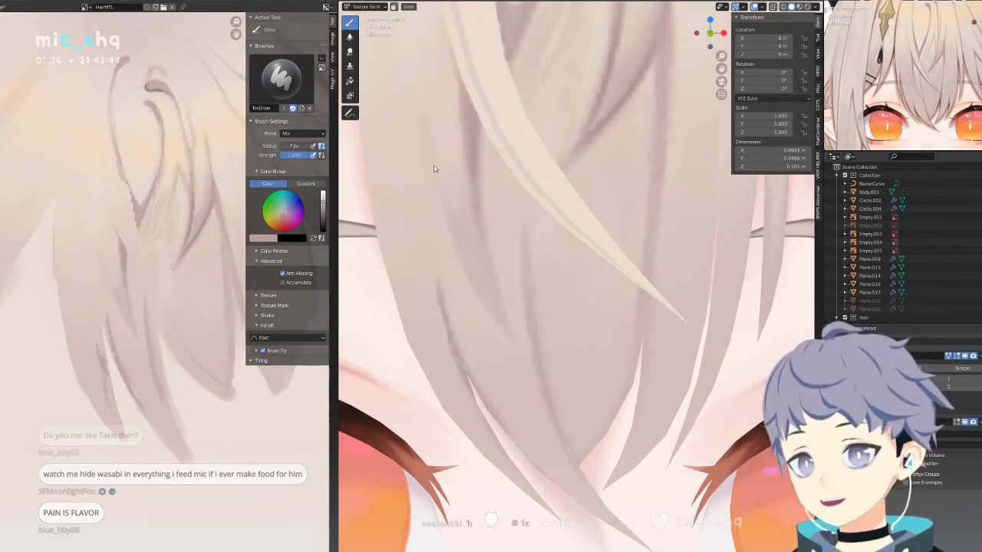
drag(435, 169, 484, 298)
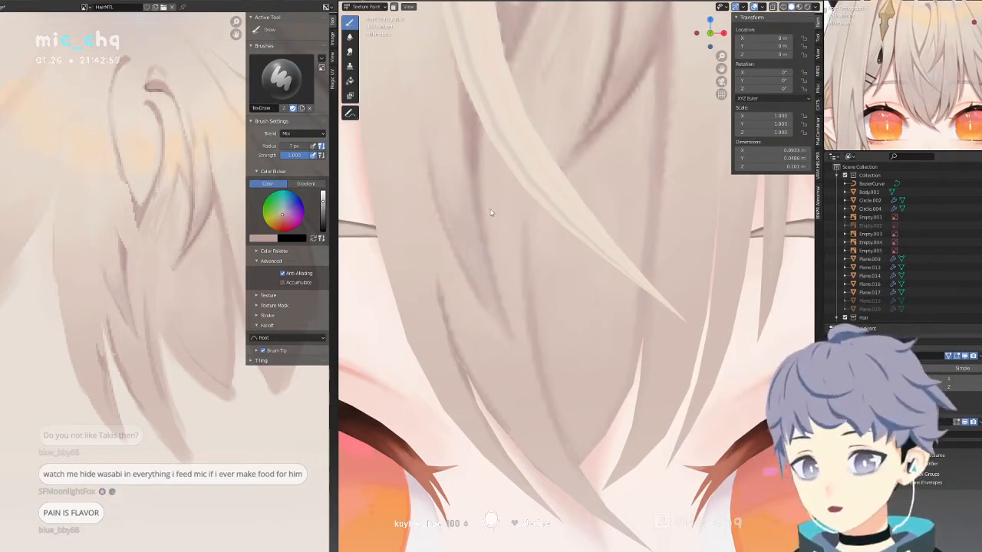
Paint a shadow line upward from the gap on the opposite side of the central bang.
shift+middle_drag(507, 168, 573, 312)
mouse_move(502, 239)
shift+middle_down()
mouse_move(522, 265)
mouse_move(521, 247)
shift+middle_up()
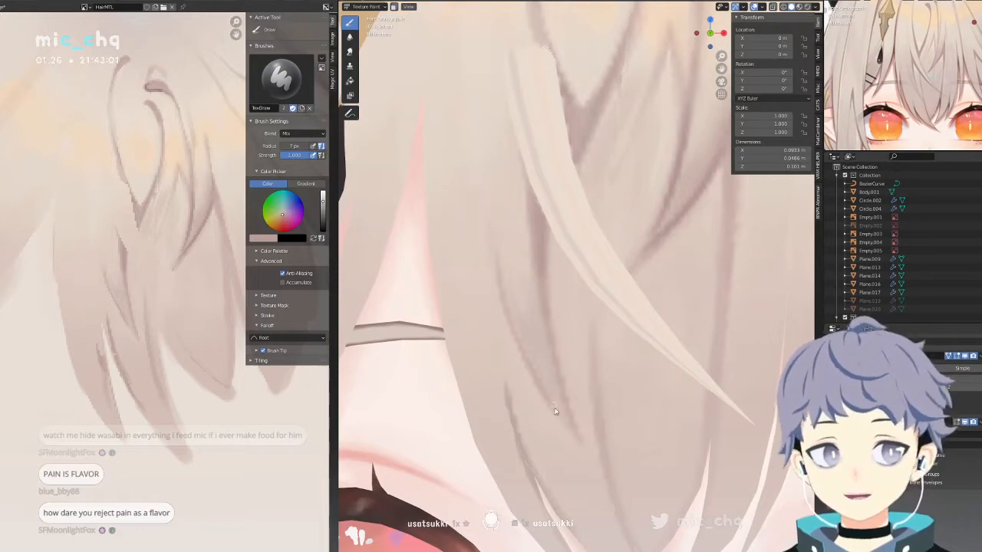
mouse_move(555, 412)
shift+middle_down()
mouse_move(527, 258)
mouse_move(519, 272)
shift+middle_up()
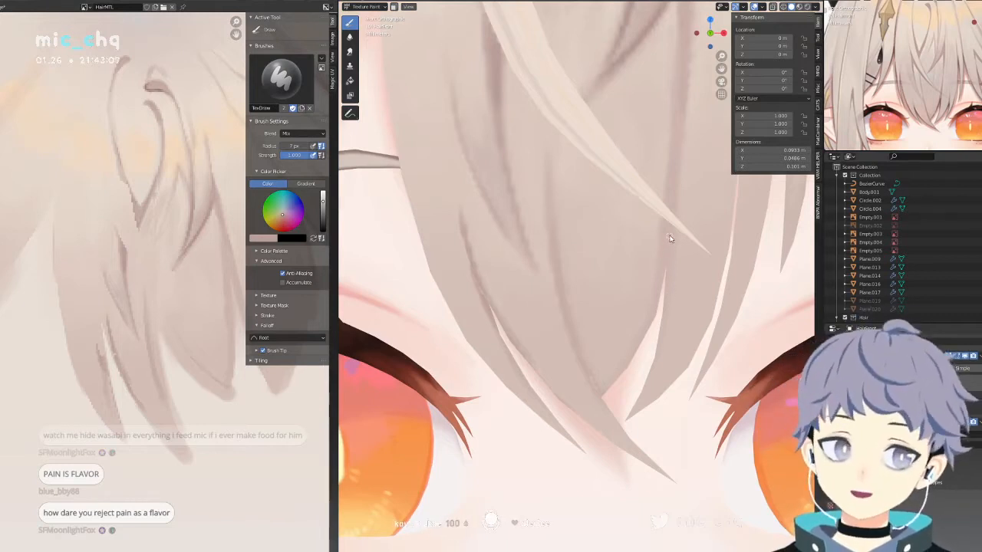
mouse_move(677, 191)
shift+middle_down()
mouse_move(671, 186)
mouse_move(646, 231)
shift+middle_up()
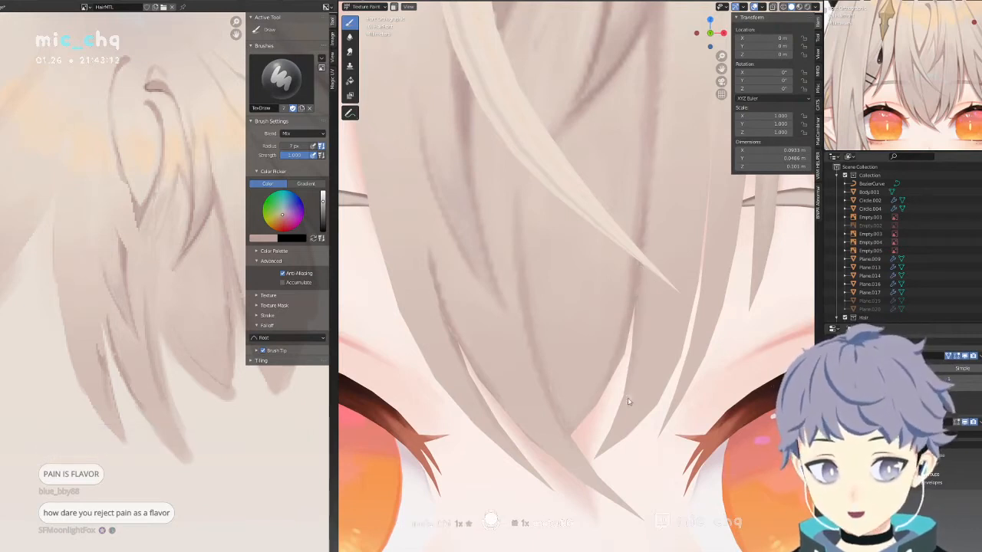
shift+middle_drag(618, 313, 572, 307)
shift+middle_drag(591, 272, 556, 297)
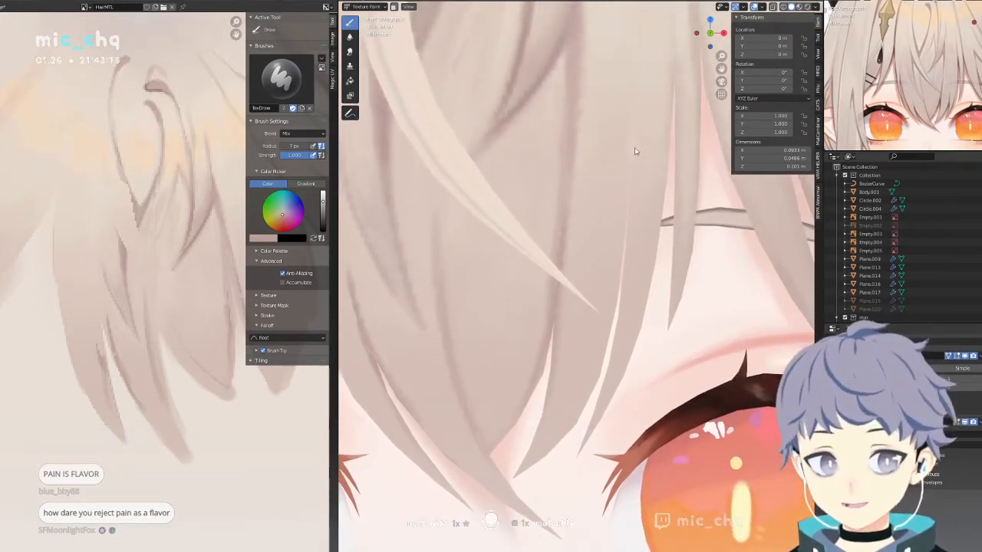
Paint a thin shadow line above the narrow gap of the outer strand, redoing the first stroke.
drag(632, 167, 627, 248)
key(ctrl+z)
mouse_move(629, 172)
mouse_down()
mouse_move(620, 260)
mouse_move(631, 177)
mouse_move(625, 225)
mouse_up()
mouse_move(590, 318)
shift+middle_down()
mouse_move(618, 189)
mouse_move(593, 247)
mouse_move(616, 281)
shift+middle_up()
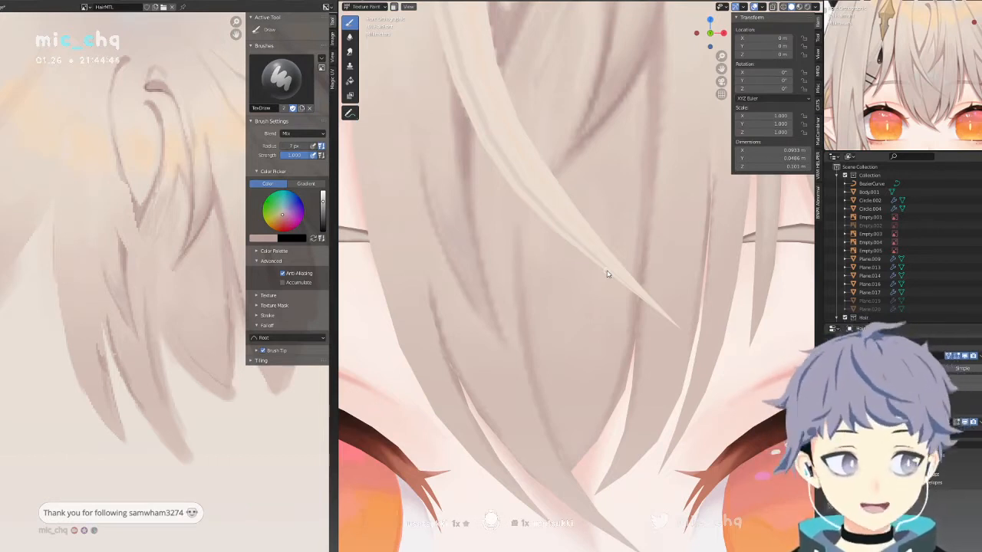
Examine the full reference sheet, and check the painted bangs on the face from an angle and from the front.
scroll(607, 273, down, 15)
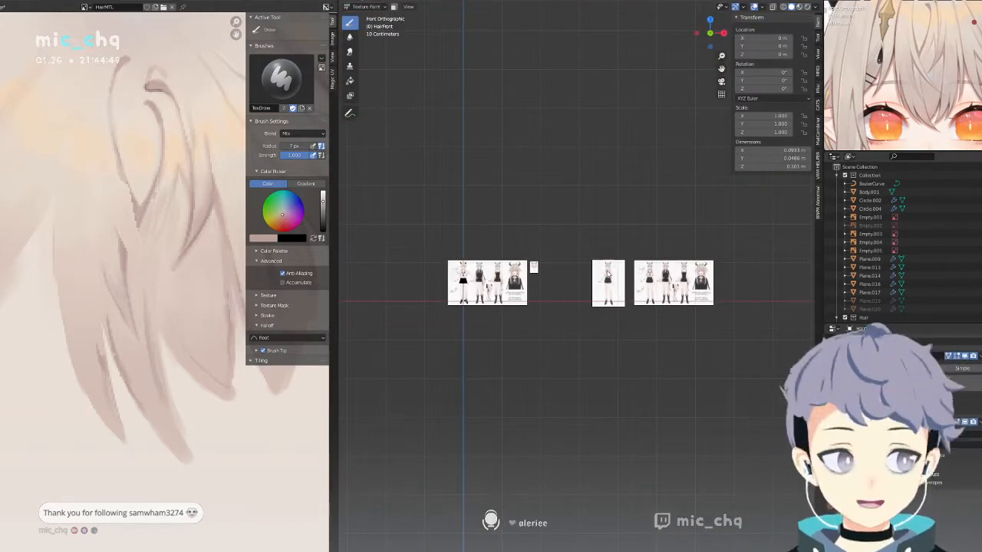
scroll(572, 270, up, 5)
shift+middle_drag(569, 272, 687, 305)
scroll(687, 305, up, 2)
scroll(655, 307, down, 1)
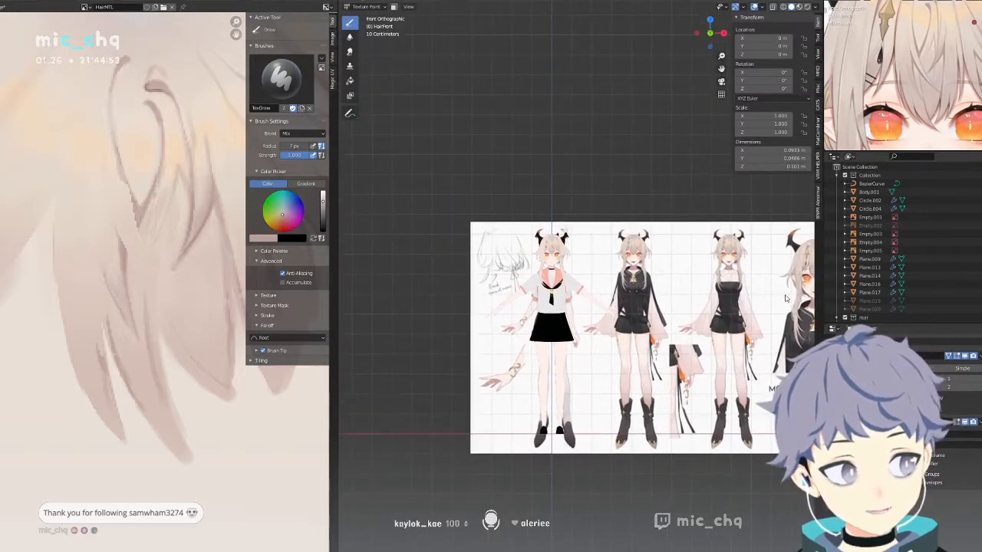
scroll(726, 280, up, 3)
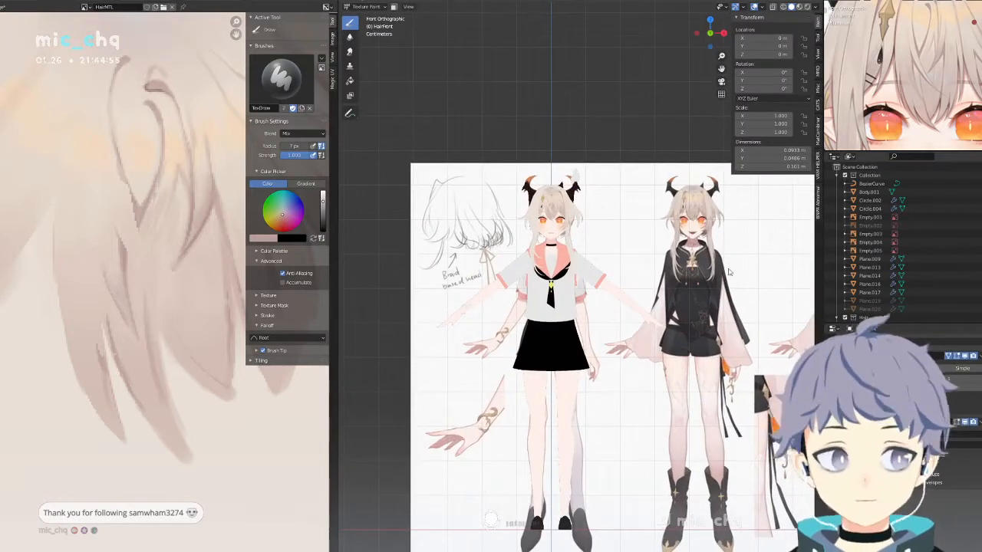
scroll(633, 306, up, 4)
scroll(633, 306, up, 4)
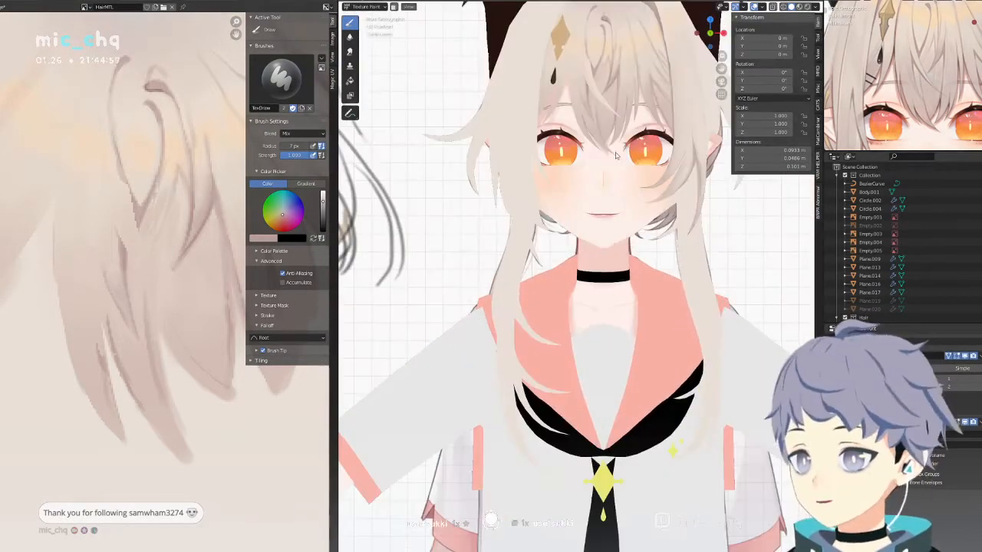
scroll(622, 269, down, 1)
scroll(606, 232, up, 3)
shift+middle_drag(606, 233, 613, 276)
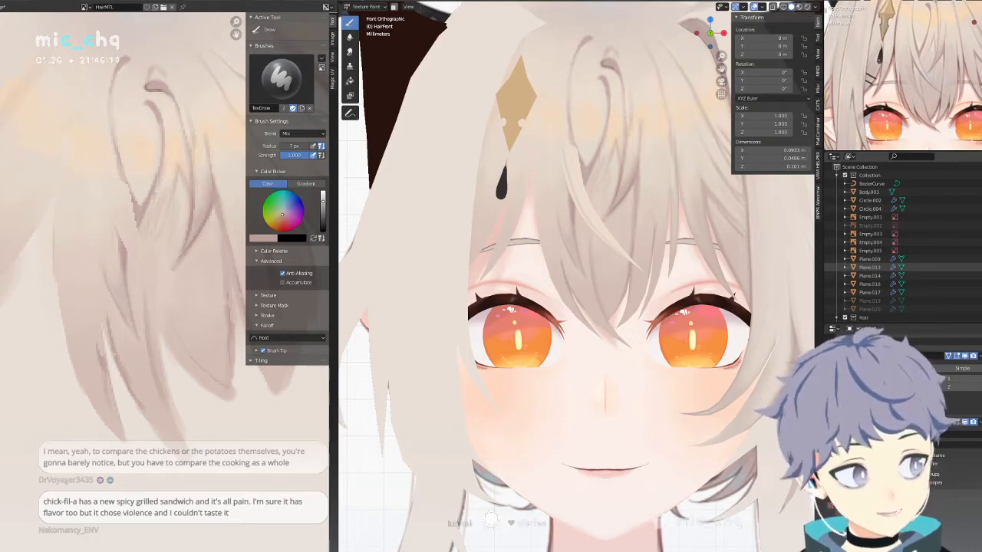
middle_drag(786, 218, 763, 256)
key(KP_1)
shift+middle_drag(708, 273, 667, 269)
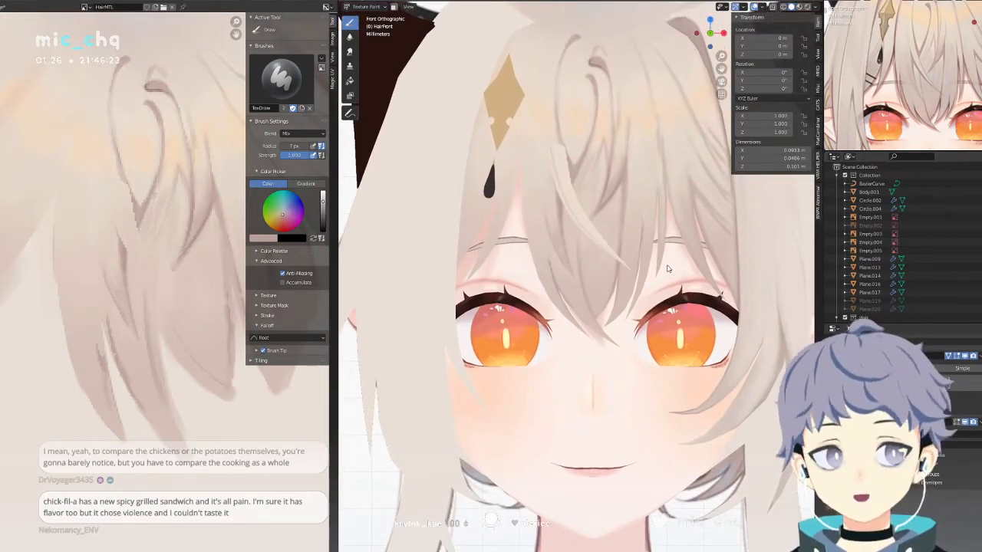
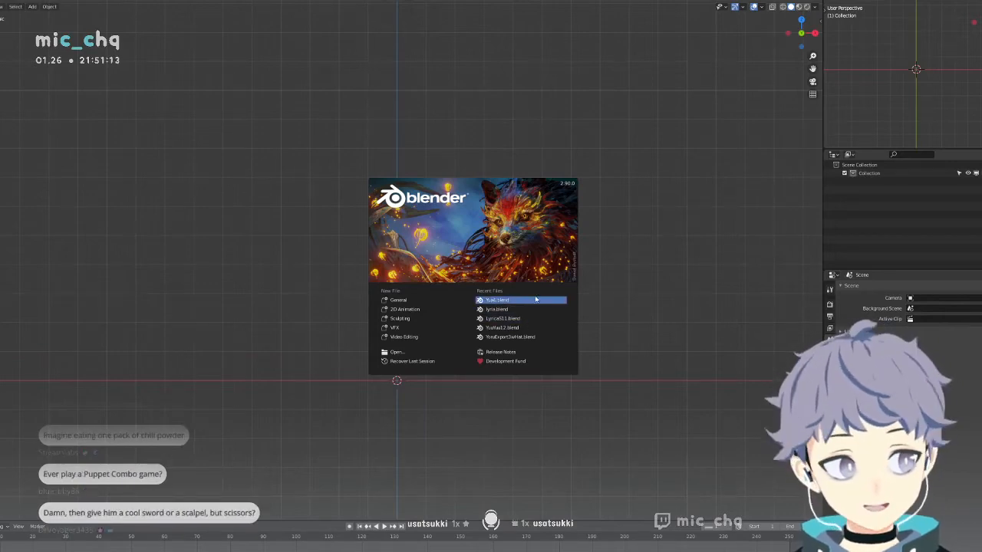
Reopen the most recent character file and show the front hair from the front in Object Mode.
click(536, 299)
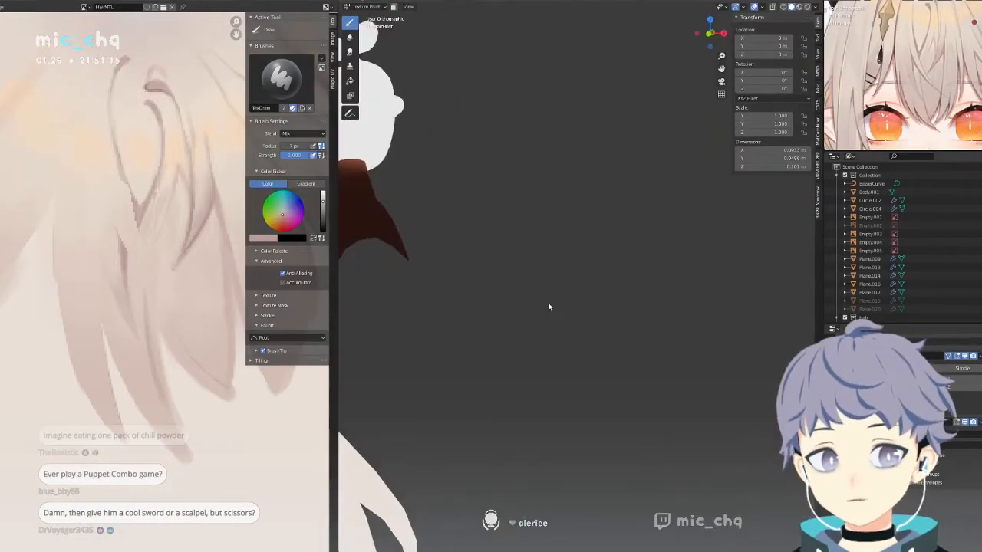
key(KP_1)
key(ctrl+Tab)
click(516, 314)
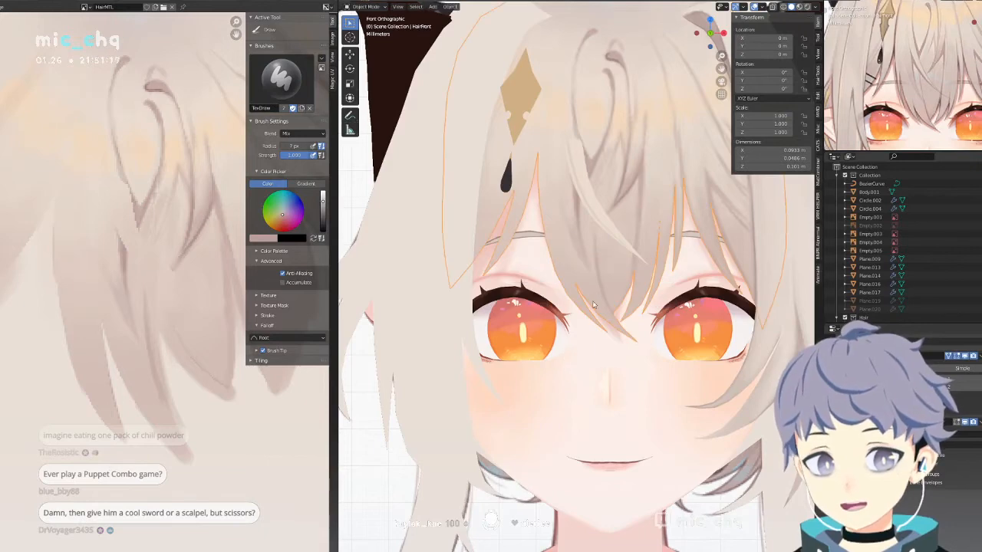
shift+middle_drag(634, 292, 620, 257)
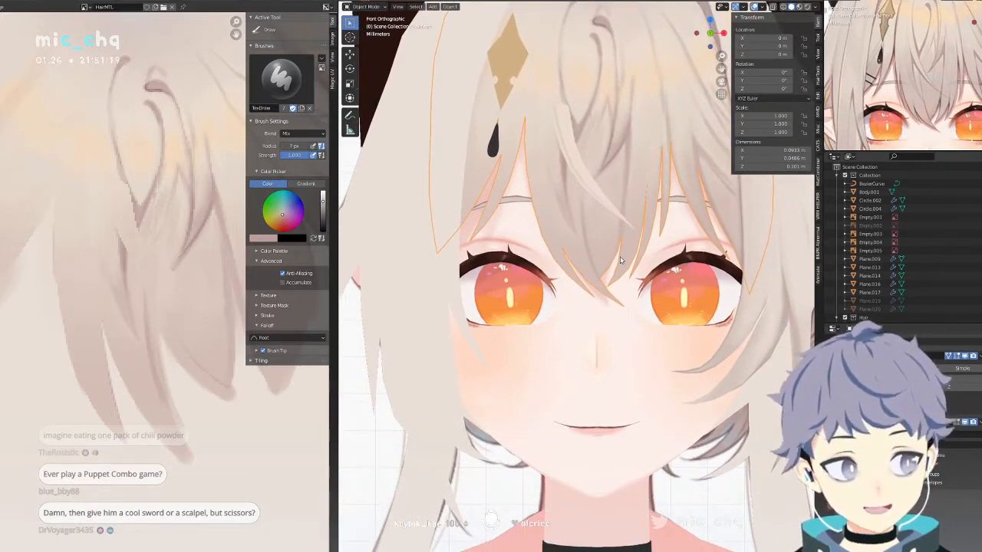
Examine the front hair's mesh outline and painted shadow lines on the head from the front, from above and at an angle.
key(Tab)
key(Tab)
scroll(623, 254, up, 2)
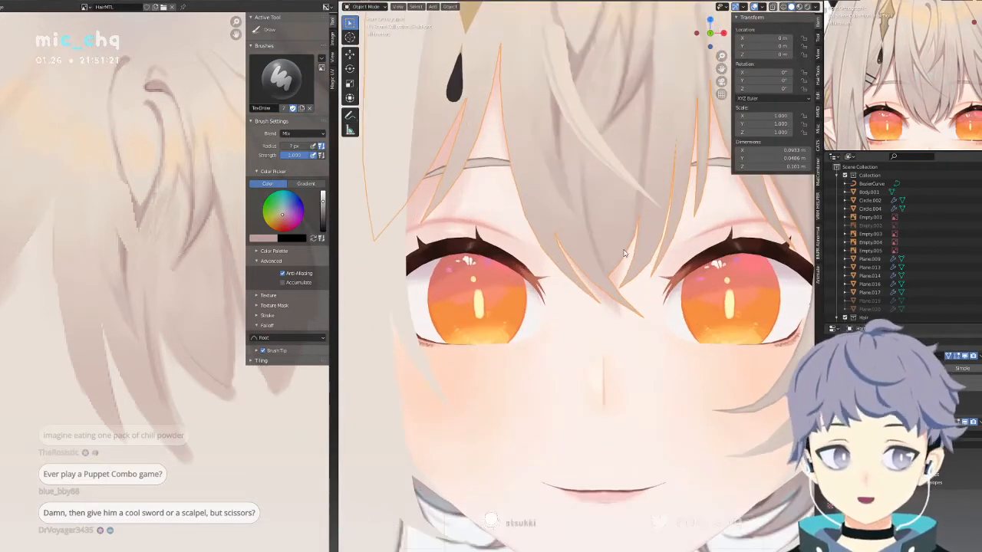
shift+middle_drag(623, 254, 641, 274)
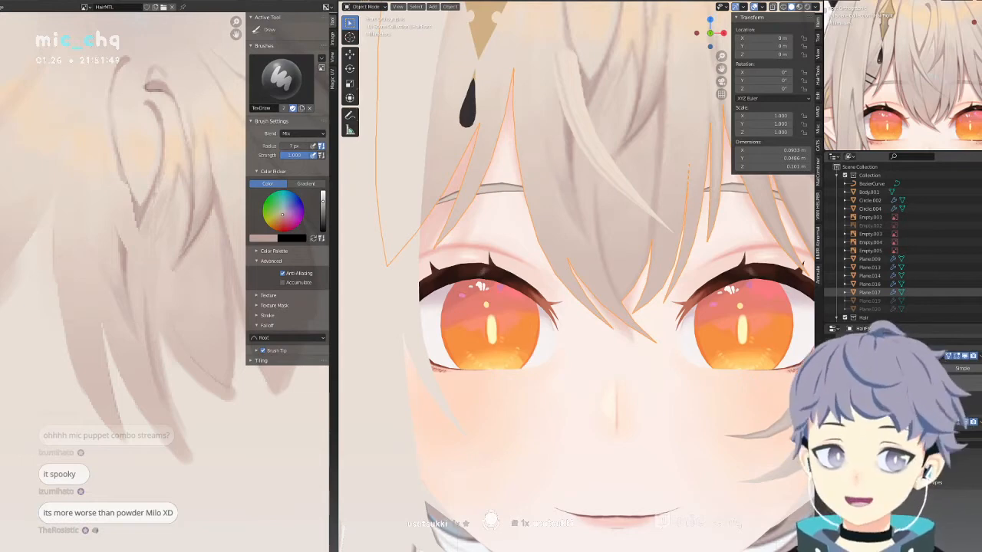
scroll(675, 330, down, 2)
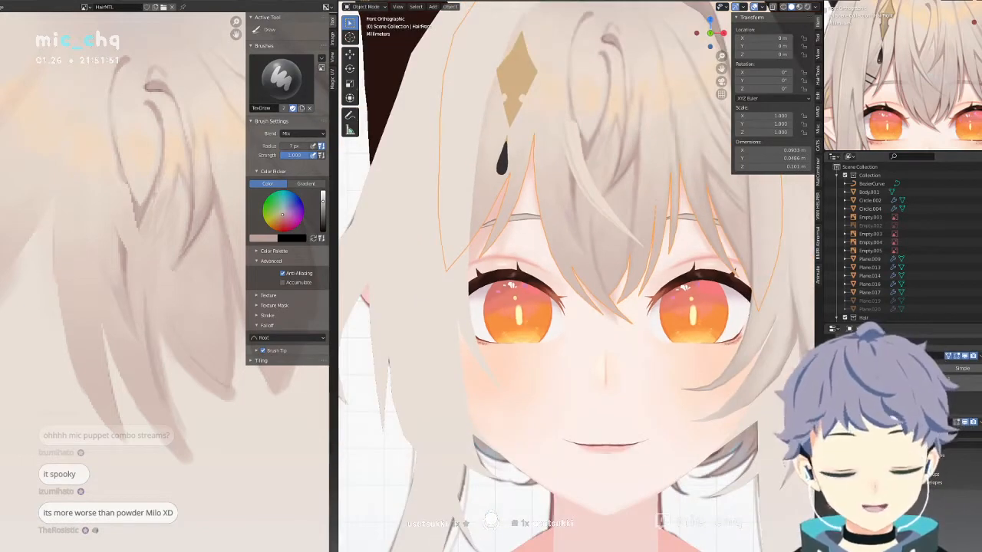
middle_drag(660, 338, 686, 328)
key(KP_1)
key(KP_8)
key(KP_8)
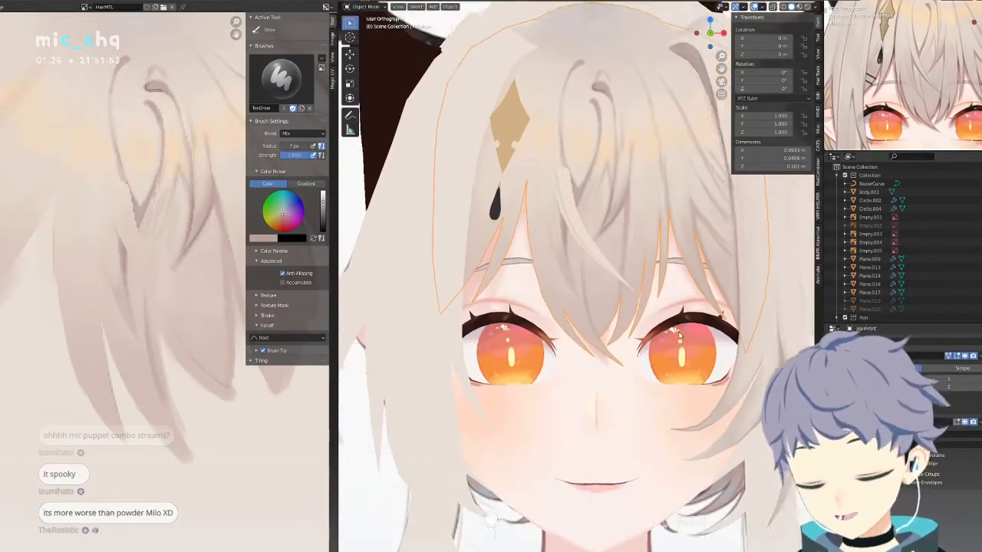
middle_drag(685, 332, 709, 362)
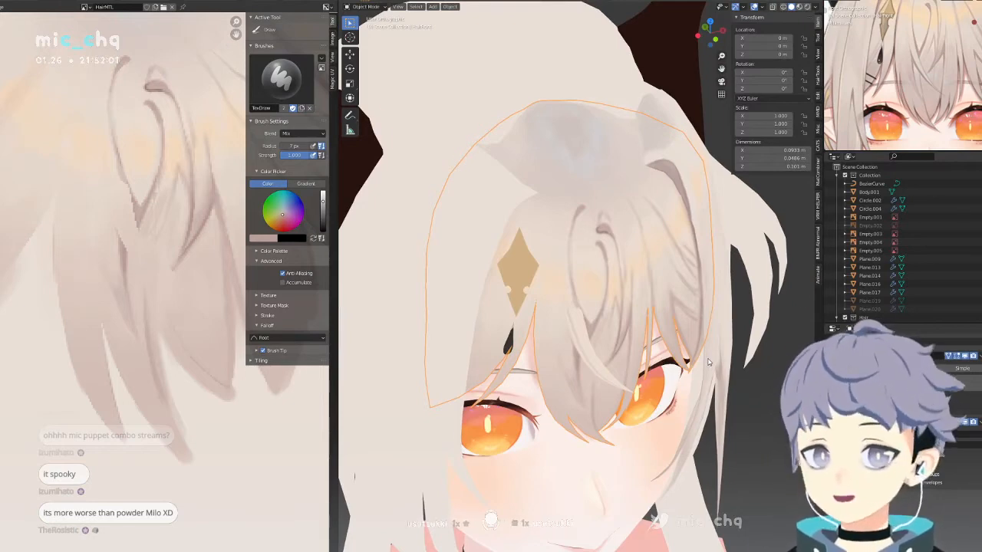
middle_drag(709, 362, 688, 356)
key(KP_1)
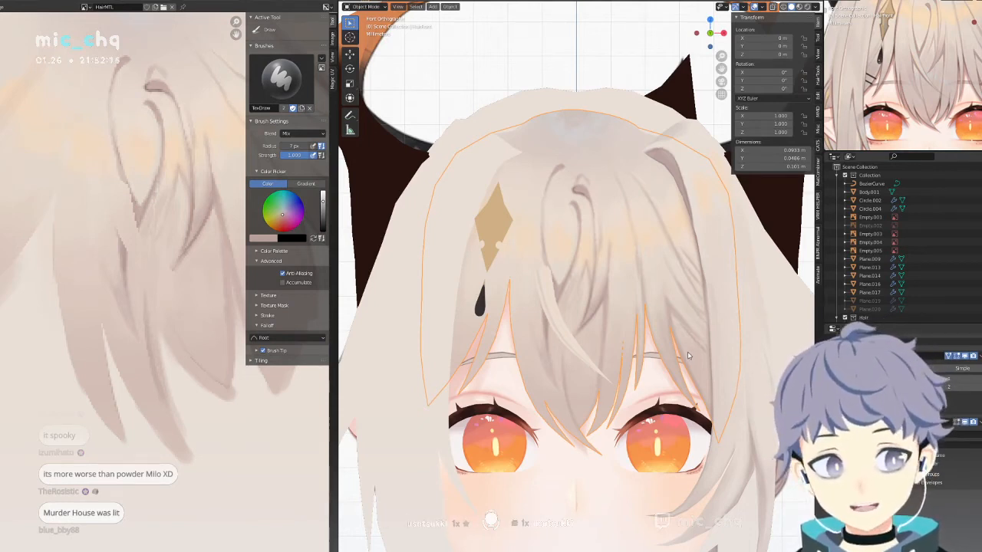
scroll(687, 354, up, 5)
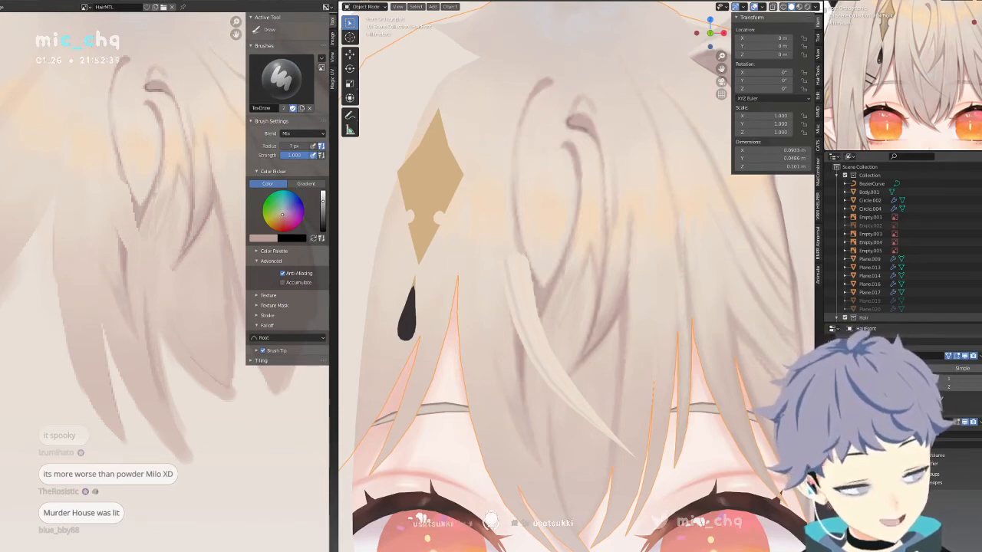
scroll(575, 276, down, 4)
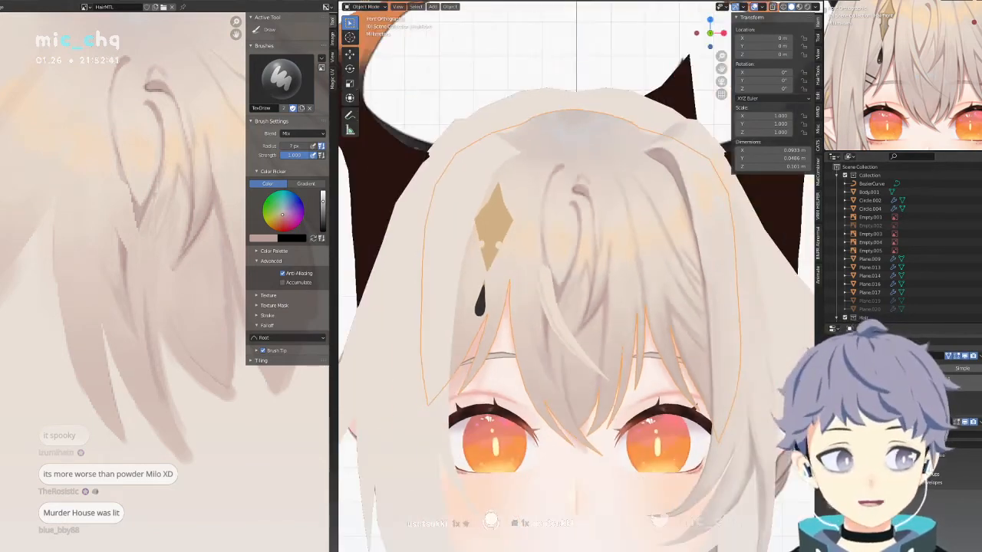
scroll(709, 304, down, 2)
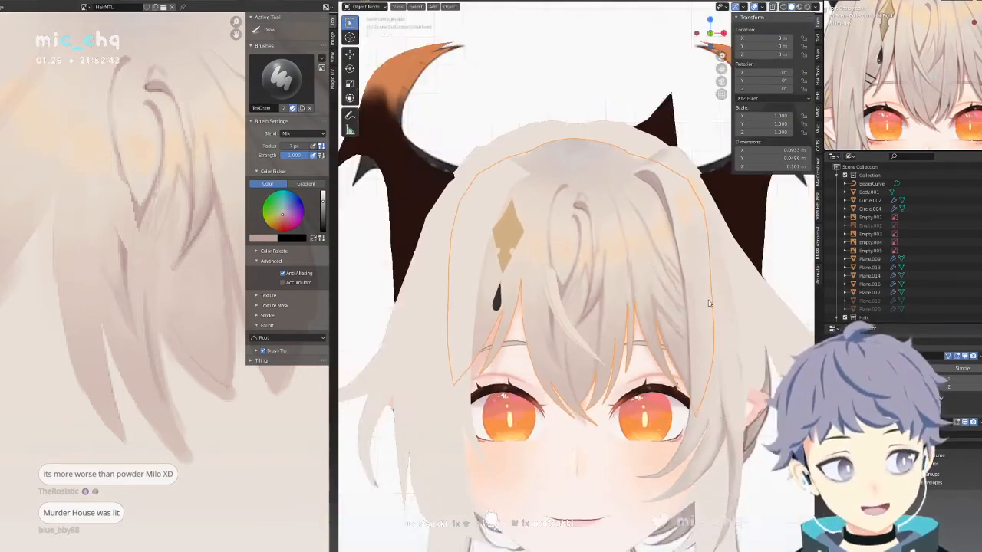
scroll(709, 304, up, 3)
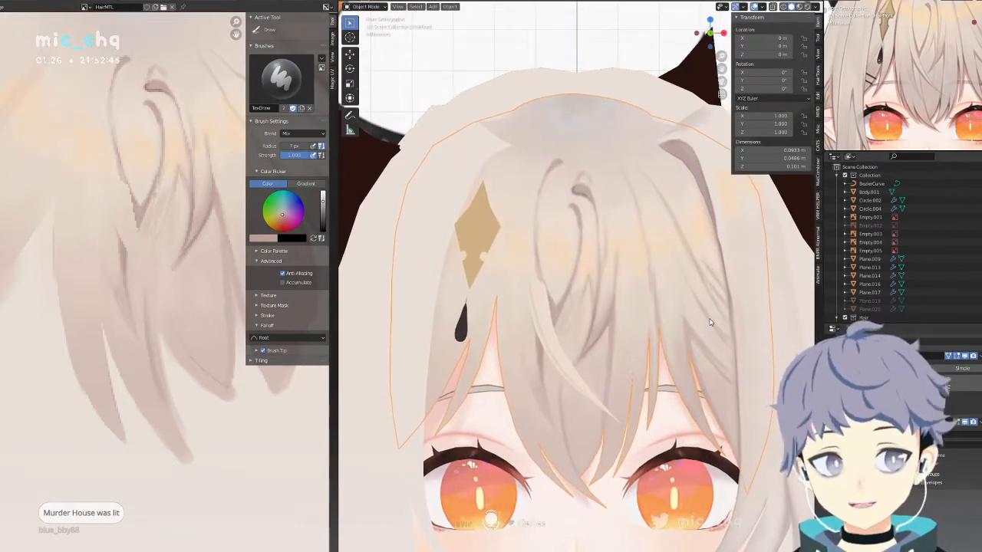
shift+middle_drag(647, 325, 688, 311)
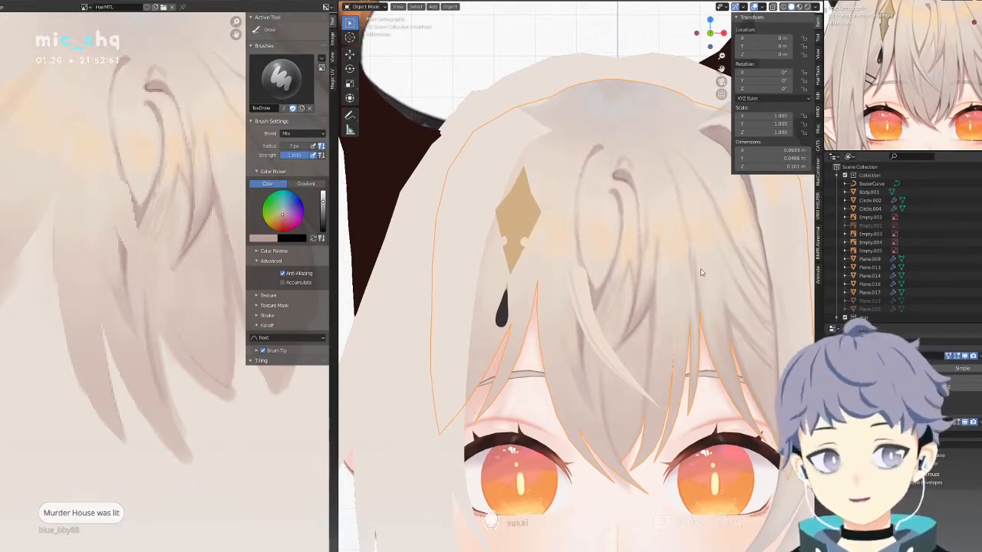
Switch the front hair to Texture Paint mode and frame the central bang between the eyes.
key(Tab)
middle_drag(701, 272, 673, 289)
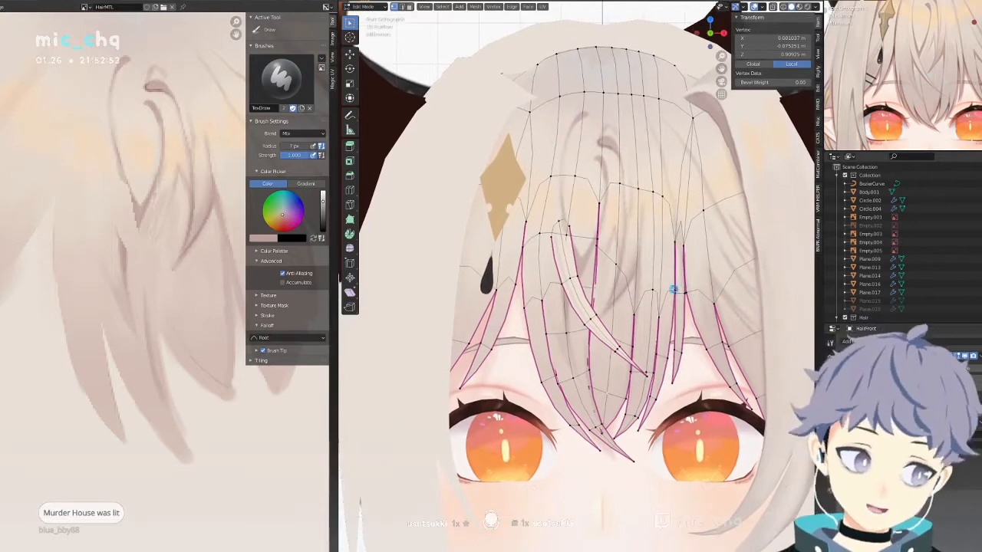
key(ctrl+Tab)
click(742, 261)
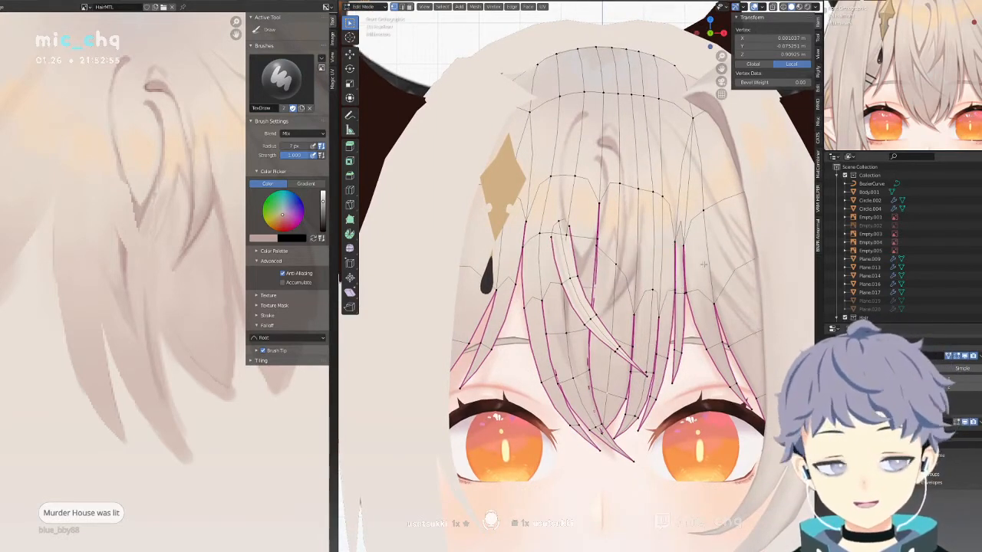
scroll(683, 296, up, 3)
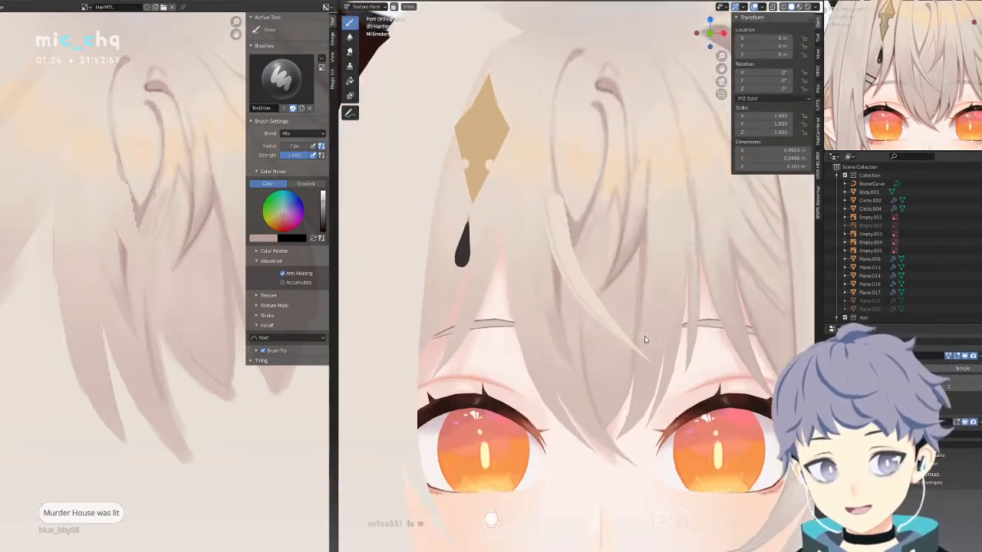
shift+middle_drag(623, 374, 618, 321)
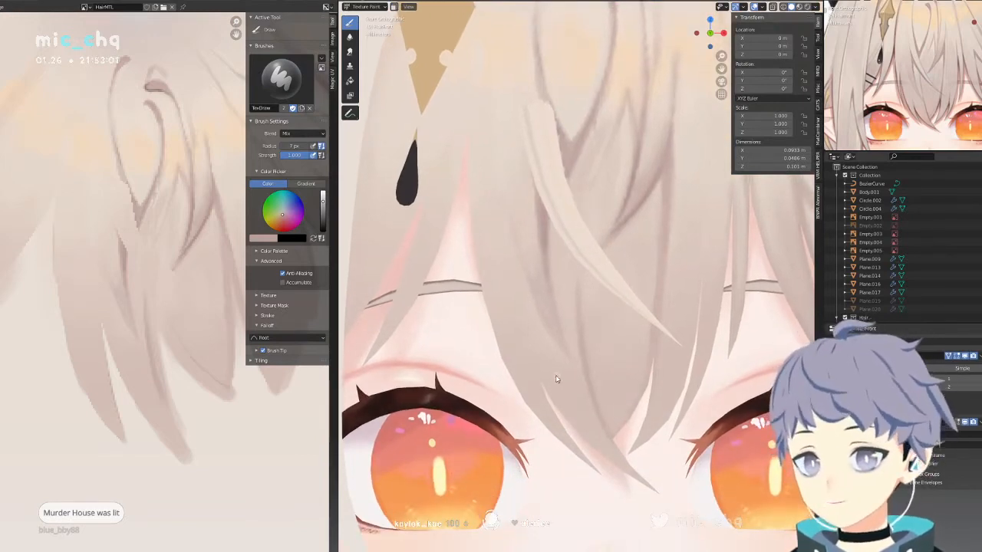
Compare the strands with the reference drawing in wireframe display and paint a shadow line above the central bang's narrow gap.
key(shift+z)
key(shift+z)
key(shift+z)
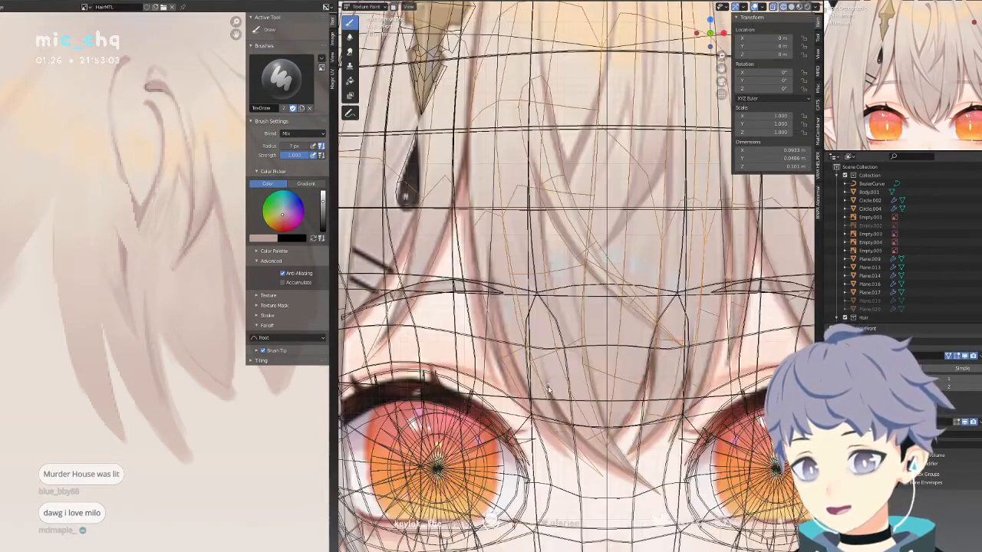
key(shift+z)
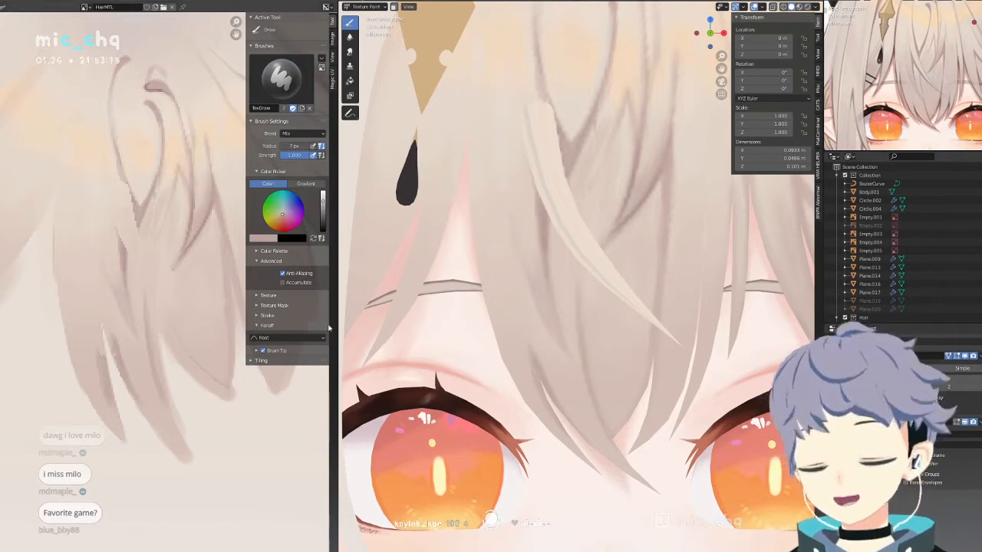
shift+middle_drag(523, 275, 539, 288)
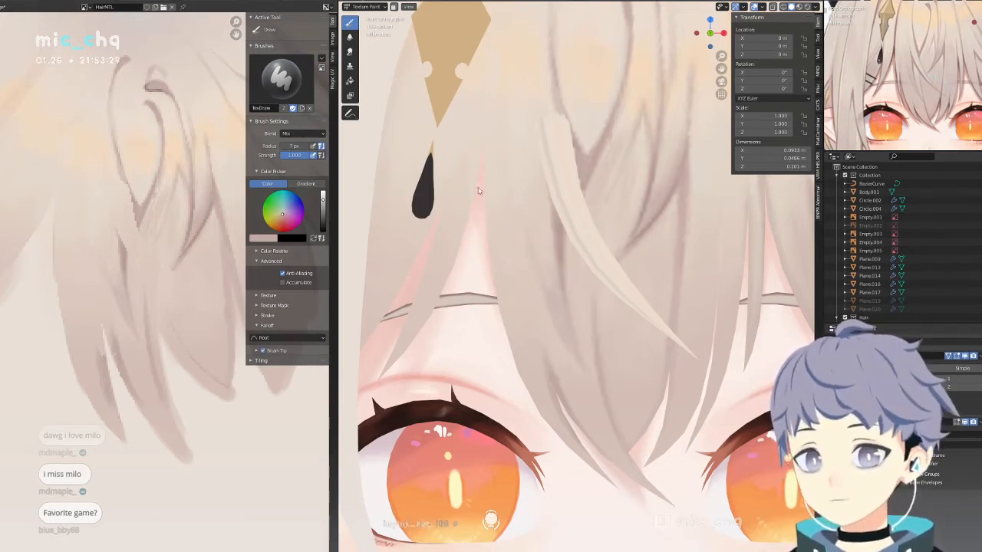
Paint a shadow line upward from the gap beside the drop-shaped hair ornament, redoing the stroke until it follows the strand's edge.
drag(468, 126, 474, 235)
key(ctrl+z)
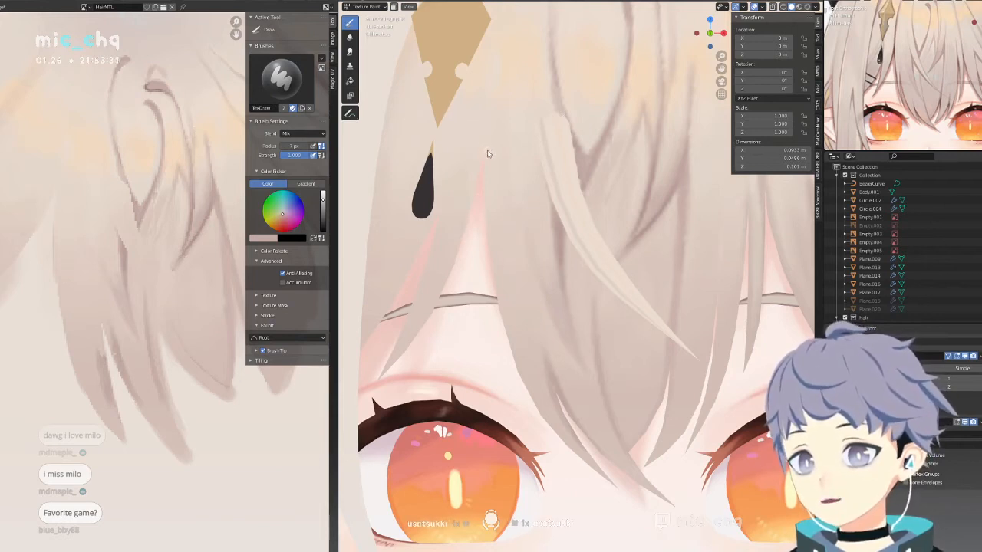
mouse_move(490, 133)
mouse_down()
mouse_move(486, 205)
mouse_move(485, 170)
mouse_up()
key(ctrl+z)
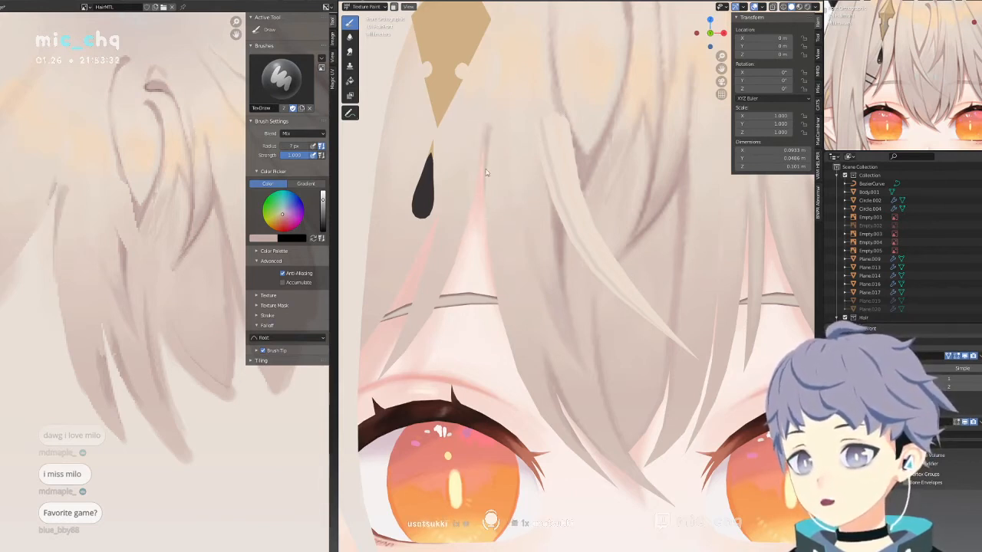
key(ctrl+z)
drag(491, 132, 466, 211)
key(ctrl+z)
drag(490, 132, 476, 192)
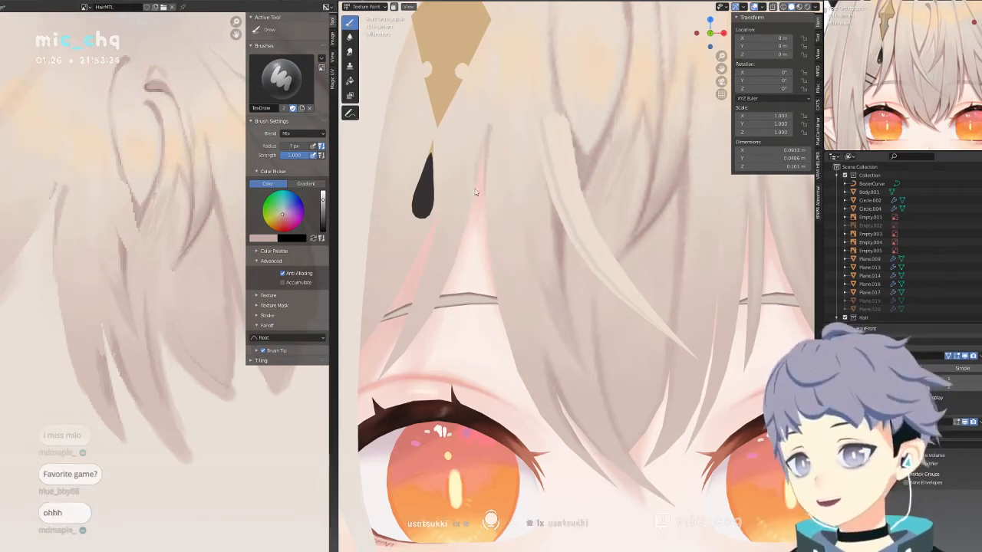
key(ctrl+z)
drag(490, 131, 487, 230)
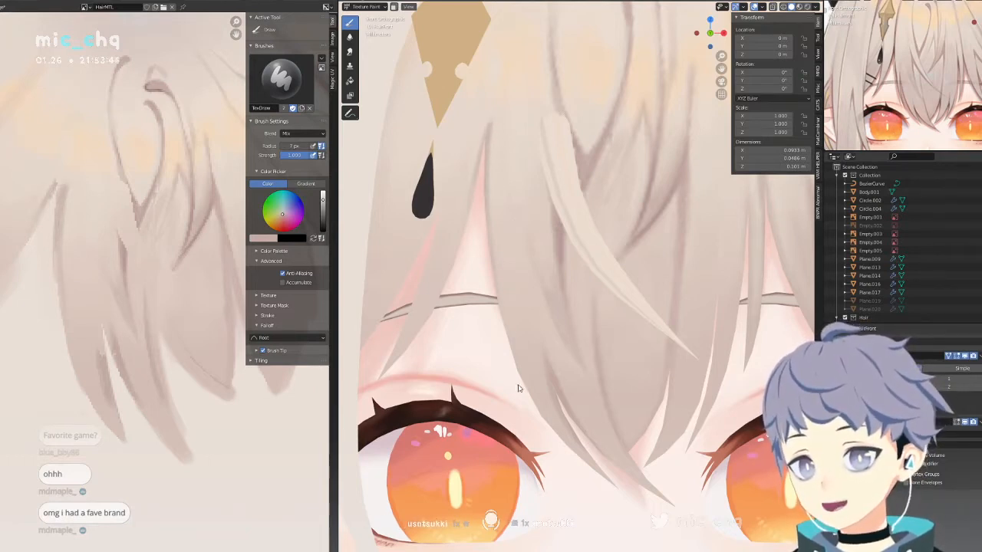
Paint a thin shadow line upward from the narrow strand gap on the opposite side of the central bang.
mouse_move(506, 308)
shift+middle_down()
mouse_move(492, 219)
mouse_move(528, 287)
shift+middle_up()
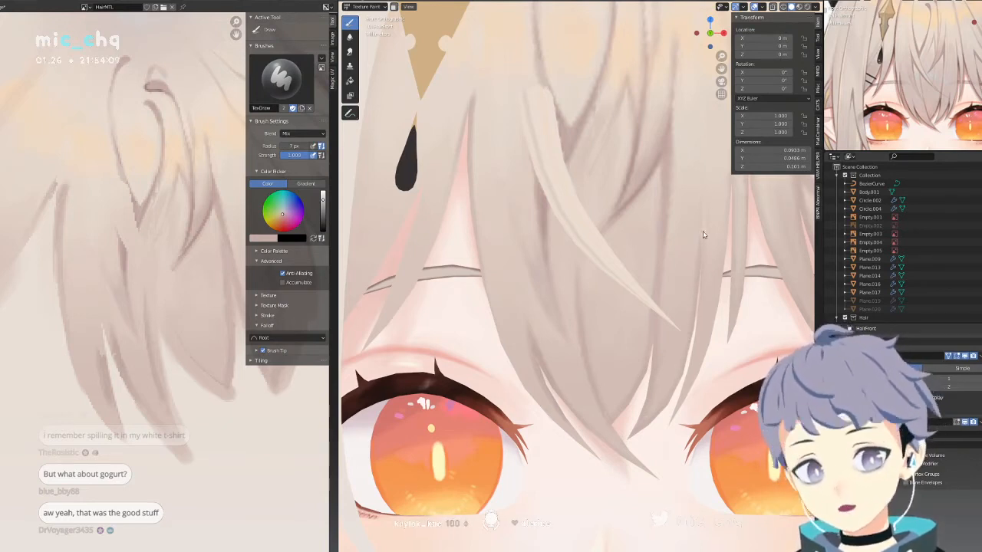
mouse_move(706, 268)
shift+middle_down()
mouse_move(681, 224)
mouse_move(654, 219)
mouse_move(654, 131)
mouse_move(526, 368)
mouse_move(524, 350)
mouse_move(570, 325)
mouse_move(597, 194)
shift+middle_up()
scroll(654, 219, down, 2)
scroll(655, 130, up, 2)
scroll(547, 342, down, 1)
scroll(547, 342, up, 2)
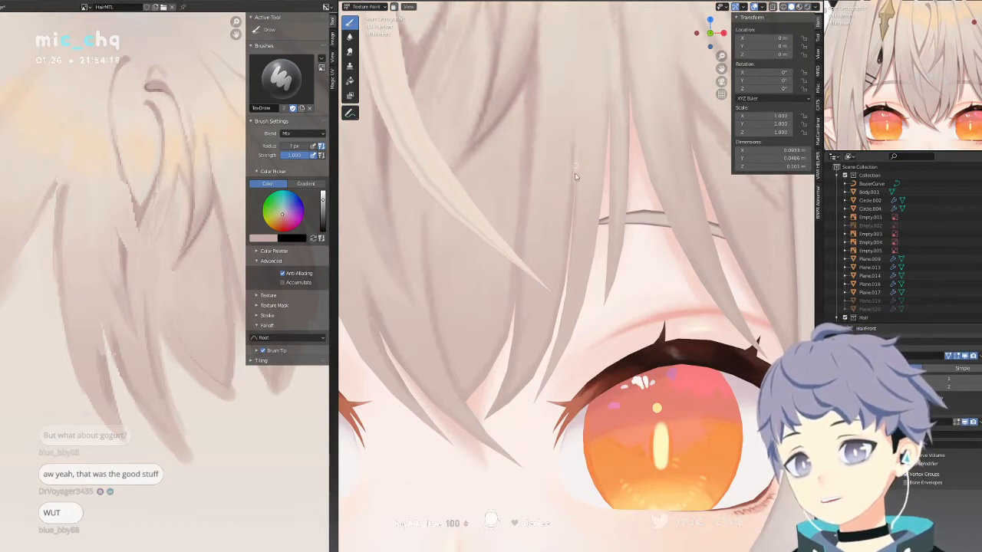
mouse_move(109, 309)
middle_down()
mouse_move(29, 308)
mouse_move(3, 336)
middle_up()
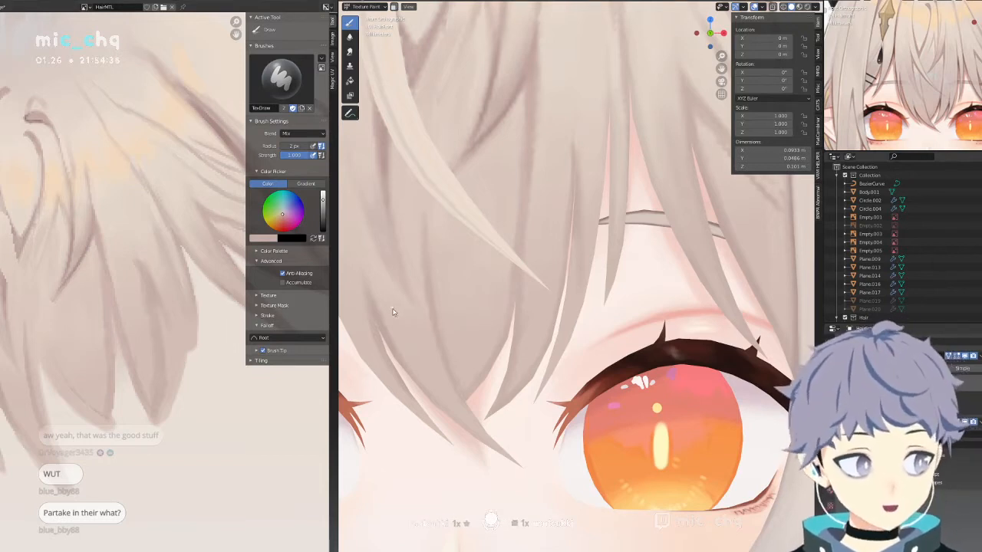
drag(566, 147, 571, 182)
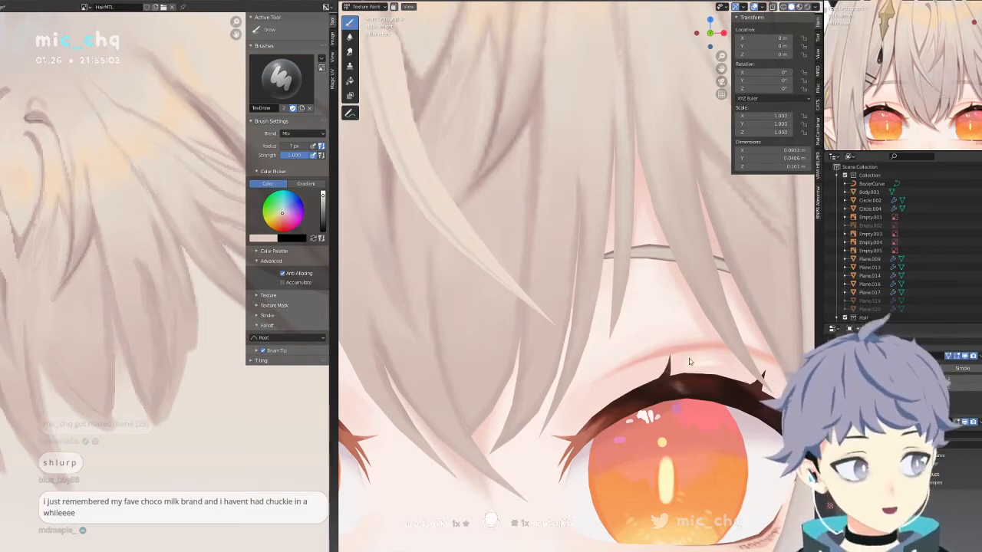
Sample the hair's shadow colour and paint a line toward the central bang's tip, undoing the stroke made in a wrong colour.
scroll(664, 326, down, 1)
shift+middle_drag(675, 316, 706, 323)
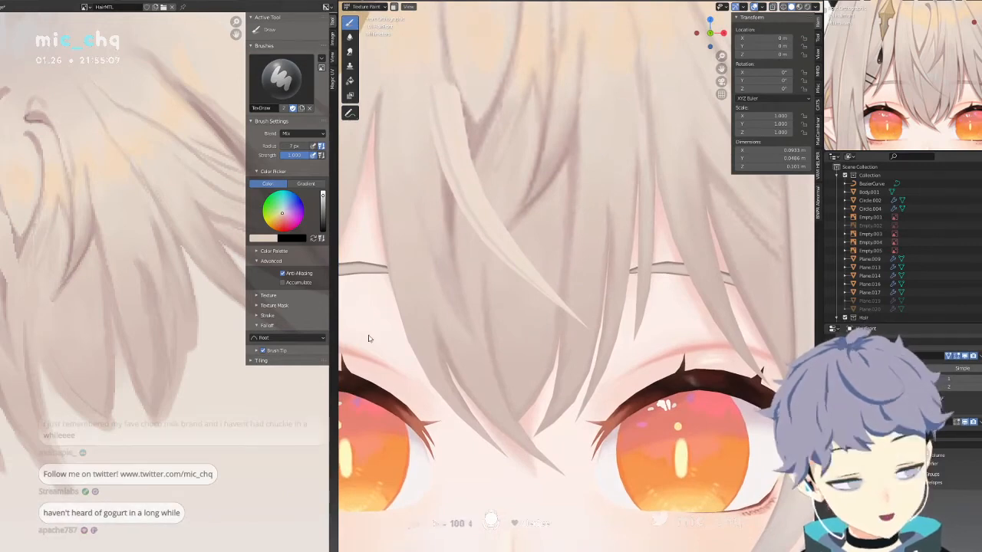
middle_drag(482, 321, 621, 324)
scroll(616, 351, up, 3)
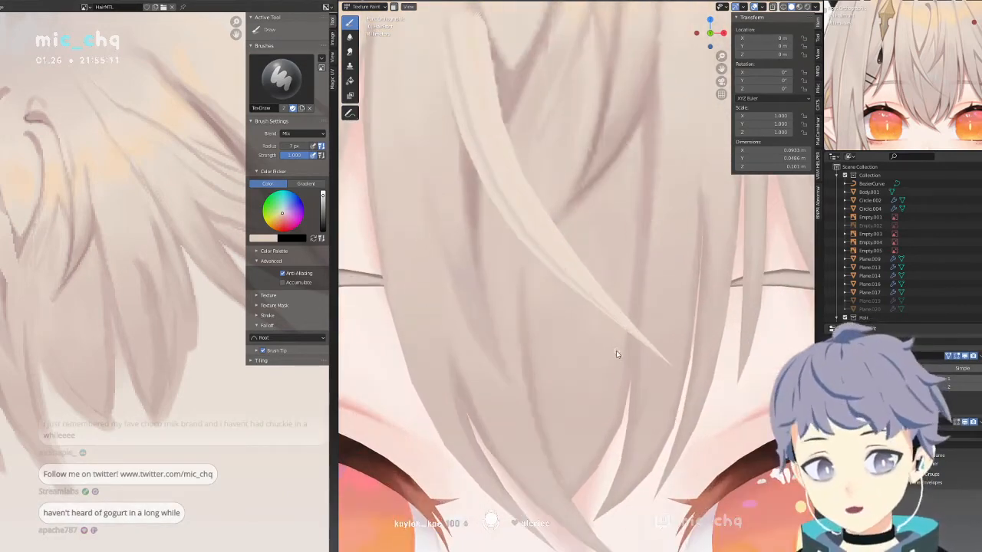
scroll(597, 253, down, 1)
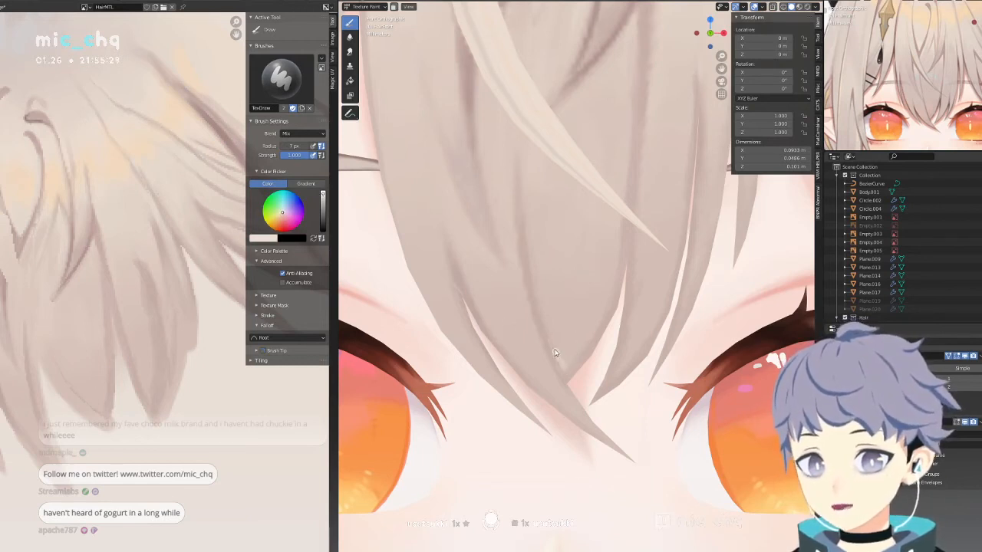
key(s)
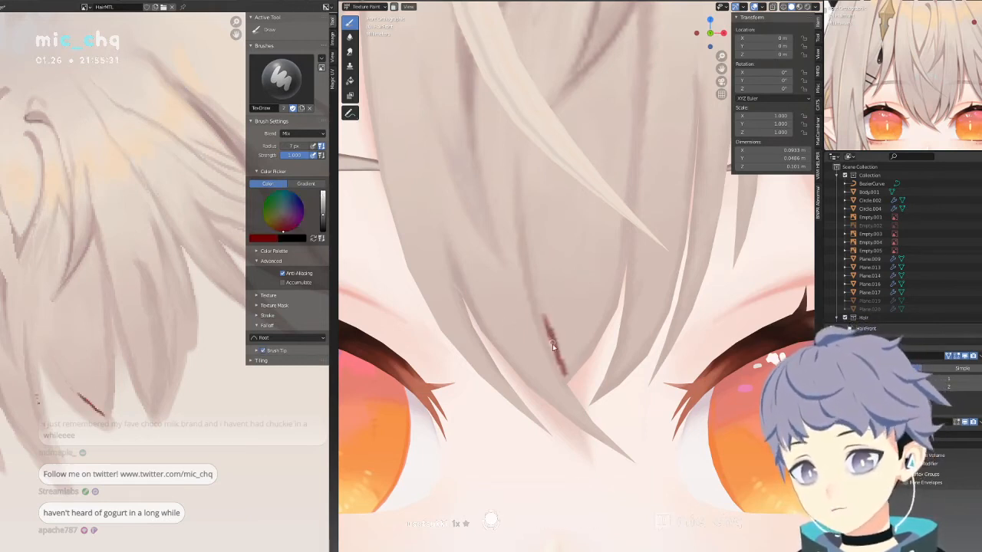
click(568, 347)
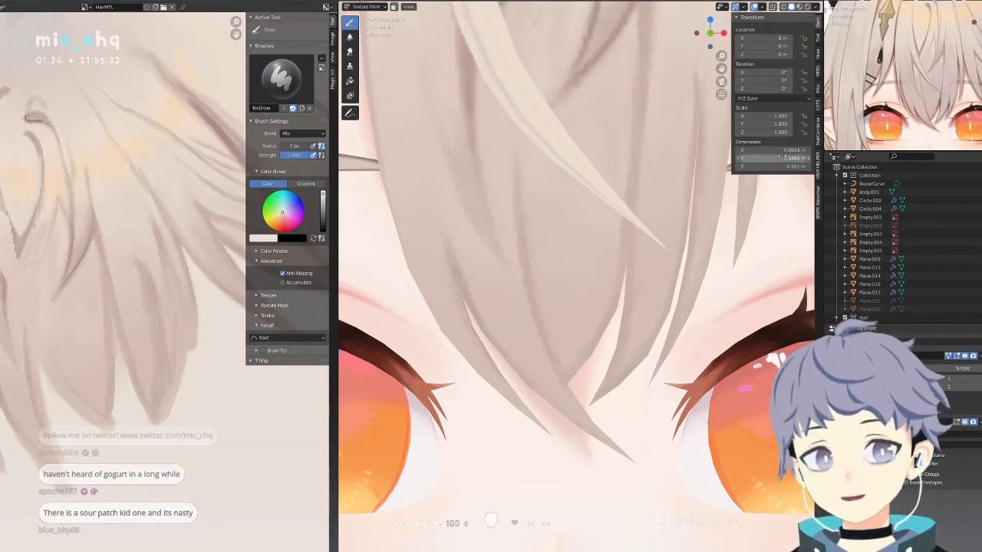
key(s)
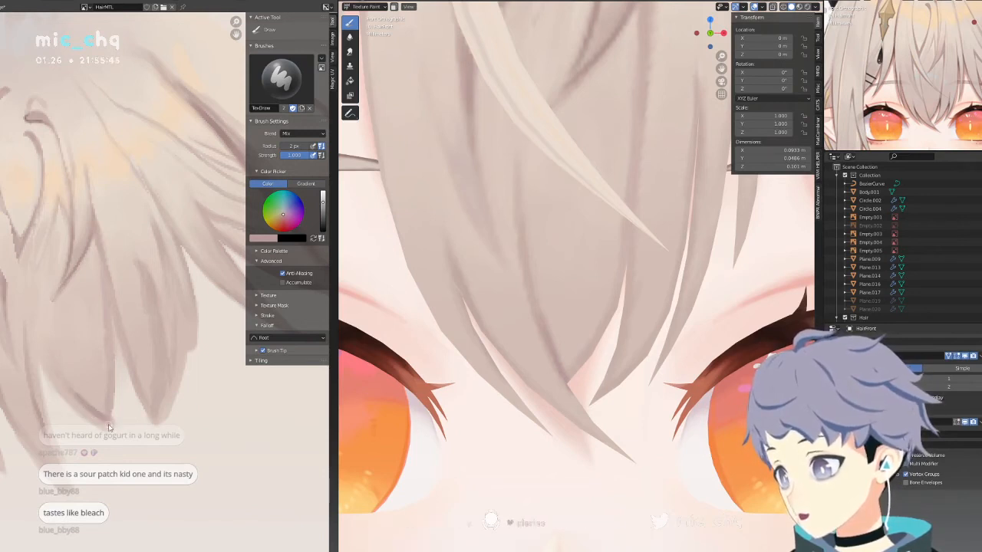
Refine the shadow along the central bang's tip on the hair texture image with a 2 px brush.
drag(108, 365, 176, 370)
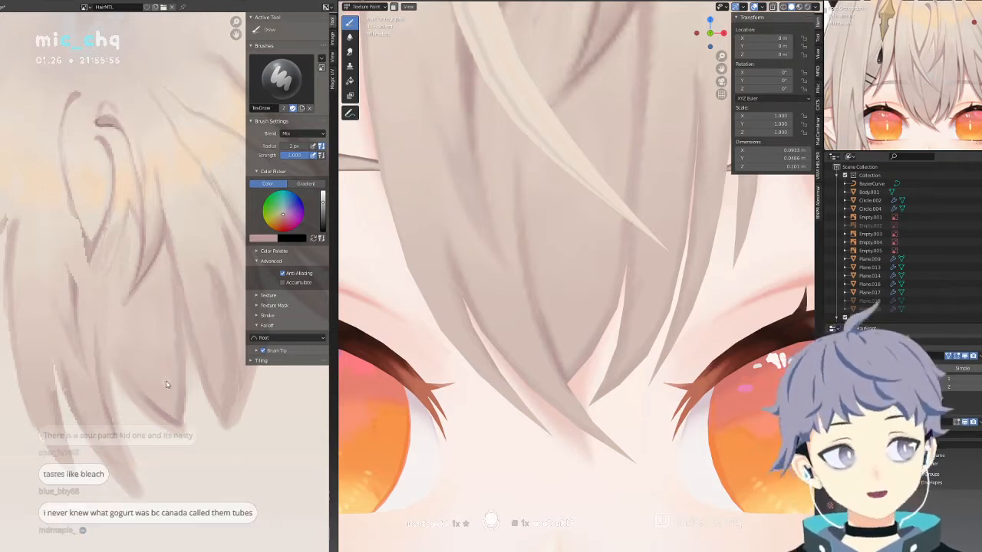
drag(166, 380, 235, 445)
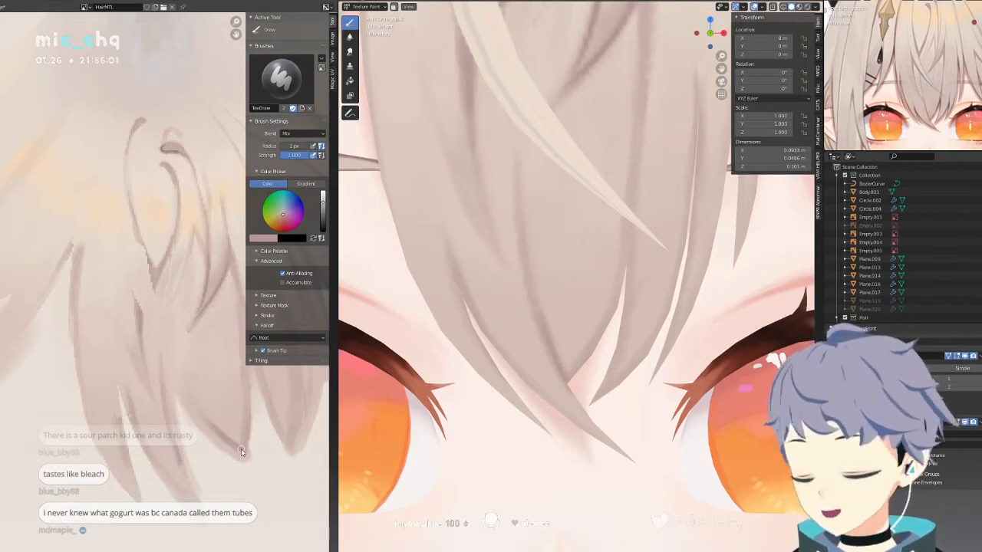
drag(206, 438, 227, 442)
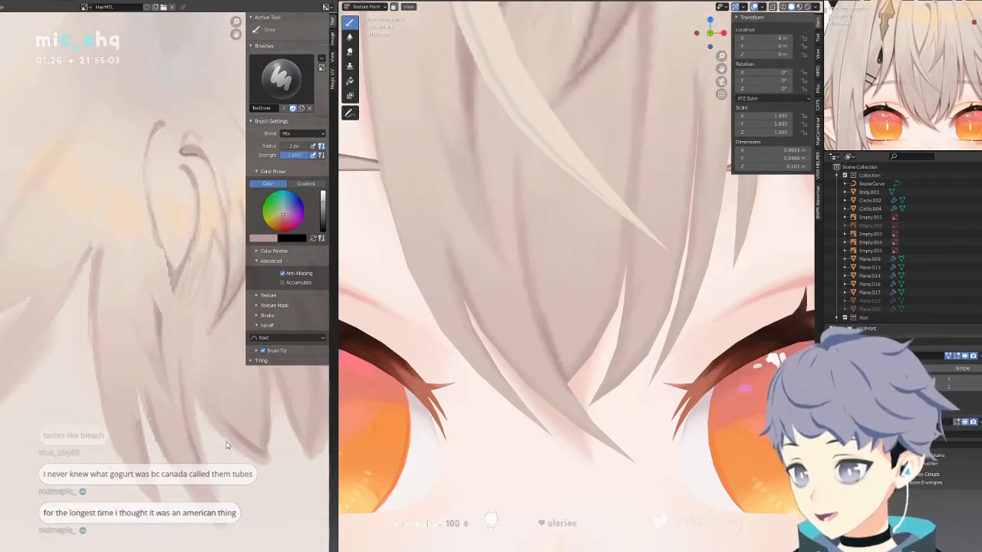
Switch the front hair mesh through Edit Mode and back to Texture Paint so its UV wireframe overlays the hair texture.
scroll(135, 96, down, 3)
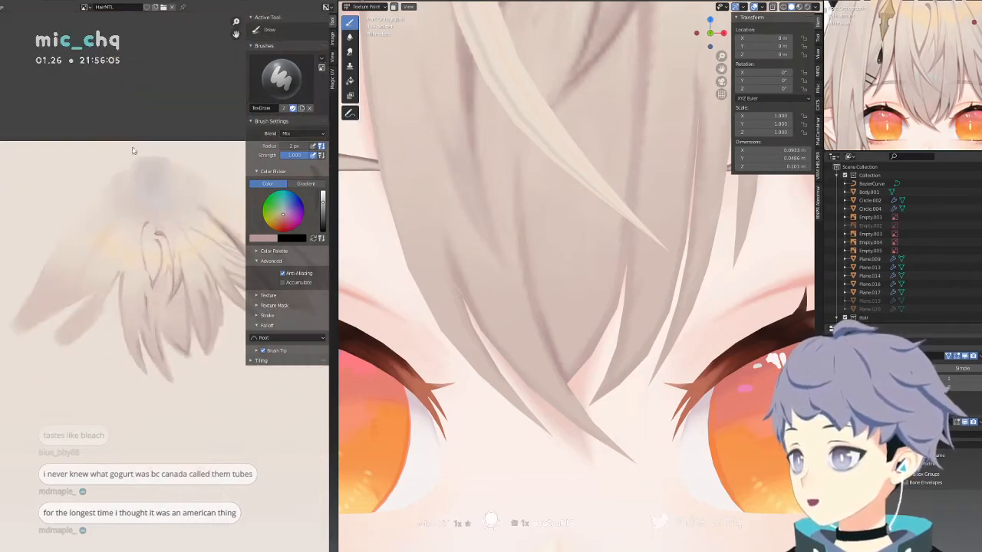
scroll(588, 163, down, 4)
key(ctrl+Tab)
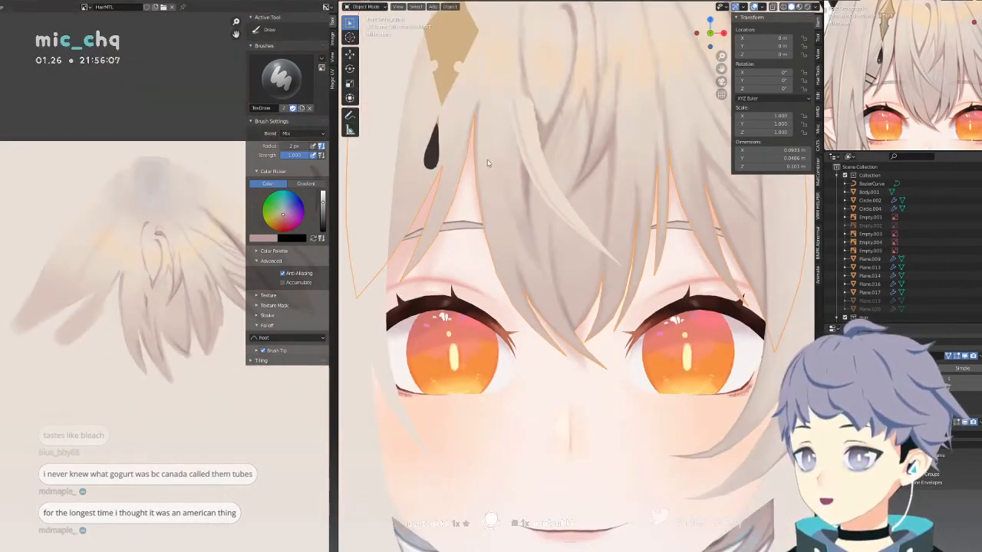
key(Tab)
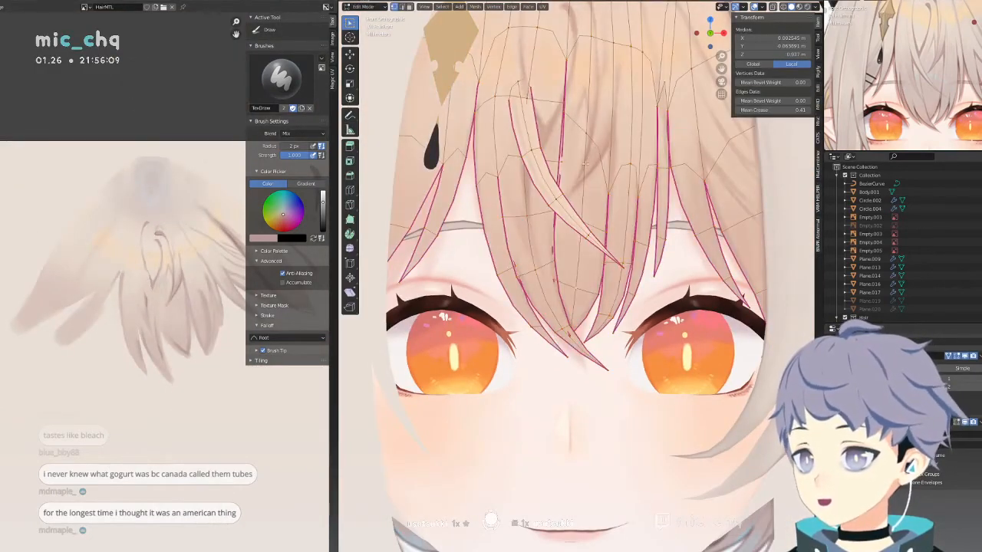
key(ctrl+Tab)
click(643, 134)
scroll(139, 393, up, 3)
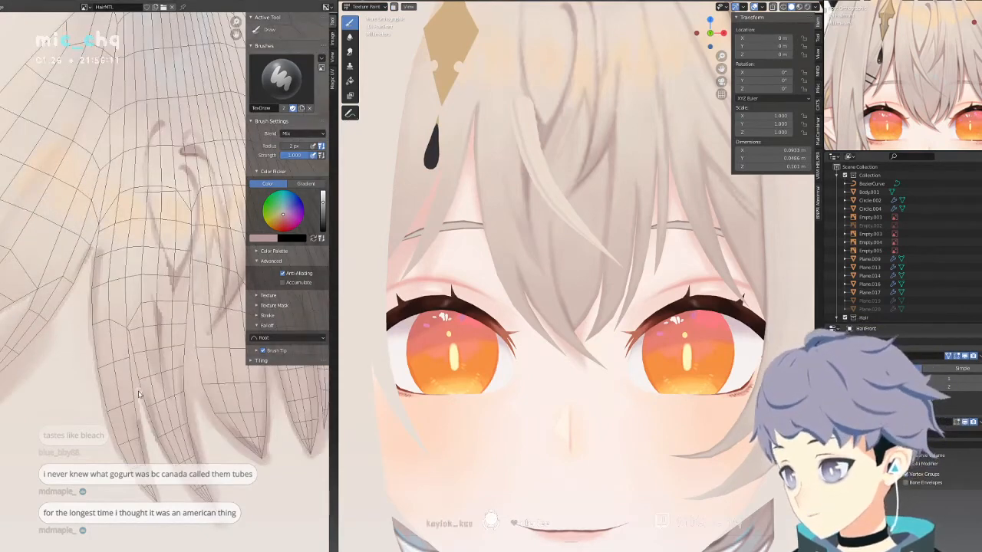
Sample the hair's shadow colour and paint along the edge of the gap between two long bang tips with a 2 px brush.
middle_drag(139, 392, 134, 329)
key(s)
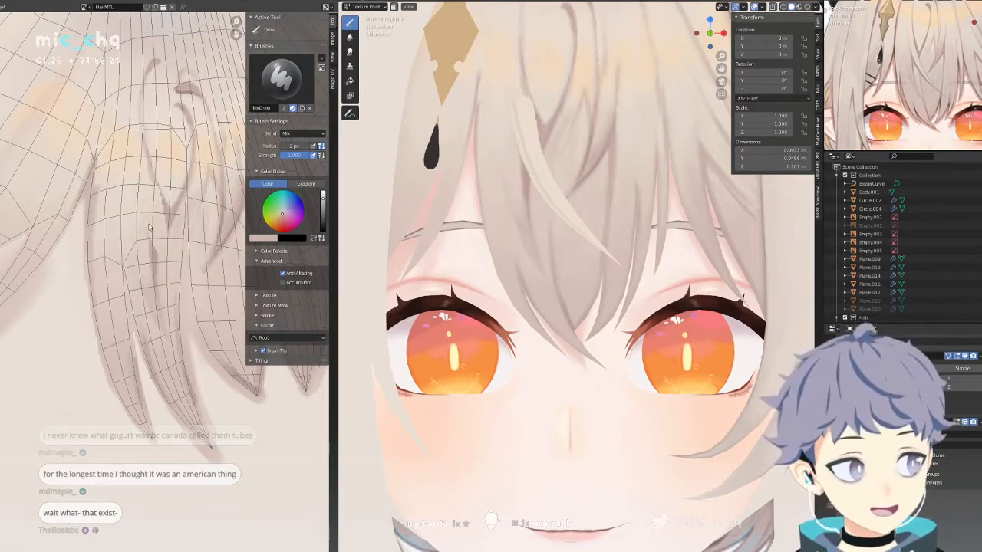
mouse_move(157, 231)
middle_down()
mouse_move(174, 214)
mouse_move(149, 227)
middle_up()
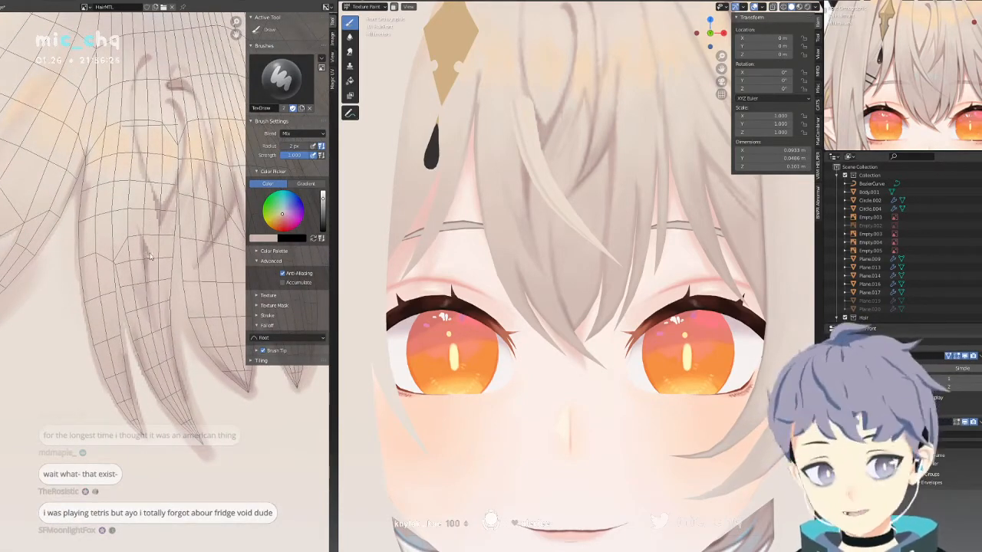
middle_drag(123, 217, 186, 208)
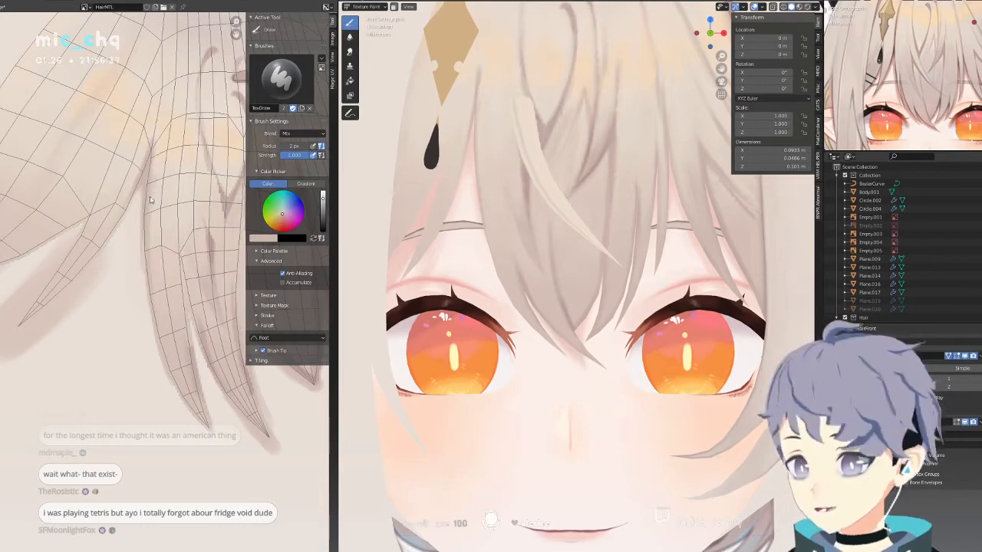
middle_drag(158, 217, 172, 185)
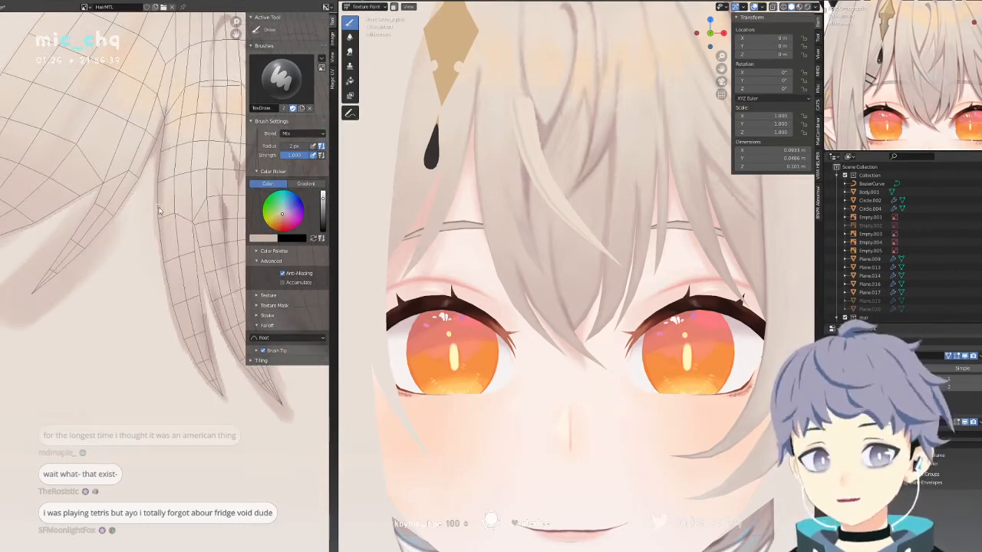
scroll(158, 208, up, 4)
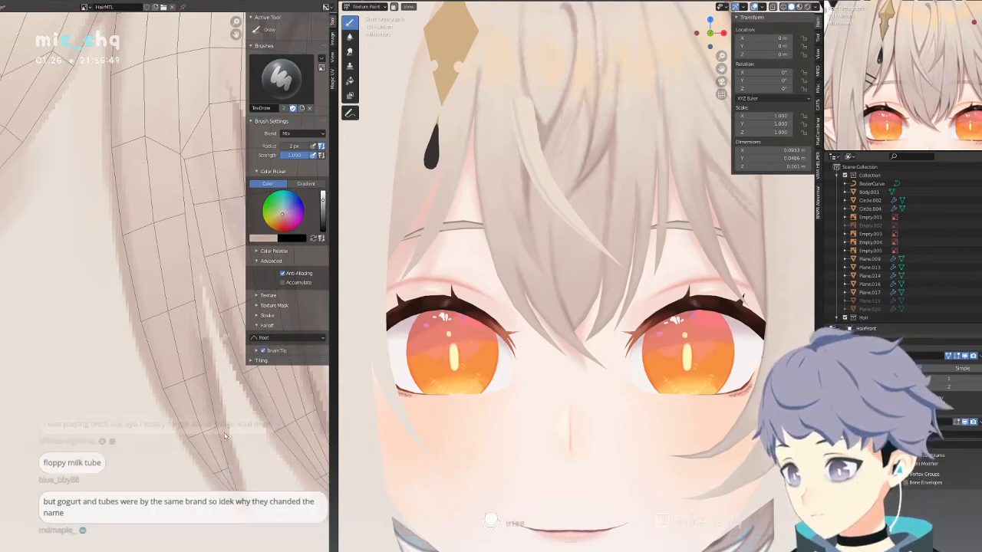
drag(214, 401, 204, 297)
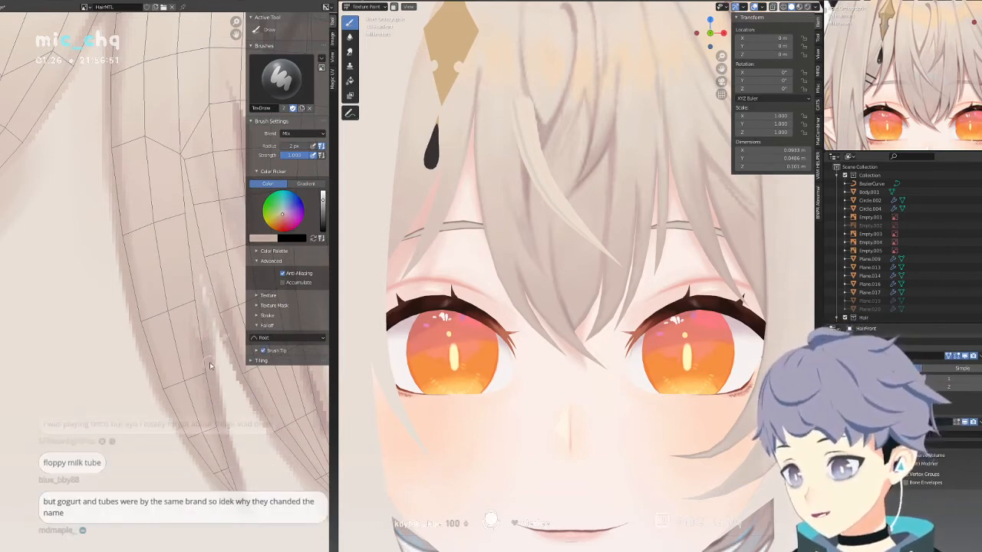
mouse_move(208, 369)
mouse_down()
mouse_move(200, 263)
mouse_move(197, 272)
mouse_up()
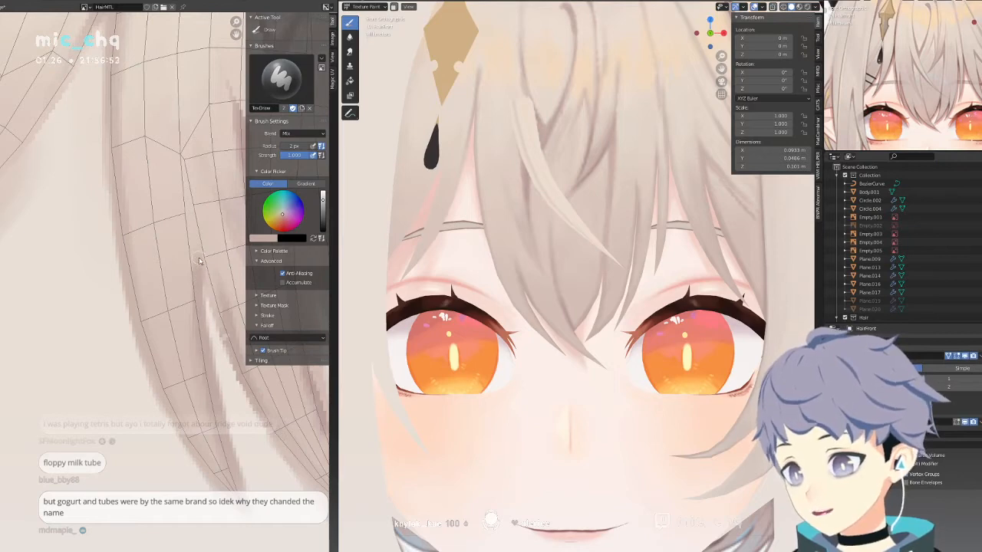
Extend the thin shadow line from the top of the strand gap upward along the UV seam.
middle_drag(199, 261, 156, 188)
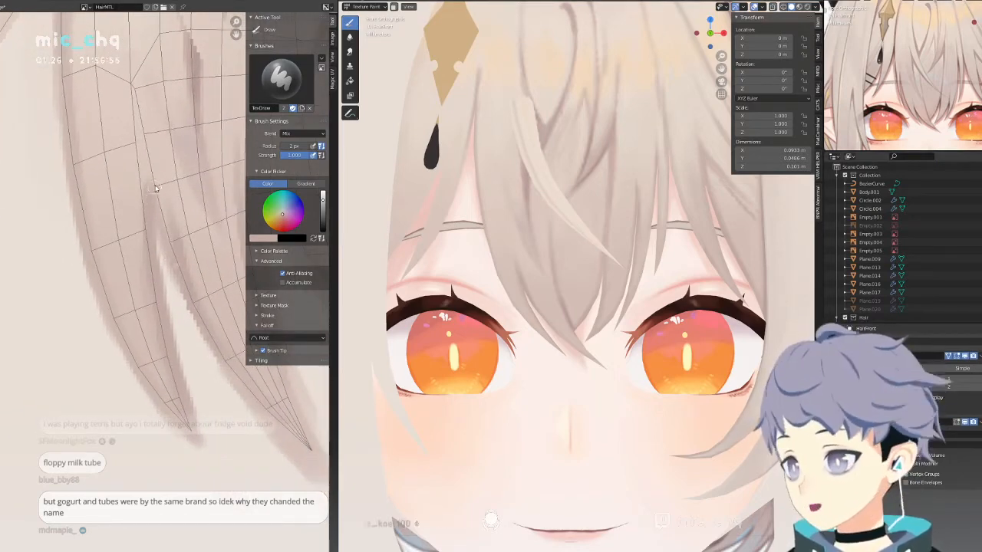
drag(149, 196, 131, 83)
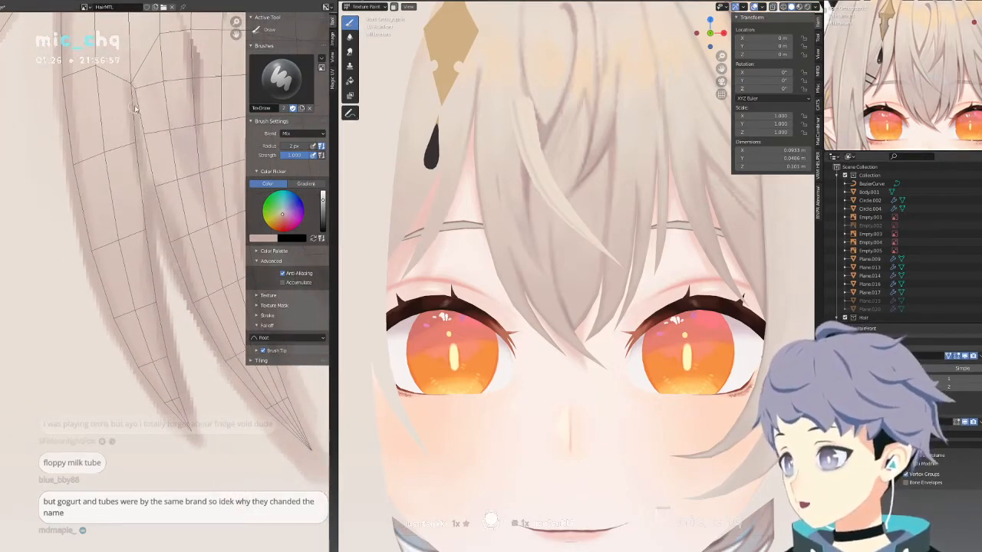
drag(159, 295, 148, 209)
drag(129, 85, 148, 181)
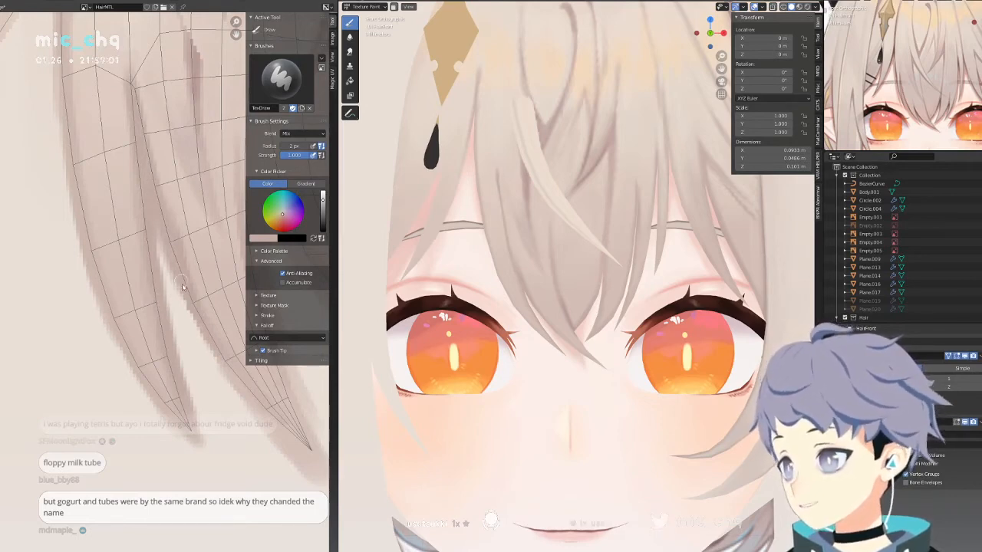
Paint shading along the edge of the neighbouring long strand down to its pointed tip.
middle_drag(182, 264, 100, 221)
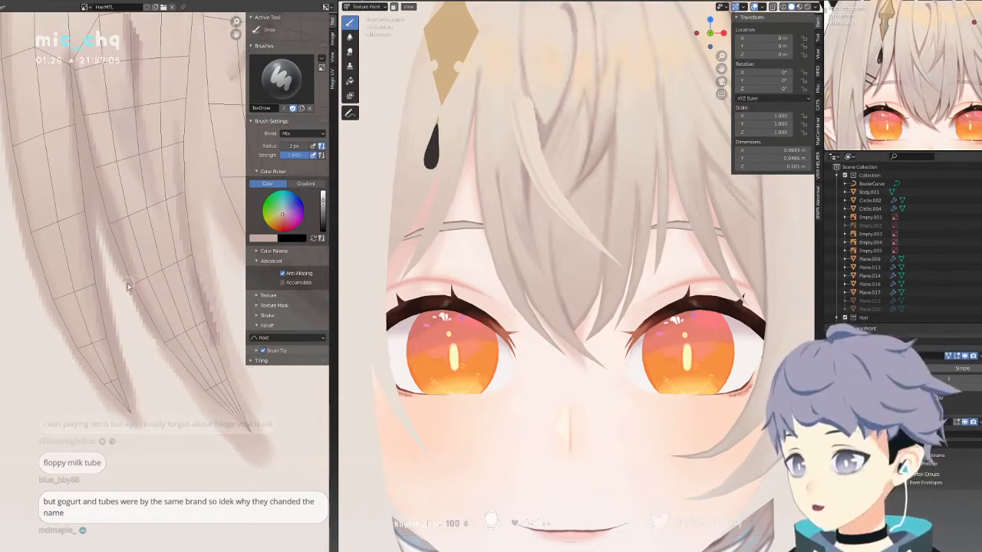
drag(225, 416, 267, 445)
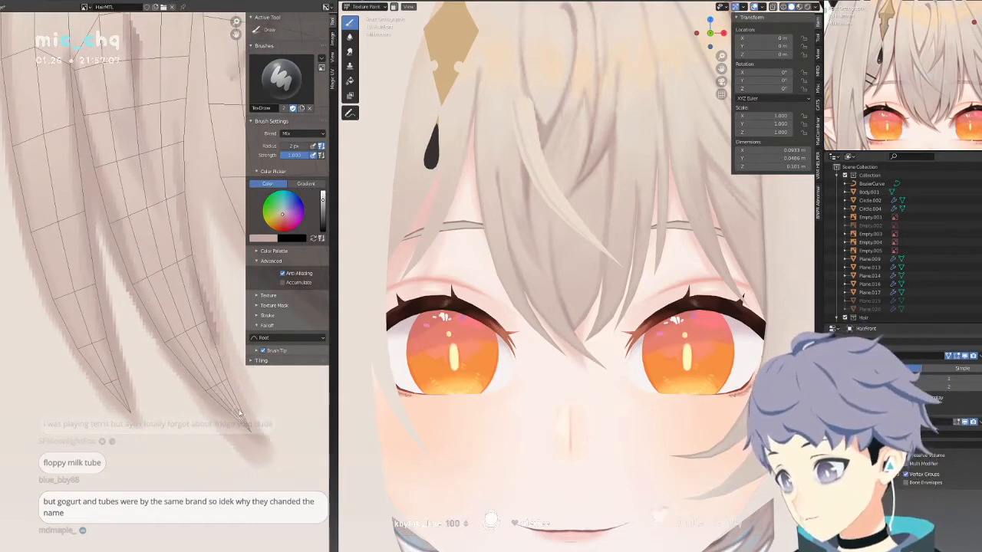
drag(208, 327, 249, 422)
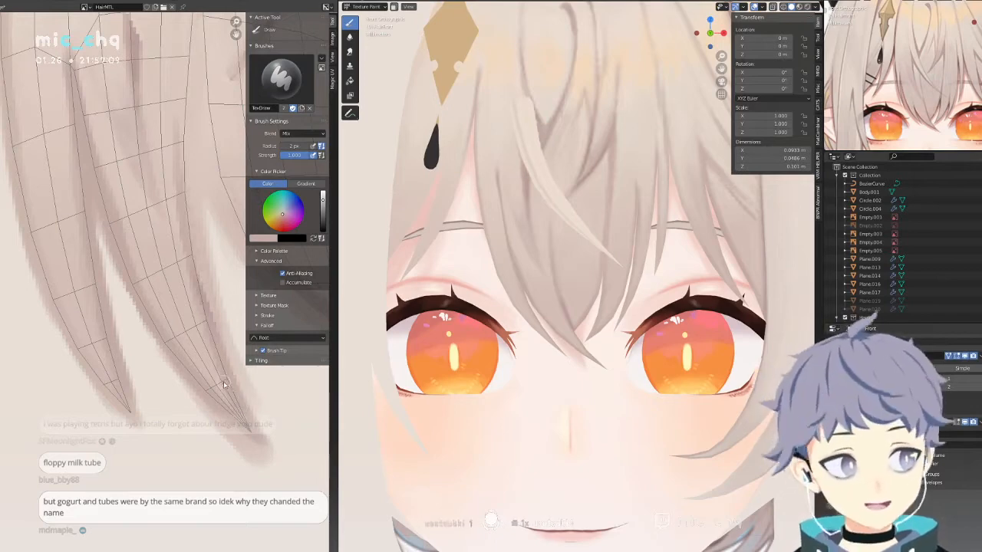
middle_drag(173, 162, 136, 226)
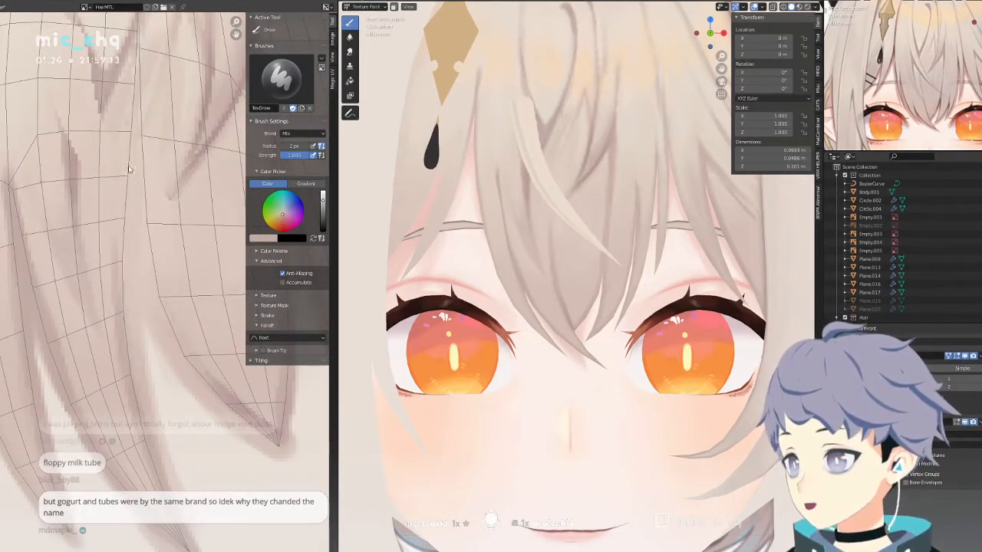
scroll(156, 189, up, 3)
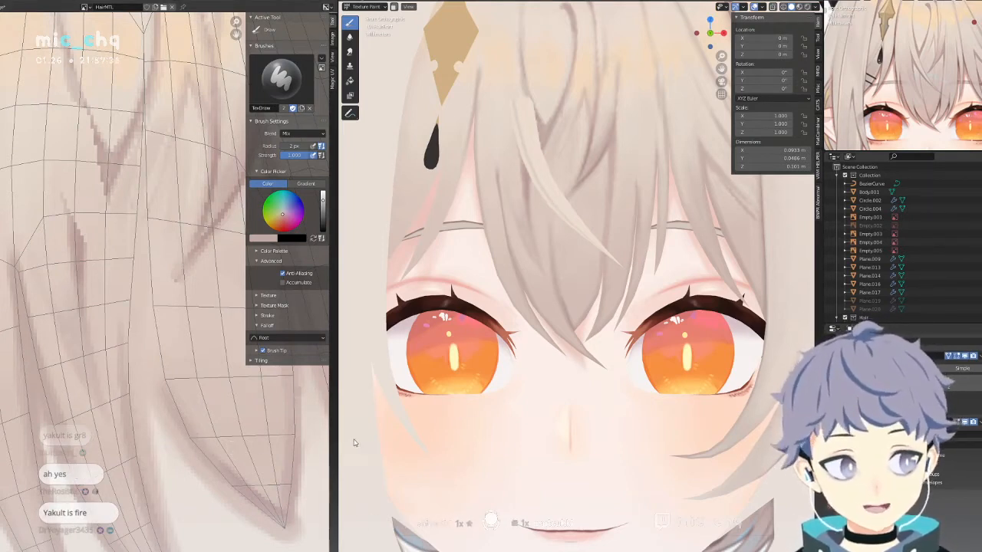
scroll(316, 345, down, 3)
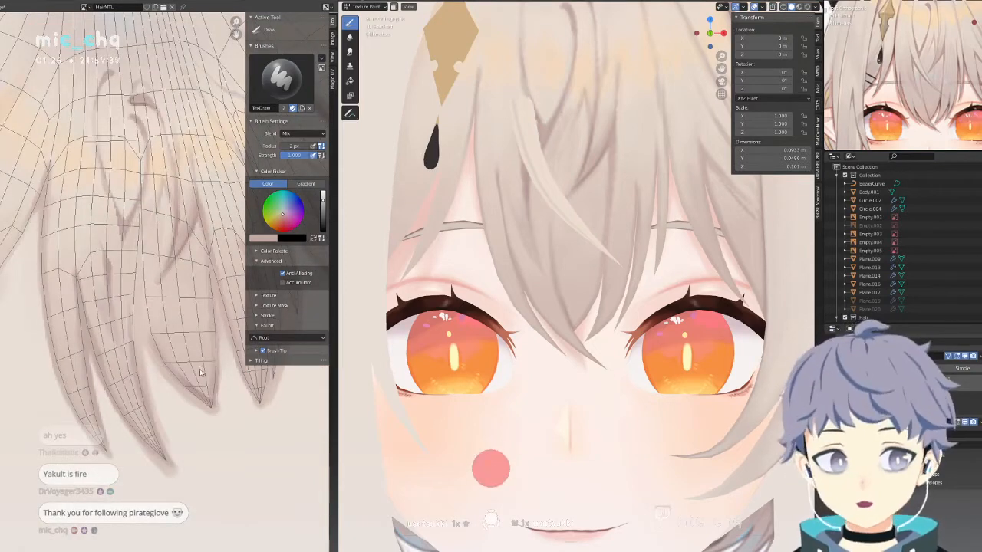
middle_drag(216, 371, 226, 408)
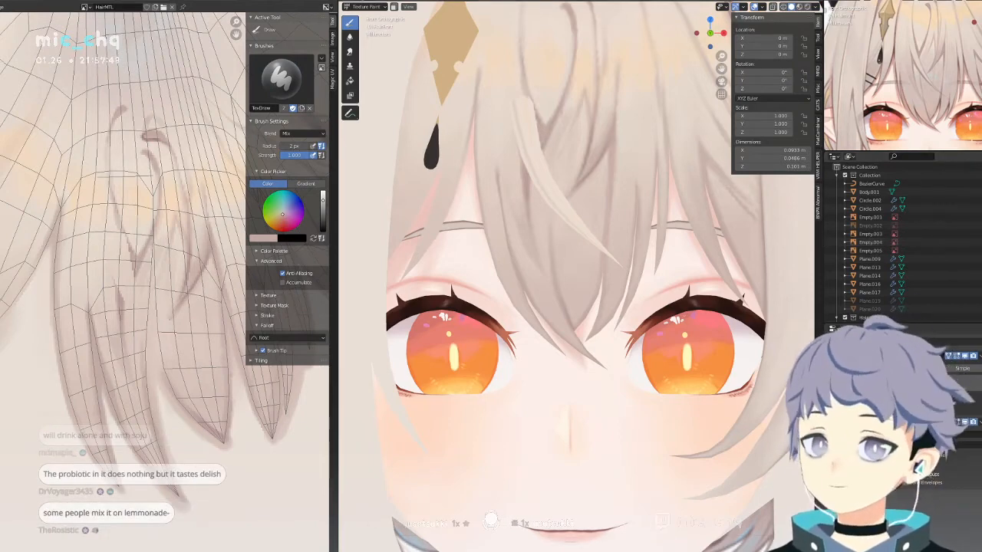
Paint a light highlight colour over the middle of the long curved shadow line beside the parting on the 3D model, using a 14 px brush.
key(Home)
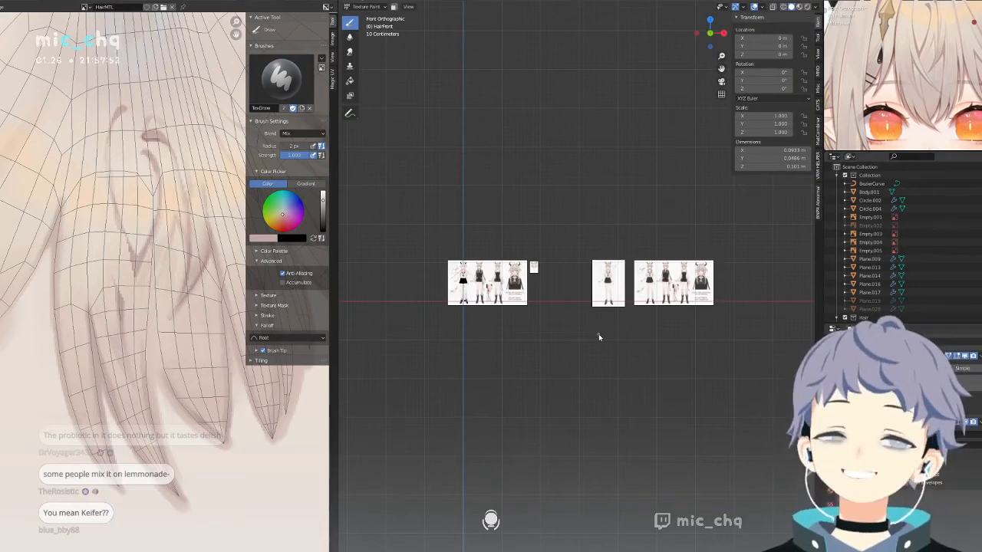
scroll(599, 337, up, 11)
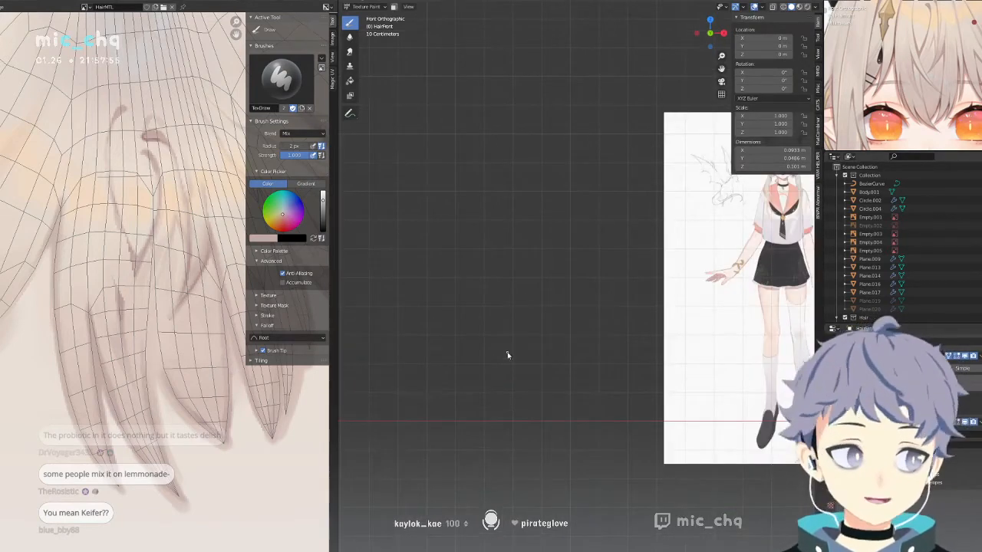
shift+middle_drag(506, 355, 412, 381)
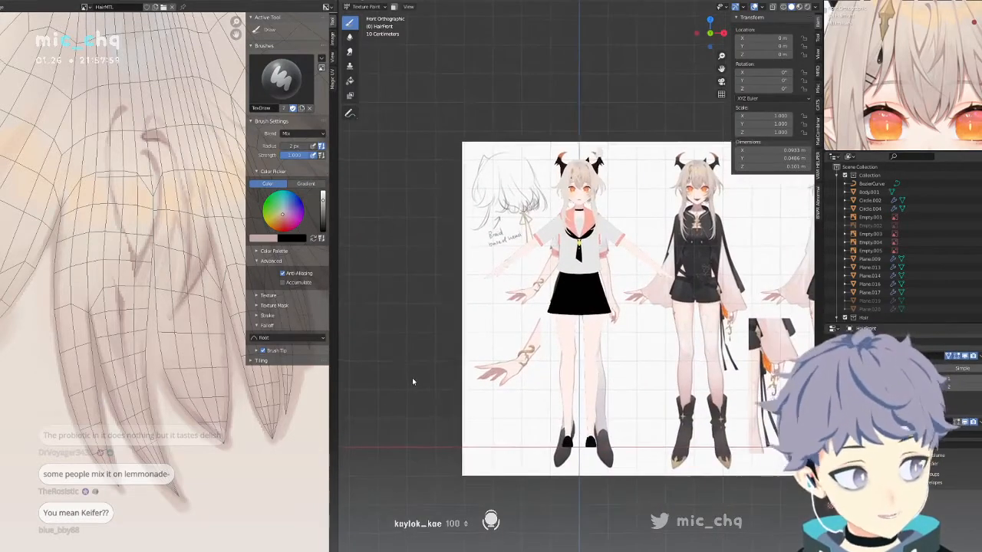
scroll(564, 373, up, 12)
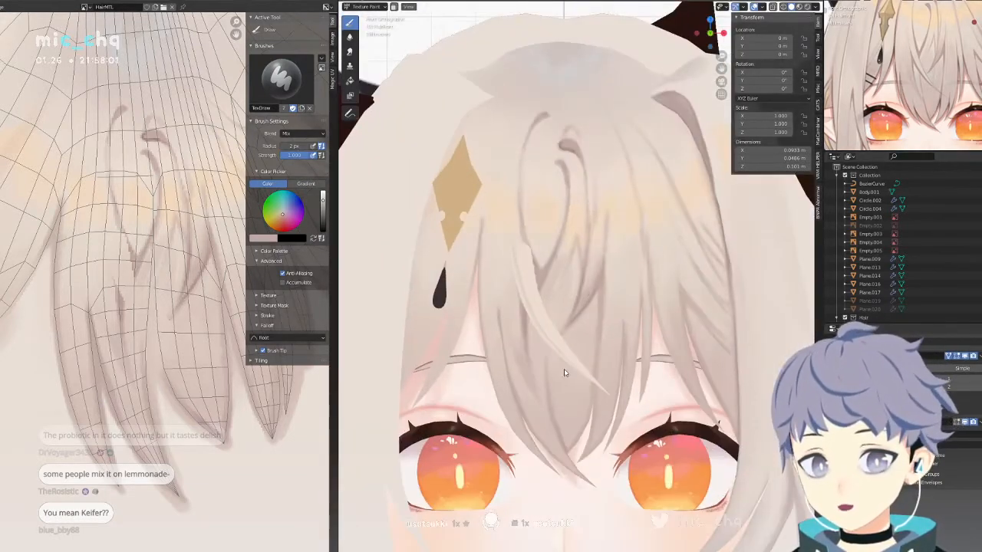
shift+middle_drag(564, 373, 645, 388)
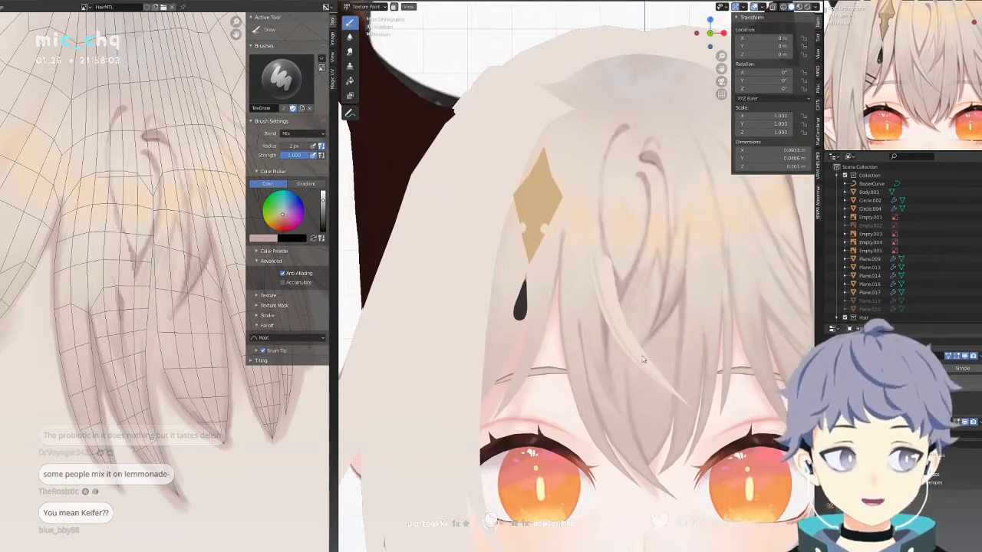
scroll(640, 338, up, 4)
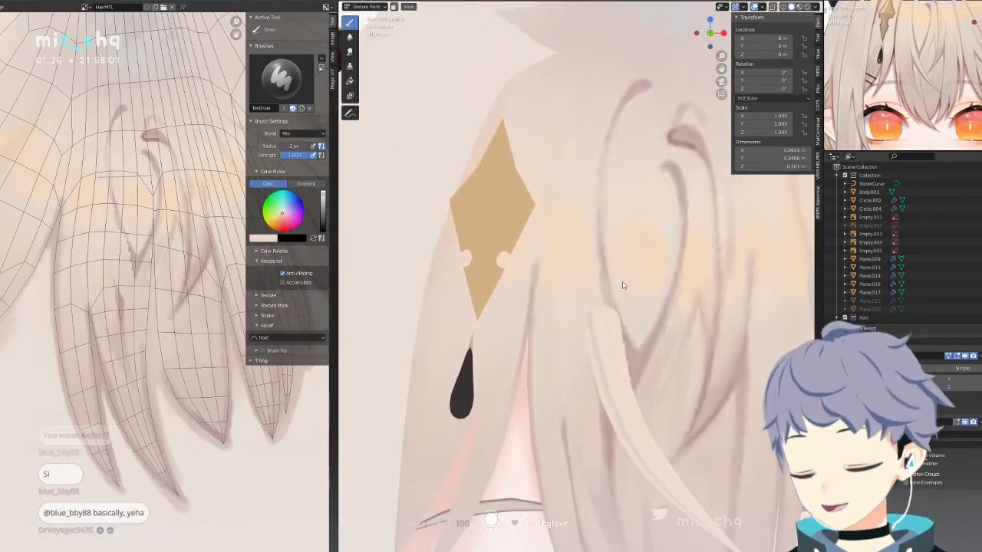
drag(598, 252, 612, 312)
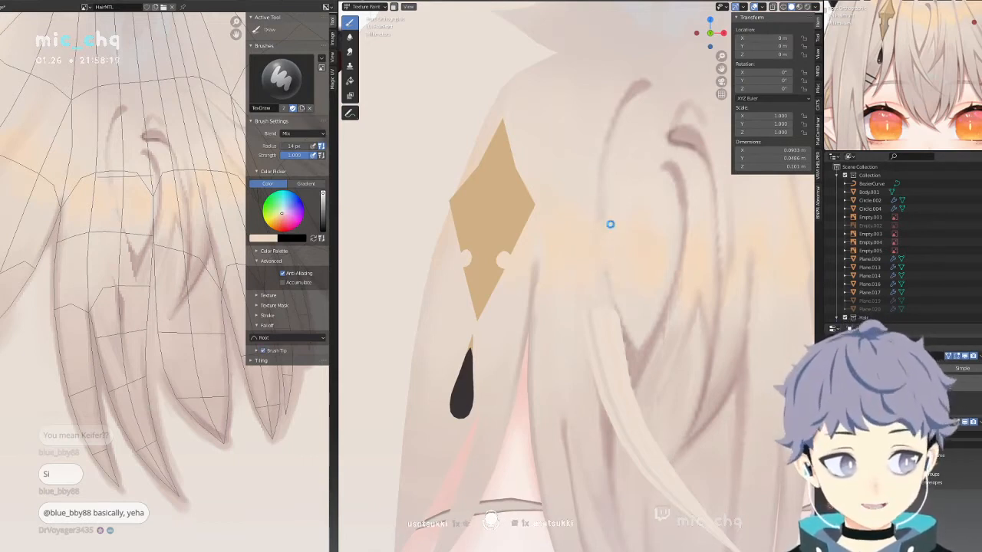
Extend the shadow line between the long bang strands upward on the hair texture, reducing the brush radius to 2 px.
shift+scroll(527, 304, down, 2)
shift+scroll(527, 305, down, 2)
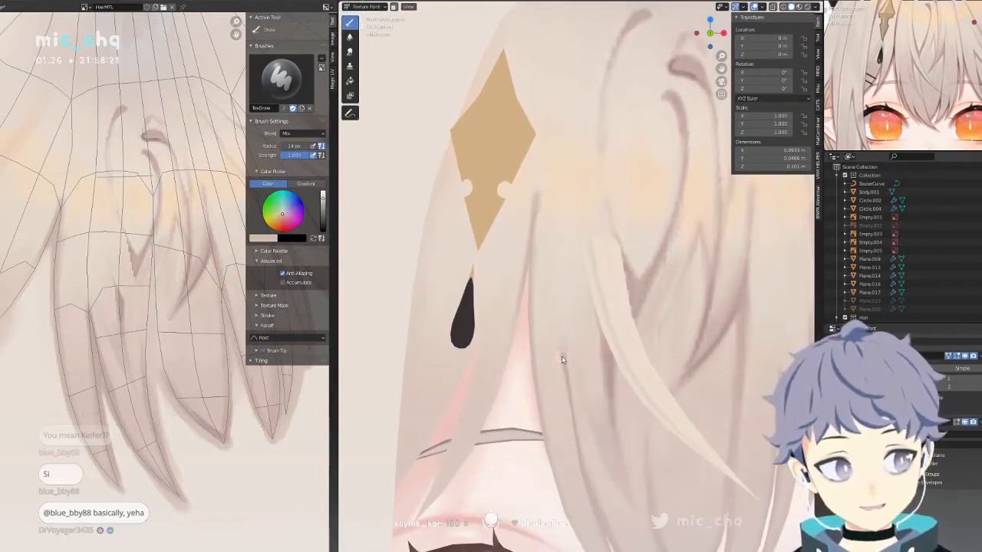
shift+scroll(528, 337, down, 2)
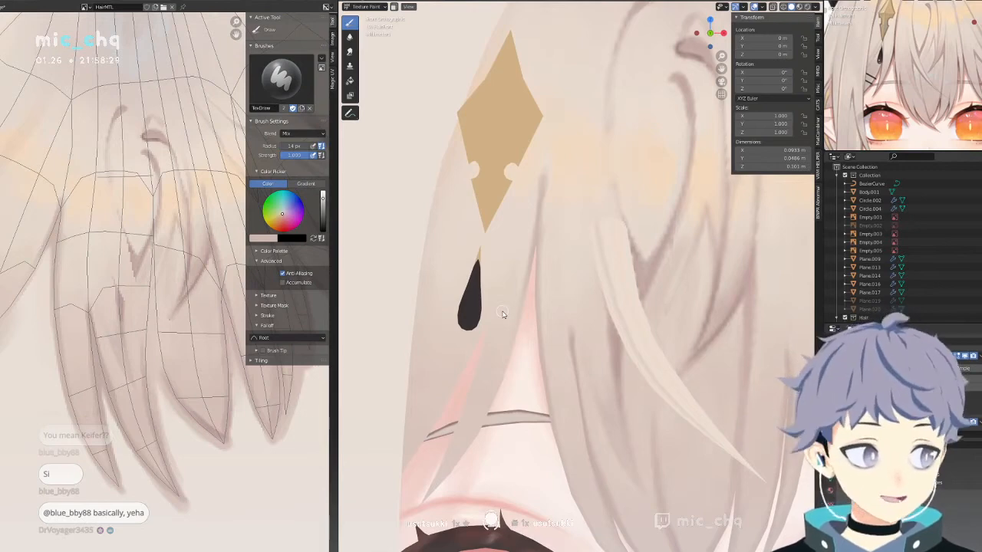
middle_drag(111, 340, 184, 355)
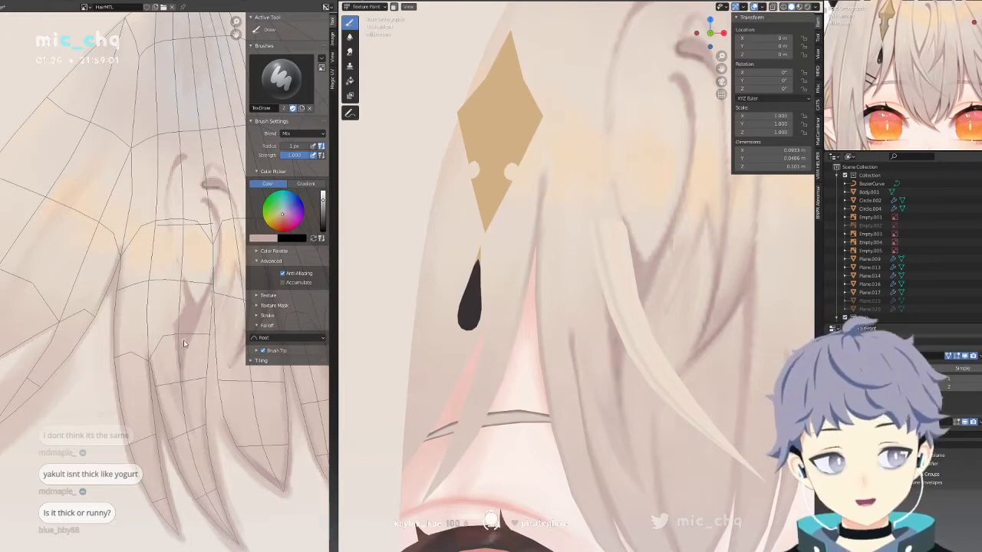
middle_drag(162, 326, 184, 354)
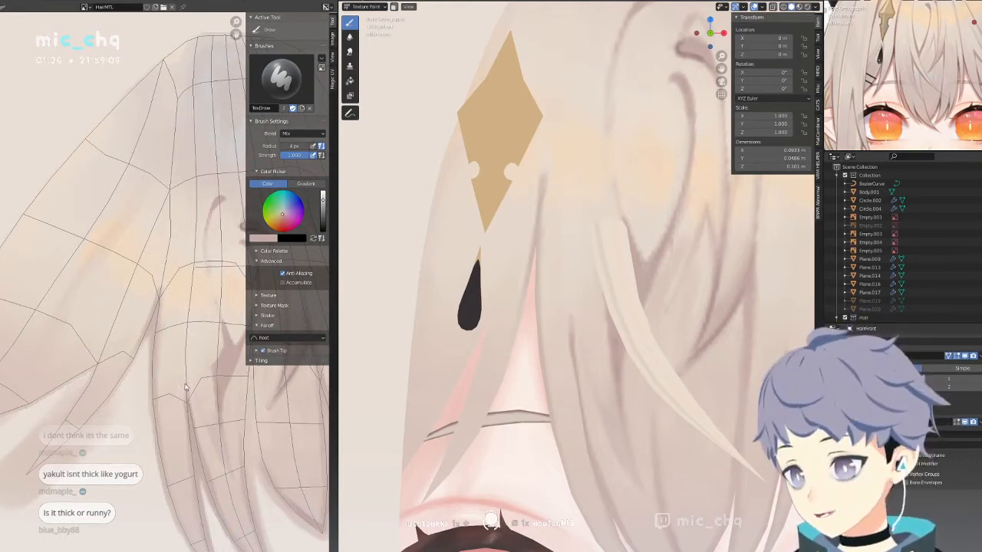
key(bracketleft)
drag(185, 378, 190, 416)
drag(185, 379, 197, 452)
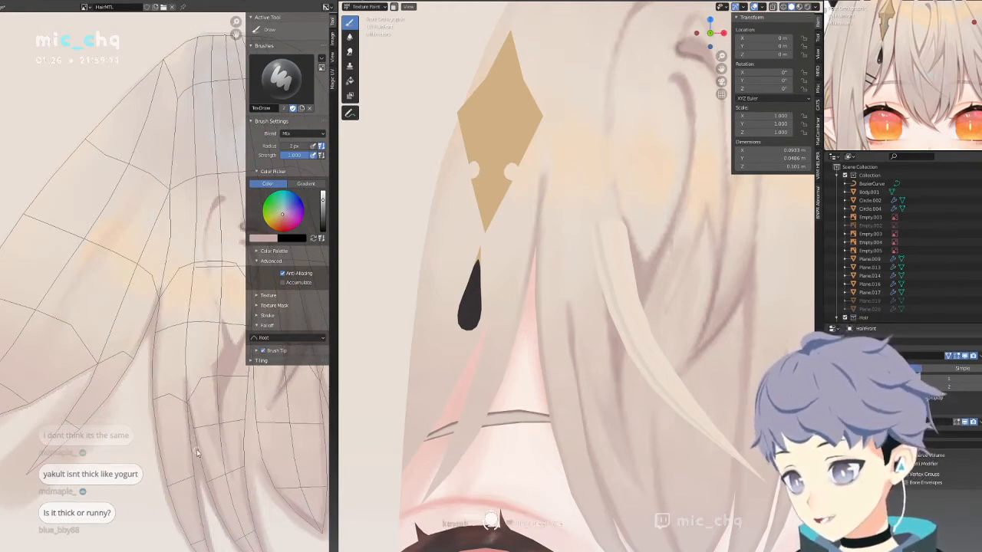
key(bracketleft)
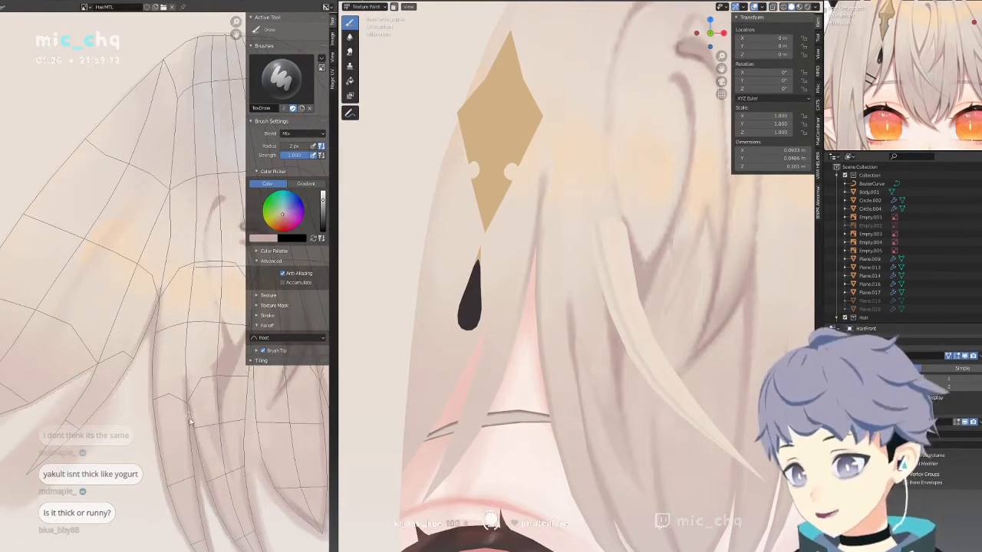
middle_drag(180, 400, 184, 379)
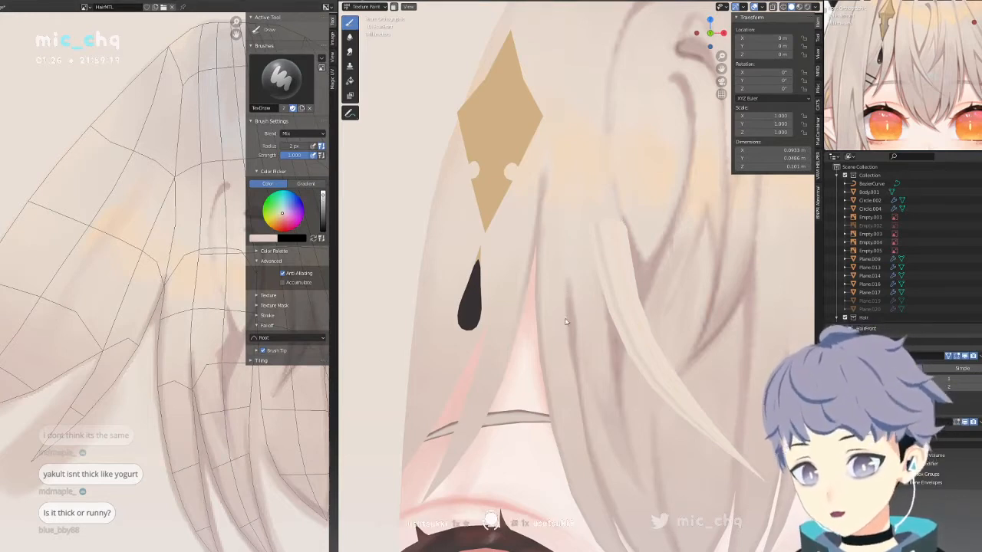
Blend away the thin shadow line inside the long bang strand with light hair colour, reducing the brush radius to 5 px.
key(bracketright)
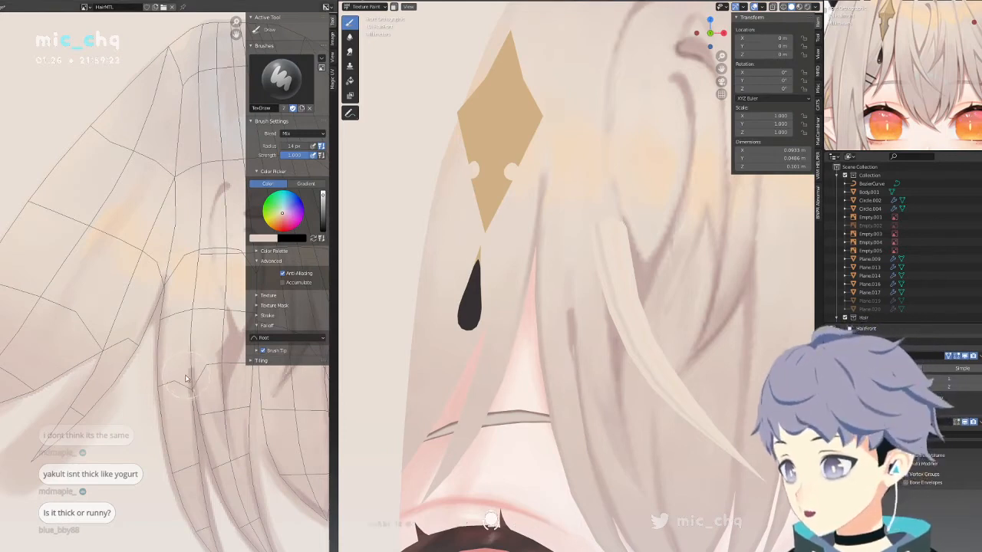
key(bracketleft)
key(bracketleft)
key(bracketleft)
key(bracketleft)
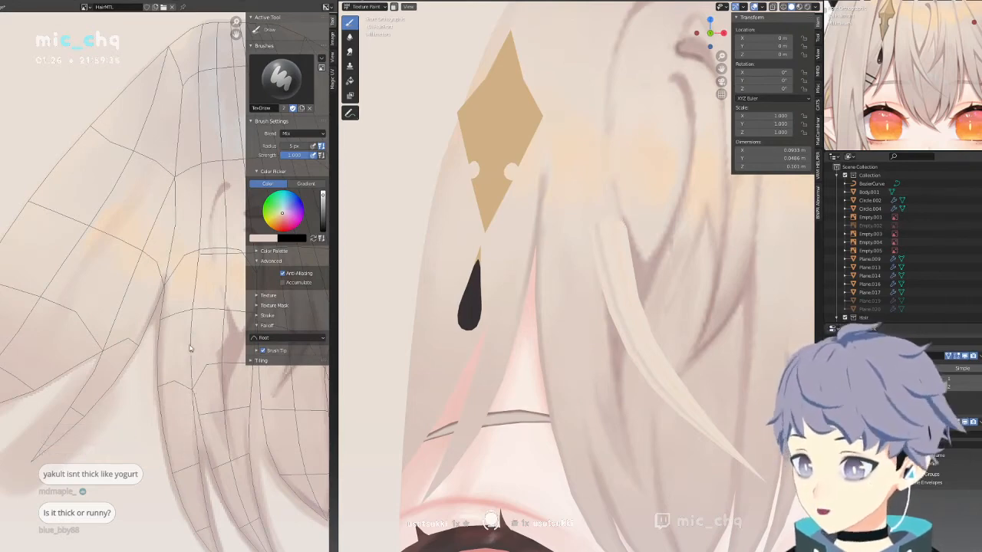
Darken the lower edges of the wide side strand and its narrow pointed tip on the hair texture, using a 2 px brush.
middle_drag(197, 351, 208, 296)
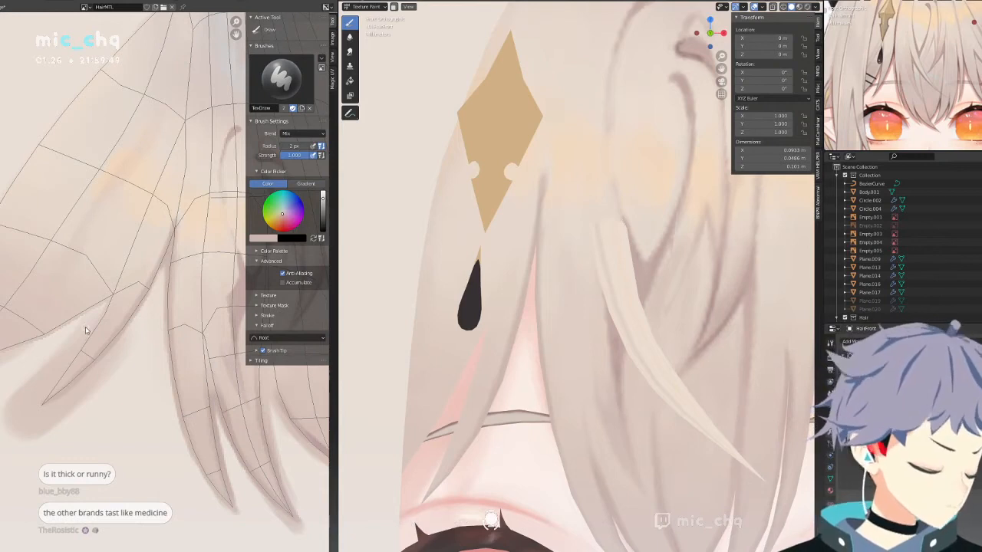
scroll(89, 334, up, 2)
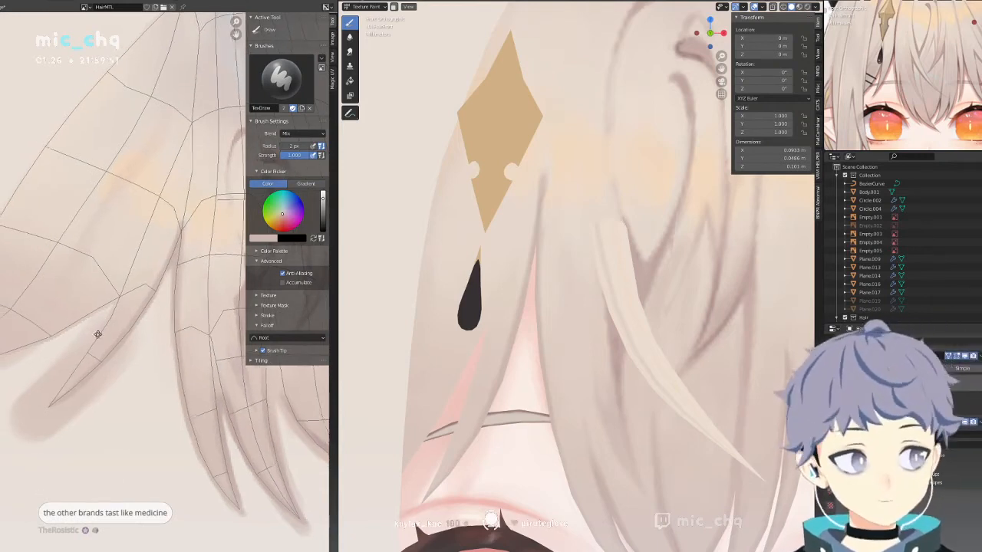
scroll(117, 349, down, 1)
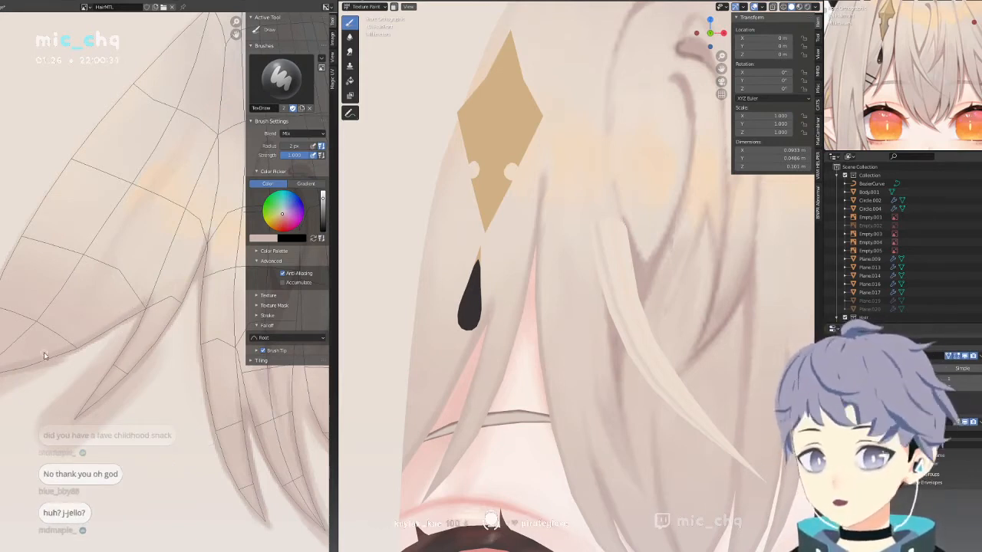
middle_drag(45, 341, 64, 340)
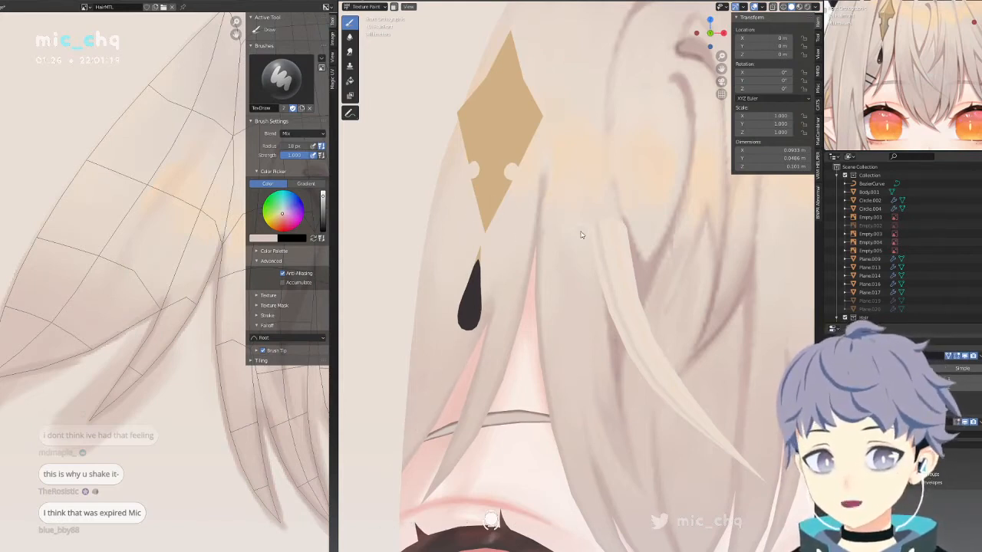
Sample the peach highlight colour and touch up the highlight band on the bangs near the gold hairpin, using an 18 px brush.
shift+middle_drag(584, 243, 477, 281)
key(s)
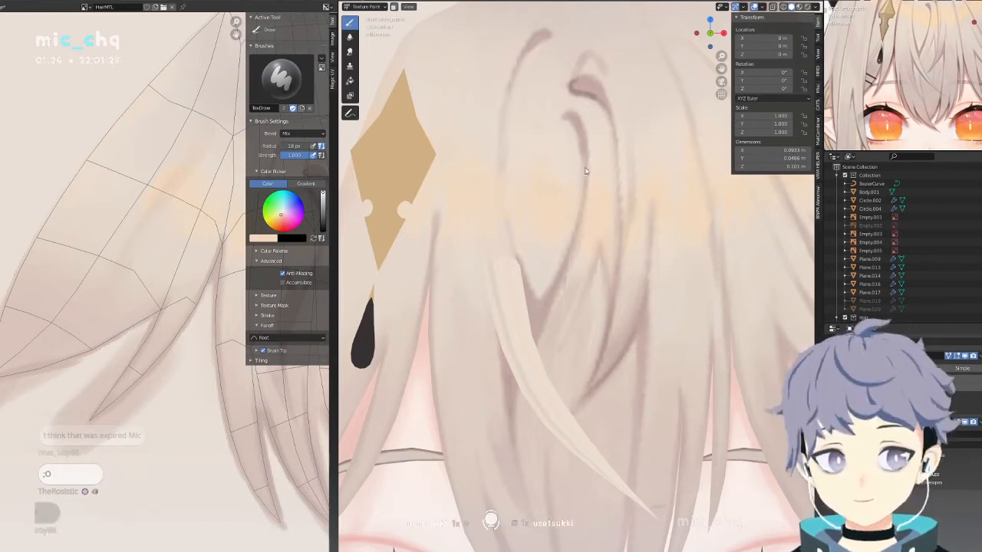
shift+middle_drag(594, 194, 581, 256)
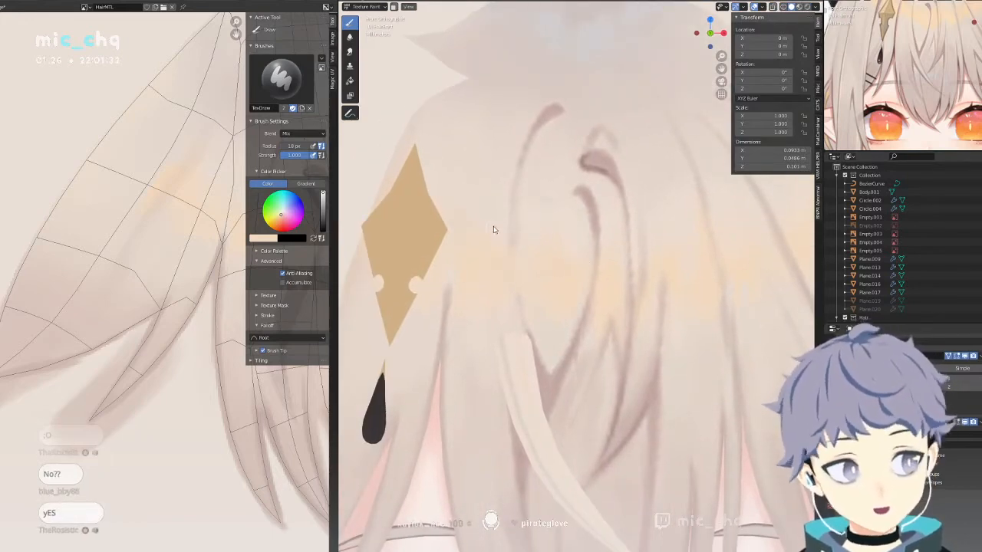
middle_drag(493, 226, 527, 247)
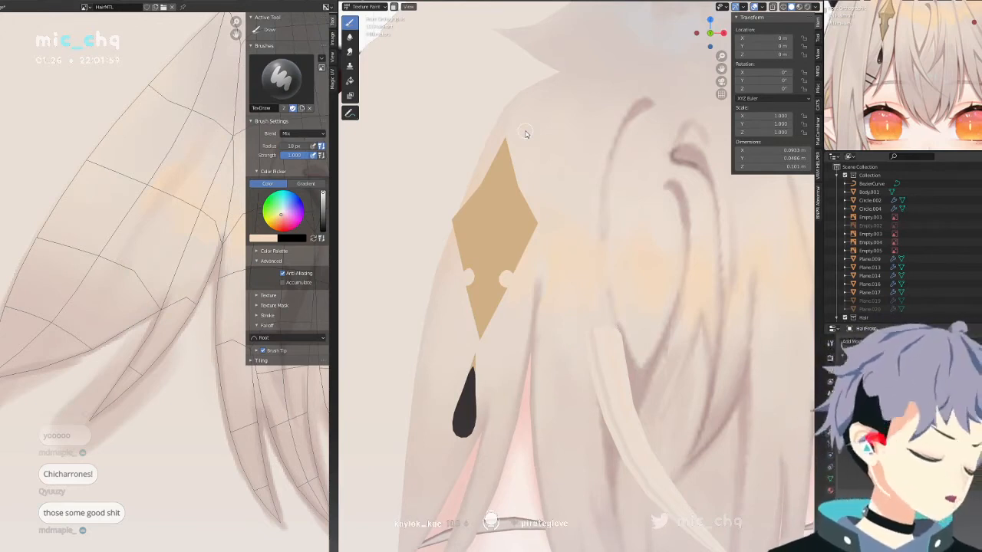
scroll(526, 134, down, 3)
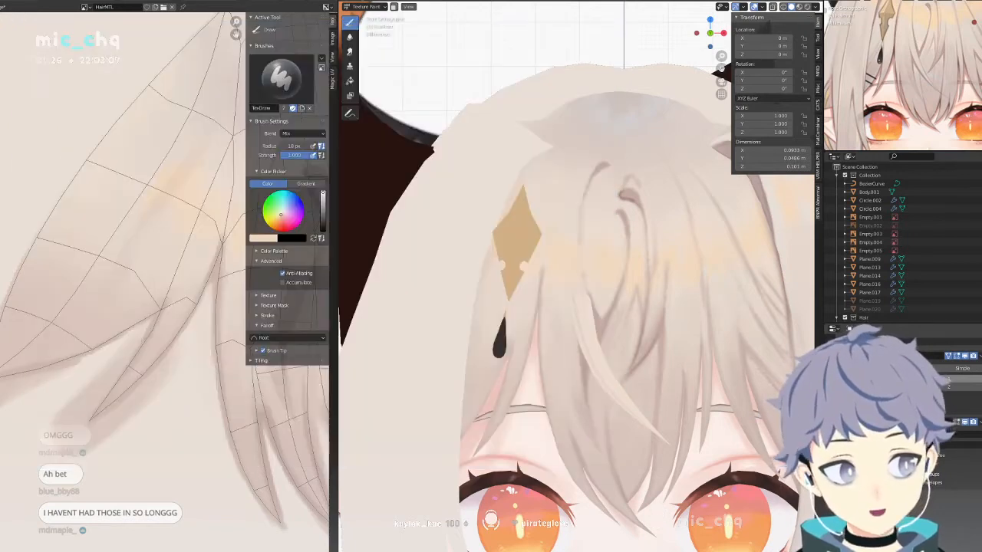
scroll(581, 285, down, 3)
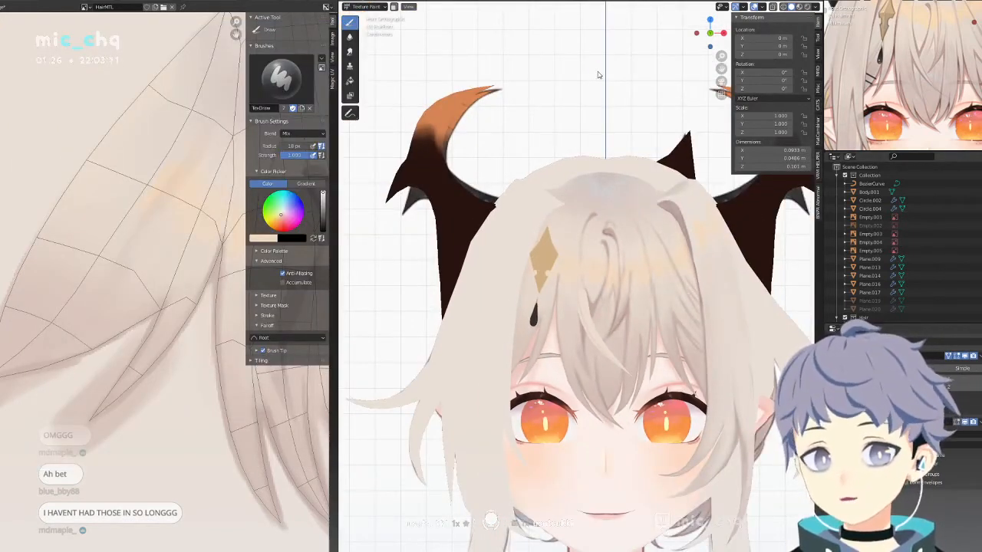
scroll(610, 230, up, 5)
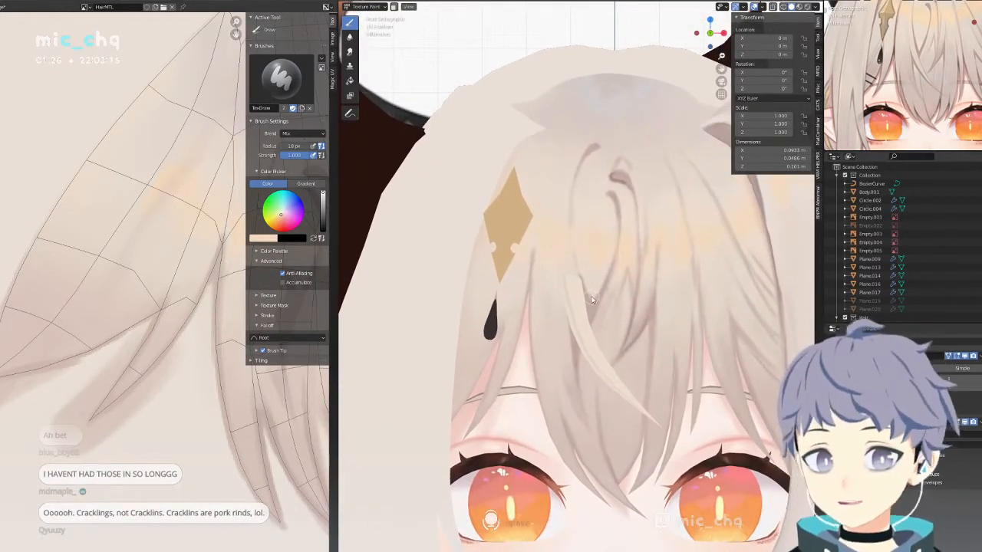
Paint soft shading on the side strand behind the hairpin and its black drop on the 3D model, using an 18 px brush.
shift+middle_drag(588, 303, 579, 349)
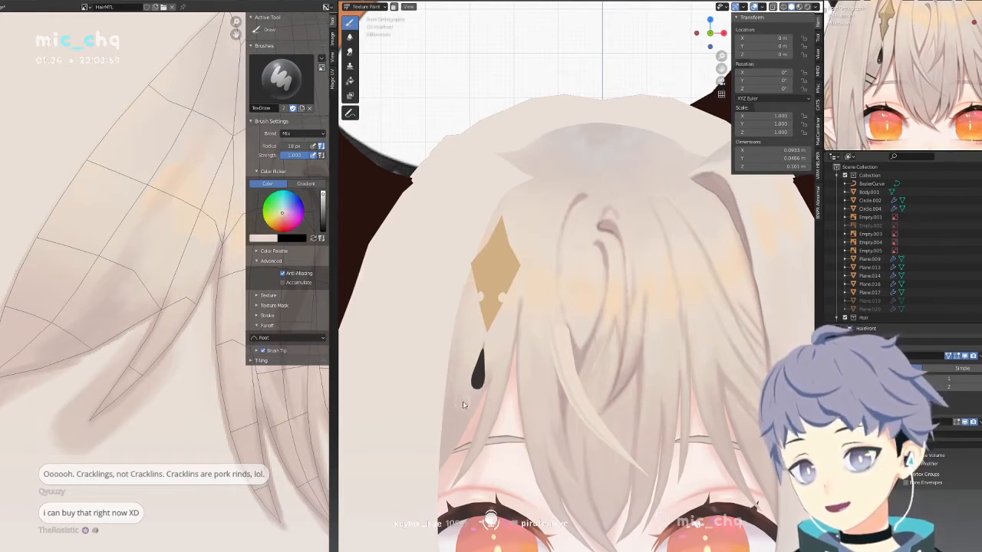
click(474, 384)
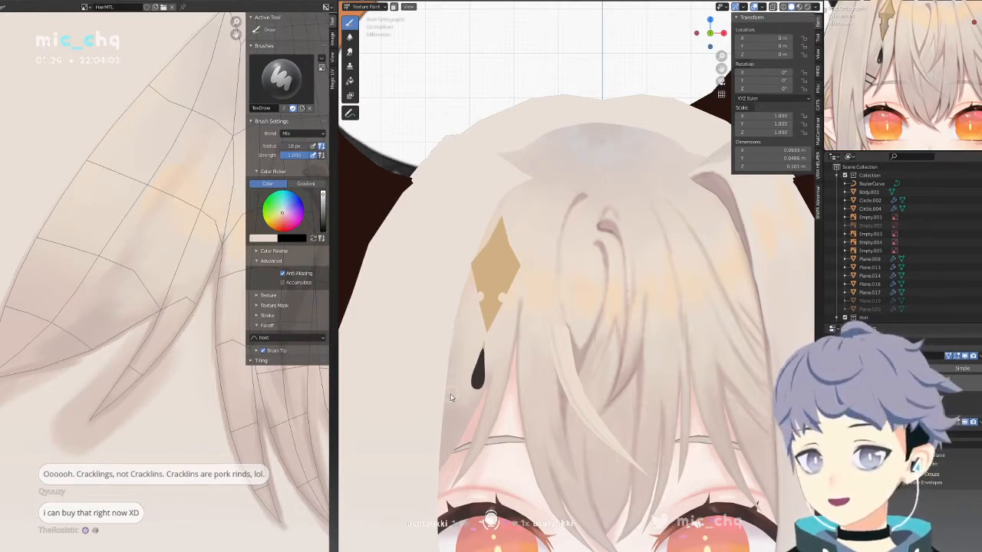
key(KP_1)
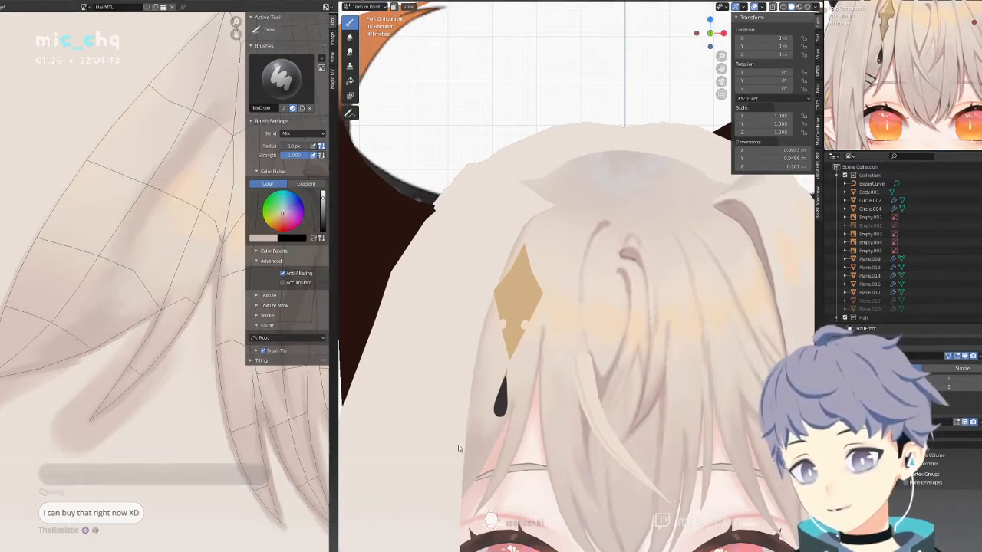
shift+middle_drag(514, 427, 520, 372)
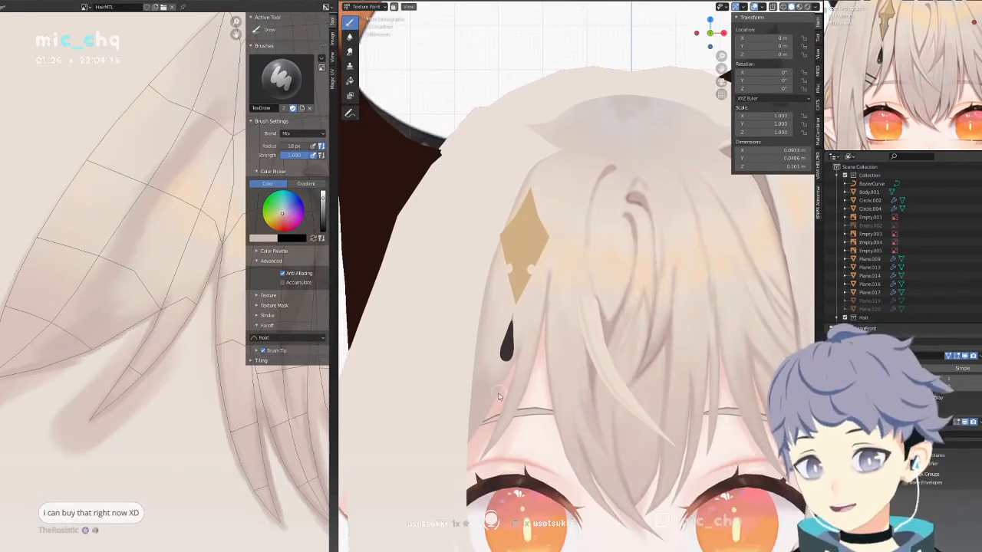
shift+middle_drag(568, 309, 575, 298)
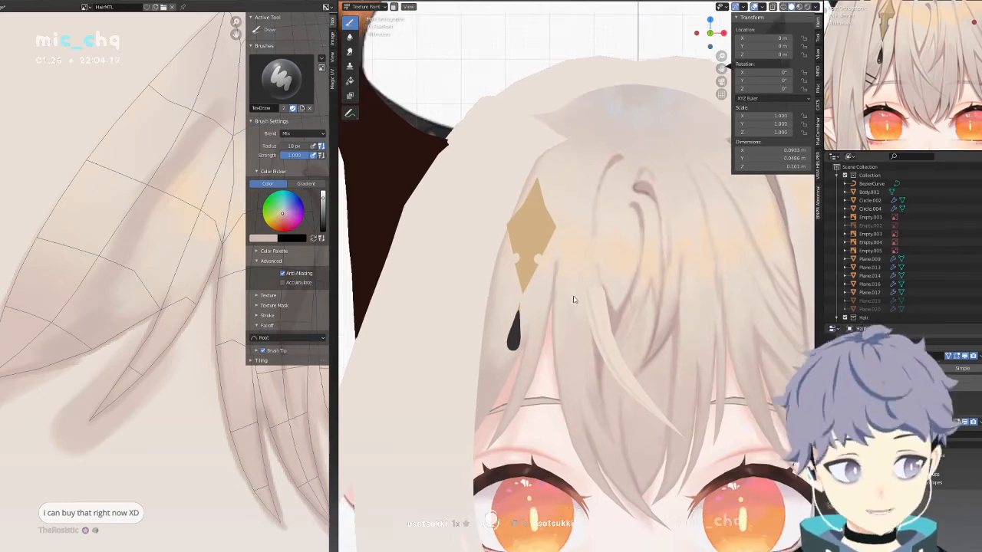
Sample the shadow tone and fill the outer half of the wide side strand with it on the hair texture.
mouse_move(128, 202)
middle_down()
mouse_move(145, 296)
mouse_move(53, 345)
mouse_move(96, 313)
middle_up()
key(s)
mouse_move(28, 390)
mouse_down()
mouse_move(96, 211)
mouse_move(135, 198)
mouse_up()
drag(99, 245, 162, 171)
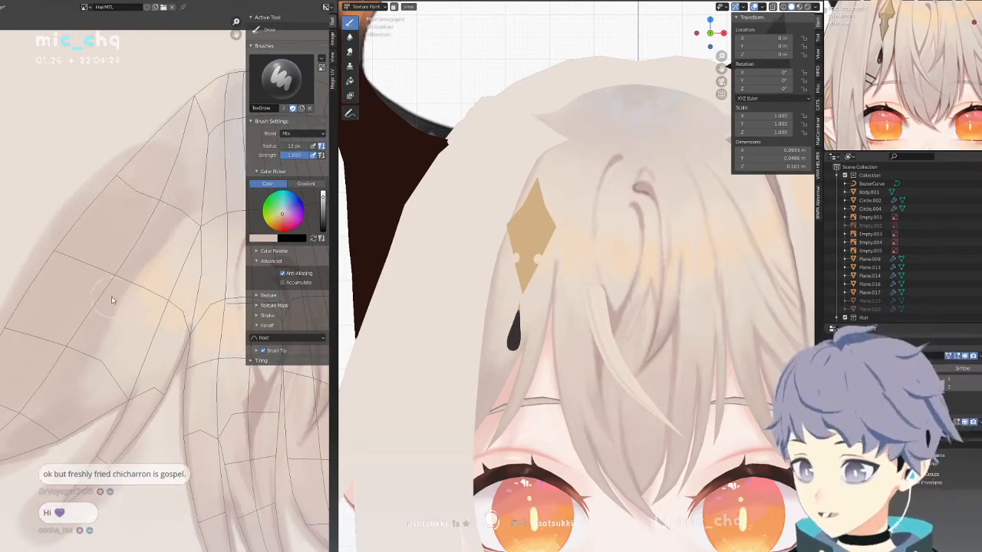
Shade the outer part of the opposite wide side strand on the hair texture with a sampled shadow tone, using a 12 px brush.
scroll(112, 300, down, 4)
middle_drag(176, 330, 72, 365)
scroll(72, 366, up, 4)
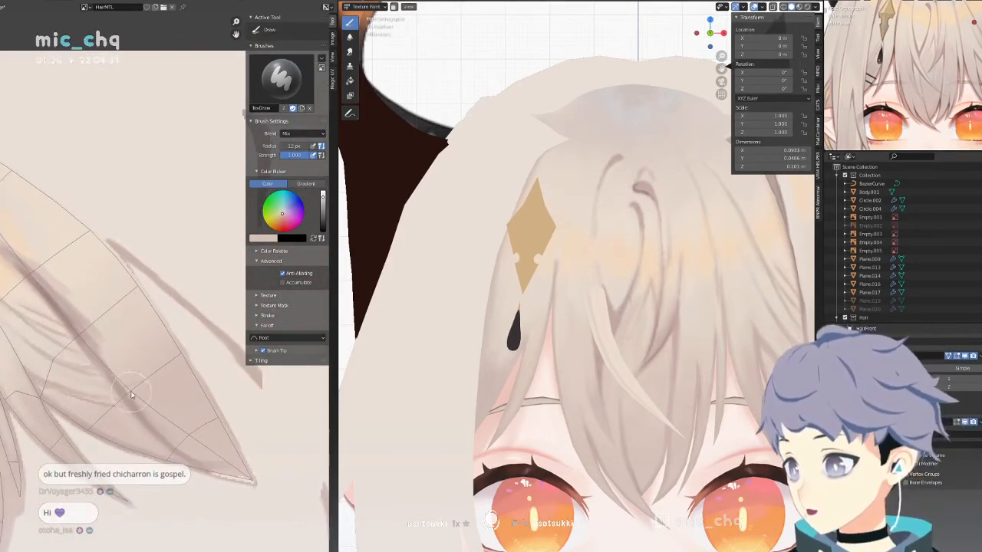
key(s)
drag(119, 355, 173, 414)
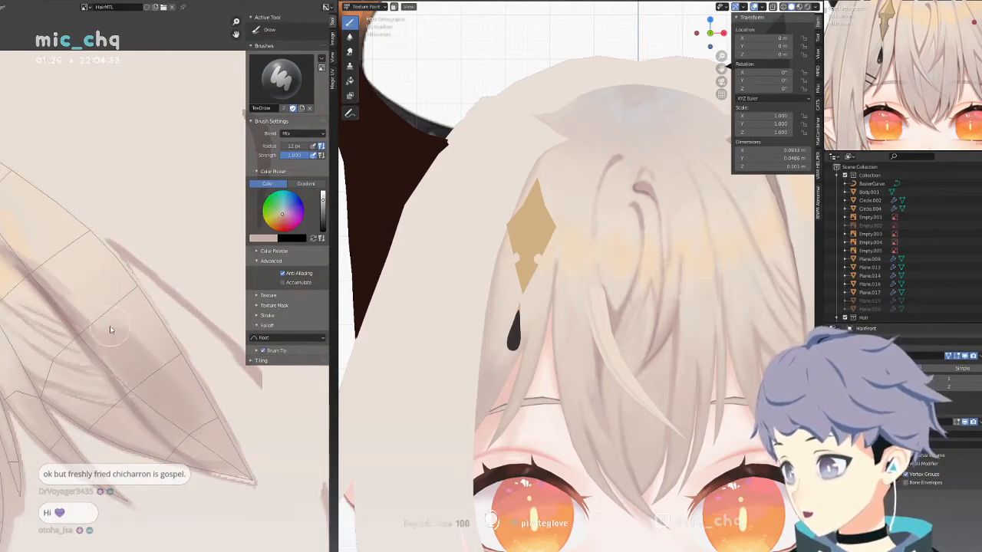
mouse_move(126, 338)
mouse_down()
mouse_move(246, 474)
mouse_move(129, 302)
mouse_move(214, 450)
mouse_move(18, 232)
mouse_move(80, 303)
mouse_move(54, 269)
mouse_move(127, 330)
mouse_move(157, 304)
mouse_up()
mouse_move(95, 288)
middle_down()
mouse_move(118, 250)
mouse_move(214, 309)
middle_up()
Paint shadow lines along the side strand beside the gold hairpin with the sampled darker tone.
key(s)
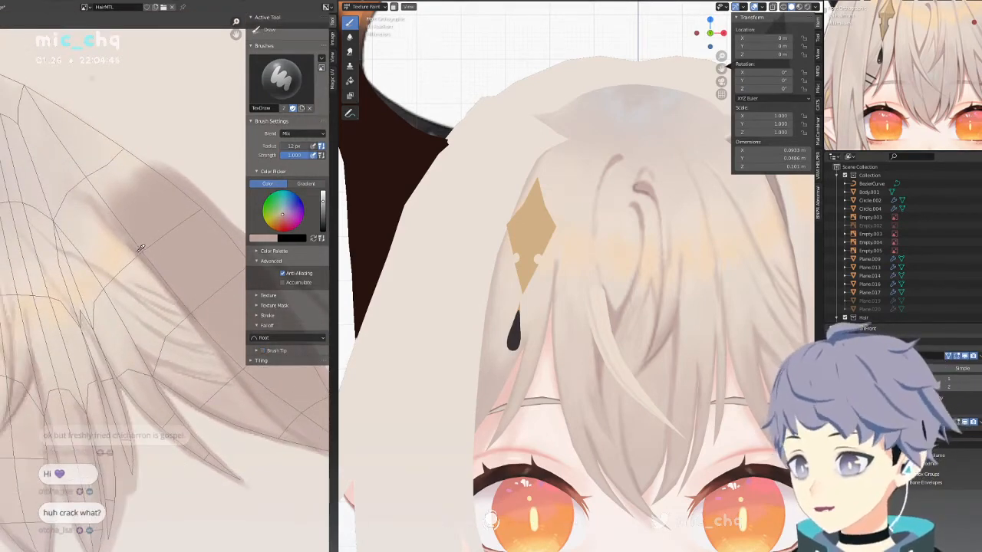
middle_drag(110, 321, 241, 309)
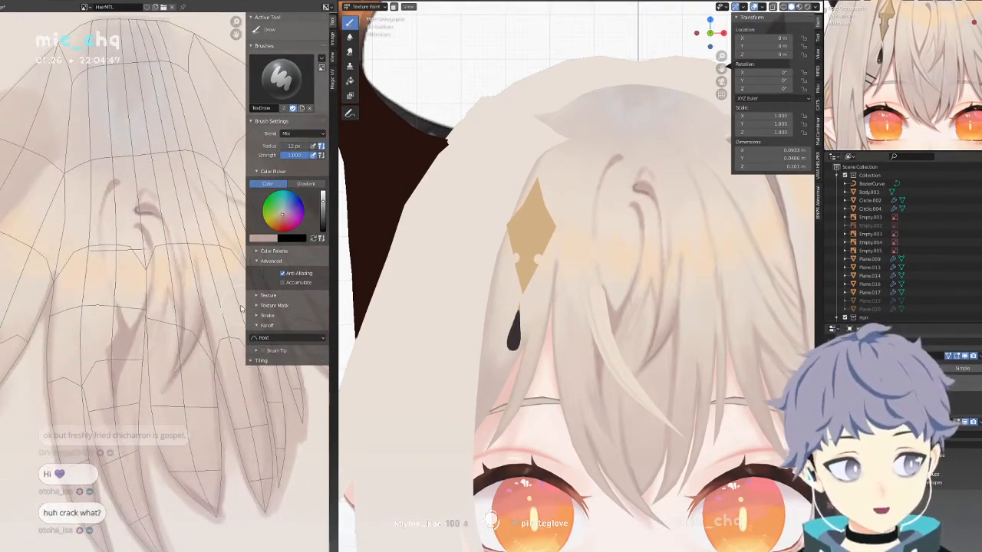
middle_drag(175, 331, 241, 359)
middle_drag(106, 373, 176, 374)
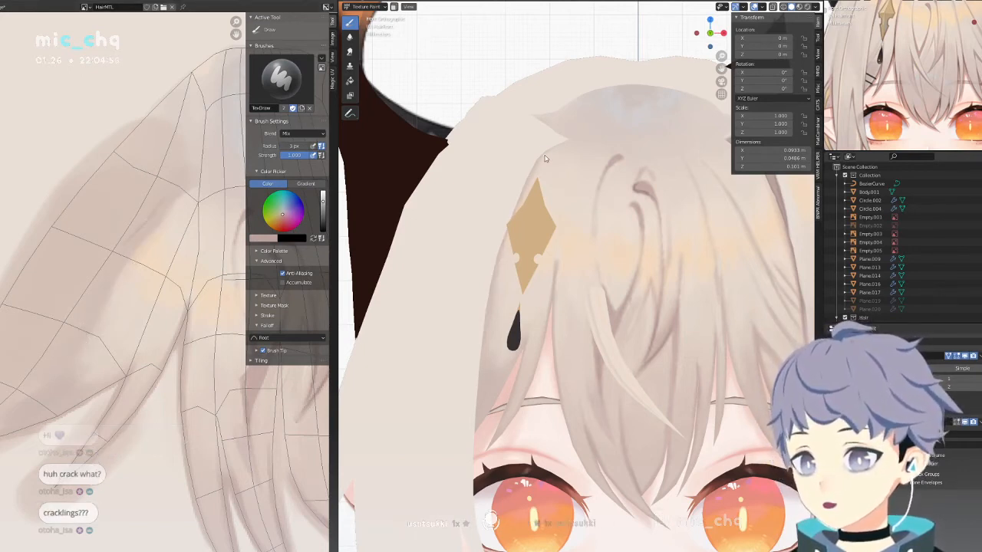
drag(524, 204, 483, 331)
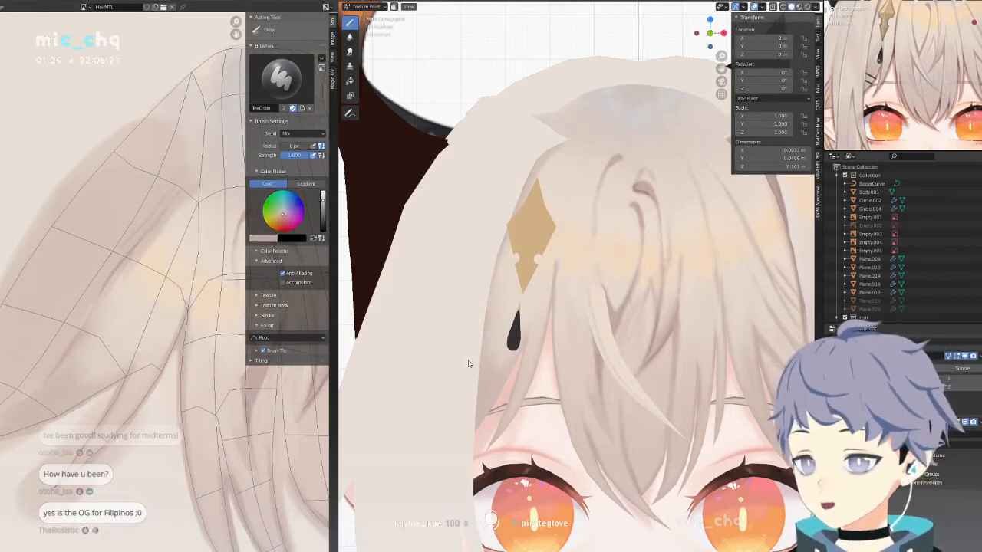
Check the reference through the mesh and paint curved shadow lines behind the hairpin's black drop with an 8 px brush.
scroll(491, 349, up, 4)
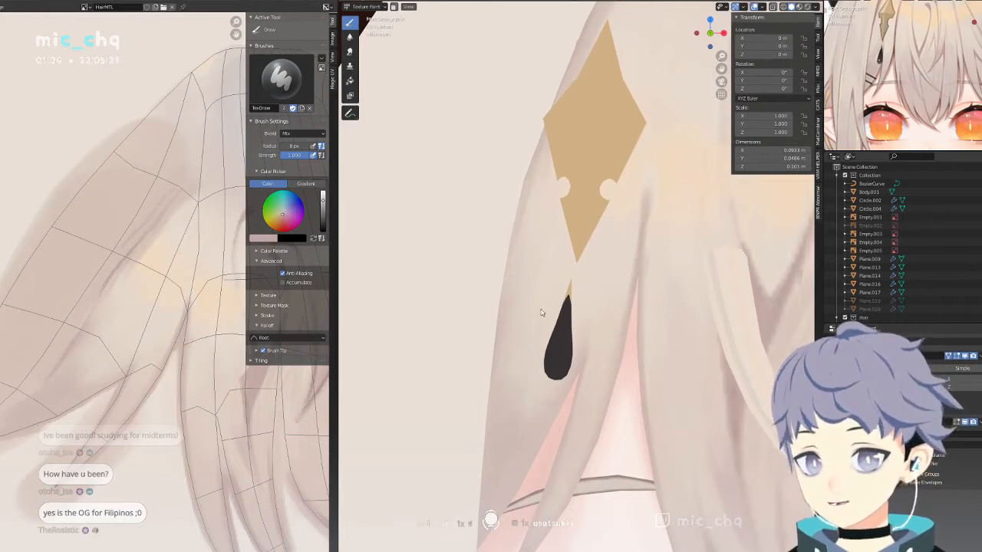
key(alt+z)
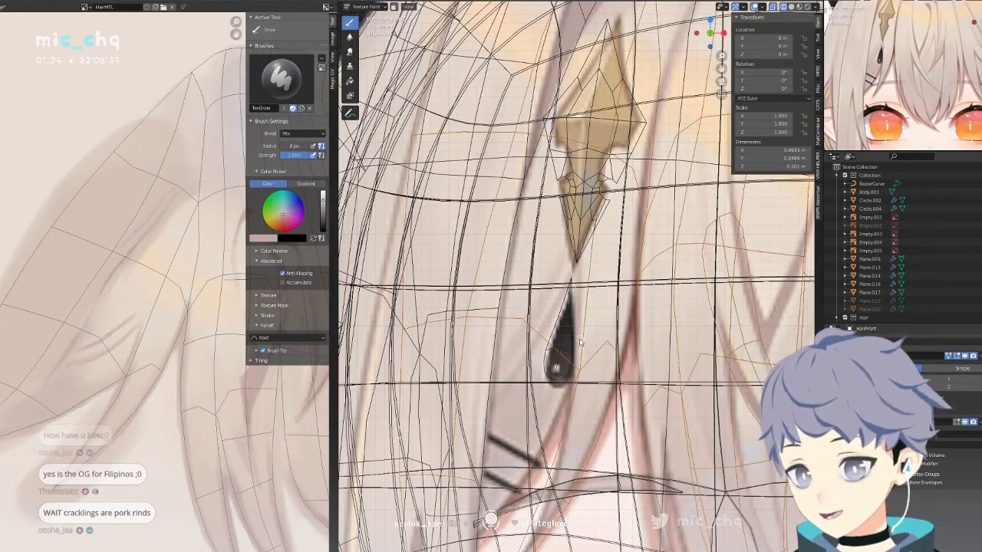
key(alt+z)
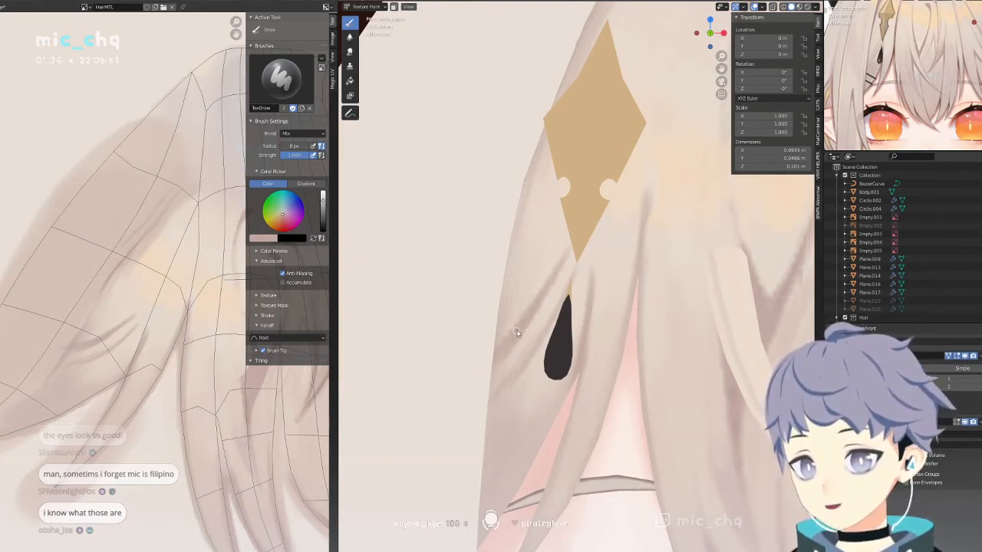
key(s)
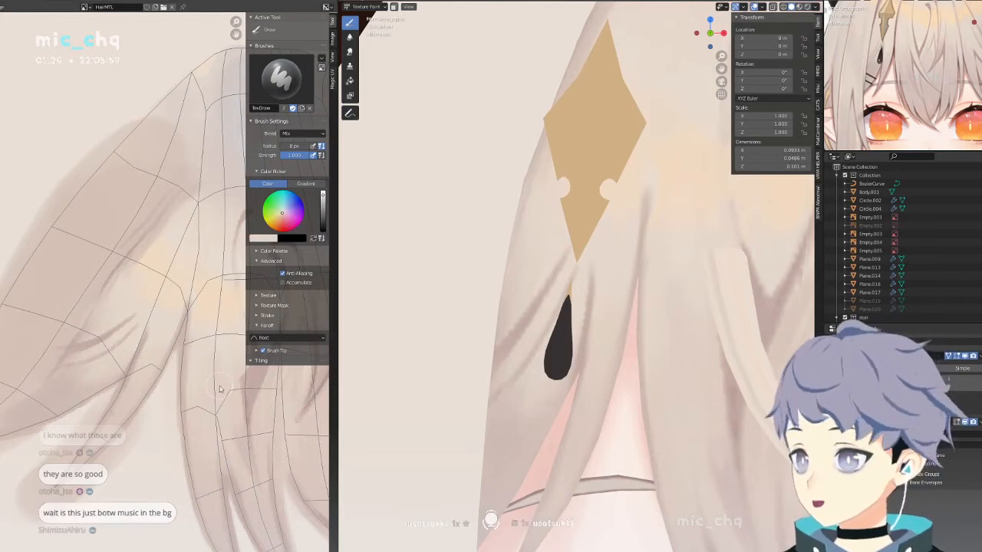
View the whole character from the front and reopen the most recent project file.
key(KP_1)
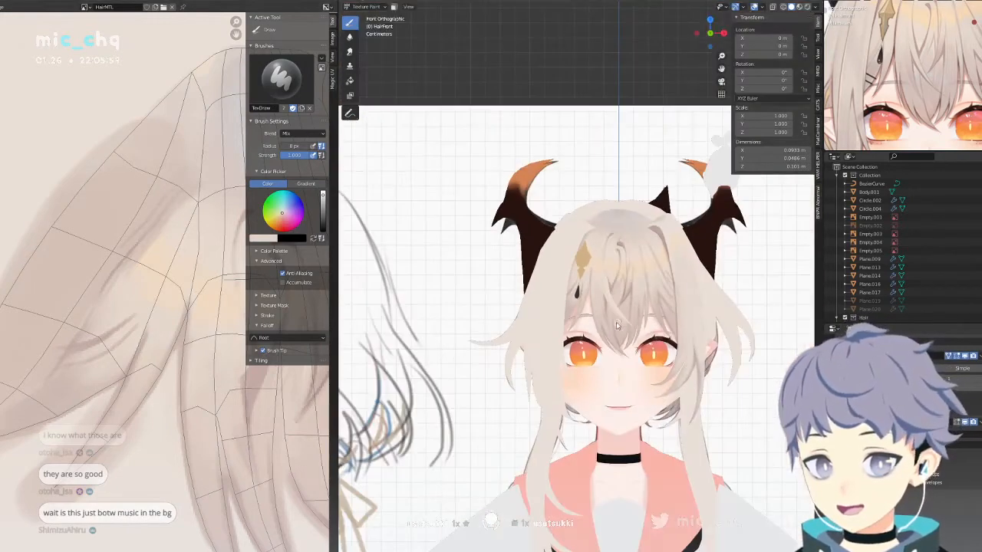
scroll(591, 343, up, 2)
key(z)
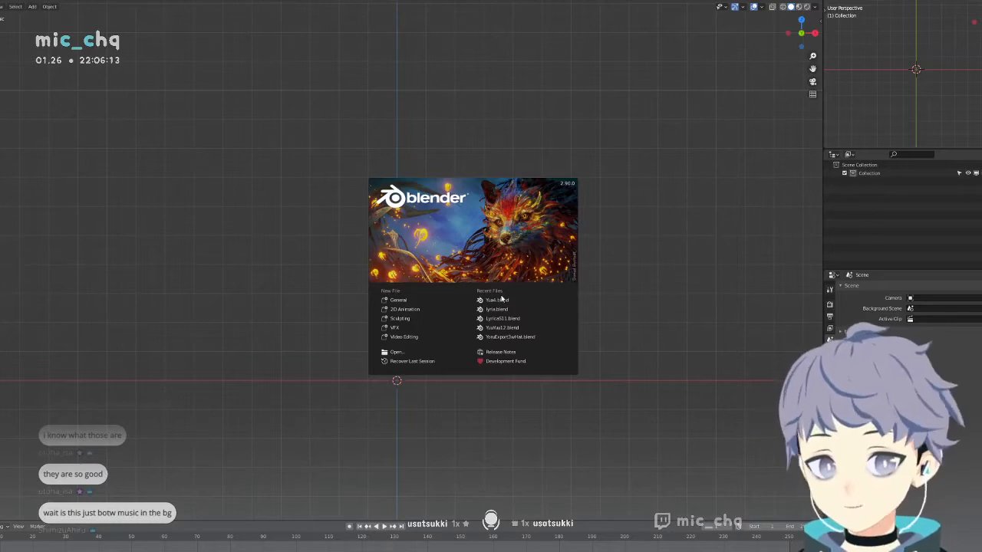
click(502, 301)
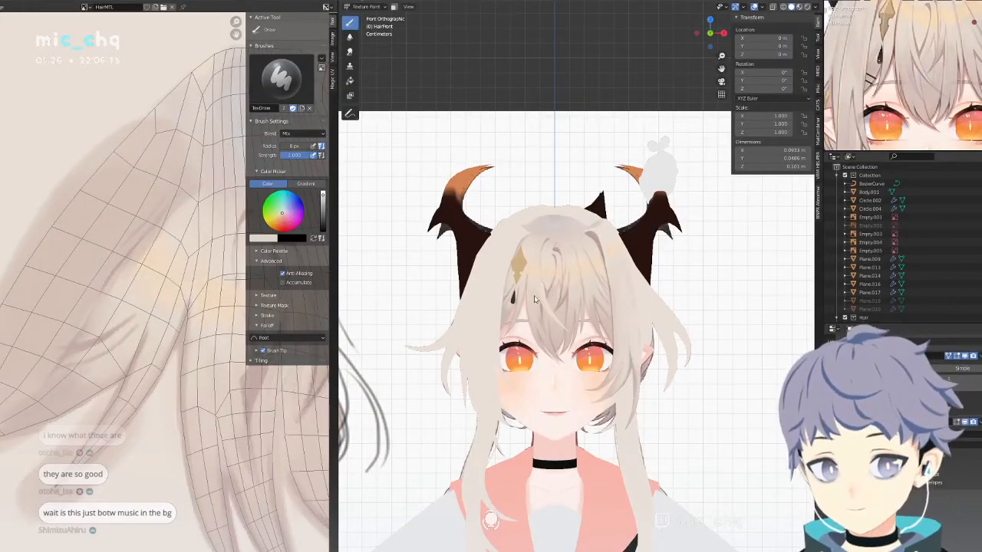
Examine the whole character model from angled and front views, ending close on the hair and face.
scroll(654, 321, down, 7)
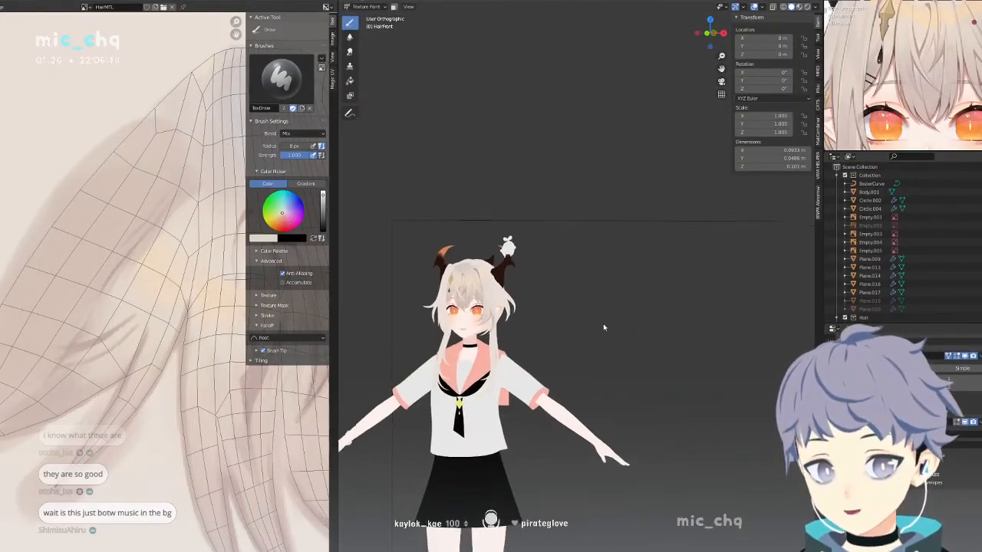
shift+middle_drag(603, 323, 666, 286)
scroll(559, 309, up, 6)
shift+middle_drag(557, 310, 663, 286)
middle_drag(663, 286, 649, 289)
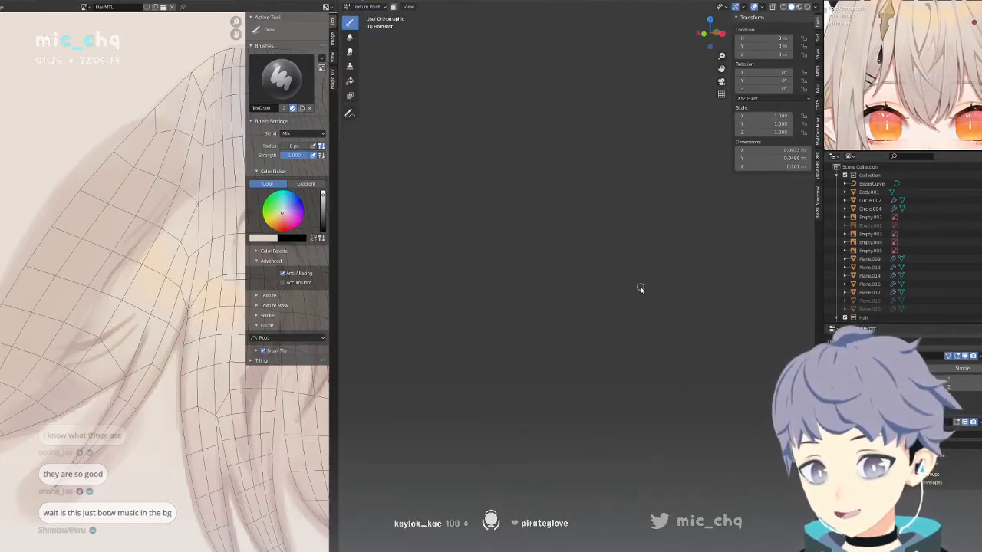
scroll(617, 293, down, 9)
shift+middle_drag(555, 307, 624, 287)
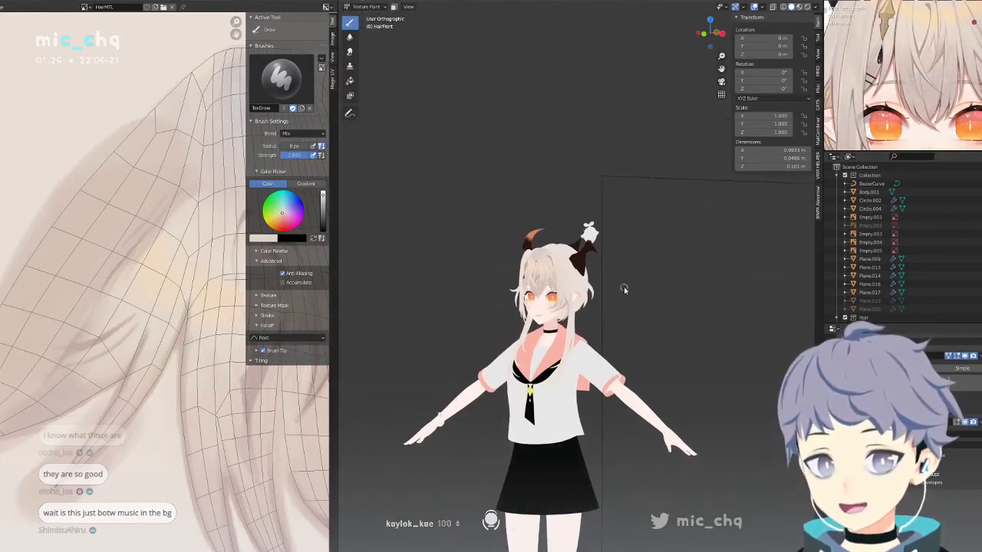
key(KP_1)
scroll(737, 277, up, 2)
shift+middle_drag(732, 279, 354, 326)
scroll(383, 307, up, 5)
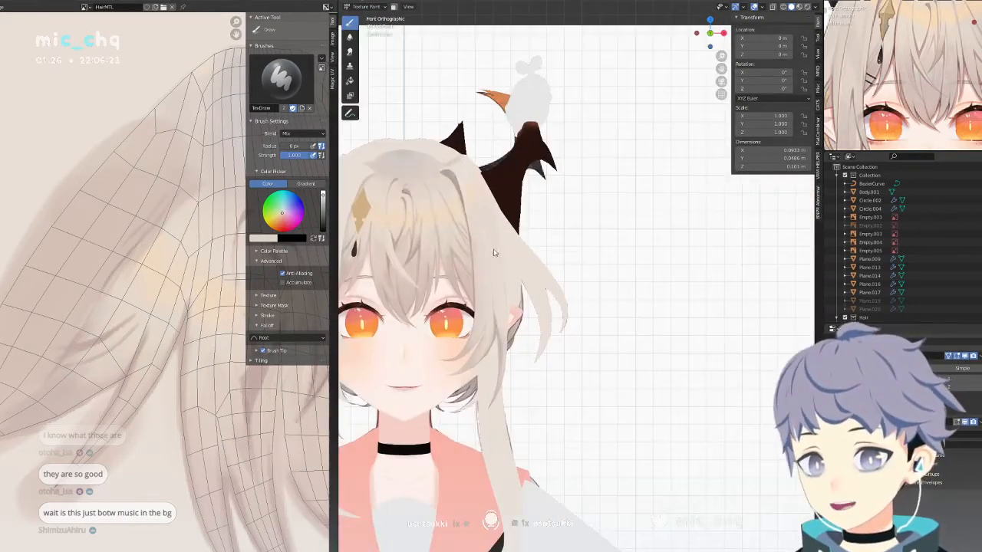
Enter mesh editing on the front hair and select the whole loose strand crossing the middle of the bangs.
shift+middle_drag(408, 265, 626, 292)
scroll(541, 280, up, 5)
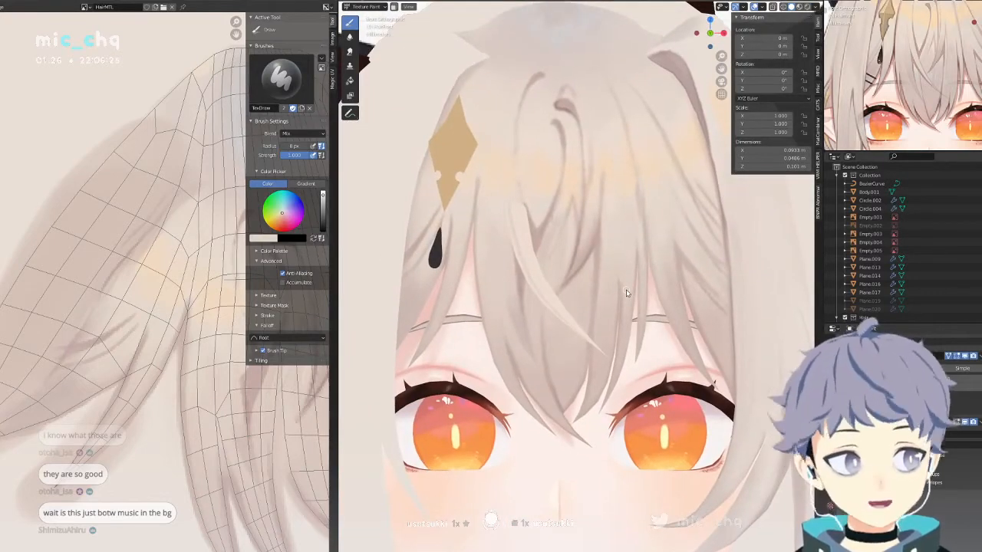
scroll(626, 292, down, 7)
shift+middle_drag(626, 230, 634, 293)
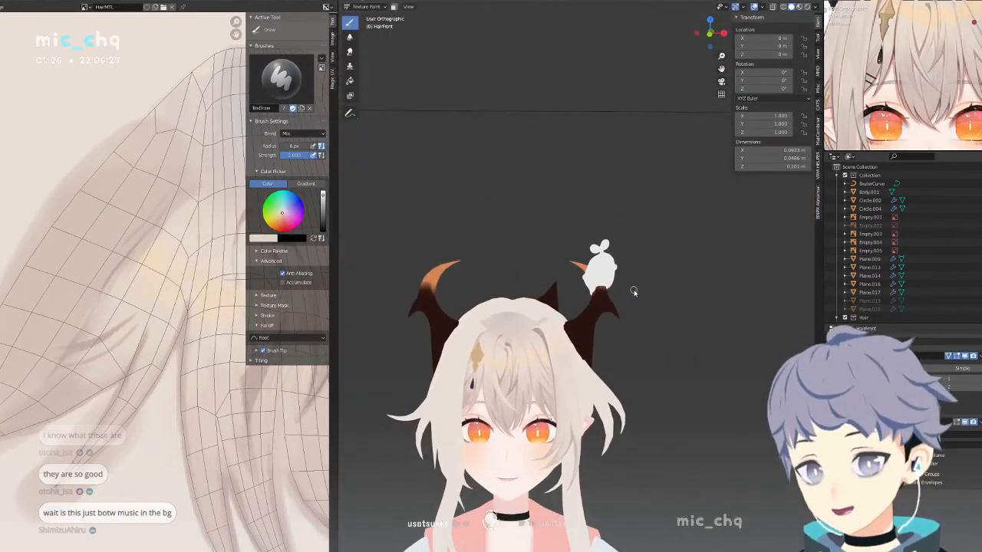
key(KP_1)
scroll(637, 322, up, 5)
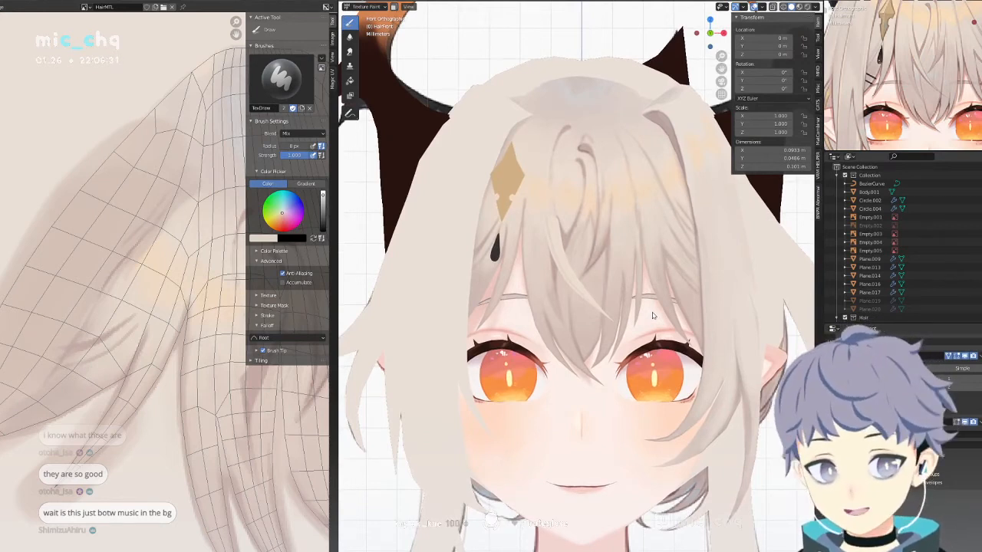
key(ctrl+Tab)
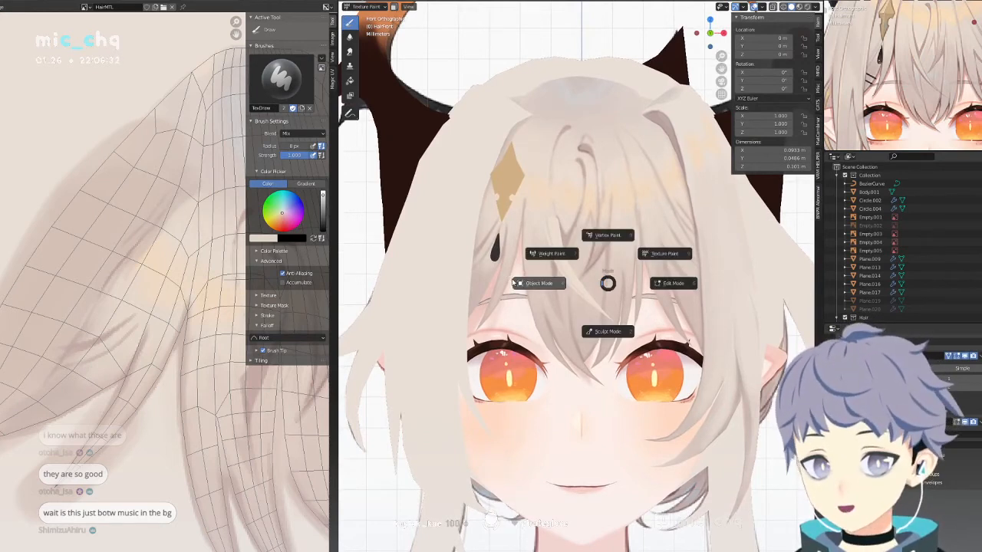
click(562, 268)
key(Tab)
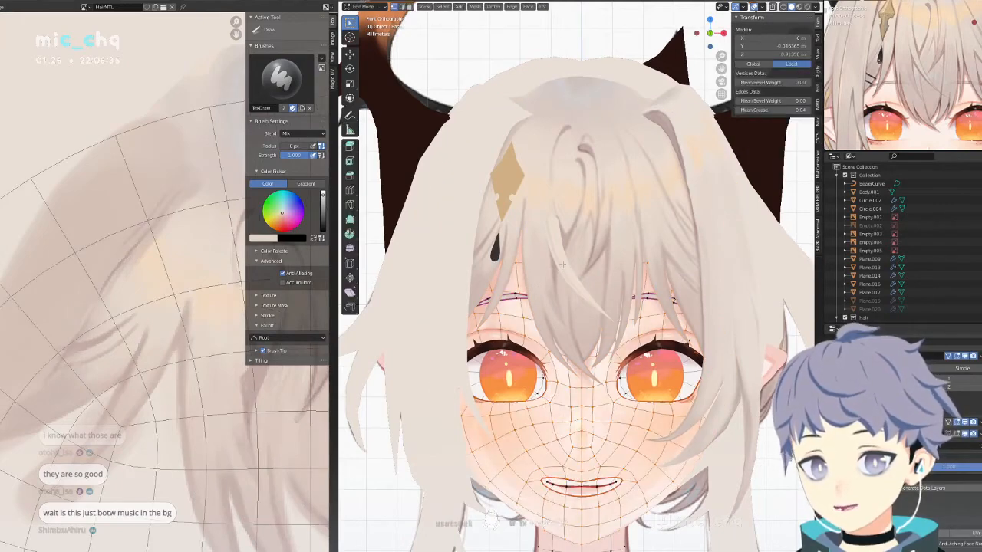
key(Tab)
click(562, 255)
key(Tab)
click(562, 249)
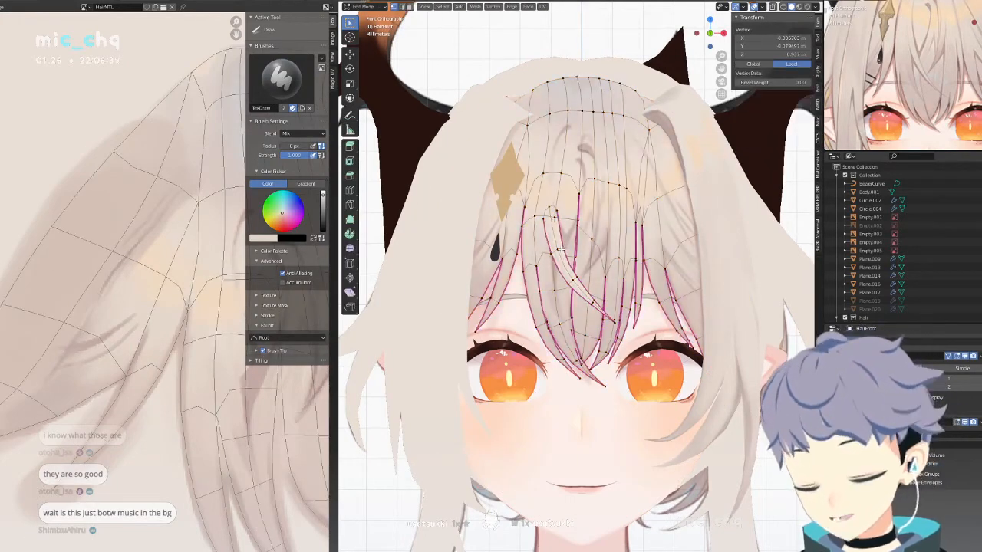
key(ctrl+l)
Check the loose strand in Texture Paint mode and examine the painted bangs on the hair texture.
key(ctrl+Tab)
click(593, 223)
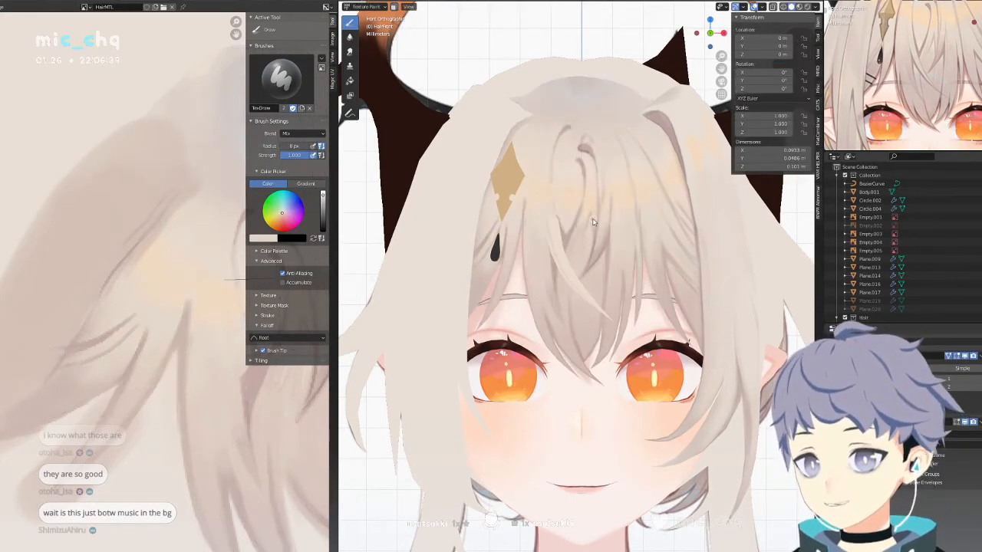
scroll(565, 236, up, 3)
scroll(161, 317, down, 4)
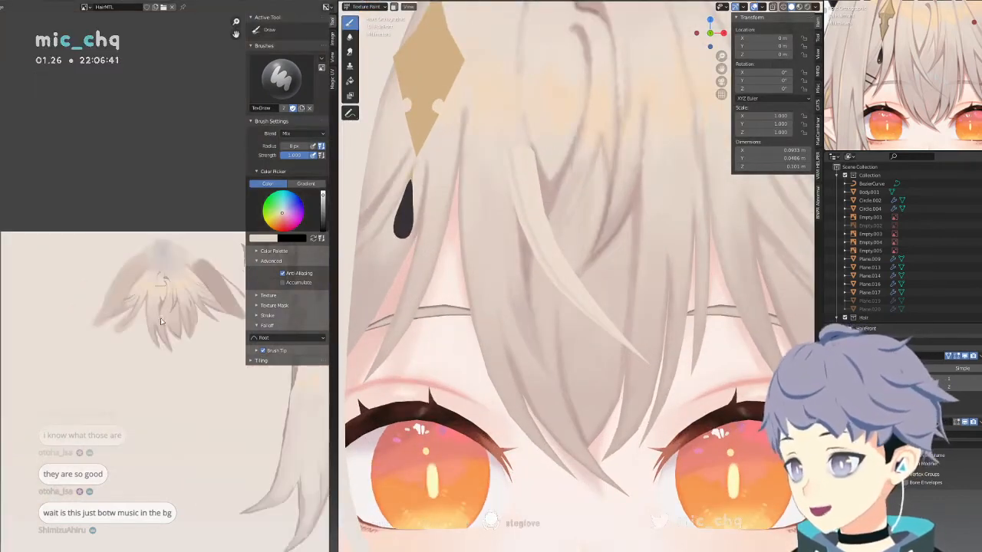
scroll(108, 284, up, 4)
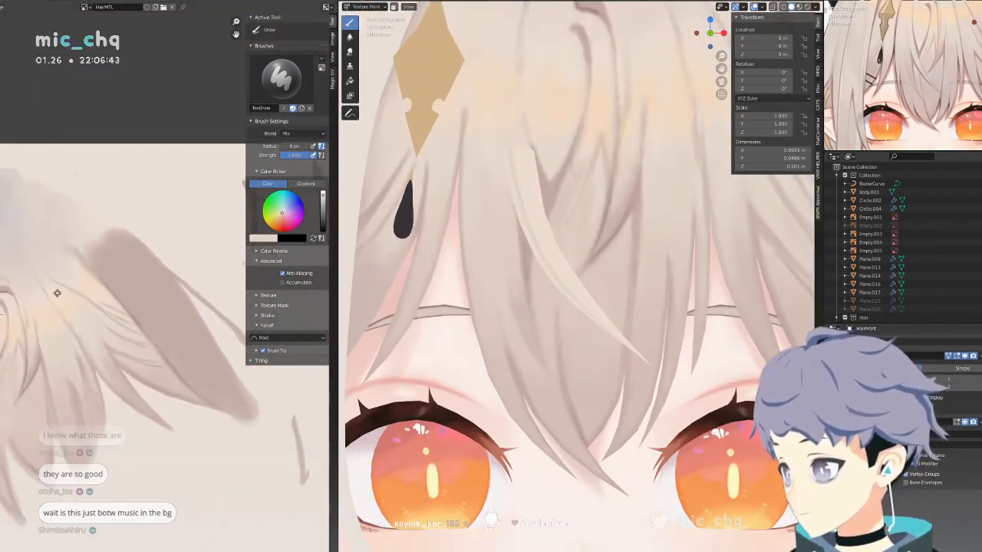
scroll(151, 311, up, 2)
Return to mesh editing and unwrap the loose strand, whose UVs are collapsed into a line on the hair texture.
key(Tab)
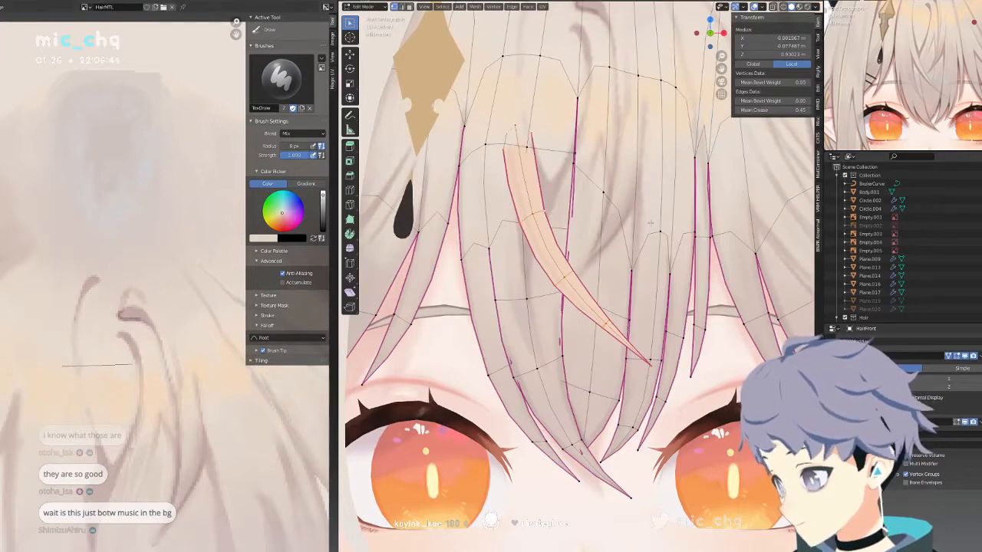
click(542, 7)
click(550, 15)
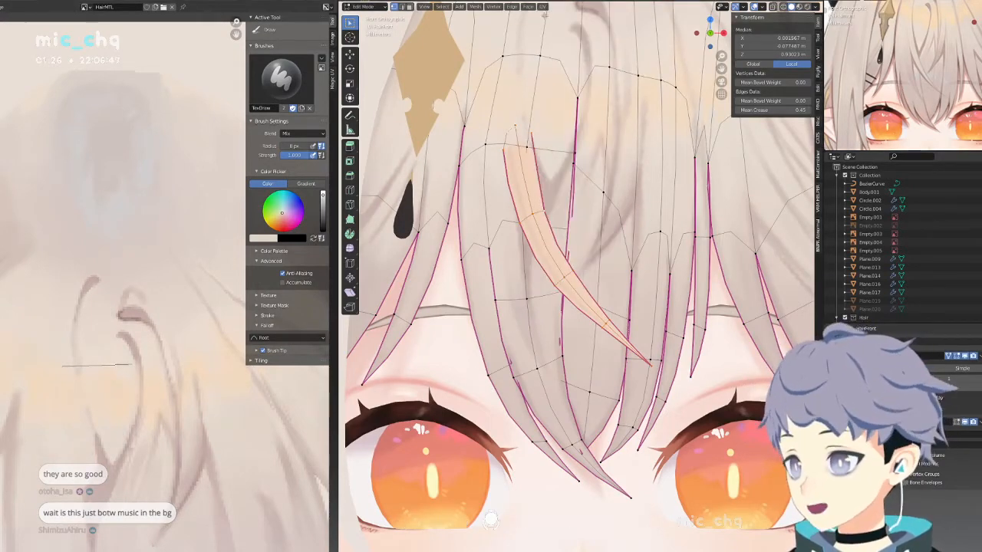
scroll(115, 270, down, 7)
scroll(93, 251, down, 3)
click(164, 1)
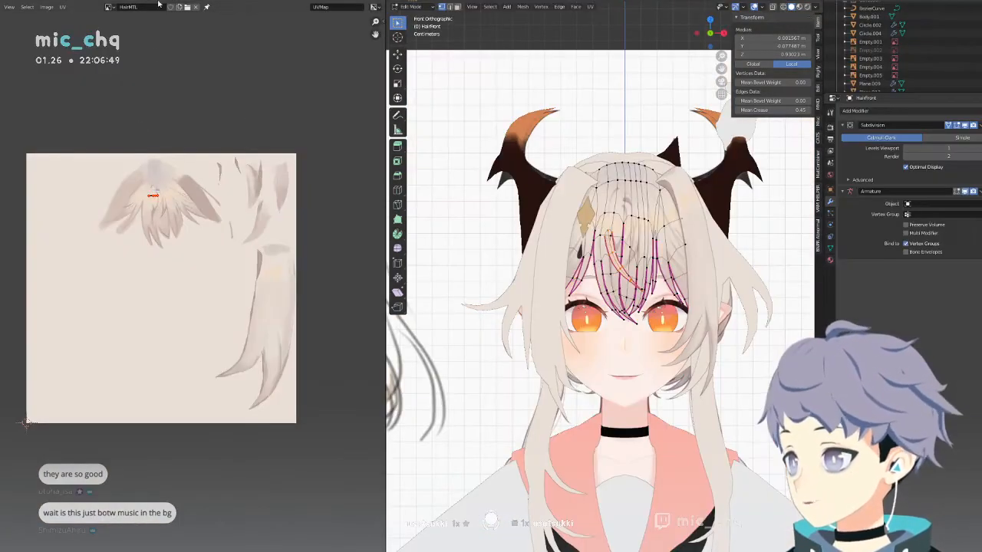
scroll(171, 162, down, 2)
scroll(172, 162, up, 8)
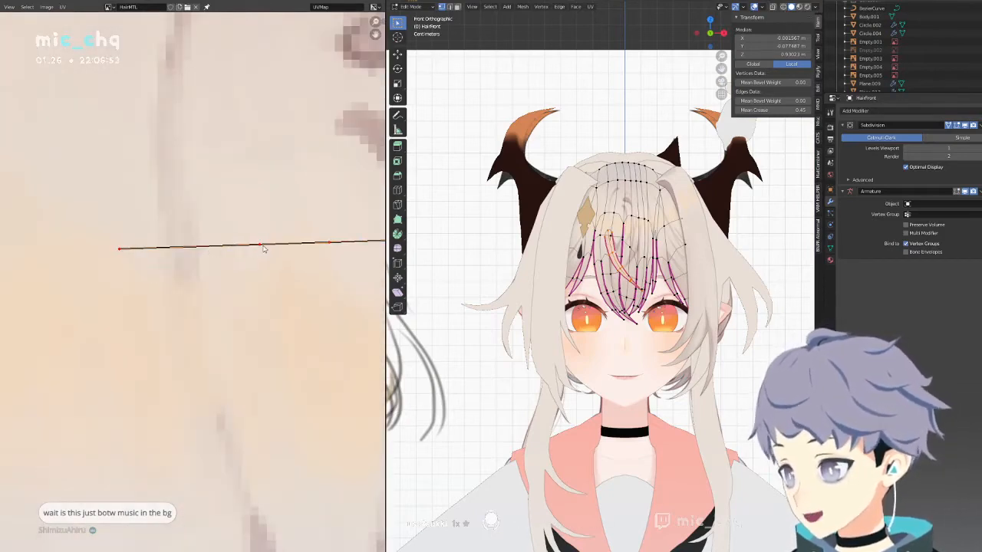
scroll(261, 253, down, 5)
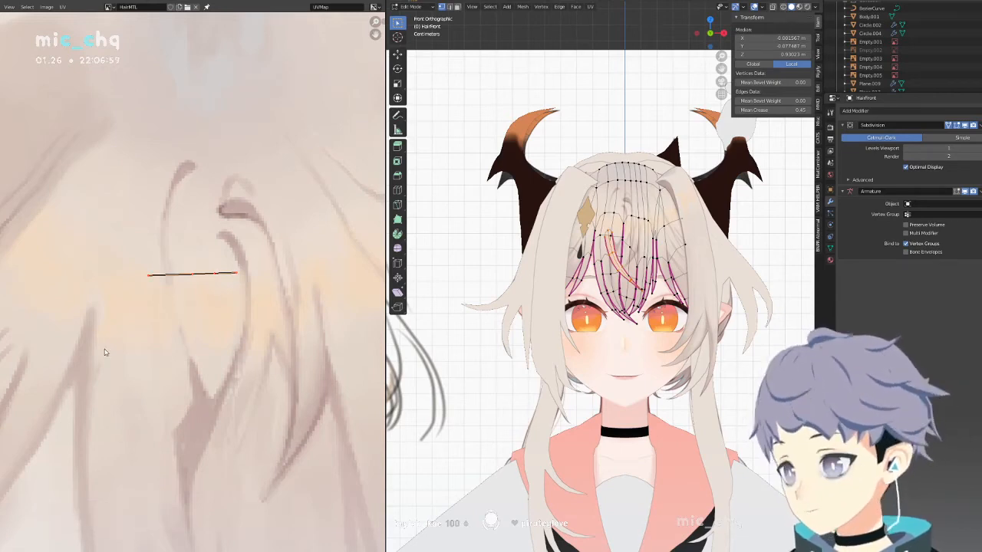
click(590, 6)
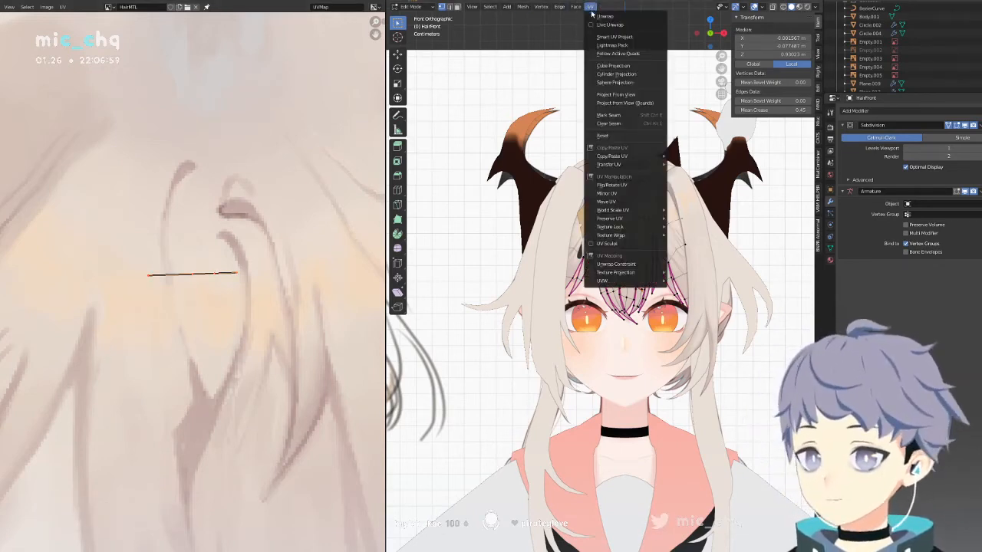
click(594, 16)
scroll(161, 244, down, 1)
scroll(162, 244, down, 4)
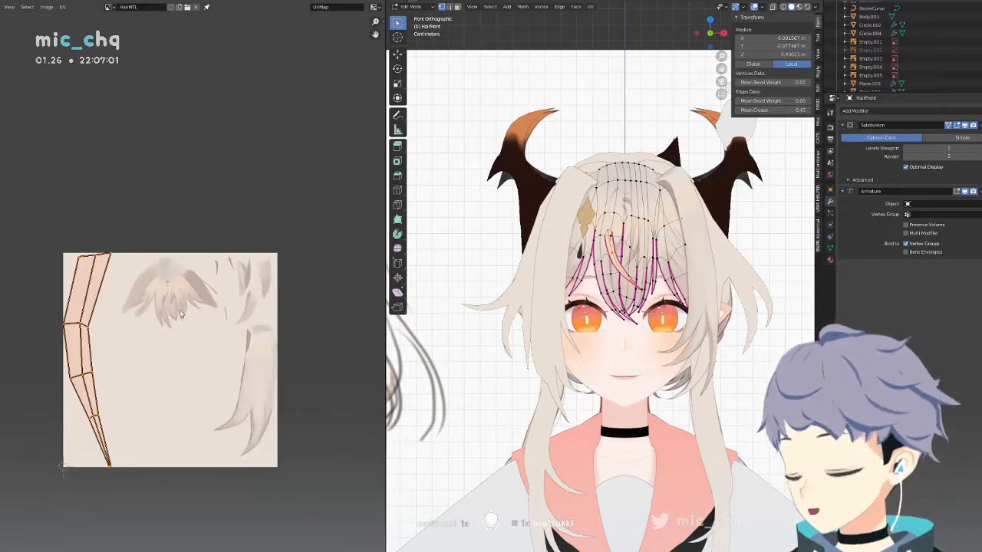
Shrink the strand's UV island and place it in the empty texture area beside the painted bangs.
key(s)
click(101, 352)
key(g)
click(225, 264)
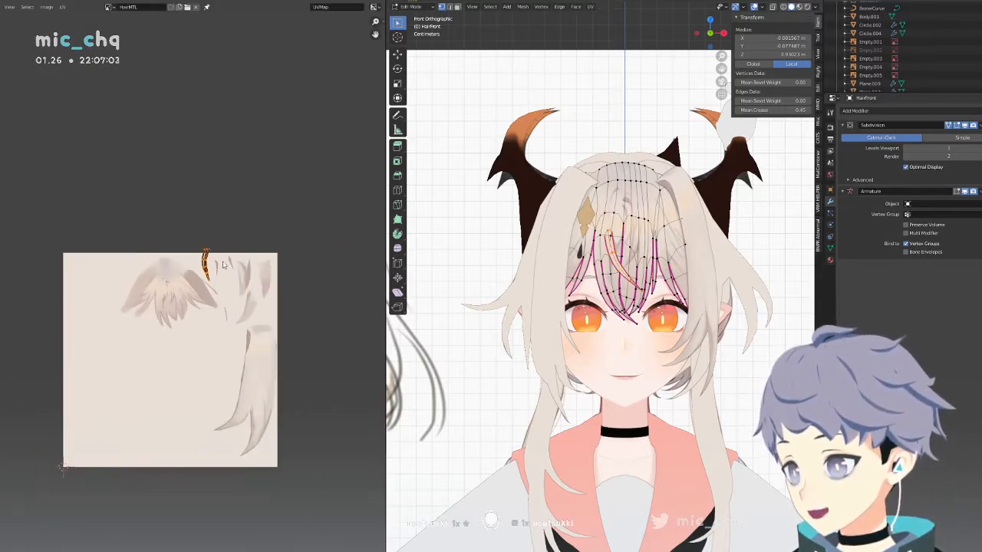
key(s)
click(223, 255)
key(g)
click(221, 259)
Reshape the strand's UV island into an even curve by adjusting its lower vertices and pointed tip.
scroll(201, 283, up, 5)
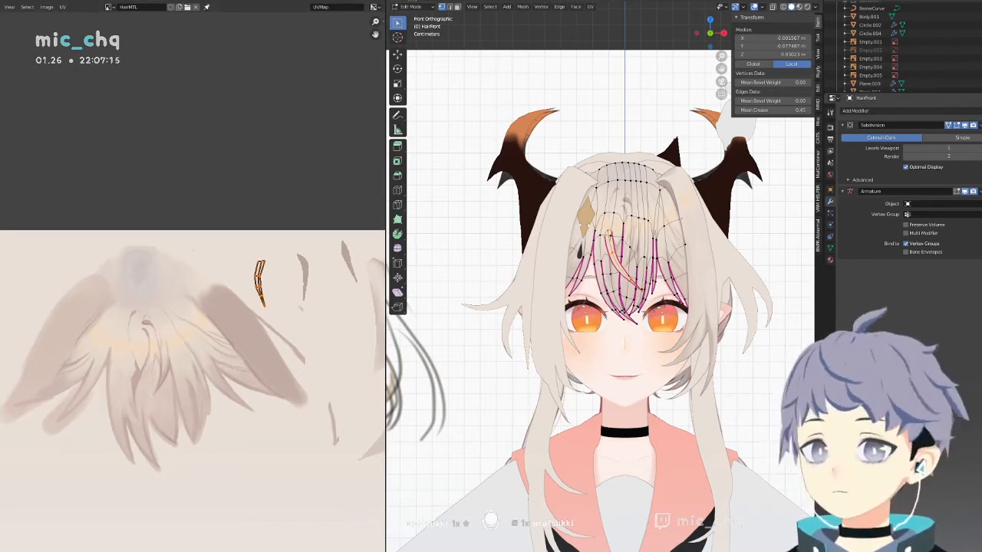
scroll(307, 198, up, 4)
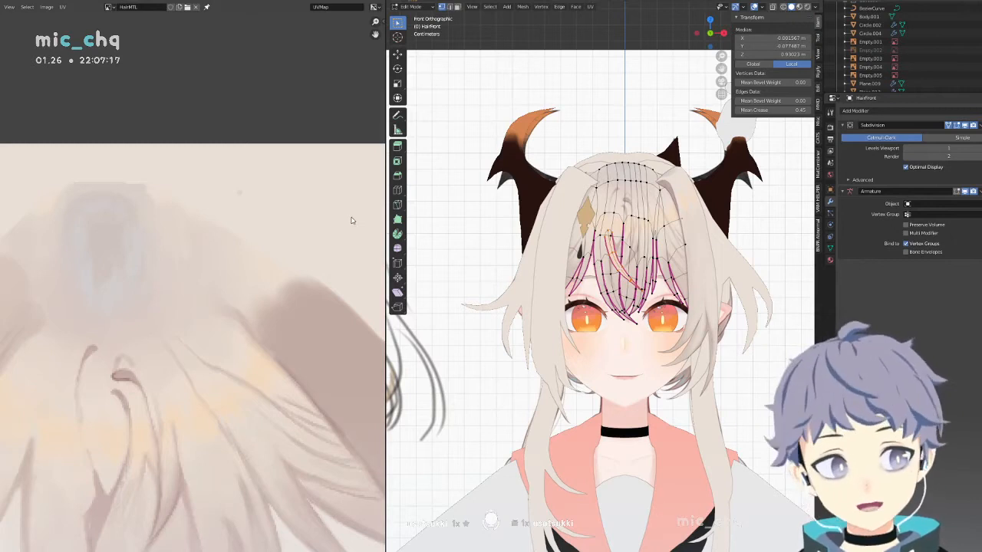
scroll(353, 221, down, 1)
middle_drag(341, 234, 258, 208)
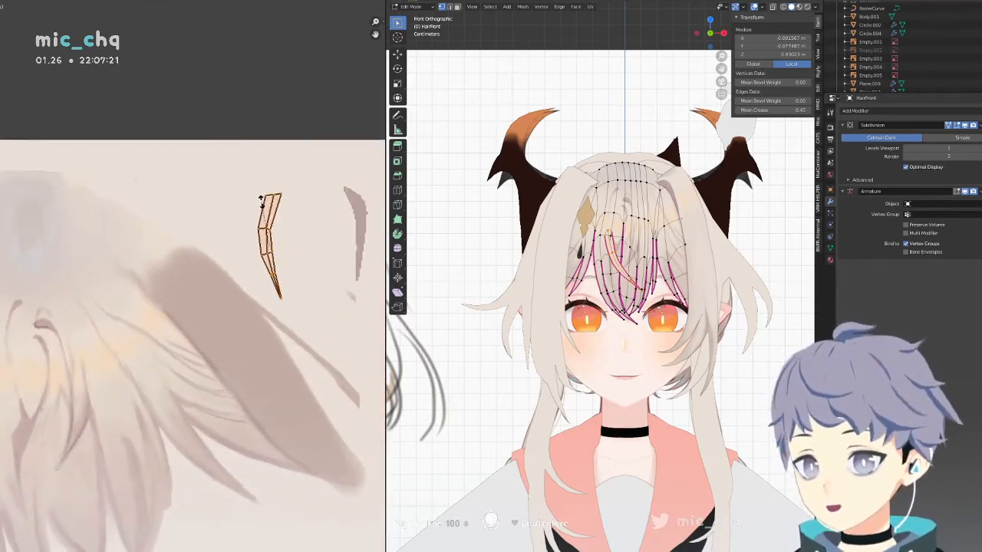
click(277, 230)
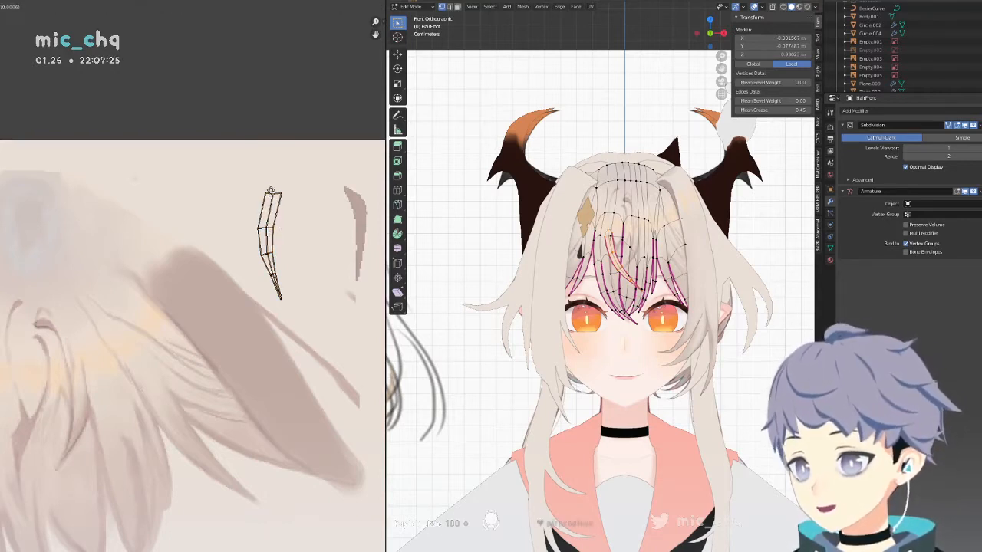
scroll(275, 297, up, 1)
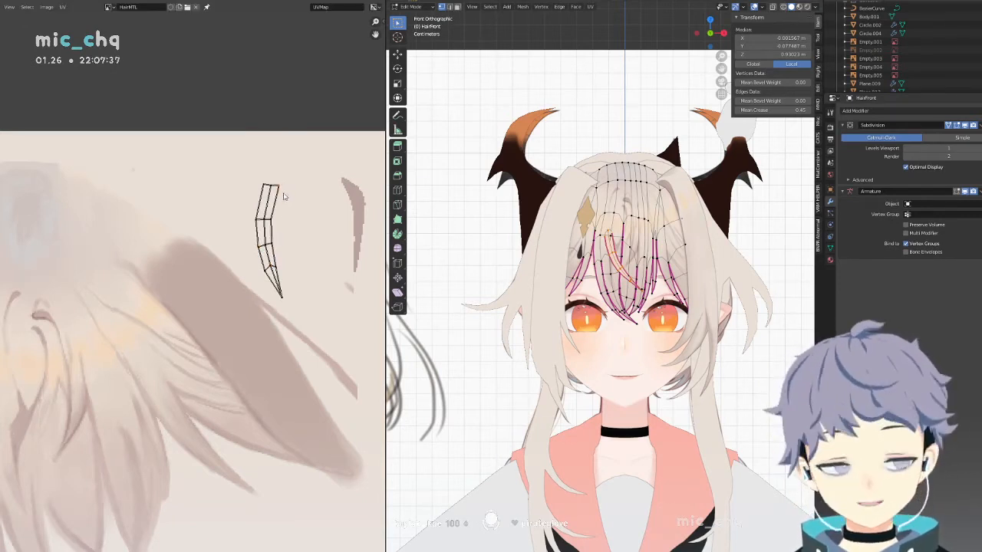
scroll(284, 197, up, 2)
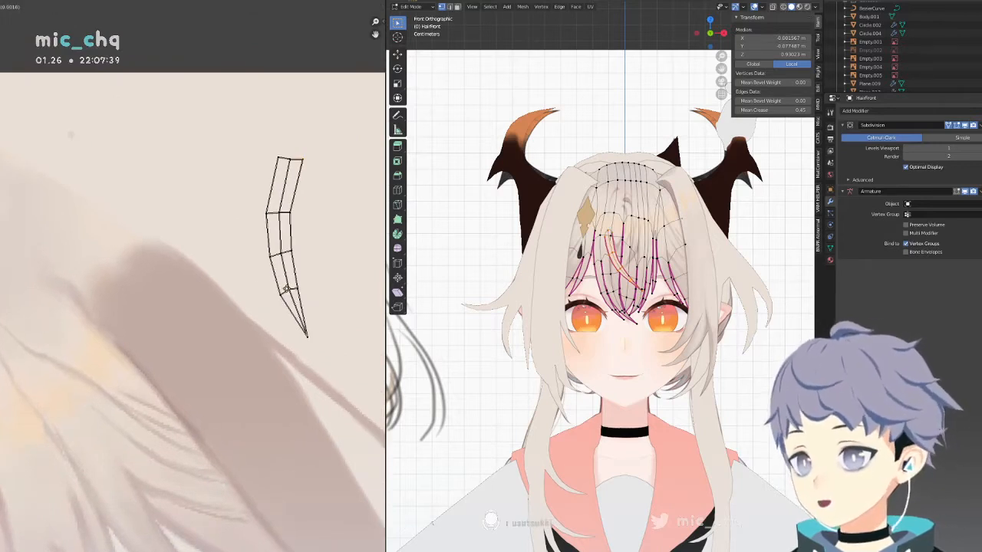
drag(286, 289, 286, 289)
drag(301, 350, 310, 348)
middle_drag(310, 348, 306, 344)
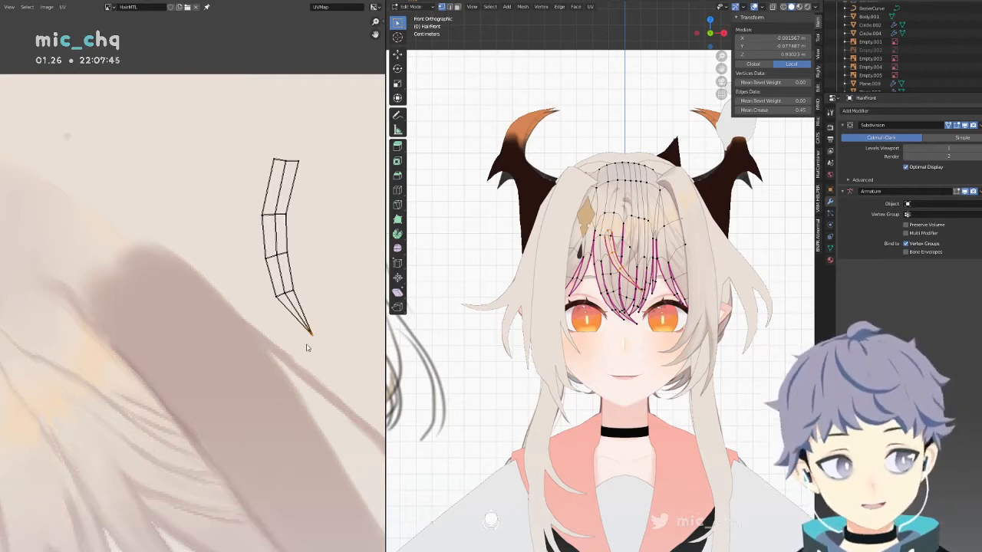
middle_drag(306, 348, 278, 350)
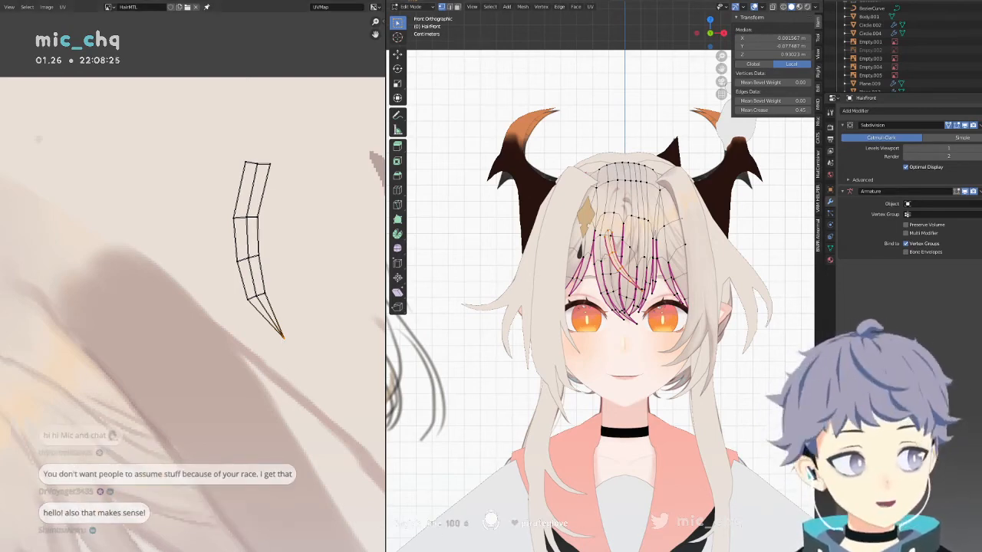
Switch the front hair back to Texture Paint mode with the Fill tool, framed close on the loose strand.
scroll(602, 261, up, 3)
scroll(597, 269, up, 2)
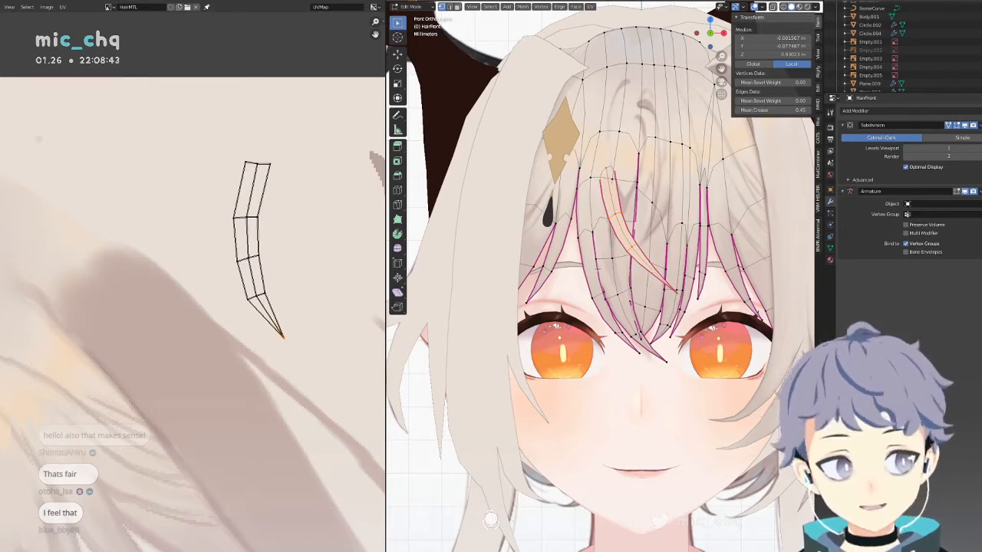
scroll(598, 276, down, 2)
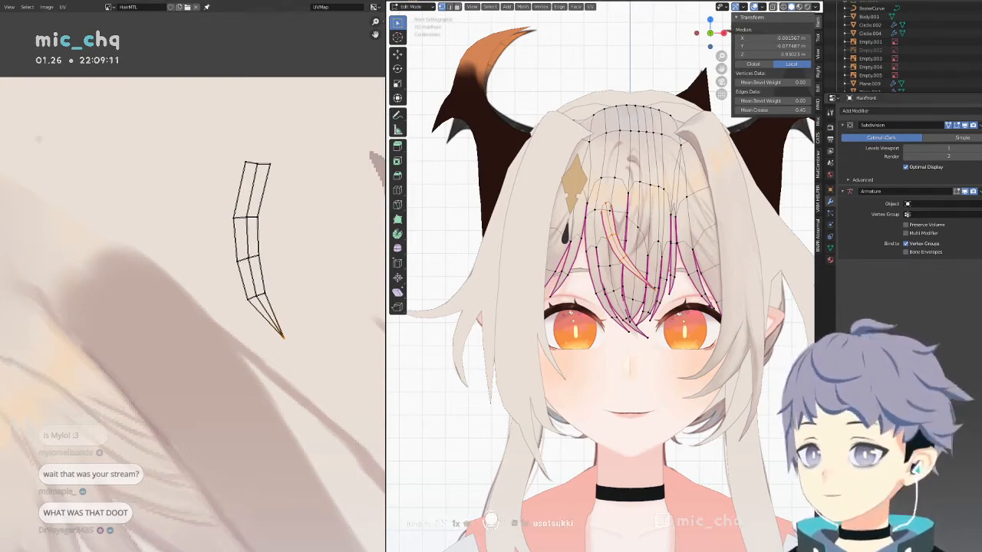
scroll(603, 264, up, 3)
scroll(669, 250, up, 3)
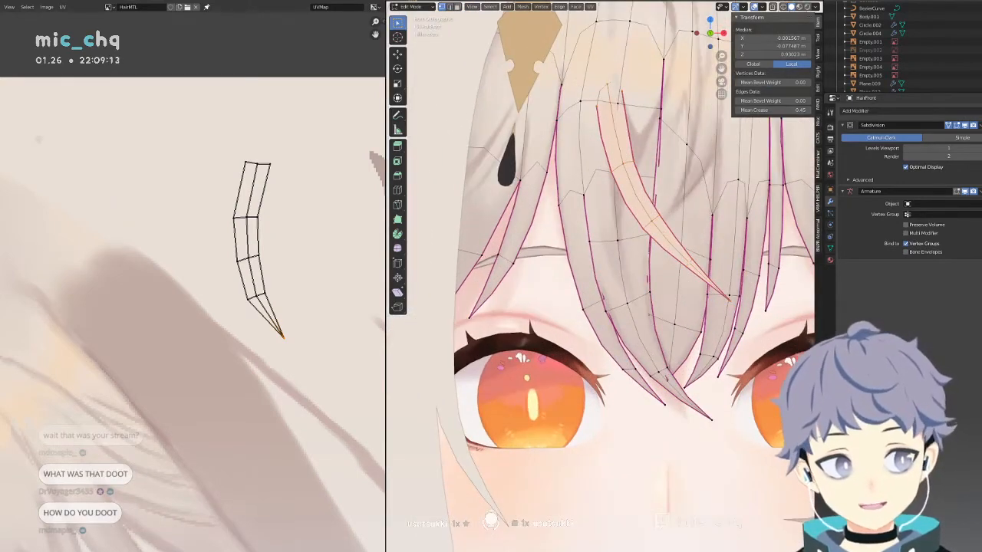
shift+middle_drag(669, 250, 612, 343)
shift+middle_drag(626, 234, 629, 266)
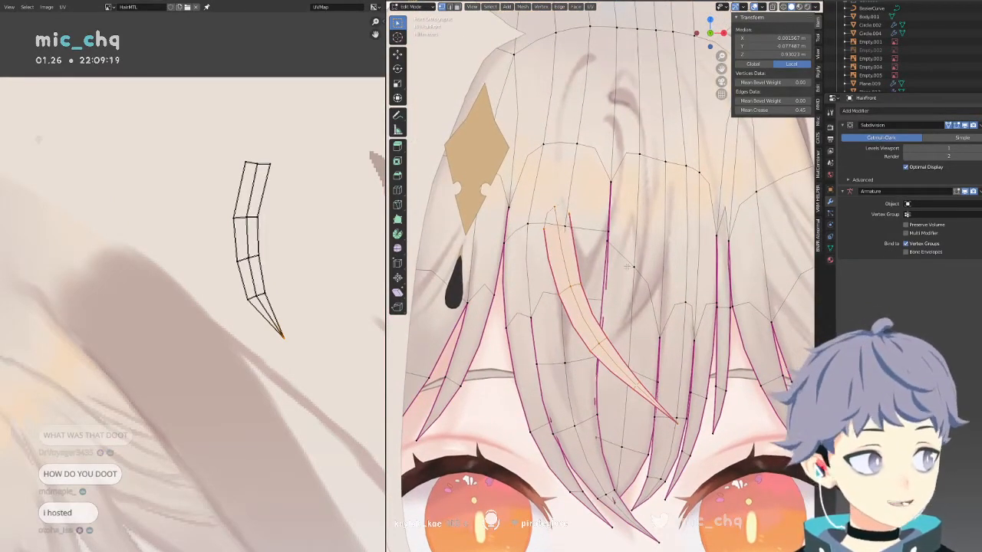
key(ctrl+Tab)
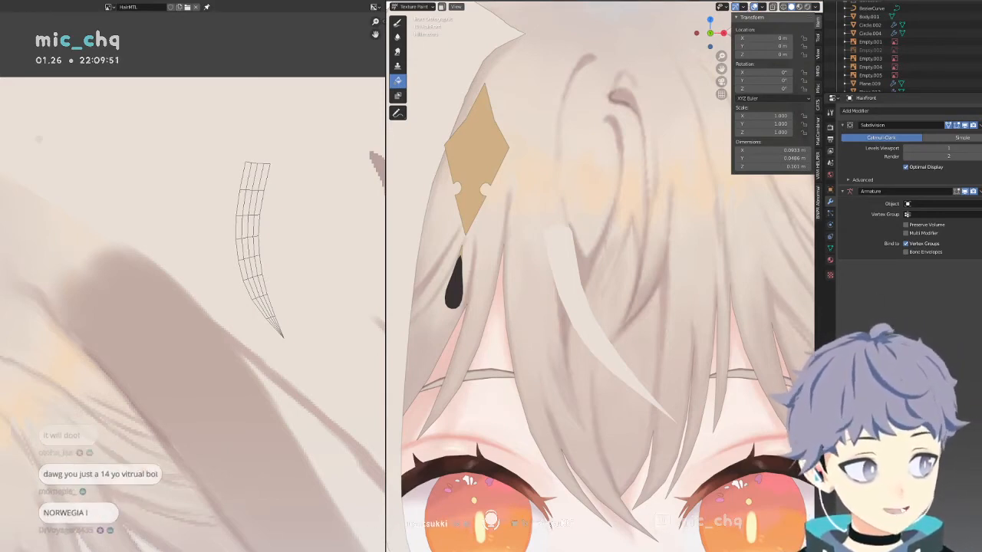
scroll(588, 257, down, 1)
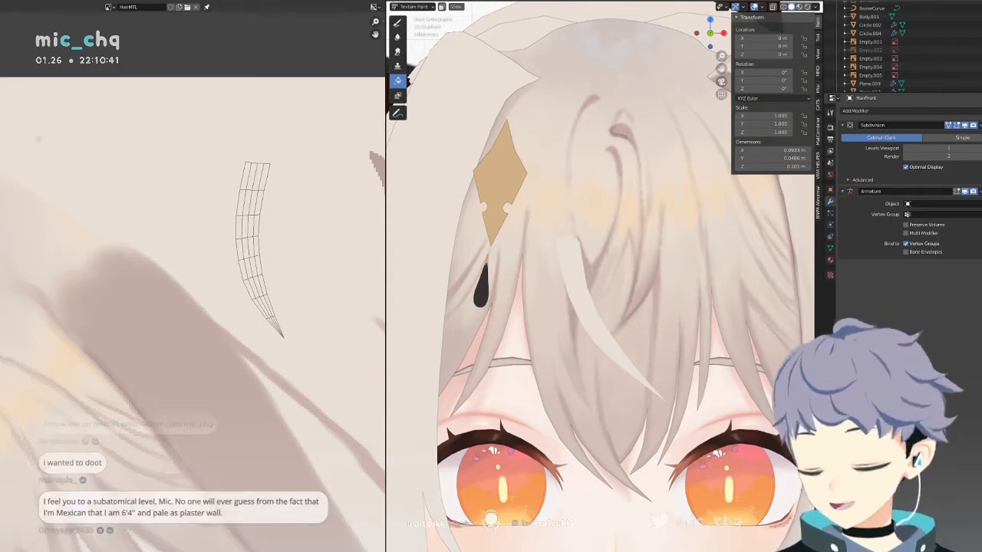
scroll(694, 337, up, 5)
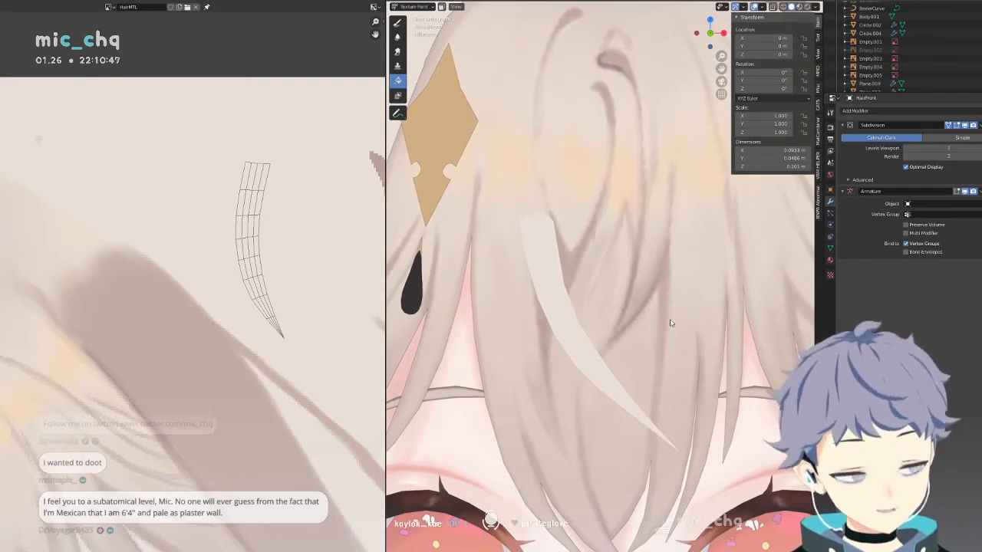
scroll(670, 323, down, 5)
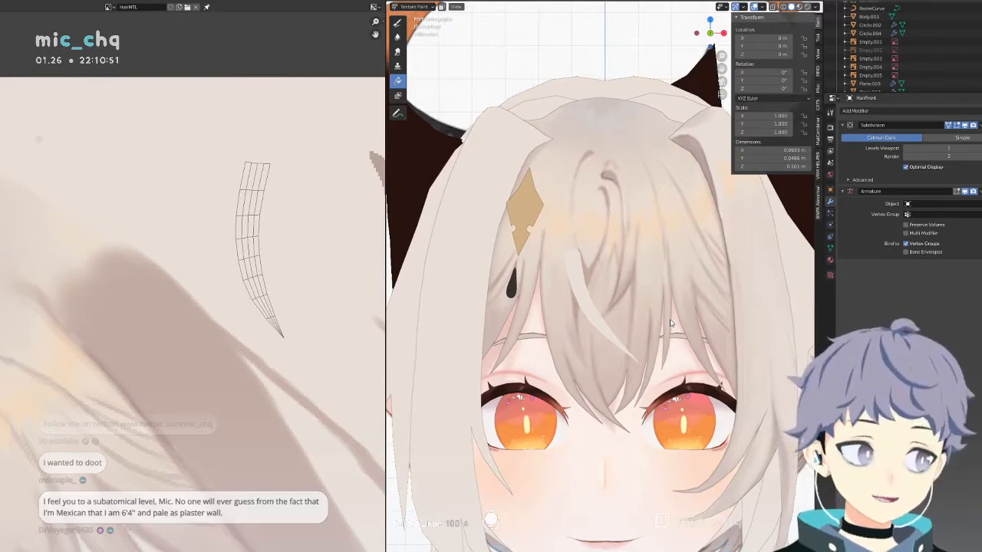
scroll(670, 323, up, 4)
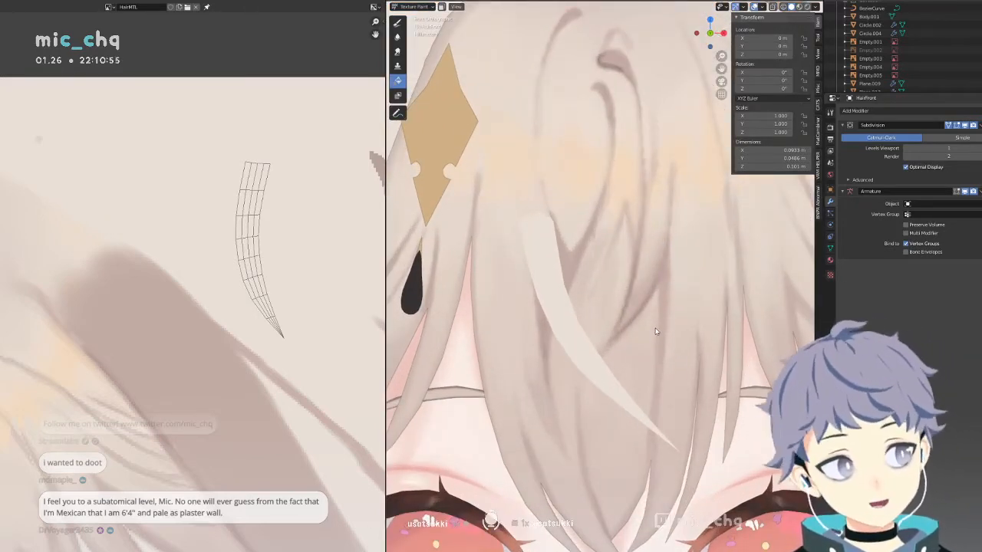
scroll(647, 316, up, 3)
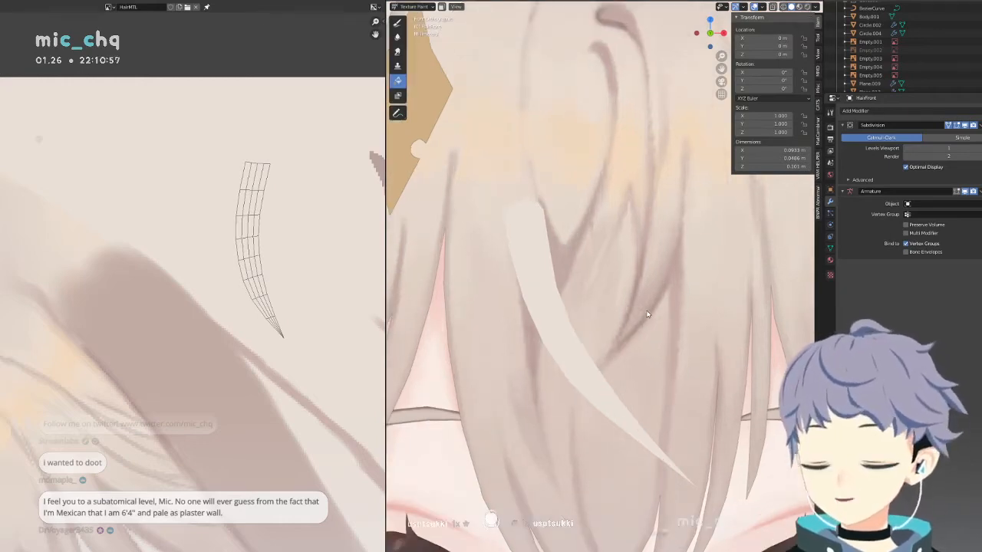
Try to fill the loose strand with the hair colour using the Fill tool.
key(ctrl+Tab)
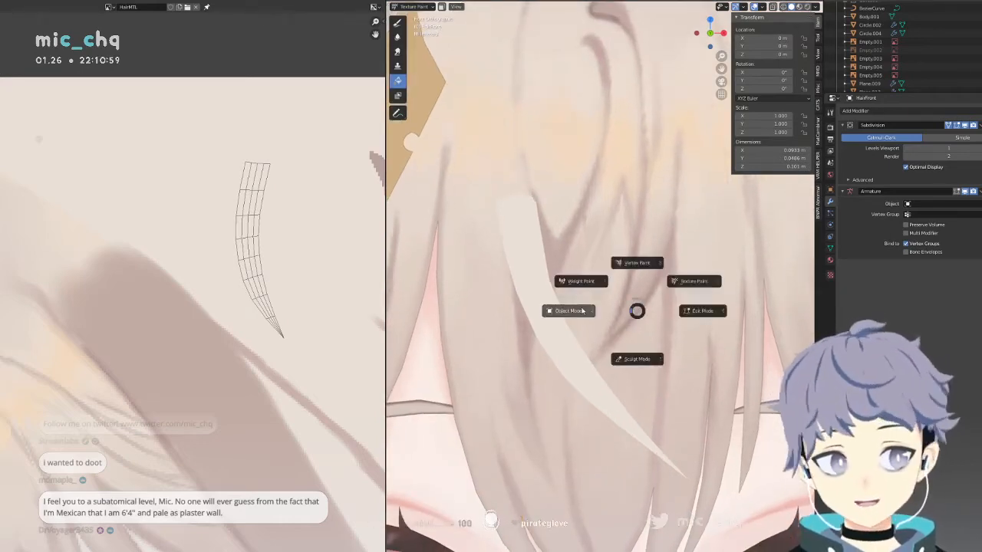
click(572, 311)
key(Tab)
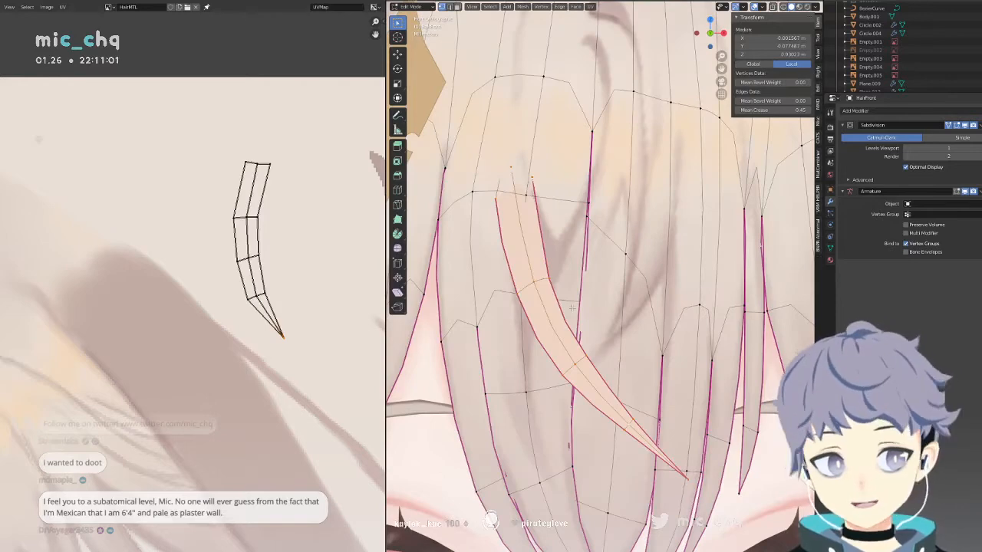
key(ctrl+Tab)
click(642, 263)
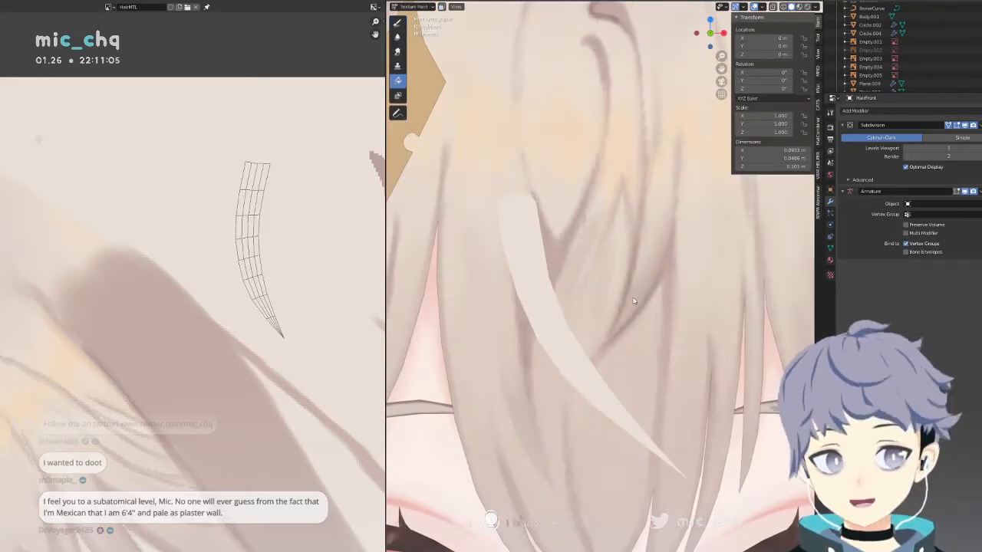
mouse_move(635, 303)
middle_down()
mouse_move(622, 284)
mouse_move(623, 326)
middle_up()
key(ctrl+Tab)
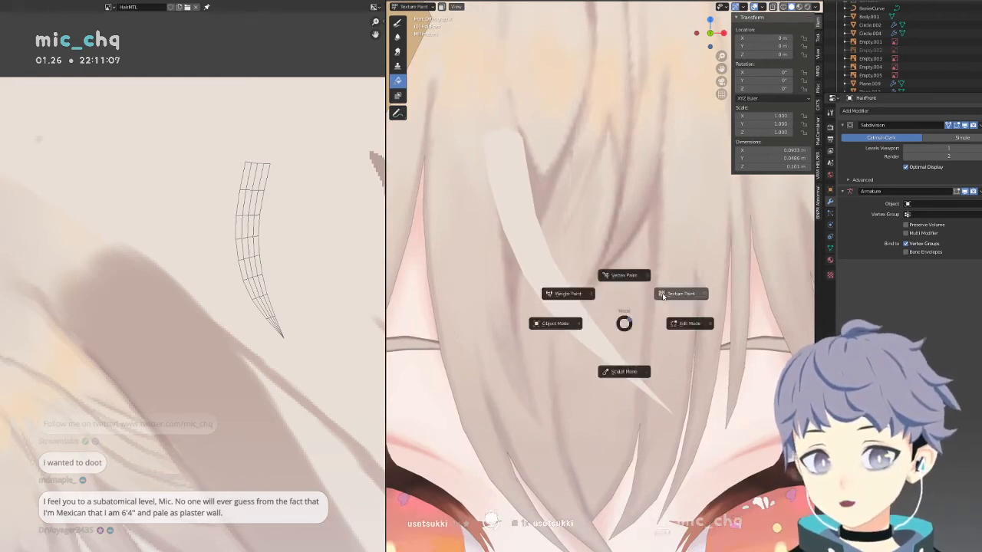
click(622, 338)
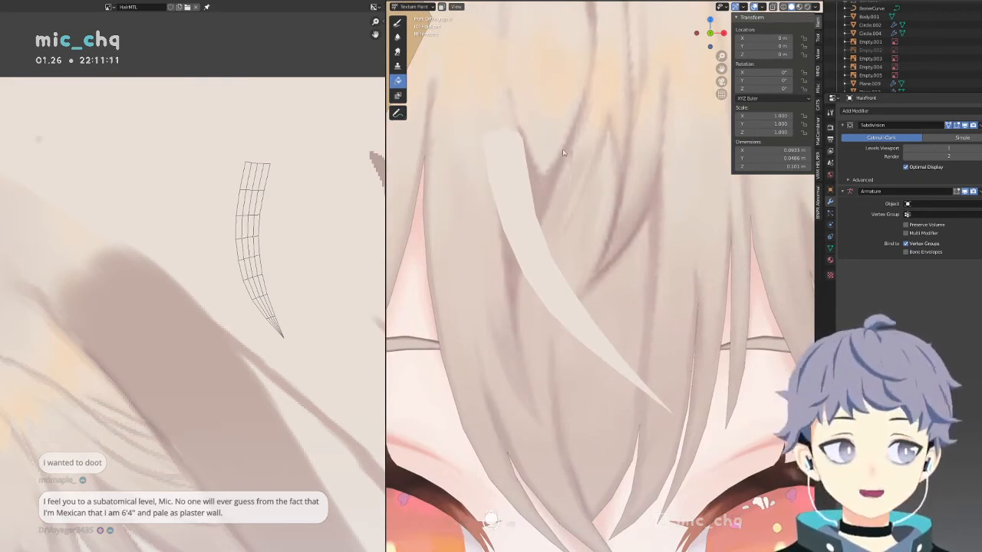
click(501, 156)
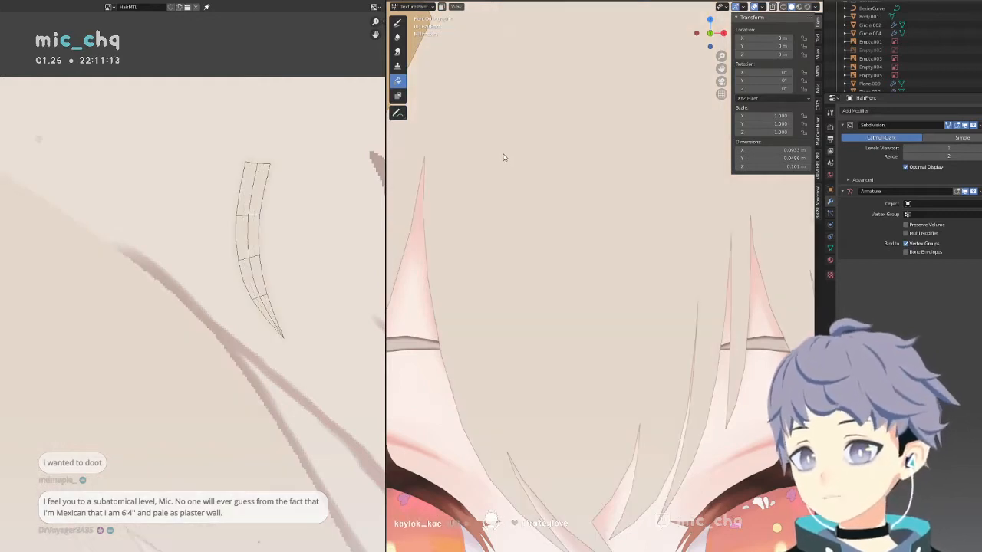
key(ctrl+z)
Switch to the Draw brush and turn on the face-selection paint mask for the front hair.
click(398, 23)
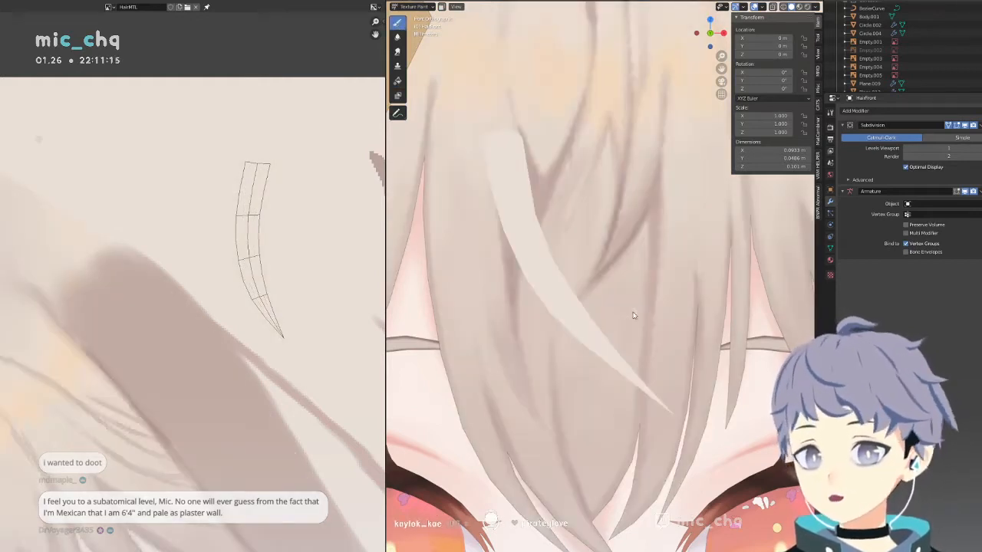
drag(496, 127, 500, 208)
key(ctrl+z)
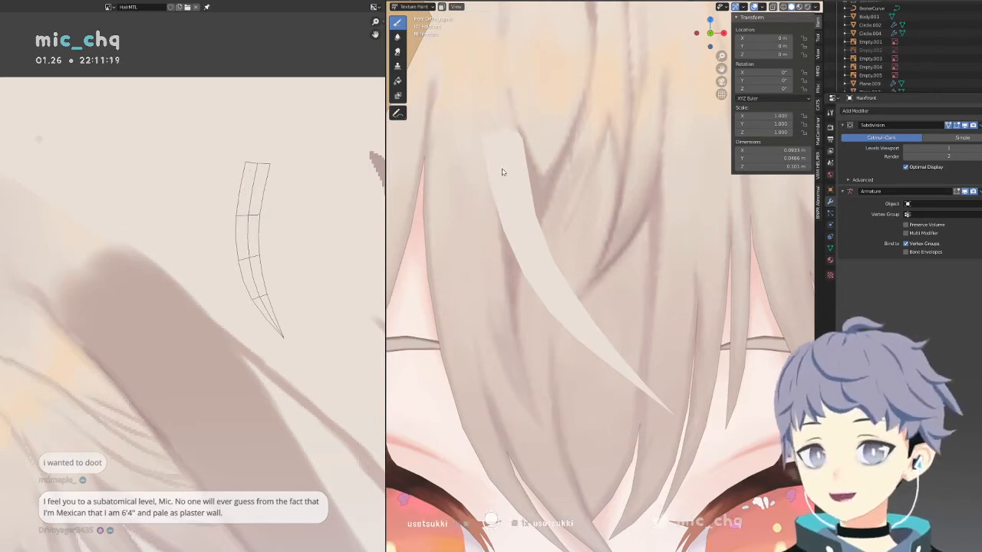
click(442, 7)
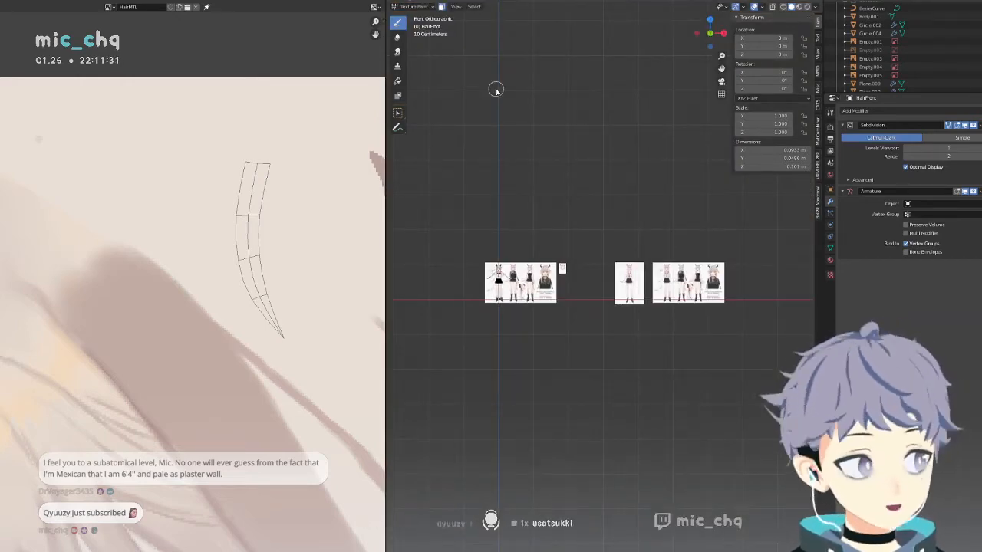
Blend the loose strand into the surrounding bangs while the paint mask is on, and turn the mask off again.
mouse_move(484, 278)
shift+middle_down()
mouse_move(730, 293)
mouse_move(422, 295)
mouse_move(474, 294)
shift+middle_up()
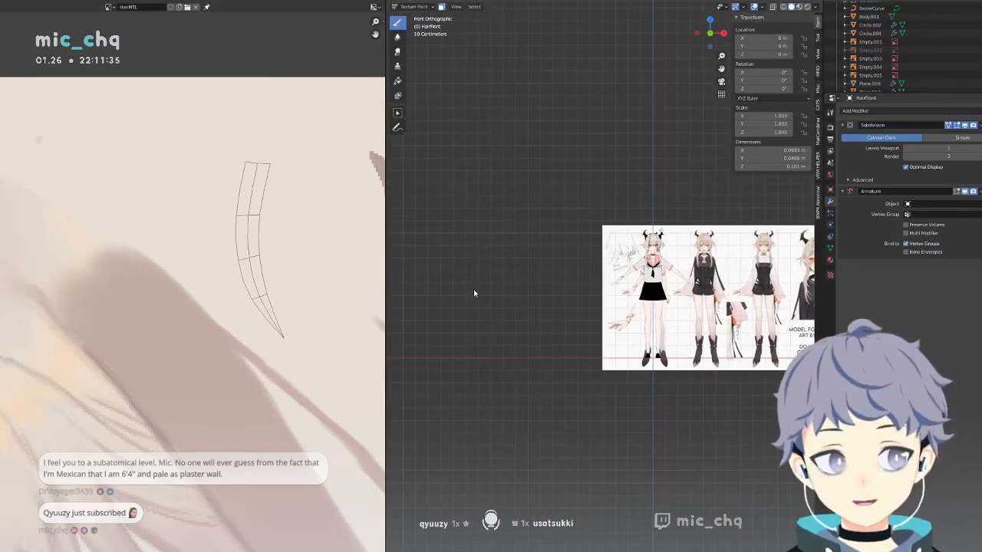
scroll(671, 272, up, 10)
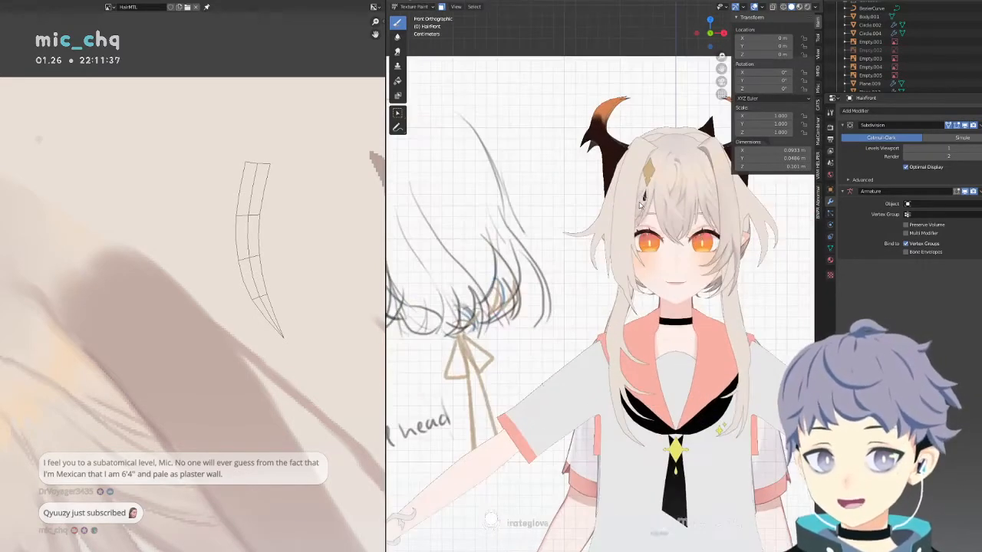
scroll(598, 289, up, 6)
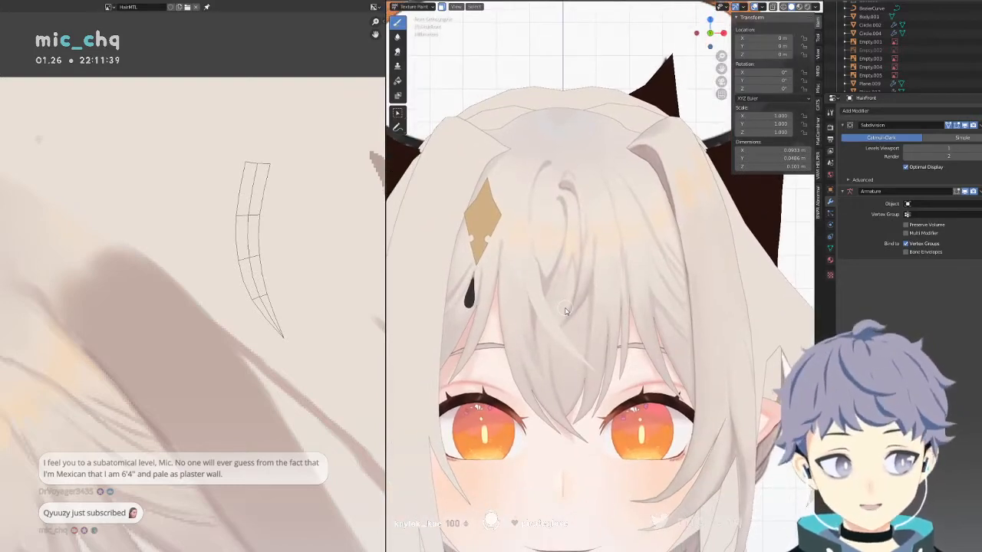
scroll(565, 311, up, 2)
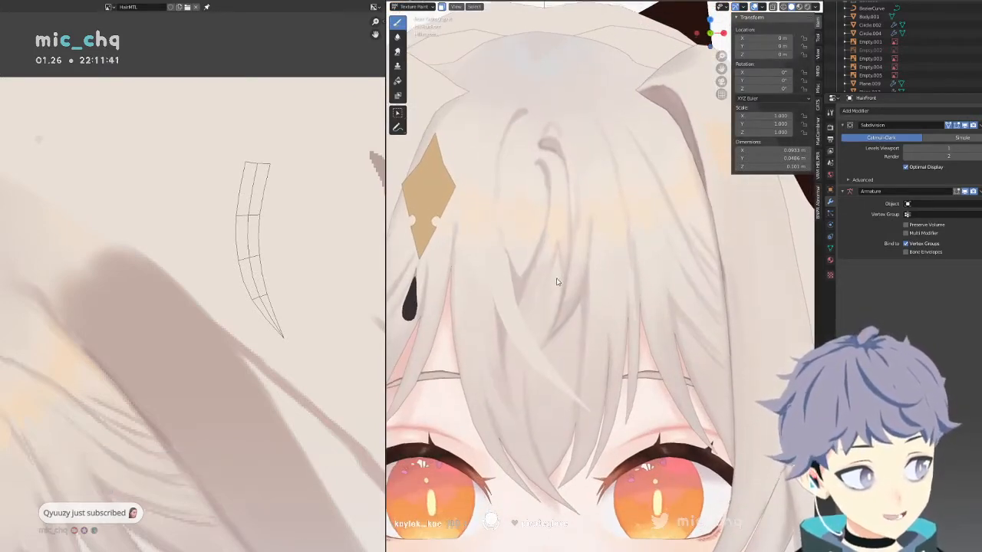
shift+middle_drag(556, 282, 551, 314)
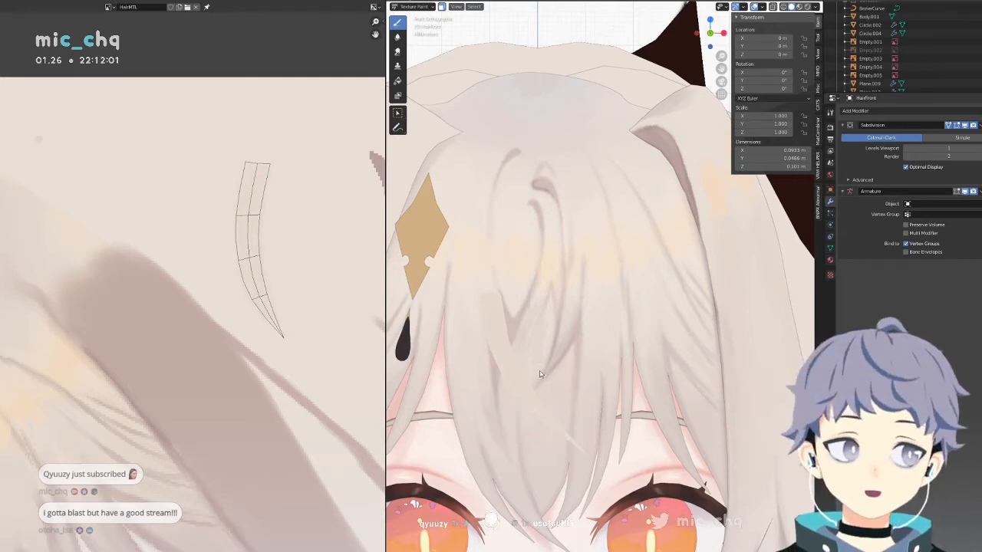
middle_drag(539, 374, 503, 273)
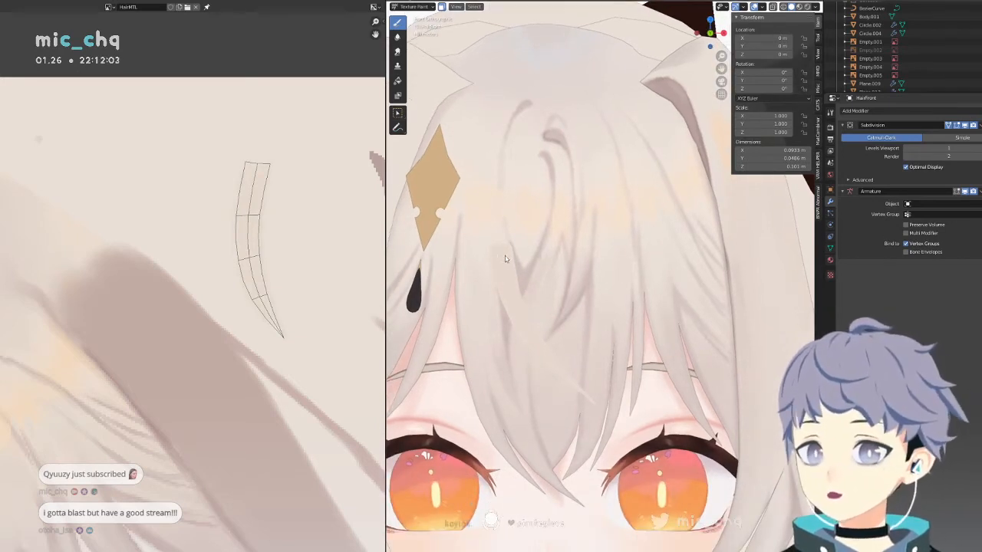
click(441, 6)
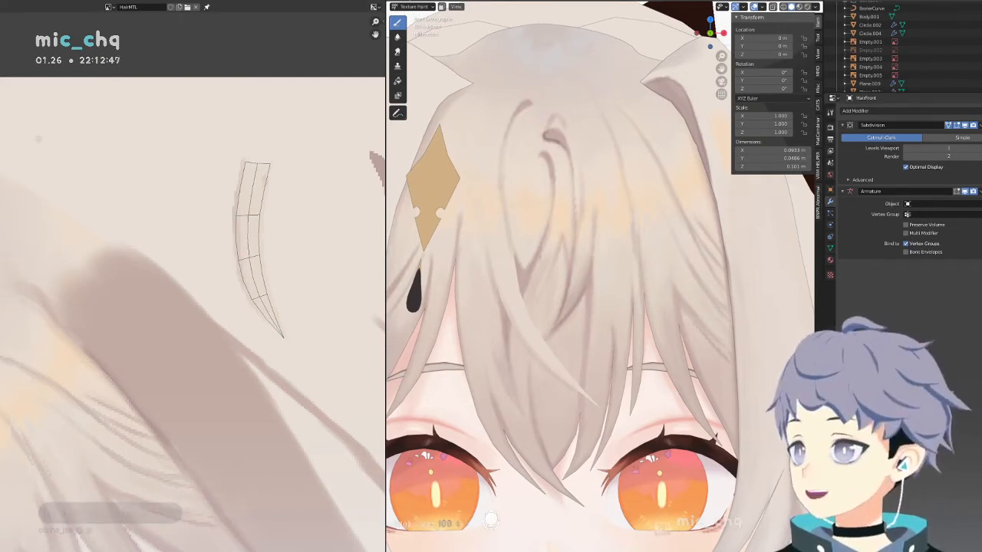
In the painting layout, sample a hair shadow colour from the reference and paint a 7 px shadow beside the loose strand's left edge.
click(84, 2)
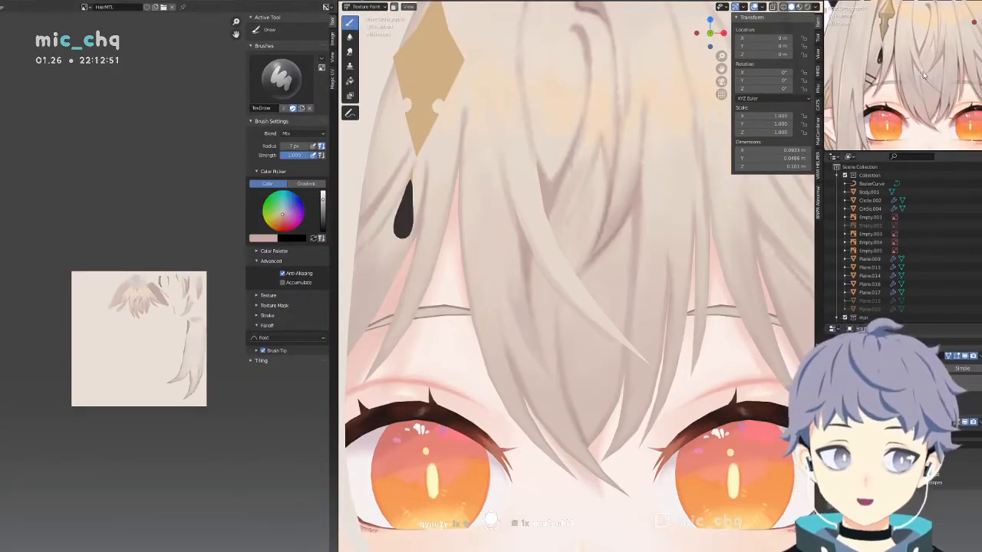
scroll(925, 75, up, 4)
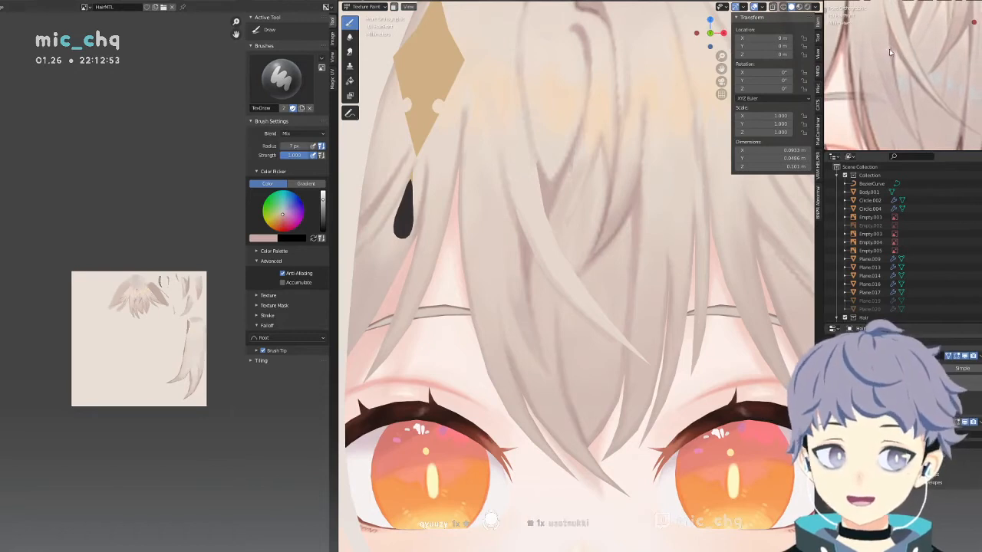
key(s)
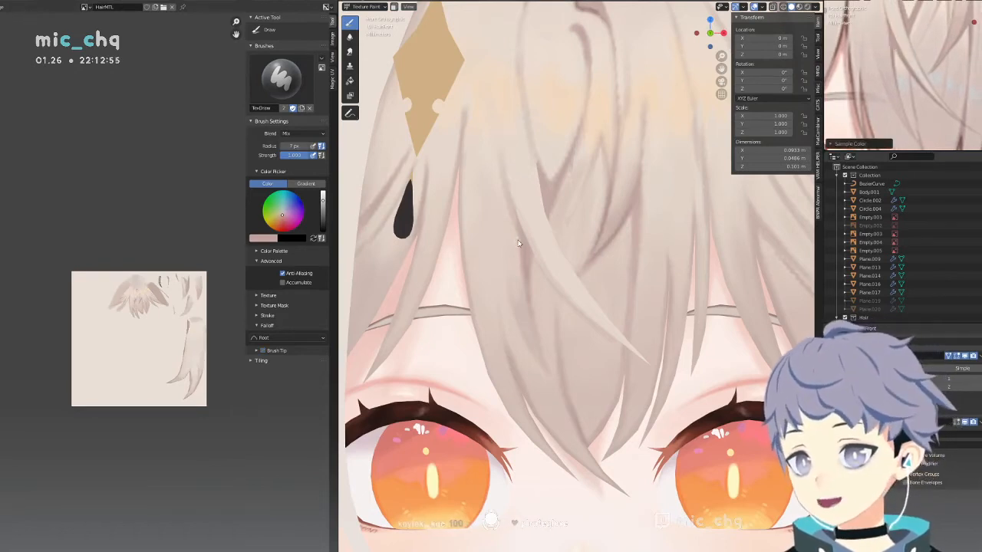
drag(519, 210, 542, 276)
key(ctrl+z)
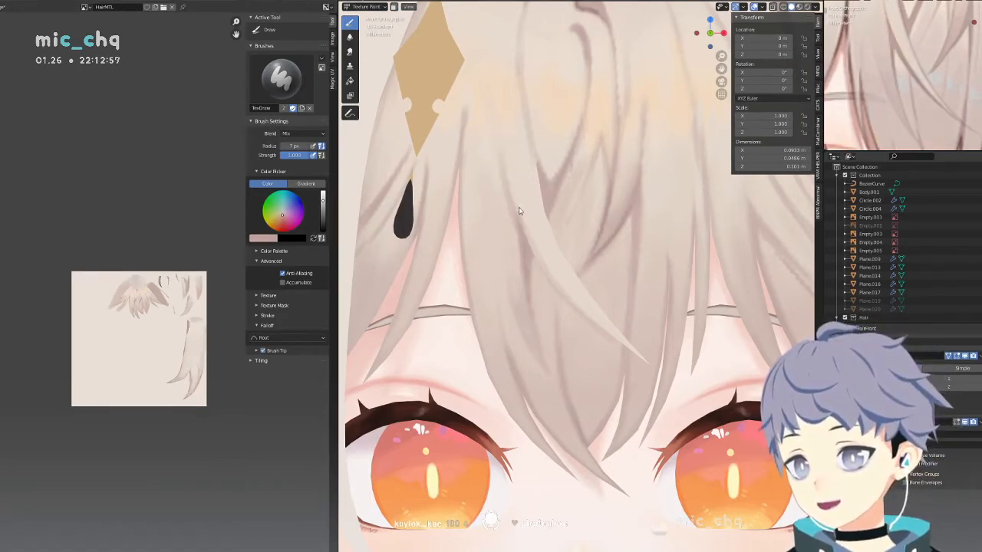
drag(518, 202, 563, 299)
key(ctrl+z)
drag(519, 210, 550, 279)
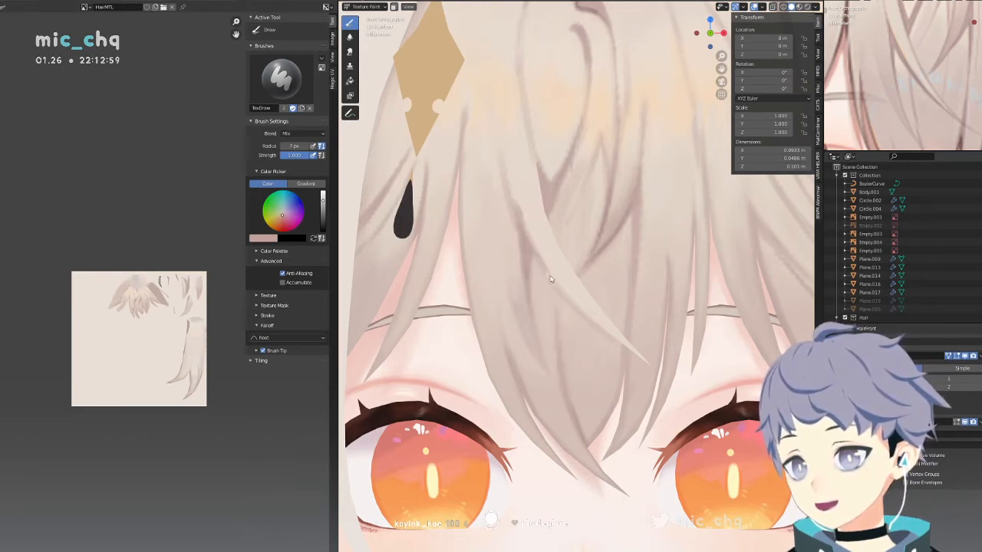
drag(528, 229, 550, 278)
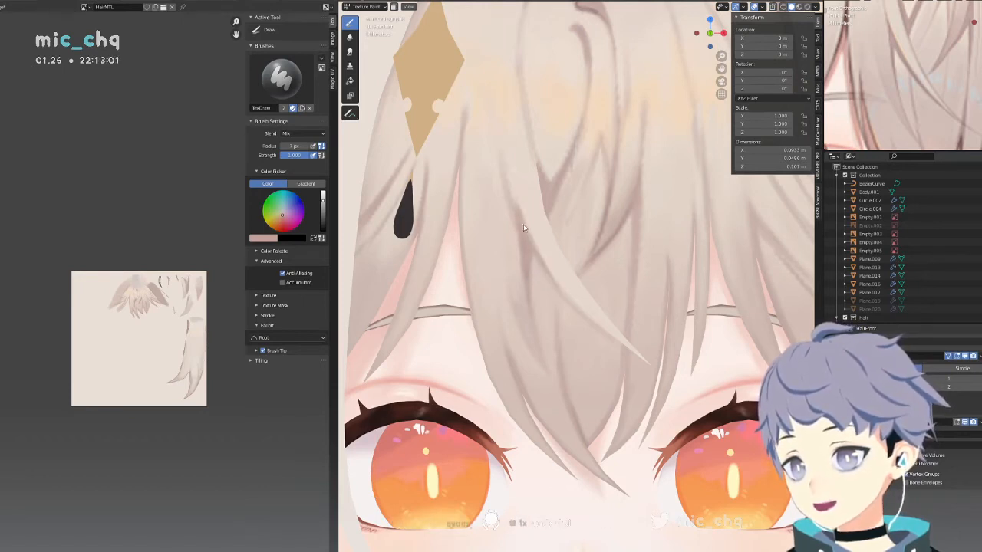
Extend the shadow up to the loose strand's root and soften it with sampled lighter and darker hair colours, using up to an 11 px brush.
drag(509, 166, 530, 274)
key(s)
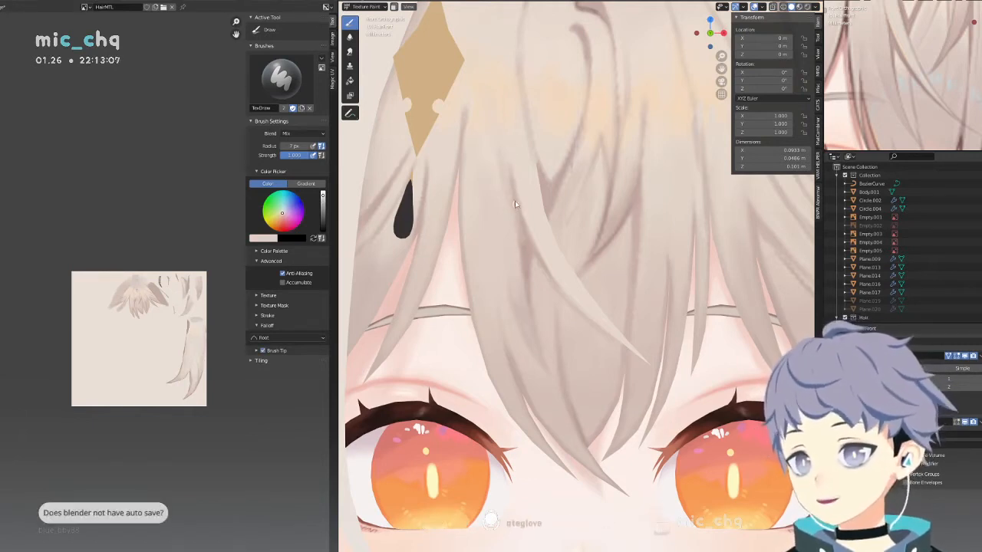
drag(514, 188, 524, 244)
key(s)
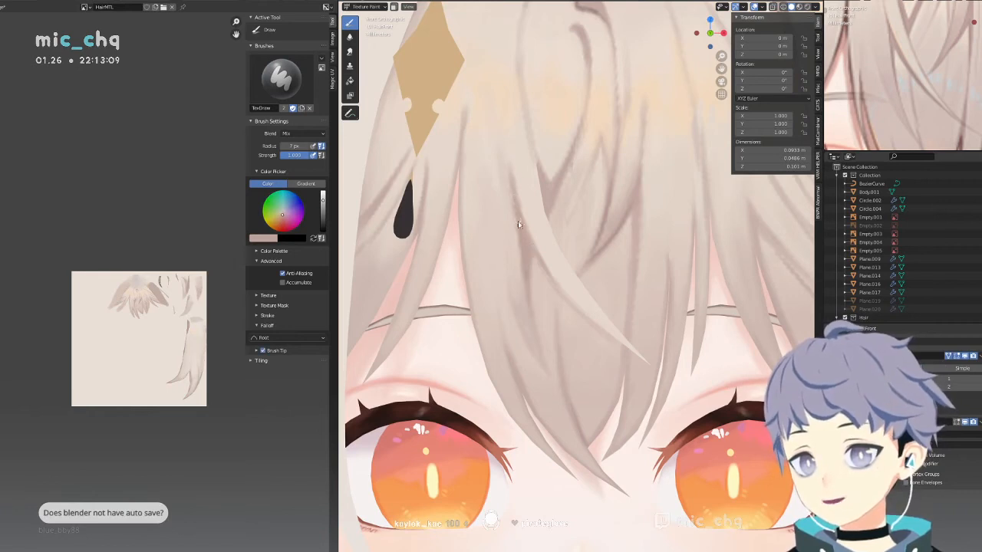
key(s)
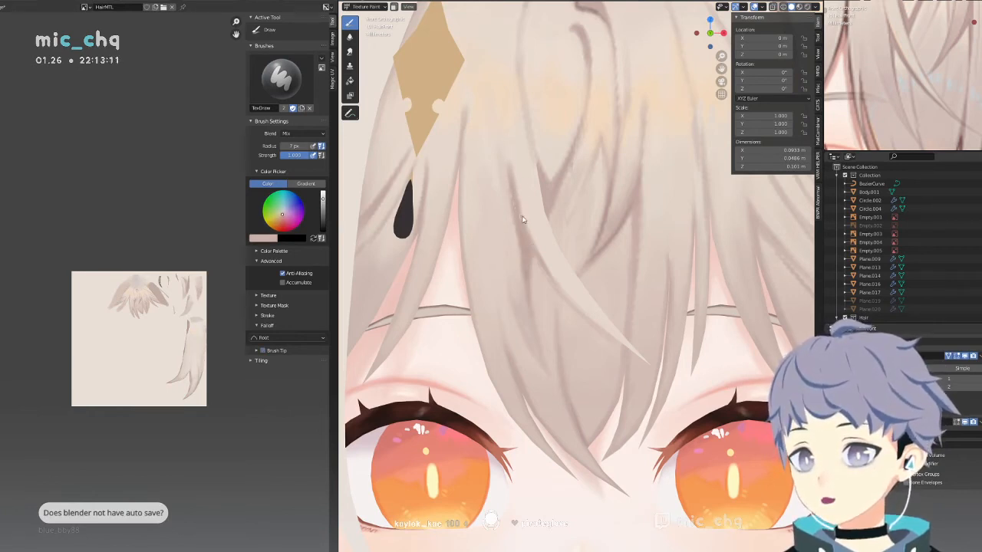
key(s)
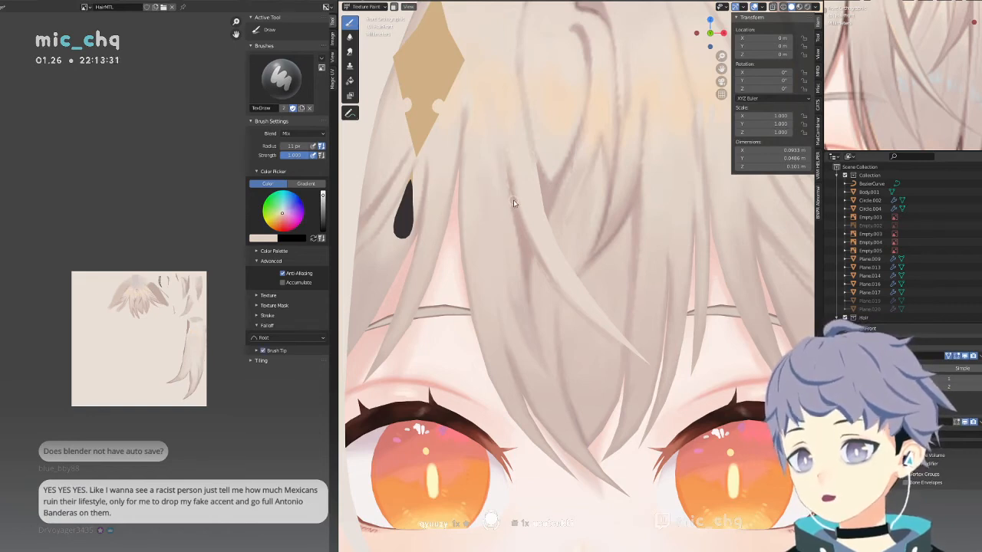
key(s)
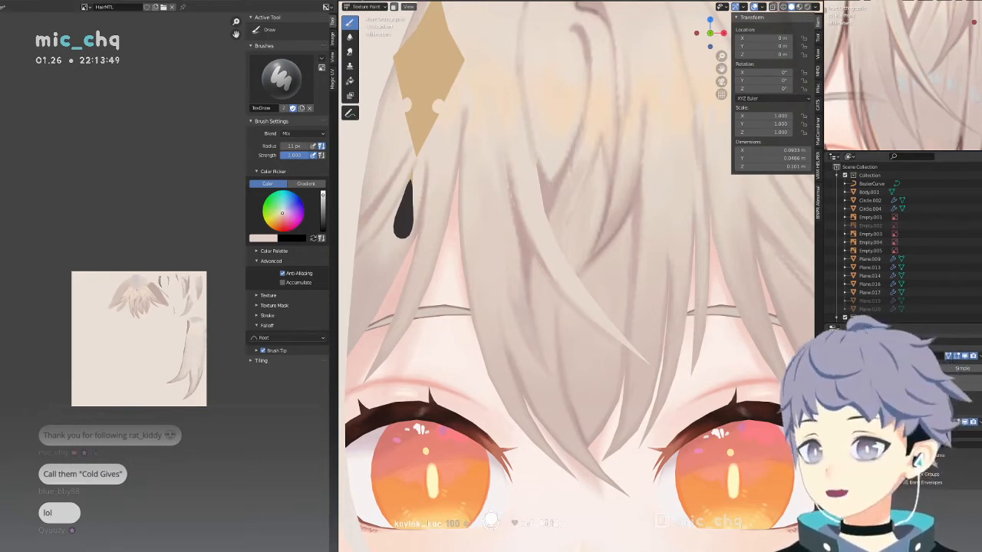
Resample the shadow colour and deepen the shadow along the loose strand's upper left edge with the 11 px brush.
scroll(141, 414, up, 6)
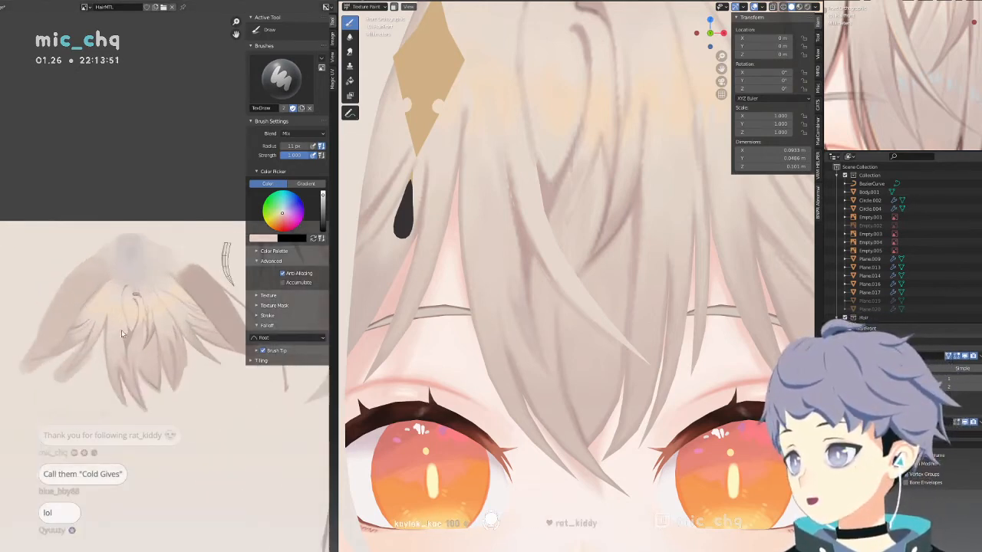
middle_drag(102, 156, 102, 104)
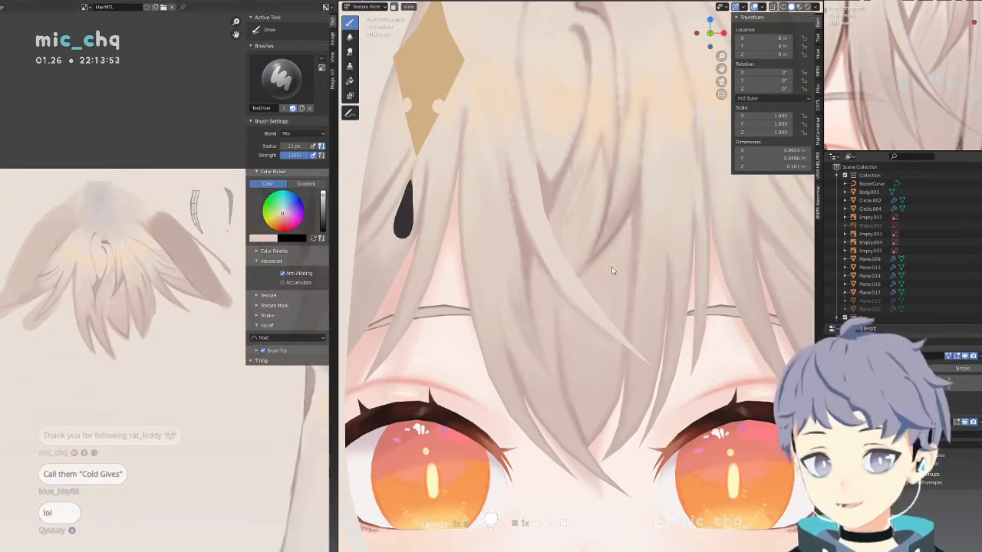
scroll(657, 266, up, 3)
shift+middle_drag(651, 300, 649, 327)
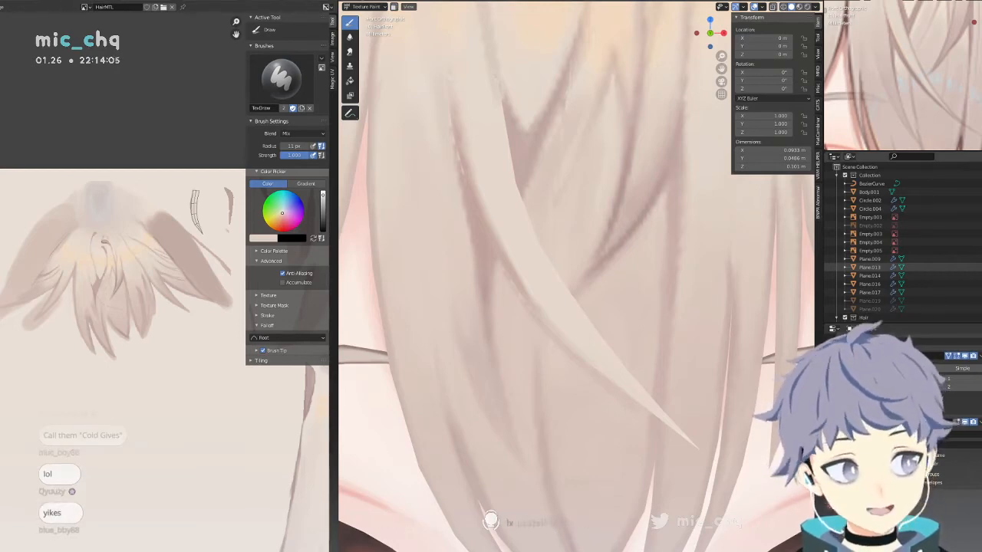
scroll(548, 287, down, 4)
key(KP_3)
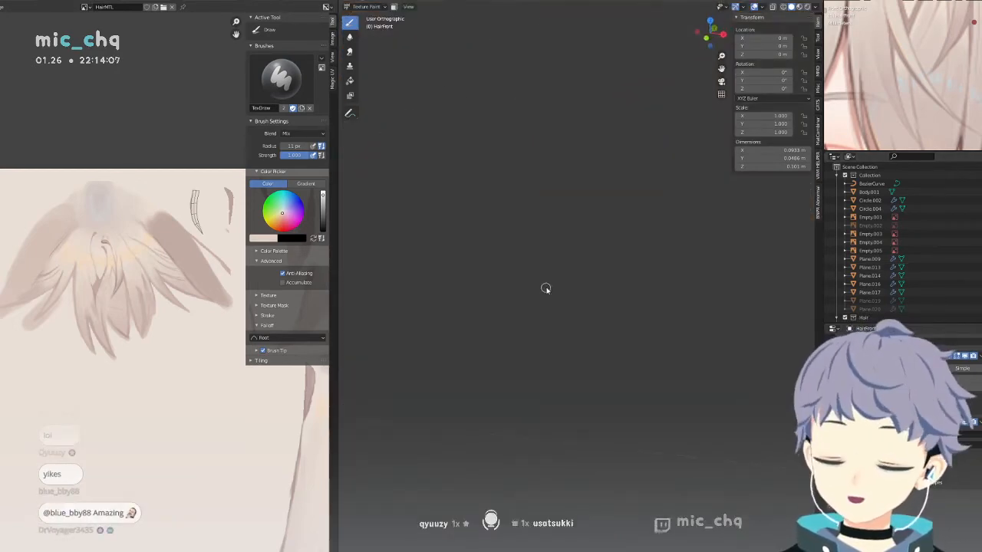
key(KP_1)
scroll(452, 301, up, 5)
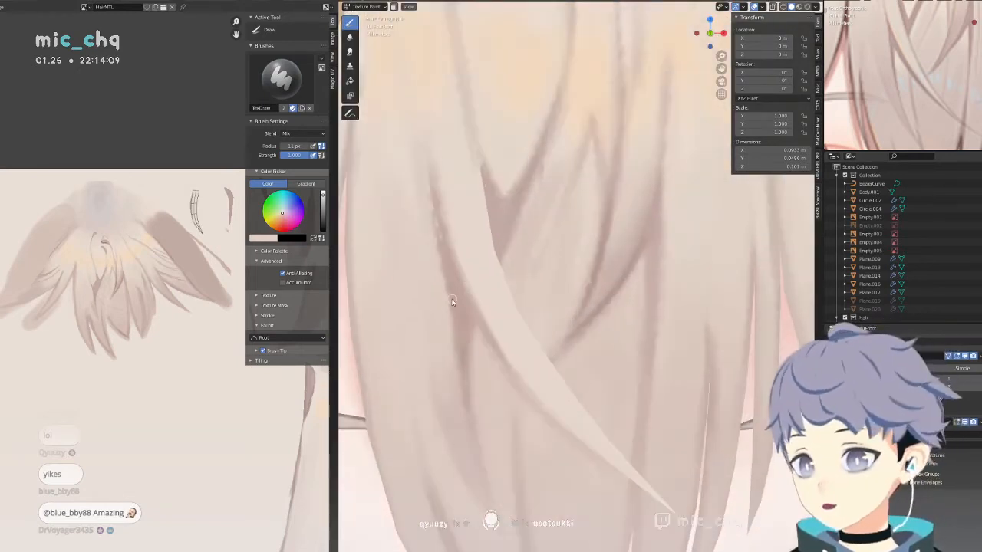
key(s)
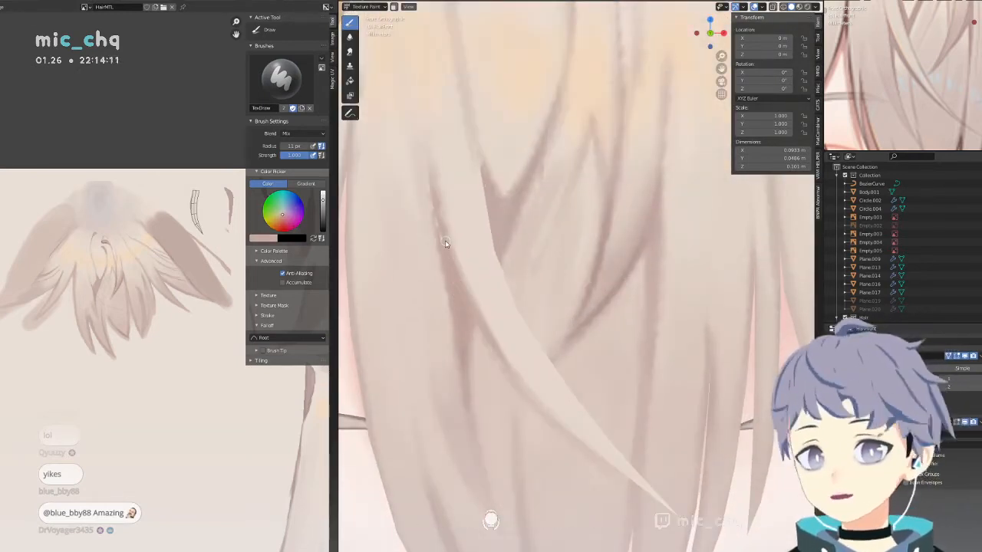
drag(433, 189, 448, 329)
key(ctrl+z)
drag(434, 228, 453, 336)
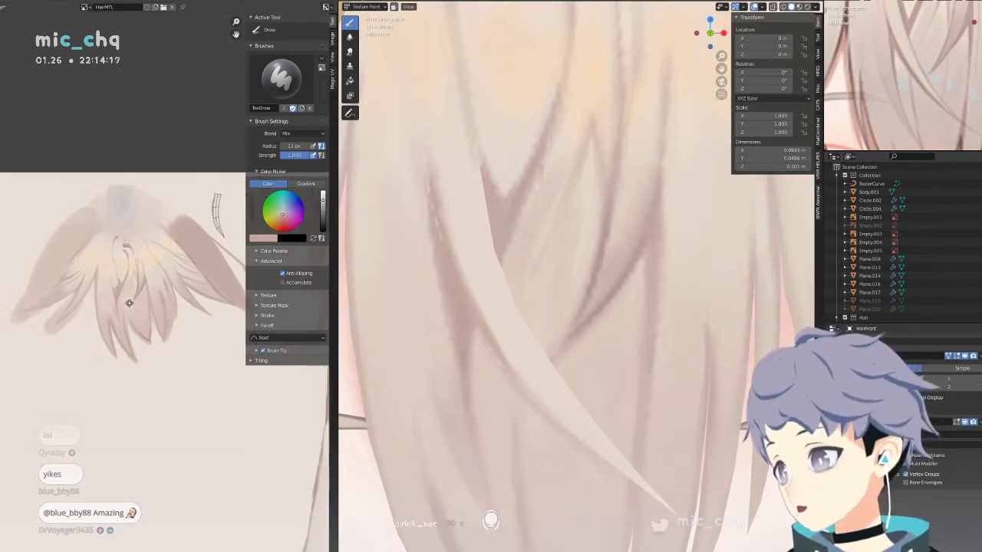
With a 1 px brush and sampled light and shadow hair colours, refine the V-shaped shadow beside the loose strand's root and the dark line above it.
scroll(198, 329, up, 5)
scroll(198, 329, up, 5)
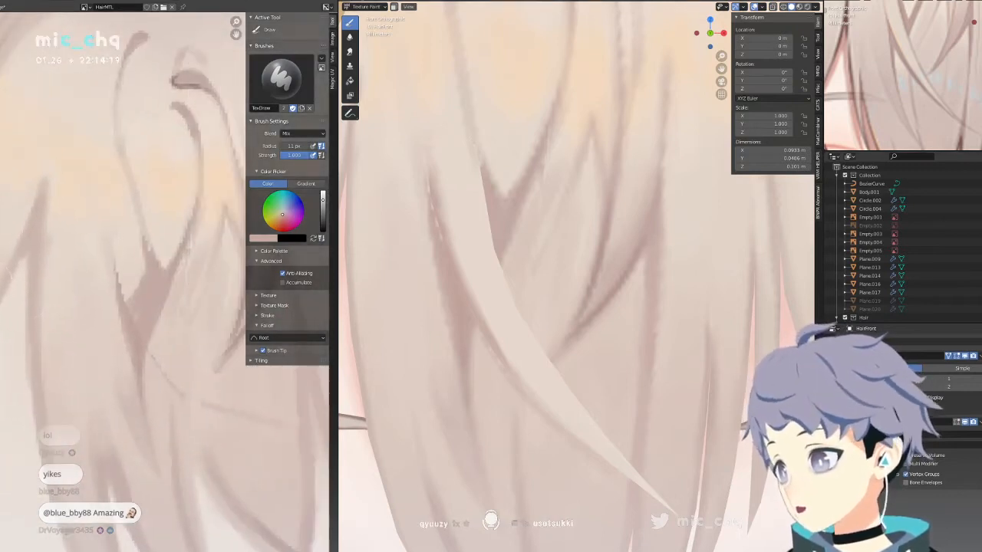
key(bracketleft)
key(bracketleft)
key(bracketleft)
key(bracketleft)
key(bracketleft)
key(bracketleft)
key(bracketleft)
key(bracketleft)
key(bracketleft)
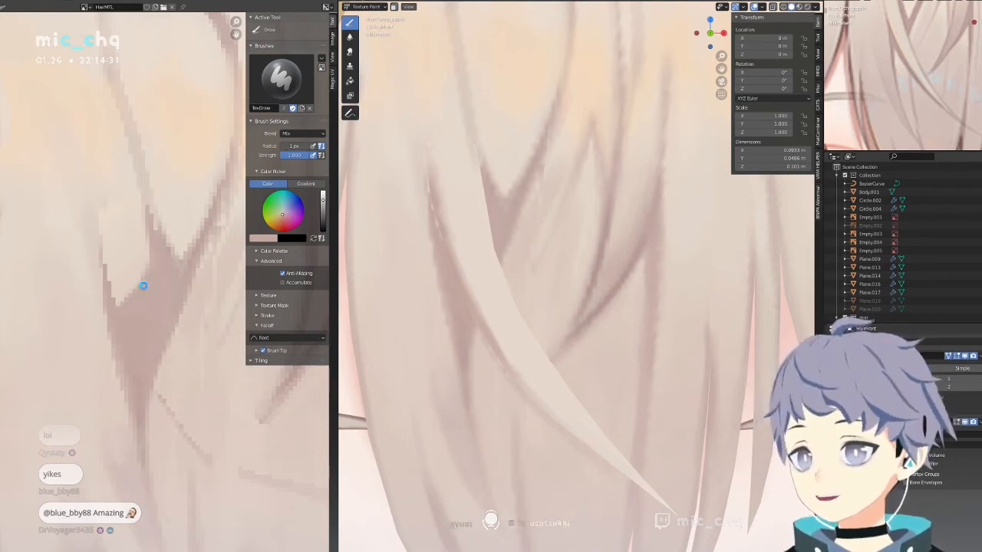
key(s)
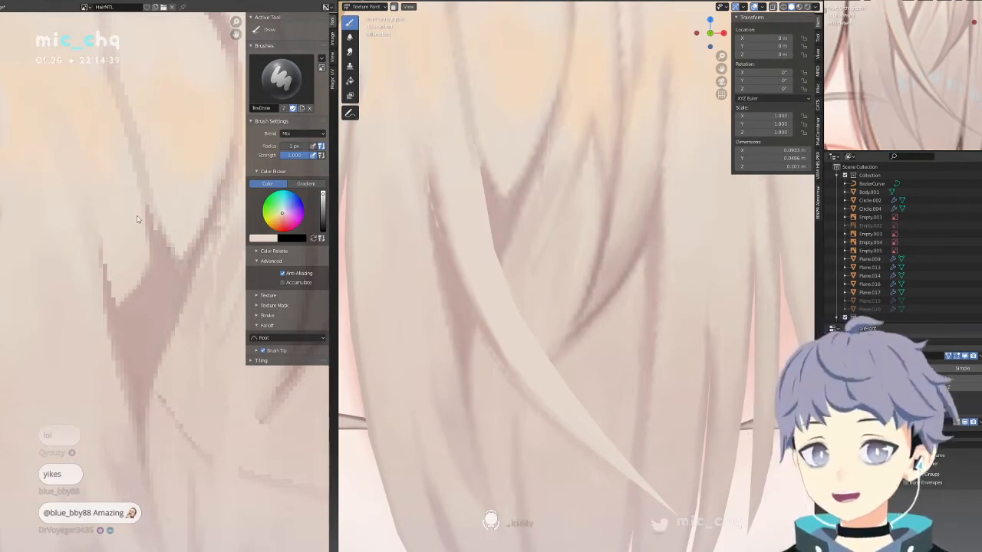
key(s)
mouse_move(105, 269)
mouse_down()
mouse_move(115, 315)
mouse_move(119, 283)
mouse_up()
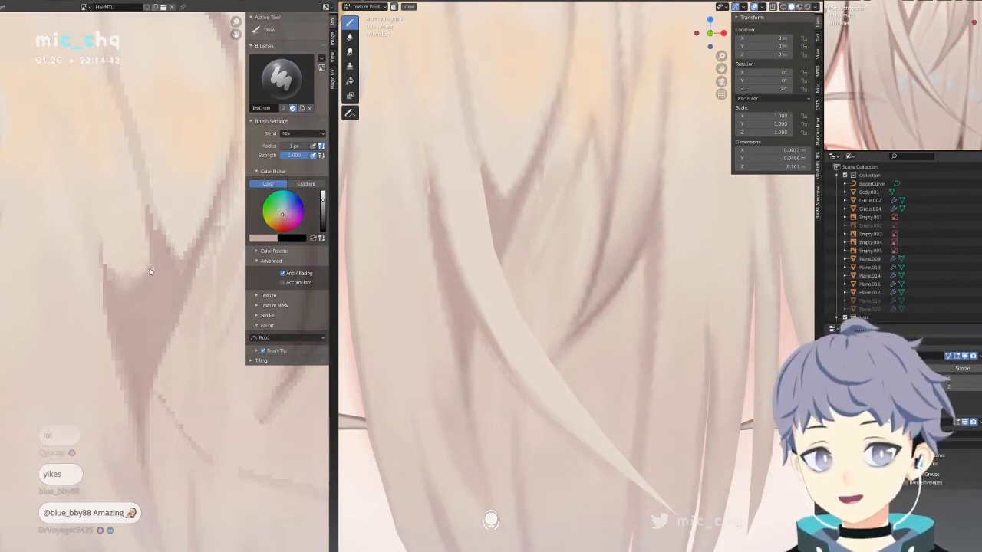
drag(101, 246, 123, 288)
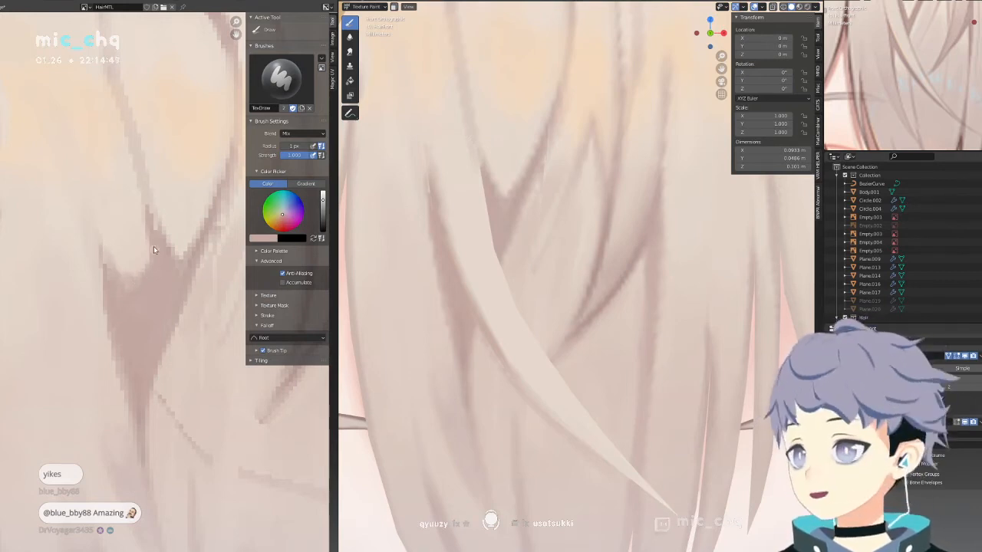
drag(158, 230, 136, 167)
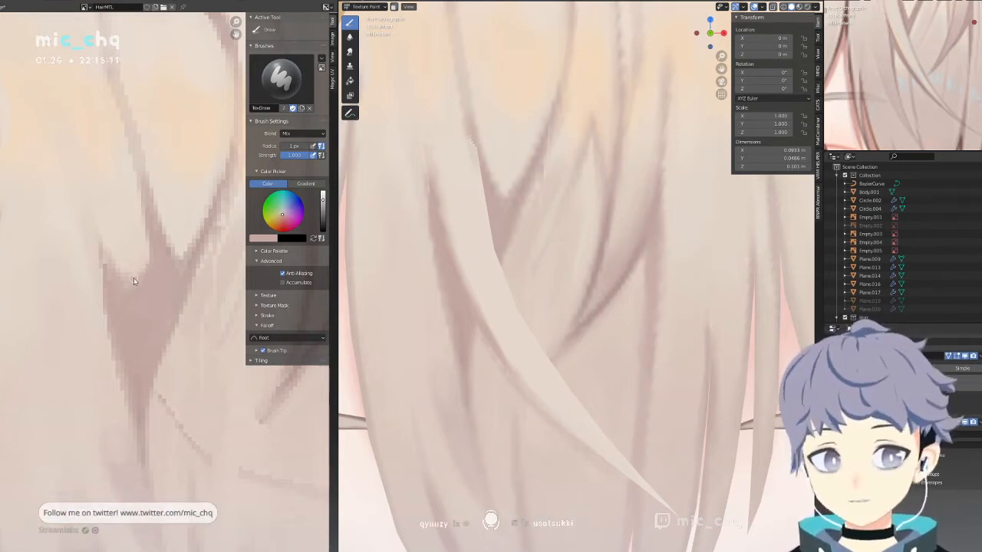
Look over the painted bangs on the model, and bring the loose strand's layout into close view on the hair texture.
scroll(518, 240, down, 3)
scroll(553, 281, up, 3)
scroll(550, 283, down, 2)
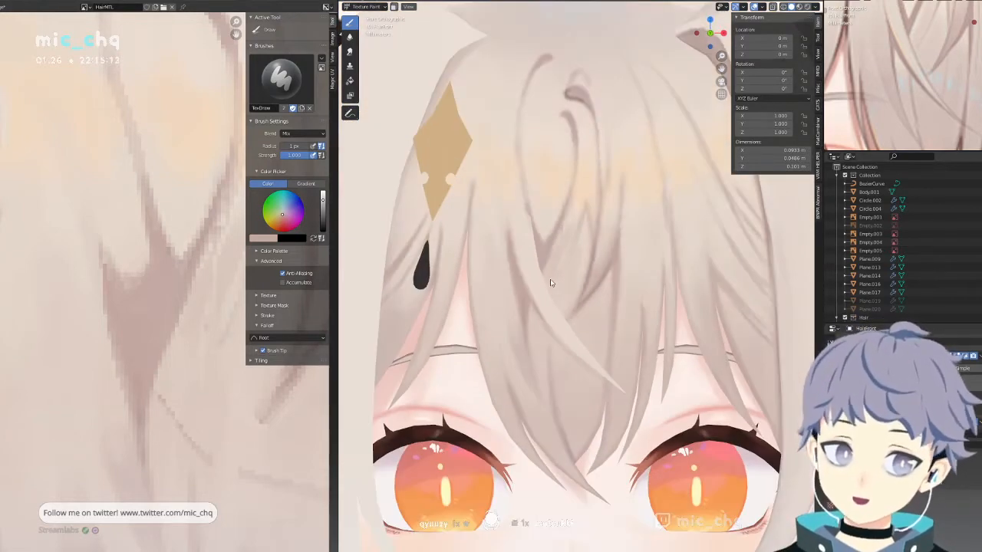
scroll(550, 283, down, 2)
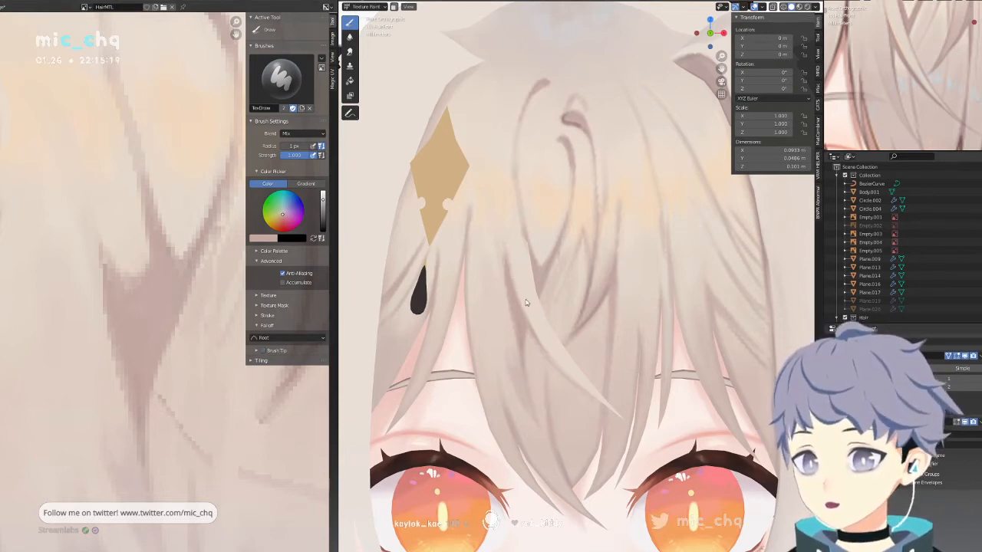
scroll(130, 222, down, 8)
middle_drag(154, 219, 66, 332)
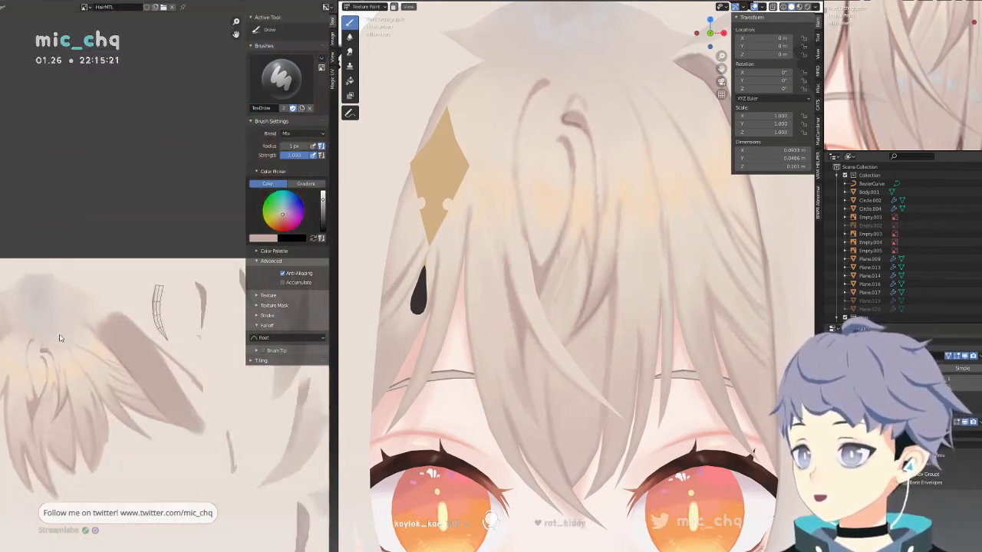
scroll(191, 331, up, 4)
middle_drag(192, 331, 104, 261)
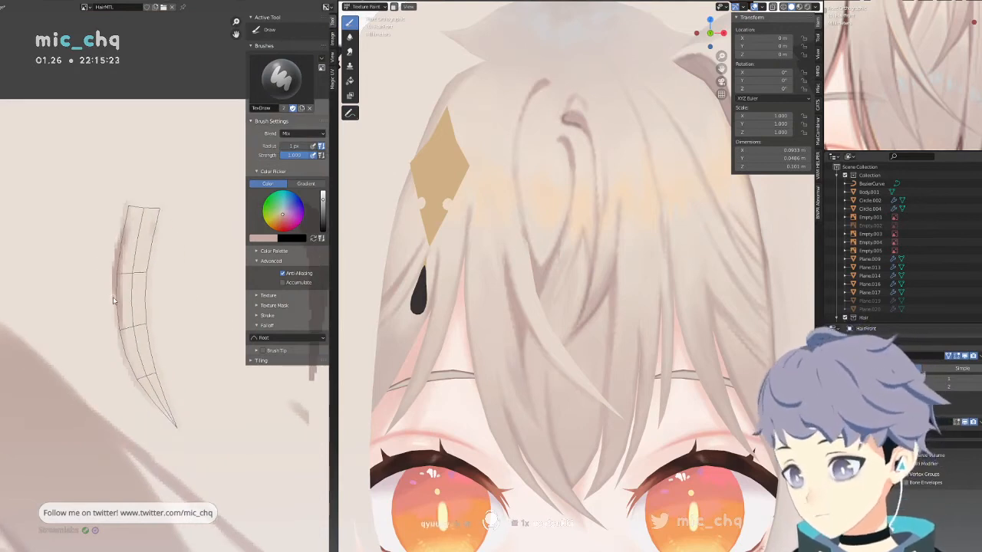
key(bracketright)
key(bracketright)
key(s)
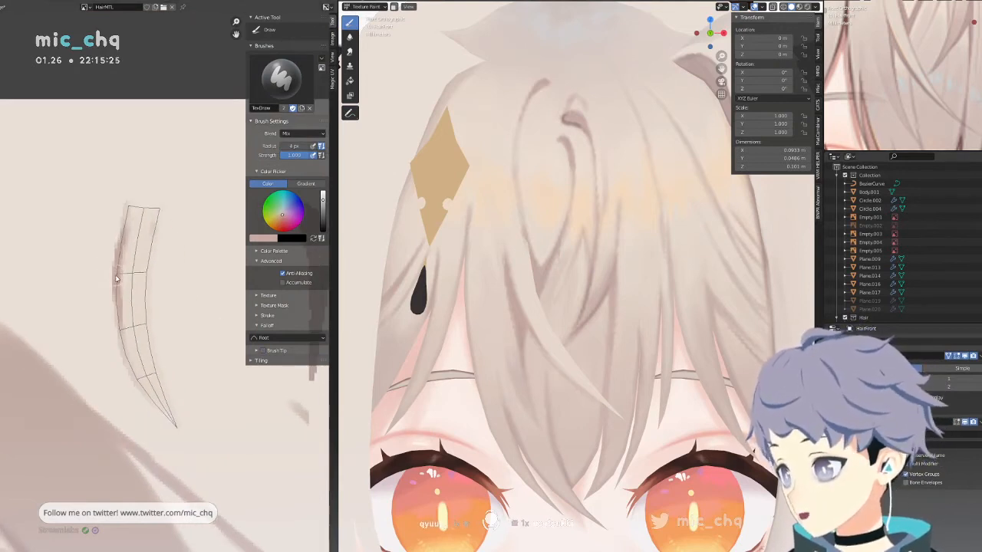
drag(116, 270, 122, 324)
key(ctrl+z)
Paint a 1 px shadow down the left edge of the loose strand's layout to its tip, and soften it with a lighter hair colour at 3 px.
key(bracketleft)
key(bracketleft)
key(bracketleft)
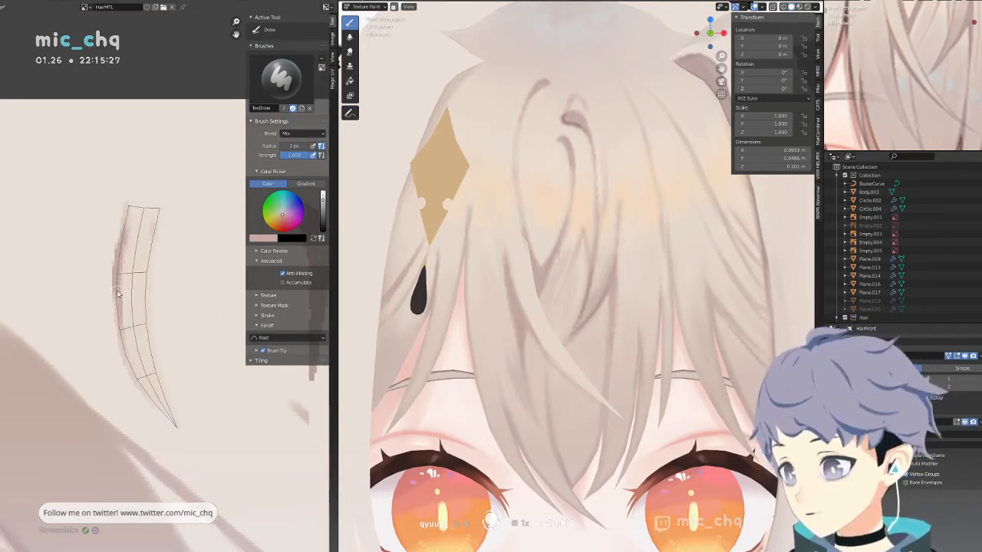
key(s)
drag(121, 336, 176, 429)
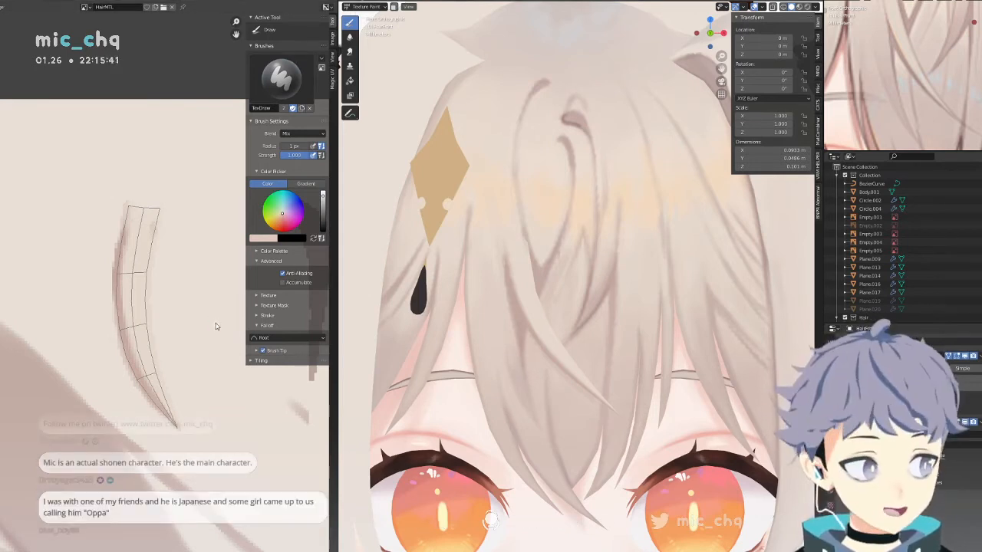
middle_drag(221, 338, 204, 335)
key(bracketright)
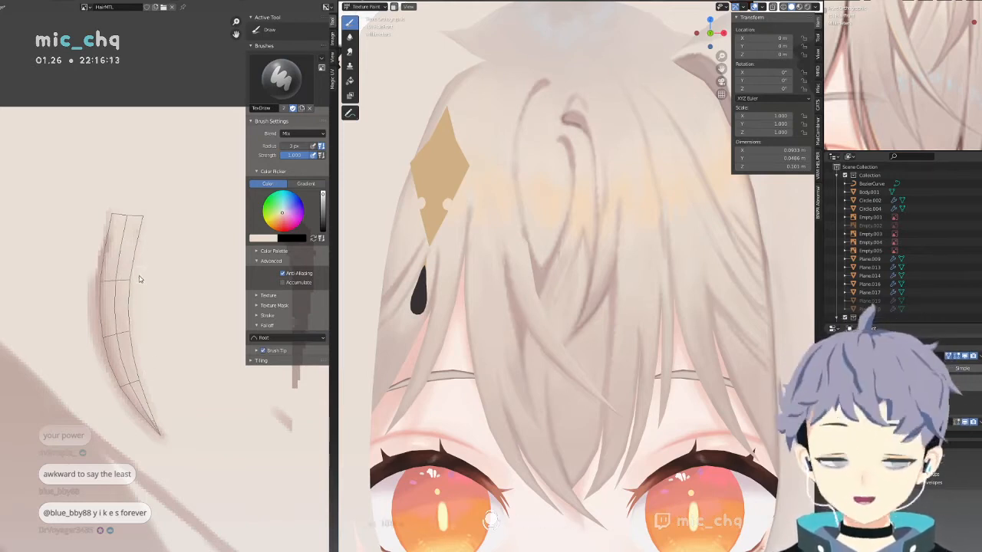
middle_drag(173, 321, 194, 298)
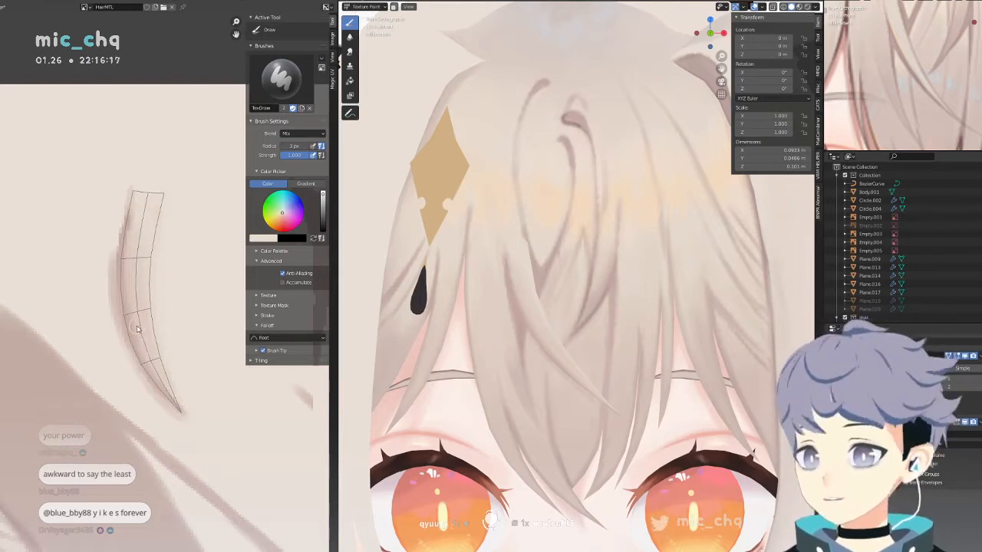
Sample the hair shadow colour and paint a 1 px shadow line along the loose strand's right edge down to the tip.
key(s)
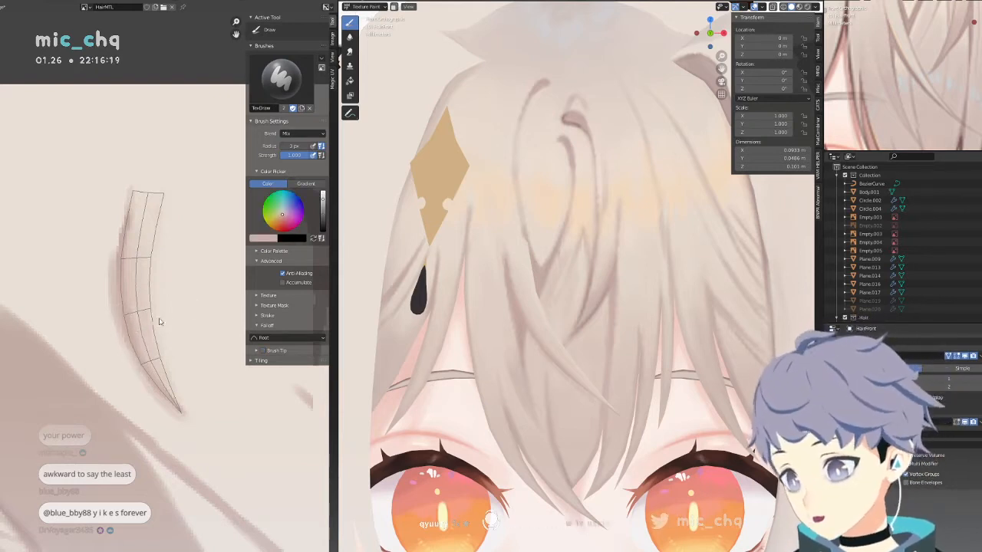
key(bracketleft)
key(bracketleft)
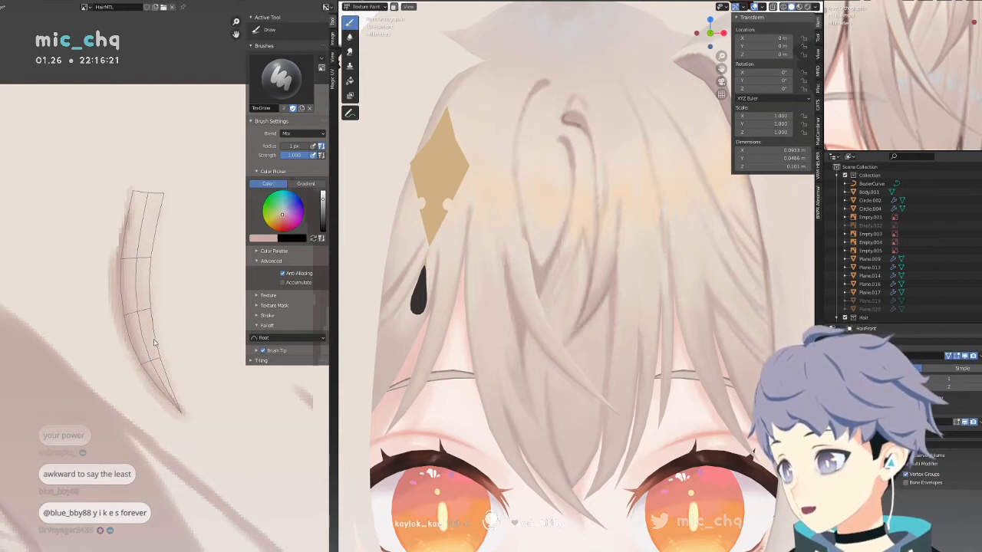
drag(149, 277, 160, 345)
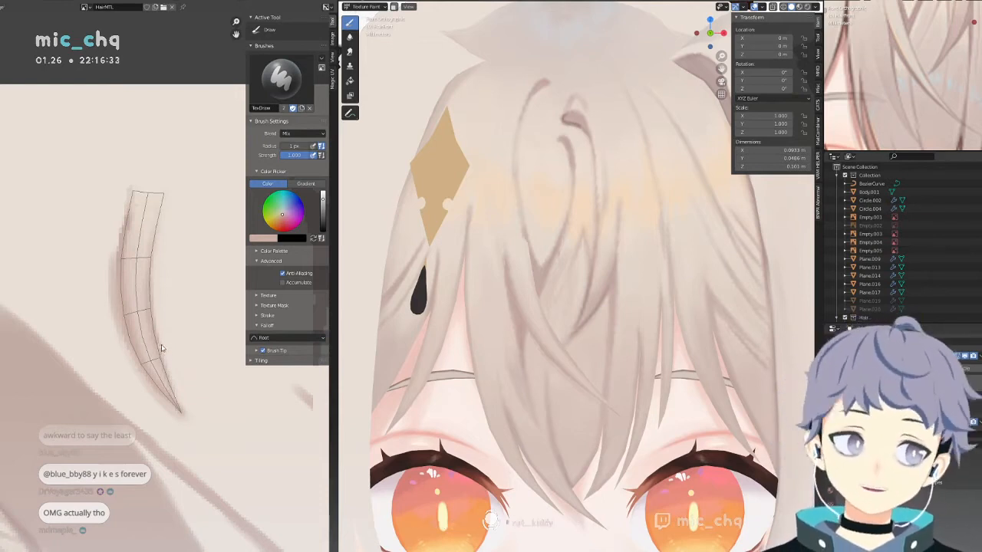
middle_drag(151, 329, 139, 261)
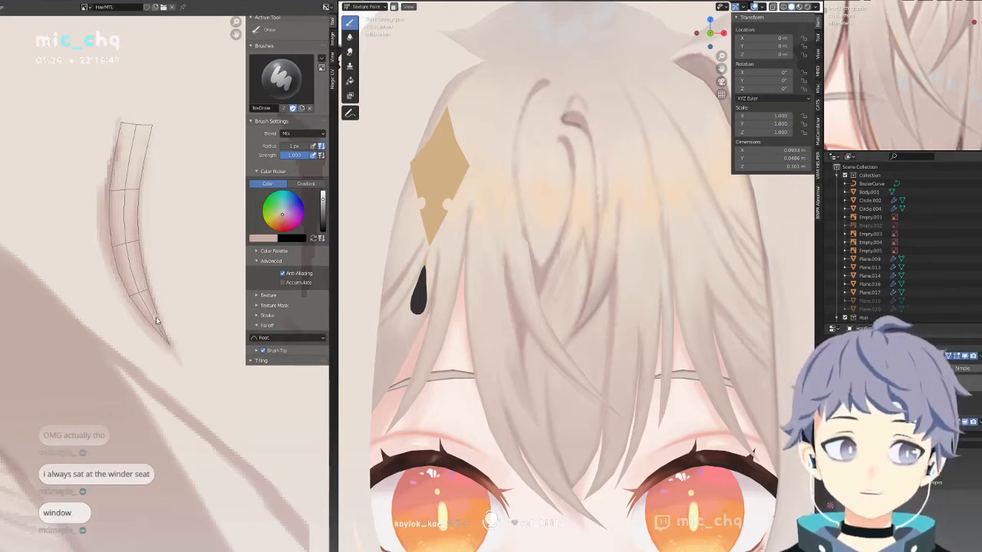
scroll(156, 321, down, 4)
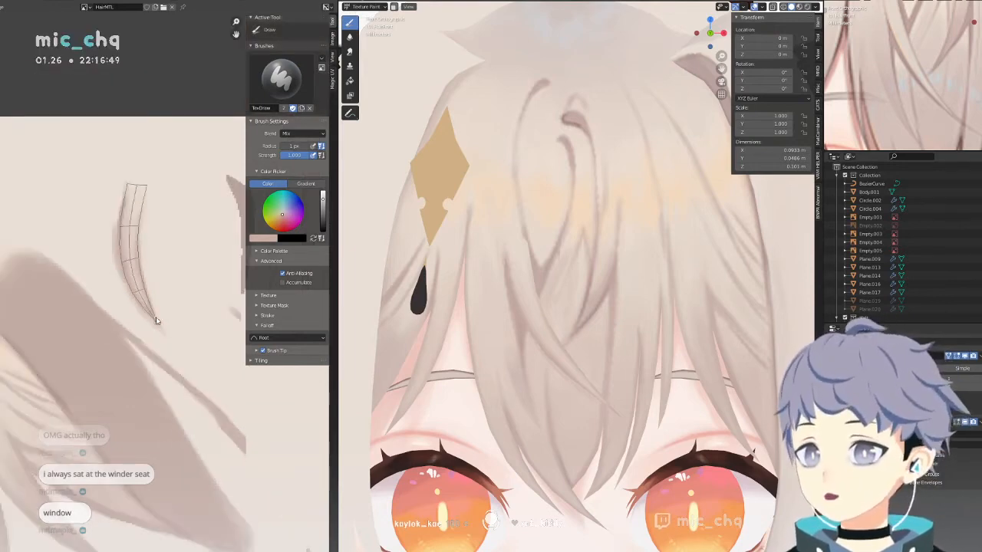
scroll(545, 253, up, 4)
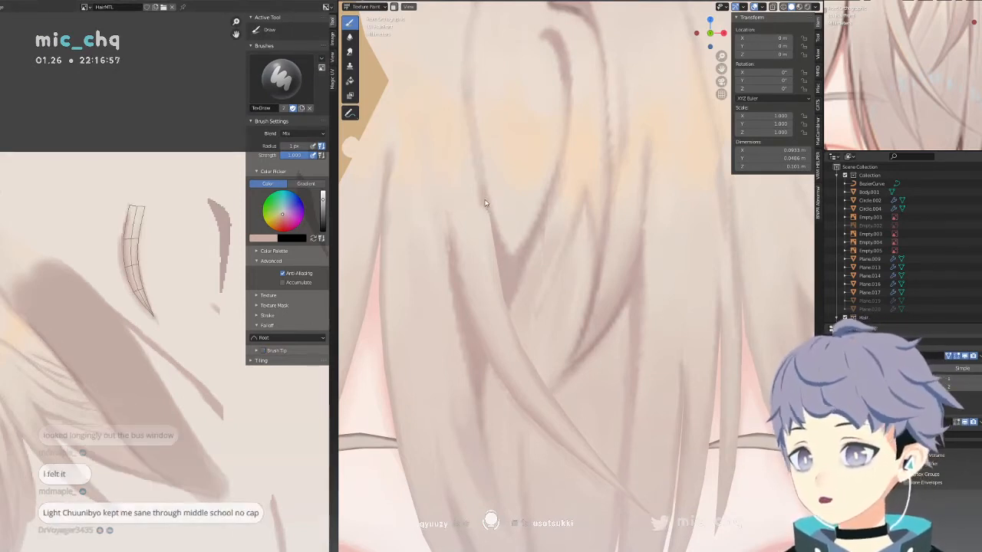
Undo the last stroke and paint a 1 px shadow line on the model connecting the loose strand's root to the dark strand line above.
key(ctrl+z)
drag(485, 201, 490, 234)
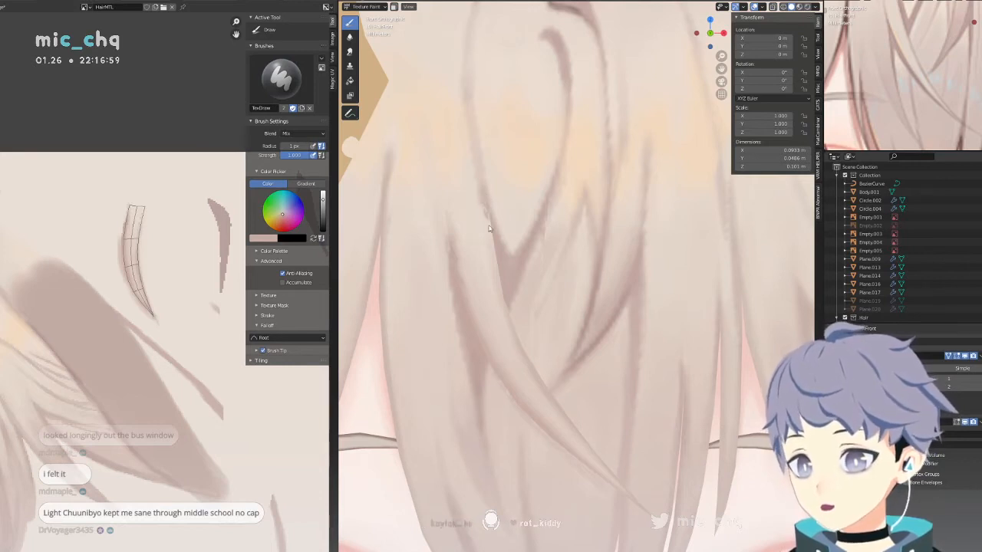
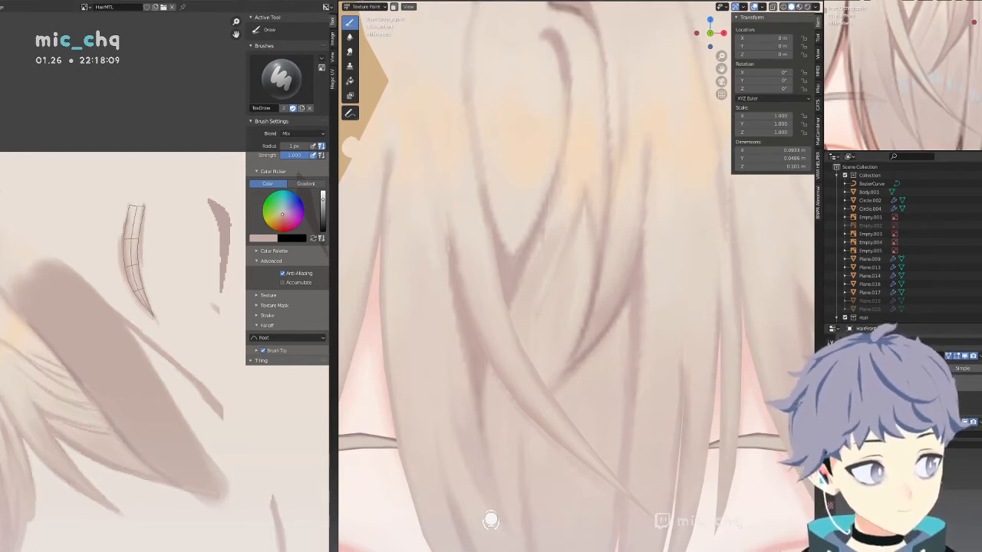
scroll(672, 308, down, 5)
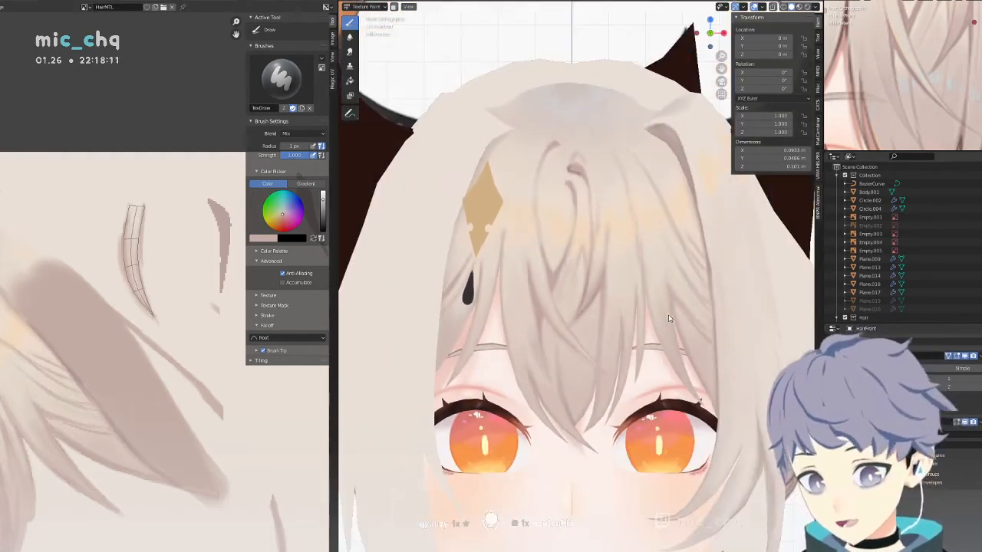
middle_drag(665, 317, 677, 317)
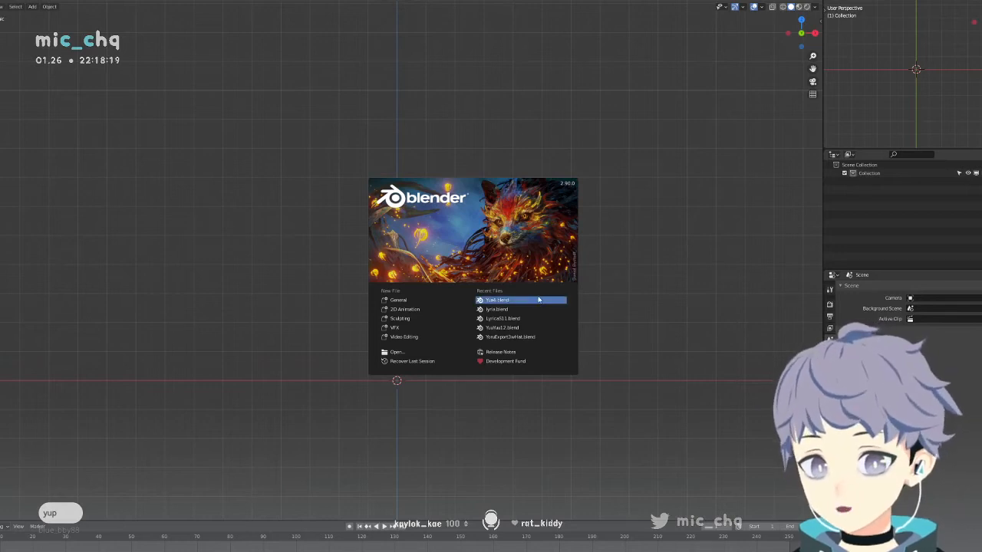
Reopen the character model from the most recent file, switch the front hair to Object Mode and frame it in view.
click(562, 301)
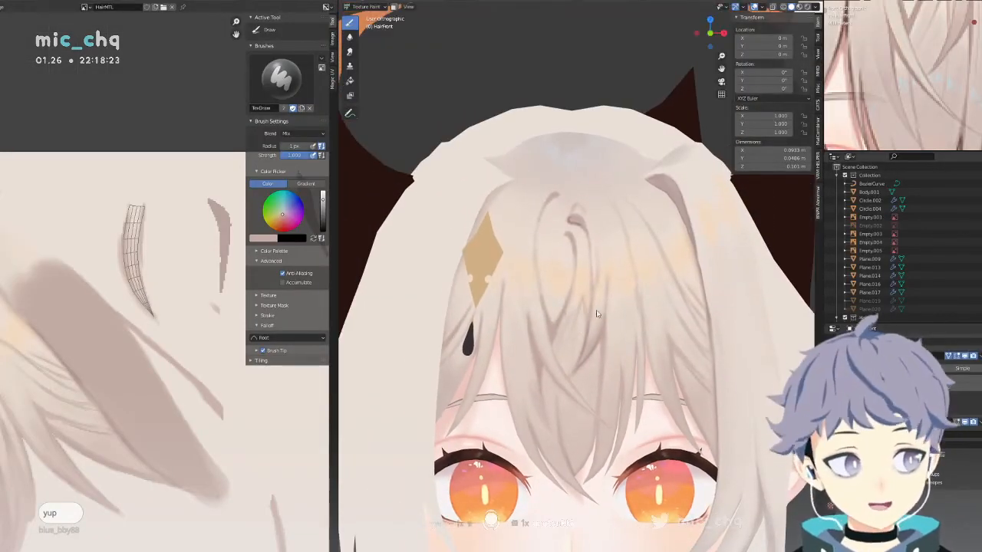
key(ctrl+Tab)
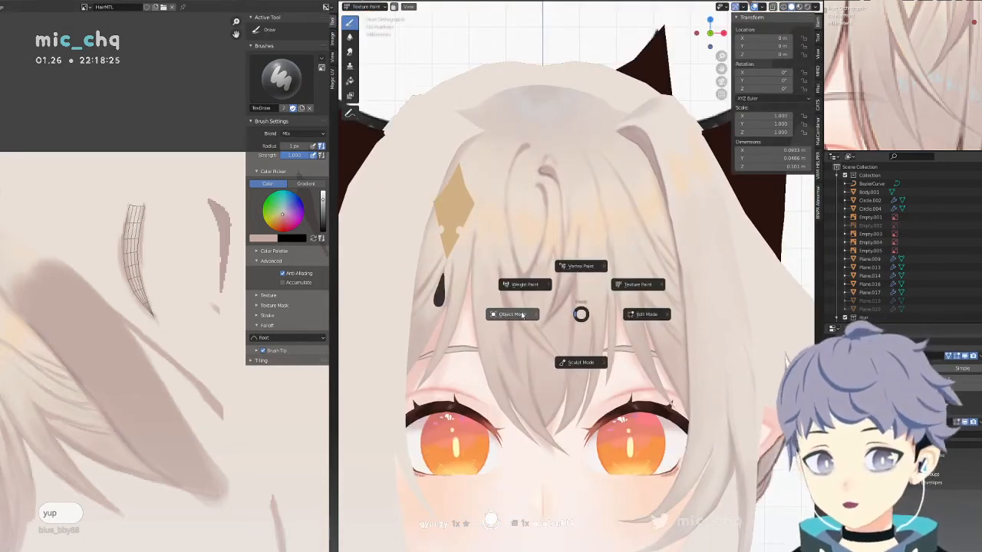
click(521, 315)
shift+middle_drag(582, 317, 547, 313)
scroll(582, 316, down, 3)
key(KP_Decimal)
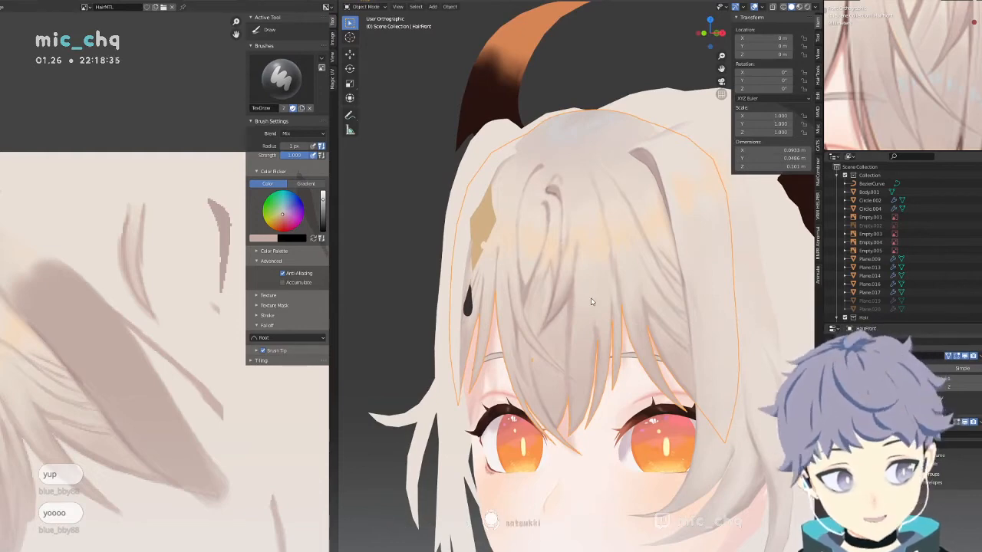
Enter Edit Mode on the front hair and move the selected vertex at the side of the bangs forward along the Y axis.
middle_drag(590, 302, 554, 322)
key(Tab)
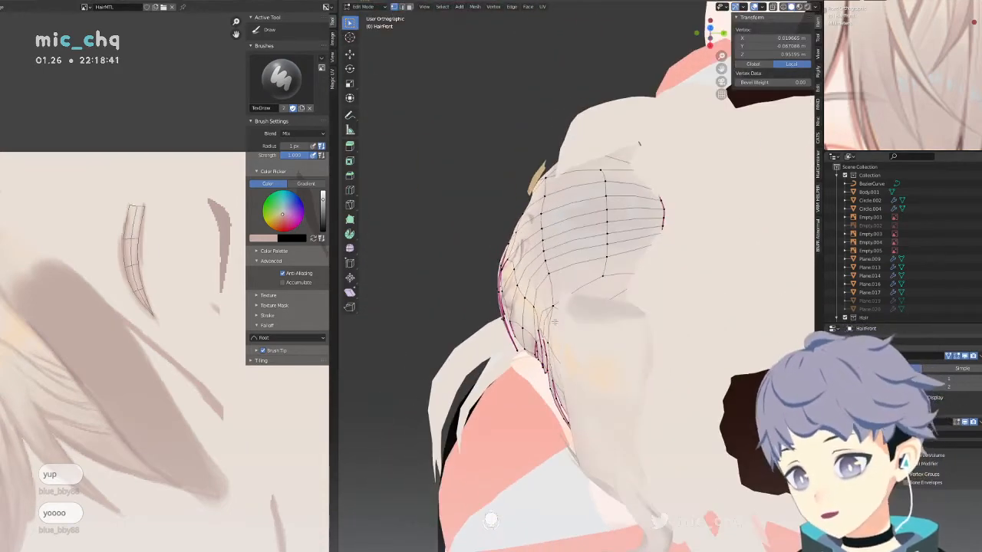
key(g)
key(y)
click(547, 324)
scroll(537, 345, up, 4)
shift+middle_drag(515, 406, 555, 307)
Select the neighbouring vertices at the side split of the bangs and shift them forward along the Y axis in two moves.
click(554, 345)
middle_drag(554, 345, 578, 370)
key(g)
key(x)
key(y)
click(537, 373)
key(g)
key(x)
key(y)
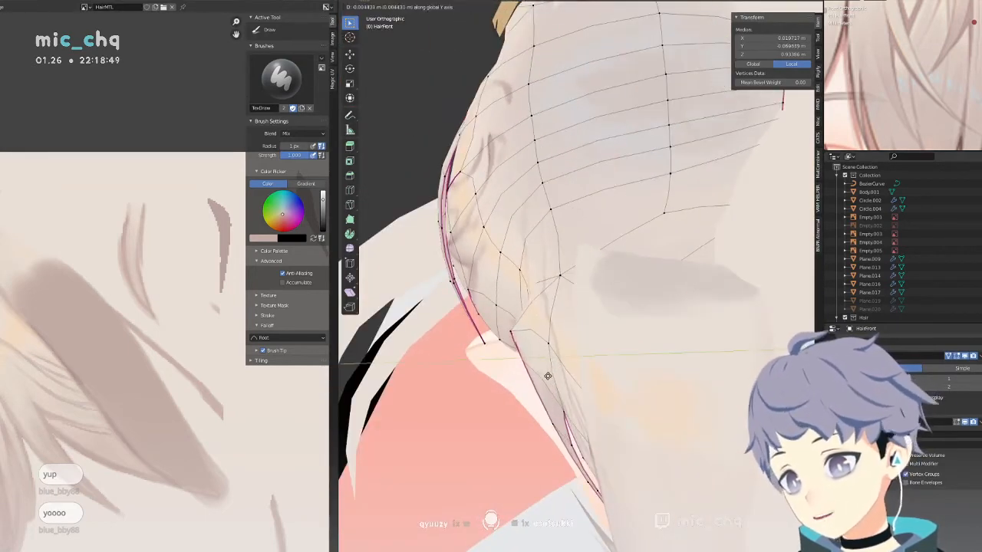
click(542, 377)
Extend the selection around the side split of the bangs and move the selected vertices along the Y axis.
click(534, 343)
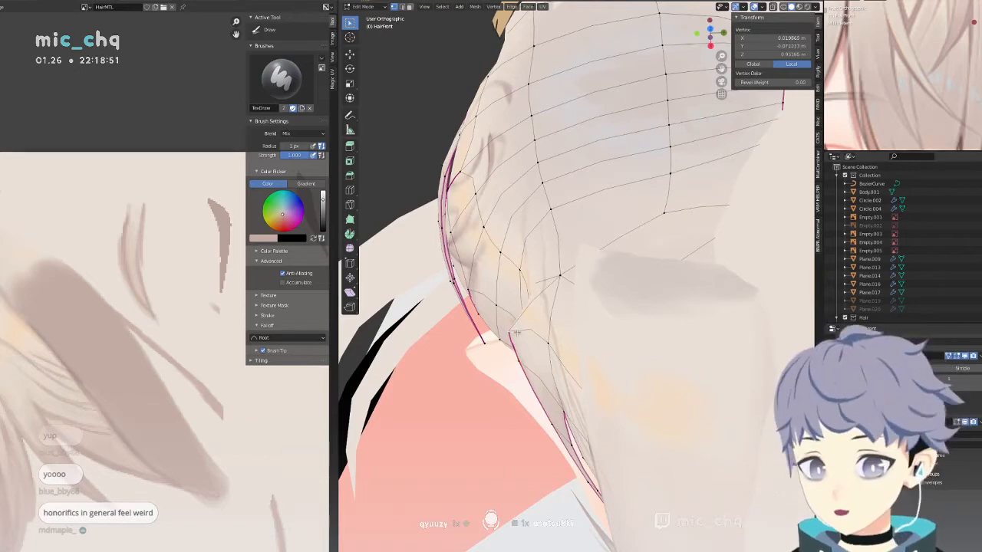
middle_drag(546, 342, 609, 333)
shift+click(594, 351)
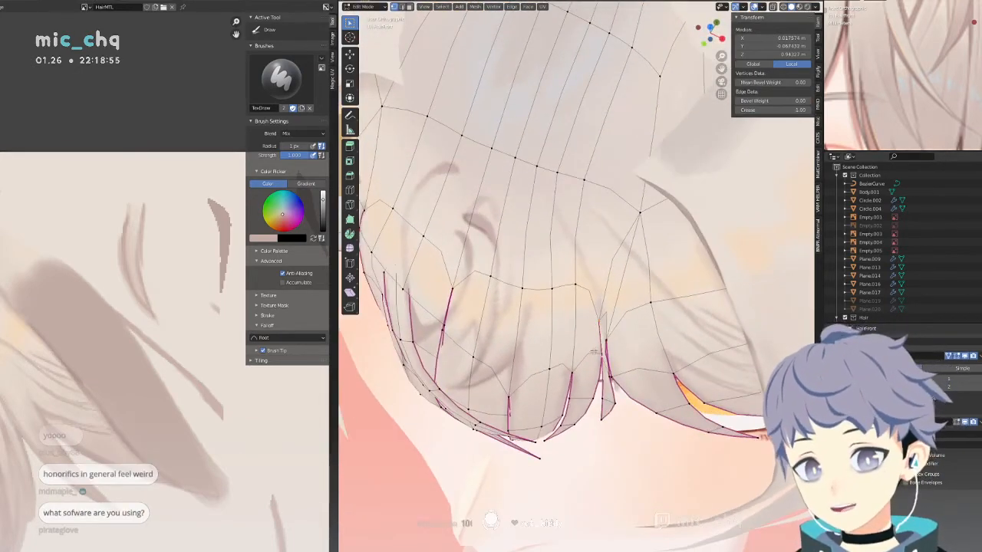
key(shift+z)
key(shift+z)
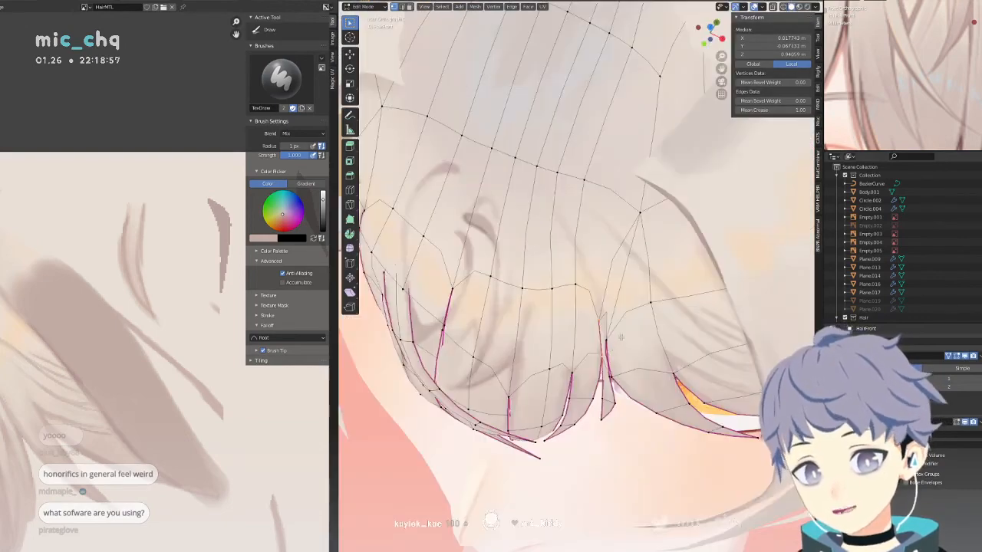
mouse_move(604, 359)
middle_down()
mouse_move(570, 349)
mouse_move(638, 196)
mouse_move(542, 360)
middle_up()
key(g)
key(z)
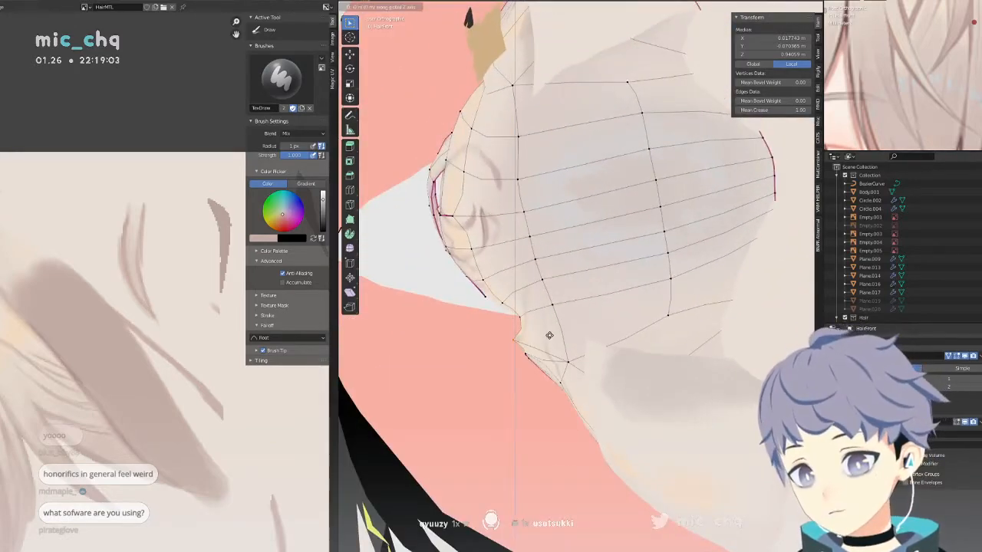
right_click(546, 336)
key(g)
key(y)
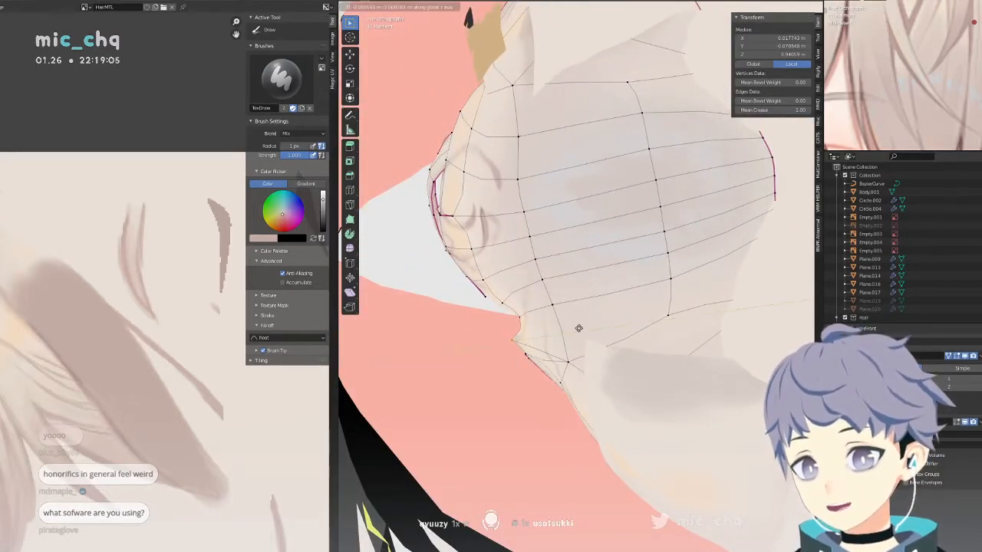
click(579, 328)
Select two vertices on the strand just inward of the side split and move them along the Y axis.
shift+click(529, 354)
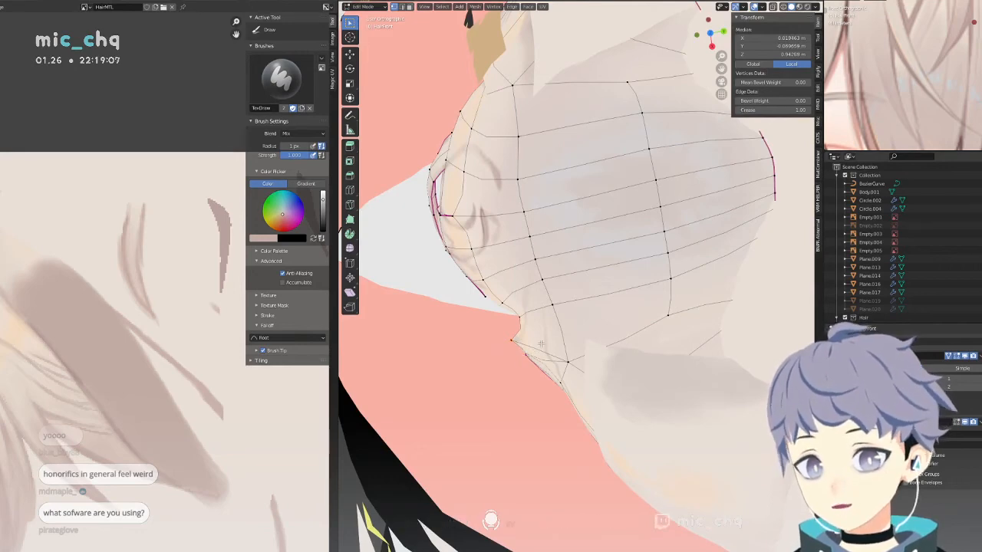
middle_drag(539, 345, 620, 284)
click(585, 382)
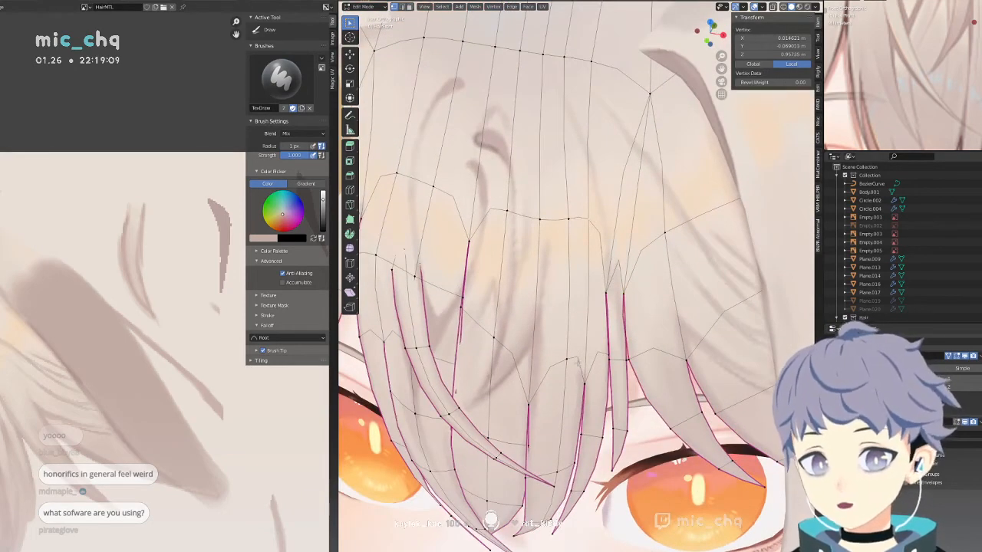
shift+click(586, 382)
middle_drag(606, 345, 559, 393)
key(g)
middle_drag(587, 311, 564, 317)
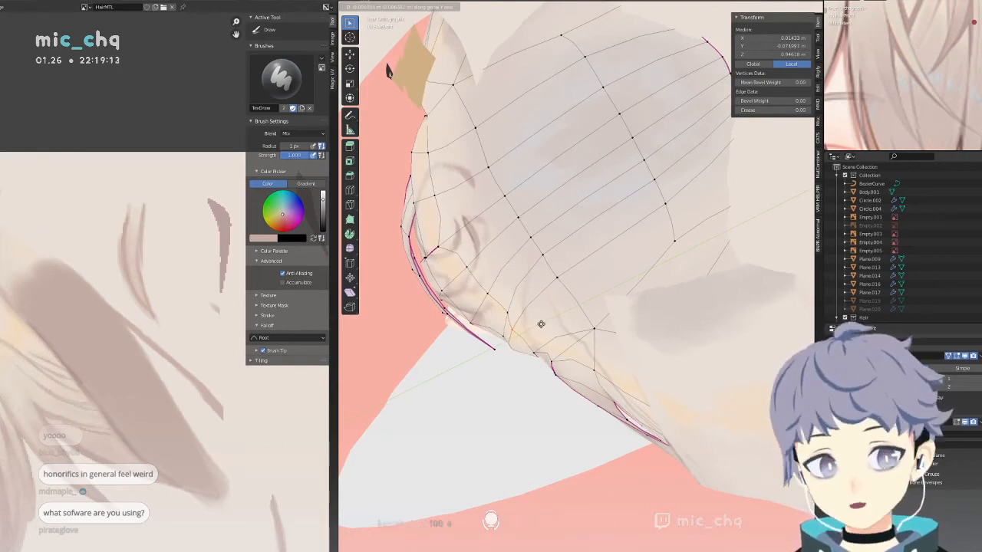
click(541, 324)
Select the next pair of vertices on the side of the bangs and move them to smooth the curve.
middle_drag(541, 324, 619, 336)
click(615, 319)
shift+click(608, 375)
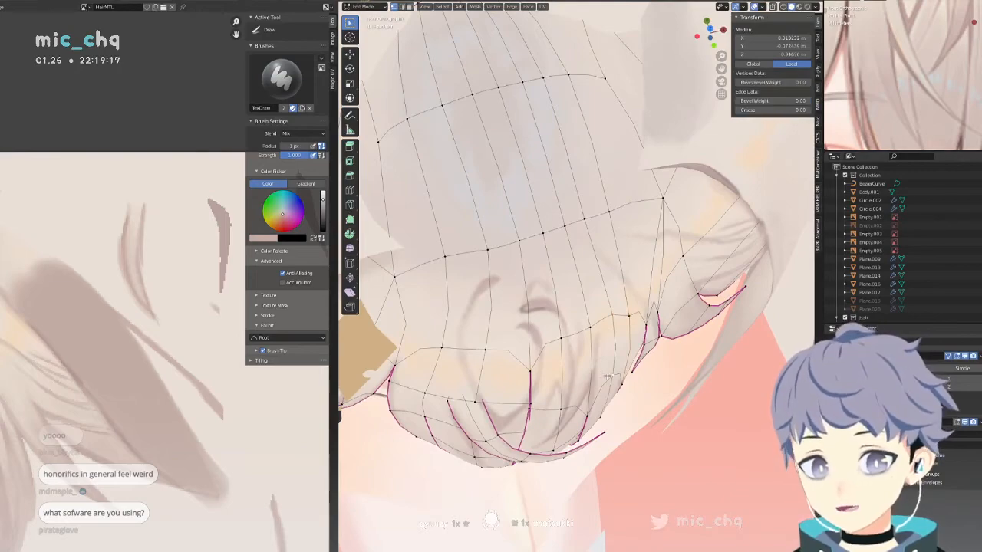
middle_drag(609, 376, 702, 376)
key(g)
click(715, 396)
Select the vertices closer to the centre of the bangs and shift them in line with their neighbours.
click(488, 308)
middle_drag(488, 308, 483, 342)
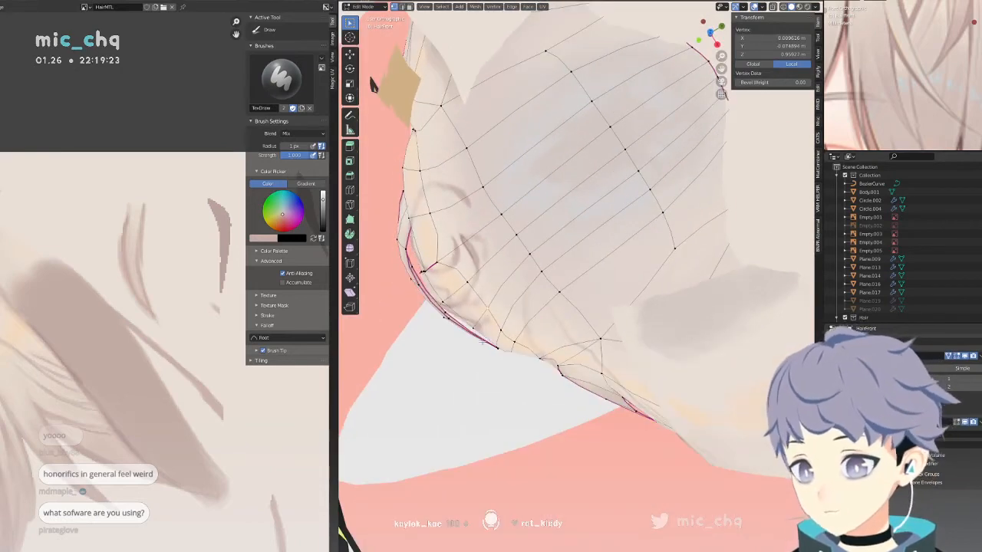
shift+click(474, 330)
key(g)
middle_drag(506, 304, 666, 177)
click(516, 296)
Reselect the vertices at the side split of the bangs and adjust their depth along the Y axis.
click(530, 160)
click(683, 248)
click(668, 208)
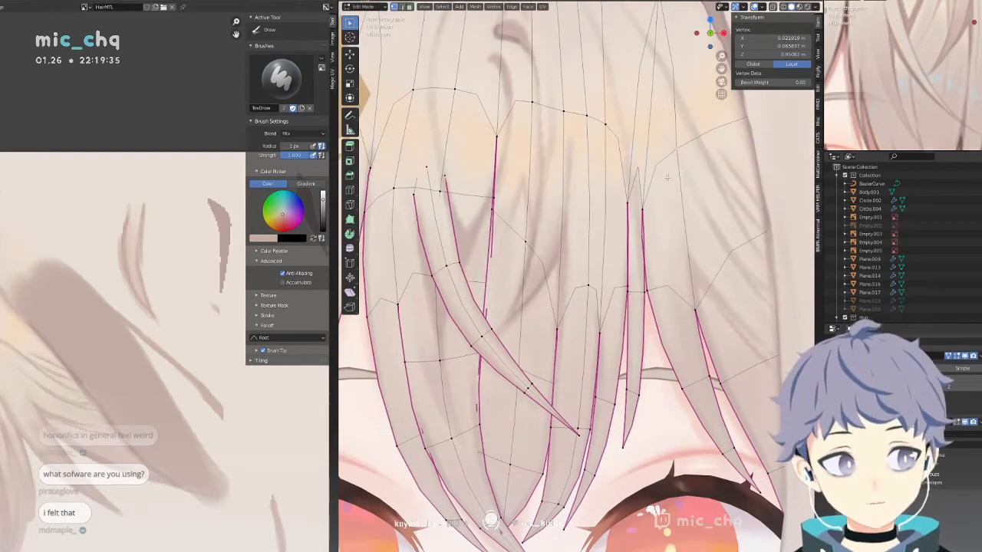
middle_drag(626, 253, 635, 313)
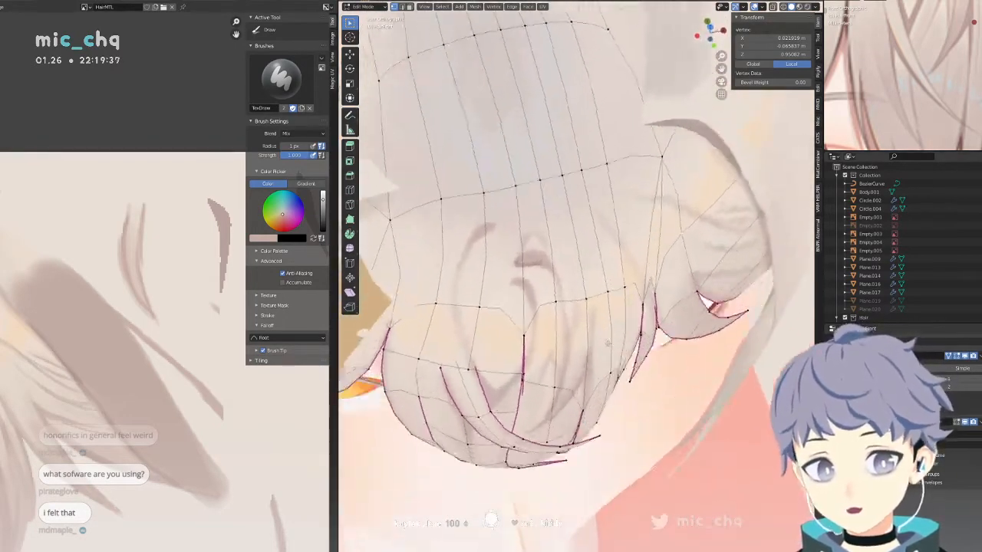
key(KP_1)
middle_drag(597, 281, 687, 190)
key(g)
key(y)
click(605, 326)
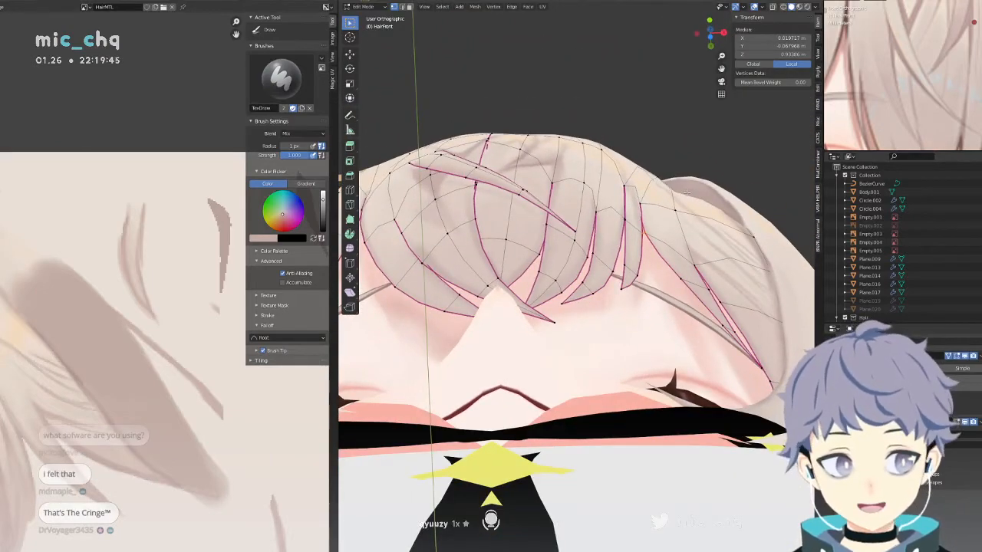
Box-select the tip vertices of the loose middle strand through the mesh and nudge the tip slightly upward and sideways.
middle_drag(678, 235, 561, 328)
drag(559, 329, 568, 319)
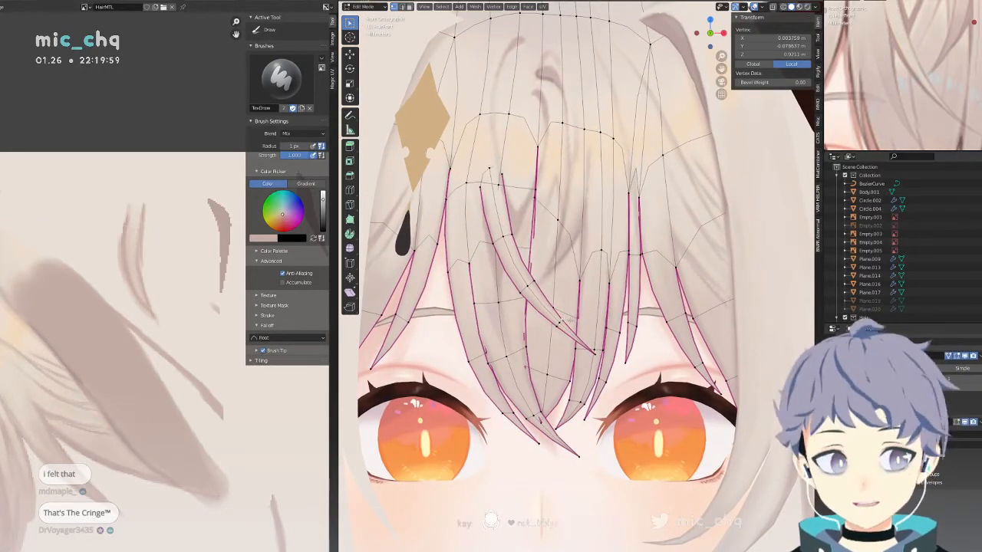
key(shift+z)
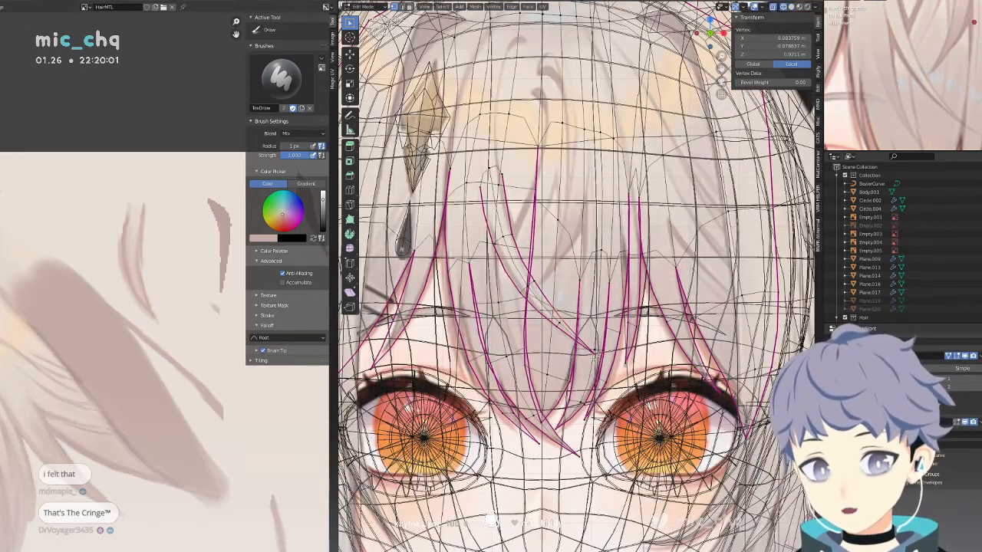
drag(597, 357, 587, 347)
key(shift+z)
key(g)
key(z)
click(631, 347)
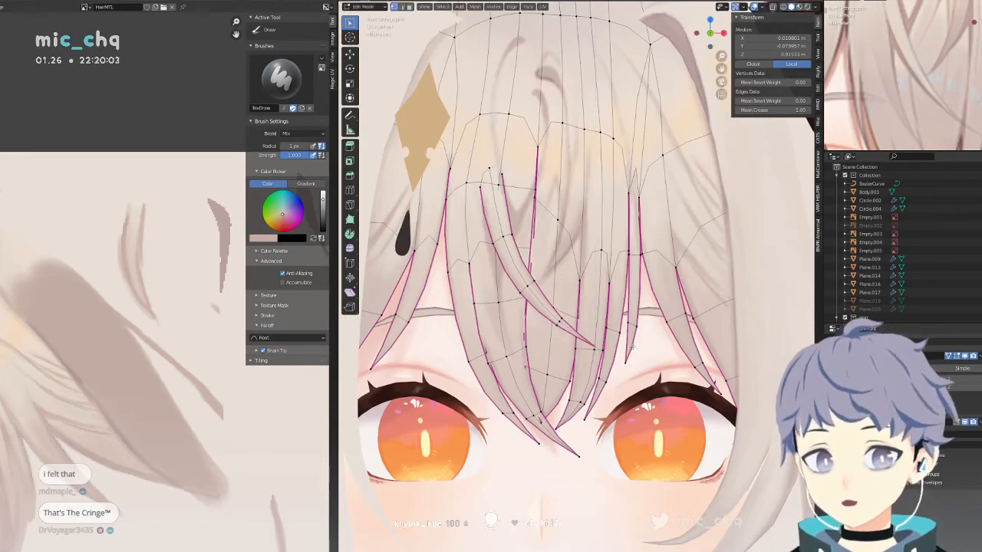
key(shift+z)
key(shift+z)
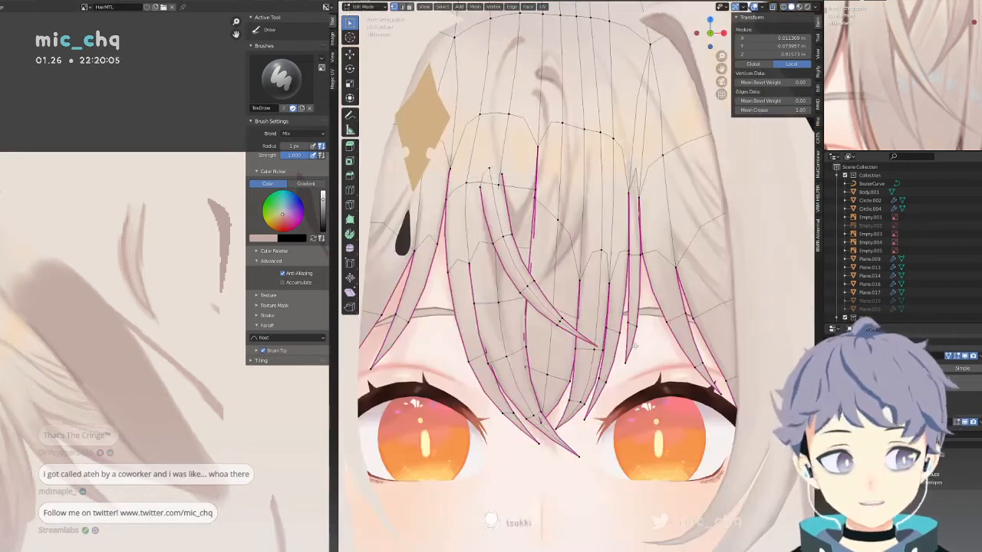
Select the vertex at the opposite side of the bangs, near the hair clip, and reposition it.
mouse_move(641, 336)
shift+middle_down()
mouse_move(641, 321)
mouse_move(656, 349)
shift+middle_up()
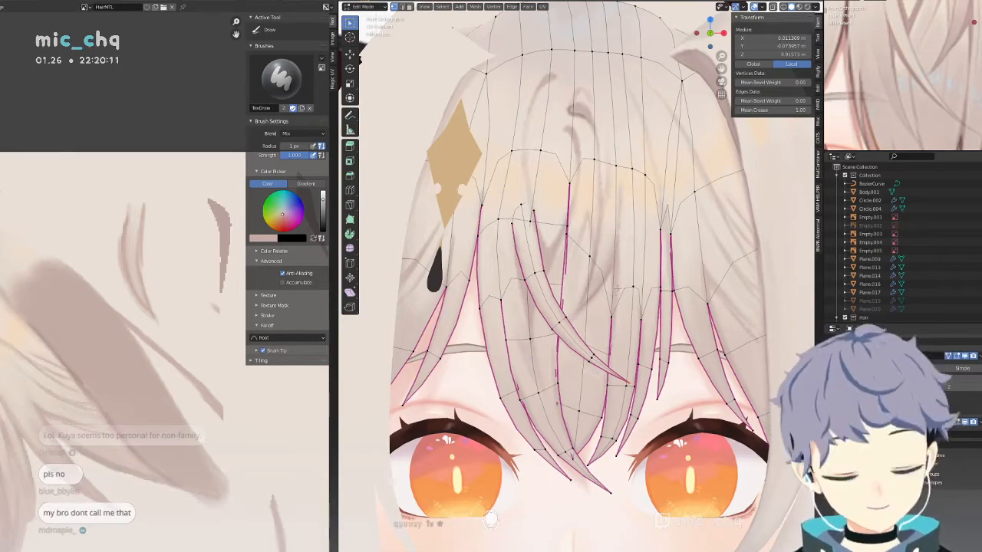
shift+middle_drag(623, 284, 654, 332)
click(504, 344)
middle_drag(579, 244, 523, 286)
key(g)
key(shift+y)
click(521, 288)
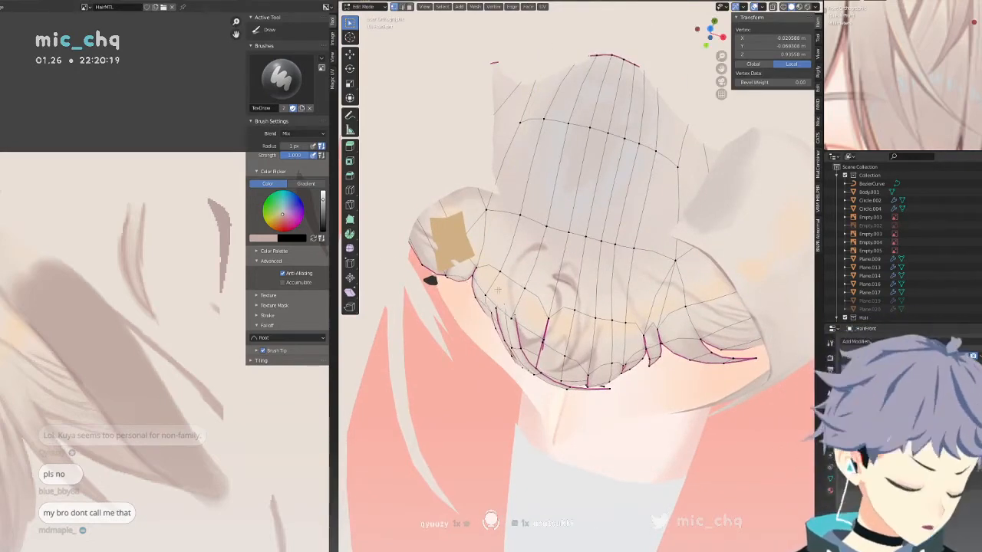
Examine the bangs mesh and its painted shading from the front.
key(KP_1)
scroll(564, 219, up, 3)
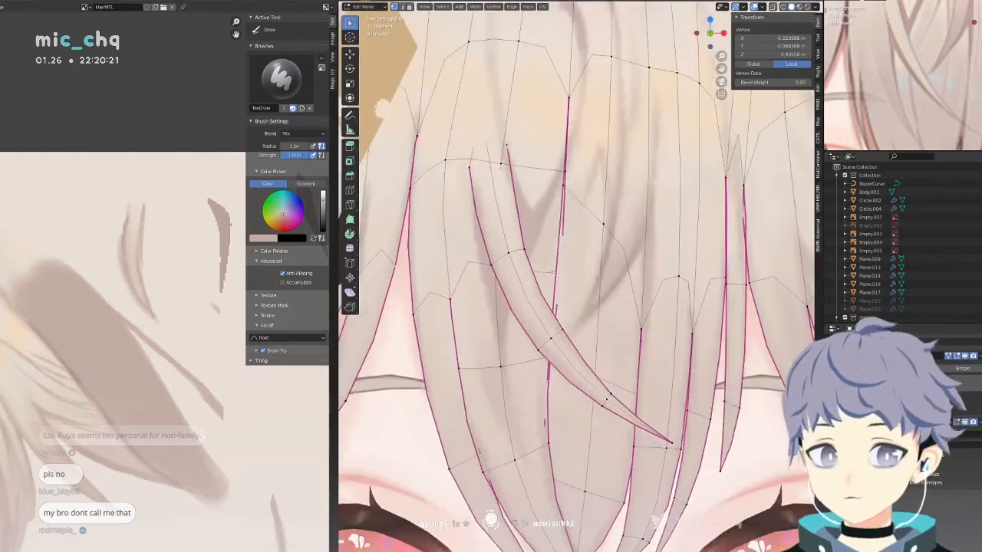
shift+middle_drag(568, 209, 583, 336)
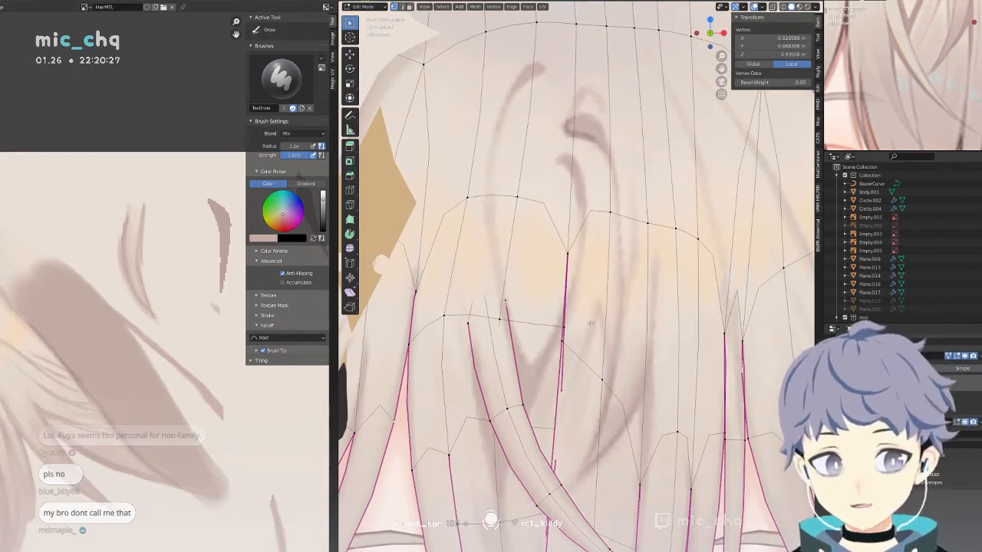
shift+middle_drag(590, 324, 591, 347)
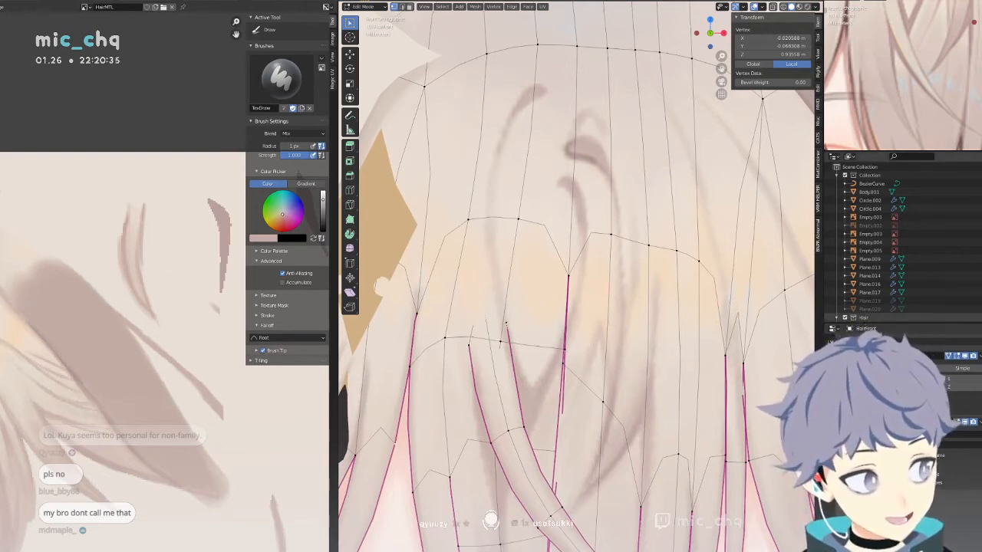
scroll(605, 254, down, 2)
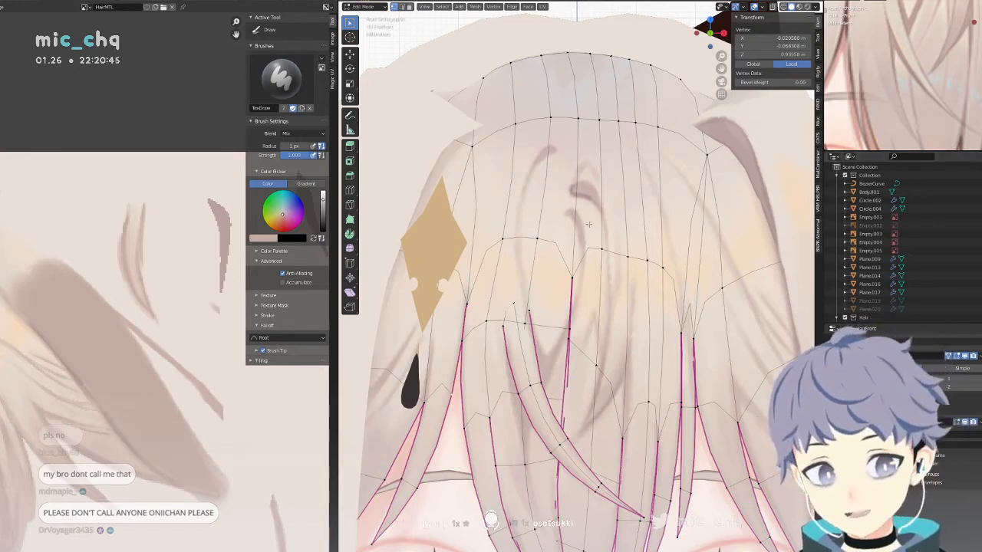
scroll(592, 246, down, 1)
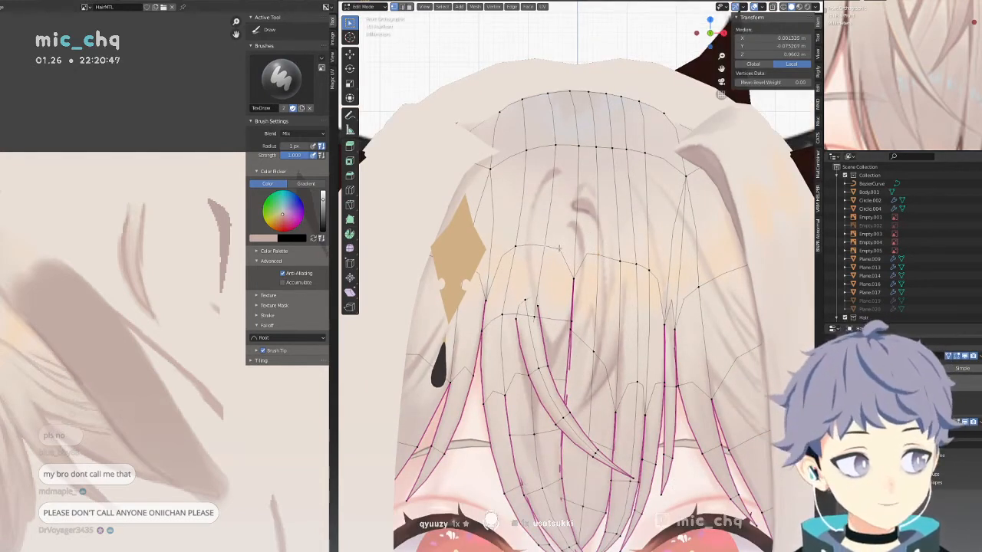
scroll(559, 248, down, 2)
middle_drag(578, 259, 549, 248)
Leave Edit Mode on the front hair and check the painted bangs against the whole head from the front.
key(Tab)
scroll(599, 260, up, 3)
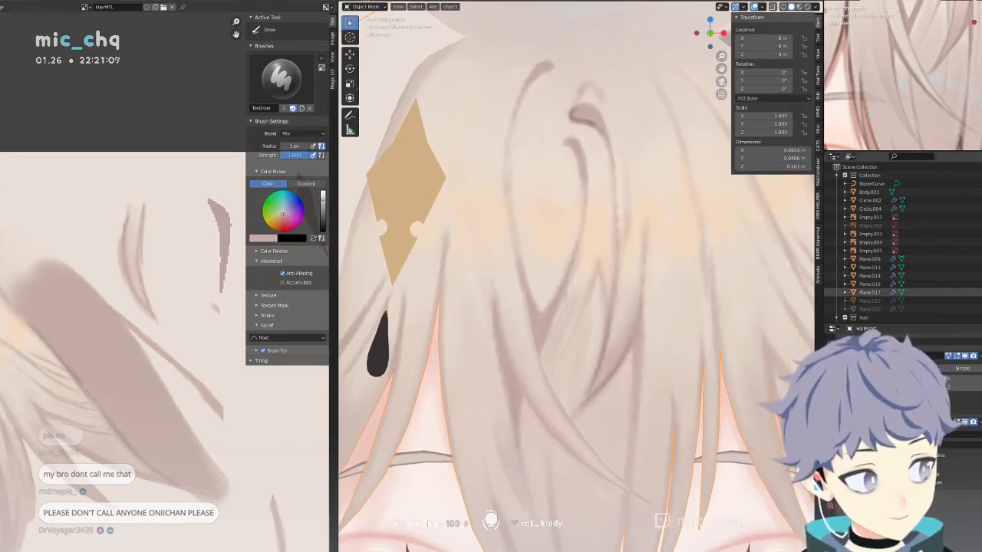
scroll(652, 307, down, 4)
middle_drag(648, 308, 628, 314)
key(KP_1)
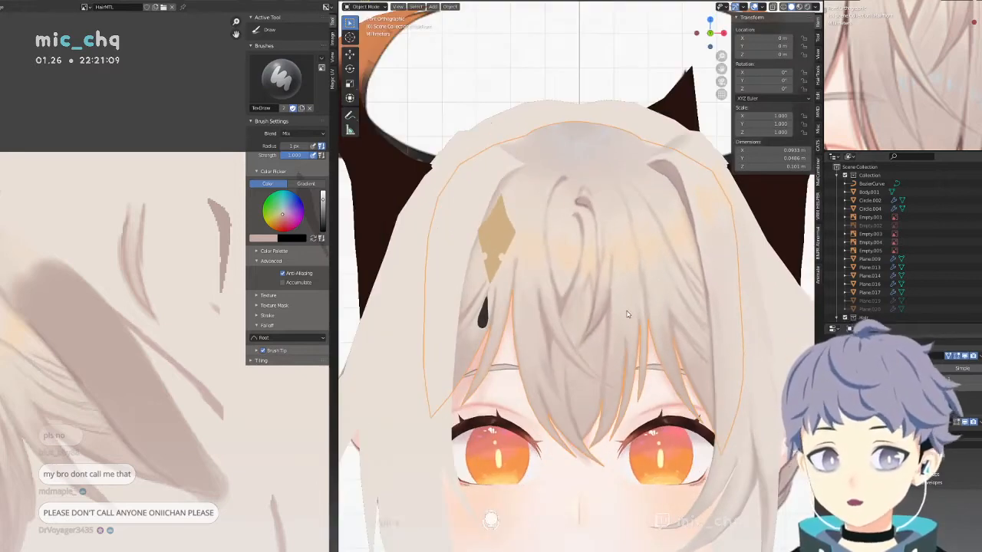
scroll(627, 314, down, 5)
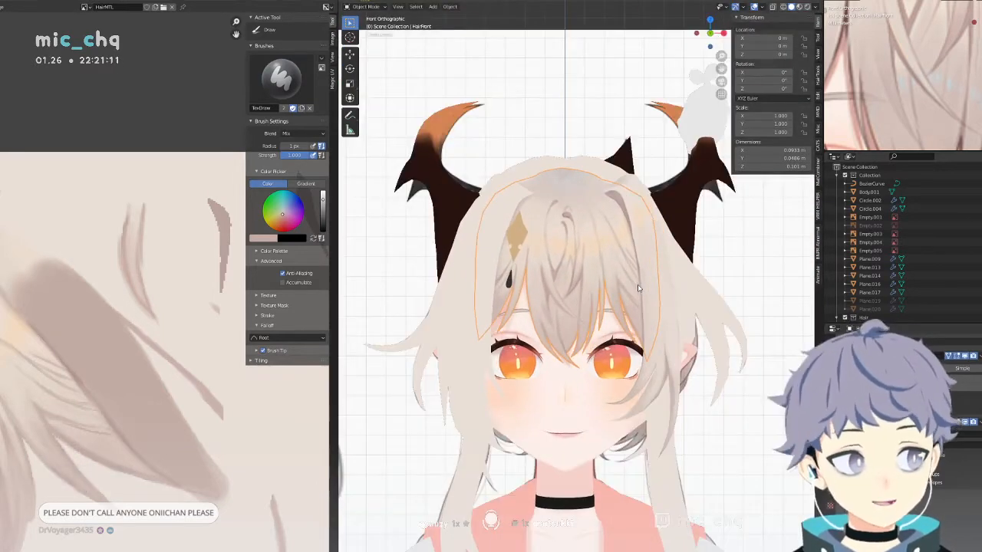
shift+middle_drag(672, 330, 649, 301)
Select the long side lock beside the bangs and compare the painted bangs with the reference from several angles and distances.
click(656, 290)
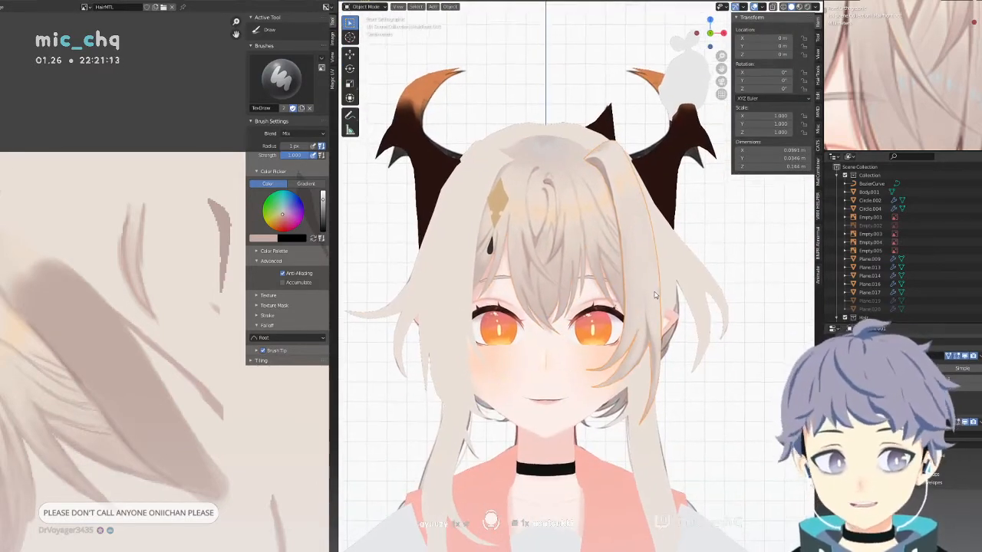
key(Tab)
key(Tab)
shift+middle_drag(651, 294, 652, 304)
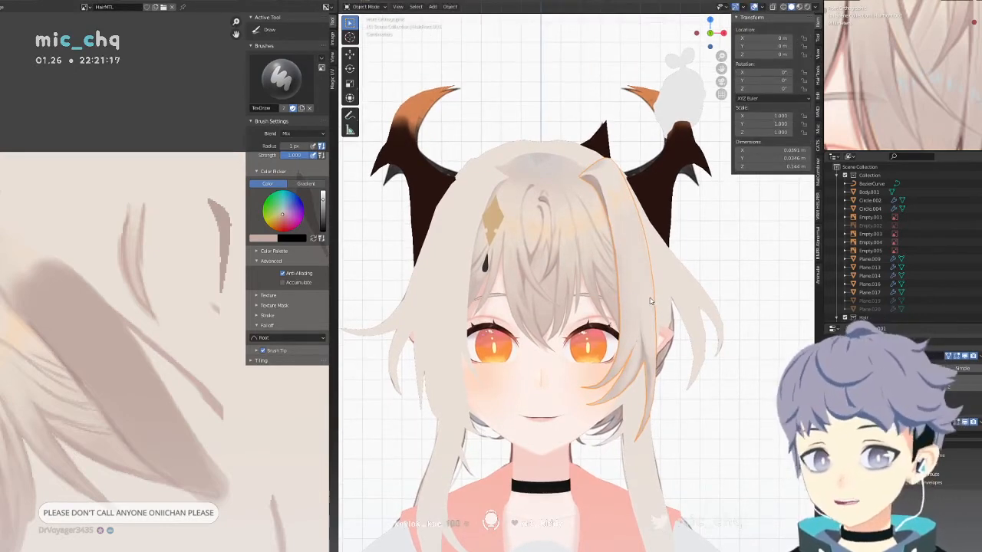
scroll(651, 302, up, 4)
shift+middle_drag(615, 319, 596, 318)
key(KP_1)
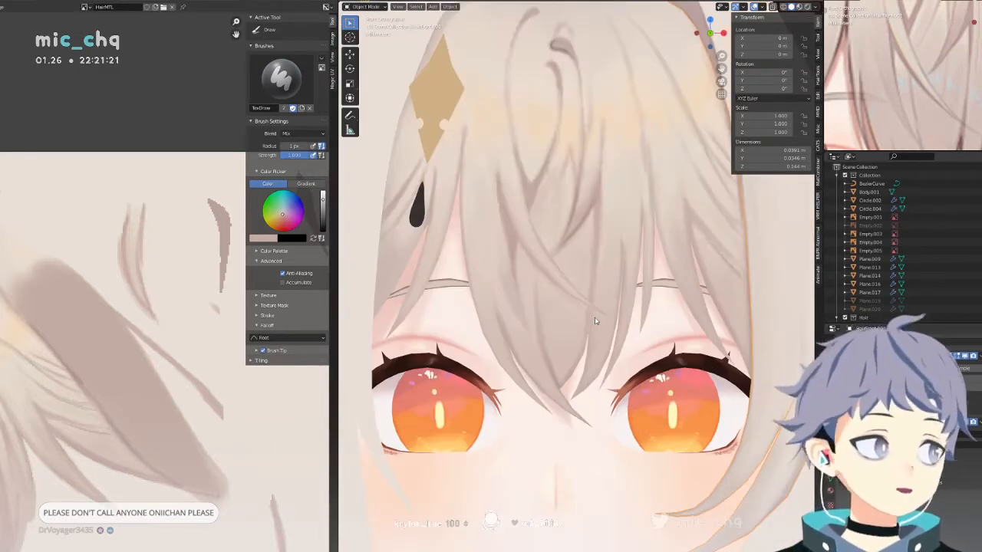
scroll(595, 317, down, 2)
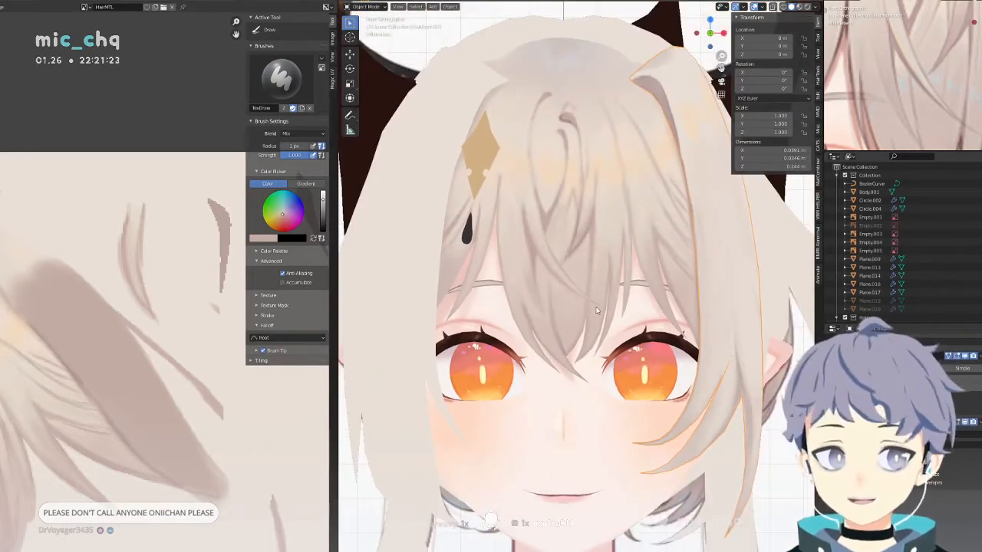
mouse_move(597, 306)
shift+middle_down()
mouse_move(637, 314)
mouse_move(604, 306)
shift+middle_up()
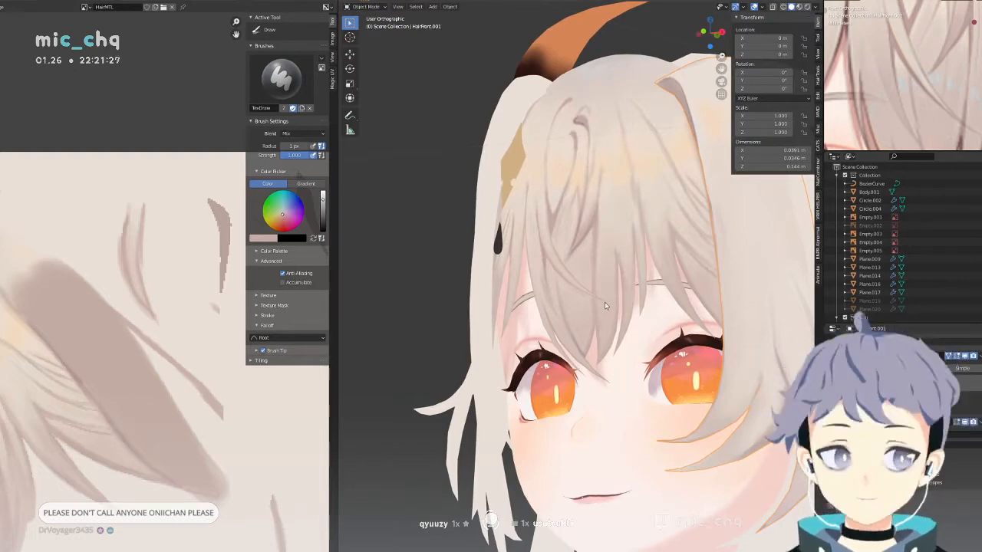
middle_drag(604, 306, 656, 316)
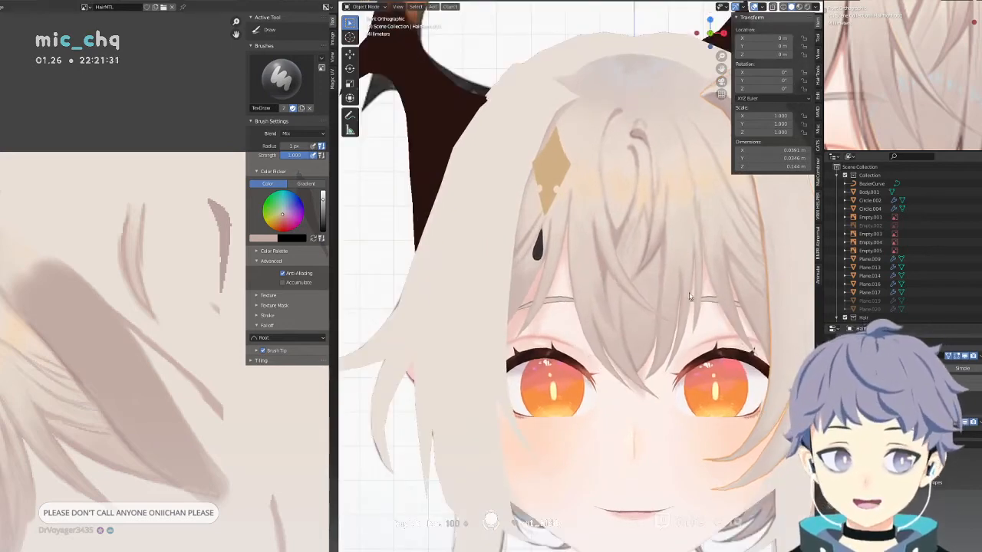
scroll(933, 105, down, 3)
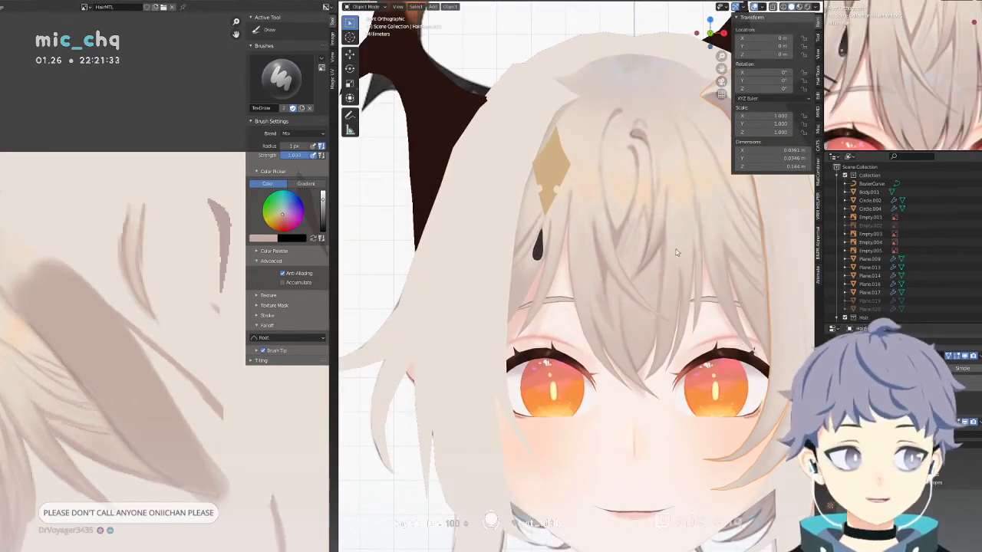
scroll(676, 252, up, 3)
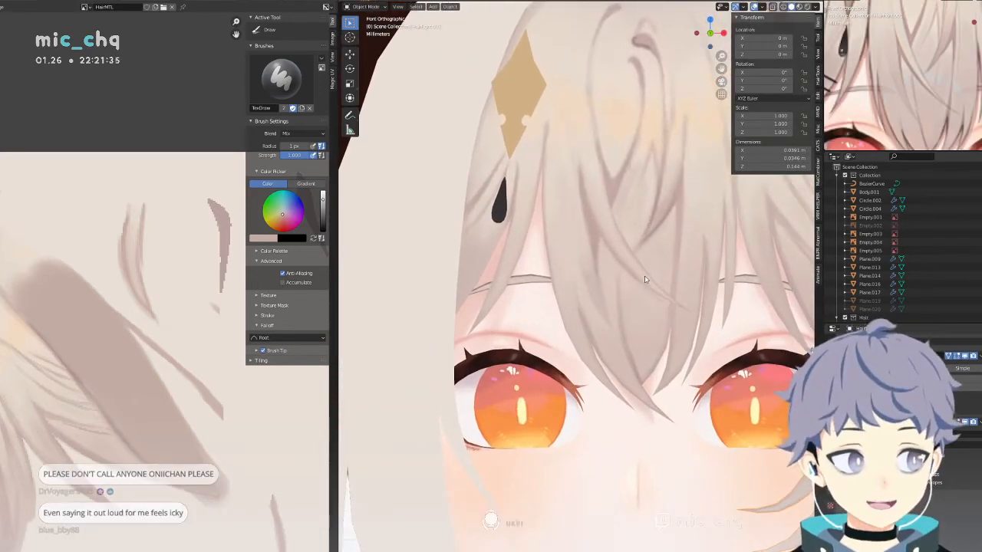
Start texture painting on the selected side lock with a pale highlight colour sampled from the reference and a 6 px brush radius.
scroll(644, 275, up, 1)
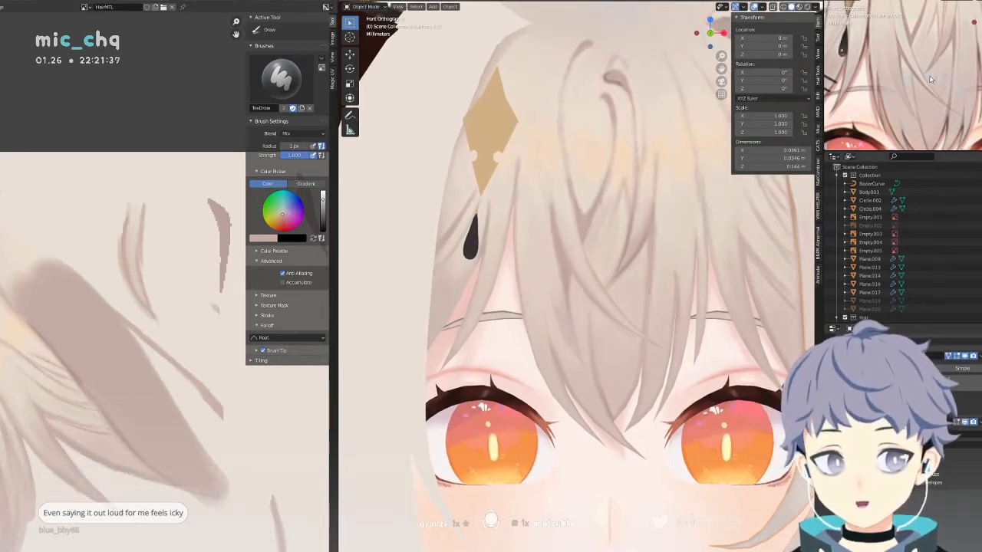
key(ctrl+Tab)
click(675, 252)
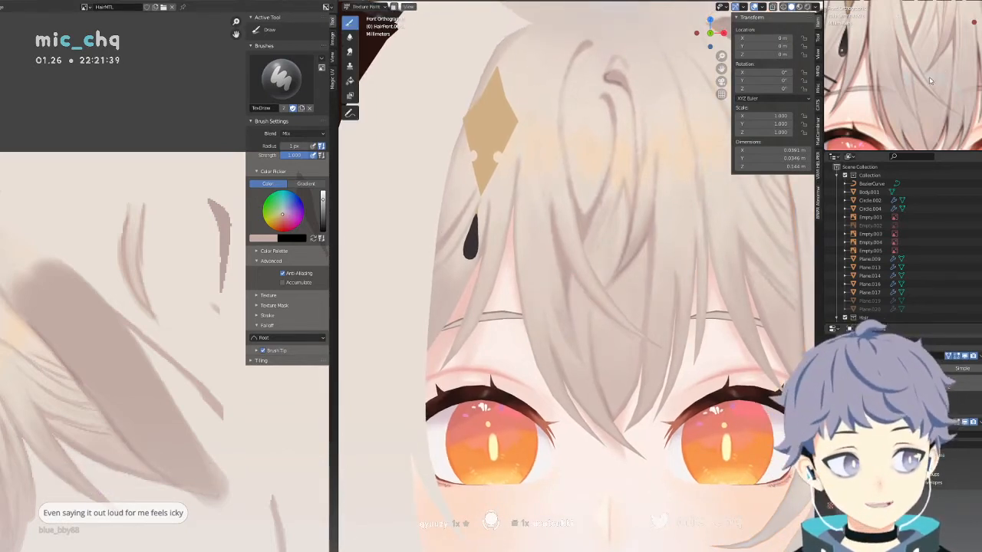
key(s)
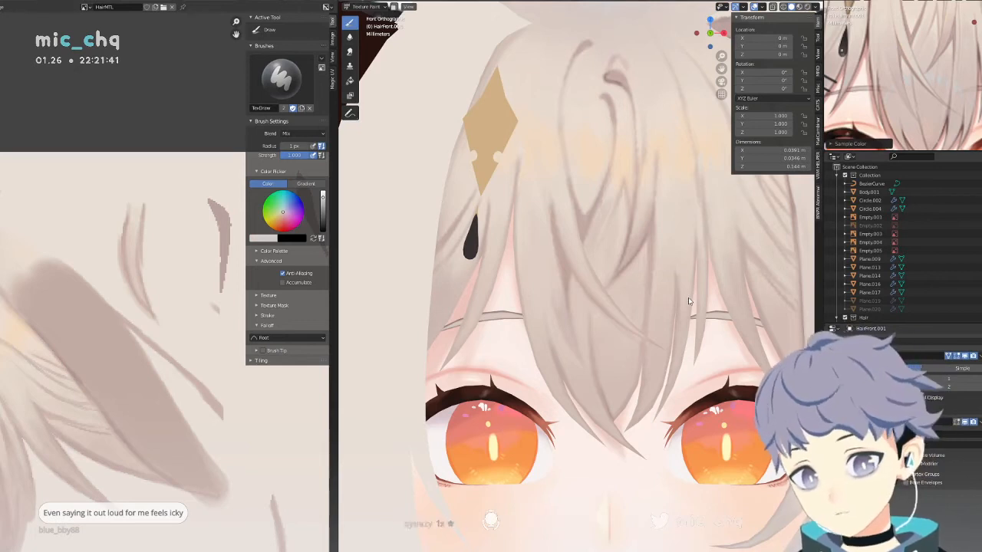
key(f)
click(618, 291)
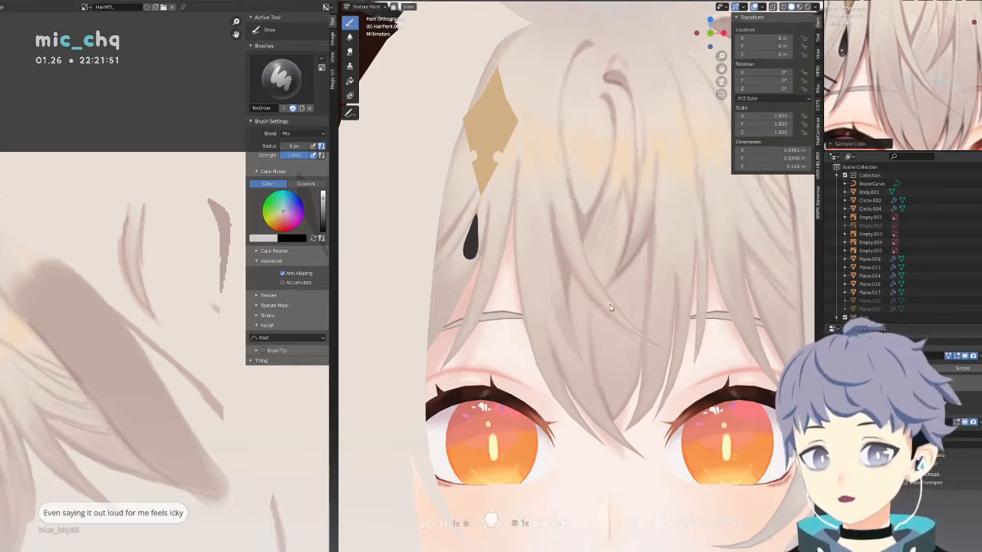
Switch texture painting to the bangs mesh and paint pale blue highlight marks across its lower middle strands.
key(ctrl+Tab)
key(ctrl+Tab)
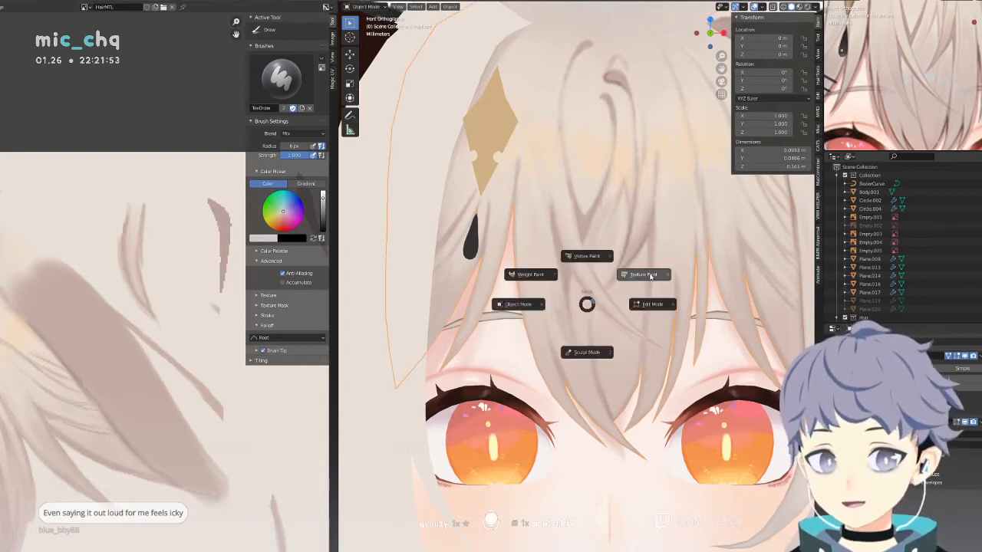
click(649, 285)
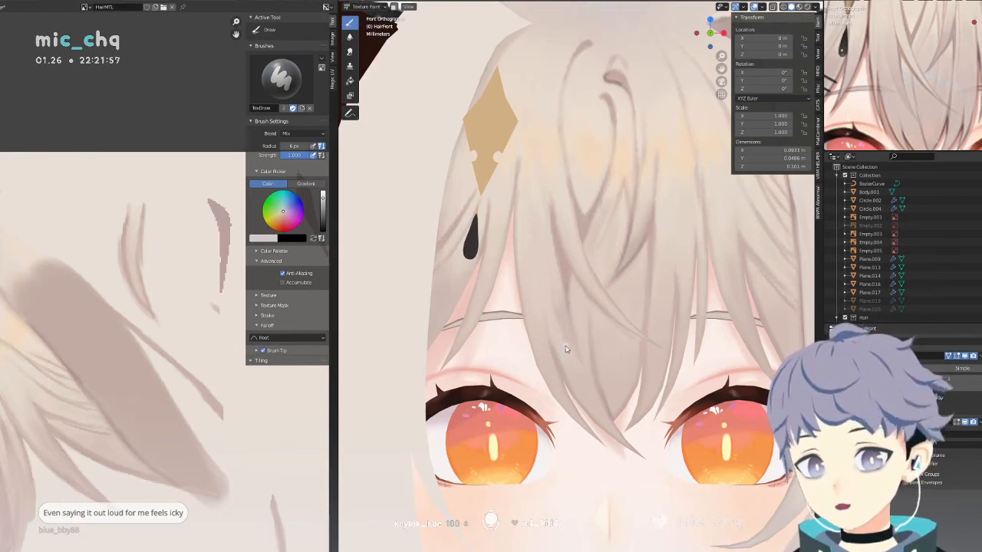
key(s)
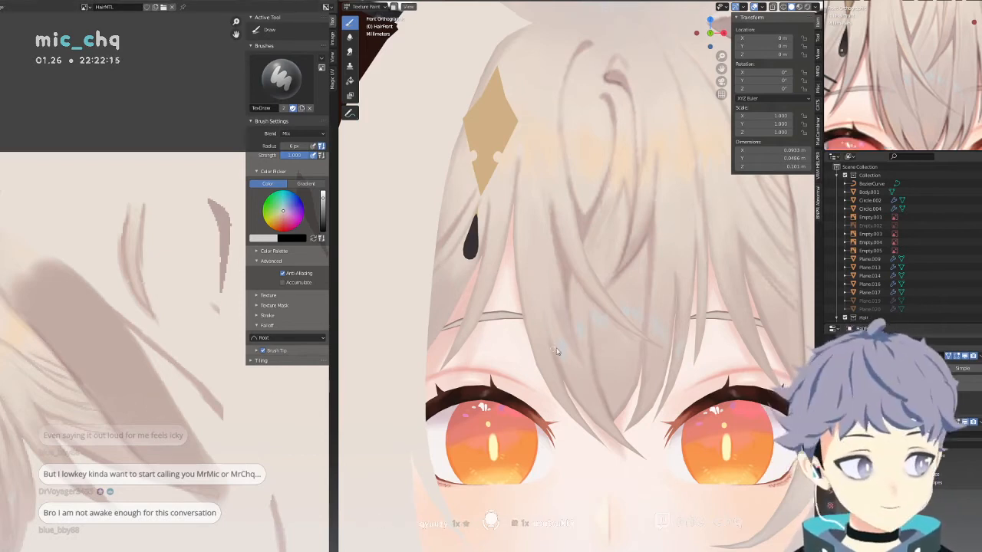
shift+middle_drag(640, 292, 622, 291)
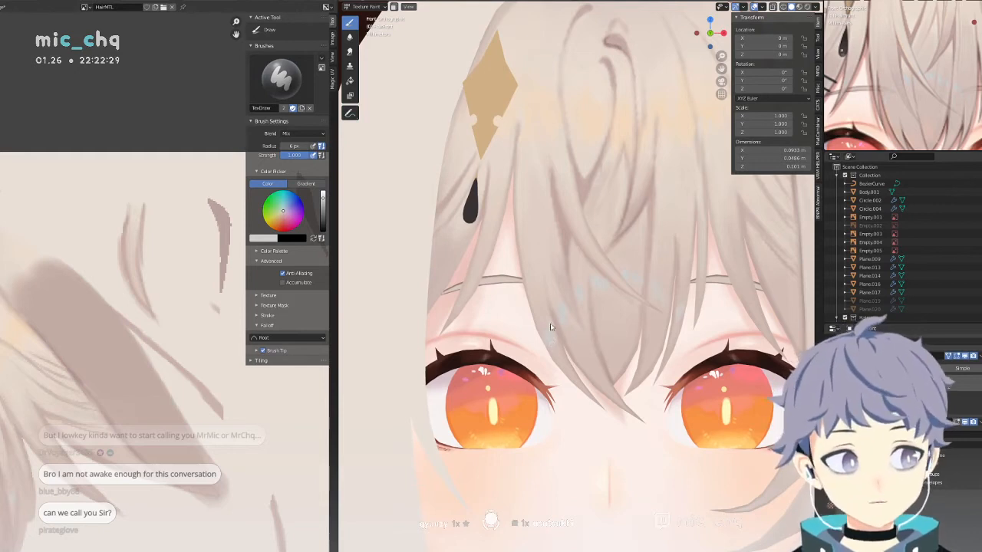
shift+middle_drag(615, 241, 605, 247)
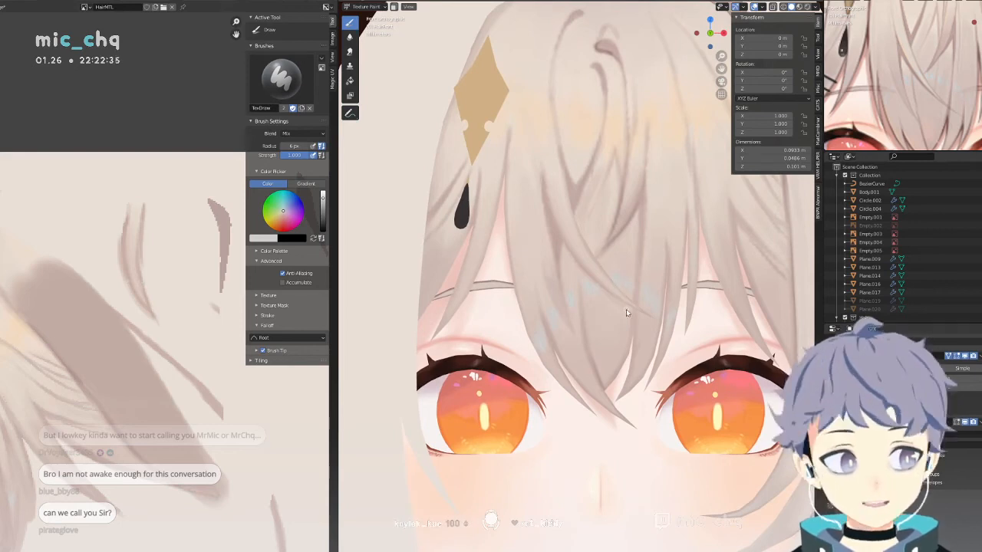
shift+middle_drag(621, 303, 599, 327)
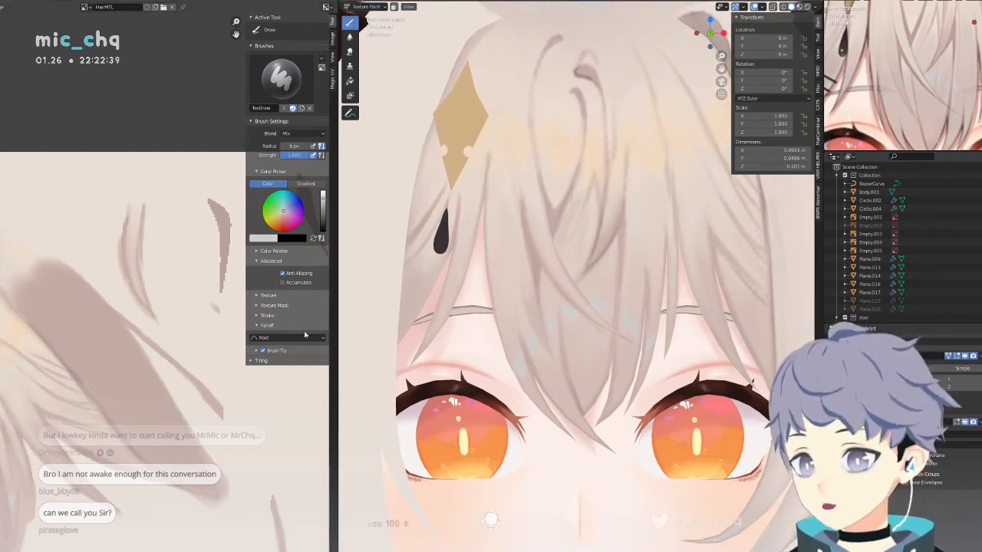
shift+middle_drag(534, 293, 553, 291)
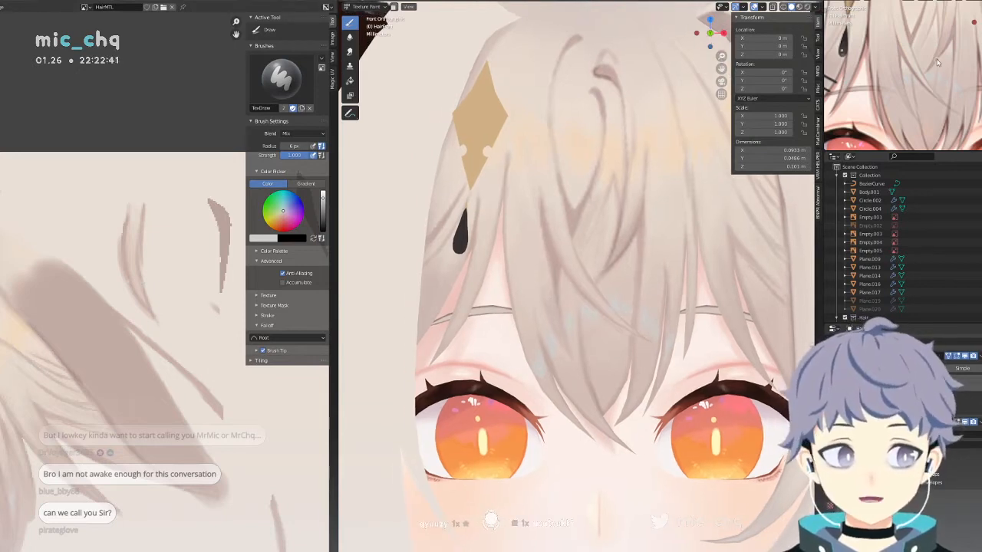
Sample a light cream tone from the reference and refine the middle strands of the bangs with a 1 px brush.
key(s)
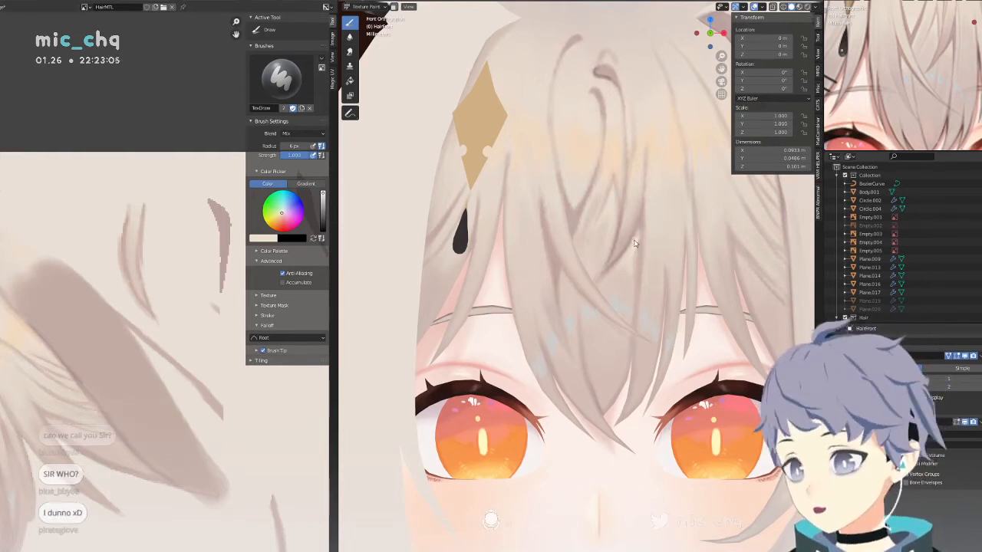
middle_drag(203, 379, 307, 300)
middle_drag(57, 377, 139, 357)
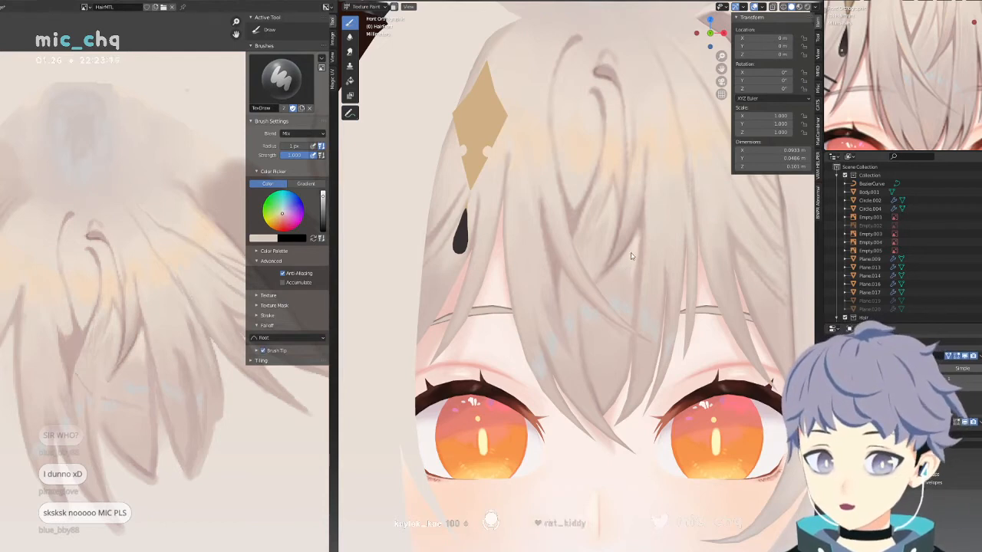
shift+middle_drag(636, 250, 587, 283)
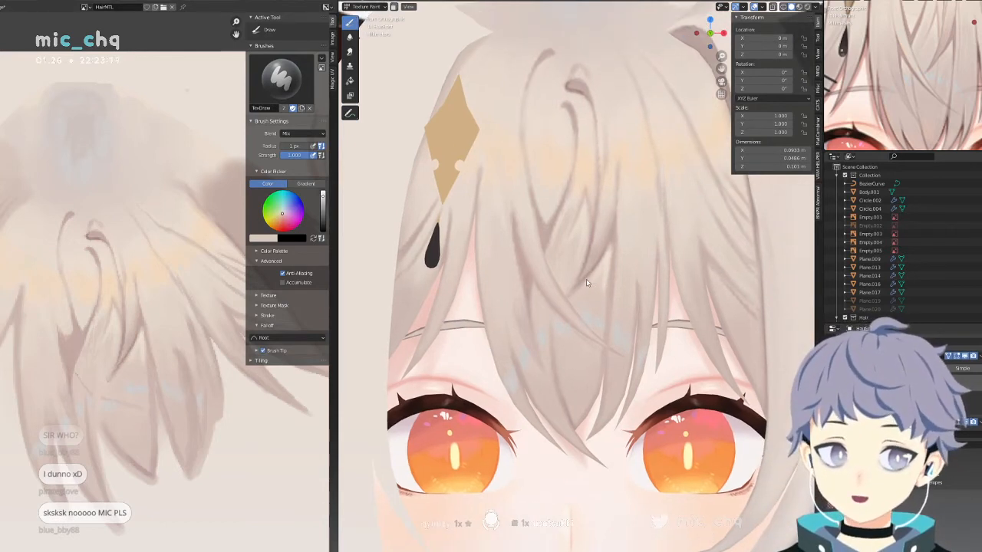
Paint lighter cream tones over the middle strands of the bangs with 4 px and 9 px brush radii.
key(s)
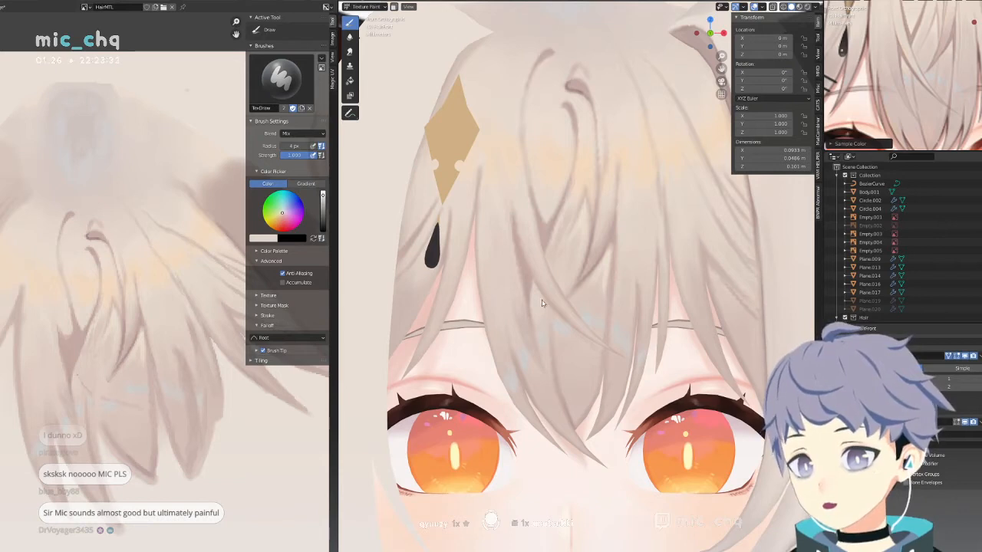
middle_drag(533, 326, 530, 283)
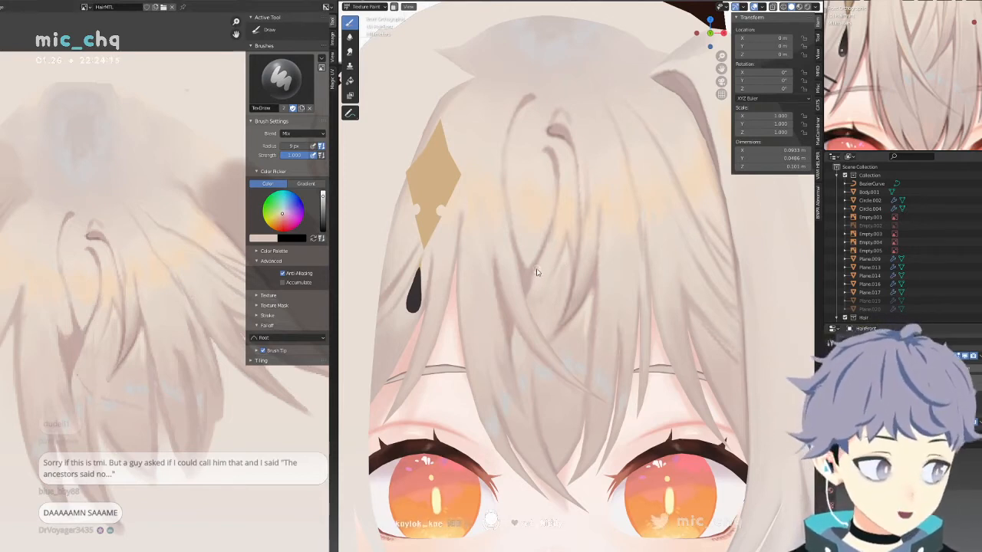
scroll(583, 257, up, 2)
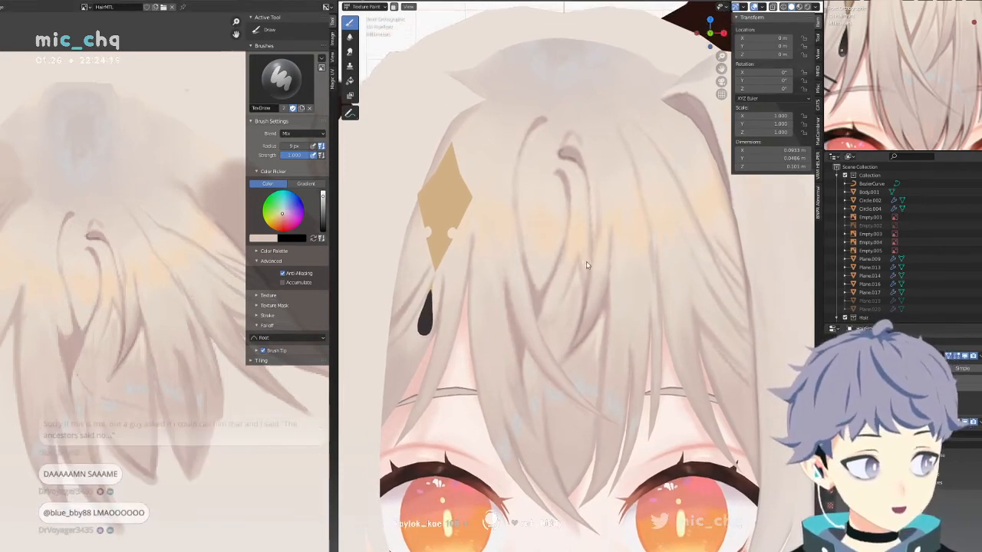
shift+middle_drag(585, 258, 589, 241)
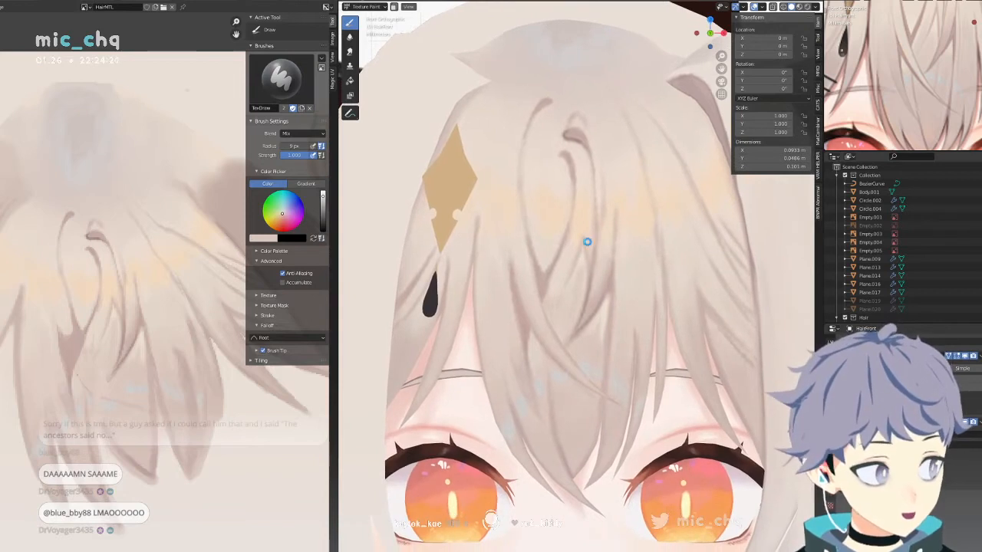
shift+middle_drag(586, 277, 590, 290)
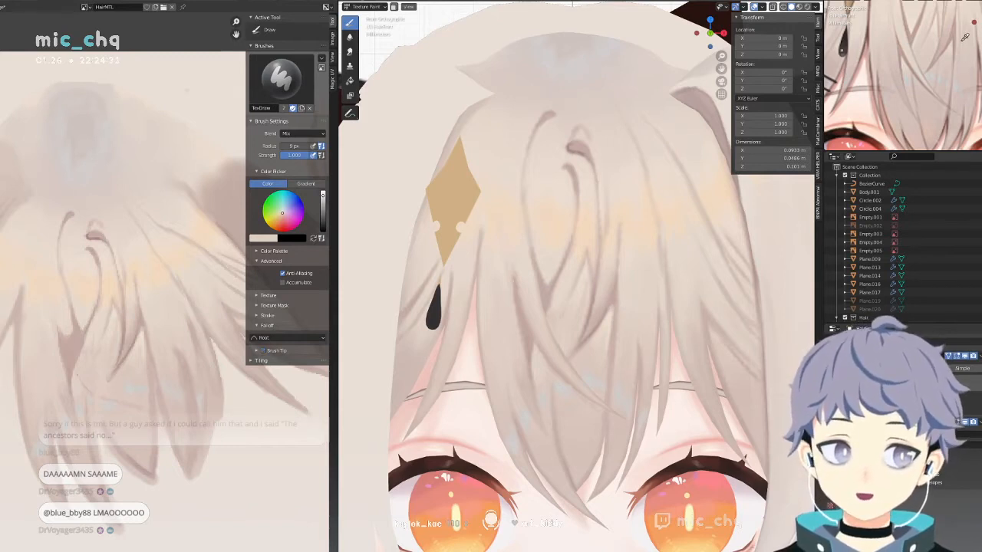
Refine the strand shading at the centre of the bangs with a 4 px brush, alternating sampled mauve-brown and cream colours.
shift+middle_drag(635, 297, 590, 278)
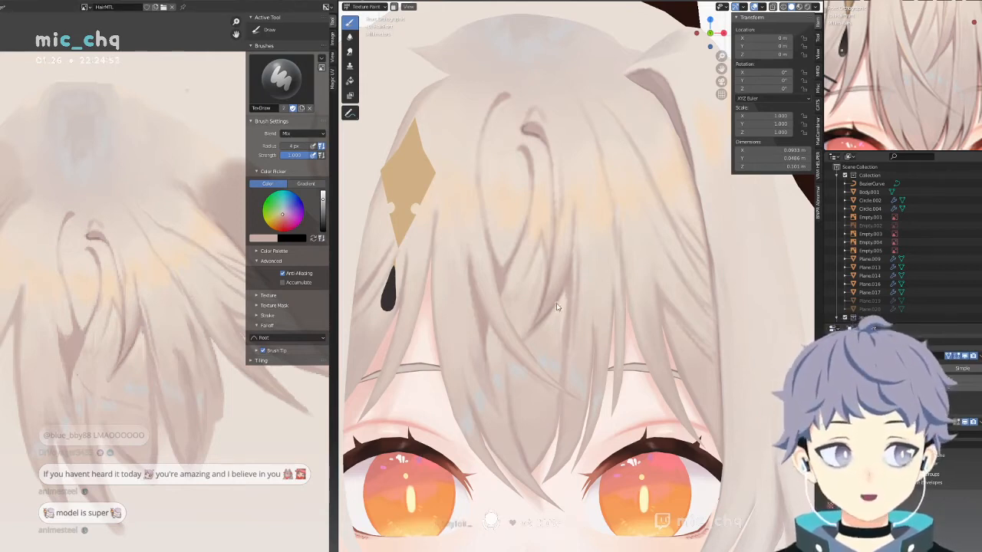
shift+middle_drag(568, 314, 517, 283)
key(s)
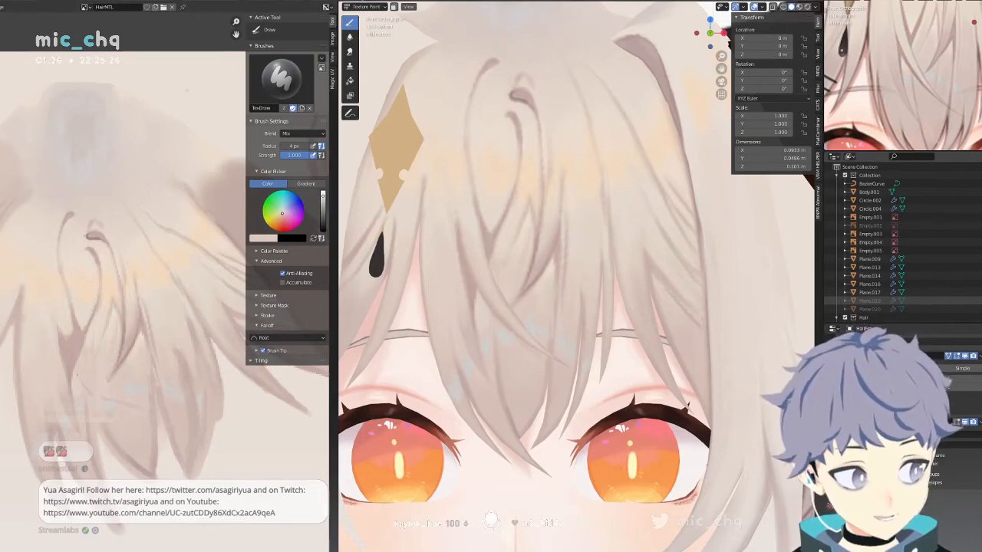
Check the painted bangs on the whole head from the front and the side.
scroll(587, 290, down, 2)
middle_drag(606, 291, 580, 309)
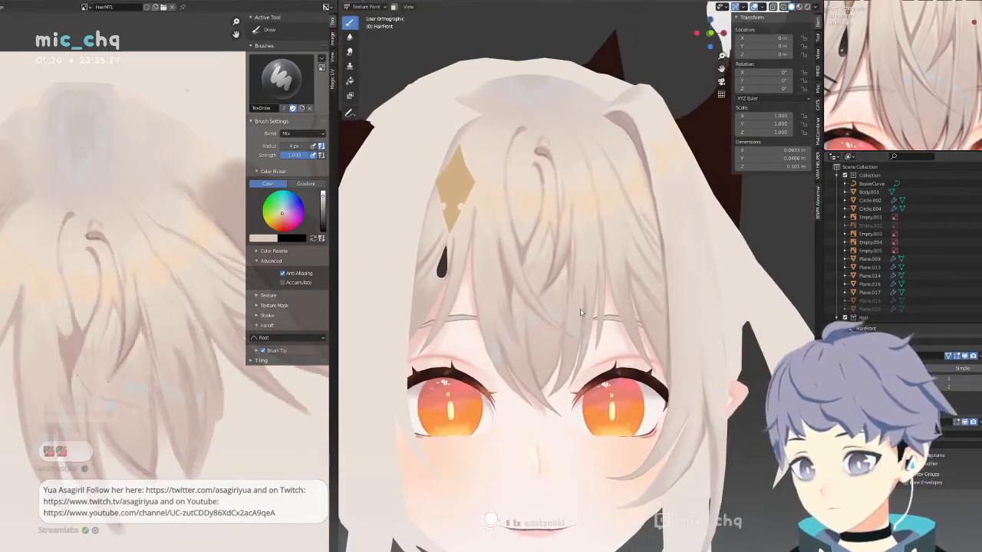
key(KP_1)
scroll(610, 290, down, 2)
scroll(642, 298, up, 1)
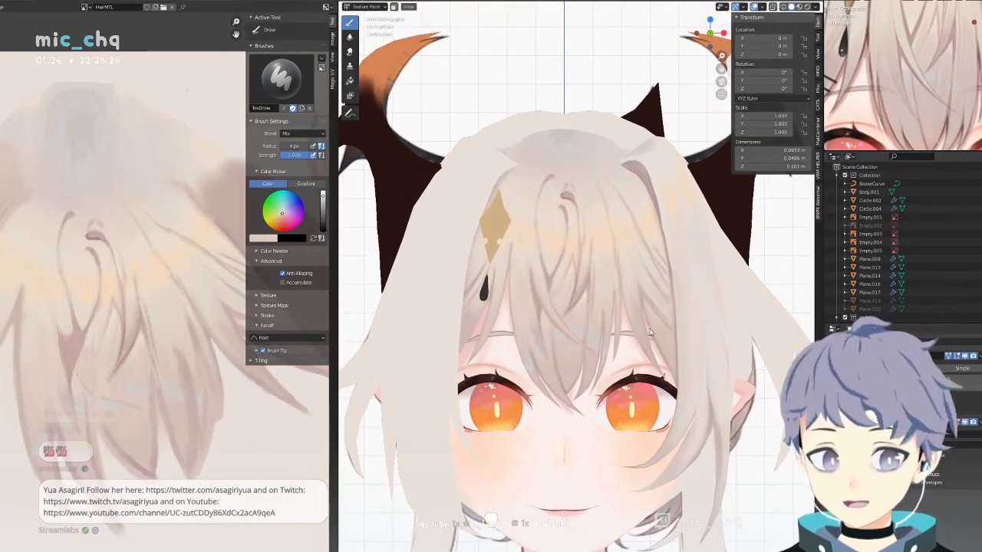
shift+middle_drag(649, 332, 612, 328)
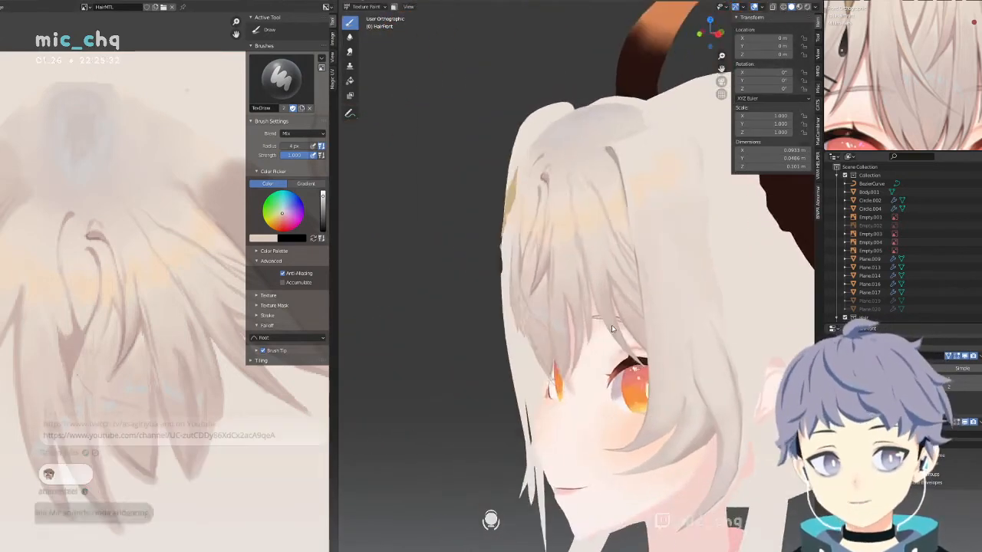
key(KP_1)
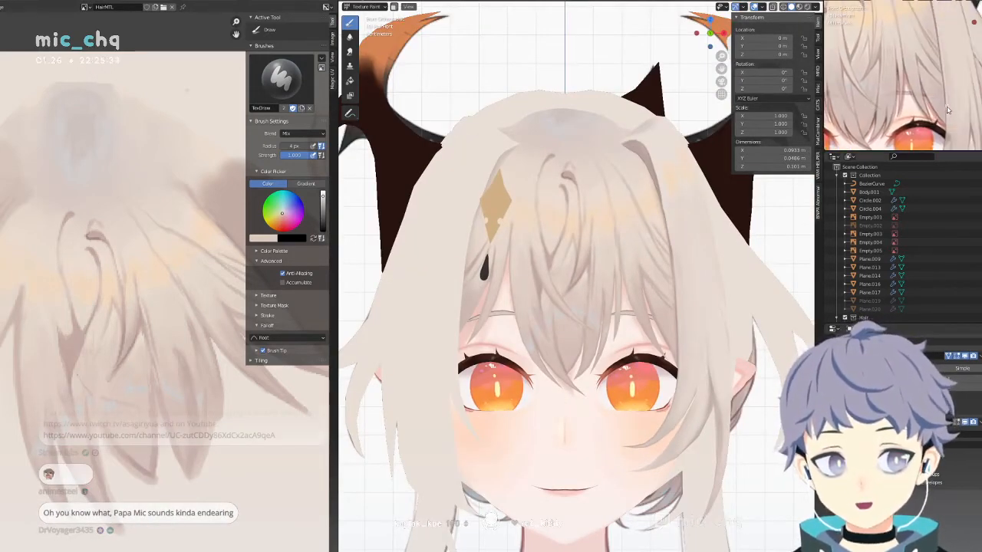
Paint pale blue-grey reference highlights on the side strands of the bangs and sample a mauve-brown shading colour.
key(s)
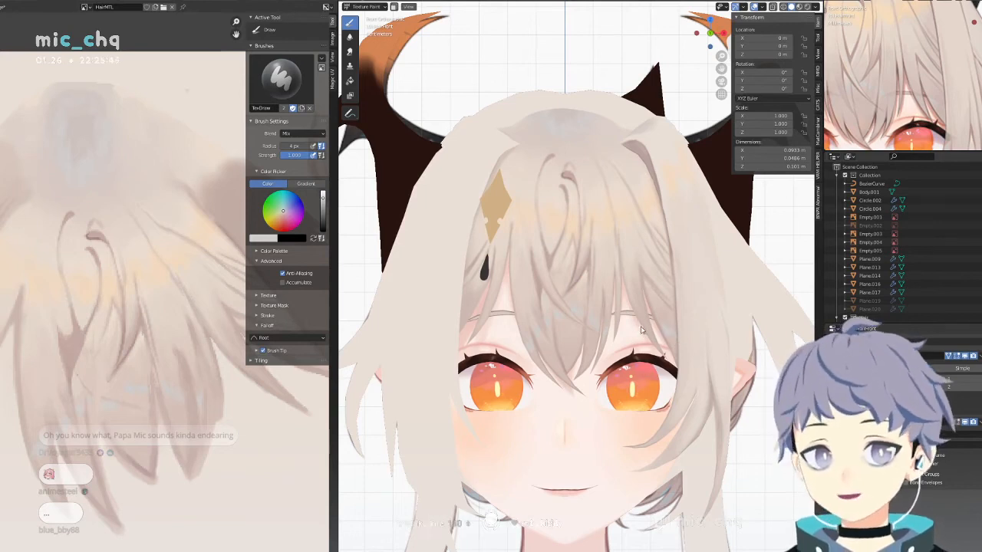
shift+middle_drag(542, 214, 561, 269)
key(s)
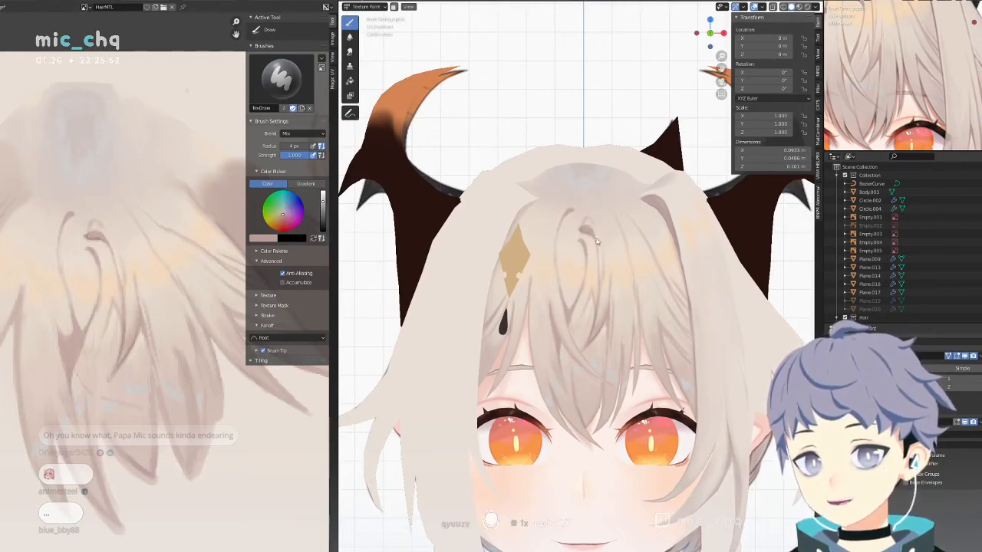
shift+middle_drag(622, 284, 589, 264)
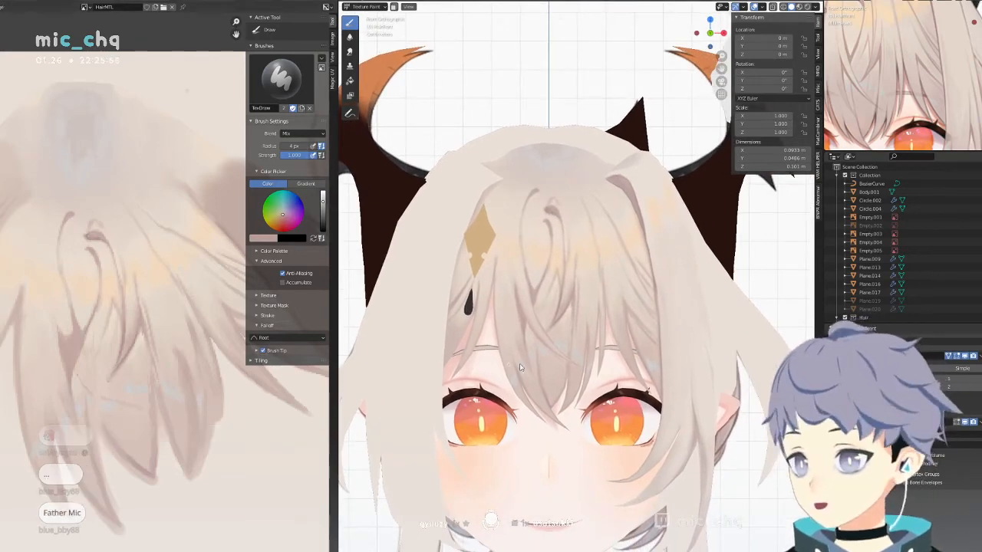
shift+middle_drag(640, 341, 615, 266)
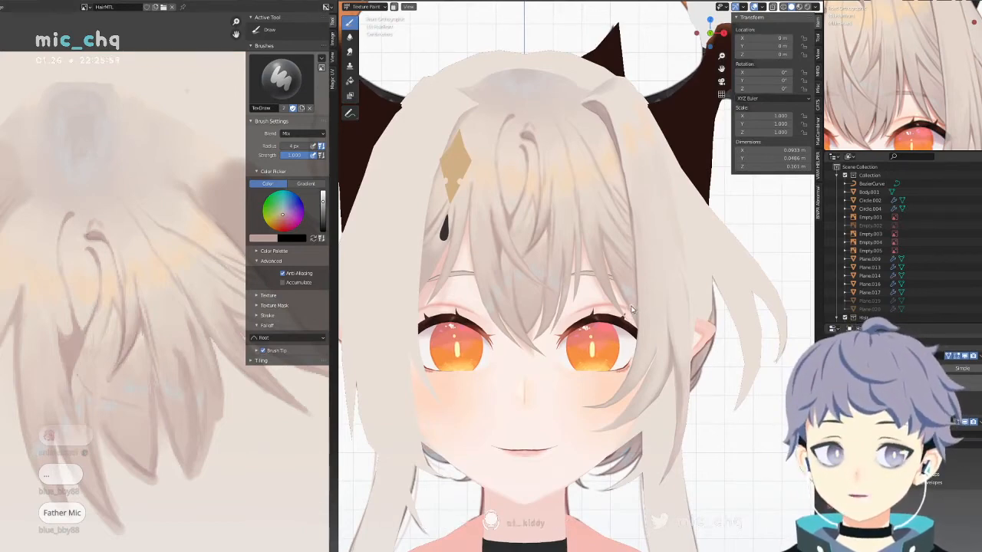
mouse_move(632, 310)
shift+middle_down()
mouse_move(666, 339)
mouse_move(626, 356)
mouse_move(578, 355)
mouse_move(584, 379)
mouse_move(722, 346)
mouse_move(754, 316)
mouse_move(557, 356)
mouse_move(686, 352)
mouse_move(668, 251)
mouse_move(735, 247)
mouse_move(658, 247)
mouse_move(699, 251)
mouse_move(666, 270)
shift+middle_up()
key(KP_1)
key(KP_1)
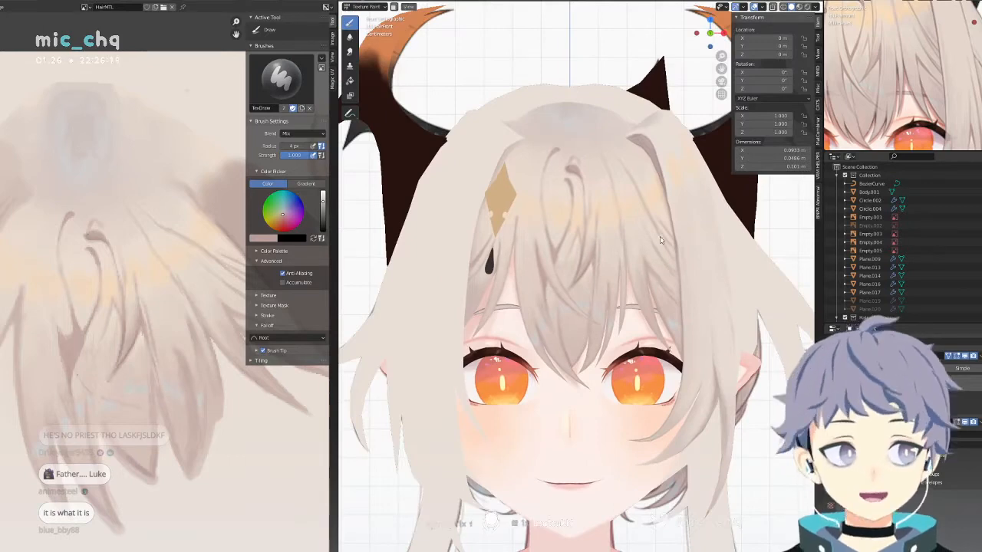
Switch texture painting to the long side lock beside the hair clip and view the whole head and its texture for it.
scroll(660, 240, down, 4)
middle_drag(661, 244, 680, 260)
key(ctrl+Tab)
click(519, 274)
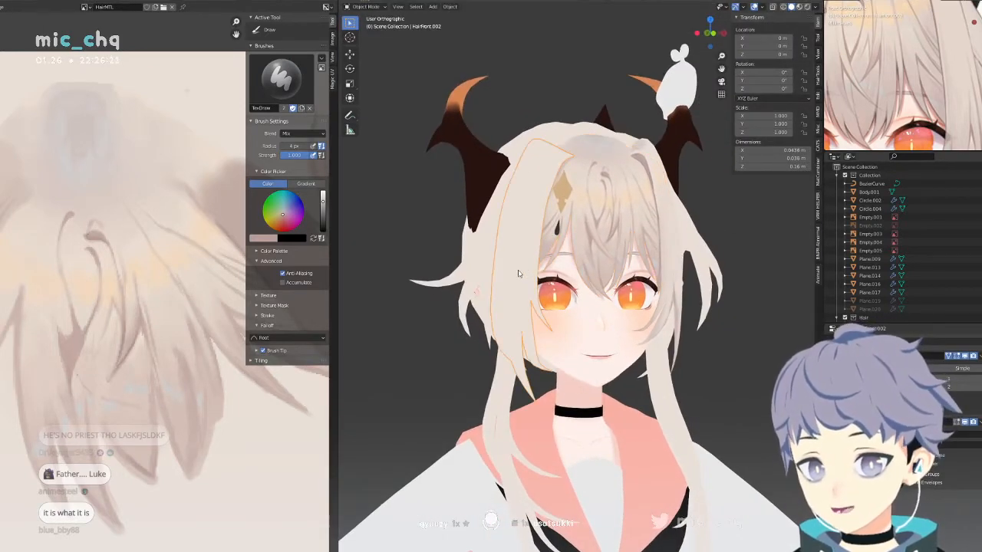
key(ctrl+Tab)
click(603, 223)
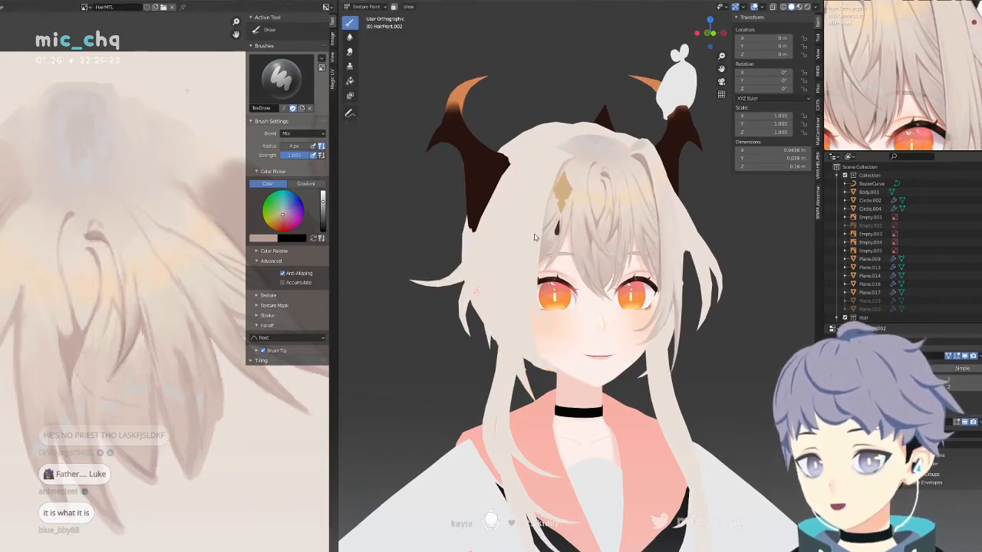
scroll(205, 214, down, 5)
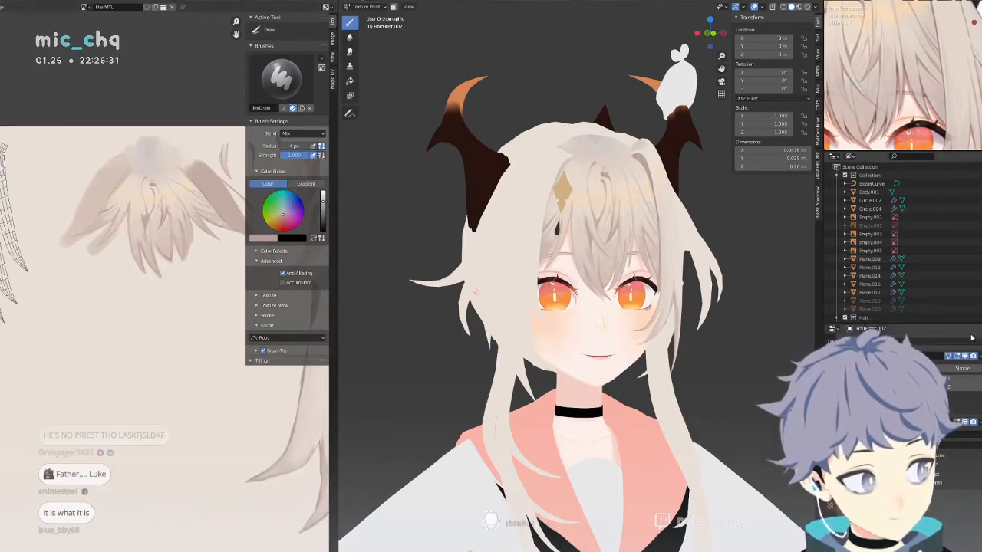
key(KP_1)
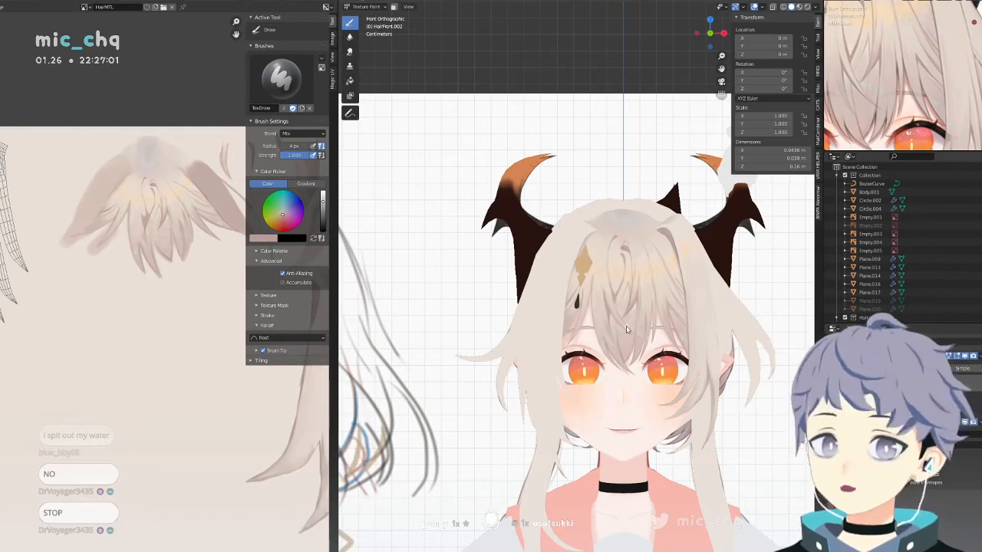
middle_drag(643, 331, 656, 330)
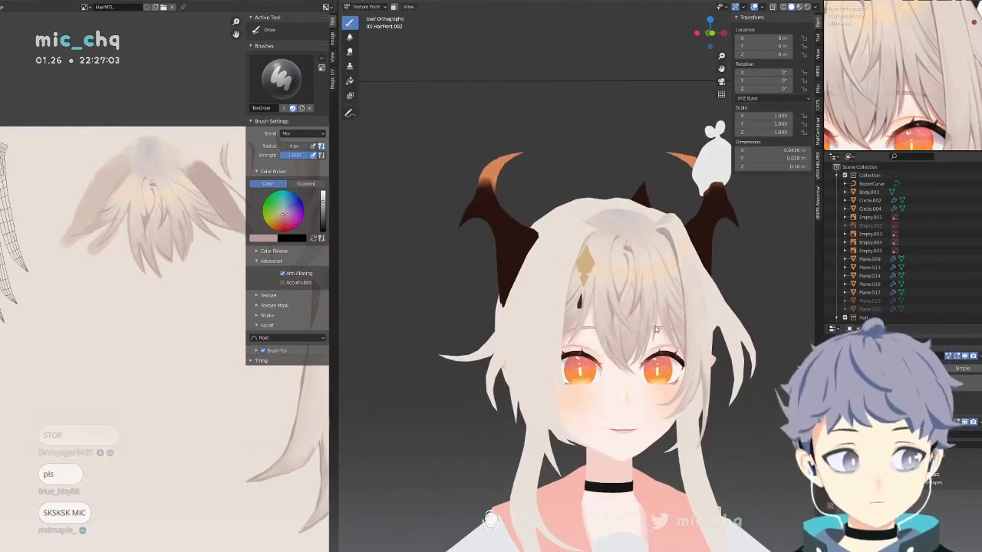
Fill the long side lock beside the hair clip with a sampled pale cream base colour, working from the front view.
key(KP_1)
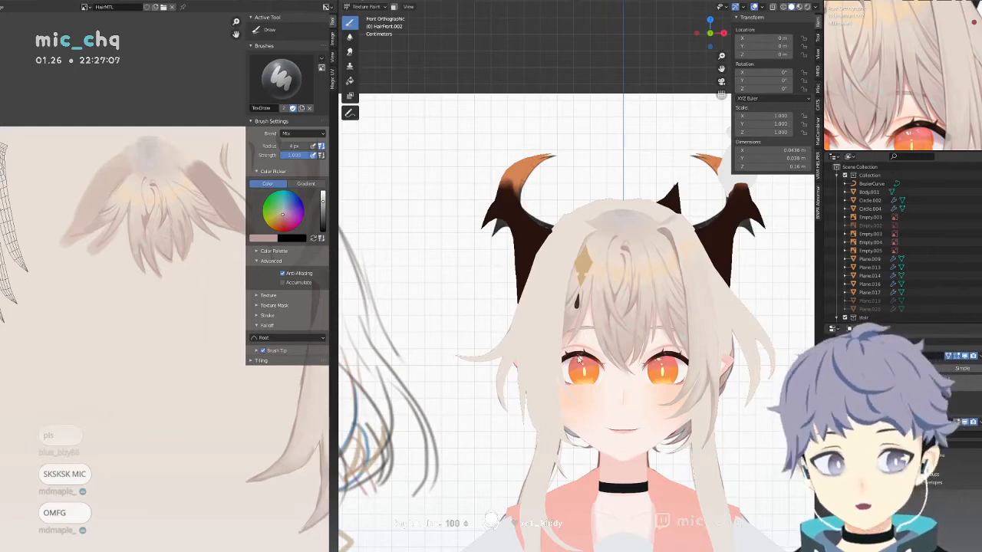
scroll(633, 331, up, 4)
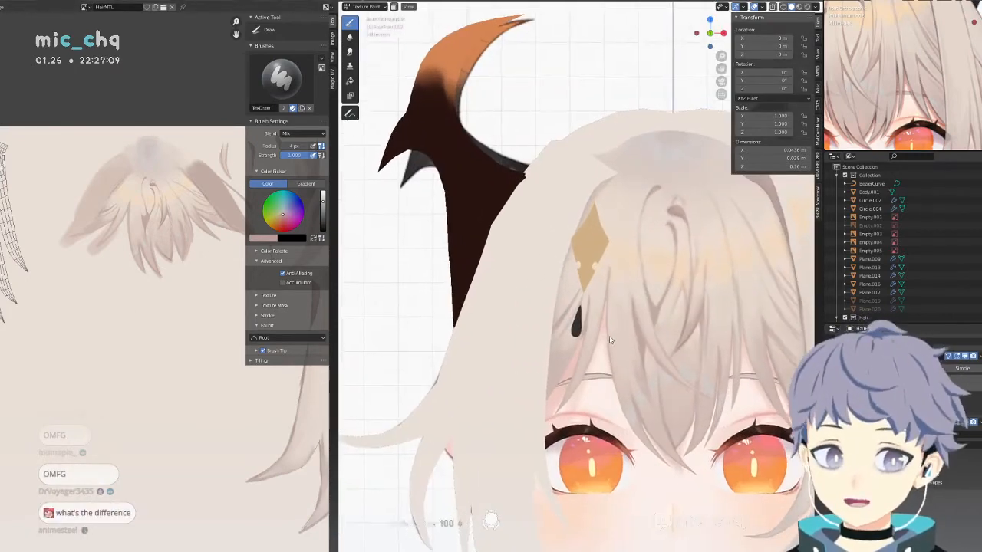
click(350, 81)
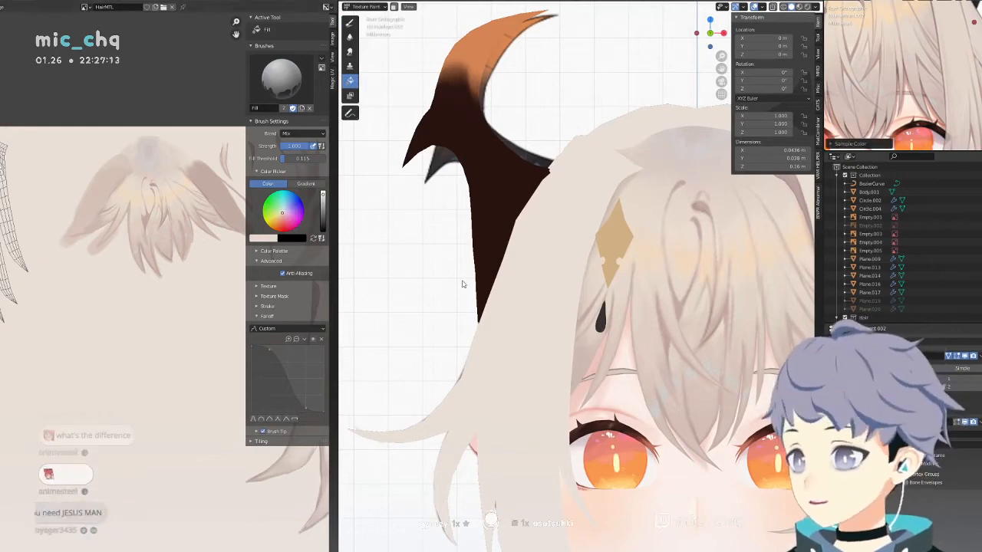
click(543, 316)
key(ctrl+Tab)
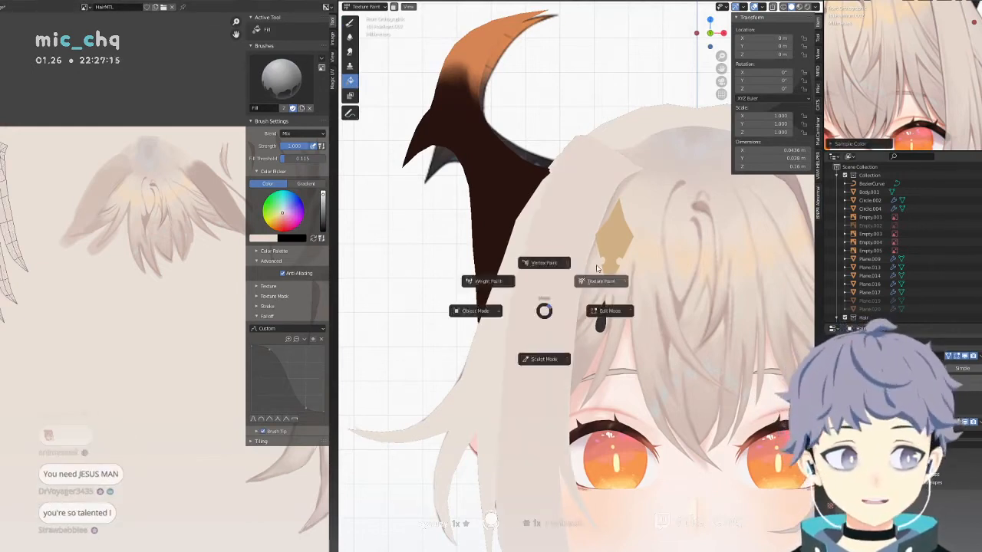
Examine the filled side lock around the hair clip from several angles and compare it with the reference's whole face and hair.
shift+middle_drag(612, 255, 582, 277)
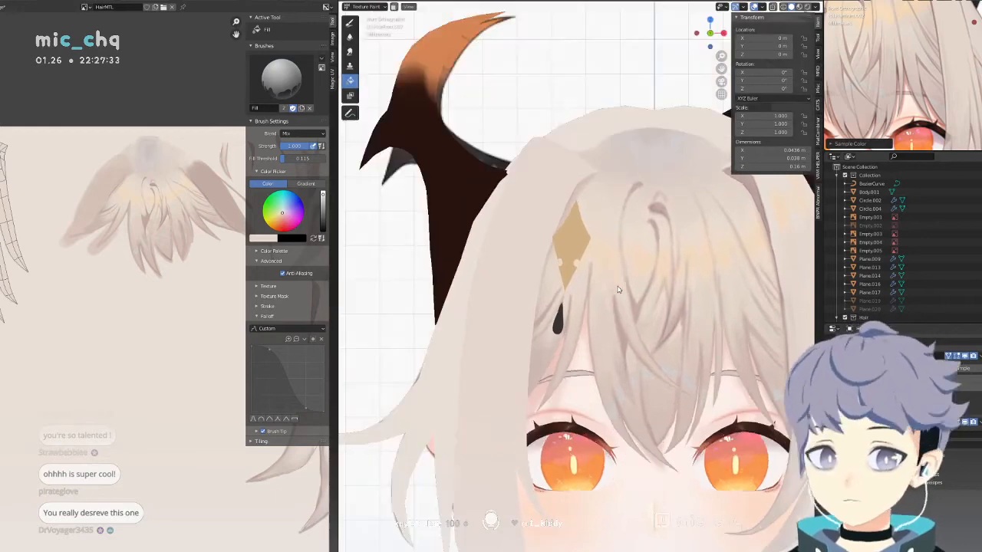
scroll(603, 239, up, 4)
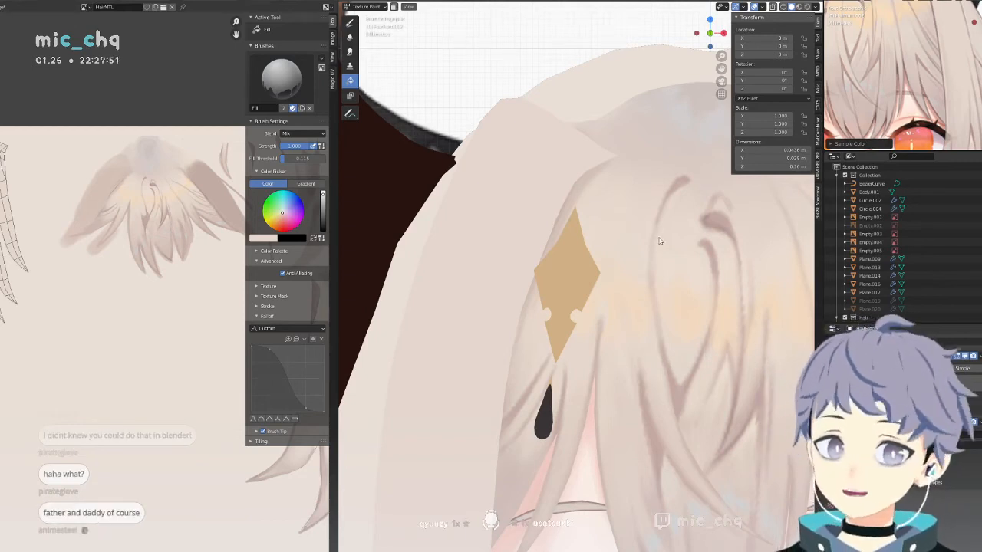
middle_drag(620, 239, 658, 239)
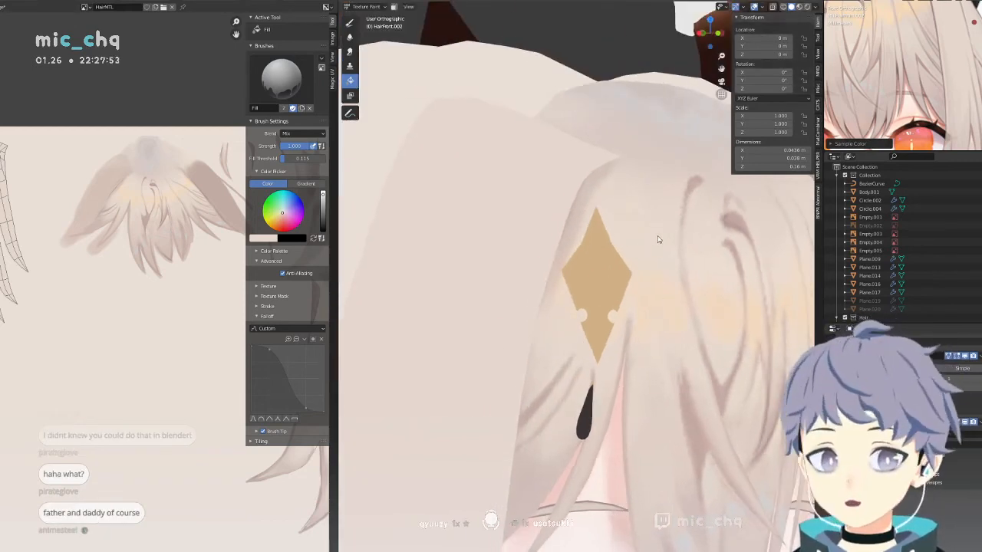
scroll(941, 90, down, 4)
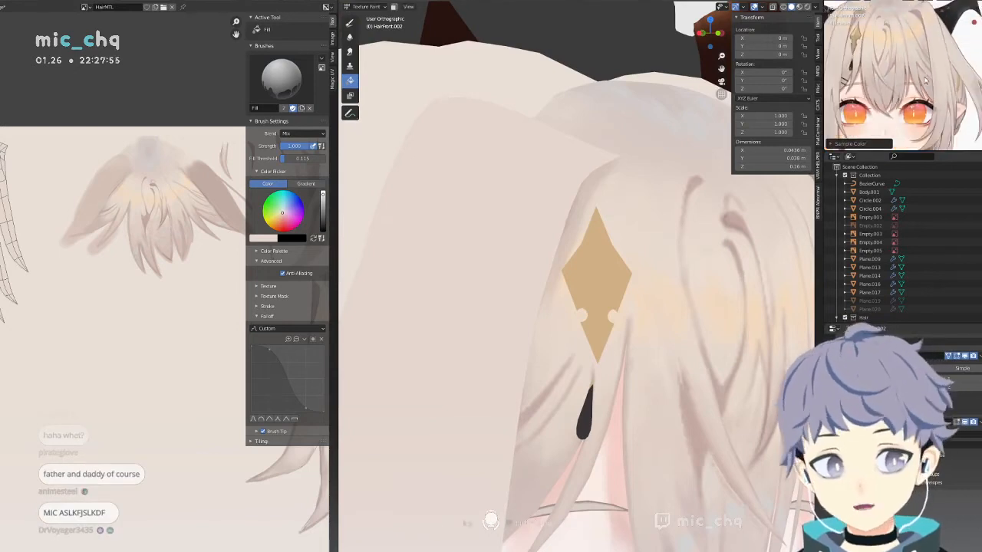
scroll(965, 76, up, 2)
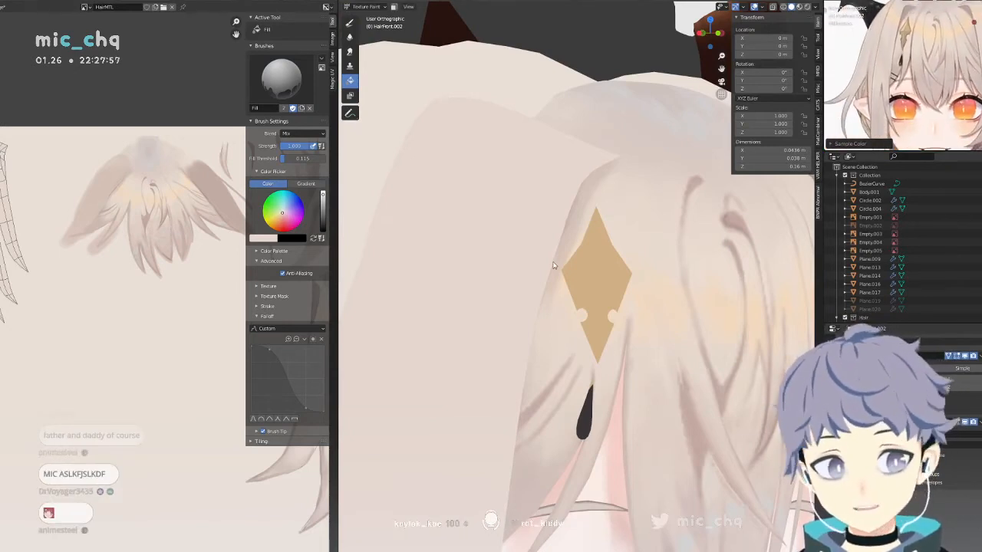
middle_drag(552, 266, 542, 263)
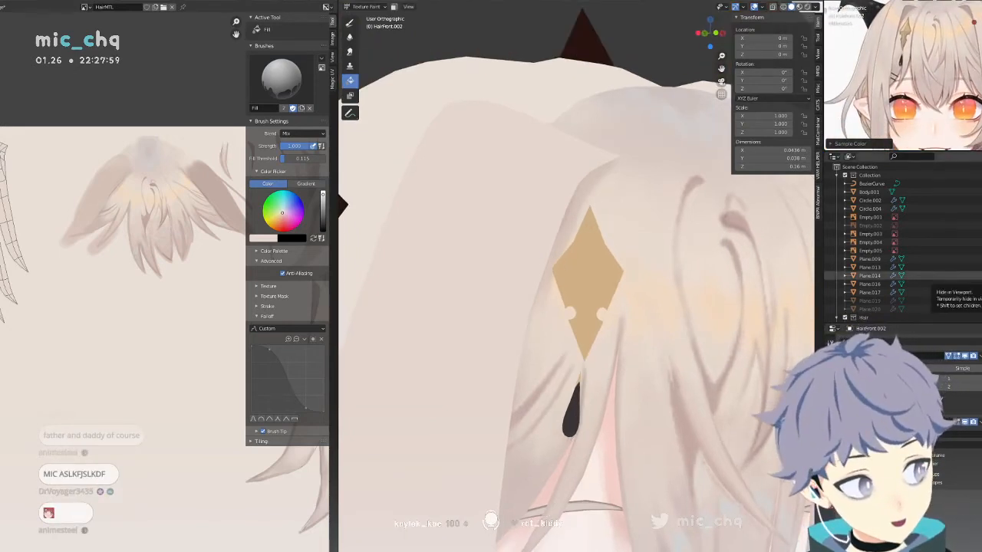
middle_drag(619, 300, 572, 302)
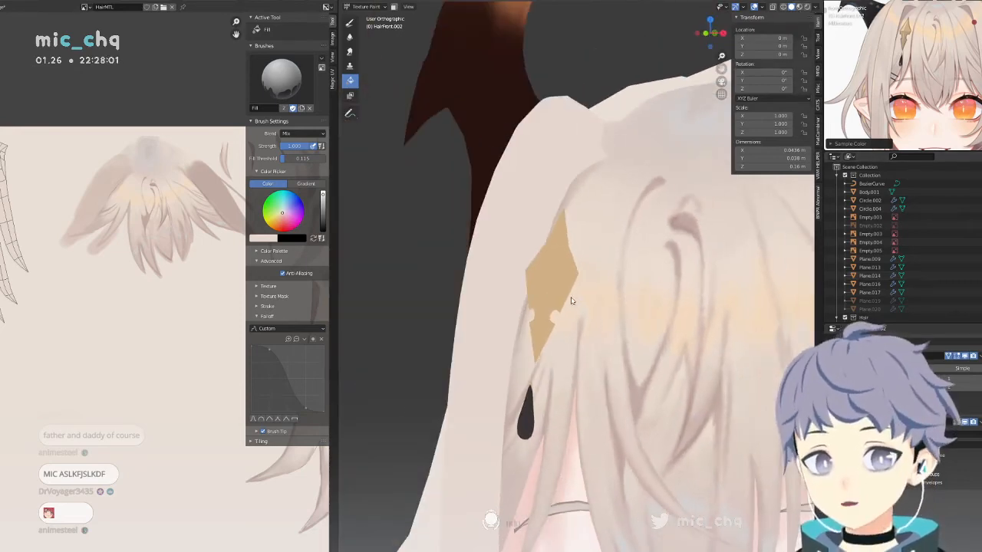
Open the long side lock's mesh in Edit Mode and view its upper part beside the hair clip.
key(Tab)
key(KP_1)
mouse_move(590, 191)
middle_down()
mouse_move(678, 185)
mouse_move(487, 212)
mouse_move(583, 195)
mouse_move(585, 186)
middle_up()
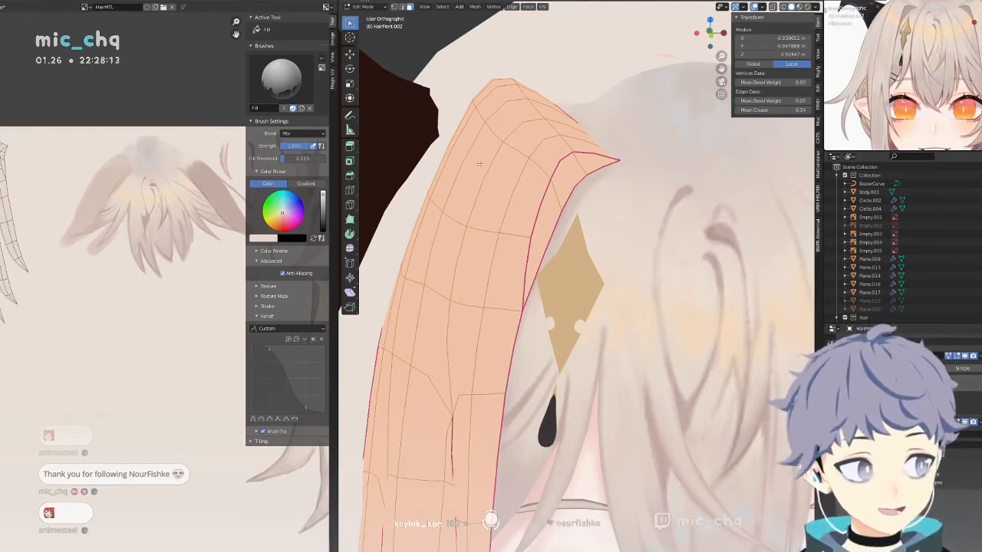
key(Home)
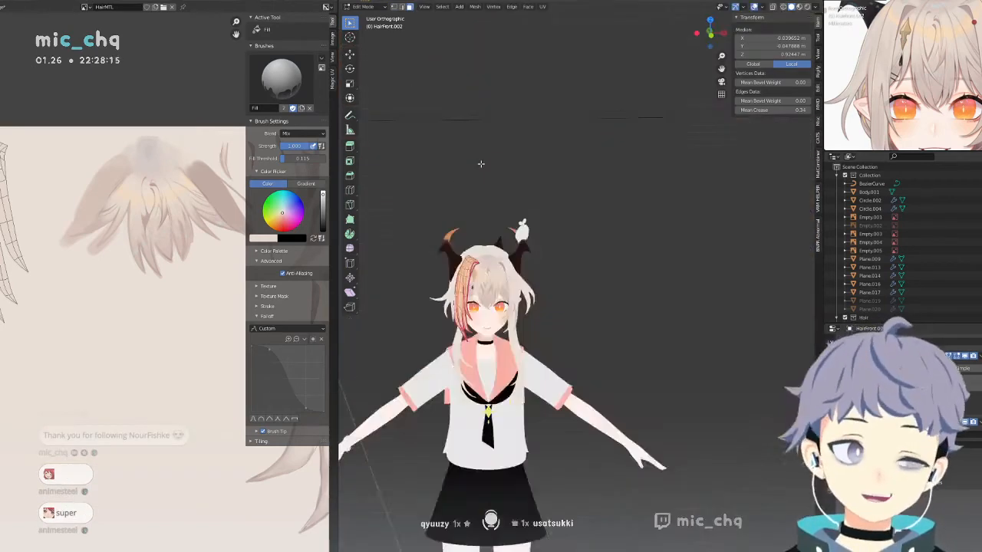
key(x)
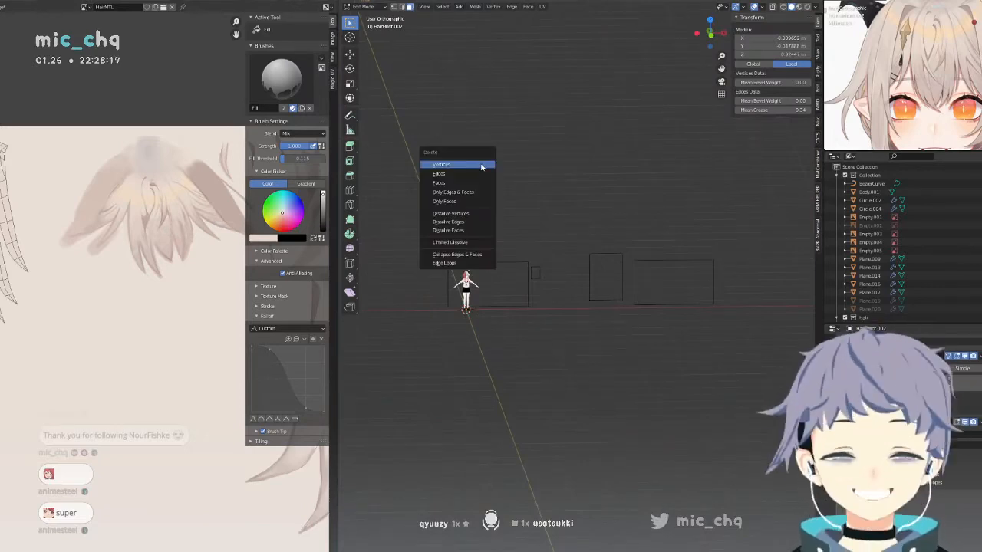
scroll(553, 258, up, 3)
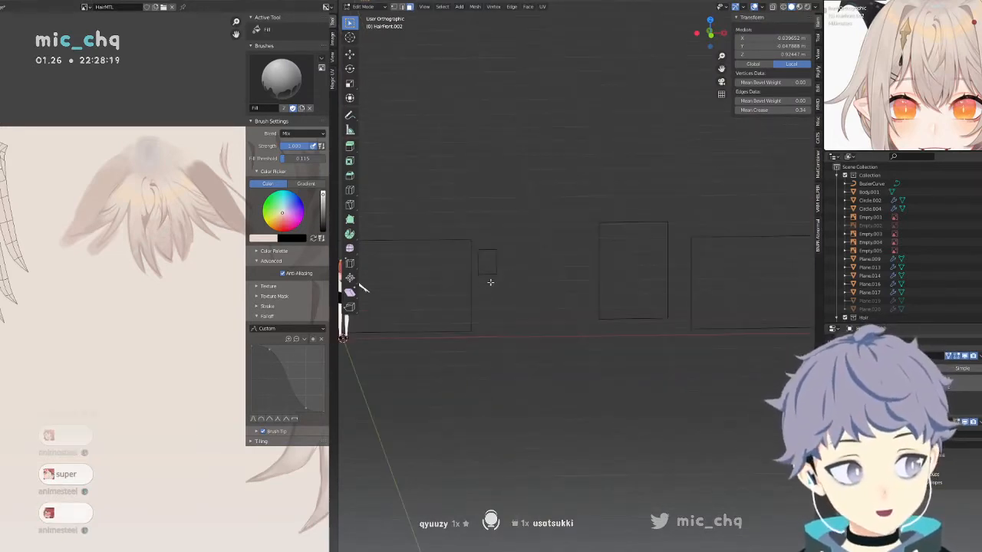
scroll(585, 289, down, 1)
key(KP_Decimal)
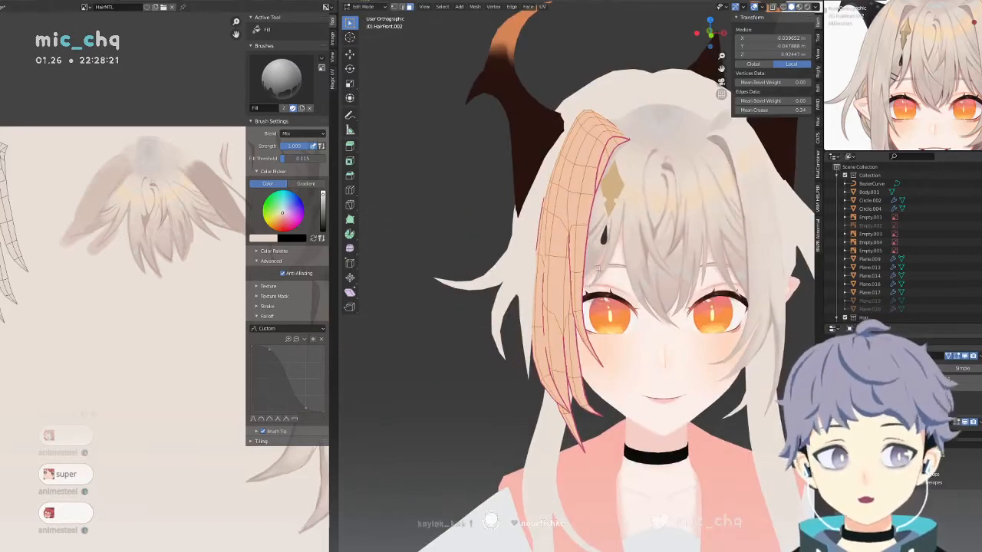
scroll(643, 130, up, 4)
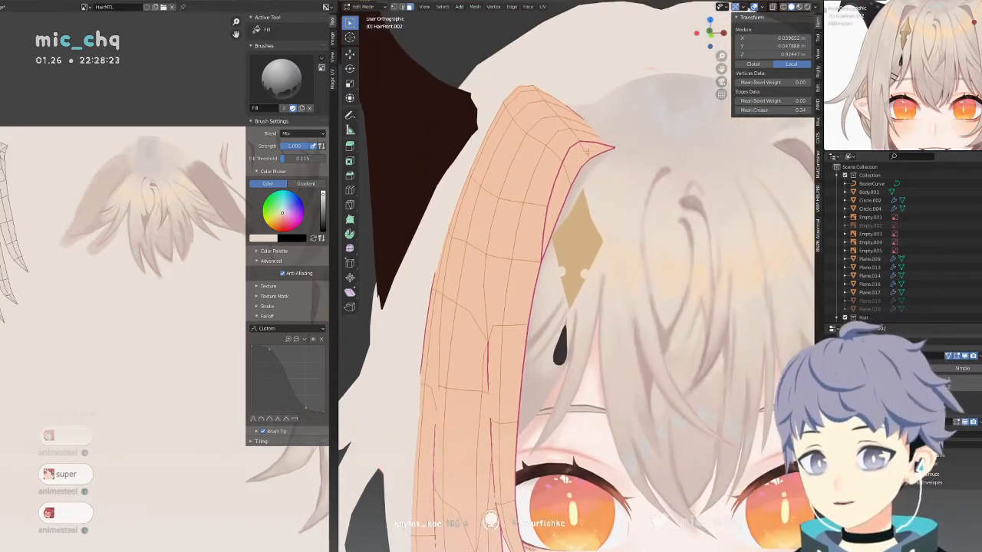
Switch the front hair strand to Texture Paint and fill its masked inner-edge faces with a sampled mauve shadow colour.
key(Tab)
key(ctrl+Tab)
click(669, 164)
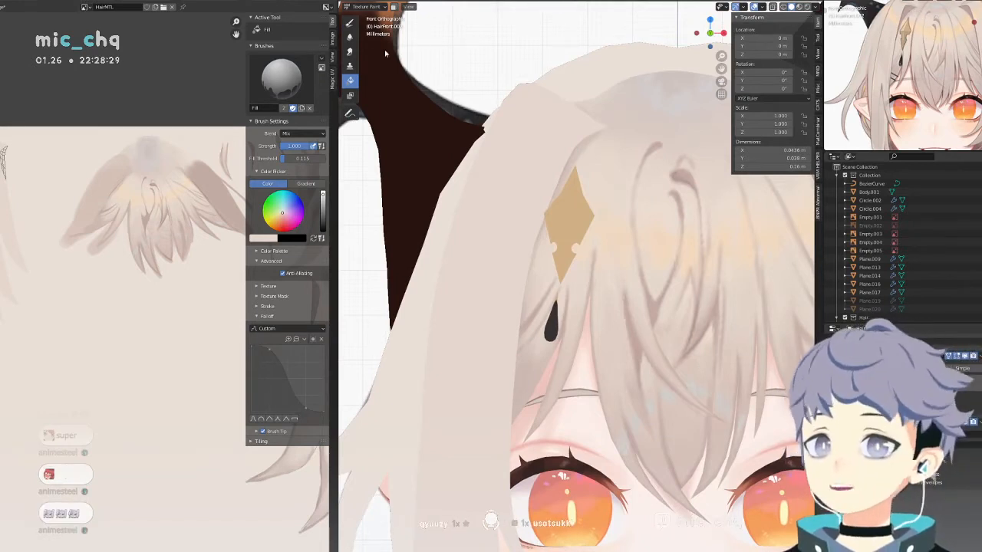
key(s)
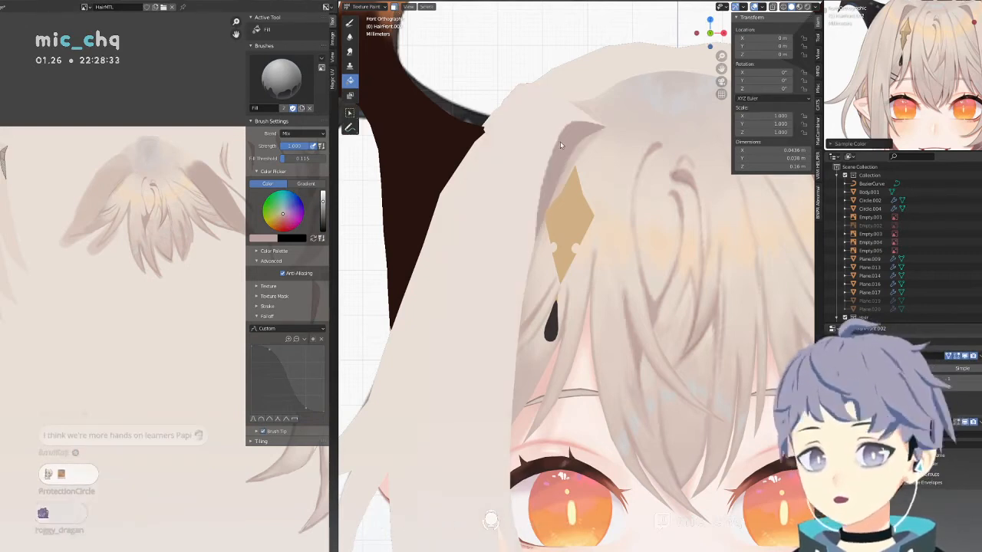
key(e)
click(633, 133)
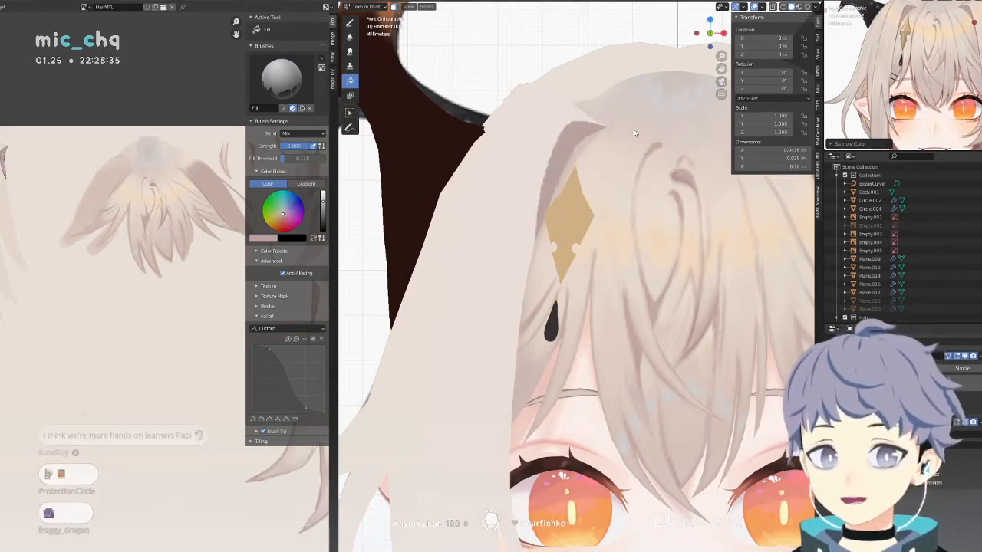
Set up the Draw brush with a darker mauve sampled from the reference's hair shadow and turn off face masking.
scroll(94, 221, up, 5)
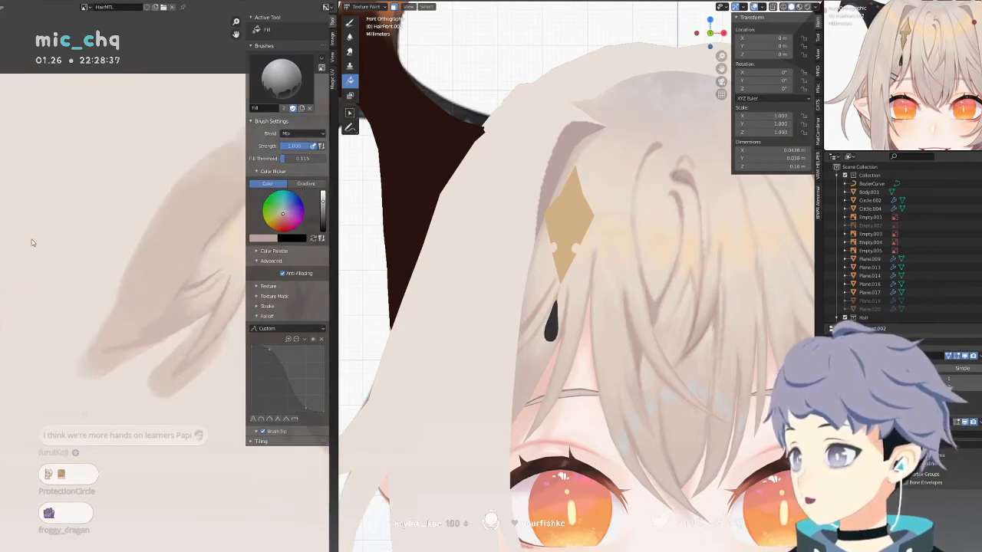
scroll(909, 30, up, 6)
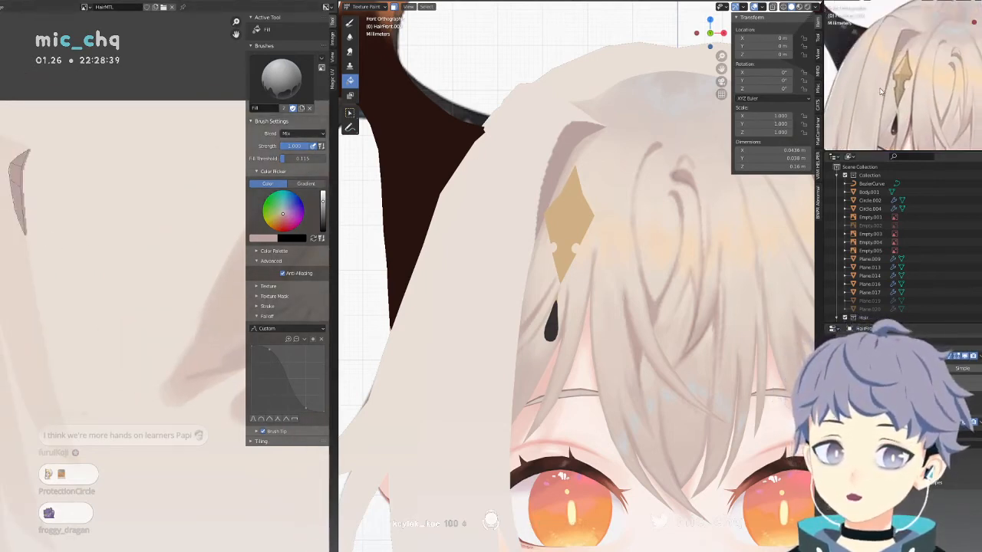
scroll(909, 29, up, 3)
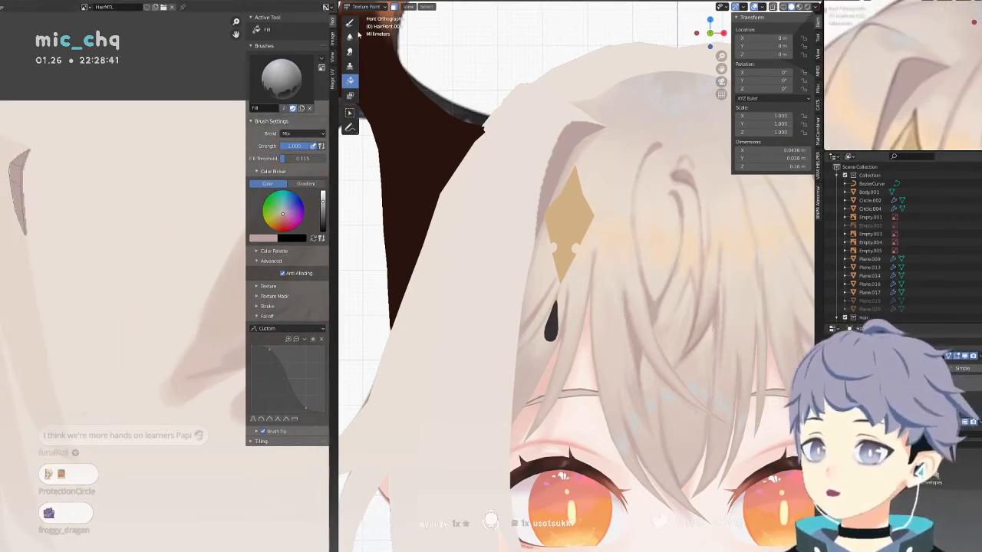
click(350, 23)
key(s)
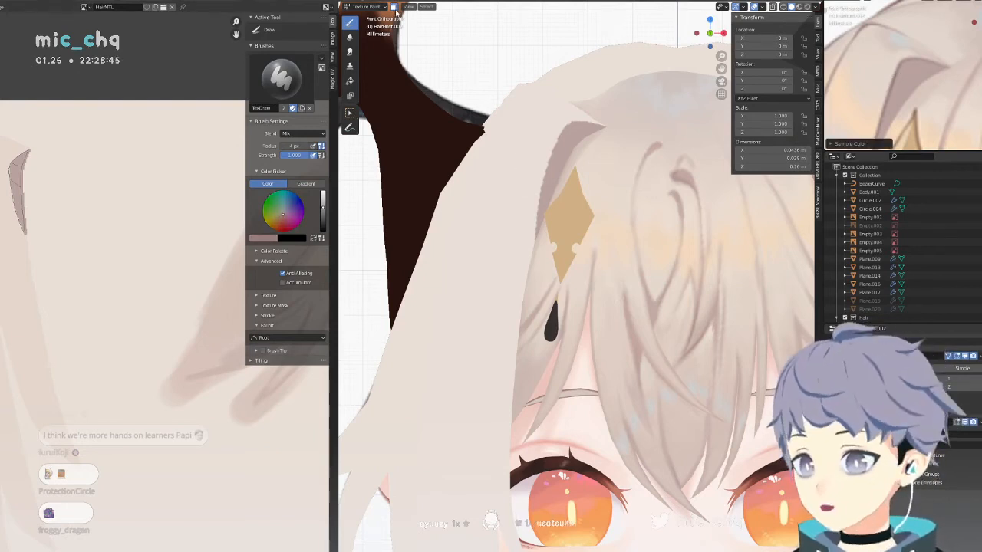
click(395, 7)
Paint a thin darker outline along the upper and outer edge of the shadow beside the gold hair clip.
shift+middle_drag(568, 177, 565, 210)
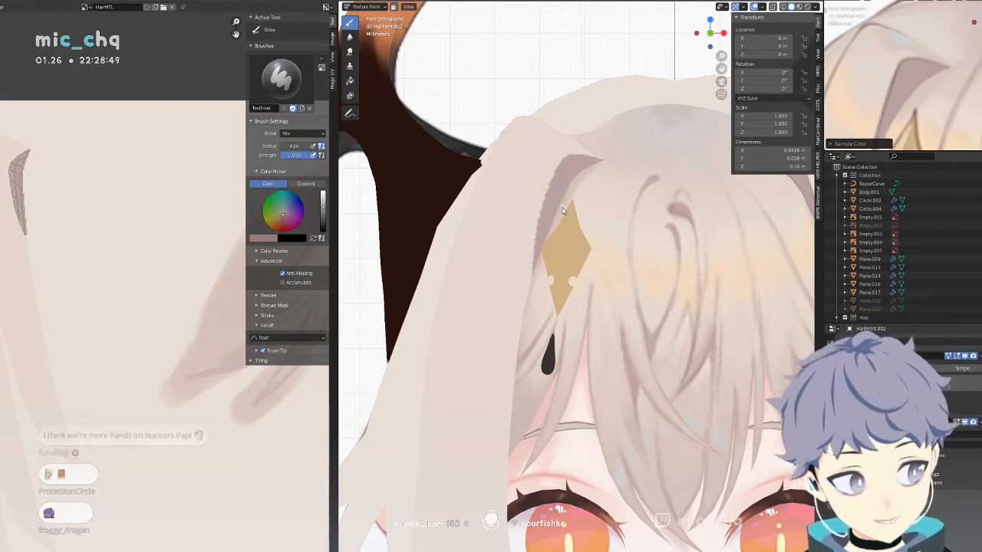
scroll(564, 211, up, 2)
shift+middle_drag(553, 211, 538, 228)
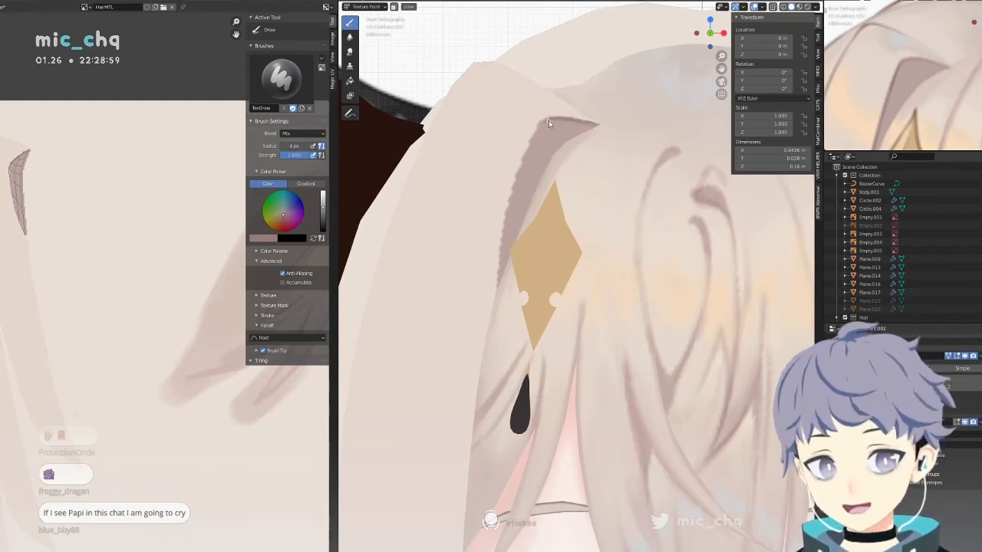
drag(544, 121, 521, 165)
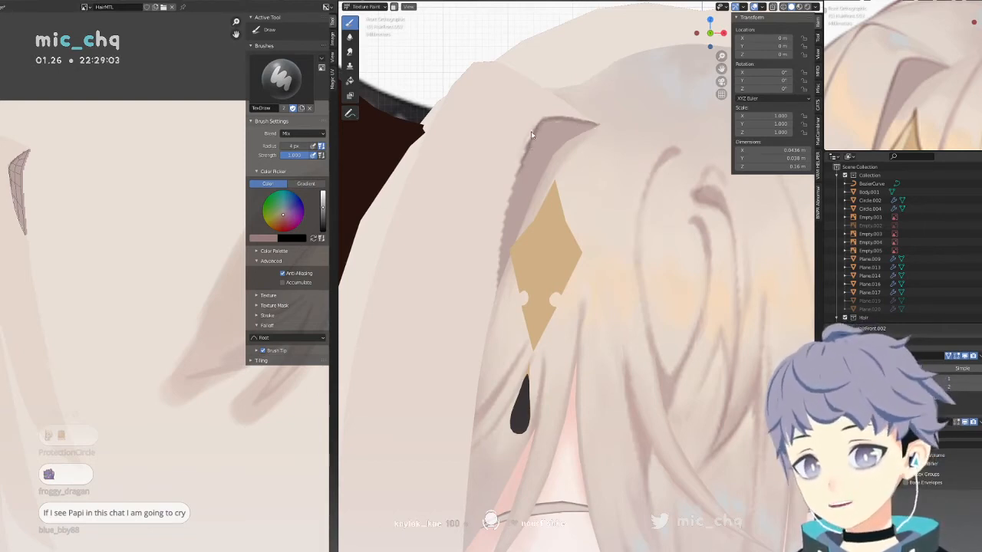
drag(537, 123, 511, 198)
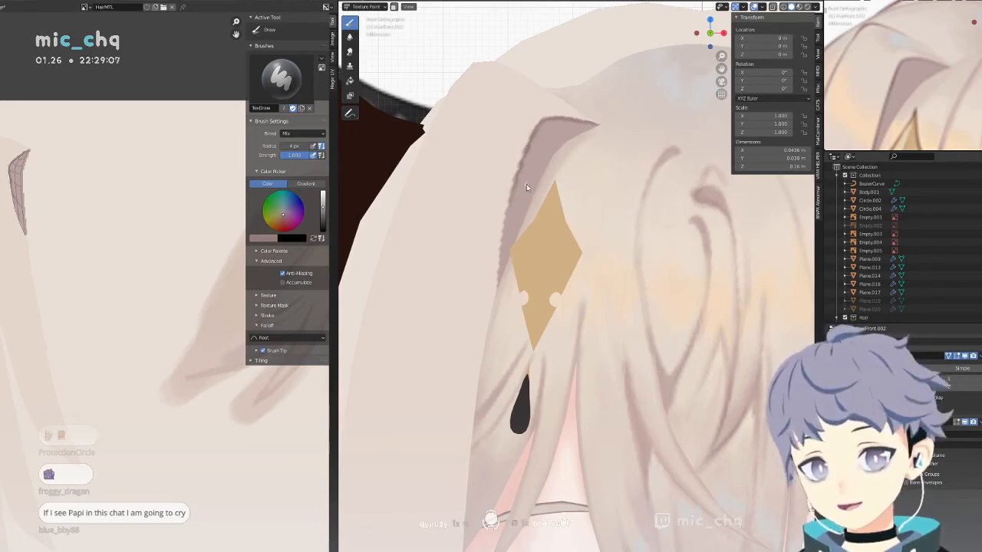
shift+middle_drag(512, 188, 514, 166)
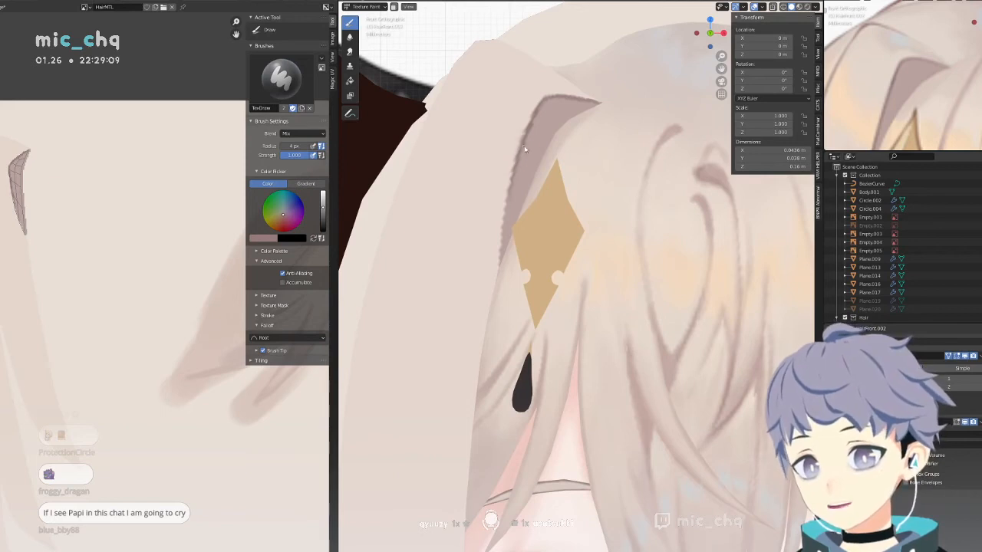
mouse_move(525, 149)
mouse_down()
mouse_move(502, 249)
mouse_move(508, 192)
mouse_move(505, 202)
mouse_move(497, 284)
mouse_up()
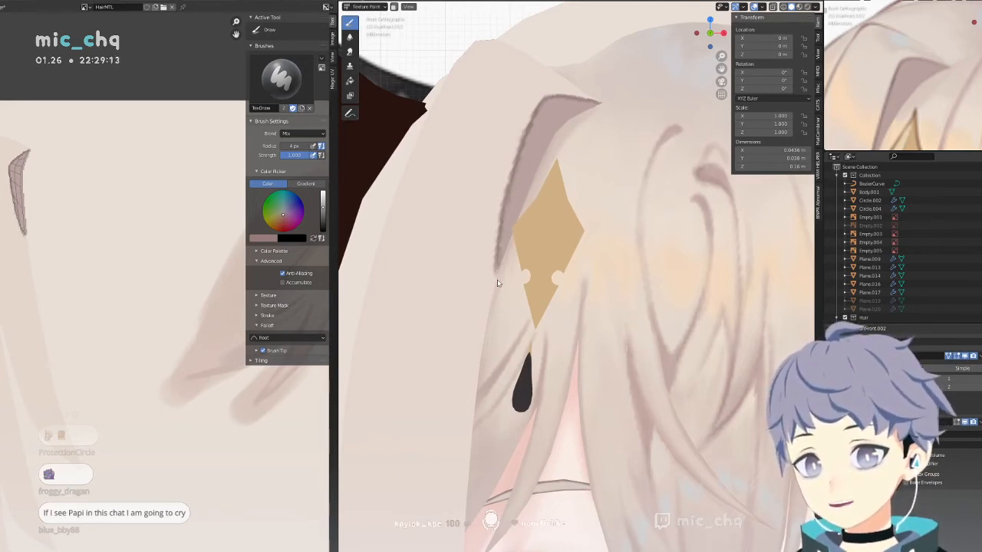
Try to smooth the shadow's jagged outer edge with the sampled light hair colour, and undo the stroke.
key(s)
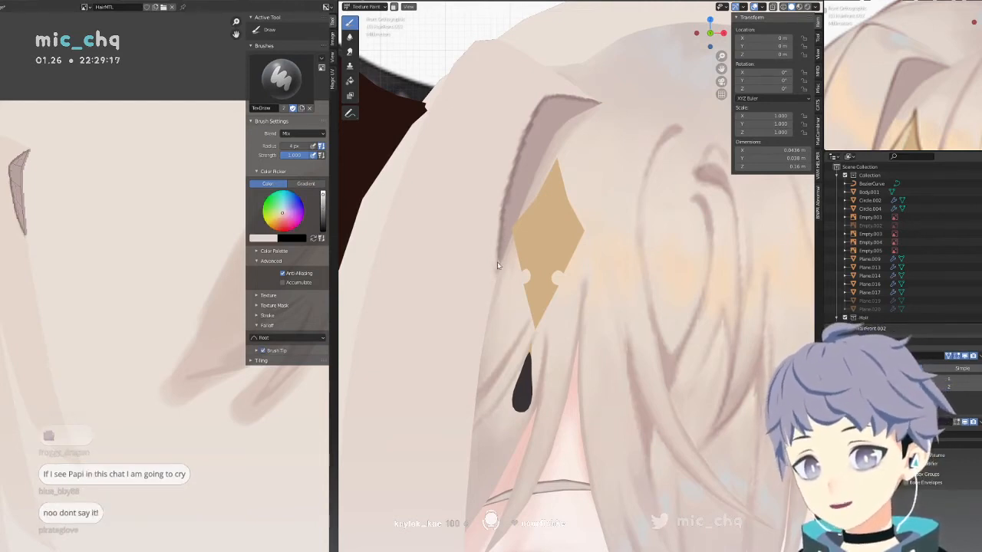
drag(524, 129, 508, 181)
key(ctrl+z)
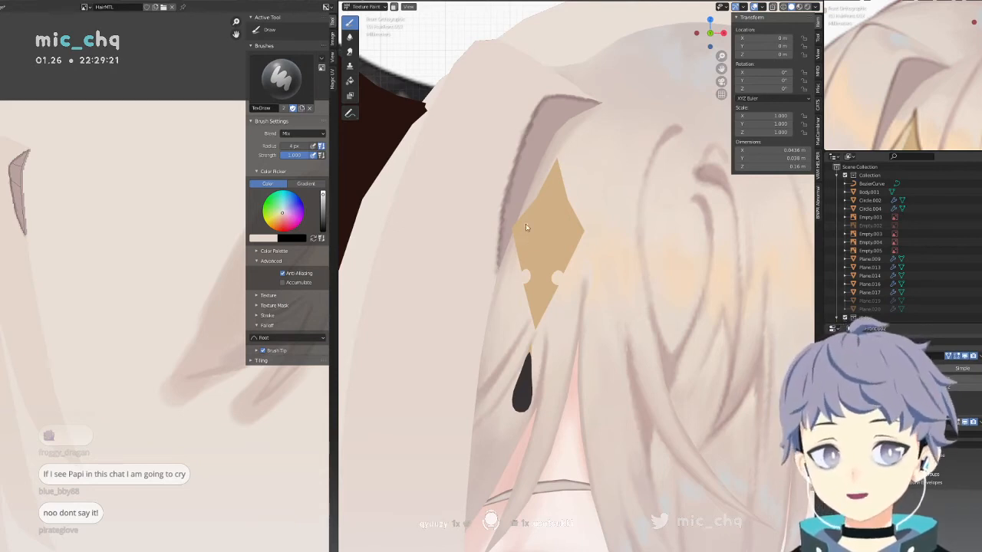
Resample the edge and hair colours and touch up the lower part of the shadow's outer edge.
key(s)
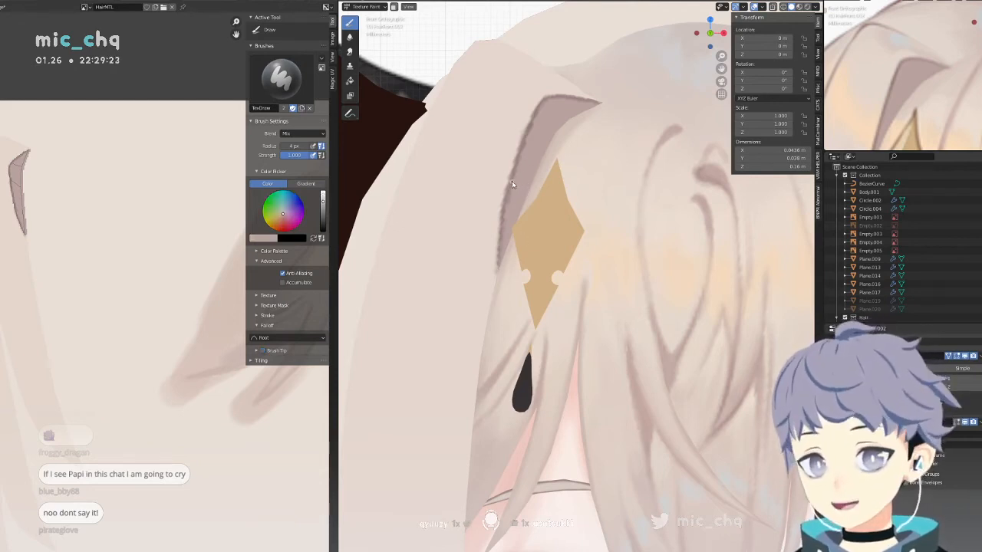
key(s)
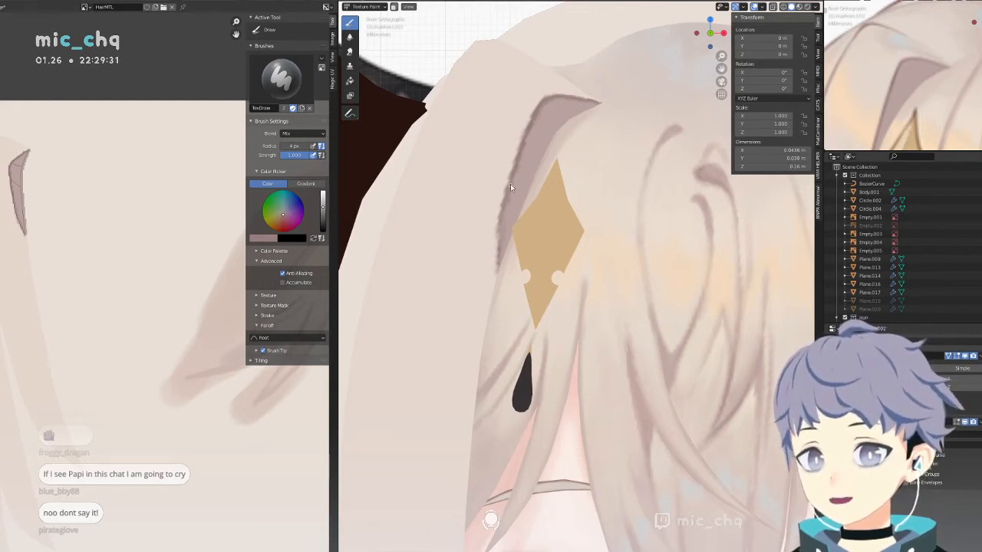
key(s)
drag(500, 203, 496, 225)
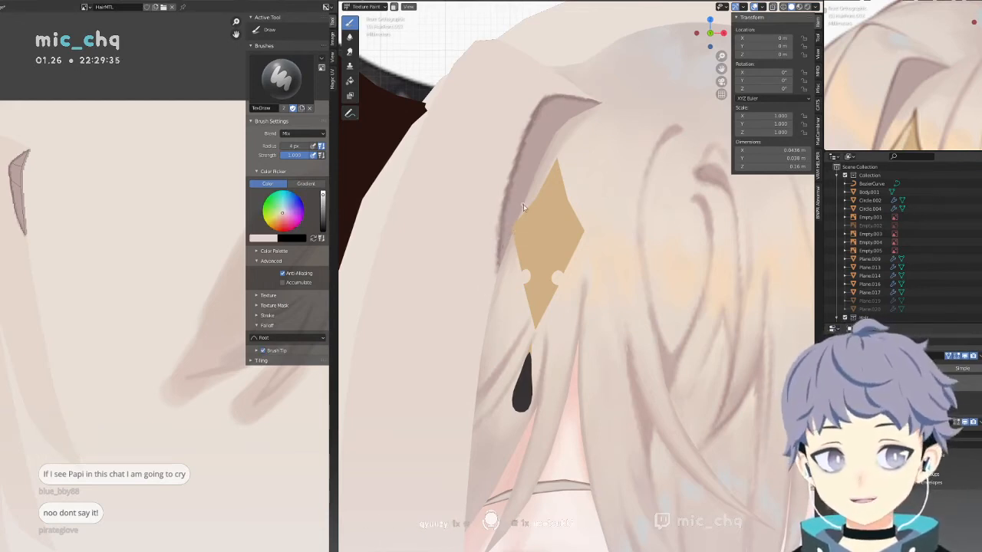
Sample the mauve outline colour and redraw the upper part of the shadow's outer edge.
shift+middle_drag(558, 105, 545, 133)
key(s)
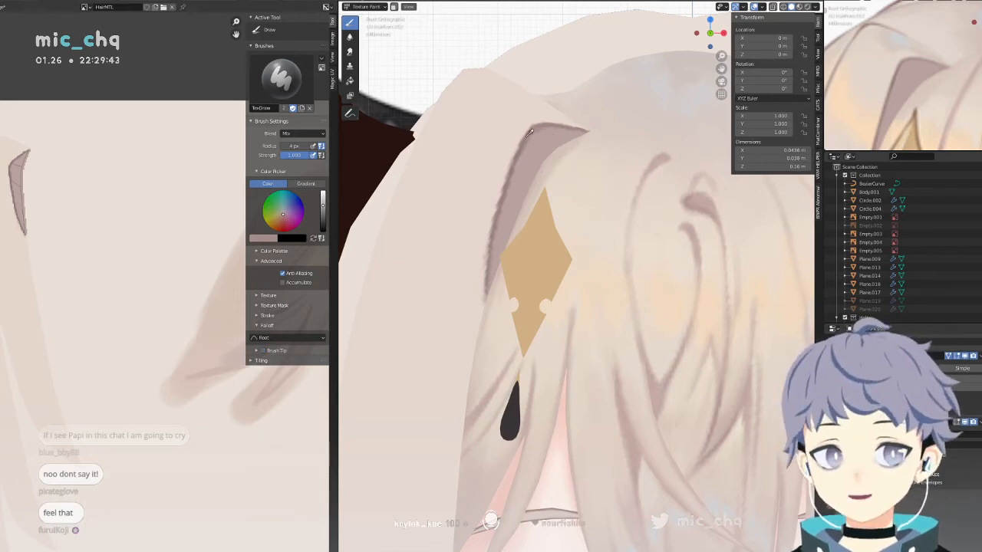
drag(510, 166, 500, 194)
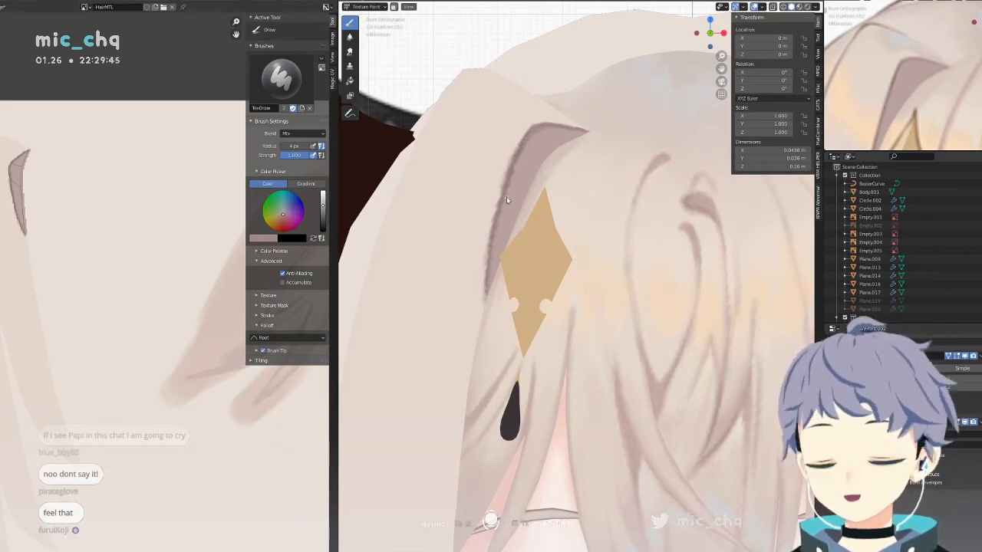
mouse_move(521, 176)
shift+middle_down()
mouse_move(495, 192)
mouse_move(543, 171)
shift+middle_up()
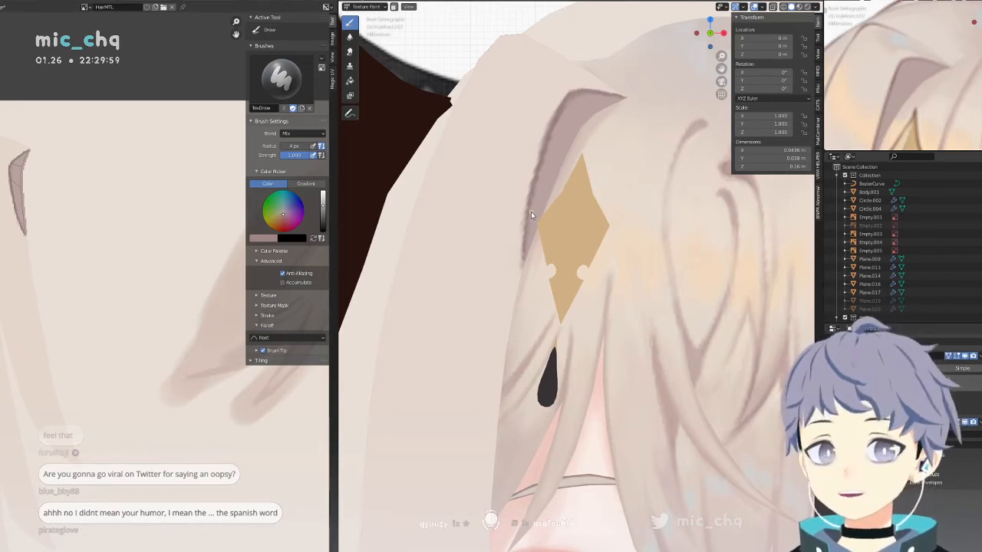
Sample the light hair tone, enlarge the brush to 31 px and paint over the seam between the strand's top and the head.
key(s)
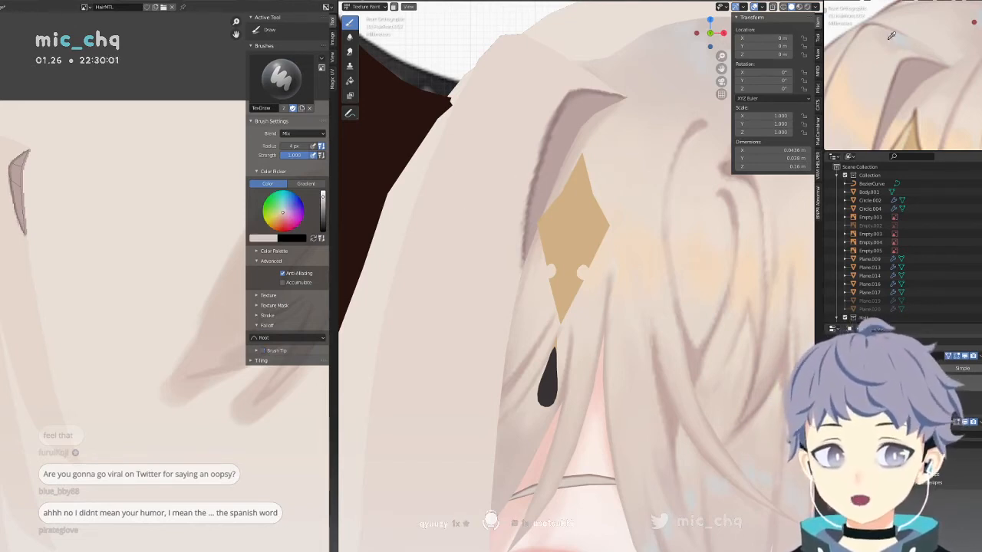
shift+middle_drag(564, 146, 541, 309)
key(KP_3)
key(s)
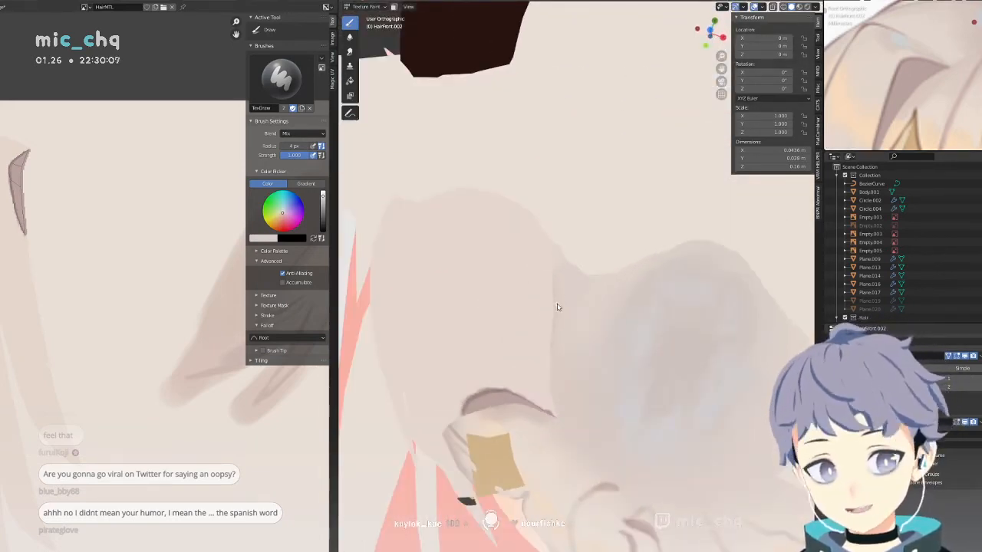
key(f)
click(554, 308)
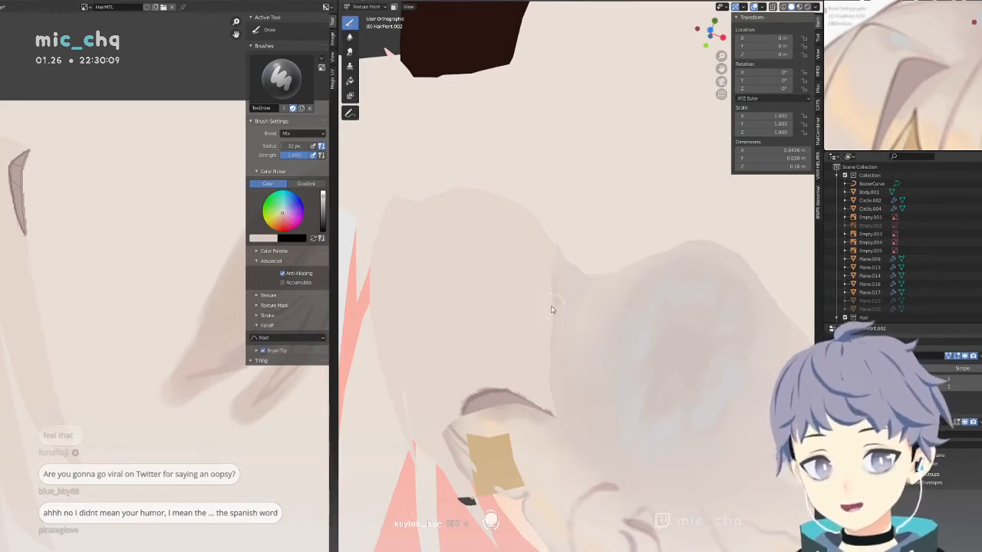
drag(550, 287, 541, 329)
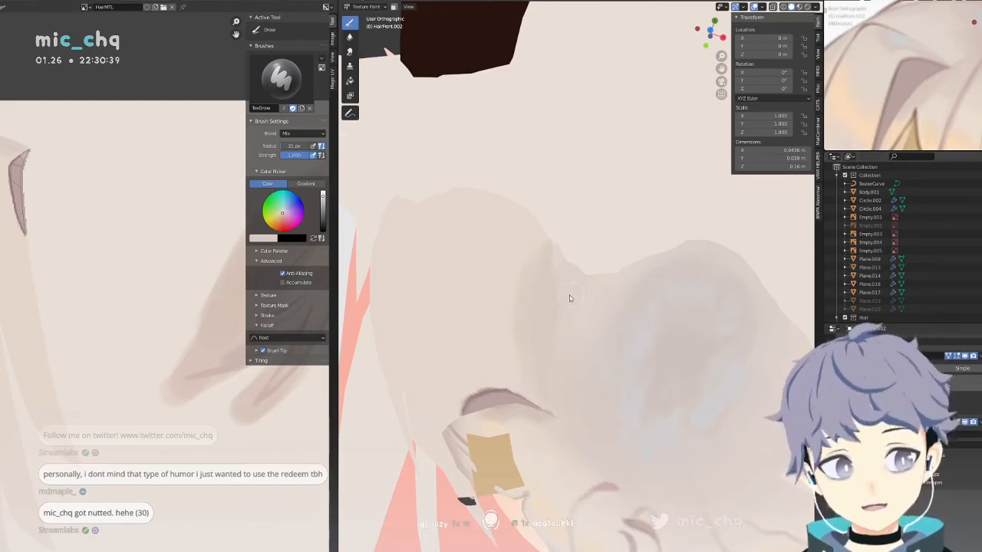
Paint the light hair tone over the seam and darker patches where the strand's top meets the head.
middle_drag(544, 304, 555, 293)
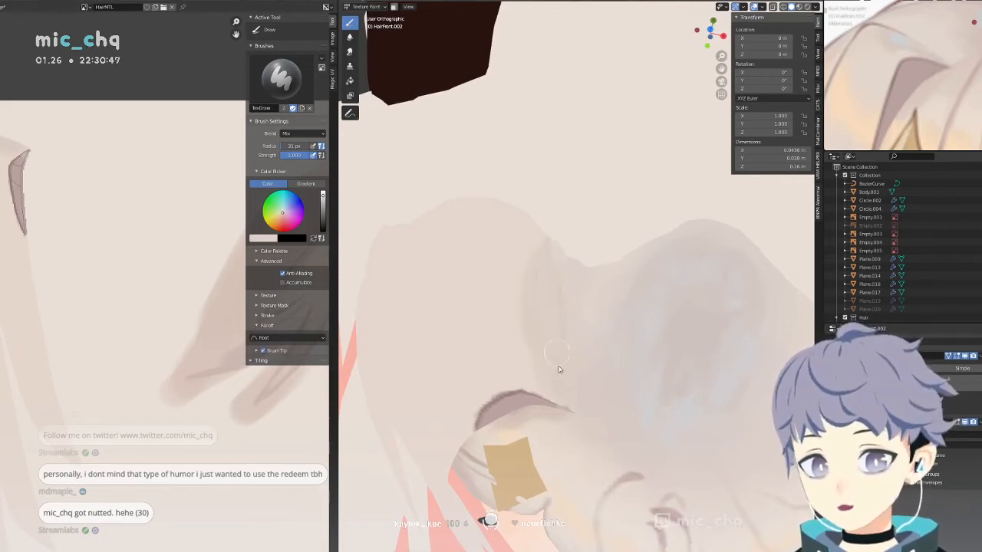
mouse_move(558, 369)
middle_down()
mouse_move(554, 303)
mouse_move(636, 254)
mouse_move(587, 284)
mouse_move(545, 291)
middle_up()
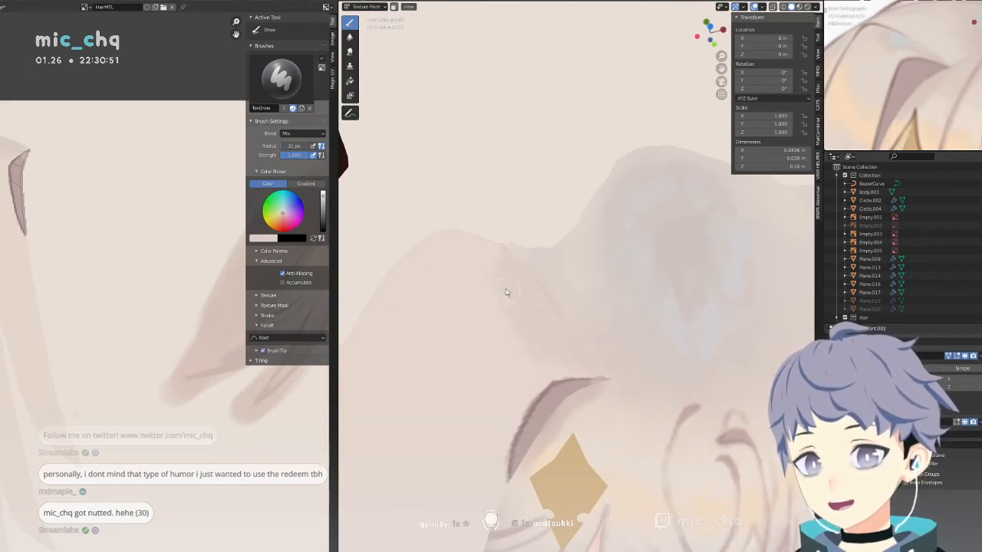
mouse_move(570, 362)
middle_down()
mouse_move(519, 307)
mouse_move(470, 223)
middle_up()
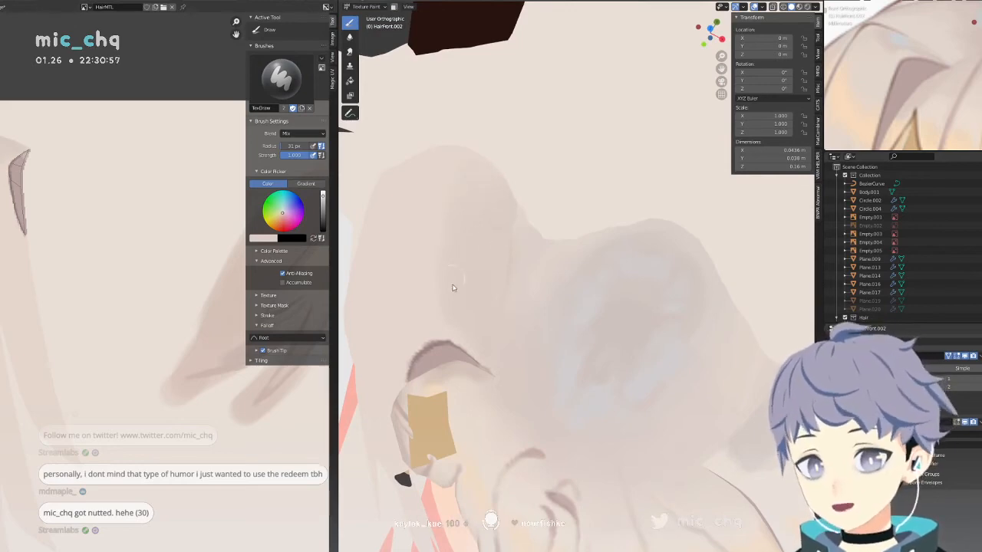
middle_drag(499, 361, 551, 211)
key(KP_1)
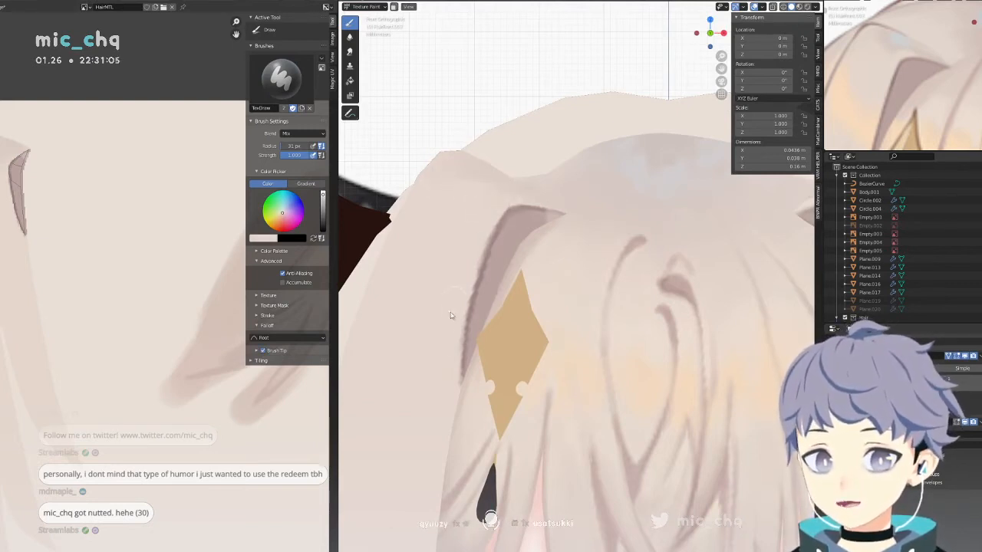
Resample a neighbouring light hair tone and soften the remaining streaks on the rounded top of the strand.
middle_drag(482, 285, 526, 274)
key(s)
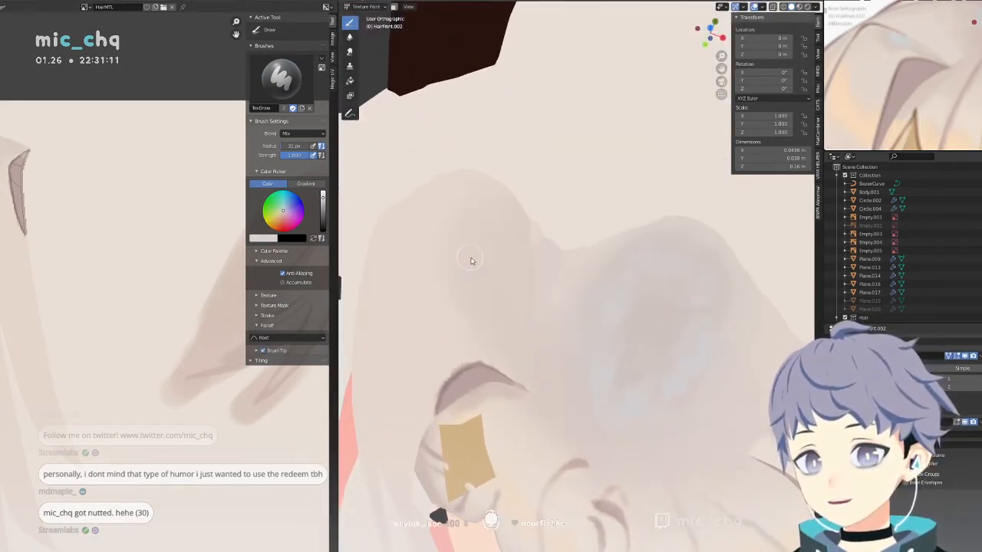
key(KP_1)
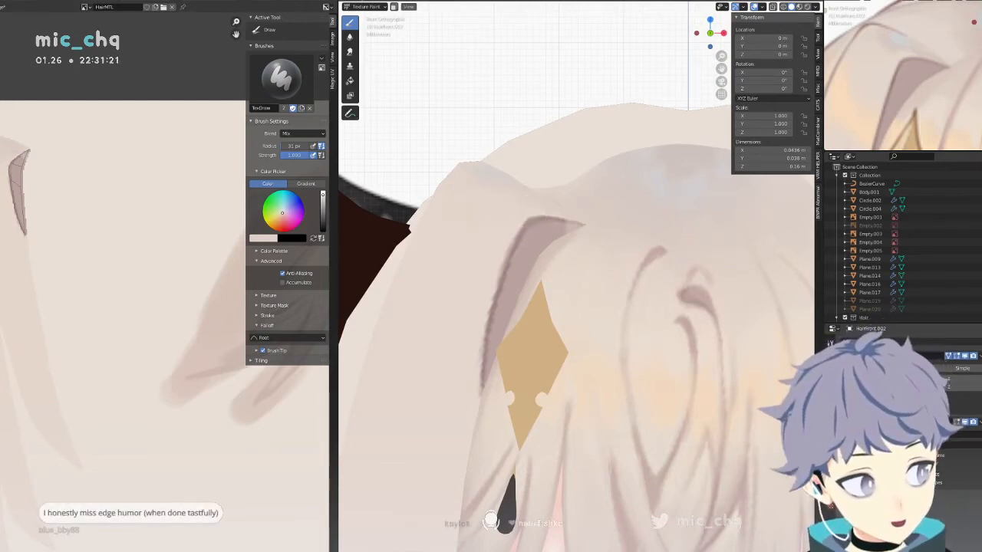
Sample the mauve shadow colour, reduce the brush to 18 px and refine the upper edge of the shadow above the gold ornament.
scroll(521, 266, down, 1)
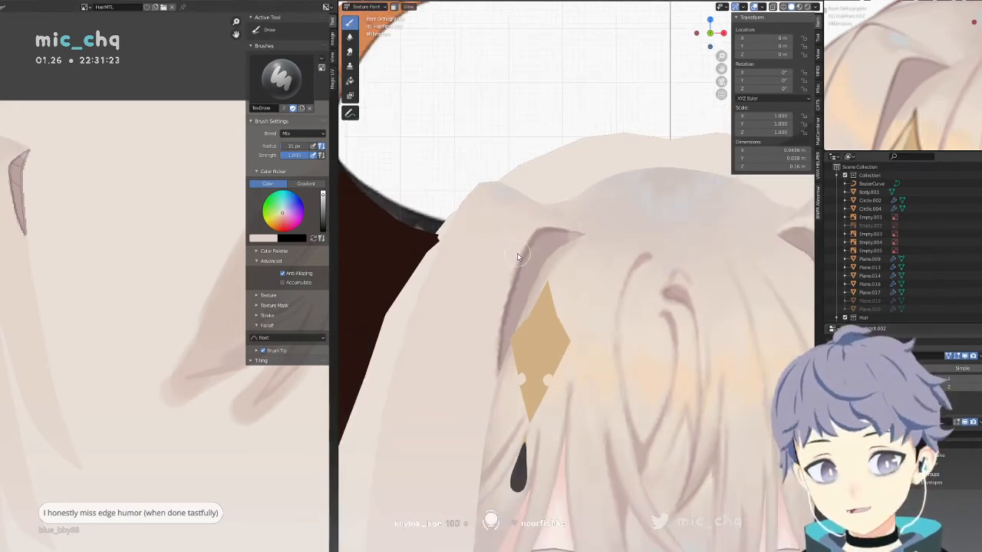
scroll(582, 276, up, 3)
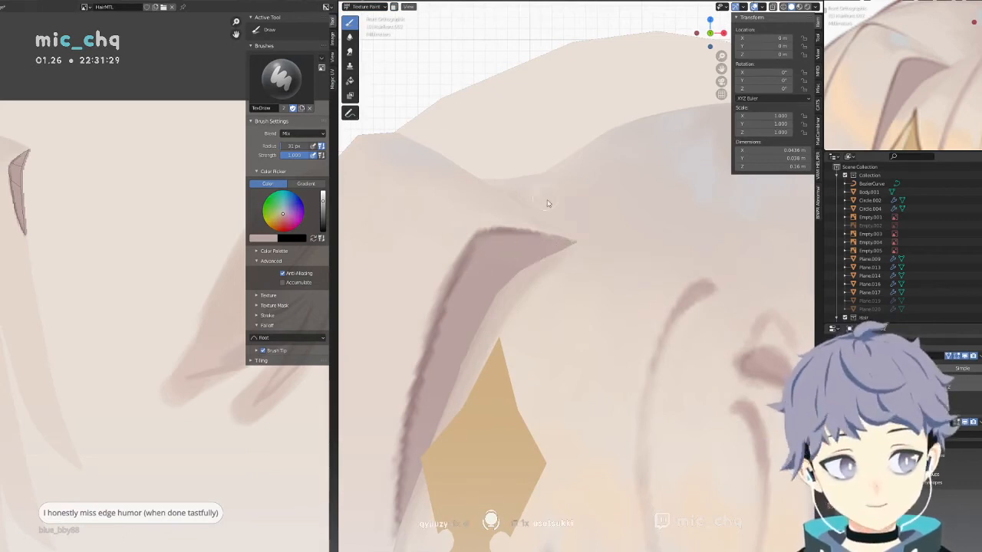
key(s)
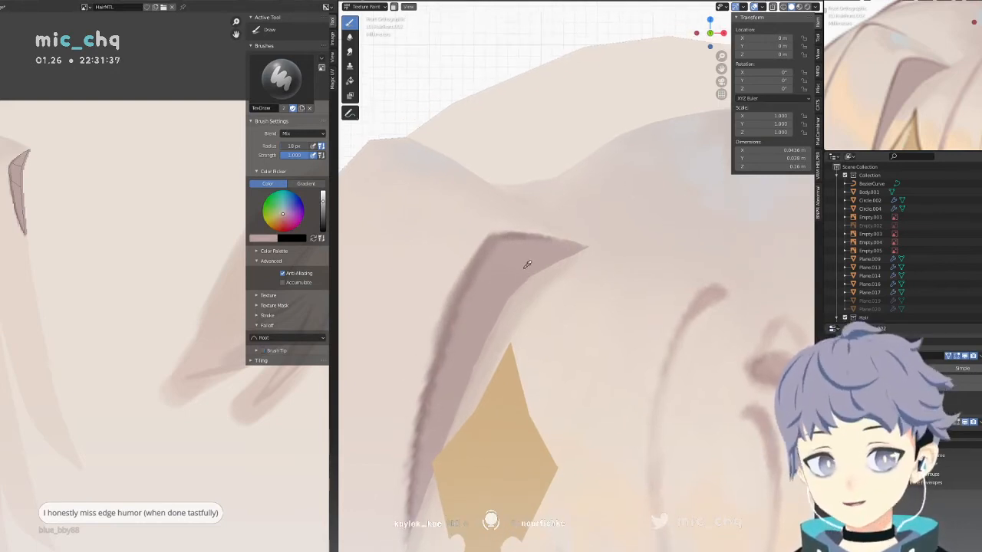
middle_drag(520, 261, 543, 307)
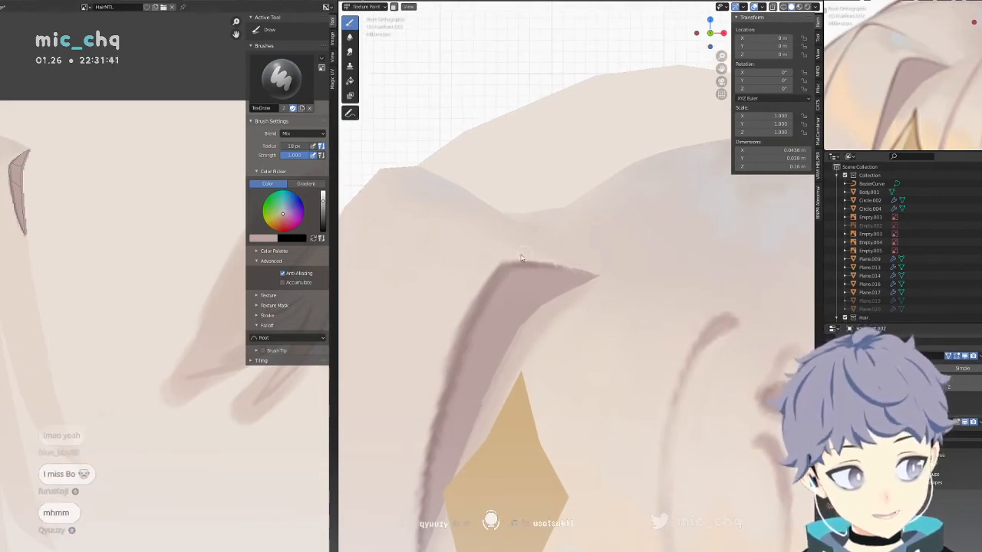
mouse_move(593, 252)
middle_down()
mouse_move(622, 237)
mouse_move(602, 219)
middle_up()
Sample the light hair tone and blend the hair just above the shadow into the dip between strand and head.
key(s)
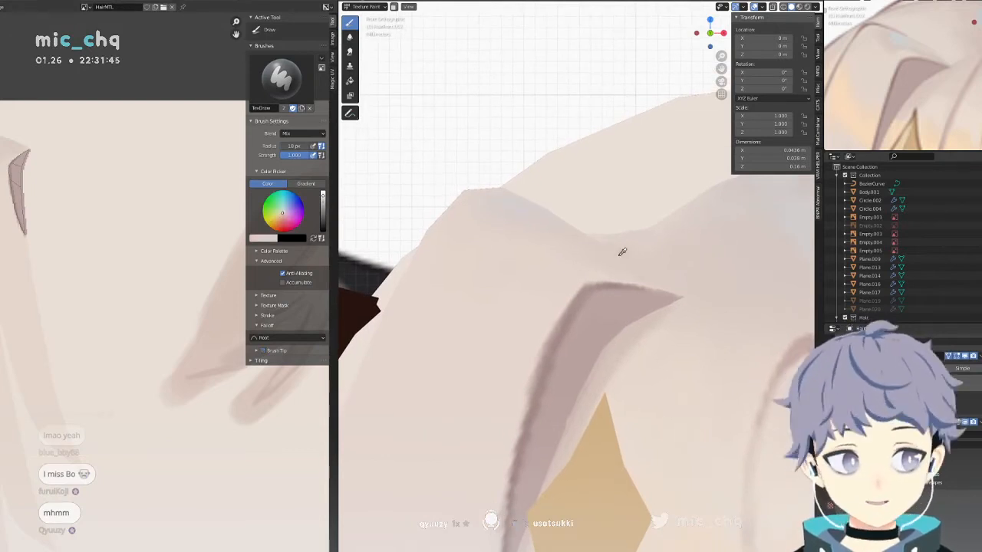
middle_drag(622, 252, 588, 307)
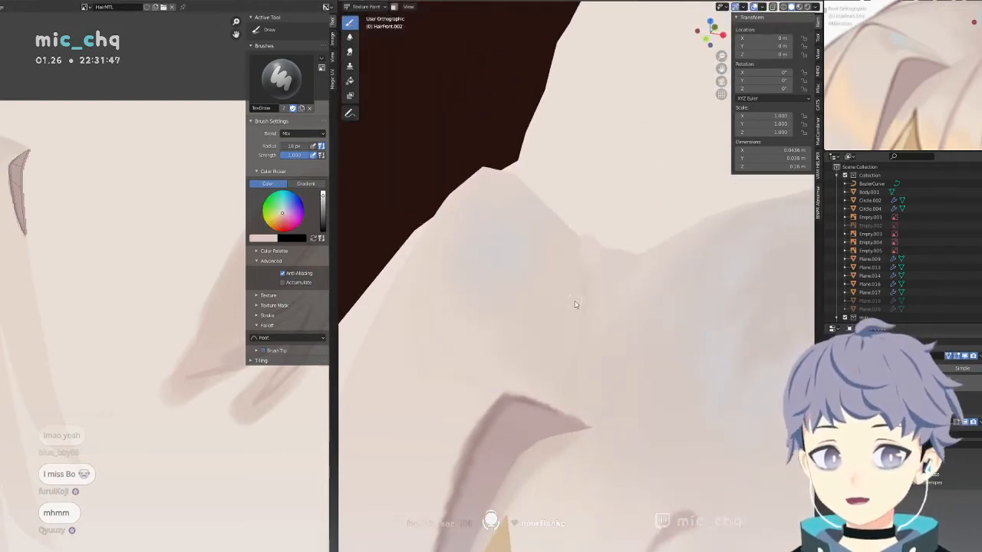
key(KP_1)
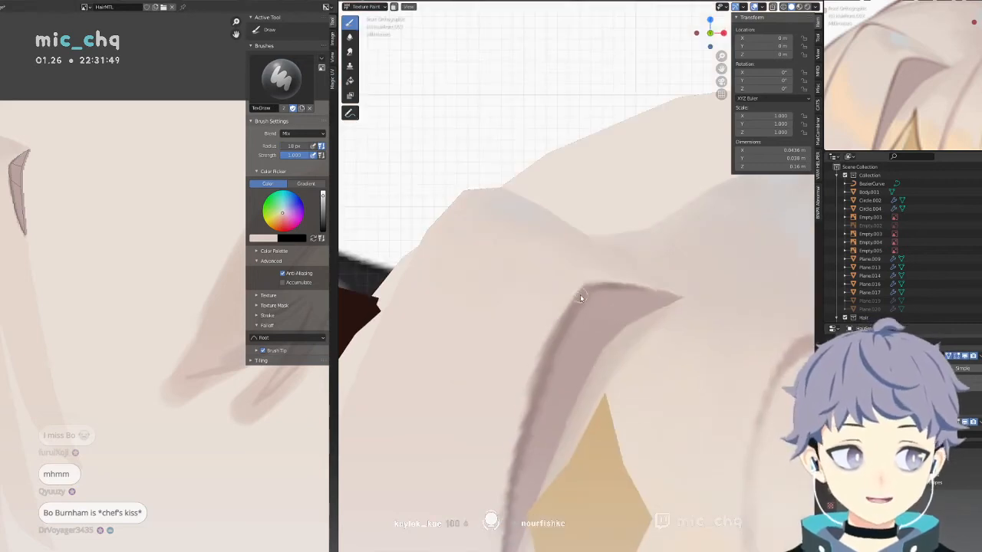
shift+middle_drag(562, 278, 589, 239)
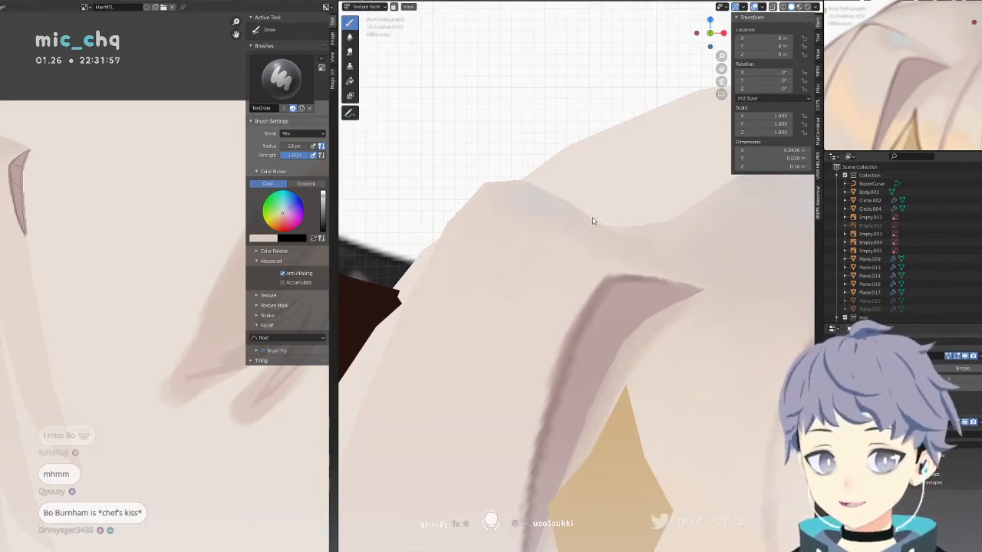
Enlarge the brush to 34 px and smooth the light hair area beside the shadow's outer edge.
scroll(585, 239, up, 2)
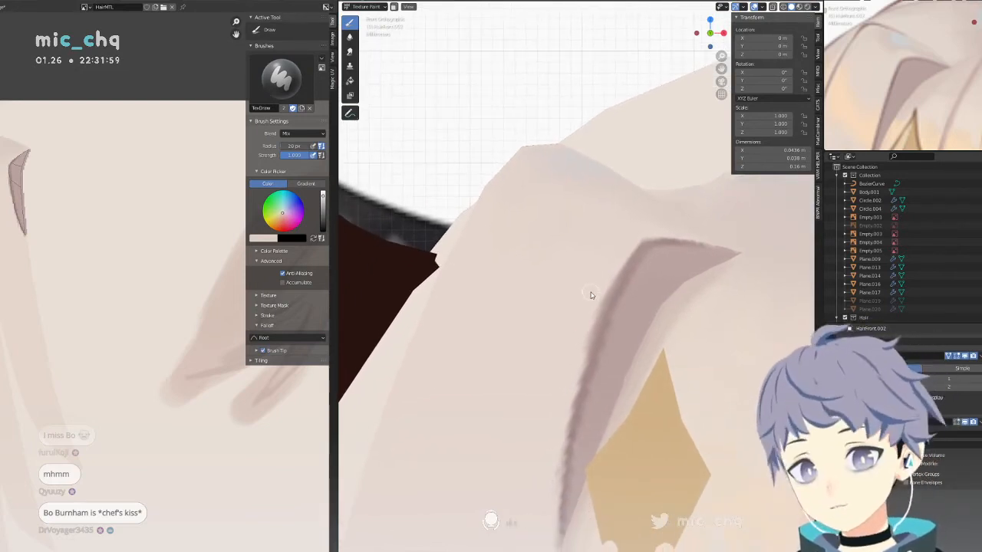
key(bracketright)
key(bracketright)
key(bracketright)
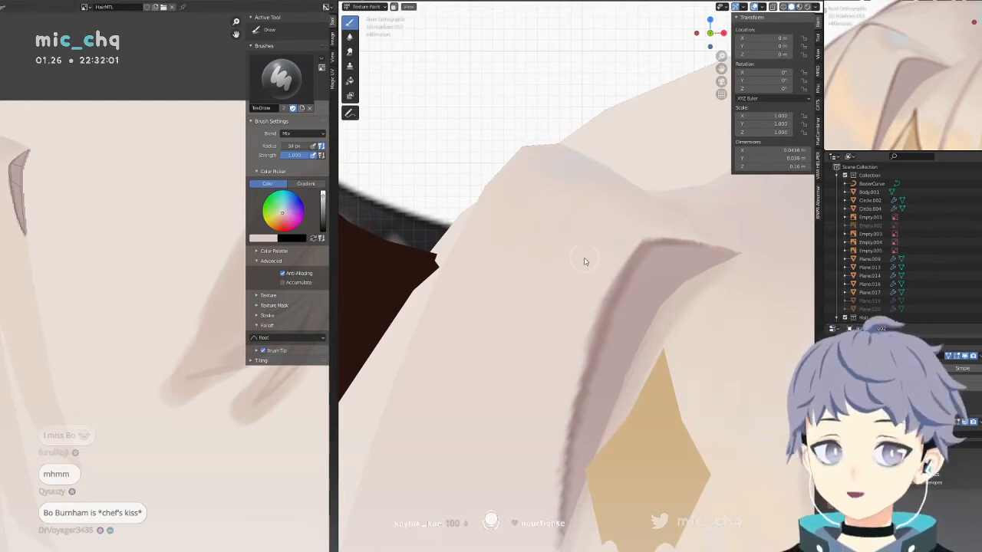
Examine the strand's shading along its full length from the front and from the side.
scroll(579, 263, down, 3)
shift+scroll(566, 307, down, 3)
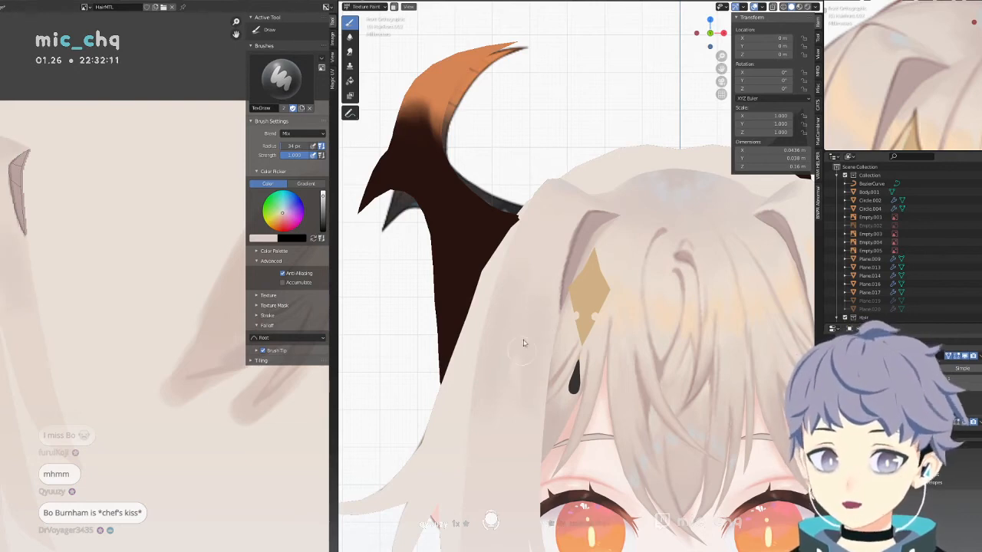
shift+middle_drag(495, 406, 512, 293)
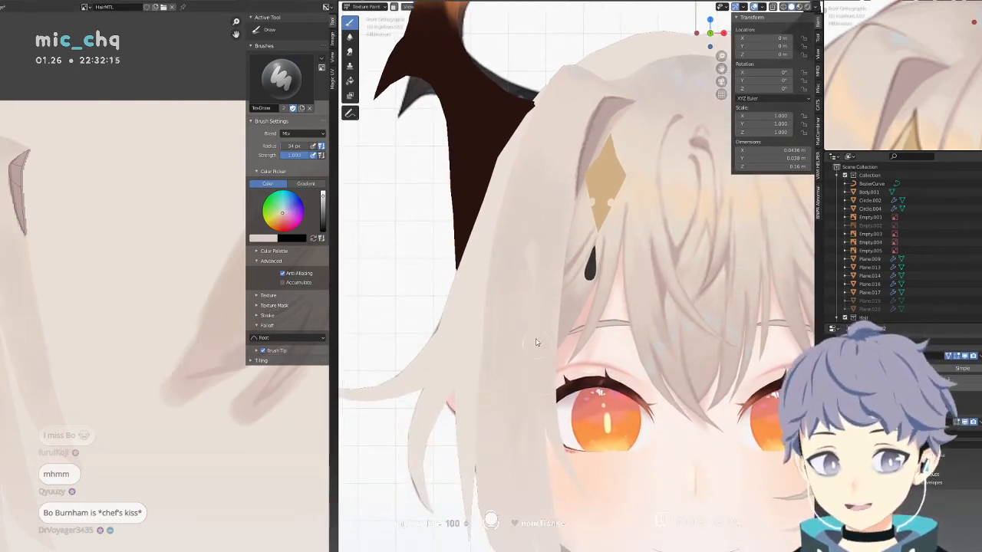
shift+middle_drag(533, 328, 497, 244)
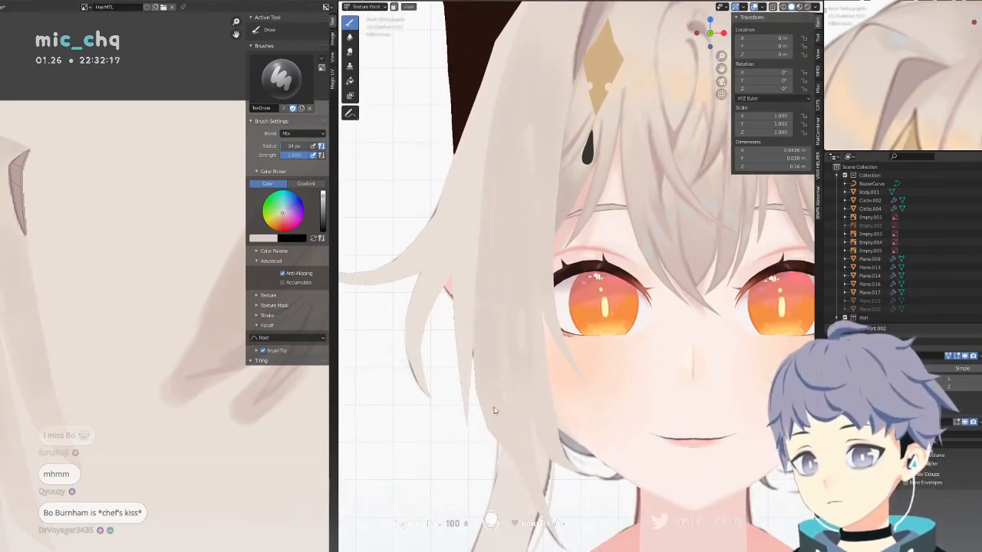
shift+middle_drag(549, 105, 580, 266)
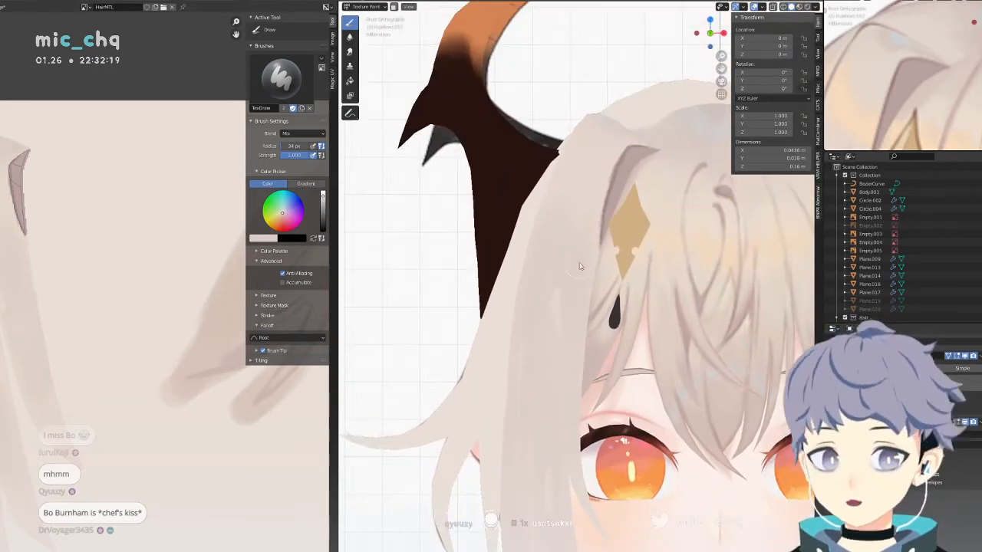
scroll(577, 265, up, 3)
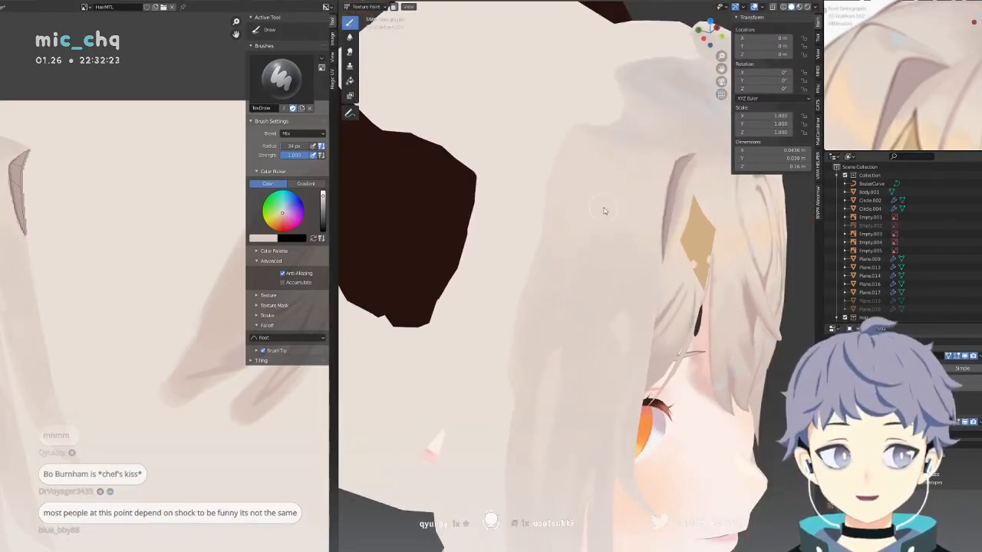
shift+middle_drag(541, 381, 570, 219)
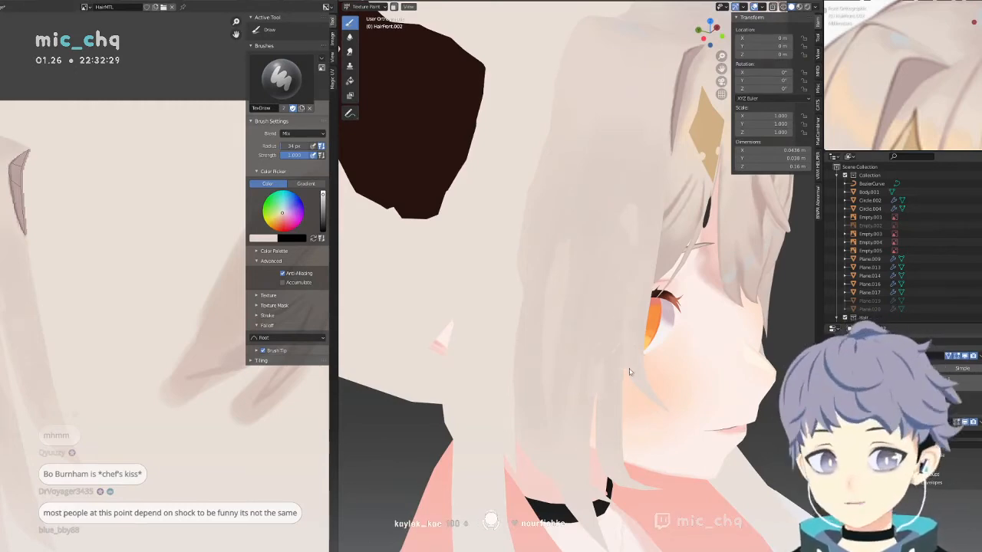
middle_drag(661, 443, 633, 404)
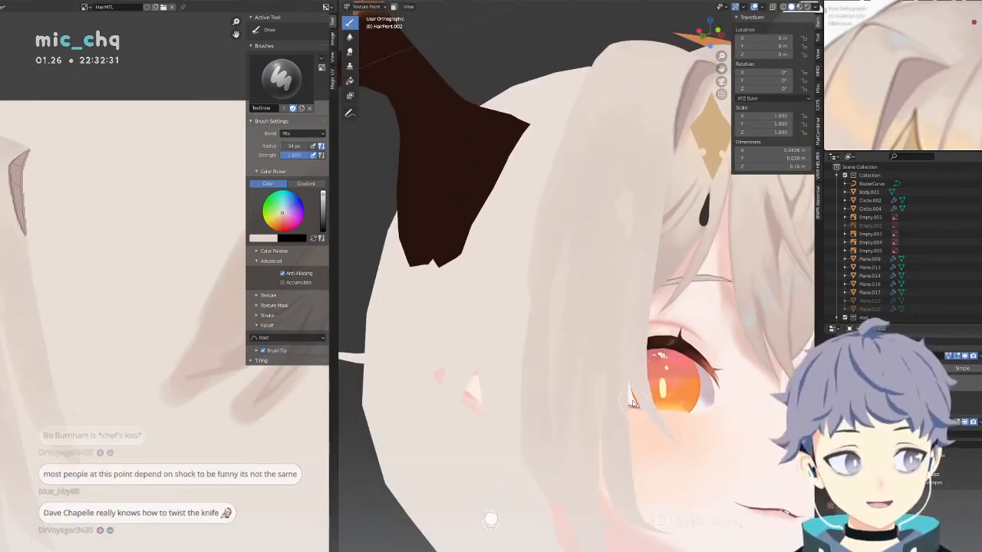
key(KP_1)
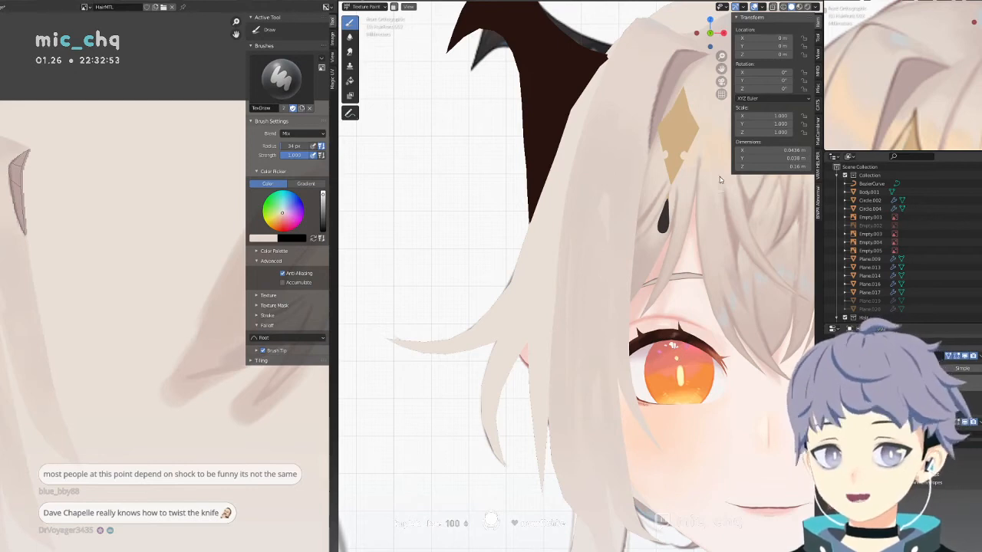
Brush the light hair tone over the upper part of the strand beside the gold ornament to even out its streaks.
mouse_move(630, 262)
shift+middle_down()
mouse_move(572, 254)
mouse_move(575, 280)
shift+middle_up()
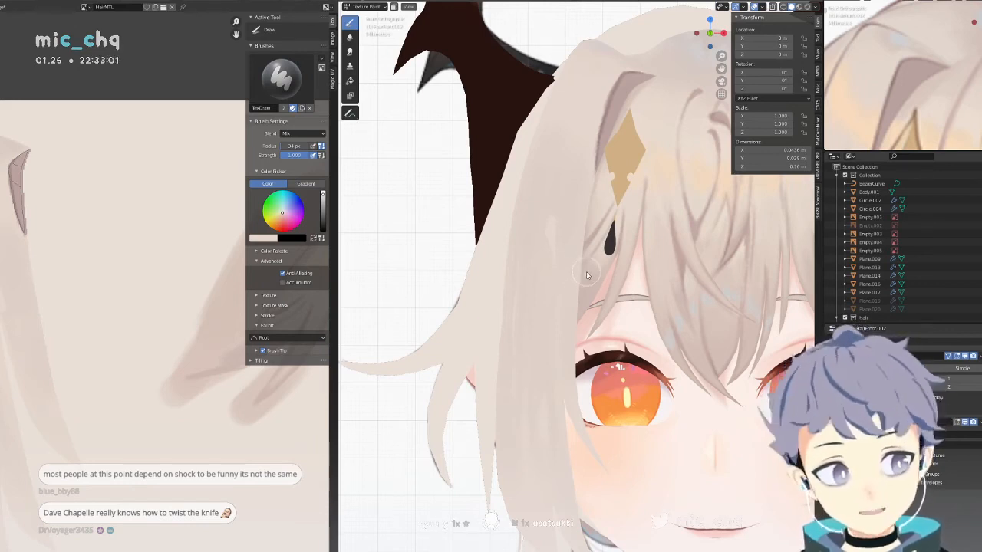
shift+middle_drag(581, 264, 587, 266)
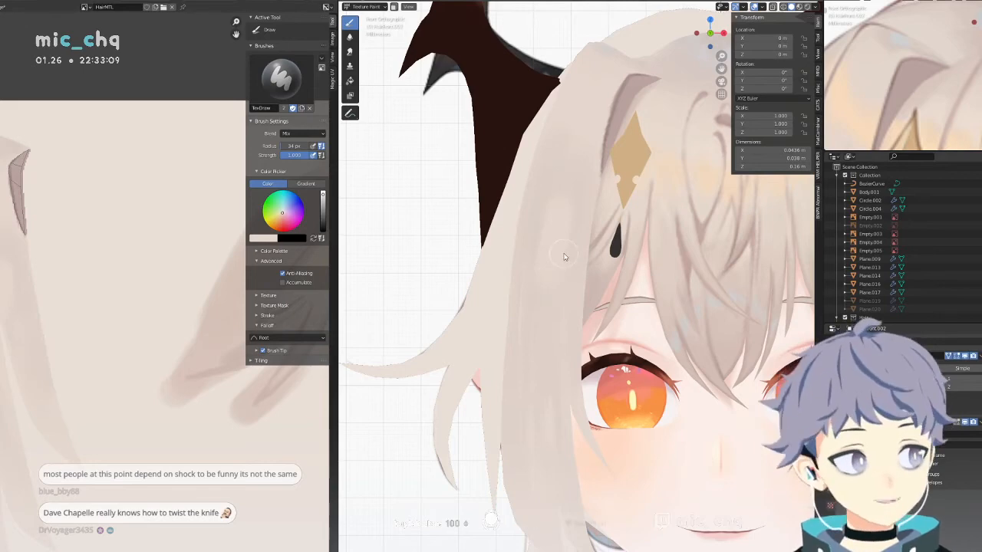
middle_drag(564, 257, 563, 224)
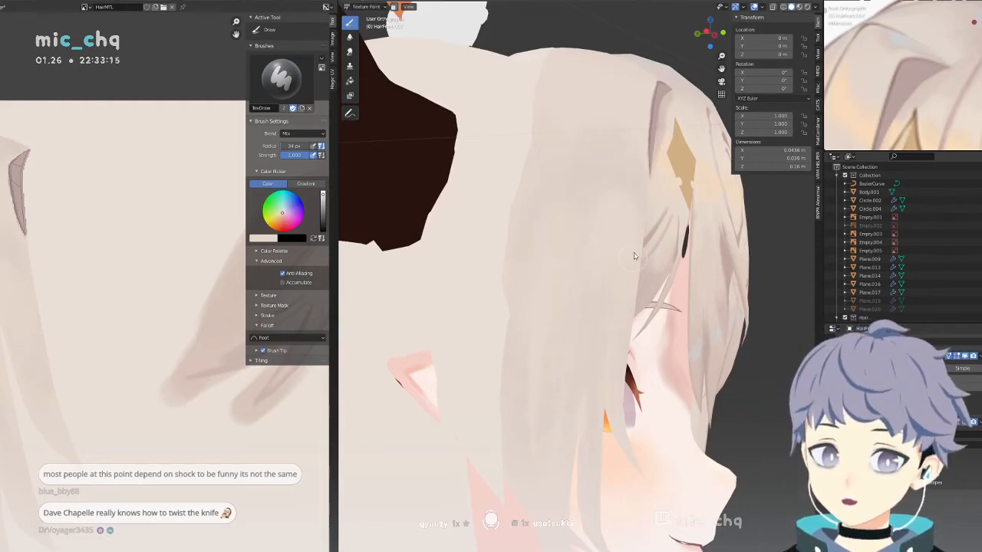
middle_drag(635, 297, 607, 235)
middle_drag(627, 271, 602, 291)
Sample a slightly darker beige from the hair and shade the strand's lower part down to its tips.
key(s)
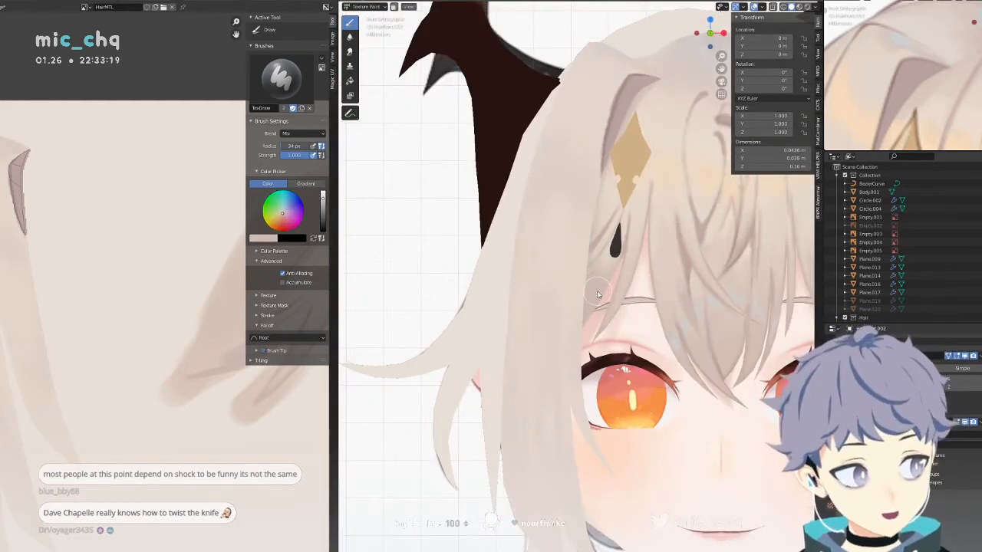
shift+middle_drag(568, 499, 559, 367)
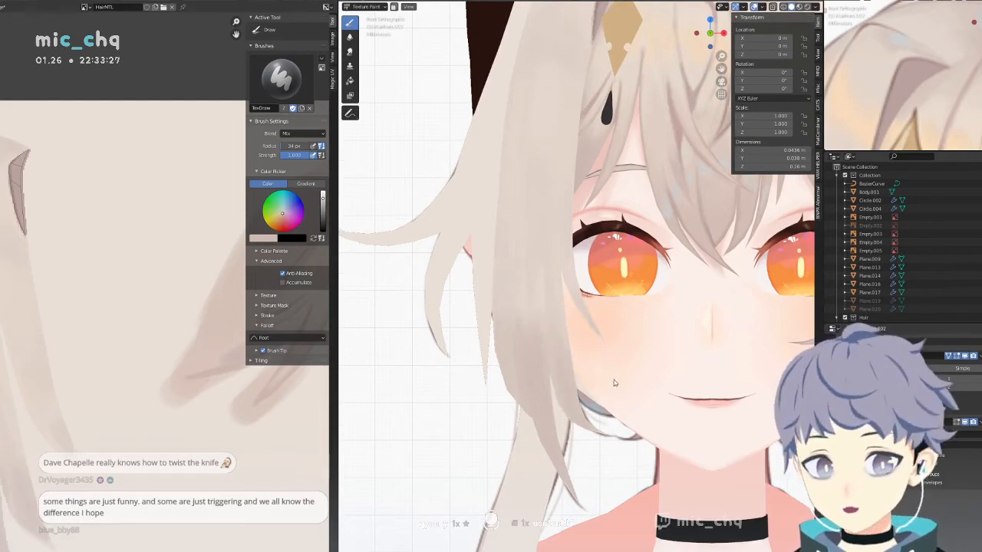
shift+middle_drag(601, 342, 576, 340)
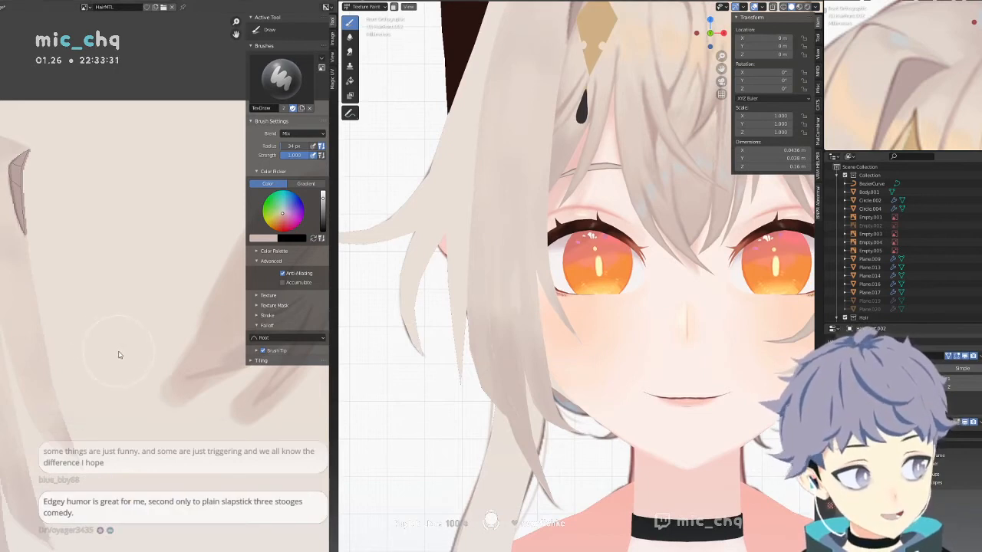
Bring the reference illustration's side hair into view and paint lighter streaks along the strand beside the cheek.
middle_drag(511, 309, 544, 309)
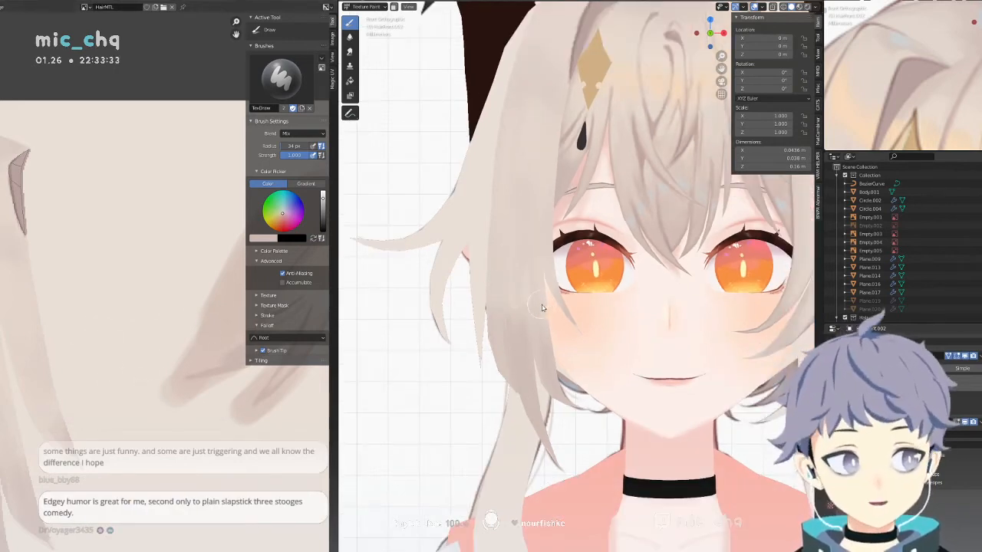
scroll(176, 365, down, 3)
middle_drag(175, 365, 154, 332)
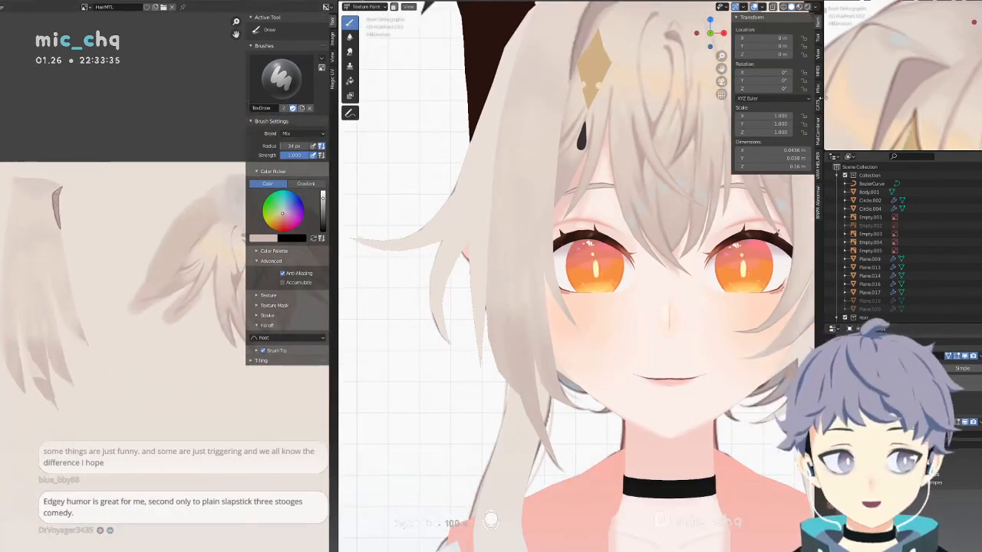
scroll(909, 61, down, 5)
scroll(907, 91, up, 2)
shift+middle_drag(907, 91, 906, 58)
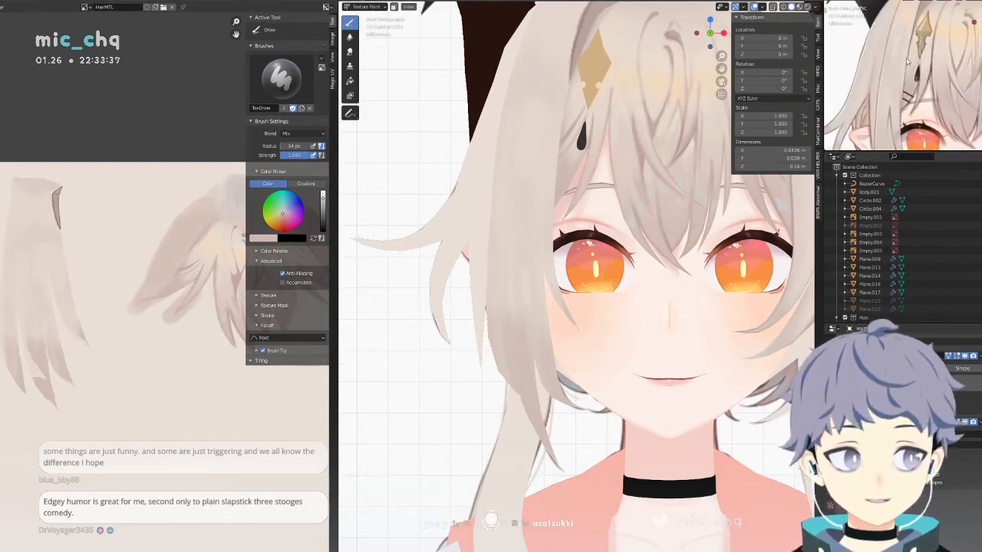
shift+middle_drag(906, 115, 910, 48)
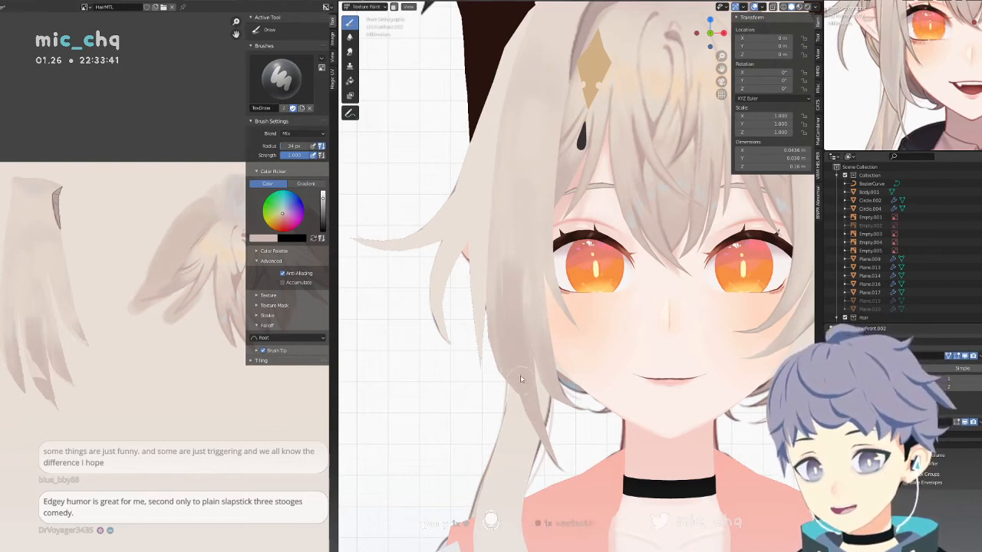
mouse_move(506, 246)
mouse_down()
mouse_move(509, 329)
mouse_move(526, 229)
mouse_move(540, 348)
mouse_up()
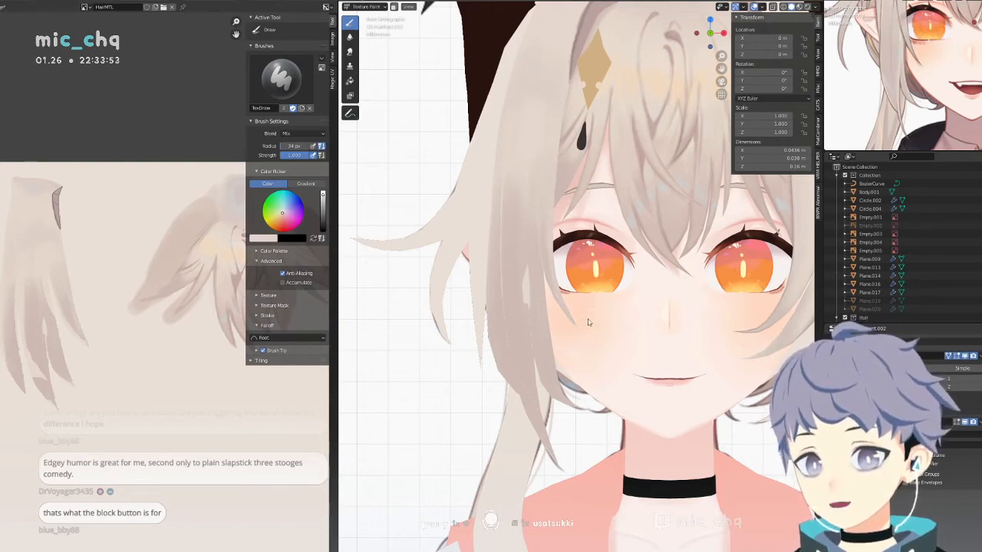
Reduce the brush radius to 9 px and even out the shading along the strand's lower tips in the flat texture image.
shift+middle_drag(541, 300, 533, 221)
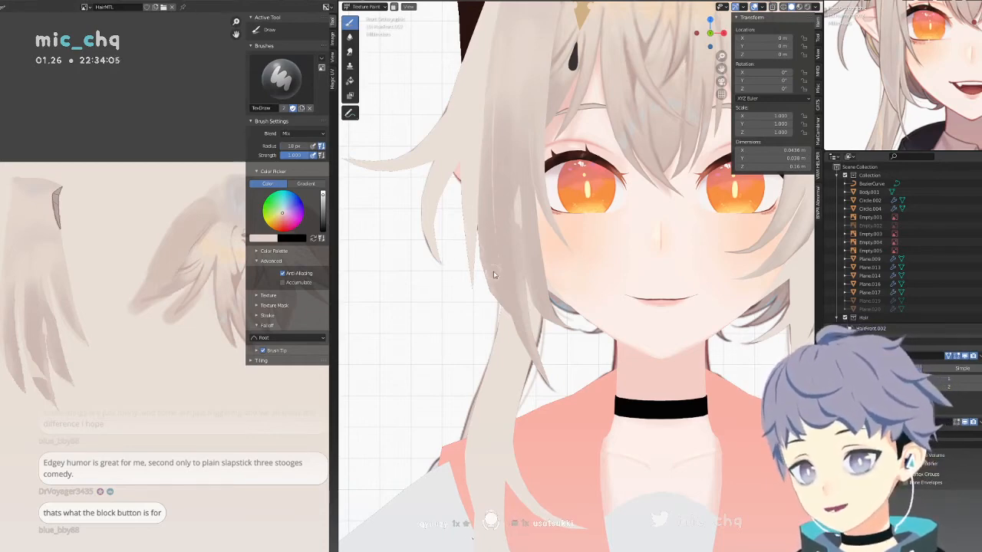
middle_drag(480, 246, 475, 253)
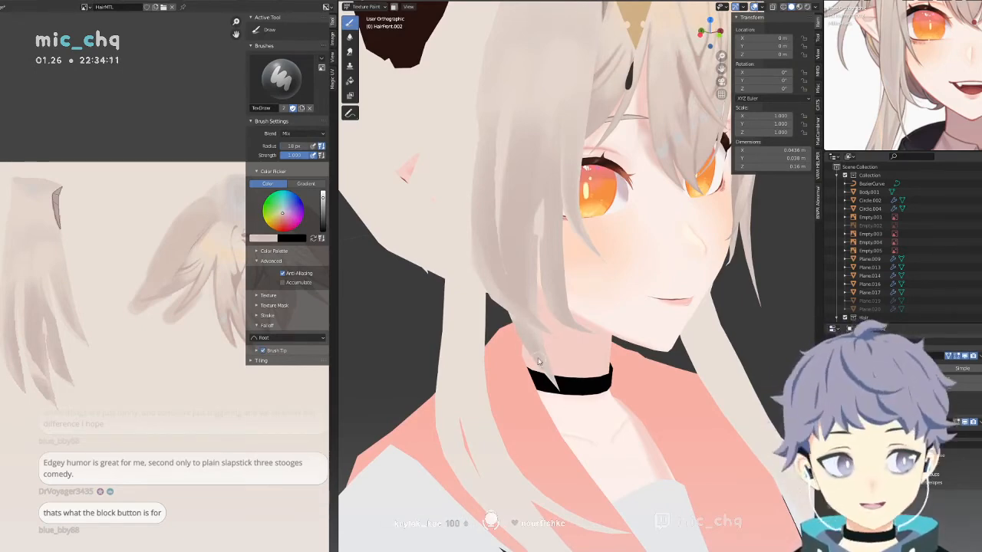
middle_drag(539, 361, 535, 255)
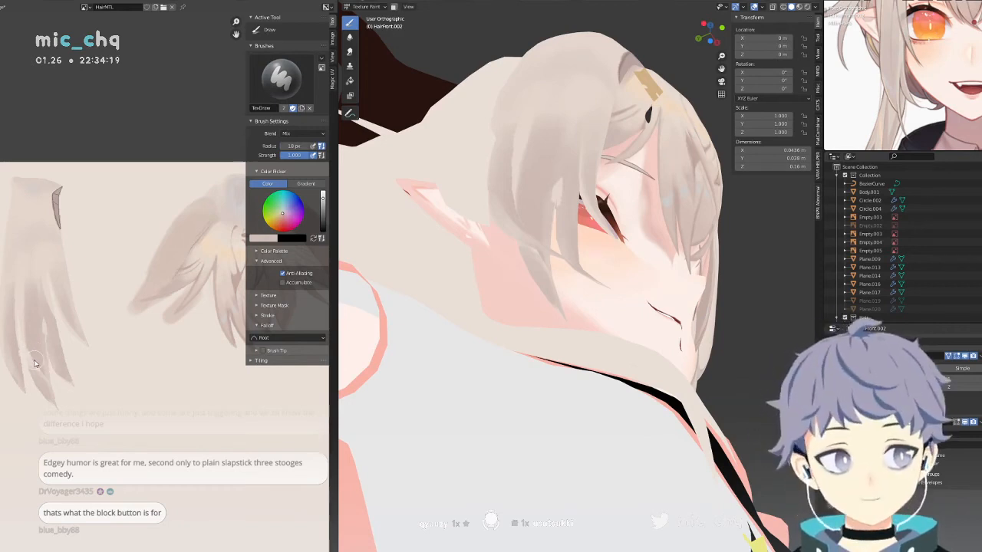
scroll(34, 363, up, 6)
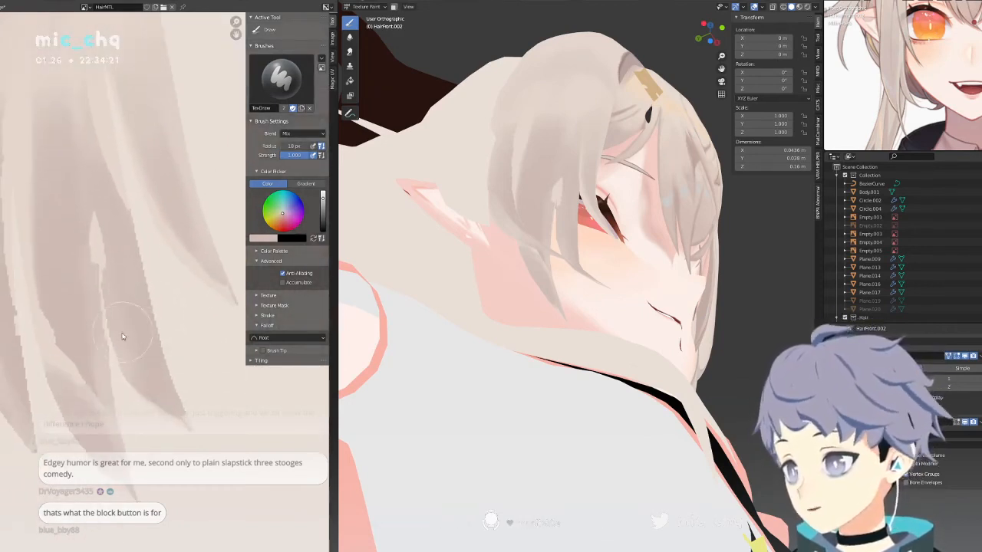
key(f)
click(61, 317)
mouse_move(59, 300)
mouse_down()
mouse_move(70, 369)
mouse_move(86, 395)
mouse_move(74, 330)
mouse_move(123, 484)
mouse_up()
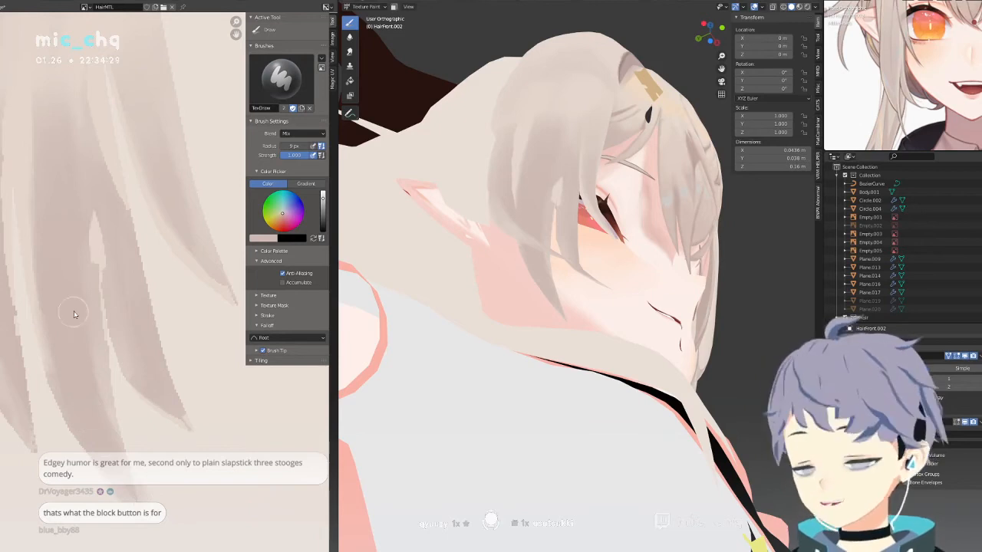
Brush shadow tone along the edges of the light gaps between the strand's locks in the flat texture image.
middle_drag(118, 259, 162, 312)
mouse_move(144, 244)
mouse_down()
mouse_move(150, 310)
mouse_move(167, 335)
mouse_move(142, 377)
mouse_up()
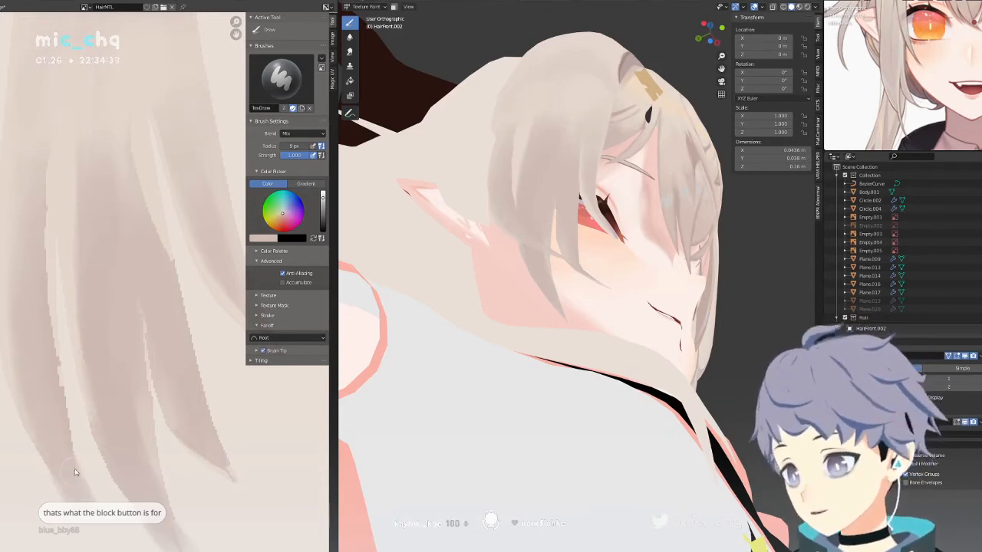
middle_drag(97, 324, 128, 393)
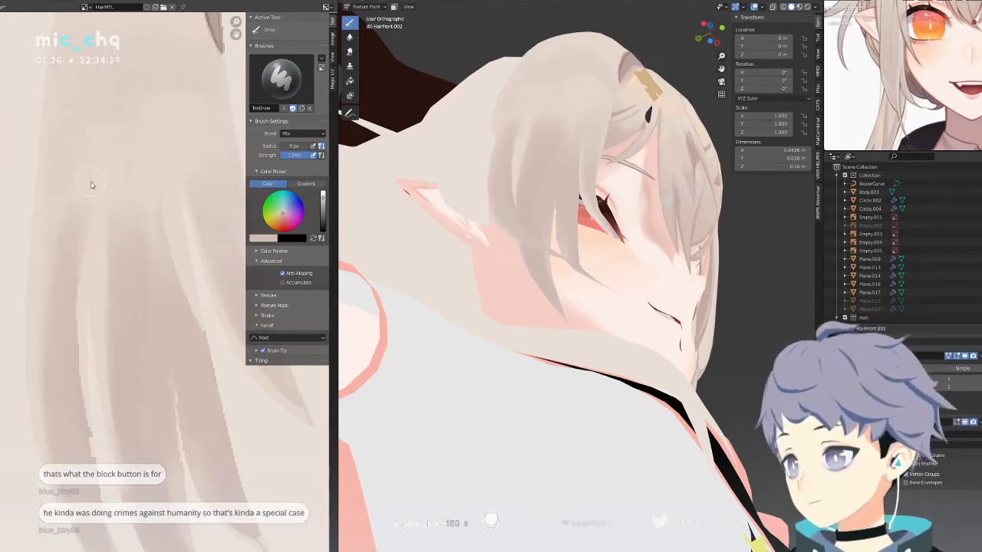
drag(80, 260, 82, 444)
drag(80, 364, 87, 459)
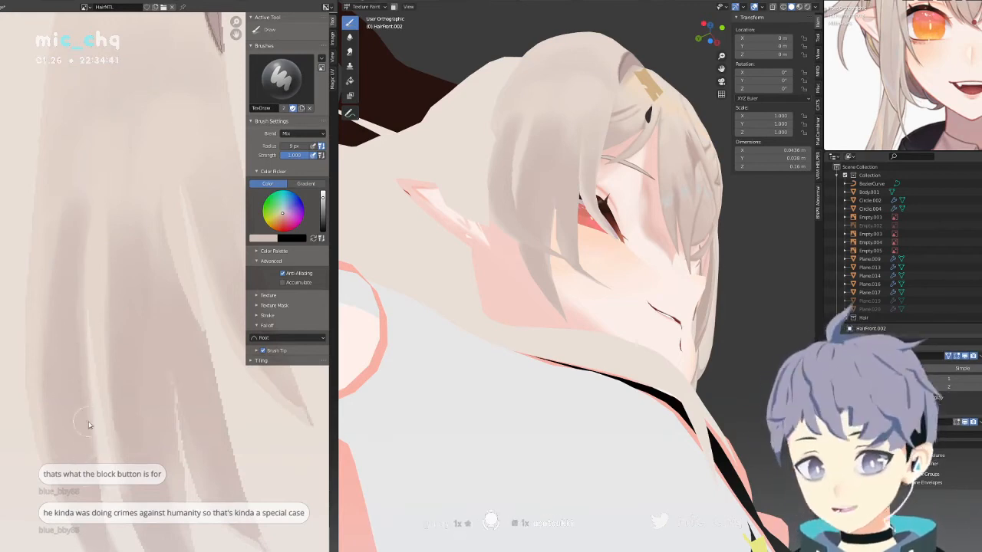
middle_drag(131, 326, 88, 294)
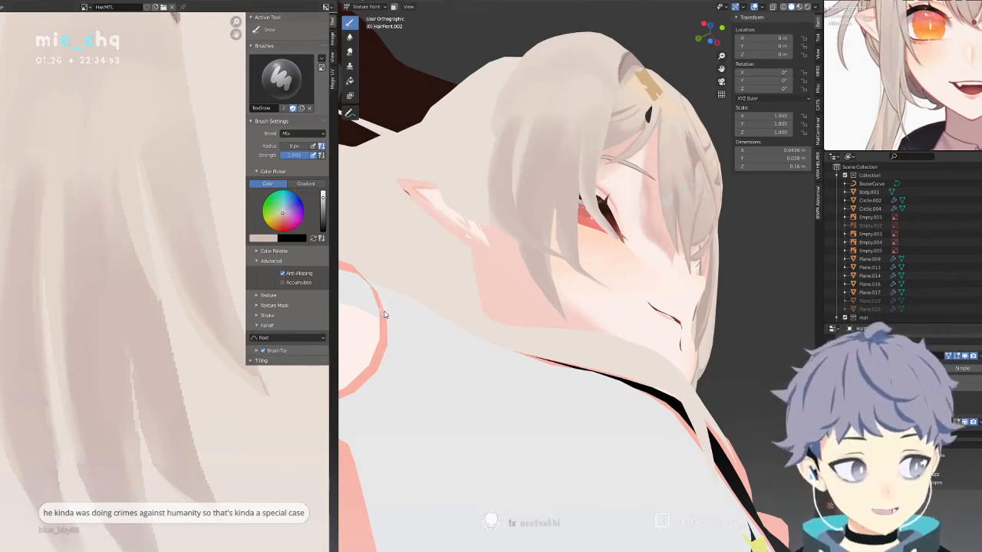
middle_drag(187, 285, 153, 329)
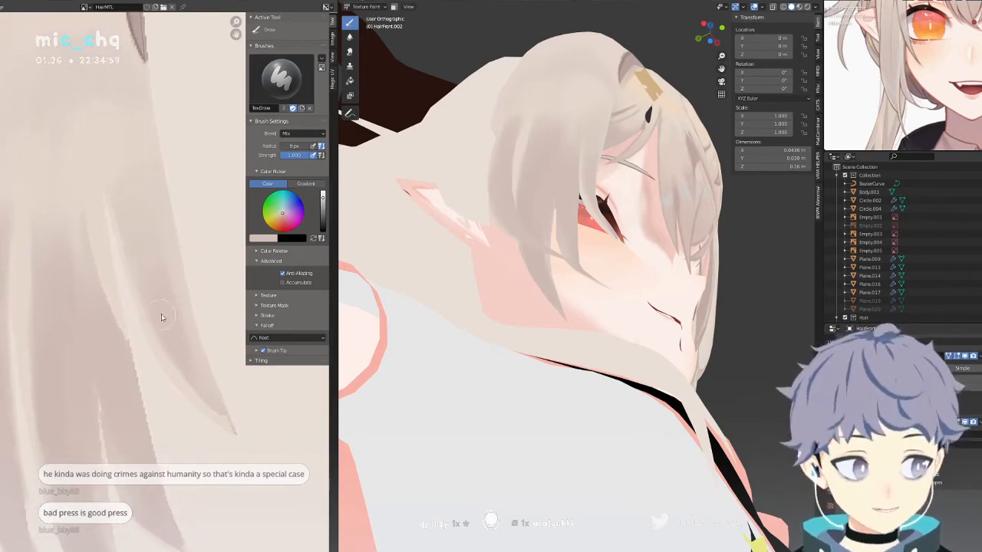
Check the strand from the front and the side, and paint thin light streaks between its locks with a 5 px brush.
key(KP_1)
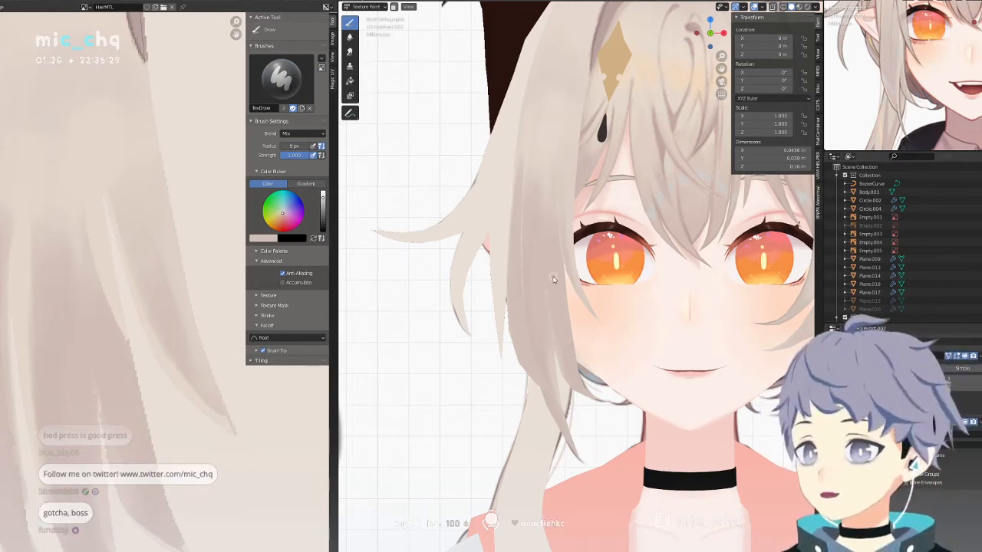
mouse_move(553, 277)
middle_down()
mouse_move(612, 272)
mouse_move(613, 321)
middle_up()
key(KP_1)
scroll(612, 271, down, 2)
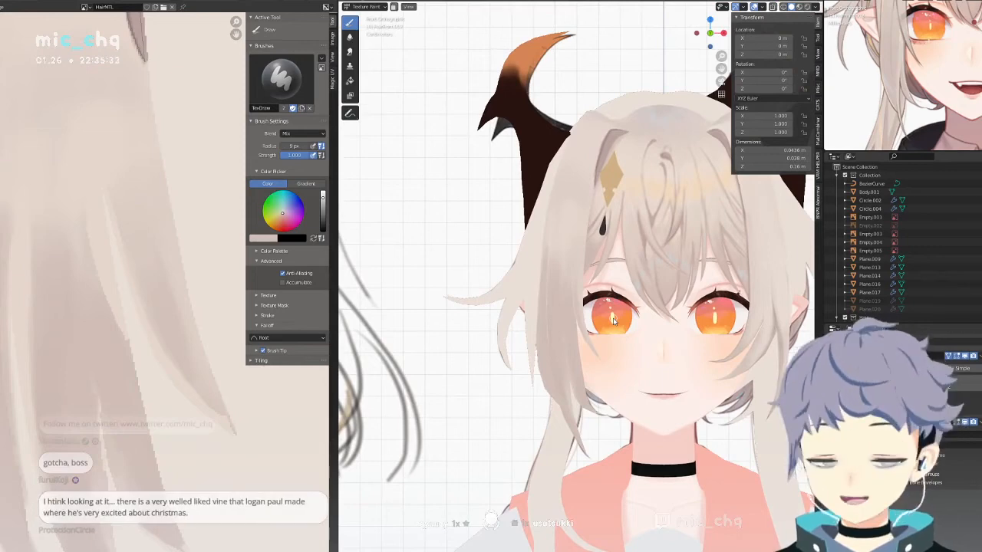
middle_drag(90, 302, 113, 291)
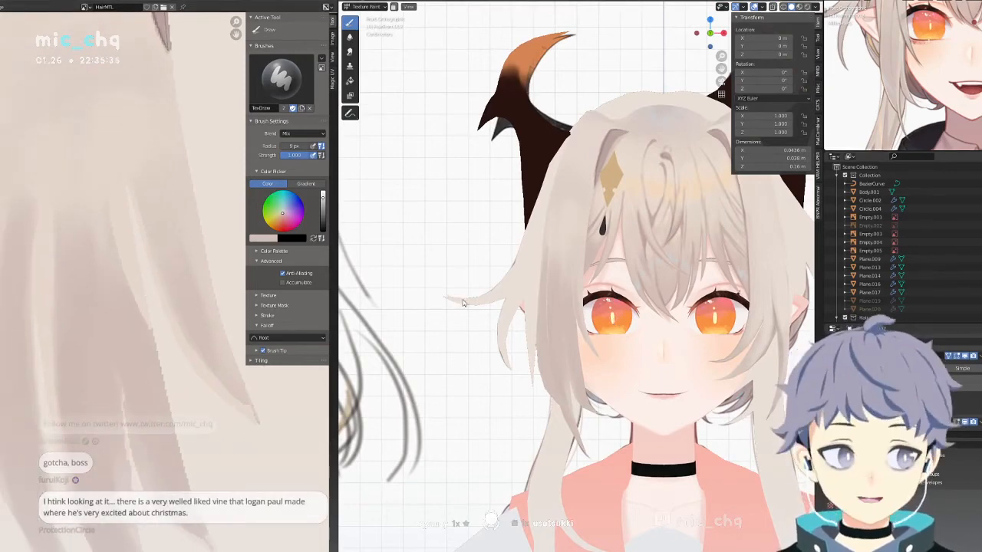
middle_drag(507, 311, 603, 251)
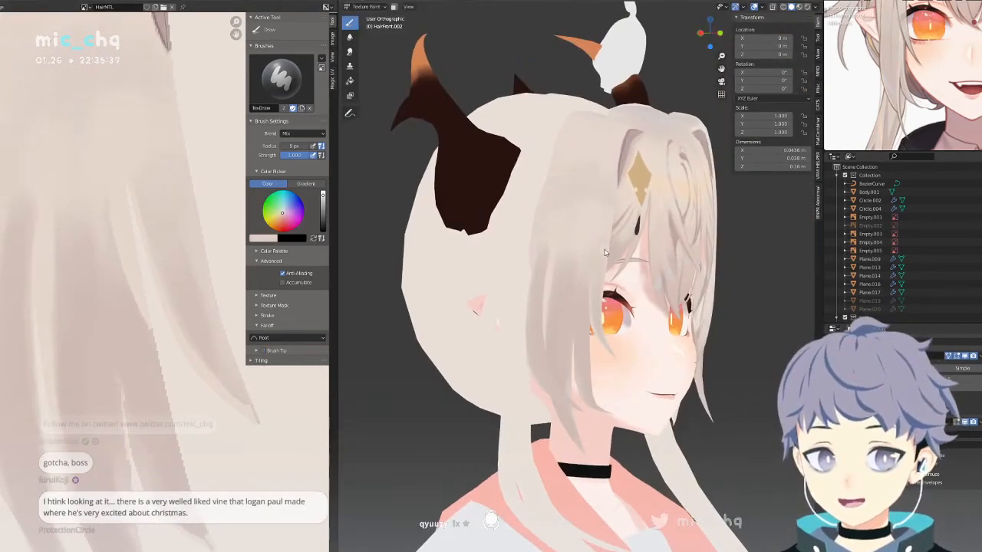
middle_drag(161, 205, 136, 219)
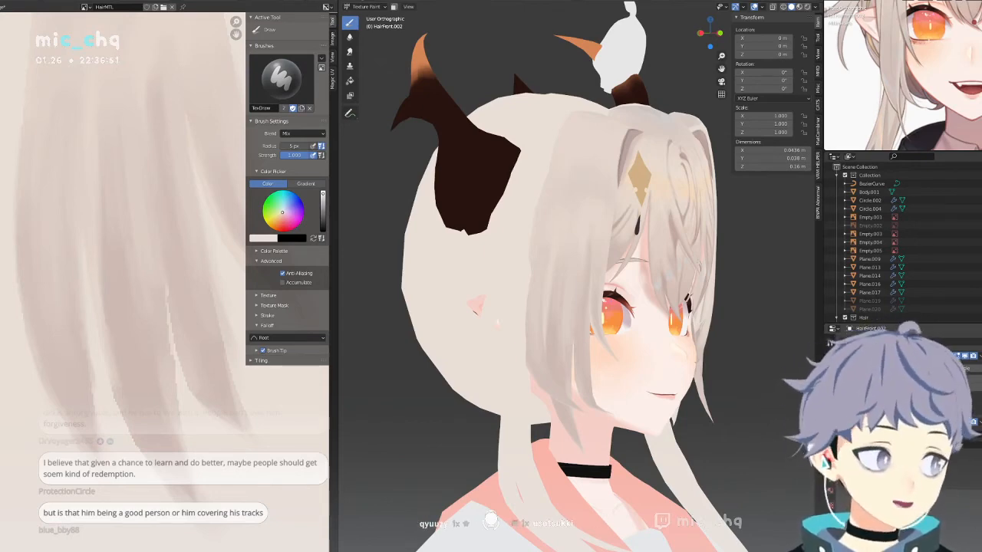
Soften the strand's lower tips in the texture image with fine strokes of a light hair tone.
middle_drag(665, 288, 618, 290)
scroll(228, 335, down, 1)
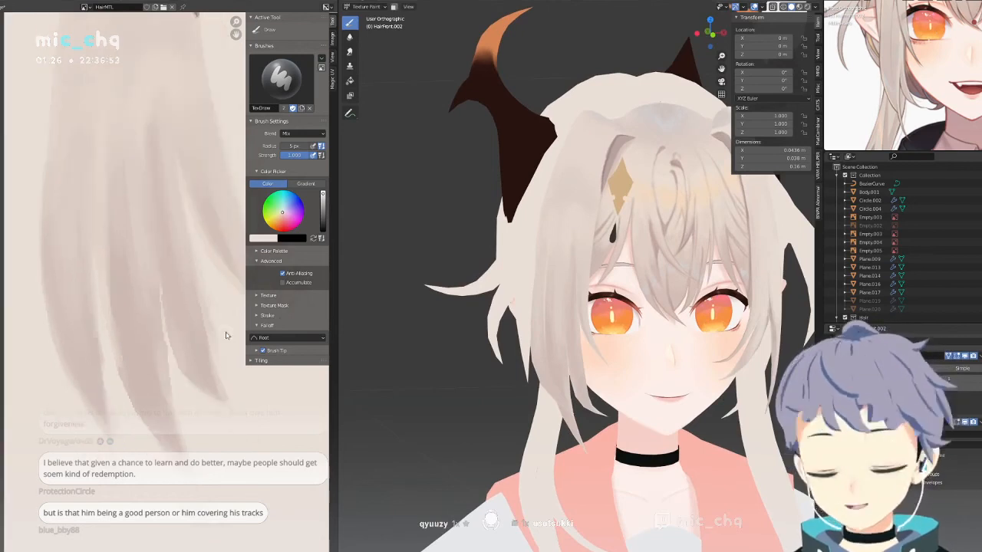
middle_drag(227, 335, 155, 333)
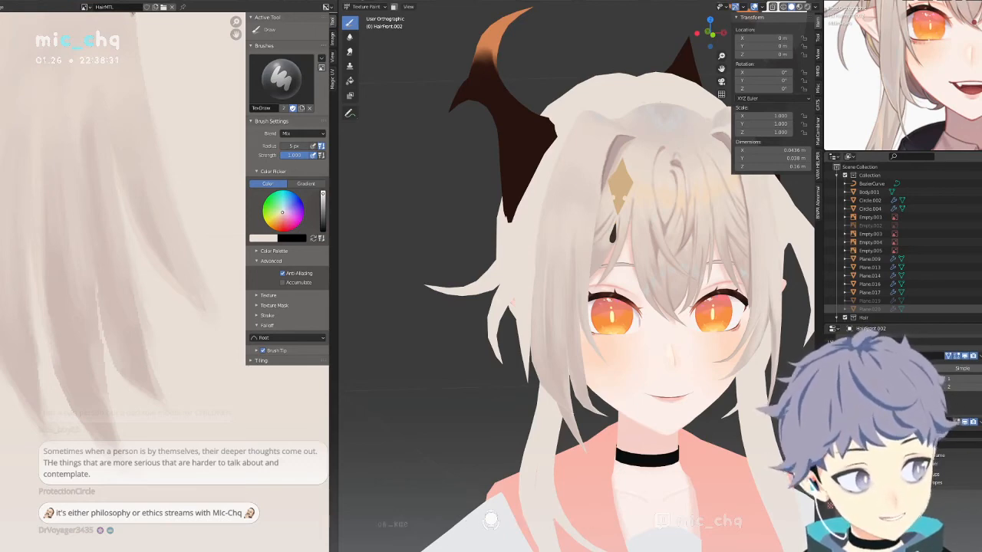
Examine the painted strand beside the face from the side, three-quarter and front views.
middle_drag(727, 293, 723, 323)
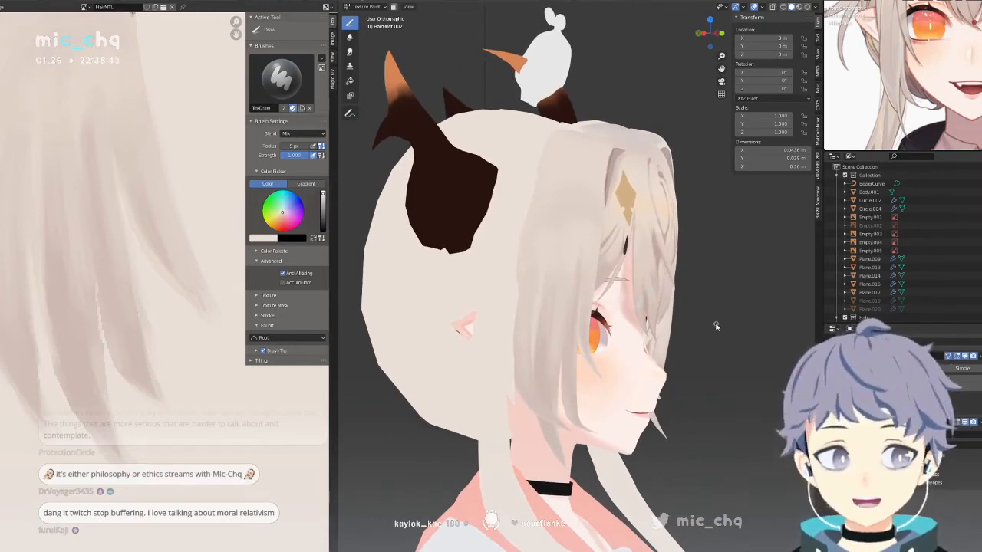
middle_drag(715, 326, 710, 323)
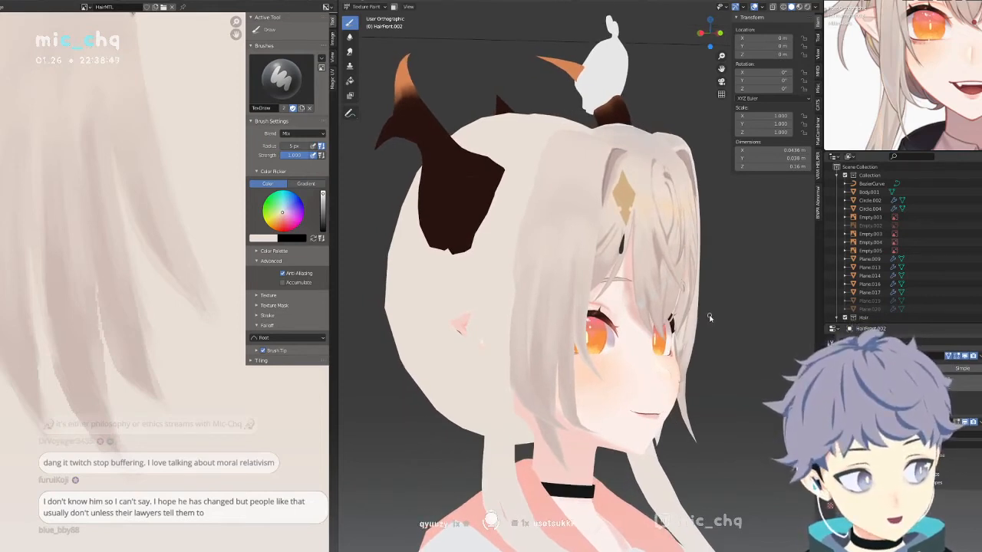
scroll(713, 320, up, 1)
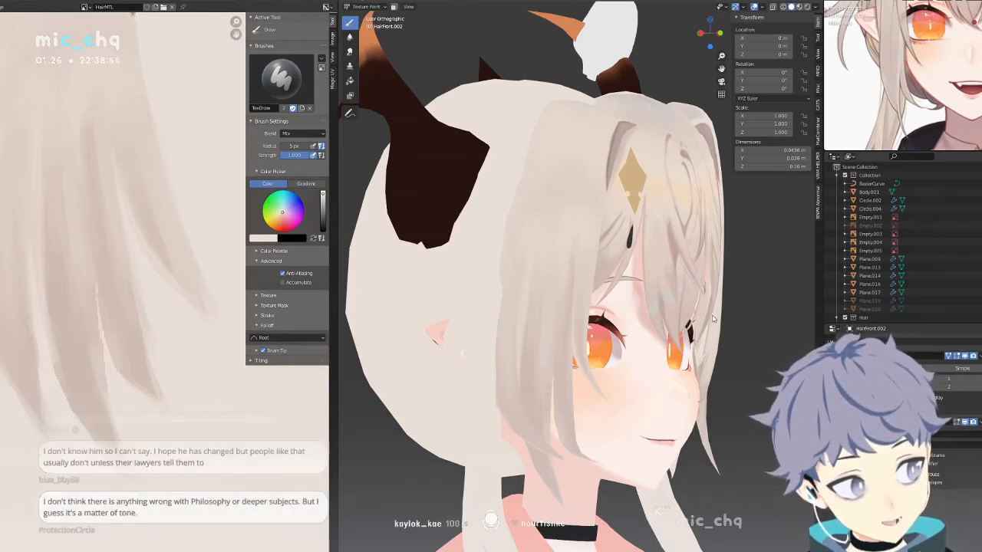
scroll(714, 320, up, 1)
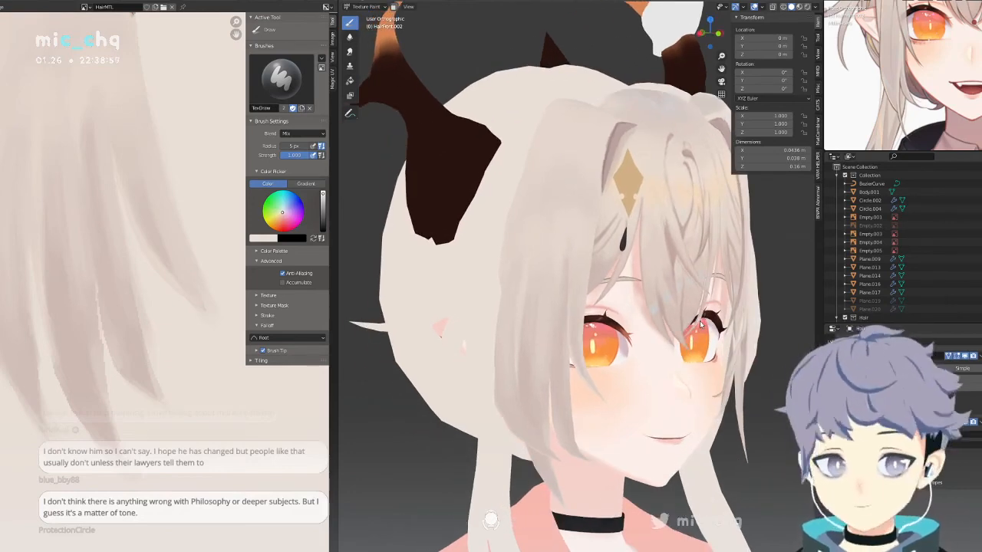
mouse_move(701, 323)
middle_down()
mouse_move(645, 355)
mouse_move(684, 327)
middle_up()
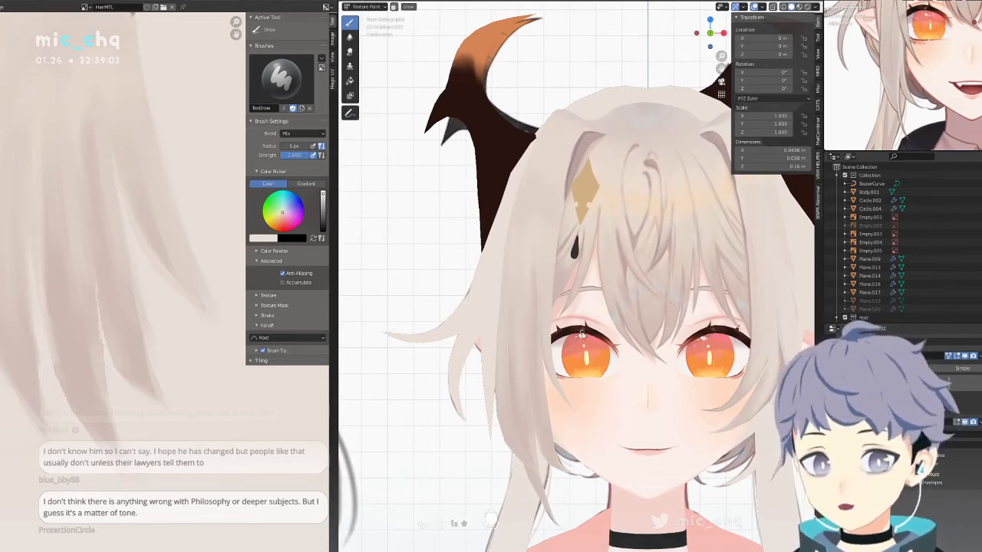
scroll(573, 334, down, 3)
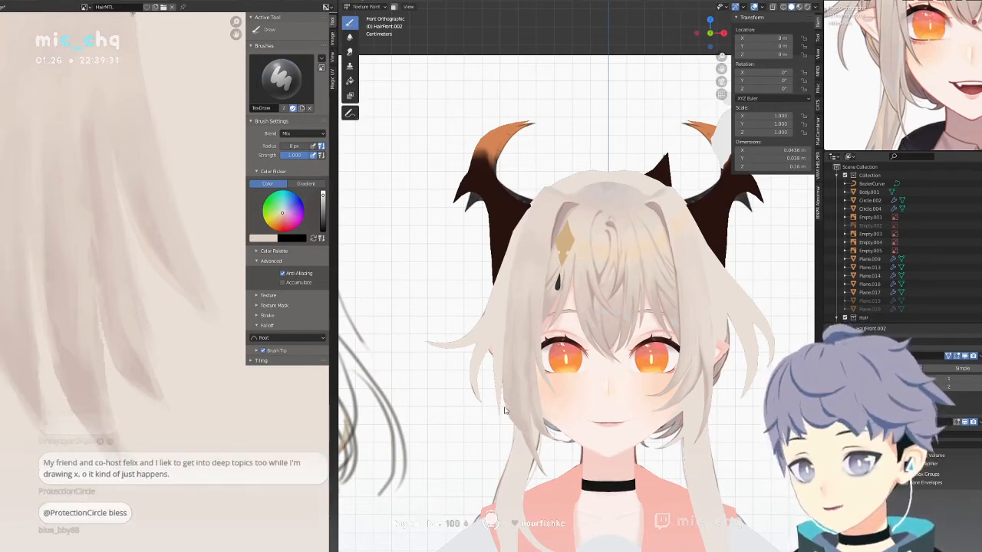
middle_drag(510, 404, 579, 391)
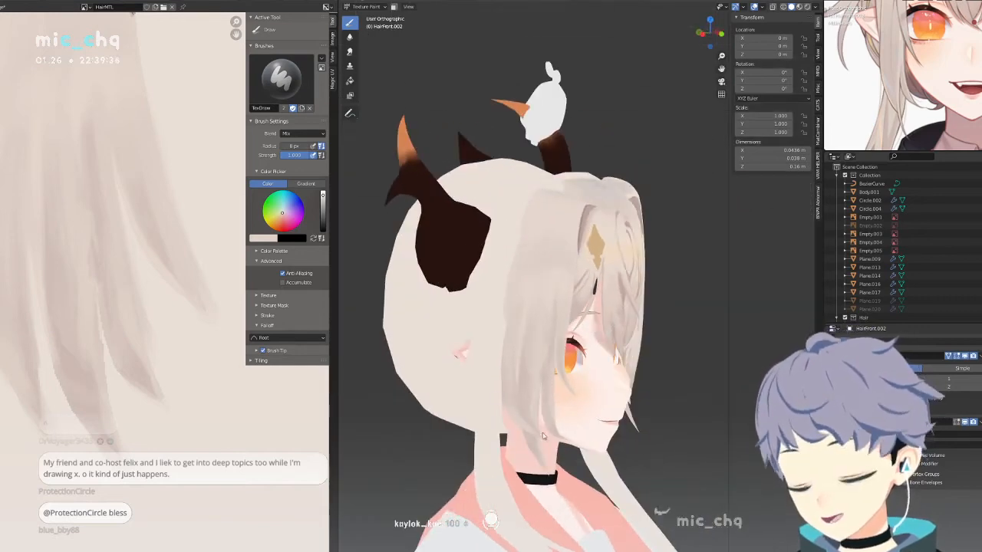
middle_drag(511, 329, 521, 339)
key(KP_1)
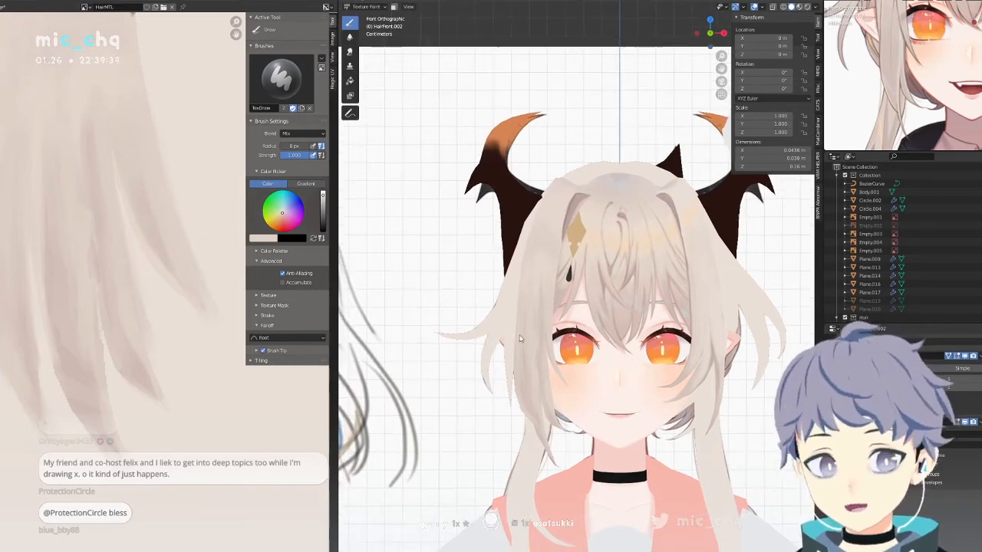
Try a pale blue tint and blended streaks on the front strand's outer locks, and undo those strokes.
middle_drag(587, 355, 574, 389)
key(KP_1)
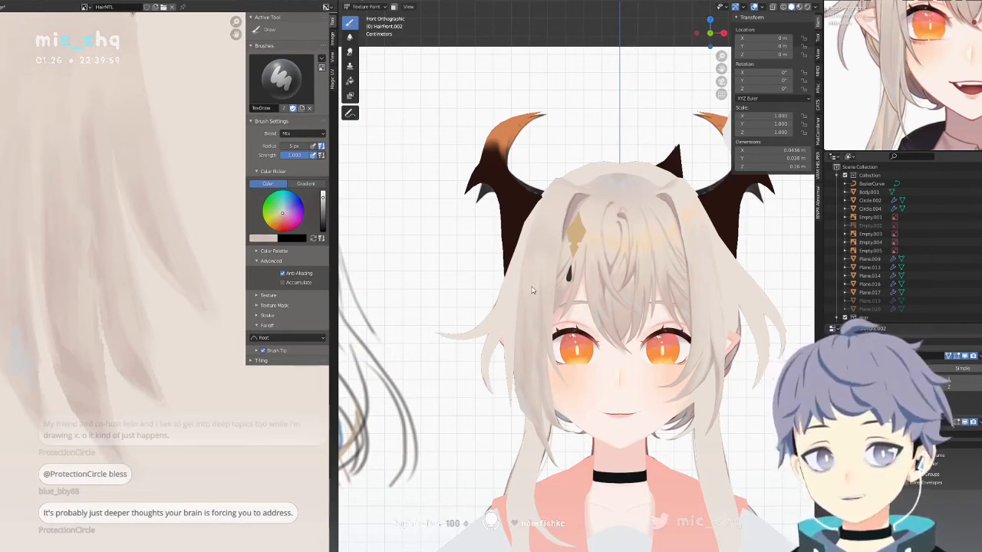
shift+middle_drag(525, 271, 524, 331)
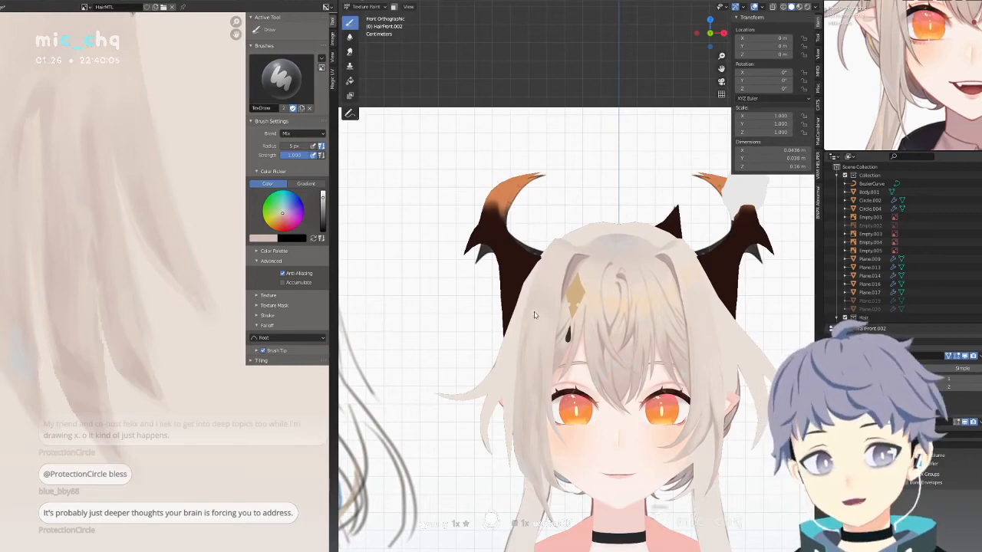
middle_drag(535, 318, 536, 344)
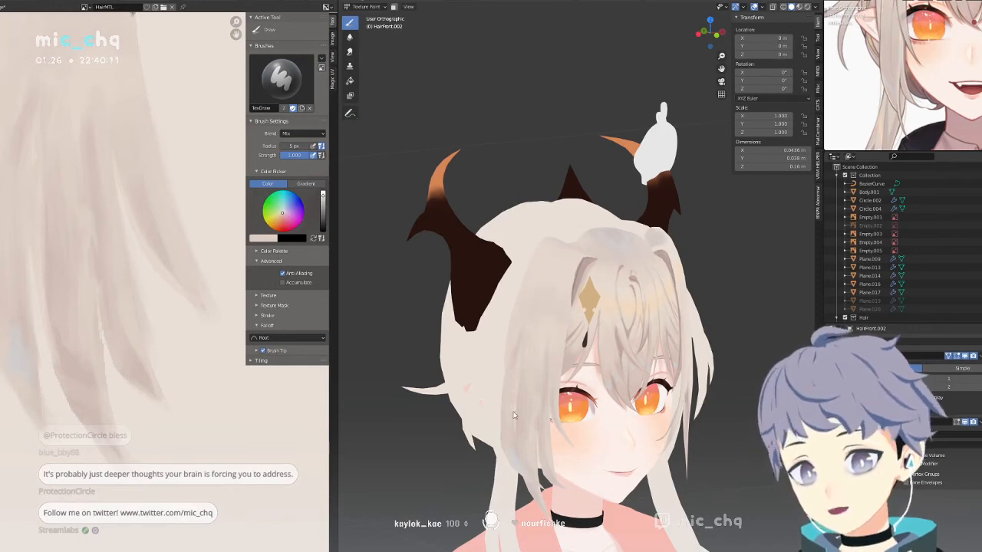
key(KP_1)
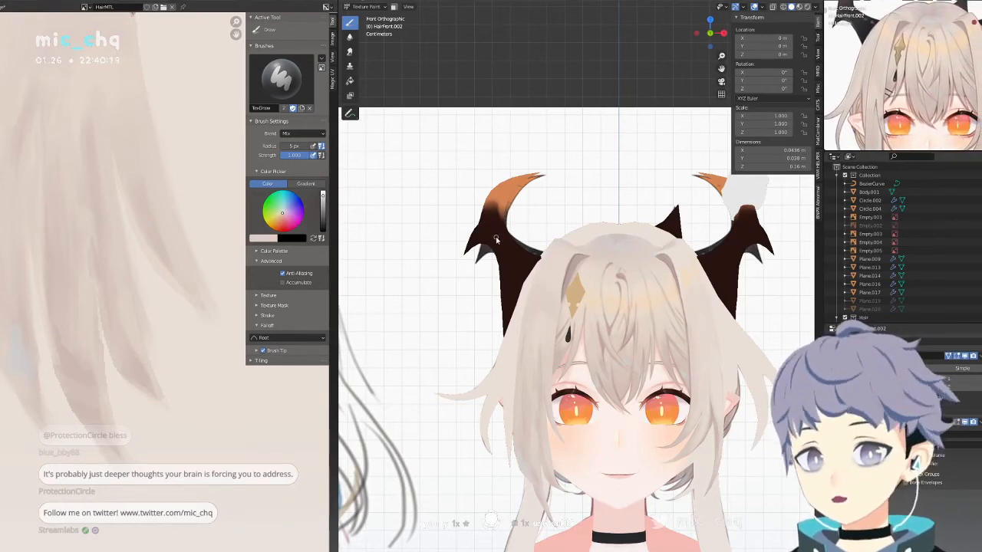
scroll(597, 279, up, 2)
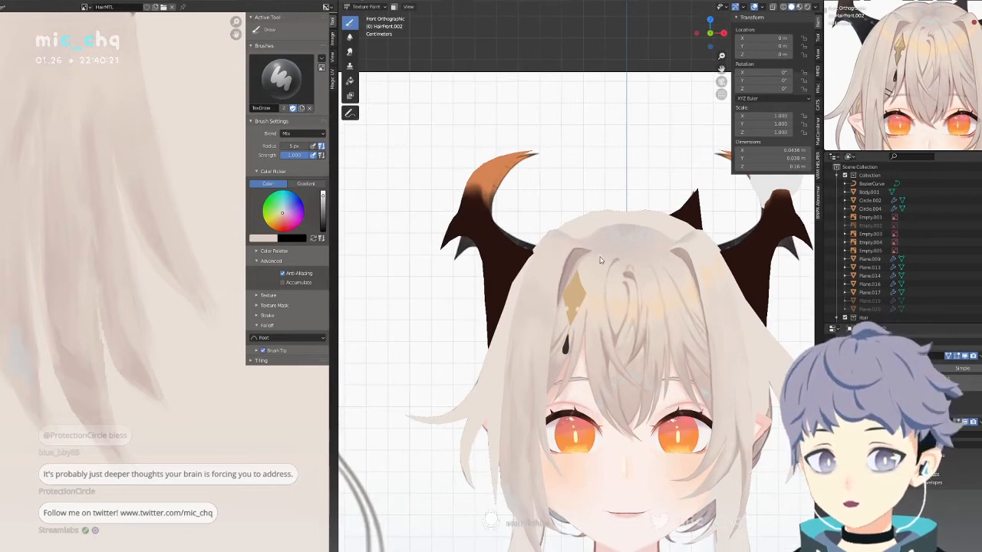
key(z)
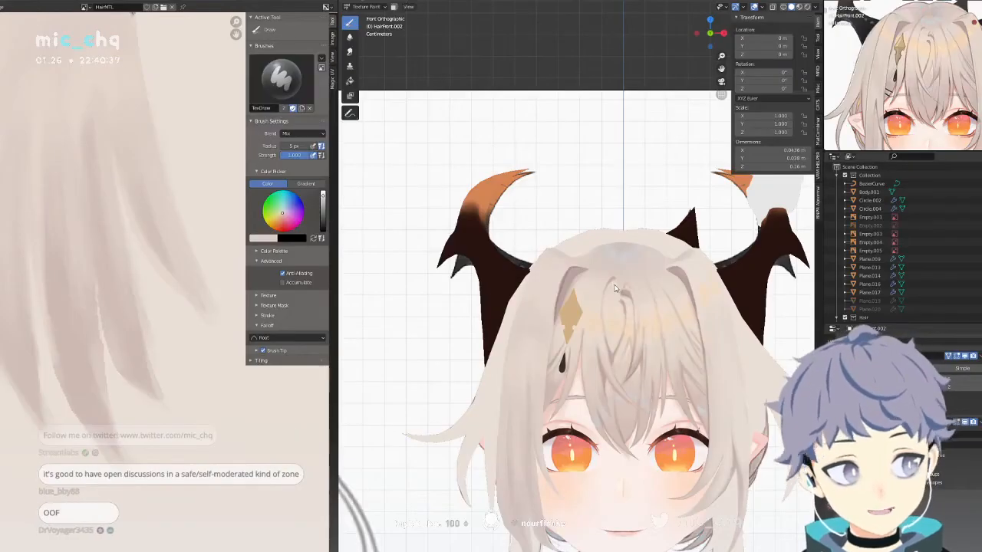
Lower the crown of the front strand beside the diamond ornament along Z in Edit Mode, using smooth proportional editing at size 0.02.
key(ctrl+Tab)
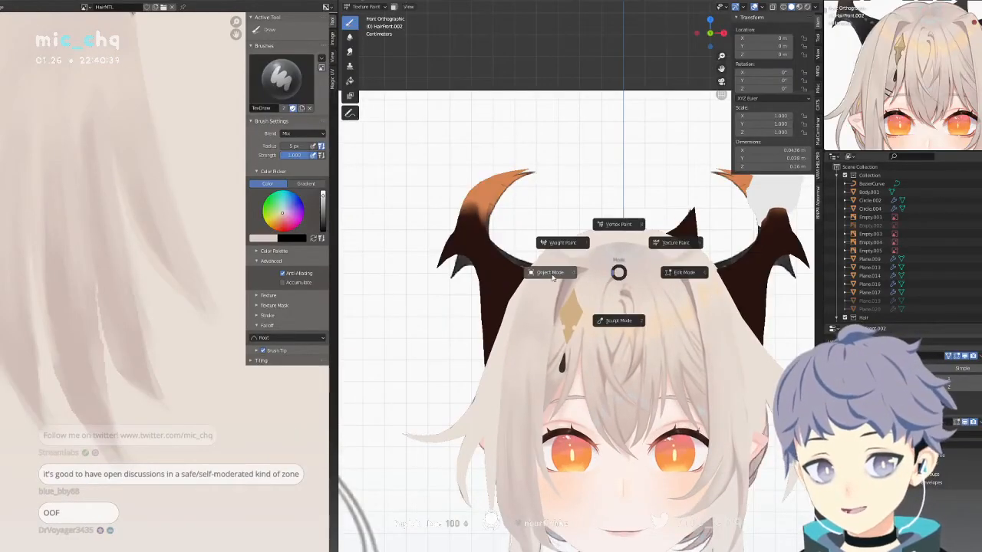
click(543, 277)
key(Tab)
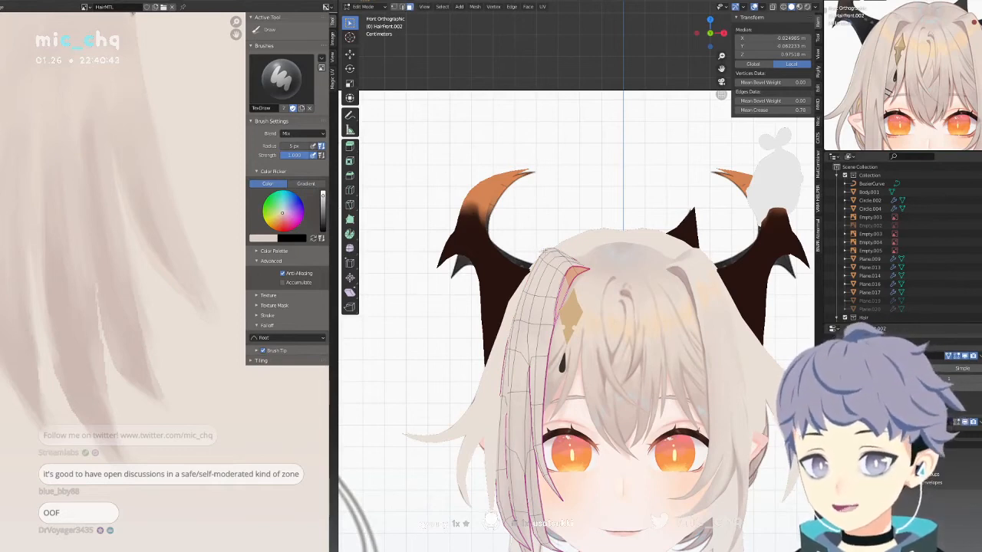
click(543, 251)
key(g)
key(z)
right_click(578, 233)
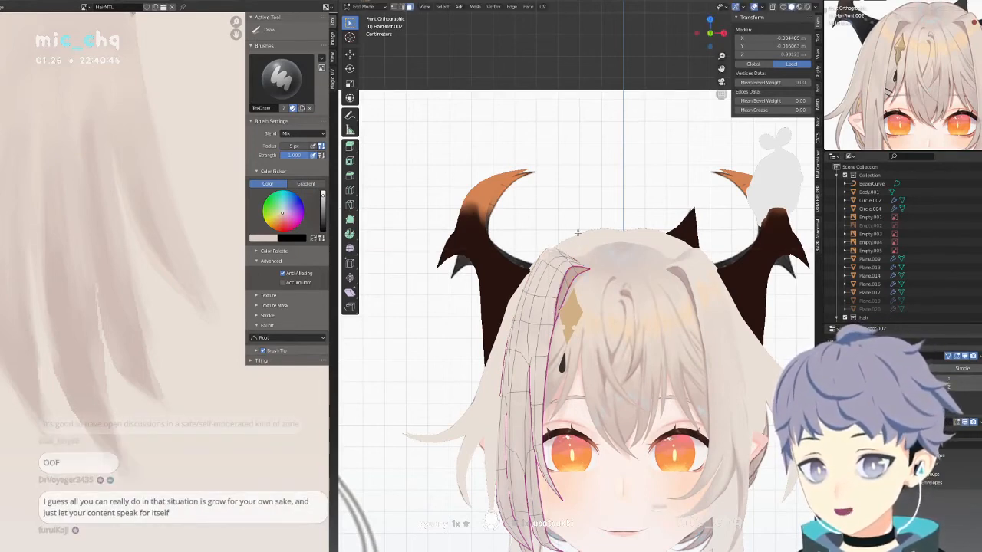
key(g)
key(z)
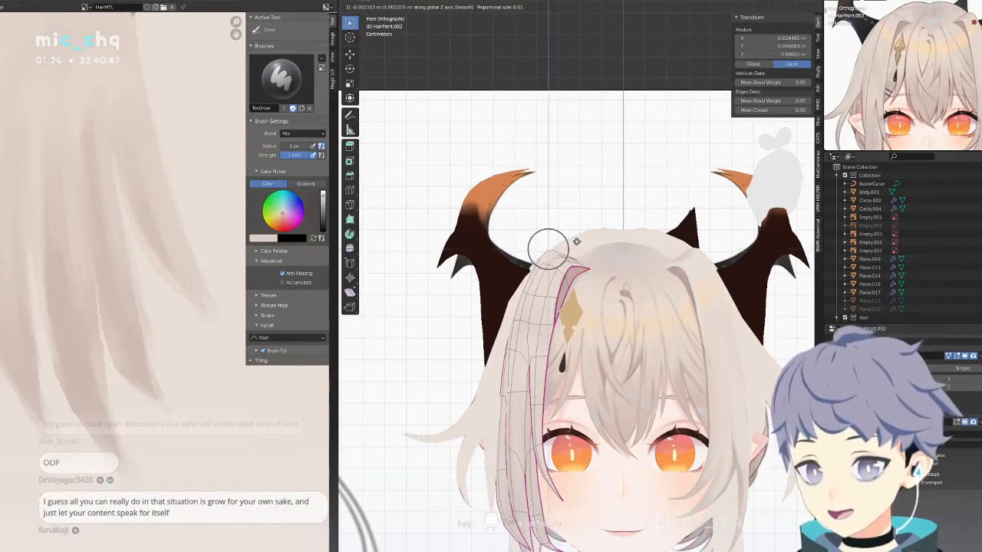
scroll(576, 242, down, 6)
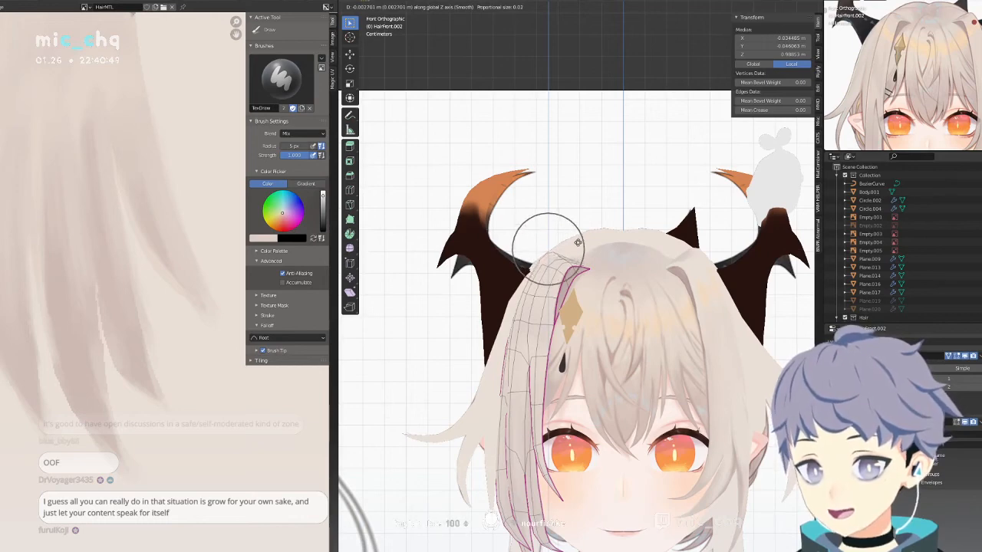
click(578, 243)
middle_drag(579, 244, 647, 265)
key(KP_1)
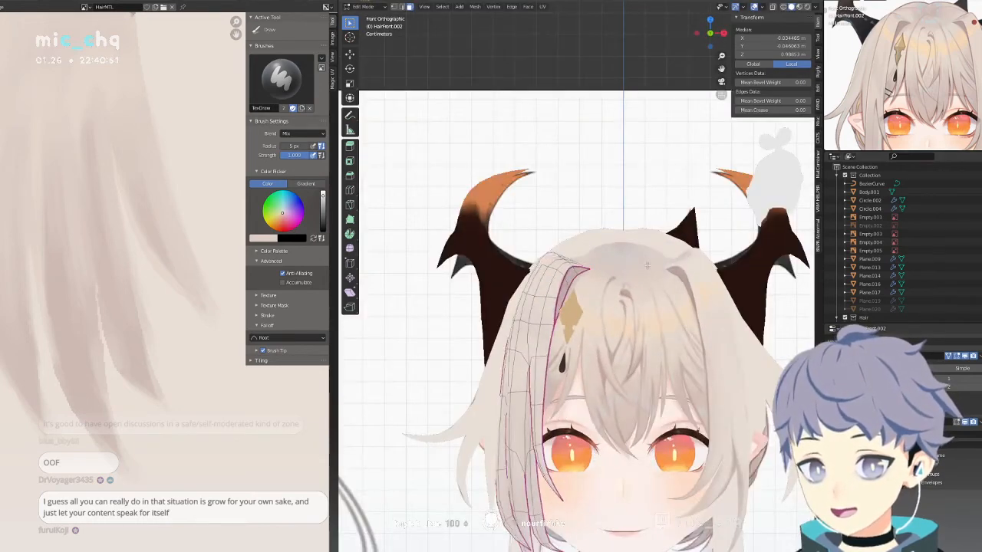
In side view, rotate the strand's crown by about -15 degrees, lower its rear part along Z, and return to Object Mode.
key(ctrl+KP_3)
key(r)
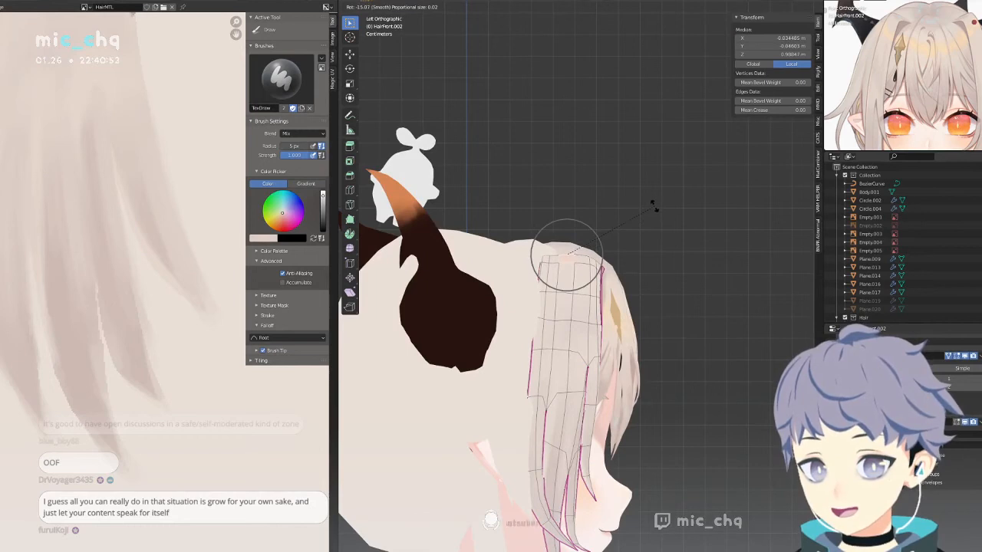
click(655, 207)
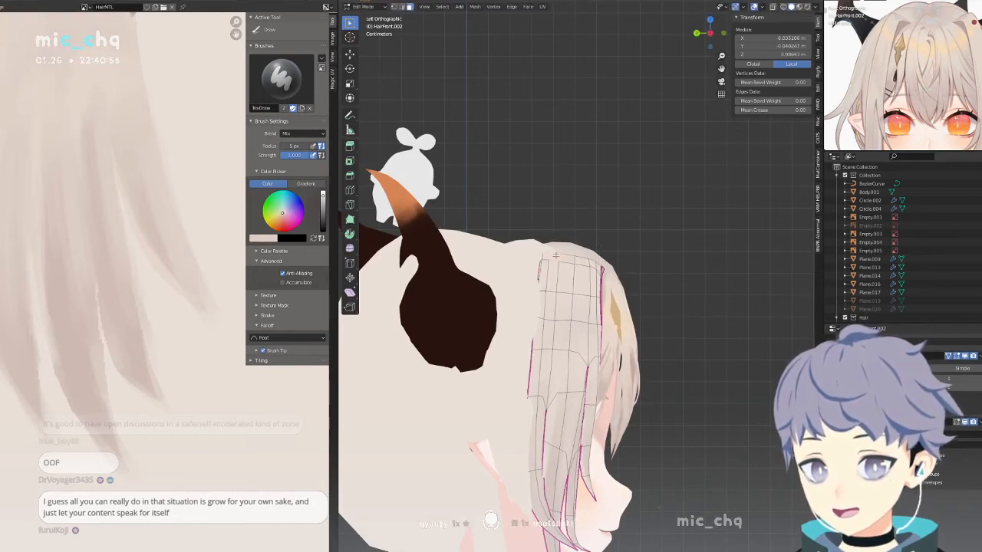
key(g)
key(z)
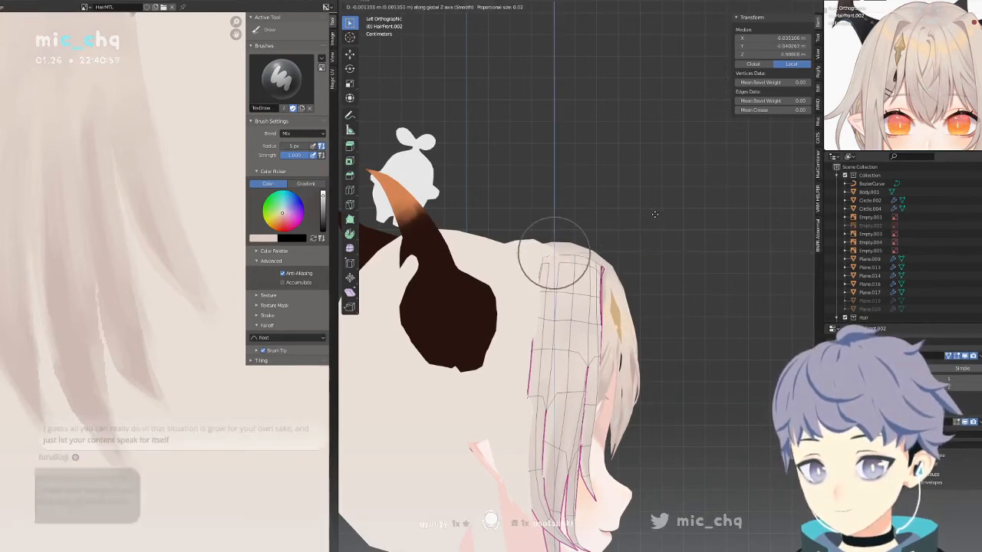
click(664, 213)
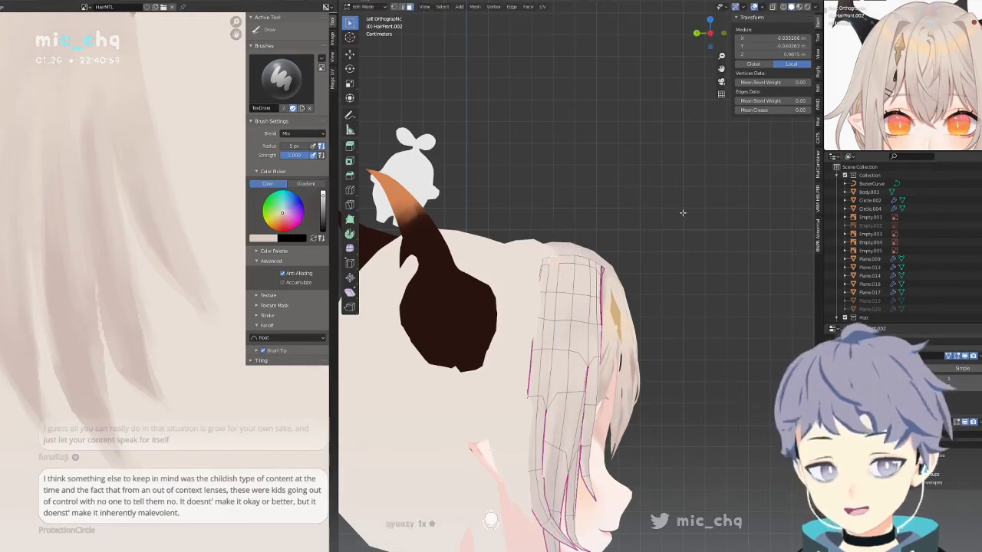
key(Tab)
Lower the crown of the opposite front strand along Z in side view and return to Object Mode in front view.
key(KP_1)
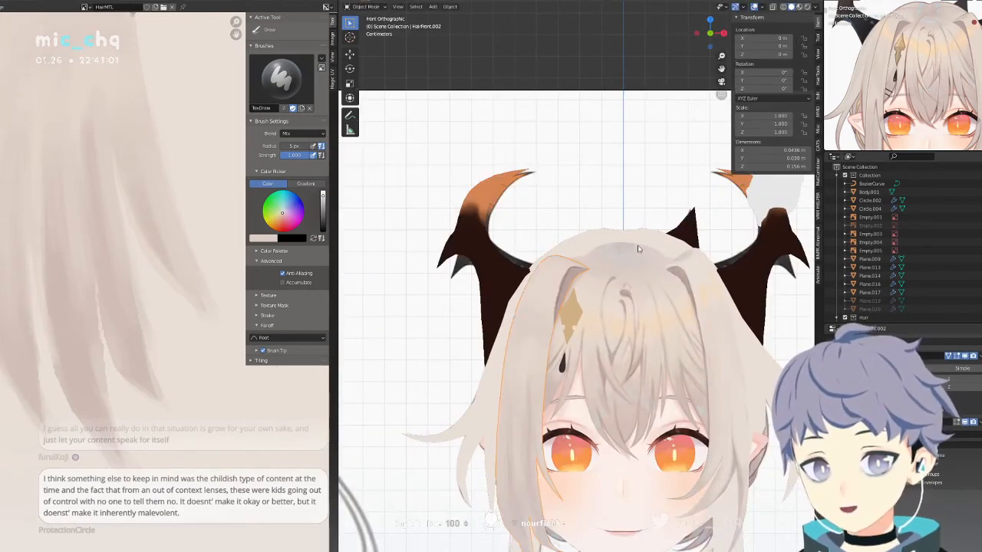
click(689, 267)
key(Tab)
key(KP_3)
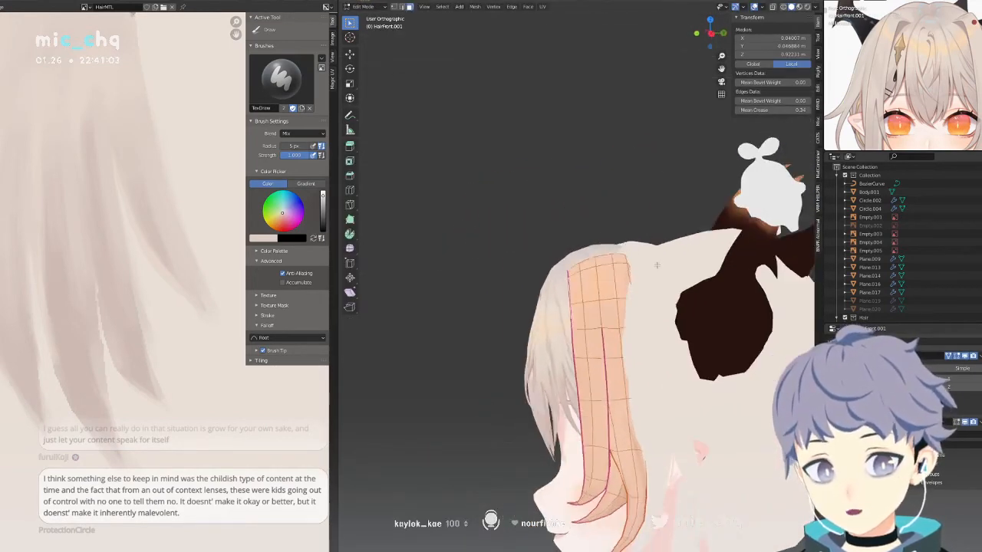
click(608, 251)
key(g)
key(z)
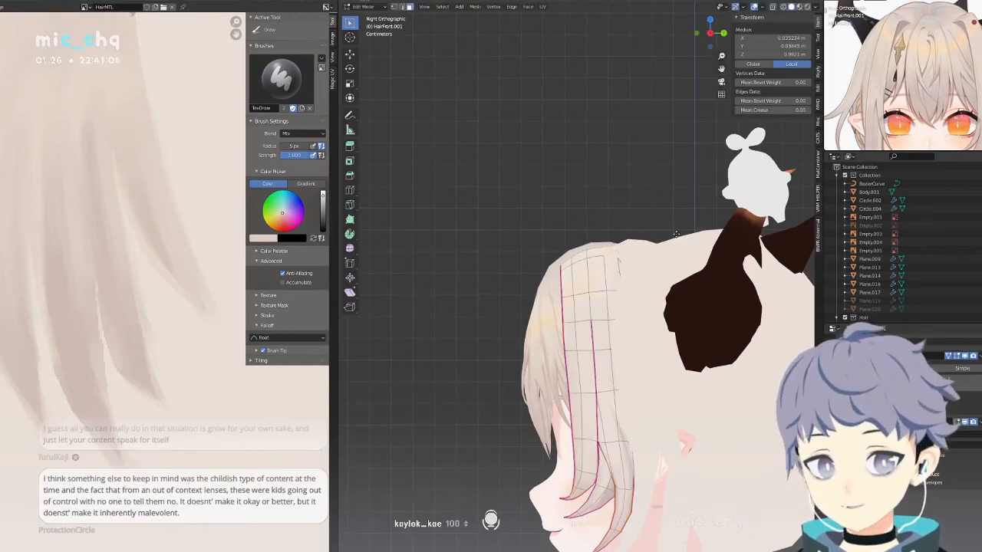
click(597, 244)
key(Tab)
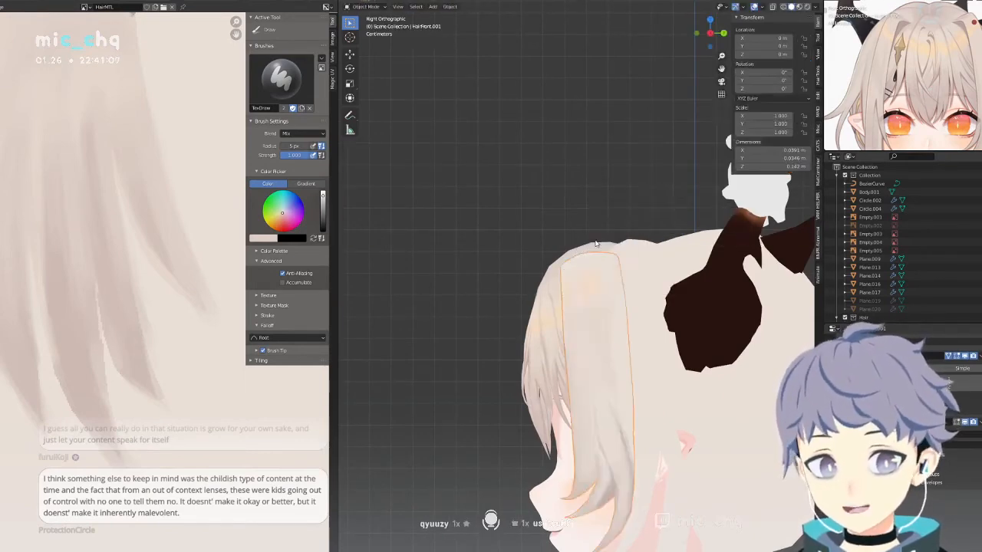
key(KP_1)
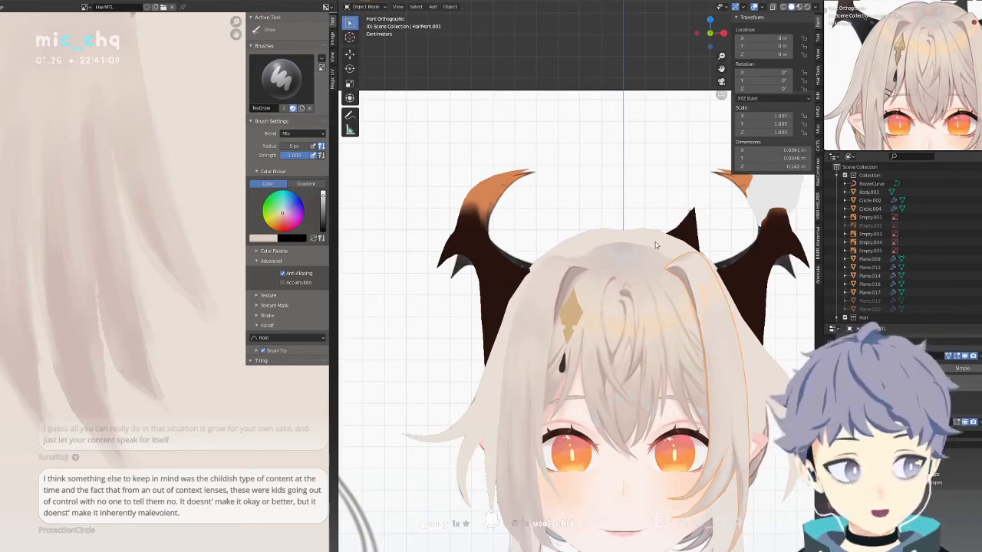
Nudge the vertex at the inner crown fold of the strand beside the diamond ornament, using a small proportional falloff.
shift+middle_drag(675, 244, 633, 247)
key(KP_1)
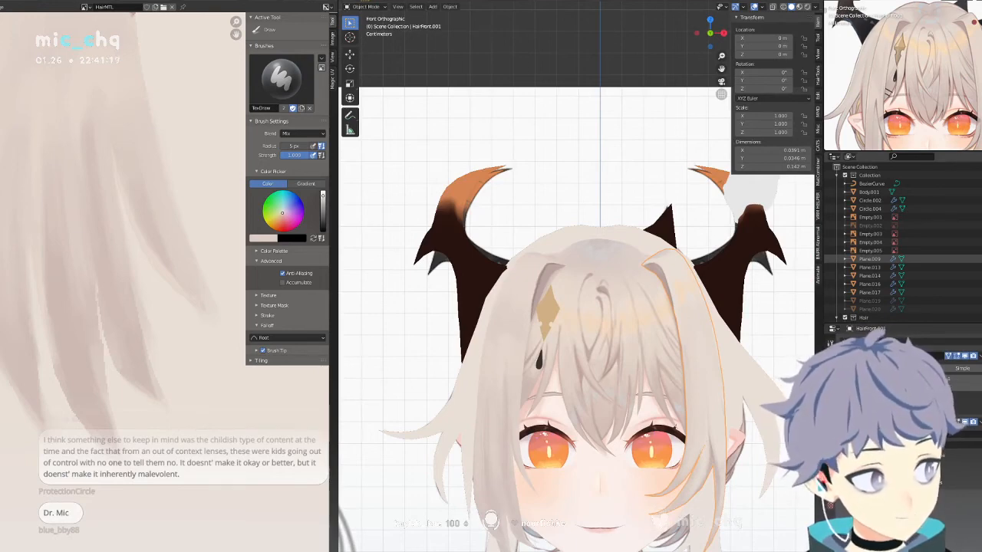
middle_drag(663, 262, 671, 265)
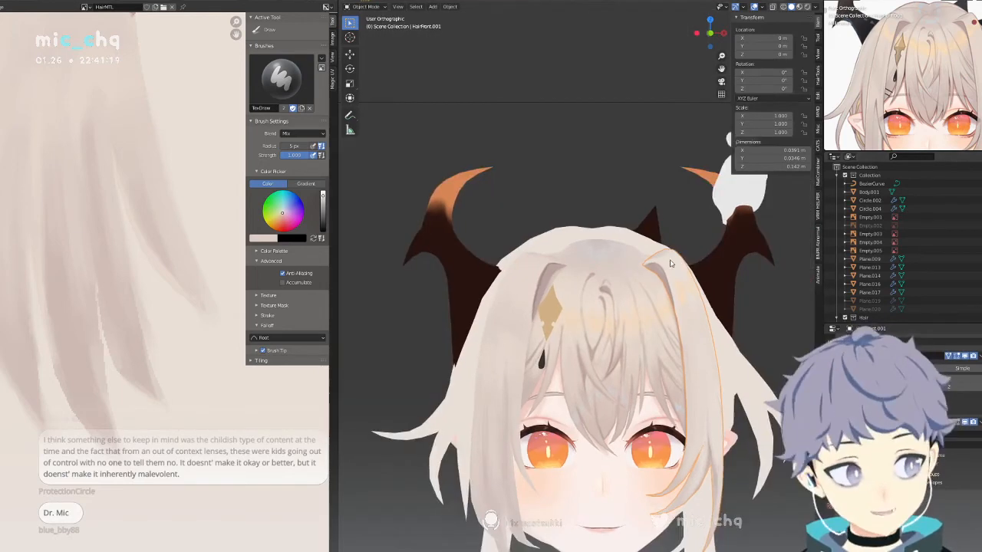
key(KP_1)
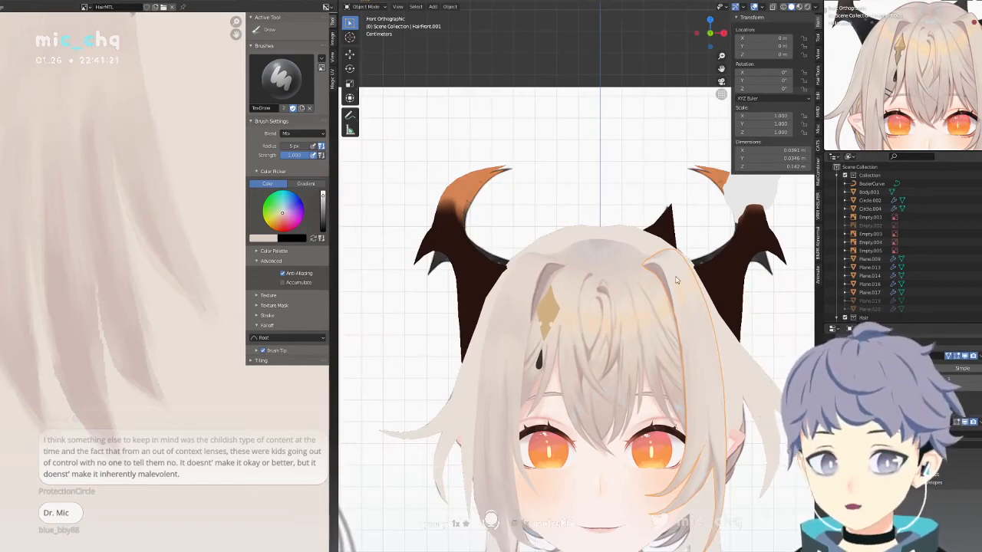
scroll(528, 247, up, 3)
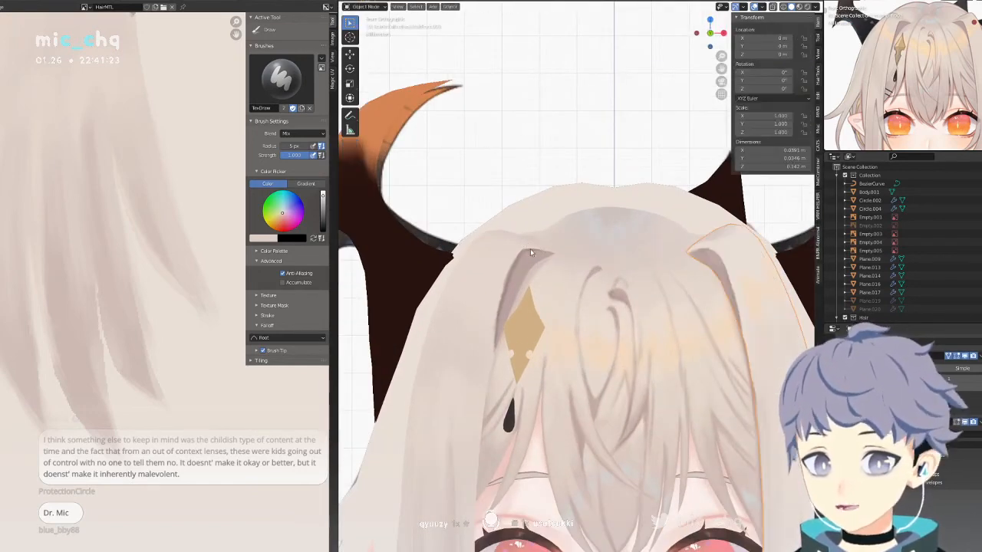
click(530, 249)
key(Tab)
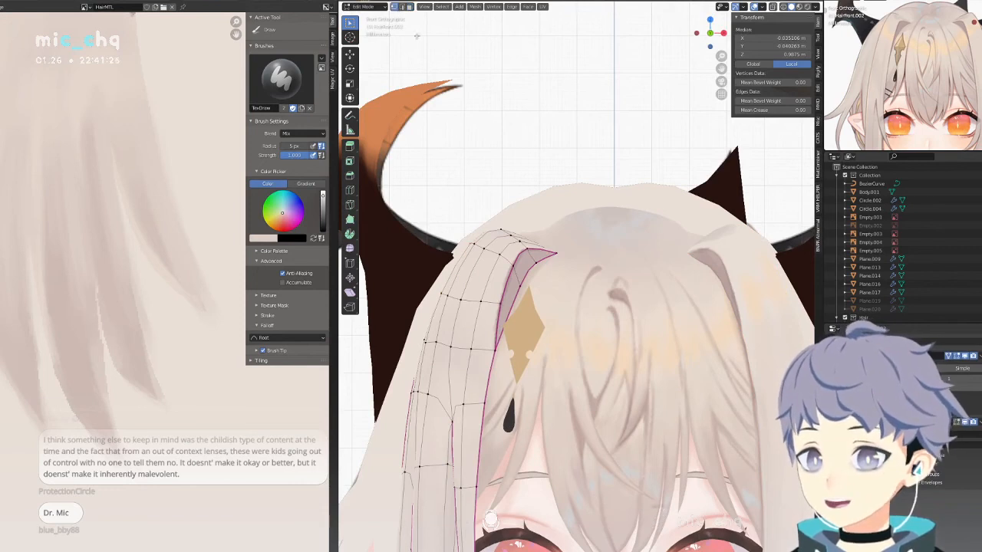
click(524, 246)
key(g)
scroll(541, 242, up, 7)
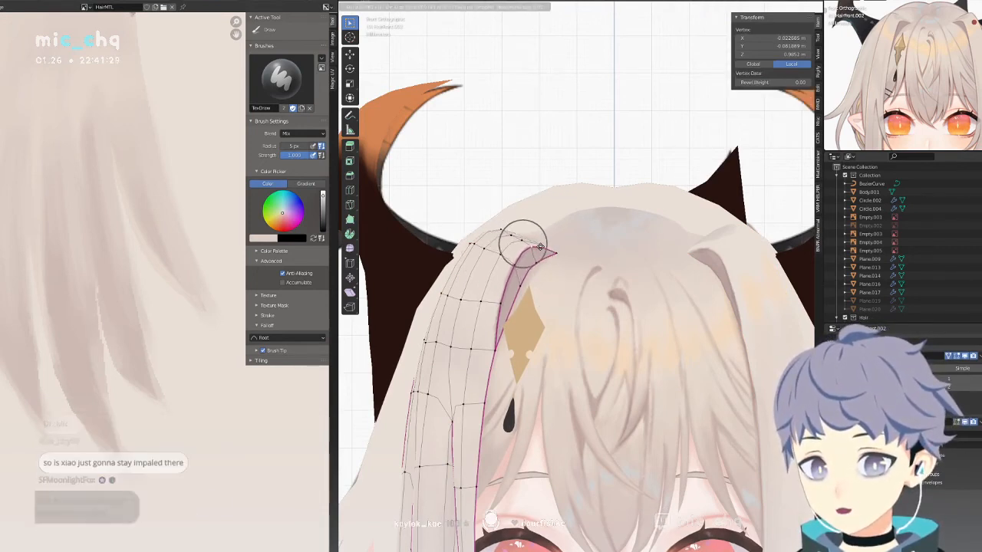
scroll(540, 247, up, 3)
click(540, 247)
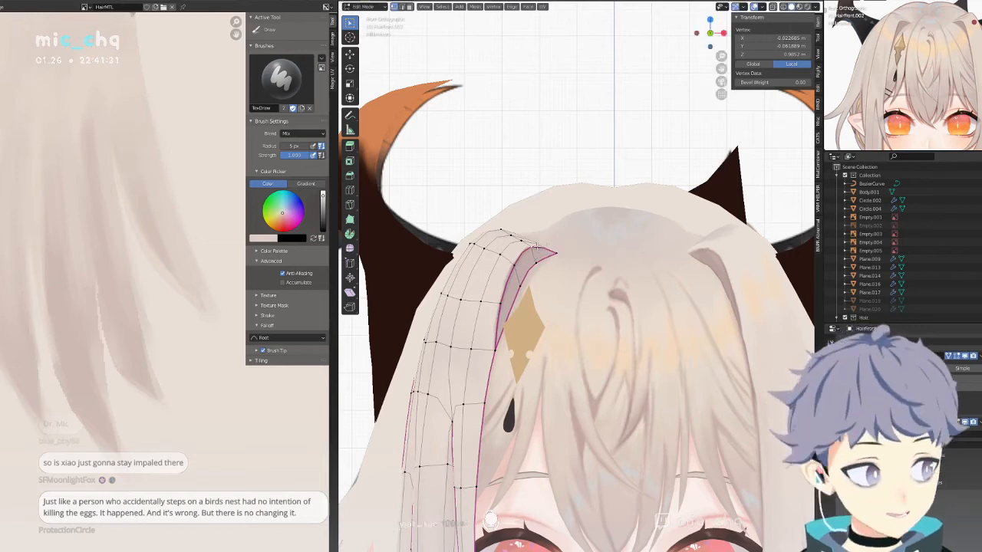
key(Tab)
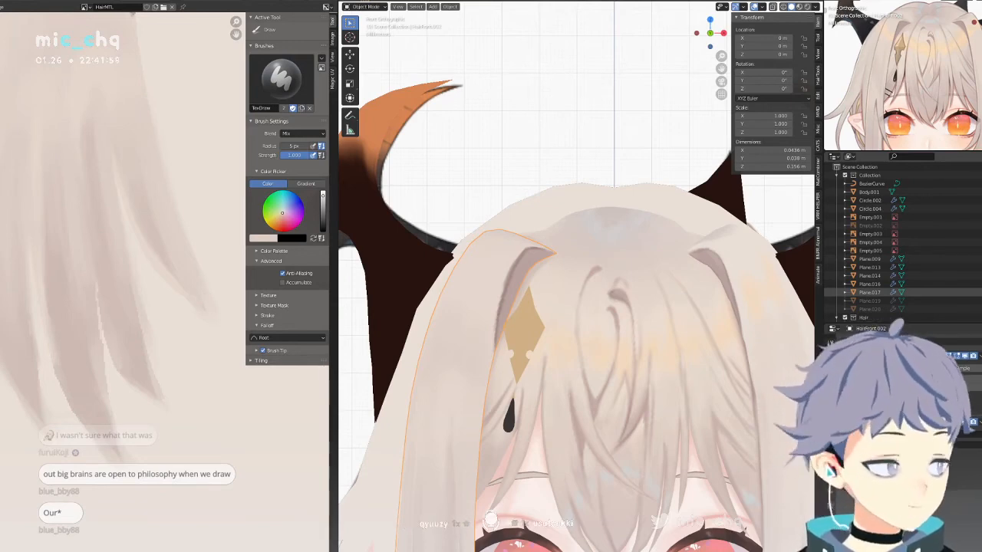
Examine the reshaped front strands from the front and at an angle, zooming in on the bangs.
key(KP_1)
middle_drag(737, 232, 593, 285)
key(KP_1)
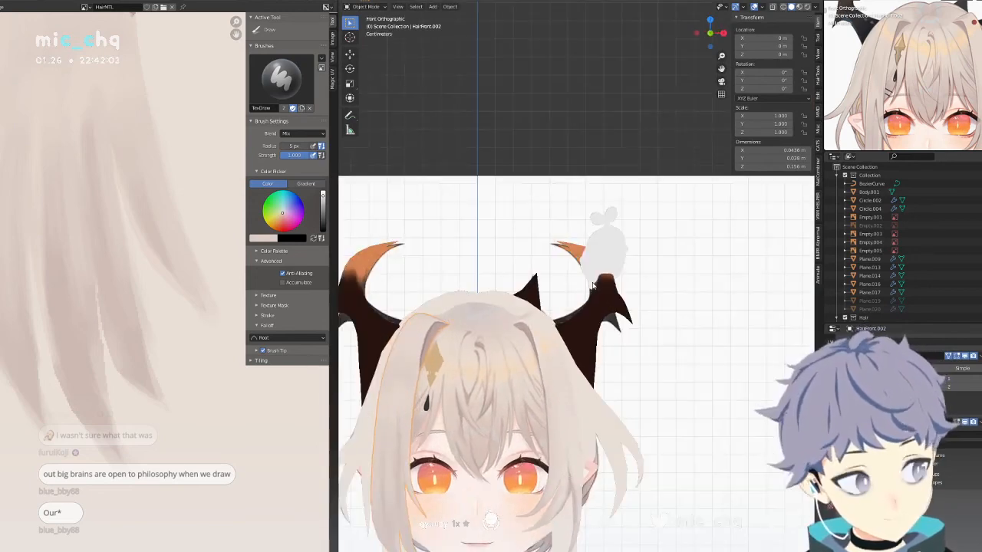
key(KP_Decimal)
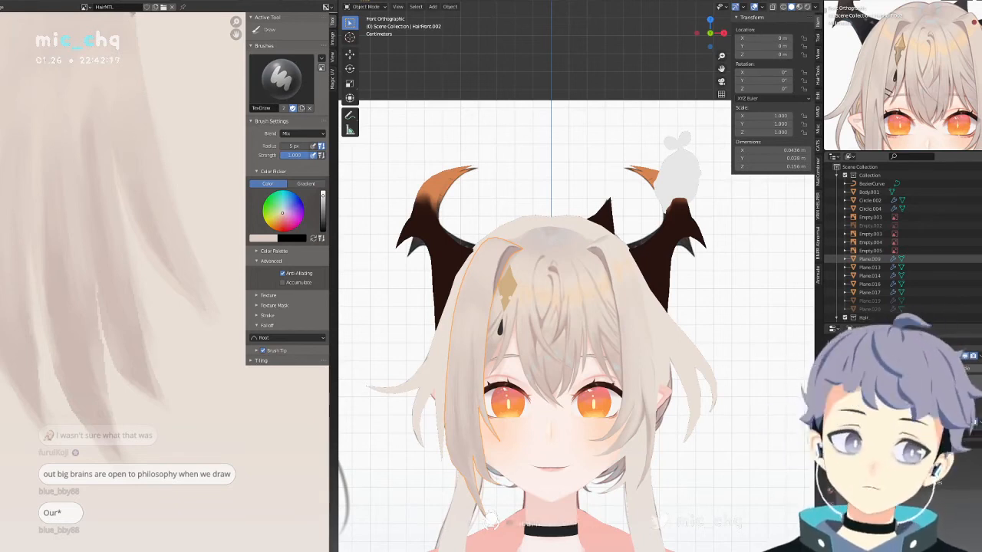
middle_drag(767, 292, 697, 260)
click(655, 201)
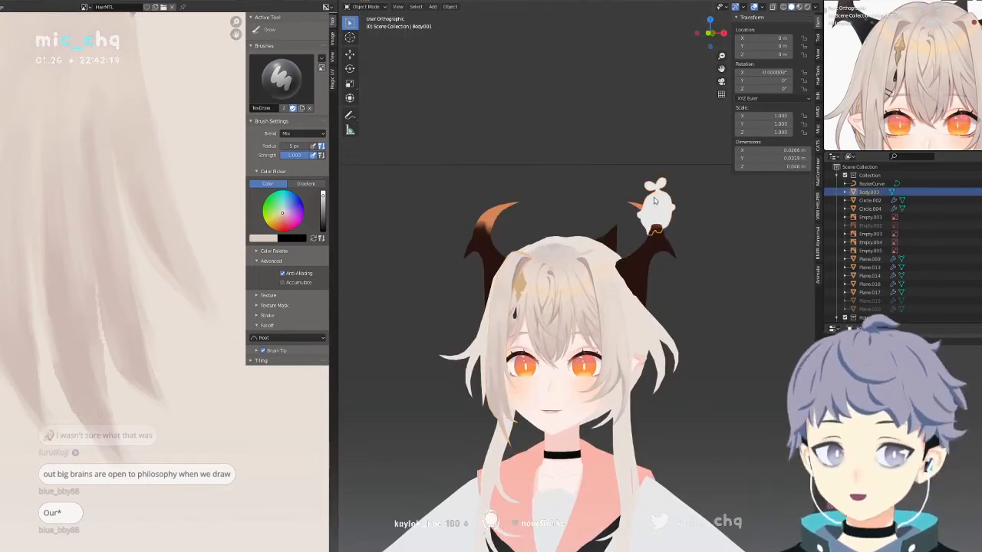
key(KP_1)
scroll(664, 226, up, 3)
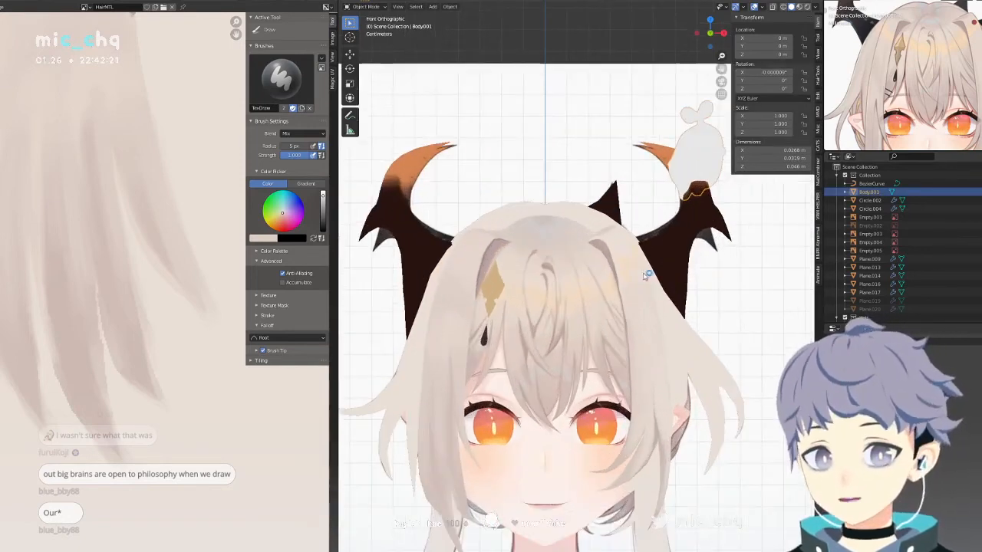
middle_drag(665, 225, 669, 332)
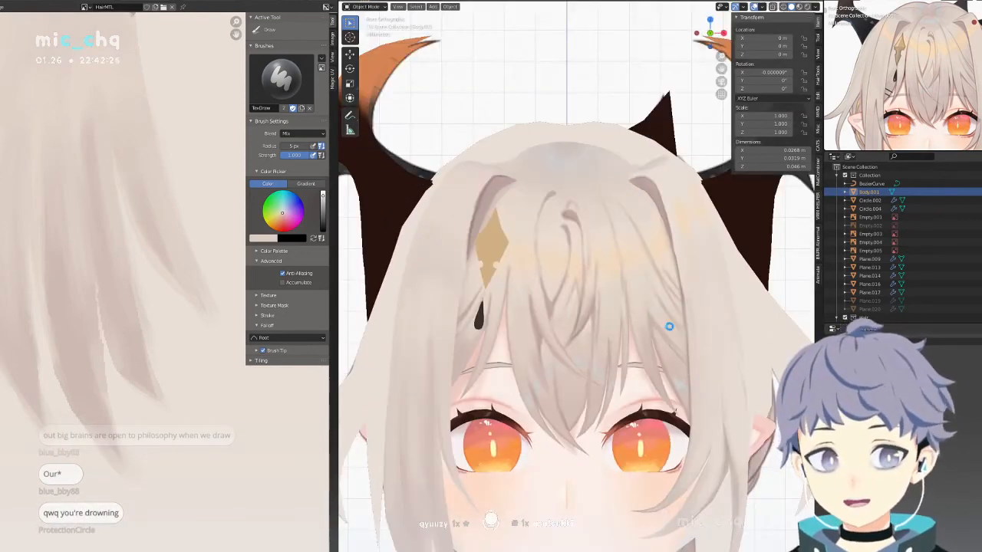
Sample the warm peach highlight from the hair and paint it near the top of the ornament-side strand with an 11 px brush.
key(ctrl+Tab)
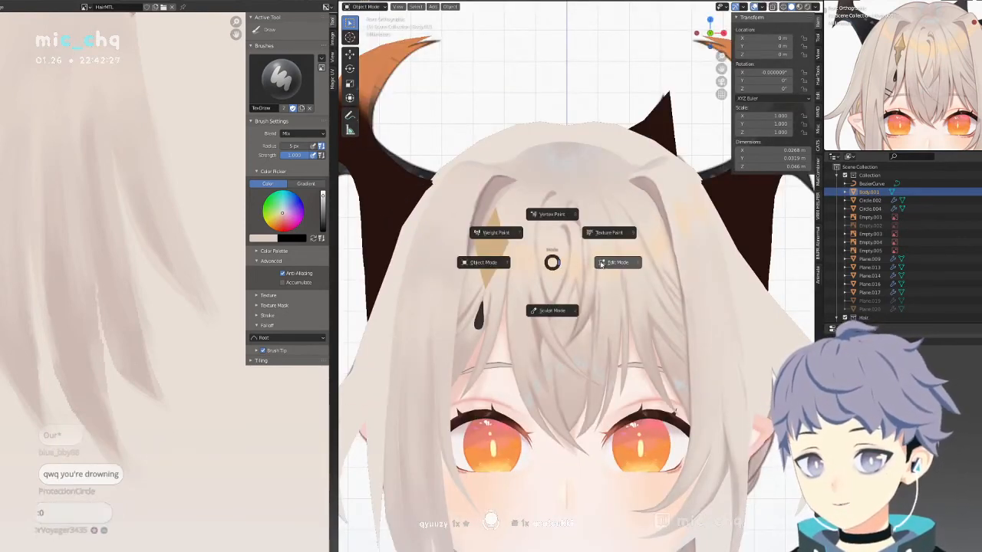
click(611, 231)
key(s)
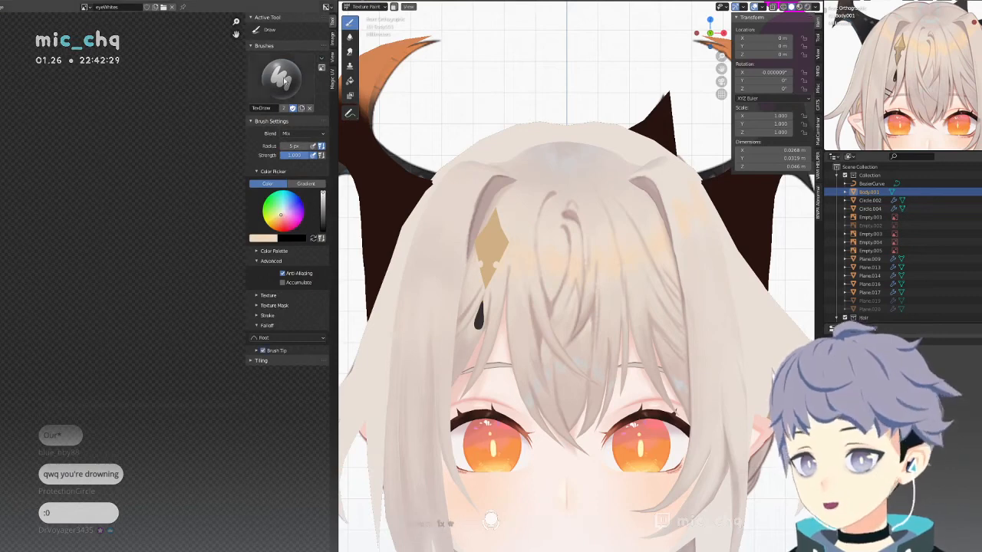
key(Tab)
key(Tab)
click(444, 242)
key(Tab)
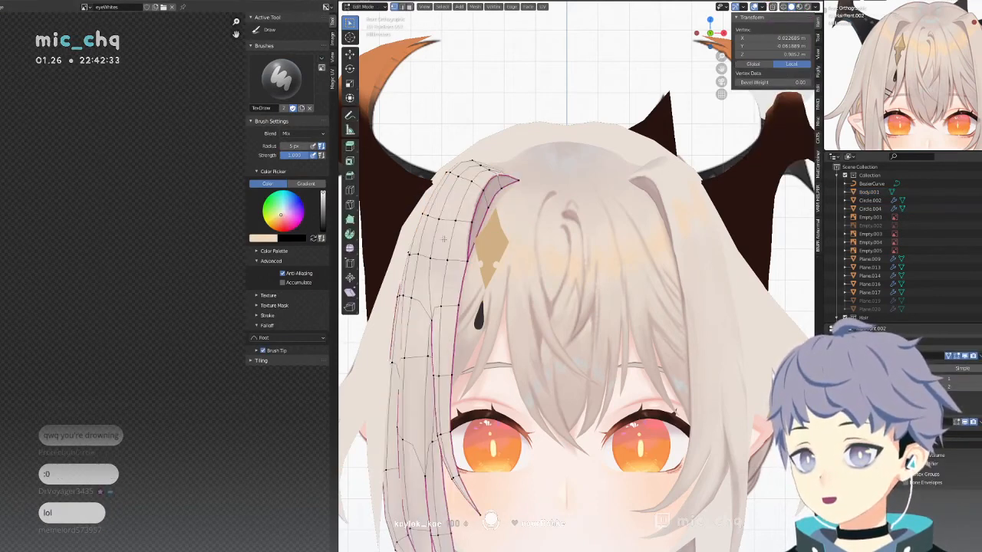
key(ctrl+Tab)
click(531, 240)
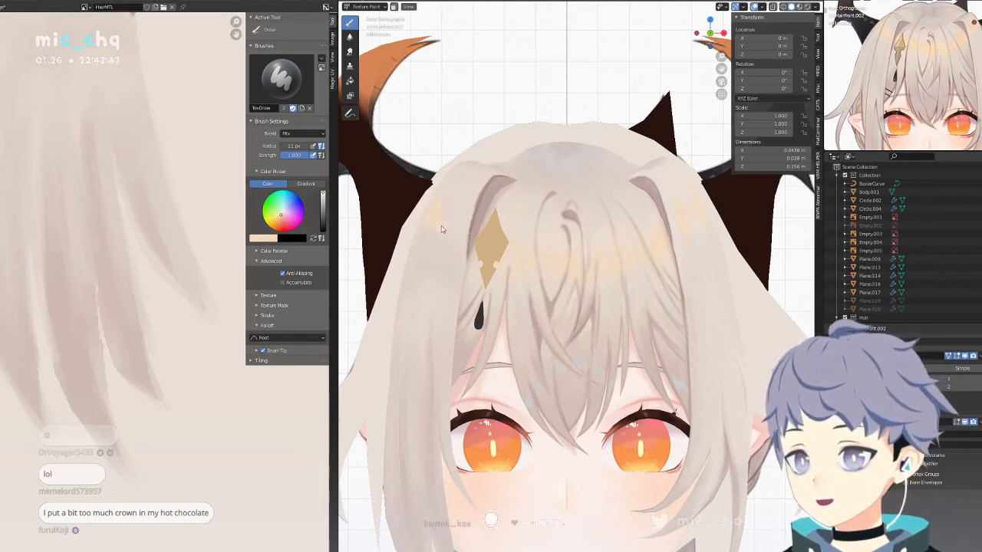
Sample a light hair tone, soften the peach highlight on the strand with it, and return to Object Mode.
key(s)
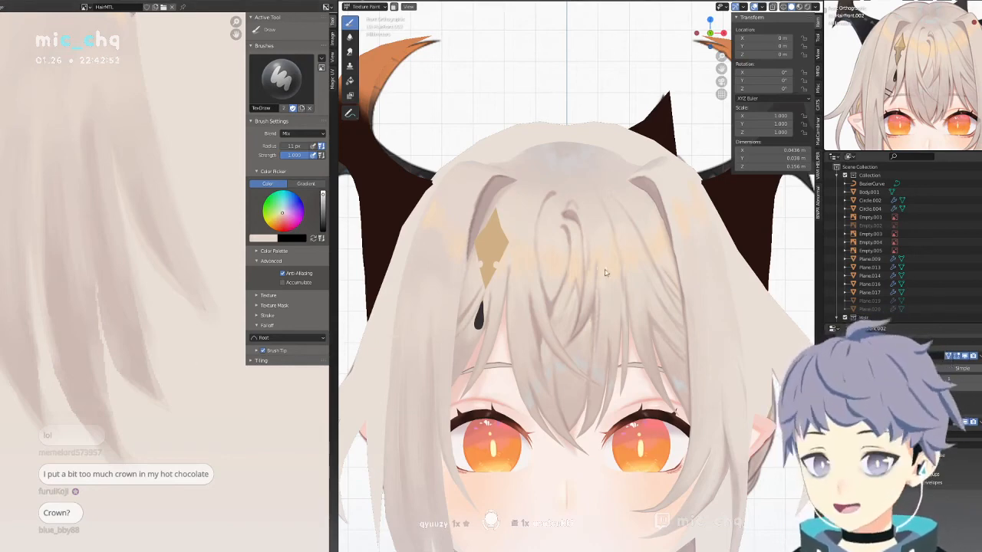
scroll(598, 242, down, 4)
key(ctrl+Tab)
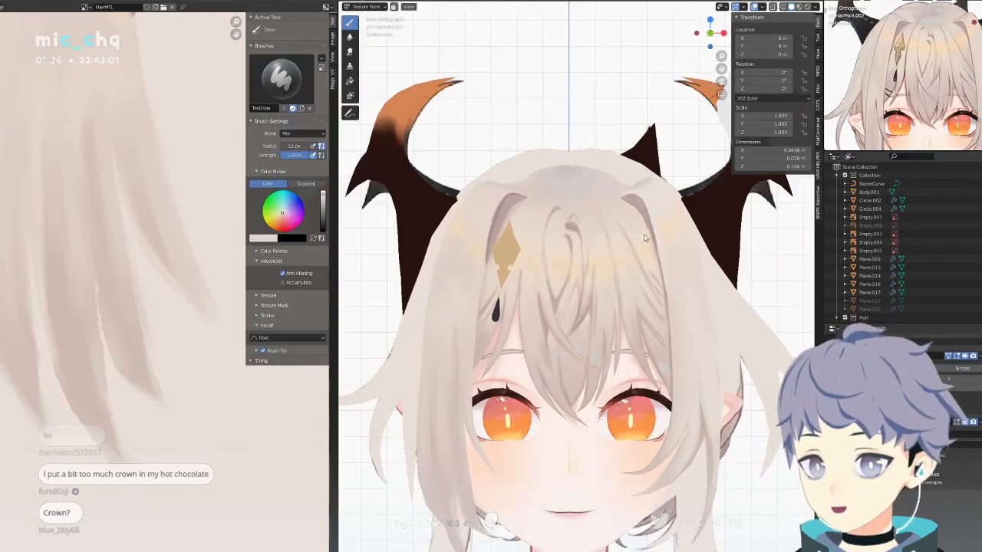
key(ctrl+Tab)
click(581, 236)
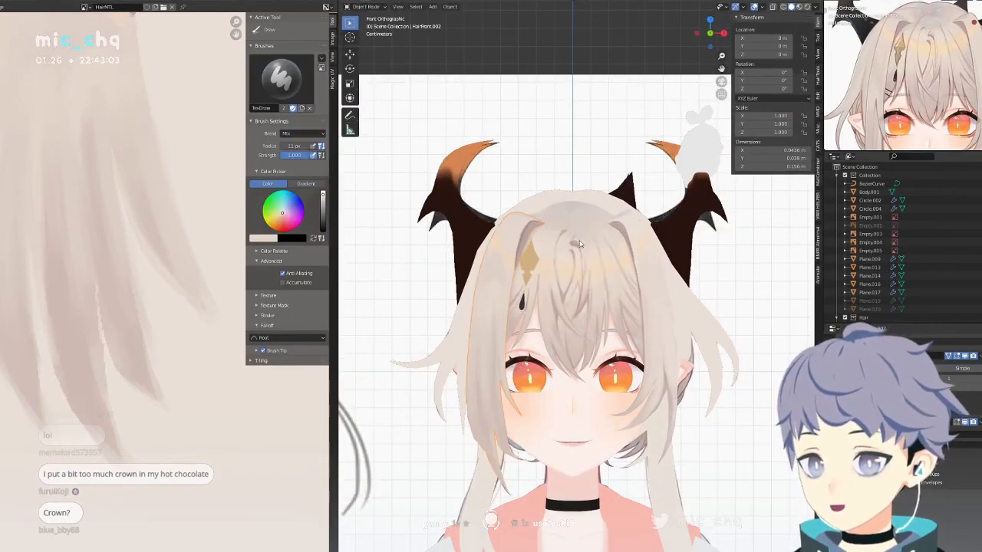
scroll(571, 300, up, 4)
scroll(563, 352, down, 8)
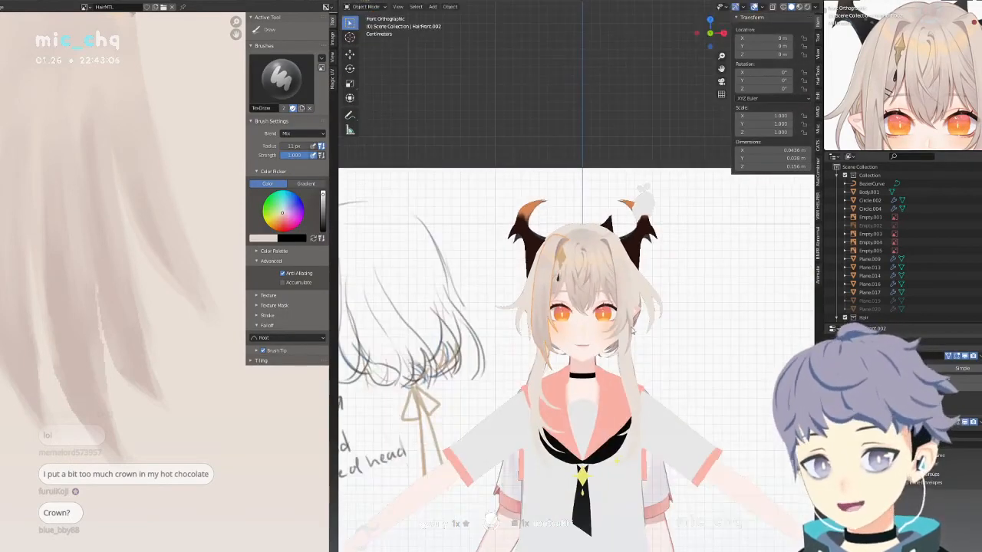
key(Tab)
key(Tab)
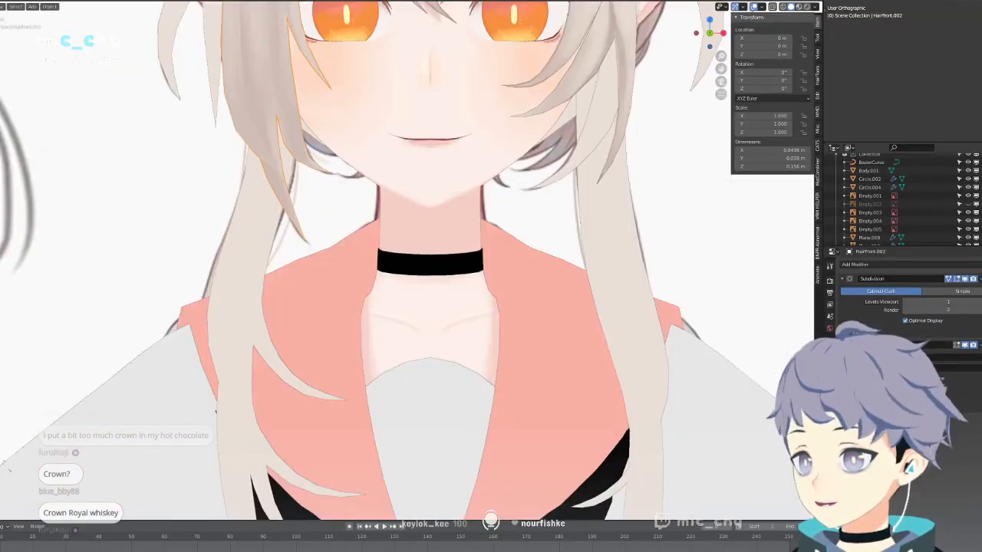
key(shift+alt+z)
key(shift+alt+z)
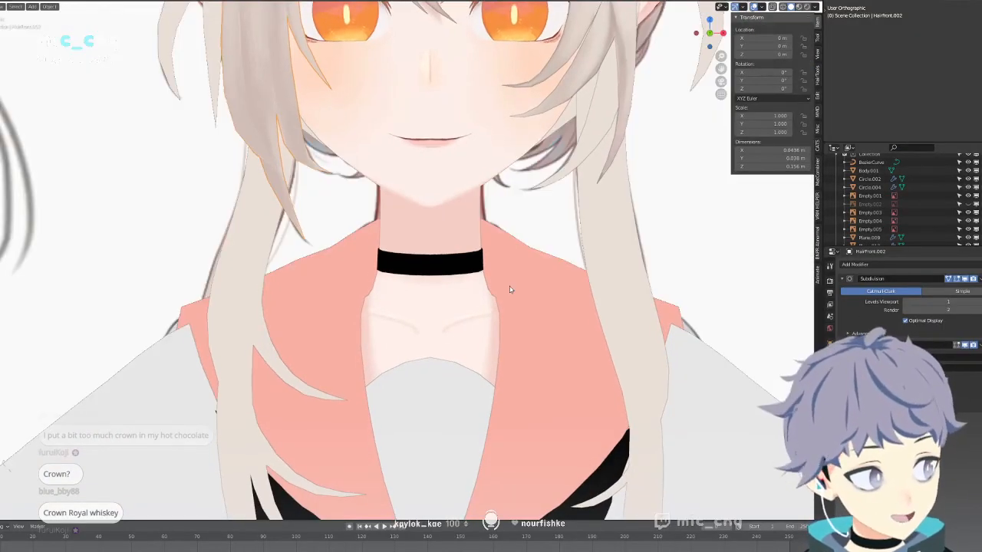
Examine the wireframe topology of the small sprout-headed mascot on the character's horn, close up and from several angles.
scroll(511, 289, down, 3)
shift+middle_drag(549, 176, 524, 265)
scroll(564, 98, down, 3)
shift+middle_drag(556, 78, 499, 192)
scroll(503, 187, up, 3)
shift+middle_drag(566, 34, 263, 241)
click(434, 234)
scroll(434, 235, up, 1)
key(KP_Decimal)
key(shift+z)
key(z)
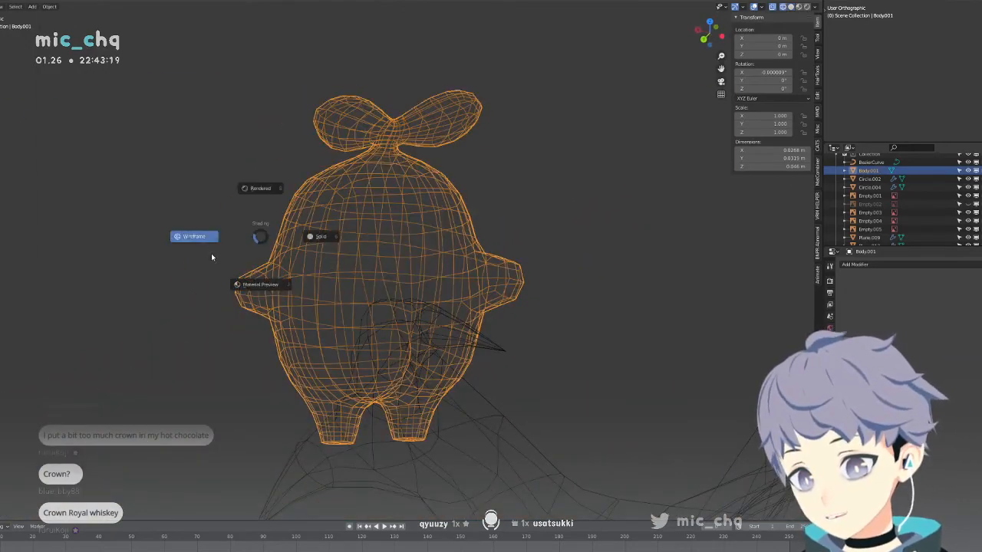
click(212, 255)
scroll(410, 369, up, 4)
shift+middle_drag(431, 407, 421, 201)
mouse_move(420, 201)
middle_down()
mouse_move(443, 237)
mouse_move(465, 173)
mouse_move(484, 164)
mouse_move(431, 187)
mouse_move(379, 268)
middle_up()
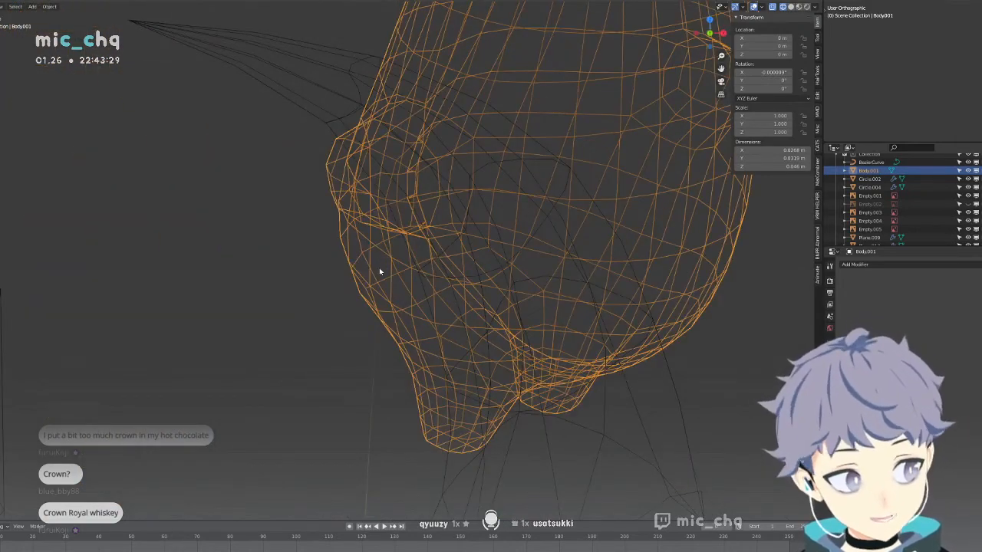
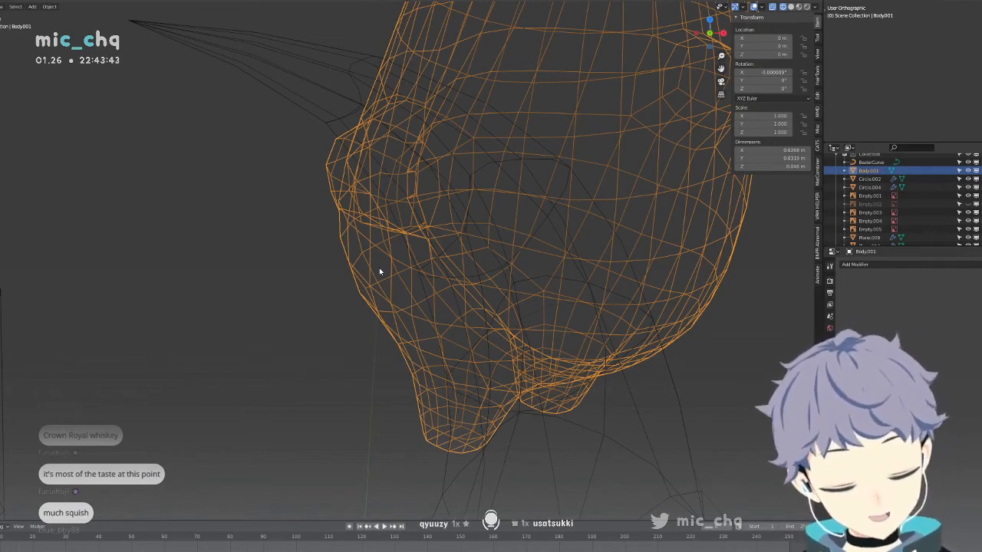
middle_drag(379, 268, 448, 255)
scroll(448, 256, down, 4)
Return to solid shading and examine the character's upper body and sailor outfit at an angle and from the front.
key(shift+z)
scroll(448, 258, down, 4)
mouse_move(428, 422)
shift+middle_down()
mouse_move(490, 242)
mouse_move(495, 284)
mouse_move(471, 292)
mouse_move(467, 268)
mouse_move(509, 256)
shift+middle_up()
scroll(492, 250, down, 4)
scroll(511, 257, up, 8)
scroll(555, 251, down, 7)
shift+middle_drag(505, 326, 563, 132)
middle_drag(515, 201, 546, 221)
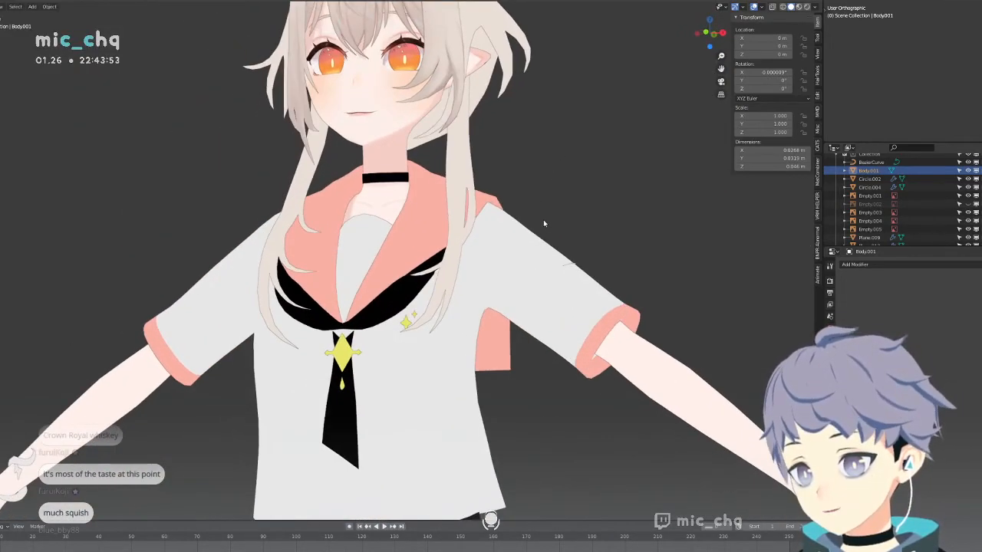
key(KP_1)
shift+middle_drag(570, 364, 579, 232)
Compare the shirt and full outfit with the front reference, alternating between solid and wireframe shading and perspective and orthographic views.
click(491, 285)
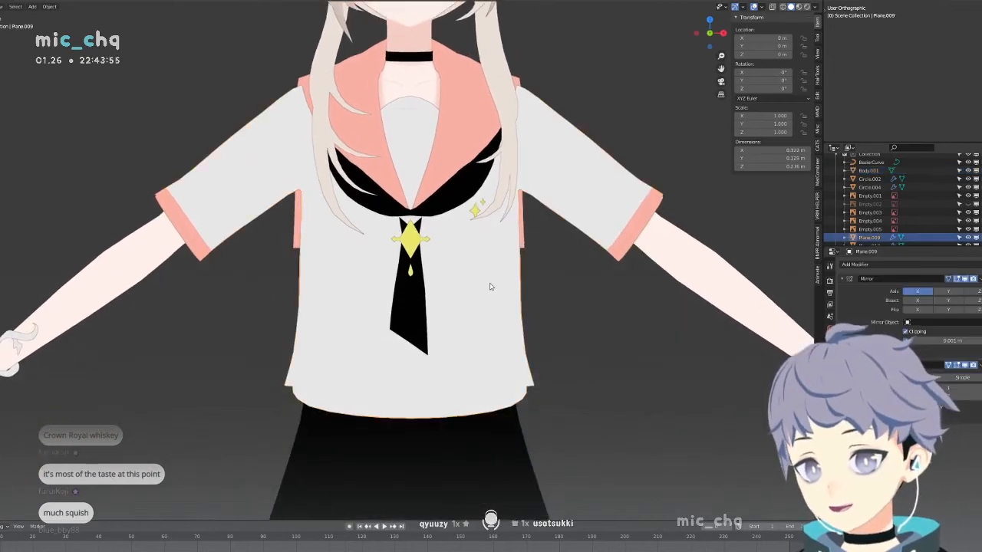
key(shift+z)
key(shift+z)
scroll(542, 301, down, 5)
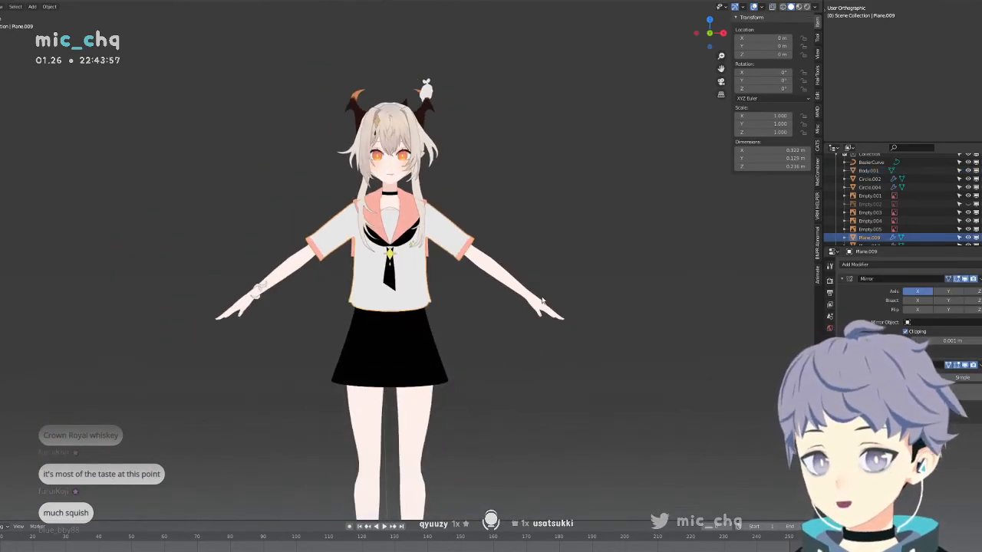
click(563, 241)
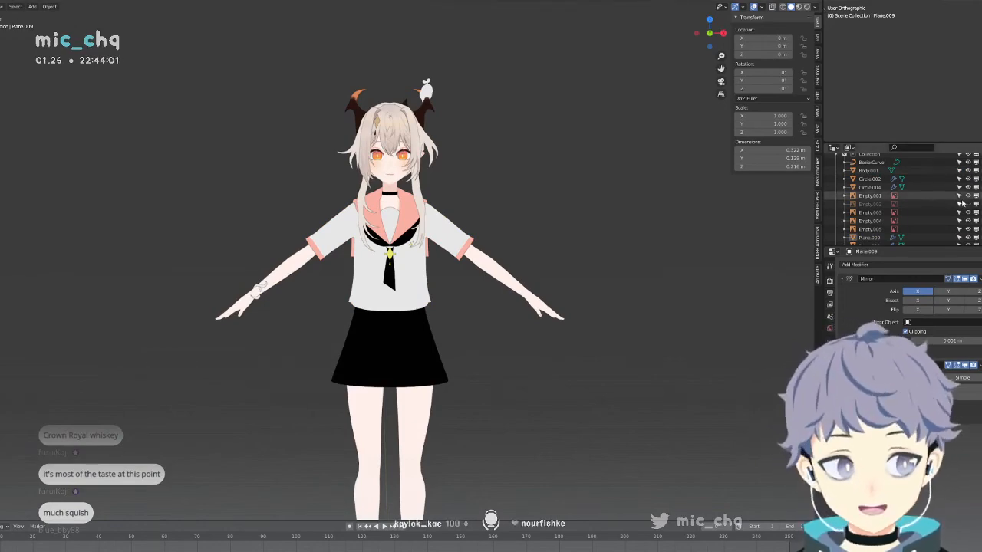
key(KP_5)
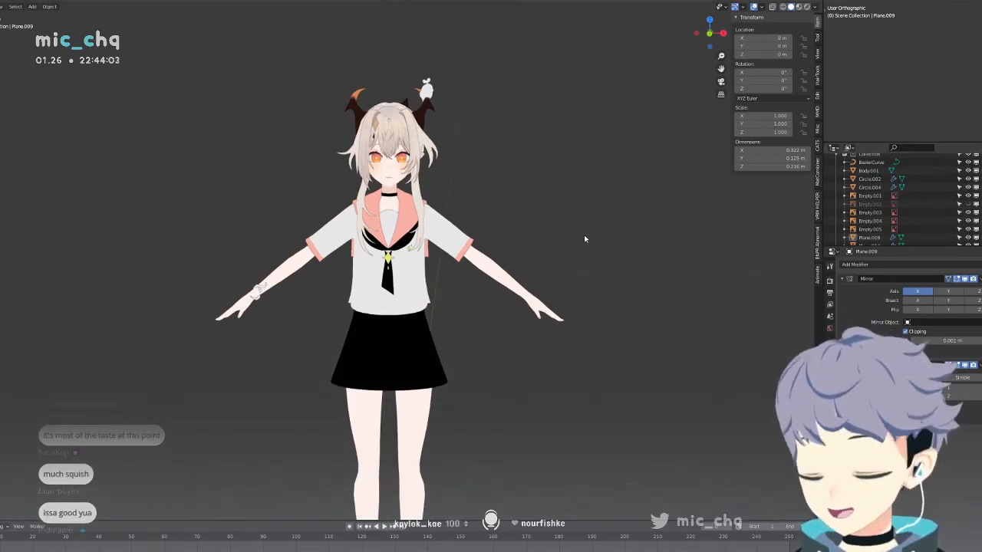
key(KP_1)
scroll(585, 236, up, 4)
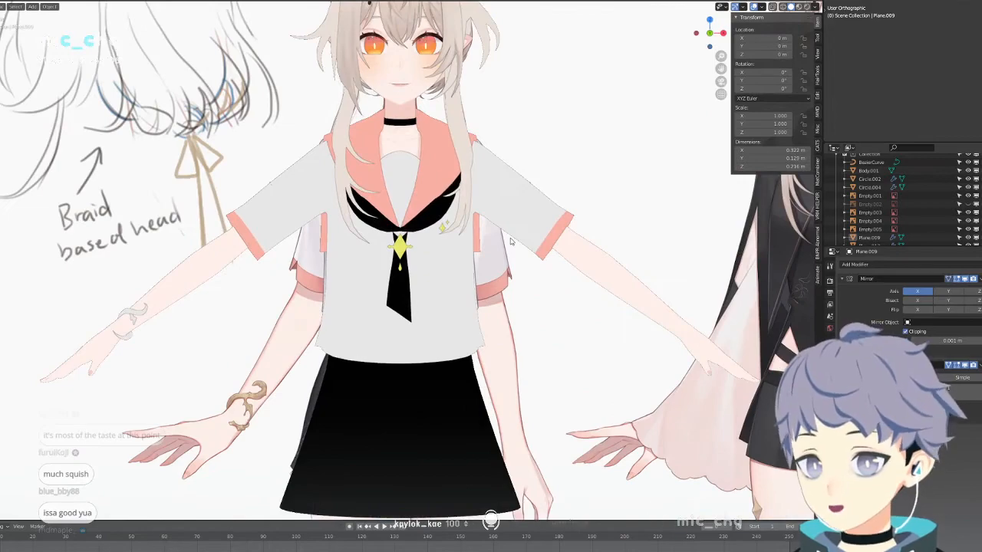
key(shift+z)
shift+middle_drag(508, 243, 504, 272)
key(KP_5)
key(shift+z)
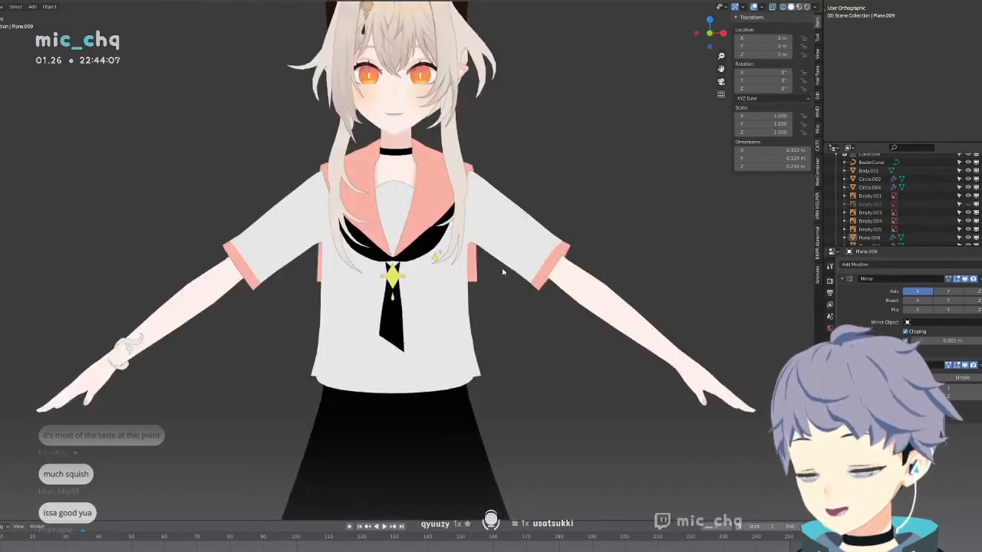
key(KP_5)
key(shift+z)
middle_drag(502, 270, 445, 285)
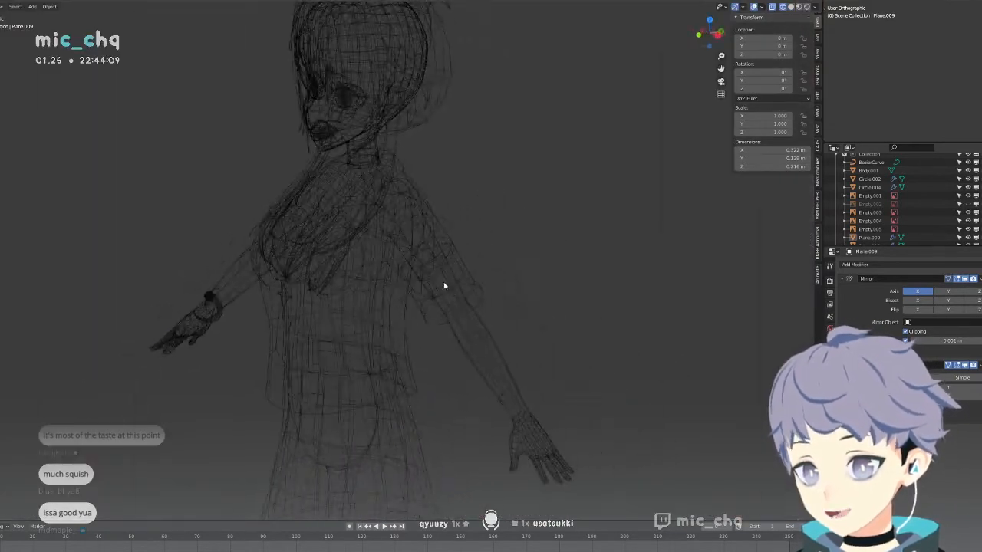
key(shift+z)
Select the sailor shirt, check it in Texture Paint mode, and select all of its geometry in Edit Mode from the front.
click(359, 307)
key(KP_3)
key(Tab)
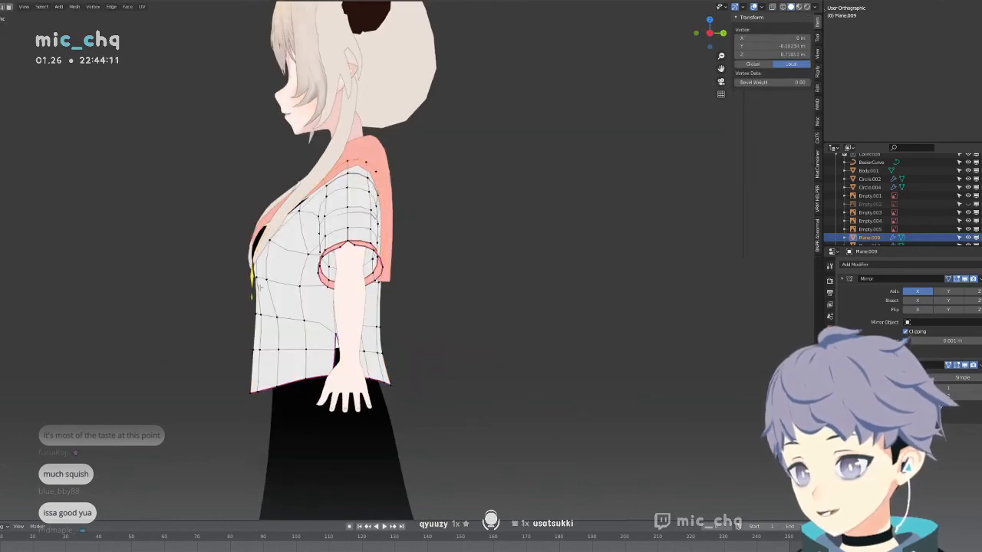
key(KP_1)
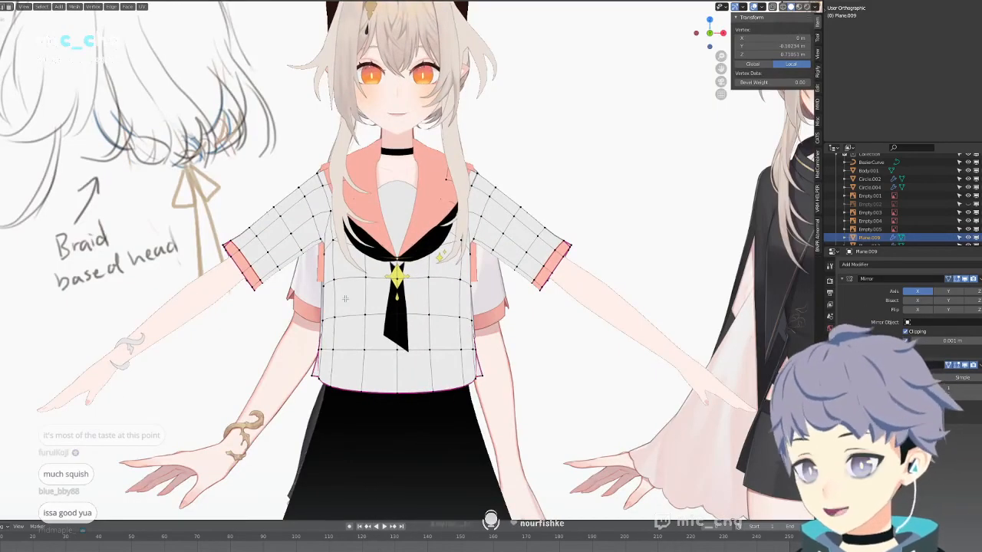
key(ctrl+Tab)
click(397, 274)
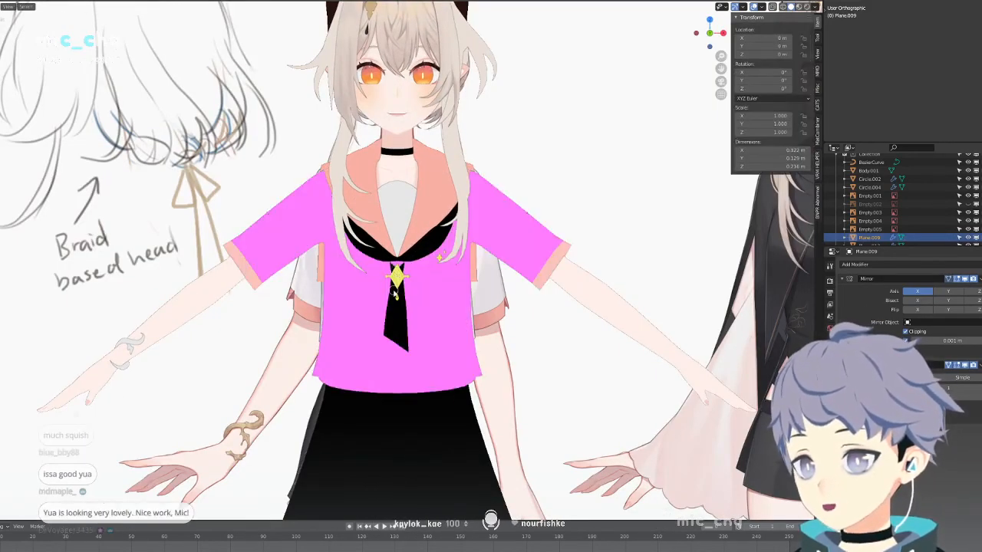
key(ctrl+Tab)
click(330, 292)
key(Tab)
key(a)
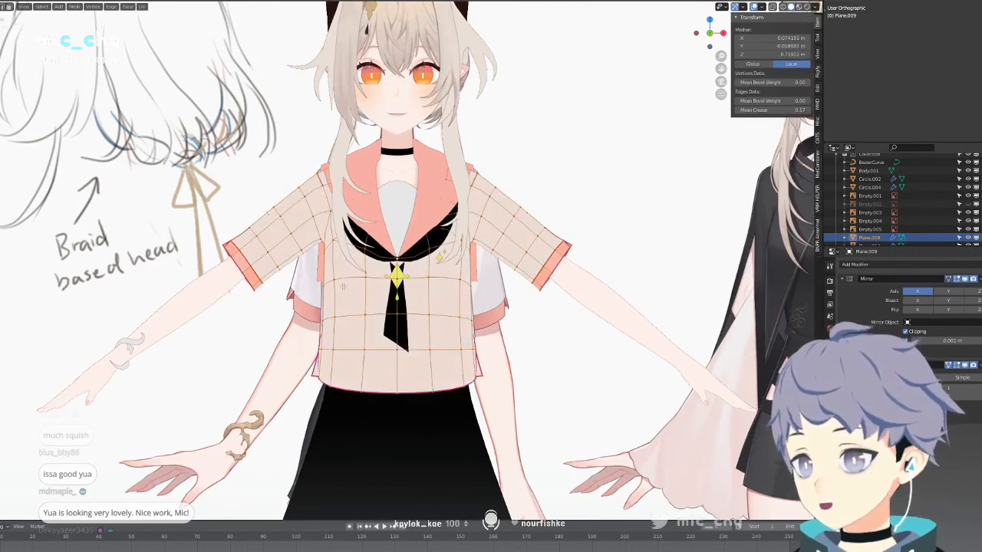
Return to Texture Paint mode and frame the whole Clothes texture with the shirt's UVs beside a close front view of the shirt.
click(175, 0)
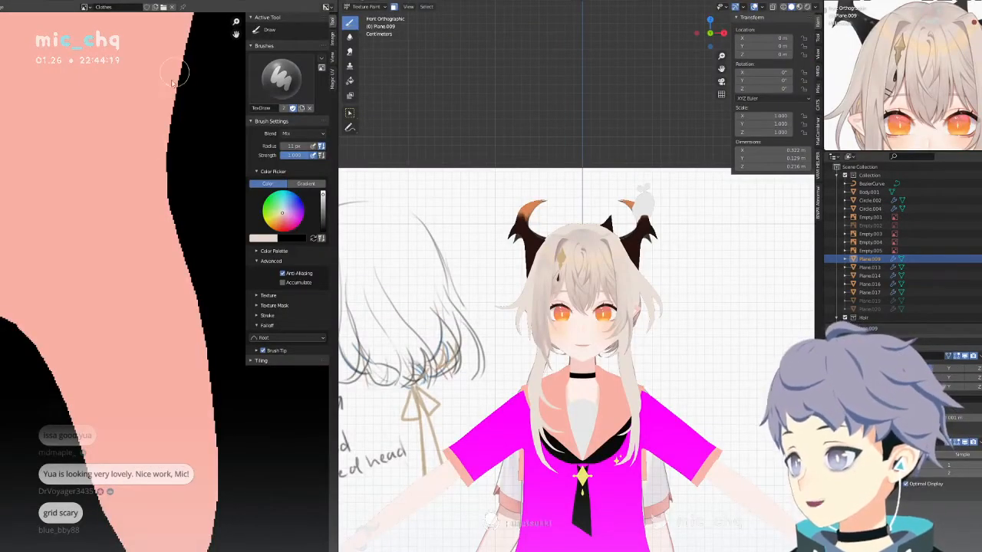
scroll(149, 170, down, 9)
middle_drag(145, 287, 89, 248)
scroll(556, 365, up, 4)
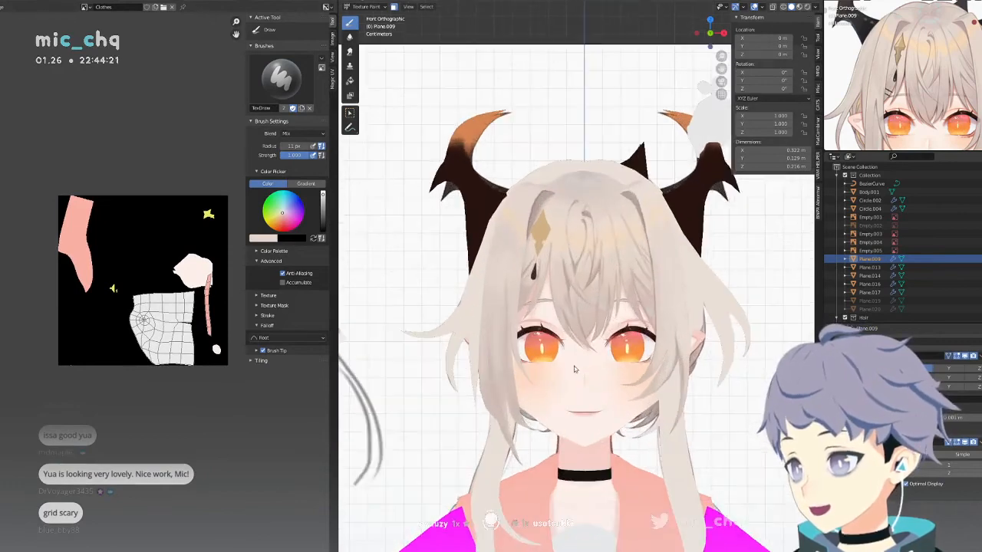
shift+middle_drag(616, 407, 574, 13)
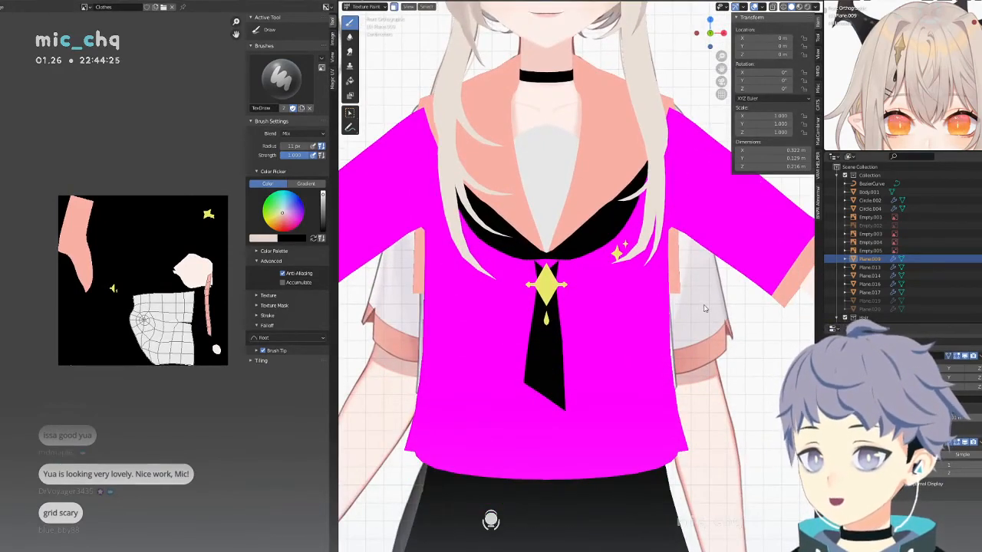
Sample an off-white brush colour, make the shirt's Black material active in place of Whites, and return to Texture Paint mode.
key(s)
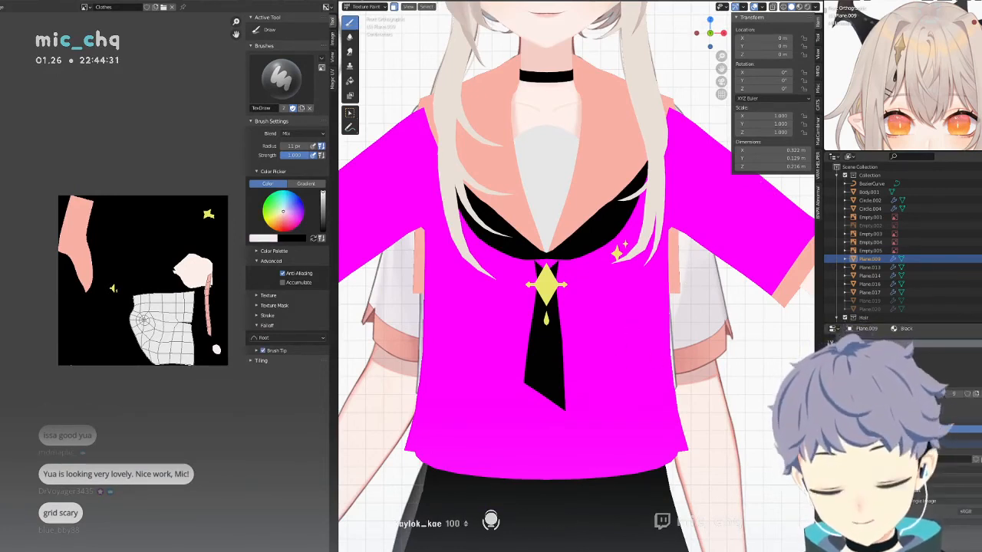
click(945, 352)
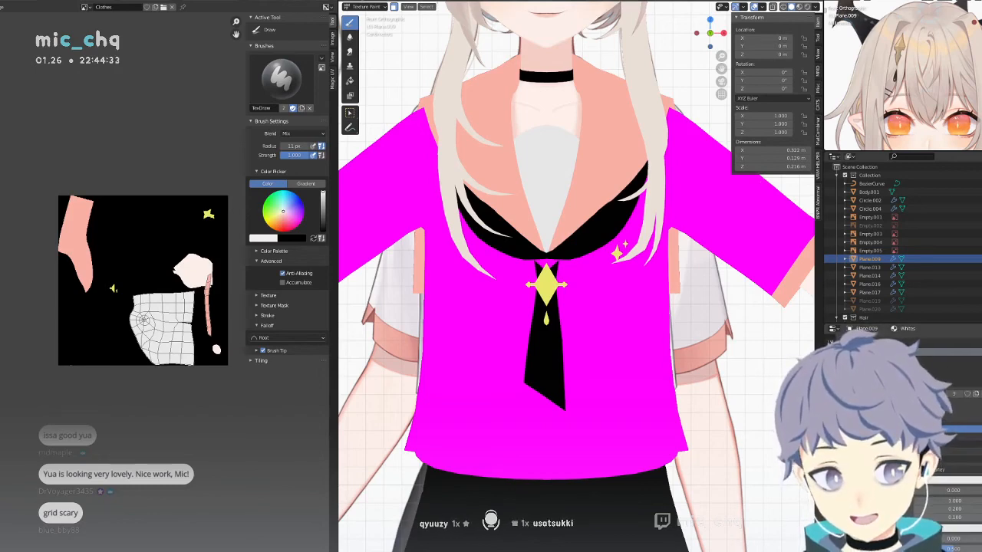
click(981, 352)
key(Tab)
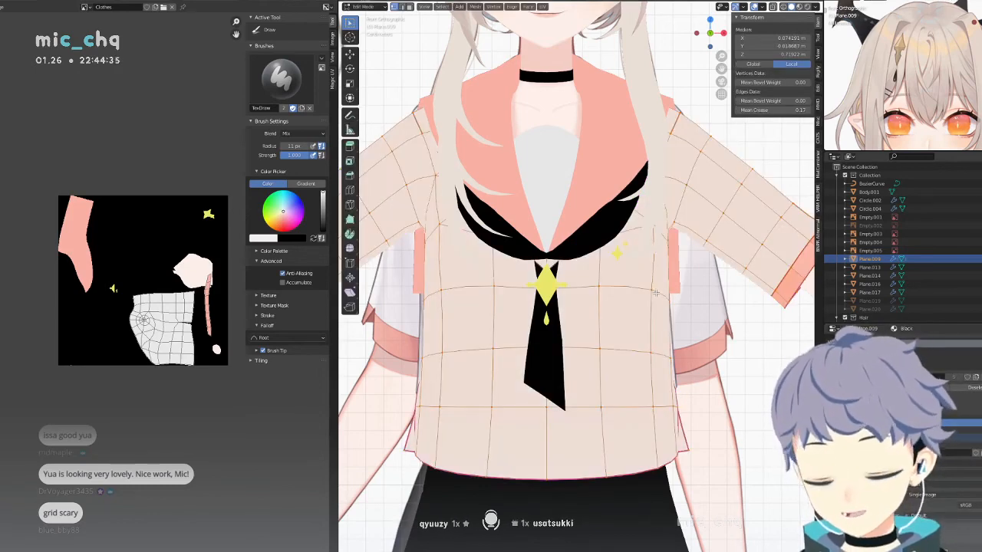
key(ctrl+Tab)
click(693, 259)
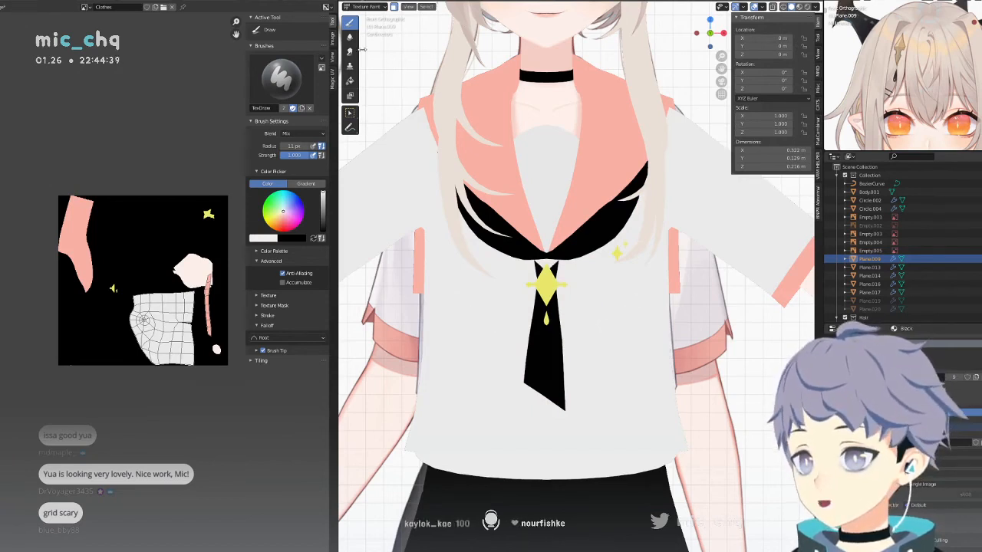
Select the shirt's linked faces in face mode and fill the shirt with an off-white sampled from the reference using the Fill tool.
key(Tab)
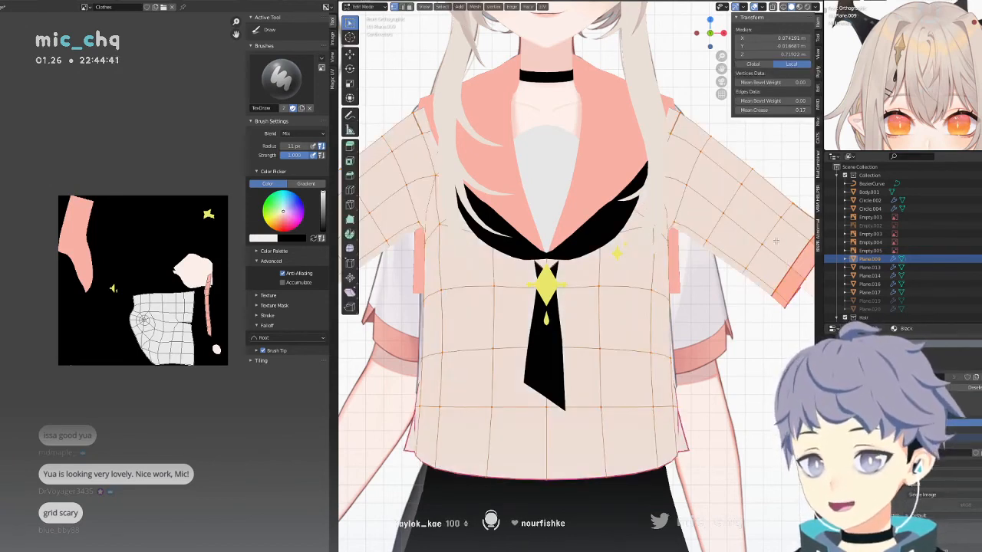
click(410, 7)
click(488, 283)
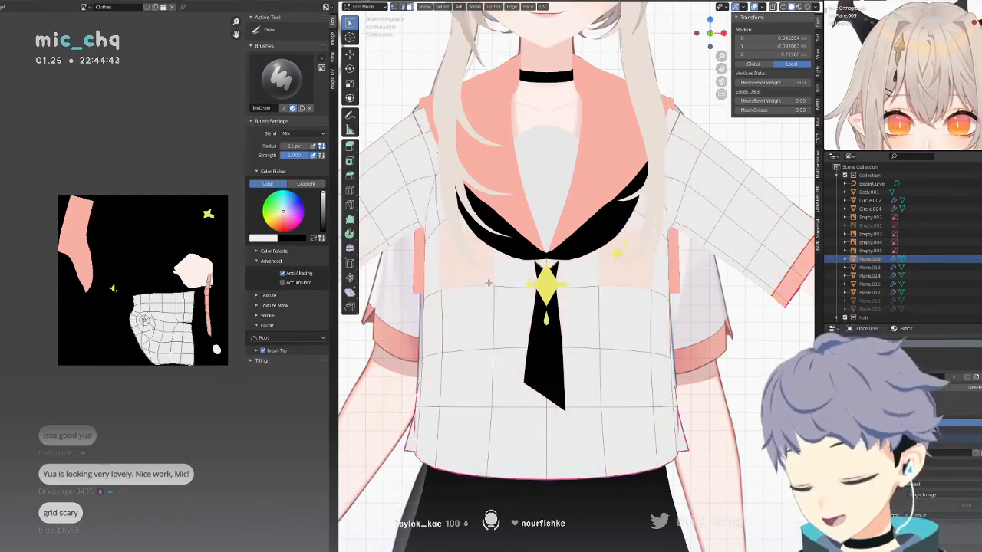
key(ctrl+l)
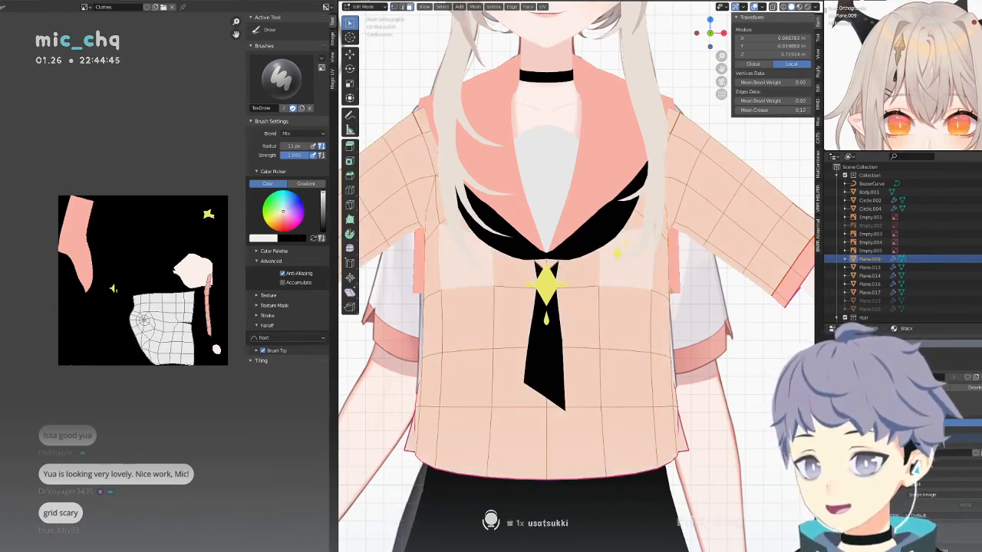
key(ctrl+Tab)
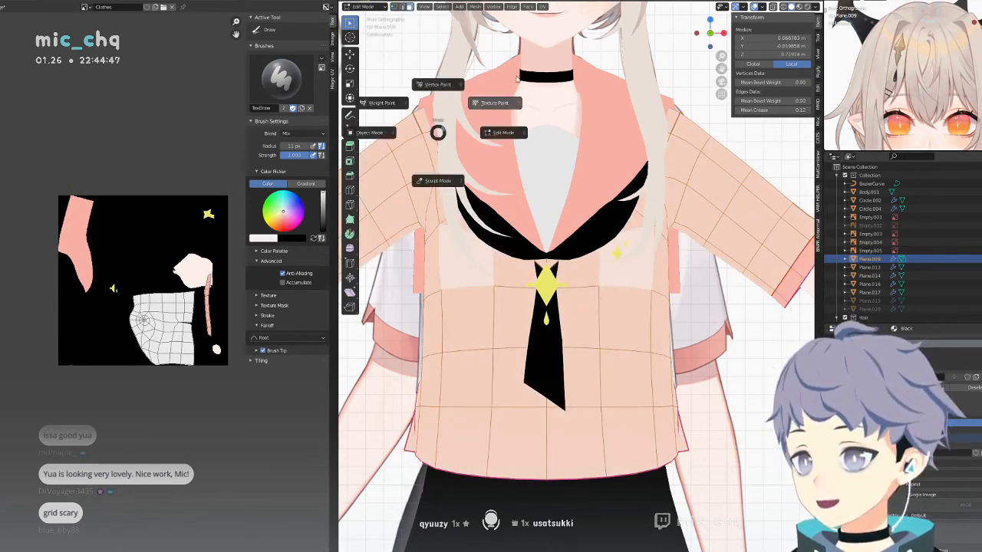
click(517, 79)
click(351, 81)
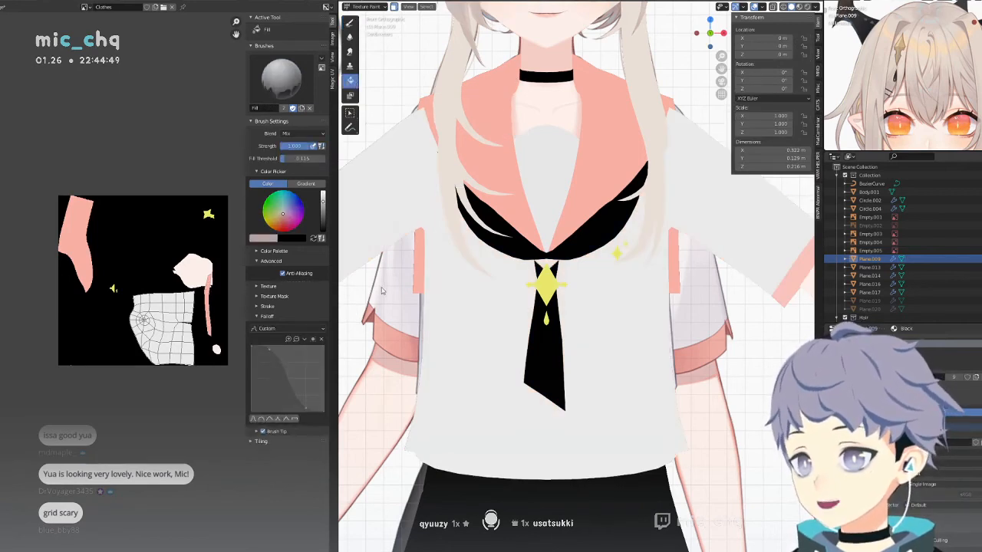
key(s)
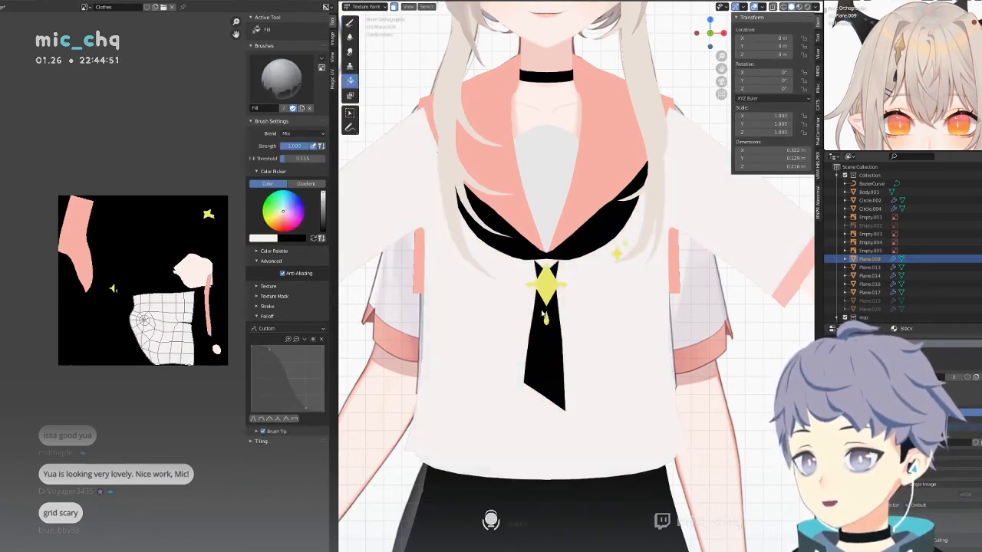
Using the Draw tool, compare the shirt with the reference and paint a soft grey shadow band across the chest beneath the collar.
click(350, 26)
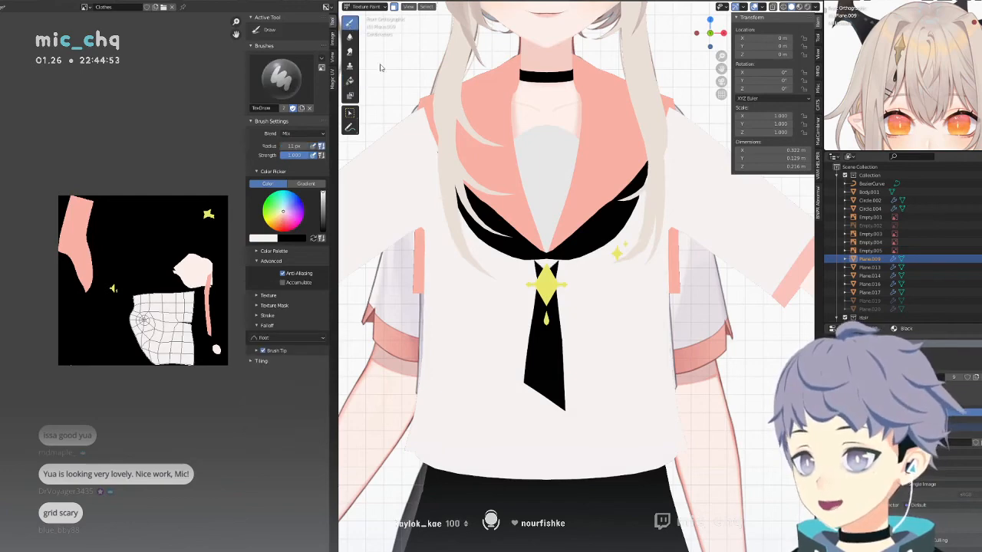
key(shift+z)
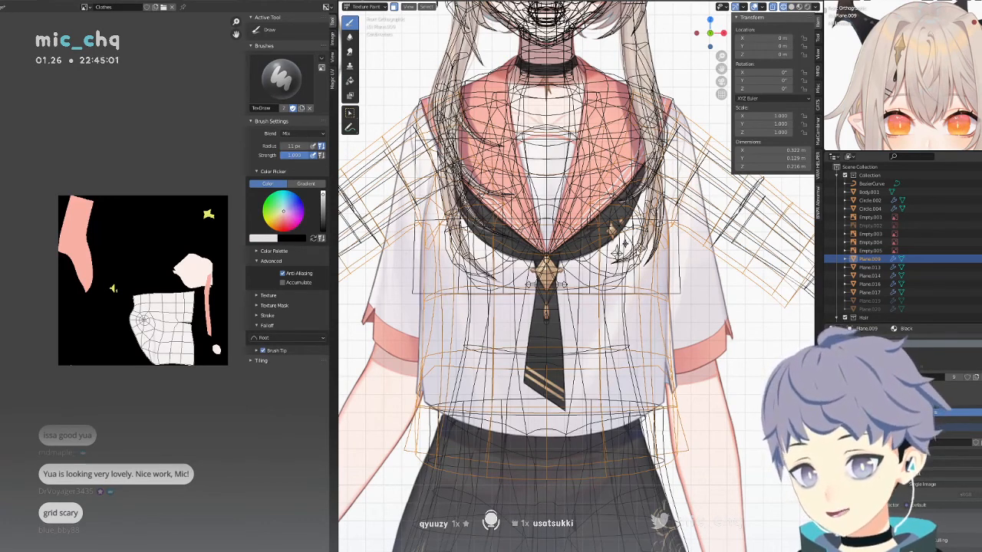
key(shift+z)
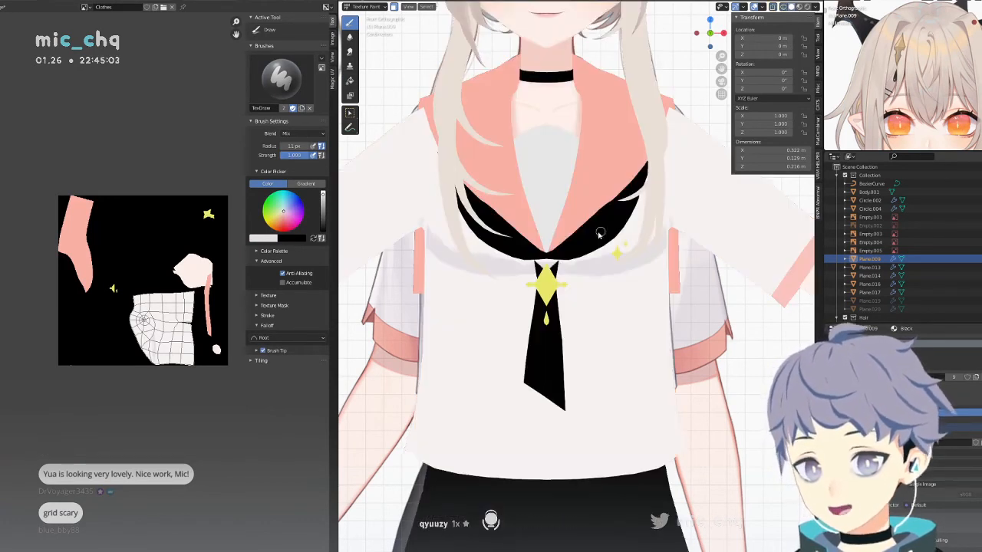
middle_drag(601, 233, 606, 299)
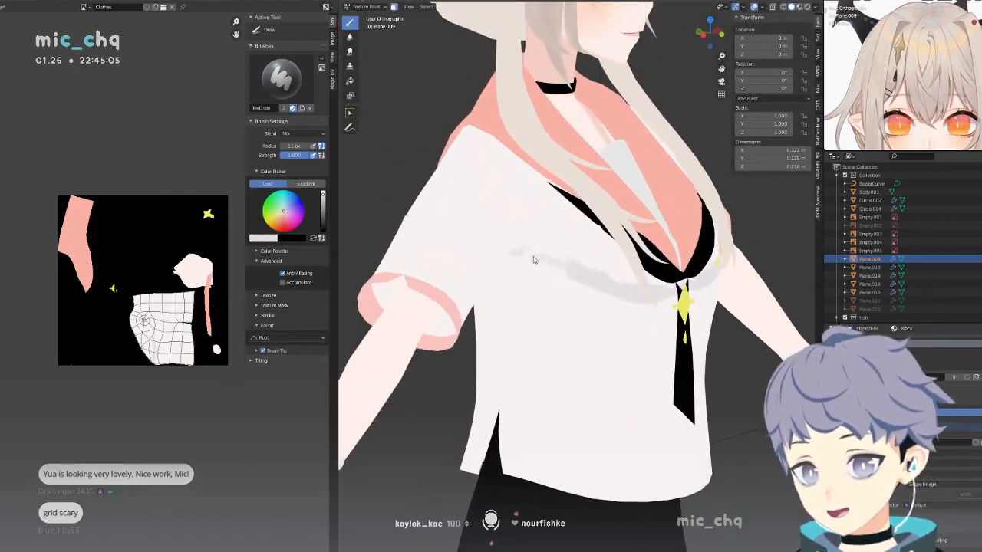
middle_drag(678, 299, 545, 248)
key(KP_1)
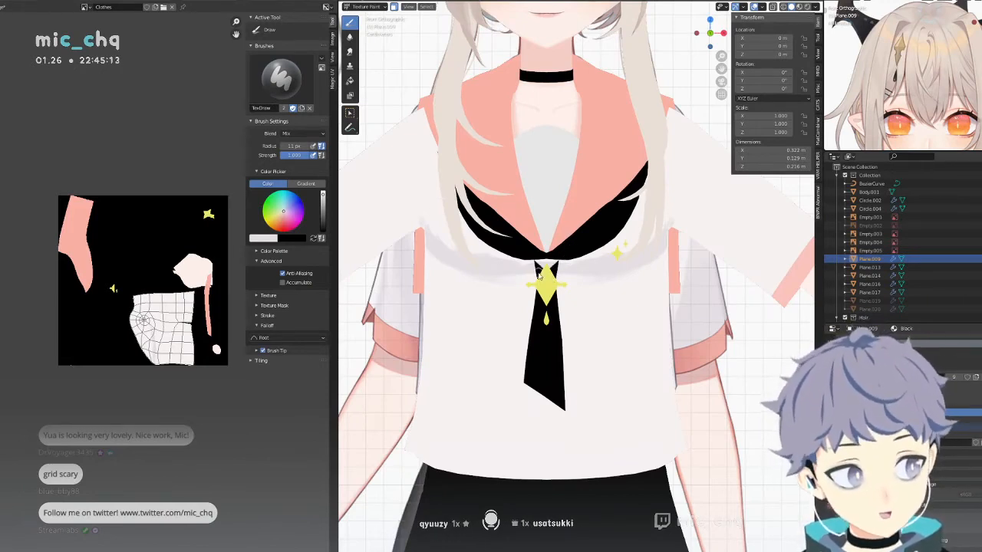
Enlarge the brush and cover the front of the shirt's torso below the chest with the light grey shadow colour.
scroll(568, 301, down, 2)
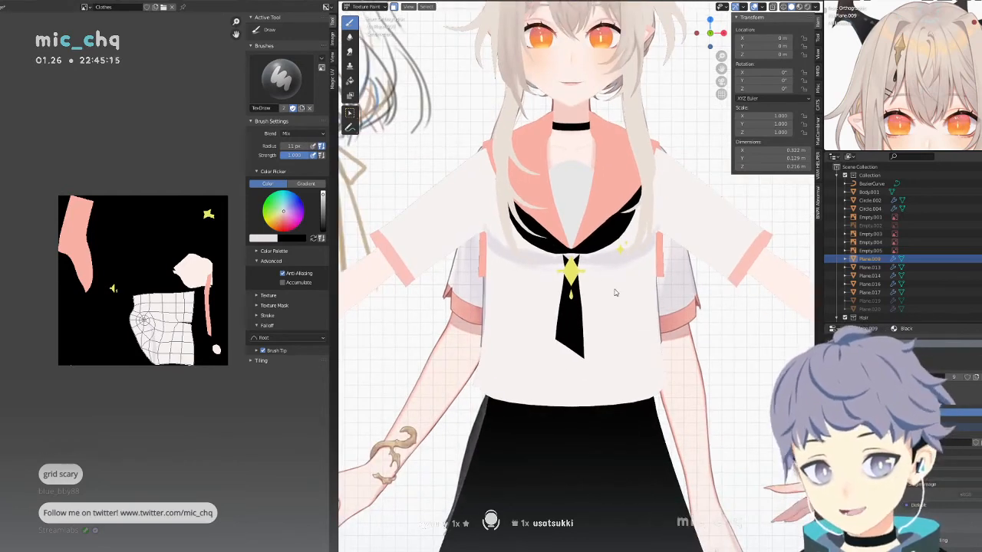
key(f)
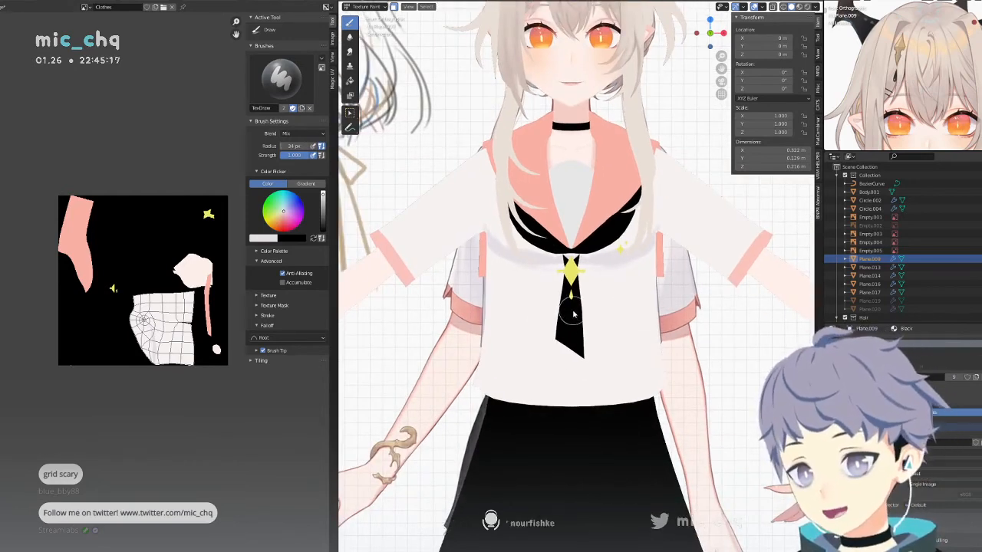
click(558, 286)
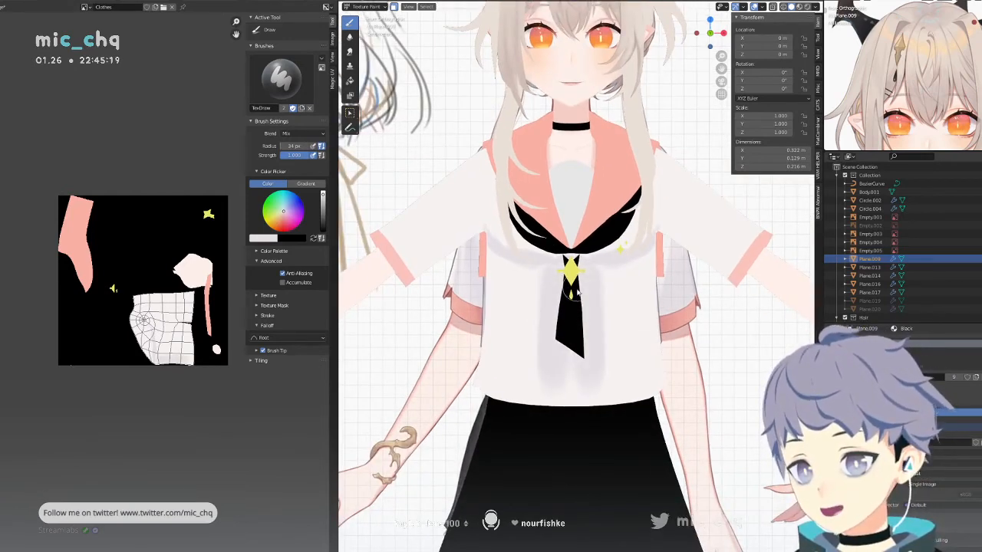
mouse_move(574, 290)
mouse_down()
mouse_move(584, 387)
mouse_move(620, 330)
mouse_move(651, 317)
mouse_up()
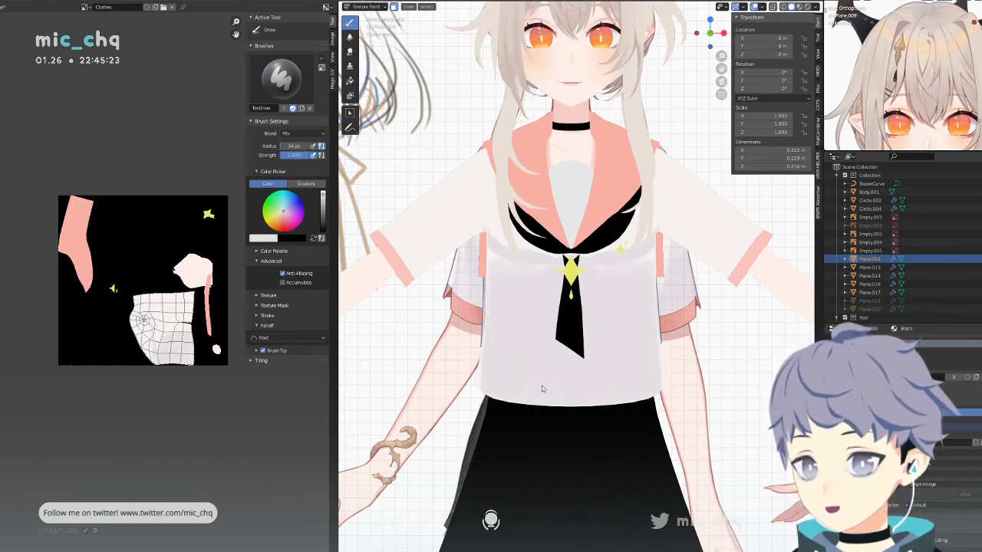
Extend the light grey shade around the shirt's side and over its back below the collar, finishing in front view.
middle_drag(651, 336, 581, 259)
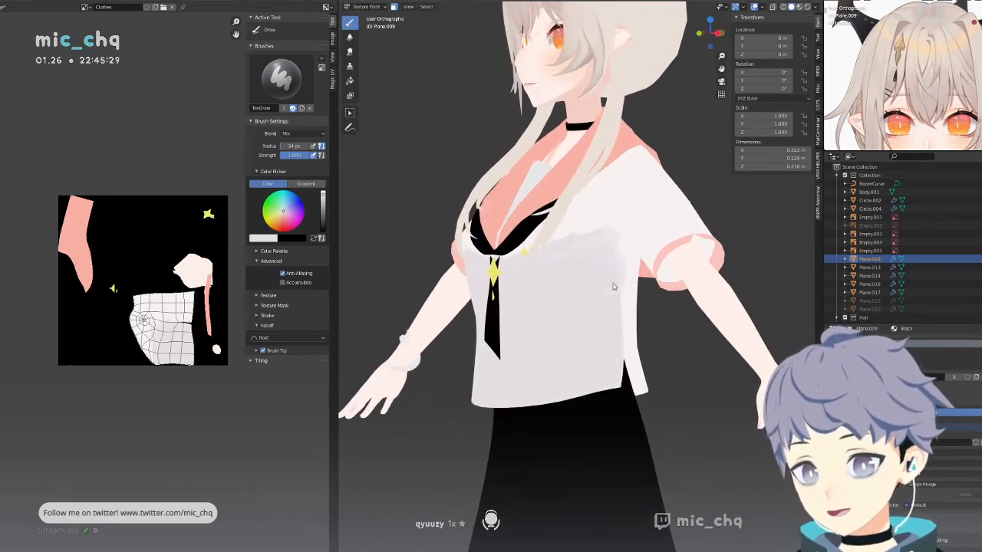
middle_drag(613, 287, 521, 279)
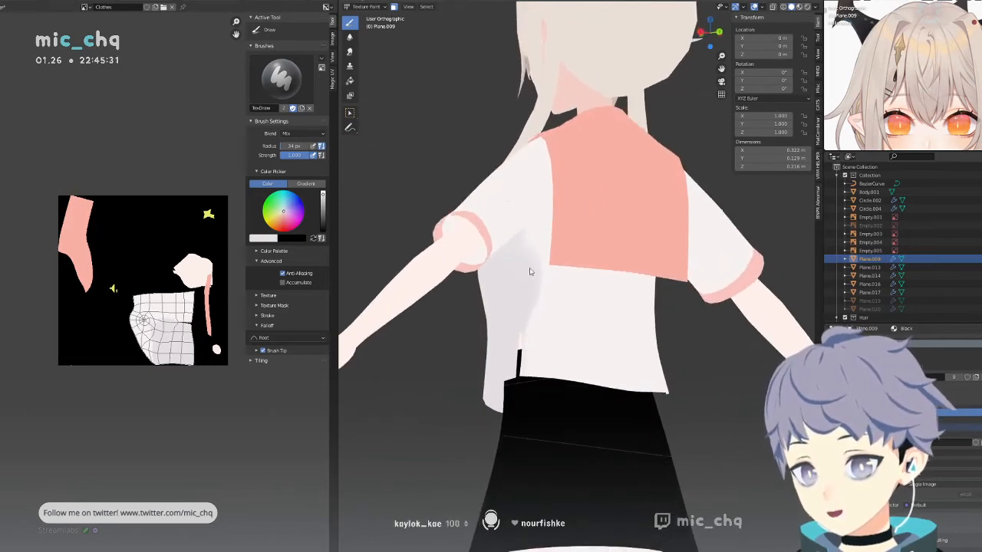
mouse_move(529, 271)
mouse_down()
mouse_move(530, 386)
mouse_move(587, 399)
mouse_move(616, 378)
mouse_up()
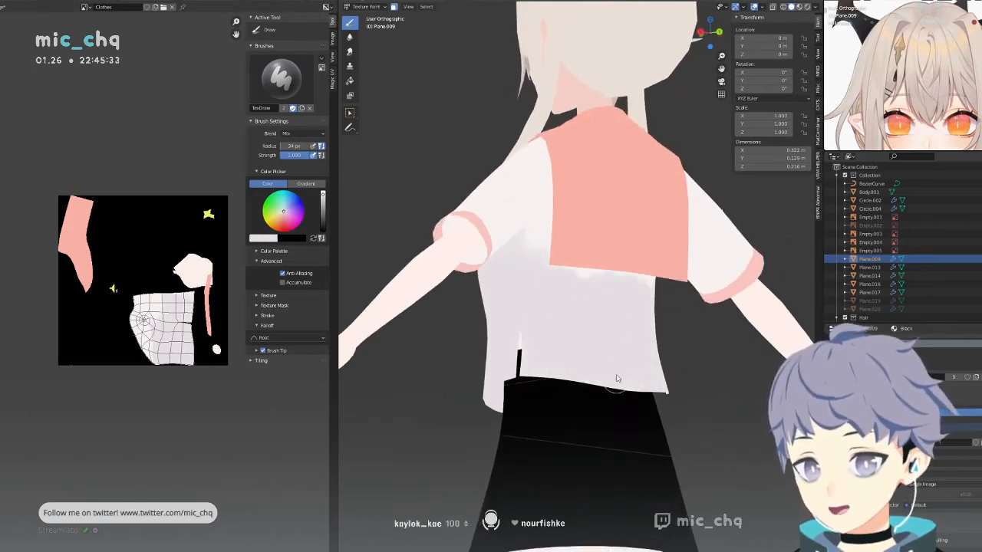
drag(654, 278, 592, 283)
middle_drag(522, 277, 734, 239)
key(KP_1)
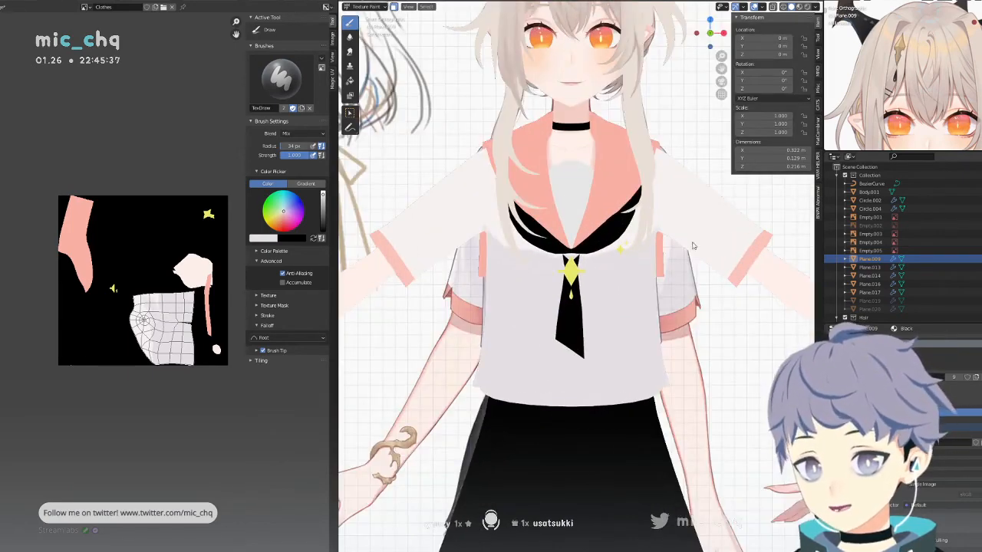
Compare the shirt with the reference through the wireframe and blend an off-white light area into the chest just beneath the collar.
mouse_move(605, 319)
middle_down()
mouse_move(538, 333)
mouse_move(594, 237)
middle_up()
key(shift+z)
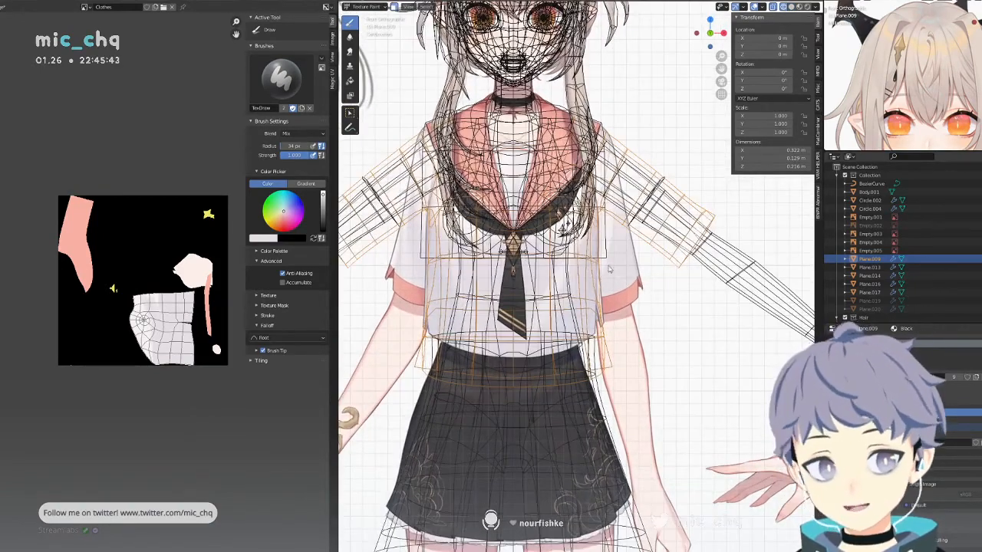
key(shift+z)
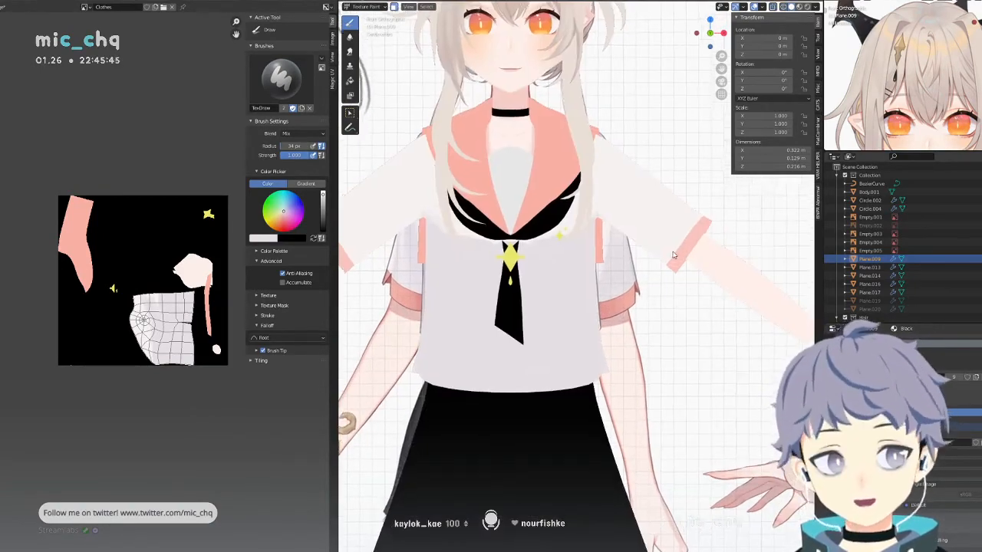
shift+middle_drag(674, 255, 641, 296)
key(shift+z)
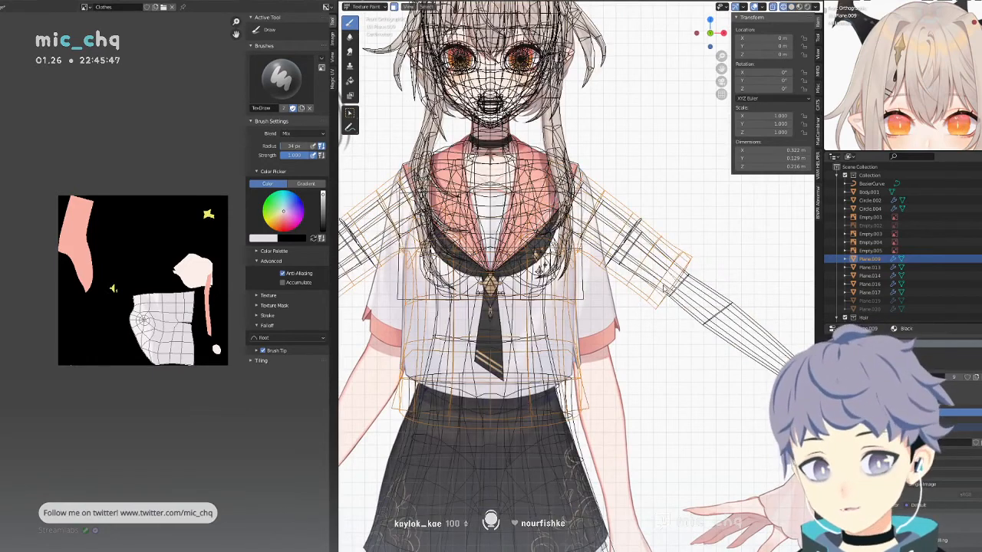
key(shift+z)
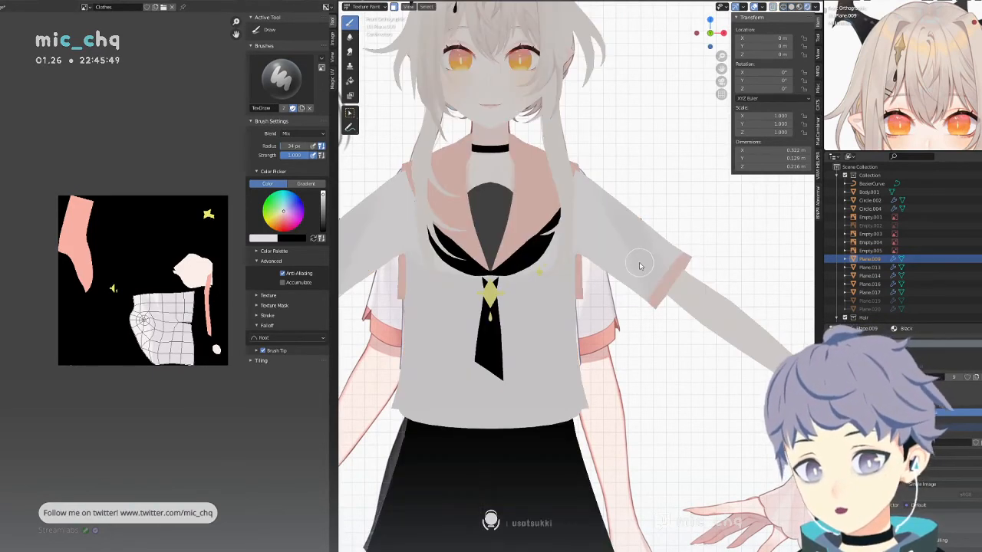
key(shift+z)
key(shift+z)
key(shift+z)
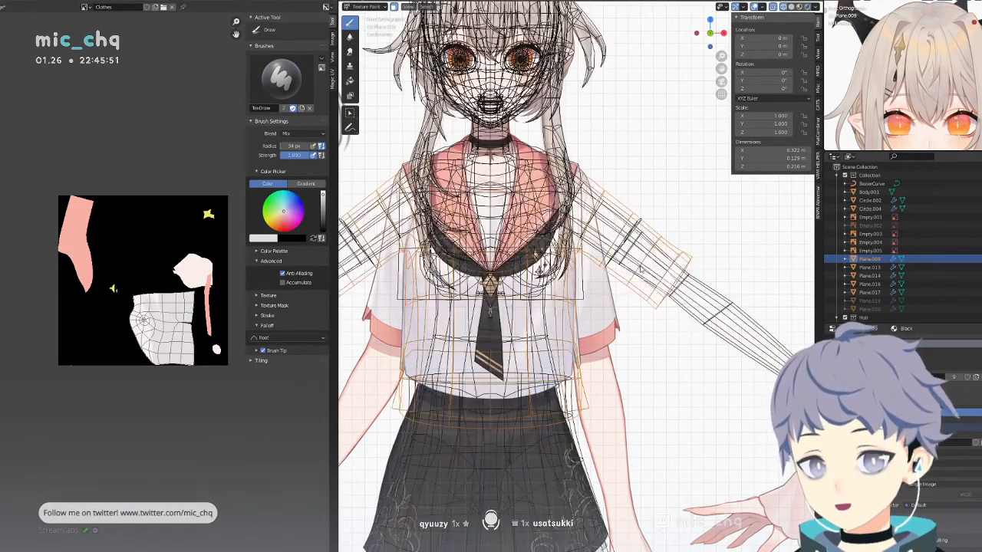
key(z)
click(694, 275)
shift+middle_drag(673, 251, 676, 269)
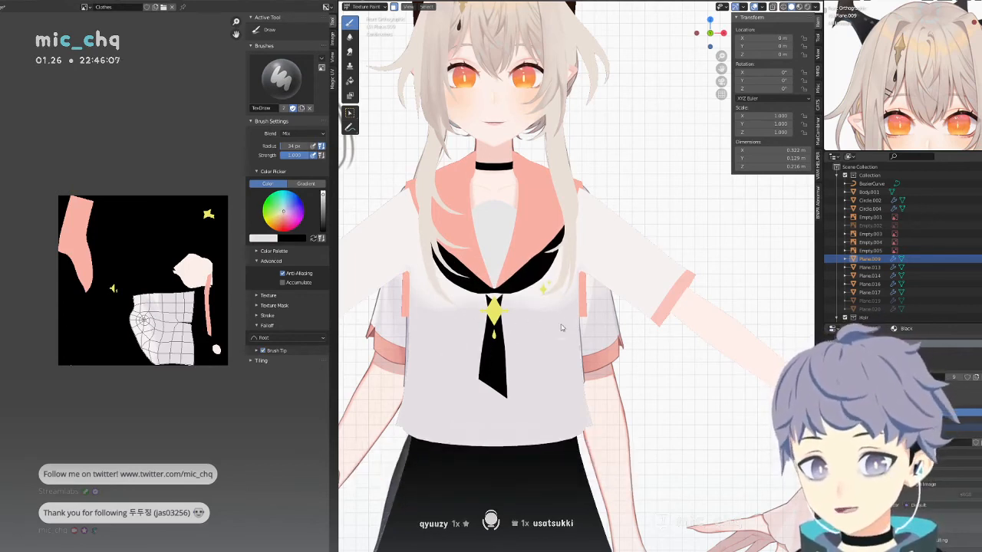
Paint soft off-white fold highlights on the chest on both sides of the tie, following the reference, with a 24 px brush.
key(Home)
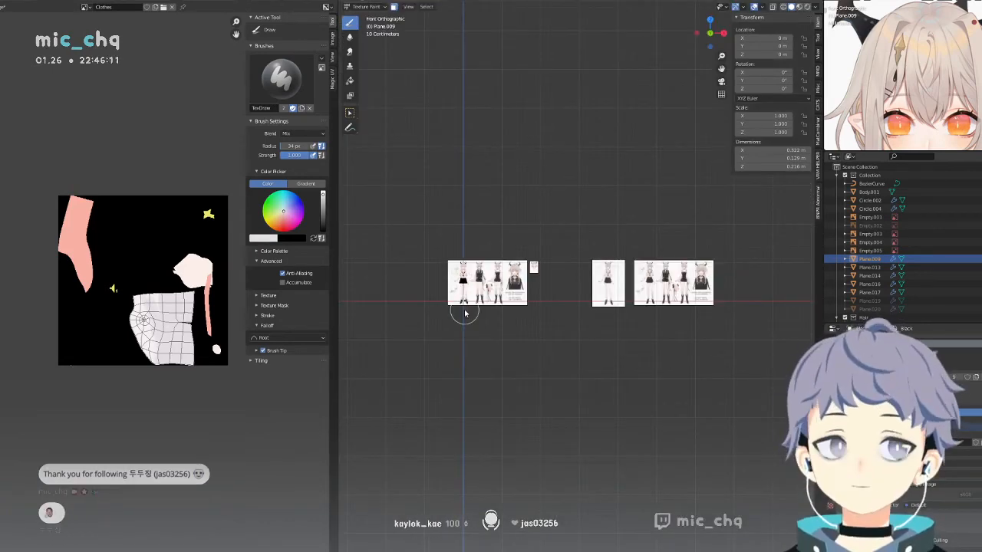
scroll(506, 320, up, 10)
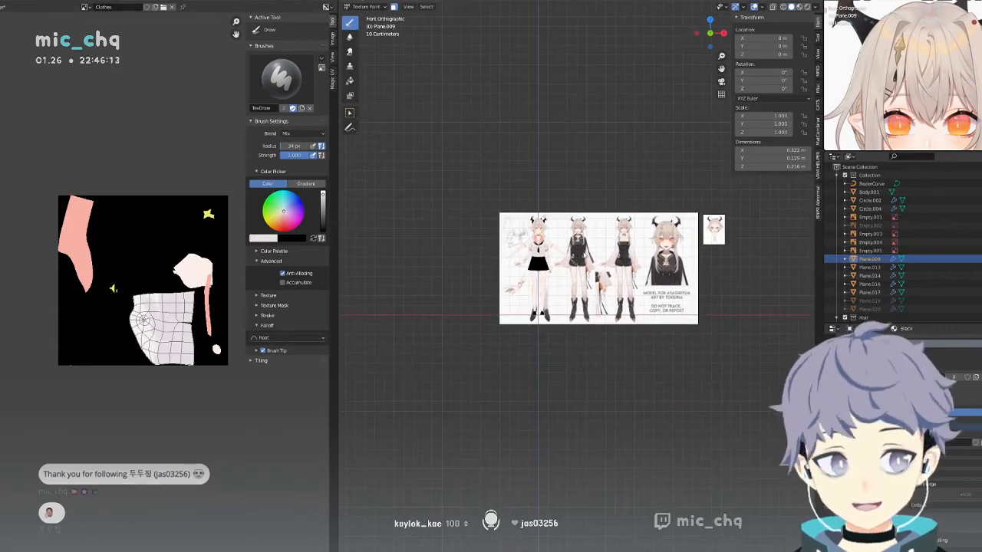
scroll(587, 293, up, 6)
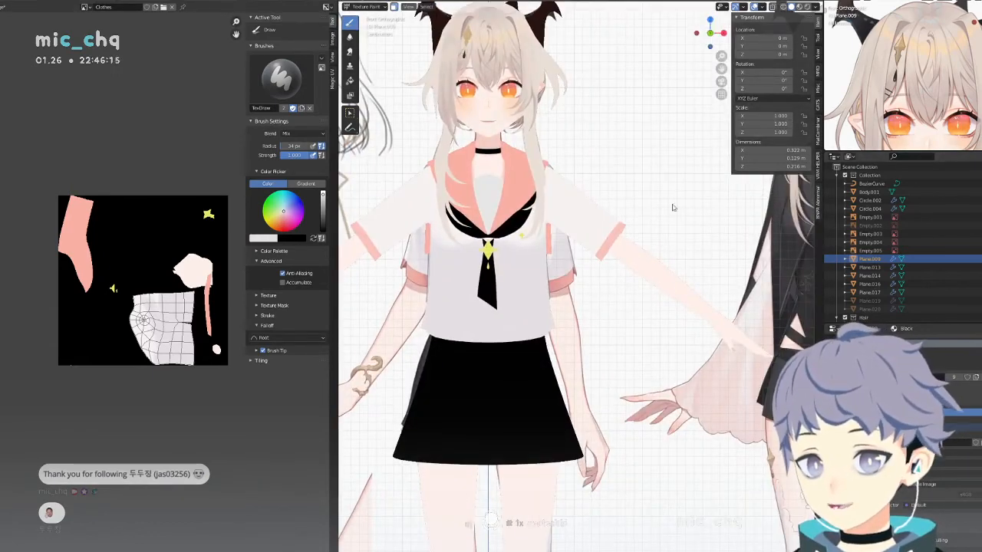
shift+middle_drag(527, 259, 581, 300)
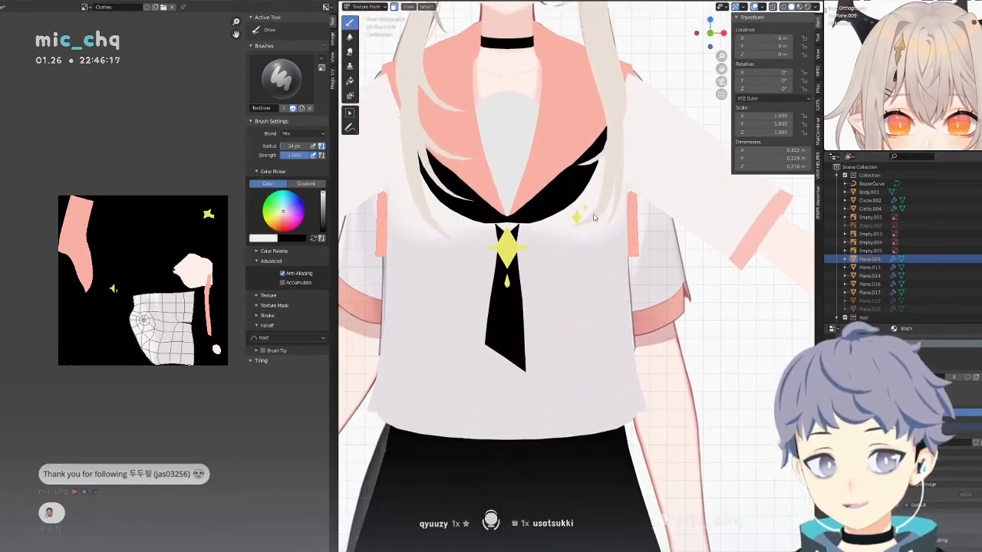
shift+middle_drag(592, 237, 602, 263)
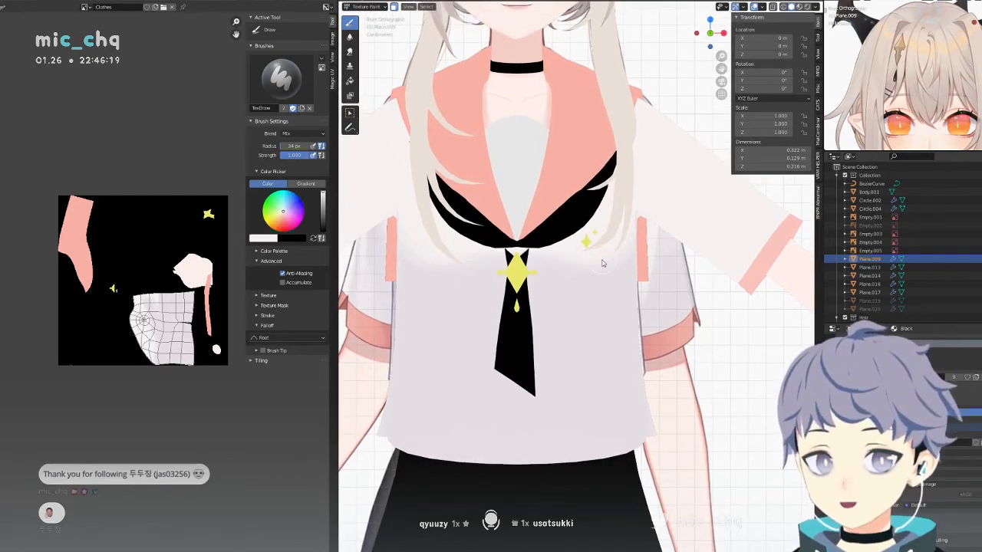
key(alt+z)
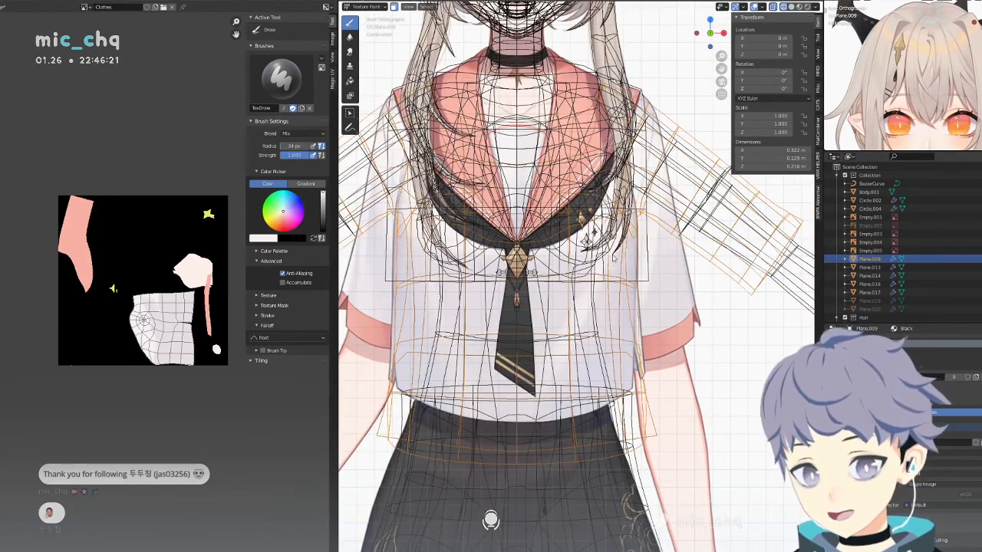
key(alt+z)
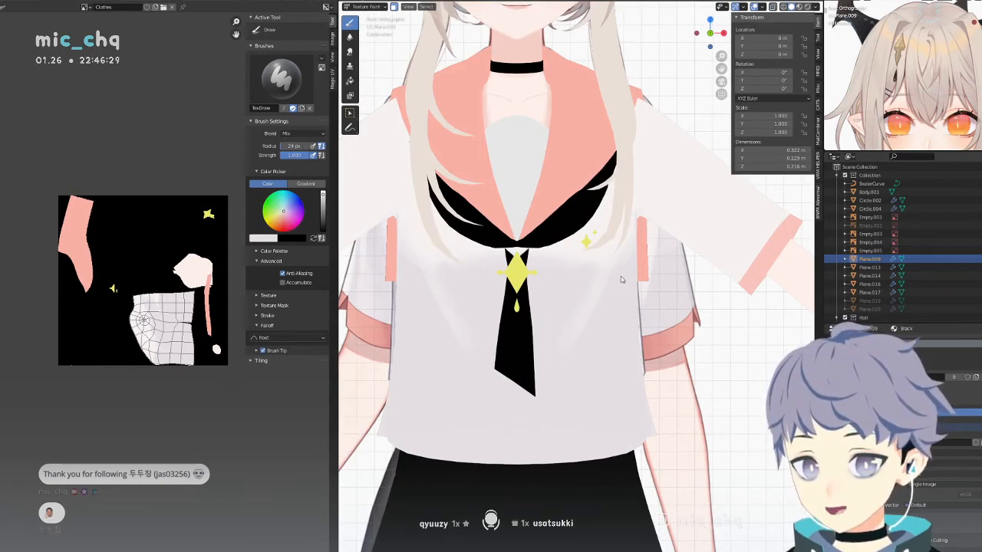
Reduce the brush radius to 16 px and refine the chest's narrow fold highlights against the reference from the front.
key(shift+z)
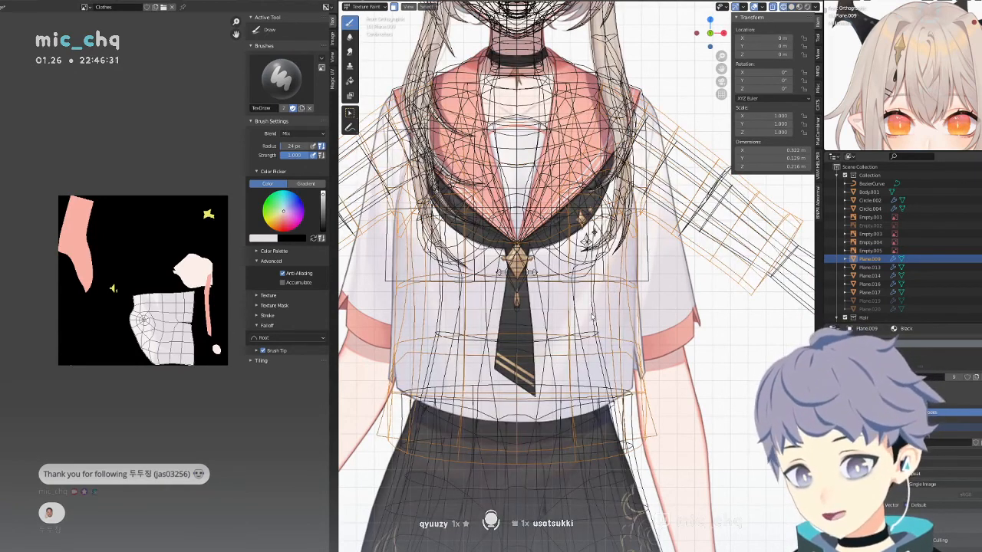
key(shift+z)
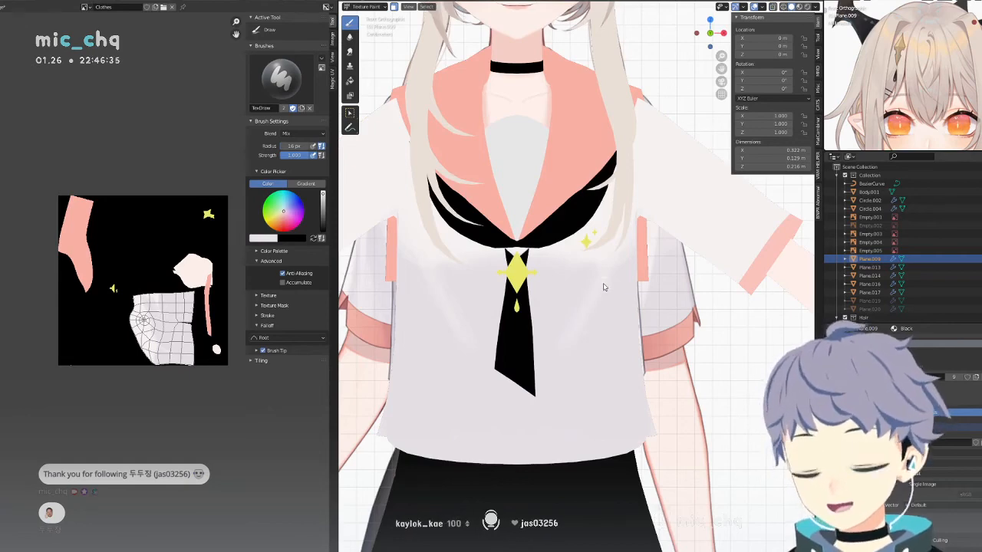
mouse_move(608, 273)
middle_down()
mouse_move(593, 263)
mouse_move(601, 267)
middle_up()
key(KP_1)
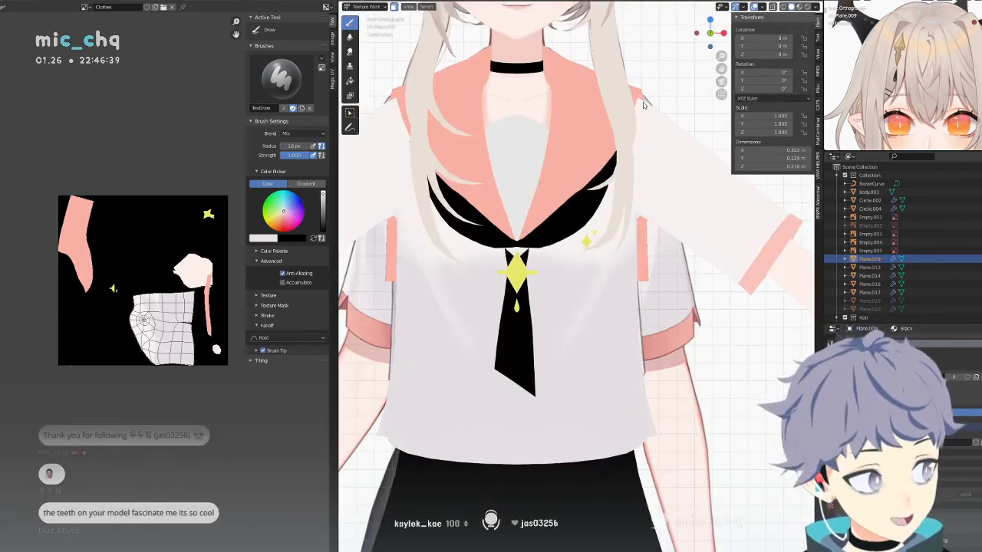
Examine the reference sheets and compare their sailor outfit with the painted shirt from the front.
shift+middle_drag(664, 70, 656, 217)
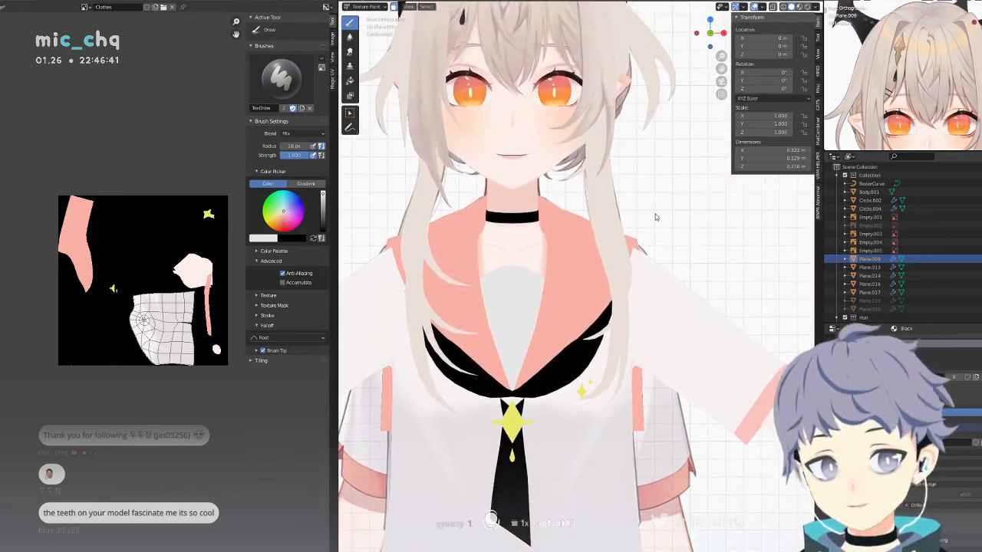
key(shift+z)
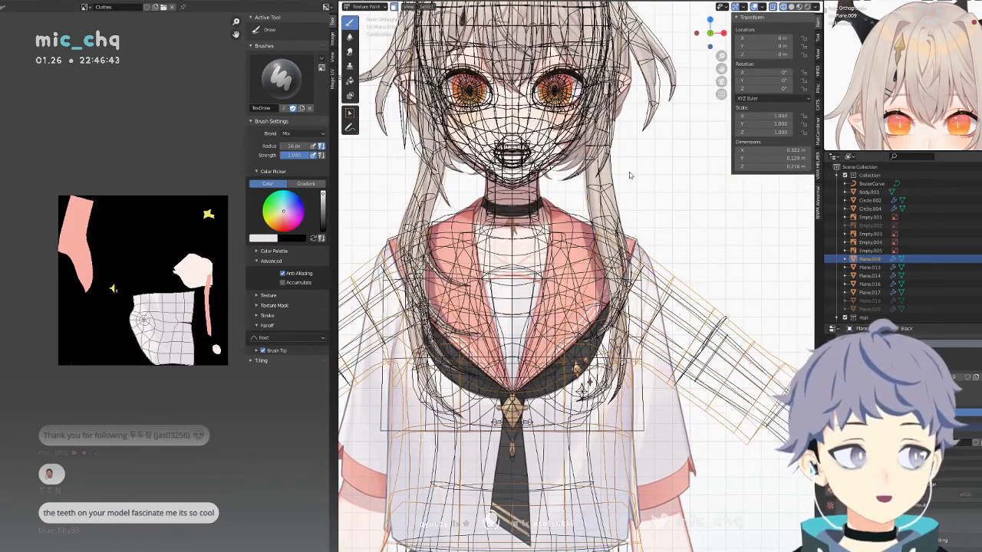
key(Home)
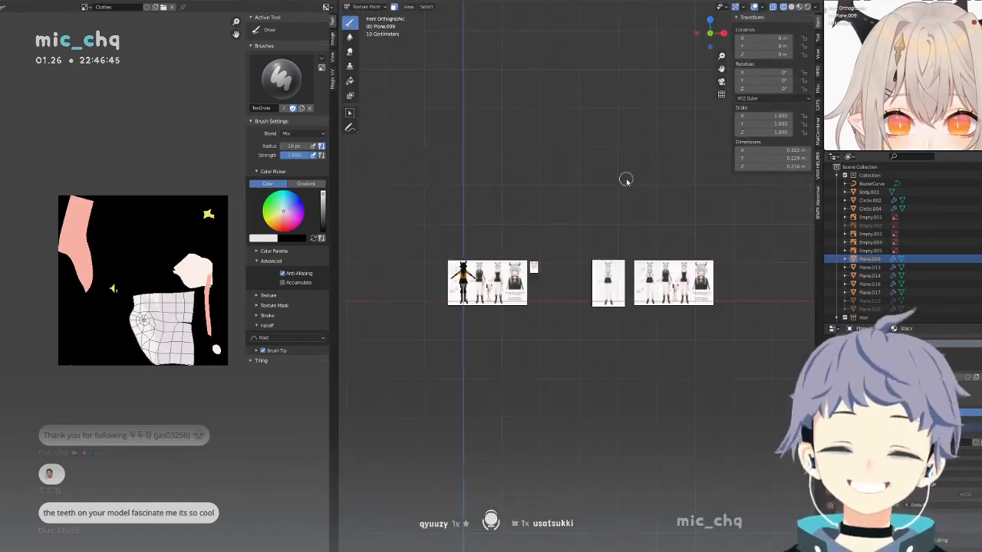
scroll(623, 275, up, 6)
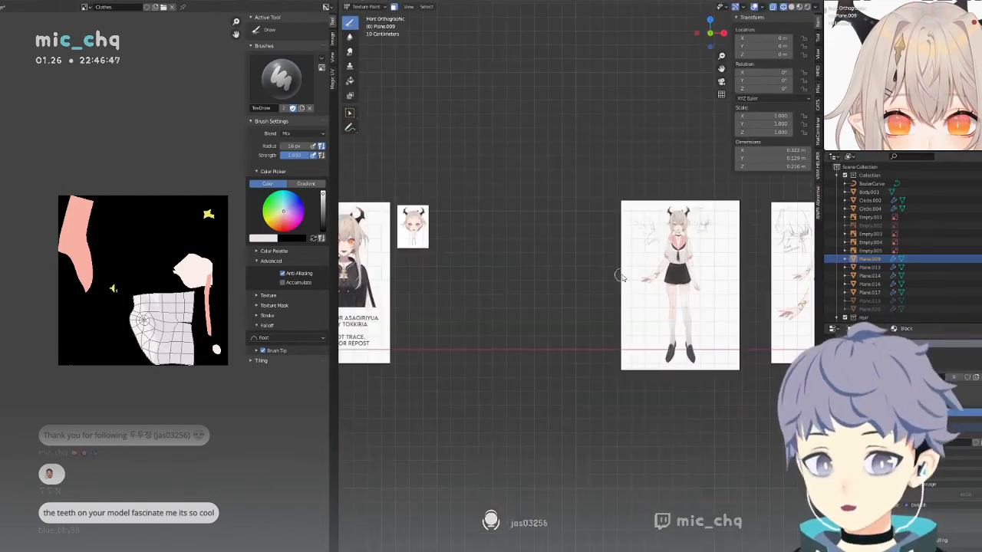
mouse_move(469, 268)
shift+middle_down()
mouse_move(673, 283)
mouse_move(642, 277)
shift+middle_up()
scroll(501, 250, up, 8)
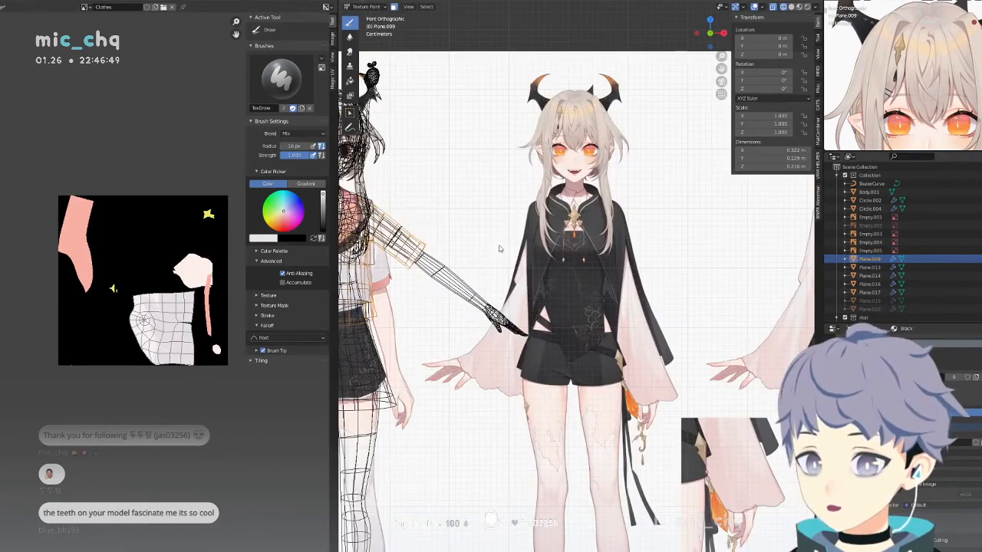
key(shift+z)
shift+middle_drag(383, 223, 613, 263)
scroll(610, 260, up, 5)
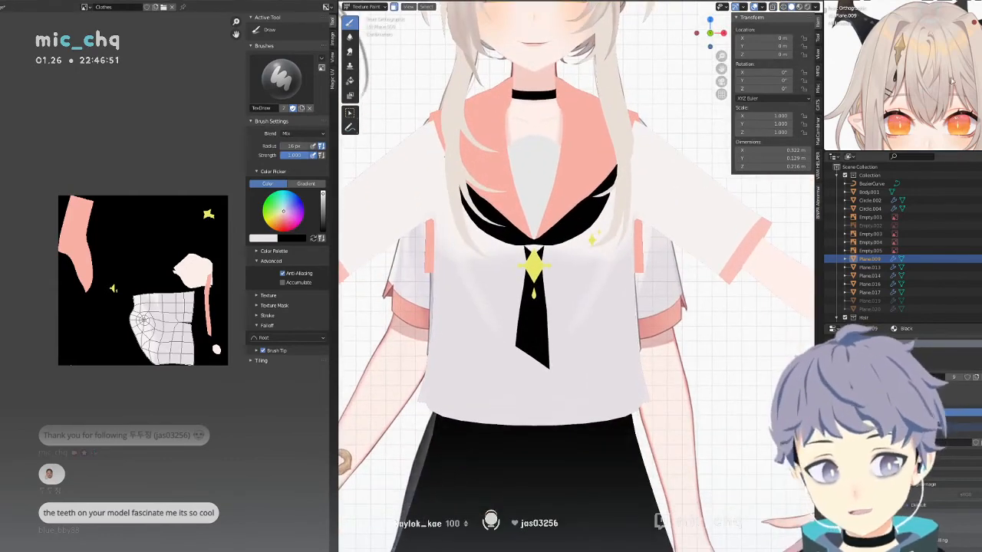
Sample the off-white highlight colour from the shirt's chest in the reference illustration.
scroll(949, 109, up, 2)
scroll(949, 109, down, 6)
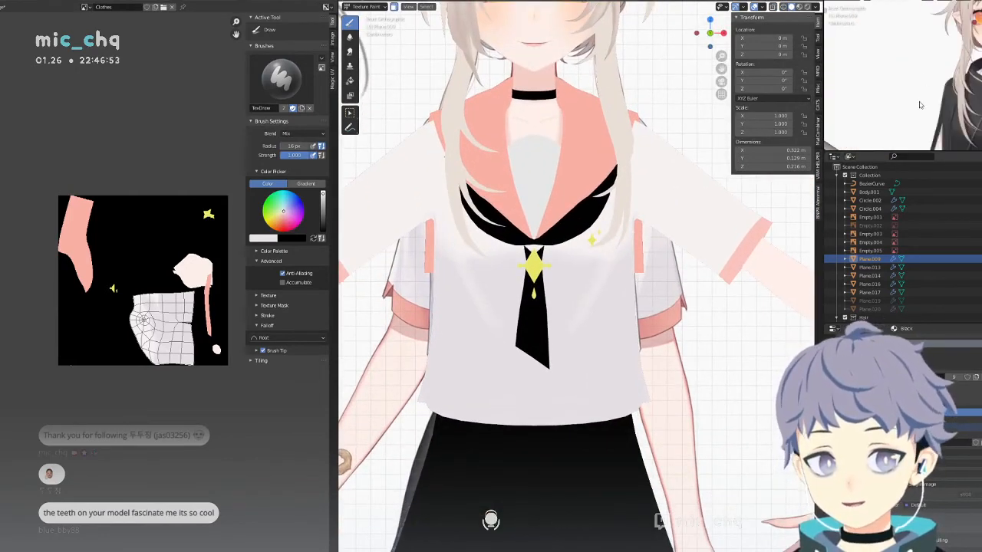
mouse_move(899, 109)
shift+middle_down()
mouse_move(908, 97)
mouse_move(828, 109)
mouse_move(882, 85)
mouse_move(927, 44)
mouse_move(910, 101)
mouse_move(948, 113)
mouse_move(885, 112)
mouse_move(913, 95)
shift+middle_up()
scroll(857, 69, up, 3)
scroll(913, 95, up, 5)
shift+middle_drag(921, 129, 920, 60)
scroll(951, 61, up, 2)
click(925, 47)
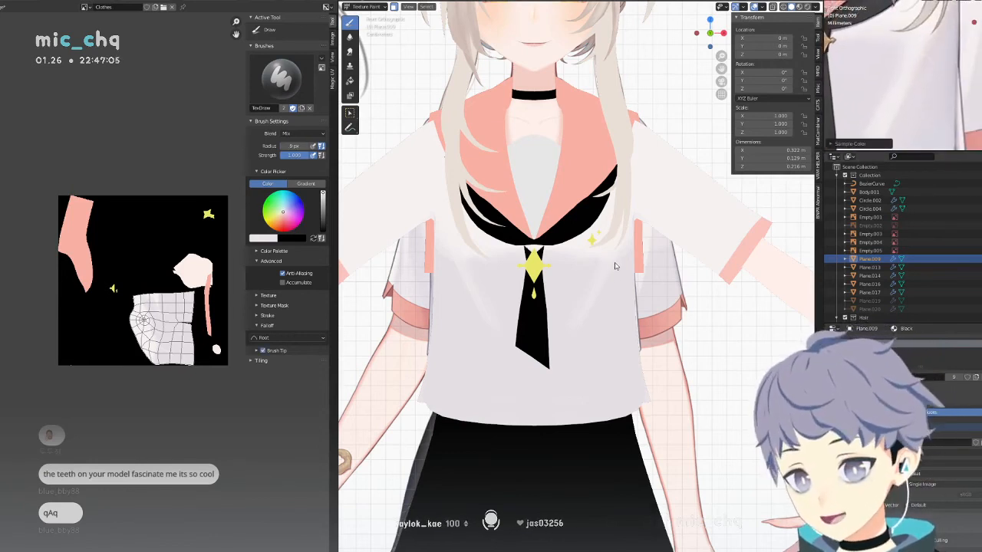
Sharpen the narrow off-white fold highlights on both sides of the tie with a 9 px brush.
key(f)
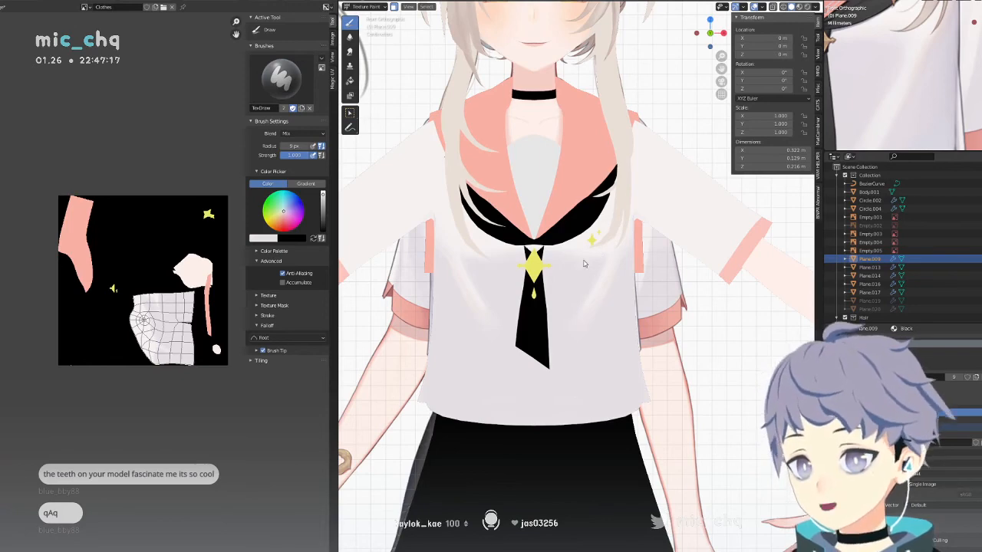
middle_drag(583, 263, 593, 290)
key(KP_1)
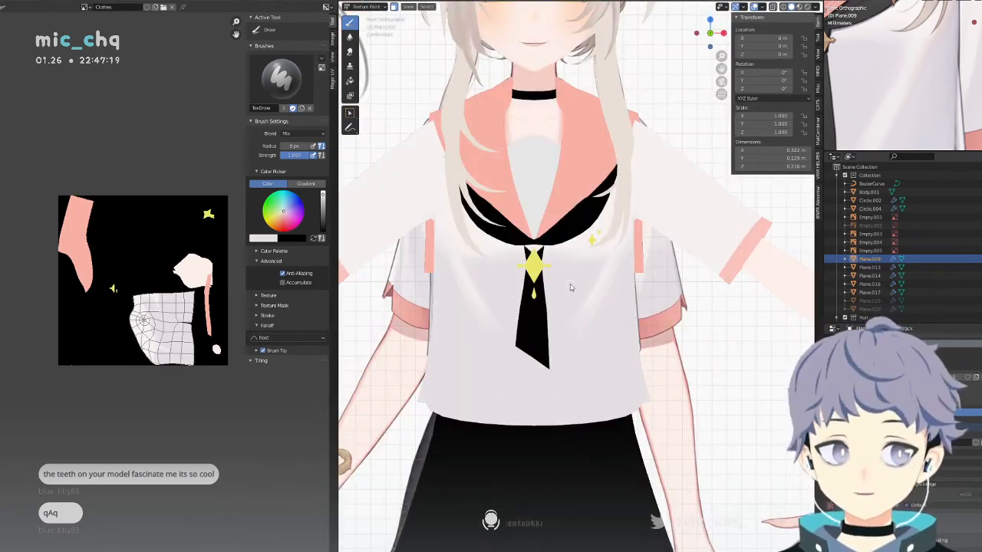
scroll(570, 287, down, 2)
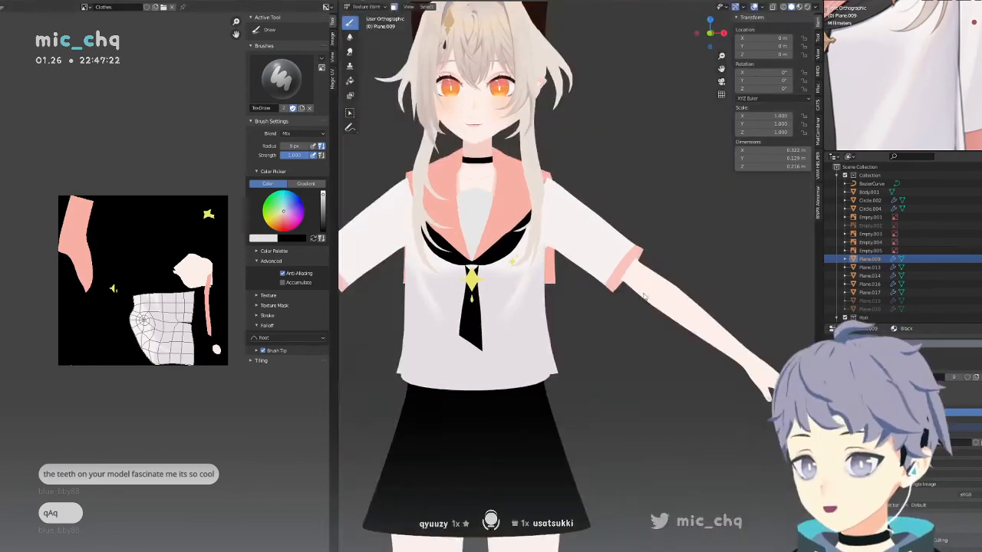
Switch the shirt from texture painting to mesh editing and show it in the right orthographic view.
scroll(495, 296, down, 2)
mouse_move(494, 297)
middle_down()
mouse_move(640, 301)
mouse_move(524, 309)
mouse_move(745, 314)
middle_up()
scroll(524, 309, up, 3)
middle_drag(666, 314, 646, 313)
key(ctrl+Tab)
click(568, 314)
mouse_move(526, 313)
middle_down()
mouse_move(589, 309)
mouse_move(550, 301)
mouse_move(529, 322)
middle_up()
scroll(533, 304, down, 1)
scroll(583, 305, up, 2)
key(KP_3)
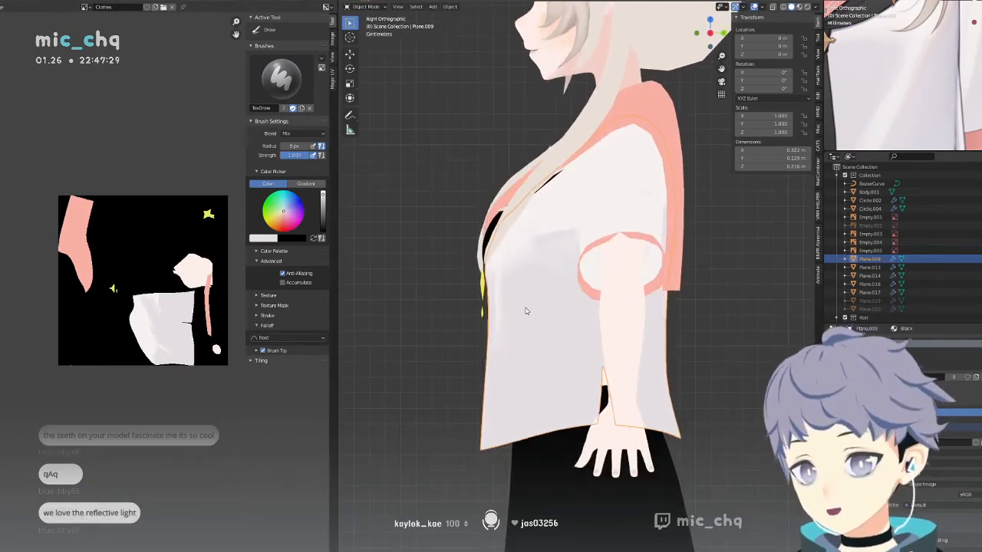
key(Tab)
key(shift+z)
key(shift+z)
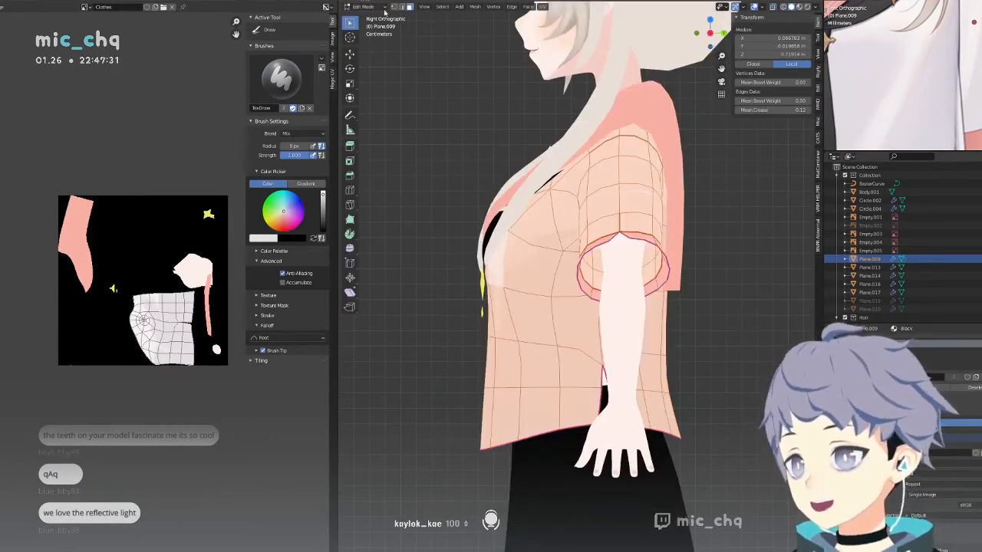
Shift the column of vertices on the shirt's front side, from below the bust to the hem, backward along Y.
click(395, 7)
click(507, 288)
key(g)
middle_drag(516, 290, 532, 296)
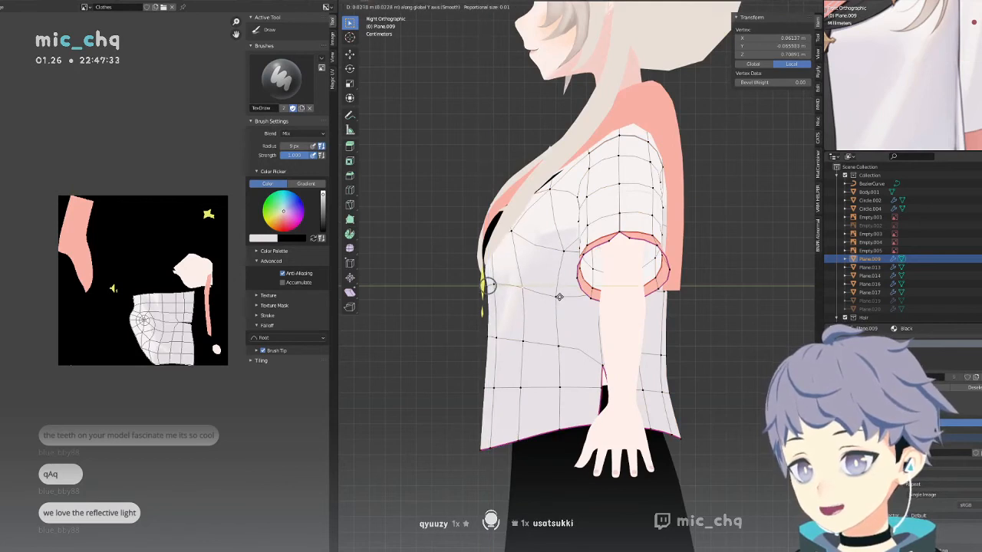
click(554, 296)
click(526, 336)
key(g)
click(543, 336)
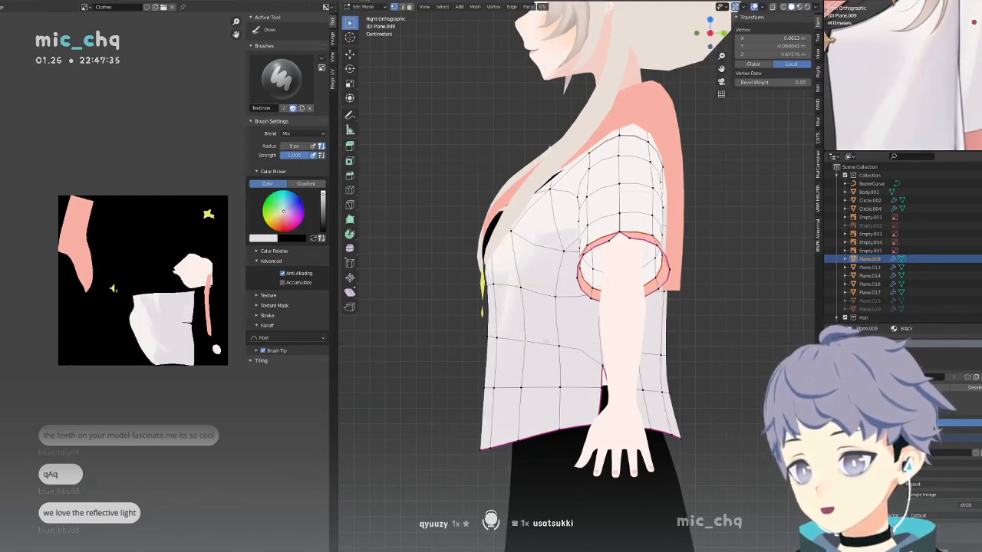
click(527, 383)
key(g)
click(539, 386)
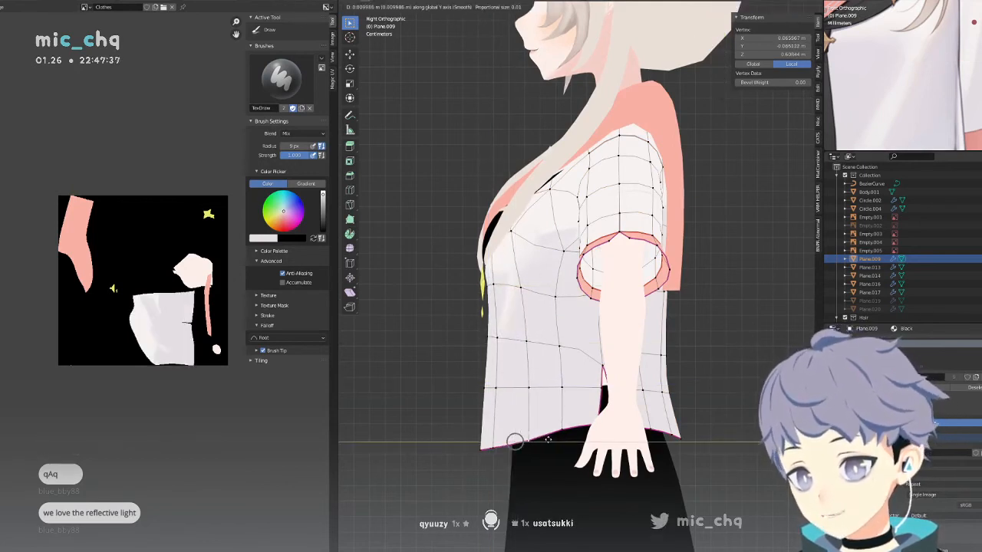
Select the shirt's lower front-edge vertices and front hem corner through the mesh and move them backward along Y.
alt+click(478, 385)
key(alt+z)
drag(470, 378, 503, 395)
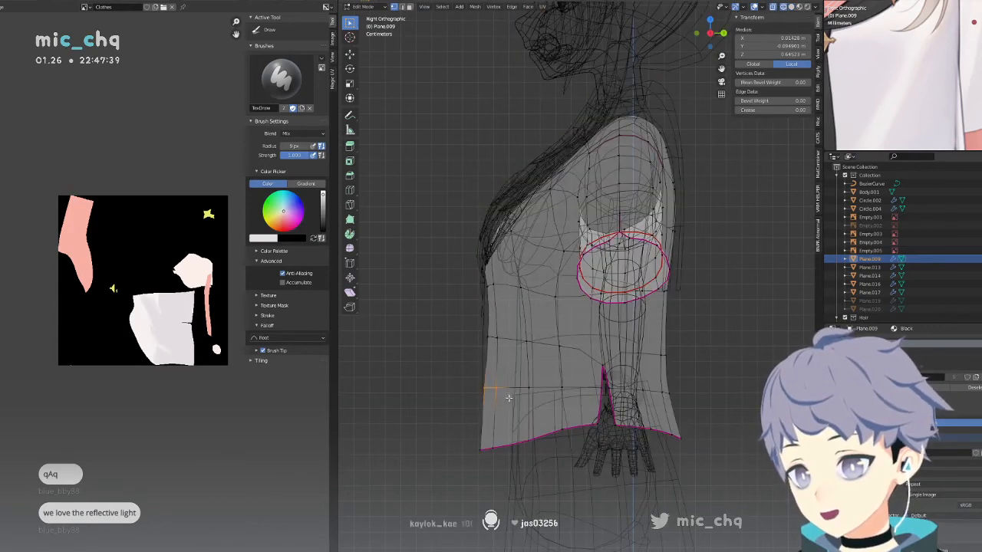
key(g)
key(y)
click(518, 398)
drag(467, 432, 506, 467)
key(g)
key(y)
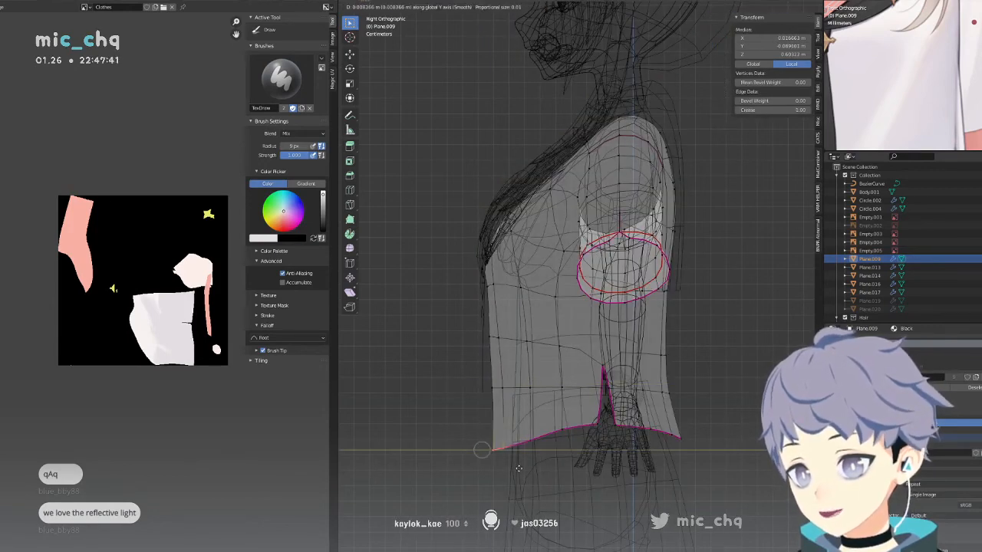
click(519, 467)
key(shift+z)
key(shift+z)
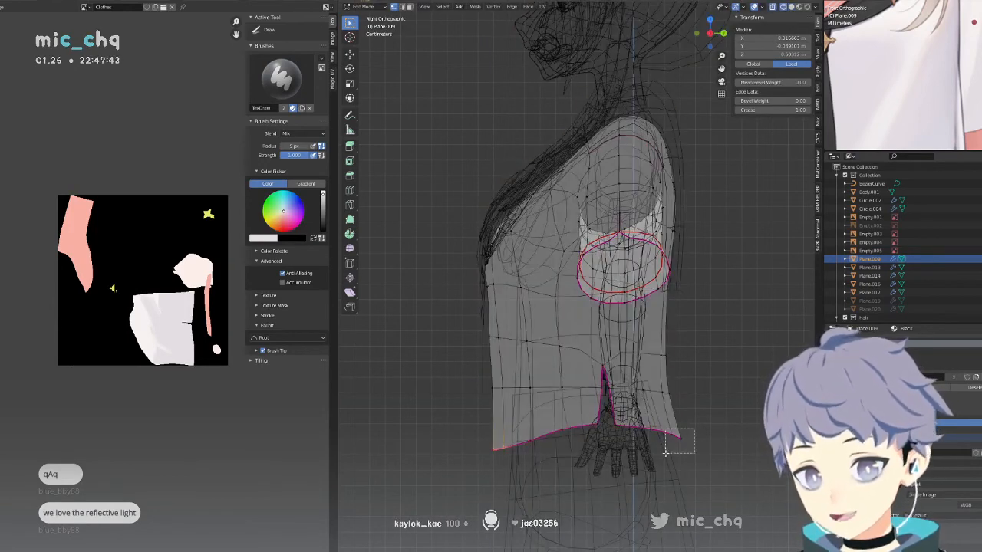
Move the shirt's rear hem corner slightly forward along Y, check the silhouette and return to Object Mode.
drag(665, 453, 663, 455)
key(g)
key(y)
click(714, 440)
key(shift+z)
middle_drag(571, 354, 685, 259)
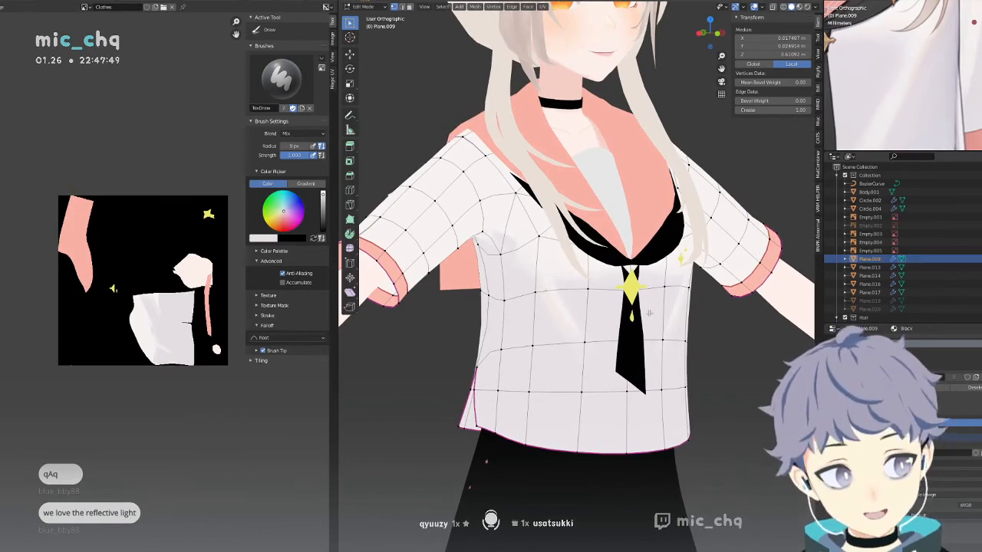
middle_drag(650, 312, 524, 345)
key(KP_3)
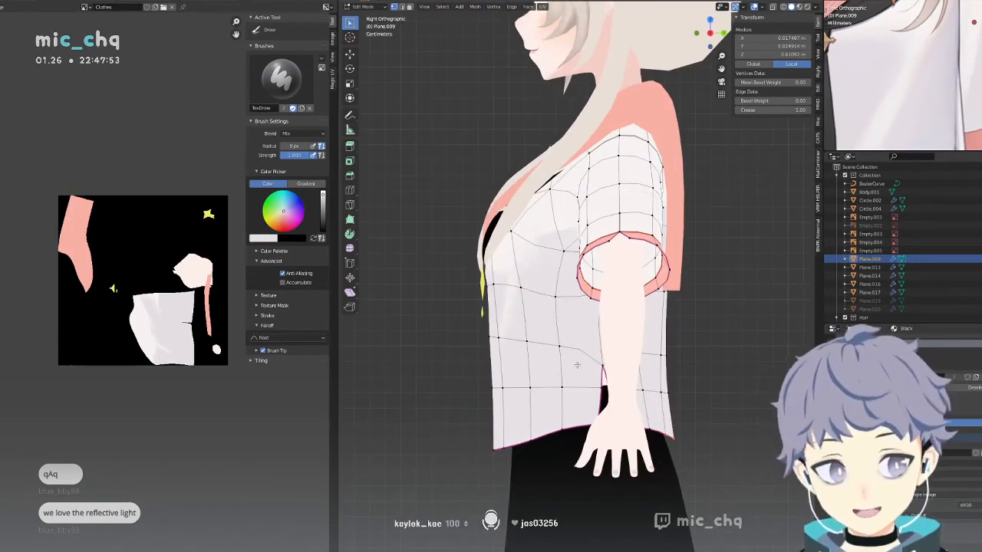
key(Tab)
Inspect the reshaped shirt at an angle and compare its outline with the reference from the front.
key(shift+z)
mouse_move(579, 369)
middle_down()
mouse_move(601, 369)
mouse_move(598, 358)
mouse_move(635, 364)
middle_up()
key(shift+z)
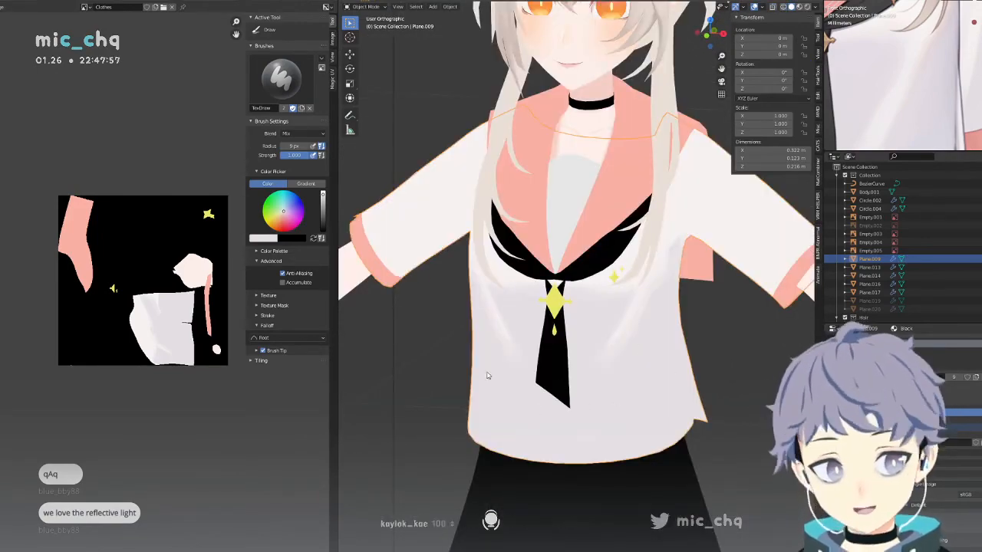
scroll(522, 393, down, 6)
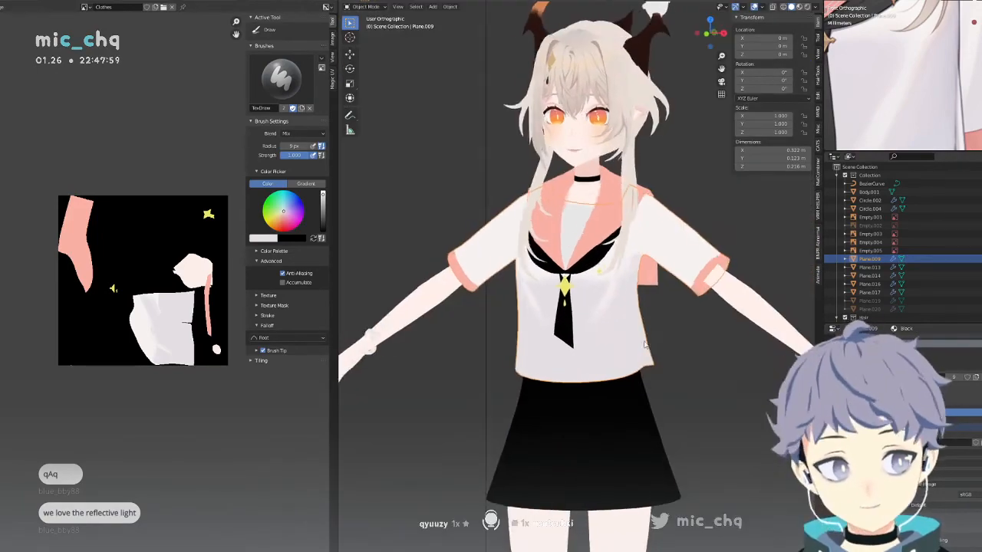
middle_drag(522, 393, 591, 278)
key(KP_1)
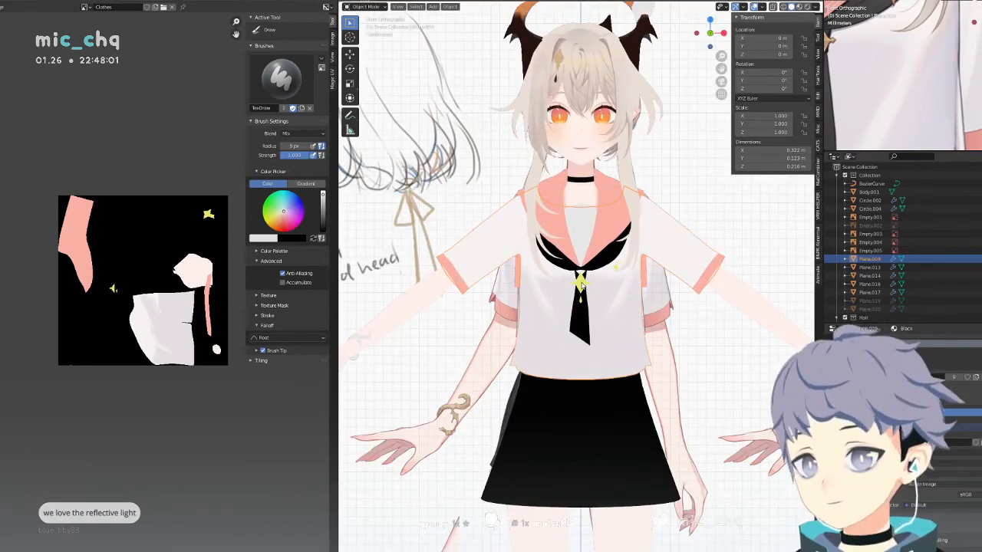
scroll(633, 288, up, 5)
mouse_move(631, 305)
middle_down()
mouse_move(587, 314)
mouse_move(561, 302)
mouse_move(648, 301)
middle_up()
key(KP_1)
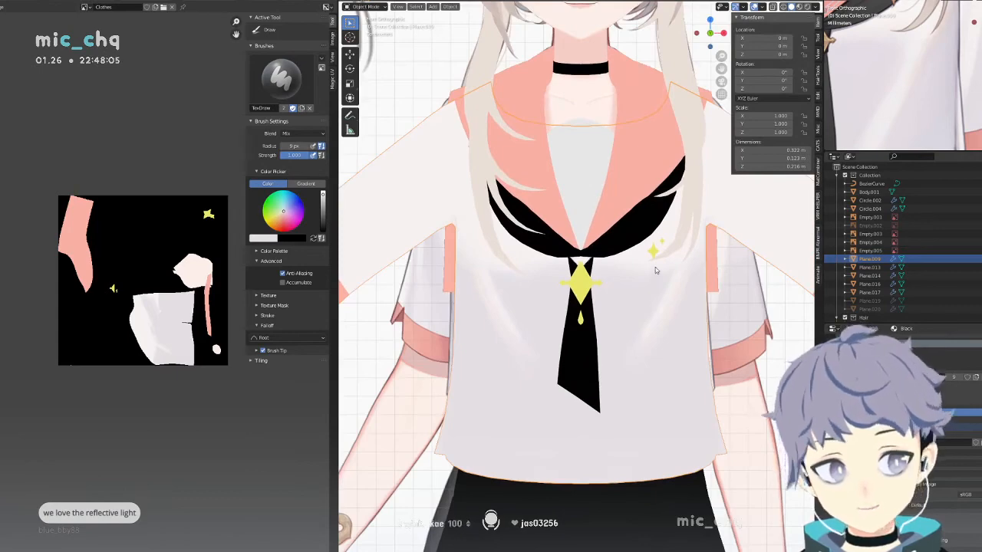
Move the small star ornaments up onto the black neckerchief band to match their place in the reference.
scroll(656, 270, down, 4)
click(619, 271)
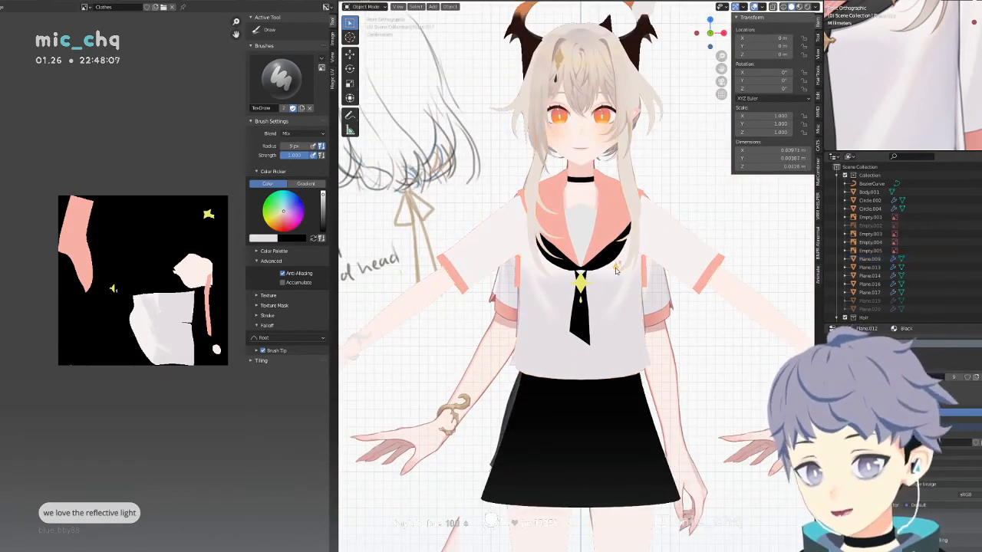
key(Tab)
scroll(660, 260, up, 5)
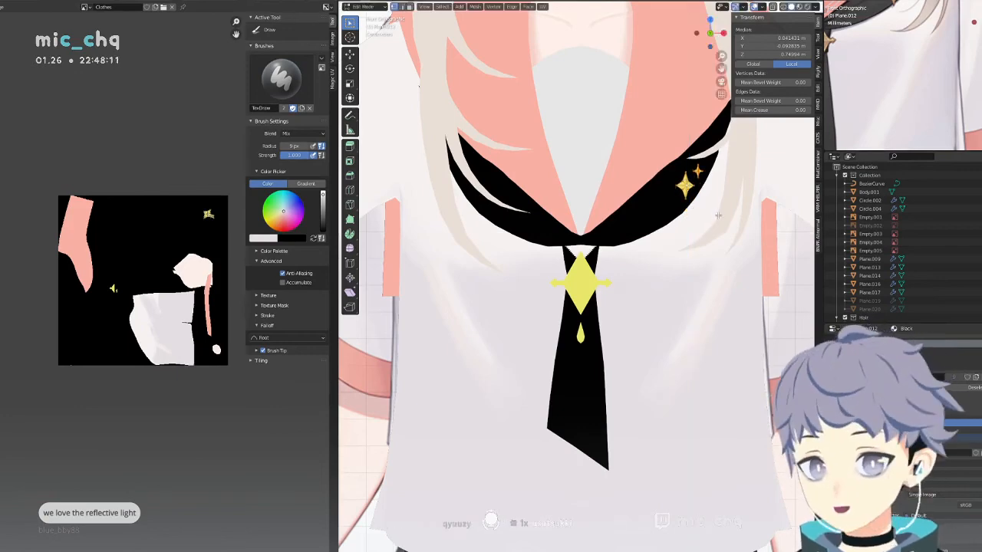
key(alt+z)
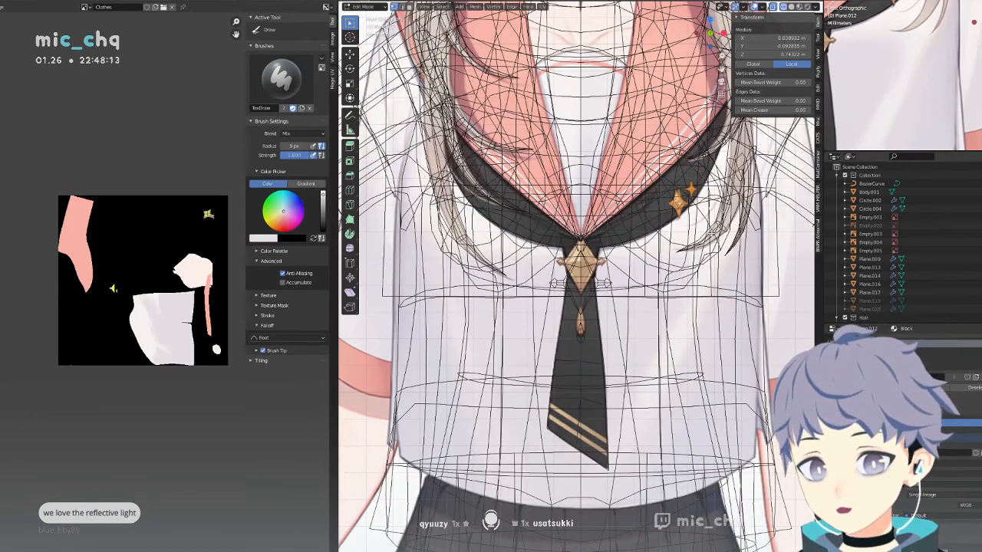
key(alt+z)
key(alt+z)
key(alt+z)
key(alt+z)
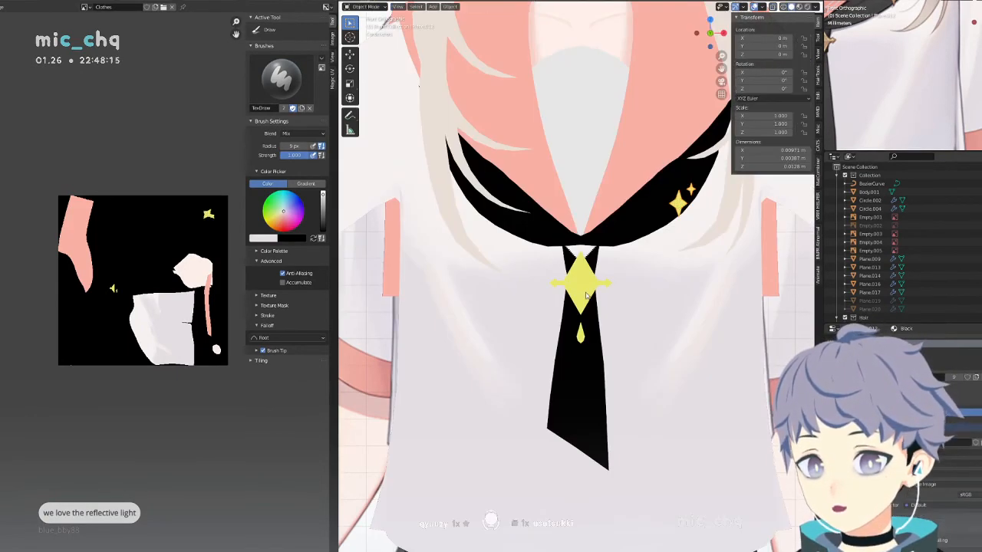
Raise the diamond ornament and its drop pendant on the tie knot to line up with the reference.
click(584, 291)
key(alt+z)
key(g)
key(z)
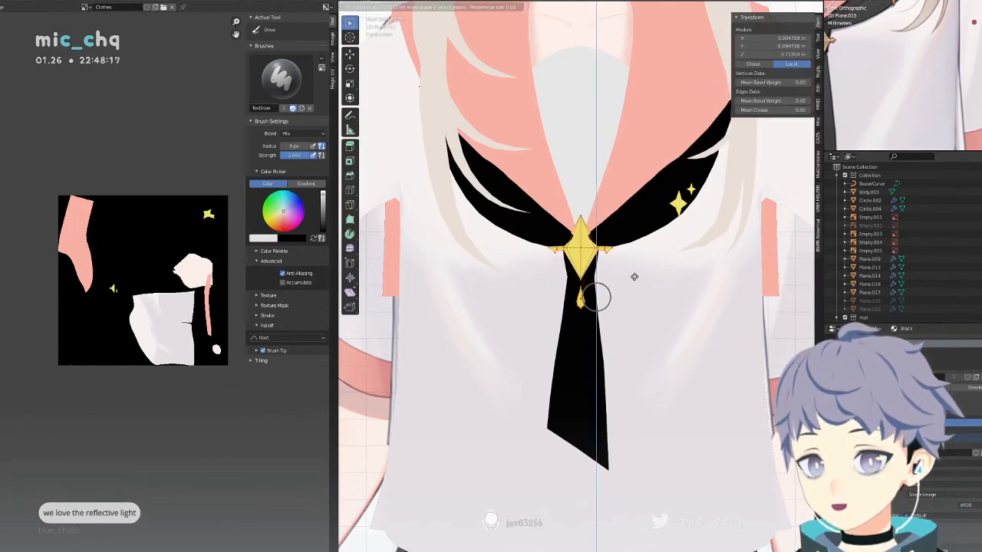
key(Escape)
key(alt+z)
key(alt+z)
key(alt+z)
key(g)
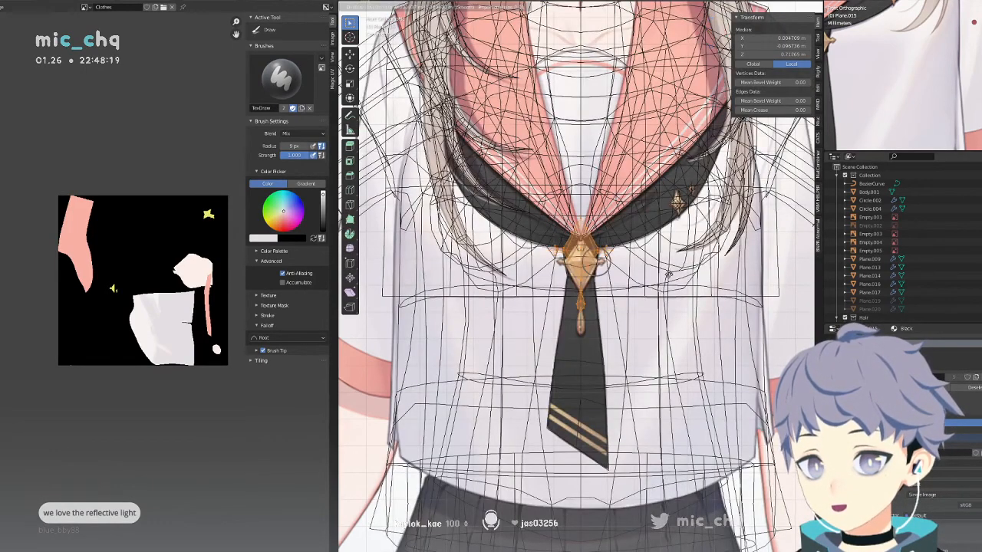
Scale the diamond tie ornament along X and stretch it along Z against the reference, then return to Object Mode.
key(s)
key(x)
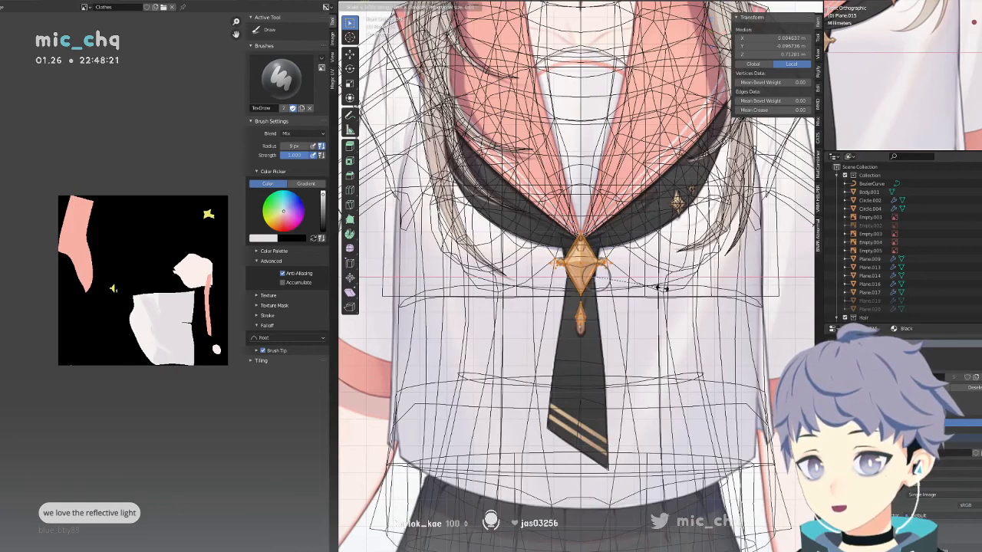
click(651, 286)
key(s)
key(z)
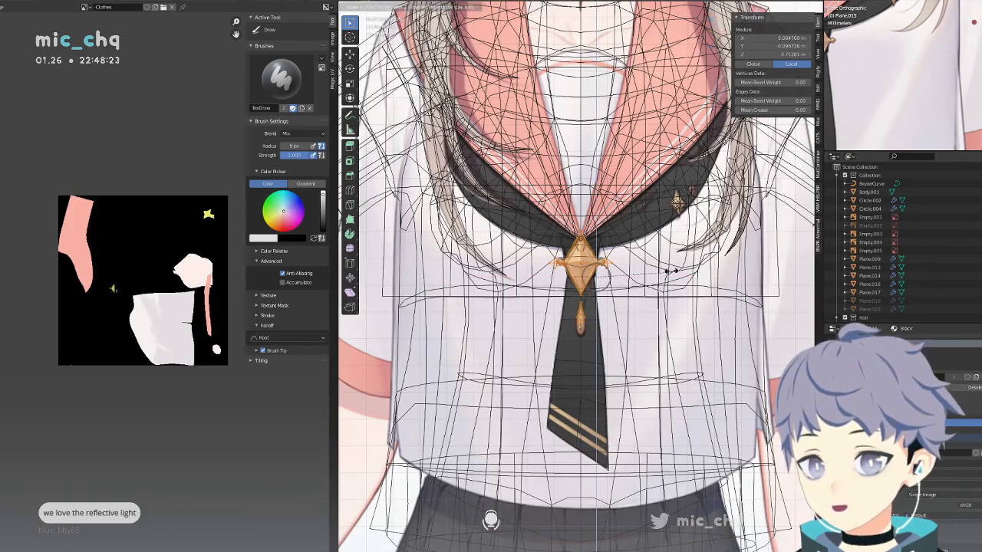
key(x)
click(679, 253)
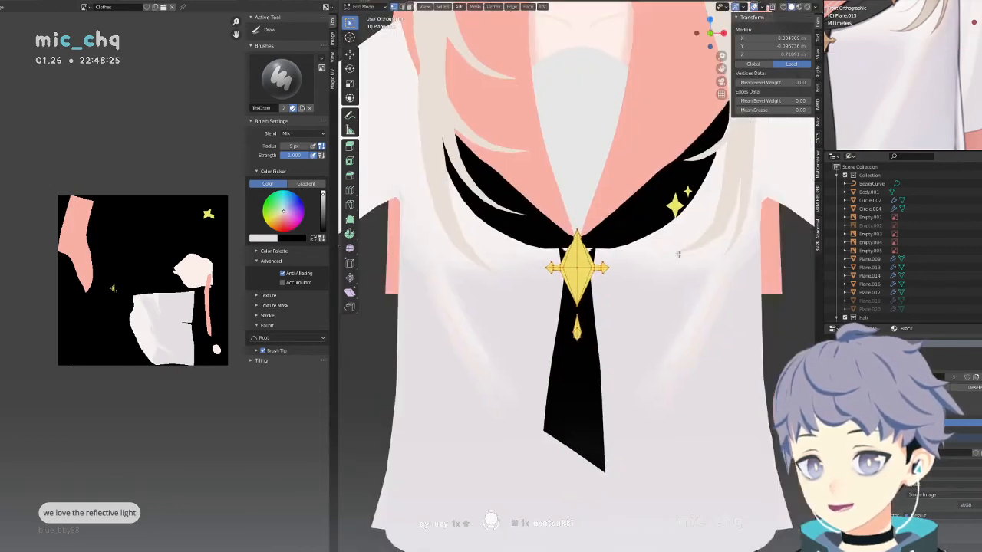
middle_drag(679, 253, 597, 272)
key(KP_1)
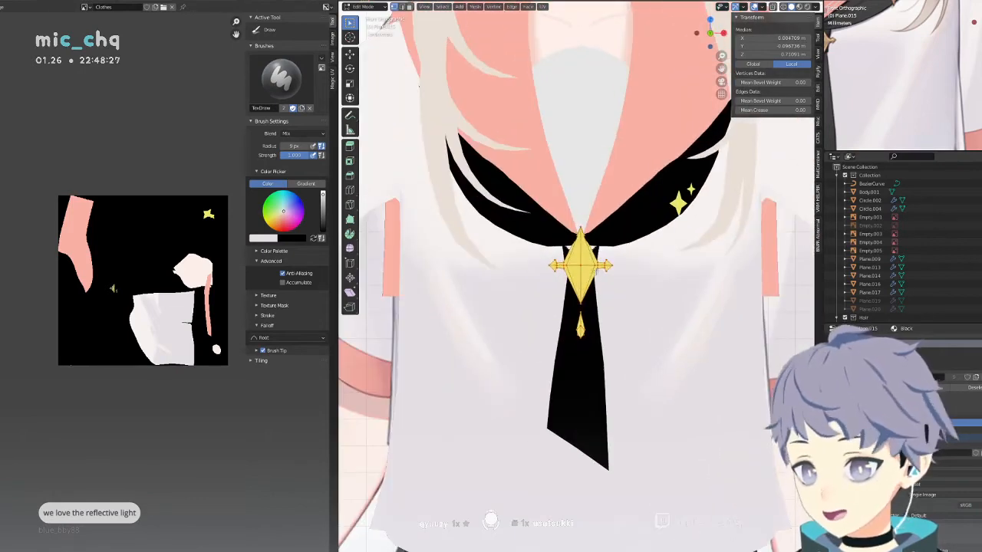
key(Tab)
Examine the character's outfit, face and front hair from the front and at an angle.
scroll(602, 326, down, 5)
shift+middle_drag(603, 326, 603, 335)
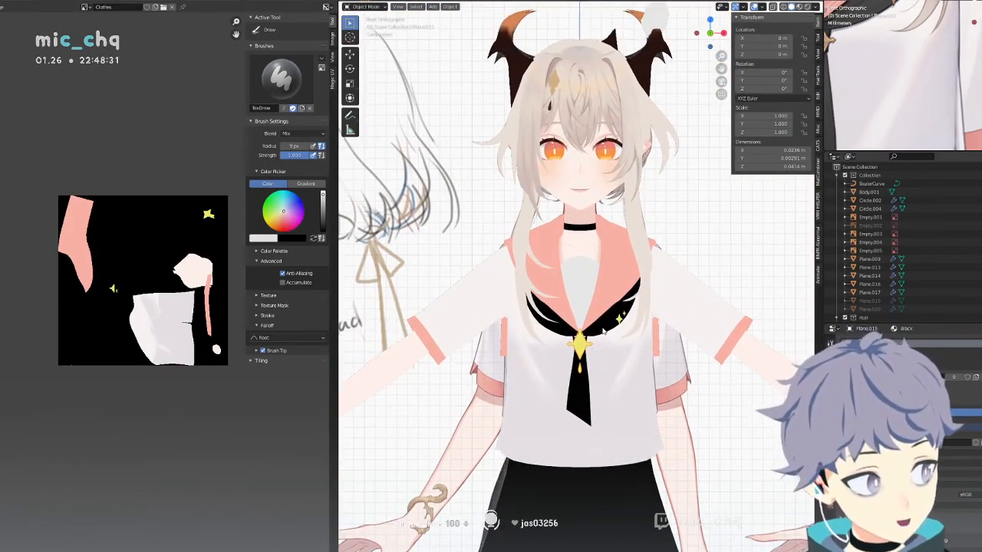
scroll(606, 333, down, 2)
mouse_move(641, 333)
middle_down()
mouse_move(600, 336)
mouse_move(681, 334)
mouse_move(554, 340)
mouse_move(643, 317)
mouse_move(646, 304)
middle_up()
scroll(675, 320, up, 5)
key(KP_1)
scroll(622, 332, down, 3)
shift+middle_drag(648, 227, 660, 323)
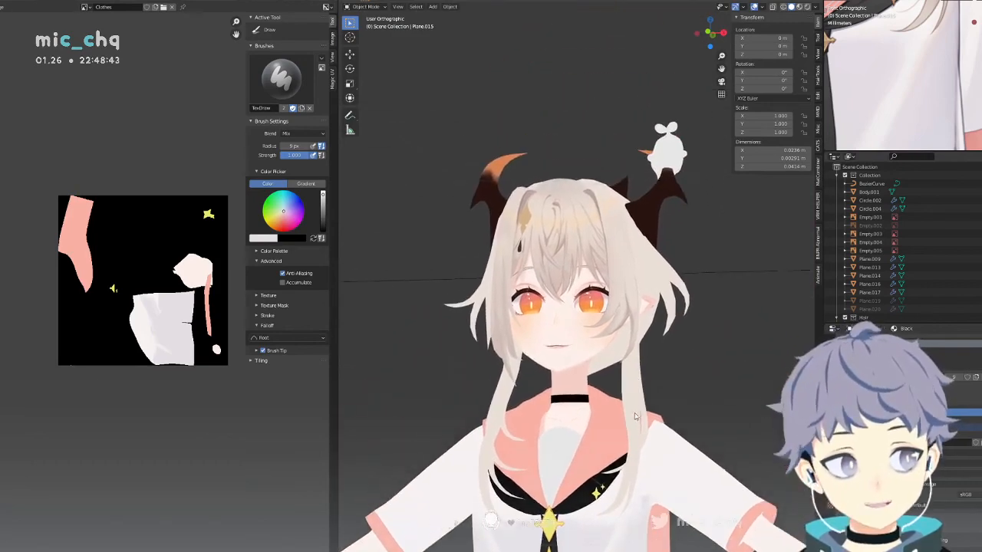
scroll(668, 353, up, 5)
middle_drag(675, 370, 644, 346)
scroll(660, 380, down, 5)
key(KP_1)
scroll(665, 363, down, 5)
scroll(643, 346, up, 11)
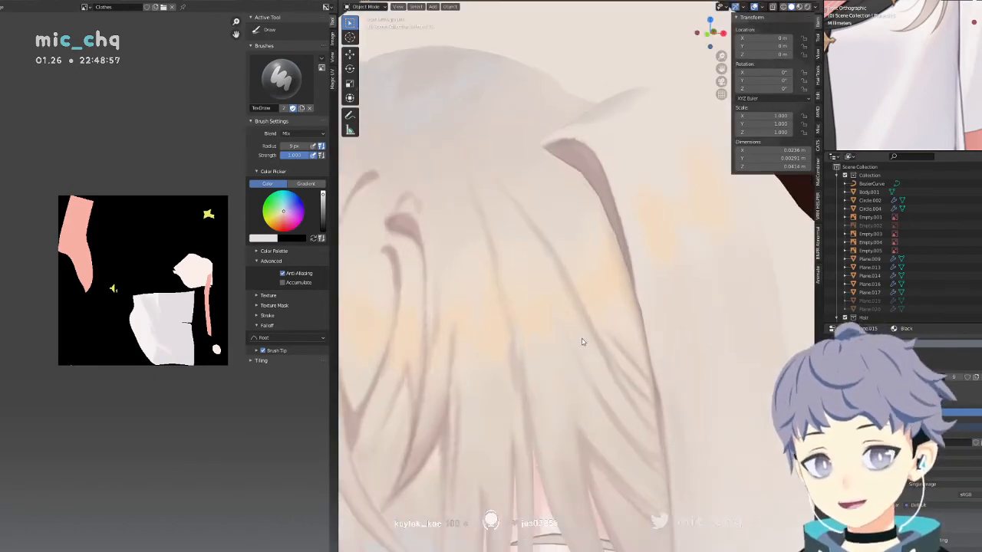
scroll(576, 279, down, 8)
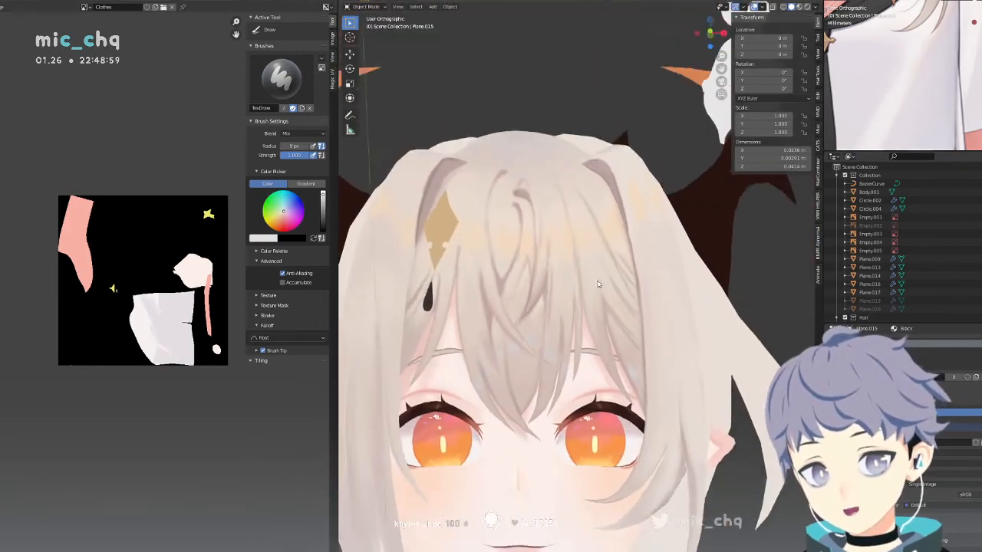
Try to move a front hair vertex at the gap between two strands, then undo it and return to Object Mode.
middle_drag(598, 284, 581, 311)
scroll(580, 311, up, 3)
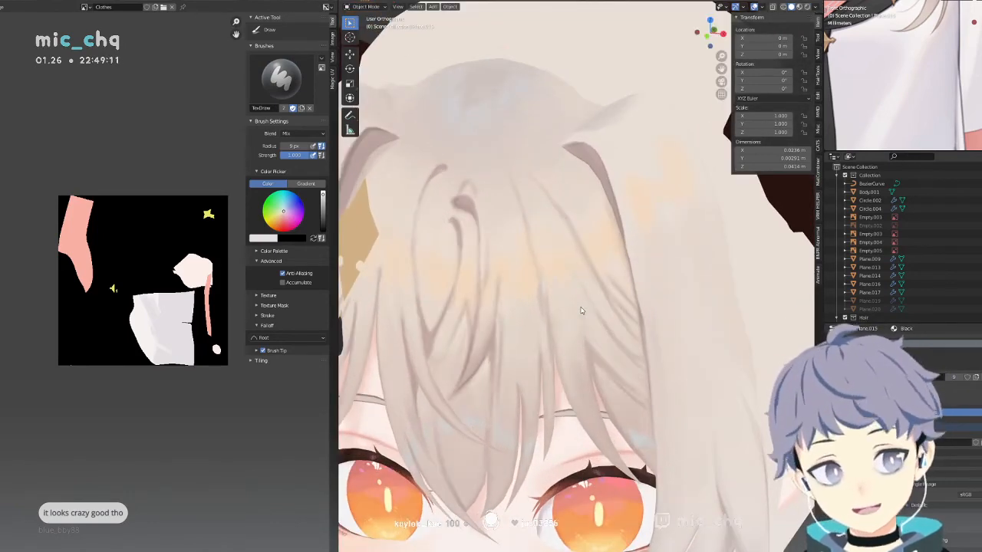
key(Tab)
scroll(582, 330, up, 3)
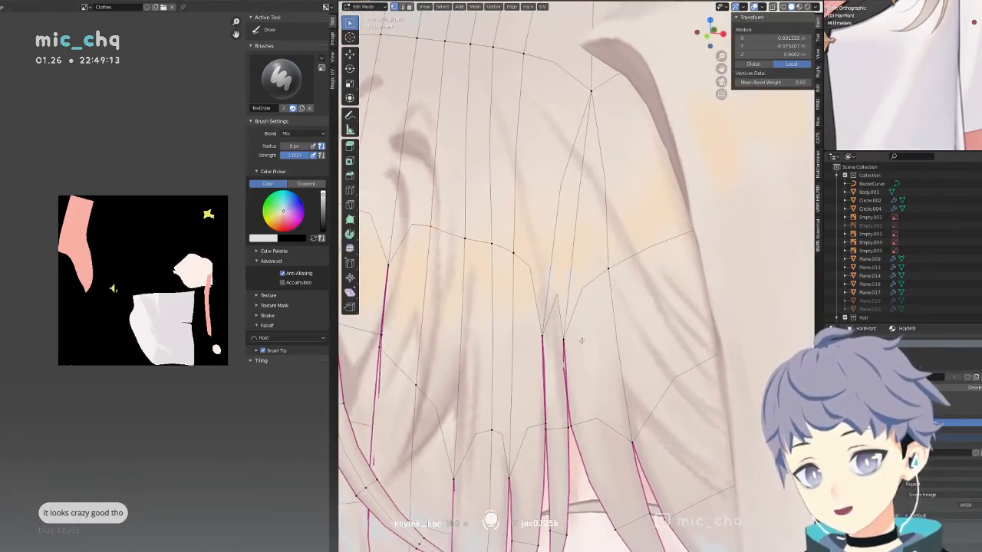
key(g)
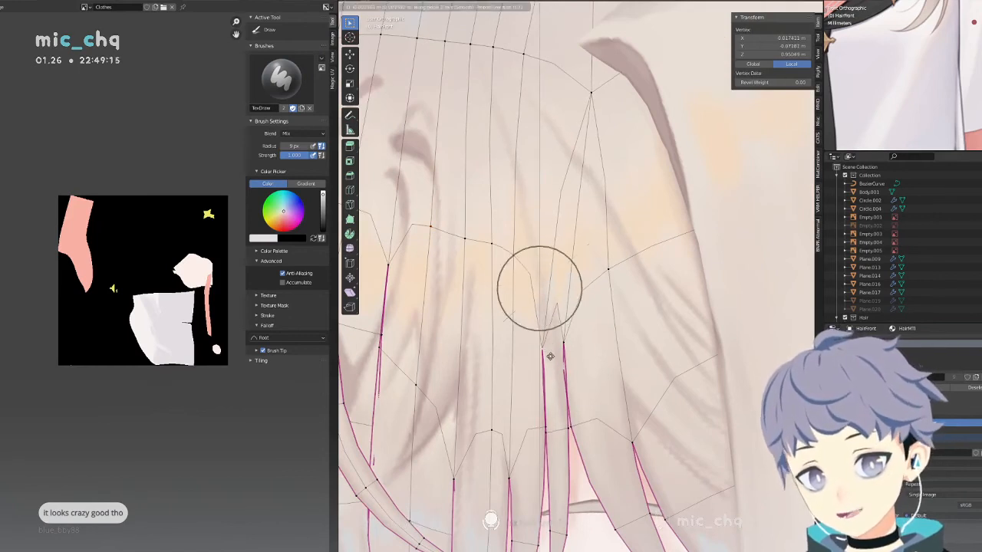
click(549, 366)
key(ctrl+z)
key(Tab)
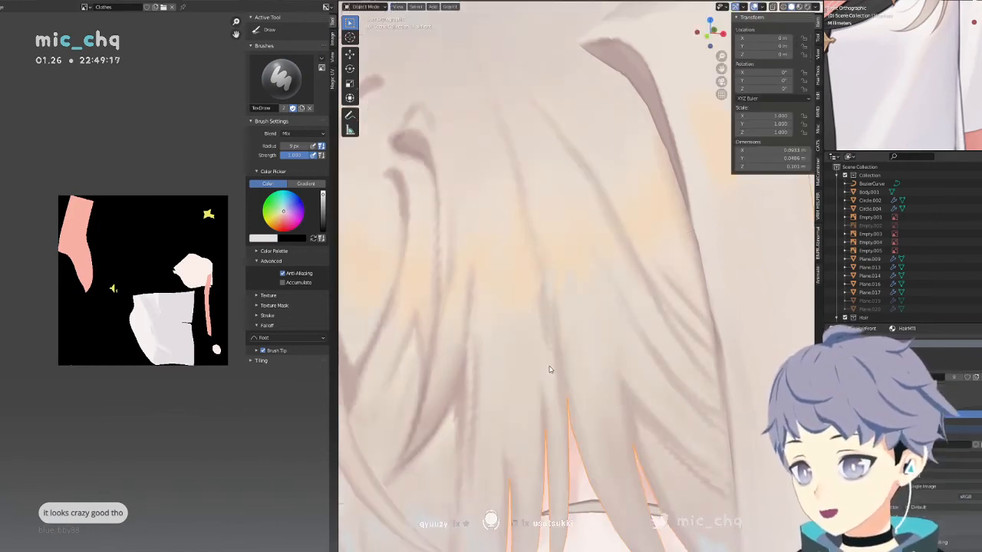
Bring up the front hair's texture through Texture Paint mode, return to Object Mode and frame the bangs area of the texture.
key(ctrl+Tab)
click(629, 310)
key(ctrl+Tab)
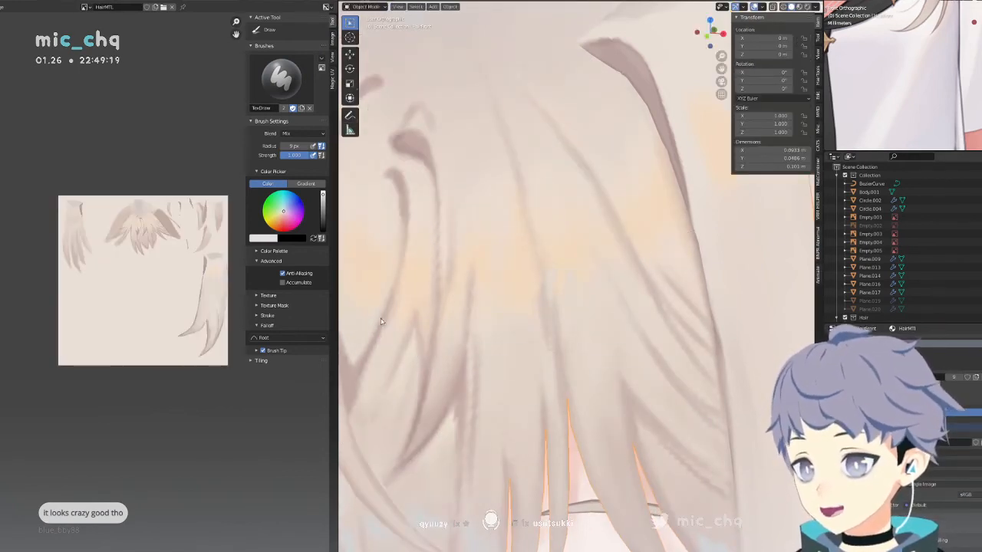
scroll(150, 284, up, 6)
middle_drag(192, 227, 88, 412)
scroll(121, 257, up, 4)
middle_drag(121, 252, 156, 406)
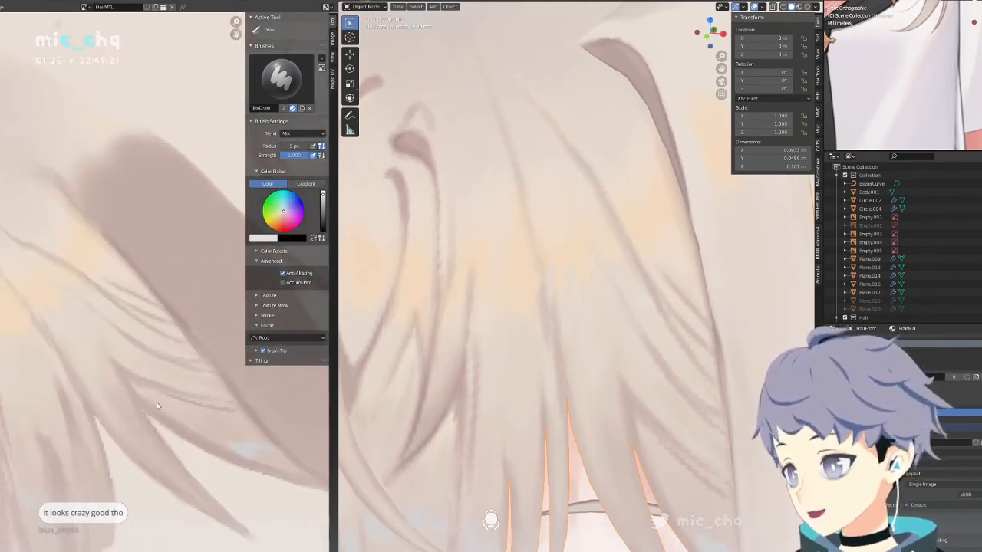
Examine the character's head and hair from the front and from above.
scroll(521, 357, down, 5)
middle_drag(521, 357, 577, 337)
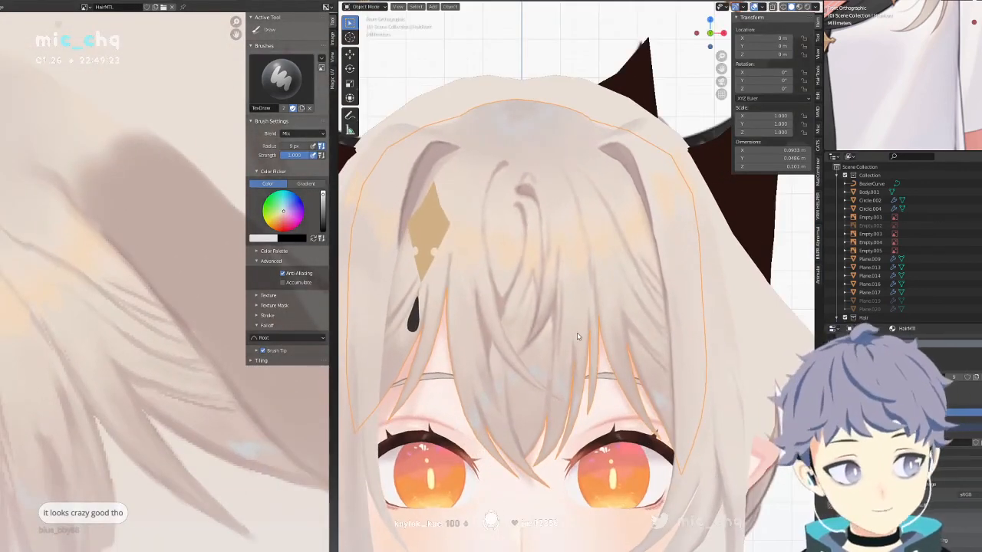
scroll(584, 336, down, 6)
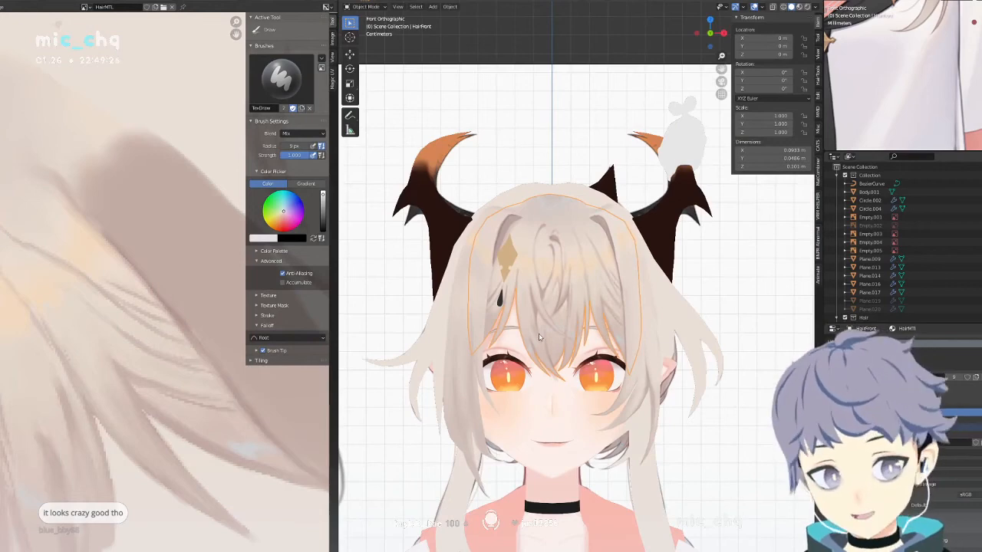
scroll(584, 343, down, 4)
click(639, 186)
middle_drag(638, 185, 637, 234)
click(494, 195)
scroll(598, 341, up, 2)
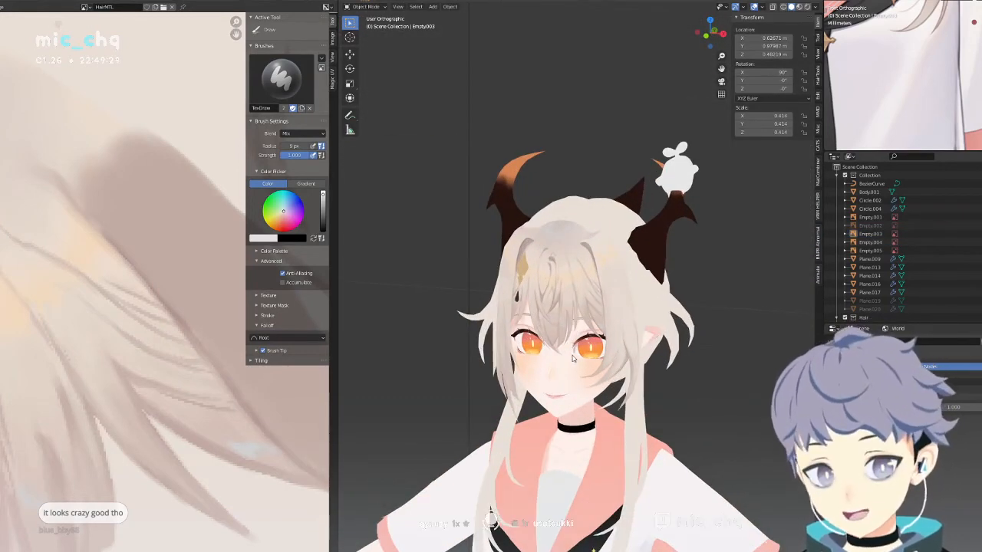
middle_drag(610, 352, 581, 389)
scroll(568, 331, up, 5)
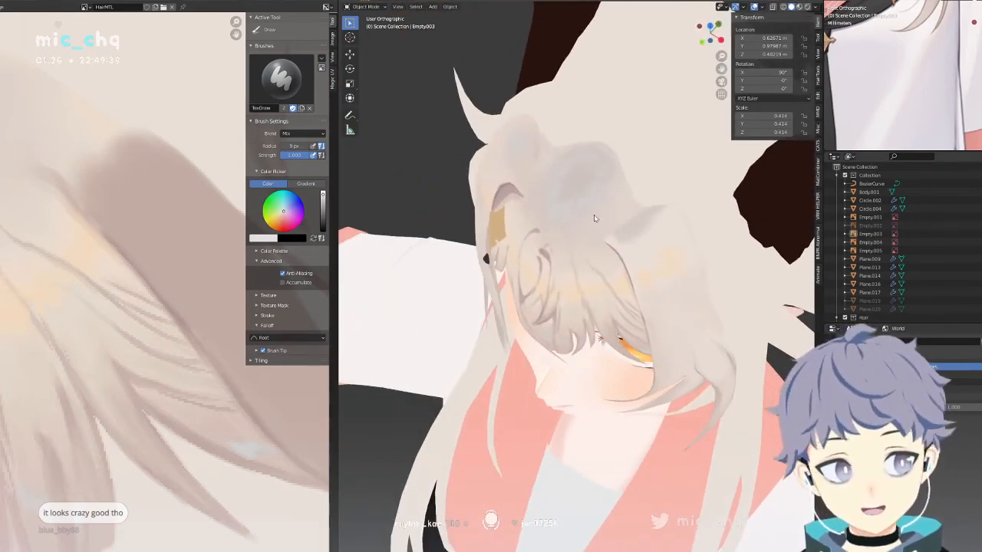
Bring the crown of the hair into view in the small reference view for comparison.
scroll(881, 100, down, 5)
shift+middle_drag(884, 23, 917, 83)
scroll(898, 66, up, 4)
scroll(898, 65, down, 3)
scroll(906, 51, up, 4)
scroll(917, 83, down, 1)
Lower the back hair's top centre vertex along Z to form a small dip at the crown.
middle_drag(591, 178, 700, 125)
click(627, 118)
key(Tab)
key(KP_1)
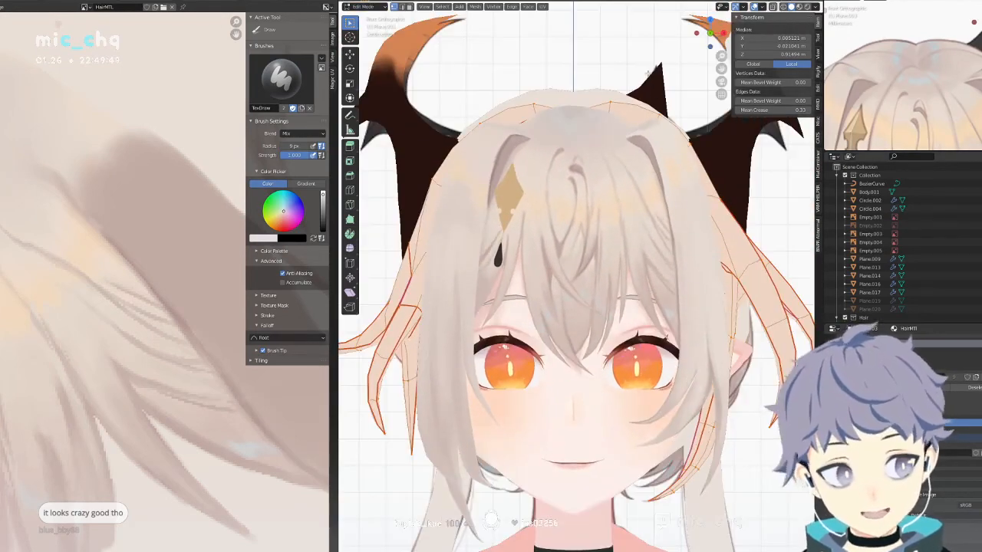
click(594, 93)
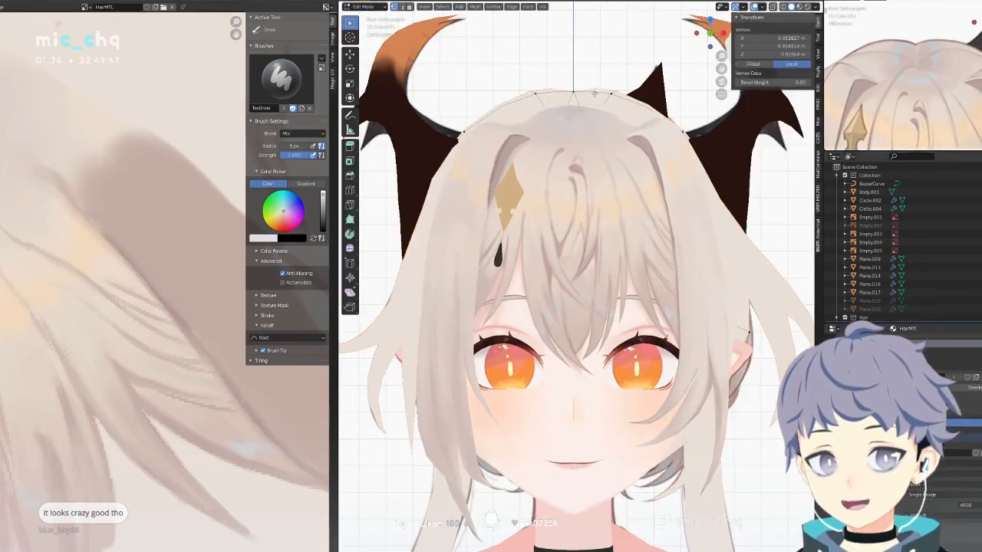
key(g)
key(z)
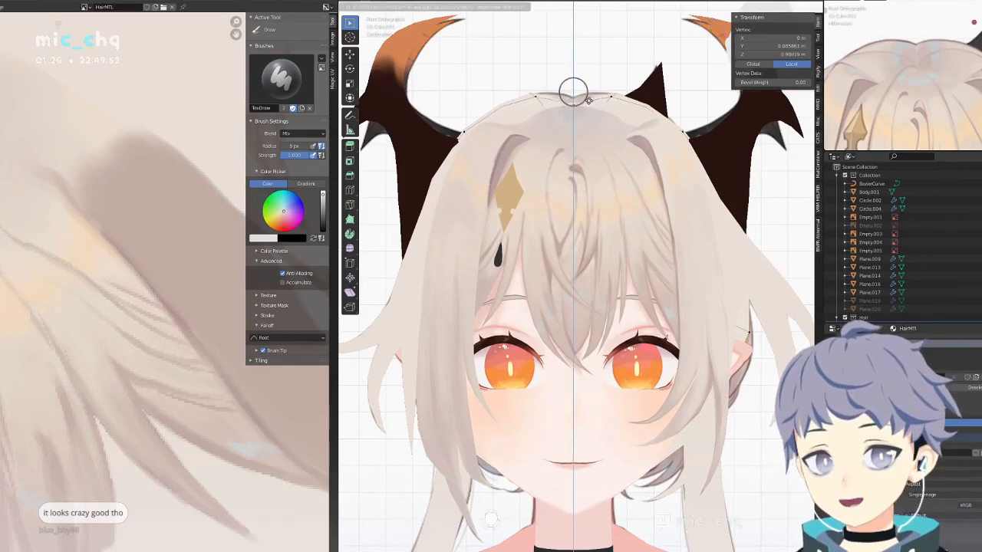
click(589, 100)
Open the side hair mesh for editing and raise its centre crown vertices along Z in wireframe view.
key(KP_3)
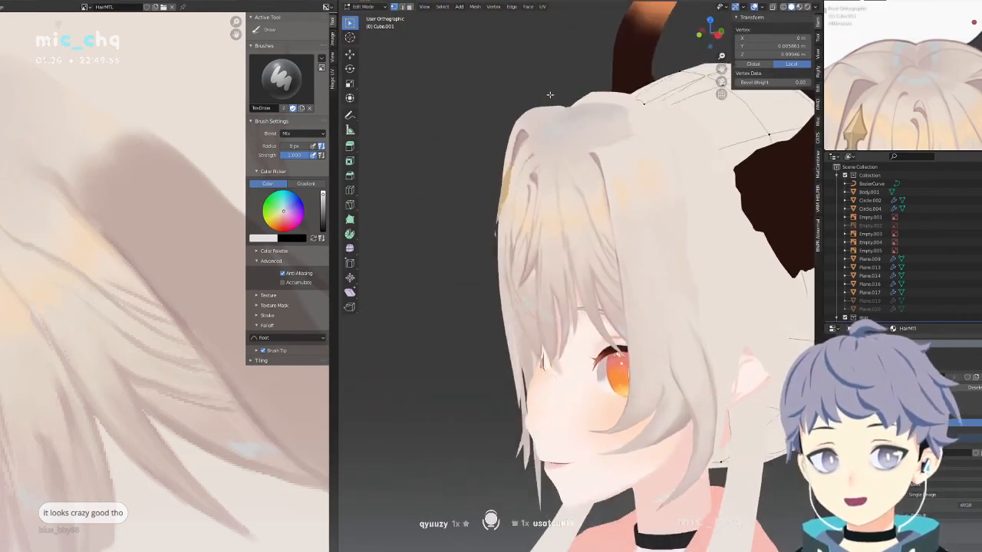
shift+middle_drag(640, 125, 576, 181)
key(Tab)
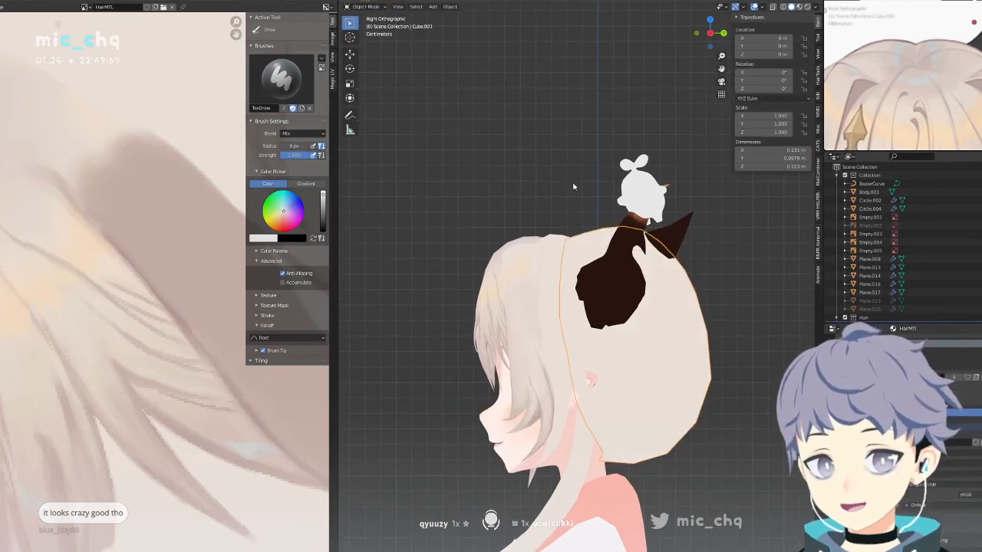
click(555, 249)
key(Tab)
middle_drag(529, 241, 587, 238)
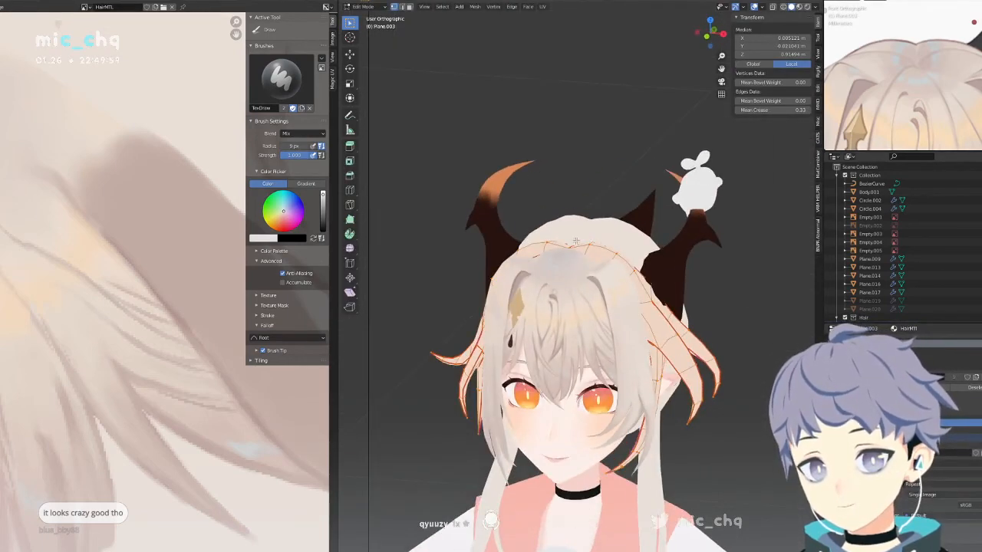
key(KP_1)
scroll(587, 233, up, 1)
key(shift+z)
click(583, 220)
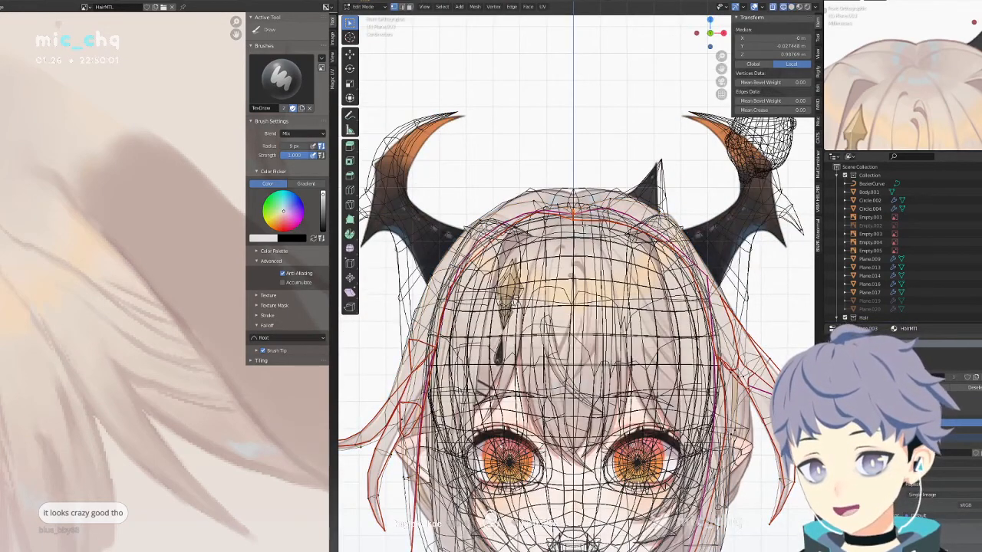
key(g)
key(z)
click(582, 215)
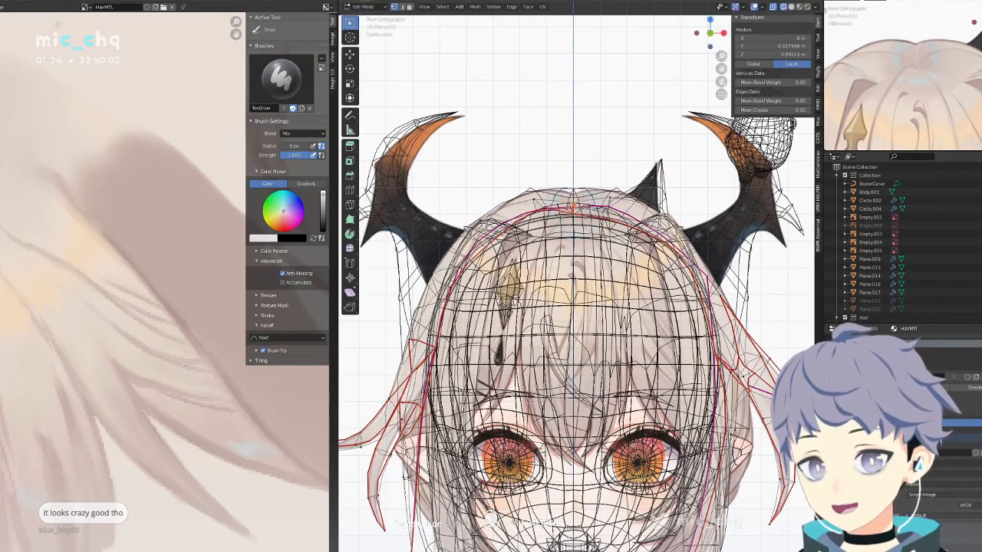
Fine-tune the height of the side hair's crown vertices along Z and return to solid shading.
key(g)
key(z)
click(615, 212)
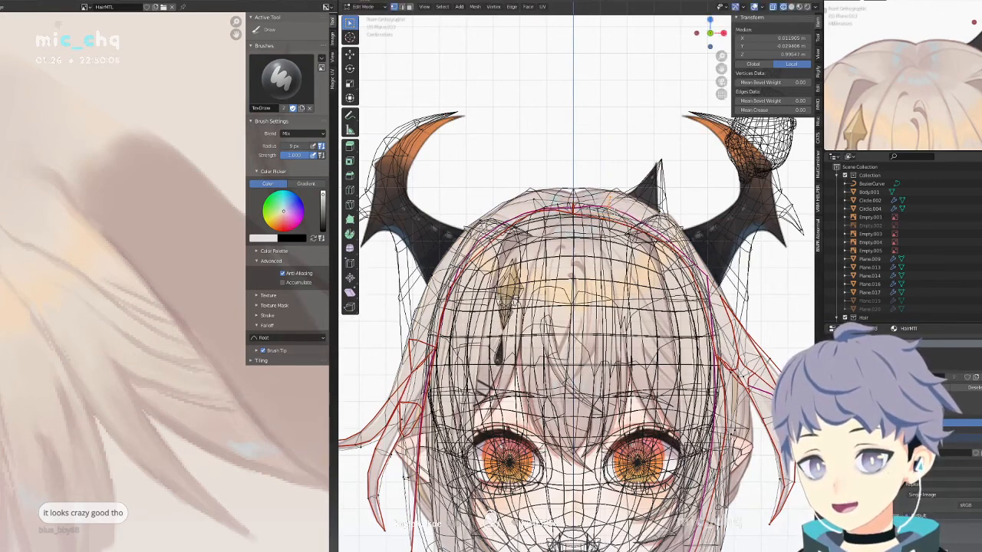
key(shift+z)
middle_drag(615, 212, 606, 203)
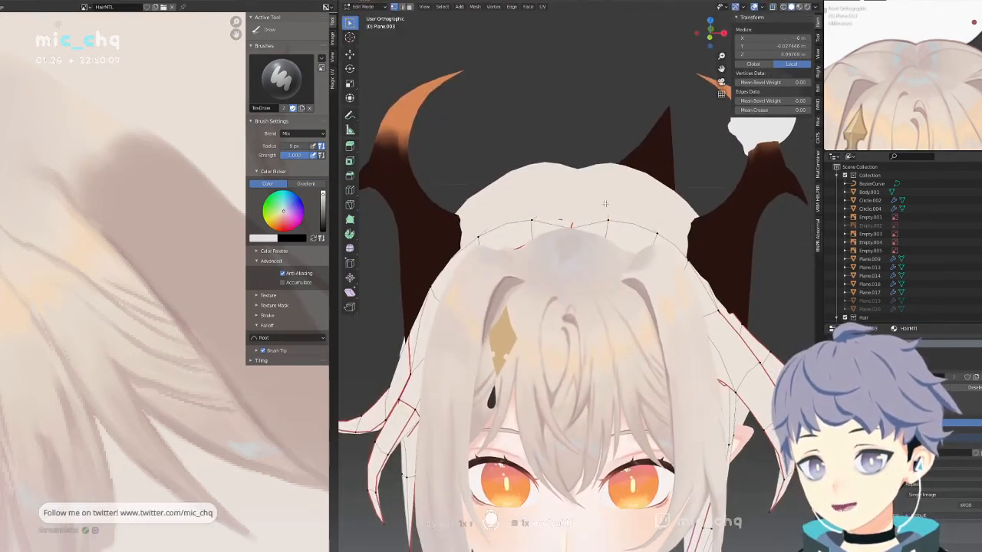
Open the front hair mesh and compare its top edge with the crown from above and from the front.
key(KP_1)
click(581, 204)
key(ctrl+Tab)
click(544, 203)
middle_drag(560, 206, 540, 261)
click(529, 259)
key(Tab)
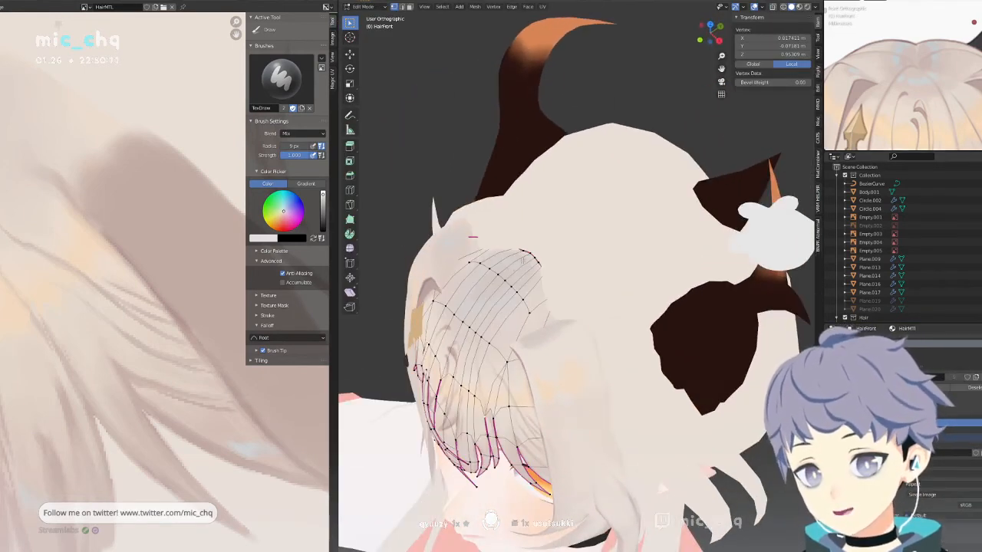
key(KP_1)
key(Tab)
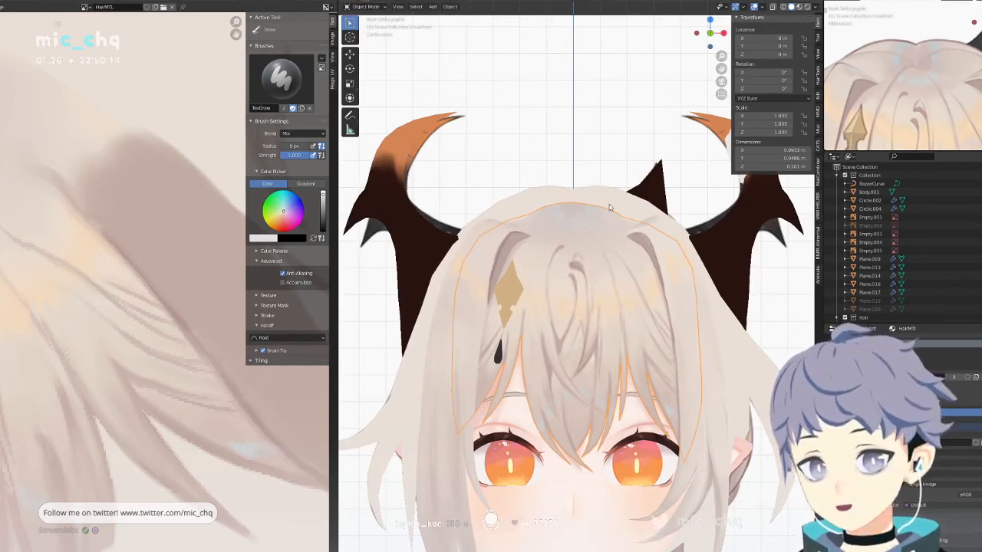
Select the top centre vertices of the front hair mesh at the crown.
key(Tab)
middle_drag(620, 210, 567, 255)
key(Tab)
click(518, 266)
key(Tab)
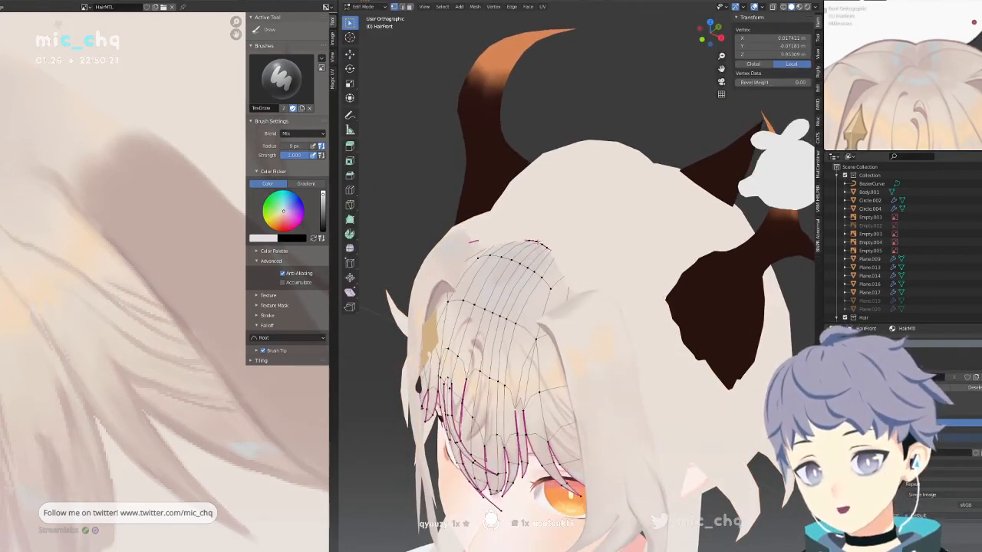
drag(541, 238, 509, 275)
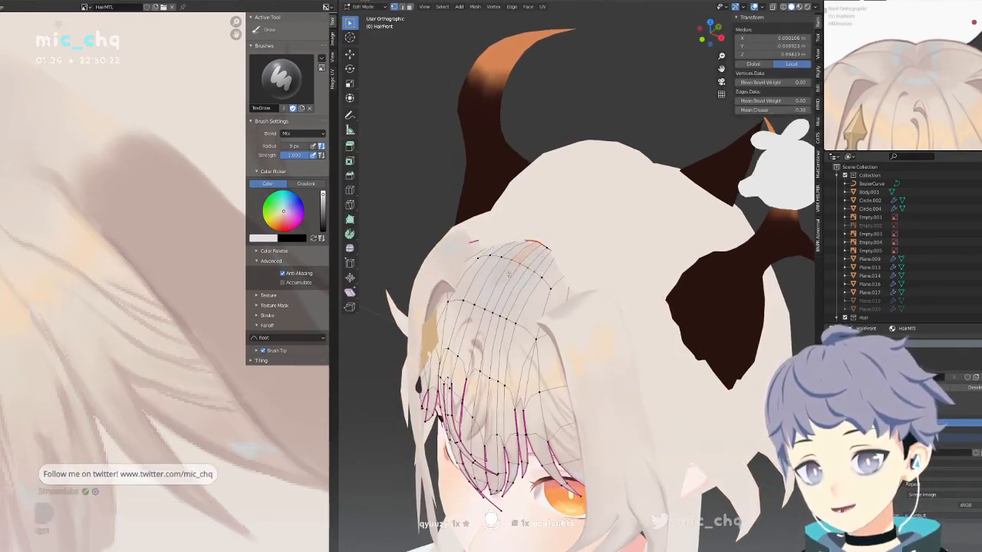
Select the side hair's front centre vertex at the parting in wireframe view and move it along Z.
key(Tab)
click(574, 240)
key(Tab)
key(shift+z)
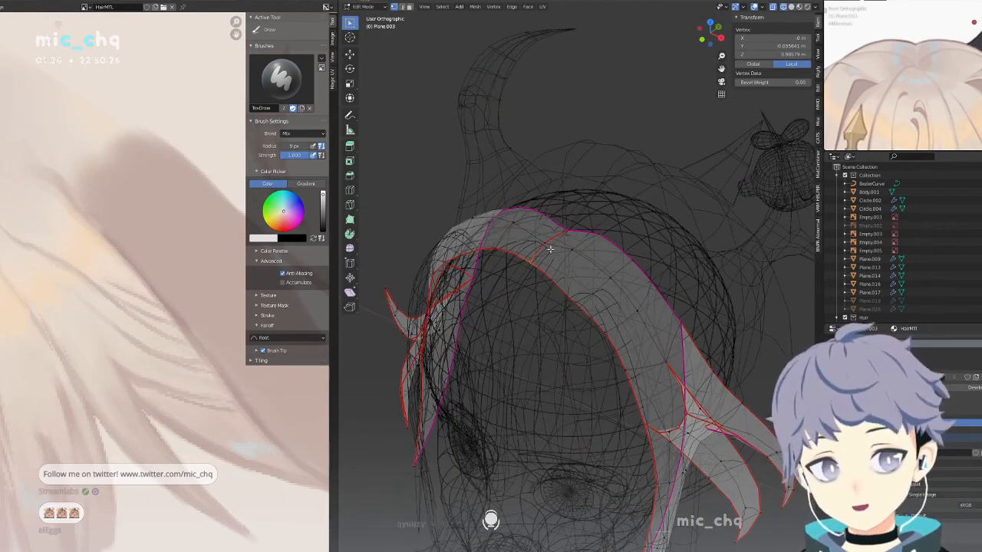
mouse_move(544, 258)
middle_down()
mouse_move(529, 262)
mouse_move(507, 237)
mouse_move(493, 237)
mouse_move(510, 234)
middle_up()
key(g)
key(z)
click(531, 249)
Shift the side hair's front centre vertex forward along Y at the parting.
key(shift+z)
key(g)
key(y)
click(481, 238)
key(g)
key(y)
click(490, 235)
Lower the side hair's parting vertex slightly along Z and adjust the parting along Y in wireframe view.
key(g)
key(z)
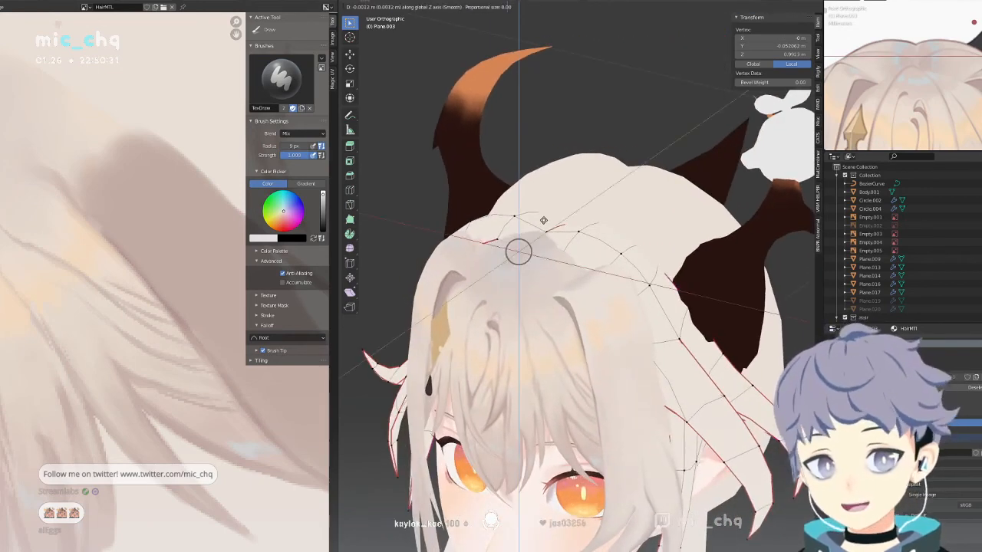
click(511, 238)
key(shift+z)
key(g)
key(y)
click(512, 235)
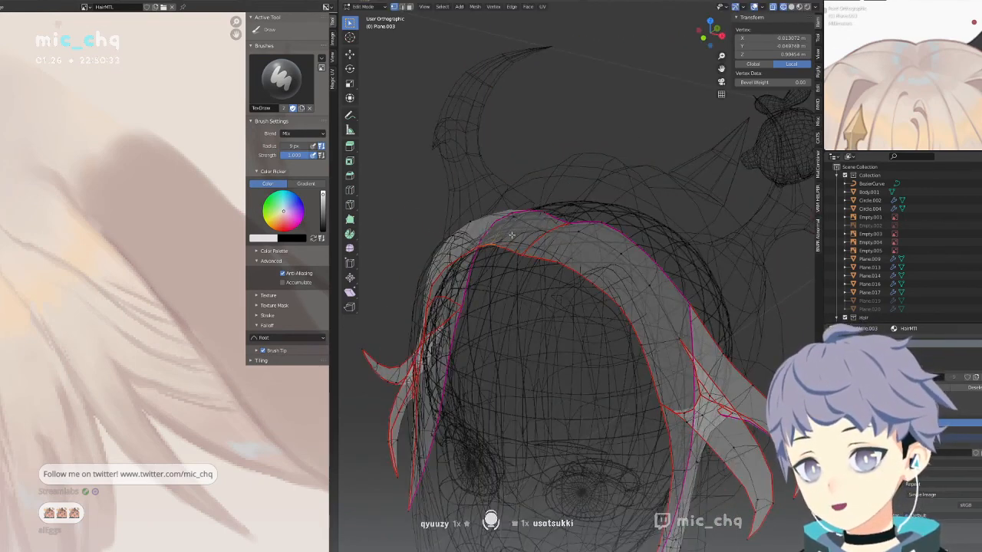
Add a neighbouring front-edge vertex to the side hair selection, adjust both along Y and Z, and leave Edit Mode.
shift+click(558, 260)
middle_drag(558, 259, 572, 230)
key(g)
key(y)
click(541, 259)
key(shift+z)
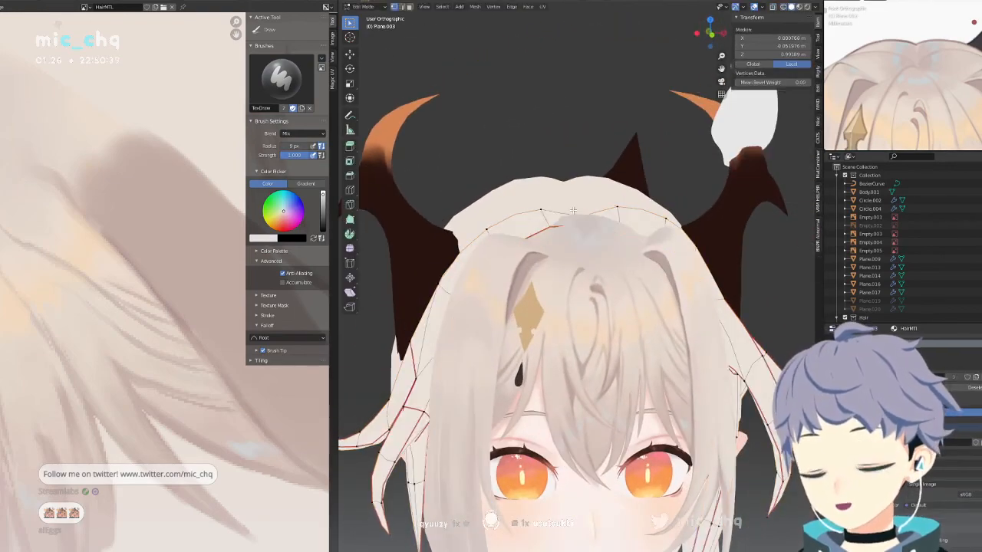
key(g)
key(z)
click(586, 217)
key(Tab)
Lower the front hair's top centre vertices along Z to form a dip at the parting, and return to Object Mode.
click(576, 220)
key(Tab)
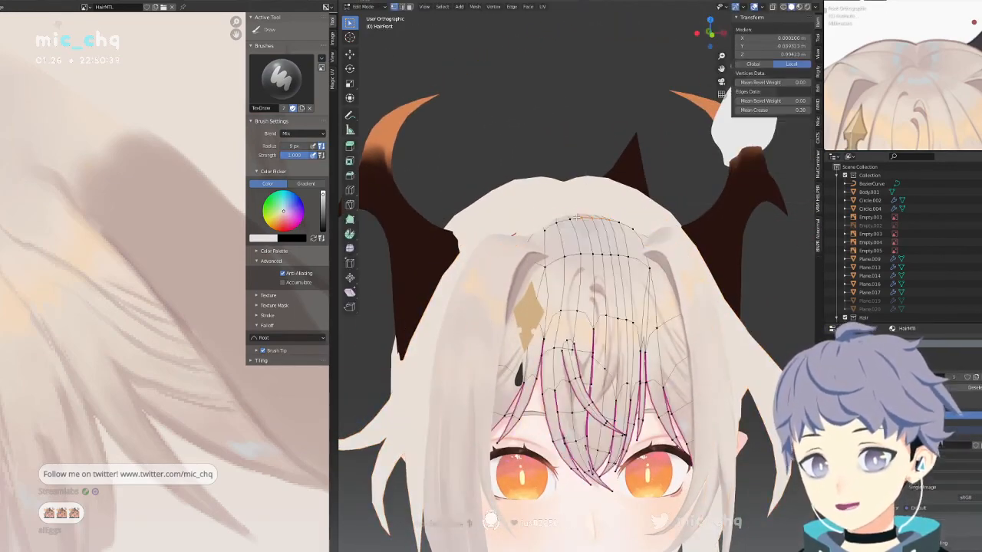
key(g)
key(z)
click(592, 232)
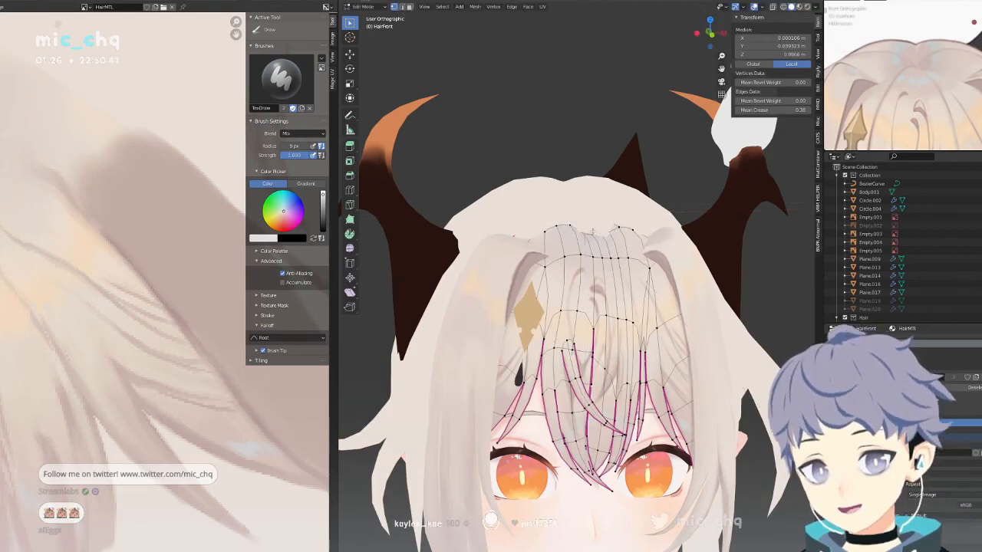
key(Tab)
key(KP_1)
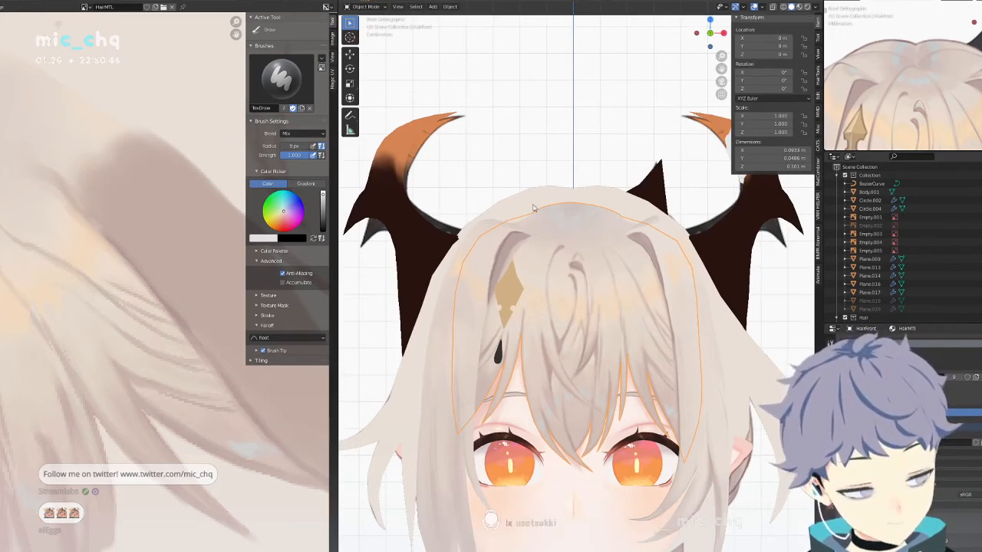
Try to switch the face mesh to Texture Paint mode after viewing the head from the side.
shift+middle_drag(577, 206, 708, 181)
key(KP_1)
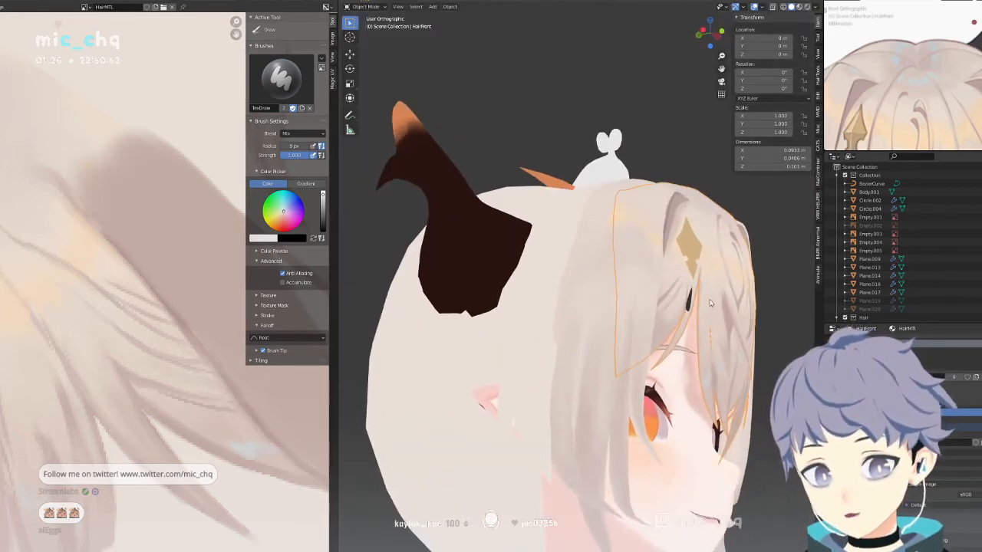
mouse_move(691, 392)
shift+middle_down()
mouse_move(677, 278)
mouse_move(404, 197)
shift+middle_up()
click(672, 314)
key(Tab)
key(ctrl+Tab)
click(717, 279)
scroll(720, 288, up, 5)
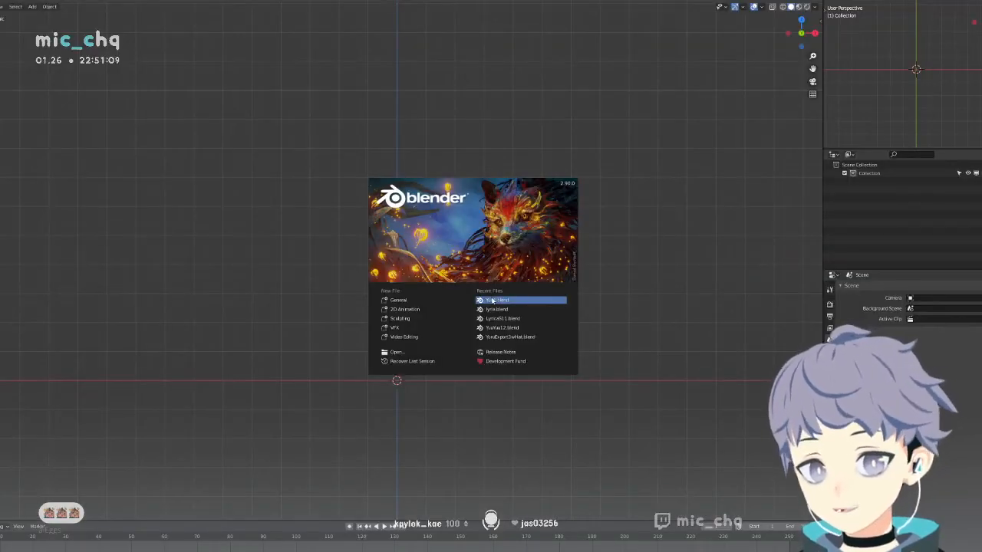
Reopen the most recent blend file and try the face mesh in Texture Paint mode.
click(504, 297)
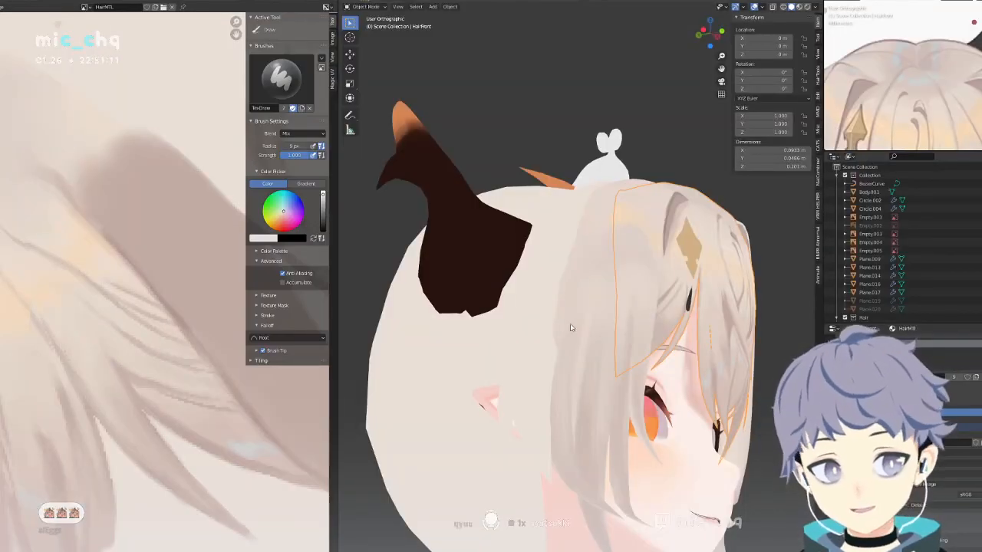
scroll(691, 368, up, 2)
shift+middle_drag(708, 384, 506, 243)
key(ctrl+Tab)
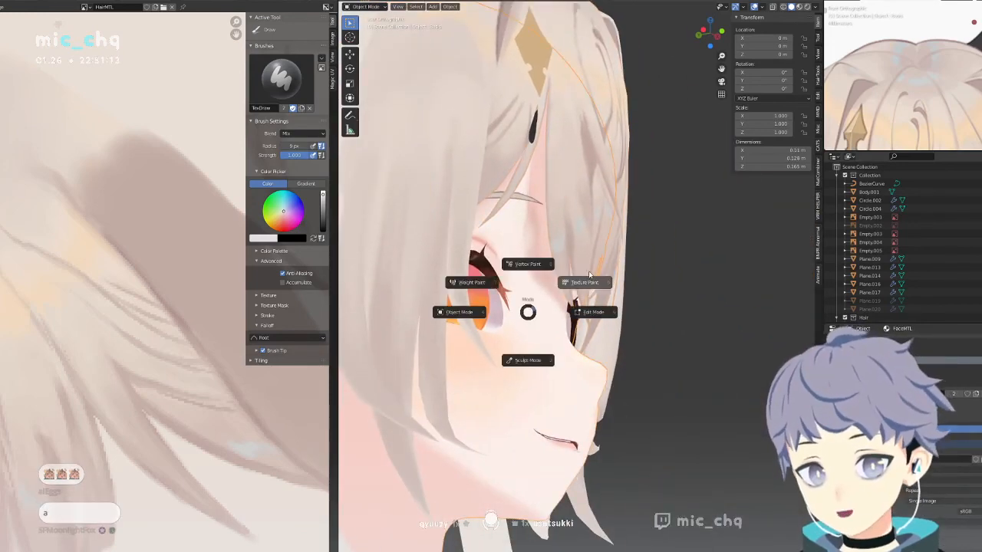
click(587, 277)
scroll(566, 315, up, 3)
scroll(559, 351, down, 3)
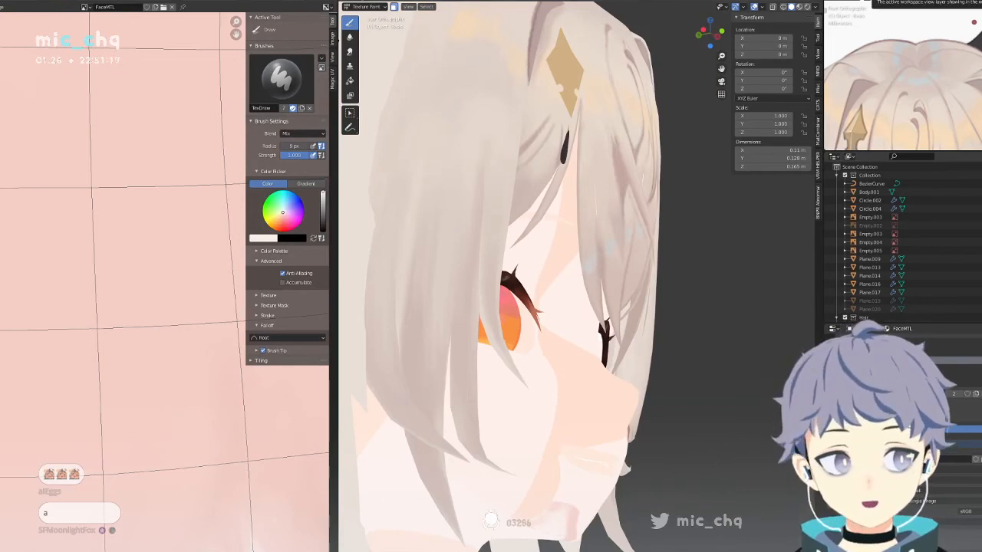
Quit, reopen the recent file, and retry Texture Paint mode on the face mesh.
key(ctrl+q)
click(489, 289)
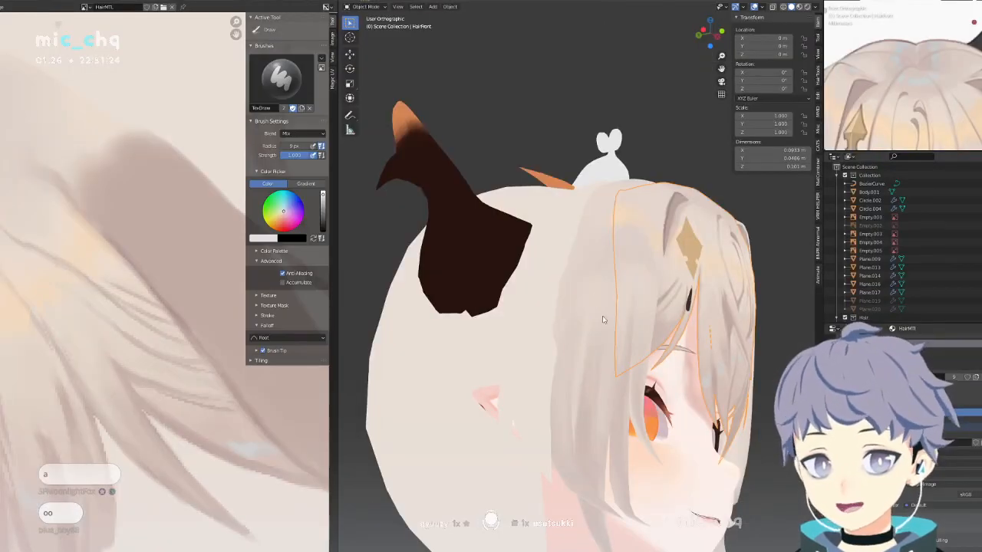
scroll(604, 317, up, 2)
shift+middle_drag(632, 326, 567, 141)
key(ctrl+Tab)
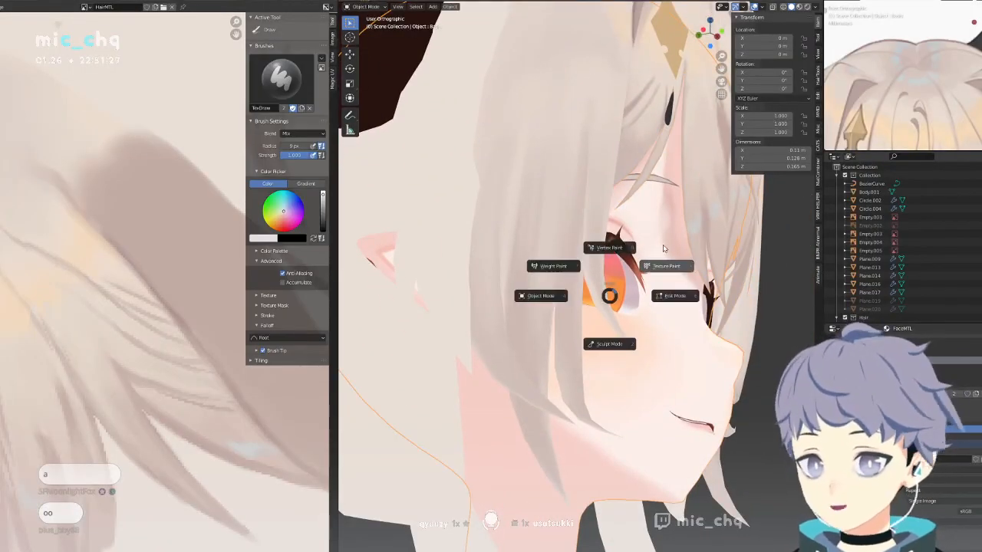
click(665, 247)
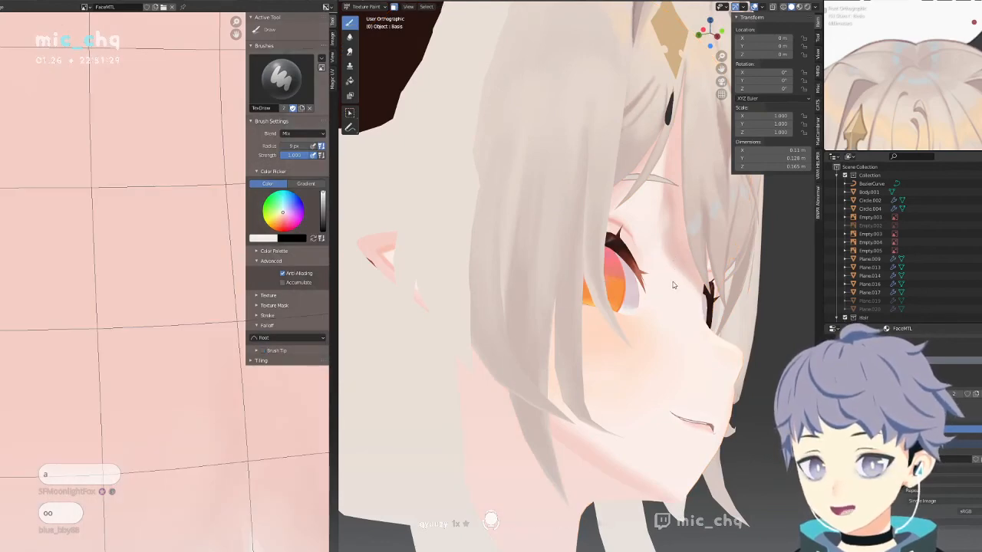
scroll(673, 285, up, 4)
scroll(610, 265, down, 7)
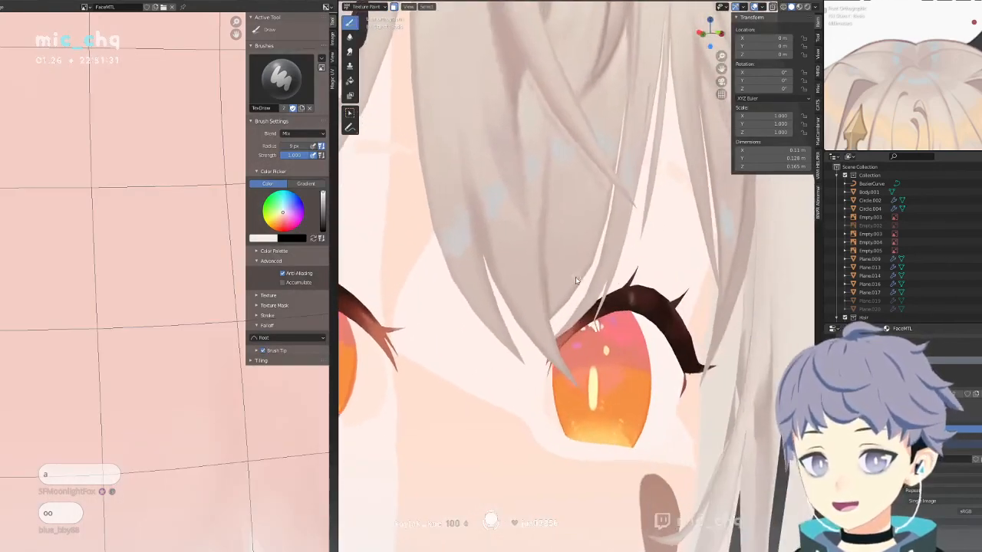
Display the Clothes texture in the image editor.
click(84, 7)
click(92, 19)
click(84, 7)
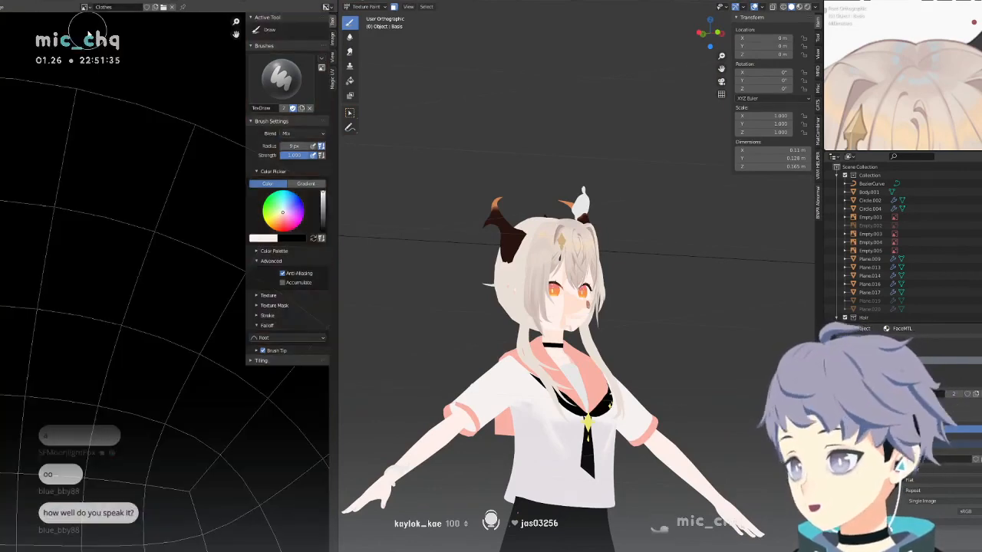
key(z)
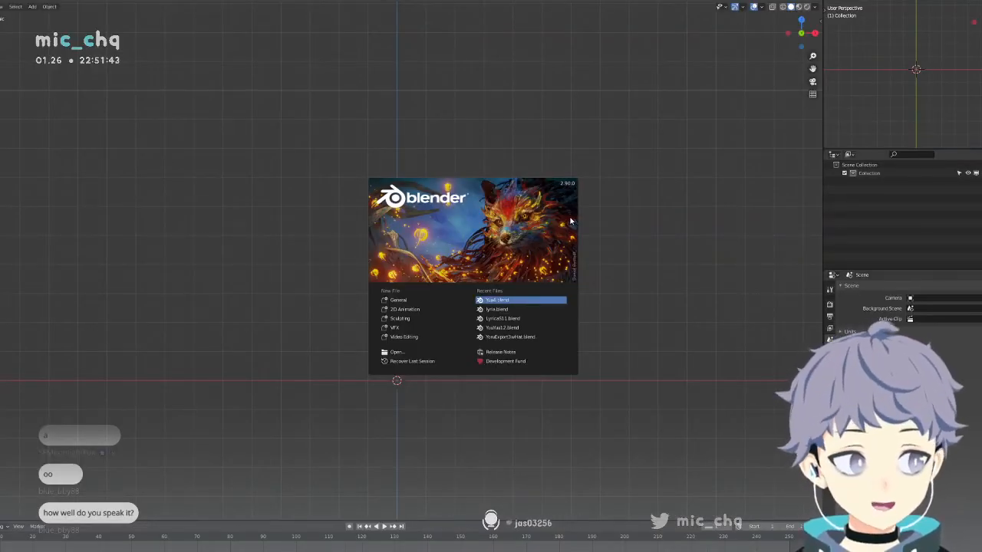
Put the face mesh in Texture Paint mode in the full-width modelling view and check its display around the eyes.
scroll(586, 229, down, 1)
key(KP_1)
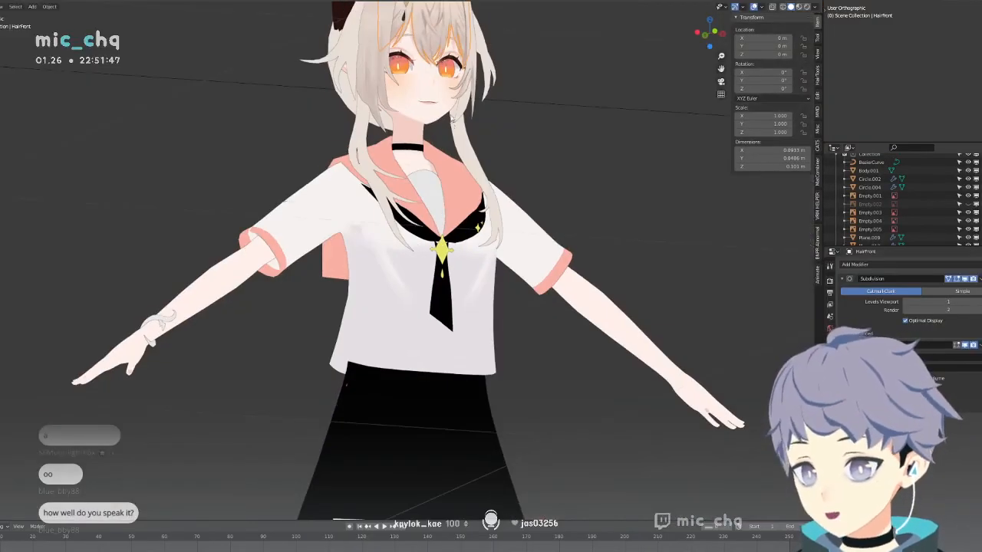
scroll(421, 272, up, 3)
scroll(420, 272, up, 8)
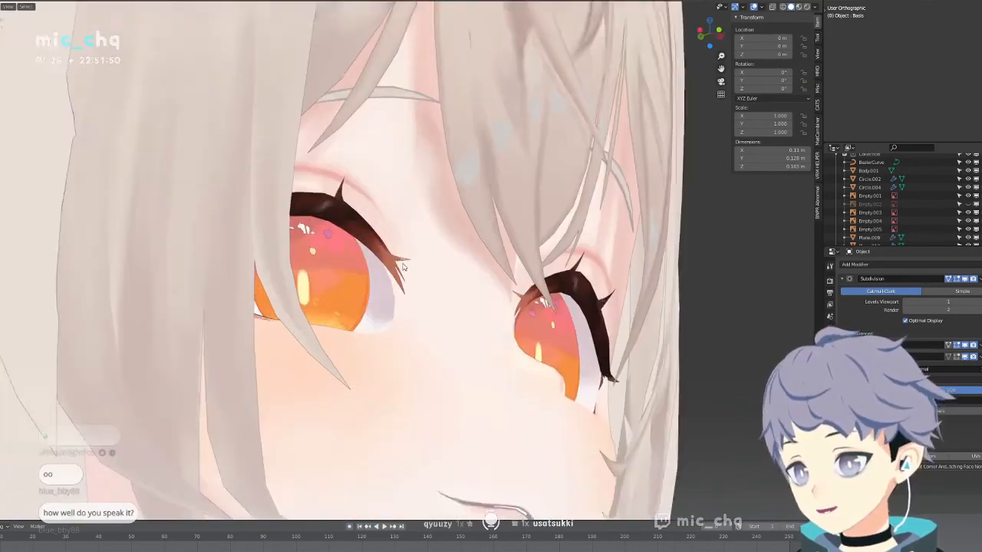
scroll(429, 223, up, 2)
middle_drag(429, 223, 410, 293)
scroll(413, 303, down, 3)
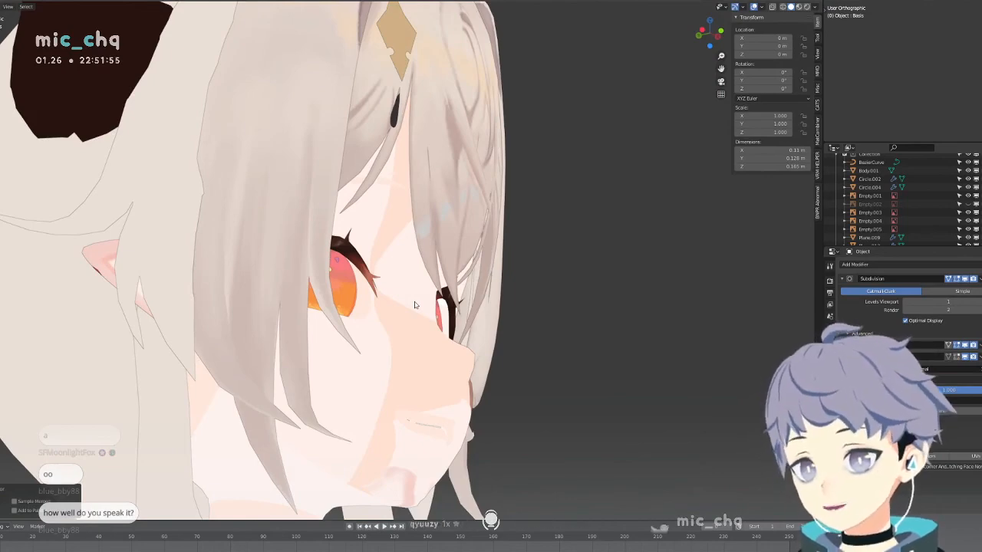
middle_drag(414, 305, 435, 315)
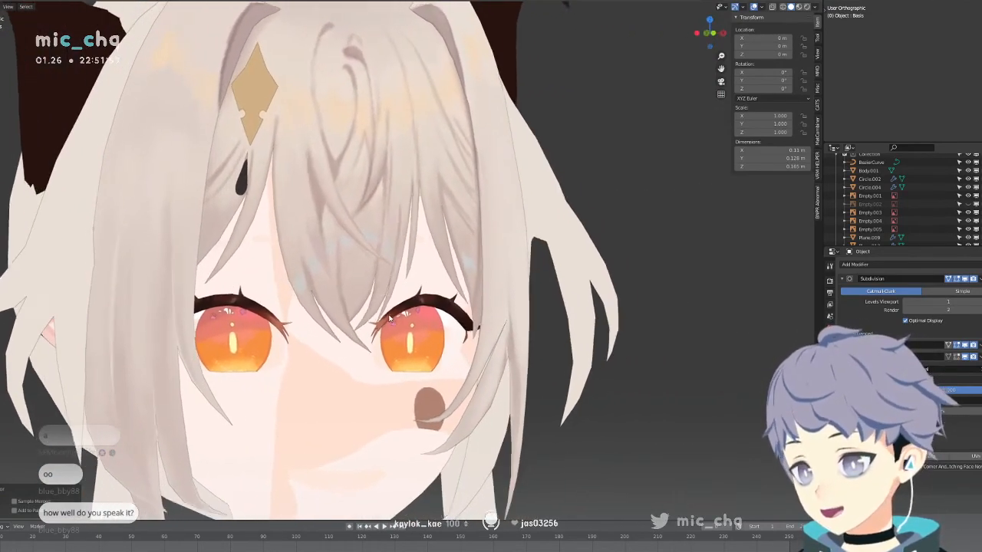
Take the face mesh through Edit Mode and back, and check its painted texture from both sides.
key(Tab)
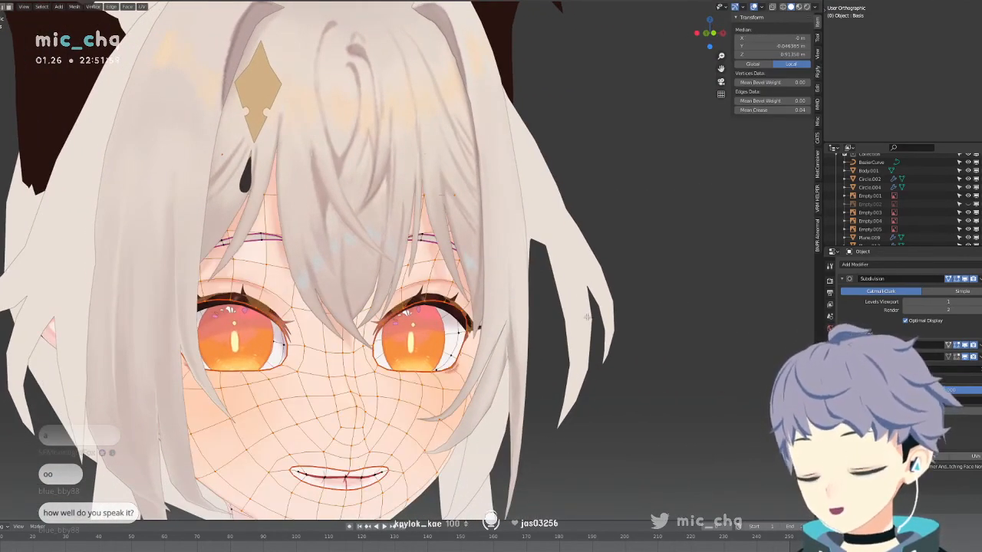
key(Tab)
middle_drag(638, 256, 396, 227)
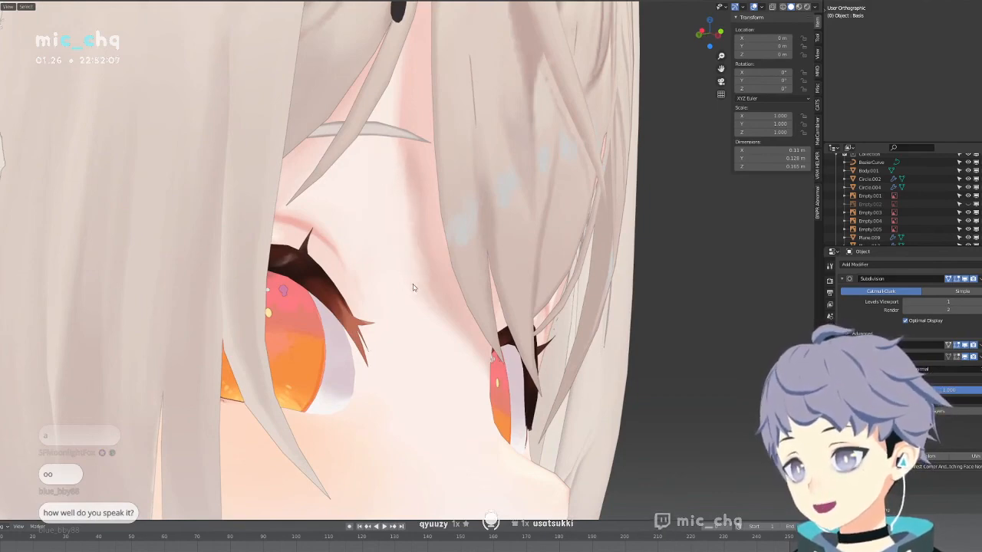
middle_drag(439, 330, 494, 205)
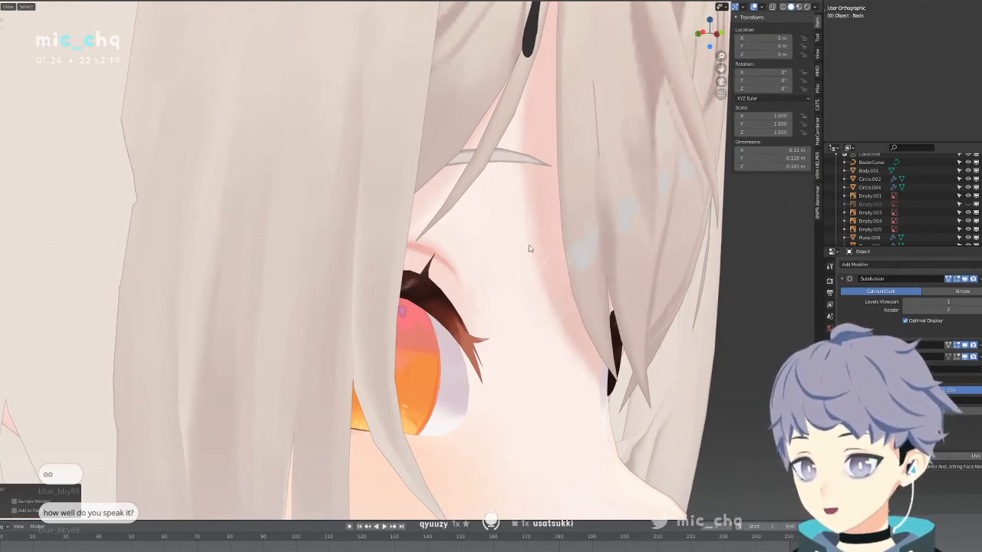
middle_drag(536, 290, 407, 267)
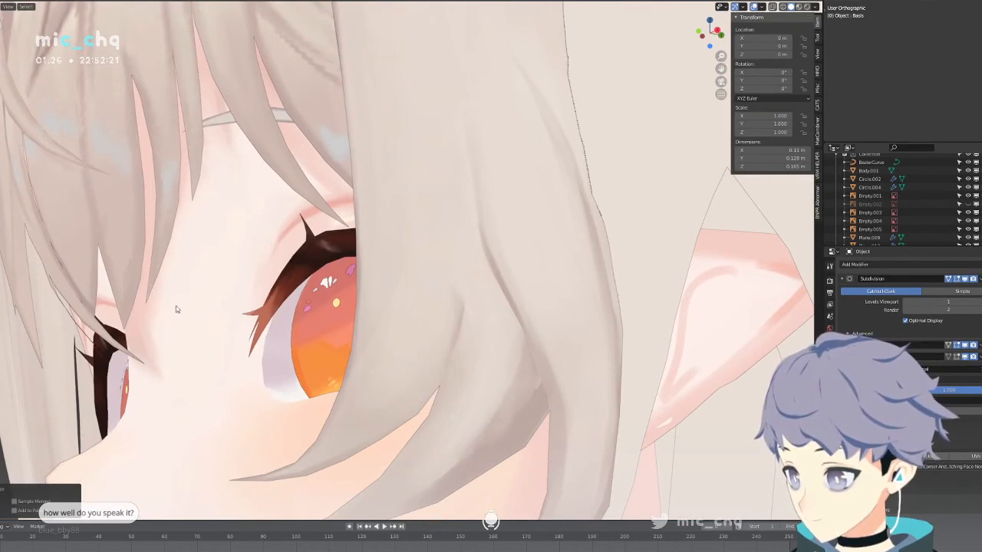
middle_drag(179, 367, 210, 313)
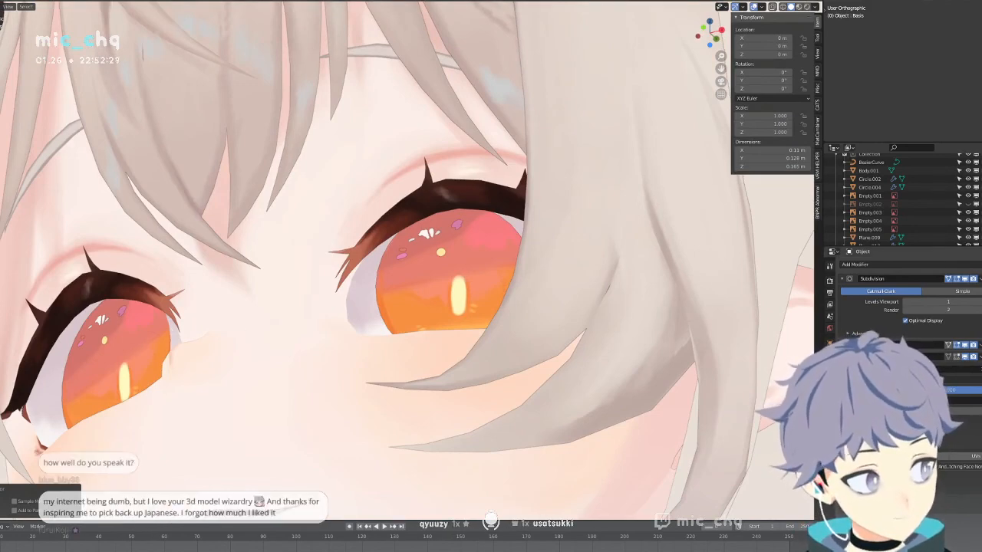
scroll(251, 269, down, 4)
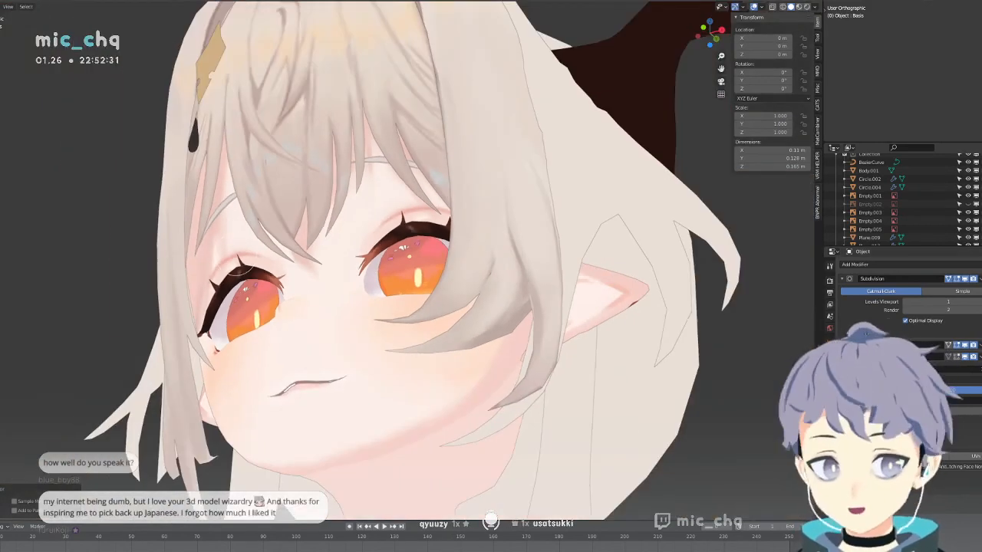
middle_drag(247, 268, 262, 273)
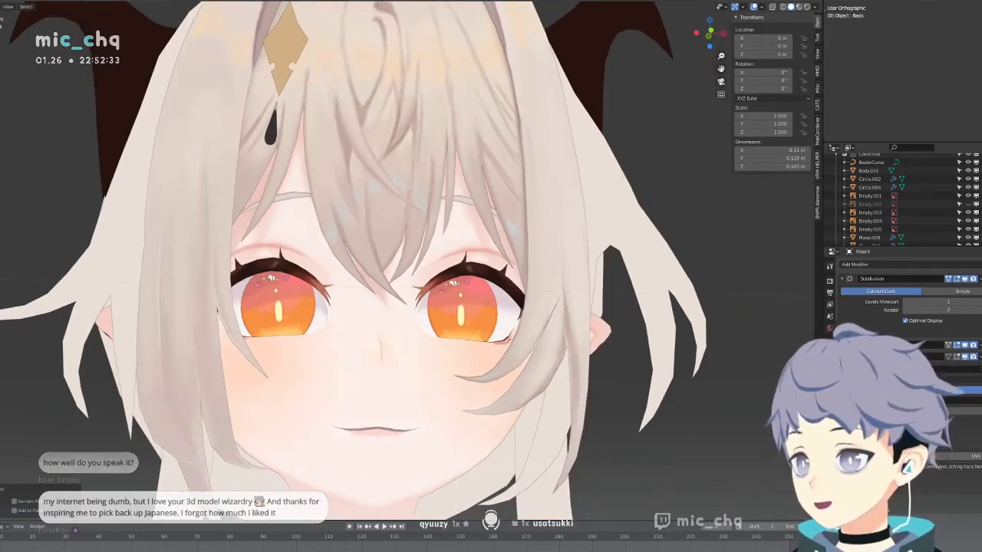
Switch to the texture painting workspace with the whole hair texture in view, and return the face mesh to Object Mode.
click(190, 2)
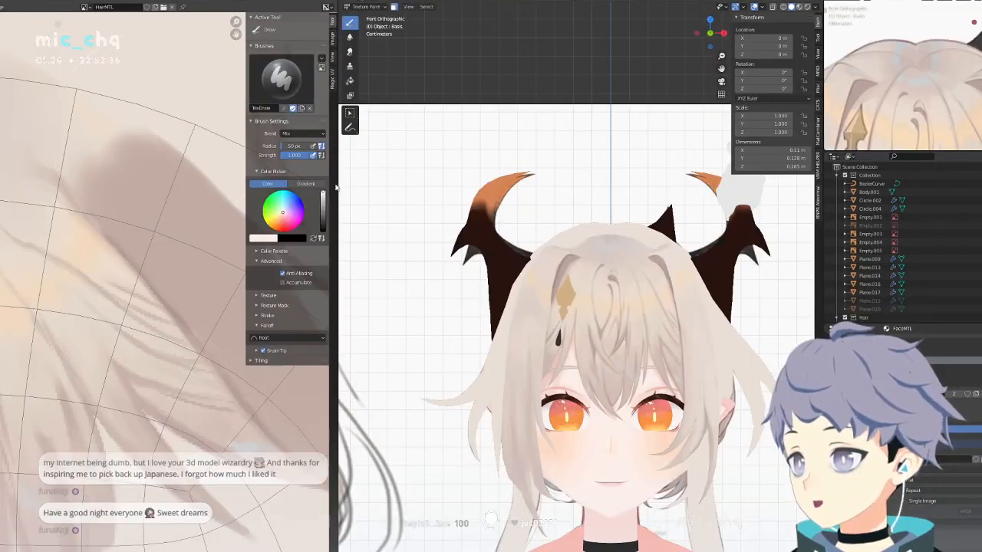
scroll(68, 263, down, 3)
scroll(68, 264, down, 2)
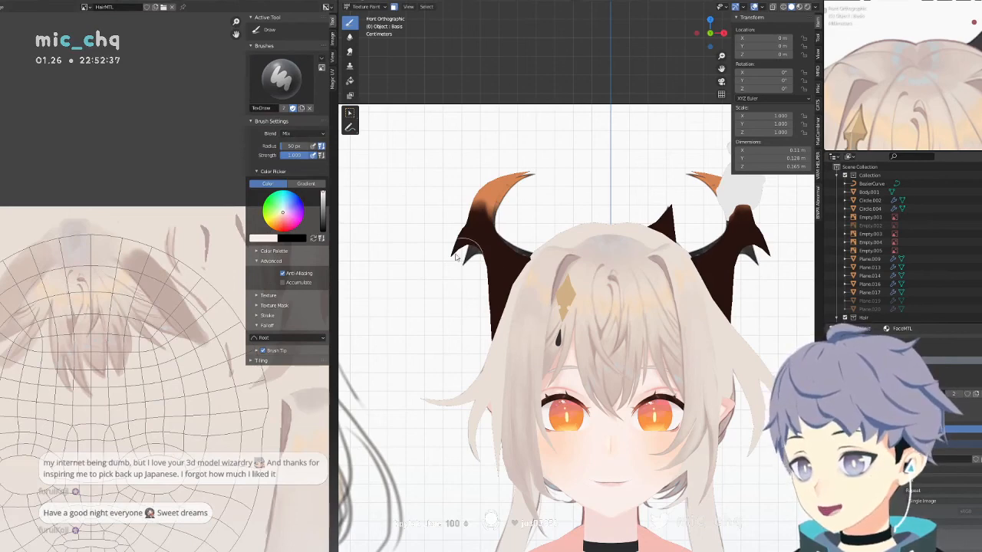
click(3, 7)
click(31, 96)
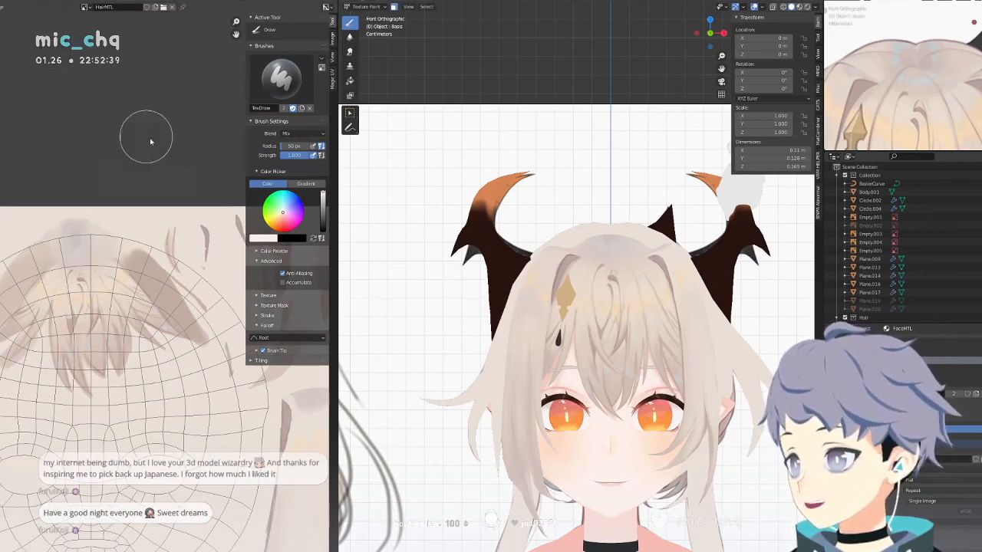
key(ctrl+Tab)
click(473, 198)
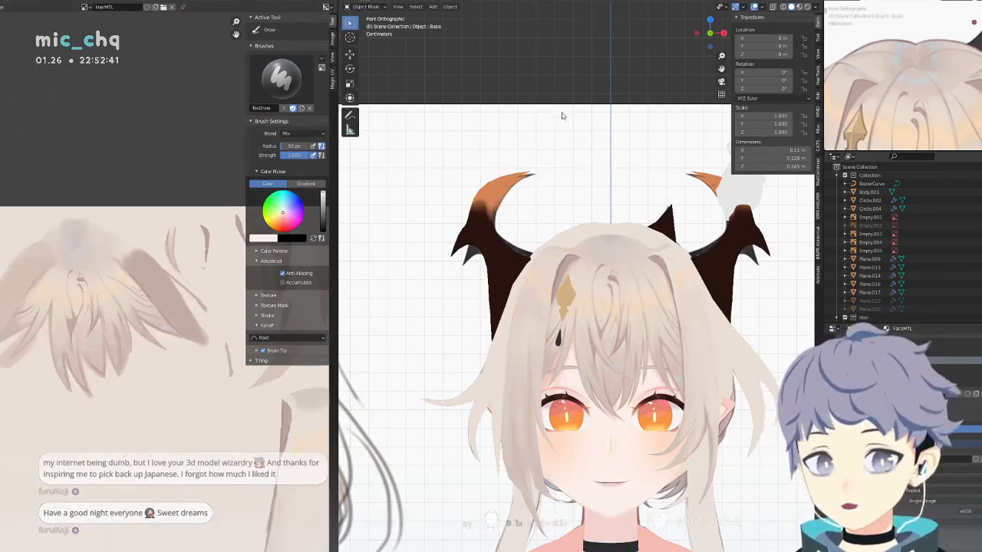
Examine the head from the side, three-quarter and front views and compare the hair with the reference illustration.
scroll(561, 114, down, 4)
middle_drag(561, 115, 561, 255)
scroll(592, 292, up, 4)
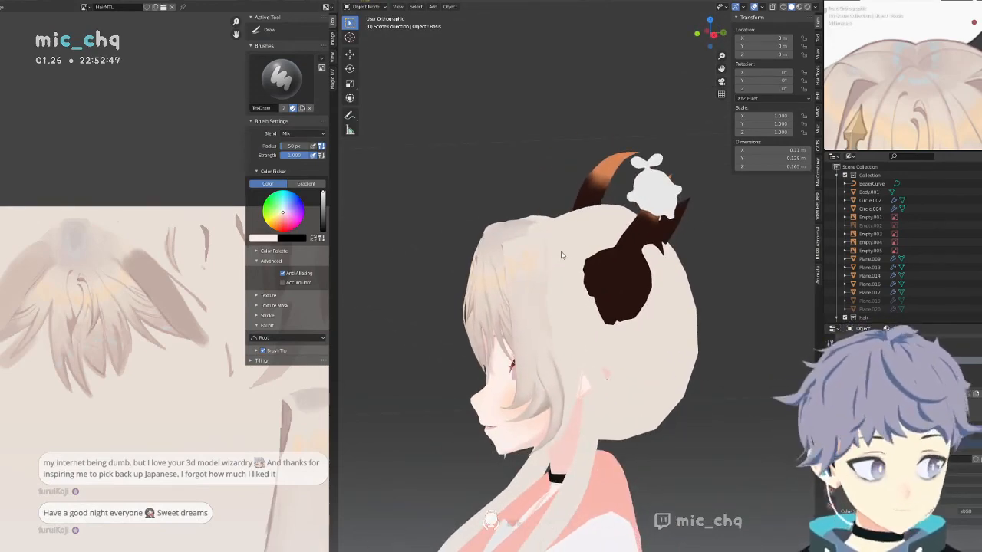
middle_drag(561, 255, 590, 248)
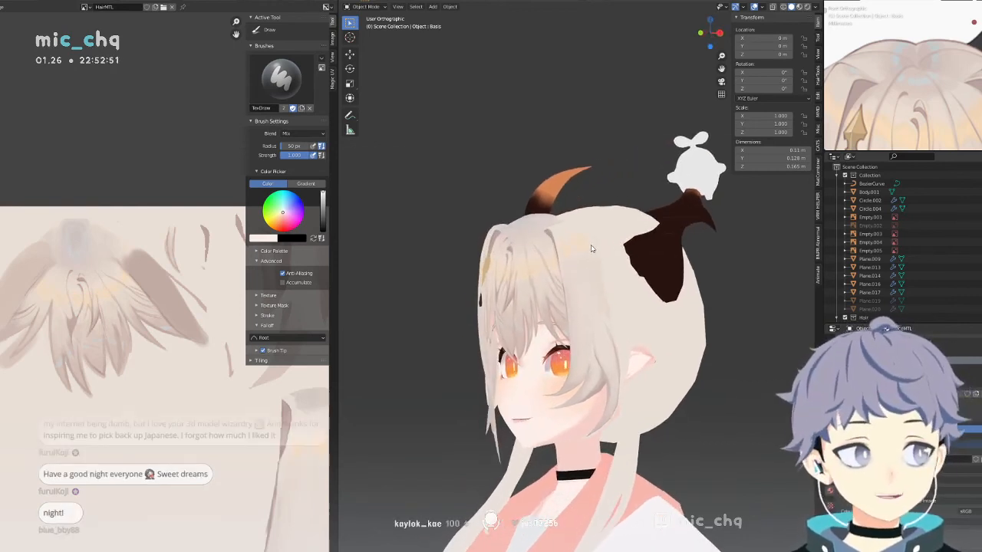
middle_drag(590, 249, 622, 234)
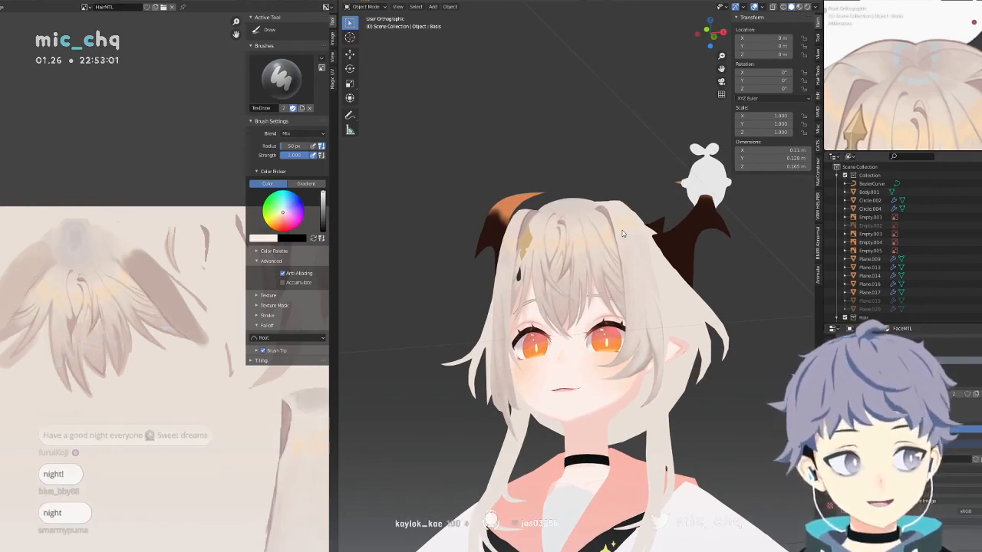
middle_drag(623, 234, 634, 253)
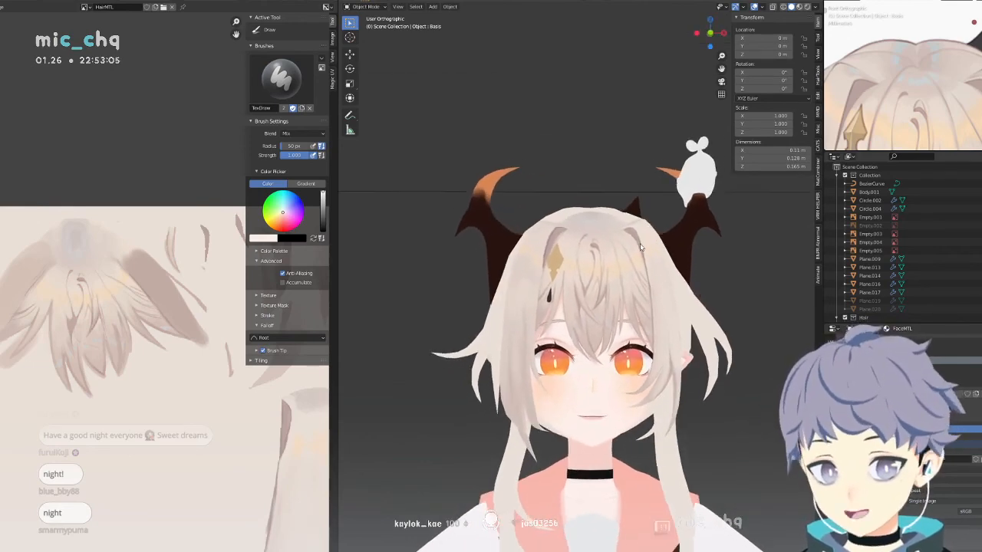
key(KP_1)
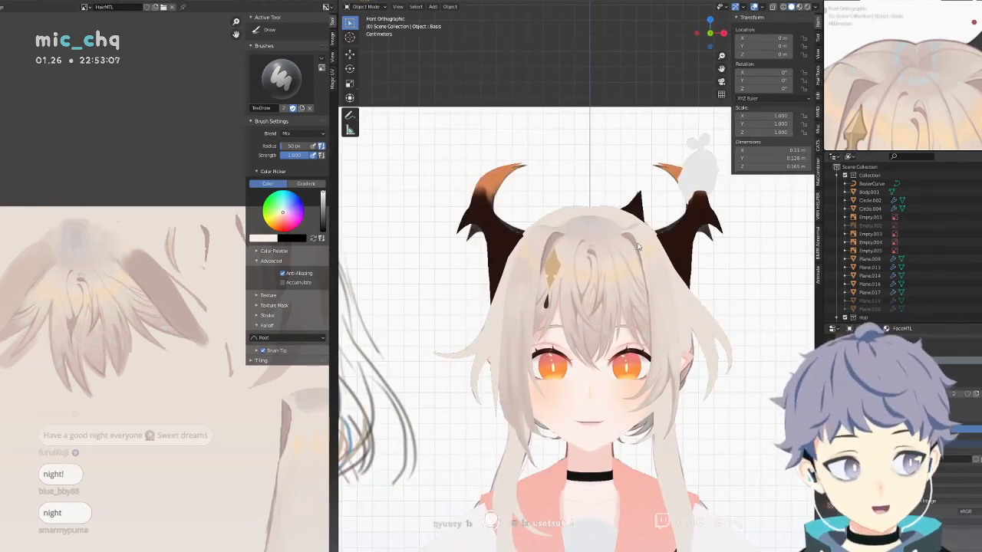
middle_drag(637, 246, 582, 214)
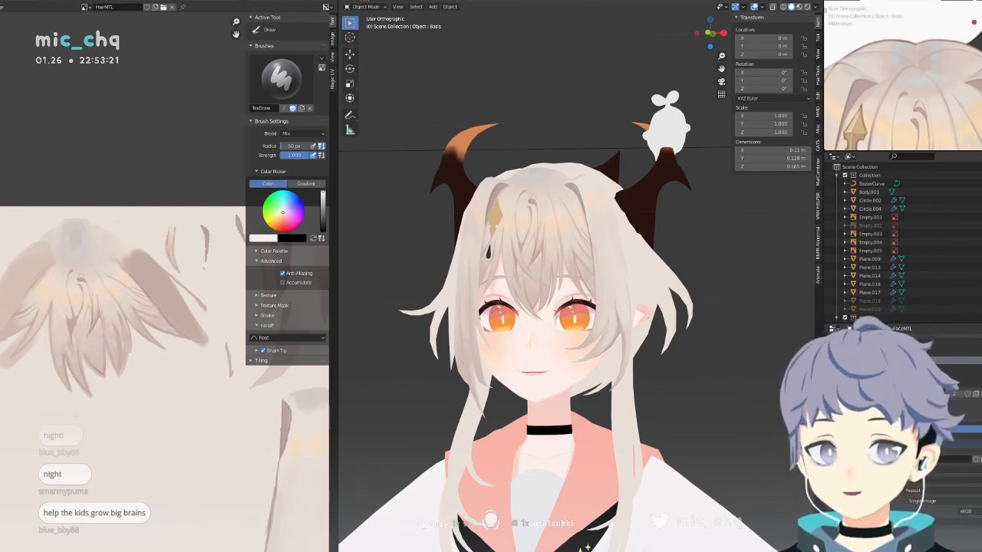
scroll(903, 81, down, 4)
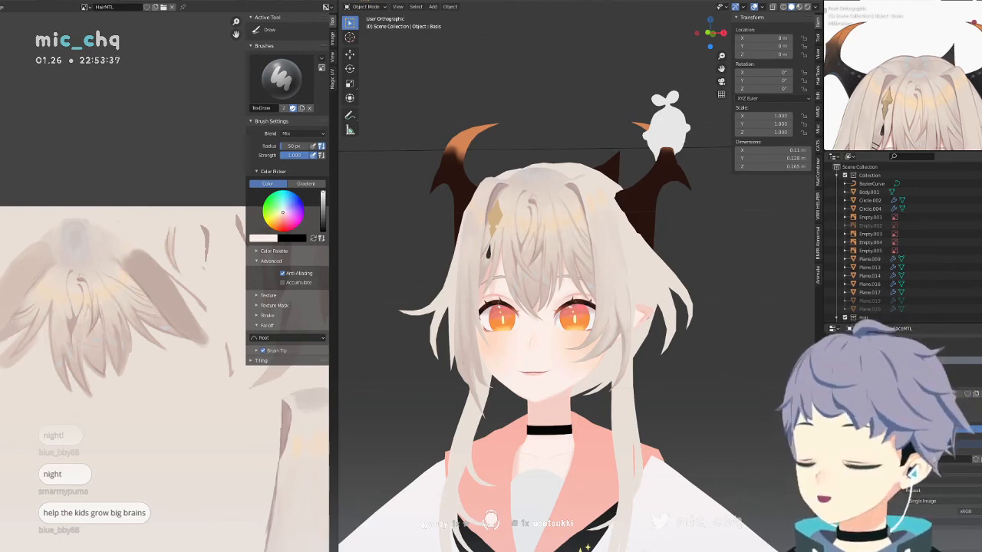
Select the face mesh, open its mouth with a shape key, and examine the teeth and mouth up close.
middle_drag(497, 176, 537, 209)
click(566, 359)
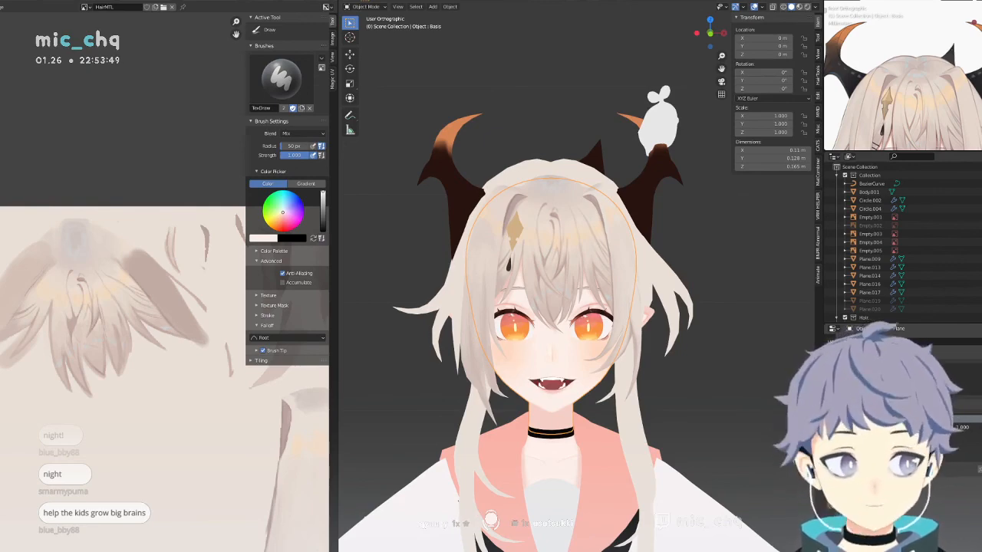
scroll(569, 423, up, 3)
key(KP_1)
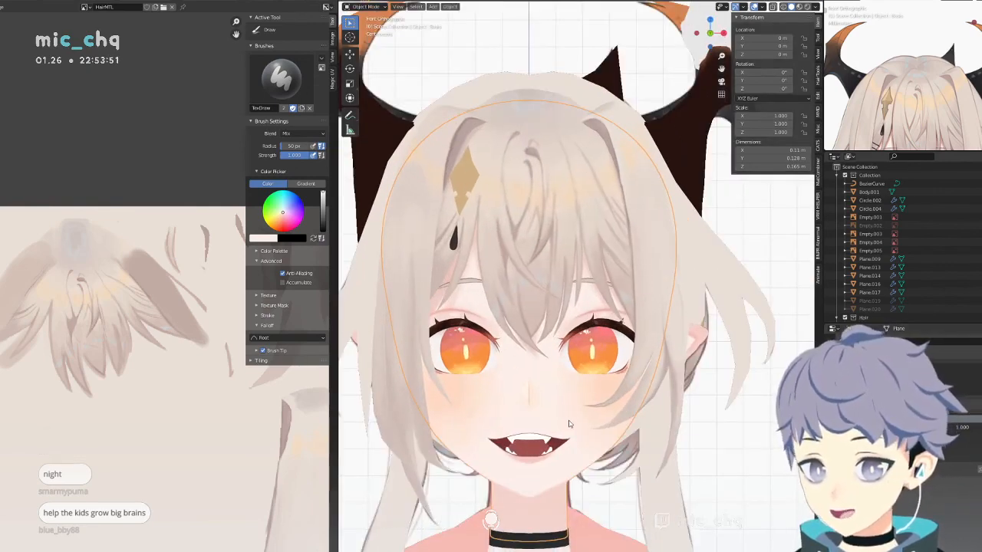
scroll(569, 423, up, 6)
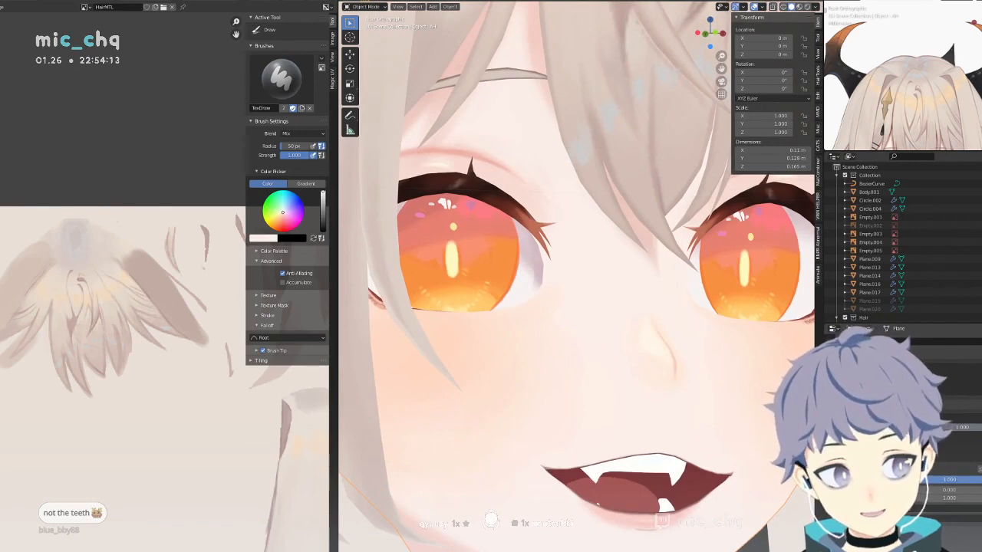
scroll(649, 396, down, 3)
middle_drag(634, 395, 609, 401)
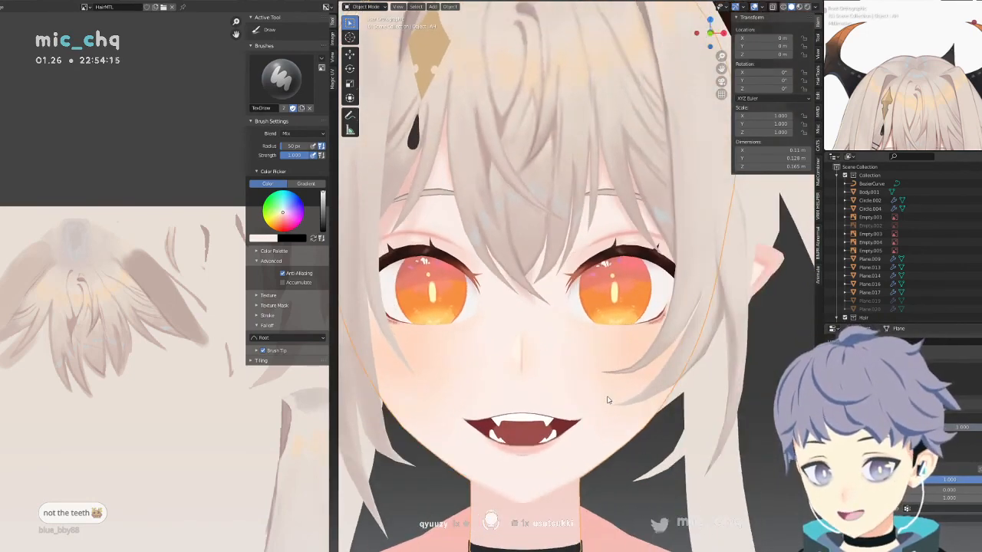
Select the teeth mesh and examine it inside the open mouth from front and three-quarter views.
key(KP_1)
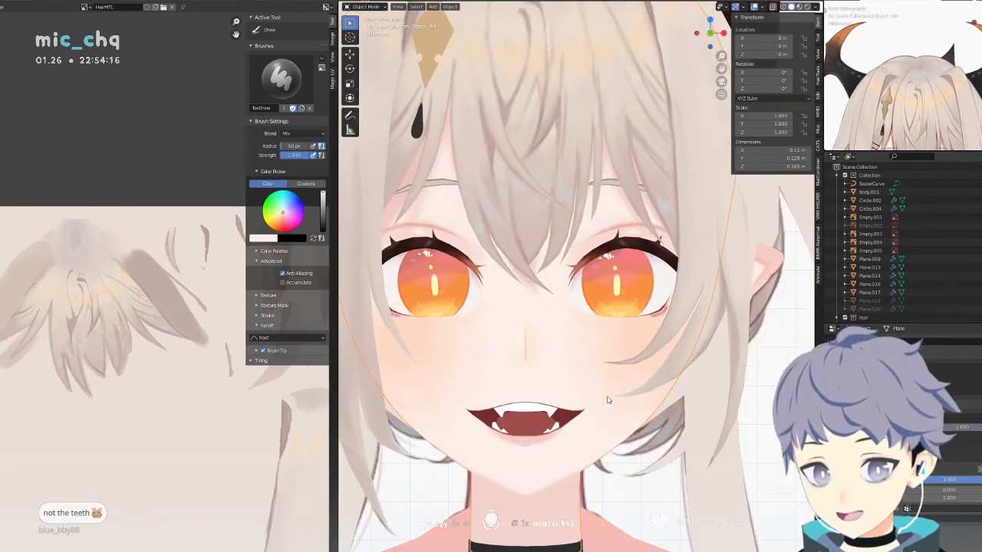
click(557, 431)
middle_drag(558, 431, 537, 437)
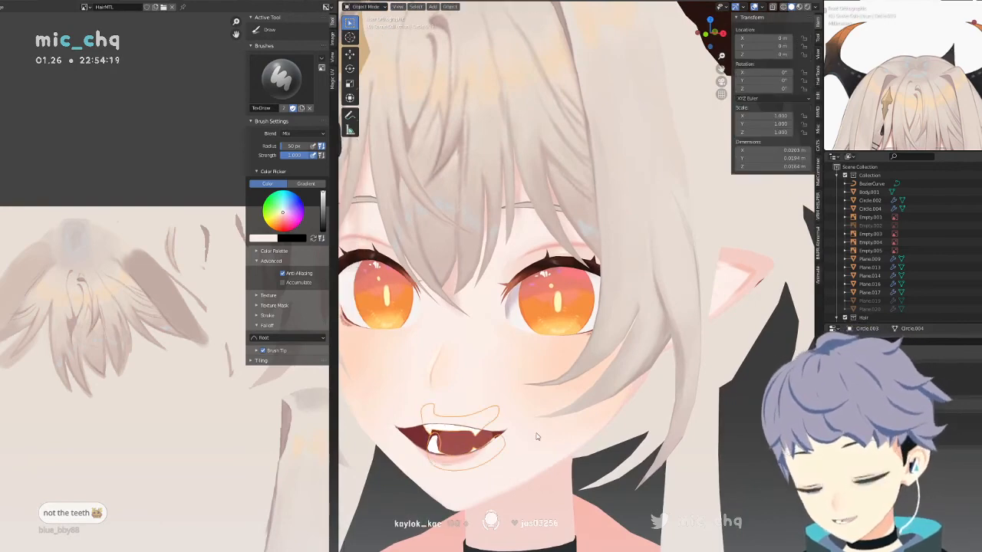
key(Tab)
key(ctrl+Tab)
click(454, 433)
key(KP_1)
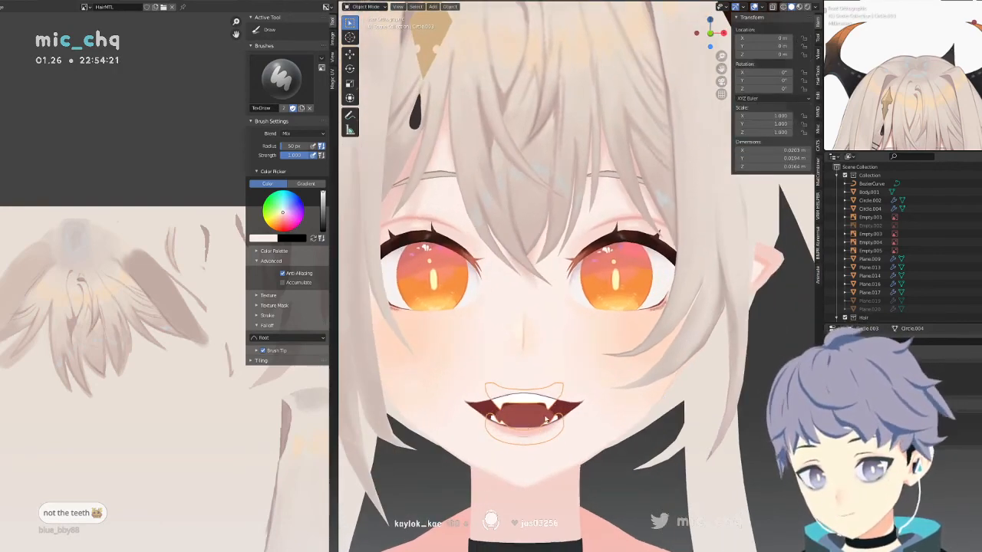
Select the face mesh and lower its AH shape key to close the mouth, with the whole head in view.
click(546, 419)
drag(953, 428, 899, 428)
scroll(636, 345, down, 3)
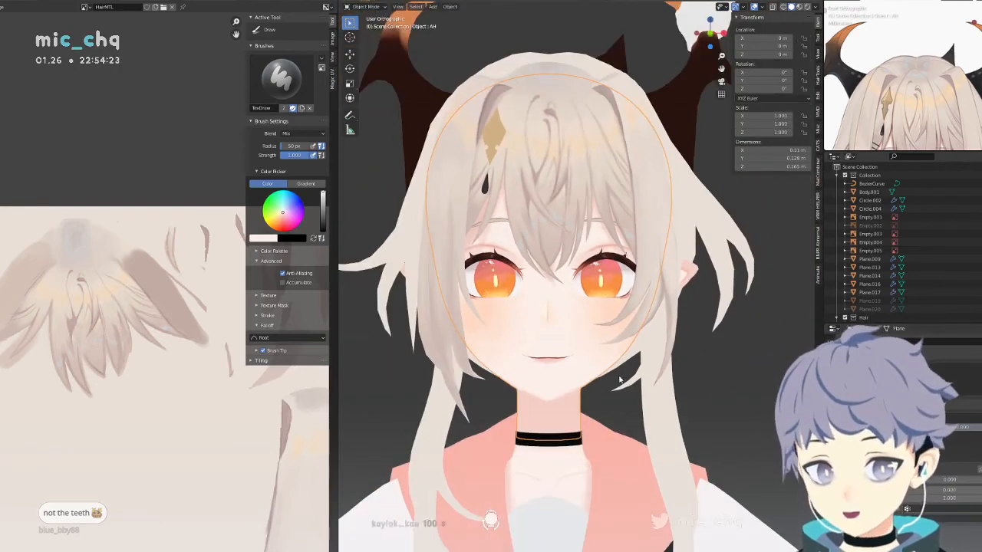
shift+middle_drag(646, 345, 698, 396)
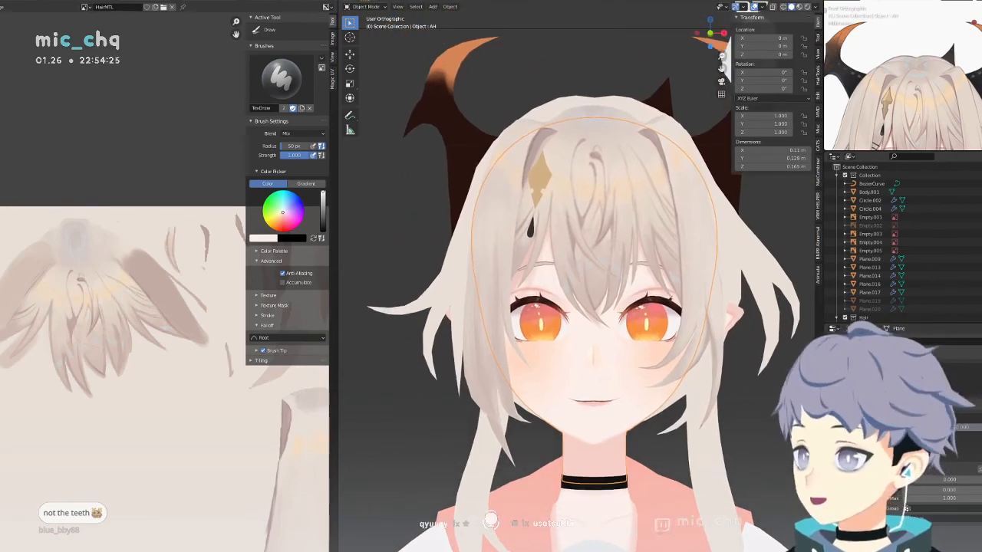
Switch from texture painting to the layout workspace and bring the character's legs into view.
click(141, 0)
scroll(529, 246, down, 5)
middle_drag(529, 245, 210, 166)
scroll(353, 259, down, 4)
shift+middle_drag(405, 360, 575, 127)
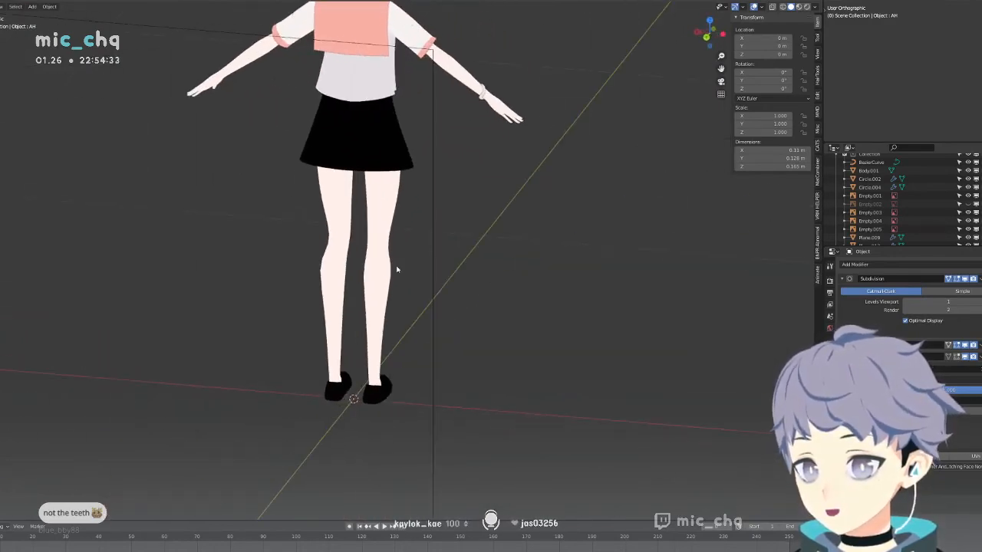
Edit the body mesh from the side, slide the edge loops below the knee down the leg, and return to Object Mode.
middle_drag(397, 269, 353, 278)
click(354, 278)
key(Tab)
scroll(360, 272, up, 6)
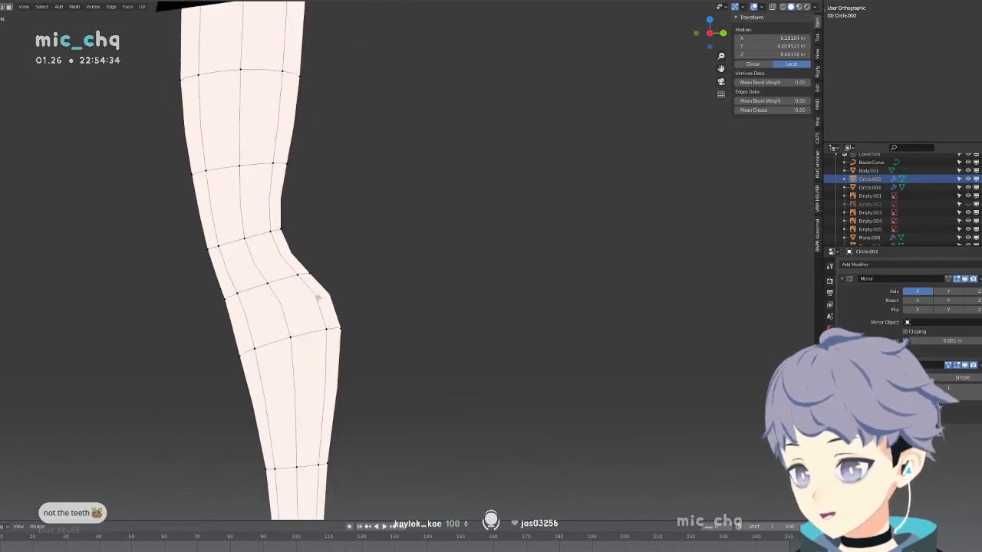
alt+click(312, 338)
key(g)
key(g)
click(376, 322)
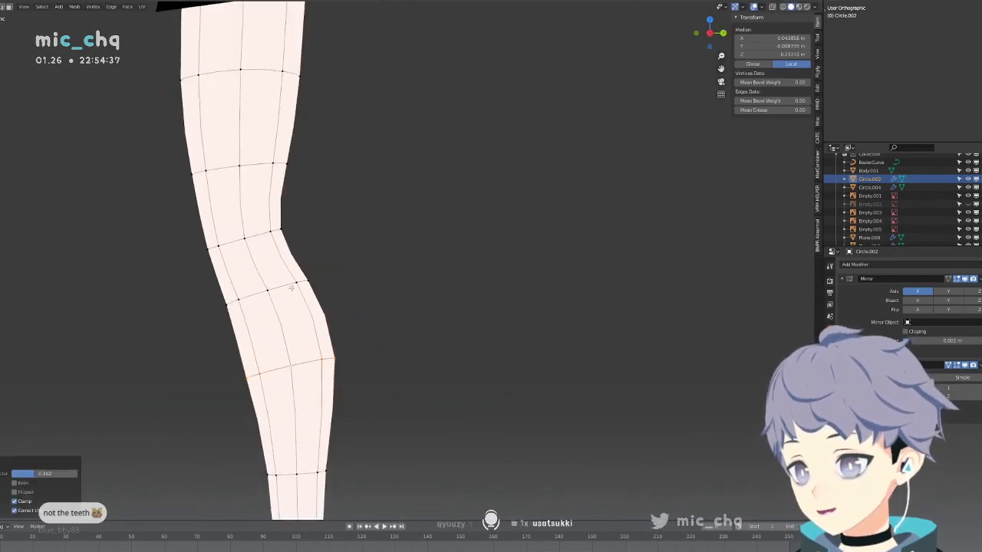
key(Tab)
Examine the leg shape from the front in solid and wireframe display and compare it with the reference illustrations.
middle_drag(405, 275, 487, 257)
scroll(335, 272, down, 5)
key(Tab)
key(Tab)
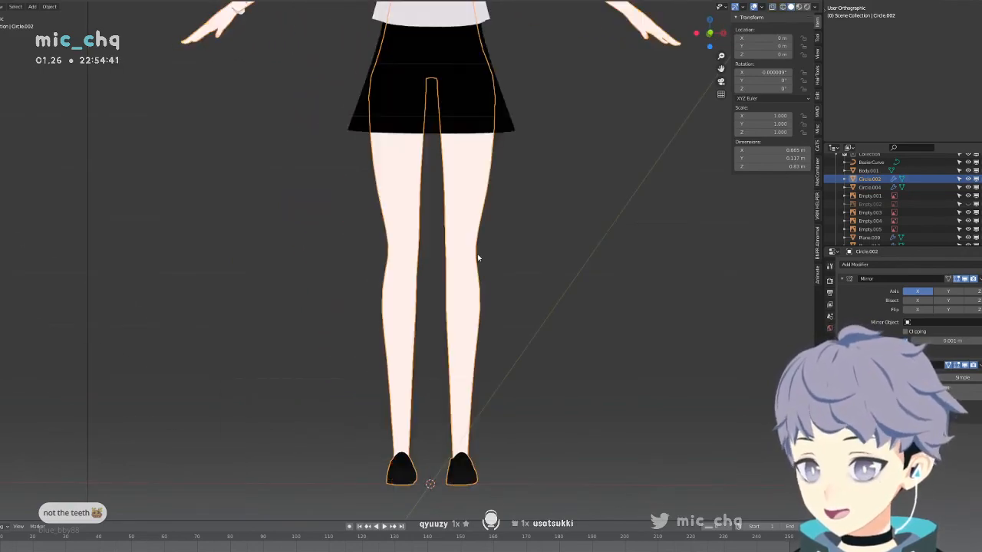
key(KP_1)
click(470, 271)
click(464, 268)
key(Tab)
key(shift+z)
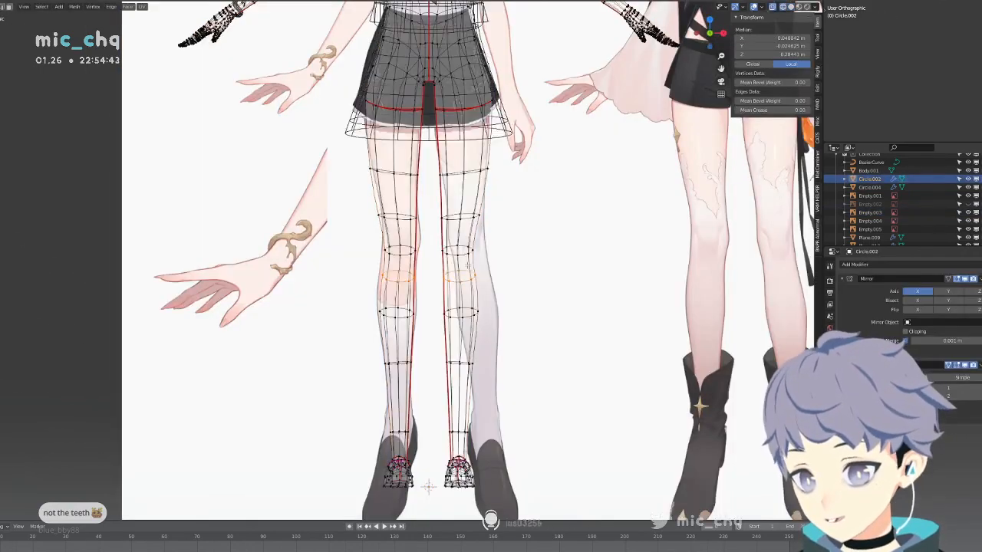
scroll(406, 261, up, 3)
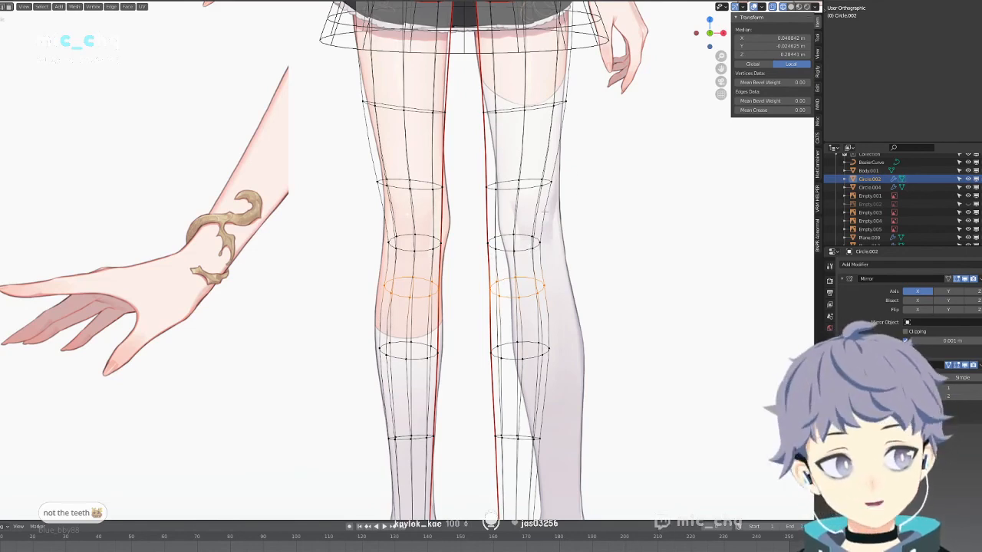
scroll(546, 211, down, 8)
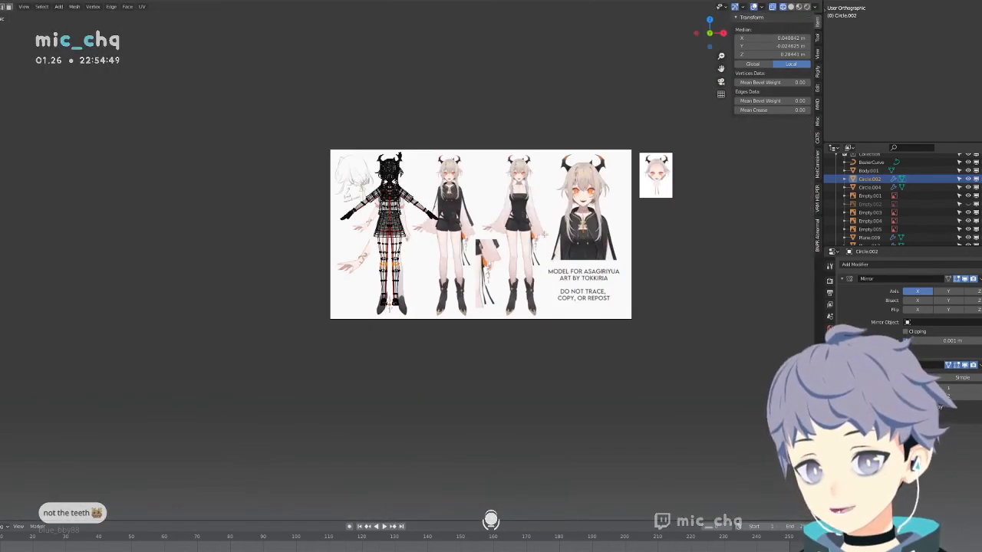
scroll(545, 234, up, 1)
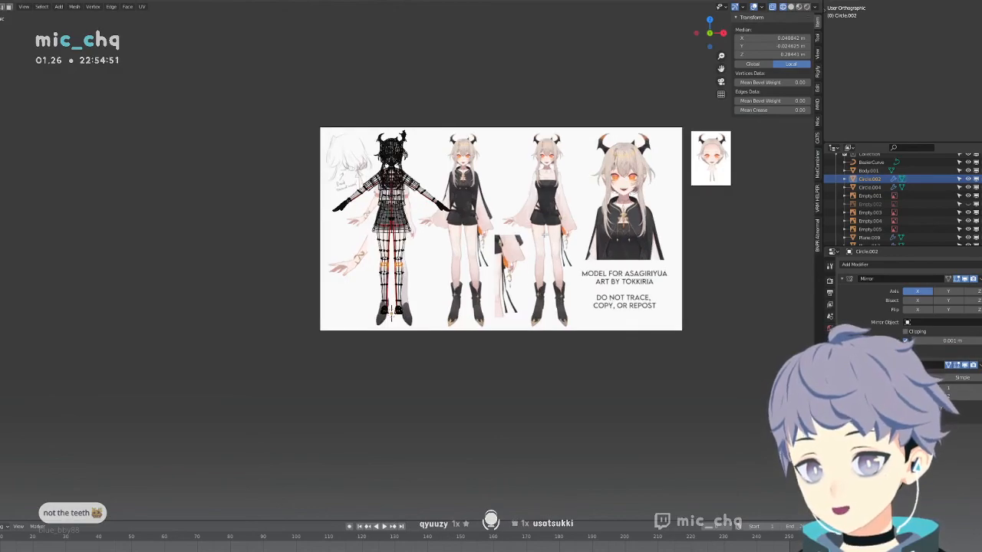
scroll(543, 233, up, 8)
scroll(530, 242, up, 5)
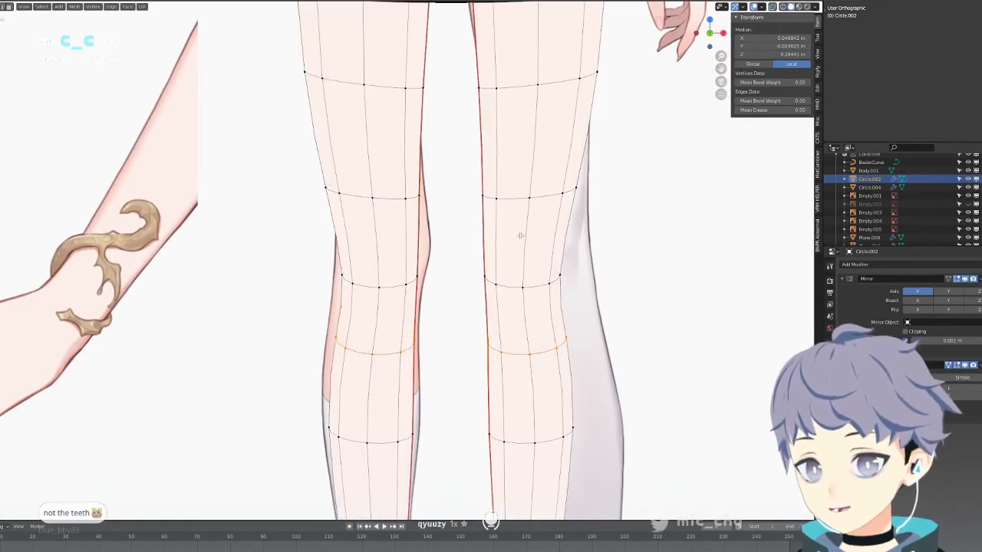
scroll(522, 238, down, 1)
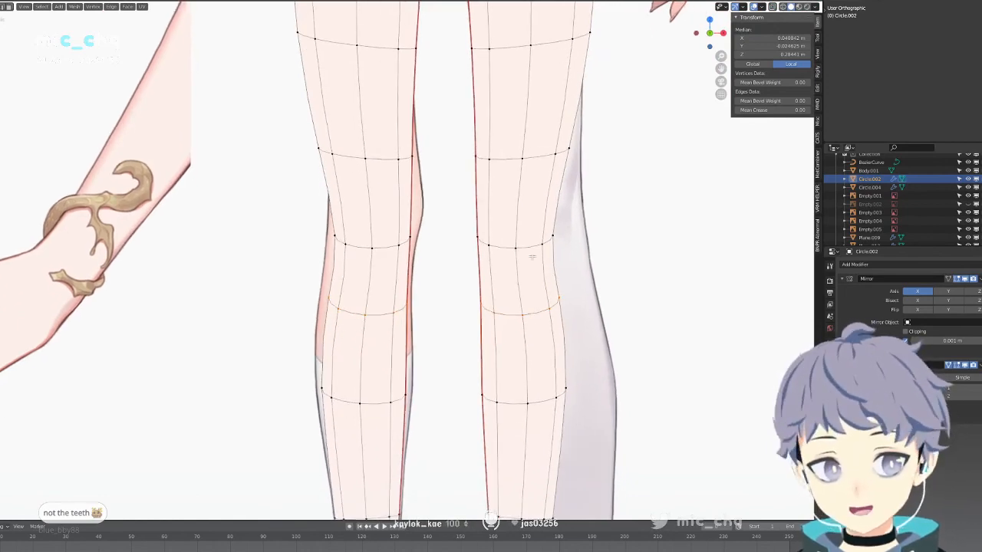
scroll(542, 249, down, 8)
scroll(538, 278, up, 1)
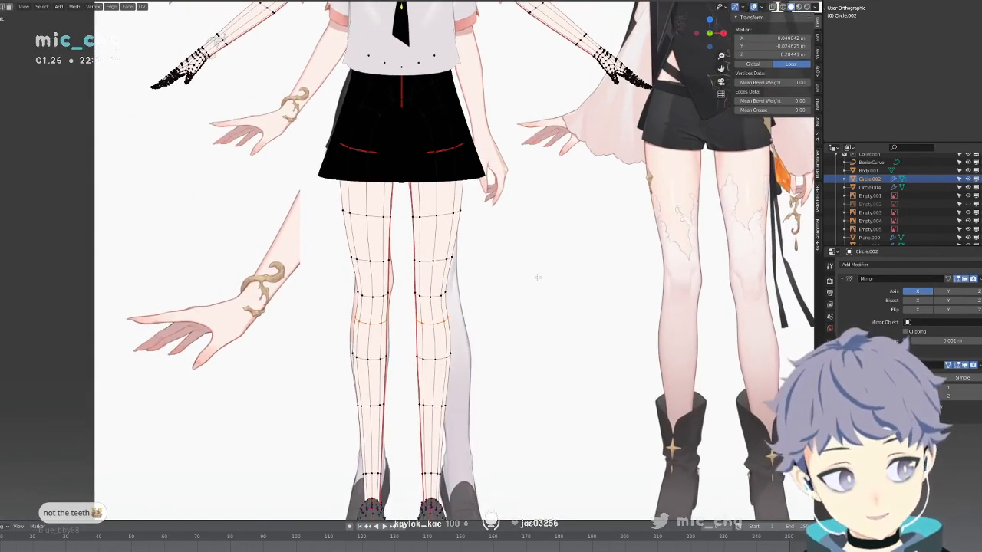
scroll(537, 269, down, 2)
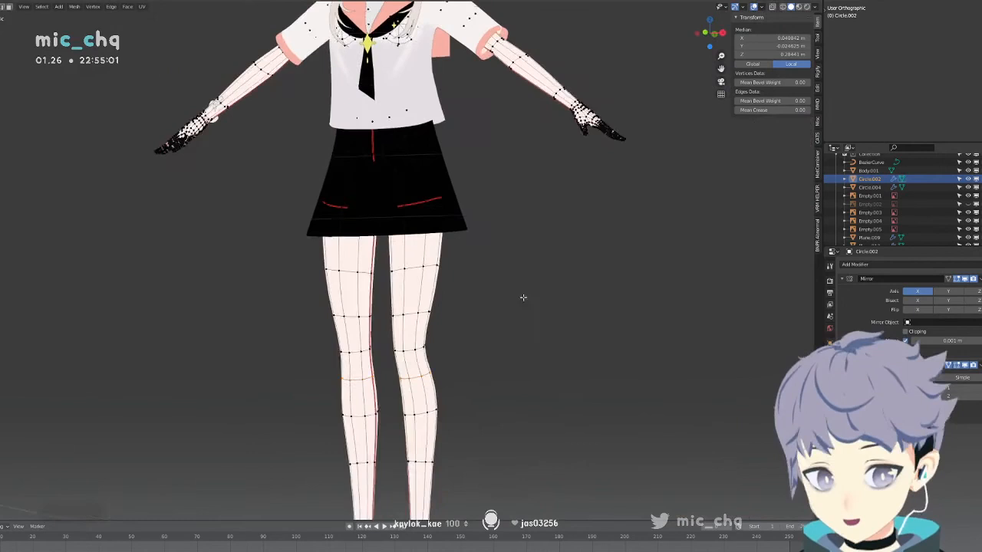
Return the body mesh to Object Mode and show it from the side in wireframe display.
key(ctrl+Tab)
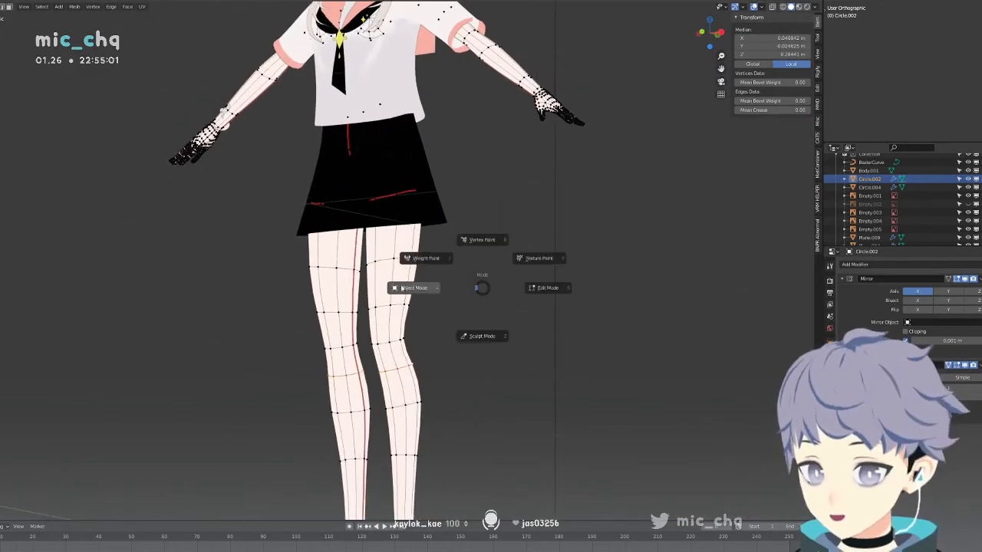
click(401, 282)
middle_drag(401, 282, 345, 282)
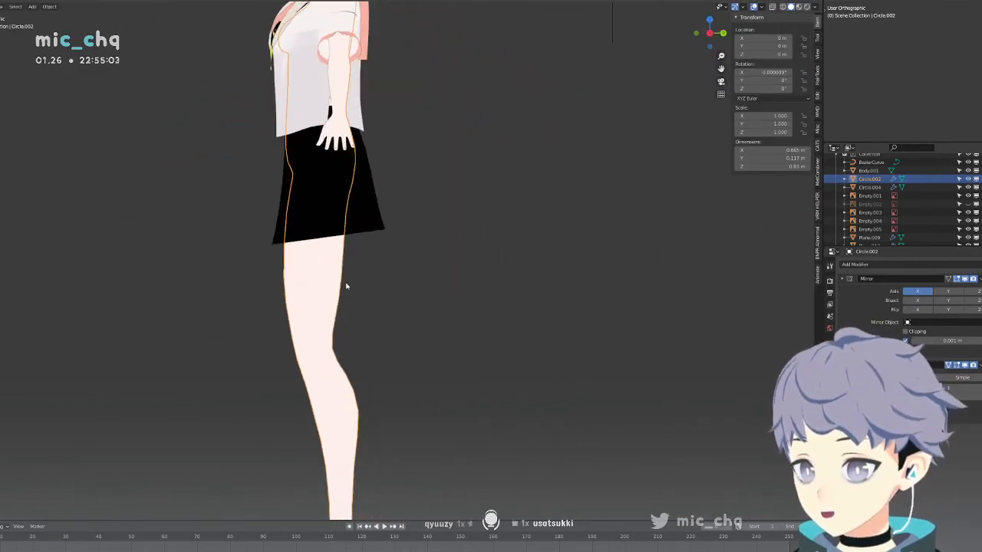
key(Tab)
key(Tab)
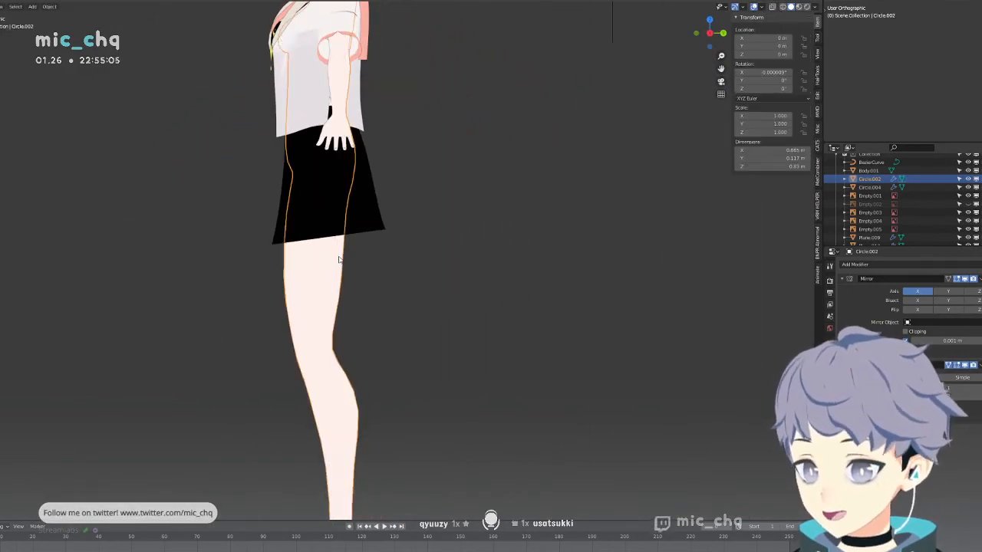
key(shift+z)
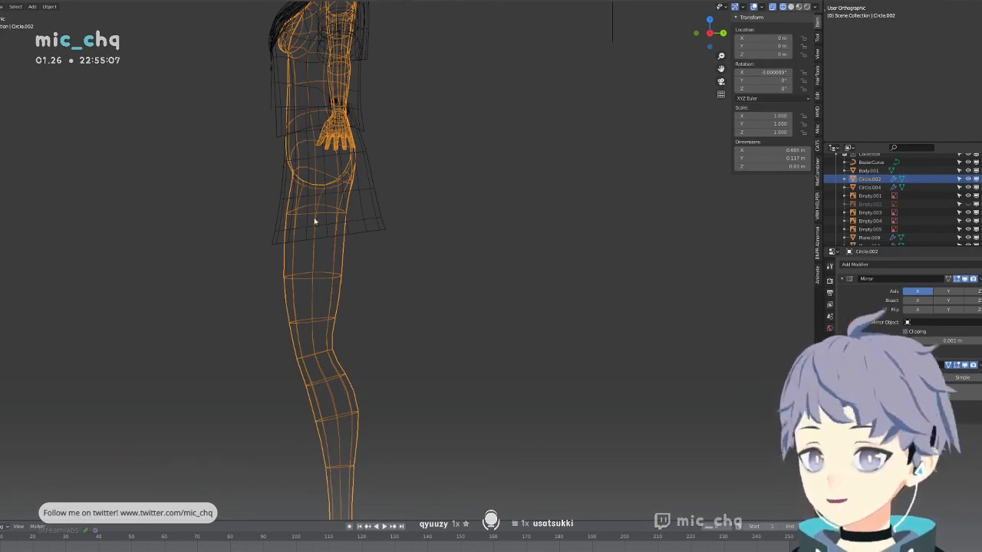
Move the mid-thigh and lower-thigh edge loops of the body mesh backward along Y.
key(Tab)
key(shift+z)
key(ctrl+r)
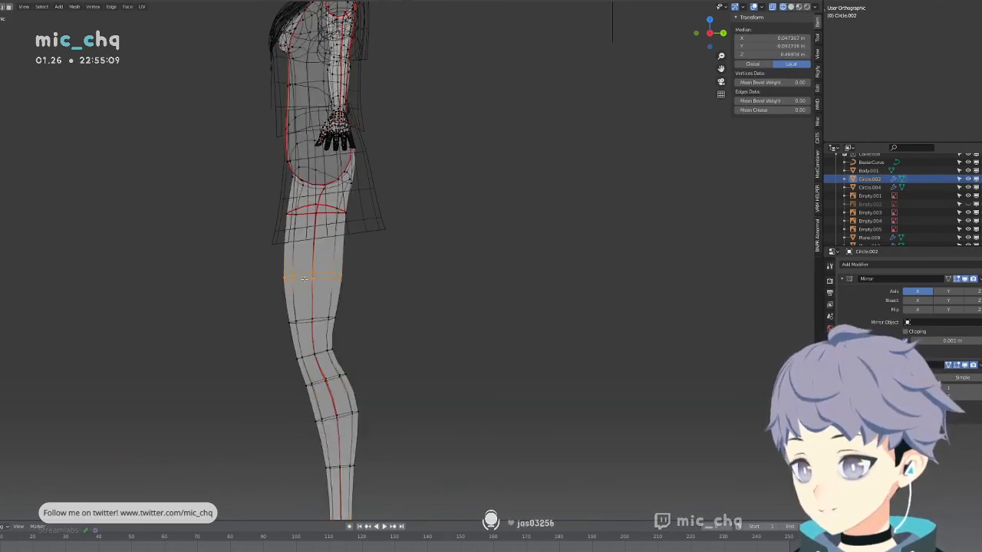
key(g)
key(y)
click(370, 279)
alt+click(310, 321)
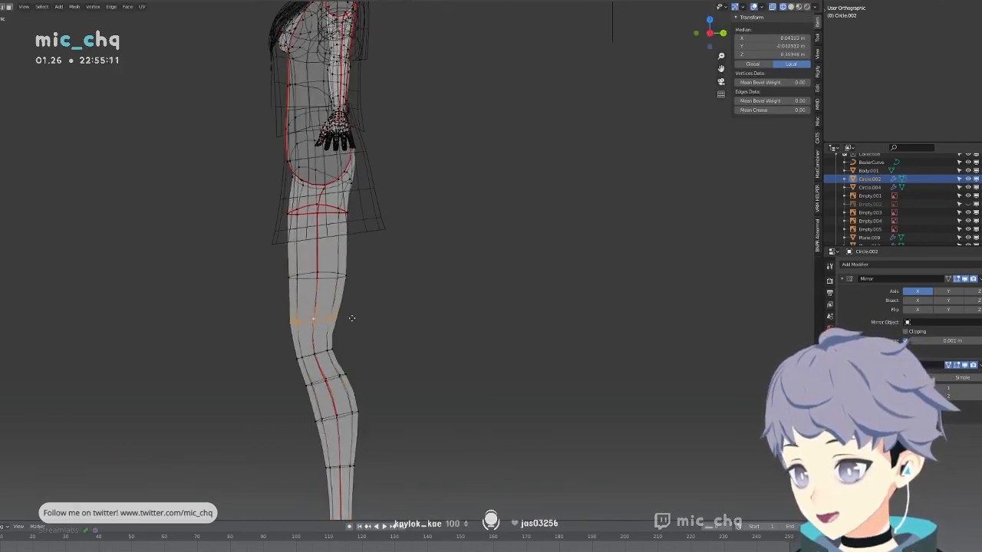
key(g)
key(y)
click(362, 319)
Move the knee edge loop backward along Y by about 0.008 m, and a further 0.003 m after checking the silhouette.
alt+click(318, 355)
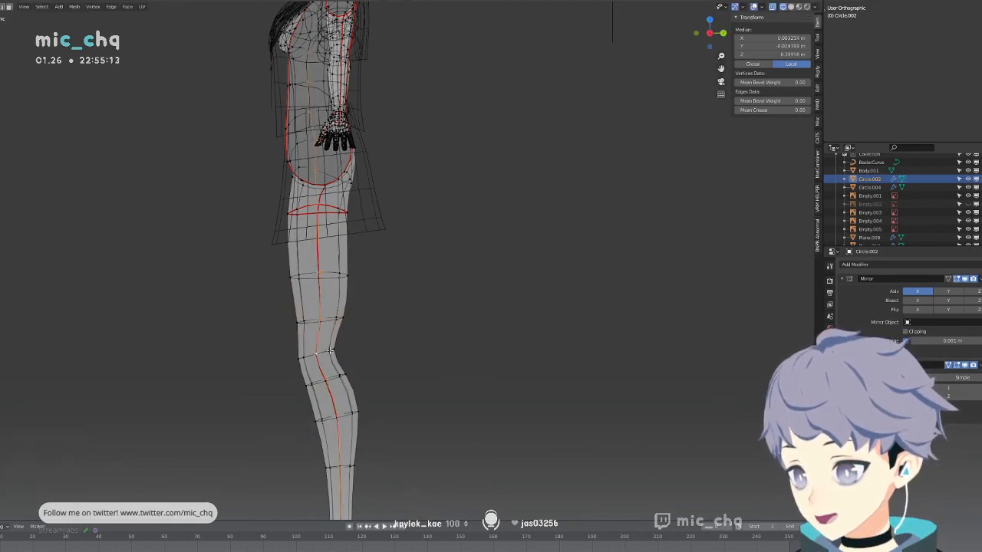
alt+click(330, 351)
key(g)
key(y)
click(369, 345)
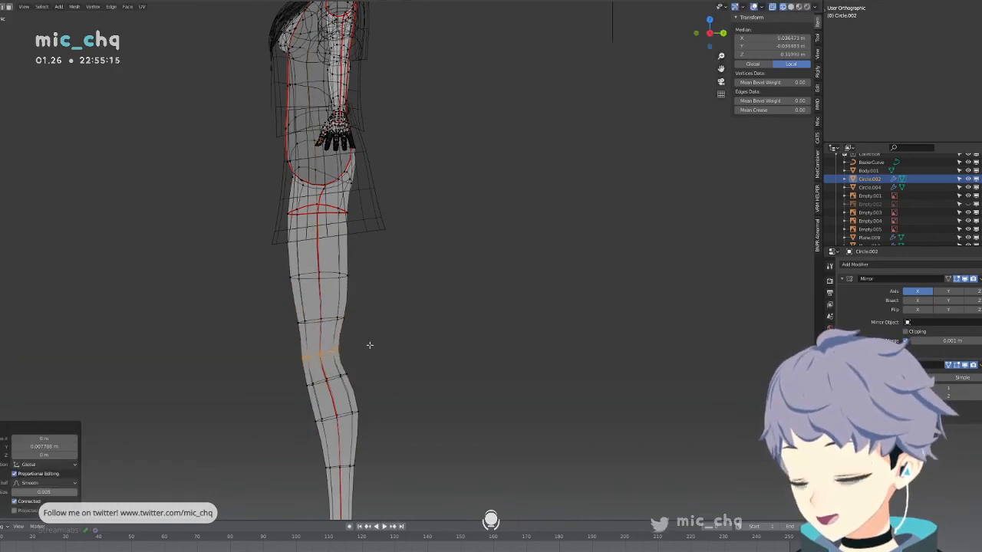
key(Tab)
key(Tab)
key(g)
key(y)
click(373, 345)
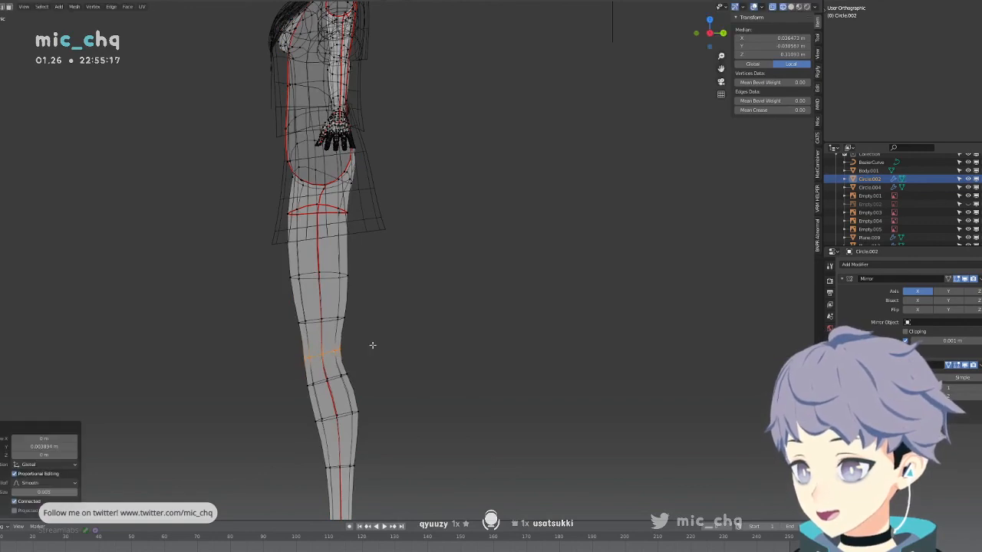
Move the upper-calf edge loop backward by about 0.007 m along Y and widen the loop beneath it along Y.
alt+click(338, 418)
key(g)
key(y)
click(375, 417)
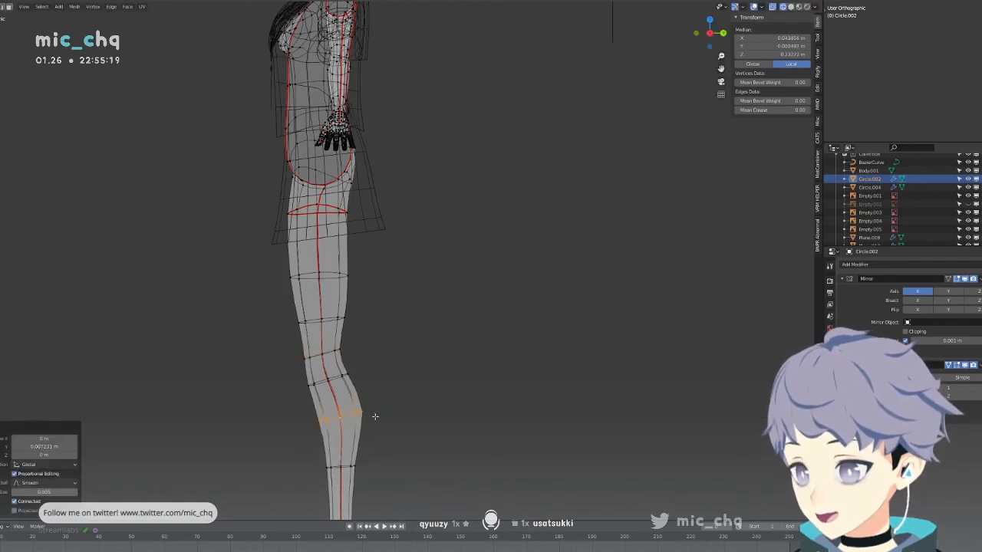
alt+click(346, 469)
key(s)
key(y)
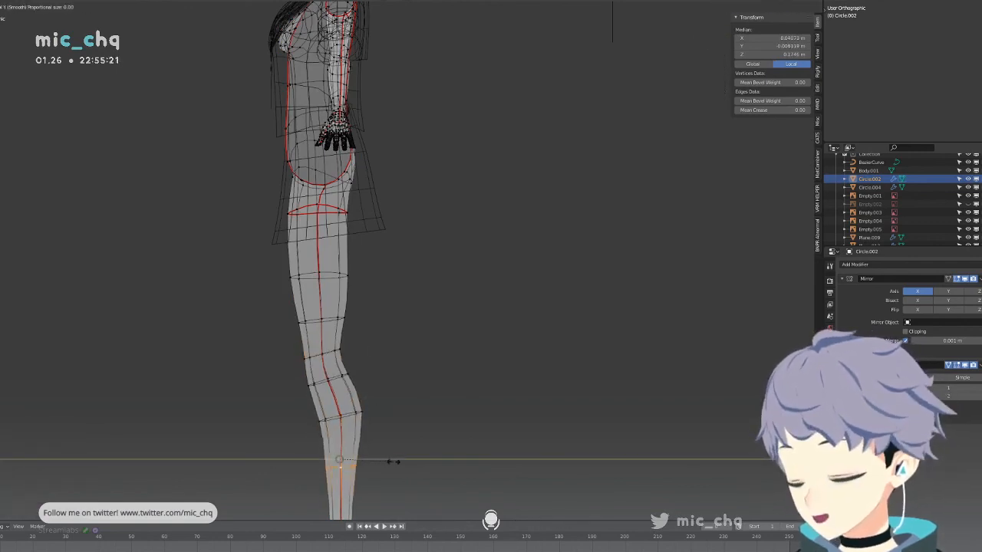
click(397, 461)
Fine-tune the upper-calf edge loop's position along Y and return the body to Object Mode.
alt+click(377, 411)
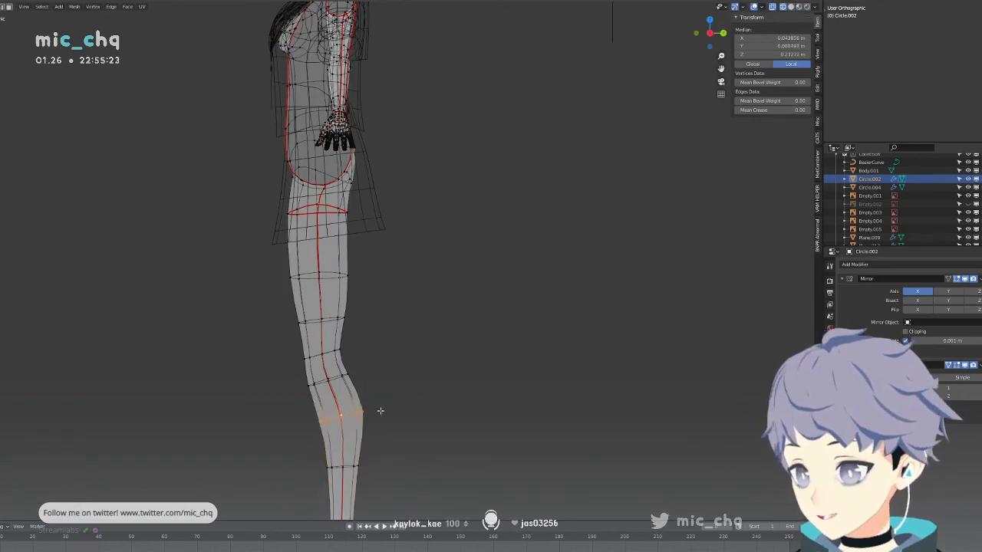
key(g)
key(y)
click(377, 411)
key(g)
key(y)
click(377, 410)
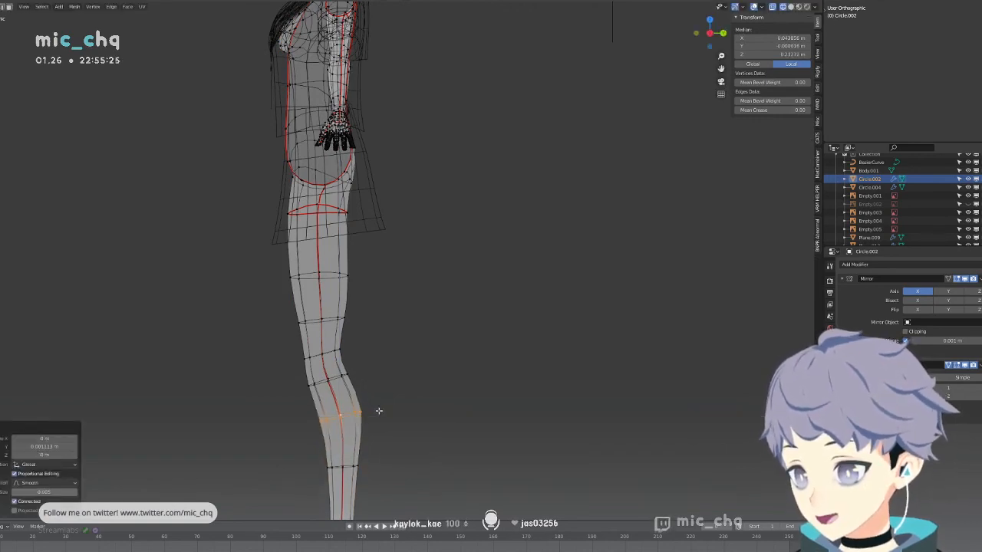
key(Tab)
Edit the shoe from the side and lower the sole vertices under the forefoot by about 0.001 m along Z.
scroll(379, 415, down, 2)
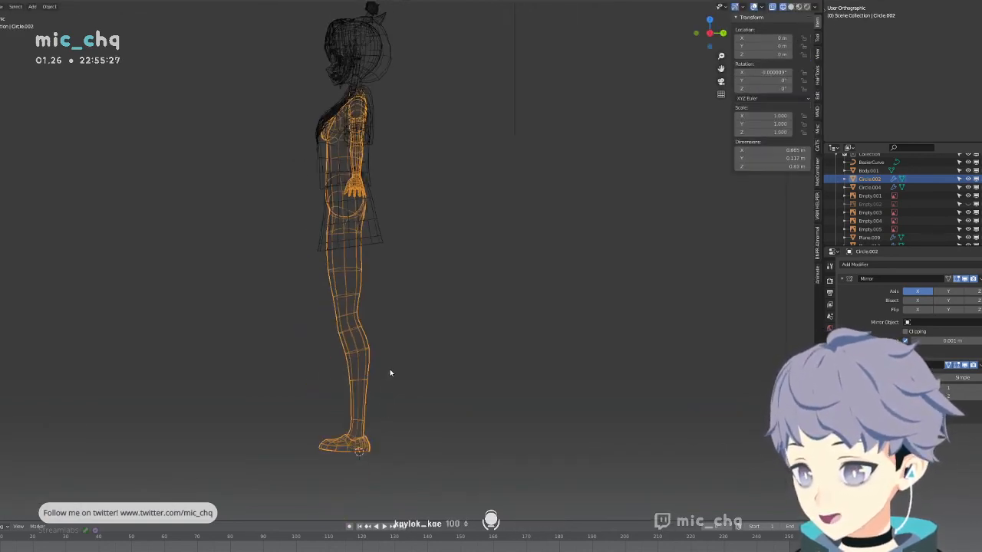
key(Tab)
key(Tab)
shift+middle_drag(338, 450, 383, 388)
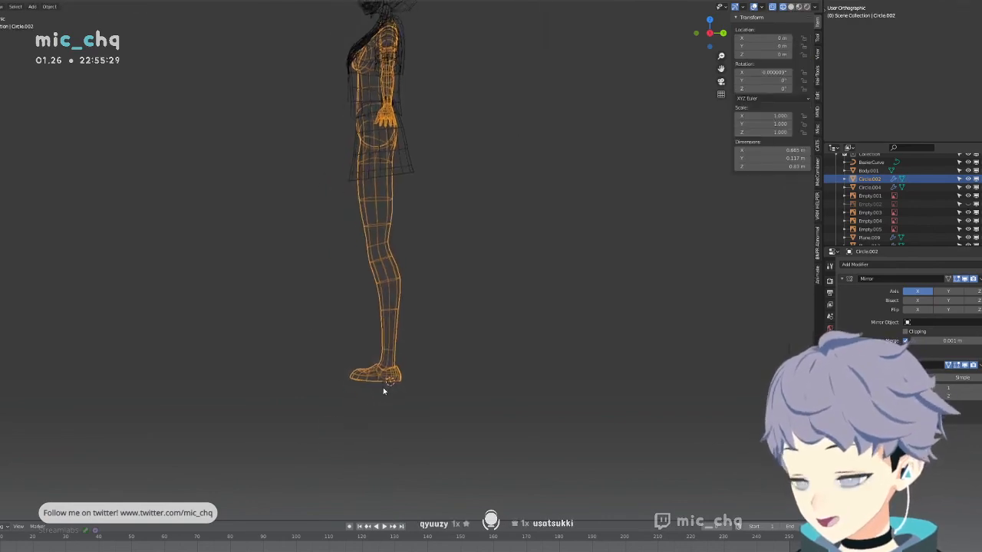
scroll(383, 388, up, 7)
shift+middle_drag(366, 420, 368, 354)
key(Tab)
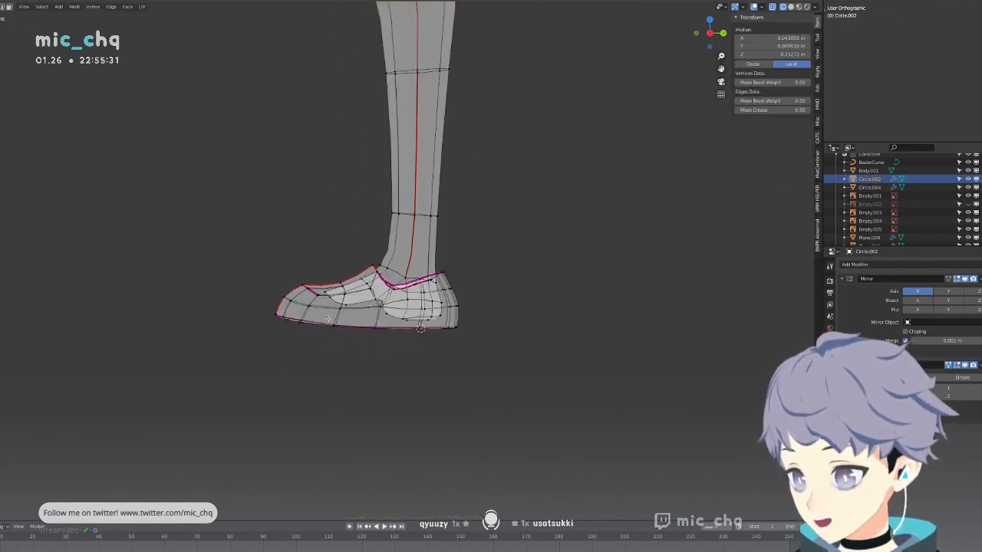
click(341, 329)
key(g)
key(z)
click(352, 330)
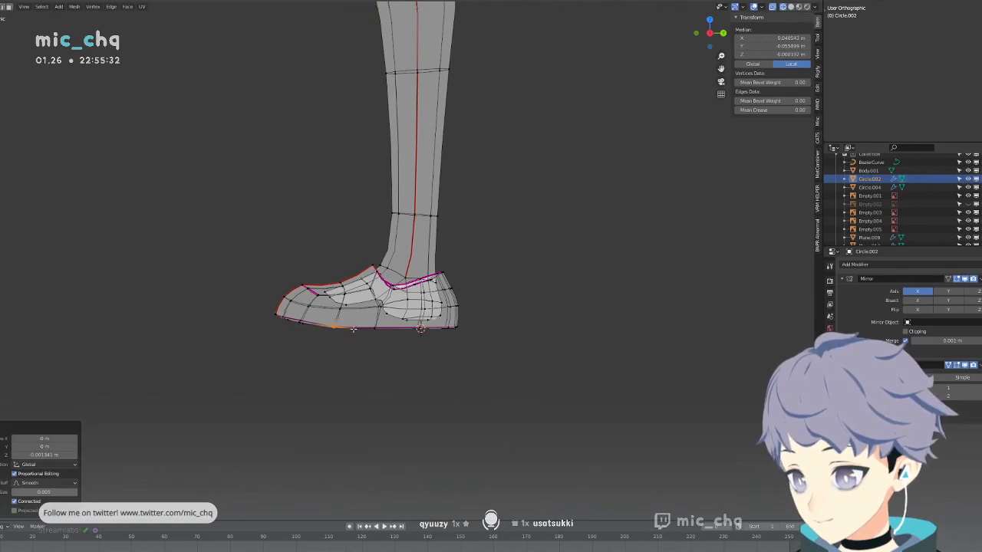
Adjust the height of the sole vertices under the shoe's arch along Z and leave Edit Mode.
drag(377, 337, 381, 339)
key(g)
key(y)
key(z)
click(399, 338)
key(Tab)
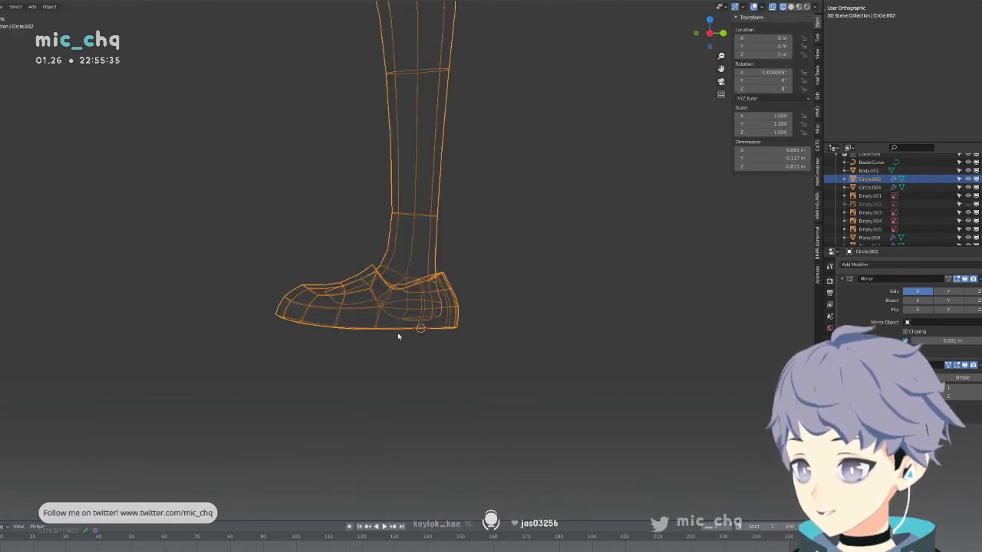
Edit the body in front view against the reference and nudge its outer hip vertex to refine the hip contour.
scroll(508, 338, down, 4)
scroll(499, 306, down, 5)
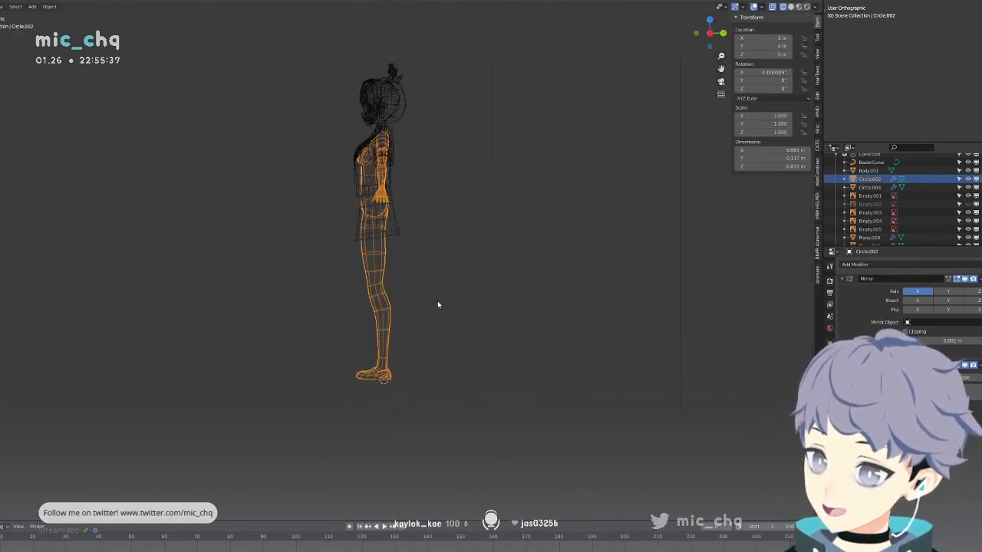
middle_drag(433, 272, 540, 279)
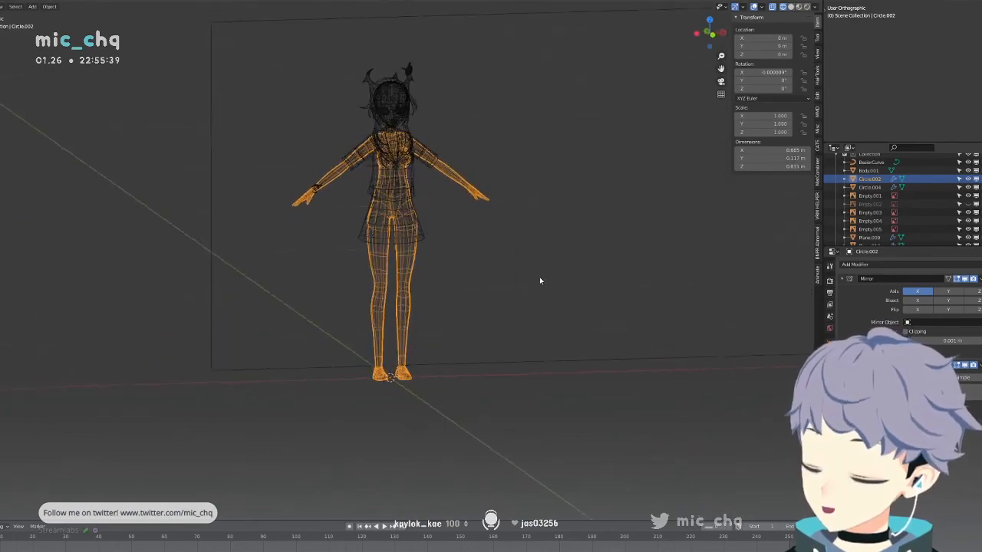
key(KP_1)
scroll(476, 252, up, 2)
scroll(475, 251, up, 3)
shift+middle_drag(443, 170, 408, 296)
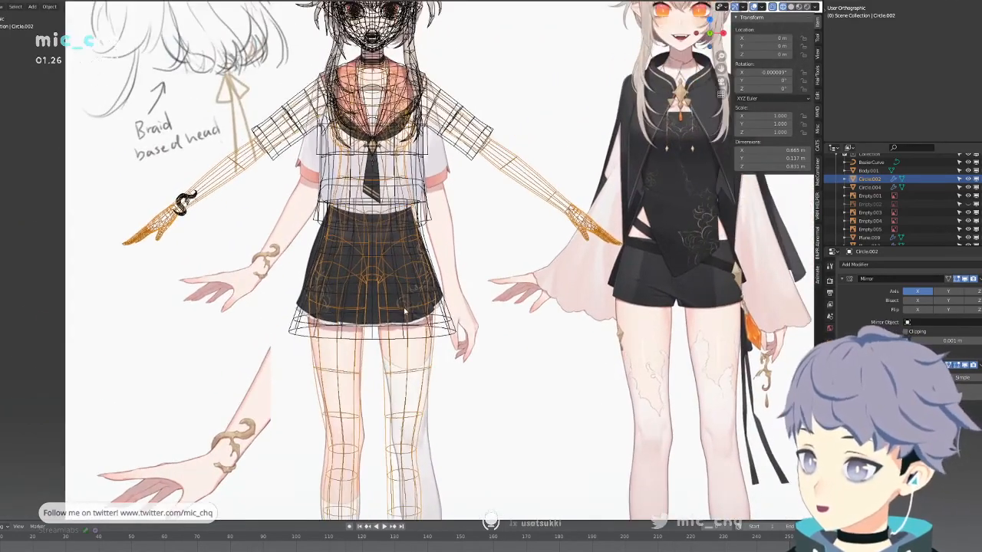
scroll(407, 297, up, 5)
key(Tab)
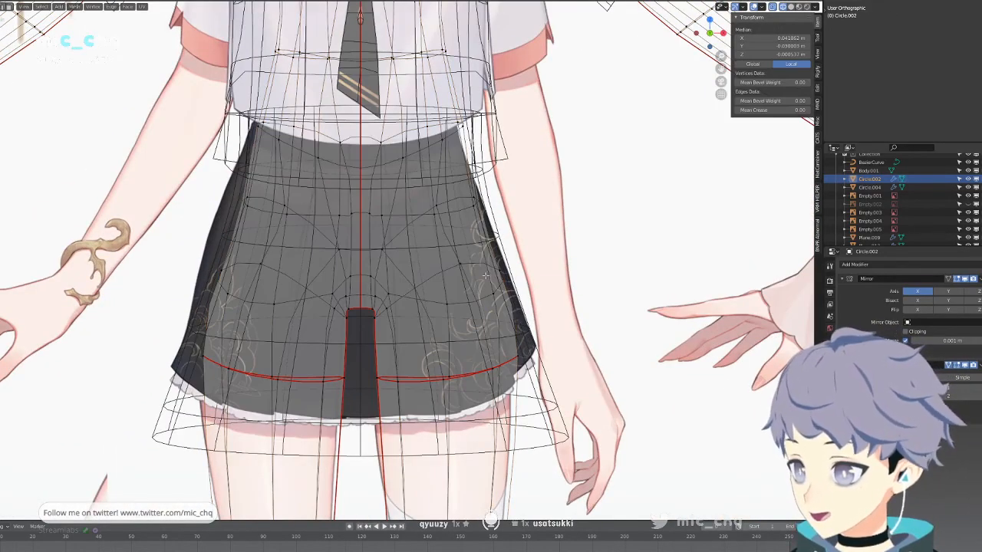
click(506, 274)
key(g)
click(511, 268)
Lower the outer and front vertices of the upper hip slightly with proportional editing and return the body to Object Mode.
click(480, 200)
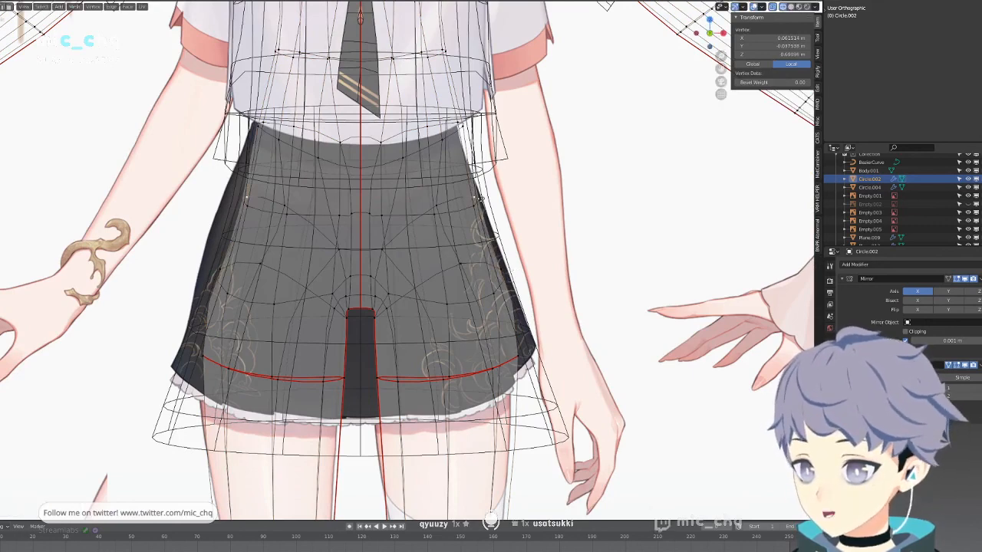
key(g)
click(477, 205)
click(434, 205)
key(g)
click(434, 208)
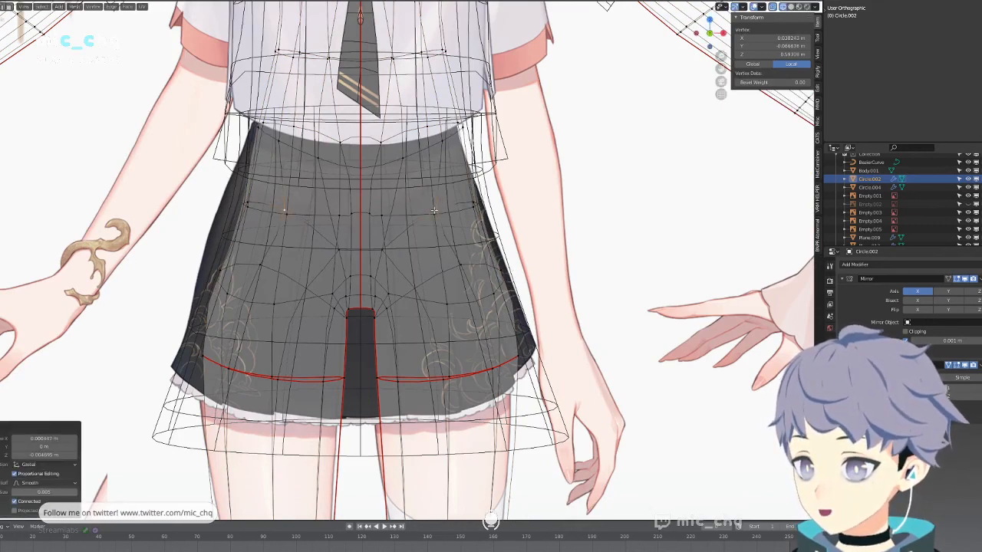
key(Tab)
click(459, 235)
key(Tab)
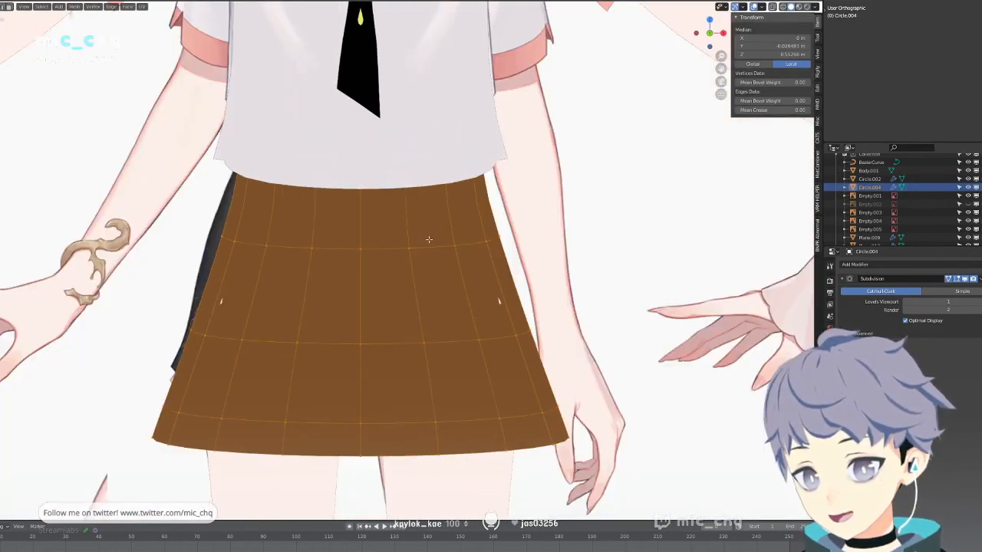
key(Tab)
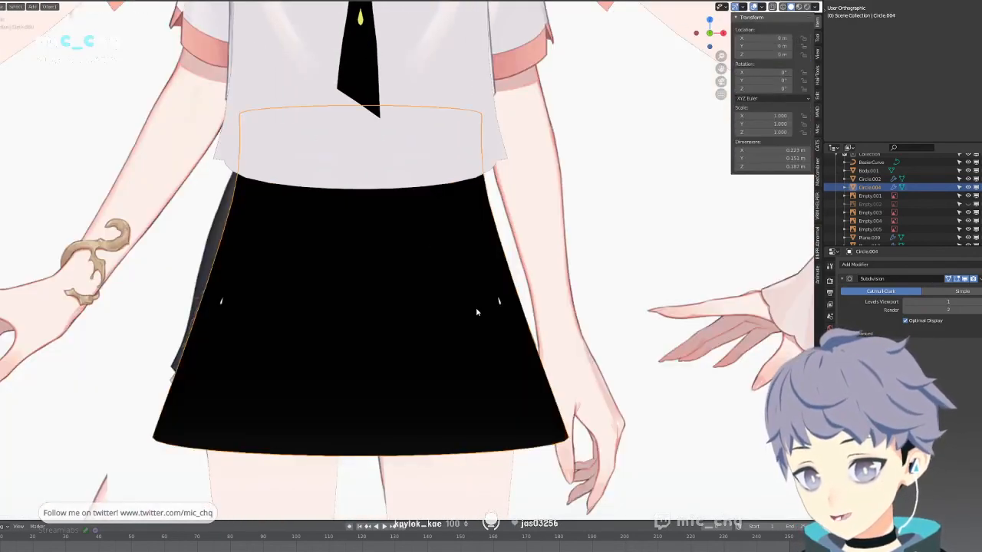
key(shift+z)
click(502, 305)
click(485, 263)
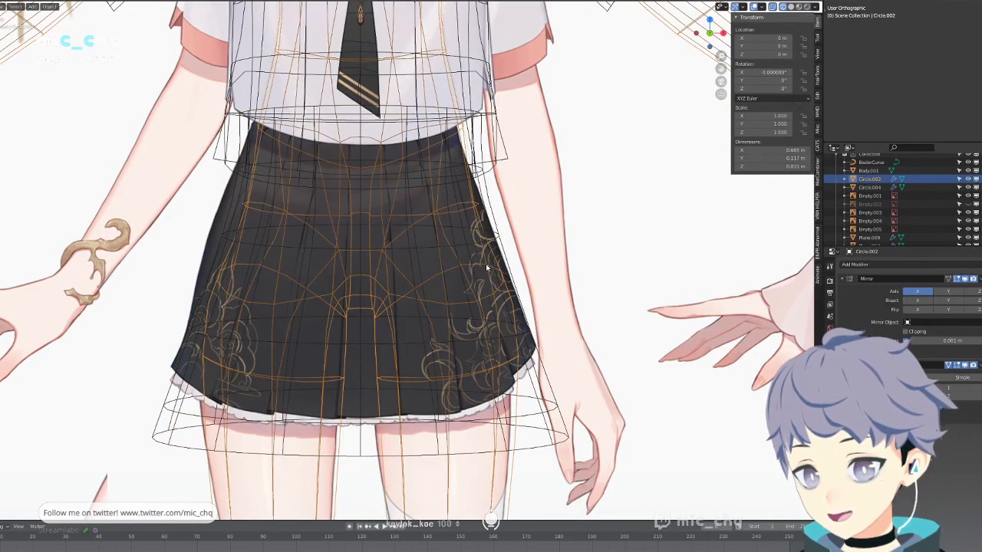
Edit the body and slightly scale the edge loop around the upper thigh under the skirt, then leave Edit Mode.
key(Tab)
drag(492, 290, 492, 291)
drag(462, 270, 458, 270)
alt+click(496, 373)
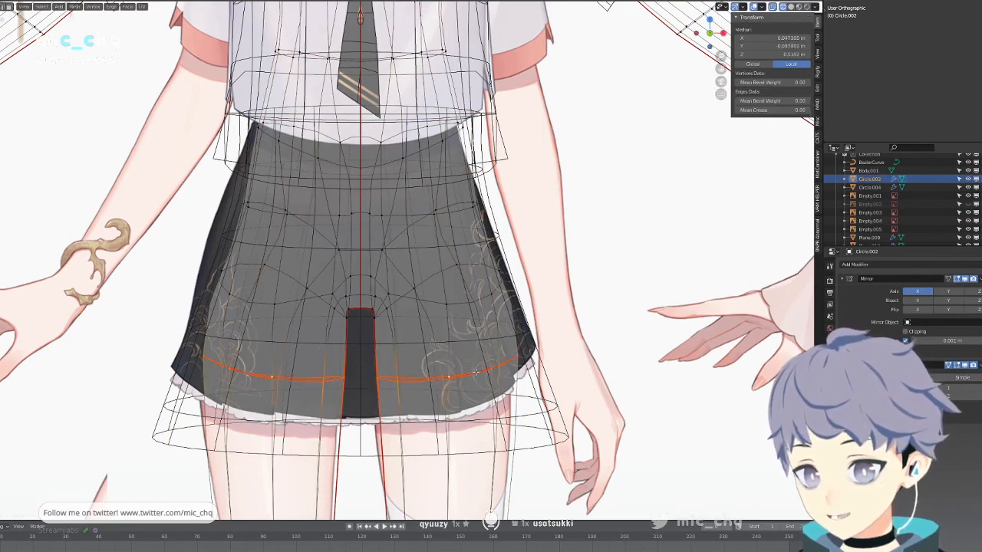
key(s)
click(520, 357)
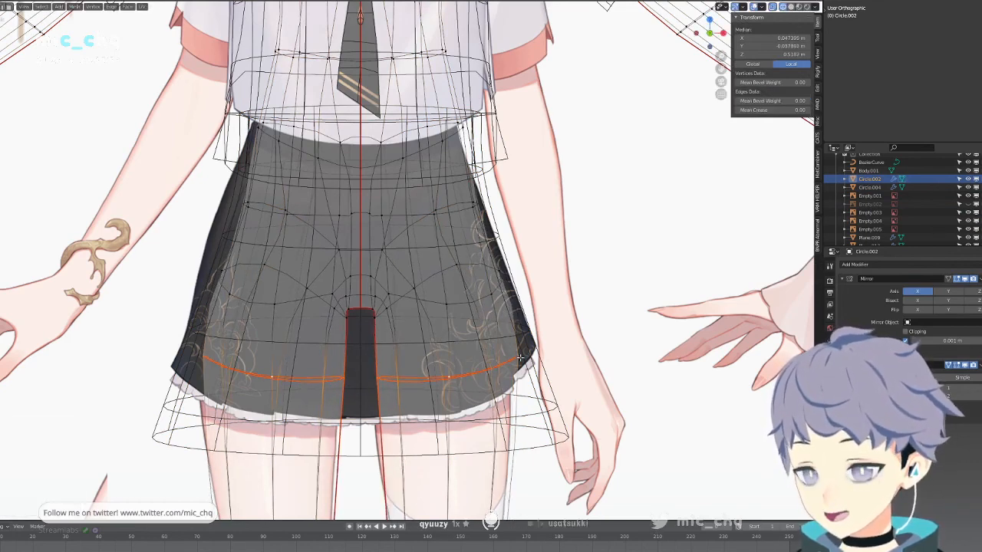
key(alt+z)
key(Tab)
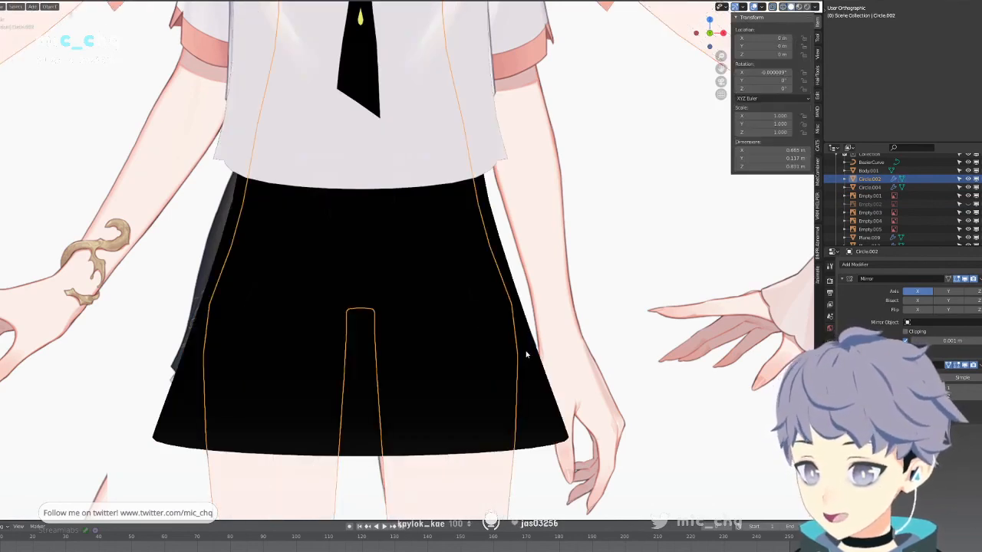
Open the skirt in Edit Mode from the front with its whole mesh selected.
middle_drag(539, 346, 410, 352)
click(447, 345)
key(KP_1)
key(Tab)
key(a)
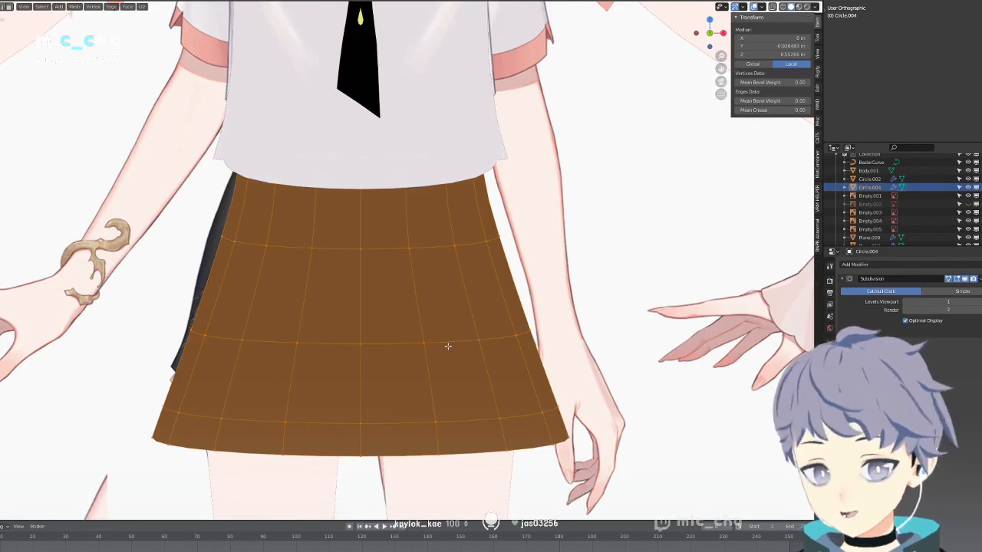
key(ctrl+Tab)
click(375, 347)
scroll(374, 350, down, 4)
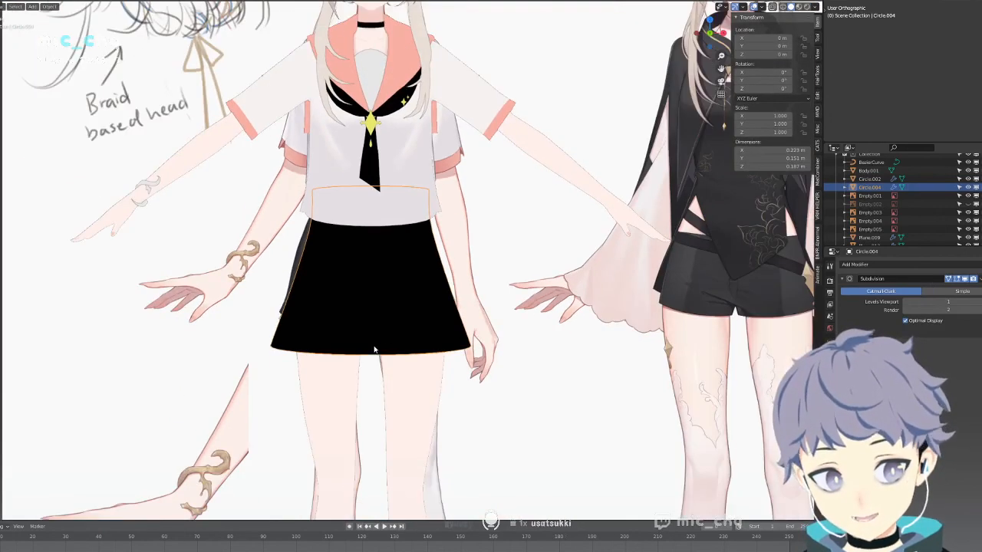
shift+middle_drag(375, 349, 376, 393)
key(Tab)
Try to resize the whole skirt by uniform scaling.
key(s)
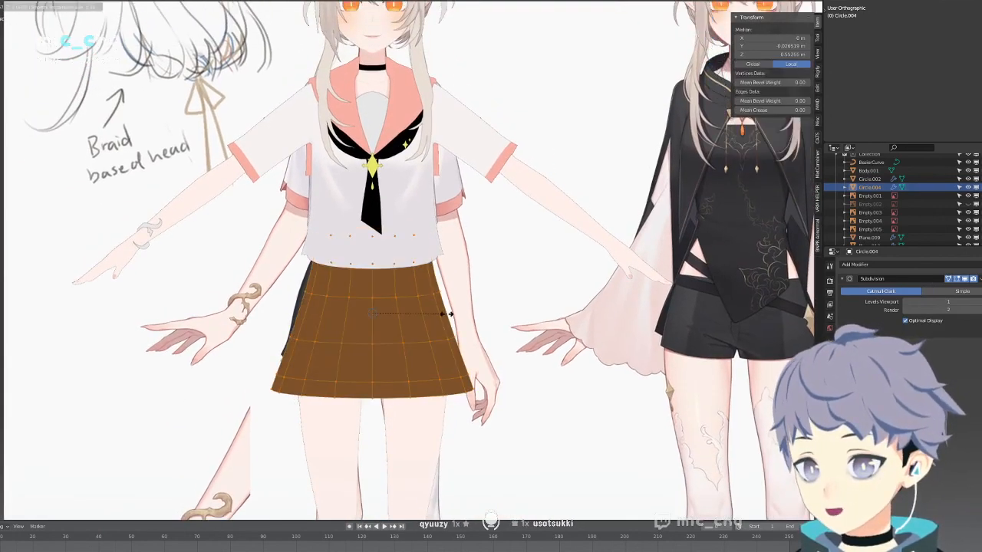
click(450, 311)
key(ctrl+z)
Push the skirt's surface slightly outward along its normals with Shrink/Fatten and return to Object Mode.
key(alt+s)
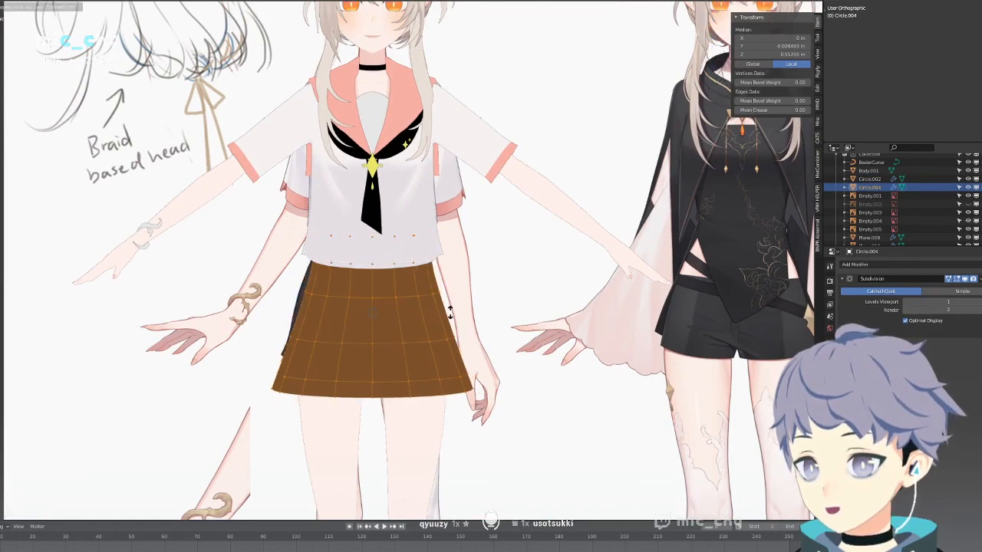
click(452, 311)
key(Tab)
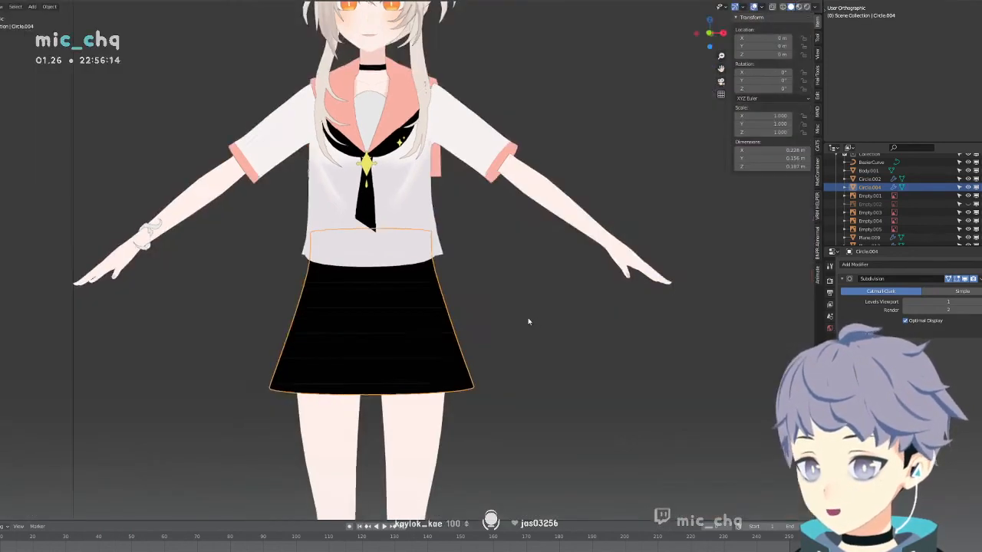
Examine the skirt's fit and the sailor top from several angles and against the front reference illustration.
middle_drag(421, 315, 535, 310)
key(KP_1)
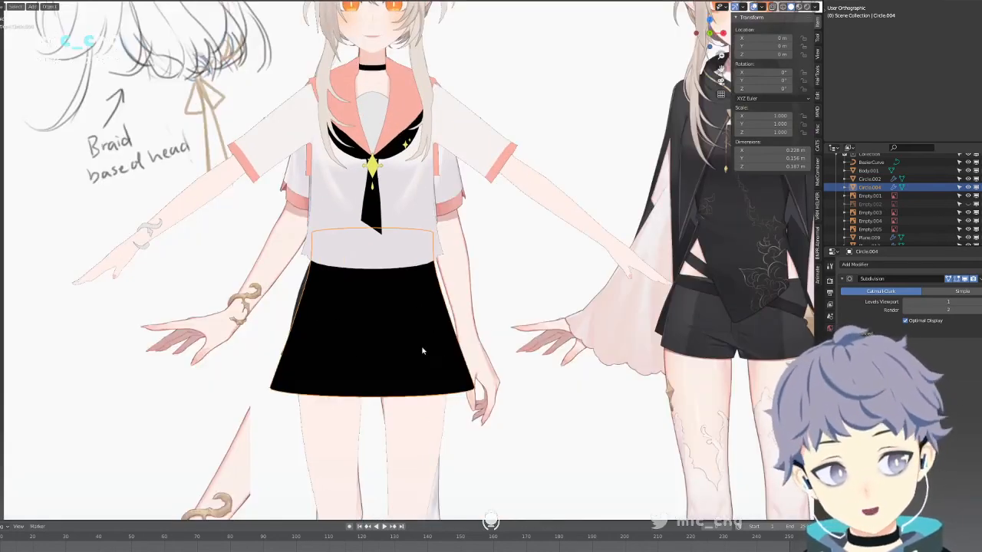
scroll(384, 336, down, 5)
middle_drag(383, 336, 468, 334)
key(KP_1)
click(438, 309)
scroll(438, 309, up, 4)
scroll(446, 321, down, 3)
click(460, 329)
key(KP_1)
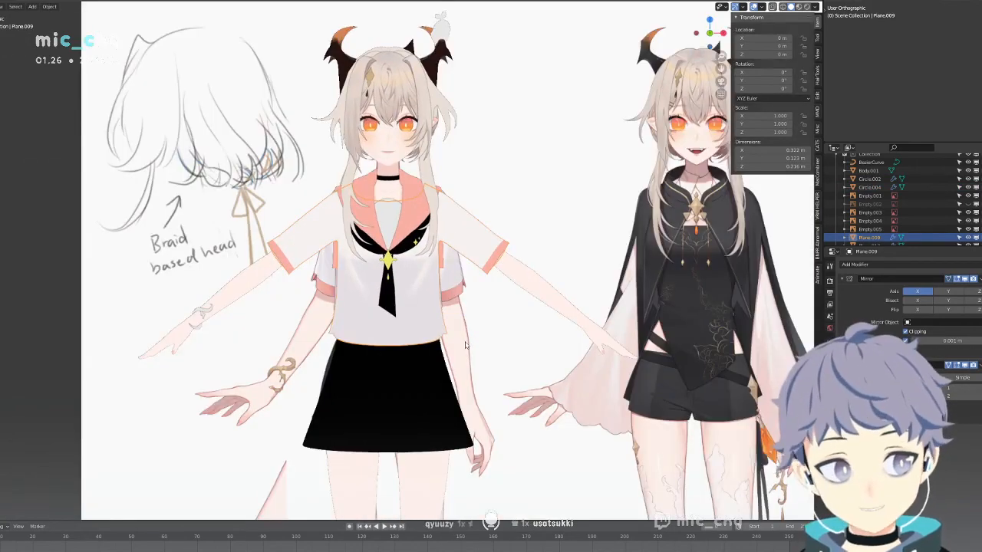
shift+middle_drag(461, 371, 410, 241)
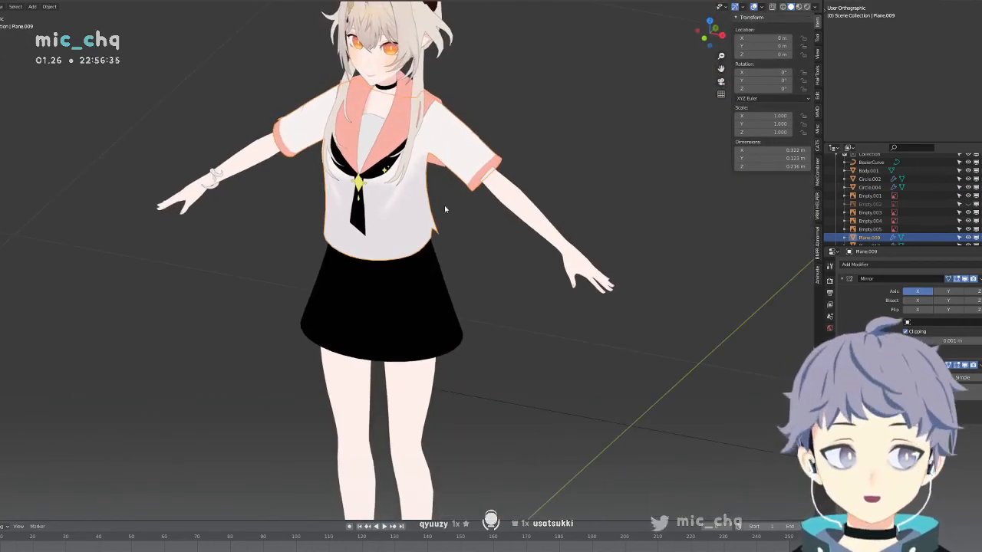
middle_drag(443, 209, 405, 202)
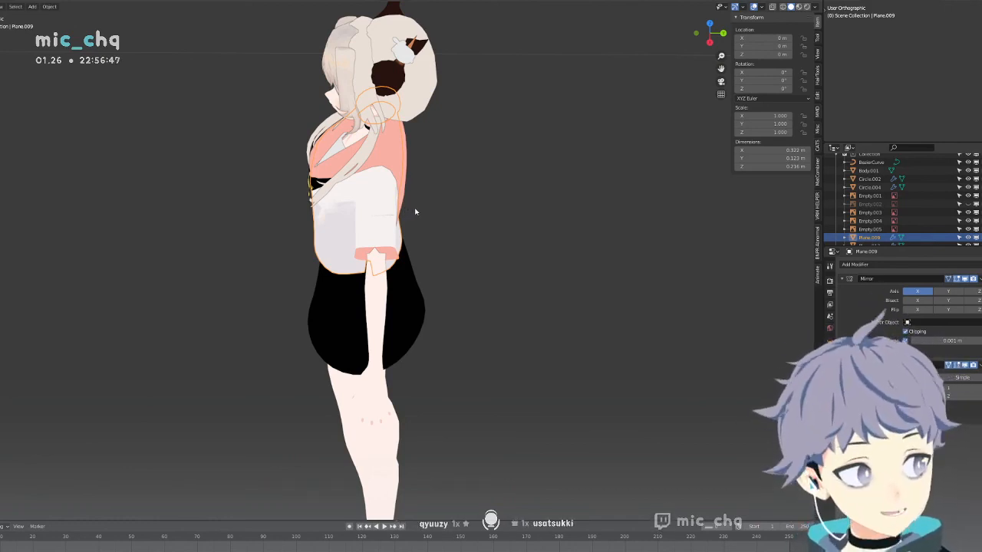
middle_drag(414, 208, 438, 296)
key(KP_1)
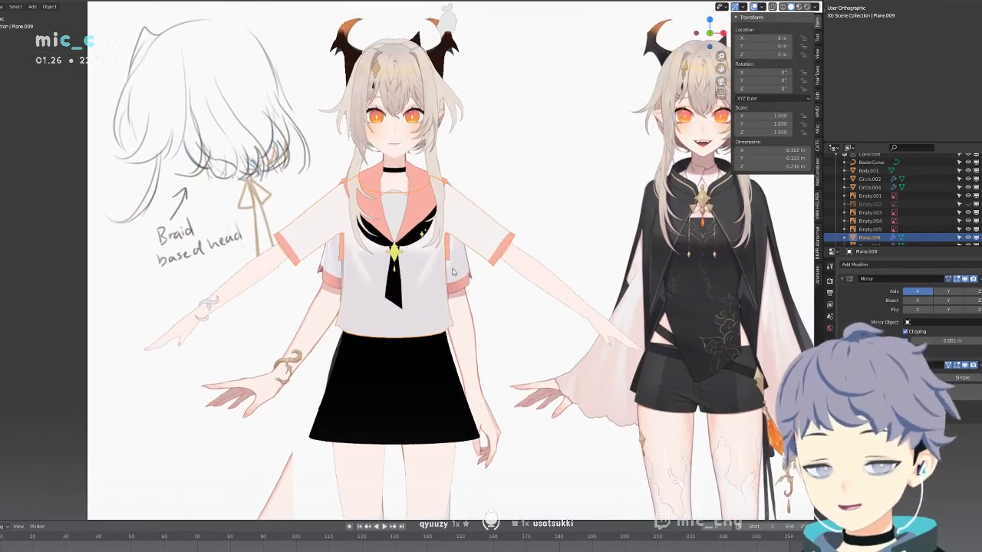
scroll(452, 273, up, 4)
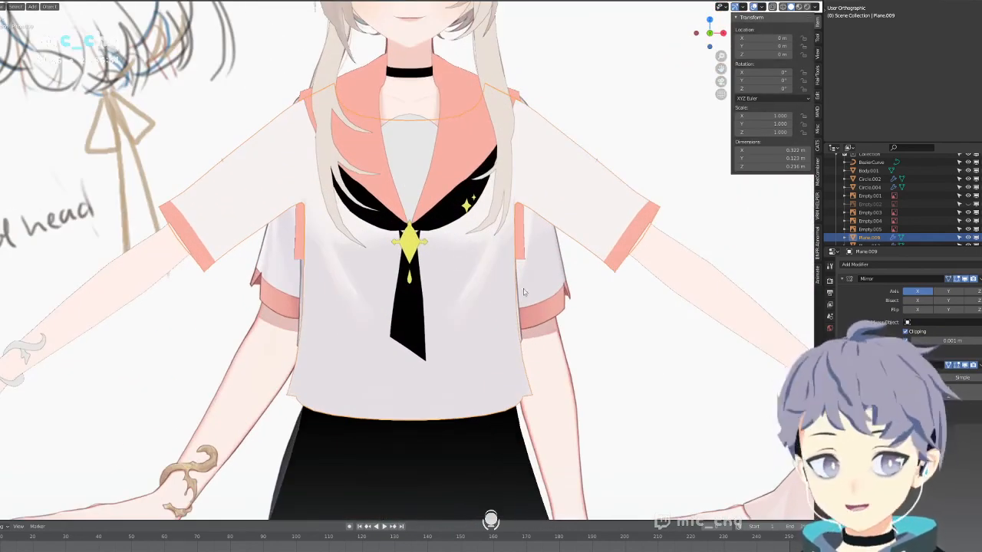